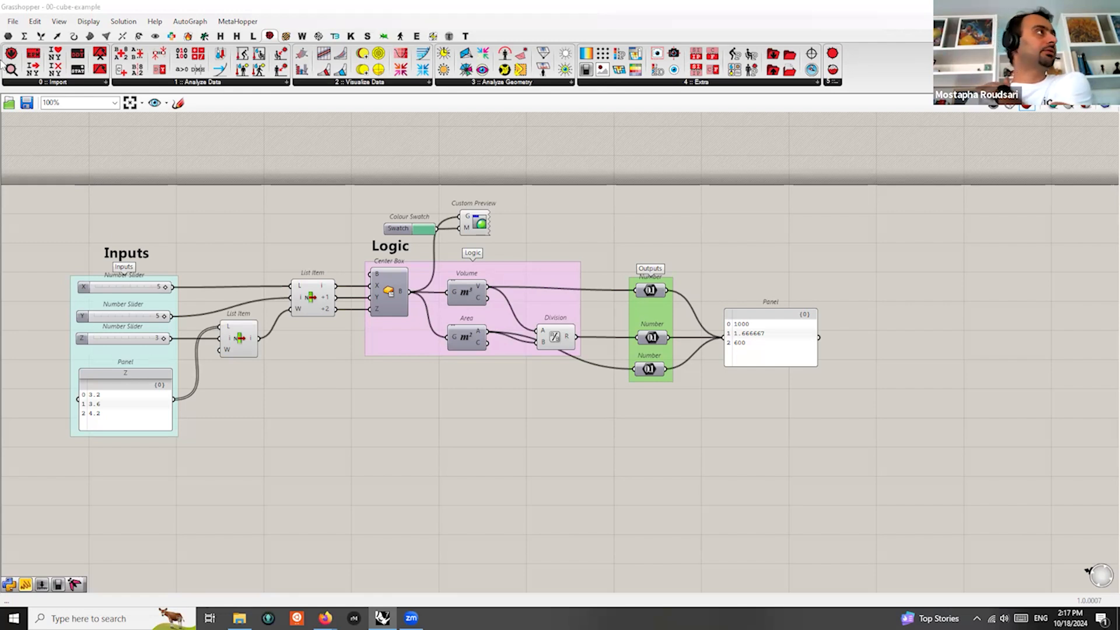
Examine the Pollination plugin's component groups, including Fly and Fly ID, with the component categories shown by name as well as by icon
{"action": "left_click", "coordinate": [171, 37]}
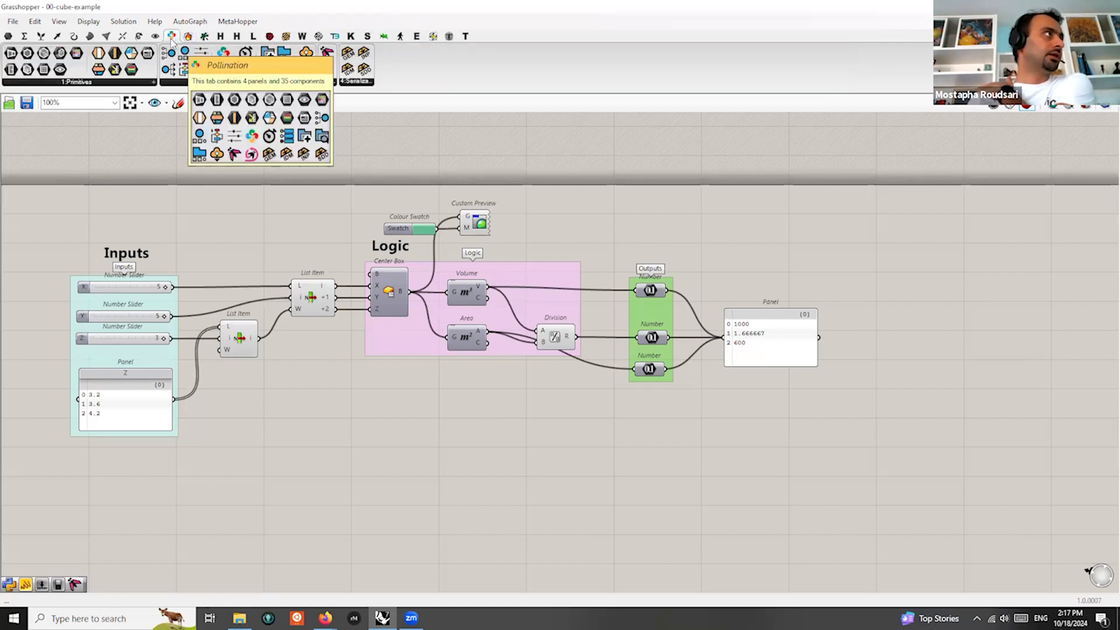
{"action": "left_click", "coordinate": [333, 87]}
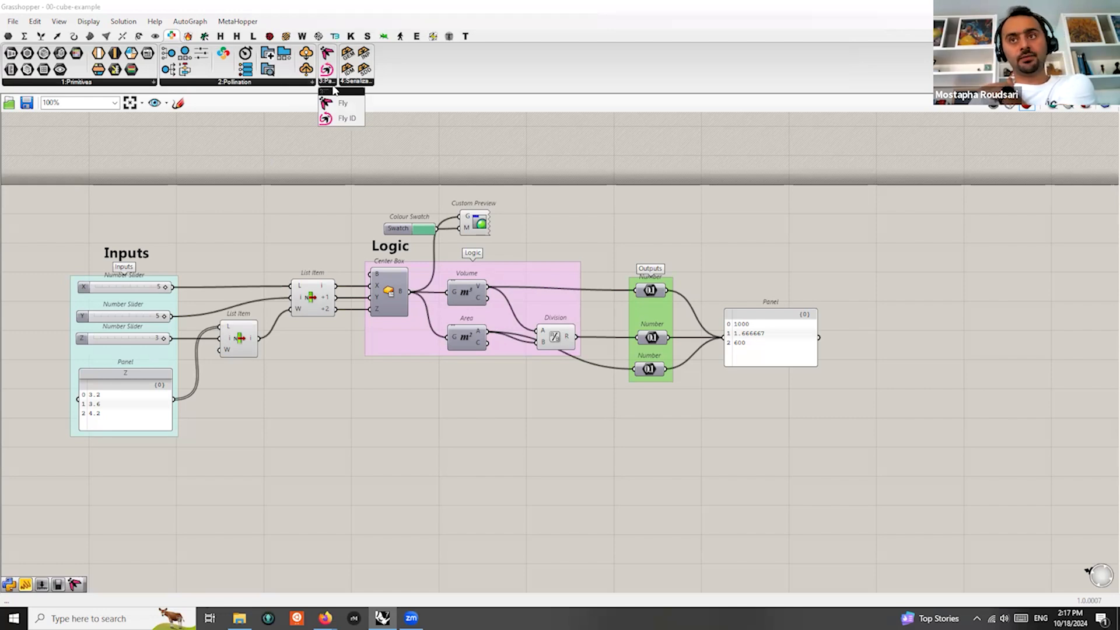
{"action": "left_click", "coordinate": [207, 84]}
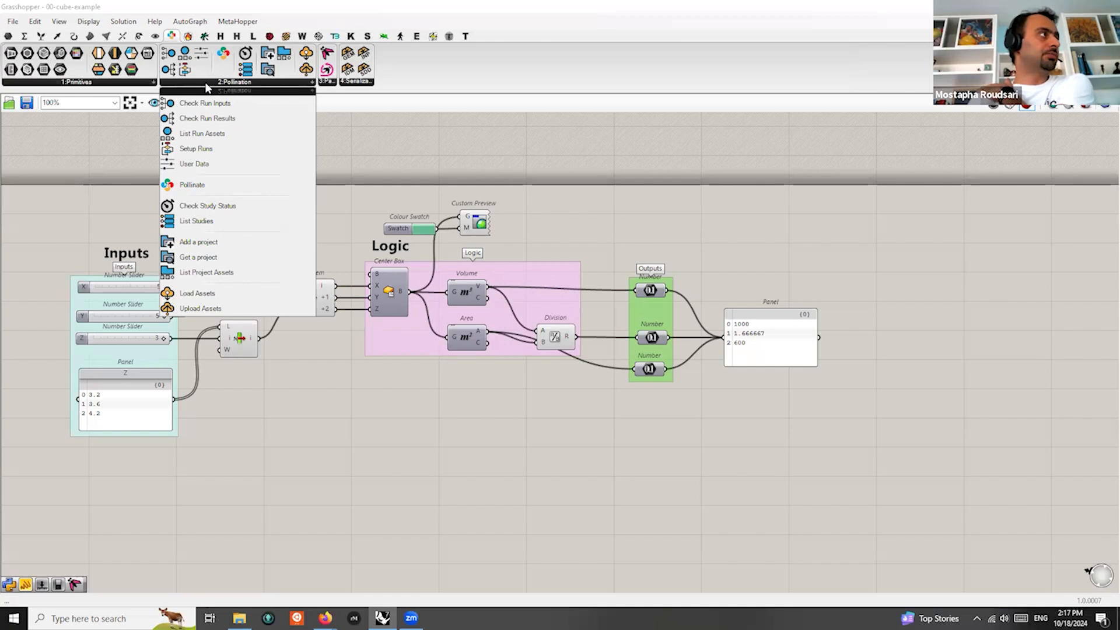
{"action": "right_click", "coordinate": [606, 40]}
{"action": "left_click", "coordinate": [633, 42]}
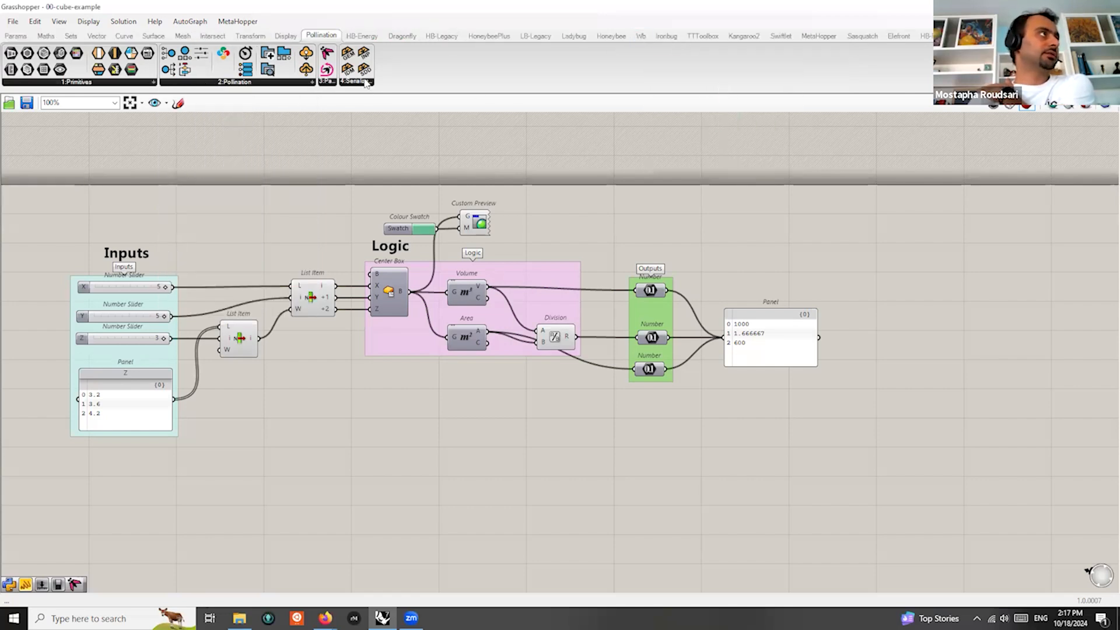
{"action": "mouse_move", "coordinate": [331, 42]}
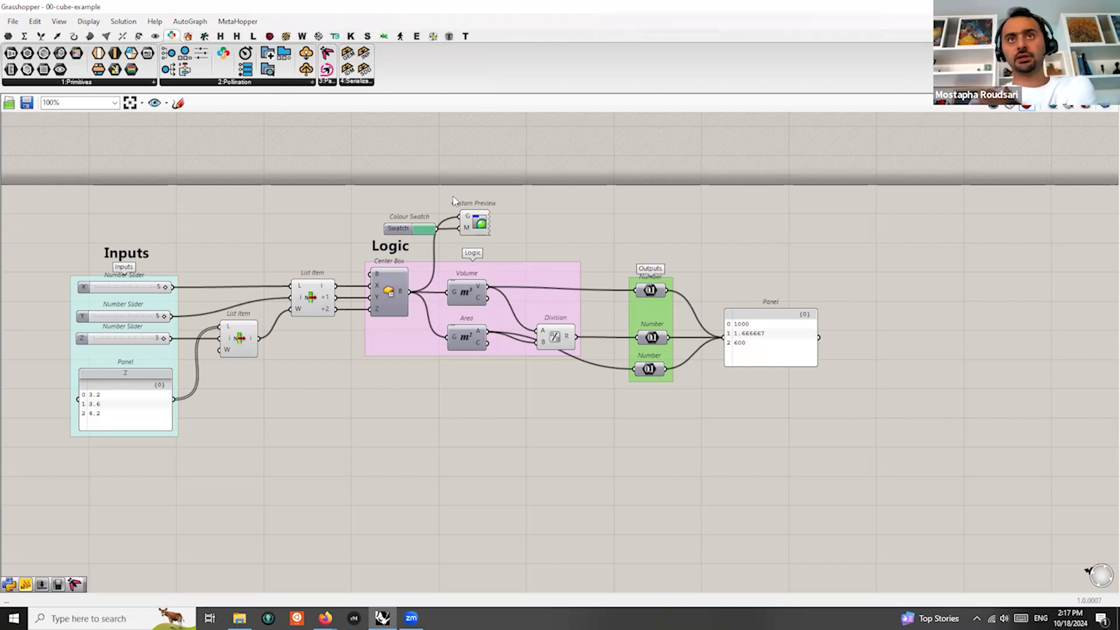
Create a new Grasshopper document and place a Pollination Setup Runs component on the canvas
{"action": "left_click", "coordinate": [12, 21]}
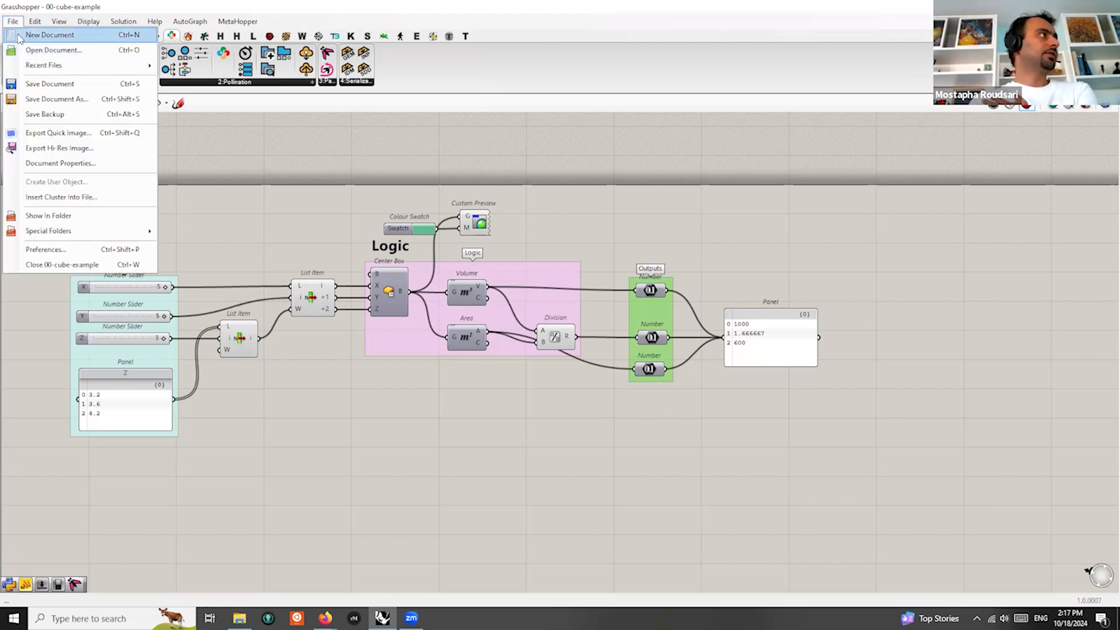
{"action": "left_click", "coordinate": [19, 35]}
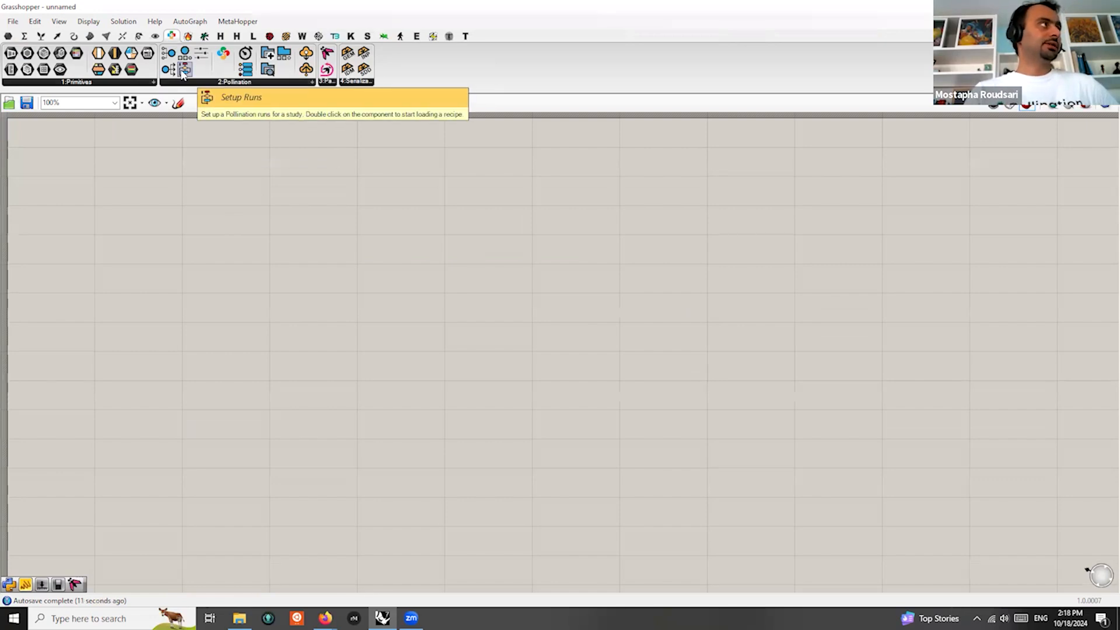
{"action": "left_click_drag", "start_coordinate": [185, 73], "coordinate": [366, 285]}
Add a second Setup Runs component by searching the canvas for "set up r", and delete it again
{"action": "double_click", "coordinate": [526, 271]}
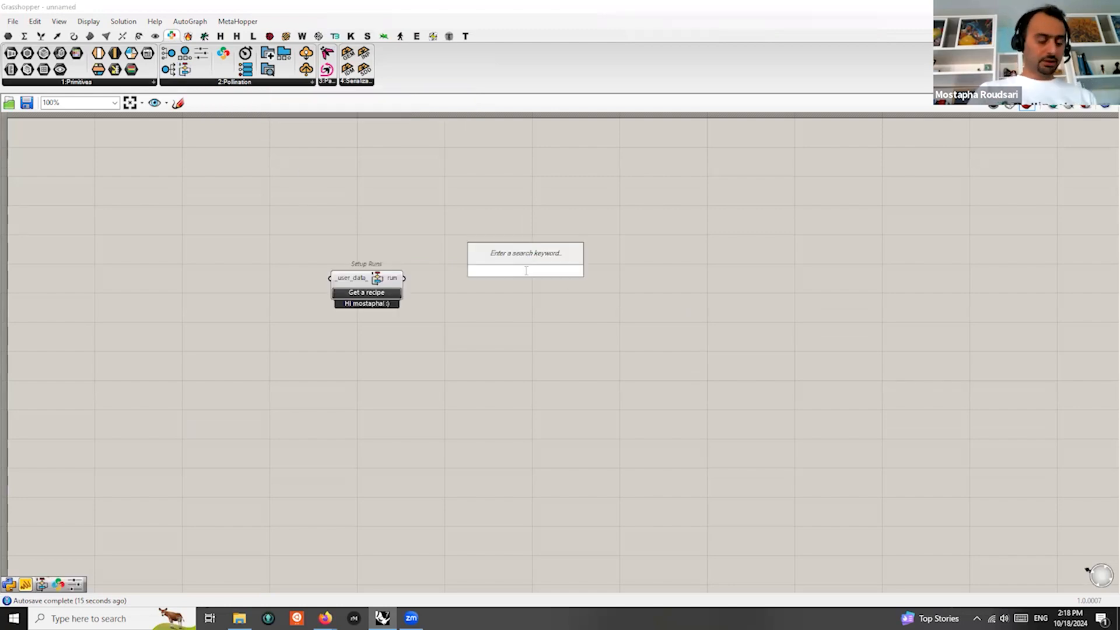
{"action": "type", "text": "set up r"}
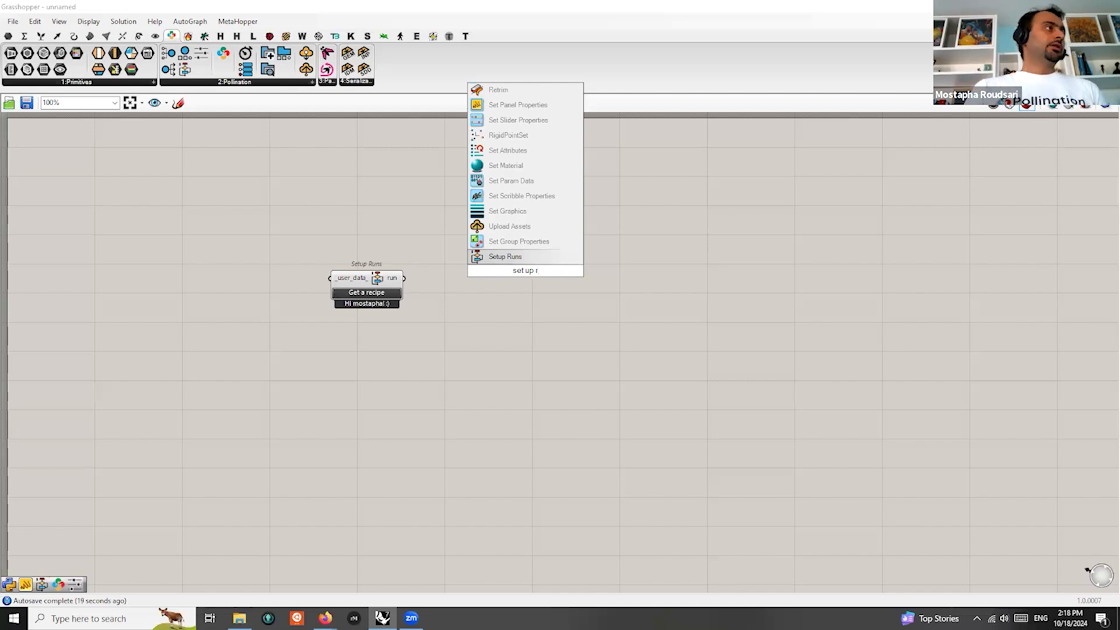
{"action": "left_click", "coordinate": [505, 257]}
{"action": "left_click_drag", "start_coordinate": [521, 274], "coordinate": [495, 275]}
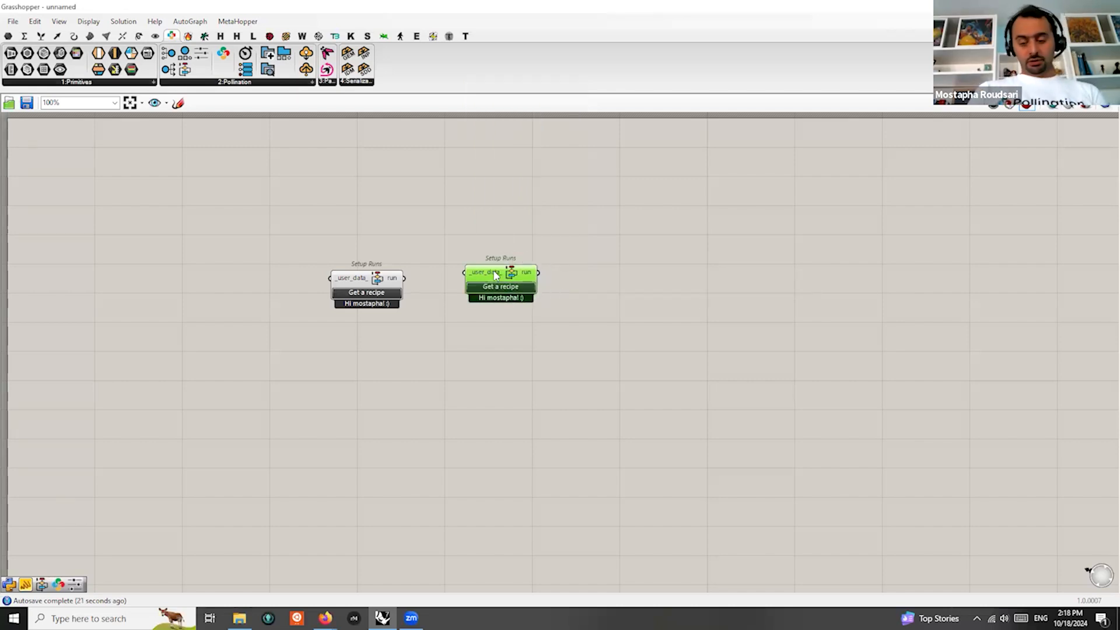
{"action": "key", "text": "Delete"}
Sign out of the Pollination account through the Setup Runs component
{"action": "scroll", "coordinate": [373, 306], "scroll_direction": "up", "scroll_amount": 3}
{"action": "left_click_drag", "start_coordinate": [376, 261], "coordinate": [436, 257]}
{"action": "right_click", "coordinate": [450, 257]}
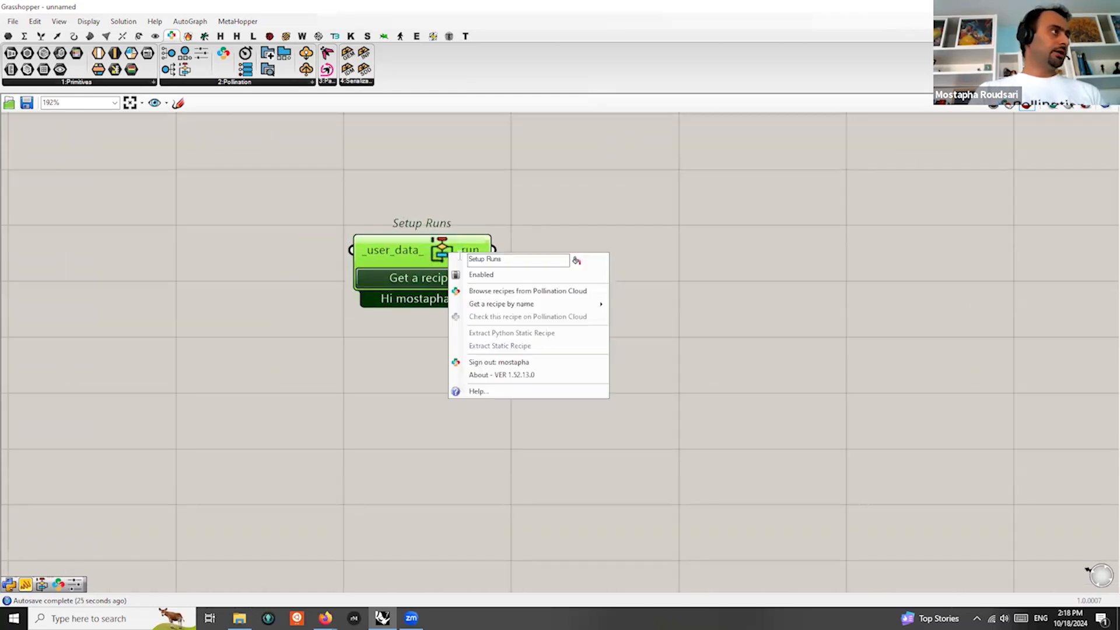
{"action": "left_click", "coordinate": [523, 367]}
{"action": "left_click", "coordinate": [544, 366]}
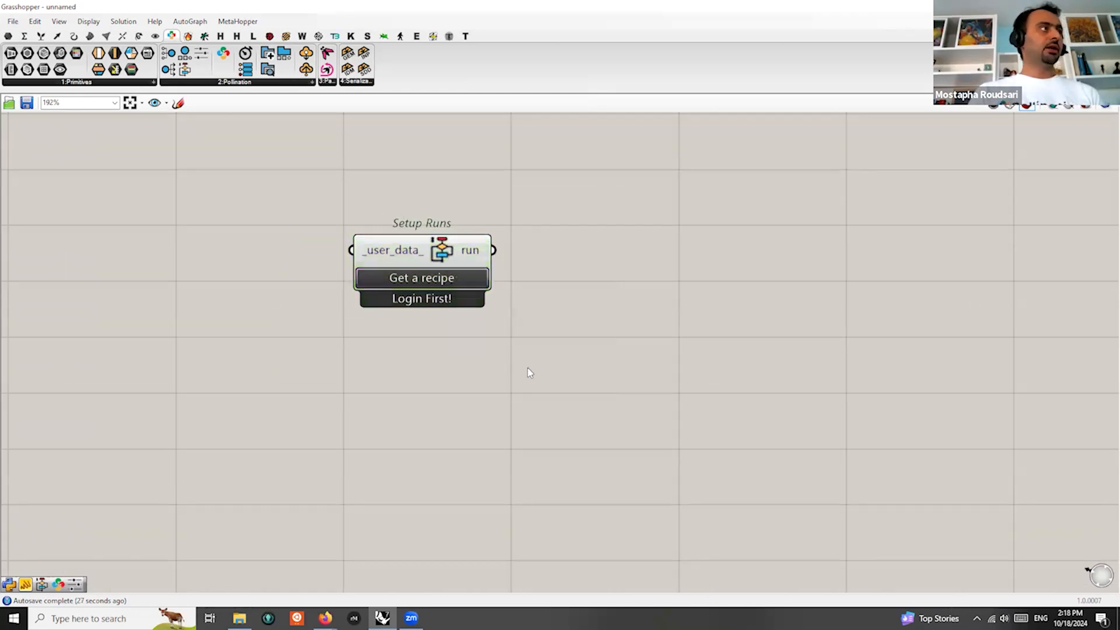
Log in to Pollination from the Setup Runs component via the browser with a Google account and return to Grasshopper
{"action": "double_click", "coordinate": [443, 257]}
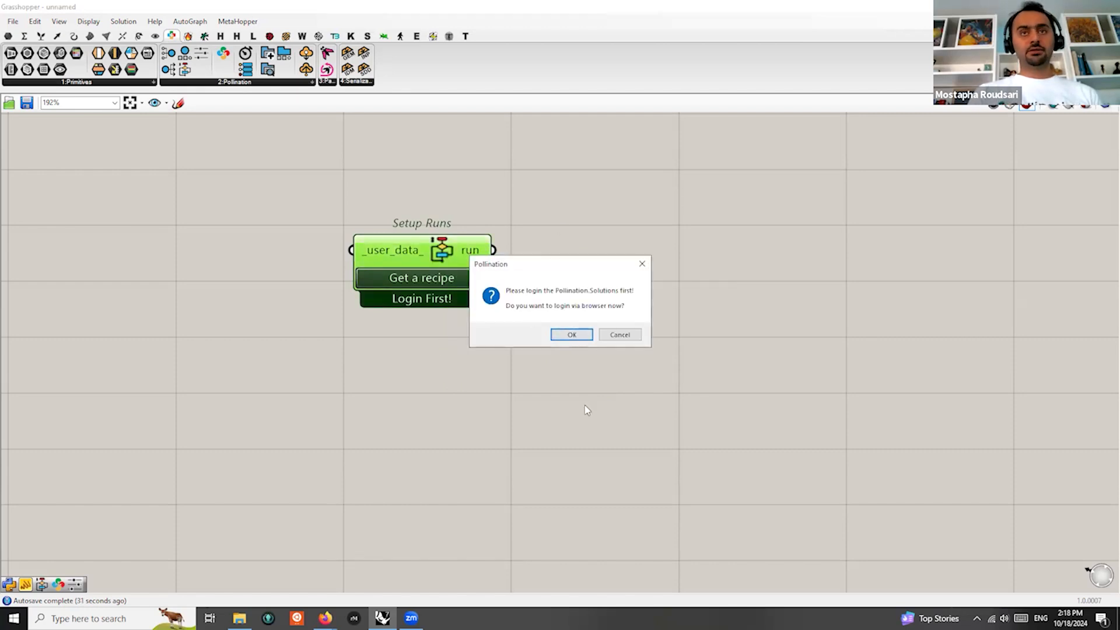
{"action": "left_click", "coordinate": [566, 336]}
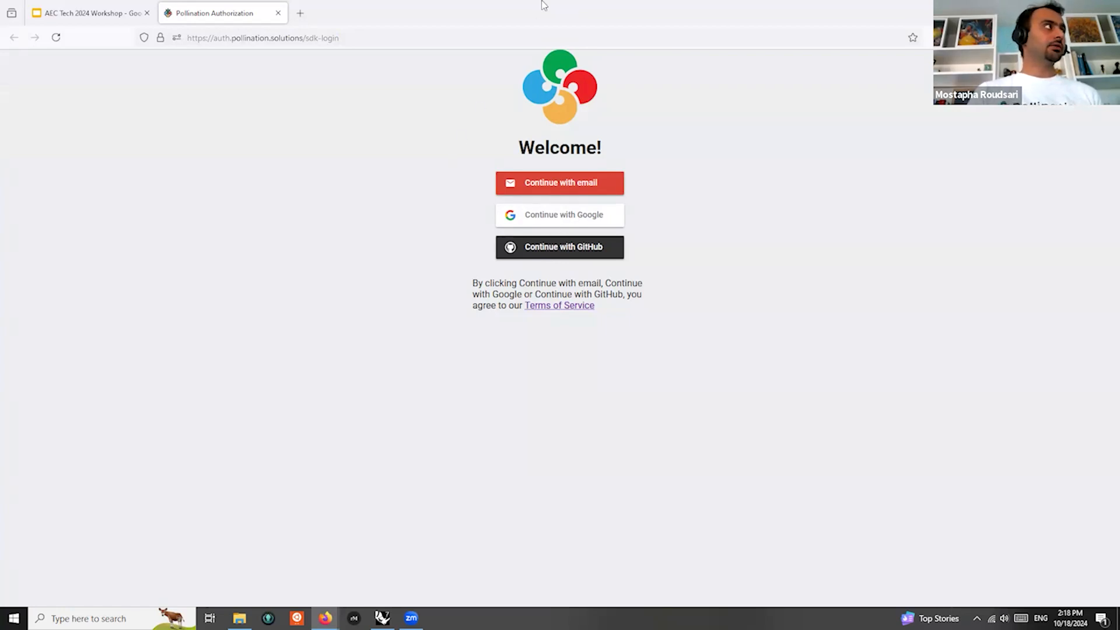
{"action": "left_click_drag", "start_coordinate": [551, 2], "coordinate": [550, 0]}
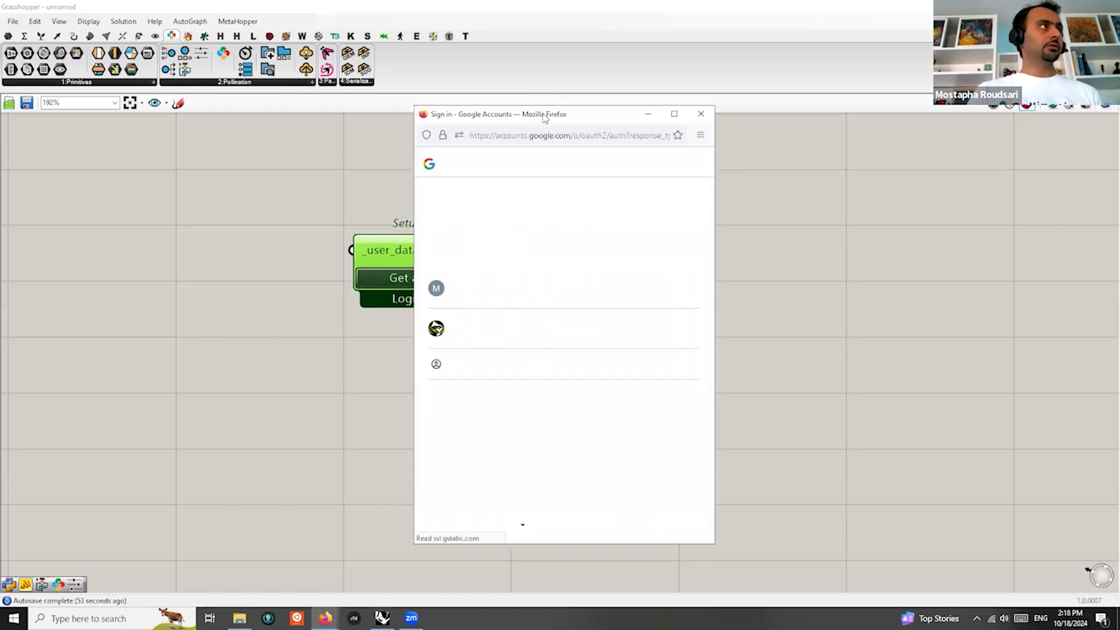
{"action": "left_click_drag", "start_coordinate": [609, 120], "coordinate": [609, 0]}
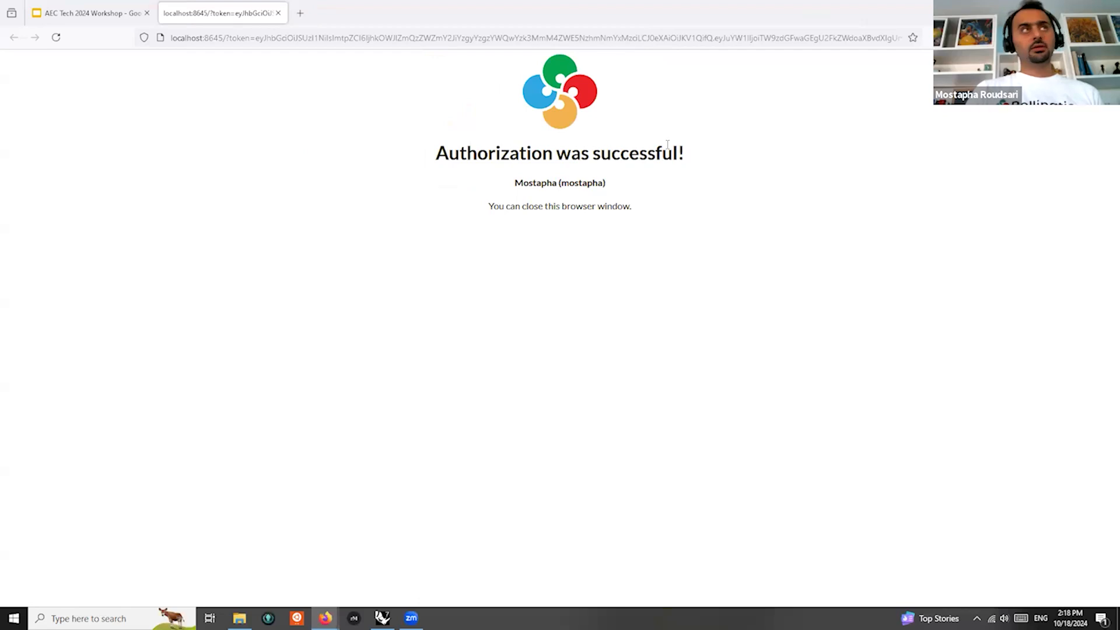
{"action": "left_click", "coordinate": [1053, 12]}
{"action": "scroll", "coordinate": [381, 291], "scroll_direction": "up", "scroll_amount": 4}
{"action": "scroll", "coordinate": [452, 320], "scroll_direction": "down", "scroll_amount": 4}
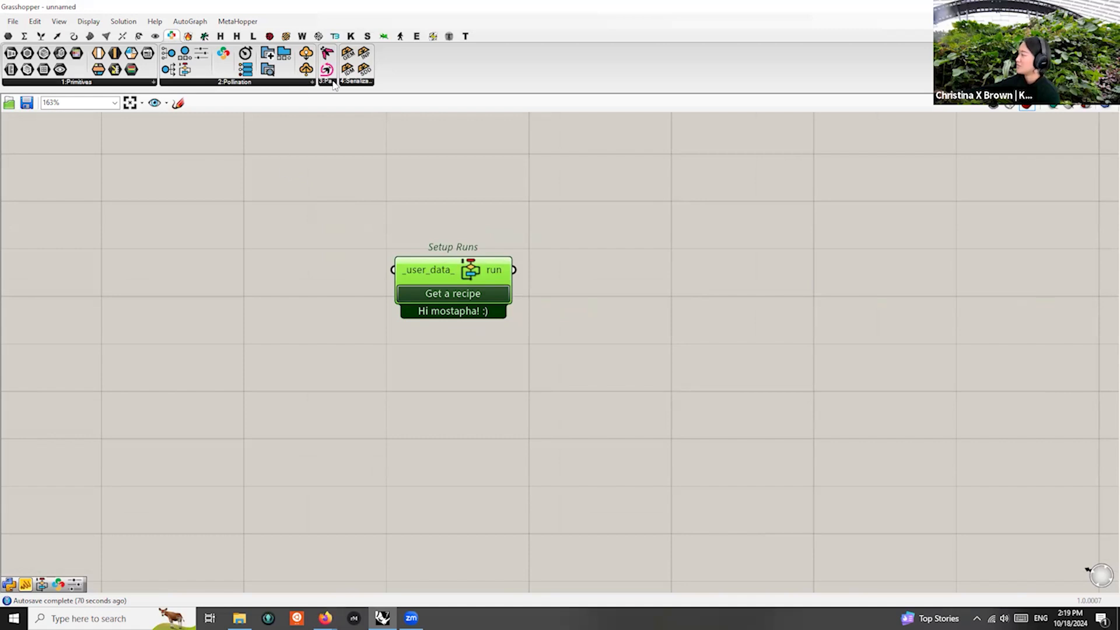
Review the list of Pollination components and delete the Setup Runs component from the canvas
{"action": "left_click", "coordinate": [295, 82]}
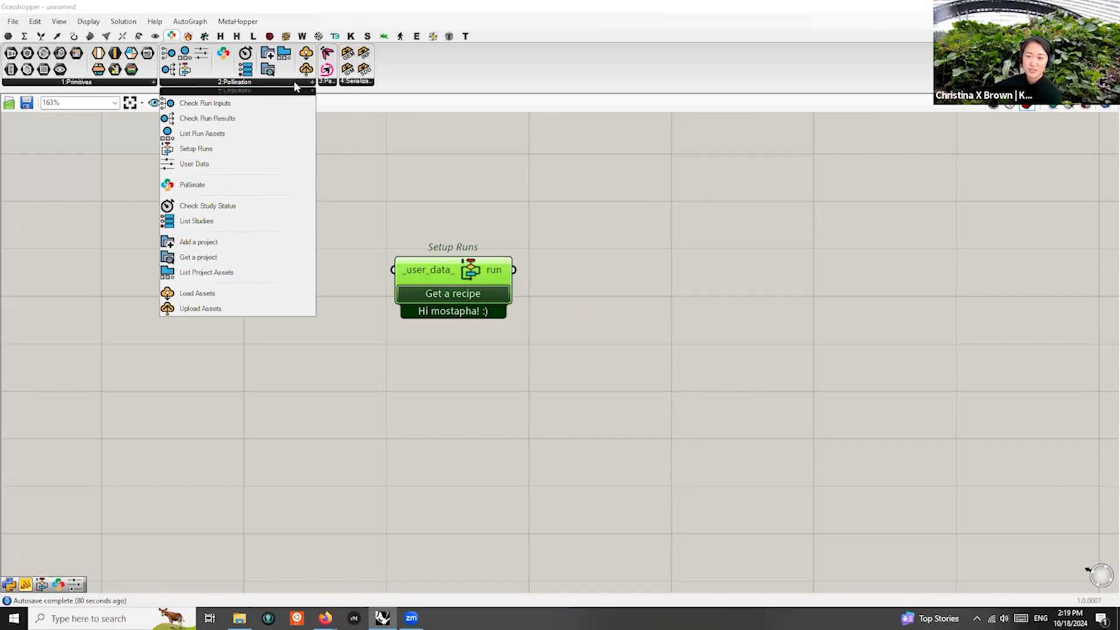
{"action": "left_click", "coordinate": [468, 274]}
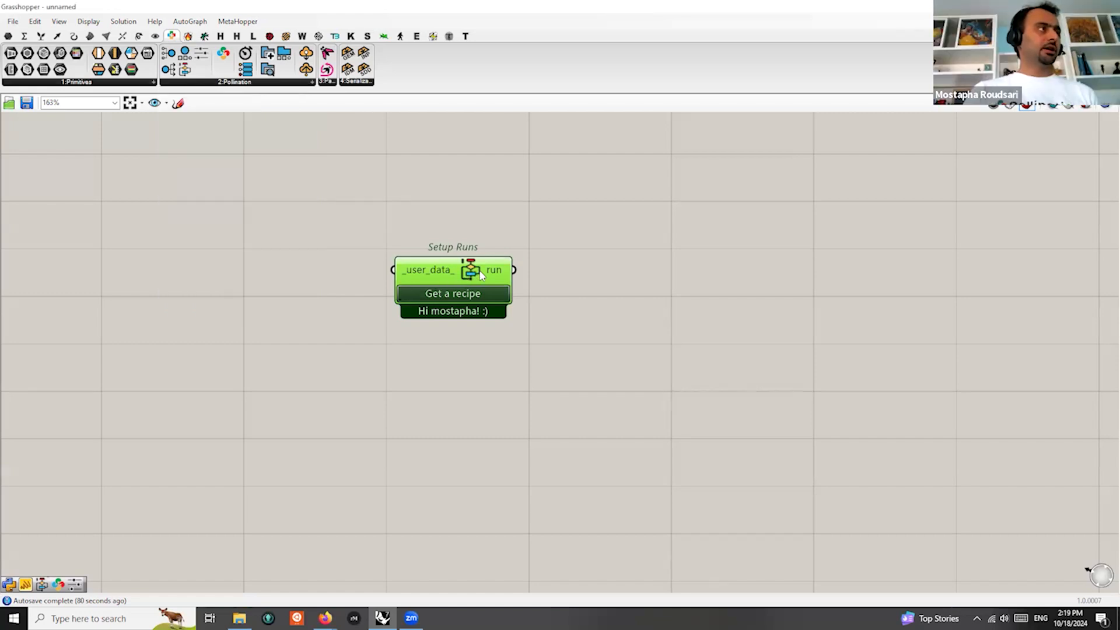
{"action": "left_click_drag", "start_coordinate": [468, 274], "coordinate": [481, 275]}
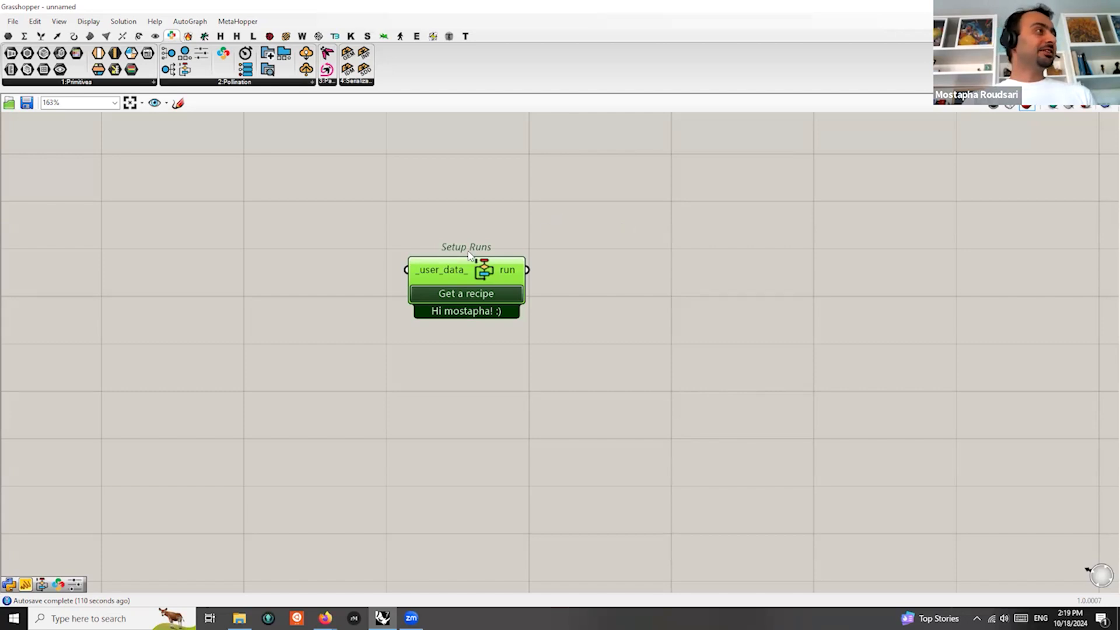
{"action": "left_click_drag", "start_coordinate": [475, 269], "coordinate": [482, 255]}
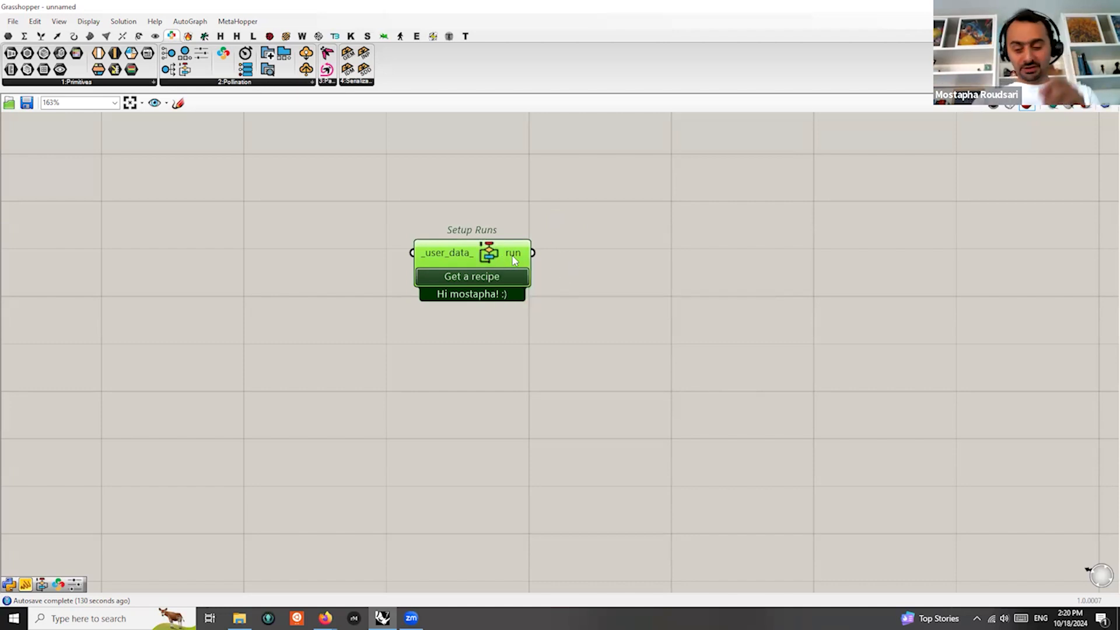
{"action": "left_click_drag", "start_coordinate": [499, 261], "coordinate": [519, 262]}
{"action": "key", "text": "Delete"}
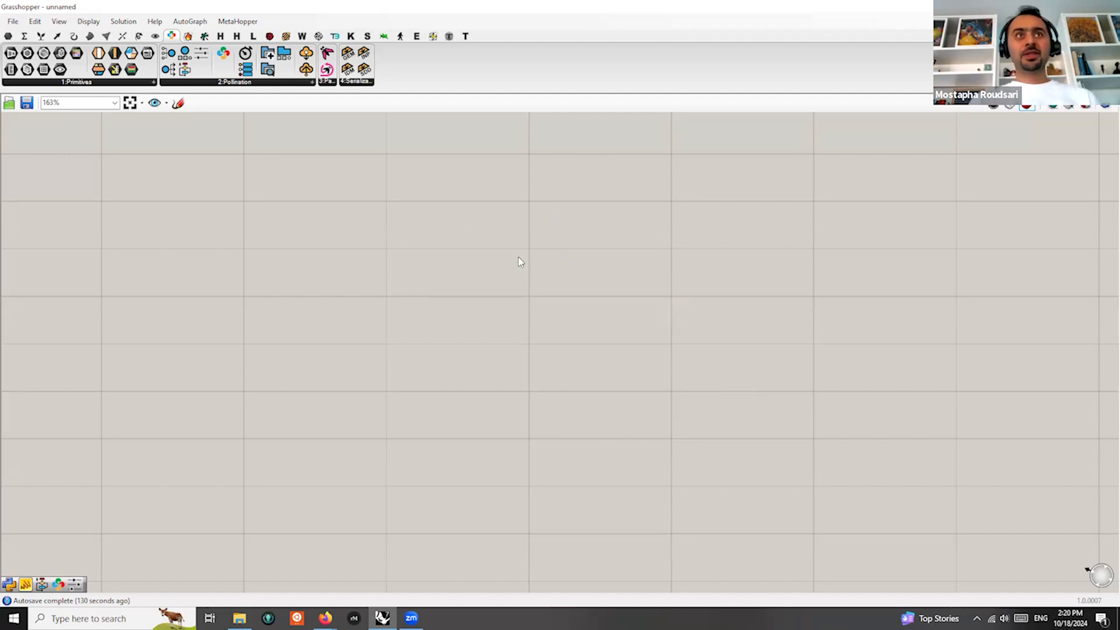
Switch to Firefox and view the Plugin check slide of the AEC Tech 2024 Workshop presentation
{"action": "key", "text": "alt+Tab"}
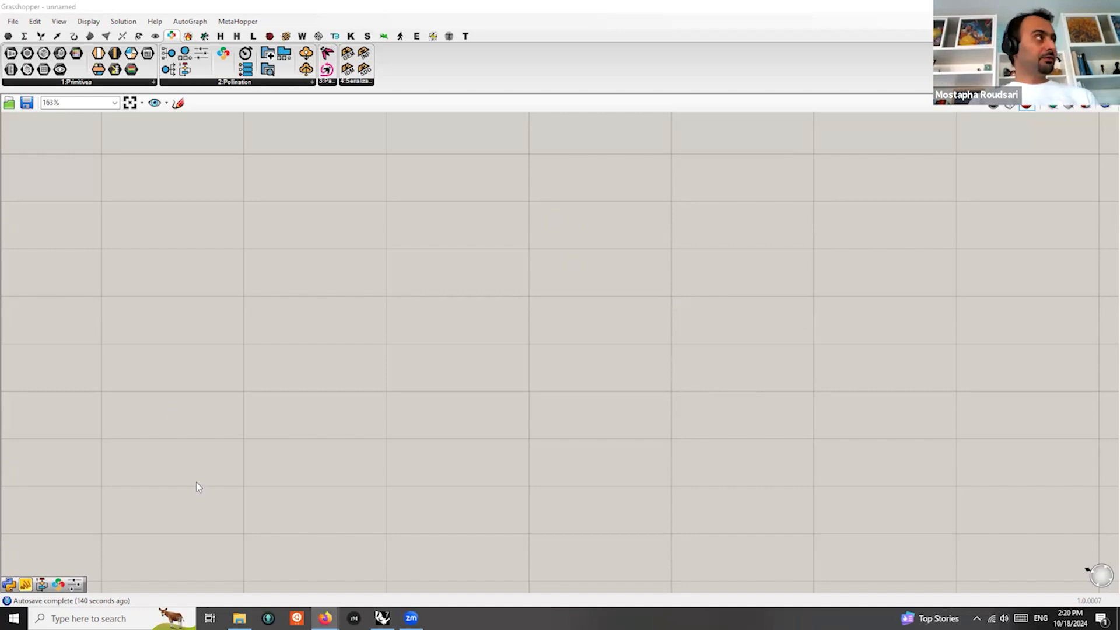
{"action": "mouse_move", "coordinate": [325, 618]}
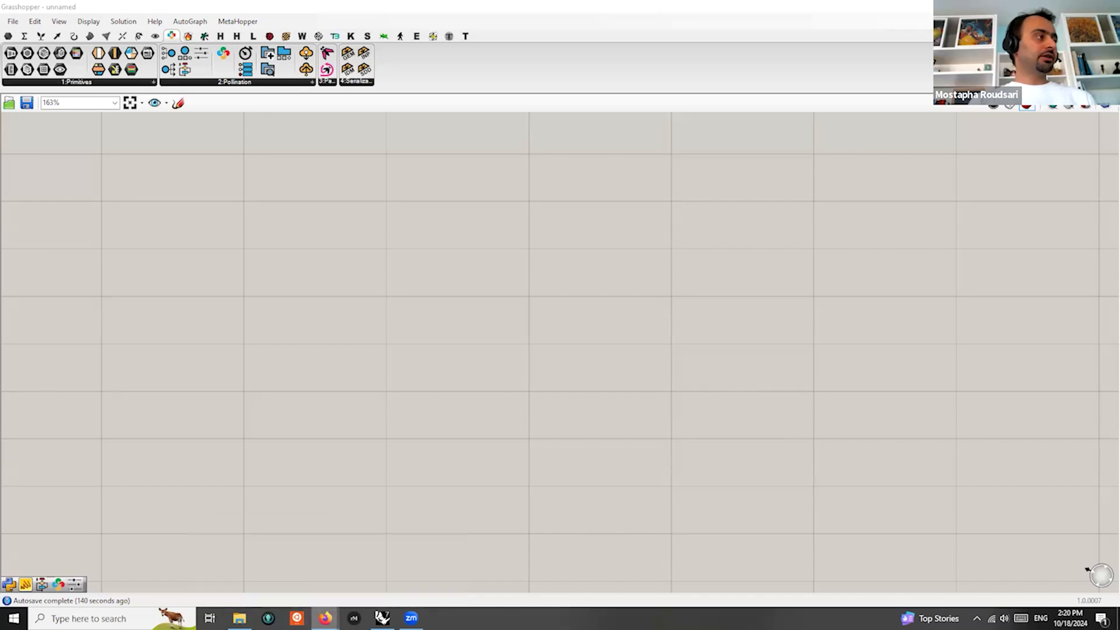
{"action": "left_click", "coordinate": [362, 584]}
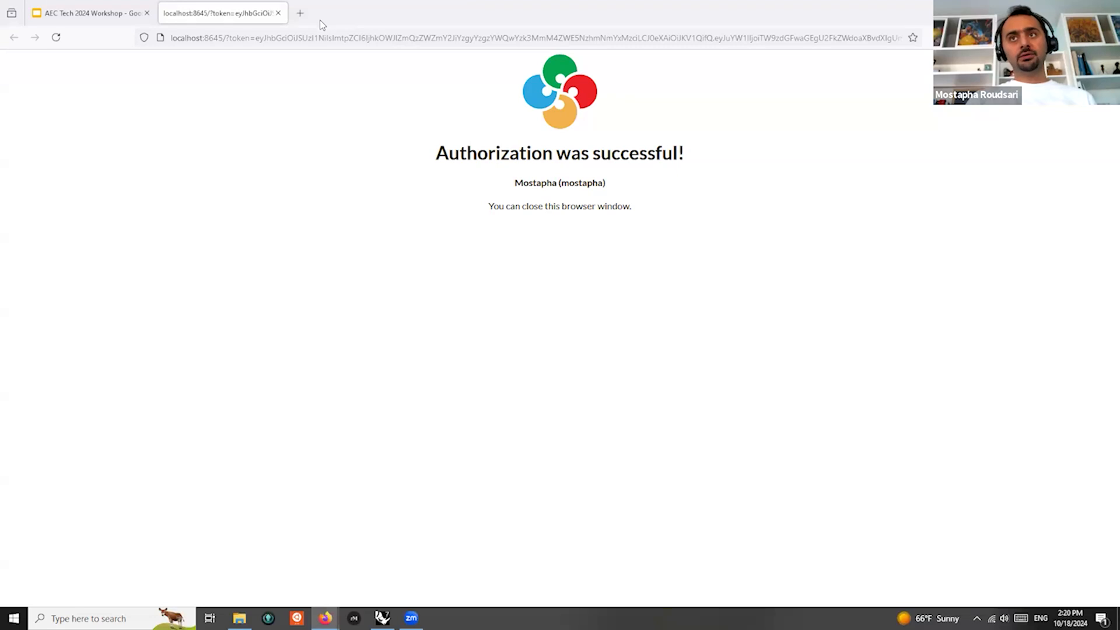
{"action": "left_click", "coordinate": [87, 12]}
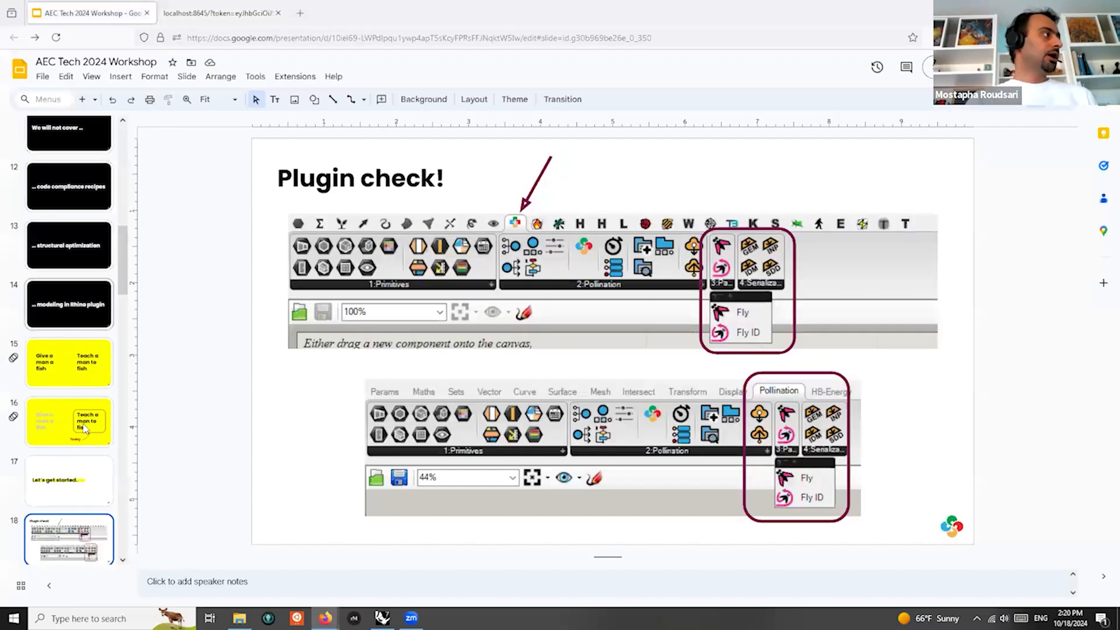
{"action": "scroll", "coordinate": [82, 423], "scroll_direction": "down", "scroll_amount": 2}
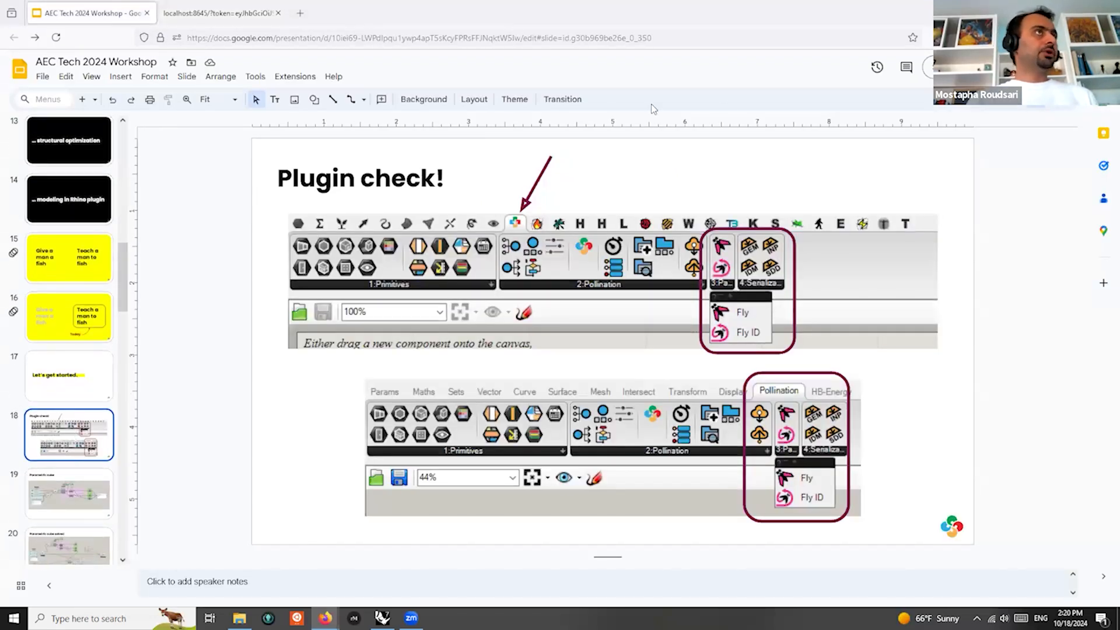
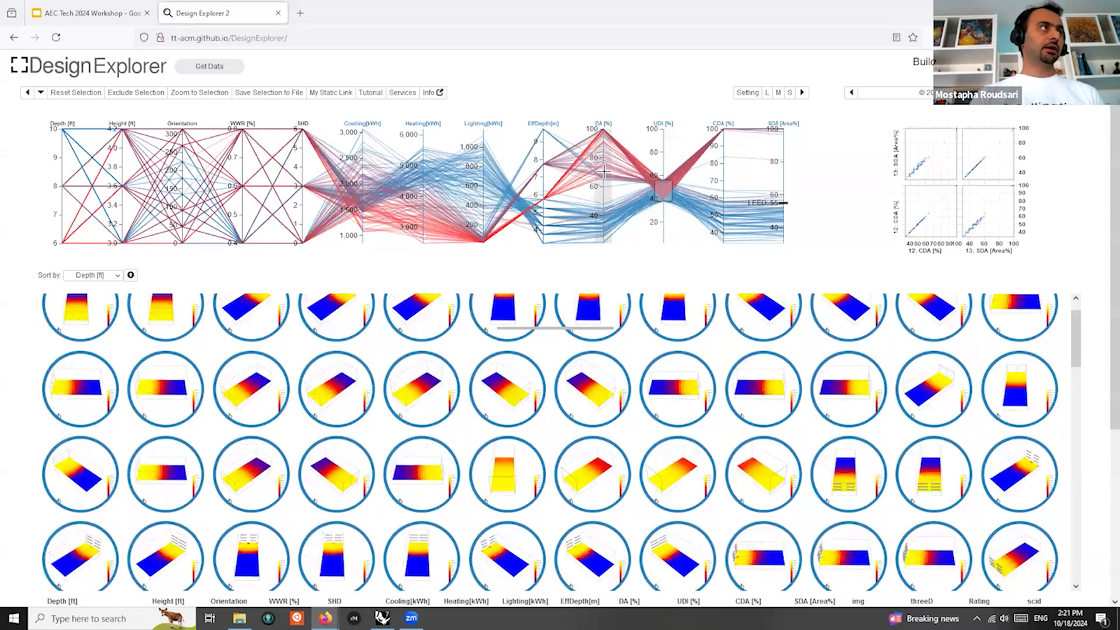
Clear the range filters on the DA and UDI axes of Design Explorer's parallel coordinates plot
{"action": "left_click", "coordinate": [599, 151]}
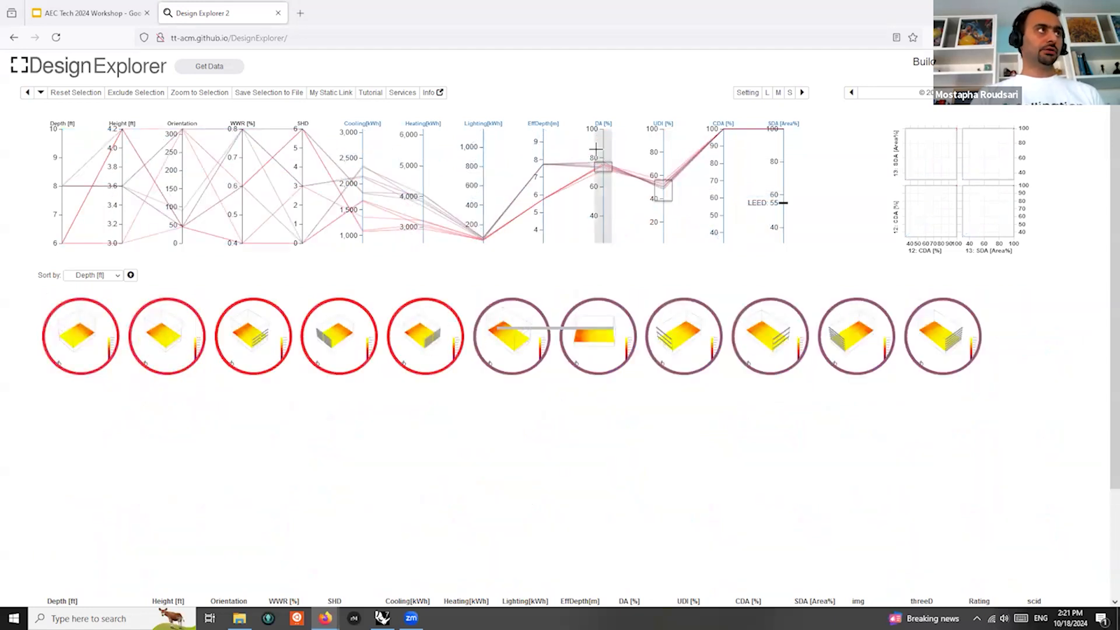
{"action": "left_click", "coordinate": [663, 154]}
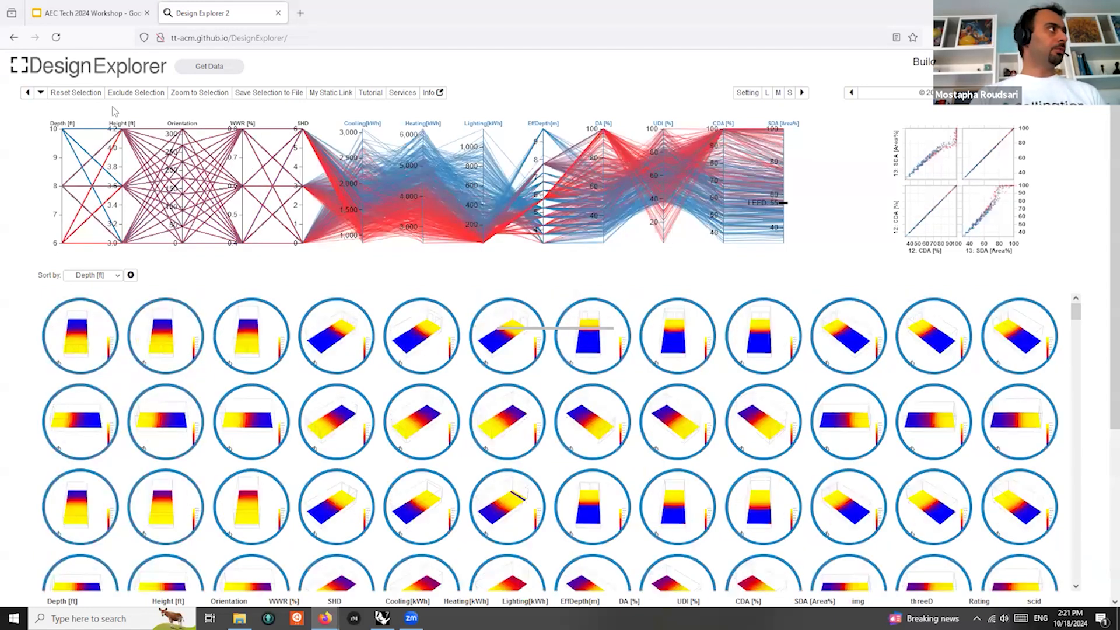
Load the red box sample design set from Design Explorer's welcome page and browse its box variations
{"action": "left_click", "coordinate": [56, 72]}
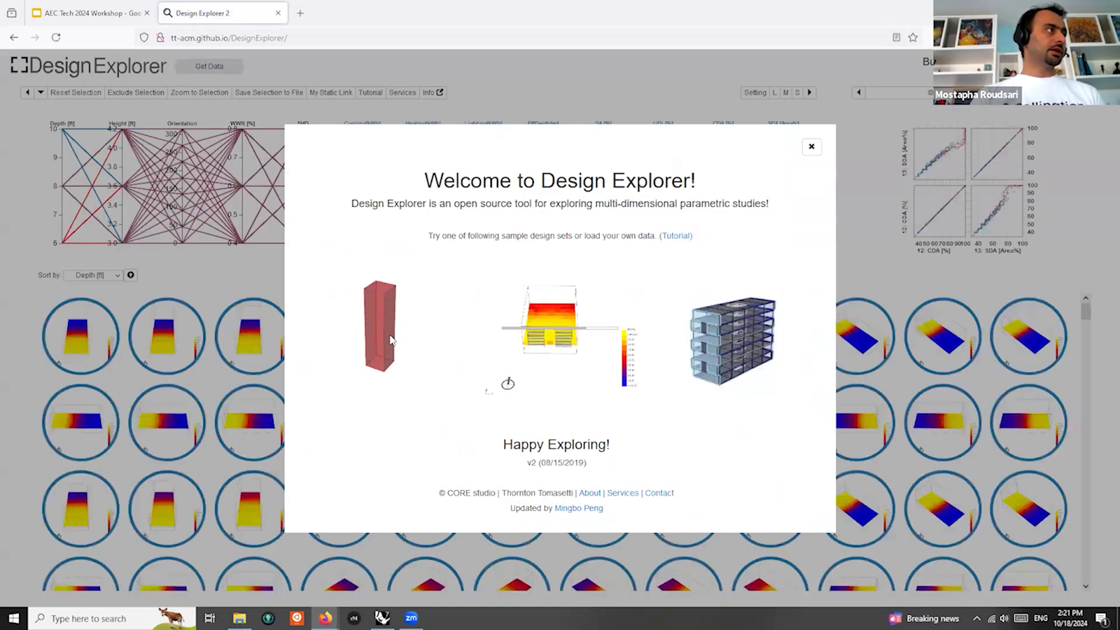
{"action": "left_click", "coordinate": [387, 339]}
{"action": "scroll", "coordinate": [678, 382], "scroll_direction": "down", "scroll_amount": 1}
{"action": "scroll", "coordinate": [678, 382], "scroll_direction": "down", "scroll_amount": 8}
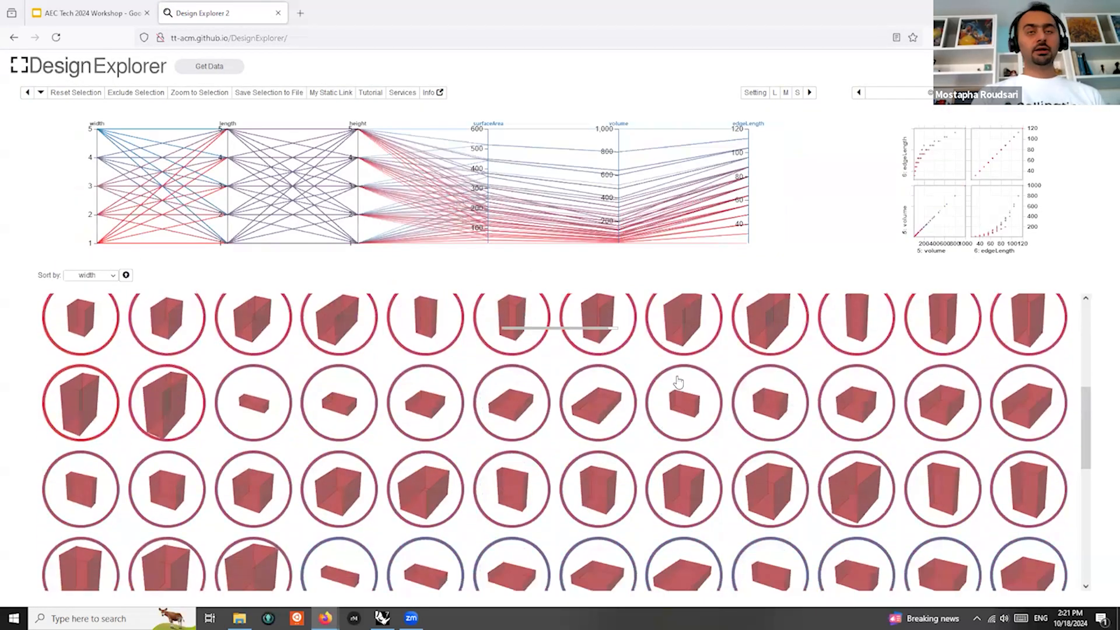
{"action": "scroll", "coordinate": [678, 384], "scroll_direction": "up", "scroll_amount": 7}
{"action": "scroll", "coordinate": [678, 383], "scroll_direction": "up", "scroll_amount": 3}
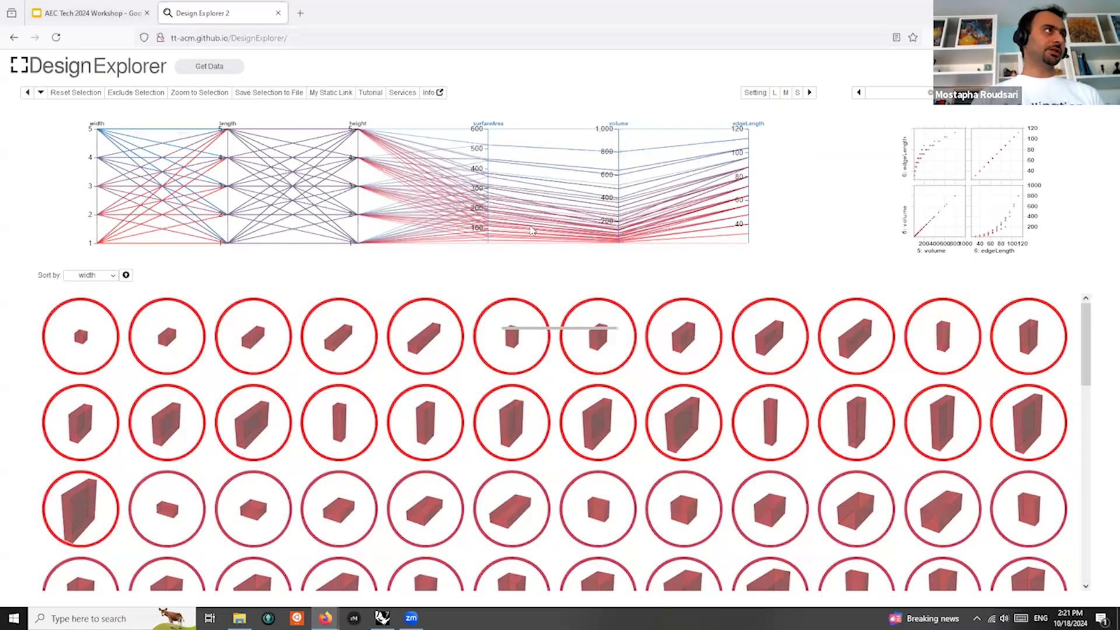
Return to the workshop presentation to view the Parametric cube slide, and switch back to the empty Grasshopper canvas
{"action": "left_click", "coordinate": [81, 10]}
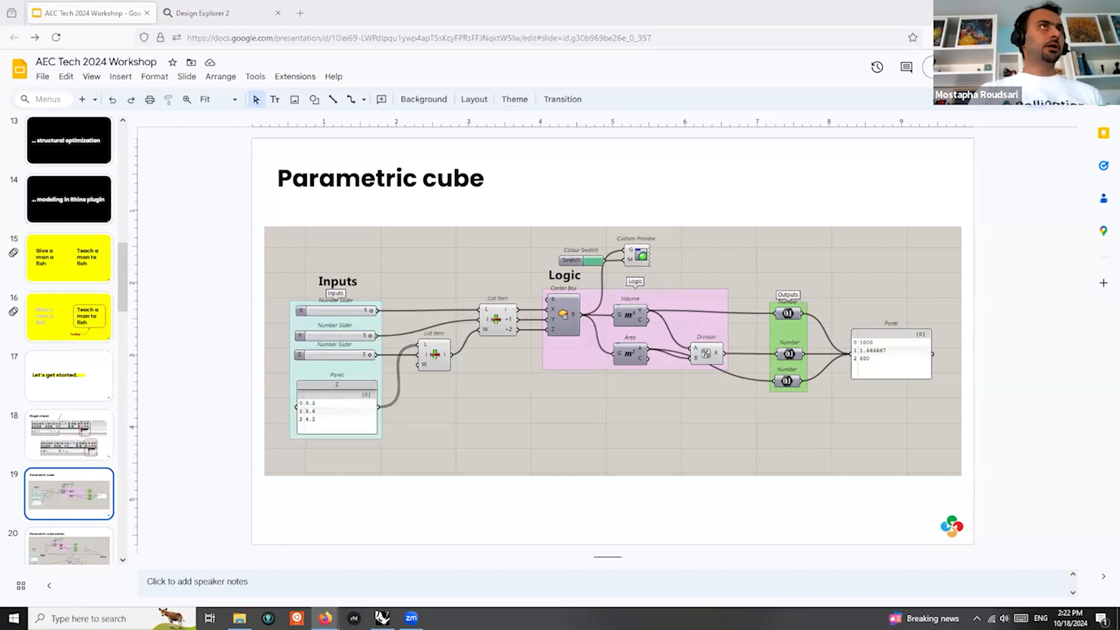
{"action": "key", "text": "alt+Tab"}
{"action": "scroll", "coordinate": [461, 327], "scroll_direction": "down", "scroll_amount": 4}
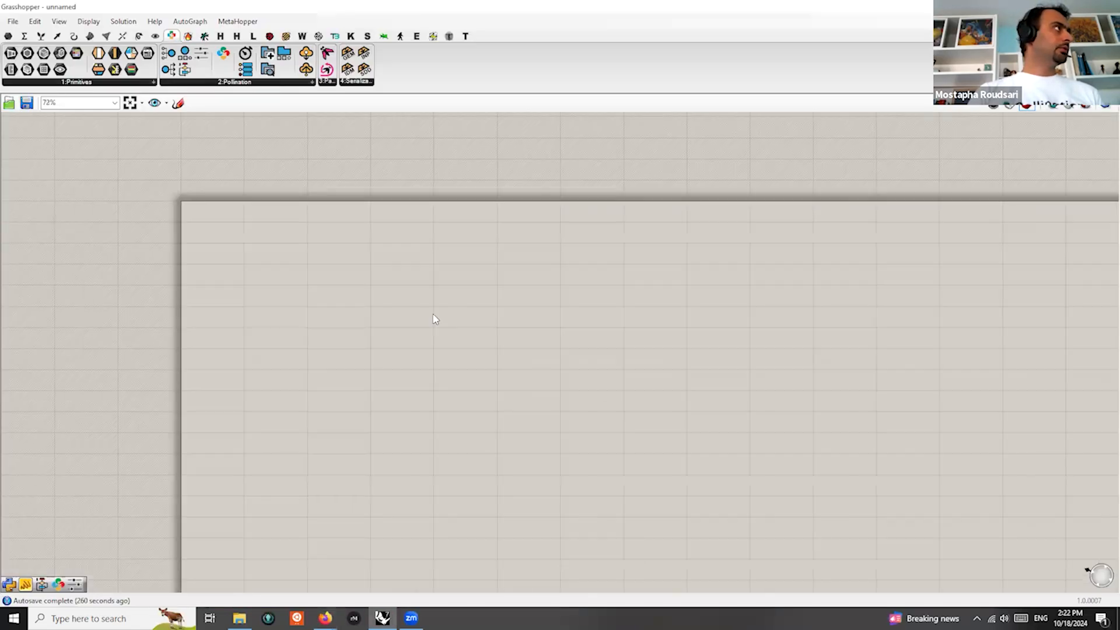
Open the 00-cube-example definition and close the unnamed document without saving it
{"action": "right_click_drag", "start_coordinate": [990, 114], "coordinate": [933, 68]}
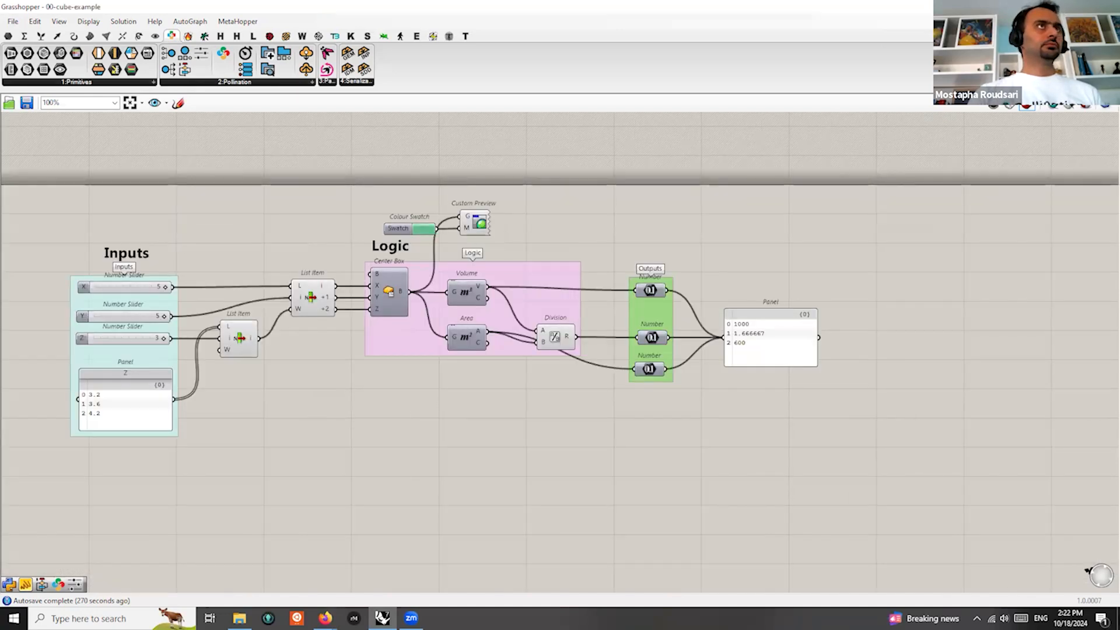
{"action": "left_click", "coordinate": [1086, 22]}
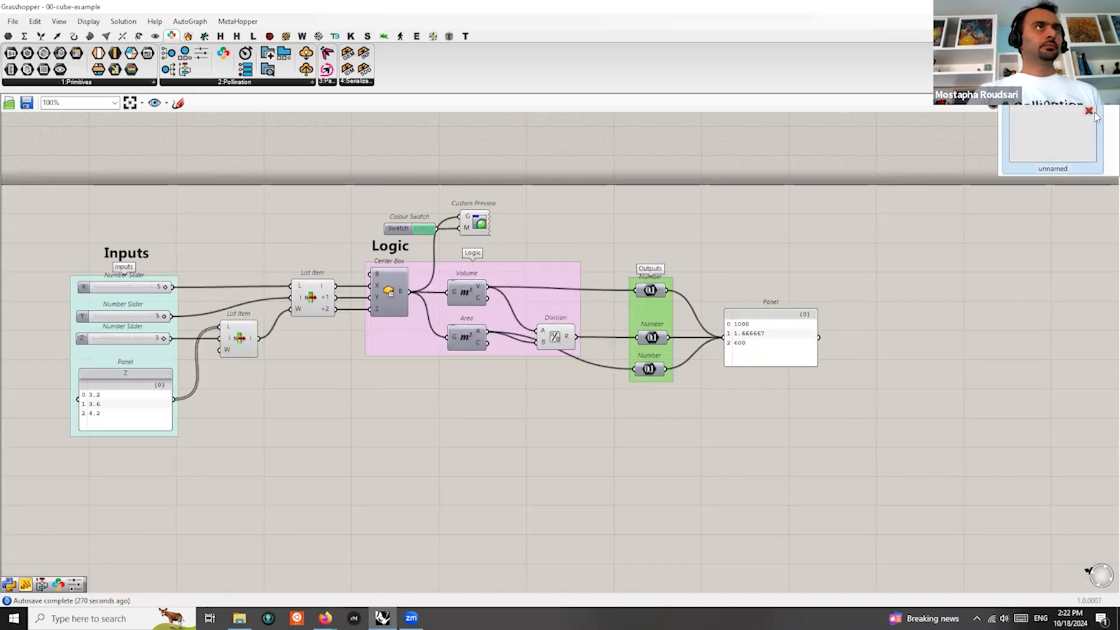
{"action": "left_click", "coordinate": [1088, 111]}
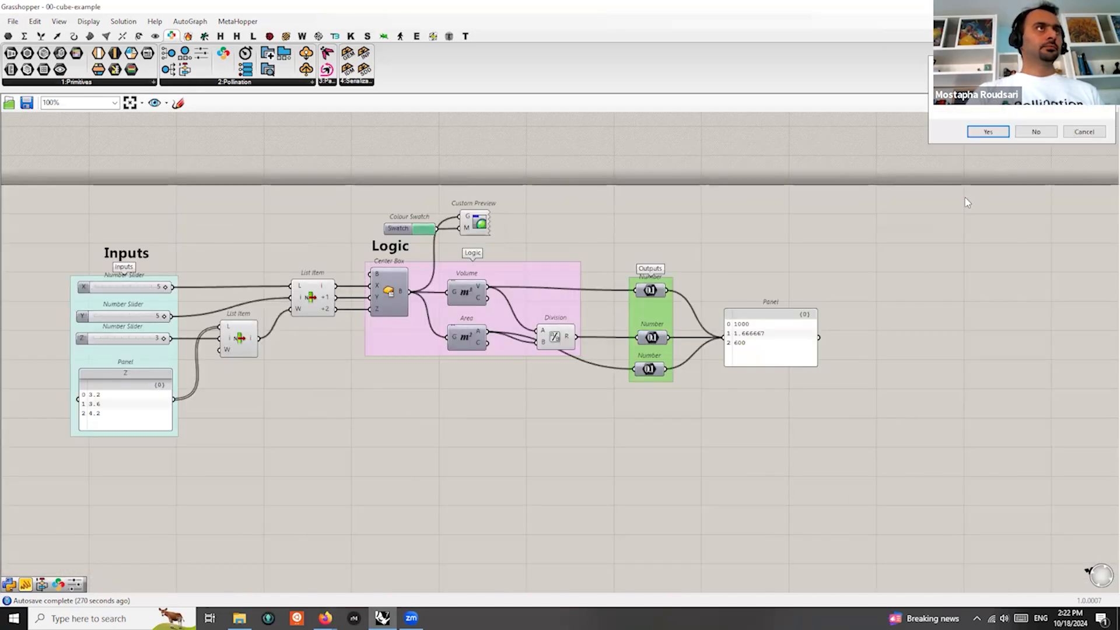
{"action": "left_click", "coordinate": [1046, 132]}
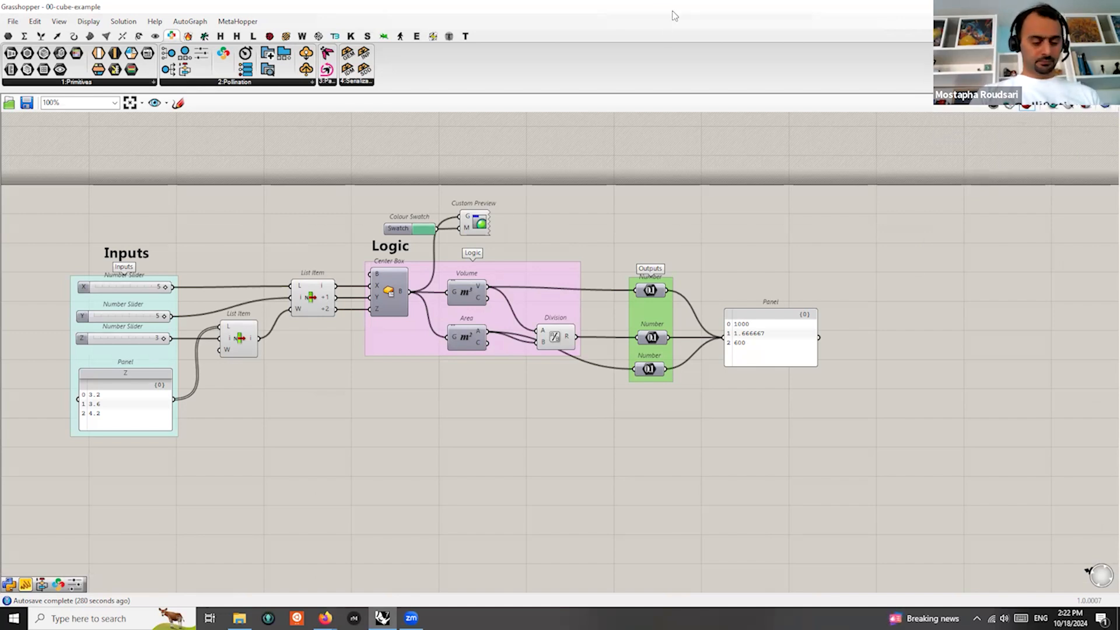
Arrange the Rhino and Grasshopper windows side by side and widen Rhino's Perspective viewport to show the cube
{"action": "key", "text": "super+Right"}
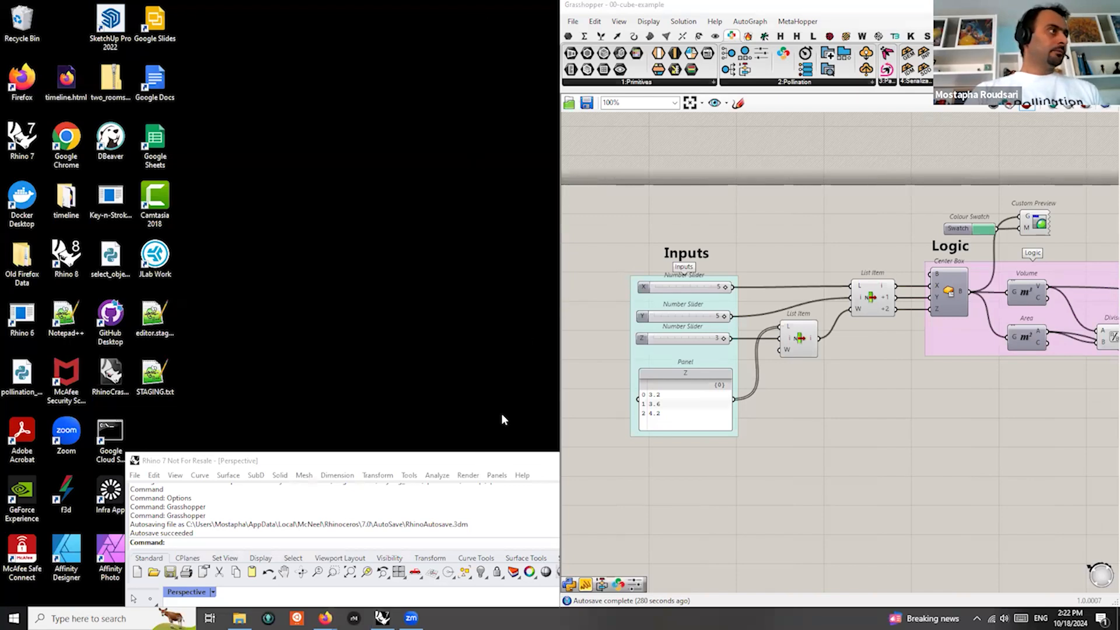
{"action": "left_click_drag", "start_coordinate": [492, 462], "coordinate": [472, 77]}
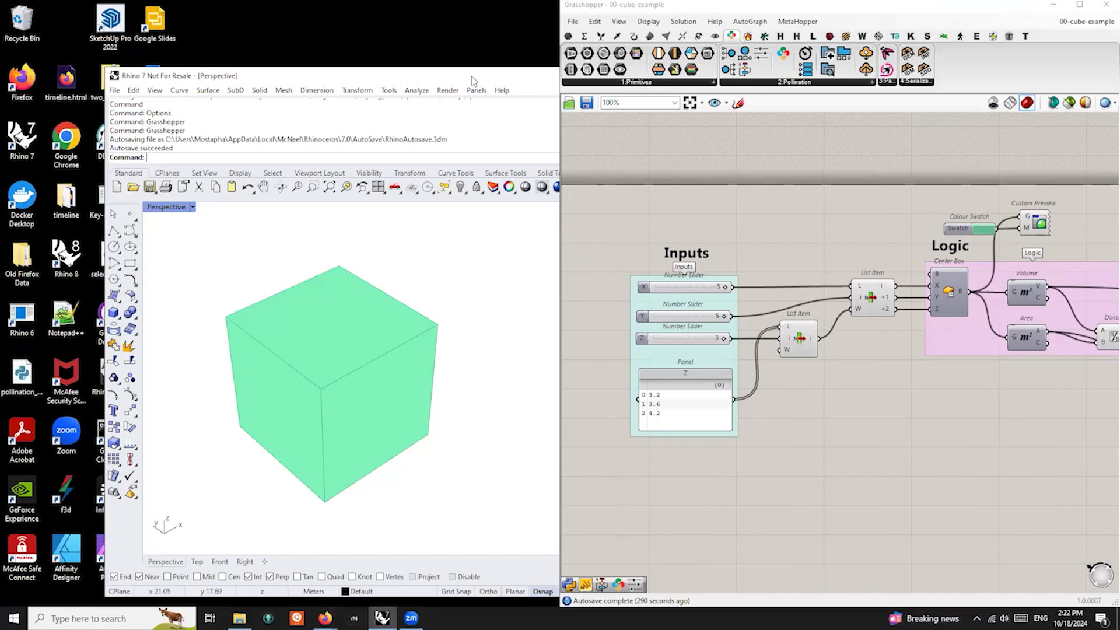
{"action": "key", "text": "super+Left"}
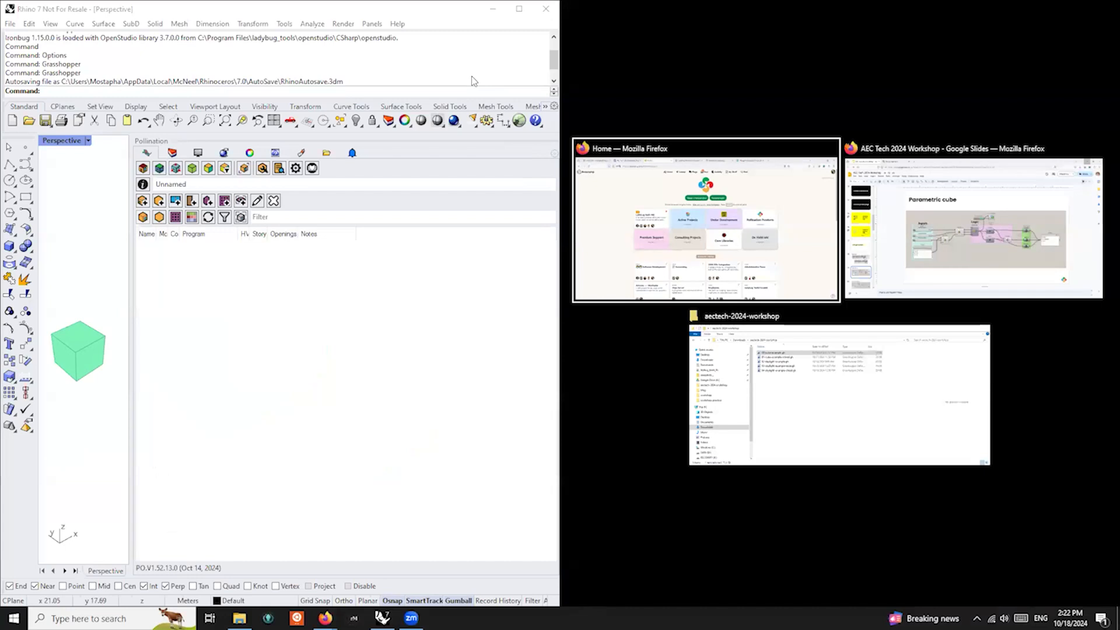
{"action": "left_click", "coordinate": [285, 383]}
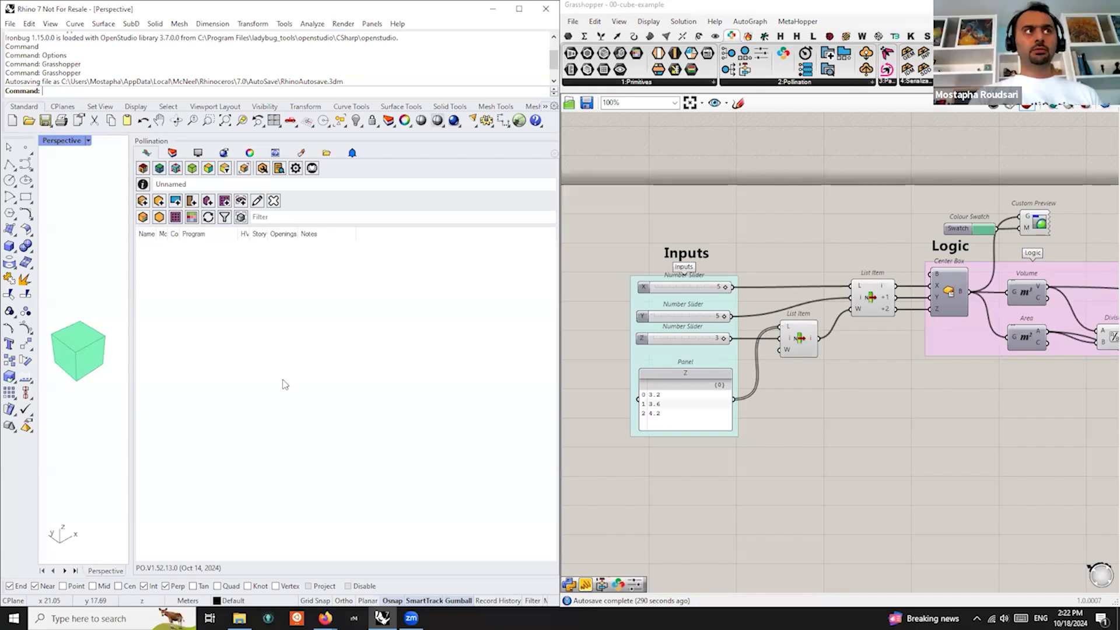
{"action": "left_click_drag", "start_coordinate": [130, 285], "coordinate": [382, 295]}
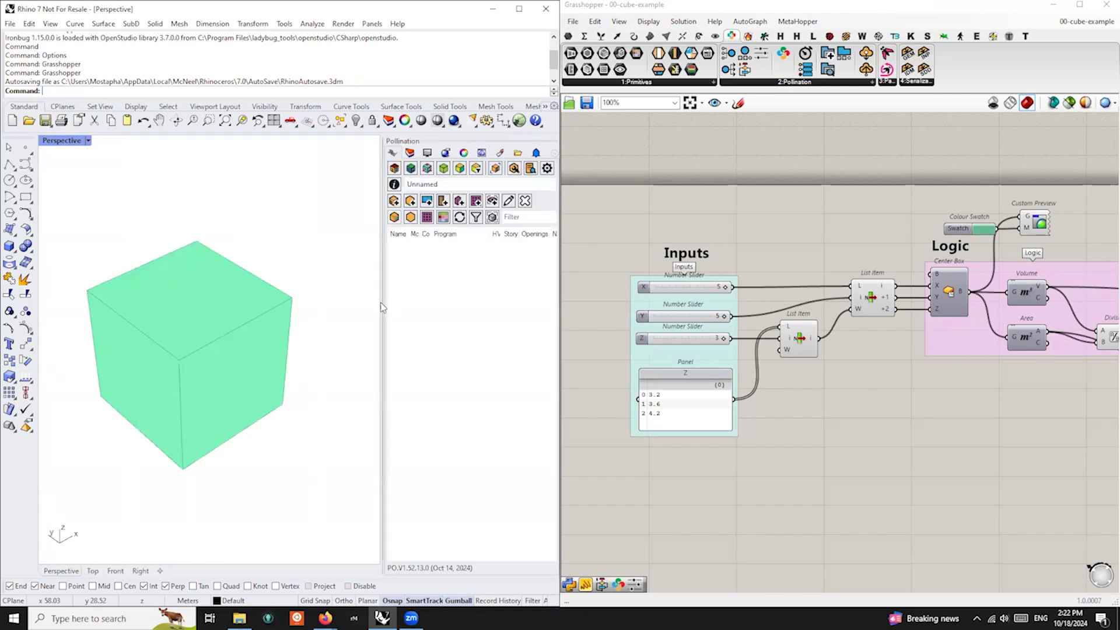
{"action": "scroll", "coordinate": [351, 328], "scroll_direction": "down", "scroll_amount": 4}
{"action": "scroll", "coordinate": [286, 334], "scroll_direction": "up", "scroll_amount": 4}
{"action": "right_click_drag", "start_coordinate": [283, 334], "coordinate": [303, 310]}
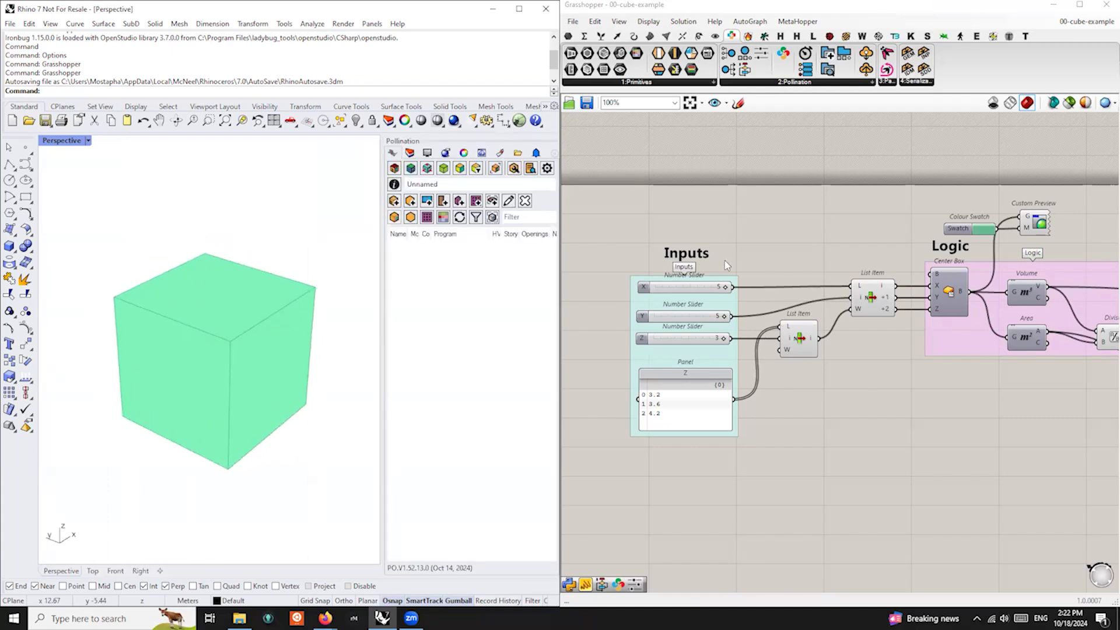
Place a Pollinate component above the Logic group to check its login greeting, and delete the component
{"action": "right_click_drag", "start_coordinate": [875, 223], "coordinate": [747, 206]}
{"action": "scroll", "coordinate": [747, 206], "scroll_direction": "down", "scroll_amount": 3}
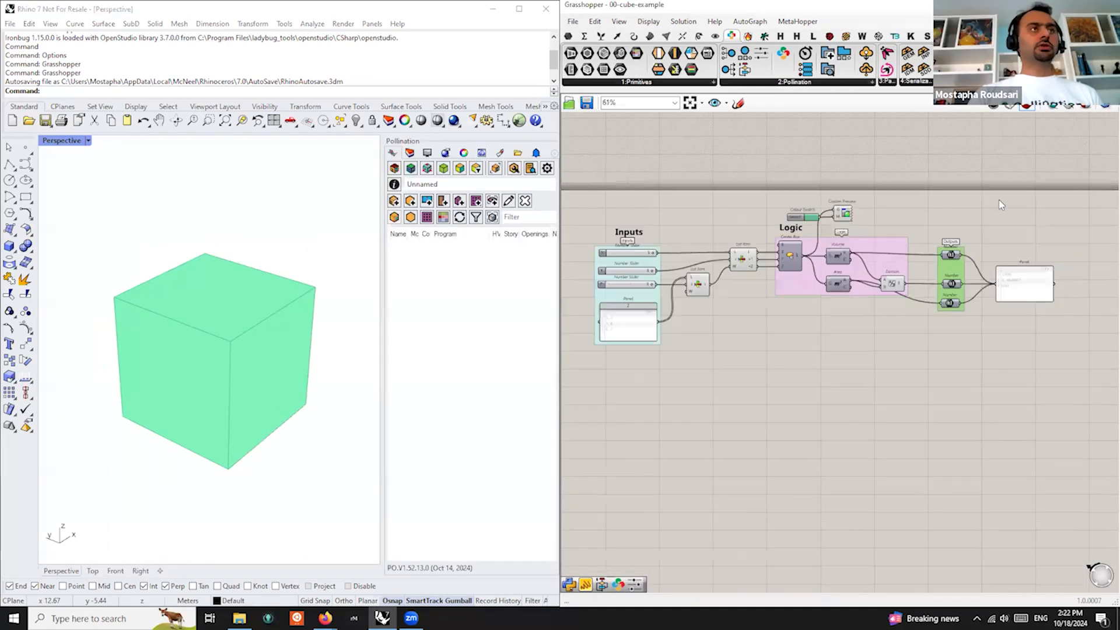
{"action": "scroll", "coordinate": [1000, 204], "scroll_direction": "up", "scroll_amount": 3}
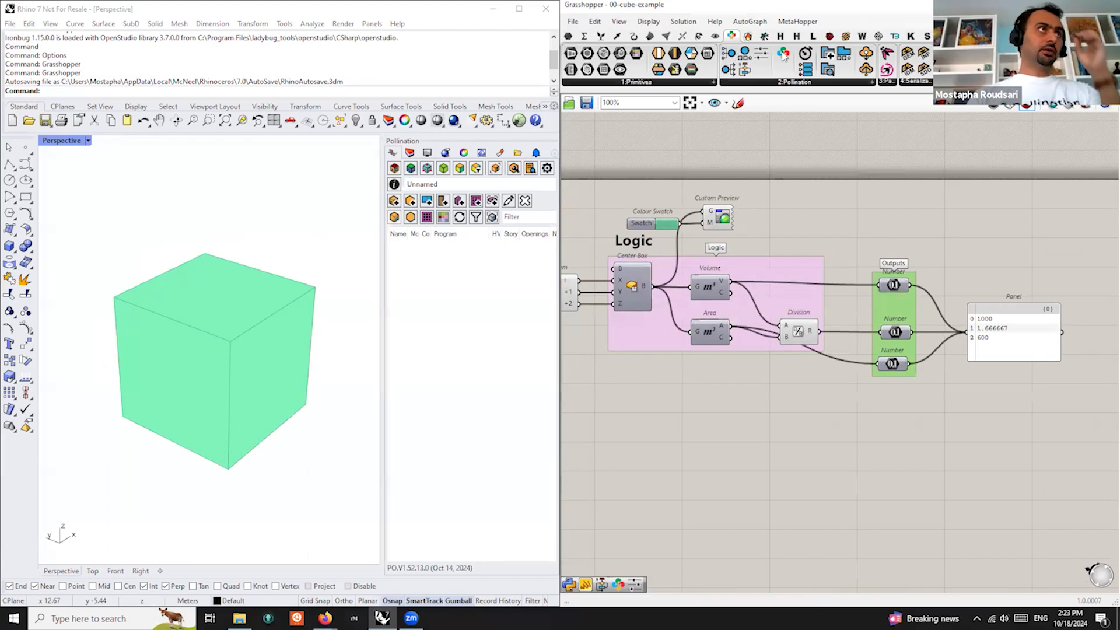
{"action": "left_click_drag", "start_coordinate": [824, 247], "coordinate": [827, 237]}
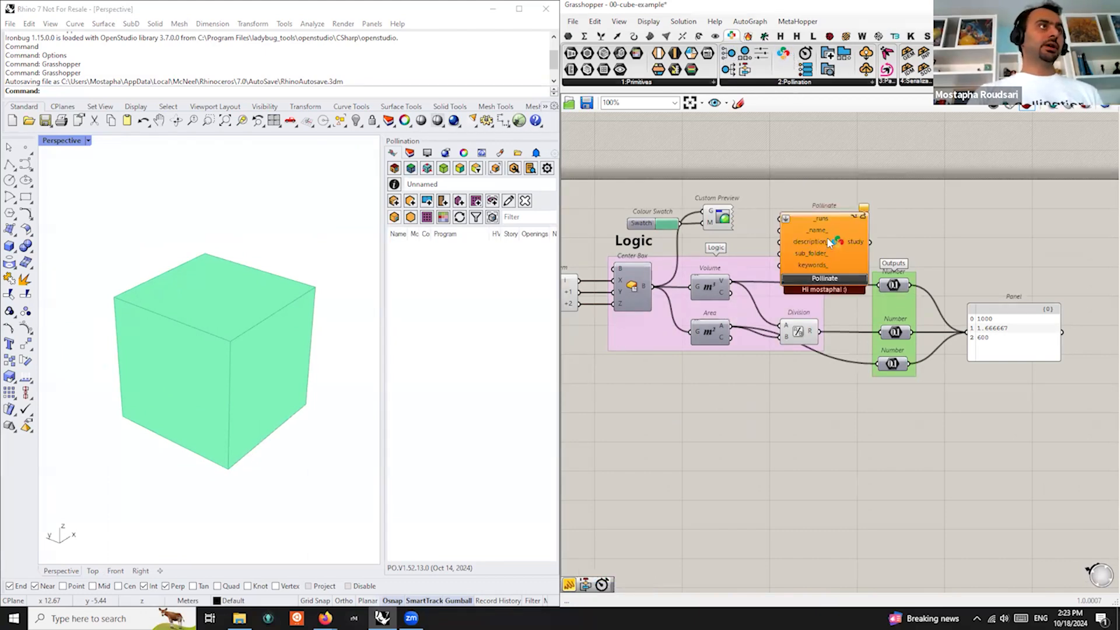
{"action": "scroll", "coordinate": [817, 240], "scroll_direction": "up", "scroll_amount": 4}
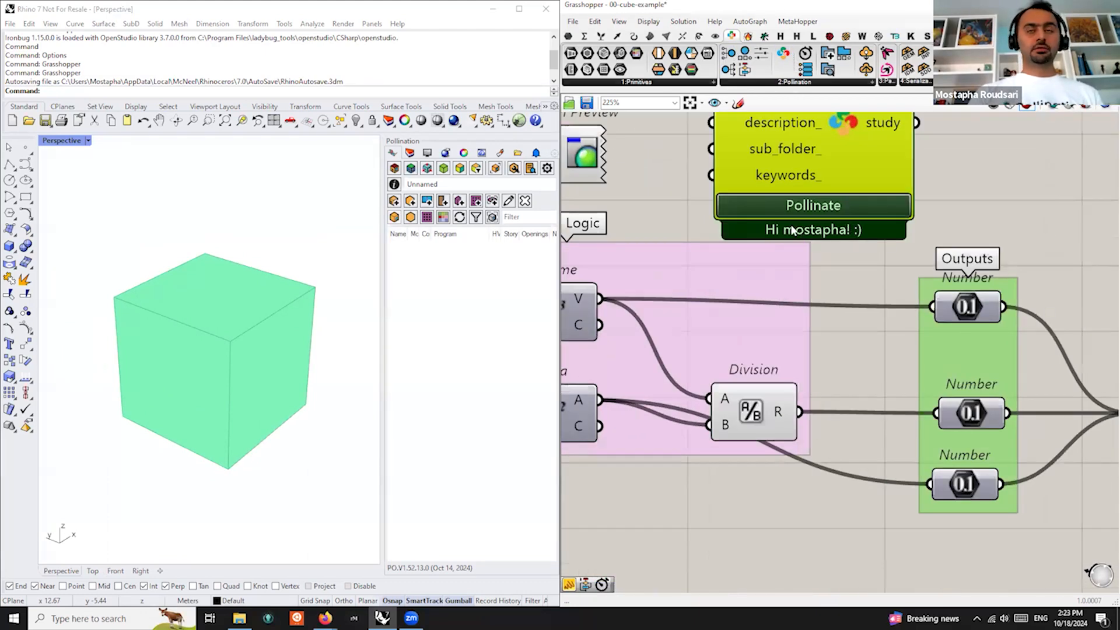
{"action": "left_click_drag", "start_coordinate": [806, 210], "coordinate": [812, 304]}
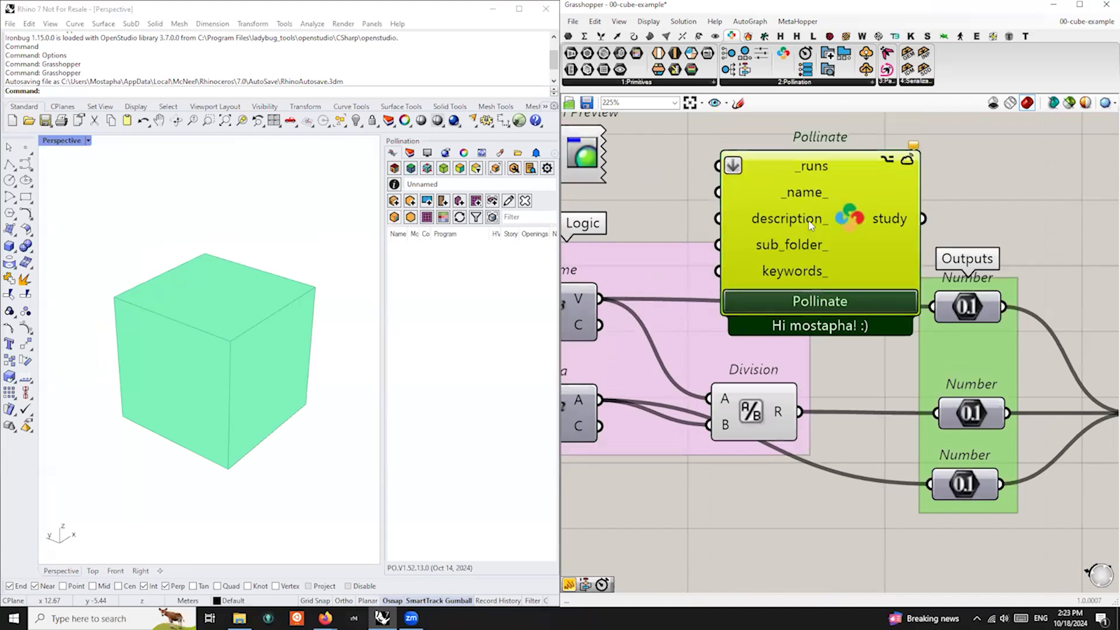
{"action": "key", "text": "Delete"}
Widen the Grasshopper window over the Rhino window so the whole definition and the cube both fit
{"action": "scroll", "coordinate": [934, 252], "scroll_direction": "down", "scroll_amount": 5}
{"action": "scroll", "coordinate": [934, 252], "scroll_direction": "down", "scroll_amount": 3}
{"action": "right_click_drag", "start_coordinate": [777, 363], "coordinate": [757, 390]}
{"action": "scroll", "coordinate": [758, 390], "scroll_direction": "up", "scroll_amount": 1}
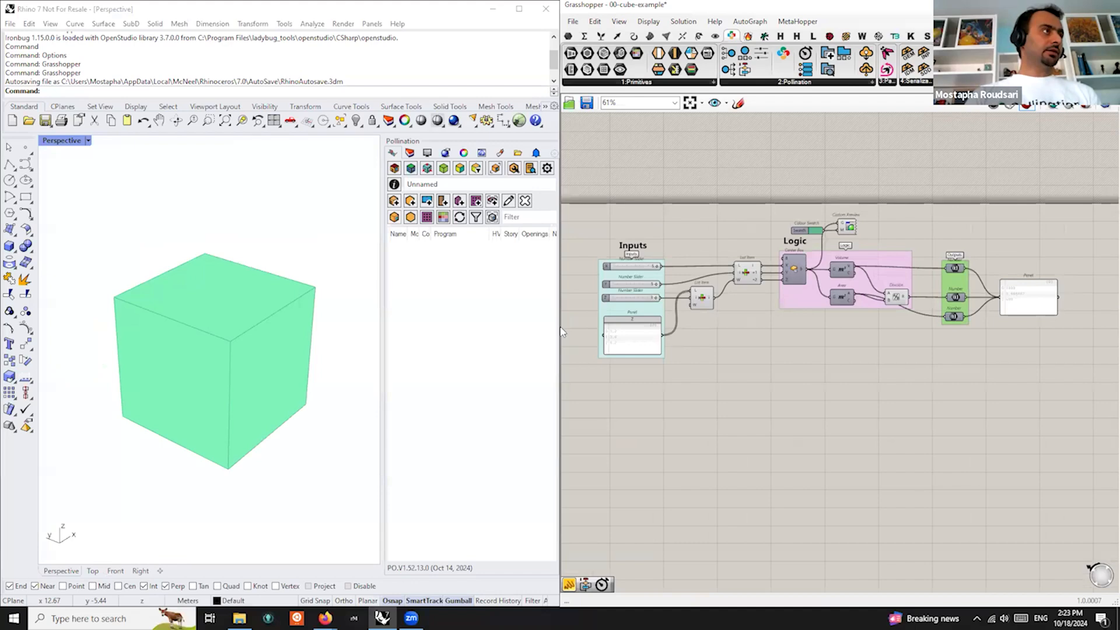
{"action": "left_click_drag", "start_coordinate": [558, 327], "coordinate": [400, 319]}
{"action": "scroll", "coordinate": [257, 276], "scroll_direction": "up", "scroll_amount": 4}
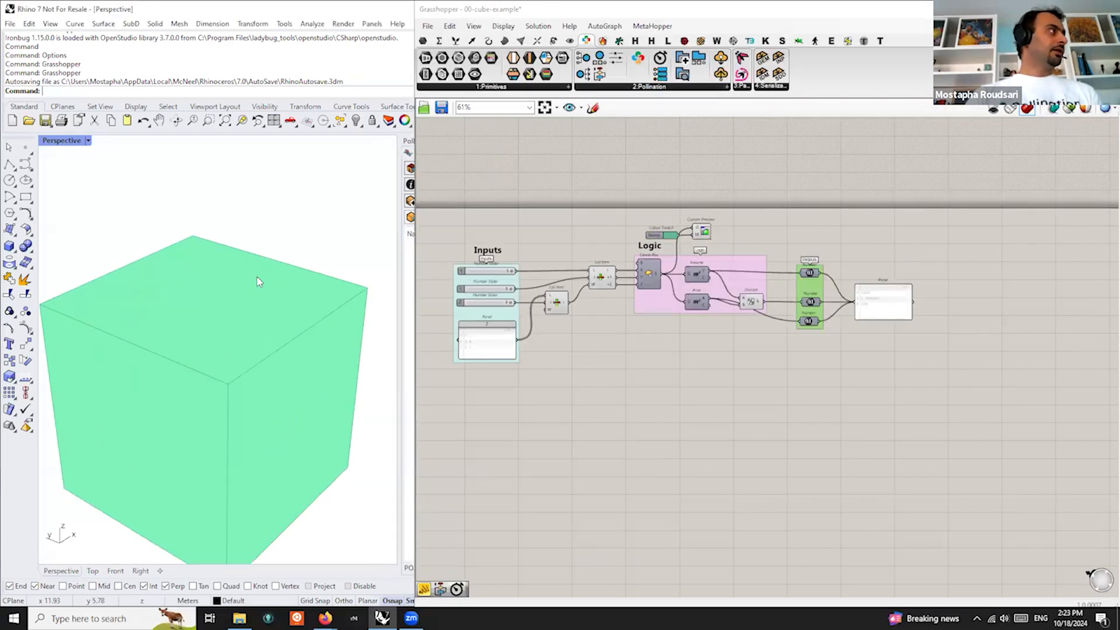
{"action": "scroll", "coordinate": [287, 312], "scroll_direction": "down", "scroll_amount": 4}
{"action": "right_click_drag", "start_coordinate": [288, 314], "coordinate": [312, 358]}
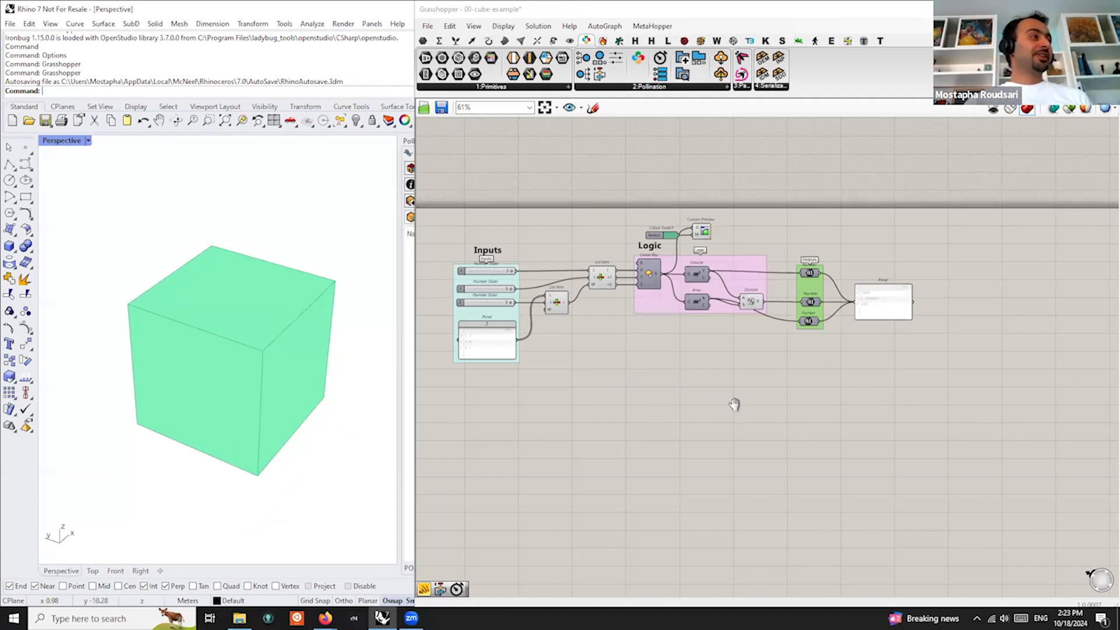
Set the Y number slider to 2 and the Z number slider to 2 in the Inputs group
{"action": "scroll", "coordinate": [702, 393], "scroll_direction": "up", "scroll_amount": 4}
{"action": "scroll", "coordinate": [714, 348], "scroll_direction": "down", "scroll_amount": 2}
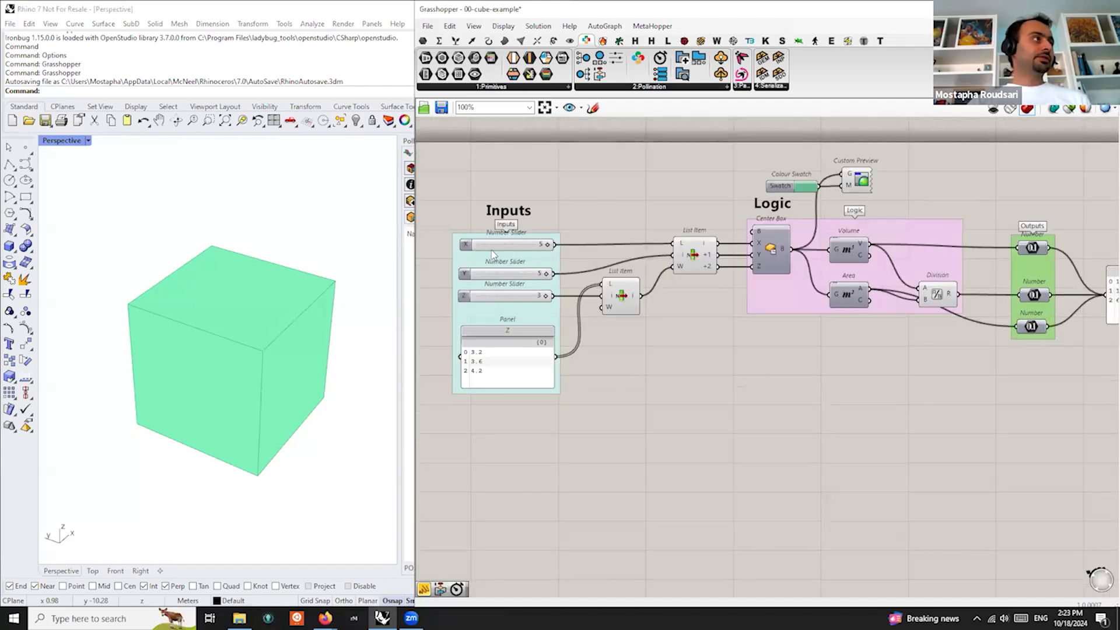
{"action": "scroll", "coordinate": [490, 250], "scroll_direction": "up", "scroll_amount": 1}
{"action": "left_click_drag", "start_coordinate": [558, 244], "coordinate": [494, 279]}
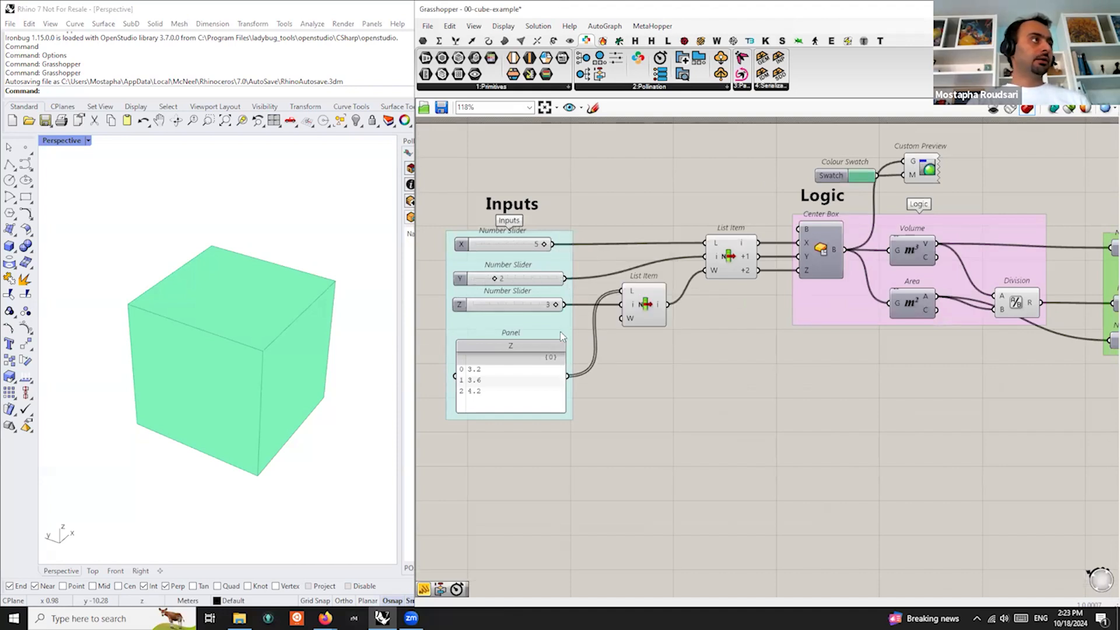
{"action": "scroll", "coordinate": [560, 334], "scroll_direction": "down", "scroll_amount": 2}
{"action": "right_click_drag", "start_coordinate": [858, 420], "coordinate": [788, 395]}
{"action": "scroll", "coordinate": [788, 395], "scroll_direction": "down", "scroll_amount": 1}
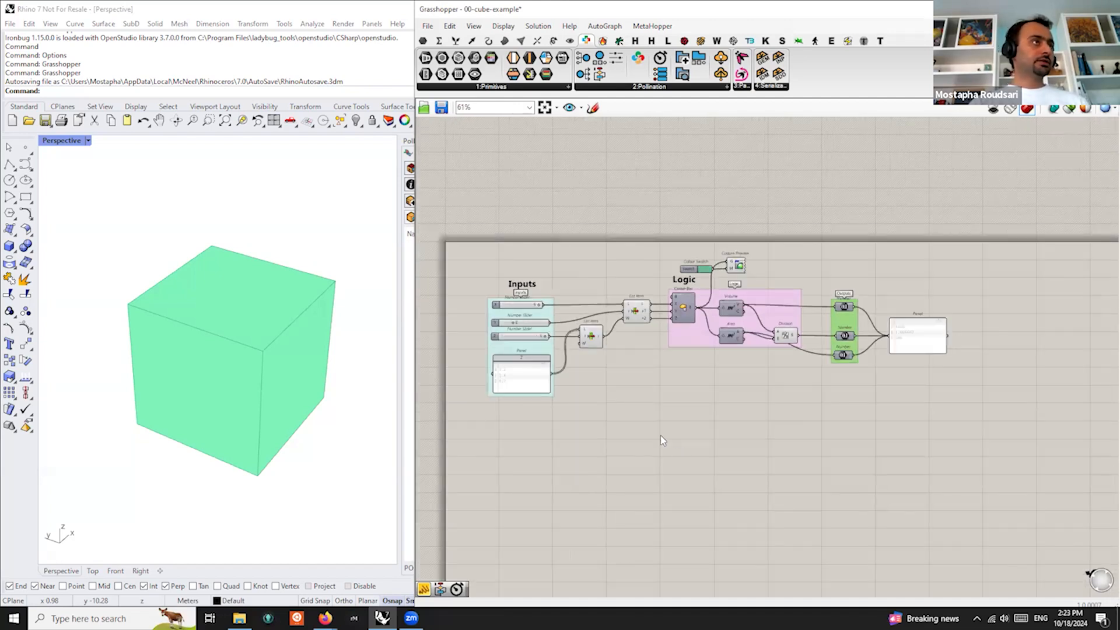
{"action": "scroll", "coordinate": [661, 437], "scroll_direction": "up", "scroll_amount": 1}
{"action": "scroll", "coordinate": [689, 290], "scroll_direction": "up", "scroll_amount": 1}
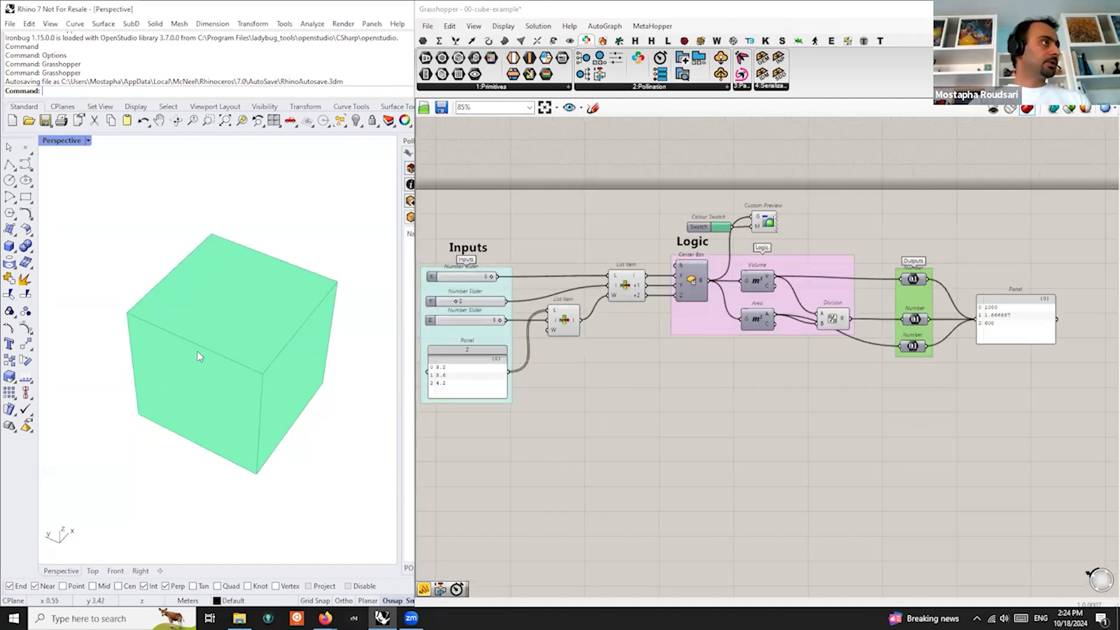
{"action": "scroll", "coordinate": [198, 344], "scroll_direction": "down", "scroll_amount": 2}
{"action": "scroll", "coordinate": [458, 317], "scroll_direction": "up", "scroll_amount": 2}
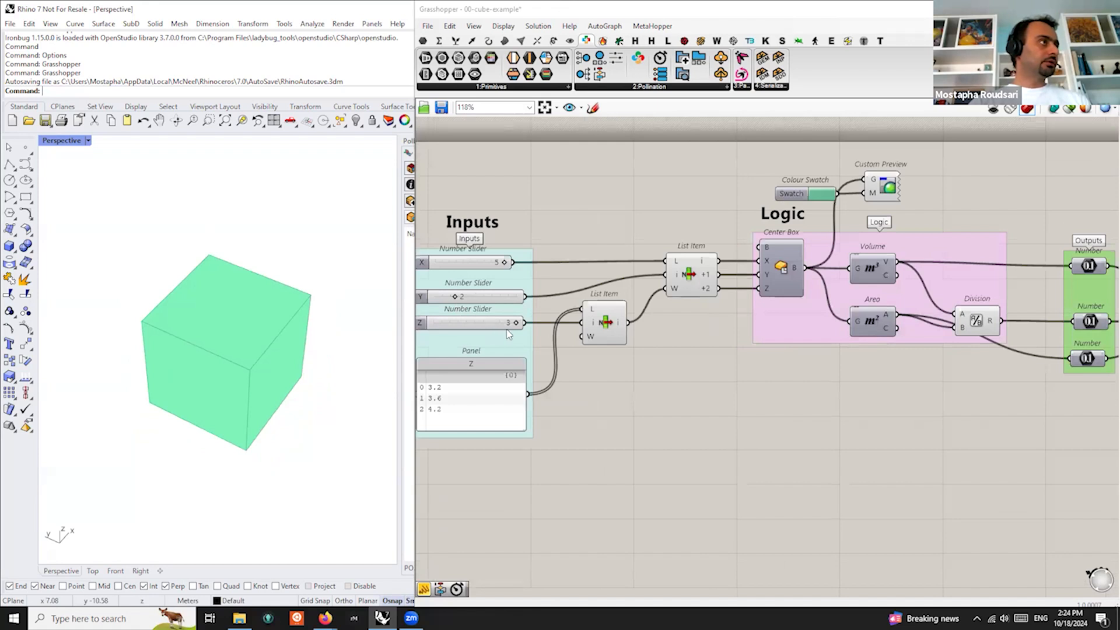
{"action": "left_click_drag", "start_coordinate": [516, 324], "coordinate": [475, 324]}
Move the List Item component that feeds the Center Box farther from the Logic group, and select the Center Box
{"action": "scroll", "coordinate": [162, 397], "scroll_direction": "down", "scroll_amount": 5}
{"action": "right_click_drag", "start_coordinate": [167, 393], "coordinate": [153, 380]}
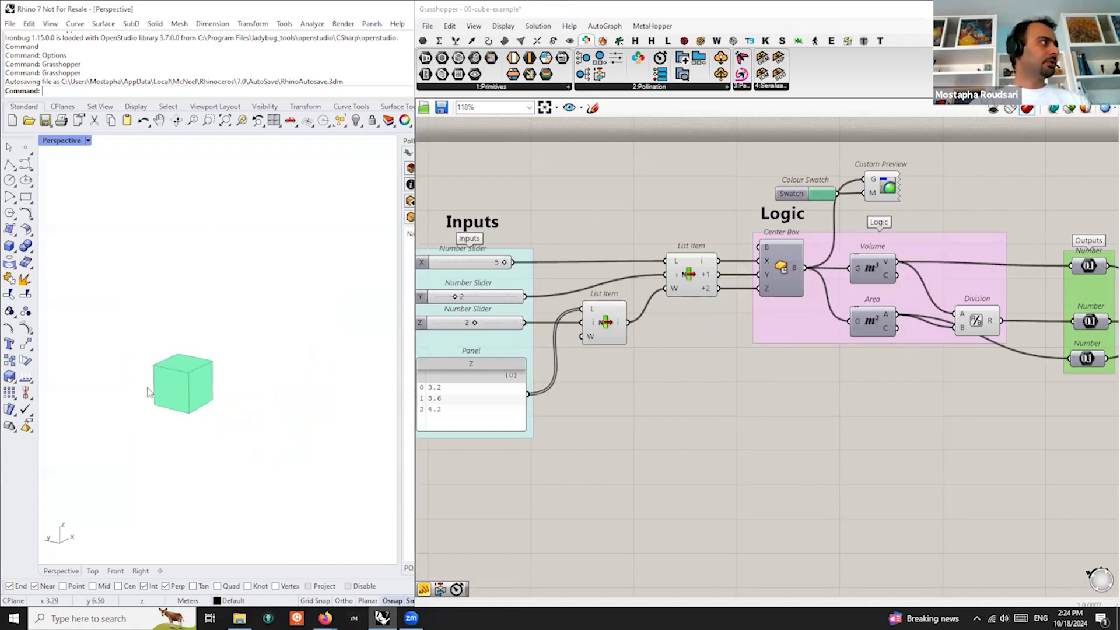
{"action": "scroll", "coordinate": [154, 380], "scroll_direction": "up", "scroll_amount": 4}
{"action": "scroll", "coordinate": [805, 345], "scroll_direction": "down", "scroll_amount": 2}
{"action": "scroll", "coordinate": [763, 340], "scroll_direction": "down", "scroll_amount": 2}
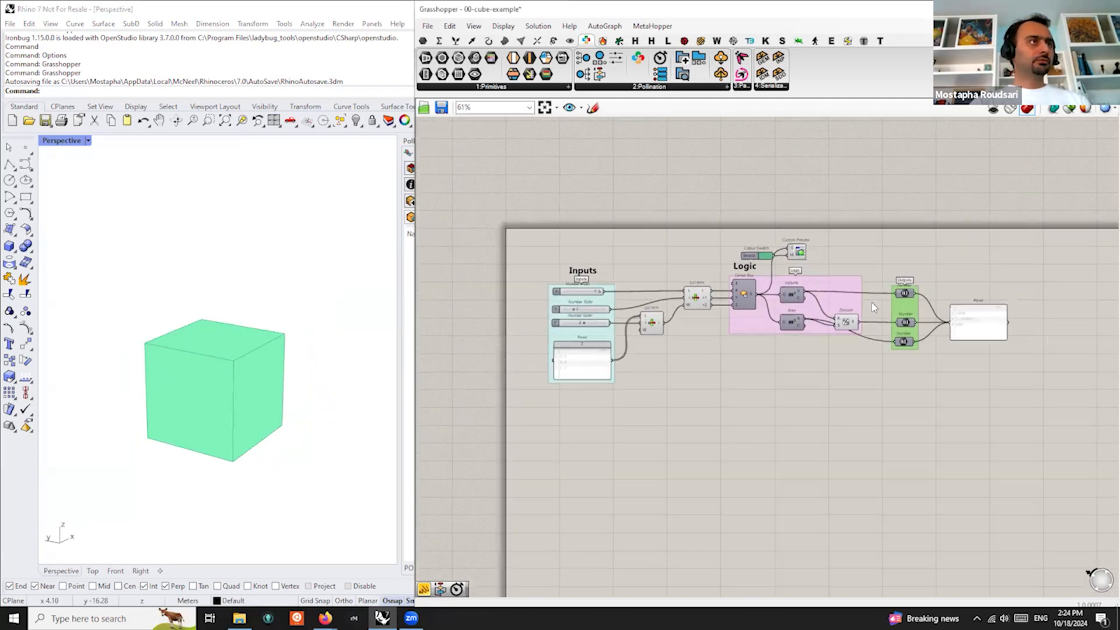
{"action": "scroll", "coordinate": [871, 302], "scroll_direction": "up", "scroll_amount": 4}
{"action": "right_click_drag", "start_coordinate": [616, 263], "coordinate": [796, 231]}
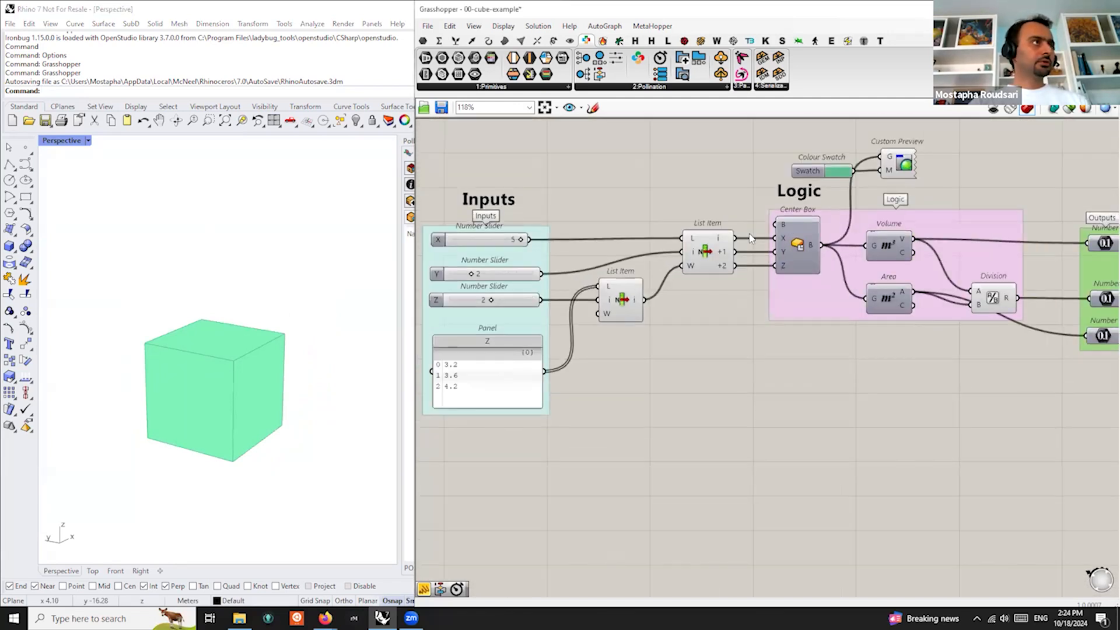
{"action": "left_click_drag", "start_coordinate": [712, 256], "coordinate": [685, 251]}
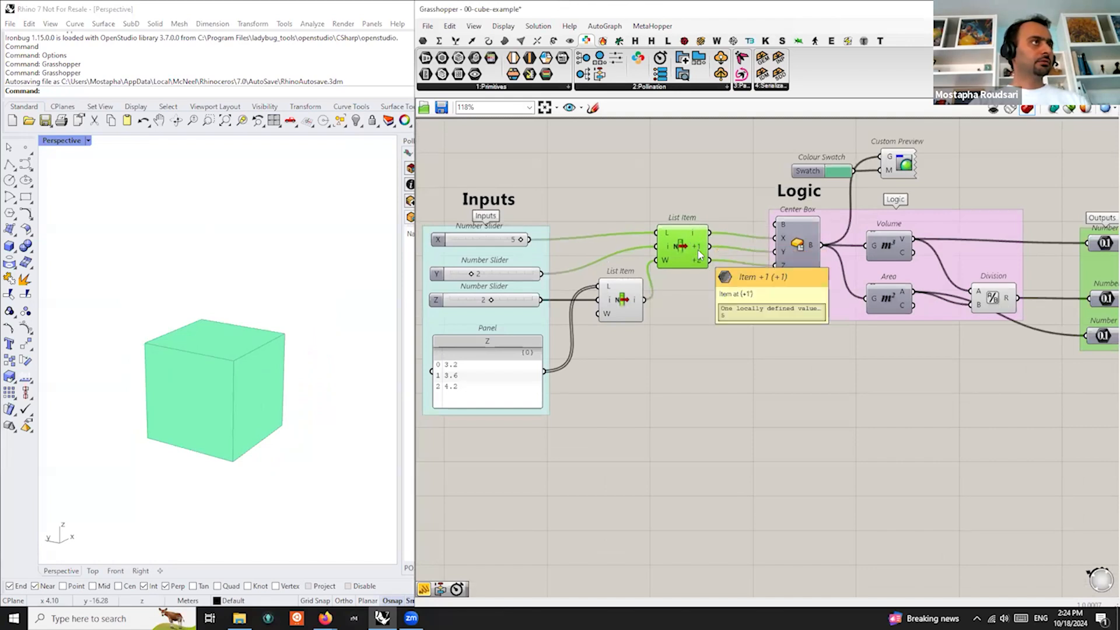
{"action": "left_click", "coordinate": [801, 245]}
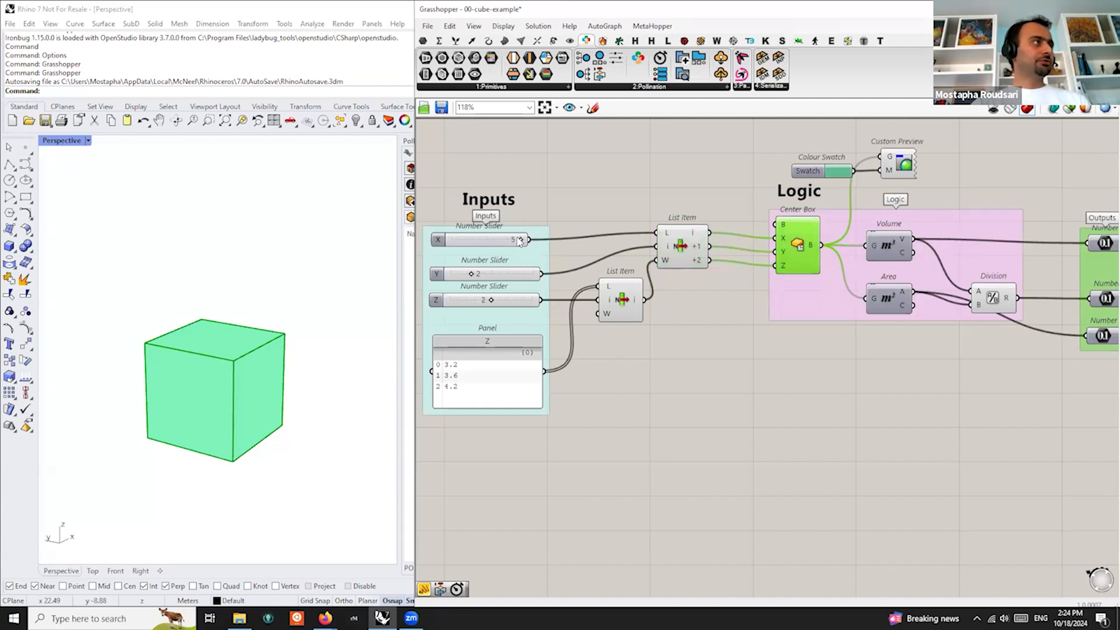
Undo a trial change of the X number slider and set the Z number slider to 1
{"action": "left_click_drag", "start_coordinate": [520, 241], "coordinate": [452, 249]}
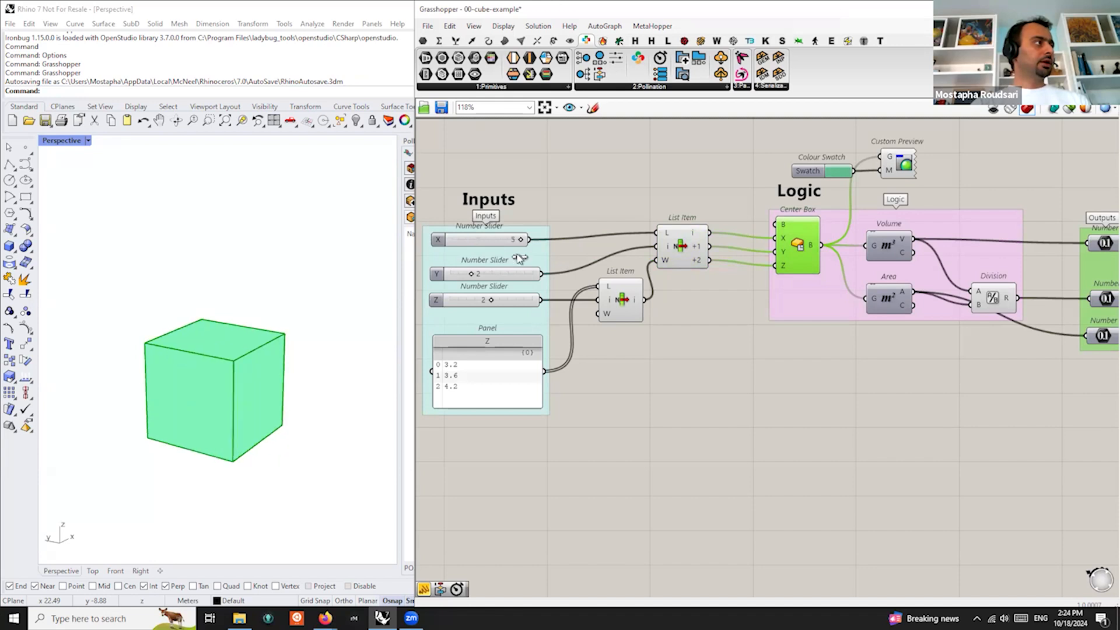
{"action": "key", "text": "ctrl+z"}
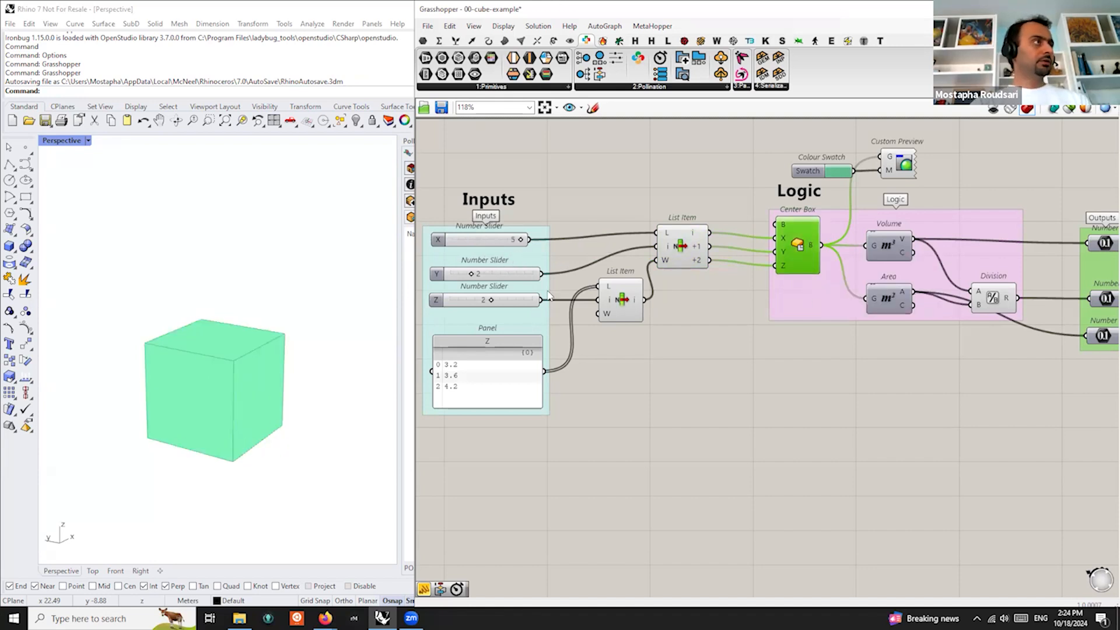
{"action": "left_click_drag", "start_coordinate": [492, 302], "coordinate": [460, 310]}
Disable and re-enable the Custom Preview component, and set the Z number slider to 2
{"action": "left_click_drag", "start_coordinate": [896, 159], "coordinate": [903, 160]}
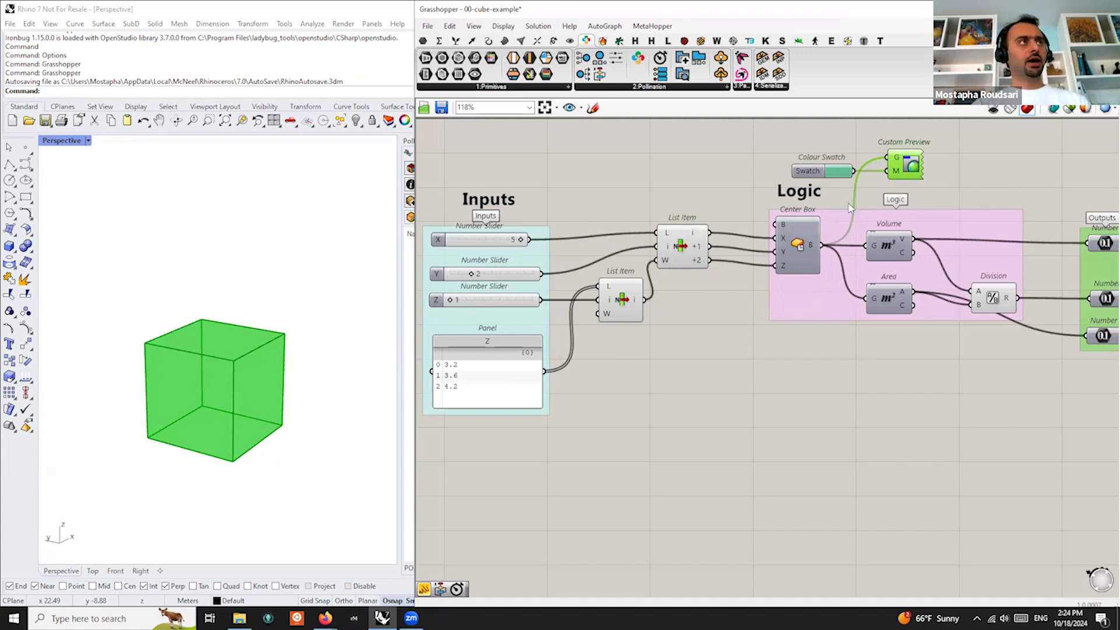
{"action": "scroll", "coordinate": [782, 217], "scroll_direction": "down", "scroll_amount": 2}
{"action": "scroll", "coordinate": [713, 231], "scroll_direction": "up", "scroll_amount": 1}
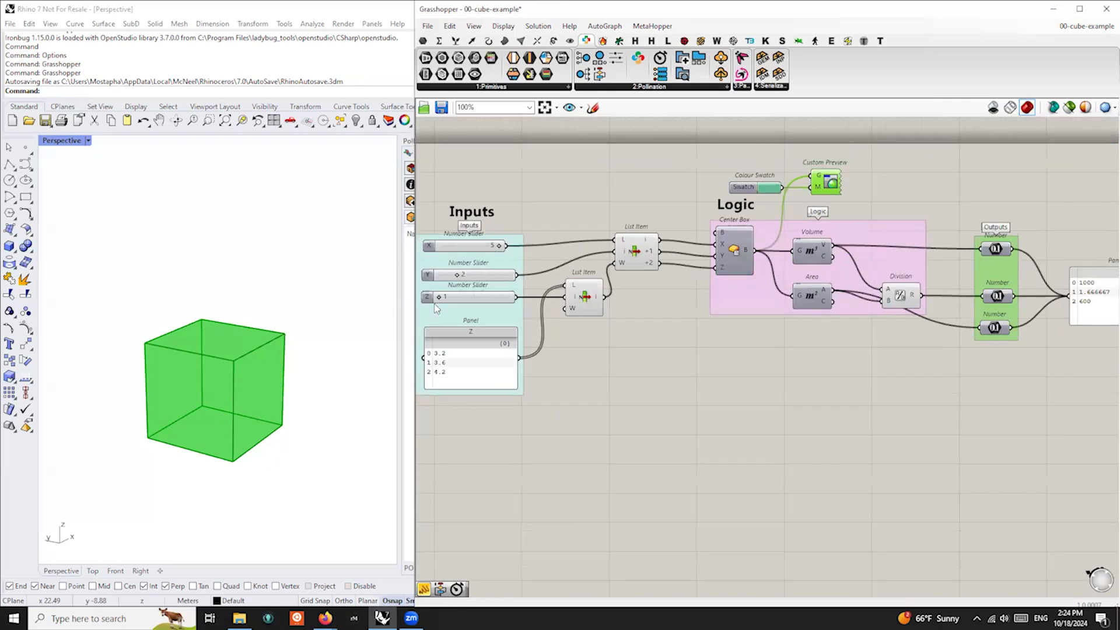
{"action": "left_click", "coordinate": [767, 358]}
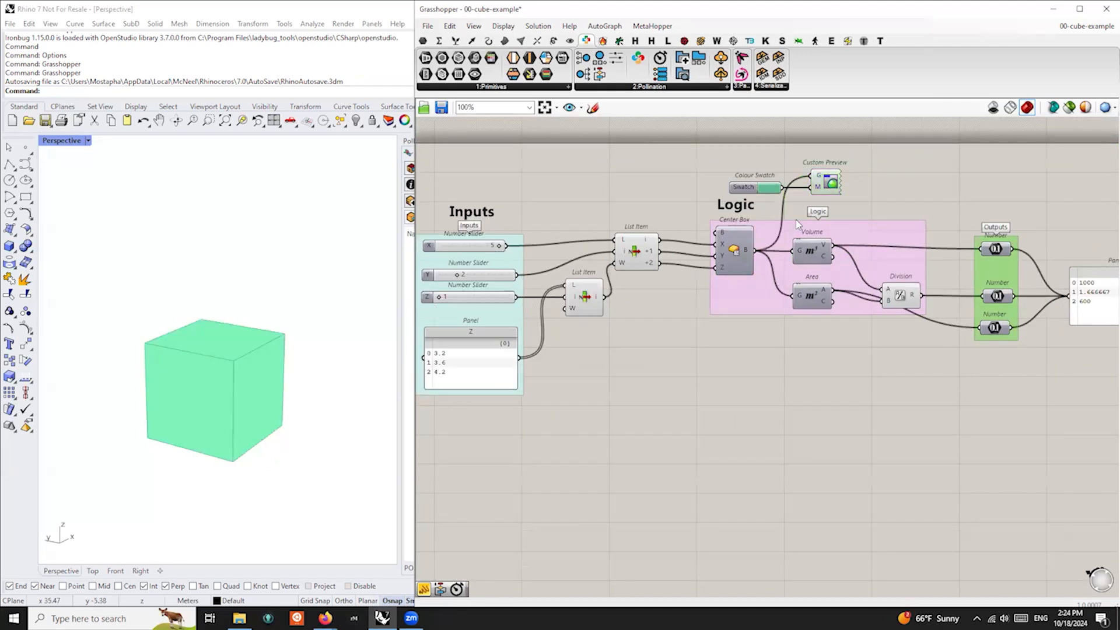
{"action": "left_click", "coordinate": [826, 183]}
{"action": "key", "text": "ctrl+e"}
{"action": "key", "text": "ctrl+e"}
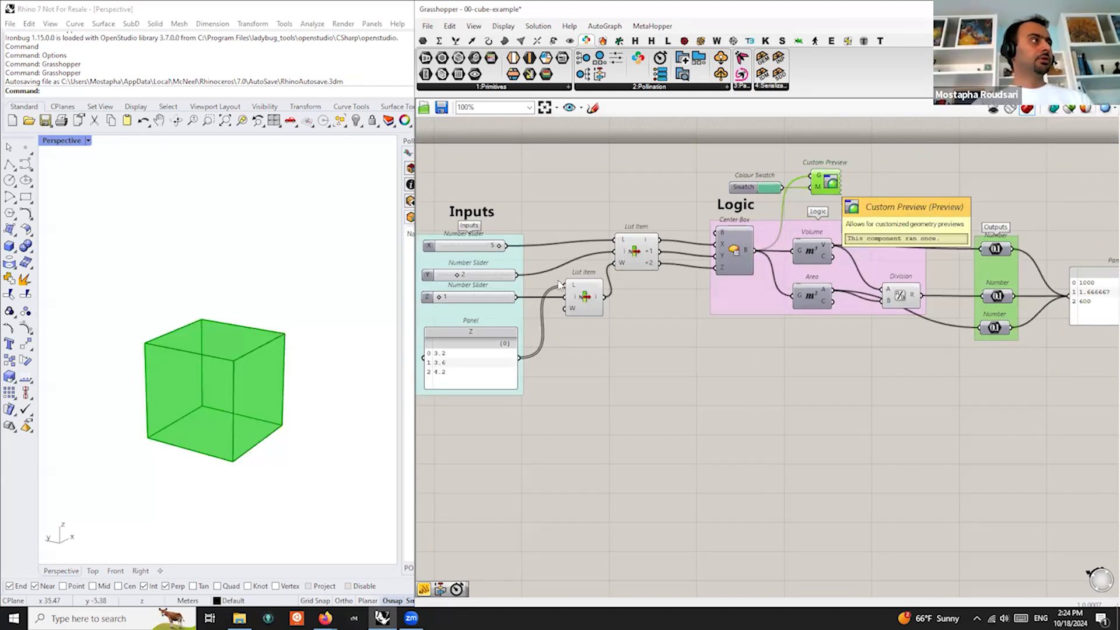
{"action": "left_click_drag", "start_coordinate": [440, 297], "coordinate": [484, 301]}
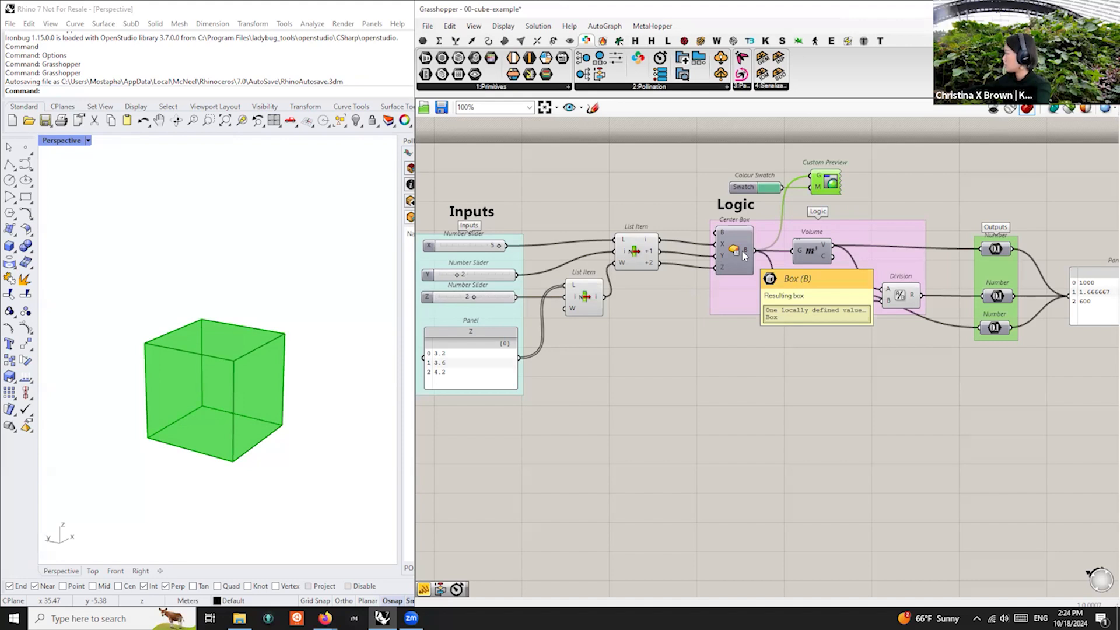
Select the Center Box component in the Logic group, disable it, and re-enable it
{"action": "scroll", "coordinate": [645, 312], "scroll_direction": "down", "scroll_amount": 1}
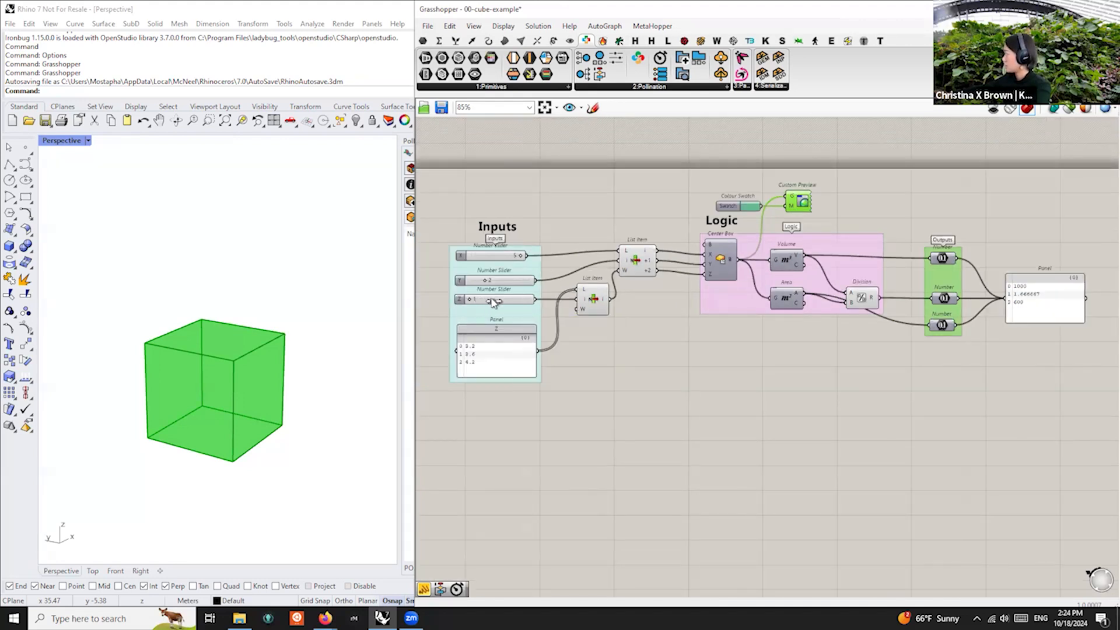
{"action": "left_click", "coordinate": [729, 251]}
{"action": "mouse_move", "coordinate": [729, 251]}
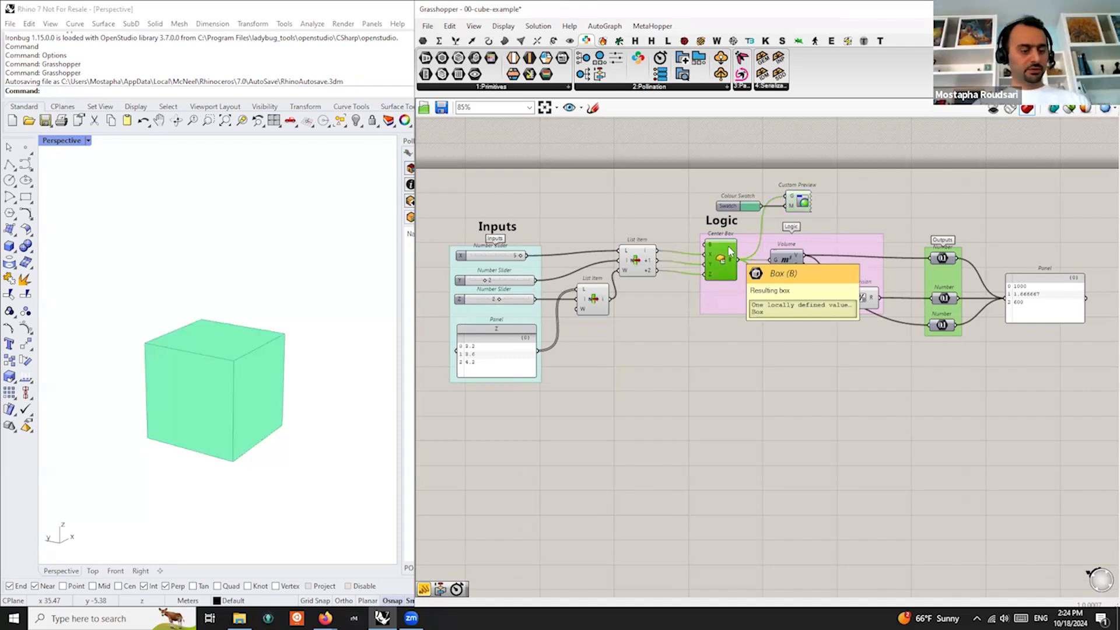
{"action": "left_click", "coordinate": [709, 390]}
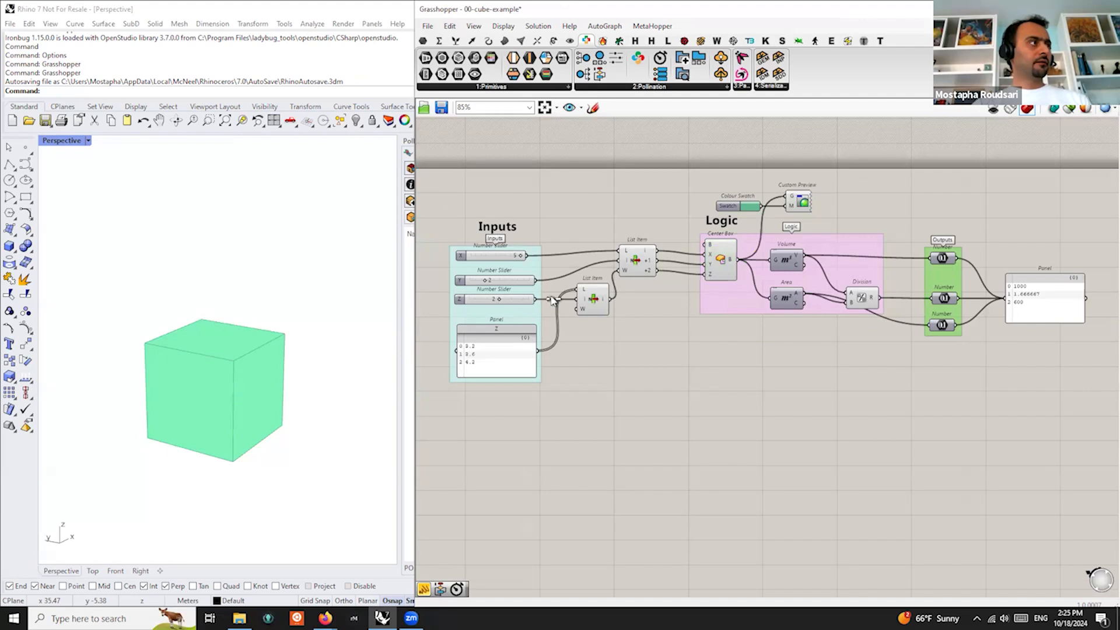
{"action": "left_click", "coordinate": [729, 262]}
{"action": "key", "text": "ctrl+e"}
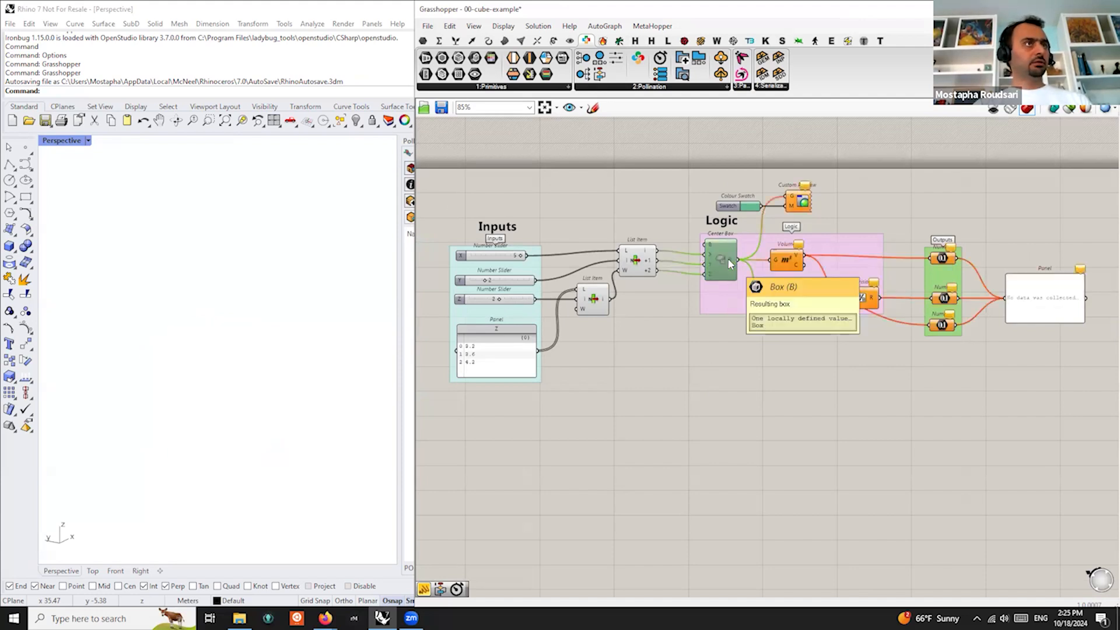
{"action": "key", "text": "ctrl+e"}
{"action": "scroll", "coordinate": [480, 306], "scroll_direction": "up", "scroll_amount": 2}
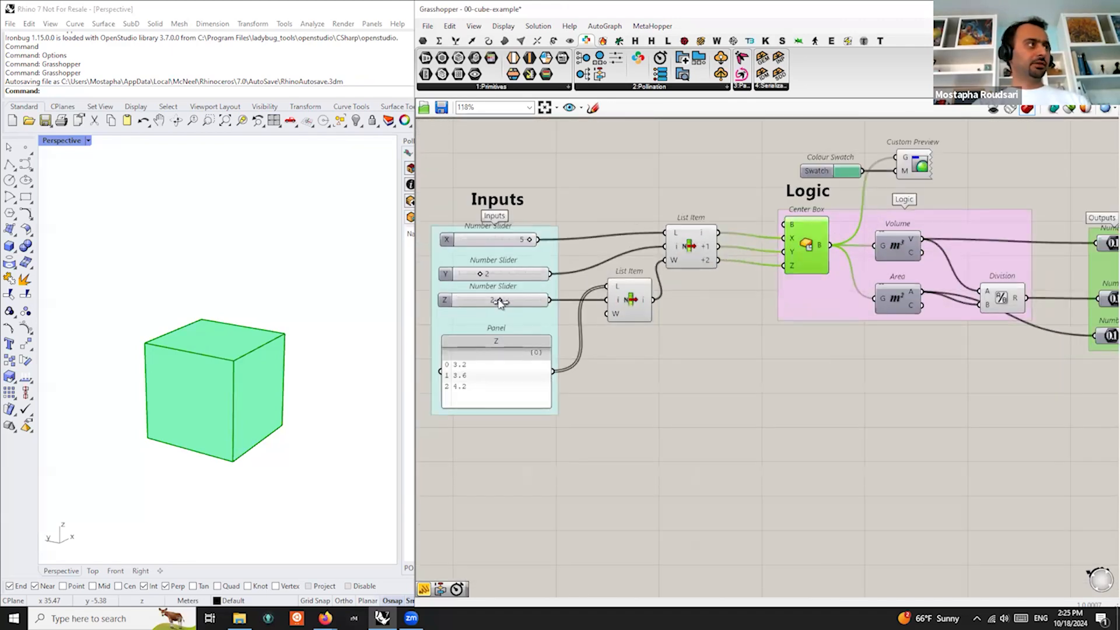
Select the List Item component that feeds the Center Box, and set the Z number slider to 3
{"action": "scroll", "coordinate": [709, 348], "scroll_direction": "down", "scroll_amount": 3}
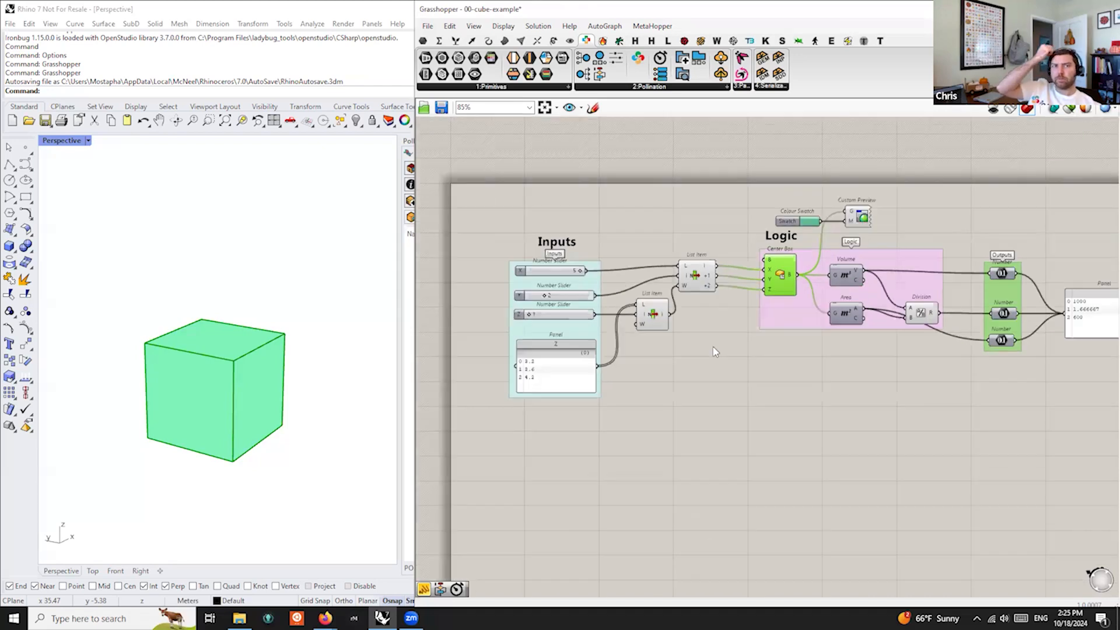
{"action": "left_click", "coordinate": [708, 290]}
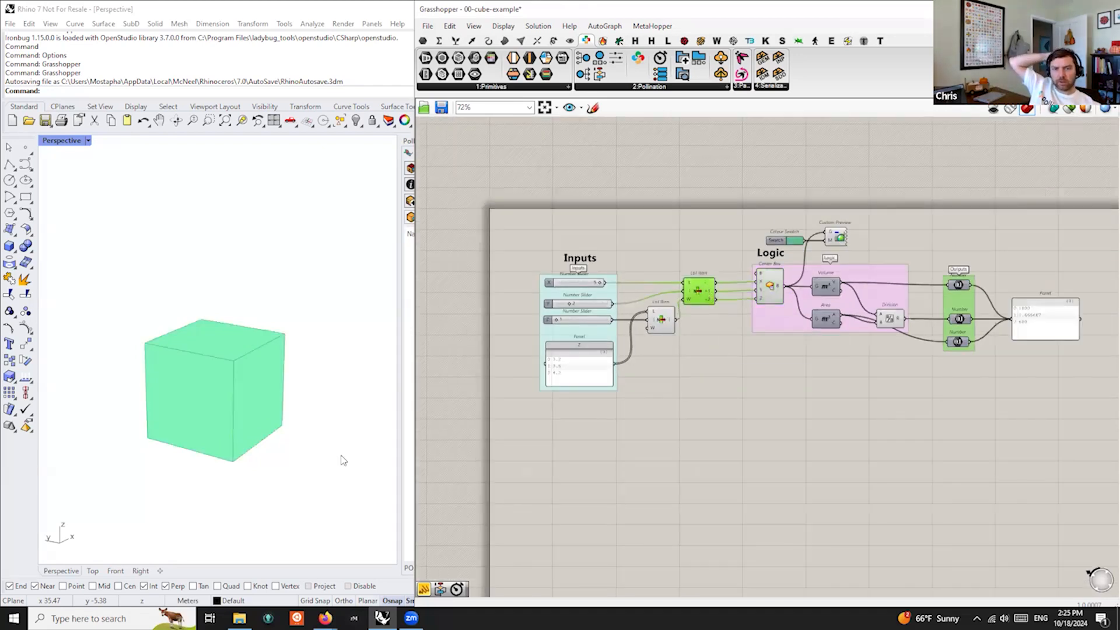
{"action": "scroll", "coordinate": [337, 465], "scroll_direction": "down", "scroll_amount": 2}
{"action": "scroll", "coordinate": [337, 465], "scroll_direction": "up", "scroll_amount": 2}
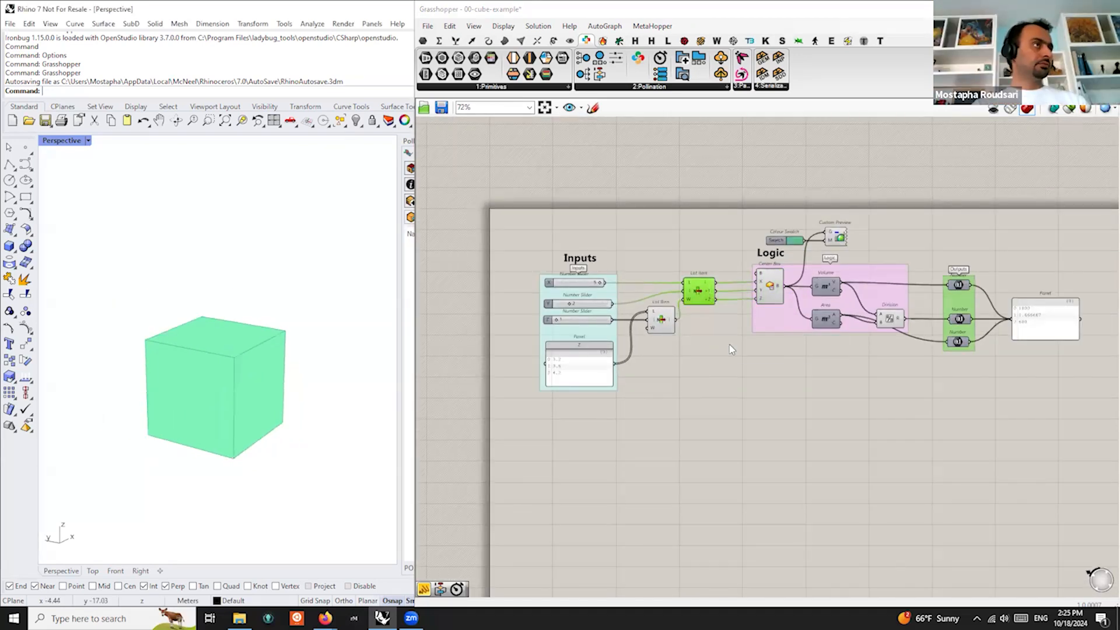
{"action": "scroll", "coordinate": [900, 335], "scroll_direction": "up", "scroll_amount": 1}
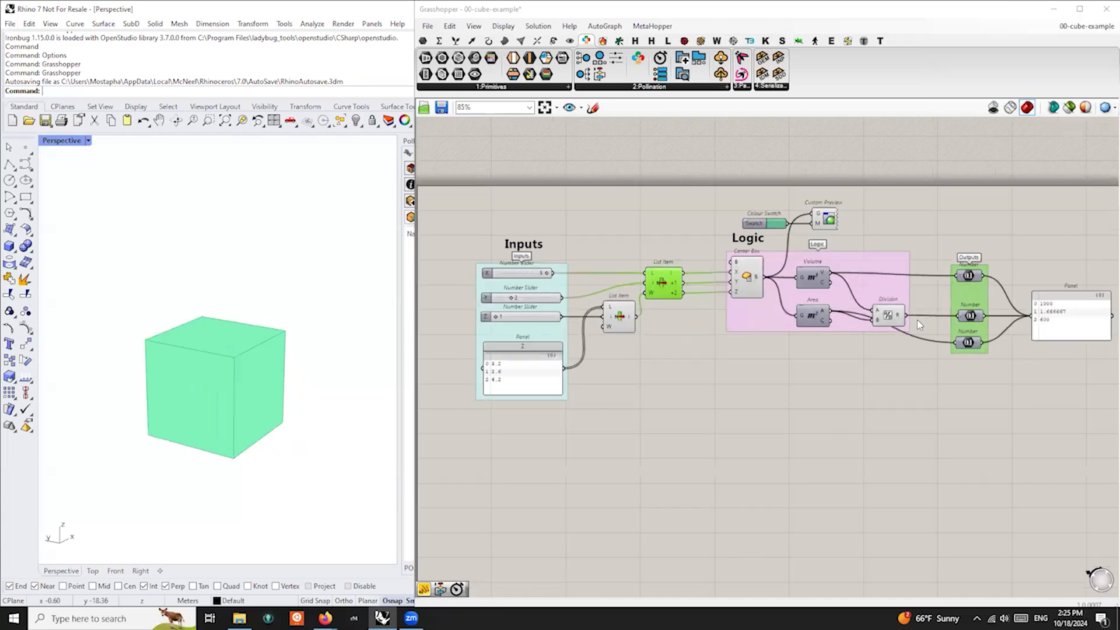
{"action": "scroll", "coordinate": [633, 325], "scroll_direction": "up", "scroll_amount": 1}
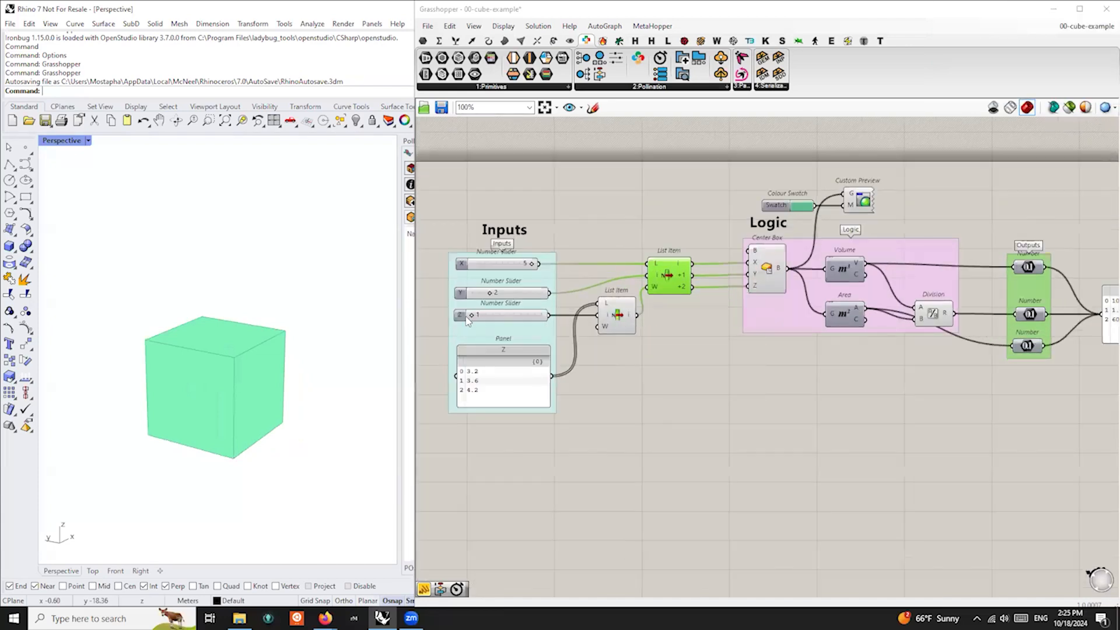
{"action": "left_click_drag", "start_coordinate": [471, 318], "coordinate": [541, 317]}
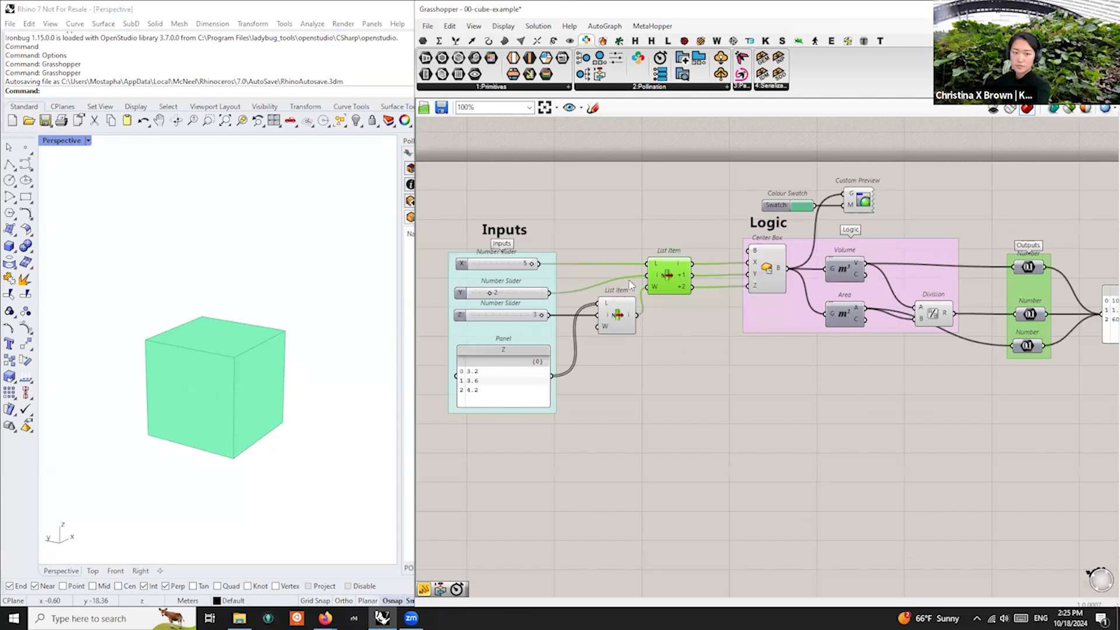
Set the X number slider to 2 and move the Y number slider closer to it in the Inputs group
{"action": "left_click_drag", "start_coordinate": [691, 268], "coordinate": [695, 269]}
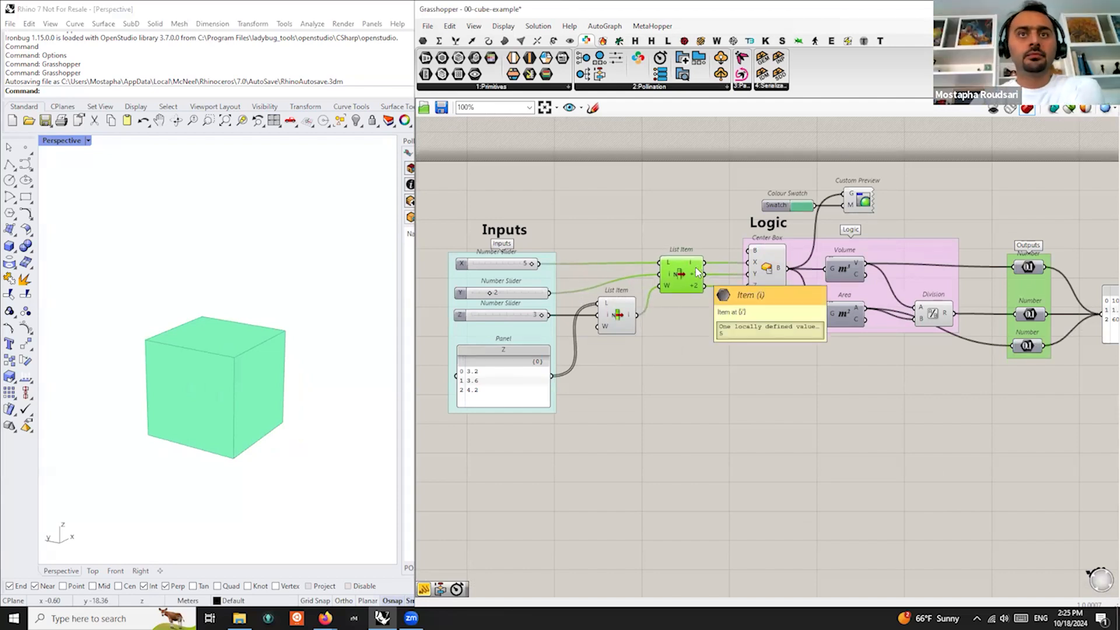
{"action": "scroll", "coordinate": [698, 271], "scroll_direction": "up", "scroll_amount": 2}
{"action": "mouse_move", "coordinate": [679, 255]}
{"action": "left_mouse_down"}
{"action": "mouse_move", "coordinate": [683, 359]}
{"action": "mouse_move", "coordinate": [679, 255]}
{"action": "mouse_move", "coordinate": [683, 273]}
{"action": "left_mouse_up"}
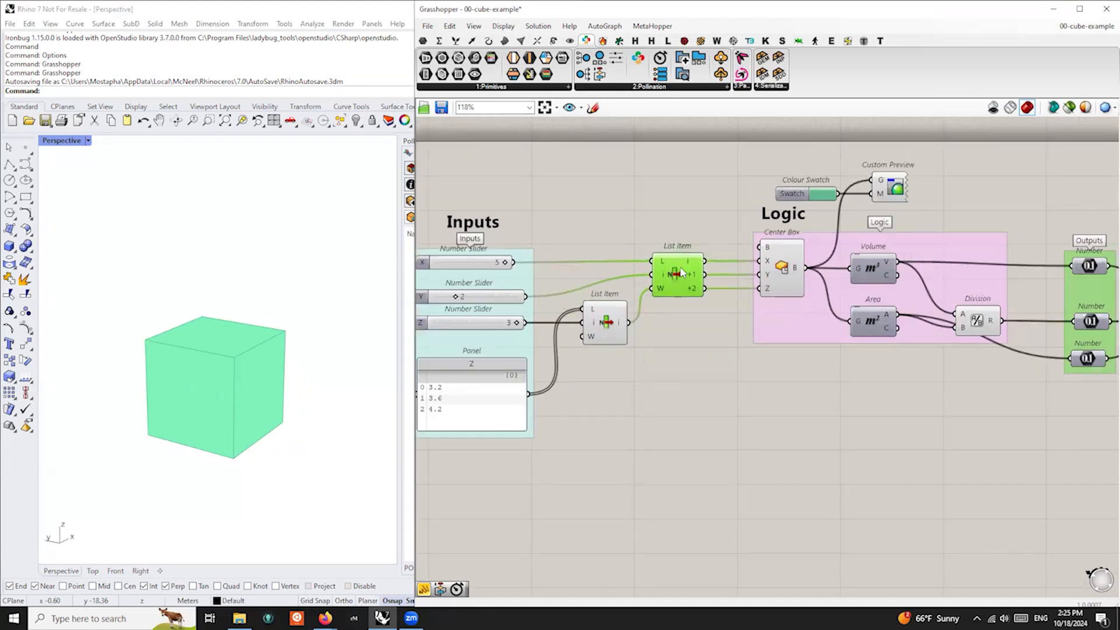
{"action": "right_click_drag", "start_coordinate": [491, 263], "coordinate": [576, 259]}
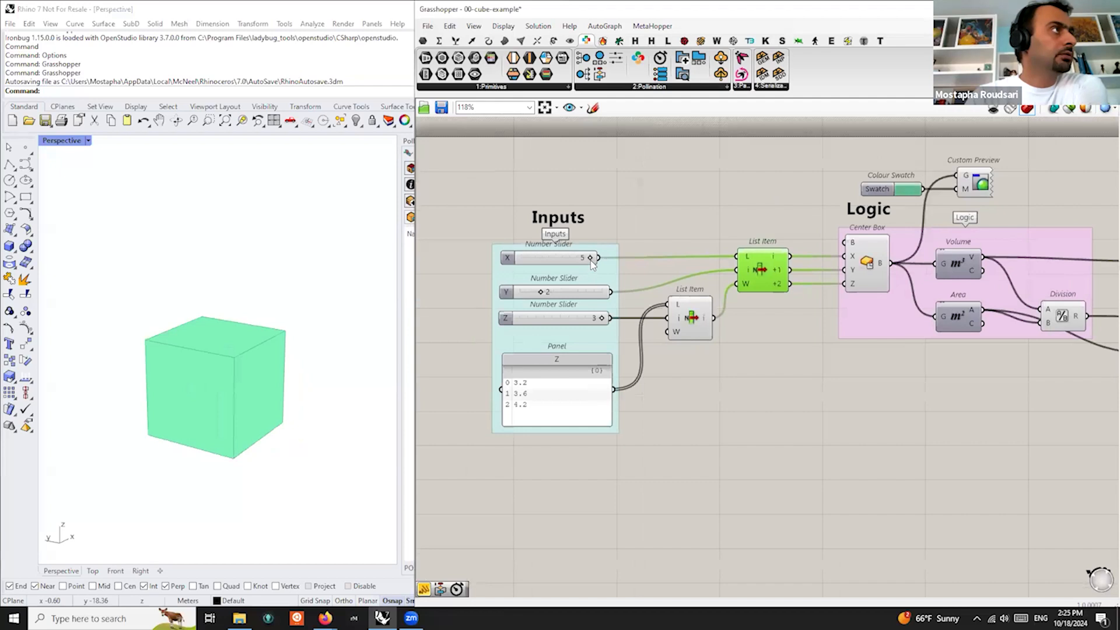
{"action": "left_click_drag", "start_coordinate": [591, 259], "coordinate": [558, 287]}
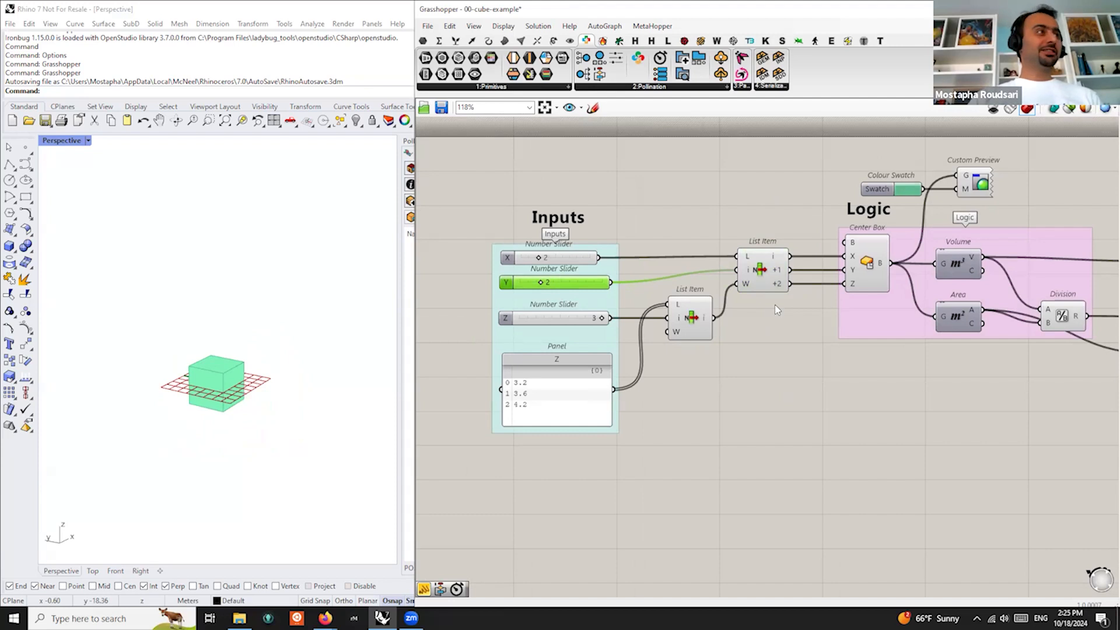
Replace the List Item feeding the Center Box with direct wires from the X slider, the Y slider and the remaining List Item to its X, Y and Z inputs
{"action": "left_click", "coordinate": [777, 280]}
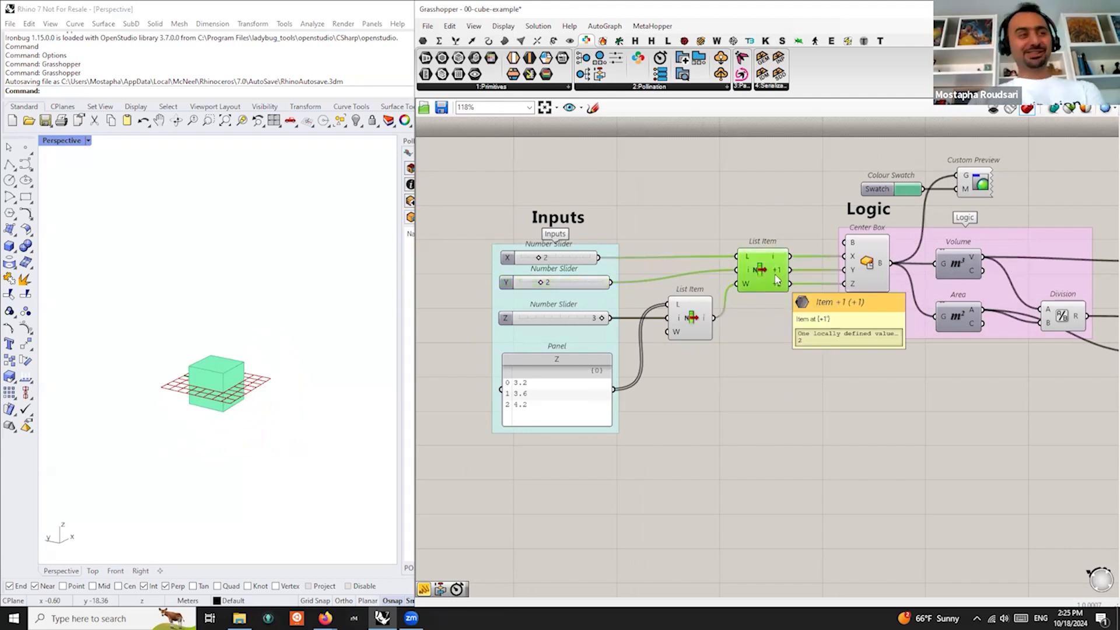
{"action": "key", "text": "Delete"}
{"action": "left_click_drag", "start_coordinate": [599, 257], "coordinate": [844, 256]}
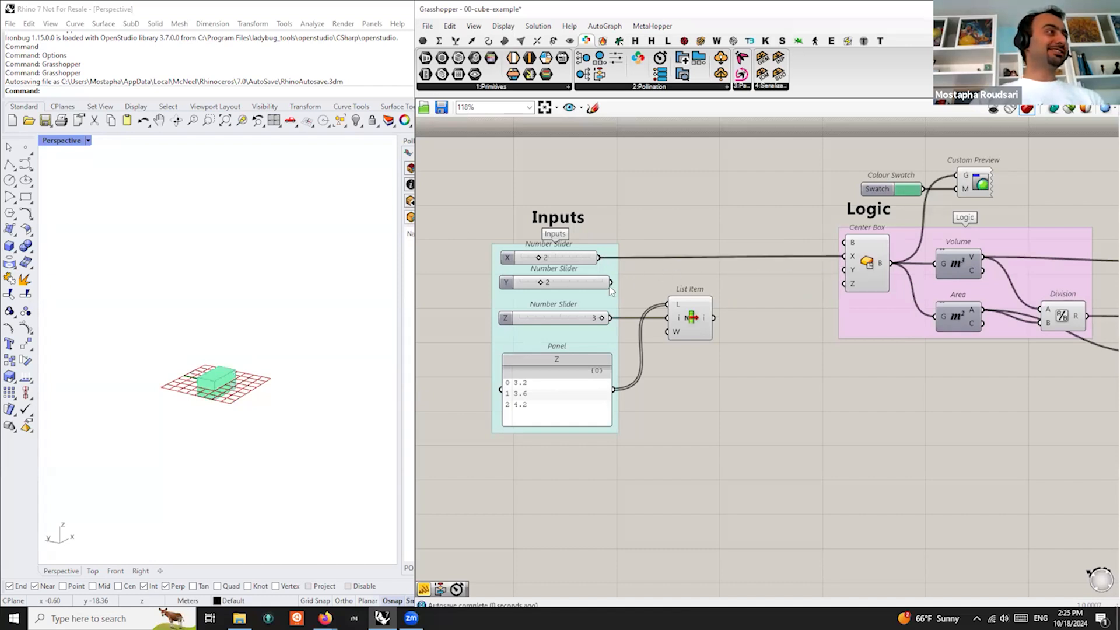
{"action": "left_click_drag", "start_coordinate": [610, 282], "coordinate": [851, 269]}
{"action": "left_click_drag", "start_coordinate": [714, 318], "coordinate": [845, 283]}
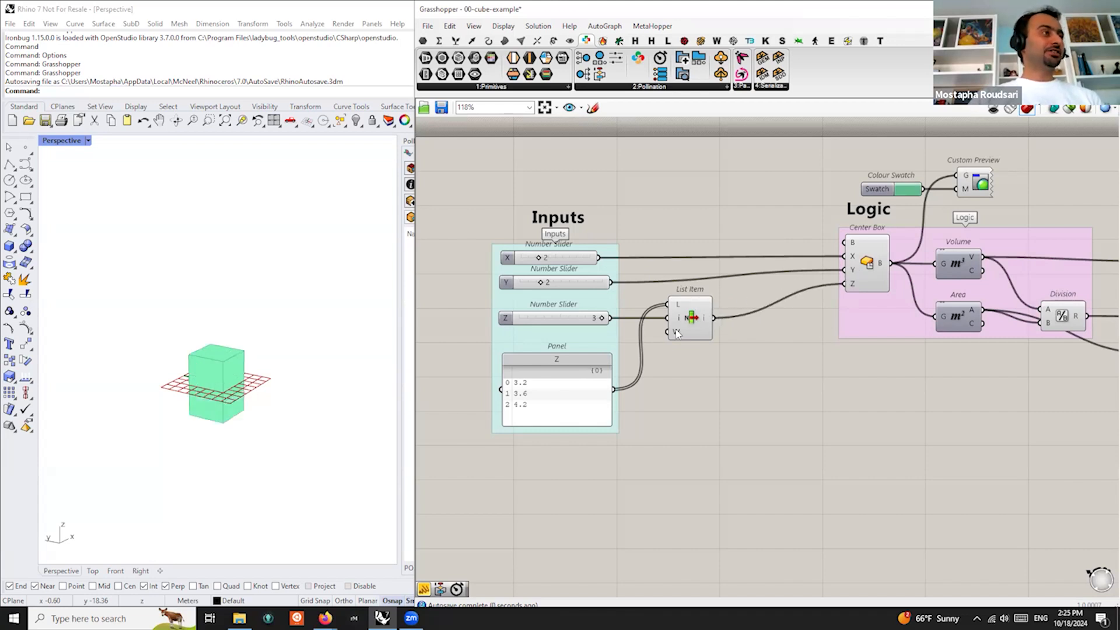
{"action": "left_click_drag", "start_coordinate": [678, 323], "coordinate": [661, 324]}
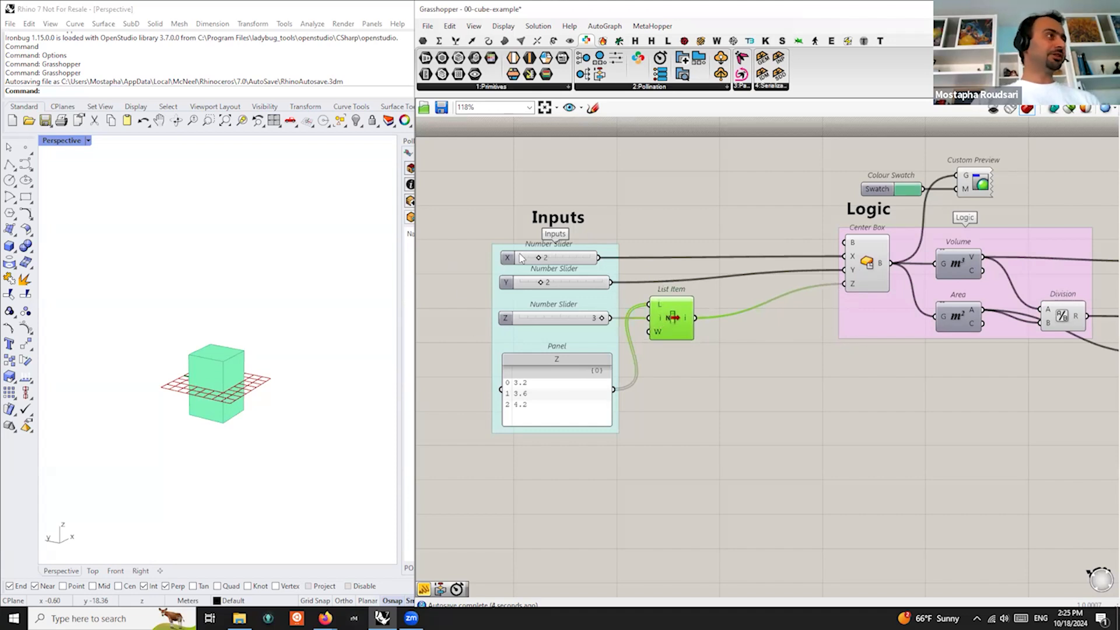
Set the X number slider to 3, the Y number slider to 1 and the Z number slider to 3
{"action": "left_click_drag", "start_coordinate": [538, 257], "coordinate": [555, 258]}
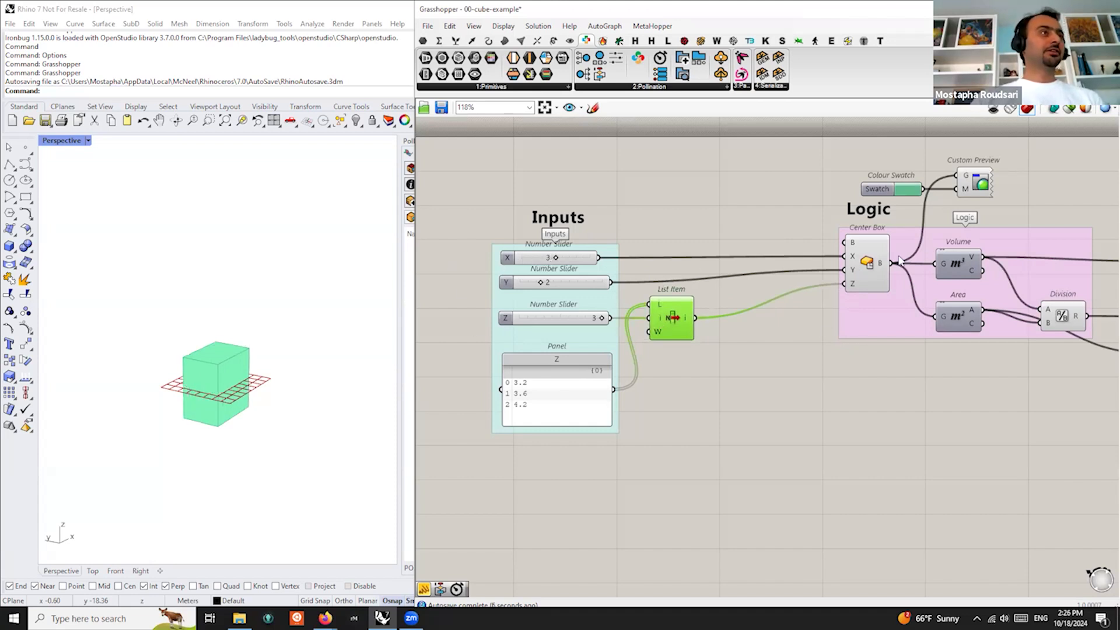
{"action": "left_click", "coordinate": [868, 263]}
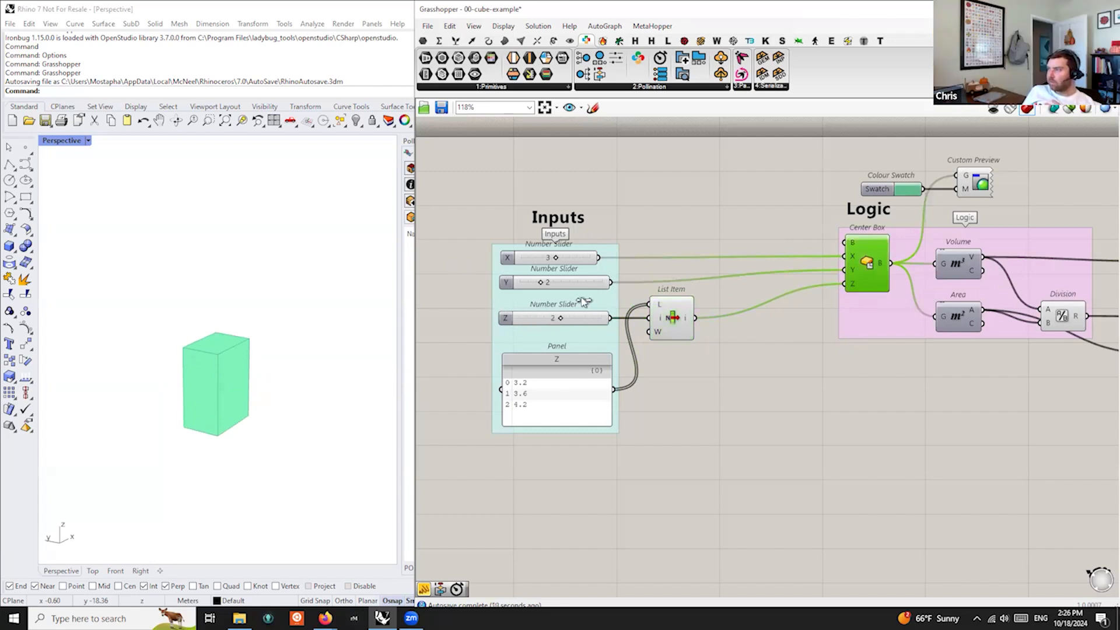
{"action": "left_click_drag", "start_coordinate": [544, 283], "coordinate": [522, 293]}
{"action": "right_click_drag", "start_coordinate": [104, 303], "coordinate": [301, 383]}
{"action": "scroll", "coordinate": [216, 326], "scroll_direction": "up", "scroll_amount": 2}
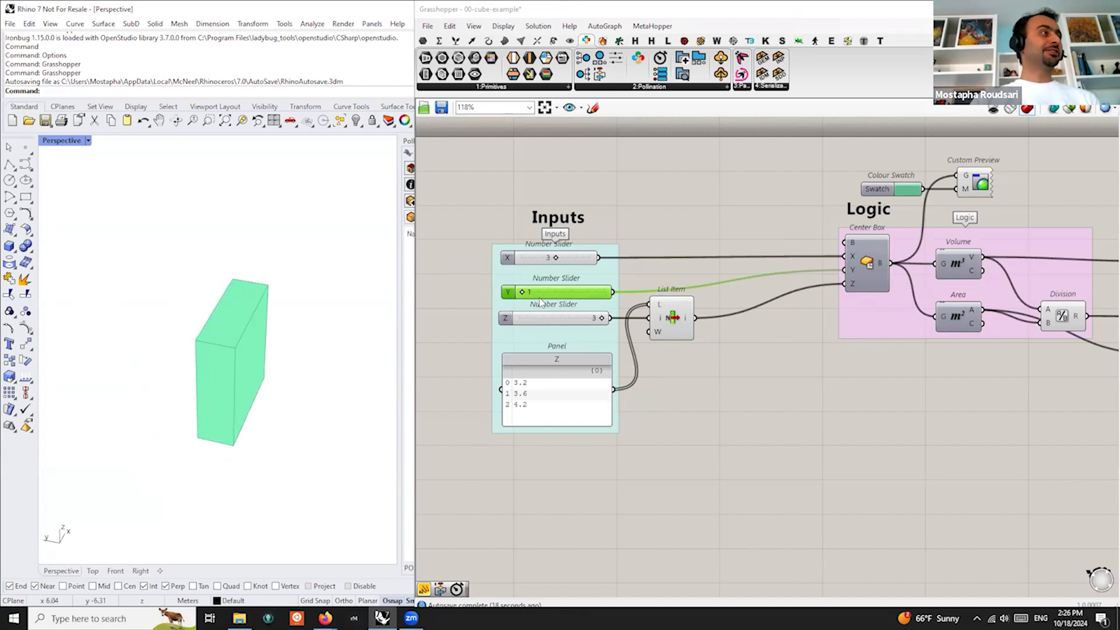
Set the X number slider to 2, the Y number slider to 3 and the Z number slider to 2
{"action": "mouse_move", "coordinate": [556, 257]}
{"action": "left_mouse_down"}
{"action": "mouse_move", "coordinate": [590, 258]}
{"action": "mouse_move", "coordinate": [538, 257]}
{"action": "left_mouse_up"}
{"action": "left_click_drag", "start_coordinate": [617, 294], "coordinate": [567, 335]}
{"action": "left_click_drag", "start_coordinate": [669, 319], "coordinate": [677, 320]}
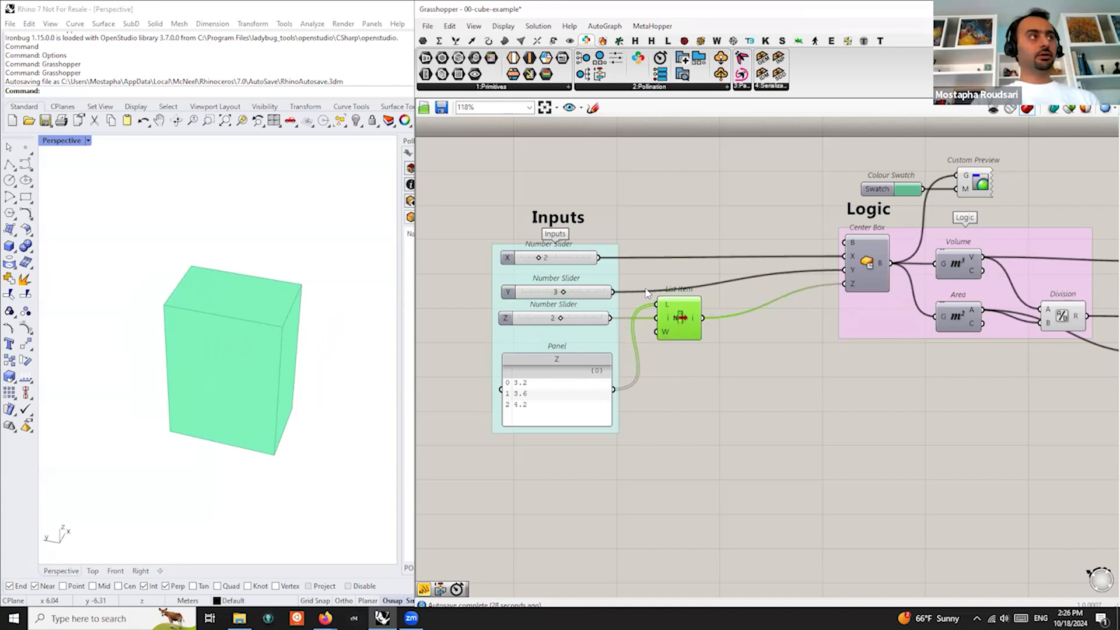
Examine the Z panel's list of heights and how it runs through the List Item to the box logic and outputs
{"action": "scroll", "coordinate": [726, 291], "scroll_direction": "down", "scroll_amount": 1}
{"action": "scroll", "coordinate": [697, 344], "scroll_direction": "up", "scroll_amount": 2}
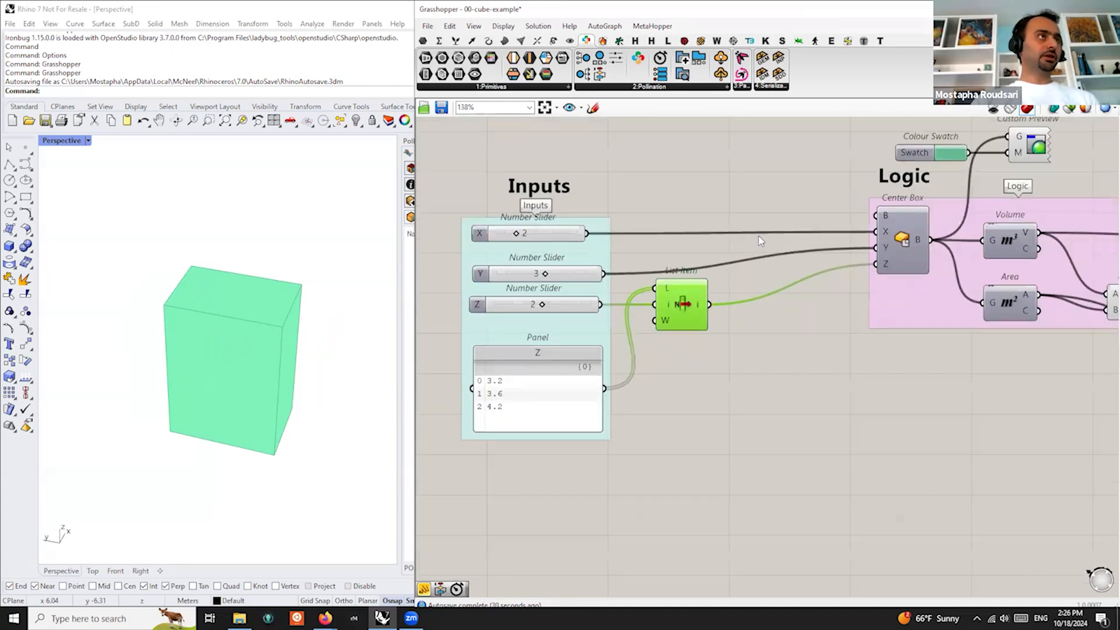
{"action": "scroll", "coordinate": [781, 302], "scroll_direction": "down", "scroll_amount": 2}
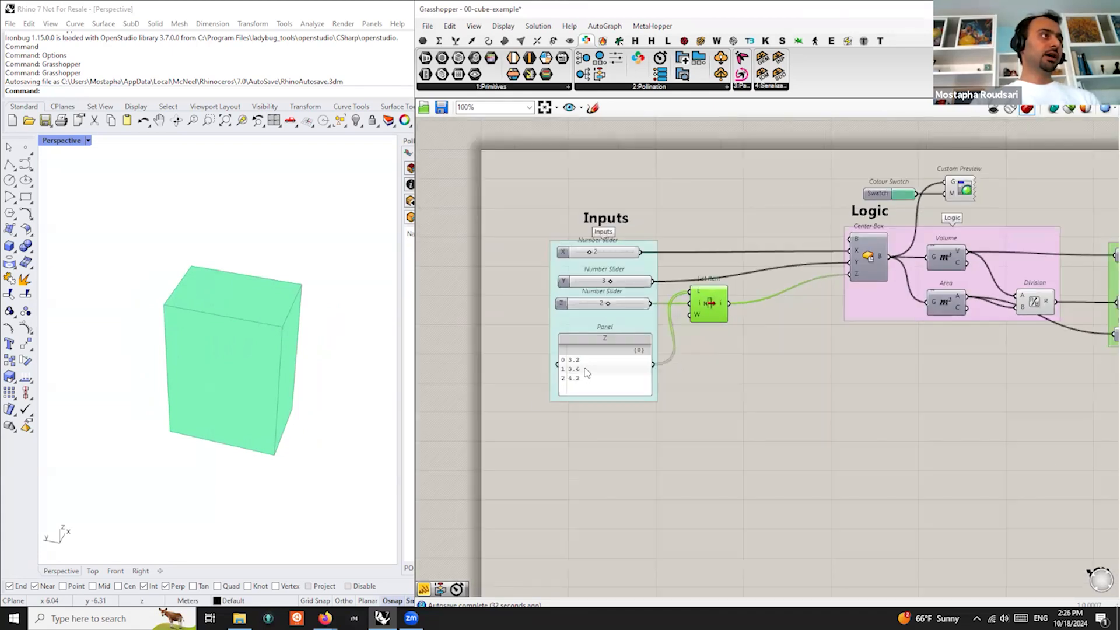
{"action": "left_click", "coordinate": [588, 372]}
{"action": "scroll", "coordinate": [586, 374], "scroll_direction": "up", "scroll_amount": 2}
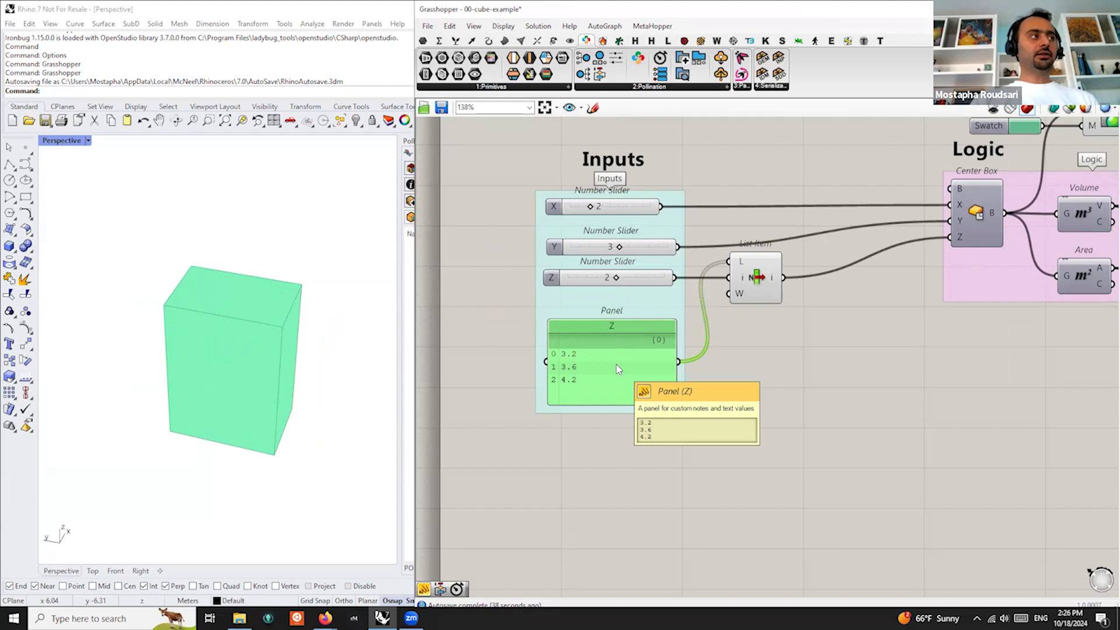
{"action": "scroll", "coordinate": [580, 390], "scroll_direction": "up", "scroll_amount": 1}
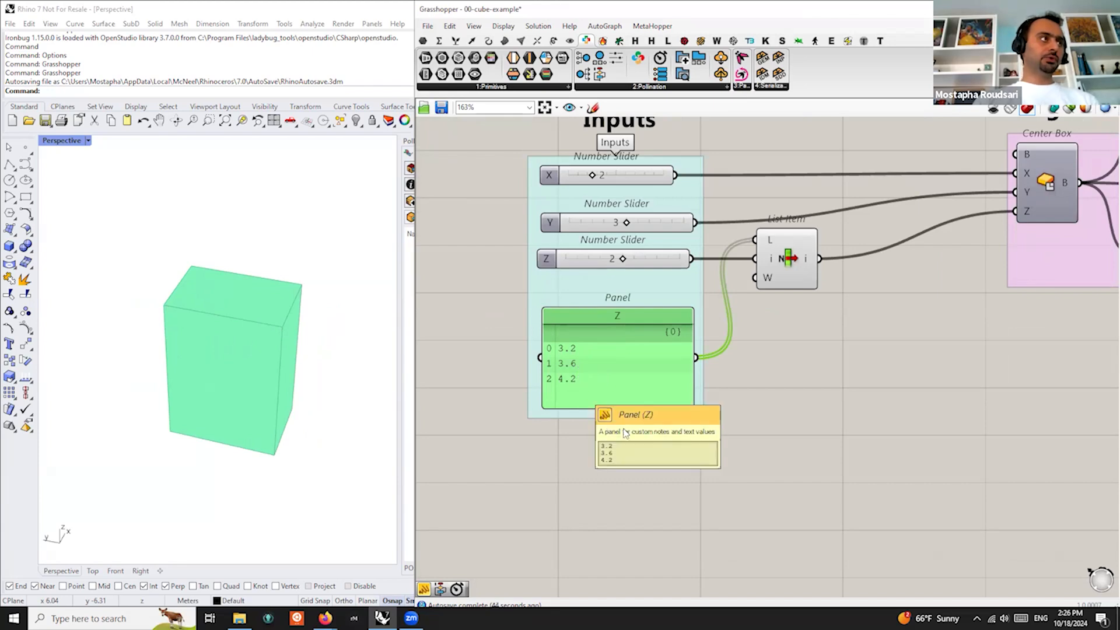
{"action": "scroll", "coordinate": [601, 342], "scroll_direction": "down", "scroll_amount": 3}
{"action": "right_click_drag", "start_coordinate": [865, 401], "coordinate": [686, 414]}
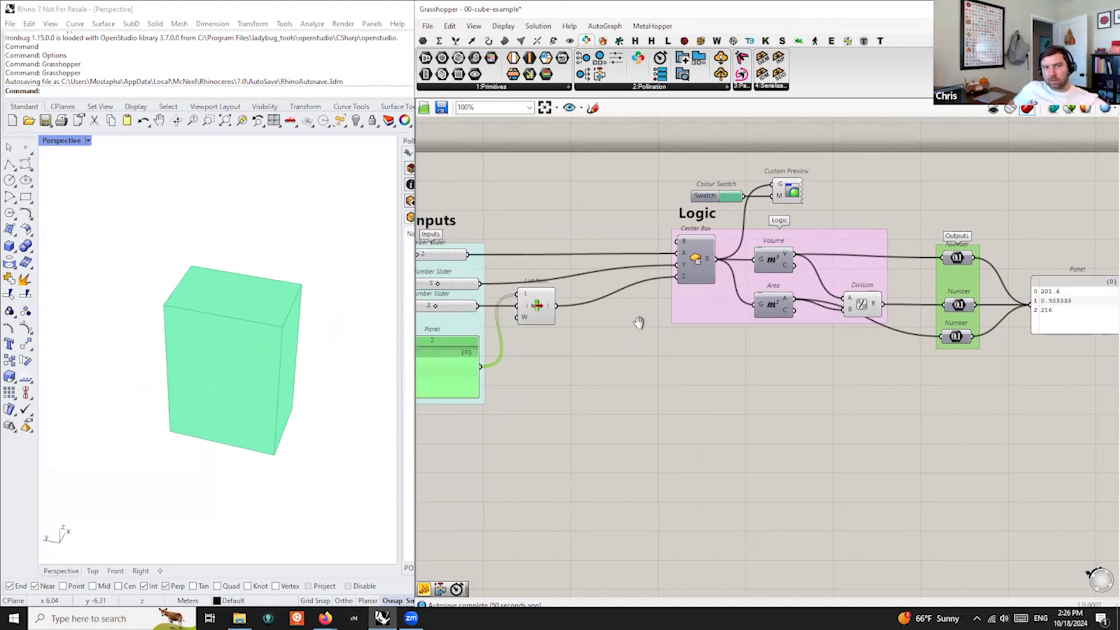
Set the Z number slider to 1, and try to enter 0 as its value
{"action": "right_click_drag", "start_coordinate": [630, 321], "coordinate": [714, 322]}
{"action": "scroll", "coordinate": [532, 314], "scroll_direction": "up", "scroll_amount": 1}
{"action": "left_click_drag", "start_coordinate": [508, 304], "coordinate": [477, 314]}
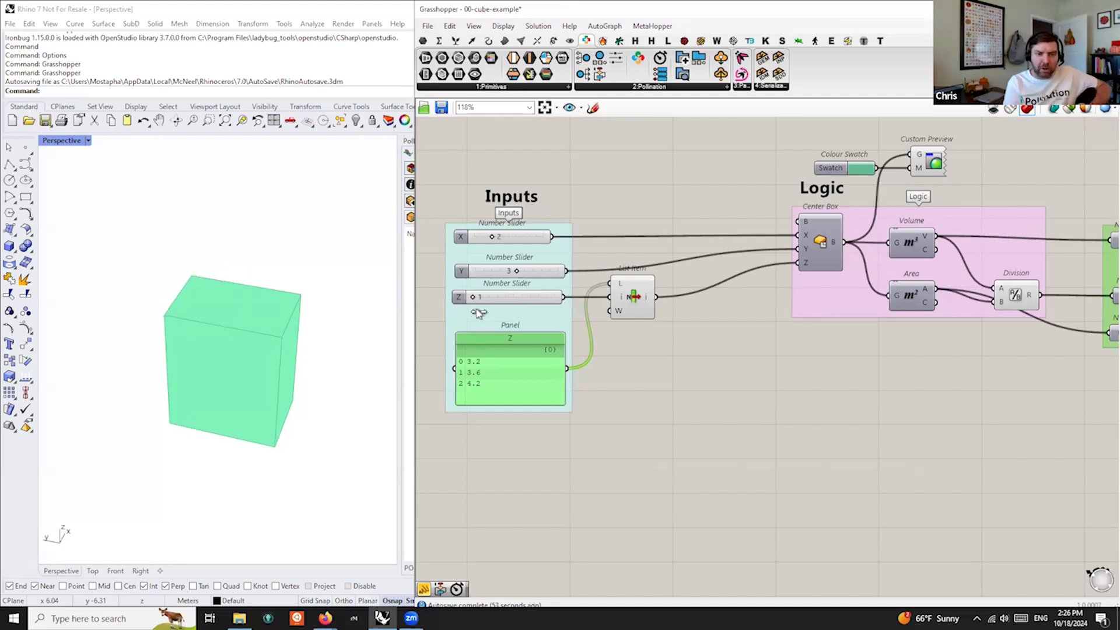
{"action": "double_click", "coordinate": [516, 299]}
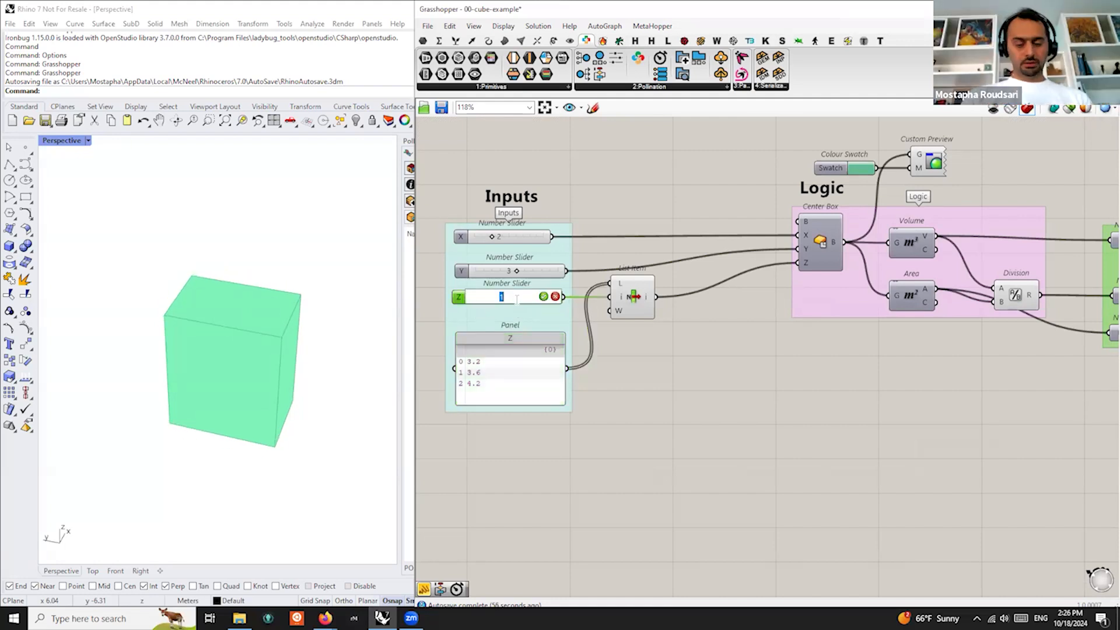
{"action": "type", "text": "0"}
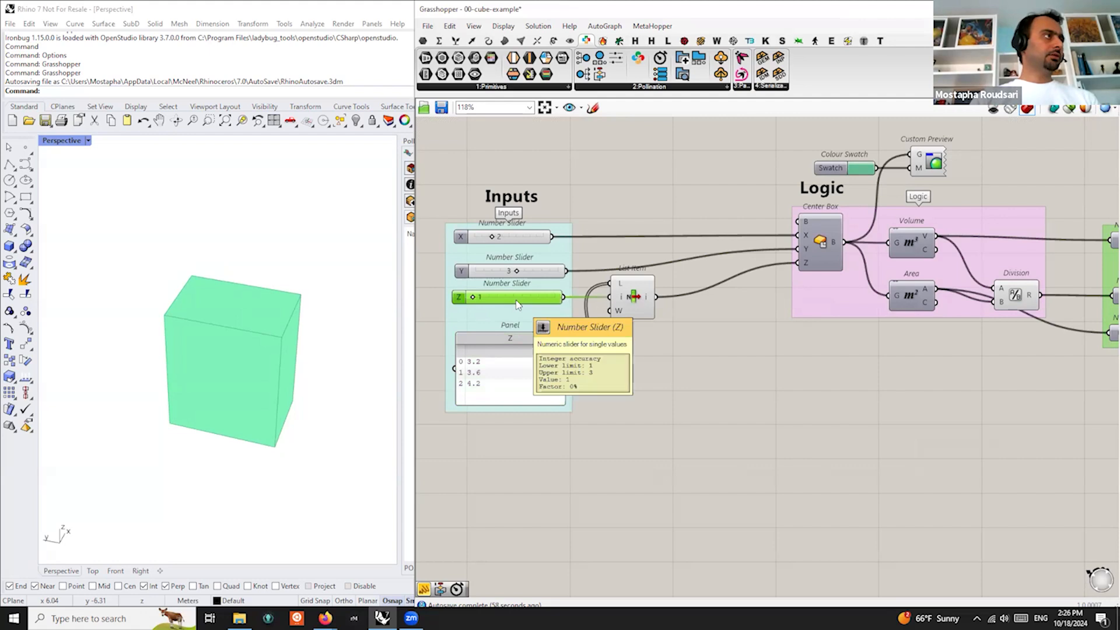
{"action": "left_click", "coordinate": [533, 505]}
Create an integer number slider ranging from 0 to 2, place it just below the existing Z slider and name it Z
{"action": "double_click", "coordinate": [534, 466]}
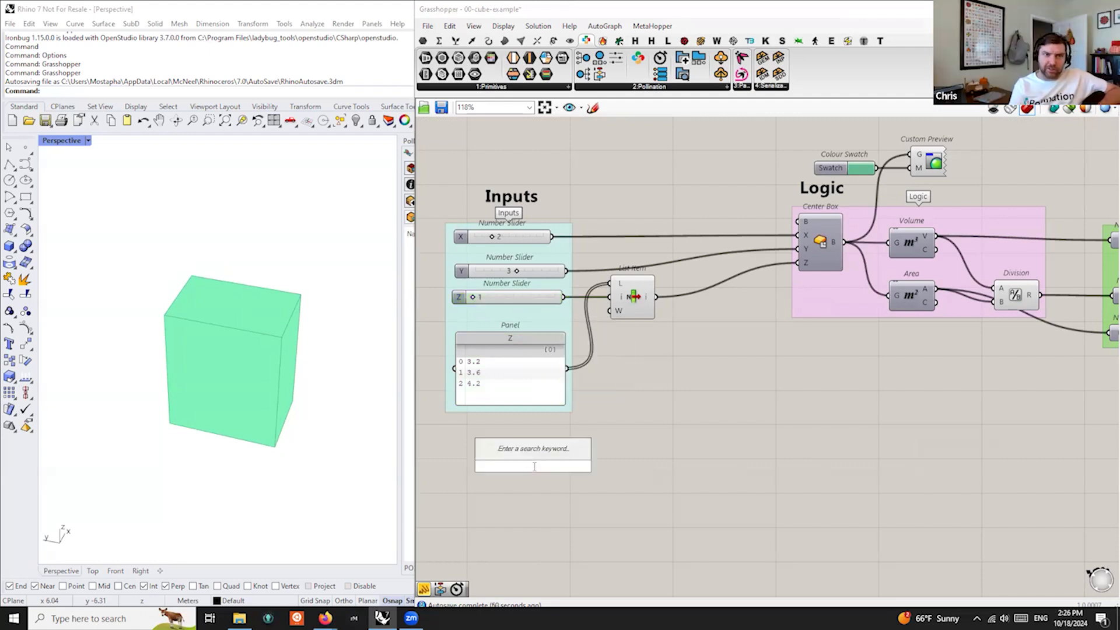
{"action": "type", "text": "0<2"}
{"action": "key", "text": "Return"}
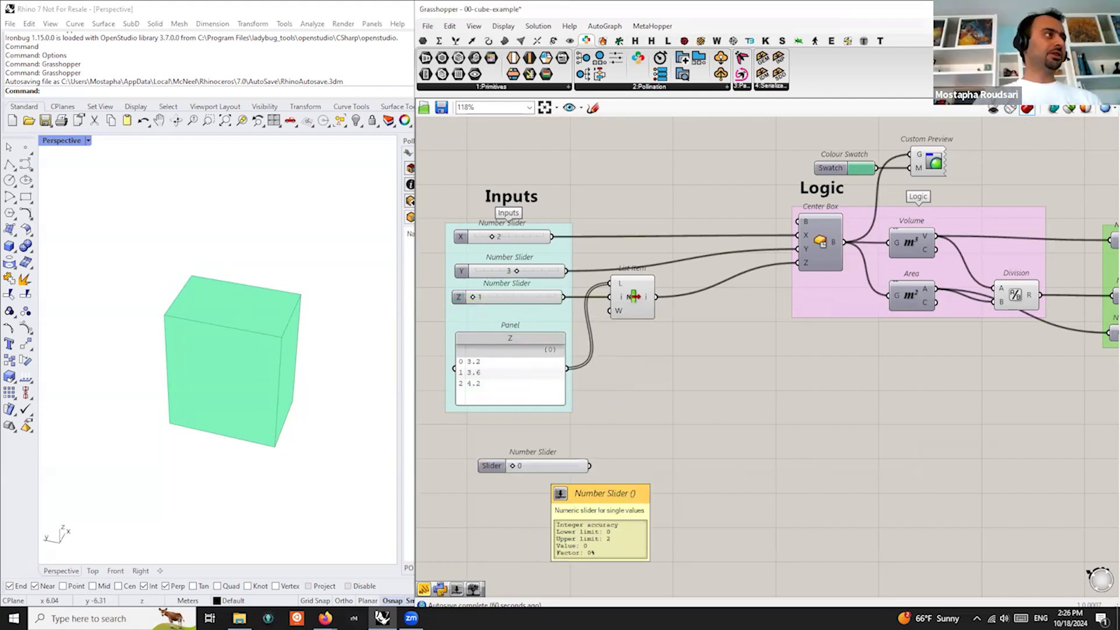
{"action": "left_click_drag", "start_coordinate": [498, 466], "coordinate": [516, 312]}
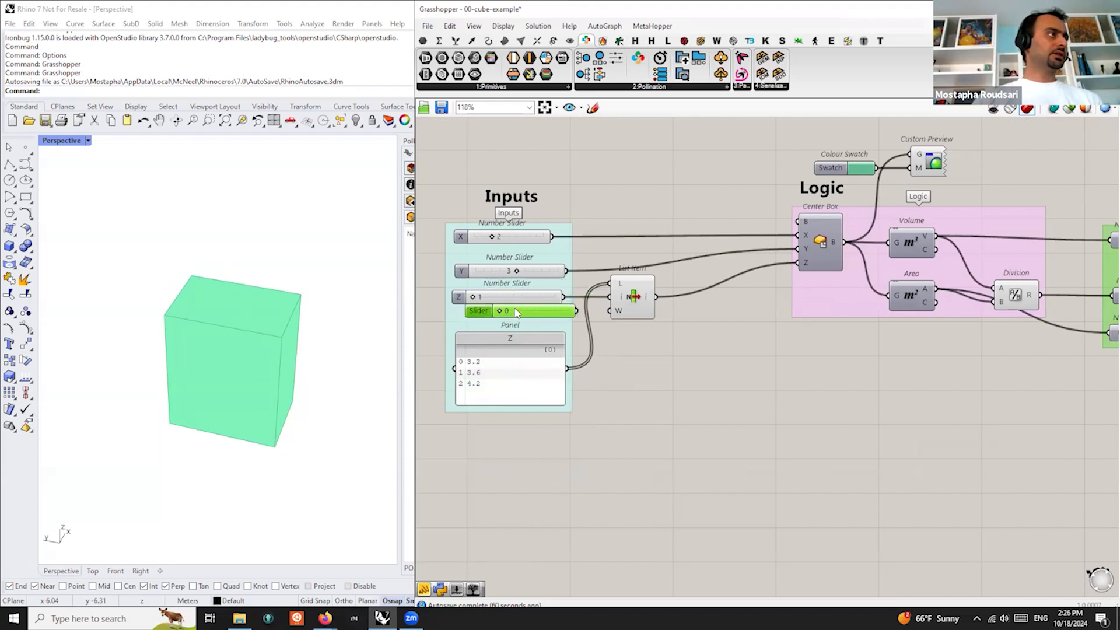
{"action": "right_click", "coordinate": [473, 313]}
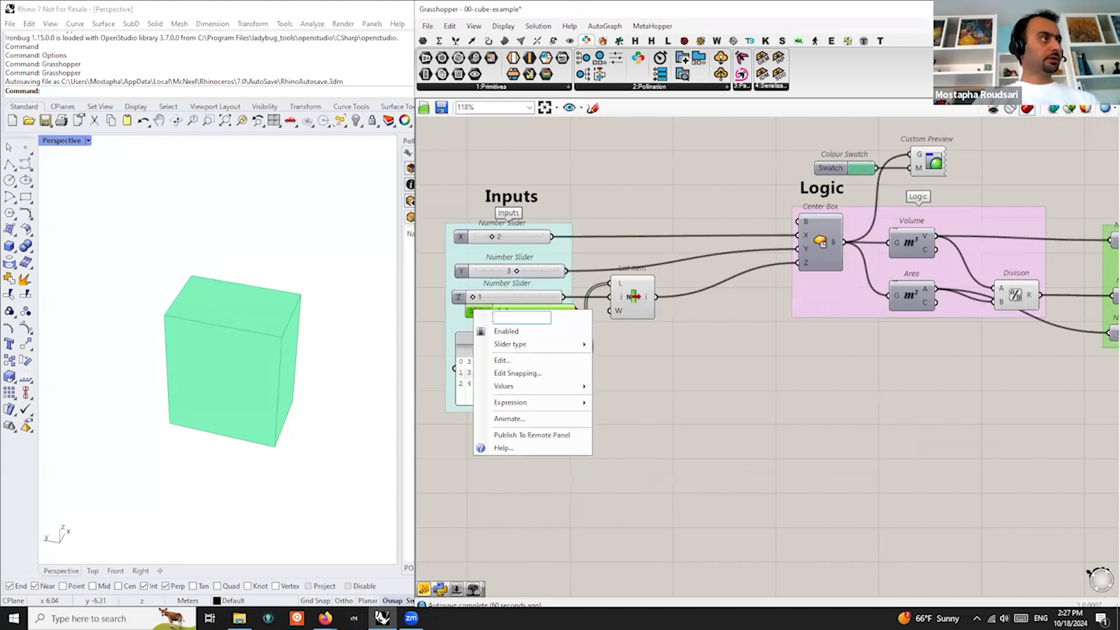
{"action": "type", "text": "Z"}
{"action": "left_click", "coordinate": [667, 359]}
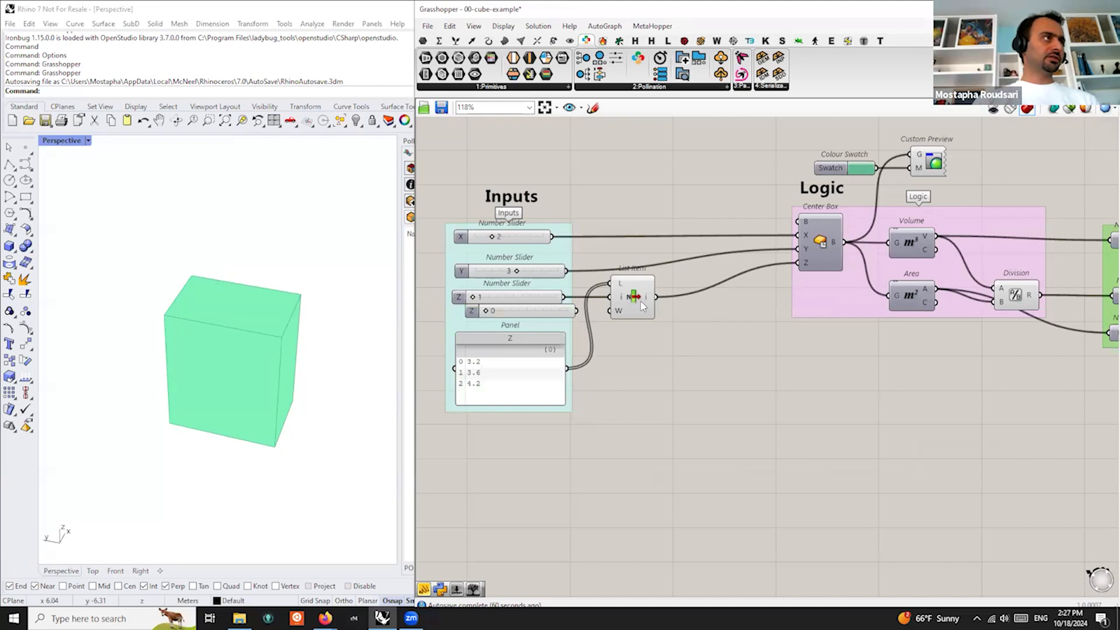
Wire the new 0-to-2 slider to the List Item's index input, delete the old Z slider and move the new one into its place
{"action": "scroll", "coordinate": [641, 305], "scroll_direction": "up", "scroll_amount": 3}
{"action": "scroll", "coordinate": [628, 313], "scroll_direction": "down", "scroll_amount": 3}
{"action": "left_click_drag", "start_coordinate": [571, 315], "coordinate": [603, 301]}
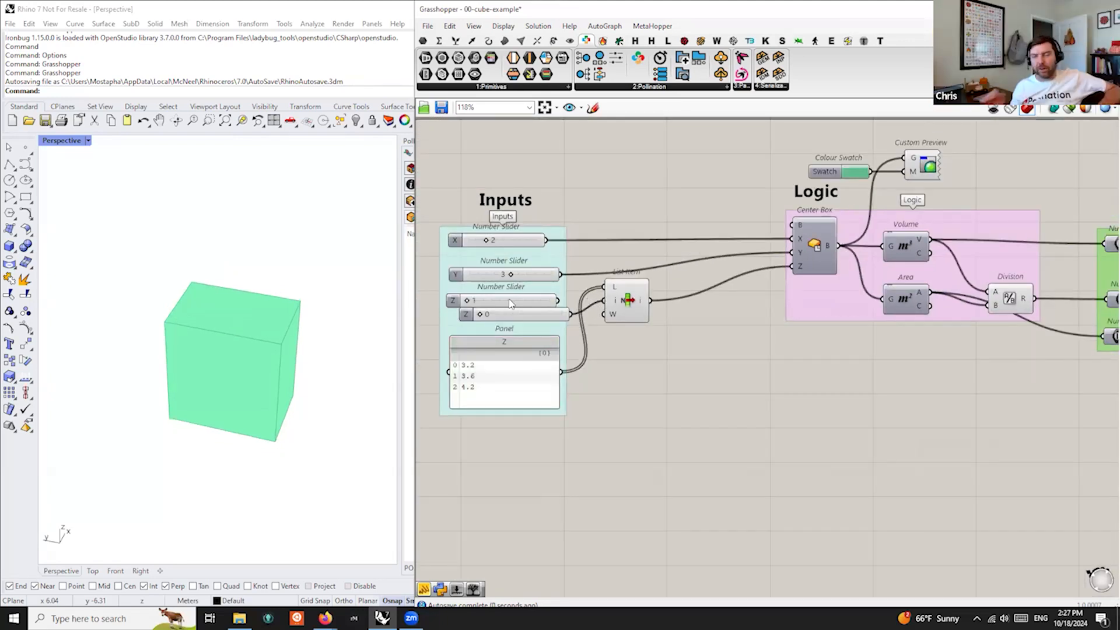
{"action": "left_click", "coordinate": [507, 300]}
{"action": "key", "text": "Delete"}
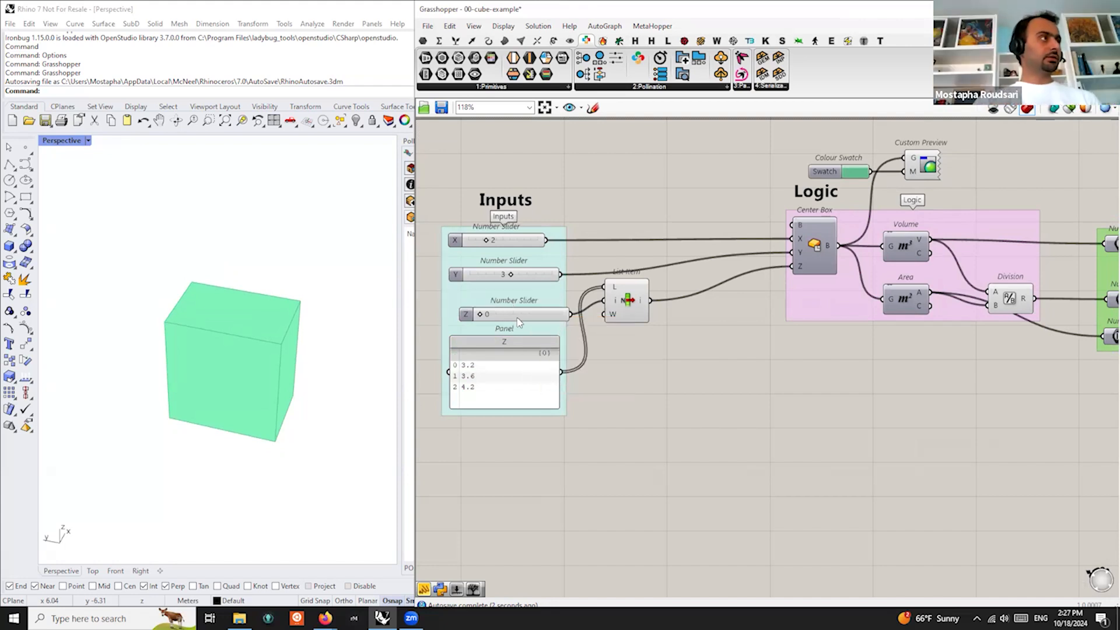
{"action": "left_click_drag", "start_coordinate": [506, 313], "coordinate": [496, 299]}
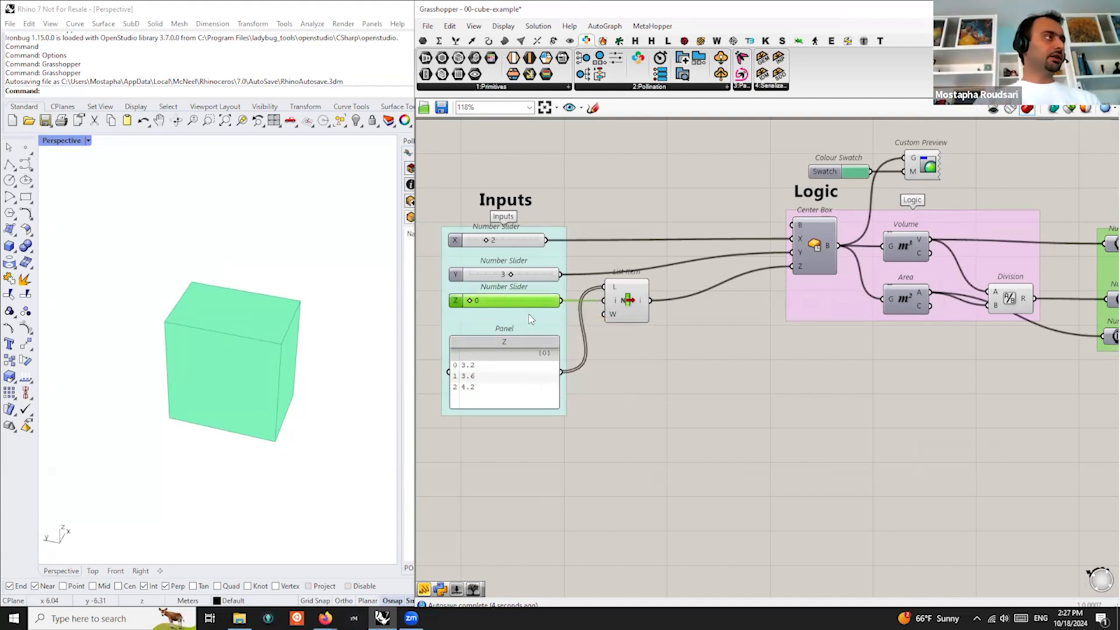
Add the new Z slider to the Inputs group and set its value to 1
{"action": "right_click", "coordinate": [528, 314]}
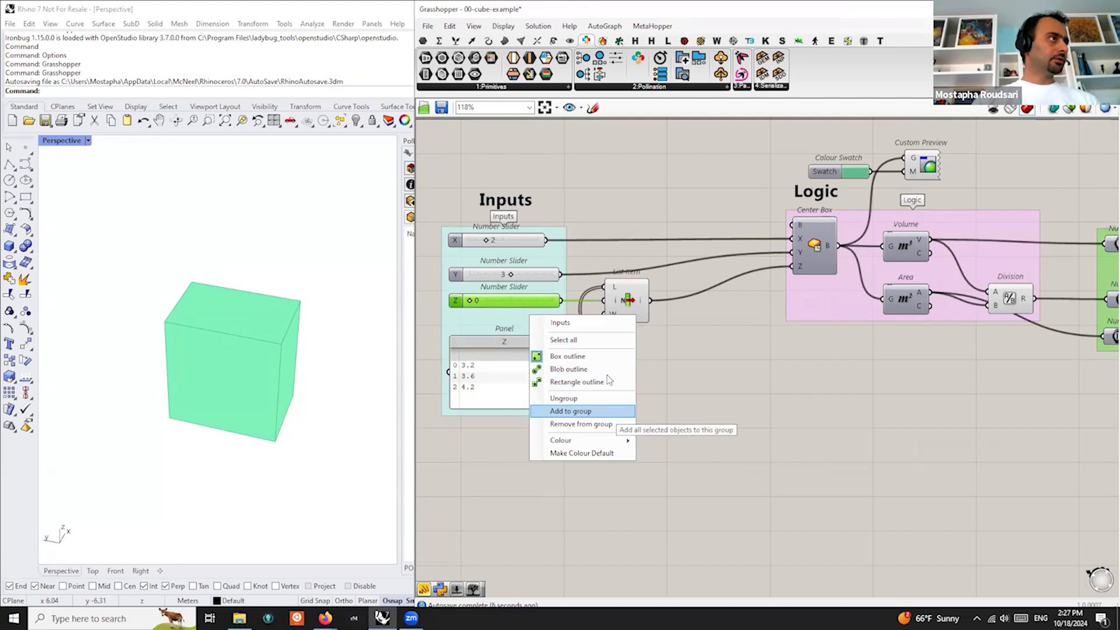
{"action": "left_click", "coordinate": [589, 411]}
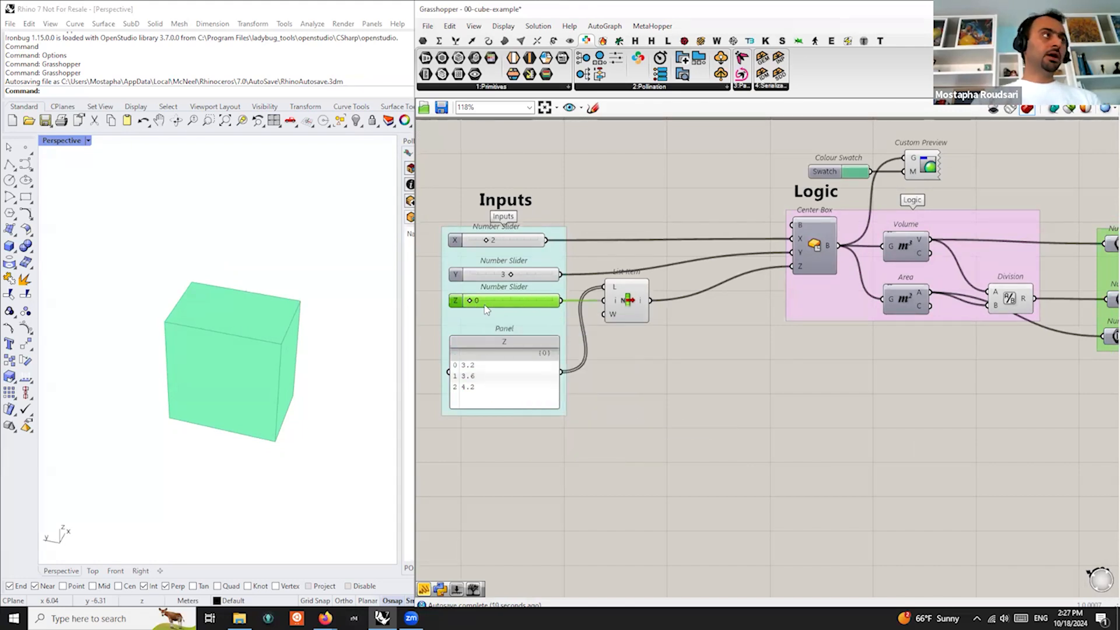
{"action": "mouse_move", "coordinate": [471, 302]}
{"action": "left_mouse_down"}
{"action": "mouse_move", "coordinate": [579, 318]}
{"action": "mouse_move", "coordinate": [467, 311]}
{"action": "left_mouse_up"}
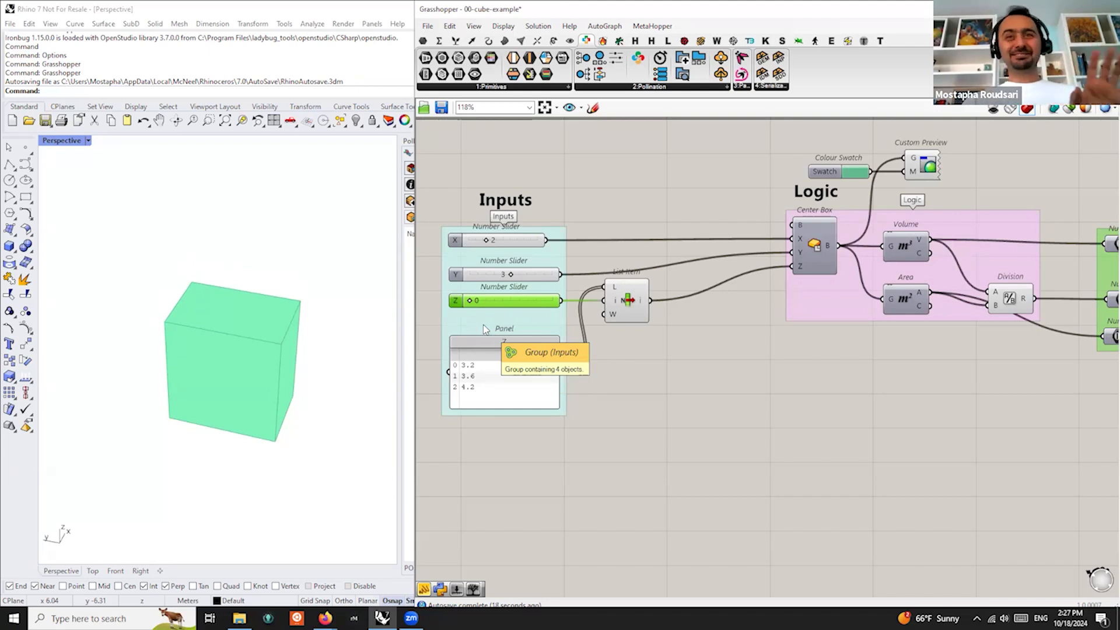
{"action": "left_click_drag", "start_coordinate": [471, 304], "coordinate": [511, 302]}
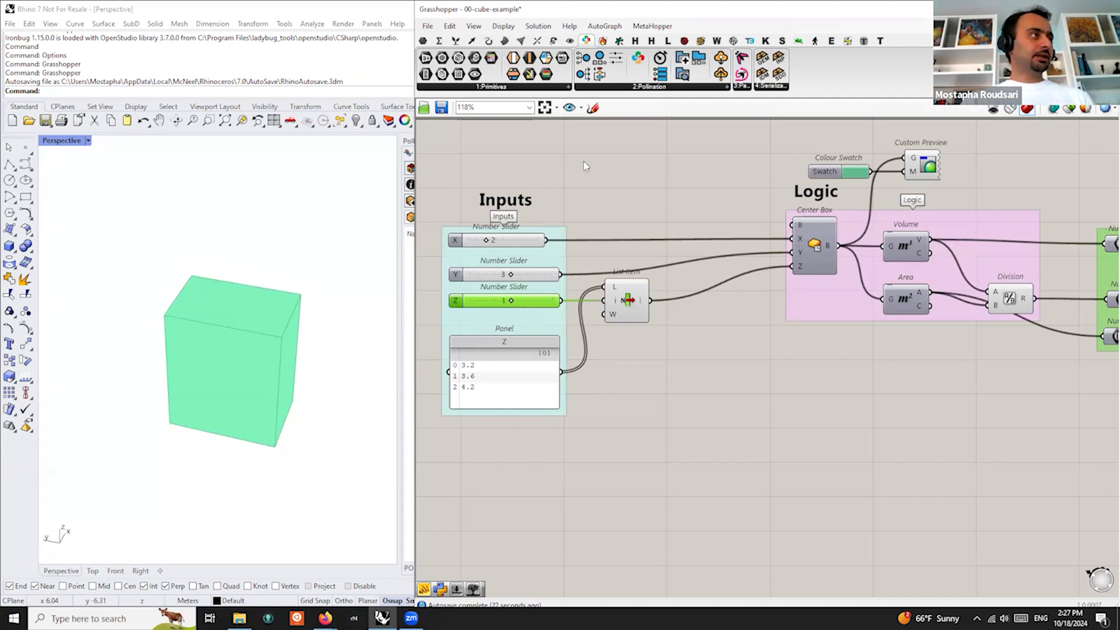
Tidy the layout by nudging the Area, Division and V-to-A-Ratio Number components so the ratio wire runs straight
{"action": "scroll", "coordinate": [664, 264], "scroll_direction": "down", "scroll_amount": 5}
{"action": "scroll", "coordinate": [819, 204], "scroll_direction": "up", "scroll_amount": 4}
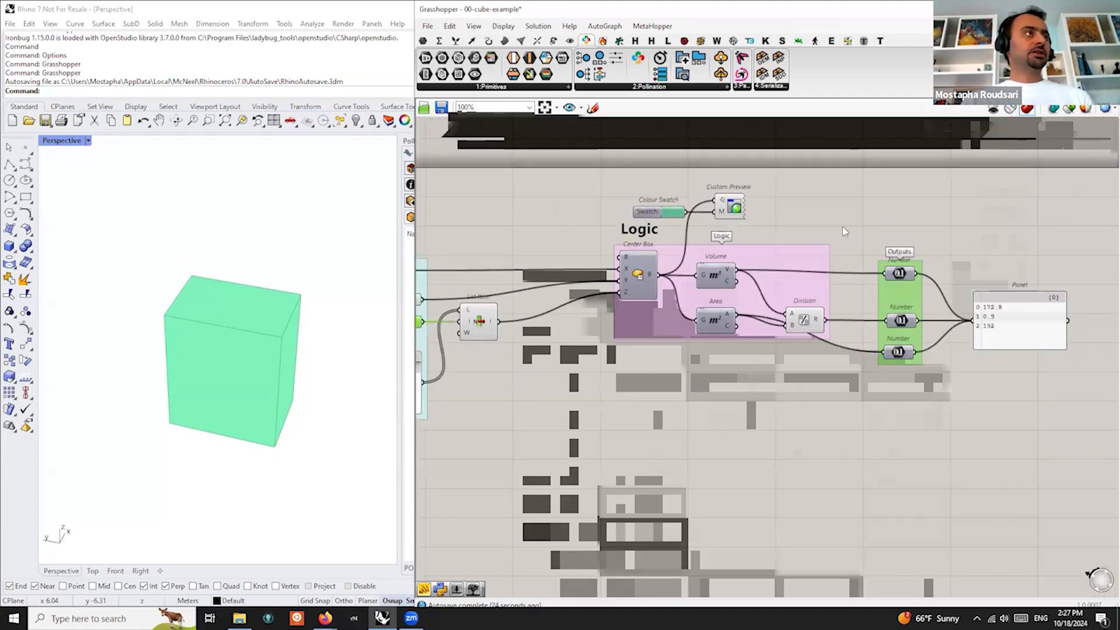
{"action": "scroll", "coordinate": [842, 226], "scroll_direction": "up", "scroll_amount": 1}
{"action": "left_click", "coordinate": [687, 275]}
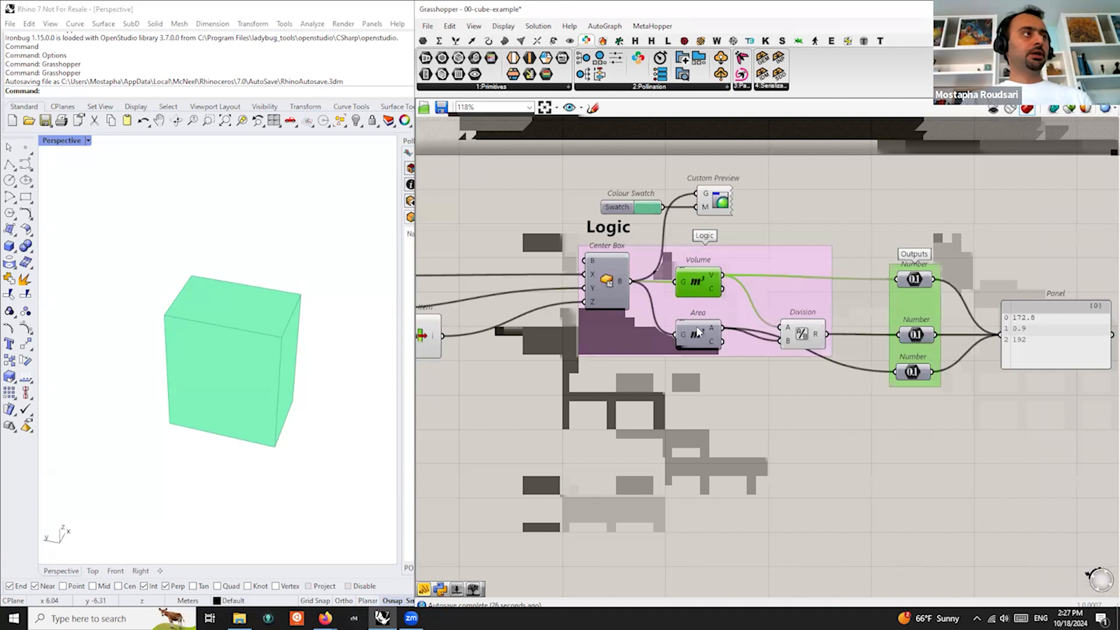
{"action": "left_click_drag", "start_coordinate": [701, 333], "coordinate": [705, 333]}
{"action": "mouse_move", "coordinate": [811, 333]}
{"action": "left_mouse_down"}
{"action": "mouse_move", "coordinate": [819, 316]}
{"action": "mouse_move", "coordinate": [817, 325]}
{"action": "left_mouse_up"}
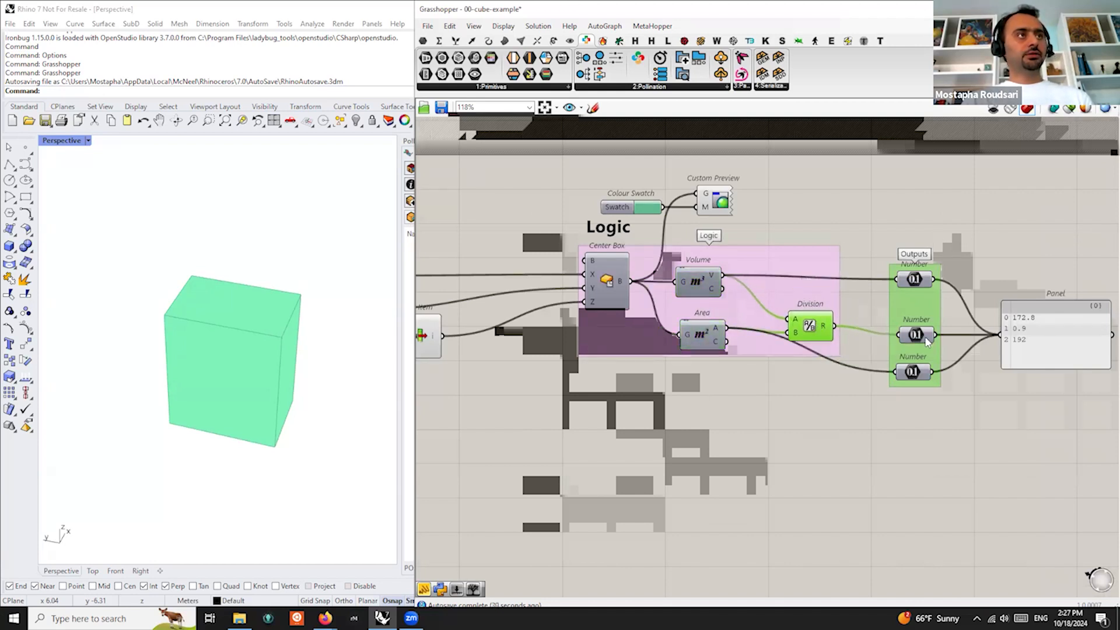
{"action": "left_click_drag", "start_coordinate": [918, 340], "coordinate": [918, 330]}
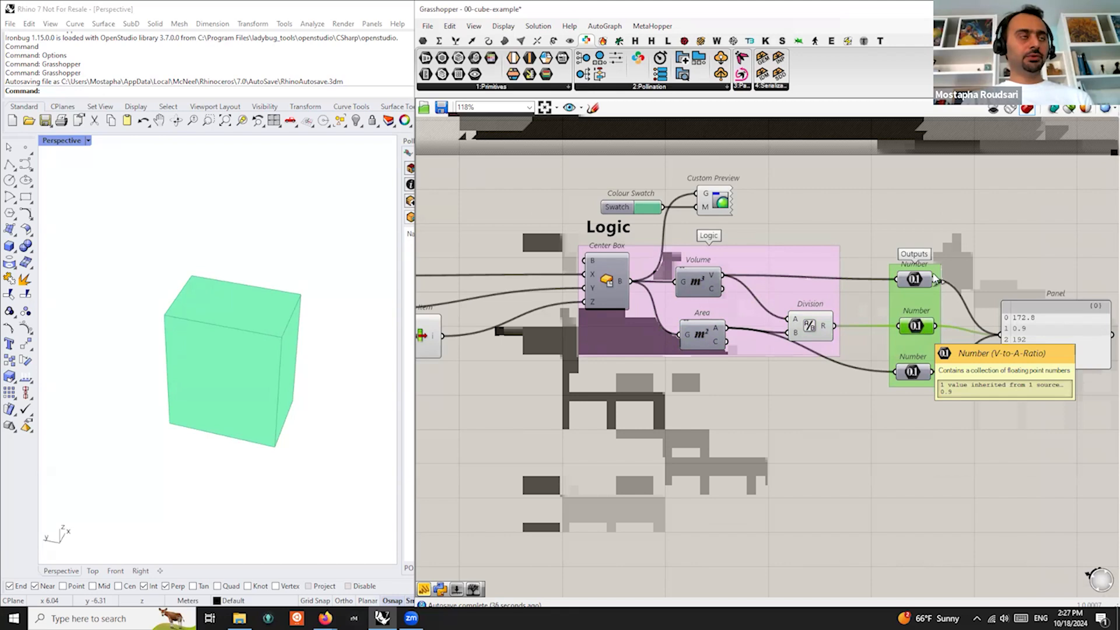
Move the Logic group slightly closer to the Inputs group
{"action": "scroll", "coordinate": [935, 262], "scroll_direction": "down", "scroll_amount": 3}
{"action": "scroll", "coordinate": [712, 347], "scroll_direction": "up", "scroll_amount": 1}
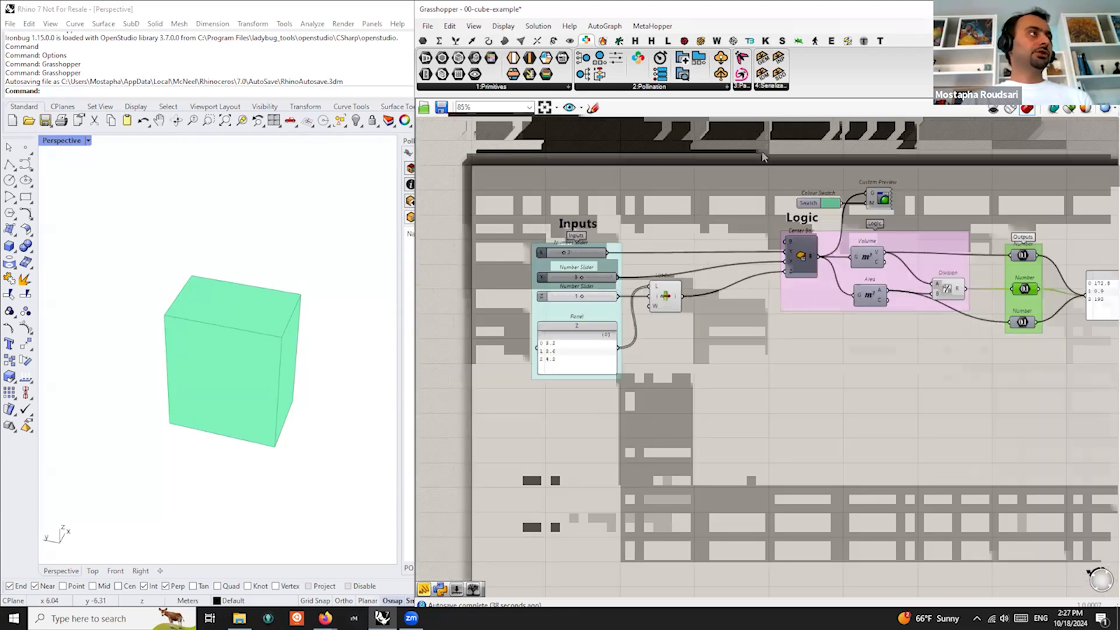
{"action": "scroll", "coordinate": [758, 274], "scroll_direction": "up", "scroll_amount": 1}
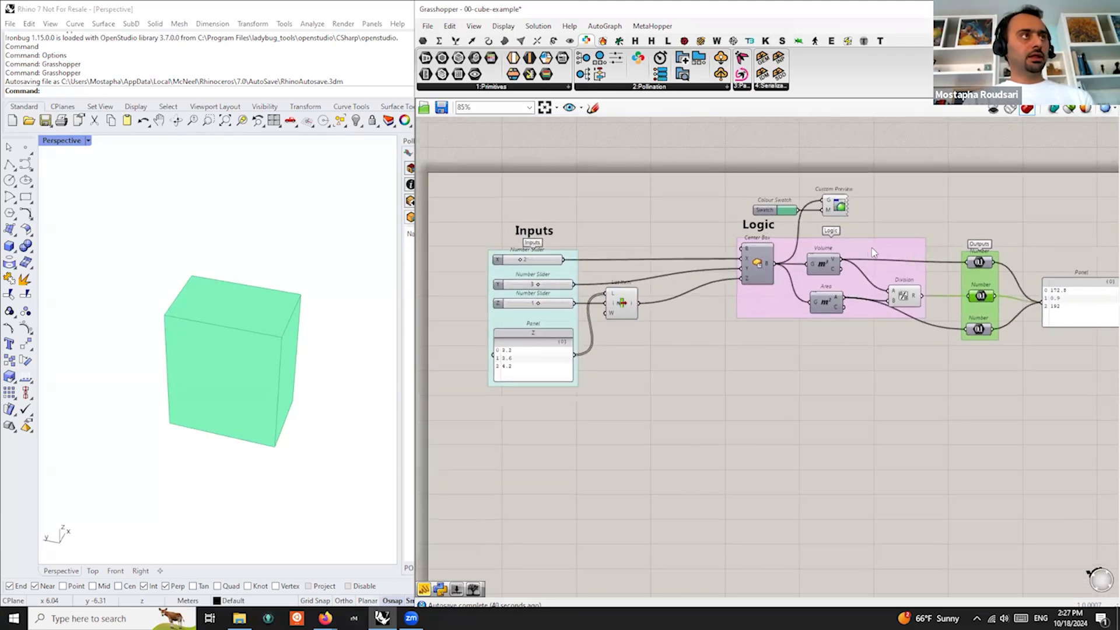
{"action": "left_click_drag", "start_coordinate": [869, 252], "coordinate": [853, 251]}
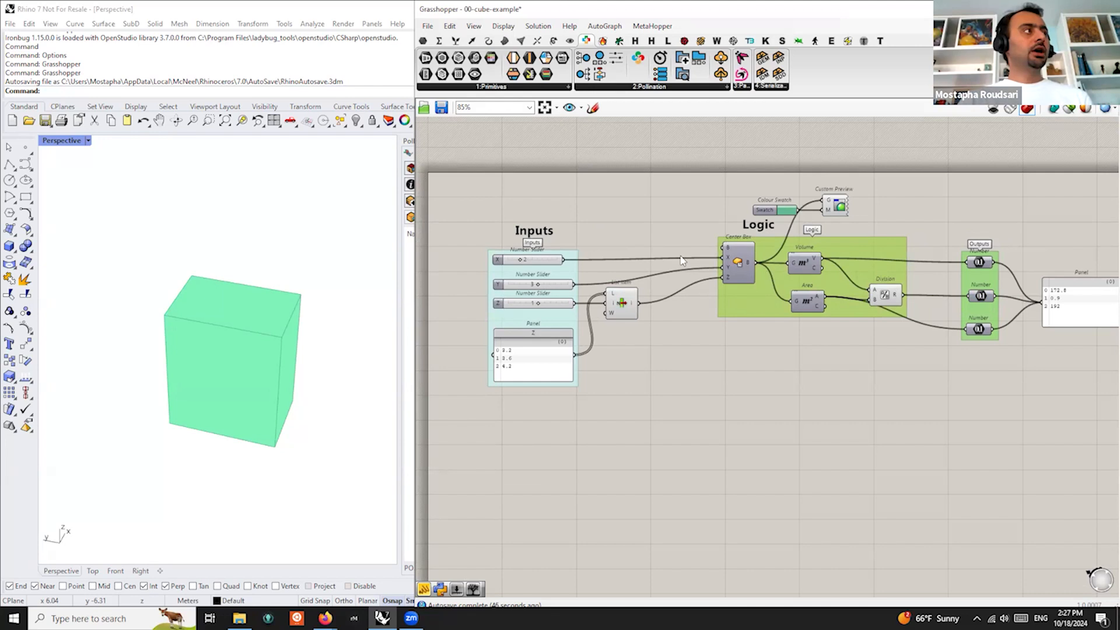
Set the X number slider to 3 and check the updated box and output values
{"action": "scroll", "coordinate": [504, 258], "scroll_direction": "up", "scroll_amount": 1}
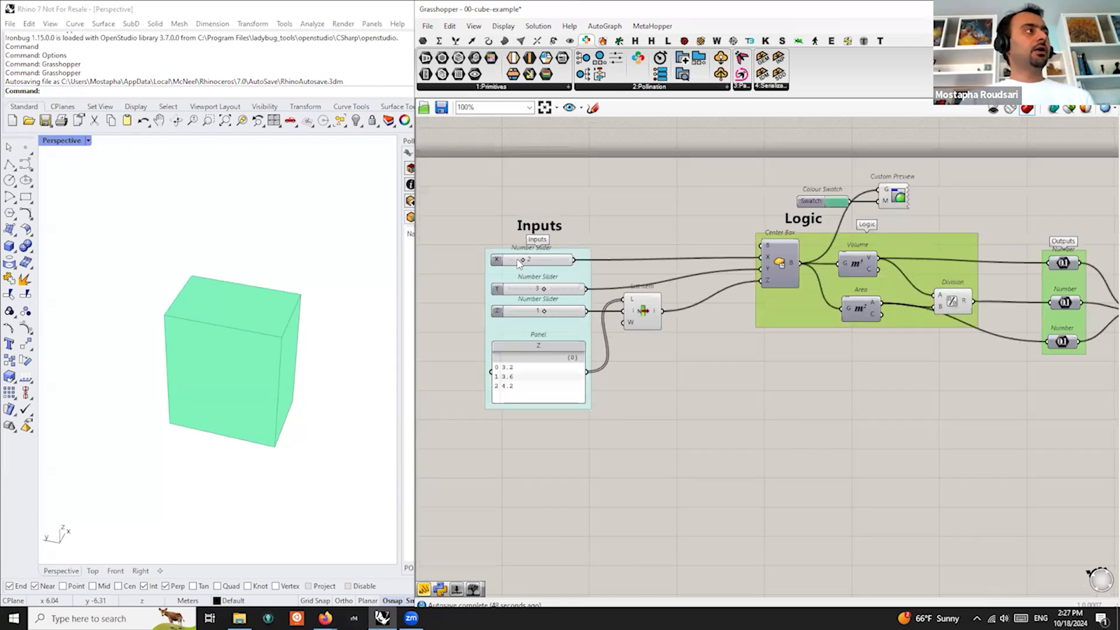
{"action": "mouse_move", "coordinate": [524, 263]}
{"action": "left_mouse_down"}
{"action": "mouse_move", "coordinate": [562, 261]}
{"action": "mouse_move", "coordinate": [538, 261]}
{"action": "left_mouse_up"}
{"action": "scroll", "coordinate": [601, 318], "scroll_direction": "down", "scroll_amount": 2}
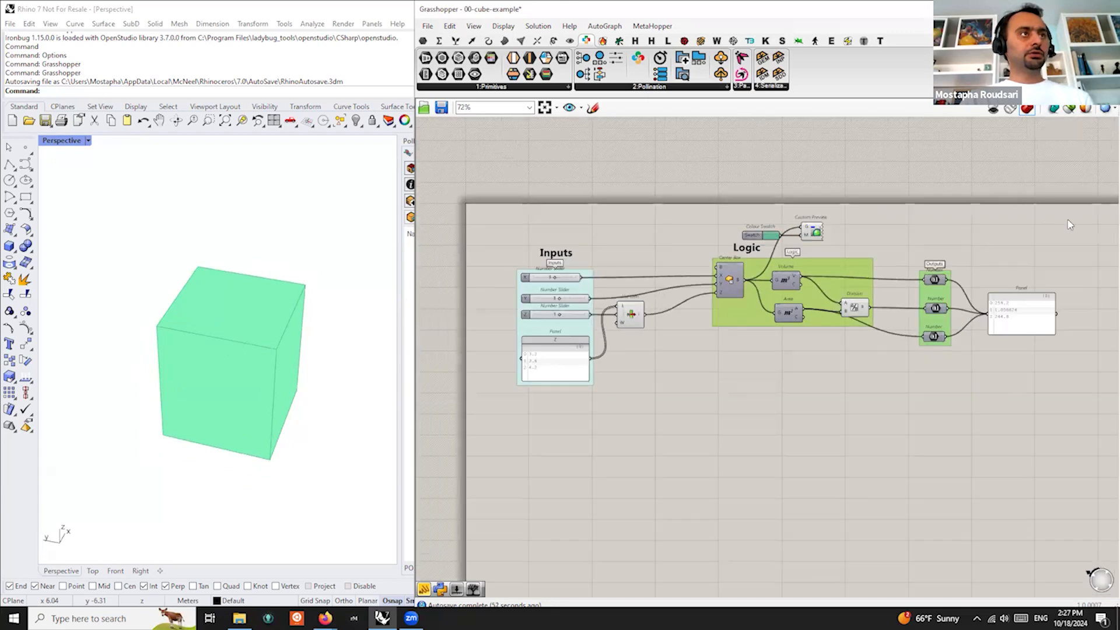
{"action": "scroll", "coordinate": [636, 338], "scroll_direction": "up", "scroll_amount": 1}
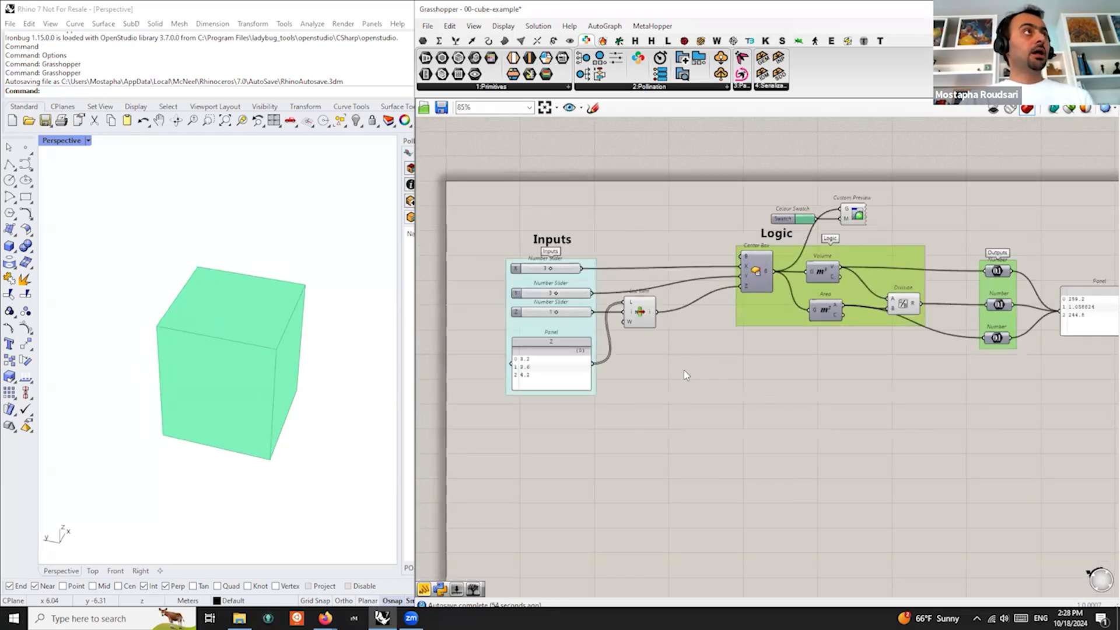
{"action": "scroll", "coordinate": [684, 370], "scroll_direction": "up", "scroll_amount": 1}
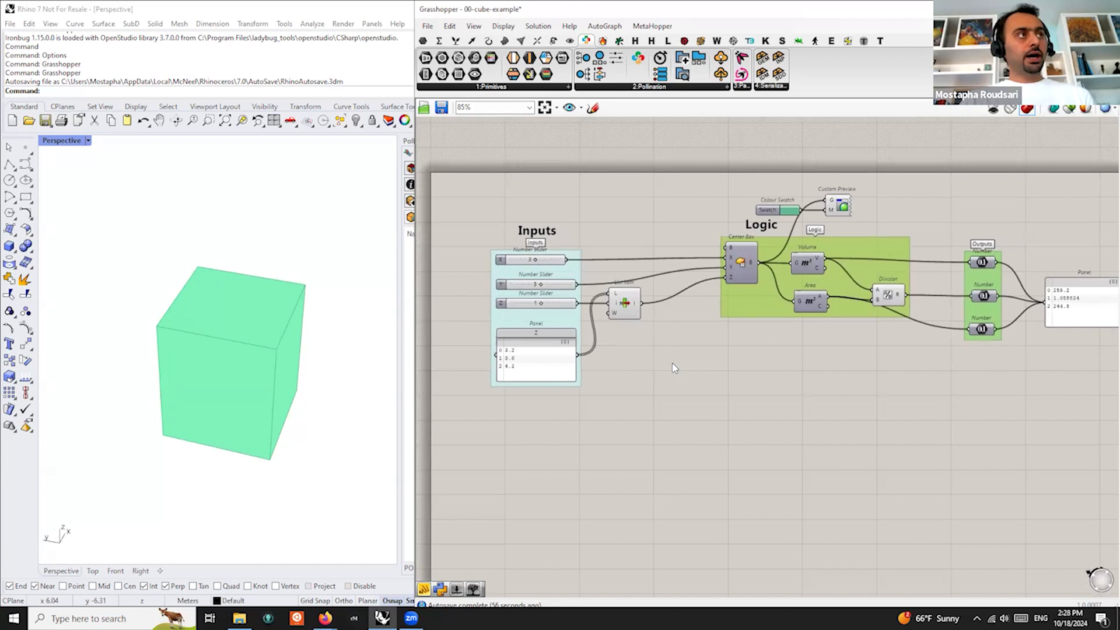
Add a Pollination Fly ID component to the canvas in the empty area below the Logic group
{"action": "right_click_drag", "start_coordinate": [642, 351], "coordinate": [623, 341]}
{"action": "left_click_drag", "start_coordinate": [515, 250], "coordinate": [510, 255]}
{"action": "right_click_drag", "start_coordinate": [894, 342], "coordinate": [836, 329]}
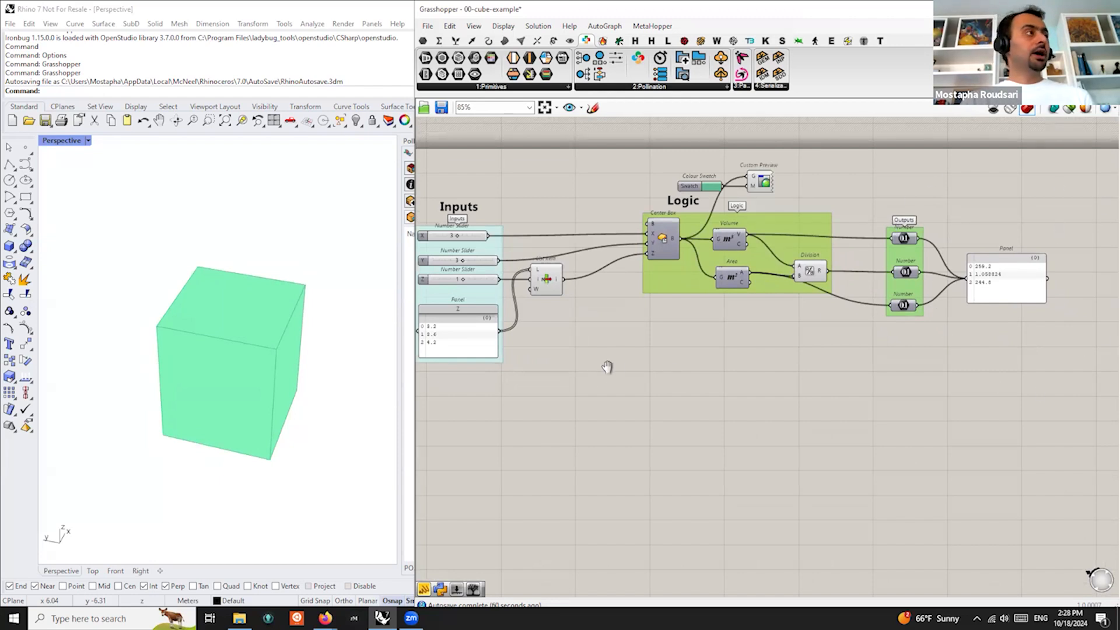
{"action": "scroll", "coordinate": [605, 367], "scroll_direction": "up", "scroll_amount": 1}
{"action": "right_click_drag", "start_coordinate": [669, 298], "coordinate": [719, 298]}
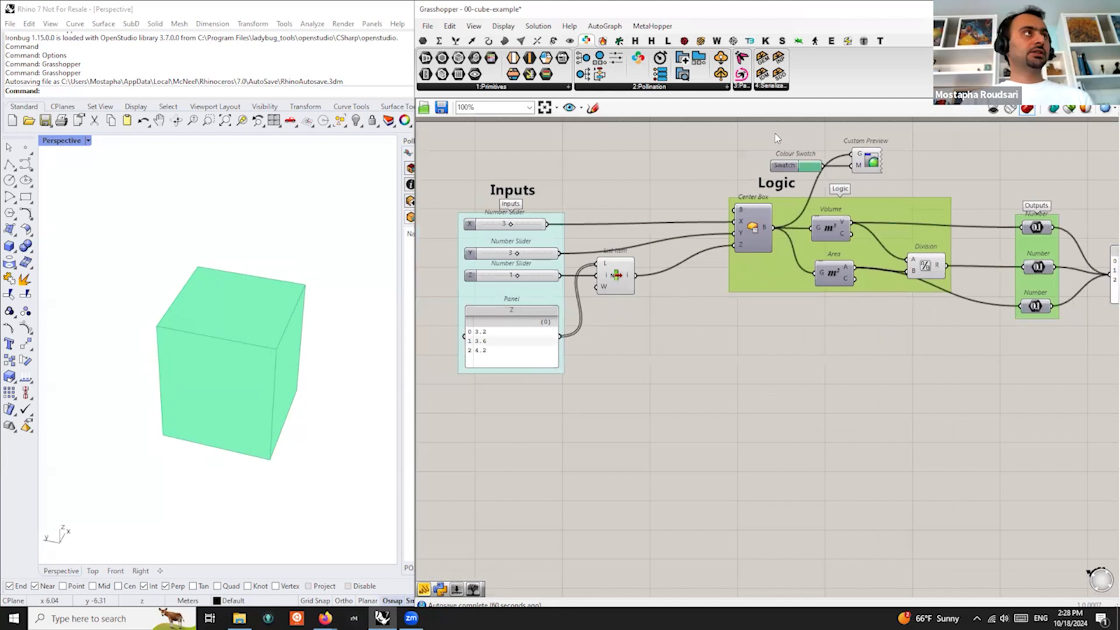
{"action": "left_click", "coordinate": [747, 88]}
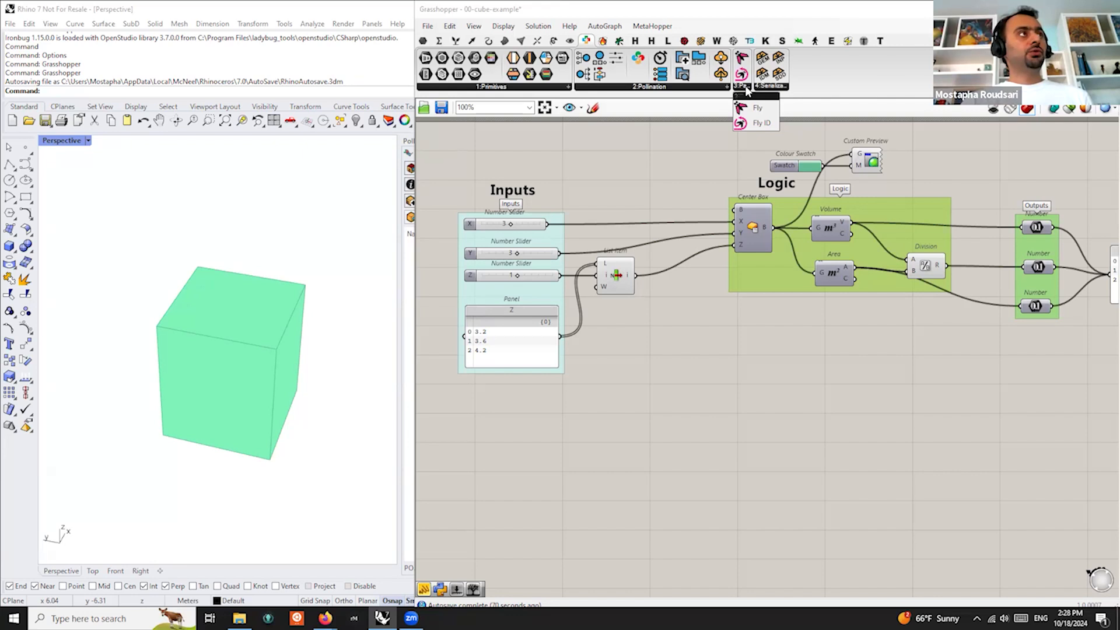
{"action": "left_click", "coordinate": [759, 124]}
{"action": "left_click", "coordinate": [693, 378]}
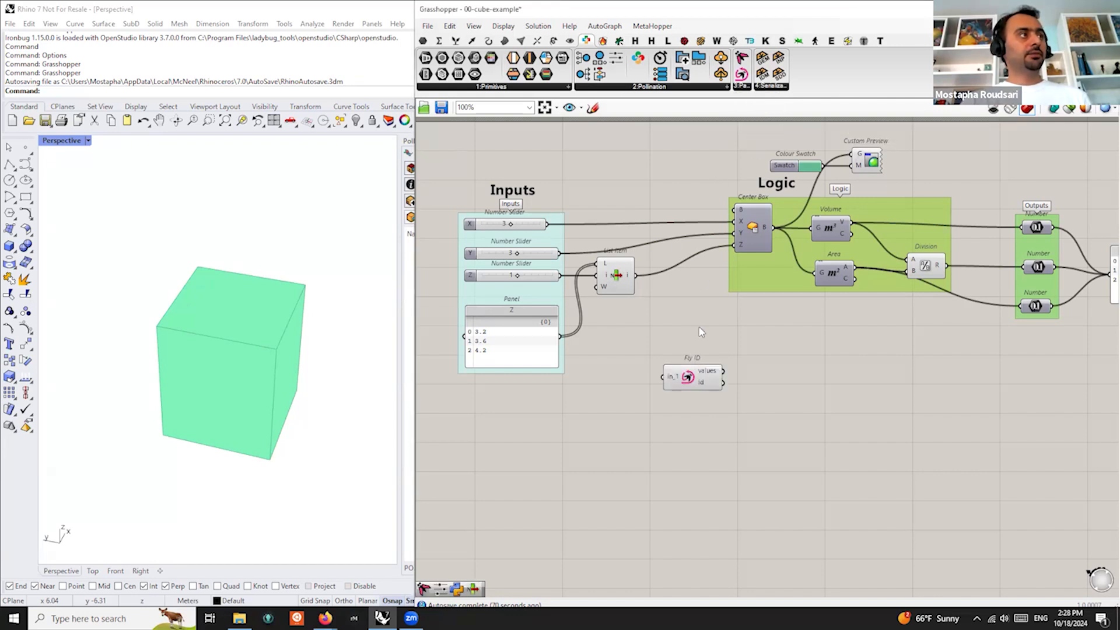
Add a Pollination Fly component beside the Fly ID component, below the Logic group
{"action": "left_click", "coordinate": [744, 86]}
{"action": "left_click_drag", "start_coordinate": [957, 366], "coordinate": [896, 387]}
{"action": "right_click_drag", "start_coordinate": [829, 468], "coordinate": [697, 465]}
{"action": "scroll", "coordinate": [721, 433], "scroll_direction": "down", "scroll_amount": 2}
{"action": "right_click_drag", "start_coordinate": [686, 391], "coordinate": [685, 372]}
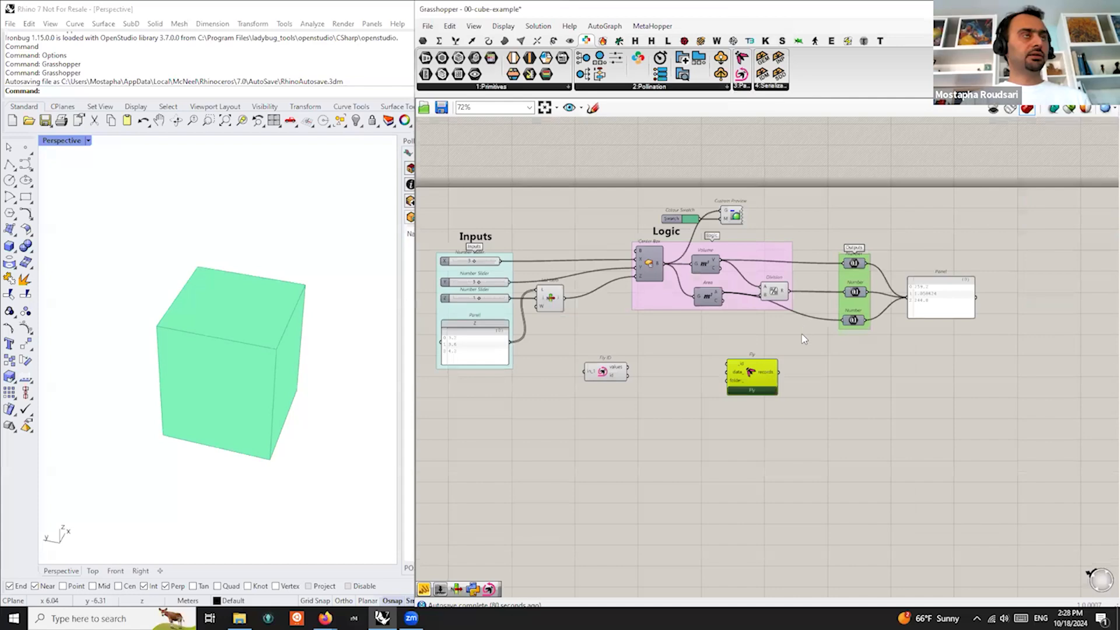
Reposition the Fly ID component in the gap between the Inputs group and the Fly component
{"action": "scroll", "coordinate": [627, 361], "scroll_direction": "up", "scroll_amount": 1}
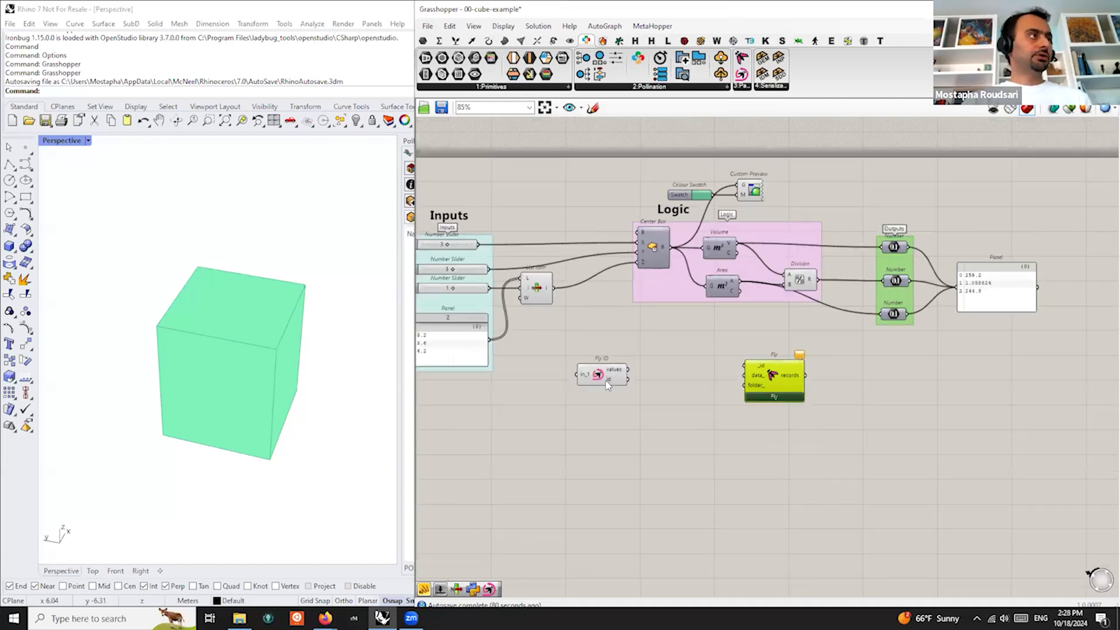
{"action": "left_click_drag", "start_coordinate": [593, 371], "coordinate": [624, 369]}
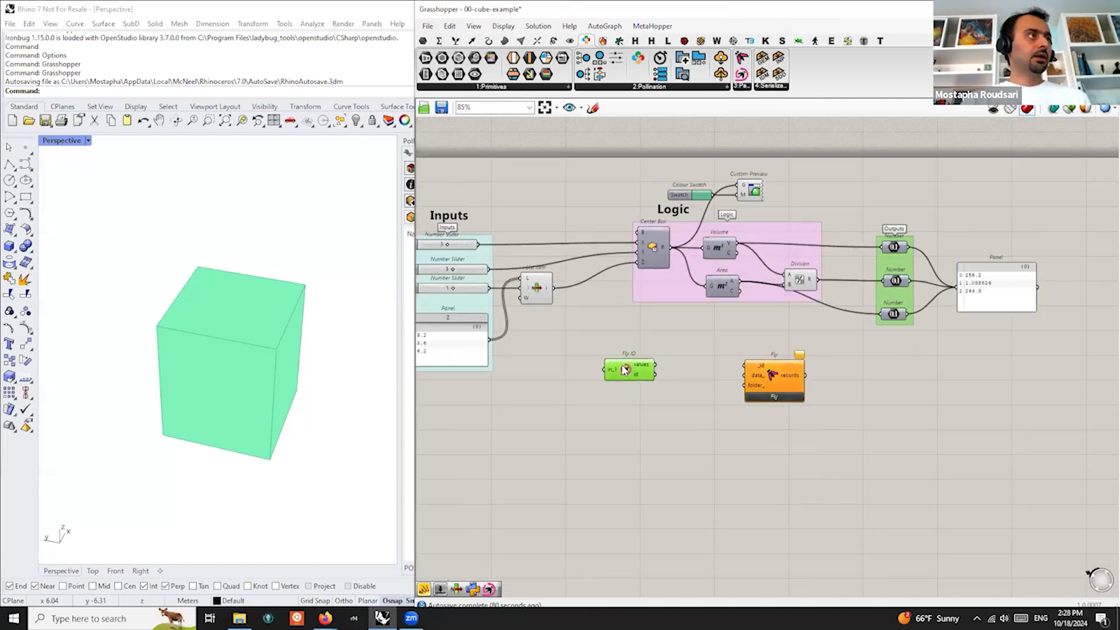
{"action": "scroll", "coordinate": [644, 380], "scroll_direction": "up", "scroll_amount": 2}
{"action": "right_click_drag", "start_coordinate": [697, 377], "coordinate": [818, 380]}
{"action": "left_click_drag", "start_coordinate": [742, 357], "coordinate": [706, 350]}
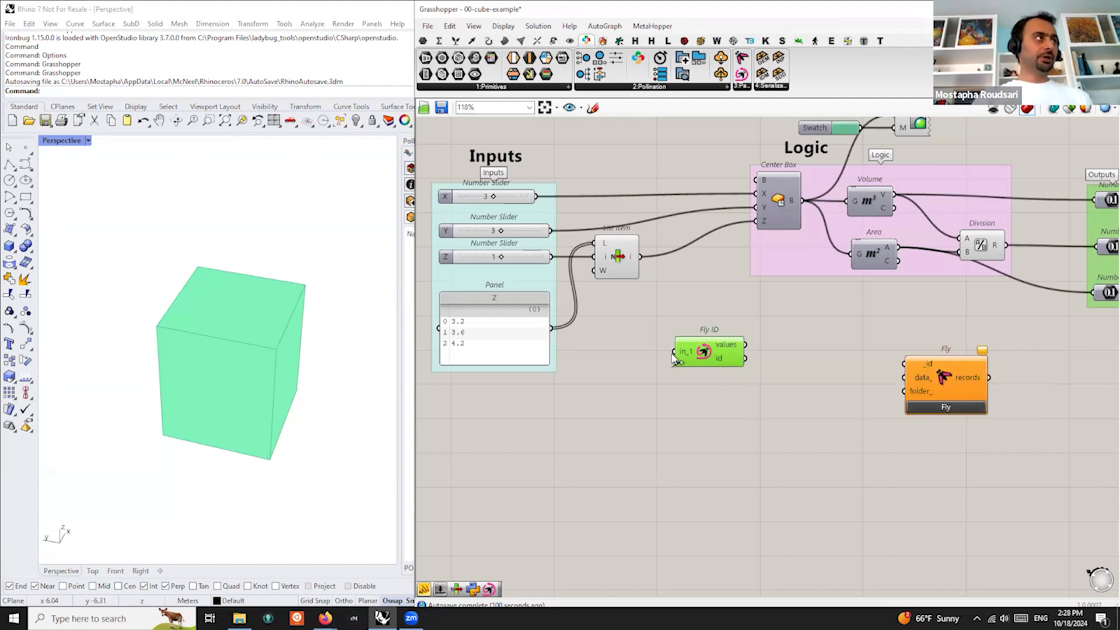
{"action": "left_click_drag", "start_coordinate": [715, 353], "coordinate": [693, 341]}
{"action": "right_click_drag", "start_coordinate": [643, 356], "coordinate": [717, 358]}
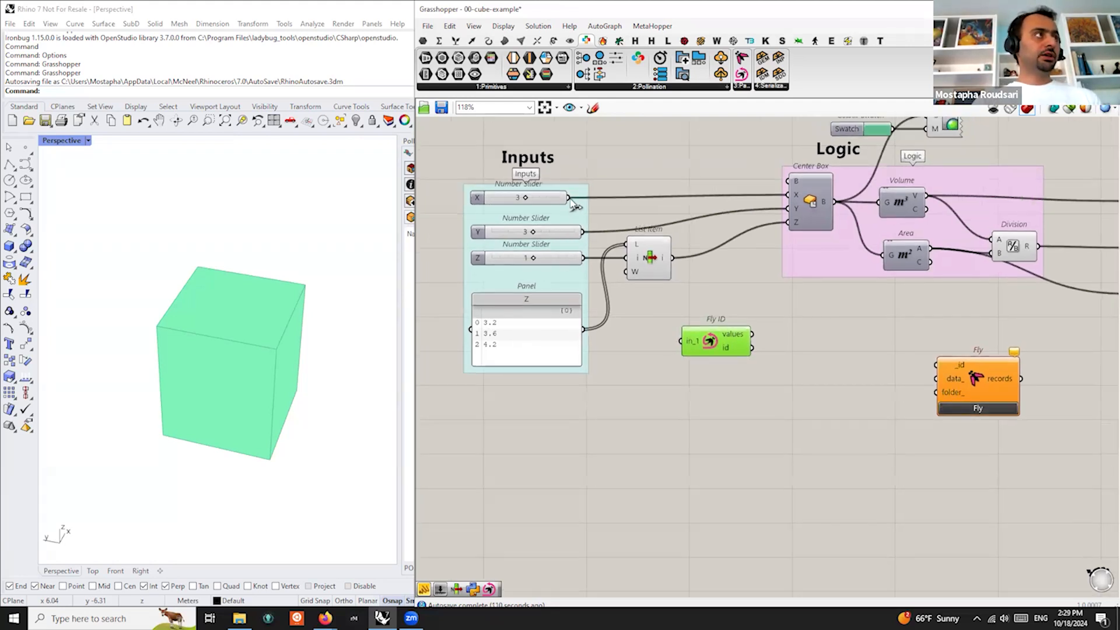
Connect the X number slider's output to the first input of the Fly ID component
{"action": "left_click_drag", "start_coordinate": [568, 198], "coordinate": [682, 341]}
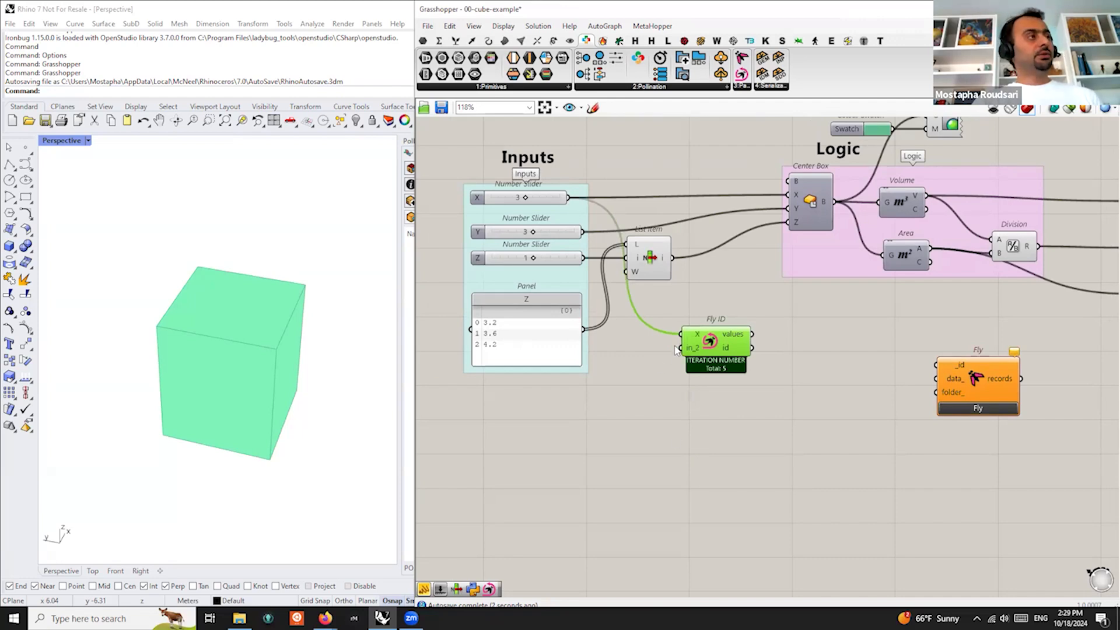
{"action": "scroll", "coordinate": [677, 349], "scroll_direction": "up", "scroll_amount": 4}
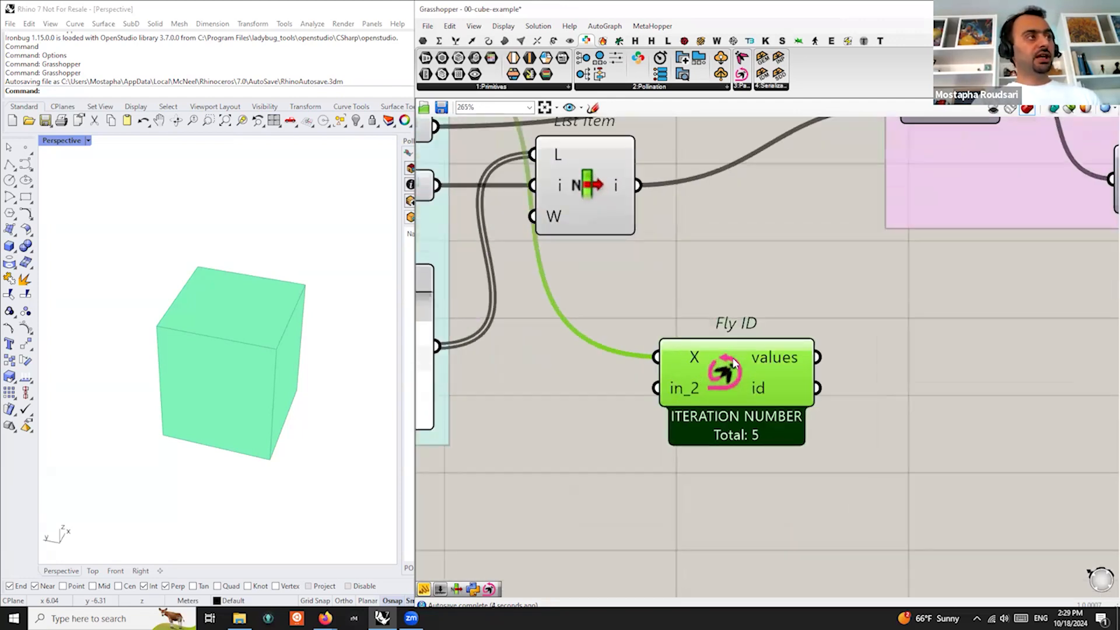
{"action": "scroll", "coordinate": [734, 363], "scroll_direction": "down", "scroll_amount": 4}
{"action": "scroll", "coordinate": [483, 230], "scroll_direction": "up", "scroll_amount": 2}
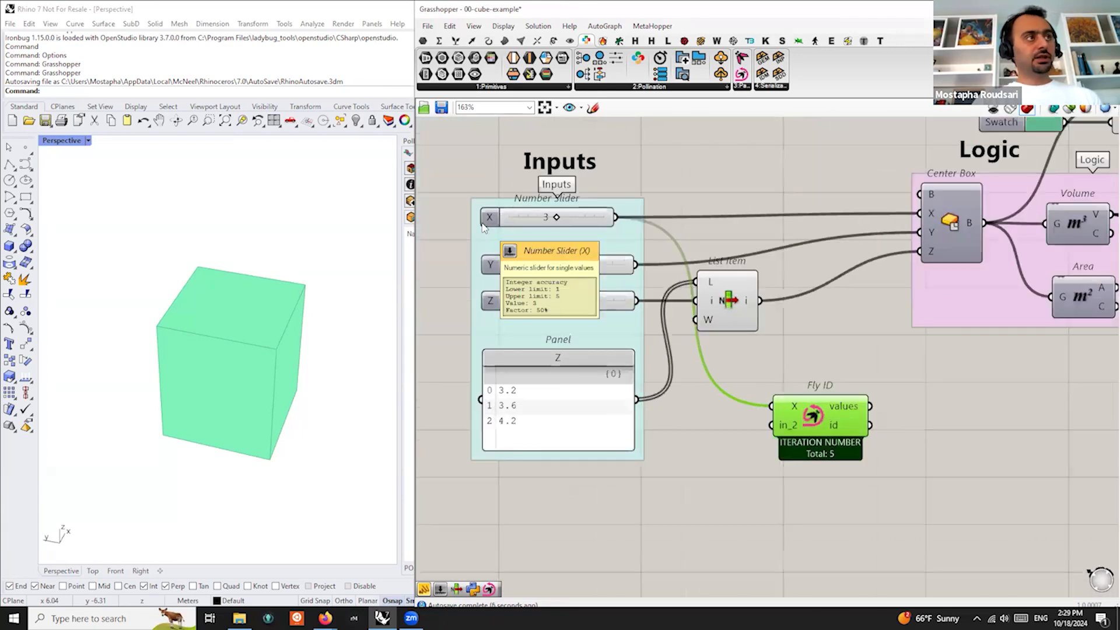
Add a number slider ranging from 1 to 10 below the Inputs group and wire it to the Fly ID's first input instead of the X slider
{"action": "double_click", "coordinate": [573, 497]}
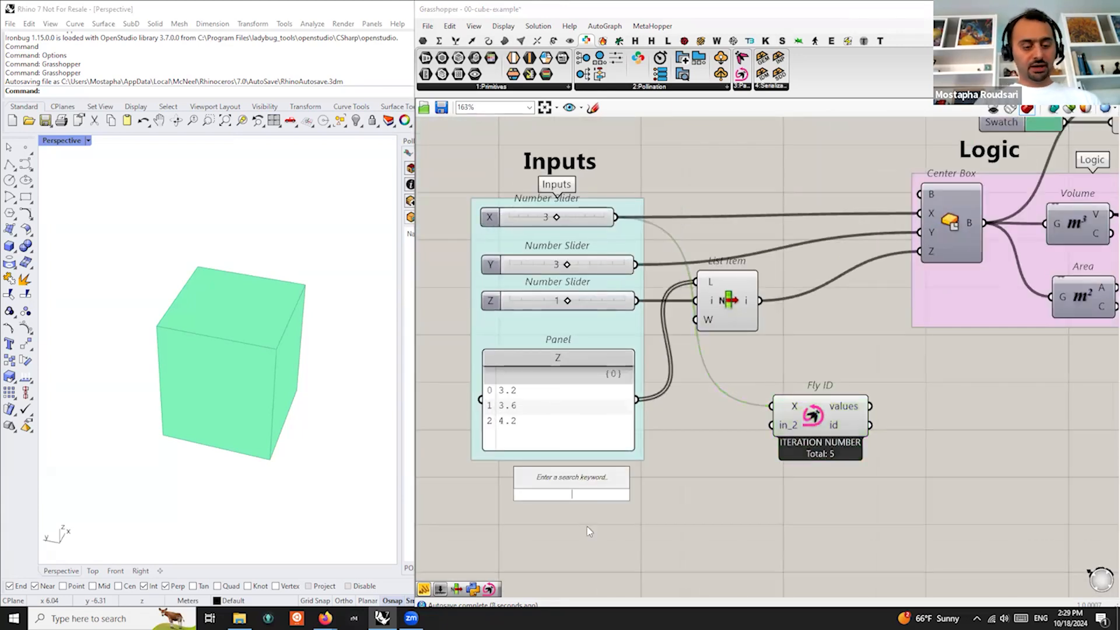
{"action": "type", "text": "1..10"}
{"action": "key", "text": "Return"}
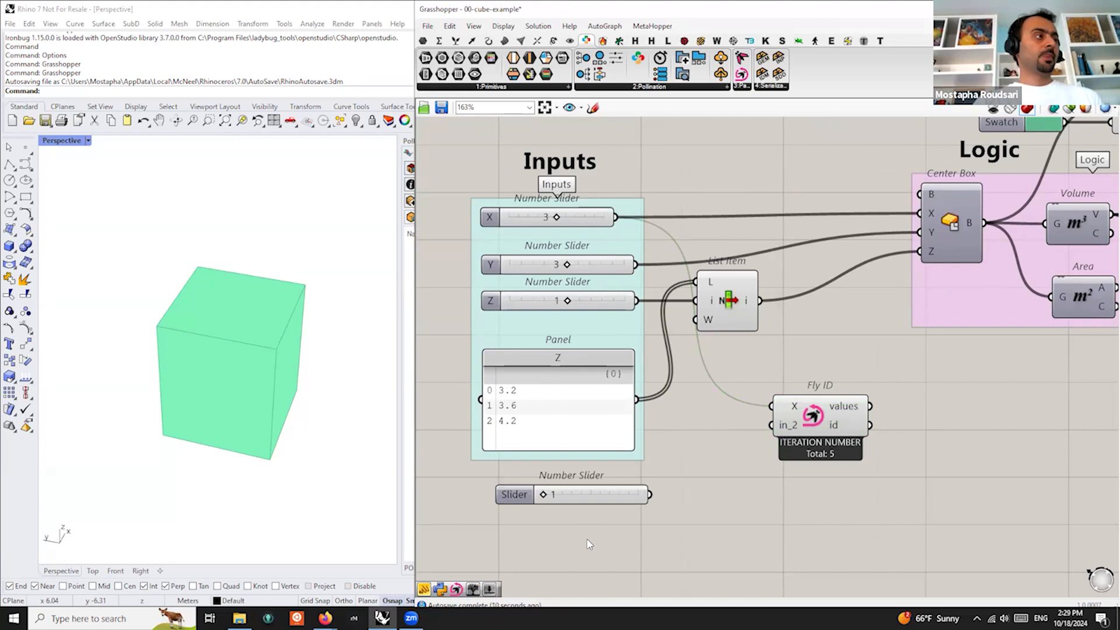
{"action": "left_click_drag", "start_coordinate": [649, 494], "coordinate": [826, 477]}
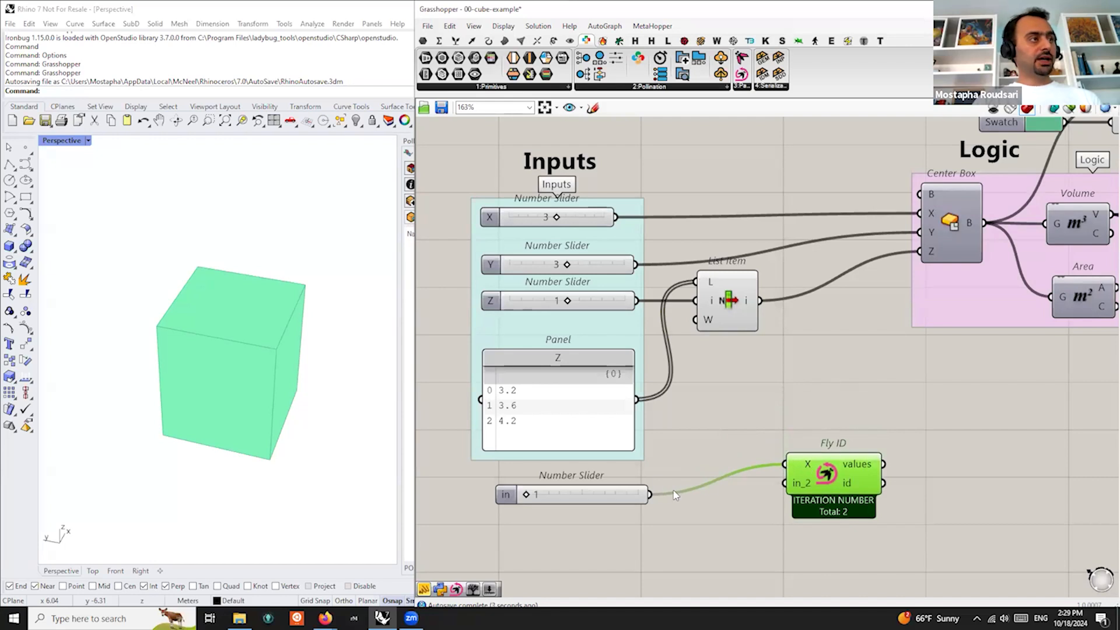
Disconnect the new number slider from the Fly ID's first input
{"action": "mouse_move", "coordinate": [650, 494]}
{"action": "left_mouse_down", "text": "shift"}
{"action": "mouse_move", "coordinate": [788, 487]}
{"action": "mouse_move", "coordinate": [751, 456]}
{"action": "mouse_move", "coordinate": [649, 500]}
{"action": "left_mouse_up", "text": "shift"}
{"action": "left_click_drag", "start_coordinate": [823, 478], "coordinate": [654, 497]}
{"action": "left_click_drag", "start_coordinate": [775, 485], "coordinate": [649, 495], "text": "ctrl"}
Rename the number slider below the Inputs group to X, and delete that slider
{"action": "right_click", "coordinate": [529, 497]}
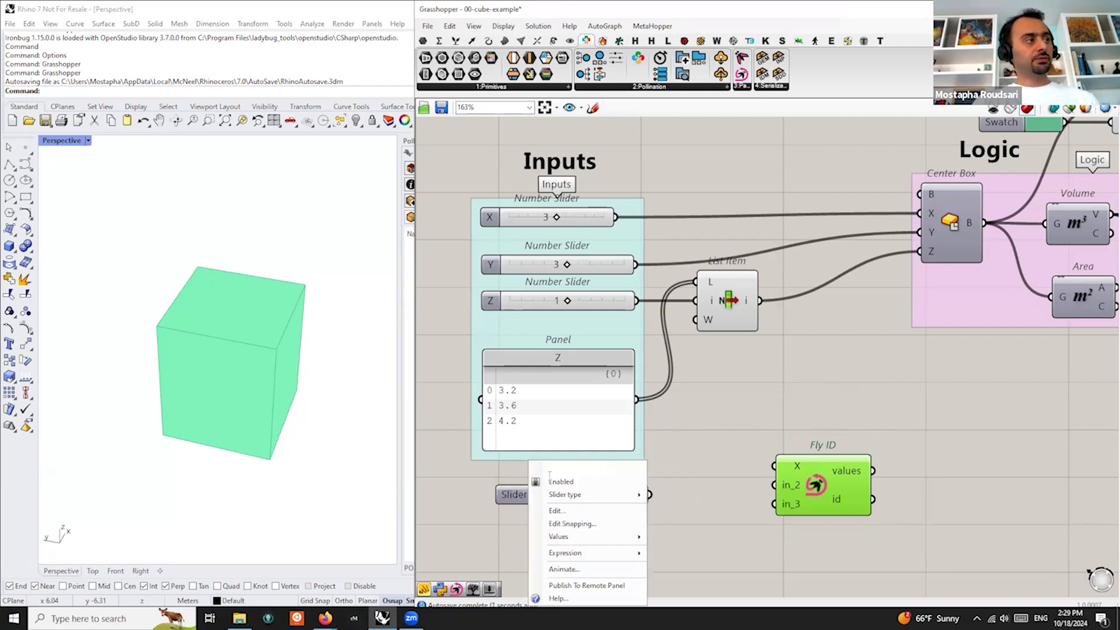
{"action": "type", "text": "X"}
{"action": "left_click", "coordinate": [690, 476]}
{"action": "left_click_drag", "start_coordinate": [672, 478], "coordinate": [517, 543]}
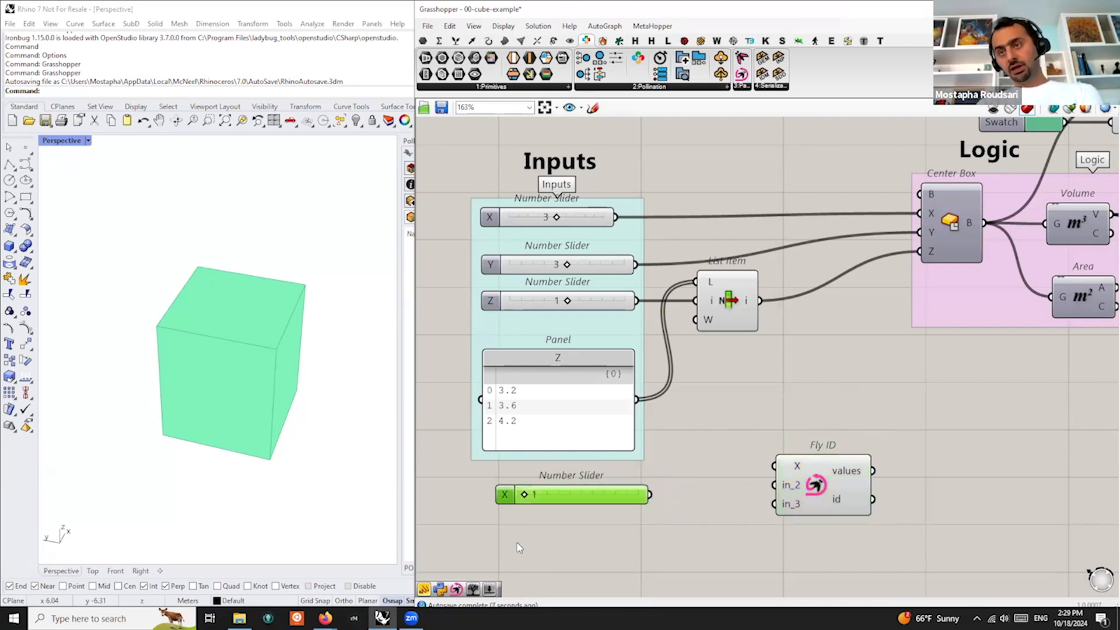
{"action": "key", "text": "Delete"}
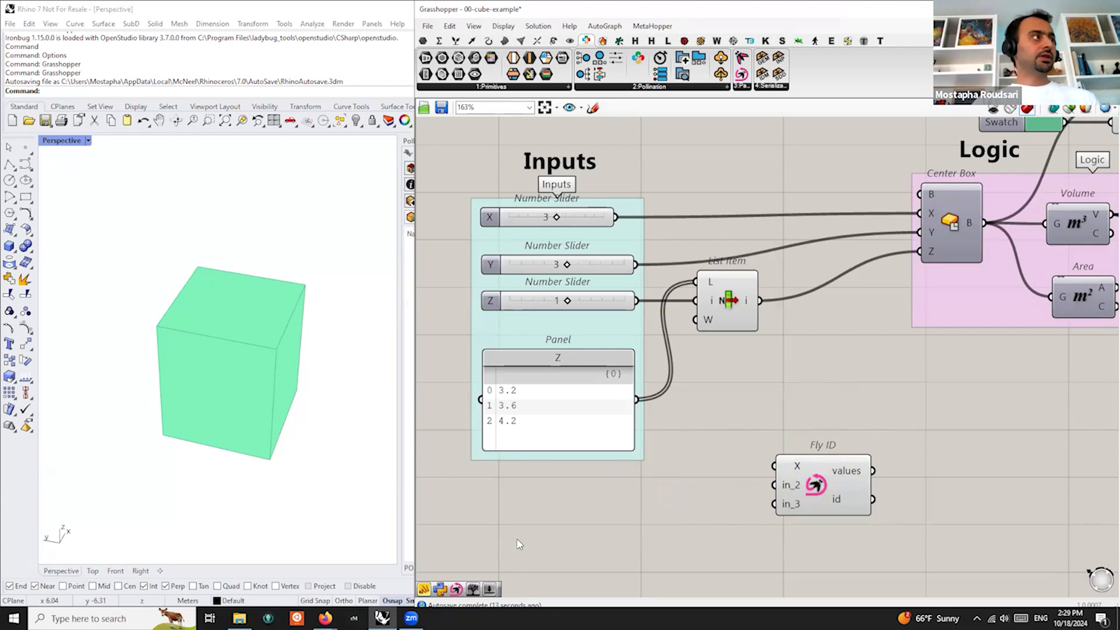
Remove the Fly ID's extra unconnected inputs, leaving only the X input
{"action": "left_click", "coordinate": [826, 500]}
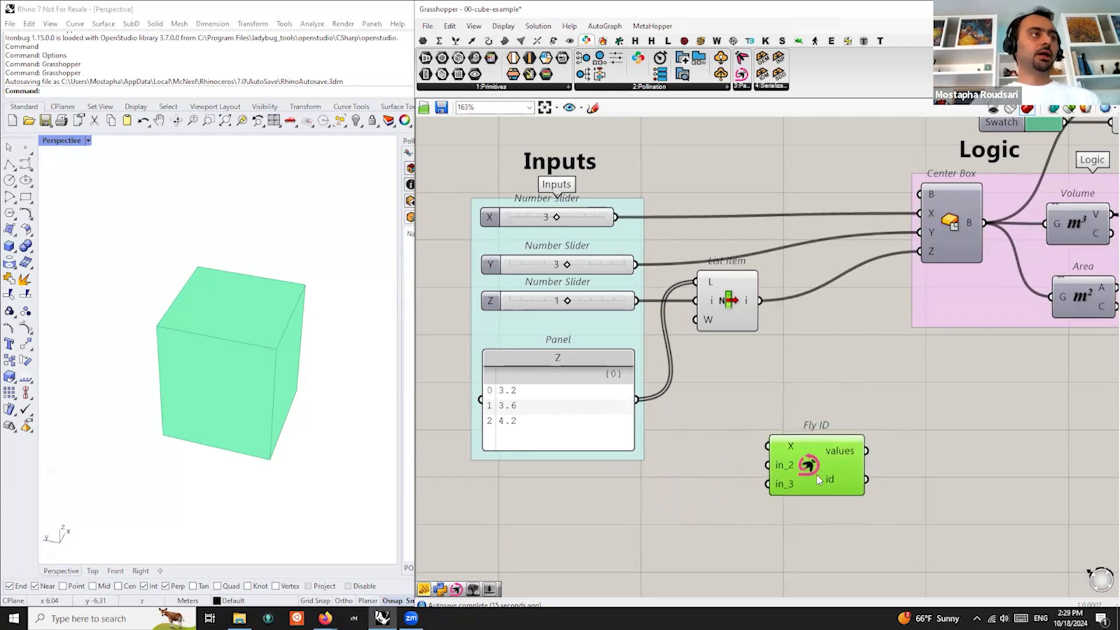
{"action": "scroll", "coordinate": [817, 484], "scroll_direction": "up", "scroll_amount": 5}
{"action": "scroll", "coordinate": [787, 466], "scroll_direction": "up", "scroll_amount": 1}
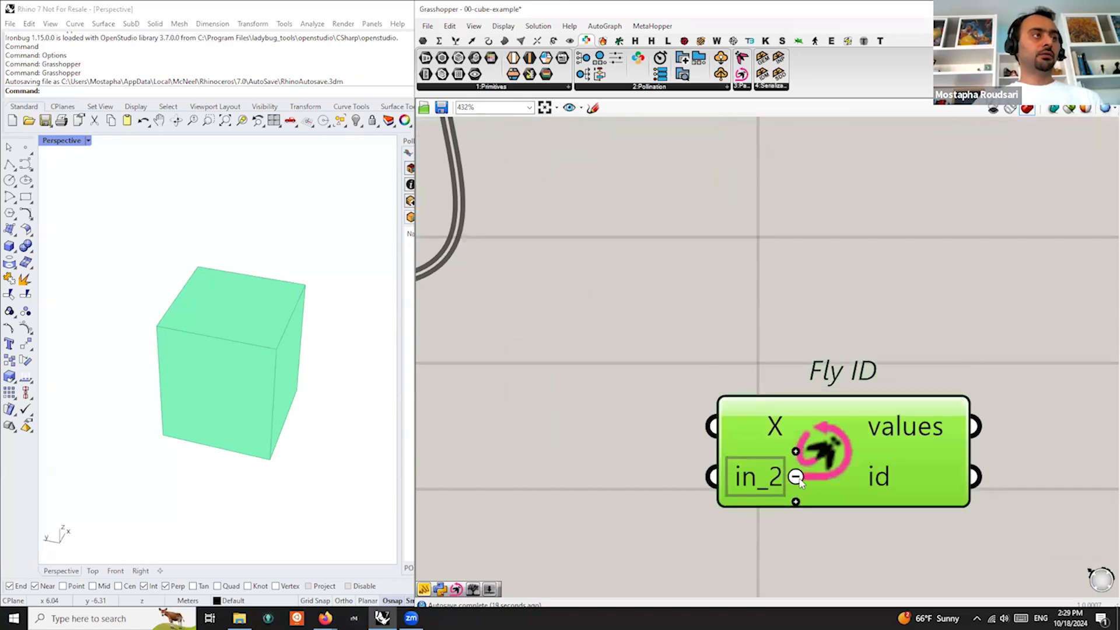
{"action": "left_click", "coordinate": [796, 477]}
{"action": "scroll", "coordinate": [798, 461], "scroll_direction": "up", "scroll_amount": 5}
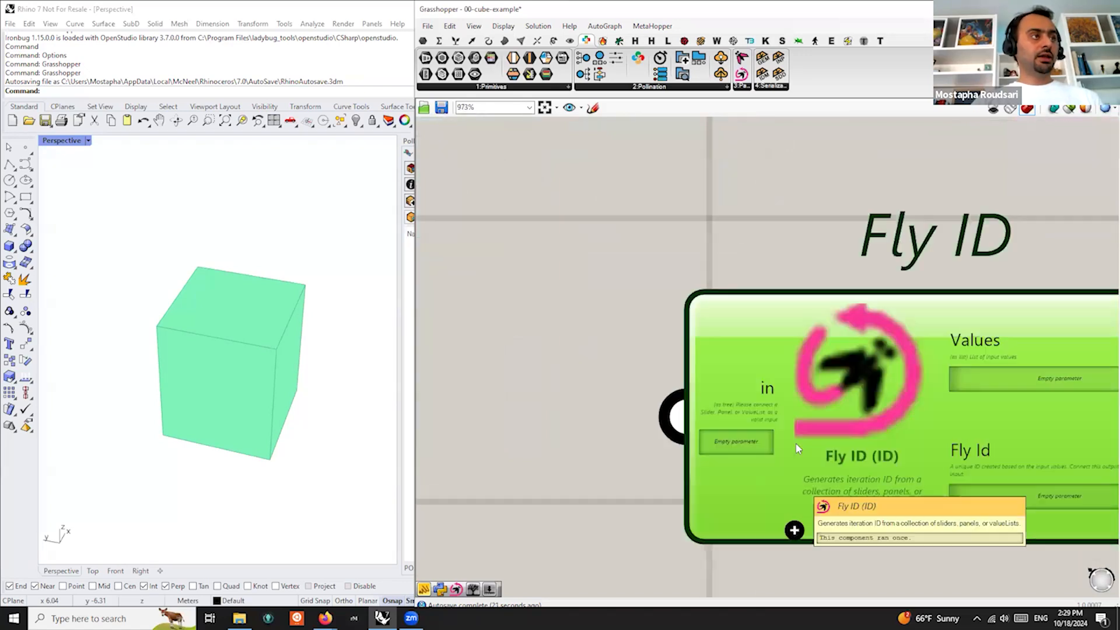
{"action": "scroll", "coordinate": [798, 448], "scroll_direction": "down", "scroll_amount": 6}
{"action": "left_click", "coordinate": [799, 448]}
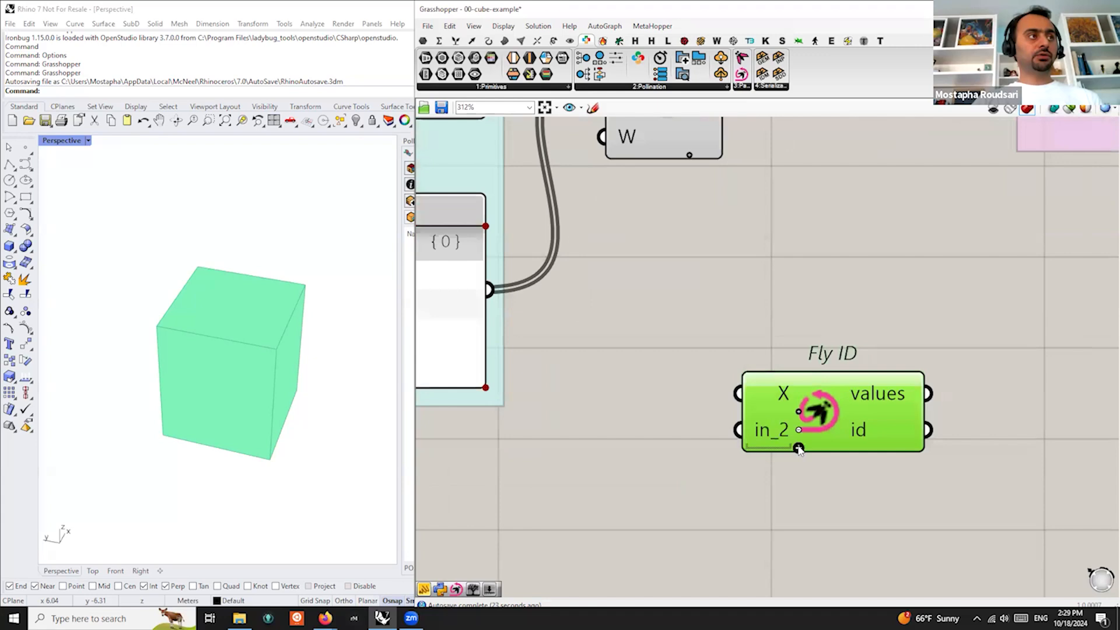
{"action": "left_click", "coordinate": [799, 430]}
{"action": "scroll", "coordinate": [802, 429], "scroll_direction": "down", "scroll_amount": 4}
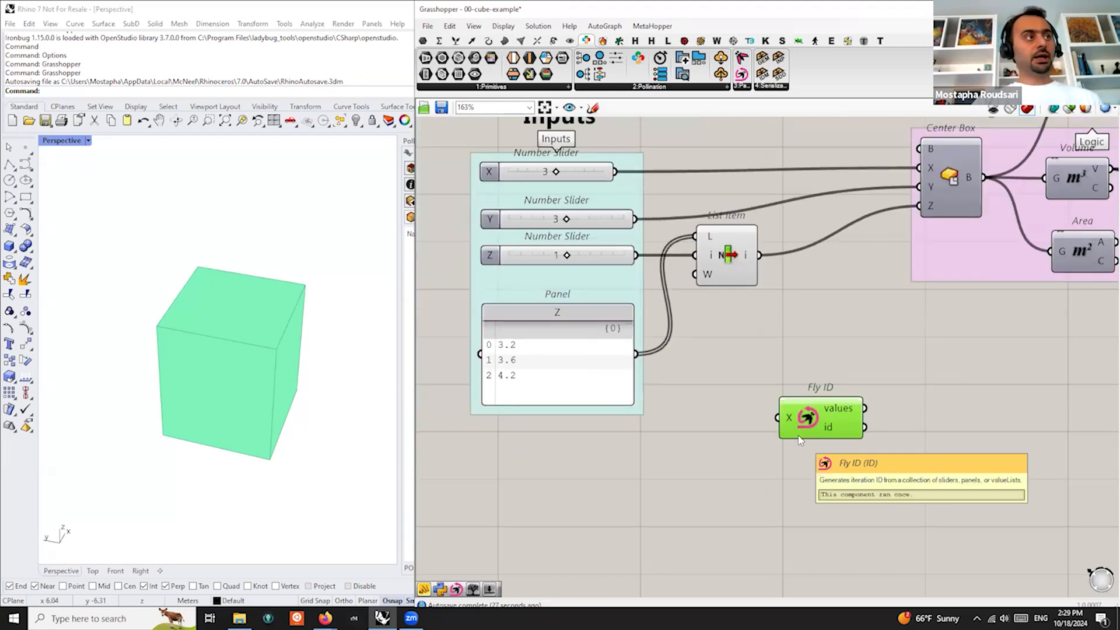
{"action": "scroll", "coordinate": [799, 441], "scroll_direction": "up", "scroll_amount": 4}
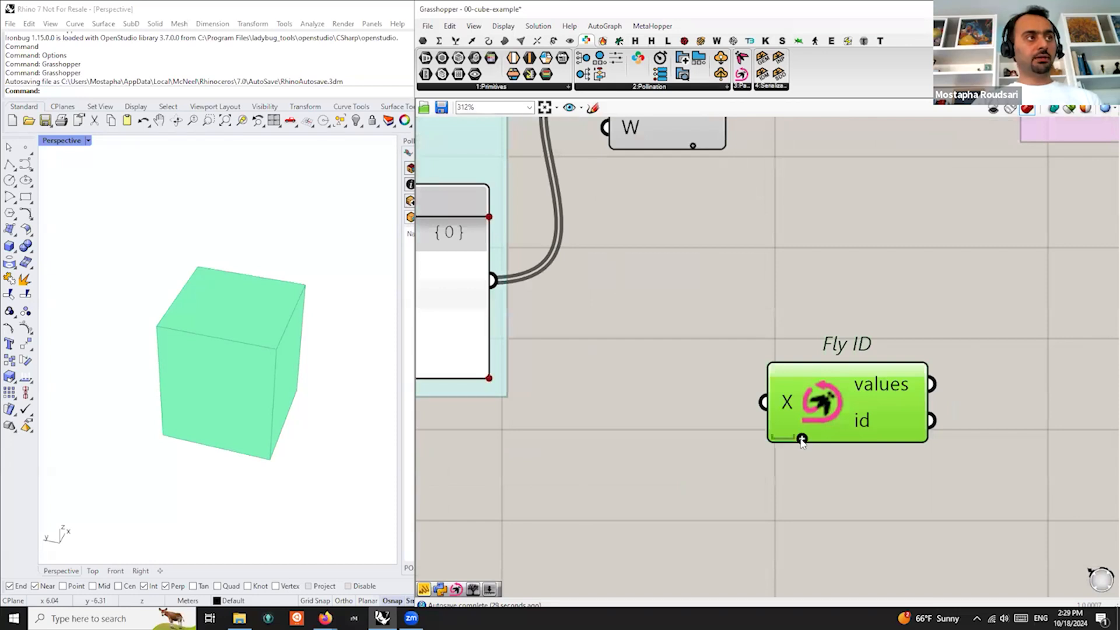
{"action": "scroll", "coordinate": [770, 280], "scroll_direction": "down", "scroll_amount": 6}
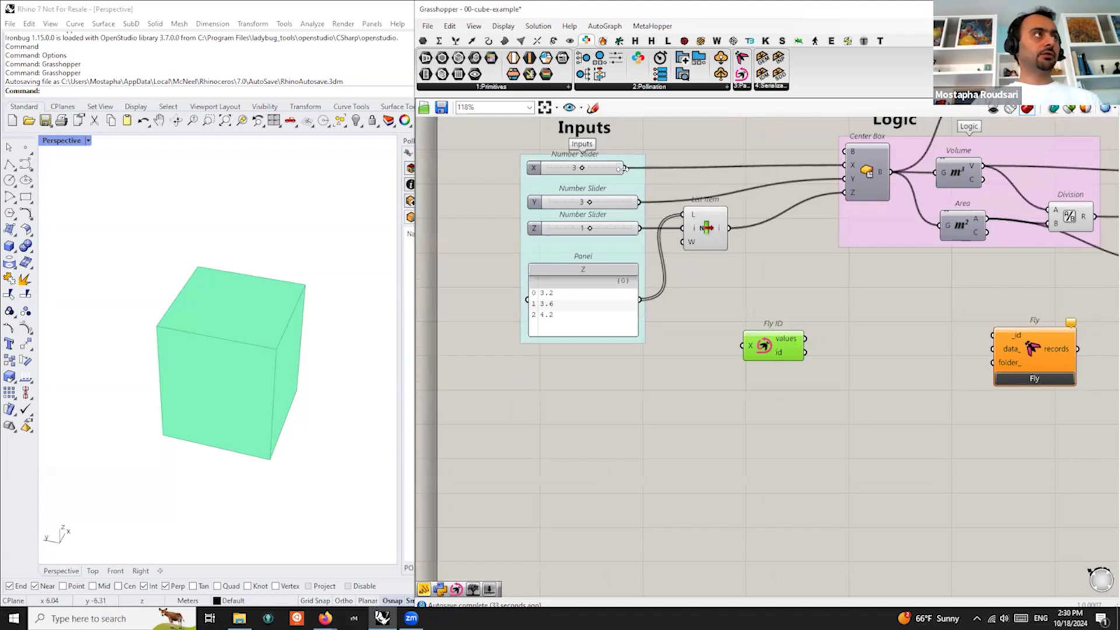
Connect the X slider to the Fly ID's first input and the Y slider to its second input
{"action": "left_click_drag", "start_coordinate": [625, 168], "coordinate": [742, 345]}
{"action": "scroll", "coordinate": [744, 364], "scroll_direction": "up", "scroll_amount": 2}
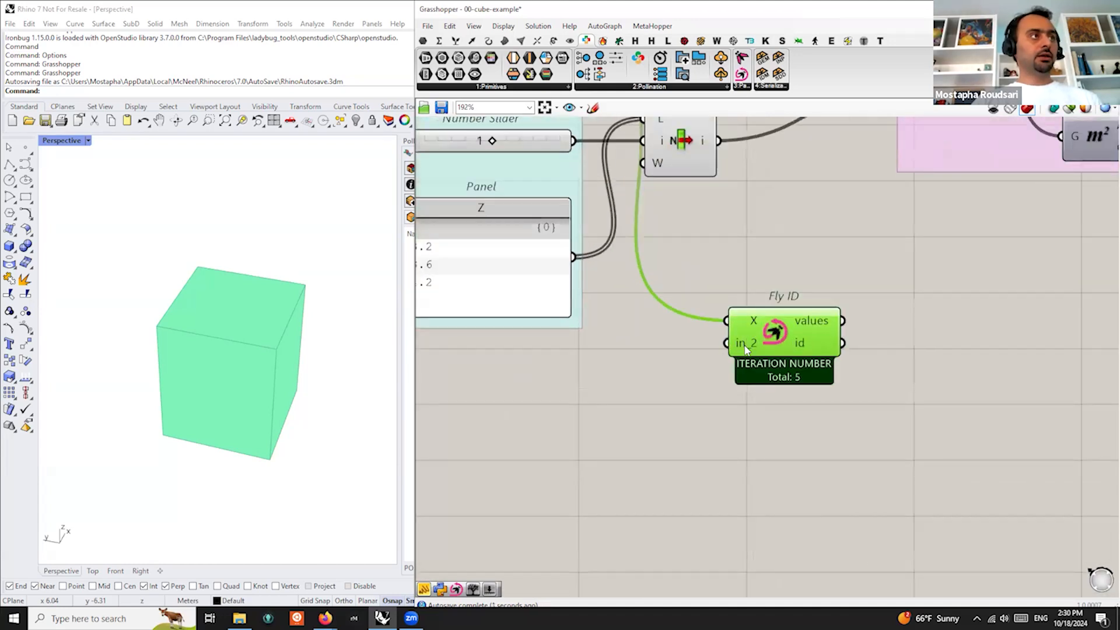
{"action": "scroll", "coordinate": [750, 354], "scroll_direction": "down", "scroll_amount": 2}
{"action": "left_click_drag", "start_coordinate": [634, 194], "coordinate": [737, 345]}
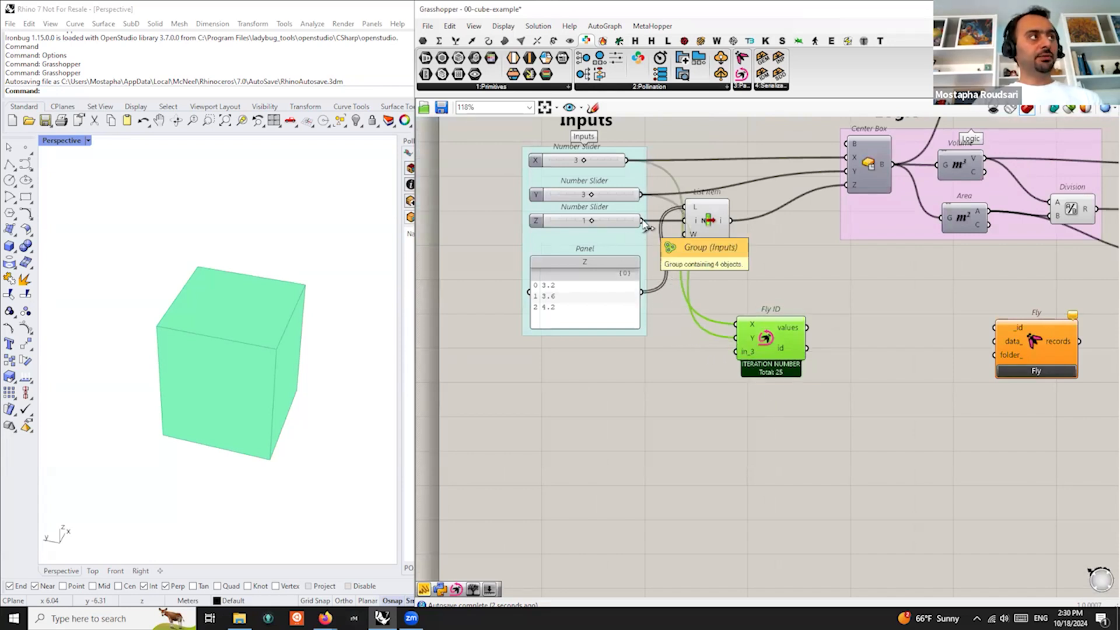
Nudge the Z slider and Z panel within the Inputs group, and connect the Z panel to the Fly ID's third input
{"action": "left_click_drag", "start_coordinate": [627, 222], "coordinate": [620, 222]}
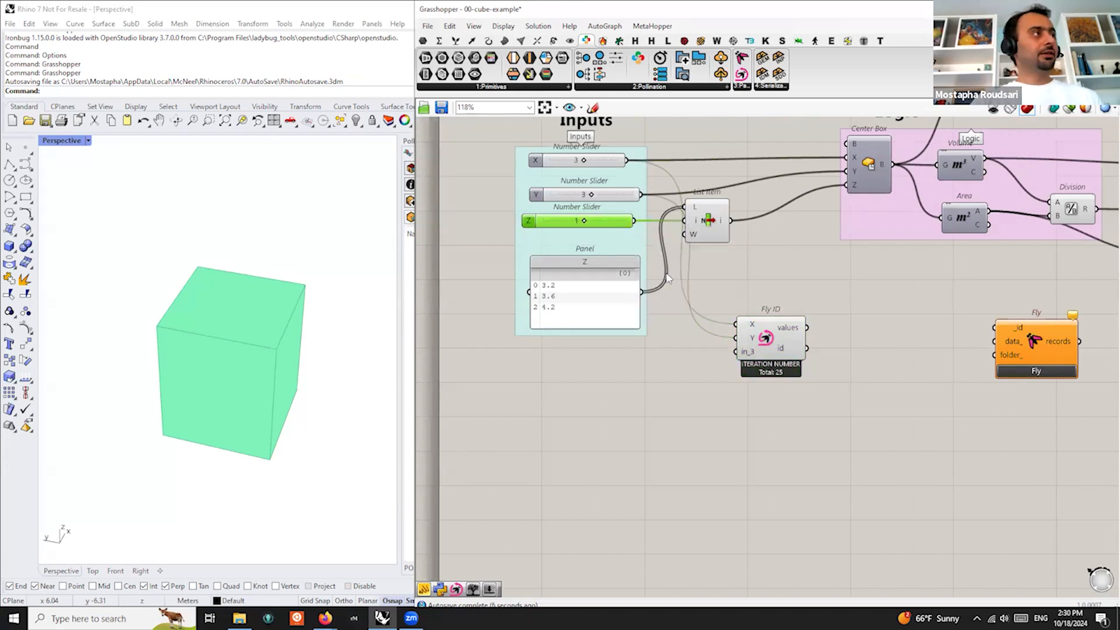
{"action": "scroll", "coordinate": [668, 268], "scroll_direction": "up", "scroll_amount": 3}
{"action": "left_click_drag", "start_coordinate": [577, 315], "coordinate": [573, 317]}
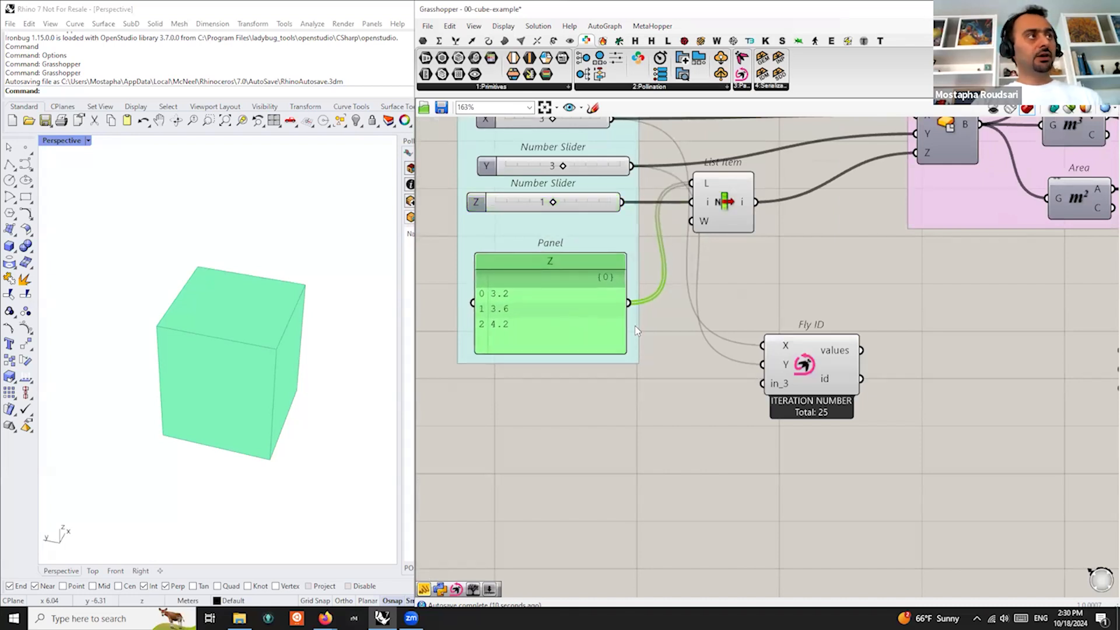
{"action": "scroll", "coordinate": [634, 326], "scroll_direction": "down", "scroll_amount": 2}
{"action": "left_click_drag", "start_coordinate": [630, 306], "coordinate": [742, 378]}
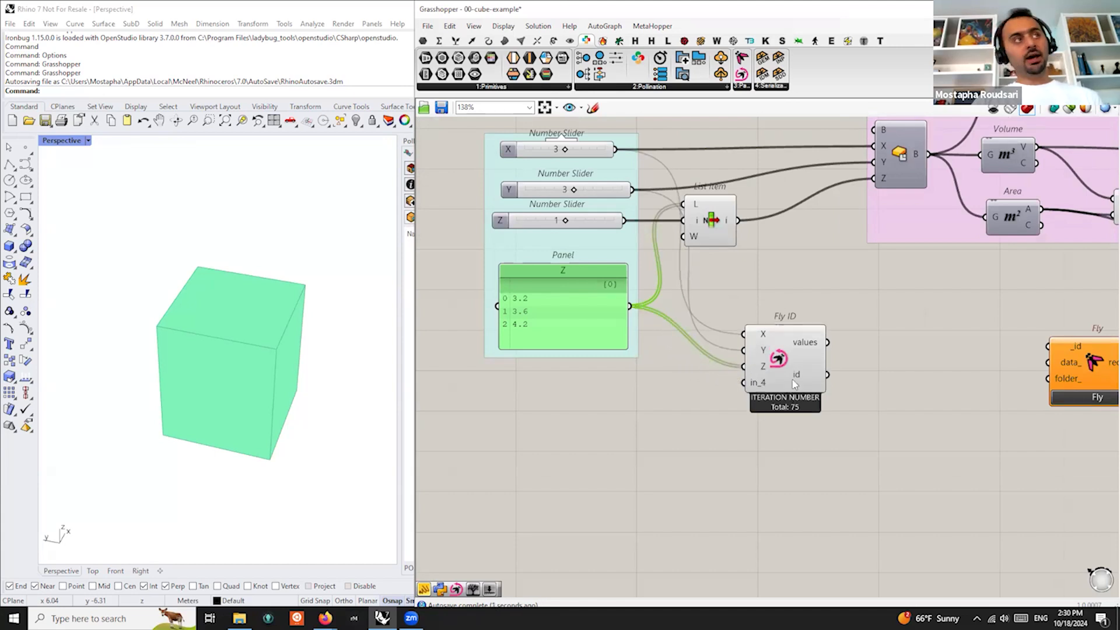
{"action": "left_click_drag", "start_coordinate": [799, 348], "coordinate": [787, 344]}
Add a panel between the Fly ID and Fly components and connect the Fly ID's id output to it
{"action": "left_click", "coordinate": [600, 318]}
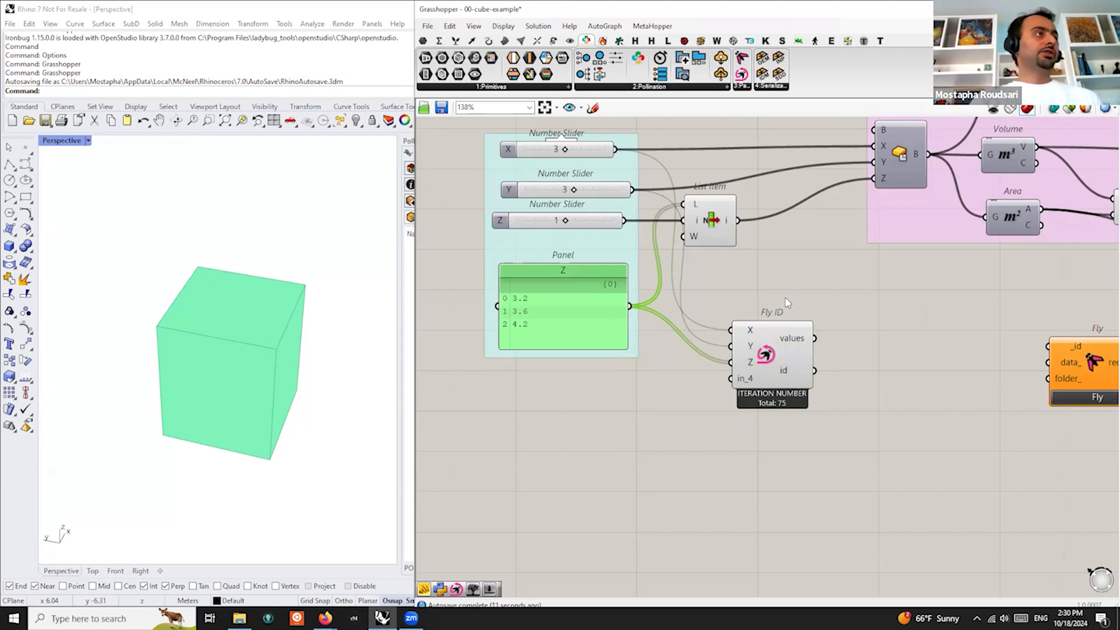
{"action": "right_click_drag", "start_coordinate": [819, 329], "coordinate": [760, 352]}
{"action": "double_click", "coordinate": [837, 357]}
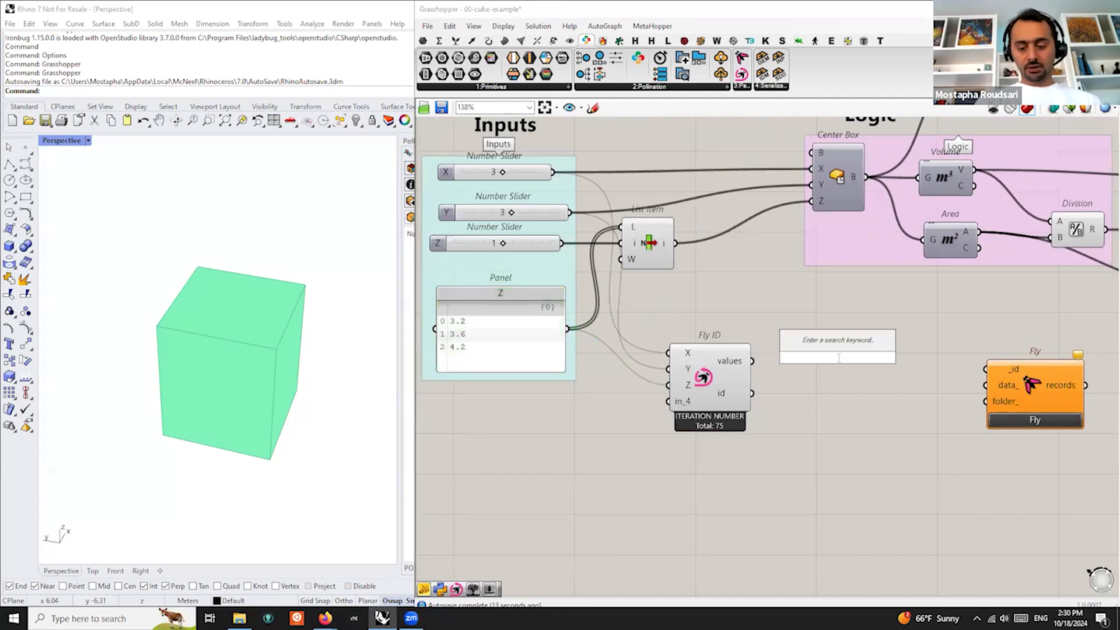
{"action": "type", "text": "//"}
{"action": "key", "text": "Return"}
{"action": "left_click_drag", "start_coordinate": [840, 375], "coordinate": [874, 409]}
{"action": "left_click_drag", "start_coordinate": [752, 393], "coordinate": [807, 391]}
{"action": "mouse_move", "coordinate": [885, 412]}
{"action": "left_mouse_down"}
{"action": "mouse_move", "coordinate": [880, 455]}
{"action": "mouse_move", "coordinate": [885, 390]}
{"action": "left_mouse_up"}
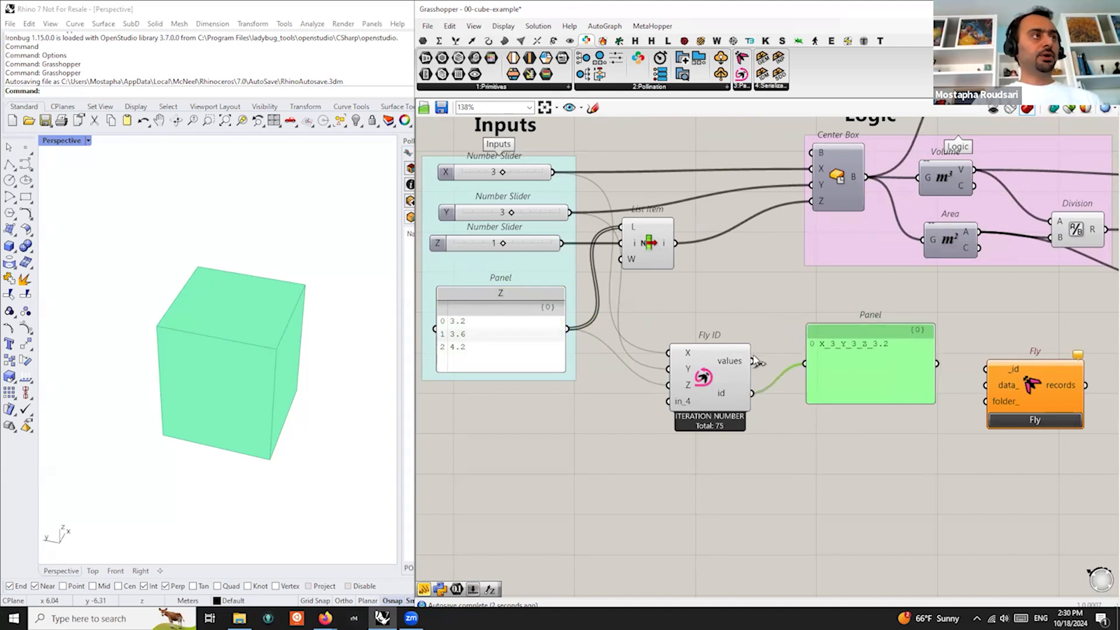
Show the Fly ID's values output in a second panel, with the id panel placed below it
{"action": "left_click_drag", "start_coordinate": [753, 362], "coordinate": [877, 467]}
{"action": "left_click_drag", "start_coordinate": [752, 394], "coordinate": [833, 461]}
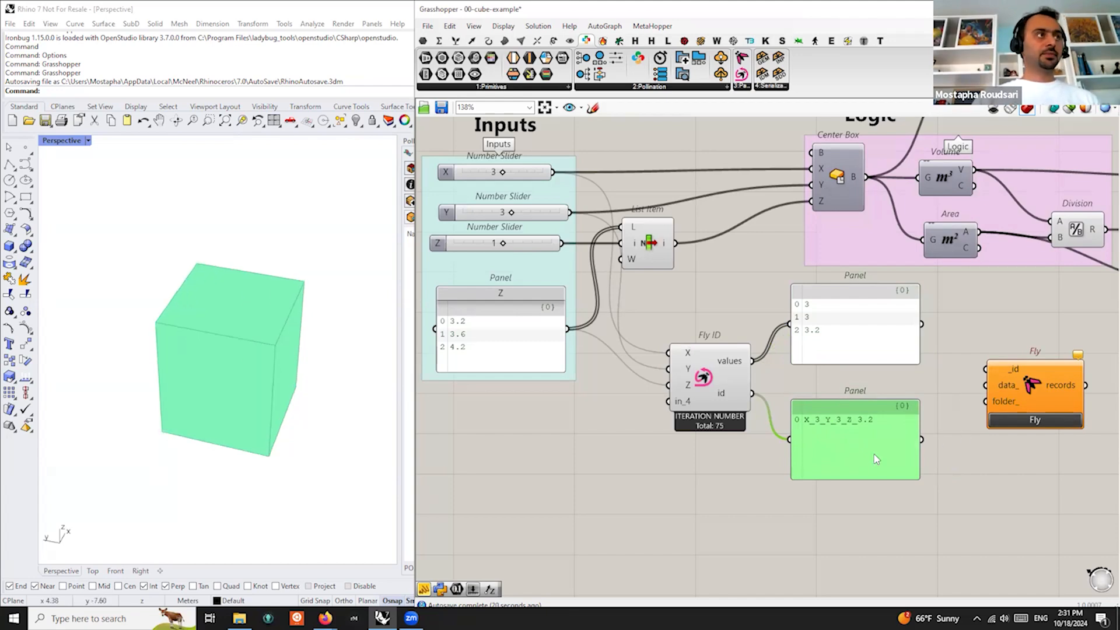
Rearrange the values and id panels with a wide gap between them, and move the Fly component further from the panels
{"action": "right_click_drag", "start_coordinate": [850, 472], "coordinate": [841, 492]}
{"action": "scroll", "coordinate": [842, 492], "scroll_direction": "down", "scroll_amount": 3}
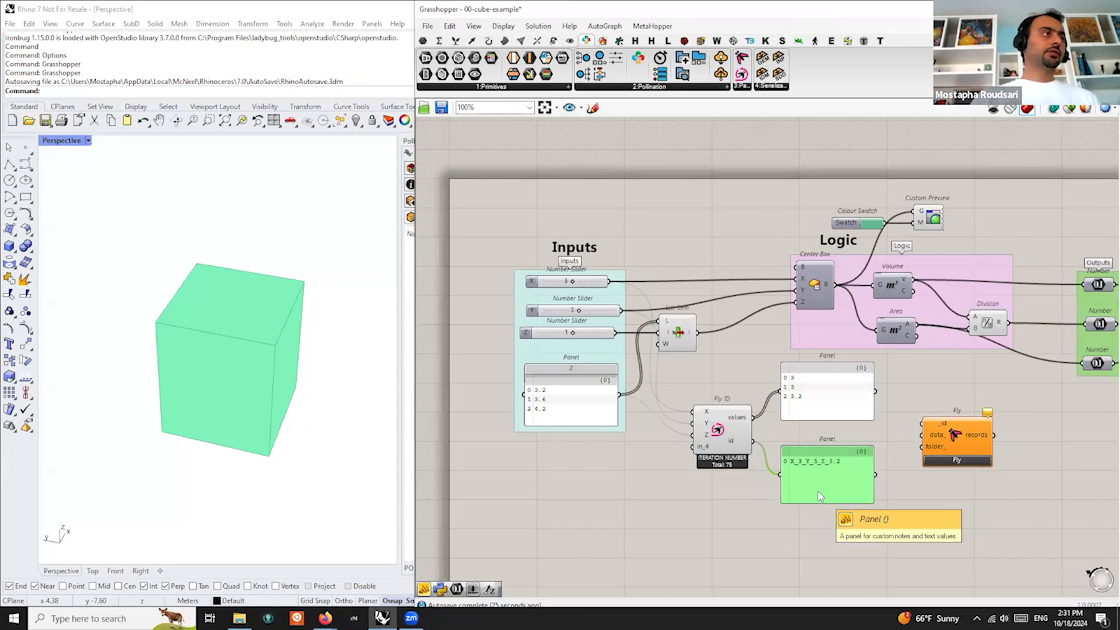
{"action": "right_click_drag", "start_coordinate": [818, 491], "coordinate": [745, 484]}
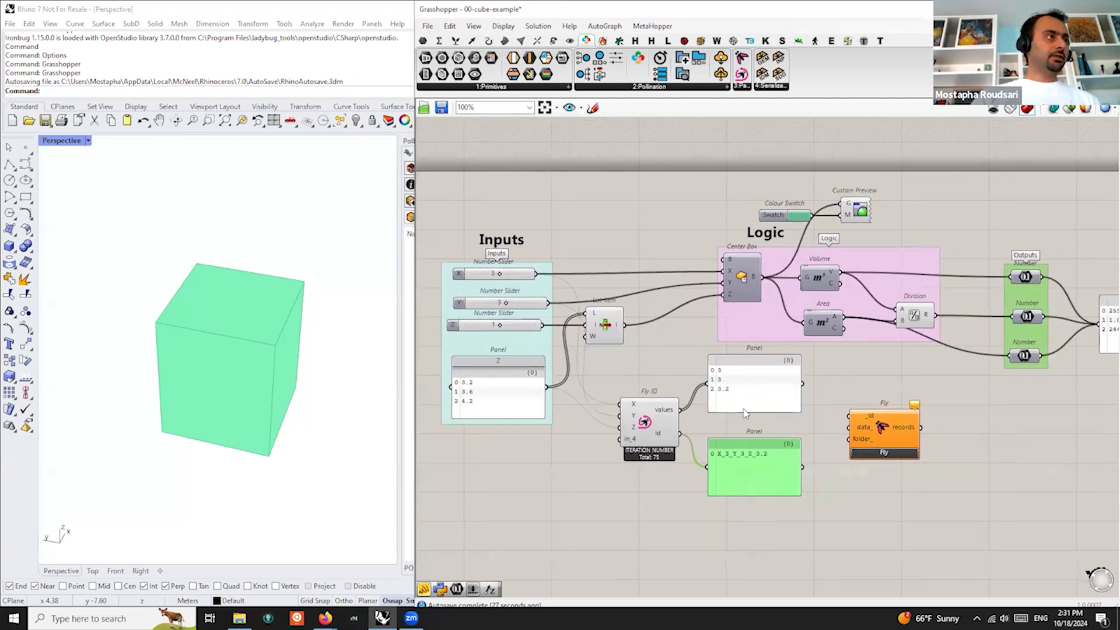
{"action": "left_click_drag", "start_coordinate": [744, 404], "coordinate": [744, 411]}
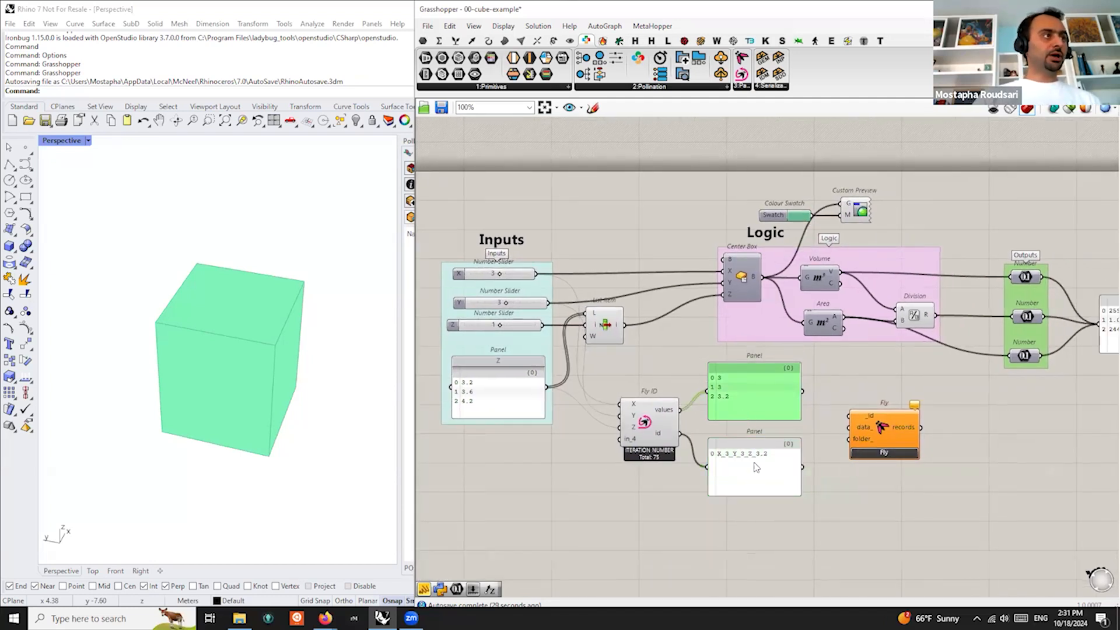
{"action": "left_click_drag", "start_coordinate": [750, 475], "coordinate": [754, 462]}
{"action": "left_click_drag", "start_coordinate": [889, 432], "coordinate": [927, 433]}
{"action": "left_click_drag", "start_coordinate": [763, 480], "coordinate": [764, 500]}
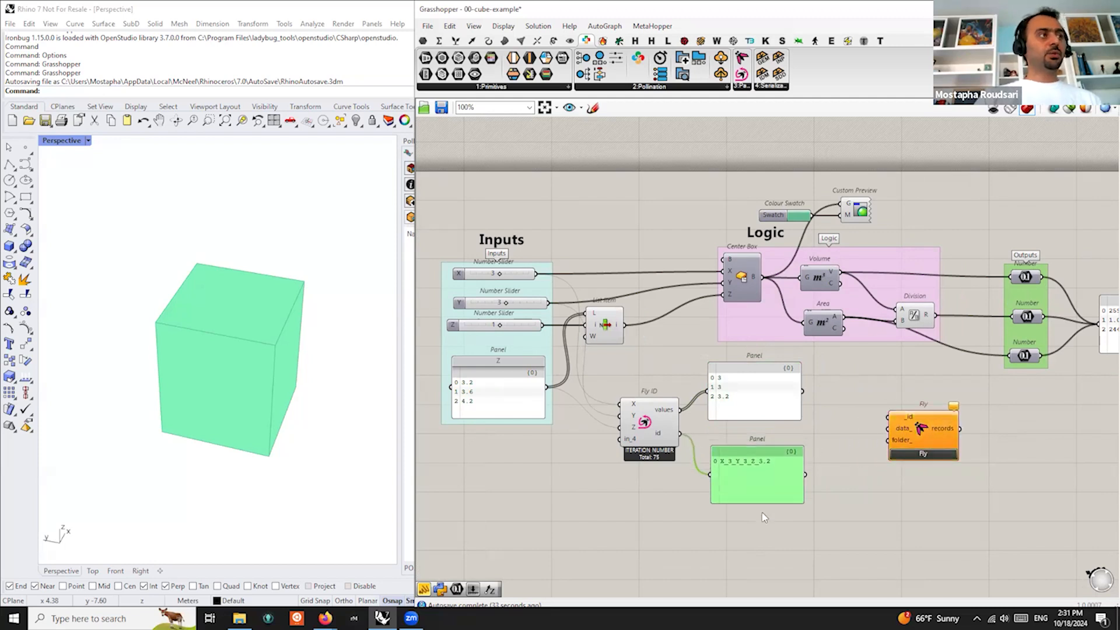
Connect the Fly ID's id output to the Fly component's _id input and adjust both components' positions so the wire runs straight
{"action": "left_click", "coordinate": [658, 424]}
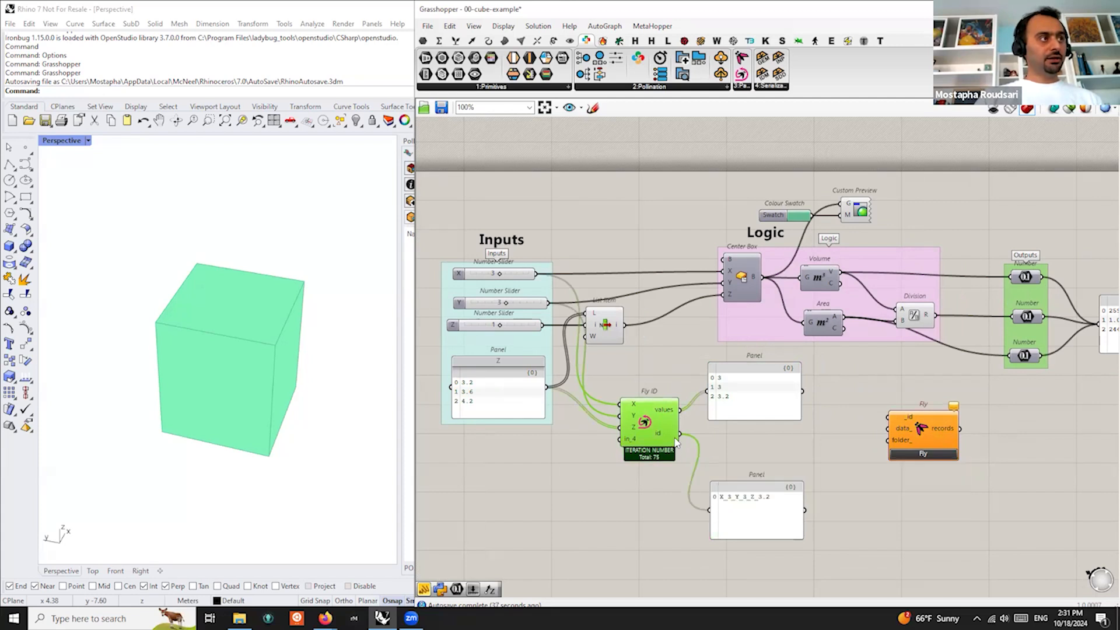
{"action": "left_click_drag", "start_coordinate": [679, 435], "coordinate": [943, 449]}
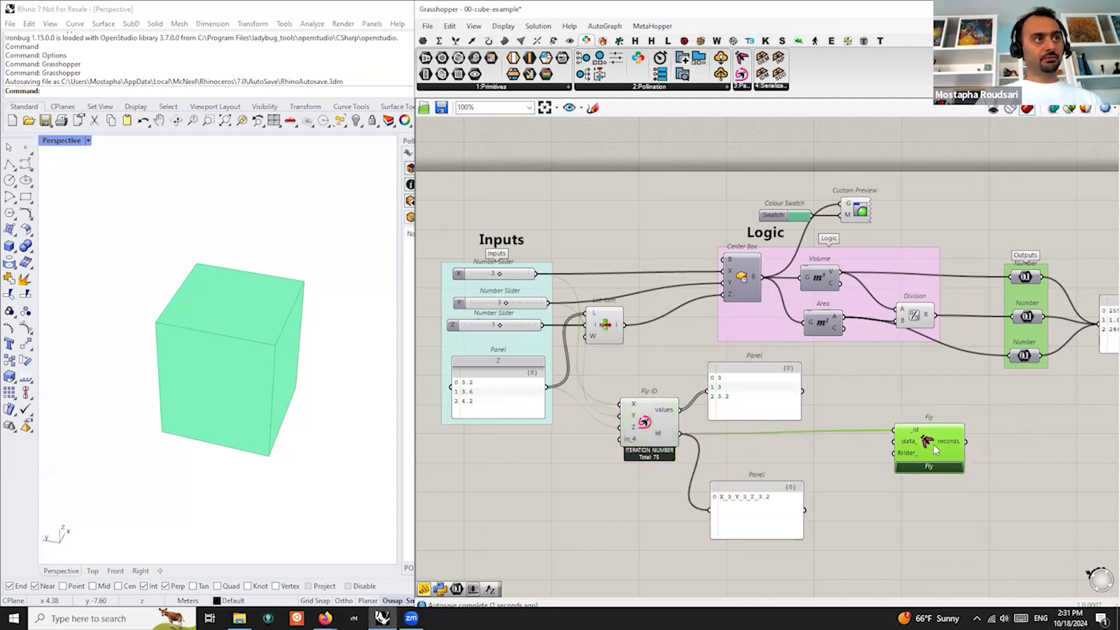
{"action": "left_click_drag", "start_coordinate": [934, 444], "coordinate": [915, 447]}
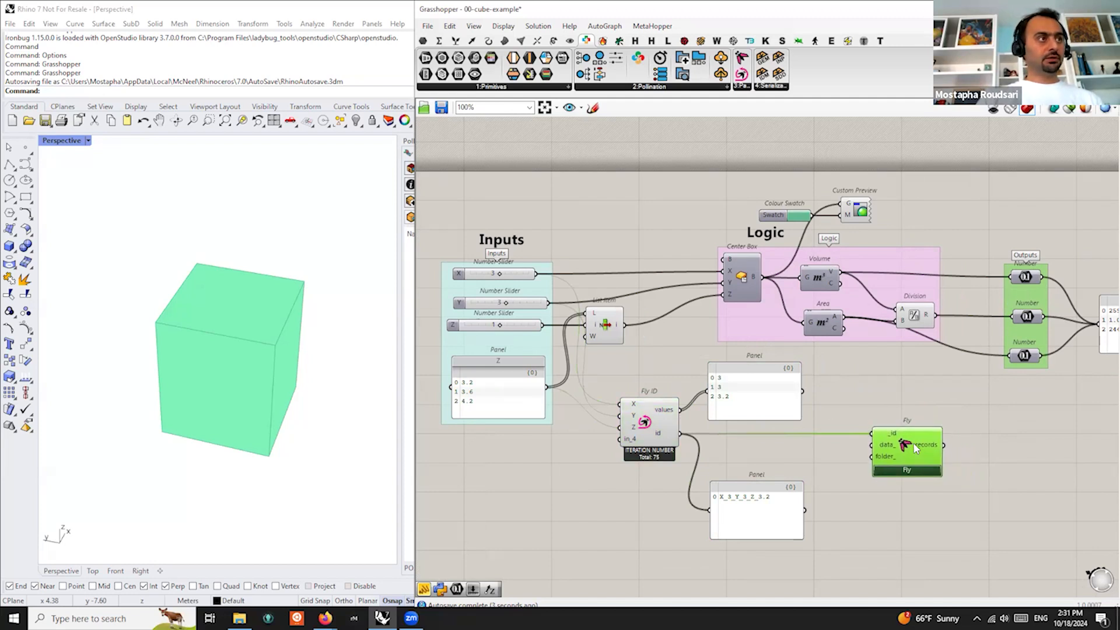
{"action": "left_click_drag", "start_coordinate": [667, 431], "coordinate": [662, 426]}
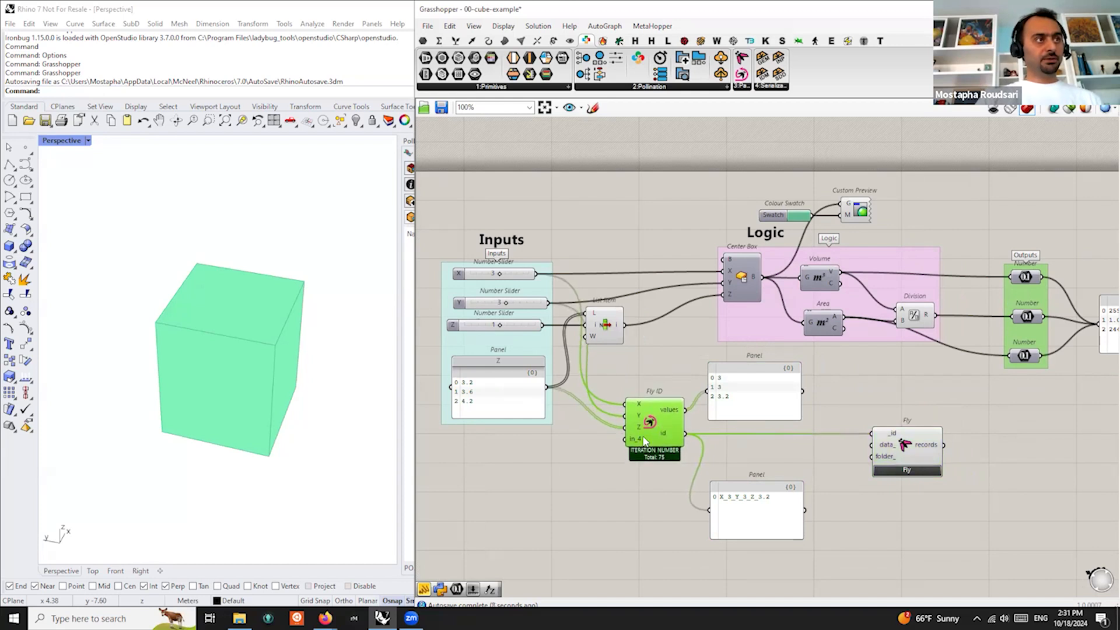
Start the parameter iterations from the Fly component and confirm the run
{"action": "left_click", "coordinate": [918, 449]}
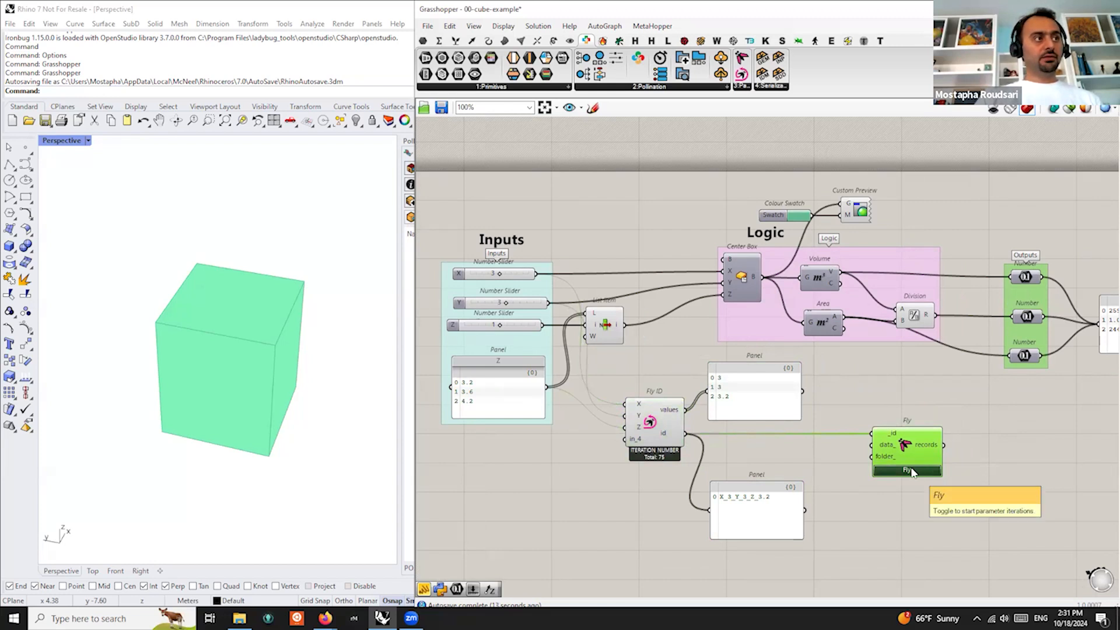
{"action": "left_click", "coordinate": [910, 470]}
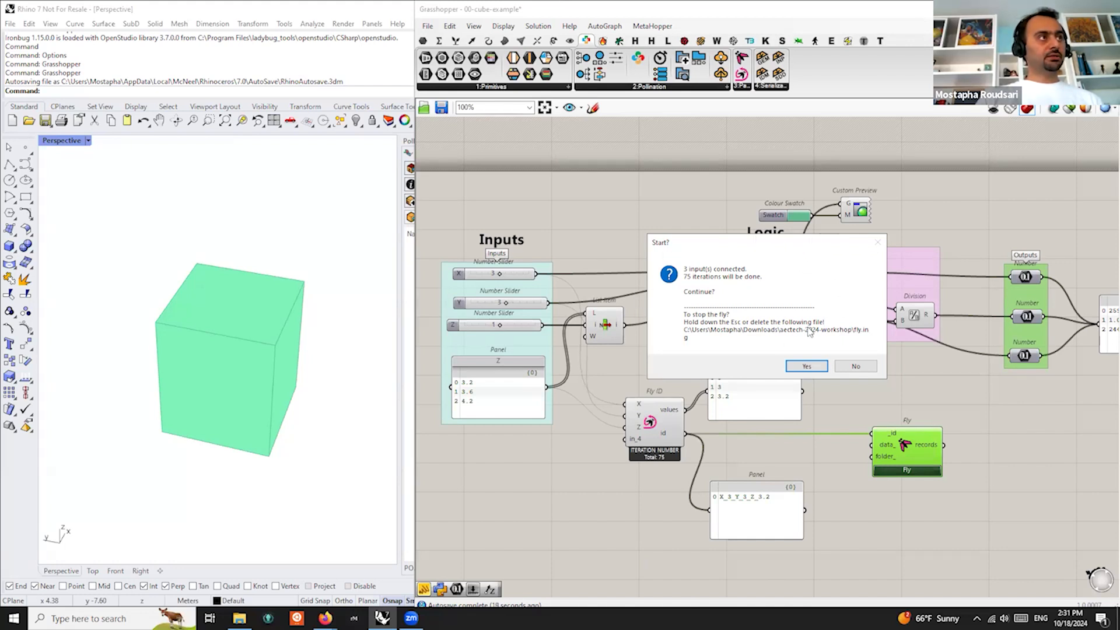
{"action": "left_click", "coordinate": [806, 366]}
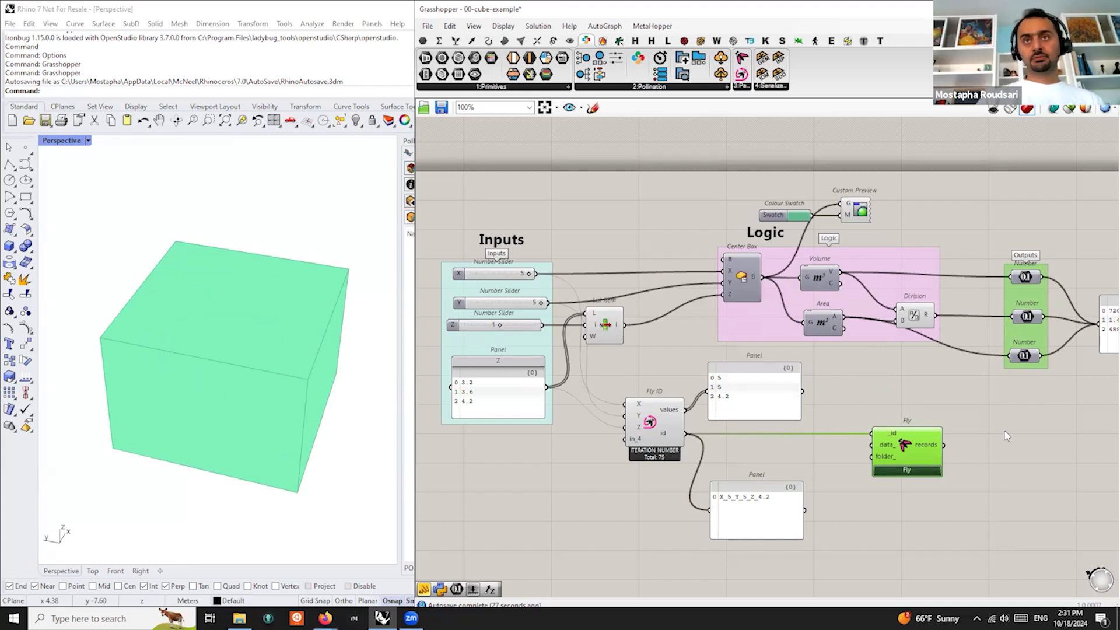
Add an empty panel beside the Fly component, below the existing outputs panel
{"action": "right_click_drag", "start_coordinate": [1005, 430], "coordinate": [919, 431]}
{"action": "double_click", "coordinate": [984, 430]}
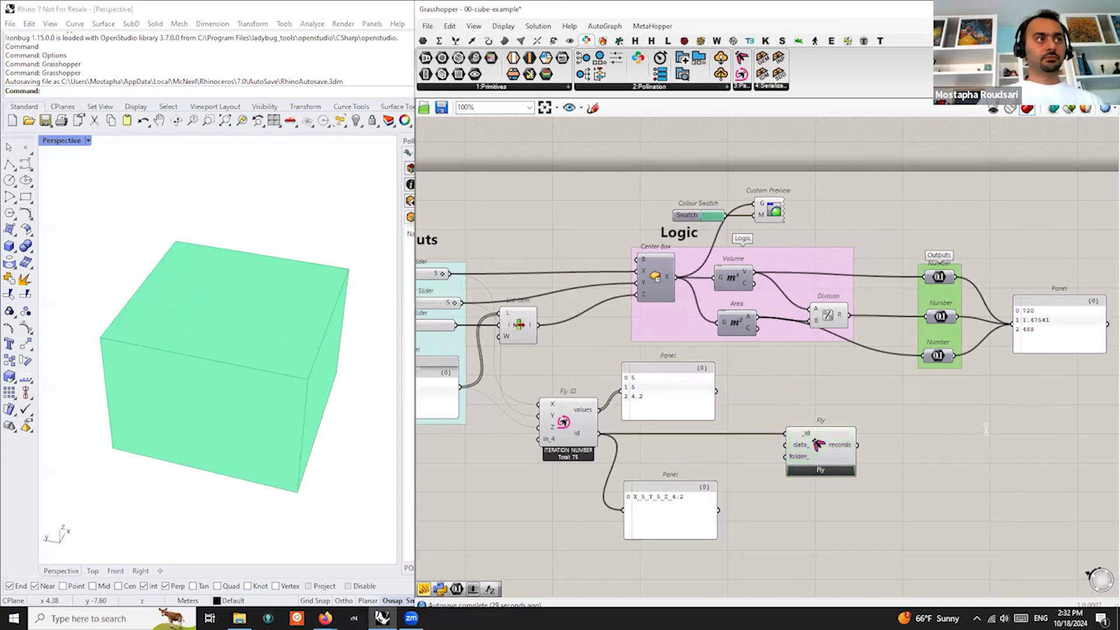
{"action": "type", "text": "panel"}
{"action": "key", "text": "Return"}
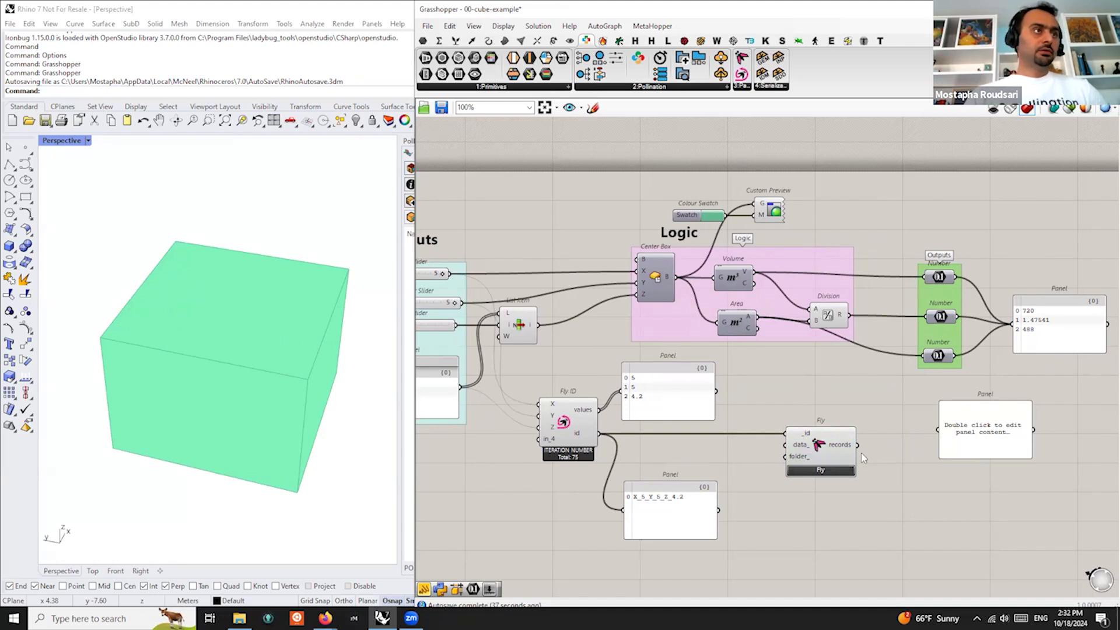
Connect the Fly component's records output to the empty panel and enlarge the panel to show more rows
{"action": "left_click_drag", "start_coordinate": [857, 445], "coordinate": [938, 430]}
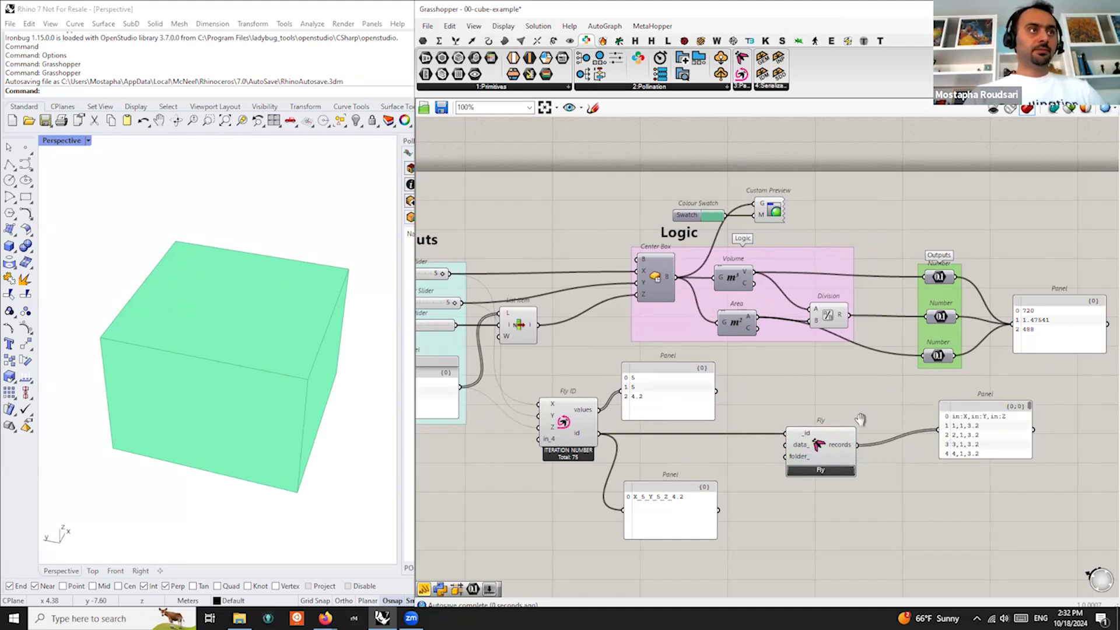
{"action": "right_click_drag", "start_coordinate": [873, 422], "coordinate": [757, 398]}
{"action": "left_click_drag", "start_coordinate": [914, 437], "coordinate": [983, 560]}
{"action": "left_click_drag", "start_coordinate": [877, 471], "coordinate": [840, 451]}
{"action": "scroll", "coordinate": [1009, 481], "scroll_direction": "down", "scroll_amount": 1}
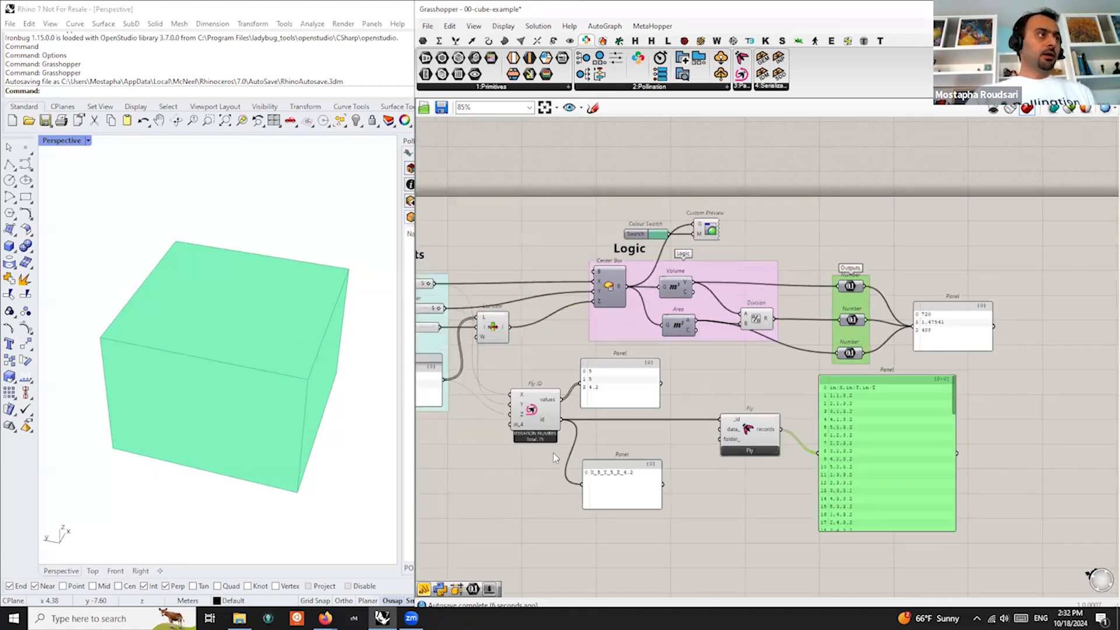
Examine the Fly records in the panel, from the in:X, in:Y, in:Z header row through to the last row
{"action": "scroll", "coordinate": [566, 453], "scroll_direction": "up", "scroll_amount": 1}
{"action": "right_click_drag", "start_coordinate": [651, 422], "coordinate": [748, 437]}
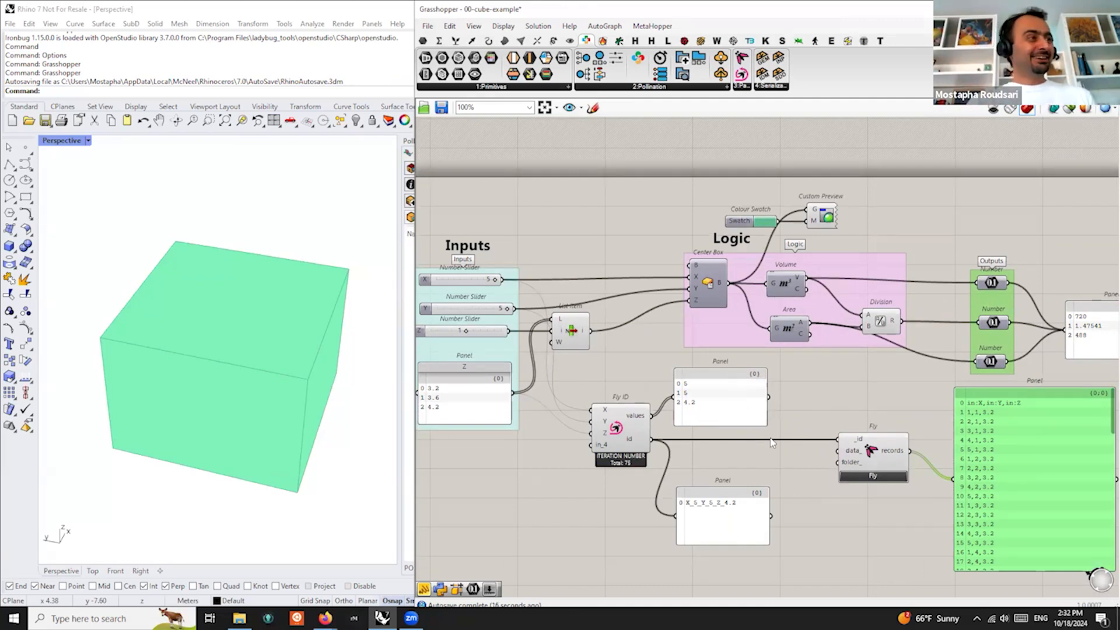
{"action": "right_click_drag", "start_coordinate": [804, 451], "coordinate": [765, 421]}
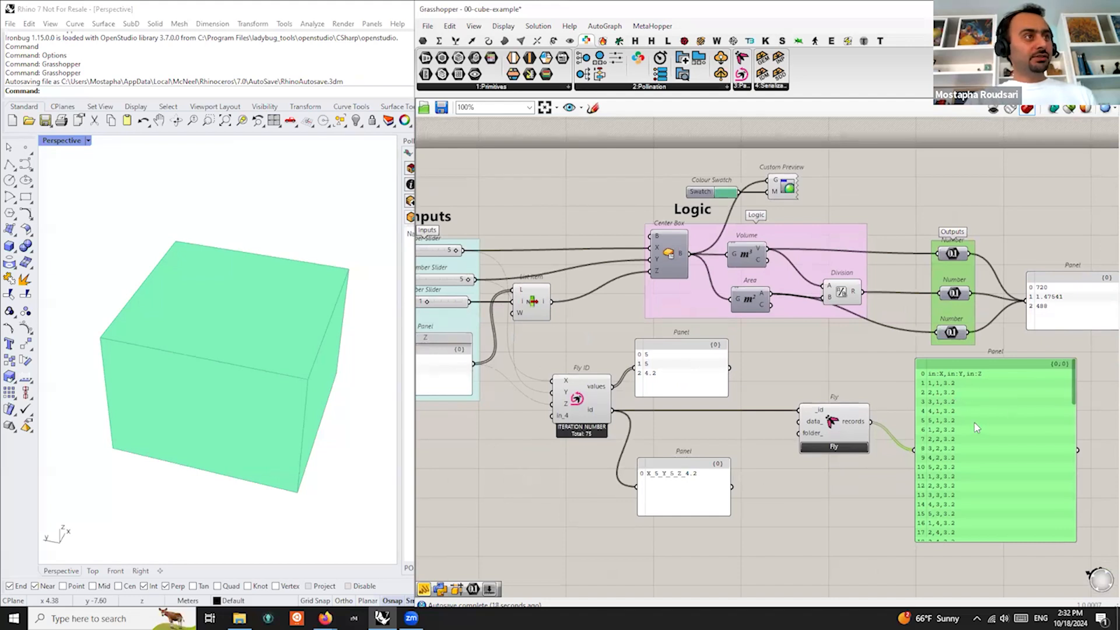
{"action": "left_click_drag", "start_coordinate": [978, 427], "coordinate": [970, 421]}
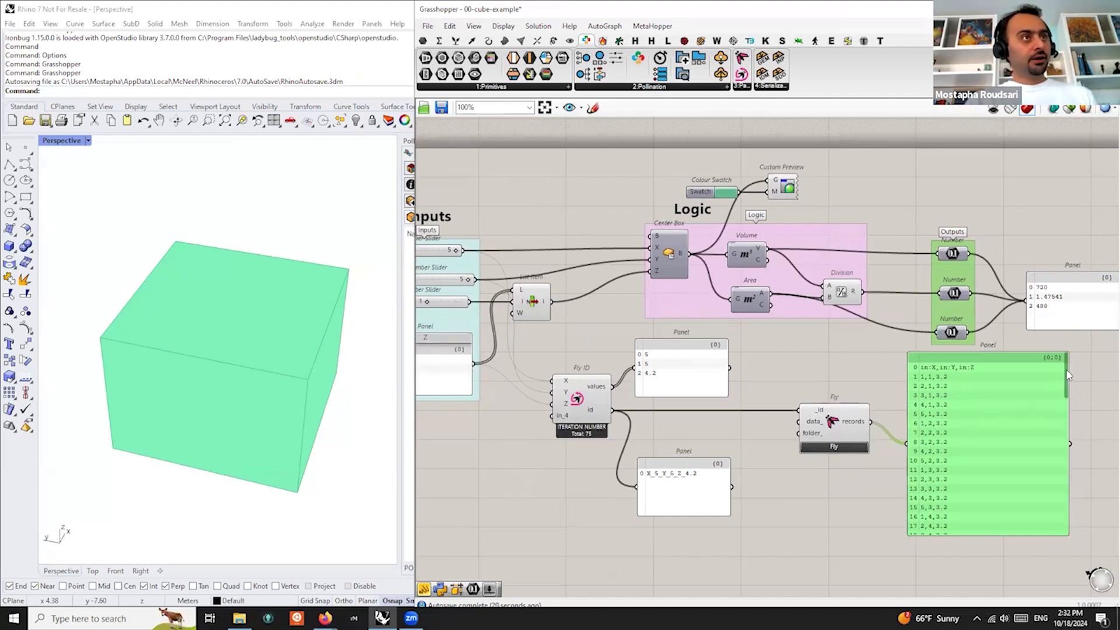
{"action": "left_click_drag", "start_coordinate": [1067, 385], "coordinate": [1064, 529]}
{"action": "left_click_drag", "start_coordinate": [1055, 476], "coordinate": [1028, 357]}
{"action": "scroll", "coordinate": [940, 392], "scroll_direction": "up", "scroll_amount": 2}
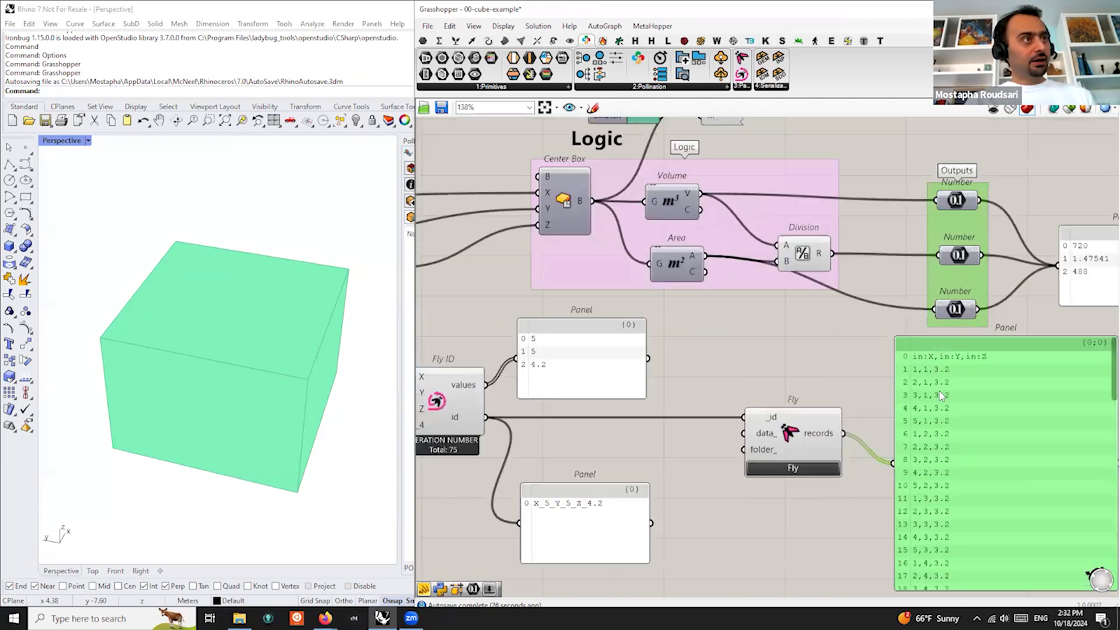
{"action": "scroll", "coordinate": [940, 396], "scroll_direction": "up", "scroll_amount": 1}
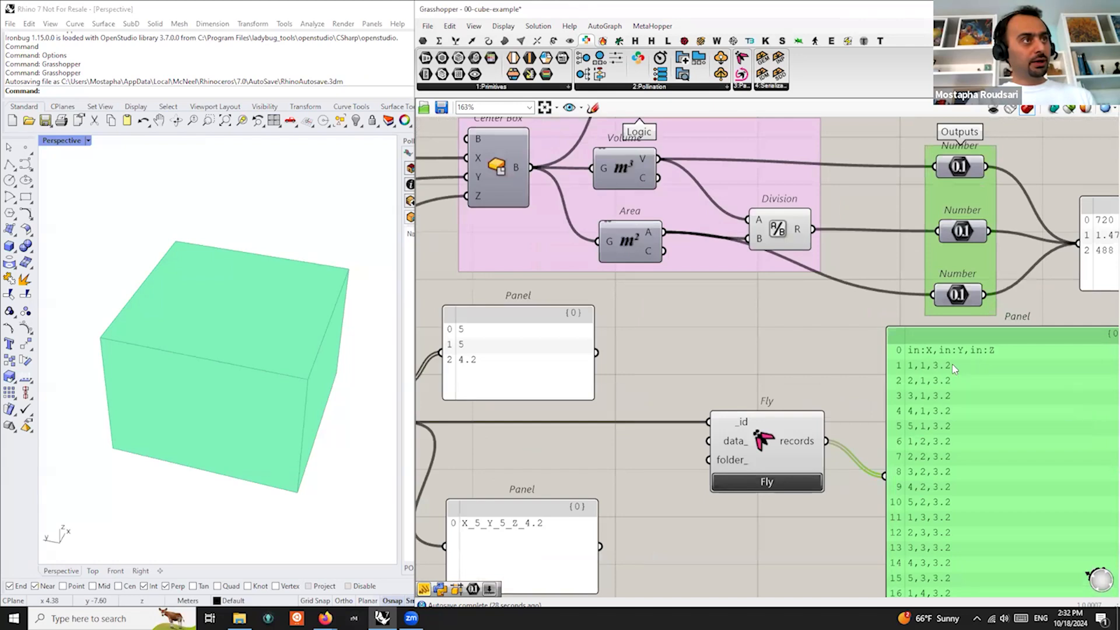
{"action": "scroll", "coordinate": [951, 370], "scroll_direction": "down", "scroll_amount": 2}
{"action": "left_click_drag", "start_coordinate": [1089, 374], "coordinate": [1077, 547]}
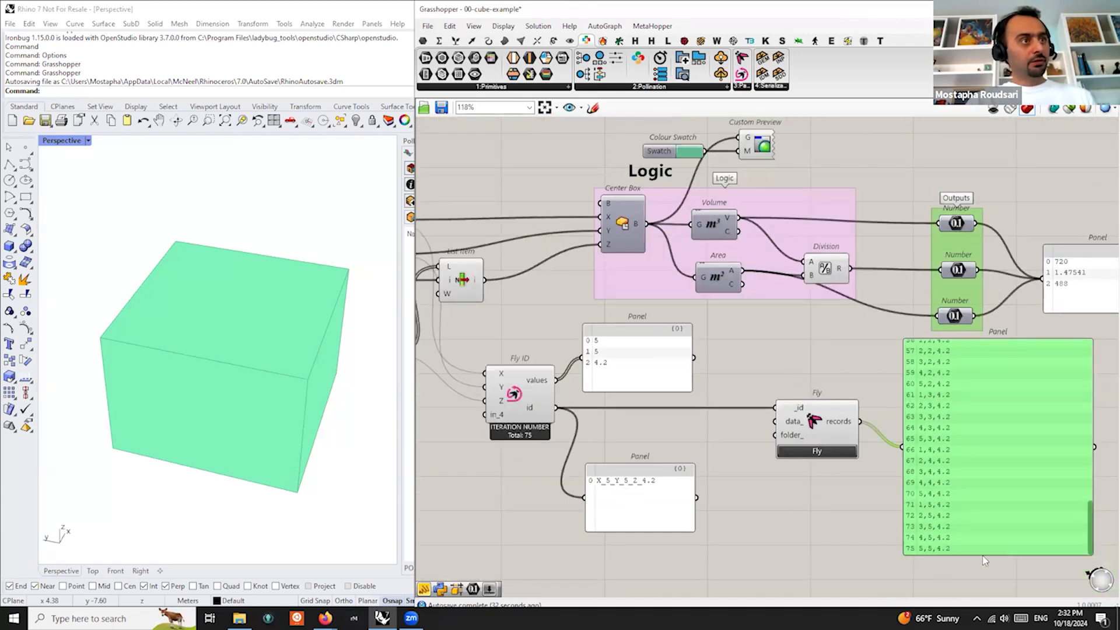
{"action": "scroll", "coordinate": [954, 539], "scroll_direction": "down", "scroll_amount": 2}
{"action": "scroll", "coordinate": [932, 557], "scroll_direction": "up", "scroll_amount": 1}
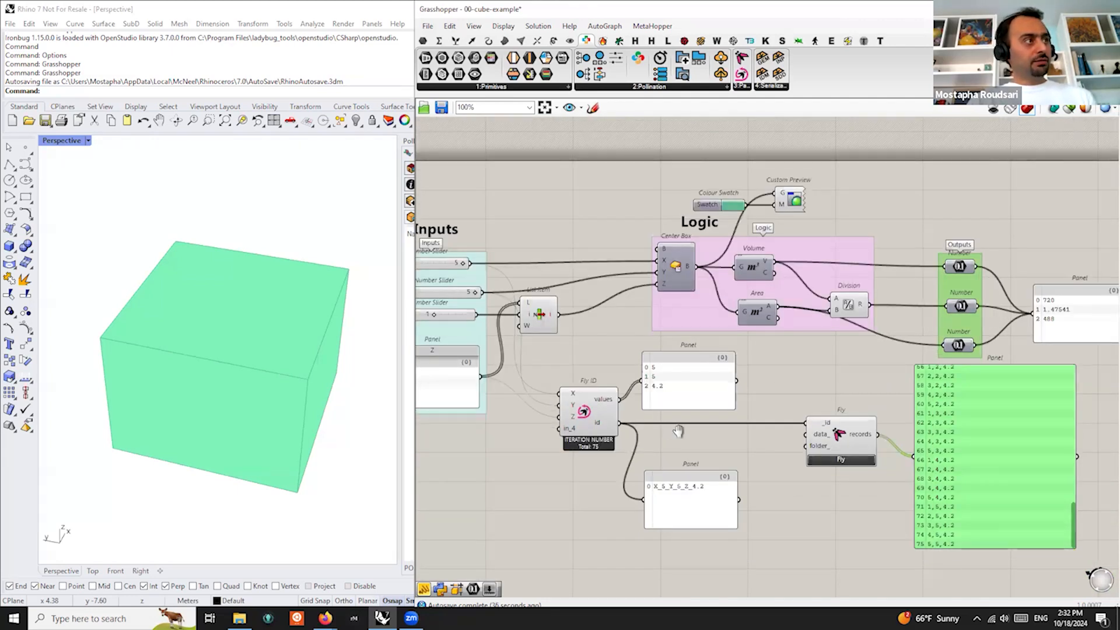
Connect the List Item's output to the panel beside Fly ID, replacing its values connection
{"action": "right_click_drag", "start_coordinate": [670, 429], "coordinate": [686, 433]}
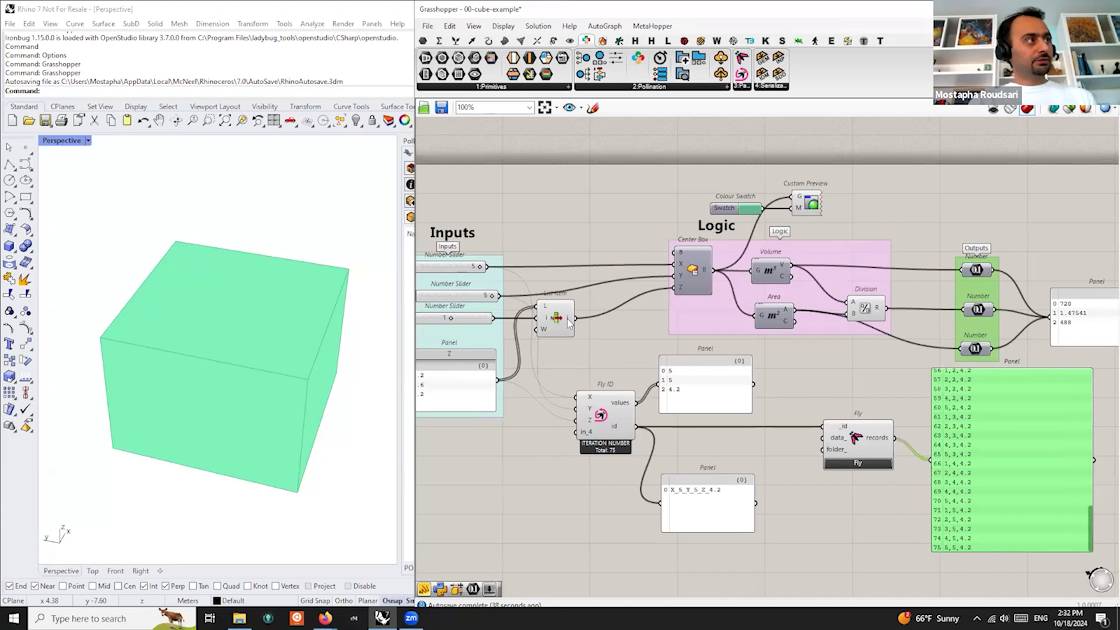
{"action": "mouse_move", "coordinate": [569, 324]}
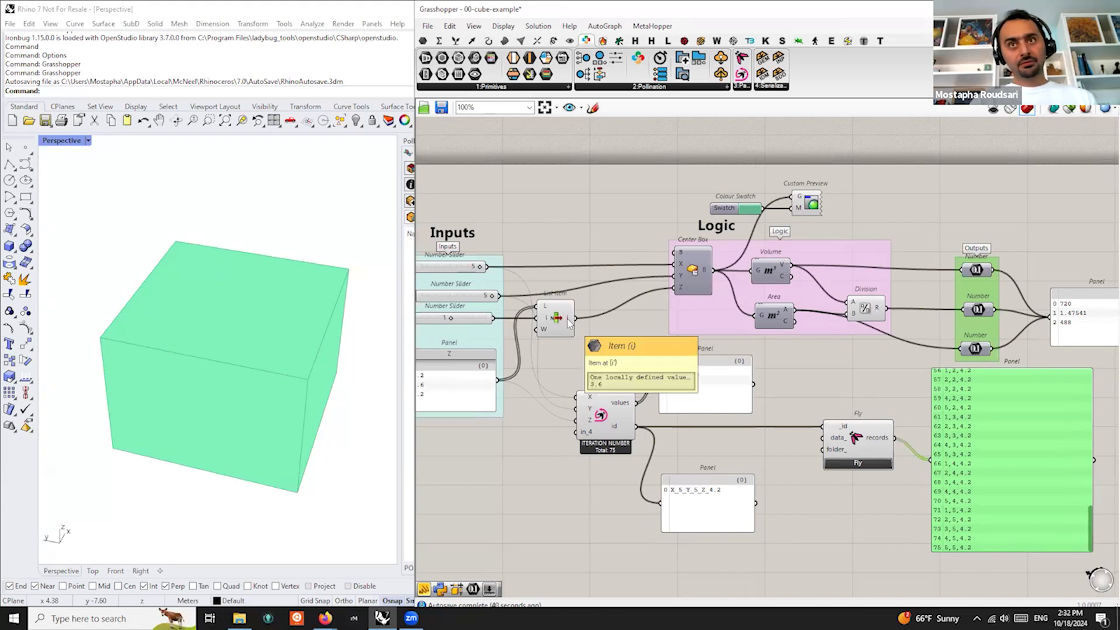
{"action": "left_click_drag", "start_coordinate": [574, 319], "coordinate": [660, 384]}
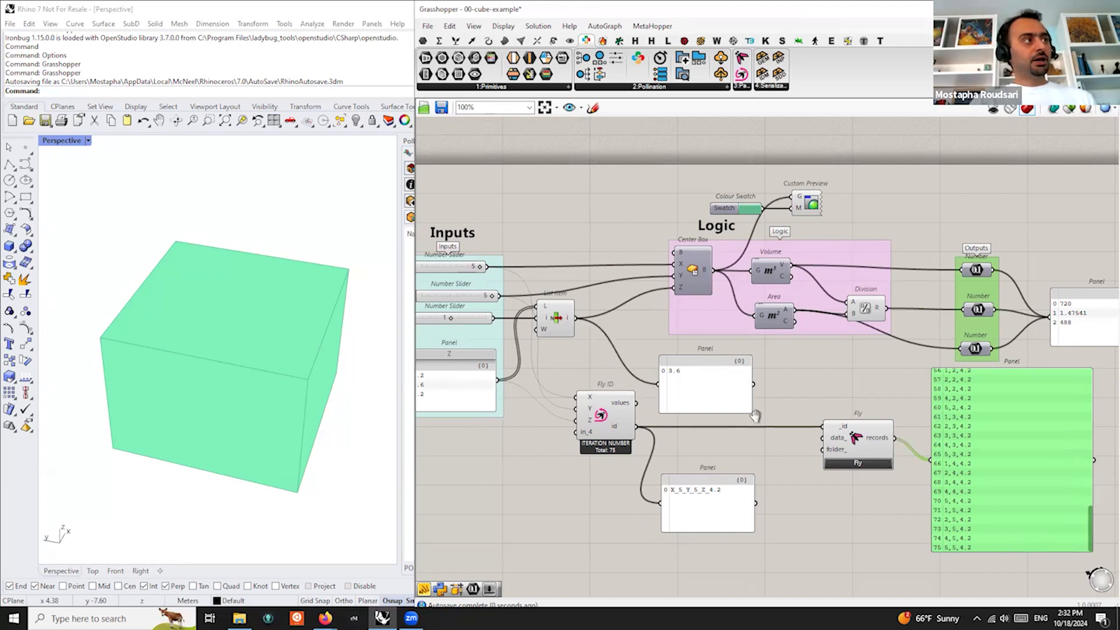
Spread out the Fly ID component, the List Item and its output panel so their wires are easy to follow
{"action": "right_click_drag", "start_coordinate": [748, 415], "coordinate": [913, 418]}
{"action": "scroll", "coordinate": [780, 425], "scroll_direction": "up", "scroll_amount": 1}
{"action": "left_click_drag", "start_coordinate": [770, 434], "coordinate": [741, 407]}
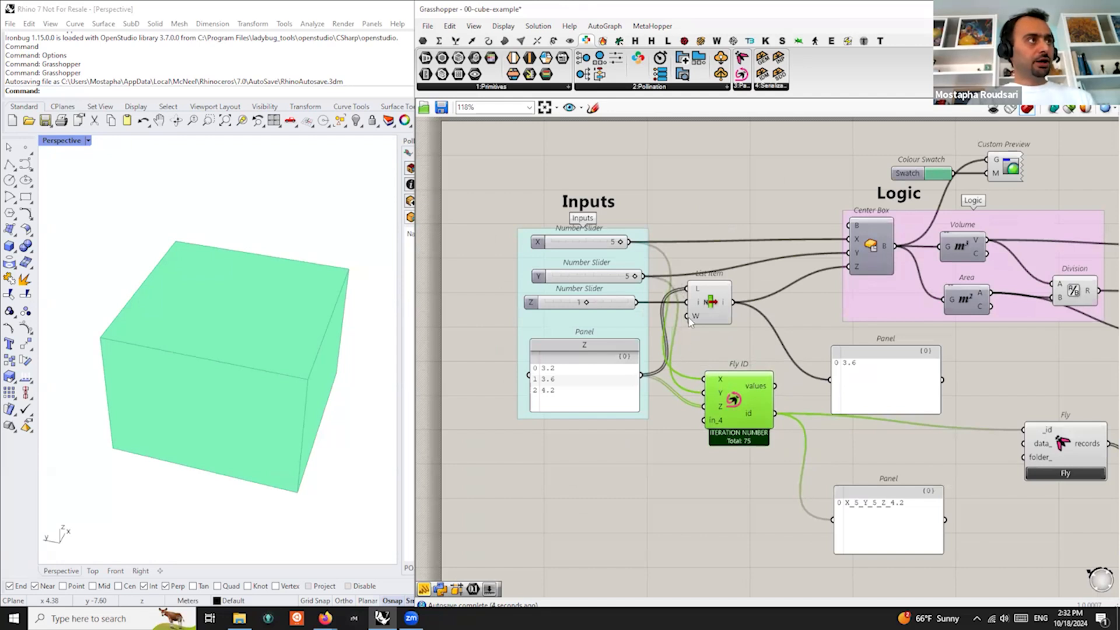
{"action": "left_click_drag", "start_coordinate": [729, 302], "coordinate": [754, 300]}
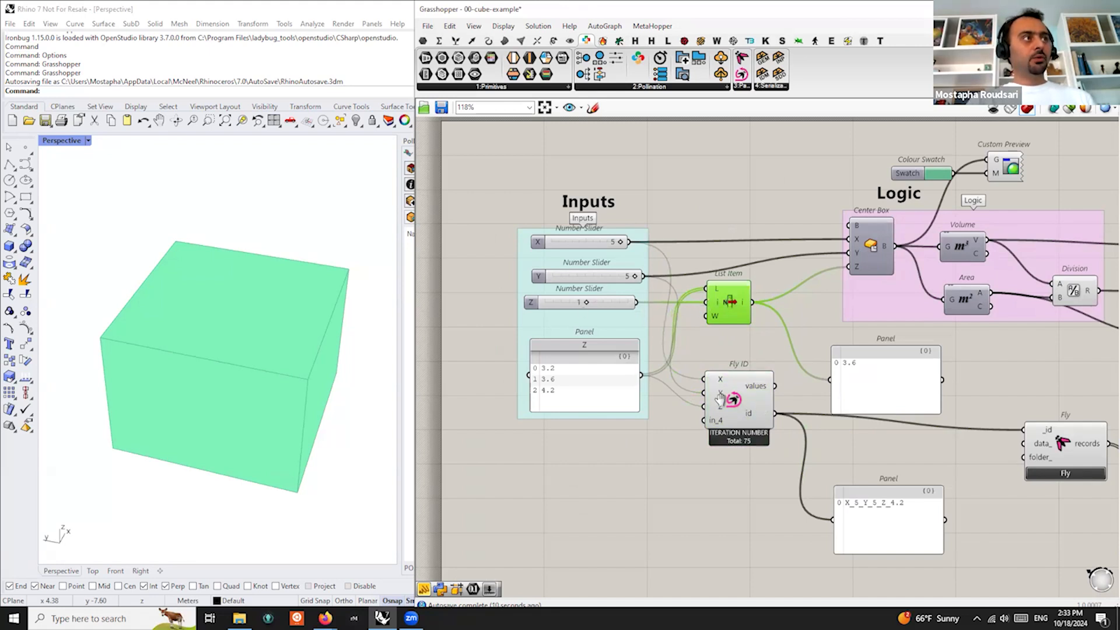
{"action": "right_click_drag", "start_coordinate": [747, 404], "coordinate": [715, 397]}
{"action": "left_click", "coordinate": [717, 401]}
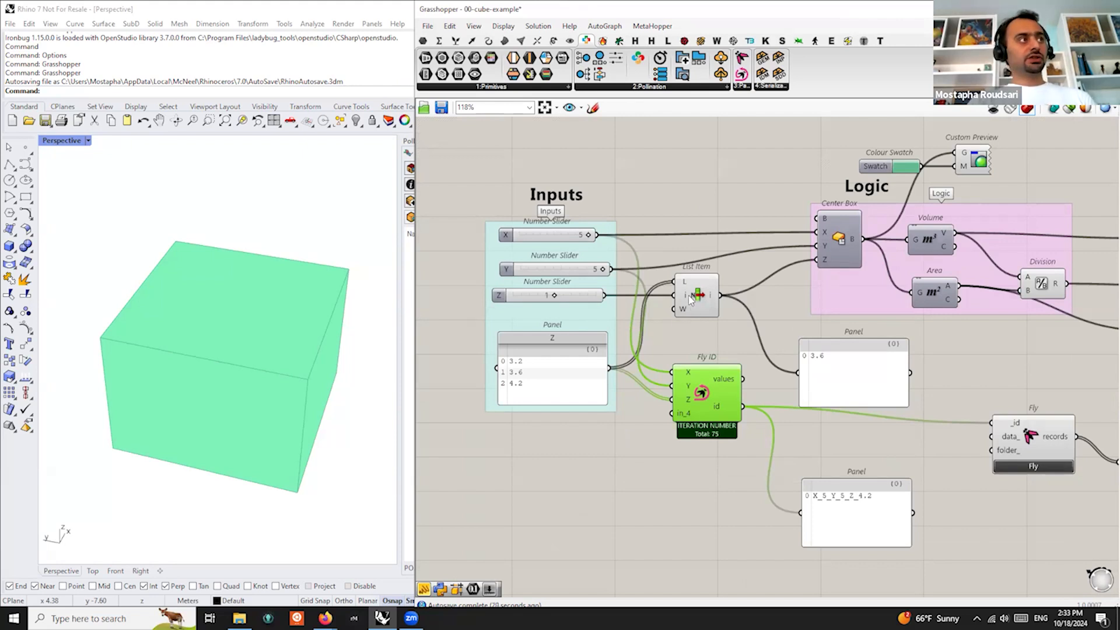
{"action": "left_click_drag", "start_coordinate": [831, 376], "coordinate": [874, 375]}
{"action": "mouse_move", "coordinate": [729, 388]}
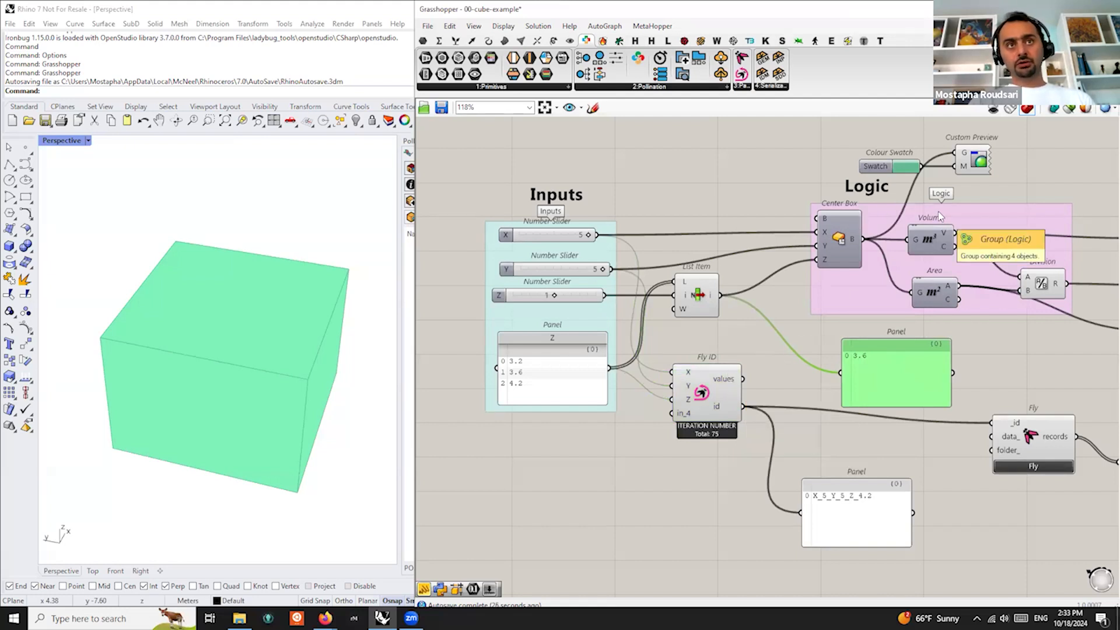
Delete the List Item component and the Z index slider that feeds it
{"action": "left_click", "coordinate": [699, 301]}
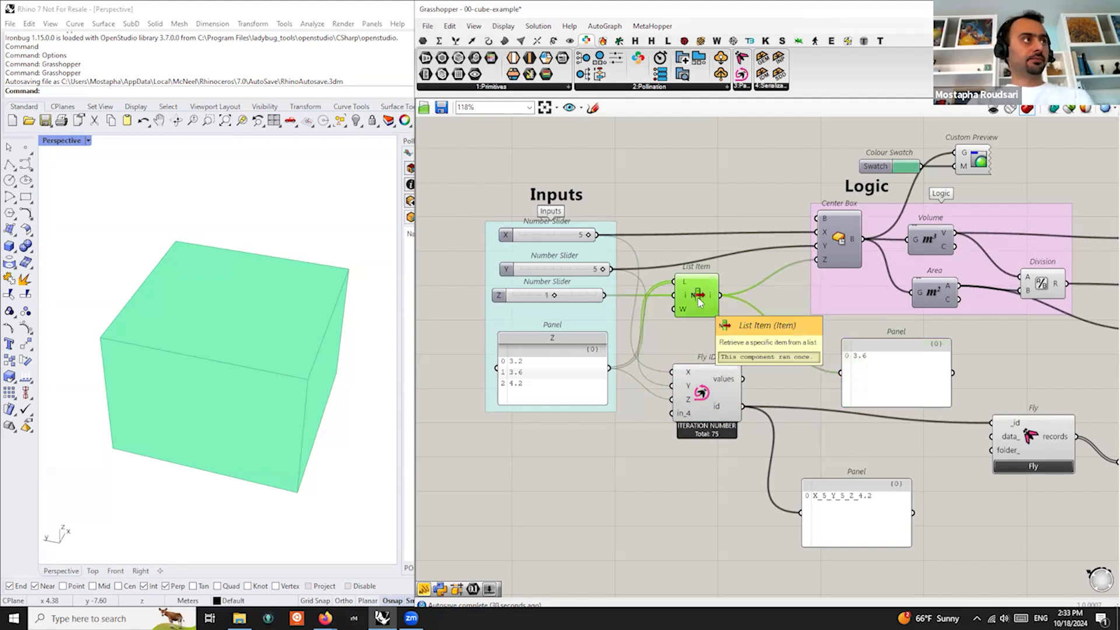
{"action": "key", "text": "Delete"}
{"action": "left_click", "coordinate": [569, 297]}
{"action": "key", "text": "Delete"}
Move the Z panel up beneath the Y slider, shift the Inputs group away from the Logic group, and reposition the Fly ID component
{"action": "left_click_drag", "start_coordinate": [558, 376], "coordinate": [554, 341]}
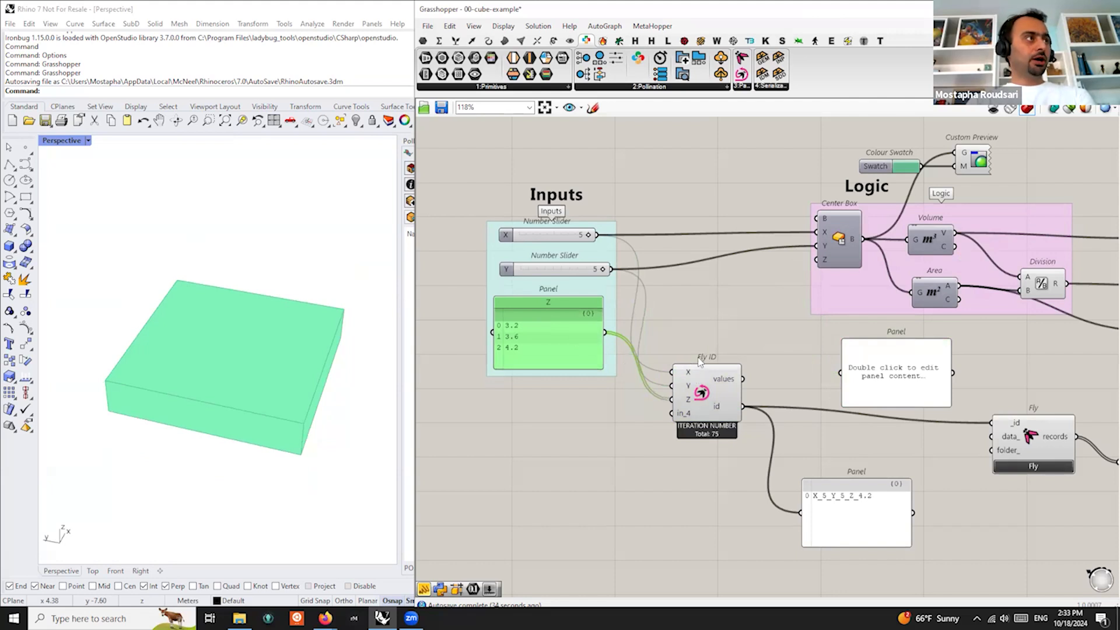
{"action": "left_click_drag", "start_coordinate": [700, 364], "coordinate": [700, 343]}
{"action": "left_click_drag", "start_coordinate": [602, 258], "coordinate": [525, 263]}
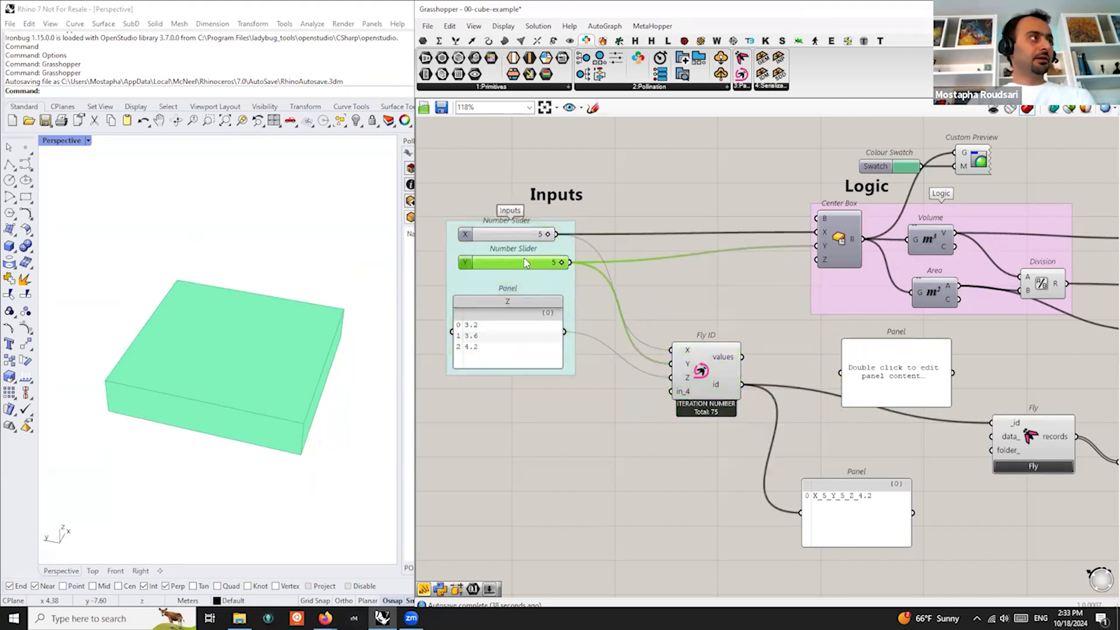
{"action": "left_click_drag", "start_coordinate": [715, 383], "coordinate": [682, 391]}
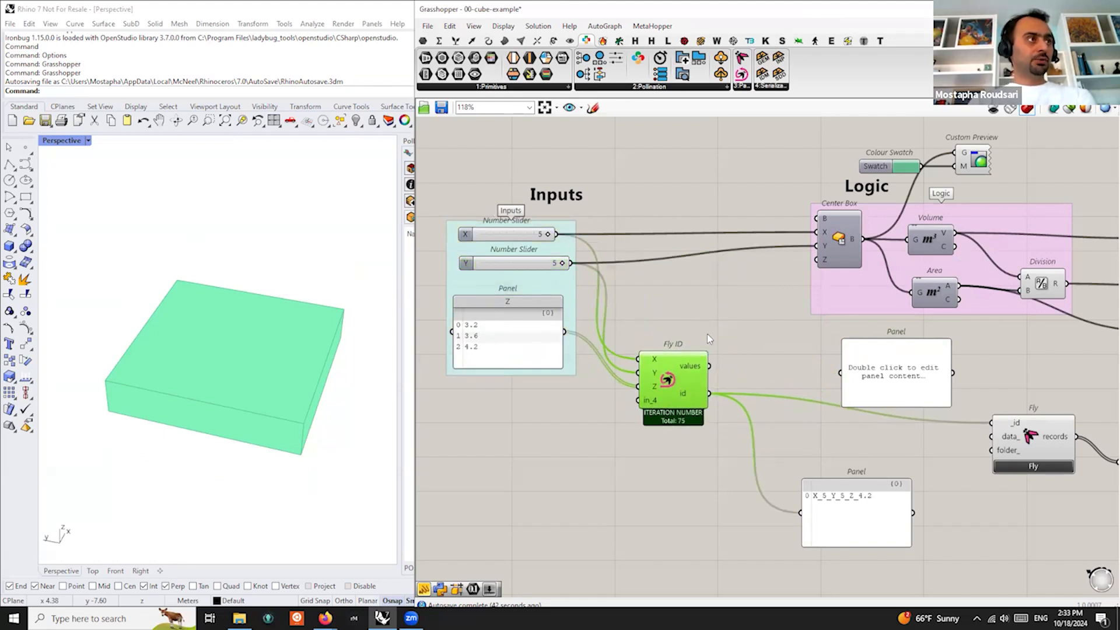
Add a new List Item component between Fly ID and Center Box, and connect Fly ID's values output to its L input
{"action": "double_click", "coordinate": [758, 294]}
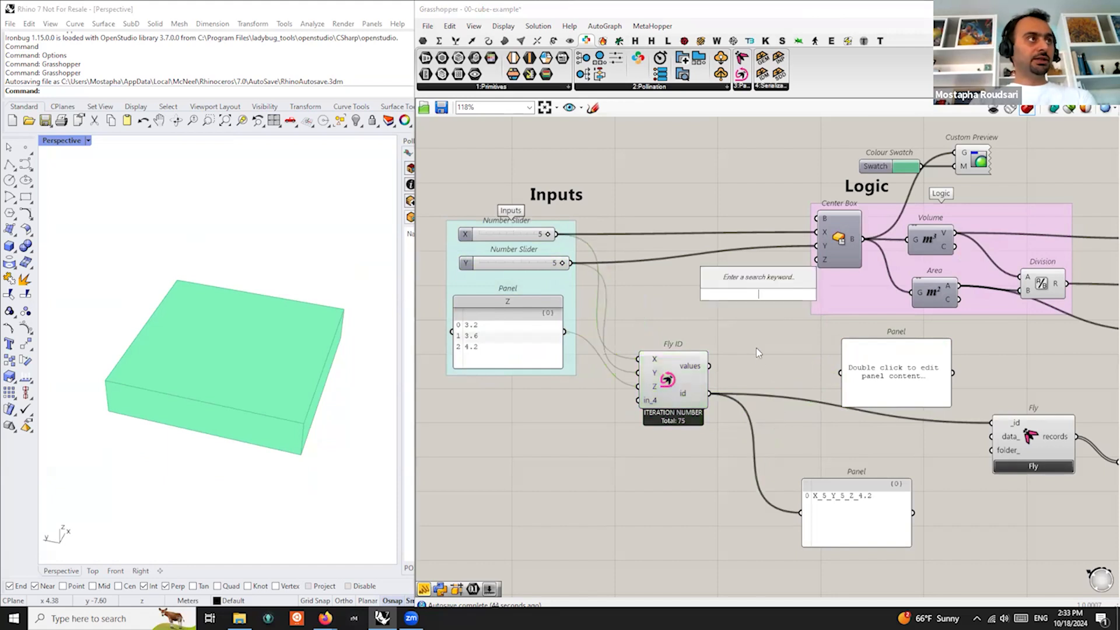
{"action": "type", "text": "list"}
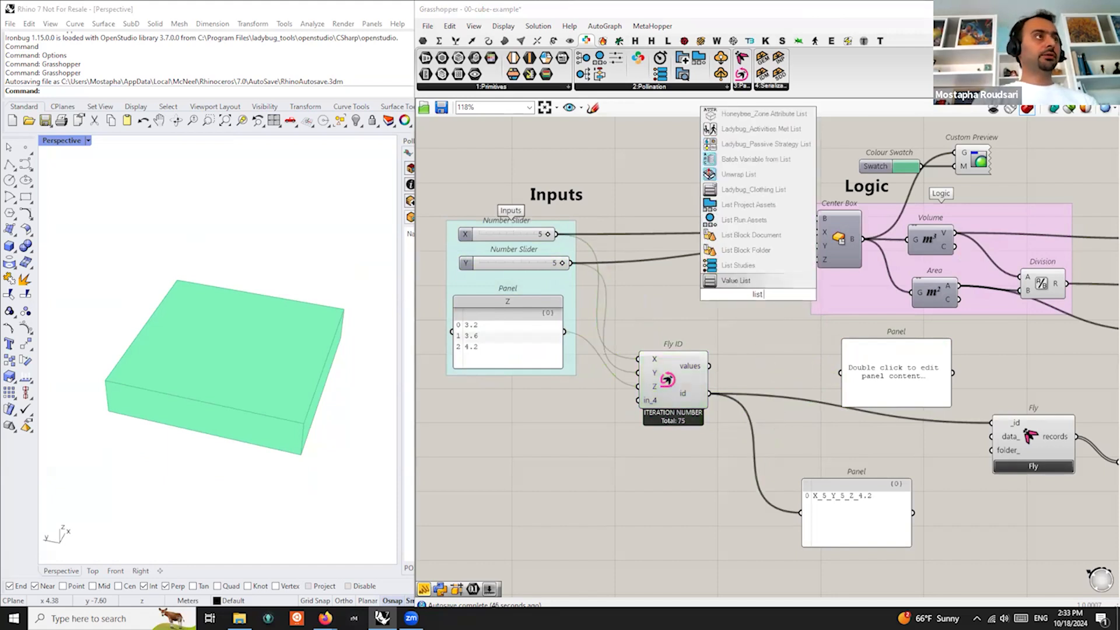
{"action": "type", "text": " ite"}
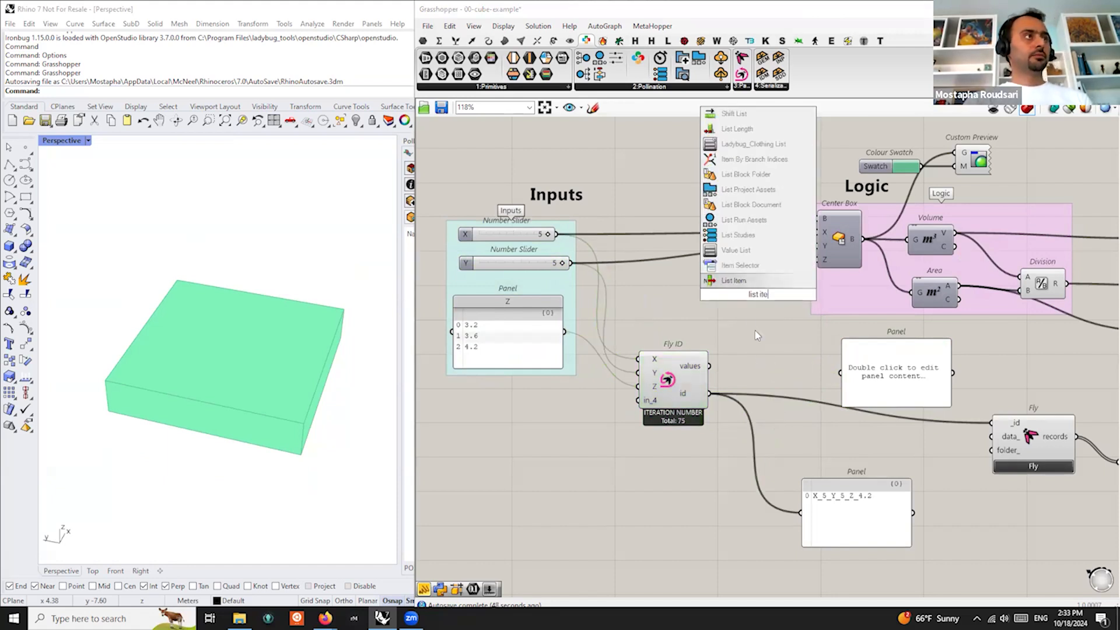
{"action": "key", "text": "Return"}
{"action": "scroll", "coordinate": [730, 321], "scroll_direction": "up", "scroll_amount": 2}
{"action": "left_click_drag", "start_coordinate": [691, 368], "coordinate": [751, 286]}
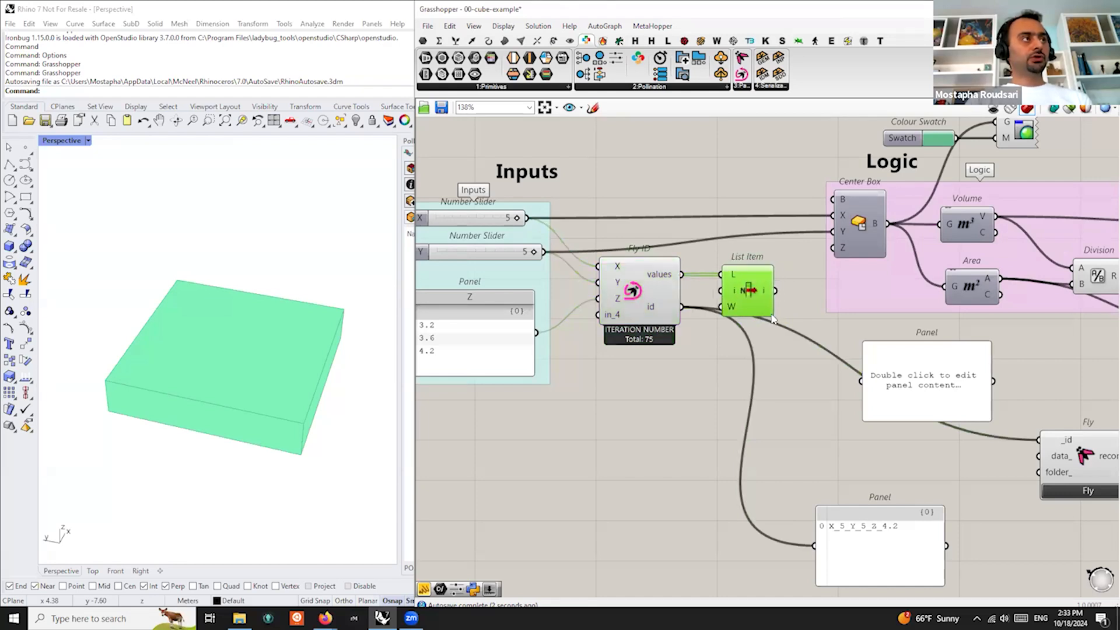
Add two extra outputs, +1 and +2, to the List Item component
{"action": "scroll", "coordinate": [772, 318], "scroll_direction": "up", "scroll_amount": 6}
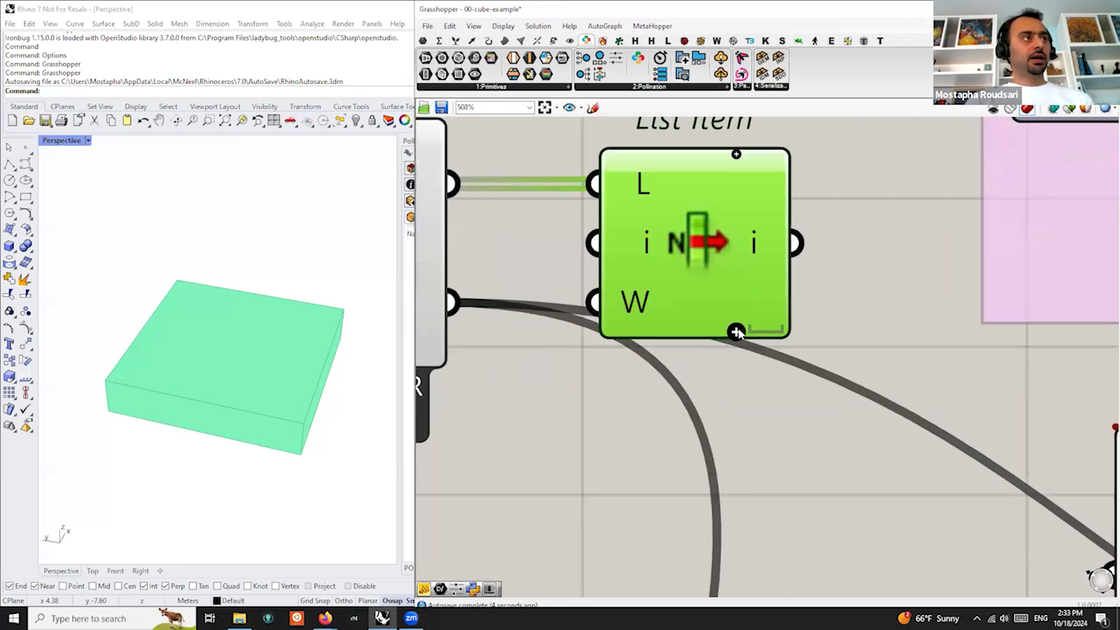
{"action": "left_click", "coordinate": [737, 332]}
{"action": "left_click", "coordinate": [737, 287]}
{"action": "scroll", "coordinate": [756, 298], "scroll_direction": "down", "scroll_amount": 6}
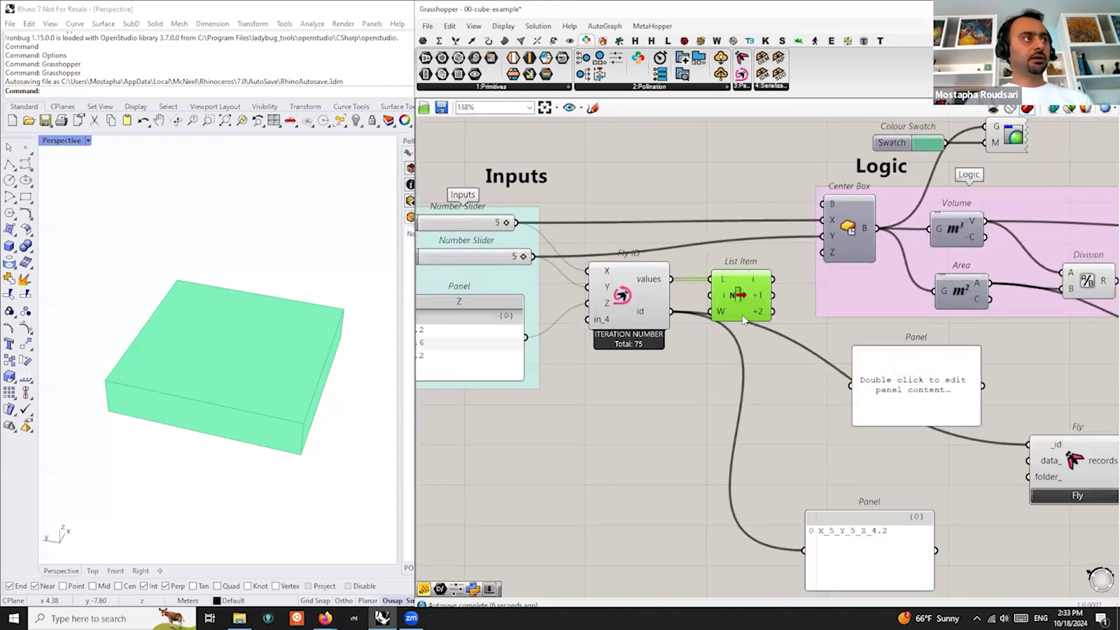
Connect the List Item's i, +1 and +2 outputs to Center Box's X, Y and Z inputs, and move the component up to straighten the wires
{"action": "scroll", "coordinate": [750, 320], "scroll_direction": "down", "scroll_amount": 1}
{"action": "right_click_drag", "start_coordinate": [750, 318], "coordinate": [829, 319]}
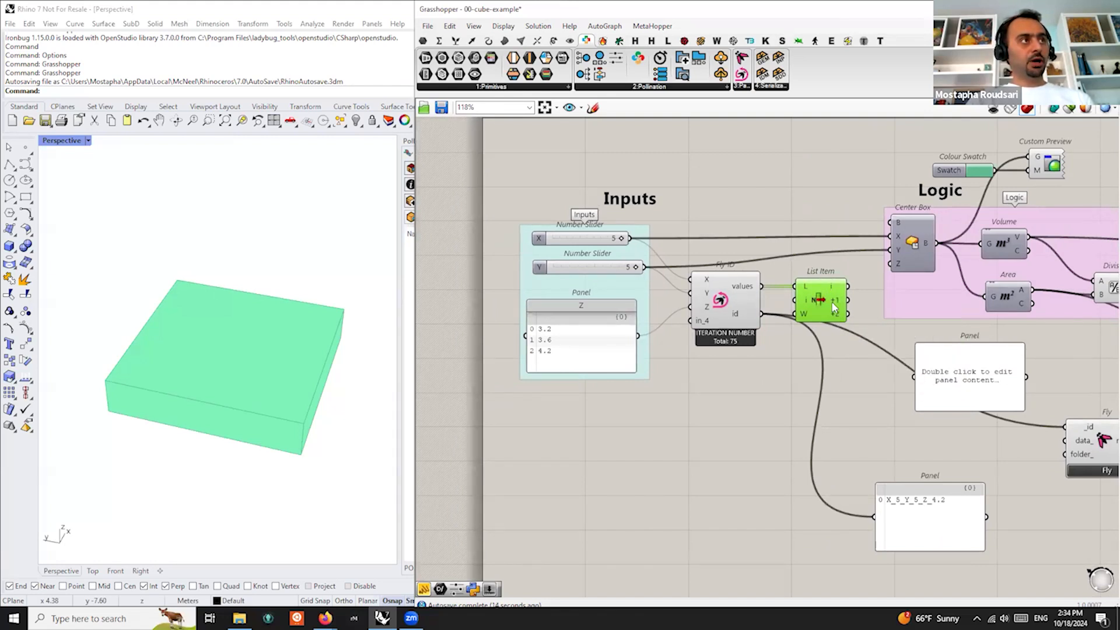
{"action": "mouse_move", "coordinate": [836, 317]}
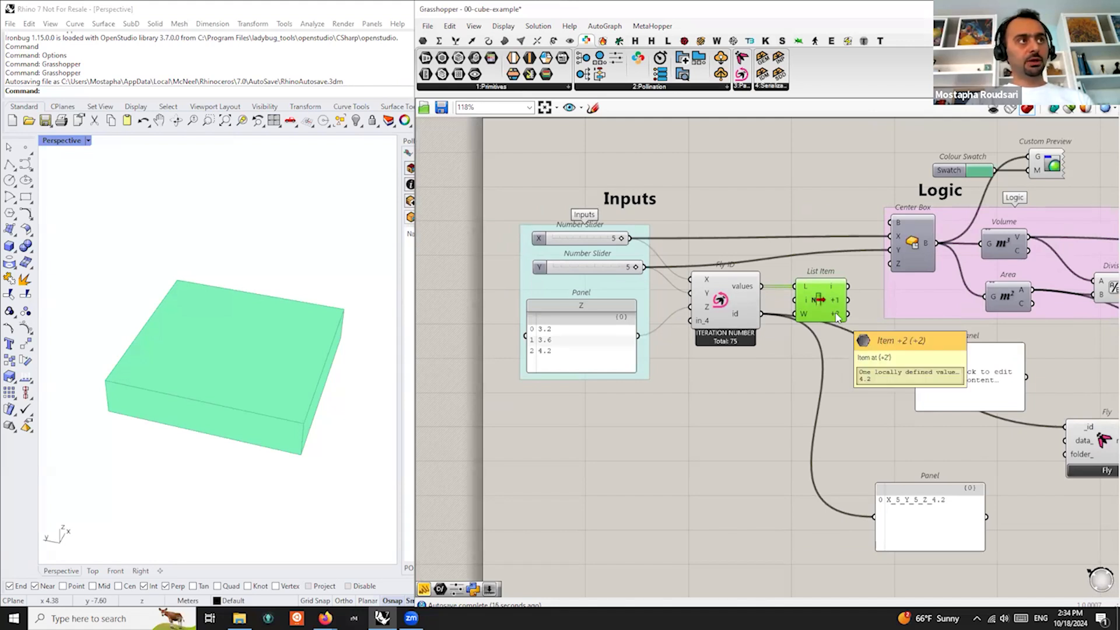
{"action": "left_click_drag", "start_coordinate": [848, 286], "coordinate": [890, 237]}
{"action": "left_click_drag", "start_coordinate": [849, 299], "coordinate": [891, 250]}
{"action": "left_click_drag", "start_coordinate": [849, 315], "coordinate": [890, 263]}
{"action": "left_click_drag", "start_coordinate": [830, 306], "coordinate": [820, 257]}
{"action": "left_click", "coordinate": [821, 306]}
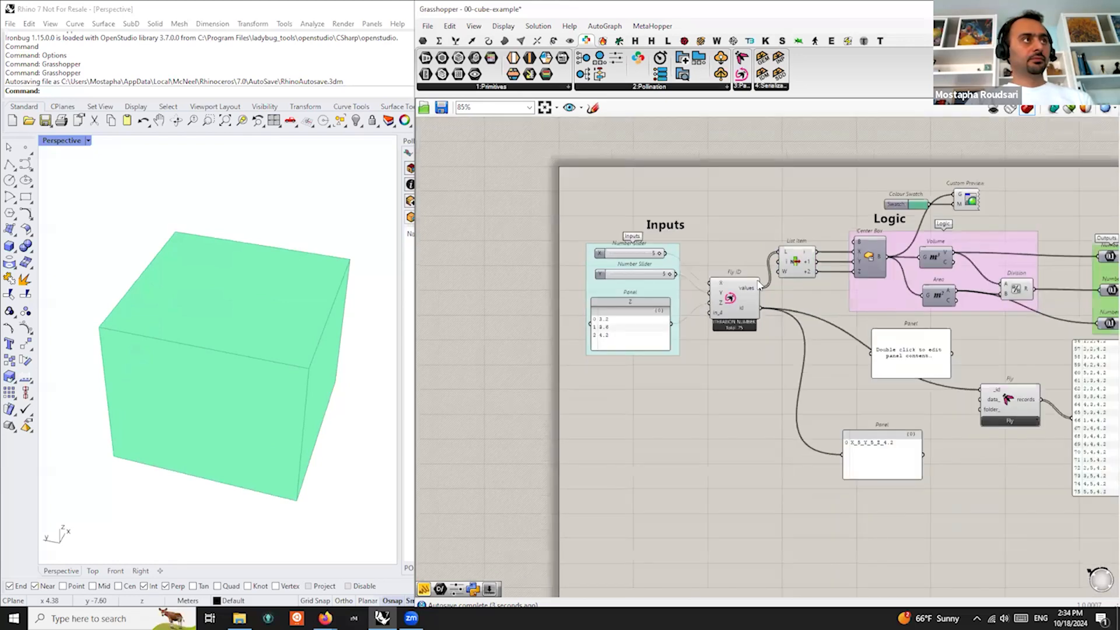
Move the Fly ID component down so that its Z input lines up with the Z panel's output
{"action": "scroll", "coordinate": [762, 326], "scroll_direction": "down", "scroll_amount": 4}
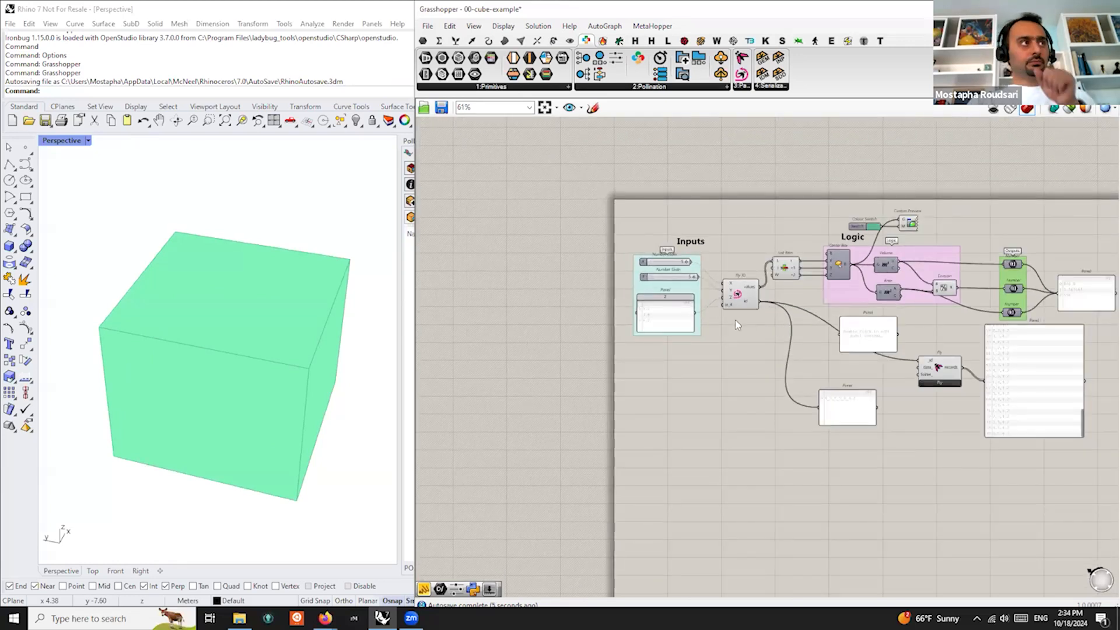
{"action": "scroll", "coordinate": [714, 299], "scroll_direction": "up", "scroll_amount": 2}
{"action": "left_click_drag", "start_coordinate": [756, 289], "coordinate": [756, 311]}
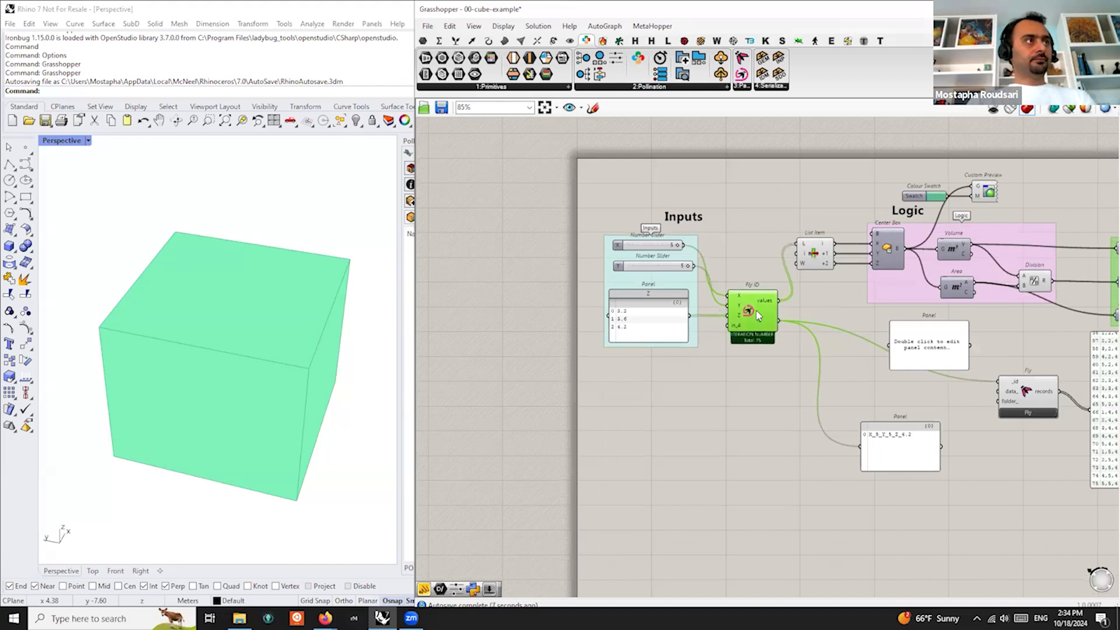
{"action": "left_click", "coordinate": [747, 399]}
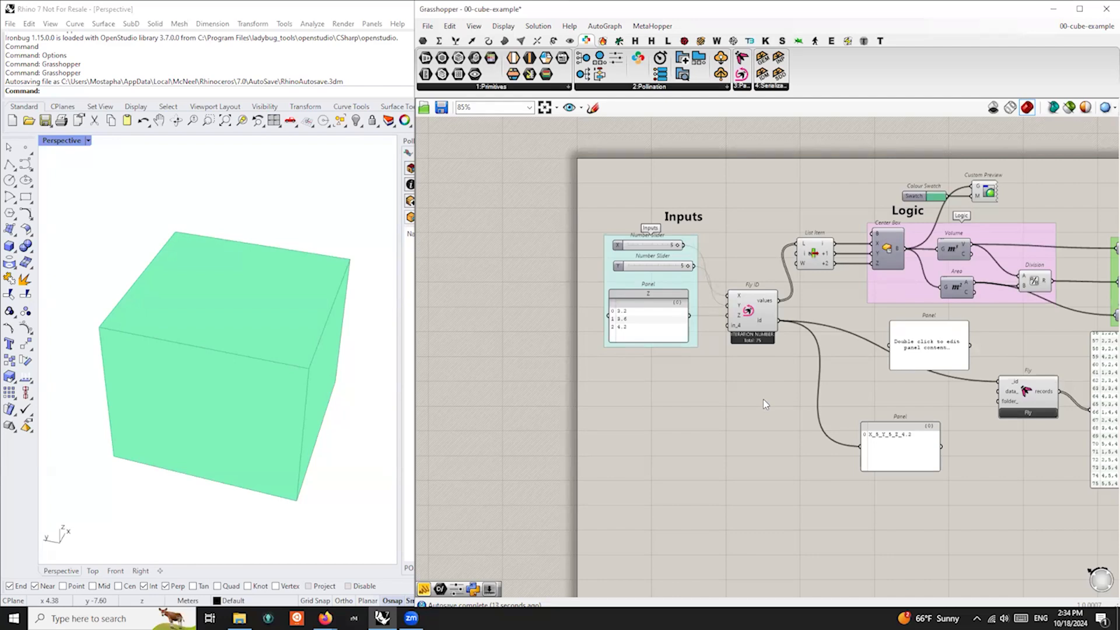
Delete the empty panel below the Logic group and move the Fly component closer to Fly ID so the id wire runs straight
{"action": "scroll", "coordinate": [811, 385], "scroll_direction": "up", "scroll_amount": 1}
{"action": "right_click_drag", "start_coordinate": [798, 300], "coordinate": [719, 305]}
{"action": "left_click", "coordinate": [889, 348]}
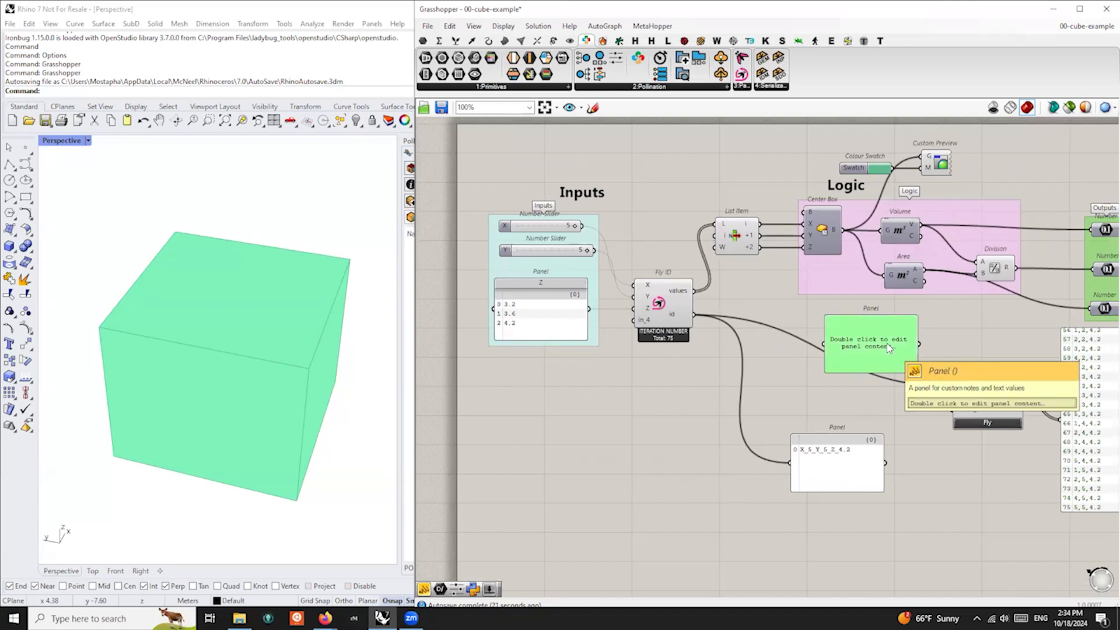
{"action": "key", "text": "Delete"}
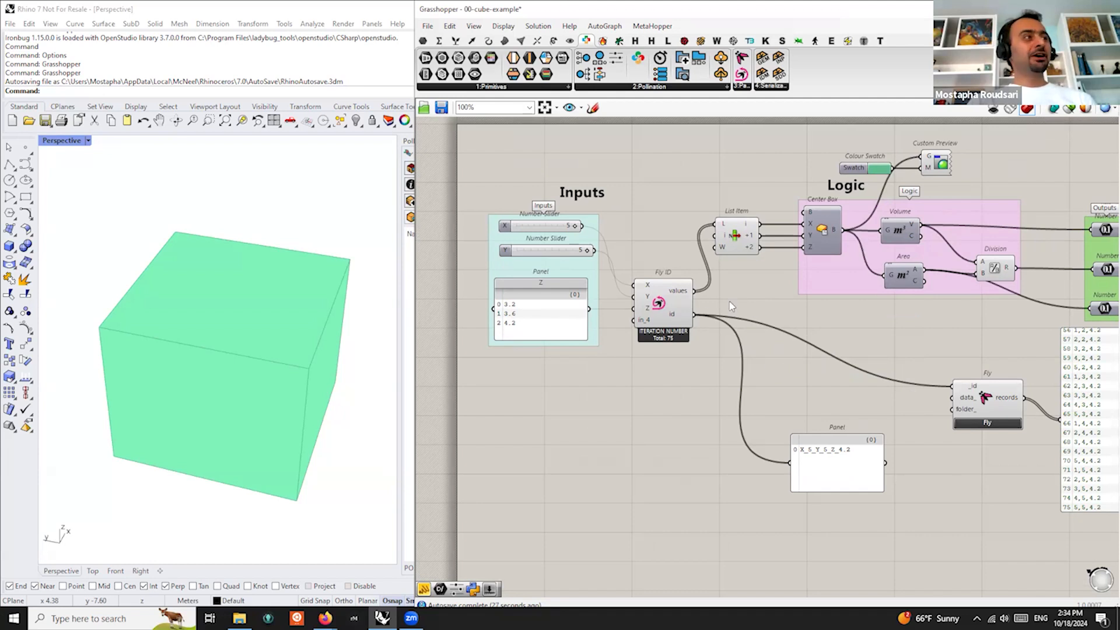
{"action": "left_click_drag", "start_coordinate": [984, 395], "coordinate": [837, 313]}
{"action": "scroll", "coordinate": [794, 342], "scroll_direction": "up", "scroll_amount": 1}
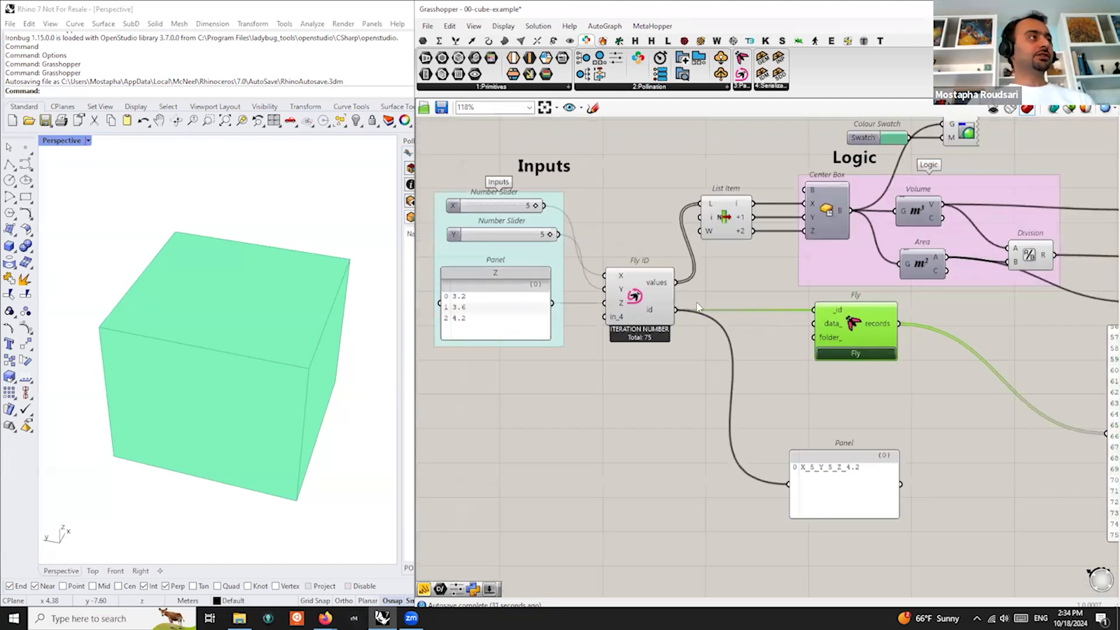
Try moving List Item down, wiring the X and Y sliders directly into Center Box's X and Y inputs, and setting the X slider to 4
{"action": "right_click_drag", "start_coordinate": [617, 326], "coordinate": [654, 371]}
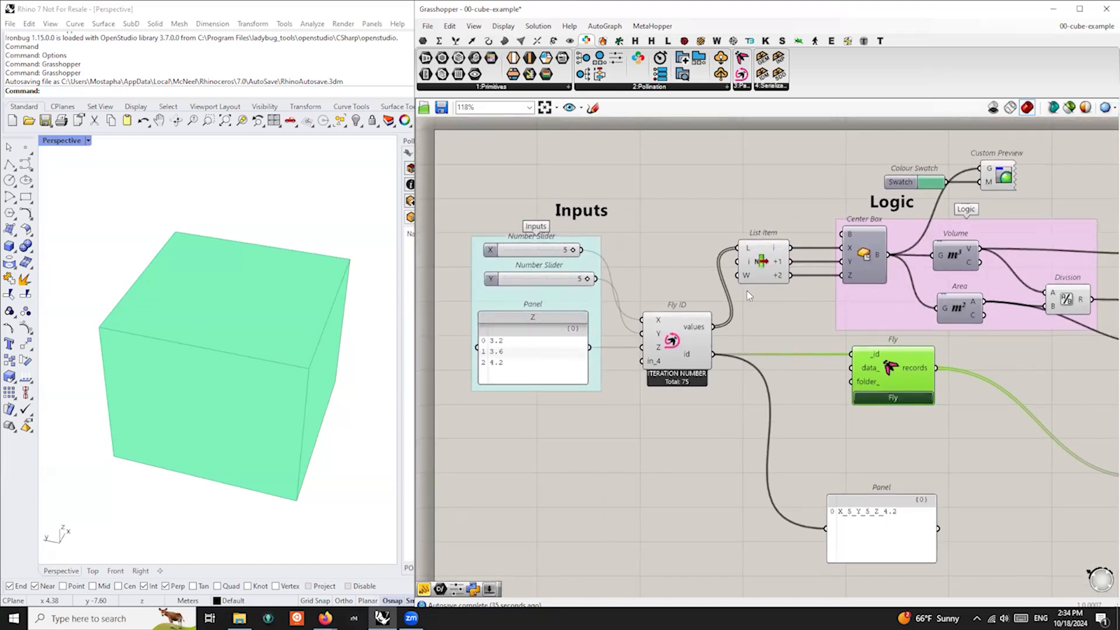
{"action": "left_click_drag", "start_coordinate": [739, 265], "coordinate": [740, 316]}
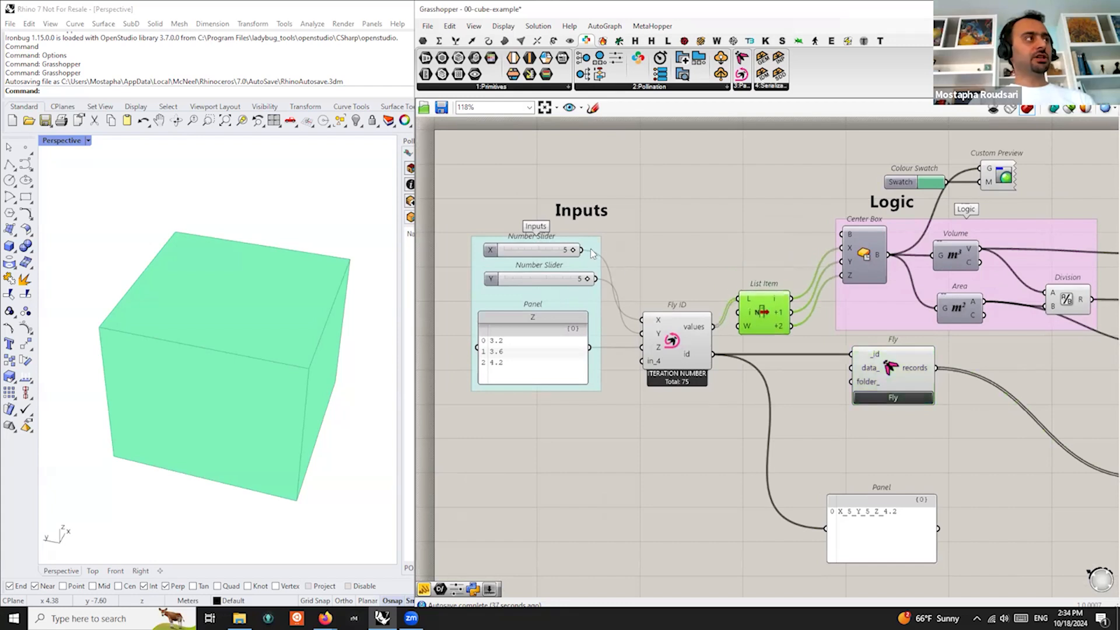
{"action": "left_click_drag", "start_coordinate": [589, 251], "coordinate": [838, 245]}
{"action": "left_click_drag", "start_coordinate": [840, 256], "coordinate": [841, 251]}
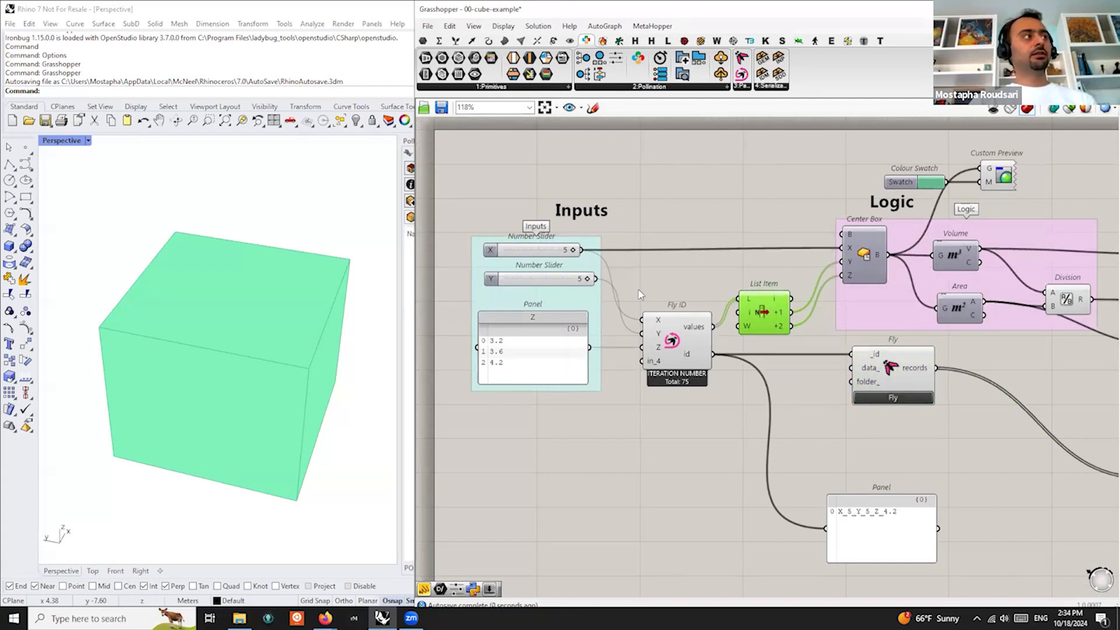
{"action": "left_click_drag", "start_coordinate": [597, 279], "coordinate": [841, 262]}
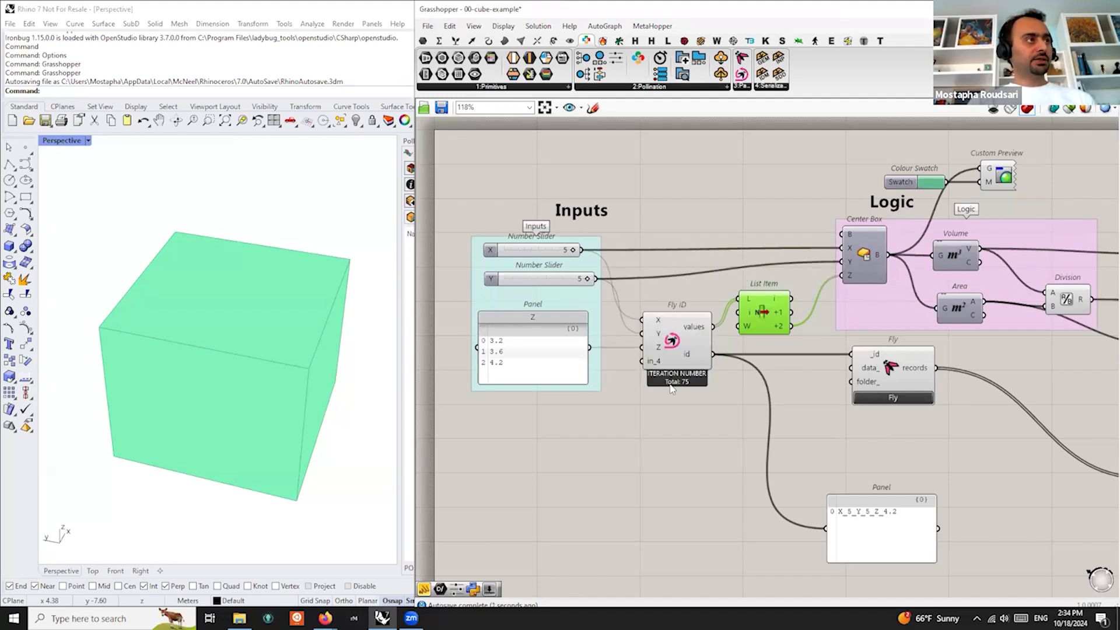
{"action": "left_click_drag", "start_coordinate": [573, 251], "coordinate": [556, 251]}
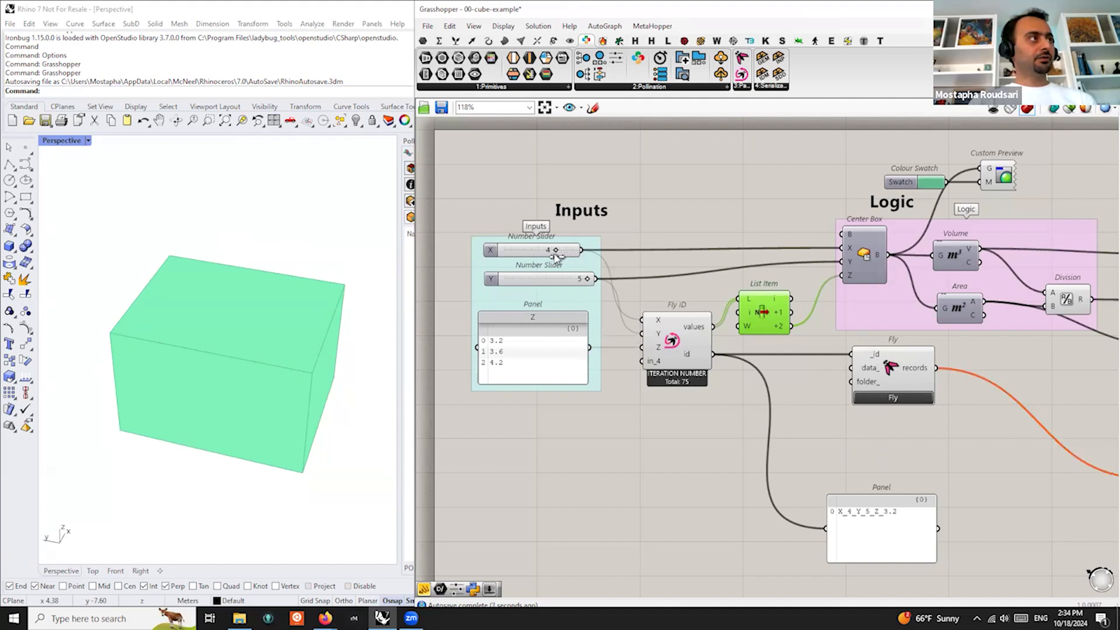
{"action": "left_click", "coordinate": [863, 257]}
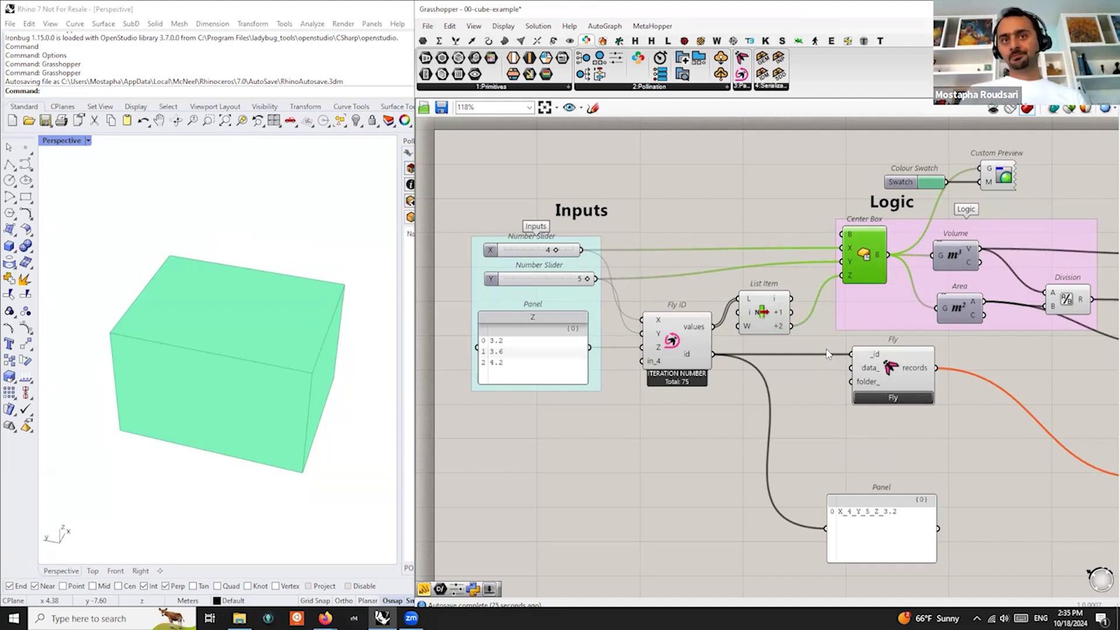
Undo the X slider change, the direct slider wires to Center Box and the List Item move
{"action": "left_click", "coordinate": [742, 460]}
{"action": "key", "text": "ctrl+z"}
{"action": "key", "text": "ctrl+z"}
{"action": "key", "text": "ctrl+z"}
{"action": "key", "text": "ctrl+z"}
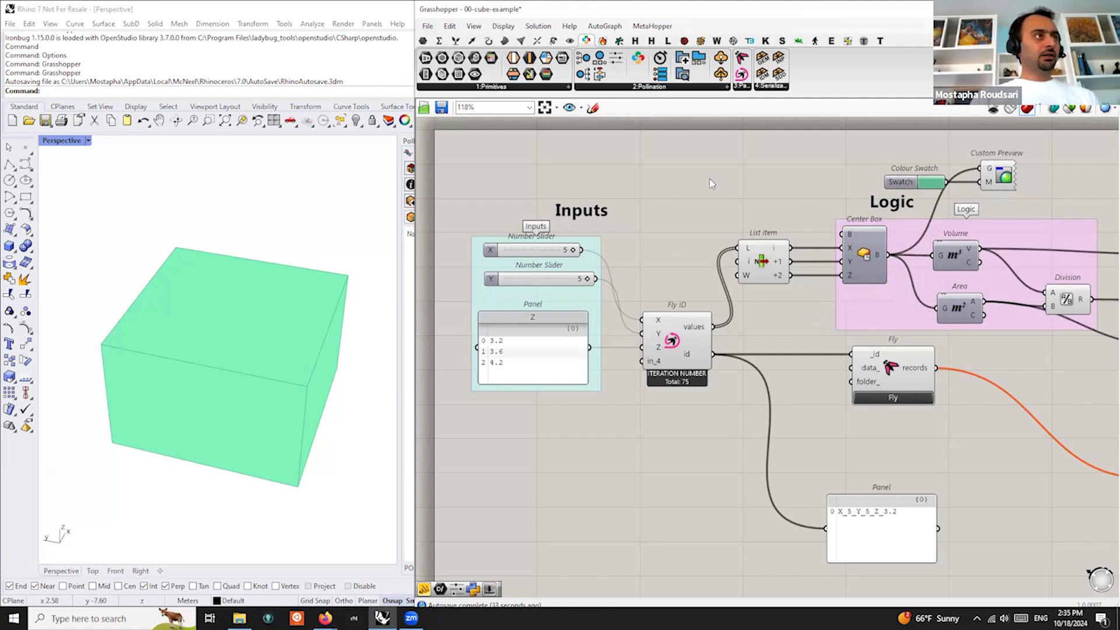
Examine how List Item takes Fly ID's values and passes its i, +1 and +2 outputs to Center Box
{"action": "scroll", "coordinate": [677, 245], "scroll_direction": "down", "scroll_amount": 2}
{"action": "scroll", "coordinate": [742, 282], "scroll_direction": "up", "scroll_amount": 4}
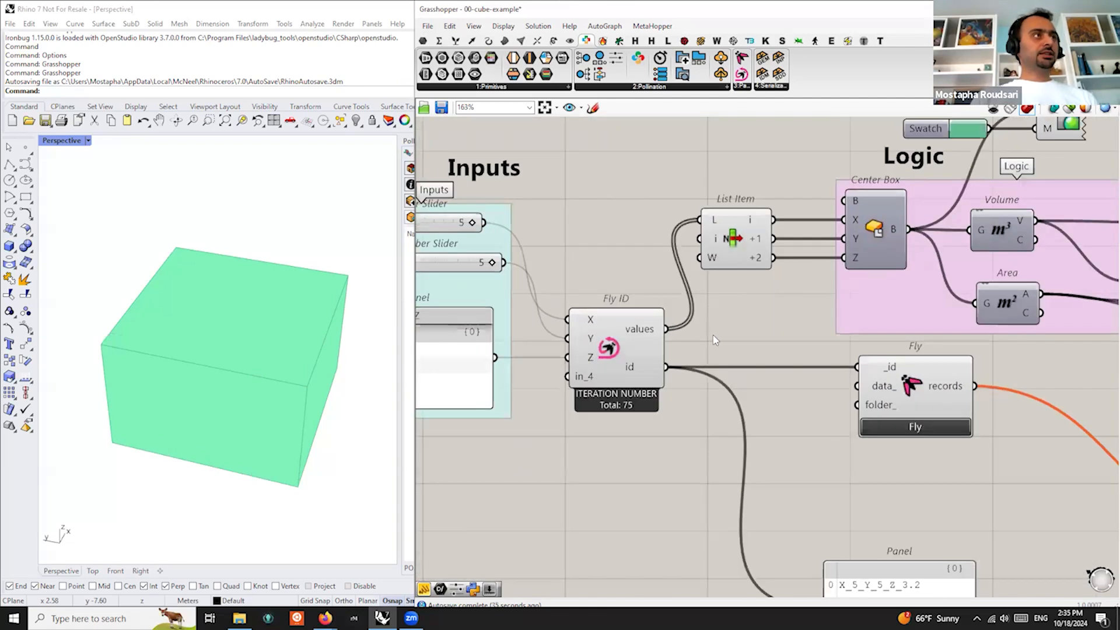
{"action": "scroll", "coordinate": [716, 340], "scroll_direction": "down", "scroll_amount": 2}
{"action": "scroll", "coordinate": [724, 284], "scroll_direction": "up", "scroll_amount": 4}
{"action": "scroll", "coordinate": [766, 301], "scroll_direction": "up", "scroll_amount": 1}
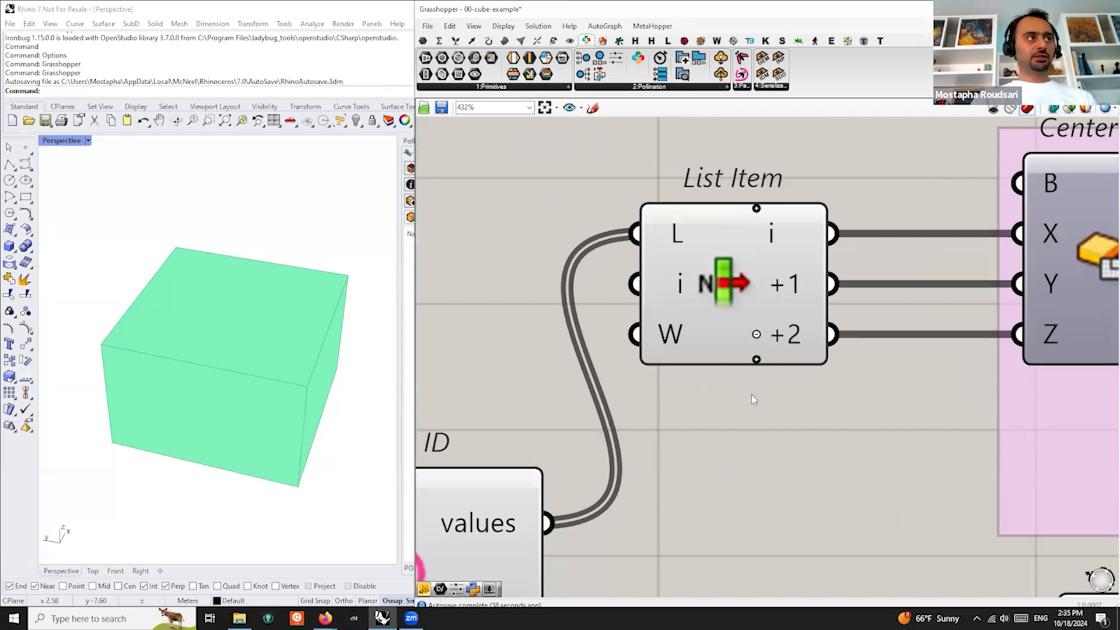
{"action": "scroll", "coordinate": [755, 357], "scroll_direction": "up", "scroll_amount": 1}
{"action": "scroll", "coordinate": [756, 350], "scroll_direction": "down", "scroll_amount": 1}
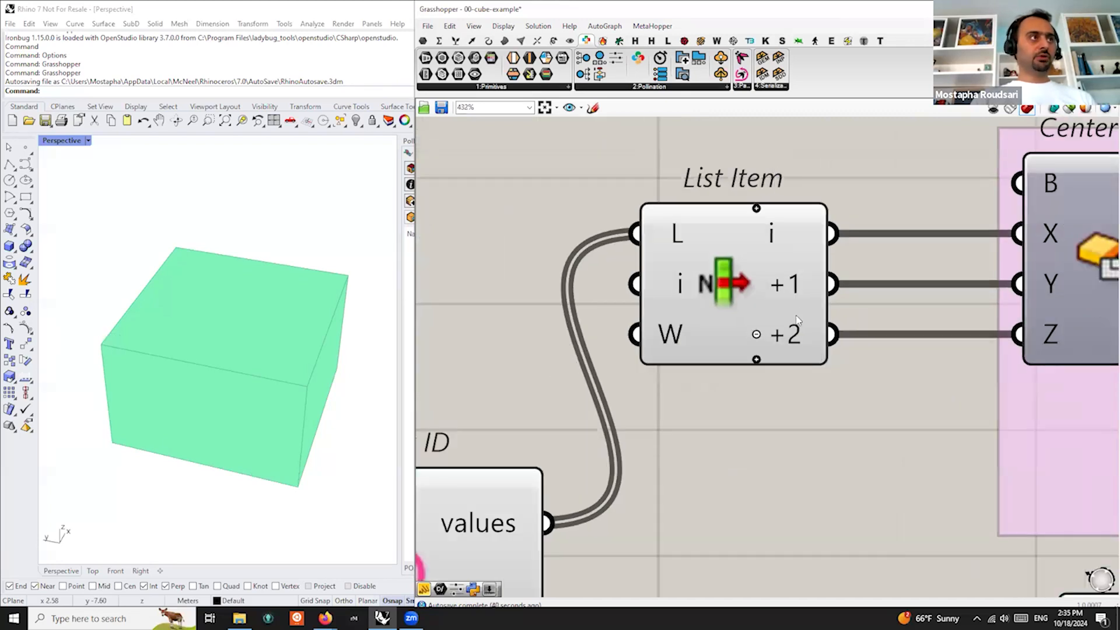
{"action": "scroll", "coordinate": [797, 330], "scroll_direction": "down", "scroll_amount": 8}
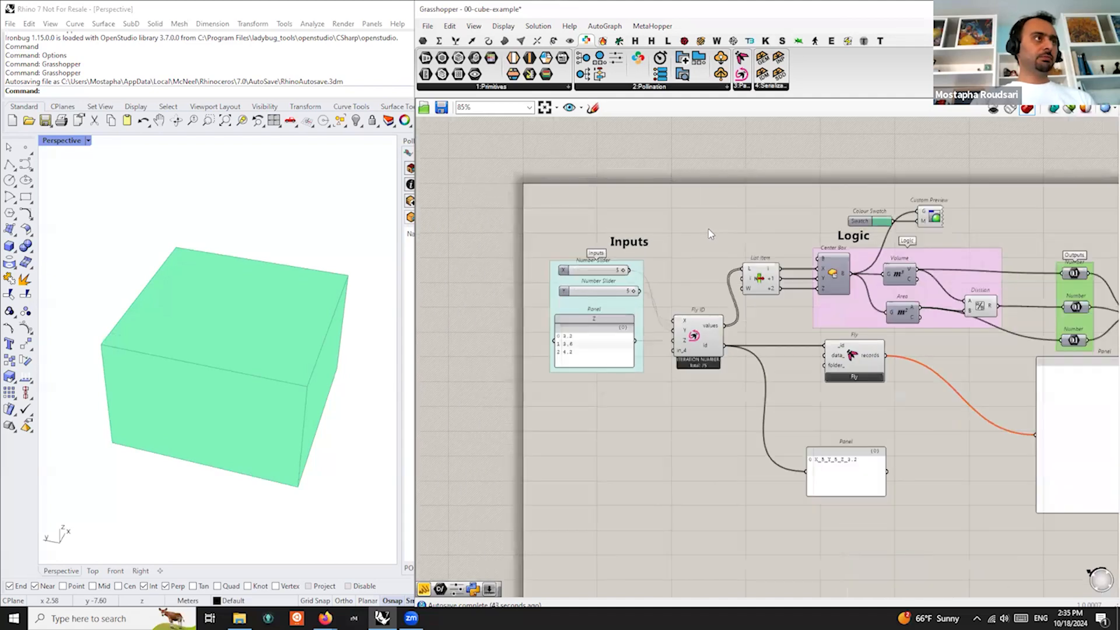
{"action": "scroll", "coordinate": [707, 218], "scroll_direction": "down", "scroll_amount": 2}
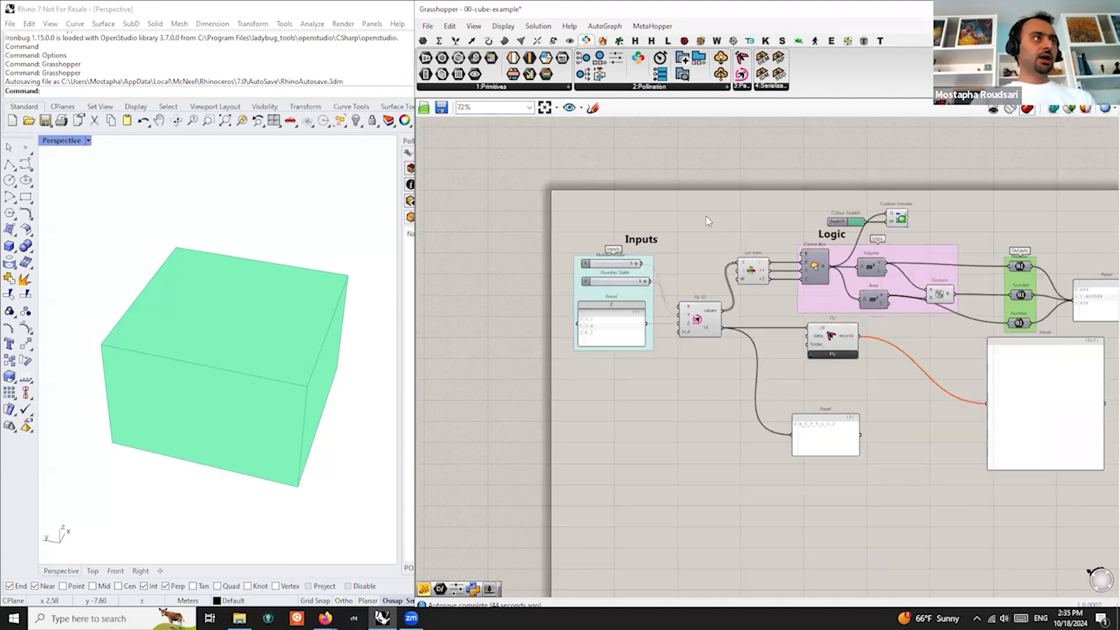
Sketch a freehand, near-vertical dividing line across Fly ID between the Inputs and Logic parts, and shift it slightly towards Inputs
{"action": "left_click", "coordinate": [595, 109]}
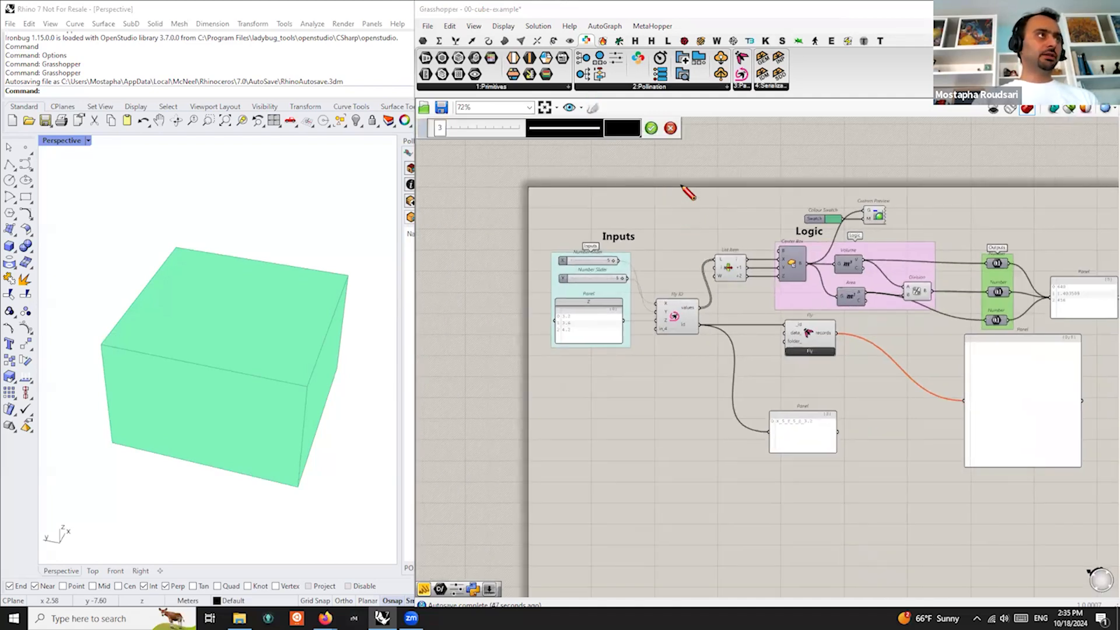
{"action": "mouse_move", "coordinate": [680, 216]}
{"action": "left_mouse_down"}
{"action": "mouse_move", "coordinate": [721, 418]}
{"action": "mouse_move", "coordinate": [723, 507]}
{"action": "mouse_move", "coordinate": [694, 402]}
{"action": "mouse_move", "coordinate": [677, 214]}
{"action": "left_mouse_up"}
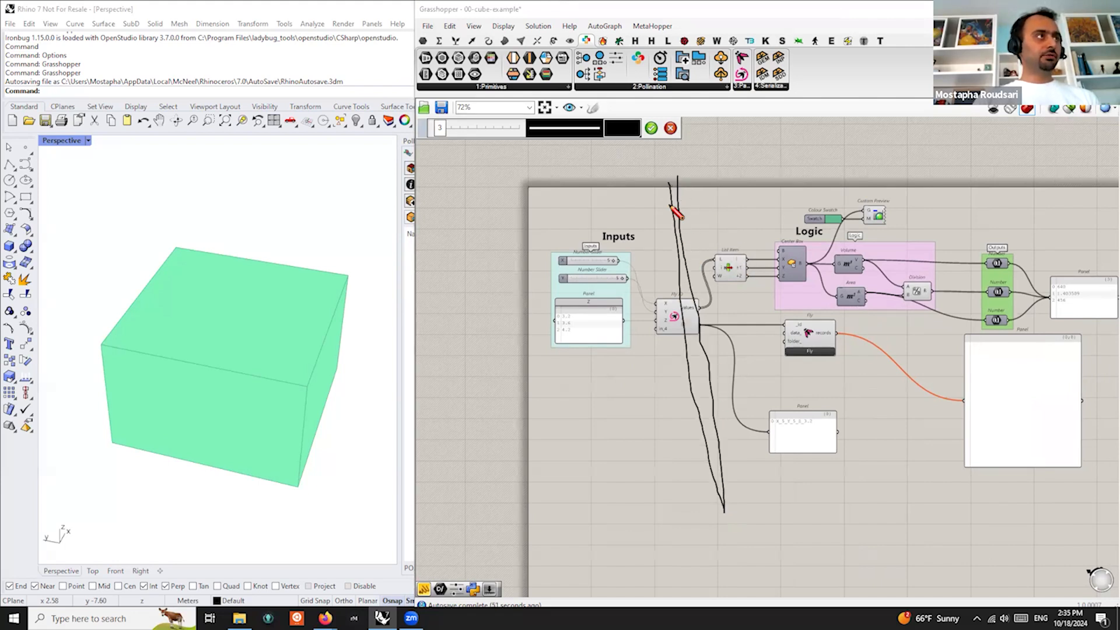
{"action": "left_click", "coordinate": [652, 129]}
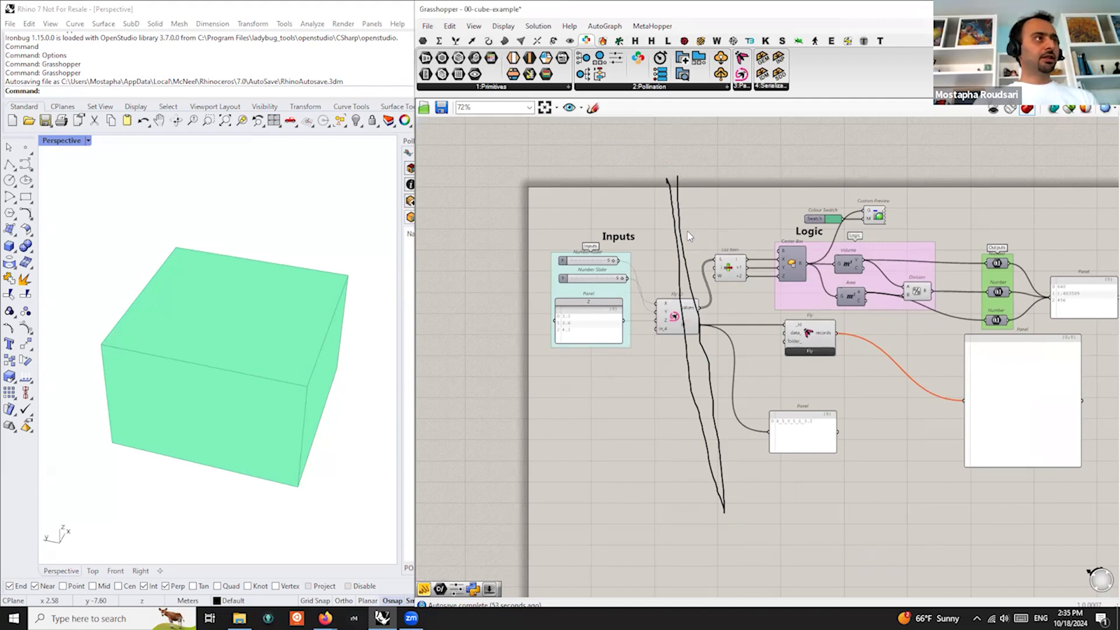
{"action": "mouse_move", "coordinate": [680, 249]}
{"action": "left_mouse_down"}
{"action": "mouse_move", "coordinate": [671, 244]}
{"action": "mouse_move", "coordinate": [670, 261]}
{"action": "left_mouse_up"}
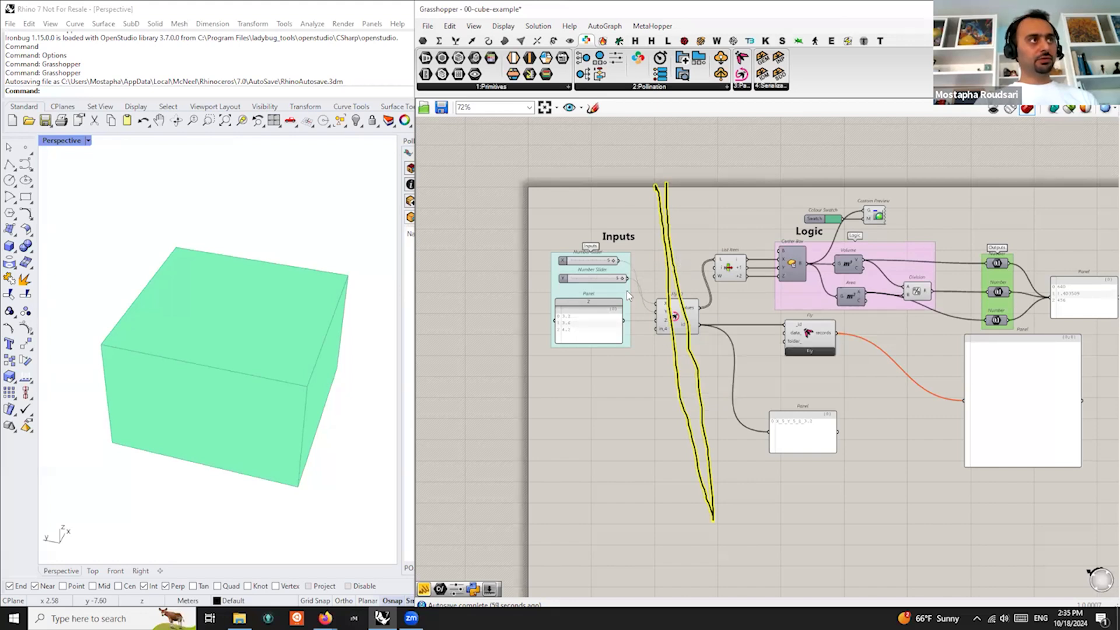
Move the Fly component down towards its records panel and delete the panel fed by Fly ID's id output
{"action": "scroll", "coordinate": [627, 295], "scroll_direction": "down", "scroll_amount": 2}
{"action": "scroll", "coordinate": [768, 397], "scroll_direction": "up", "scroll_amount": 2}
{"action": "left_click_drag", "start_coordinate": [758, 305], "coordinate": [838, 367]}
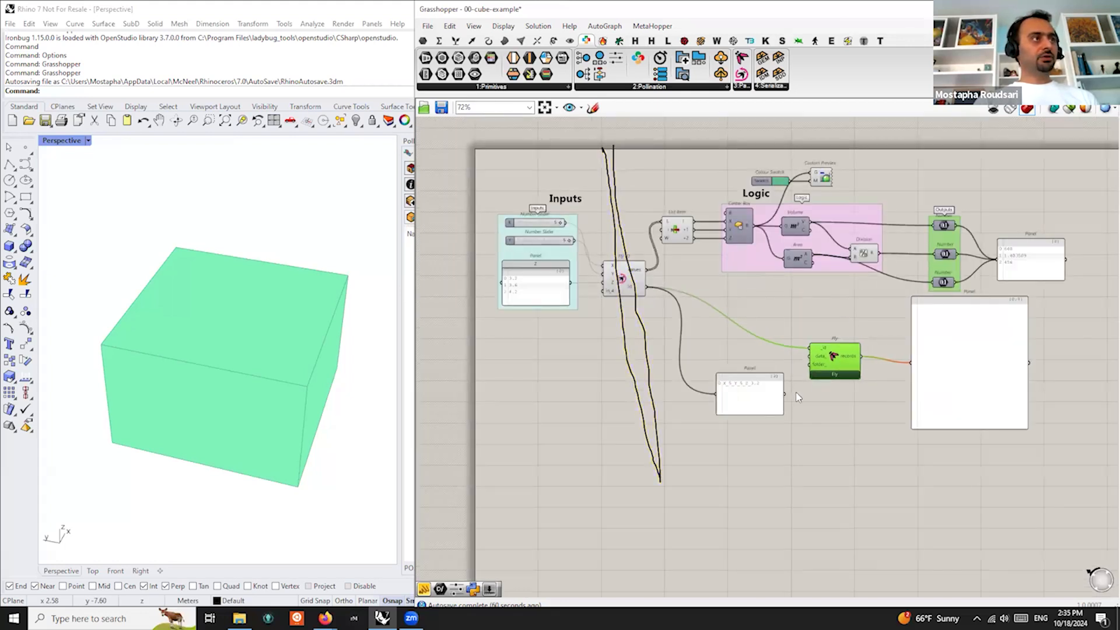
{"action": "left_click", "coordinate": [765, 392]}
{"action": "key", "text": "Delete"}
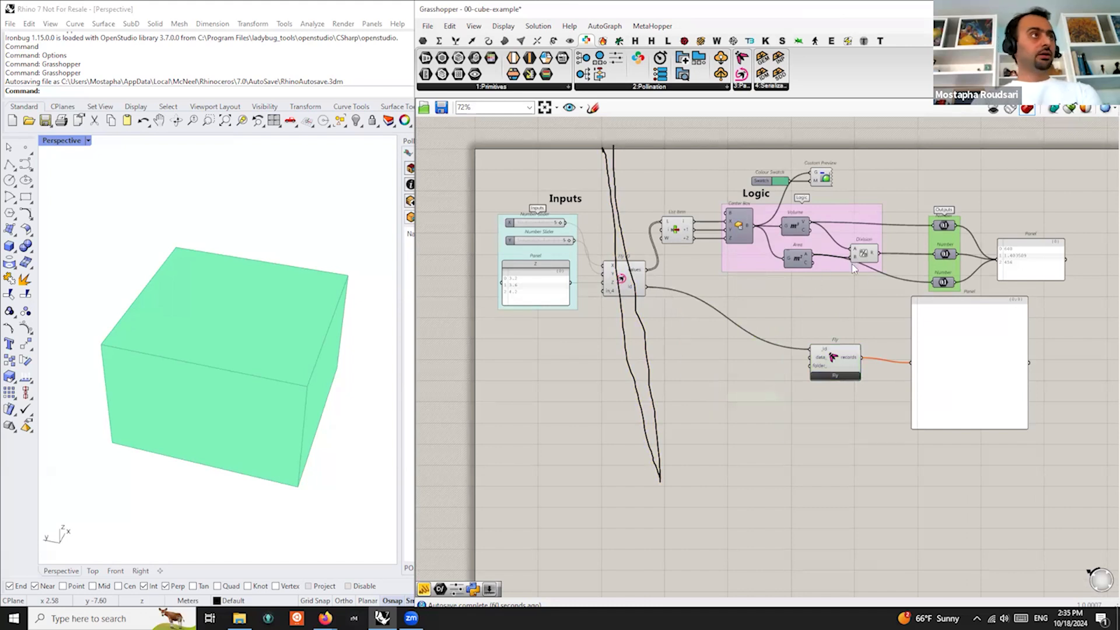
Place Fly below the outputs panel with the records panel beneath it, and move Fly ID down to straighten the id wire
{"action": "left_click_drag", "start_coordinate": [974, 336], "coordinate": [1027, 385]}
{"action": "left_click_drag", "start_coordinate": [844, 366], "coordinate": [1047, 320]}
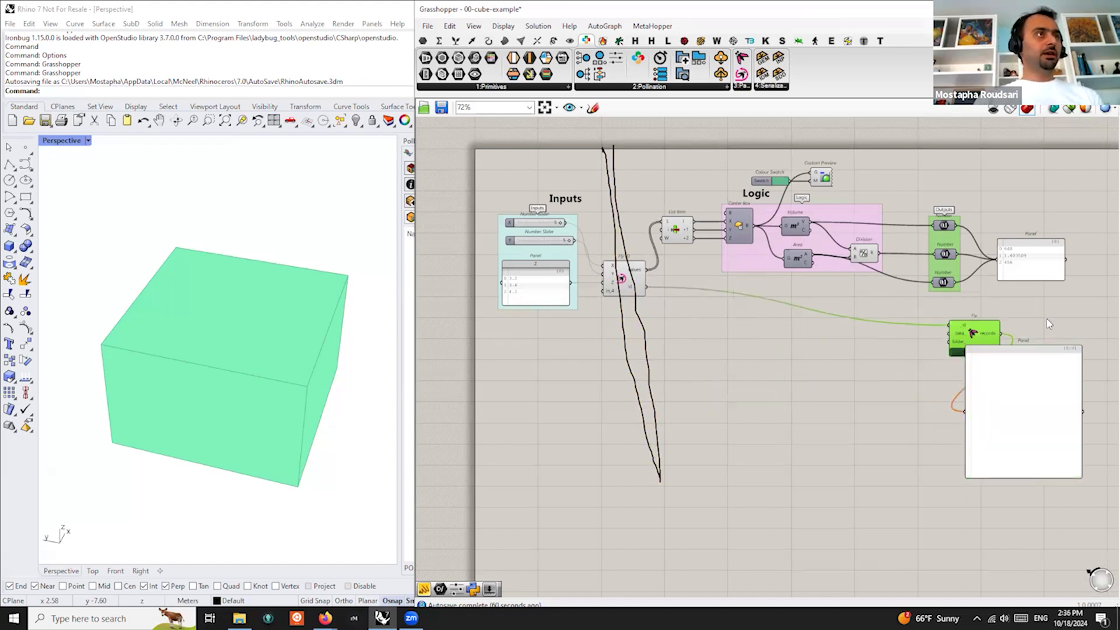
{"action": "left_click_drag", "start_coordinate": [624, 285], "coordinate": [624, 302]}
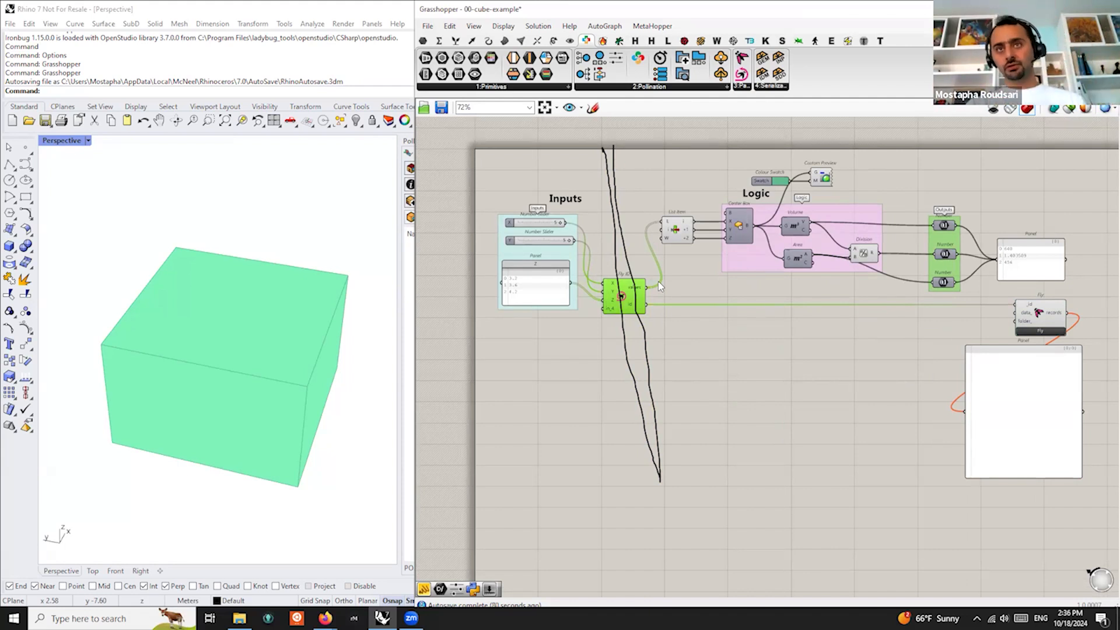
Delete the freehand sketch line that crosses Fly ID
{"action": "left_click_drag", "start_coordinate": [710, 367], "coordinate": [606, 396]}
{"action": "key", "text": "Delete"}
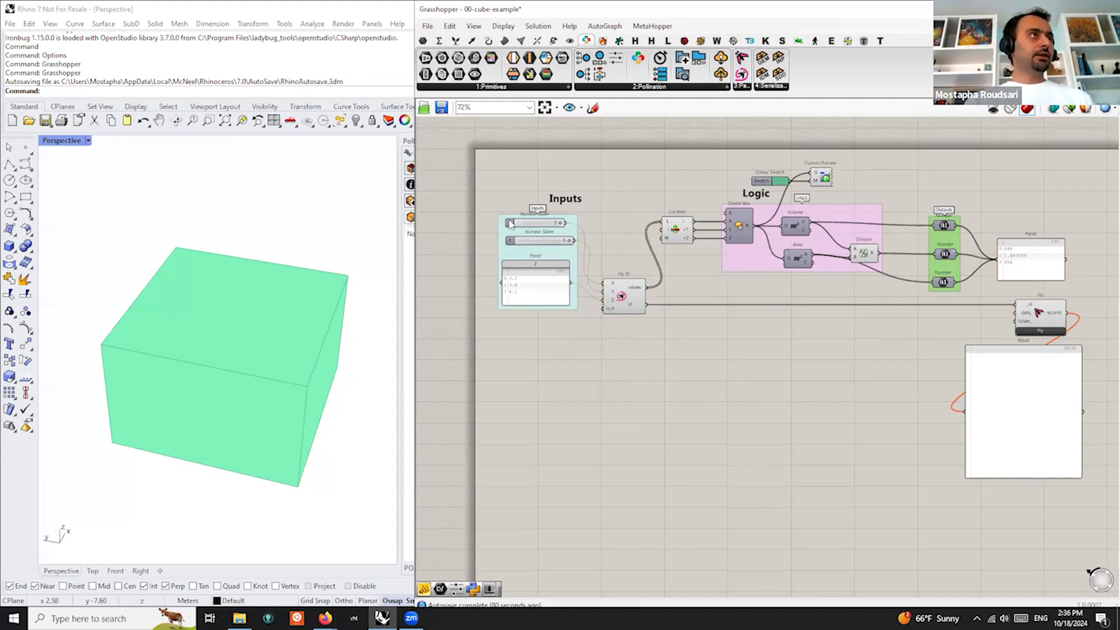
Start the Fly run and accept its 75 iterations
{"action": "left_click", "coordinate": [1040, 331]}
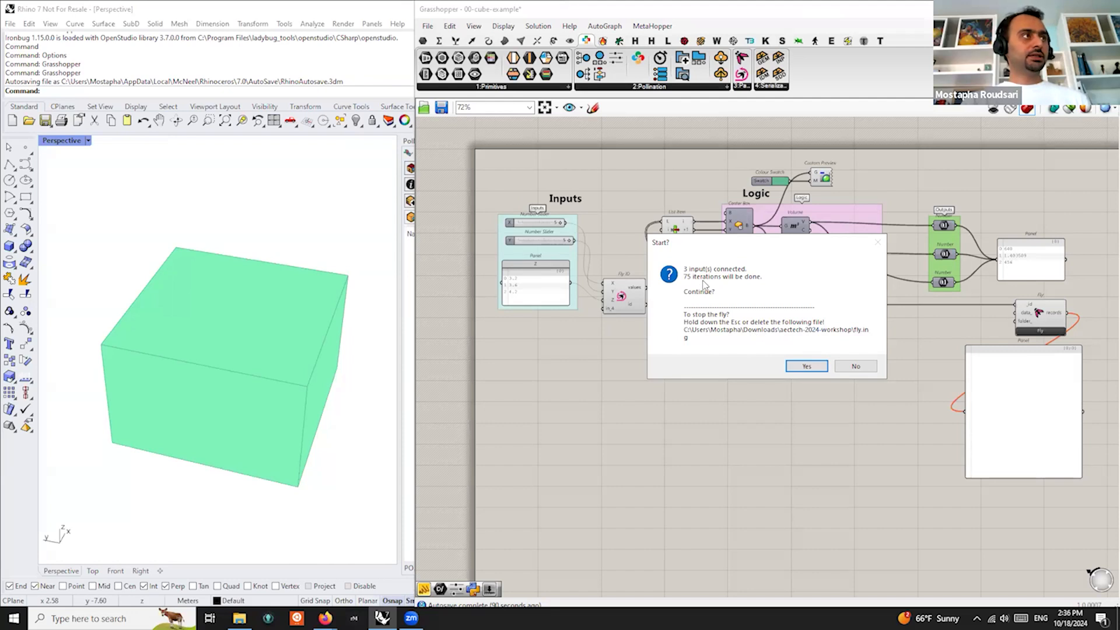
{"action": "left_click", "coordinate": [807, 367]}
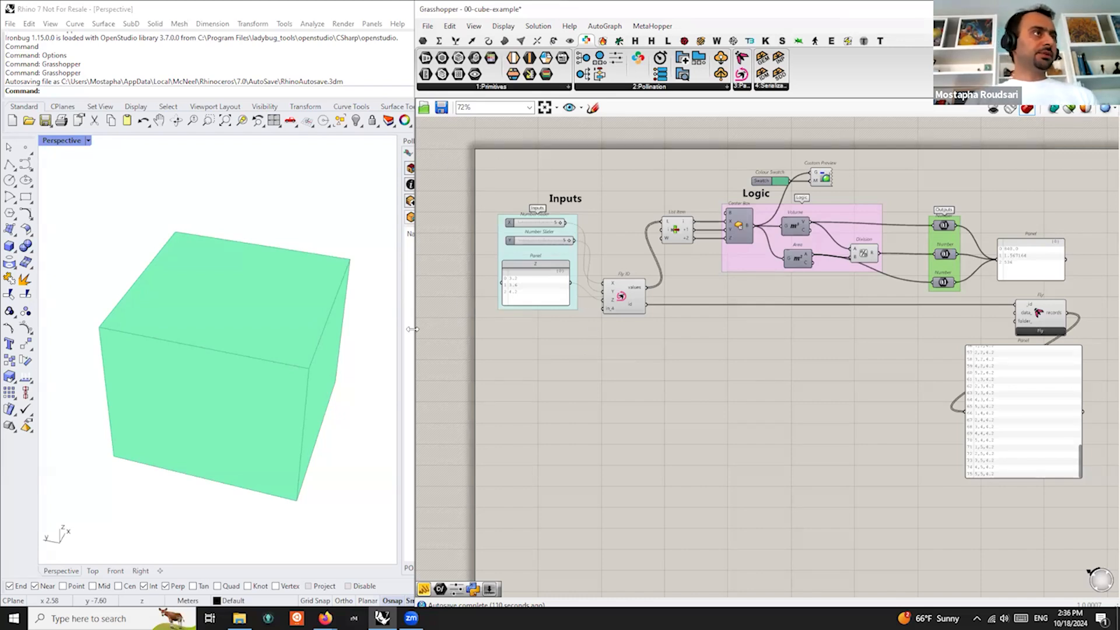
Widen the Grasshopper window, place the records panel beside Fly, enlarge it and bring its first records into view
{"action": "left_click_drag", "start_coordinate": [412, 329], "coordinate": [289, 329]}
{"action": "scroll", "coordinate": [896, 321], "scroll_direction": "up", "scroll_amount": 3}
{"action": "left_click_drag", "start_coordinate": [872, 408], "coordinate": [1086, 332]}
{"action": "right_click_drag", "start_coordinate": [984, 368], "coordinate": [762, 392]}
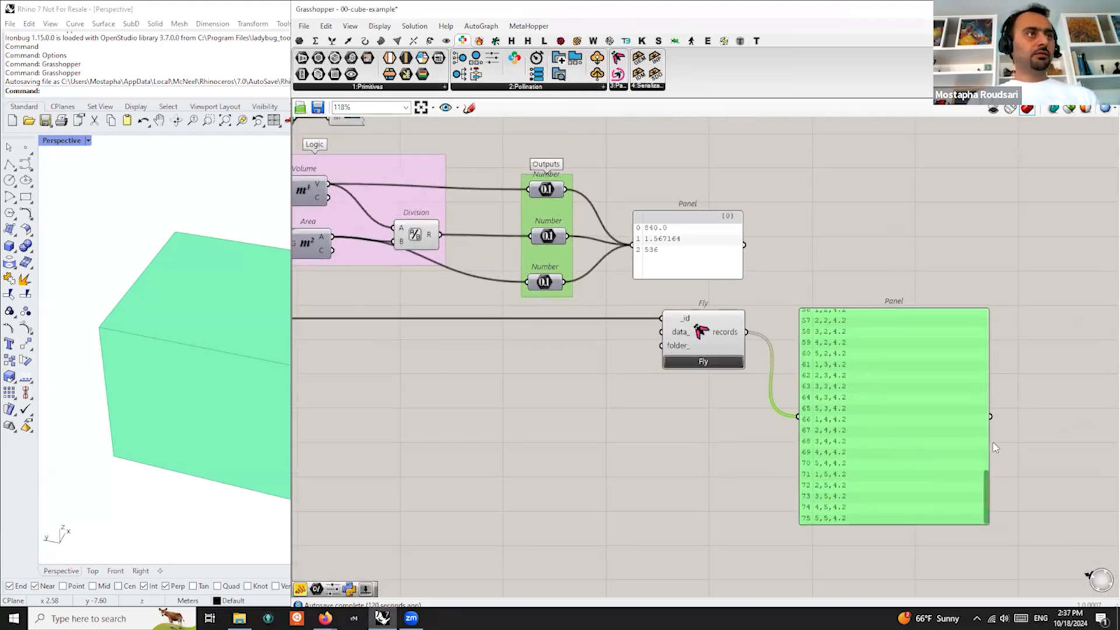
{"action": "left_click_drag", "start_coordinate": [988, 475], "coordinate": [1060, 302]}
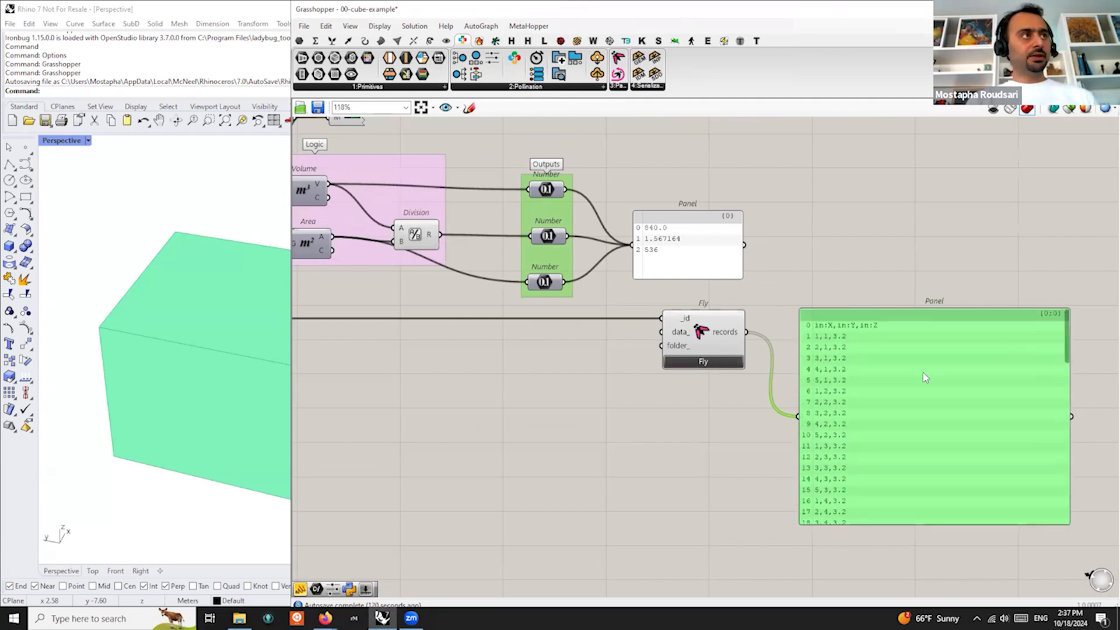
Inspect the header and rows in the records panel, and align the panel with Fly's records output
{"action": "scroll", "coordinate": [822, 309], "scroll_direction": "up", "scroll_amount": 5}
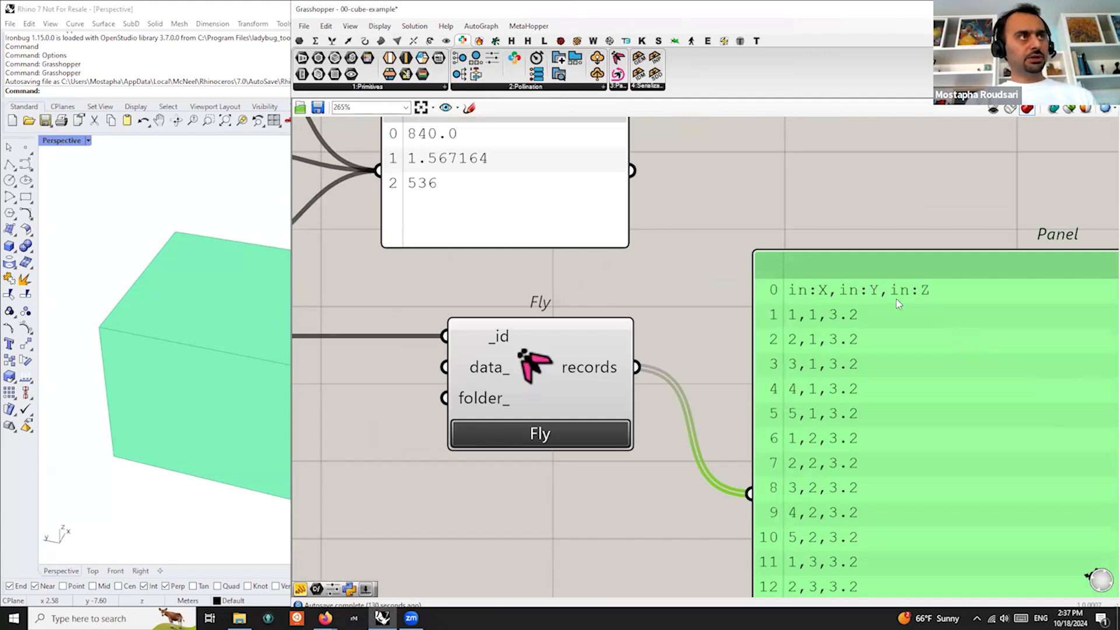
{"action": "scroll", "coordinate": [850, 241], "scroll_direction": "down", "scroll_amount": 3}
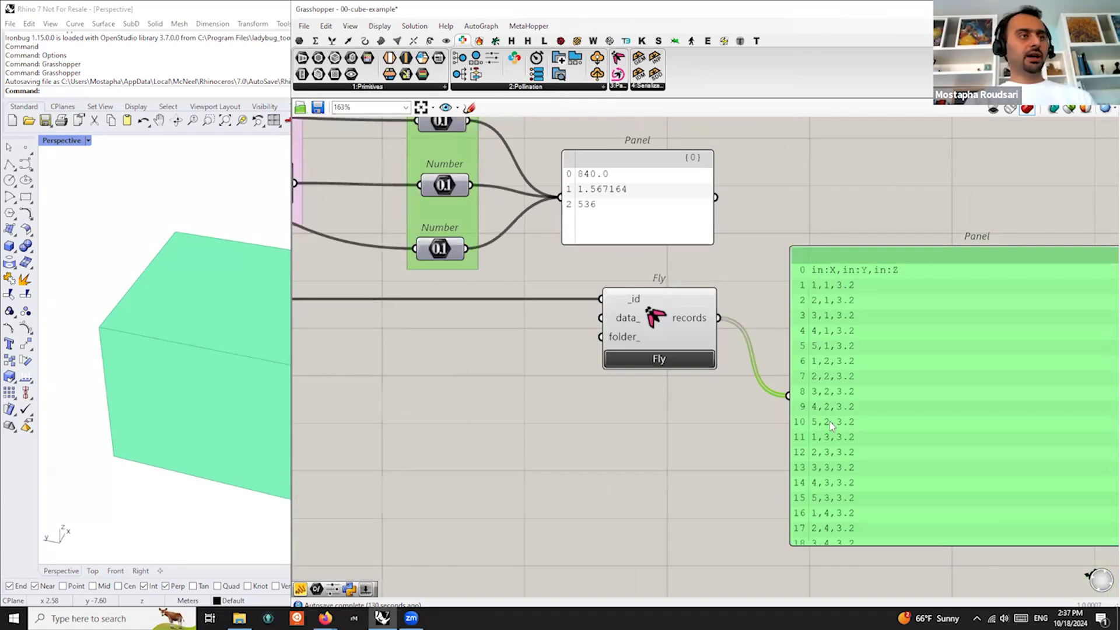
{"action": "scroll", "coordinate": [851, 448], "scroll_direction": "down", "scroll_amount": 4}
{"action": "left_click_drag", "start_coordinate": [852, 448], "coordinate": [852, 407]}
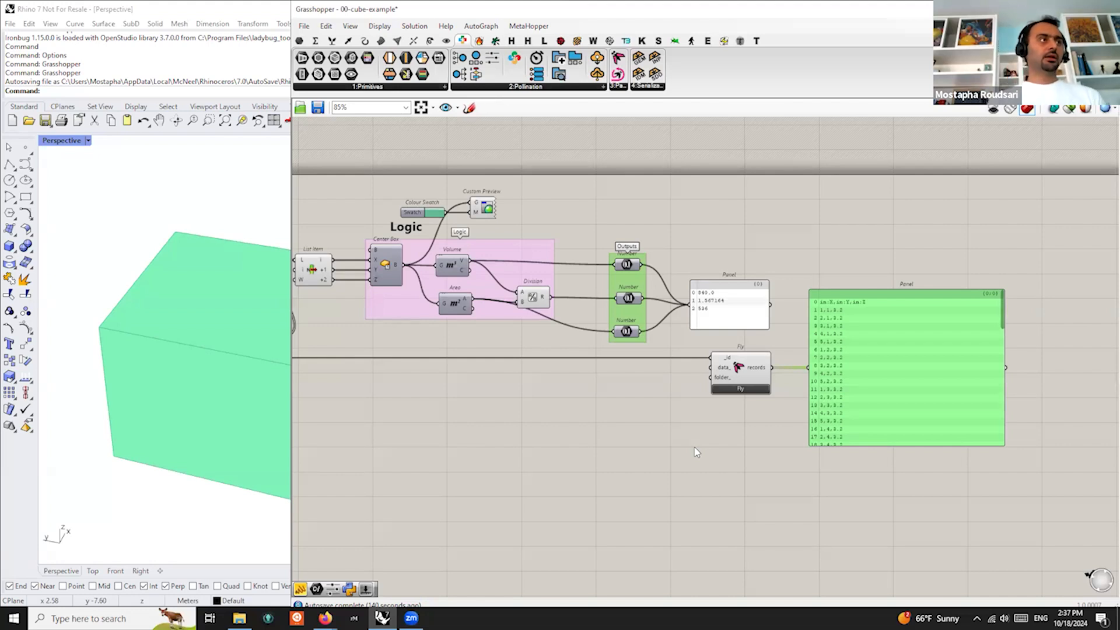
Add a Pollination User Data component to the canvas below the Outputs group, beside Fly's inputs
{"action": "scroll", "coordinate": [634, 413], "scroll_direction": "up", "scroll_amount": 2}
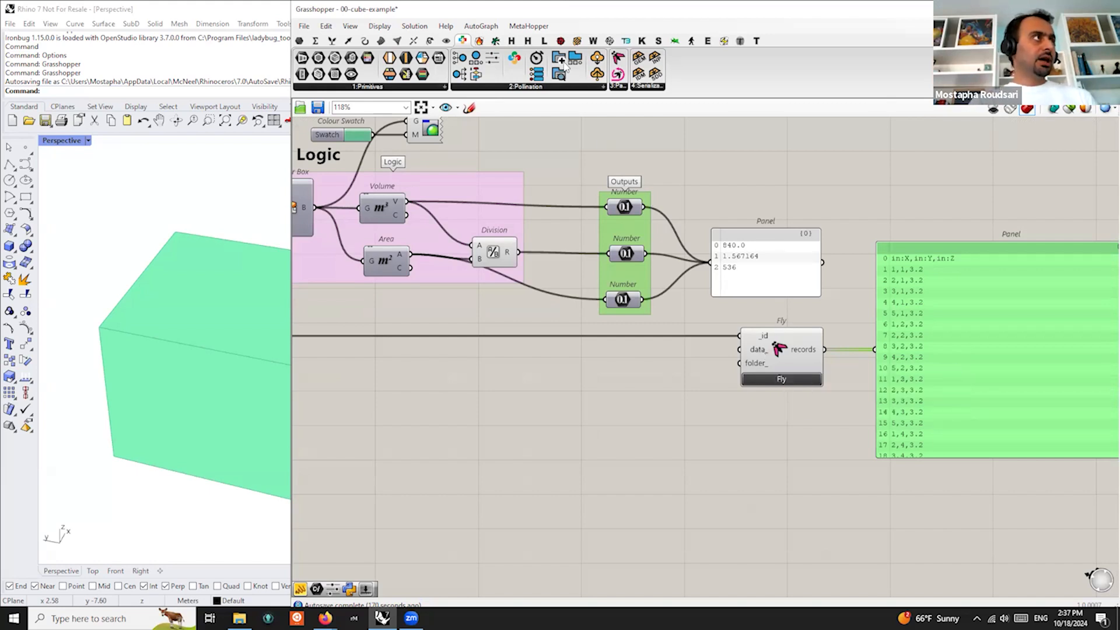
{"action": "left_click", "coordinate": [616, 88]}
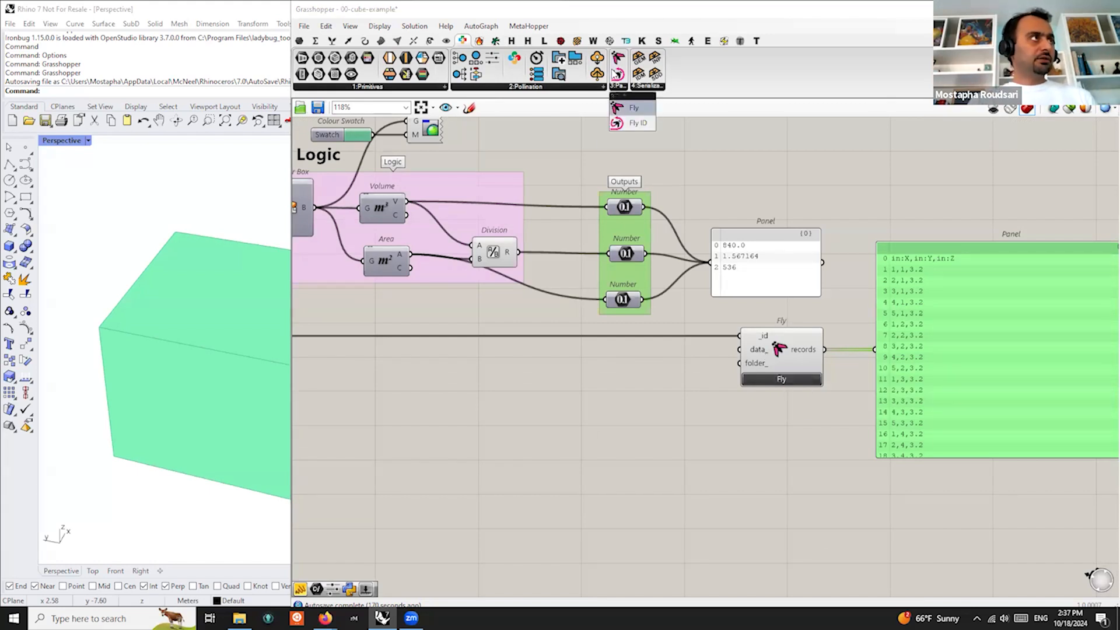
{"action": "left_click", "coordinate": [506, 87]}
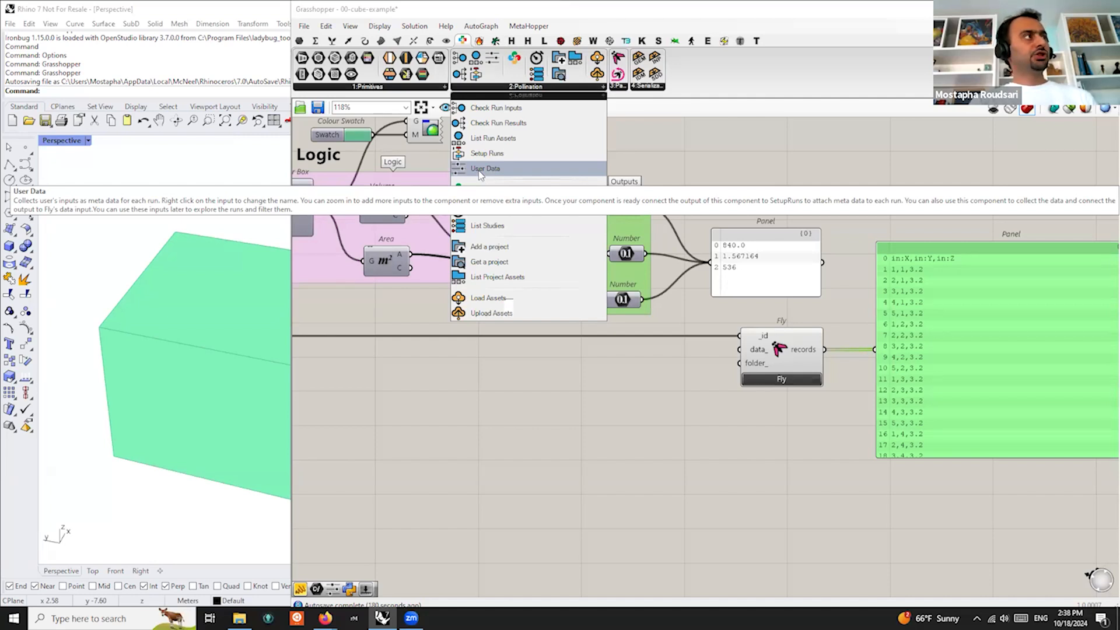
{"action": "left_click_drag", "start_coordinate": [480, 167], "coordinate": [668, 400]}
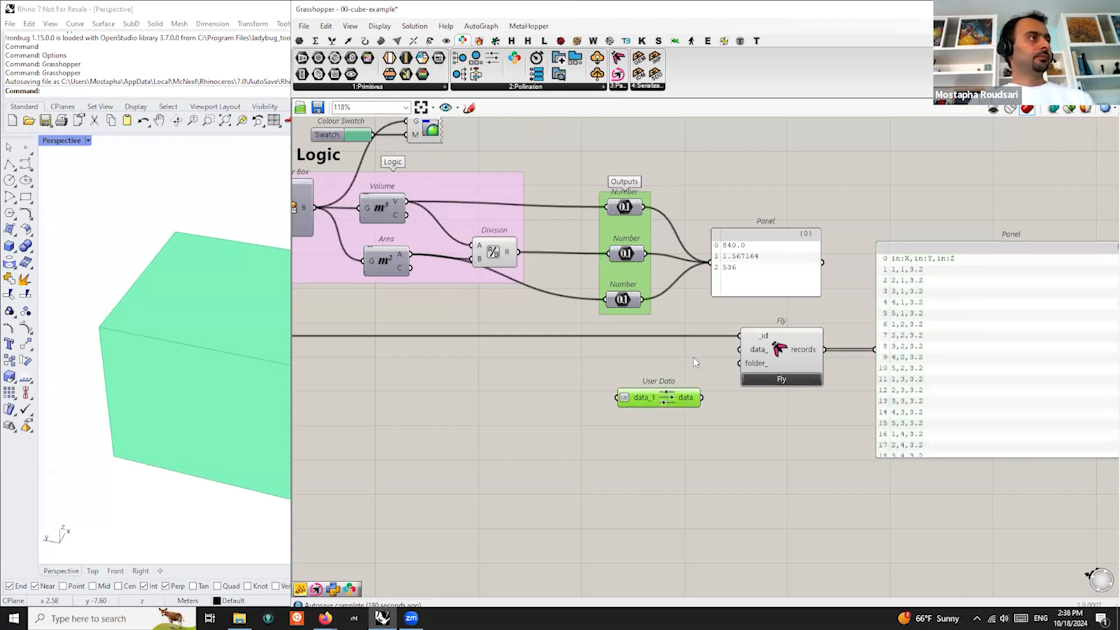
{"action": "key", "text": "ctrl+shift+q"}
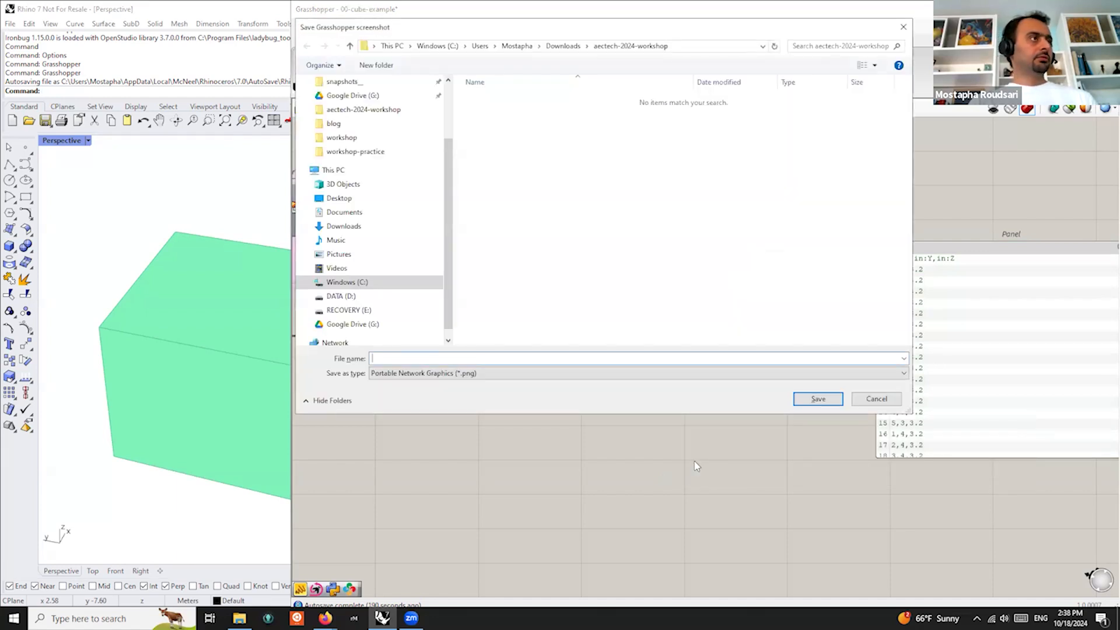
{"action": "key", "text": "Escape"}
{"action": "left_click", "coordinate": [668, 401], "text": "ctrl"}
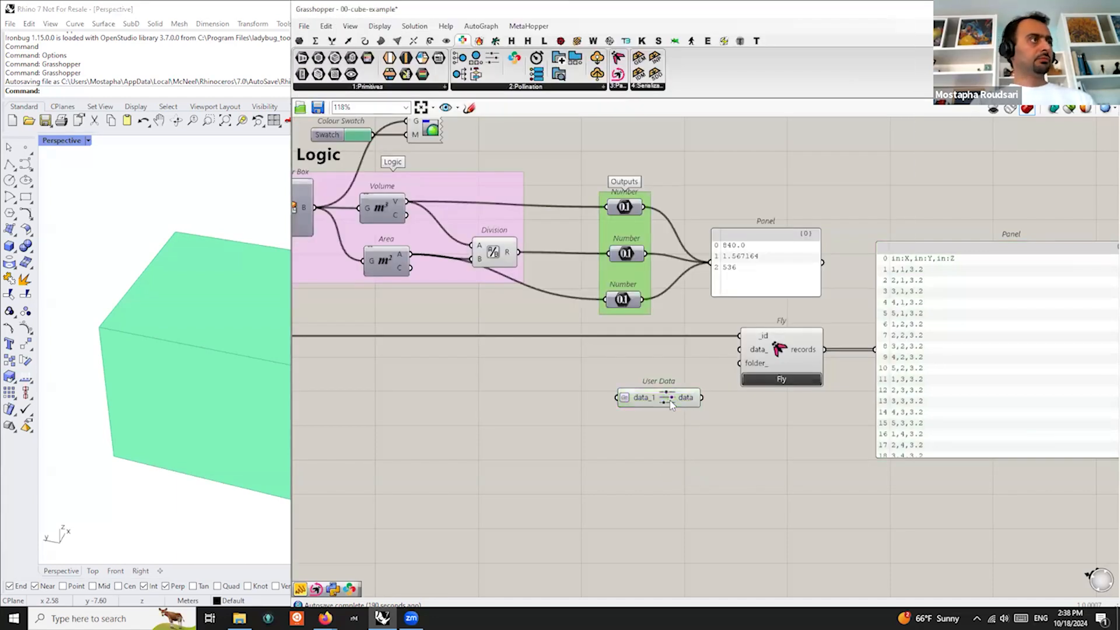
{"action": "left_click", "coordinate": [671, 401], "text": "ctrl+alt"}
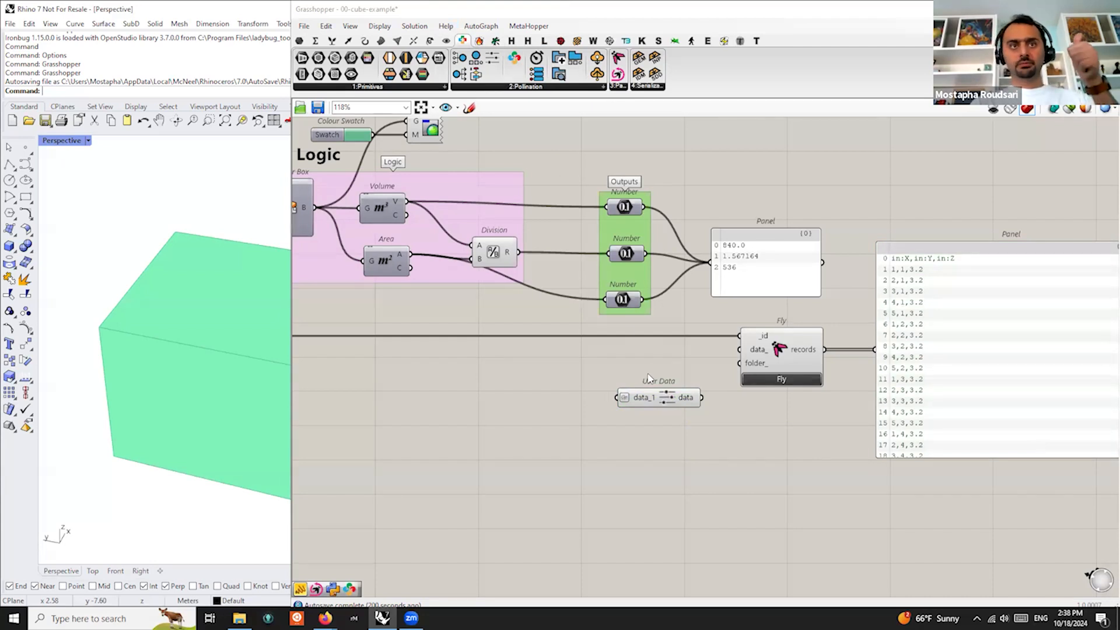
Connect the Volume, V-to-A-Ratio and Area outputs, in that order, to separate inputs of the User Data component
{"action": "scroll", "coordinate": [635, 373], "scroll_direction": "down", "scroll_amount": 2}
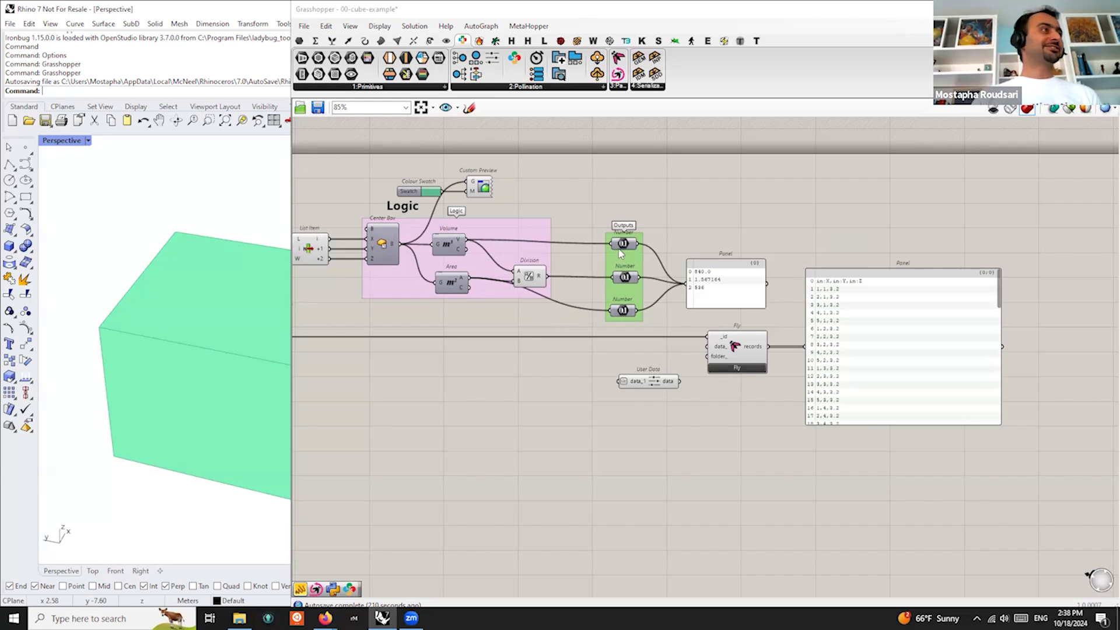
{"action": "scroll", "coordinate": [620, 265], "scroll_direction": "up", "scroll_amount": 3}
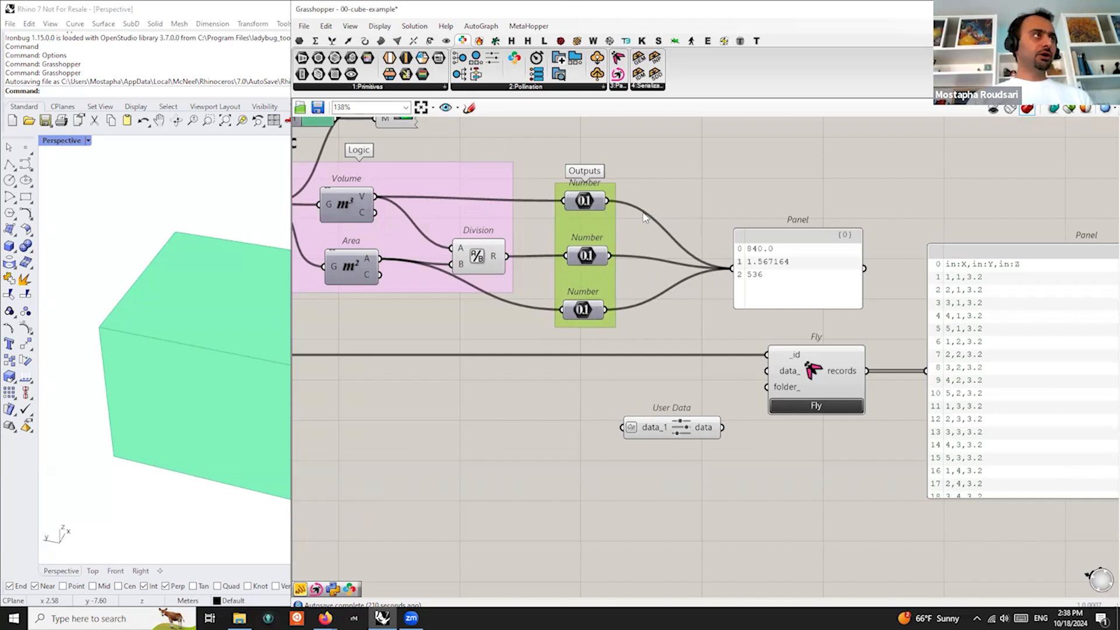
{"action": "left_click_drag", "start_coordinate": [669, 433], "coordinate": [671, 428]}
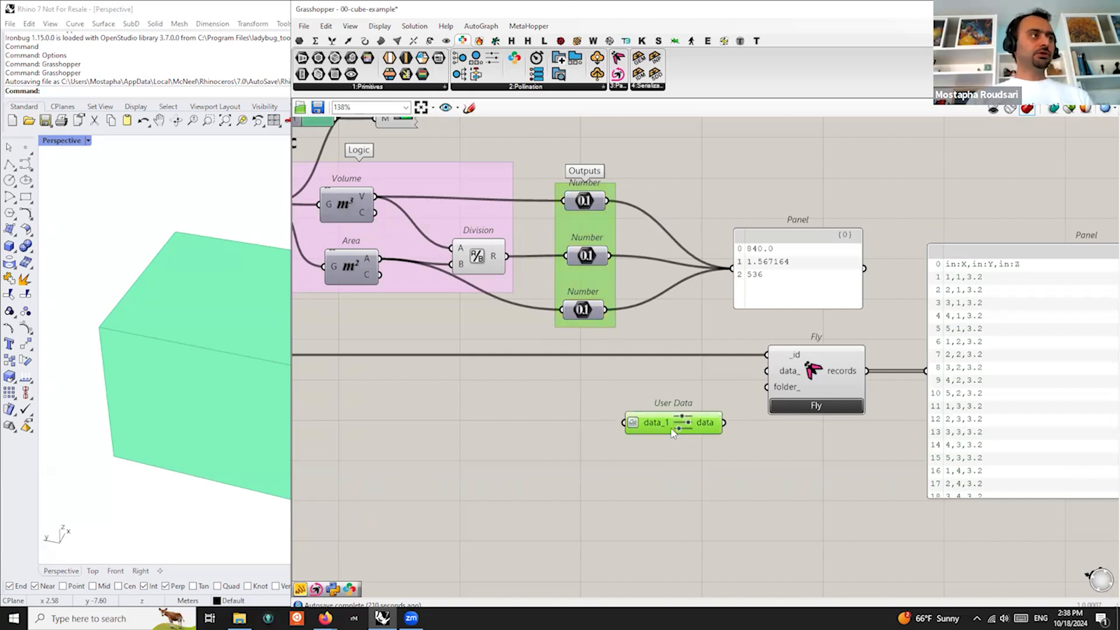
{"action": "left_click_drag", "start_coordinate": [608, 201], "coordinate": [626, 422]}
{"action": "scroll", "coordinate": [676, 403], "scroll_direction": "down", "scroll_amount": 4}
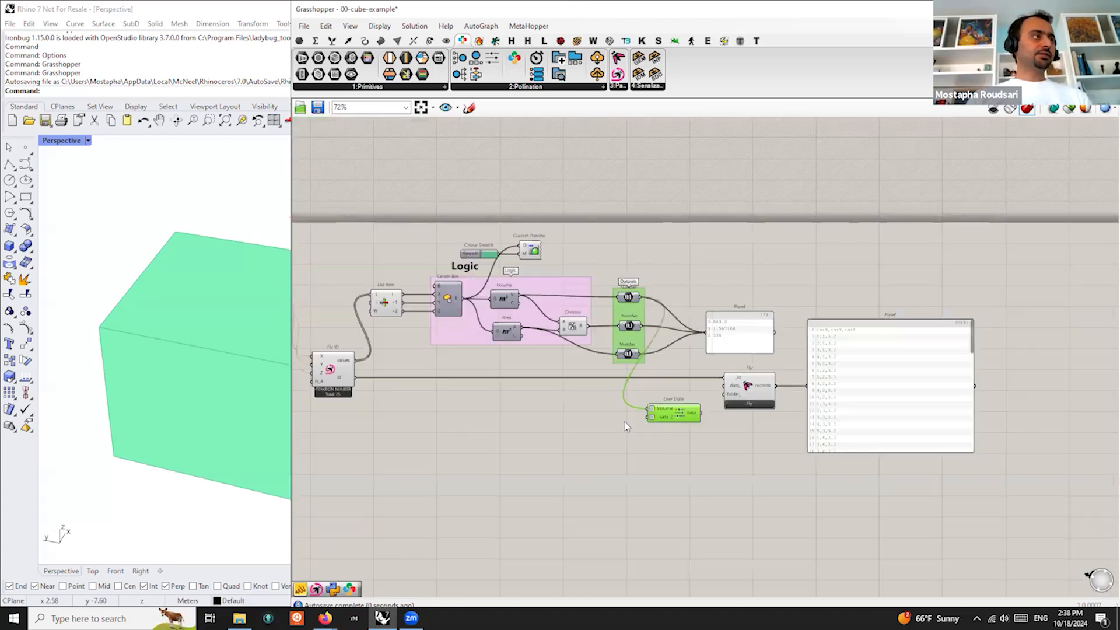
{"action": "right_click_drag", "start_coordinate": [337, 355], "coordinate": [408, 354]}
{"action": "scroll", "coordinate": [769, 386], "scroll_direction": "up", "scroll_amount": 4}
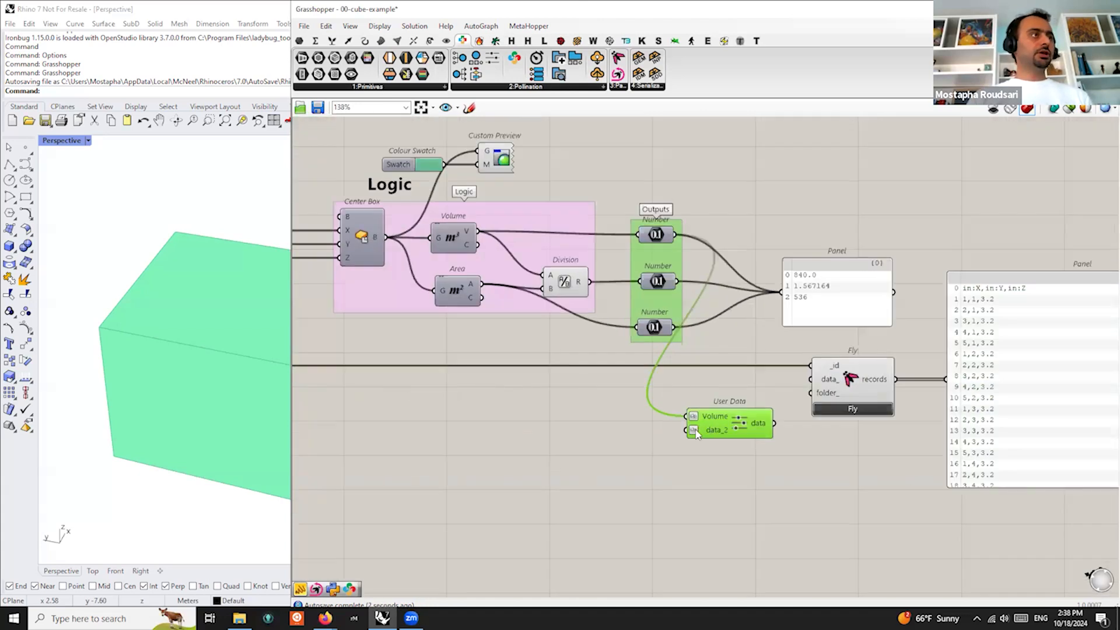
{"action": "left_click_drag", "start_coordinate": [660, 262], "coordinate": [692, 446]}
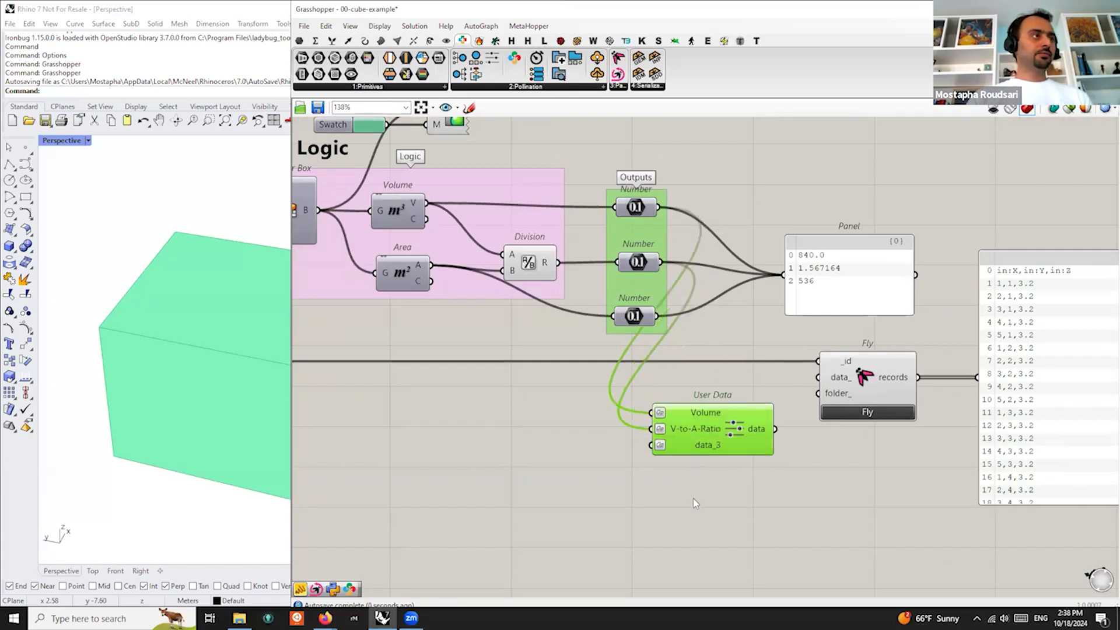
{"action": "left_click_drag", "start_coordinate": [665, 318], "coordinate": [652, 445]}
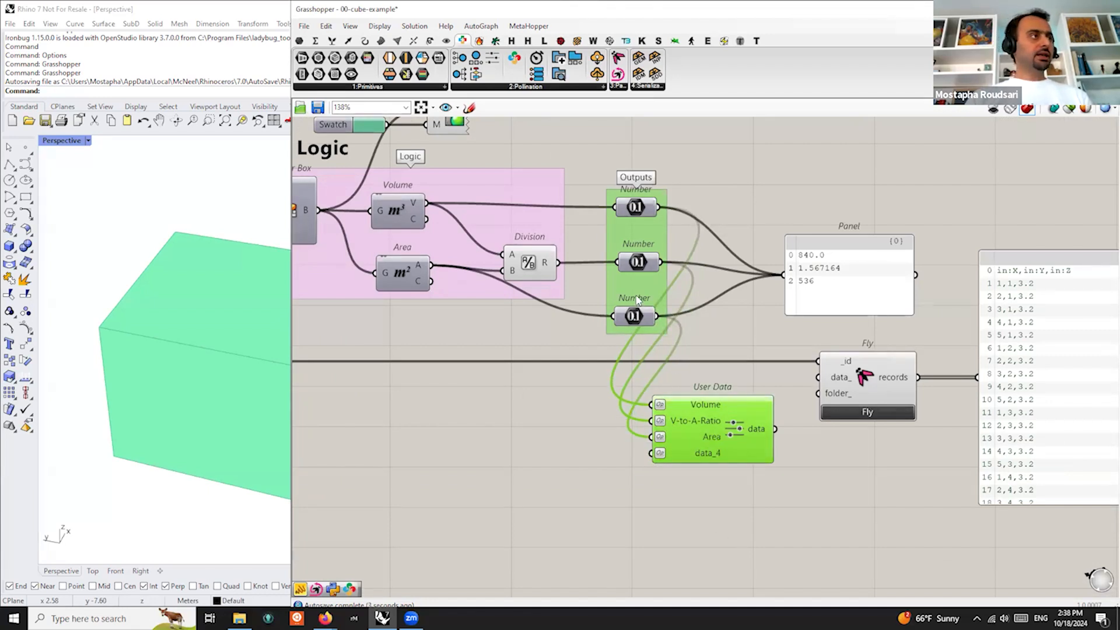
Check the names assigned to the three Number parameters in the Outputs group
{"action": "right_click", "coordinate": [639, 211]}
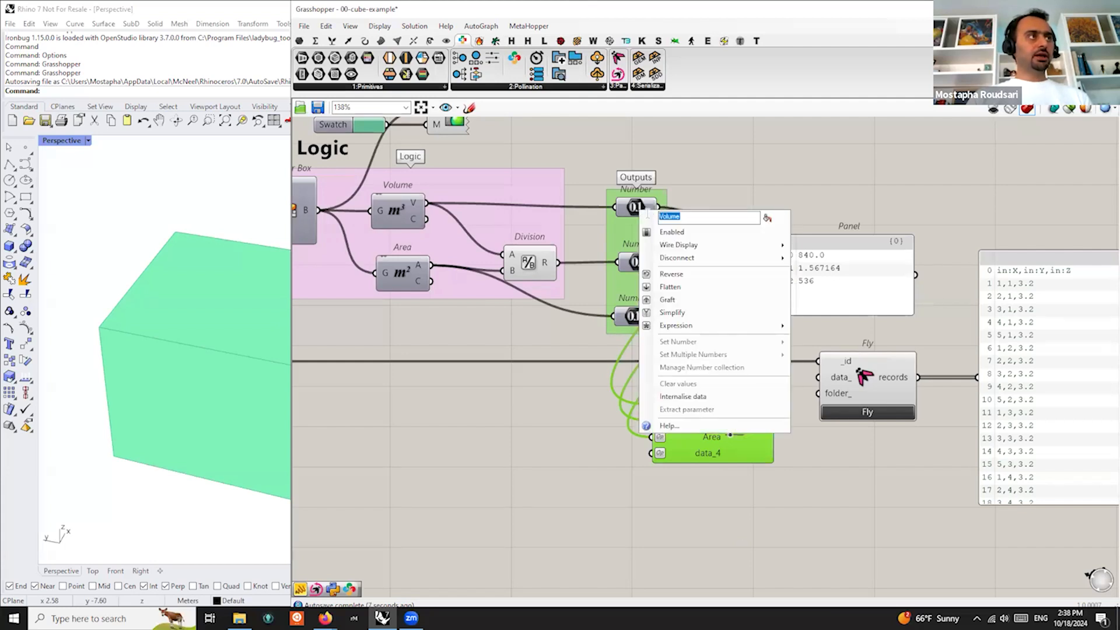
{"action": "left_click", "coordinate": [629, 260]}
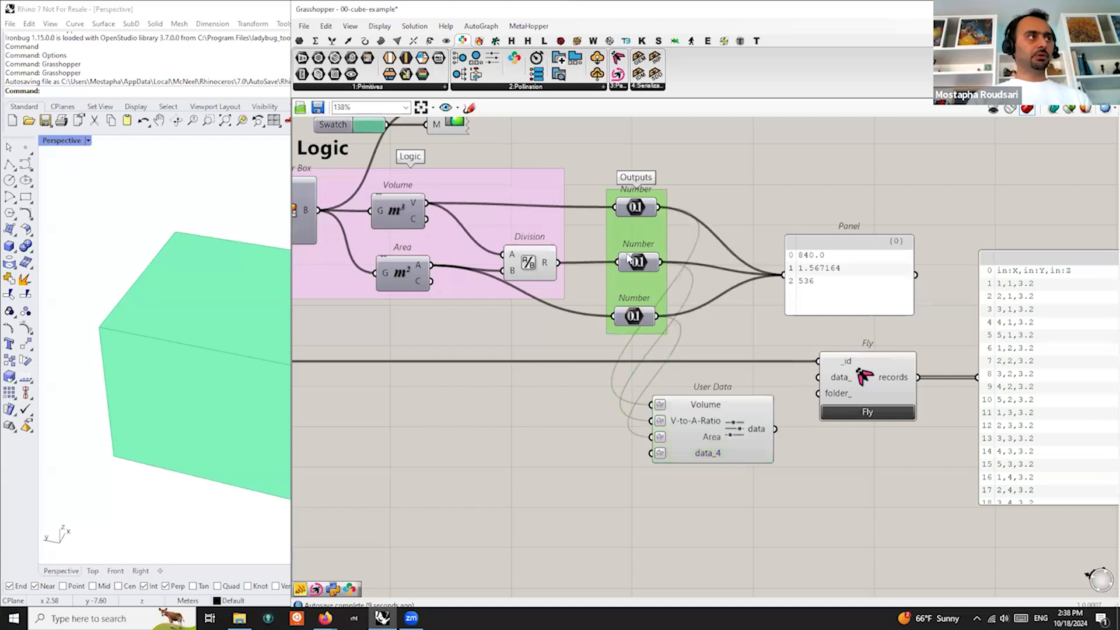
{"action": "right_click", "coordinate": [633, 261]}
{"action": "left_click_drag", "start_coordinate": [630, 282], "coordinate": [599, 287]}
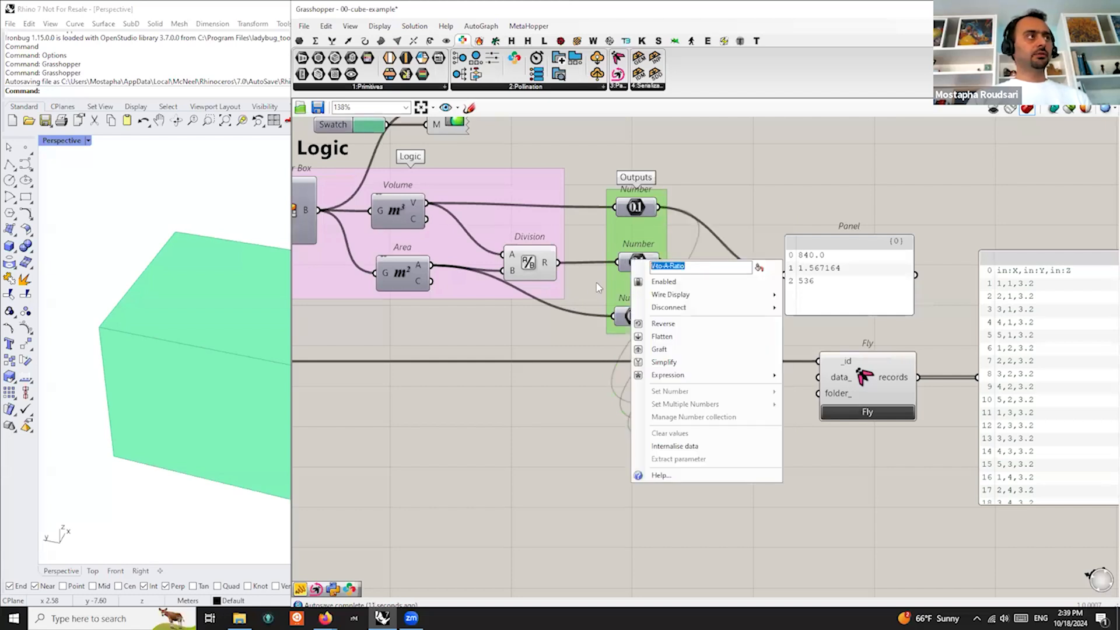
{"action": "right_click", "coordinate": [635, 321]}
{"action": "right_click", "coordinate": [634, 319]}
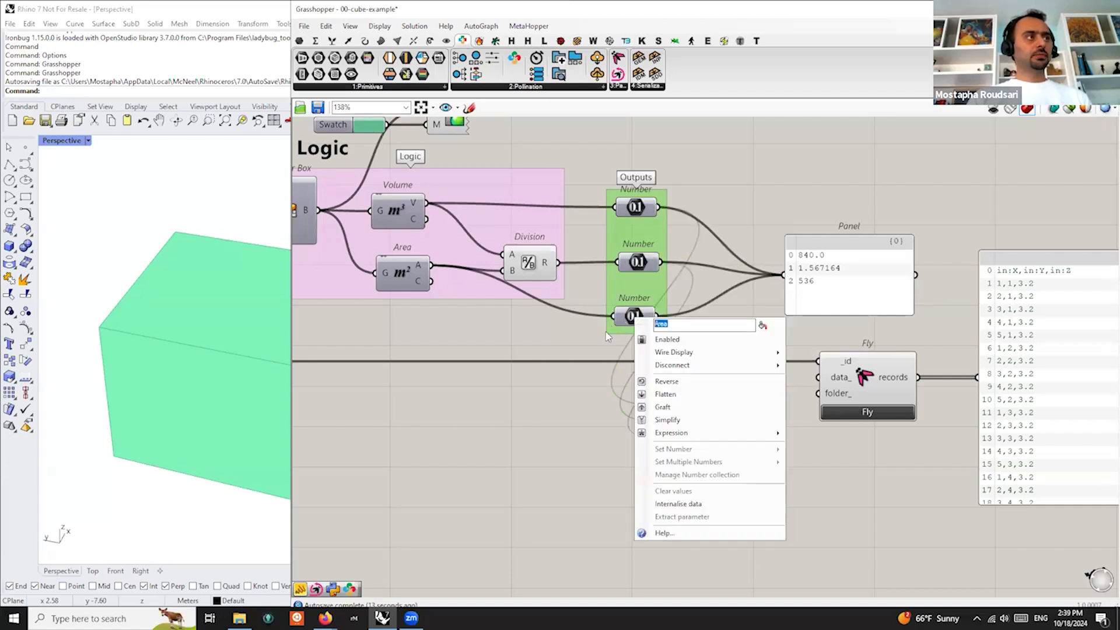
{"action": "left_click", "coordinate": [576, 342]}
{"action": "scroll", "coordinate": [713, 345], "scroll_direction": "up", "scroll_amount": 2}
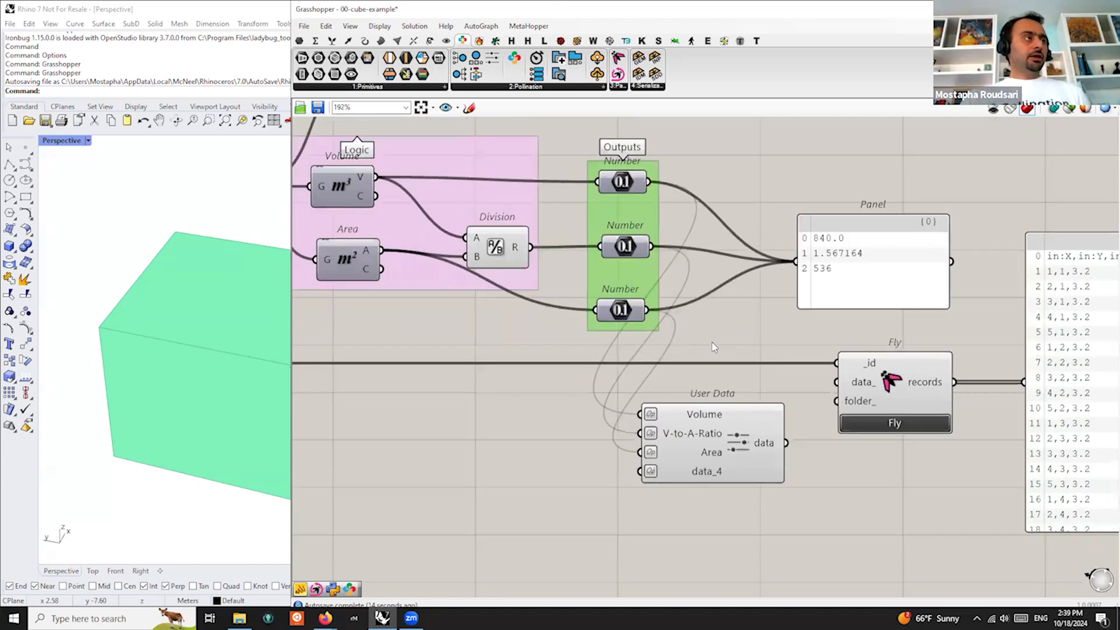
{"action": "scroll", "coordinate": [655, 233], "scroll_direction": "down", "scroll_amount": 1}
Try the name "V to-A-Ratio", with a space, on the middle Number output and inspect User Data's response
{"action": "right_click", "coordinate": [629, 227]}
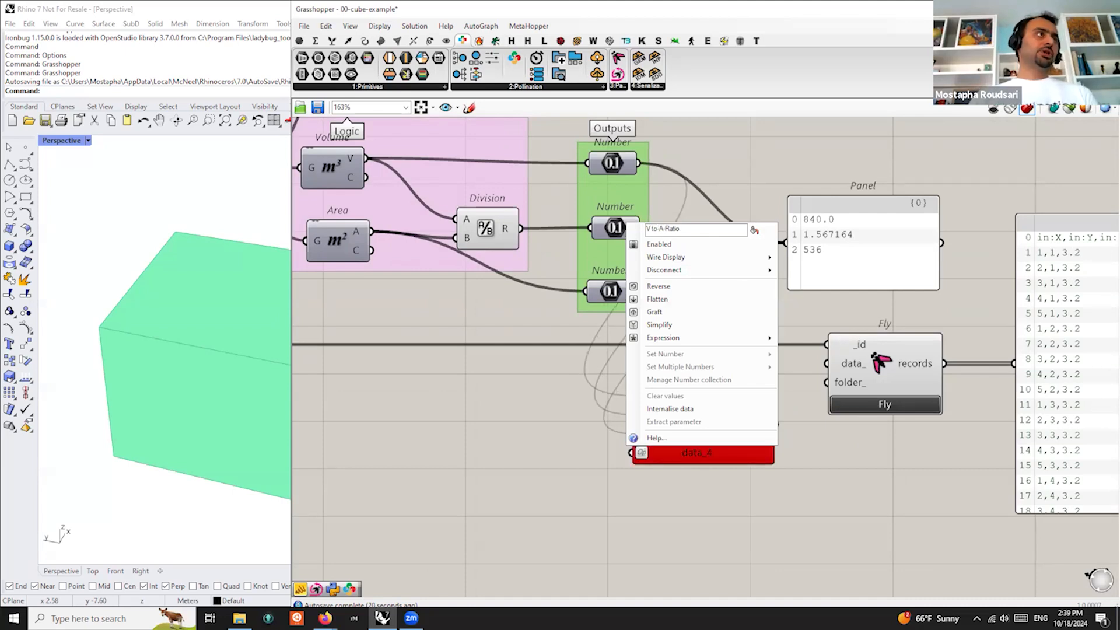
{"action": "left_click", "coordinate": [771, 163]}
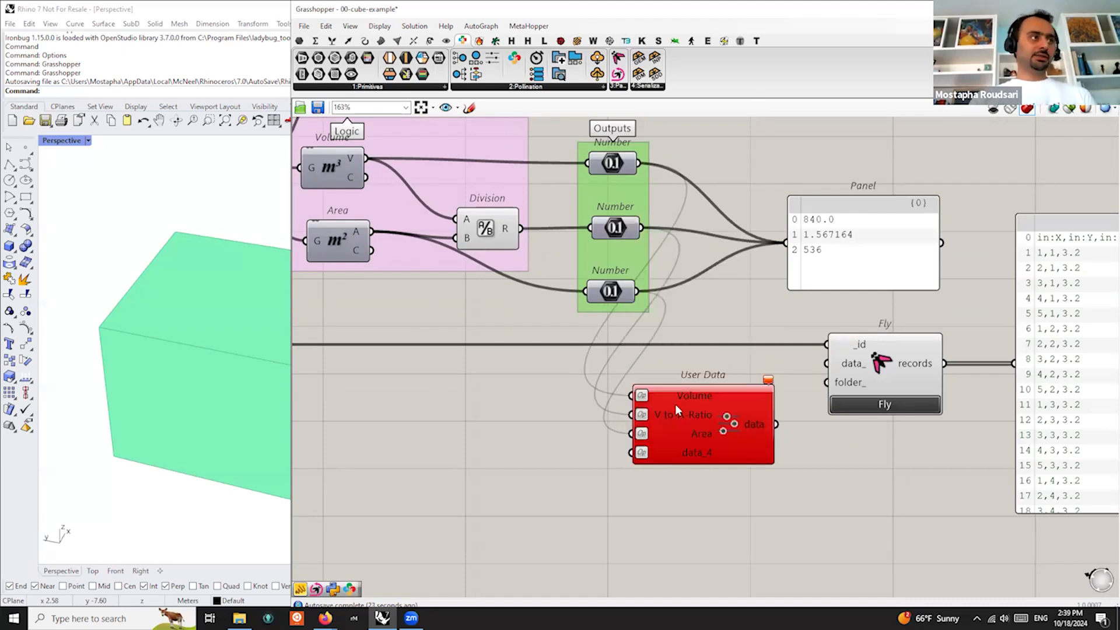
{"action": "scroll", "coordinate": [676, 408], "scroll_direction": "up", "scroll_amount": 3}
{"action": "scroll", "coordinate": [688, 406], "scroll_direction": "down", "scroll_amount": 1}
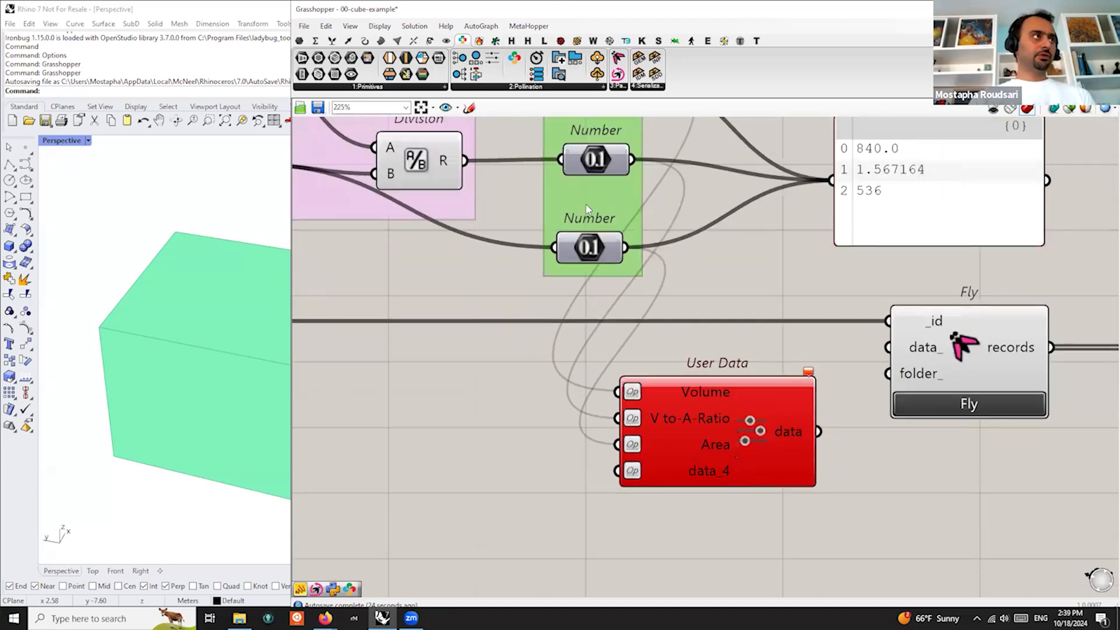
Replace the space in the middle Number output's name, trying an underscore and settling on the hyphenated name V-to-A-Ratio
{"action": "right_click", "coordinate": [595, 168]}
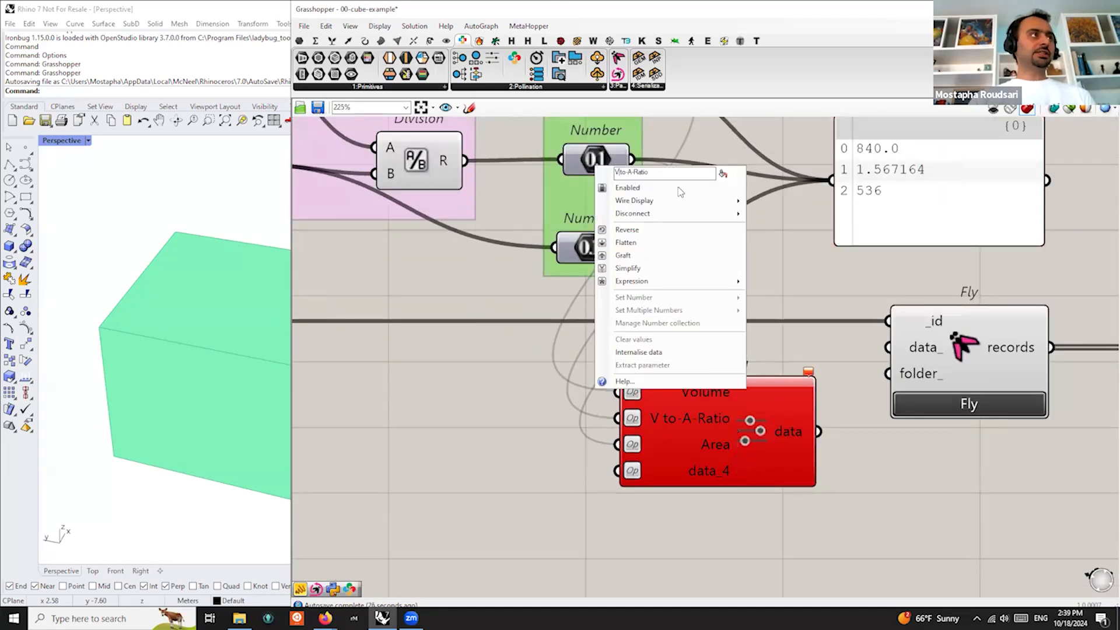
{"action": "type", "text": "-"}
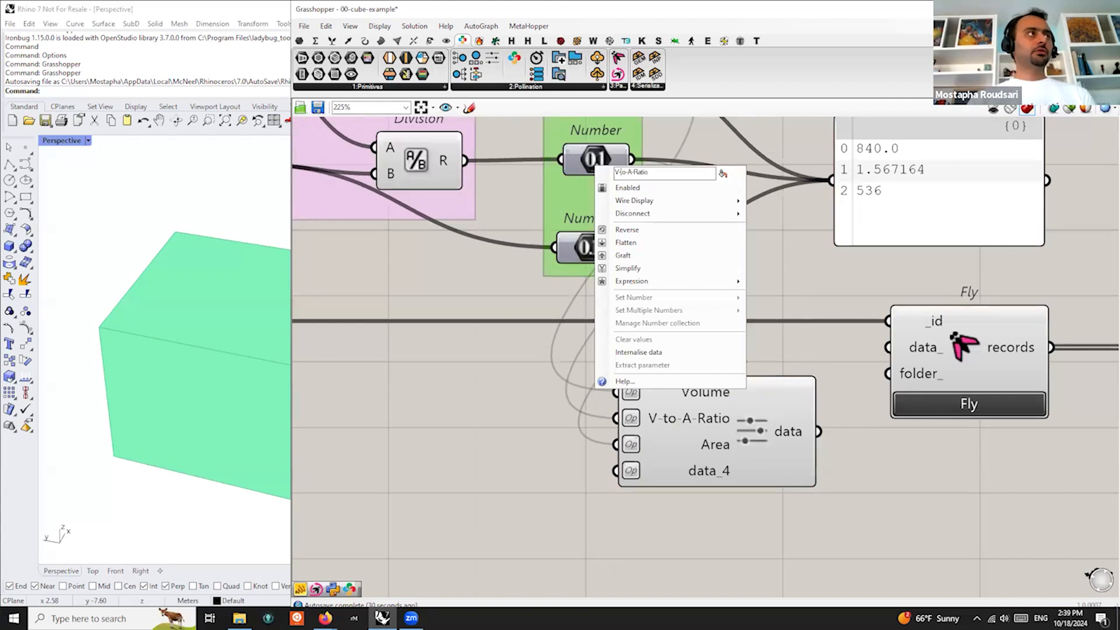
{"action": "key", "text": "BackSpace"}
{"action": "type", "text": "_"}
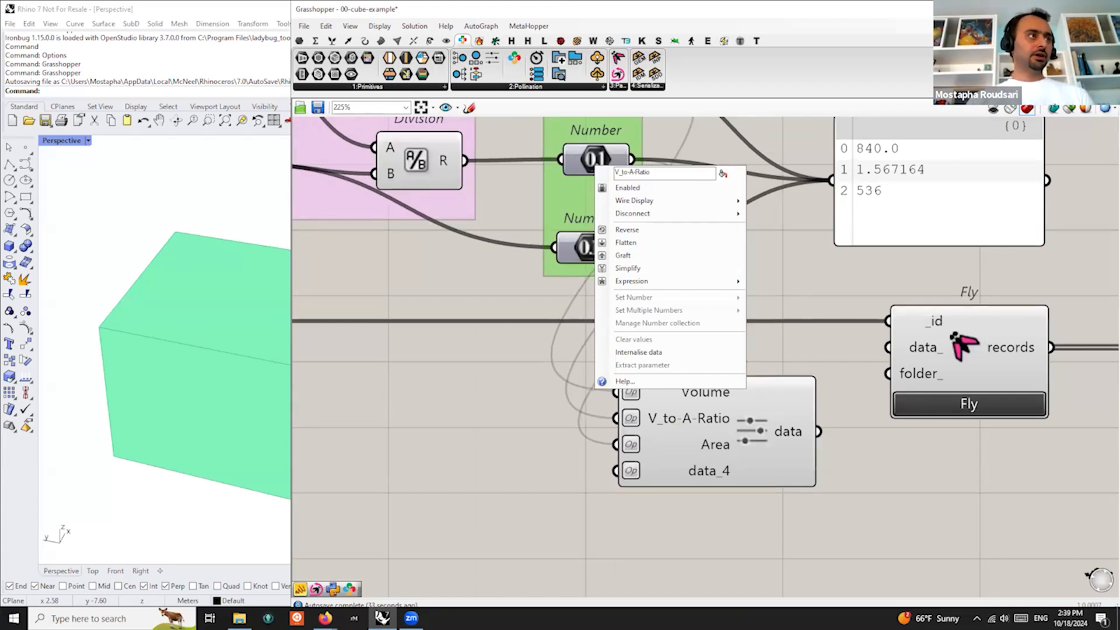
{"action": "key", "text": "BackSpace"}
{"action": "type", "text": "-"}
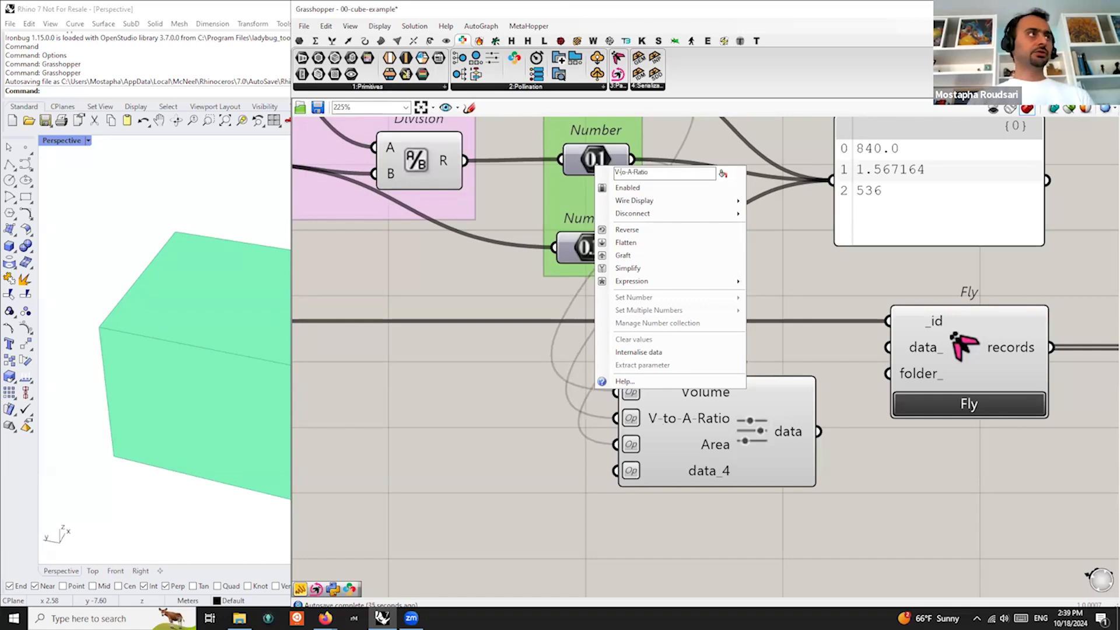
{"action": "left_click", "coordinate": [814, 245]}
Check the values at User Data's data output and widen the canvas space between the Outputs group and Fly
{"action": "scroll", "coordinate": [801, 273], "scroll_direction": "down", "scroll_amount": 3}
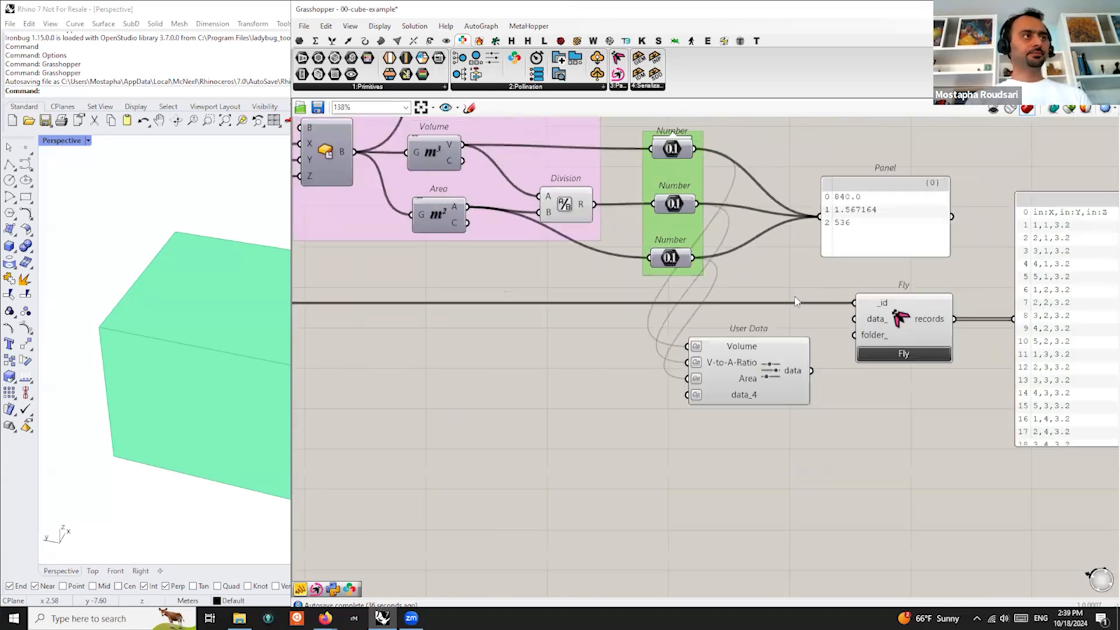
{"action": "mouse_move", "coordinate": [803, 380]}
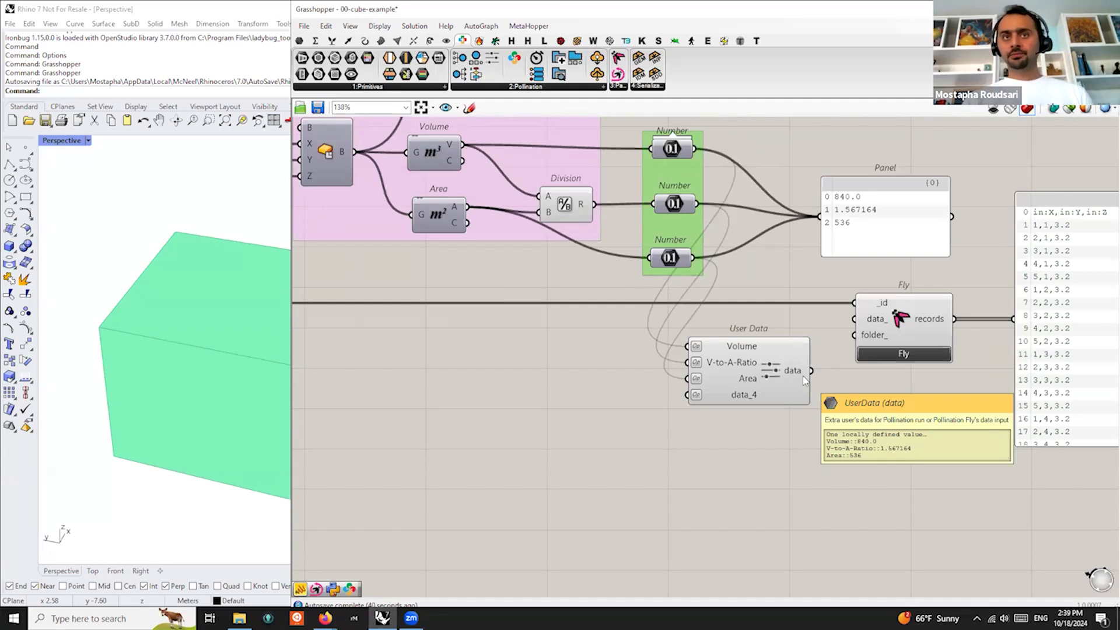
{"action": "left_click_drag", "start_coordinate": [796, 380], "coordinate": [770, 368]}
{"action": "scroll", "coordinate": [667, 394], "scroll_direction": "down", "scroll_amount": 3}
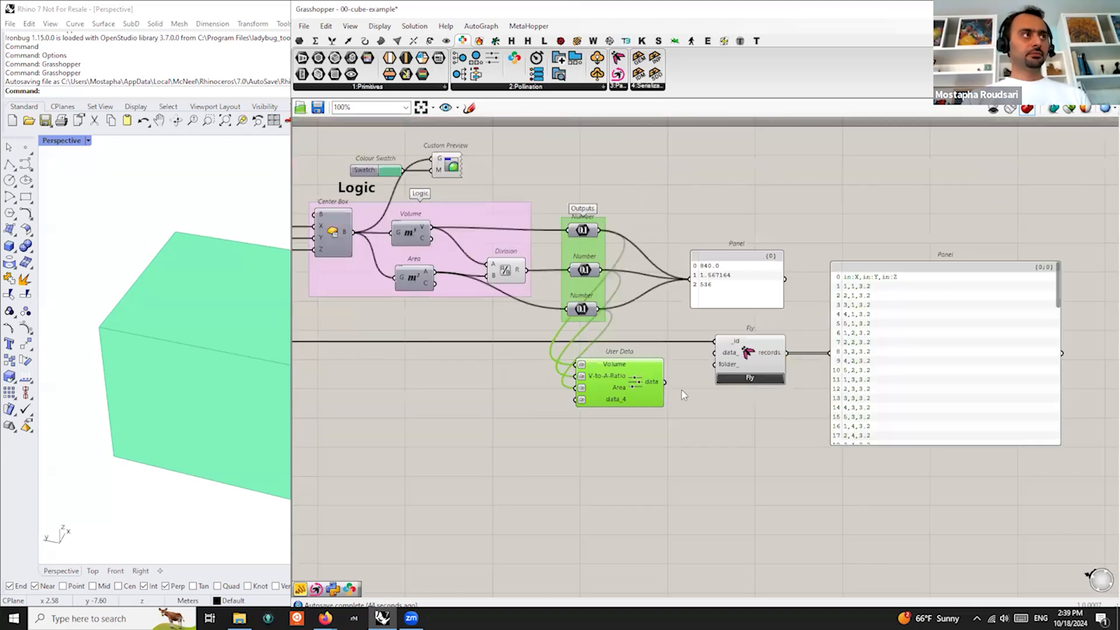
{"action": "left_click", "coordinate": [681, 389]}
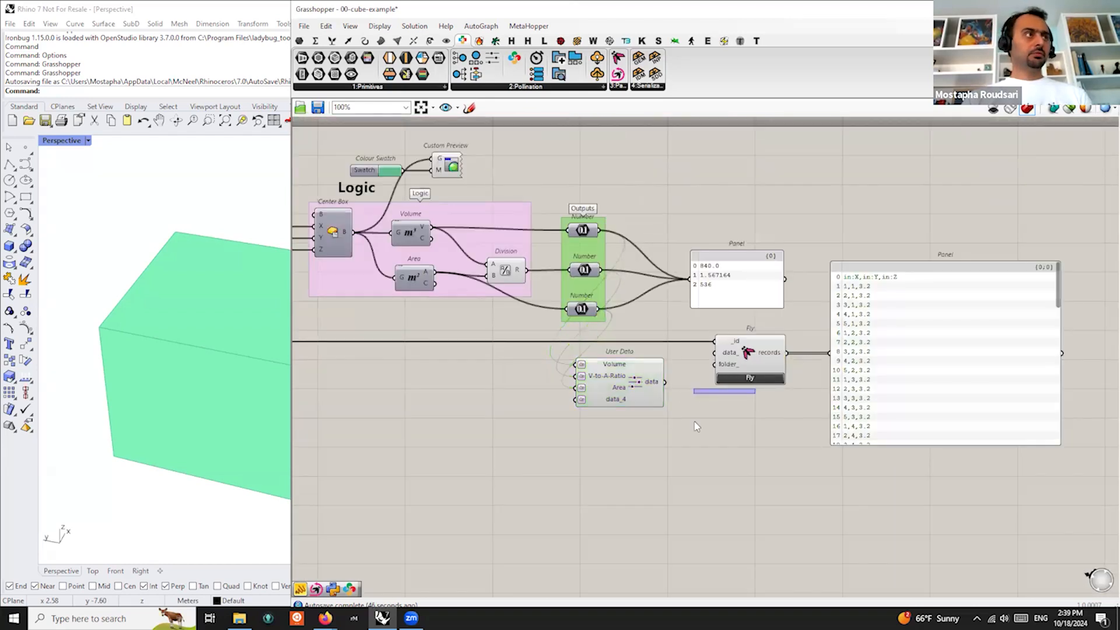
{"action": "left_click_drag", "start_coordinate": [688, 409], "coordinate": [785, 398], "text": "alt"}
Connect User Data's data output to Fly's data_ input and align User Data with that input
{"action": "left_click_drag", "start_coordinate": [649, 386], "coordinate": [811, 353]}
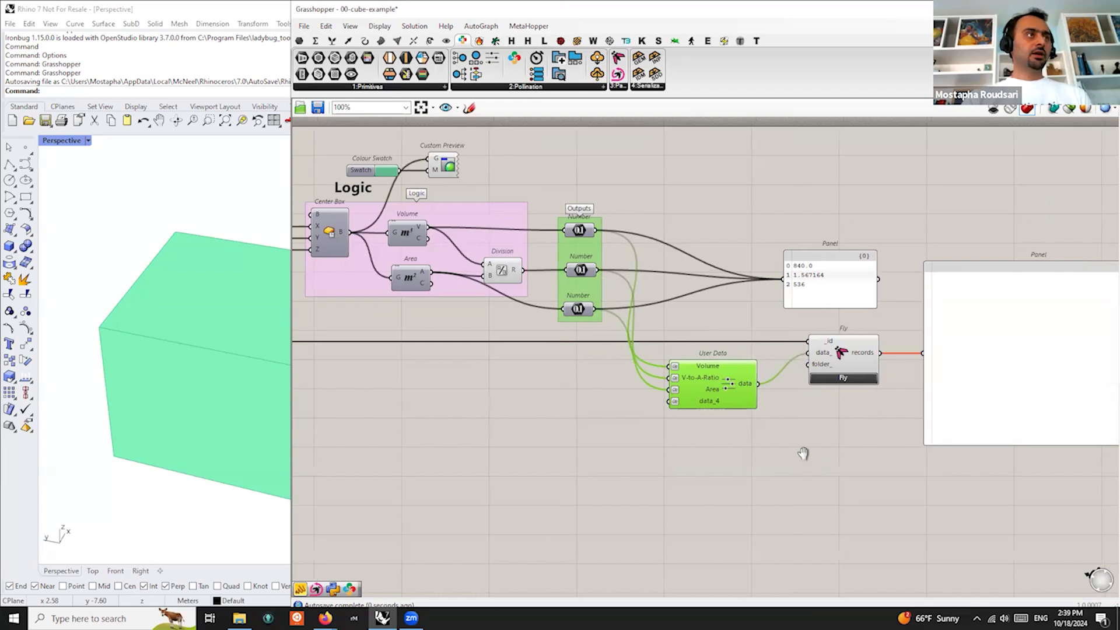
{"action": "right_click_drag", "start_coordinate": [805, 453], "coordinate": [729, 420]}
{"action": "left_click_drag", "start_coordinate": [684, 357], "coordinate": [687, 326]}
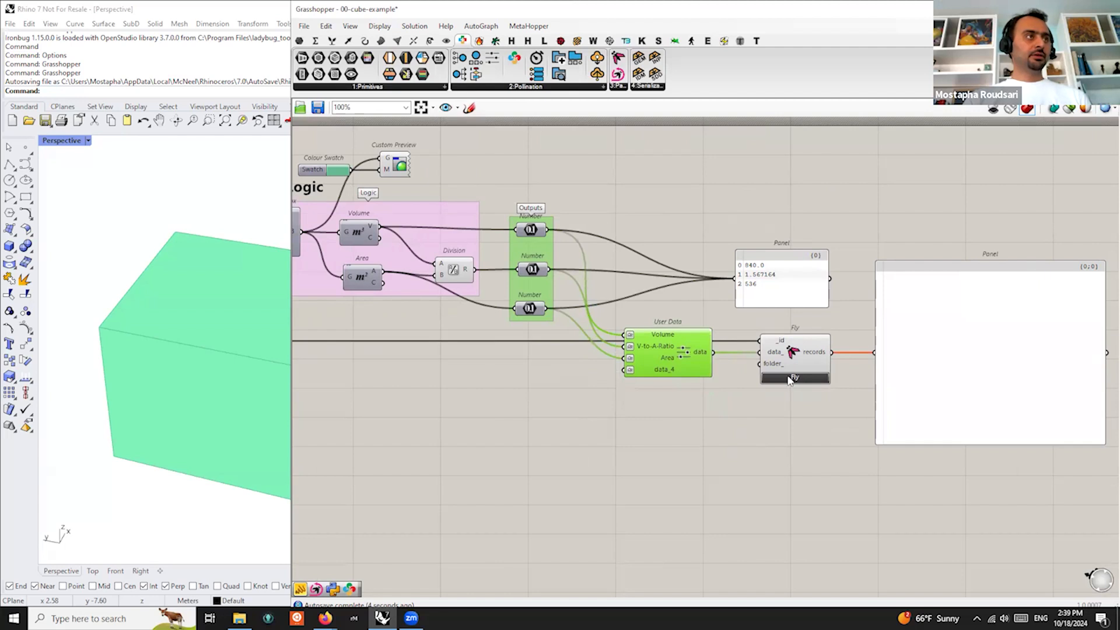
Run Fly with the User Data connected and accept its 75 iterations
{"action": "left_click", "coordinate": [792, 379]}
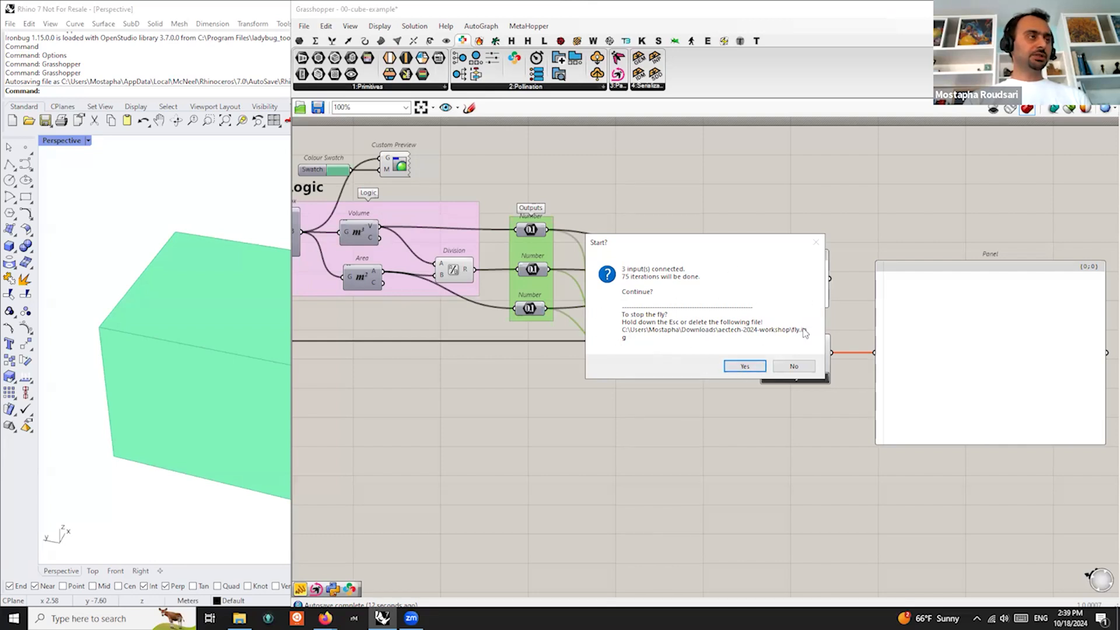
{"action": "left_click", "coordinate": [755, 371]}
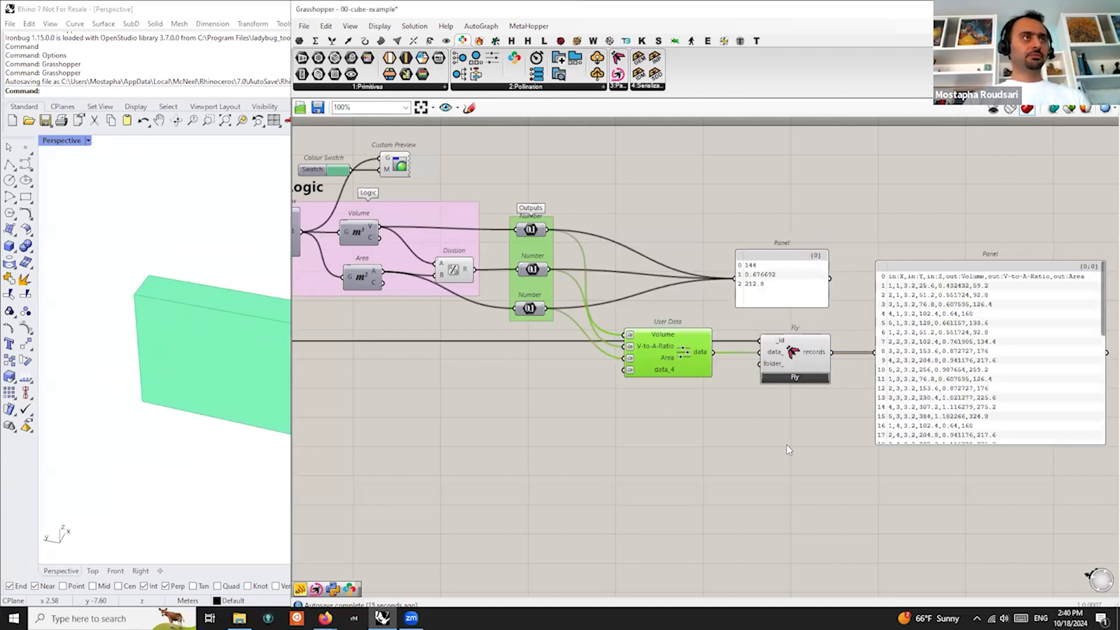
{"action": "right_click_drag", "start_coordinate": [786, 445], "coordinate": [742, 441]}
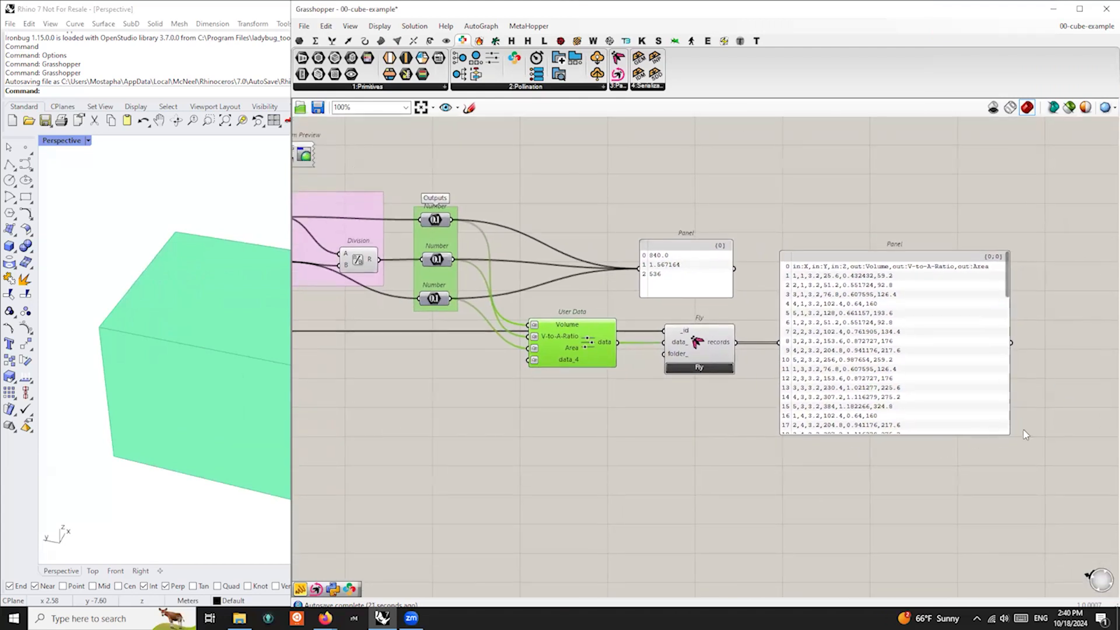
Enlarge the records panel beside Fly and inspect its header and rows for the Volume, V-to-A-Ratio and Area output columns
{"action": "left_click_drag", "start_coordinate": [1011, 434], "coordinate": [1104, 485]}
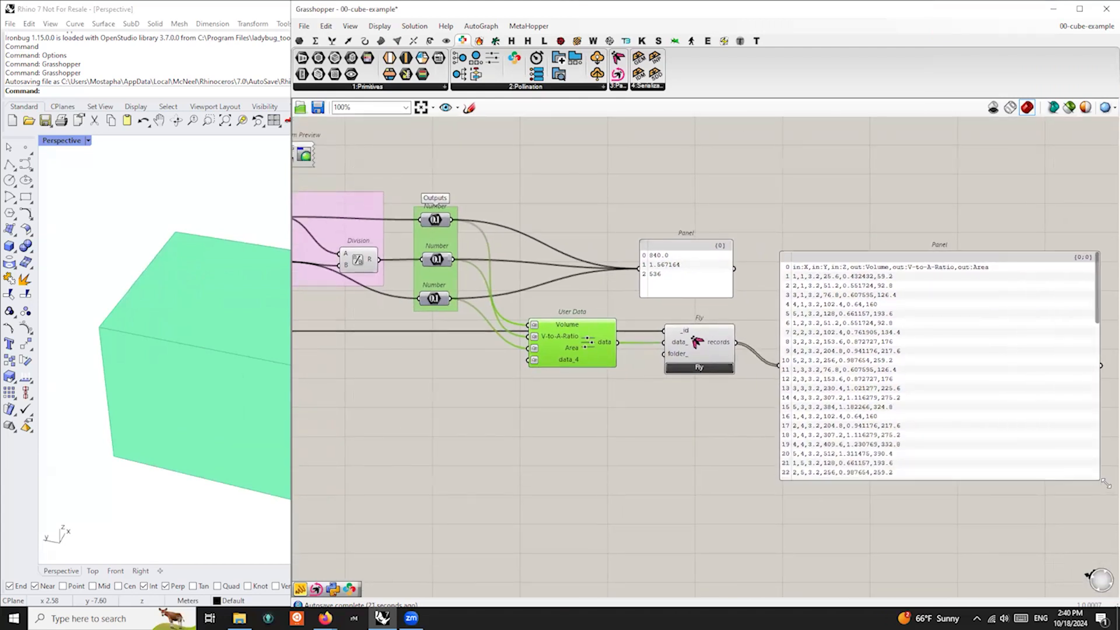
{"action": "left_click_drag", "start_coordinate": [861, 410], "coordinate": [853, 387]}
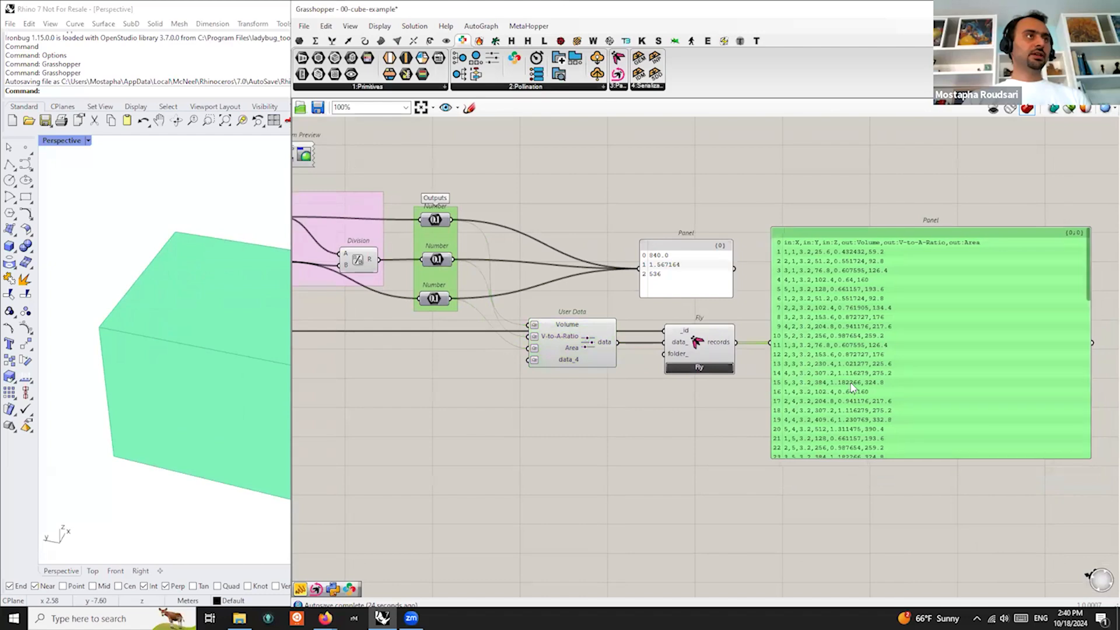
{"action": "scroll", "coordinate": [963, 266], "scroll_direction": "up", "scroll_amount": 4}
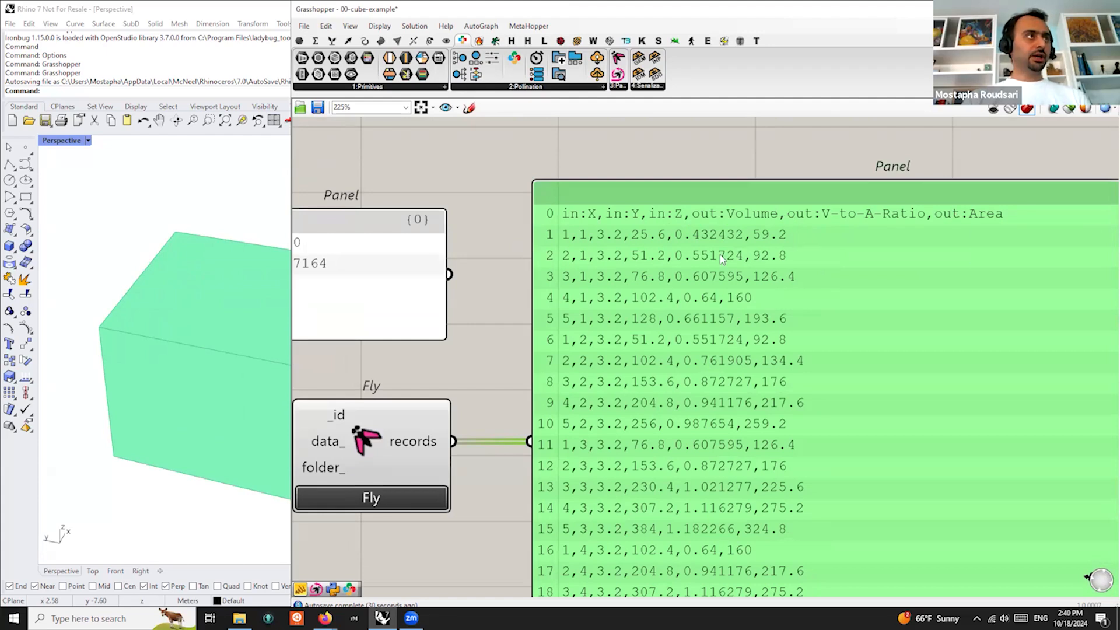
{"action": "scroll", "coordinate": [722, 259], "scroll_direction": "down", "scroll_amount": 1}
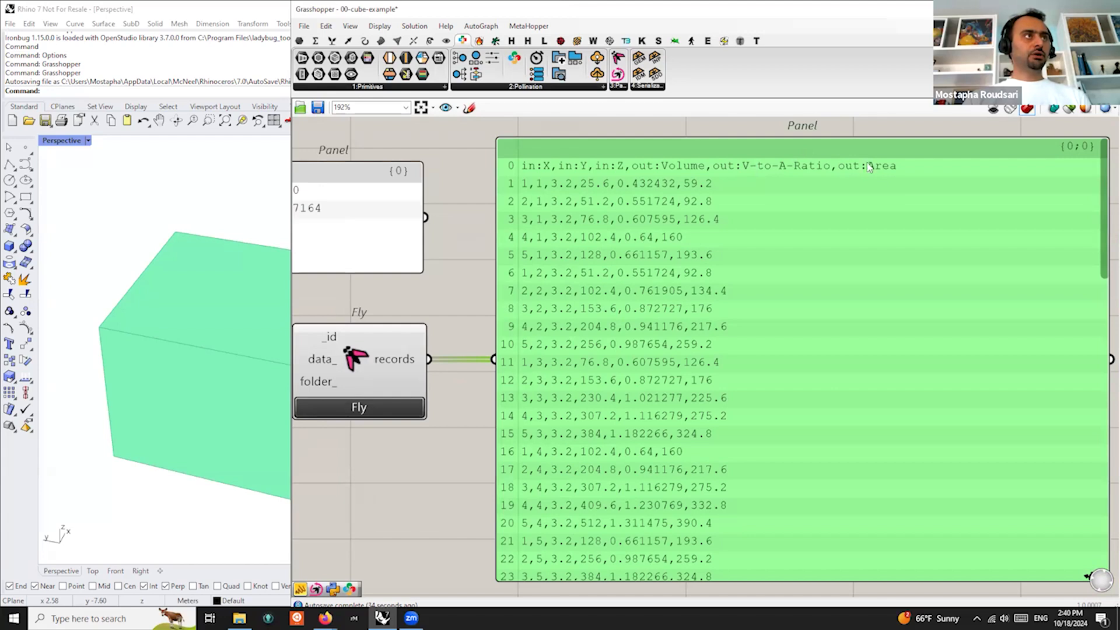
{"action": "scroll", "coordinate": [862, 172], "scroll_direction": "down", "scroll_amount": 2}
Look through the records panel down to the last iteration and return to its header row
{"action": "left_click_drag", "start_coordinate": [1040, 267], "coordinate": [917, 280]}
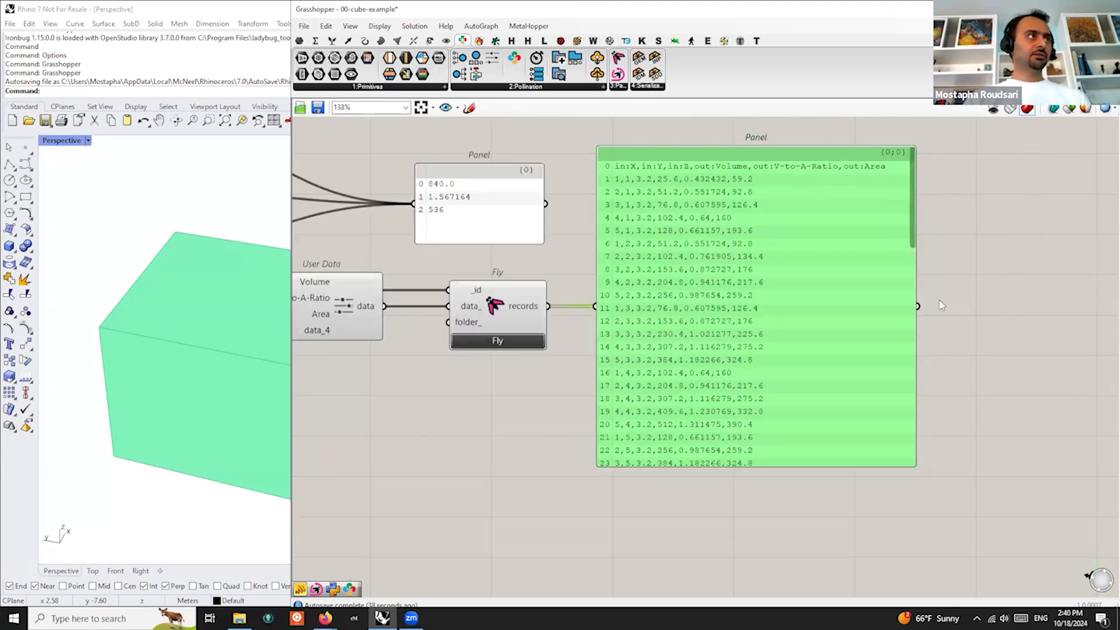
{"action": "left_click_drag", "start_coordinate": [911, 219], "coordinate": [948, 519]}
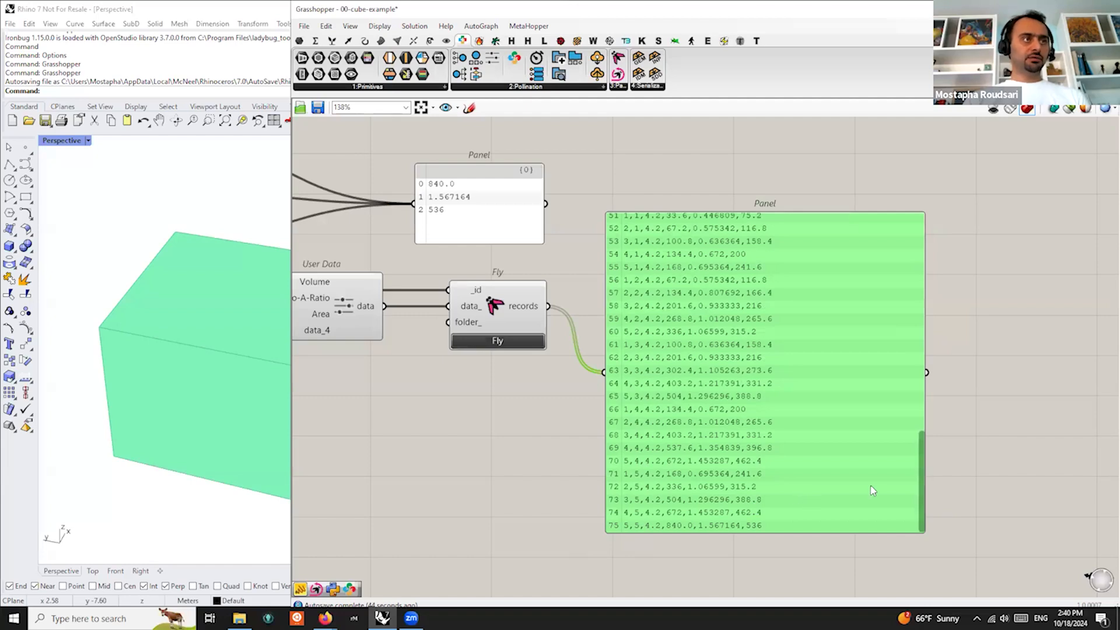
{"action": "left_click_drag", "start_coordinate": [921, 445], "coordinate": [888, 211]}
{"action": "left_click", "coordinate": [995, 279]}
{"action": "scroll", "coordinate": [957, 260], "scroll_direction": "down", "scroll_amount": 1}
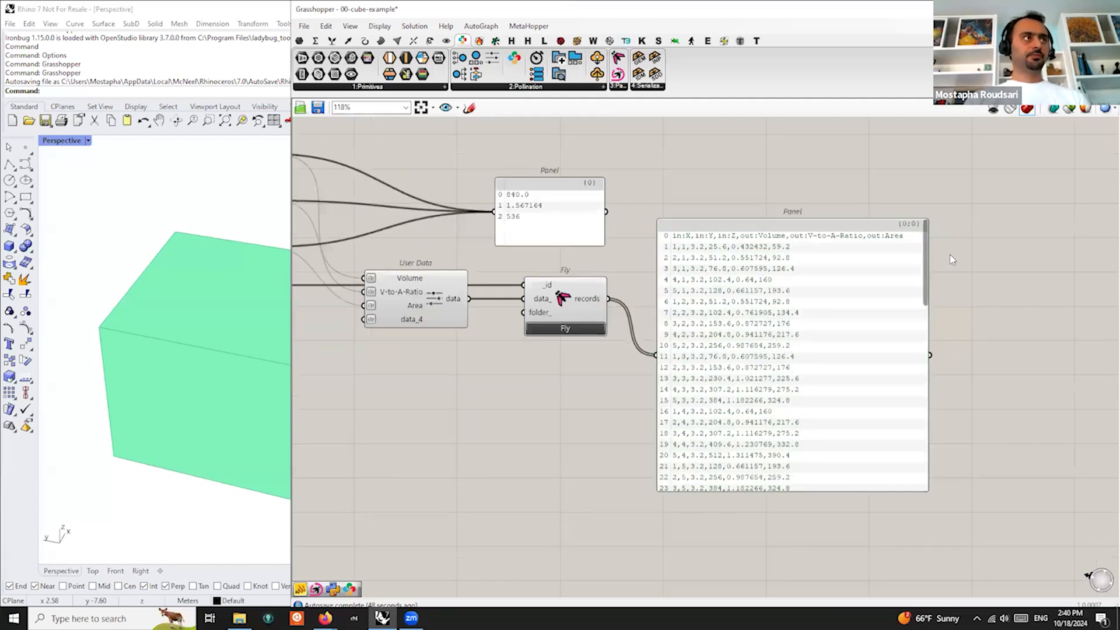
Move the records panel closer to Fly, level with Fly's records output
{"action": "scroll", "coordinate": [951, 259], "scroll_direction": "down", "scroll_amount": 1}
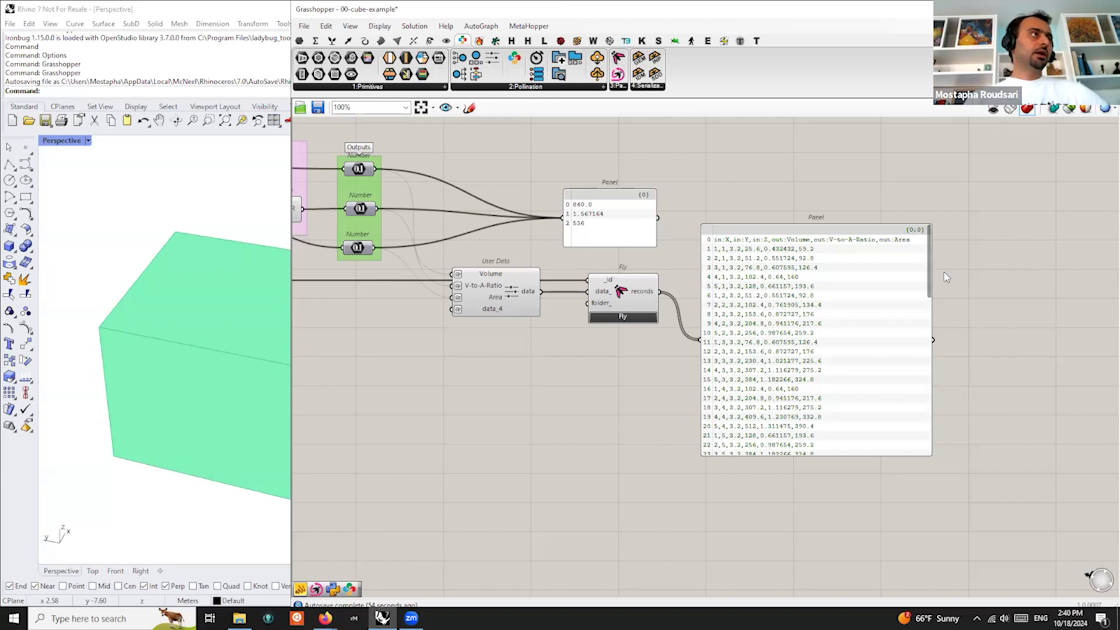
{"action": "left_click_drag", "start_coordinate": [824, 336], "coordinate": [811, 295]}
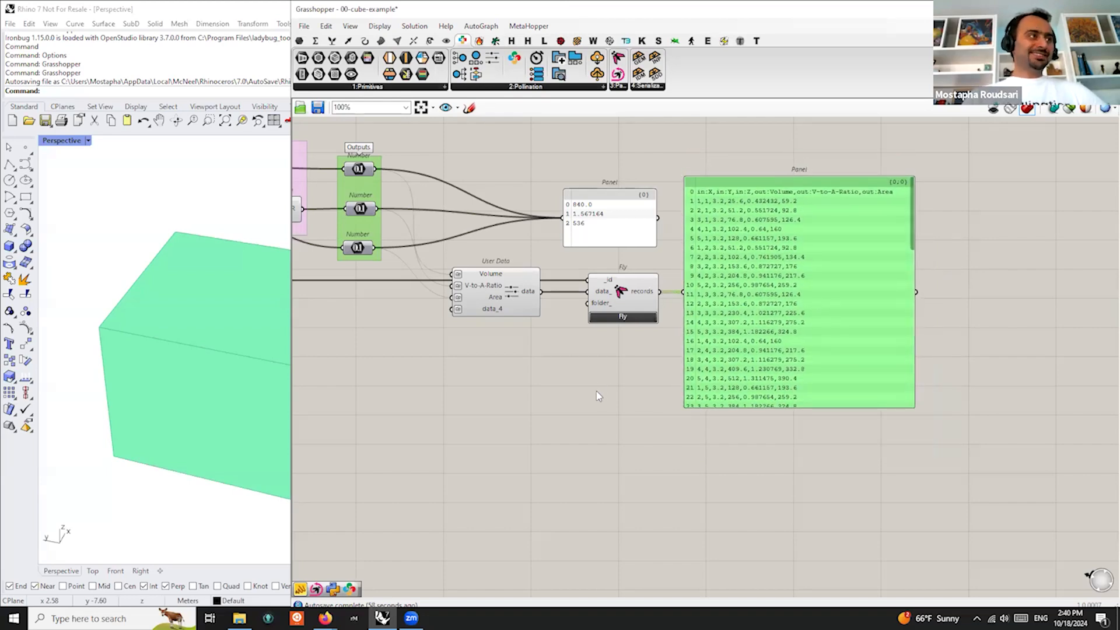
Run Fly again with the User Data connected and accept its 75 iterations
{"action": "right_click_drag", "start_coordinate": [596, 390], "coordinate": [705, 400]}
{"action": "scroll", "coordinate": [739, 300], "scroll_direction": "up", "scroll_amount": 2}
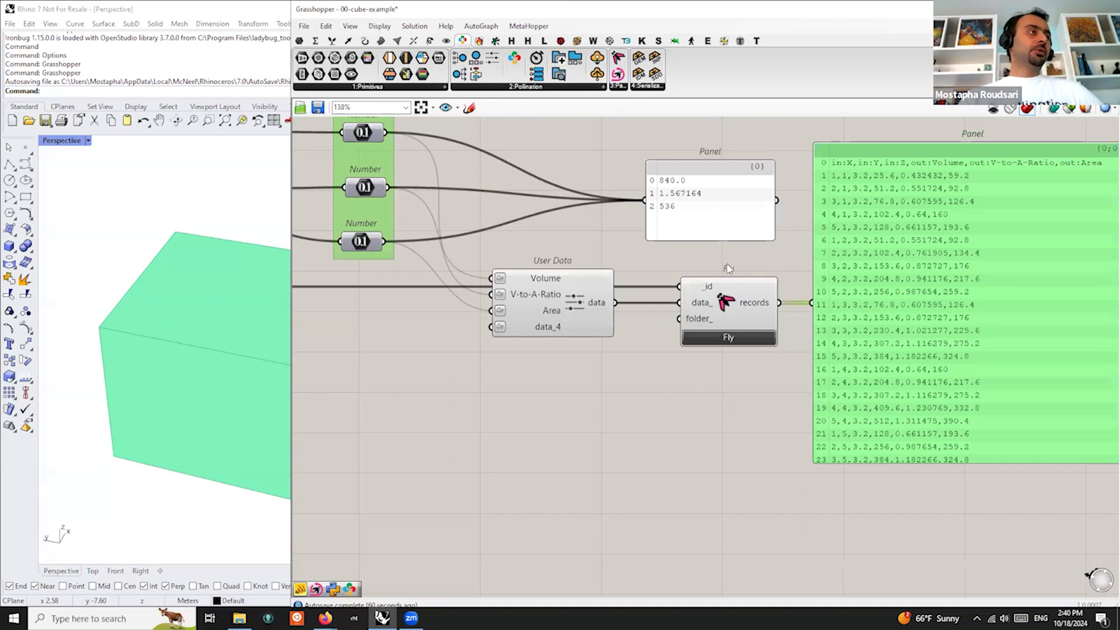
{"action": "scroll", "coordinate": [727, 269], "scroll_direction": "up", "scroll_amount": 1}
{"action": "left_click", "coordinate": [700, 347]}
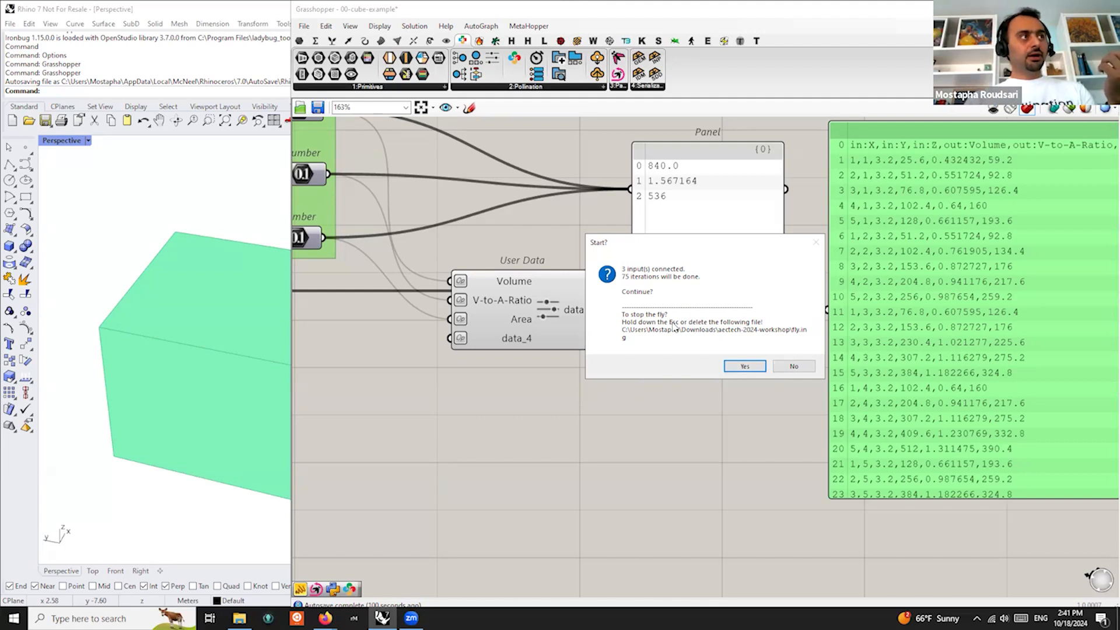
{"action": "left_click", "coordinate": [744, 369]}
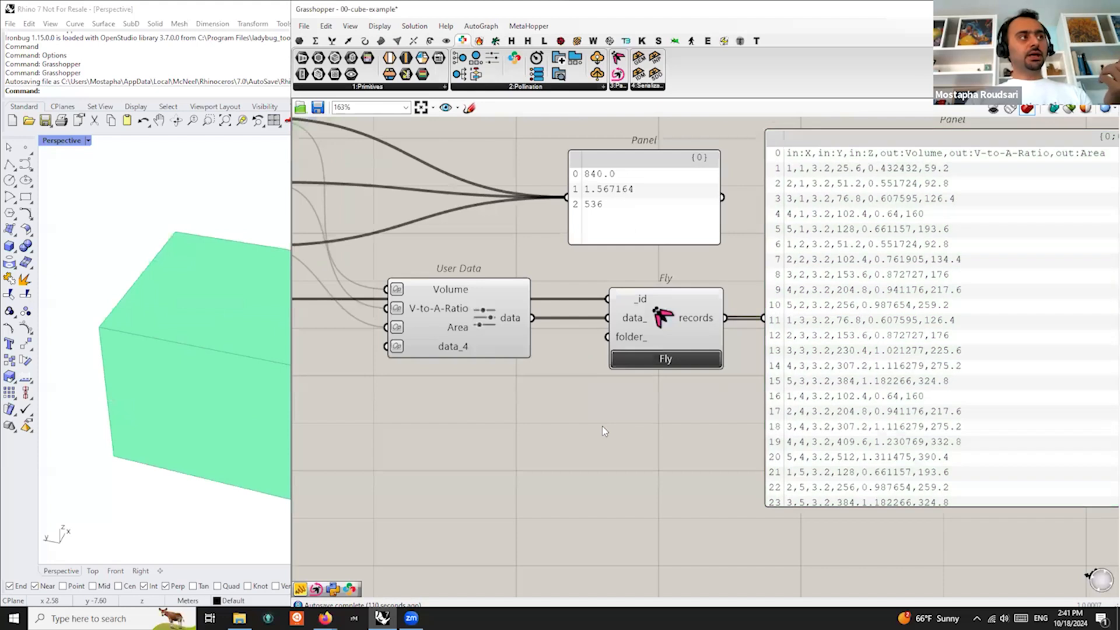
{"action": "right_click", "coordinate": [614, 430]}
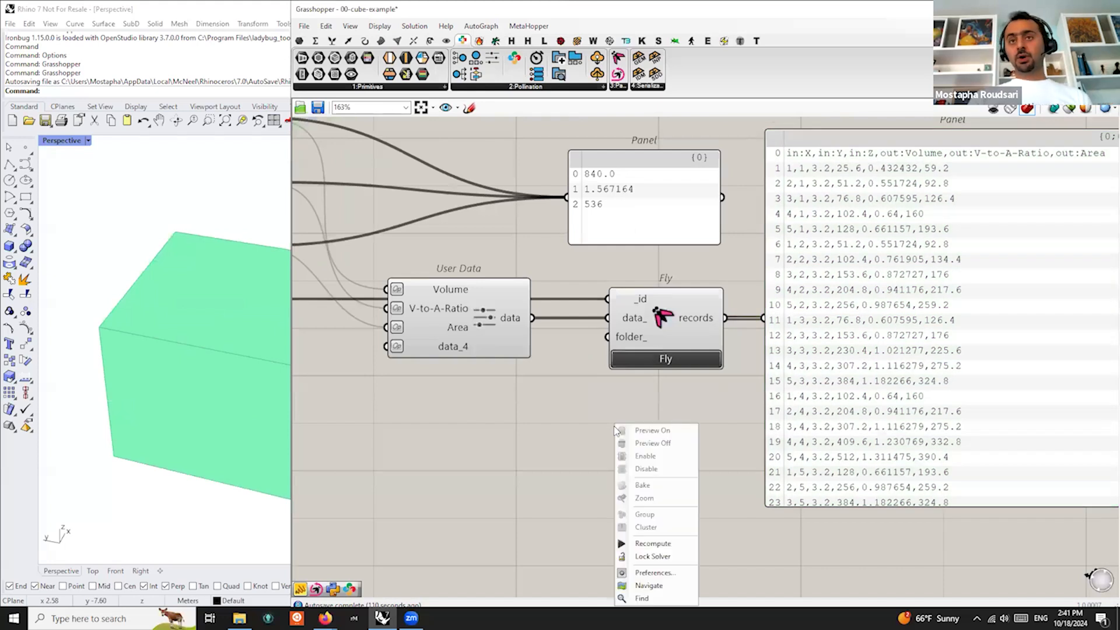
{"action": "left_click", "coordinate": [464, 462]}
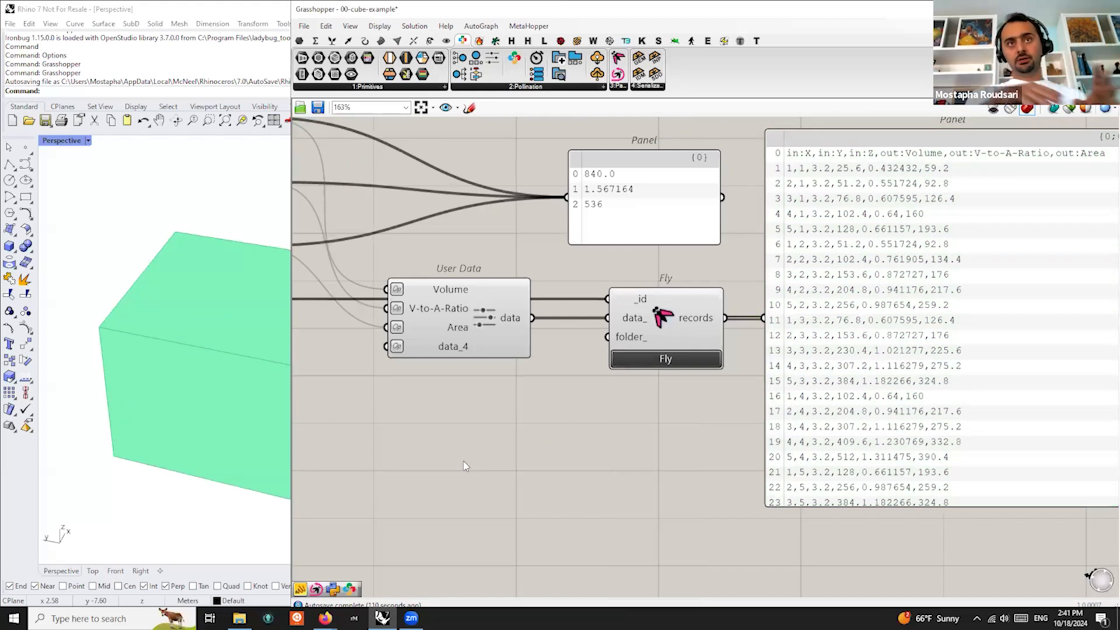
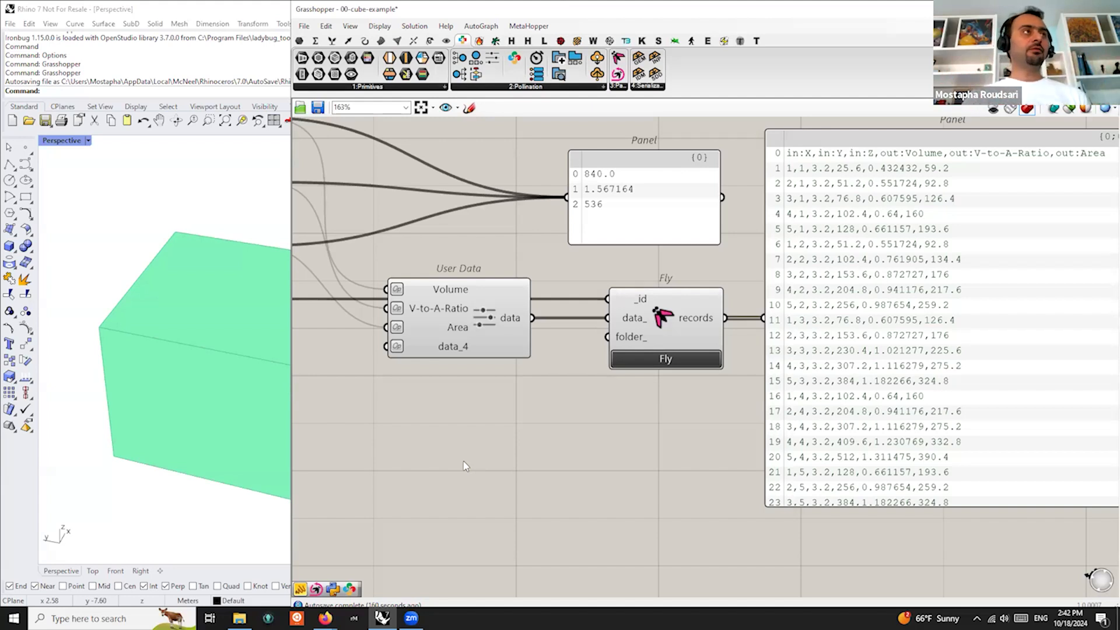
Inspect the Input, Output, Image and Exclude from recording options for User Data's data_4 input without changing them
{"action": "right_click_drag", "start_coordinate": [927, 255], "coordinate": [870, 292]}
{"action": "scroll", "coordinate": [812, 220], "scroll_direction": "down", "scroll_amount": 2}
{"action": "scroll", "coordinate": [822, 202], "scroll_direction": "up", "scroll_amount": 2}
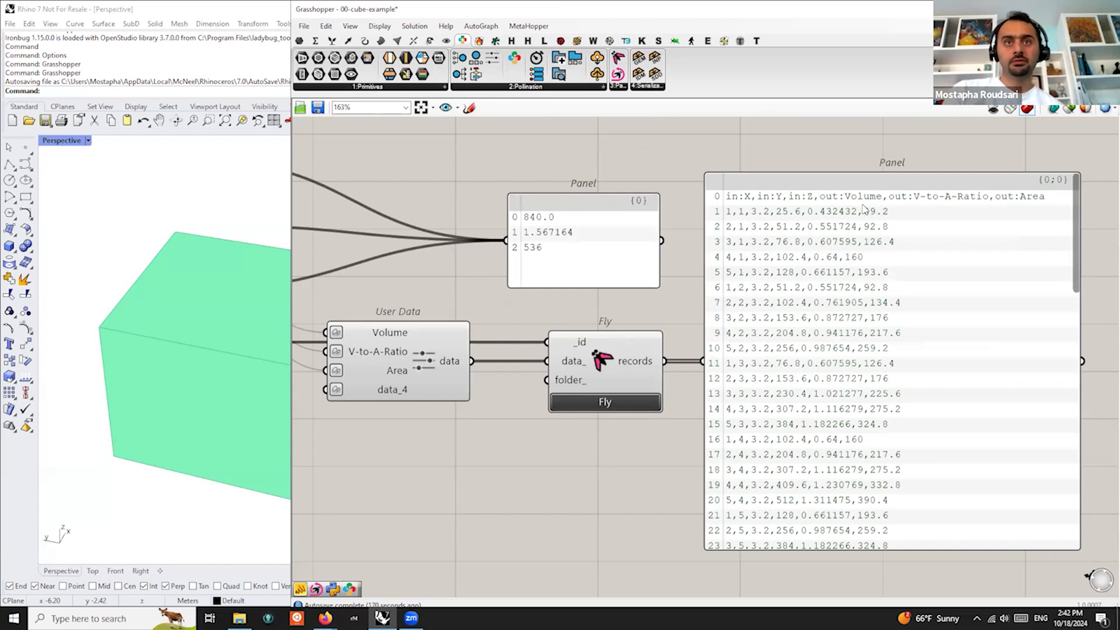
{"action": "scroll", "coordinate": [796, 311], "scroll_direction": "down", "scroll_amount": 1}
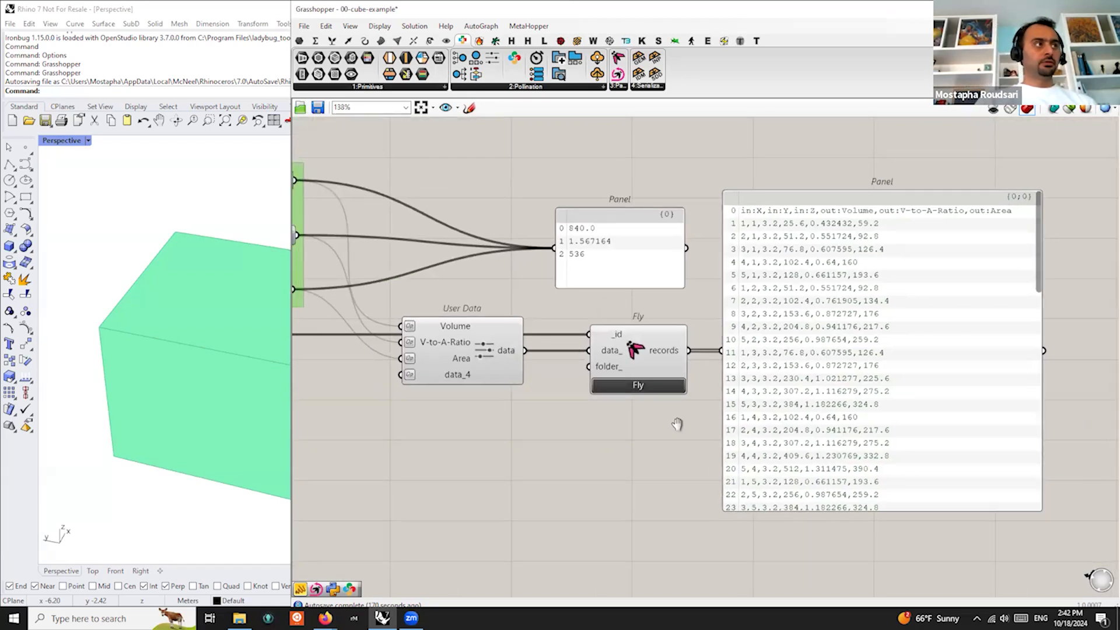
{"action": "right_click_drag", "start_coordinate": [631, 442], "coordinate": [679, 424]}
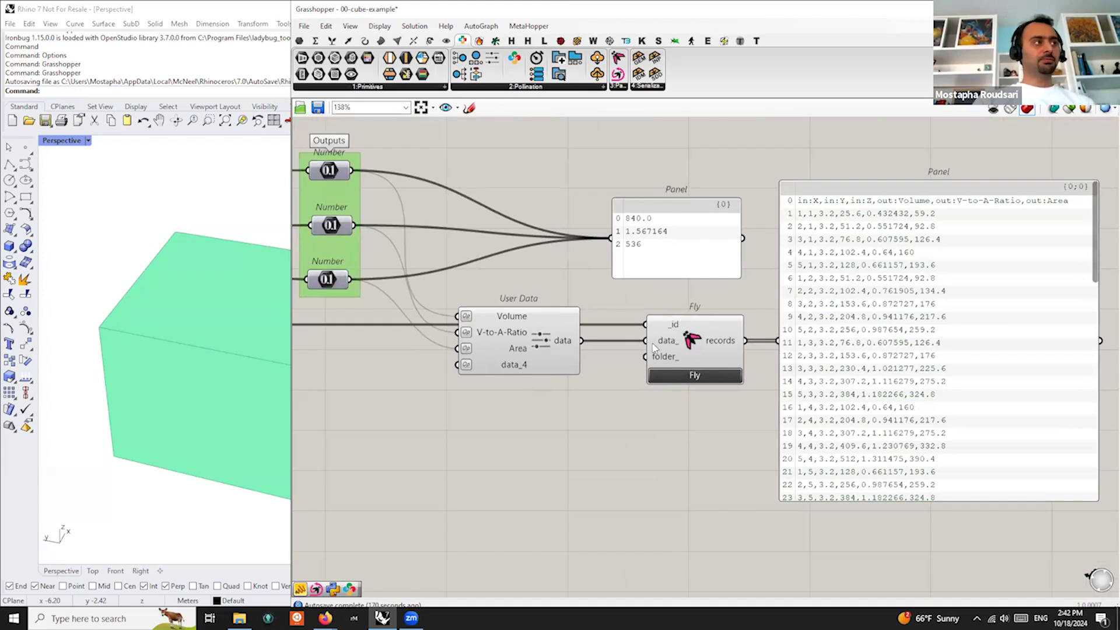
{"action": "mouse_move", "coordinate": [664, 342]}
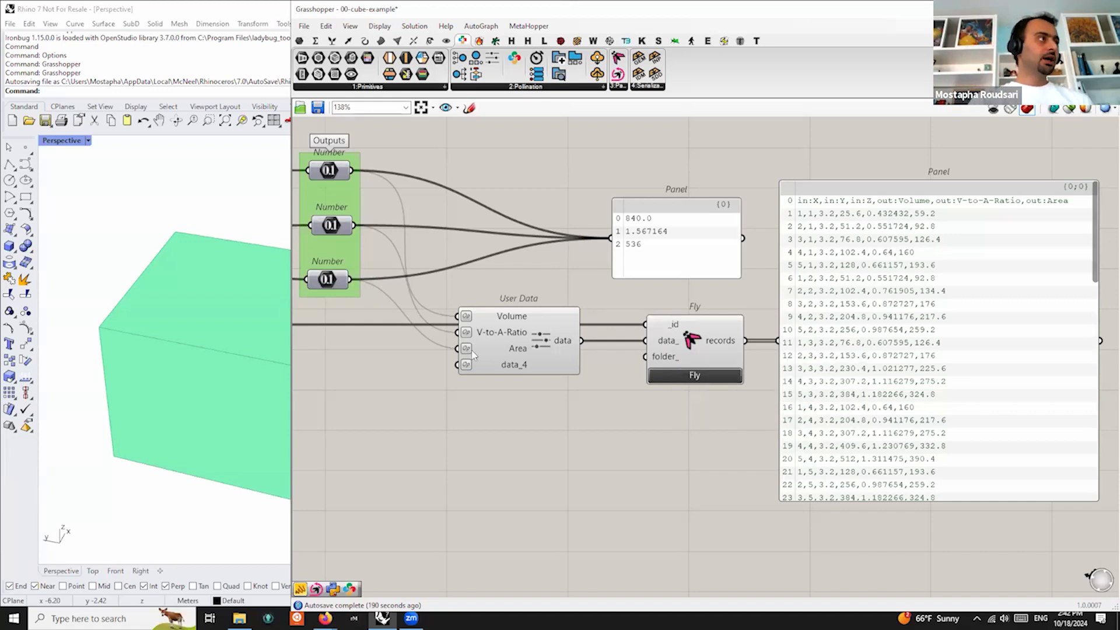
{"action": "scroll", "coordinate": [471, 344], "scroll_direction": "up", "scroll_amount": 4}
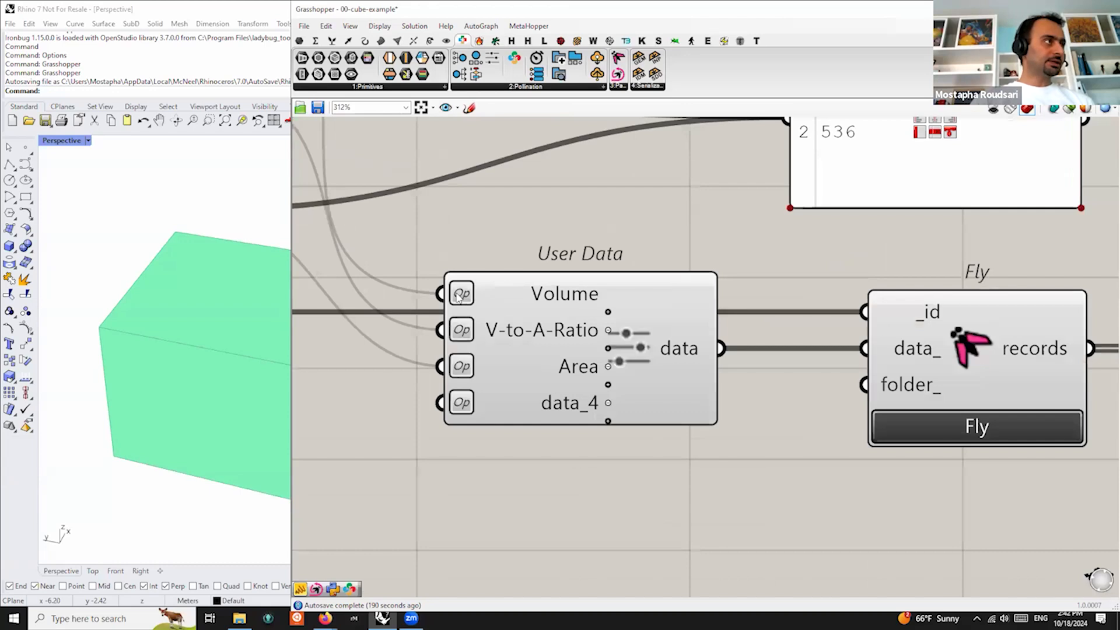
{"action": "scroll", "coordinate": [471, 415], "scroll_direction": "down", "scroll_amount": 2}
{"action": "right_click", "coordinate": [532, 406]}
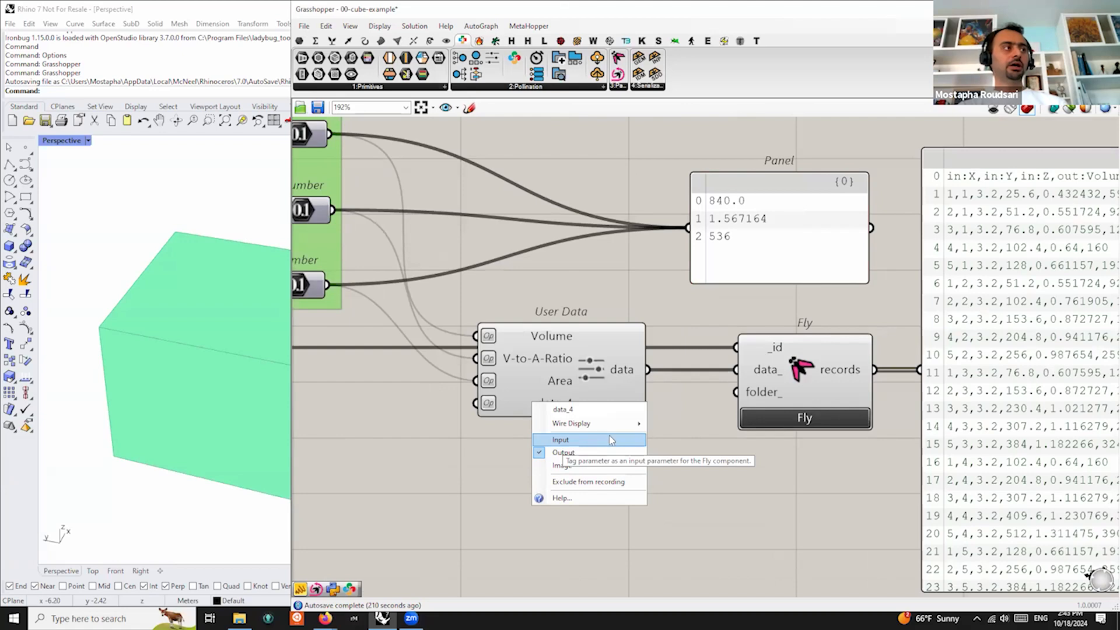
{"action": "left_click", "coordinate": [677, 438]}
Compare the records header with User Data's inputs and check the recording options of the Area input
{"action": "scroll", "coordinate": [677, 438], "scroll_direction": "down", "scroll_amount": 3}
{"action": "scroll", "coordinate": [977, 286], "scroll_direction": "up", "scroll_amount": 2}
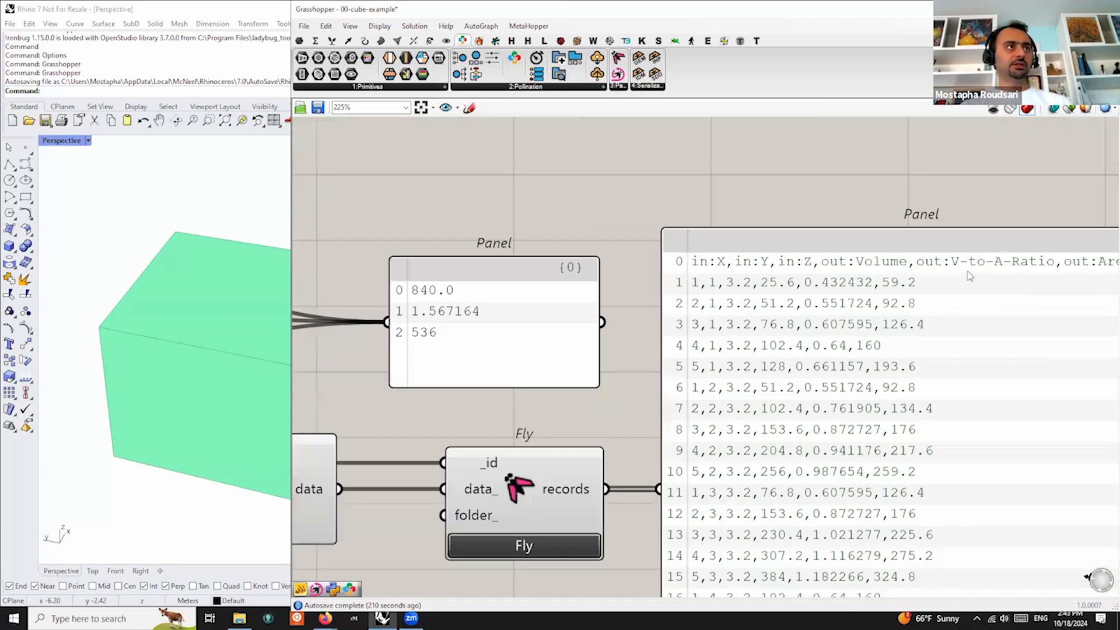
{"action": "scroll", "coordinate": [907, 289], "scroll_direction": "down", "scroll_amount": 2}
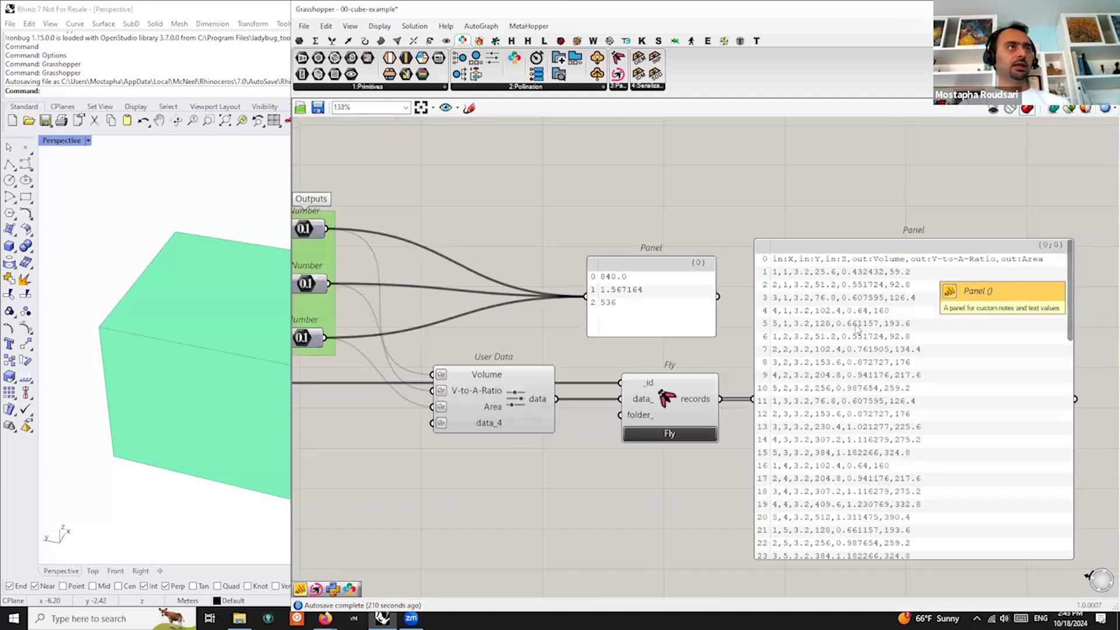
{"action": "scroll", "coordinate": [427, 439], "scroll_direction": "up", "scroll_amount": 1}
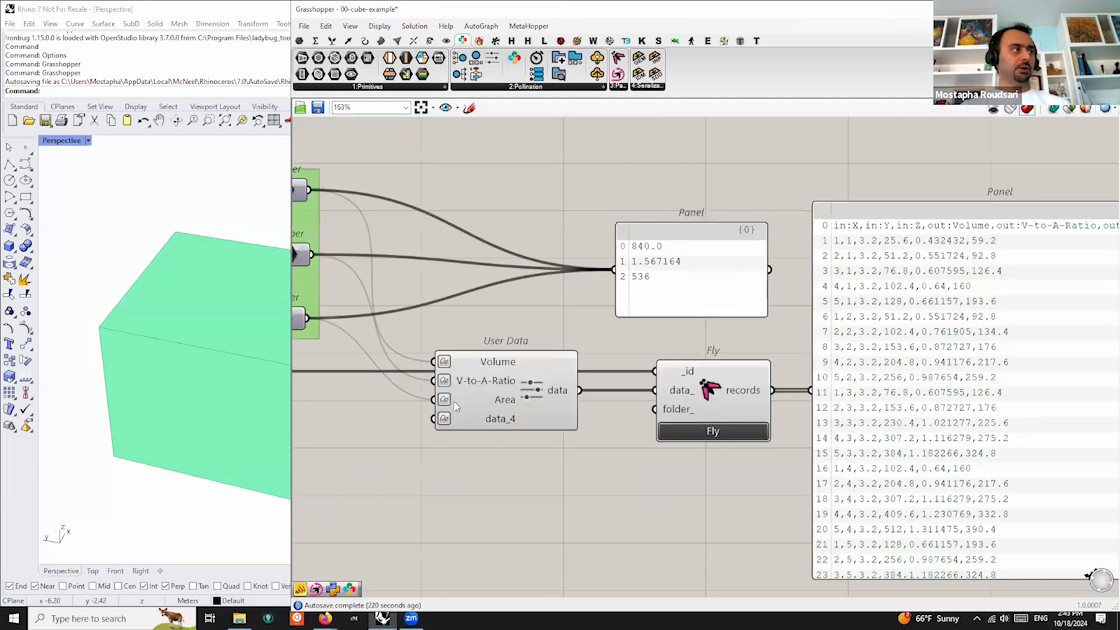
{"action": "right_click", "coordinate": [452, 403]}
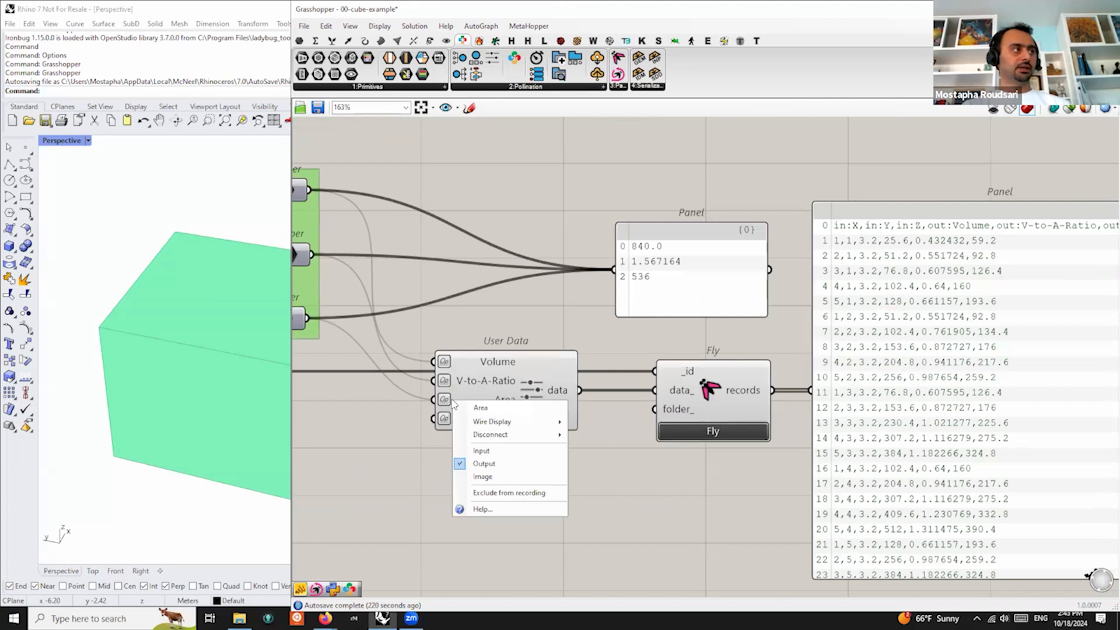
{"action": "left_click", "coordinate": [628, 493]}
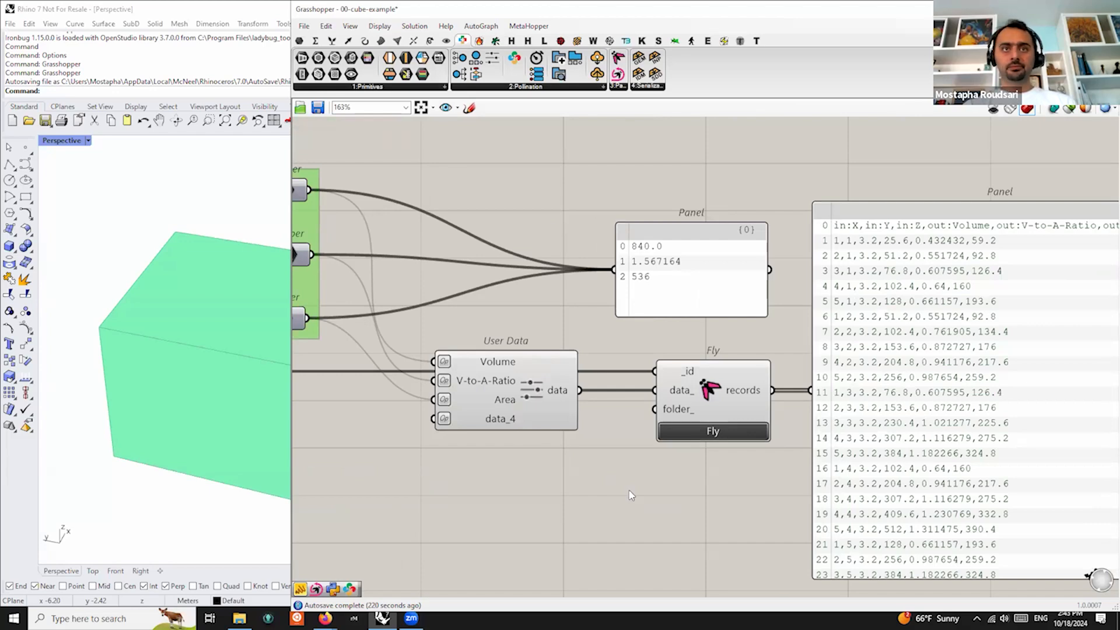
Review the overall definition, the rows in the records panel, and Fly's data_ and folder_ inputs
{"action": "scroll", "coordinate": [630, 495], "scroll_direction": "down", "scroll_amount": 5}
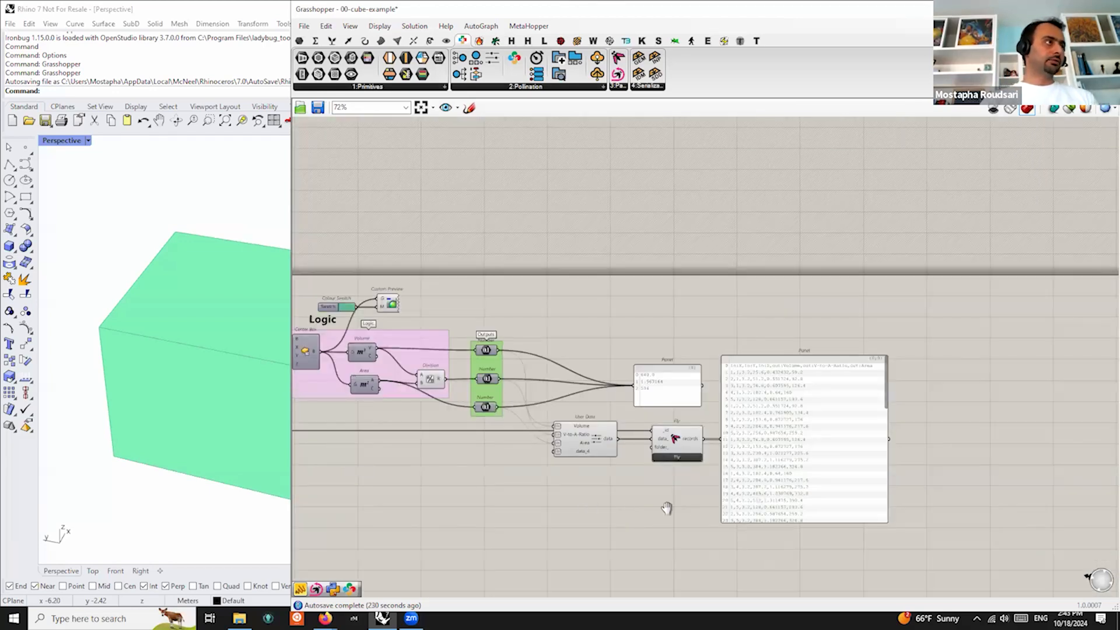
{"action": "scroll", "coordinate": [973, 439], "scroll_direction": "up", "scroll_amount": 3}
{"action": "scroll", "coordinate": [968, 437], "scroll_direction": "down", "scroll_amount": 2}
{"action": "scroll", "coordinate": [898, 401], "scroll_direction": "up", "scroll_amount": 1}
{"action": "scroll", "coordinate": [899, 401], "scroll_direction": "up", "scroll_amount": 3}
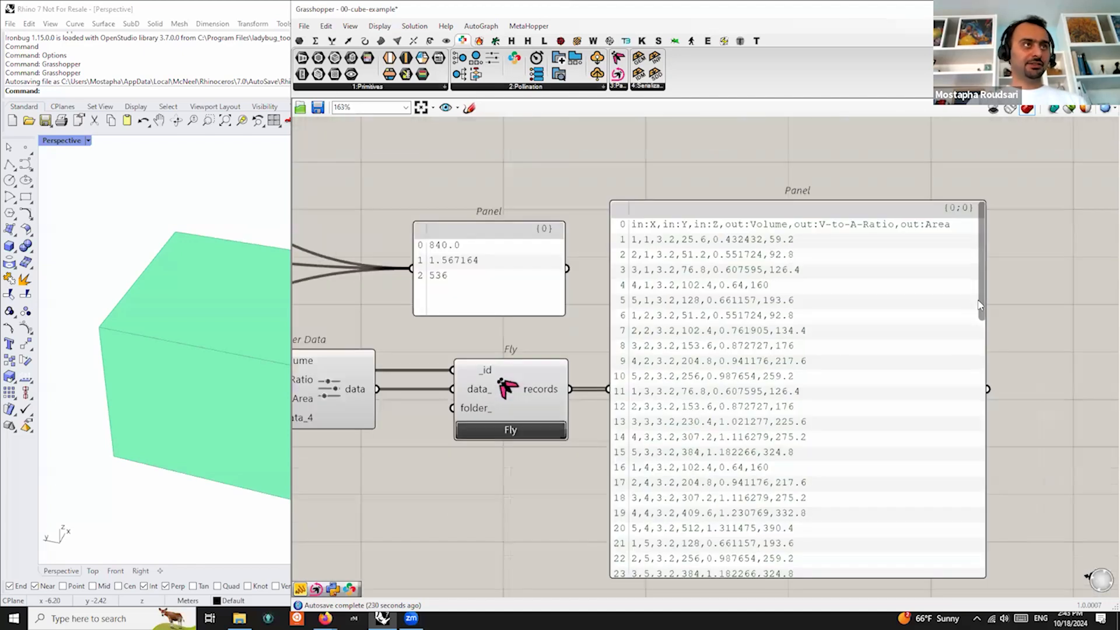
{"action": "left_click_drag", "start_coordinate": [982, 304], "coordinate": [994, 233]}
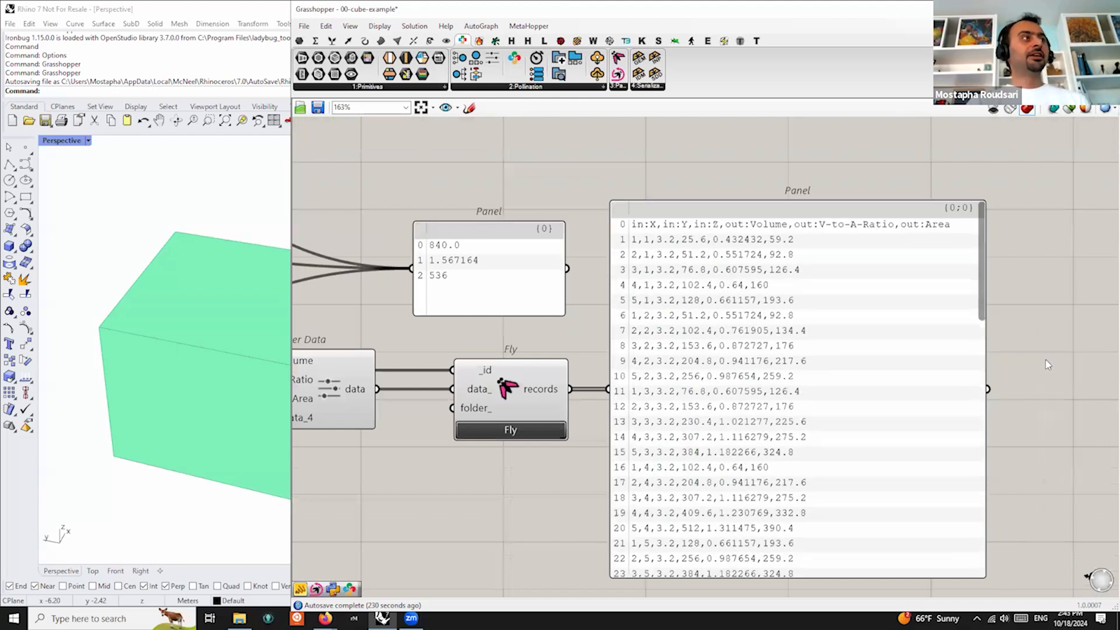
{"action": "scroll", "coordinate": [1032, 355], "scroll_direction": "down", "scroll_amount": 2}
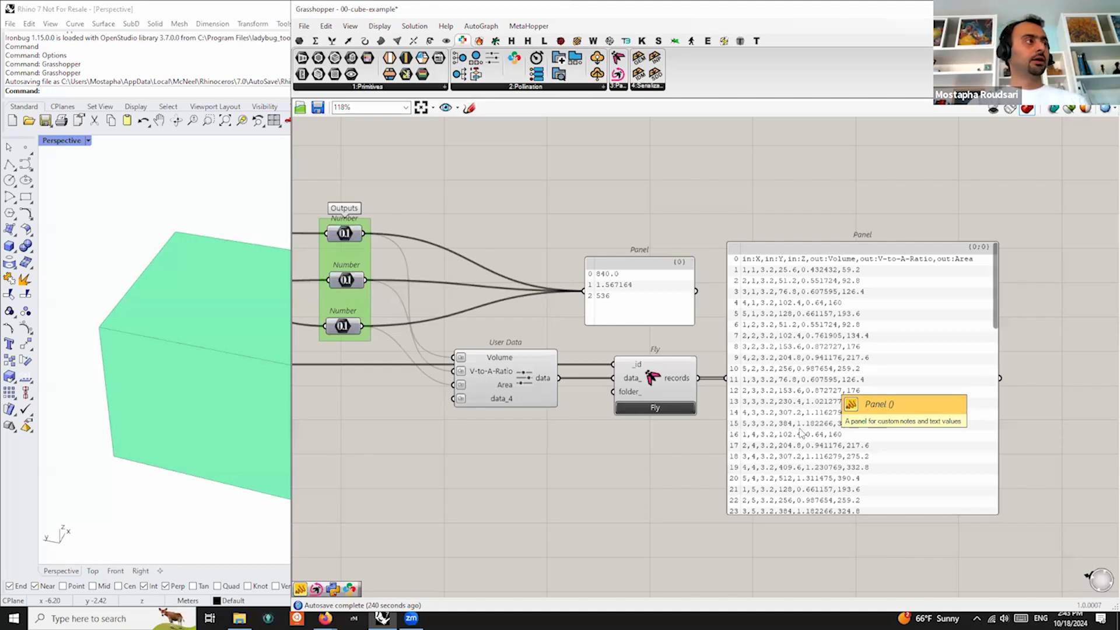
{"action": "right_click_drag", "start_coordinate": [694, 457], "coordinate": [816, 436]}
{"action": "scroll", "coordinate": [661, 369], "scroll_direction": "up", "scroll_amount": 1}
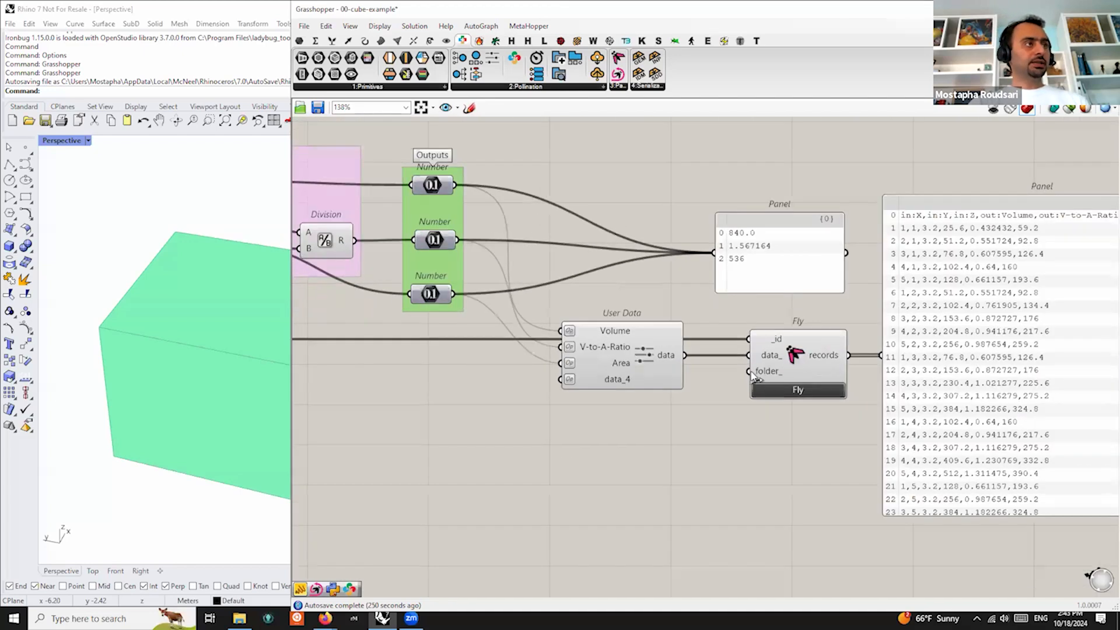
{"action": "right_click_drag", "start_coordinate": [930, 323], "coordinate": [835, 328]}
{"action": "left_click", "coordinate": [866, 325]}
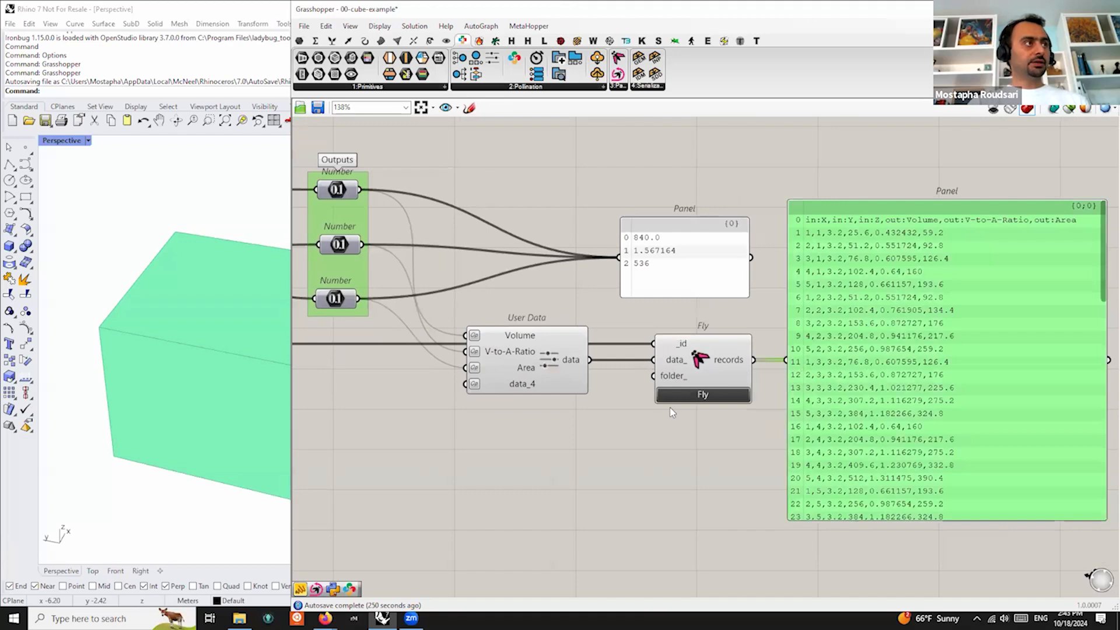
{"action": "scroll", "coordinate": [674, 376], "scroll_direction": "up", "scroll_amount": 3}
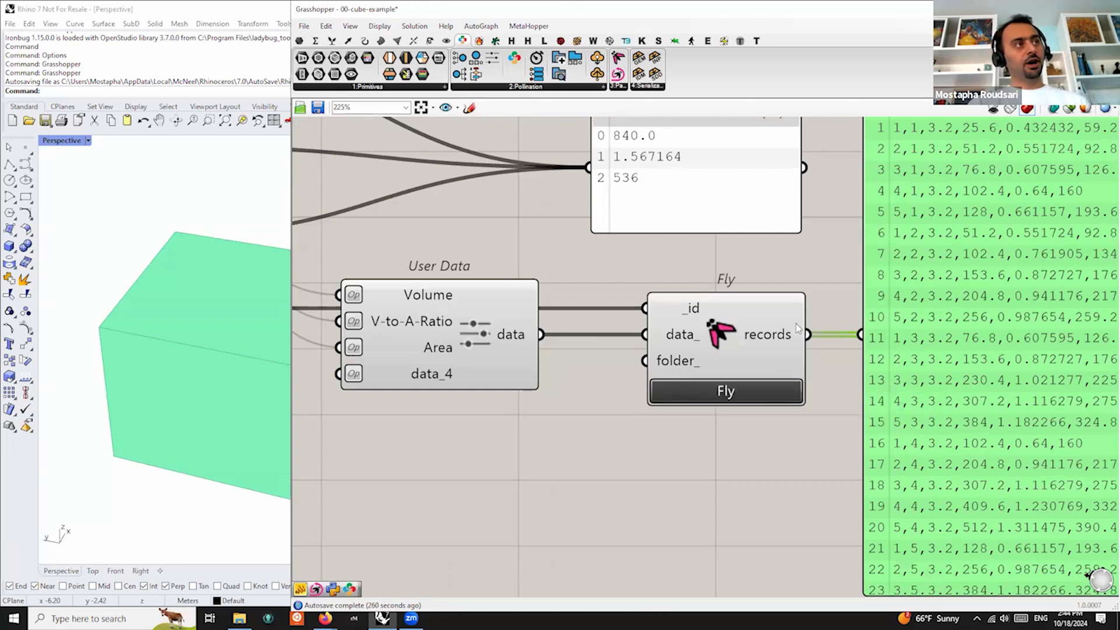
{"action": "scroll", "coordinate": [853, 344], "scroll_direction": "down", "scroll_amount": 3}
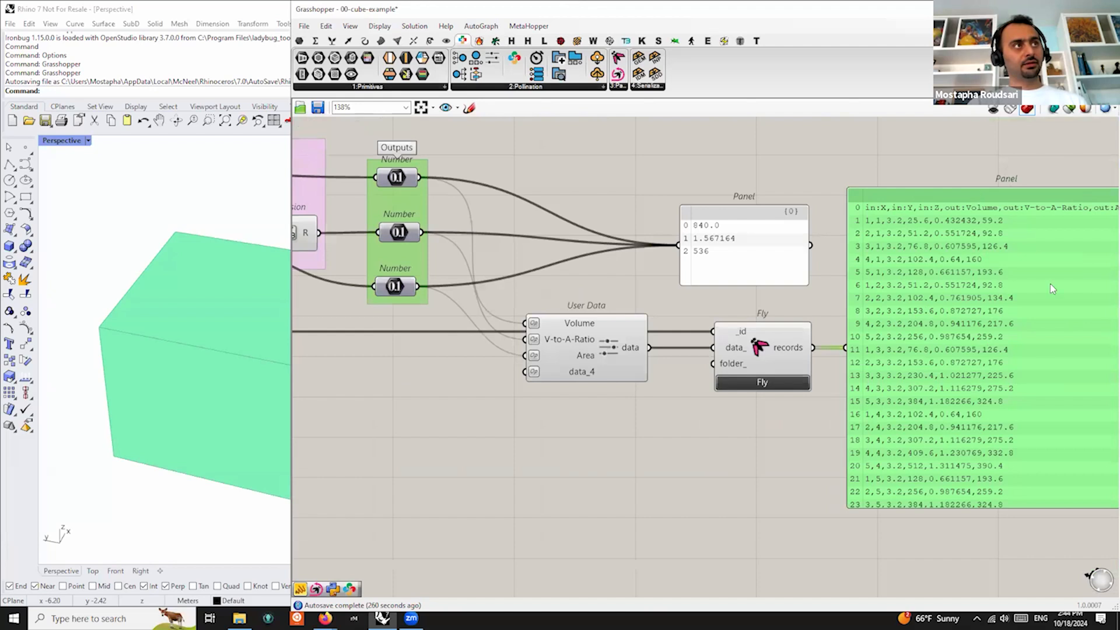
Add a panel containing c:\ladybug\aec-tech-2024 below User Data and connect it to Fly's folder_ input
{"action": "double_click", "coordinate": [556, 420]}
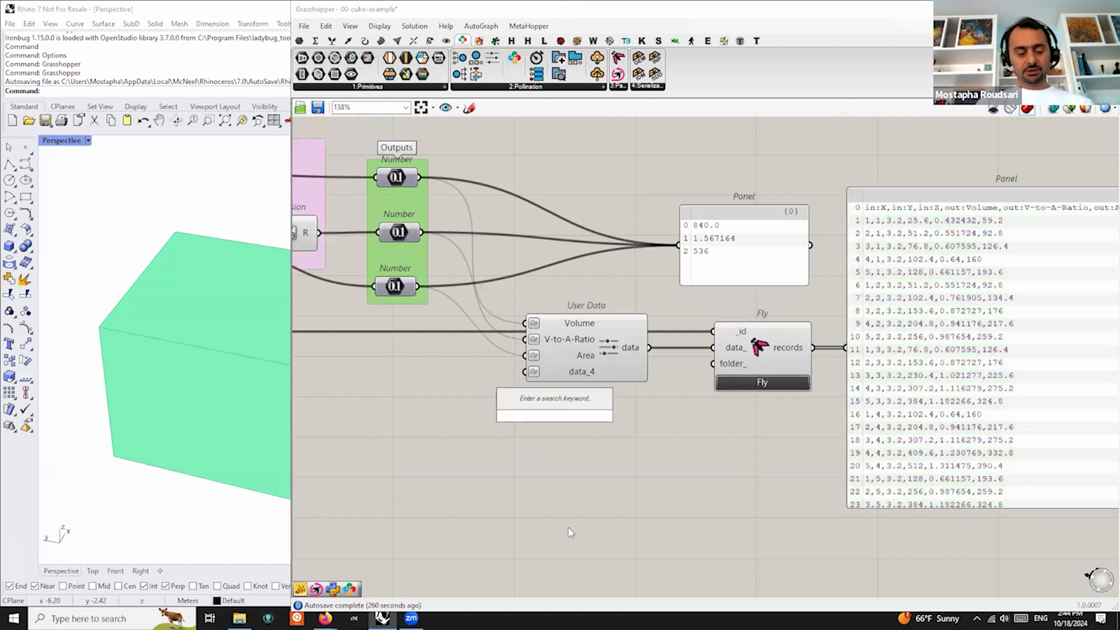
{"action": "type", "text": "\"c:\\ladybug\\aec-tech-2024"}
{"action": "key", "text": "Return"}
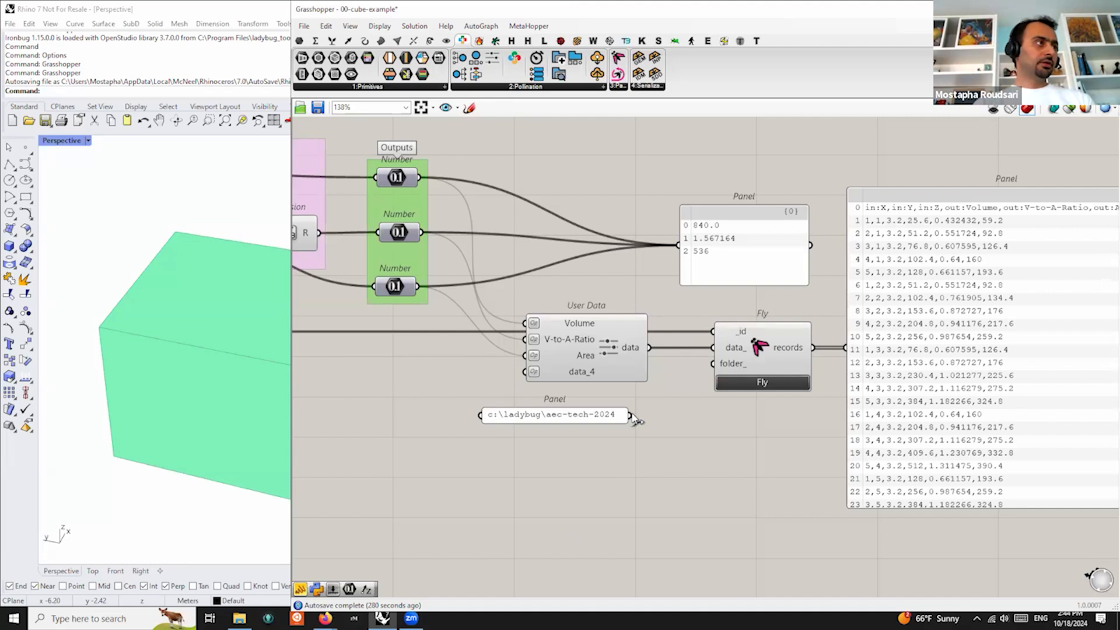
{"action": "left_click_drag", "start_coordinate": [631, 416], "coordinate": [713, 363]}
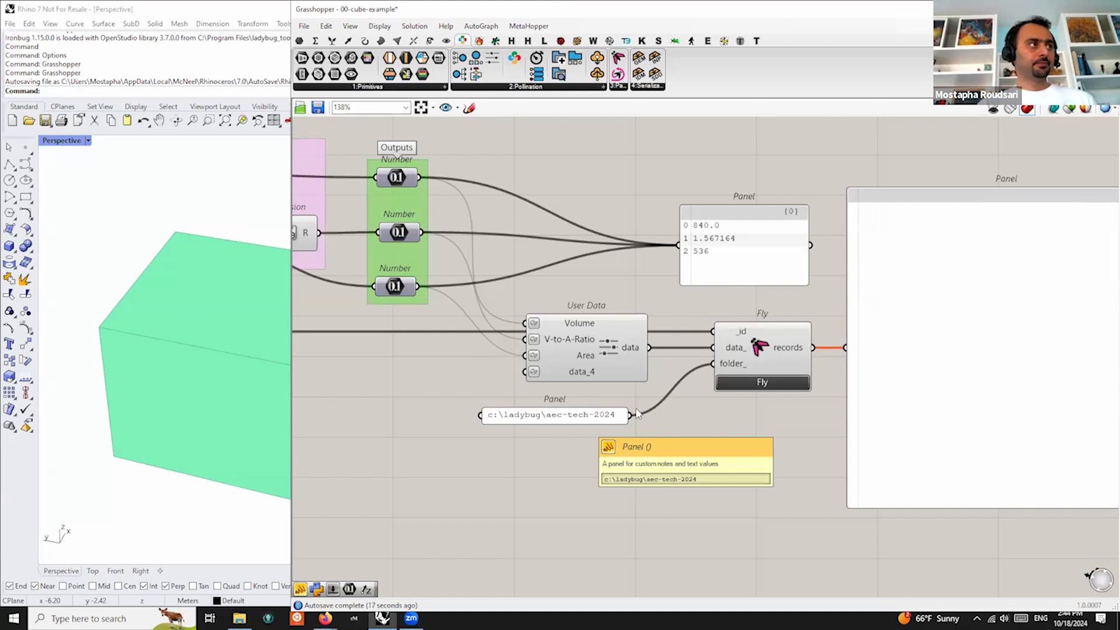
Run Fly with the c:\ladybug\aec-tech-2024 folder connected and accept its 75 iterations
{"action": "right_click_drag", "start_coordinate": [753, 455], "coordinate": [684, 444]}
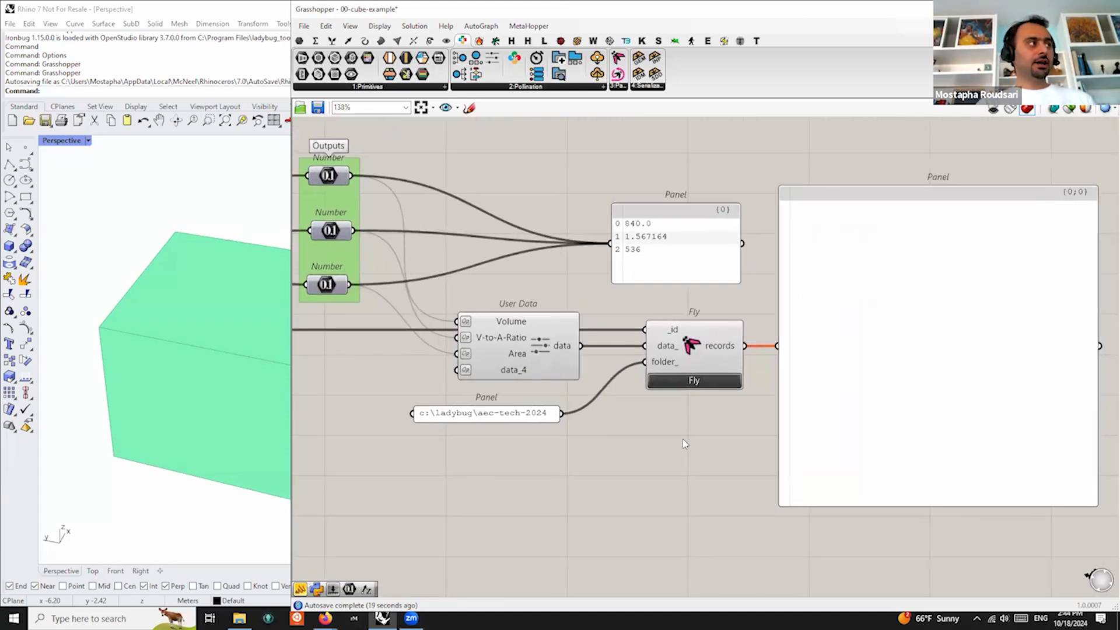
{"action": "scroll", "coordinate": [685, 444], "scroll_direction": "down", "scroll_amount": 2}
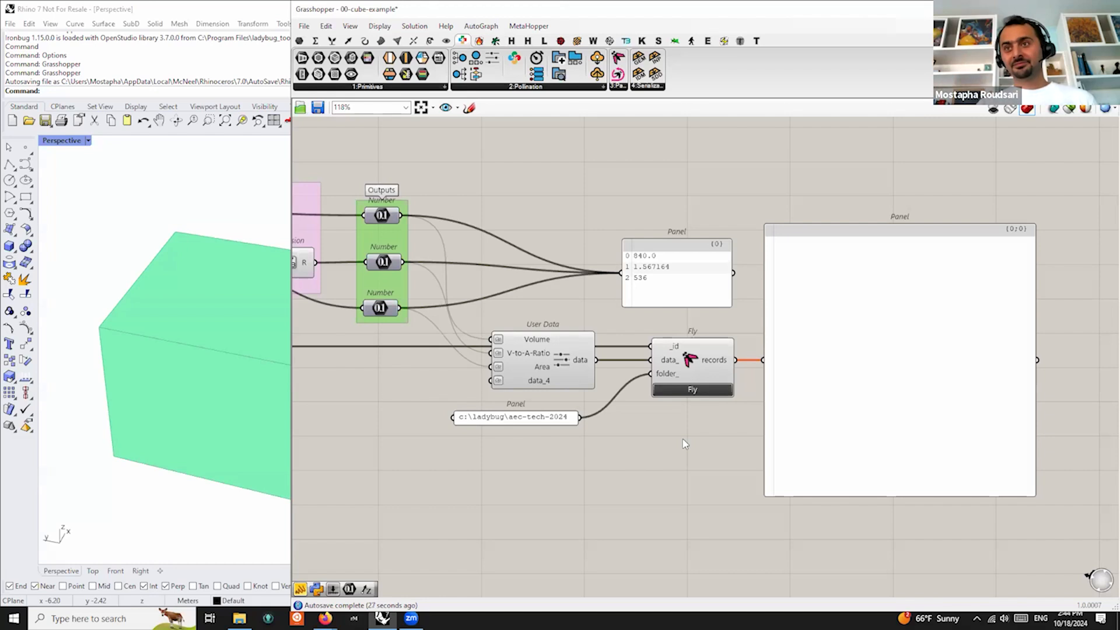
{"action": "left_click", "coordinate": [691, 391]}
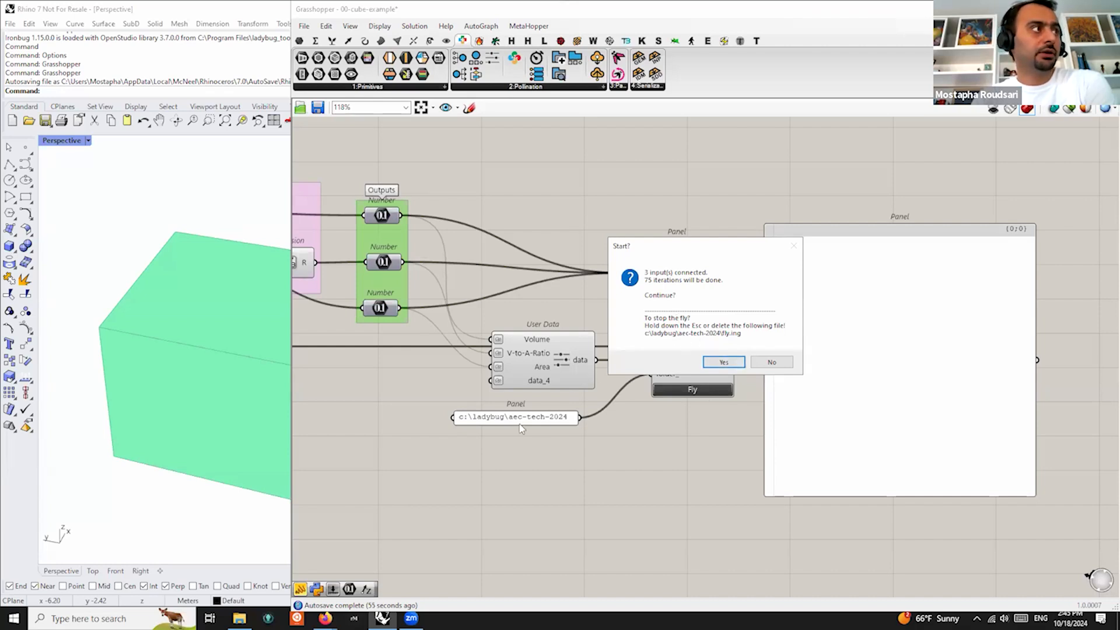
{"action": "left_click", "coordinate": [724, 362]}
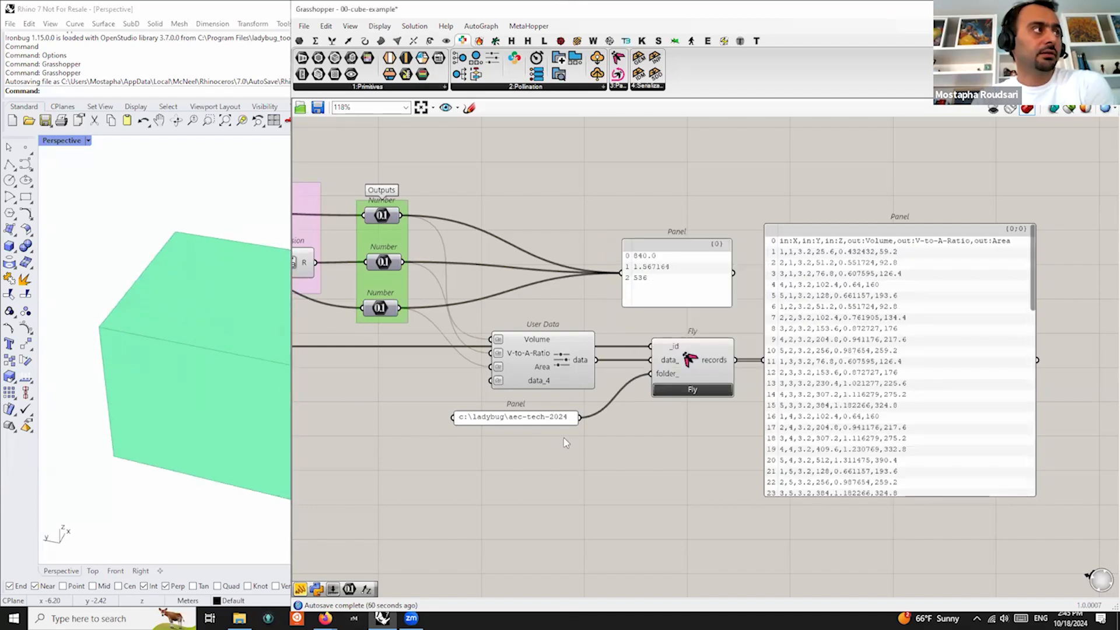
Copy the folder path from the panel feeding Fly's folder_ input and open c:\ladybug\aec-tech-2024 in File Explorer
{"action": "double_click", "coordinate": [531, 417]}
{"action": "key", "text": "ctrl+c"}
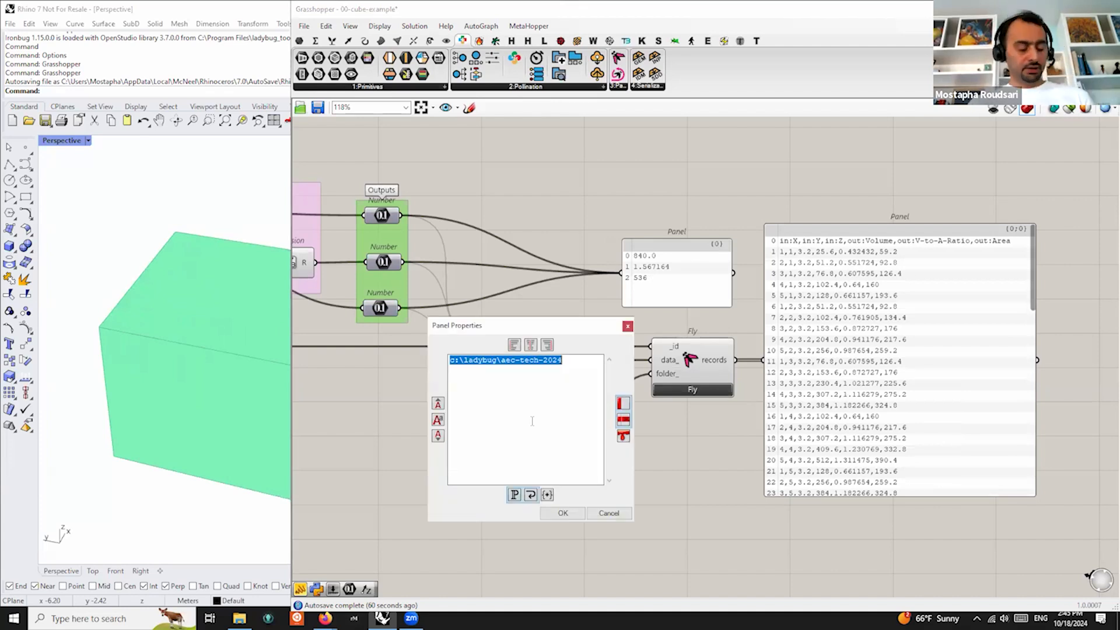
{"action": "left_click", "coordinate": [607, 511]}
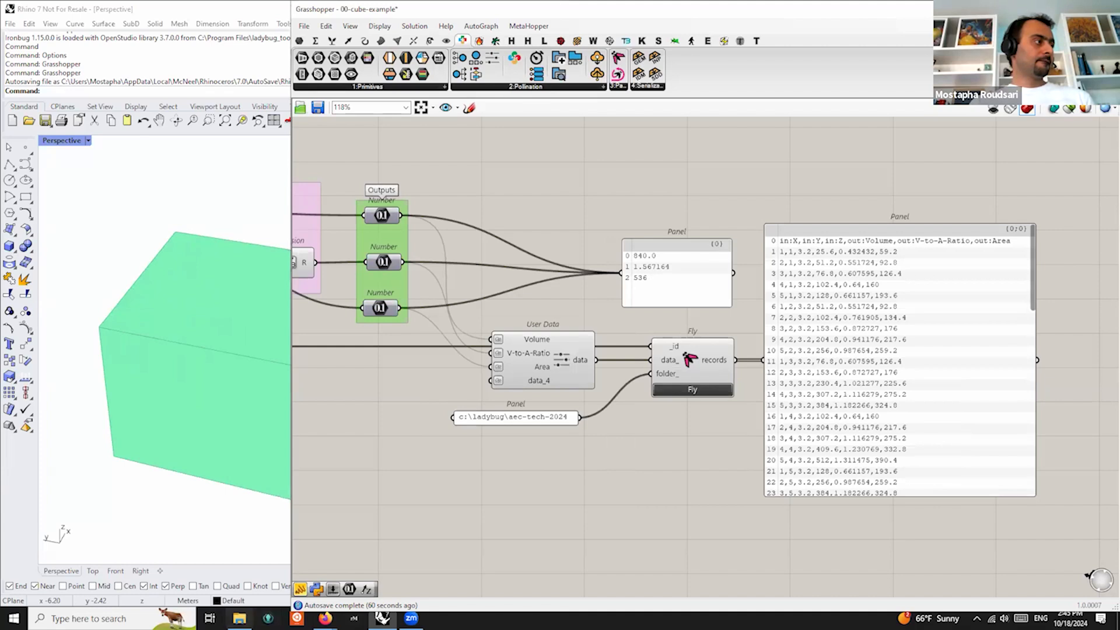
{"action": "left_click", "coordinate": [239, 618]}
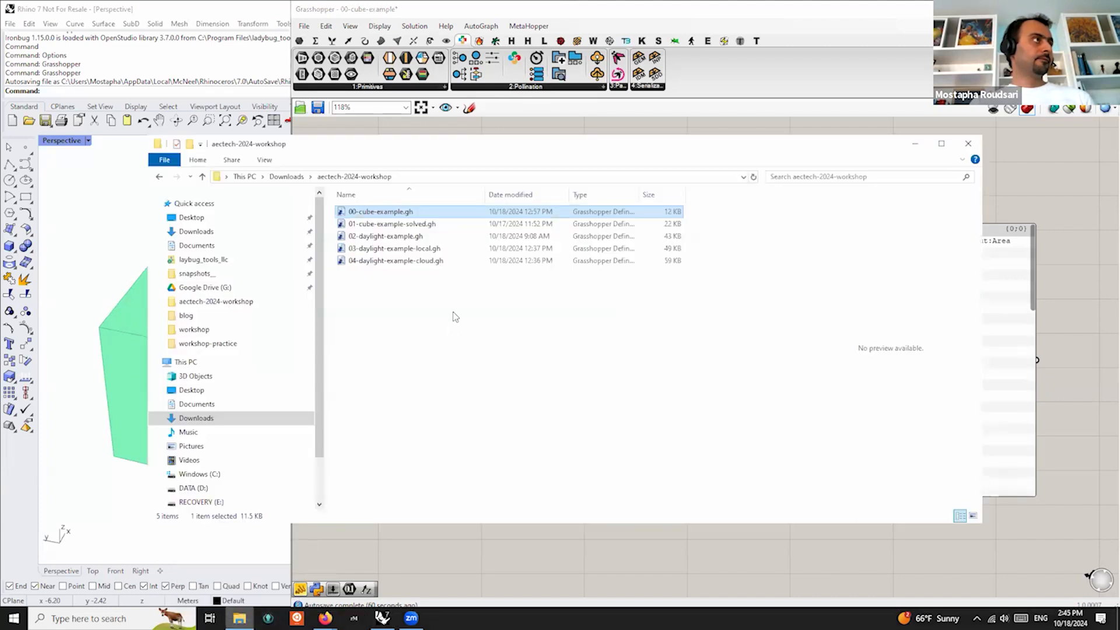
{"action": "left_click", "coordinate": [433, 177]}
{"action": "key", "text": "ctrl+v"}
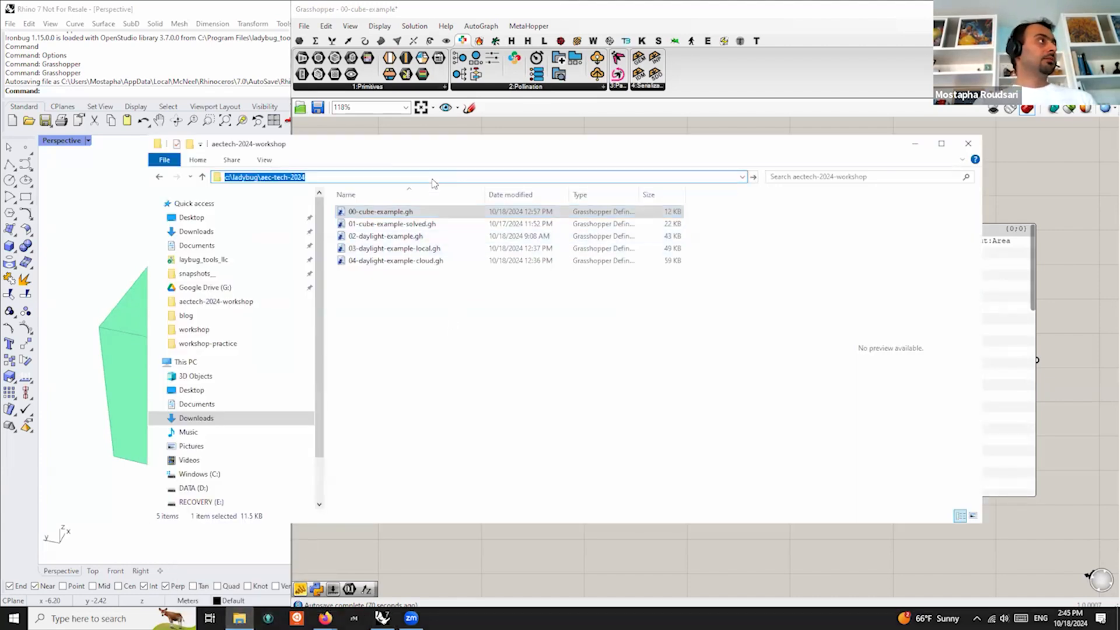
{"action": "key", "text": "Return"}
Preview data.csv in the aec-tech-2024 folder and look through its rows from the header to the end
{"action": "left_click", "coordinate": [368, 215]}
{"action": "scroll", "coordinate": [891, 231], "scroll_direction": "down", "scroll_amount": 12}
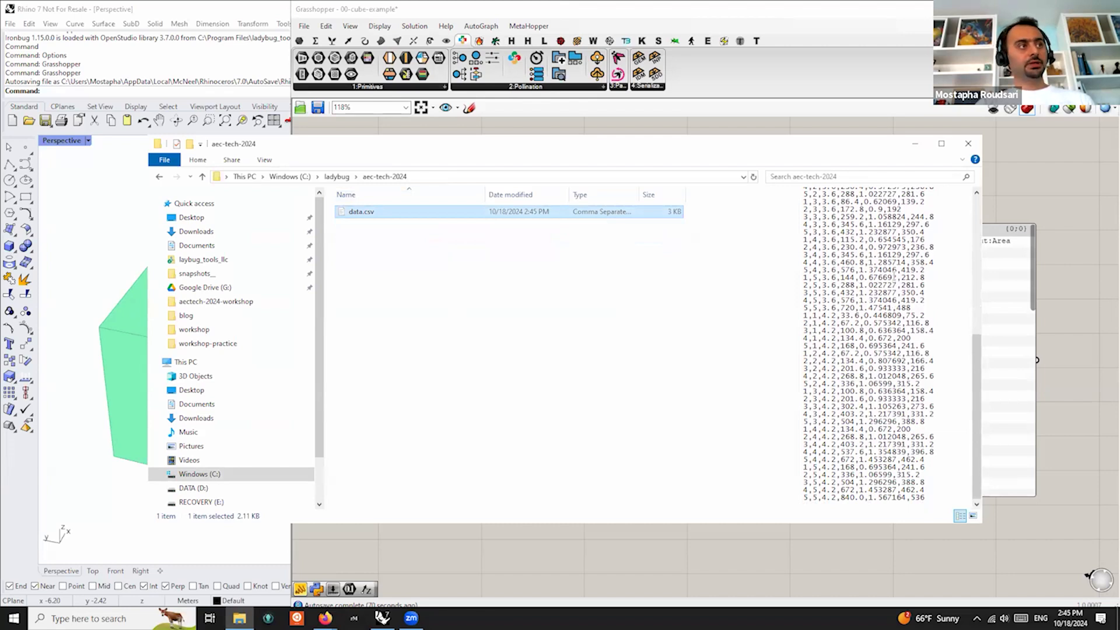
{"action": "scroll", "coordinate": [894, 276], "scroll_direction": "up", "scroll_amount": 12}
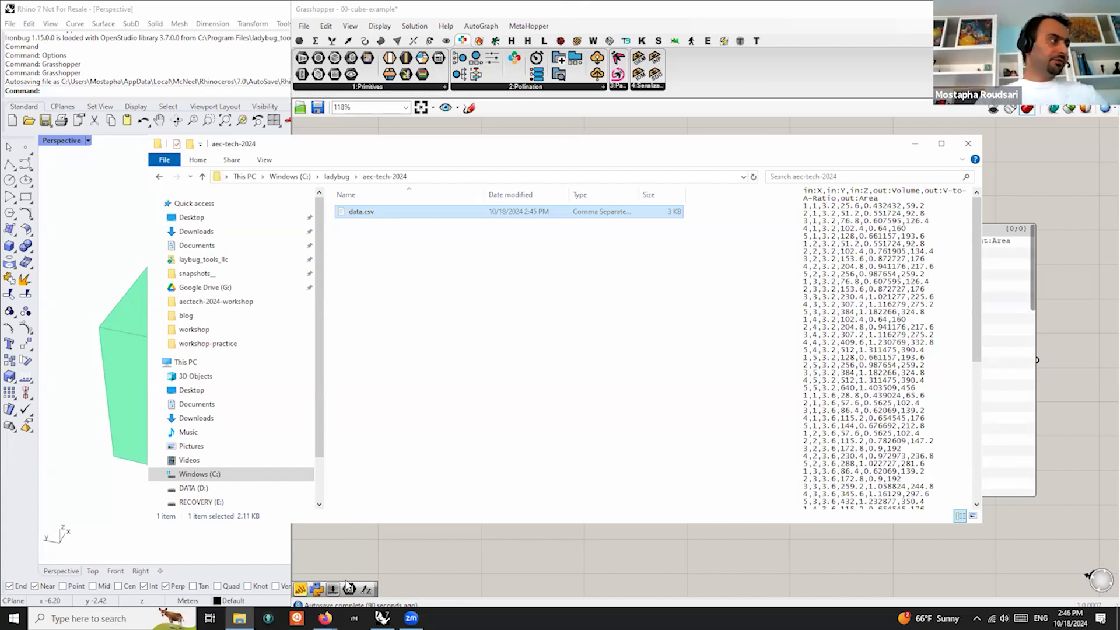
Switch to Design Explorer 2 in the Firefox workshop window and select its web address
{"action": "mouse_move", "coordinate": [325, 619]}
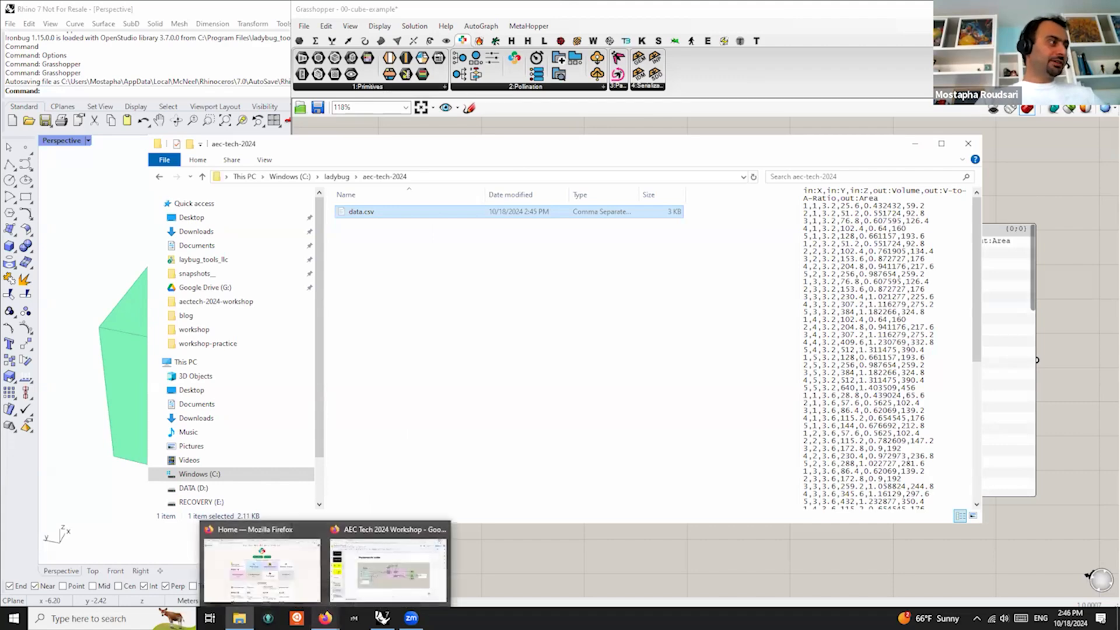
{"action": "left_click", "coordinate": [408, 572]}
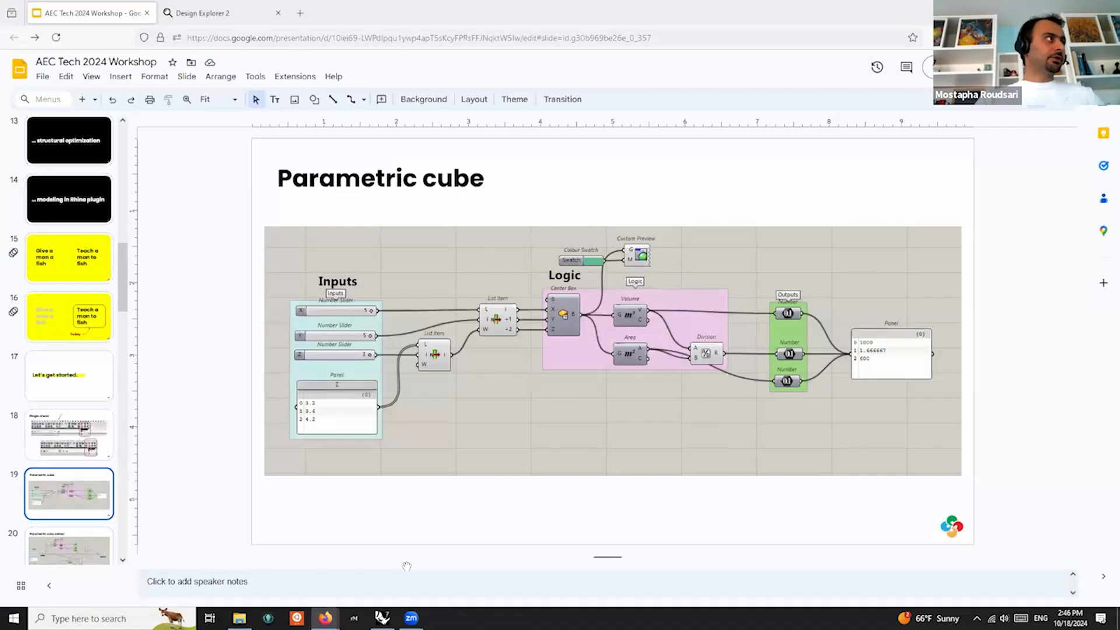
{"action": "left_click", "coordinate": [192, 13]}
{"action": "left_click", "coordinate": [261, 37]}
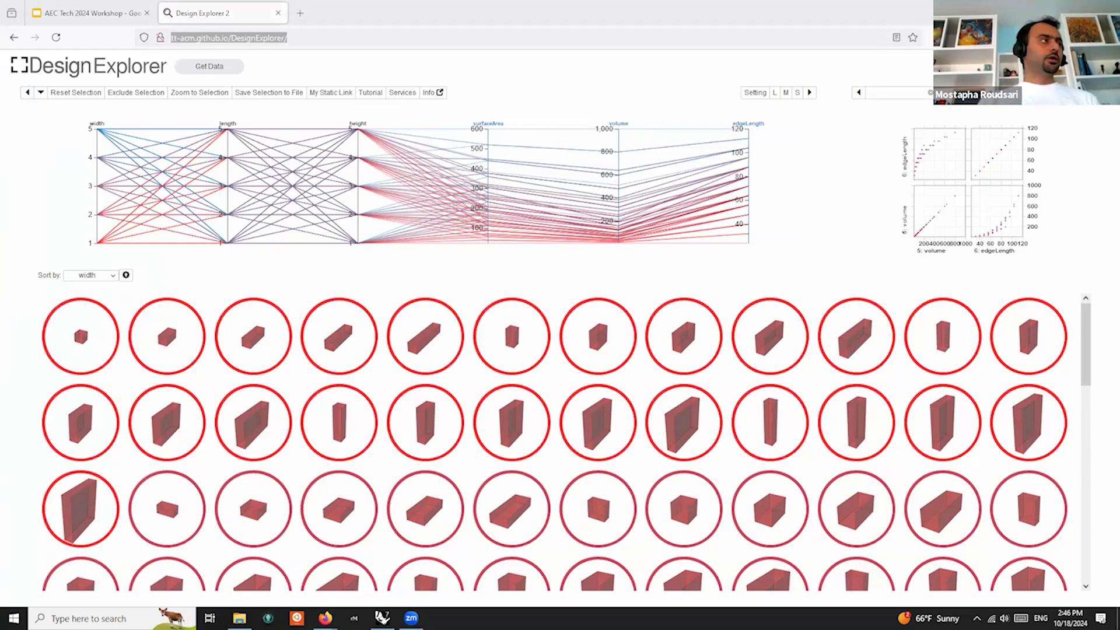
Load data.csv from the ladybug\aec-tech-2024 folder into Design Explorer as a local file
{"action": "left_click", "coordinate": [214, 68]}
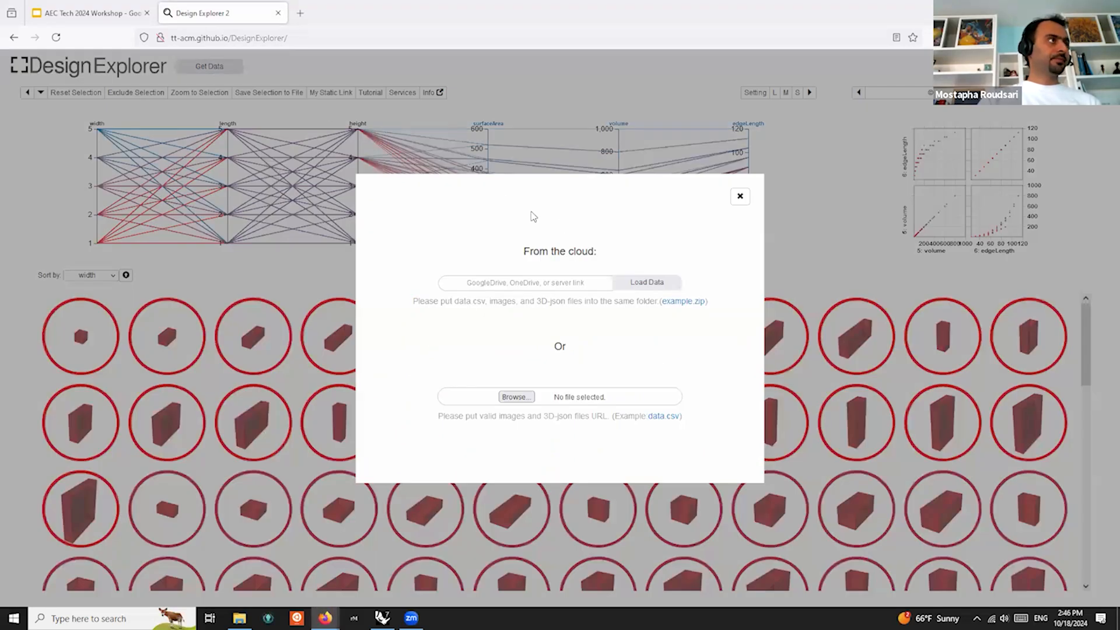
{"action": "left_click", "coordinate": [516, 397]}
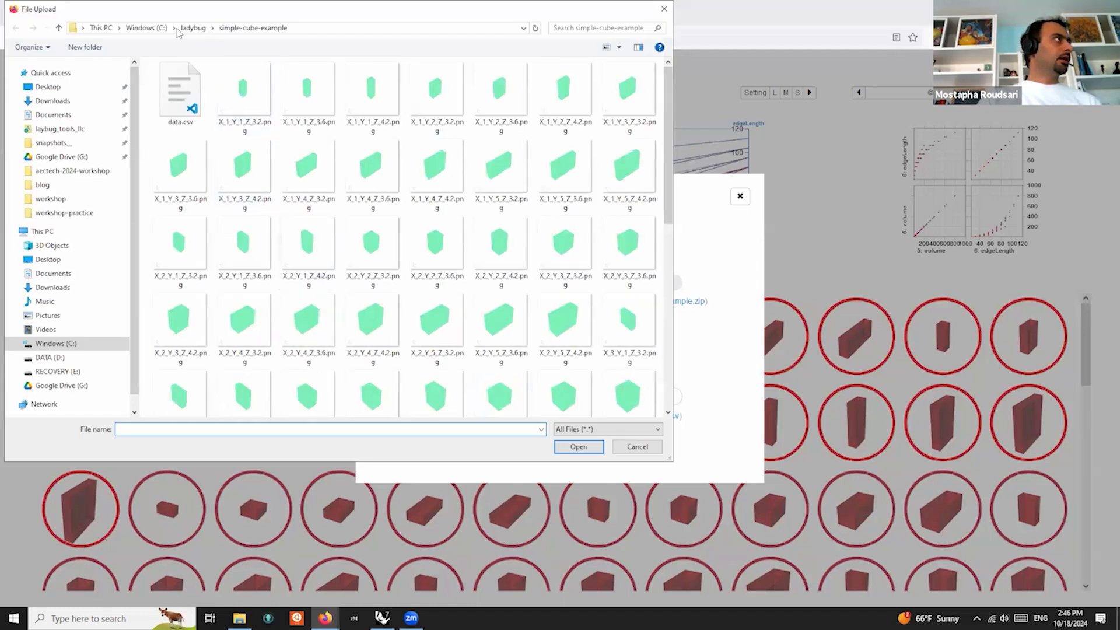
{"action": "left_click", "coordinate": [194, 28]}
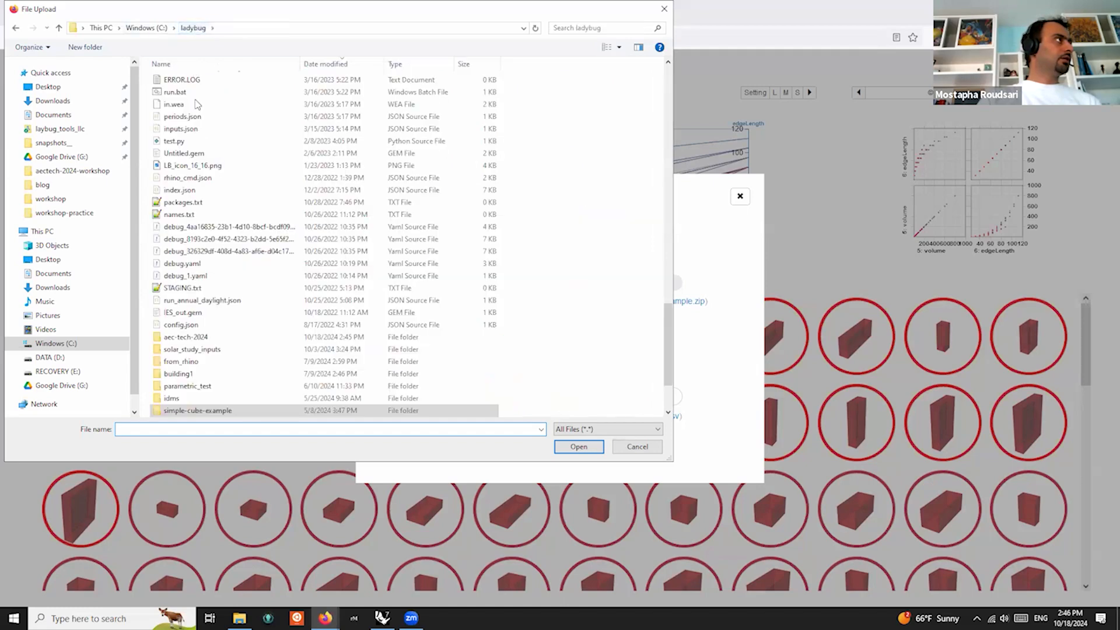
{"action": "double_click", "coordinate": [193, 337]}
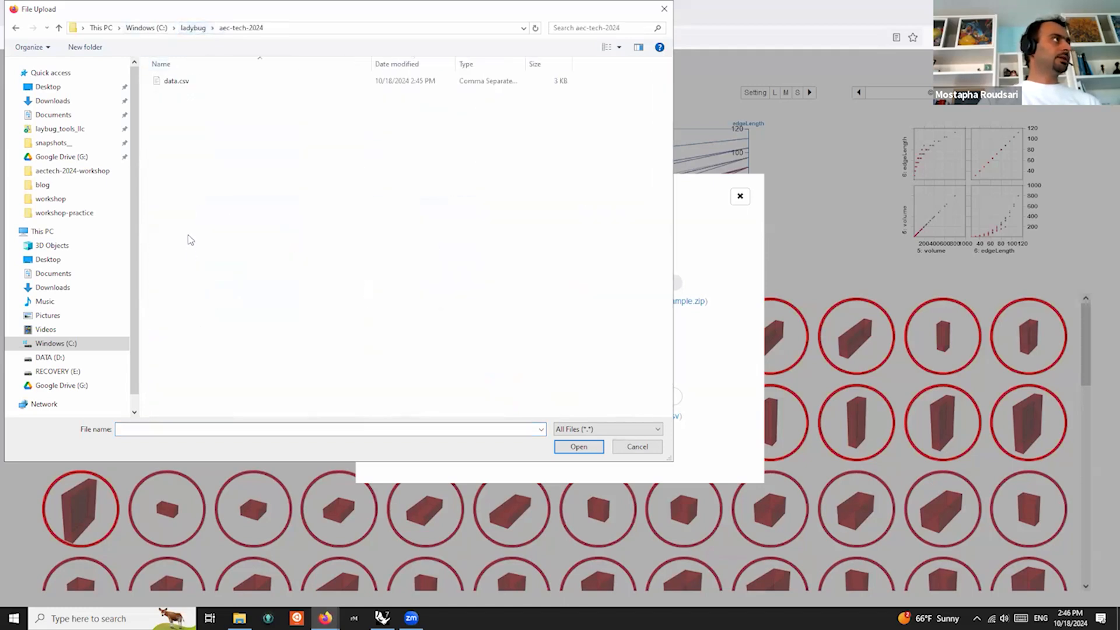
{"action": "left_click", "coordinate": [182, 82]}
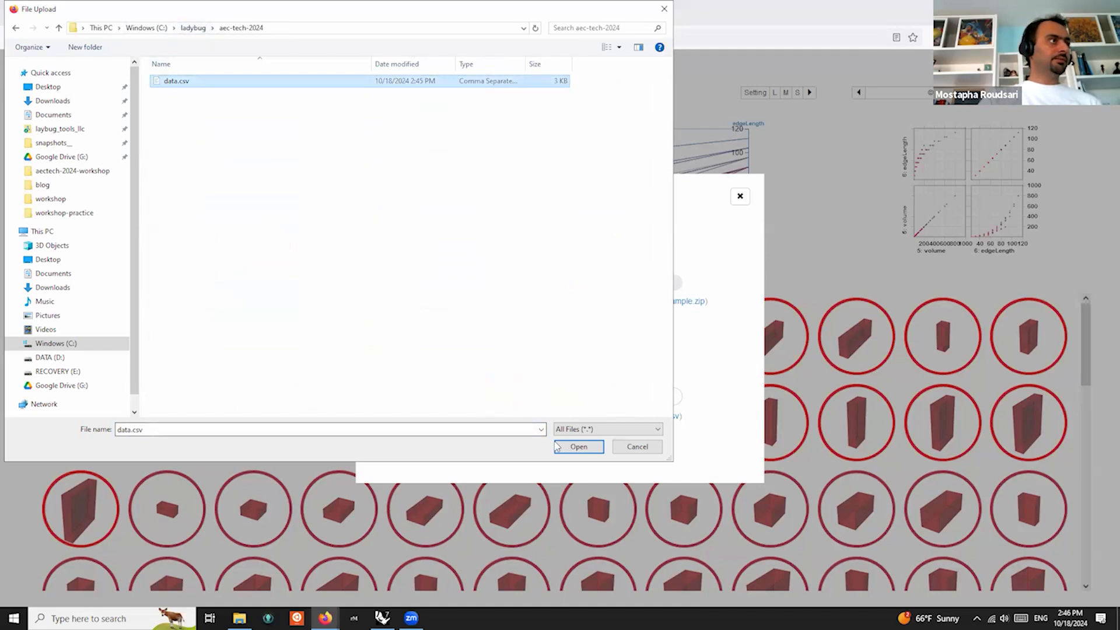
{"action": "left_click", "coordinate": [578, 447]}
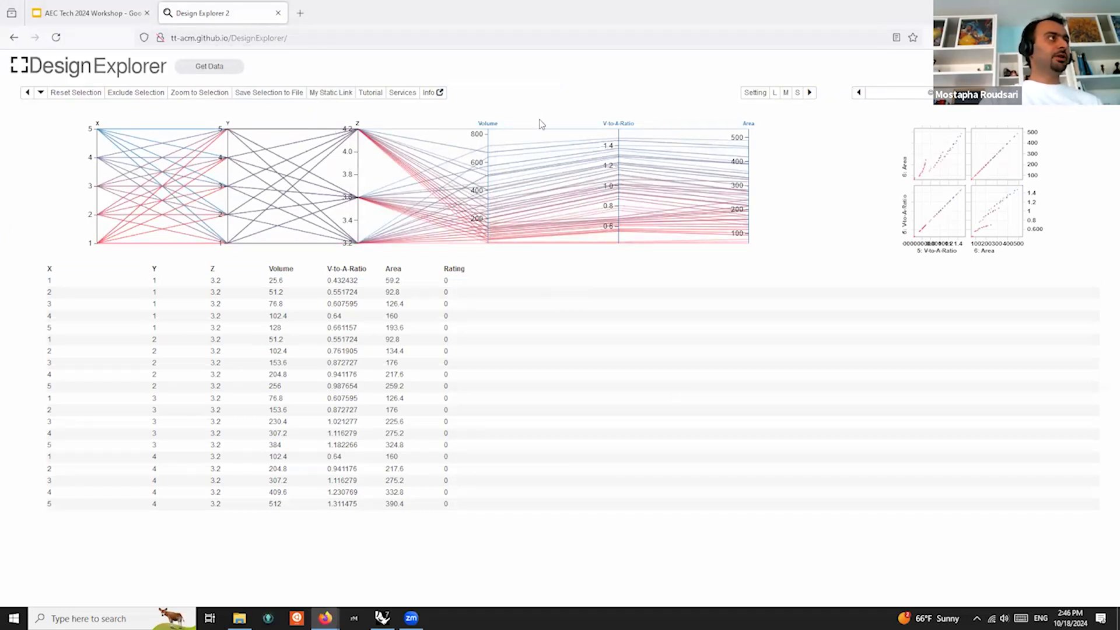
Filter the designs to volumes of about 800 and above on the Volume axis, and clear that filter
{"action": "mouse_move", "coordinate": [500, 135]}
{"action": "left_mouse_down"}
{"action": "mouse_move", "coordinate": [490, 239]}
{"action": "mouse_move", "coordinate": [482, 118]}
{"action": "left_mouse_up"}
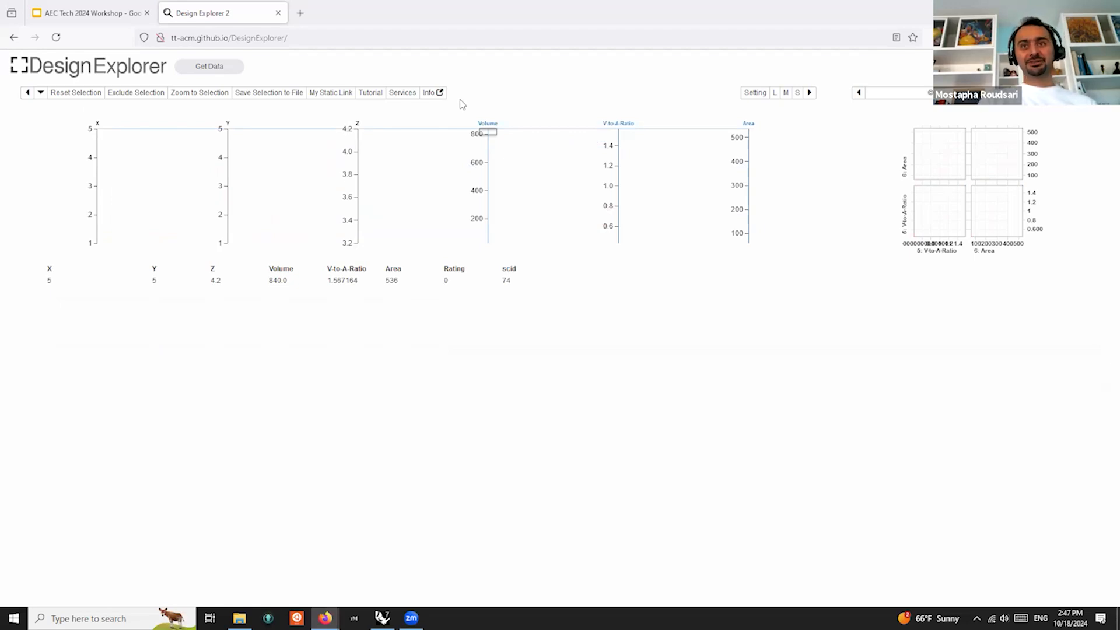
{"action": "left_click", "coordinate": [492, 153]}
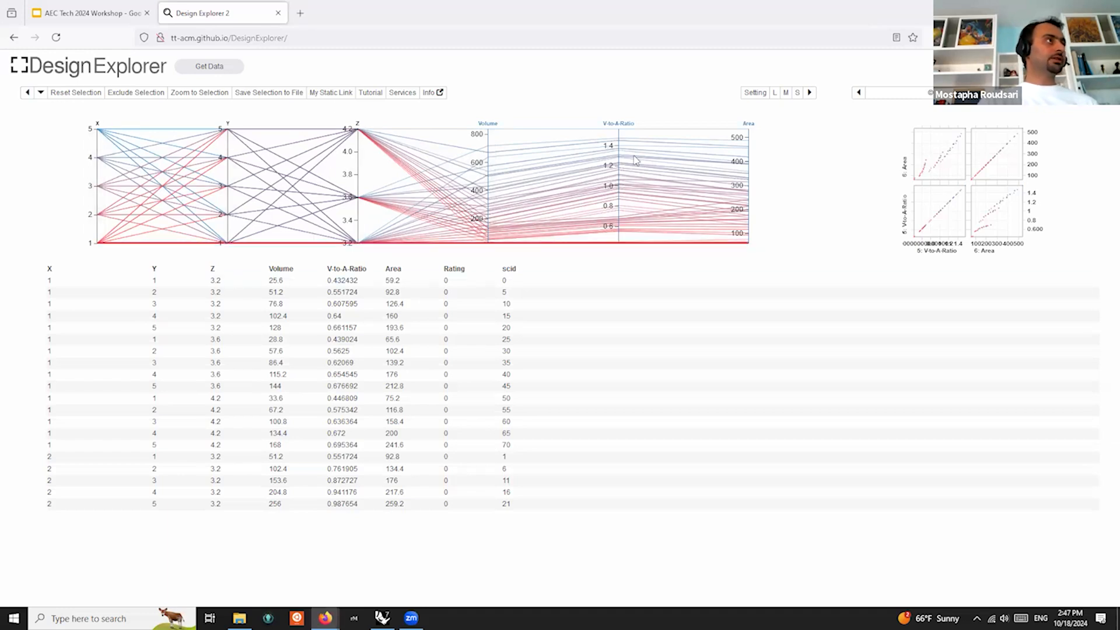
Filter the designs to V-to-A-Ratio values of about 1.0 to 1.2 and clear the filter again
{"action": "left_click_drag", "start_coordinate": [618, 175], "coordinate": [609, 187]}
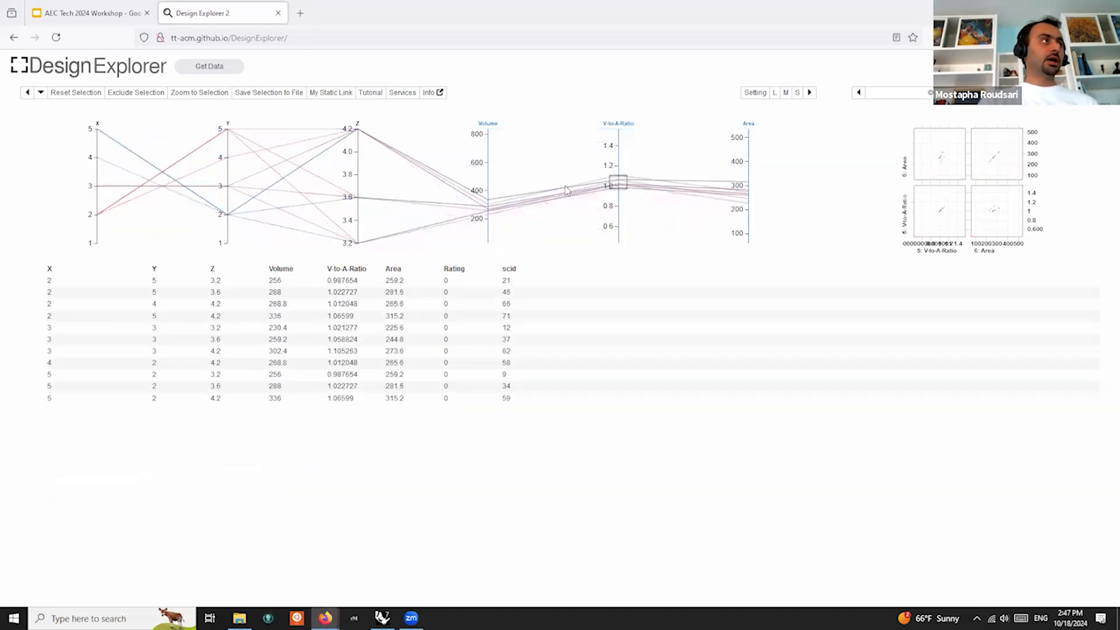
{"action": "mouse_move", "coordinate": [619, 176]}
{"action": "left_mouse_down"}
{"action": "mouse_move", "coordinate": [617, 153]}
{"action": "mouse_move", "coordinate": [617, 167]}
{"action": "left_mouse_up"}
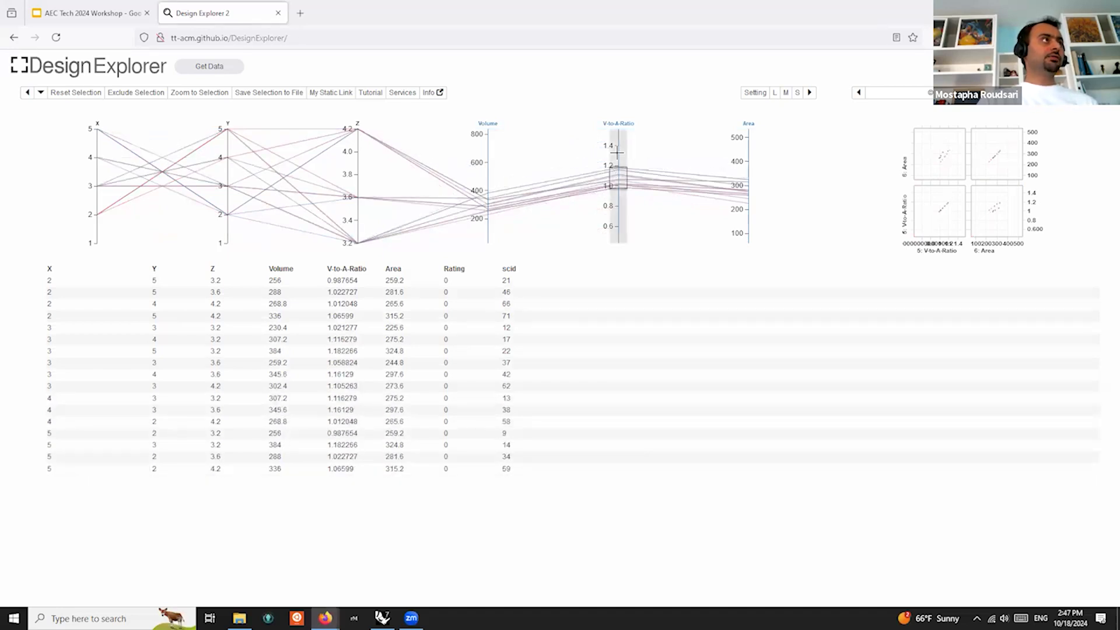
{"action": "left_click", "coordinate": [618, 152]}
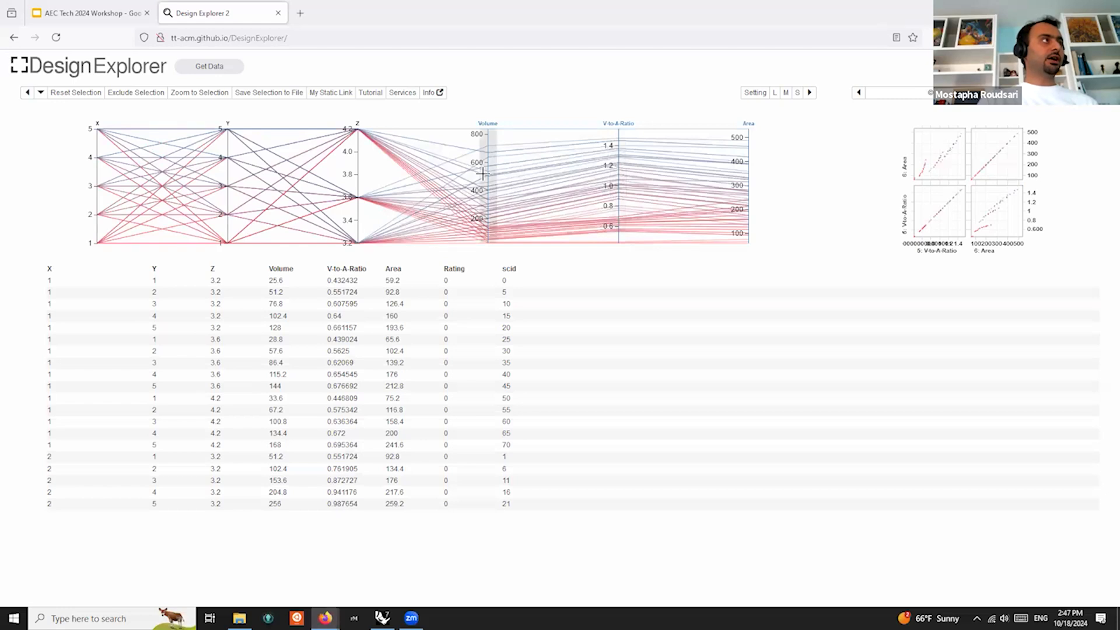
Filter the designs to Volume values above about 520 and V-to-A-Ratio values of about 1.35 to 1.4
{"action": "left_click_drag", "start_coordinate": [482, 172], "coordinate": [484, 125]}
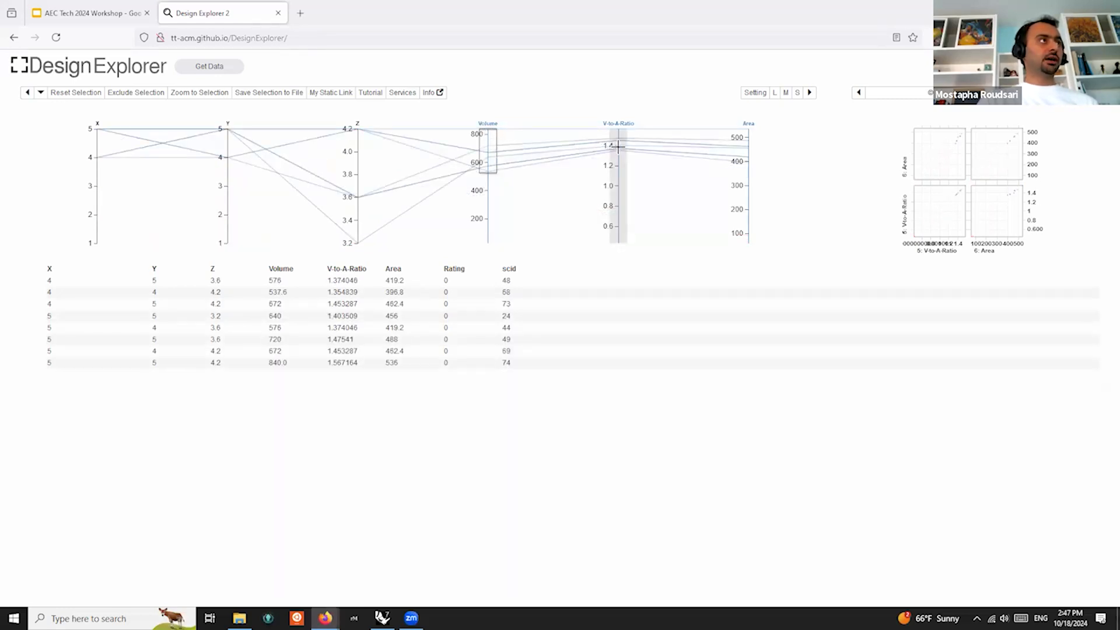
{"action": "left_click_drag", "start_coordinate": [618, 146], "coordinate": [618, 152]}
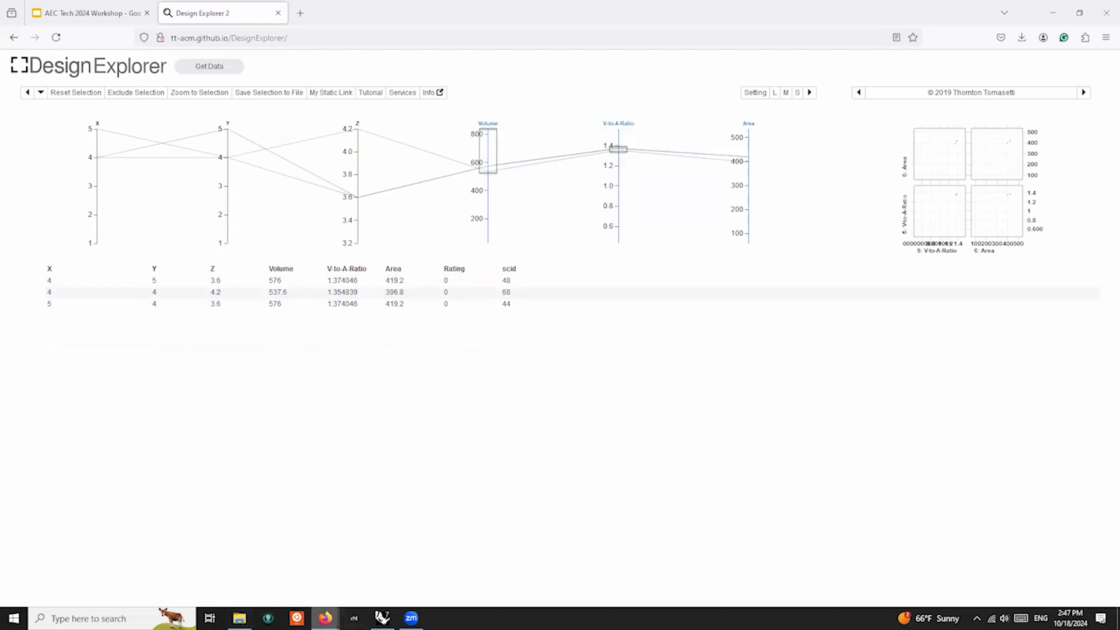
Switch to Grasshopper, examine the in: and out: column headers in the records panel, and return to Design Explorer in the browser
{"action": "left_click", "coordinate": [382, 618]}
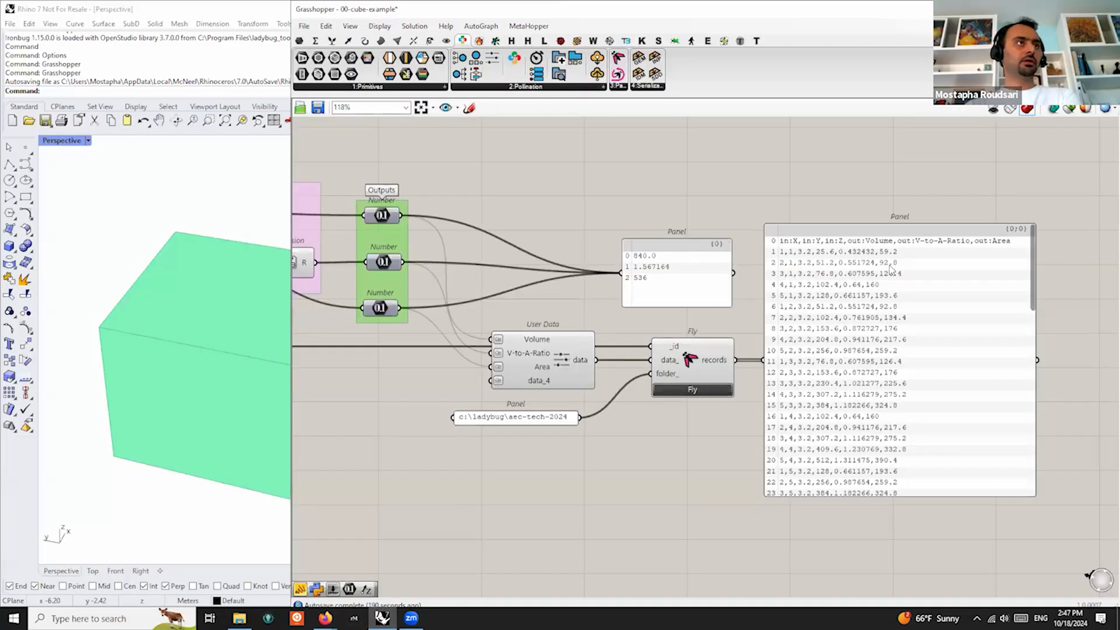
{"action": "scroll", "coordinate": [888, 270], "scroll_direction": "up", "scroll_amount": 4}
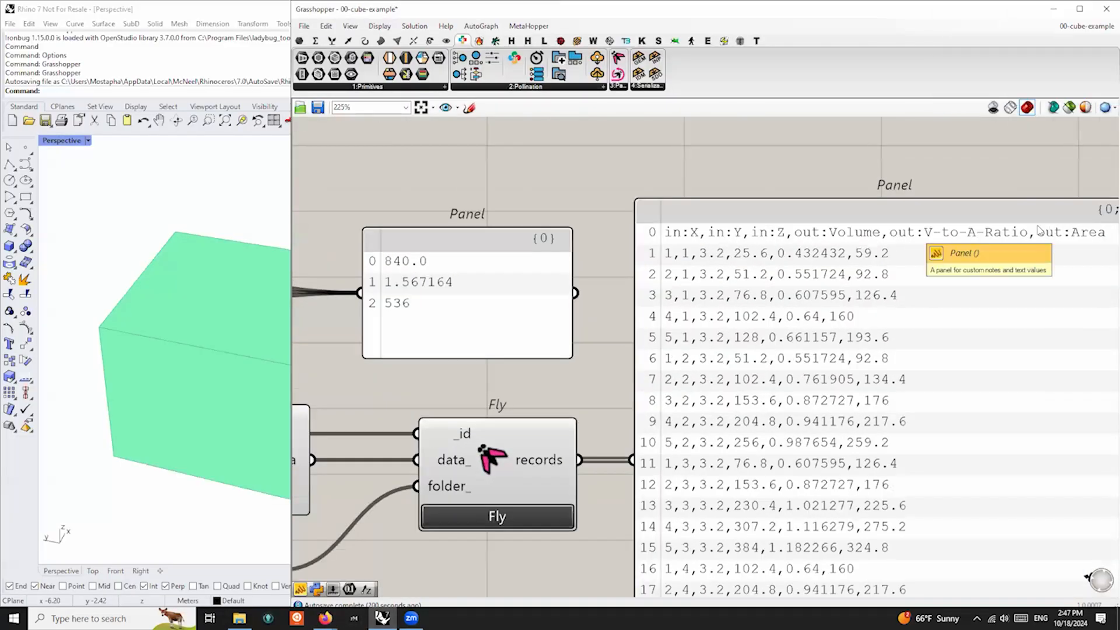
{"action": "scroll", "coordinate": [858, 250], "scroll_direction": "down", "scroll_amount": 4}
{"action": "left_click", "coordinate": [202, 184]}
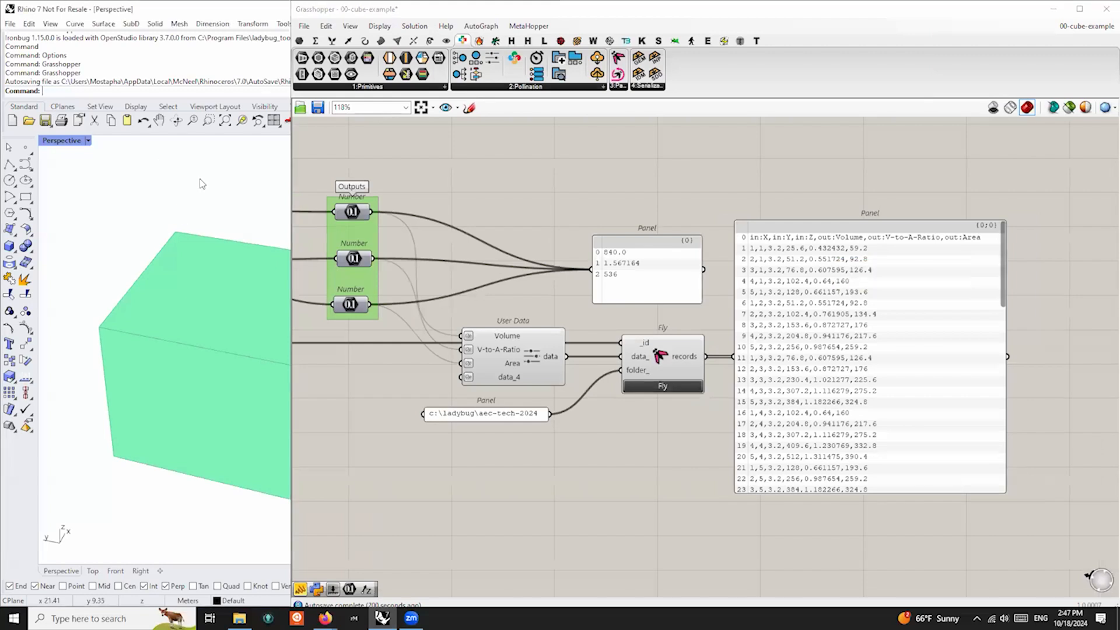
{"action": "mouse_move", "coordinate": [325, 618]}
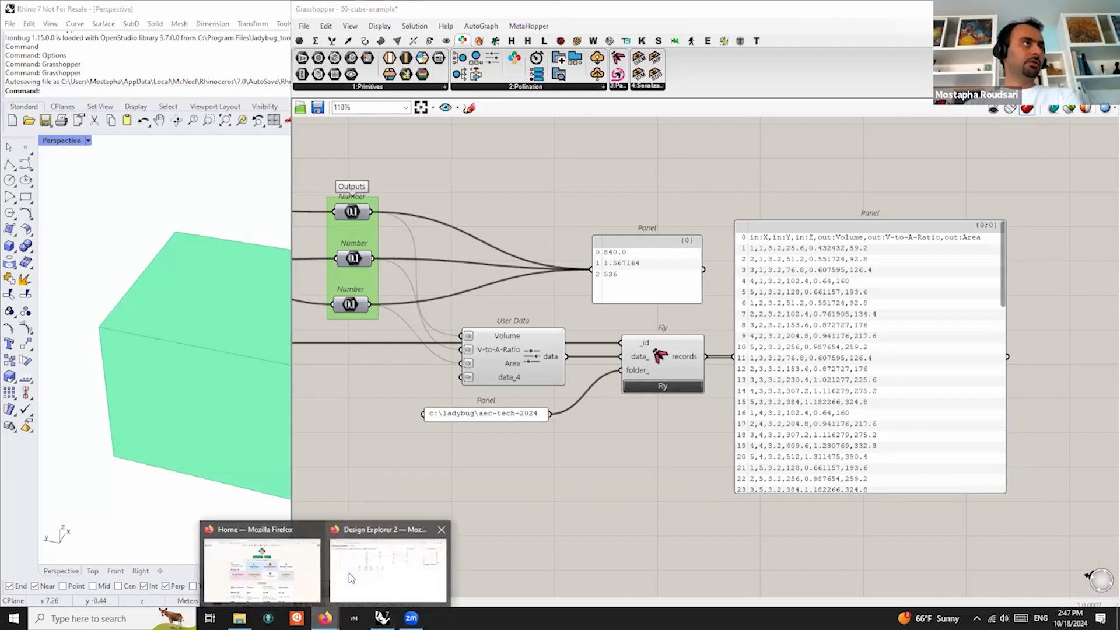
{"action": "left_click", "coordinate": [350, 577]}
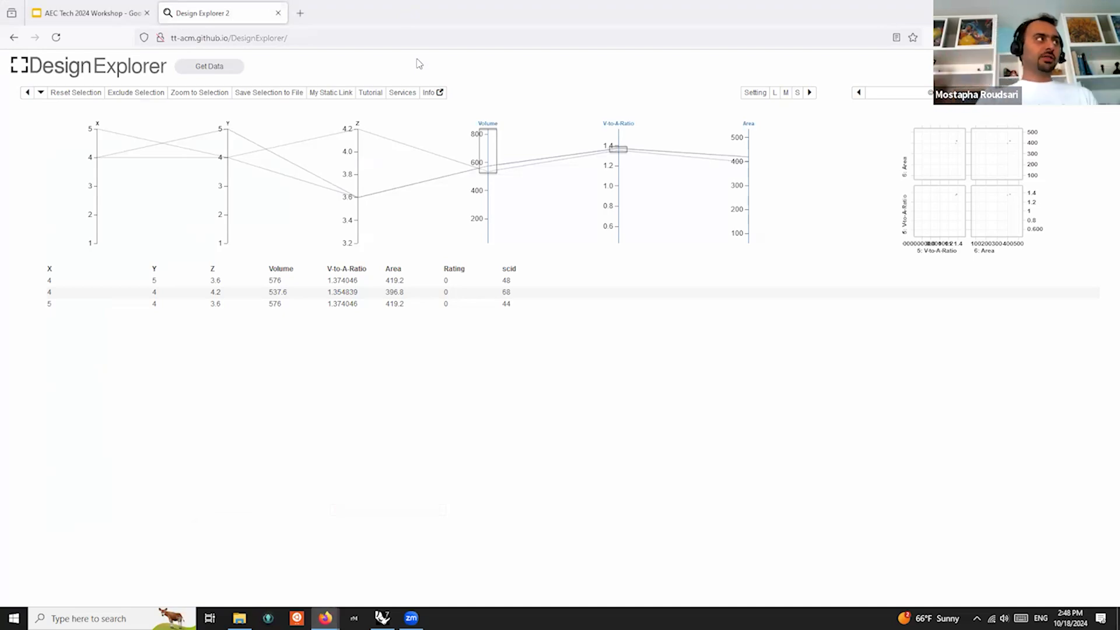
Open the File Preparation page of the Design Explorer wiki and read the CSV column prefixes for 2D and 3D images
{"action": "left_click", "coordinate": [433, 92]}
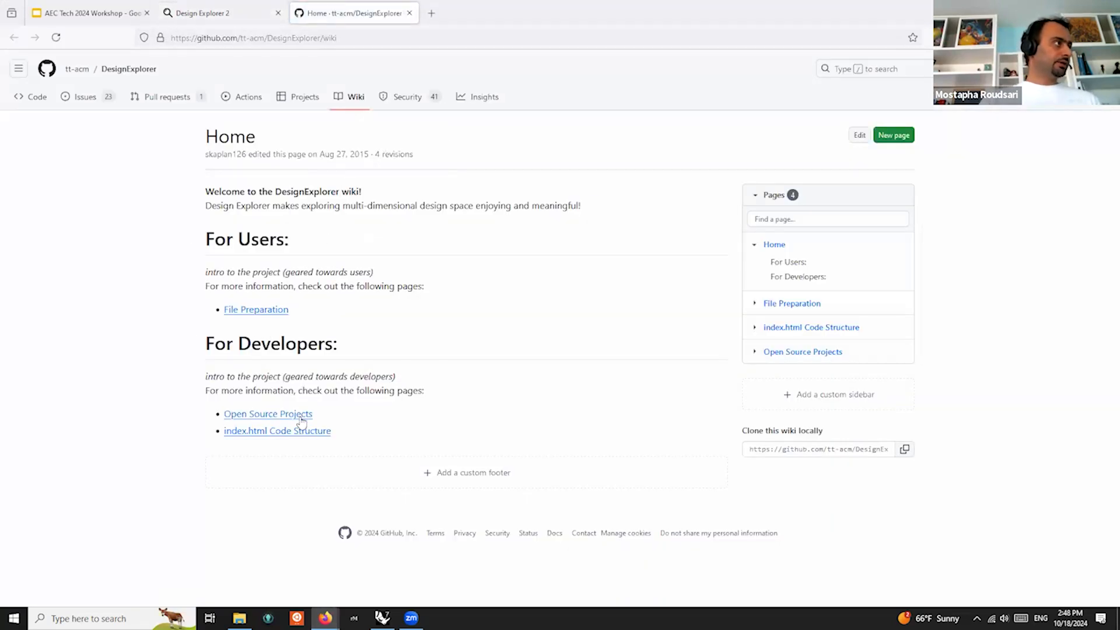
{"action": "left_click", "coordinate": [280, 309]}
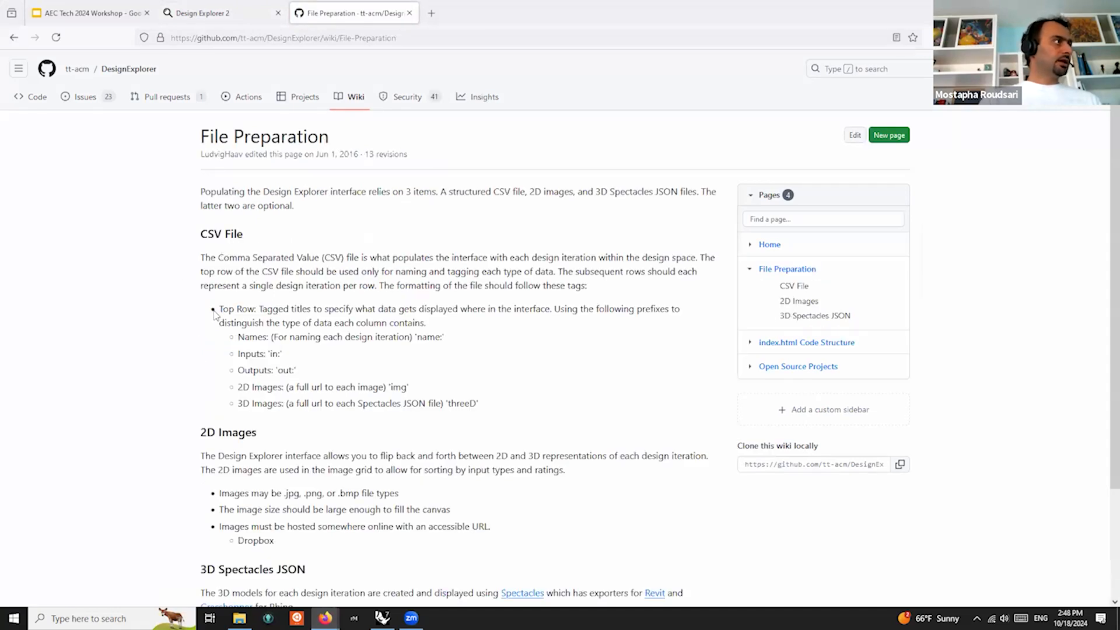
{"action": "scroll", "coordinate": [317, 335], "scroll_direction": "down", "scroll_amount": 3}
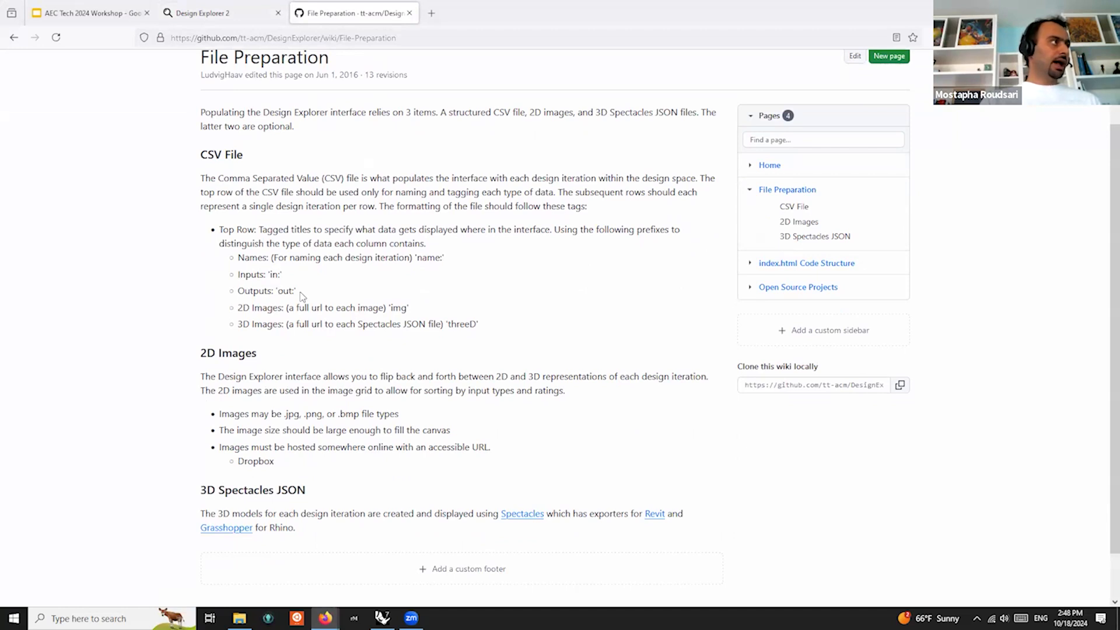
{"action": "double_click", "coordinate": [398, 308]}
{"action": "left_click_drag", "start_coordinate": [483, 324], "coordinate": [217, 332]}
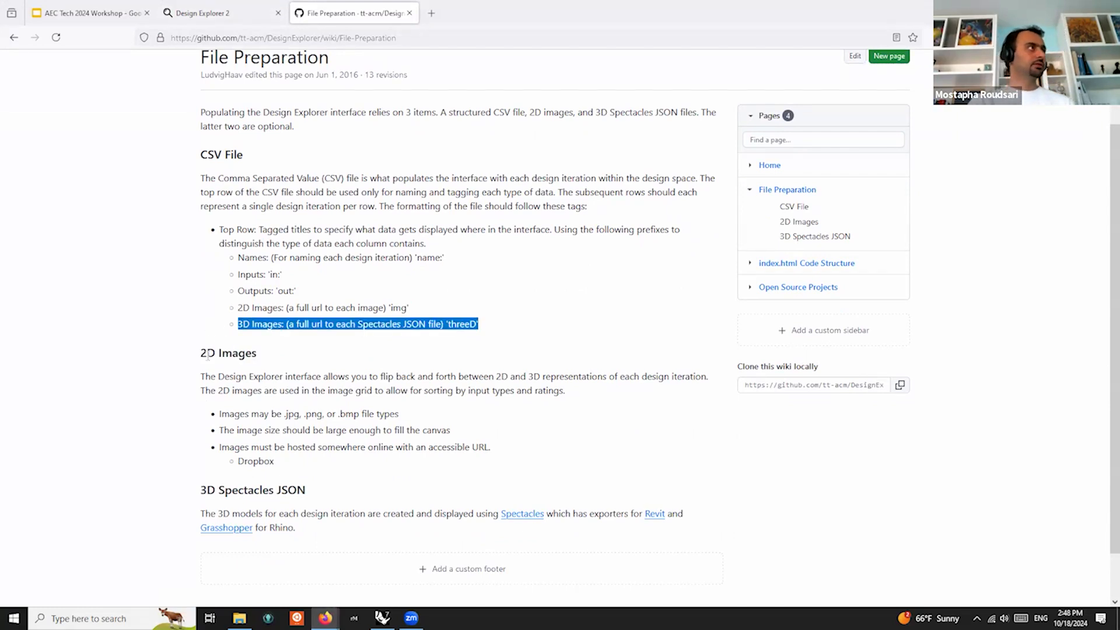
{"action": "scroll", "coordinate": [208, 342], "scroll_direction": "up", "scroll_amount": 1}
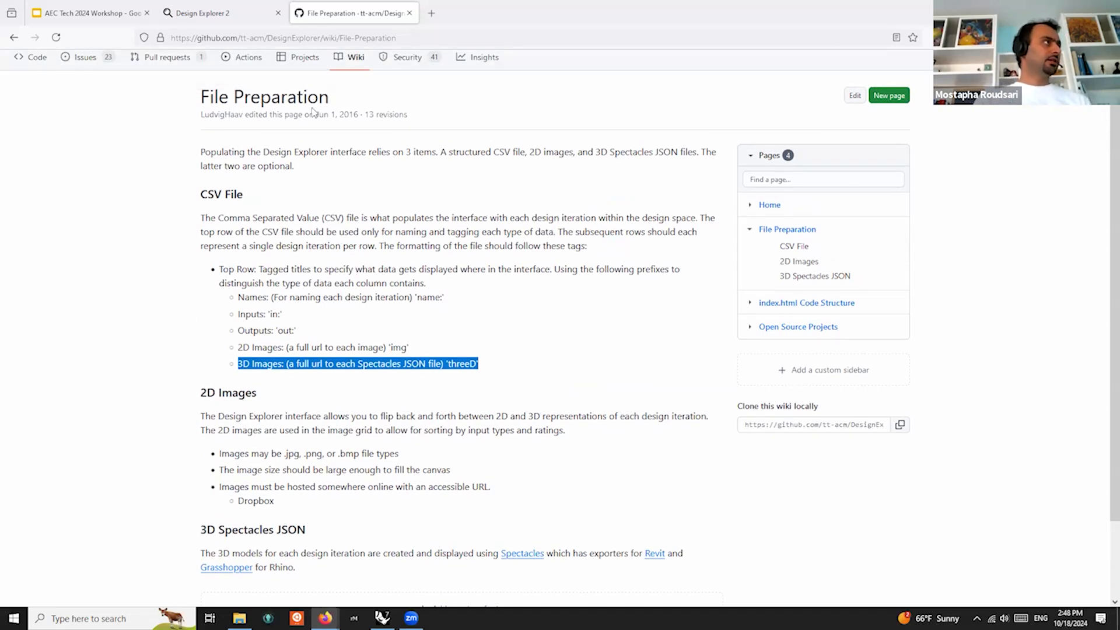
Look through the revision history of the File Preparation page and go back to the page
{"action": "left_click", "coordinate": [395, 119]}
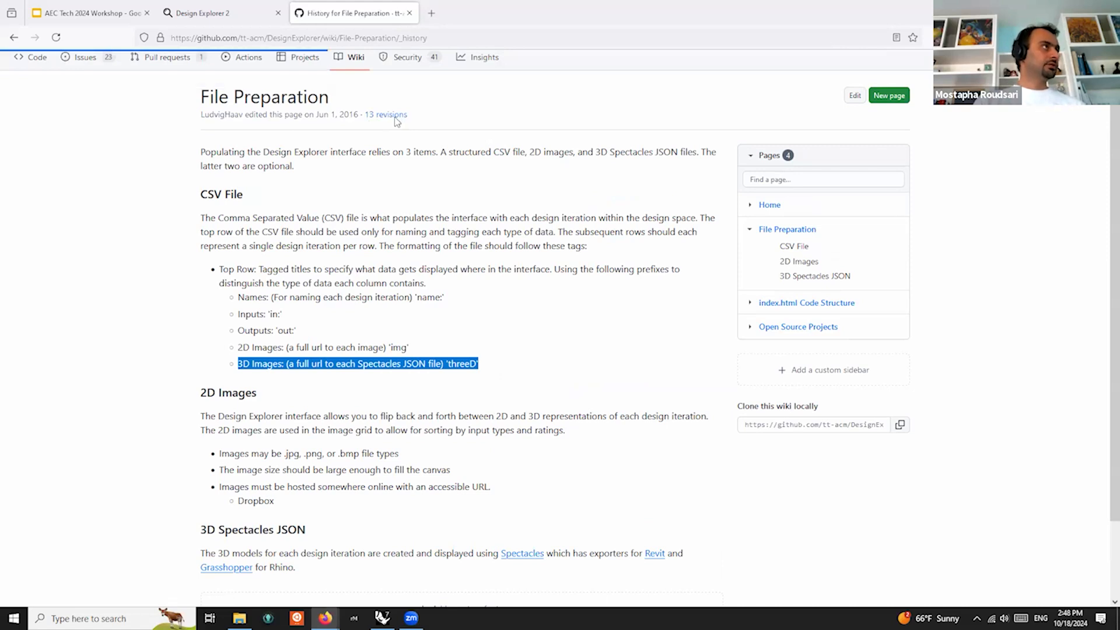
{"action": "scroll", "coordinate": [490, 314], "scroll_direction": "down", "scroll_amount": 2}
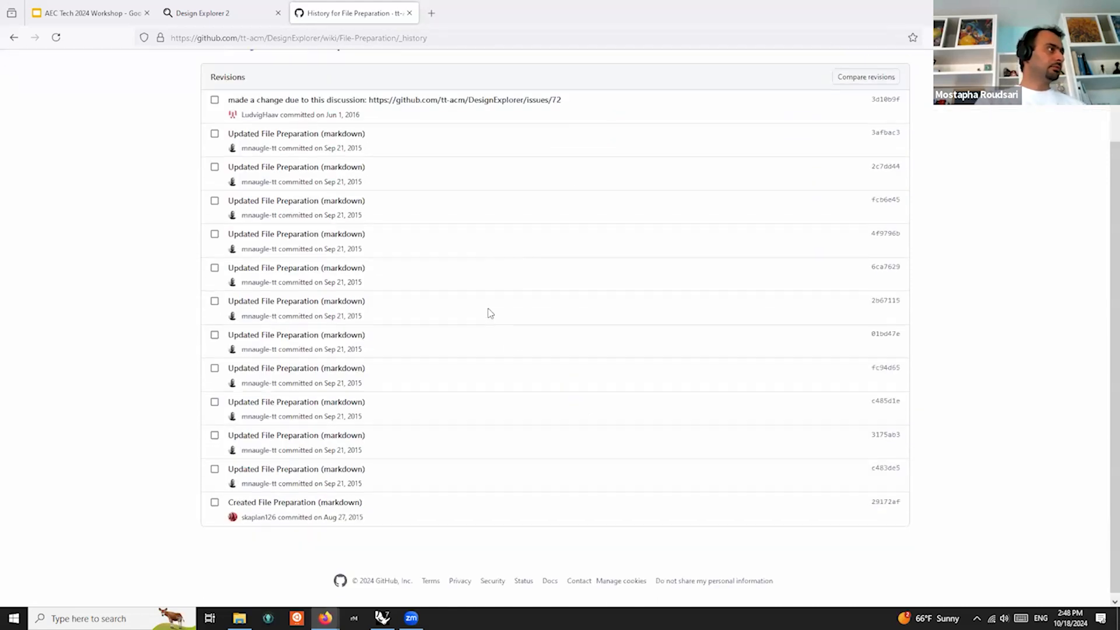
{"action": "scroll", "coordinate": [274, 467], "scroll_direction": "up", "scroll_amount": 2}
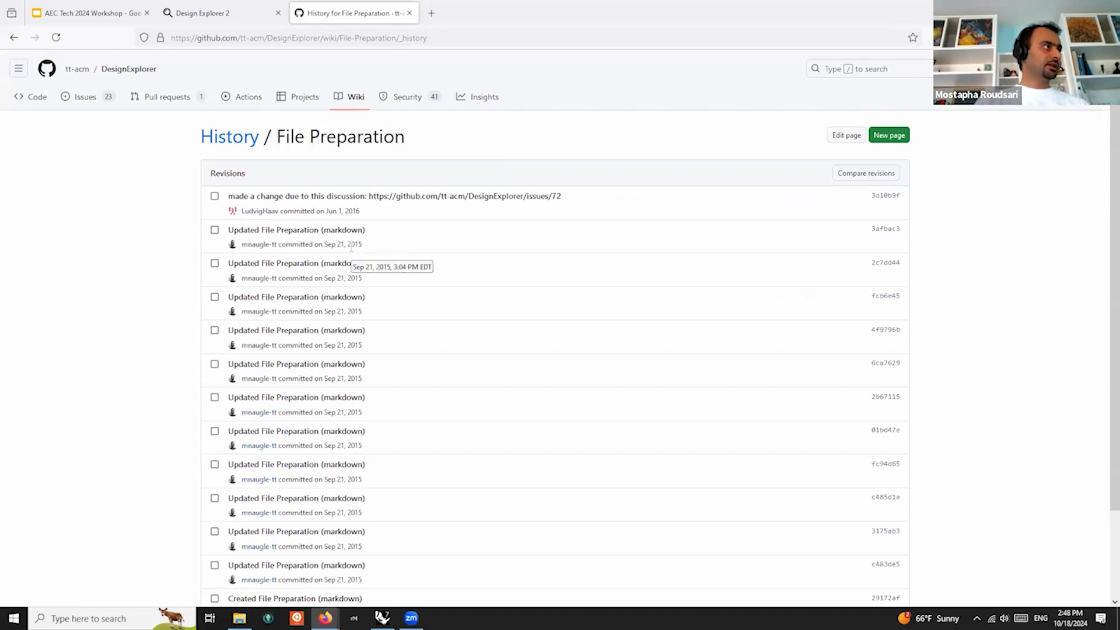
{"action": "scroll", "coordinate": [362, 454], "scroll_direction": "down", "scroll_amount": 1}
{"action": "scroll", "coordinate": [360, 455], "scroll_direction": "down", "scroll_amount": 2}
{"action": "scroll", "coordinate": [224, 170], "scroll_direction": "up", "scroll_amount": 2}
{"action": "left_click", "coordinate": [22, 37]}
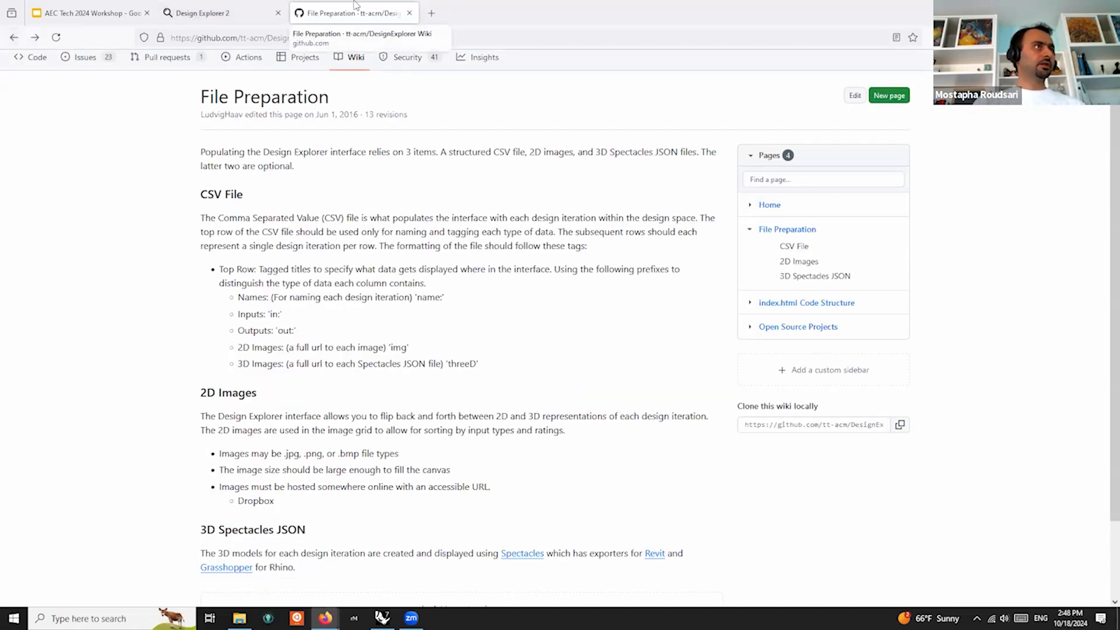
Close the wiki page and clear the Volume and V-to-A-Ratio filters in Design Explorer
{"action": "middle_click", "coordinate": [354, 7]}
{"action": "left_click", "coordinate": [485, 179]}
{"action": "left_click", "coordinate": [618, 175]}
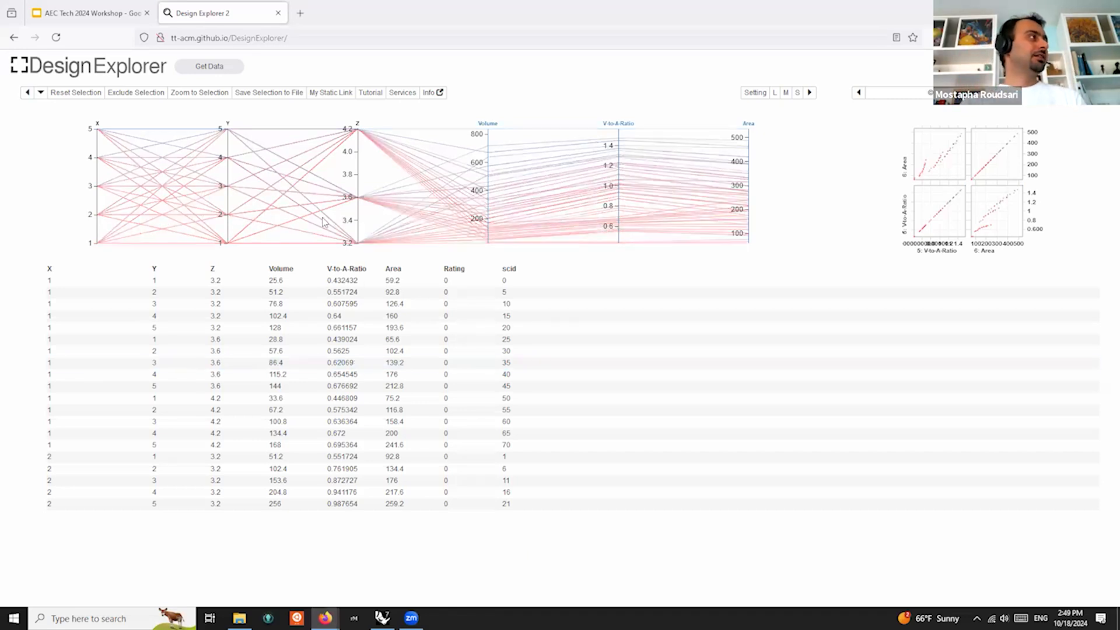
{"action": "left_click_drag", "start_coordinate": [485, 191], "coordinate": [485, 175]}
{"action": "left_click", "coordinate": [484, 164]}
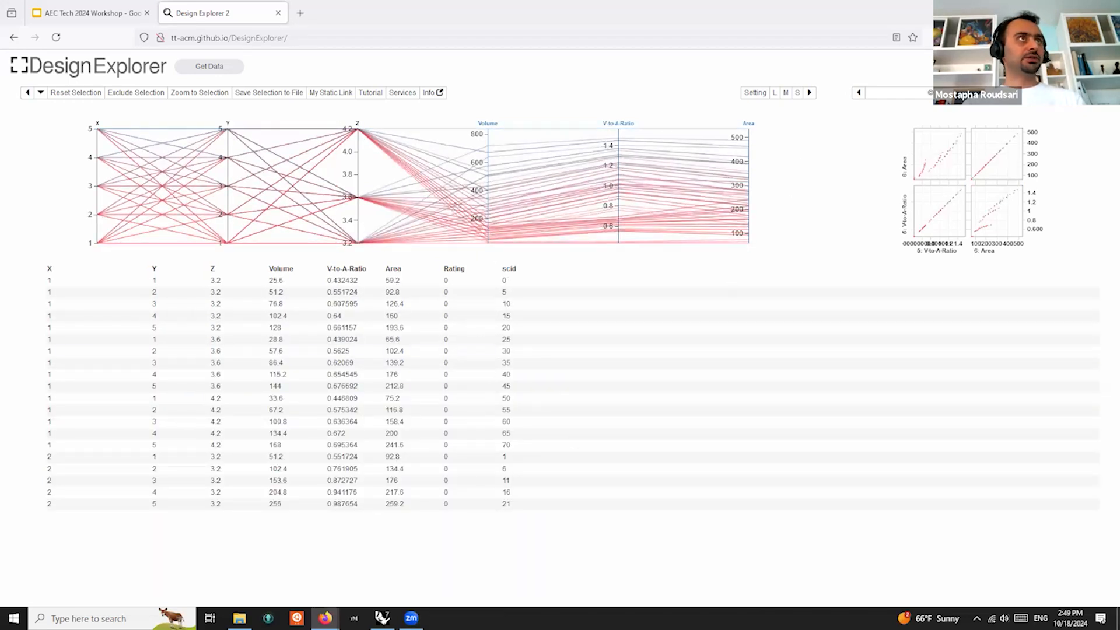
Switch to Grasshopper and review the cube definition from its inputs through the logic and outputs to the Fly component
{"action": "key", "text": "alt+Tab"}
{"action": "scroll", "coordinate": [734, 263], "scroll_direction": "down", "scroll_amount": 3}
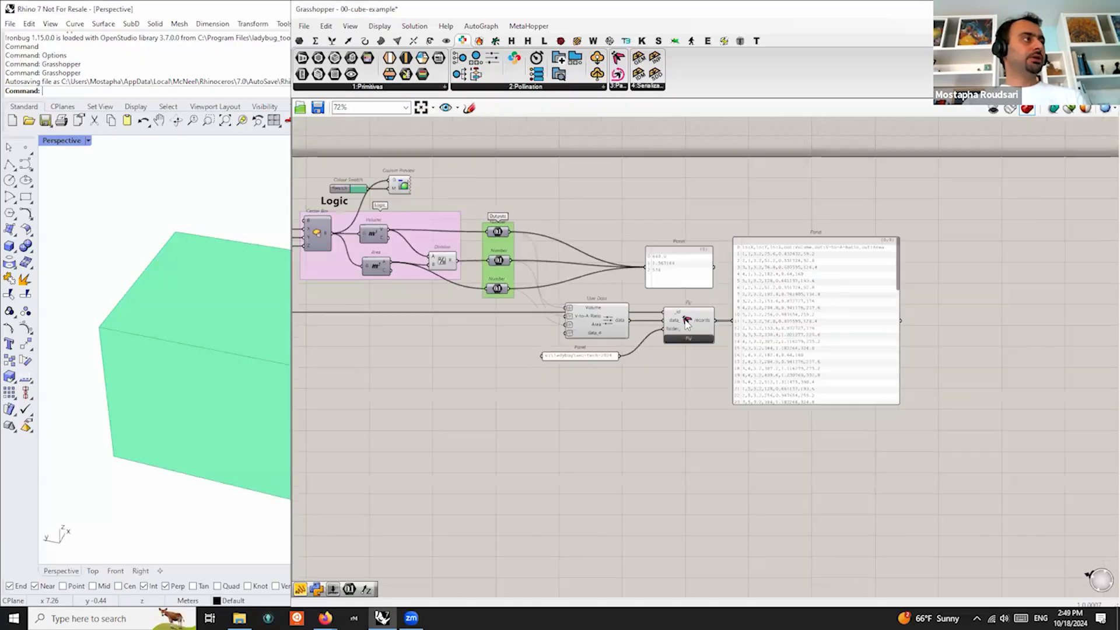
{"action": "right_click_drag", "start_coordinate": [441, 365], "coordinate": [668, 338]}
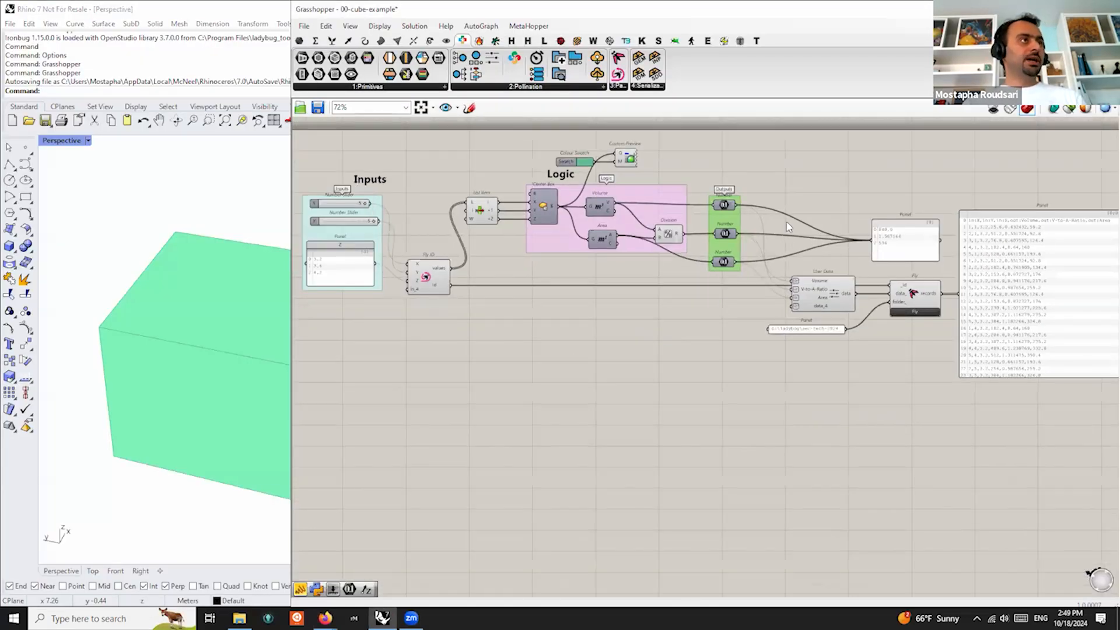
{"action": "scroll", "coordinate": [754, 341], "scroll_direction": "up", "scroll_amount": 3}
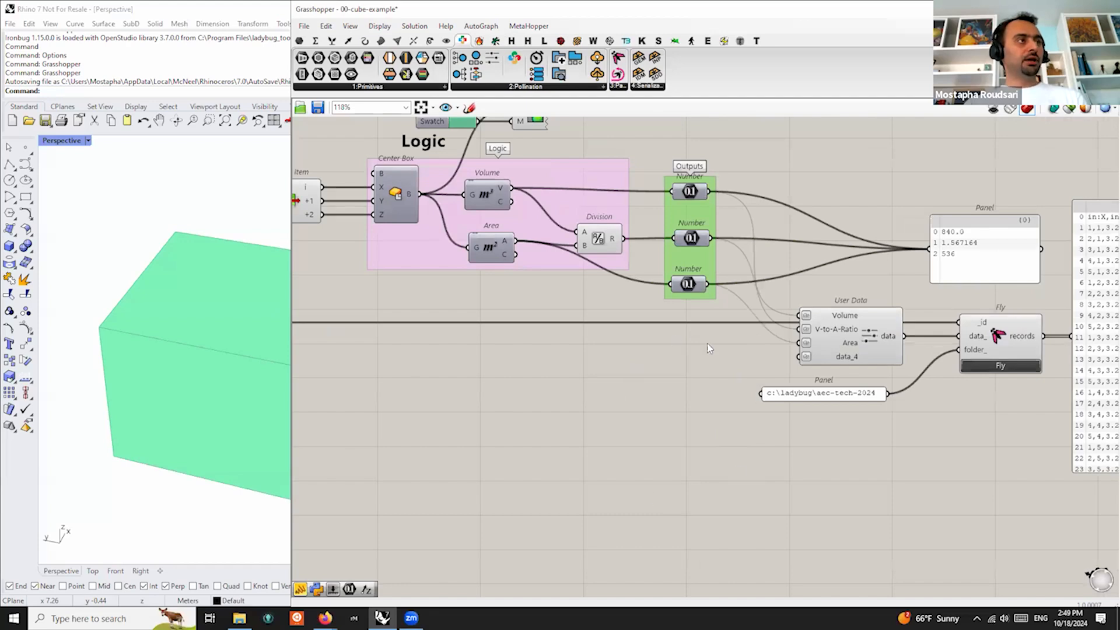
{"action": "scroll", "coordinate": [708, 346], "scroll_direction": "down", "scroll_amount": 3}
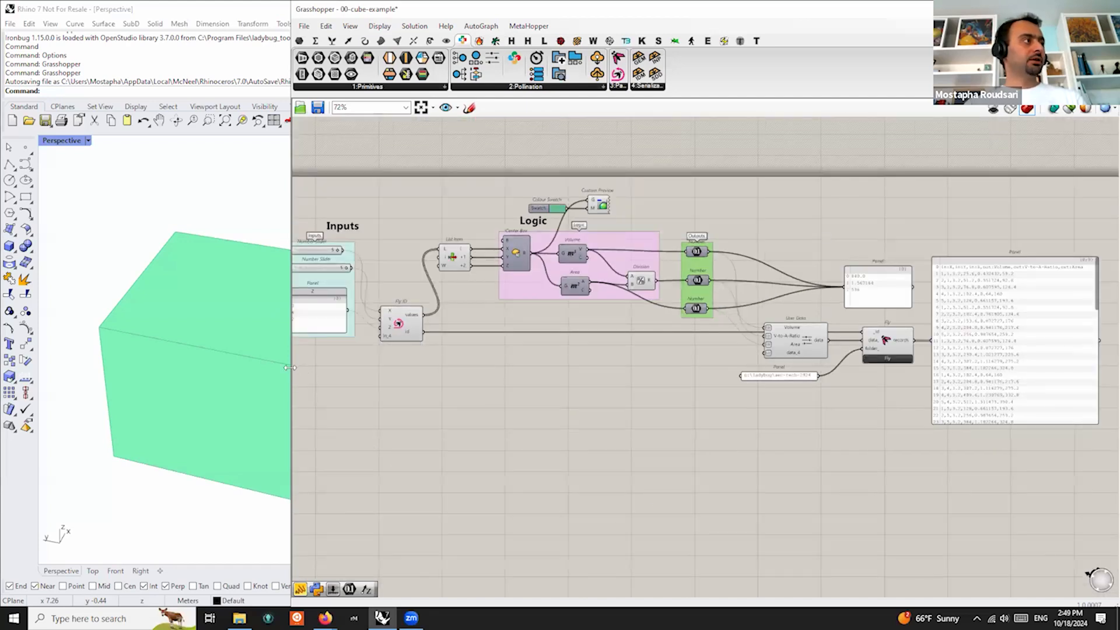
Narrow the Grasshopper window so that the whole box shows in Rhino's Perspective viewport
{"action": "left_click_drag", "start_coordinate": [289, 367], "coordinate": [432, 356]}
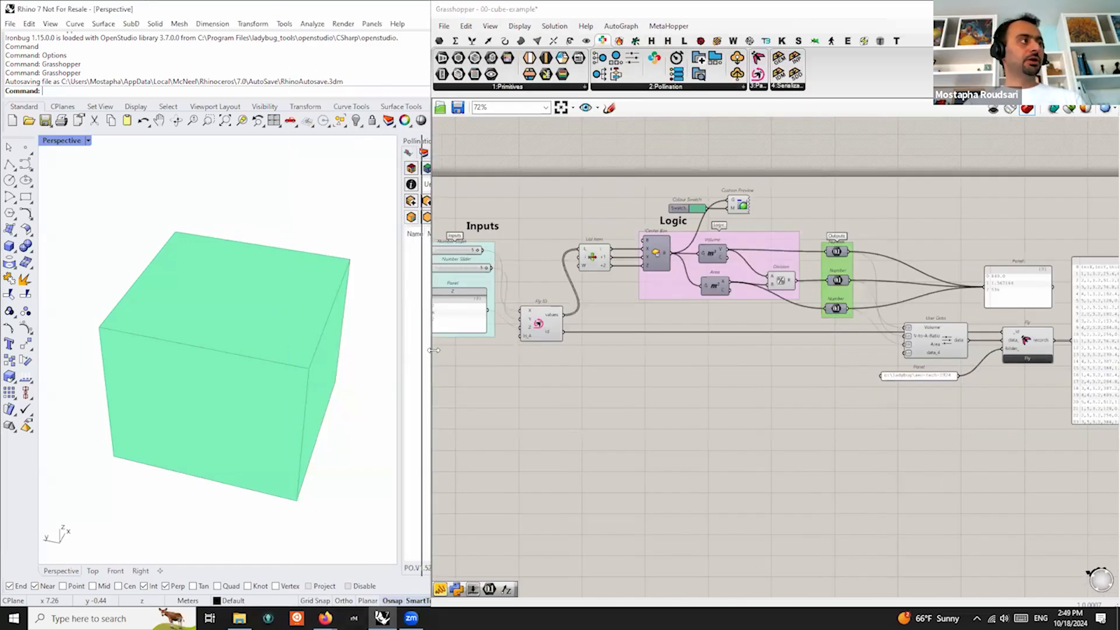
{"action": "scroll", "coordinate": [322, 347], "scroll_direction": "down", "scroll_amount": 2}
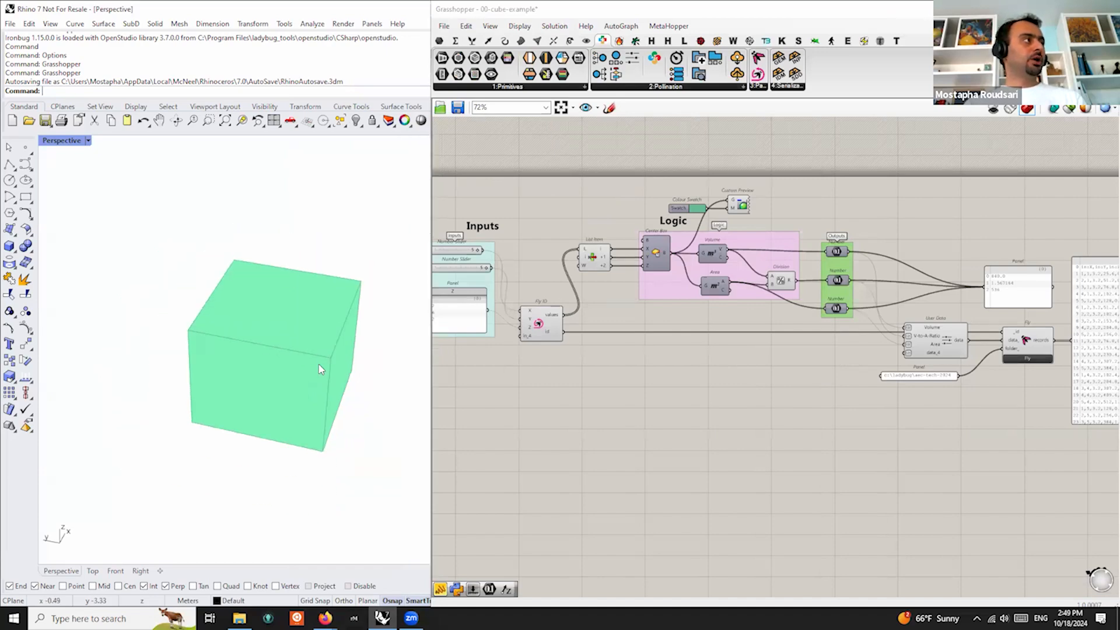
{"action": "scroll", "coordinate": [312, 374], "scroll_direction": "up", "scroll_amount": 2}
{"action": "right_click_drag", "start_coordinate": [777, 394], "coordinate": [686, 385]}
{"action": "scroll", "coordinate": [948, 334], "scroll_direction": "up", "scroll_amount": 2}
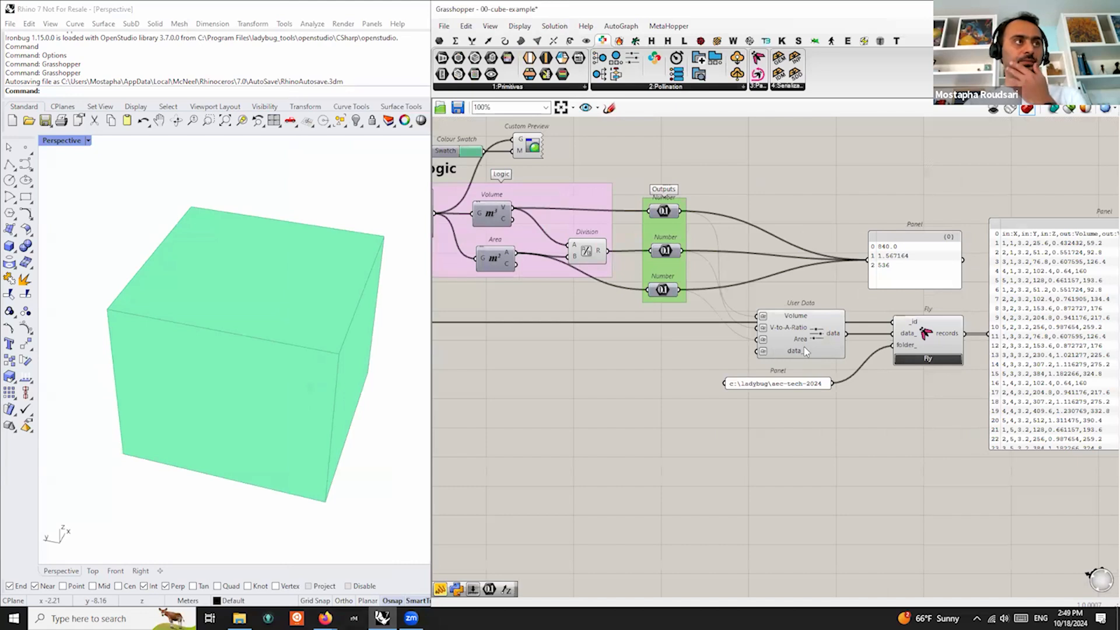
{"action": "mouse_move", "coordinate": [779, 351]}
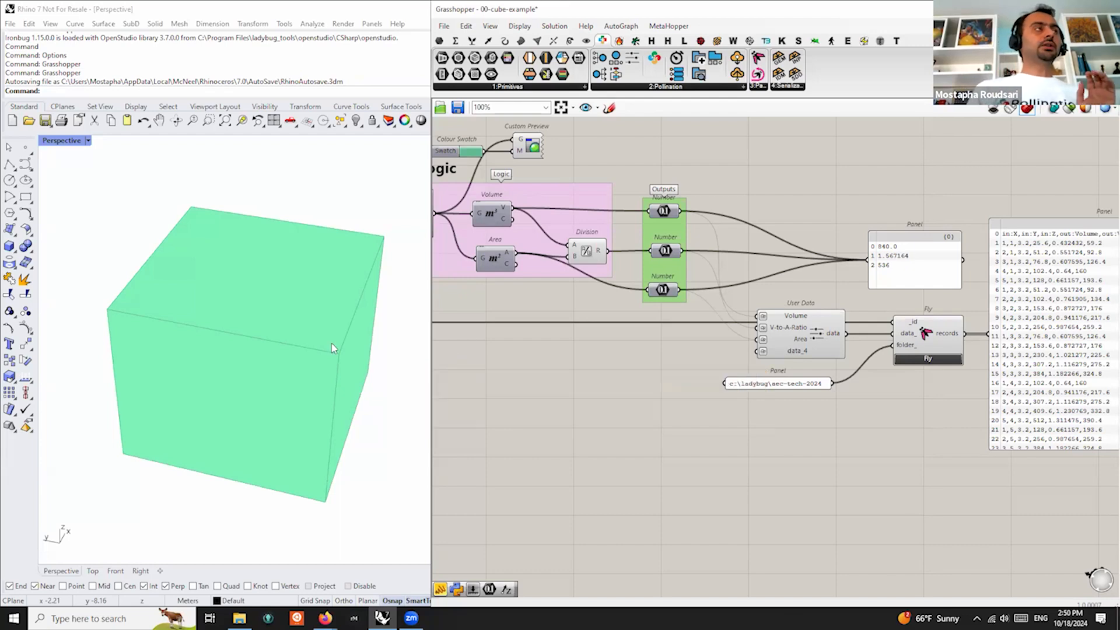
Add an LB Capture View component and place it below the Outputs group, beside the c:\ladybug\aec-tech-2024 folder panel
{"action": "right_click_drag", "start_coordinate": [562, 387], "coordinate": [670, 397]}
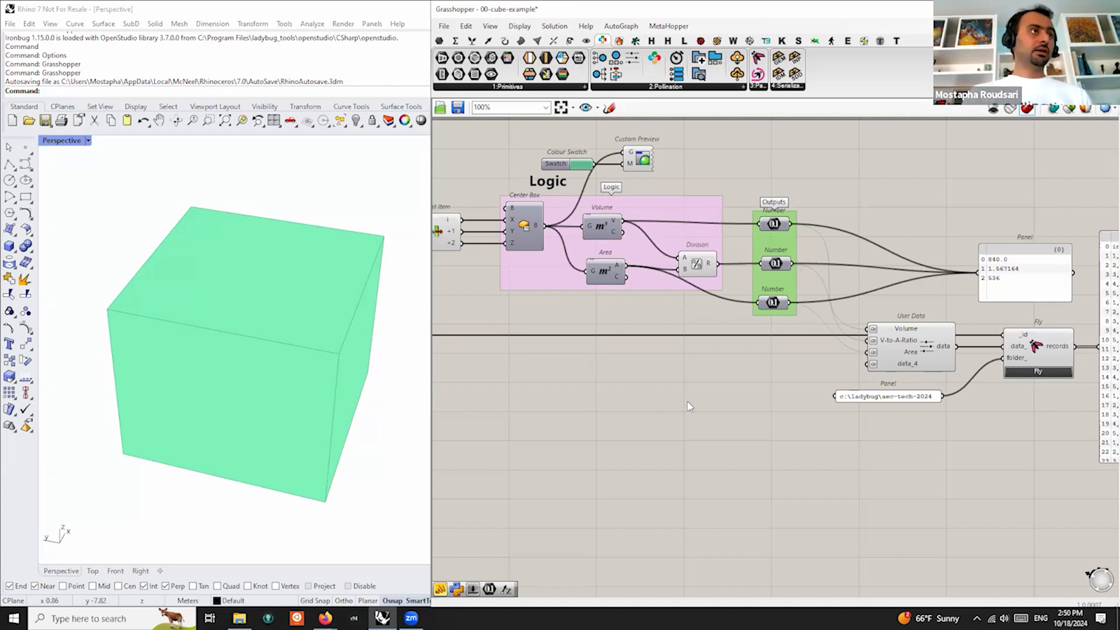
{"action": "right_click_drag", "start_coordinate": [760, 365], "coordinate": [722, 375]}
{"action": "double_click", "coordinate": [722, 375]}
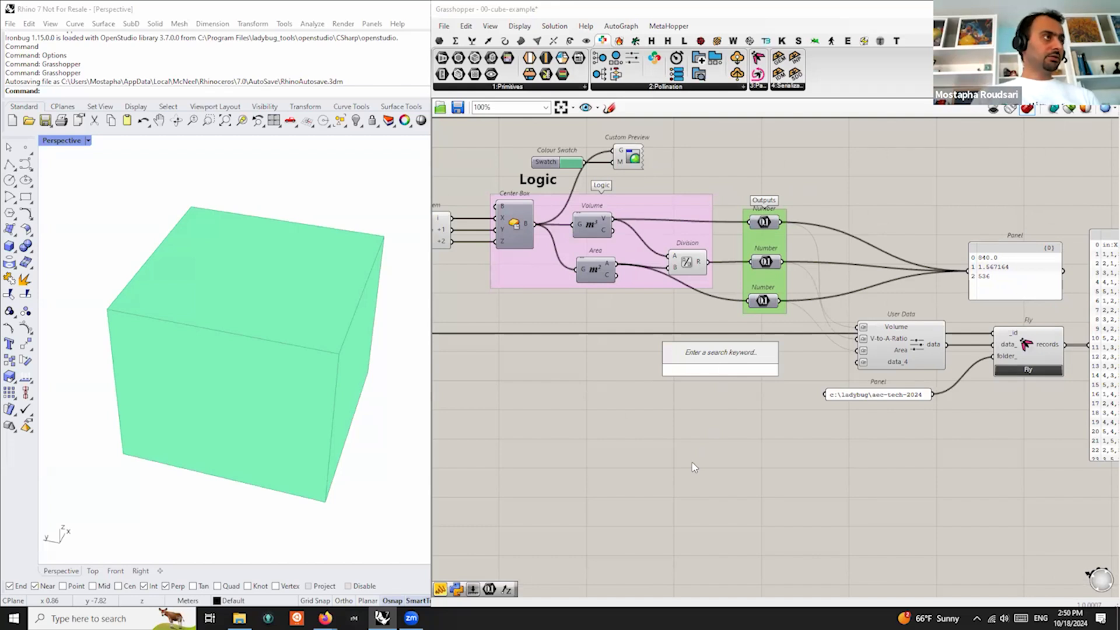
{"action": "type", "text": "capture"}
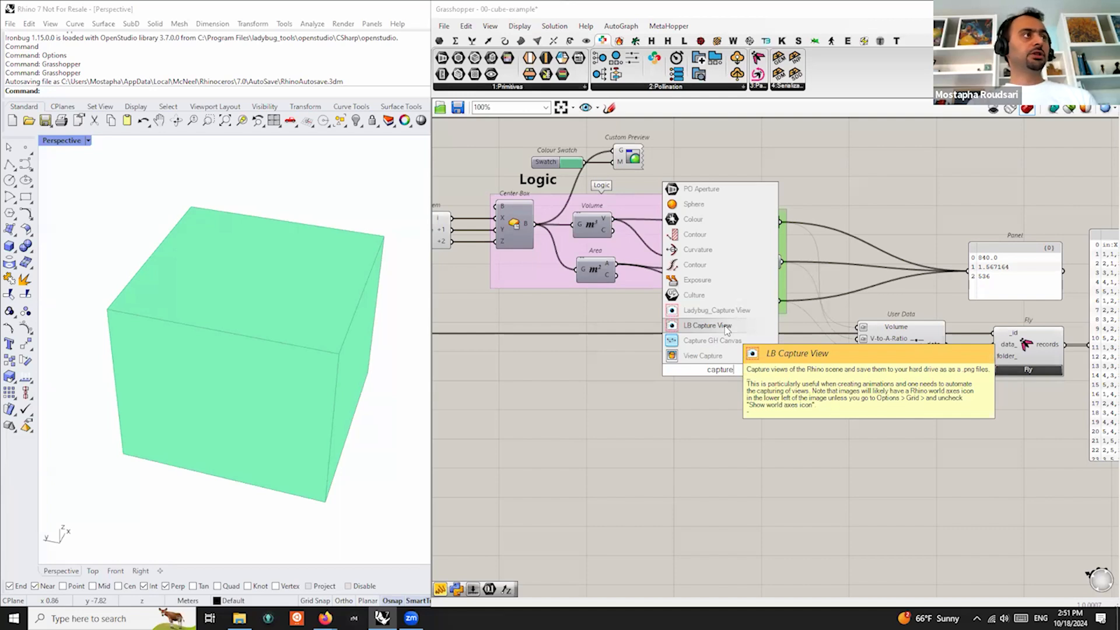
{"action": "left_click", "coordinate": [707, 325]}
{"action": "left_click_drag", "start_coordinate": [736, 394], "coordinate": [740, 410]}
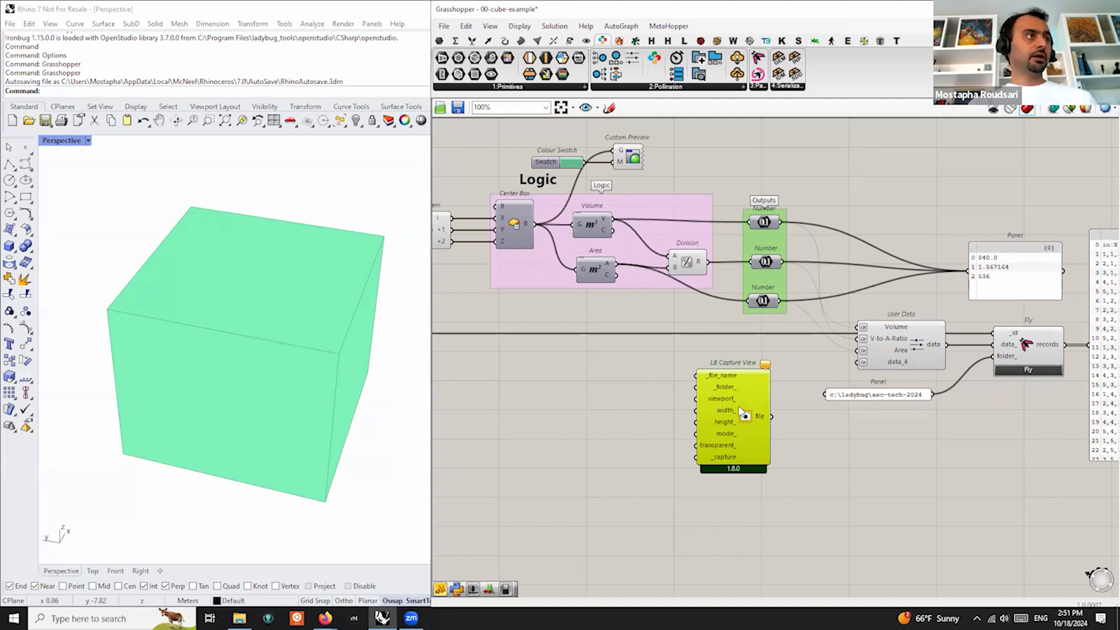
{"action": "left_click_drag", "start_coordinate": [740, 412], "coordinate": [766, 414]}
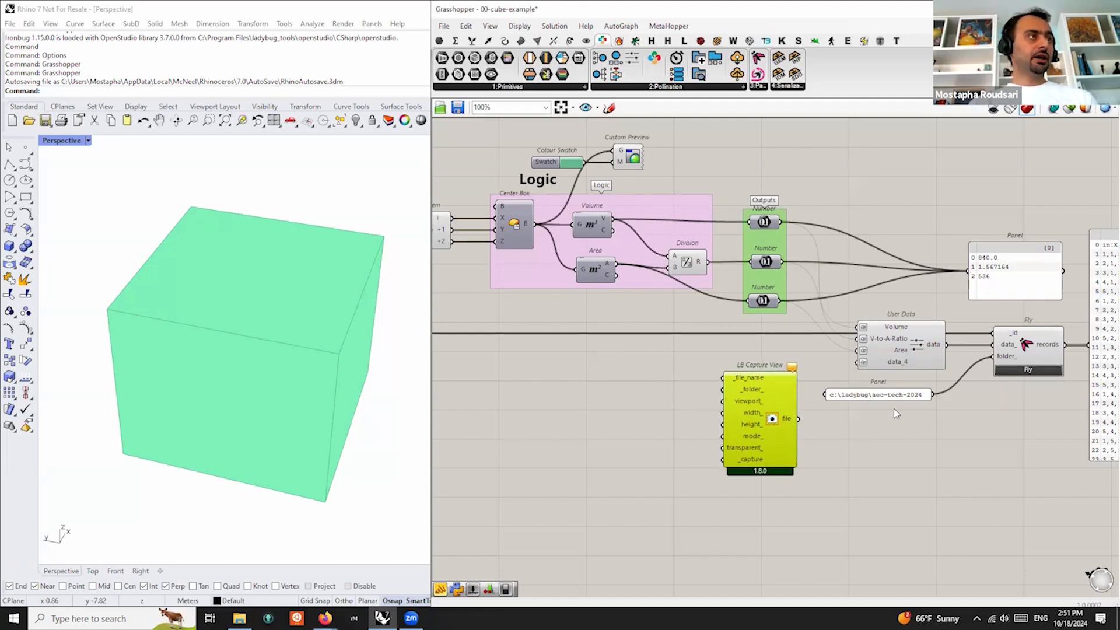
{"action": "scroll", "coordinate": [869, 365], "scroll_direction": "down", "scroll_amount": 1}
{"action": "scroll", "coordinate": [771, 411], "scroll_direction": "up", "scroll_amount": 1}
{"action": "left_click_drag", "start_coordinate": [801, 407], "coordinate": [787, 404]}
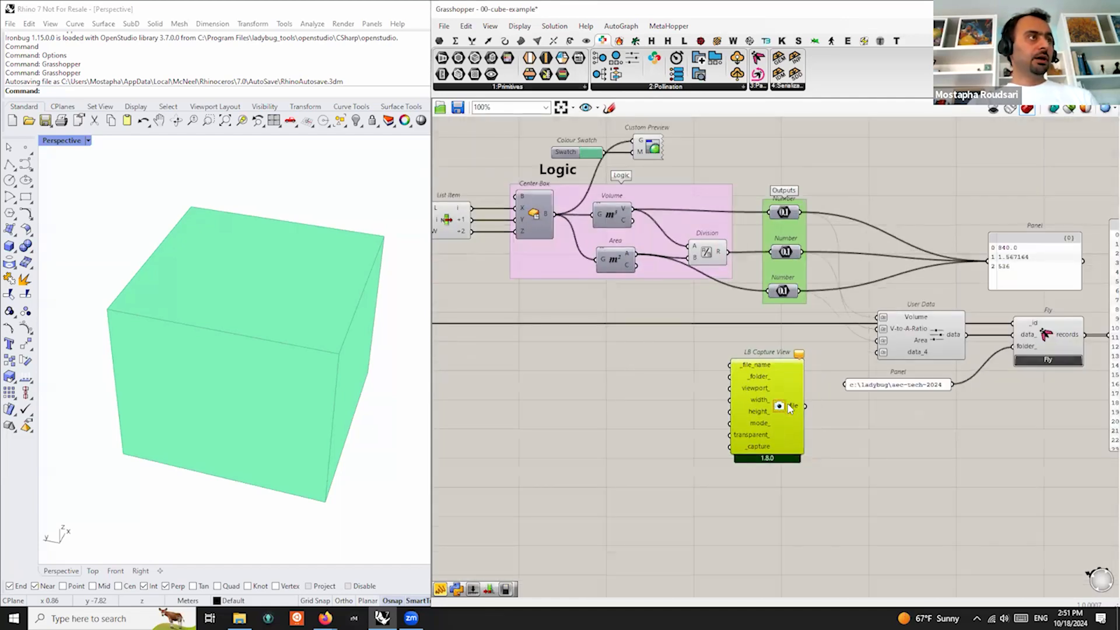
Move the c:\ladybug\aec-tech-2024 folder panel to the input side of the LB Capture View component
{"action": "scroll", "coordinate": [788, 407], "scroll_direction": "up", "scroll_amount": 2}
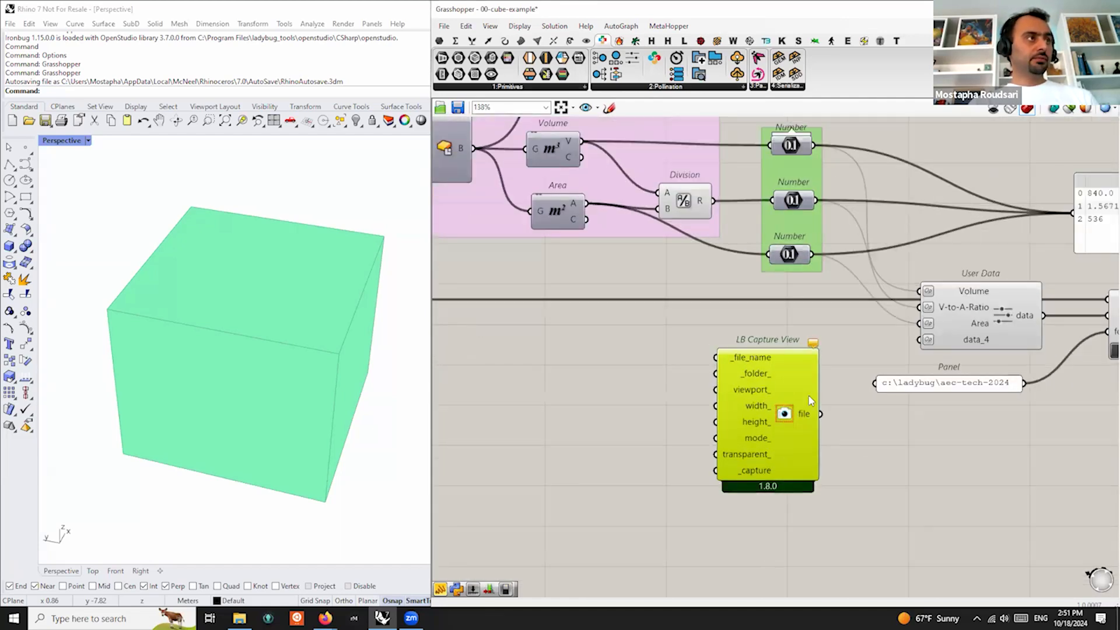
{"action": "scroll", "coordinate": [811, 400], "scroll_direction": "down", "scroll_amount": 1}
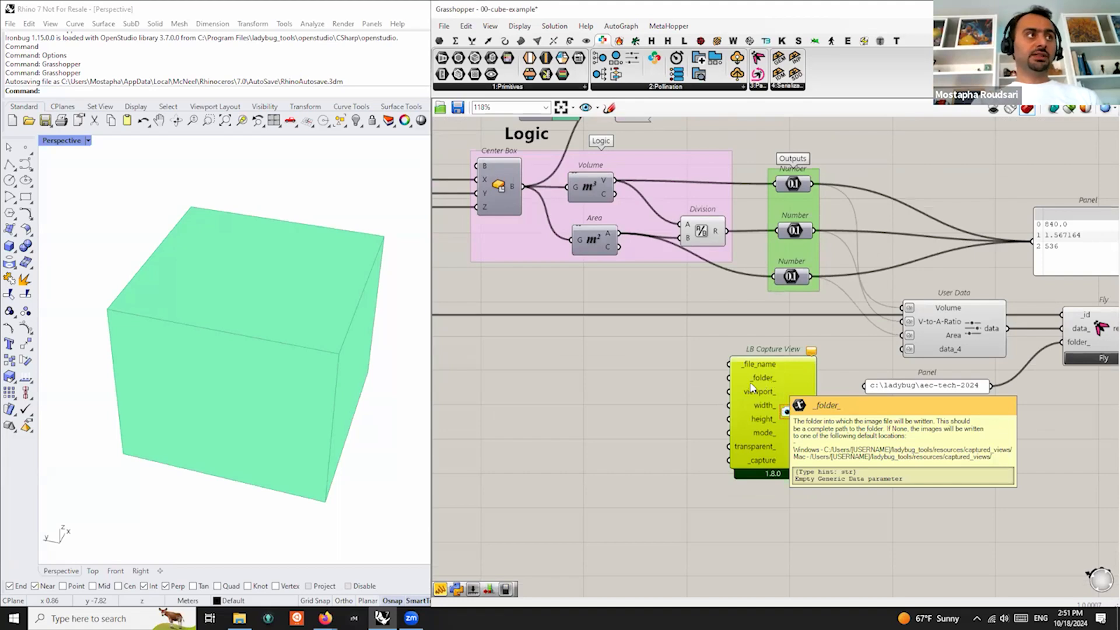
{"action": "scroll", "coordinate": [773, 382], "scroll_direction": "down", "scroll_amount": 3}
{"action": "scroll", "coordinate": [934, 367], "scroll_direction": "up", "scroll_amount": 1}
{"action": "left_click", "coordinate": [933, 368]}
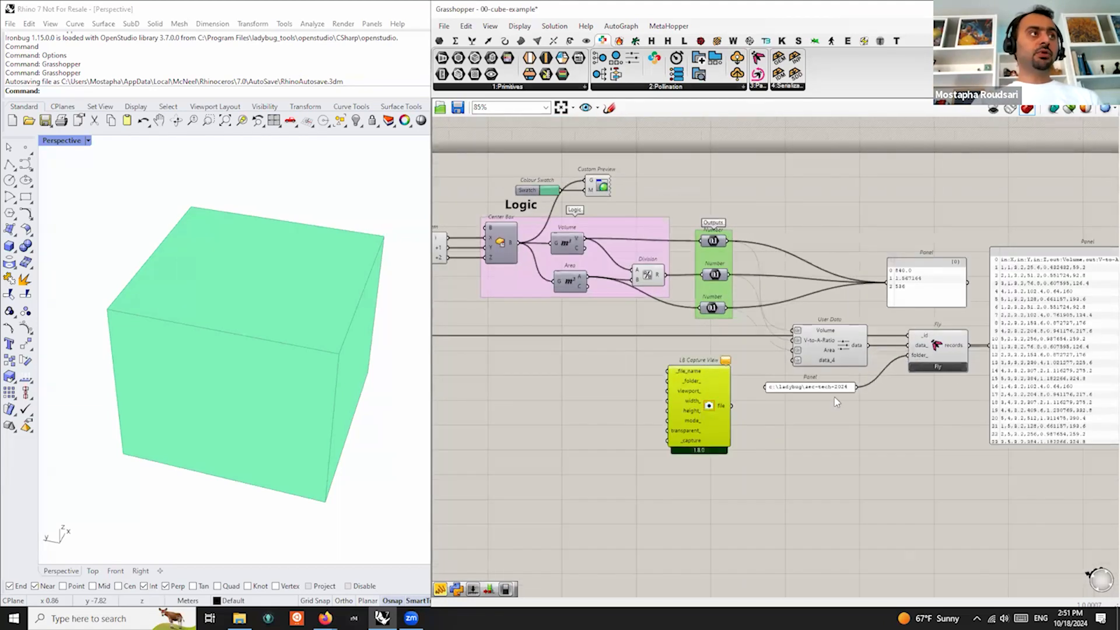
{"action": "left_click_drag", "start_coordinate": [808, 390], "coordinate": [573, 363]}
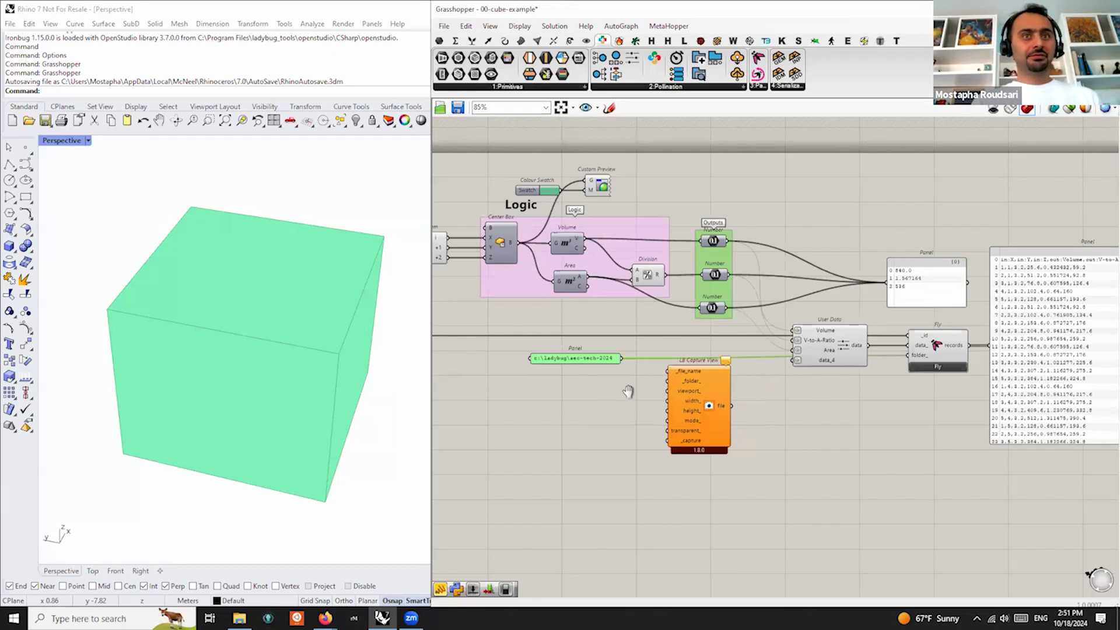
{"action": "right_click_drag", "start_coordinate": [626, 391], "coordinate": [677, 383]}
{"action": "scroll", "coordinate": [635, 375], "scroll_direction": "up", "scroll_amount": 1}
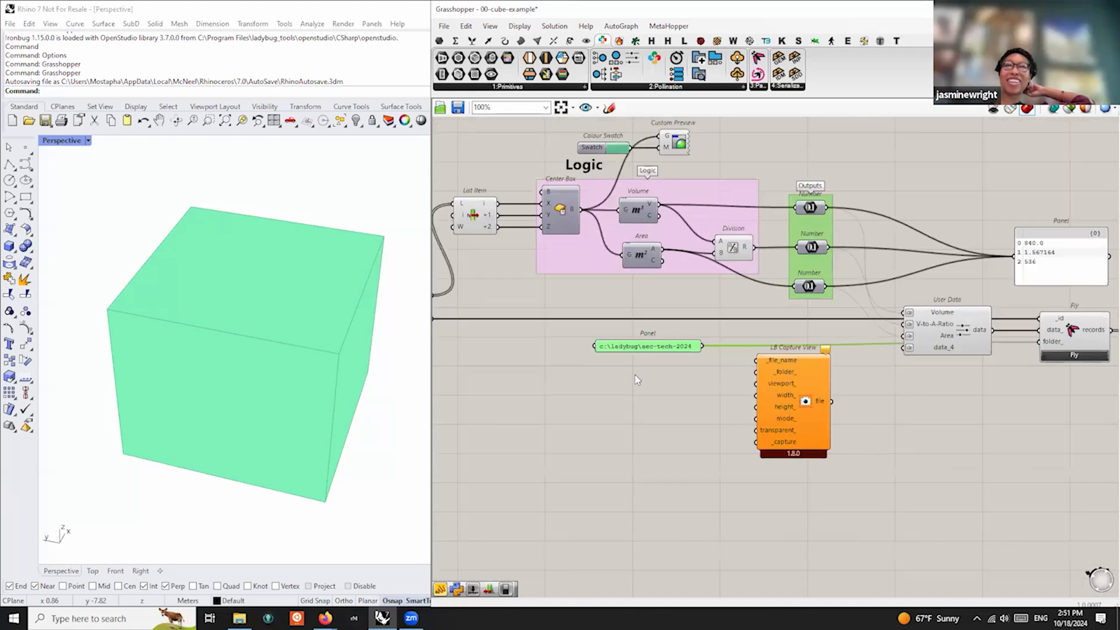
Try a File Path parameter below the folder panel and check its options for selecting a file or directory
{"action": "double_click", "coordinate": [651, 389]}
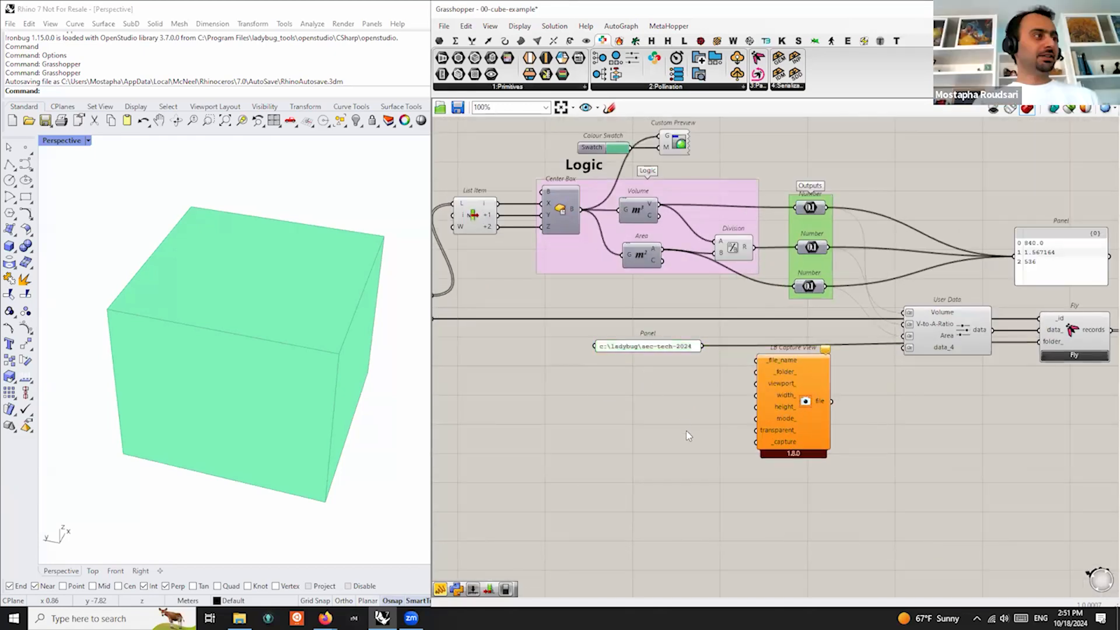
{"action": "type", "text": "file"}
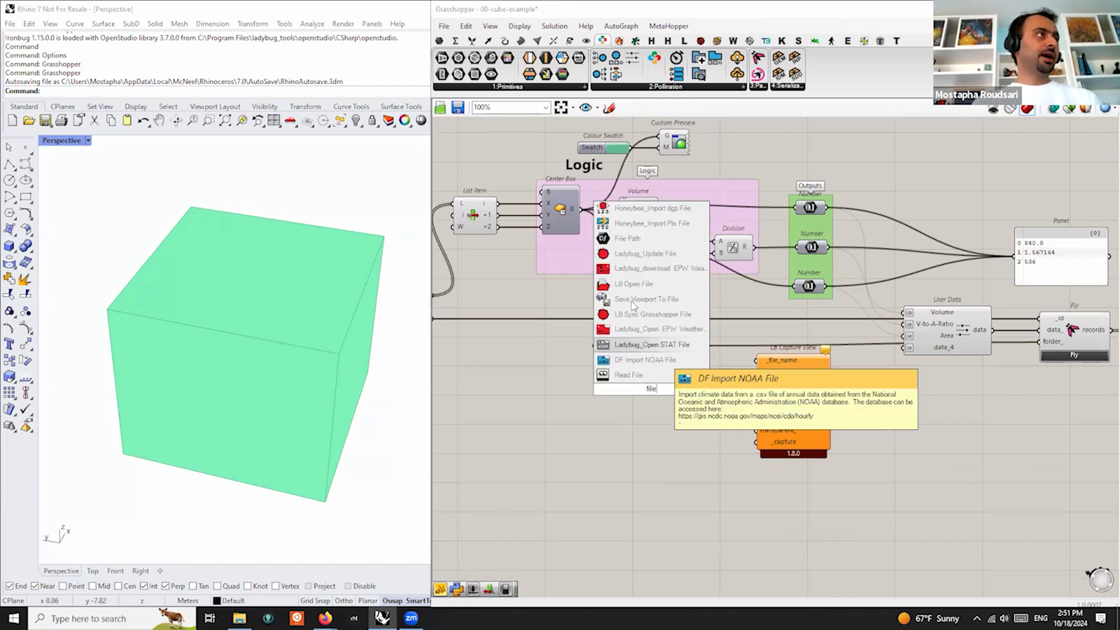
{"action": "left_click", "coordinate": [644, 239]}
{"action": "scroll", "coordinate": [662, 388], "scroll_direction": "up", "scroll_amount": 3}
{"action": "left_click_drag", "start_coordinate": [641, 403], "coordinate": [647, 373]}
{"action": "right_click", "coordinate": [646, 374]}
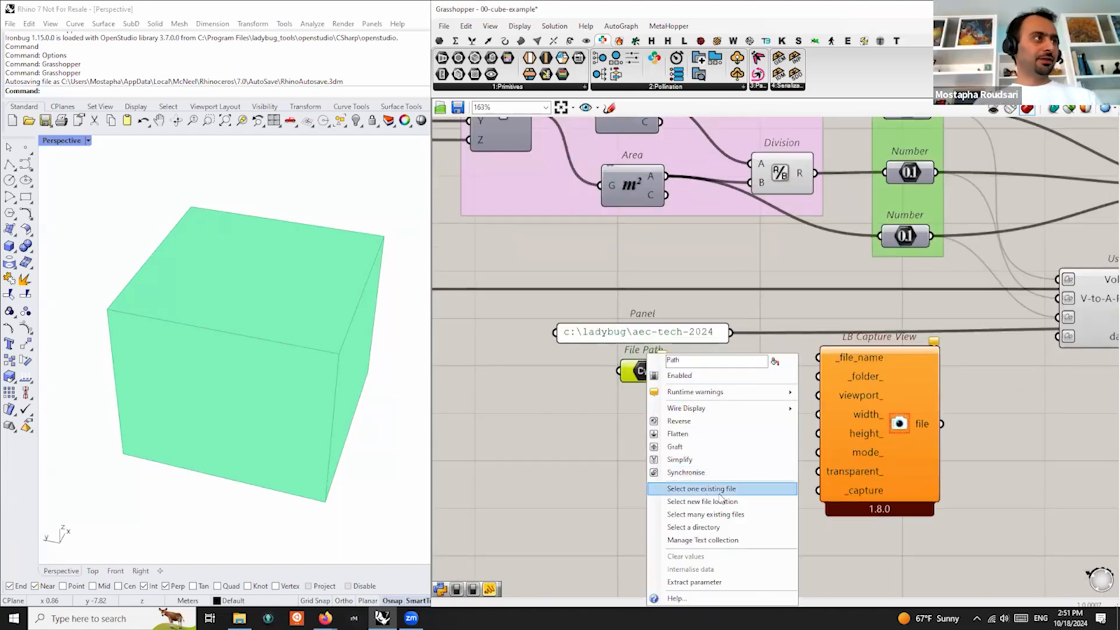
{"action": "left_click", "coordinate": [595, 456]}
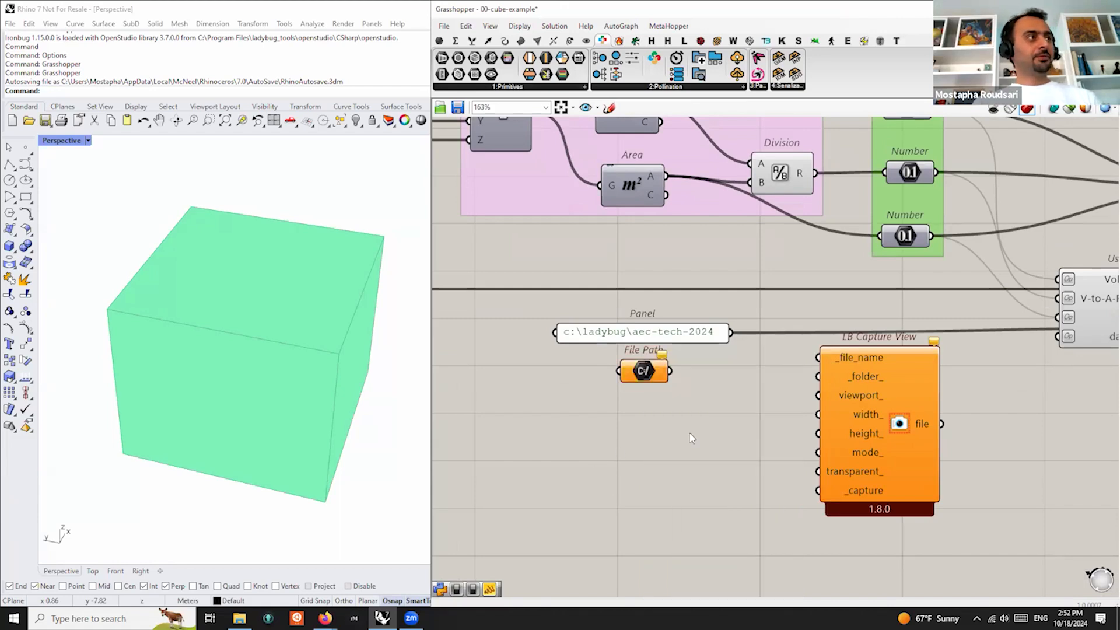
{"action": "scroll", "coordinate": [691, 435], "scroll_direction": "down", "scroll_amount": 2}
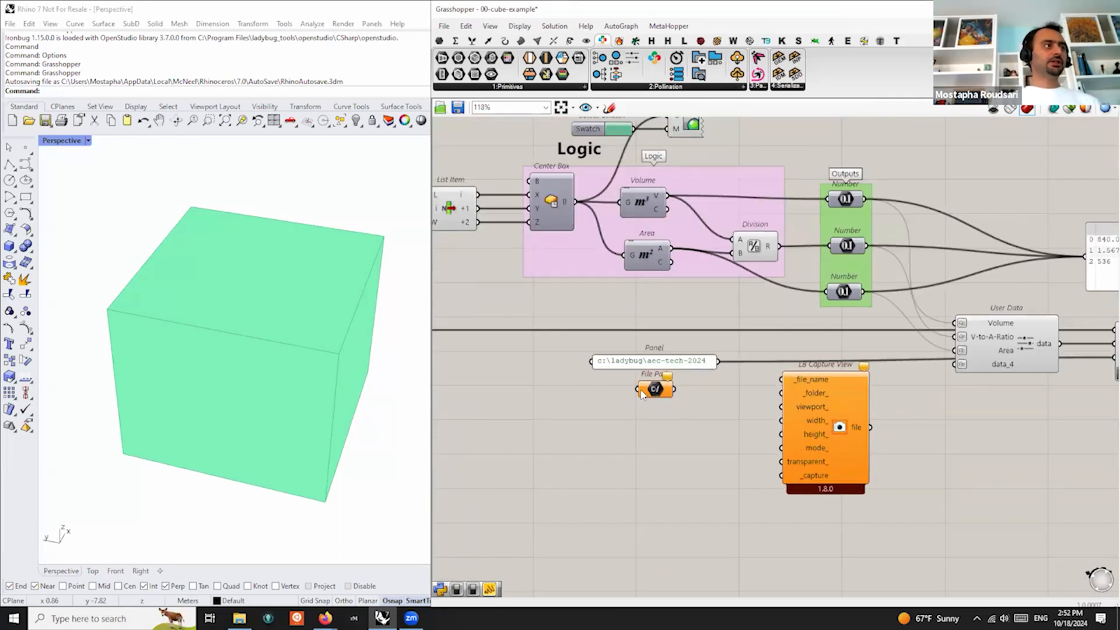
{"action": "left_click_drag", "start_coordinate": [666, 390], "coordinate": [665, 415]}
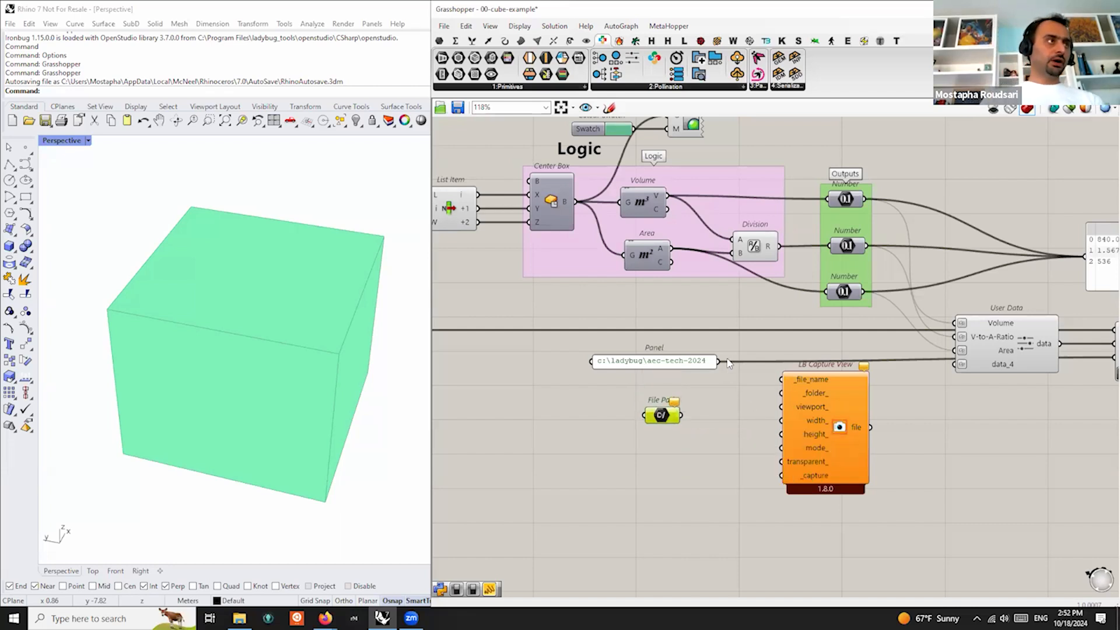
Connect the folder panel to the _folder_ input of LB Capture View and orbit the box in Rhino's Perspective viewport
{"action": "left_click_drag", "start_coordinate": [719, 362], "coordinate": [819, 414]}
{"action": "mouse_move", "coordinate": [819, 414]}
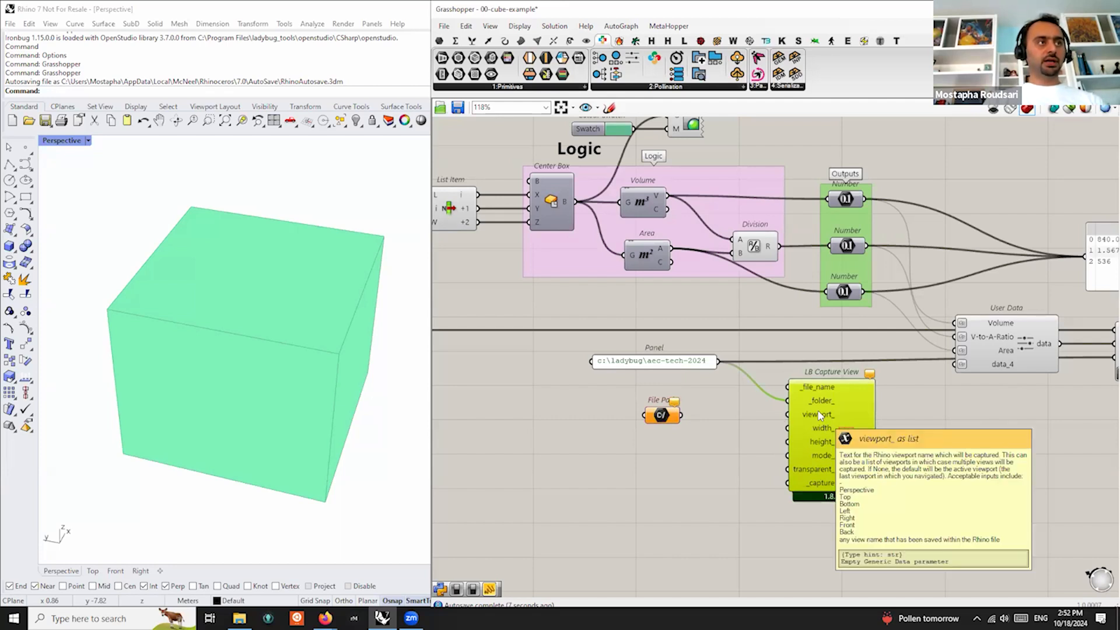
{"action": "right_click_drag", "start_coordinate": [335, 382], "coordinate": [356, 382]}
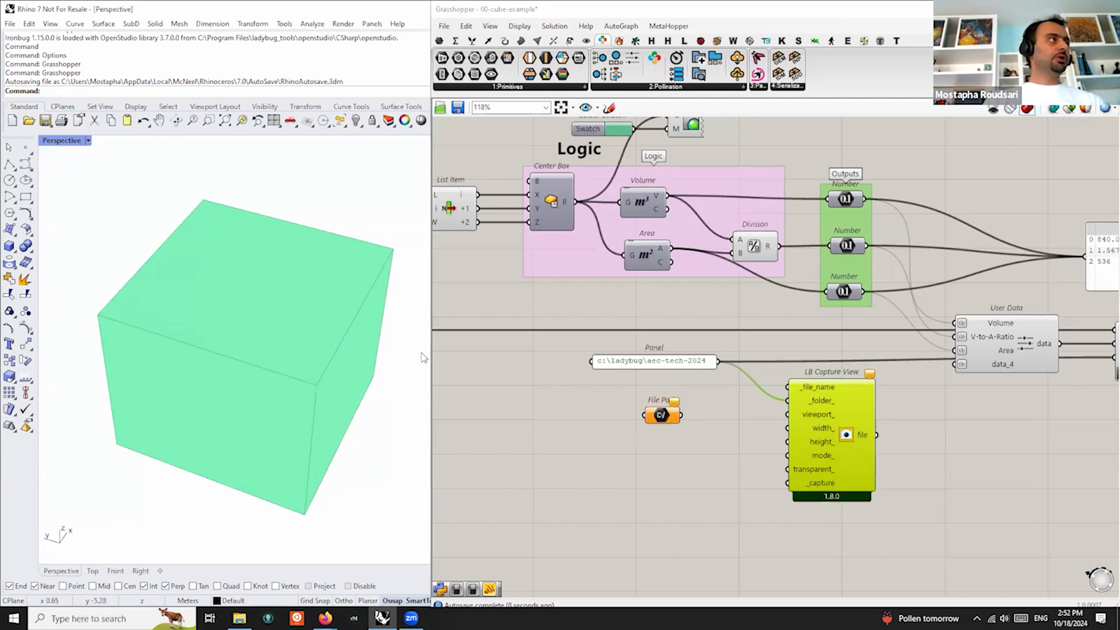
{"action": "left_click_drag", "start_coordinate": [580, 345], "coordinate": [414, 377]}
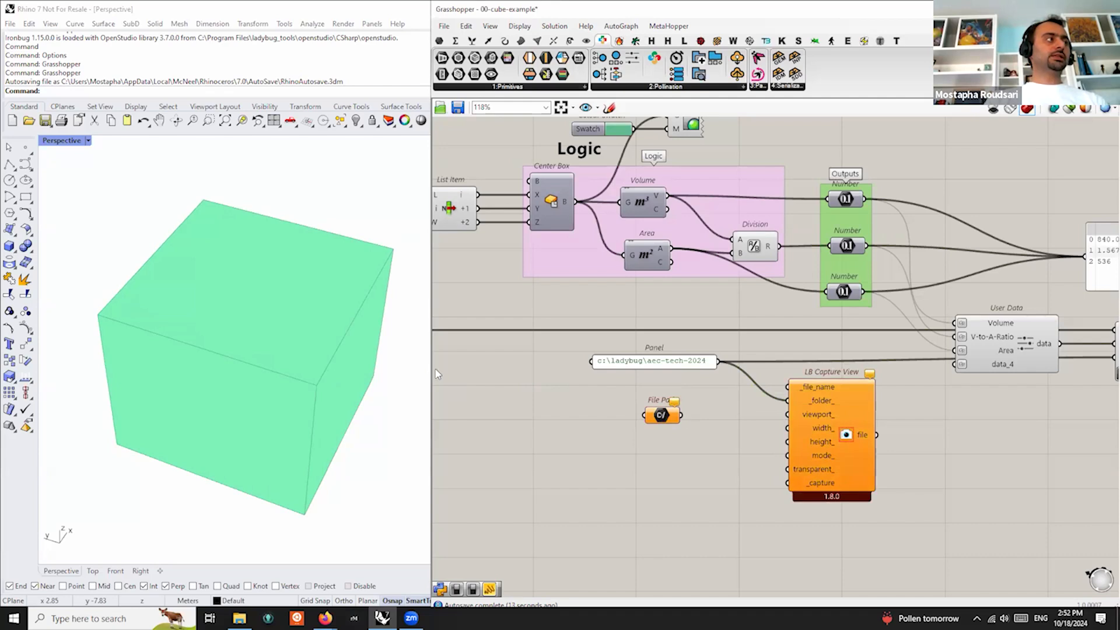
Switch to Design Explorer in Firefox and review the iterations in the plot and data table
{"action": "mouse_move", "coordinate": [325, 618]}
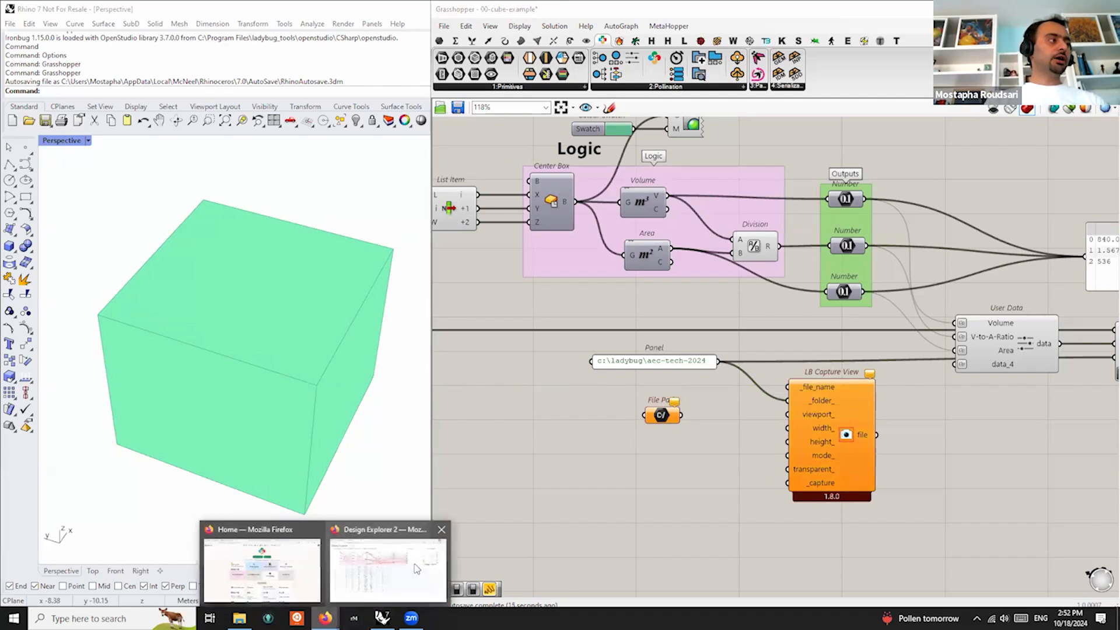
{"action": "left_click", "coordinate": [388, 560]}
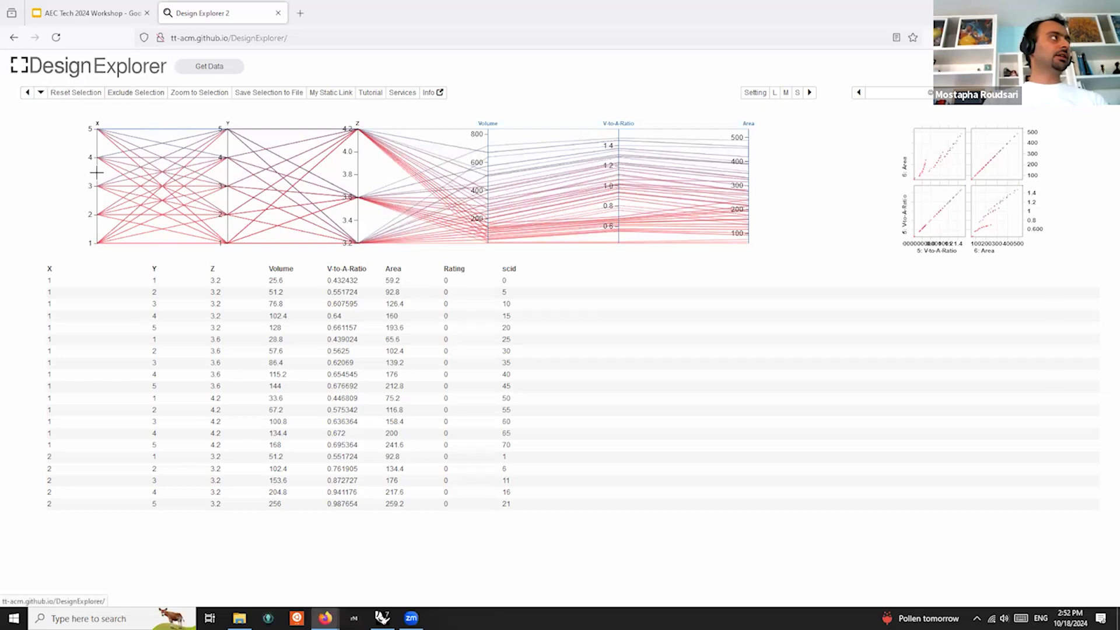
{"action": "left_click", "coordinate": [303, 341]}
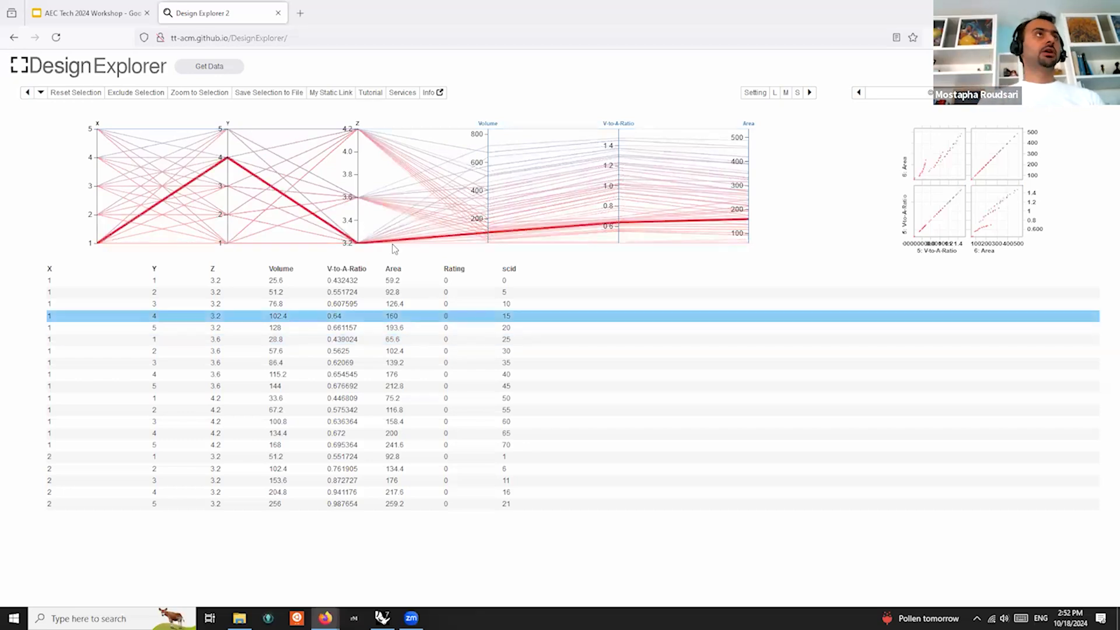
Return to Rhino, narrow the Grasshopper window and orbit the Perspective viewport to reframe the whole box
{"action": "key", "text": "alt+Tab"}
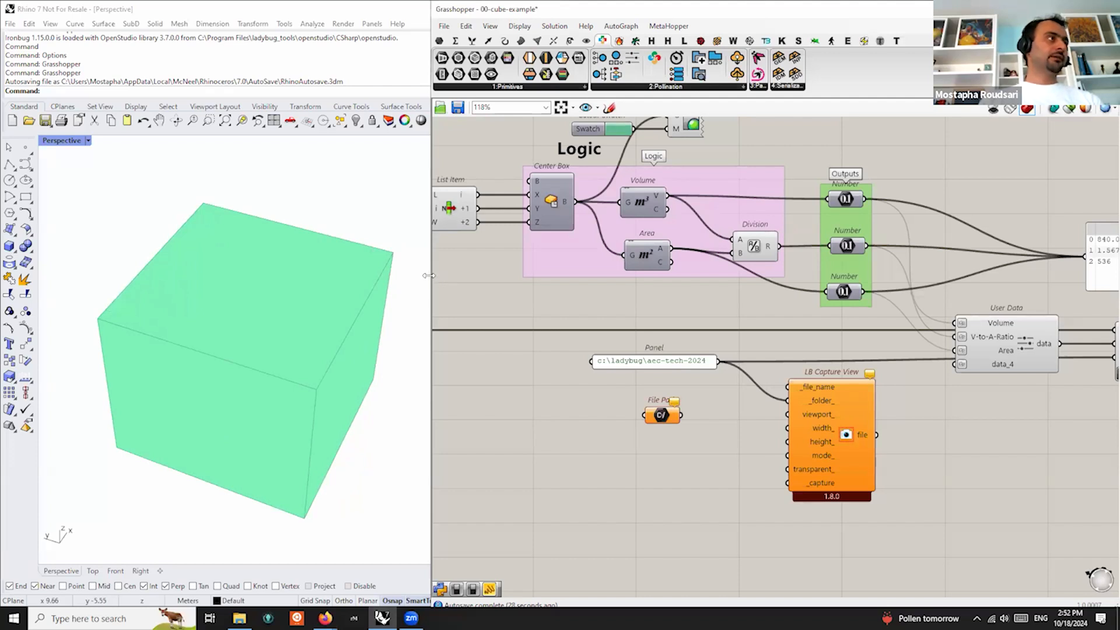
{"action": "left_click_drag", "start_coordinate": [429, 275], "coordinate": [462, 276]}
{"action": "right_click_drag", "start_coordinate": [236, 356], "coordinate": [232, 367]}
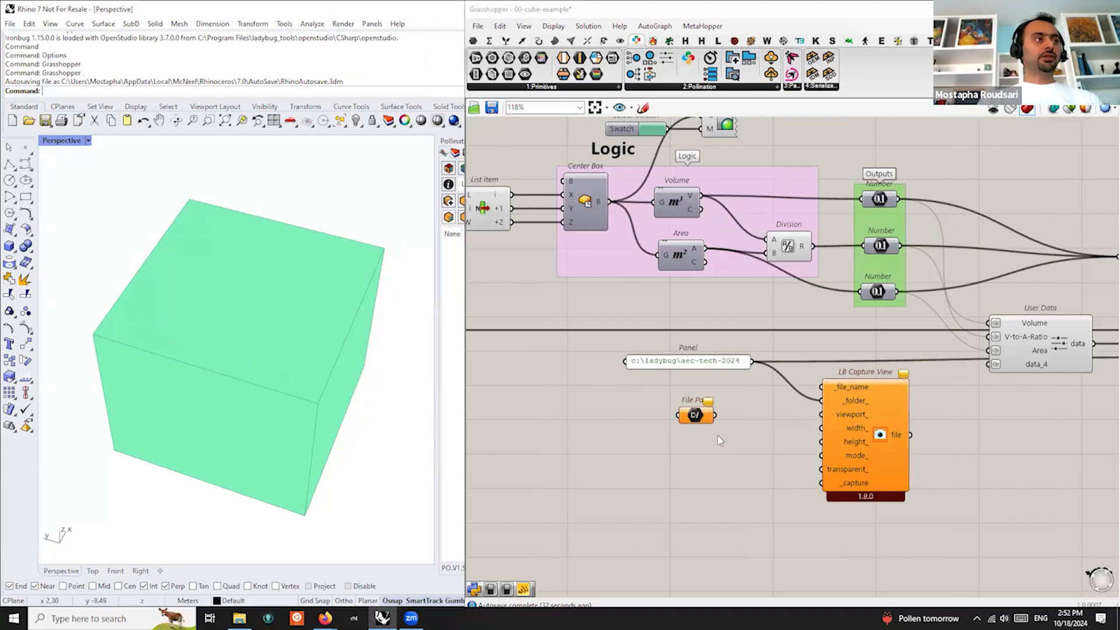
Move LB Capture View closer to the folder panel and delete the unused File Path parameter
{"action": "scroll", "coordinate": [729, 420], "scroll_direction": "up", "scroll_amount": 3}
{"action": "scroll", "coordinate": [747, 358], "scroll_direction": "down", "scroll_amount": 2}
{"action": "left_click_drag", "start_coordinate": [855, 388], "coordinate": [799, 392]}
{"action": "left_click", "coordinate": [679, 373]}
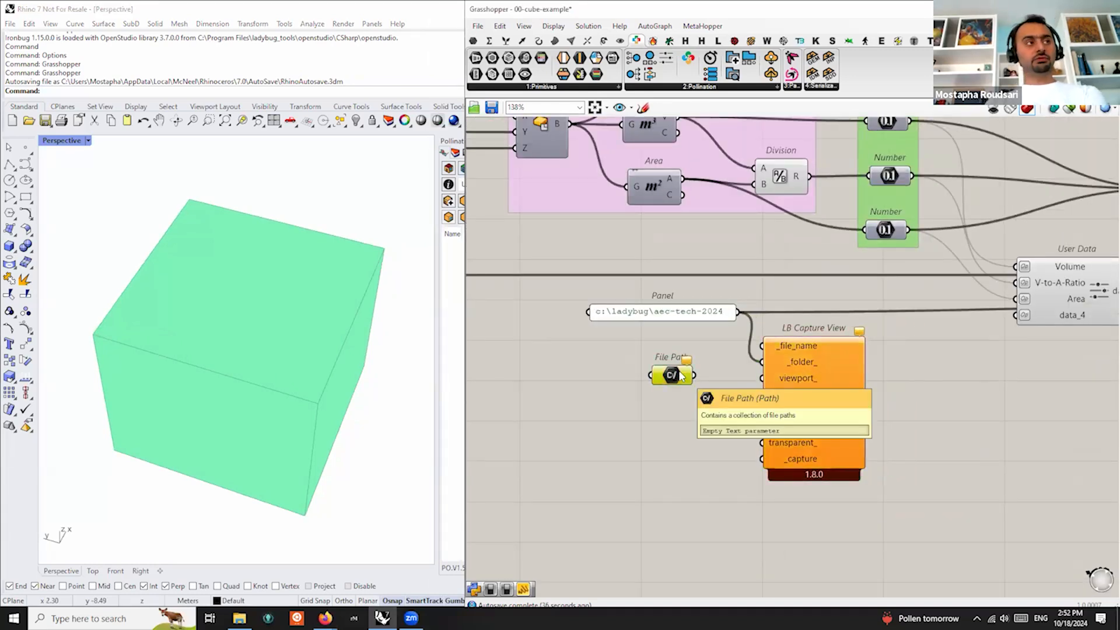
{"action": "key", "text": "Delete"}
{"action": "scroll", "coordinate": [699, 339], "scroll_direction": "down", "scroll_amount": 2}
{"action": "scroll", "coordinate": [746, 402], "scroll_direction": "up", "scroll_amount": 2}
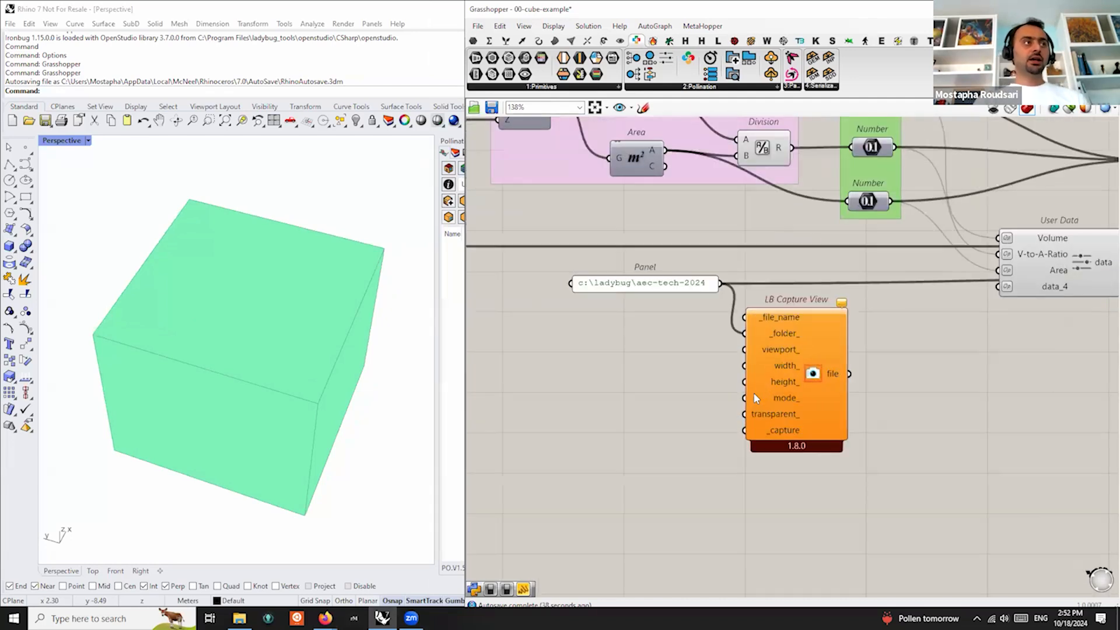
Add a panel with the value 600 and connect it to the width_ and height_ inputs of LB Capture View
{"action": "scroll", "coordinate": [776, 374], "scroll_direction": "up", "scroll_amount": 1}
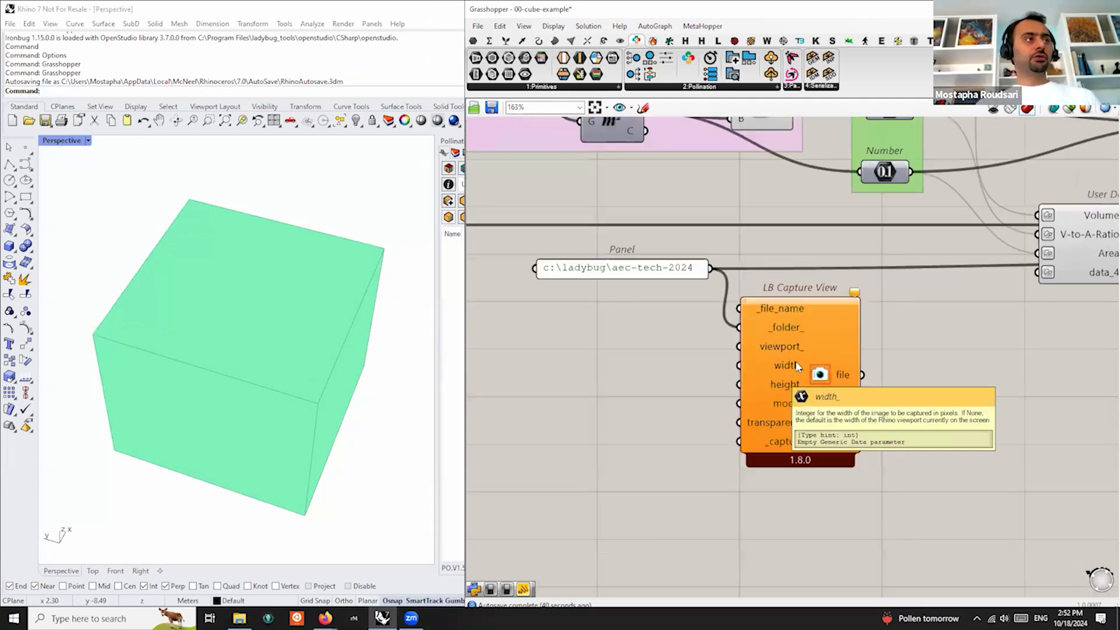
{"action": "double_click", "coordinate": [655, 377]}
{"action": "type", "text": "600"}
{"action": "key", "text": "Return"}
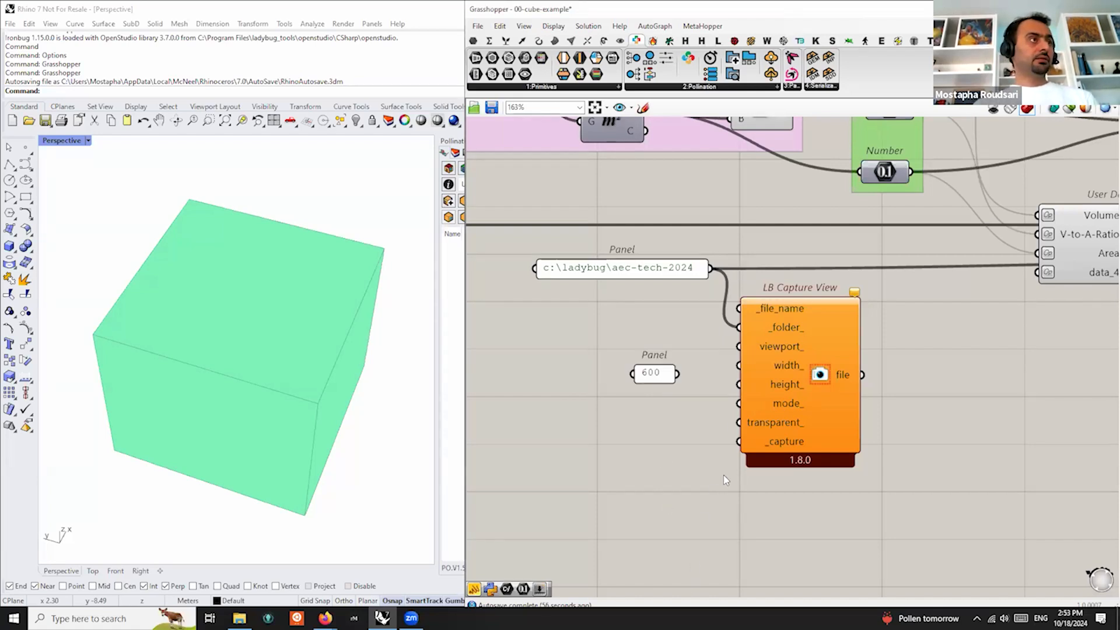
{"action": "mouse_move", "coordinate": [677, 373]}
{"action": "left_mouse_down"}
{"action": "mouse_move", "coordinate": [738, 366]}
{"action": "mouse_move", "coordinate": [692, 404]}
{"action": "mouse_move", "coordinate": [697, 387]}
{"action": "mouse_move", "coordinate": [739, 384]}
{"action": "mouse_move", "coordinate": [679, 370]}
{"action": "left_mouse_up"}
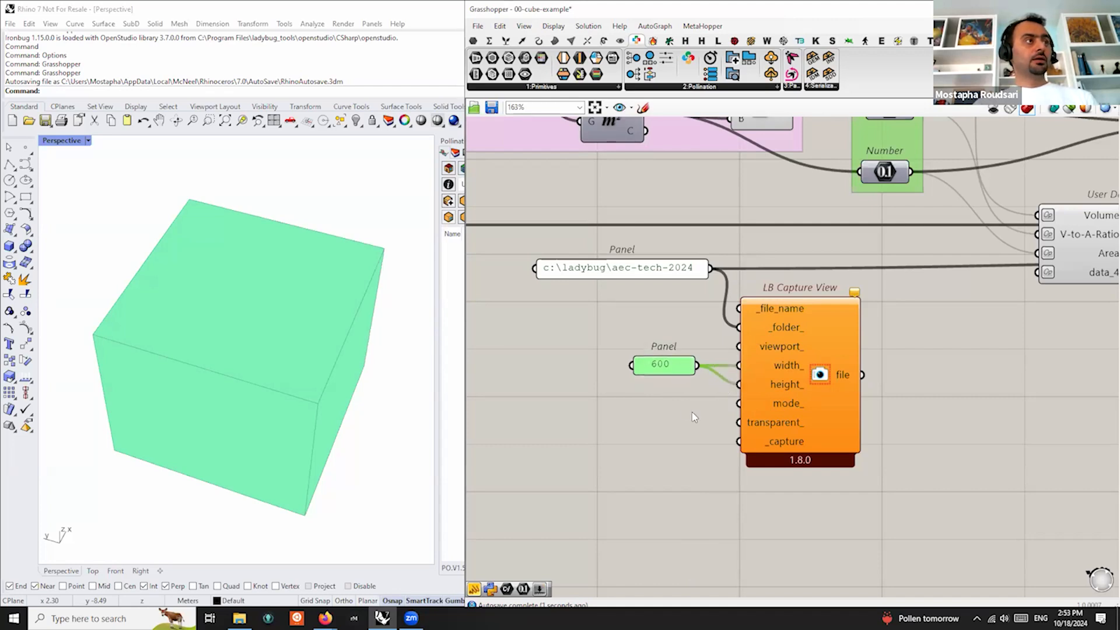
Add an LB FalseStartToggle below the 600 panel, connect it to the _capture input and align it with that input
{"action": "scroll", "coordinate": [692, 413], "scroll_direction": "down", "scroll_amount": 2}
{"action": "right_click_drag", "start_coordinate": [670, 466], "coordinate": [694, 446]}
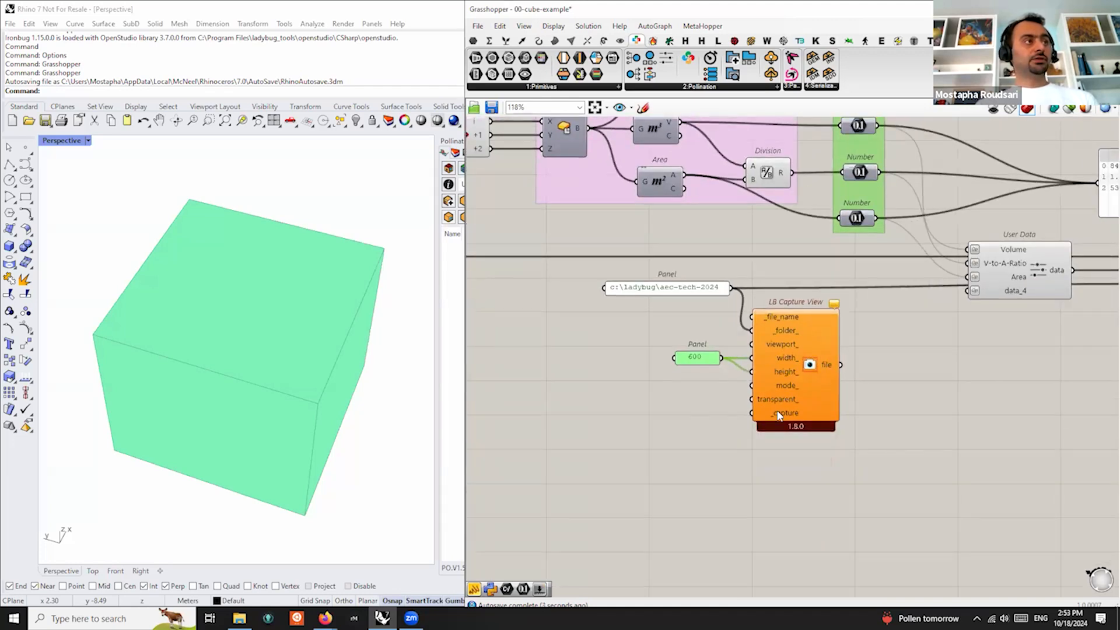
{"action": "double_click", "coordinate": [665, 413]}
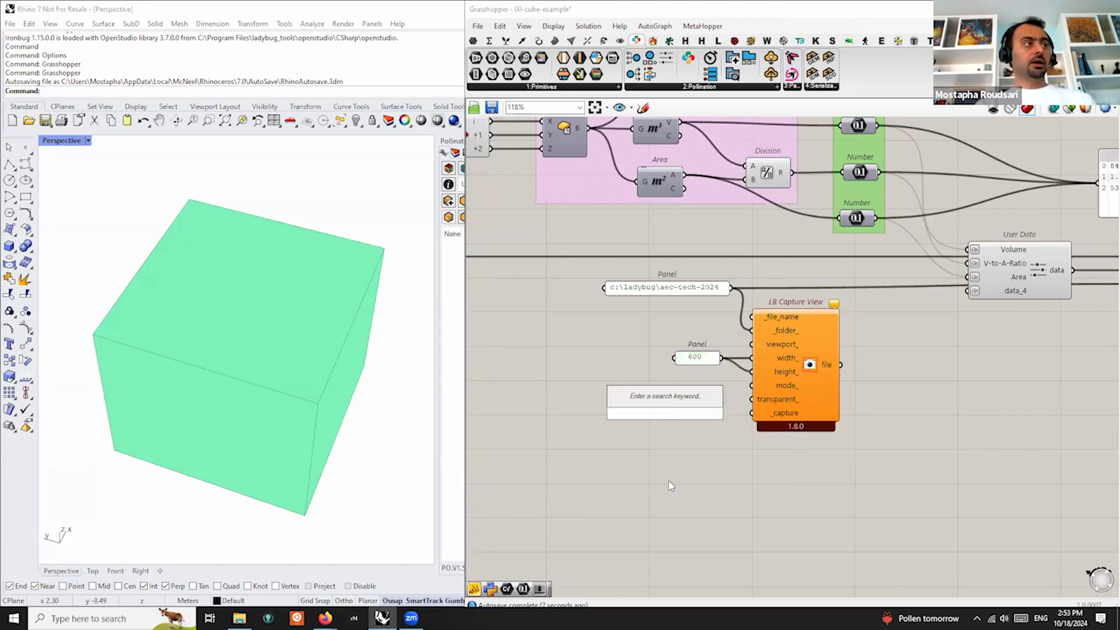
{"action": "type", "text": "togg"}
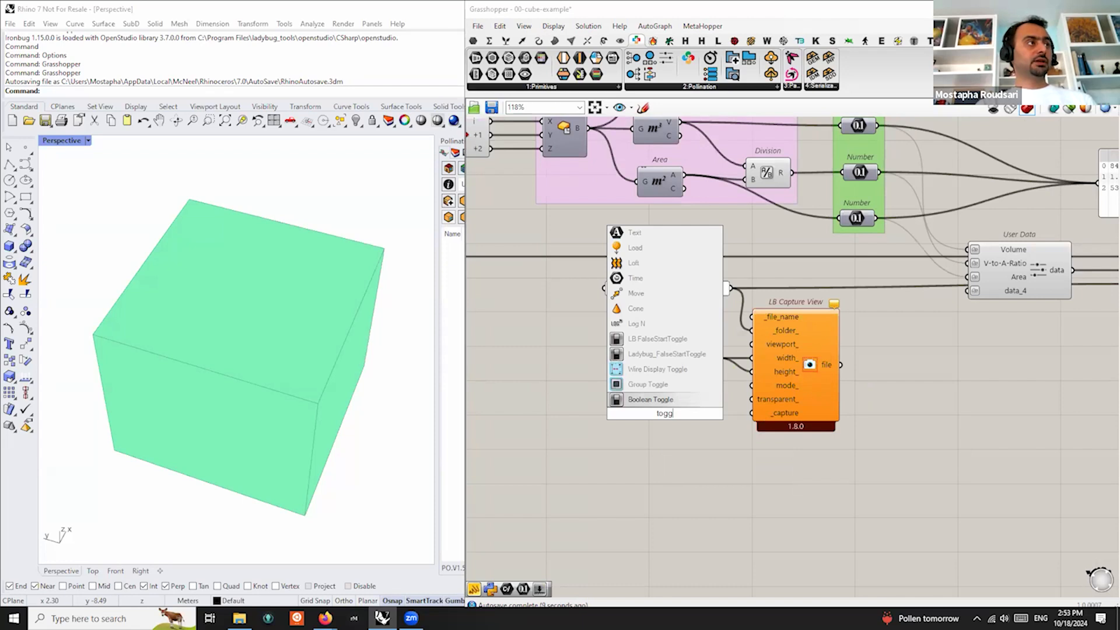
{"action": "left_click", "coordinate": [671, 339]}
{"action": "left_click_drag", "start_coordinate": [670, 418], "coordinate": [664, 424]}
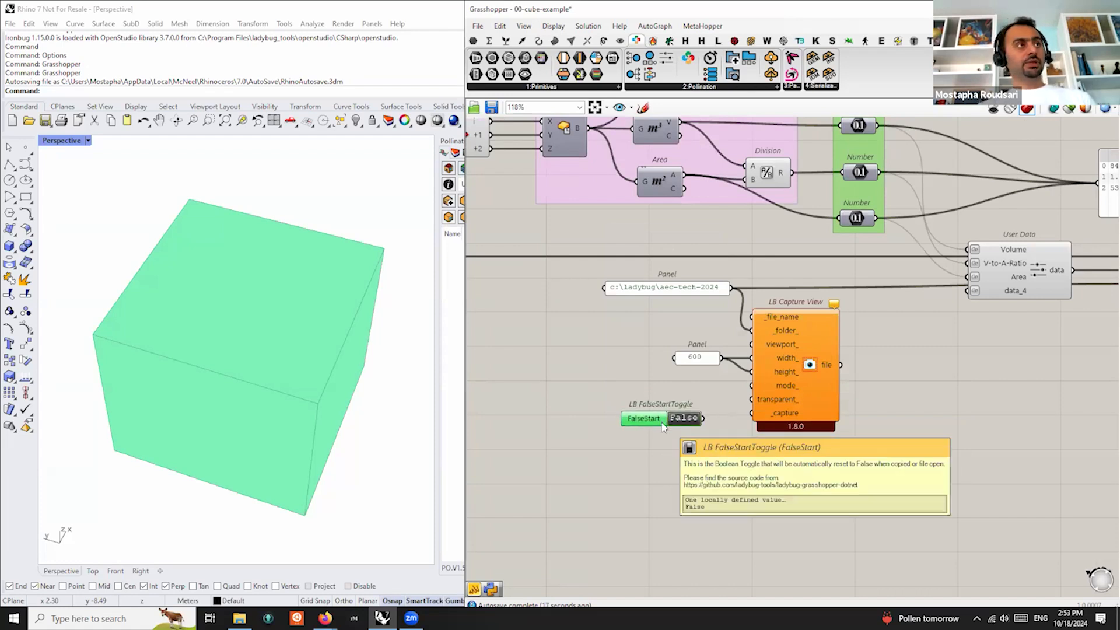
{"action": "left_click_drag", "start_coordinate": [708, 424], "coordinate": [751, 412]}
{"action": "left_click_drag", "start_coordinate": [651, 422], "coordinate": [651, 417]}
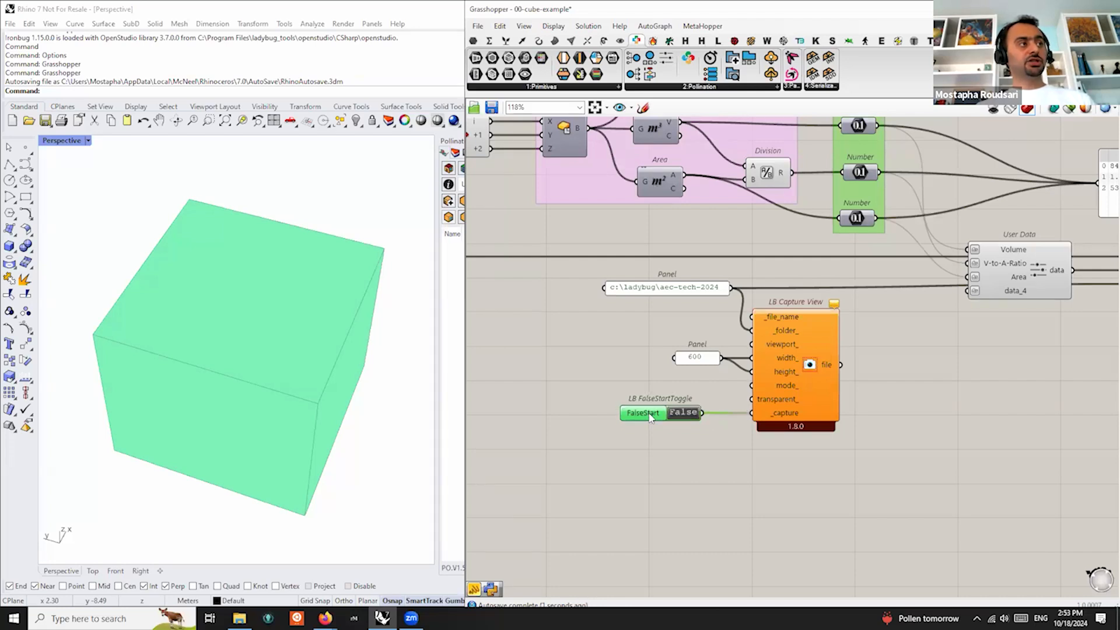
Switch the LB FalseStartToggle to True and back to False, saving the definition after each change
{"action": "double_click", "coordinate": [681, 413]}
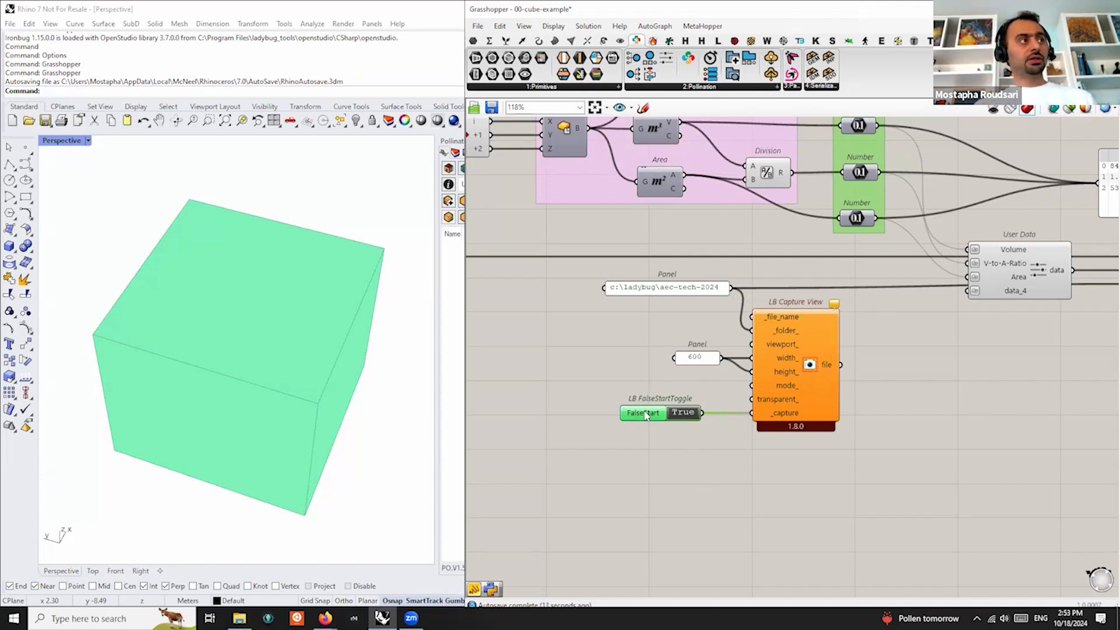
{"action": "left_click", "coordinate": [492, 107]}
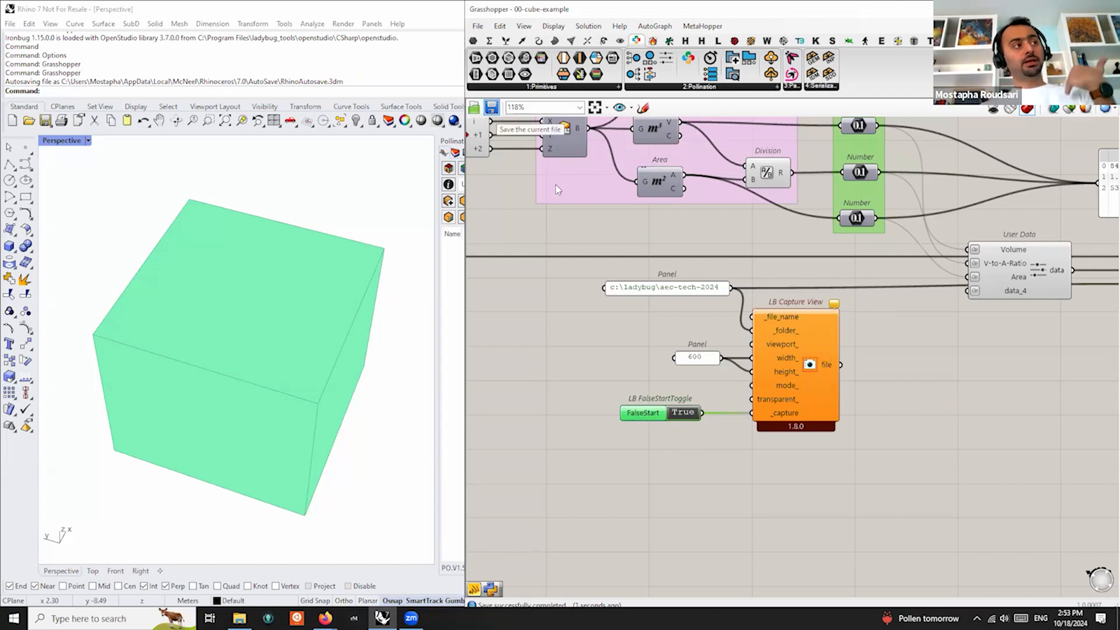
{"action": "left_click_drag", "start_coordinate": [647, 418], "coordinate": [655, 419]}
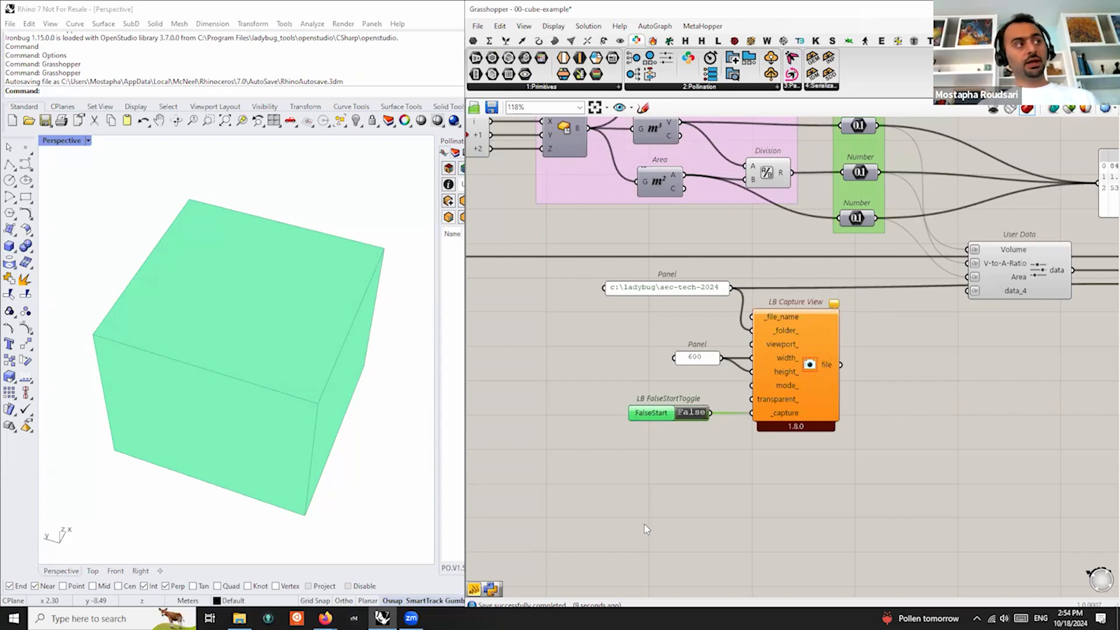
{"action": "left_click", "coordinate": [649, 413]}
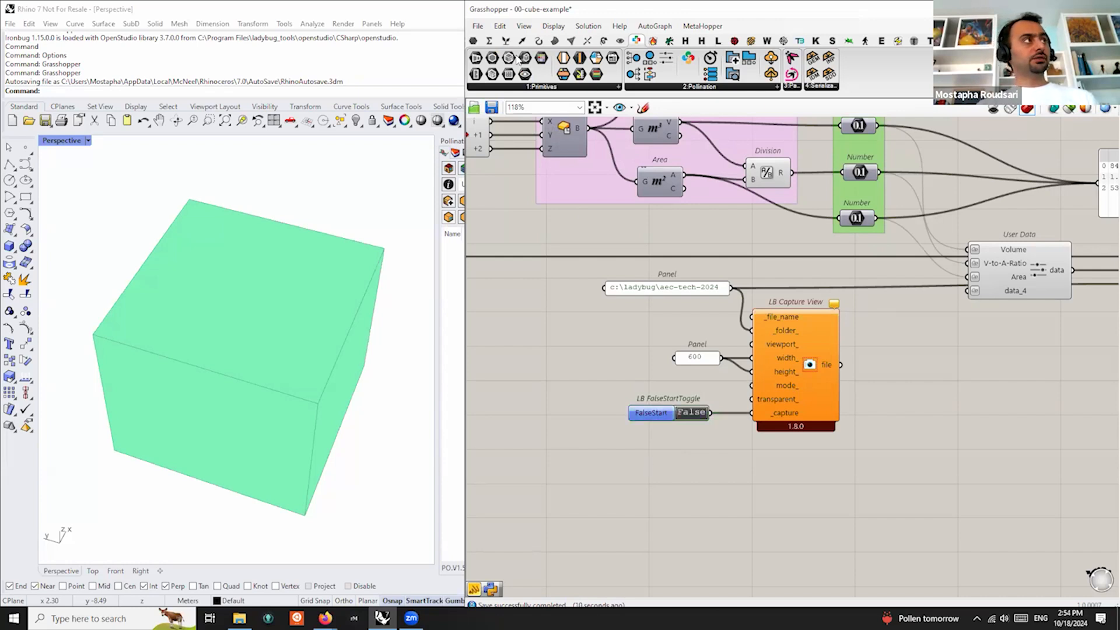
{"action": "left_click", "coordinate": [492, 107]}
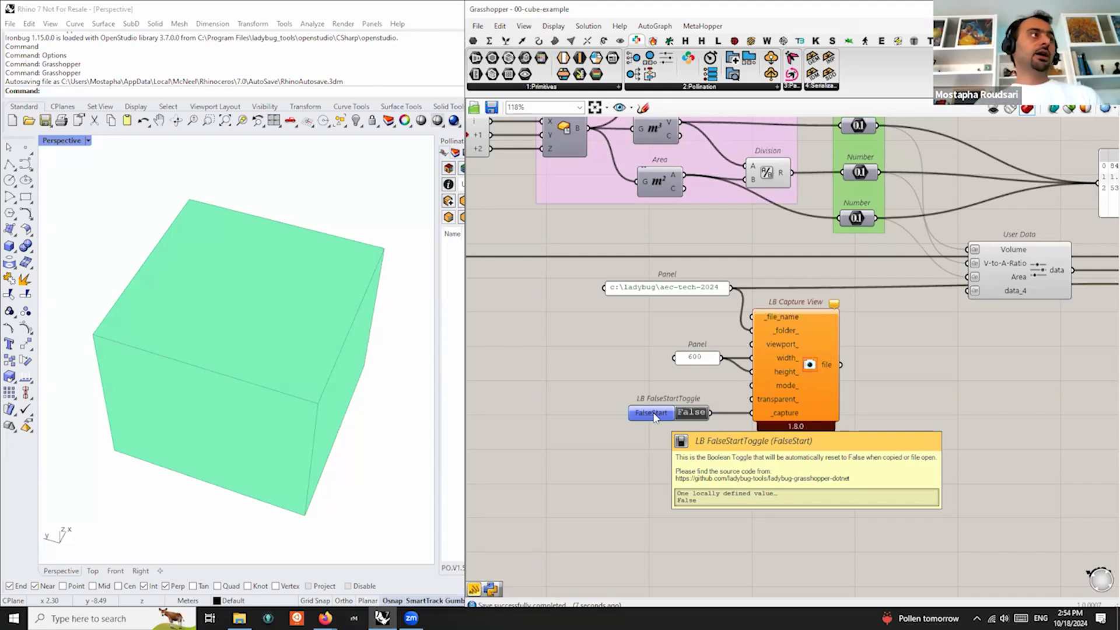
{"action": "right_click", "coordinate": [597, 336]}
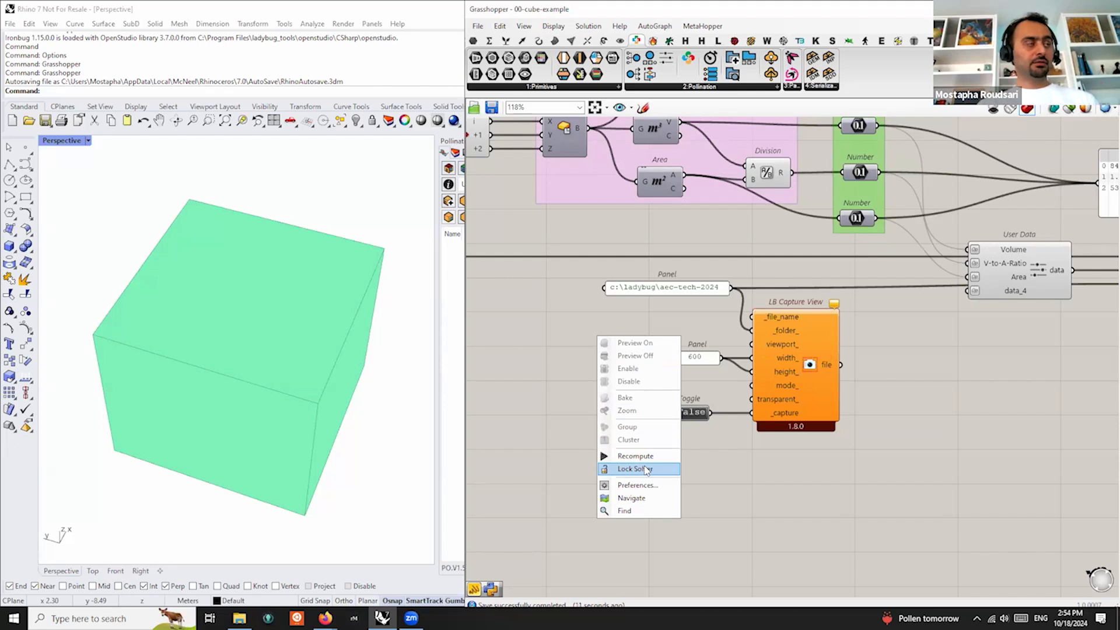
{"action": "left_click", "coordinate": [768, 477]}
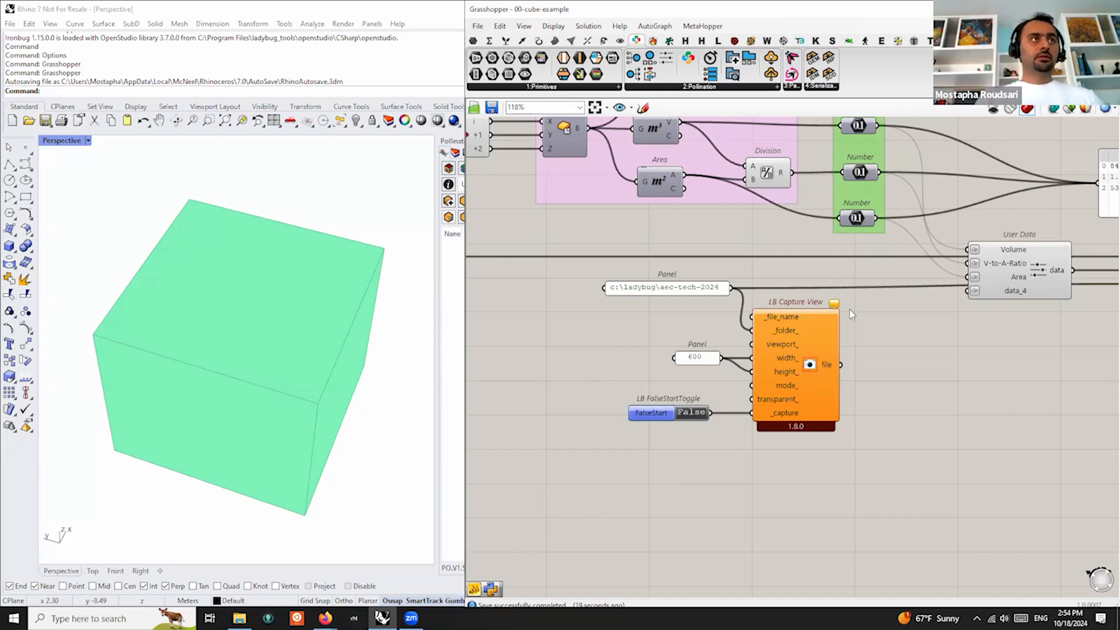
{"action": "right_click_drag", "start_coordinate": [852, 341], "coordinate": [771, 353]}
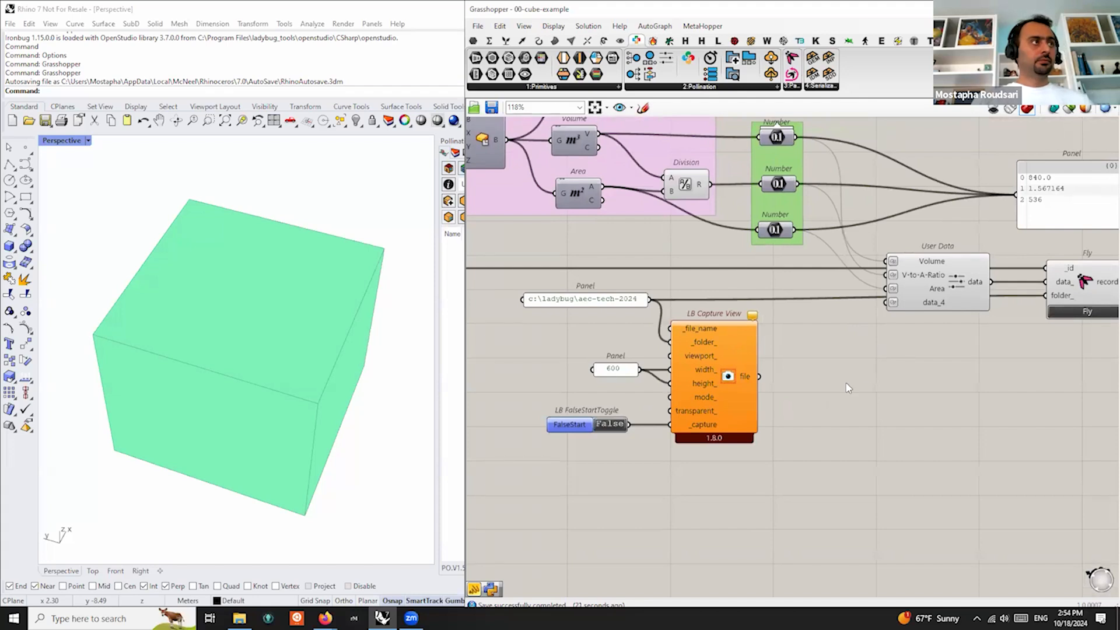
{"action": "right_click_drag", "start_coordinate": [888, 377], "coordinate": [907, 376]}
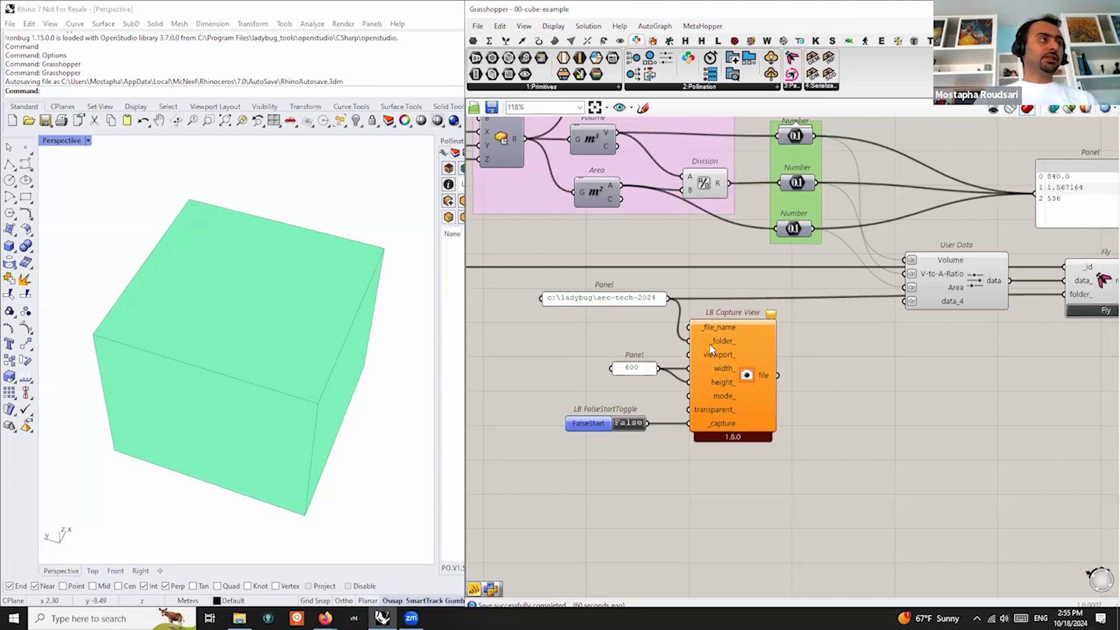
Add a panel with the text image, connect it to the _file_name input of LB Capture View and align it with that input
{"action": "scroll", "coordinate": [722, 341], "scroll_direction": "up", "scroll_amount": 2}
{"action": "left_click", "coordinate": [780, 311]}
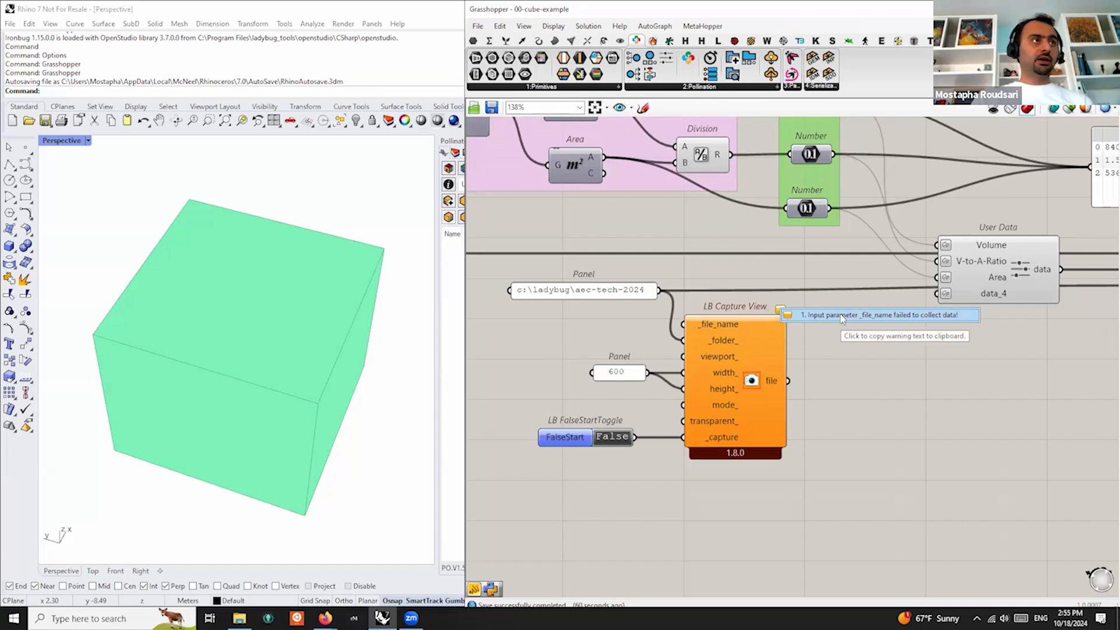
{"action": "right_click_drag", "start_coordinate": [826, 421], "coordinate": [864, 431]}
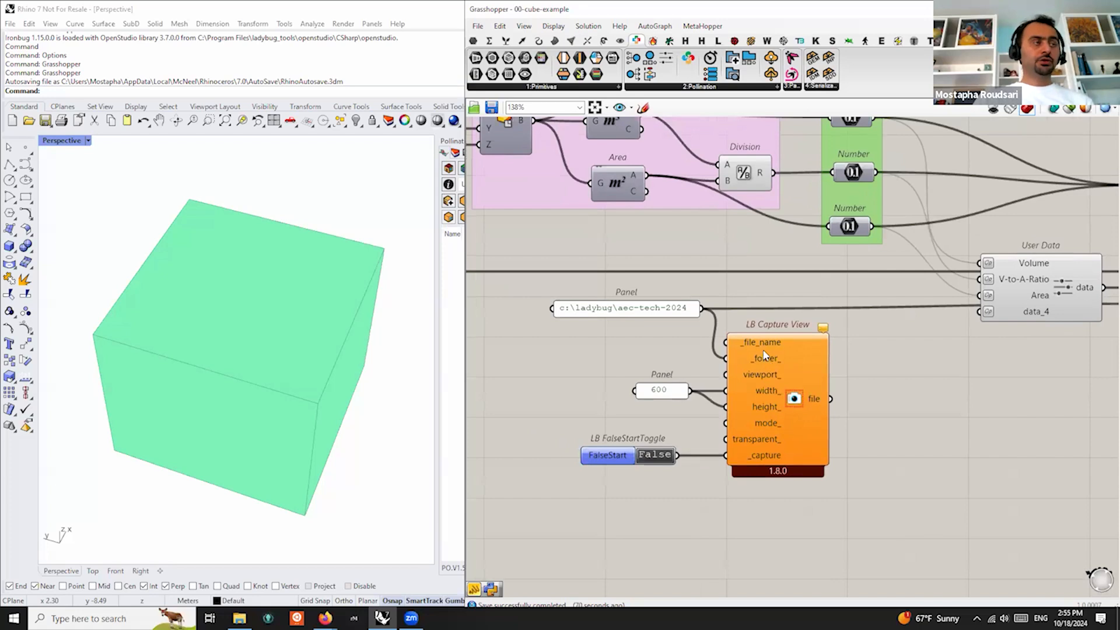
{"action": "mouse_move", "coordinate": [763, 350]}
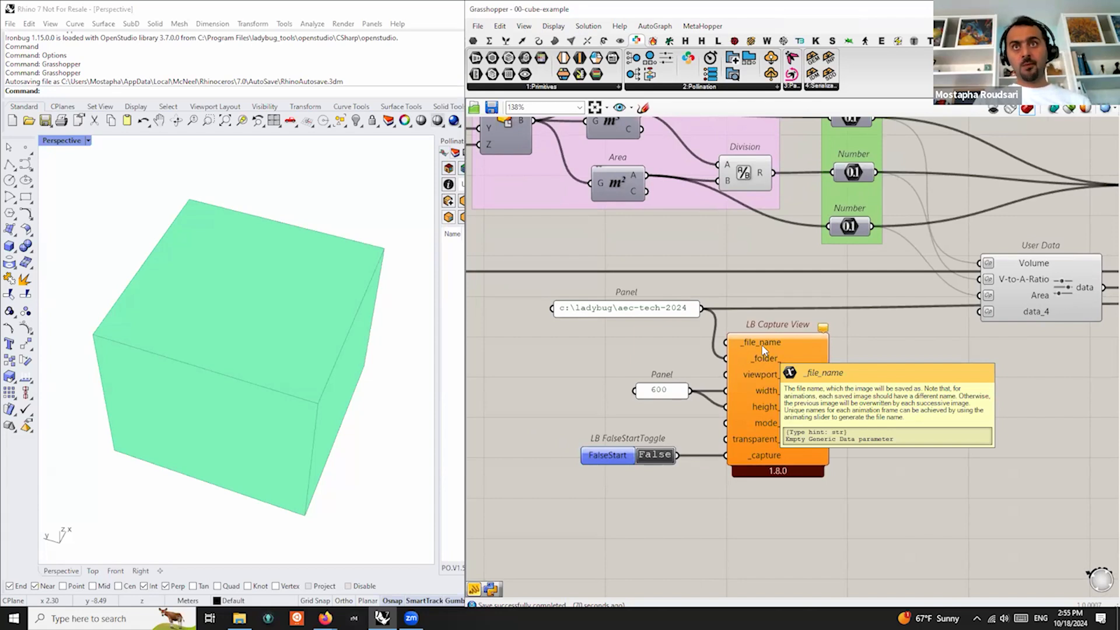
{"action": "double_click", "coordinate": [630, 351]}
{"action": "type", "text": "\"imagh"}
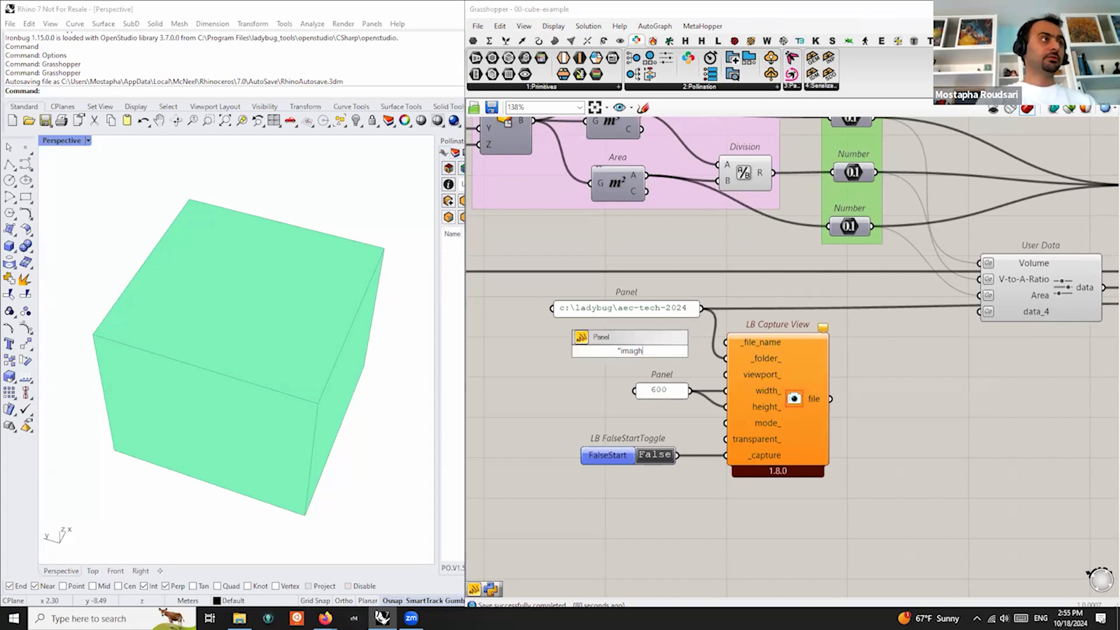
{"action": "key", "text": "BackSpace"}
{"action": "type", "text": "e"}
{"action": "key", "text": "Return"}
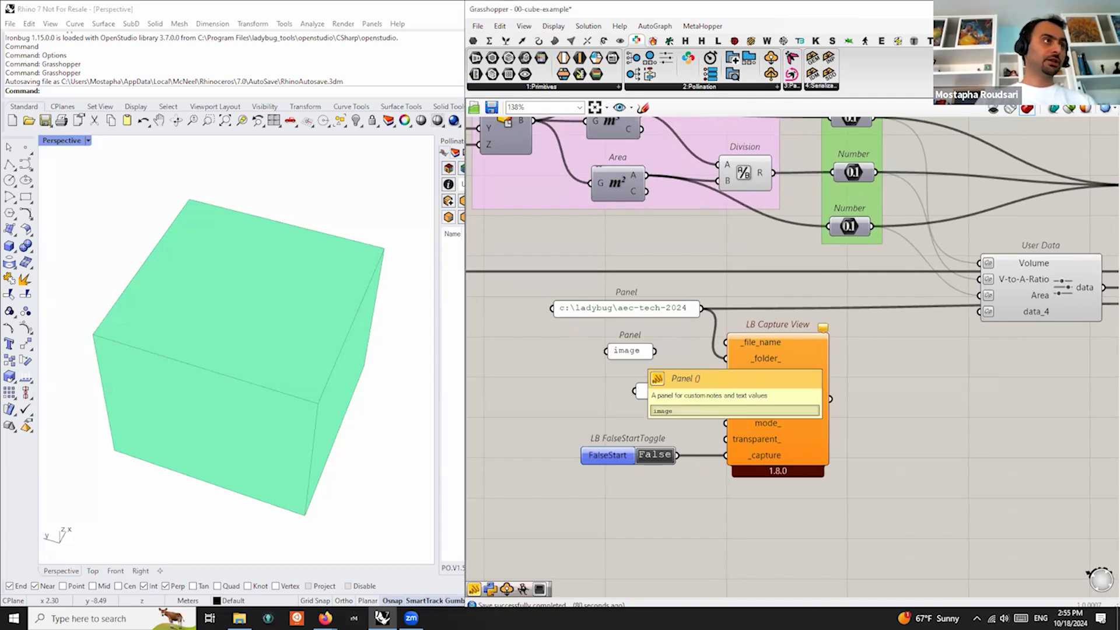
{"action": "left_click_drag", "start_coordinate": [655, 351], "coordinate": [726, 343]}
{"action": "left_click_drag", "start_coordinate": [637, 348], "coordinate": [638, 339]}
Add an empty panel beside LB Capture View, connect the file output to it and align it with that output
{"action": "double_click", "coordinate": [926, 417]}
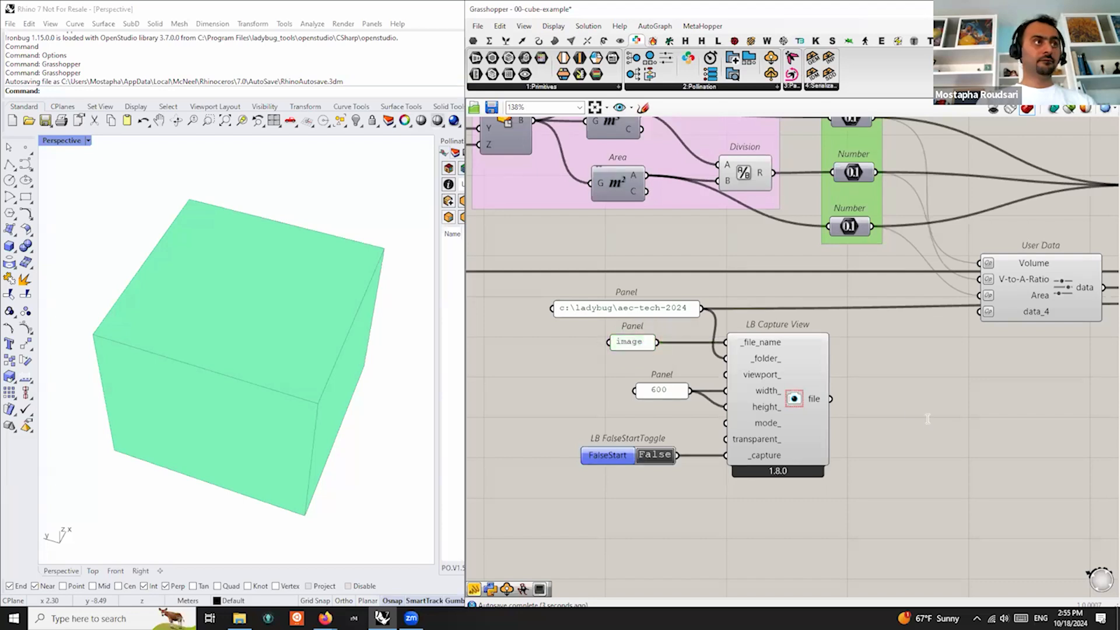
{"action": "type", "text": "panel"}
{"action": "key", "text": "Return"}
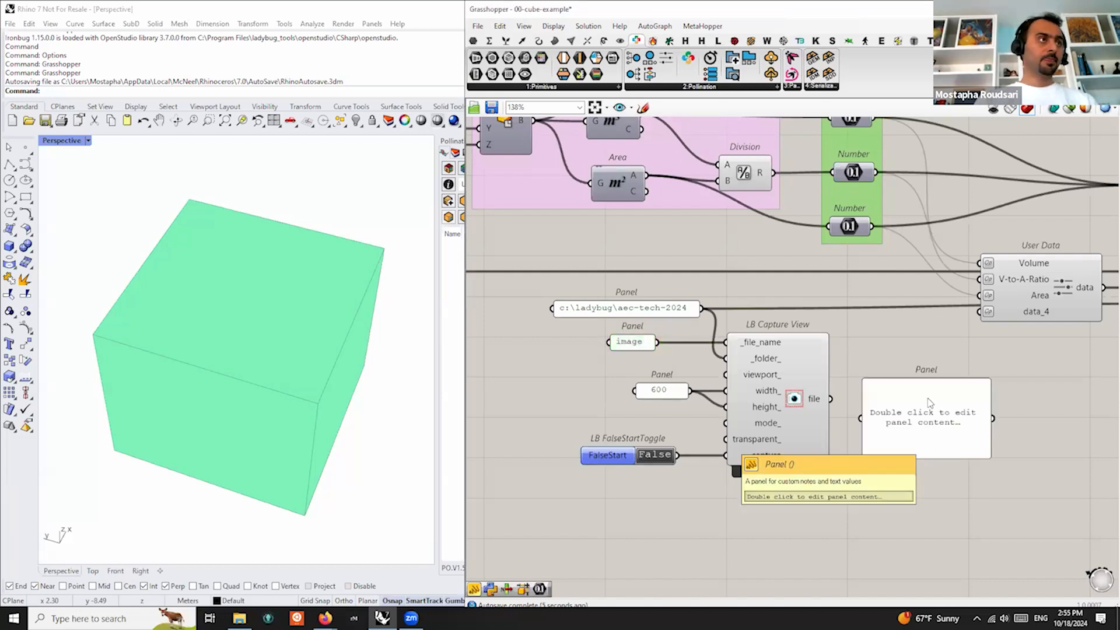
{"action": "left_click_drag", "start_coordinate": [833, 400], "coordinate": [861, 418]}
{"action": "left_click_drag", "start_coordinate": [951, 447], "coordinate": [973, 426]}
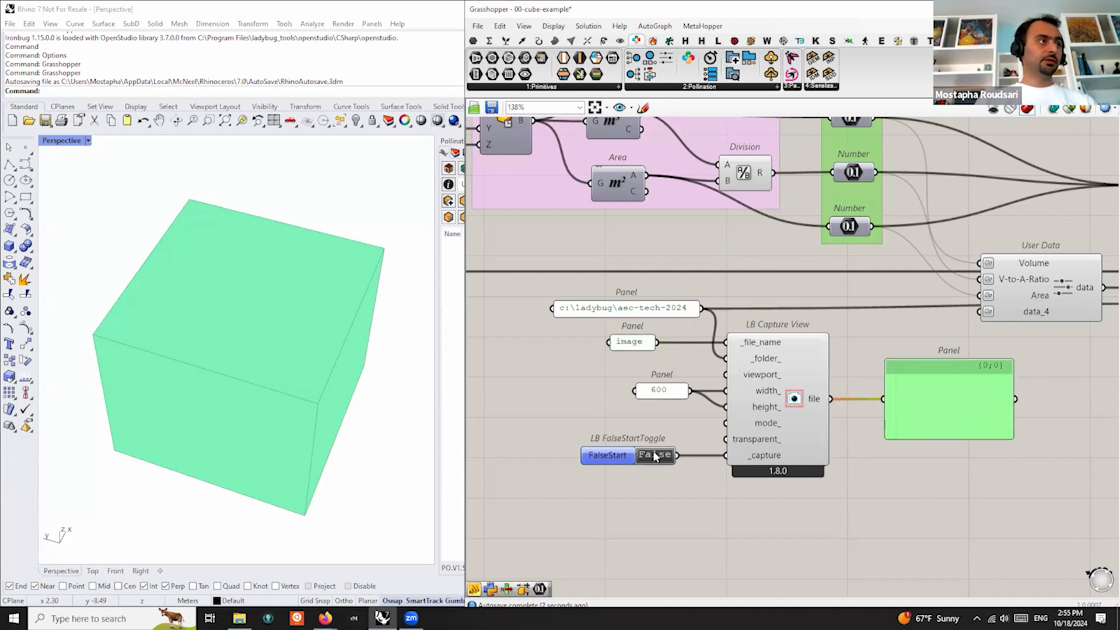
Switch the LB FalseStartToggle to True to capture the view image
{"action": "left_click", "coordinate": [654, 454]}
{"action": "left_click", "coordinate": [955, 416]}
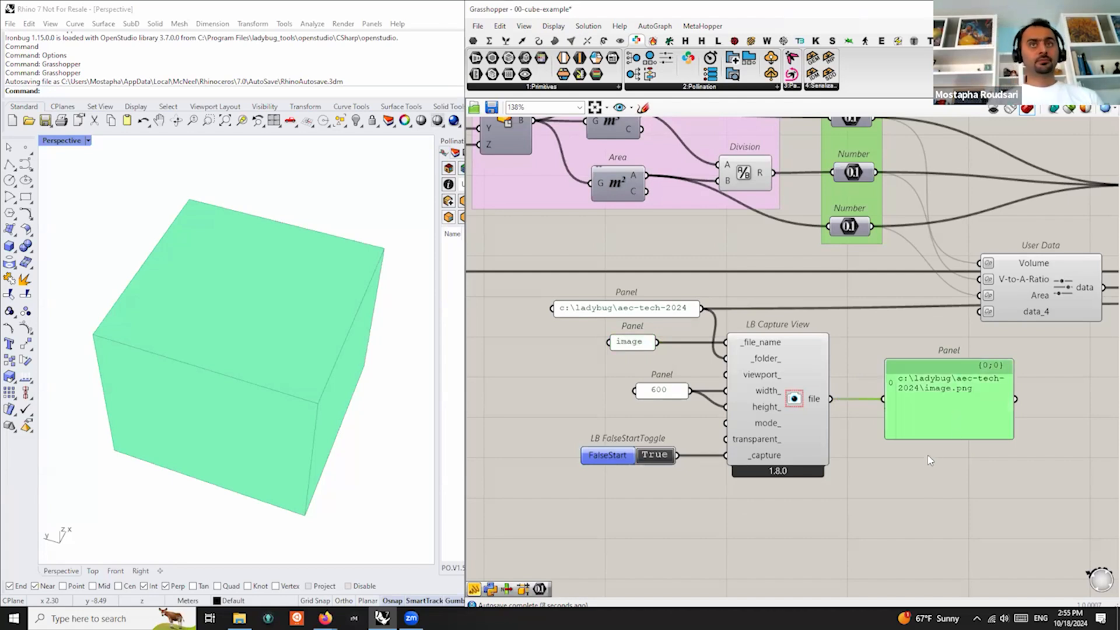
{"action": "scroll", "coordinate": [914, 443], "scroll_direction": "up", "scroll_amount": 1}
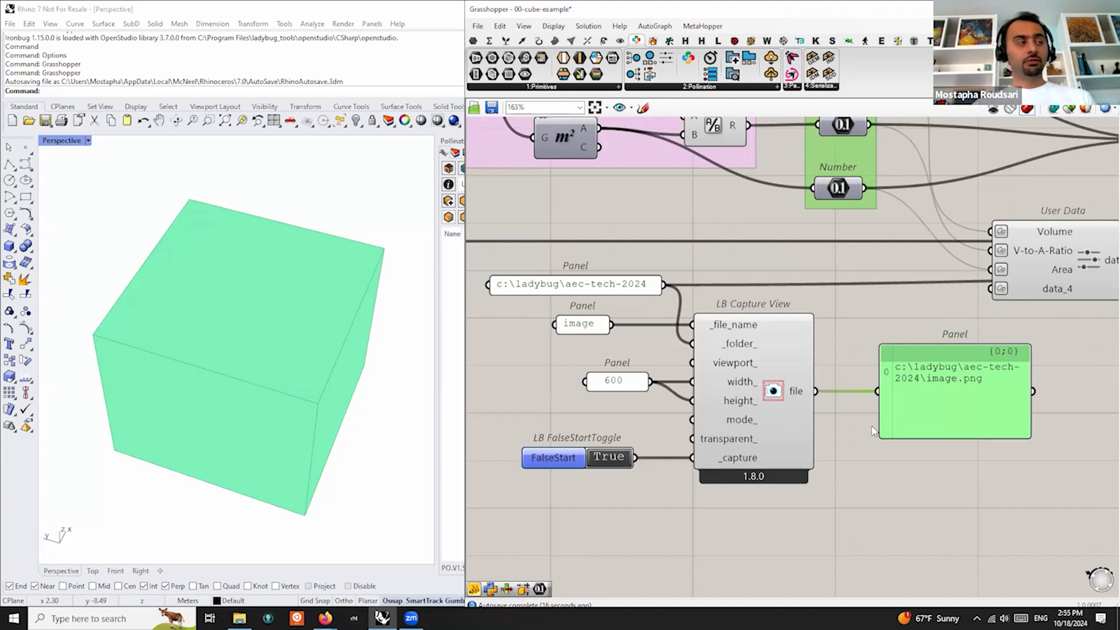
{"action": "scroll", "coordinate": [872, 382], "scroll_direction": "down", "scroll_amount": 1}
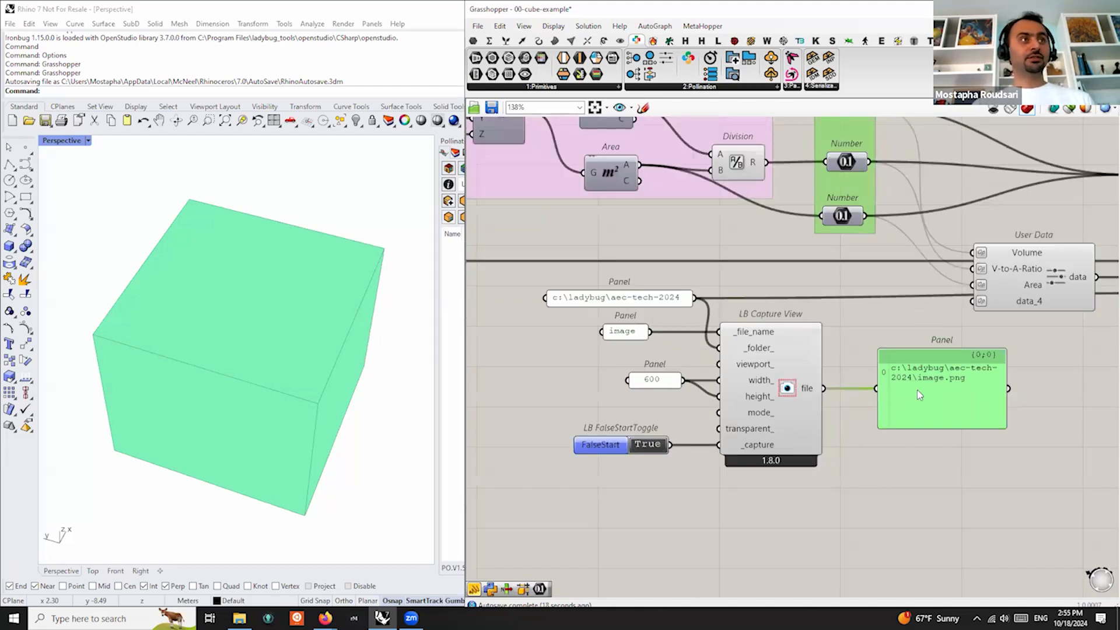
Move the file path panel lower and connect the file output of LB Capture View to the data_4 input of User Data
{"action": "left_click_drag", "start_coordinate": [917, 389], "coordinate": [920, 459]}
{"action": "right_click_drag", "start_coordinate": [859, 407], "coordinate": [787, 411]}
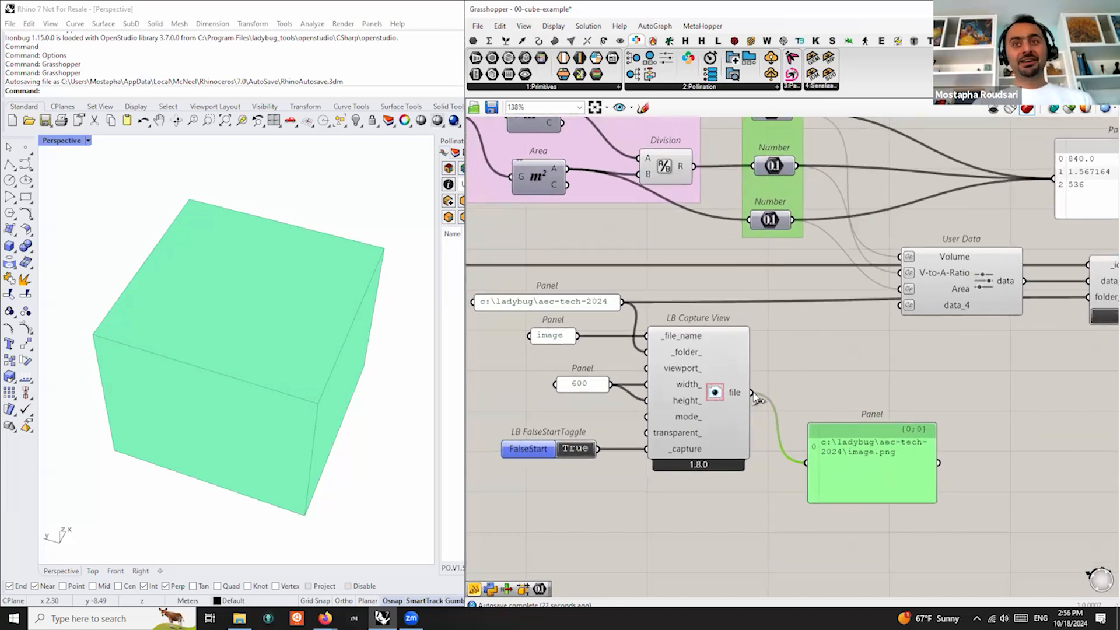
{"action": "scroll", "coordinate": [858, 350], "scroll_direction": "up", "scroll_amount": 1}
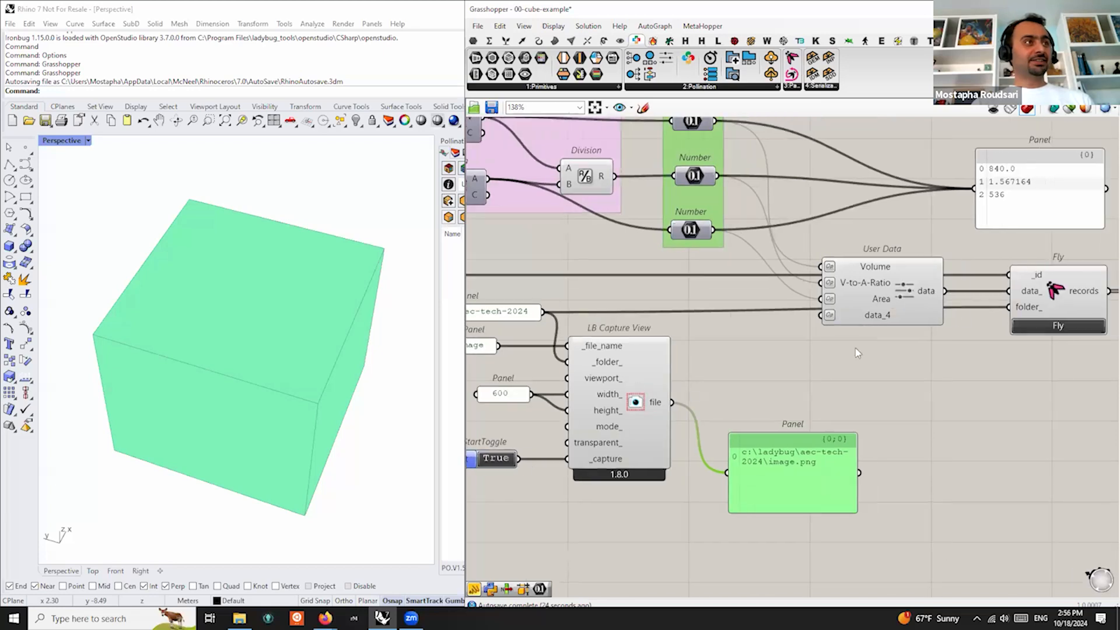
{"action": "scroll", "coordinate": [868, 321], "scroll_direction": "up", "scroll_amount": 1}
{"action": "mouse_move", "coordinate": [877, 319]}
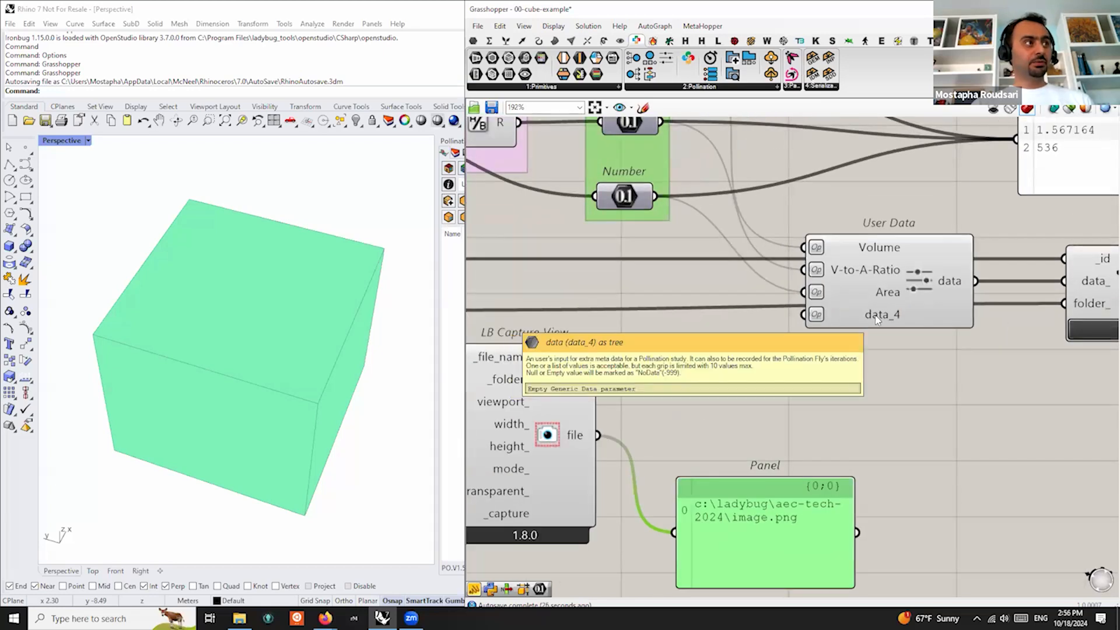
{"action": "scroll", "coordinate": [877, 319], "scroll_direction": "down", "scroll_amount": 1}
{"action": "mouse_move", "coordinate": [640, 419]}
{"action": "left_click_drag", "start_coordinate": [640, 419], "coordinate": [816, 318]}
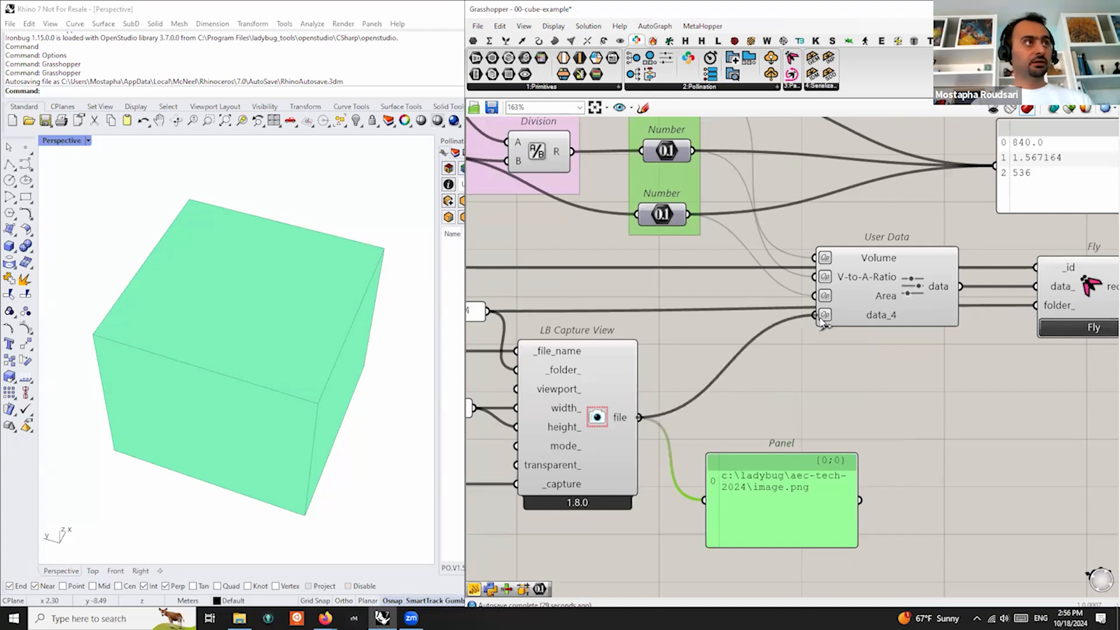
Rename the file input of User Data to View-1 and set its data type to Image
{"action": "scroll", "coordinate": [890, 324], "scroll_direction": "up", "scroll_amount": 1}
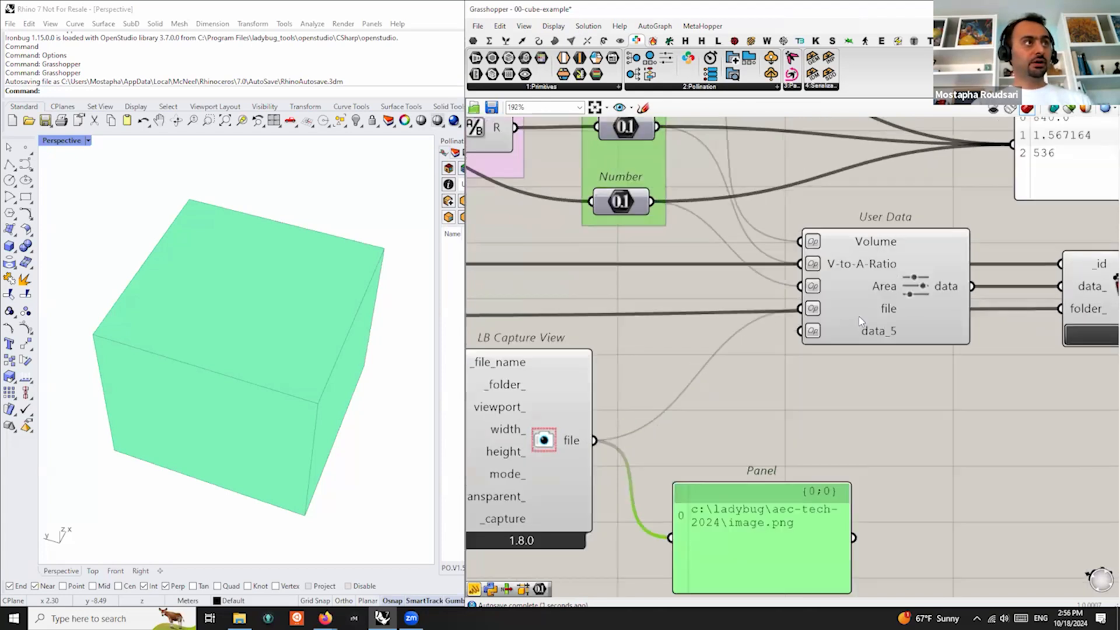
{"action": "left_click_drag", "start_coordinate": [875, 312], "coordinate": [859, 308]}
{"action": "mouse_move", "coordinate": [871, 320]}
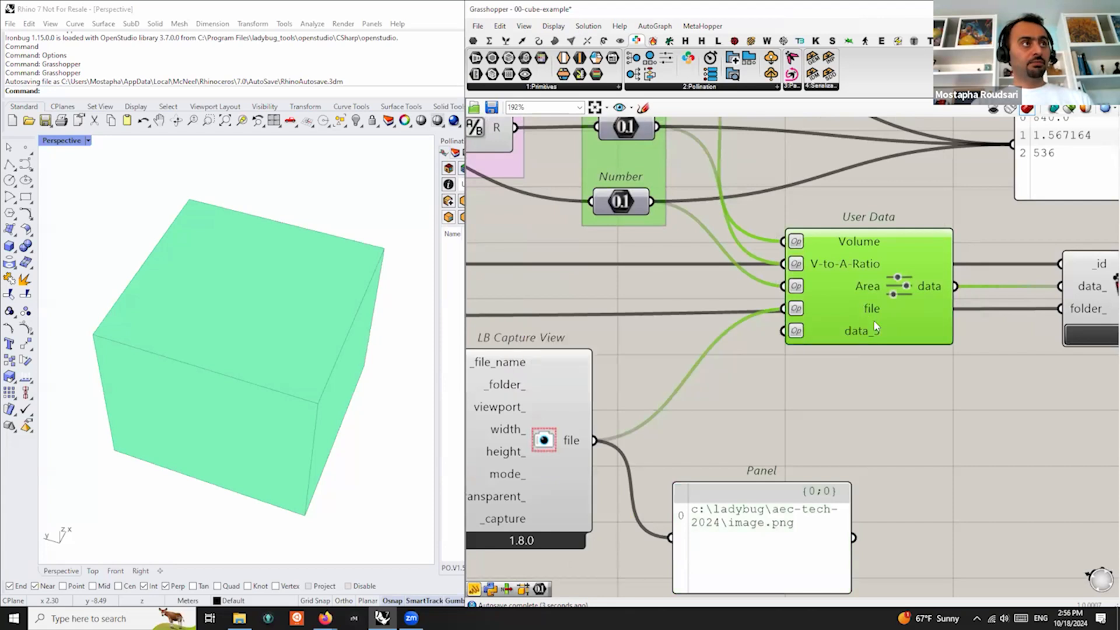
{"action": "right_click", "coordinate": [869, 310]}
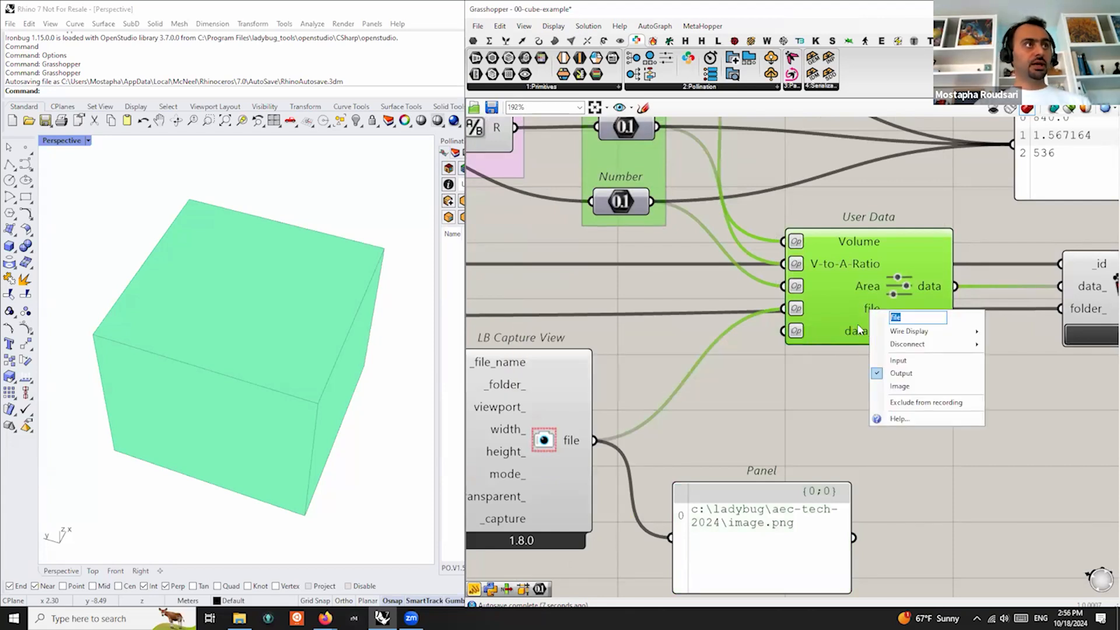
{"action": "type", "text": "S"}
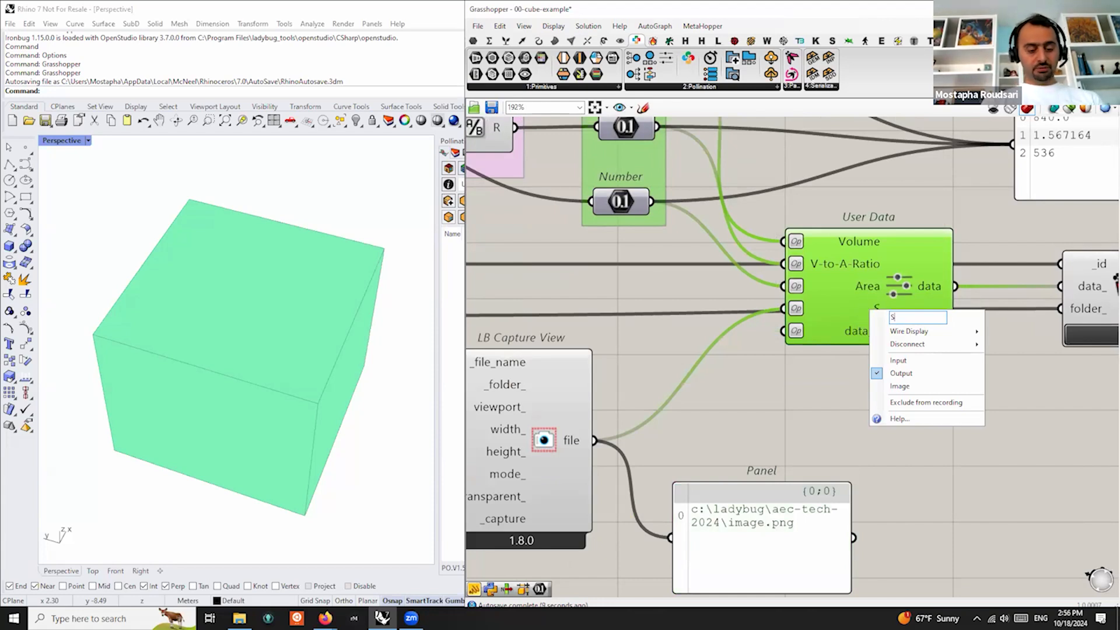
{"action": "type", "text": "cree"}
{"action": "key", "text": "BackSpace"}
{"action": "key", "text": "BackSpace"}
{"action": "key", "text": "BackSpace"}
{"action": "key", "text": "BackSpace"}
{"action": "key", "text": "BackSpace"}
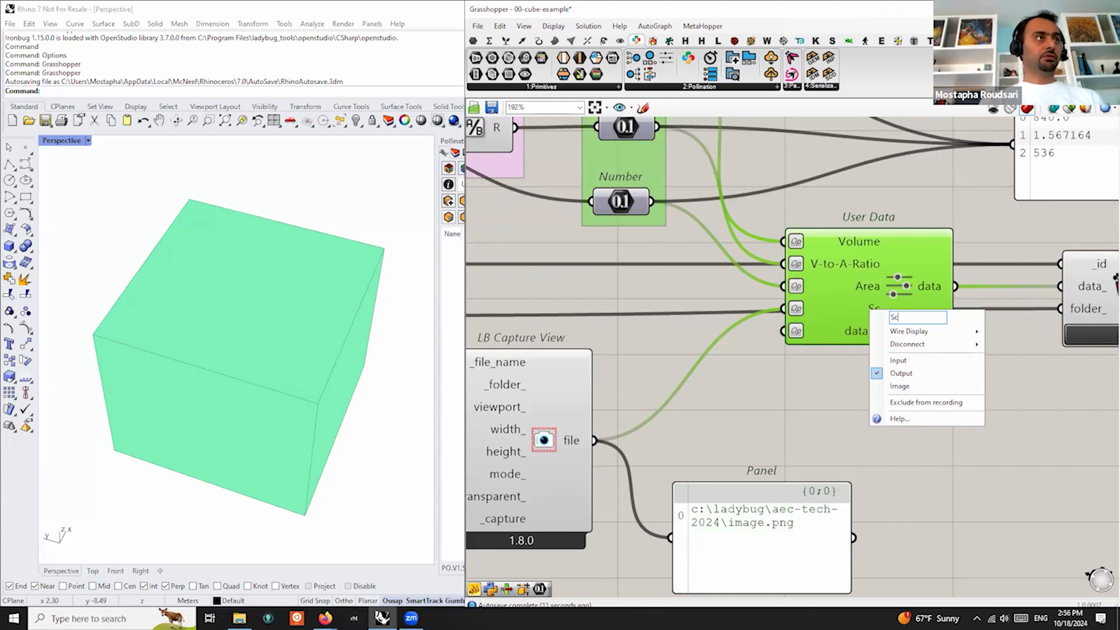
{"action": "type", "text": "View-1"}
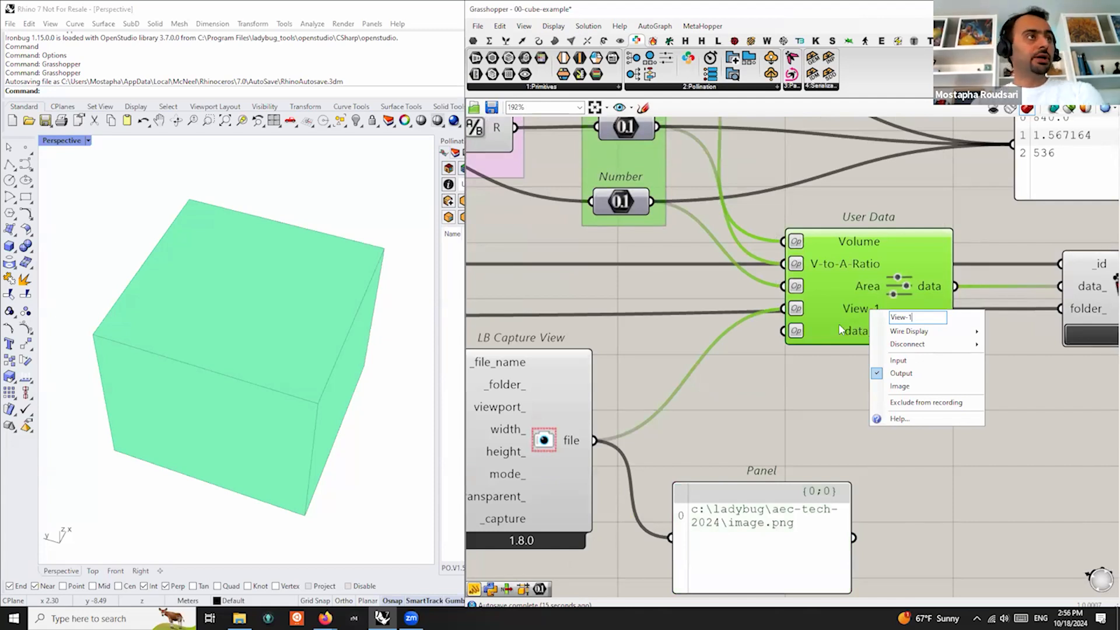
{"action": "left_click", "coordinate": [898, 387]}
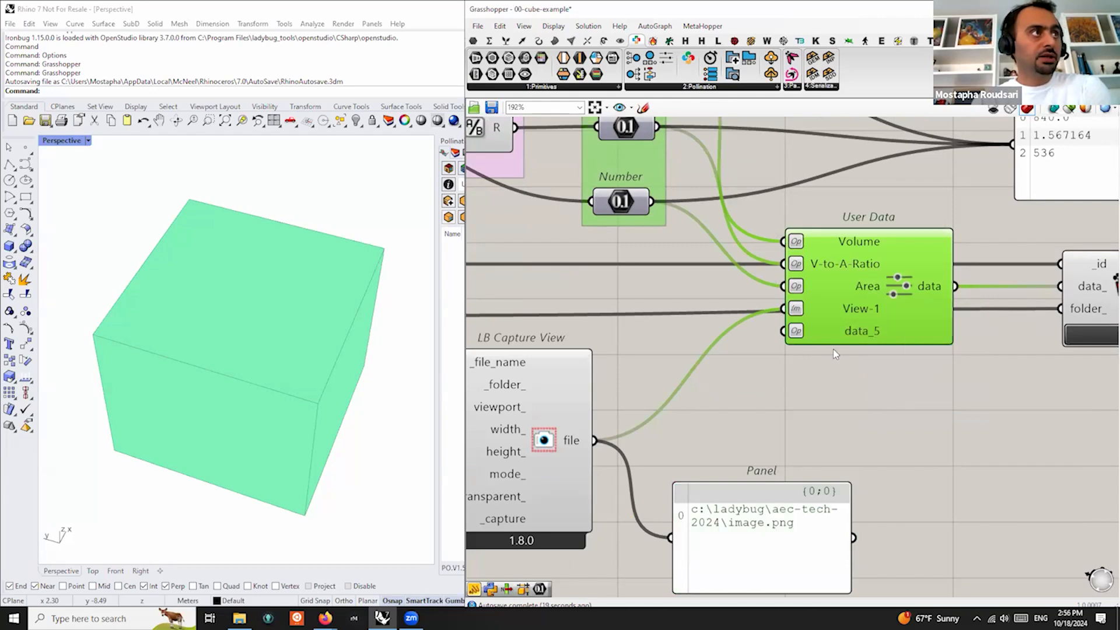
Move User Data down so View-1 lines up with the LB Capture View file output, and delete the file path panel
{"action": "scroll", "coordinate": [817, 318], "scroll_direction": "down", "scroll_amount": 2}
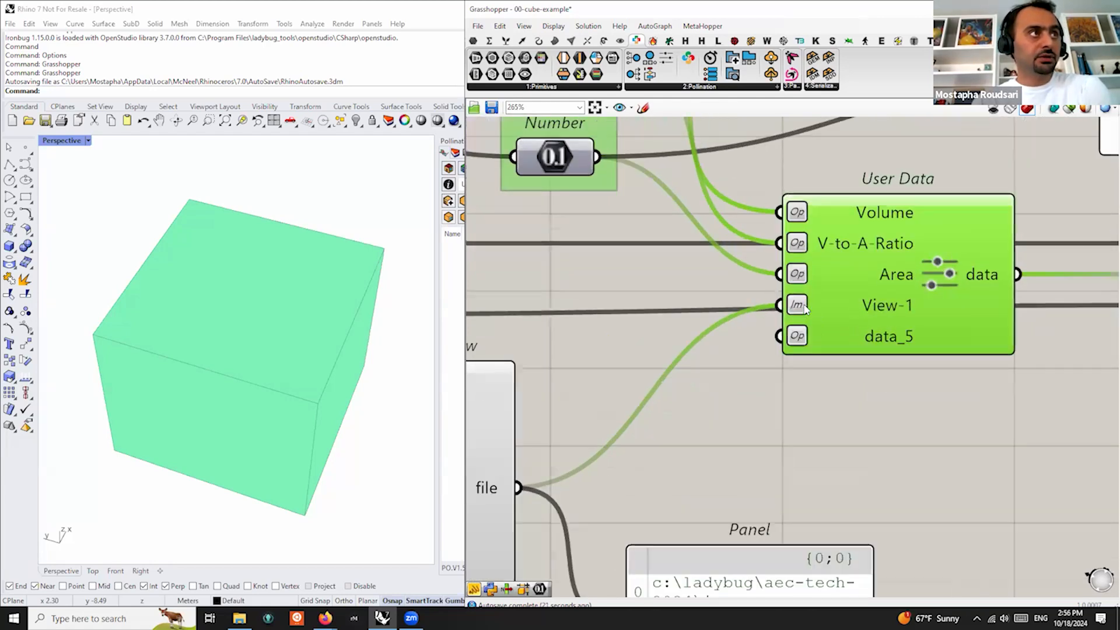
{"action": "left_click_drag", "start_coordinate": [842, 313], "coordinate": [849, 426]}
{"action": "left_click_drag", "start_coordinate": [819, 520], "coordinate": [796, 544]}
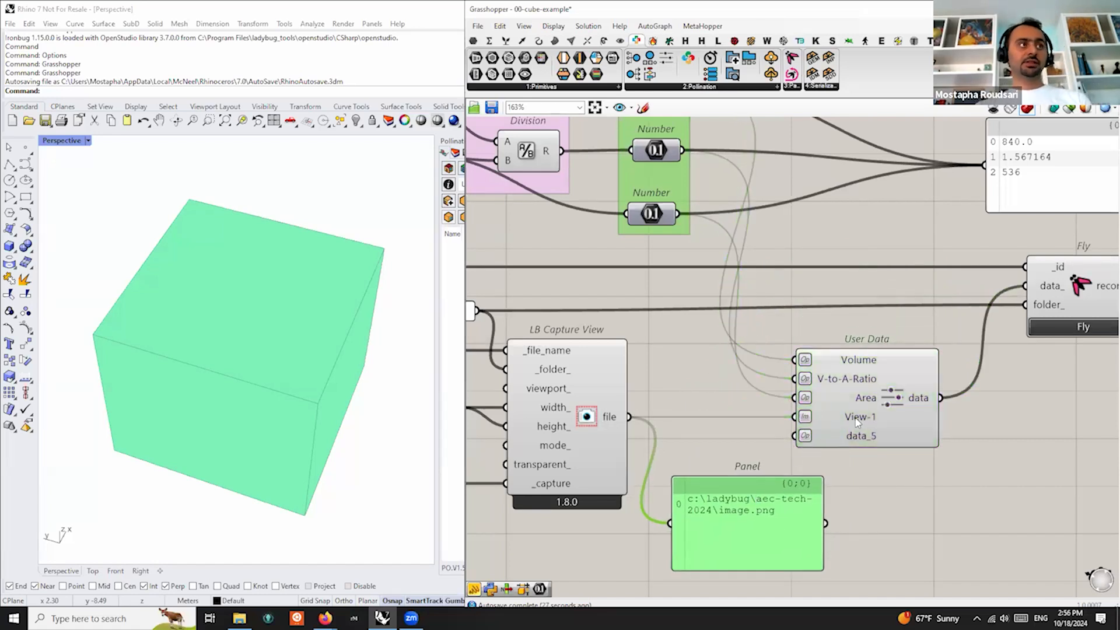
{"action": "mouse_move", "coordinate": [830, 423]}
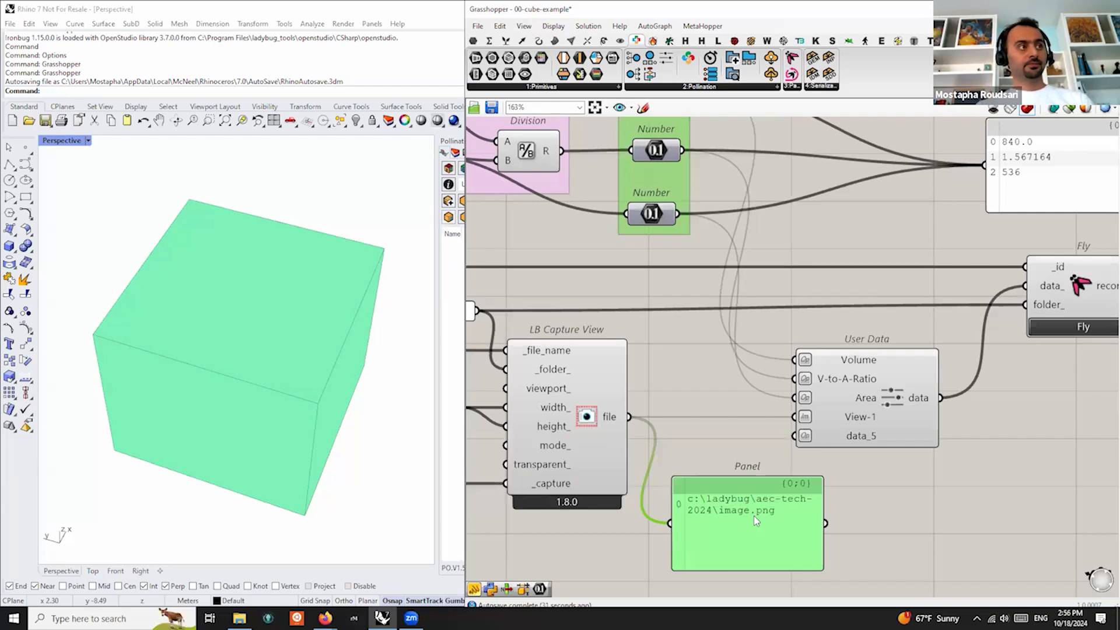
{"action": "key", "text": "Delete"}
Save the definition and run the Fly component through all iterations, overriding the existing data.csv
{"action": "scroll", "coordinate": [745, 334], "scroll_direction": "down", "scroll_amount": 2}
{"action": "right_click_drag", "start_coordinate": [943, 429], "coordinate": [849, 437]}
{"action": "scroll", "coordinate": [837, 424], "scroll_direction": "down", "scroll_amount": 2}
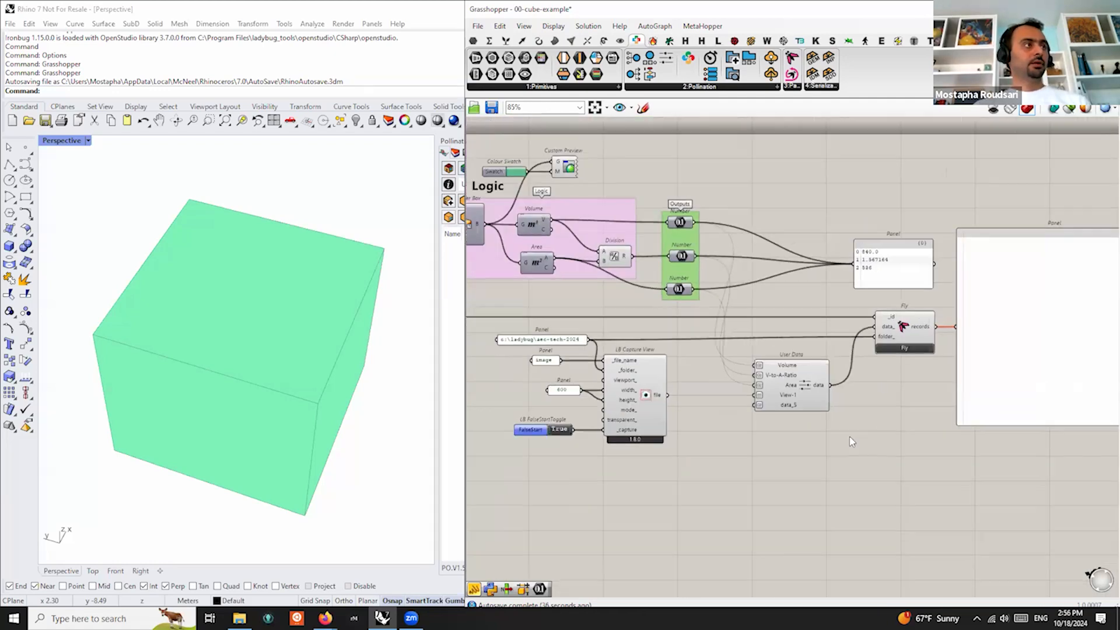
{"action": "left_click", "coordinate": [493, 108]}
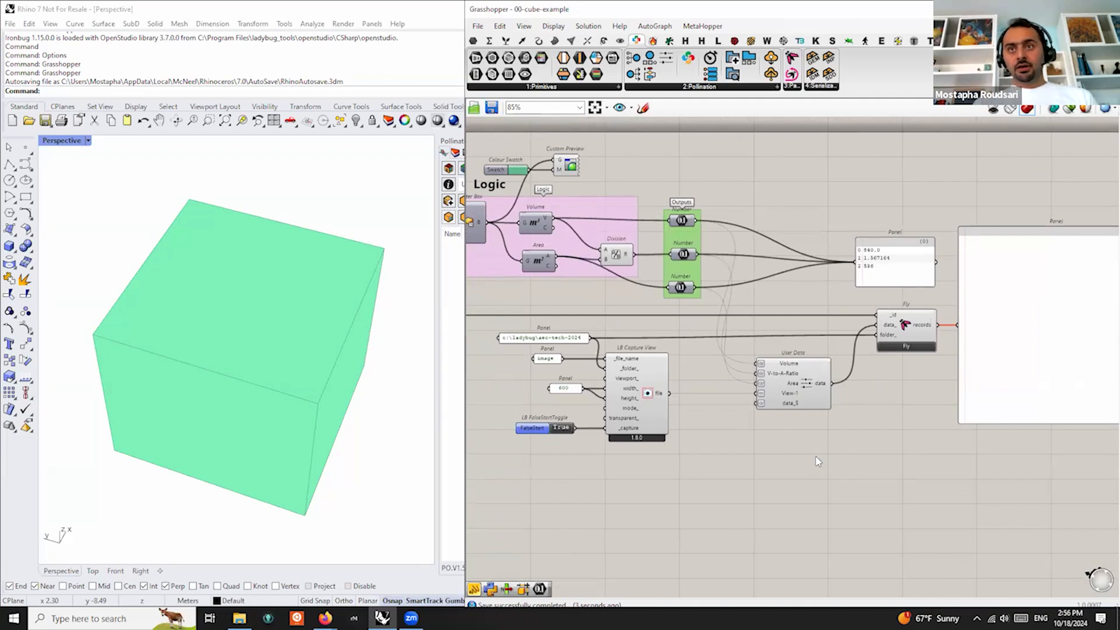
{"action": "left_click", "coordinate": [916, 348]}
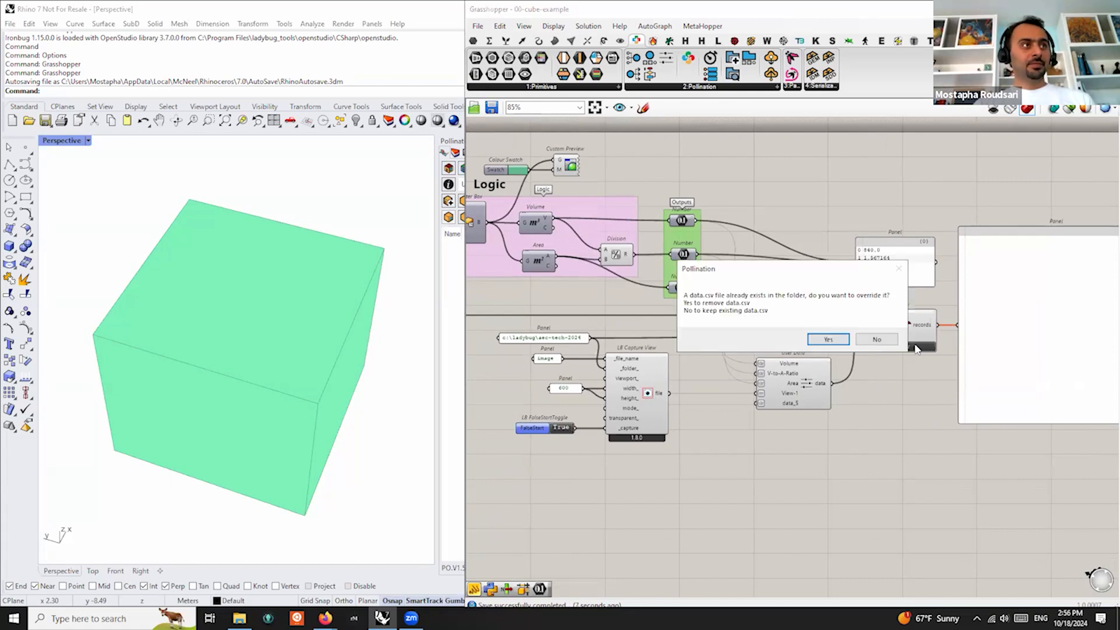
{"action": "left_click", "coordinate": [814, 340]}
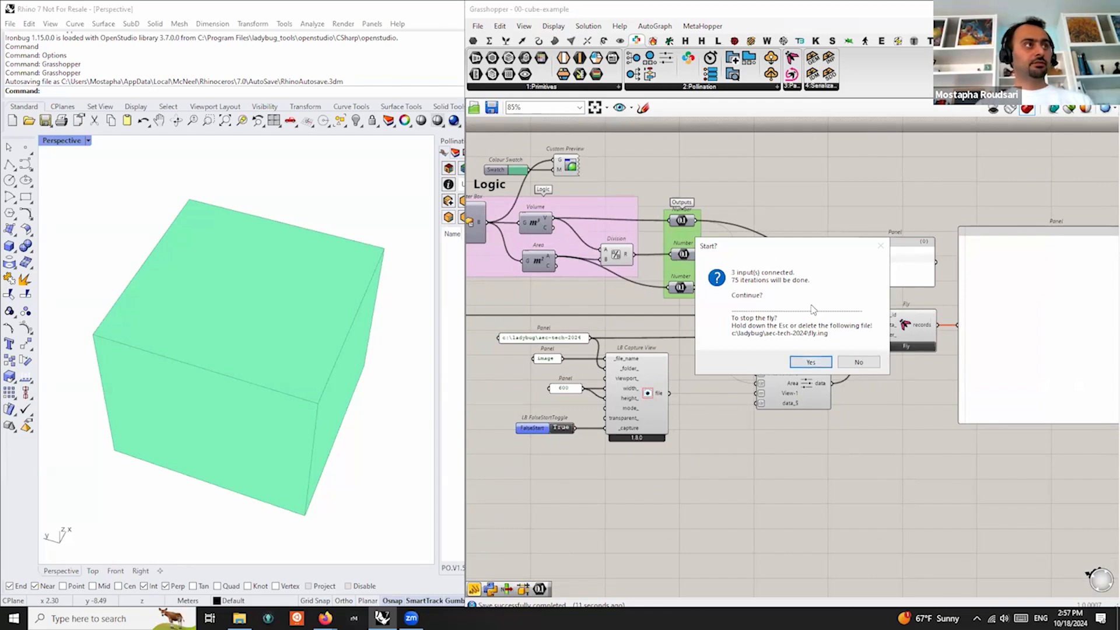
{"action": "left_click", "coordinate": [801, 364]}
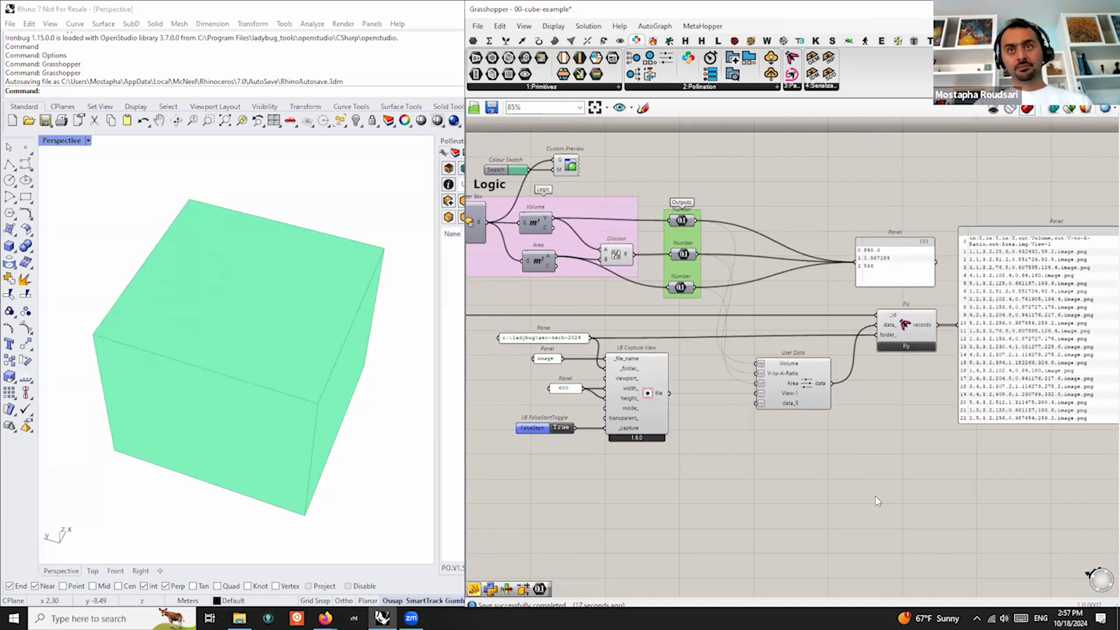
{"action": "right_click_drag", "start_coordinate": [865, 488], "coordinate": [800, 483]}
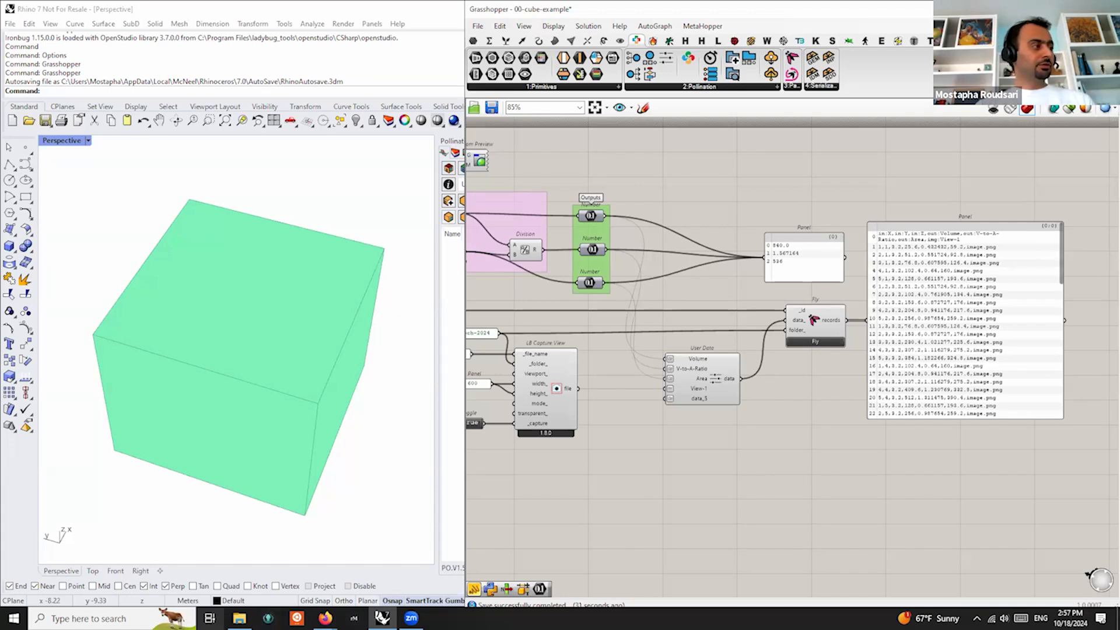
Check which files are saved in the aec-tech-2024 folder and examine the file name connected to LB Capture View
{"action": "left_click", "coordinate": [239, 618]}
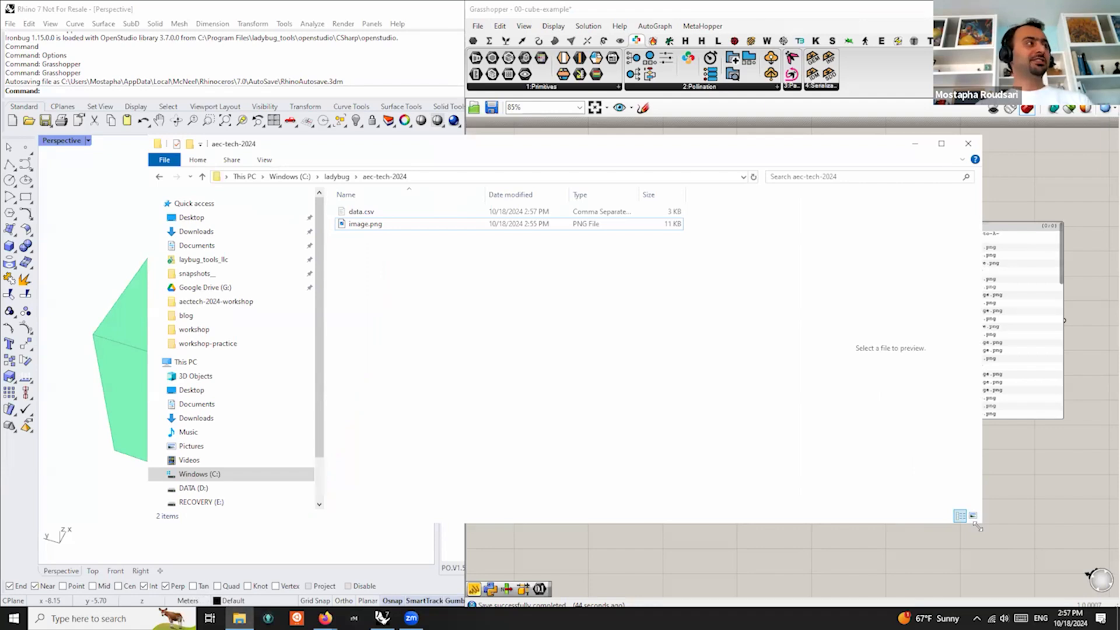
{"action": "left_click_drag", "start_coordinate": [978, 526], "coordinate": [724, 563]}
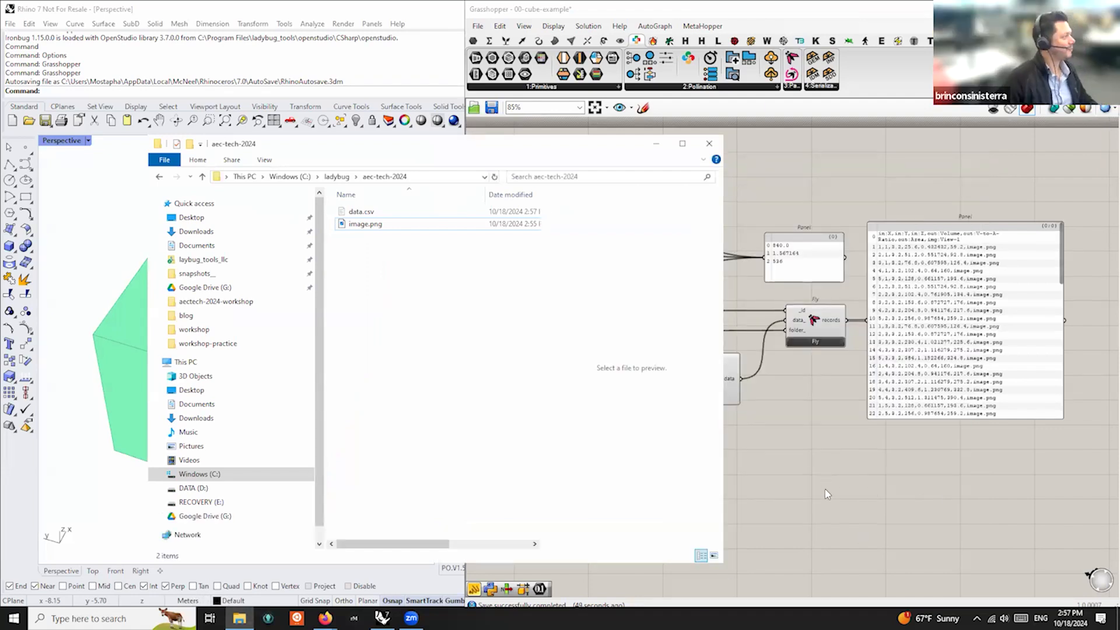
{"action": "left_click", "coordinate": [838, 512]}
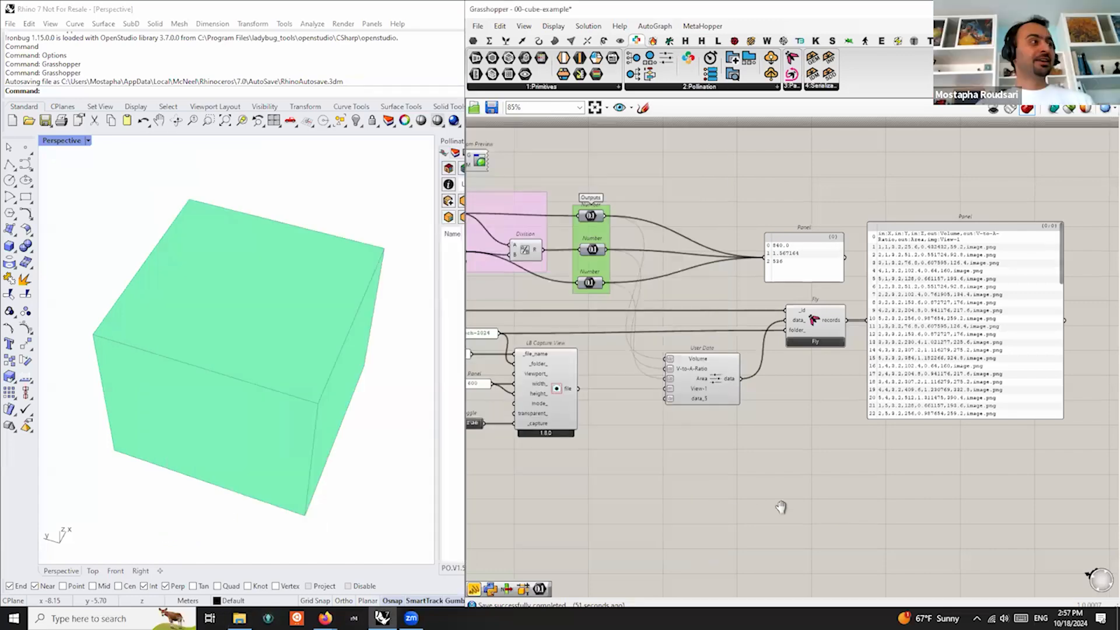
{"action": "right_click_drag", "start_coordinate": [780, 507], "coordinate": [822, 496]}
{"action": "scroll", "coordinate": [647, 439], "scroll_direction": "up", "scroll_amount": 1}
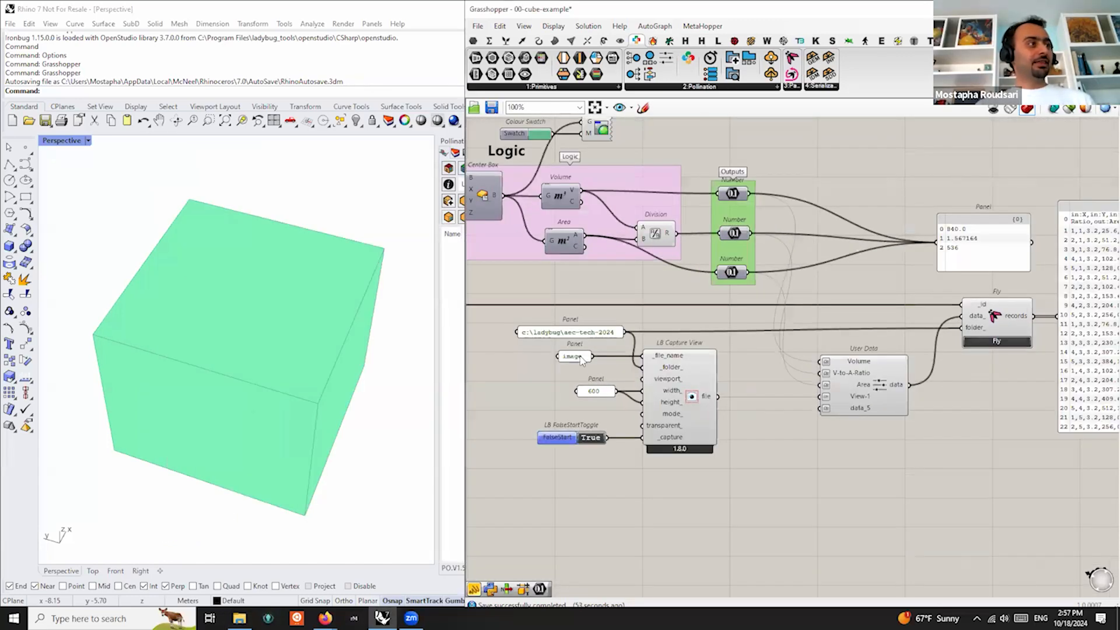
{"action": "mouse_move", "coordinate": [705, 398]}
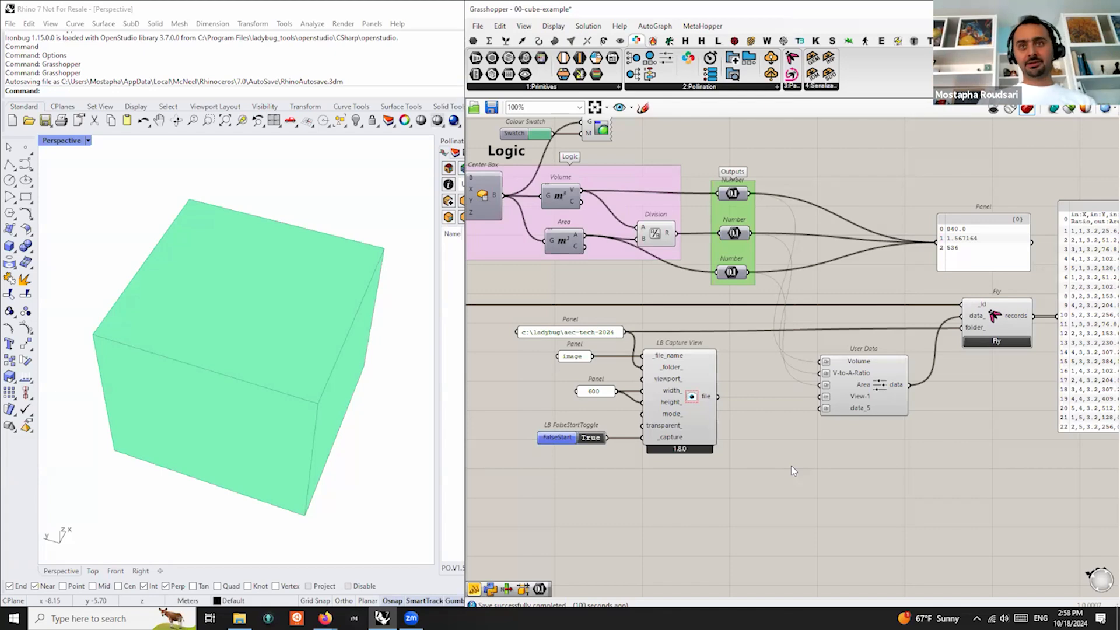
Run a three-iteration test fly from the Fly component, overriding the existing data.csv
{"action": "right_click_drag", "start_coordinate": [855, 470], "coordinate": [833, 462]}
{"action": "scroll", "coordinate": [835, 461], "scroll_direction": "down", "scroll_amount": 1}
{"action": "scroll", "coordinate": [1027, 357], "scroll_direction": "up", "scroll_amount": 1}
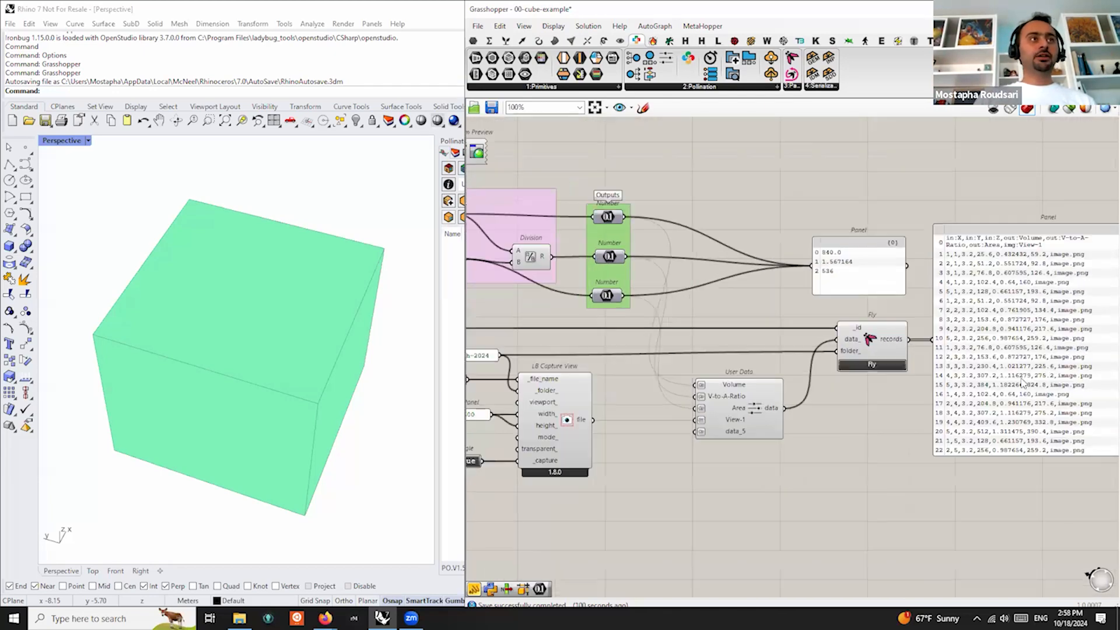
{"action": "right_click", "coordinate": [869, 340]}
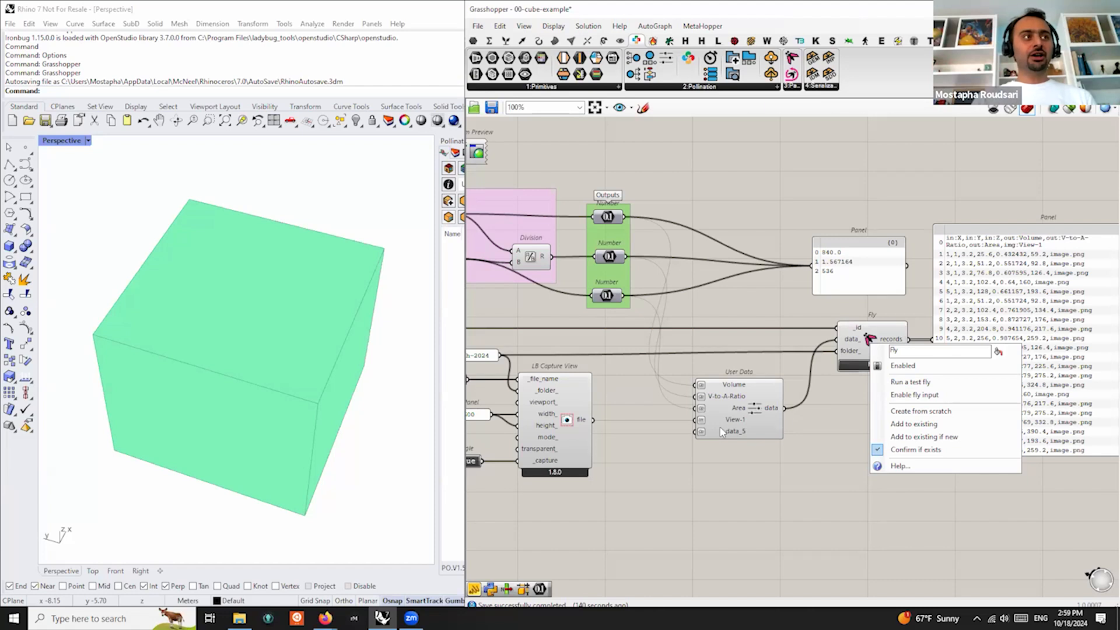
{"action": "left_click", "coordinate": [957, 387]}
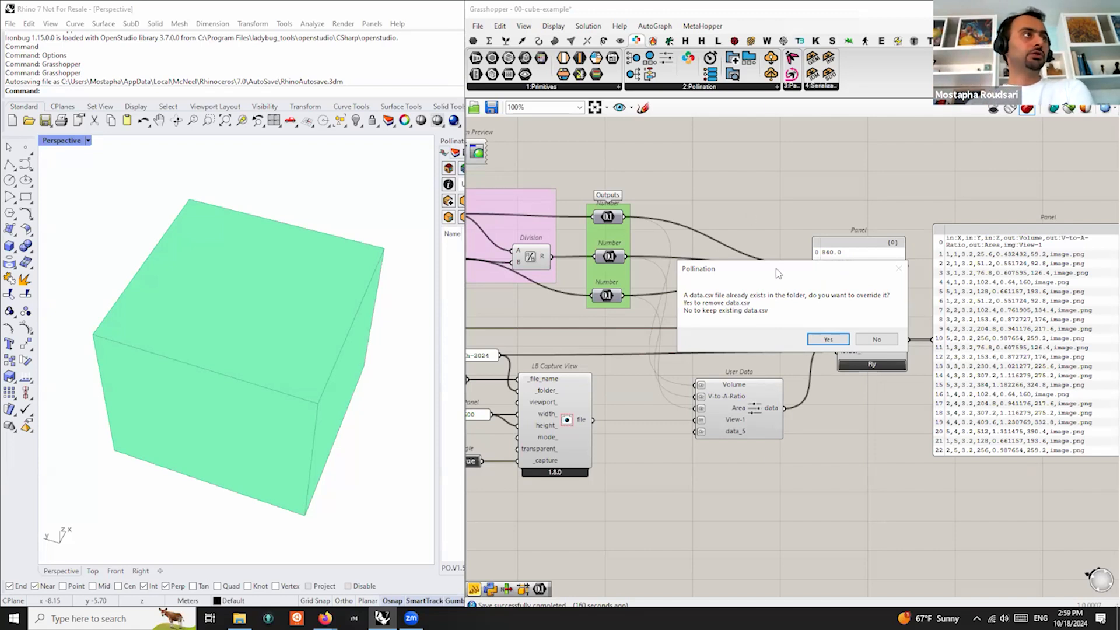
{"action": "left_click_drag", "start_coordinate": [769, 264], "coordinate": [748, 253]}
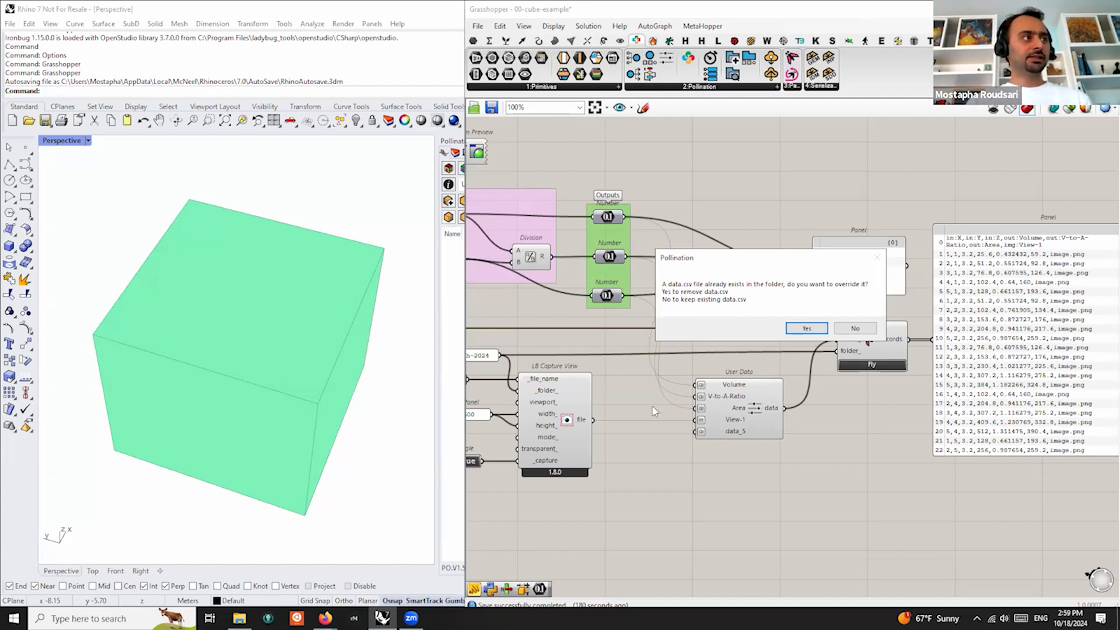
{"action": "left_click", "coordinate": [806, 329]}
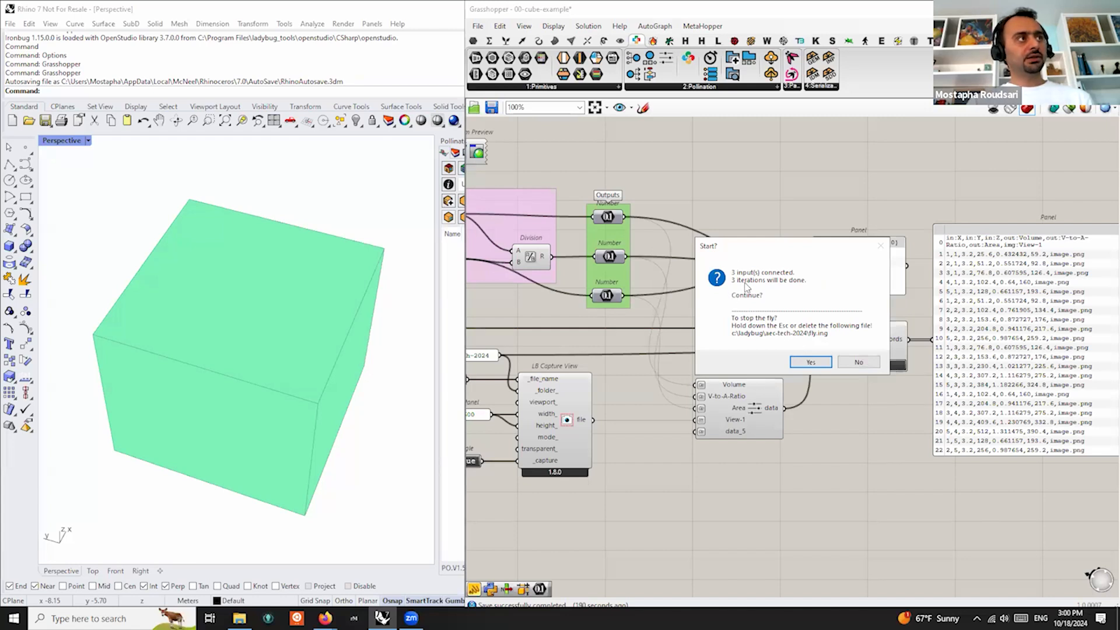
{"action": "left_click", "coordinate": [811, 362]}
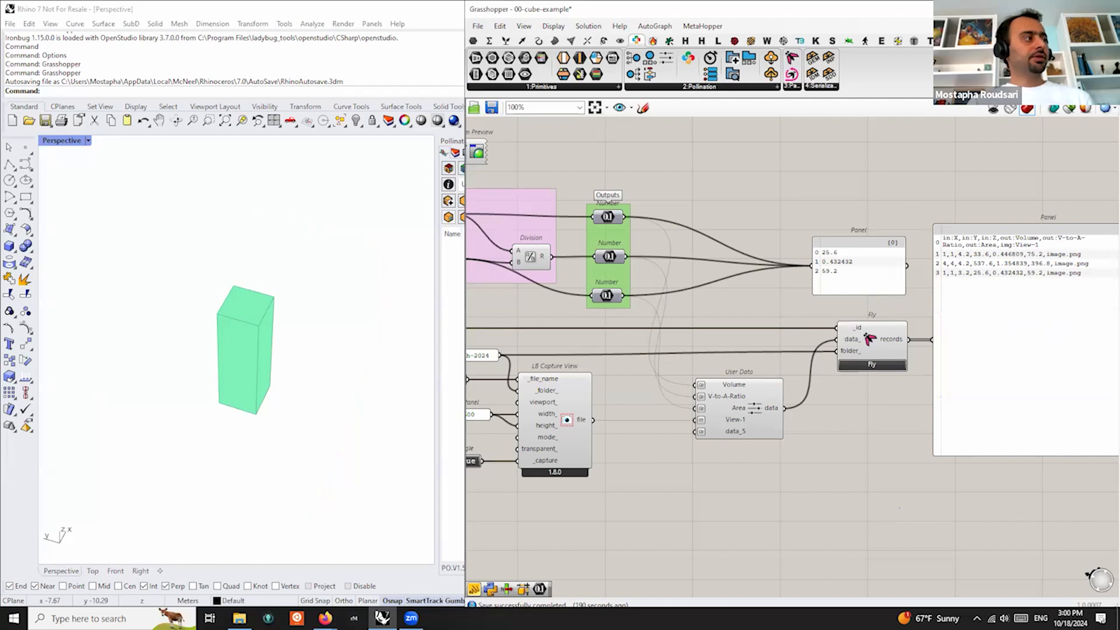
Preview image.png in the aec-tech-2024 folder, then minimize the folder window
{"action": "left_click", "coordinate": [239, 618]}
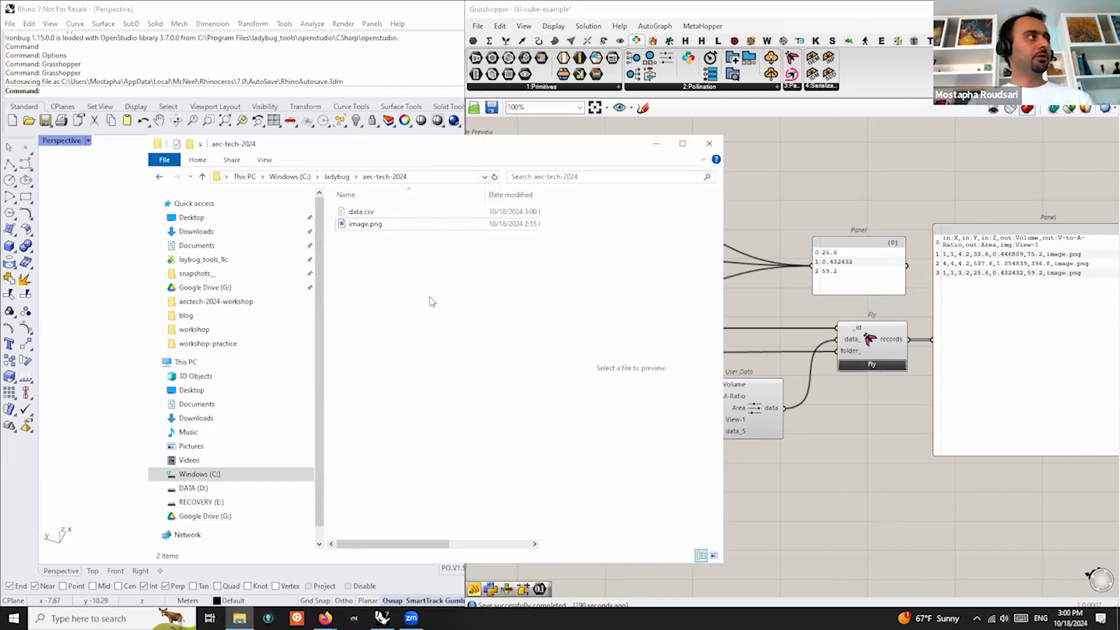
{"action": "left_click", "coordinate": [386, 225]}
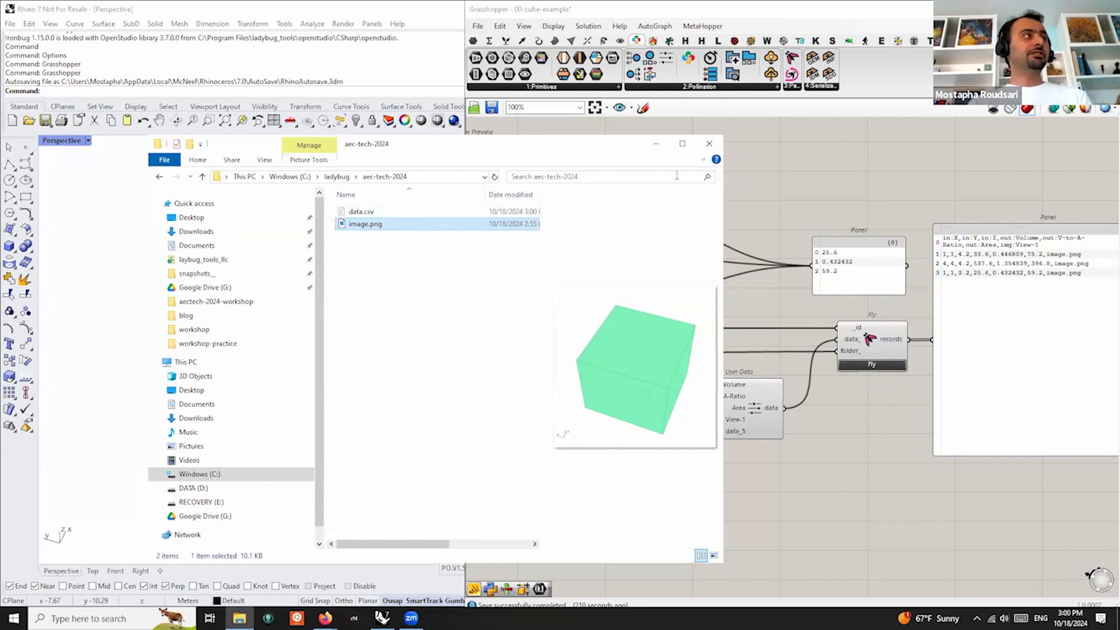
{"action": "left_click", "coordinate": [656, 144]}
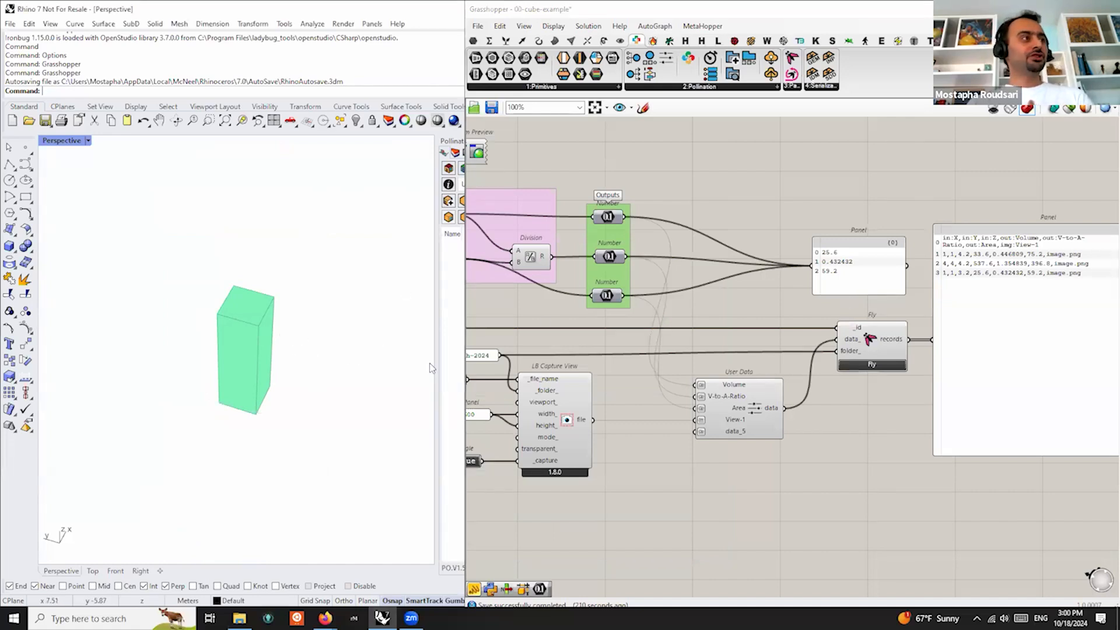
Reframe the box in Rhino's Perspective viewport from a new angle and closer up, keeping the whole box in view
{"action": "scroll", "coordinate": [262, 368], "scroll_direction": "up", "scroll_amount": 9}
{"action": "scroll", "coordinate": [298, 361], "scroll_direction": "up", "scroll_amount": 4}
{"action": "right_click_drag", "start_coordinate": [298, 385], "coordinate": [206, 413]}
{"action": "scroll", "coordinate": [205, 412], "scroll_direction": "down", "scroll_amount": 5}
{"action": "right_click_drag", "start_coordinate": [380, 401], "coordinate": [408, 466]}
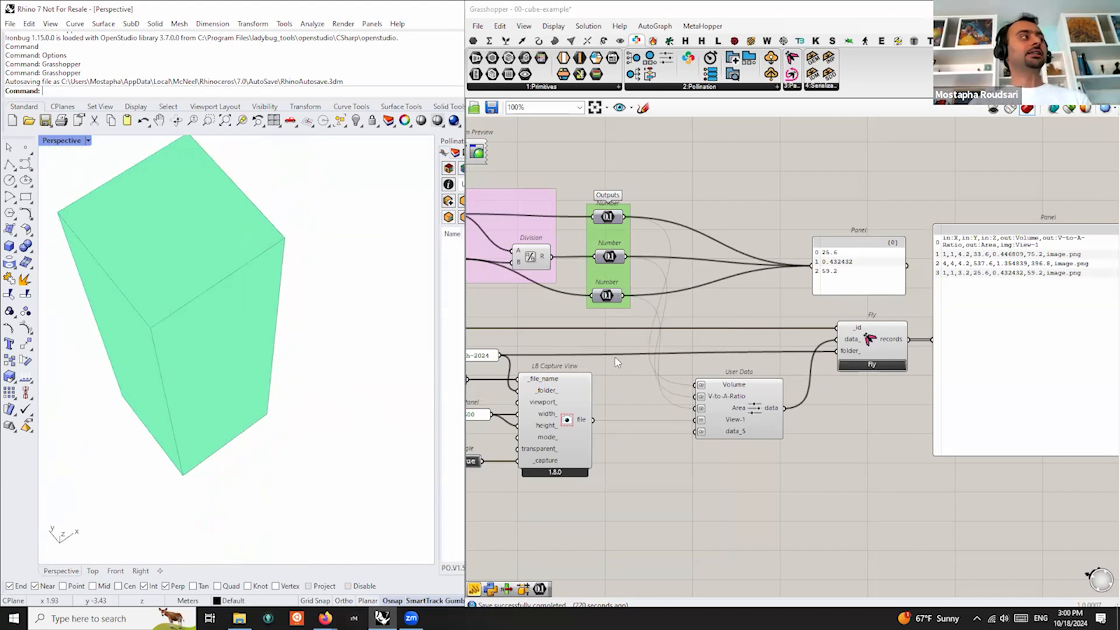
{"action": "scroll", "coordinate": [213, 337], "scroll_direction": "down", "scroll_amount": 3}
{"action": "right_click_drag", "start_coordinate": [265, 400], "coordinate": [287, 405]}
Add a Text Join component in the empty canvas area between Fly ID and LB Capture View
{"action": "right_click_drag", "start_coordinate": [694, 447], "coordinate": [939, 434]}
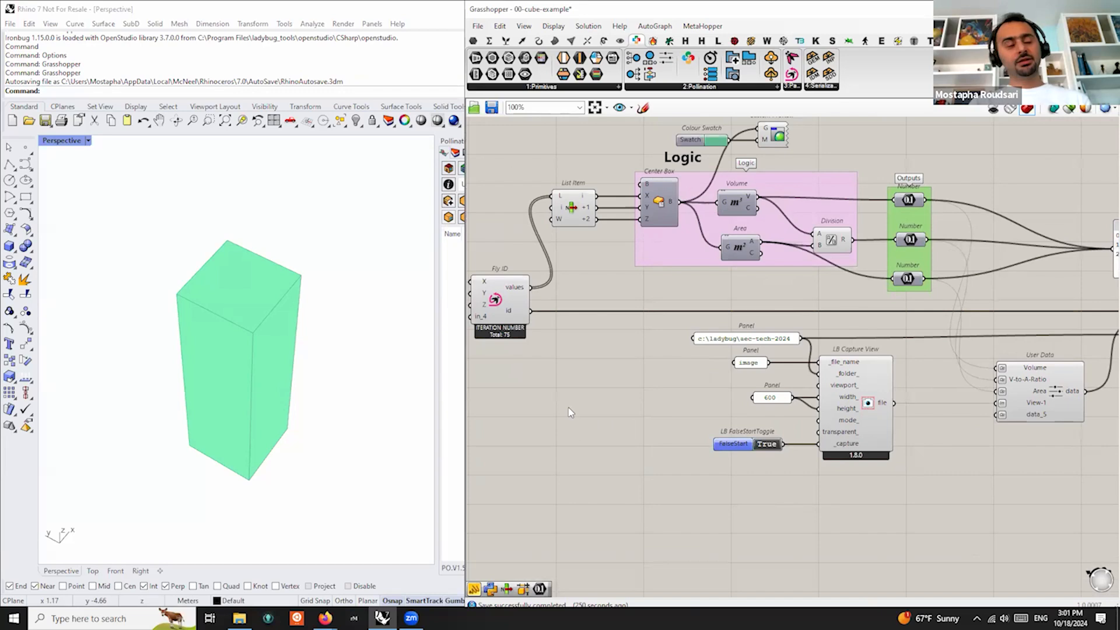
{"action": "right_click_drag", "start_coordinate": [580, 389], "coordinate": [696, 403]}
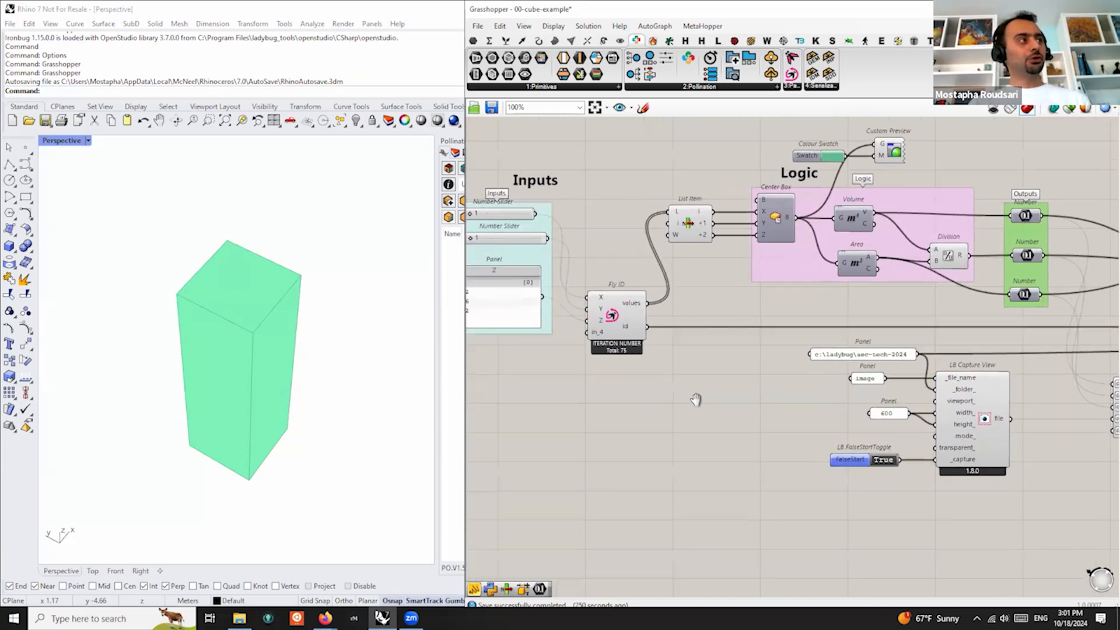
{"action": "double_click", "coordinate": [783, 377]}
{"action": "type", "text": "j"}
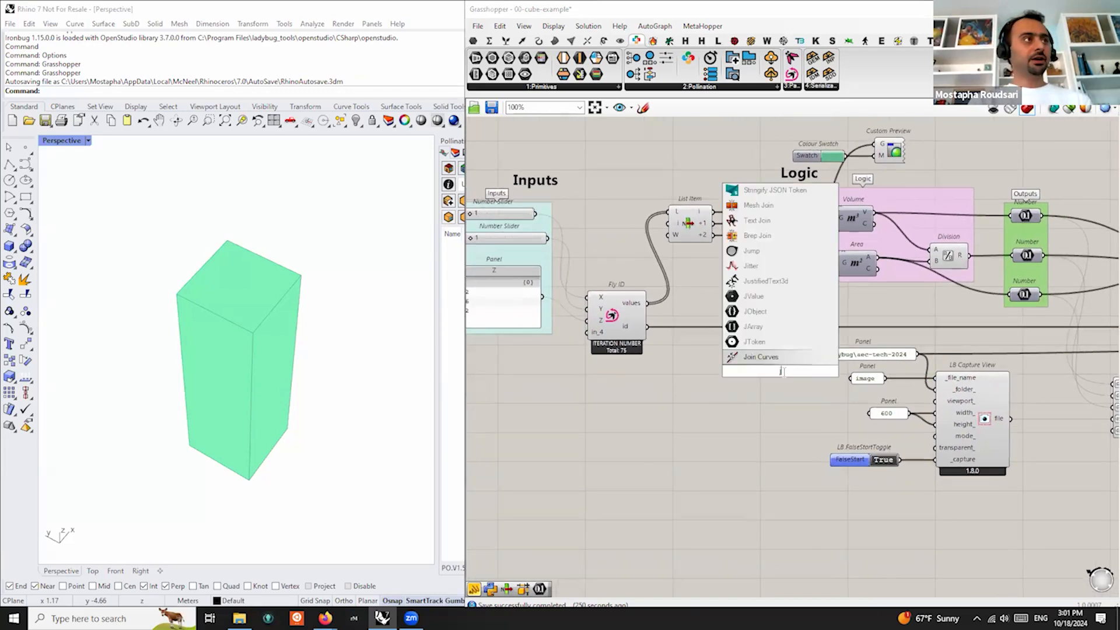
{"action": "type", "text": "oin"}
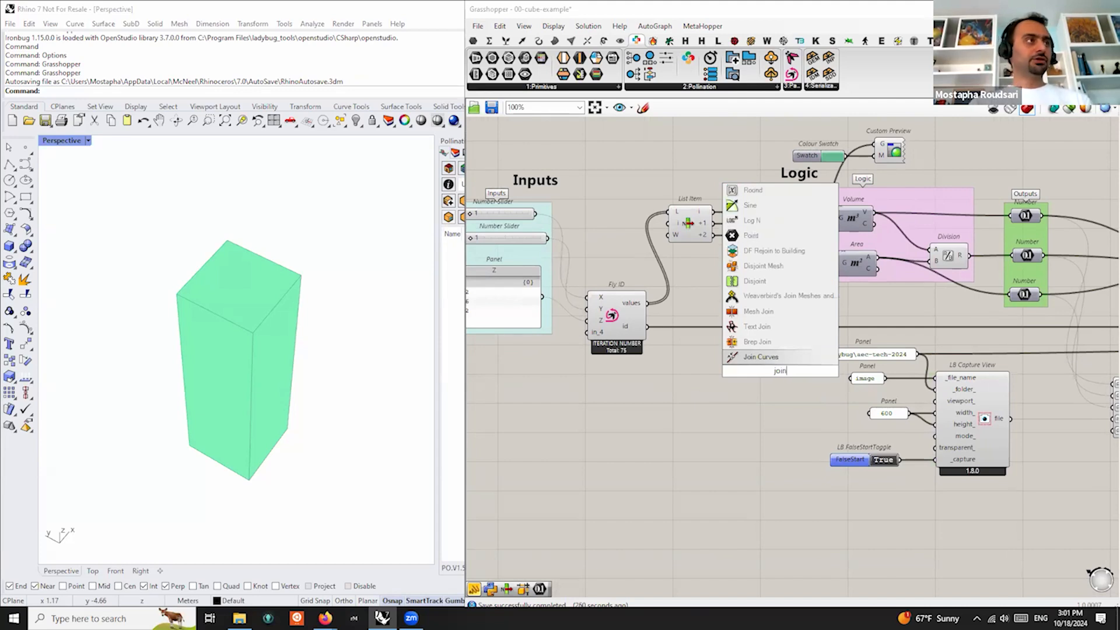
{"action": "left_click", "coordinate": [757, 327]}
{"action": "scroll", "coordinate": [780, 376], "scroll_direction": "up", "scroll_amount": 1}
{"action": "left_click_drag", "start_coordinate": [780, 375], "coordinate": [764, 391]}
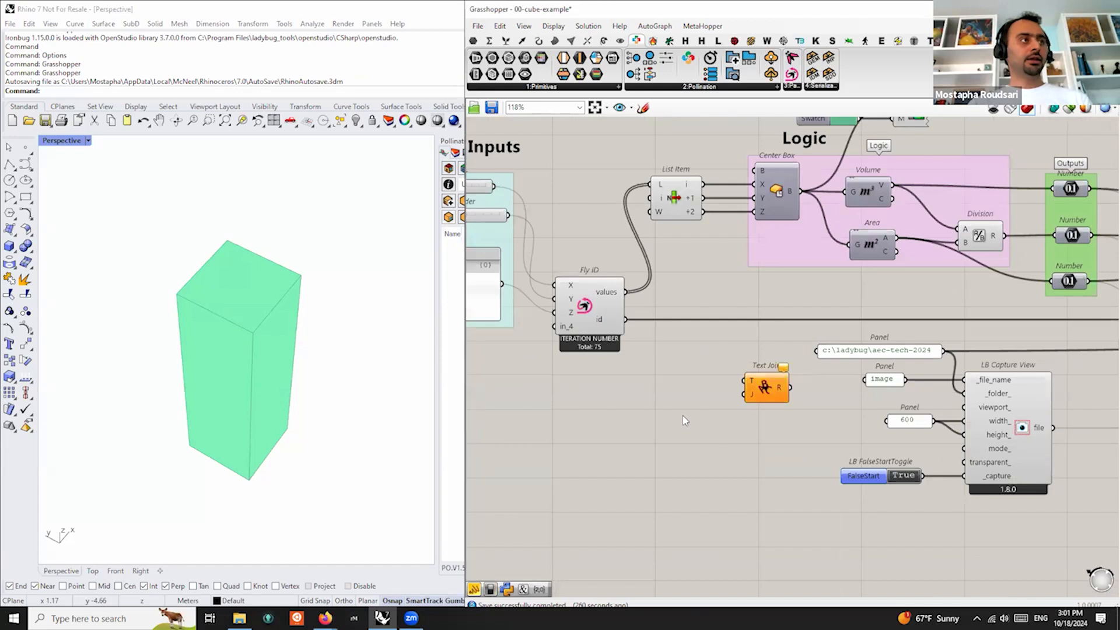
Create a panel containing an underscore and connect it to the J input of Text Join
{"action": "double_click", "coordinate": [683, 416]}
{"action": "type", "text": "\"_"}
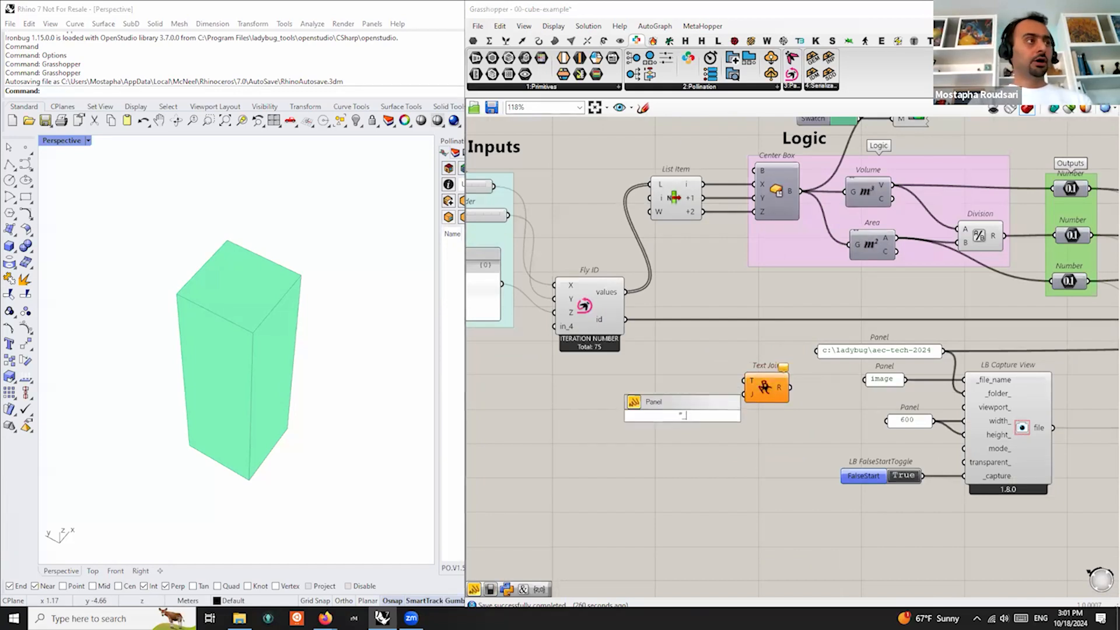
{"action": "key", "text": "Return"}
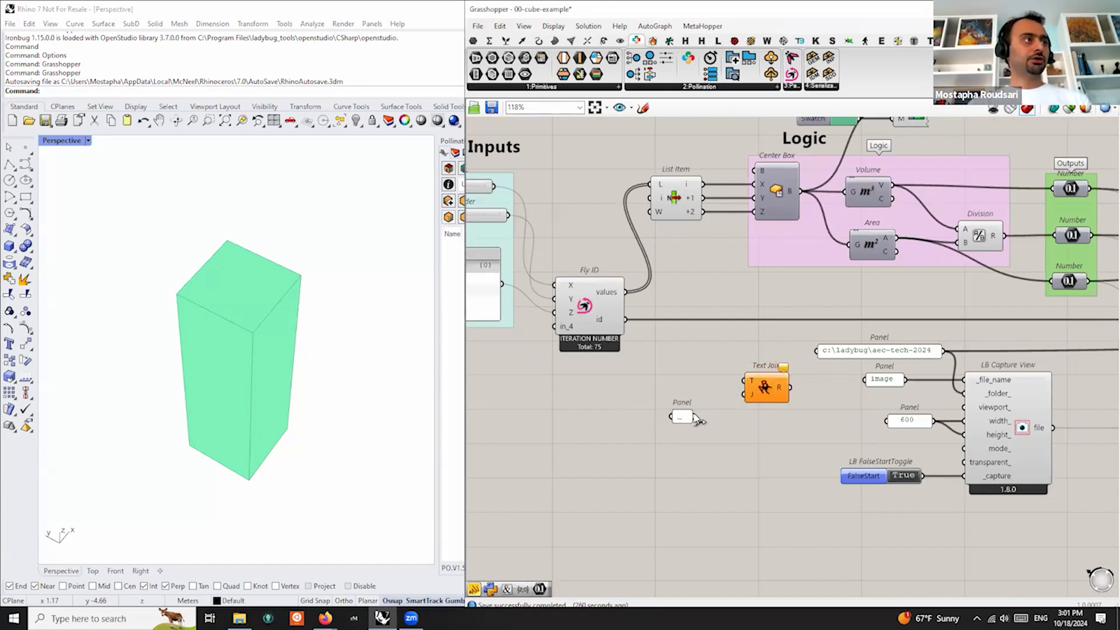
{"action": "left_click_drag", "start_coordinate": [694, 415], "coordinate": [745, 401]}
{"action": "scroll", "coordinate": [771, 425], "scroll_direction": "down", "scroll_amount": 3}
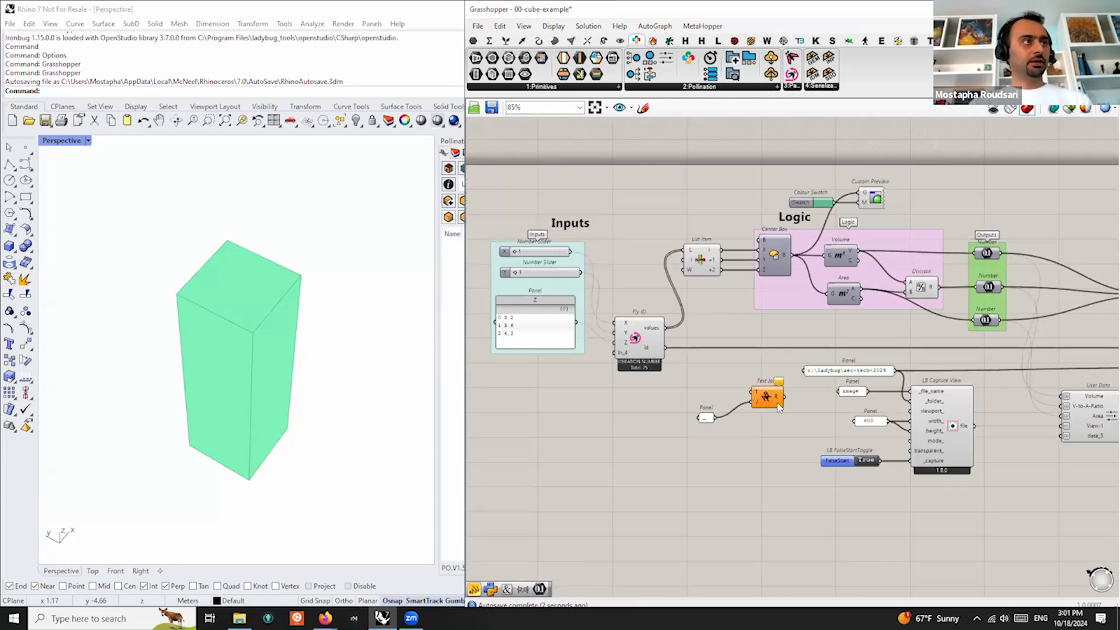
{"action": "scroll", "coordinate": [803, 384], "scroll_direction": "up", "scroll_amount": 3}
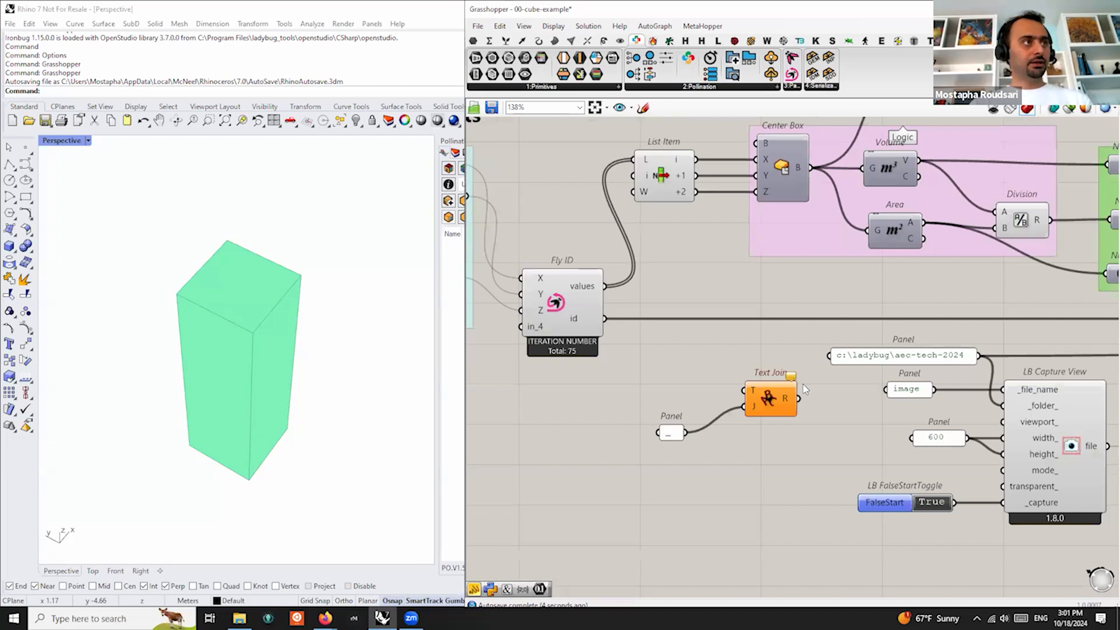
Delete the Text Join component and its underscore panel
{"action": "left_click", "coordinate": [755, 415]}
{"action": "left_click_drag", "start_coordinate": [754, 415], "coordinate": [747, 428]}
{"action": "key", "text": "Delete"}
{"action": "left_click_drag", "start_coordinate": [738, 368], "coordinate": [605, 502]}
{"action": "key", "text": "Delete"}
Connect the id output of Fly ID to _file_name of LB Capture View and delete the "image" panel
{"action": "mouse_move", "coordinate": [581, 320]}
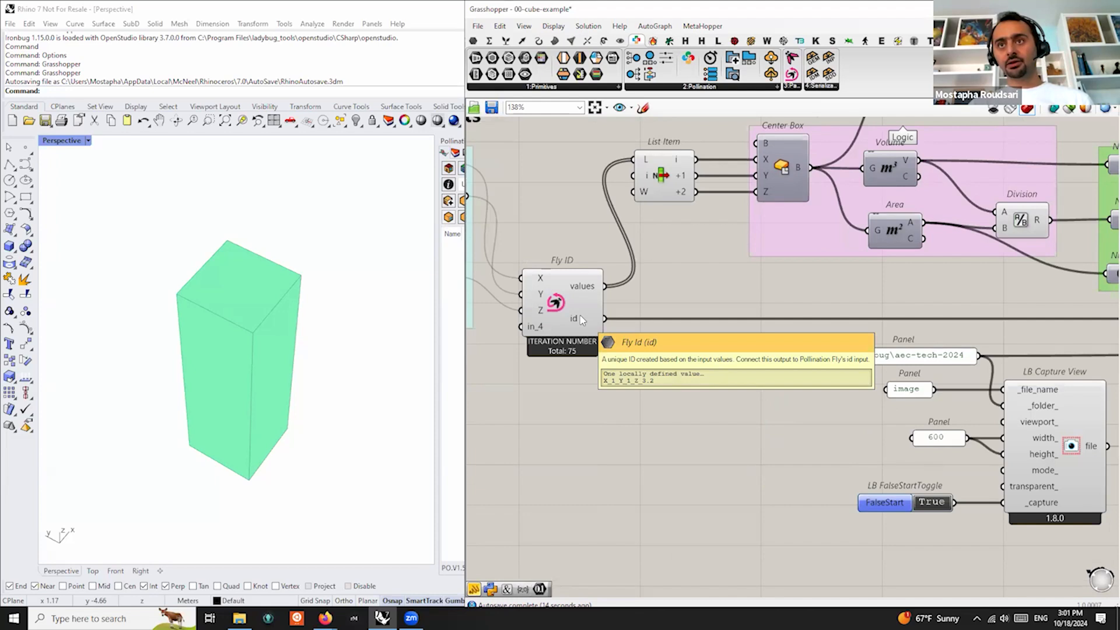
{"action": "left_click_drag", "start_coordinate": [605, 318], "coordinate": [996, 397]}
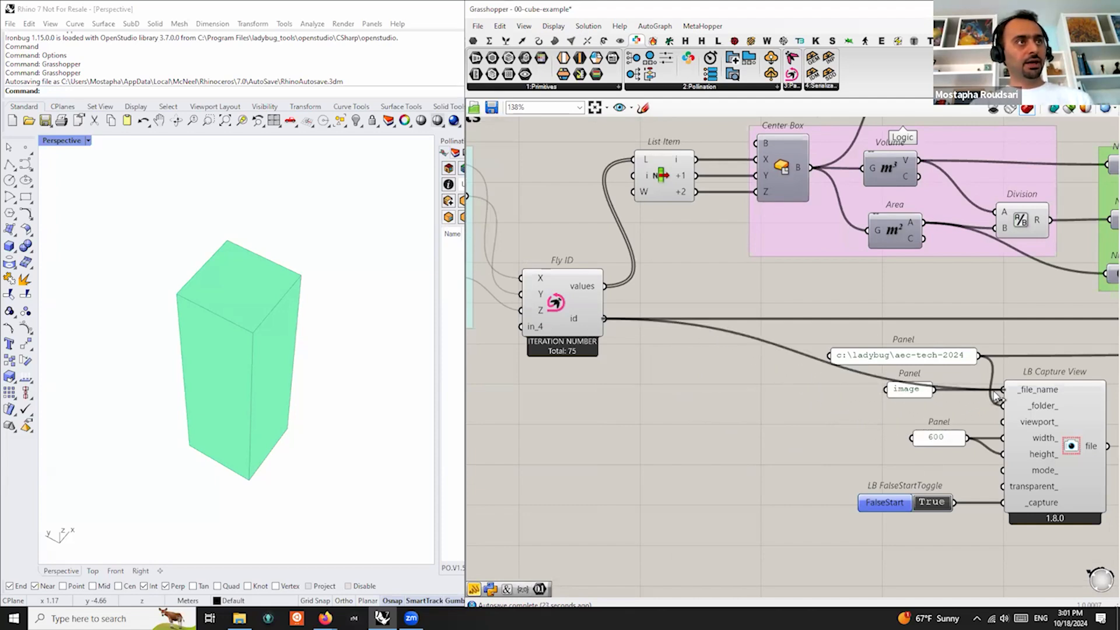
{"action": "left_click_drag", "start_coordinate": [921, 392], "coordinate": [812, 443]}
{"action": "key", "text": "Delete"}
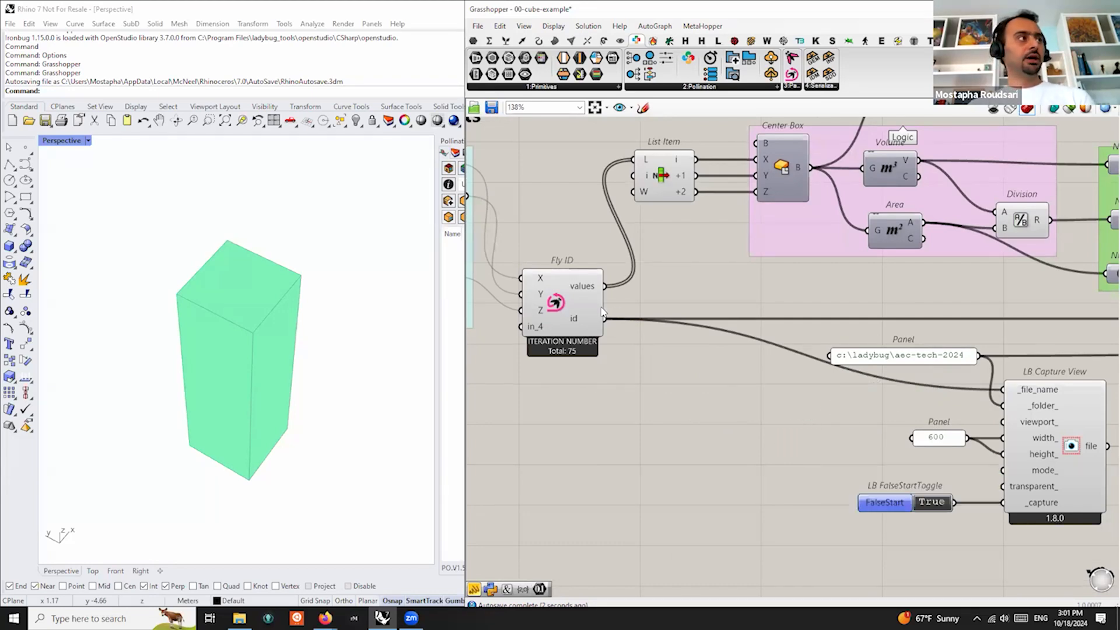
Add a panel below LB Capture View, connect its file output to it, and widen the panel to read the full path
{"action": "scroll", "coordinate": [579, 325], "scroll_direction": "down", "scroll_amount": 3}
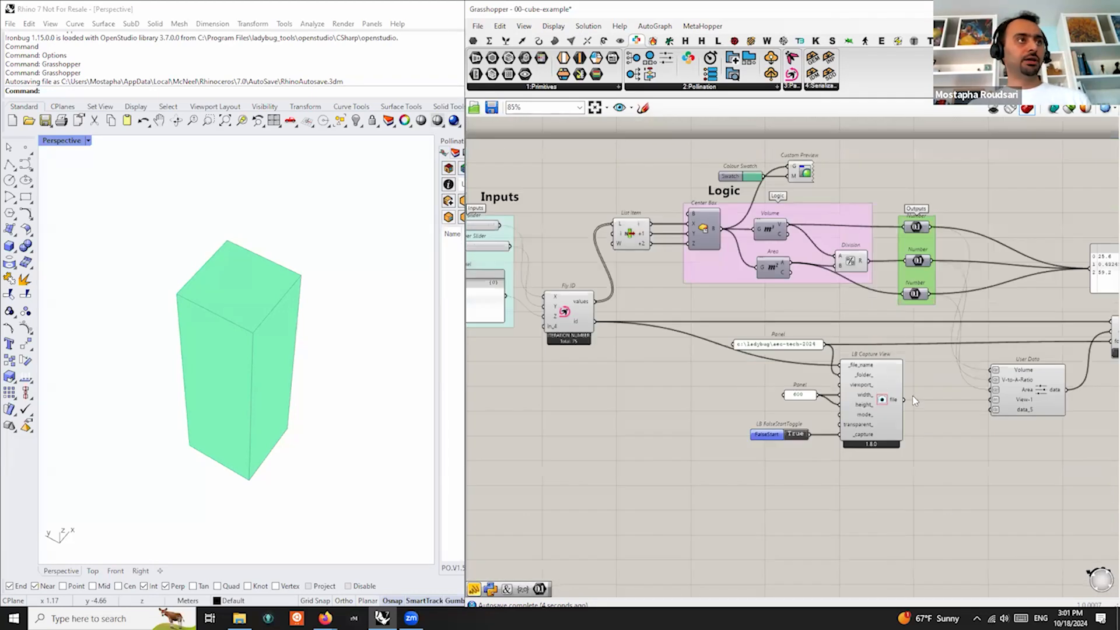
{"action": "scroll", "coordinate": [914, 399], "scroll_direction": "up", "scroll_amount": 2}
{"action": "double_click", "coordinate": [948, 481]}
{"action": "type", "text": "\""}
{"action": "key", "text": "Return"}
{"action": "left_click_drag", "start_coordinate": [986, 478], "coordinate": [1092, 461]}
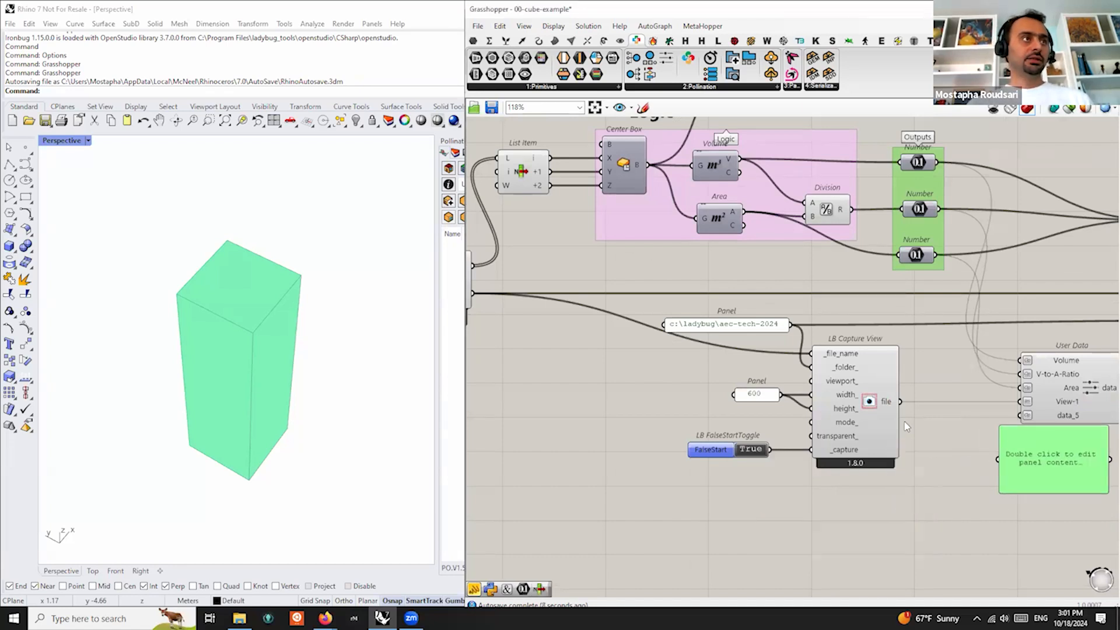
{"action": "left_click_drag", "start_coordinate": [902, 401], "coordinate": [1014, 465]}
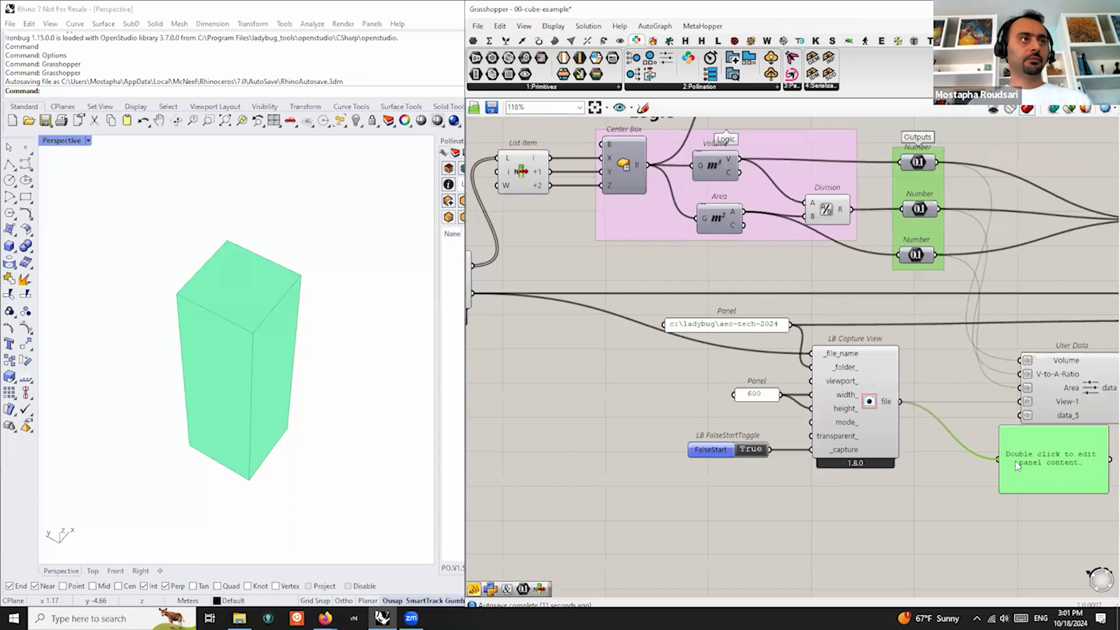
{"action": "left_click_drag", "start_coordinate": [1080, 471], "coordinate": [1086, 505]}
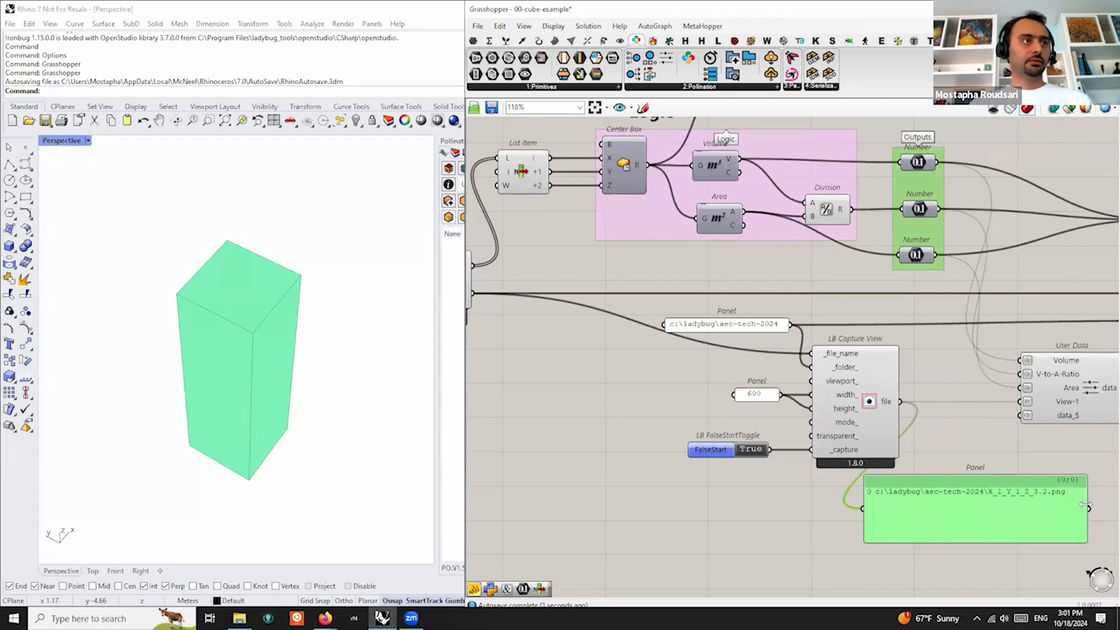
{"action": "scroll", "coordinate": [1011, 496], "scroll_direction": "up", "scroll_amount": 4}
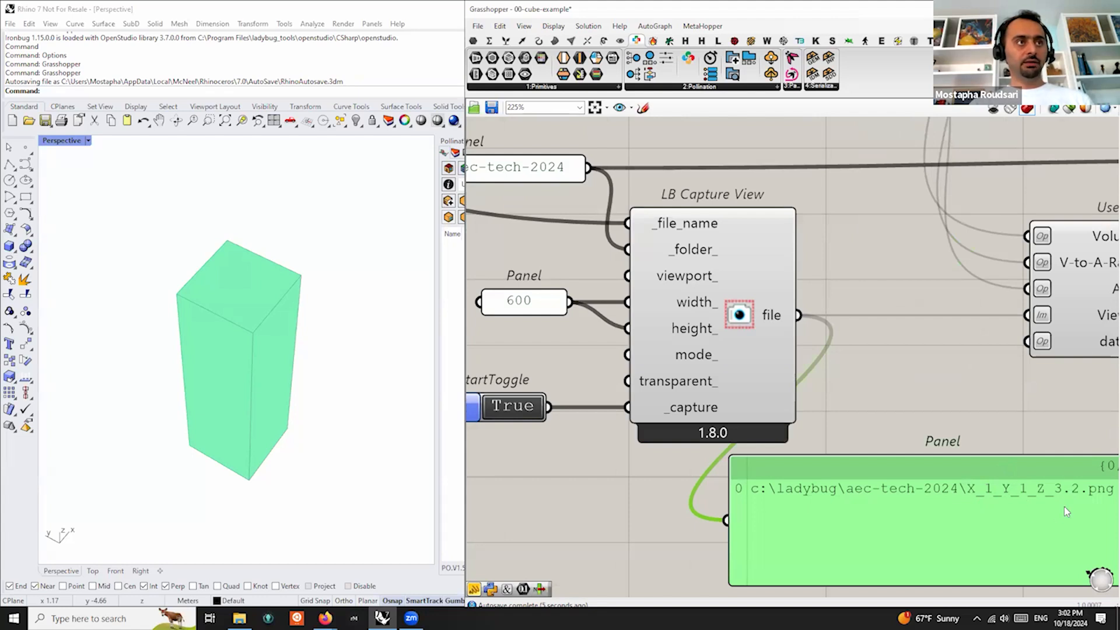
{"action": "scroll", "coordinate": [887, 507], "scroll_direction": "down", "scroll_amount": 1}
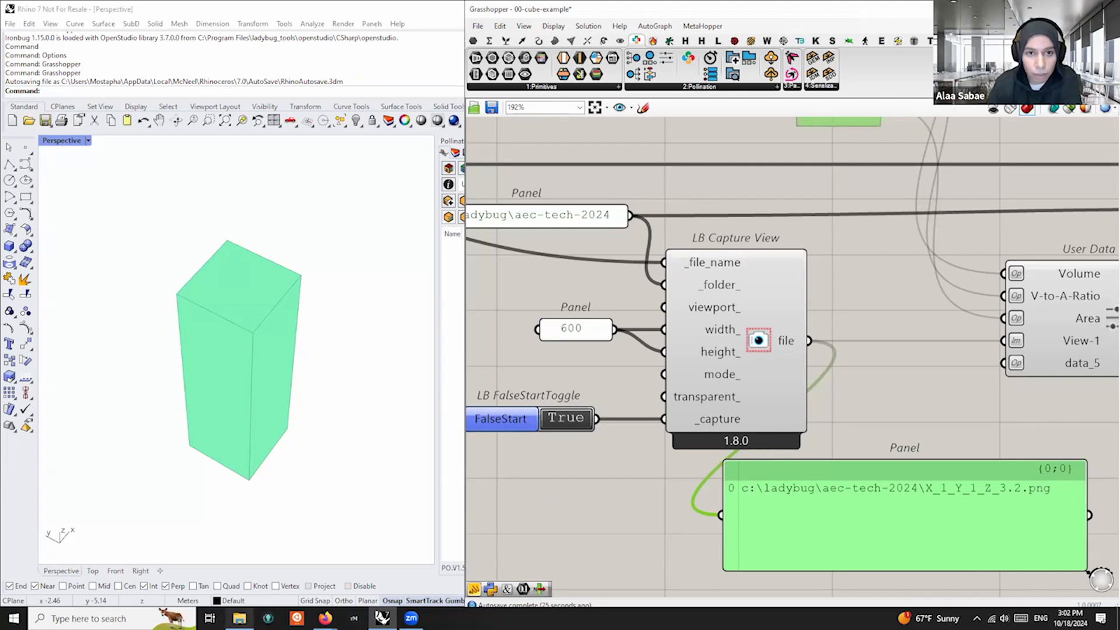
Compare the previews of X_1_Y_1_Z_3.2.png and image.png in the aec-tech-2024 folder
{"action": "left_click", "coordinate": [239, 618]}
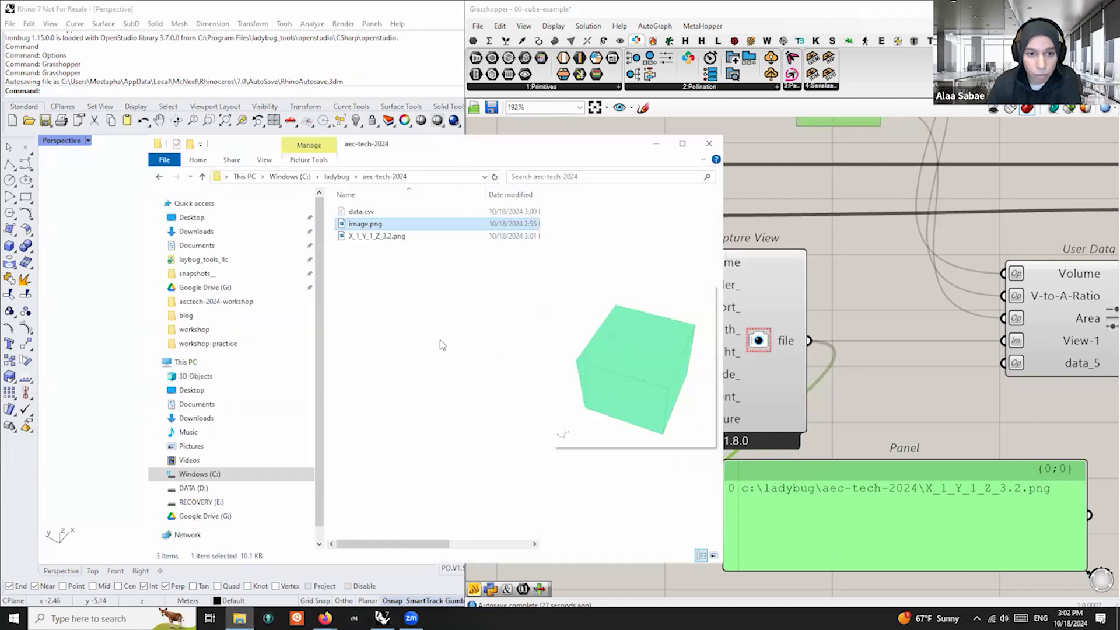
{"action": "left_click", "coordinate": [400, 234]}
{"action": "left_click", "coordinate": [397, 224]}
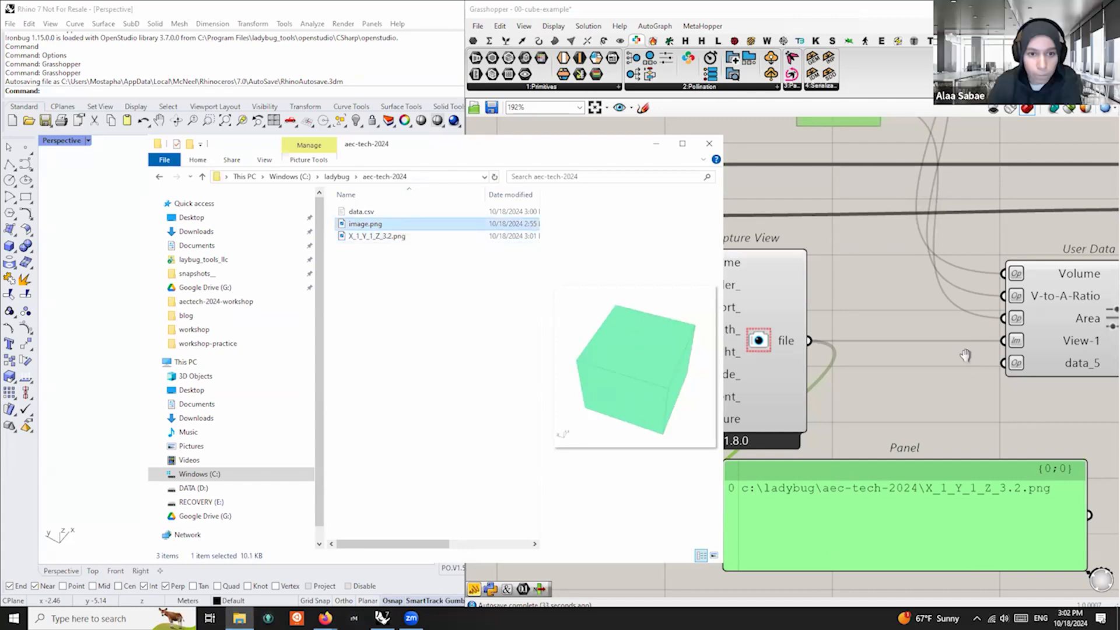
Delete image.png and X_1_Y_1_Z_3.2.png from the aec-tech-2024 folder, keeping data.csv
{"action": "right_click_drag", "start_coordinate": [992, 344], "coordinate": [937, 312]}
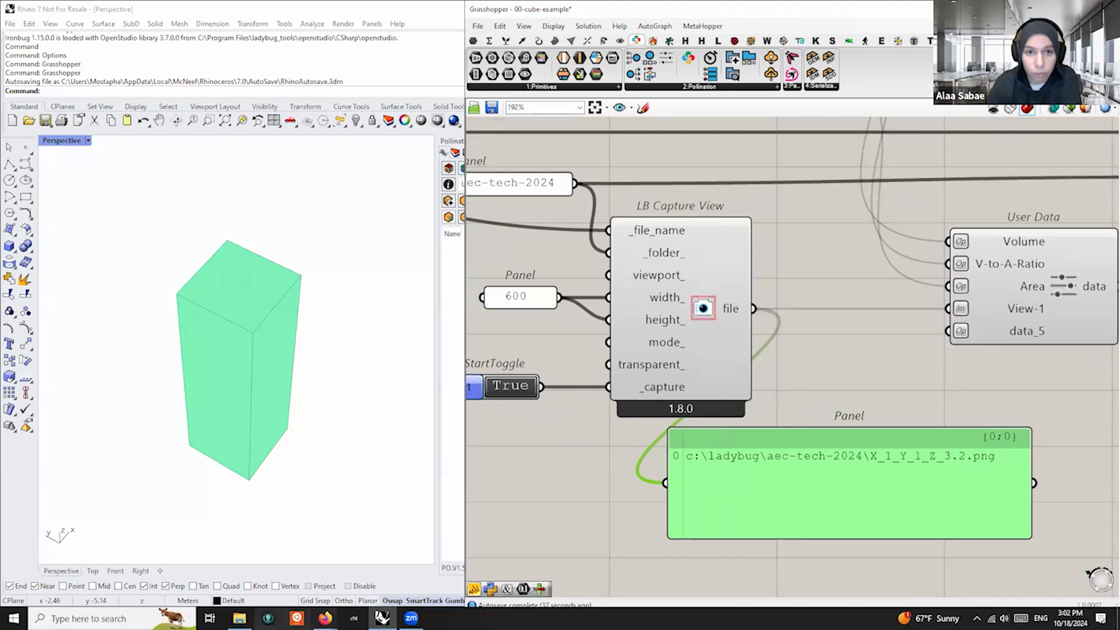
{"action": "left_click", "coordinate": [240, 618]}
{"action": "left_click_drag", "start_coordinate": [457, 300], "coordinate": [371, 291]}
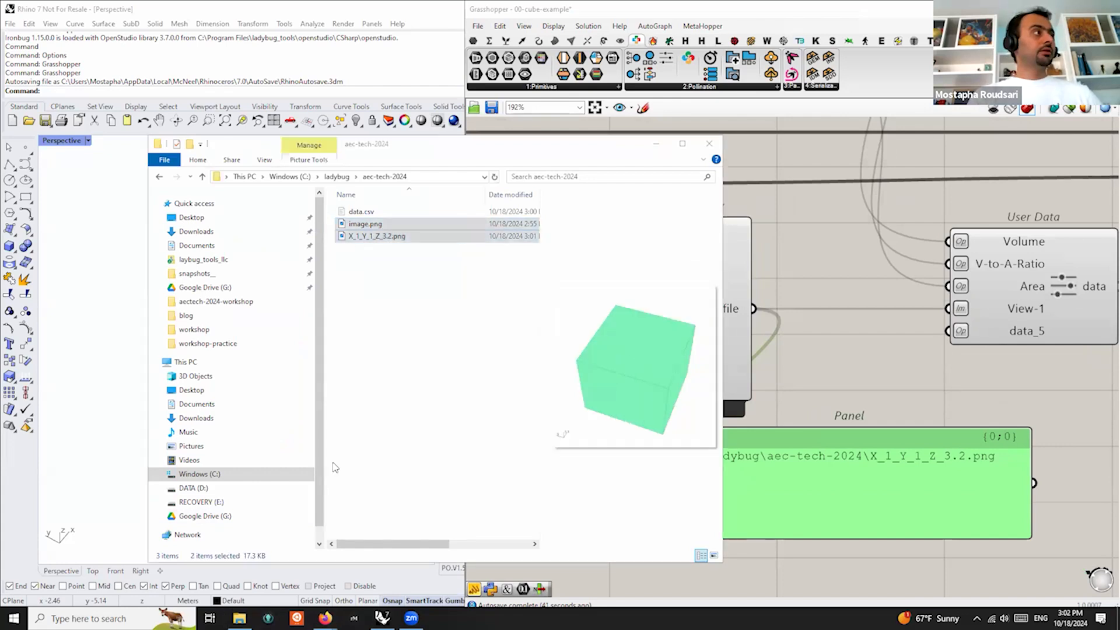
{"action": "key", "text": "Delete"}
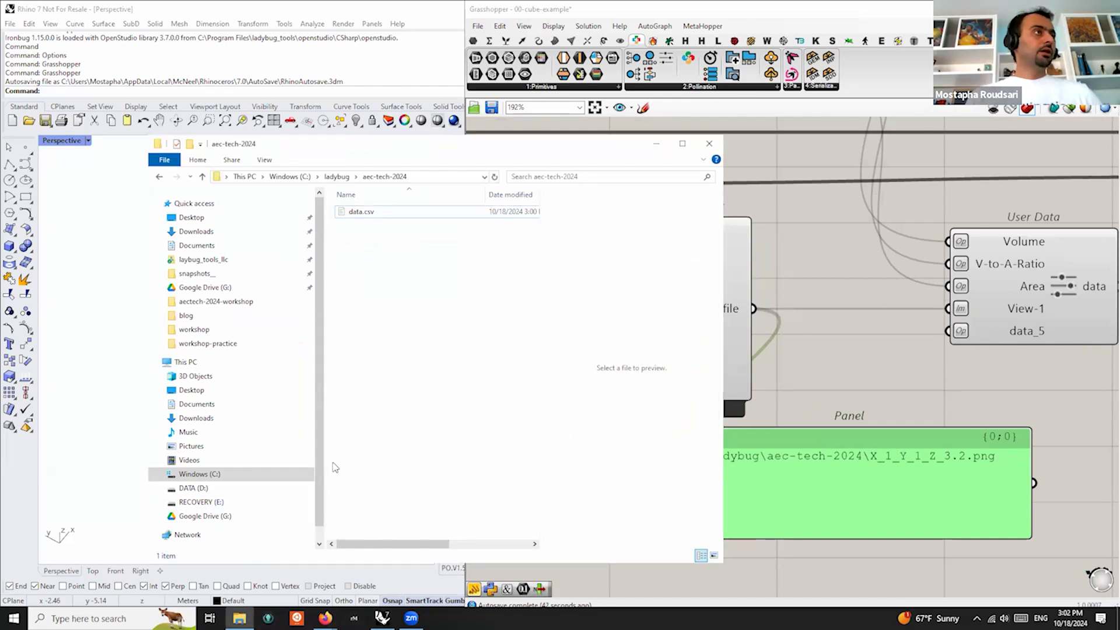
Run a test fly from the Fly component, overriding the existing data.csv, and frame the whole box in the Perspective viewport
{"action": "left_click", "coordinate": [832, 337]}
{"action": "scroll", "coordinate": [846, 315], "scroll_direction": "down", "scroll_amount": 4}
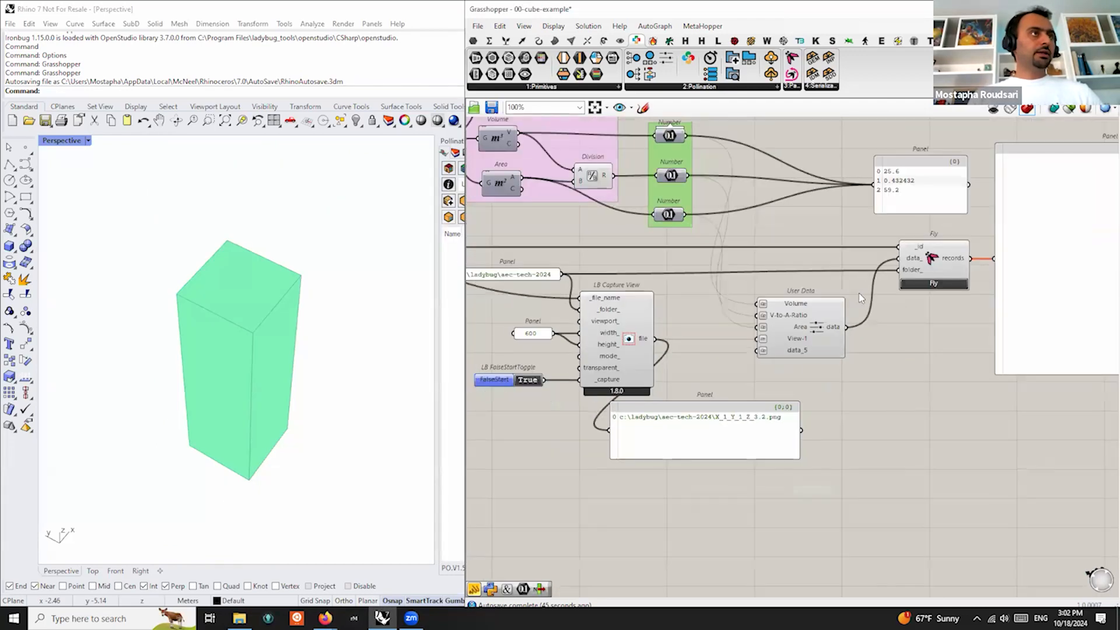
{"action": "right_click", "coordinate": [932, 263]}
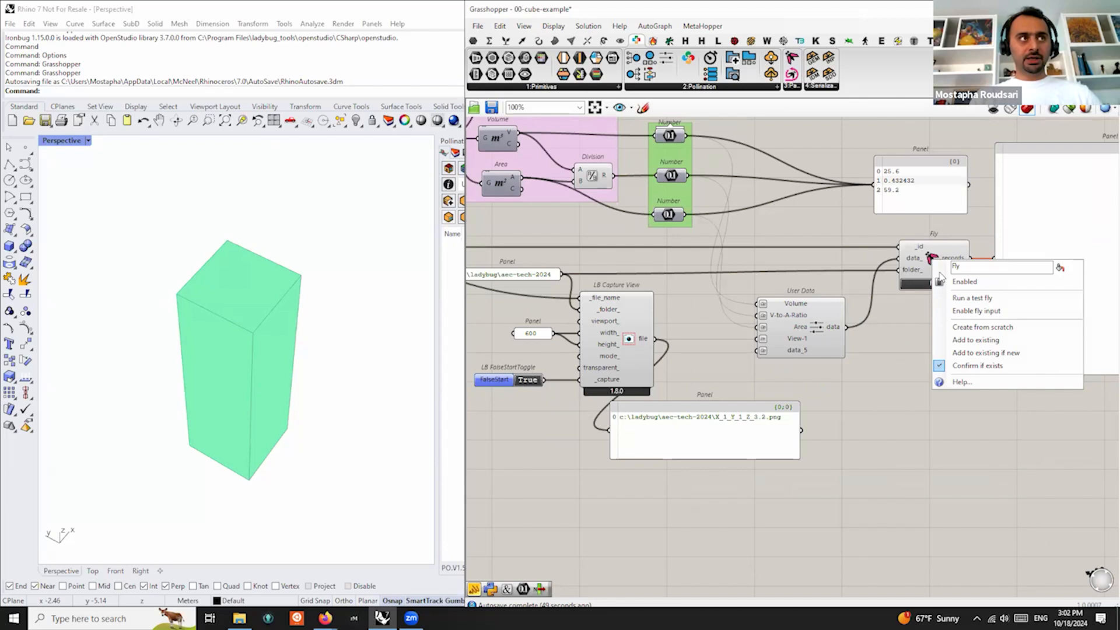
{"action": "left_click", "coordinate": [970, 298]}
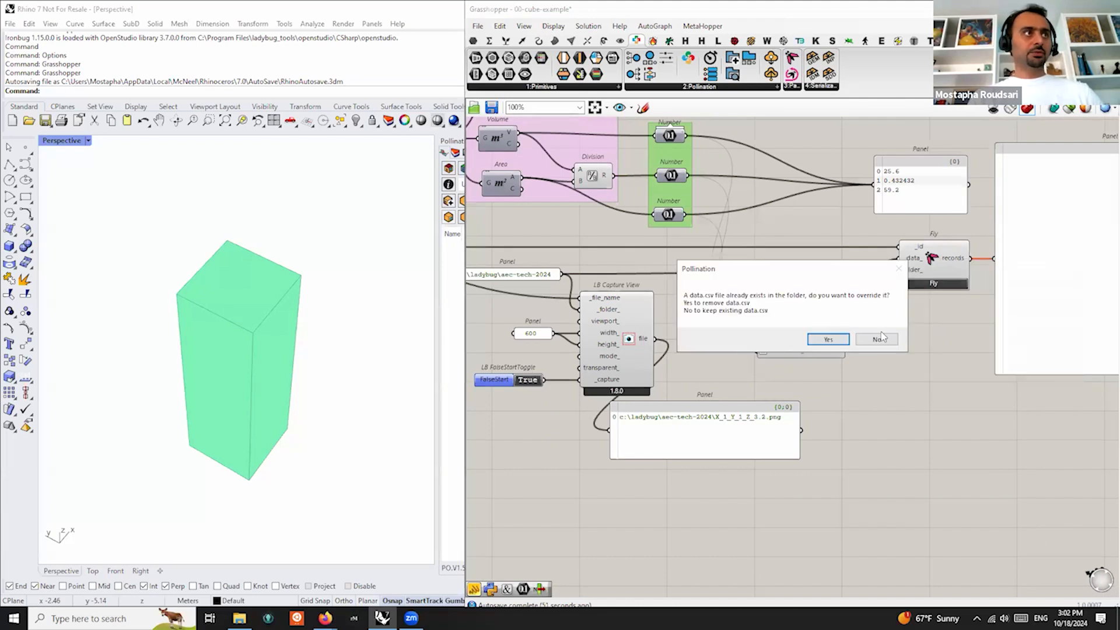
{"action": "left_click", "coordinate": [819, 340]}
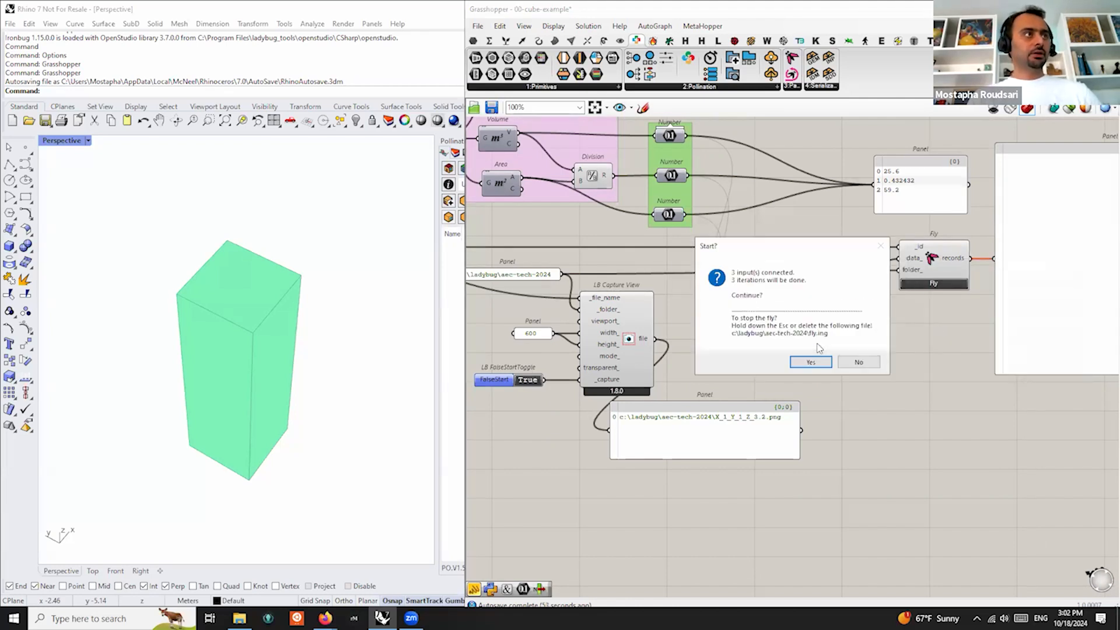
{"action": "left_click", "coordinate": [817, 363]}
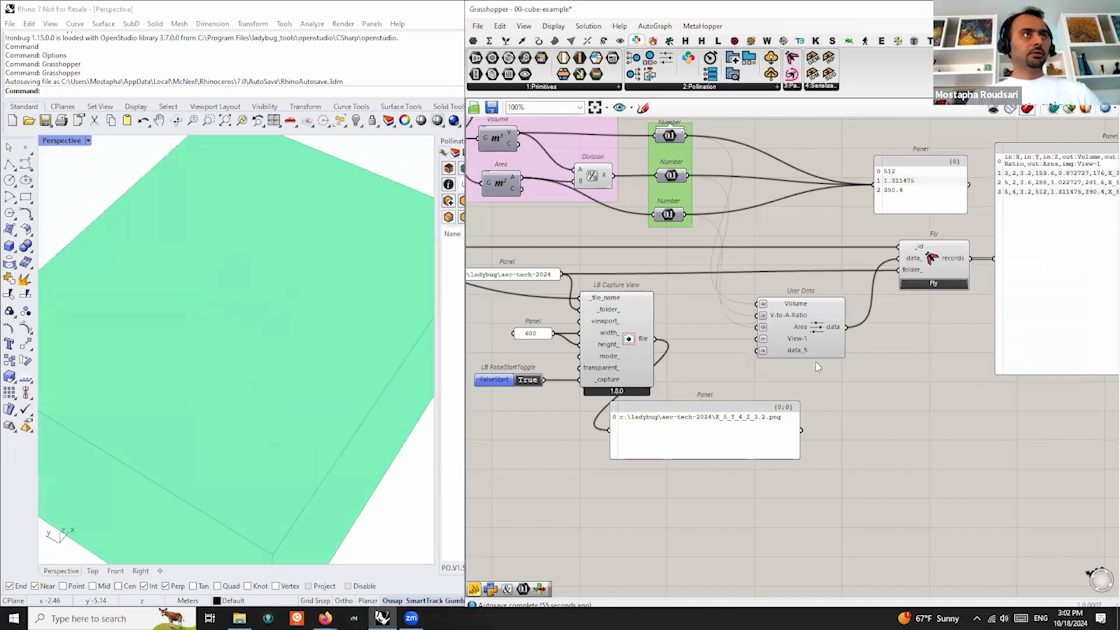
{"action": "scroll", "coordinate": [235, 332], "scroll_direction": "down", "scroll_amount": 9}
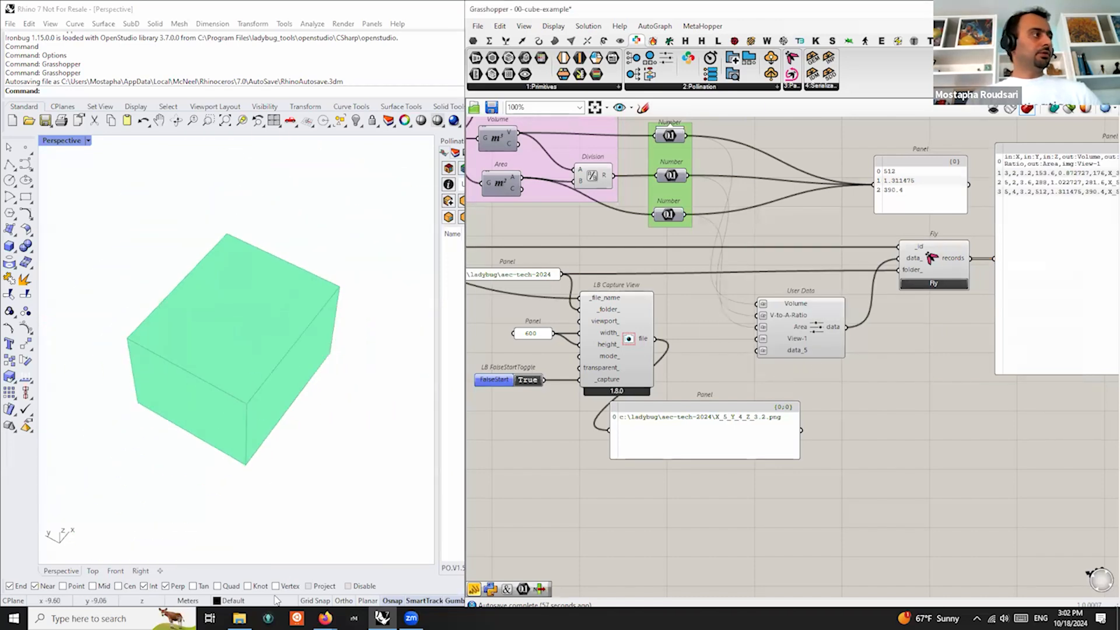
Compare the previews of X_3_Y_2_Z_3.2.png, X_5_Y_2_Z_3.6.png and X_5_Y_4_Z_3.2.png in the aec-tech-2024 folder
{"action": "left_click", "coordinate": [239, 618]}
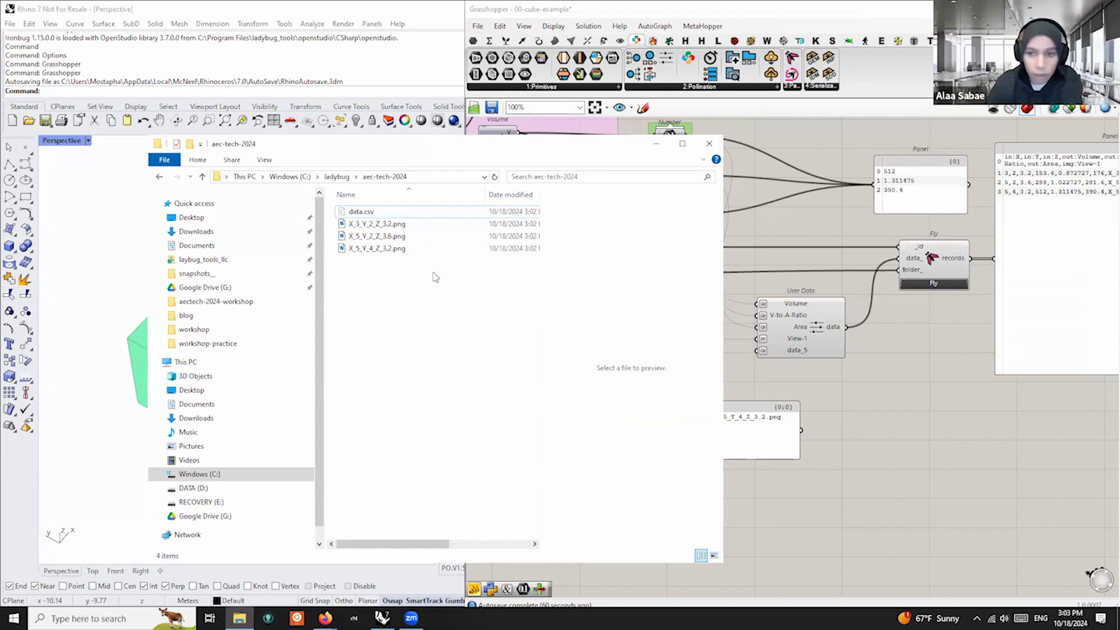
{"action": "left_click", "coordinate": [396, 226]}
{"action": "left_click", "coordinate": [394, 236]}
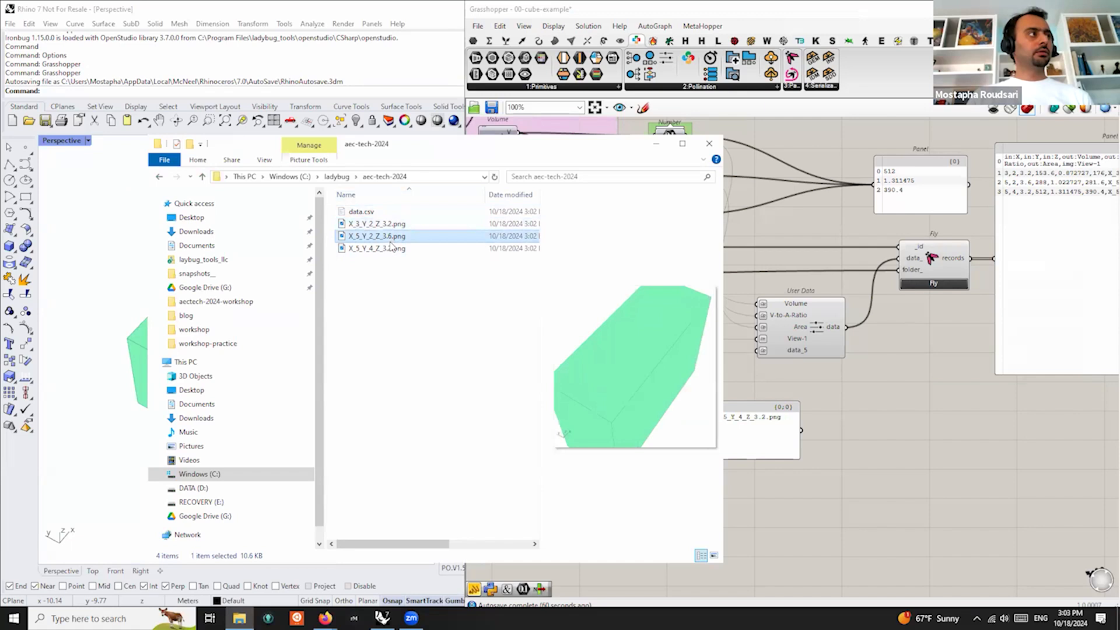
{"action": "left_click", "coordinate": [390, 249]}
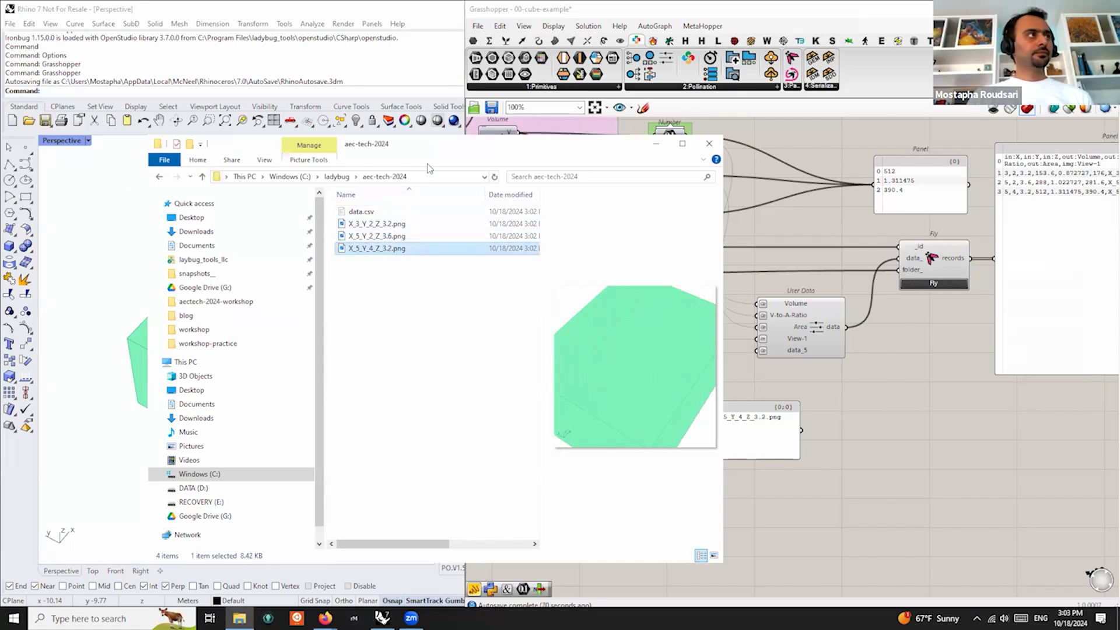
{"action": "left_click_drag", "start_coordinate": [473, 150], "coordinate": [484, 182]}
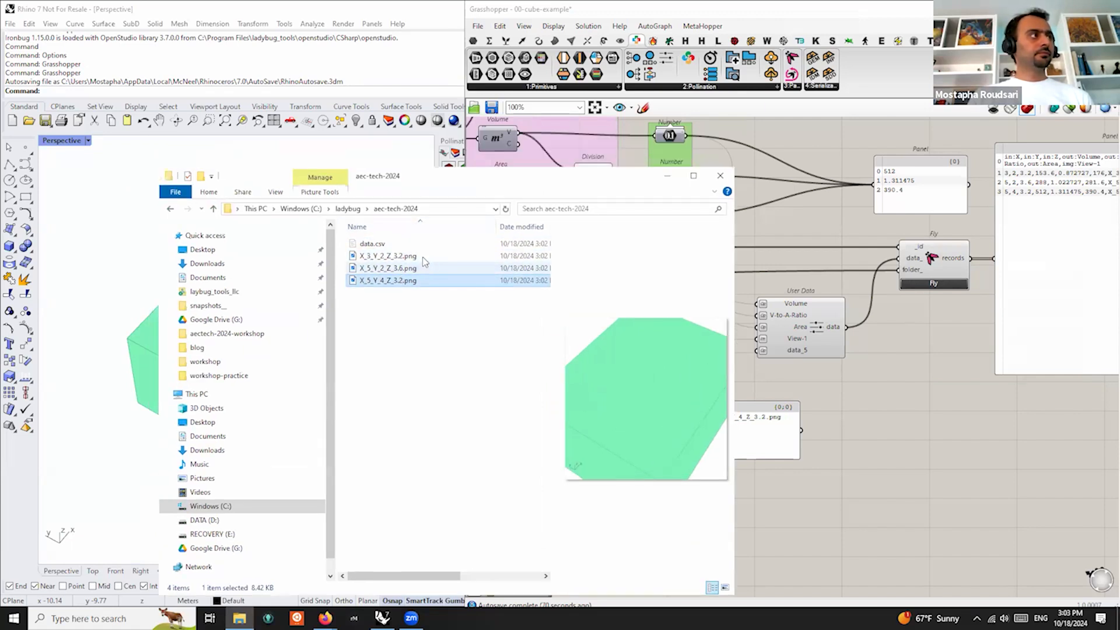
{"action": "left_click", "coordinate": [423, 257]}
{"action": "left_click", "coordinate": [423, 268]}
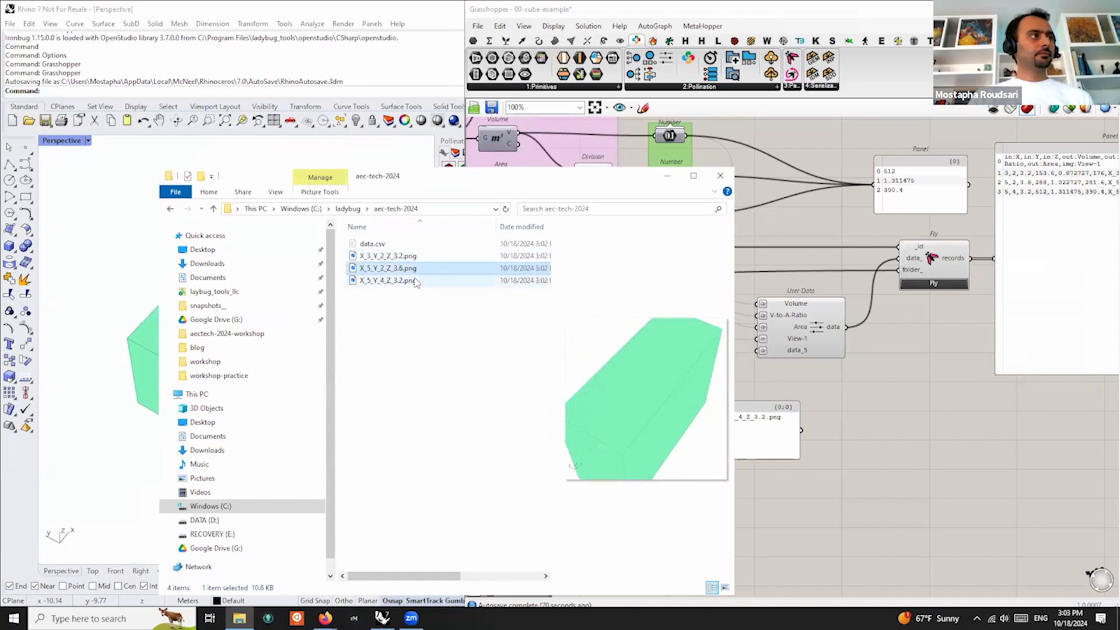
{"action": "left_click", "coordinate": [416, 281]}
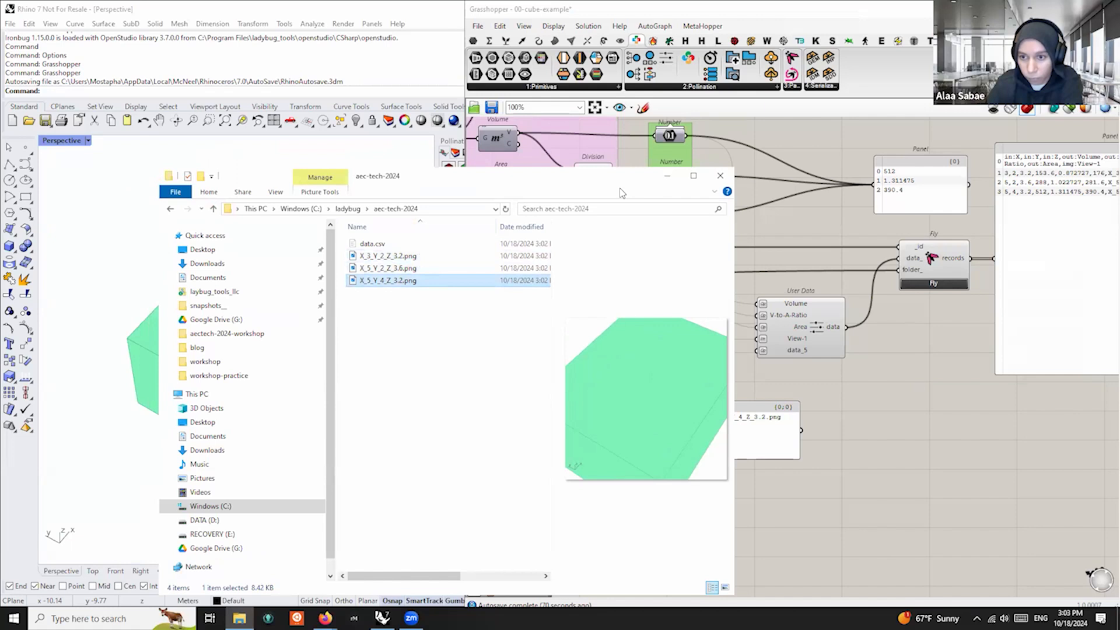
{"action": "left_click_drag", "start_coordinate": [623, 193], "coordinate": [614, 202]}
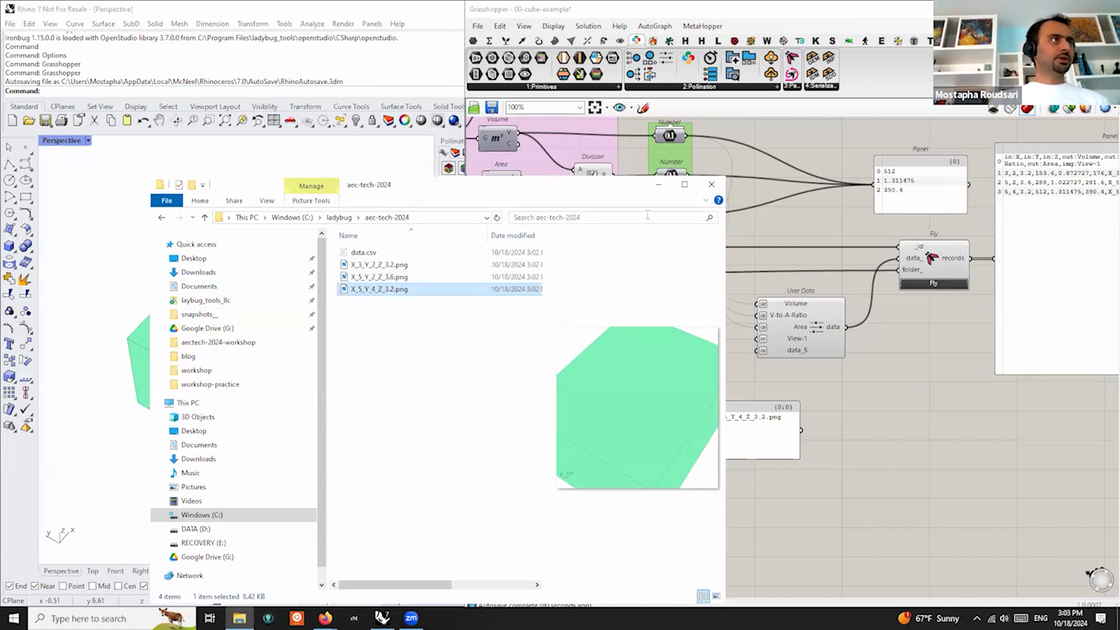
{"action": "left_click_drag", "start_coordinate": [622, 201], "coordinate": [632, 490]}
Inspect the viewport_ input of LB Capture View and check Rhino's Named Views with the NamedView command
{"action": "scroll", "coordinate": [698, 303], "scroll_direction": "up", "scroll_amount": 4}
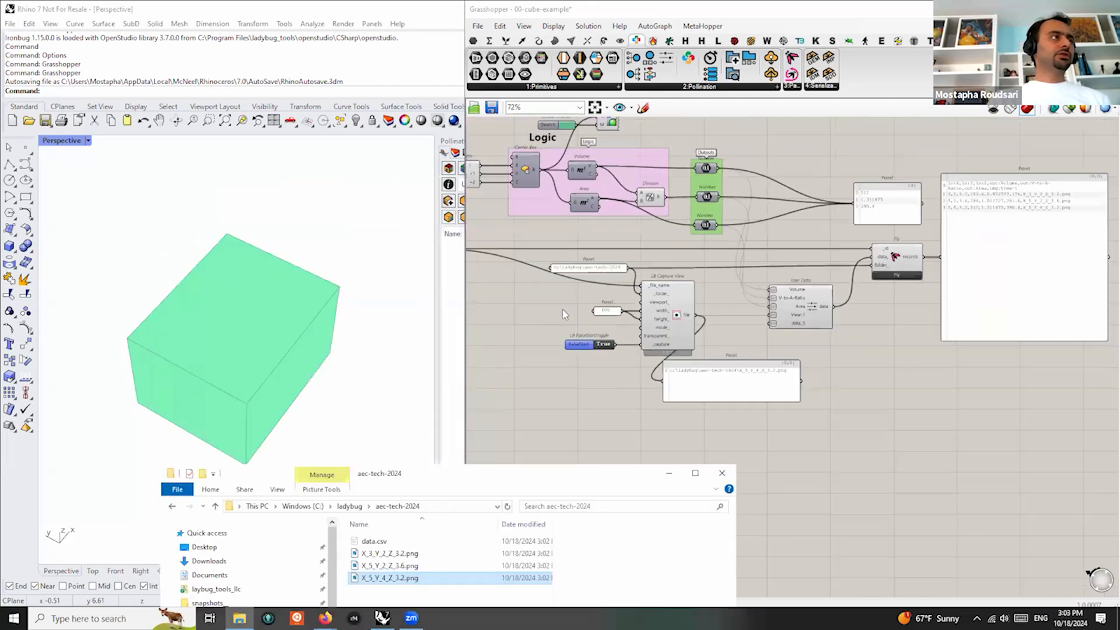
{"action": "right_click", "coordinate": [696, 300]}
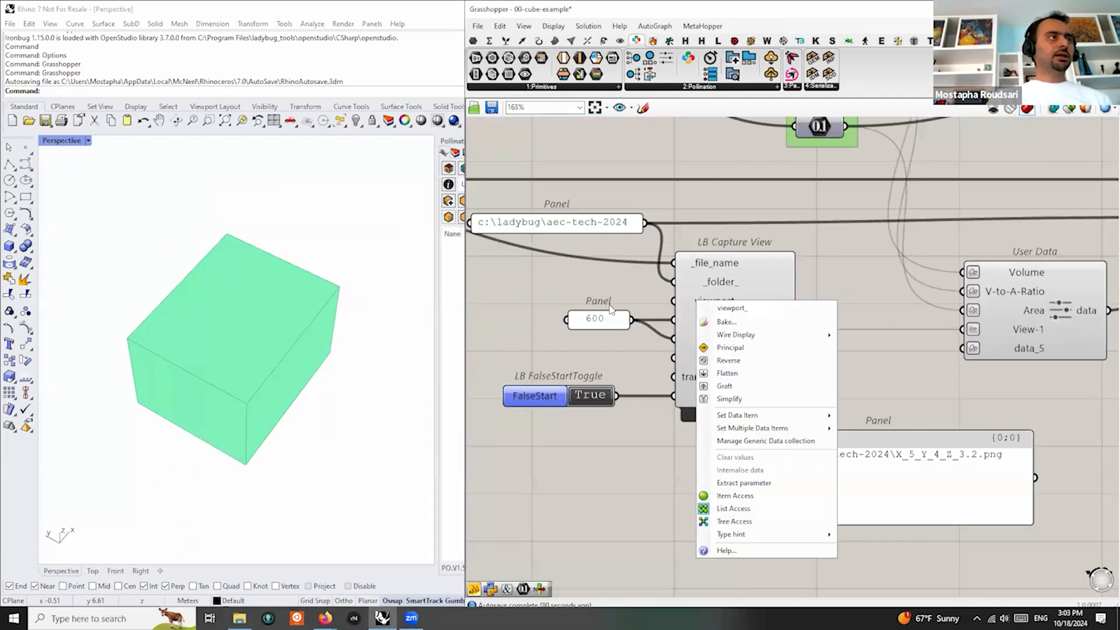
{"action": "left_click", "coordinate": [659, 299]}
{"action": "mouse_move", "coordinate": [722, 301]}
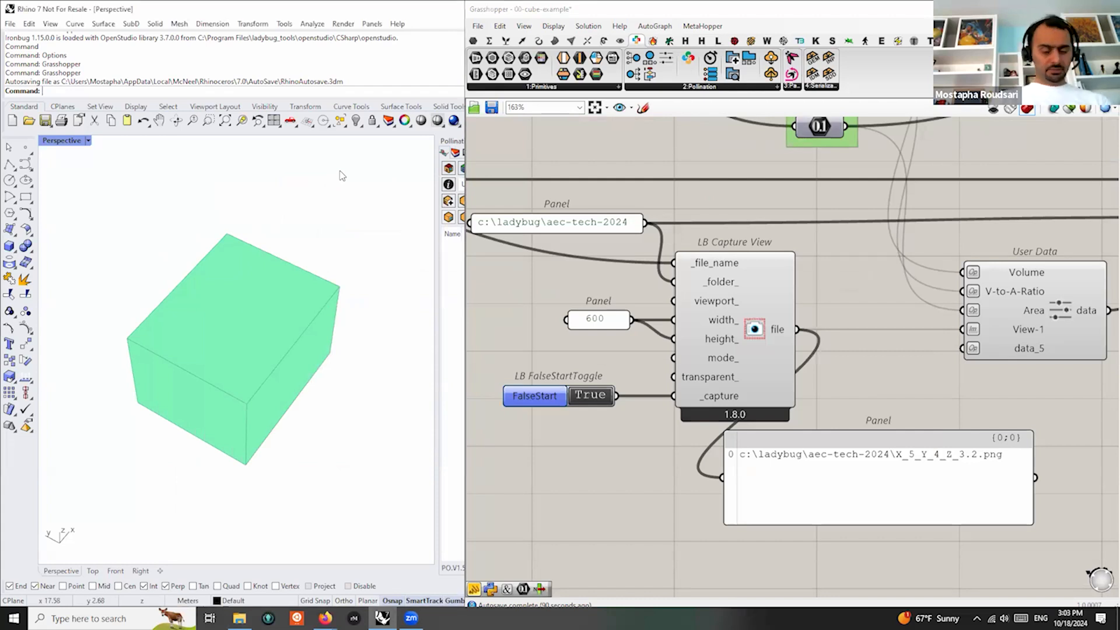
{"action": "type", "text": "NamedV"}
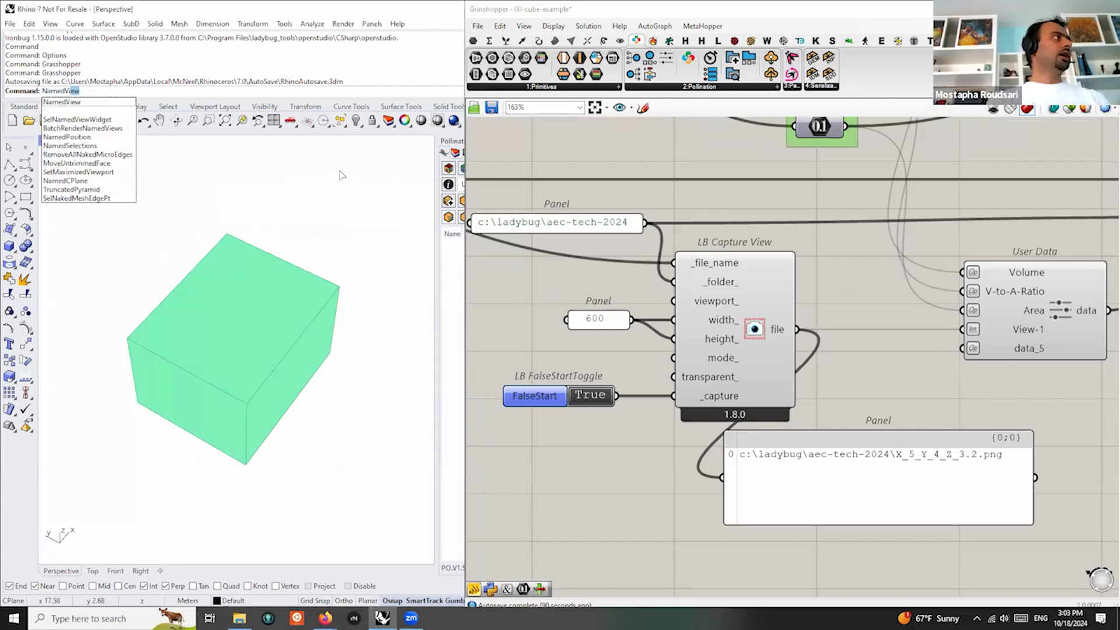
{"action": "key", "text": "Return"}
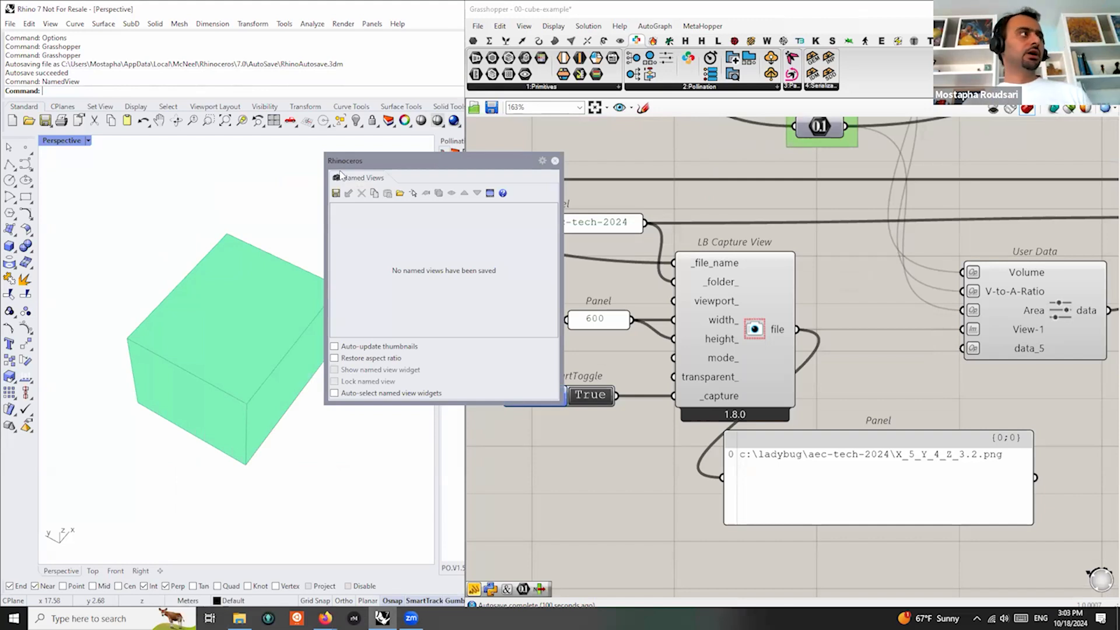
{"action": "left_click", "coordinate": [555, 162]}
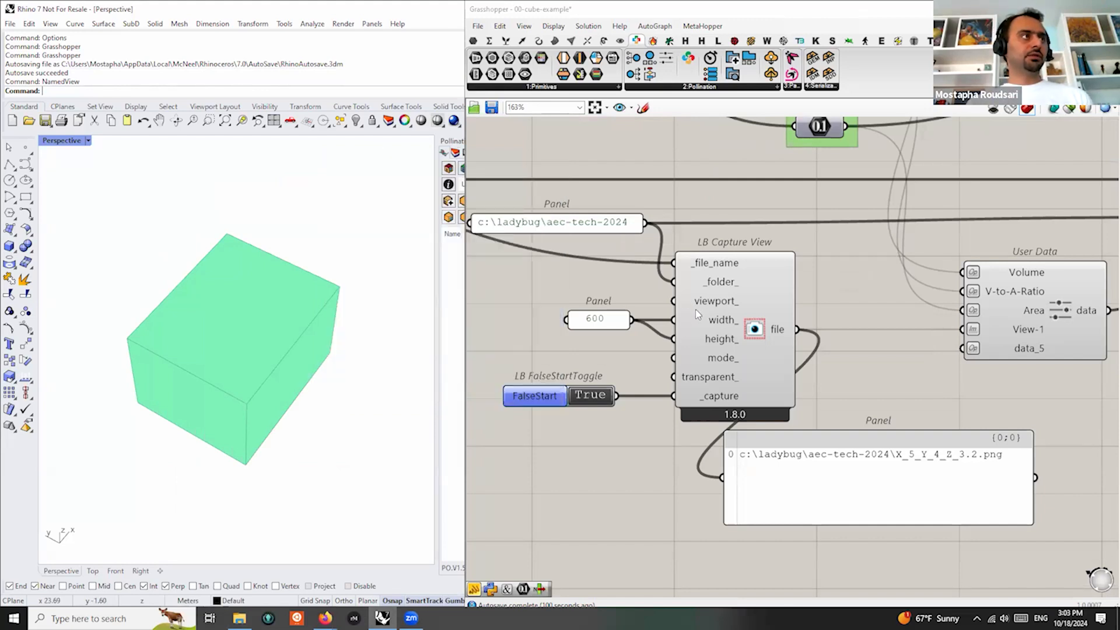
Delete the file path panel below LB Capture View
{"action": "right_click_drag", "start_coordinate": [333, 346], "coordinate": [262, 333]}
{"action": "scroll", "coordinate": [258, 332], "scroll_direction": "up", "scroll_amount": 2}
{"action": "scroll", "coordinate": [261, 332], "scroll_direction": "down", "scroll_amount": 2}
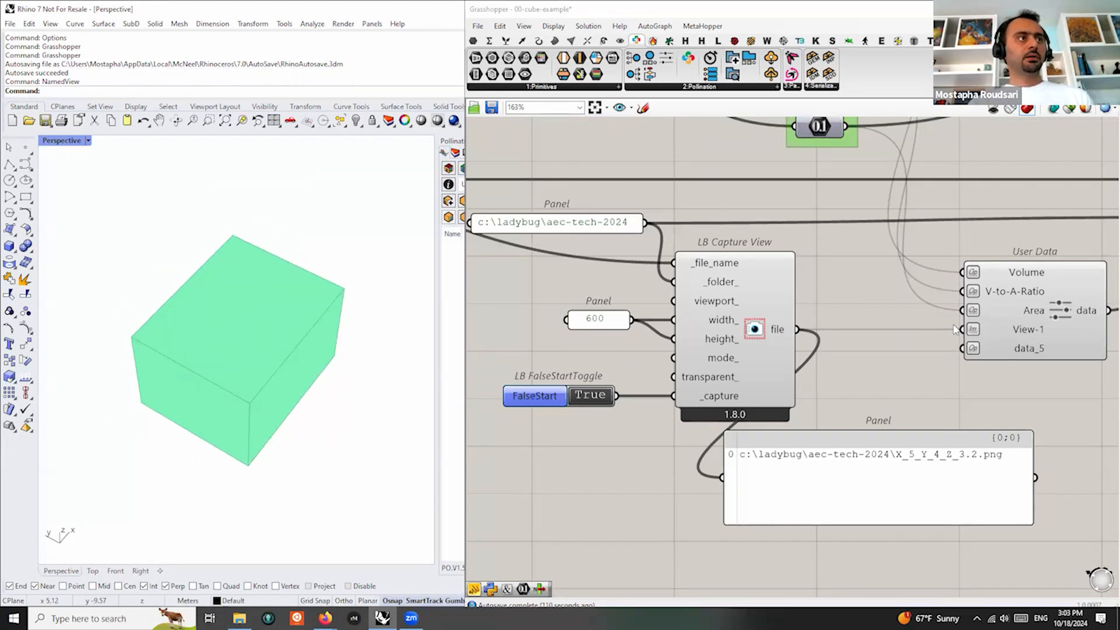
{"action": "scroll", "coordinate": [808, 349], "scroll_direction": "down", "scroll_amount": 2}
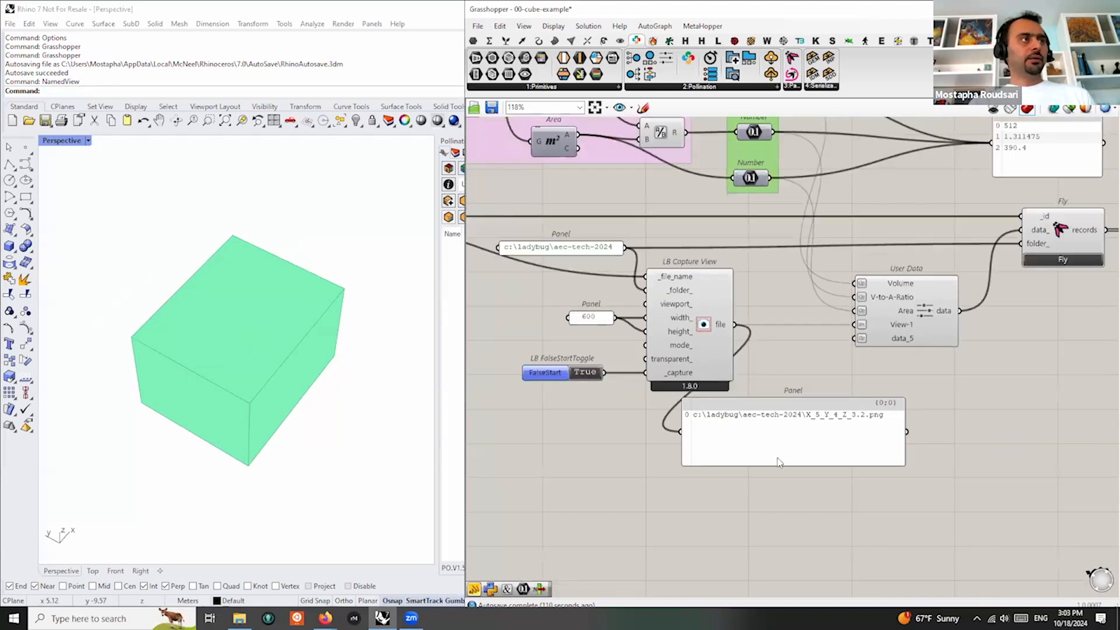
{"action": "left_click", "coordinate": [779, 461]}
{"action": "key", "text": "Delete"}
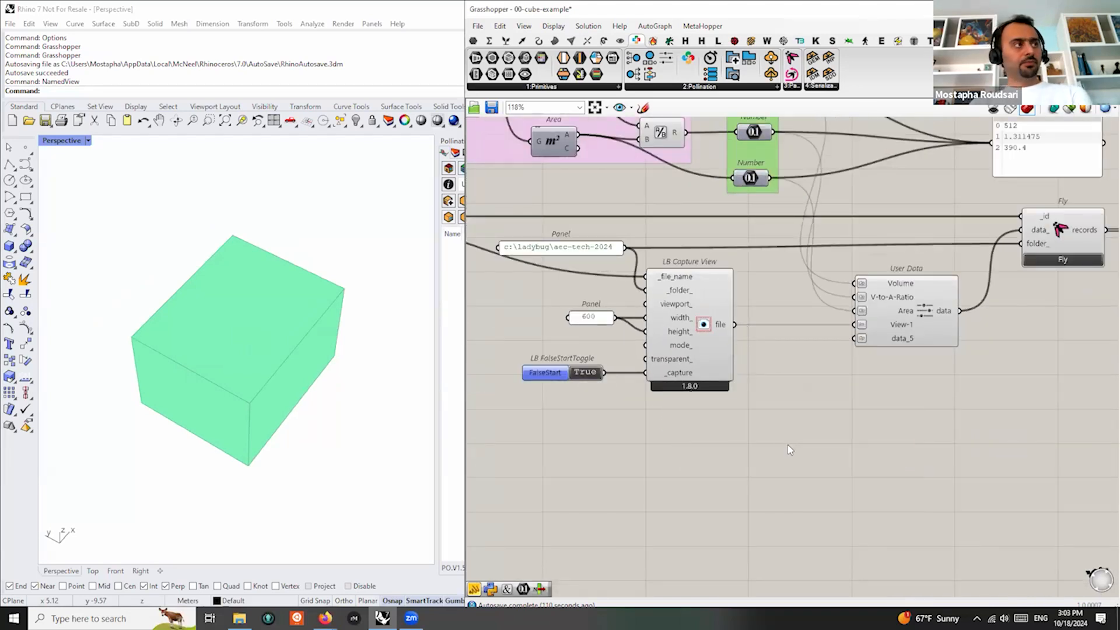
{"action": "right_click_drag", "start_coordinate": [779, 447], "coordinate": [791, 453]}
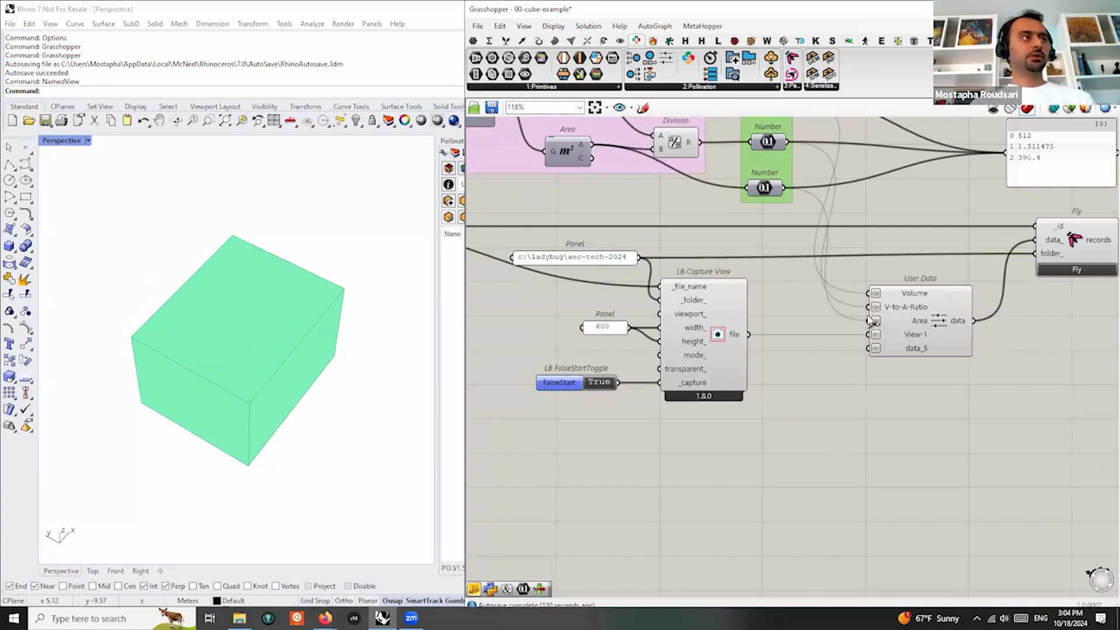
Examine the inputs of the User Data component, including the unused data_5
{"action": "scroll", "coordinate": [978, 314], "scroll_direction": "up", "scroll_amount": 3}
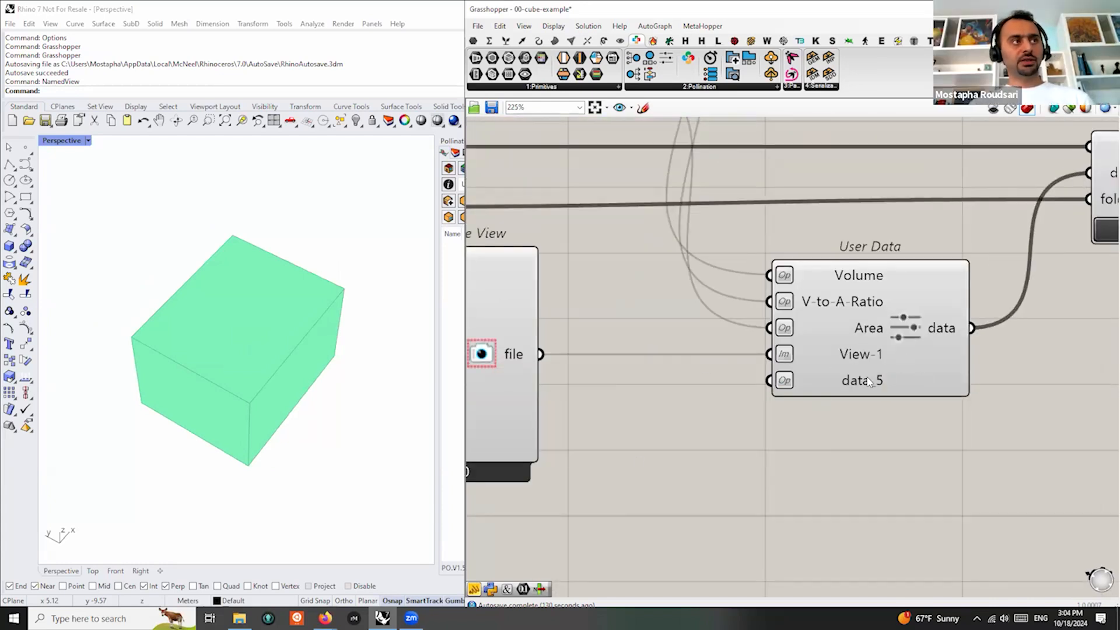
{"action": "mouse_move", "coordinate": [897, 383]}
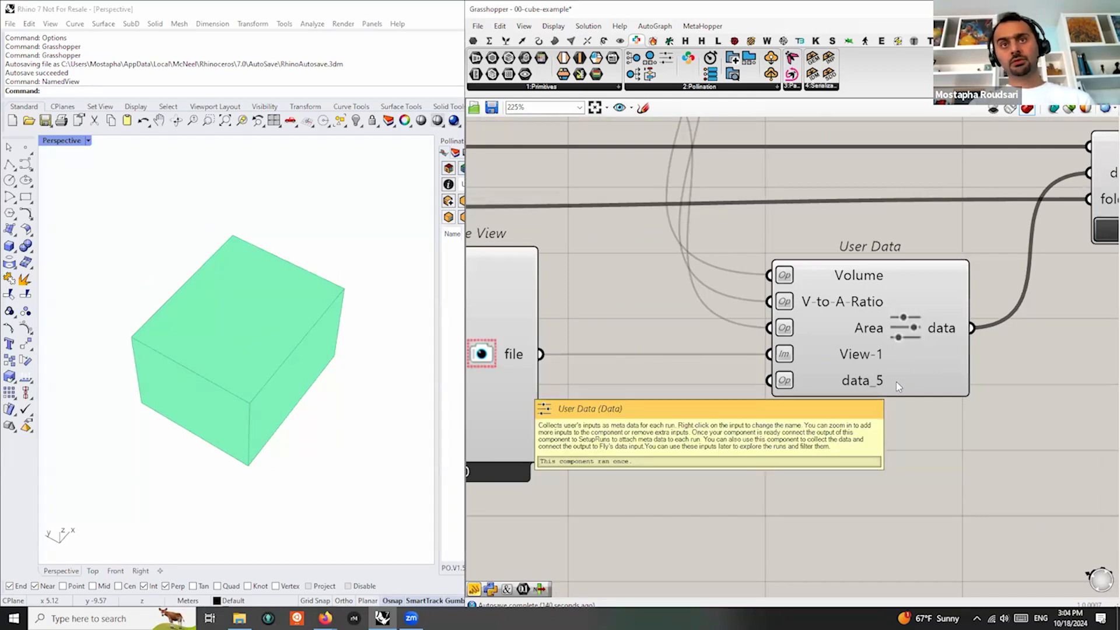
{"action": "scroll", "coordinate": [865, 416], "scroll_direction": "down", "scroll_amount": 5}
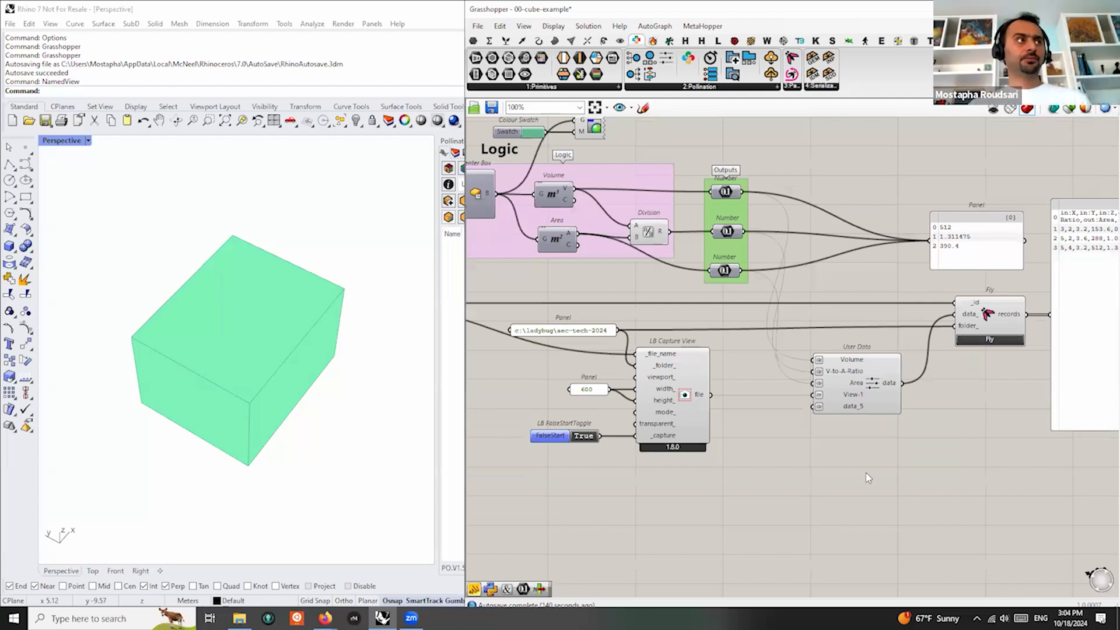
{"action": "right_click_drag", "start_coordinate": [873, 472], "coordinate": [817, 478]}
{"action": "scroll", "coordinate": [809, 451], "scroll_direction": "down", "scroll_amount": 1}
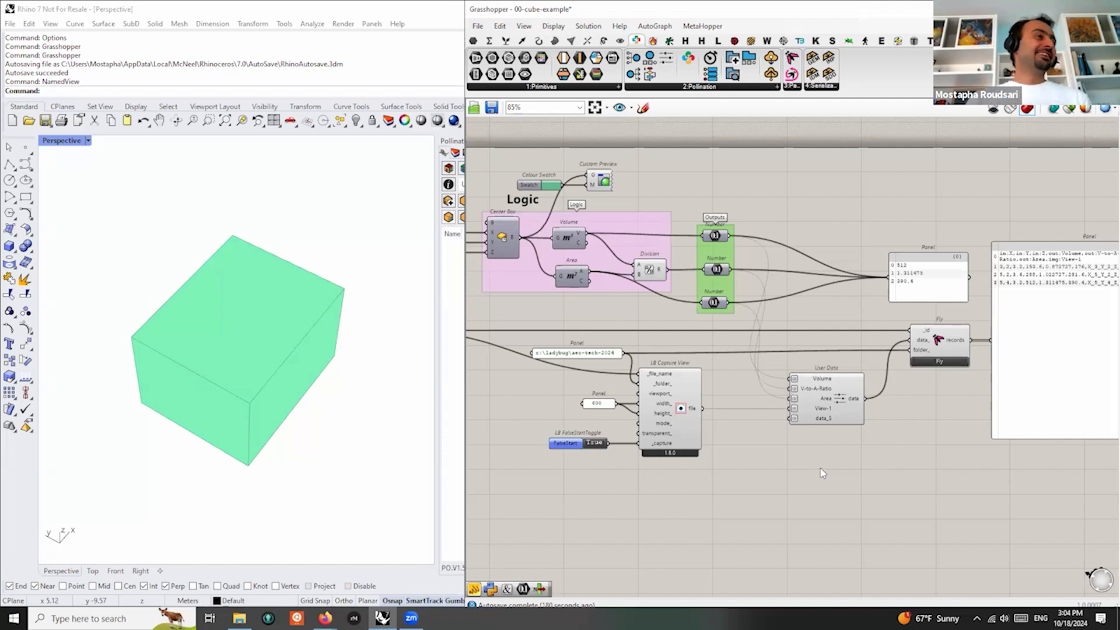
Run the full Fly over all iterations, overriding the existing data.csv, and review the entries in the records panel
{"action": "right_click_drag", "start_coordinate": [763, 464], "coordinate": [798, 423]}
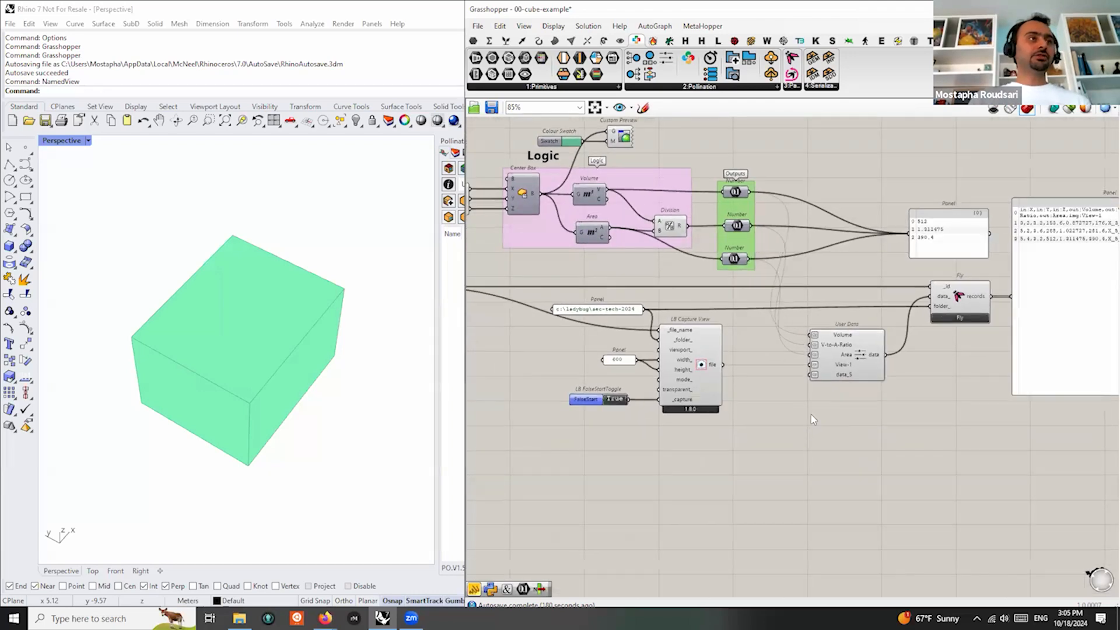
{"action": "right_click_drag", "start_coordinate": [905, 446], "coordinate": [723, 460]}
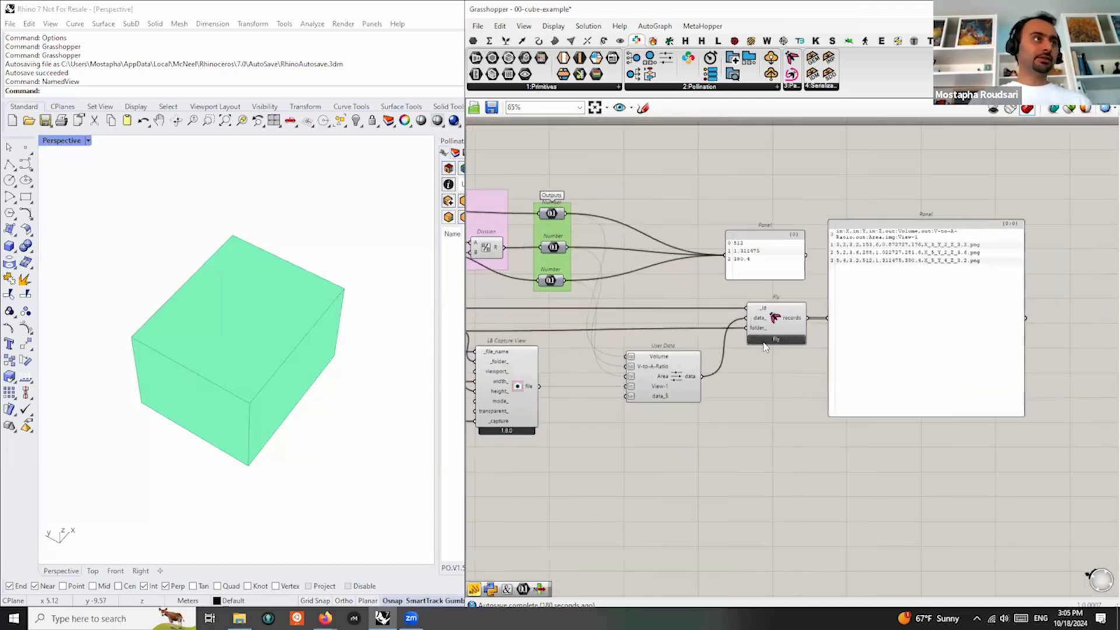
{"action": "left_click", "coordinate": [776, 341]}
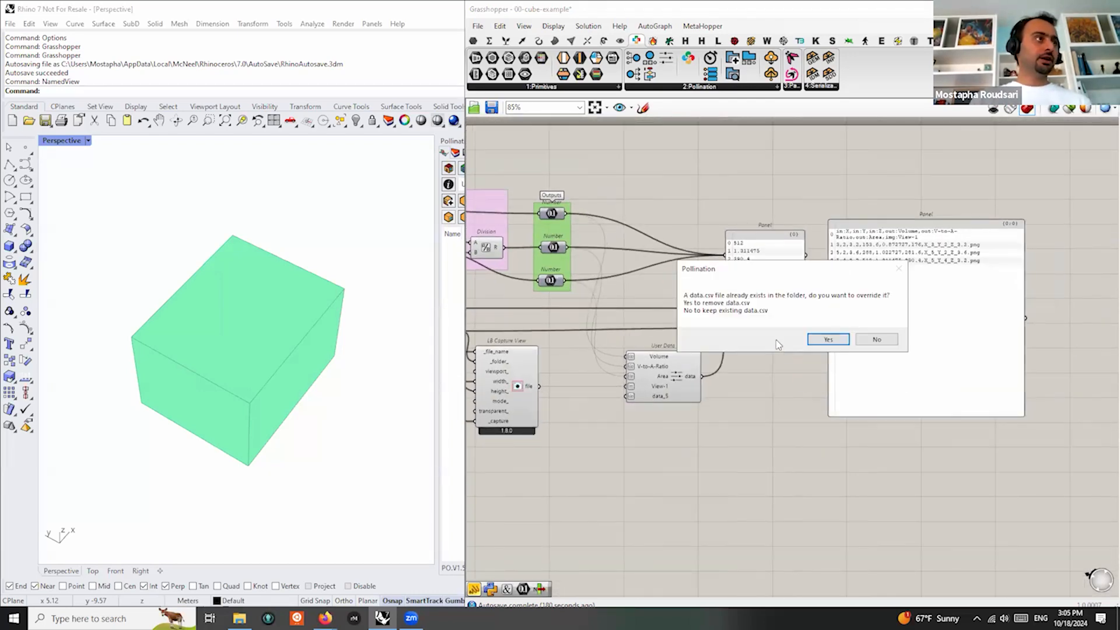
{"action": "left_click", "coordinate": [828, 340]}
{"action": "left_click", "coordinate": [810, 363]}
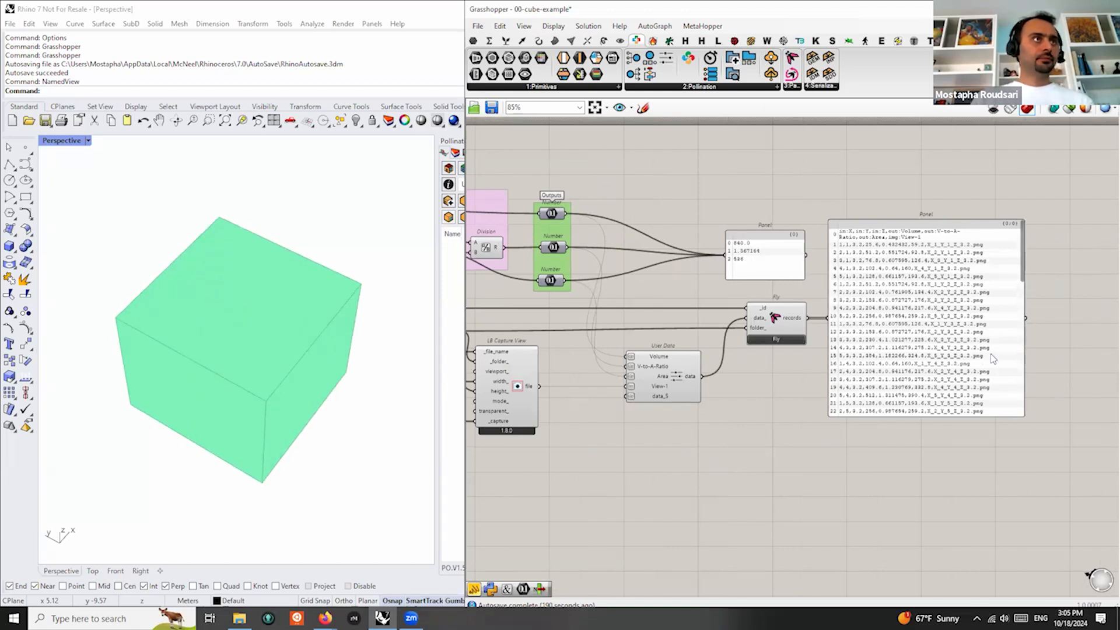
{"action": "scroll", "coordinate": [1025, 315], "scroll_direction": "up", "scroll_amount": 2}
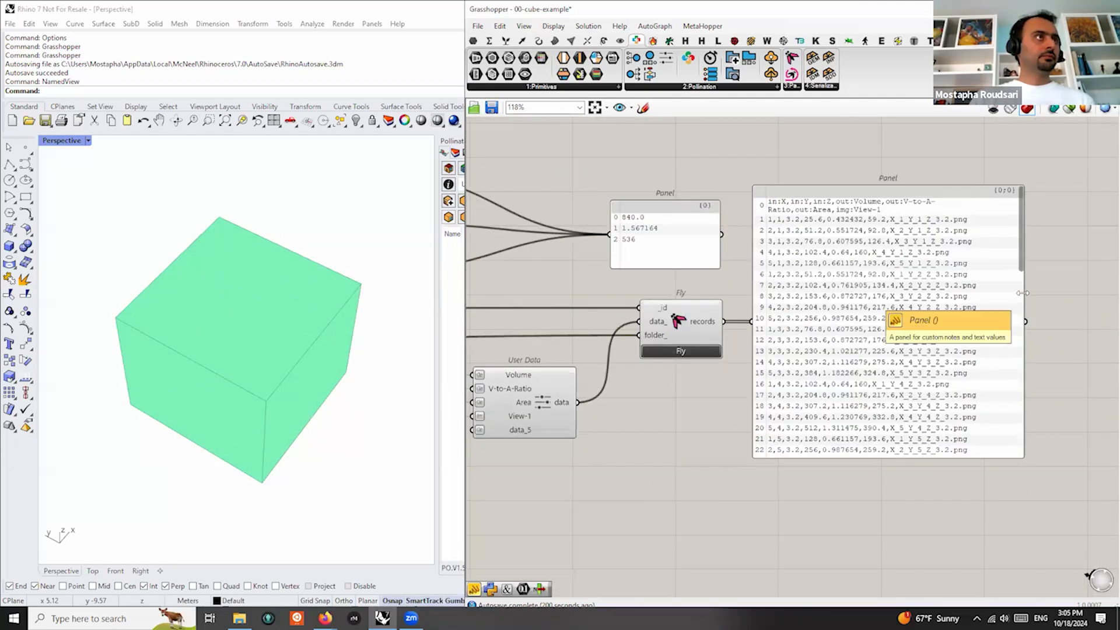
Widen the records panel connected to Fly so each entry fits on one line, and review the entries
{"action": "scroll", "coordinate": [1022, 293], "scroll_direction": "up", "scroll_amount": 1}
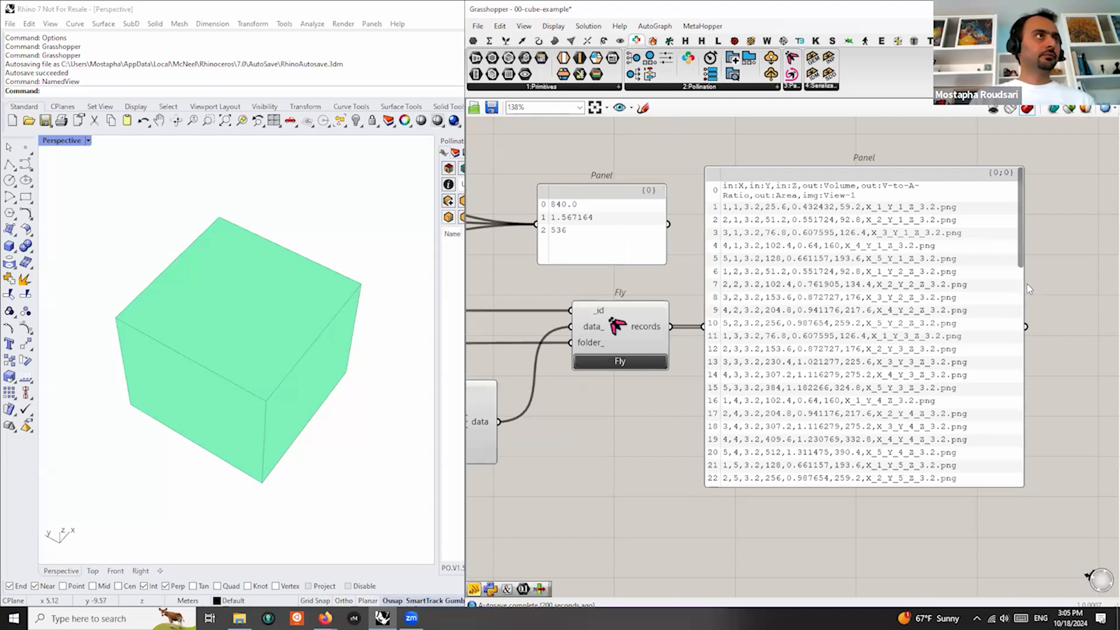
{"action": "left_click_drag", "start_coordinate": [1024, 286], "coordinate": [1106, 277]}
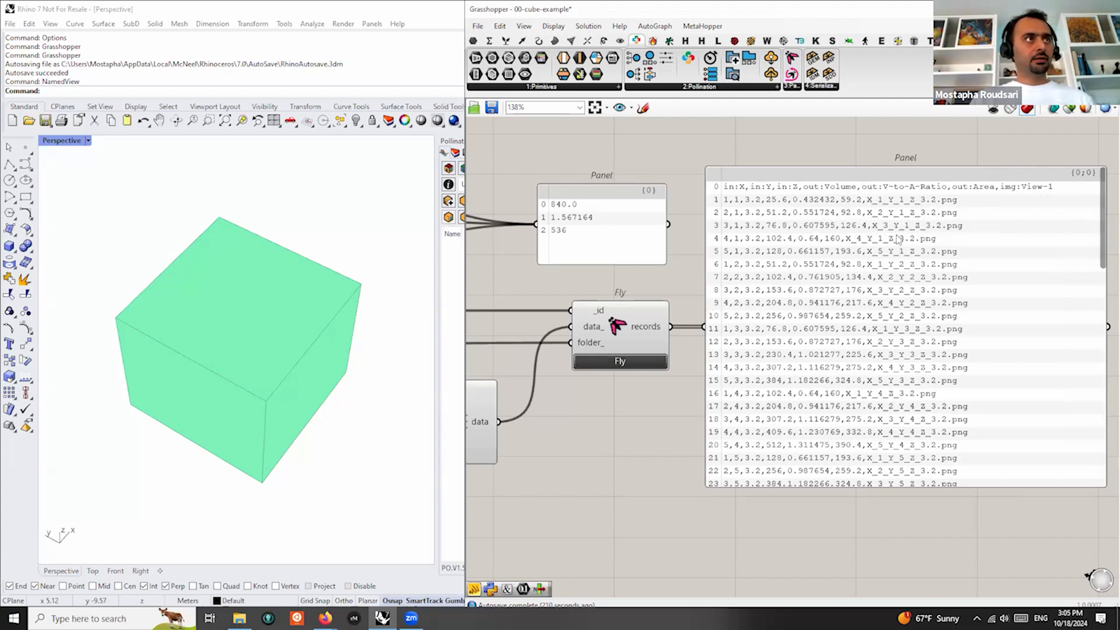
{"action": "scroll", "coordinate": [904, 303], "scroll_direction": "down", "scroll_amount": 3}
{"action": "scroll", "coordinate": [905, 305], "scroll_direction": "up", "scroll_amount": 3}
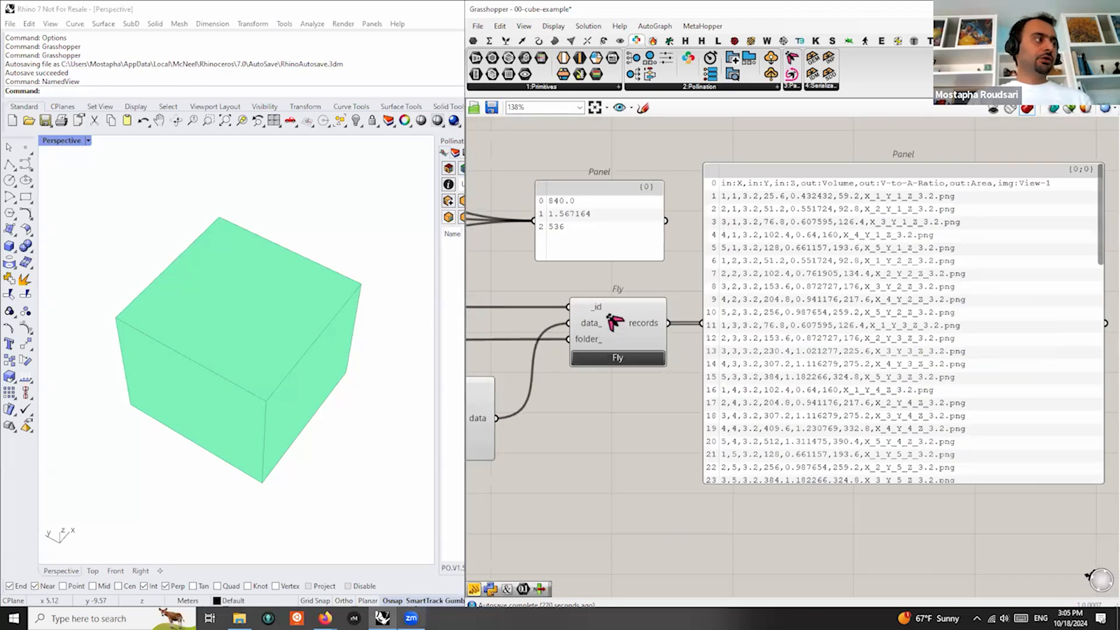
Switch to File Explorer and enlarge the aec-tech-2024 folder window to examine the generated files
{"action": "left_click", "coordinate": [239, 619]}
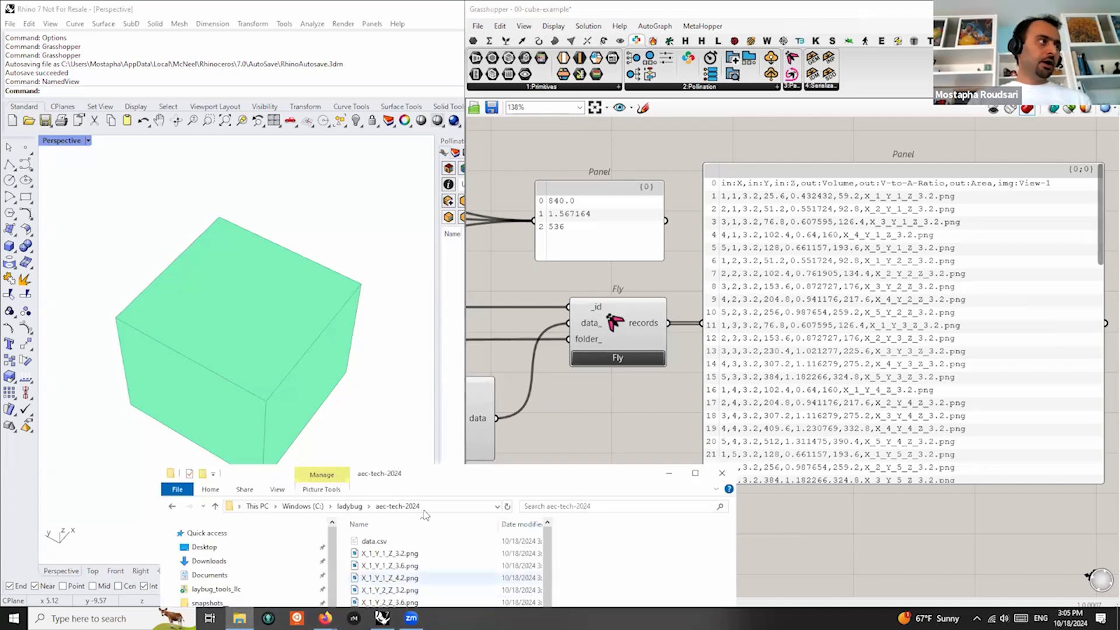
{"action": "left_click_drag", "start_coordinate": [445, 474], "coordinate": [465, 117]}
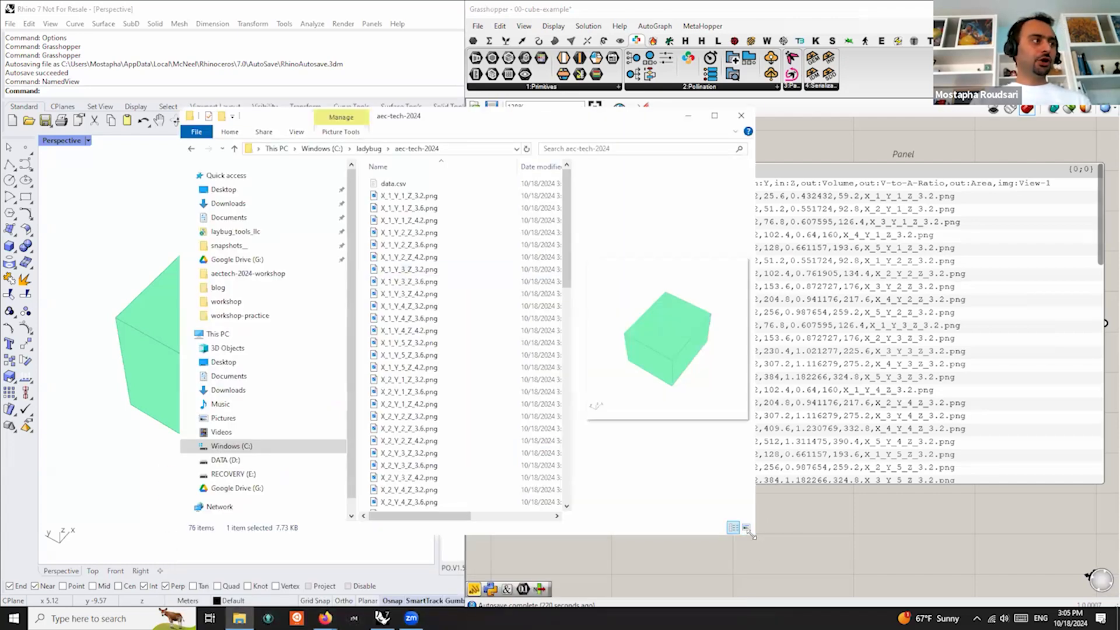
{"action": "left_click_drag", "start_coordinate": [753, 535], "coordinate": [896, 574]}
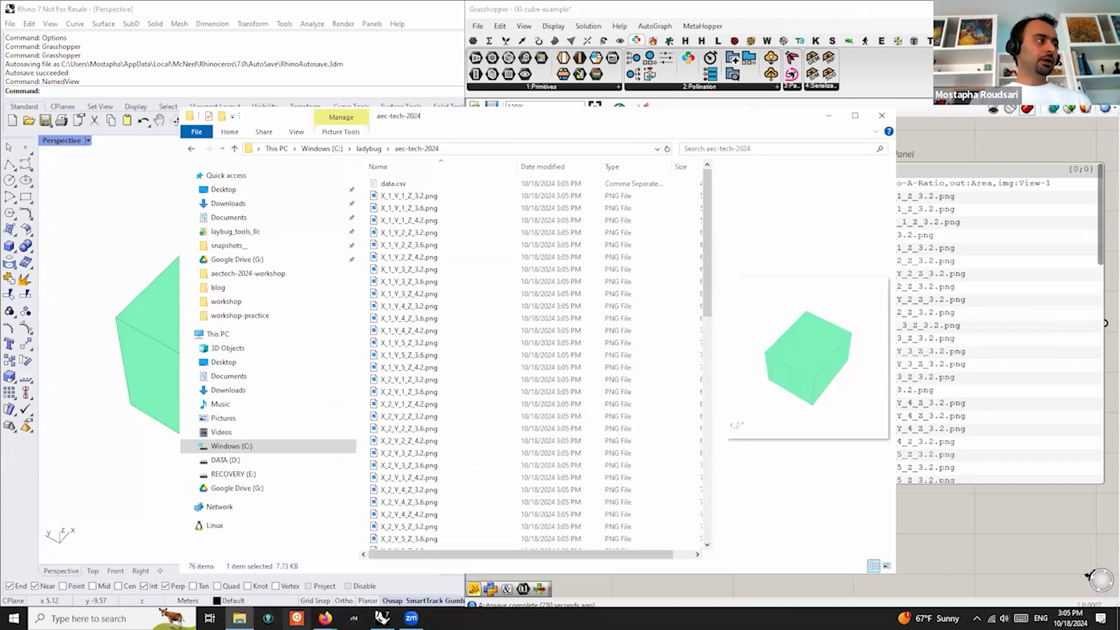
Switch to Design Explorer in Firefox and load data.csv from the aec-tech-2024 folder
{"action": "mouse_move", "coordinate": [325, 619]}
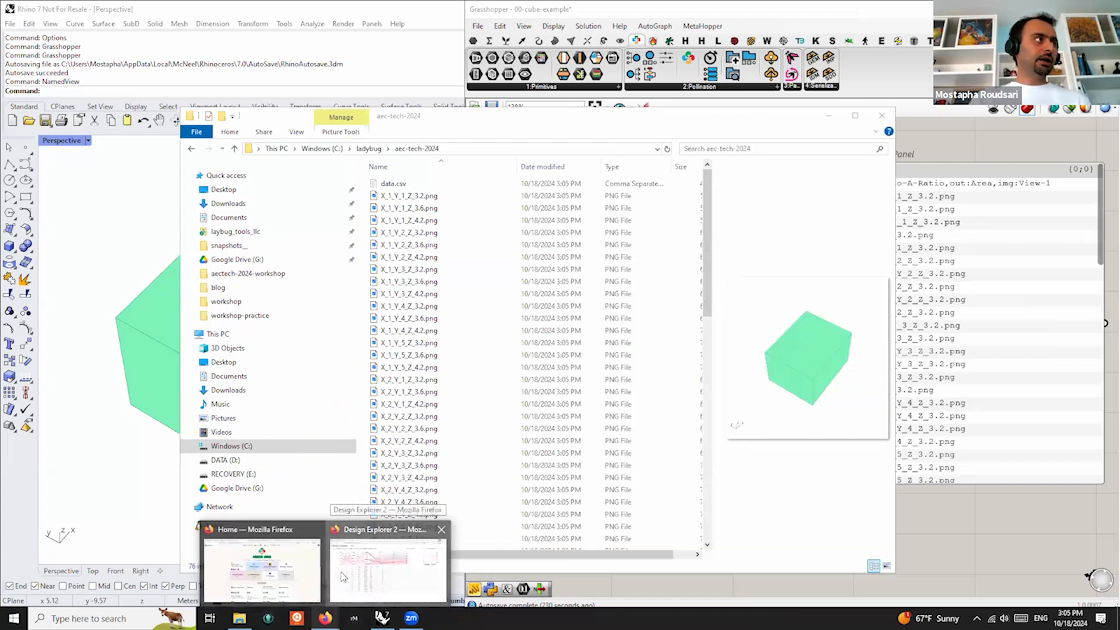
{"action": "left_click", "coordinate": [373, 568]}
{"action": "left_click", "coordinate": [214, 66]}
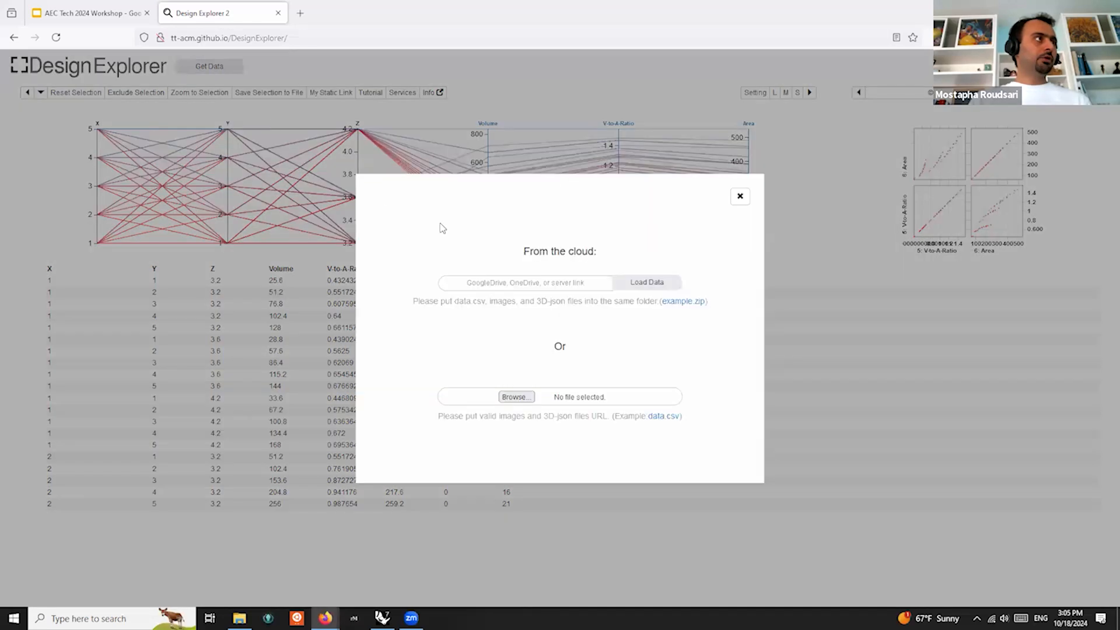
{"action": "left_click", "coordinate": [526, 401]}
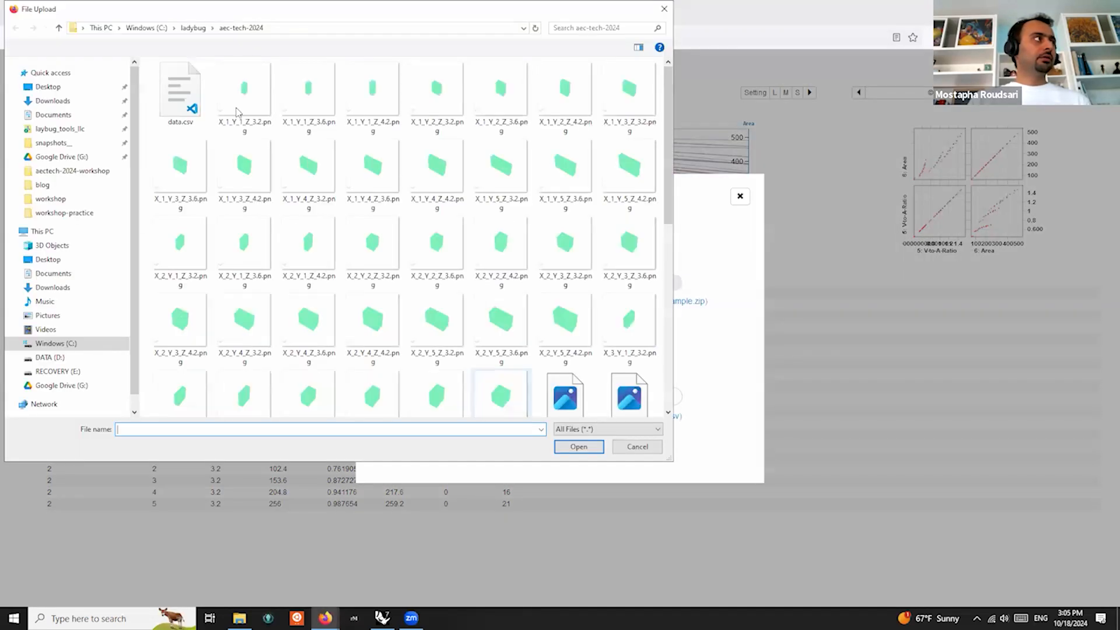
{"action": "left_click", "coordinate": [182, 89]}
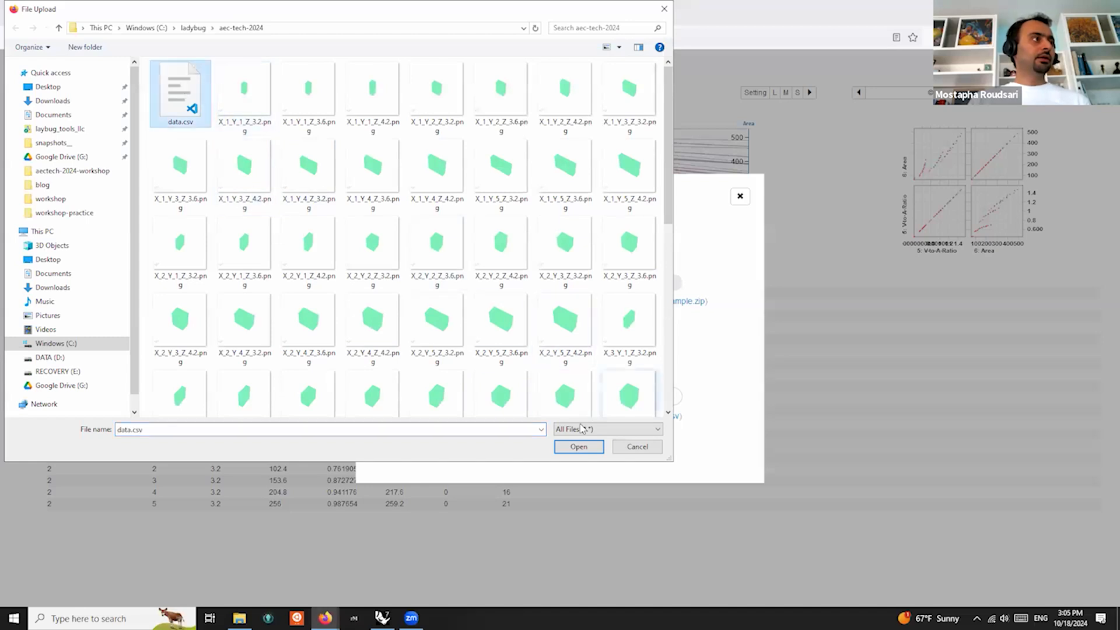
{"action": "left_click", "coordinate": [589, 447]}
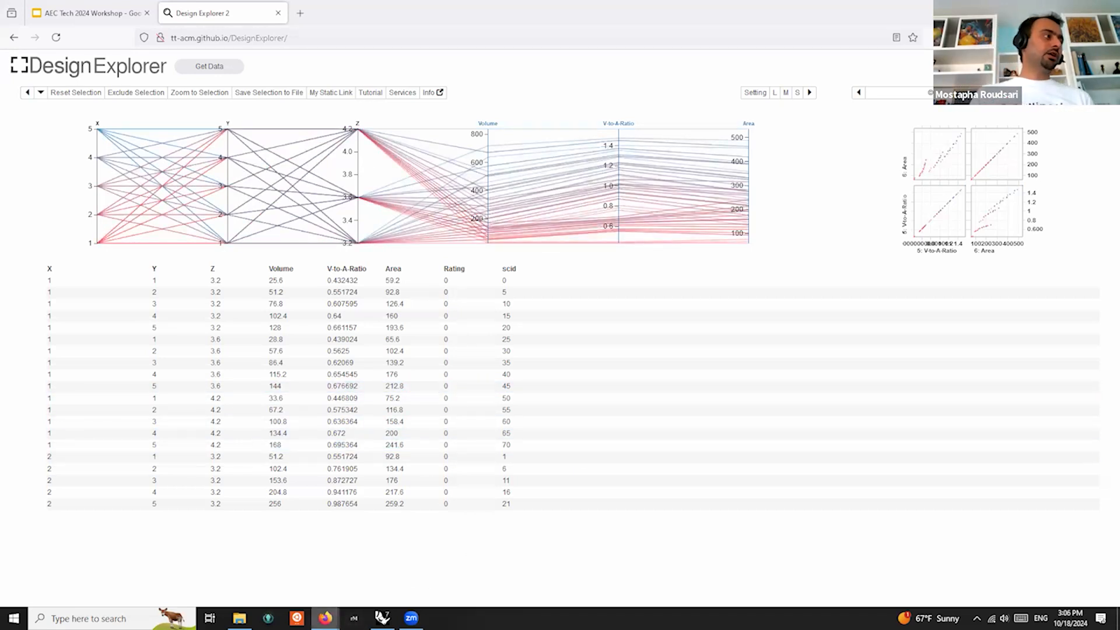
Switch back to Grasshopper and review the Fly and User Data components with the records panel
{"action": "mouse_move", "coordinate": [325, 618]}
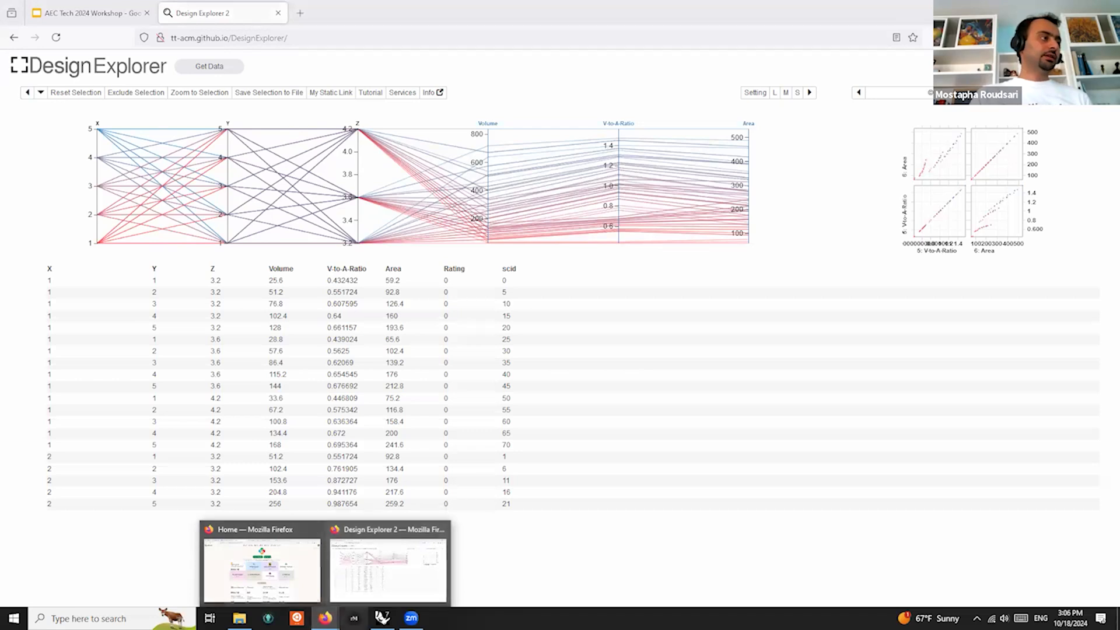
{"action": "left_click", "coordinate": [382, 618]}
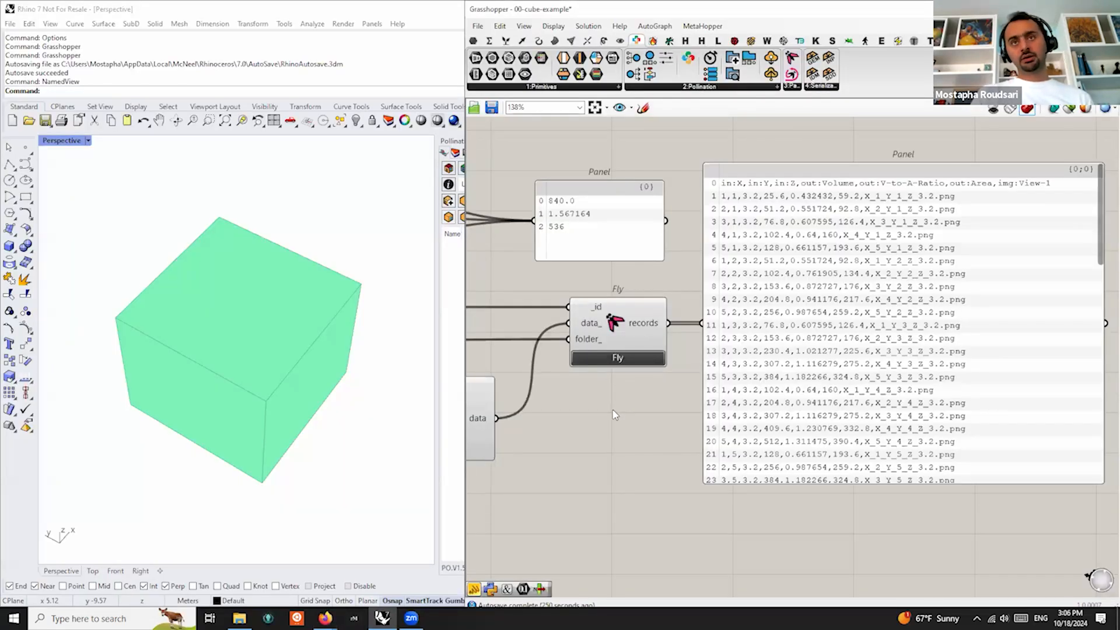
{"action": "scroll", "coordinate": [609, 424], "scroll_direction": "down", "scroll_amount": 2}
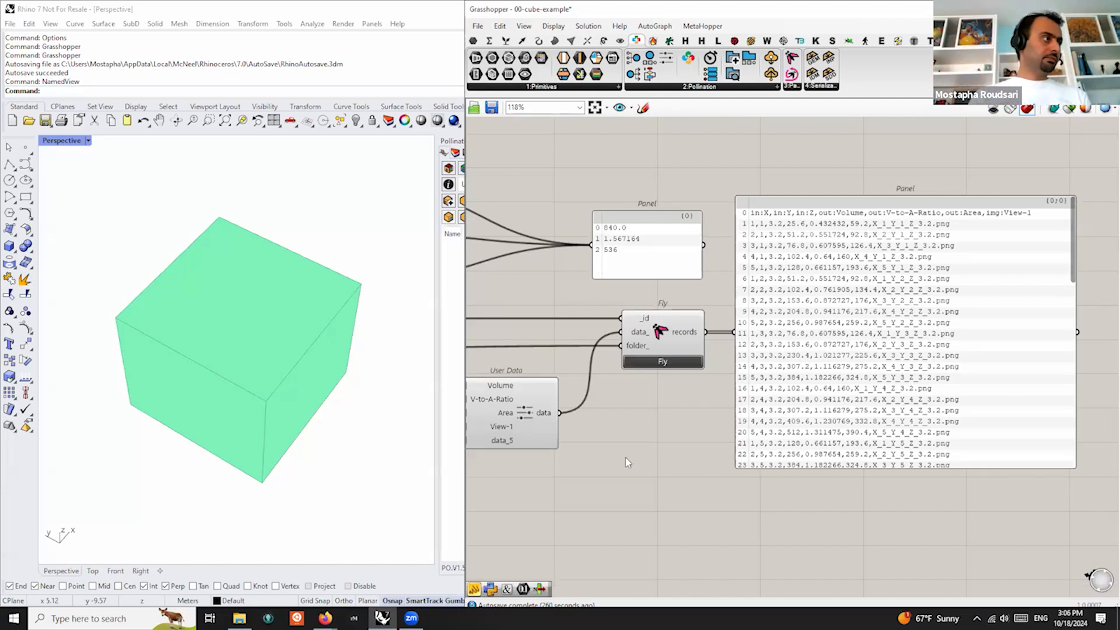
Return to Design Explorer in Firefox and examine the cloud and local options for getting data
{"action": "mouse_move", "coordinate": [325, 619]}
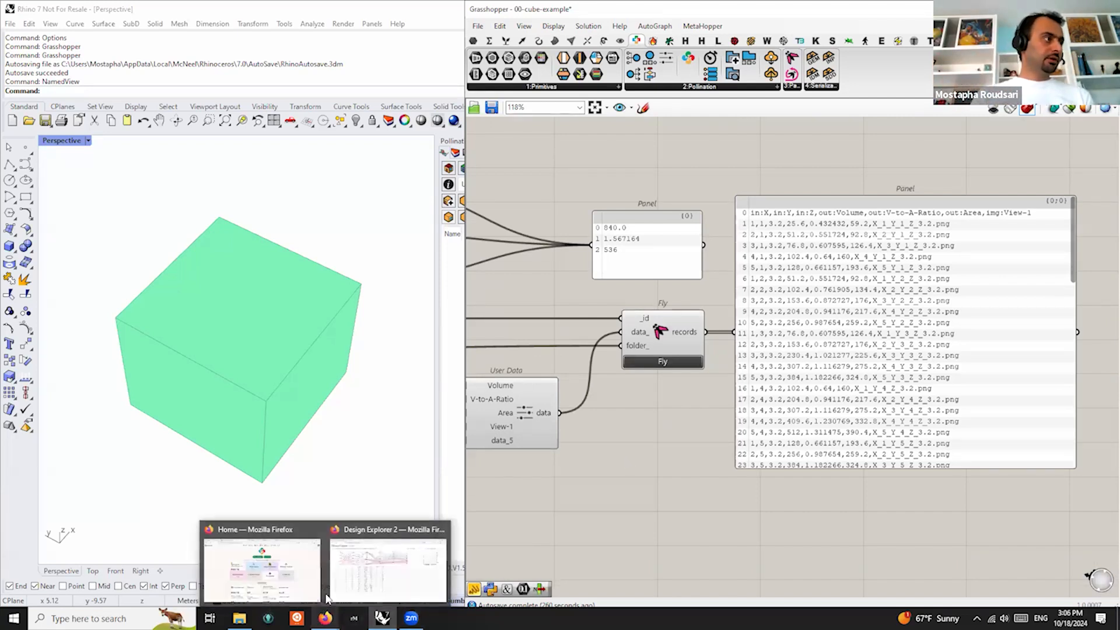
{"action": "left_click", "coordinate": [363, 579]}
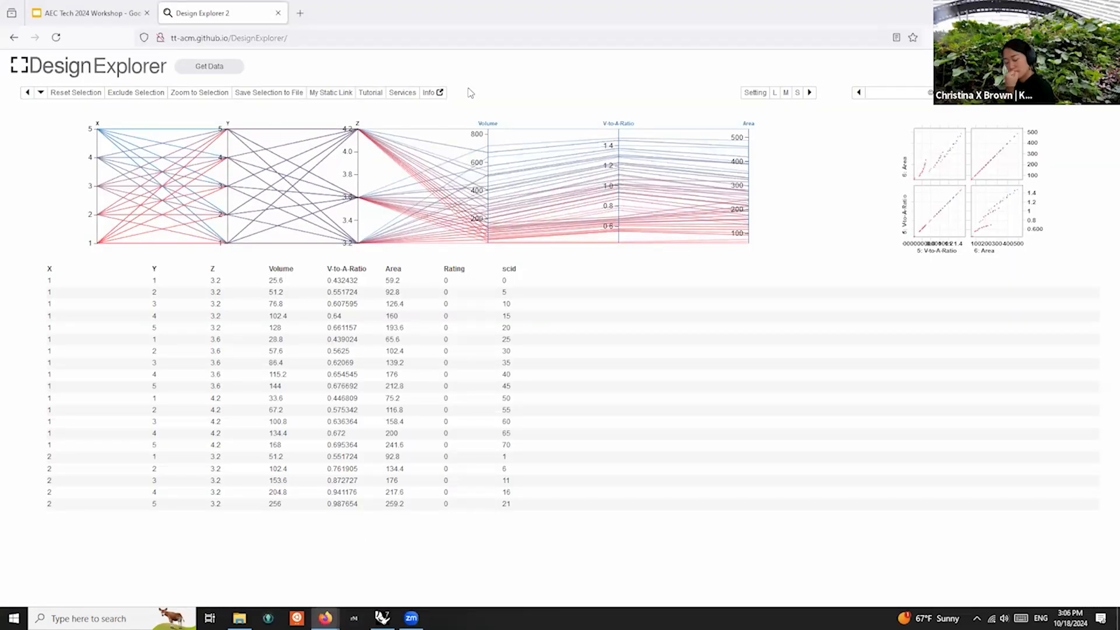
{"action": "left_click", "coordinate": [226, 68]}
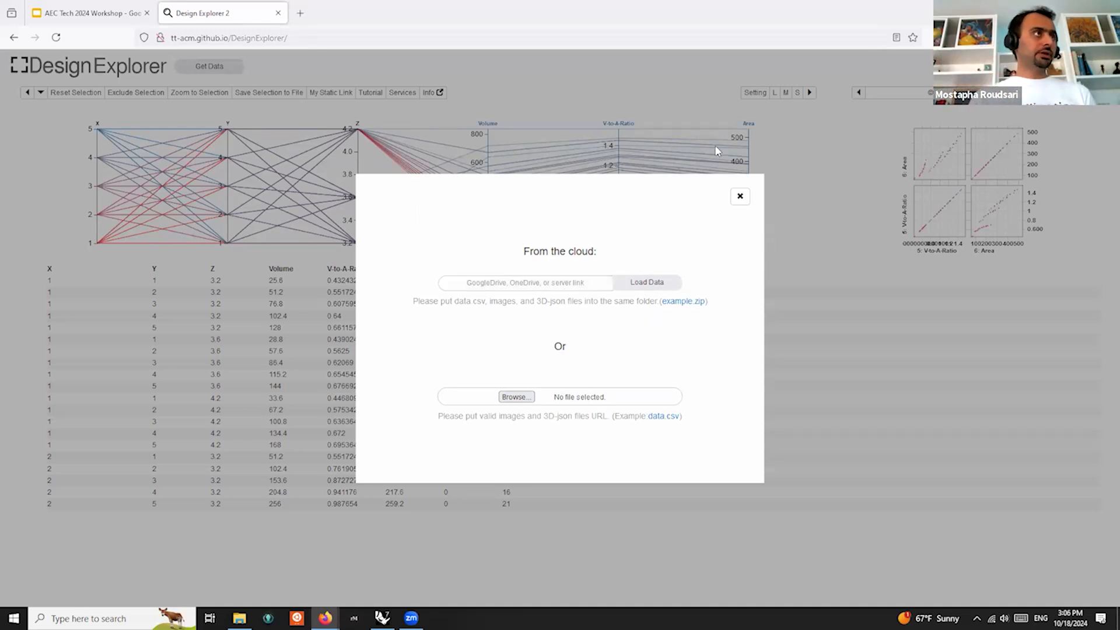
{"action": "left_click", "coordinate": [740, 196]}
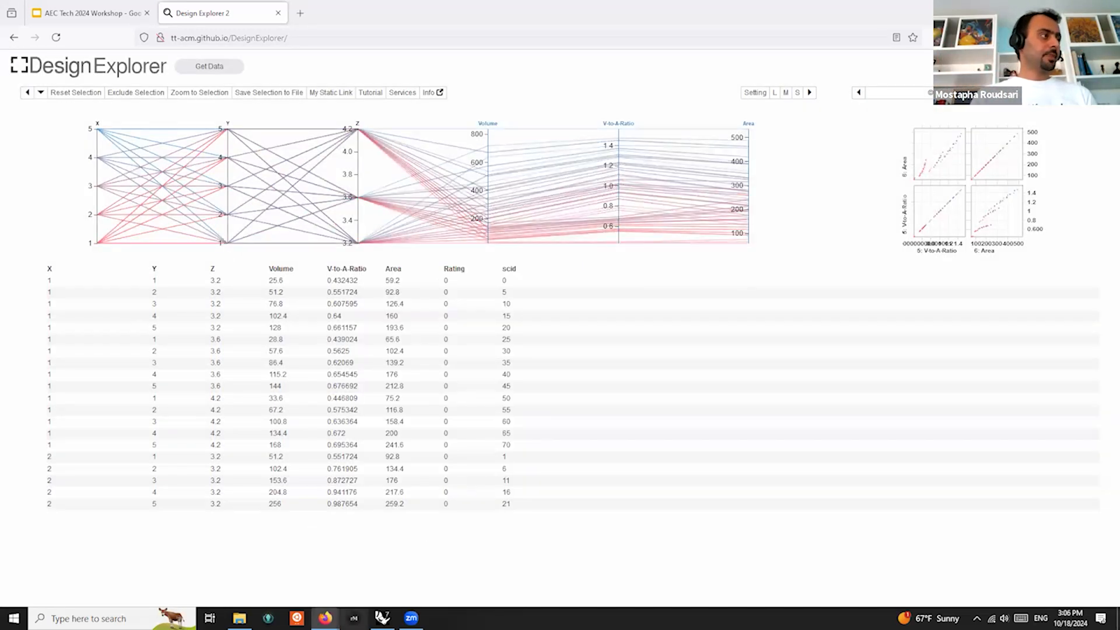
Preview X_1_Y_5_Z_3.2.png in the aec-tech-2024 folder in File Explorer and return to Design Explorer
{"action": "mouse_move", "coordinate": [325, 618]}
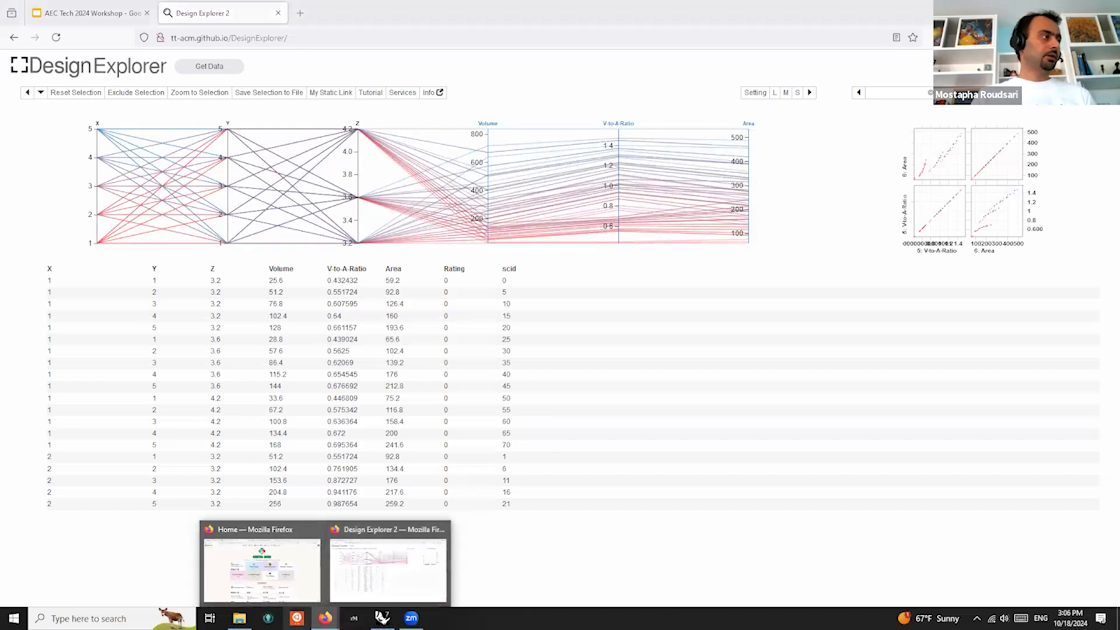
{"action": "left_click", "coordinate": [239, 617]}
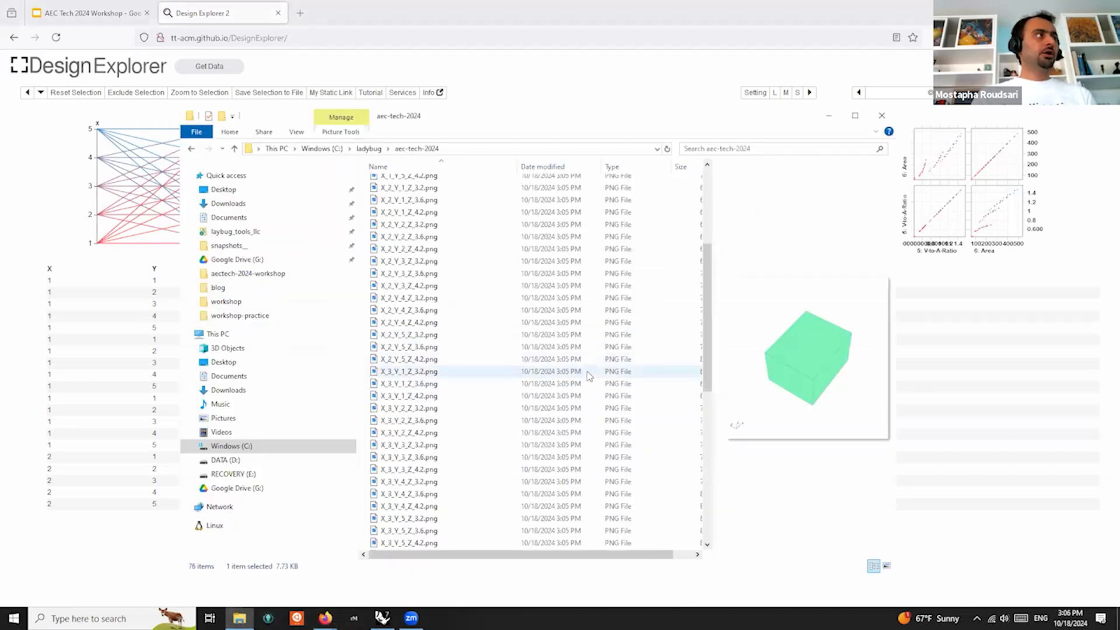
{"action": "left_click", "coordinate": [488, 343]}
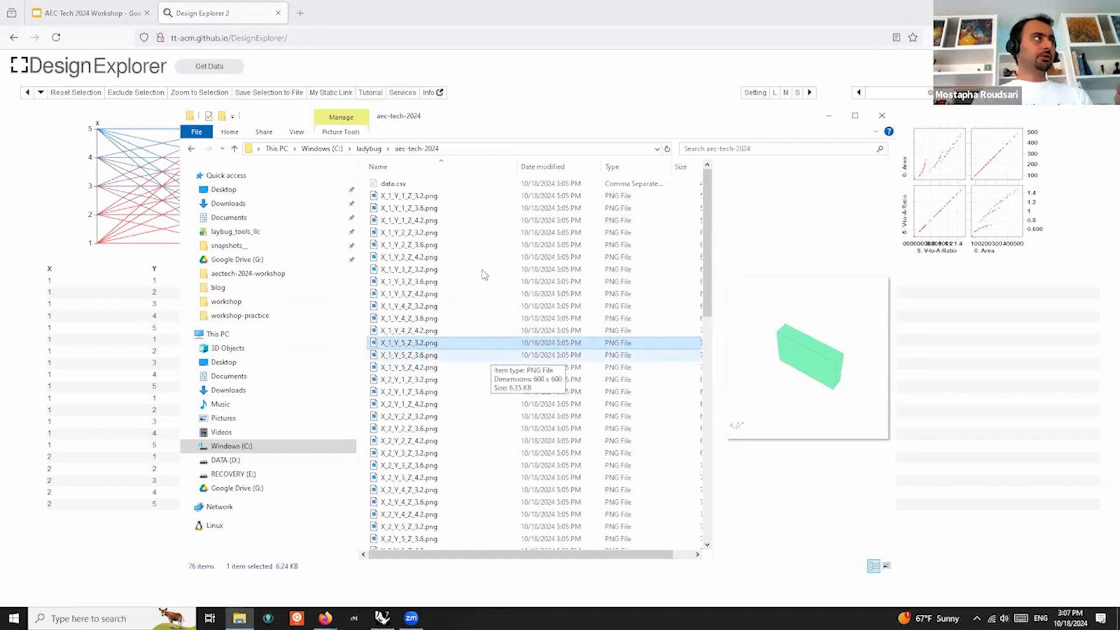
{"action": "left_click", "coordinate": [479, 77]}
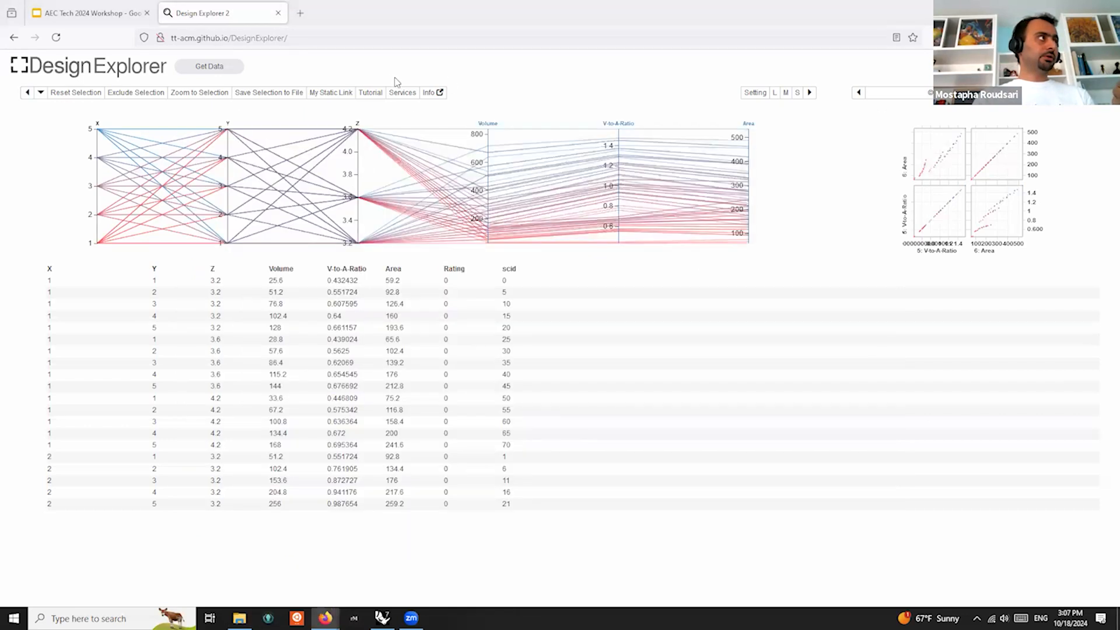
Check Design Explorer's cloud data option and the static link for sharing the current dataset
{"action": "left_click", "coordinate": [213, 69]}
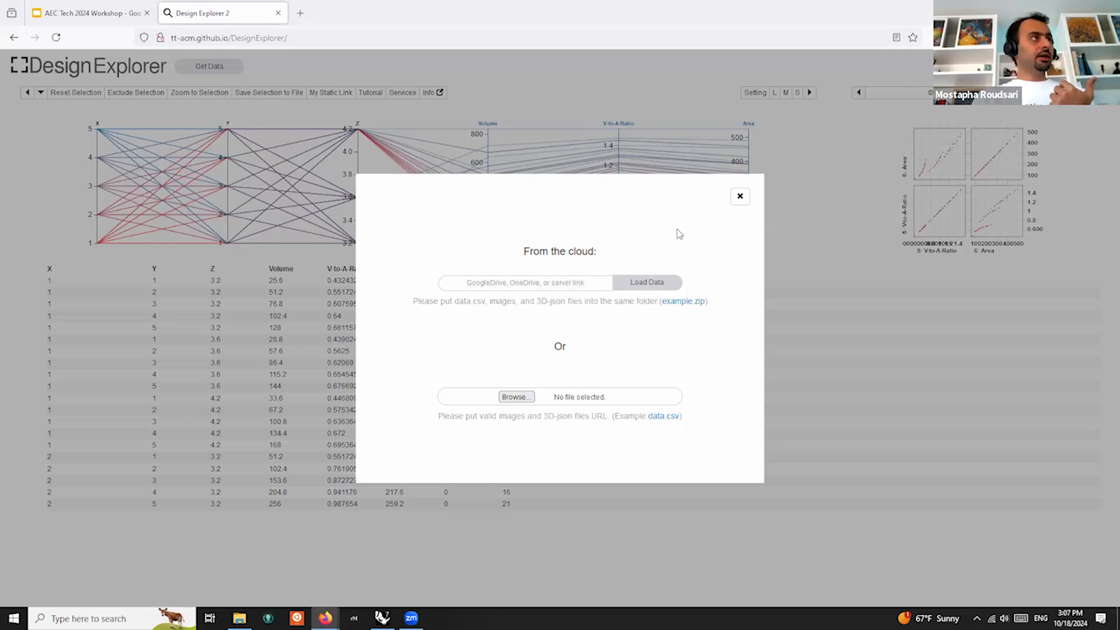
{"action": "left_click", "coordinate": [608, 170]}
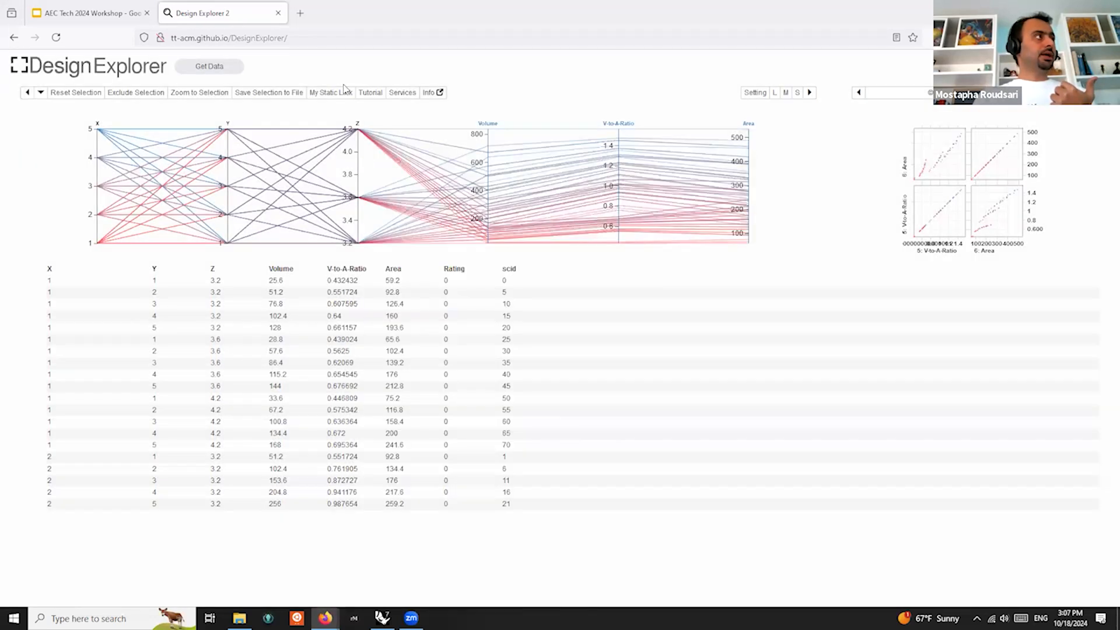
{"action": "left_click", "coordinate": [331, 92]}
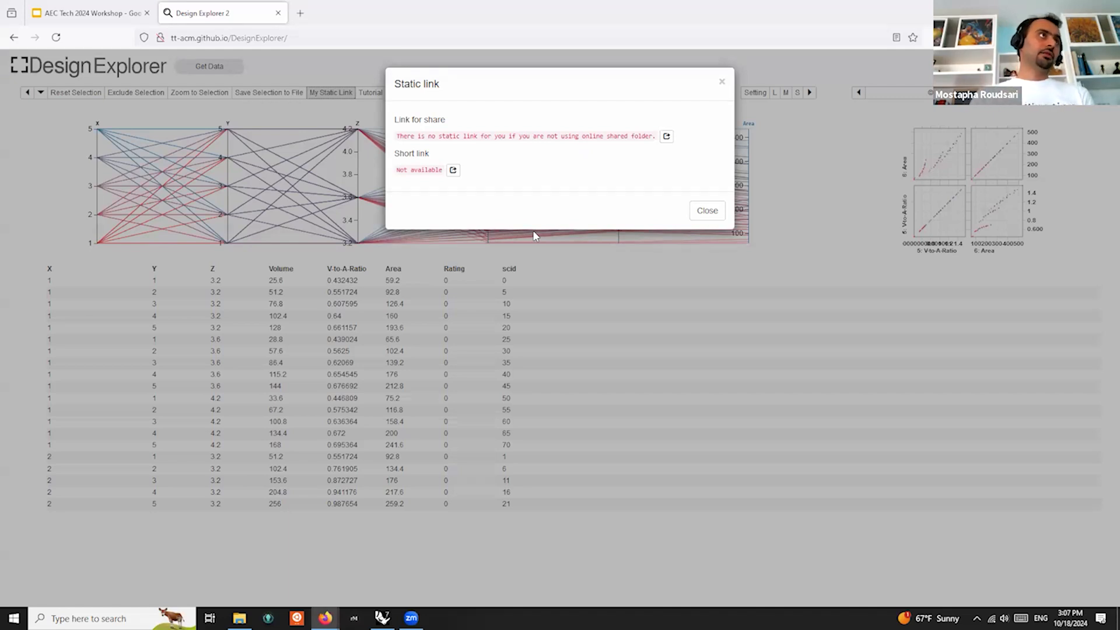
{"action": "left_click", "coordinate": [722, 81]}
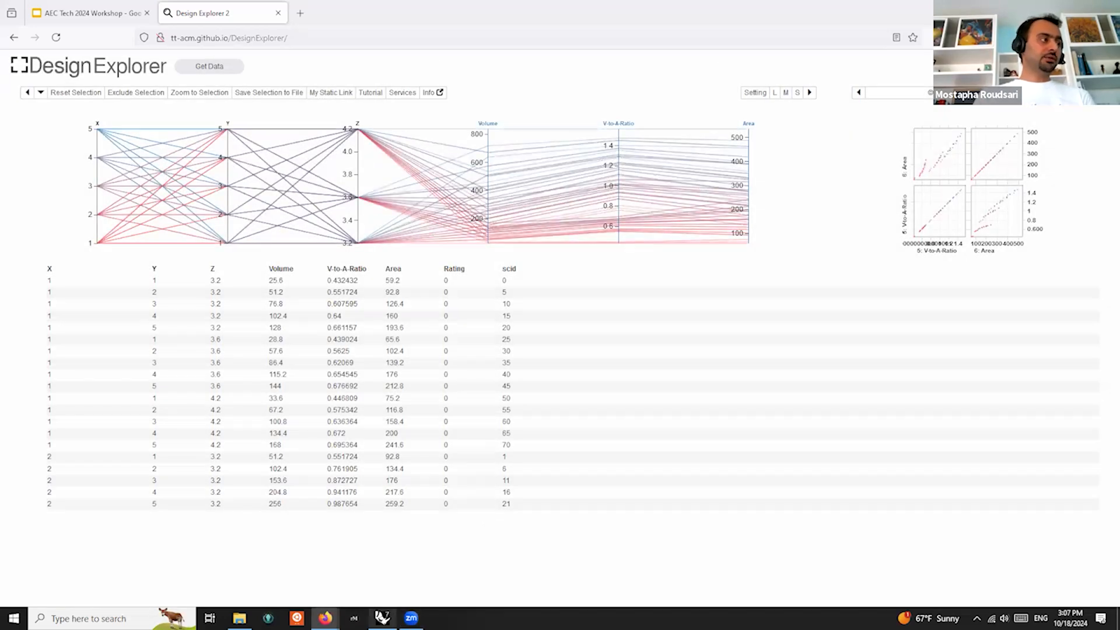
Switch to Grasshopper and examine how the outputs and view capture relate to User Data and Fly
{"action": "left_click", "coordinate": [383, 618]}
{"action": "right_click_drag", "start_coordinate": [670, 468], "coordinate": [798, 424]}
{"action": "scroll", "coordinate": [799, 426], "scroll_direction": "down", "scroll_amount": 4}
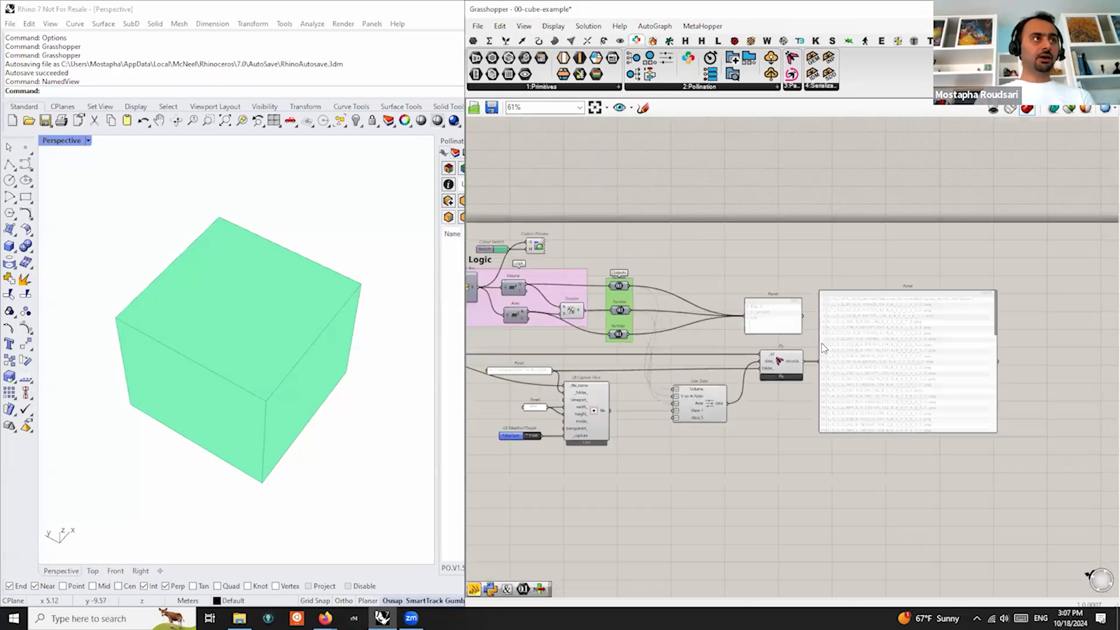
{"action": "scroll", "coordinate": [807, 368], "scroll_direction": "up", "scroll_amount": 3}
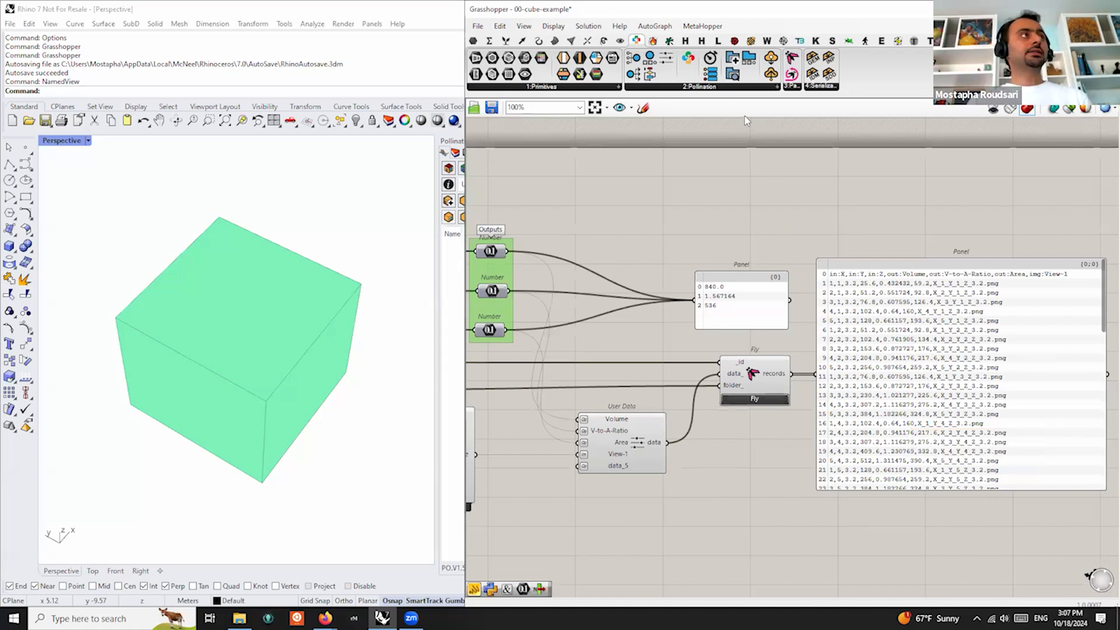
Switch to Firefox and open the Pollination Cloud app at app.pollination.cloud in a new tab
{"action": "mouse_move", "coordinate": [324, 617]}
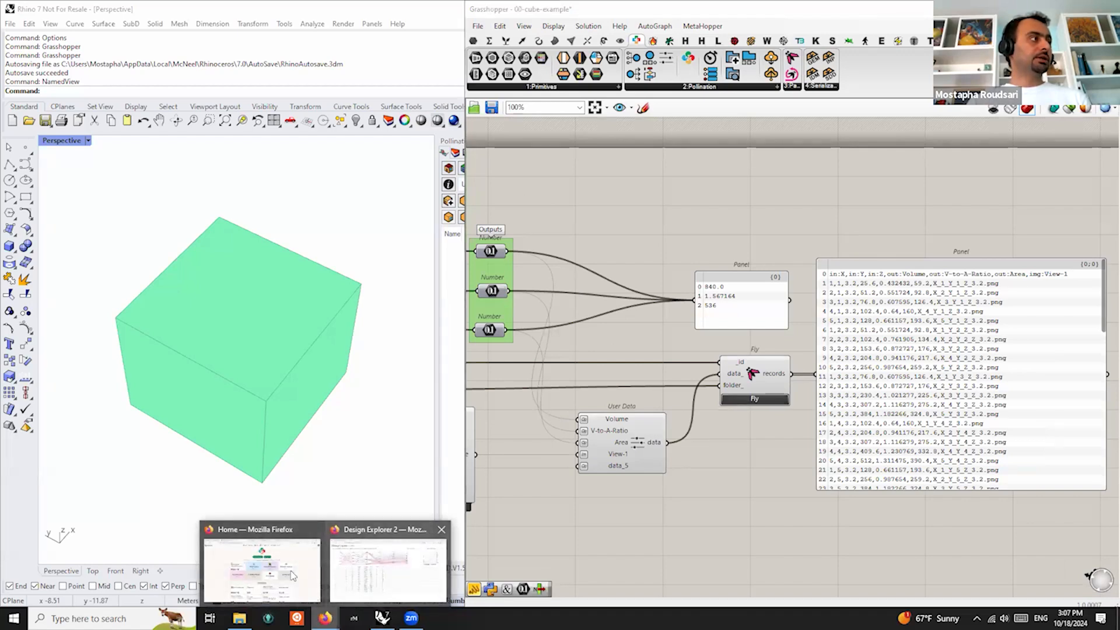
{"action": "left_click", "coordinate": [400, 561]}
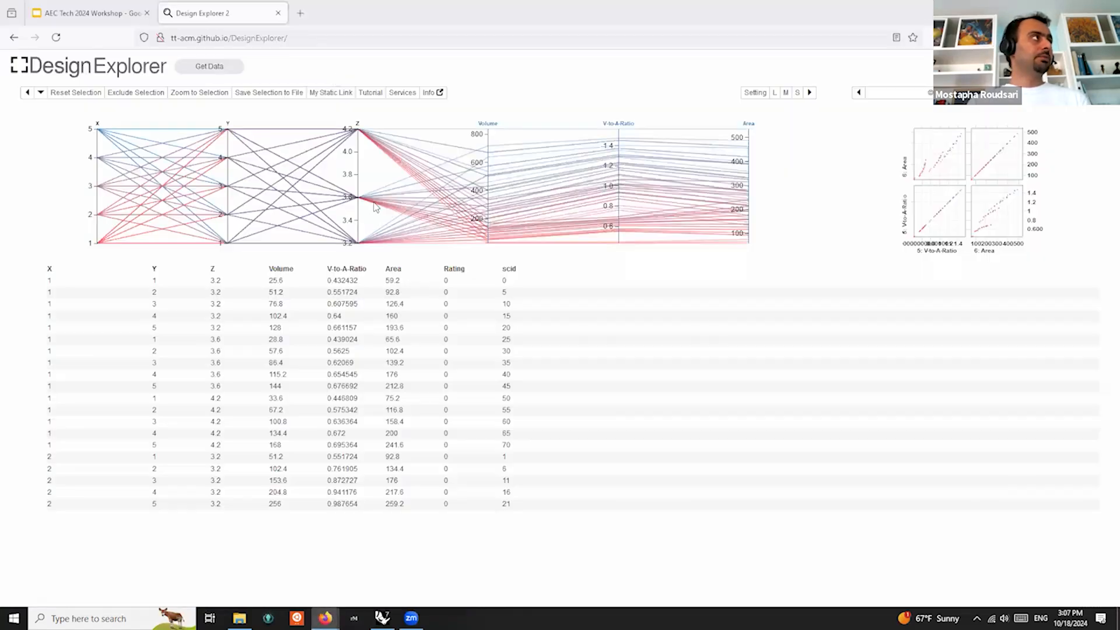
{"action": "left_click", "coordinate": [300, 12]}
{"action": "type", "text": "app."}
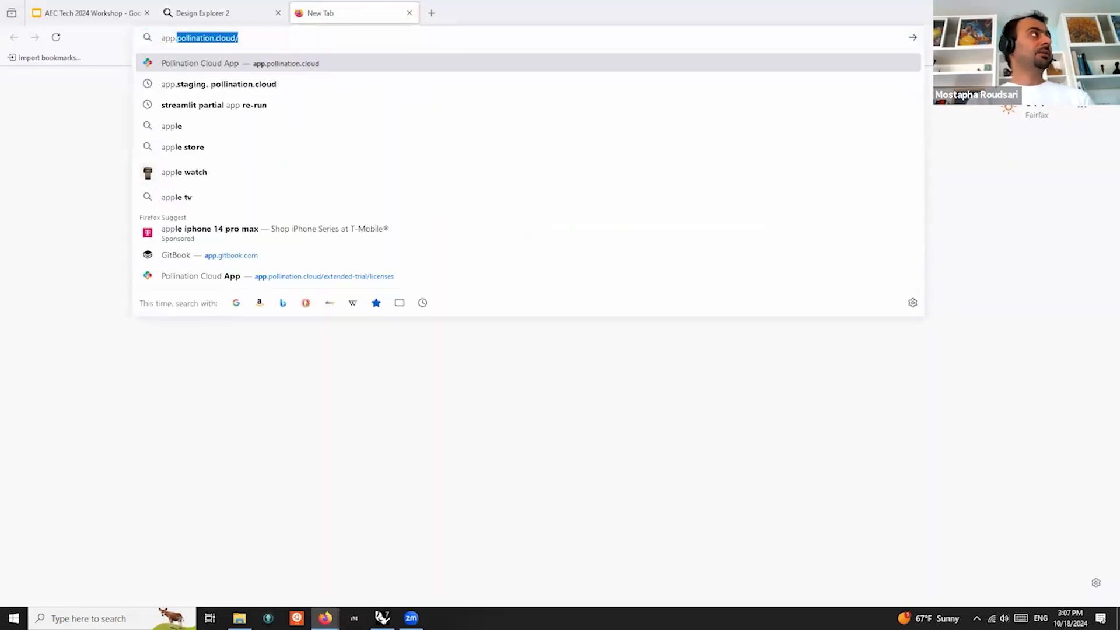
{"action": "key", "text": "Return"}
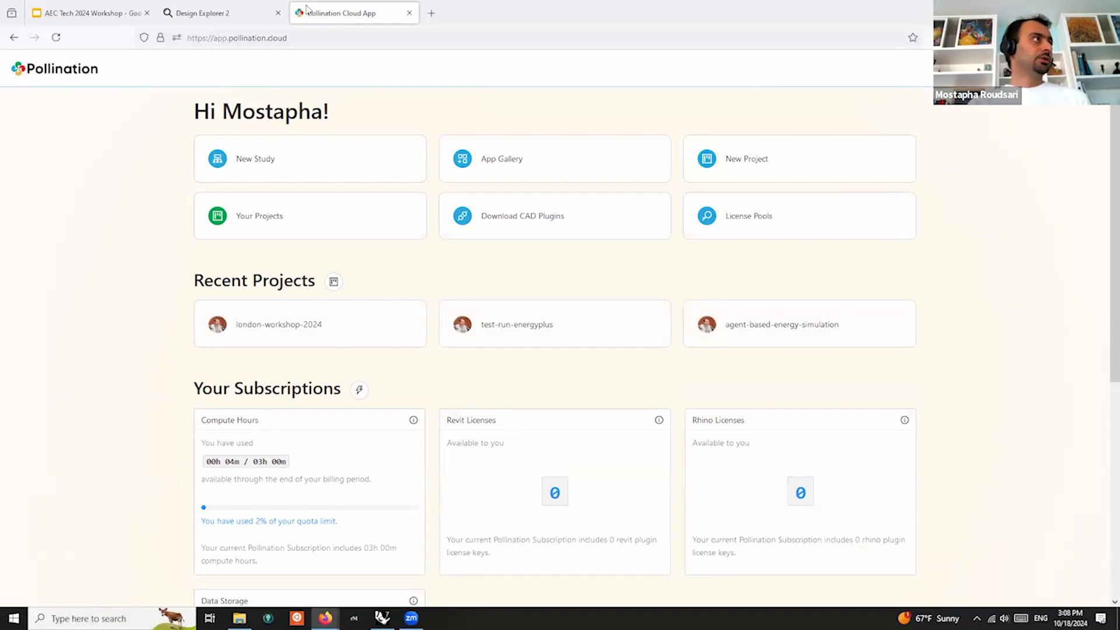
Open the Design Explorer app from Pollination's app gallery and copy the app's web address
{"action": "left_click", "coordinate": [550, 168]}
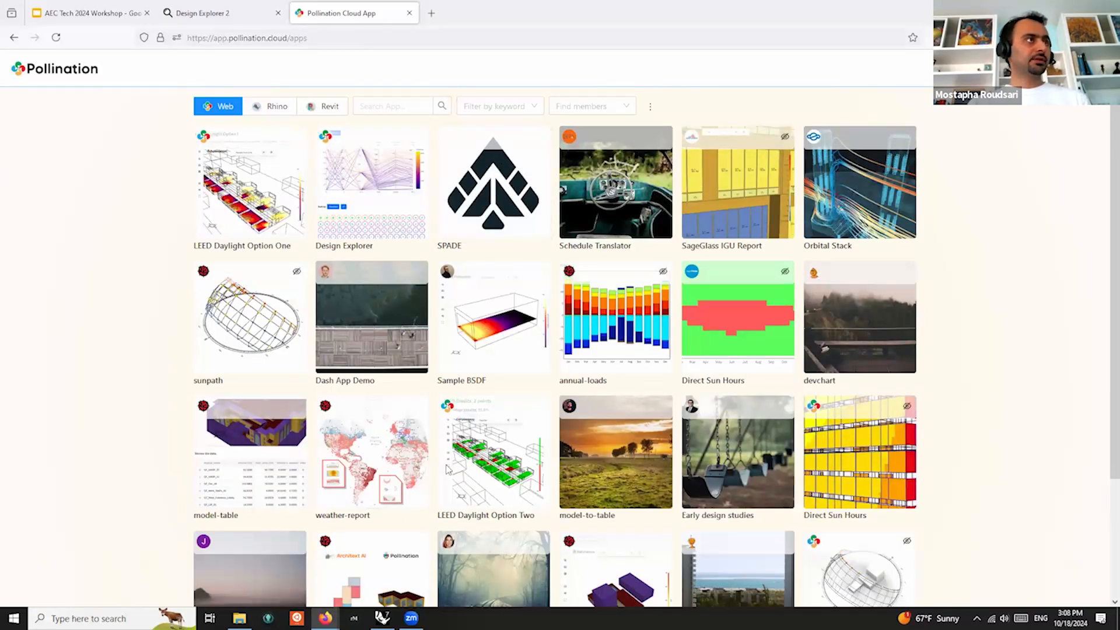
{"action": "scroll", "coordinate": [968, 325], "scroll_direction": "down", "scroll_amount": 3}
{"action": "scroll", "coordinate": [968, 325], "scroll_direction": "up", "scroll_amount": 3}
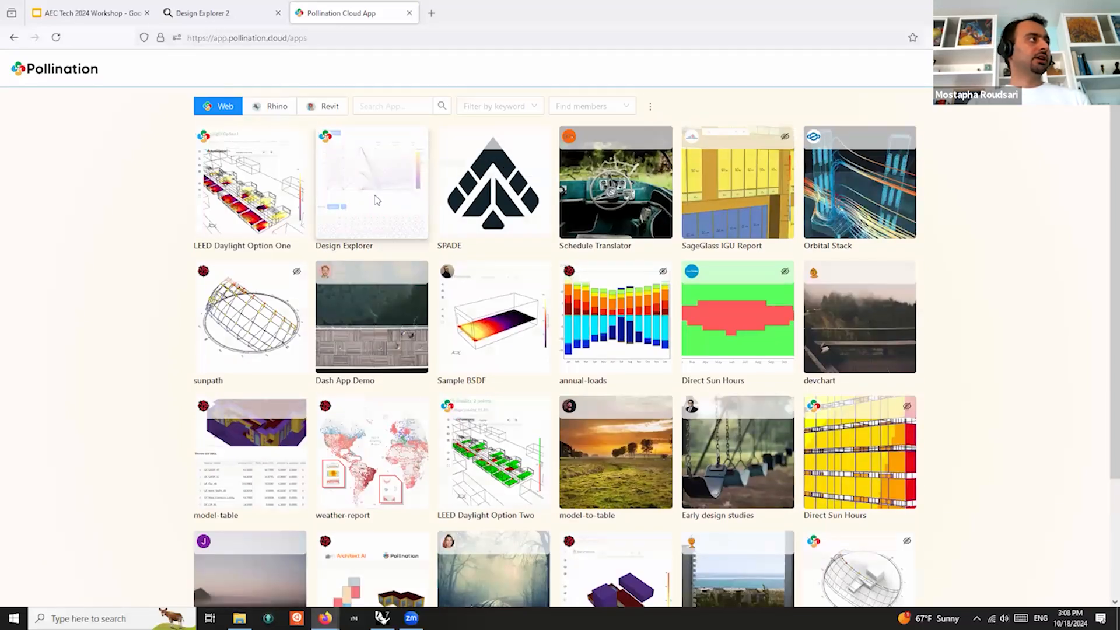
{"action": "left_click", "coordinate": [376, 200]}
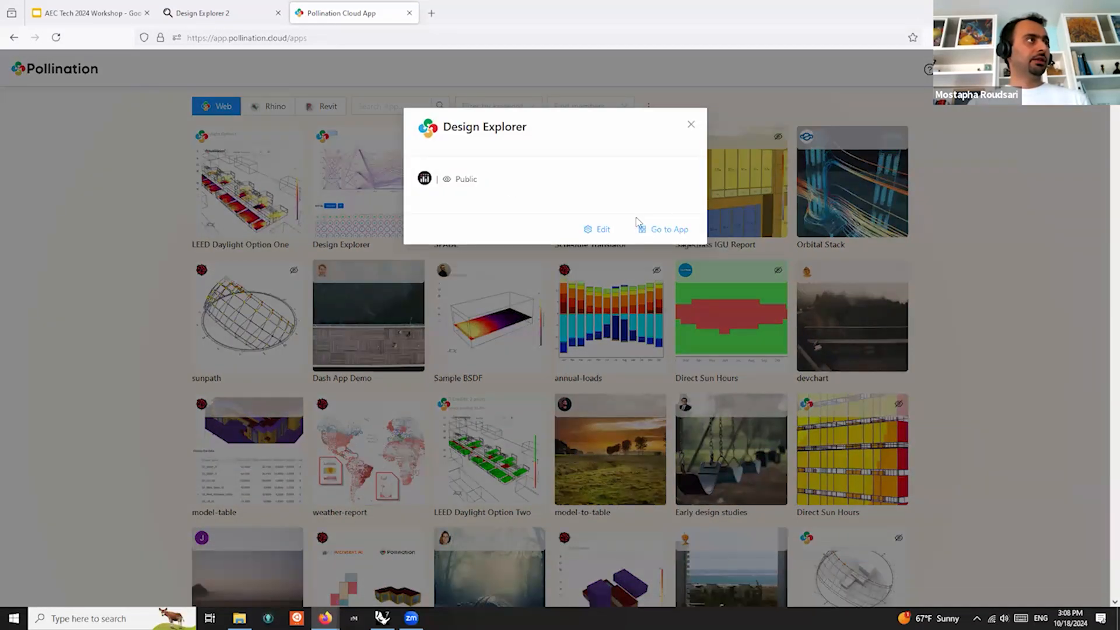
{"action": "left_click", "coordinate": [666, 232]}
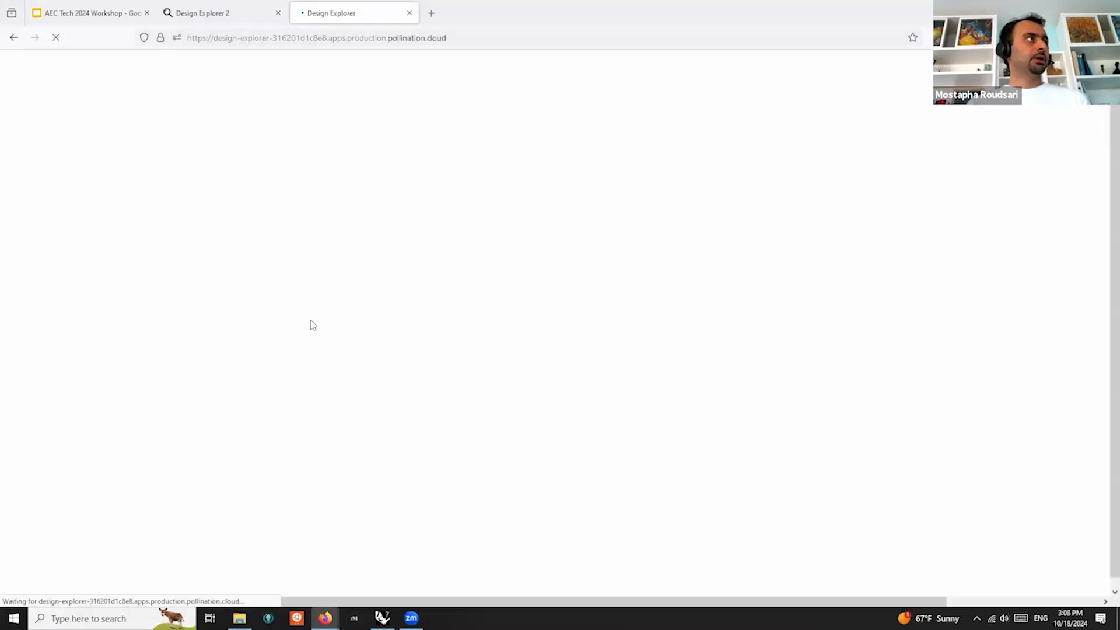
{"action": "right_click", "coordinate": [386, 39]}
{"action": "left_click", "coordinate": [425, 108]}
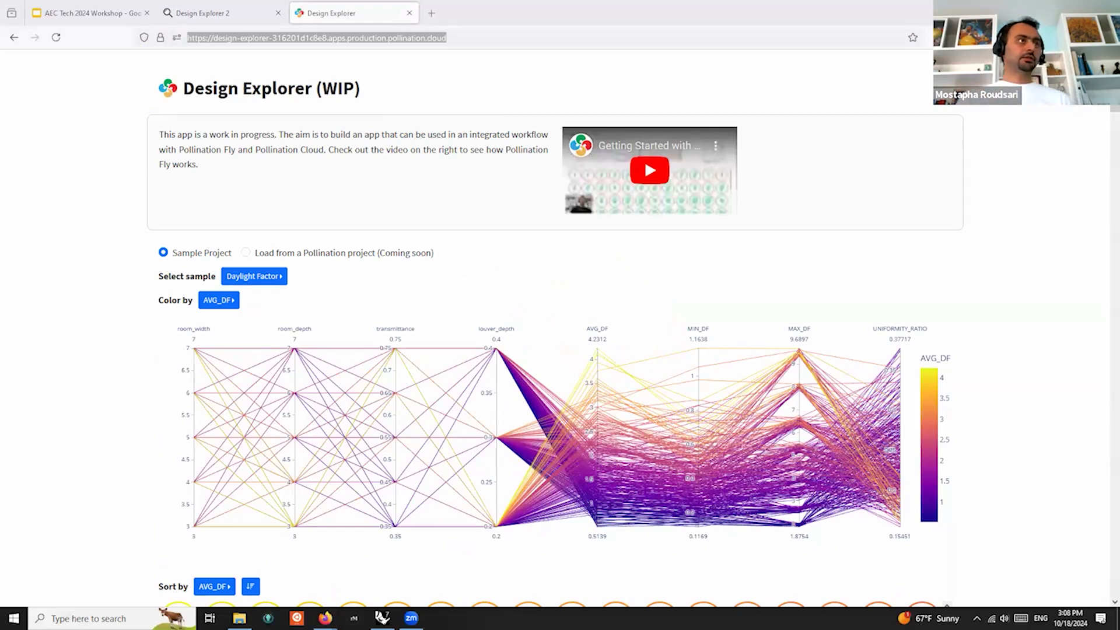
Look over the Daylight Factor sample's parallel coordinates chart, image thumbnails and data table
{"action": "scroll", "coordinate": [1018, 294], "scroll_direction": "down", "scroll_amount": 10}
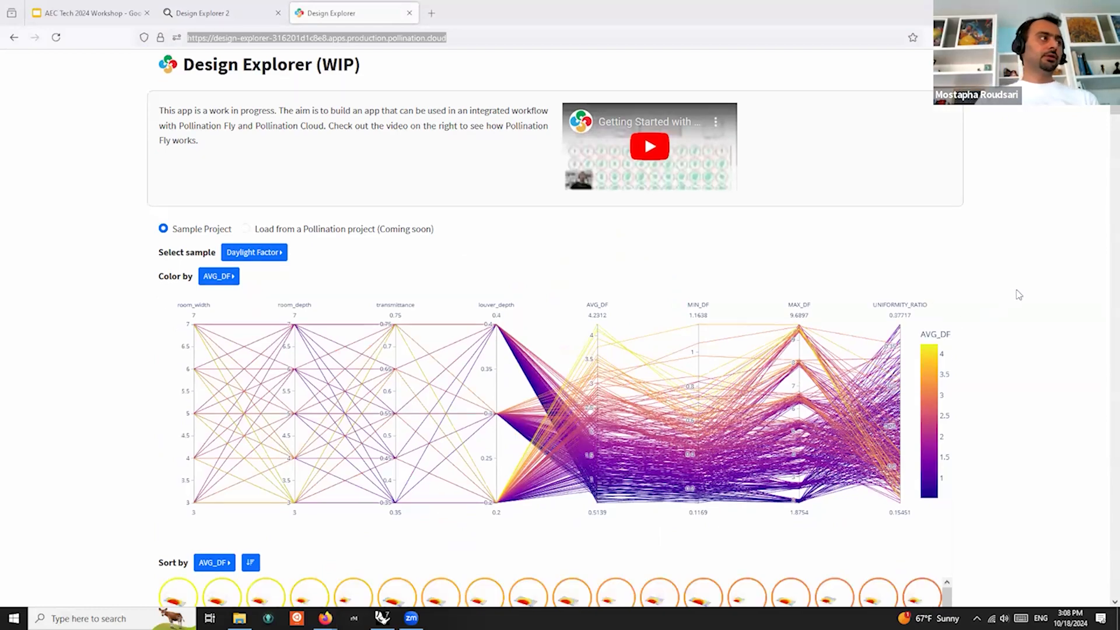
{"action": "scroll", "coordinate": [1041, 280], "scroll_direction": "down", "scroll_amount": 8}
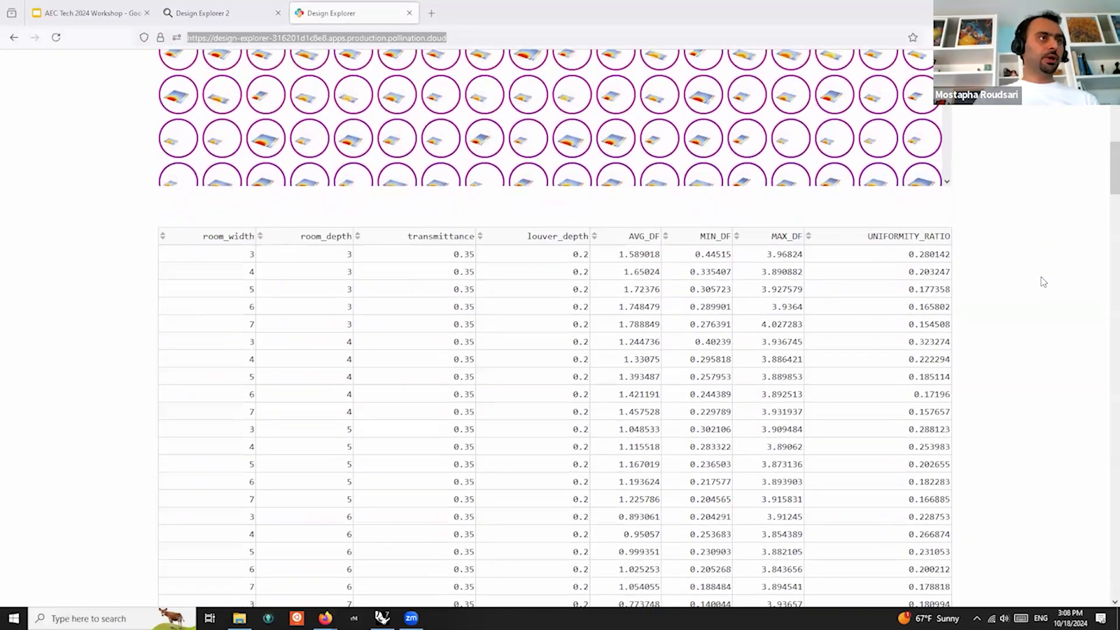
{"action": "scroll", "coordinate": [1033, 283], "scroll_direction": "up", "scroll_amount": 10}
{"action": "scroll", "coordinate": [1025, 285], "scroll_direction": "up", "scroll_amount": 4}
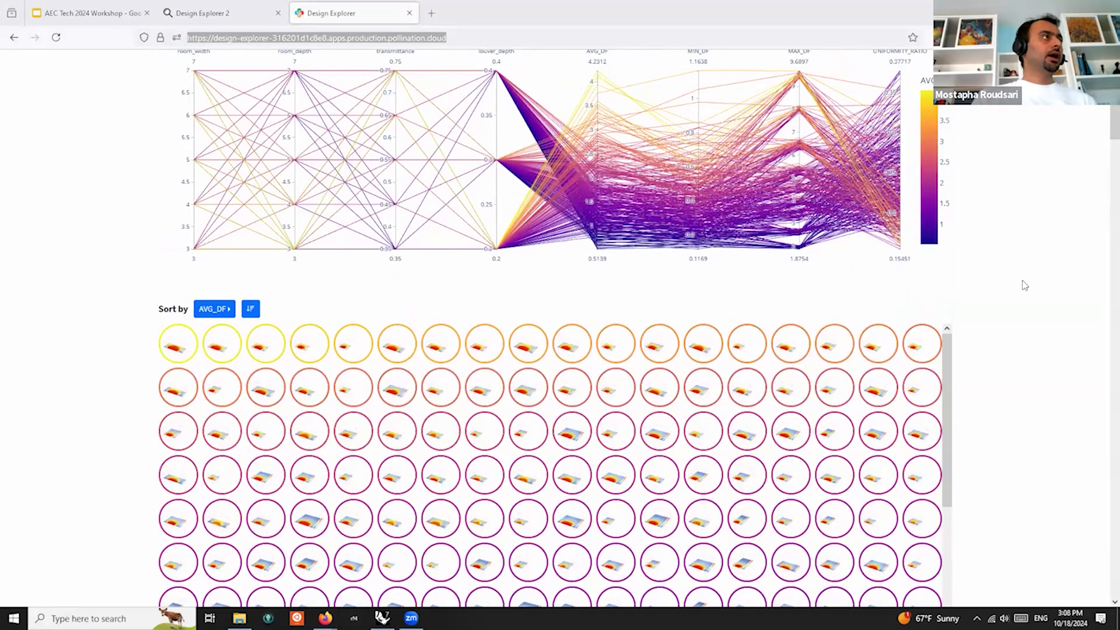
{"action": "scroll", "coordinate": [1022, 285], "scroll_direction": "up", "scroll_amount": 3}
{"action": "scroll", "coordinate": [1038, 288], "scroll_direction": "up", "scroll_amount": 2}
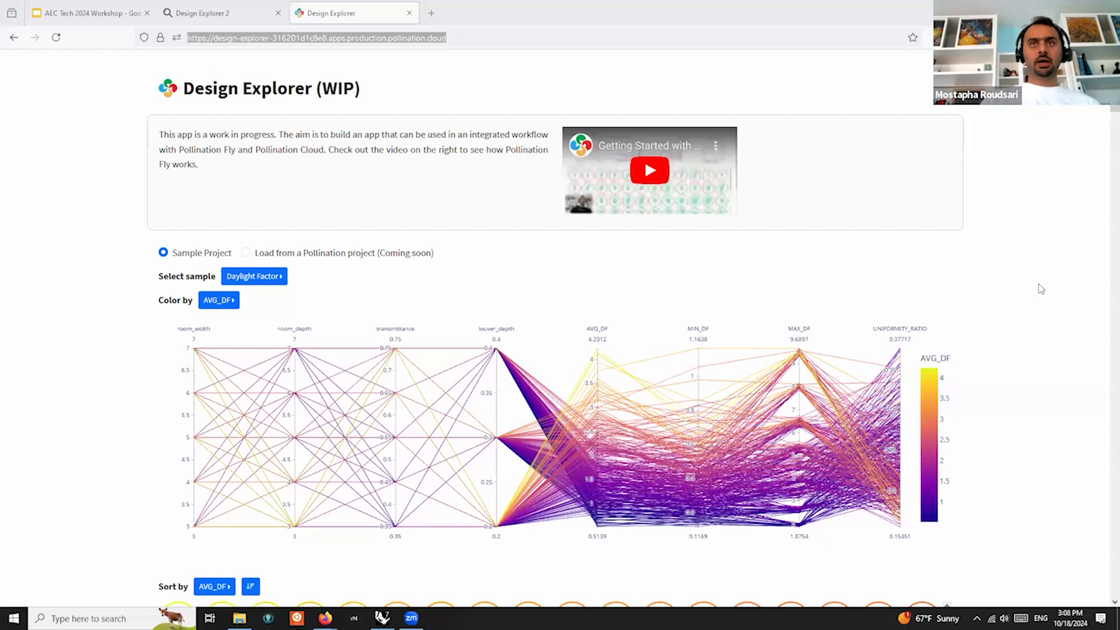
Open the GitHub repository pollination-apps/design-explorer in a new browser tab
{"action": "left_click", "coordinate": [431, 12]}
{"action": "type", "text": "githu"}
{"action": "key", "text": "Right"}
{"action": "type", "text": "pollination-a"}
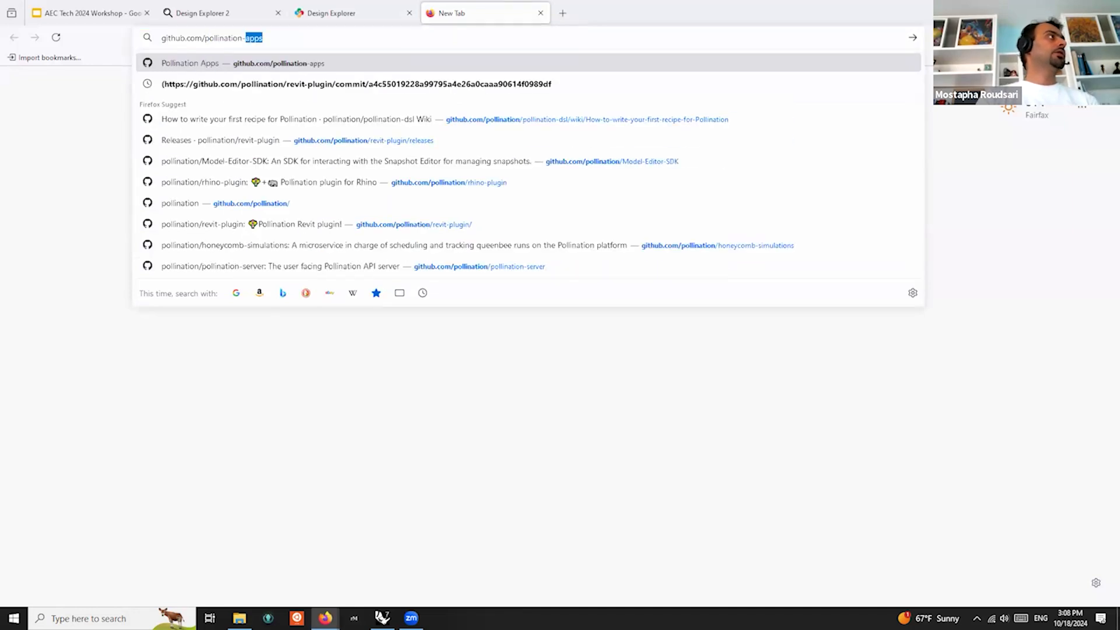
{"action": "key", "text": "Right"}
{"action": "key", "text": "Down"}
{"action": "key", "text": "Return"}
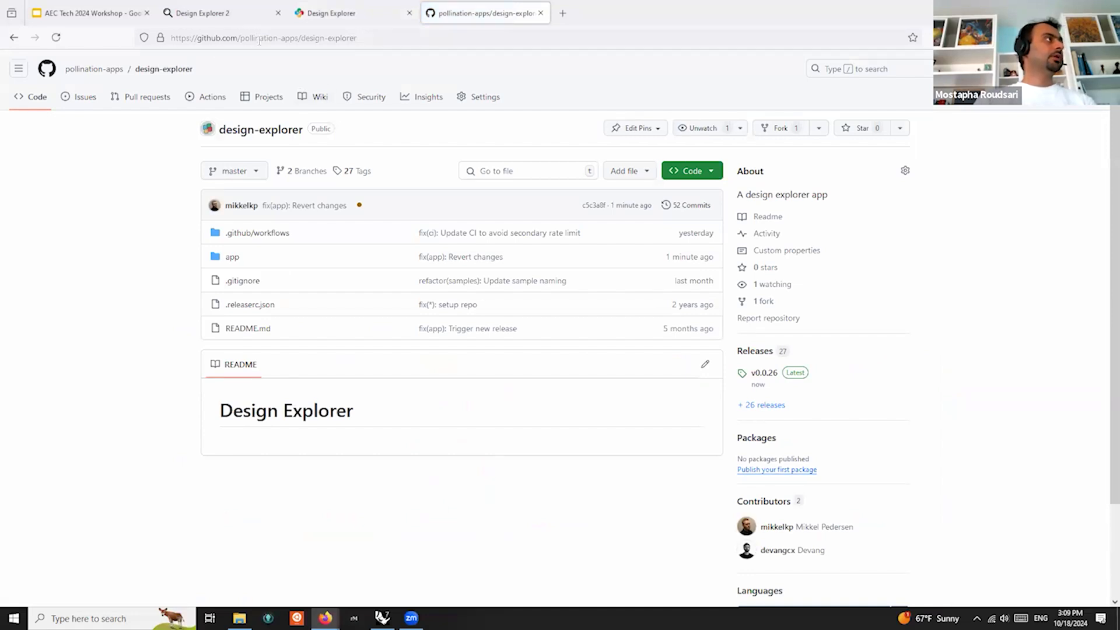
Check the CI checks of the repository's latest commit and select the repository's web address
{"action": "left_click", "coordinate": [358, 205]}
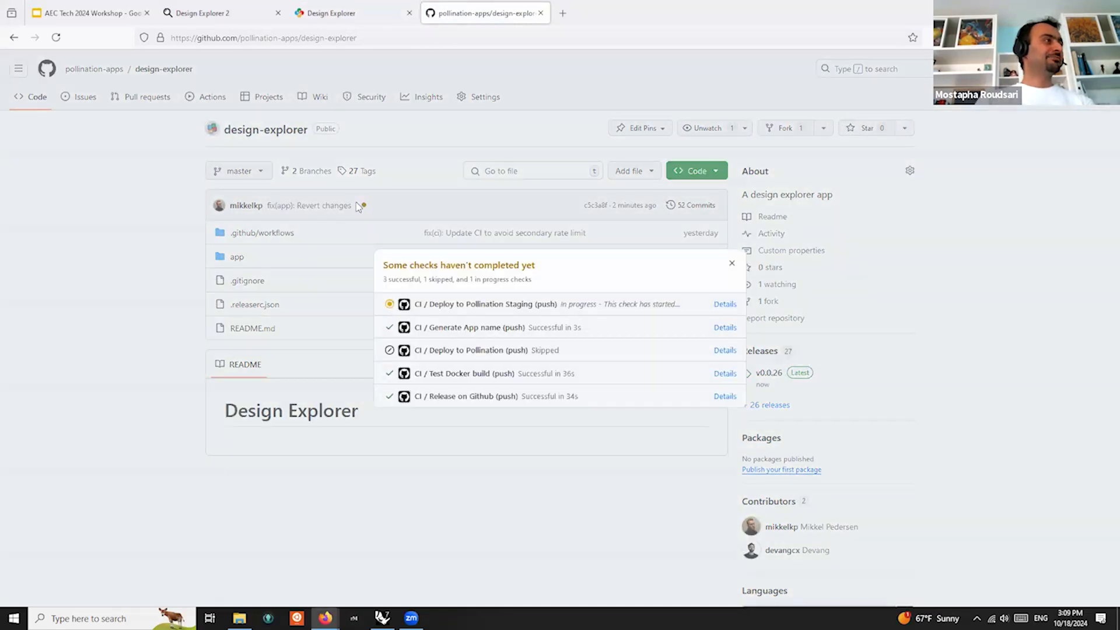
{"action": "left_click", "coordinate": [729, 265]}
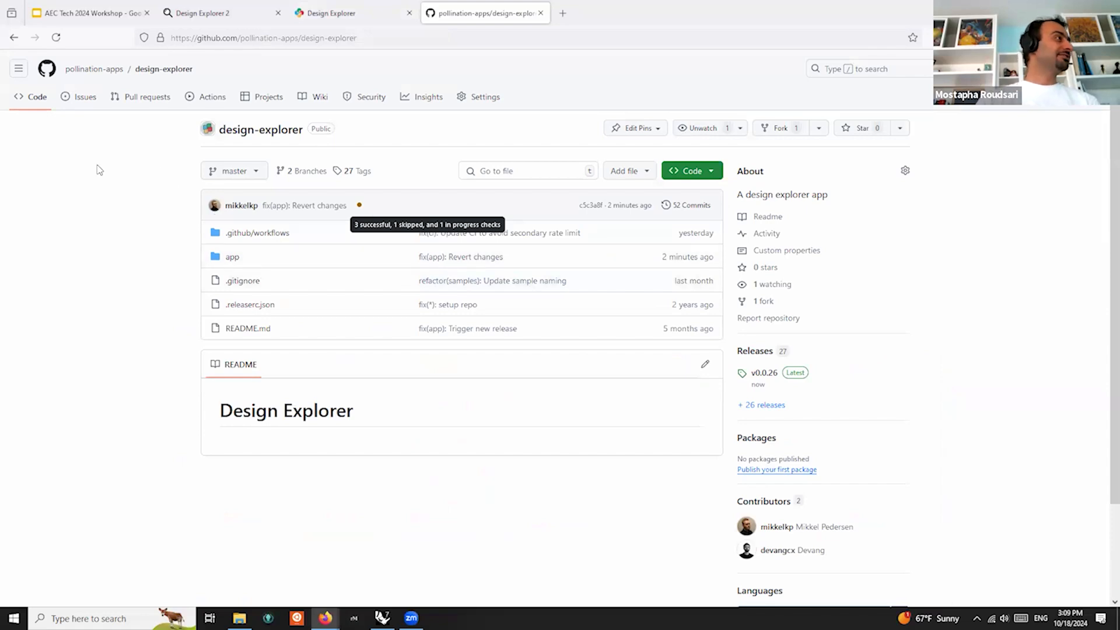
{"action": "left_click", "coordinate": [302, 38]}
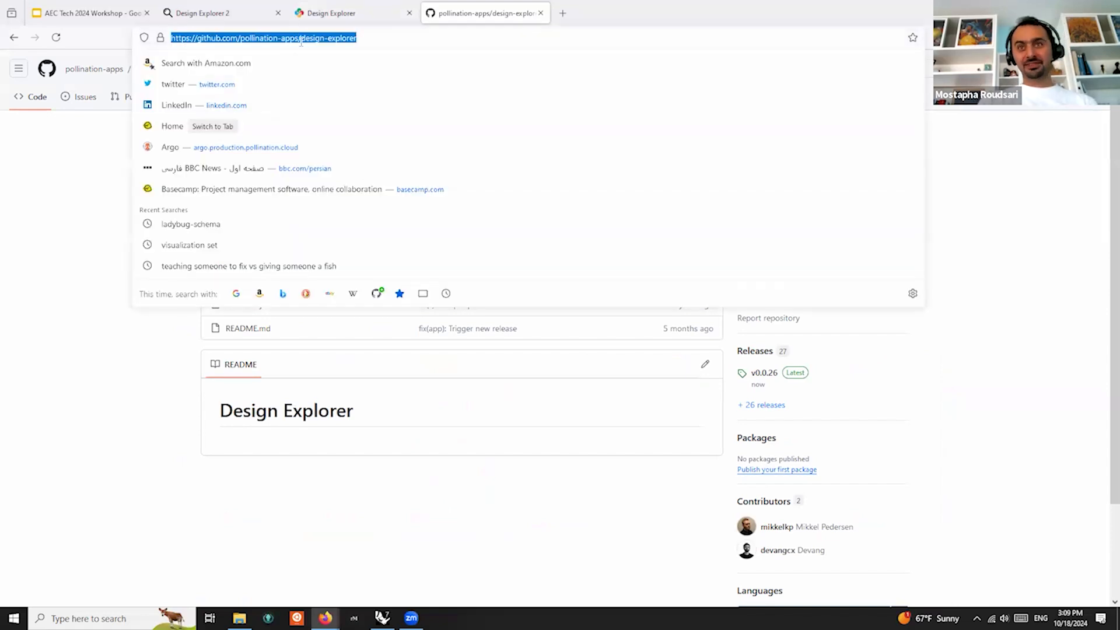
{"action": "left_click", "coordinate": [90, 352]}
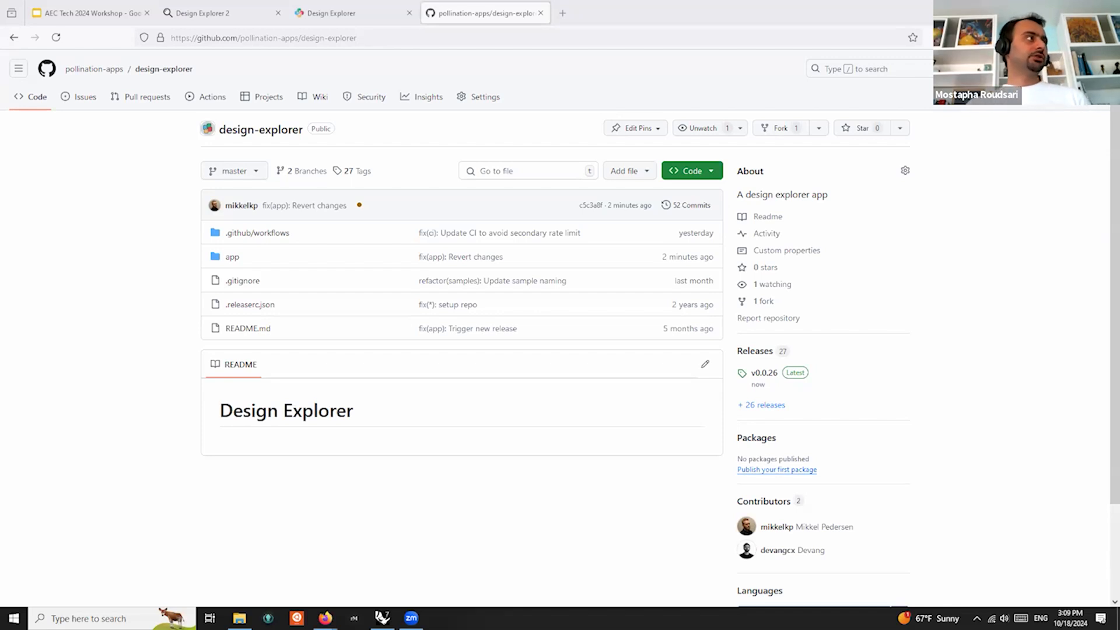
Return to Pollination's Design Explorer and set its data source to Load from a Pollination project
{"action": "left_click", "coordinate": [301, 7]}
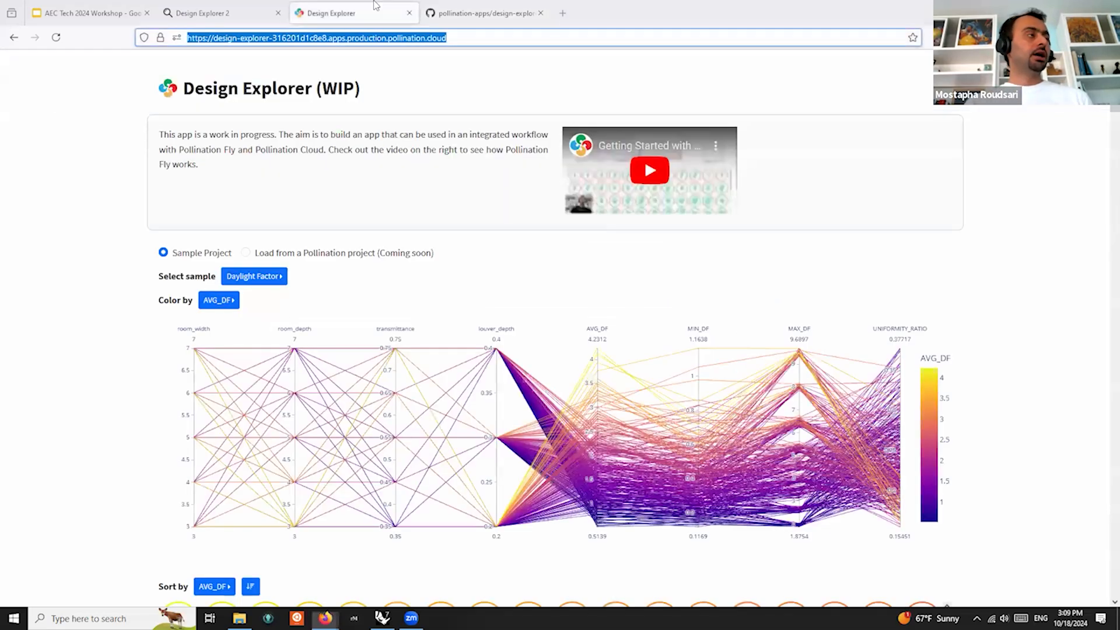
{"action": "left_click", "coordinate": [246, 253]}
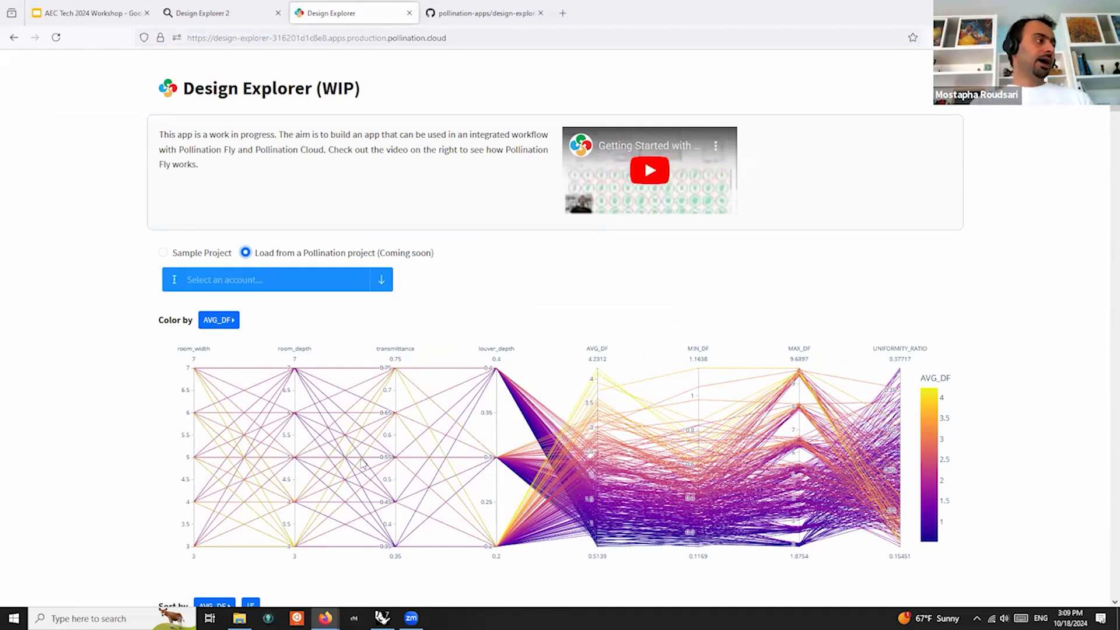
Switch to Grasshopper and place Pollination's Upload Assets component on the canvas above the records panel
{"action": "left_click", "coordinate": [382, 618]}
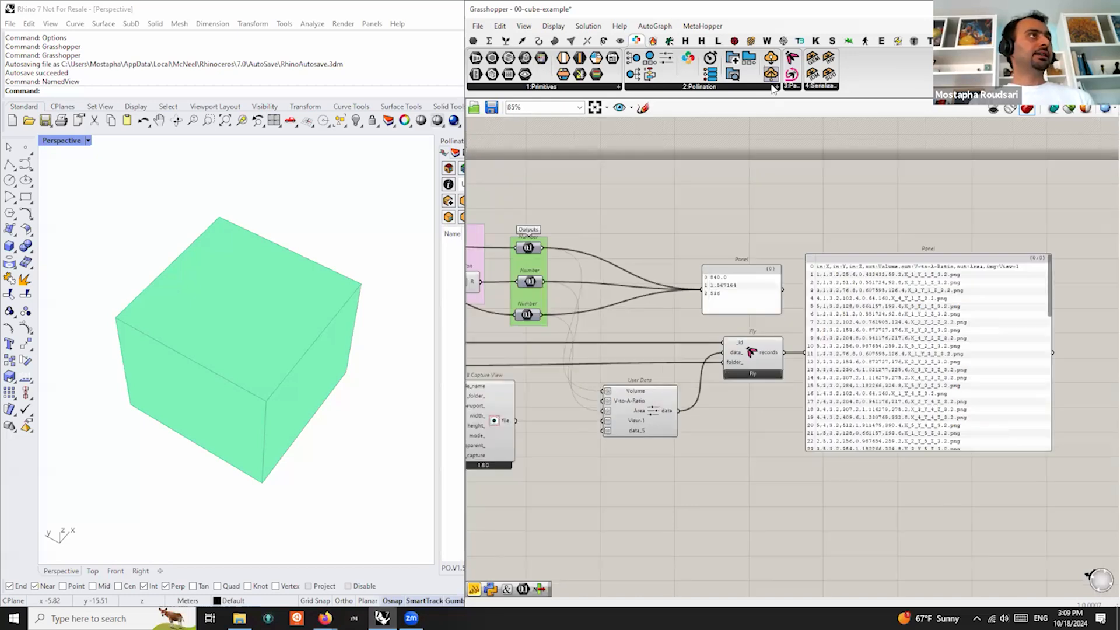
{"action": "left_click_drag", "start_coordinate": [804, 154], "coordinate": [819, 204]}
{"action": "scroll", "coordinate": [834, 191], "scroll_direction": "up", "scroll_amount": 3}
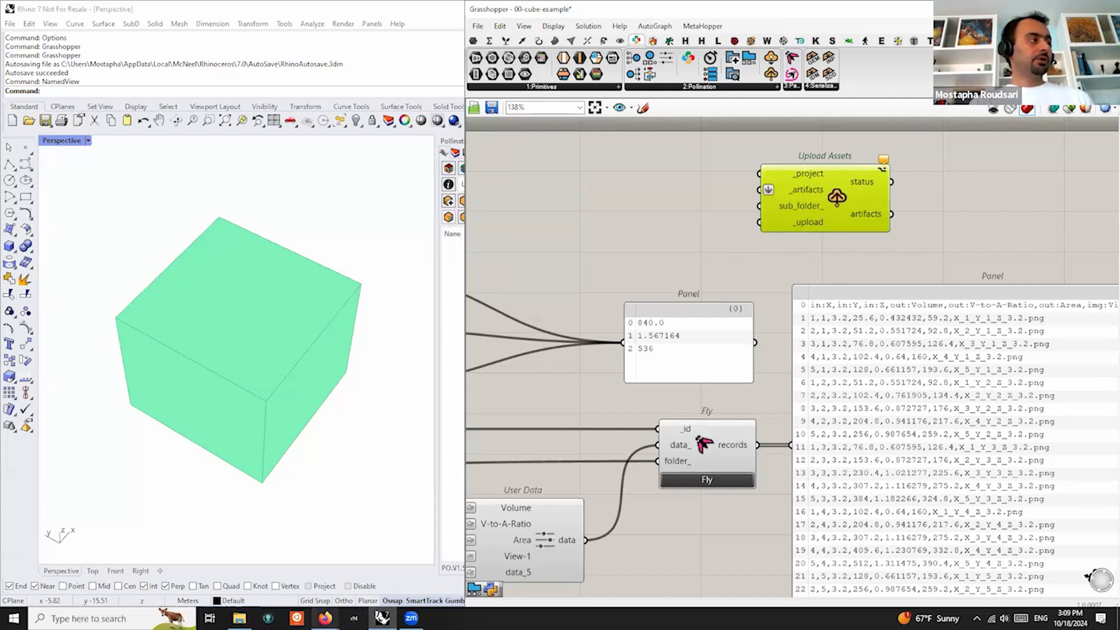
Switch to Firefox and load parametric-box-zip.zip from the Pollination account's Sample Parametric Studies project into Design Explorer
{"action": "left_click", "coordinate": [388, 563]}
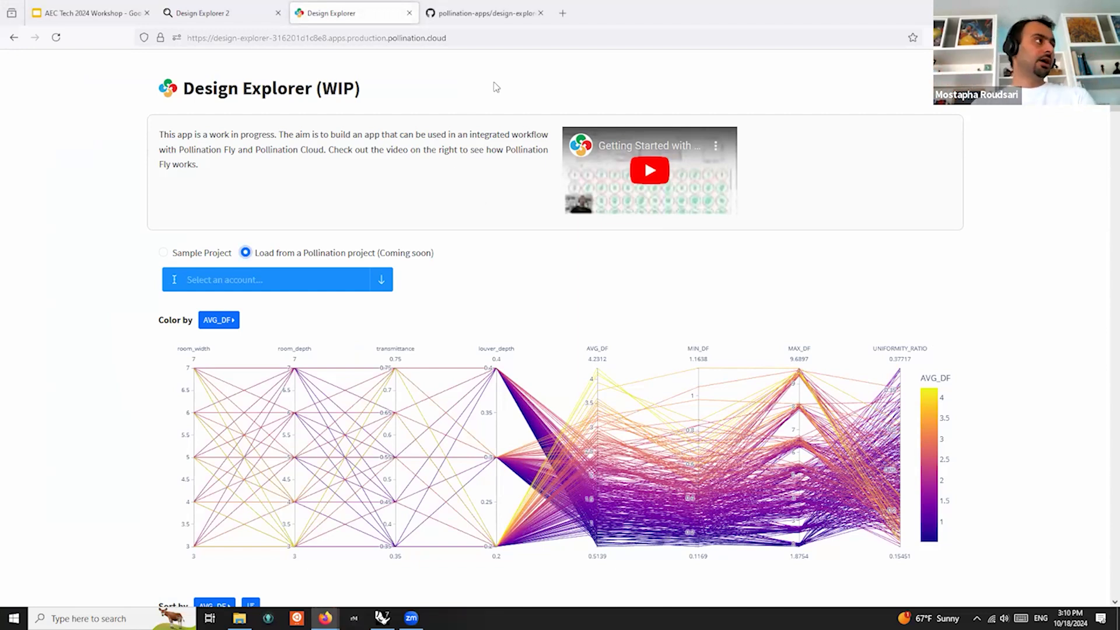
{"action": "left_click", "coordinate": [322, 284]}
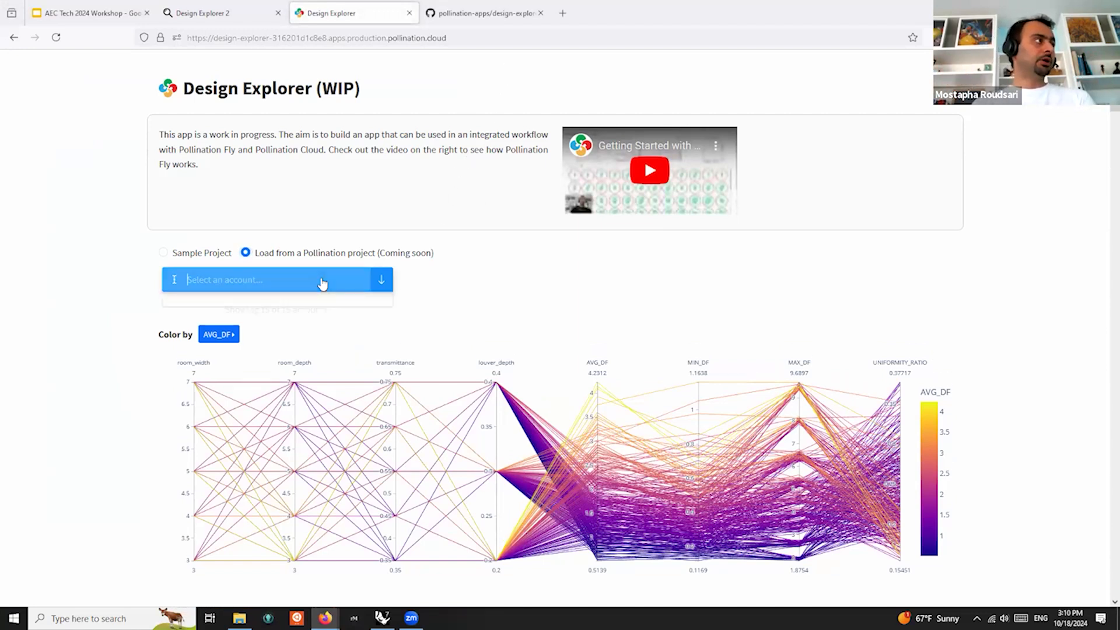
{"action": "left_click", "coordinate": [229, 346]}
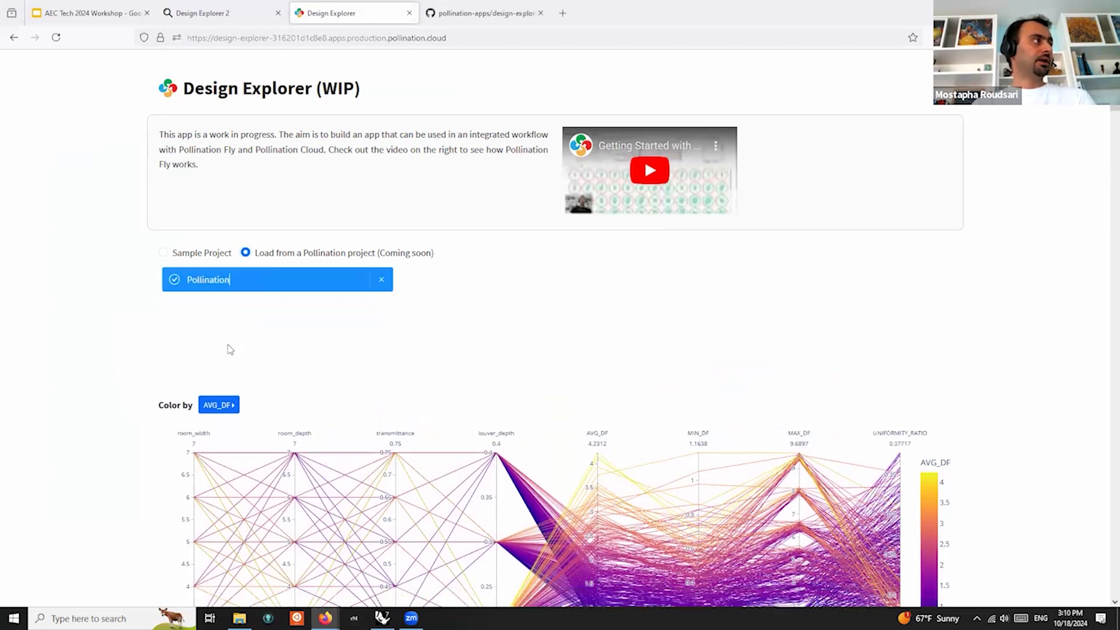
{"action": "left_click", "coordinate": [595, 293]}
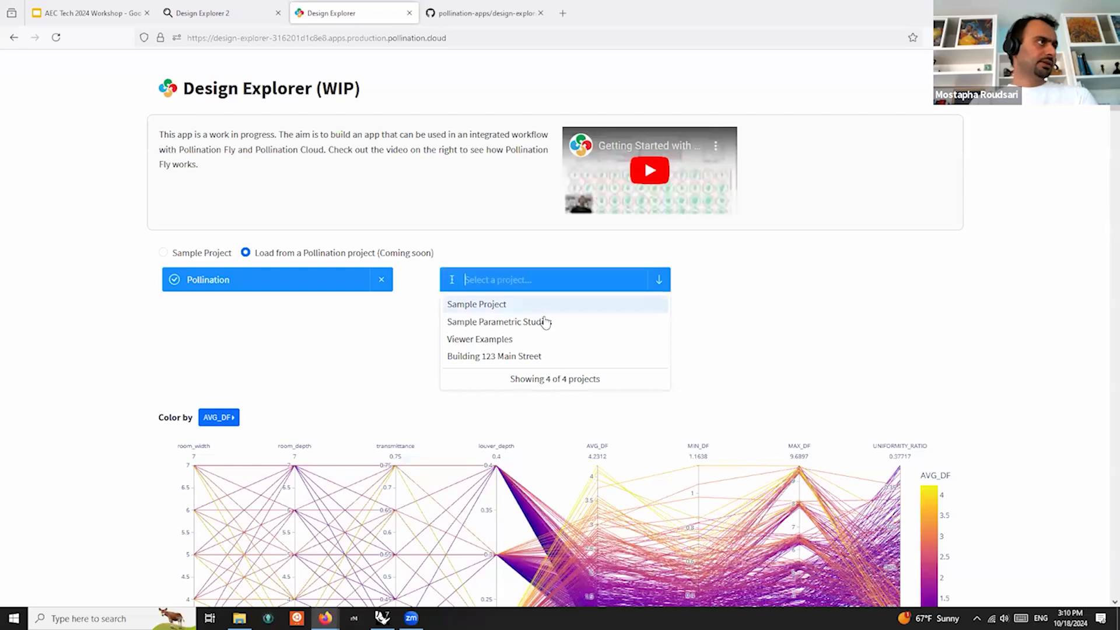
{"action": "left_click", "coordinate": [467, 323]}
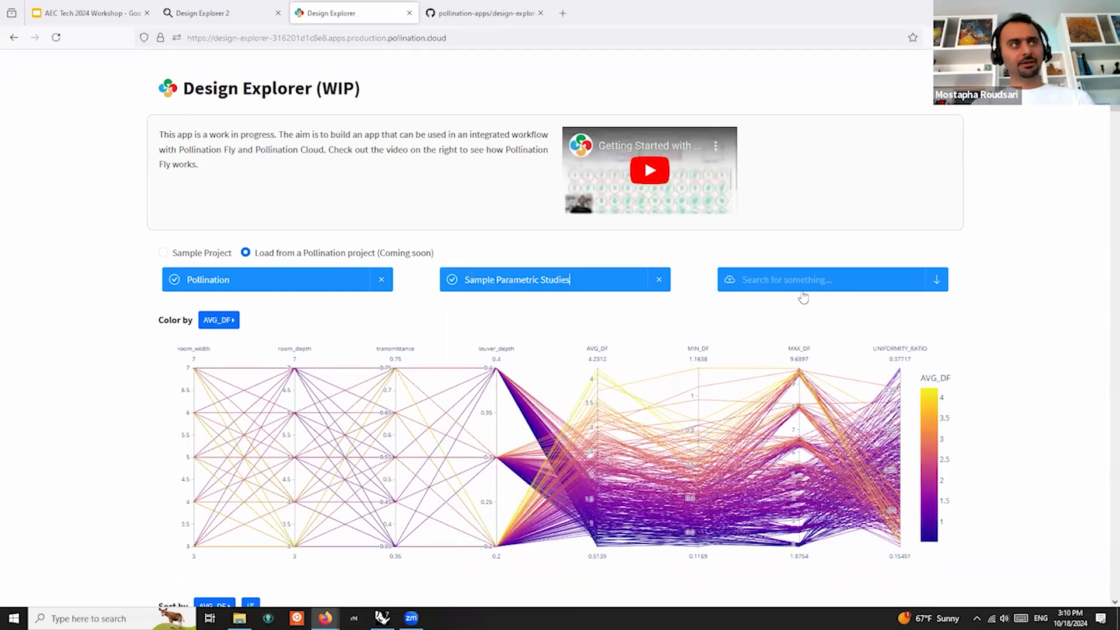
{"action": "left_click", "coordinate": [797, 280]}
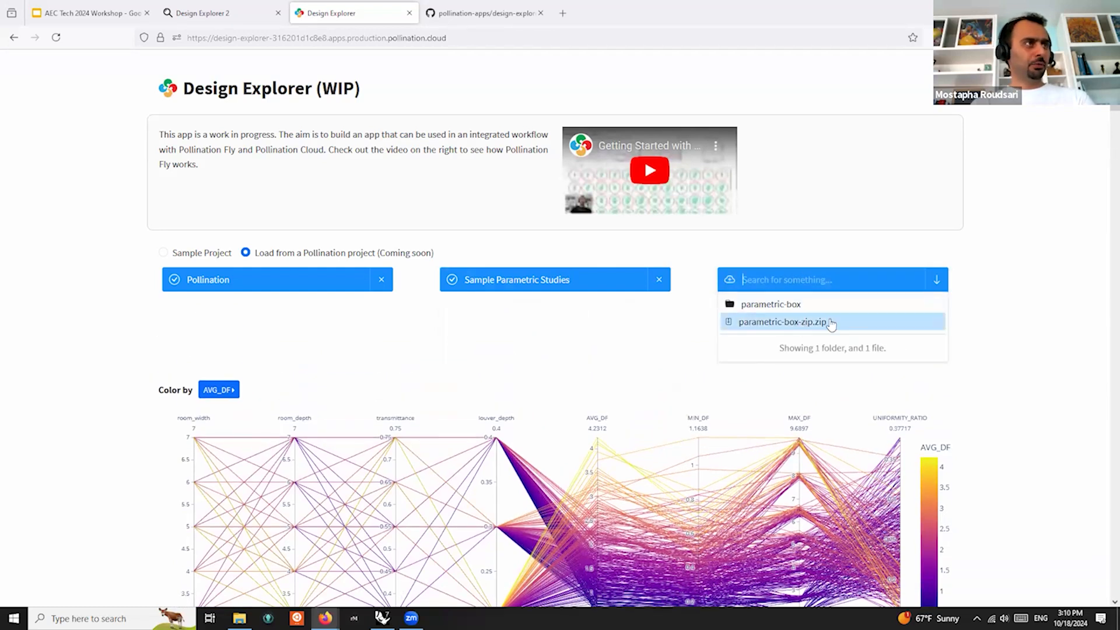
{"action": "left_click", "coordinate": [820, 275]}
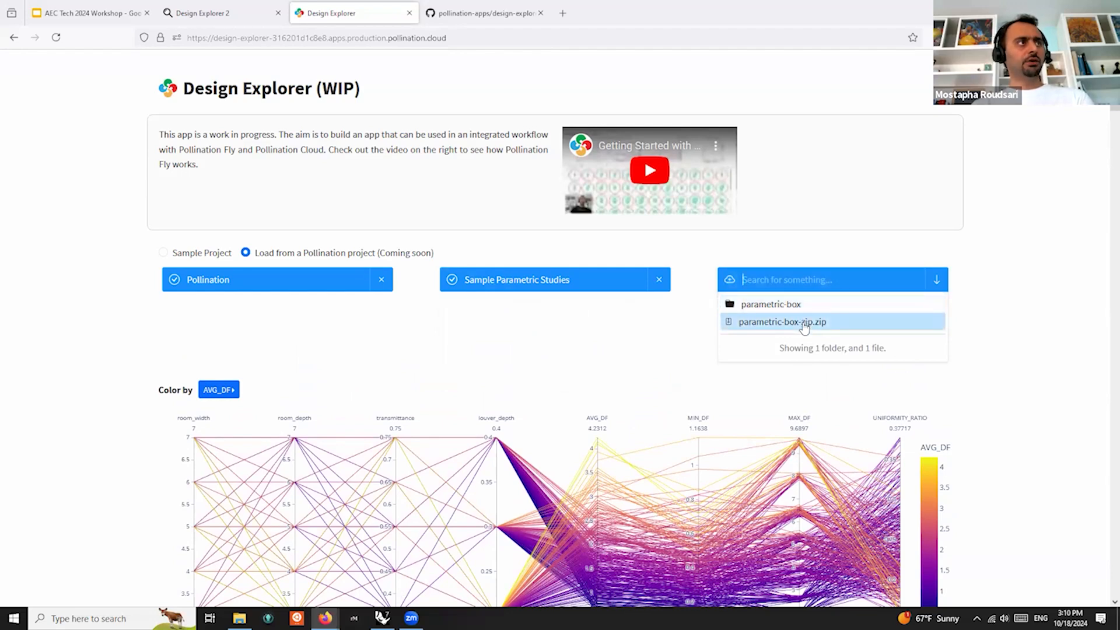
{"action": "left_click", "coordinate": [804, 324]}
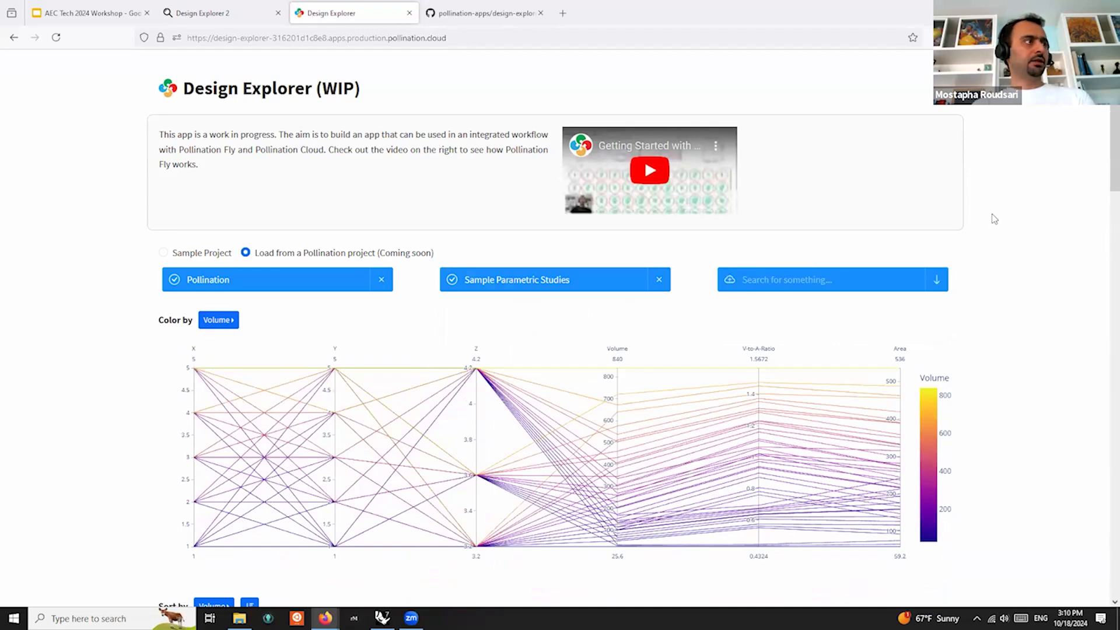
Filter the V-to-A-Ratio axis to about 0.75 to 1 and preview several of the matching box iterations
{"action": "scroll", "coordinate": [994, 219], "scroll_direction": "down", "scroll_amount": 5}
{"action": "left_click_drag", "start_coordinate": [757, 178], "coordinate": [758, 219]}
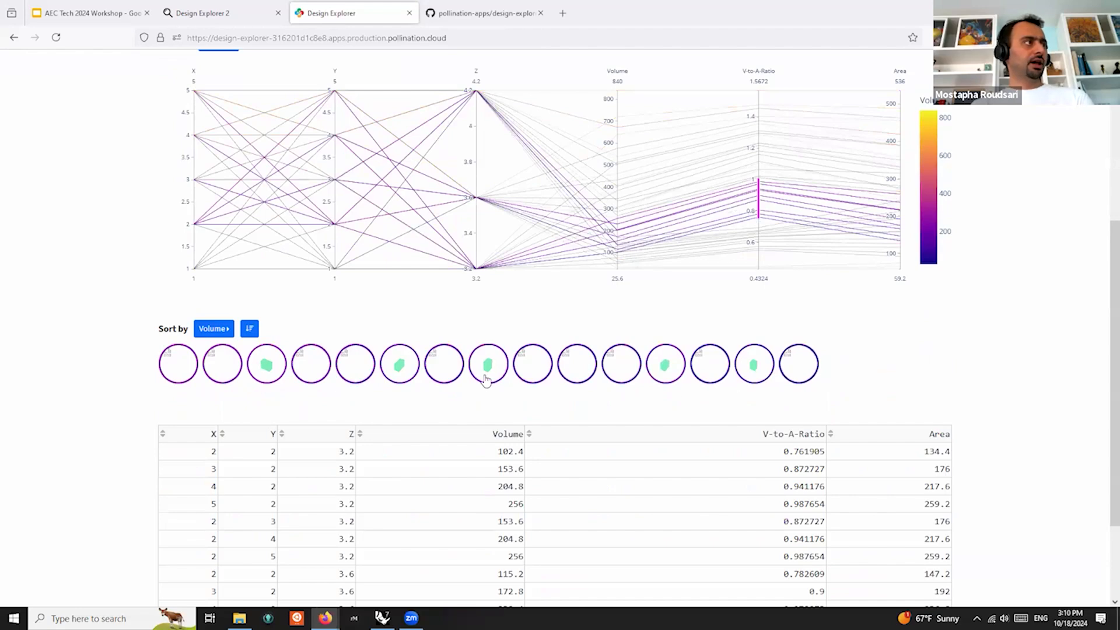
{"action": "left_click", "coordinate": [487, 366]}
{"action": "scroll", "coordinate": [686, 295], "scroll_direction": "down", "scroll_amount": 3}
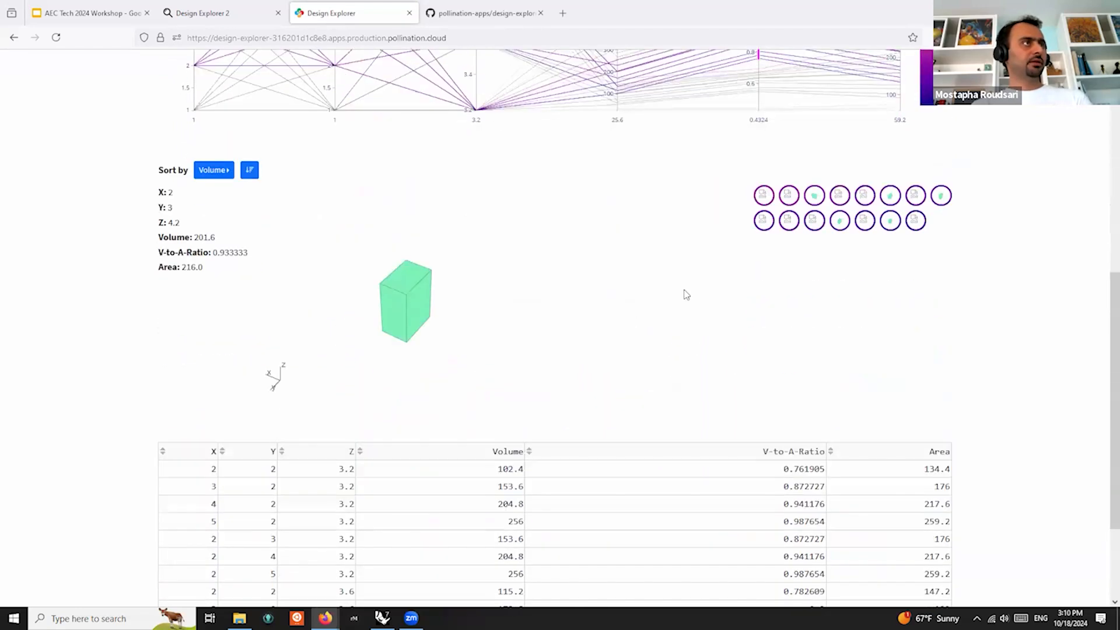
{"action": "scroll", "coordinate": [687, 294], "scroll_direction": "up", "scroll_amount": 1}
{"action": "left_click", "coordinate": [788, 234]}
{"action": "scroll", "coordinate": [591, 309], "scroll_direction": "up", "scroll_amount": 3}
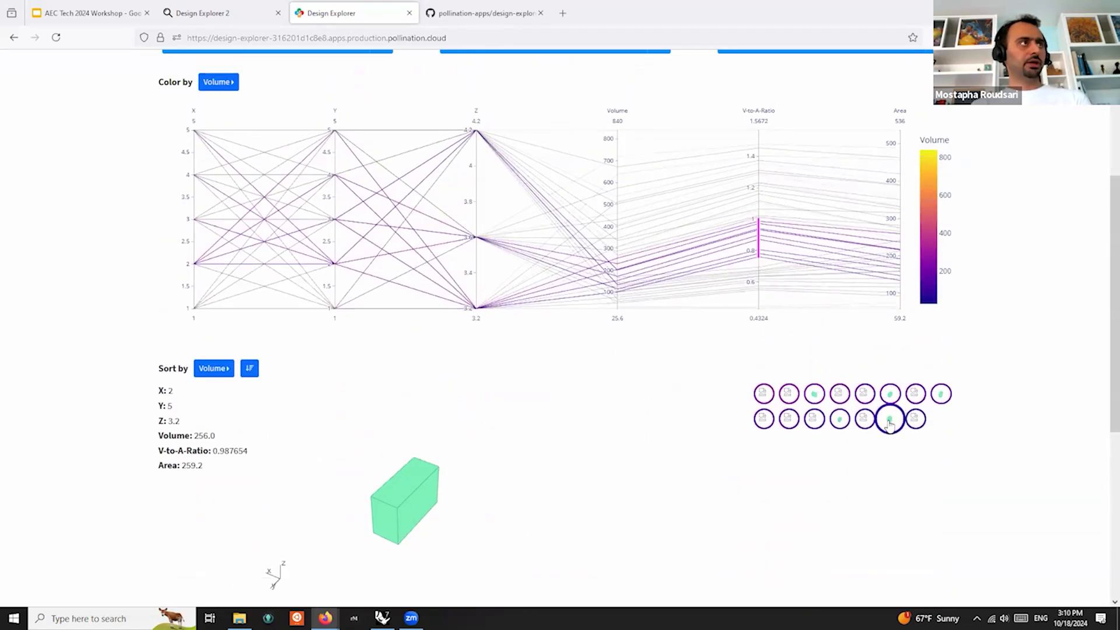
{"action": "left_click", "coordinate": [889, 421]}
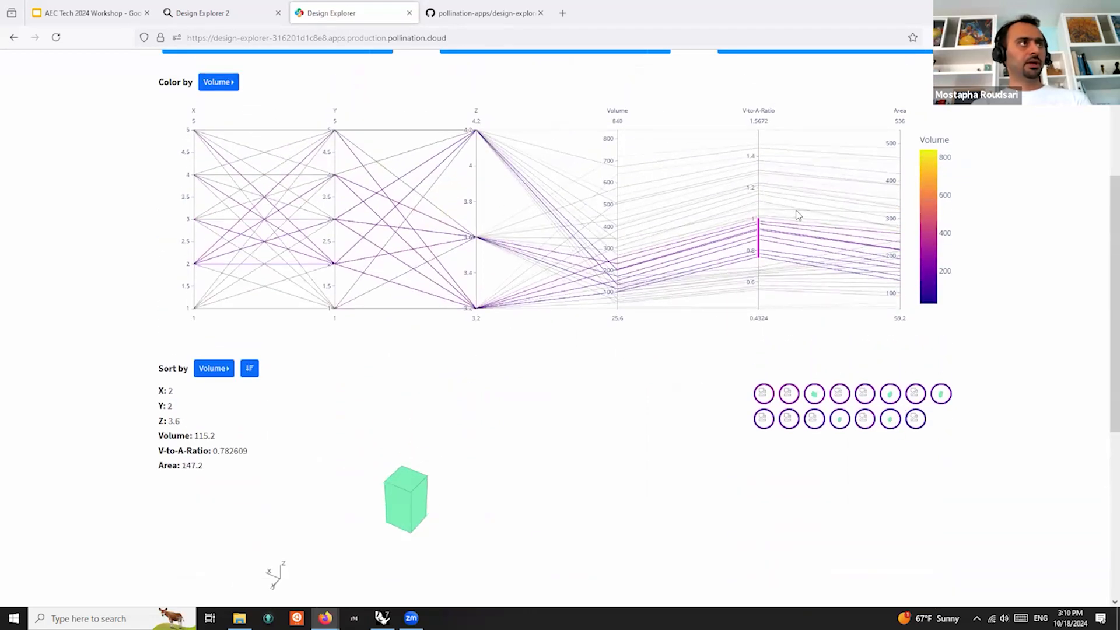
Clear the V-to-A-Ratio filter and look over the full set of box iterations
{"action": "left_click", "coordinate": [760, 203]}
{"action": "scroll", "coordinate": [760, 316], "scroll_direction": "up", "scroll_amount": 3}
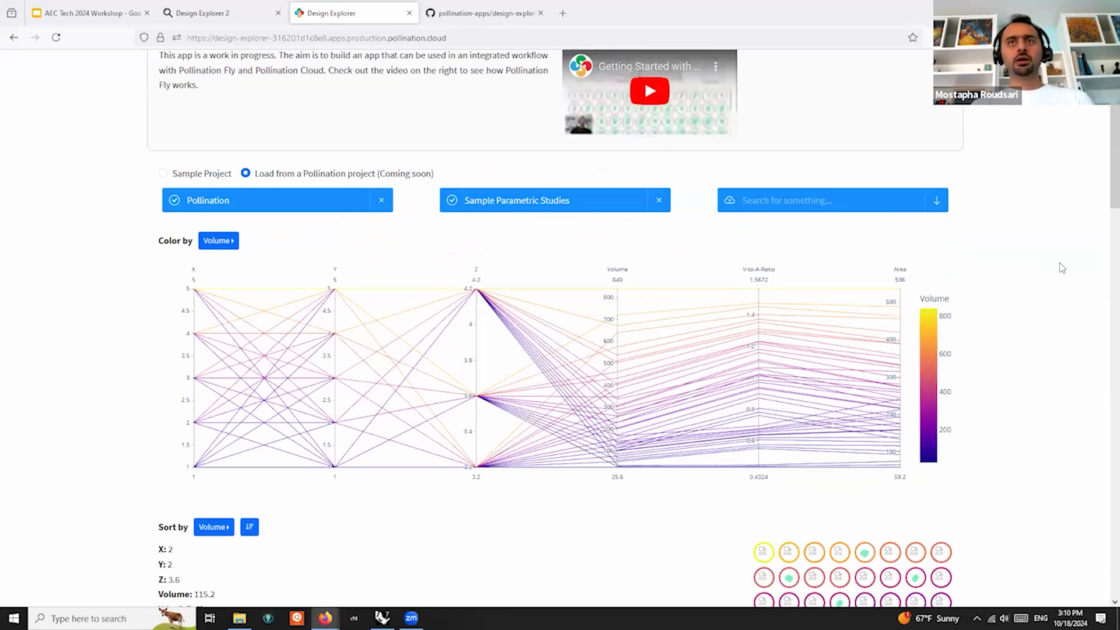
{"action": "scroll", "coordinate": [1061, 268], "scroll_direction": "down", "scroll_amount": 2}
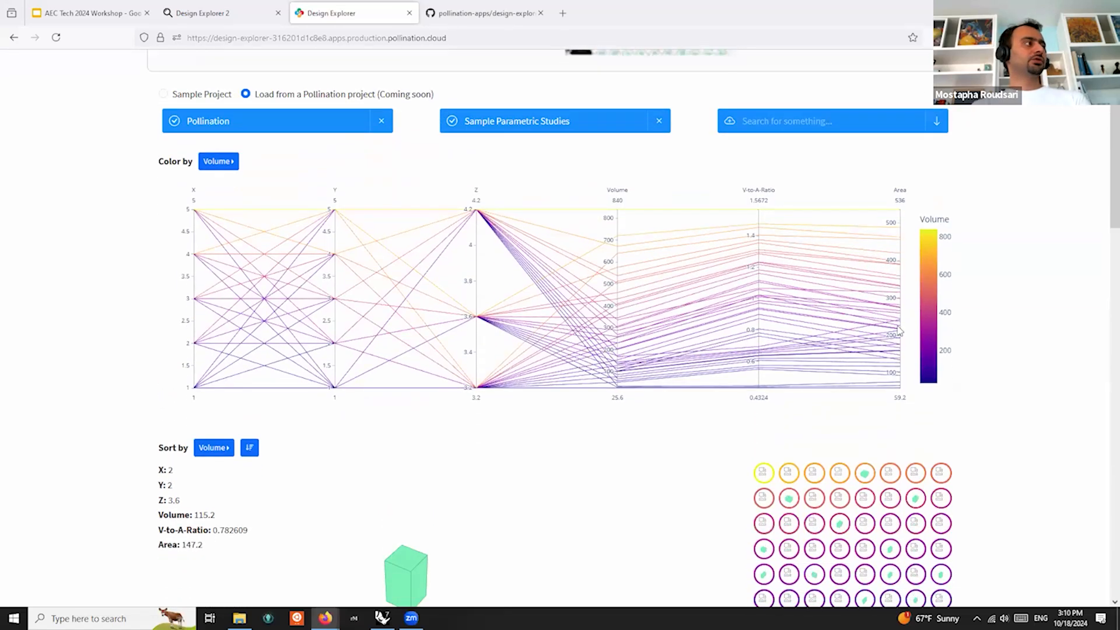
Switch to Grasshopper and examine the Upload Assets component alongside the view capture, User Data and Fly components
{"action": "left_click", "coordinate": [382, 618]}
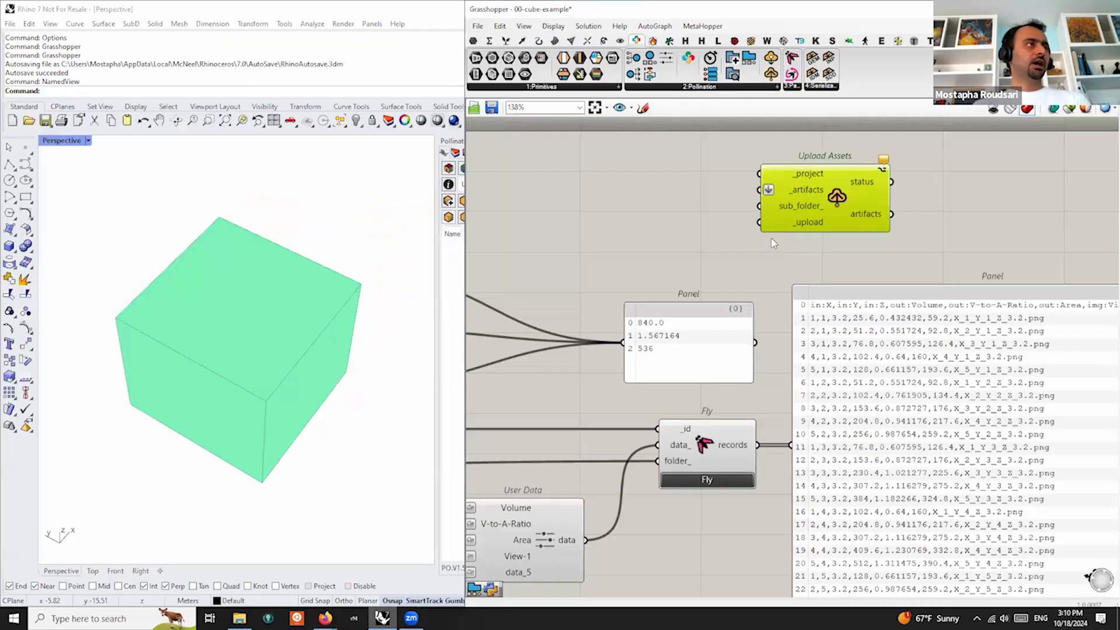
{"action": "scroll", "coordinate": [771, 238], "scroll_direction": "down", "scroll_amount": 3}
{"action": "right_click_drag", "start_coordinate": [791, 321], "coordinate": [916, 321]}
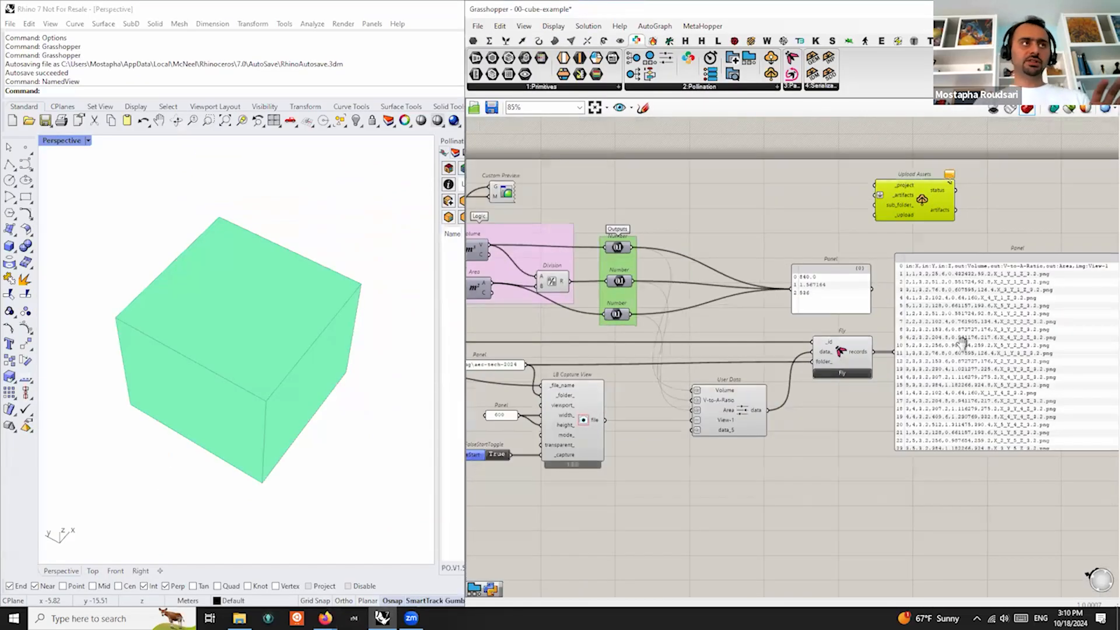
Widen and then maximize the Grasshopper window so the definition from the inputs to the Fly records fits in view
{"action": "scroll", "coordinate": [999, 325], "scroll_direction": "up", "scroll_amount": 2}
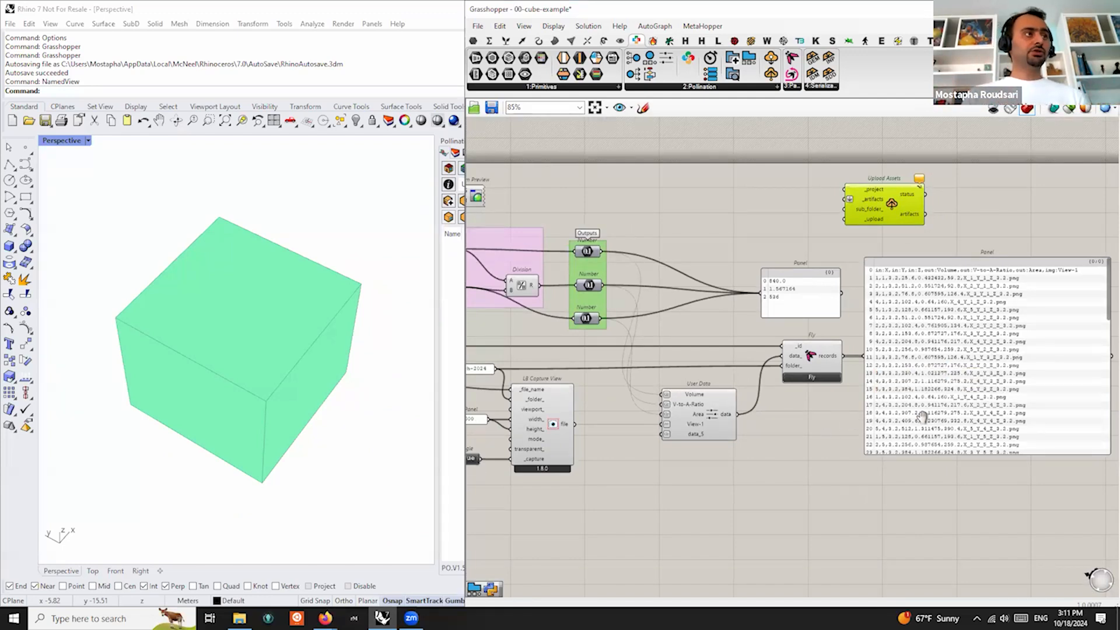
{"action": "right_click_drag", "start_coordinate": [913, 416], "coordinate": [979, 402]}
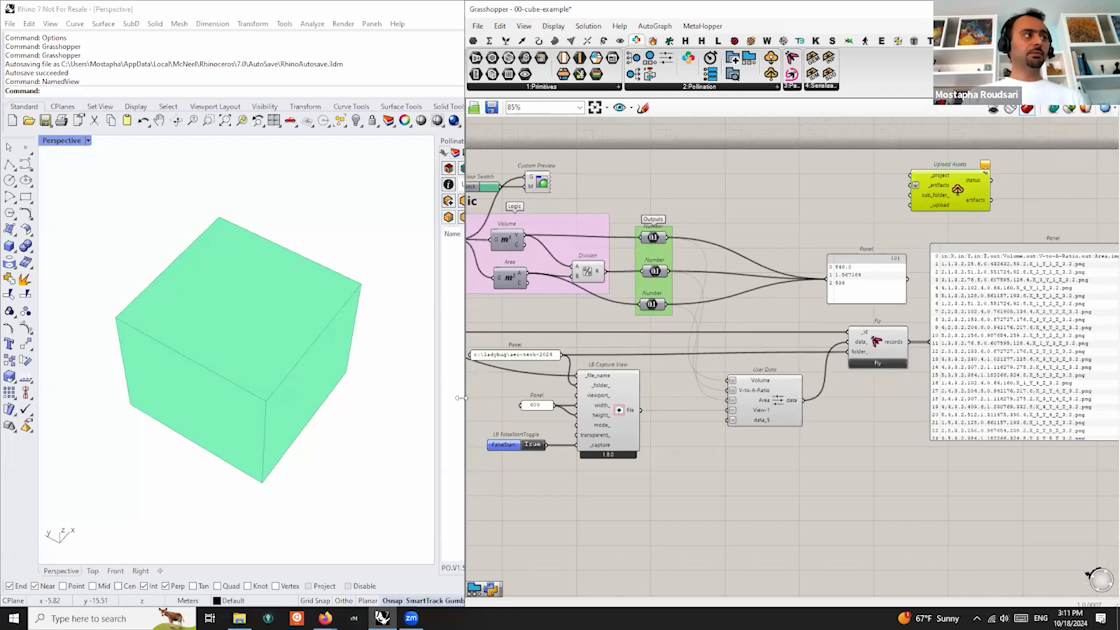
{"action": "left_click_drag", "start_coordinate": [461, 398], "coordinate": [358, 398]}
{"action": "right_click_drag", "start_coordinate": [567, 452], "coordinate": [750, 430]}
{"action": "scroll", "coordinate": [827, 417], "scroll_direction": "down", "scroll_amount": 2}
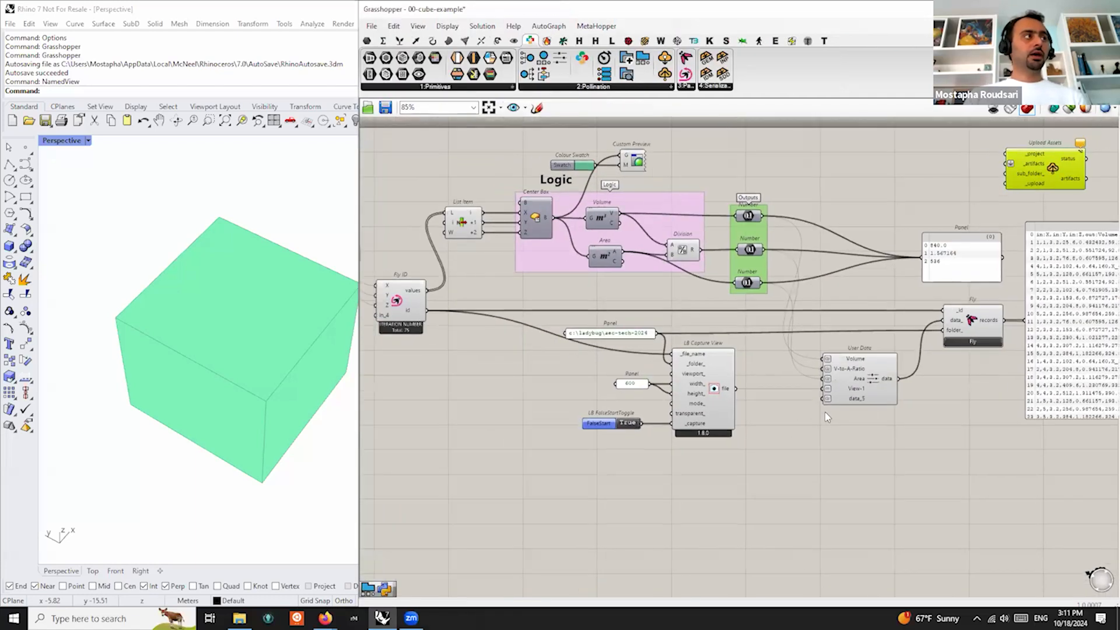
{"action": "scroll", "coordinate": [810, 399], "scroll_direction": "up", "scroll_amount": 2}
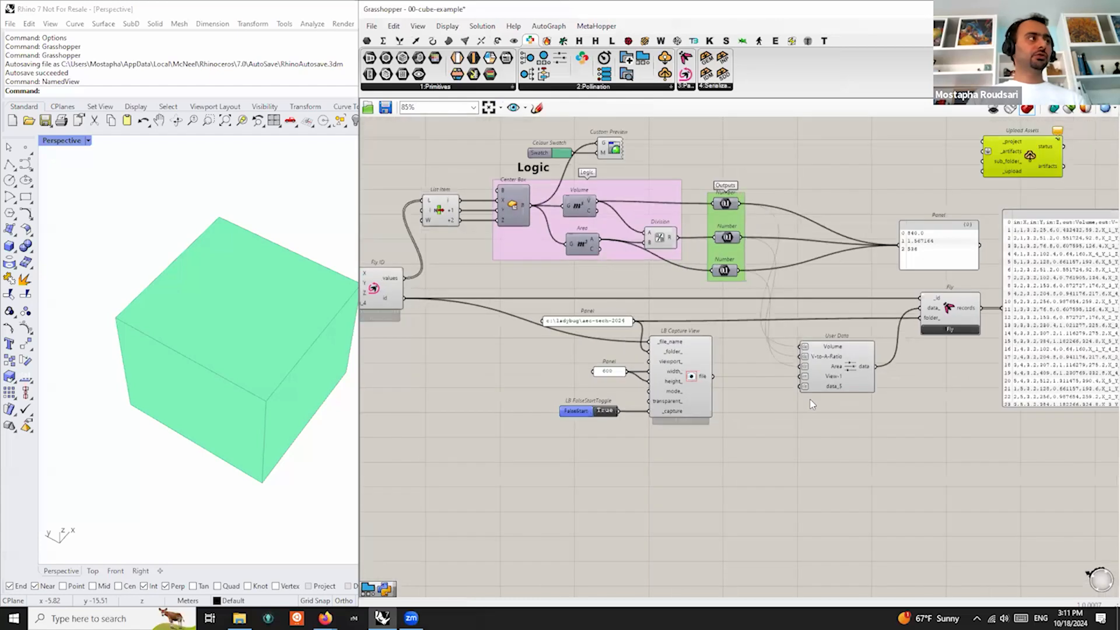
{"action": "left_click", "coordinate": [1080, 9]}
{"action": "right_click_drag", "start_coordinate": [480, 447], "coordinate": [655, 435]}
{"action": "scroll", "coordinate": [352, 284], "scroll_direction": "up", "scroll_amount": 2}
{"action": "scroll", "coordinate": [735, 302], "scroll_direction": "down", "scroll_amount": 1}
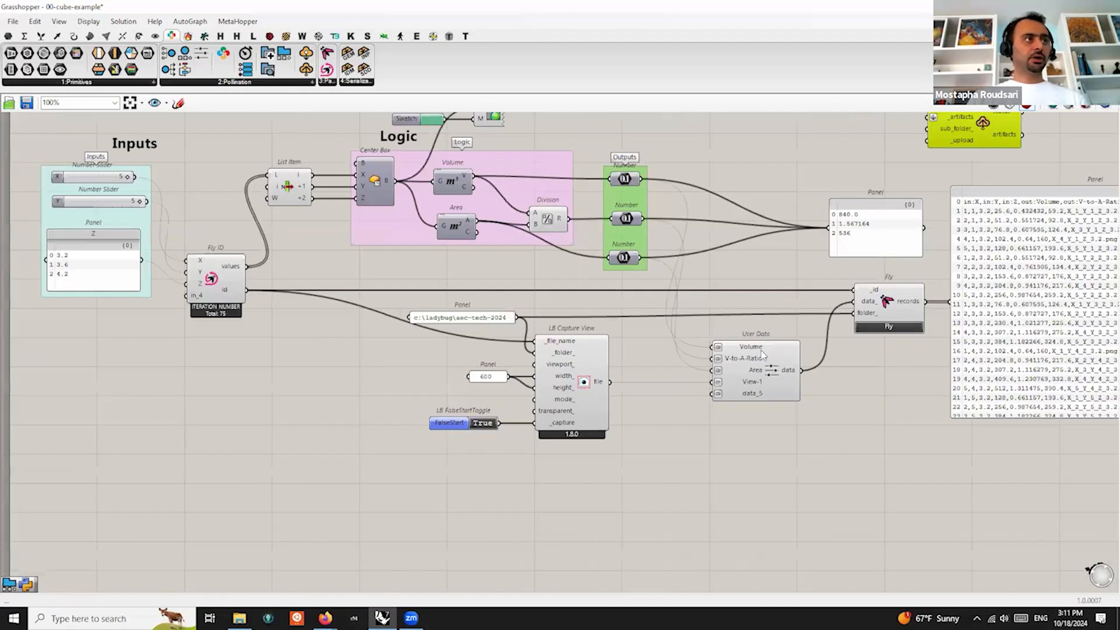
Examine the User Data component's connections and the iteration records listed in the panel fed by Fly
{"action": "left_click", "coordinate": [763, 357]}
{"action": "right_click_drag", "start_coordinate": [788, 442], "coordinate": [730, 448]}
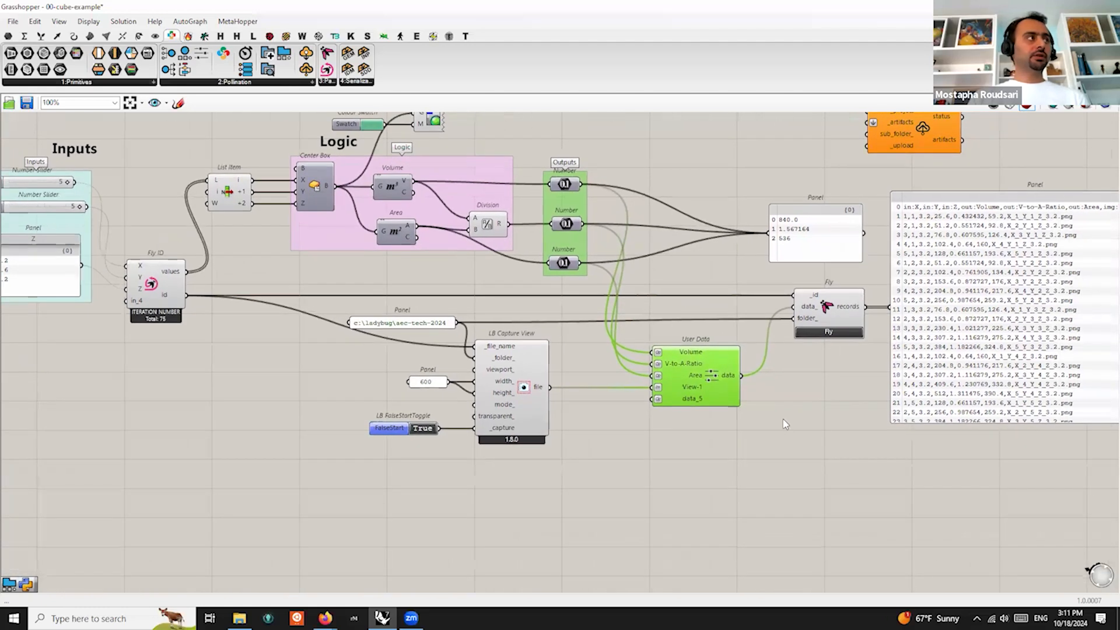
{"action": "scroll", "coordinate": [783, 418], "scroll_direction": "down", "scroll_amount": 1}
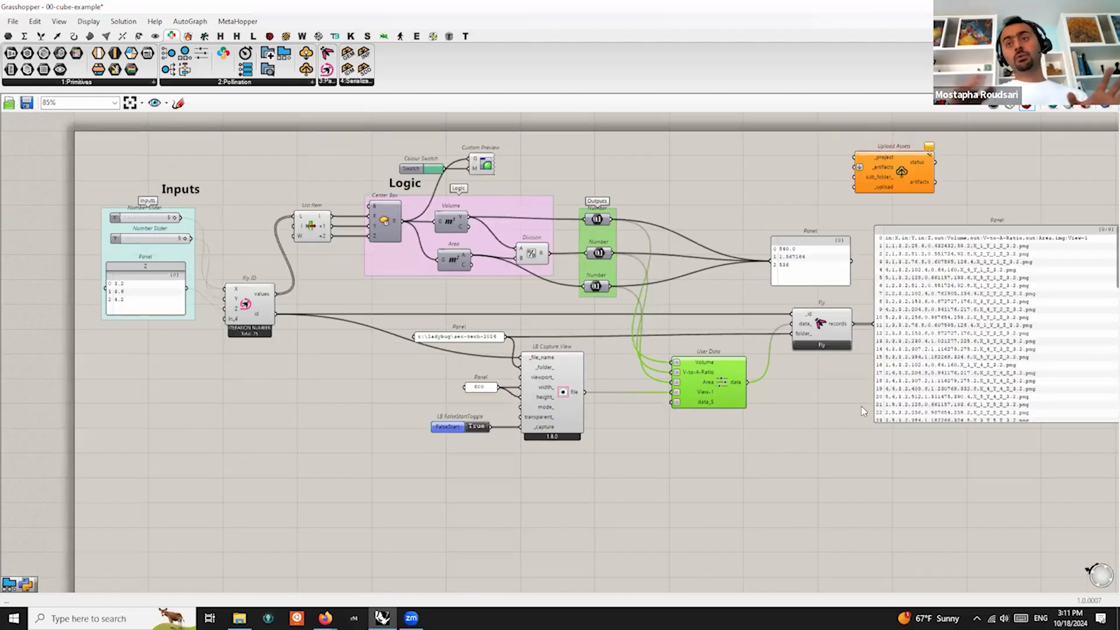
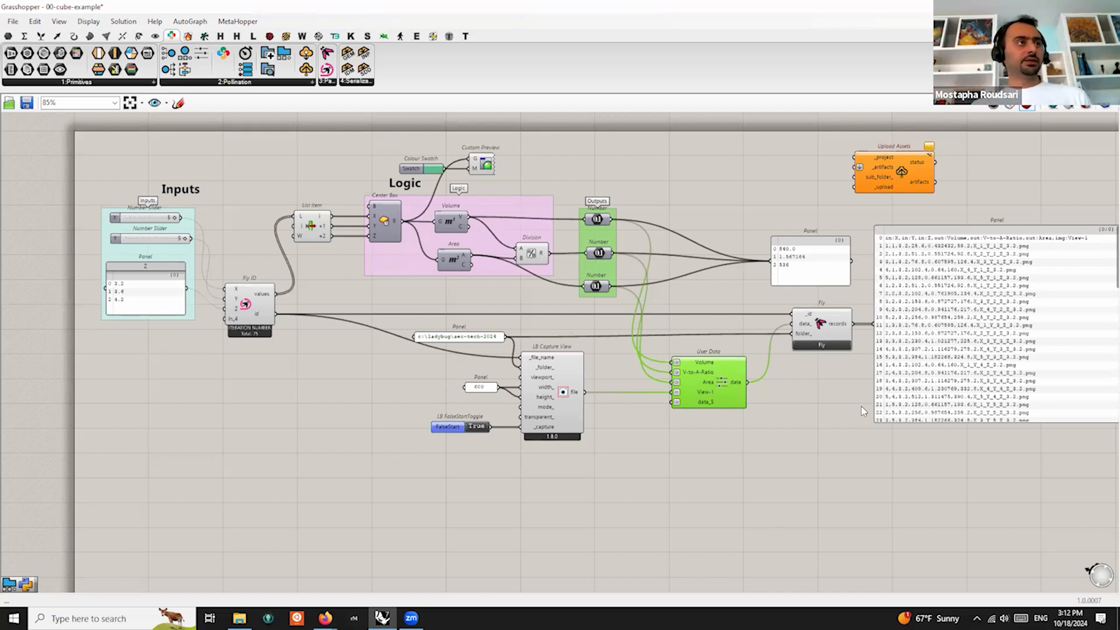
{"action": "scroll", "coordinate": [856, 269], "scroll_direction": "up", "scroll_amount": 5}
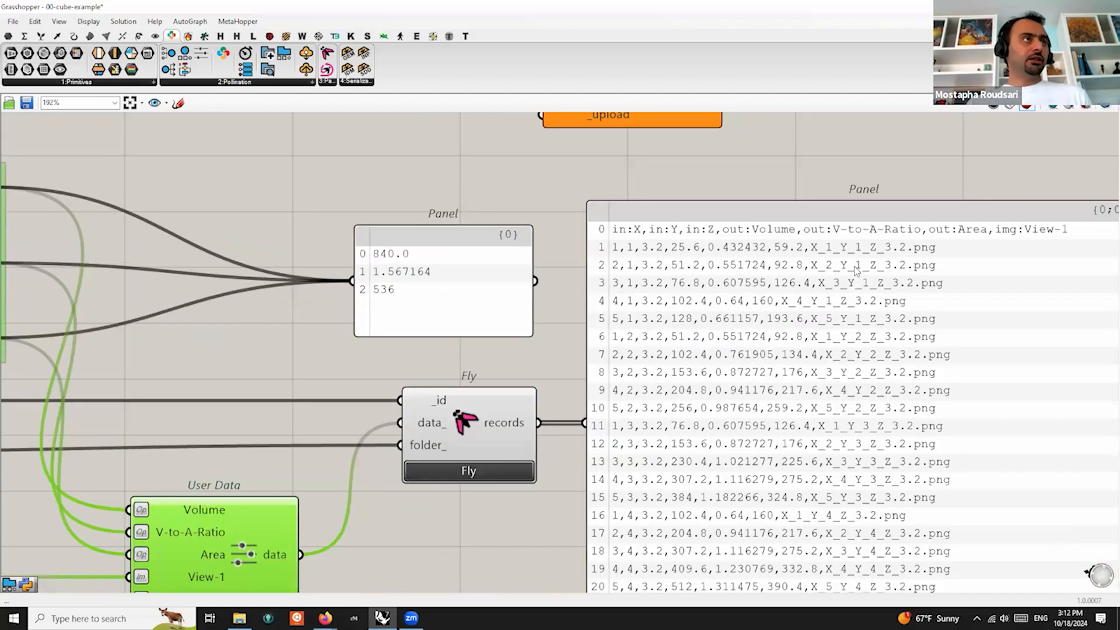
{"action": "scroll", "coordinate": [847, 251], "scroll_direction": "up", "scroll_amount": 3}
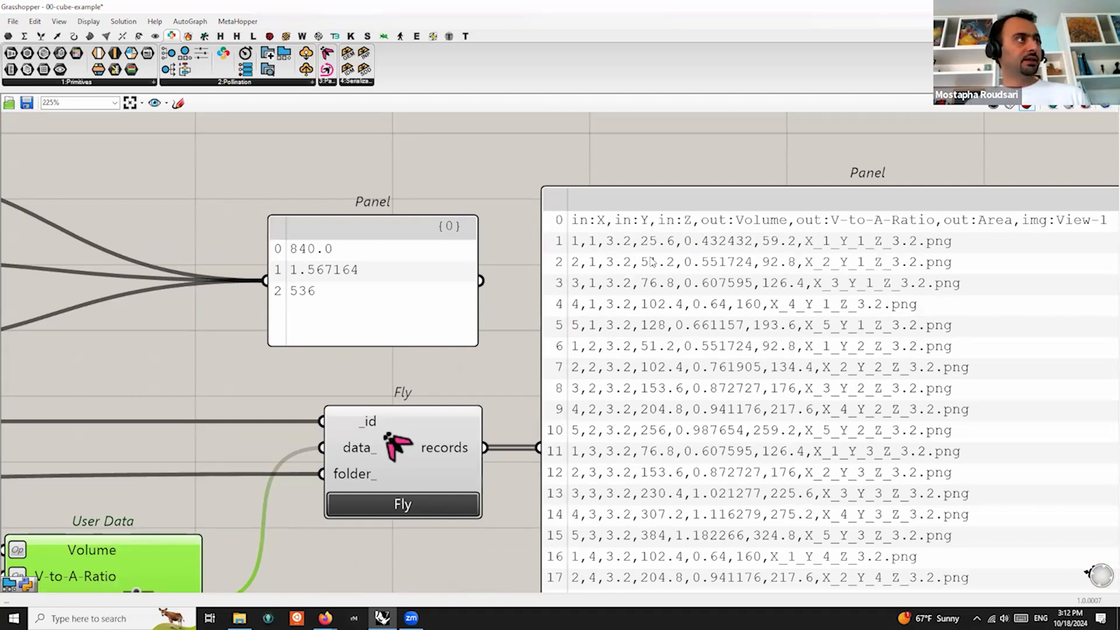
{"action": "scroll", "coordinate": [854, 217], "scroll_direction": "down", "scroll_amount": 3}
{"action": "scroll", "coordinate": [854, 217], "scroll_direction": "down", "scroll_amount": 2}
{"action": "right_click_drag", "start_coordinate": [618, 431], "coordinate": [821, 443]}
{"action": "right_click_drag", "start_coordinate": [721, 445], "coordinate": [797, 459]}
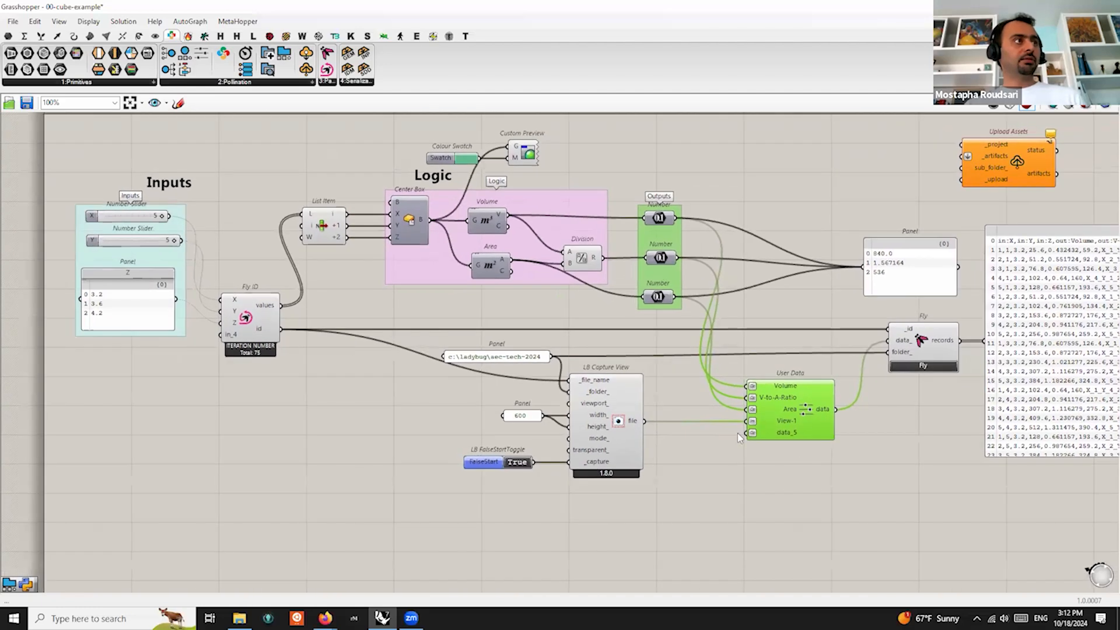
Highlight the logic and output components, and shift the Fly ID and LB Capture View components slightly toward the components they feed
{"action": "left_click_drag", "start_coordinate": [711, 117], "coordinate": [322, 315]}
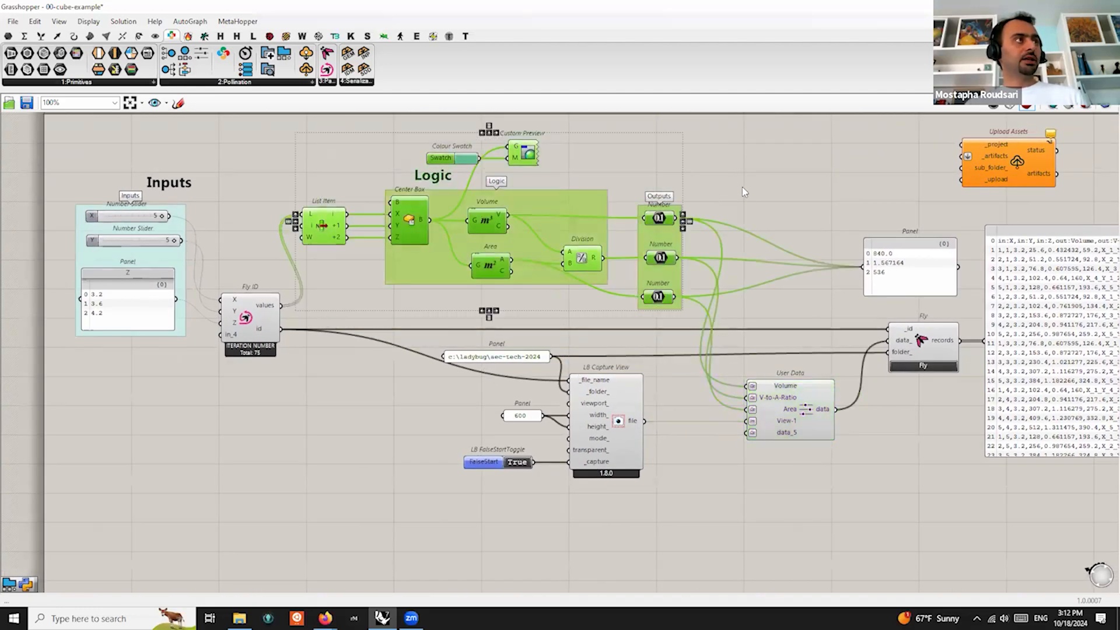
{"action": "left_click", "coordinate": [737, 186]}
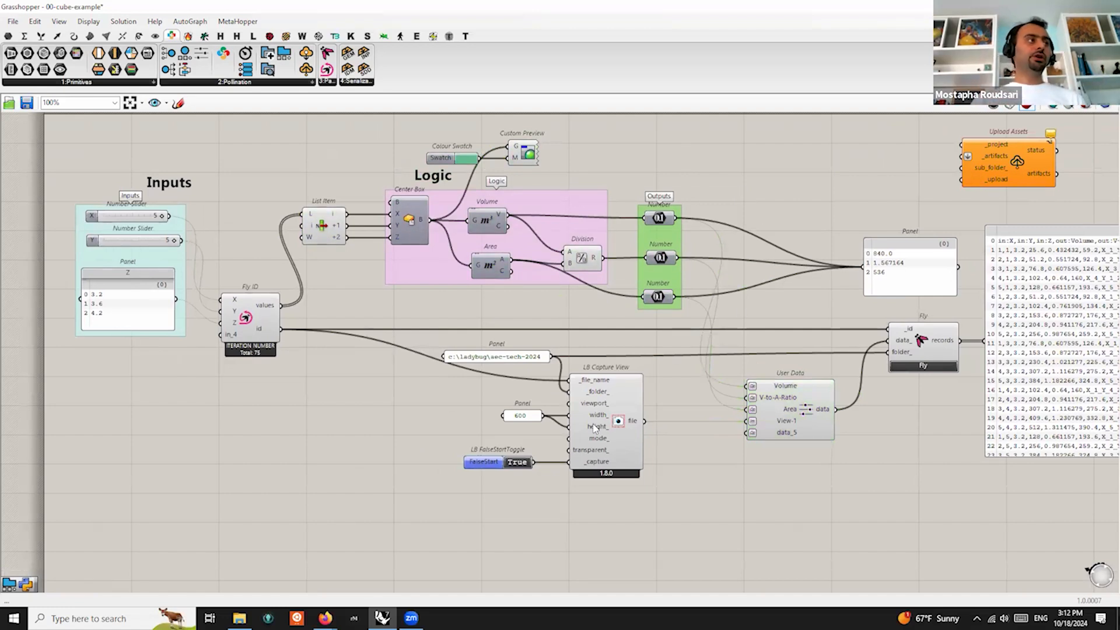
{"action": "mouse_move", "coordinate": [625, 435]}
{"action": "left_mouse_down"}
{"action": "mouse_move", "coordinate": [647, 439]}
{"action": "mouse_move", "coordinate": [635, 431]}
{"action": "left_mouse_up"}
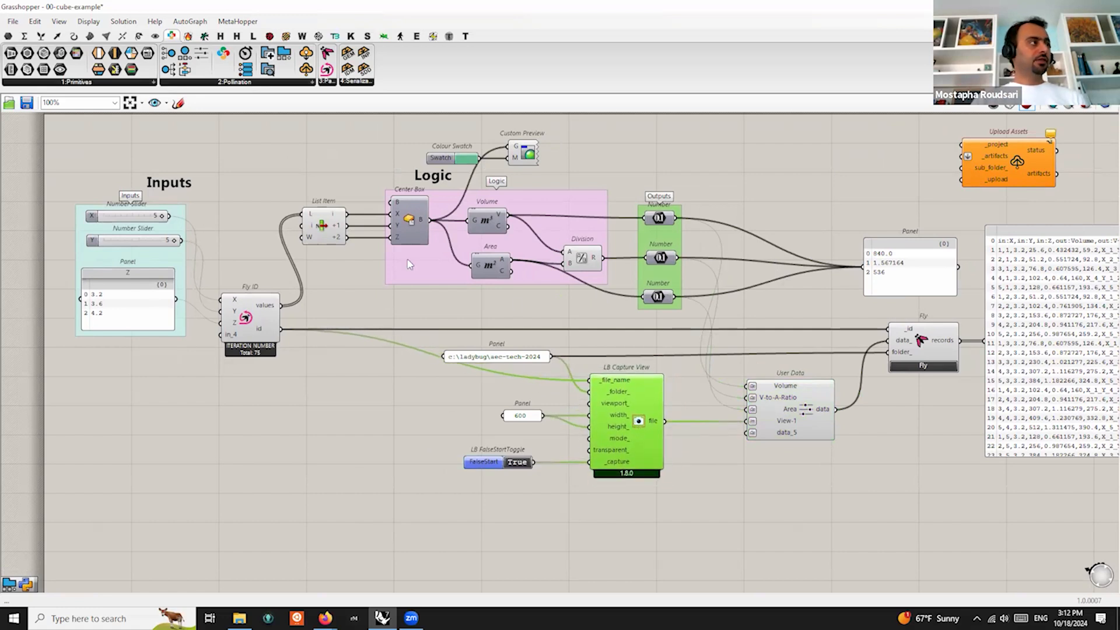
{"action": "left_click_drag", "start_coordinate": [243, 323], "coordinate": [254, 318]}
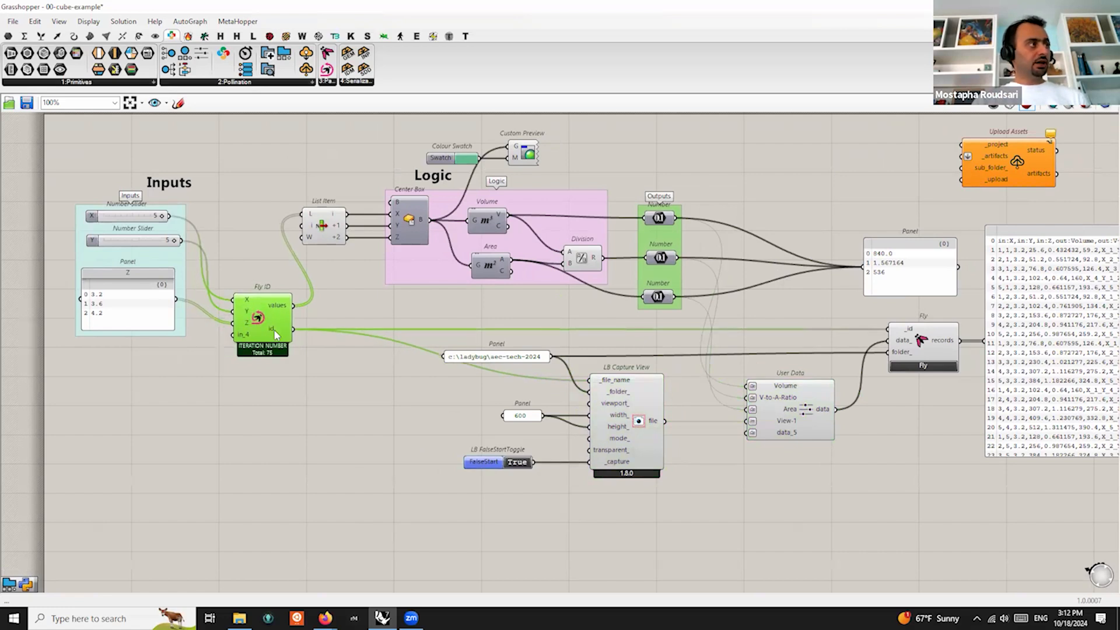
{"action": "mouse_move", "coordinate": [276, 334]}
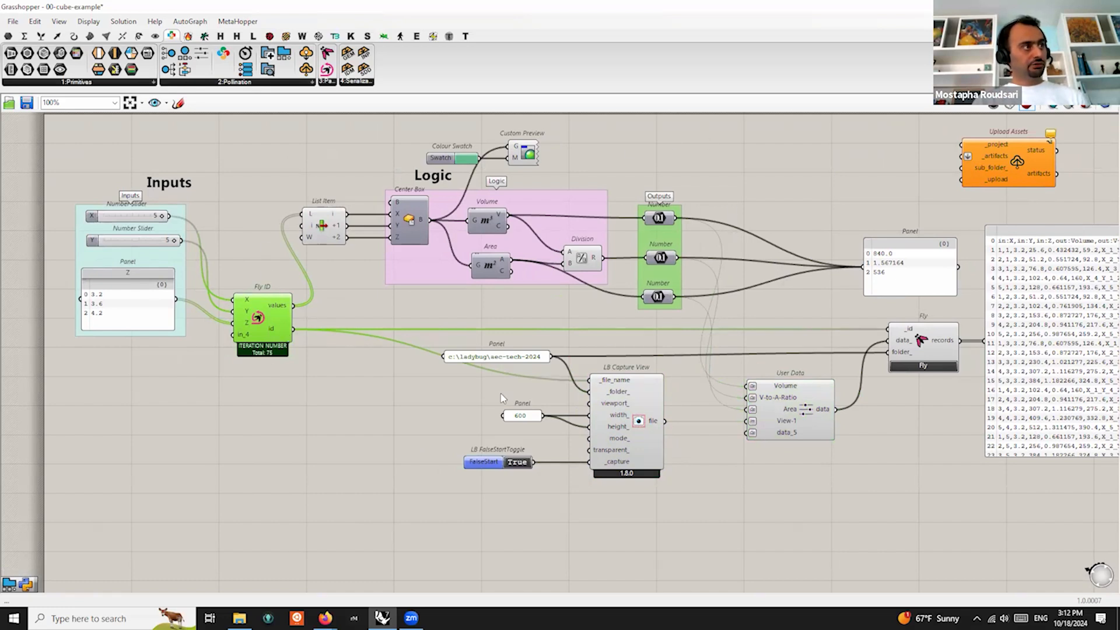
{"action": "left_click", "coordinate": [629, 411]}
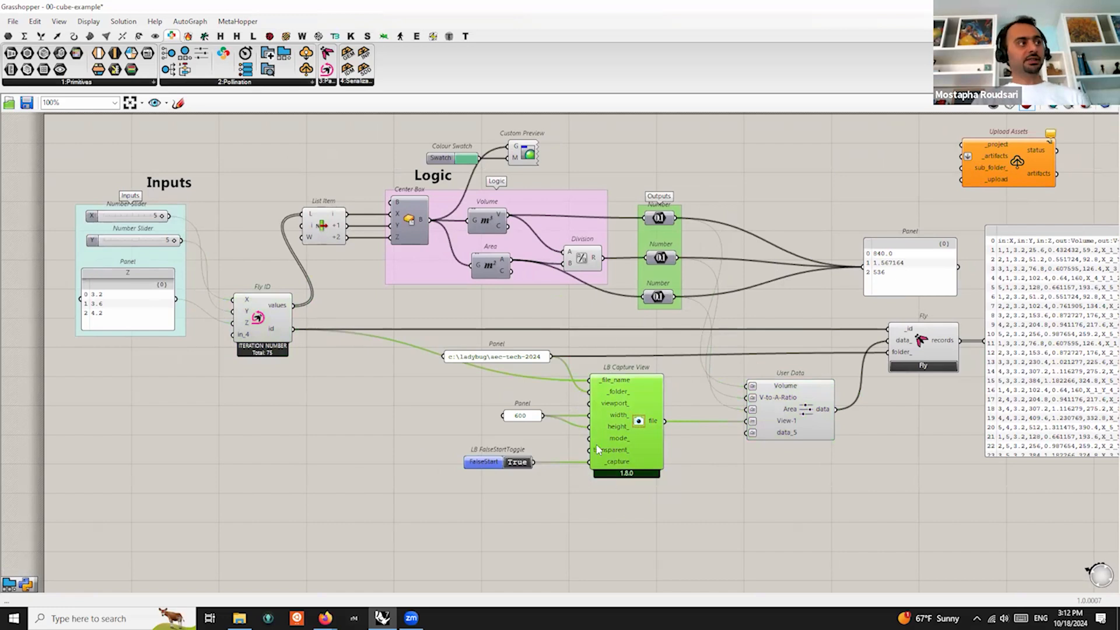
{"action": "mouse_move", "coordinate": [635, 423]}
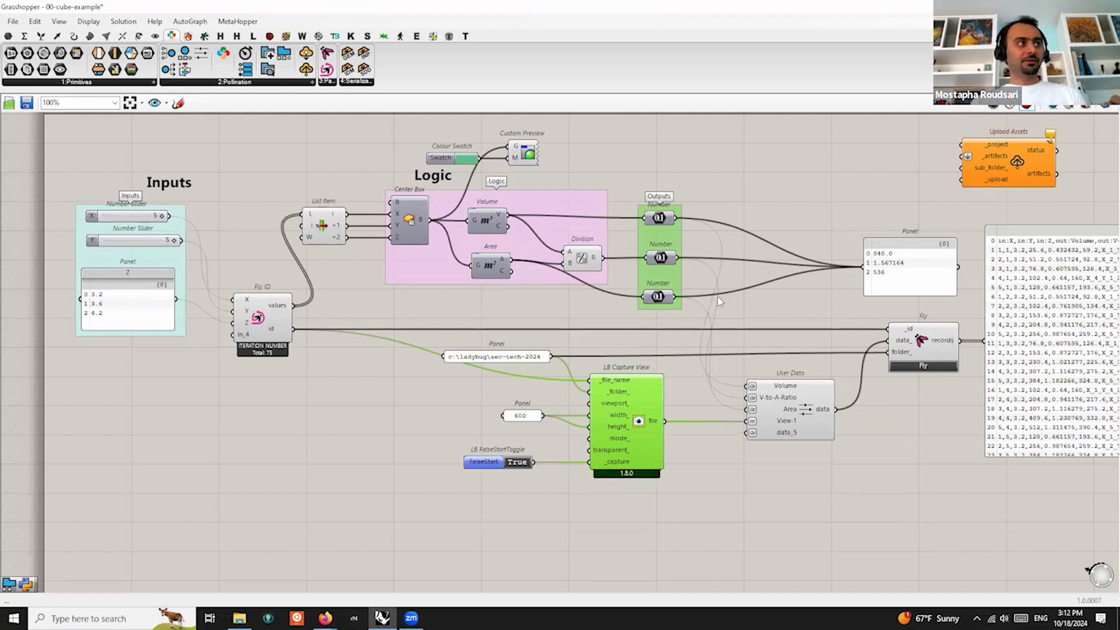
{"action": "left_click_drag", "start_coordinate": [631, 419], "coordinate": [643, 419]}
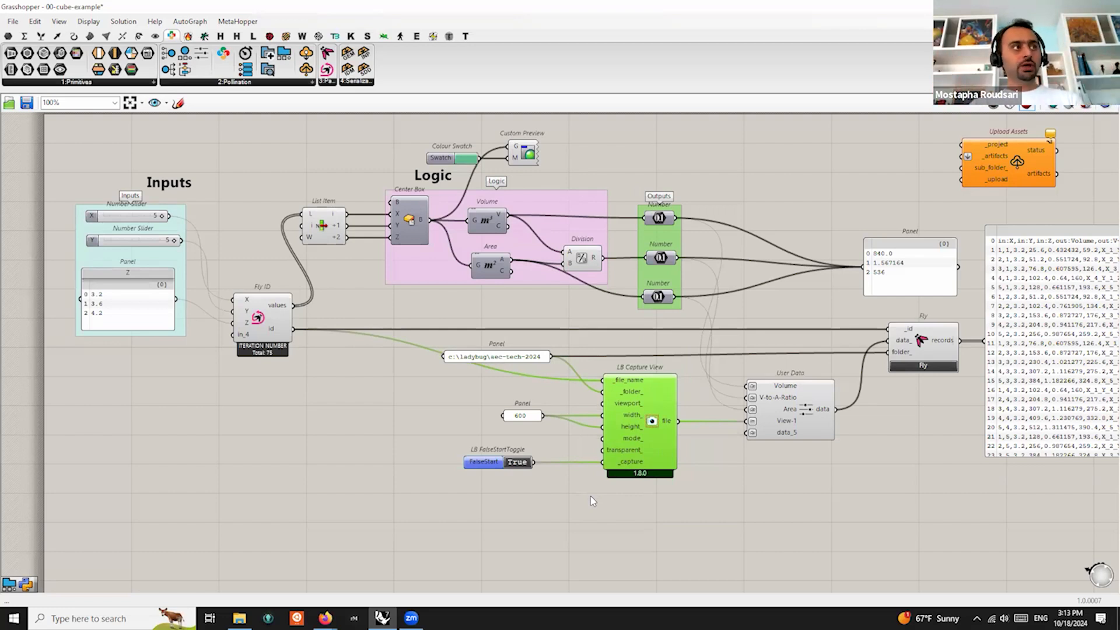
Open up space between LB Capture View and User Data, and move LB Capture View into the gap
{"action": "right_click_drag", "start_coordinate": [734, 432], "coordinate": [607, 430]}
{"action": "left_click_drag", "start_coordinate": [582, 459], "coordinate": [760, 456], "text": "alt"}
{"action": "left_click_drag", "start_coordinate": [513, 419], "coordinate": [610, 419]}
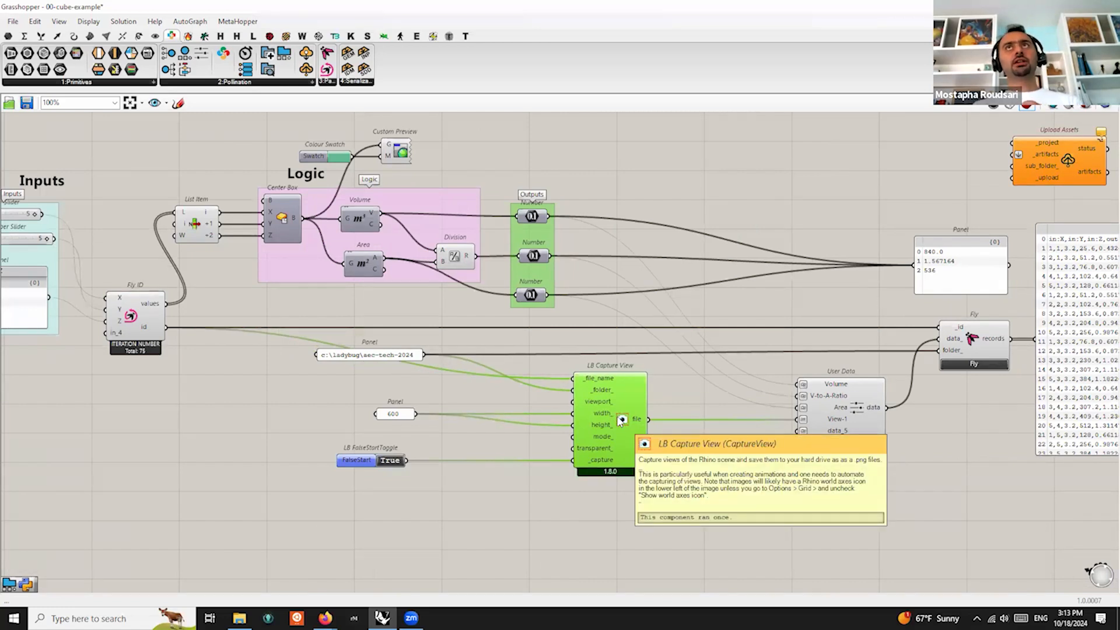
Try LB Capture View beneath Fly and over User Data, and return it to a spot ahead of User Data
{"action": "left_click_drag", "start_coordinate": [620, 420], "coordinate": [964, 422]}
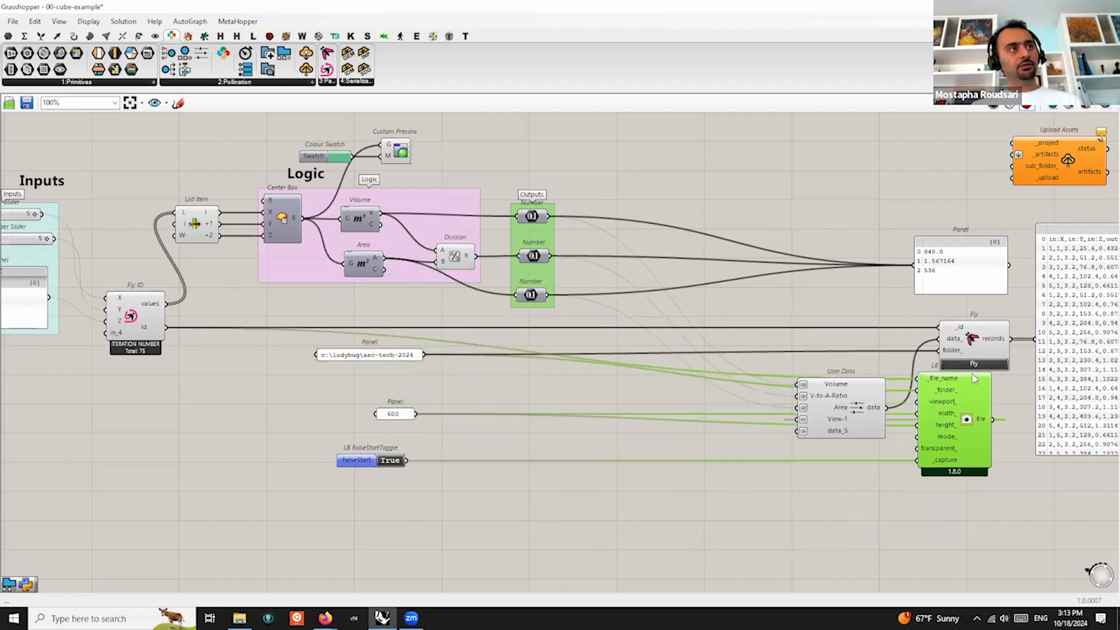
{"action": "left_click_drag", "start_coordinate": [974, 384], "coordinate": [984, 332]}
{"action": "left_click_drag", "start_coordinate": [976, 373], "coordinate": [848, 419]}
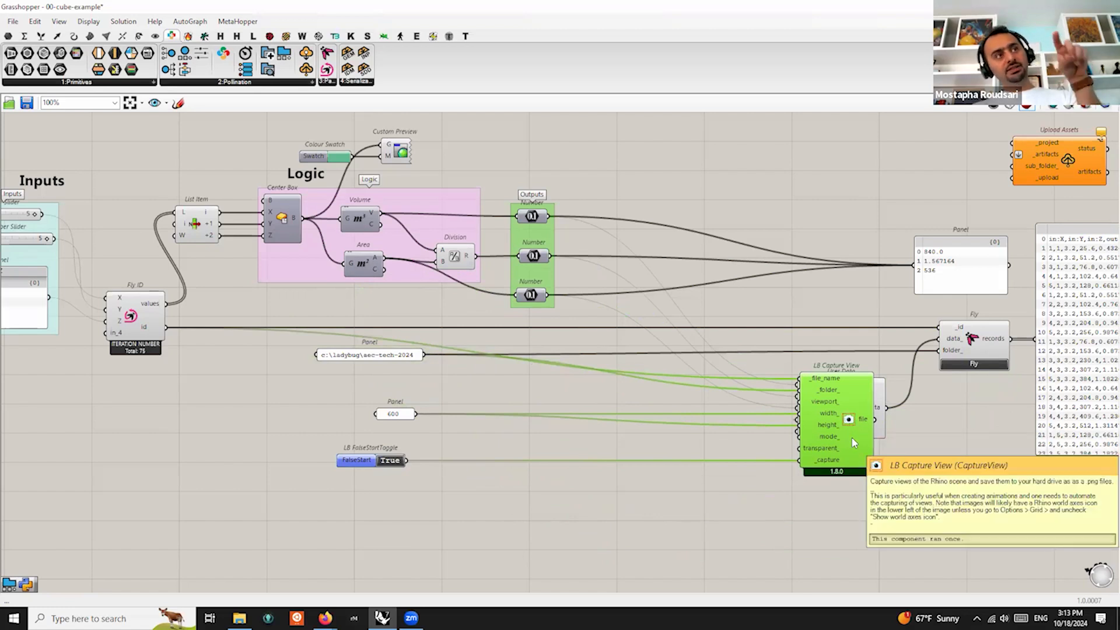
{"action": "left_click_drag", "start_coordinate": [848, 438], "coordinate": [672, 438]}
{"action": "left_click", "coordinate": [848, 426]}
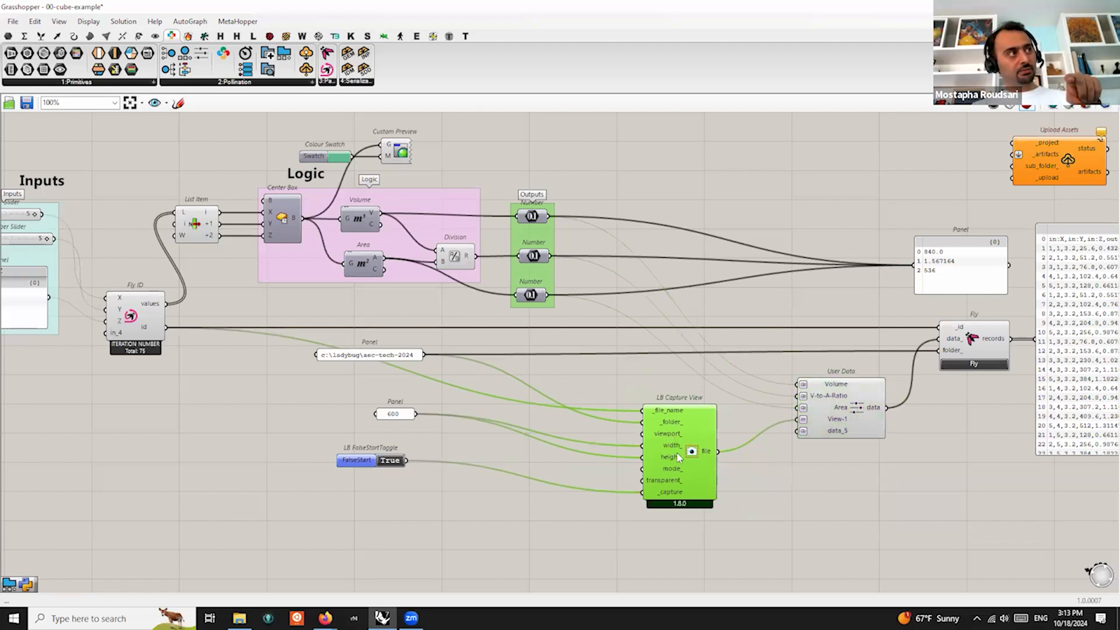
{"action": "left_click_drag", "start_coordinate": [694, 450], "coordinate": [618, 441]}
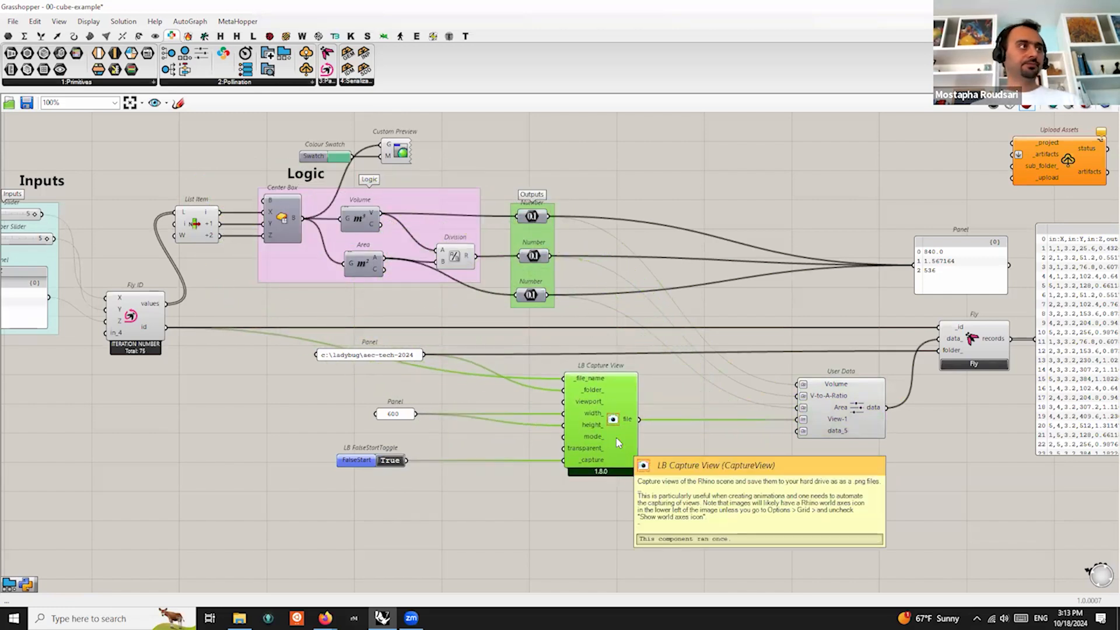
Try LB Capture View at several spots below the Outputs group and check its height_ input and component descriptions
{"action": "left_click_drag", "start_coordinate": [601, 398], "coordinate": [563, 362]}
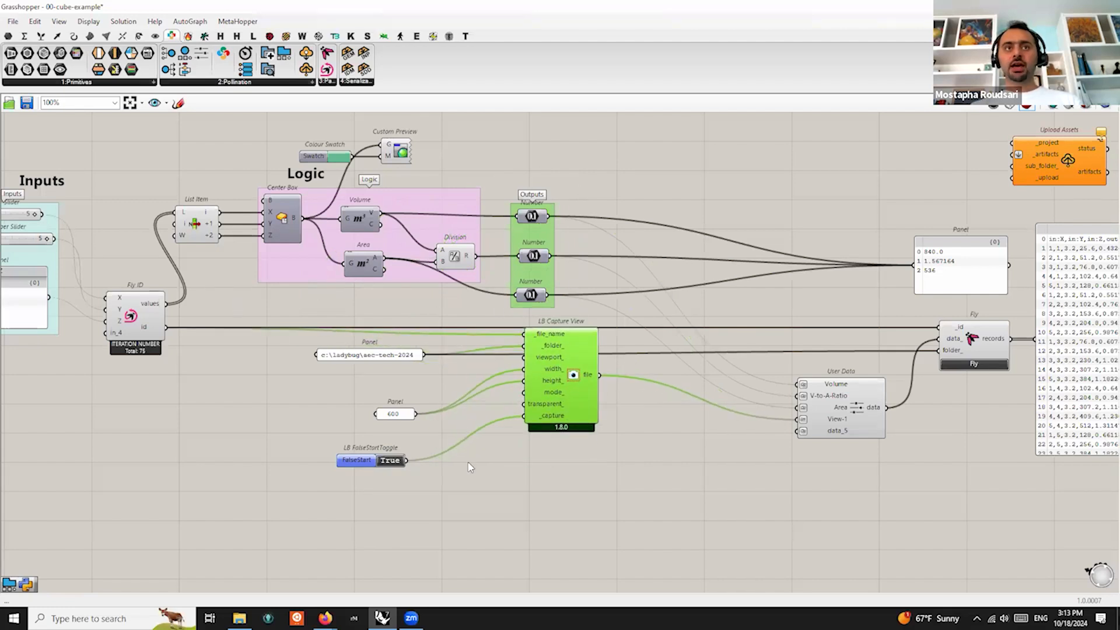
{"action": "left_click_drag", "start_coordinate": [551, 390], "coordinate": [551, 415]}
{"action": "mouse_move", "coordinate": [551, 414]}
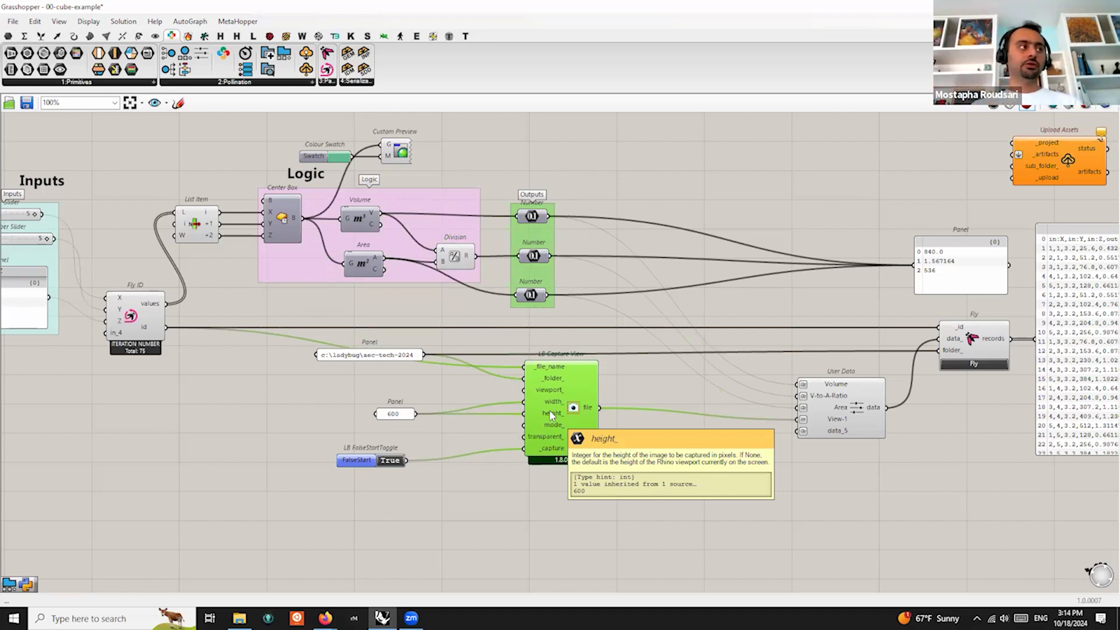
{"action": "left_click", "coordinate": [671, 358]}
{"action": "left_click", "coordinate": [571, 384]}
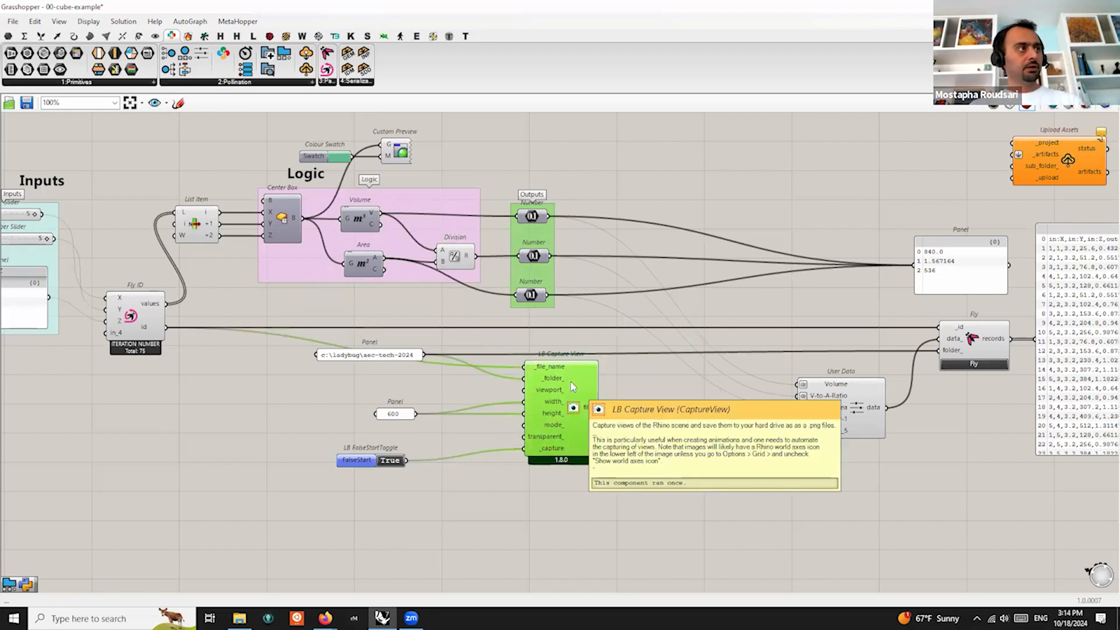
{"action": "mouse_move", "coordinate": [571, 395]}
{"action": "left_mouse_down"}
{"action": "mouse_move", "coordinate": [823, 381]}
{"action": "mouse_move", "coordinate": [859, 366]}
{"action": "mouse_move", "coordinate": [890, 301]}
{"action": "mouse_move", "coordinate": [548, 221]}
{"action": "mouse_move", "coordinate": [563, 429]}
{"action": "mouse_move", "coordinate": [559, 410]}
{"action": "left_mouse_up"}
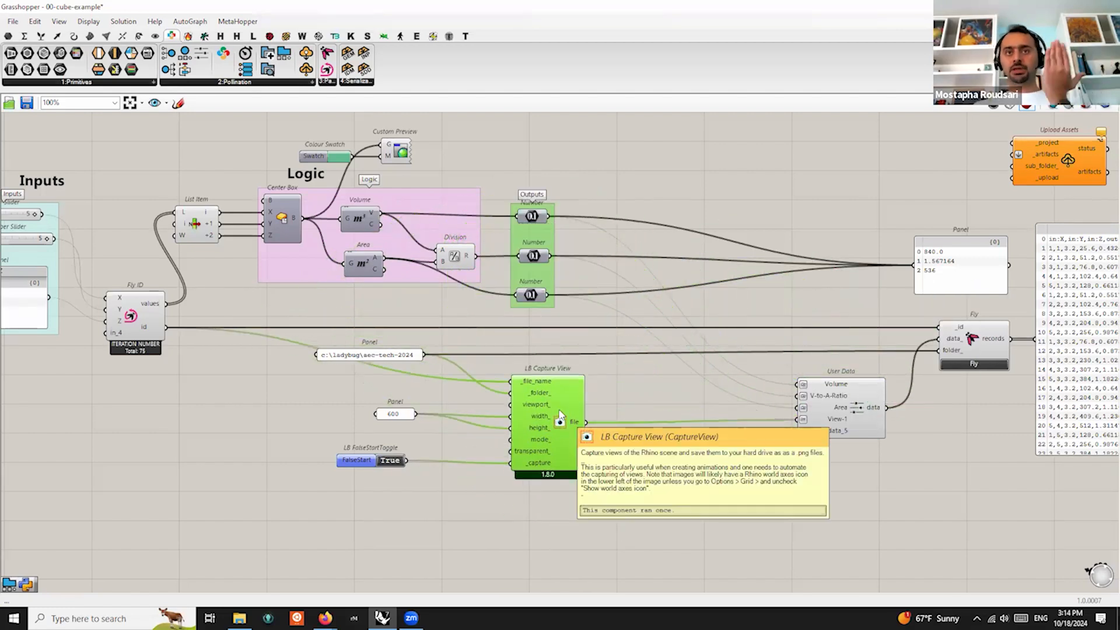
Move LB Capture View closer to User Data, bring the LB FalseStartToggle and 600 panel beside it, and nudge the Area number up
{"action": "left_click_drag", "start_coordinate": [569, 419], "coordinate": [690, 427]}
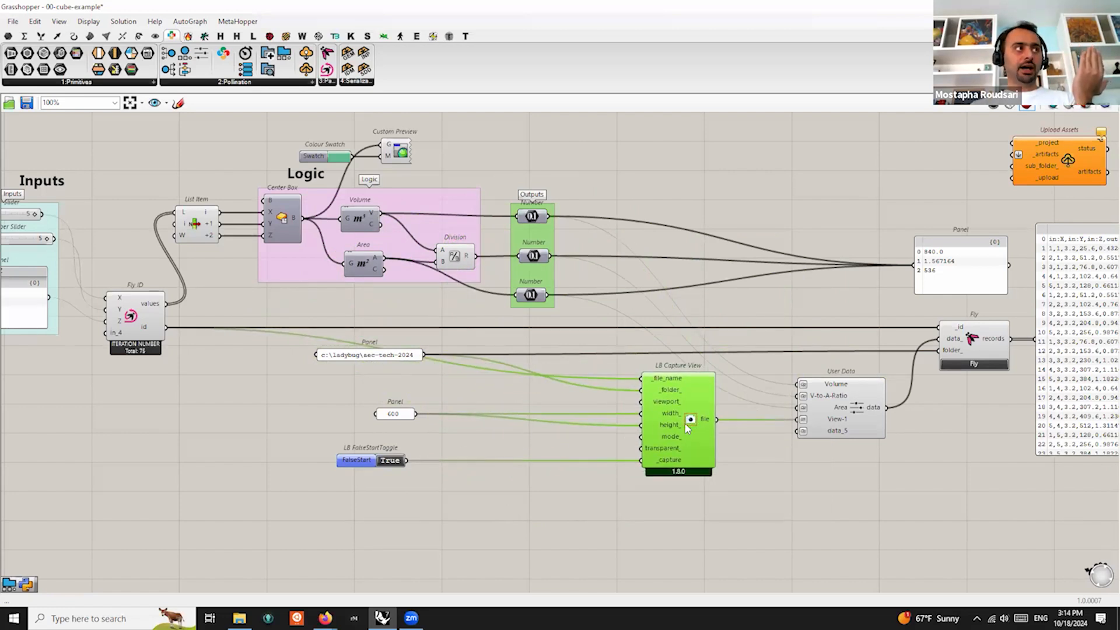
{"action": "left_click_drag", "start_coordinate": [355, 469], "coordinate": [503, 465]}
{"action": "mouse_move", "coordinate": [538, 296]}
{"action": "left_mouse_down"}
{"action": "mouse_move", "coordinate": [568, 291]}
{"action": "mouse_move", "coordinate": [543, 291]}
{"action": "left_mouse_up"}
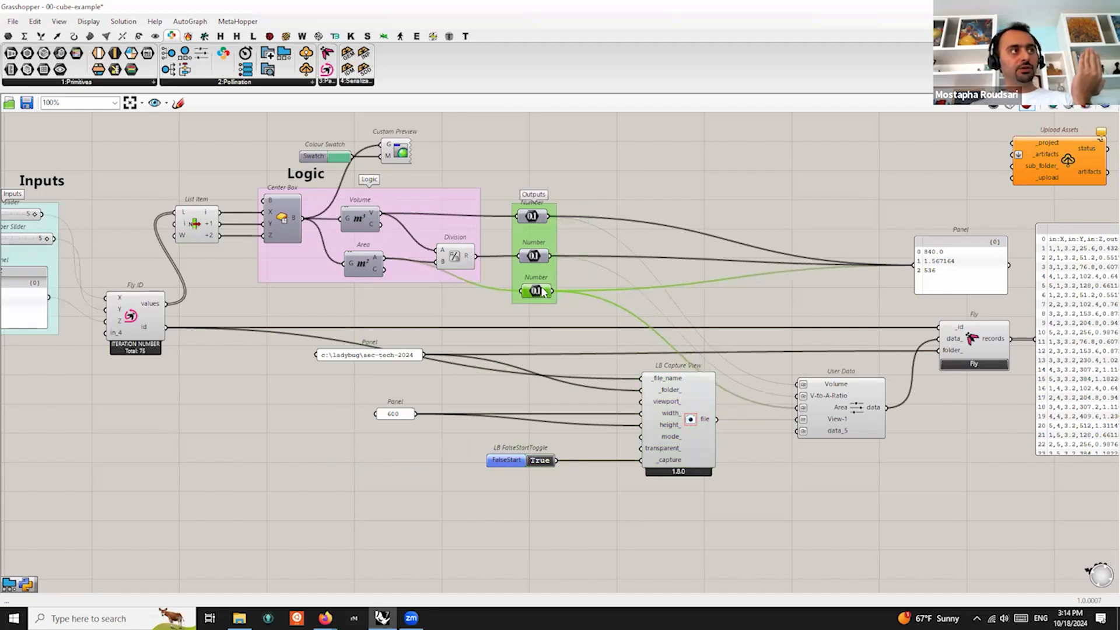
{"action": "left_click", "coordinate": [678, 405]}
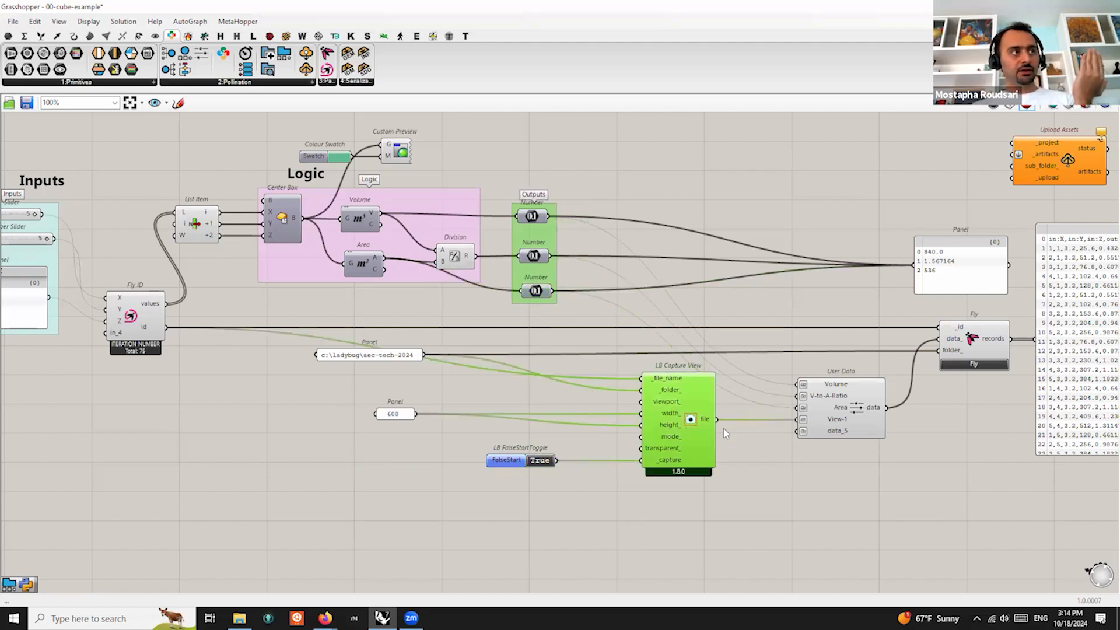
{"action": "left_click_drag", "start_coordinate": [400, 408], "coordinate": [602, 411]}
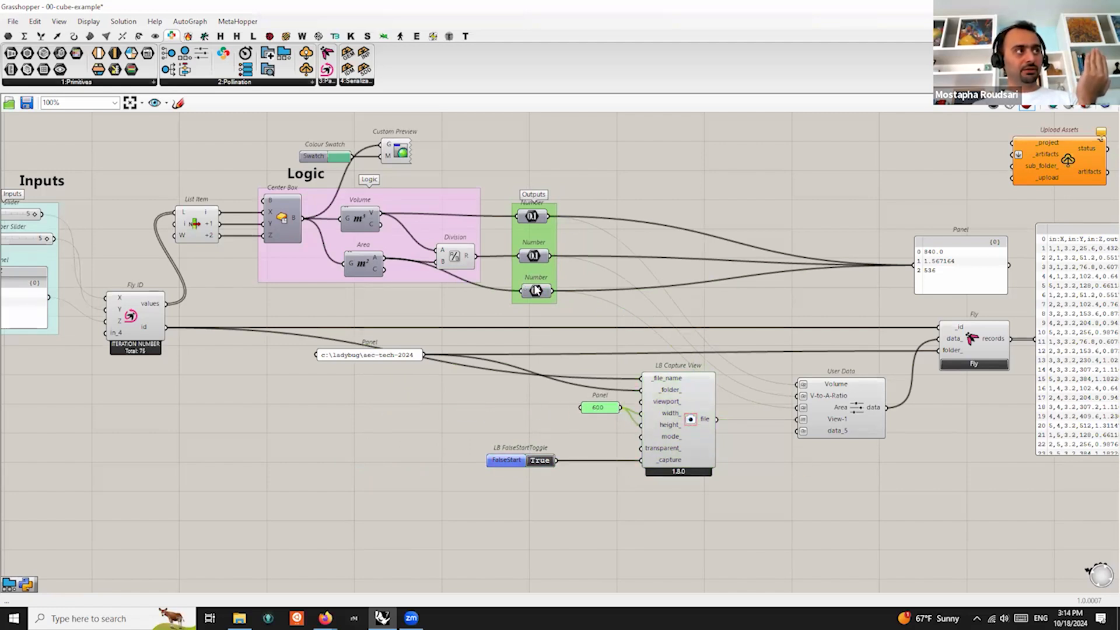
Check the Area number output and add a Gate Or component above the LB FalseStartToggle
{"action": "left_click", "coordinate": [535, 290]}
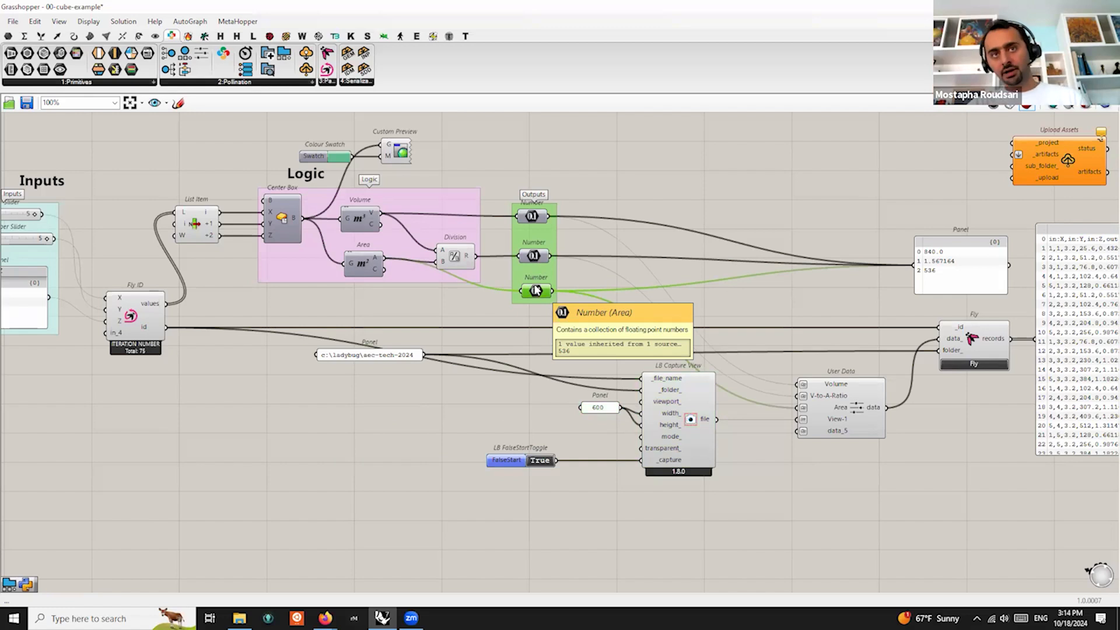
{"action": "double_click", "coordinate": [543, 421]}
{"action": "type", "text": "or"}
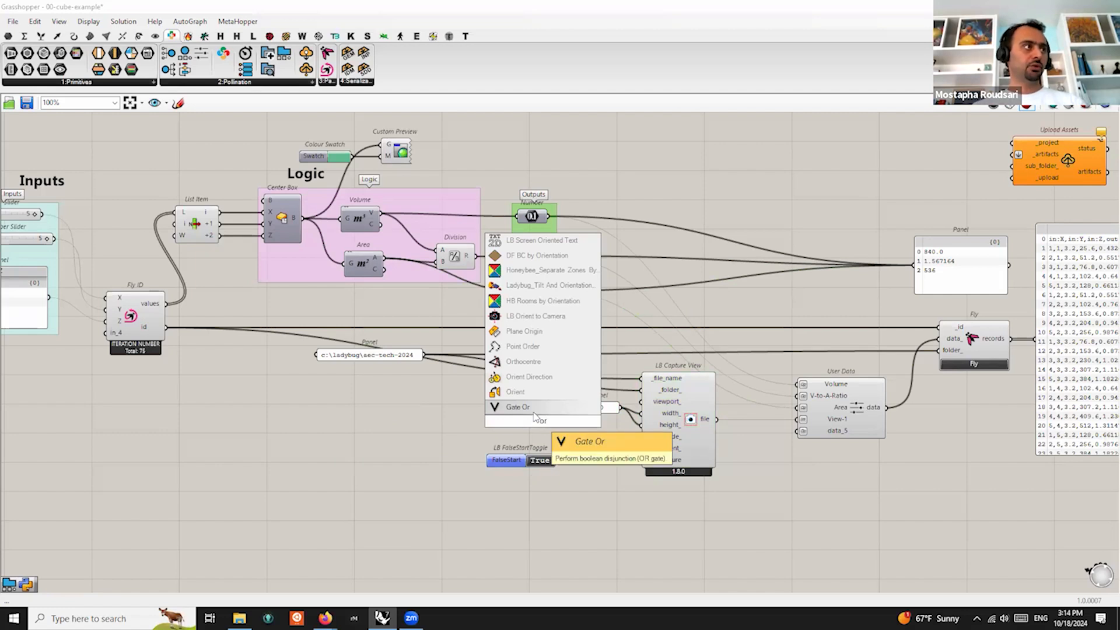
{"action": "left_click", "coordinate": [534, 414]}
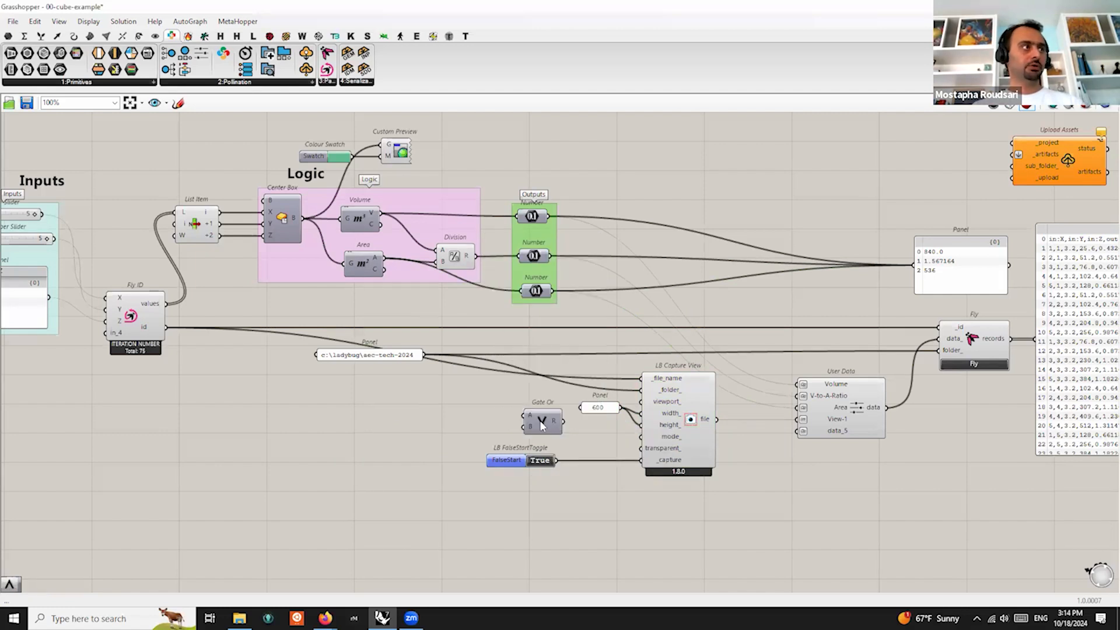
Move the LB FalseStartToggle further left, replace Gate Or with Gate And, and wire the Area number and the toggle into it
{"action": "left_click_drag", "start_coordinate": [498, 465], "coordinate": [460, 471]}
{"action": "double_click", "coordinate": [525, 414]}
{"action": "type", "text": "And"}
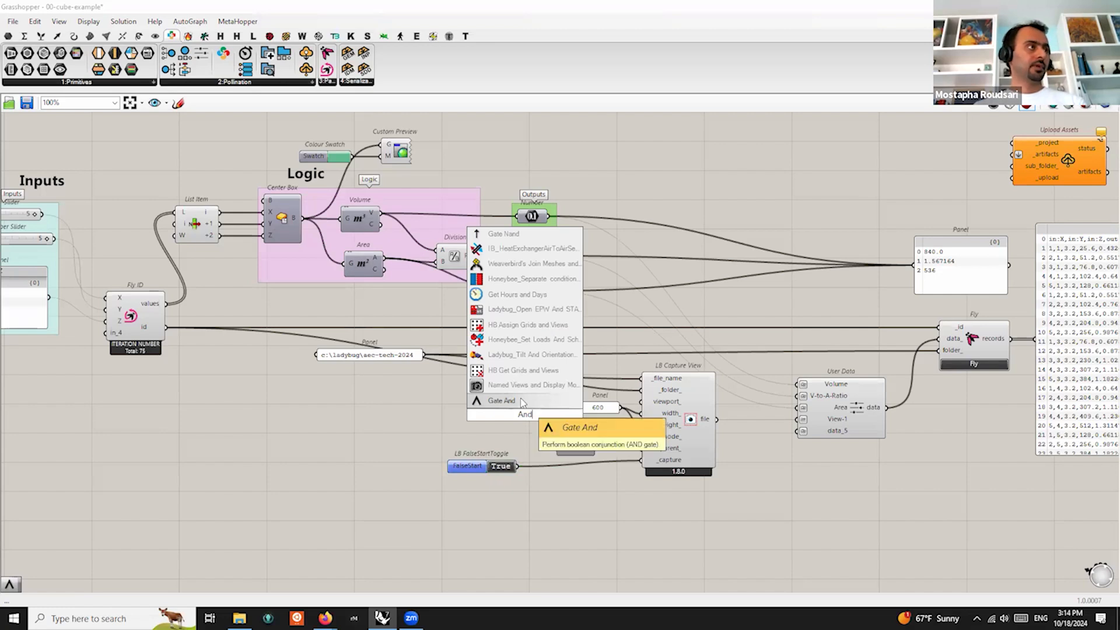
{"action": "left_click", "coordinate": [523, 404]}
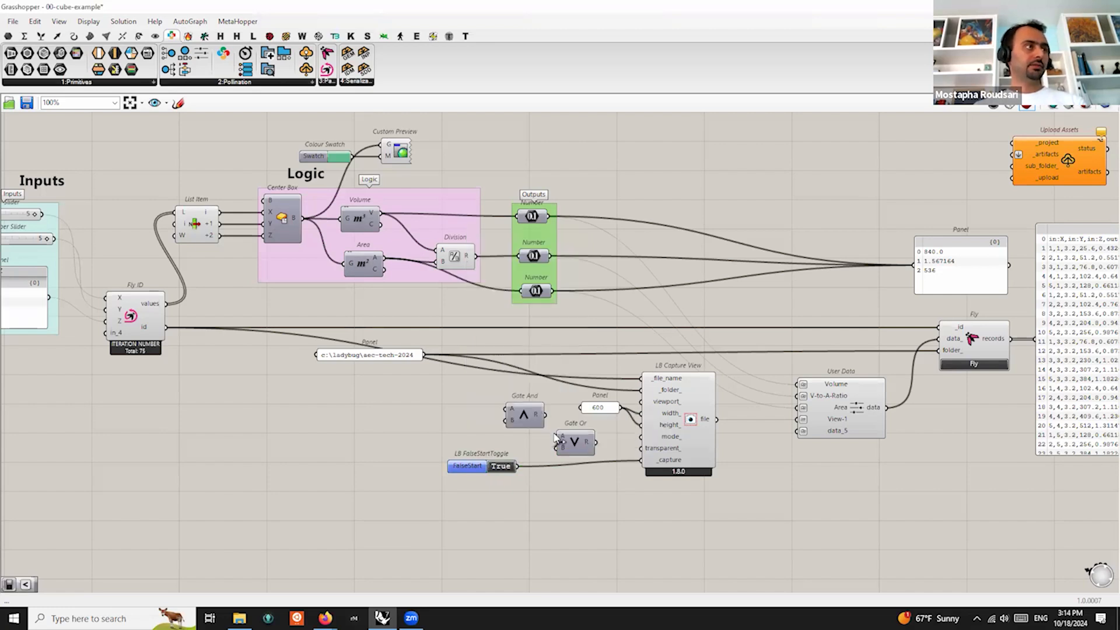
{"action": "key", "text": "Delete"}
{"action": "left_click_drag", "start_coordinate": [551, 291], "coordinate": [524, 438]}
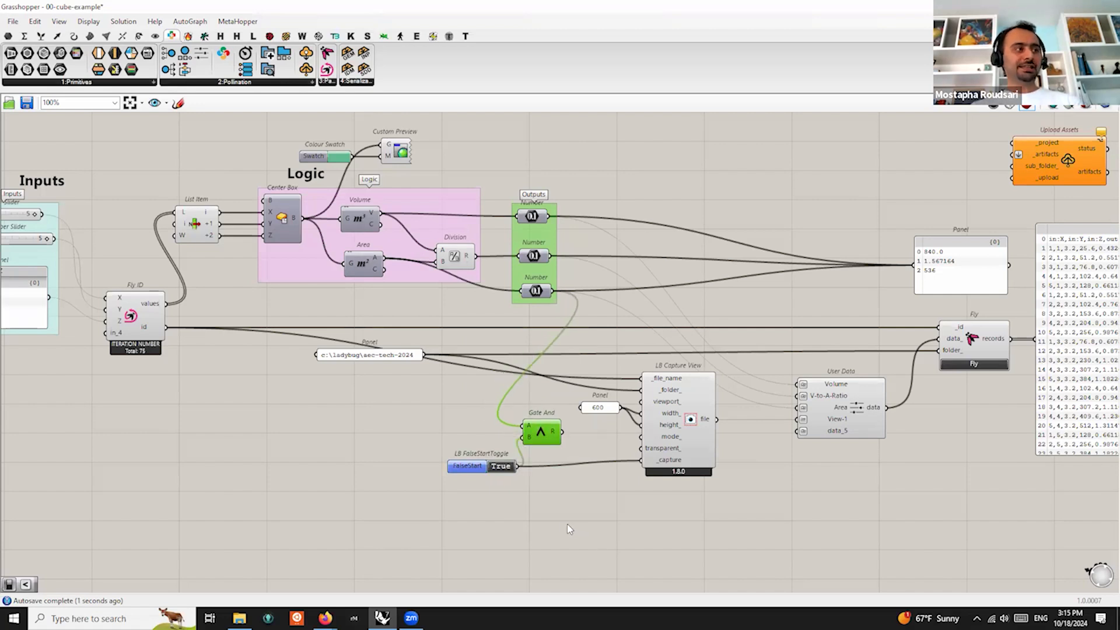
Connect the Gate And result to the _capture input of LB Capture View in place of the toggle's direct wire
{"action": "scroll", "coordinate": [569, 327], "scroll_direction": "up", "scroll_amount": 2}
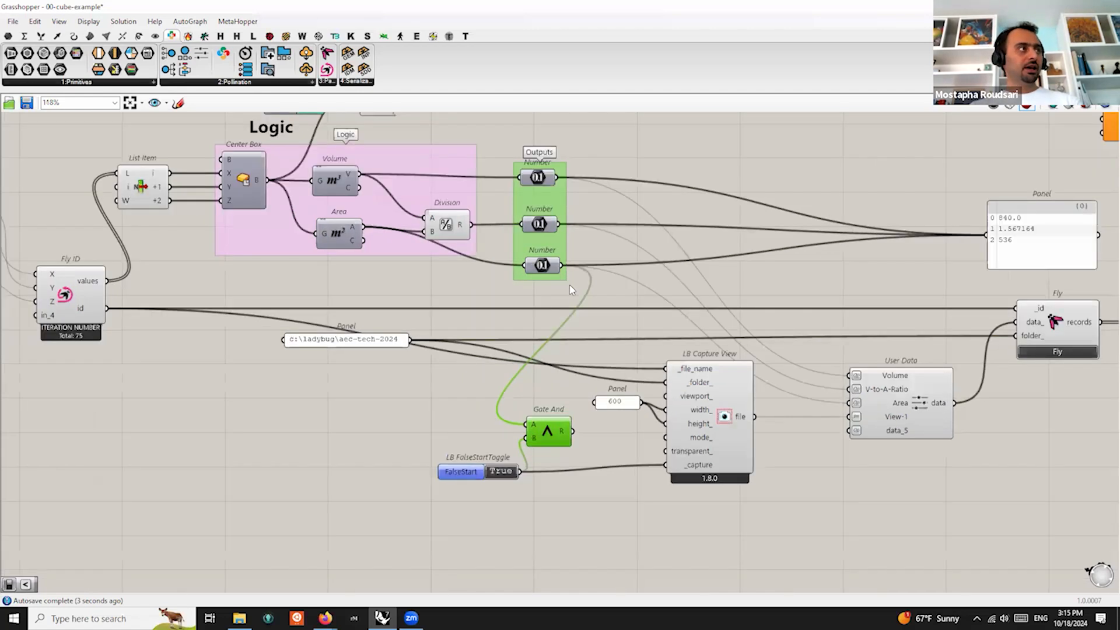
{"action": "mouse_move", "coordinate": [546, 270]}
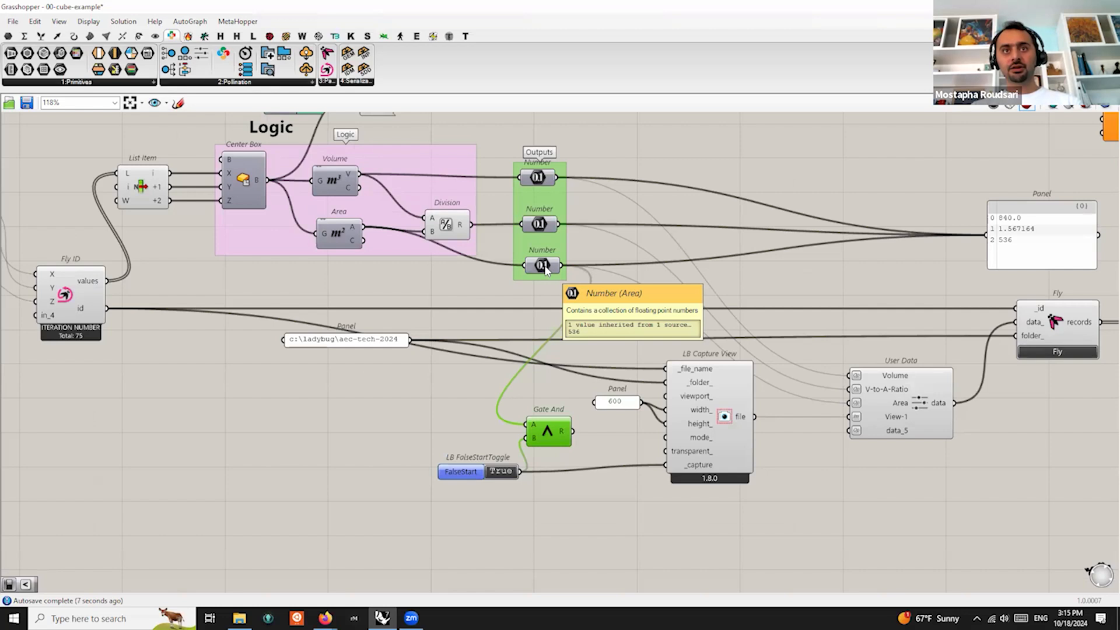
{"action": "left_click_drag", "start_coordinate": [549, 441], "coordinate": [564, 449]}
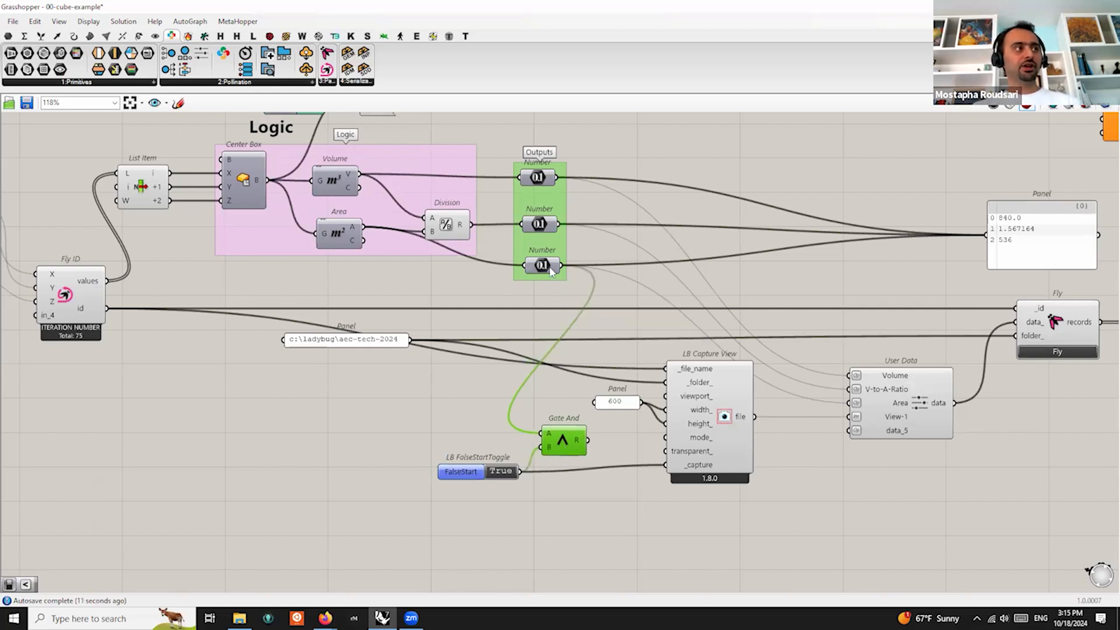
{"action": "left_click_drag", "start_coordinate": [561, 449], "coordinate": [665, 465]}
{"action": "left_click", "coordinate": [607, 464]}
{"action": "left_click_drag", "start_coordinate": [564, 441], "coordinate": [580, 469]}
Shift LB Capture View to the right and space Gate And between the LB FalseStartToggle and the _capture input
{"action": "scroll", "coordinate": [699, 434], "scroll_direction": "down", "scroll_amount": 2}
{"action": "scroll", "coordinate": [699, 435], "scroll_direction": "down", "scroll_amount": 1}
{"action": "left_click_drag", "start_coordinate": [713, 424], "coordinate": [732, 423]}
{"action": "scroll", "coordinate": [627, 447], "scroll_direction": "up", "scroll_amount": 2}
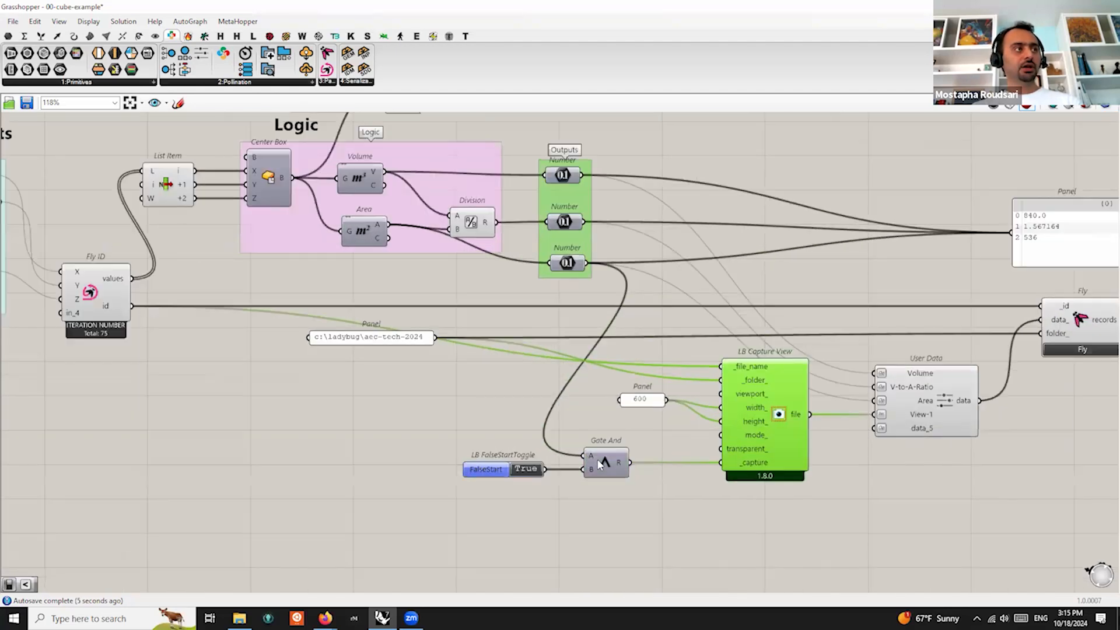
{"action": "left_click", "coordinate": [604, 458]}
{"action": "left_click_drag", "start_coordinate": [605, 458], "coordinate": [649, 460]}
{"action": "left_click_drag", "start_coordinate": [607, 138], "coordinate": [522, 323]}
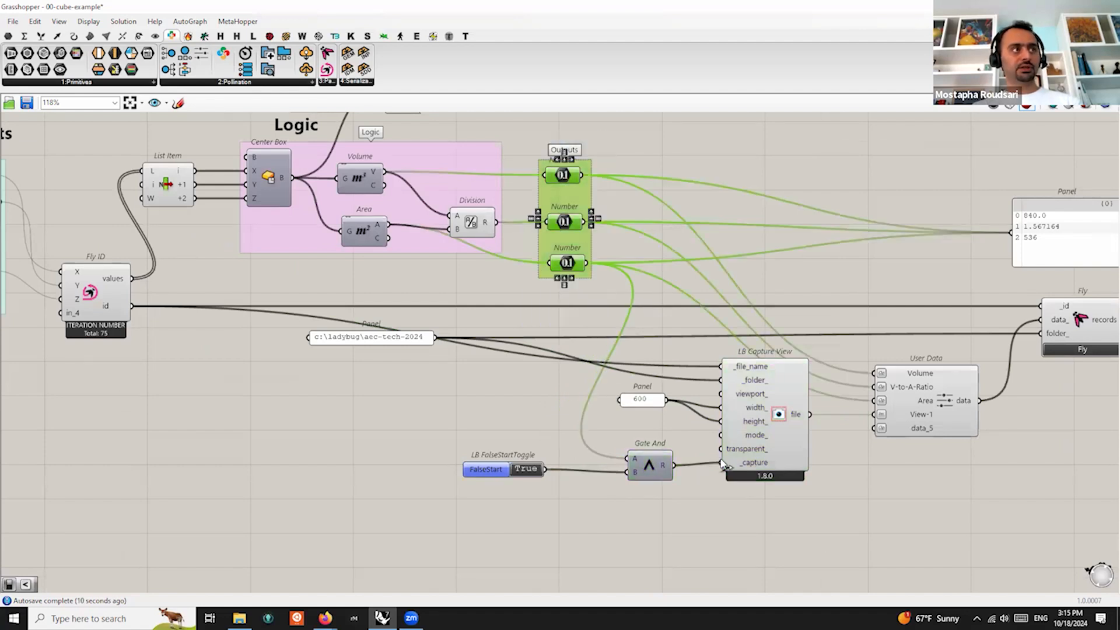
{"action": "mouse_move", "coordinate": [727, 463]}
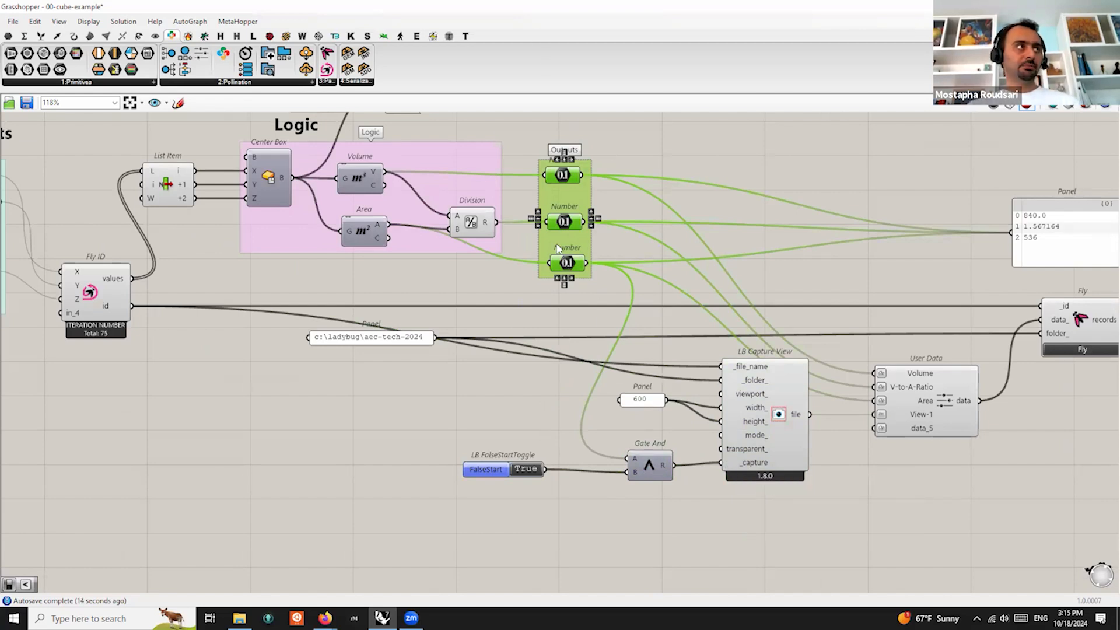
{"action": "left_click", "coordinate": [829, 482]}
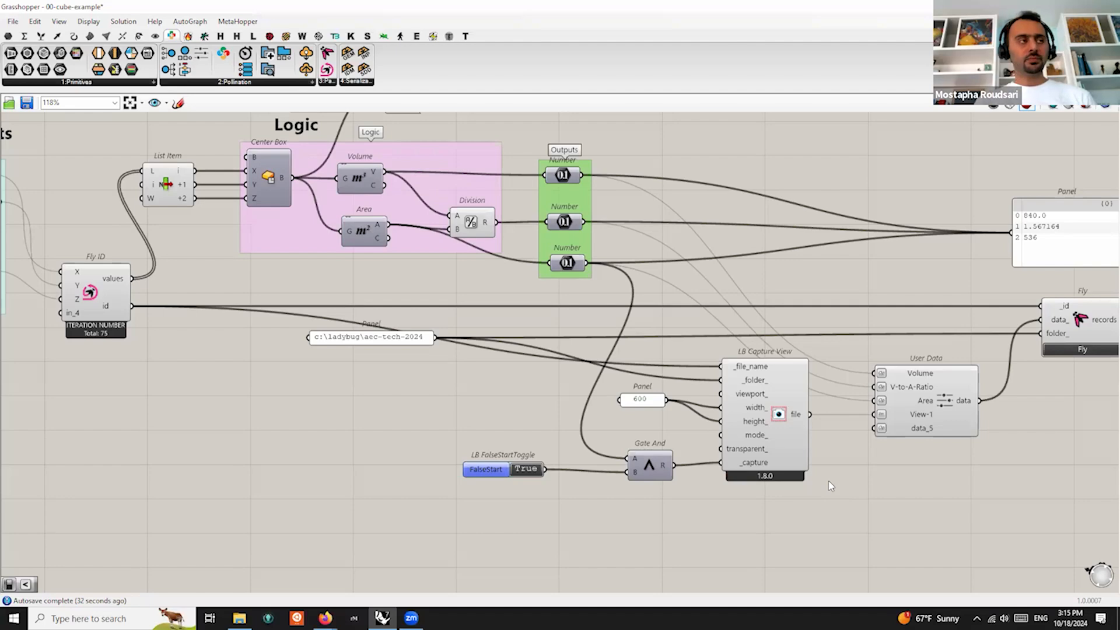
Check the Fly component's options for creating records from scratch or adding to existing ones
{"action": "right_click_drag", "start_coordinate": [895, 436], "coordinate": [496, 458]}
{"action": "right_click_drag", "start_coordinate": [630, 448], "coordinate": [655, 445]}
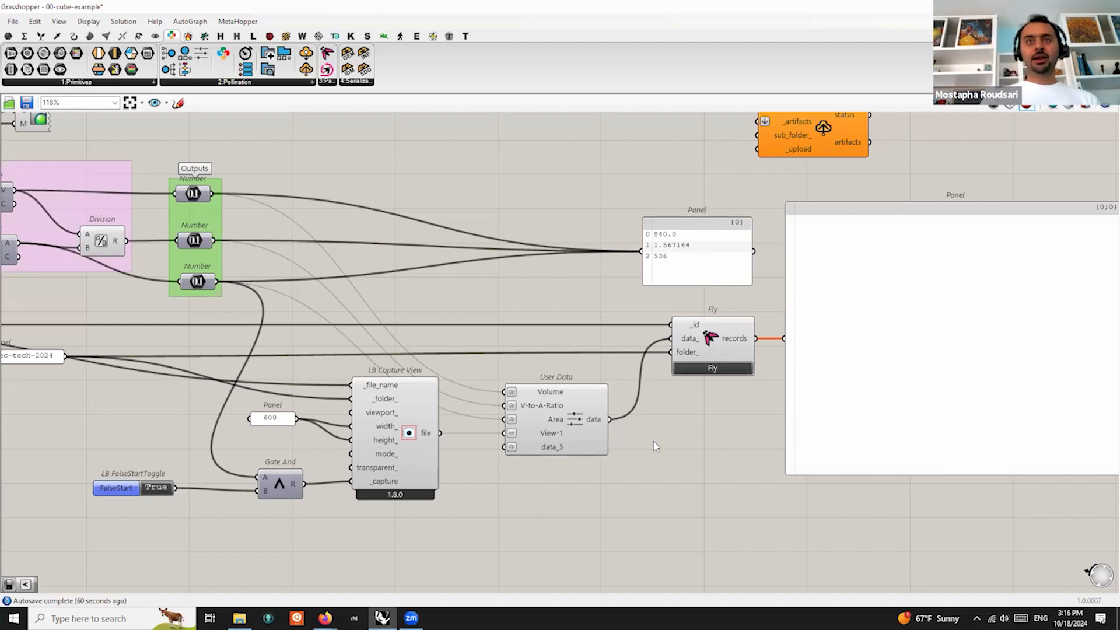
{"action": "right_click_drag", "start_coordinate": [732, 468], "coordinate": [662, 468]}
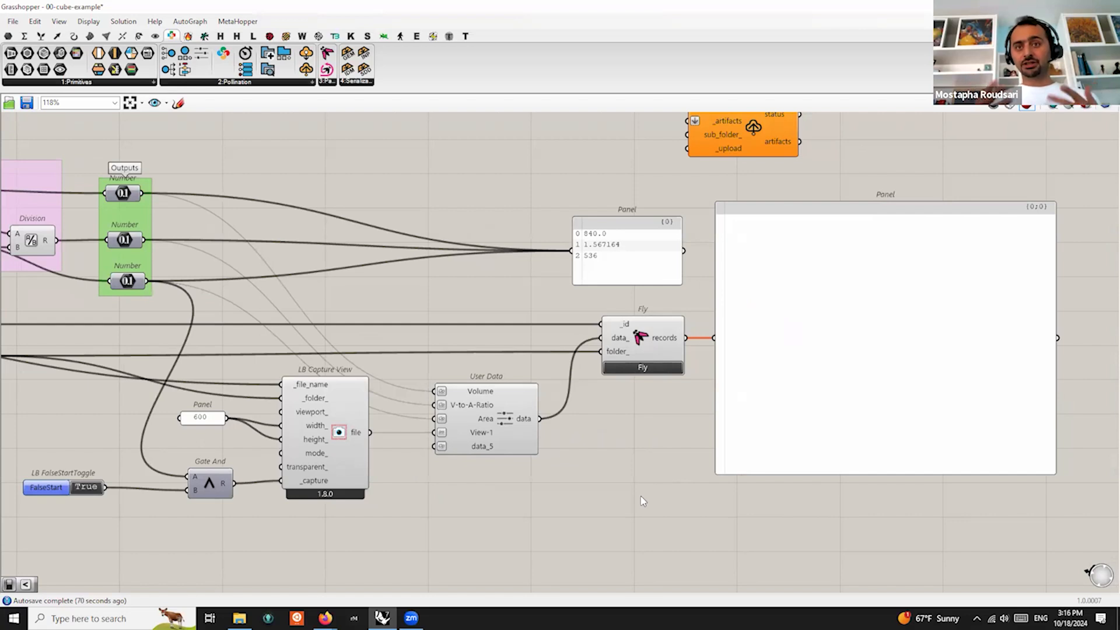
{"action": "right_click_drag", "start_coordinate": [647, 428], "coordinate": [594, 432]}
{"action": "scroll", "coordinate": [644, 400], "scroll_direction": "up", "scroll_amount": 1}
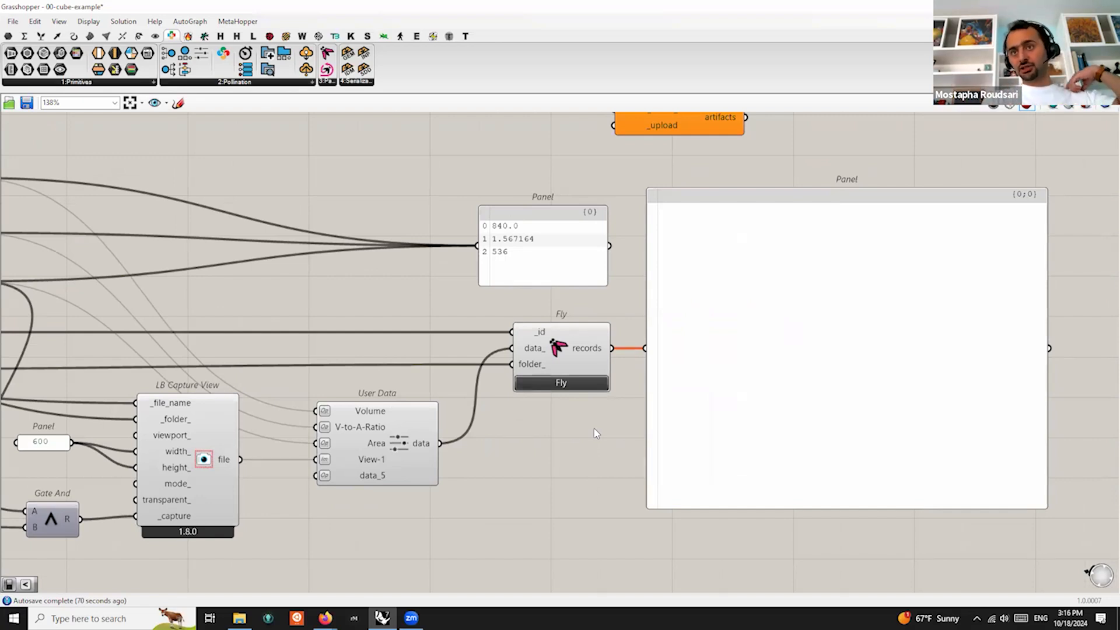
{"action": "right_click", "coordinate": [556, 355]}
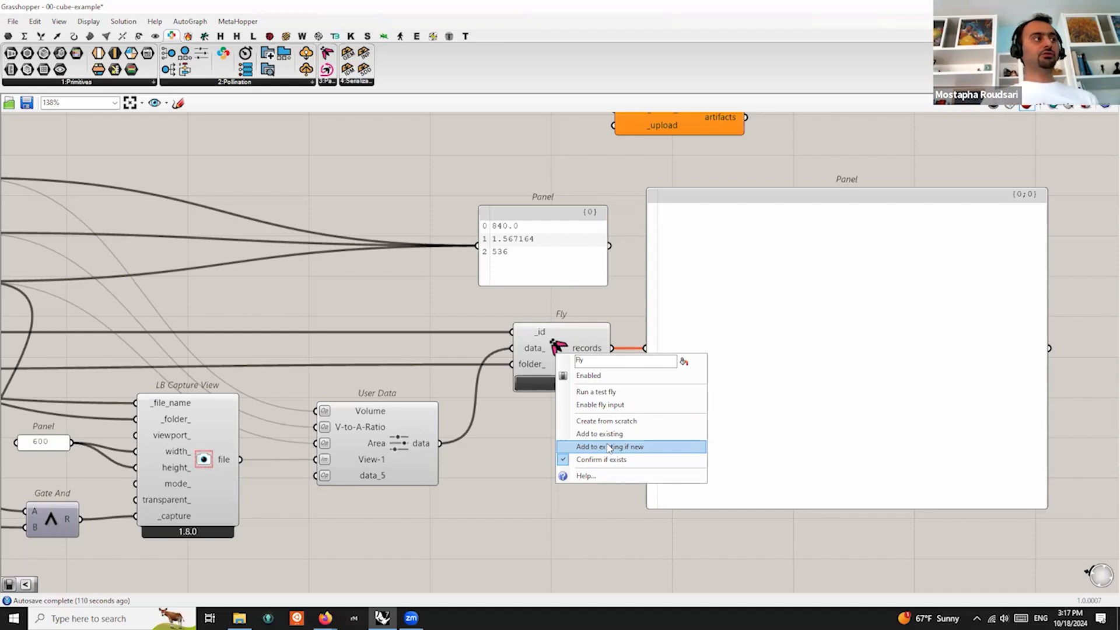
{"action": "left_click", "coordinate": [537, 447]}
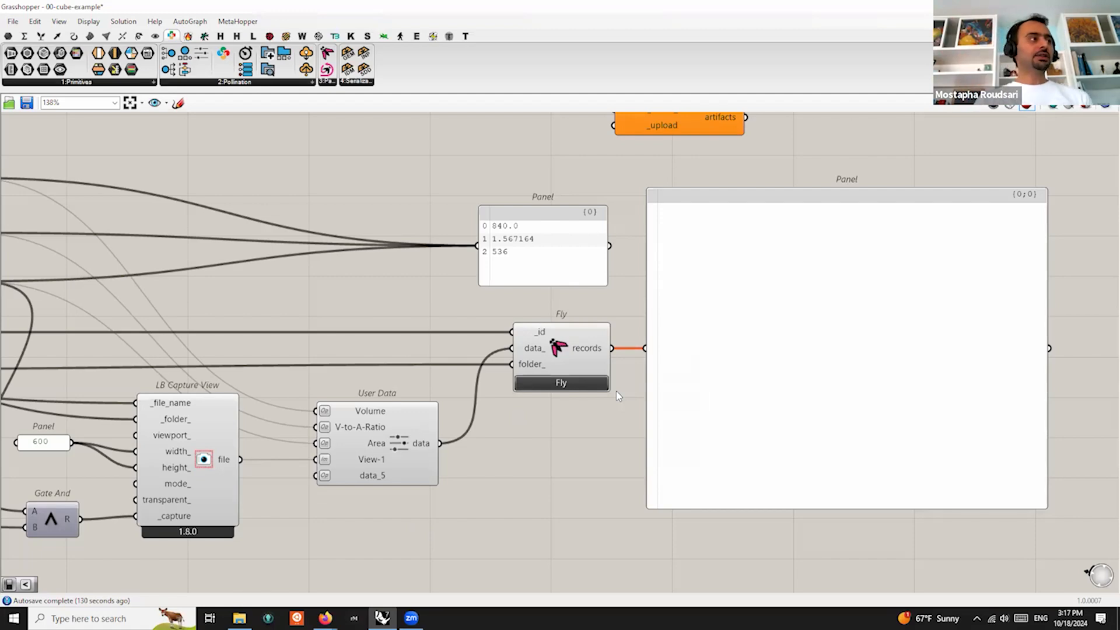
Examine the definition from the Inputs group through to Fly, and review Fly's Confirm if exists option
{"action": "scroll", "coordinate": [516, 422], "scroll_direction": "up", "scroll_amount": 1}
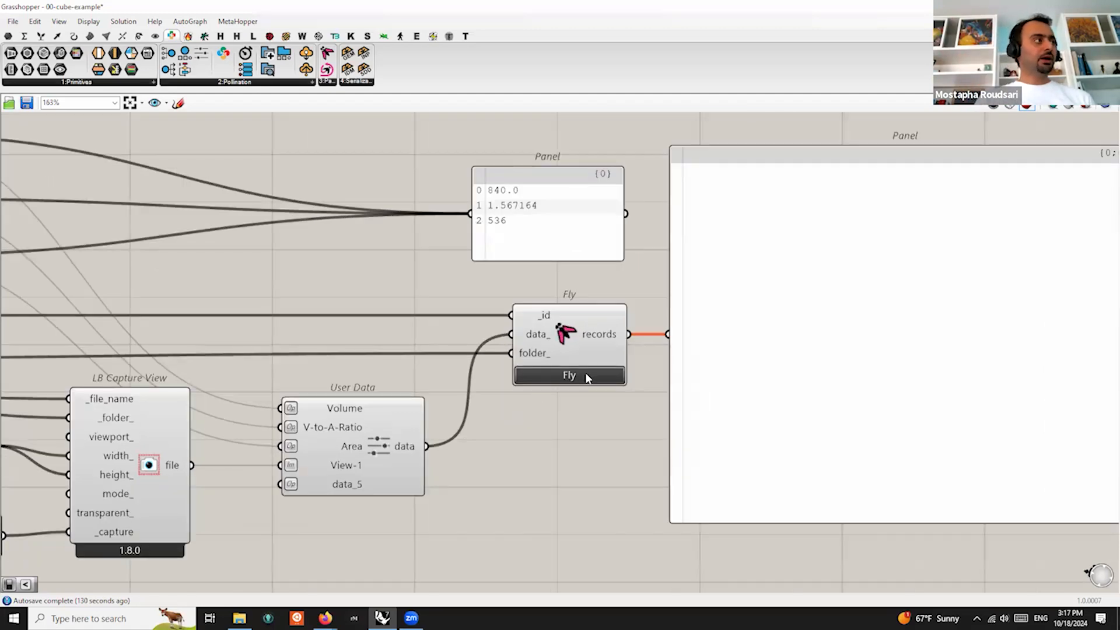
{"action": "scroll", "coordinate": [601, 379], "scroll_direction": "down", "scroll_amount": 7}
{"action": "scroll", "coordinate": [181, 335], "scroll_direction": "up", "scroll_amount": 3}
{"action": "right_click_drag", "start_coordinate": [182, 322], "coordinate": [282, 316]}
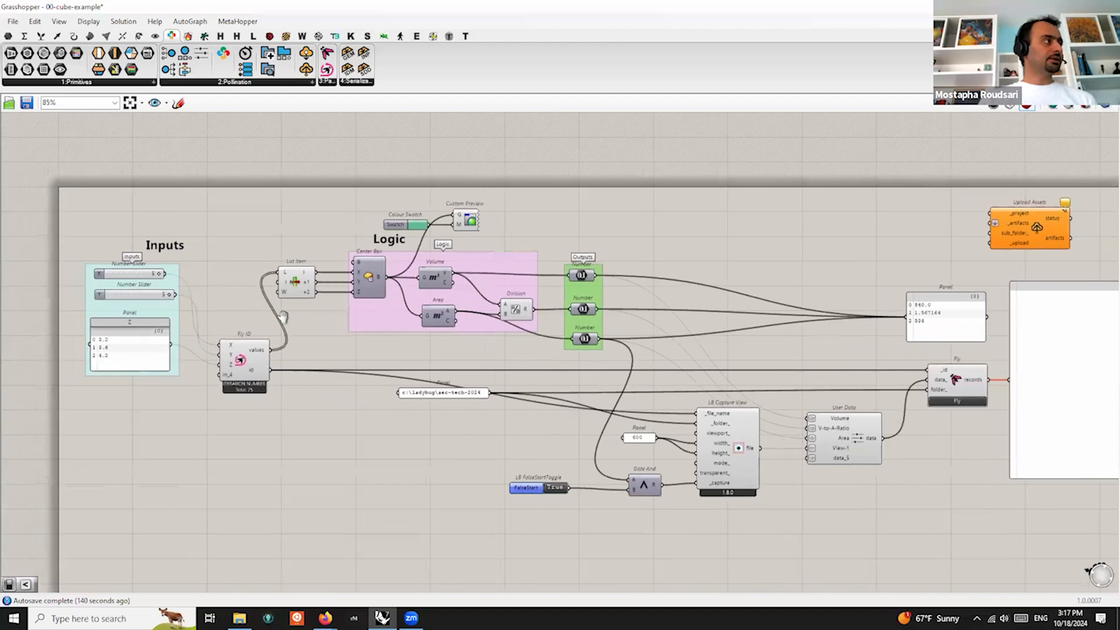
{"action": "scroll", "coordinate": [245, 333], "scroll_direction": "up", "scroll_amount": 2}
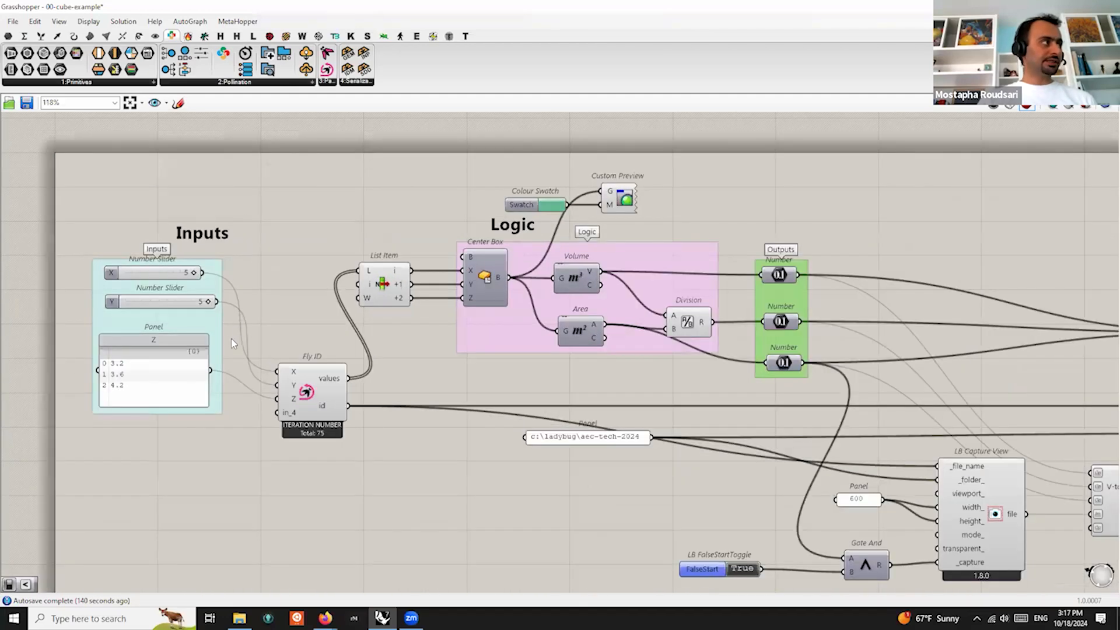
{"action": "scroll", "coordinate": [233, 341], "scroll_direction": "down", "scroll_amount": 4}
{"action": "scroll", "coordinate": [530, 345], "scroll_direction": "up", "scroll_amount": 6}
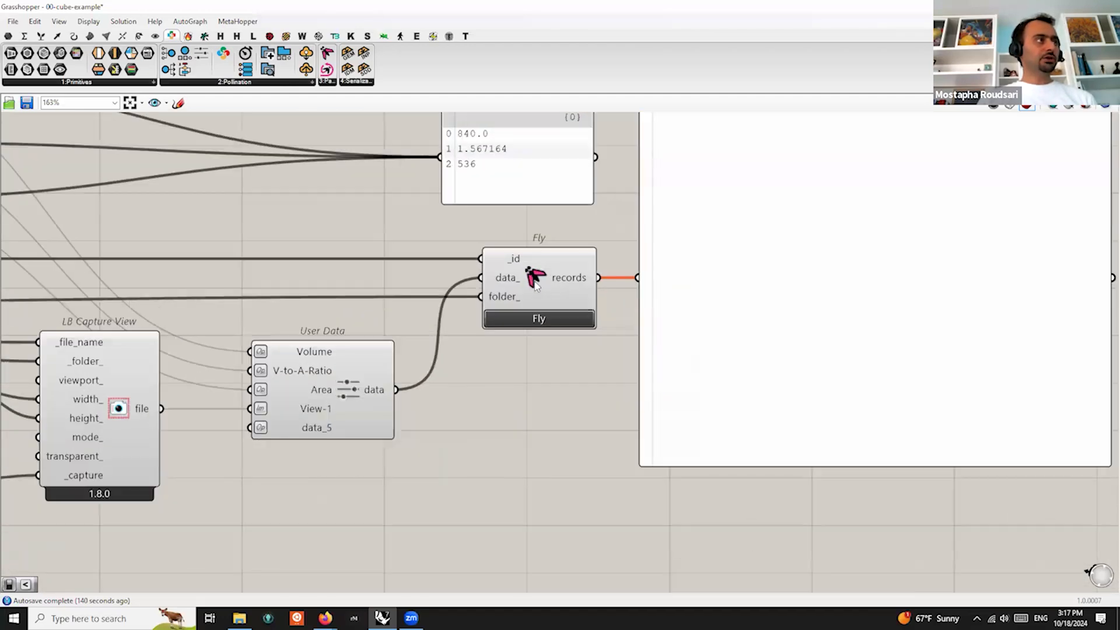
{"action": "right_click", "coordinate": [534, 277]}
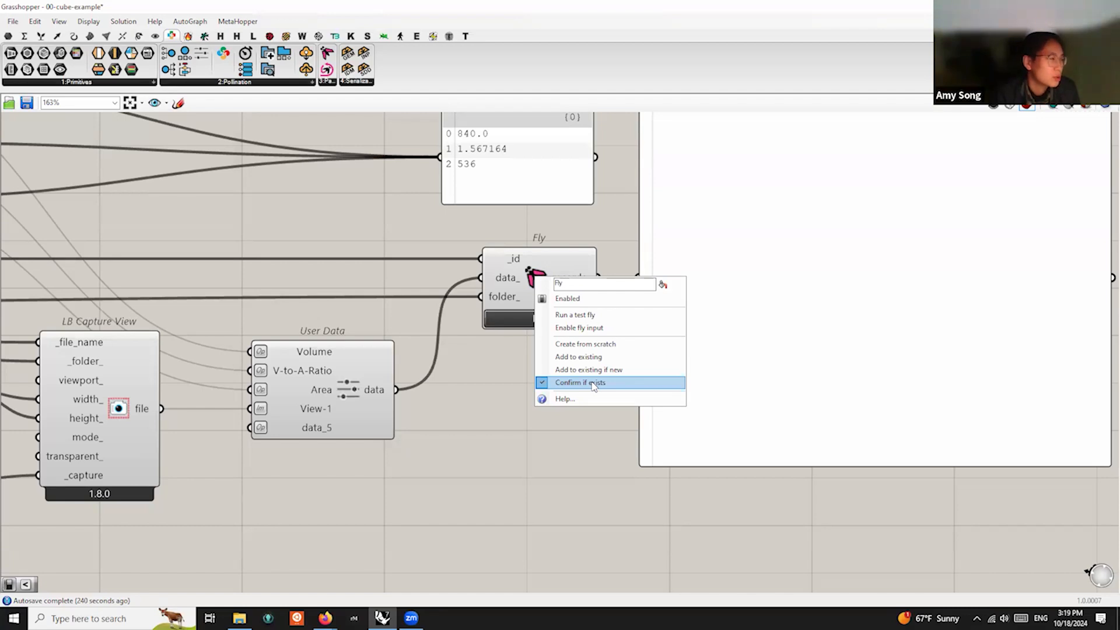
{"action": "left_click", "coordinate": [525, 482]}
Search for a number slider starting at 5 in the empty canvas above the Inputs group
{"action": "right_click_drag", "start_coordinate": [562, 459], "coordinate": [787, 470]}
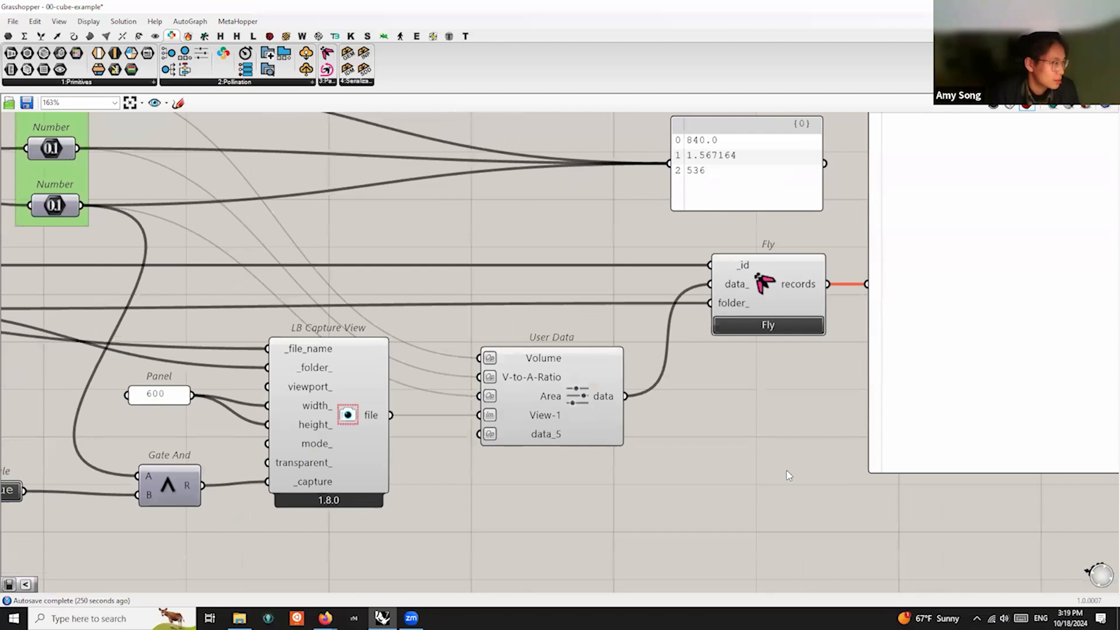
{"action": "scroll", "coordinate": [786, 471], "scroll_direction": "down", "scroll_amount": 3}
{"action": "scroll", "coordinate": [282, 484], "scroll_direction": "down", "scroll_amount": 1}
{"action": "right_click_drag", "start_coordinate": [283, 483], "coordinate": [907, 470]}
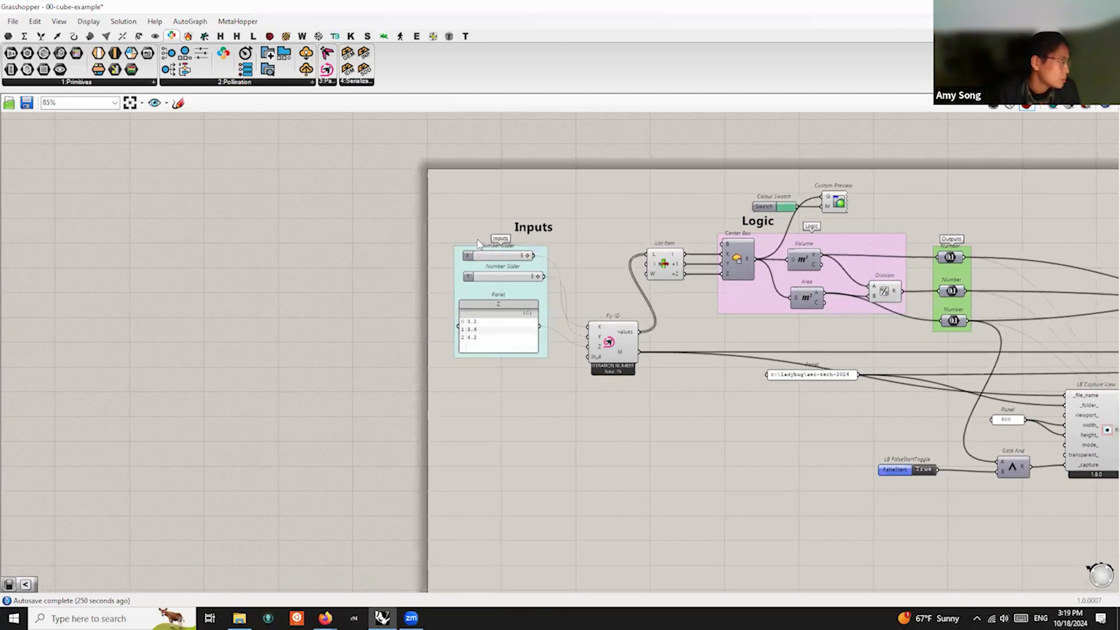
{"action": "scroll", "coordinate": [477, 244], "scroll_direction": "up", "scroll_amount": 3}
{"action": "double_click", "coordinate": [474, 190]}
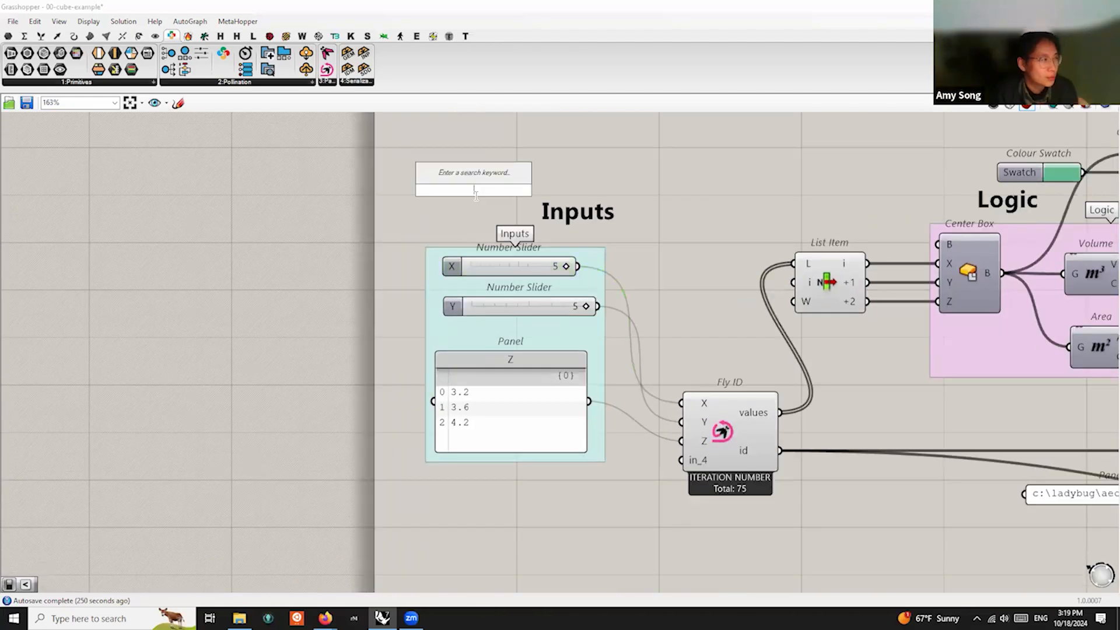
{"action": "type", "text": "\"5"}
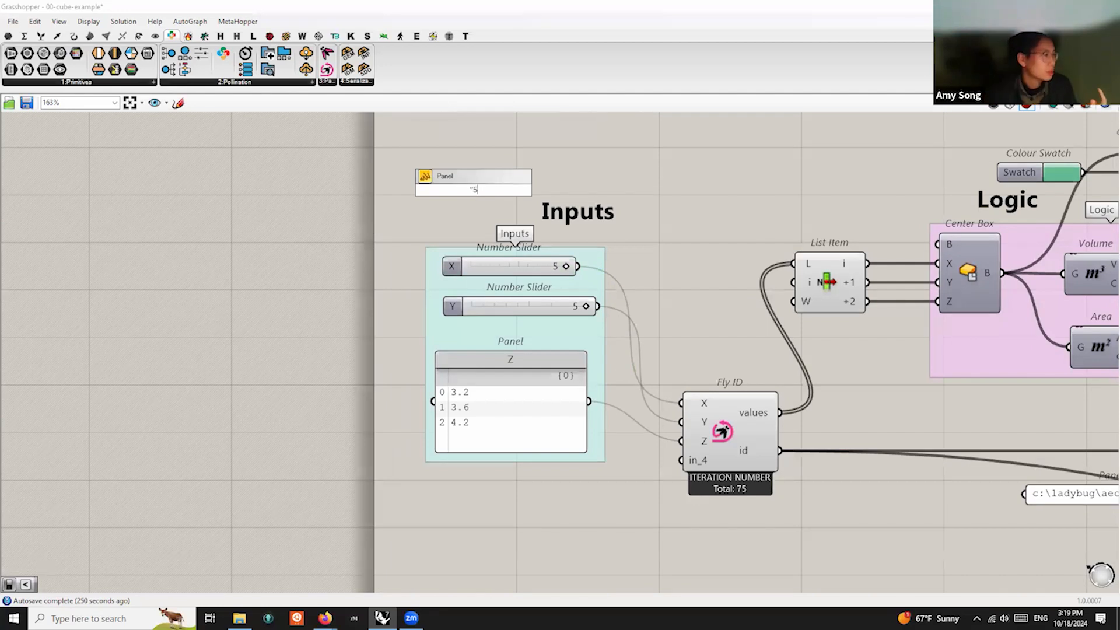
{"action": "key", "text": "BackSpace"}
{"action": "key", "text": "BackSpace"}
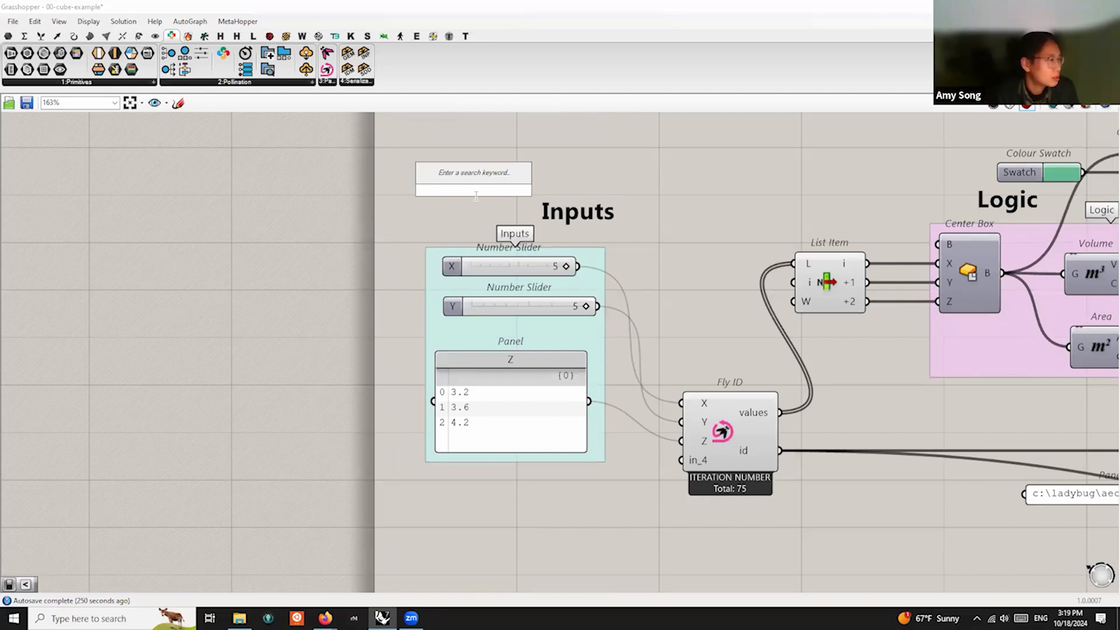
{"action": "type", "text": "5"}
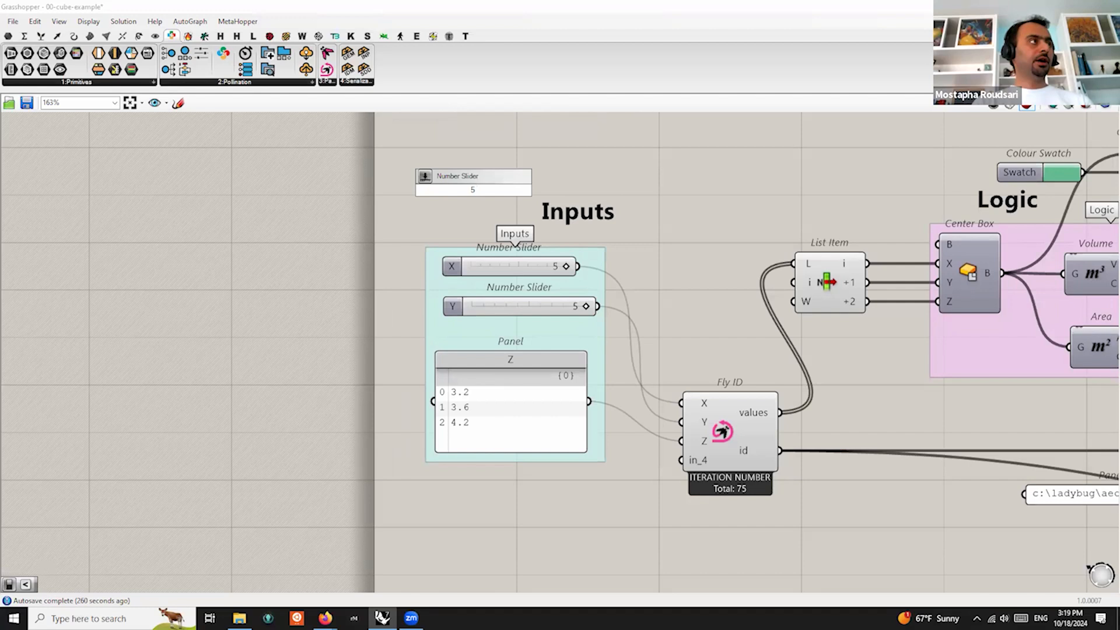
{"action": "type", "text": " to 10"}
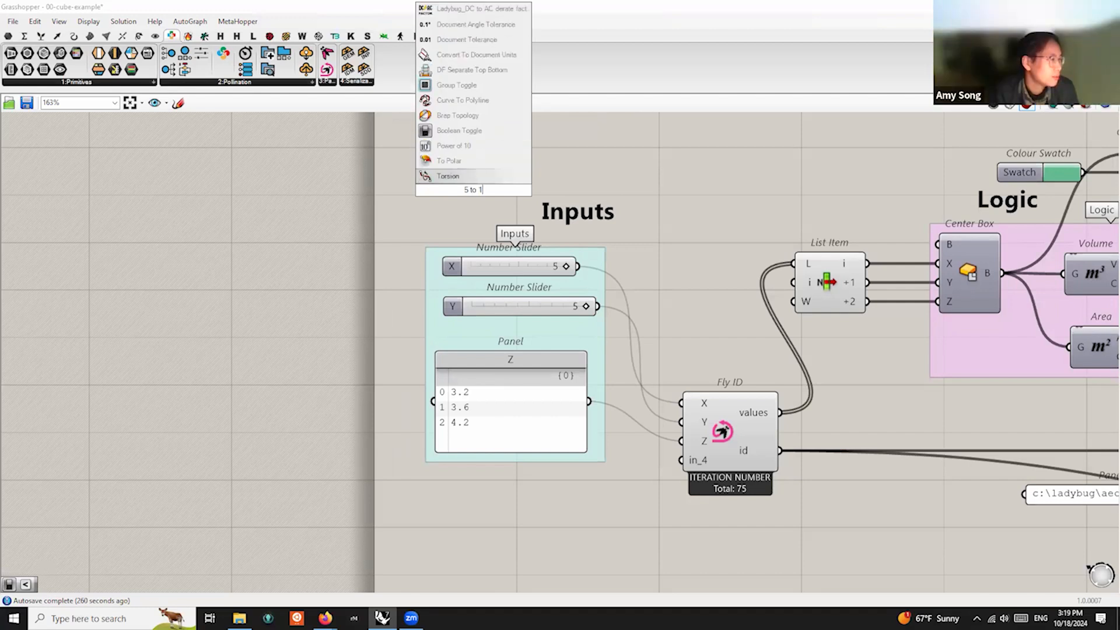
{"action": "key", "text": "BackSpace"}
{"action": "key", "text": "BackSpace"}
{"action": "key", "text": "BackSpace"}
{"action": "key", "text": "BackSpace"}
{"action": "key", "text": "BackSpace"}
{"action": "key", "text": "BackSpace"}
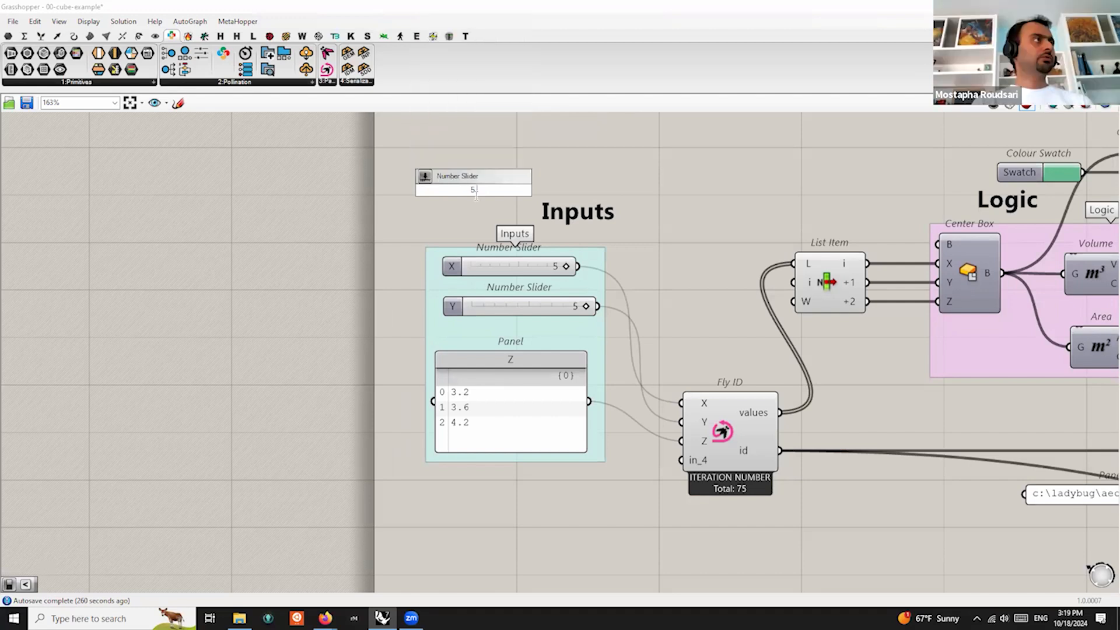
{"action": "type", "text": ",10"}
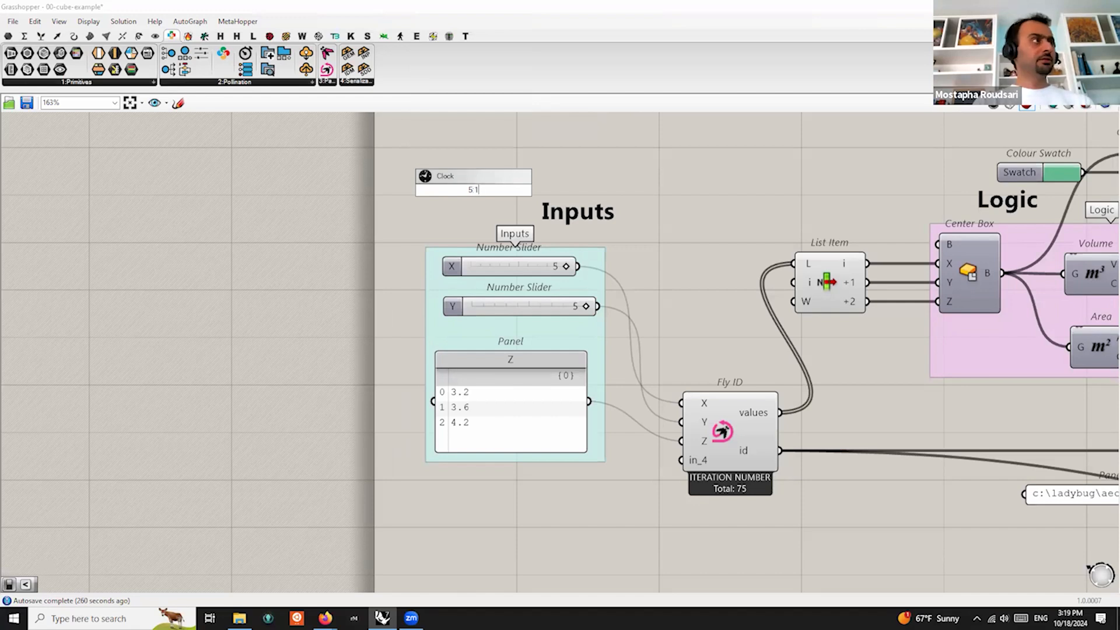
{"action": "key", "text": "BackSpace"}
{"action": "key", "text": "BackSpace"}
{"action": "key", "text": "BackSpace"}
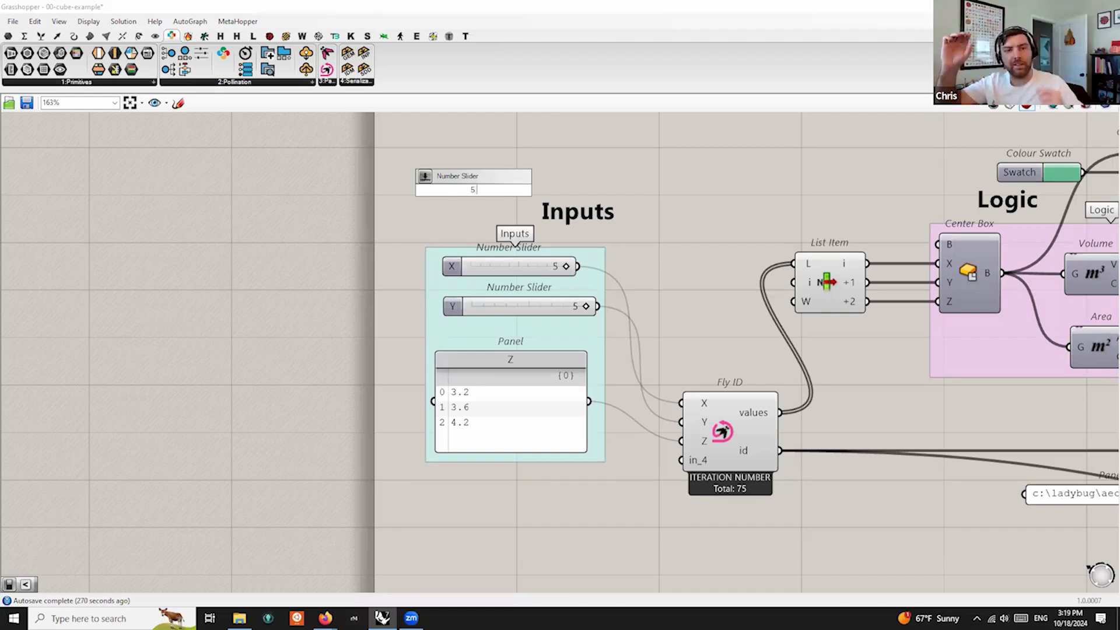
Place a number slider ranging from 5 to 10 above the Inputs group and set it to 10
{"action": "key", "text": "Return"}
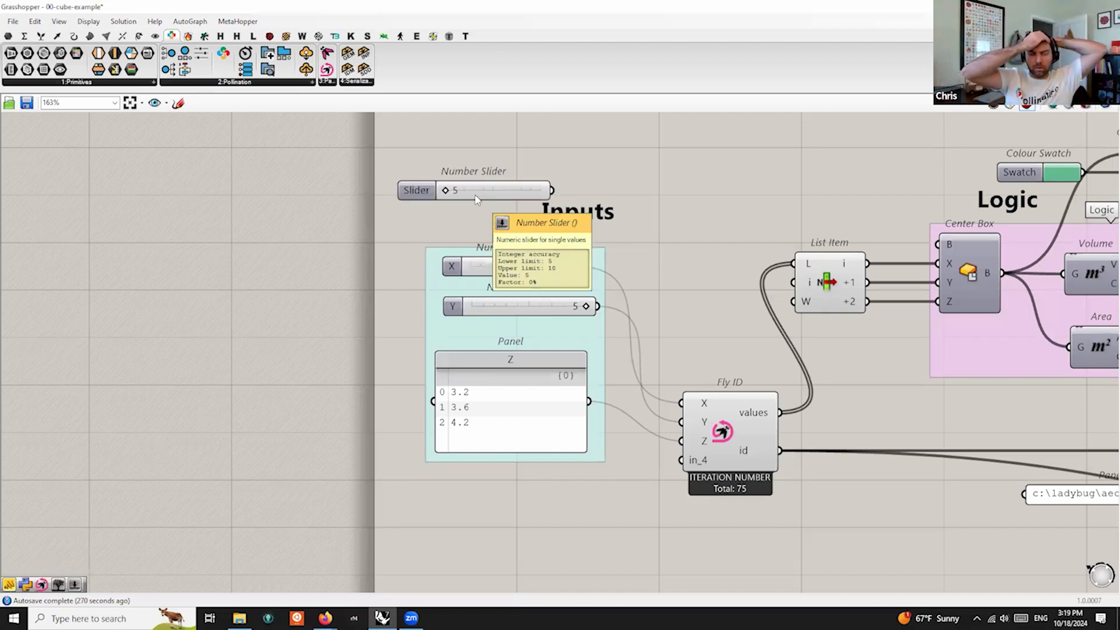
{"action": "left_click", "coordinate": [475, 199]}
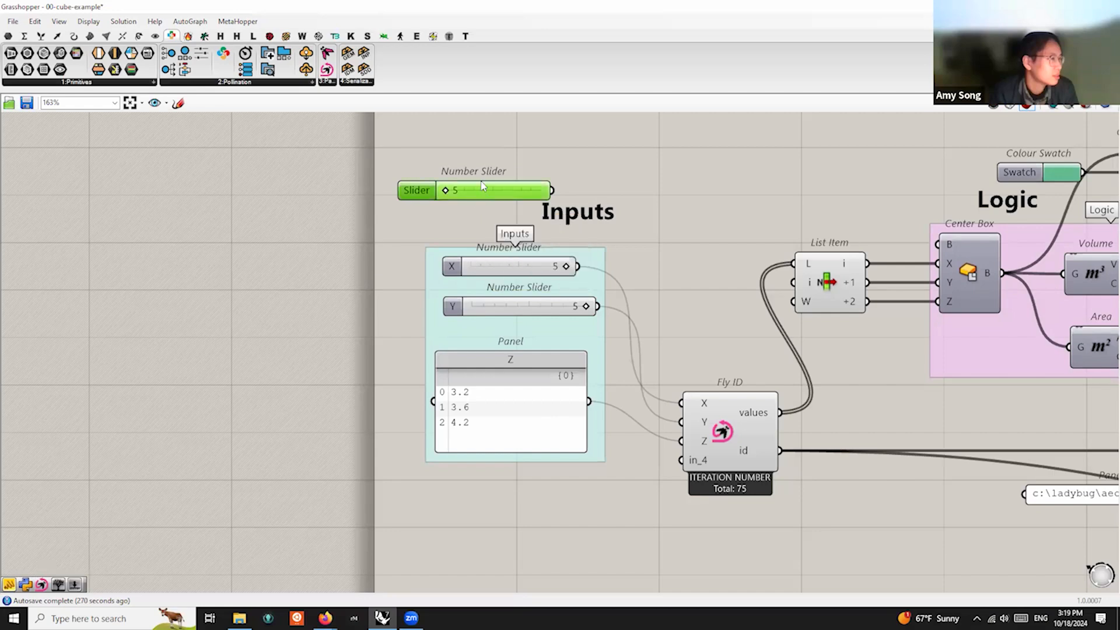
{"action": "scroll", "coordinate": [475, 198], "scroll_direction": "up", "scroll_amount": 3}
{"action": "left_click_drag", "start_coordinate": [440, 196], "coordinate": [583, 186]}
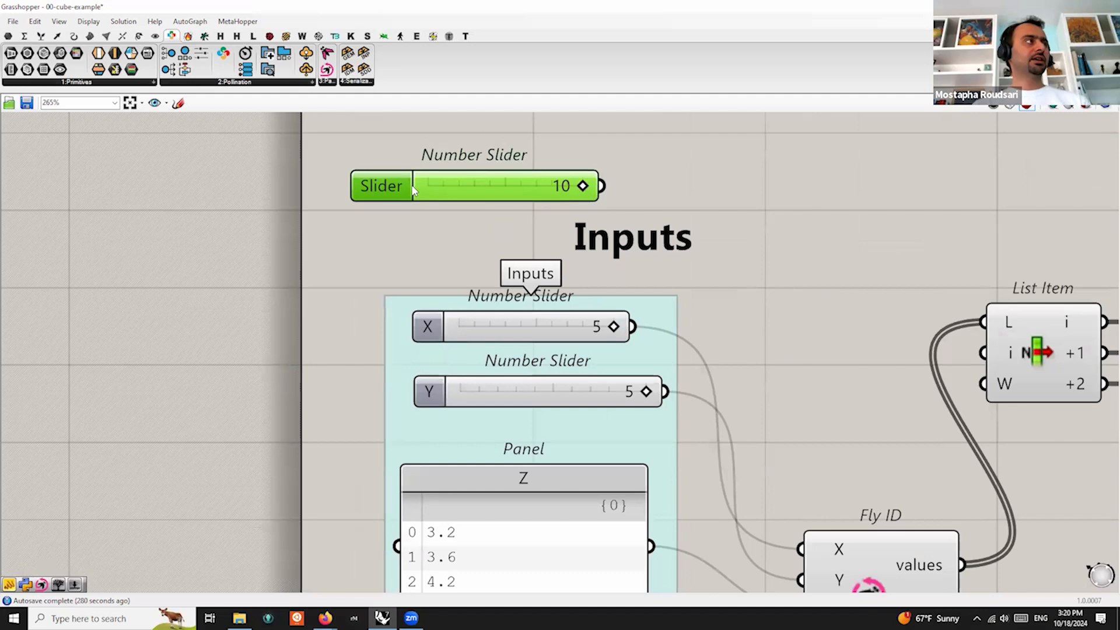
Name the new 5 to 10 slider X
{"action": "double_click", "coordinate": [388, 186]}
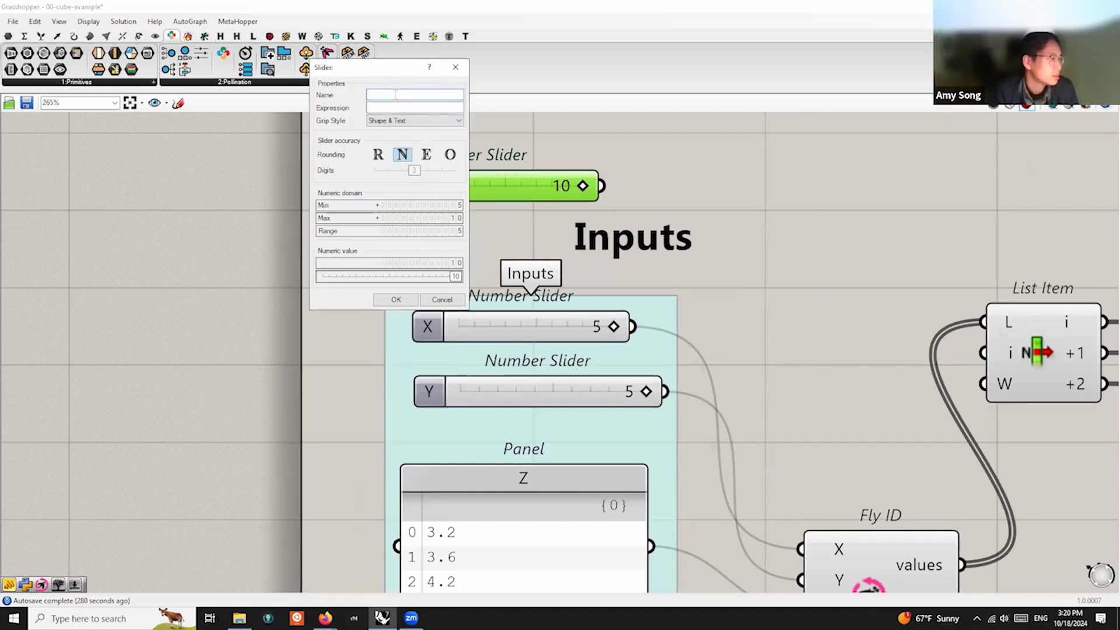
{"action": "type", "text": "X"}
{"action": "left_click", "coordinate": [399, 299]}
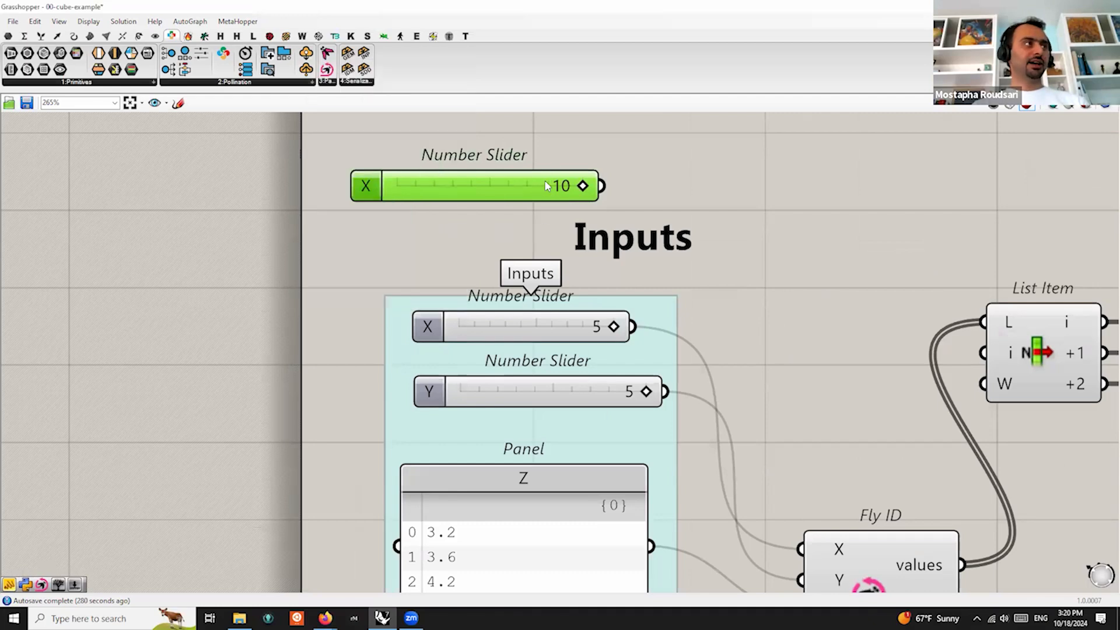
Delete the extra X slider above the Inputs group and save the definition
{"action": "left_click_drag", "start_coordinate": [542, 185], "coordinate": [585, 175]}
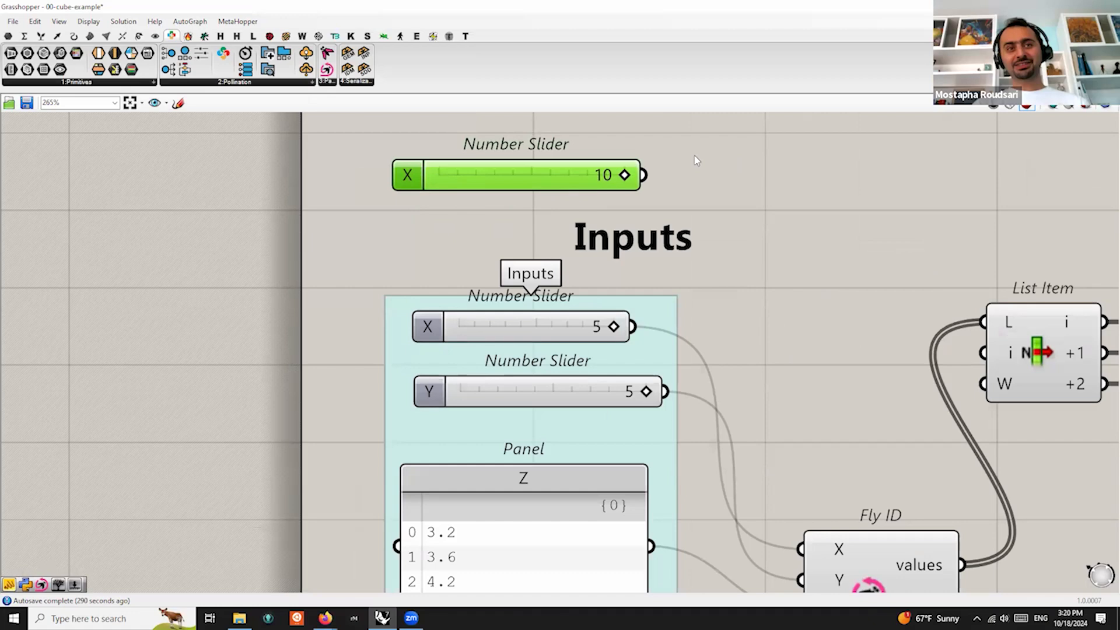
{"action": "scroll", "coordinate": [691, 164], "scroll_direction": "down", "scroll_amount": 3}
{"action": "mouse_move", "coordinate": [642, 176]}
{"action": "left_mouse_down"}
{"action": "mouse_move", "coordinate": [500, 177]}
{"action": "mouse_move", "coordinate": [621, 177]}
{"action": "left_mouse_up"}
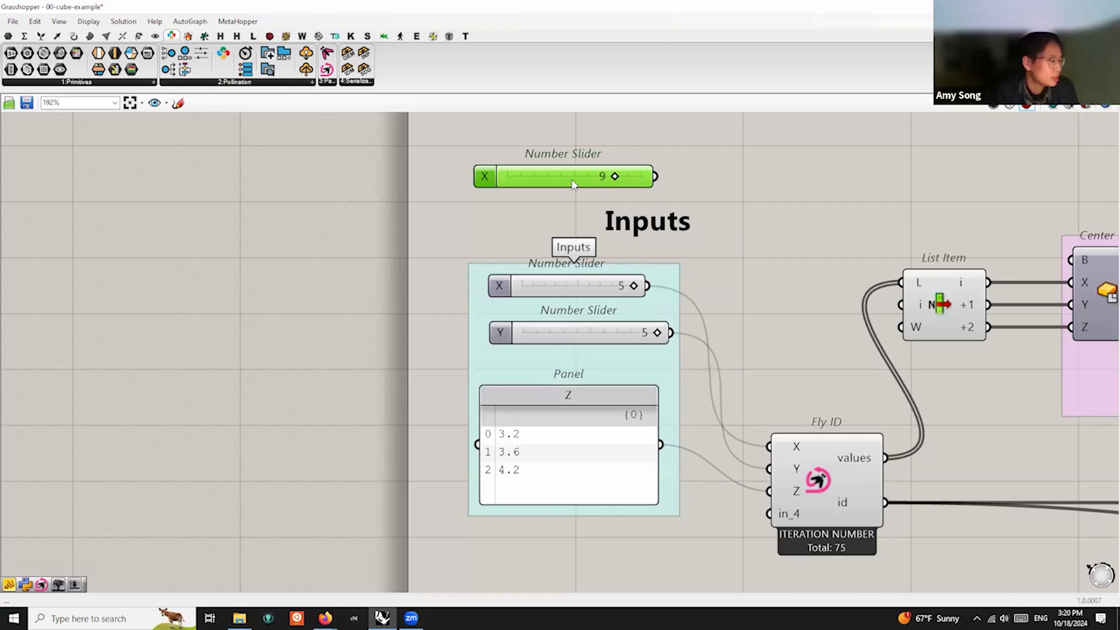
{"action": "key", "text": "Delete"}
{"action": "scroll", "coordinate": [599, 224], "scroll_direction": "down", "scroll_amount": 1}
{"action": "right_click_drag", "start_coordinate": [474, 208], "coordinate": [138, 157]}
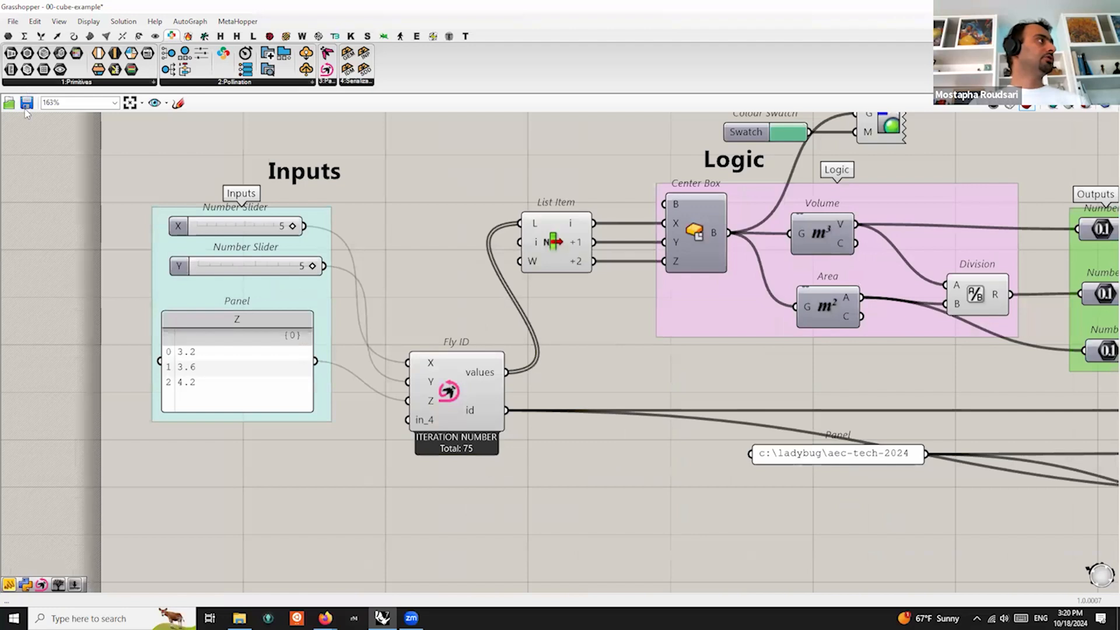
{"action": "left_click", "coordinate": [26, 103]}
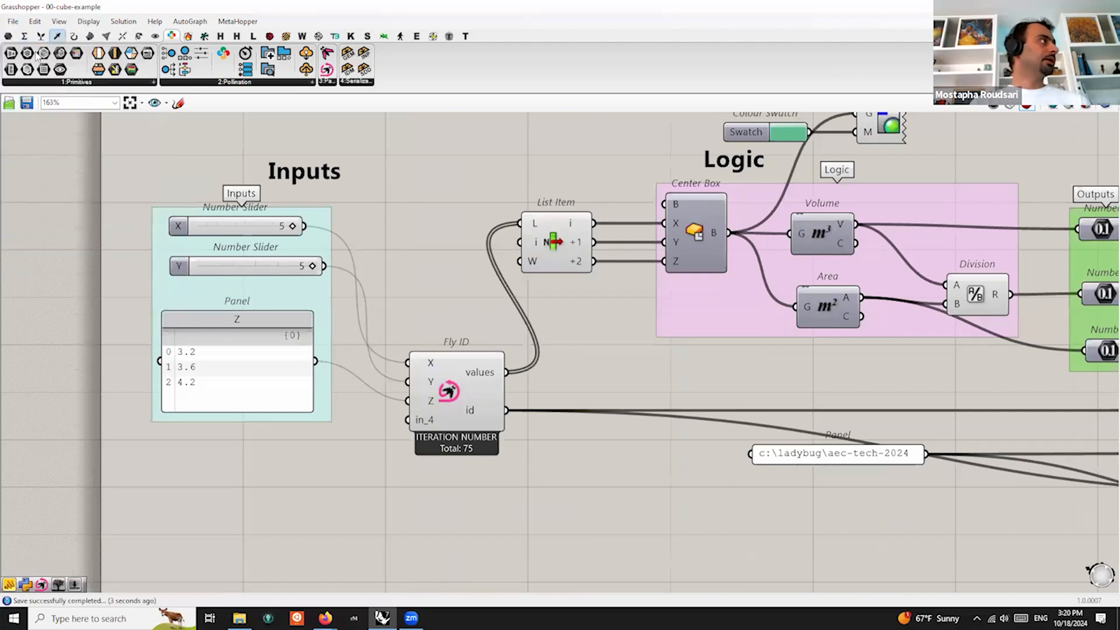
Open the recently used definition 03-daylight-example-local
{"action": "left_click", "coordinate": [12, 22]}
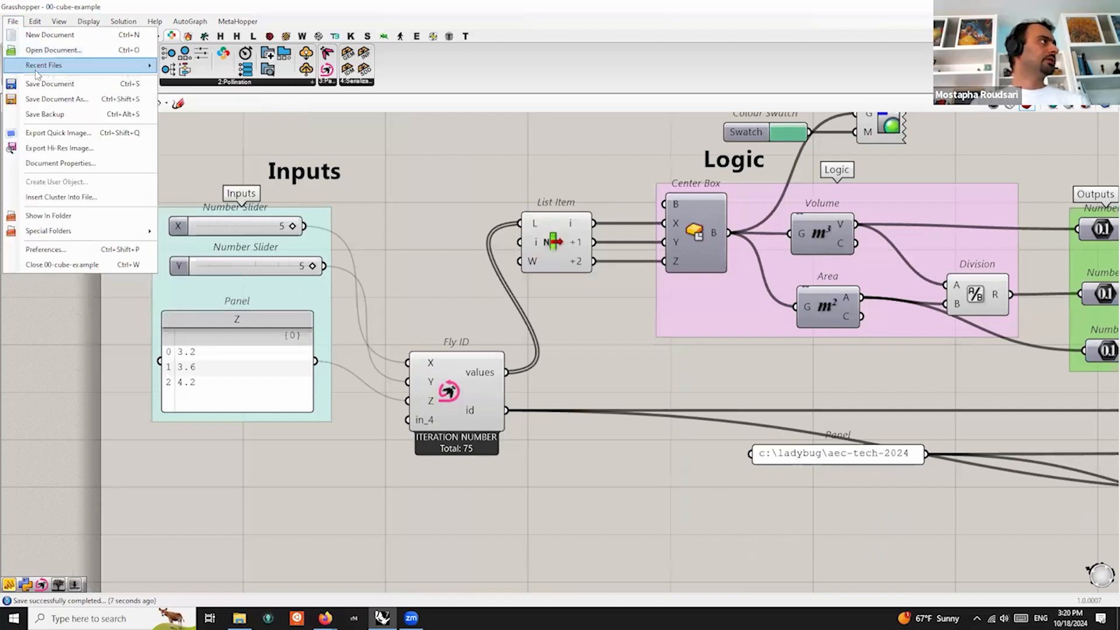
{"action": "mouse_move", "coordinate": [37, 67]}
{"action": "left_click", "coordinate": [224, 108]}
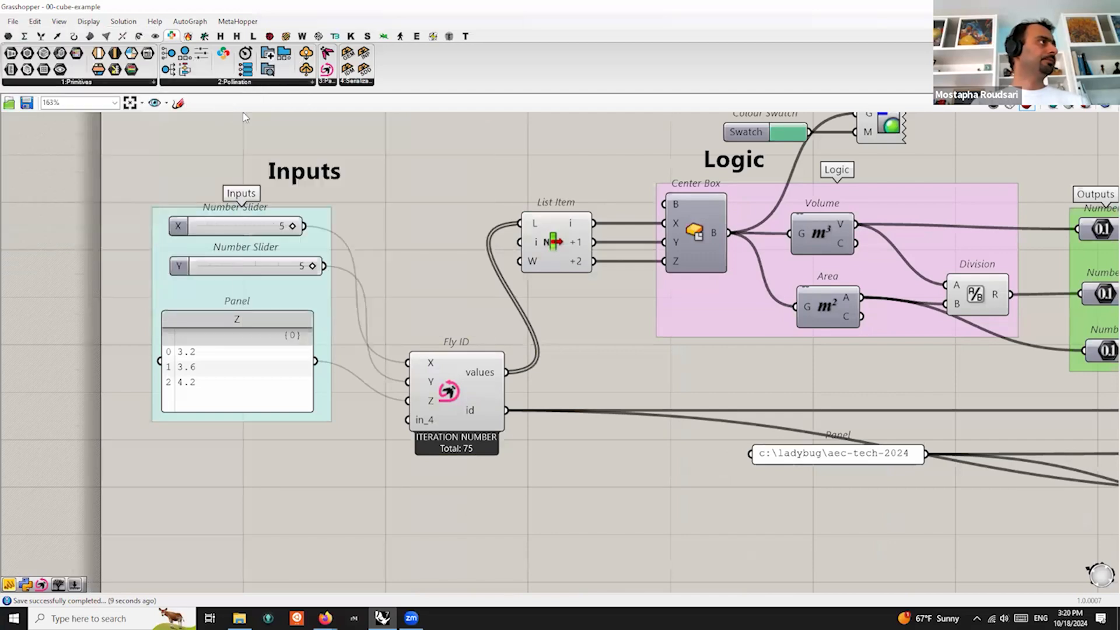
Copy the Shade Depth value list together with its List Item and the Shade Depth slider that drives the index
{"action": "scroll", "coordinate": [294, 331], "scroll_direction": "up", "scroll_amount": 4}
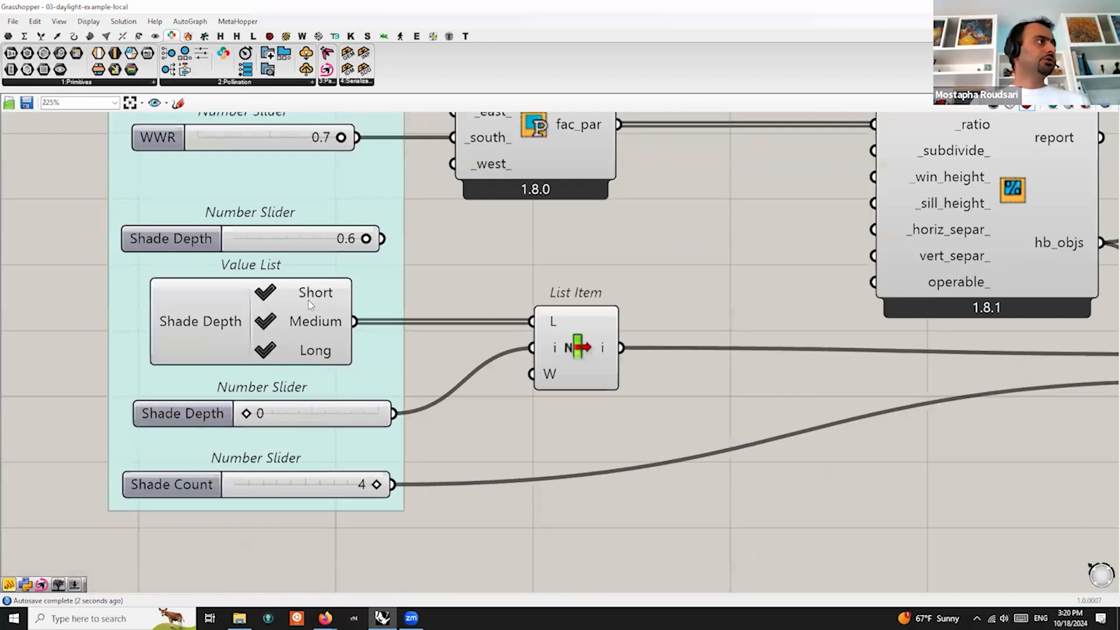
{"action": "left_click", "coordinate": [308, 299]}
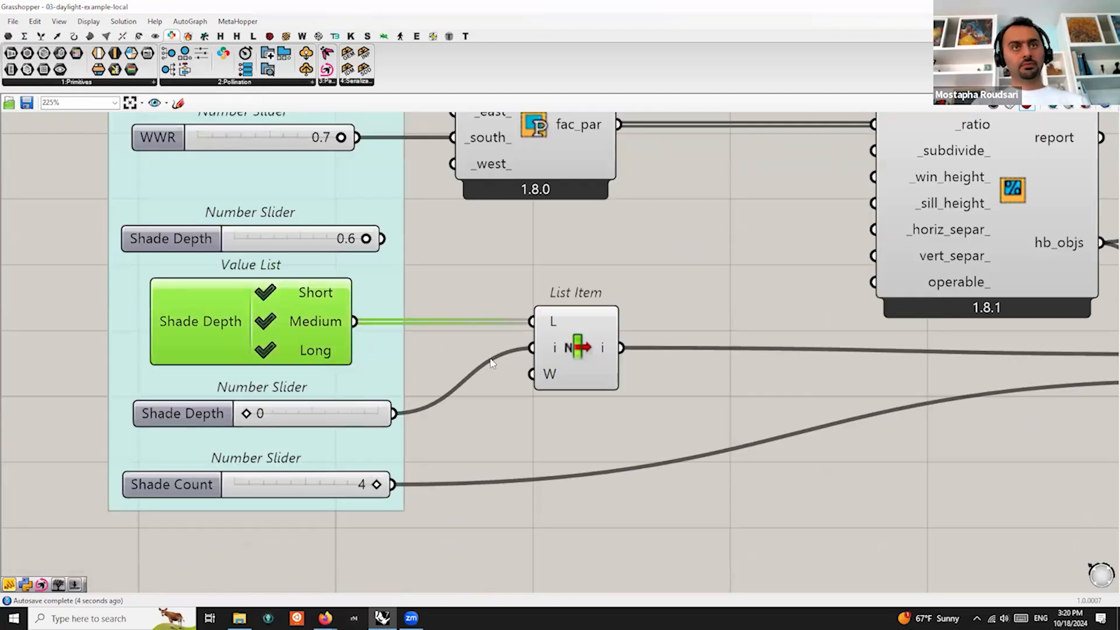
{"action": "left_click", "coordinate": [582, 346], "text": "shift"}
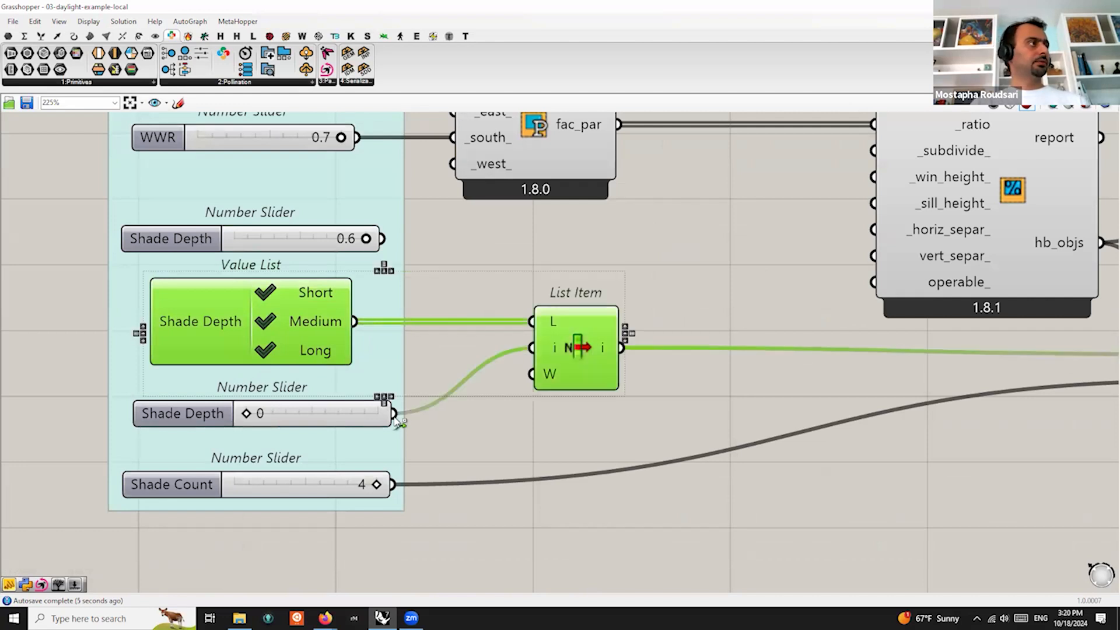
{"action": "left_click", "coordinate": [331, 411], "text": "shift"}
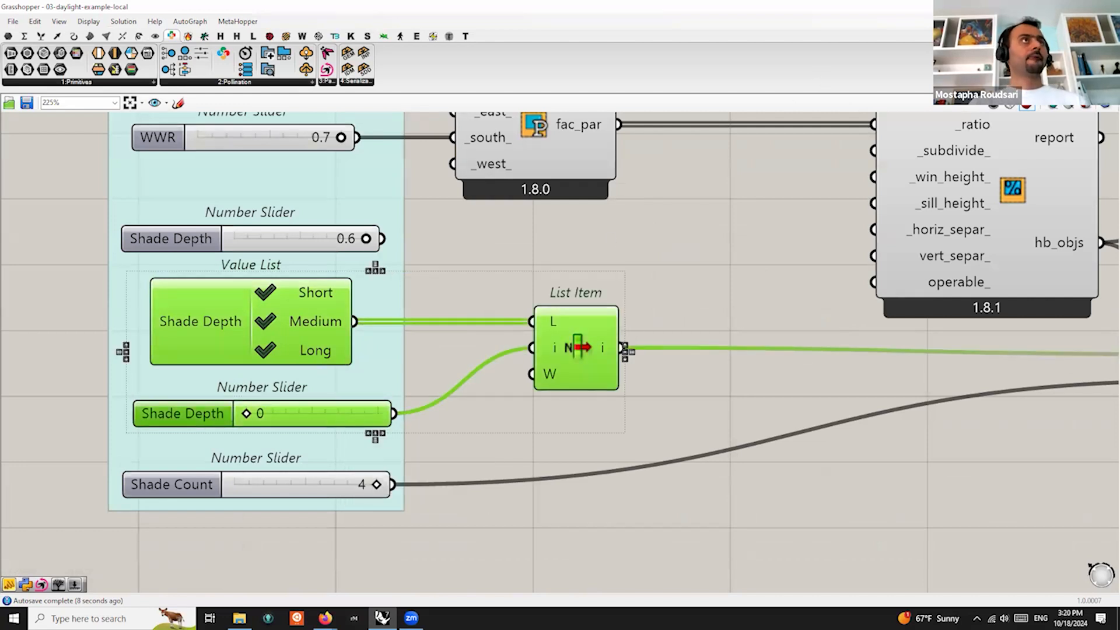
Return to the 00-cube-example definition and paste the copied Shade Depth components just below the Inputs group
{"action": "left_click", "coordinate": [1071, 21]}
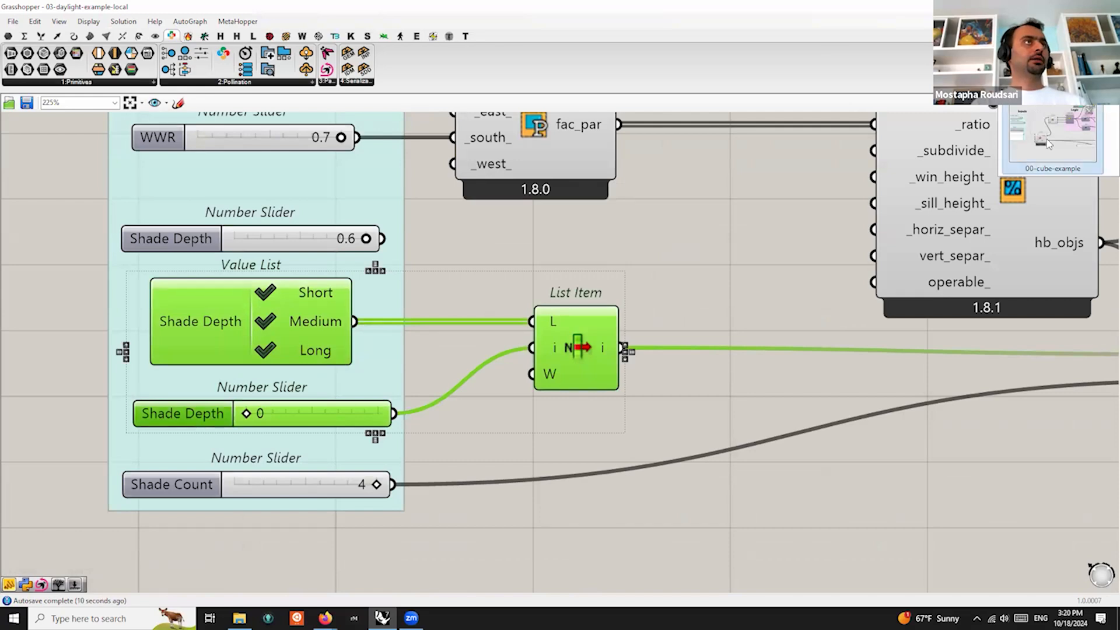
{"action": "left_click", "coordinate": [1048, 143]}
{"action": "scroll", "coordinate": [611, 275], "scroll_direction": "down", "scroll_amount": 3}
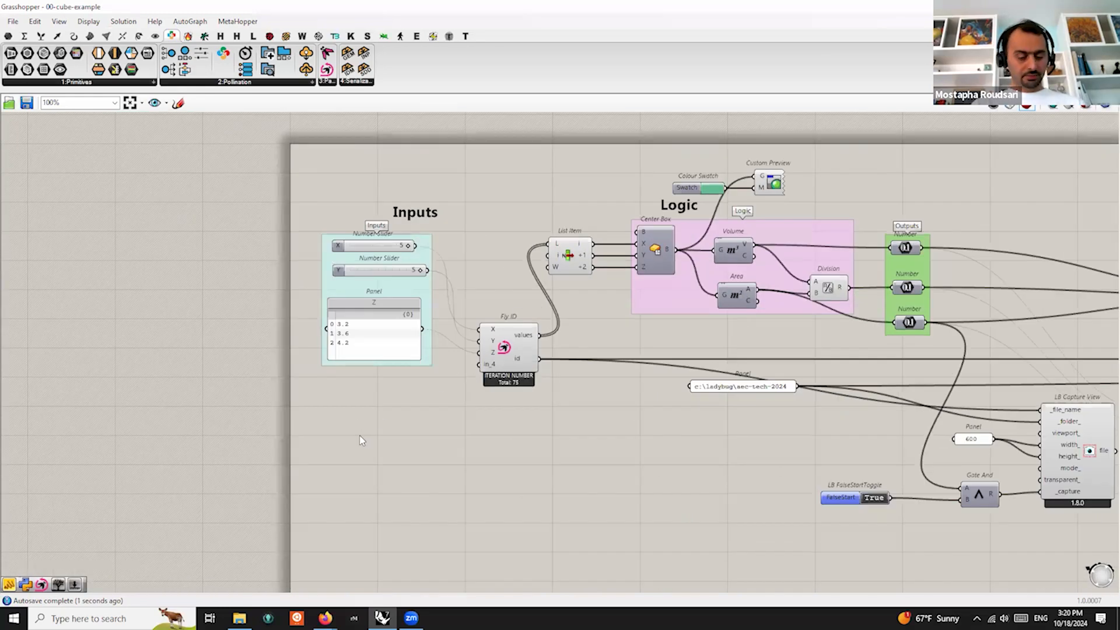
{"action": "key", "text": "ctrl+v"}
{"action": "left_click_drag", "start_coordinate": [647, 354], "coordinate": [511, 434]}
{"action": "scroll", "coordinate": [409, 385], "scroll_direction": "up", "scroll_amount": 4}
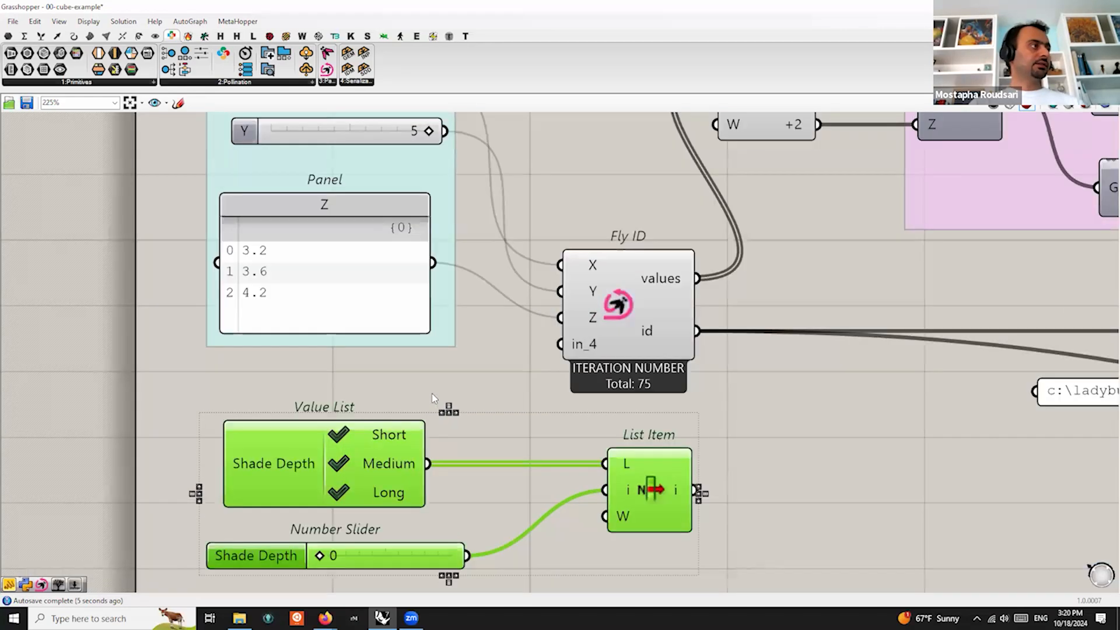
Review the constants behind Short, Medium and Long in the pasted Shade Depth value list and close them
{"action": "right_click_drag", "start_coordinate": [432, 394], "coordinate": [449, 327]}
{"action": "left_click", "coordinate": [450, 328]}
{"action": "double_click", "coordinate": [333, 399]}
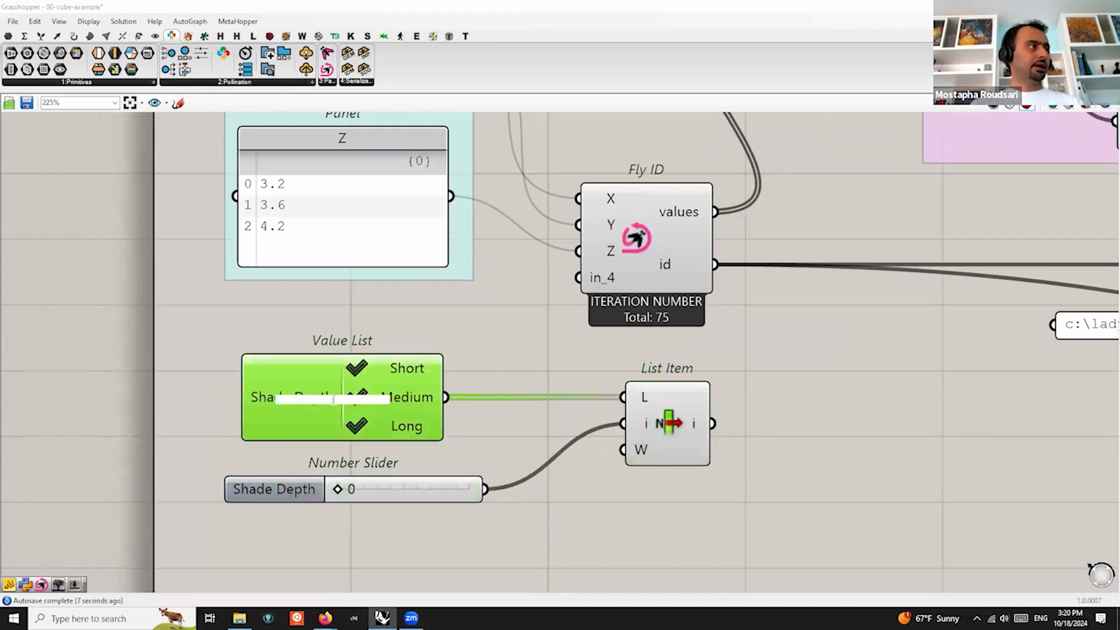
{"action": "double_click", "coordinate": [419, 393]}
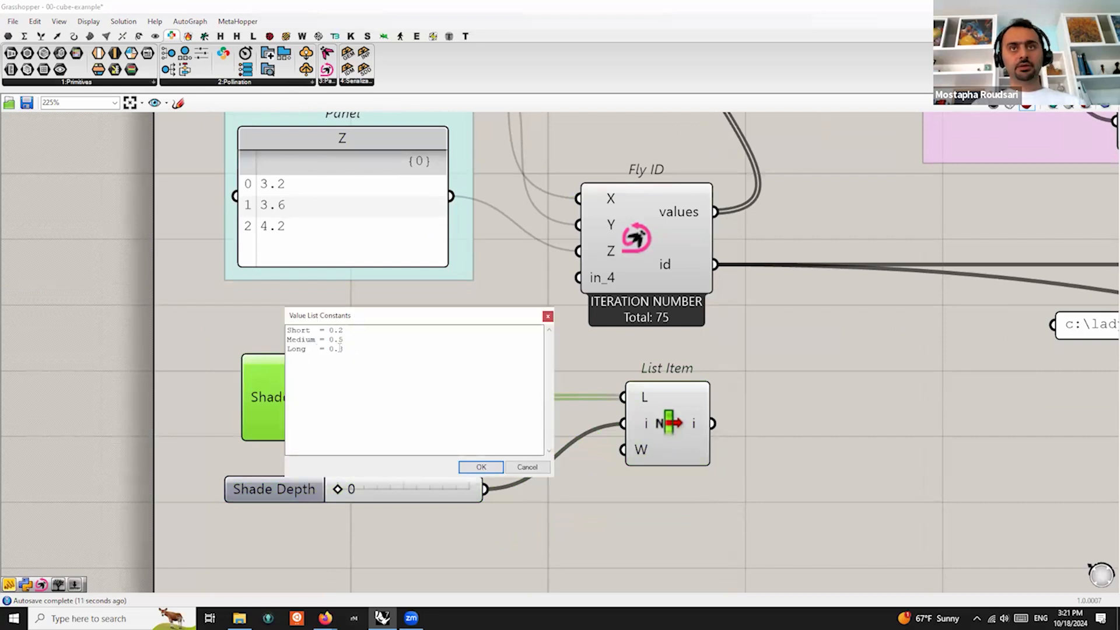
{"action": "left_click", "coordinate": [549, 319]}
Move the pasted List Item closer to the Shade Depth value list
{"action": "scroll", "coordinate": [550, 325], "scroll_direction": "down", "scroll_amount": 3}
{"action": "left_click", "coordinate": [608, 429]}
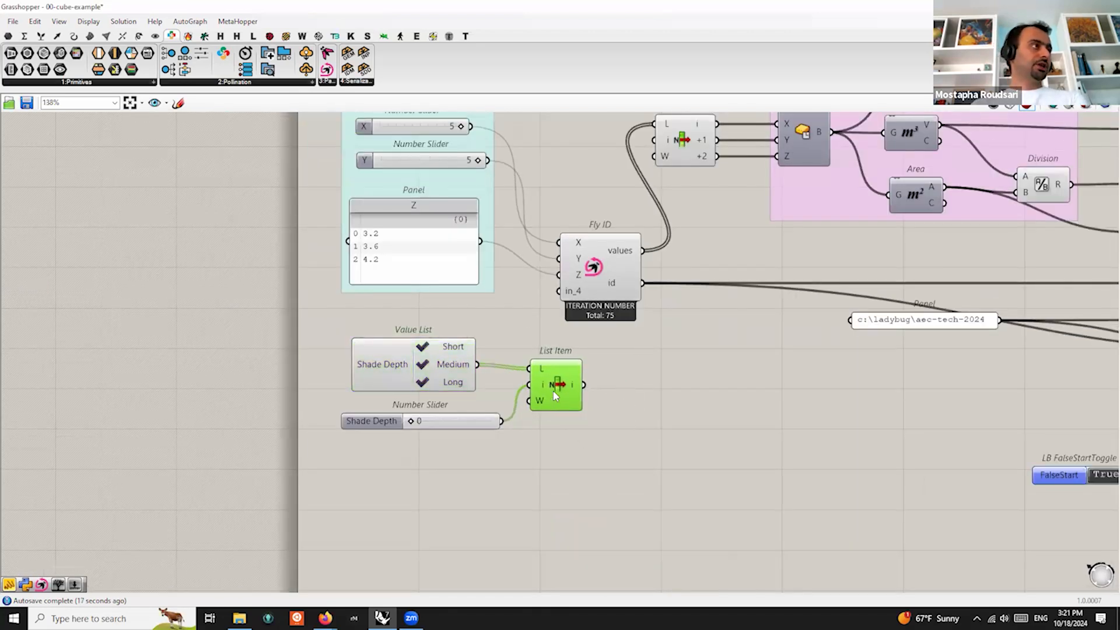
Delete the List Item component and connect the Shade Depth value list directly to the third input of Fly ID
{"action": "key", "text": "Delete"}
{"action": "left_click_drag", "start_coordinate": [478, 364], "coordinate": [557, 274]}
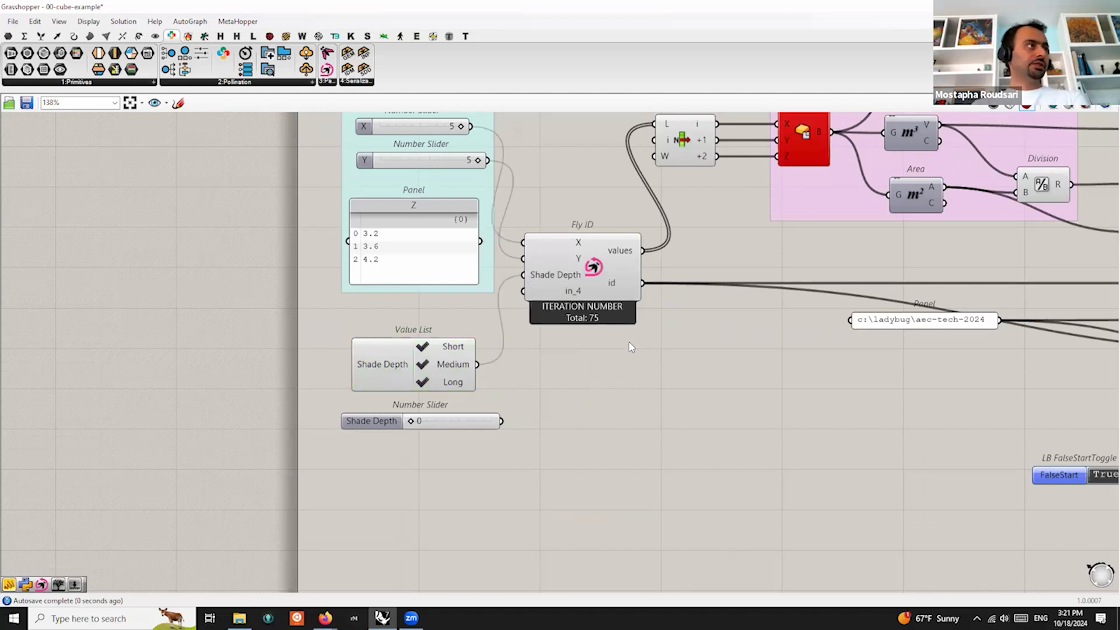
{"action": "scroll", "coordinate": [629, 345], "scroll_direction": "down", "scroll_amount": 3}
{"action": "scroll", "coordinate": [625, 318], "scroll_direction": "up", "scroll_amount": 5}
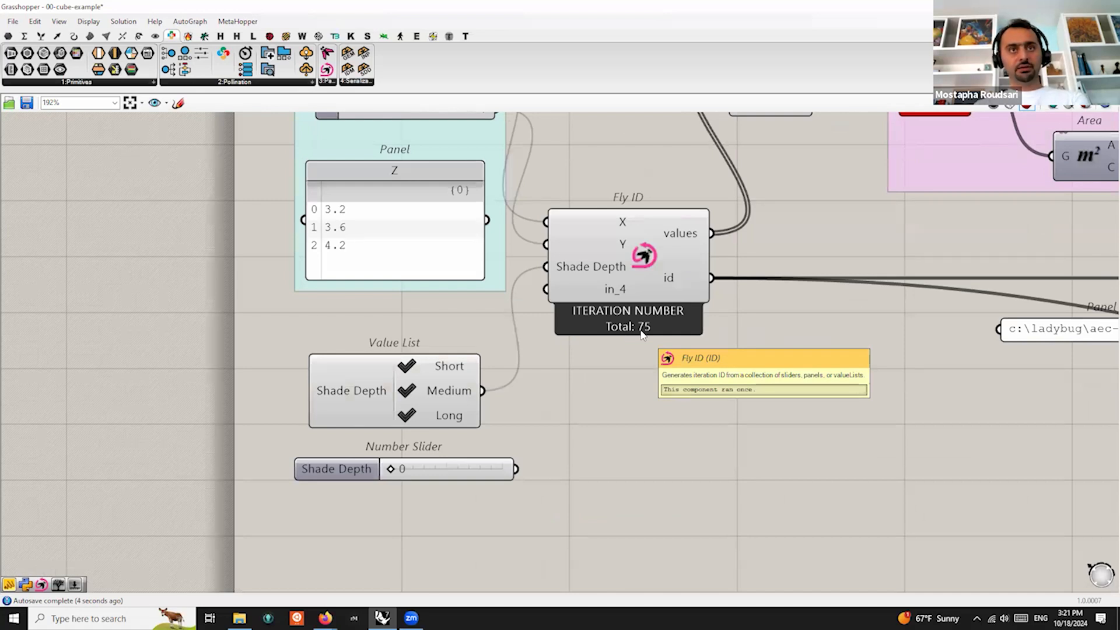
Uncheck Long and Medium in the Shade Depth value list and move the list slightly up
{"action": "left_click", "coordinate": [409, 417]}
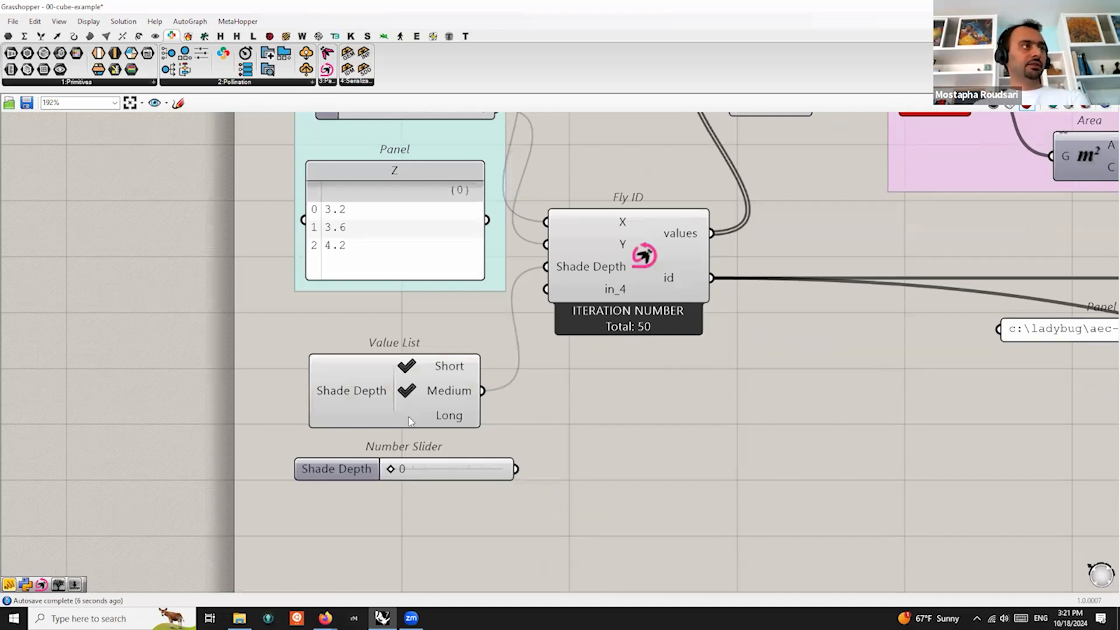
{"action": "left_click", "coordinate": [409, 391]}
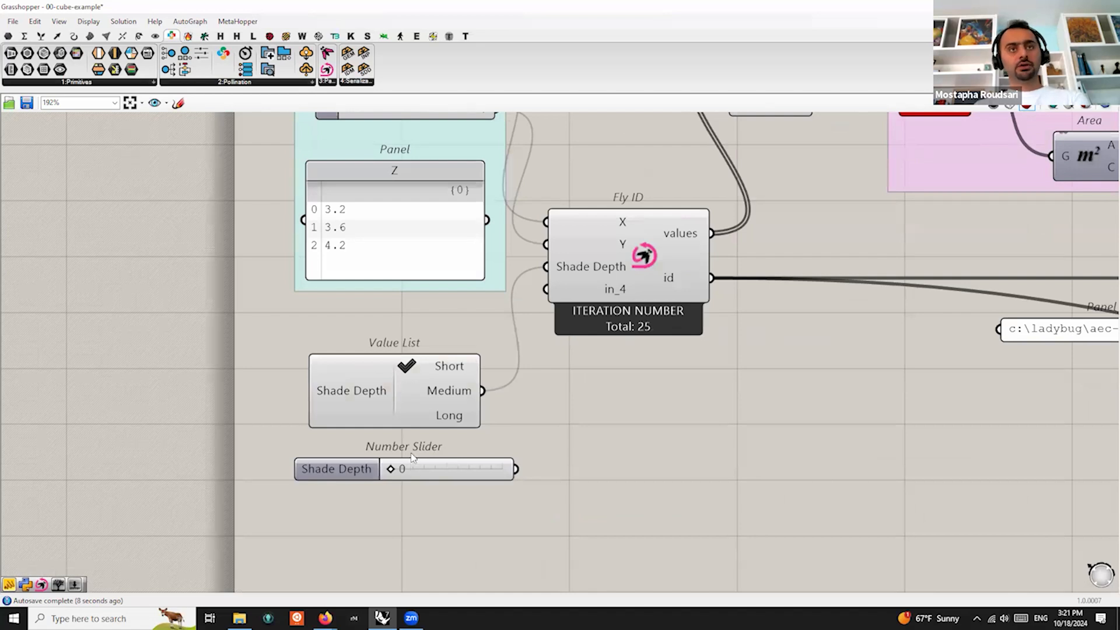
{"action": "left_click", "coordinate": [416, 399]}
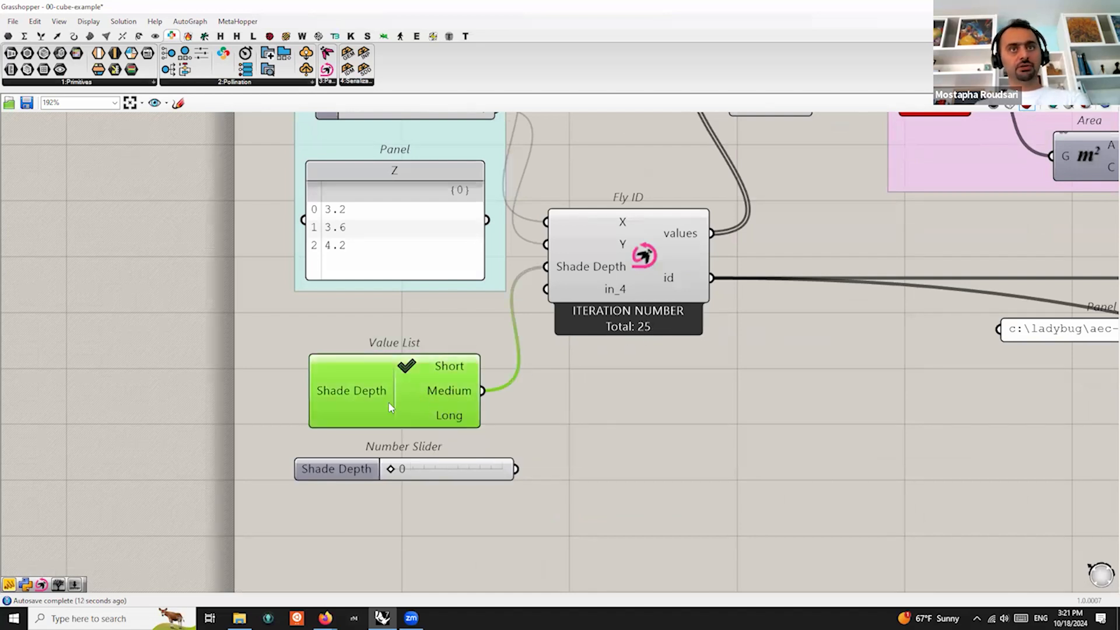
{"action": "left_click_drag", "start_coordinate": [351, 379], "coordinate": [346, 354]}
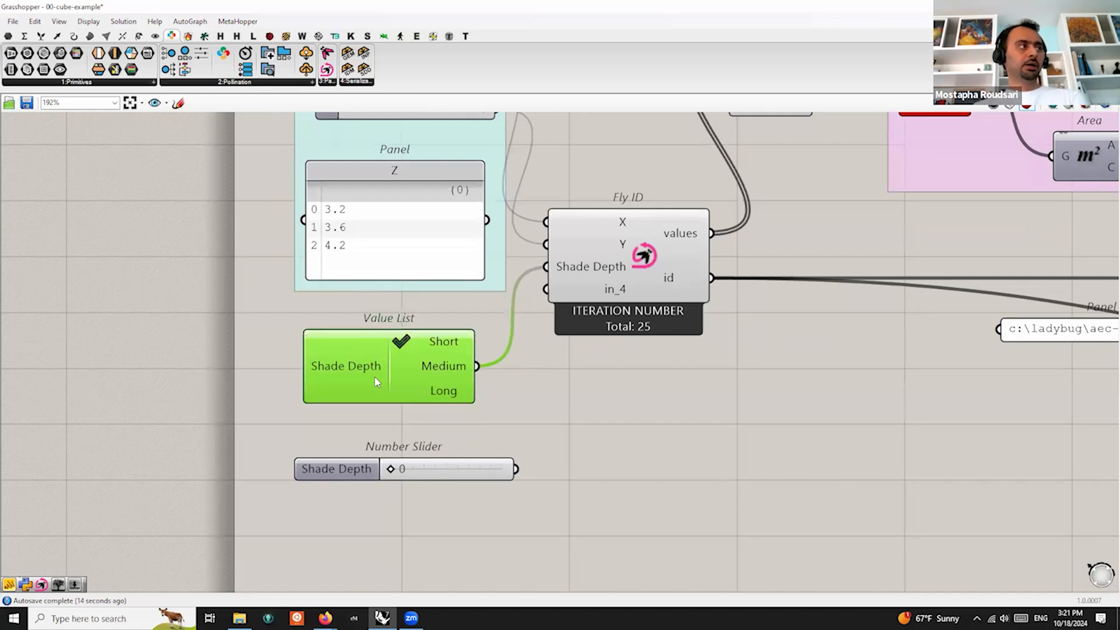
Recheck Medium and Long in the Shade Depth value list, and uncheck both again
{"action": "left_click", "coordinate": [410, 369]}
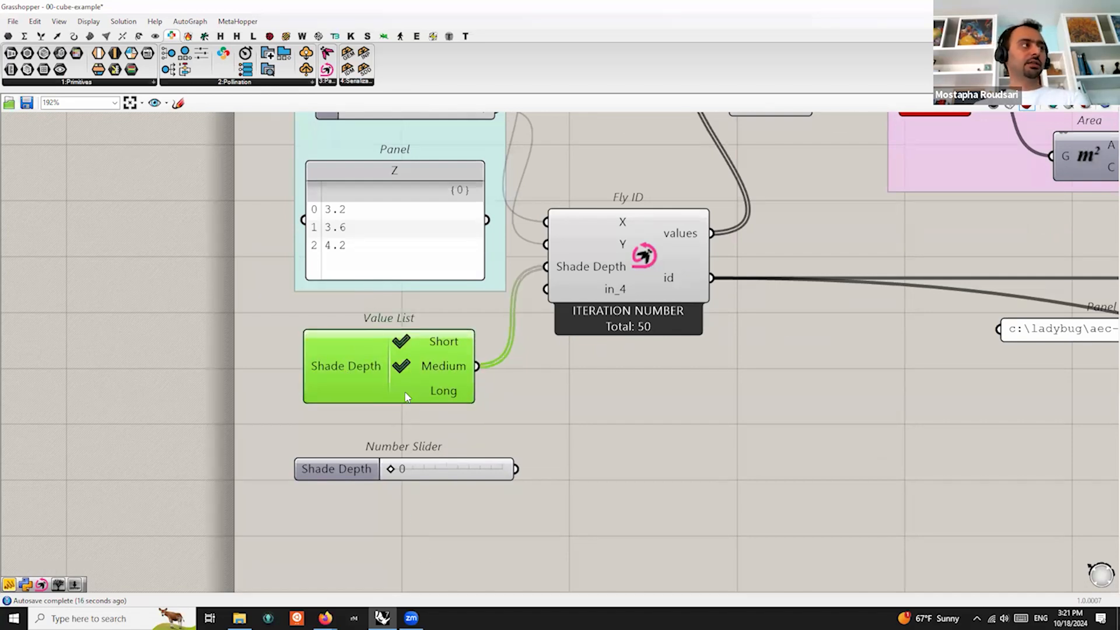
{"action": "left_click", "coordinate": [405, 394]}
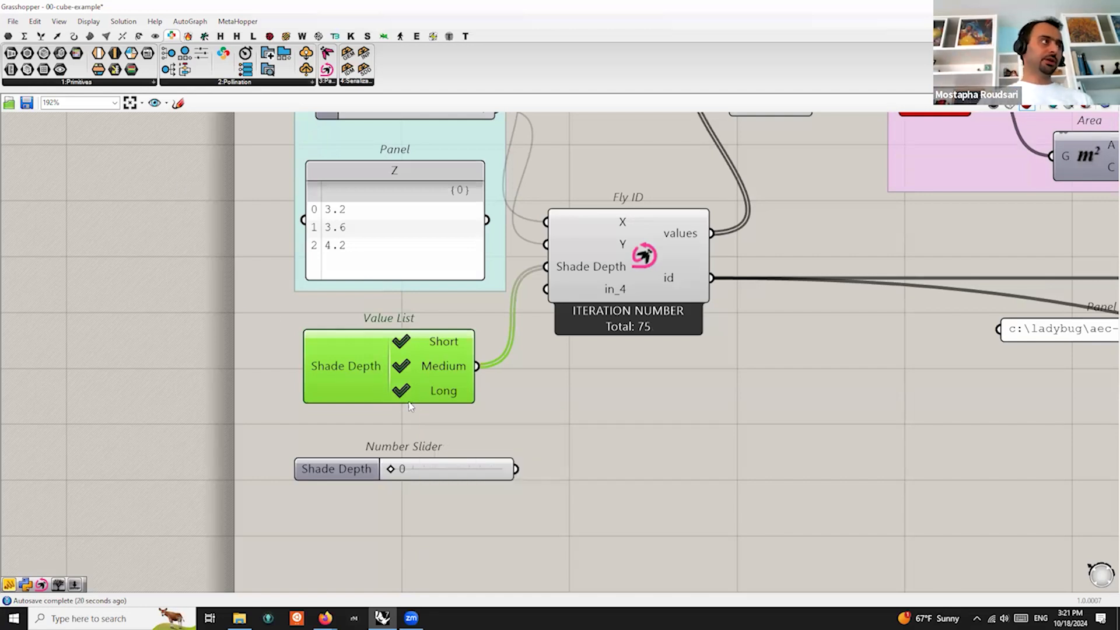
{"action": "left_click", "coordinate": [404, 370]}
{"action": "left_click", "coordinate": [405, 394]}
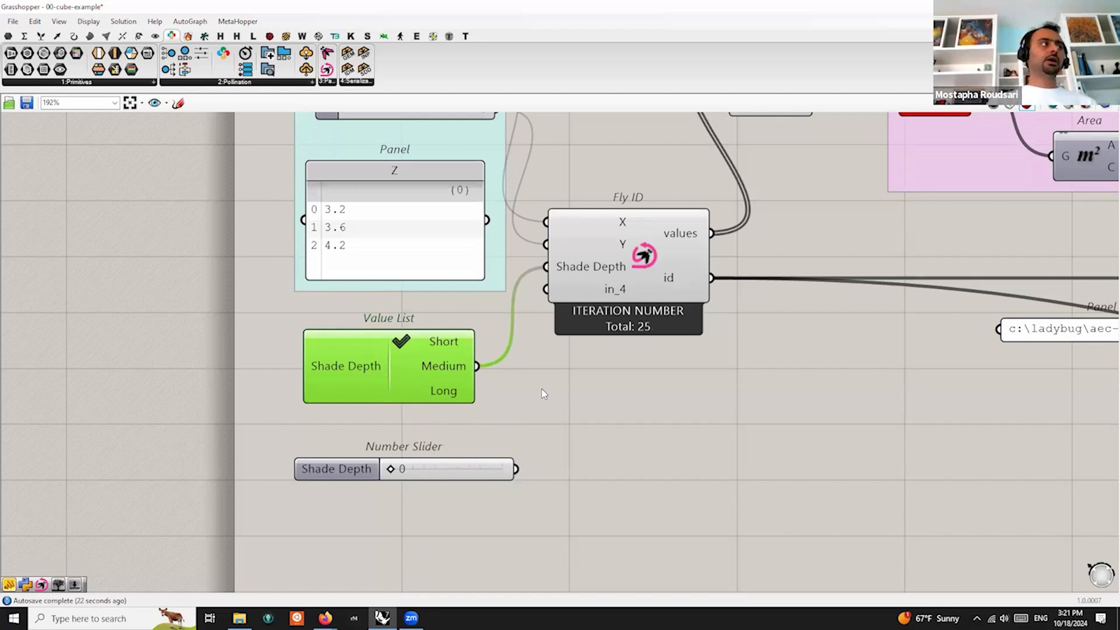
Try selecting only Medium and only Long in the Shade Depth value list, and read the error message on Fly ID
{"action": "left_click", "coordinate": [406, 364]}
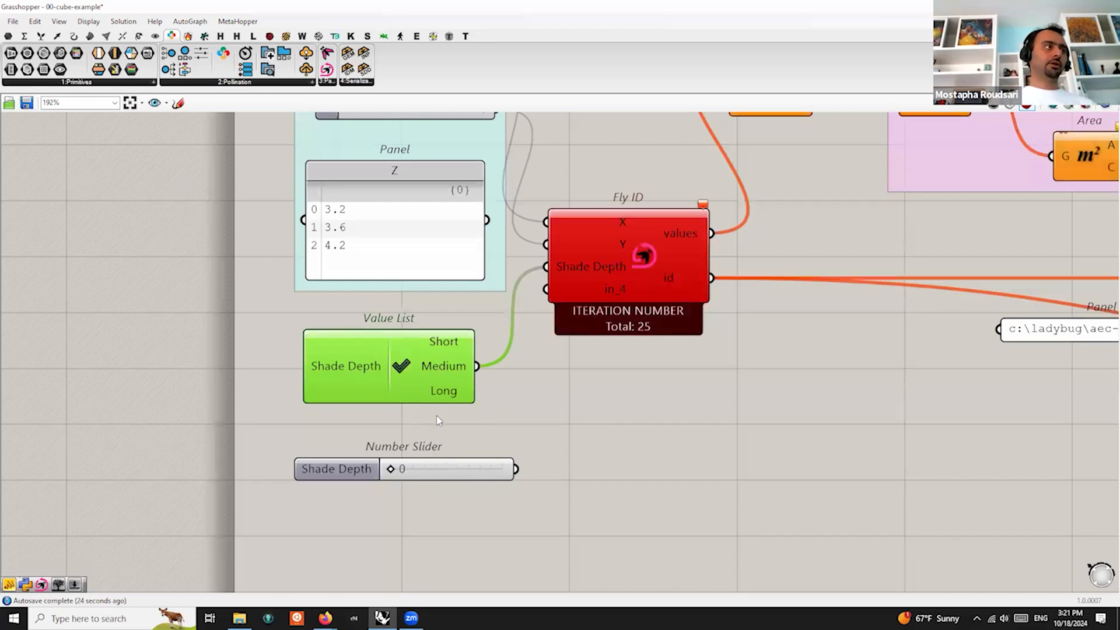
{"action": "left_click", "coordinate": [398, 394]}
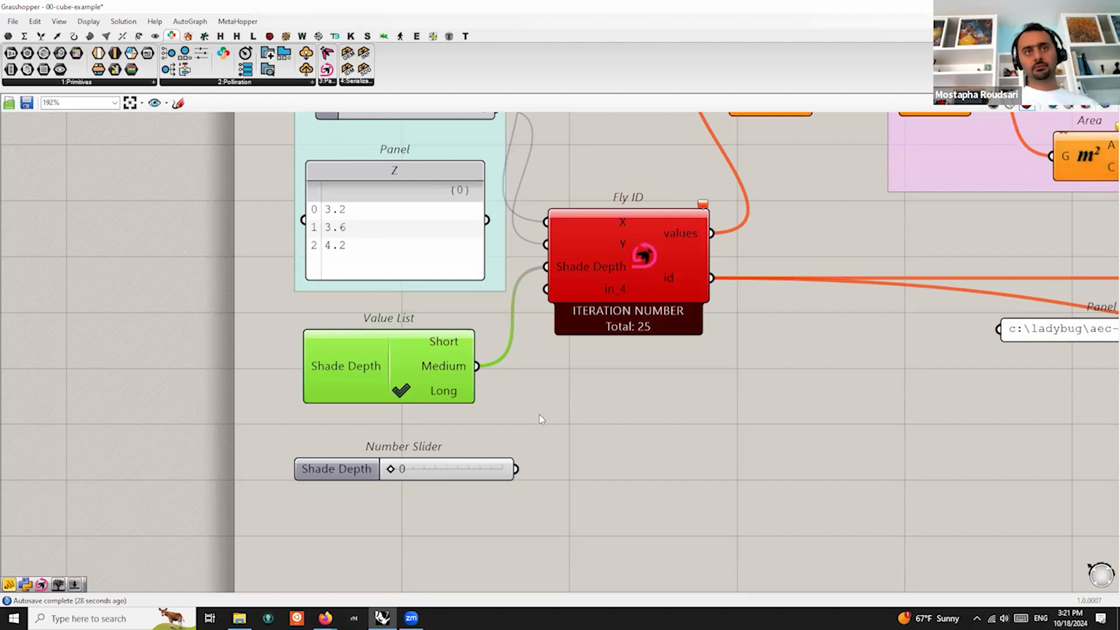
{"action": "left_click", "coordinate": [540, 399]}
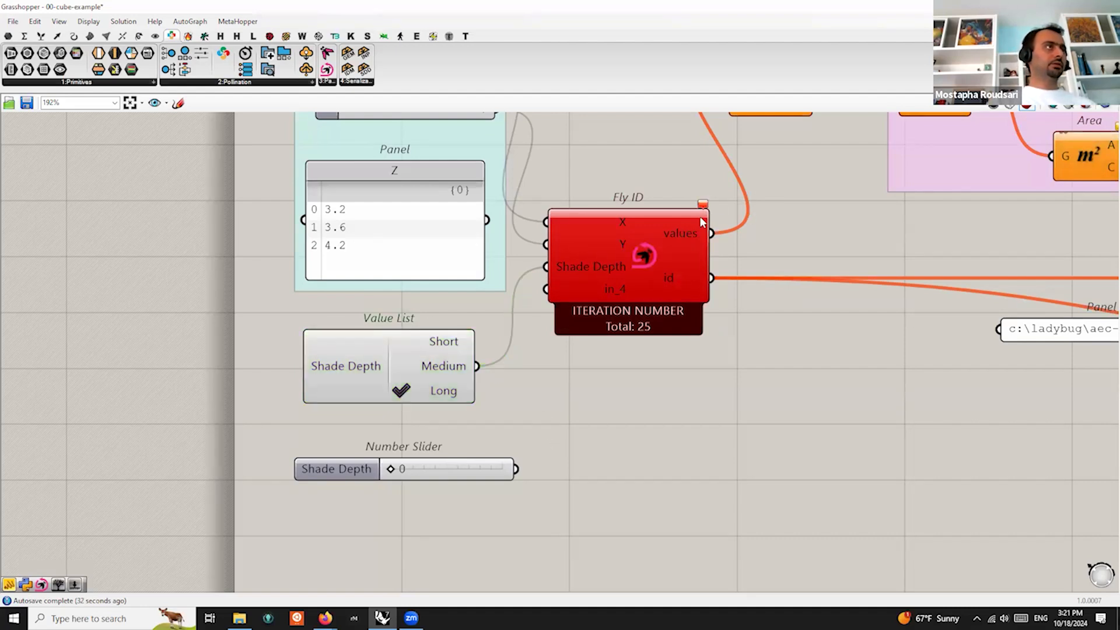
{"action": "mouse_move", "coordinate": [703, 205]}
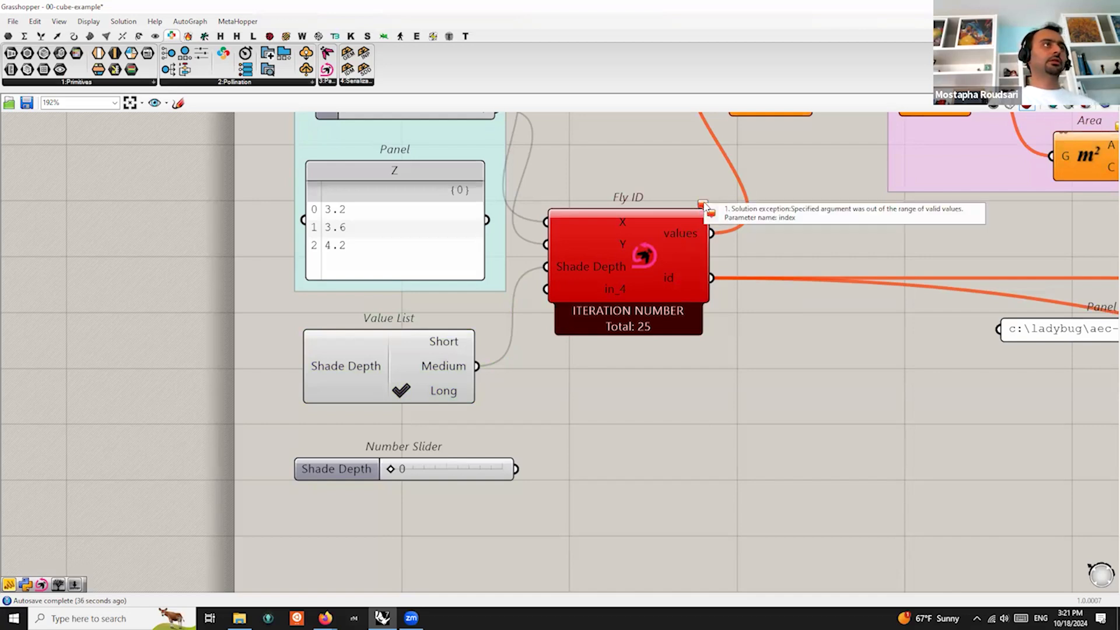
{"action": "left_click", "coordinate": [437, 387]}
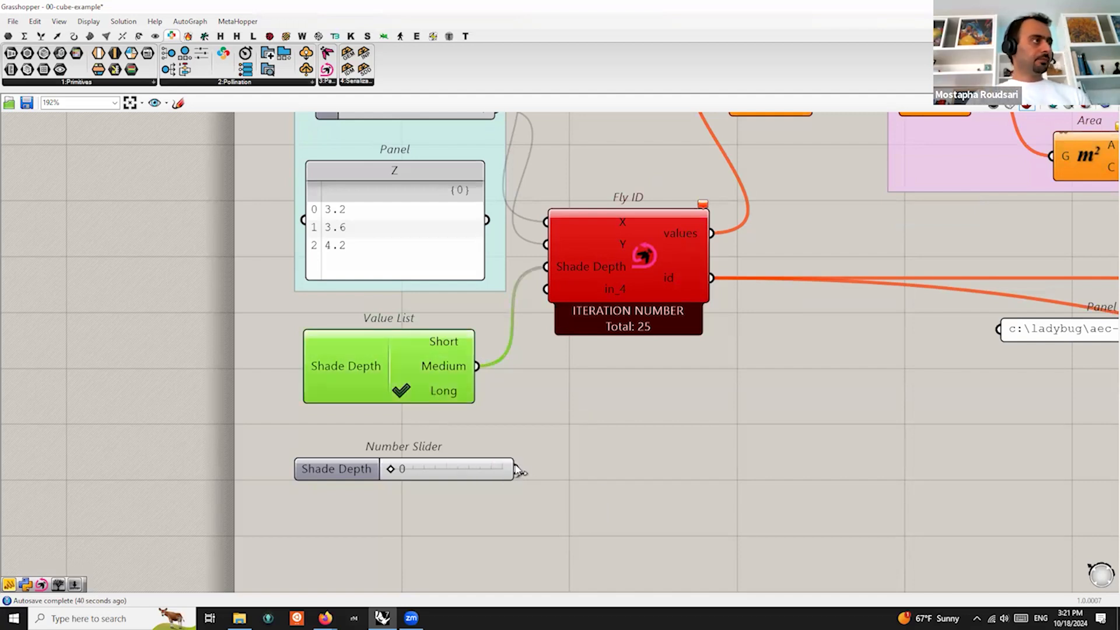
{"action": "left_click", "coordinate": [570, 412]}
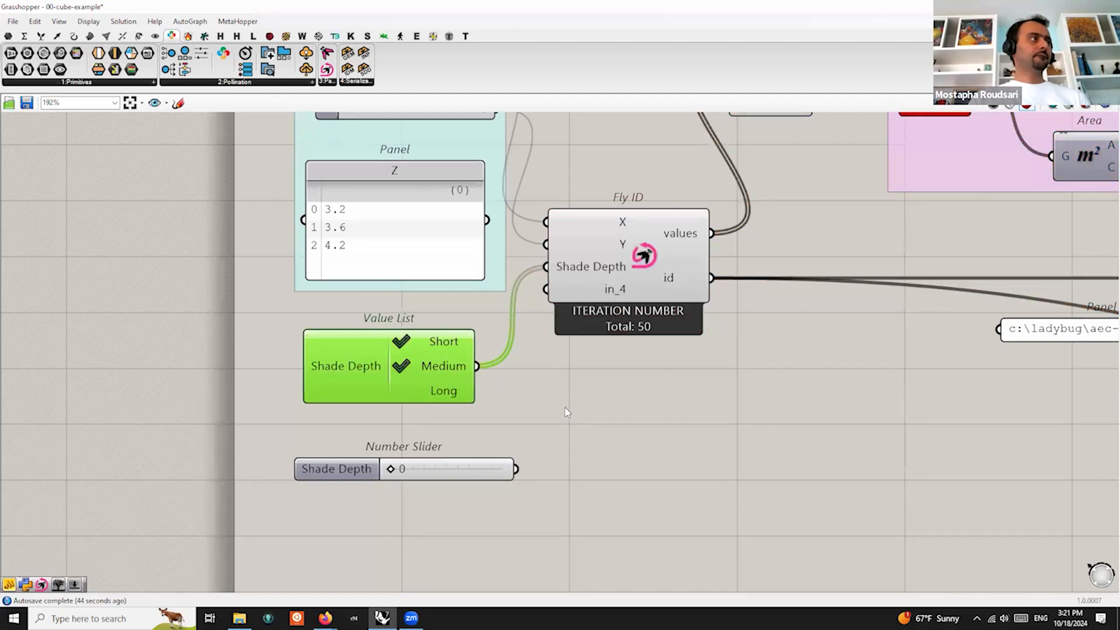
Undo the Shade Depth value list changes, its Fly ID connection, the List Item deletion and the earlier component move
{"action": "key", "text": "ctrl+z"}
{"action": "key", "text": "ctrl+z"}
{"action": "key", "text": "ctrl+z"}
{"action": "key", "text": "ctrl+z"}
{"action": "key", "text": "ctrl+z"}
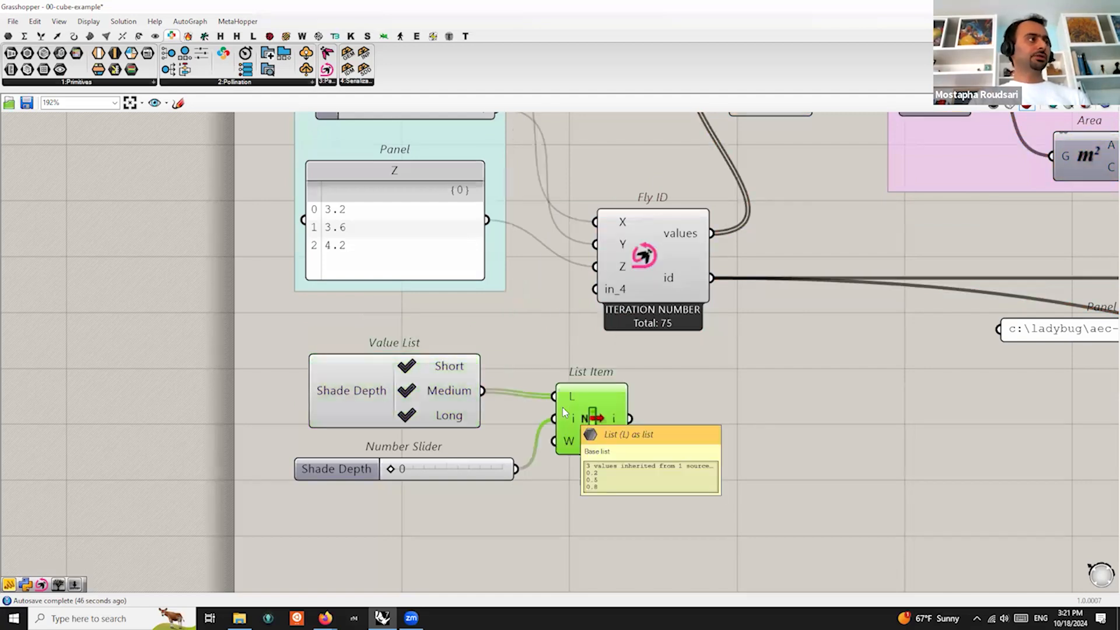
{"action": "key", "text": "ctrl+z"}
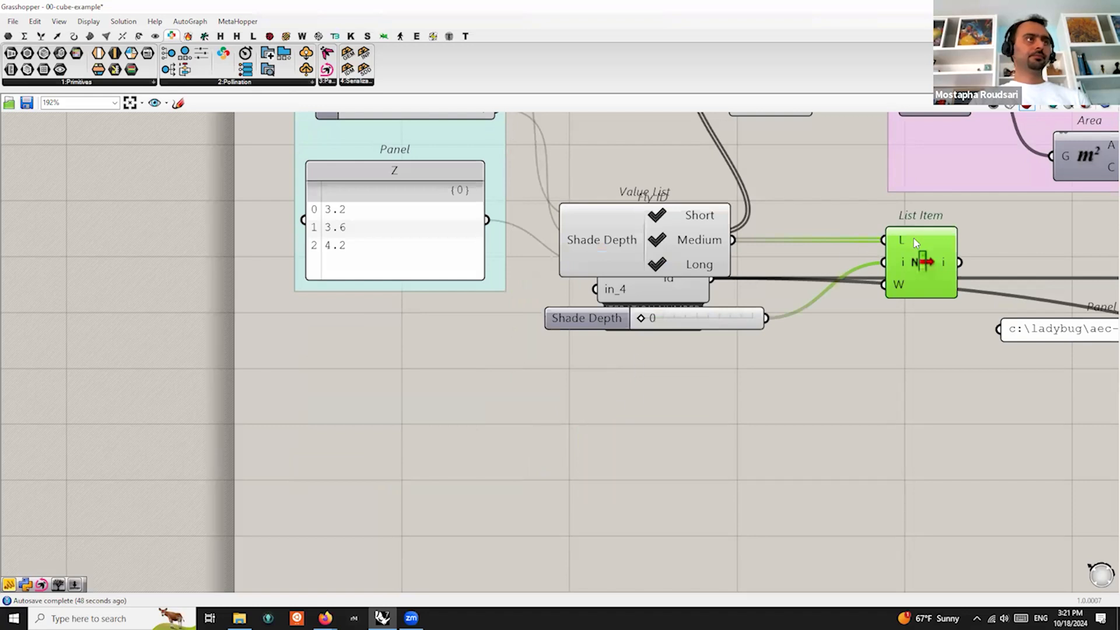
Delete the Shade Depth value list, its List Item component and the Shade Depth number slider
{"action": "left_click_drag", "start_coordinate": [915, 243], "coordinate": [760, 429]}
{"action": "left_click_drag", "start_coordinate": [679, 246], "coordinate": [557, 516]}
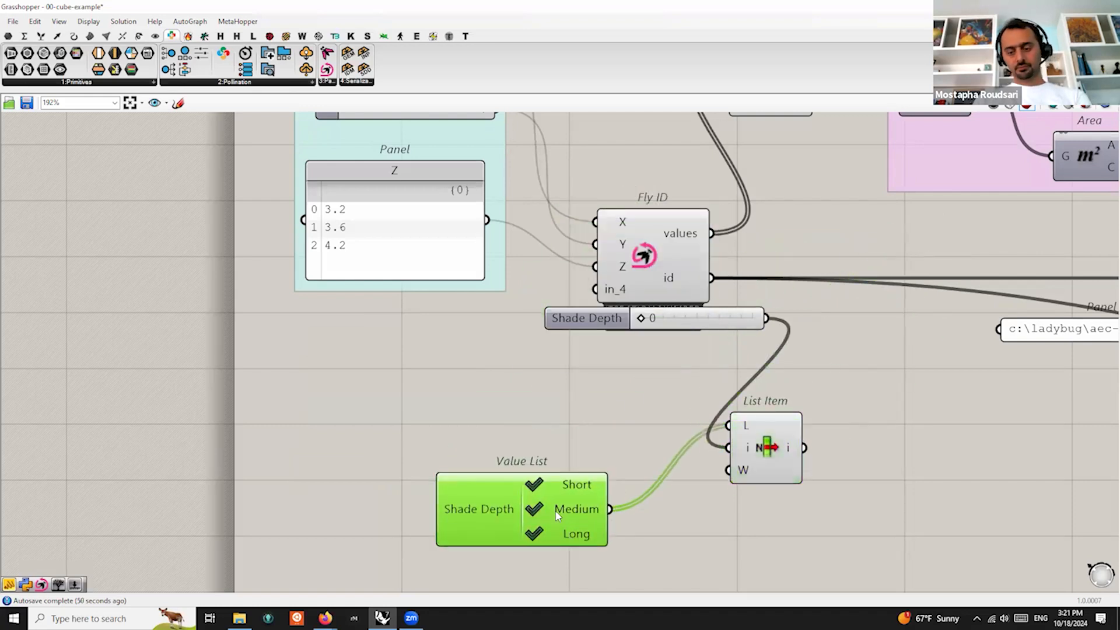
{"action": "key", "text": "Delete"}
{"action": "left_click", "coordinate": [758, 435]}
{"action": "key", "text": "Delete"}
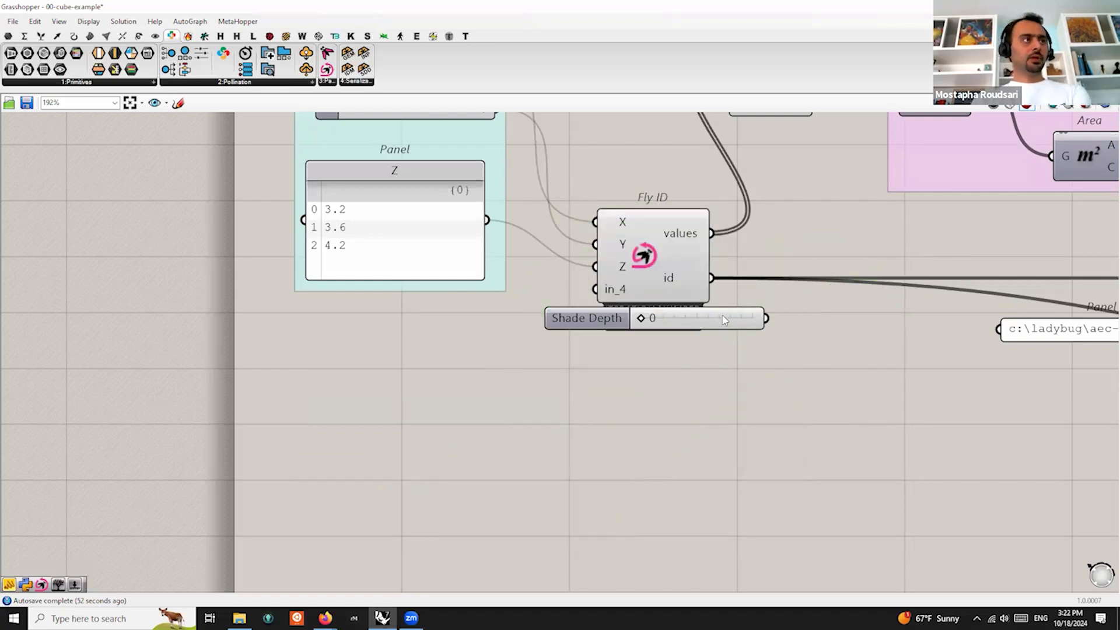
{"action": "left_click", "coordinate": [723, 320]}
{"action": "key", "text": "Delete"}
Examine the options offered by the User Data and Fly components at the end of the definition
{"action": "scroll", "coordinate": [554, 445], "scroll_direction": "down", "scroll_amount": 6}
{"action": "right_click_drag", "start_coordinate": [654, 472], "coordinate": [363, 398]}
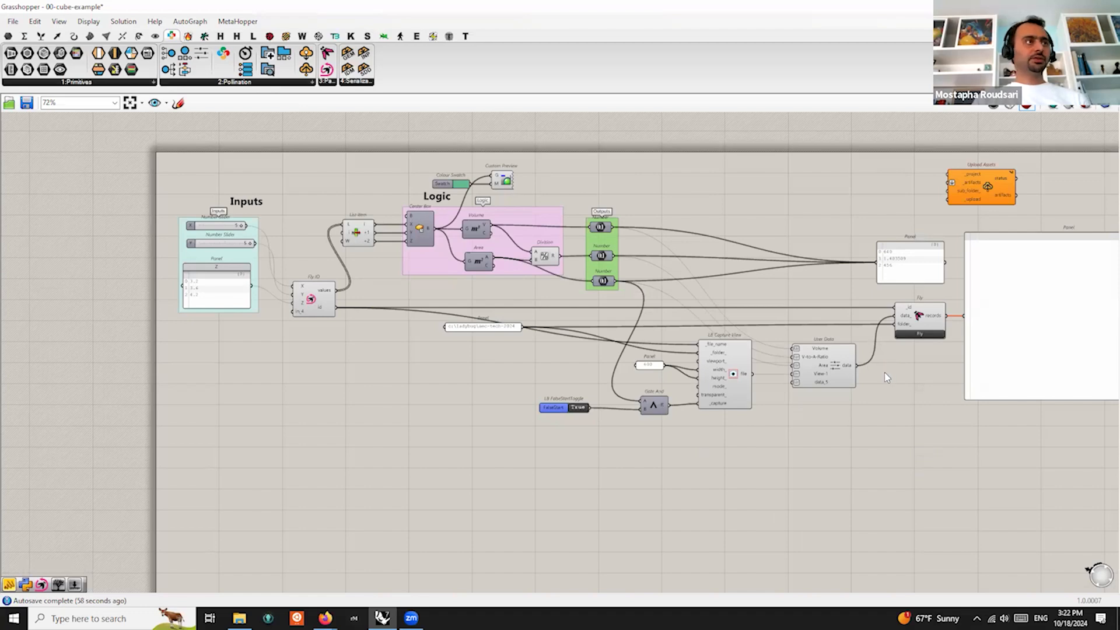
{"action": "scroll", "coordinate": [884, 372], "scroll_direction": "up", "scroll_amount": 2}
{"action": "right_click_drag", "start_coordinate": [884, 372], "coordinate": [702, 399]}
{"action": "scroll", "coordinate": [702, 399], "scroll_direction": "up", "scroll_amount": 2}
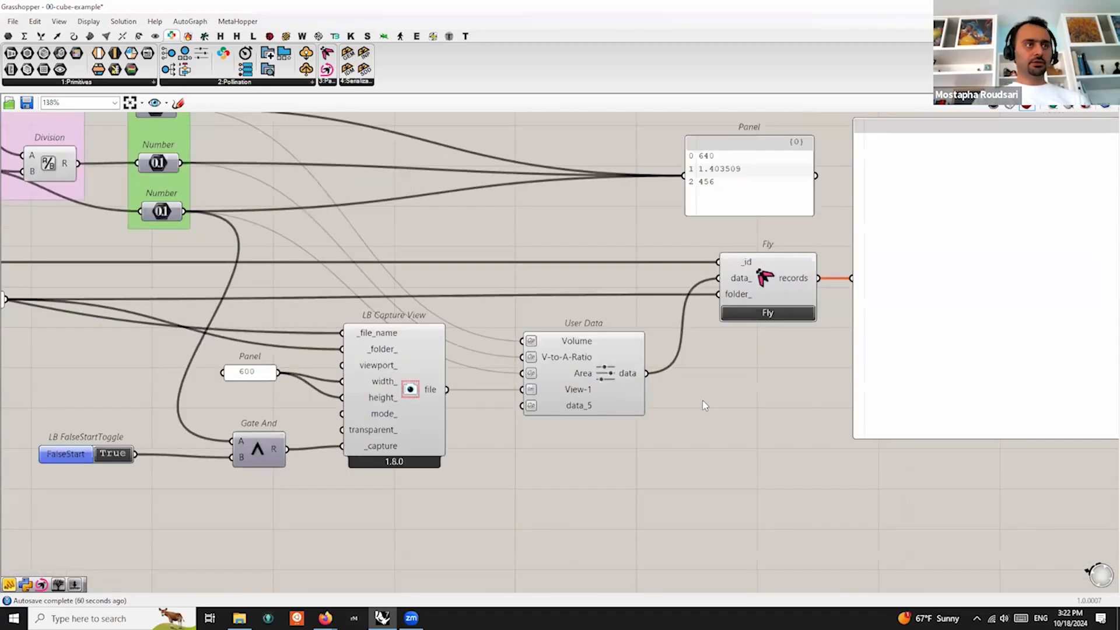
{"action": "right_click", "coordinate": [607, 374]}
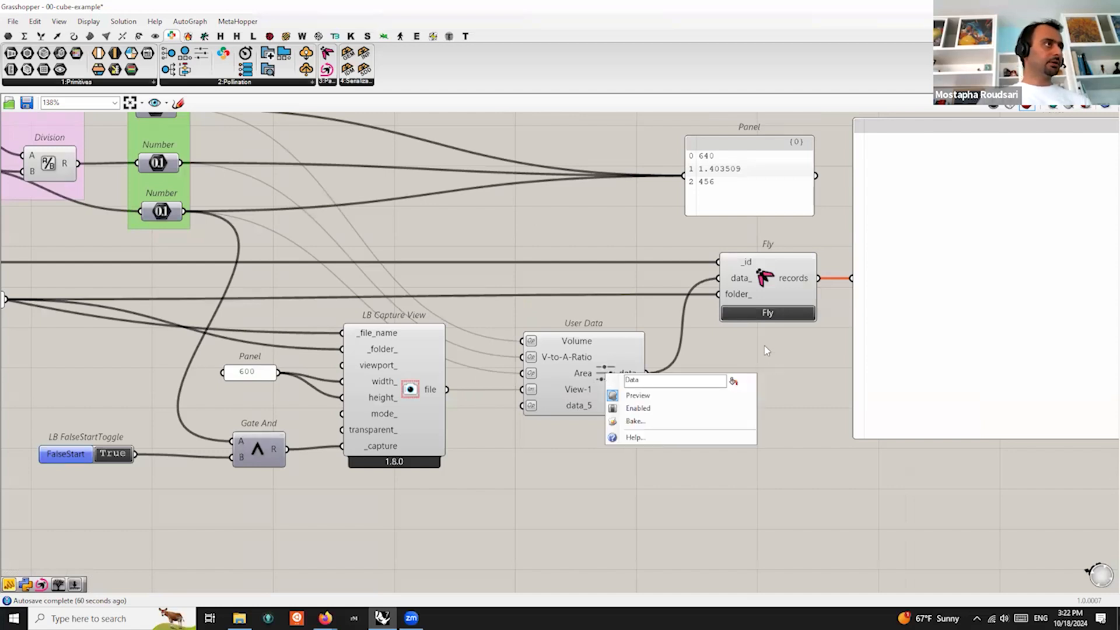
{"action": "scroll", "coordinate": [780, 291], "scroll_direction": "up", "scroll_amount": 2}
{"action": "right_click", "coordinate": [755, 275]}
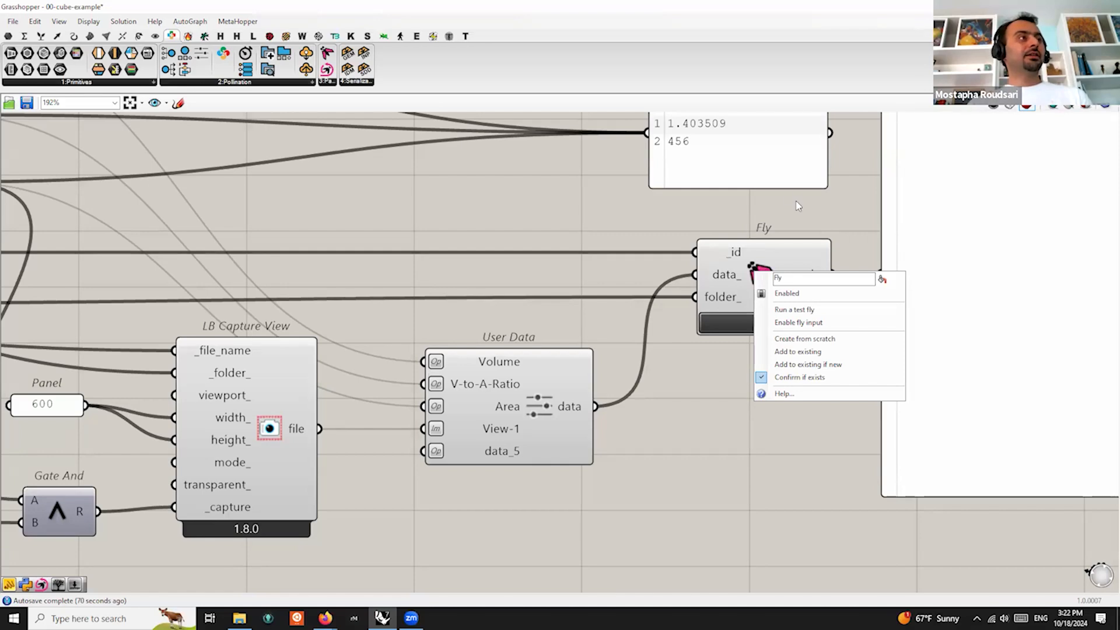
{"action": "left_click", "coordinate": [772, 306]}
{"action": "scroll", "coordinate": [771, 304], "scroll_direction": "up", "scroll_amount": 3}
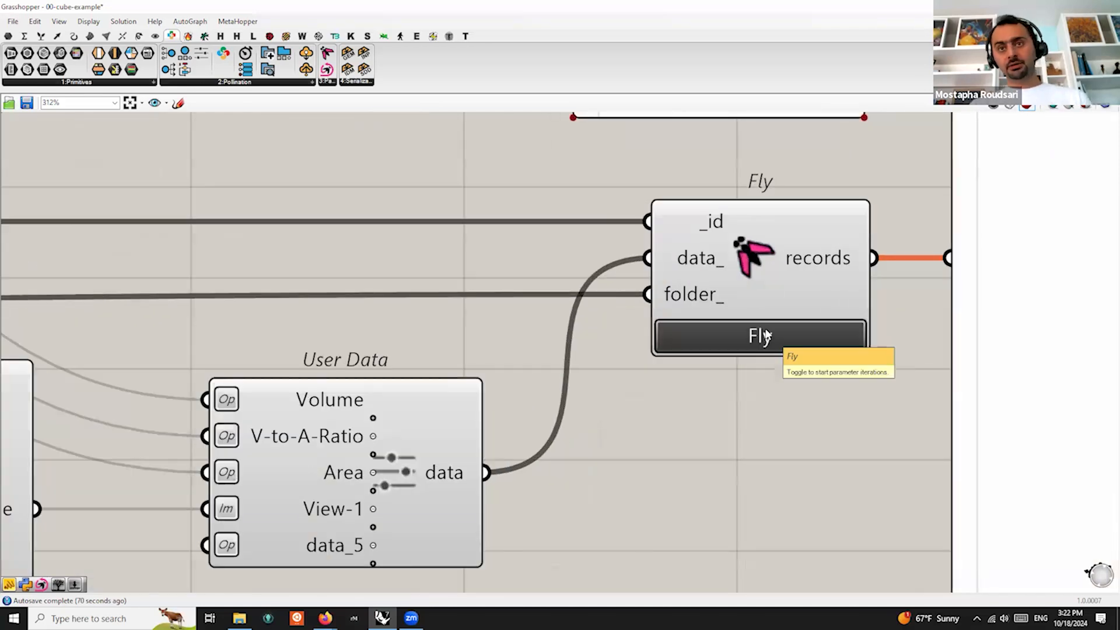
Move the FalseStart toggle slightly closer to the Gate And component
{"action": "scroll", "coordinate": [768, 336], "scroll_direction": "down", "scroll_amount": 3}
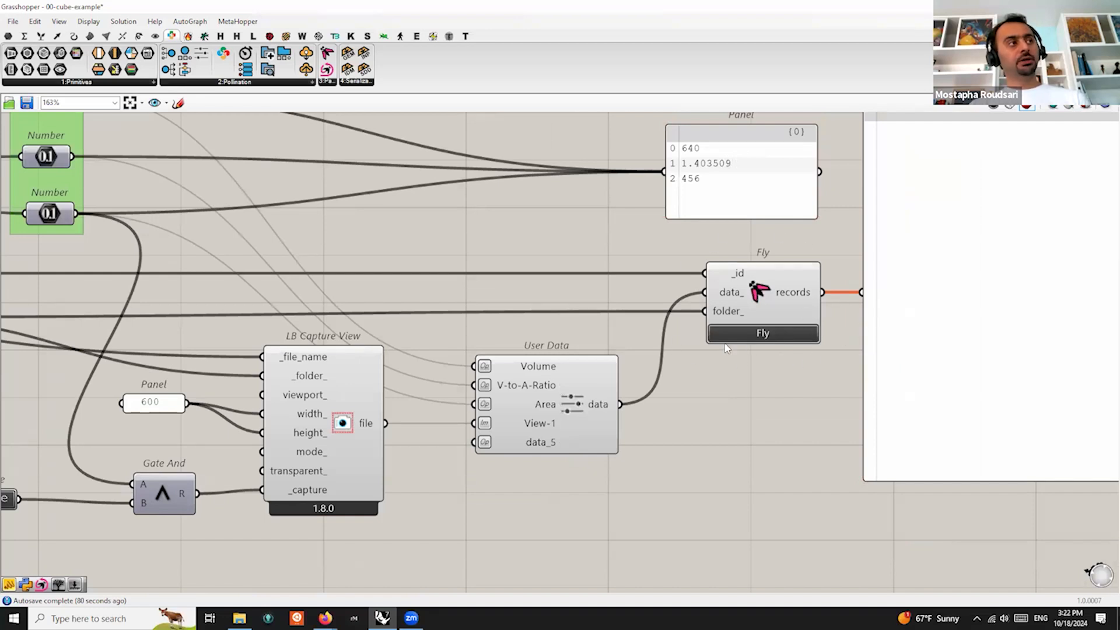
{"action": "scroll", "coordinate": [618, 366], "scroll_direction": "down", "scroll_amount": 2}
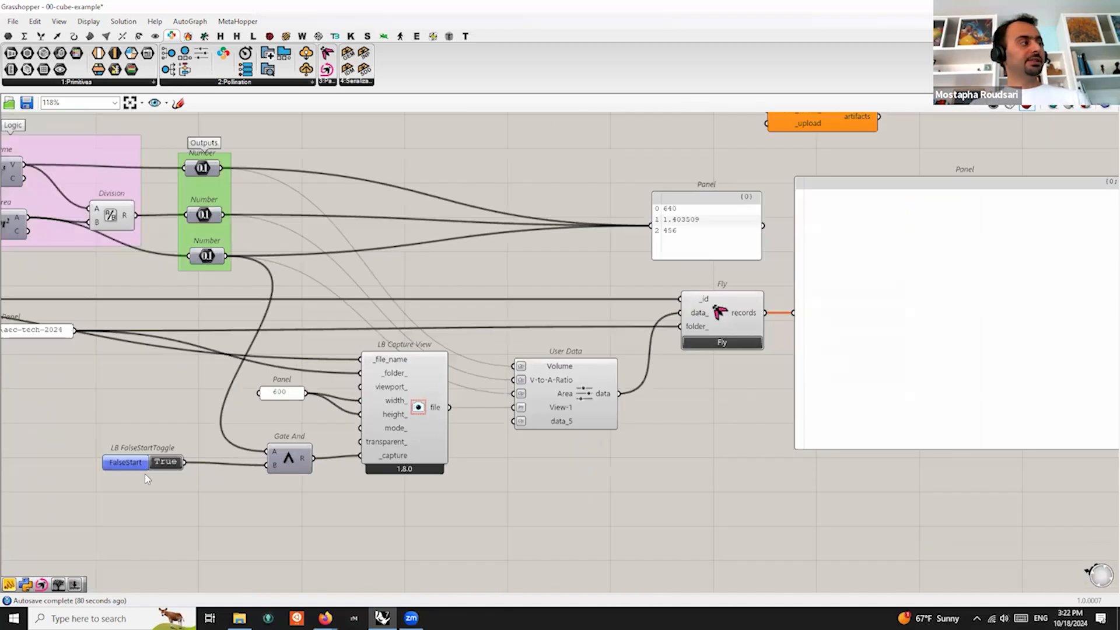
{"action": "left_click_drag", "start_coordinate": [143, 470], "coordinate": [165, 474]}
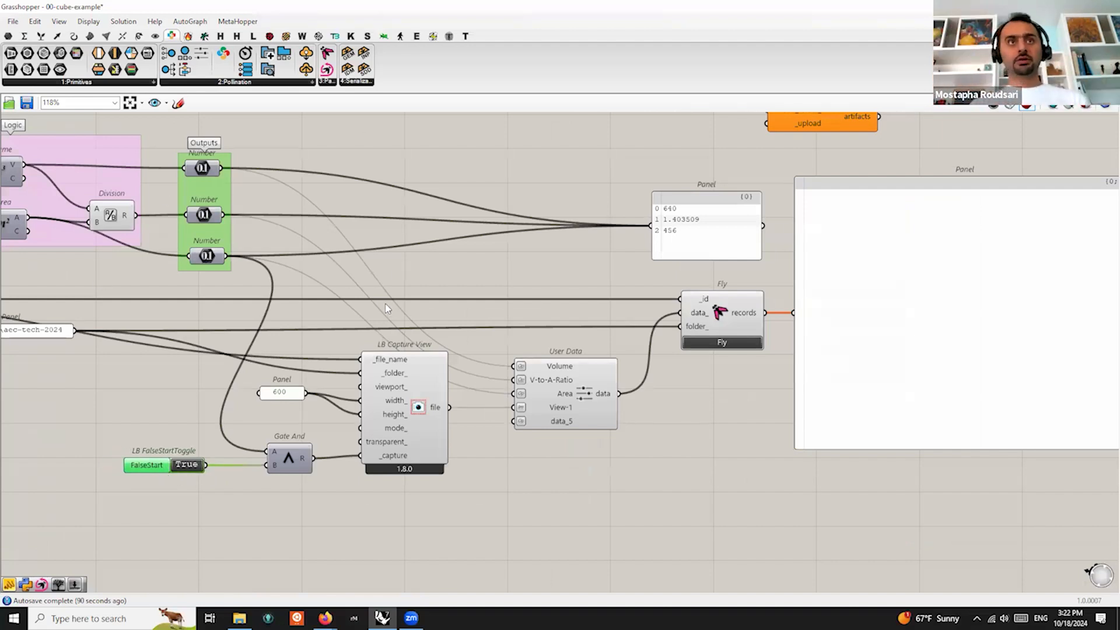
Enable the fly input on the Fly component
{"action": "scroll", "coordinate": [764, 374], "scroll_direction": "up", "scroll_amount": 4}
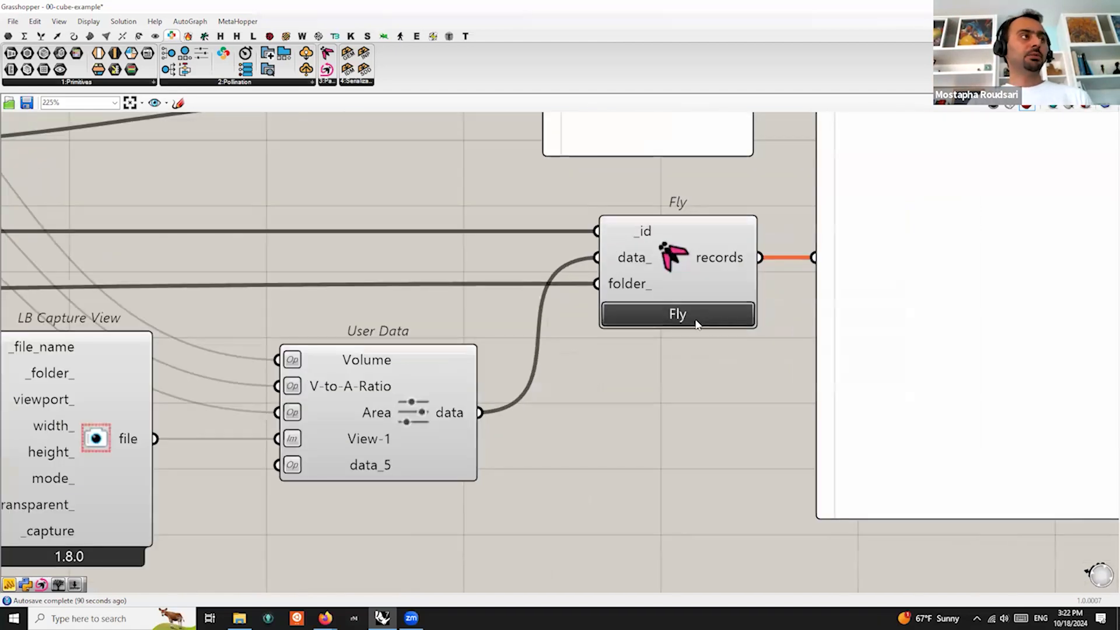
{"action": "right_click", "coordinate": [679, 259]}
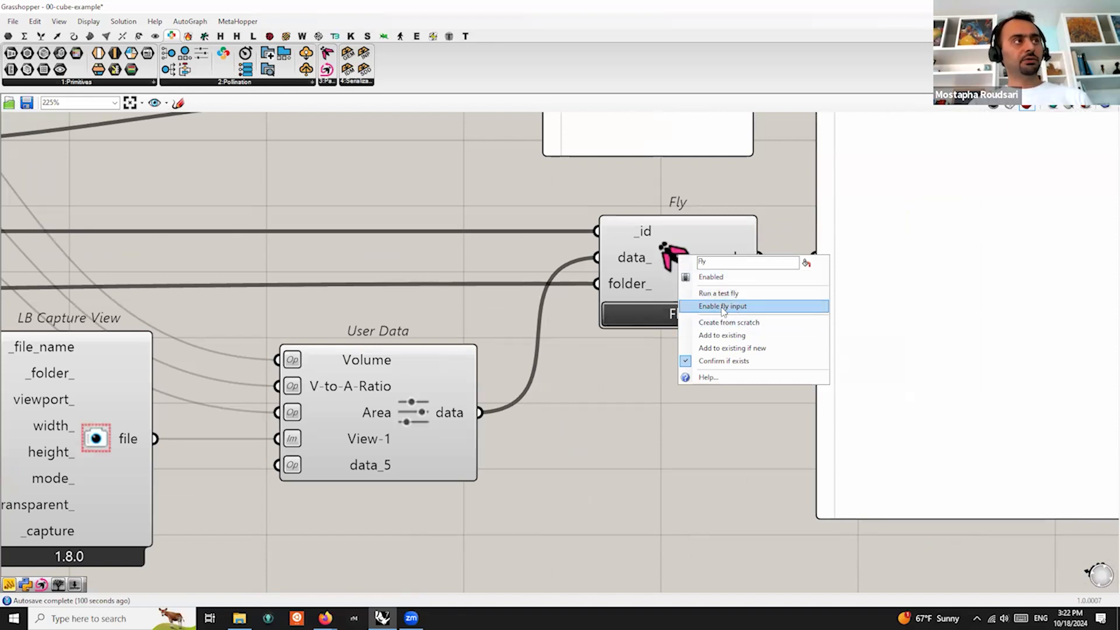
{"action": "left_click", "coordinate": [749, 310]}
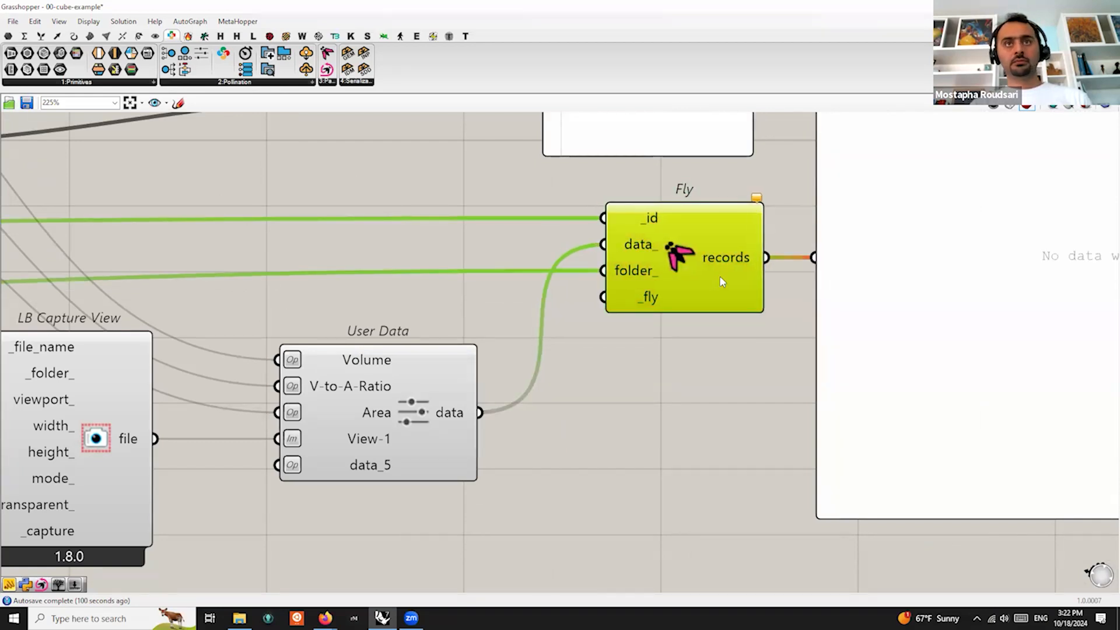
{"action": "mouse_move", "coordinate": [649, 308]}
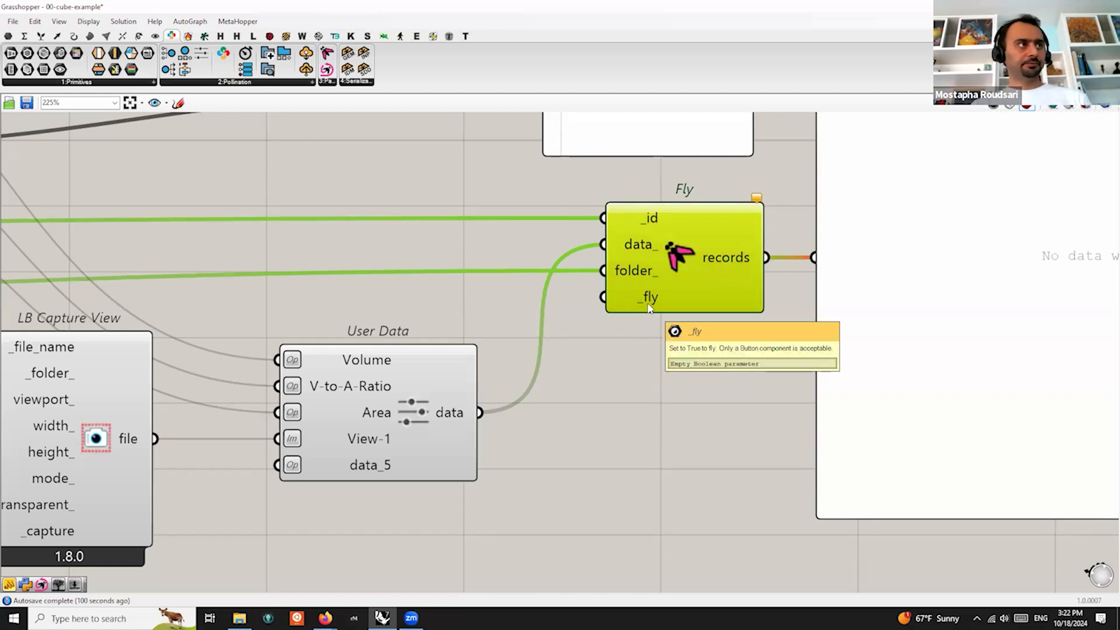
Duplicate the FalseStart toggle near the Fly component and connect the copy to its _fly input
{"action": "scroll", "coordinate": [649, 308], "scroll_direction": "down", "scroll_amount": 4}
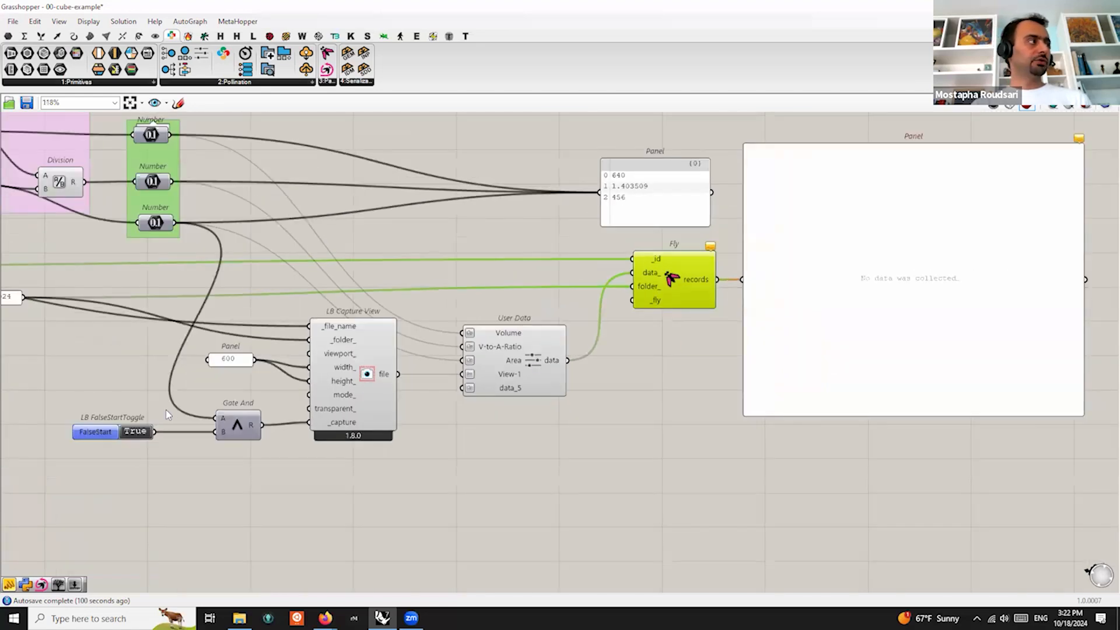
{"action": "left_click", "coordinate": [101, 431]}
{"action": "mouse_move", "coordinate": [101, 431]}
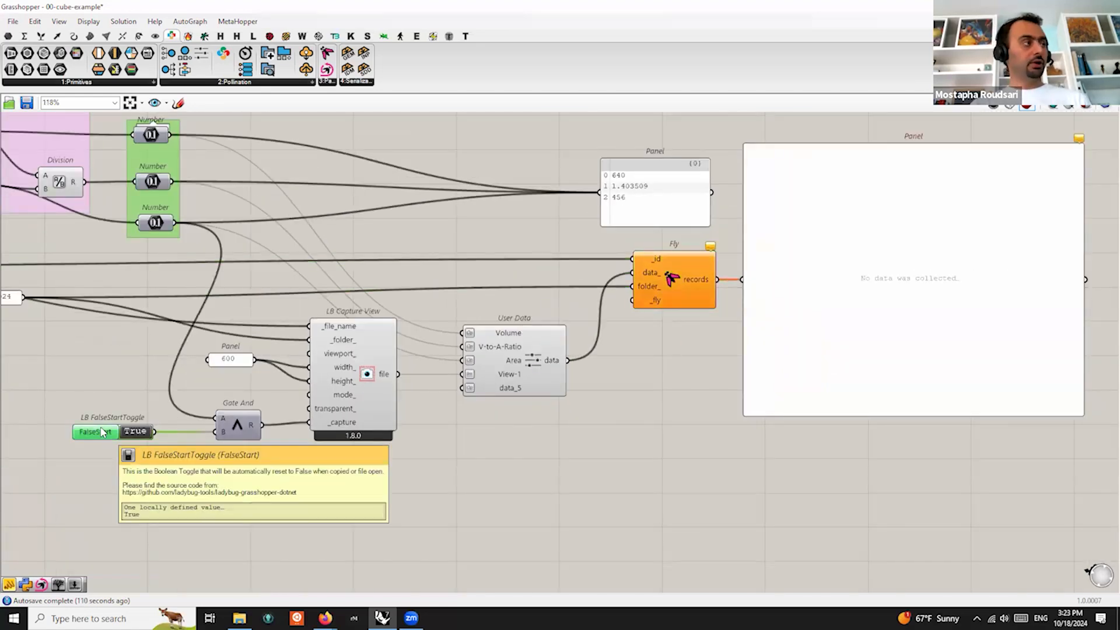
{"action": "key", "text": "ctrl+c"}
{"action": "key", "text": "ctrl+v"}
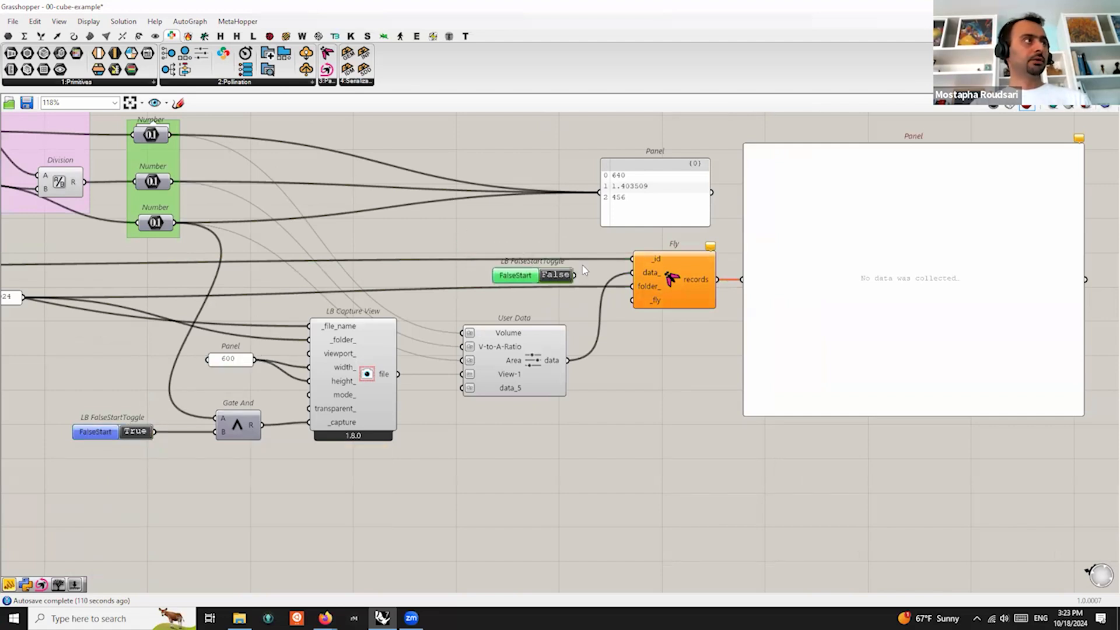
{"action": "scroll", "coordinate": [584, 270], "scroll_direction": "up", "scroll_amount": 3}
{"action": "left_click_drag", "start_coordinate": [651, 313], "coordinate": [571, 280]}
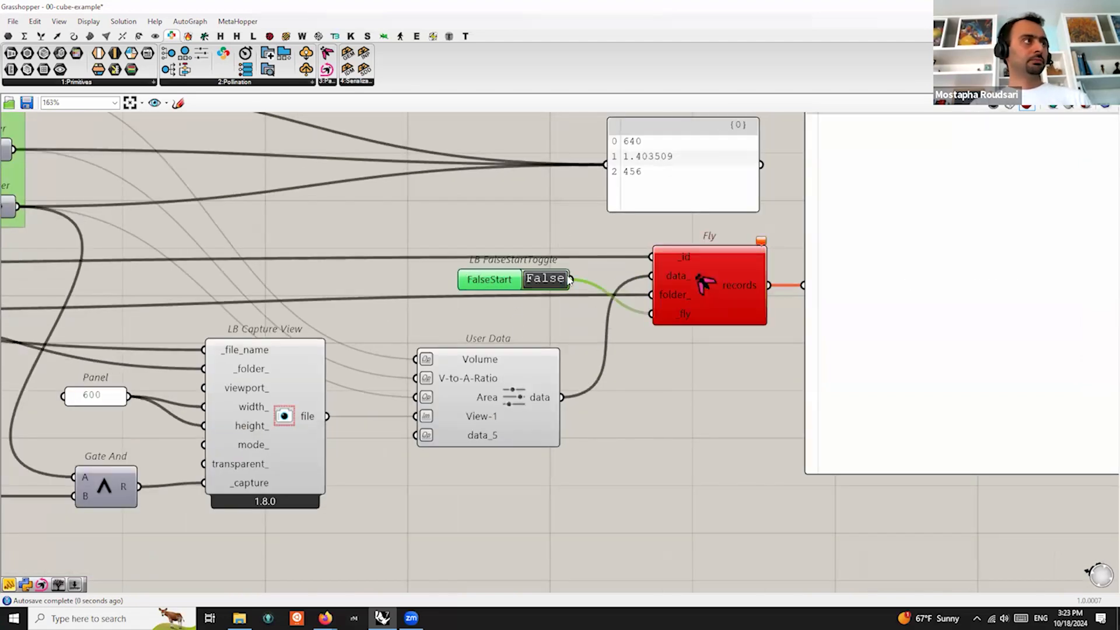
Replace the FalseStart toggle on the Fly component's _fly input with a Button, delete the toggle, and place the Button slightly farther from Fly
{"action": "left_click", "coordinate": [761, 243]}
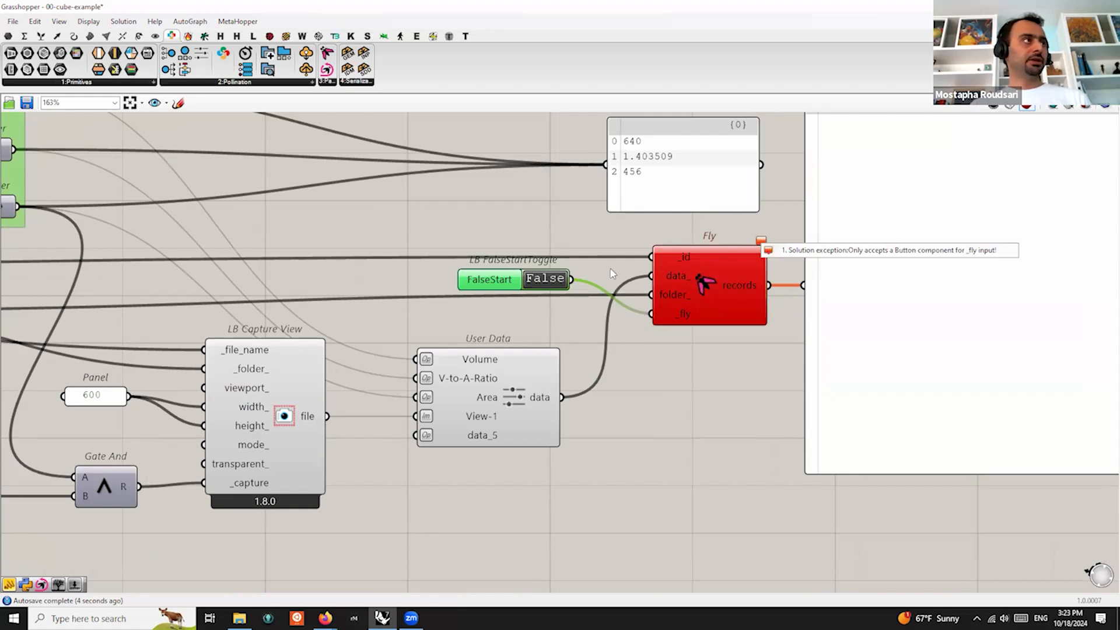
{"action": "double_click", "coordinate": [528, 227]}
{"action": "type", "text": "butt"}
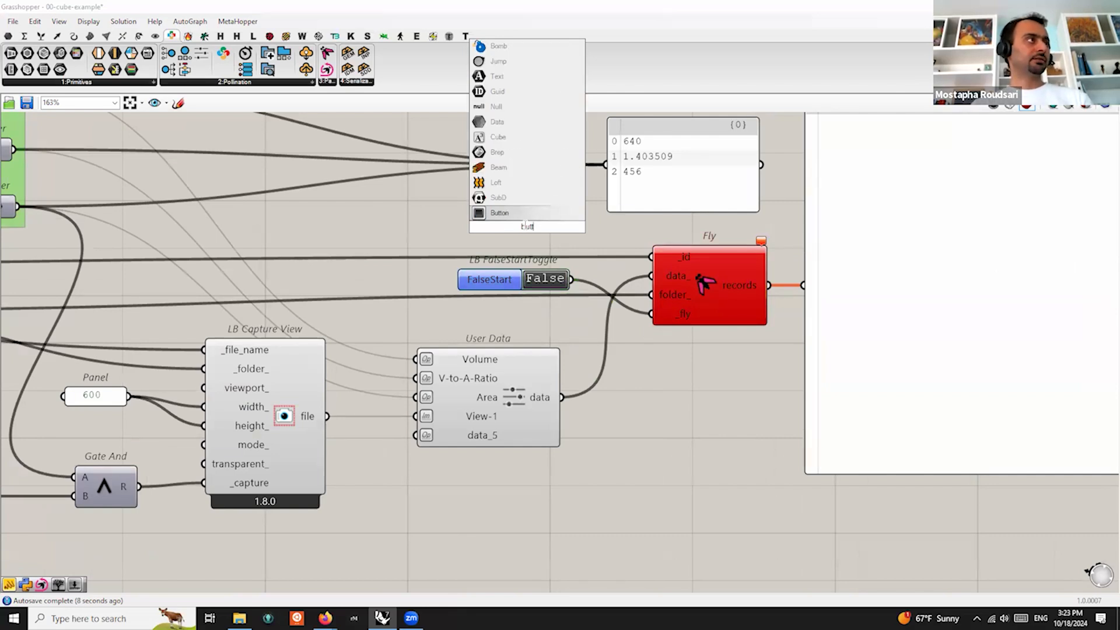
{"action": "key", "text": "Return"}
{"action": "left_click_drag", "start_coordinate": [577, 226], "coordinate": [671, 314]}
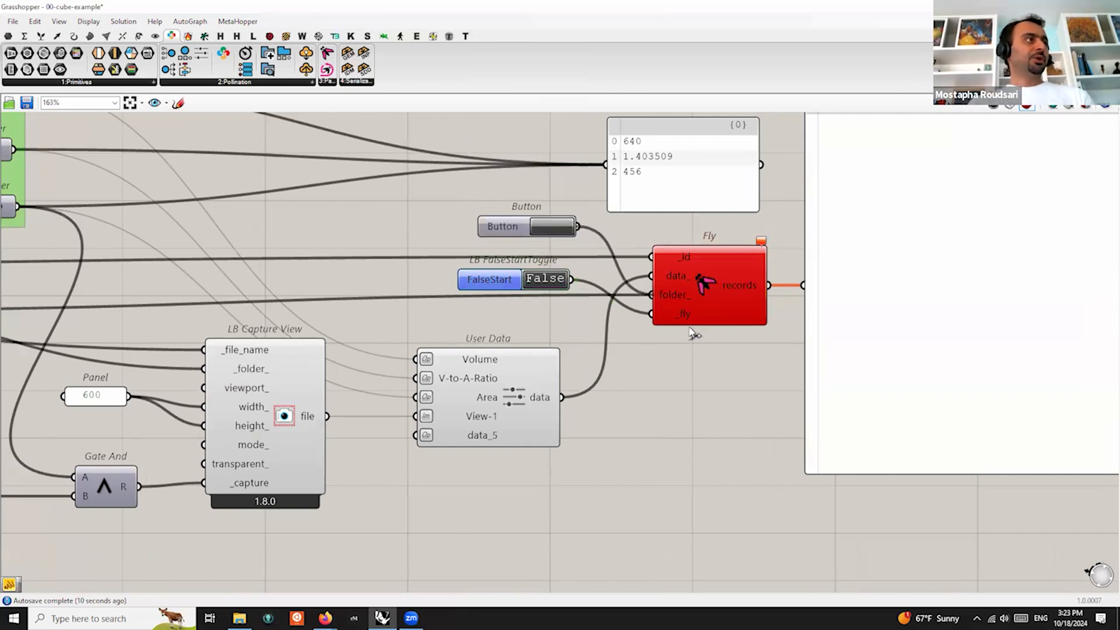
{"action": "left_click_drag", "start_coordinate": [507, 281], "coordinate": [481, 294]}
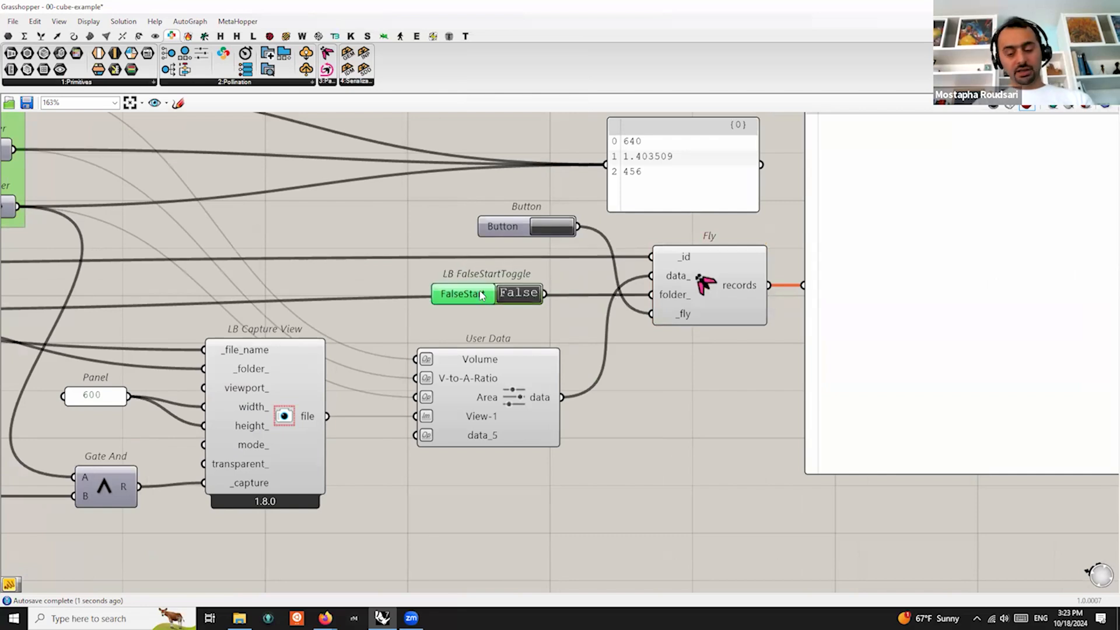
{"action": "key", "text": "Delete"}
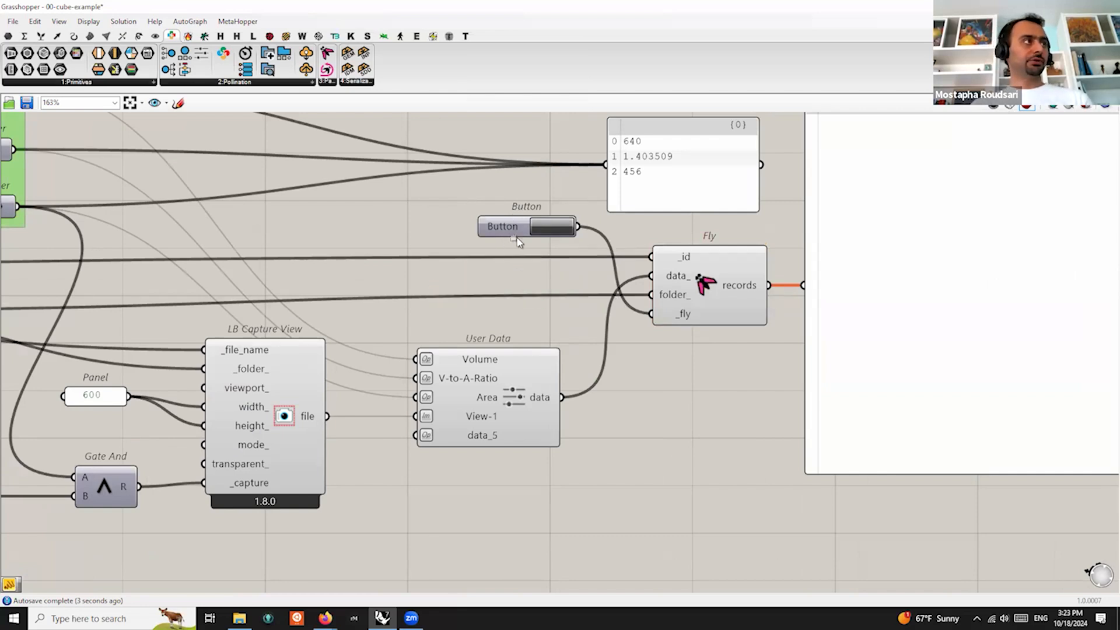
{"action": "left_click_drag", "start_coordinate": [509, 224], "coordinate": [494, 217]}
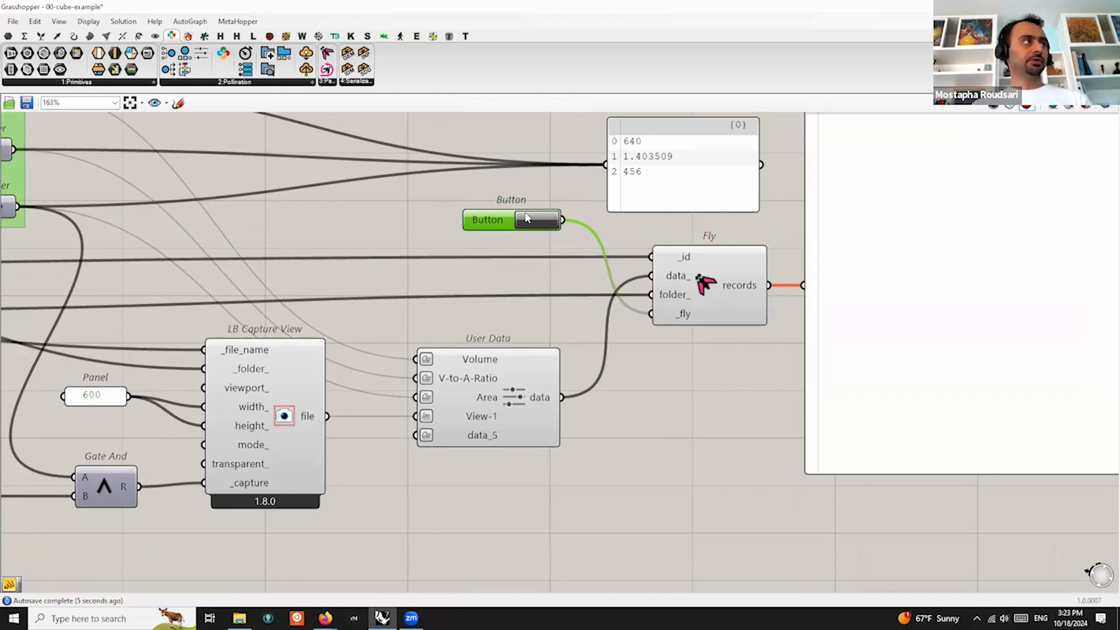
Run the fly from the Button, overriding the existing data.csv and agreeing to start the iterations
{"action": "left_click", "coordinate": [527, 218]}
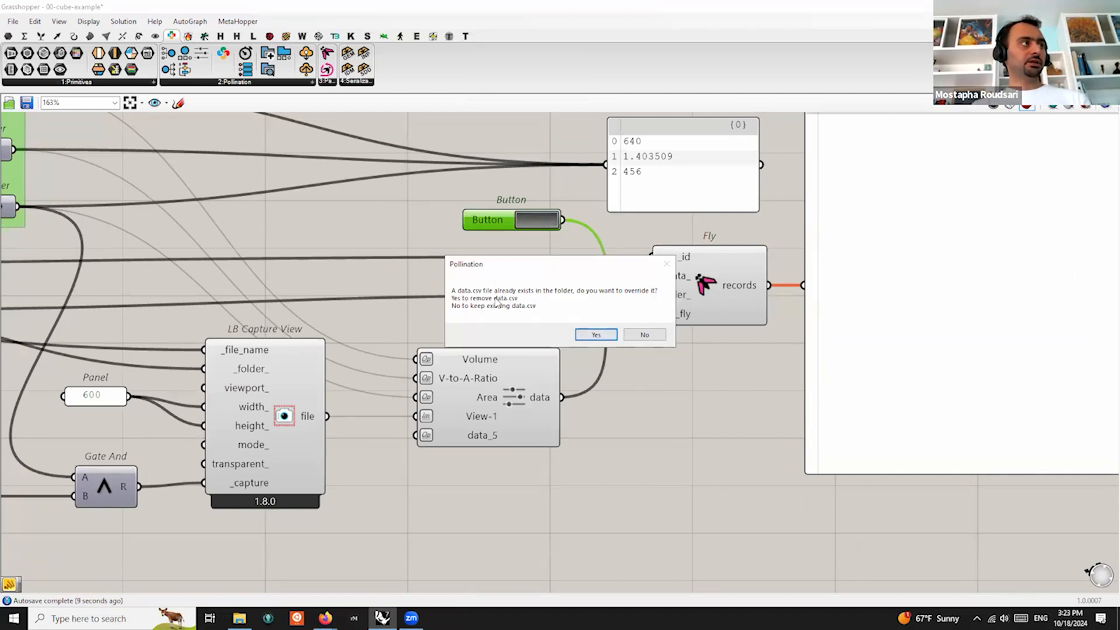
{"action": "left_click", "coordinate": [596, 336]}
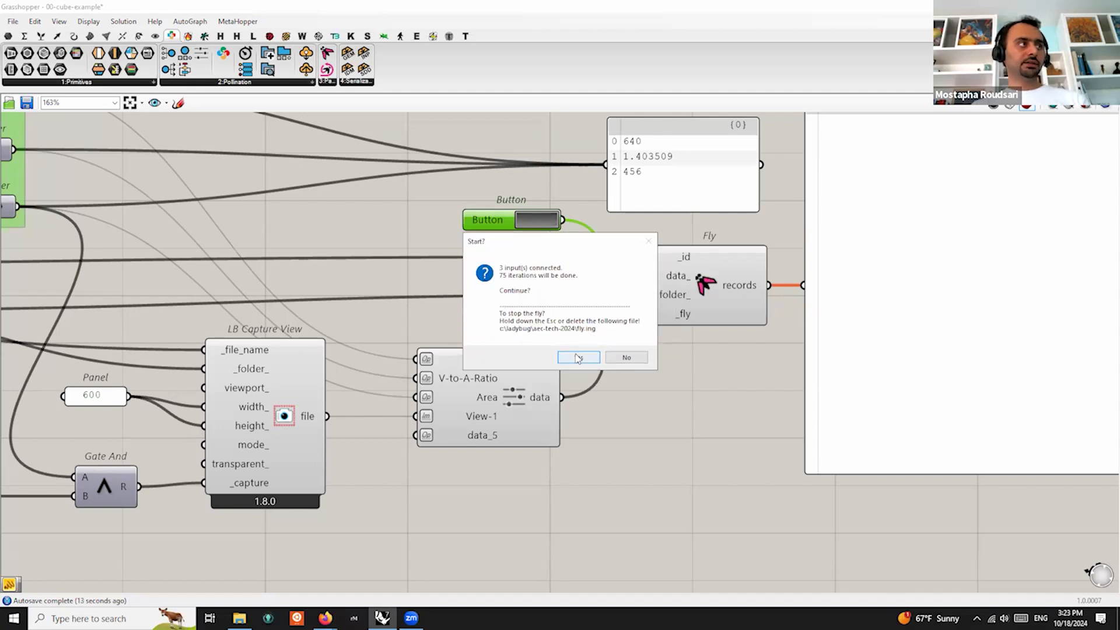
{"action": "left_click", "coordinate": [578, 358]}
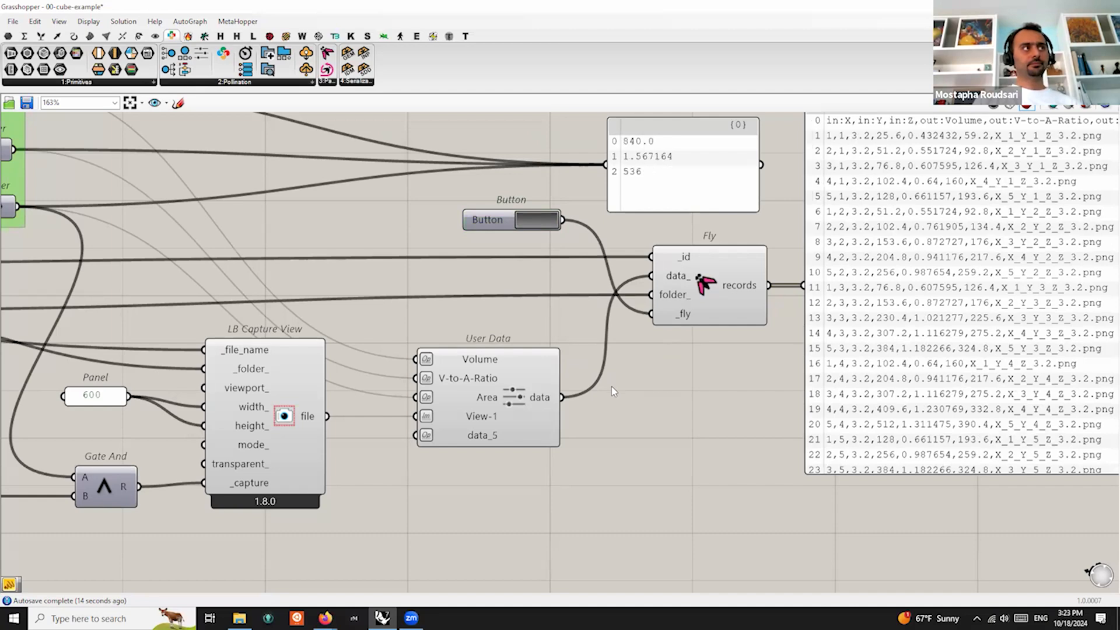
{"action": "scroll", "coordinate": [662, 403], "scroll_direction": "down", "scroll_amount": 5}
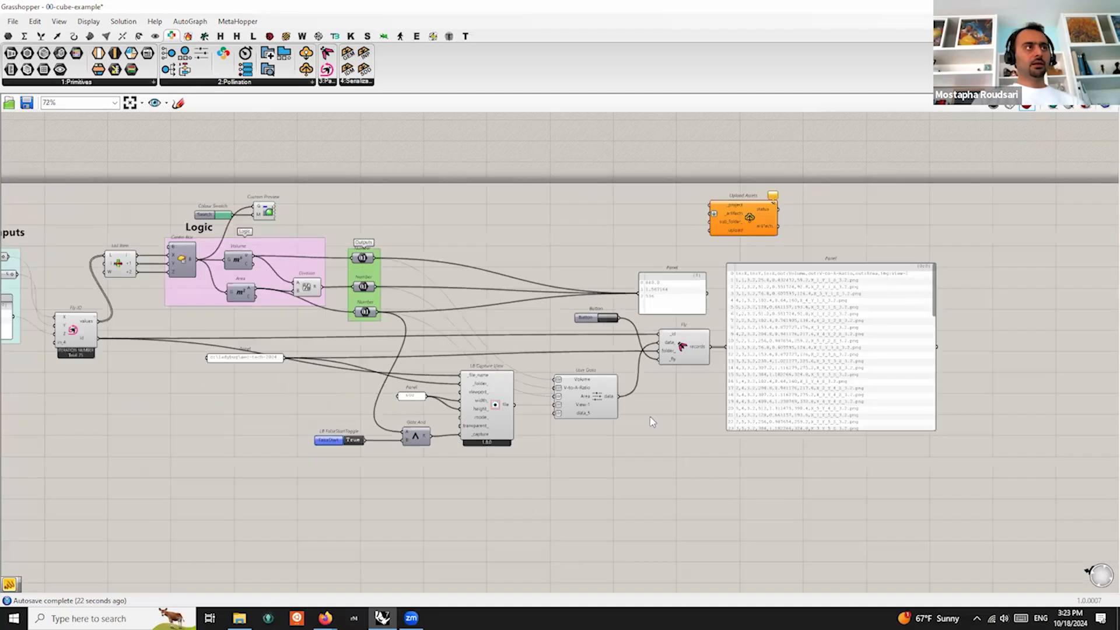
{"action": "right_click_drag", "start_coordinate": [680, 430], "coordinate": [766, 422]}
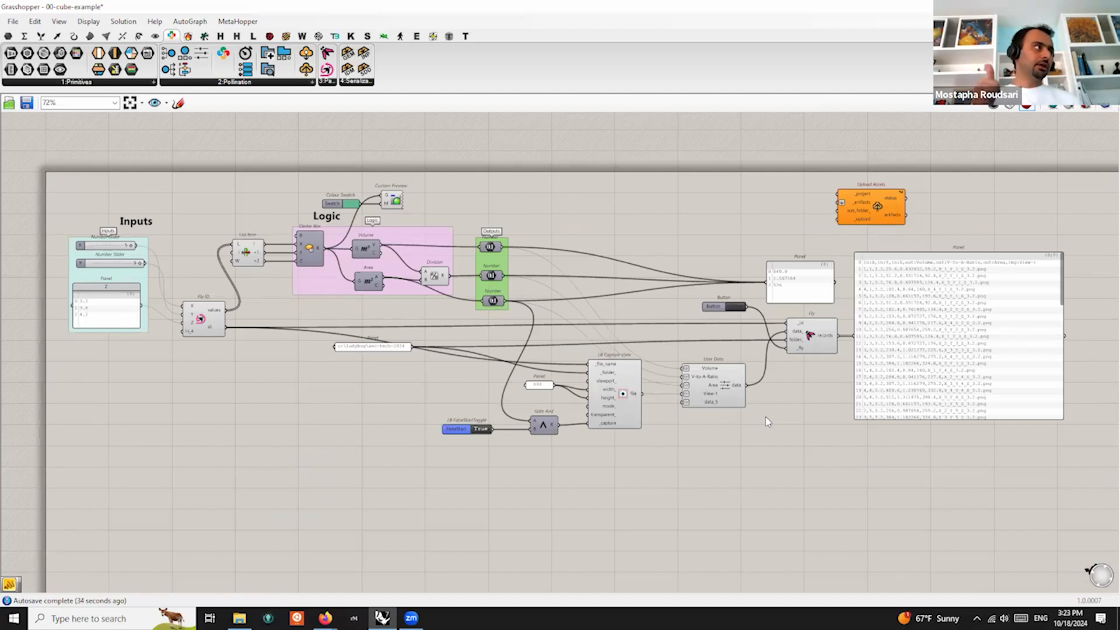
{"action": "right_click_drag", "start_coordinate": [151, 411], "coordinate": [207, 421]}
Switch to the AEC Tech 2024 Workshop presentation in Firefox and show it full screen
{"action": "mouse_move", "coordinate": [324, 615]}
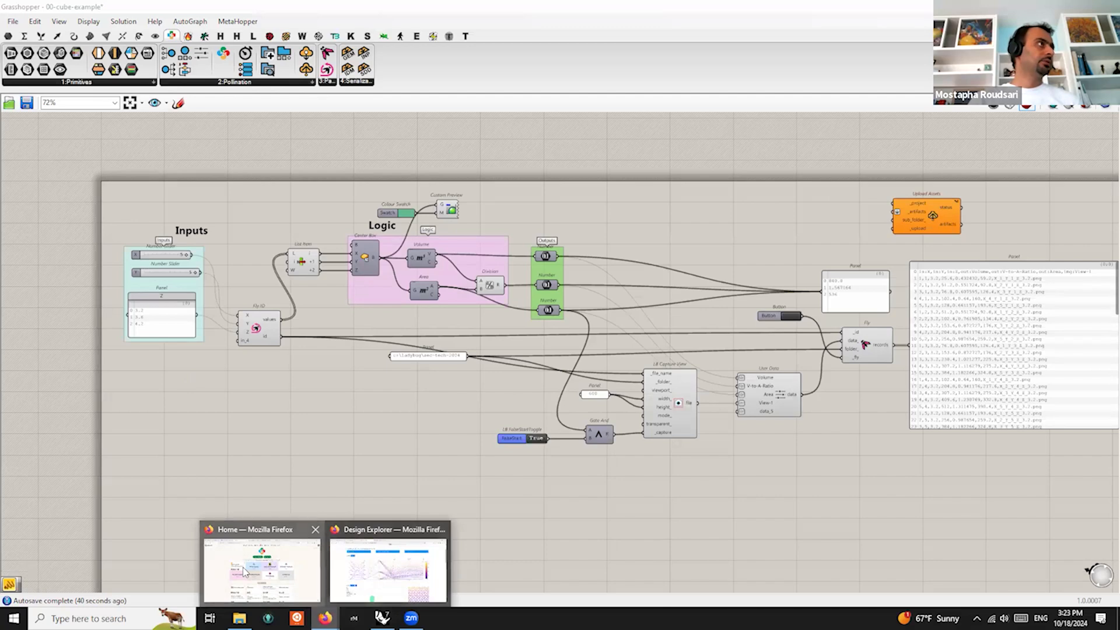
{"action": "right_click", "coordinate": [325, 618]}
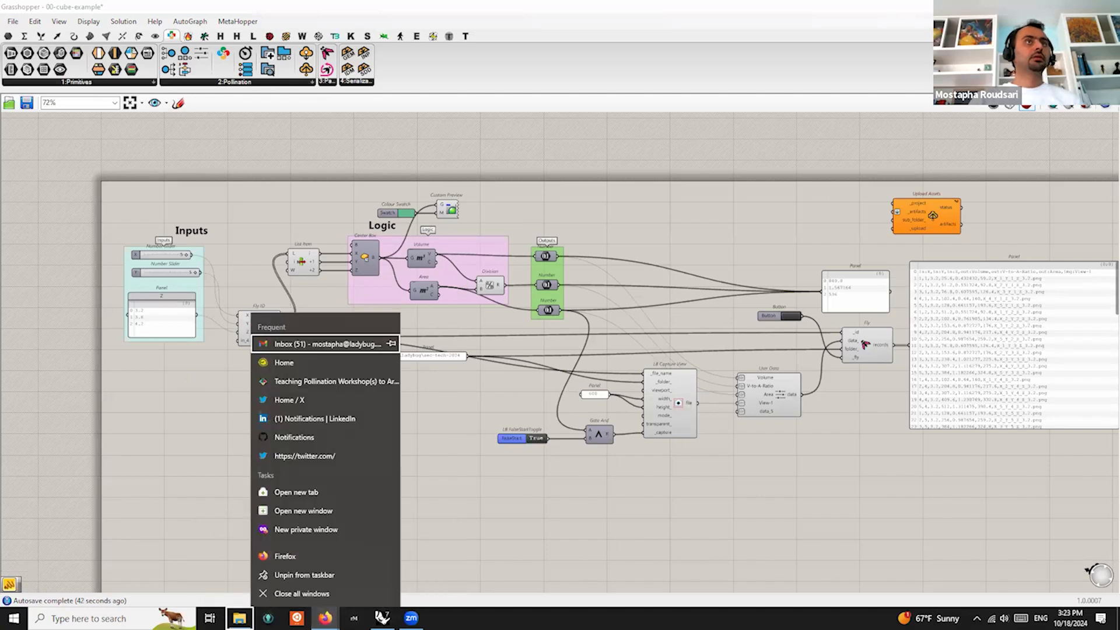
{"action": "key", "text": "Escape"}
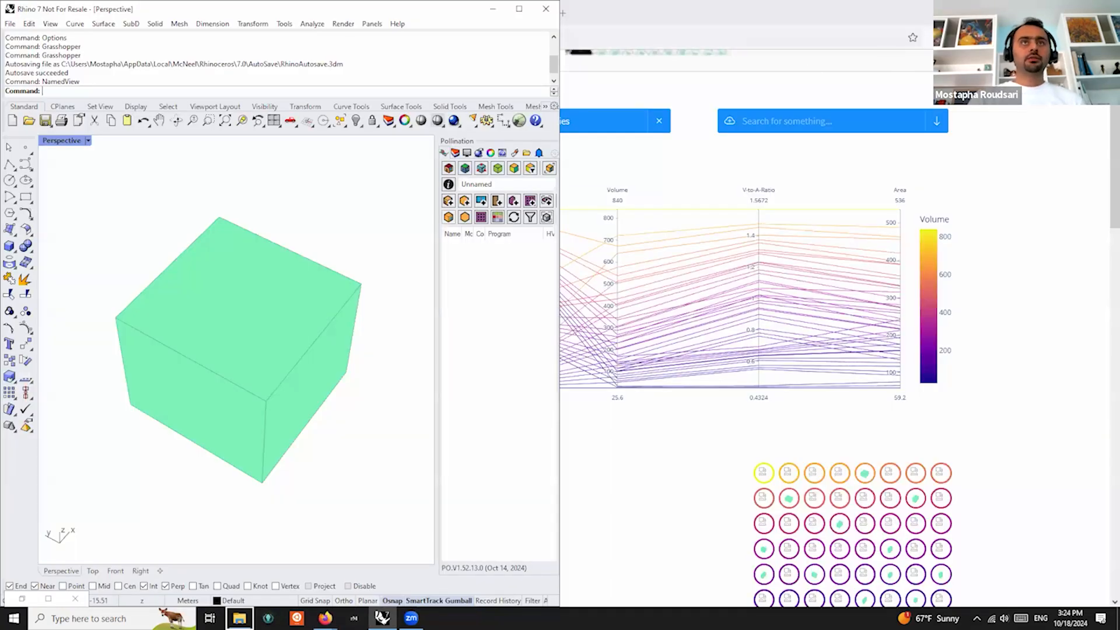
{"action": "key", "text": "alt+Tab"}
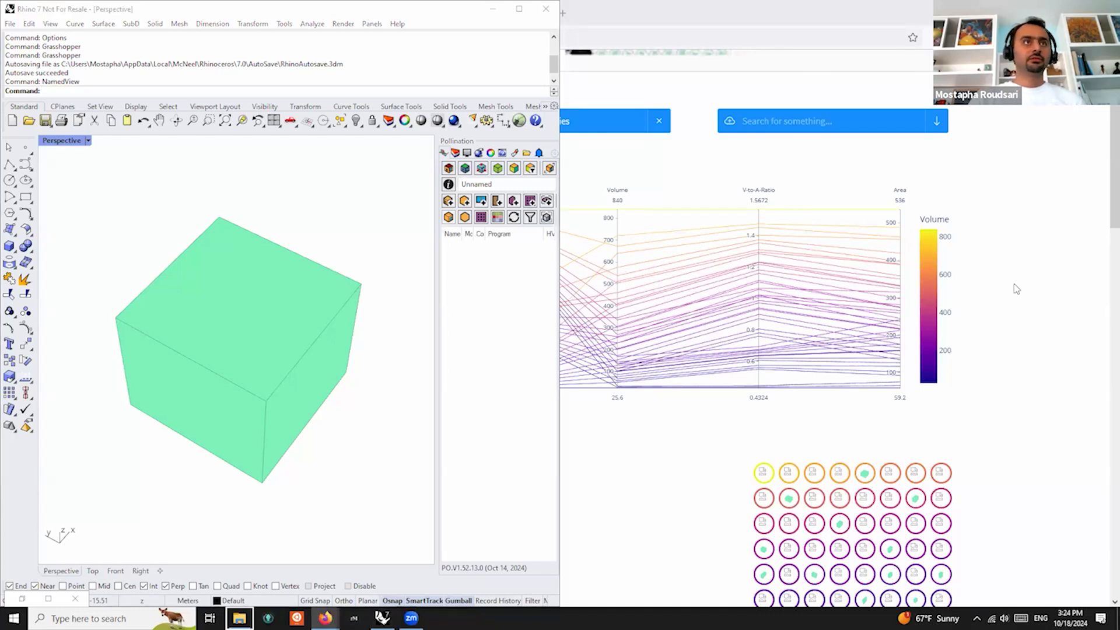
{"action": "mouse_move", "coordinate": [325, 618]}
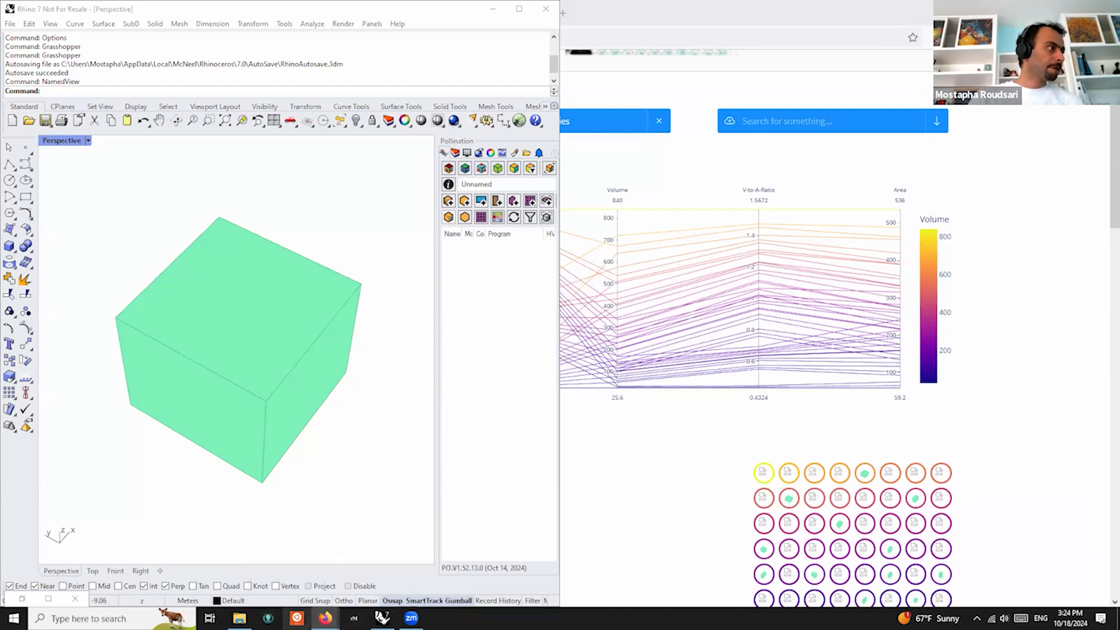
{"action": "left_click", "coordinate": [371, 525]}
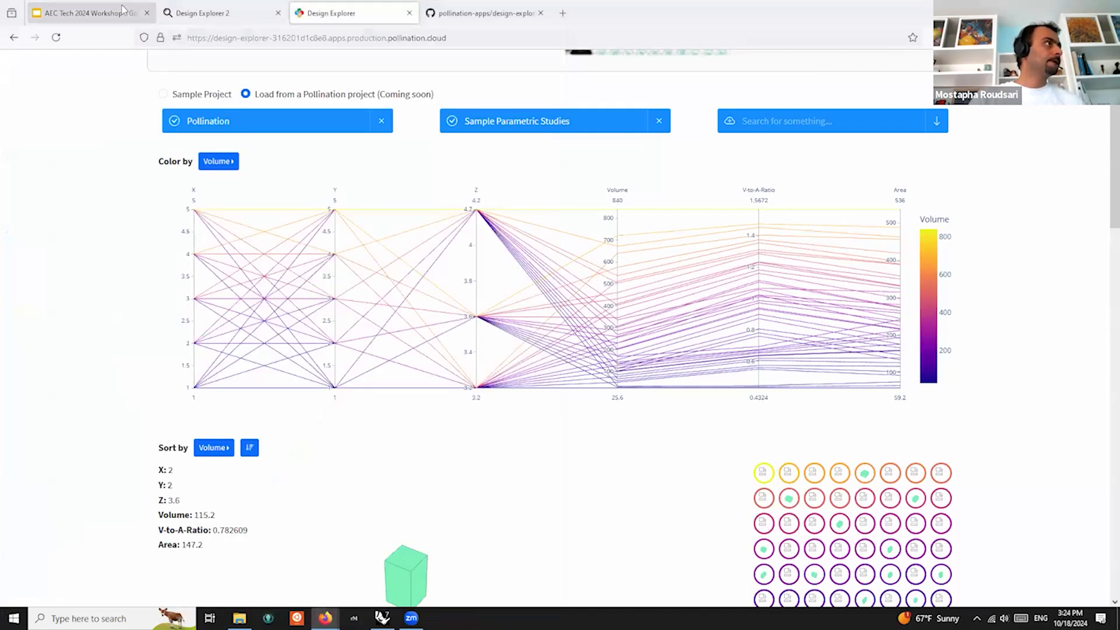
{"action": "left_click", "coordinate": [119, 10]}
{"action": "left_click", "coordinate": [957, 68]}
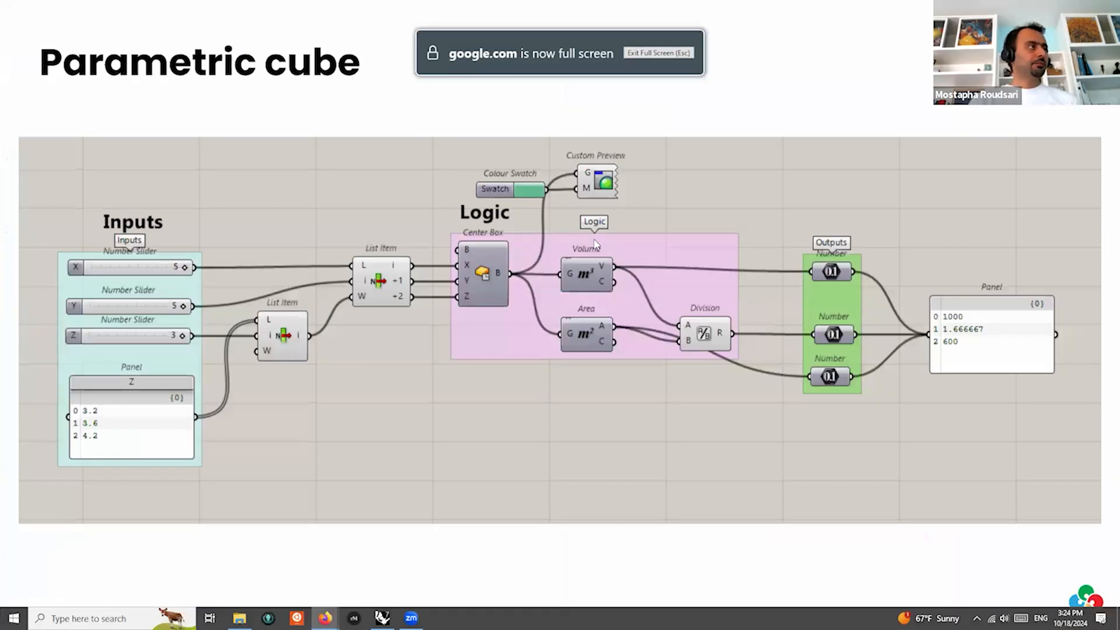
Go through the slides after Parametric cube, including the test fly and Fly component reminders, up to the Parametric shade slide
{"action": "key", "text": "Right"}
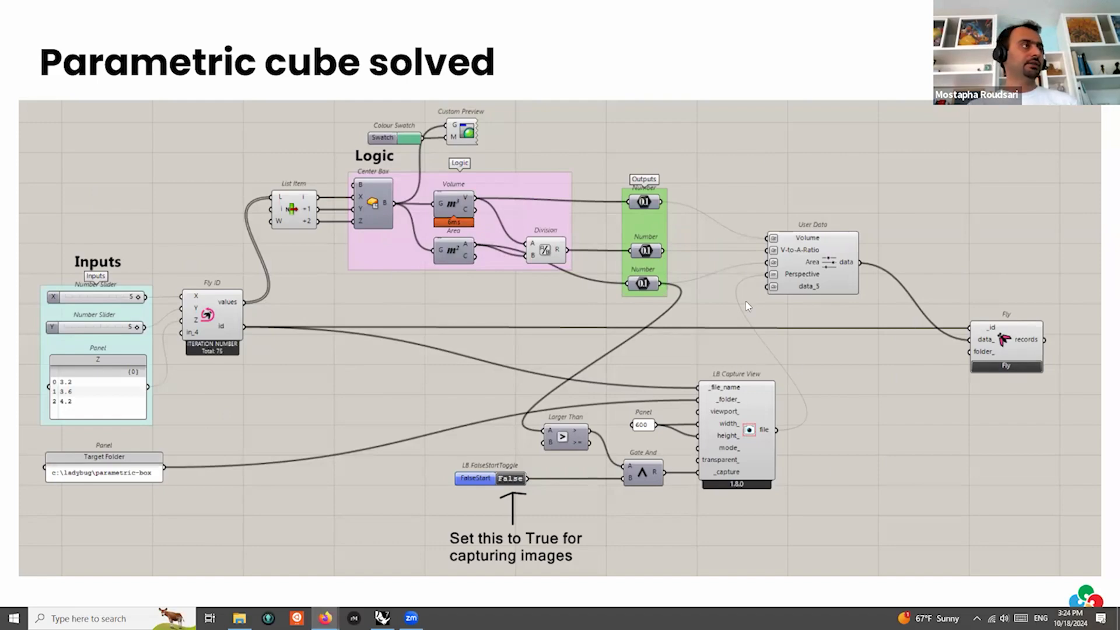
{"action": "key", "text": "Right"}
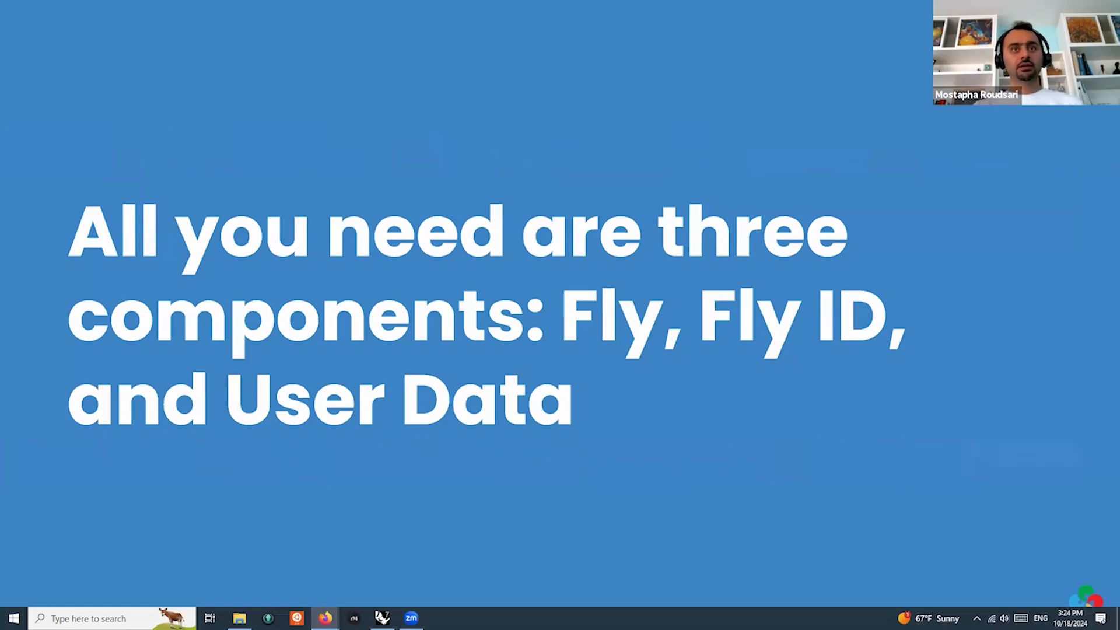
{"action": "key", "text": "Right"}
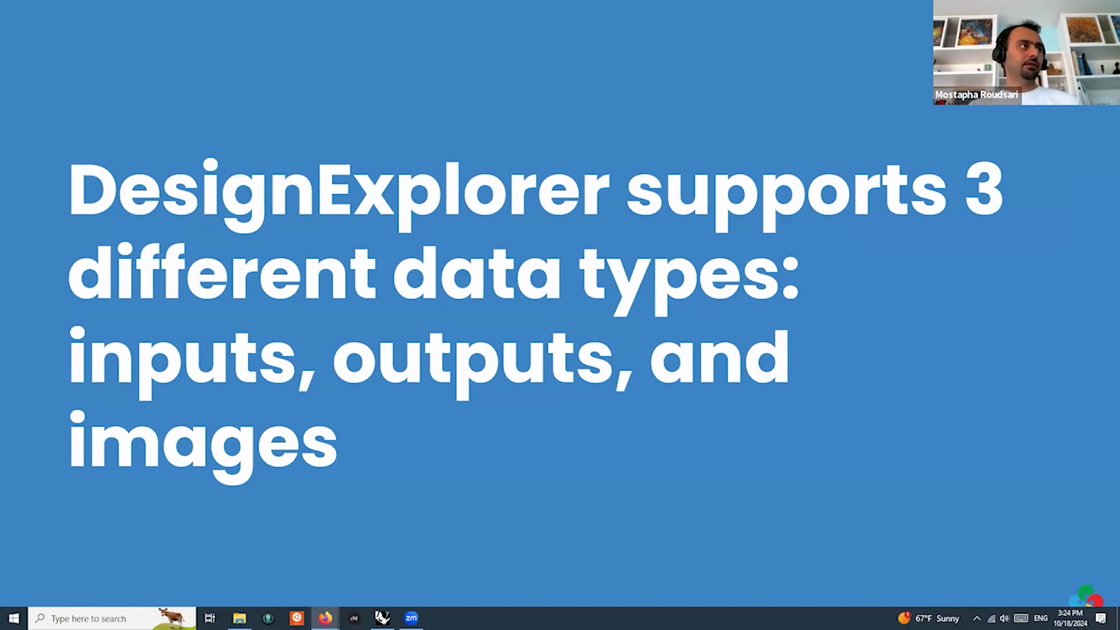
{"action": "key", "text": "Right"}
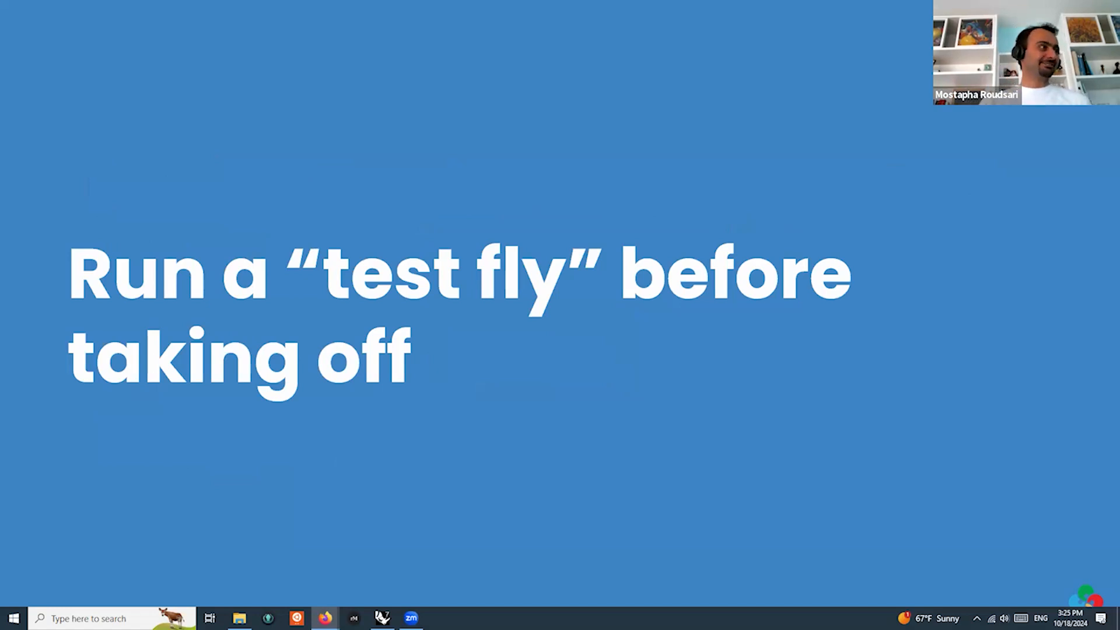
{"action": "key", "text": "Right"}
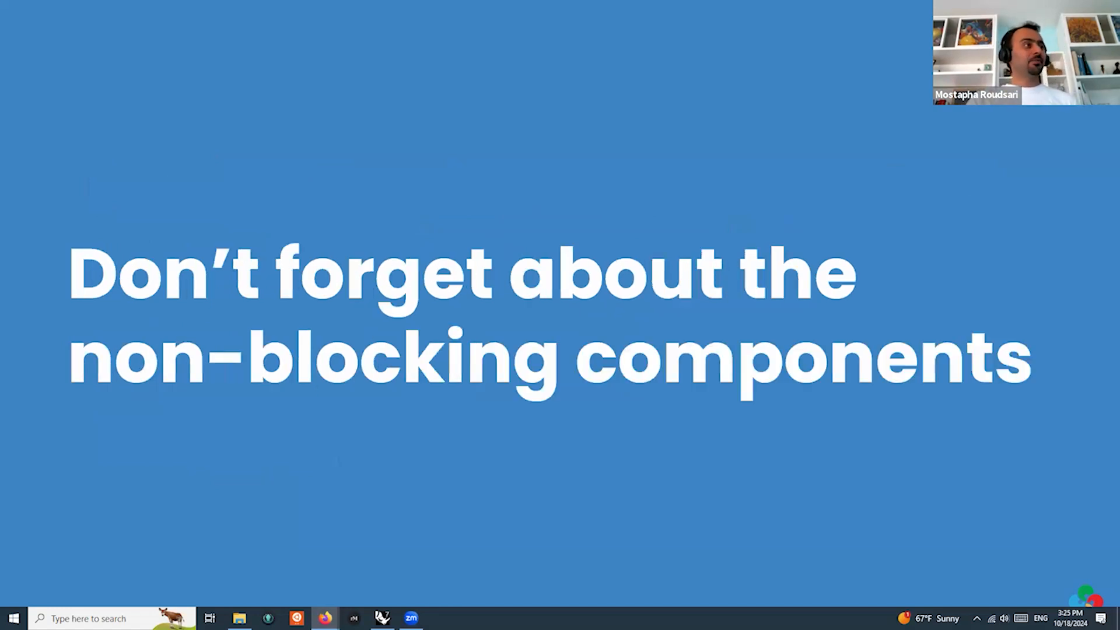
{"action": "key", "text": "Left"}
{"action": "key", "text": "Right"}
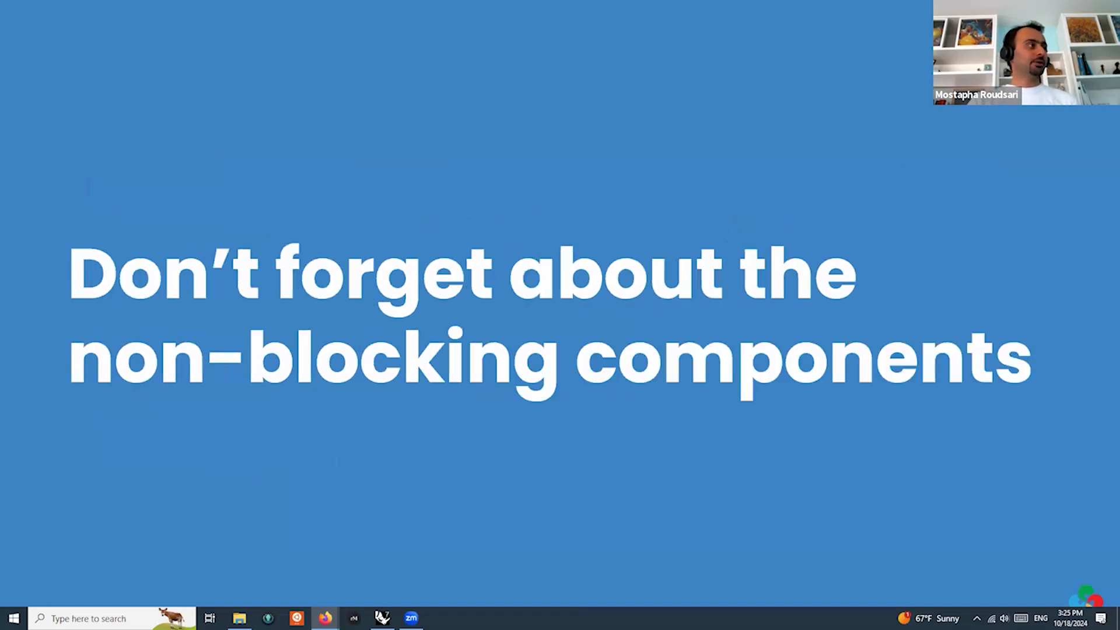
{"action": "key", "text": "Right"}
{"action": "key", "text": "Left"}
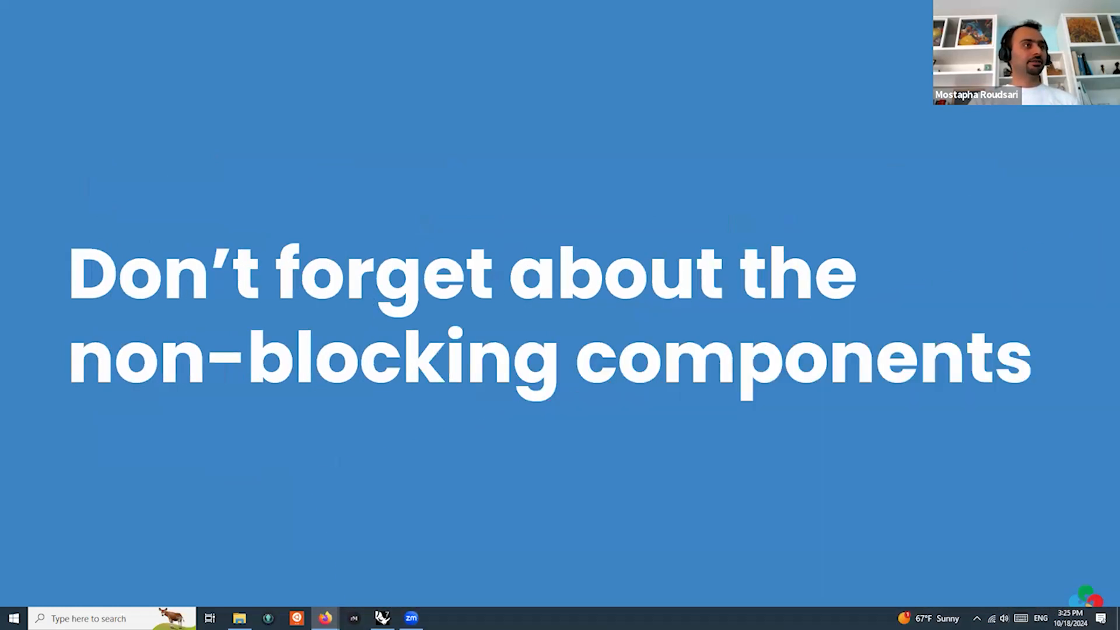
{"action": "key", "text": "Left"}
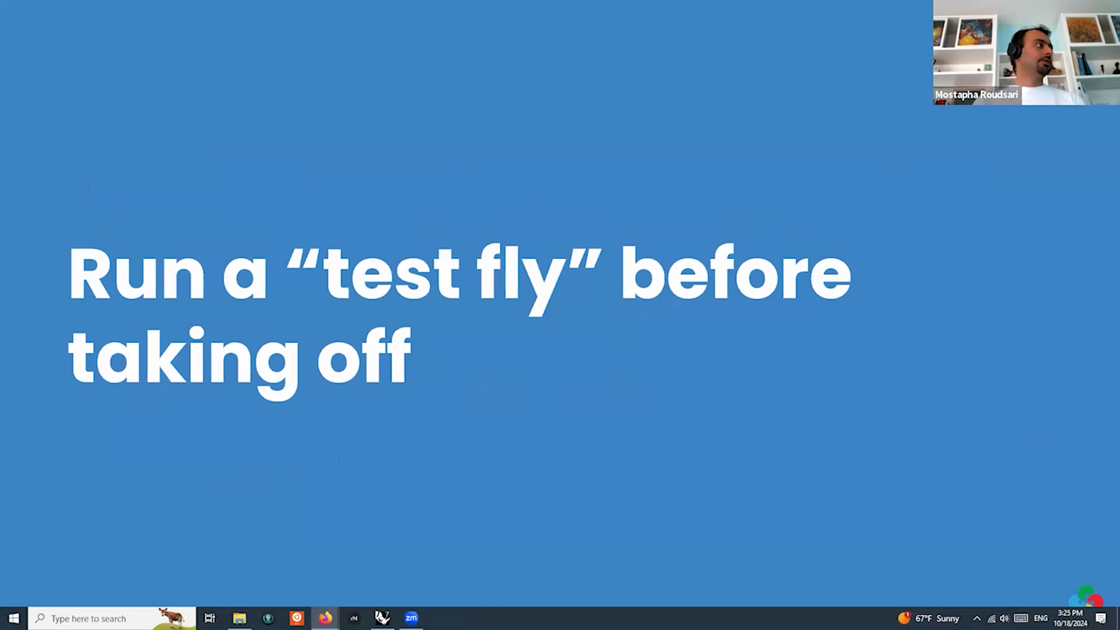
{"action": "key", "text": "Right"}
{"action": "key", "text": "Right"}
{"action": "key", "text": "Right"}
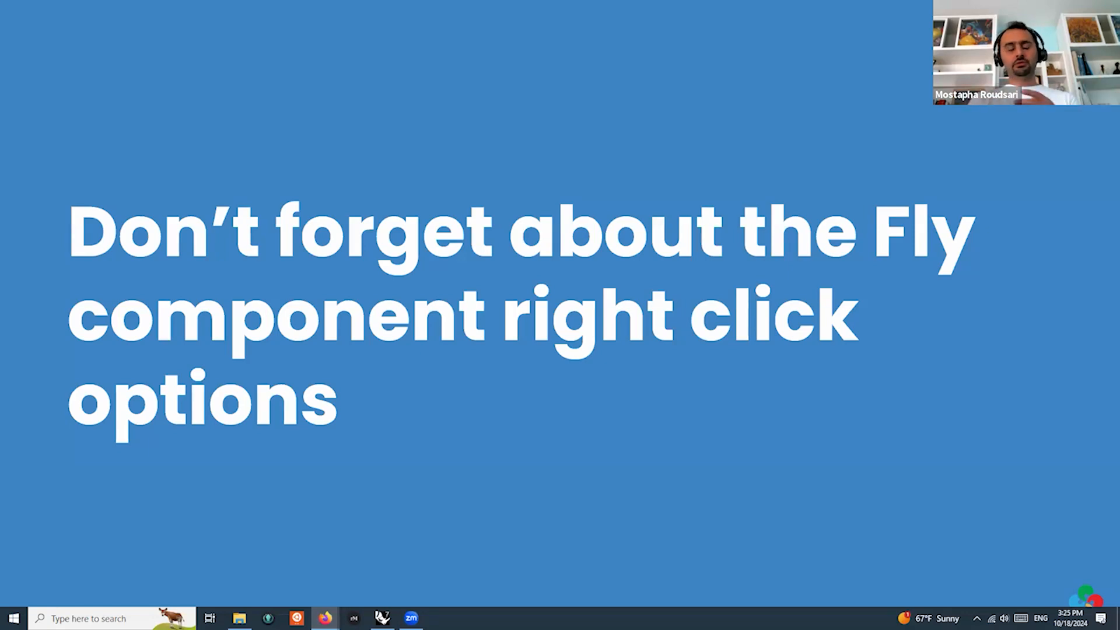
{"action": "key", "text": "Right"}
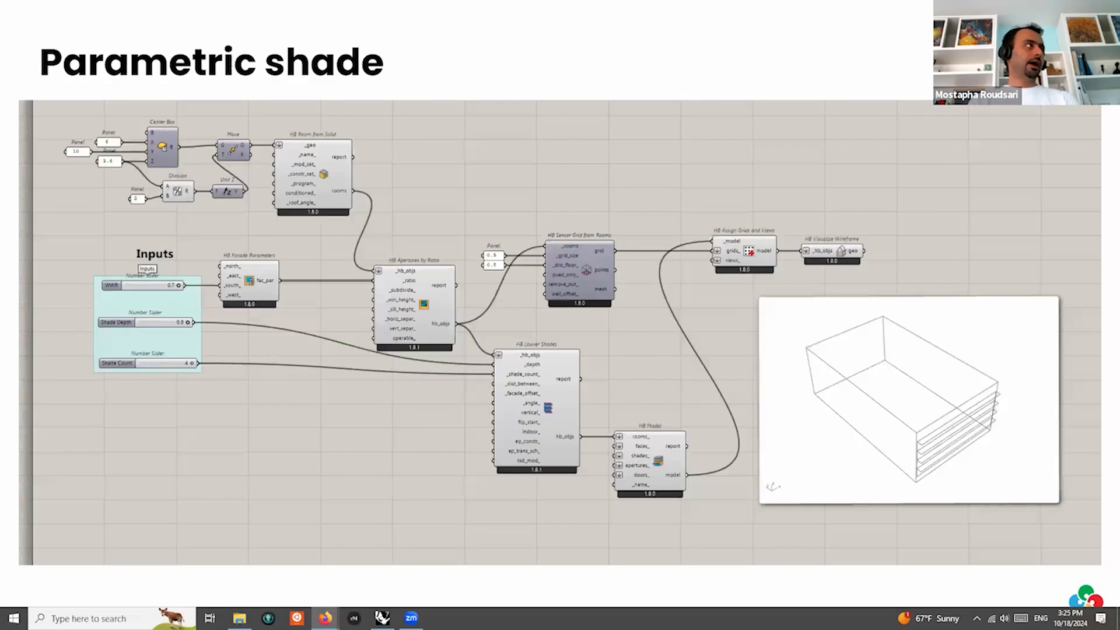
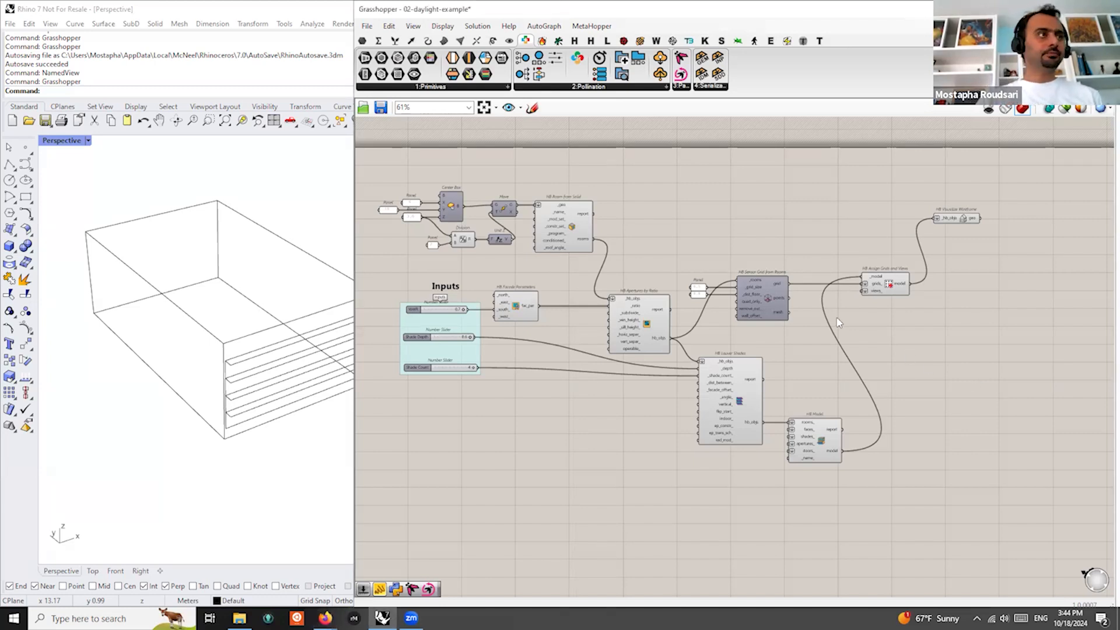
Save the 02-daylight-example definition and widen the Rhino viewport so the whole shaded room fits beside the Grasshopper canvas
{"action": "right_click_drag", "start_coordinate": [878, 367], "coordinate": [927, 361]}
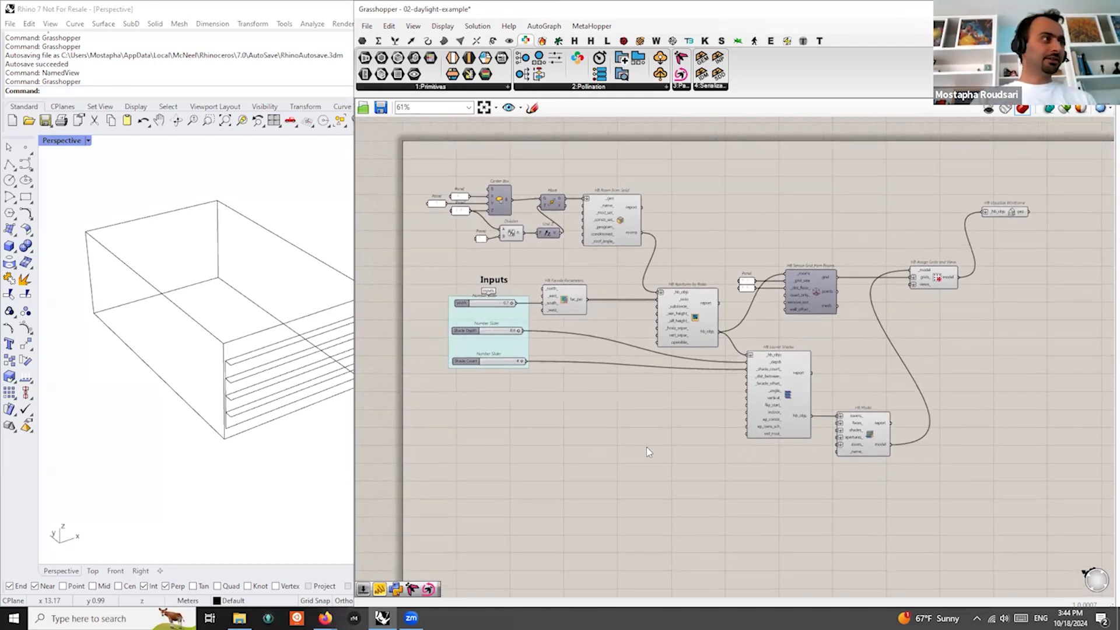
{"action": "key", "text": "ctrl+s"}
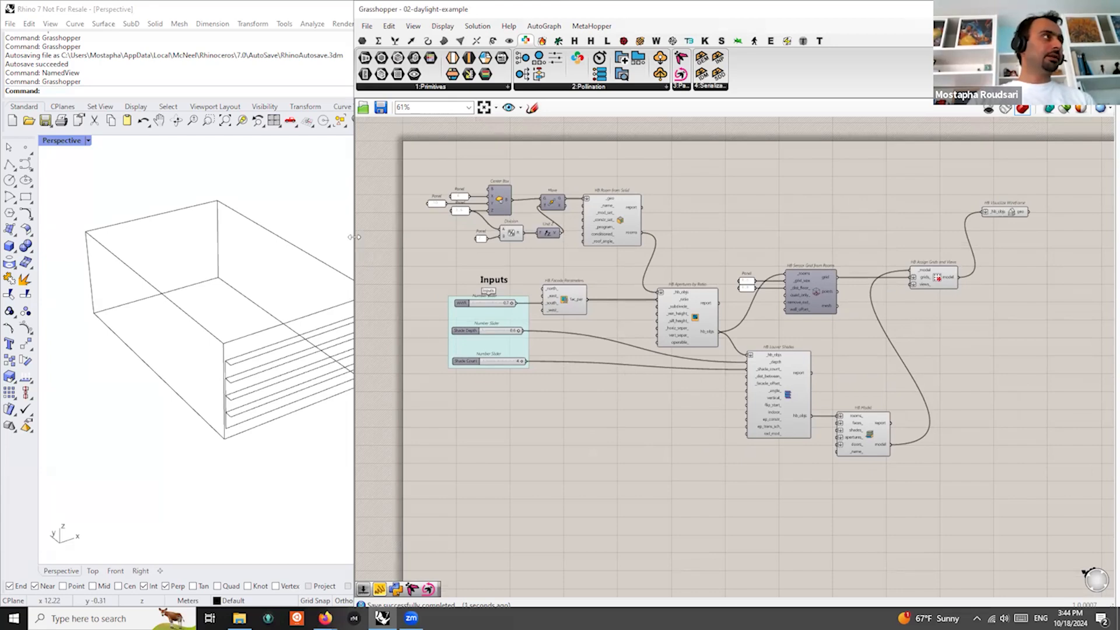
{"action": "left_click_drag", "start_coordinate": [354, 237], "coordinate": [438, 255]}
{"action": "right_click_drag", "start_coordinate": [320, 383], "coordinate": [332, 387]}
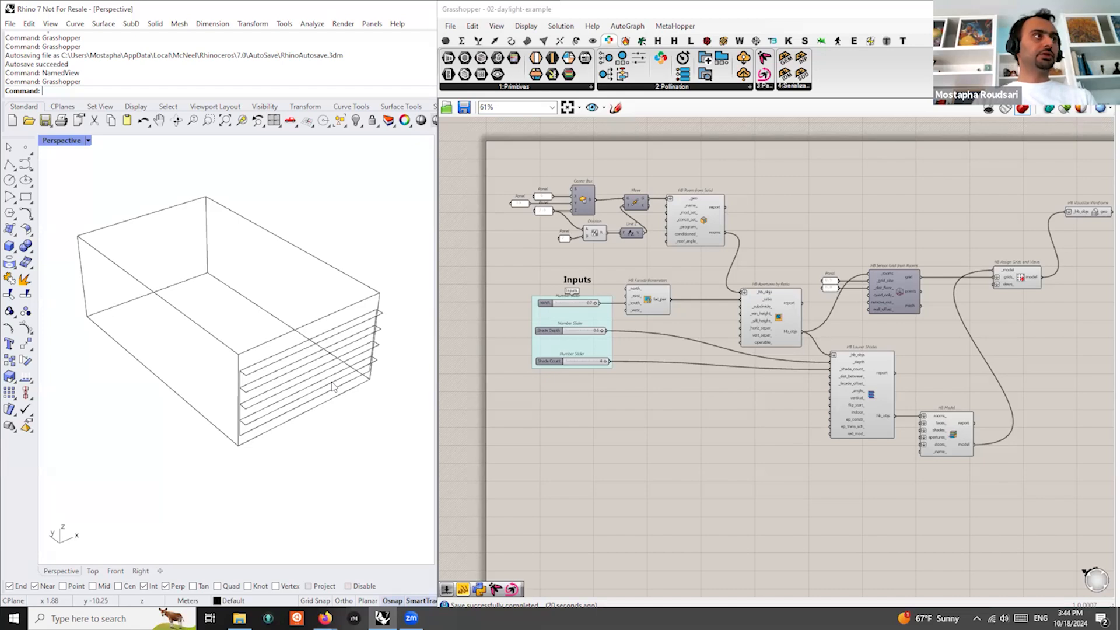
Move the HB Room from Solid component slightly farther from the Move component in the daylight definition
{"action": "scroll", "coordinate": [682, 212], "scroll_direction": "up", "scroll_amount": 2}
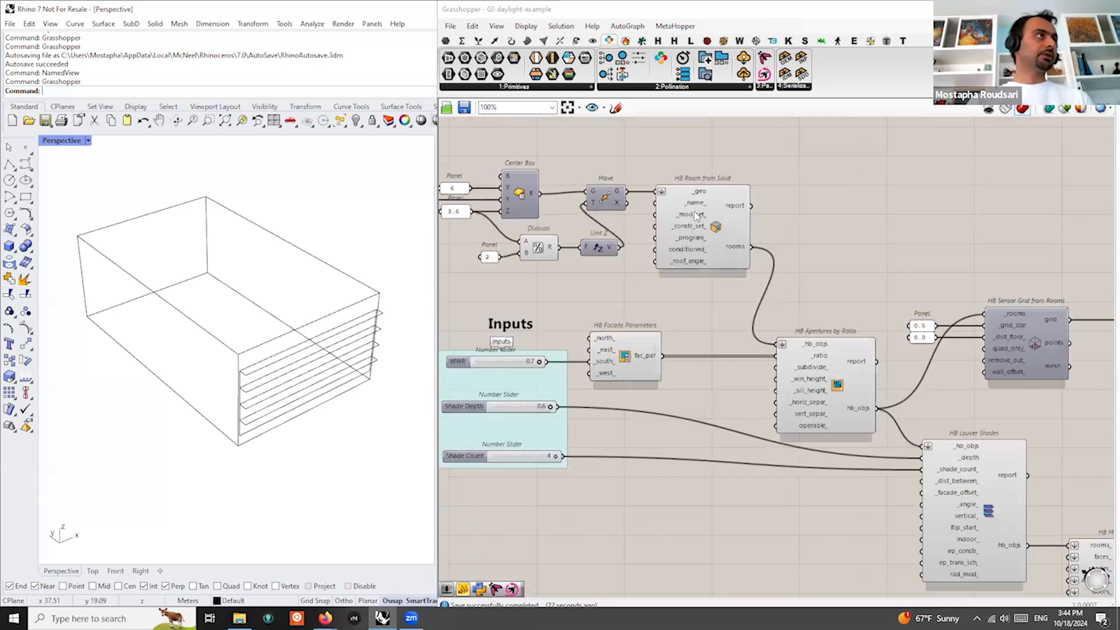
{"action": "left_click", "coordinate": [698, 216]}
{"action": "left_click", "coordinate": [836, 375]}
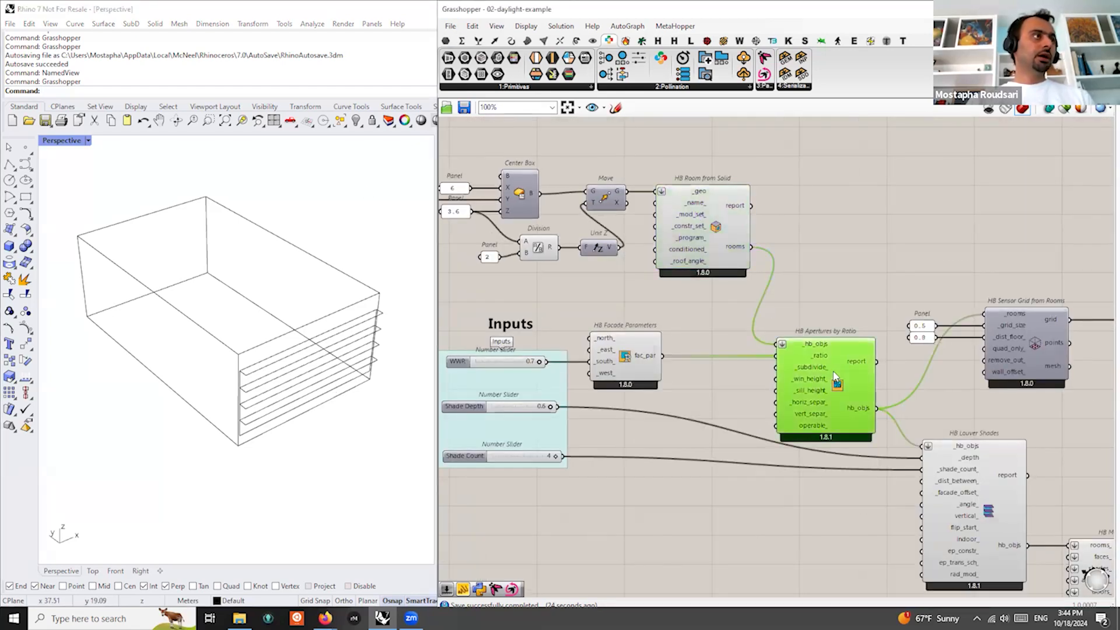
{"action": "left_click_drag", "start_coordinate": [710, 211], "coordinate": [727, 211]}
{"action": "right_click_drag", "start_coordinate": [709, 197], "coordinate": [800, 193]}
{"action": "scroll", "coordinate": [742, 284], "scroll_direction": "up", "scroll_amount": 1}
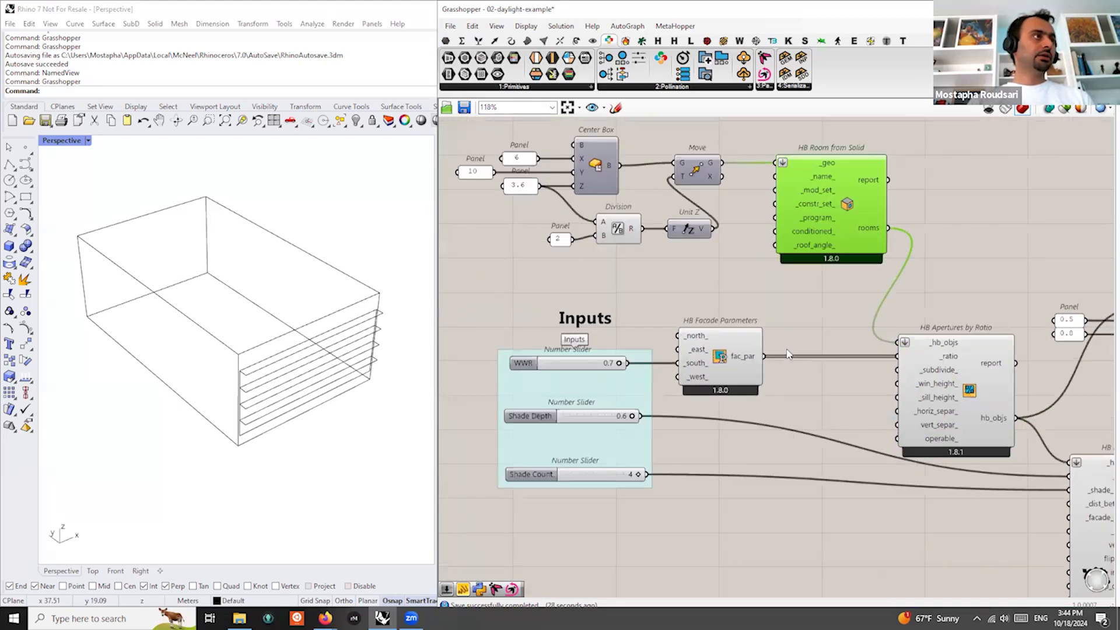
Set the Shade Count slider to 3 in the Inputs group of the daylight definition
{"action": "scroll", "coordinate": [742, 285], "scroll_direction": "down", "scroll_amount": 2}
{"action": "scroll", "coordinate": [613, 314], "scroll_direction": "up", "scroll_amount": 2}
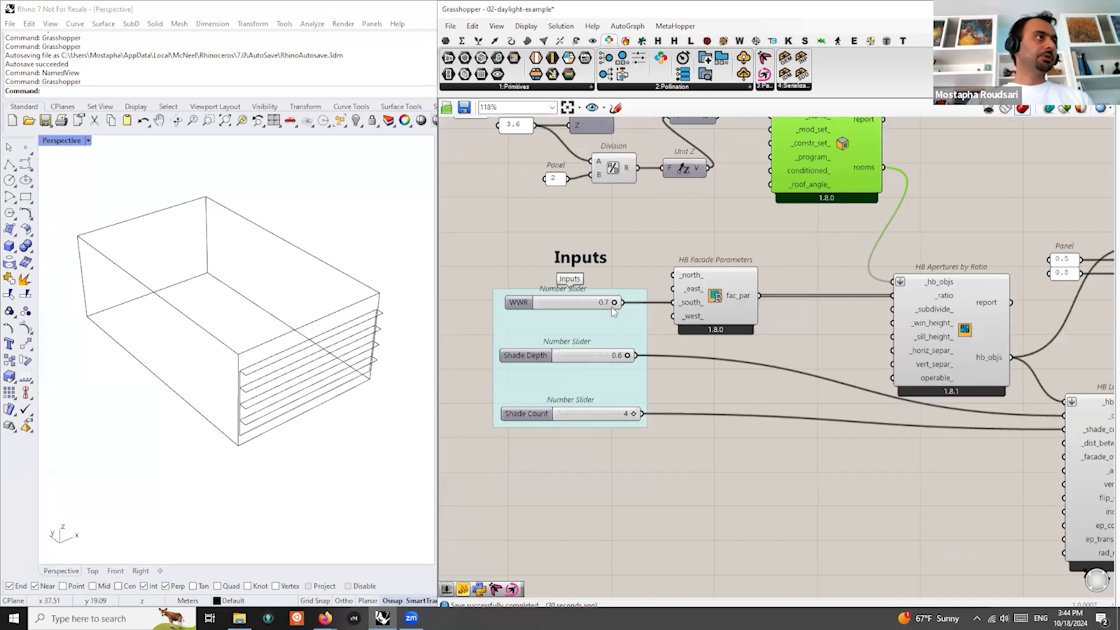
{"action": "left_click_drag", "start_coordinate": [612, 309], "coordinate": [658, 314]}
{"action": "mouse_move", "coordinate": [628, 356]}
{"action": "left_mouse_down"}
{"action": "mouse_move", "coordinate": [557, 360]}
{"action": "mouse_move", "coordinate": [628, 357]}
{"action": "left_mouse_up"}
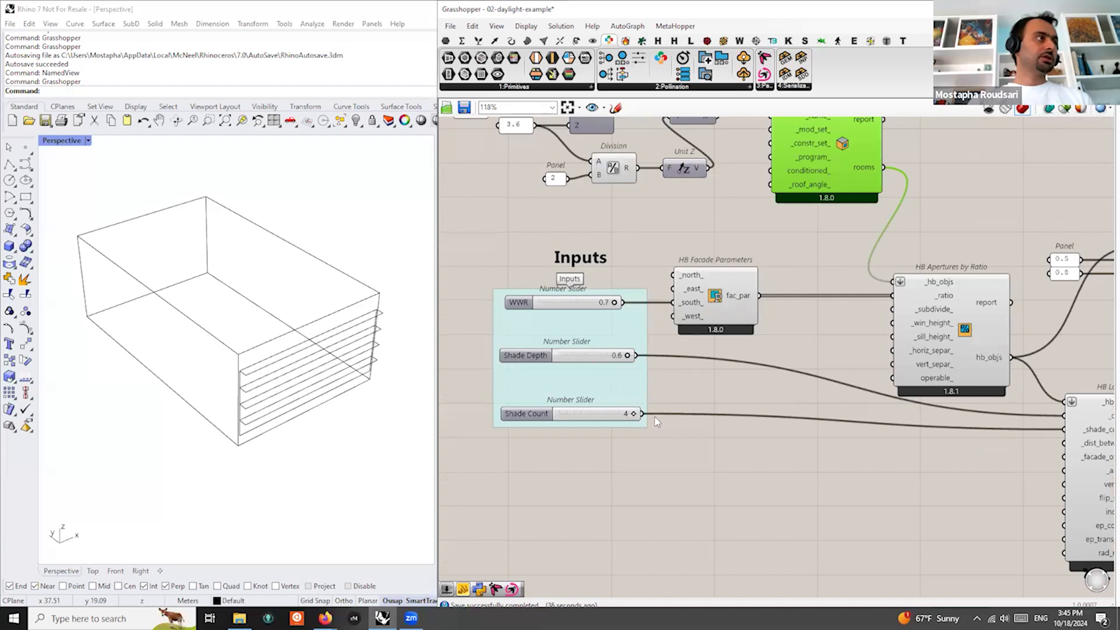
{"action": "left_click_drag", "start_coordinate": [637, 414], "coordinate": [601, 426]}
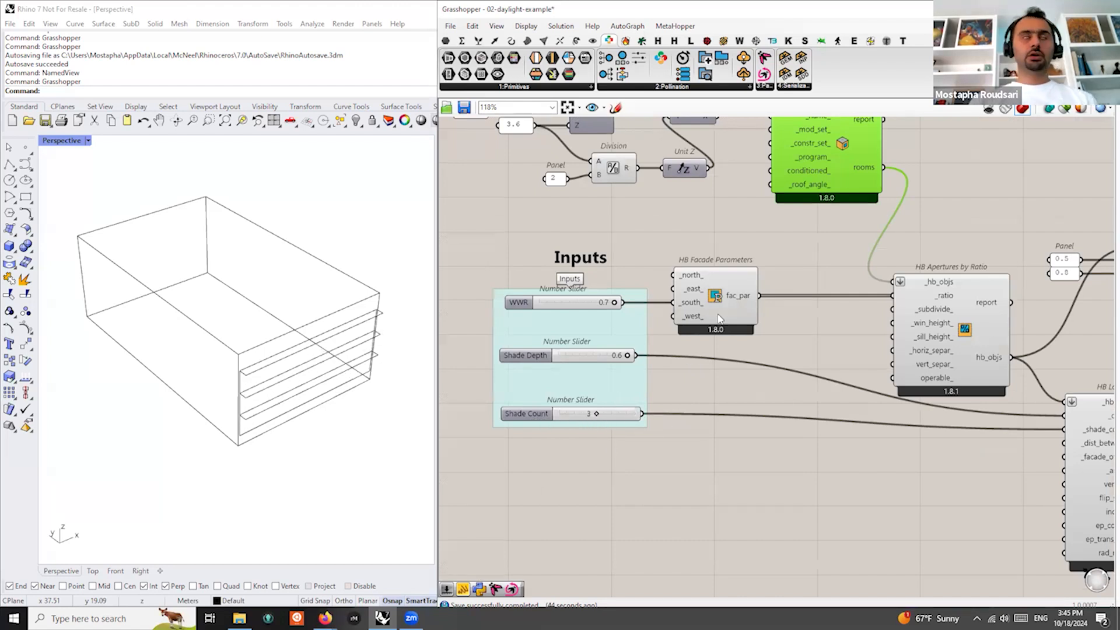
Examine the components from HB Facade Parameters to HB Assign Grids and Views, including the grid inputs of HB Sensor Grid from Rooms
{"action": "mouse_move", "coordinate": [719, 318]}
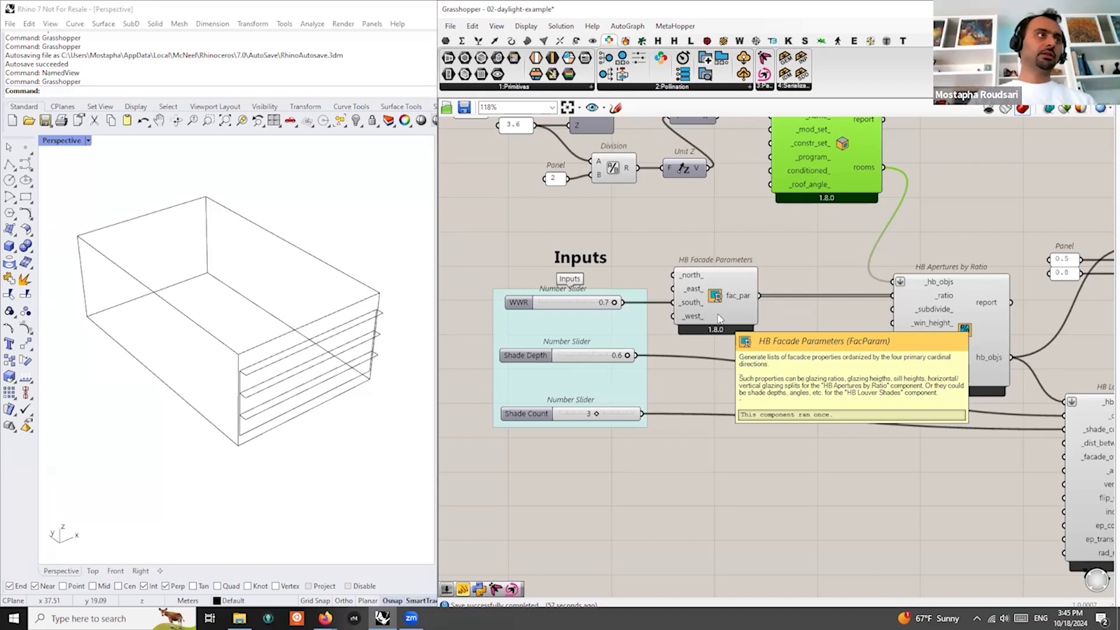
{"action": "scroll", "coordinate": [591, 251], "scroll_direction": "down", "scroll_amount": 3}
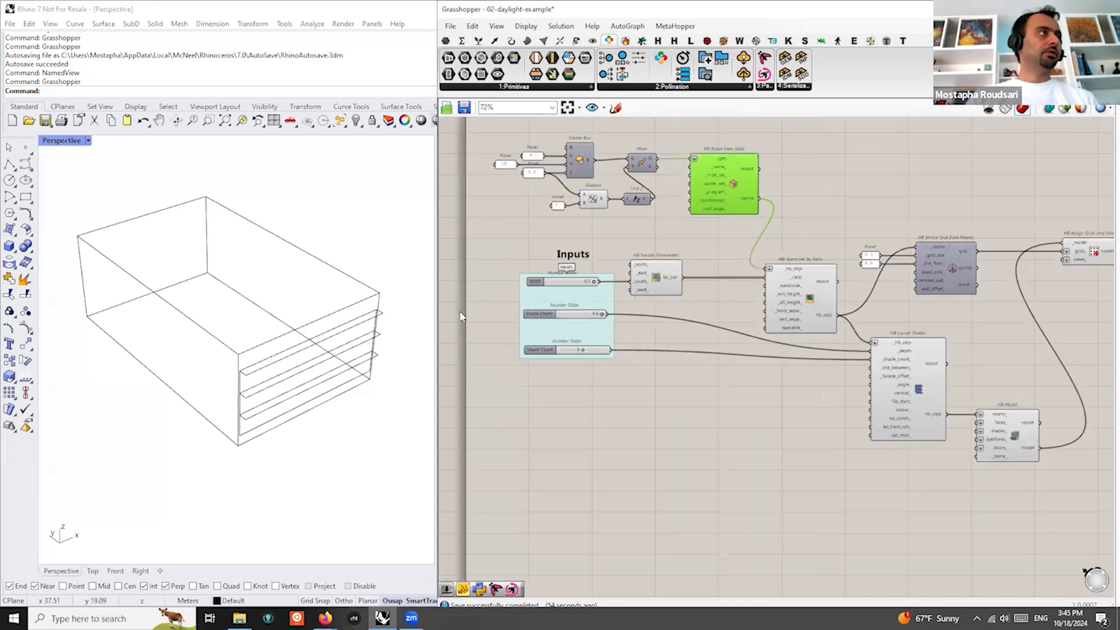
{"action": "right_click_drag", "start_coordinate": [716, 393], "coordinate": [606, 399]}
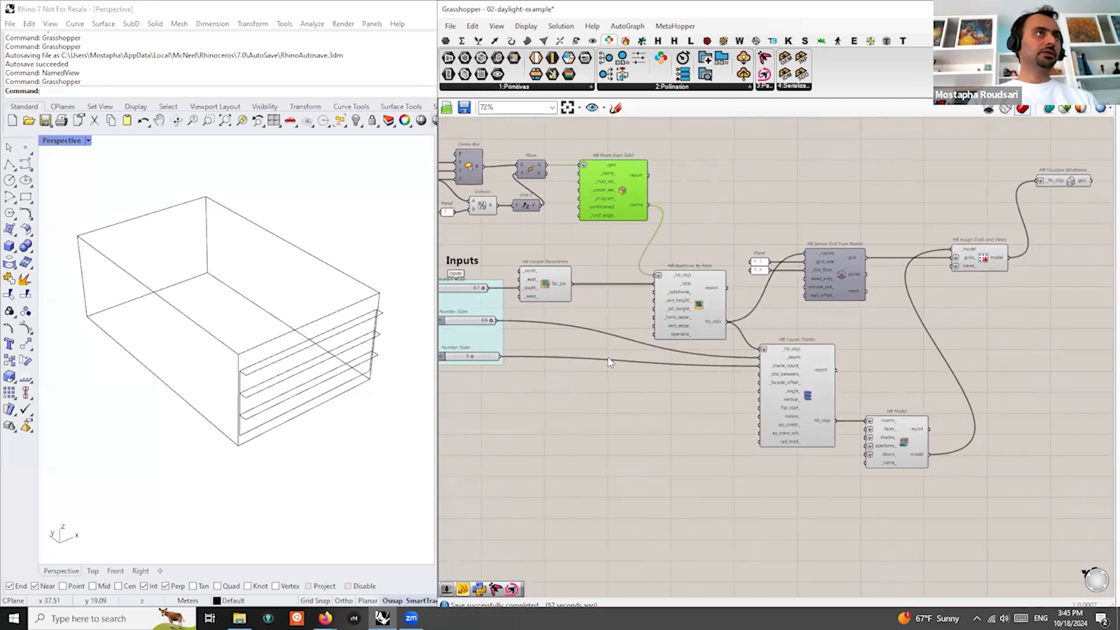
{"action": "scroll", "coordinate": [626, 352], "scroll_direction": "down", "scroll_amount": 1}
{"action": "scroll", "coordinate": [919, 298], "scroll_direction": "up", "scroll_amount": 2}
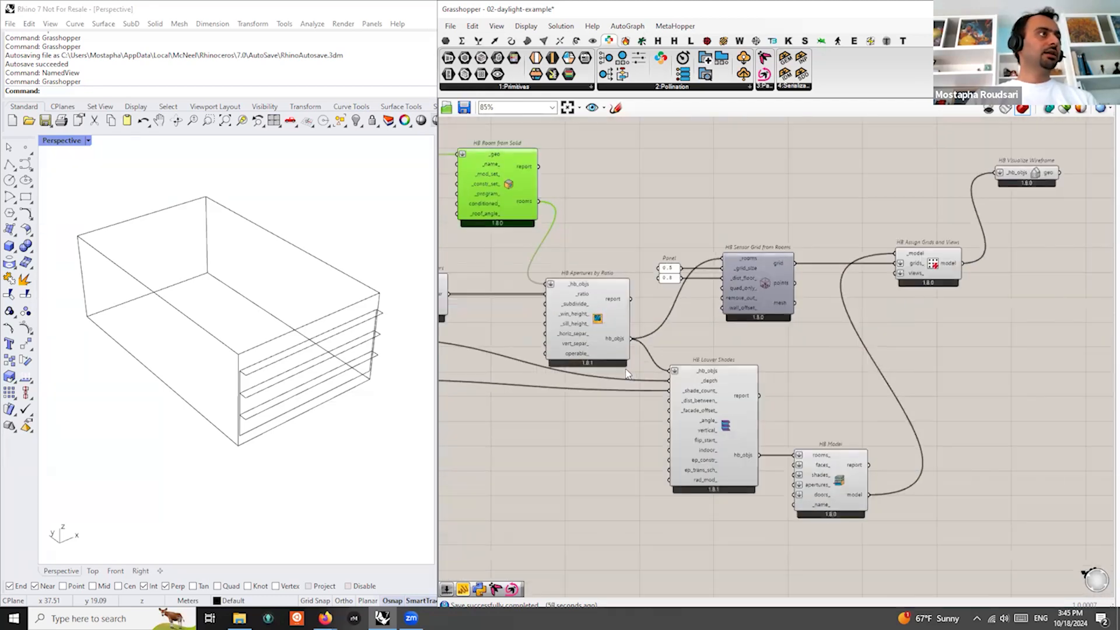
{"action": "right_click_drag", "start_coordinate": [930, 289], "coordinate": [796, 281]}
{"action": "left_click", "coordinate": [798, 262]}
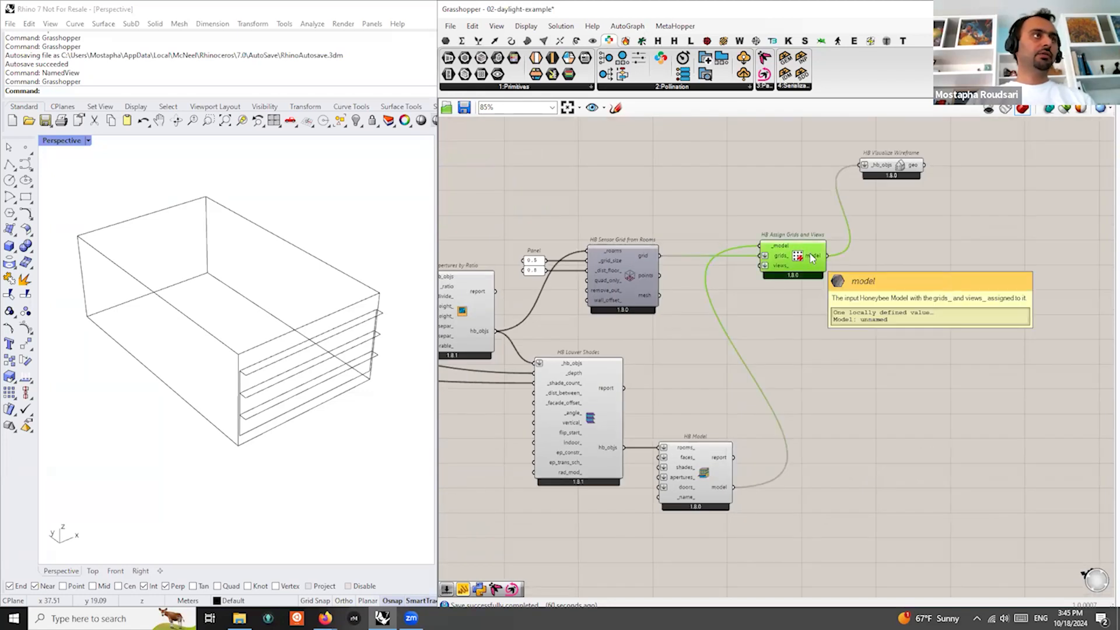
{"action": "right_click_drag", "start_coordinate": [812, 258], "coordinate": [1023, 226]}
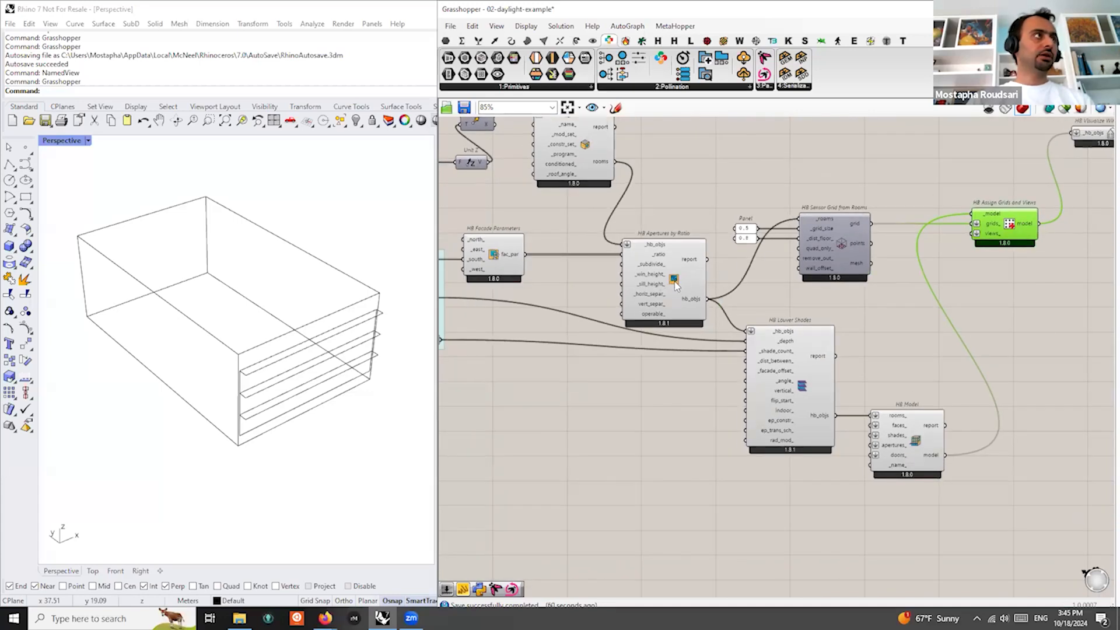
{"action": "left_click", "coordinate": [840, 238]}
{"action": "scroll", "coordinate": [784, 232], "scroll_direction": "up", "scroll_amount": 2}
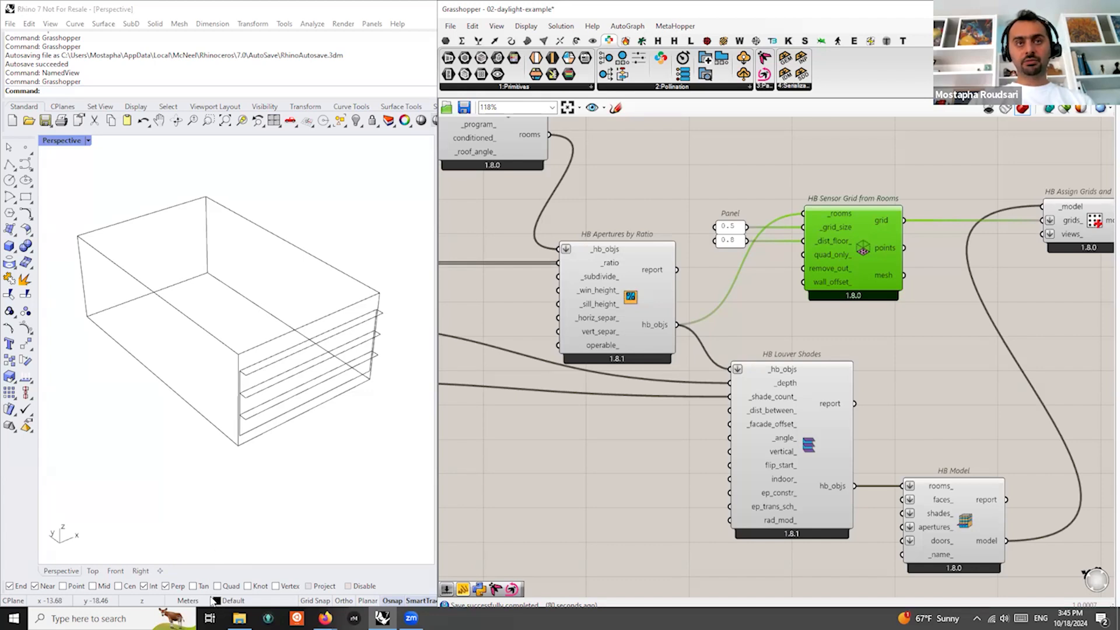
Run the Units command in Rhino and move the Grasshopper window down to uncover the Rhino command line
{"action": "left_click", "coordinate": [276, 481]}
{"action": "type", "text": "units"}
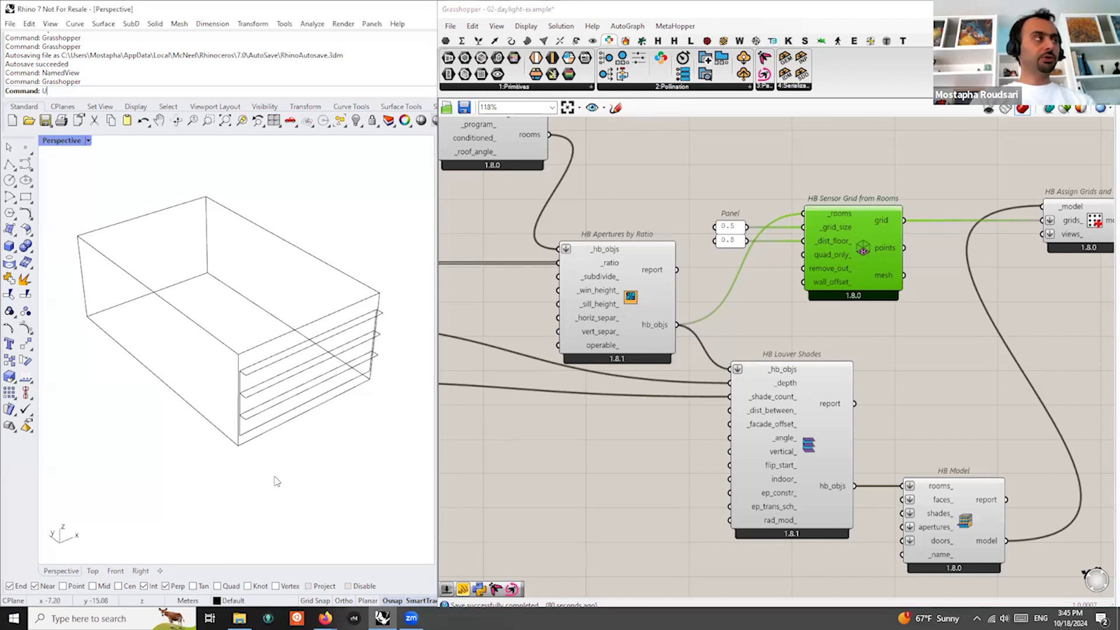
{"action": "key", "text": "Return"}
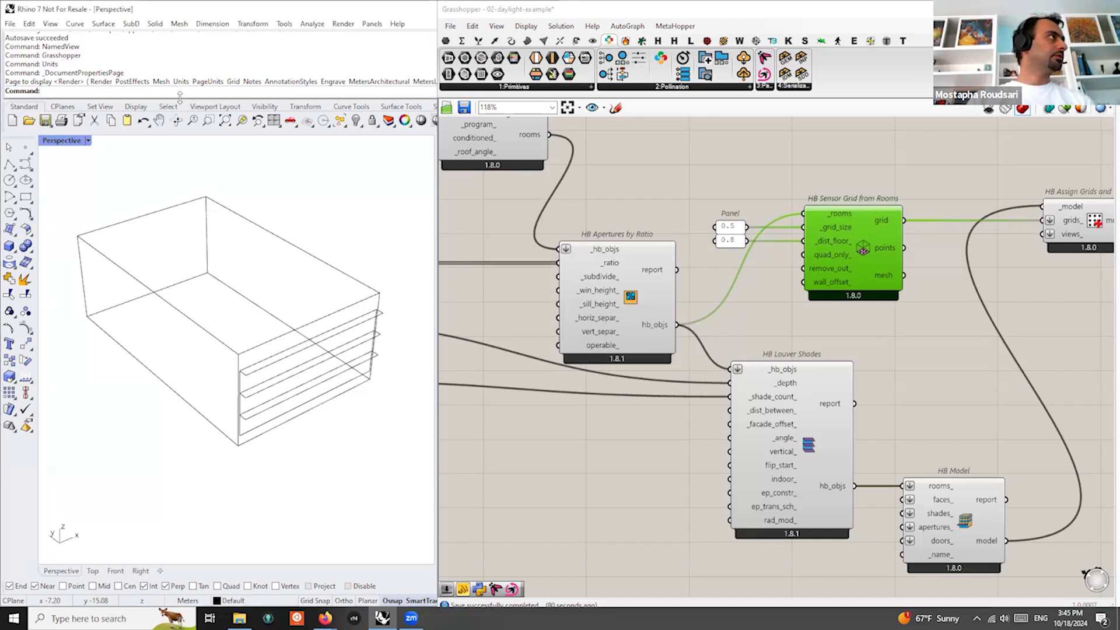
{"action": "left_click_drag", "start_coordinate": [739, 11], "coordinate": [738, 115]}
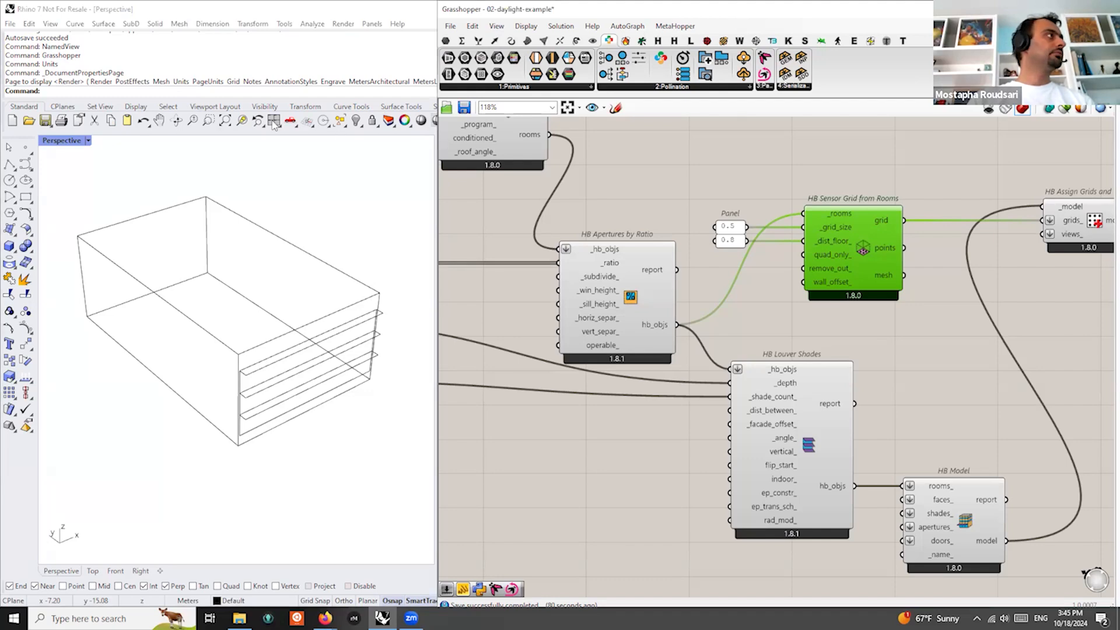
{"action": "left_click", "coordinate": [257, 97]}
{"action": "type", "text": "Units"}
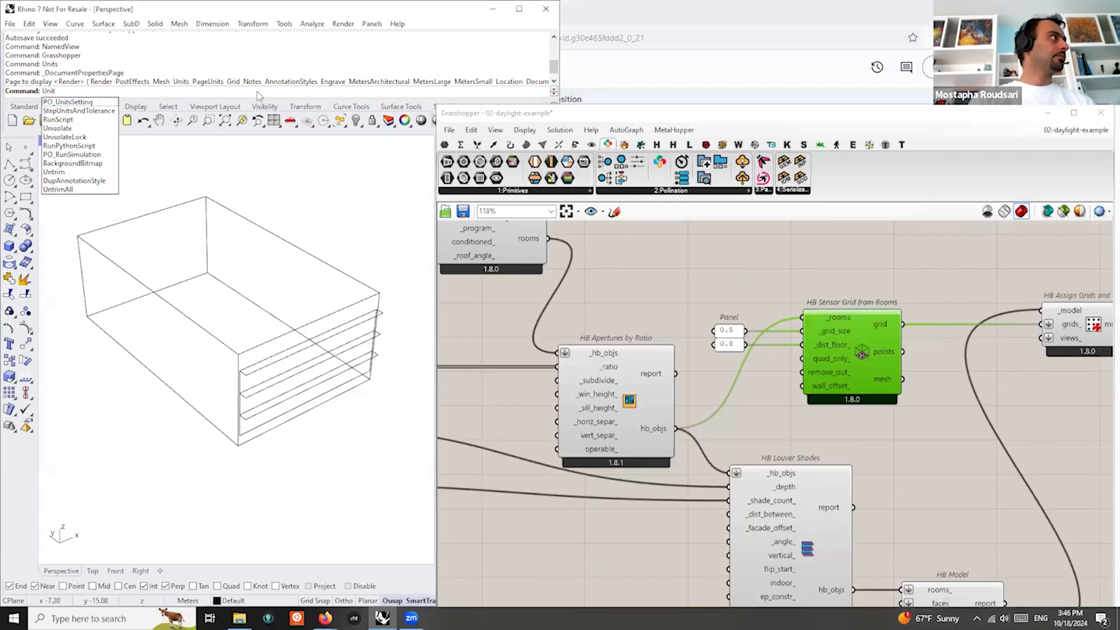
{"action": "key", "text": "Return"}
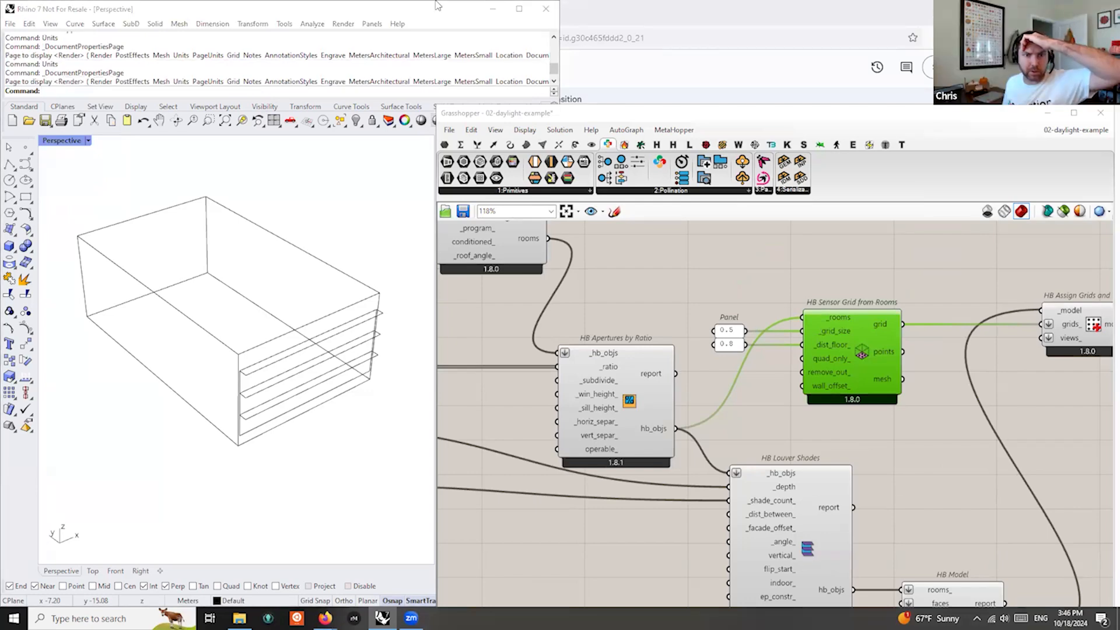
Move the Grasshopper window farther off the Rhino window and look through the open windows for the units dialog
{"action": "left_click", "coordinate": [565, 138]}
{"action": "left_click_drag", "start_coordinate": [517, 113], "coordinate": [478, 269]}
{"action": "left_click", "coordinate": [265, 250]}
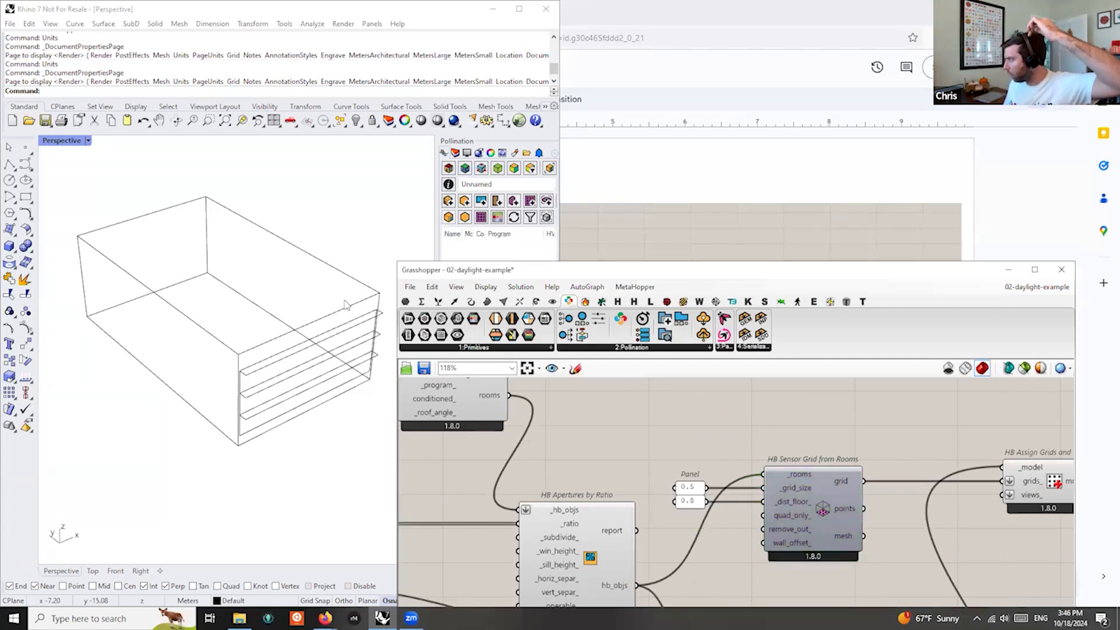
{"action": "key", "text": "super+Tab"}
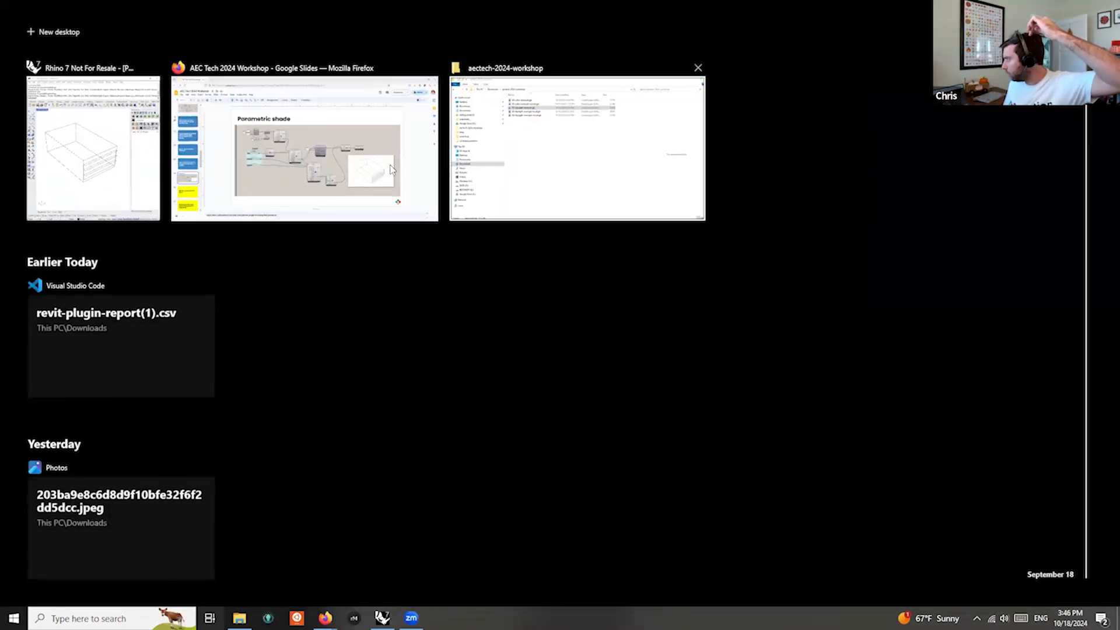
{"action": "left_click", "coordinate": [116, 172]}
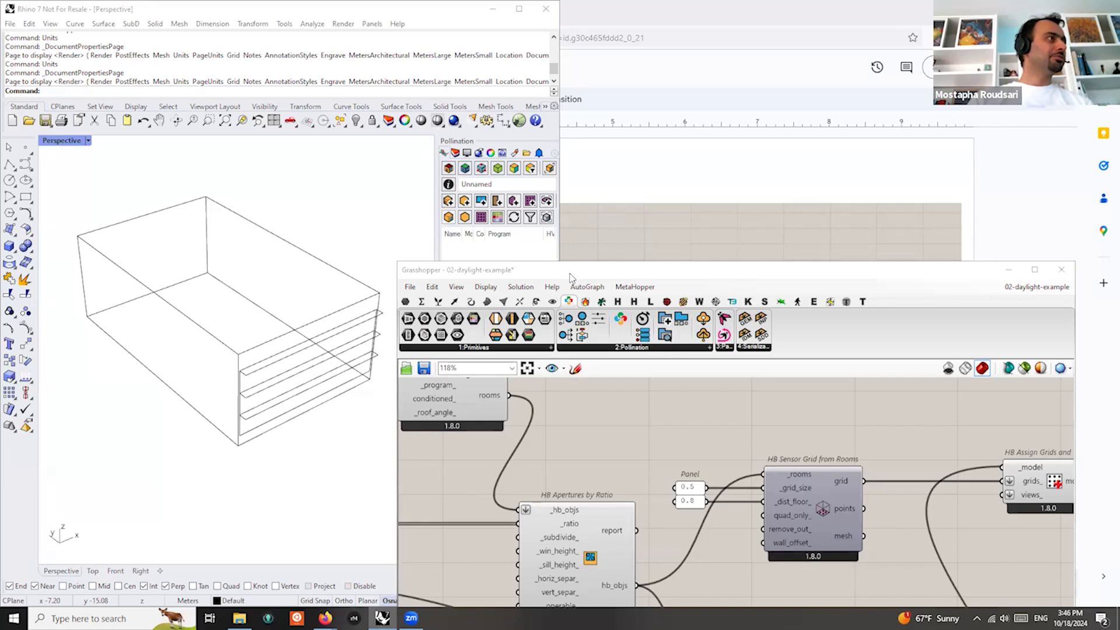
Save the 02-daylight-example definition and close the Grasshopper window
{"action": "left_click_drag", "start_coordinate": [570, 277], "coordinate": [597, 30]}
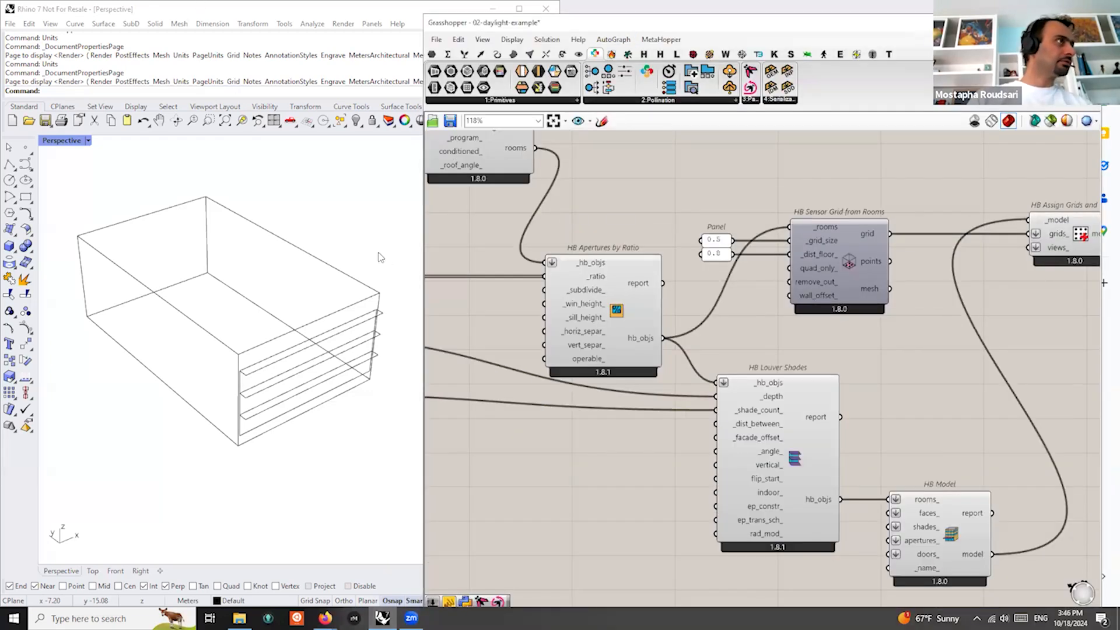
{"action": "scroll", "coordinate": [620, 176], "scroll_direction": "down", "scroll_amount": 5}
{"action": "left_click", "coordinate": [450, 120]}
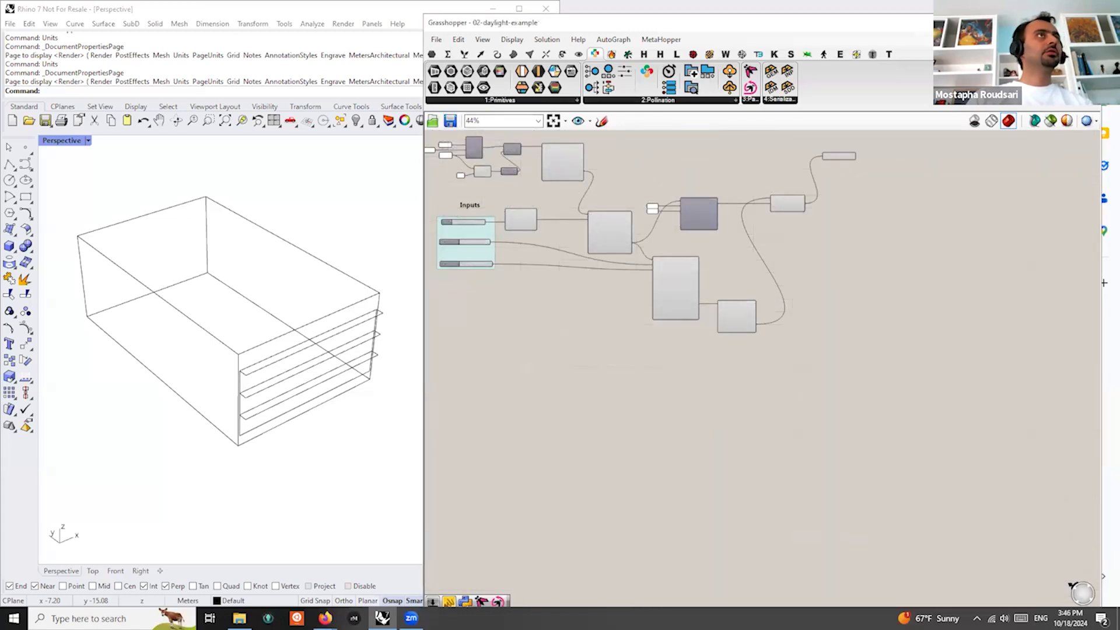
{"action": "left_click", "coordinate": [1088, 23]}
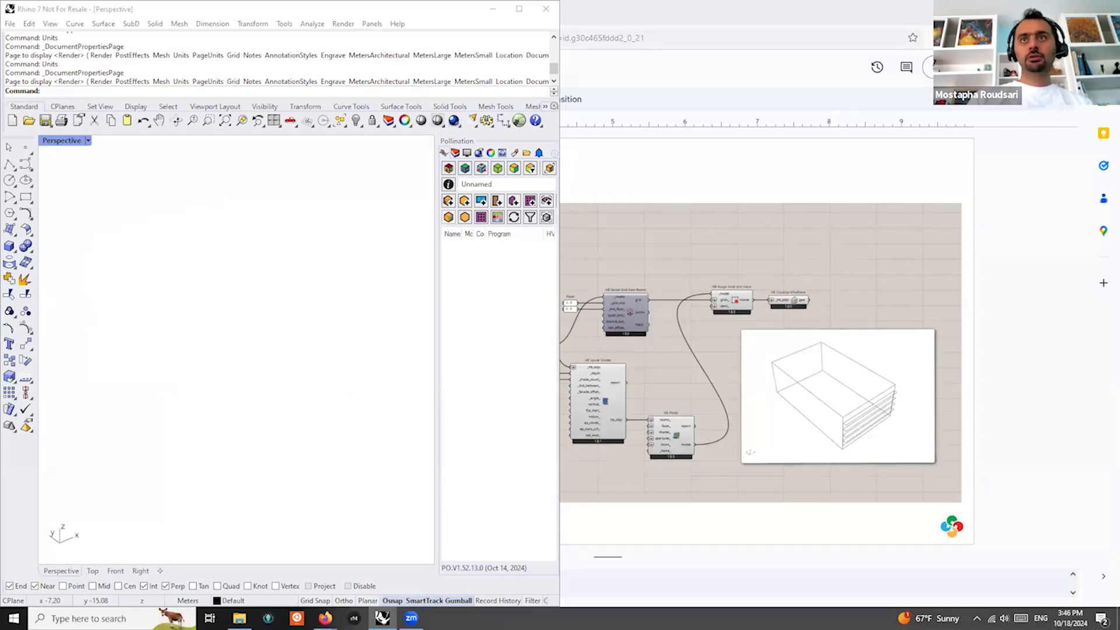
Bring up the Document Properties dialog, check the model units, and accept it
{"action": "key", "text": "alt+Tab"}
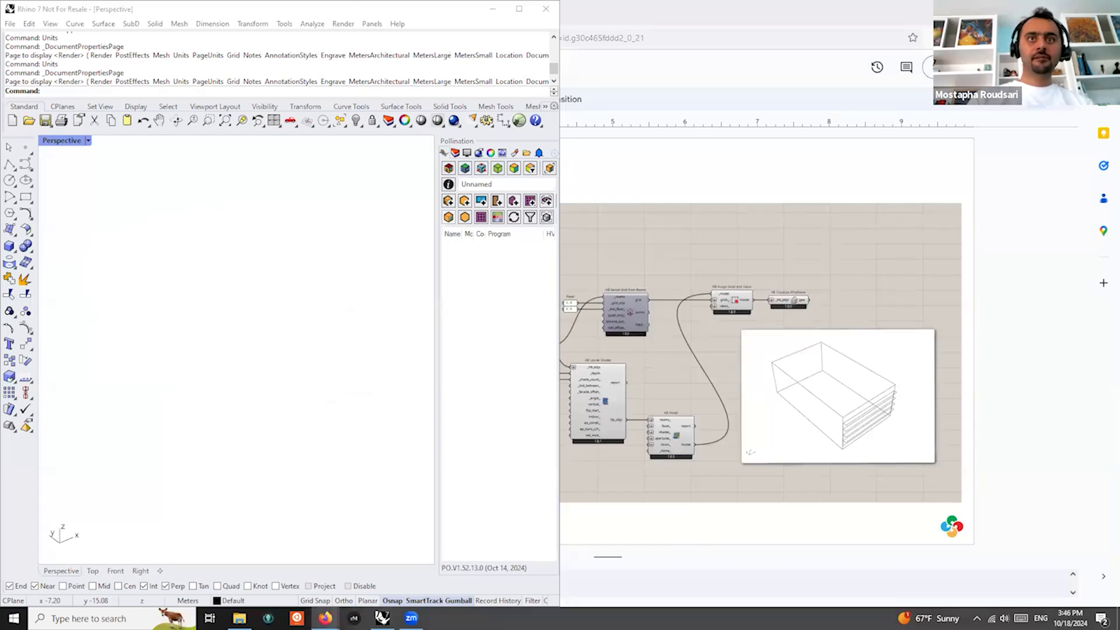
{"action": "key", "text": "alt+Tab"}
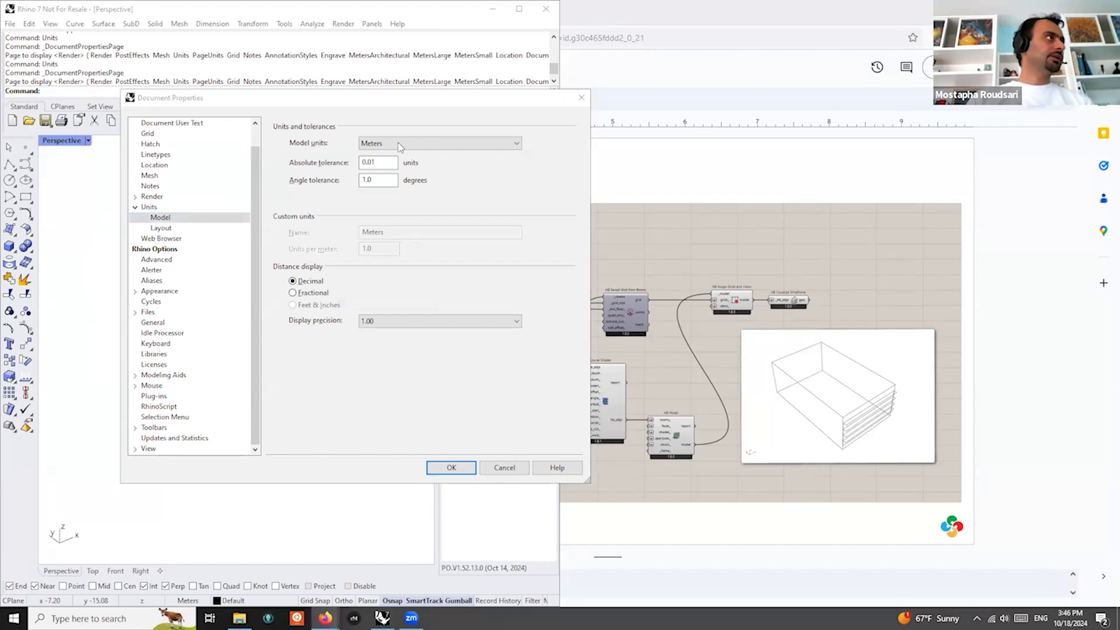
{"action": "left_click", "coordinate": [462, 478]}
{"action": "key", "text": "Return"}
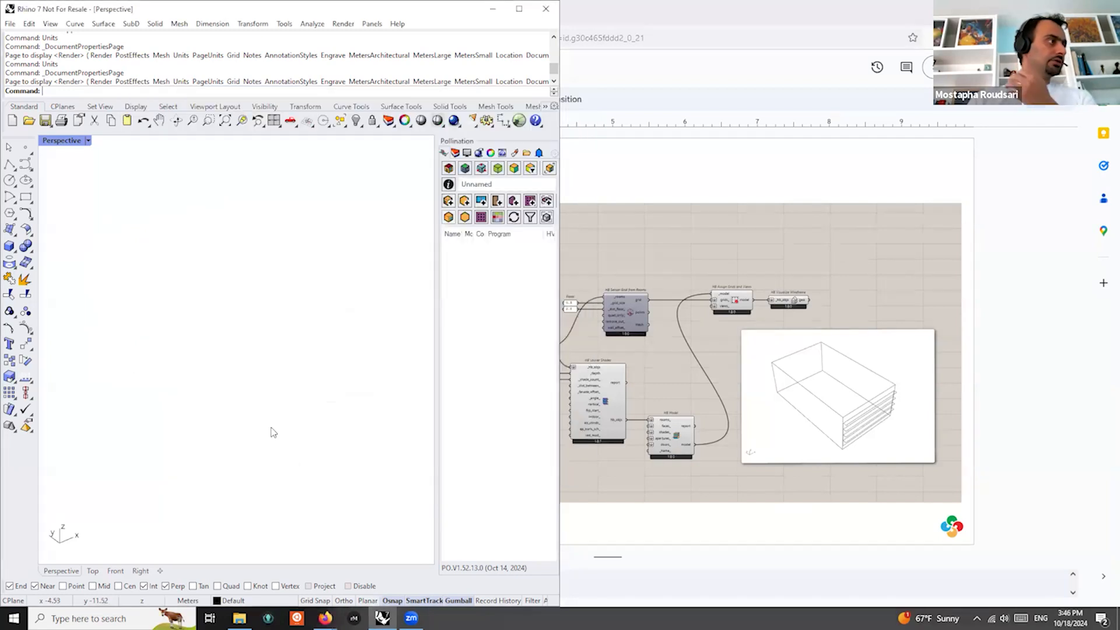
Reopen Grasshopper with the 02-daylight-example definition beside the Rhino viewport
{"action": "type", "text": "Grass"}
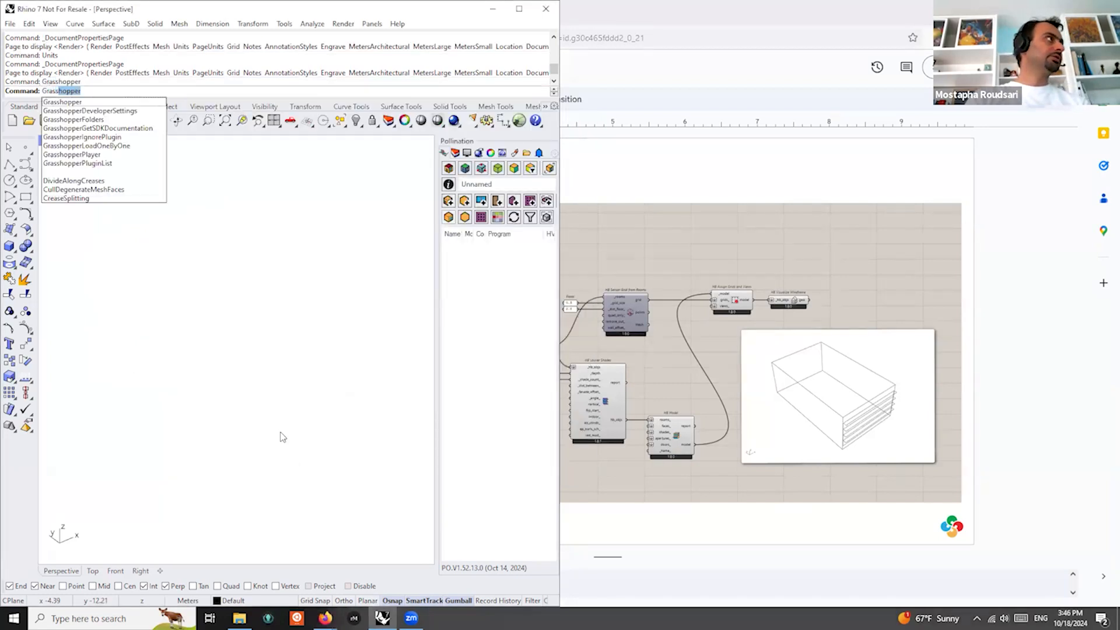
{"action": "key", "text": "Return"}
{"action": "right_click", "coordinate": [618, 297]}
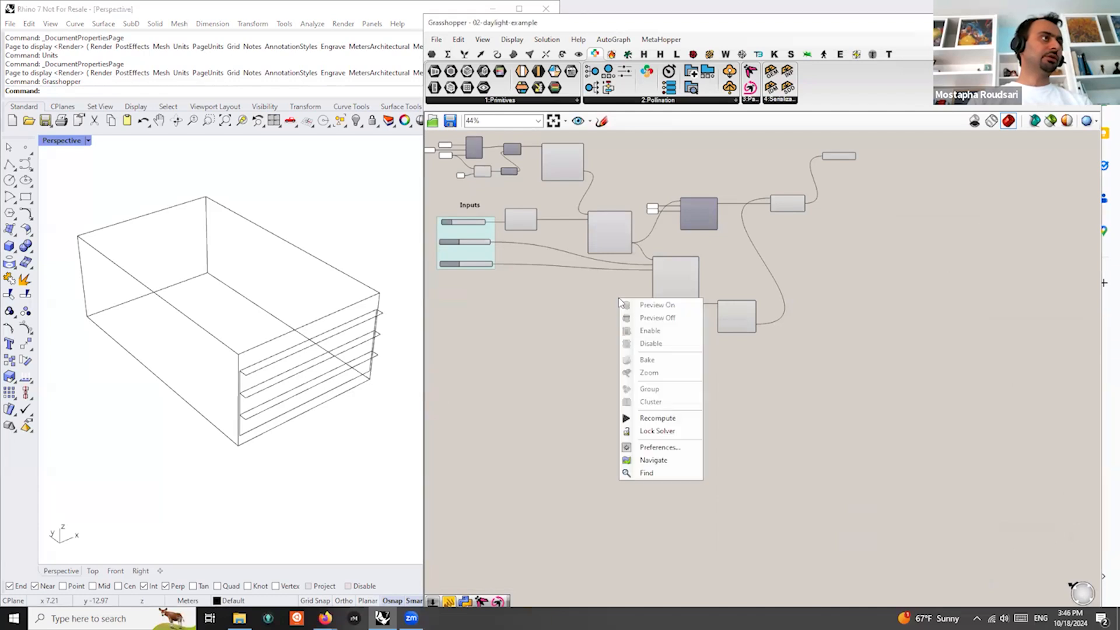
{"action": "left_click", "coordinate": [589, 351]}
{"action": "right_click_drag", "start_coordinate": [555, 314], "coordinate": [646, 370]}
{"action": "scroll", "coordinate": [620, 296], "scroll_direction": "up", "scroll_amount": 4}
{"action": "right_click_drag", "start_coordinate": [681, 226], "coordinate": [730, 385]}
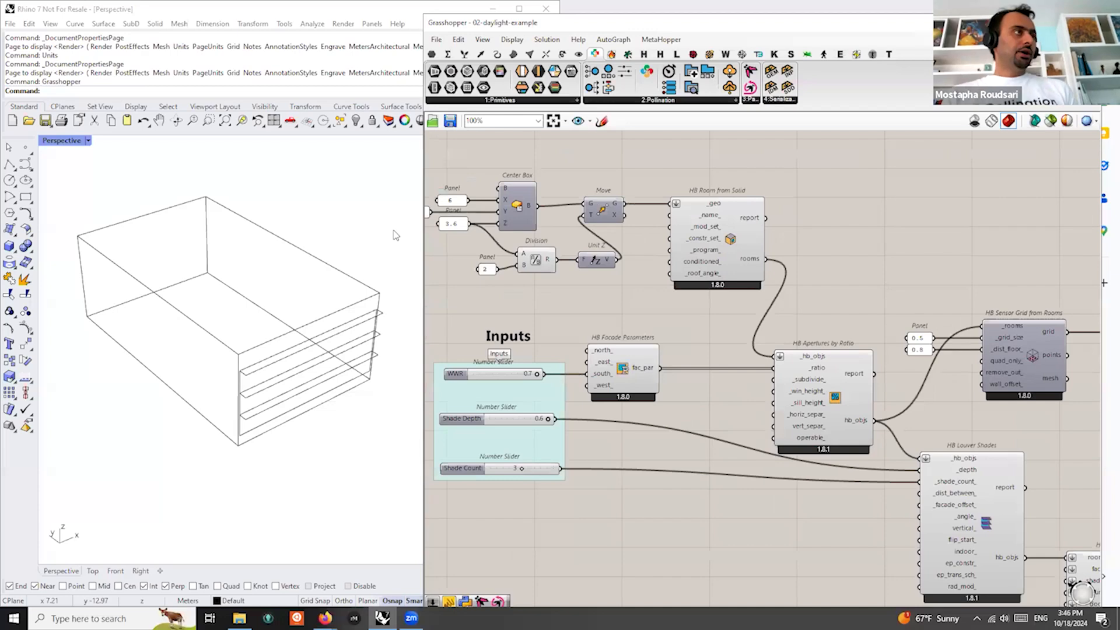
Select the HB Visualize Wireframe component to highlight the room wireframe and shift it slightly on the canvas
{"action": "scroll", "coordinate": [619, 315], "scroll_direction": "down", "scroll_amount": 4}
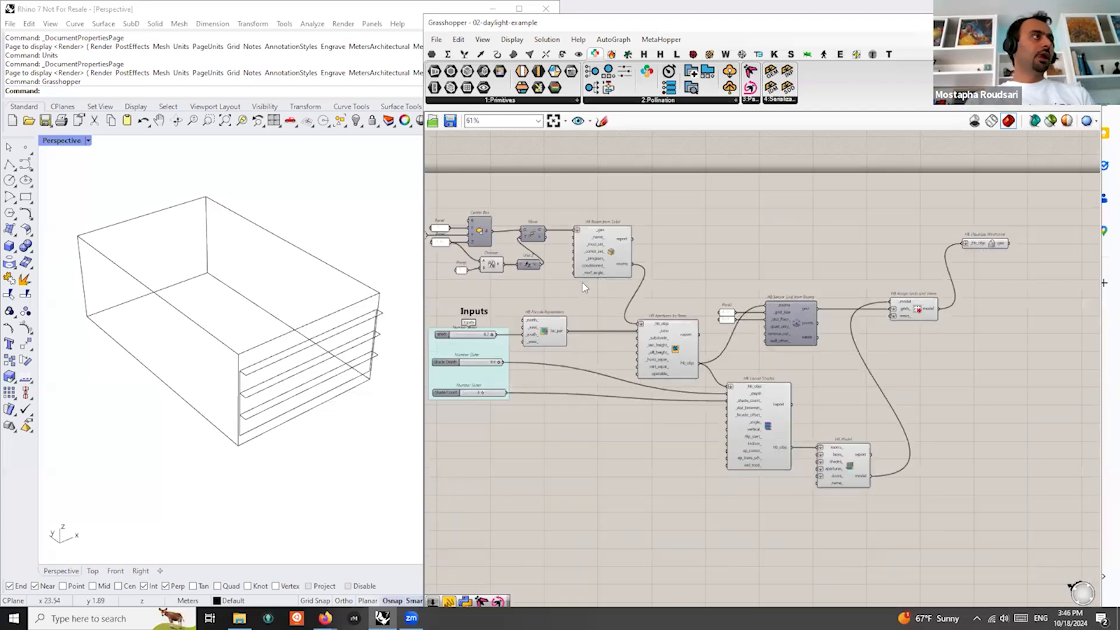
{"action": "scroll", "coordinate": [977, 344], "scroll_direction": "up", "scroll_amount": 4}
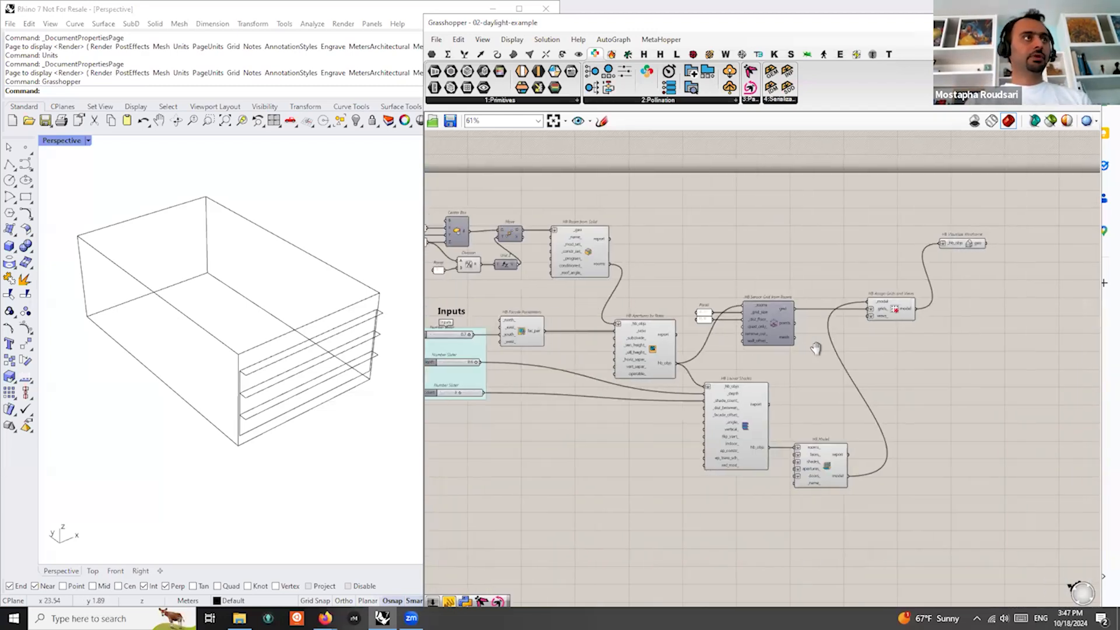
{"action": "mouse_move", "coordinate": [862, 217]}
{"action": "left_mouse_down"}
{"action": "mouse_move", "coordinate": [839, 211]}
{"action": "mouse_move", "coordinate": [853, 212]}
{"action": "left_mouse_up"}
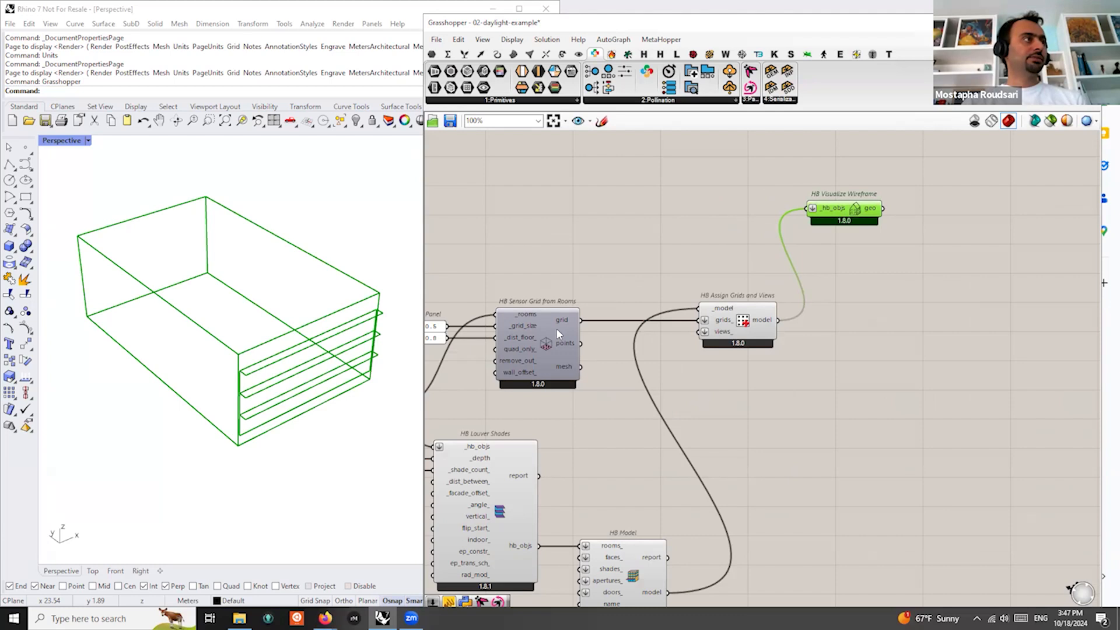
Inspect the points output of HB Sensor Grid from Rooms, clear the selection, and review the whole daylight definition
{"action": "mouse_move", "coordinate": [569, 339]}
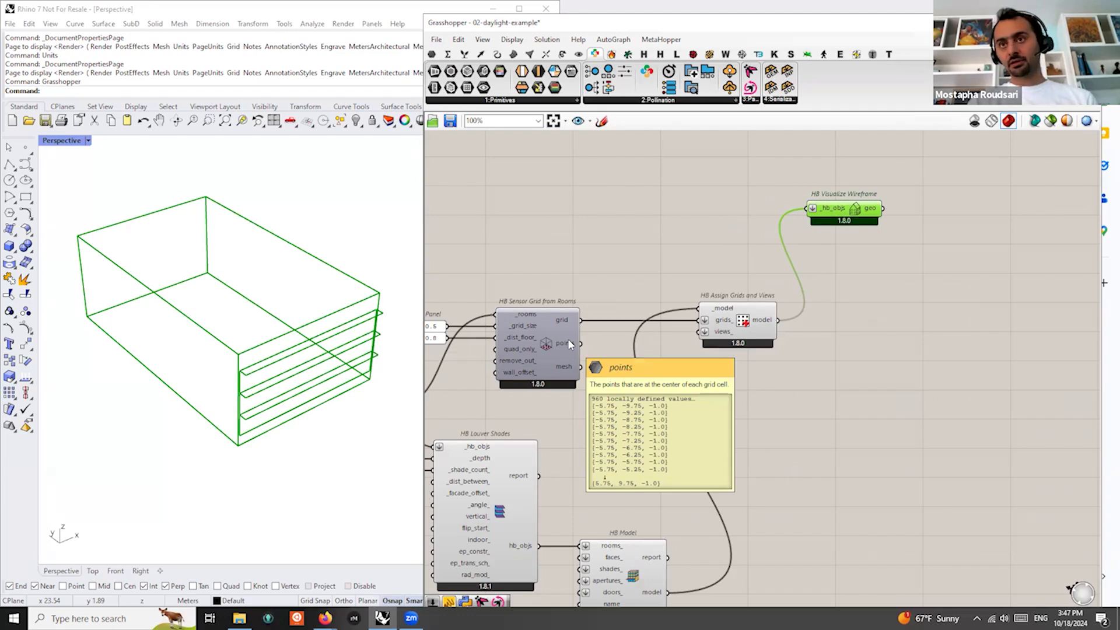
{"action": "right_click_drag", "start_coordinate": [480, 342], "coordinate": [622, 299]}
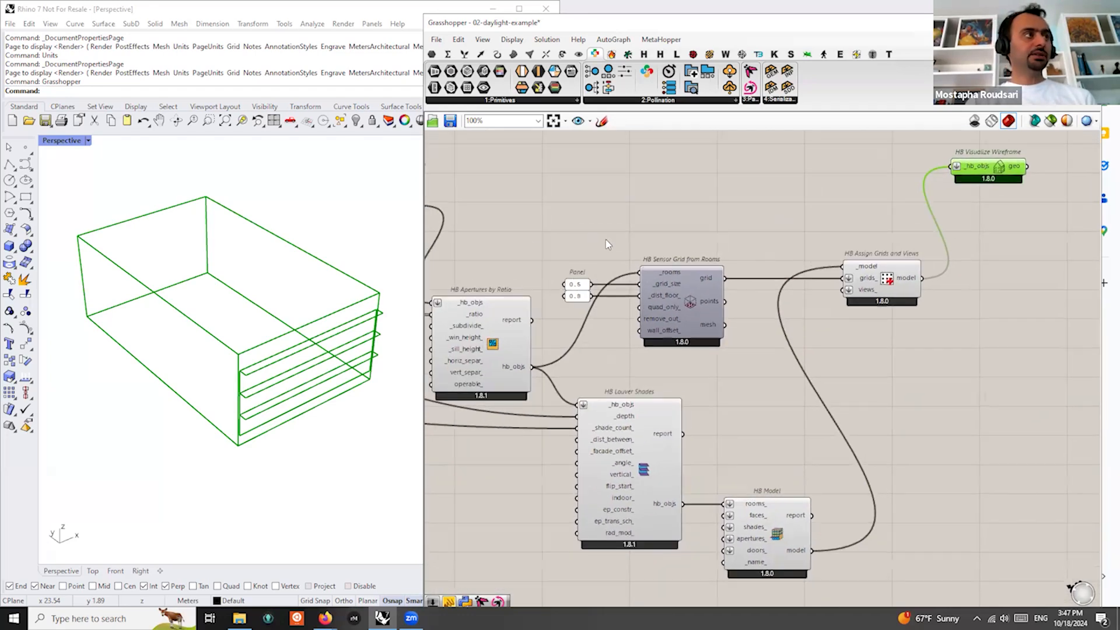
{"action": "scroll", "coordinate": [639, 244], "scroll_direction": "down", "scroll_amount": 2}
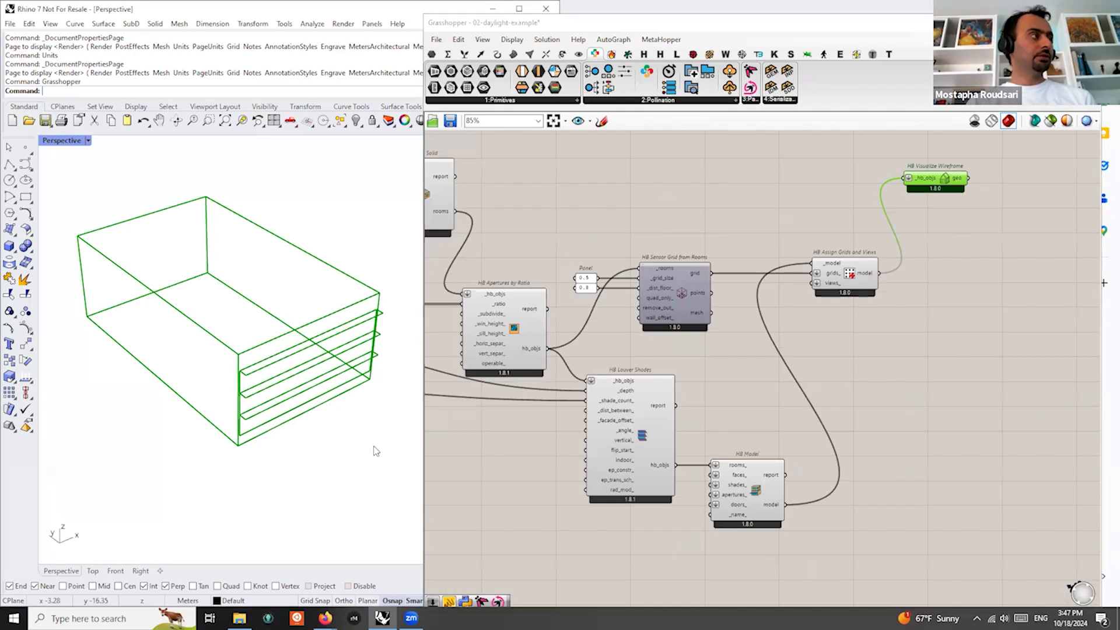
{"action": "left_click", "coordinate": [519, 485]}
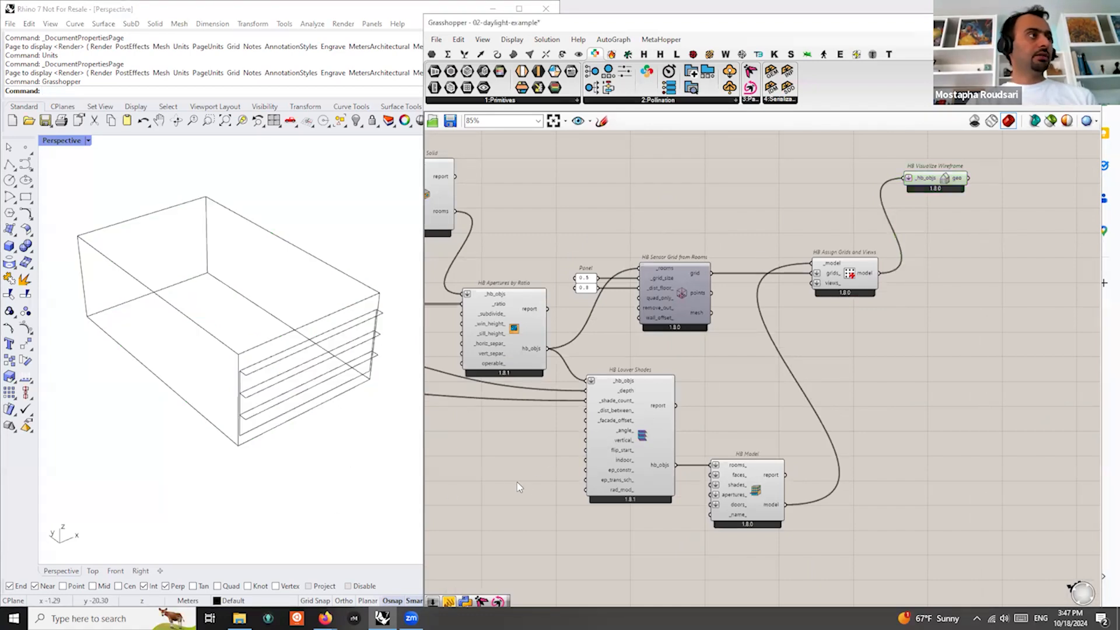
{"action": "right_click_drag", "start_coordinate": [519, 484], "coordinate": [737, 409]}
{"action": "scroll", "coordinate": [735, 409], "scroll_direction": "down", "scroll_amount": 3}
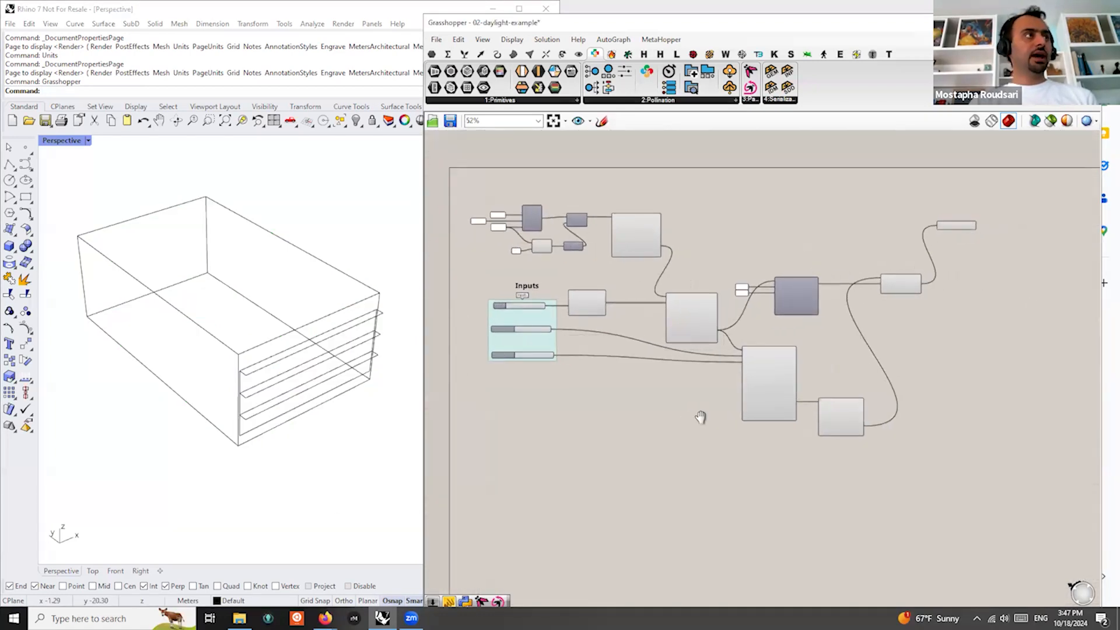
Add a Setup Runs component to the canvas beside the HB Assign Grids and Views component
{"action": "scroll", "coordinate": [486, 411], "scroll_direction": "up", "scroll_amount": 3}
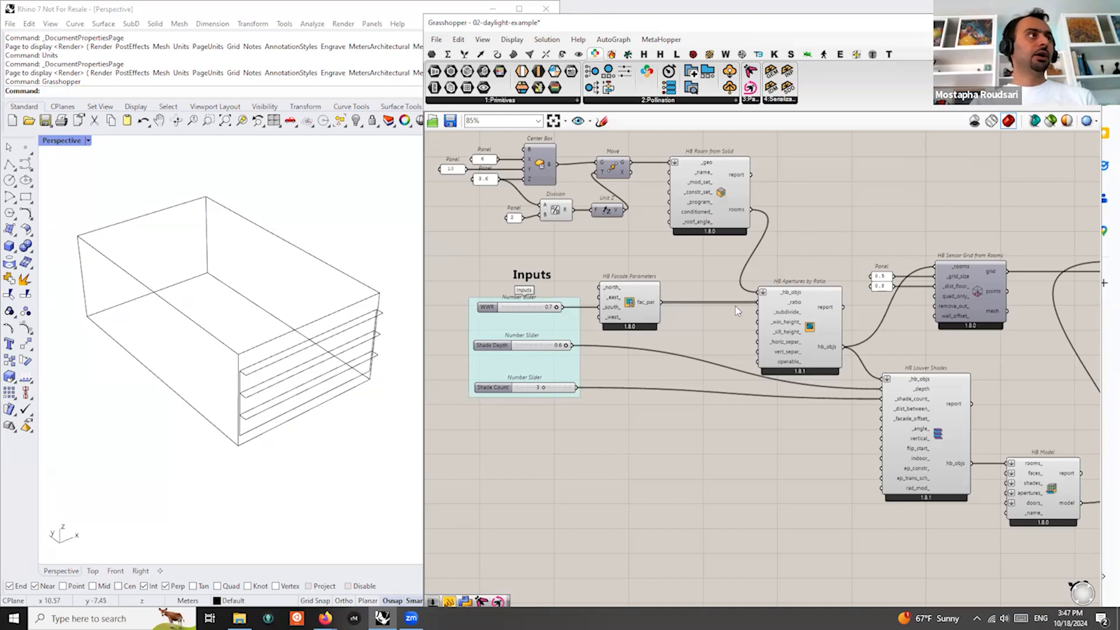
{"action": "scroll", "coordinate": [674, 362], "scroll_direction": "down", "scroll_amount": 3}
{"action": "scroll", "coordinate": [725, 377], "scroll_direction": "up", "scroll_amount": 3}
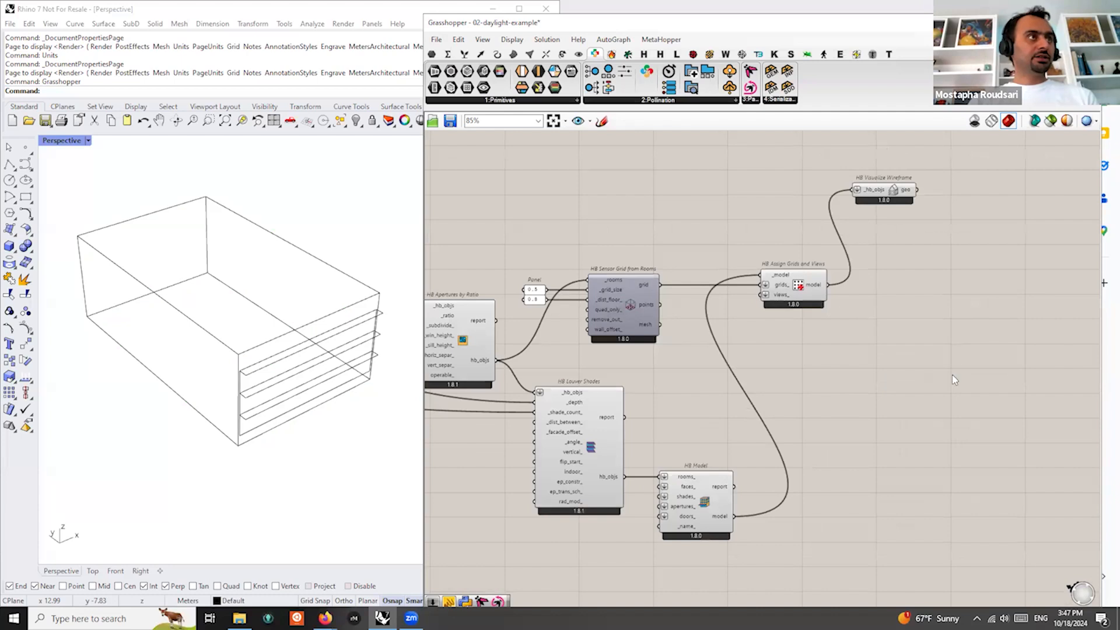
{"action": "right_click_drag", "start_coordinate": [952, 374], "coordinate": [782, 371]}
{"action": "scroll", "coordinate": [766, 289], "scroll_direction": "up", "scroll_amount": 1}
{"action": "right_click_drag", "start_coordinate": [733, 277], "coordinate": [812, 263]}
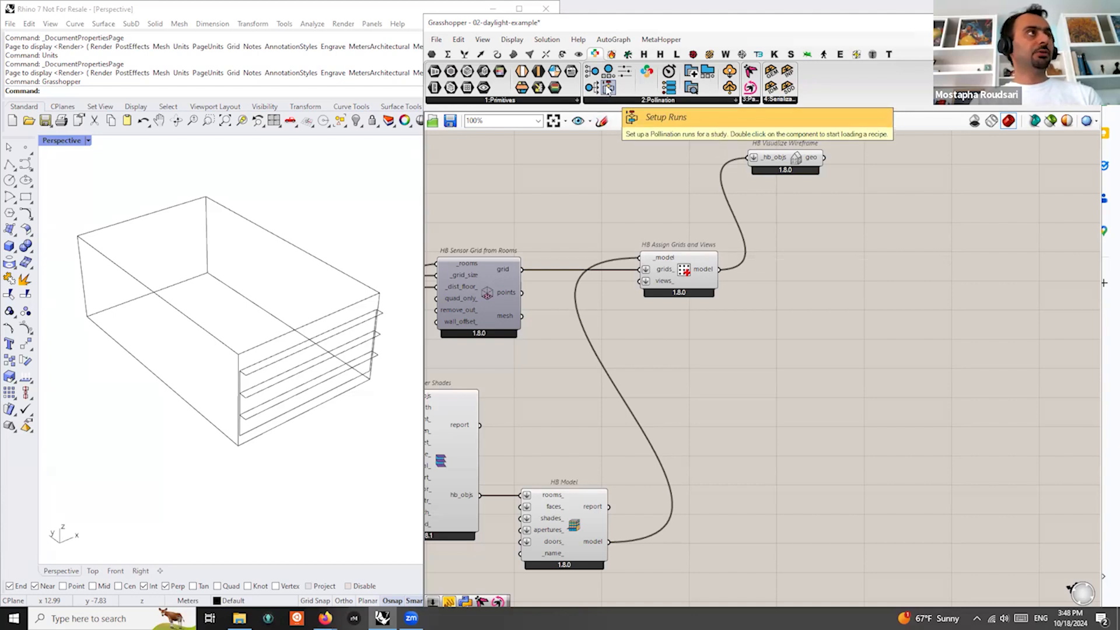
{"action": "left_click_drag", "start_coordinate": [609, 87], "coordinate": [861, 261]}
{"action": "scroll", "coordinate": [870, 316], "scroll_direction": "up", "scroll_amount": 4}
{"action": "scroll", "coordinate": [872, 280], "scroll_direction": "down", "scroll_amount": 3}
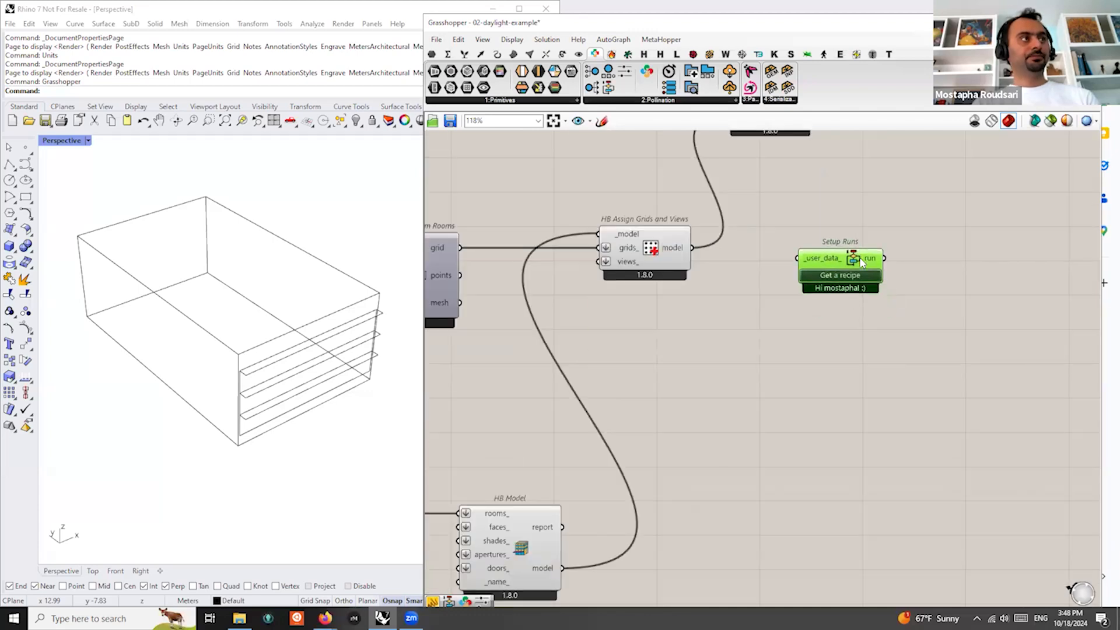
{"action": "scroll", "coordinate": [819, 301], "scroll_direction": "down", "scroll_amount": 2}
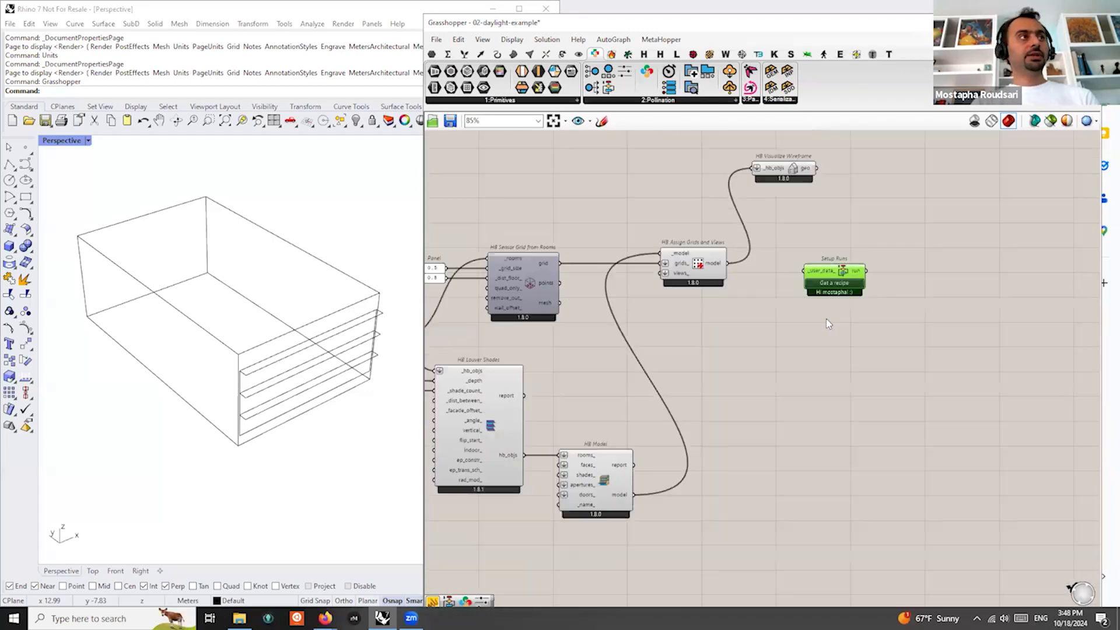
Load the ladybug-tools daylight-factor recipe into the Setup Runs component
{"action": "scroll", "coordinate": [841, 310], "scroll_direction": "up", "scroll_amount": 2}
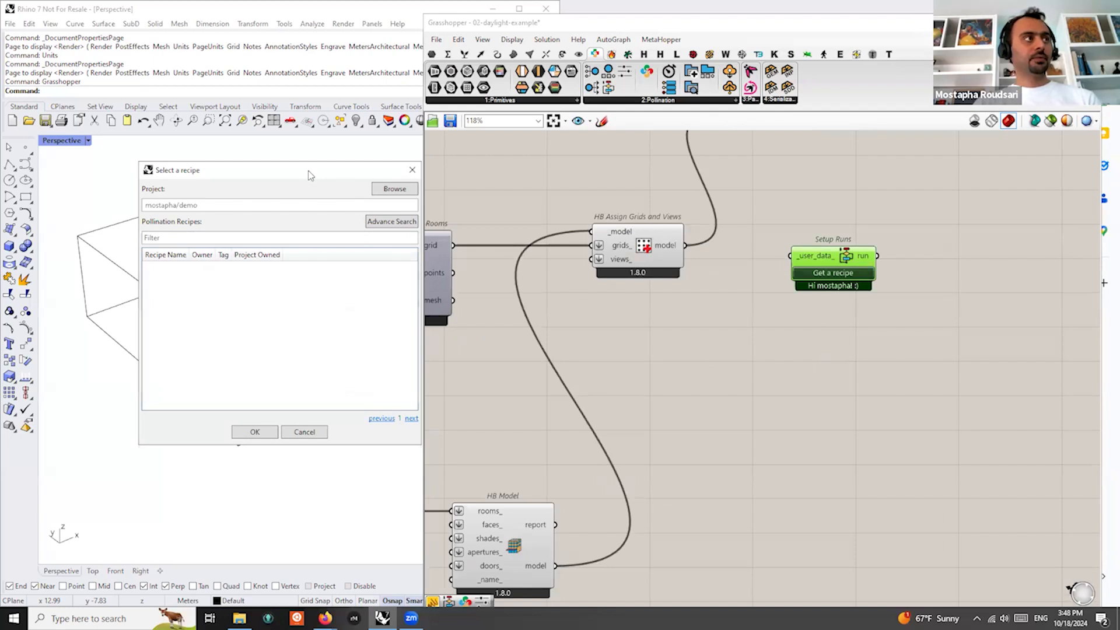
{"action": "left_click_drag", "start_coordinate": [311, 175], "coordinate": [825, 318]}
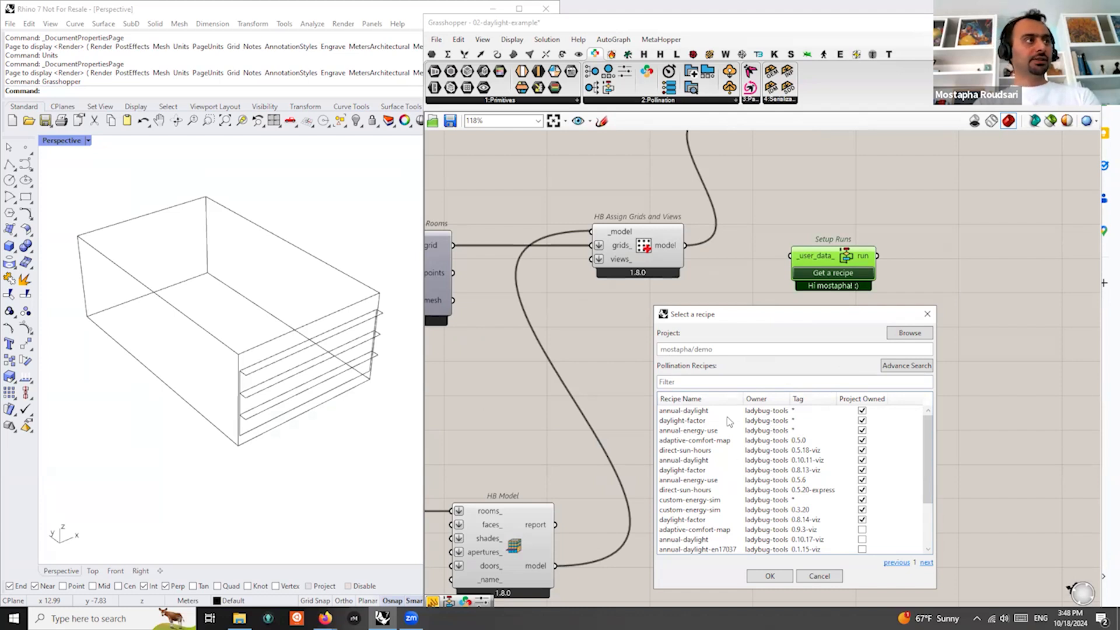
{"action": "left_click", "coordinate": [707, 422]}
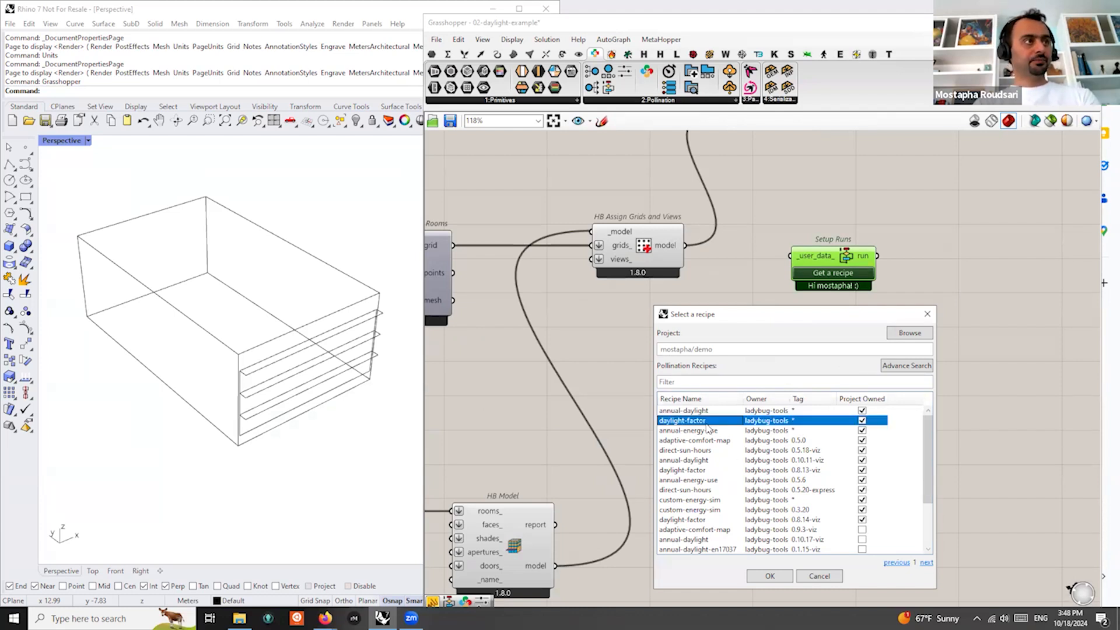
{"action": "left_click", "coordinate": [768, 577]}
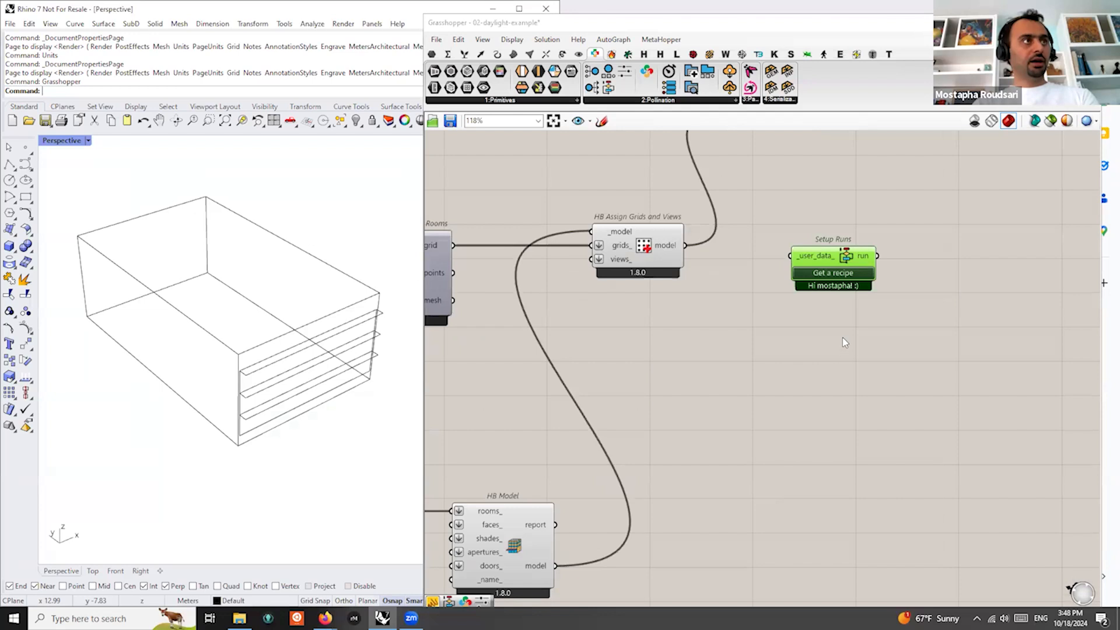
Reposition the daylight-factor recipe component slightly on the canvas and review its inputs
{"action": "scroll", "coordinate": [842, 347], "scroll_direction": "down", "scroll_amount": 2}
{"action": "left_click_drag", "start_coordinate": [848, 253], "coordinate": [858, 289]}
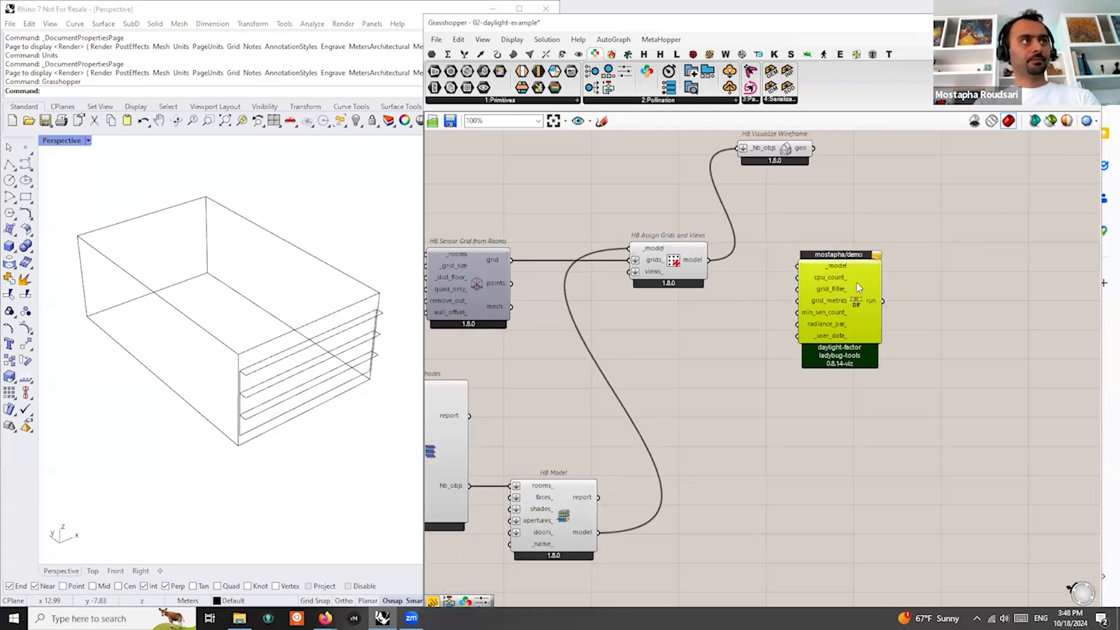
{"action": "left_click", "coordinate": [893, 405]}
{"action": "right_click_drag", "start_coordinate": [893, 405], "coordinate": [822, 393]}
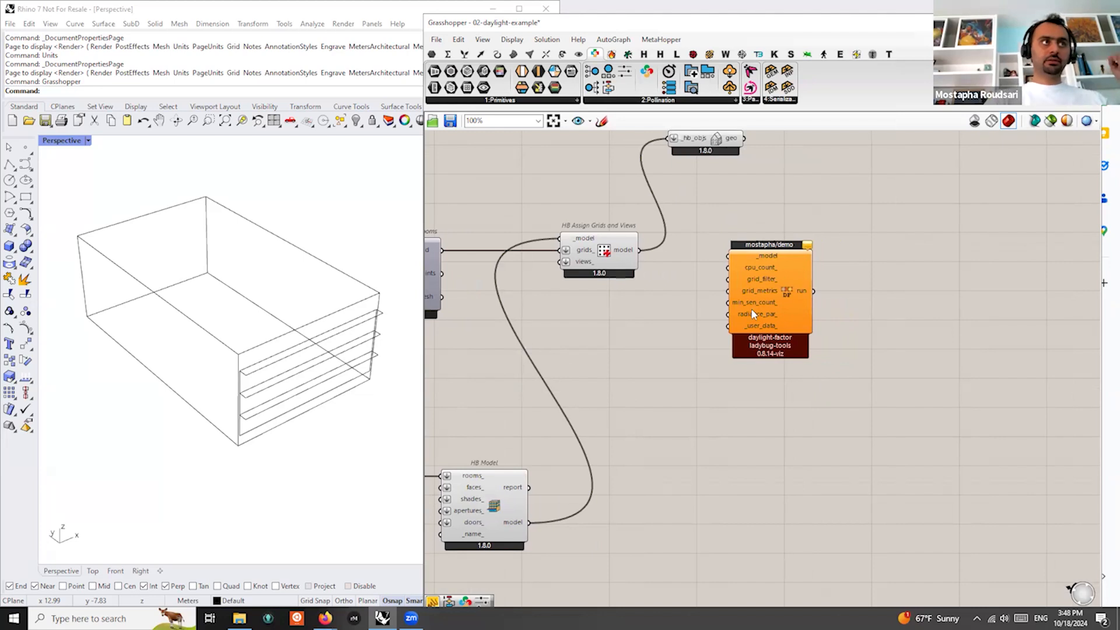
{"action": "scroll", "coordinate": [782, 328], "scroll_direction": "up", "scroll_amount": 2}
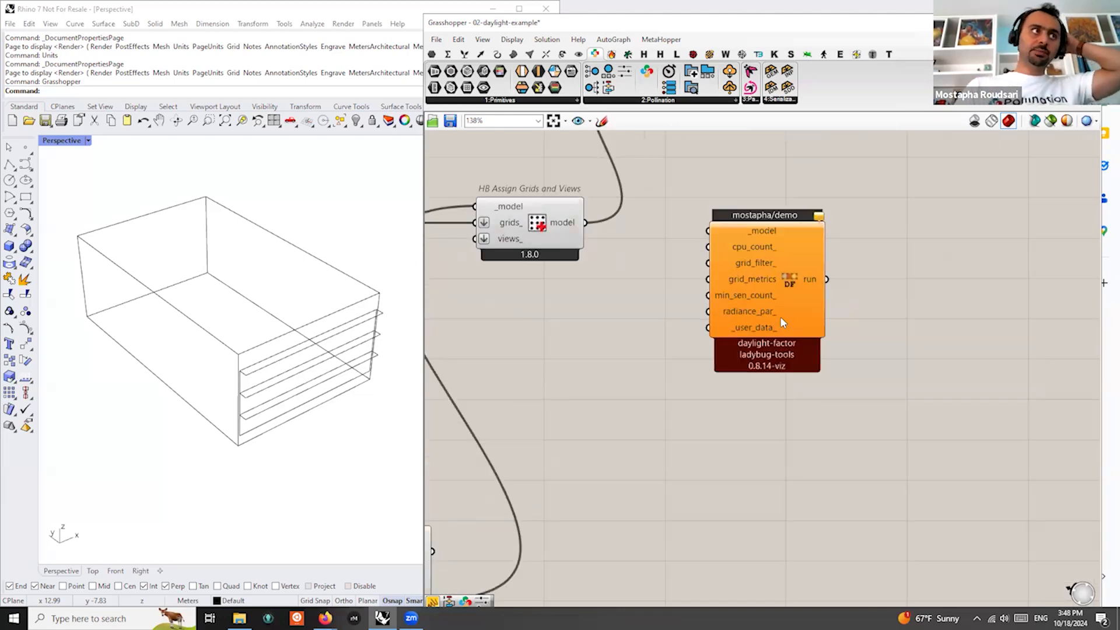
{"action": "scroll", "coordinate": [782, 321], "scroll_direction": "down", "scroll_amount": 1}
{"action": "left_click", "coordinate": [776, 299]}
{"action": "left_click_drag", "start_coordinate": [776, 298], "coordinate": [776, 286]}
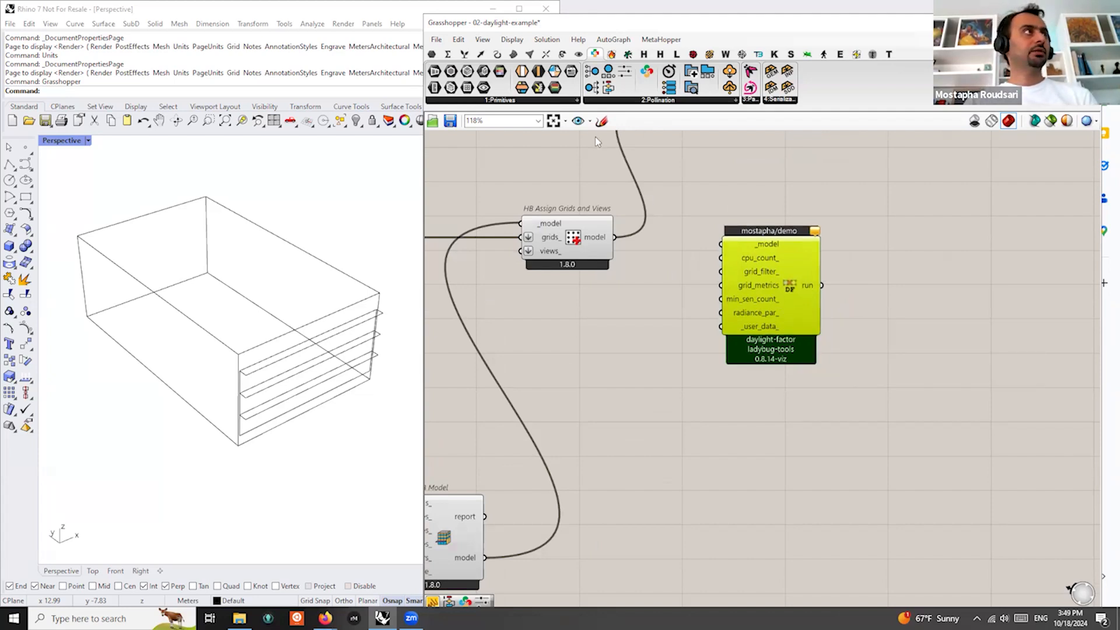
Place another Setup Runs component above the daylight-factor recipe component and nudge the recipe component into position
{"action": "left_click_drag", "start_coordinate": [605, 92], "coordinate": [774, 163]}
{"action": "right_click_drag", "start_coordinate": [789, 267], "coordinate": [795, 310]}
{"action": "left_click_drag", "start_coordinate": [784, 190], "coordinate": [791, 189]}
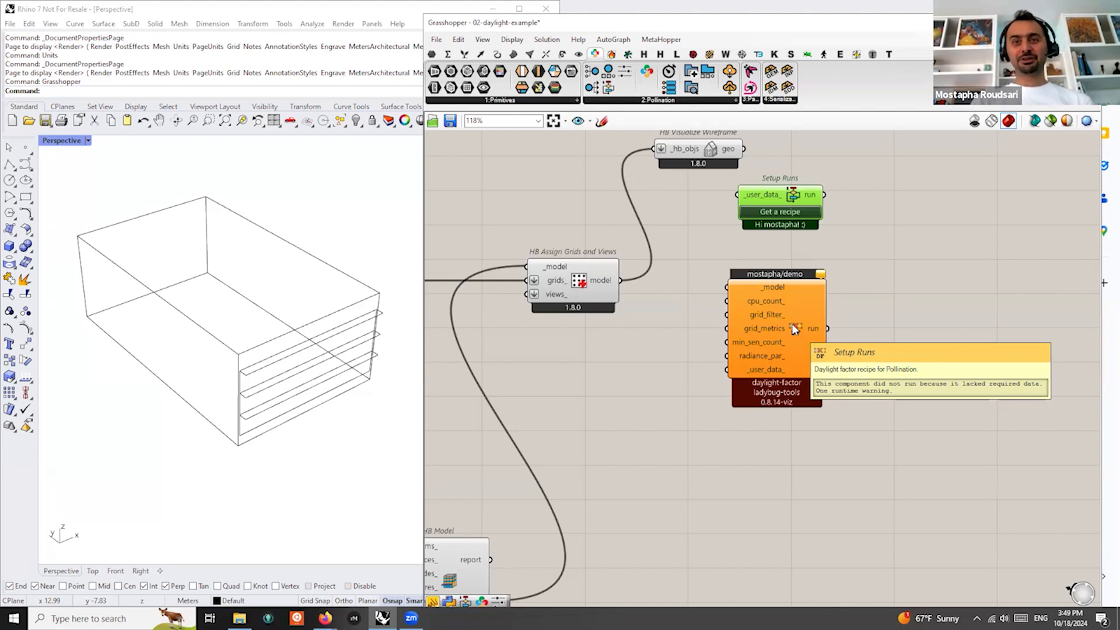
{"action": "left_click_drag", "start_coordinate": [793, 324], "coordinate": [792, 320]}
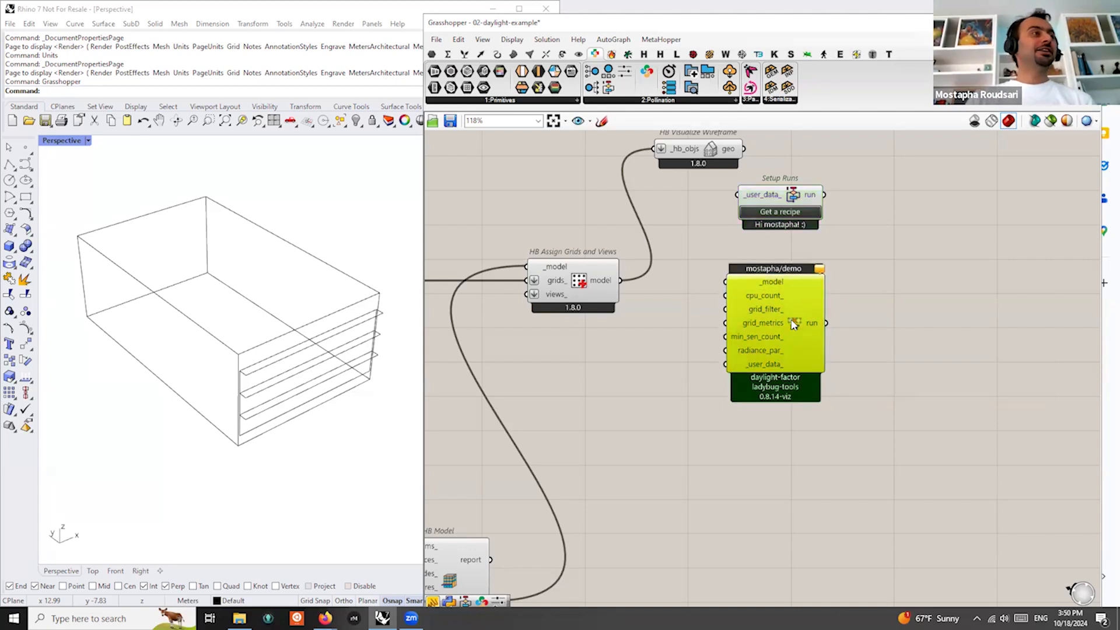
Connect the model output of HB Assign Grids and Views to the daylight-factor recipe's _model input
{"action": "scroll", "coordinate": [809, 330], "scroll_direction": "up", "scroll_amount": 2}
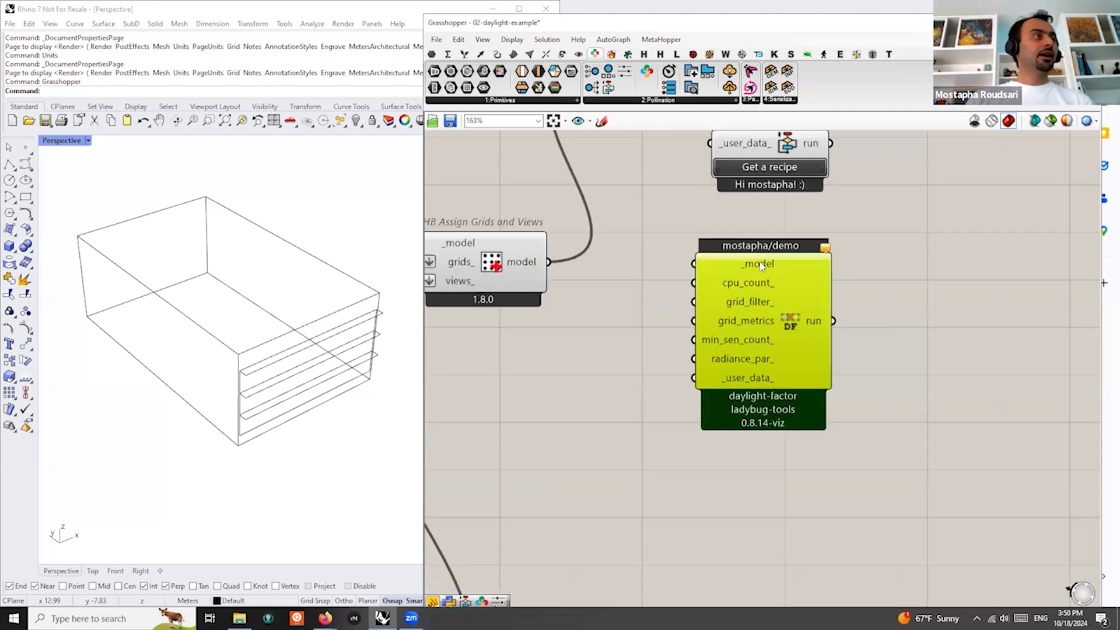
{"action": "mouse_move", "coordinate": [761, 287]}
{"action": "scroll", "coordinate": [789, 343], "scroll_direction": "down", "scroll_amount": 1}
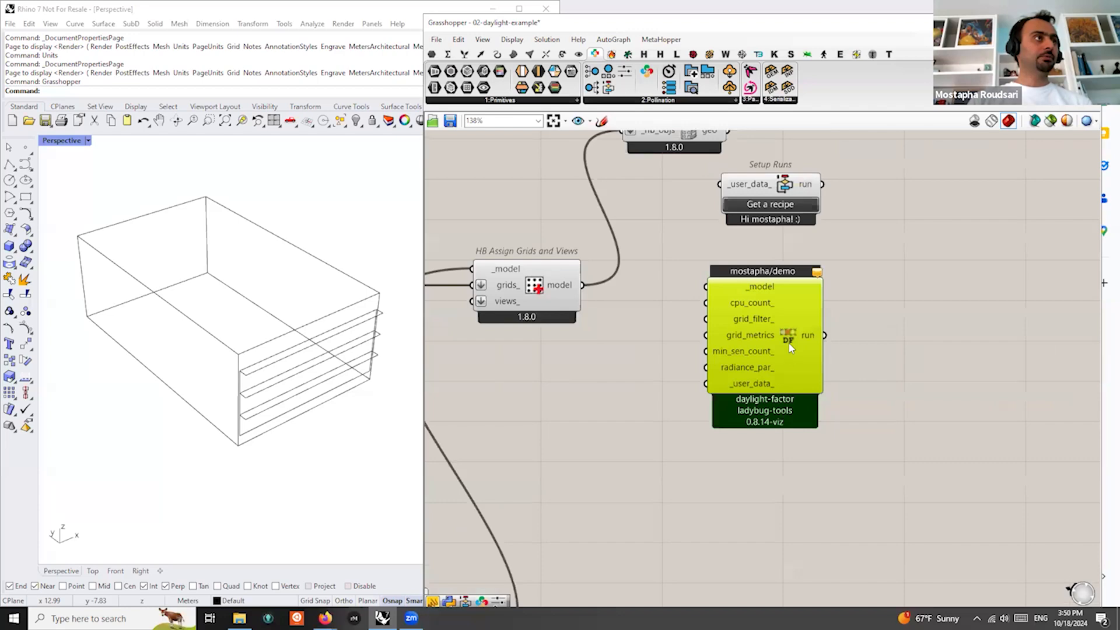
{"action": "left_click_drag", "start_coordinate": [789, 346], "coordinate": [789, 353]}
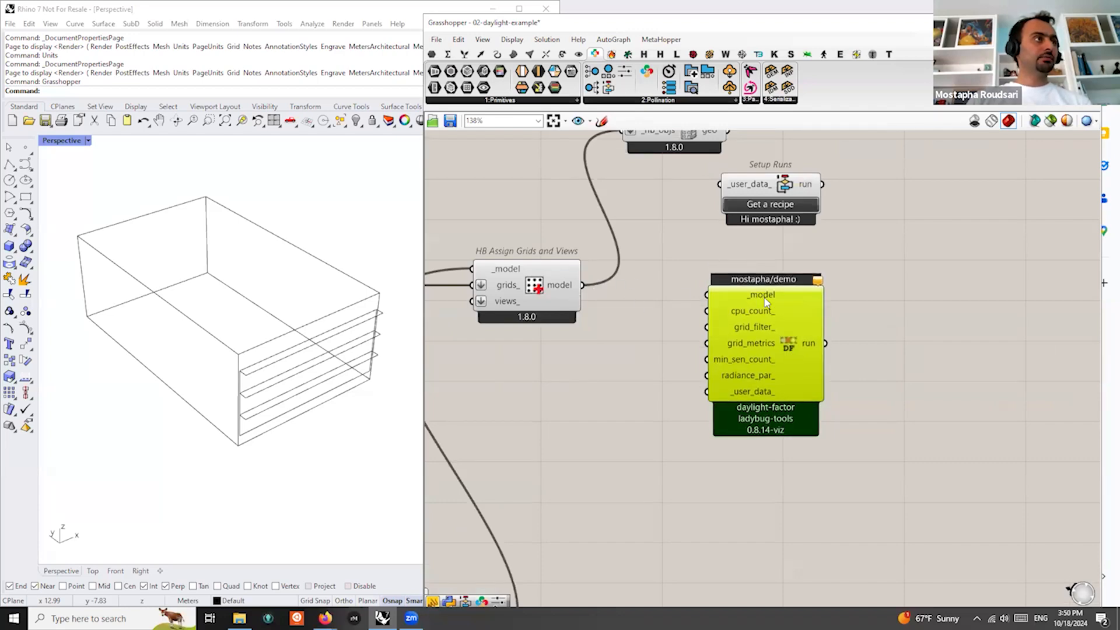
{"action": "scroll", "coordinate": [759, 296], "scroll_direction": "up", "scroll_amount": 3}
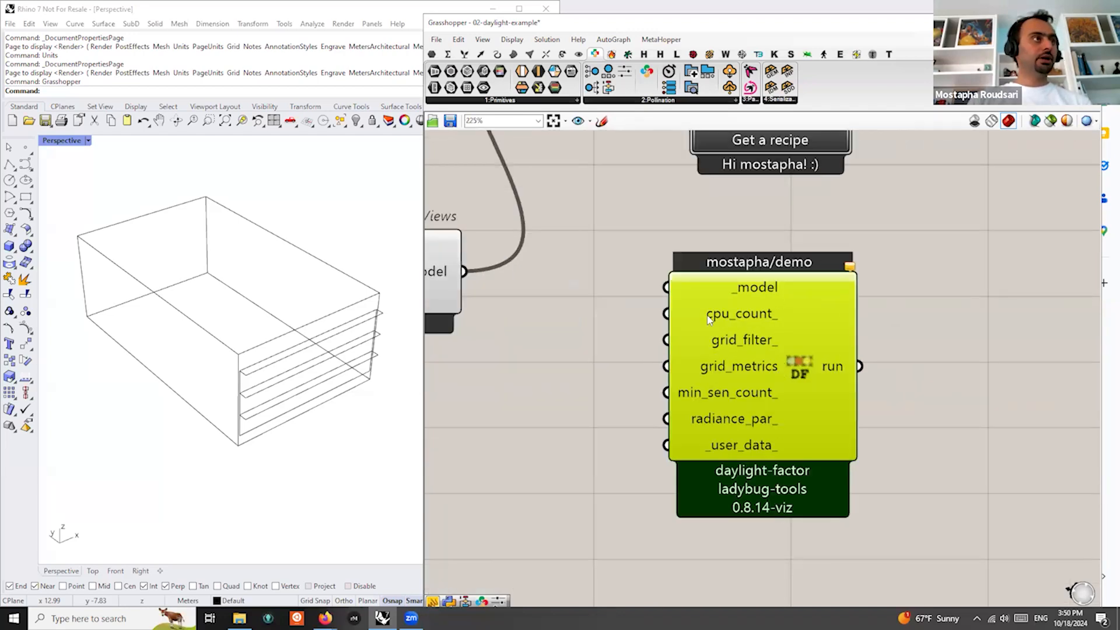
{"action": "left_click_drag", "start_coordinate": [464, 272], "coordinate": [665, 287]}
{"action": "scroll", "coordinate": [793, 321], "scroll_direction": "down", "scroll_amount": 3}
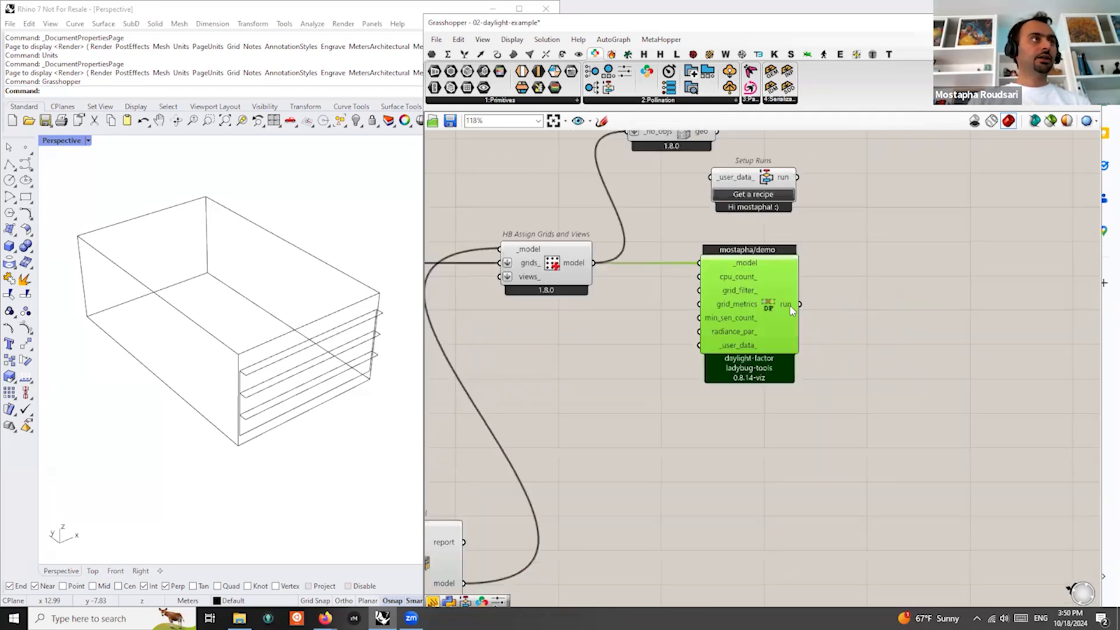
Check the recipe's run output and place a Pollinate component beside the daylight-factor recipe
{"action": "right_click_drag", "start_coordinate": [827, 299], "coordinate": [754, 299]}
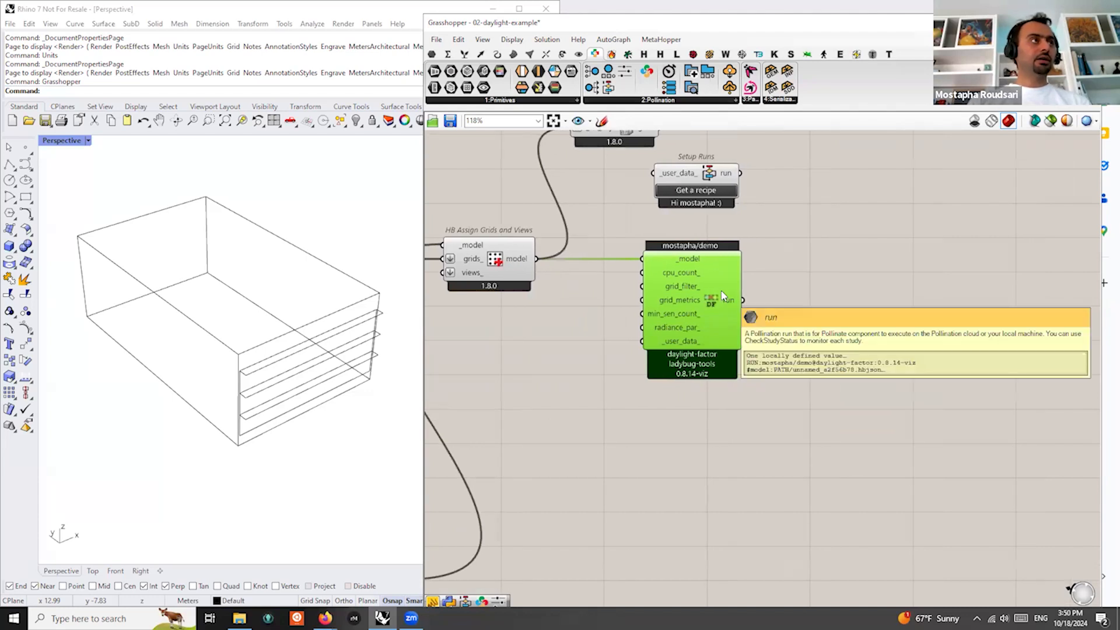
{"action": "scroll", "coordinate": [677, 383], "scroll_direction": "up", "scroll_amount": 2}
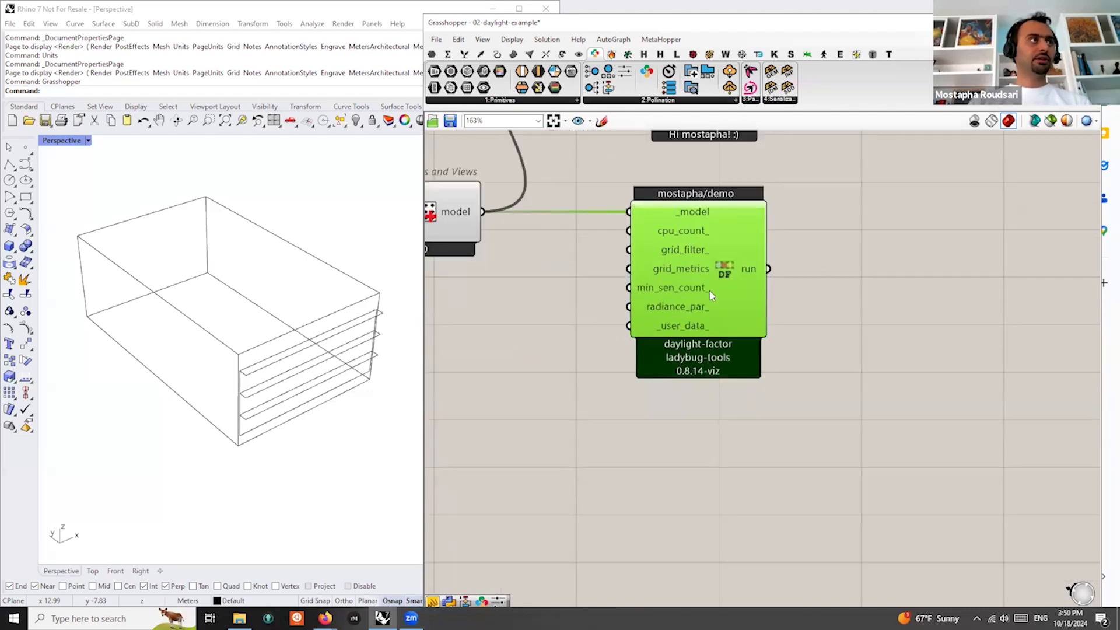
{"action": "scroll", "coordinate": [707, 292], "scroll_direction": "down", "scroll_amount": 1}
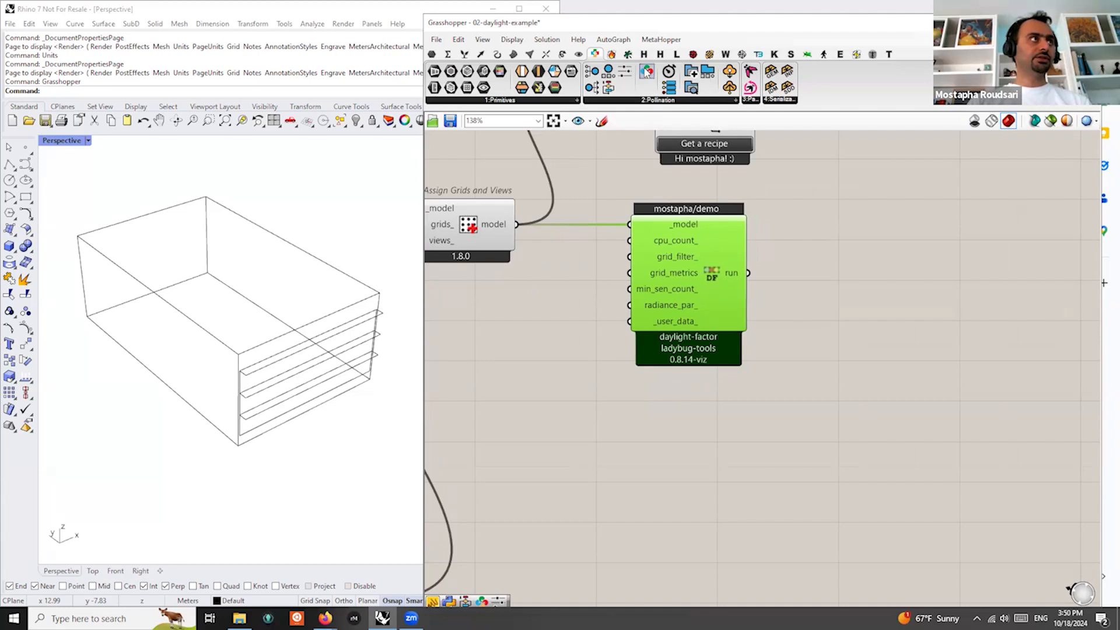
{"action": "left_click", "coordinate": [935, 306]}
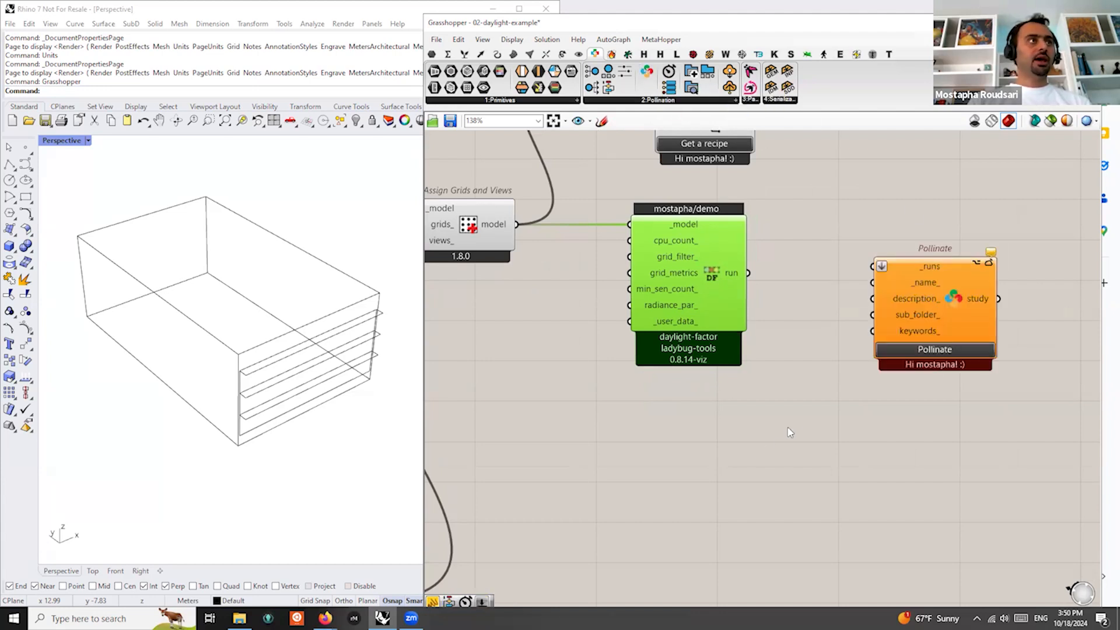
{"action": "right_click_drag", "start_coordinate": [786, 421], "coordinate": [686, 414]}
{"action": "left_click_drag", "start_coordinate": [812, 307], "coordinate": [815, 318]}
Connect the daylight-factor recipe's run output to Pollinate's _runs input and save the definition
{"action": "left_click_drag", "start_coordinate": [657, 271], "coordinate": [776, 270]}
{"action": "left_click_drag", "start_coordinate": [860, 290], "coordinate": [833, 286]}
{"action": "mouse_move", "coordinate": [811, 272]}
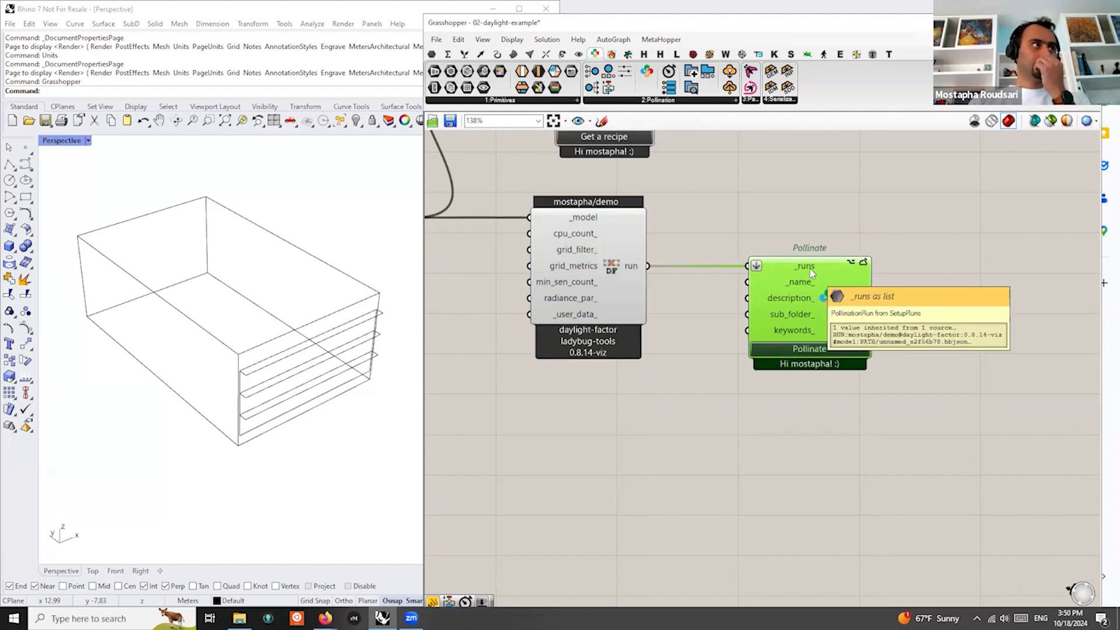
{"action": "right_click_drag", "start_coordinate": [851, 407], "coordinate": [792, 392]}
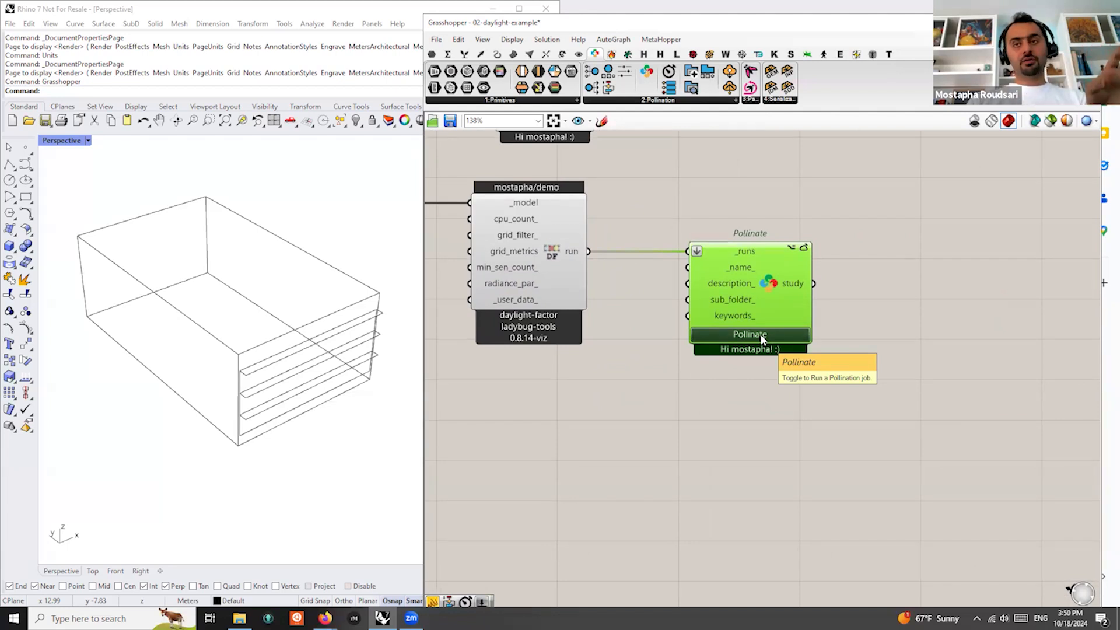
{"action": "left_click", "coordinate": [449, 121]}
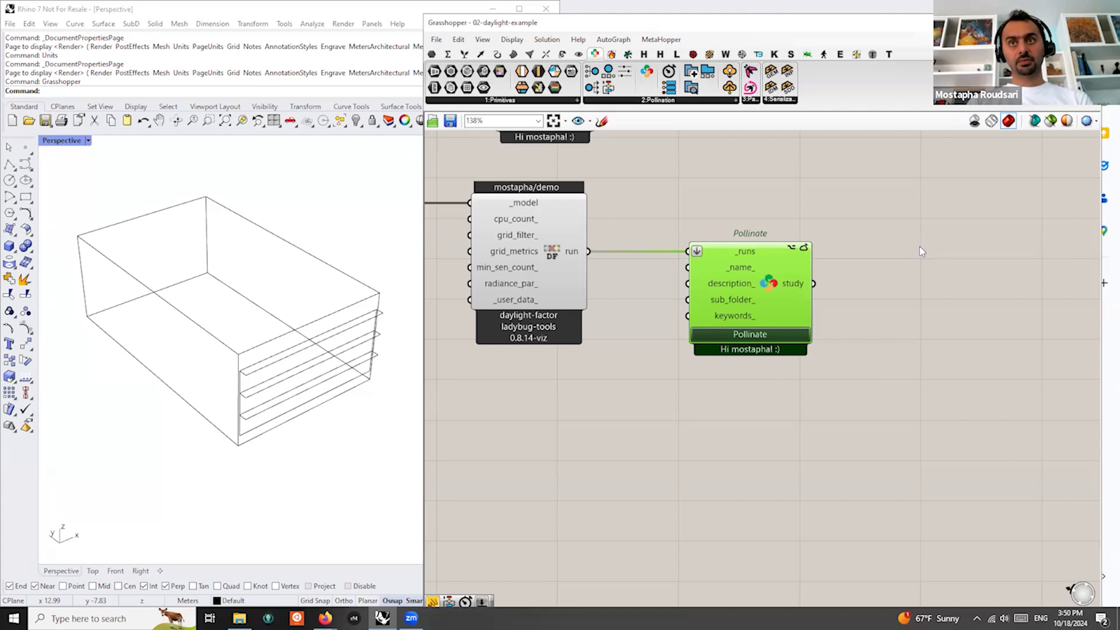
Switch the Pollinate component from cloud execution to running on the local machine and check the setting
{"action": "scroll", "coordinate": [798, 239], "scroll_direction": "up", "scroll_amount": 5}
{"action": "scroll", "coordinate": [773, 277], "scroll_direction": "up", "scroll_amount": 2}
{"action": "scroll", "coordinate": [762, 257], "scroll_direction": "down", "scroll_amount": 3}
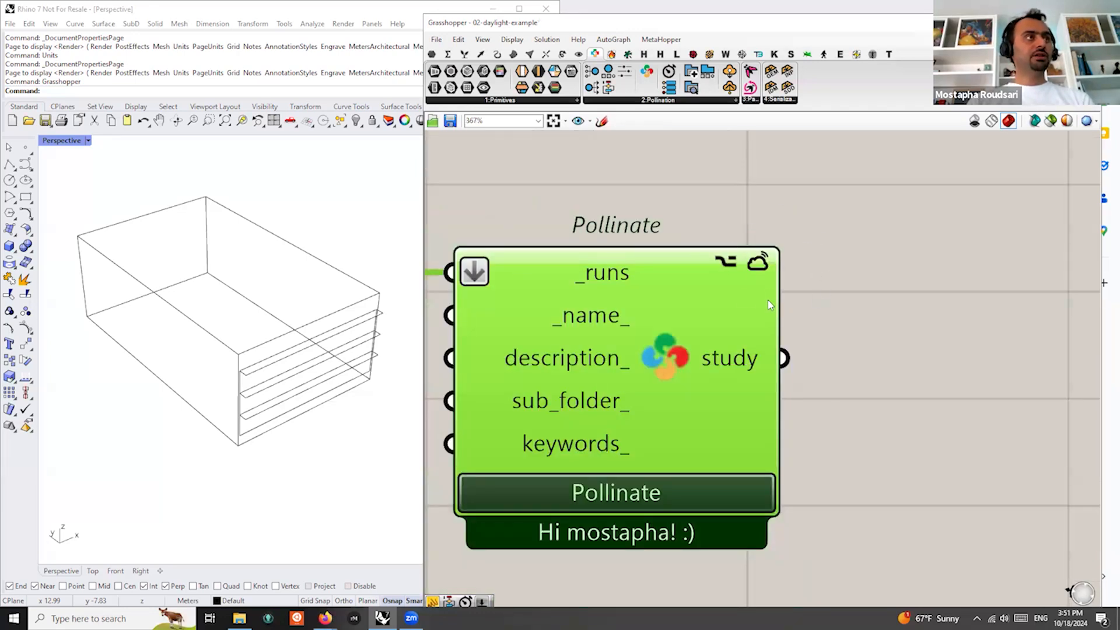
{"action": "scroll", "coordinate": [867, 228], "scroll_direction": "down", "scroll_amount": 5}
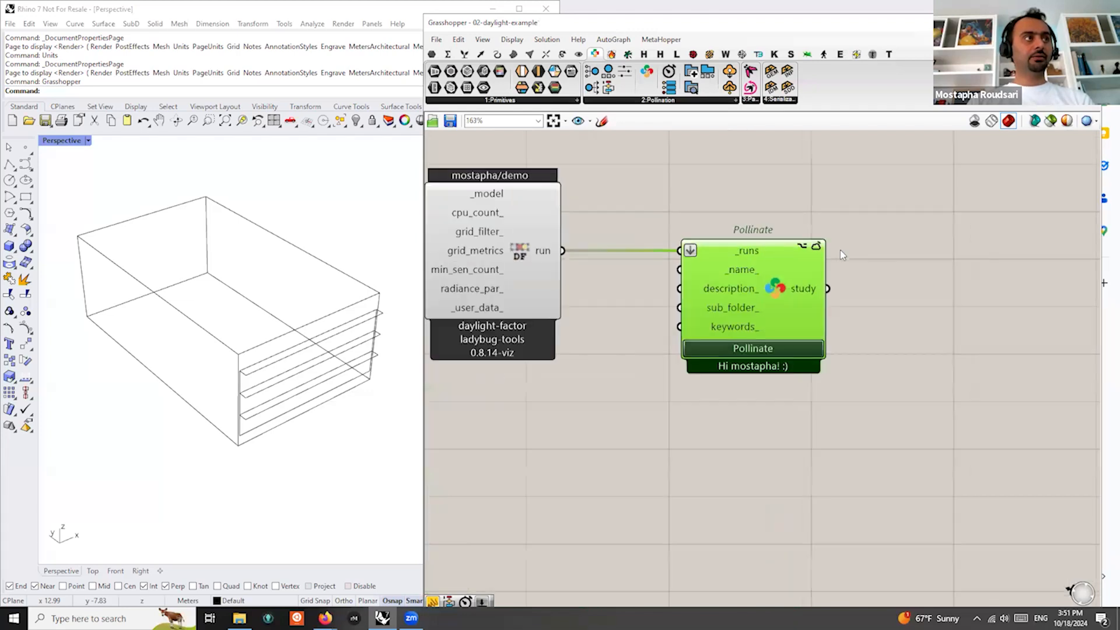
{"action": "right_click", "coordinate": [784, 285]}
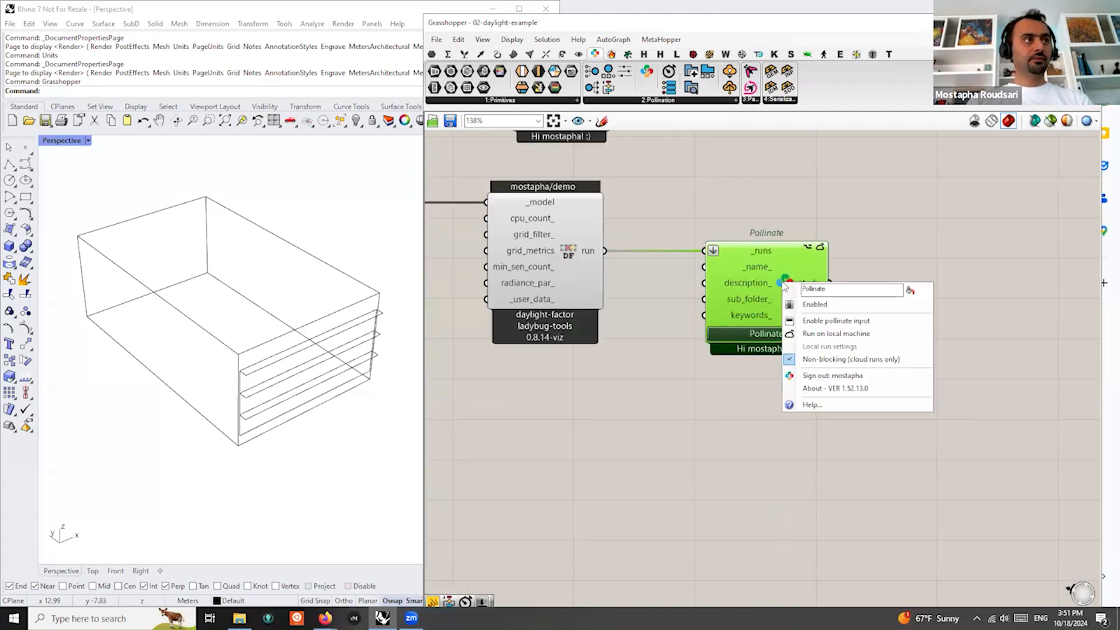
{"action": "left_click", "coordinate": [830, 337]}
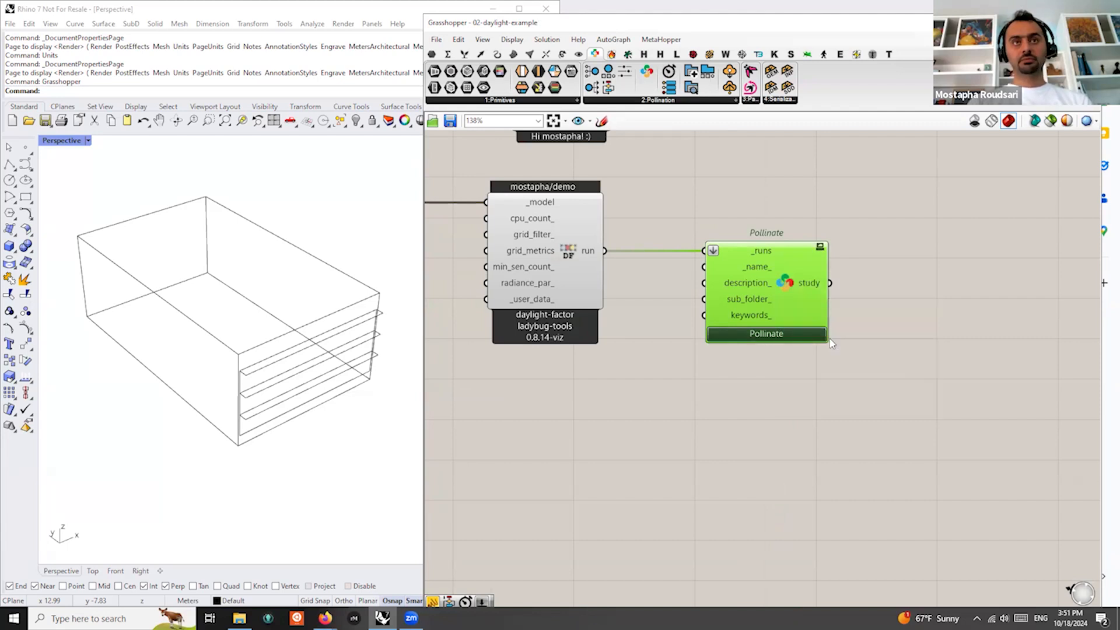
{"action": "right_click", "coordinate": [795, 283]}
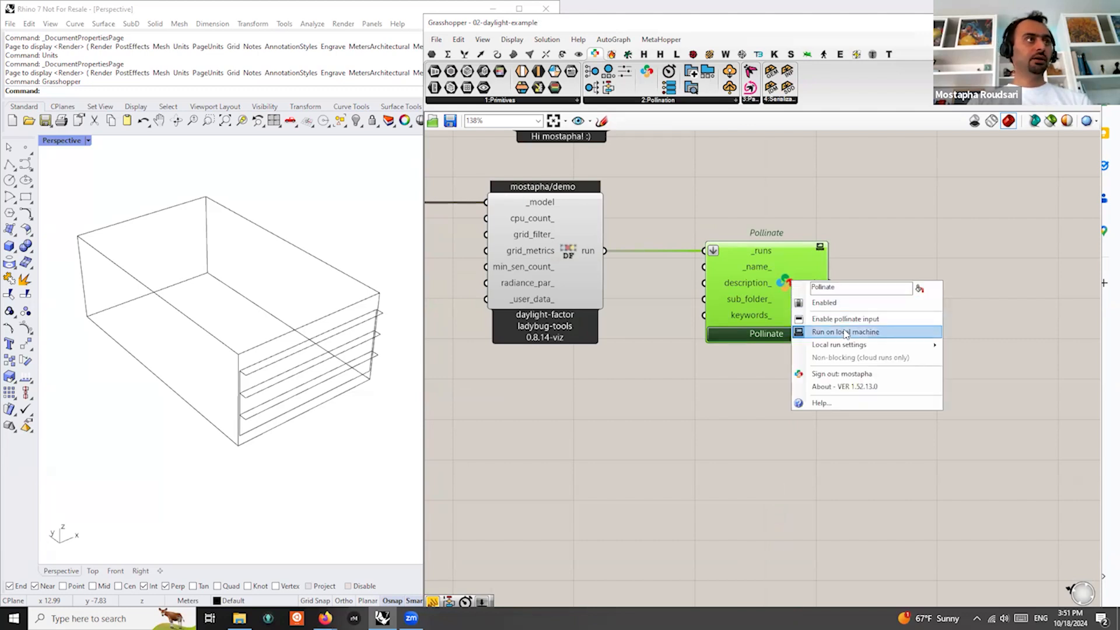
{"action": "left_click", "coordinate": [864, 229]}
Move the Pollinate component slightly closer to the daylight-factor recipe component
{"action": "scroll", "coordinate": [809, 250], "scroll_direction": "up", "scroll_amount": 1}
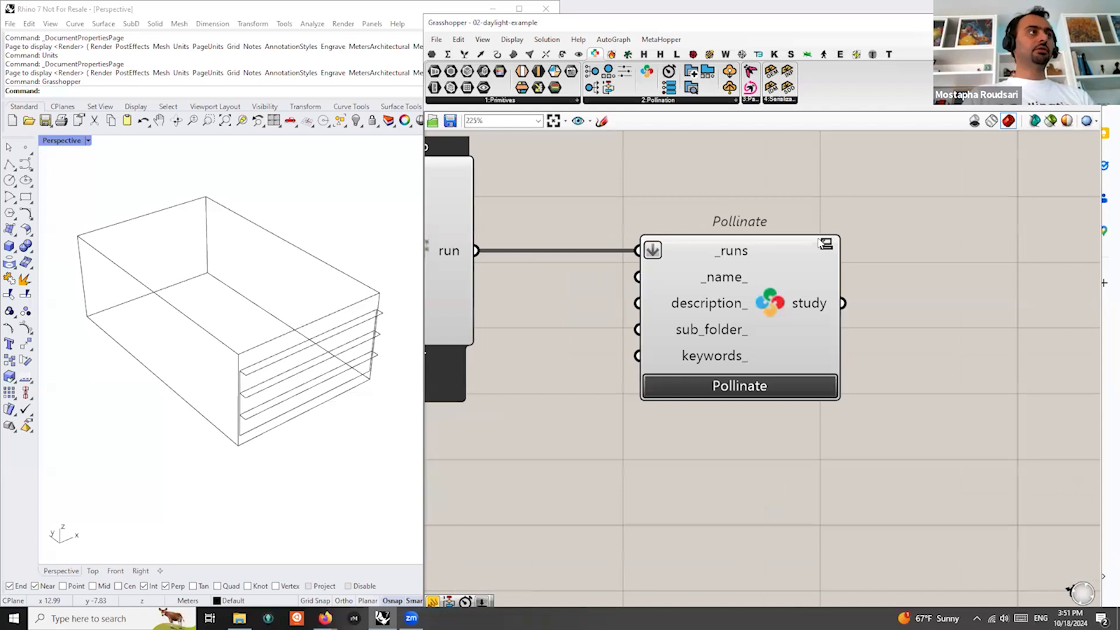
{"action": "scroll", "coordinate": [818, 248], "scroll_direction": "down", "scroll_amount": 3}
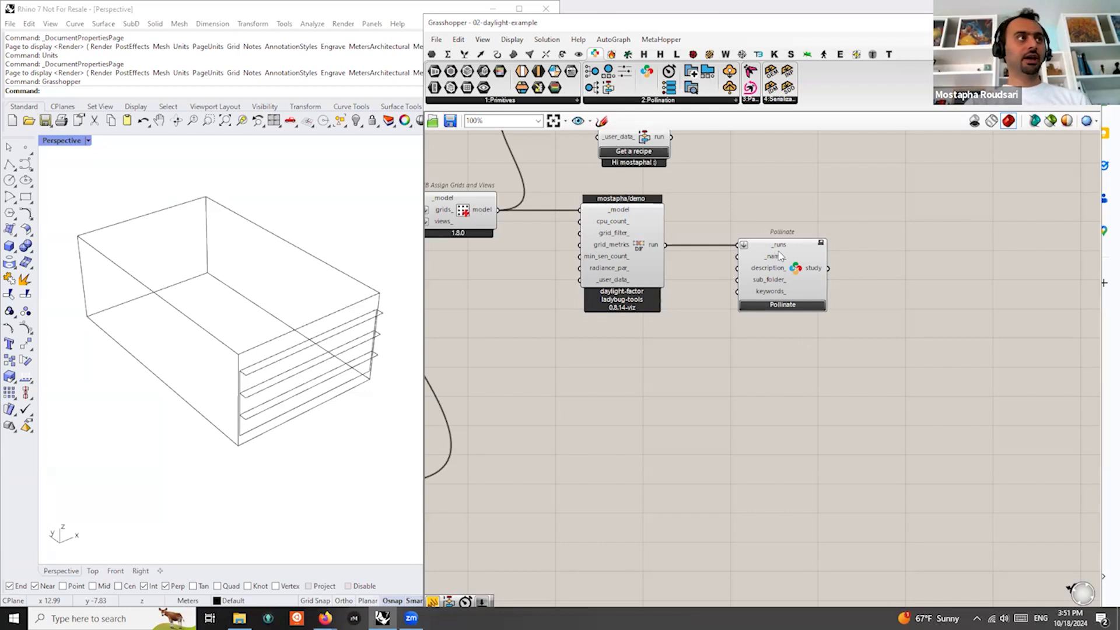
{"action": "left_click_drag", "start_coordinate": [780, 261], "coordinate": [766, 260]}
{"action": "right_click_drag", "start_coordinate": [762, 359], "coordinate": [731, 355]}
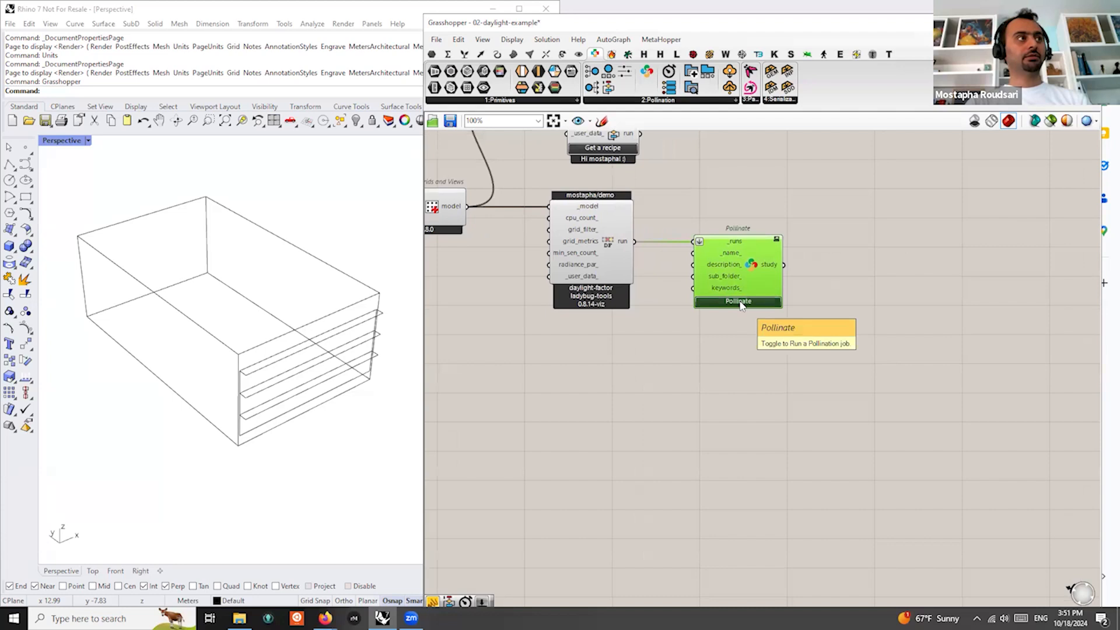
Start the daylight-factor job from Pollinate and show its study output in a new, widened panel above the component
{"action": "left_click", "coordinate": [740, 302]}
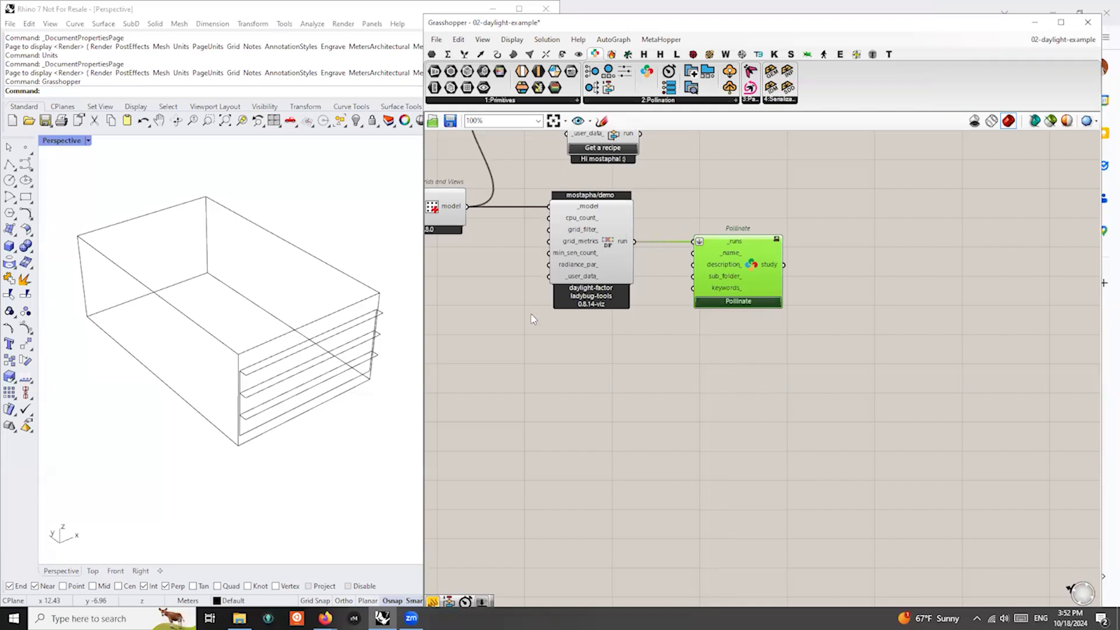
{"action": "double_click", "coordinate": [885, 231]}
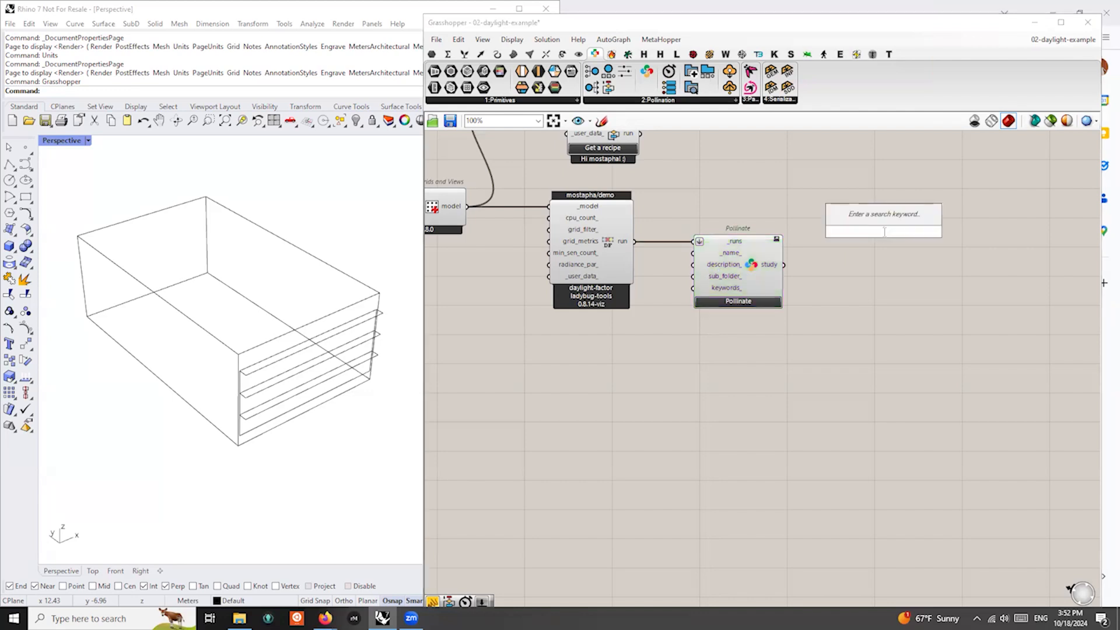
{"action": "type", "text": "panel"}
{"action": "key", "text": "Return"}
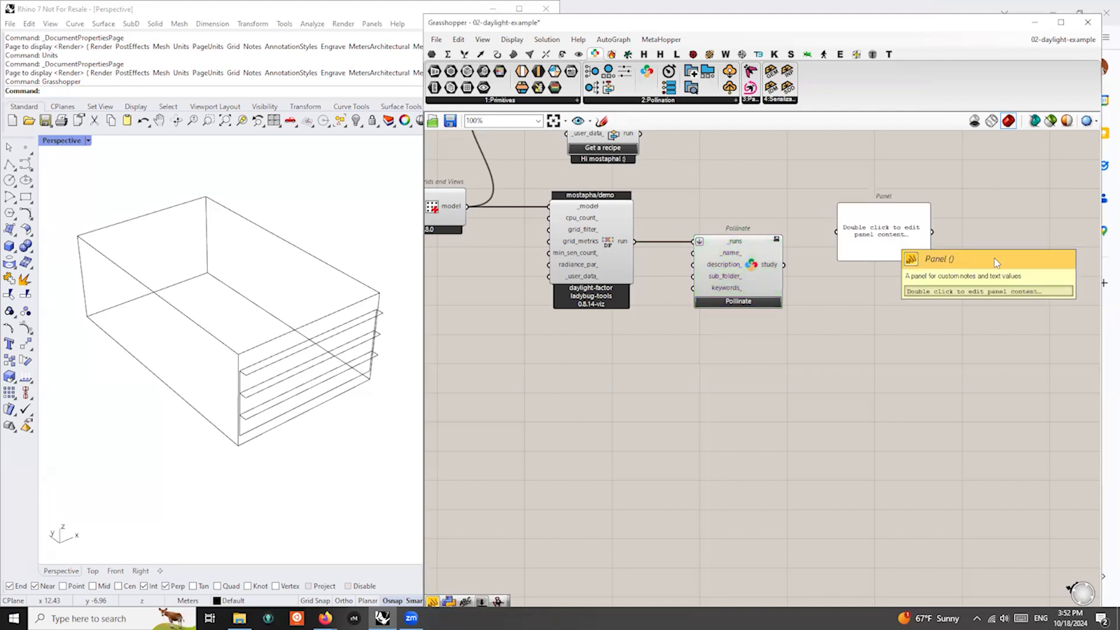
{"action": "scroll", "coordinate": [914, 251], "scroll_direction": "up", "scroll_amount": 1}
{"action": "left_click_drag", "start_coordinate": [761, 268], "coordinate": [1055, 189]}
{"action": "left_click_drag", "start_coordinate": [945, 190], "coordinate": [801, 193]}
{"action": "scroll", "coordinate": [811, 225], "scroll_direction": "up", "scroll_amount": 2}
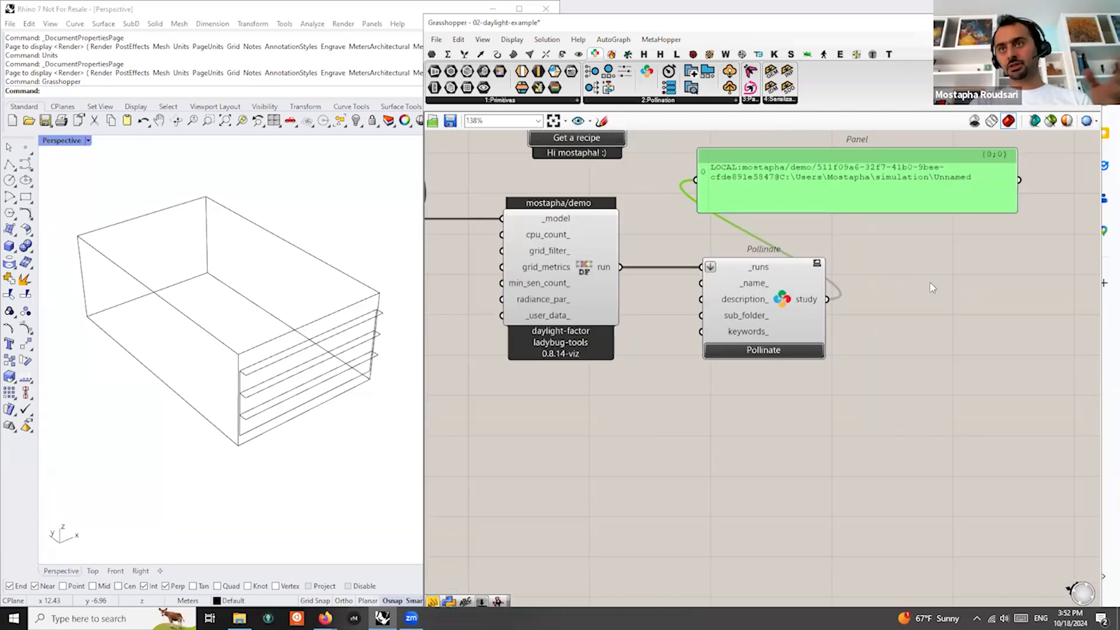
Check Pollinate's local run settings for the CPU number and the working folder
{"action": "right_click_drag", "start_coordinate": [905, 283], "coordinate": [884, 284]}
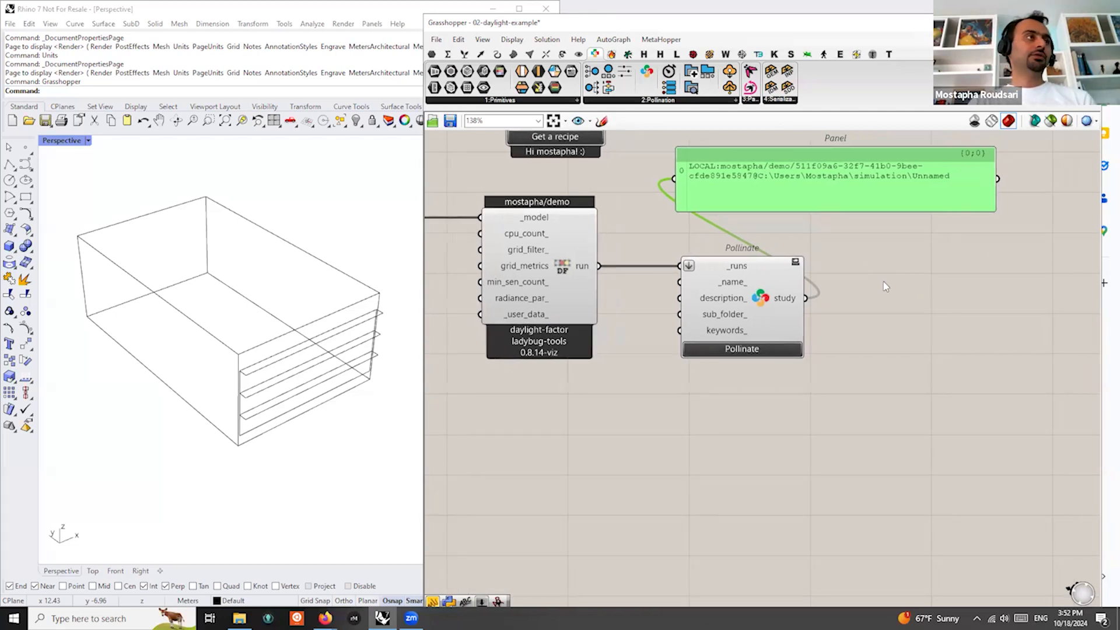
{"action": "right_click", "coordinate": [761, 305]}
{"action": "mouse_move", "coordinate": [835, 368]}
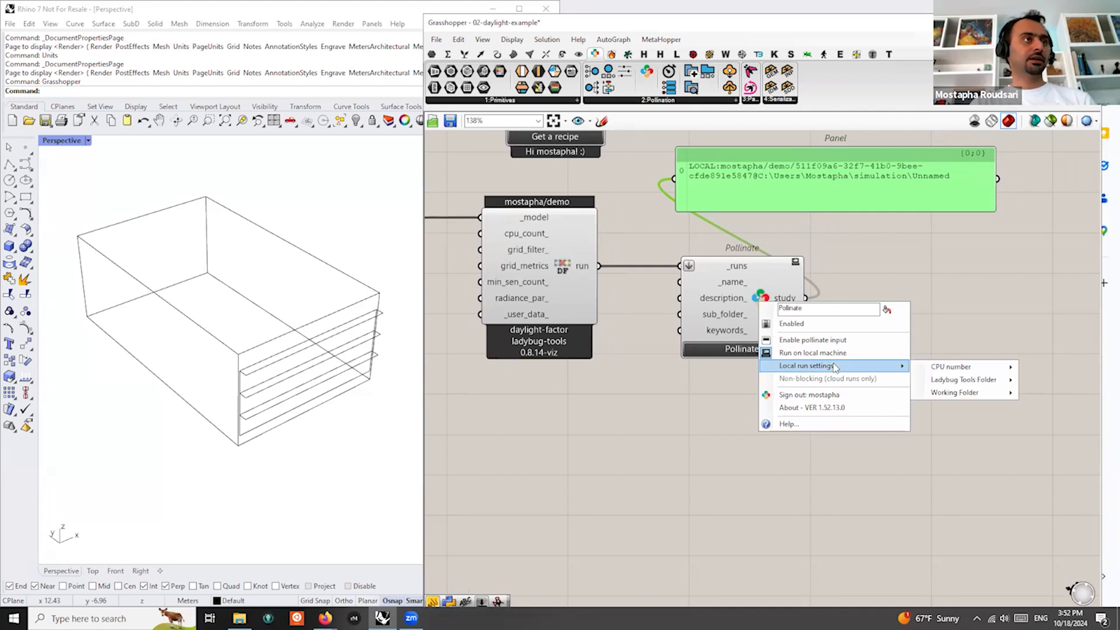
{"action": "mouse_move", "coordinate": [951, 400]}
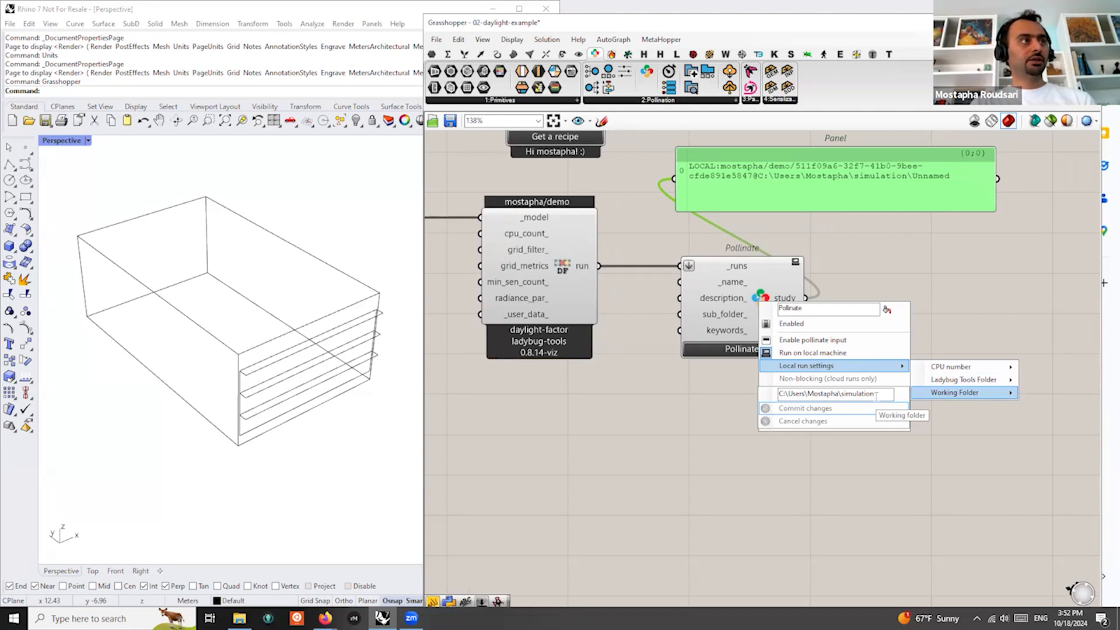
{"action": "left_click", "coordinate": [945, 324]}
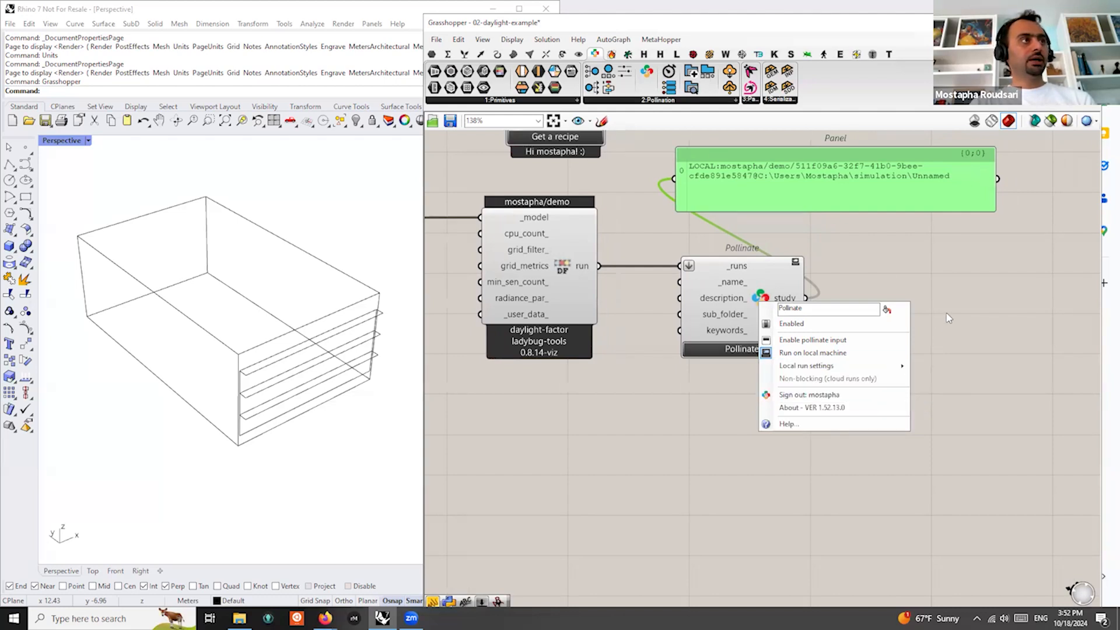
{"action": "right_click", "coordinate": [762, 306]}
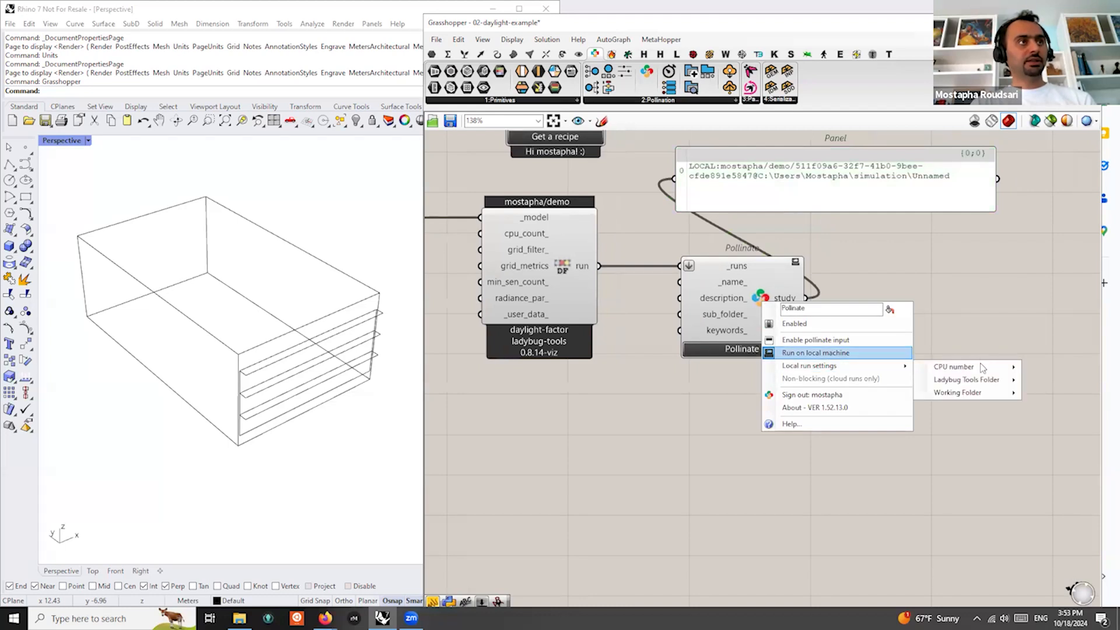
{"action": "mouse_move", "coordinate": [886, 377]}
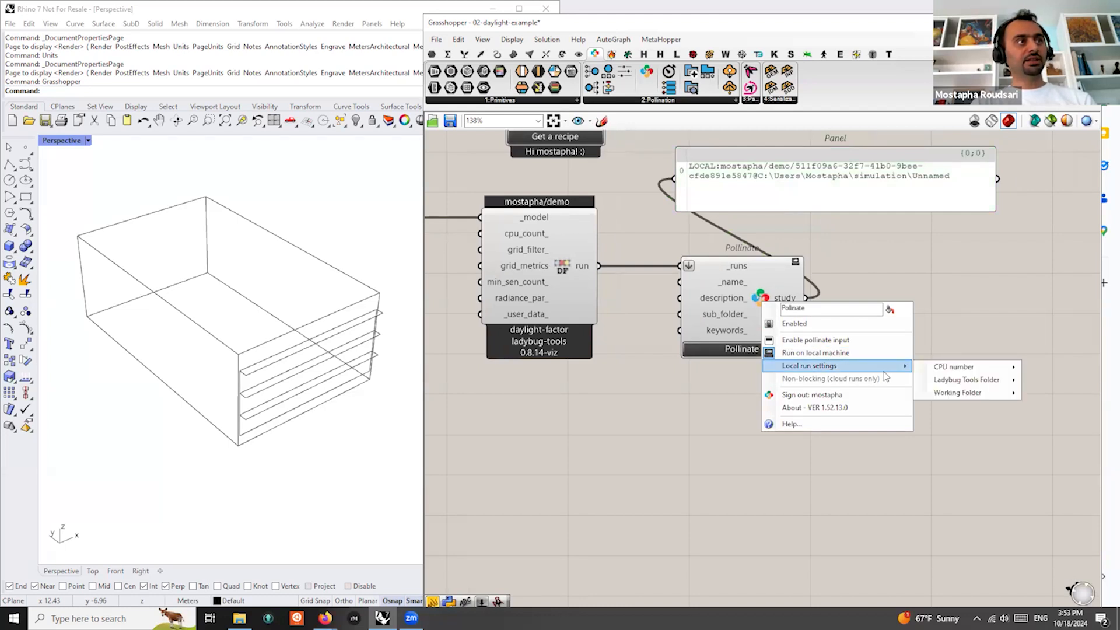
{"action": "mouse_move", "coordinate": [937, 371]}
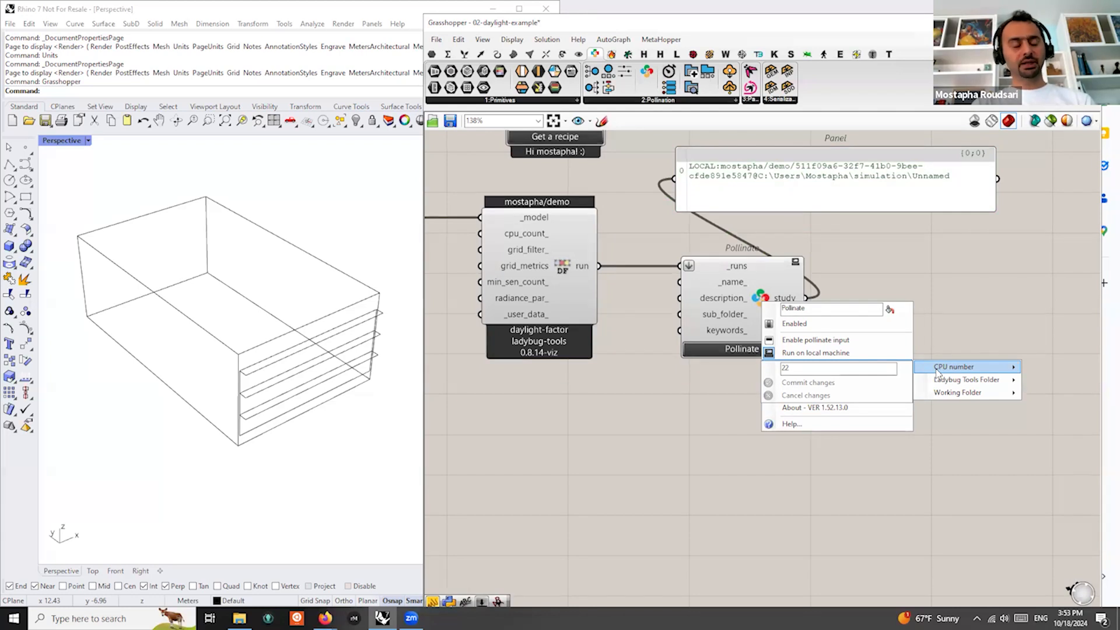
{"action": "mouse_move", "coordinate": [939, 382]}
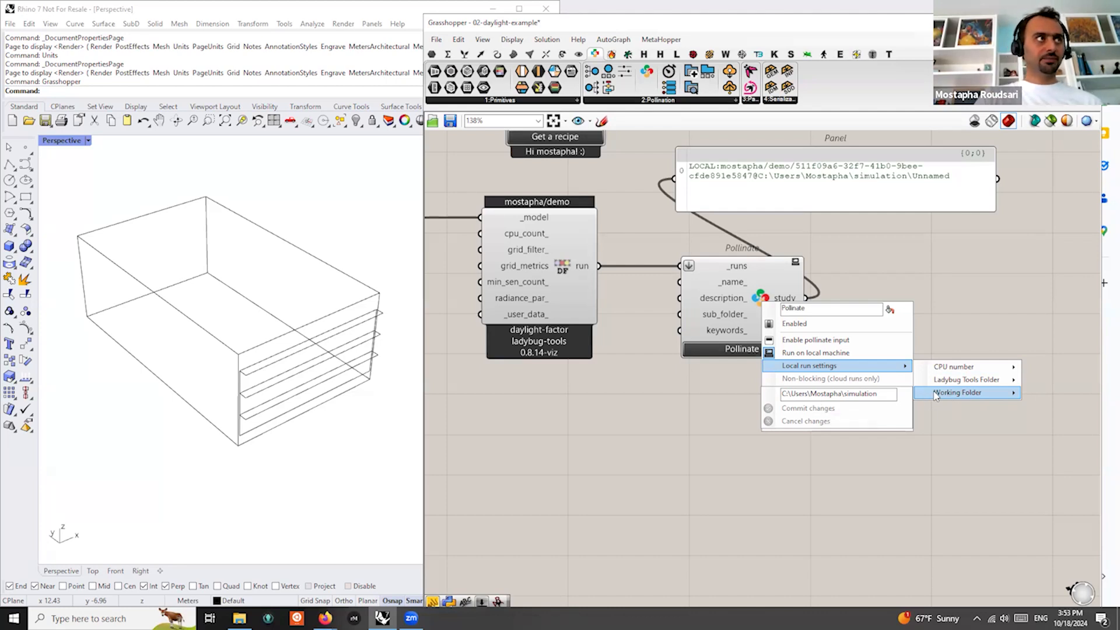
{"action": "left_click", "coordinate": [927, 276]}
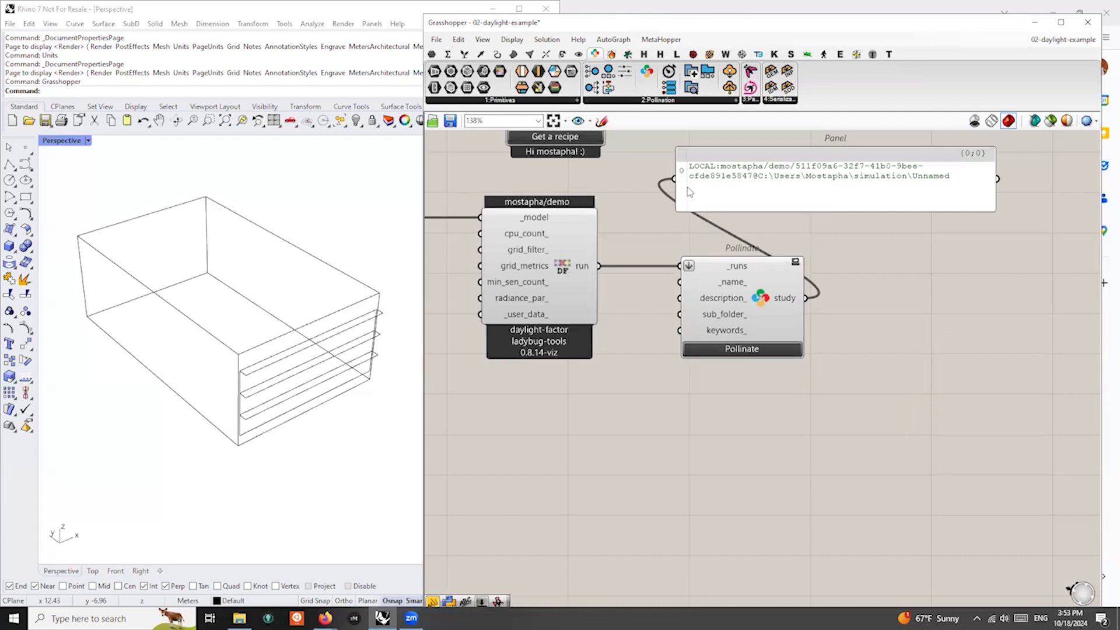
Place a Check Study Status component beside Pollinate and connect Pollinate's study output to its _study input
{"action": "mouse_move", "coordinate": [750, 311]}
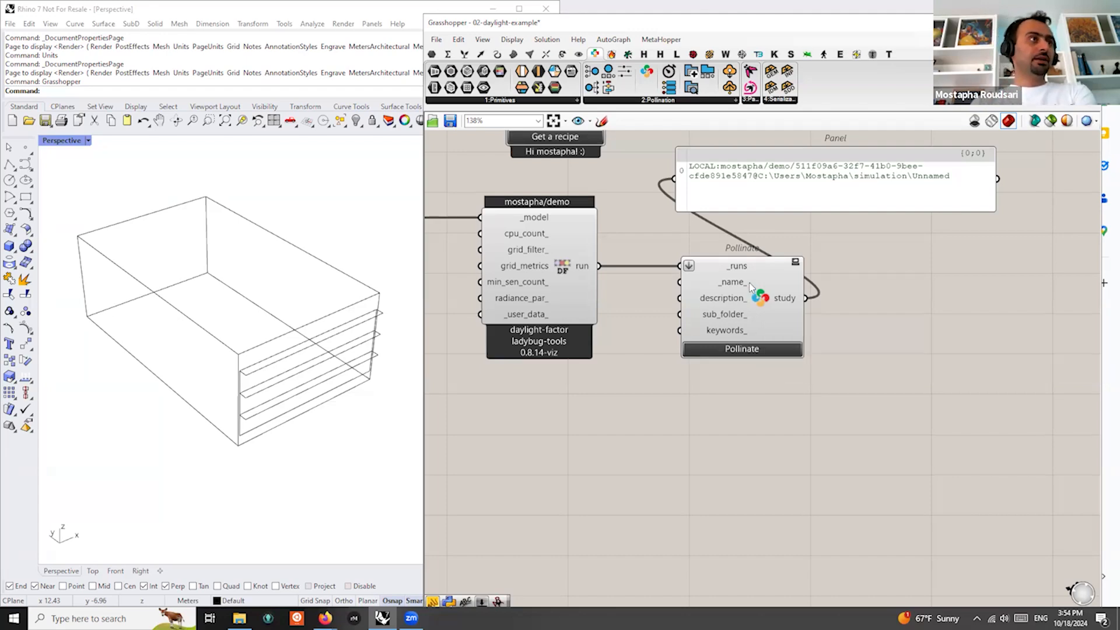
{"action": "scroll", "coordinate": [752, 292], "scroll_direction": "down", "scroll_amount": 1}
{"action": "scroll", "coordinate": [768, 299], "scroll_direction": "down", "scroll_amount": 1}
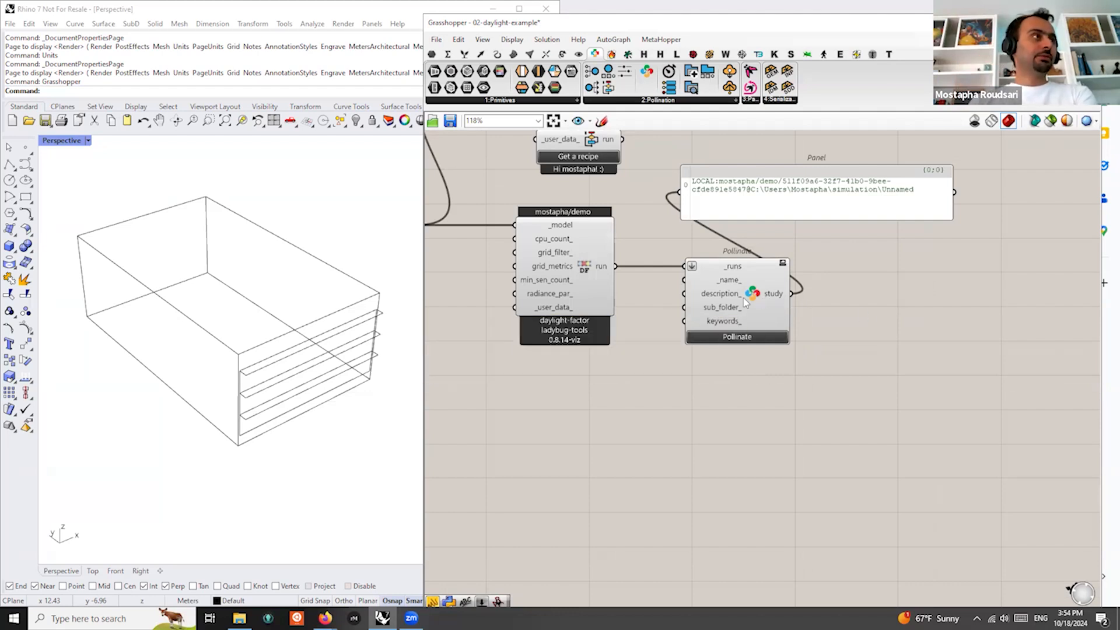
{"action": "left_click_drag", "start_coordinate": [763, 302], "coordinate": [745, 302]}
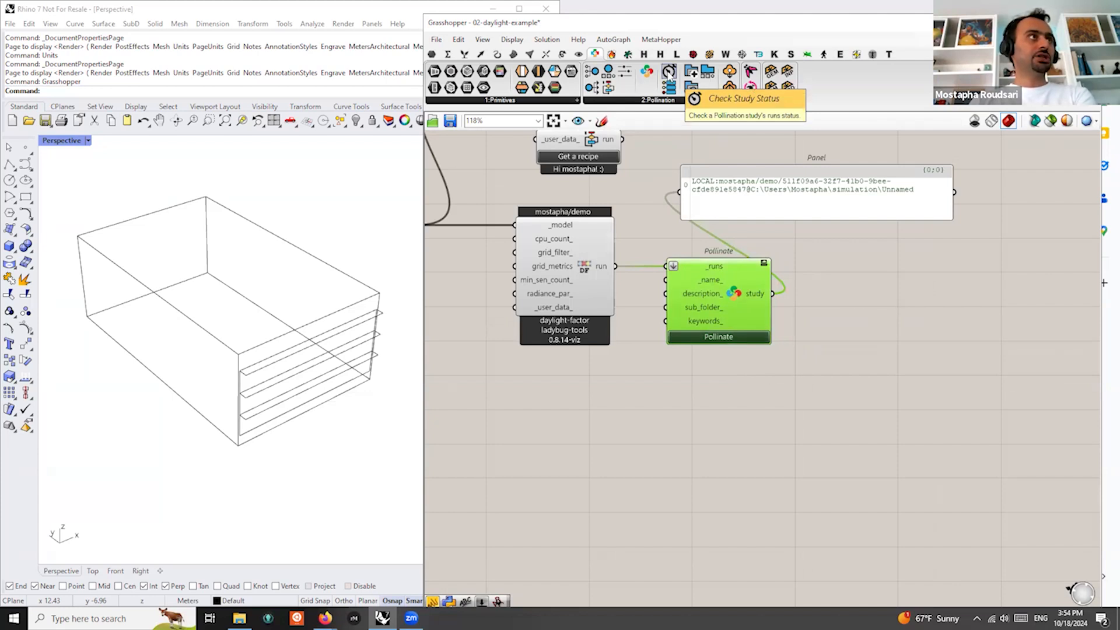
{"action": "left_click", "coordinate": [887, 309]}
{"action": "left_click_drag", "start_coordinate": [773, 293], "coordinate": [829, 300]}
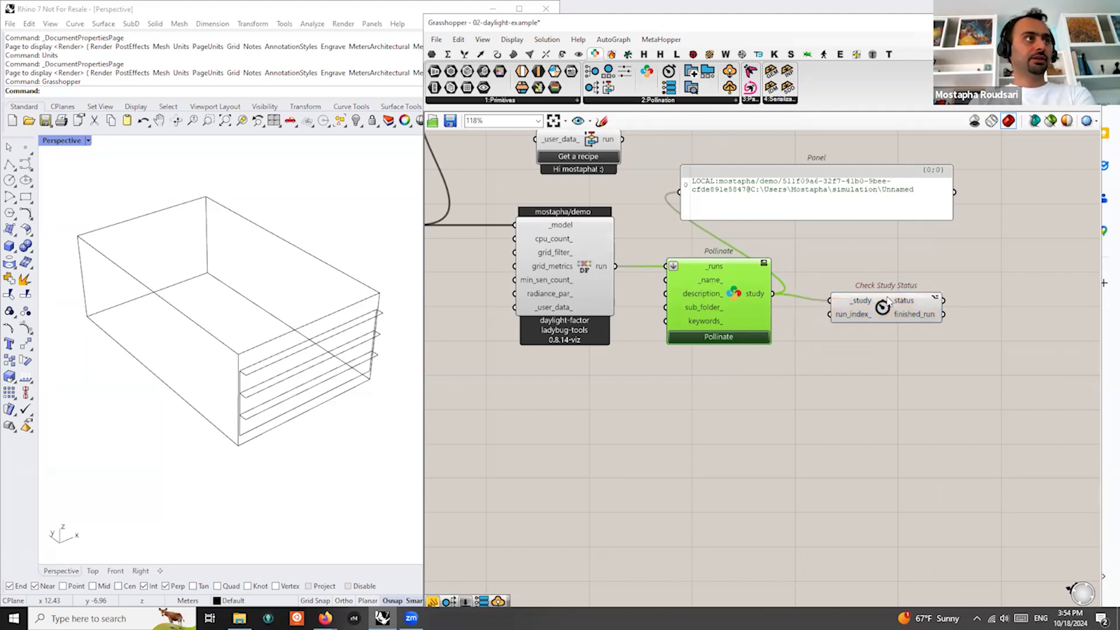
Feed Check Study Status's finished_run output into the panel and move the panel and the status component closer to Pollinate
{"action": "right_click_drag", "start_coordinate": [913, 349], "coordinate": [854, 374]}
{"action": "left_click_drag", "start_coordinate": [881, 319], "coordinate": [620, 233]}
{"action": "left_click_drag", "start_coordinate": [852, 225], "coordinate": [1010, 247]}
{"action": "scroll", "coordinate": [716, 334], "scroll_direction": "up", "scroll_amount": 1}
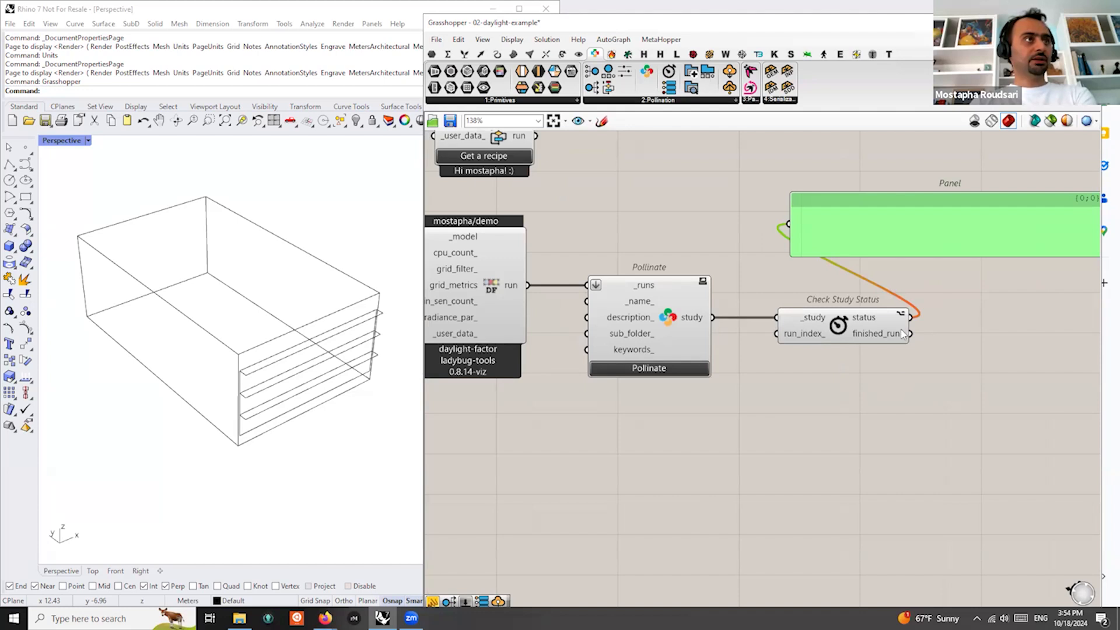
{"action": "mouse_move", "coordinate": [903, 335]}
{"action": "left_click_drag", "start_coordinate": [909, 334], "coordinate": [788, 224], "text": "shift"}
{"action": "left_click_drag", "start_coordinate": [927, 245], "coordinate": [812, 234]}
{"action": "left_click_drag", "start_coordinate": [847, 332], "coordinate": [799, 332]}
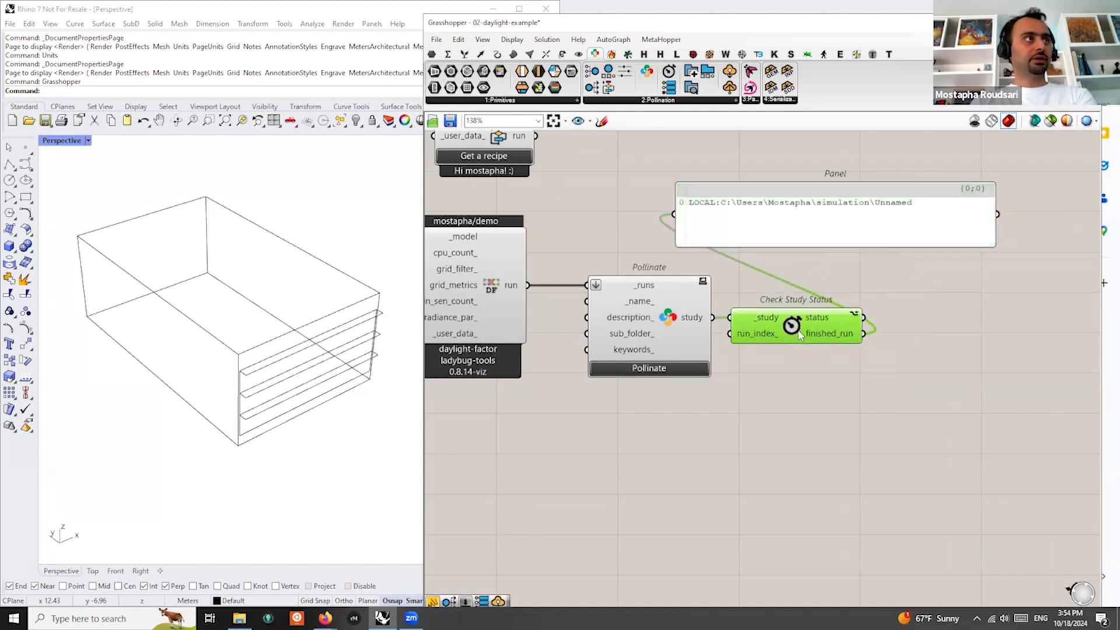
Shift the Pollinate component slightly toward the daylight-factor recipe to tighten the layout
{"action": "scroll", "coordinate": [875, 205], "scroll_direction": "down", "scroll_amount": 2}
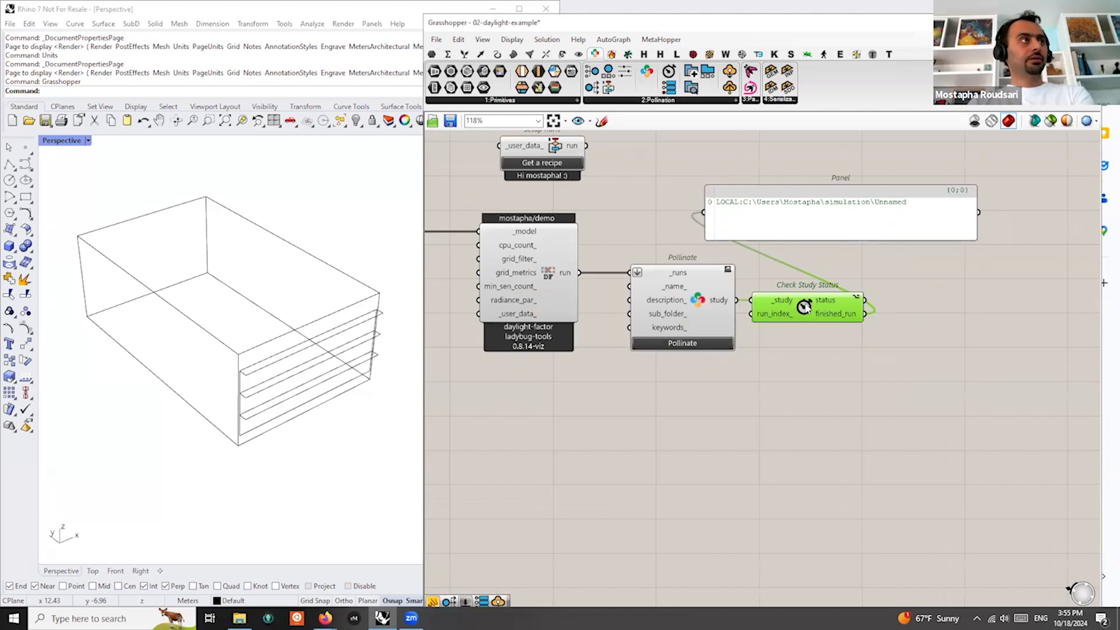
{"action": "right_click_drag", "start_coordinate": [902, 306], "coordinate": [966, 312]}
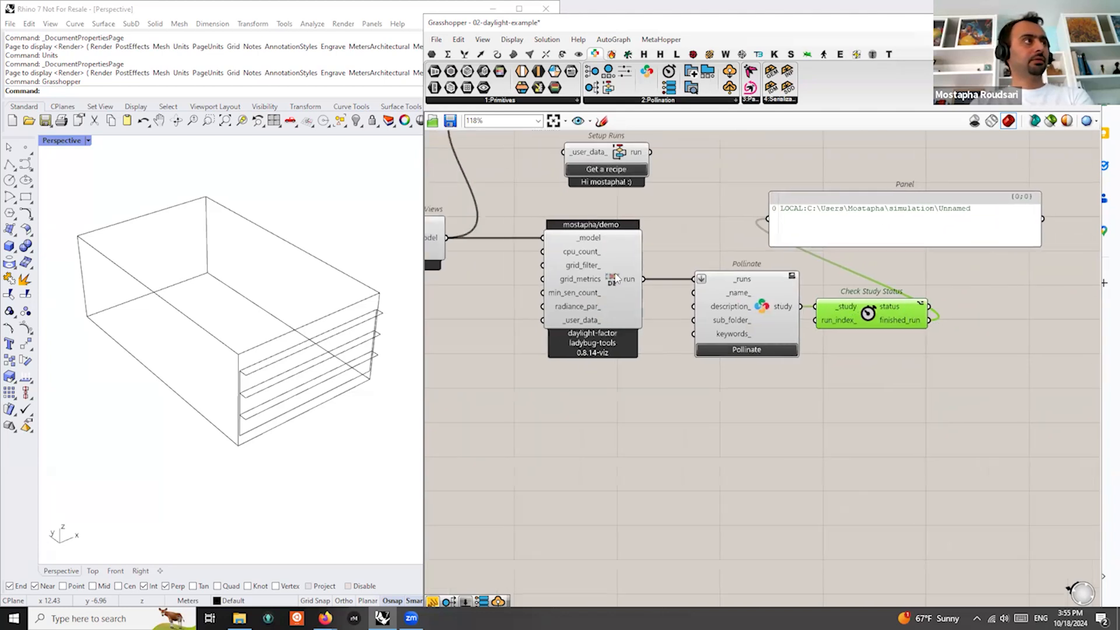
{"action": "left_click", "coordinate": [639, 281]}
{"action": "left_click_drag", "start_coordinate": [747, 290], "coordinate": [733, 290]}
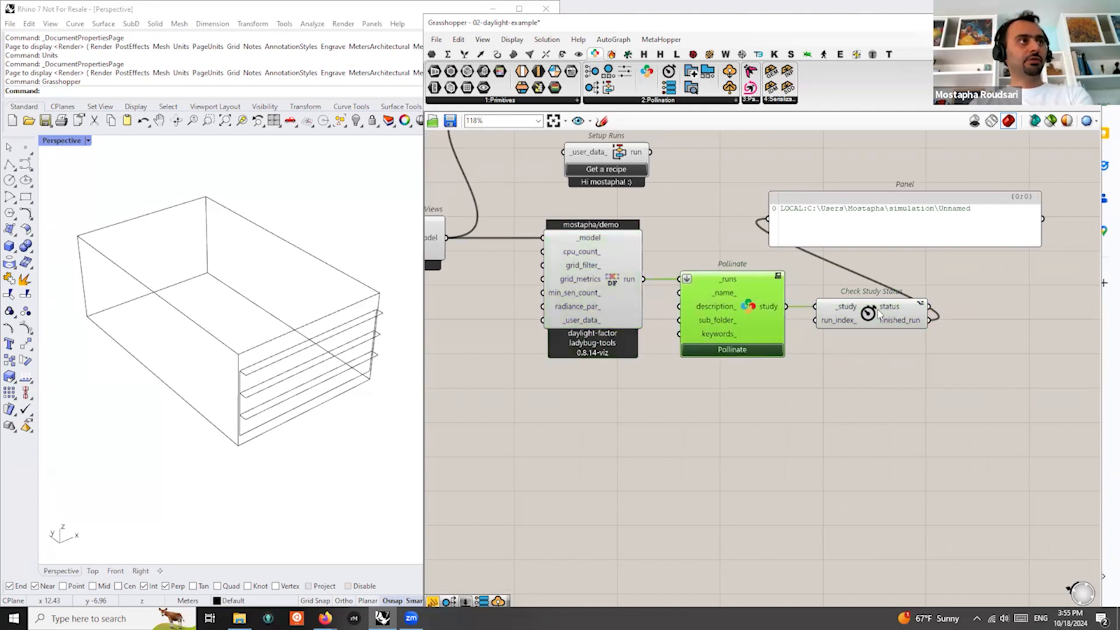
Compare the value on Pollinate's _runs input with the finished run path from Check Study Status
{"action": "left_click", "coordinate": [898, 312]}
{"action": "right_click_drag", "start_coordinate": [851, 374], "coordinate": [777, 371]}
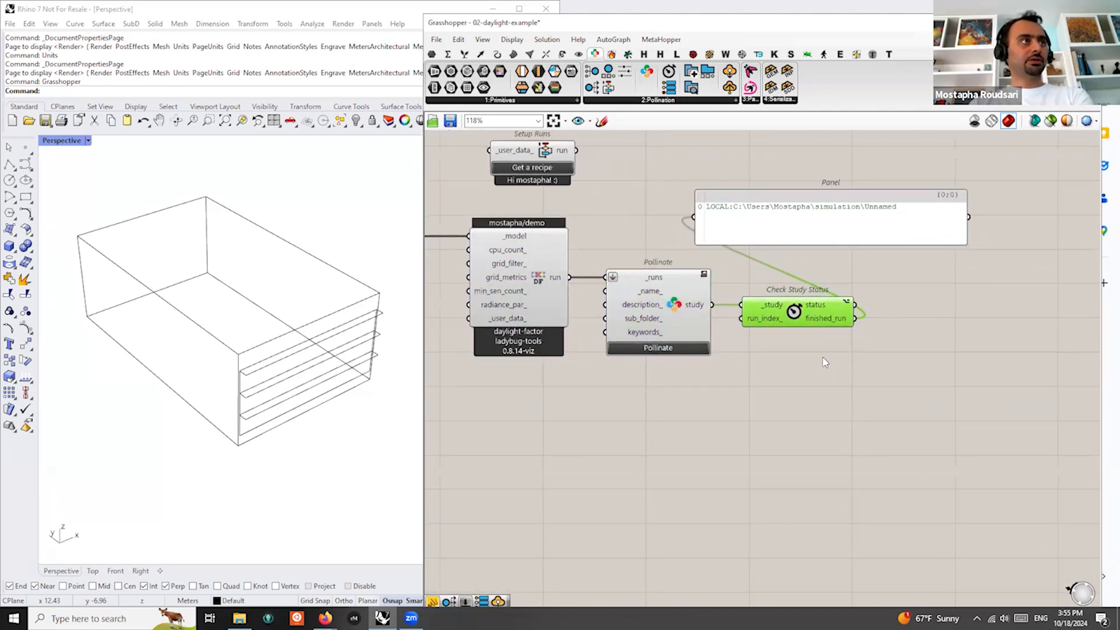
{"action": "left_click", "coordinate": [877, 208]}
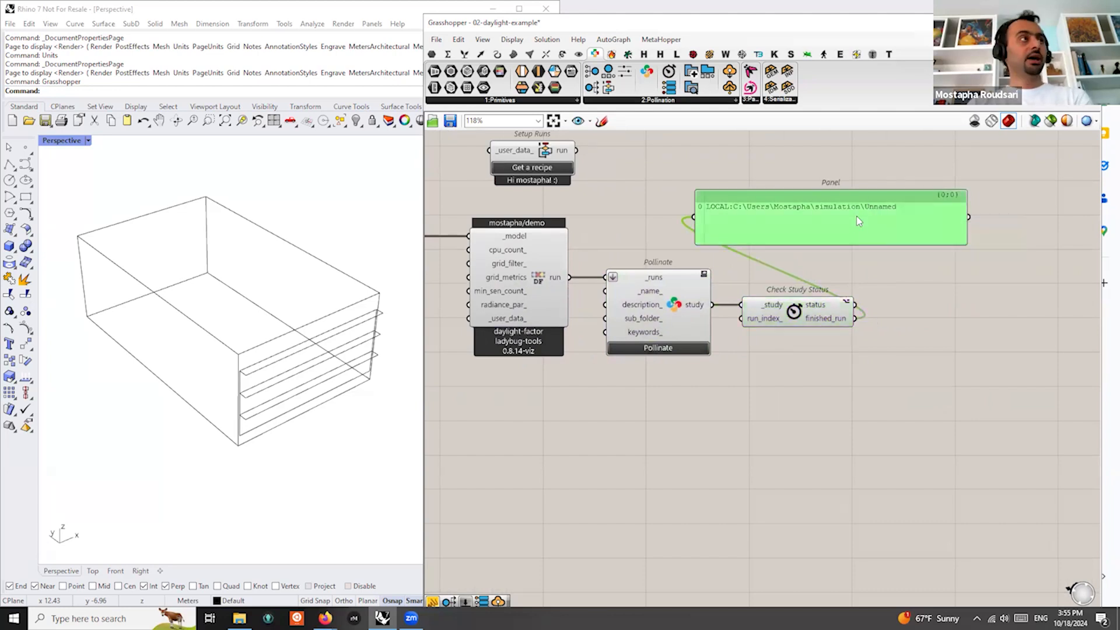
{"action": "scroll", "coordinate": [686, 333], "scroll_direction": "up", "scroll_amount": 2}
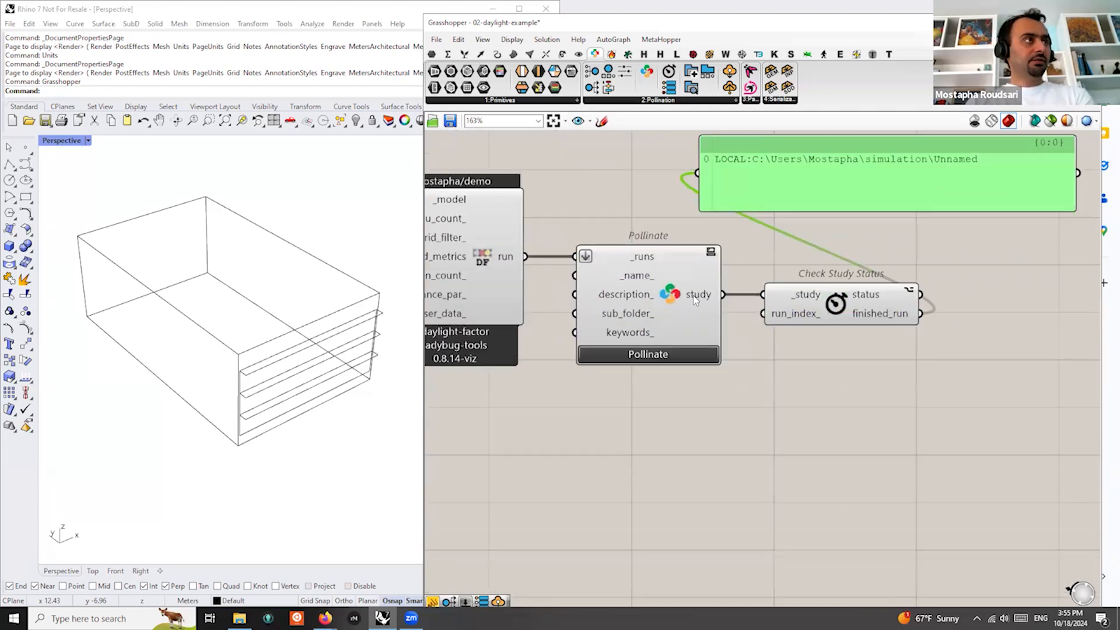
{"action": "mouse_move", "coordinate": [875, 315]}
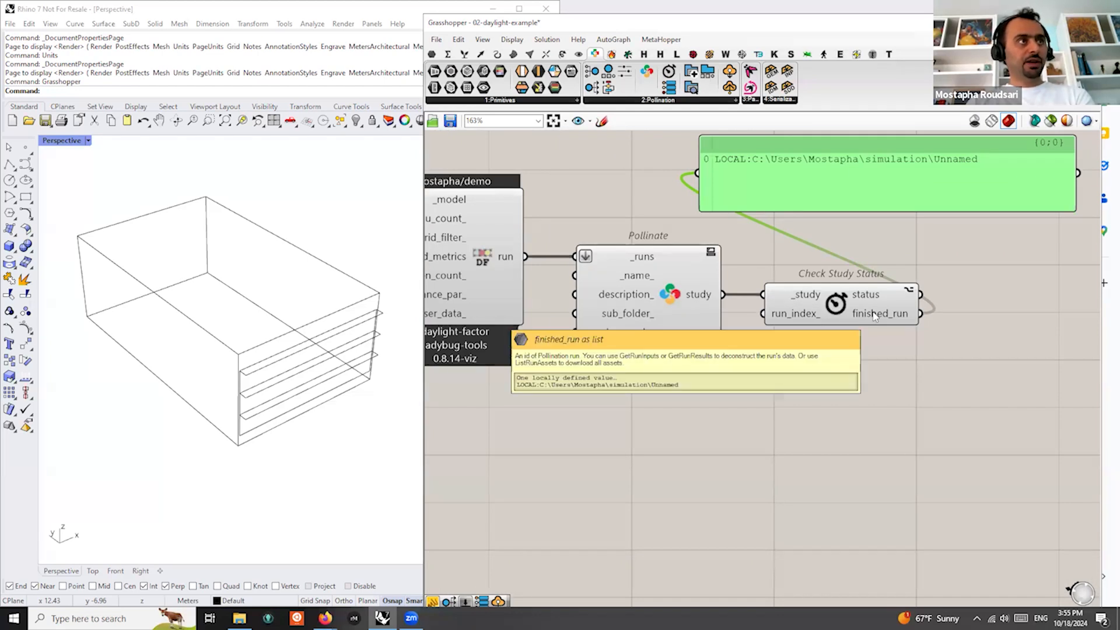
{"action": "right_click_drag", "start_coordinate": [875, 356], "coordinate": [935, 357]}
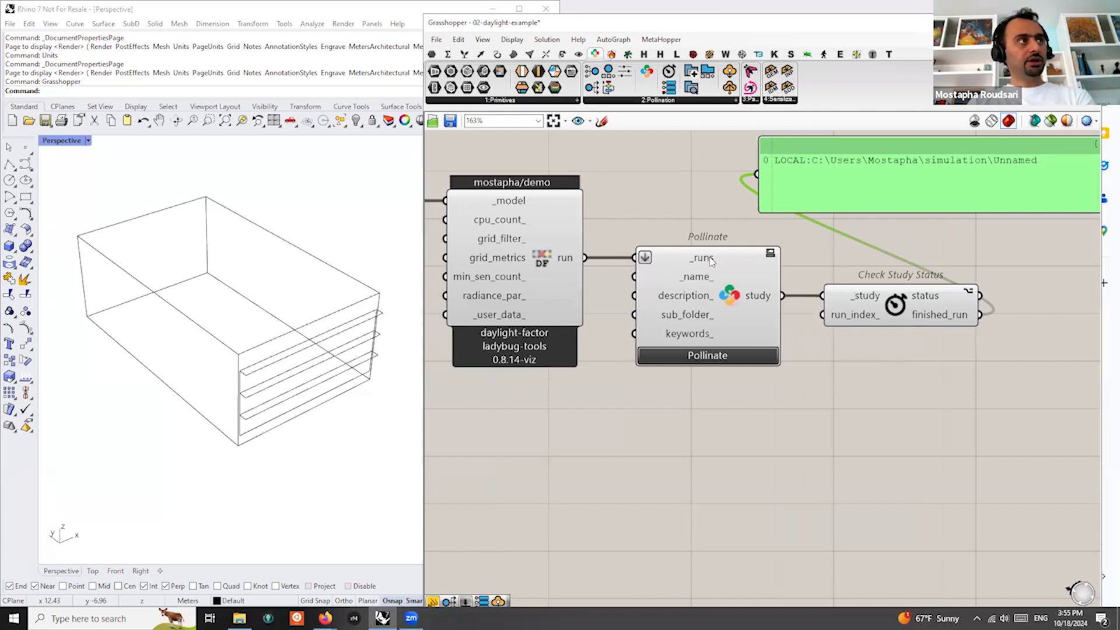
{"action": "mouse_move", "coordinate": [711, 261]}
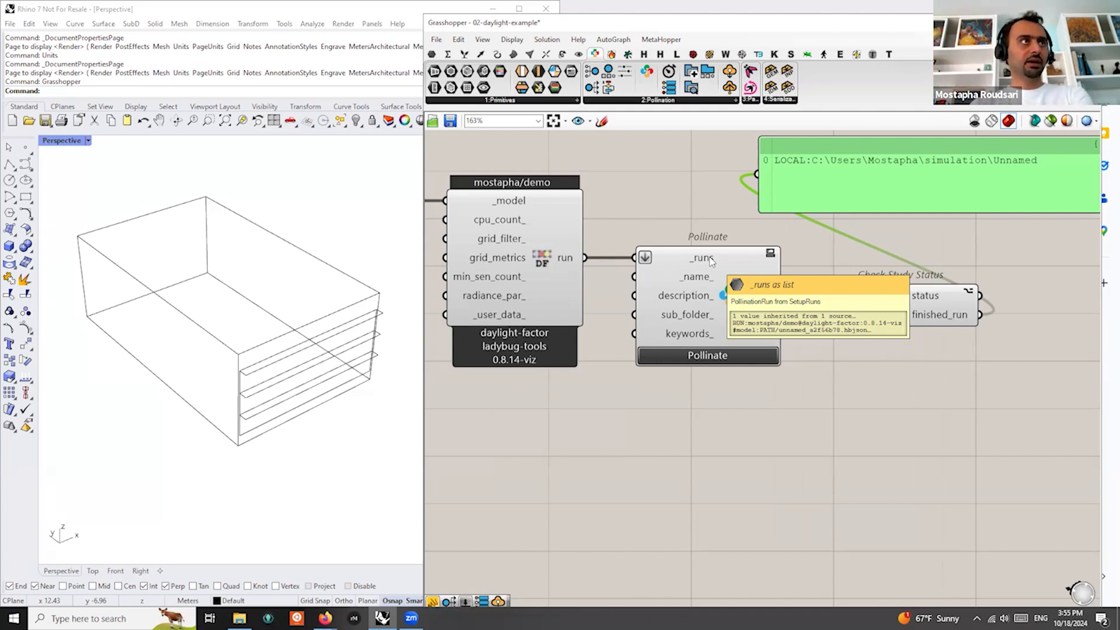
{"action": "right_click_drag", "start_coordinate": [844, 362], "coordinate": [774, 350]}
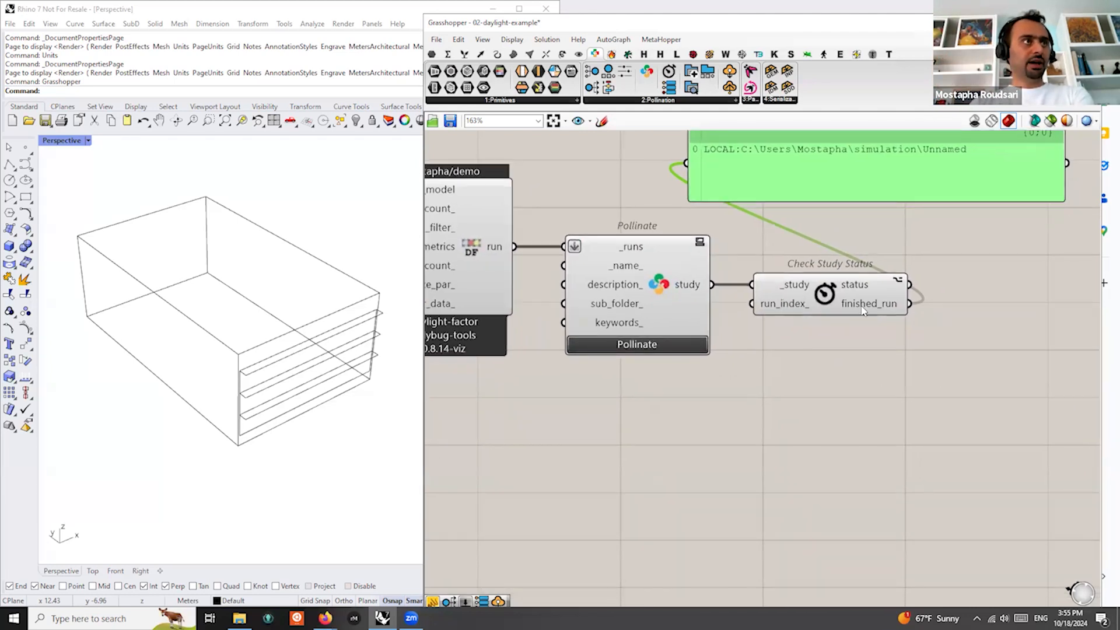
{"action": "mouse_move", "coordinate": [875, 313]}
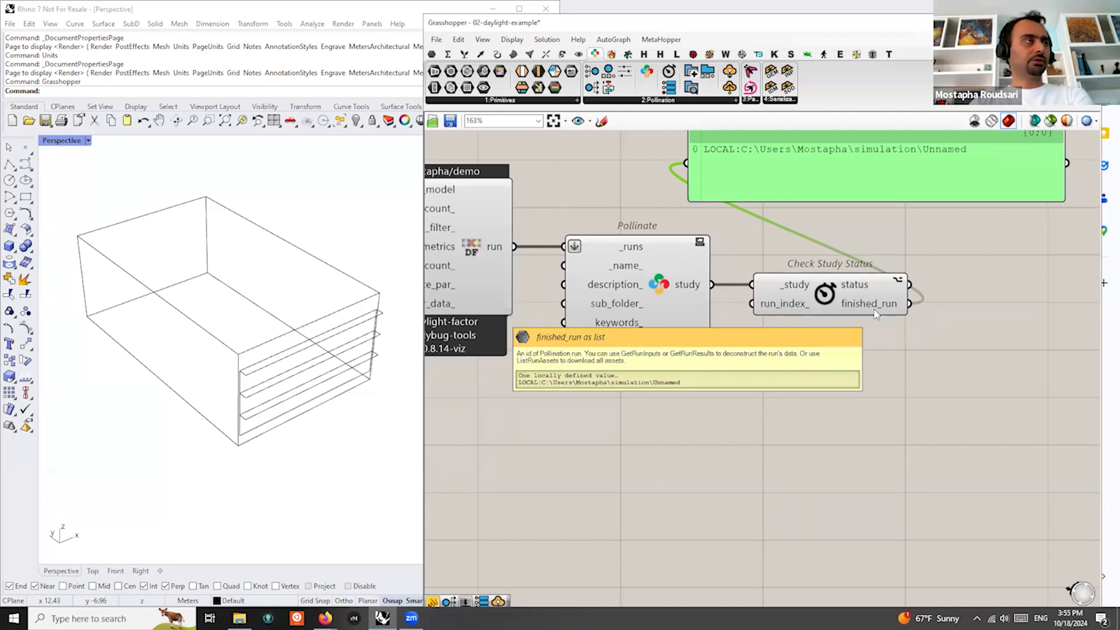
Place a Check Run Results component beside Check Study Status, connect finished_run to its _run input, and align the two
{"action": "right_click_drag", "start_coordinate": [904, 343], "coordinate": [842, 350]}
{"action": "mouse_move", "coordinate": [823, 317]}
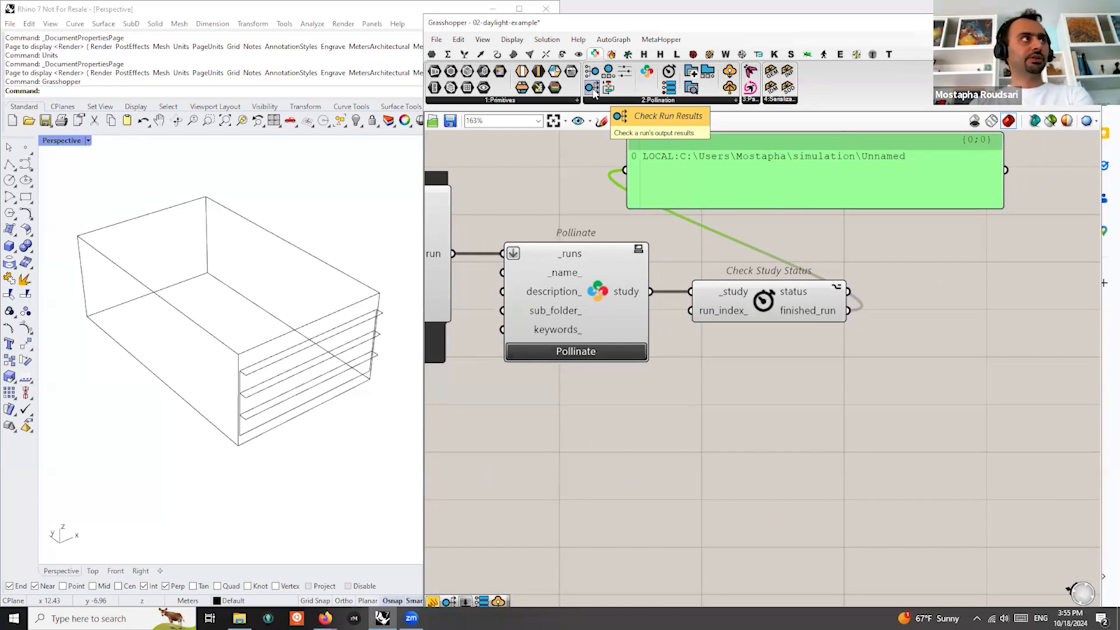
{"action": "left_click_drag", "start_coordinate": [593, 93], "coordinate": [895, 290]}
{"action": "left_click_drag", "start_coordinate": [960, 379], "coordinate": [960, 378]}
{"action": "left_click_drag", "start_coordinate": [847, 310], "coordinate": [951, 378]}
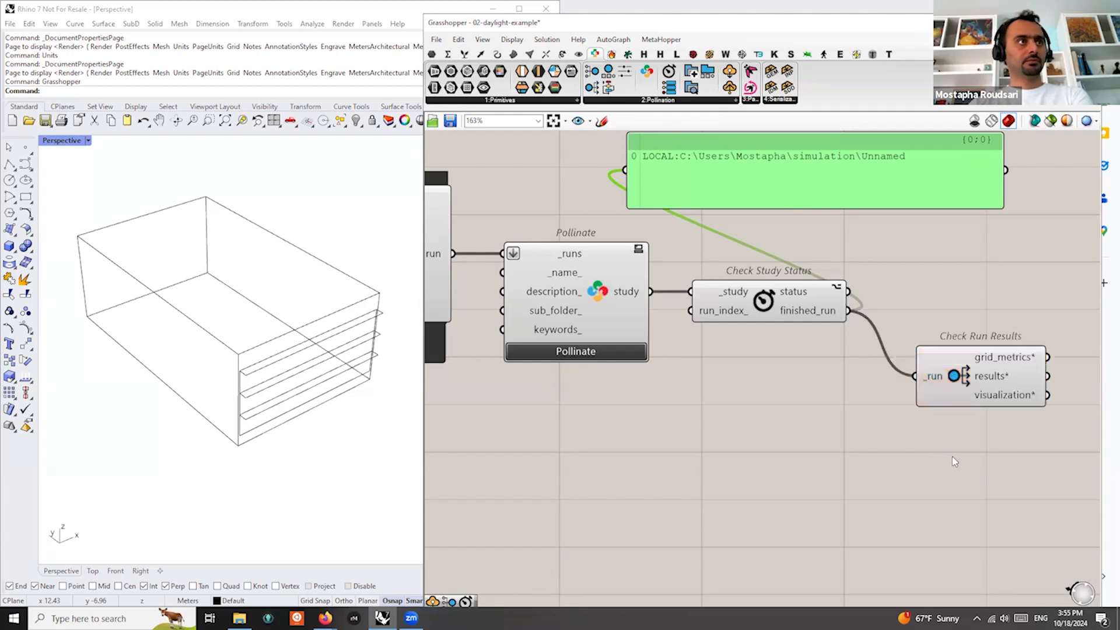
{"action": "scroll", "coordinate": [952, 456], "scroll_direction": "down", "scroll_amount": 3}
{"action": "left_click_drag", "start_coordinate": [833, 374], "coordinate": [825, 328]}
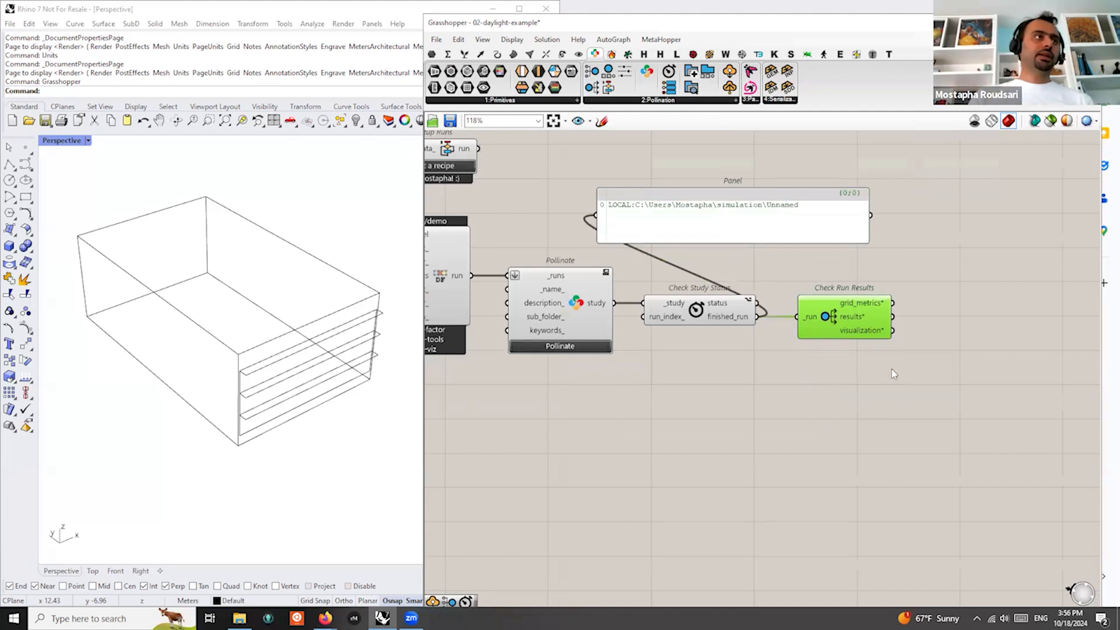
Inspect the output descriptions of Check Run Results, including the results output
{"action": "scroll", "coordinate": [891, 369], "scroll_direction": "up", "scroll_amount": 3}
{"action": "mouse_move", "coordinate": [863, 292]}
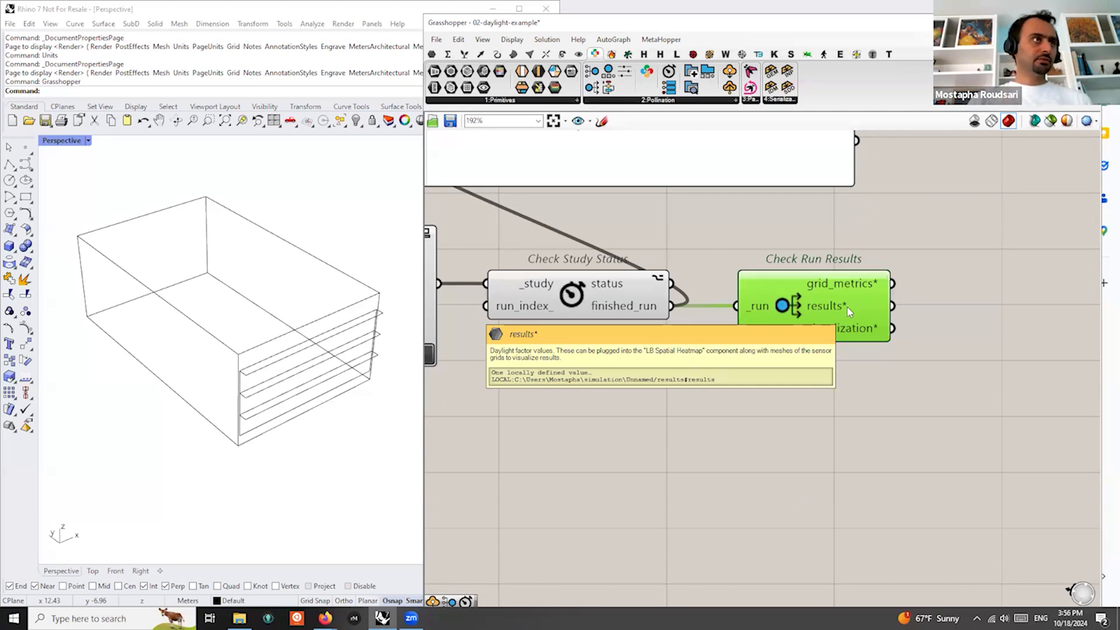
{"action": "mouse_move", "coordinate": [849, 328]}
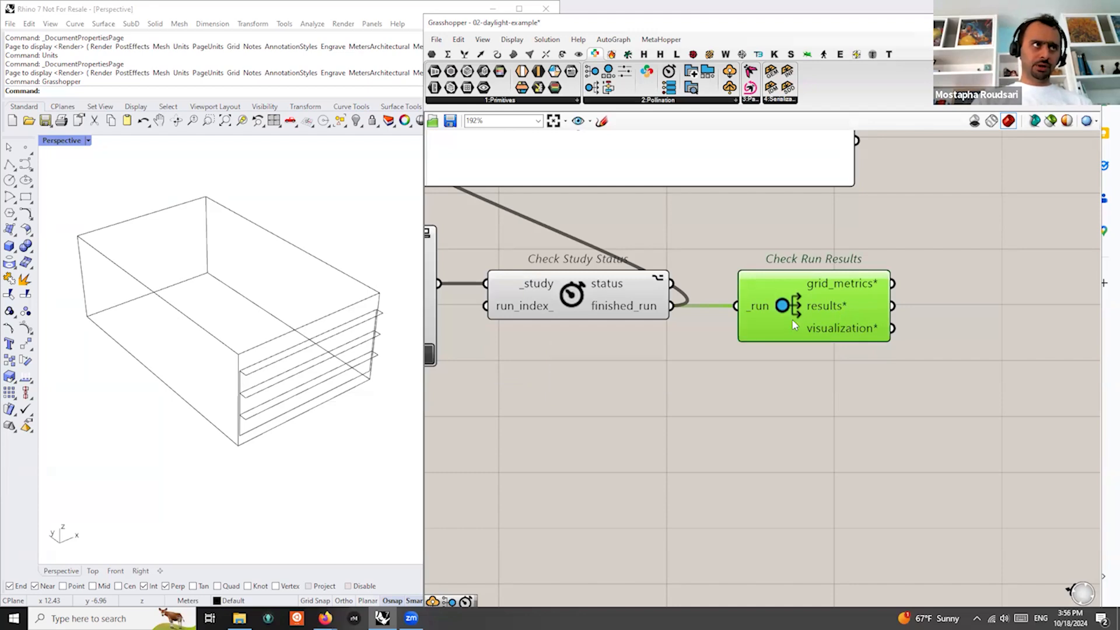
Place a Load Assets component beside Check Run Results and connect the visualization output to its first asset input
{"action": "scroll", "coordinate": [795, 328], "scroll_direction": "down", "scroll_amount": 2}
{"action": "right_click_drag", "start_coordinate": [790, 353], "coordinate": [685, 353]}
{"action": "scroll", "coordinate": [753, 325], "scroll_direction": "up", "scroll_amount": 3}
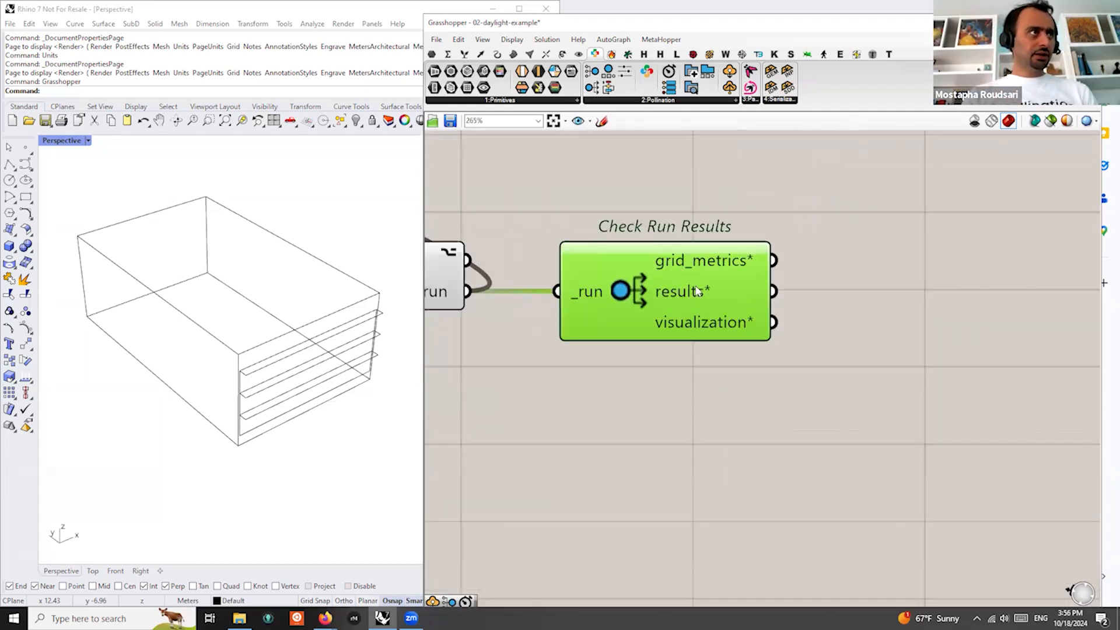
{"action": "scroll", "coordinate": [729, 273], "scroll_direction": "down", "scroll_amount": 2}
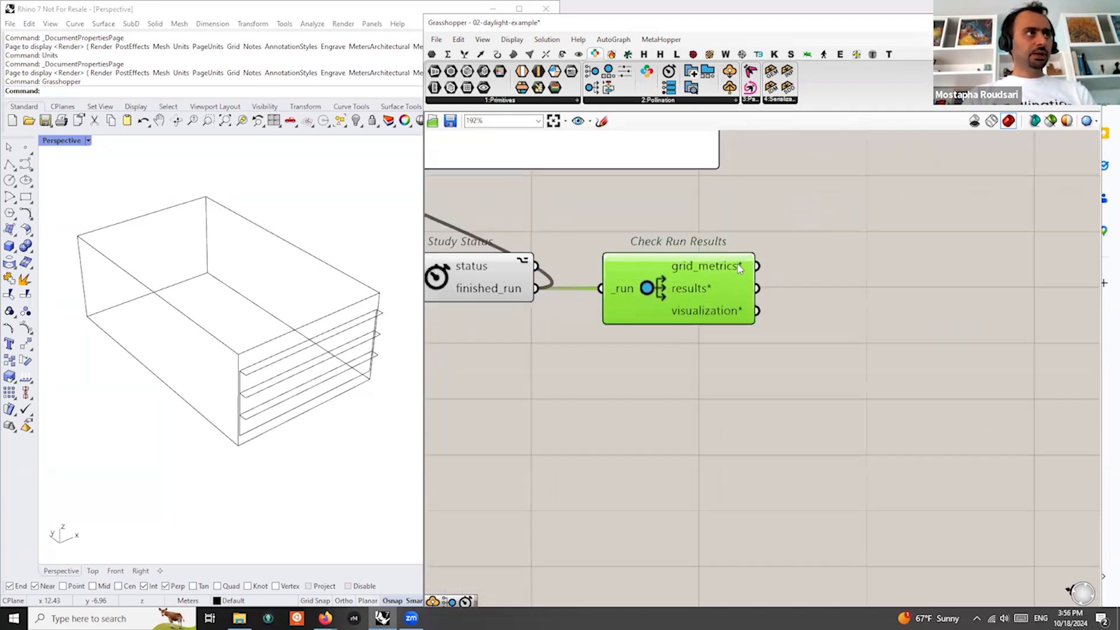
{"action": "scroll", "coordinate": [732, 304], "scroll_direction": "down", "scroll_amount": 1}
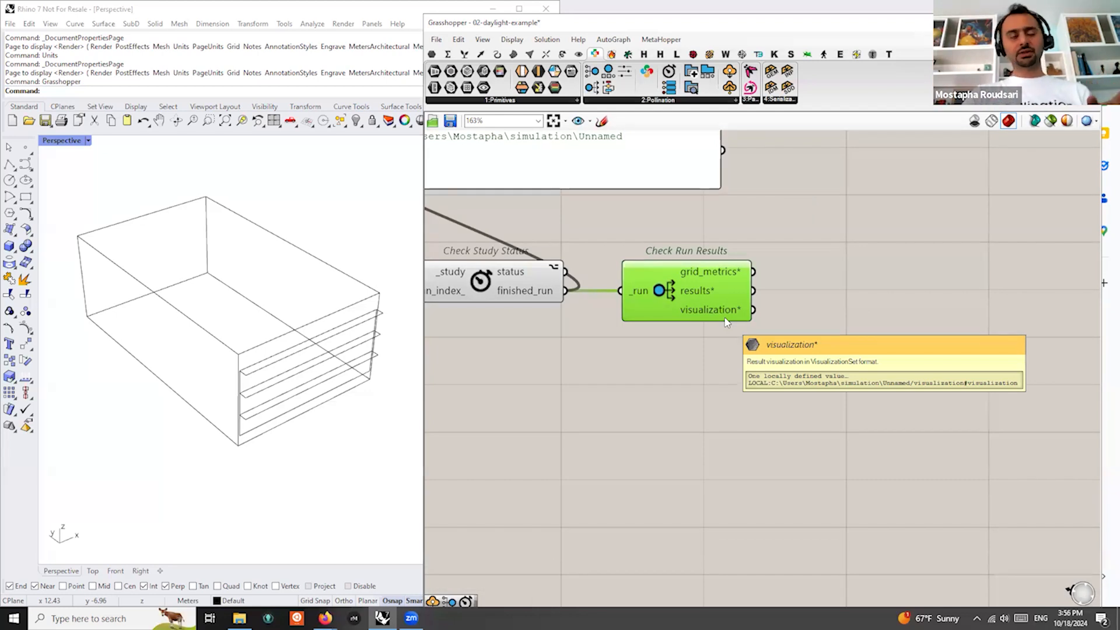
{"action": "scroll", "coordinate": [725, 362], "scroll_direction": "down", "scroll_amount": 2}
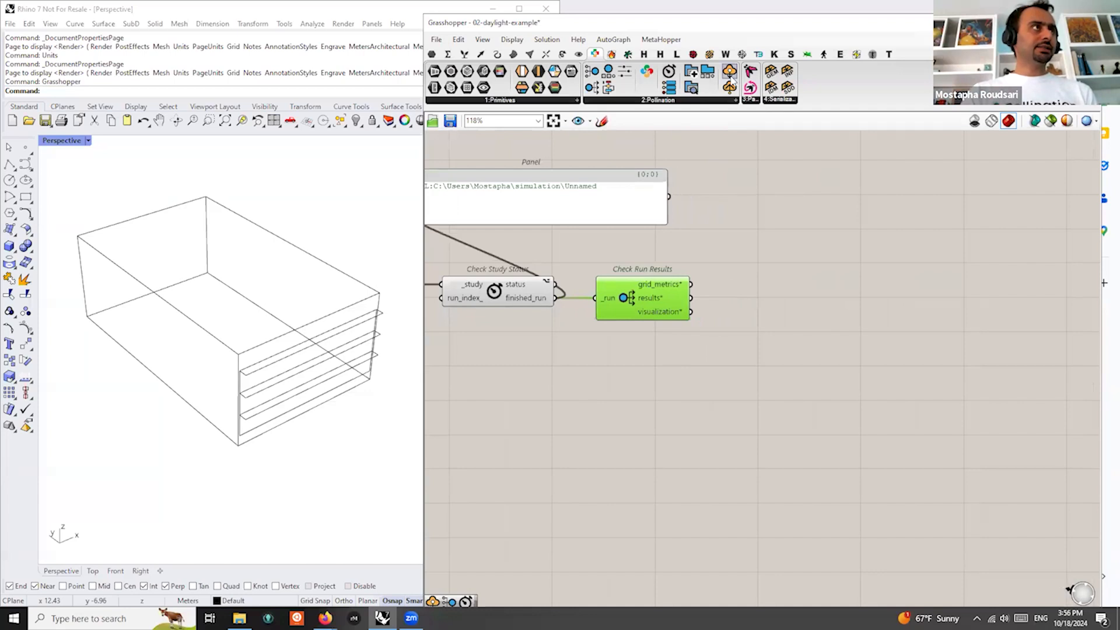
{"action": "left_click_drag", "start_coordinate": [729, 76], "coordinate": [791, 298]}
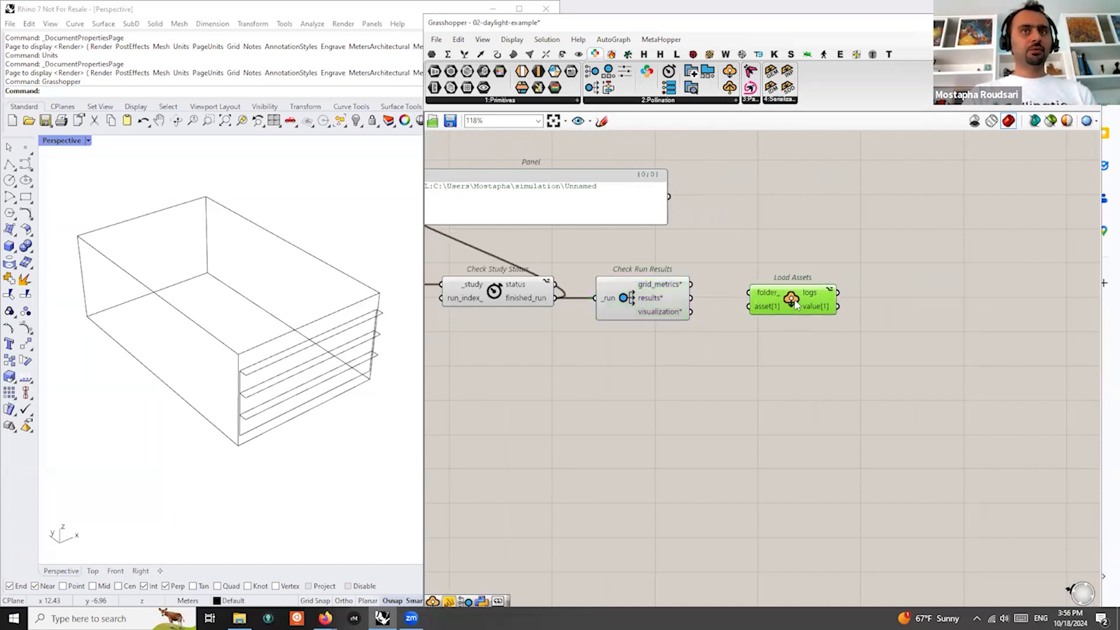
{"action": "scroll", "coordinate": [776, 294], "scroll_direction": "up", "scroll_amount": 3}
{"action": "scroll", "coordinate": [680, 332], "scroll_direction": "down", "scroll_amount": 1}
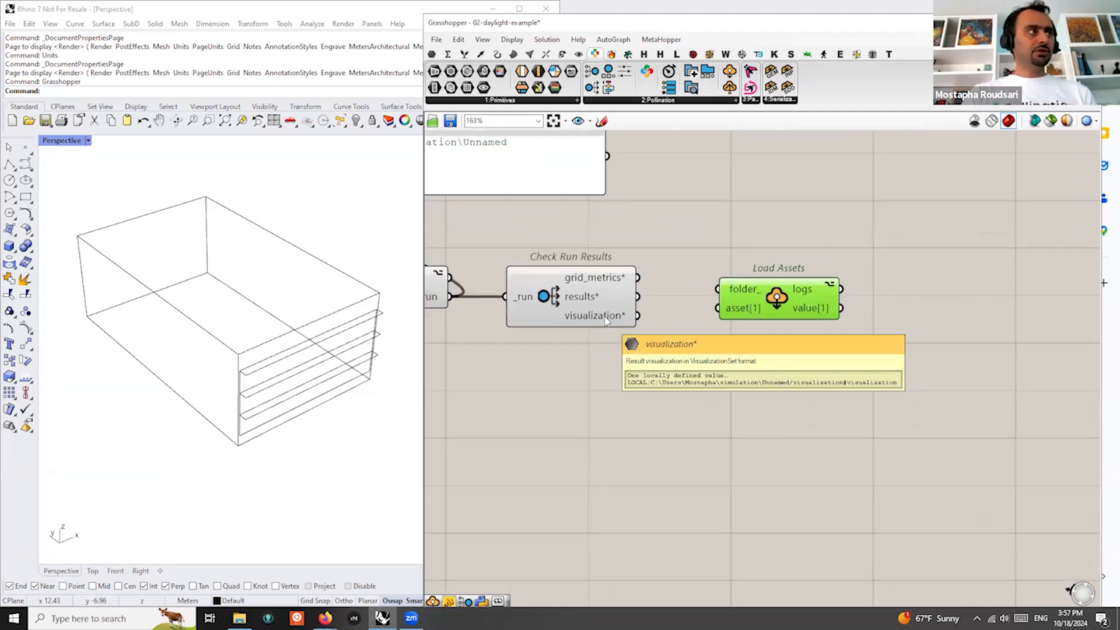
{"action": "left_click_drag", "start_coordinate": [638, 316], "coordinate": [720, 308]}
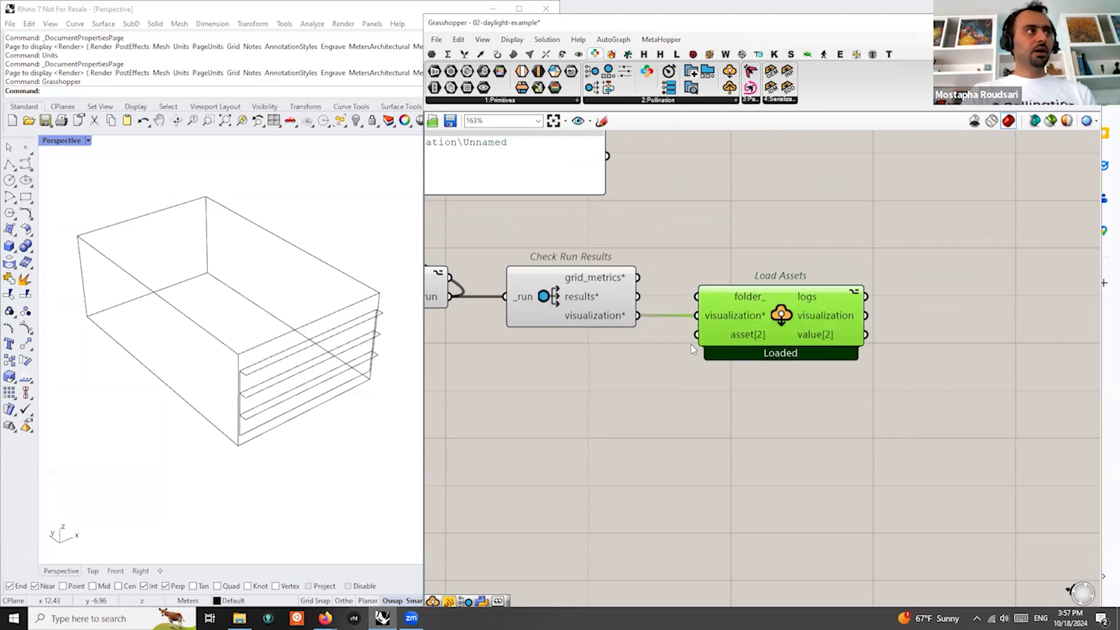
Add a panel below Check Run Results and connect the visualization output to it
{"action": "double_click", "coordinate": [607, 381]}
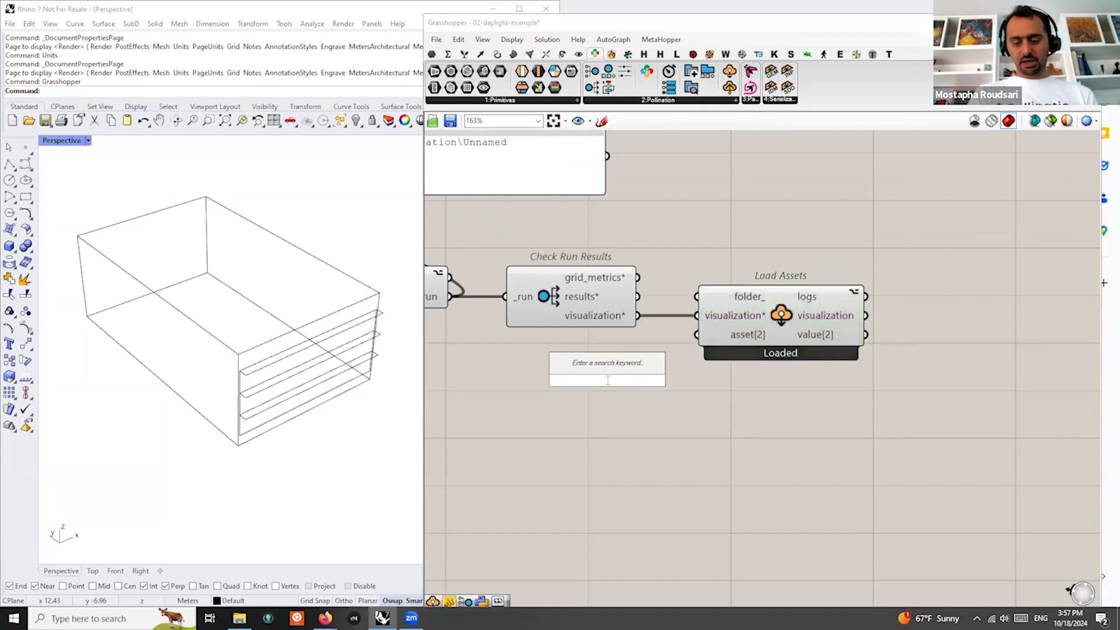
{"action": "type", "text": "//"}
{"action": "key", "text": "Return"}
{"action": "left_click_drag", "start_coordinate": [638, 317], "coordinate": [546, 389]}
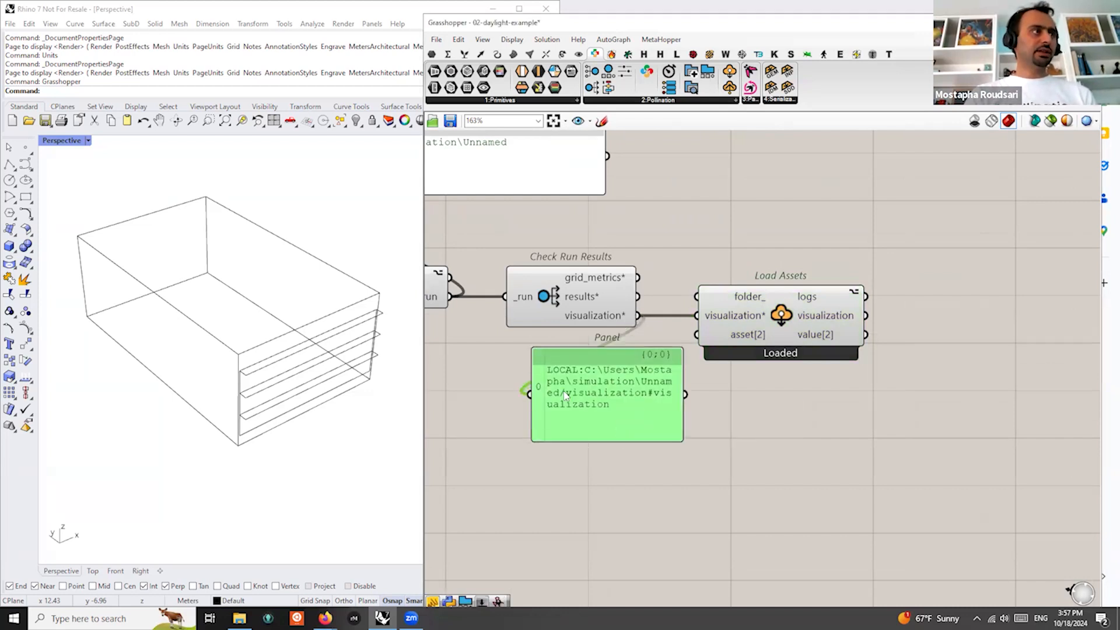
Move the panel beyond Load Assets, feed it from that component's visualization output, and widen it to fit the file path
{"action": "mouse_move", "coordinate": [836, 318]}
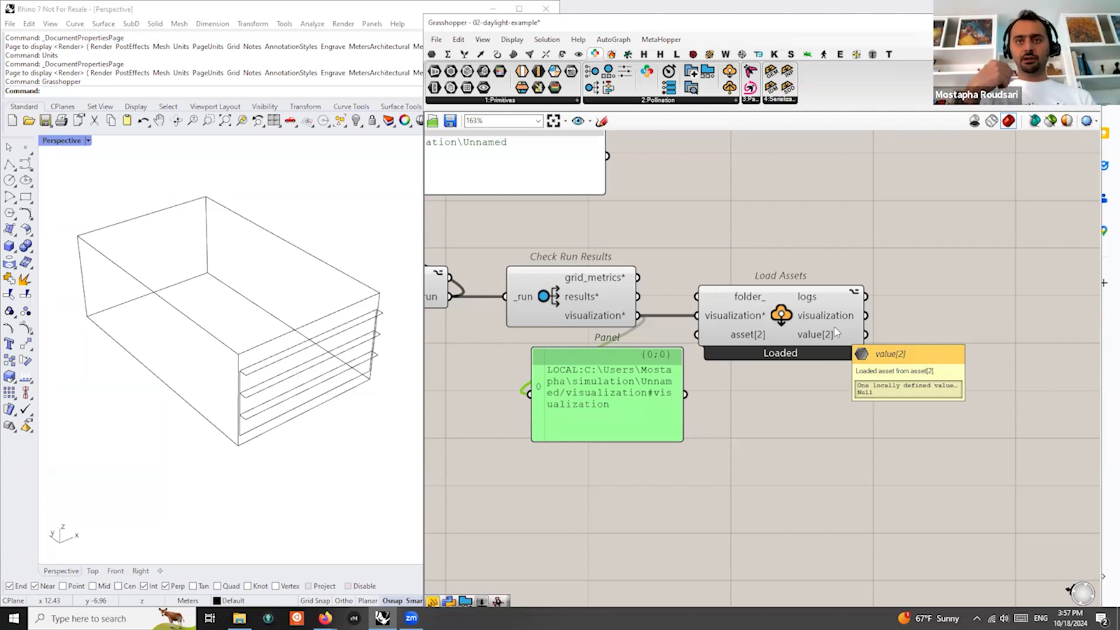
{"action": "left_click_drag", "start_coordinate": [622, 344], "coordinate": [1009, 199]}
{"action": "left_click_drag", "start_coordinate": [866, 315], "coordinate": [949, 264]}
{"action": "right_click_drag", "start_coordinate": [1045, 272], "coordinate": [936, 263]}
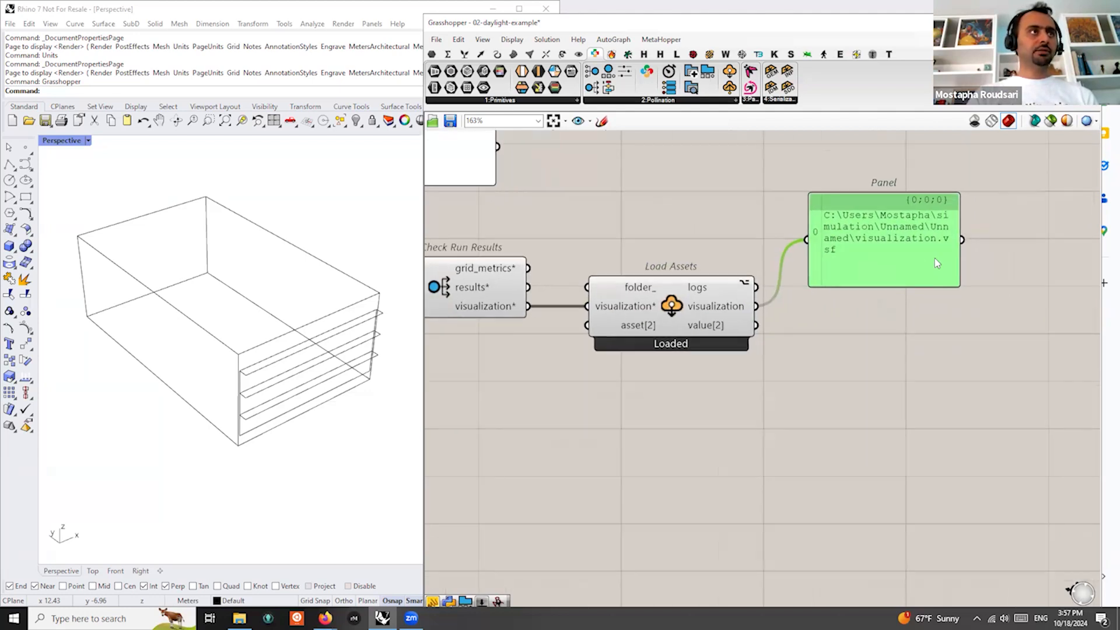
{"action": "left_click_drag", "start_coordinate": [958, 249], "coordinate": [1004, 237]}
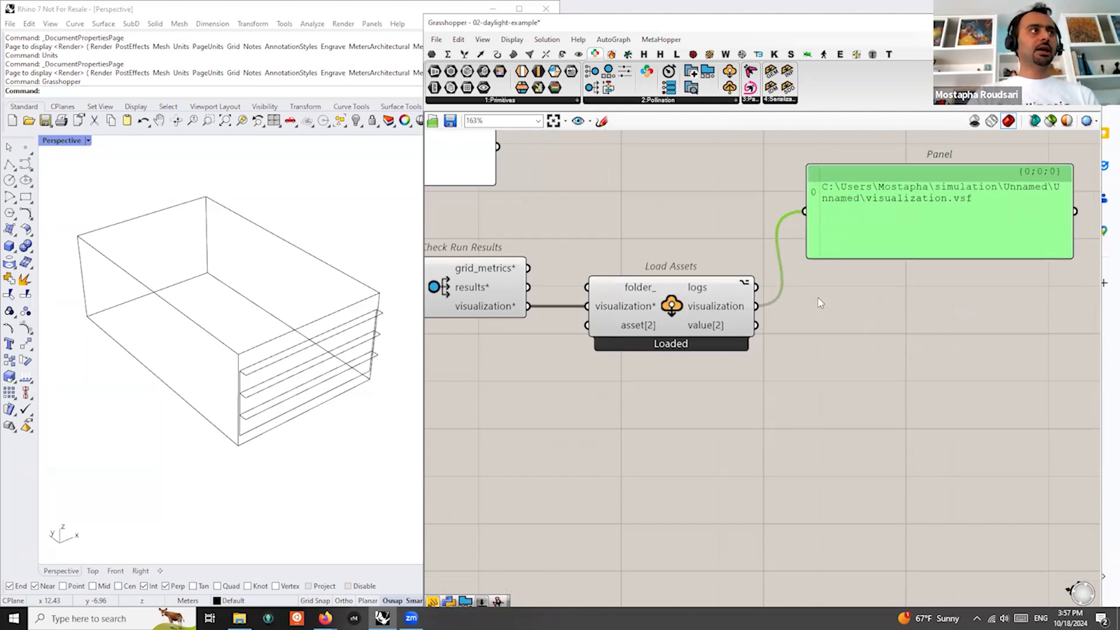
Place a PO VisualizationSet parameter below the panel and connect Load Assets' visualization output to preview the daylight results on the room
{"action": "mouse_move", "coordinate": [729, 307]}
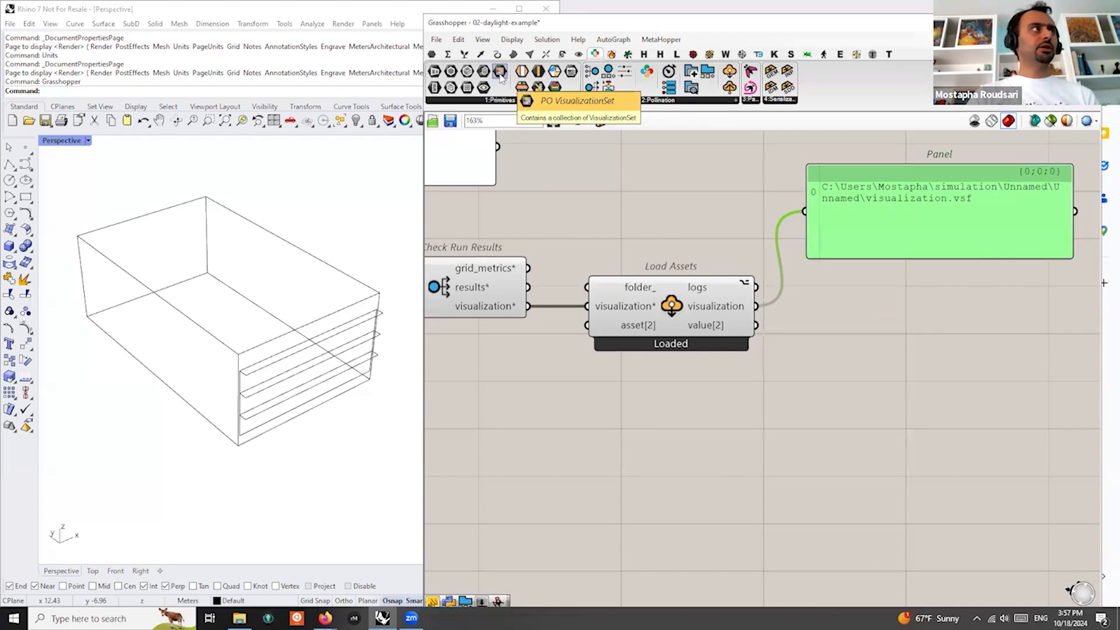
{"action": "left_click_drag", "start_coordinate": [500, 75], "coordinate": [885, 308]}
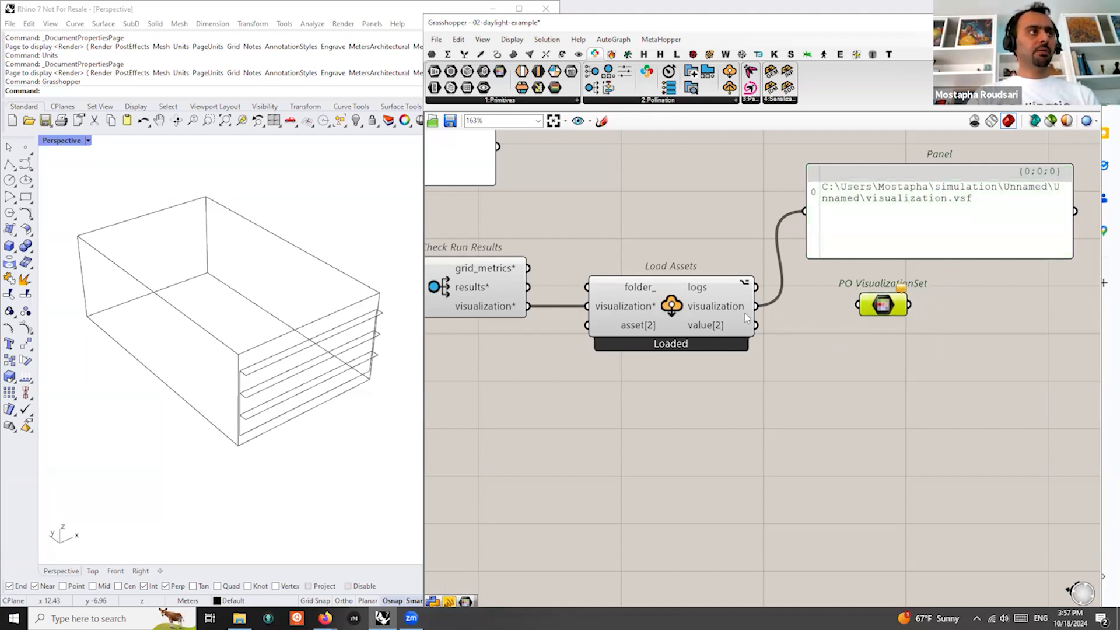
{"action": "left_click_drag", "start_coordinate": [756, 306], "coordinate": [857, 304]}
{"action": "left_click", "coordinate": [888, 307]}
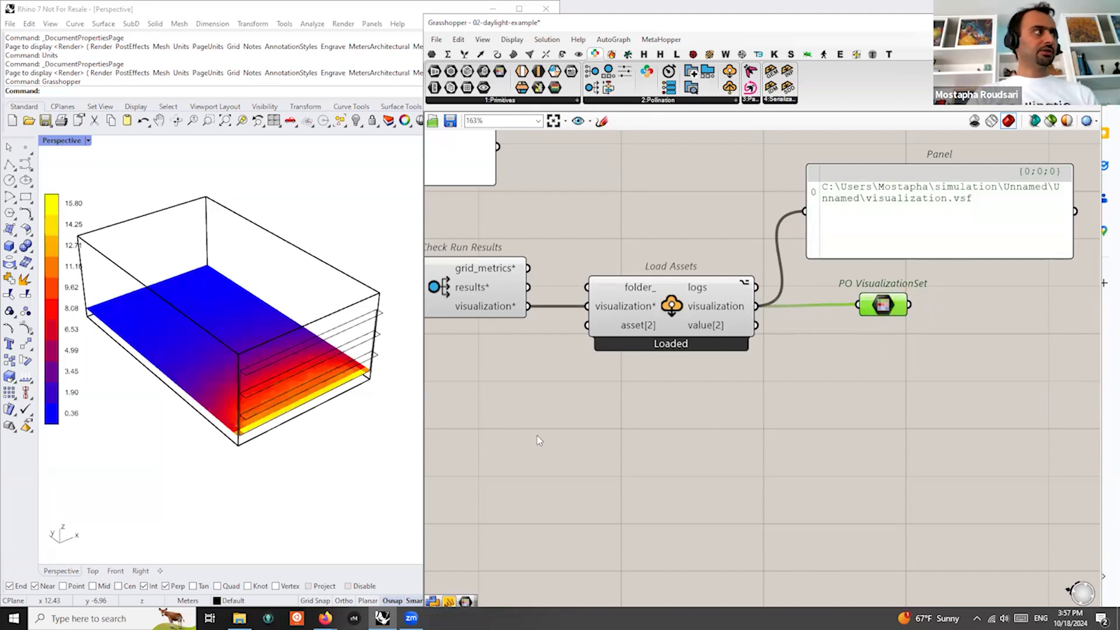
{"action": "right_click_drag", "start_coordinate": [230, 296], "coordinate": [271, 344]}
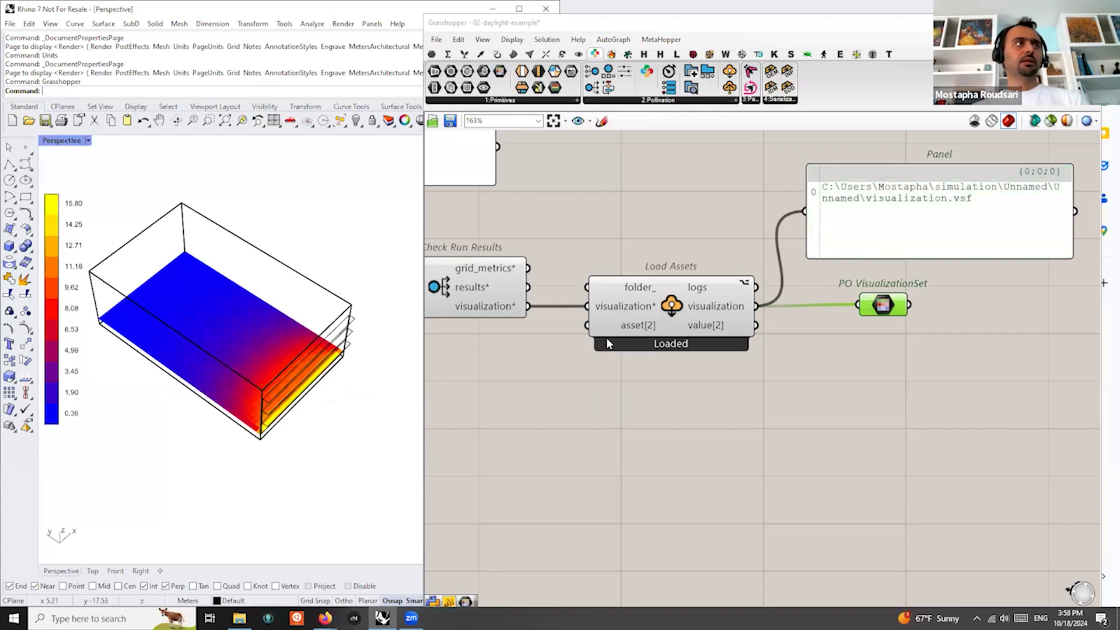
{"action": "left_click_drag", "start_coordinate": [896, 312], "coordinate": [893, 315]}
Add an LB Preview VisualizationSet component below PO VisualizationSet and connect Load Assets' visualization output to its _vis_set input
{"action": "left_click", "coordinate": [871, 426]}
{"action": "double_click", "coordinate": [871, 425]}
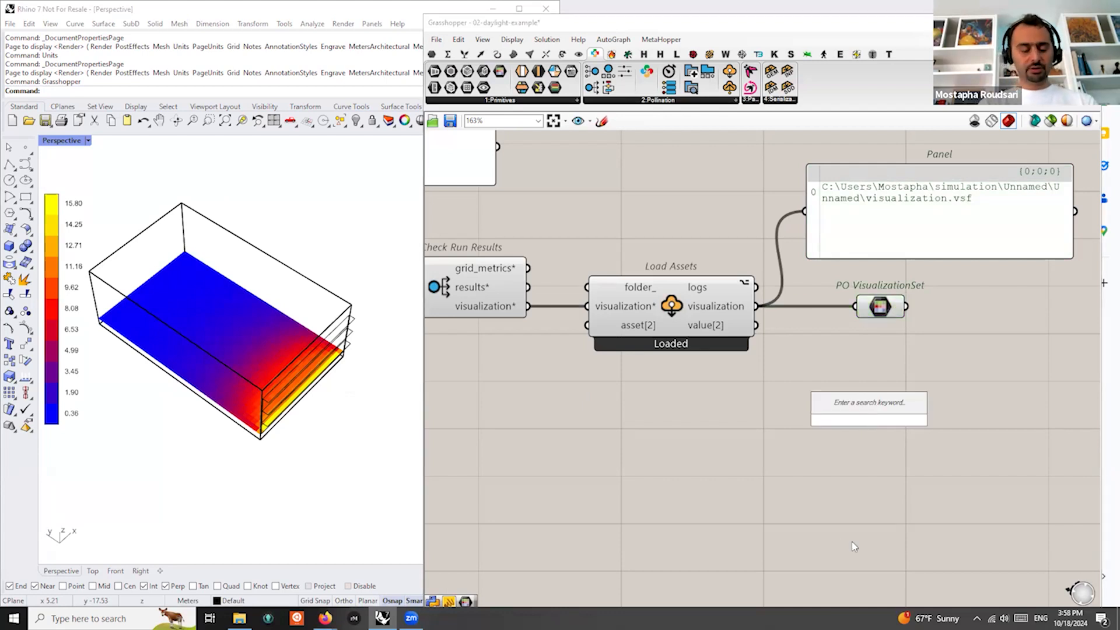
{"action": "type", "text": "Visu"}
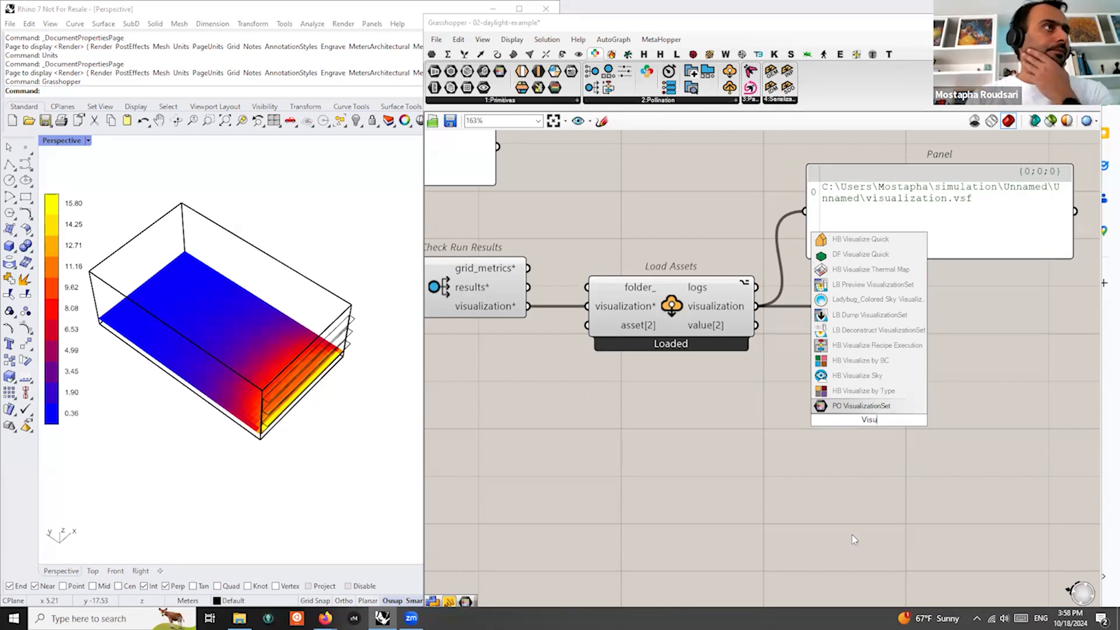
{"action": "left_click", "coordinate": [874, 284]}
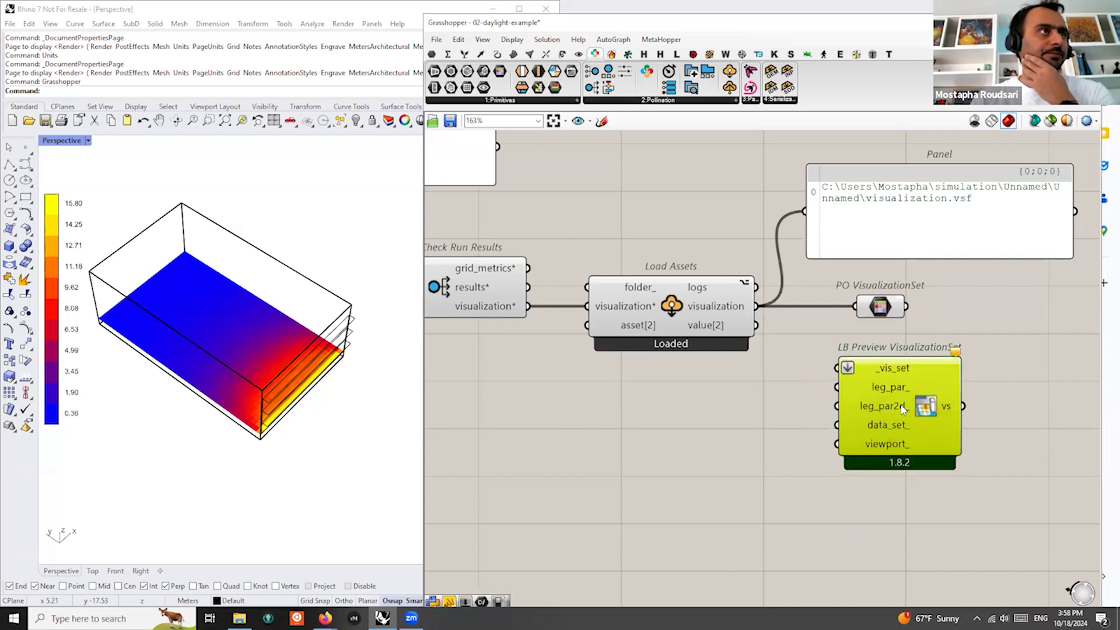
{"action": "left_click_drag", "start_coordinate": [754, 305], "coordinate": [827, 377]}
Compare the two visualization previews and legends in the Rhino viewport and shift LB Preview VisualizationSet slightly
{"action": "left_click", "coordinate": [886, 309]}
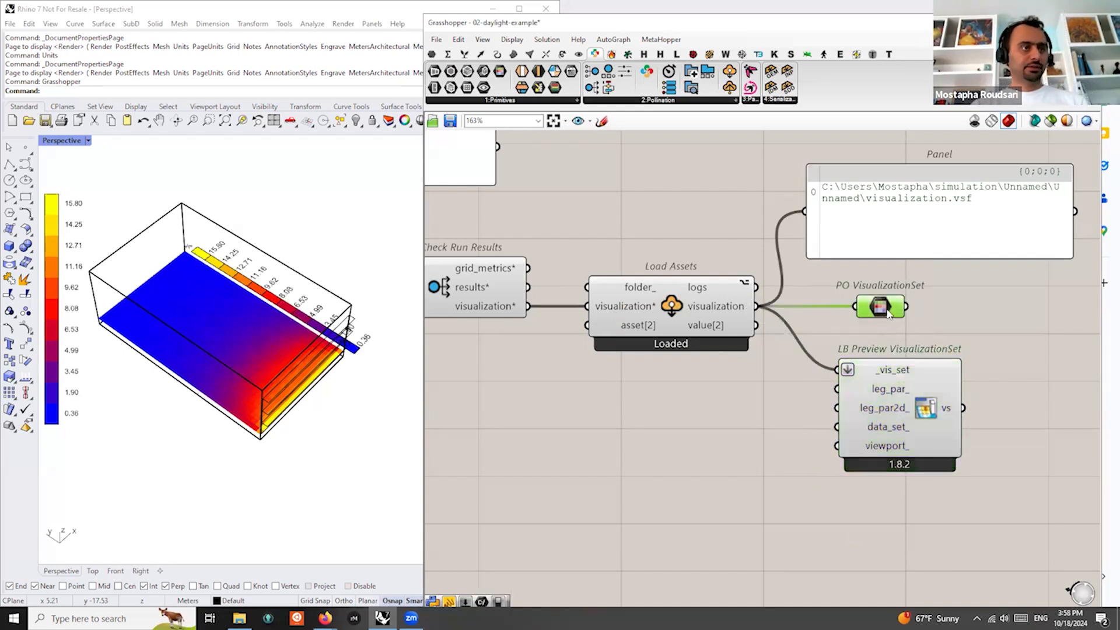
{"action": "right_click_drag", "start_coordinate": [267, 379], "coordinate": [251, 452]}
{"action": "scroll", "coordinate": [268, 418], "scroll_direction": "down", "scroll_amount": 2}
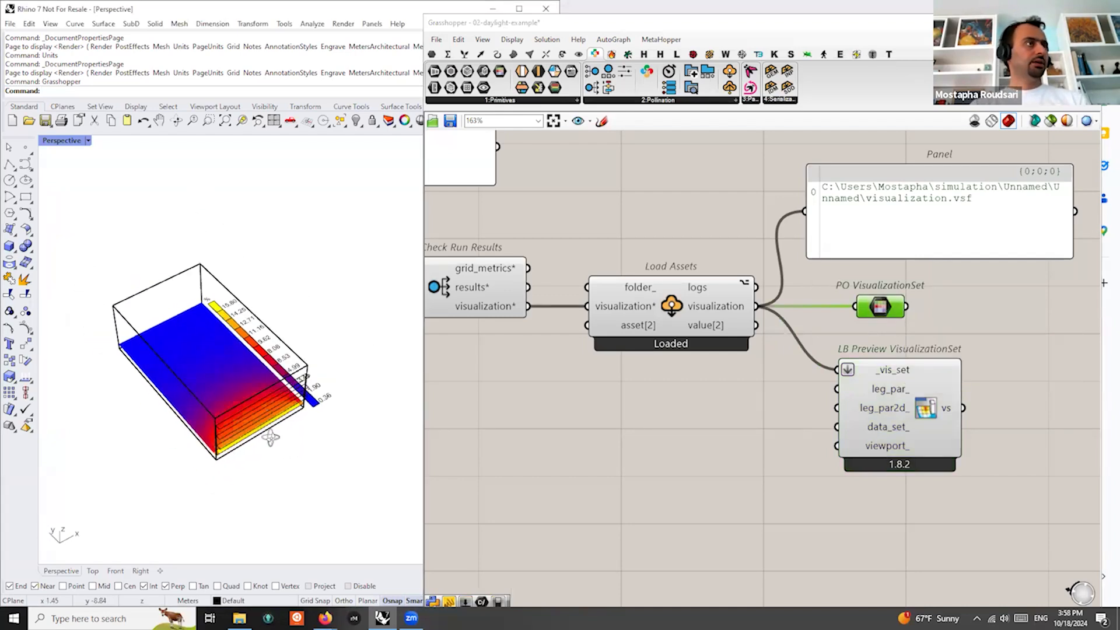
{"action": "left_click_drag", "start_coordinate": [891, 401], "coordinate": [896, 398]}
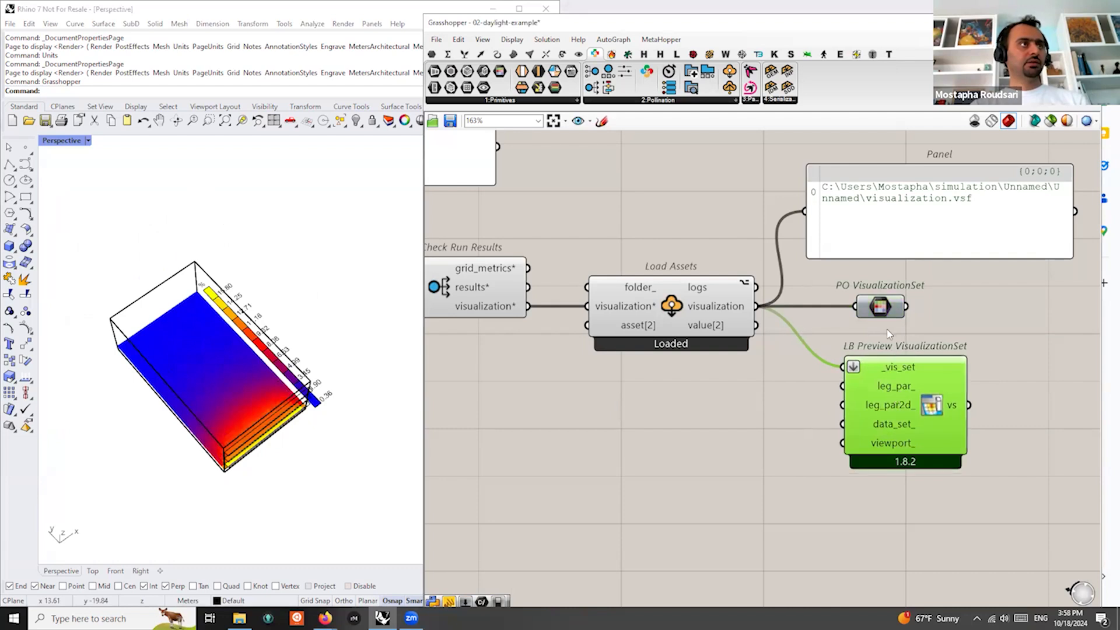
{"action": "left_click", "coordinate": [881, 308]}
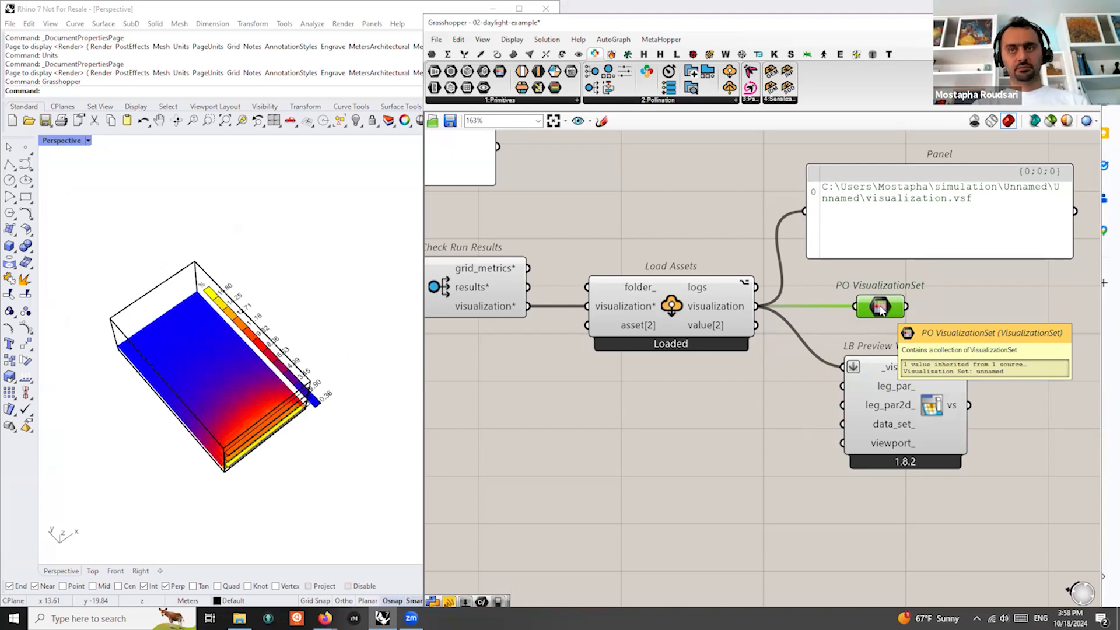
Widen the Grasshopper window over the Rhino viewport and reposition LB Preview VisualizationSet beneath PO VisualizationSet
{"action": "scroll", "coordinate": [881, 310], "scroll_direction": "down", "scroll_amount": 5}
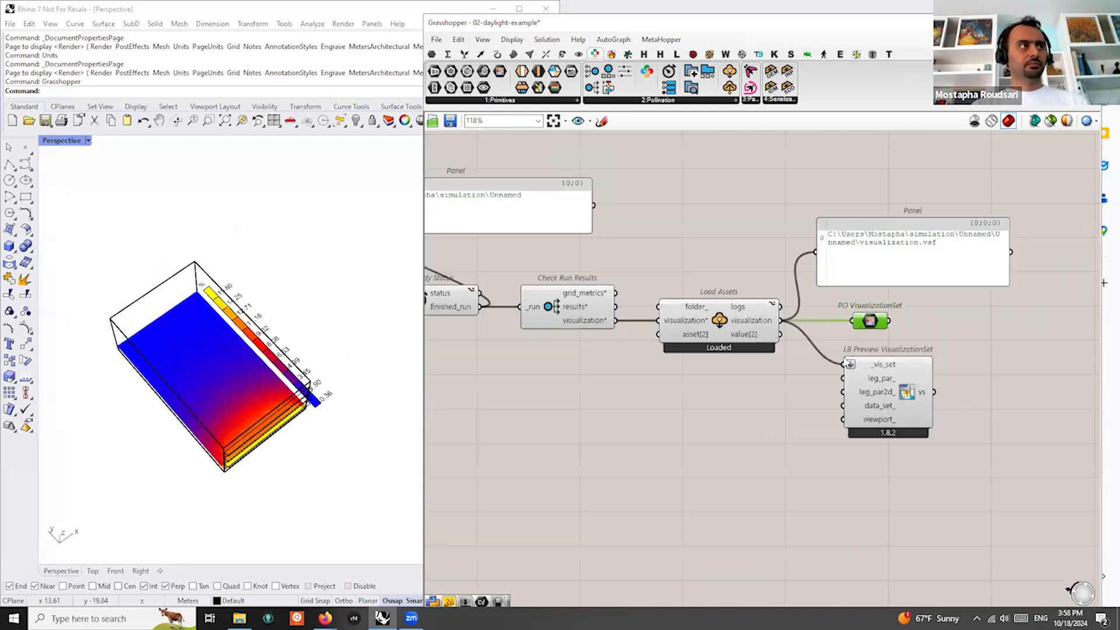
{"action": "right_click_drag", "start_coordinate": [745, 393], "coordinate": [853, 369]}
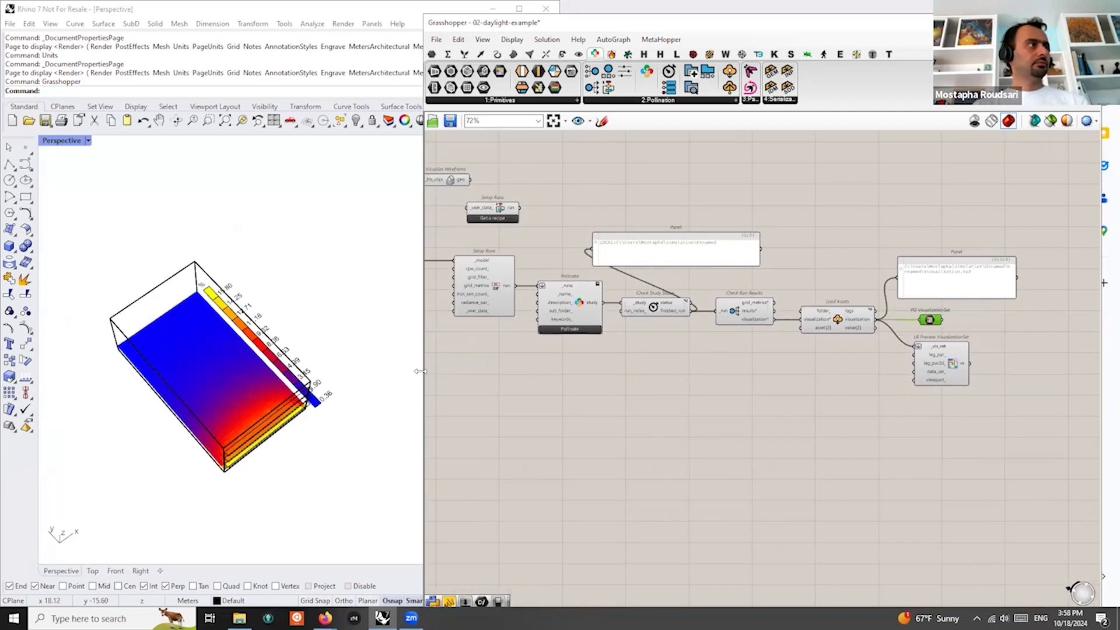
{"action": "left_click_drag", "start_coordinate": [423, 364], "coordinate": [143, 365]}
{"action": "scroll", "coordinate": [531, 342], "scroll_direction": "up", "scroll_amount": 4}
{"action": "right_click_drag", "start_coordinate": [563, 378], "coordinate": [807, 382]}
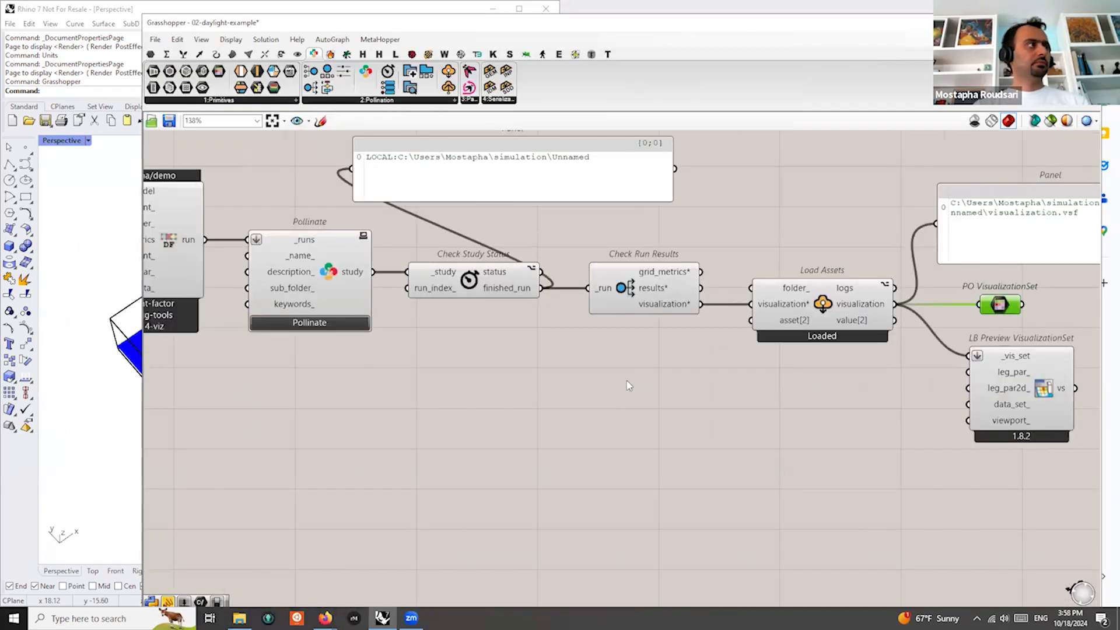
{"action": "scroll", "coordinate": [733, 416], "scroll_direction": "down", "scroll_amount": 2}
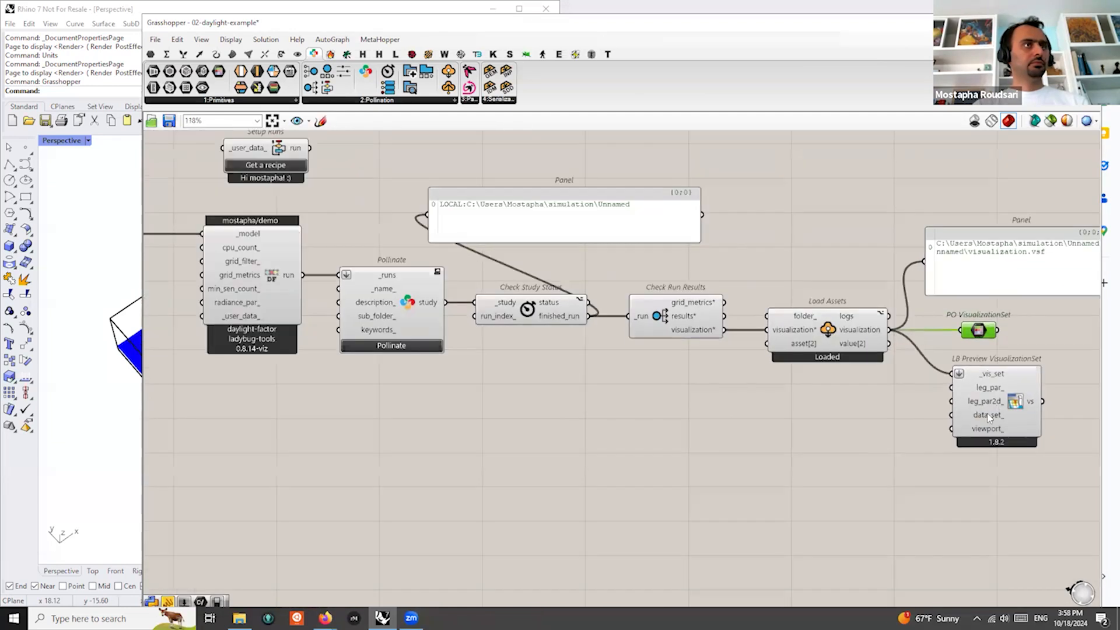
{"action": "left_click", "coordinate": [972, 424]}
{"action": "left_click_drag", "start_coordinate": [971, 423], "coordinate": [994, 408]}
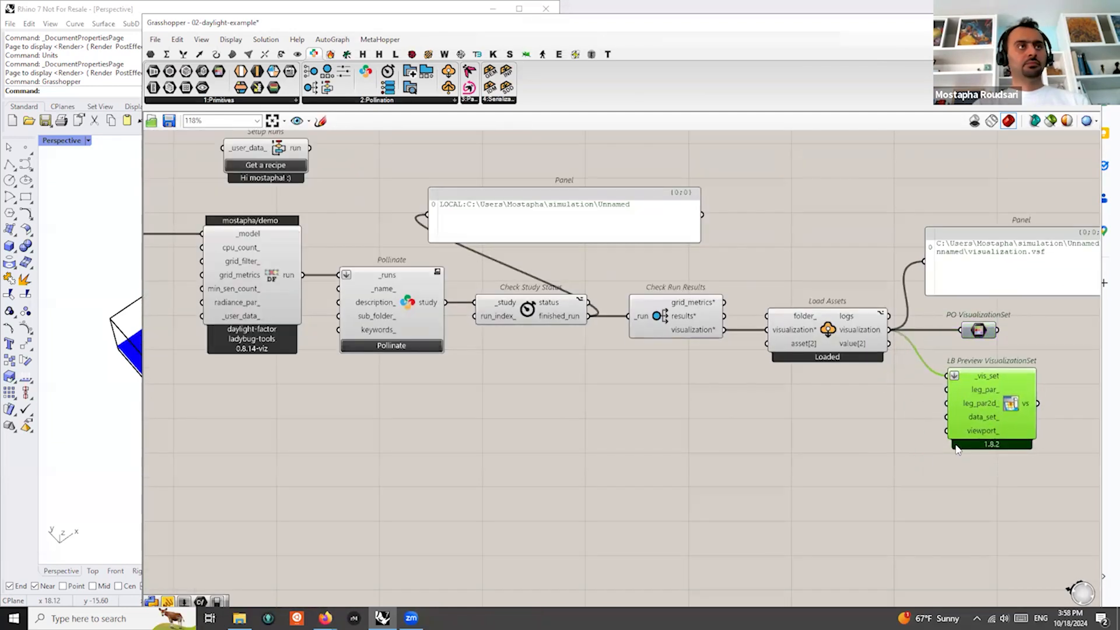
{"action": "left_click", "coordinate": [854, 470]}
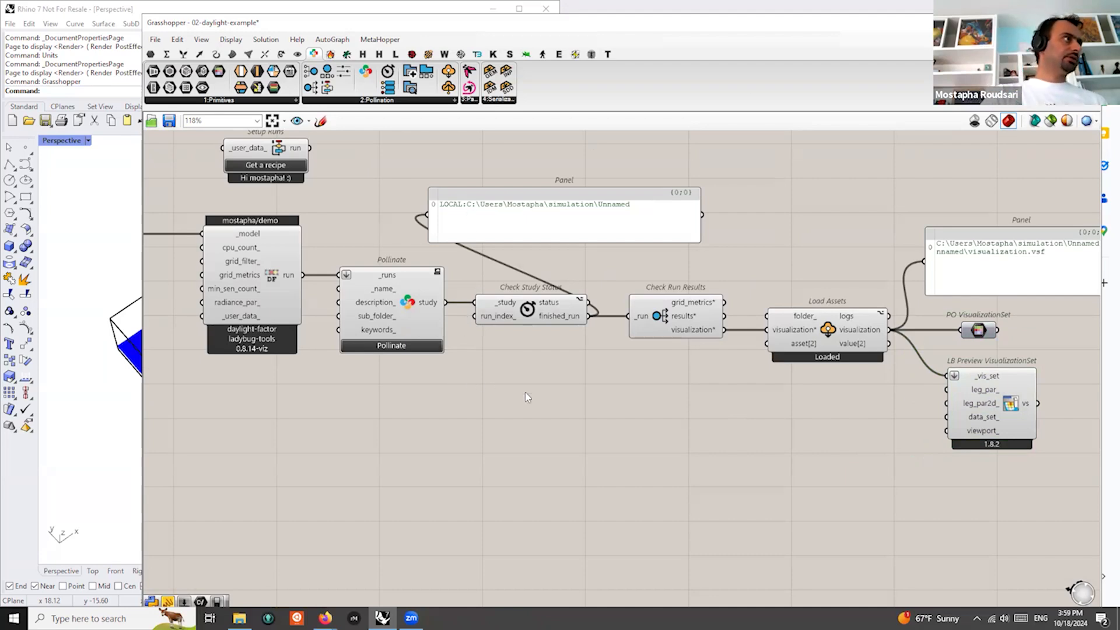
Switch to File Explorer to locate 03-daylight-example-local.gh in the aectech-2024-workshop folder, and return to the Grasshopper definition
{"action": "scroll", "coordinate": [525, 393], "scroll_direction": "down", "scroll_amount": 2}
{"action": "right_click_drag", "start_coordinate": [532, 414], "coordinate": [595, 366]}
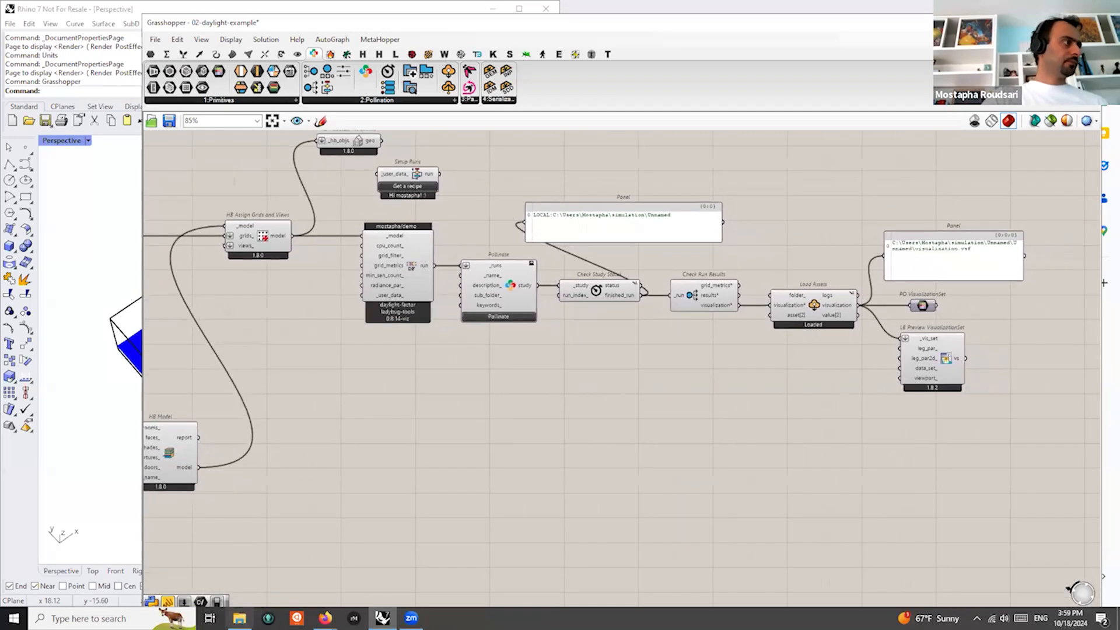
{"action": "left_click", "coordinate": [239, 618]}
{"action": "left_click", "coordinate": [567, 461]}
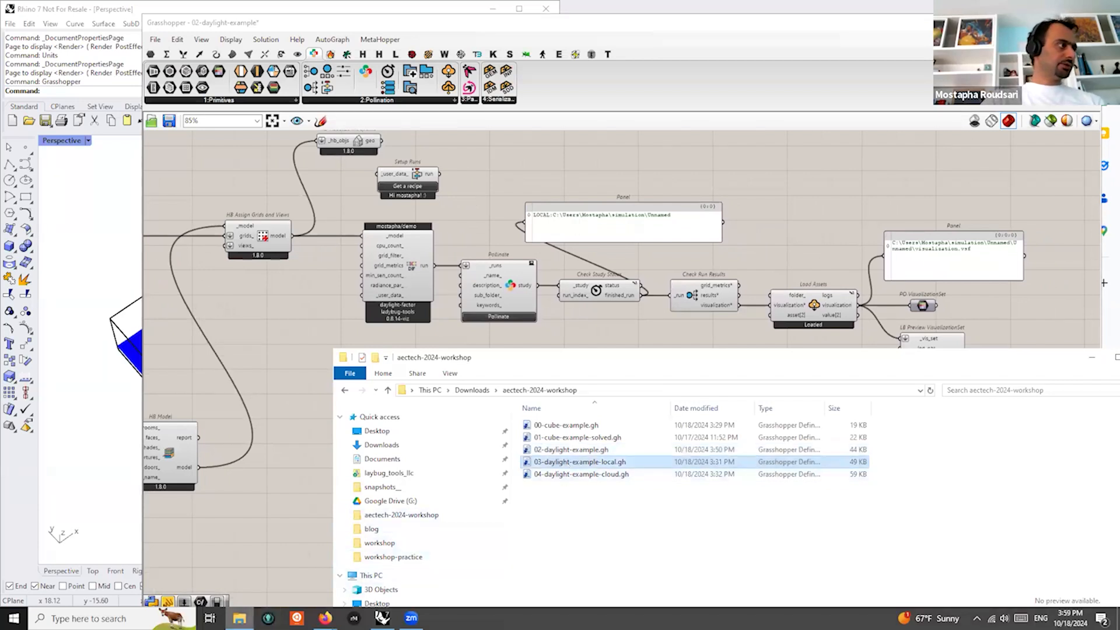
{"action": "left_click", "coordinate": [239, 618]}
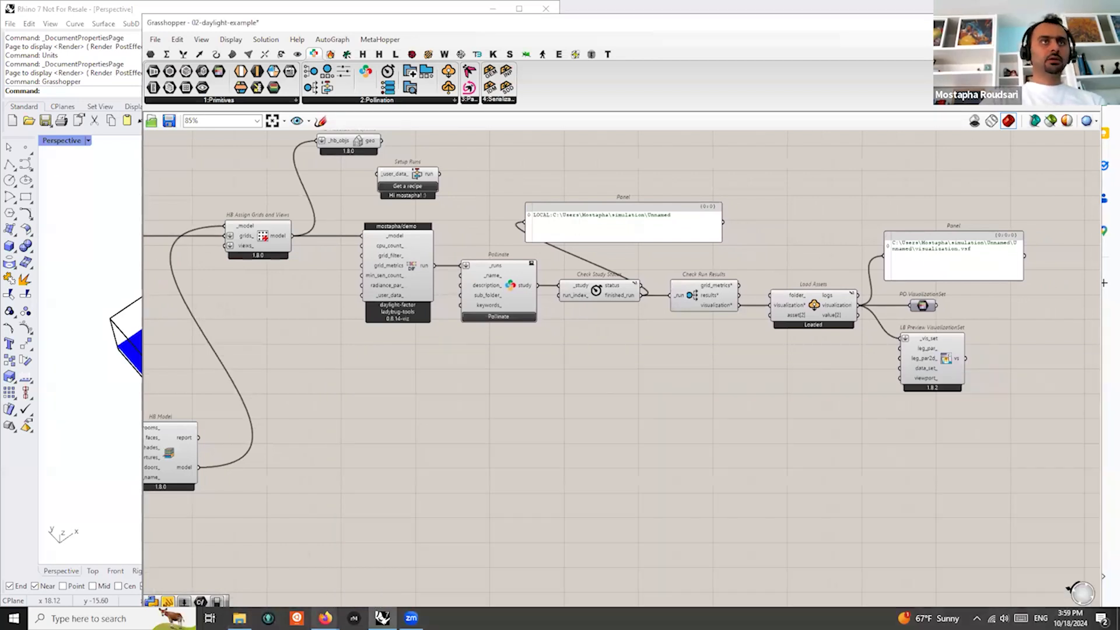
{"action": "left_click", "coordinate": [325, 618]}
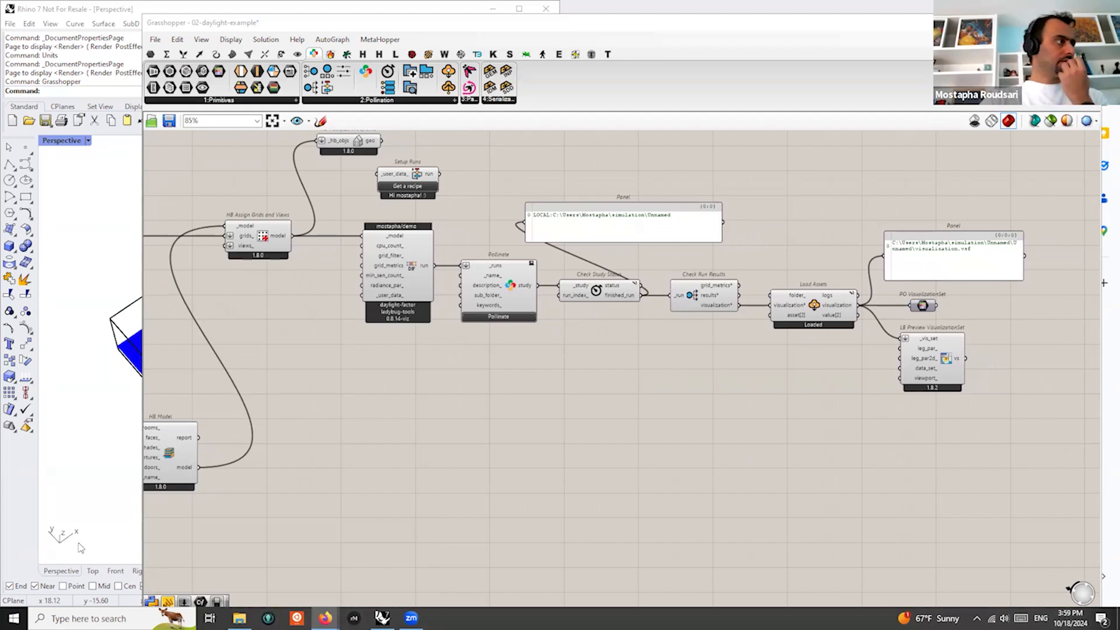
{"action": "left_click", "coordinate": [239, 618]}
{"action": "left_click_drag", "start_coordinate": [553, 463], "coordinate": [620, 459]}
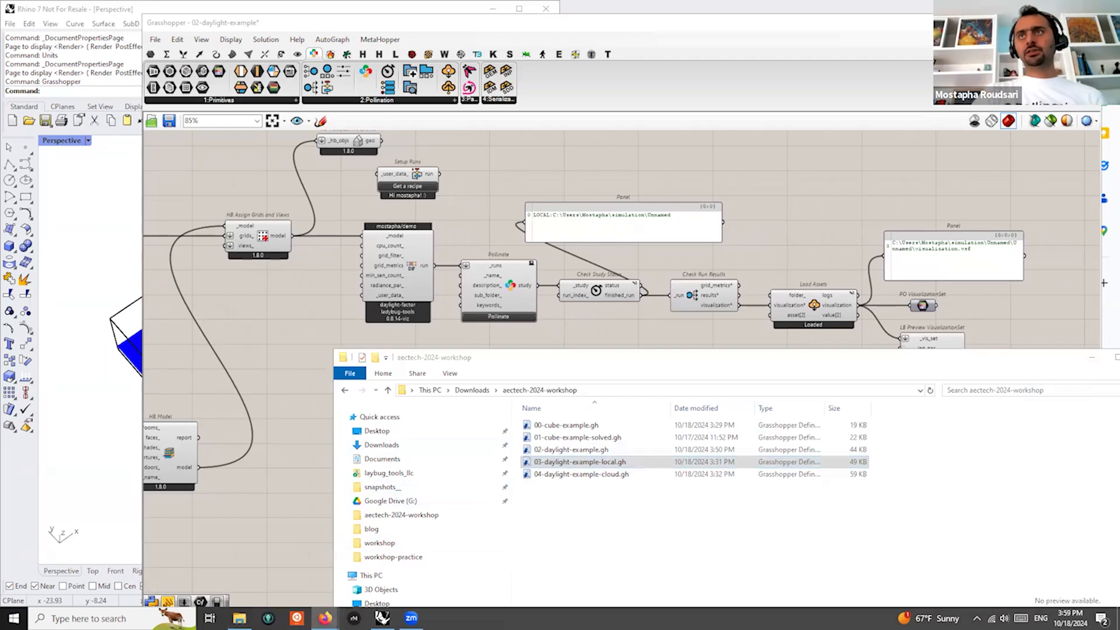
{"action": "left_click", "coordinate": [846, 214]}
{"action": "scroll", "coordinate": [600, 366], "scroll_direction": "down", "scroll_amount": 1}
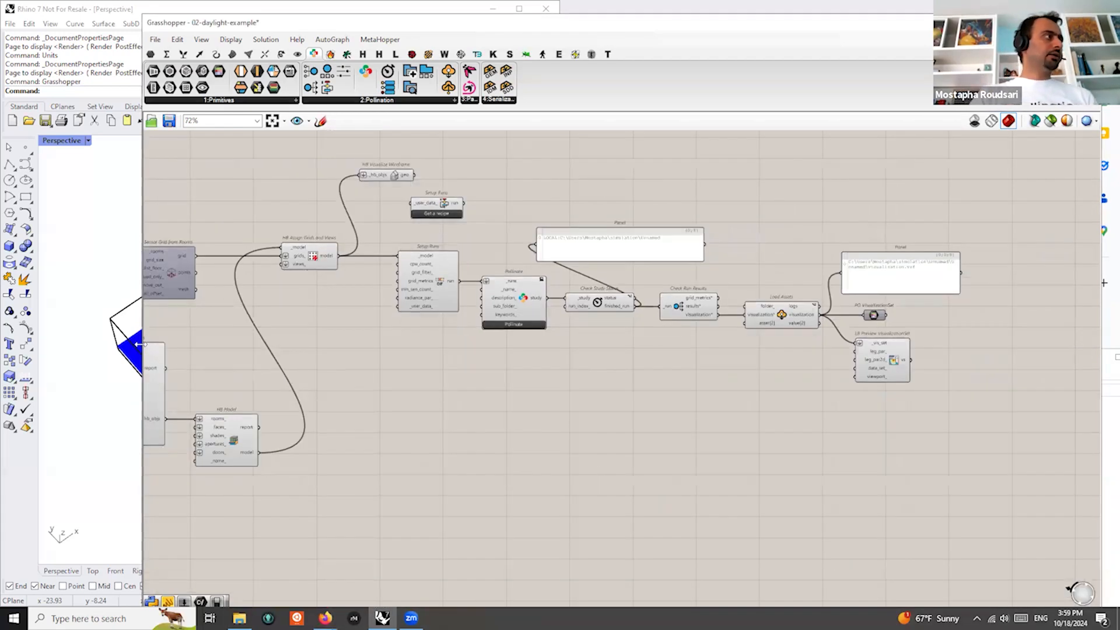
Narrow the Grasshopper window to uncover the Rhino viewport, and review the workflow components from the recipe through Pollinate to Load Assets
{"action": "left_click_drag", "start_coordinate": [139, 345], "coordinate": [349, 343]}
{"action": "scroll", "coordinate": [420, 308], "scroll_direction": "up", "scroll_amount": 3}
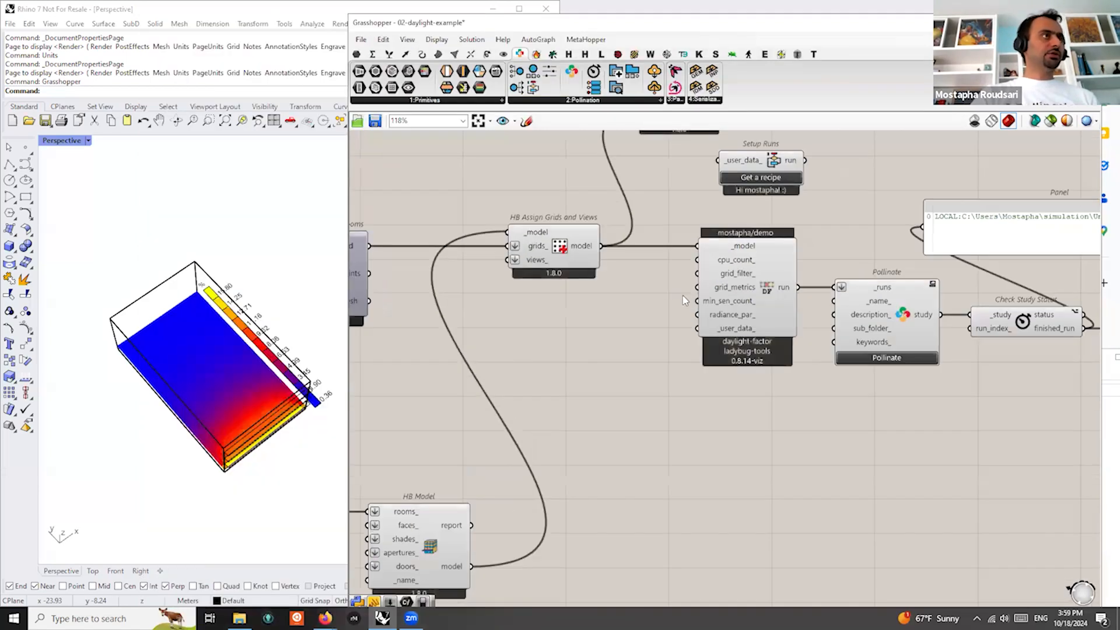
{"action": "left_click", "coordinate": [446, 298]}
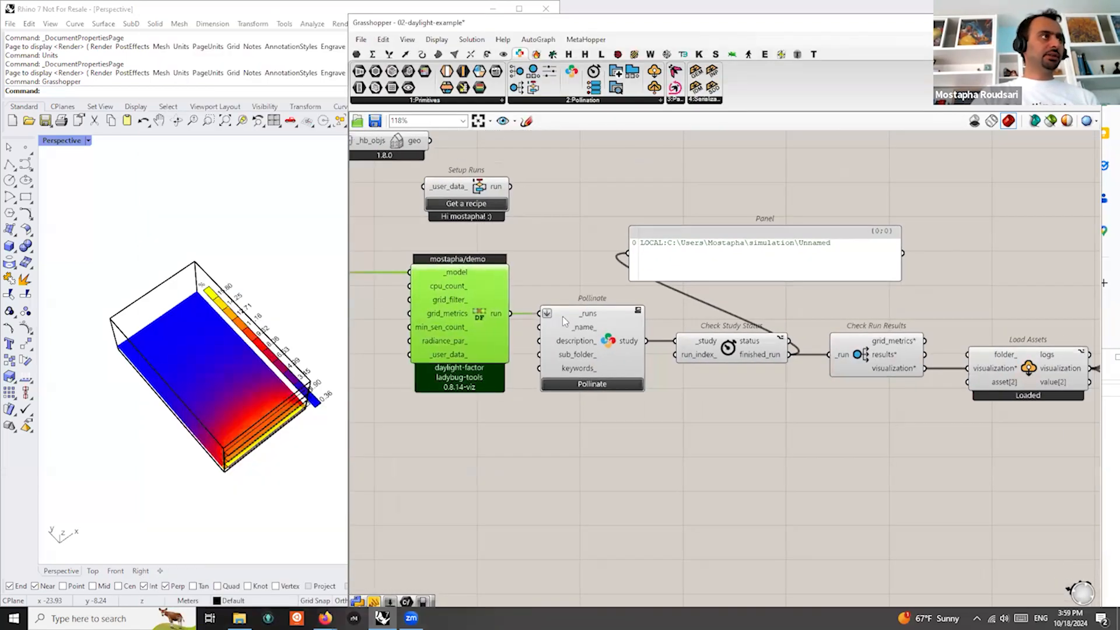
{"action": "left_click", "coordinate": [589, 338]}
{"action": "right_click_drag", "start_coordinate": [650, 412], "coordinate": [541, 387]}
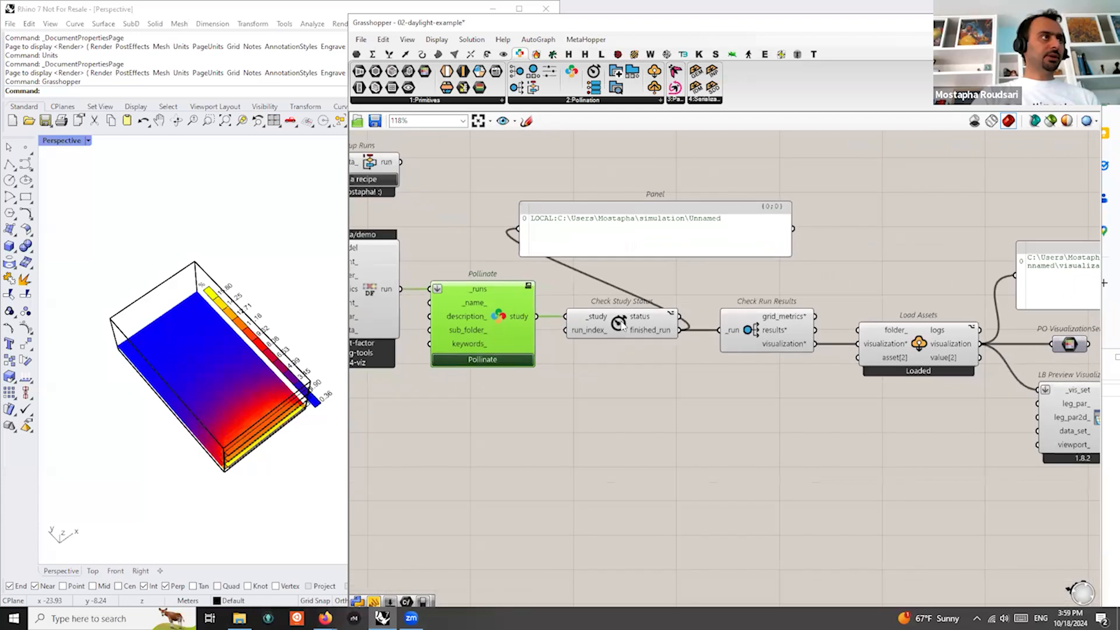
{"action": "left_click", "coordinate": [613, 325]}
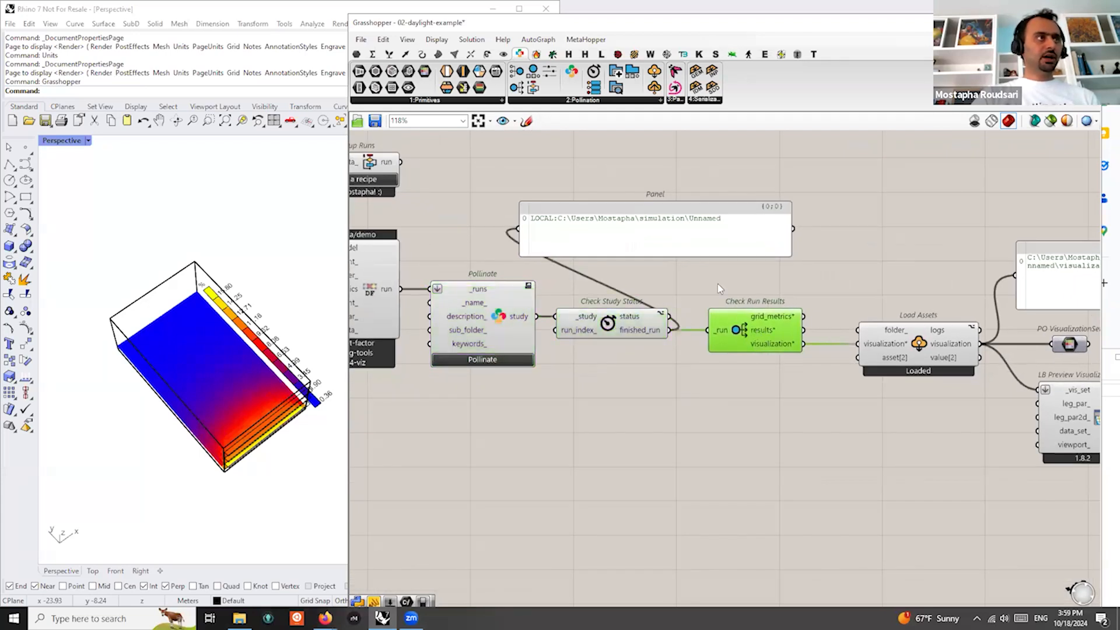
{"action": "right_click_drag", "start_coordinate": [795, 388], "coordinate": [627, 390]}
{"action": "left_click", "coordinate": [724, 351]}
{"action": "left_click_drag", "start_coordinate": [723, 351], "coordinate": [727, 351]}
Examine the colored daylight-factor mesh and its legend on the room in the Rhino Perspective viewport
{"action": "scroll", "coordinate": [290, 336], "scroll_direction": "down", "scroll_amount": 4}
{"action": "scroll", "coordinate": [225, 342], "scroll_direction": "up", "scroll_amount": 2}
{"action": "scroll", "coordinate": [226, 341], "scroll_direction": "up", "scroll_amount": 4}
{"action": "right_click", "coordinate": [268, 386]}
{"action": "left_click", "coordinate": [268, 274]}
{"action": "scroll", "coordinate": [268, 298], "scroll_direction": "down", "scroll_amount": 2}
{"action": "right_click_drag", "start_coordinate": [297, 354], "coordinate": [290, 354]}
{"action": "scroll", "coordinate": [138, 328], "scroll_direction": "down", "scroll_amount": 2}
{"action": "right_click_drag", "start_coordinate": [209, 340], "coordinate": [220, 349]}
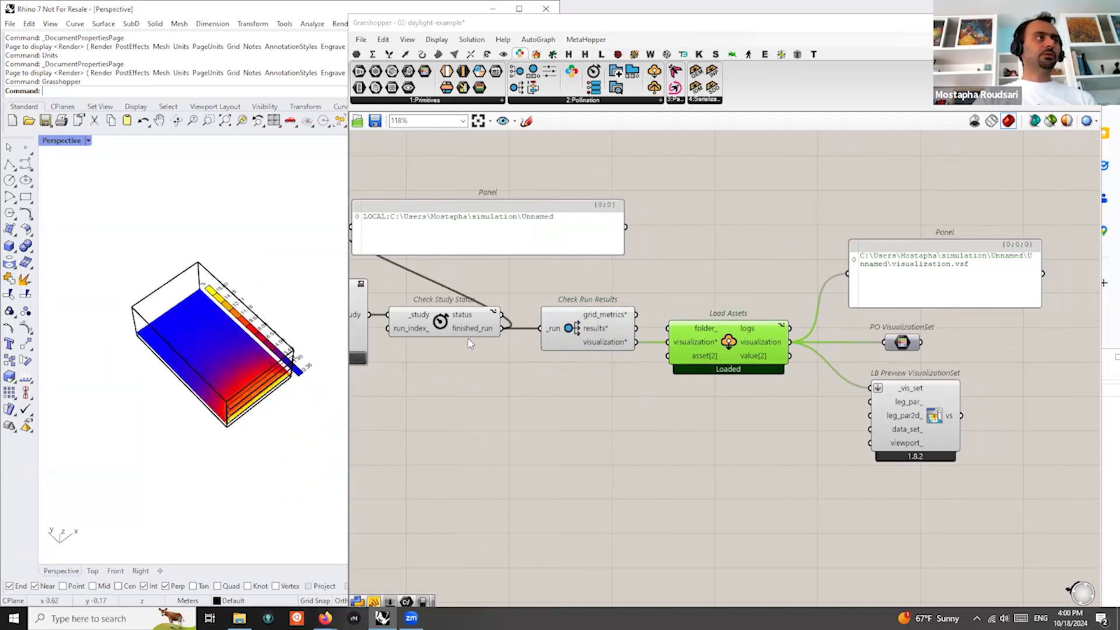
Connect Check Run Results' grid_metrics output to a new Load Assets input, and shift LB Preview VisualizationSet beside PO VisualizationSet
{"action": "mouse_move", "coordinate": [599, 315]}
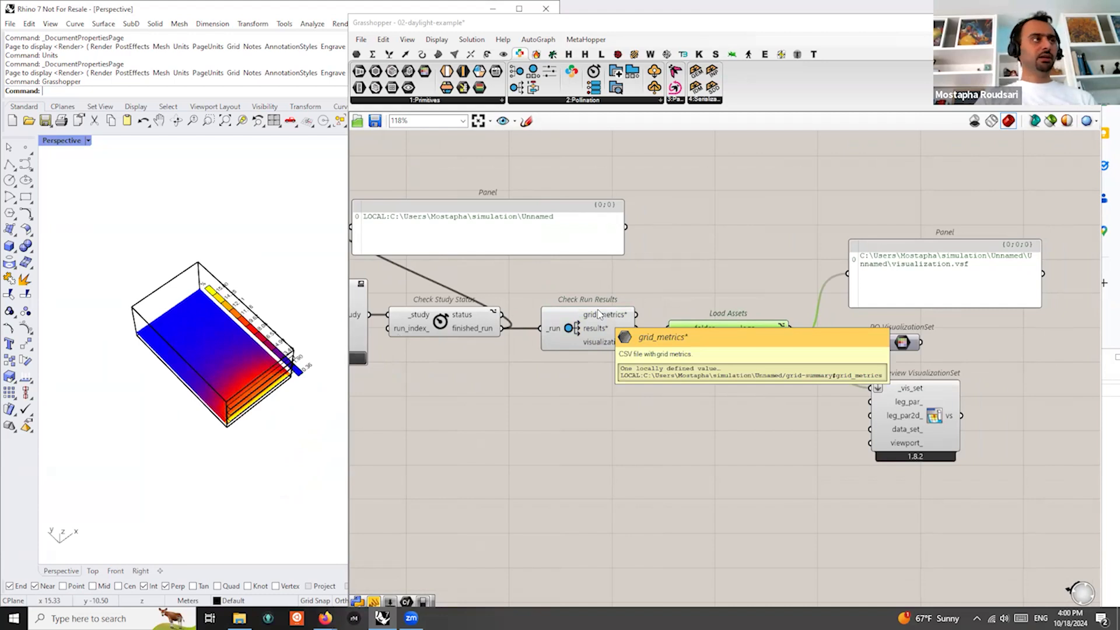
{"action": "scroll", "coordinate": [601, 316], "scroll_direction": "up", "scroll_amount": 2}
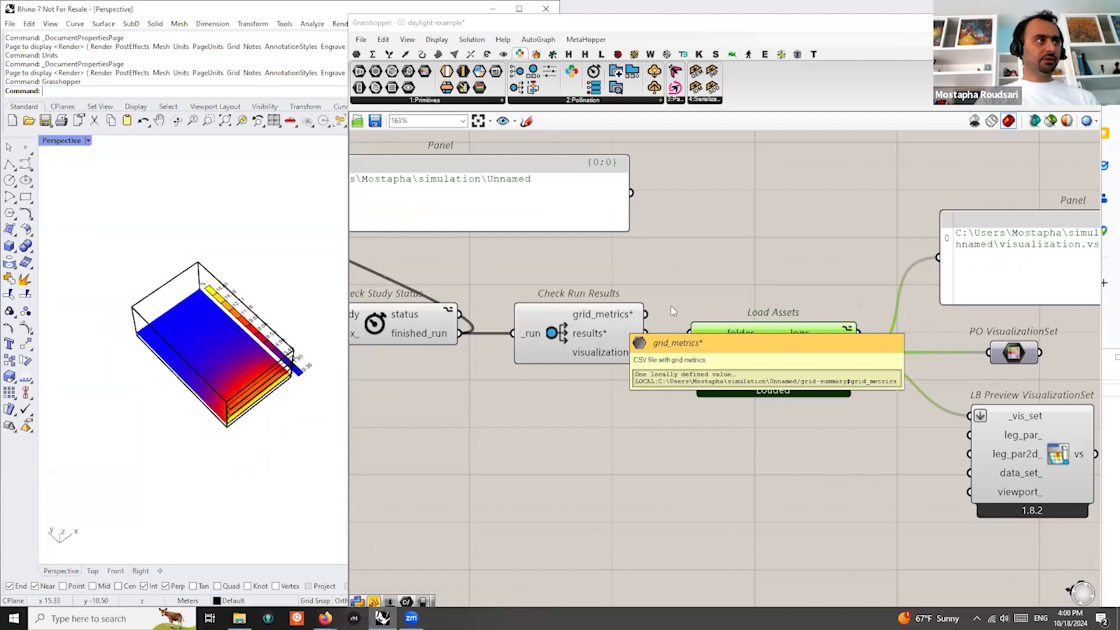
{"action": "left_click_drag", "start_coordinate": [647, 315], "coordinate": [690, 372]}
{"action": "left_click_drag", "start_coordinate": [789, 376], "coordinate": [789, 386]}
{"action": "right_click_drag", "start_coordinate": [923, 484], "coordinate": [766, 458]}
{"action": "left_click_drag", "start_coordinate": [889, 459], "coordinate": [1014, 358]}
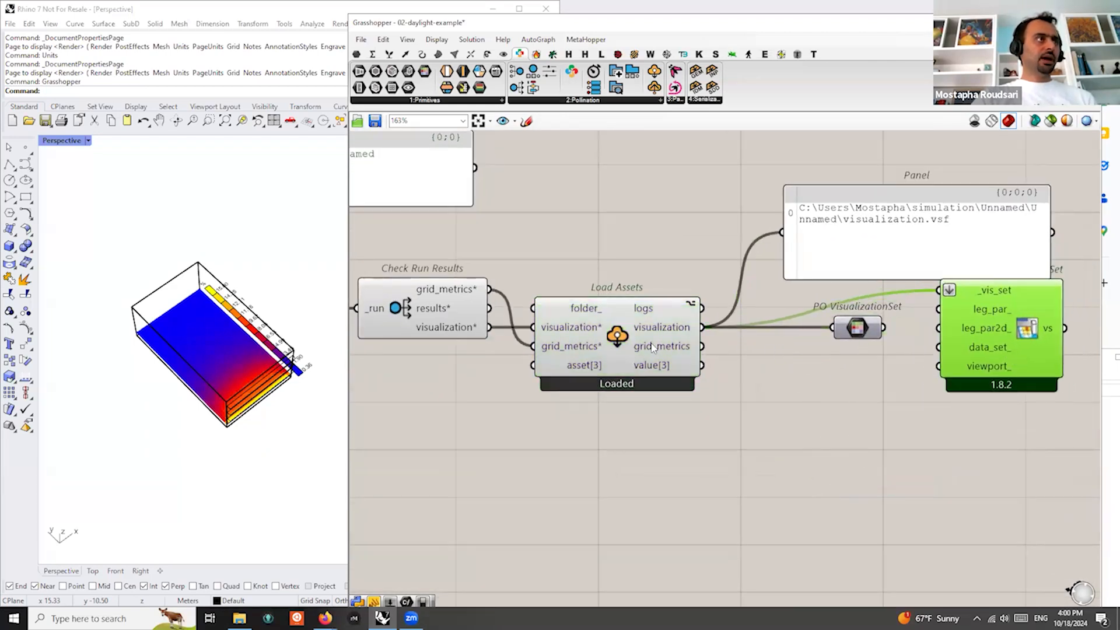
Rewire the visualization path panel to Load Assets' grid_metrics output and place it below Load Assets, enlarged to show all metrics
{"action": "left_click_drag", "start_coordinate": [702, 347], "coordinate": [782, 232]}
{"action": "left_click_drag", "start_coordinate": [833, 266], "coordinate": [678, 510]}
{"action": "left_click_drag", "start_coordinate": [787, 446], "coordinate": [753, 447]}
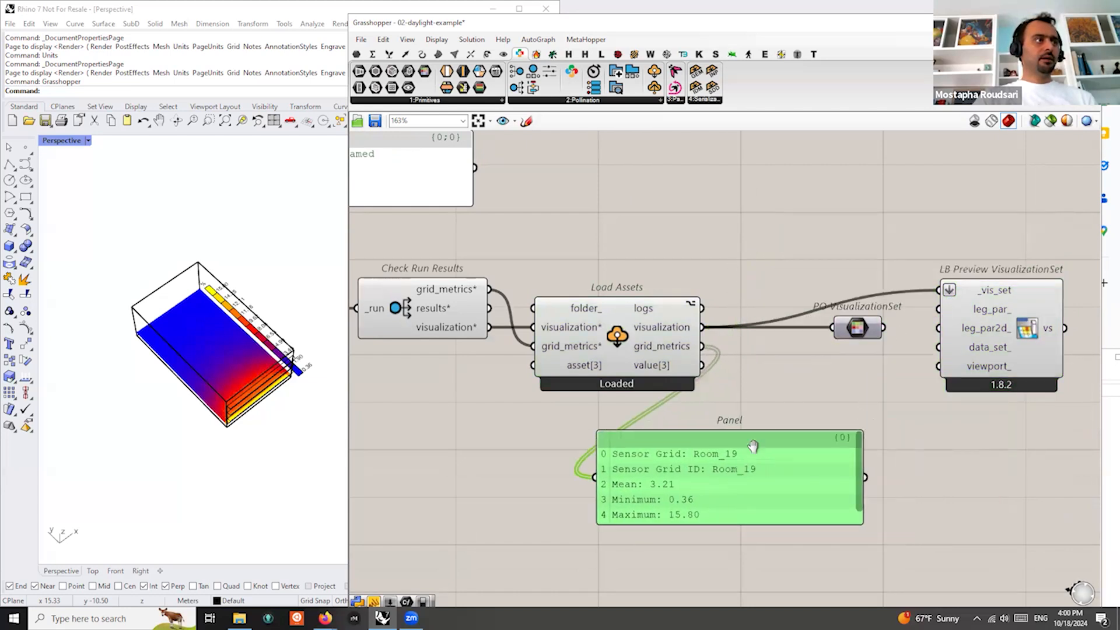
{"action": "right_click_drag", "start_coordinate": [753, 447], "coordinate": [800, 346]}
{"action": "left_click_drag", "start_coordinate": [795, 424], "coordinate": [779, 467]}
{"action": "scroll", "coordinate": [730, 419], "scroll_direction": "up", "scroll_amount": 2}
{"action": "left_click_drag", "start_coordinate": [730, 431], "coordinate": [687, 449]}
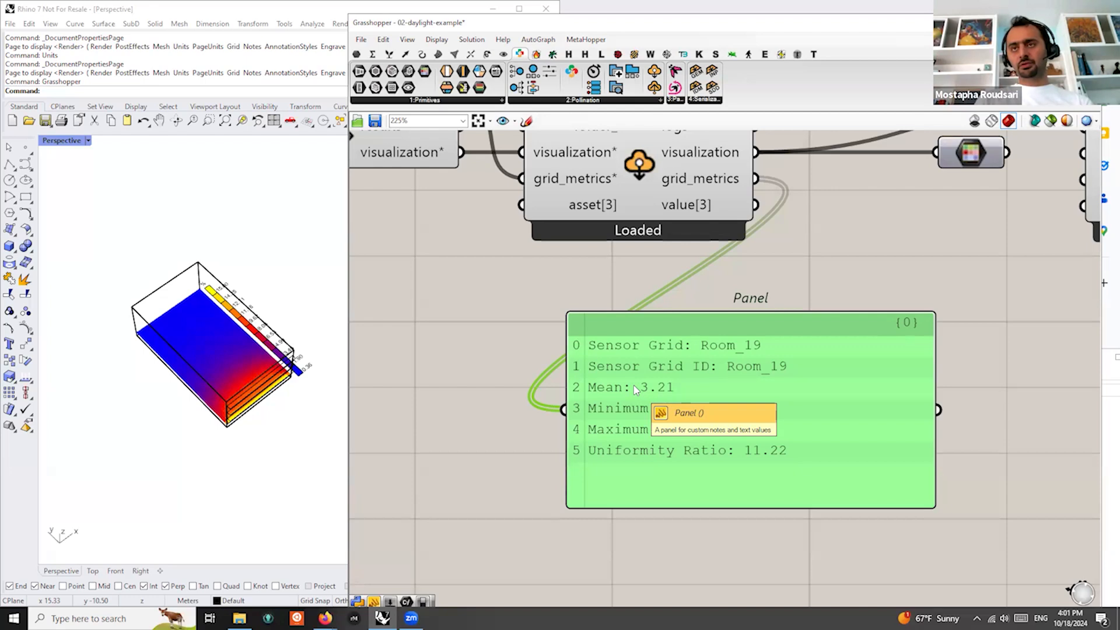
Rearrange the outputs with LB Preview VisualizationSet above PO VisualizationSet and the metrics panel below it, and save the definition
{"action": "scroll", "coordinate": [647, 412], "scroll_direction": "down", "scroll_amount": 3}
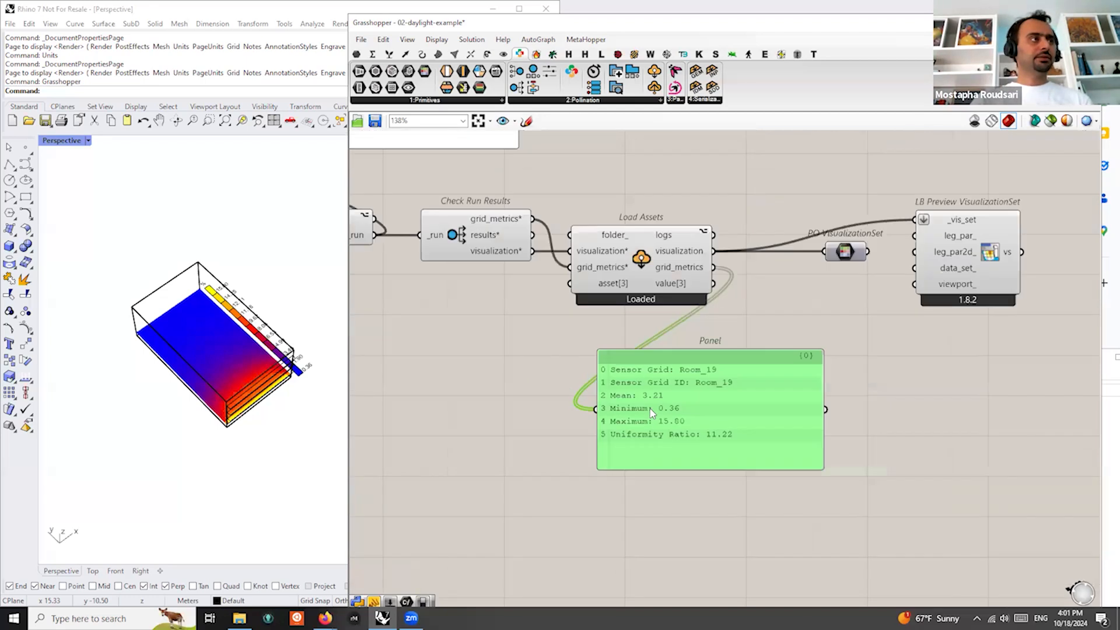
{"action": "left_click_drag", "start_coordinate": [714, 425], "coordinate": [902, 403]}
{"action": "left_click_drag", "start_coordinate": [895, 276], "coordinate": [772, 206]}
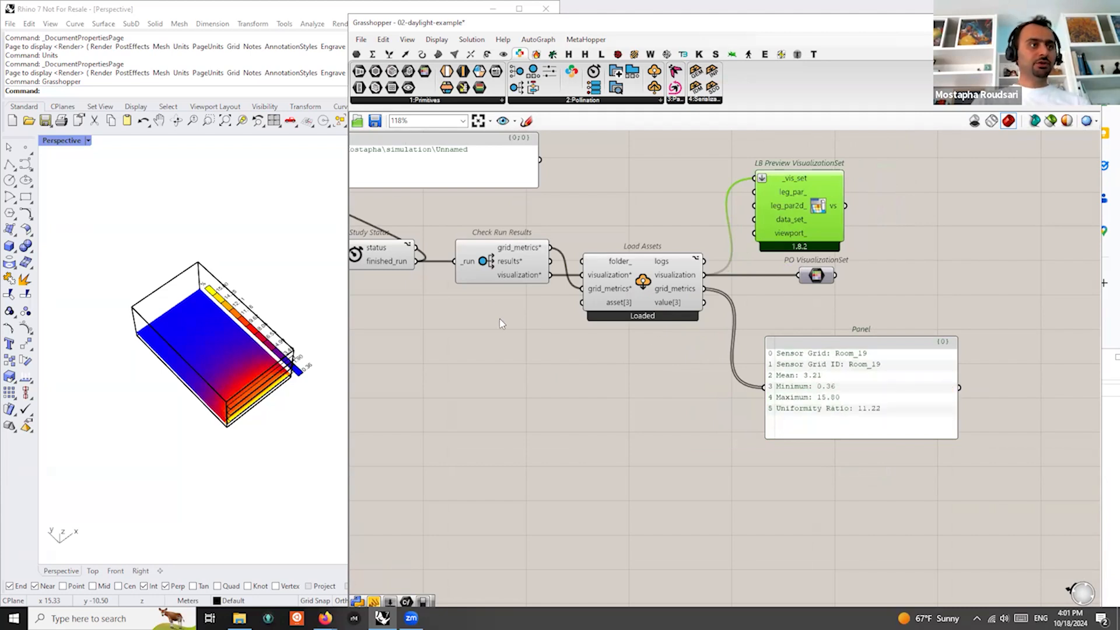
{"action": "left_click", "coordinate": [379, 123]}
Widen the Grasshopper window and review the Inputs group with its WWR, Shade Depth and Shade Count sliders
{"action": "right_click_drag", "start_coordinate": [674, 441], "coordinate": [870, 431]}
{"action": "scroll", "coordinate": [843, 394], "scroll_direction": "down", "scroll_amount": 1}
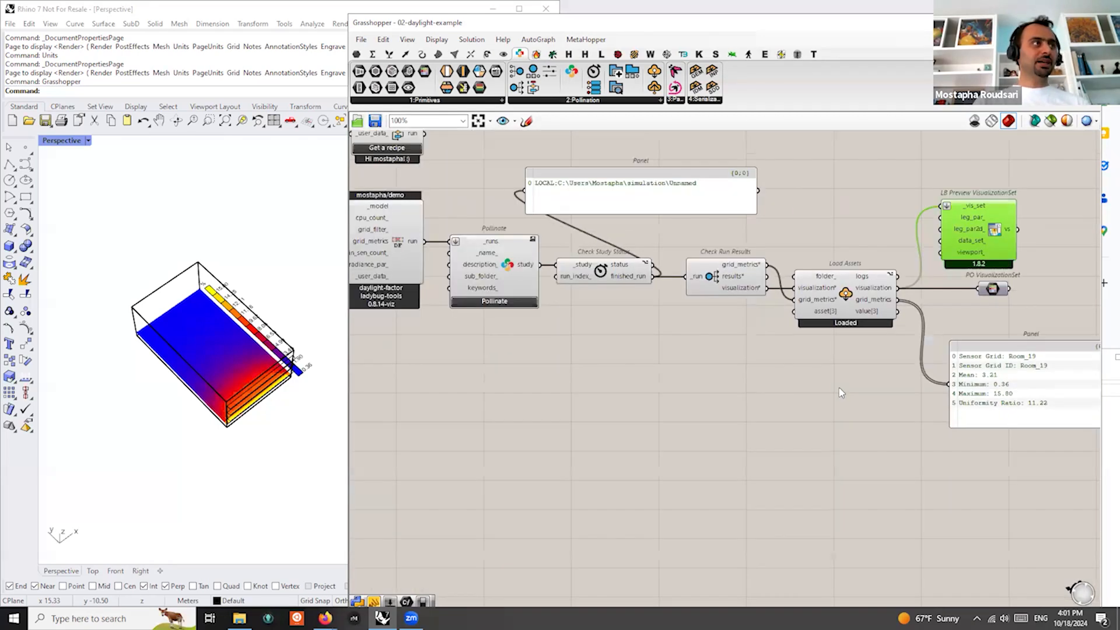
{"action": "scroll", "coordinate": [841, 392], "scroll_direction": "down", "scroll_amount": 3}
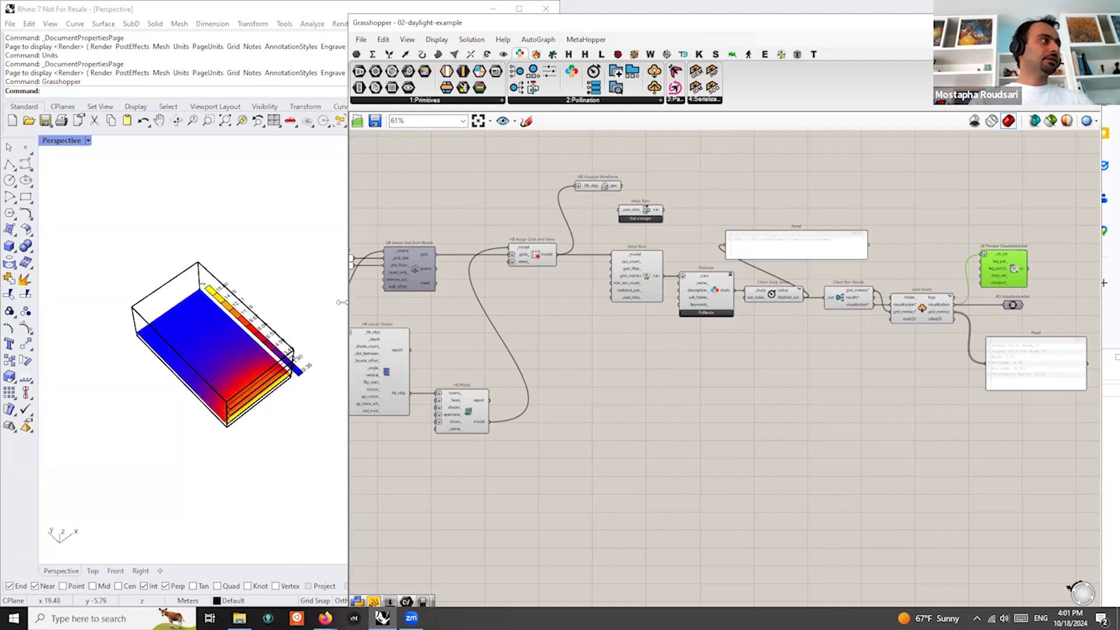
{"action": "left_click_drag", "start_coordinate": [348, 353], "coordinate": [195, 353]}
{"action": "right_click_drag", "start_coordinate": [434, 348], "coordinate": [862, 297]}
{"action": "scroll", "coordinate": [390, 215], "scroll_direction": "up", "scroll_amount": 5}
{"action": "right_click_drag", "start_coordinate": [380, 235], "coordinate": [513, 221]}
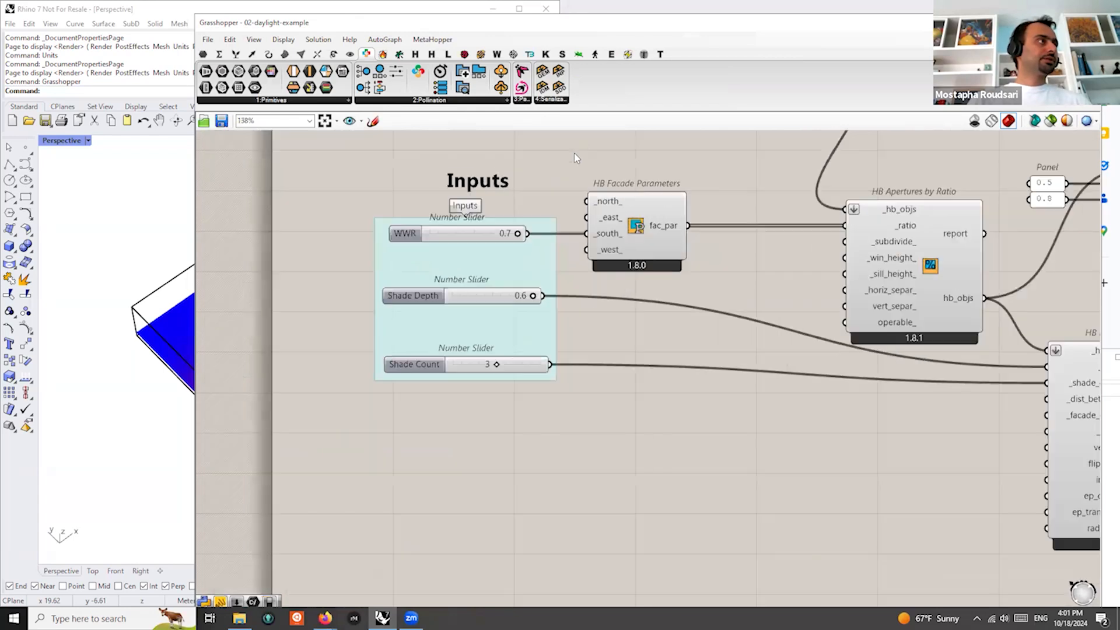
{"action": "left_click_drag", "start_coordinate": [560, 163], "coordinate": [312, 513]}
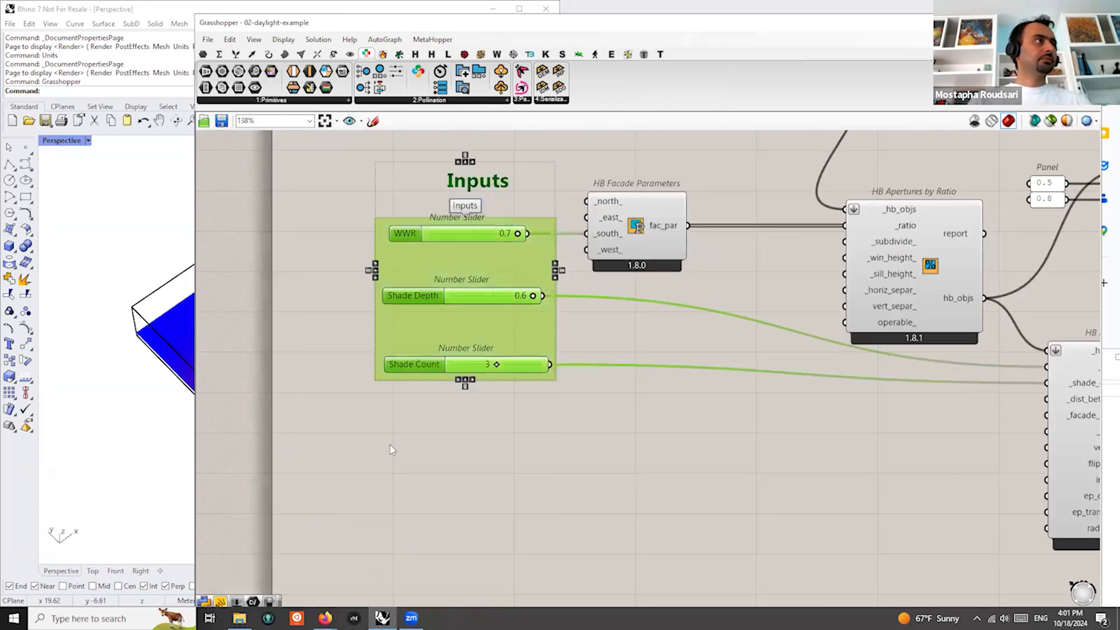
{"action": "scroll", "coordinate": [346, 367], "scroll_direction": "down", "scroll_amount": 7}
{"action": "right_click_drag", "start_coordinate": [809, 375], "coordinate": [659, 374]}
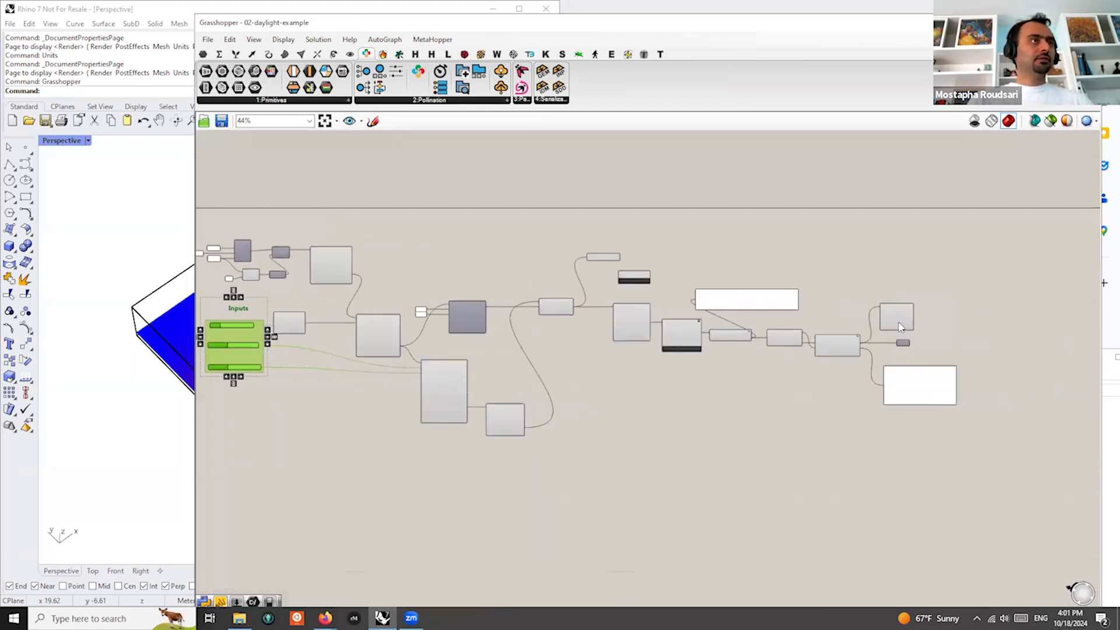
Examine the sensor grid metrics in the panel connected to Load Assets, shifting the panel slightly
{"action": "right_click_drag", "start_coordinate": [900, 325], "coordinate": [705, 331]}
{"action": "scroll", "coordinate": [707, 332], "scroll_direction": "up", "scroll_amount": 5}
{"action": "scroll", "coordinate": [710, 500], "scroll_direction": "up", "scroll_amount": 4}
{"action": "left_click", "coordinate": [652, 430]}
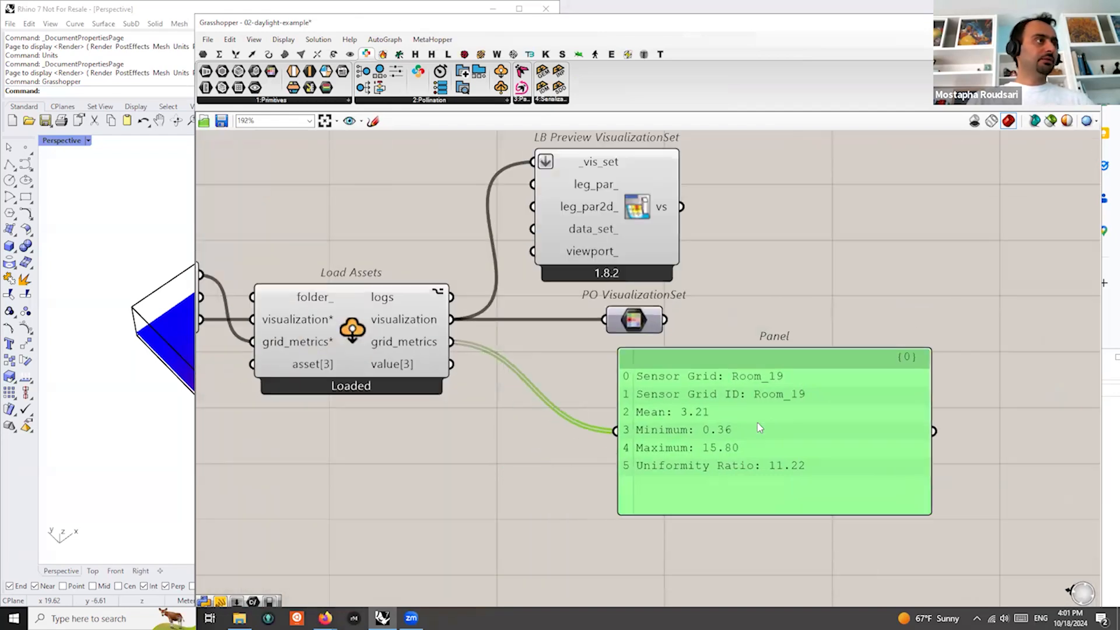
{"action": "scroll", "coordinate": [652, 430], "scroll_direction": "up", "scroll_amount": 1}
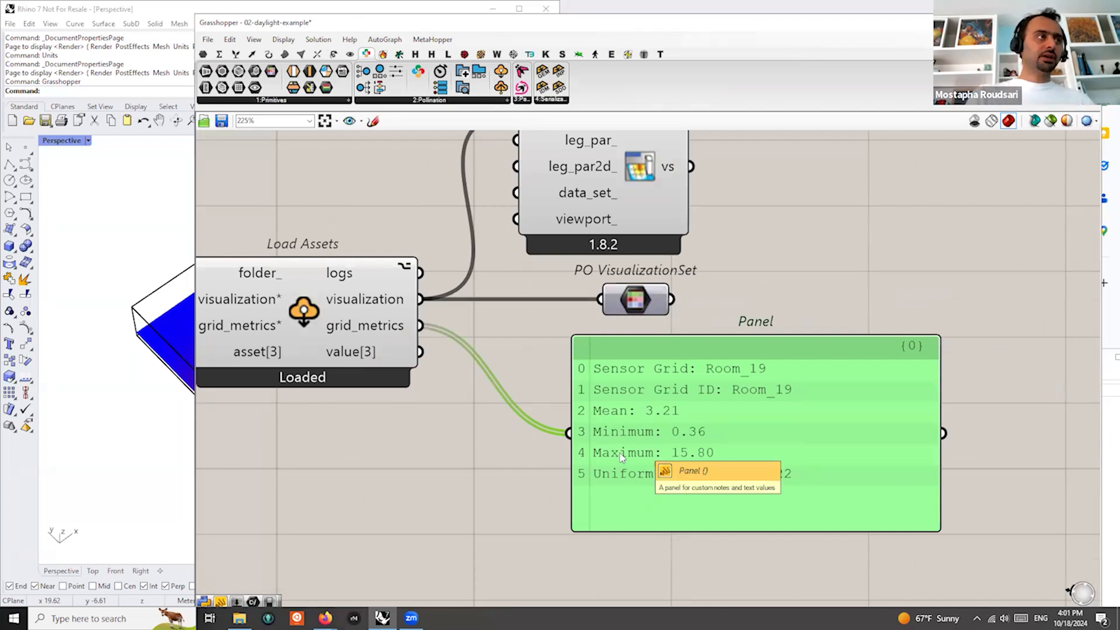
{"action": "left_click_drag", "start_coordinate": [658, 427], "coordinate": [636, 430]}
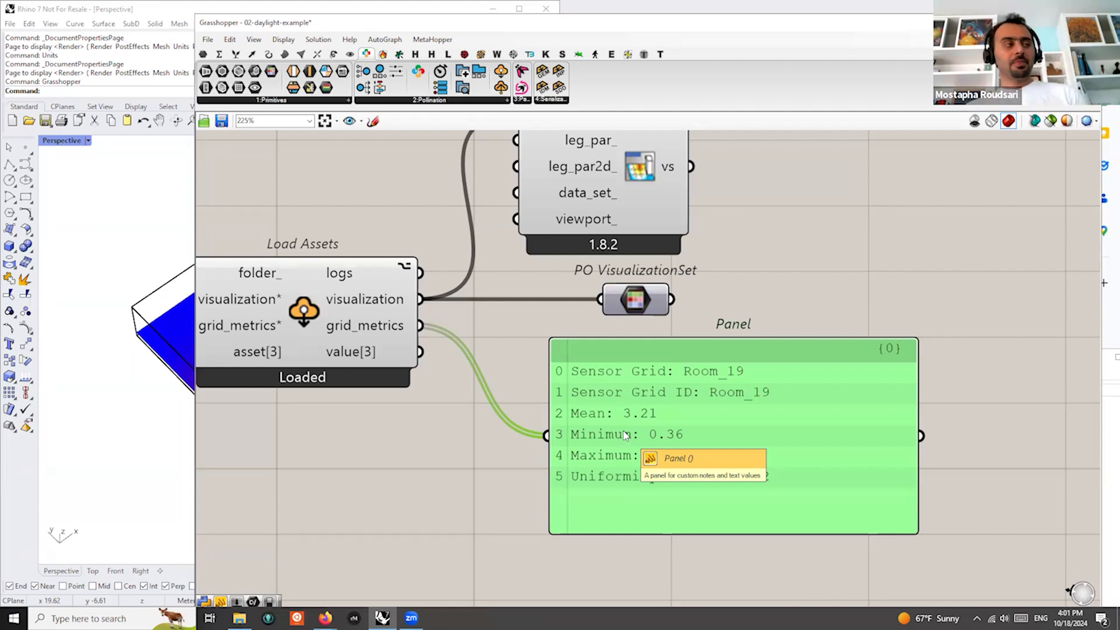
Place Fly and Fly ID components below the Inputs group, and delete the Fly component so only Fly ID is kept
{"action": "scroll", "coordinate": [737, 328], "scroll_direction": "down", "scroll_amount": 8}
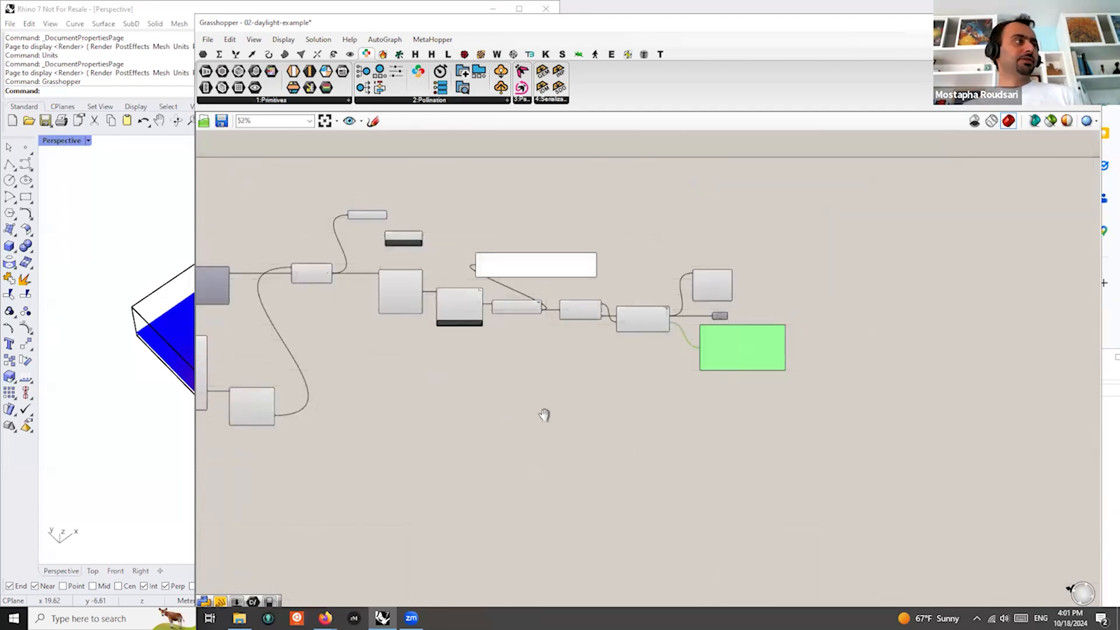
{"action": "right_click_drag", "start_coordinate": [544, 415], "coordinate": [978, 390]}
{"action": "scroll", "coordinate": [417, 326], "scroll_direction": "up", "scroll_amount": 5}
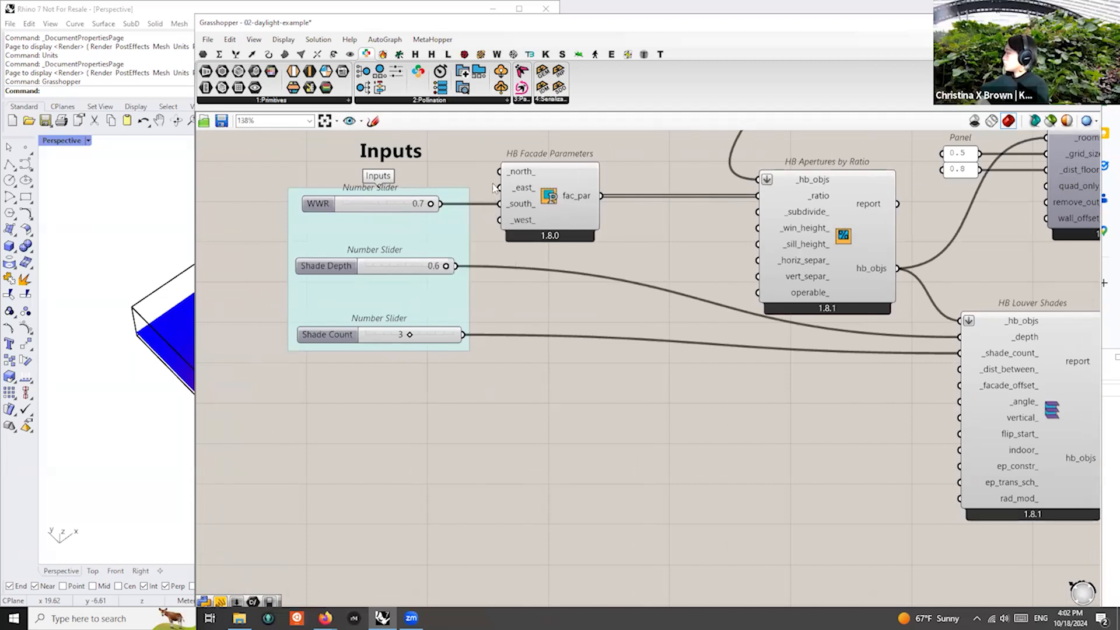
{"action": "left_click_drag", "start_coordinate": [522, 72], "coordinate": [604, 426]}
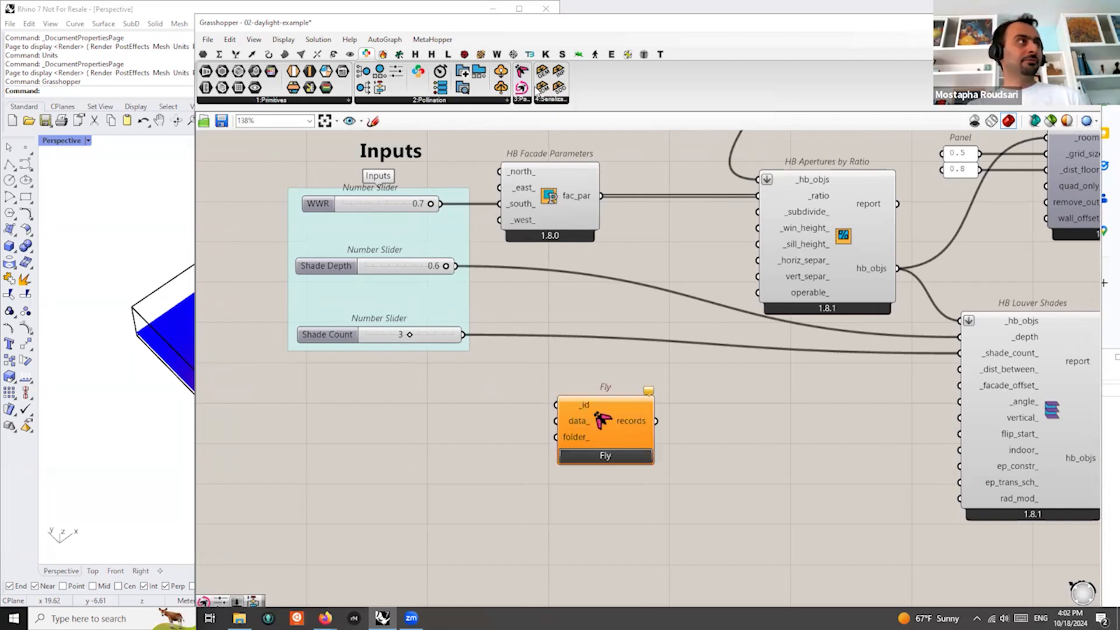
{"action": "left_click_drag", "start_coordinate": [522, 87], "coordinate": [520, 448]}
{"action": "left_click_drag", "start_coordinate": [592, 413], "coordinate": [648, 432]}
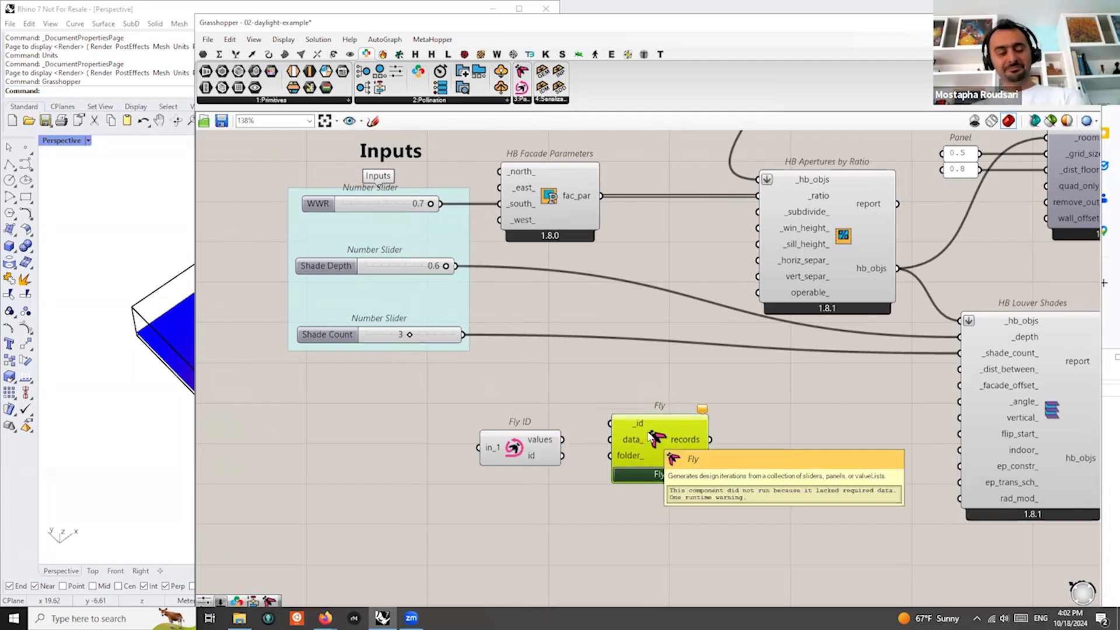
{"action": "key", "text": "Delete"}
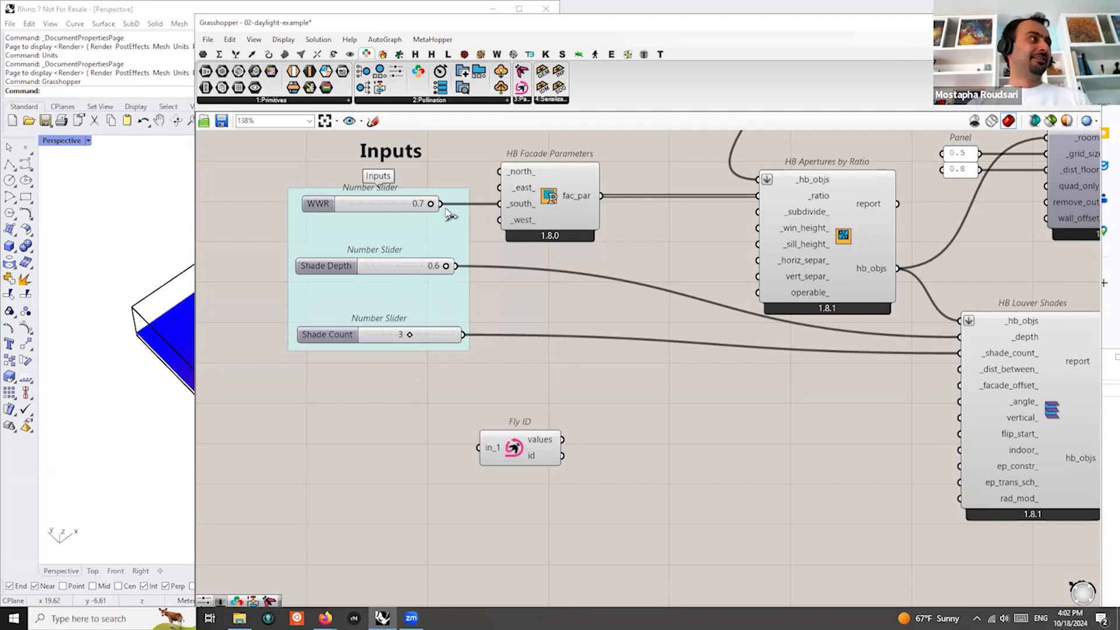
Connect the WWR, Shade Depth and Shade Count sliders to separate Fly ID inputs and move Fly ID slightly down
{"action": "left_click_drag", "start_coordinate": [441, 204], "coordinate": [483, 447]}
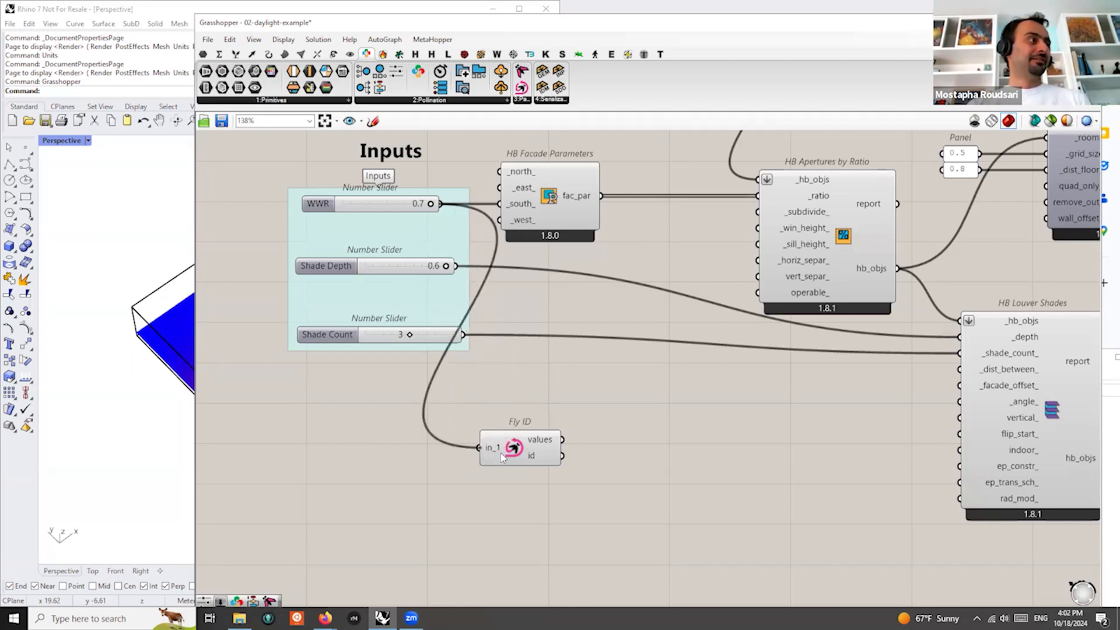
{"action": "left_click_drag", "start_coordinate": [455, 266], "coordinate": [550, 407]}
{"action": "left_click_drag", "start_coordinate": [464, 334], "coordinate": [516, 415]}
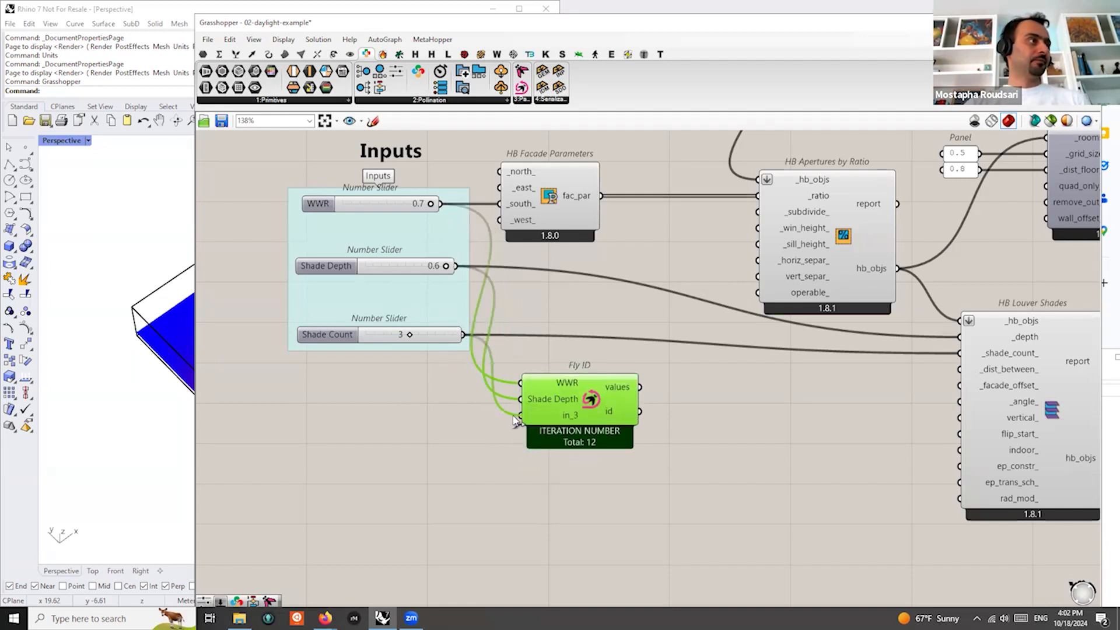
{"action": "left_click_drag", "start_coordinate": [610, 343], "coordinate": [593, 423]}
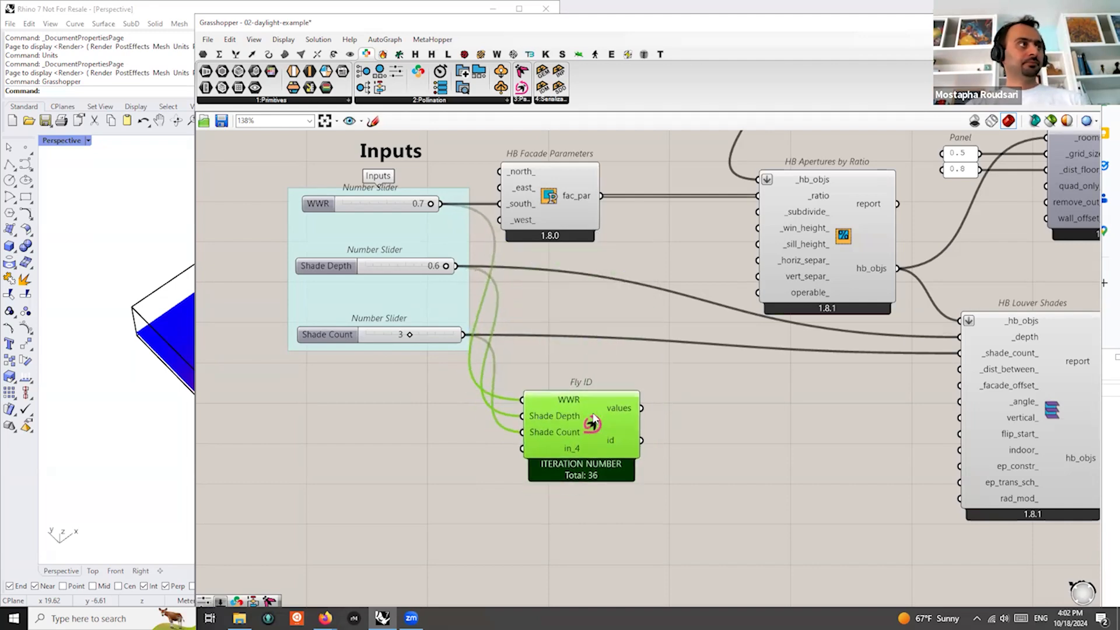
{"action": "scroll", "coordinate": [577, 398], "scroll_direction": "down", "scroll_amount": 3}
{"action": "right_click_drag", "start_coordinate": [645, 489], "coordinate": [503, 476]}
{"action": "scroll", "coordinate": [566, 474], "scroll_direction": "down", "scroll_amount": 1}
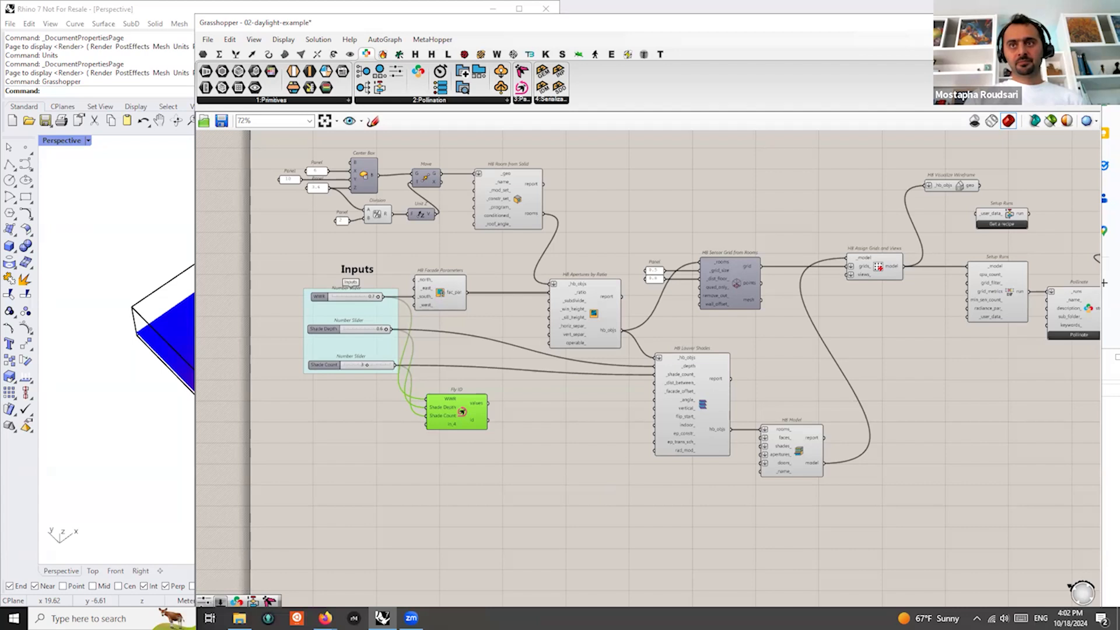
Switch to the Firefox window with the AEC Tech 2024 Workshop slides and open app.pollination.cloud in a new tab
{"action": "left_click", "coordinate": [1104, 283]}
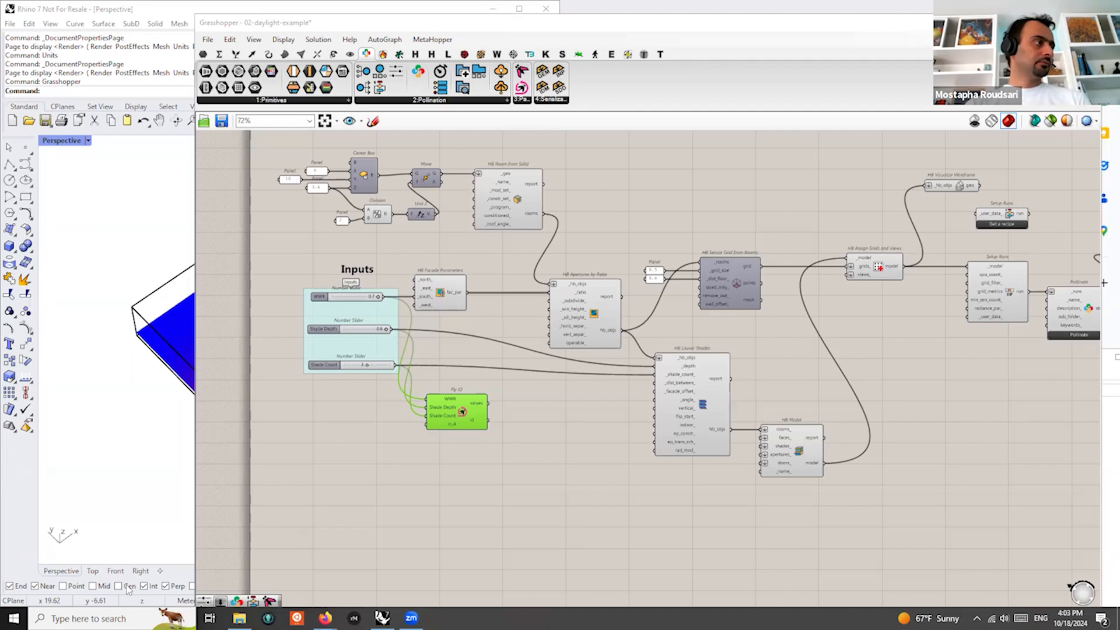
{"action": "mouse_move", "coordinate": [325, 618]}
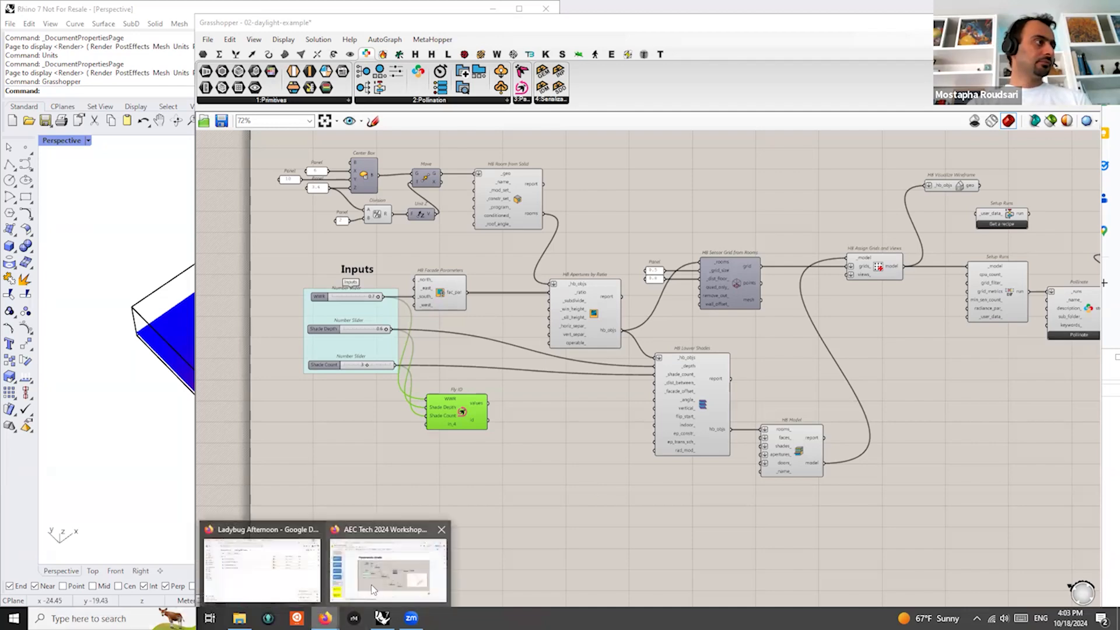
{"action": "left_click", "coordinate": [365, 585]}
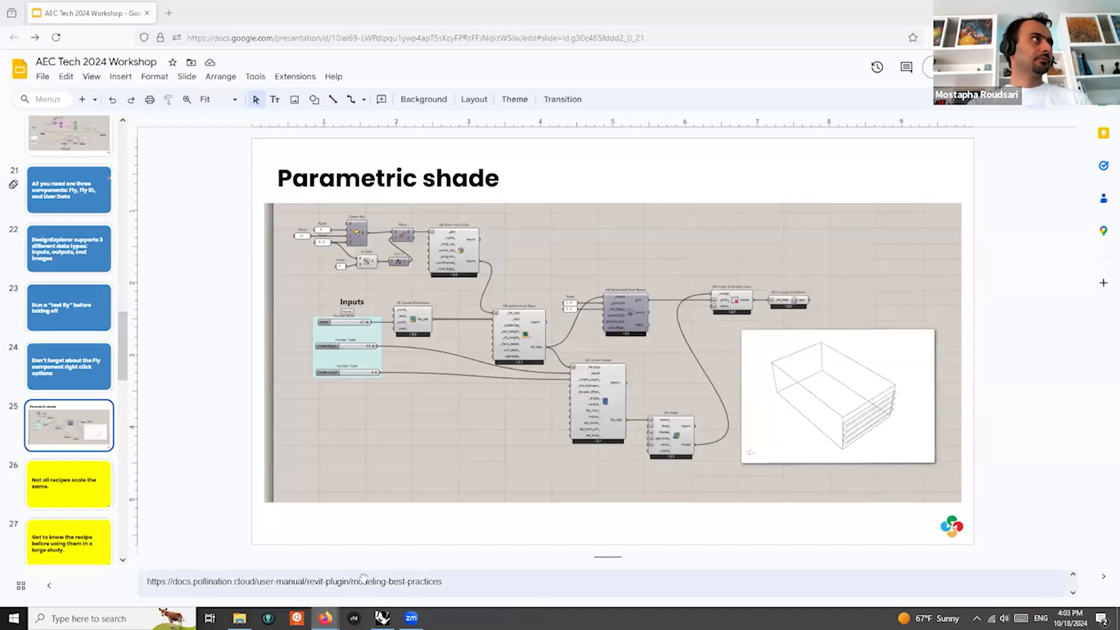
{"action": "left_click", "coordinate": [170, 16]}
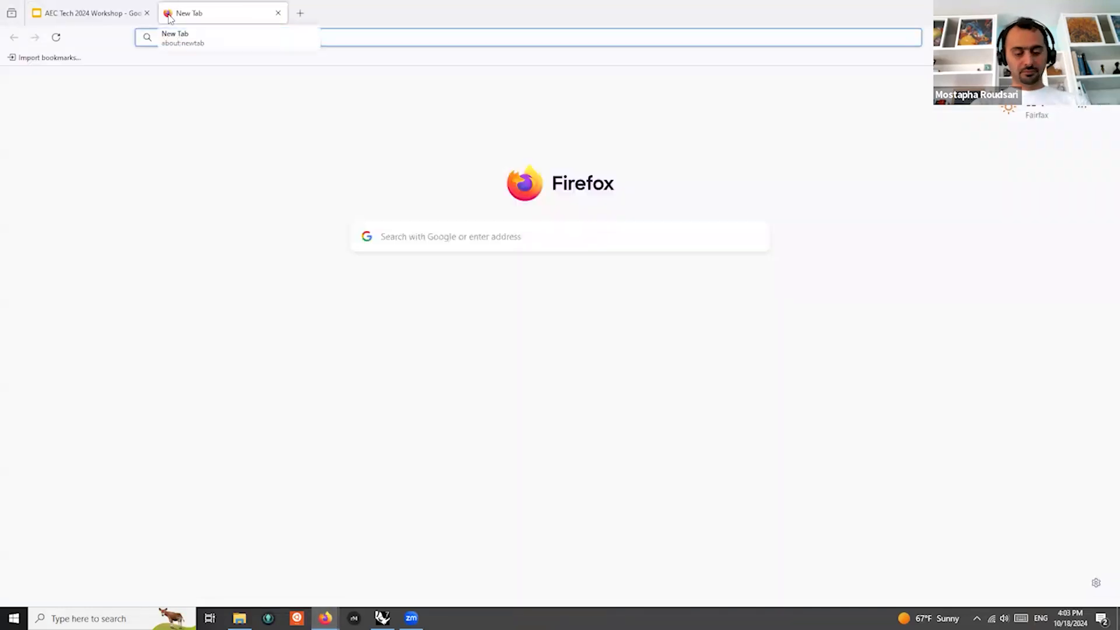
{"action": "type", "text": "app"}
{"action": "key", "text": "Return"}
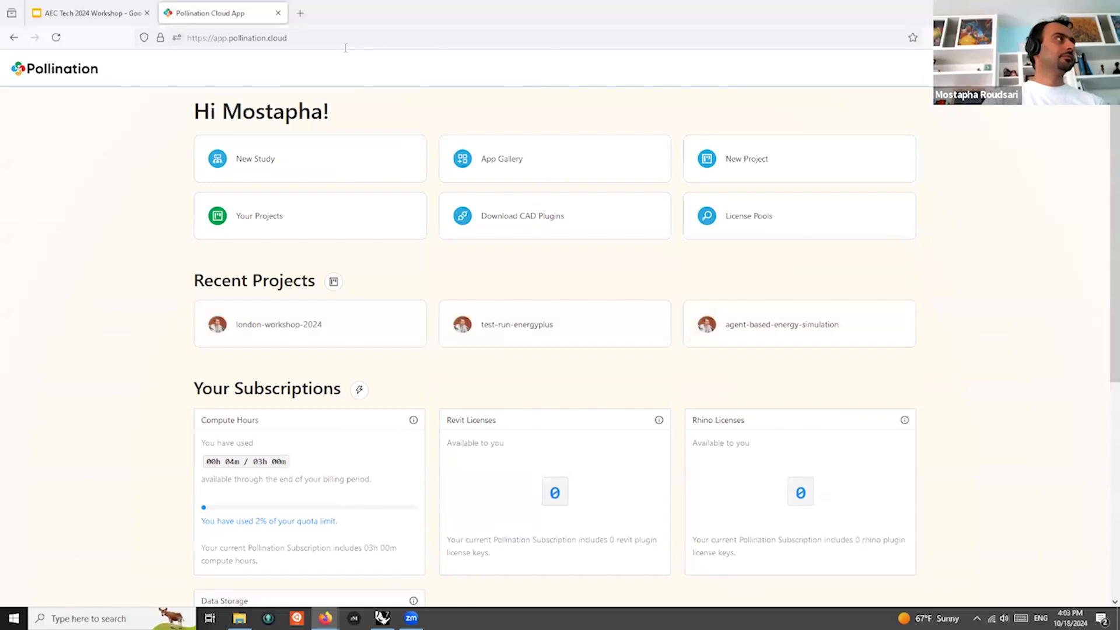
Go to app.pollination.cloud/projects and open the demo project that has 3 runs
{"action": "left_click", "coordinate": [322, 39]}
{"action": "left_click", "coordinate": [322, 39]}
{"action": "type", "text": "/projects"}
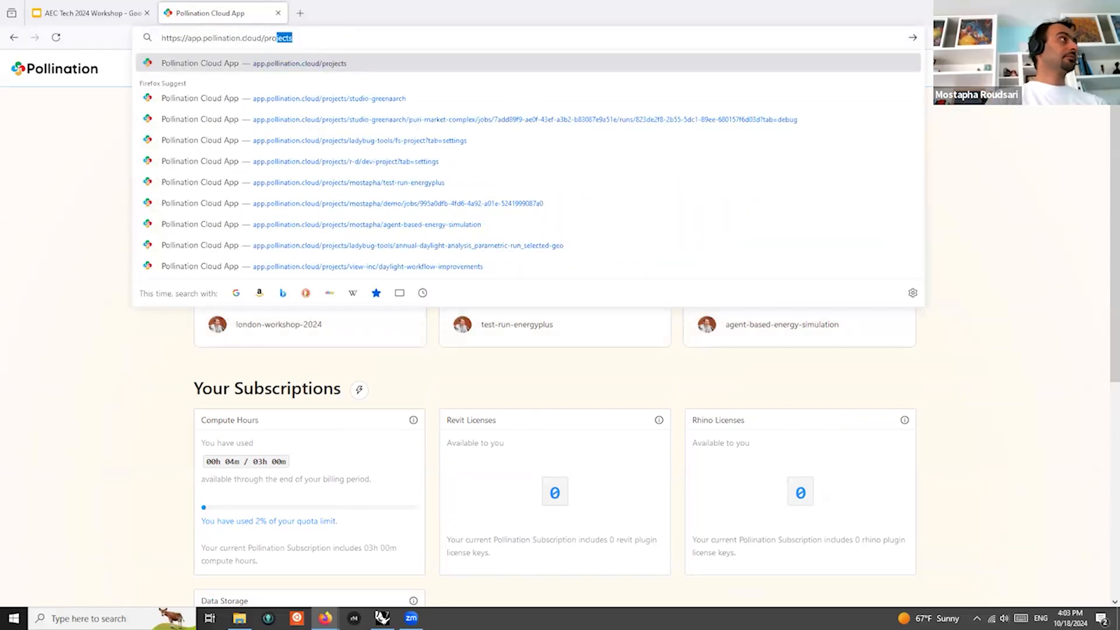
{"action": "key", "text": "Return"}
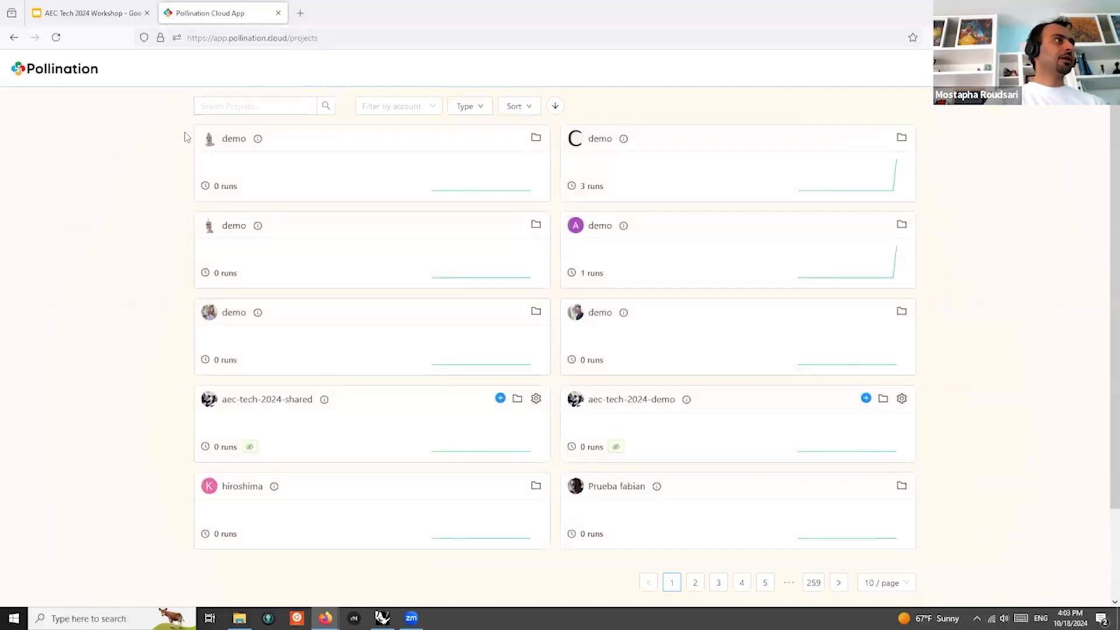
{"action": "left_click", "coordinate": [684, 168]}
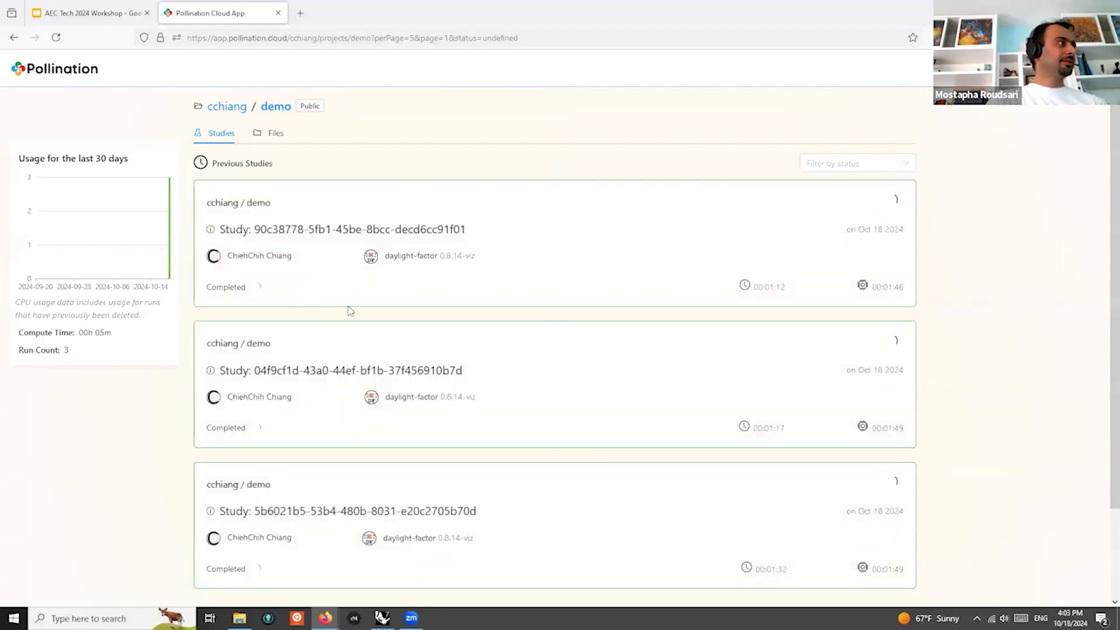
Look over the project's studies, open the first one and orbit its daylight factor visualization
{"action": "scroll", "coordinate": [504, 283], "scroll_direction": "down", "scroll_amount": 2}
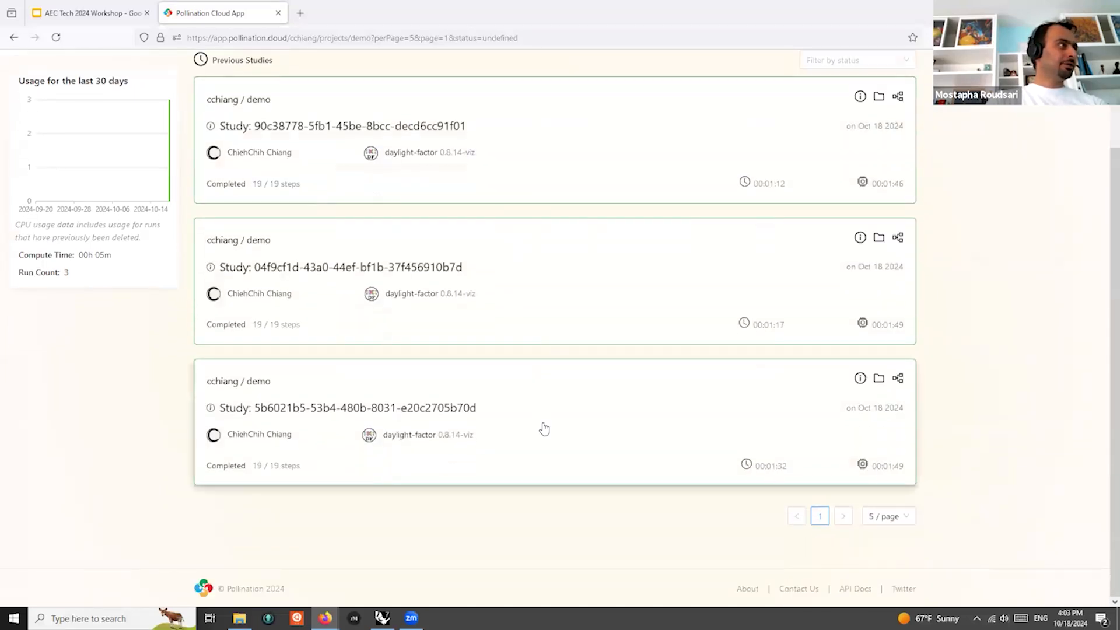
{"action": "scroll", "coordinate": [543, 429], "scroll_direction": "up", "scroll_amount": 3}
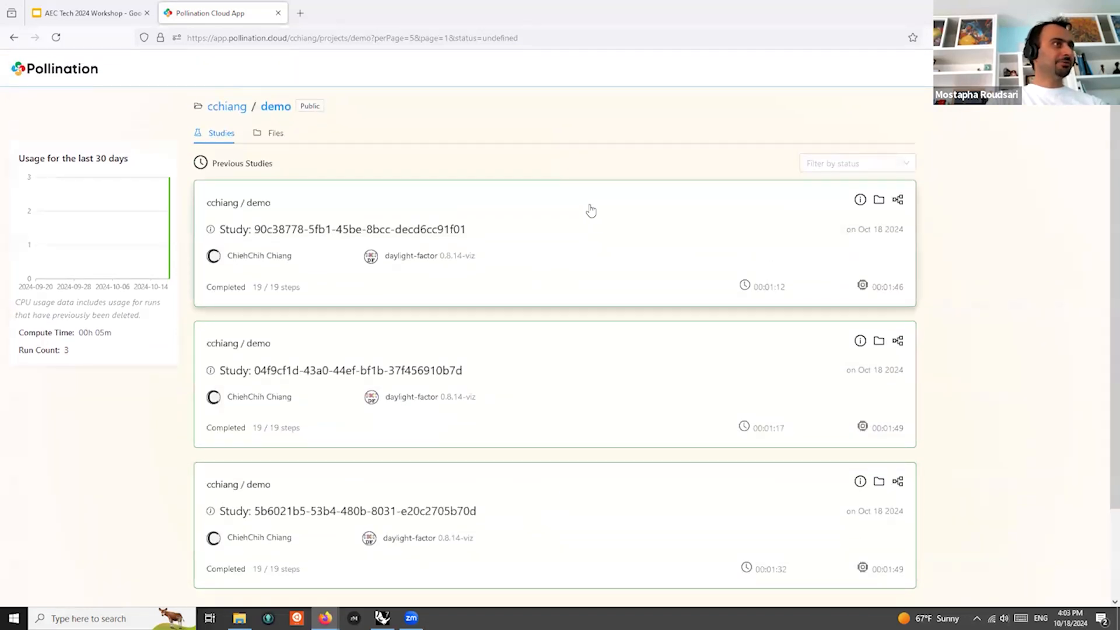
{"action": "left_click", "coordinate": [590, 210]}
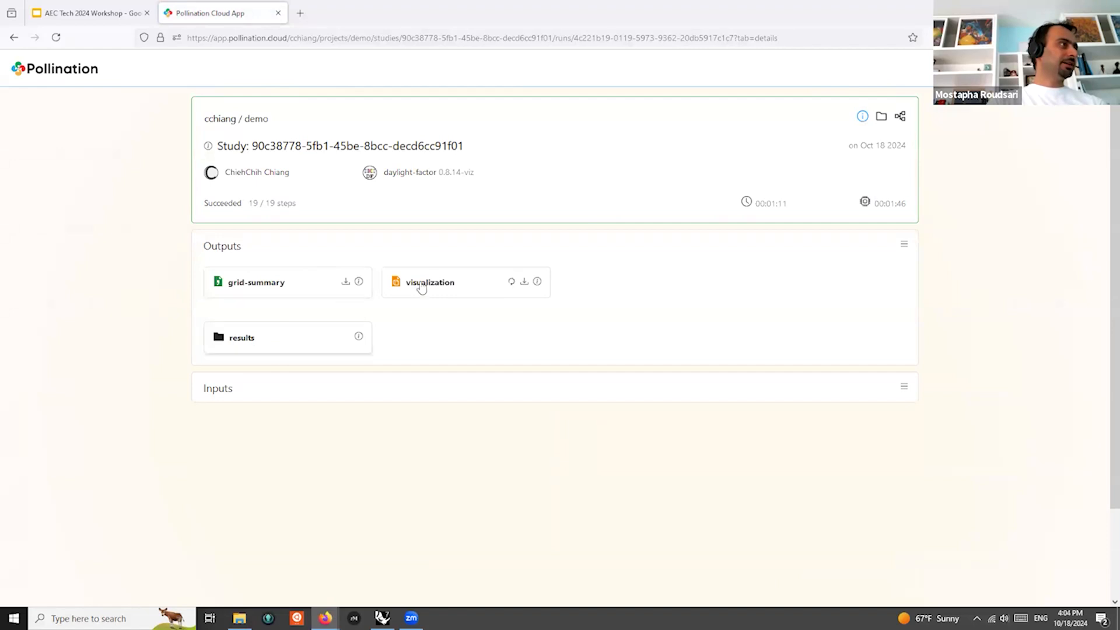
{"action": "left_click", "coordinate": [451, 284]}
{"action": "left_click_drag", "start_coordinate": [548, 390], "coordinate": [607, 448]}
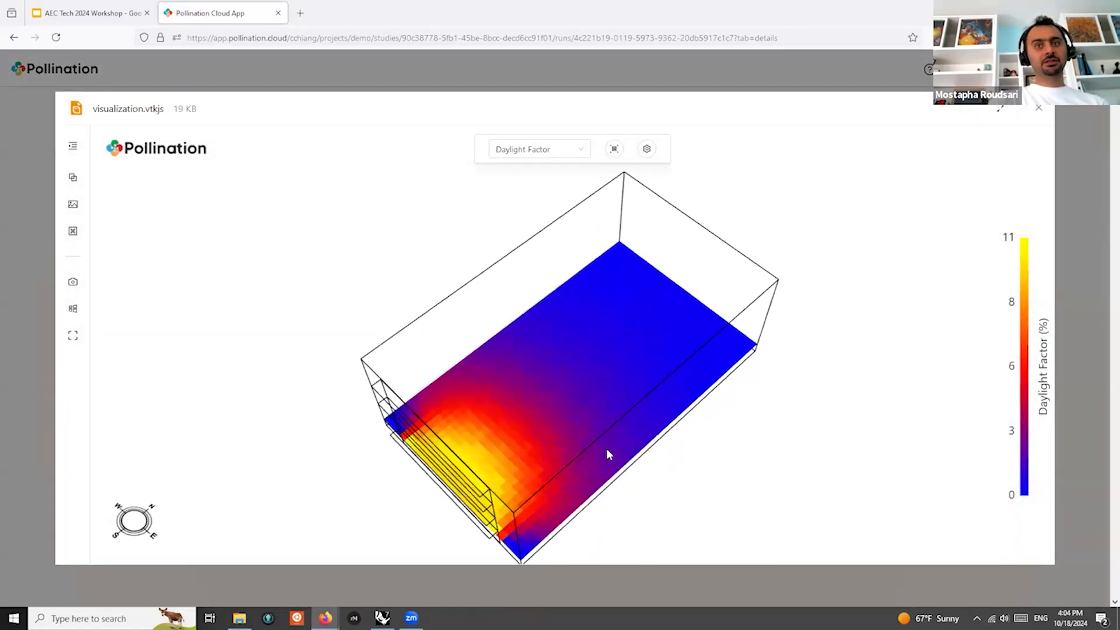
Copy the web address of the study run and close its visualization
{"action": "left_click", "coordinate": [393, 38]}
{"action": "right_click", "coordinate": [392, 37]}
{"action": "left_click", "coordinate": [430, 107]}
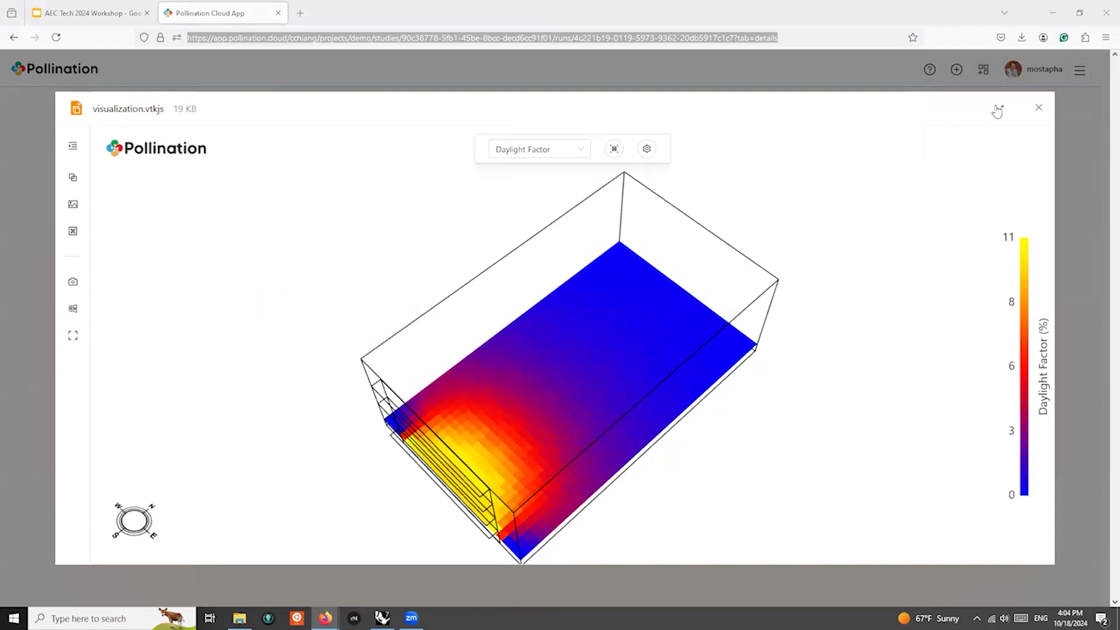
{"action": "left_click", "coordinate": [1039, 111]}
Review the study details and the demo project's list of studies, and return to the projects list
{"action": "scroll", "coordinate": [526, 306], "scroll_direction": "down", "scroll_amount": 2}
{"action": "scroll", "coordinate": [507, 360], "scroll_direction": "up", "scroll_amount": 2}
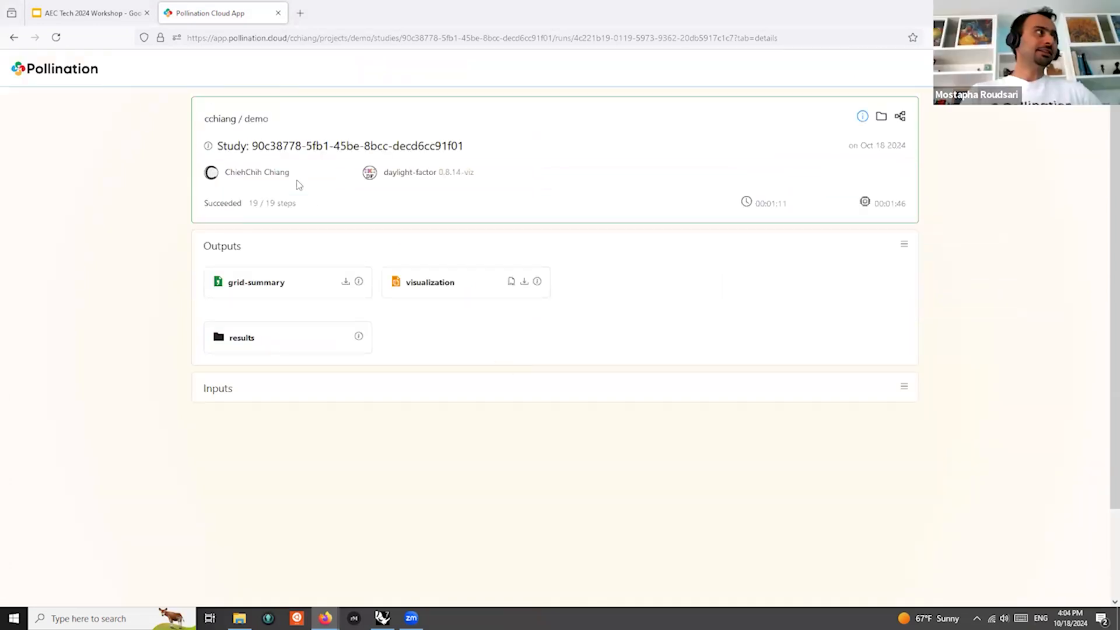
{"action": "left_click", "coordinate": [18, 35]}
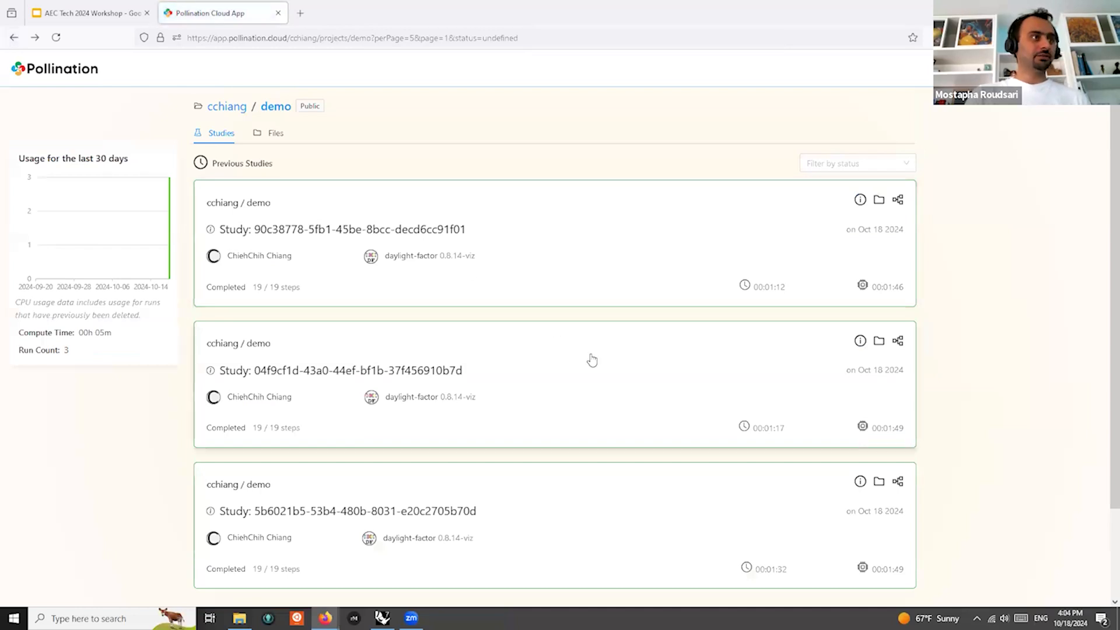
{"action": "scroll", "coordinate": [590, 359], "scroll_direction": "down", "scroll_amount": 1}
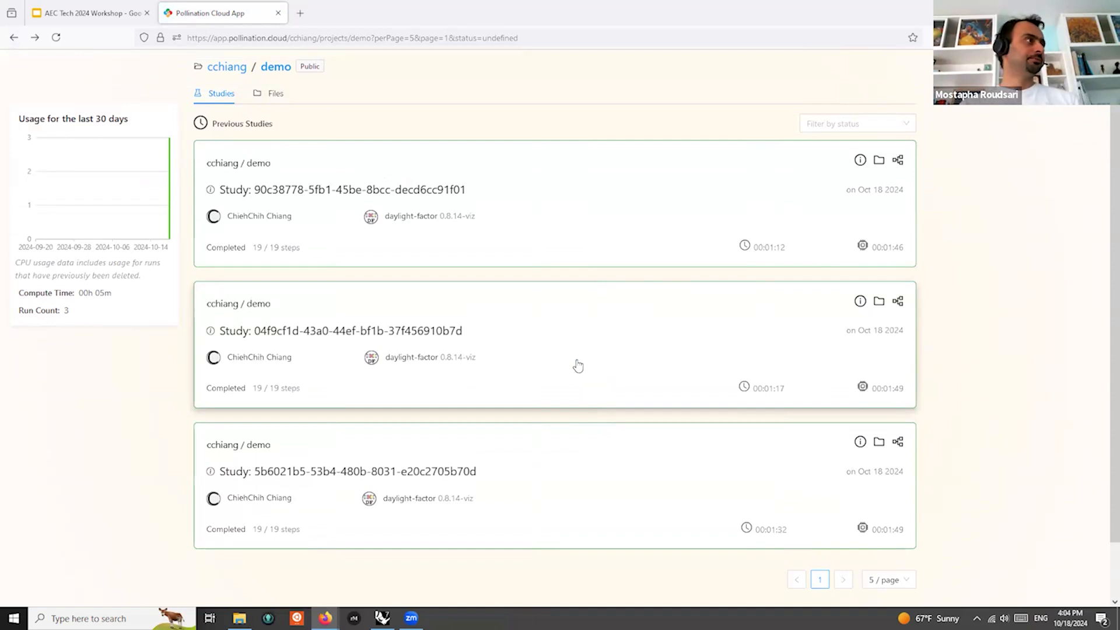
{"action": "scroll", "coordinate": [537, 345], "scroll_direction": "up", "scroll_amount": 1}
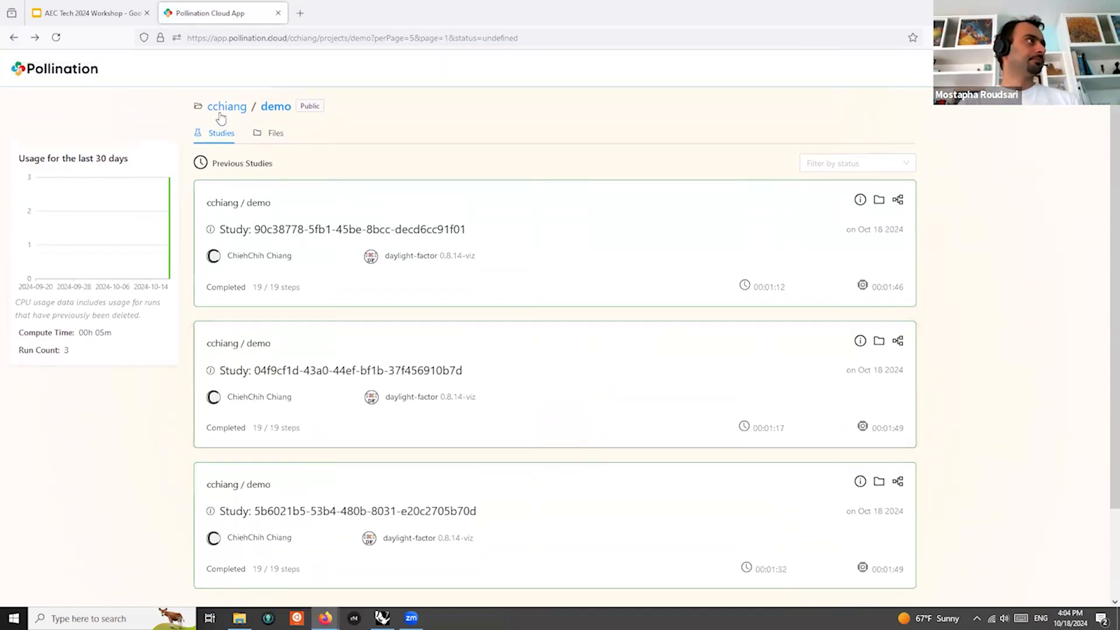
{"action": "left_click", "coordinate": [15, 38]}
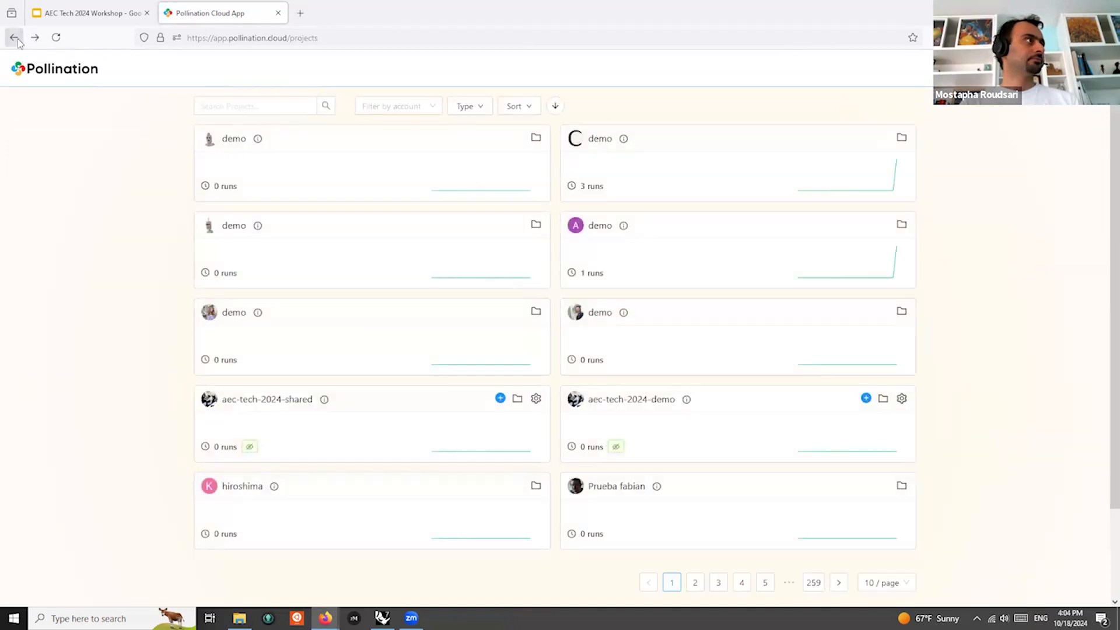
Inspect the daylight factor visualization of the study in the demo project with 1 run, and return to the Pollination home page
{"action": "left_click", "coordinate": [575, 225]}
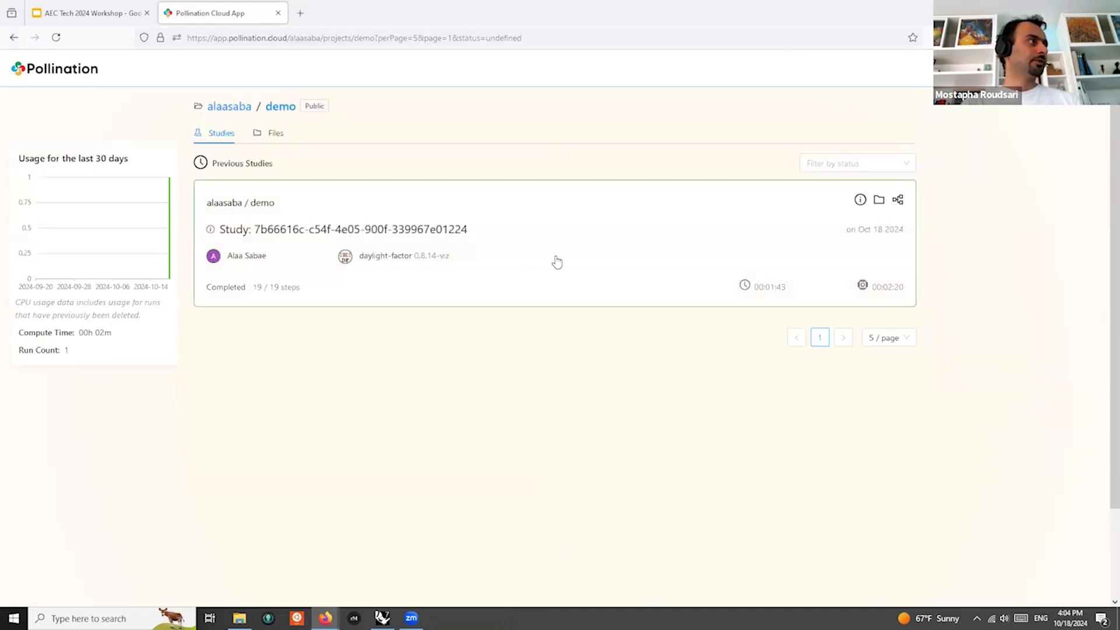
{"action": "left_click", "coordinate": [571, 247]}
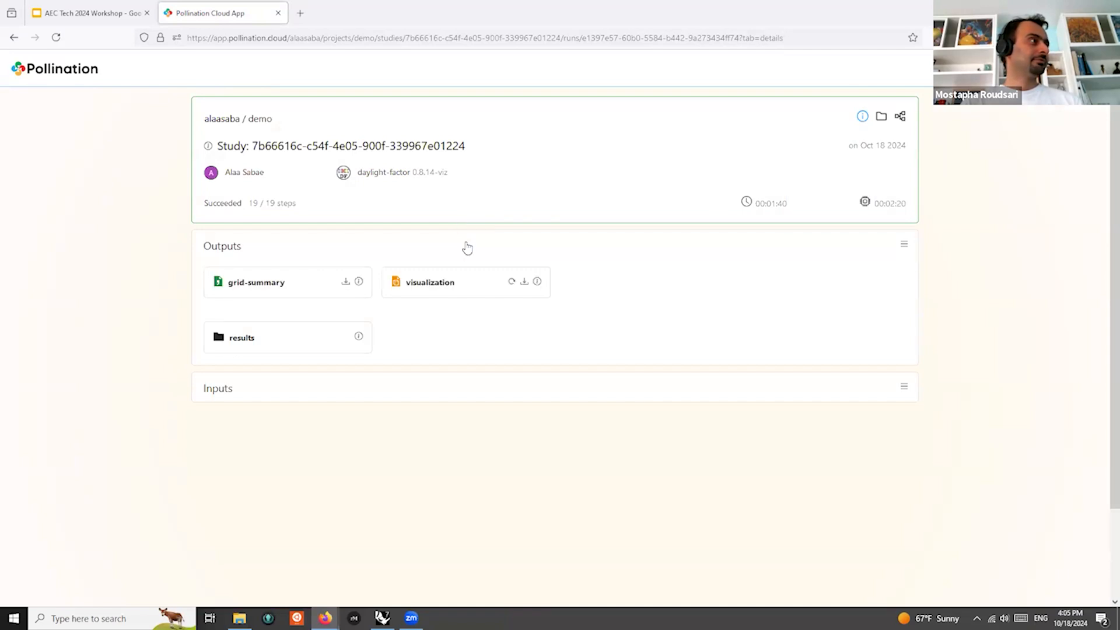
{"action": "left_click", "coordinate": [452, 291]}
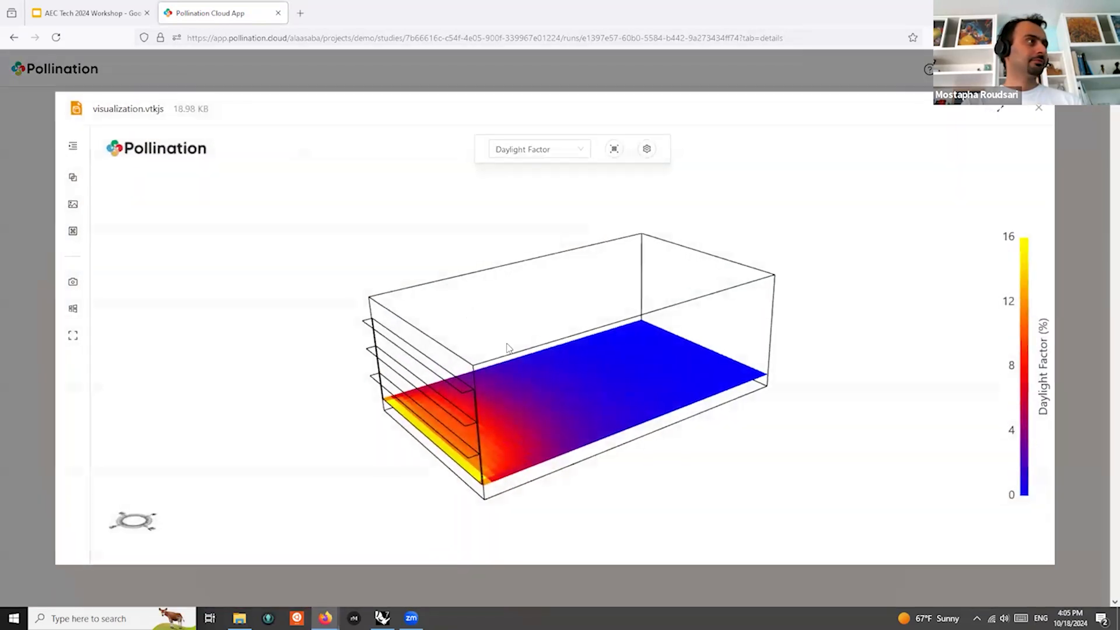
{"action": "left_click_drag", "start_coordinate": [532, 439], "coordinate": [583, 443]}
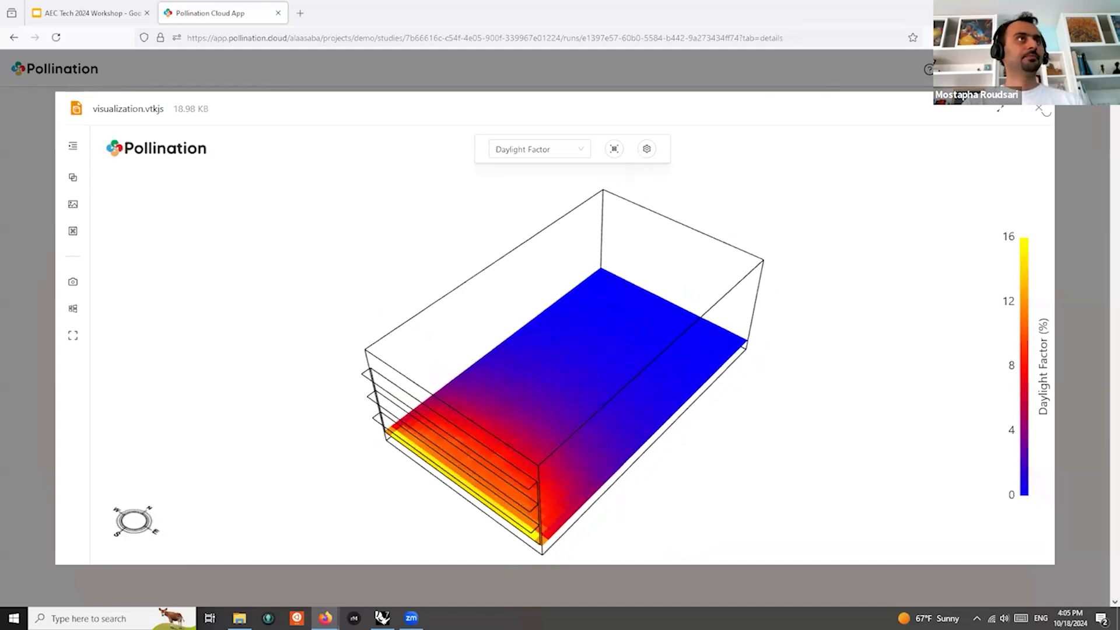
{"action": "left_click", "coordinate": [1039, 108]}
{"action": "left_click", "coordinate": [40, 69]}
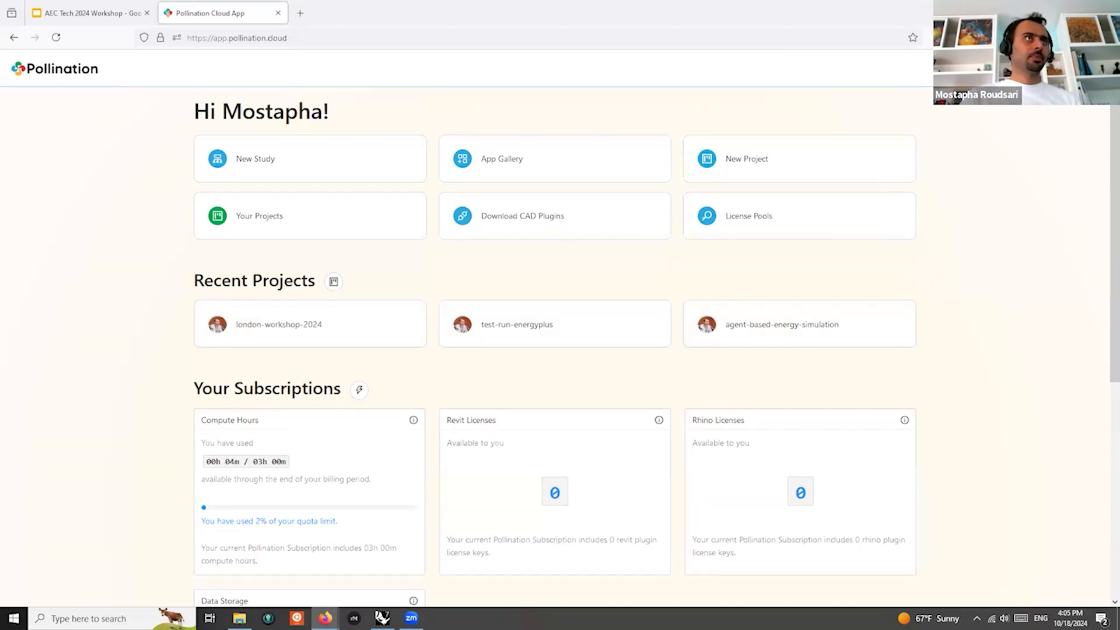
Switch to Grasshopper and delete the panel showing the local simulation path above Check Study Status
{"action": "key", "text": "alt+Tab"}
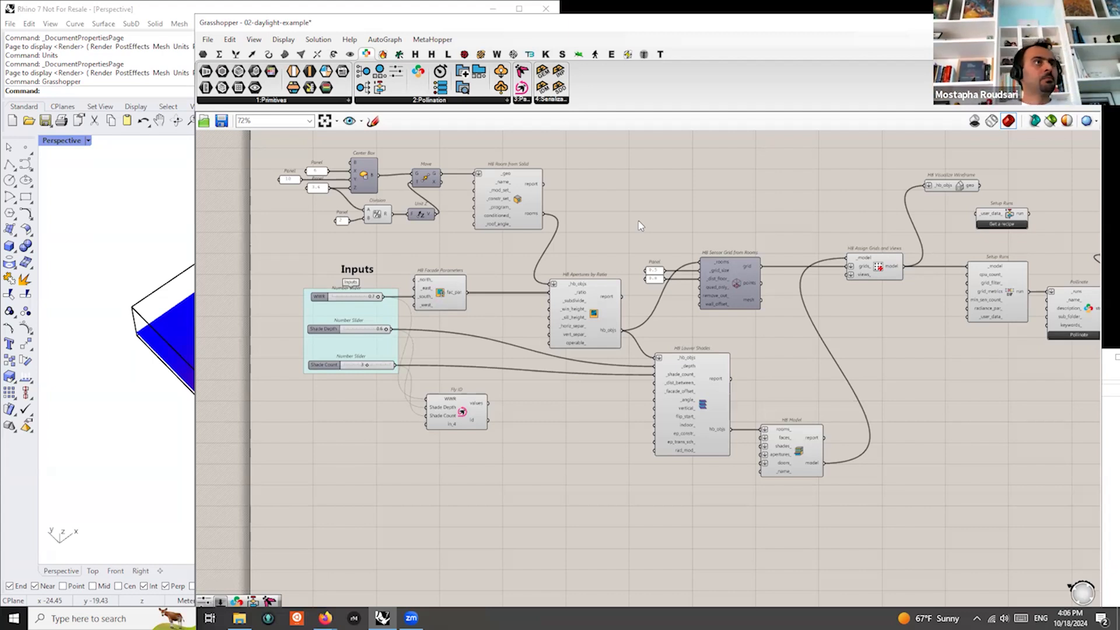
{"action": "scroll", "coordinate": [636, 223], "scroll_direction": "down", "scroll_amount": 2}
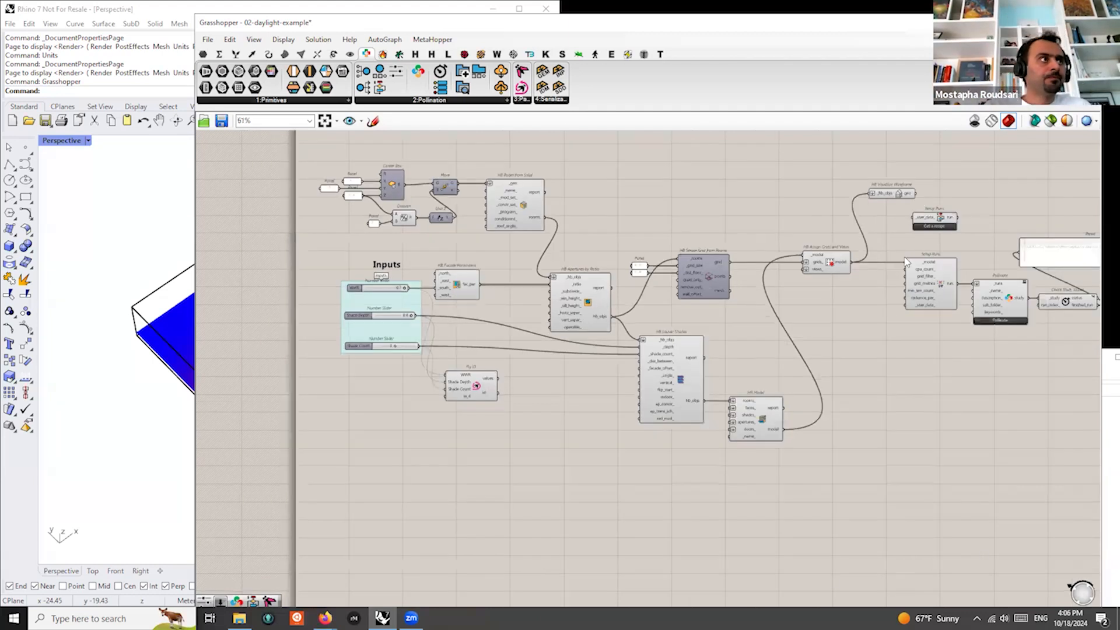
{"action": "right_click_drag", "start_coordinate": [909, 357], "coordinate": [686, 378]}
{"action": "scroll", "coordinate": [686, 378], "scroll_direction": "down", "scroll_amount": 2}
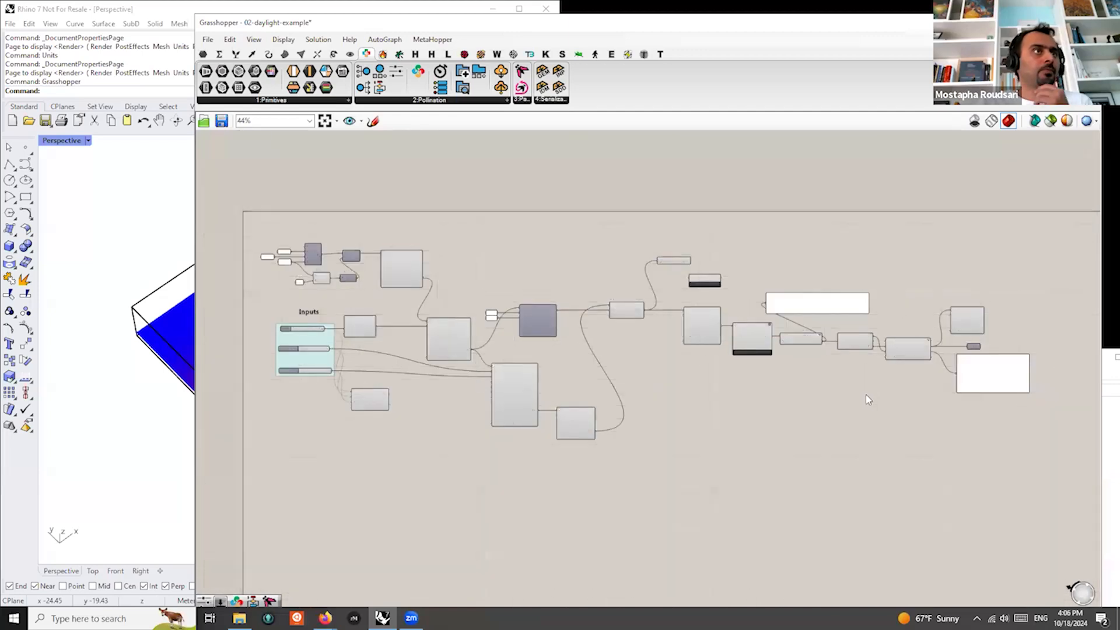
{"action": "scroll", "coordinate": [866, 394], "scroll_direction": "up", "scroll_amount": 2}
{"action": "scroll", "coordinate": [951, 383], "scroll_direction": "up", "scroll_amount": 2}
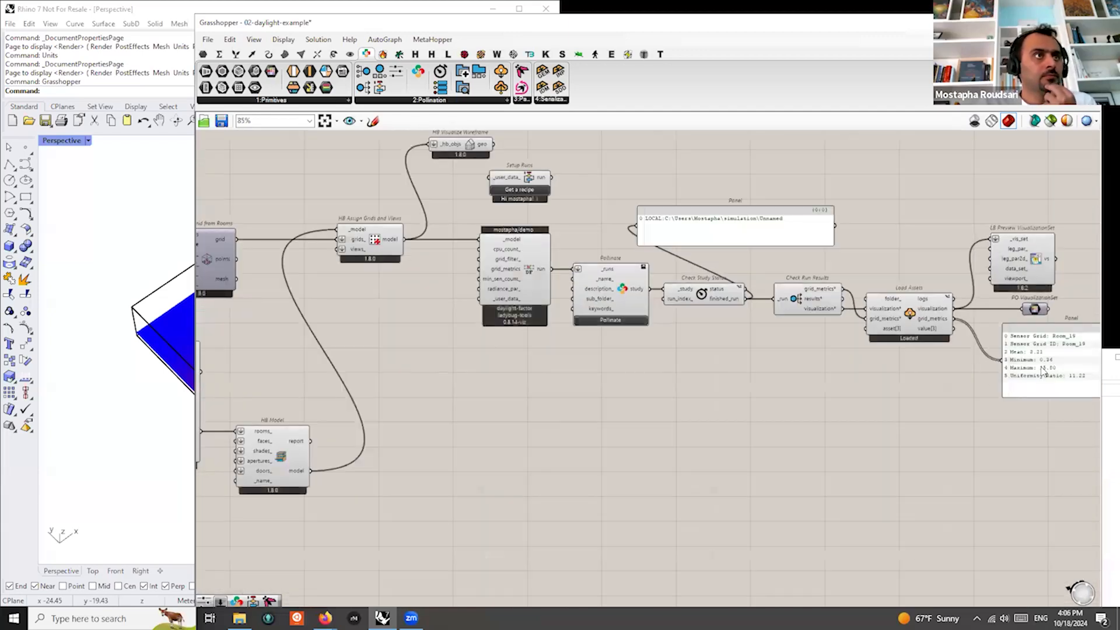
{"action": "scroll", "coordinate": [1008, 378], "scroll_direction": "up", "scroll_amount": 2}
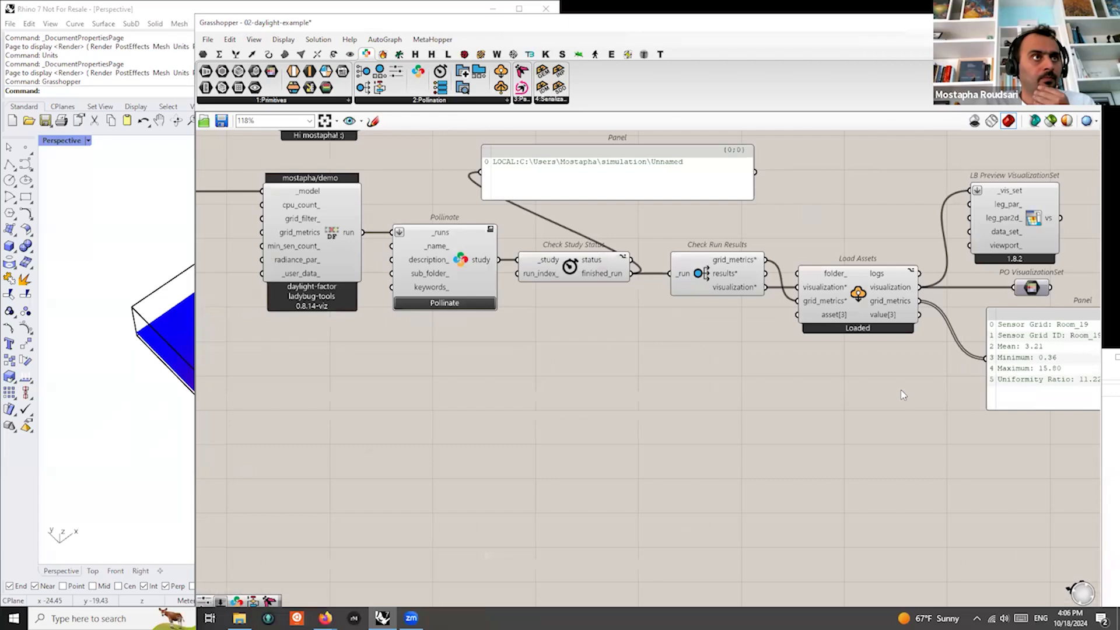
{"action": "scroll", "coordinate": [797, 396], "scroll_direction": "down", "scroll_amount": 1}
{"action": "right_click_drag", "start_coordinate": [887, 420], "coordinate": [806, 431]}
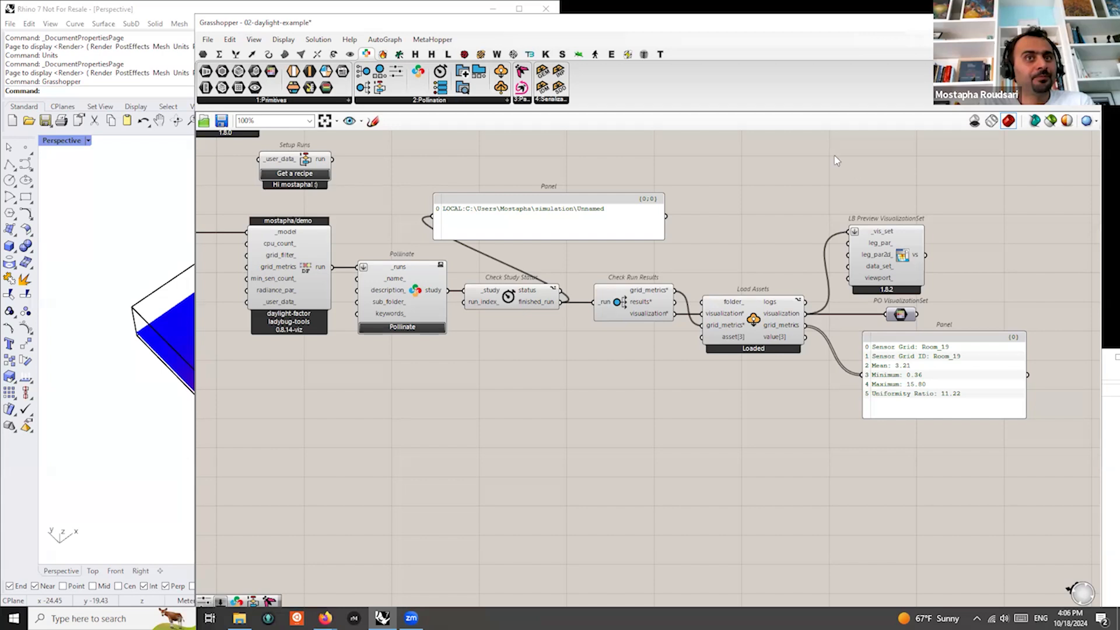
{"action": "left_click", "coordinate": [570, 214]}
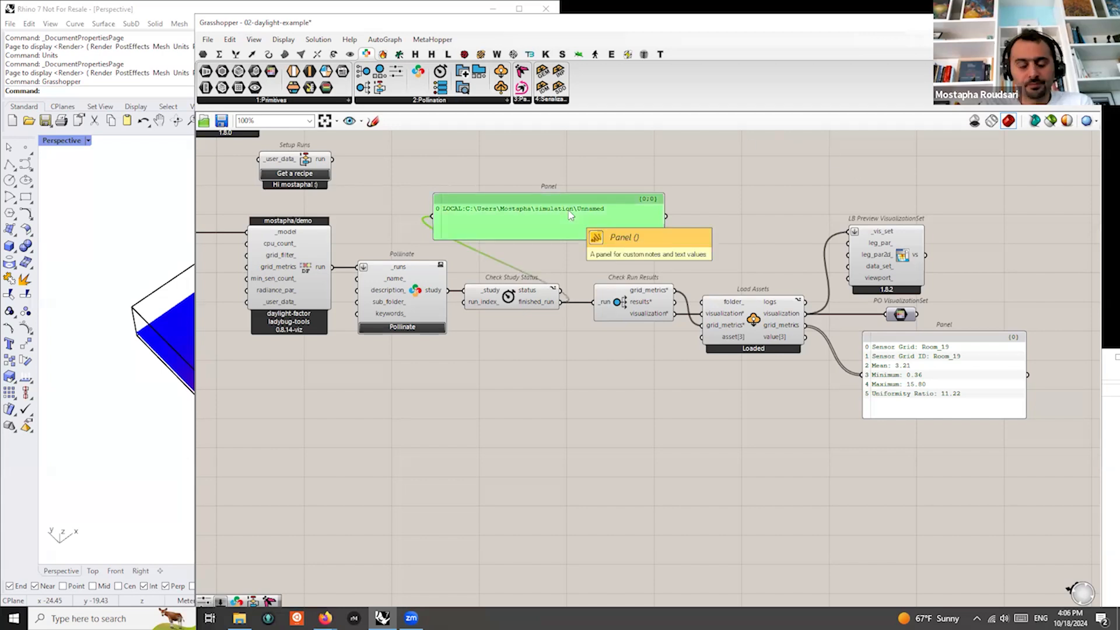
{"action": "key", "text": "Delete"}
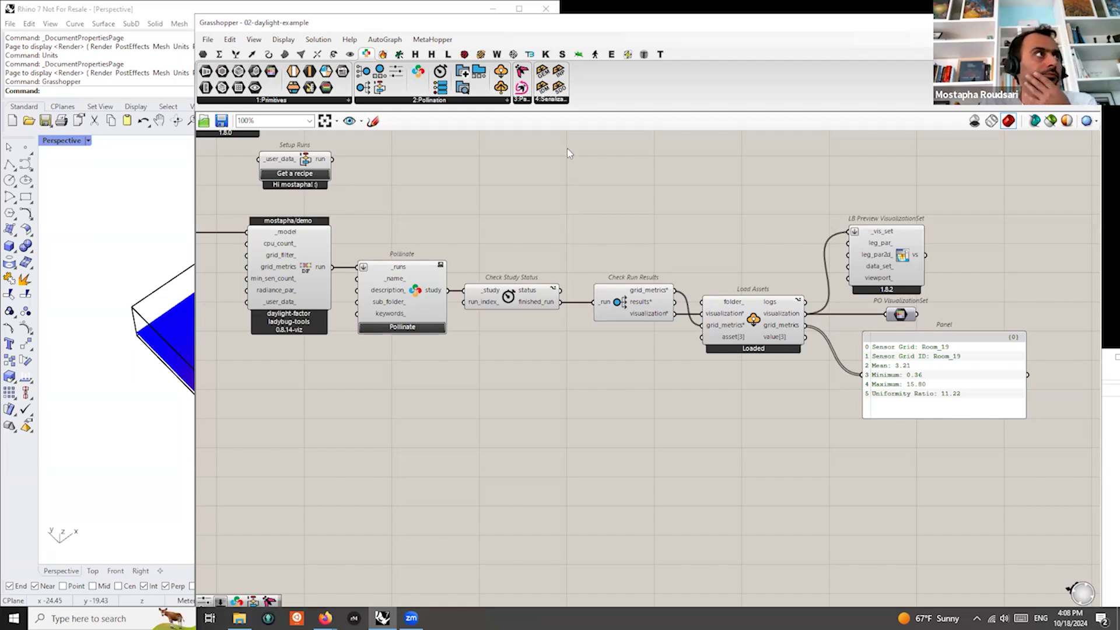
Move the Grasshopper window up and narrow it to uncover the Rhino viewport, and orbit the Perspective view around the daylight results
{"action": "left_click_drag", "start_coordinate": [558, 15], "coordinate": [560, 0]}
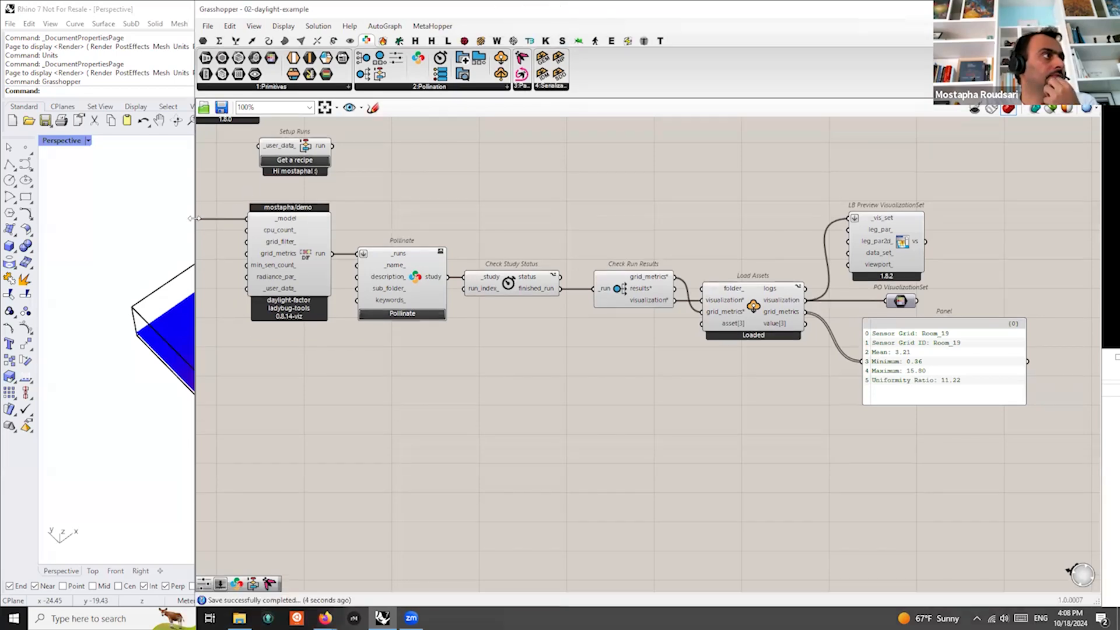
{"action": "left_click_drag", "start_coordinate": [192, 218], "coordinate": [413, 218]}
{"action": "right_click_drag", "start_coordinate": [216, 321], "coordinate": [293, 340]}
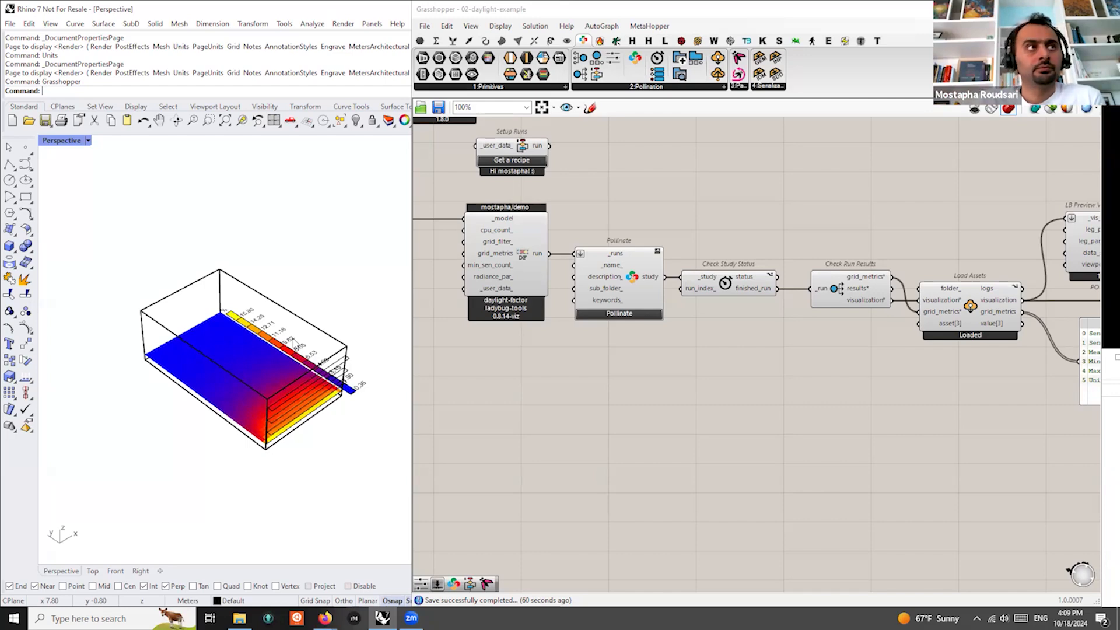
Move the Inputs slider group slightly left on the canvas and bring Fly ID up beside the Shade Count slider
{"action": "scroll", "coordinate": [842, 365], "scroll_direction": "down", "scroll_amount": 2}
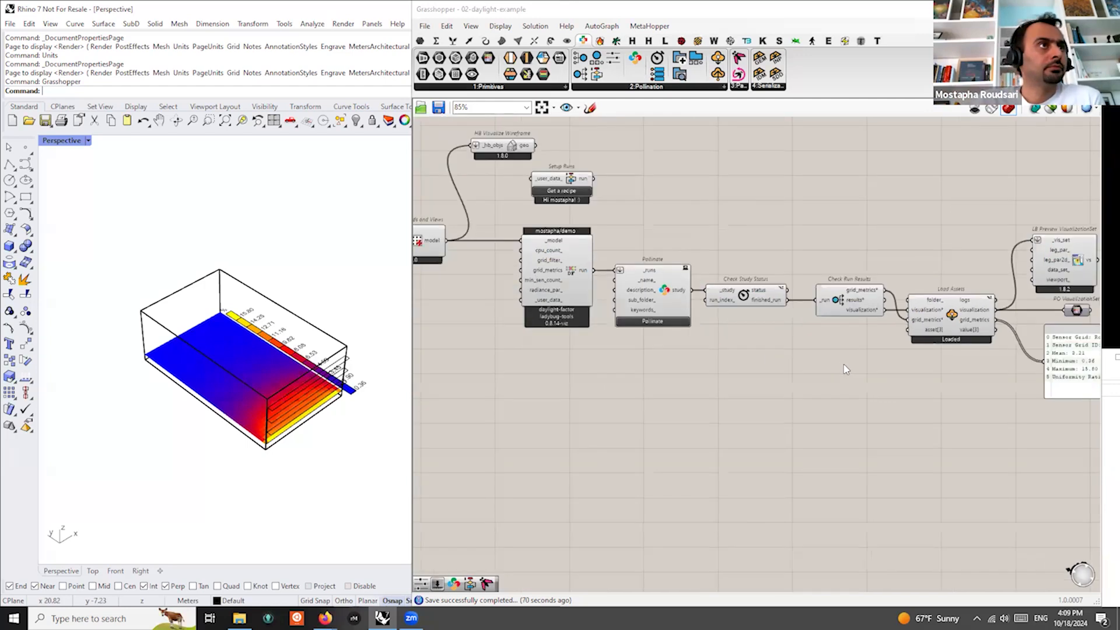
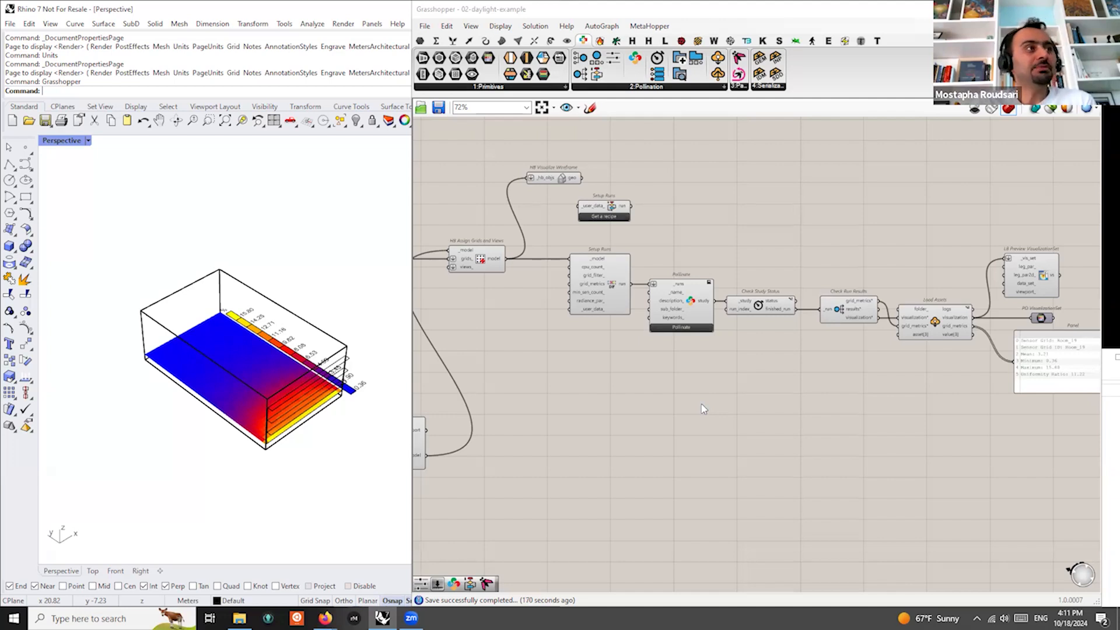
{"action": "right_click_drag", "start_coordinate": [719, 385], "coordinate": [982, 335]}
{"action": "right_click_drag", "start_coordinate": [620, 344], "coordinate": [818, 319]}
{"action": "right_click_drag", "start_coordinate": [642, 322], "coordinate": [846, 366]}
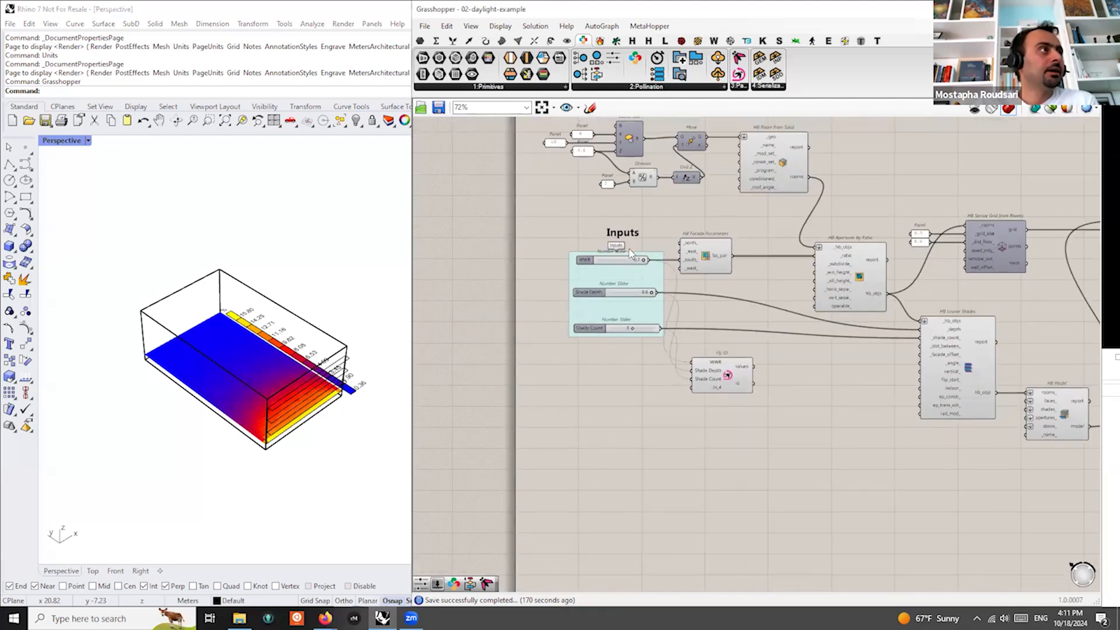
{"action": "scroll", "coordinate": [617, 250], "scroll_direction": "up", "scroll_amount": 4}
{"action": "left_click_drag", "start_coordinate": [645, 353], "coordinate": [595, 354]}
{"action": "left_click_drag", "start_coordinate": [833, 466], "coordinate": [801, 388]}
Add a List Item component next to Fly ID and connect the Fly ID values output to its L input
{"action": "double_click", "coordinate": [892, 328]}
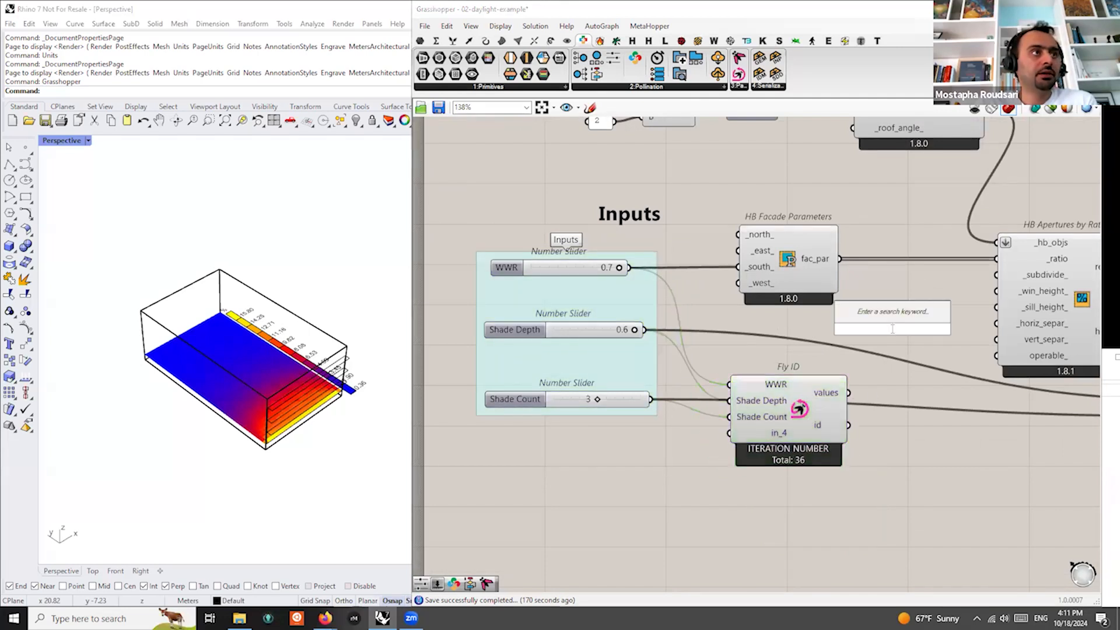
{"action": "type", "text": "list it"}
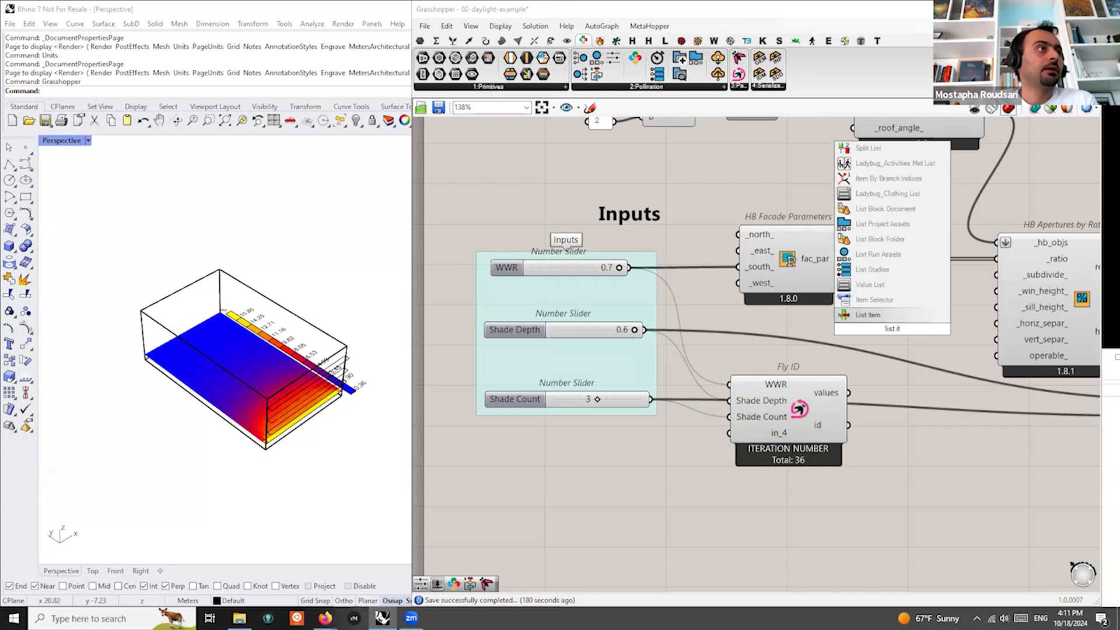
{"action": "left_click", "coordinate": [874, 315]}
{"action": "scroll", "coordinate": [881, 368], "scroll_direction": "down", "scroll_amount": 2}
{"action": "left_click", "coordinate": [835, 365]}
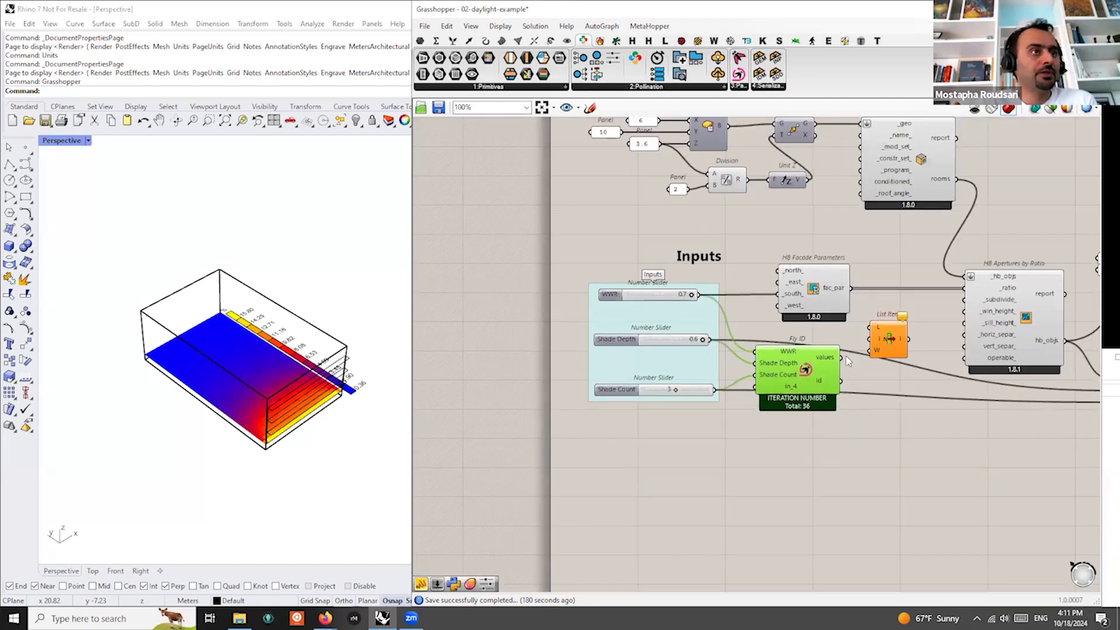
{"action": "left_click_drag", "start_coordinate": [841, 357], "coordinate": [879, 358]}
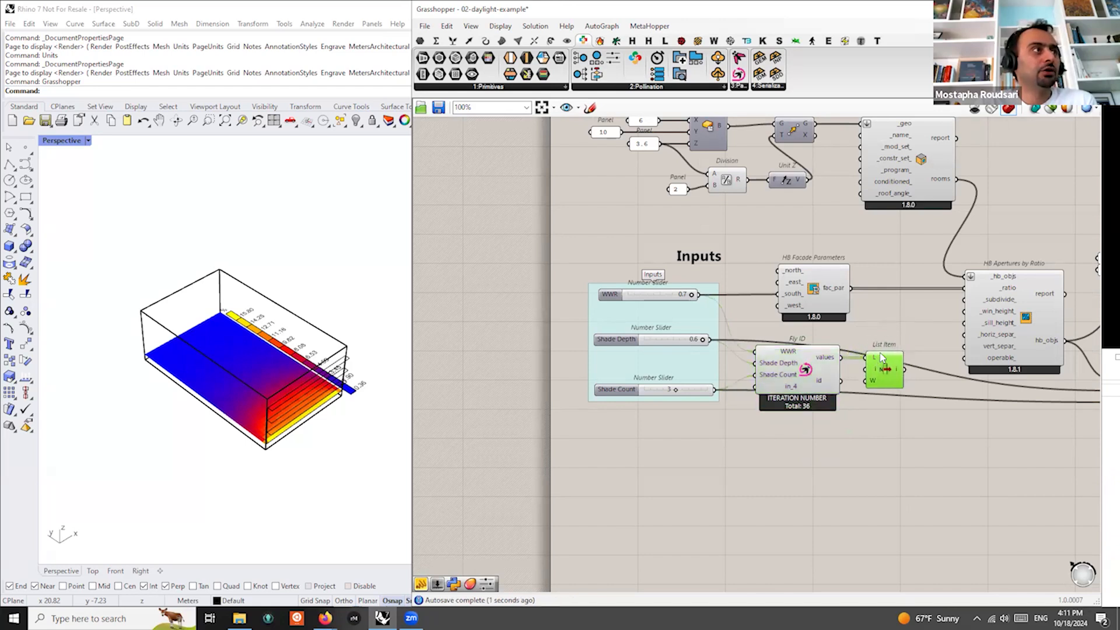
Shift the Inputs slider group, the Fly ID component and the List Item component left to free space below HB Facade Parameters
{"action": "left_click_drag", "start_coordinate": [677, 257], "coordinate": [621, 262]}
{"action": "left_click_drag", "start_coordinate": [692, 234], "coordinate": [527, 473]}
{"action": "left_click_drag", "start_coordinate": [631, 389], "coordinate": [555, 388]}
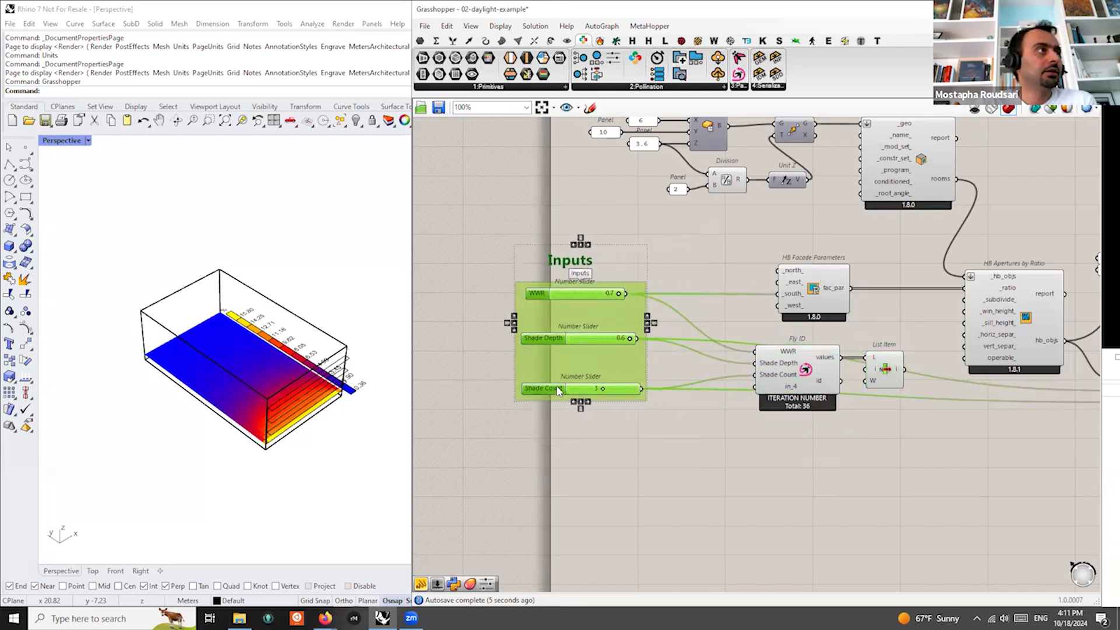
{"action": "left_click_drag", "start_coordinate": [793, 388], "coordinate": [727, 398]}
{"action": "left_click_drag", "start_coordinate": [885, 371], "coordinate": [817, 376]}
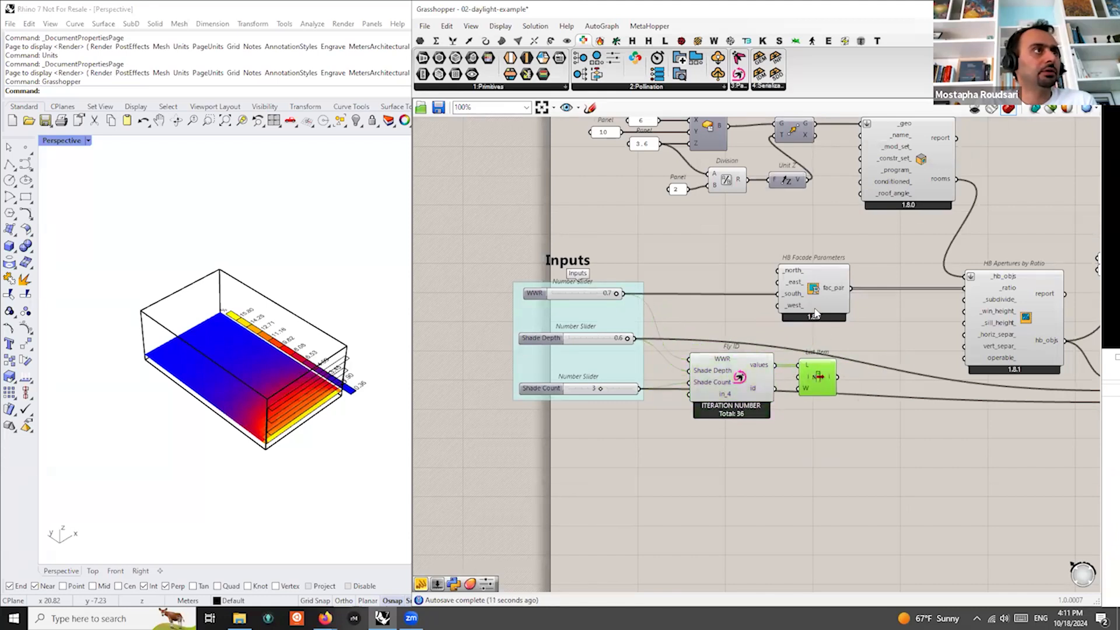
Add two extra outputs, +1 and +2, to the List Item component
{"action": "left_click", "coordinate": [816, 311]}
{"action": "scroll", "coordinate": [828, 379], "scroll_direction": "up", "scroll_amount": 6}
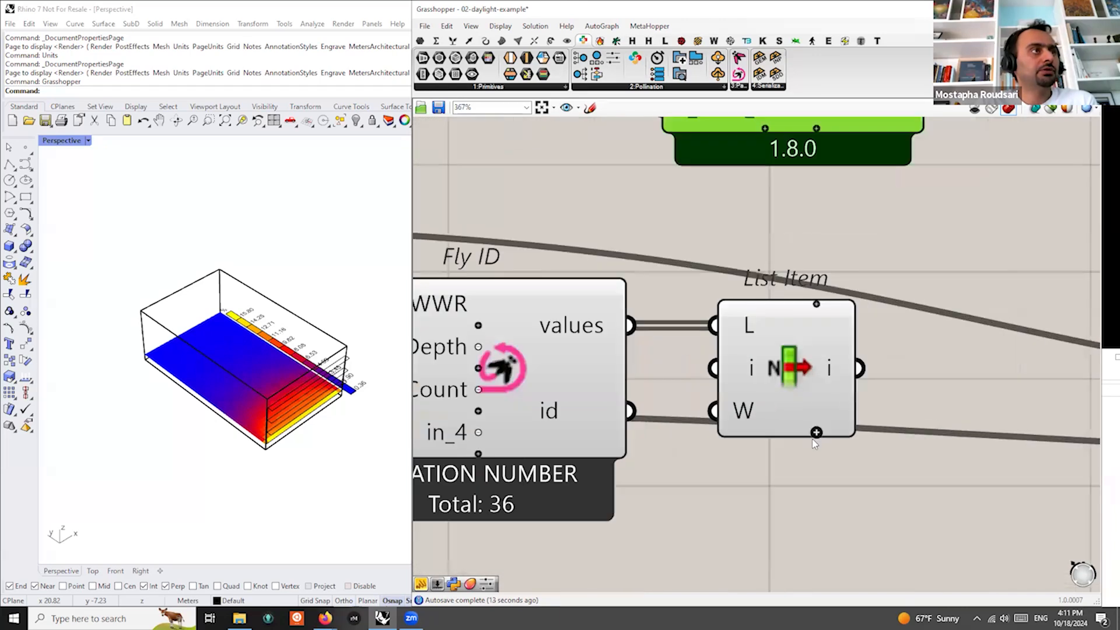
{"action": "left_click", "coordinate": [815, 433]}
{"action": "left_click", "coordinate": [816, 435]}
{"action": "scroll", "coordinate": [816, 434], "scroll_direction": "down", "scroll_amount": 4}
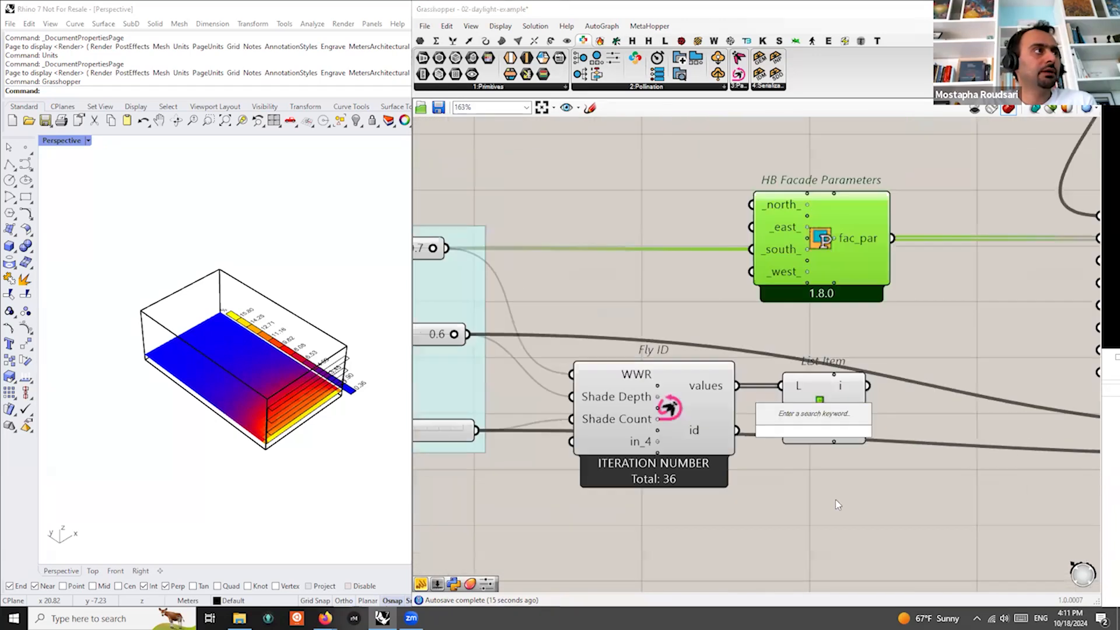
{"action": "scroll", "coordinate": [840, 458], "scroll_direction": "down", "scroll_amount": 2}
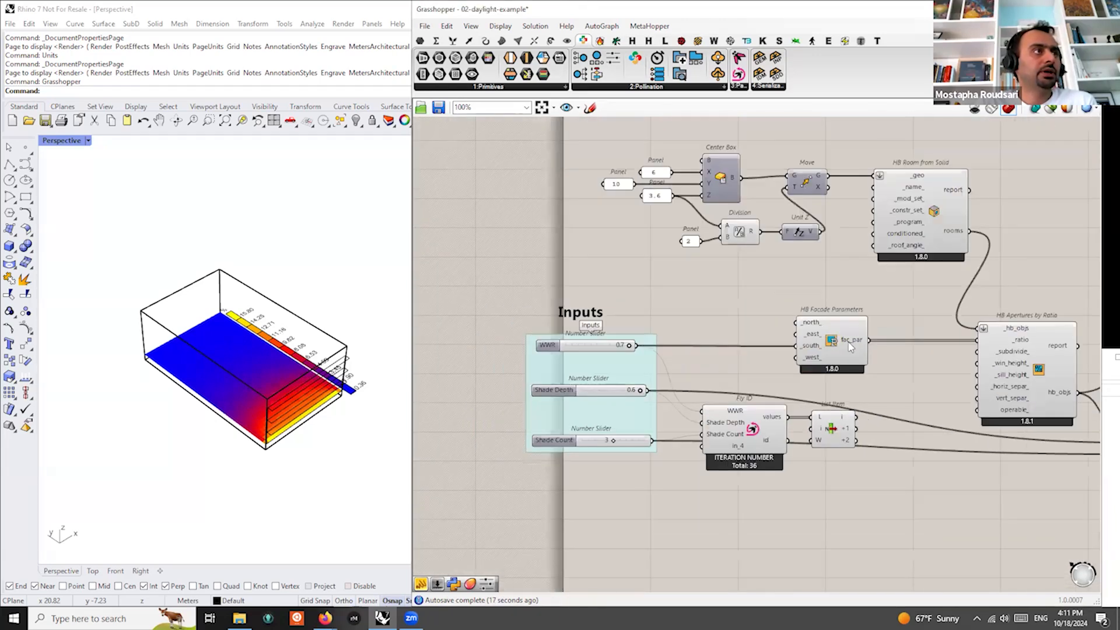
Wire List Item output i to HB Facade Parameters _south_, and outputs +1 and +2 to _depth and _shade_count of HB Louver Shades
{"action": "left_click", "coordinate": [860, 334]}
{"action": "scroll", "coordinate": [861, 334], "scroll_direction": "down", "scroll_amount": 1}
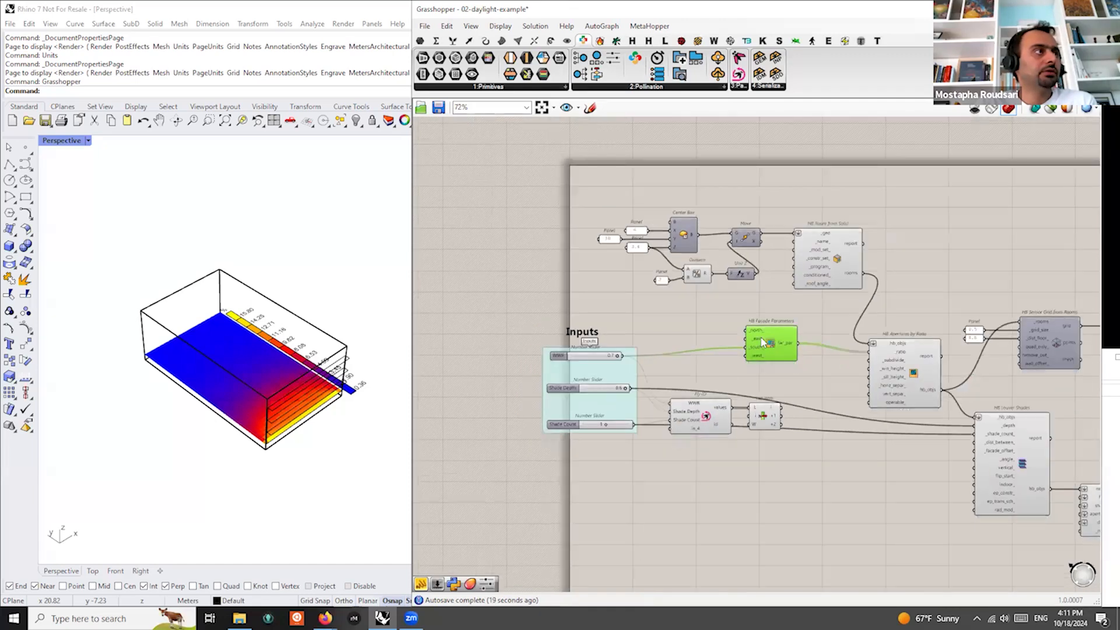
{"action": "left_click_drag", "start_coordinate": [768, 346], "coordinate": [769, 355]}
{"action": "left_click_drag", "start_coordinate": [781, 407], "coordinate": [746, 356]}
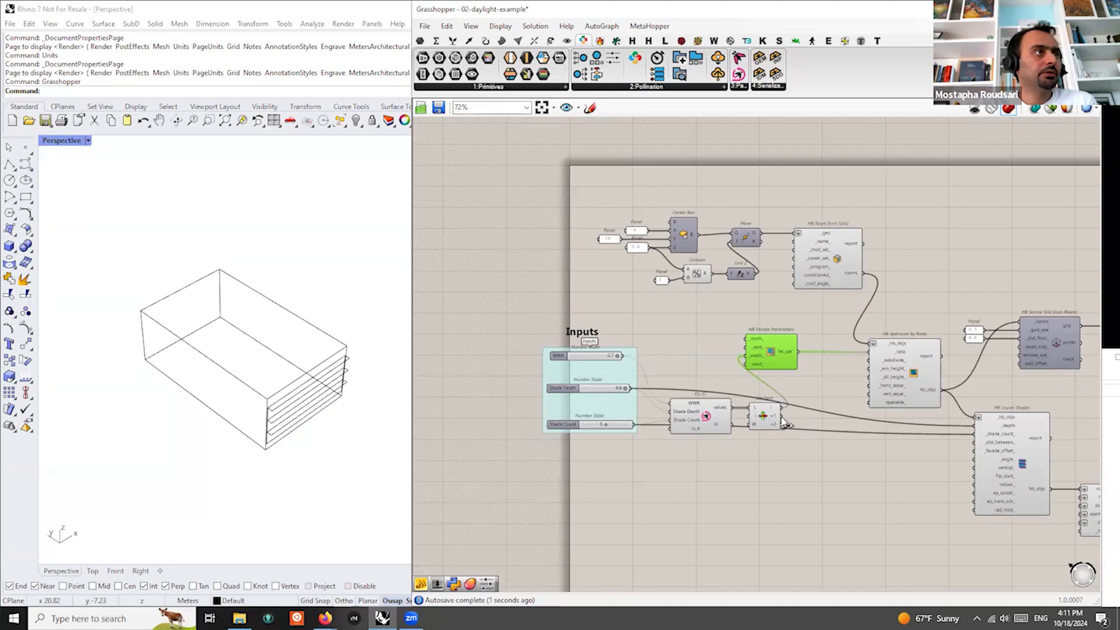
{"action": "mouse_move", "coordinate": [976, 425]}
{"action": "left_mouse_down"}
{"action": "mouse_move", "coordinate": [780, 416]}
{"action": "mouse_move", "coordinate": [974, 444]}
{"action": "left_mouse_up"}
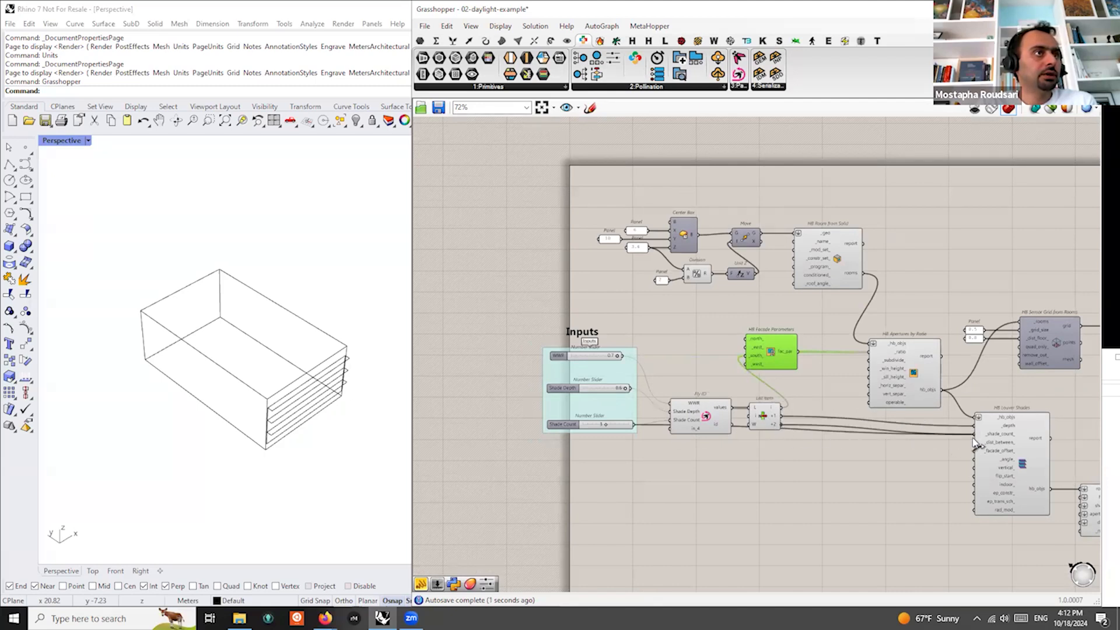
{"action": "scroll", "coordinate": [751, 444], "scroll_direction": "up", "scroll_amount": 2}
{"action": "left_click", "coordinate": [771, 408]}
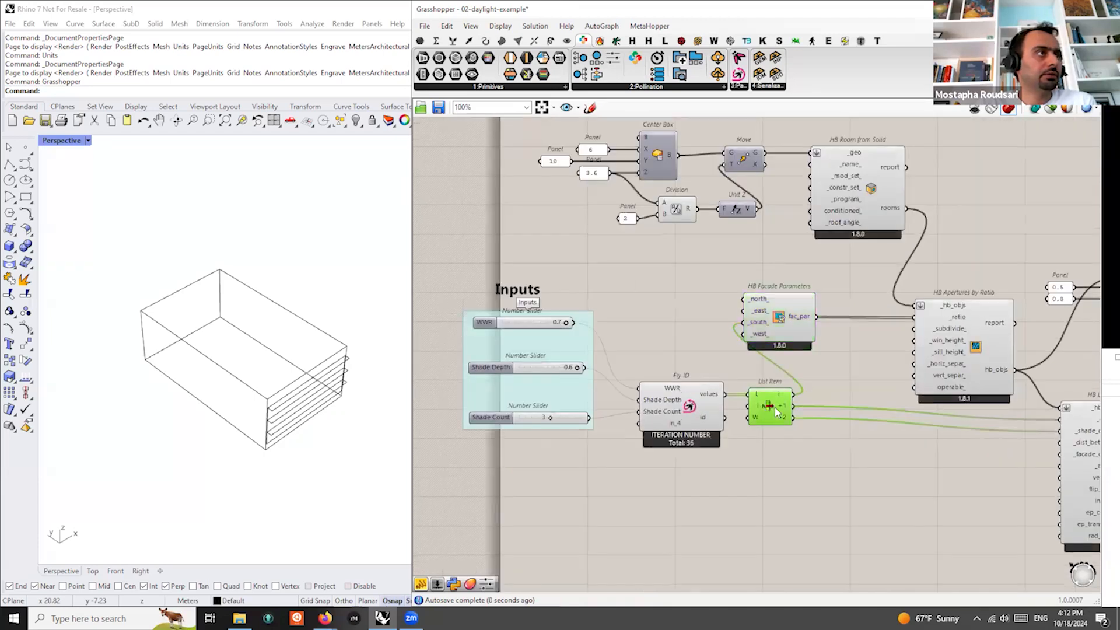
{"action": "right_click_drag", "start_coordinate": [683, 452], "coordinate": [790, 474]}
{"action": "left_click", "coordinate": [792, 429]}
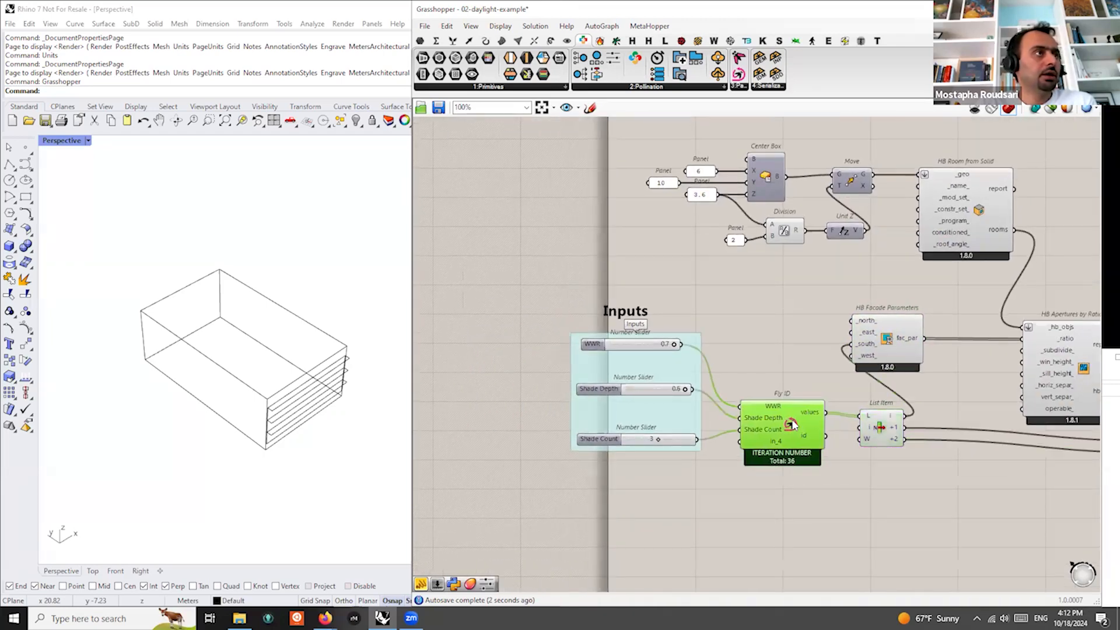
Place a Fly component below List Item and connect the Fly ID id output to its _id input
{"action": "scroll", "coordinate": [733, 405], "scroll_direction": "down", "scroll_amount": 3}
{"action": "right_click_drag", "start_coordinate": [912, 480], "coordinate": [737, 502]}
{"action": "scroll", "coordinate": [644, 409], "scroll_direction": "up", "scroll_amount": 2}
{"action": "scroll", "coordinate": [668, 433], "scroll_direction": "up", "scroll_amount": 3}
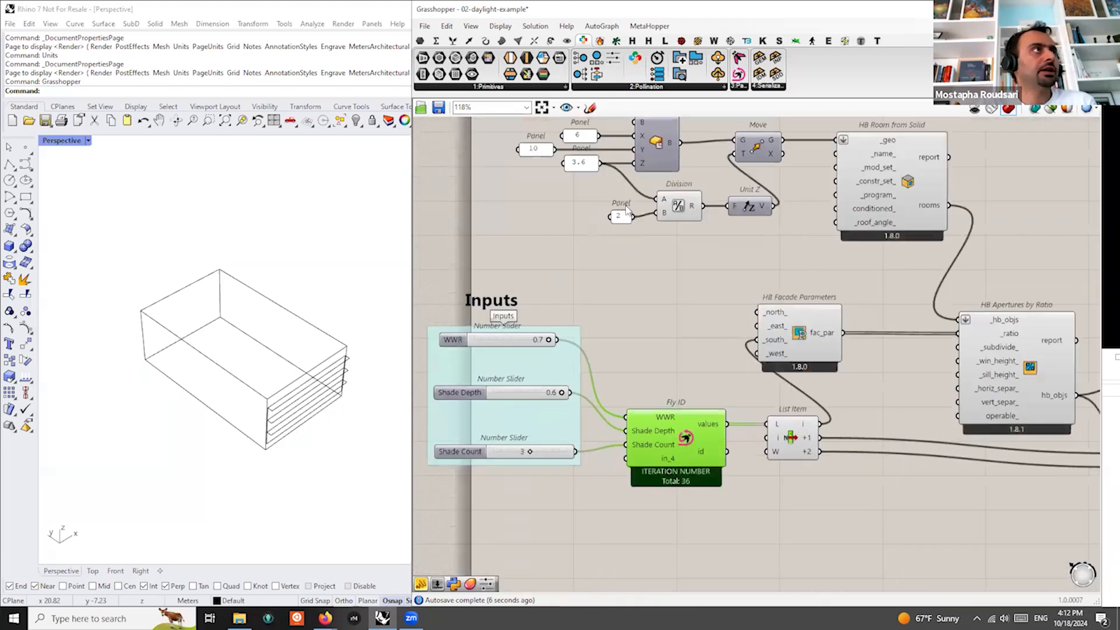
{"action": "left_click_drag", "start_coordinate": [740, 57], "coordinate": [857, 515]}
{"action": "left_click_drag", "start_coordinate": [727, 452], "coordinate": [819, 496]}
{"action": "left_click_drag", "start_coordinate": [859, 541], "coordinate": [886, 532]}
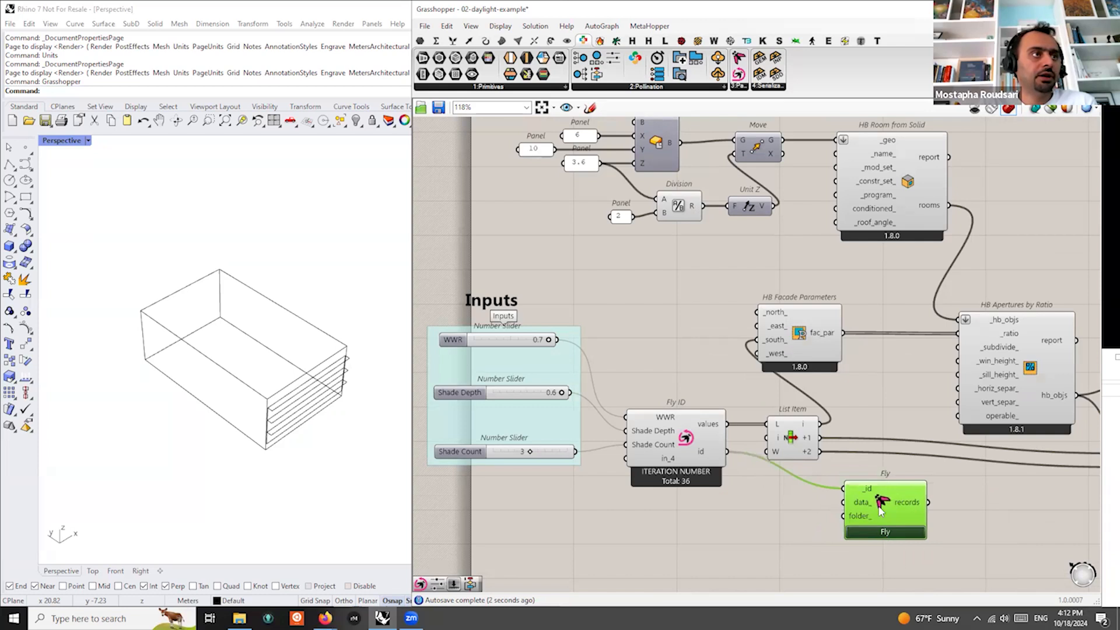
Start the Fly iterations over the connected WWR, Shade Depth and Shade Count sliders and confirm the run
{"action": "right_click", "coordinate": [881, 509]}
{"action": "left_click", "coordinate": [869, 511]}
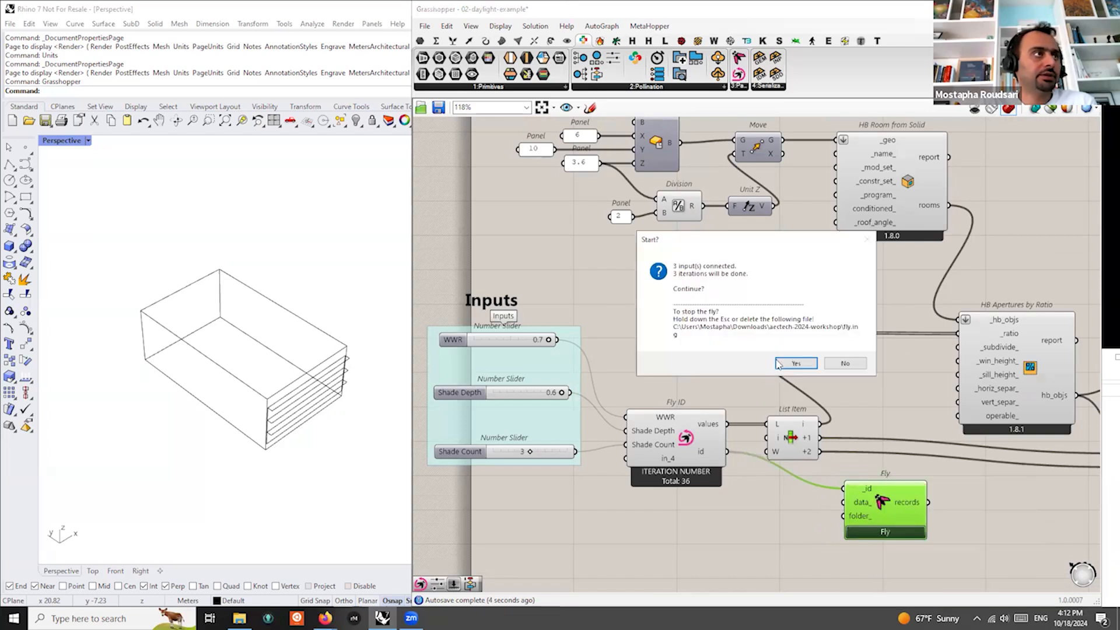
{"action": "left_click", "coordinate": [794, 363]}
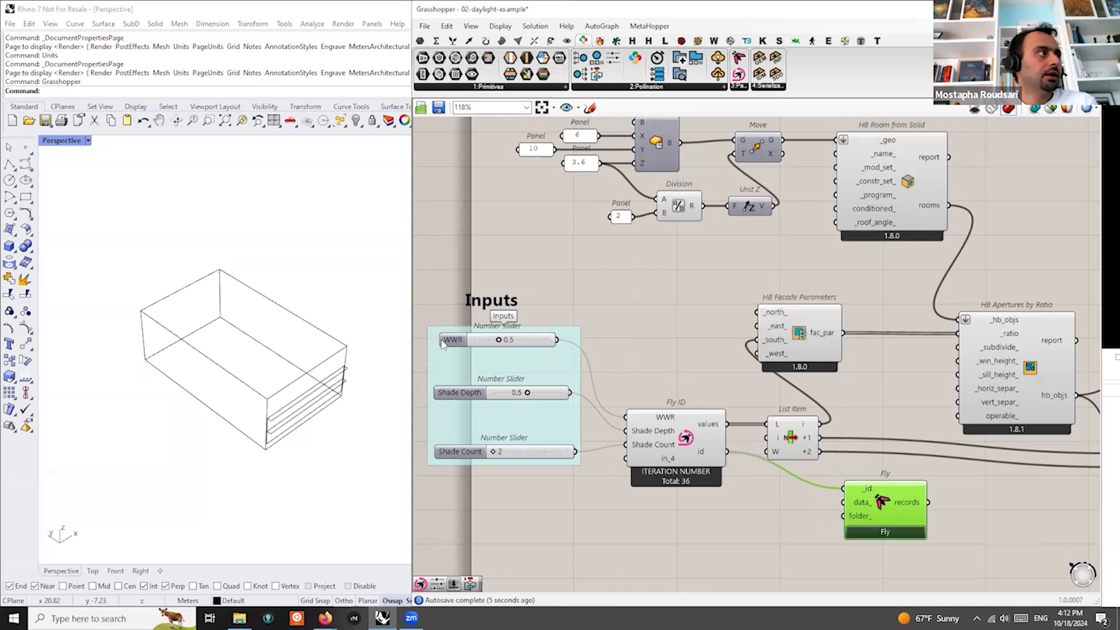
Move the Fly component to the far end of the definition, below Load Assets and its results panel
{"action": "scroll", "coordinate": [818, 394], "scroll_direction": "down", "scroll_amount": 3}
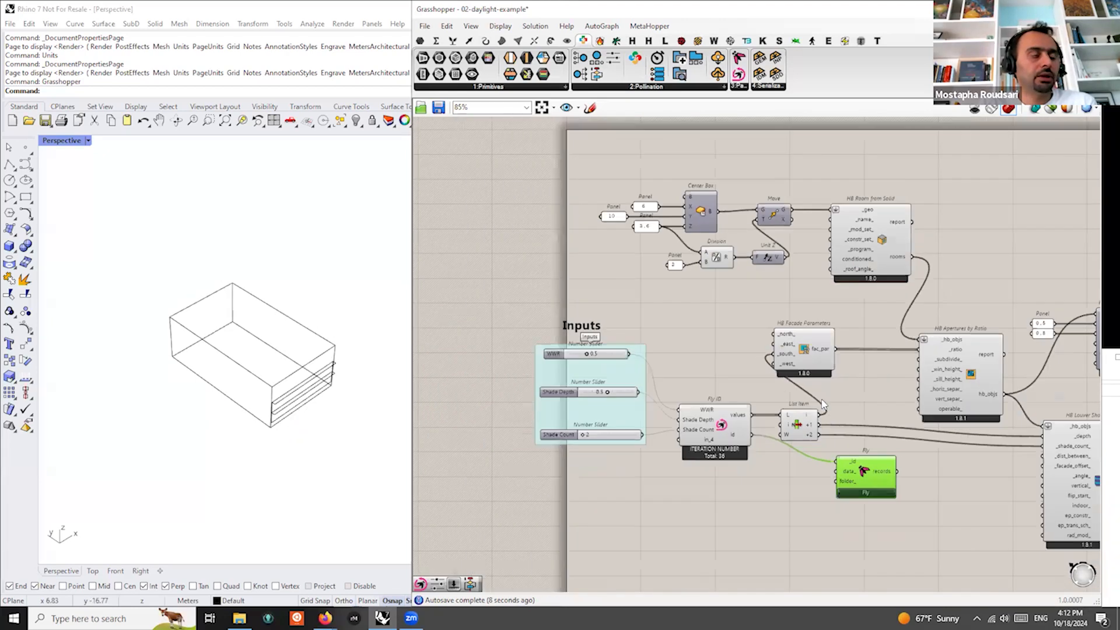
{"action": "left_click_drag", "start_coordinate": [872, 460], "coordinate": [839, 449]}
{"action": "scroll", "coordinate": [875, 417], "scroll_direction": "down", "scroll_amount": 6}
{"action": "scroll", "coordinate": [666, 461], "scroll_direction": "down", "scroll_amount": 5}
{"action": "scroll", "coordinate": [914, 476], "scroll_direction": "up", "scroll_amount": 7}
{"action": "scroll", "coordinate": [805, 417], "scroll_direction": "up", "scroll_amount": 4}
{"action": "right_click_drag", "start_coordinate": [844, 391], "coordinate": [836, 425]}
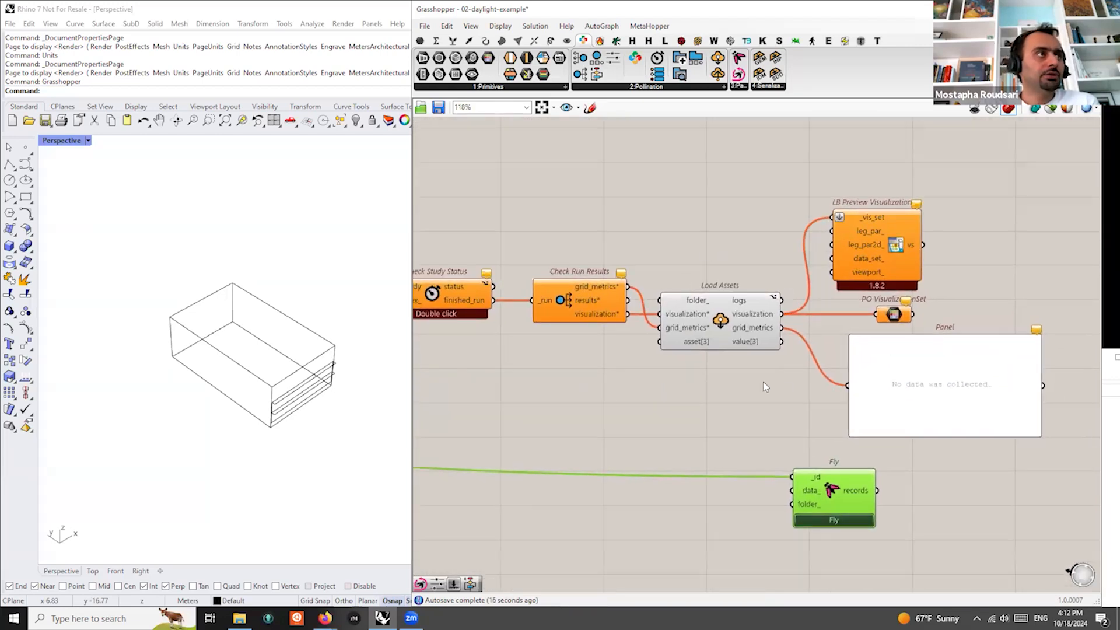
Run the daylight-factor study with the Pollinate component and check the metrics panel beside Load Assets once results load
{"action": "right_click_drag", "start_coordinate": [782, 382], "coordinate": [894, 387]}
{"action": "scroll", "coordinate": [894, 389], "scroll_direction": "down", "scroll_amount": 1}
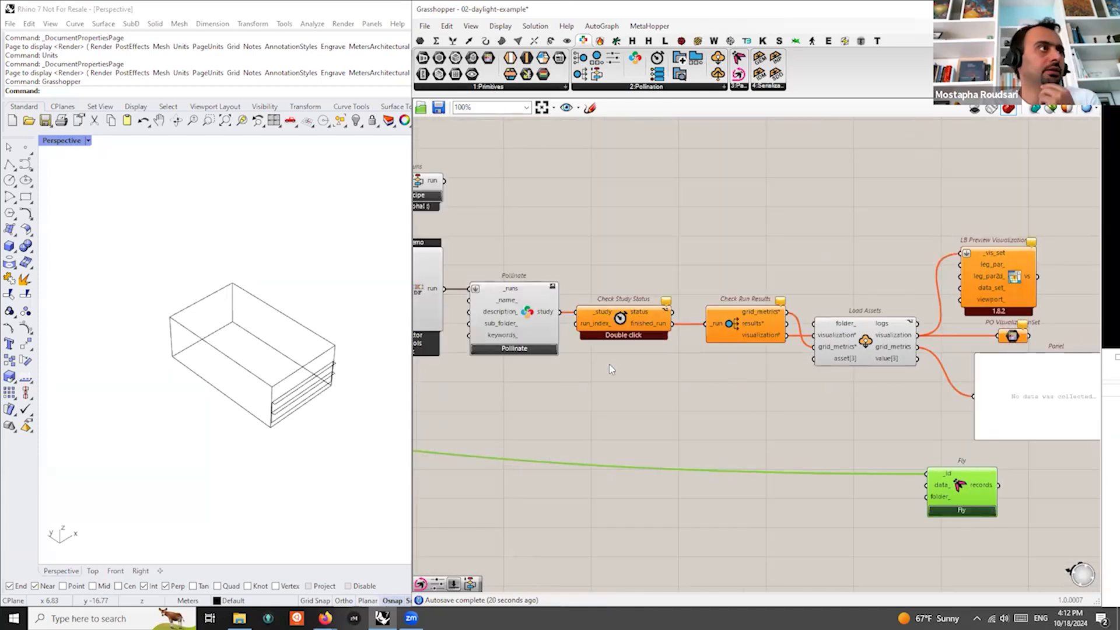
{"action": "right_click_drag", "start_coordinate": [695, 399], "coordinate": [784, 393]}
{"action": "left_click", "coordinate": [595, 348]}
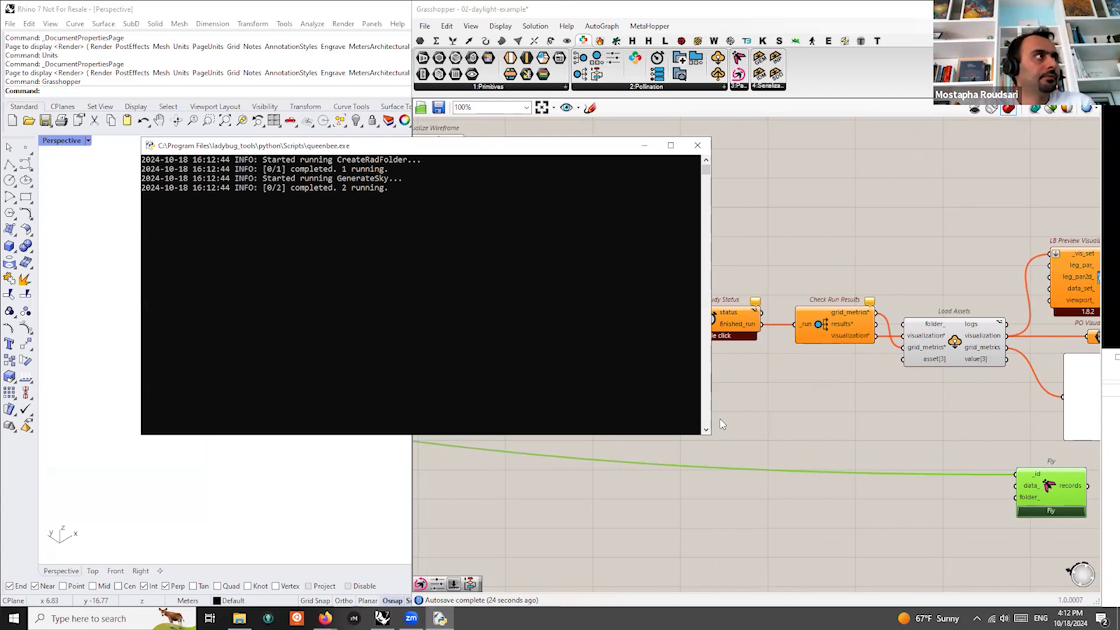
{"action": "left_click", "coordinate": [808, 421]}
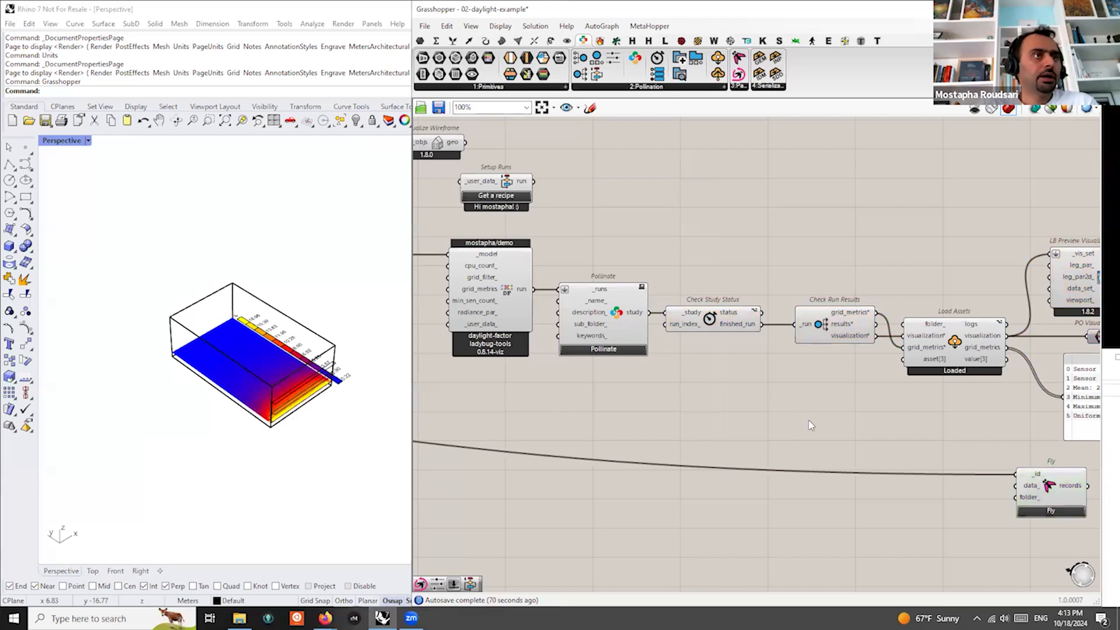
{"action": "scroll", "coordinate": [826, 402], "scroll_direction": "up", "scroll_amount": 5}
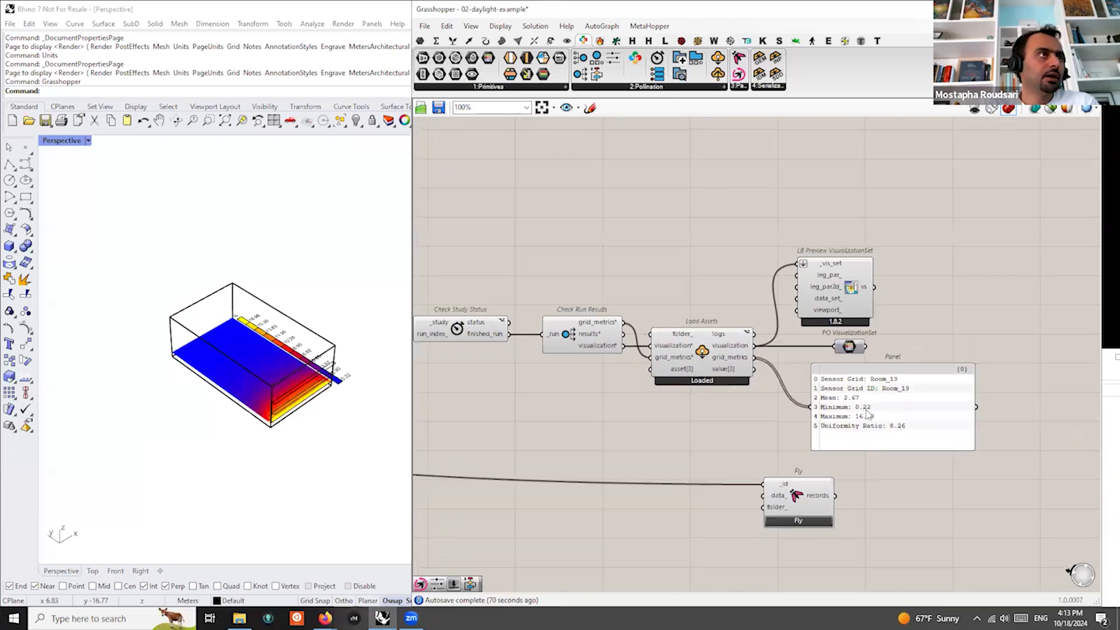
Place the Fly component directly beneath the grid metrics panel and deselect it
{"action": "scroll", "coordinate": [827, 403], "scroll_direction": "down", "scroll_amount": 3}
{"action": "left_click_drag", "start_coordinate": [805, 513], "coordinate": [883, 494]}
{"action": "scroll", "coordinate": [813, 446], "scroll_direction": "up", "scroll_amount": 3}
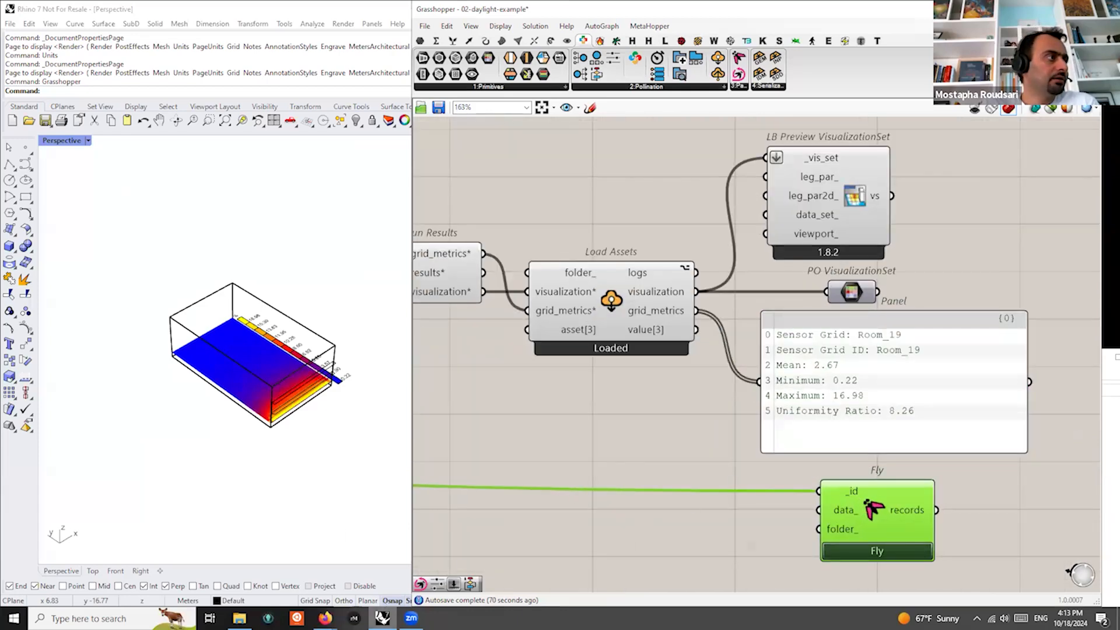
{"action": "mouse_move", "coordinate": [382, 619]}
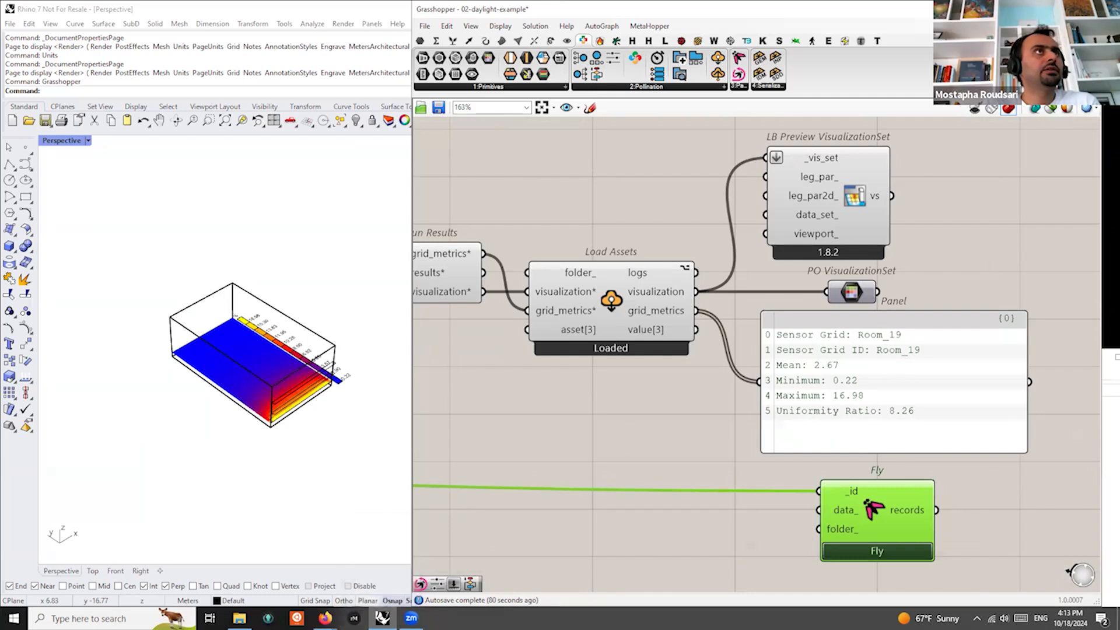
{"action": "left_click", "coordinate": [1022, 215]}
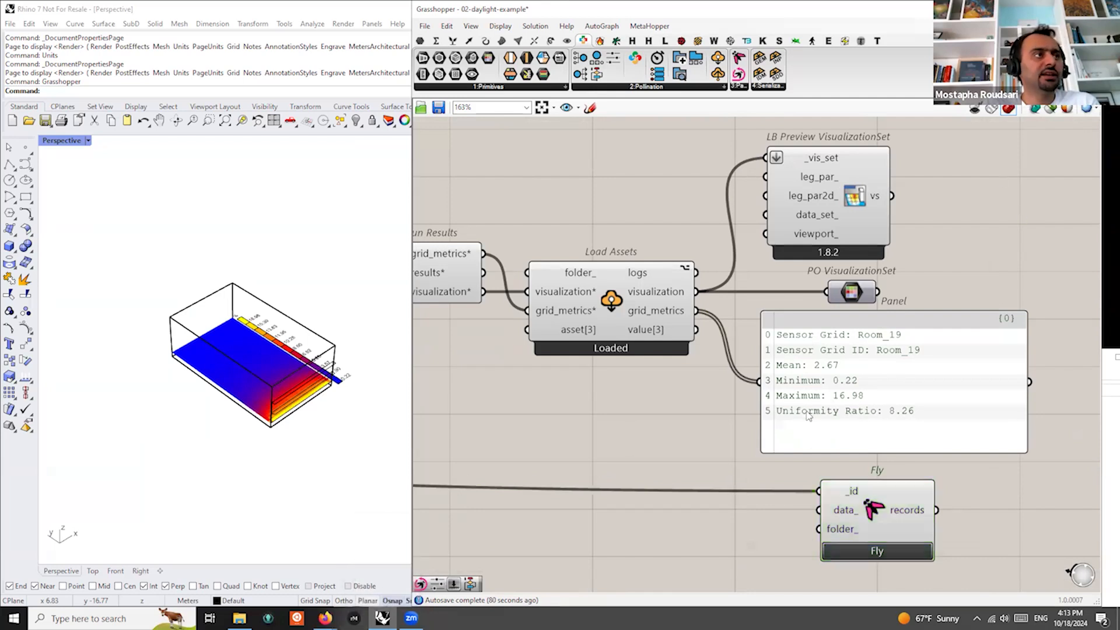
Open the recent file 03-daylight-example-local.gh and copy its GhPython Script component together with the Mean panel
{"action": "left_click", "coordinate": [426, 27]}
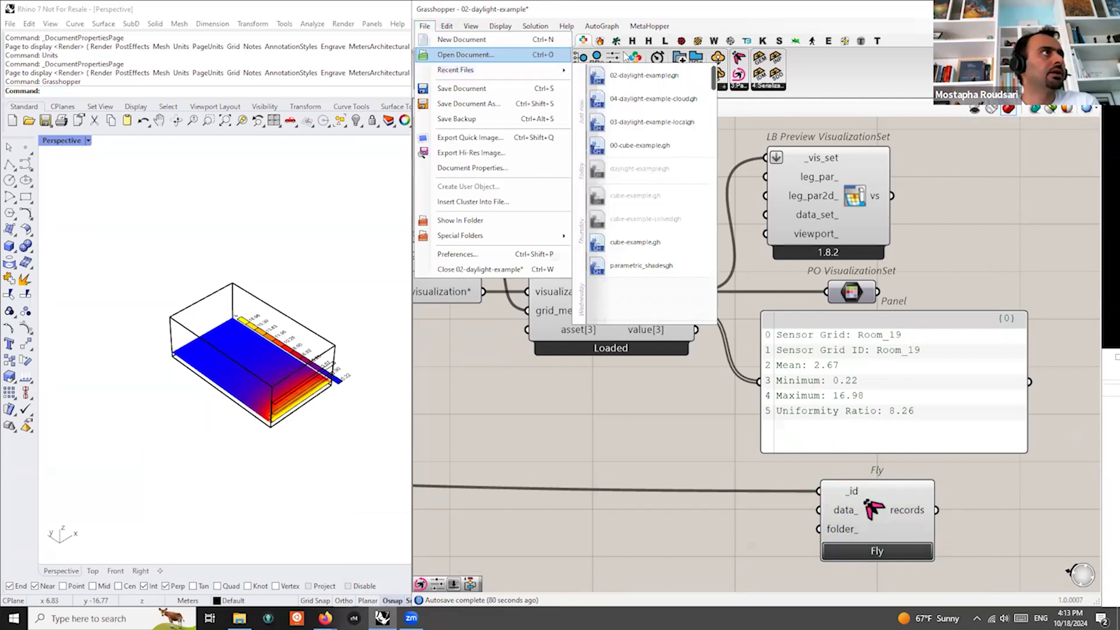
{"action": "mouse_move", "coordinate": [558, 72]}
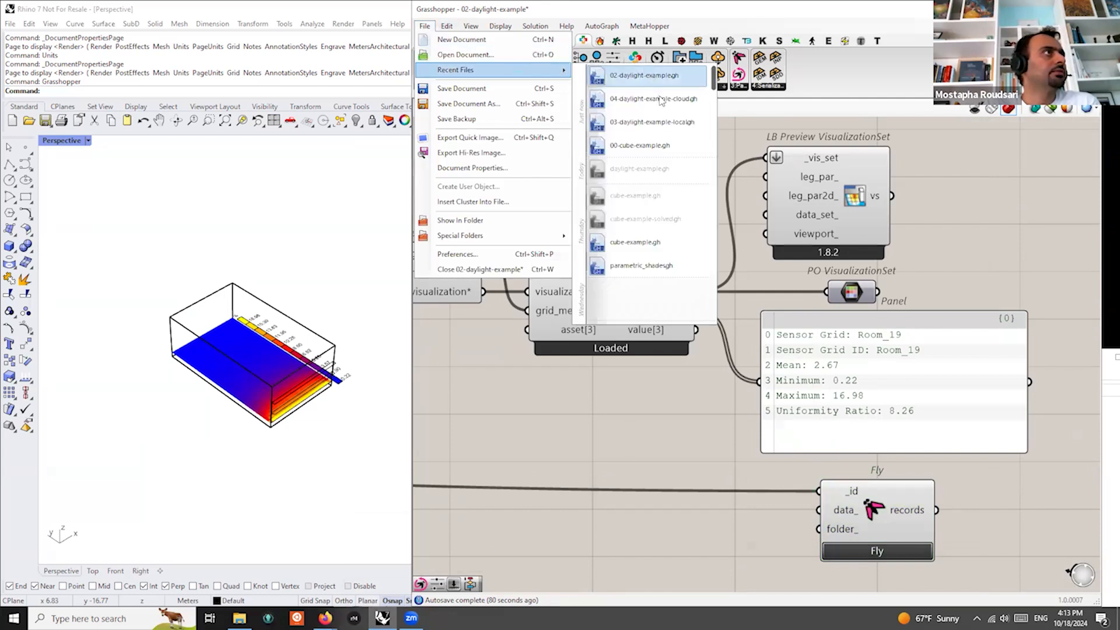
{"action": "mouse_move", "coordinate": [665, 106]}
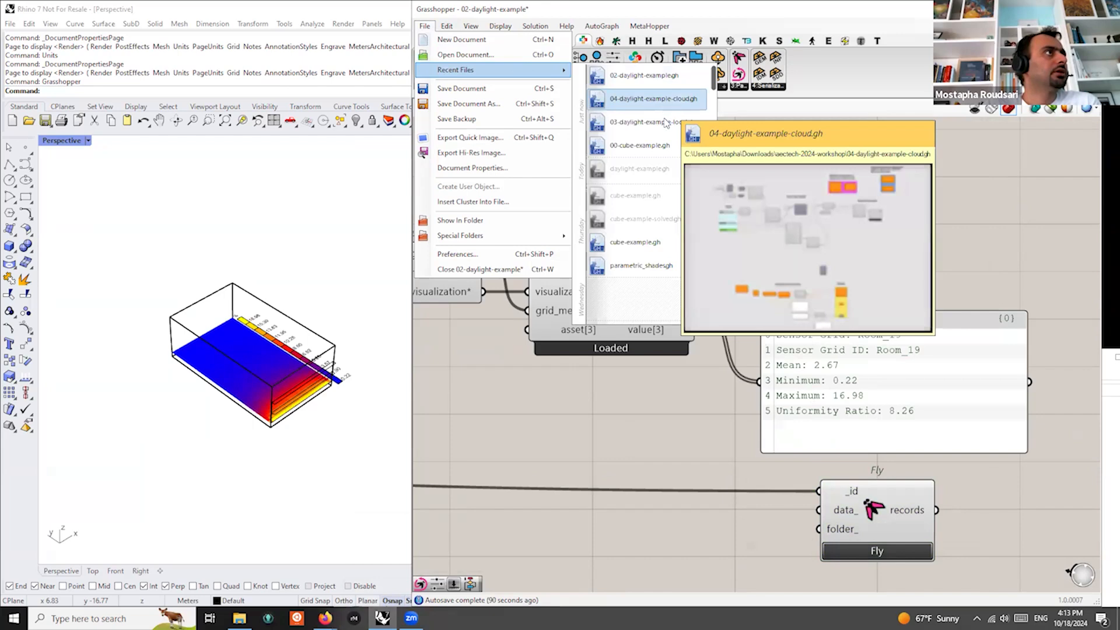
{"action": "left_click", "coordinate": [641, 122]}
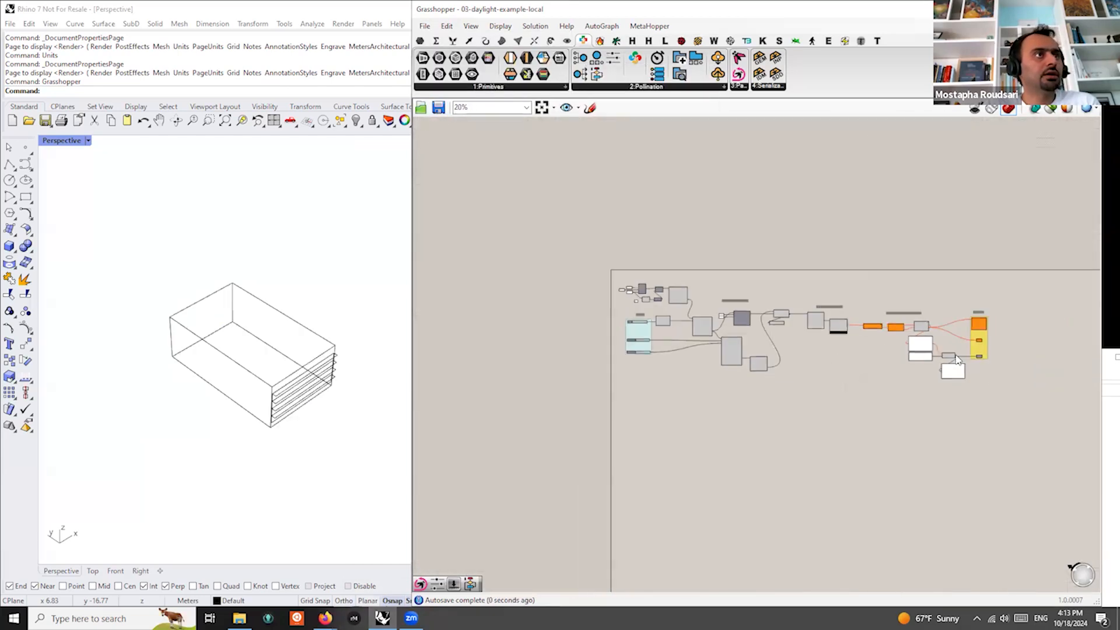
{"action": "scroll", "coordinate": [957, 360], "scroll_direction": "up", "scroll_amount": 8}
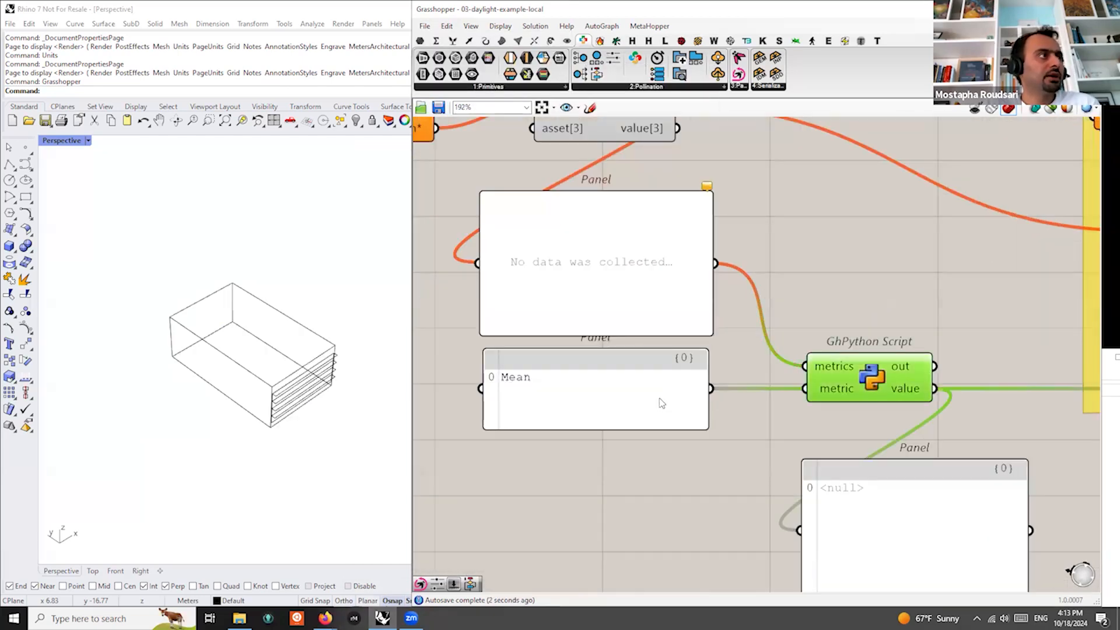
{"action": "left_click", "coordinate": [686, 389], "text": "shift"}
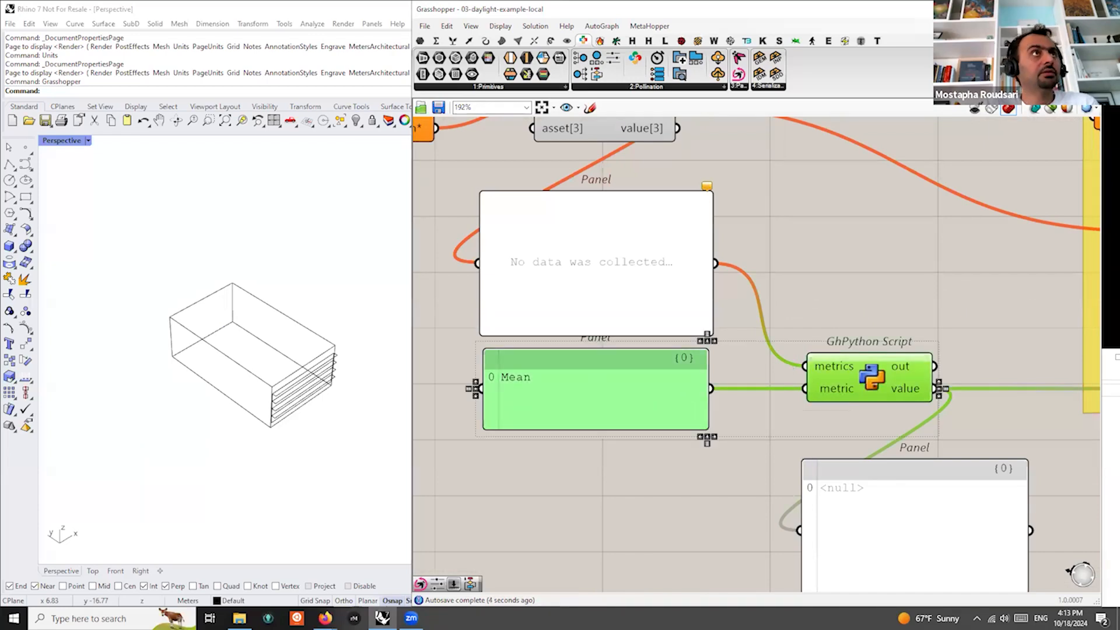
Return to the 02-daylight-example definition and paste the Mean panel and GhPython Script between Load Assets and Fly
{"action": "left_click", "coordinate": [1050, 26]}
{"action": "left_click", "coordinate": [1037, 142]}
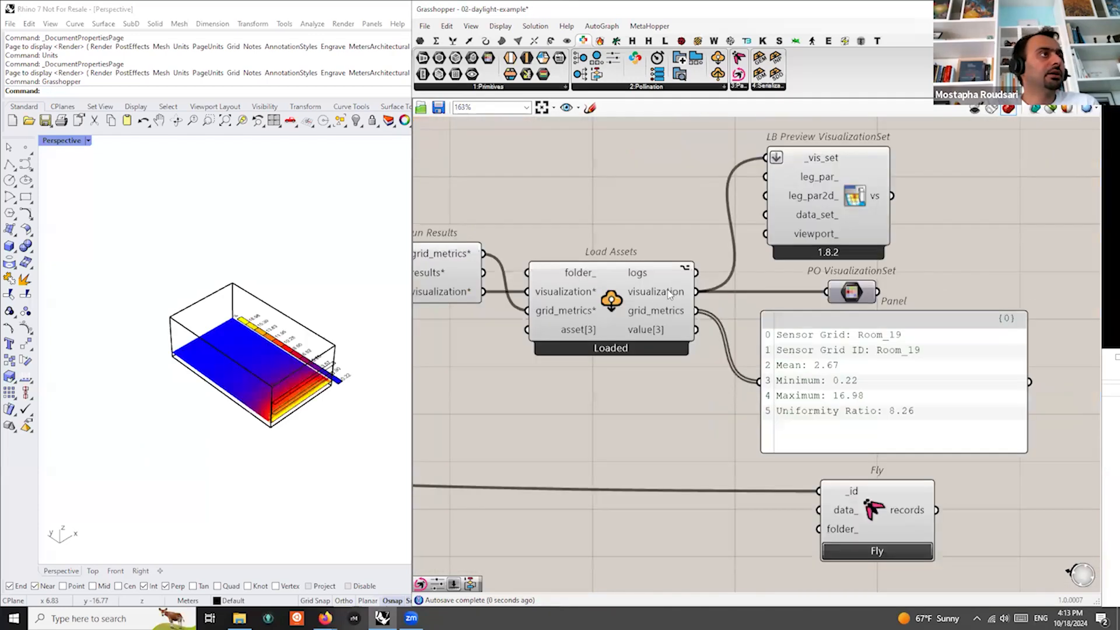
{"action": "scroll", "coordinate": [692, 281], "scroll_direction": "down", "scroll_amount": 3}
{"action": "scroll", "coordinate": [675, 405], "scroll_direction": "up", "scroll_amount": 2}
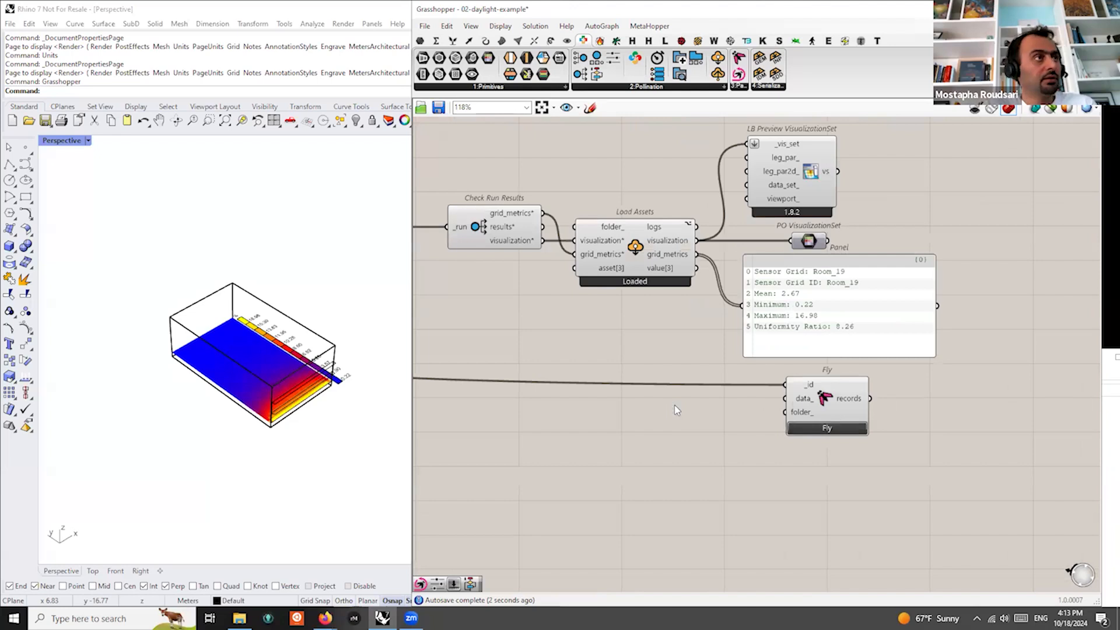
{"action": "key", "text": "ctrl+v"}
{"action": "left_click_drag", "start_coordinate": [852, 344], "coordinate": [736, 340]}
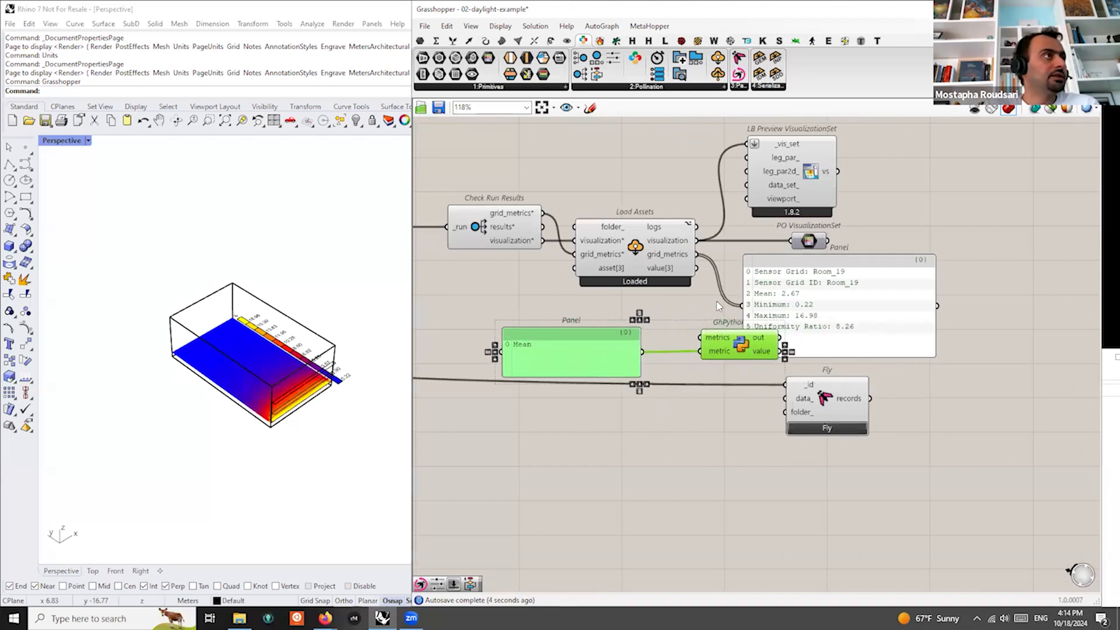
Connect the Load Assets grid_metrics output to the GhPython Script metrics input, and move the grid metrics panel farther right
{"action": "left_click", "coordinate": [712, 260]}
{"action": "mouse_move", "coordinate": [698, 254]}
{"action": "left_mouse_down"}
{"action": "mouse_move", "coordinate": [699, 336]}
{"action": "mouse_move", "coordinate": [737, 353]}
{"action": "left_mouse_up"}
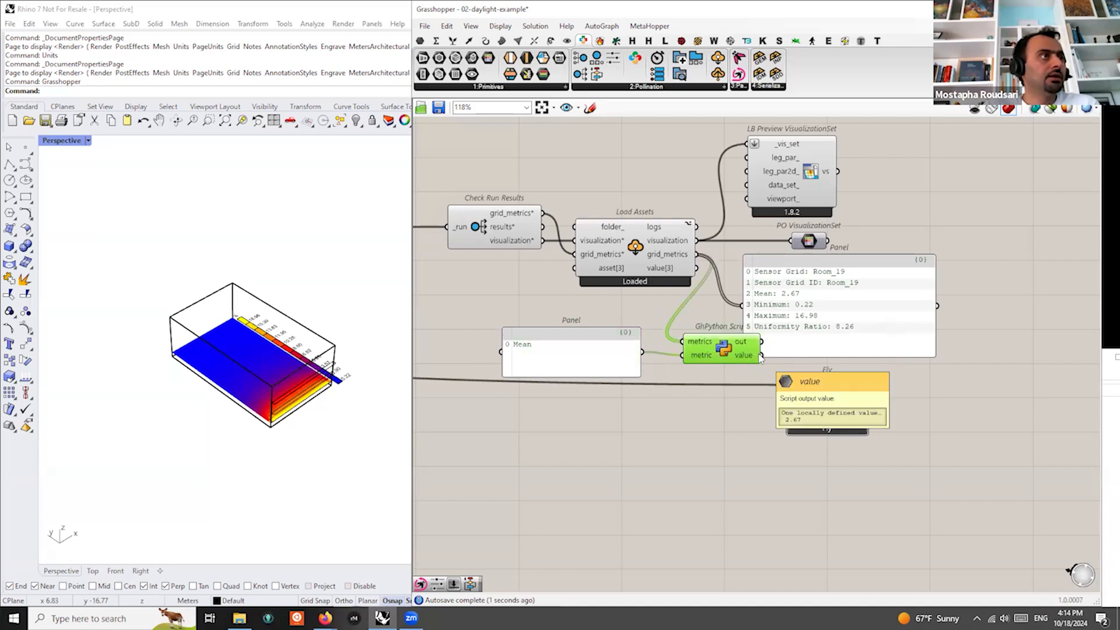
{"action": "left_click_drag", "start_coordinate": [851, 308], "coordinate": [931, 304]}
Add an empty panel beside the GhPython Script component and connect the script's value output to it
{"action": "scroll", "coordinate": [898, 312], "scroll_direction": "up", "scroll_amount": 2}
{"action": "right_click_drag", "start_coordinate": [518, 367], "coordinate": [659, 359]}
{"action": "double_click", "coordinate": [919, 328]}
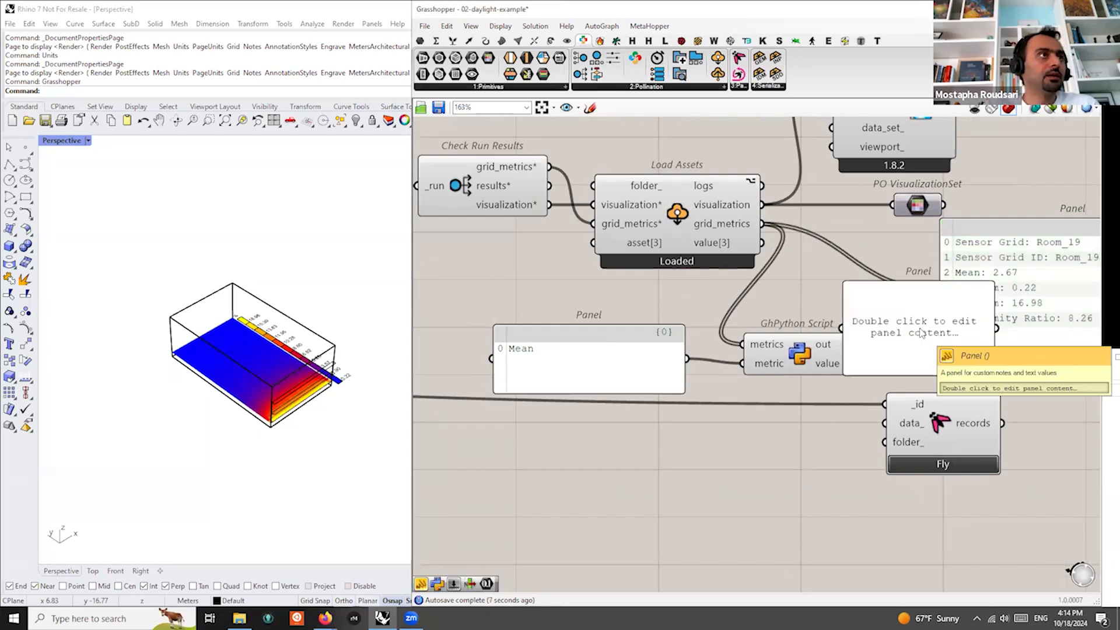
{"action": "right_click_drag", "start_coordinate": [927, 341], "coordinate": [791, 387]}
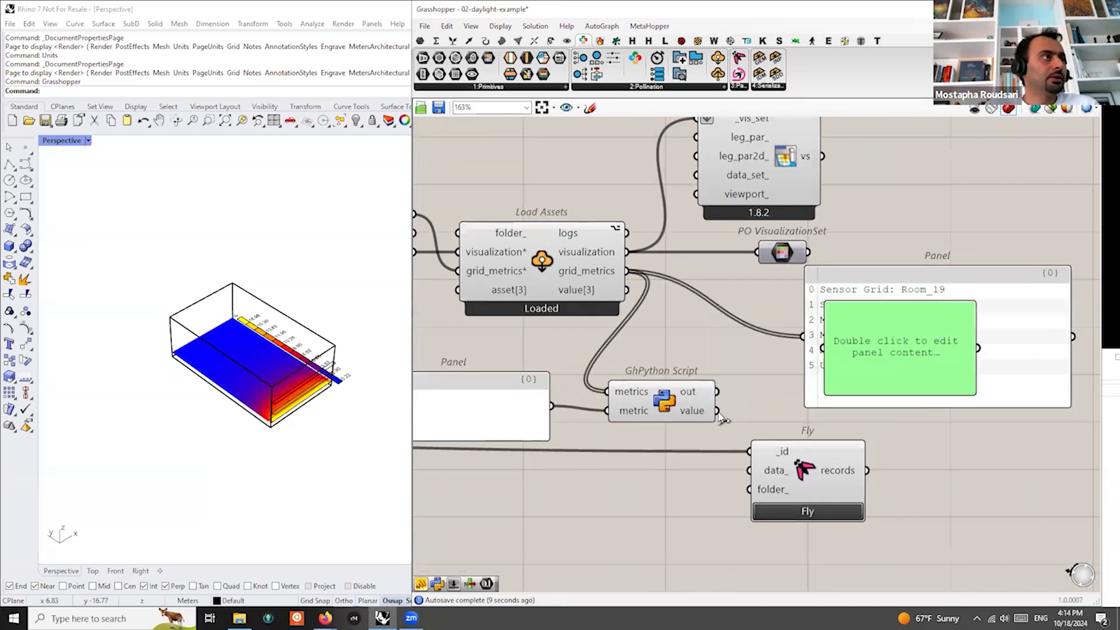
{"action": "left_click_drag", "start_coordinate": [717, 411], "coordinate": [824, 348]}
{"action": "left_click_drag", "start_coordinate": [875, 374], "coordinate": [841, 395]}
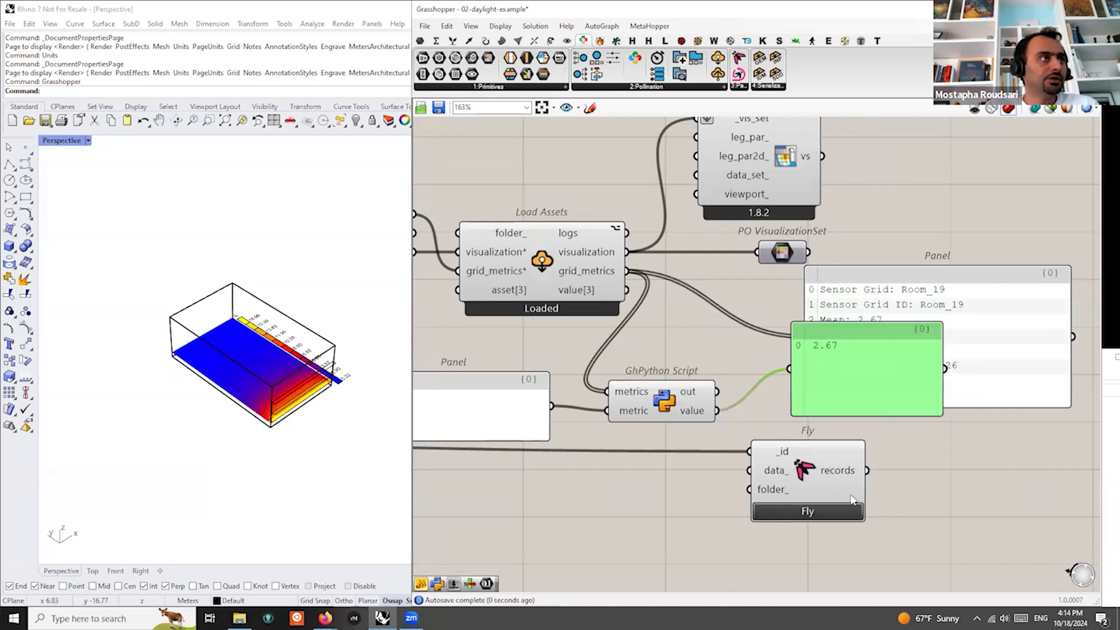
Move Fly lower and the grid metrics panel farther right to clear space around the value panel
{"action": "left_click_drag", "start_coordinate": [842, 459], "coordinate": [898, 544]}
{"action": "left_click_drag", "start_coordinate": [925, 328], "coordinate": [1044, 335]}
{"action": "scroll", "coordinate": [938, 332], "scroll_direction": "down", "scroll_amount": 2}
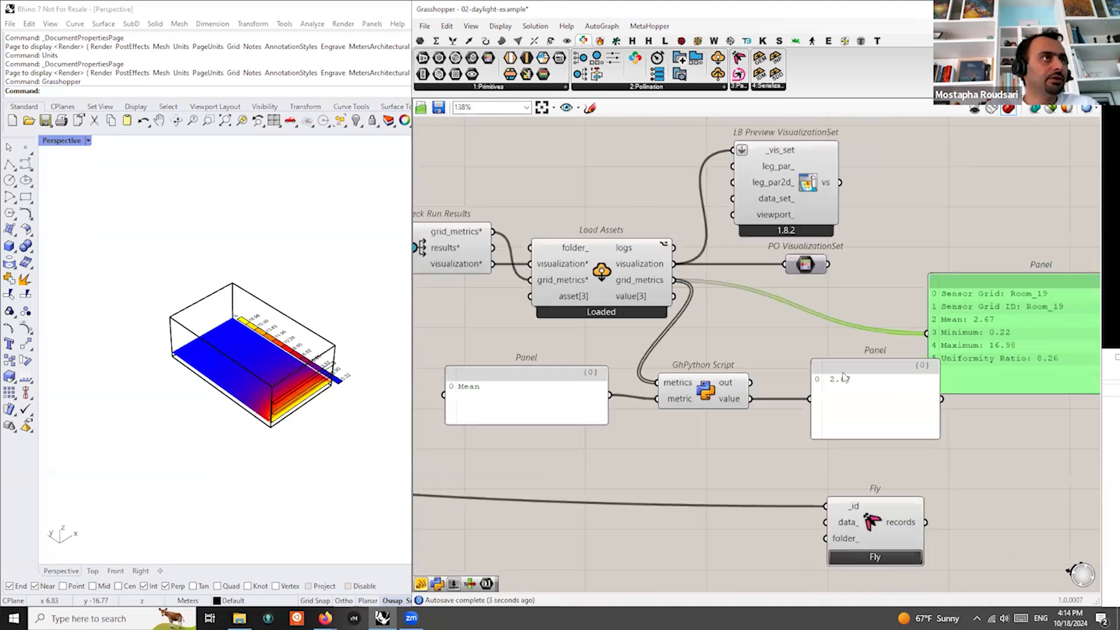
Add Uniformity Ratio as a second line in the Mean panel feeding the GhPython Script metric input
{"action": "double_click", "coordinate": [502, 420]}
{"action": "left_click", "coordinate": [573, 383]}
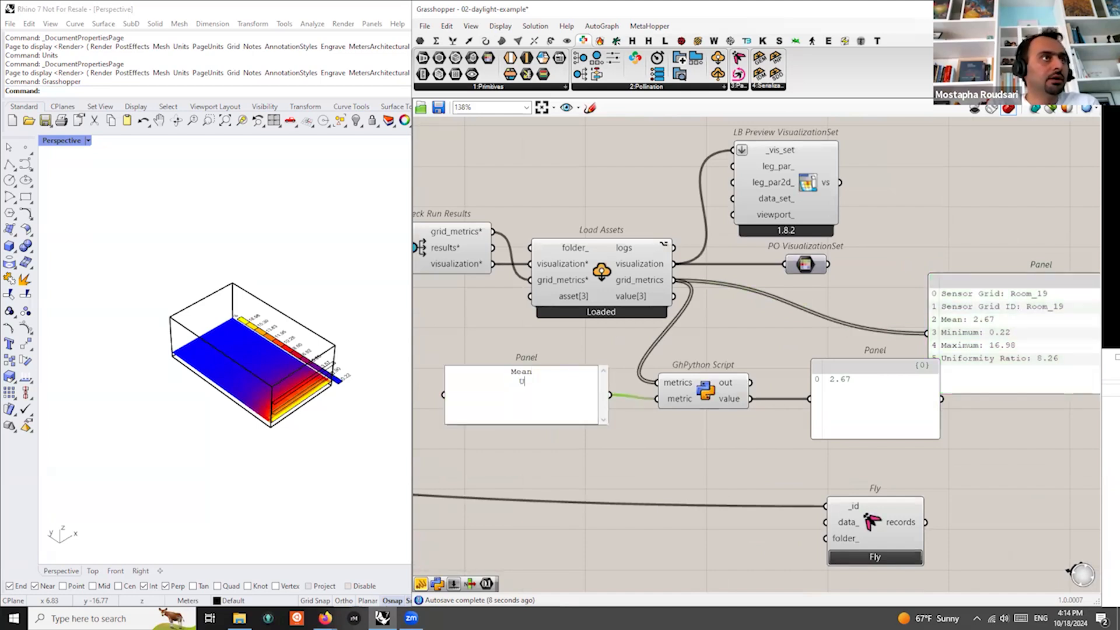
{"action": "type", "text": "Unifor"}
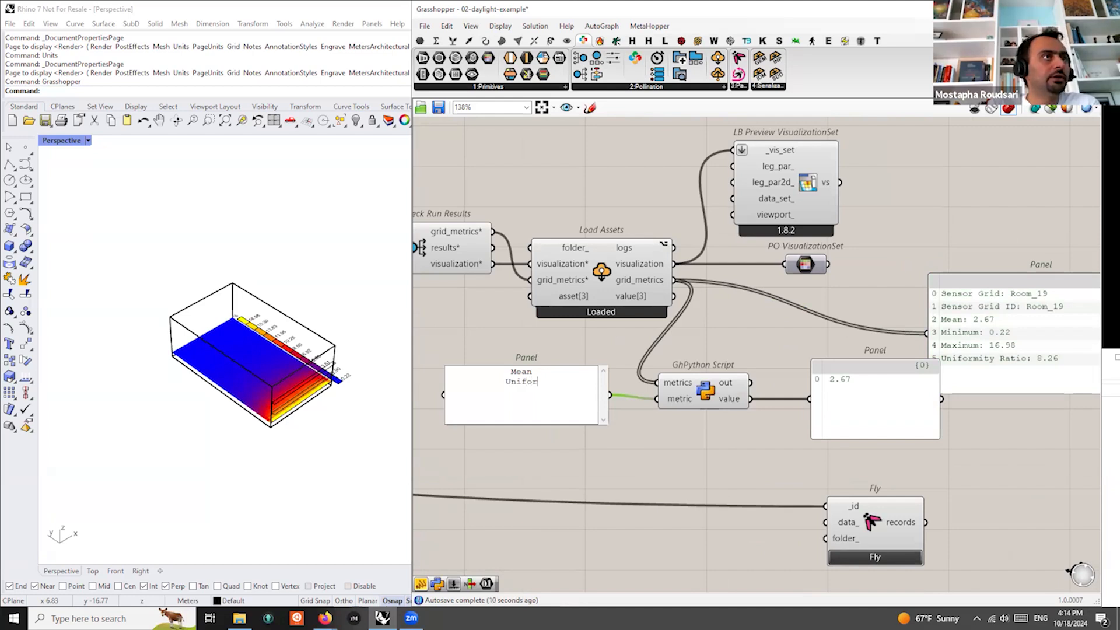
{"action": "type", "text": "mity Ratio"}
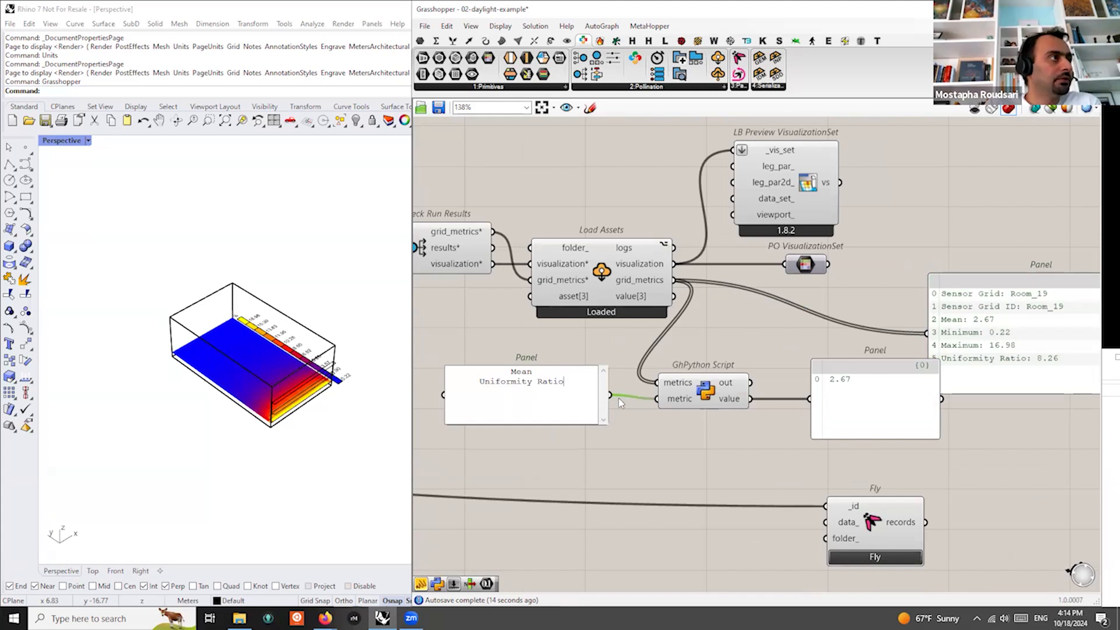
{"action": "left_click", "coordinate": [656, 449]}
{"action": "left_click", "coordinate": [868, 380]}
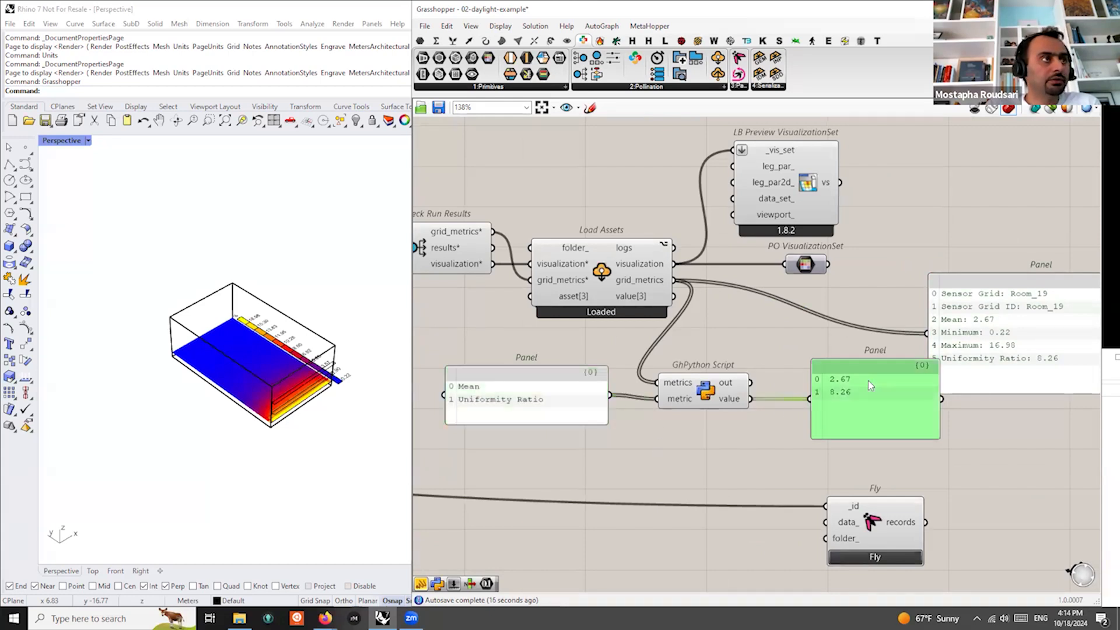
Move the value panel up and add a List Item component with the GhPython Script value output connected to its L input
{"action": "right_click_drag", "start_coordinate": [878, 398], "coordinate": [756, 411]}
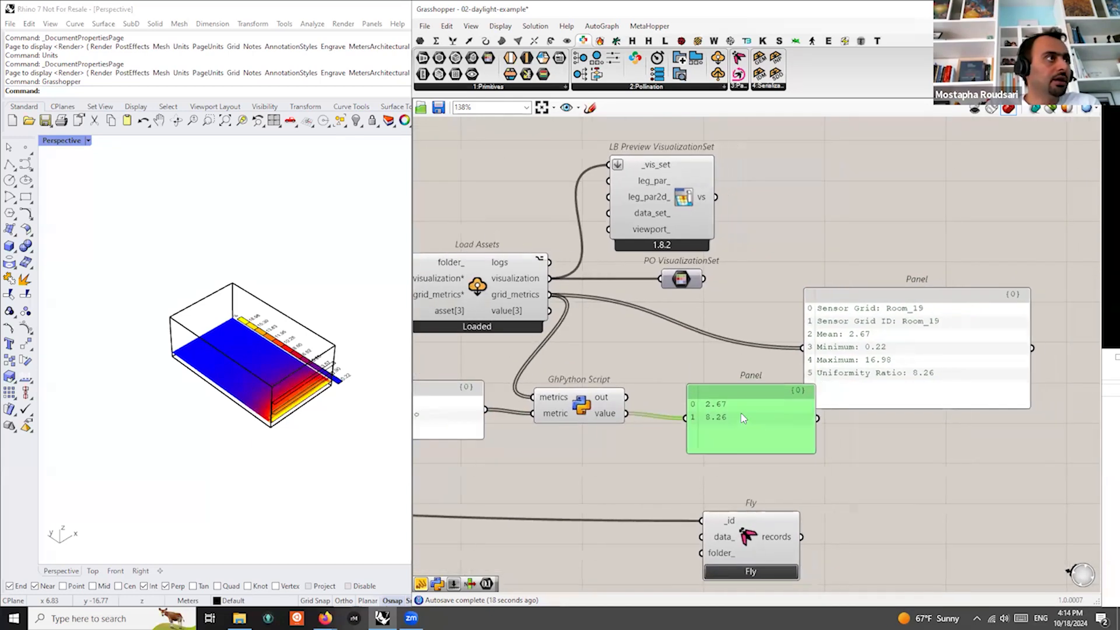
{"action": "left_click_drag", "start_coordinate": [741, 418], "coordinate": [763, 348]}
{"action": "double_click", "coordinate": [700, 409]}
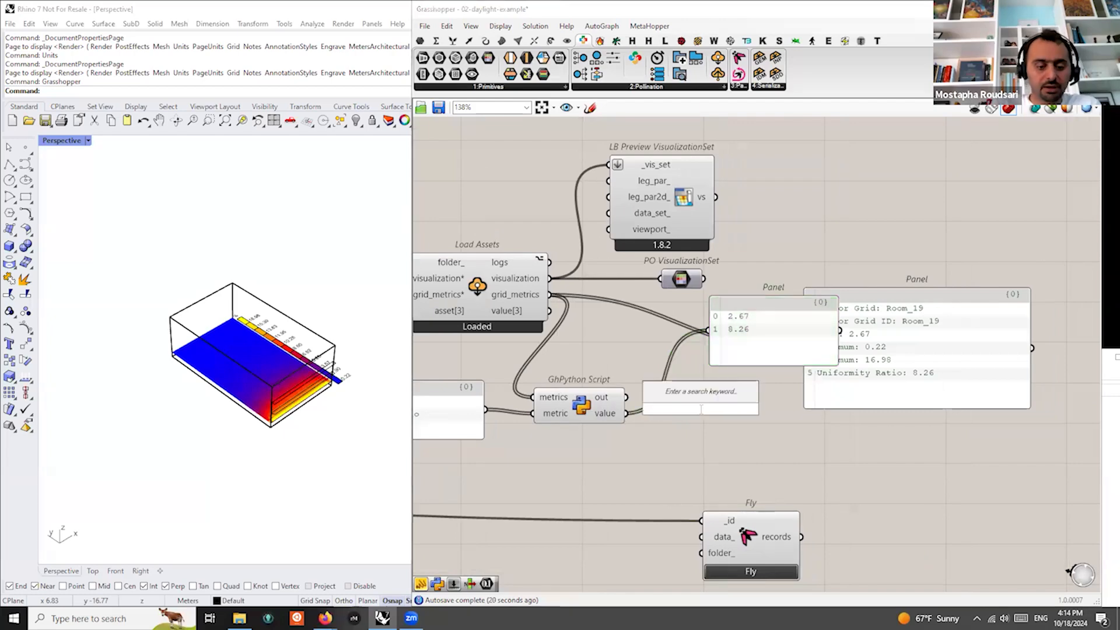
{"action": "type", "text": "item"}
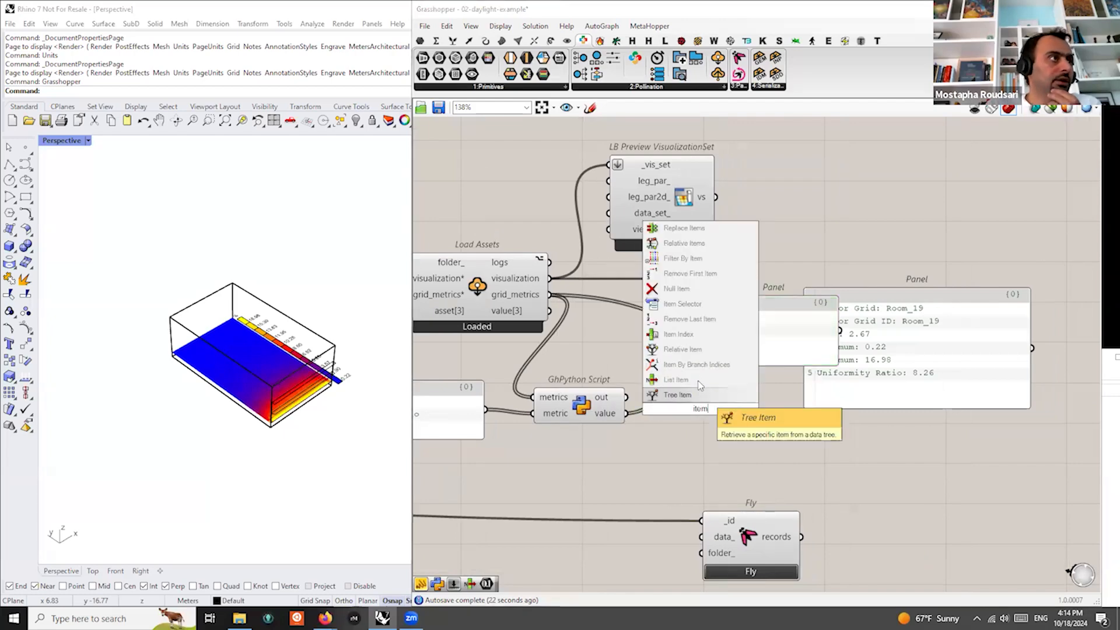
{"action": "left_click", "coordinate": [675, 379]}
{"action": "scroll", "coordinate": [682, 393], "scroll_direction": "up", "scroll_amount": 3}
{"action": "left_click_drag", "start_coordinate": [591, 425], "coordinate": [719, 451]}
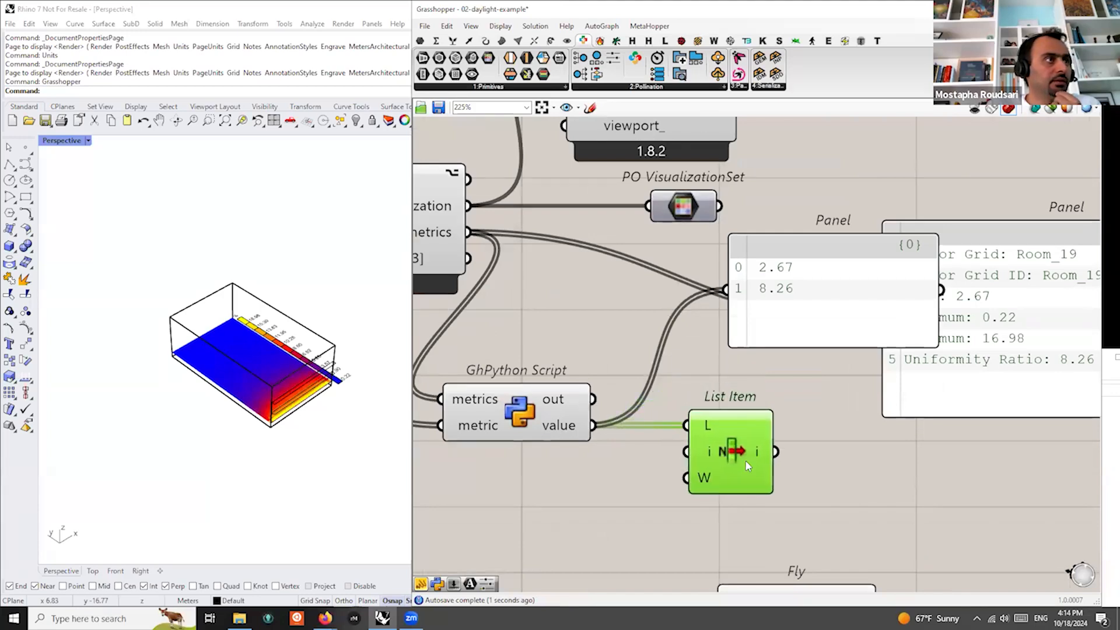
Add a +1 output to the List Item component and shift the grid metrics panel farther right
{"action": "scroll", "coordinate": [744, 460], "scroll_direction": "up", "scroll_amount": 4}
{"action": "left_click", "coordinate": [753, 519]}
{"action": "scroll", "coordinate": [755, 501], "scroll_direction": "down", "scroll_amount": 3}
{"action": "scroll", "coordinate": [754, 503], "scroll_direction": "down", "scroll_amount": 3}
{"action": "left_click_drag", "start_coordinate": [1011, 373], "coordinate": [1071, 363]}
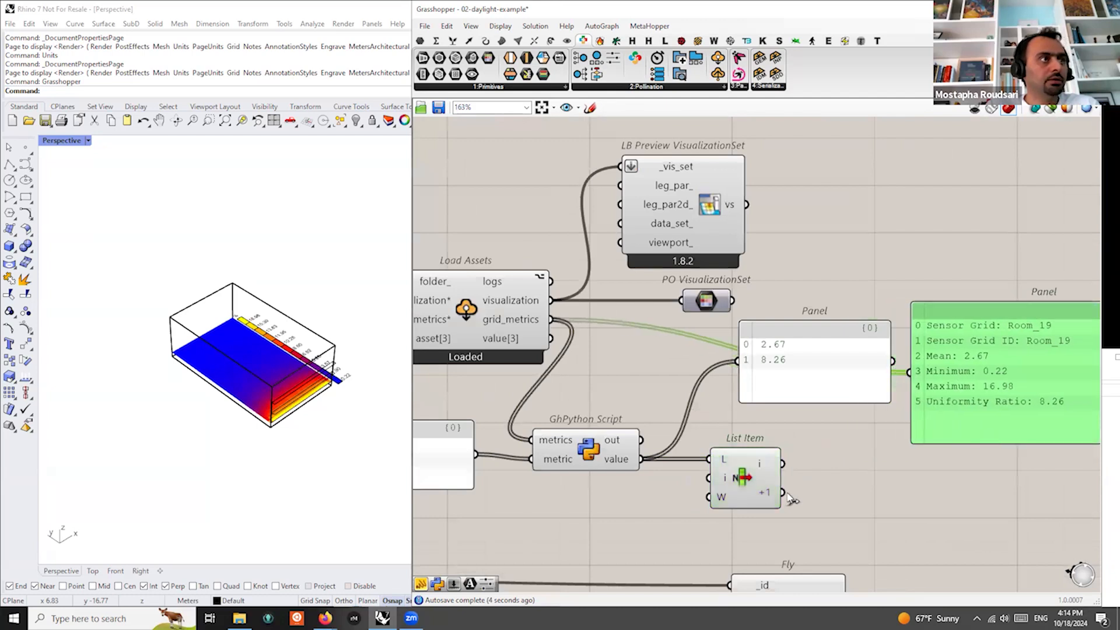
Place a Number parameter beside the List Item outputs and open its name for editing
{"action": "double_click", "coordinate": [858, 454]}
{"action": "type", "text": "nub"}
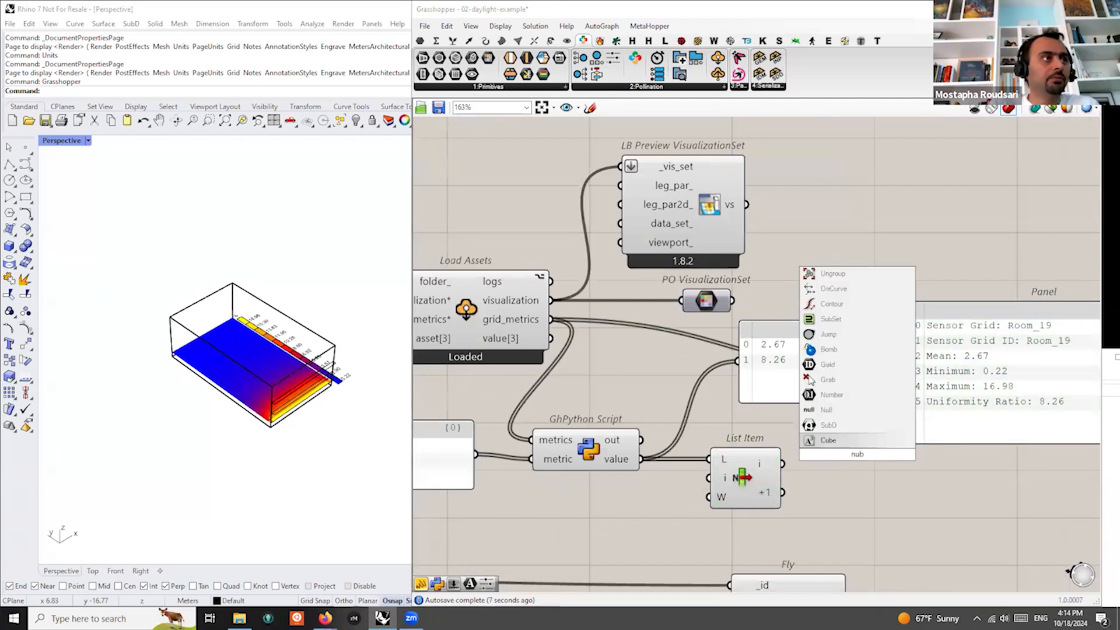
{"action": "key", "text": "BackSpace"}
{"action": "type", "text": "mb"}
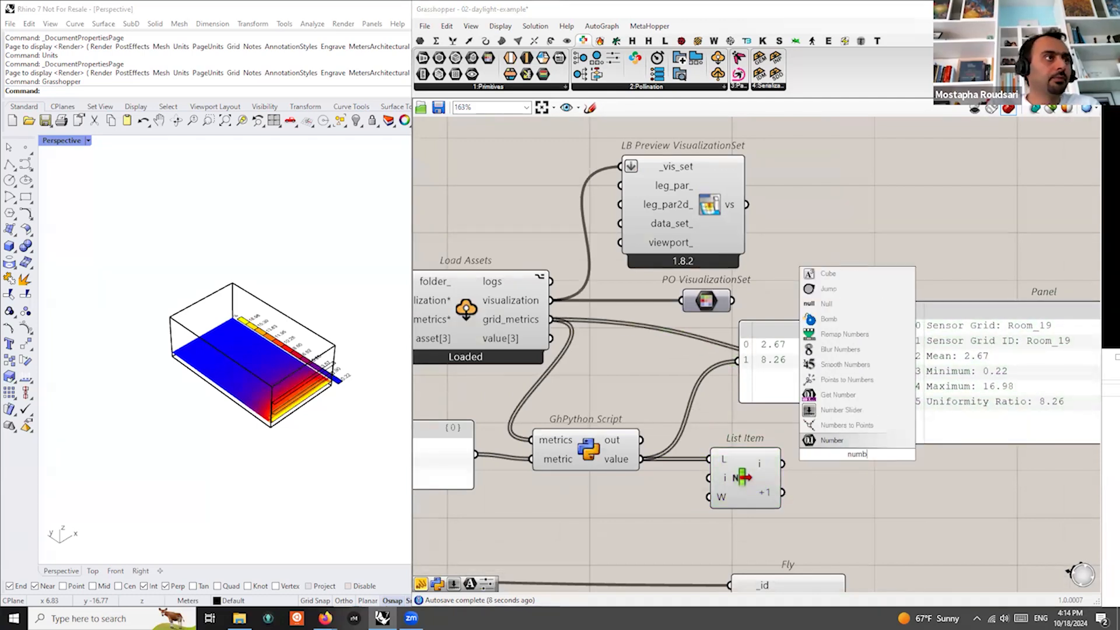
{"action": "left_click", "coordinate": [881, 442]}
{"action": "right_click", "coordinate": [864, 453]}
{"action": "double_click", "coordinate": [944, 387]}
{"action": "scroll", "coordinate": [752, 400], "scroll_direction": "down", "scroll_amount": 3}
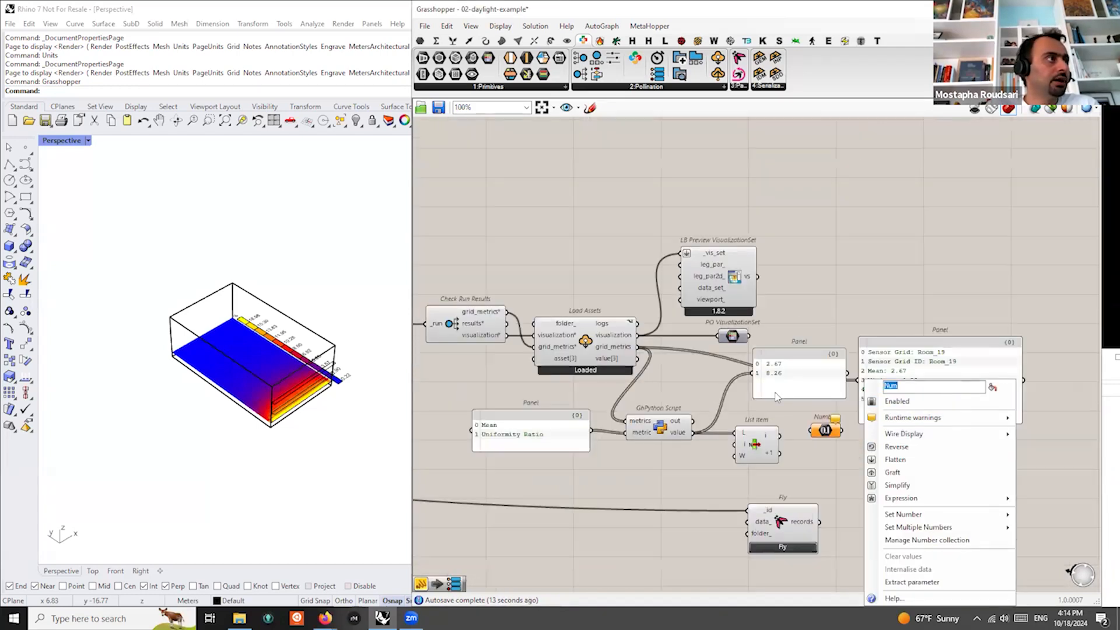
Rename the Number parameter as Mean and place a copy of it directly below
{"action": "scroll", "coordinate": [776, 397], "scroll_direction": "up", "scroll_amount": 1}
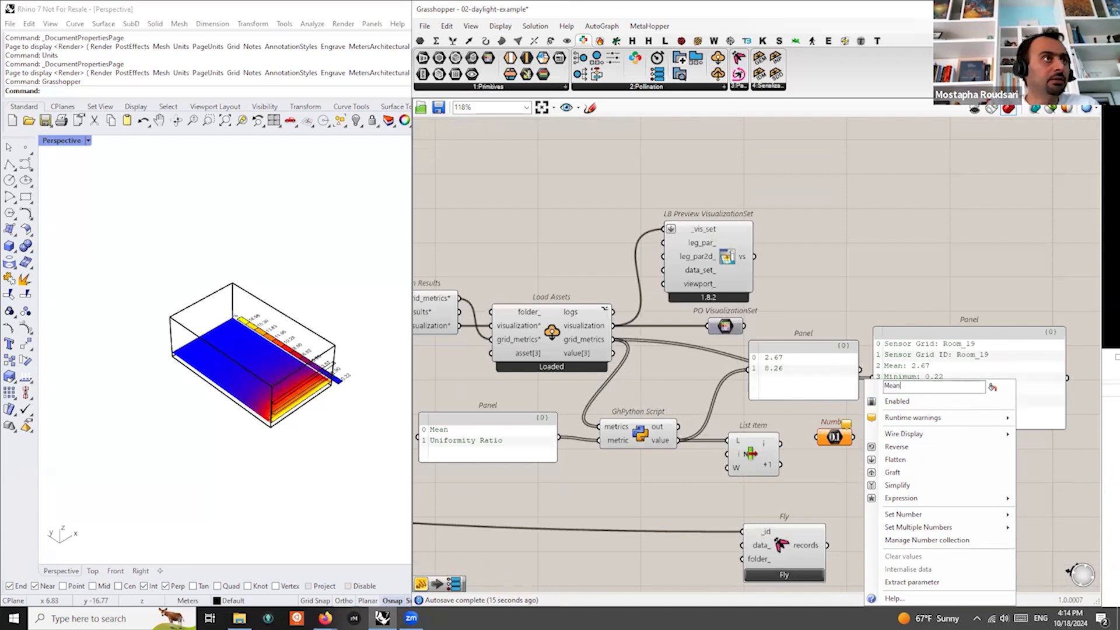
{"action": "key", "text": "Return"}
{"action": "left_click", "coordinate": [835, 441]}
{"action": "key", "text": "ctrl+c"}
{"action": "key", "text": "ctrl+v"}
{"action": "left_click_drag", "start_coordinate": [834, 442], "coordinate": [833, 469]}
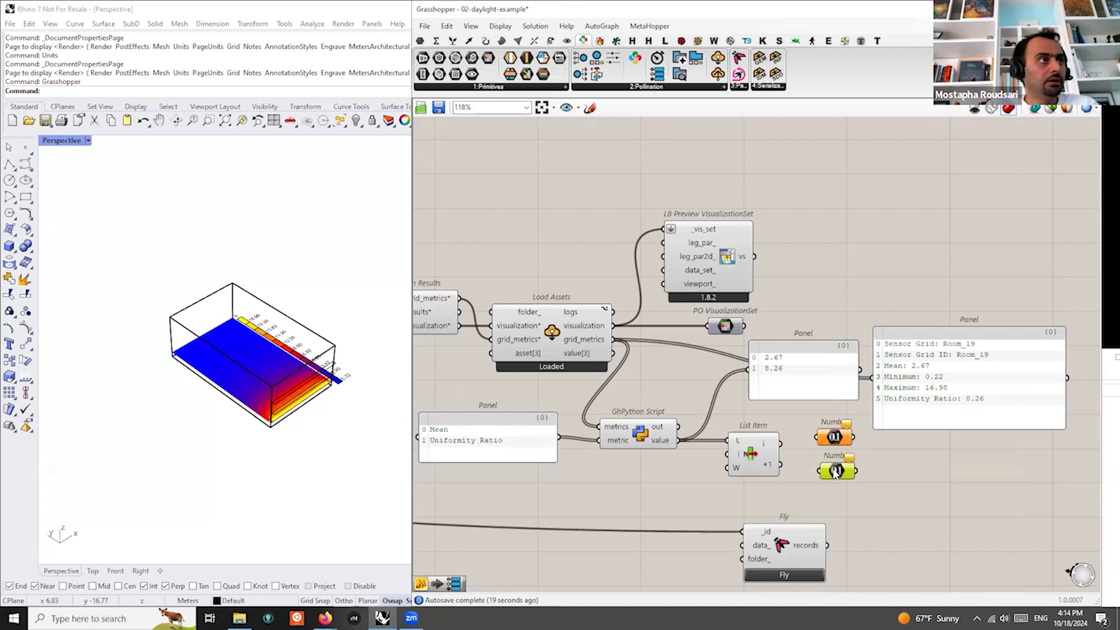
Rename the copied Number parameter as Uniformity Ratio
{"action": "right_click", "coordinate": [835, 471]}
{"action": "left_click_drag", "start_coordinate": [814, 393], "coordinate": [812, 393]}
{"action": "type", "text": "Uniformity Ra"}
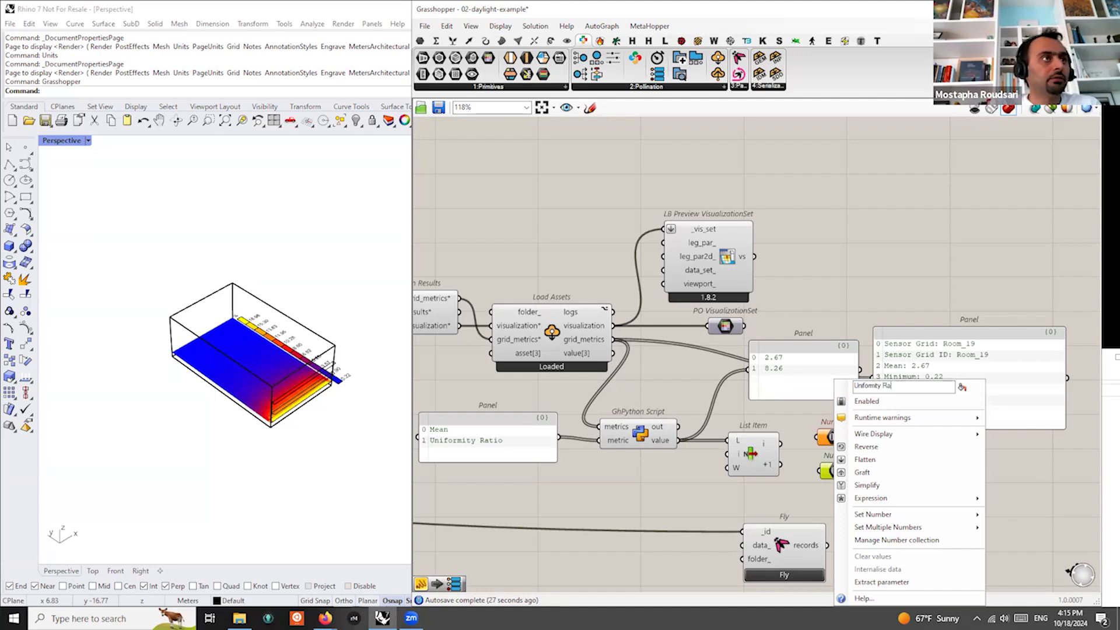
{"action": "type", "text": "tio"}
{"action": "key", "text": "Return"}
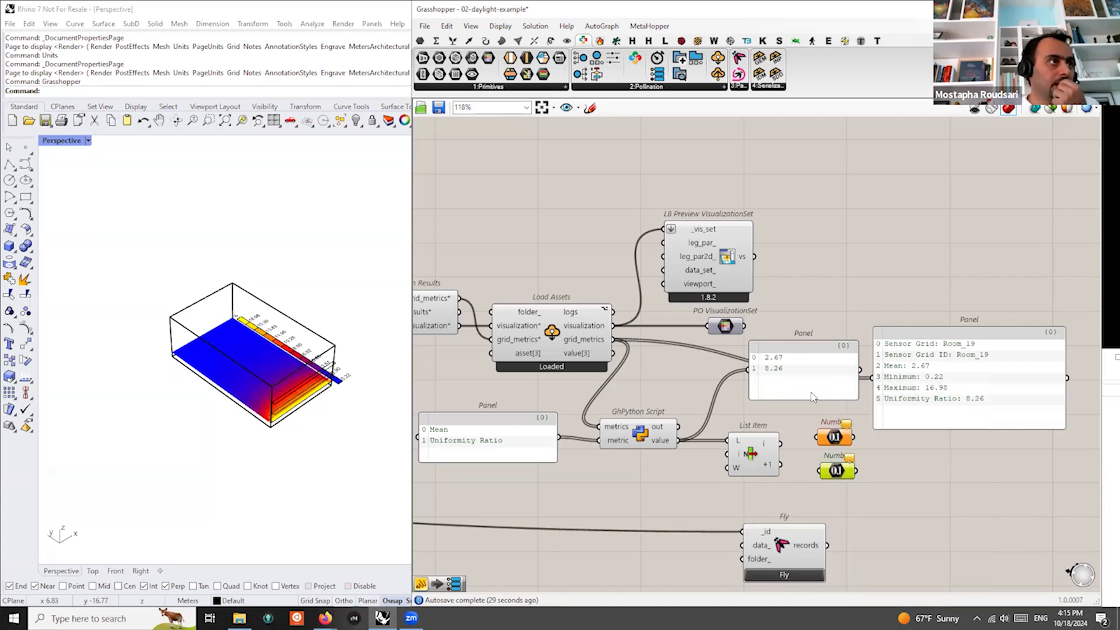
Wire the List Item outputs i and +1 to the Mean and Uniformity Ratio parameters, moving Fly and the large metrics panel out of the way
{"action": "scroll", "coordinate": [788, 456], "scroll_direction": "up", "scroll_amount": 3}
{"action": "left_click_drag", "start_coordinate": [777, 439], "coordinate": [828, 430]}
{"action": "left_click_drag", "start_coordinate": [777, 467], "coordinate": [1013, 485]}
{"action": "scroll", "coordinate": [834, 467], "scroll_direction": "down", "scroll_amount": 5}
{"action": "right_click_drag", "start_coordinate": [886, 504], "coordinate": [799, 500]}
{"action": "left_click_drag", "start_coordinate": [918, 380], "coordinate": [878, 315]}
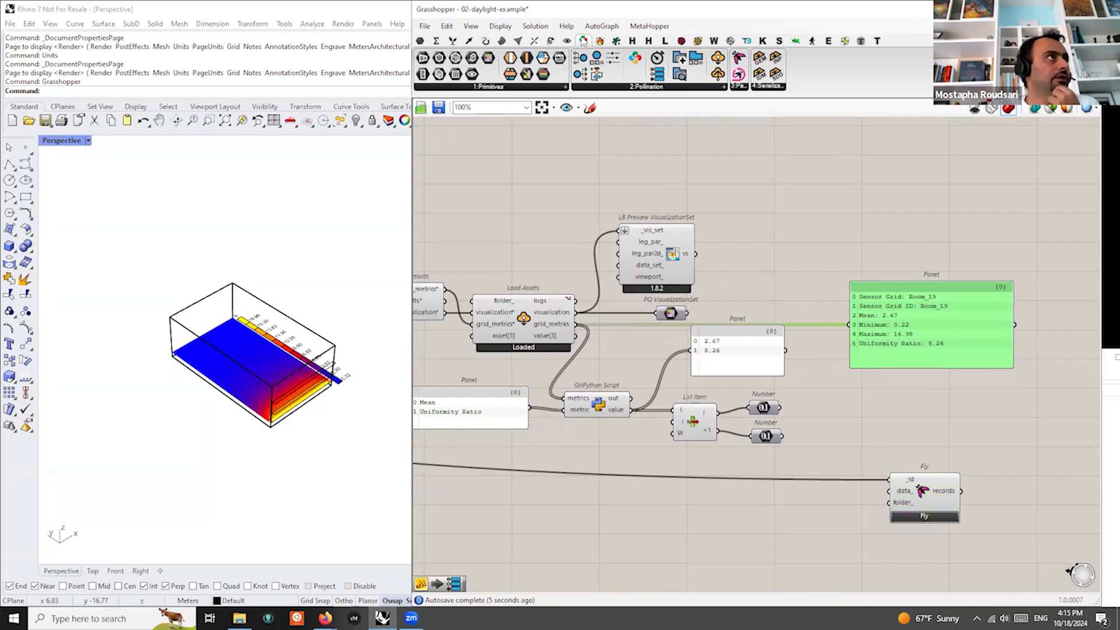
Add a User Data component and wire the Mean and Uniformity Ratio parameters into its first two inputs
{"action": "left_click_drag", "start_coordinate": [613, 58], "coordinate": [804, 505]}
{"action": "scroll", "coordinate": [798, 464], "scroll_direction": "up", "scroll_amount": 2}
{"action": "left_click_drag", "start_coordinate": [774, 384], "coordinate": [745, 516]}
{"action": "left_click_drag", "start_coordinate": [776, 424], "coordinate": [745, 524]}
{"action": "left_click_drag", "start_coordinate": [825, 521], "coordinate": [934, 419]}
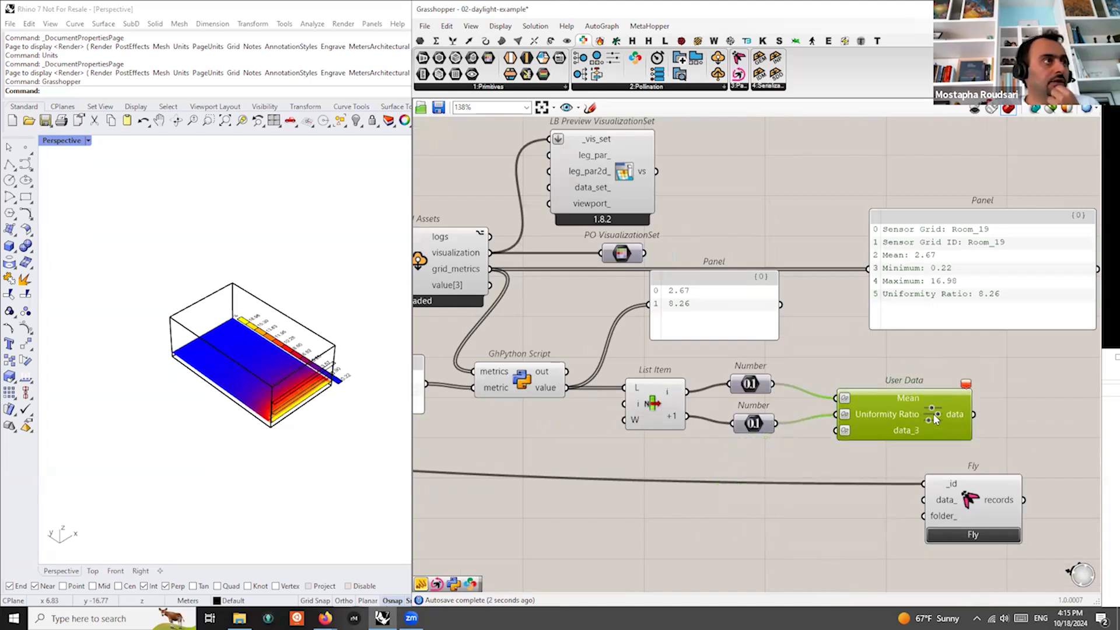
Rename the second Number parameter as Uniformity-Ratio and wire the User Data output into Fly's data_ input, placing User Data beside Fly
{"action": "right_click", "coordinate": [753, 426]}
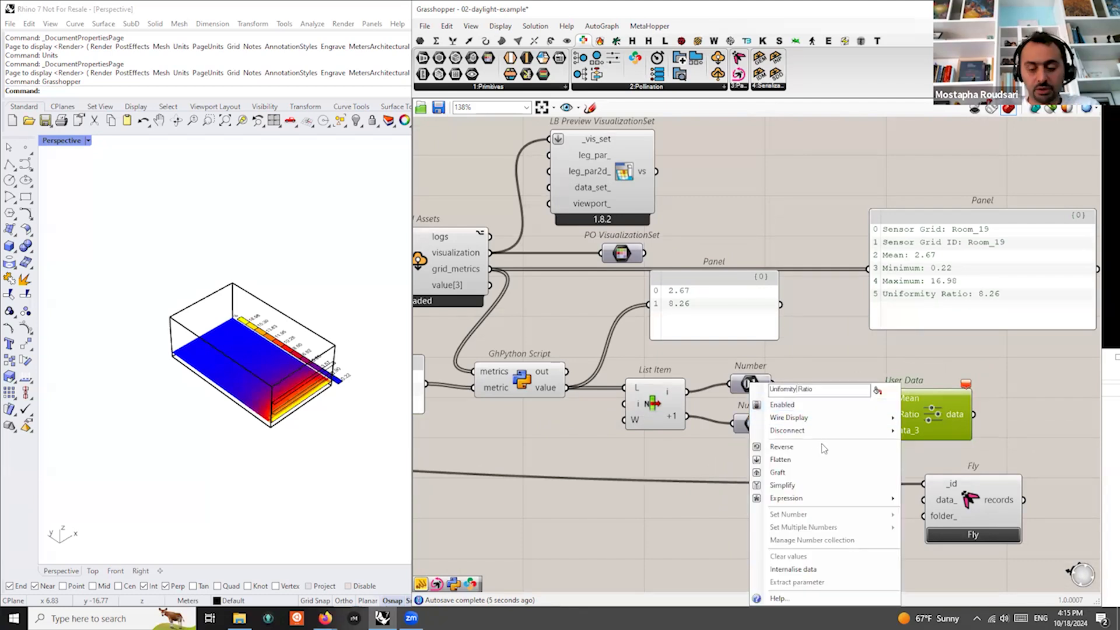
{"action": "left_click", "coordinate": [850, 371]}
{"action": "left_click_drag", "start_coordinate": [934, 414], "coordinate": [915, 513]}
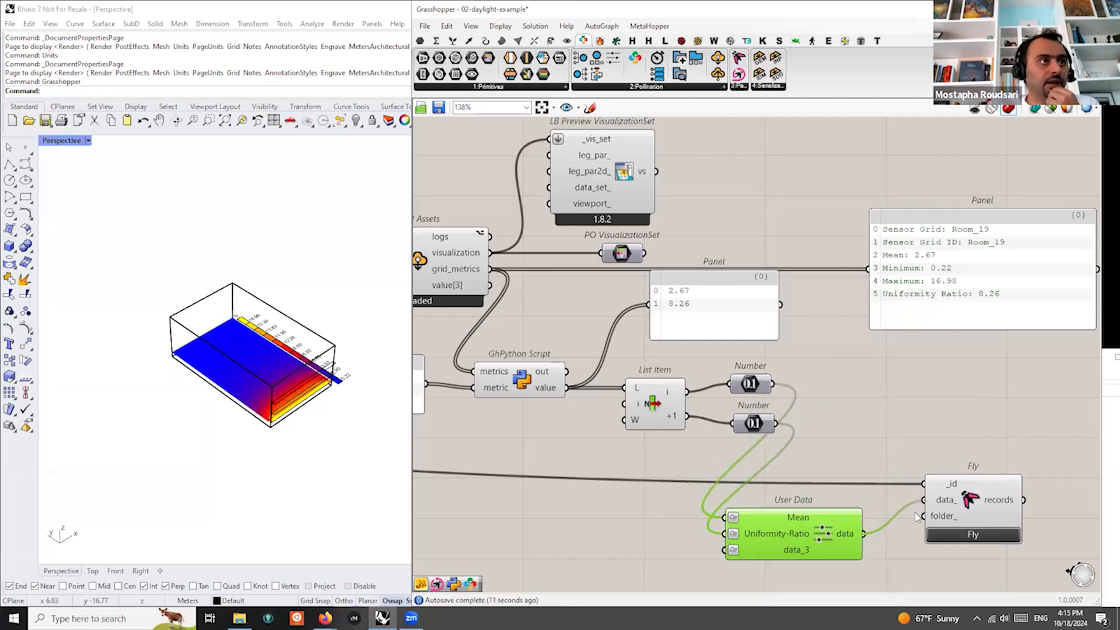
Move the two Number parameters next to the User Data inputs and line the User Data component up with them
{"action": "scroll", "coordinate": [857, 472], "scroll_direction": "down", "scroll_amount": 2}
{"action": "left_click_drag", "start_coordinate": [785, 420], "coordinate": [680, 501]}
{"action": "left_click_drag", "start_coordinate": [803, 387], "coordinate": [684, 501]}
{"action": "left_click", "coordinate": [677, 514]}
{"action": "left_click_drag", "start_coordinate": [825, 524], "coordinate": [822, 515]}
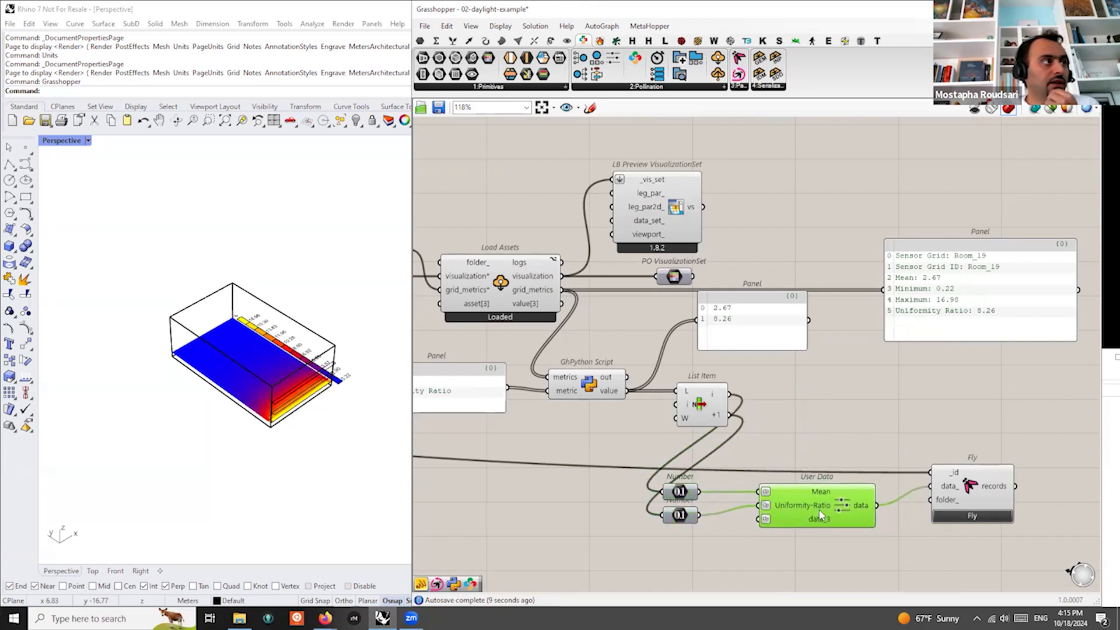
Switch the daylight result display from LB Preview VisualizationSet to PO VisualizationSet and examine the screen-aligned legend
{"action": "right_click_drag", "start_coordinate": [303, 409], "coordinate": [287, 410]}
{"action": "scroll", "coordinate": [287, 408], "scroll_direction": "down", "scroll_amount": 3}
{"action": "scroll", "coordinate": [293, 355], "scroll_direction": "up", "scroll_amount": 5}
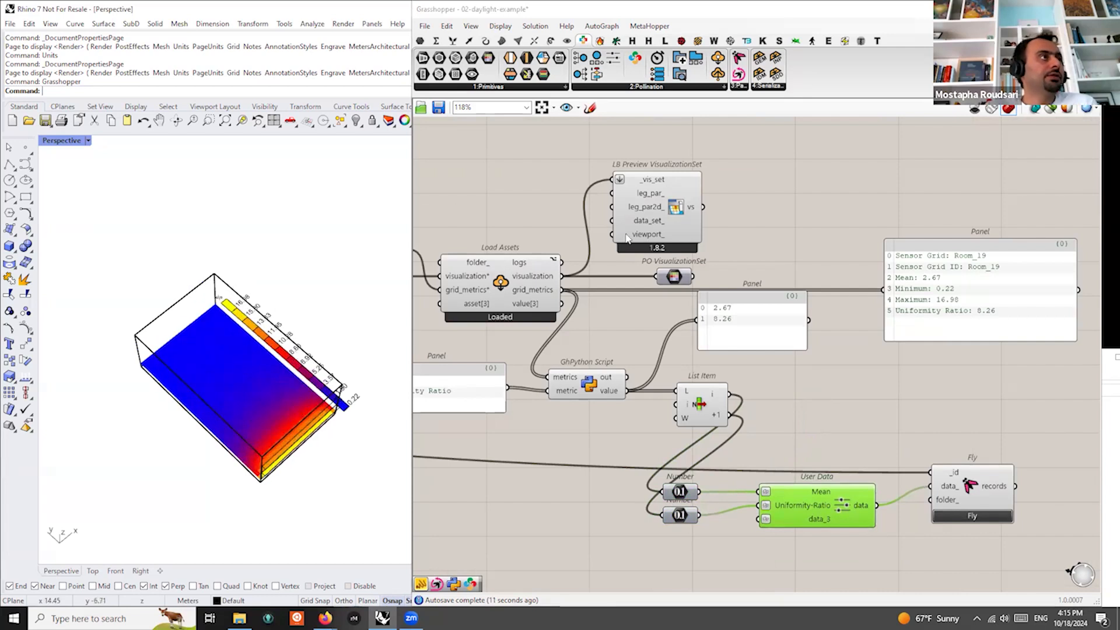
{"action": "left_click_drag", "start_coordinate": [672, 211], "coordinate": [680, 202]}
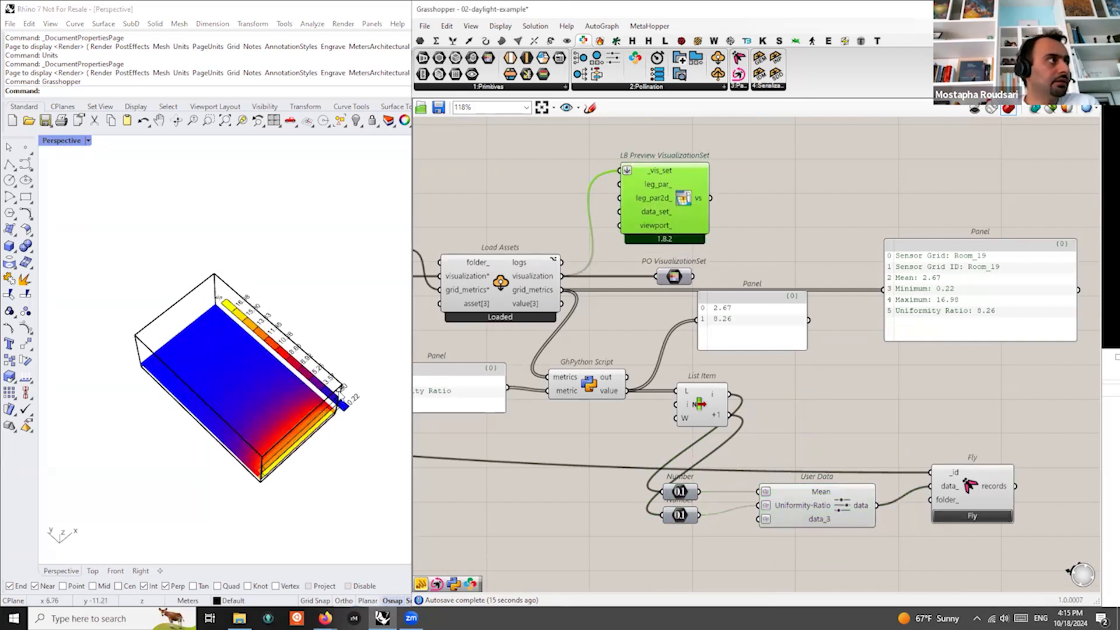
{"action": "scroll", "coordinate": [345, 401], "scroll_direction": "up", "scroll_amount": 2}
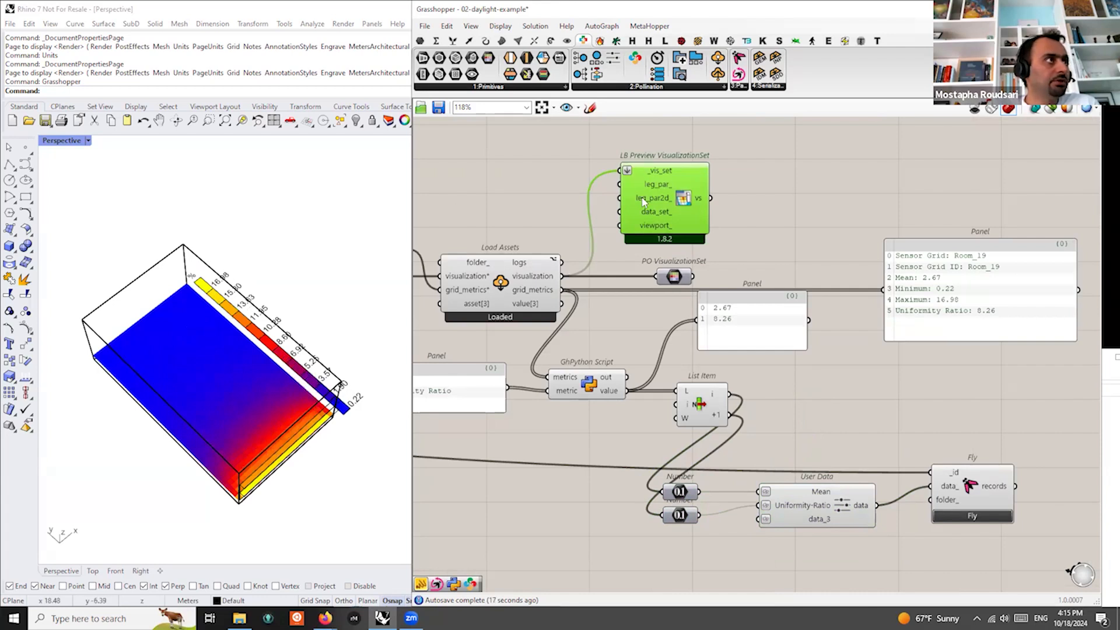
{"action": "left_click", "coordinate": [679, 277]}
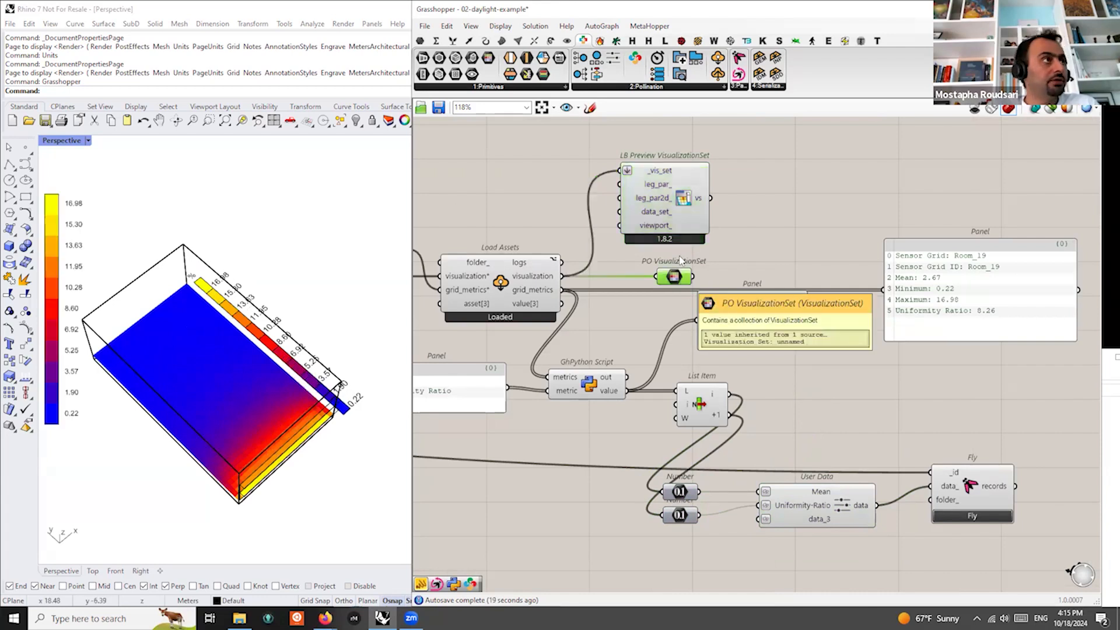
{"action": "left_click", "coordinate": [675, 194]}
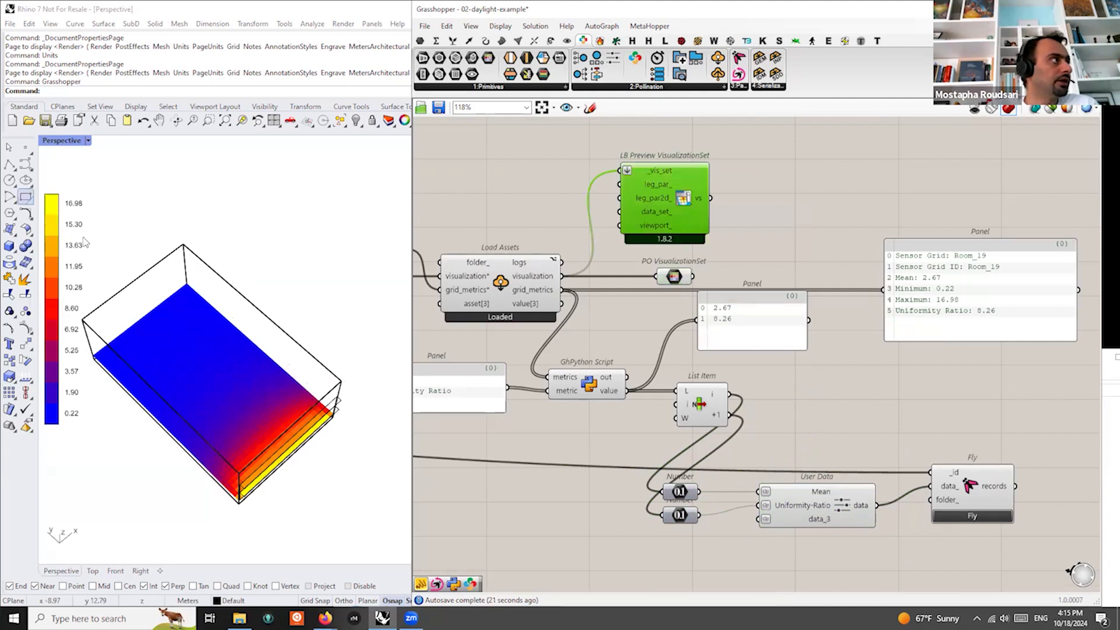
{"action": "scroll", "coordinate": [262, 329], "scroll_direction": "down", "scroll_amount": 2}
{"action": "scroll", "coordinate": [216, 361], "scroll_direction": "up", "scroll_amount": 2}
{"action": "right_click_drag", "start_coordinate": [224, 357], "coordinate": [266, 343], "text": "shift"}
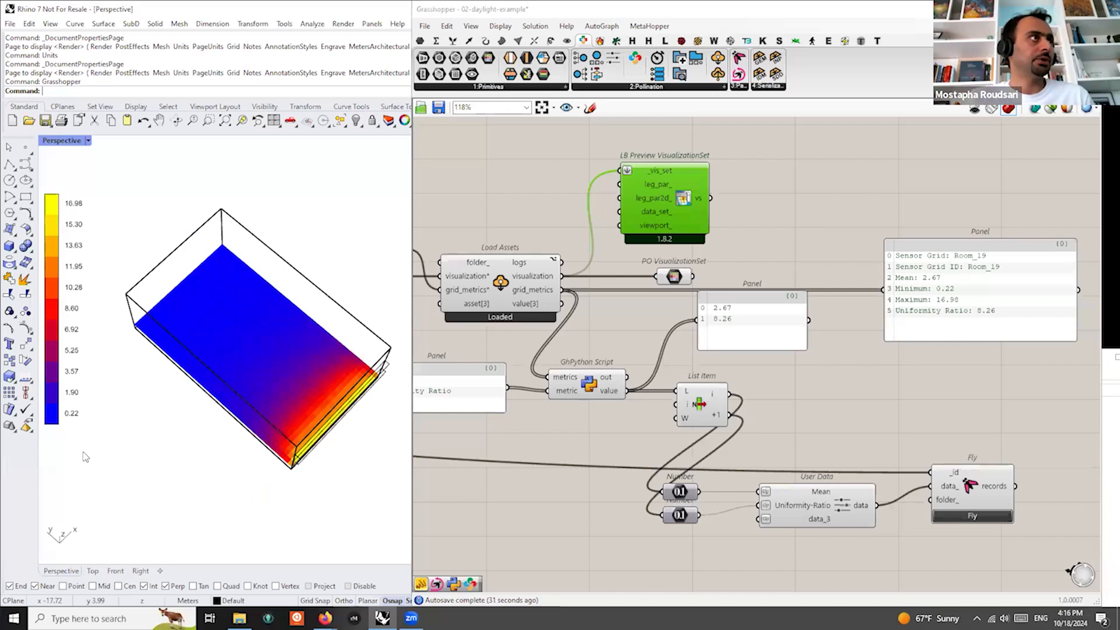
Add an LB Legend 2D Parameters component near the LB Preview VisualizationSet component
{"action": "scroll", "coordinate": [775, 252], "scroll_direction": "down", "scroll_amount": 2}
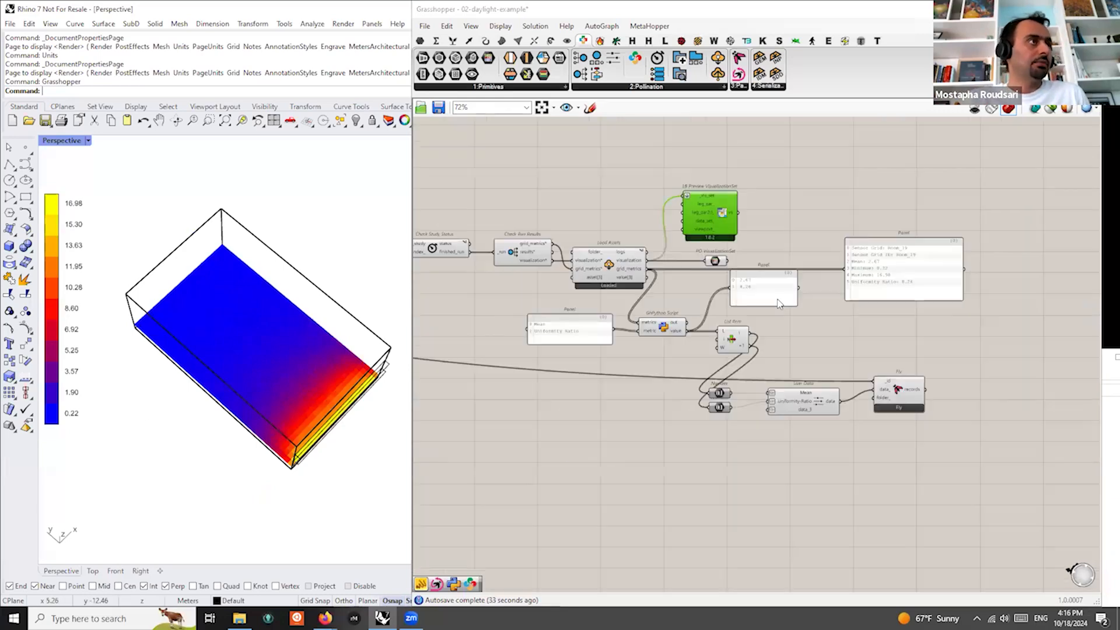
{"action": "scroll", "coordinate": [771, 302], "scroll_direction": "up", "scroll_amount": 1}
{"action": "right_click_drag", "start_coordinate": [687, 181], "coordinate": [778, 192]}
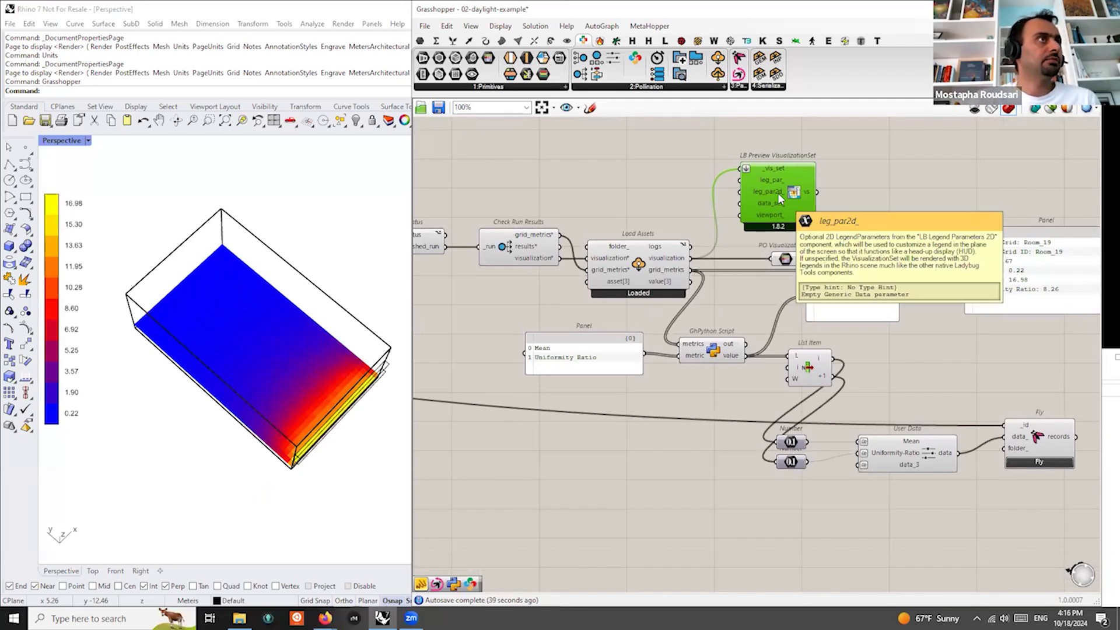
{"action": "double_click", "coordinate": [636, 179]}
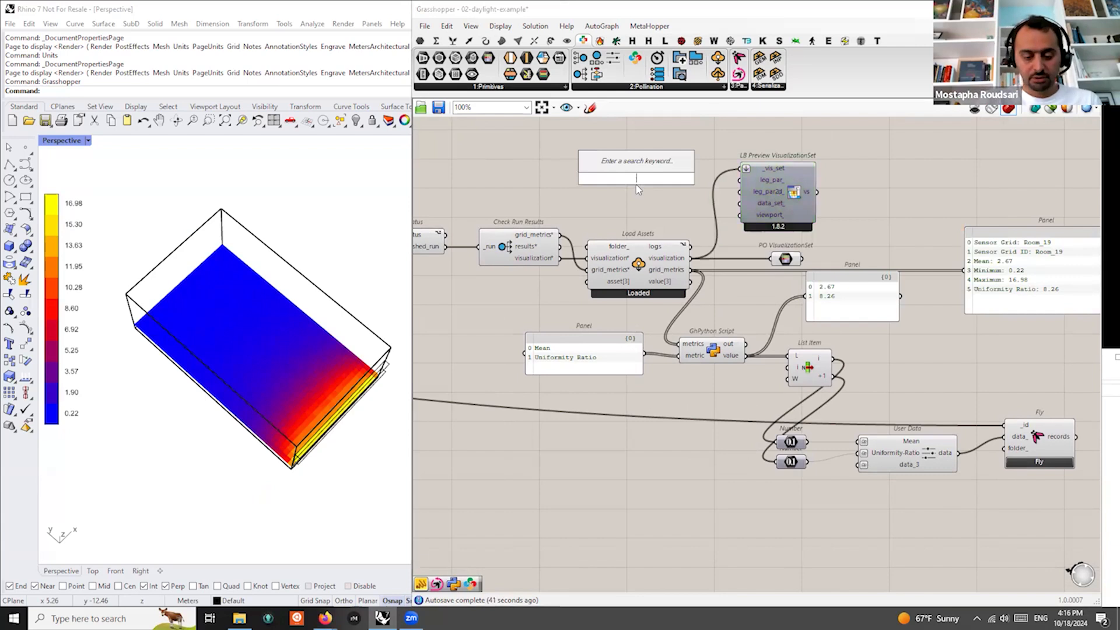
{"action": "type", "text": "LB lege"}
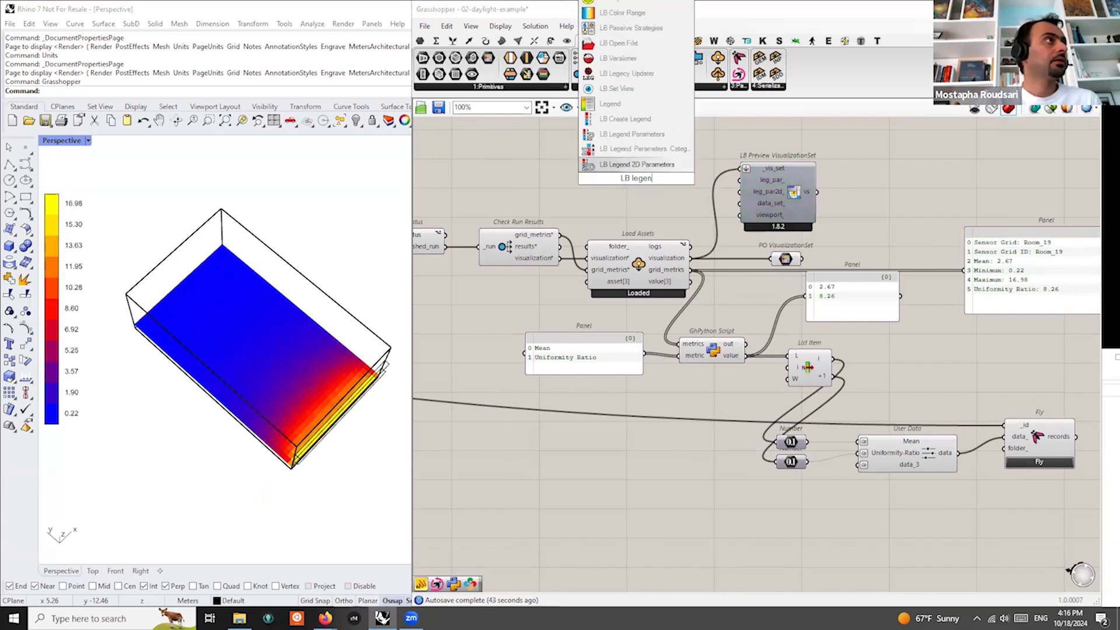
{"action": "type", "text": "n"}
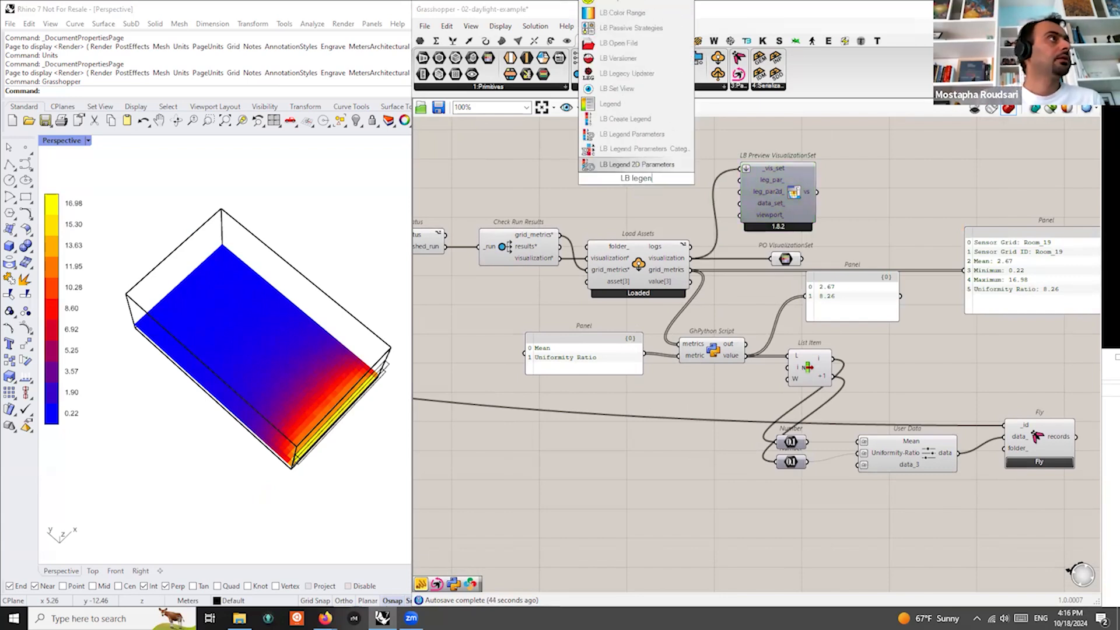
{"action": "left_click", "coordinate": [637, 169]}
{"action": "right_click_drag", "start_coordinate": [637, 180], "coordinate": [658, 226]}
{"action": "left_click_drag", "start_coordinate": [658, 226], "coordinate": [657, 197]}
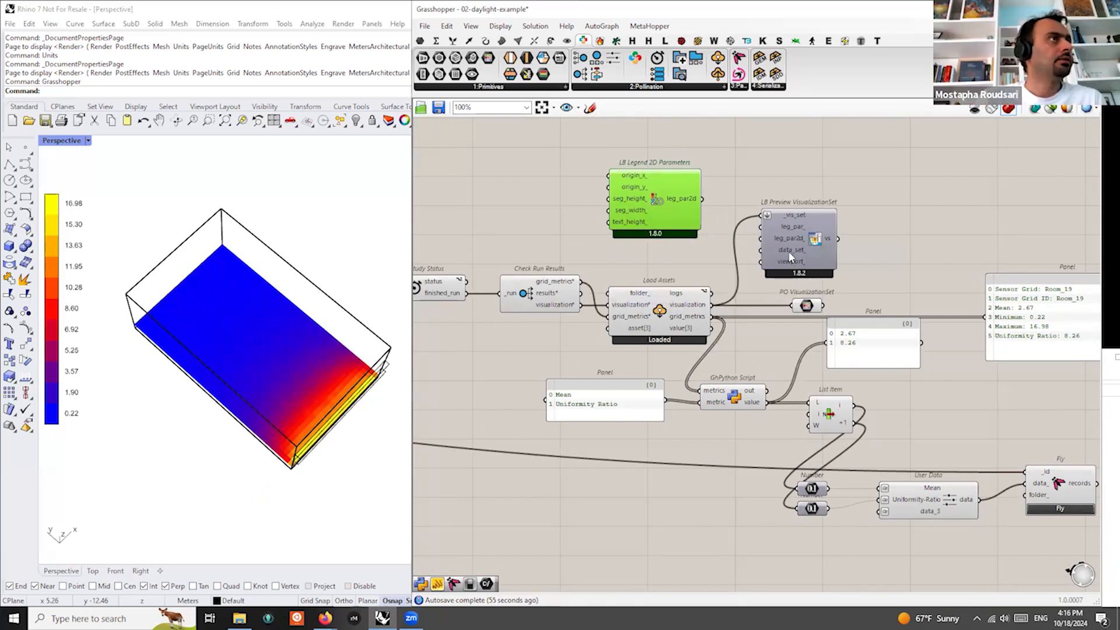
{"action": "mouse_move", "coordinate": [791, 257]}
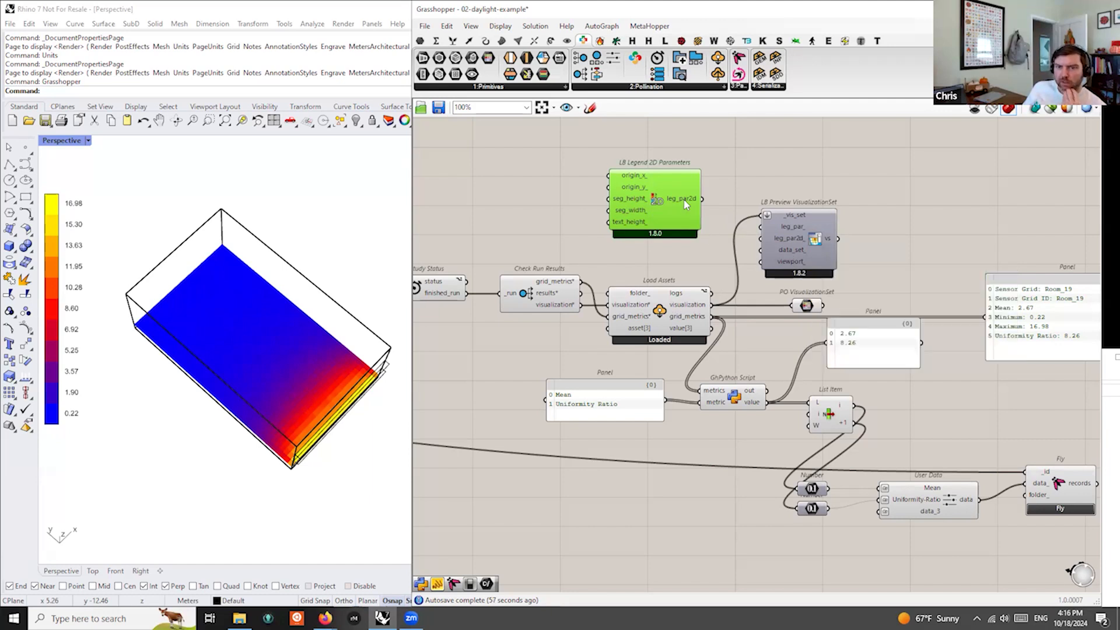
{"action": "mouse_move", "coordinate": [686, 205]}
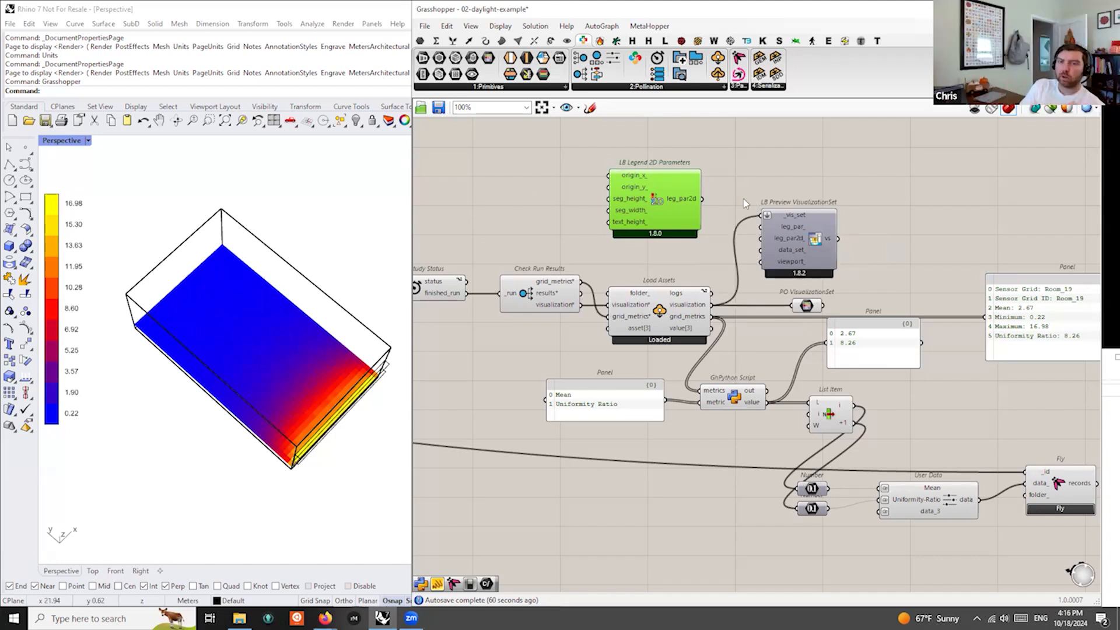
Add an LB Legend Parameters component and place it beside LB Legend 2D Parameters
{"action": "double_click", "coordinate": [546, 183]}
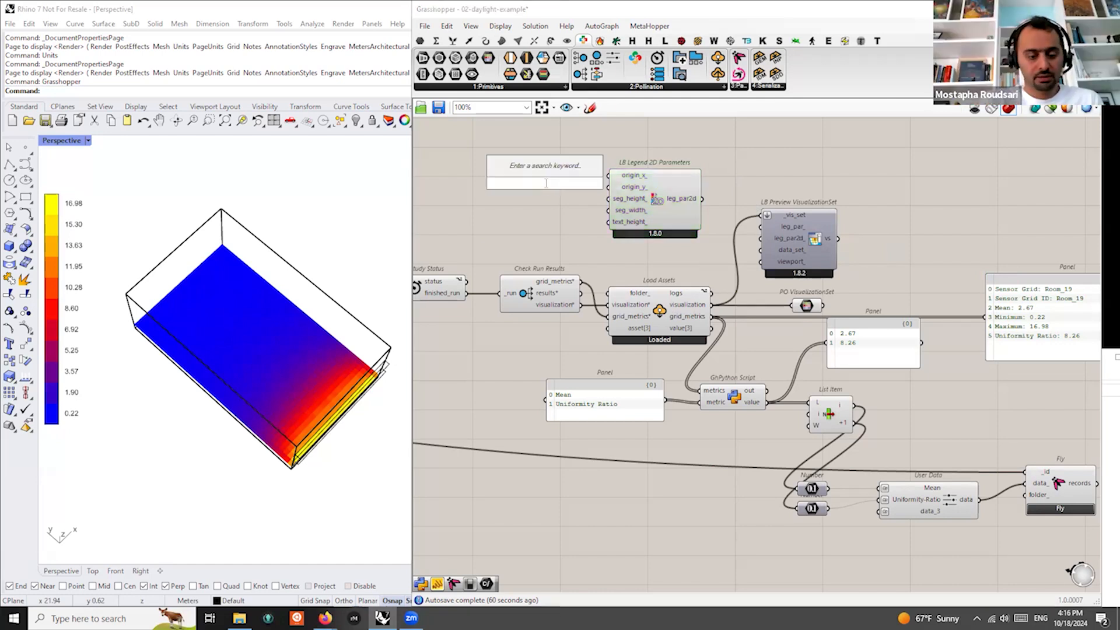
{"action": "type", "text": "leg"}
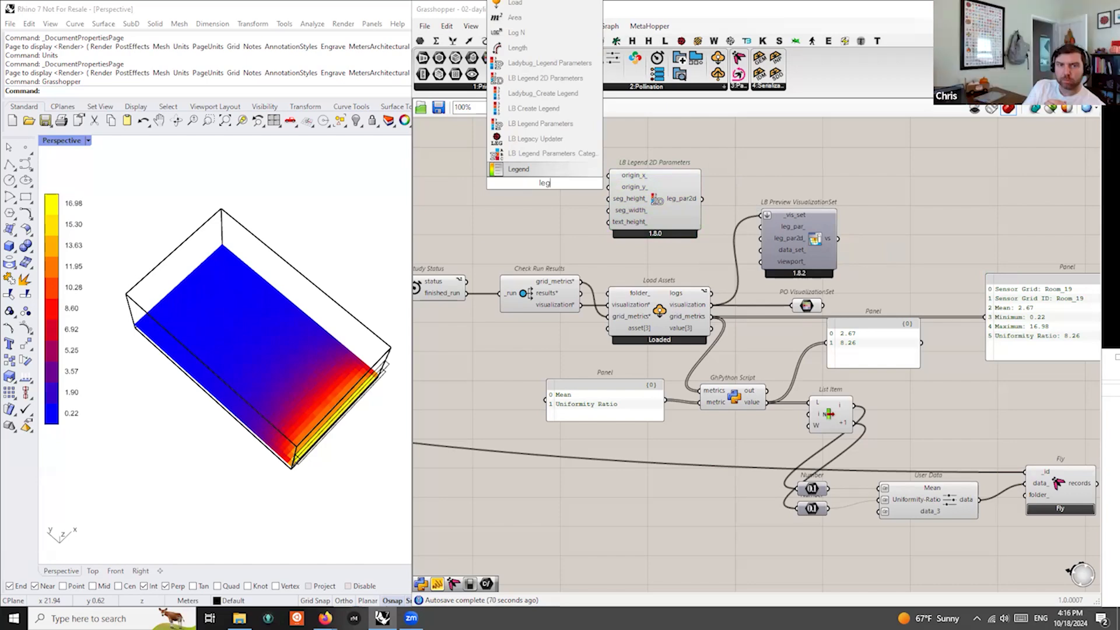
{"action": "left_click", "coordinate": [548, 125]}
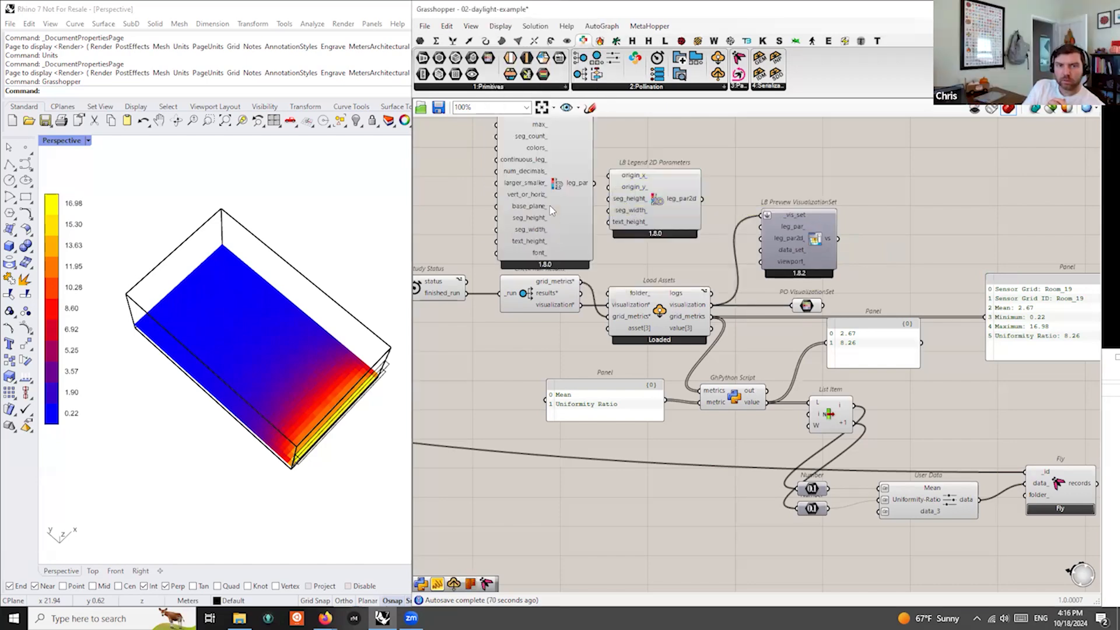
{"action": "left_click", "coordinate": [555, 132]}
{"action": "right_click_drag", "start_coordinate": [555, 132], "coordinate": [623, 257]}
{"action": "left_click_drag", "start_coordinate": [623, 259], "coordinate": [625, 217]}
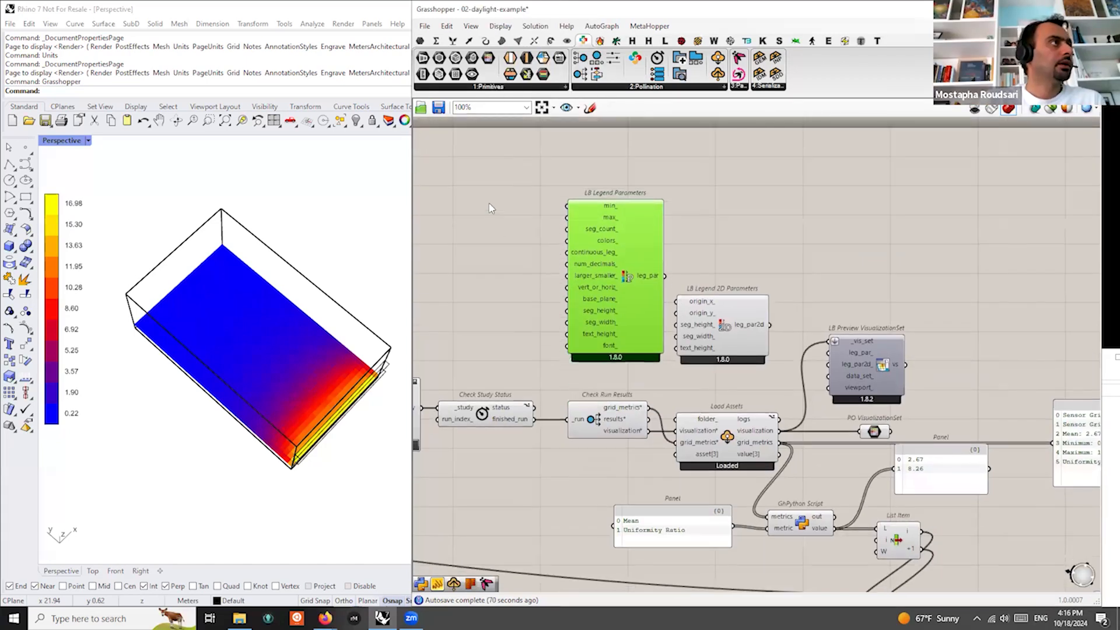
Add panels with values 0 and 5 and wire them into the min_ and max_ inputs of LB Legend Parameters
{"action": "double_click", "coordinate": [507, 208]}
{"action": "type", "text": "\"5"}
{"action": "key", "text": "Return"}
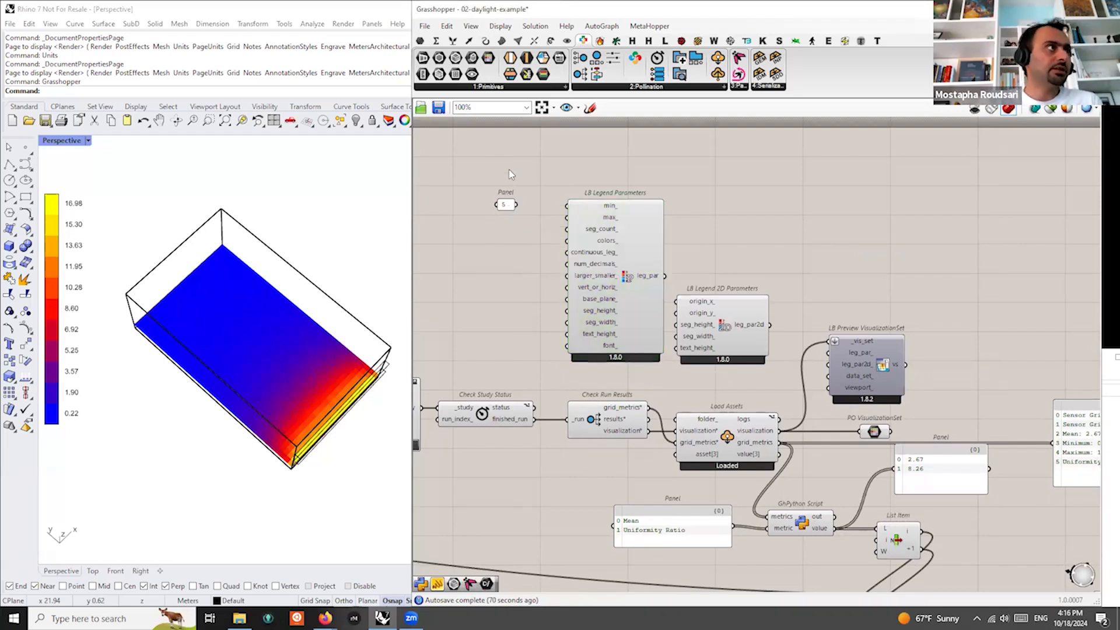
{"action": "double_click", "coordinate": [510, 173]}
{"action": "type", "text": "\"0"}
{"action": "key", "text": "Return"}
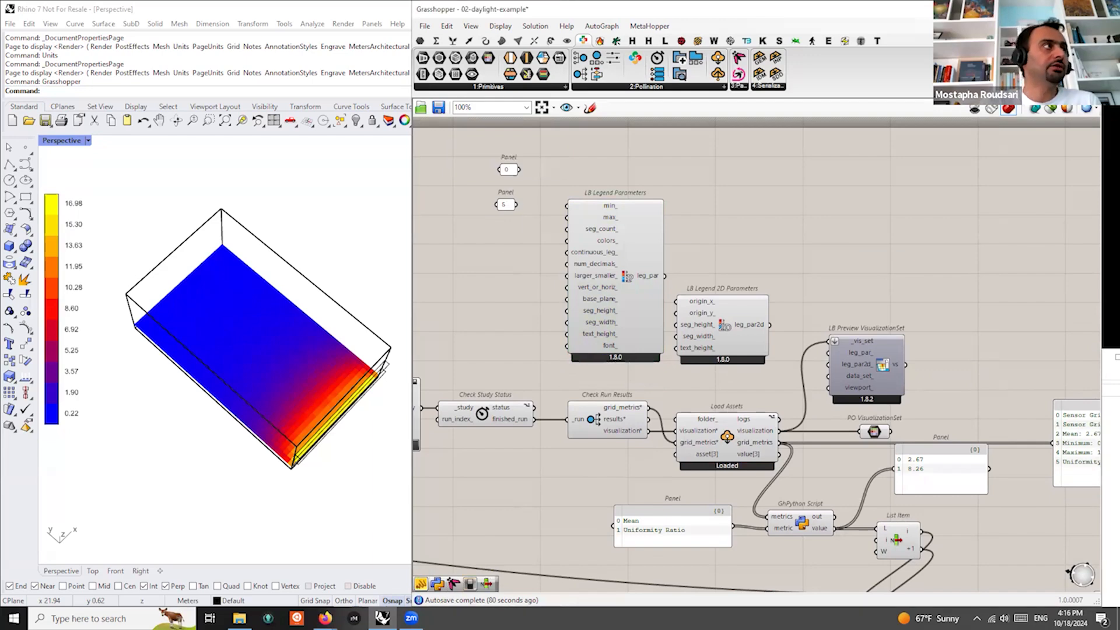
{"action": "scroll", "coordinate": [517, 152], "scroll_direction": "up", "scroll_amount": 1}
{"action": "left_click_drag", "start_coordinate": [519, 173], "coordinate": [607, 181]}
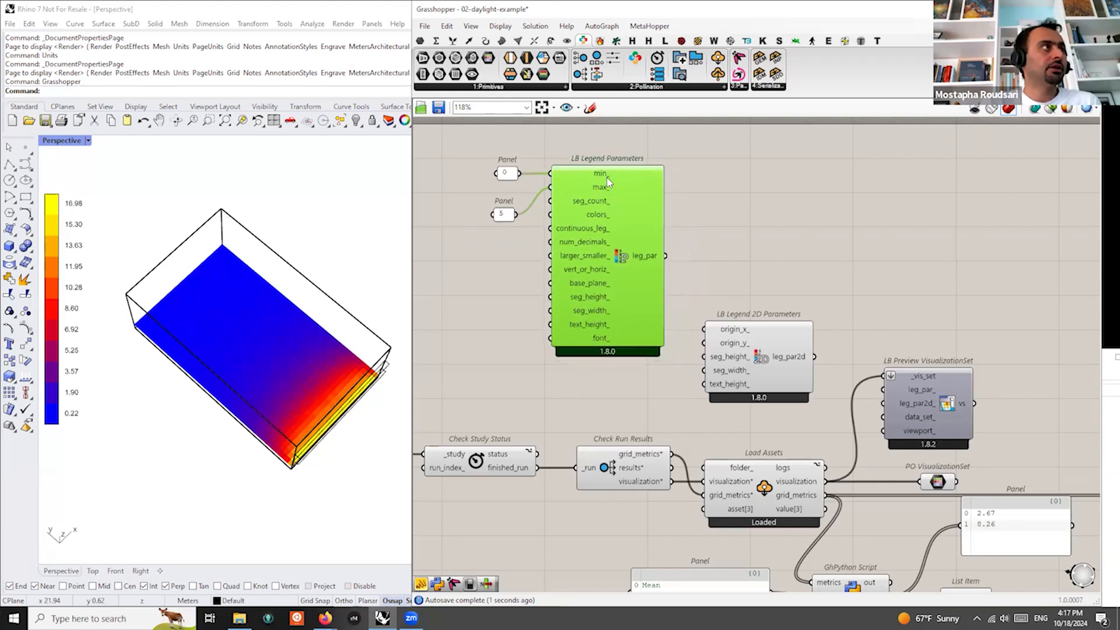
Wire leg_par and leg_par2d into the matching LB Preview VisualizationSet inputs and turn that component's preview back on
{"action": "left_click_drag", "start_coordinate": [666, 255], "coordinate": [883, 390]}
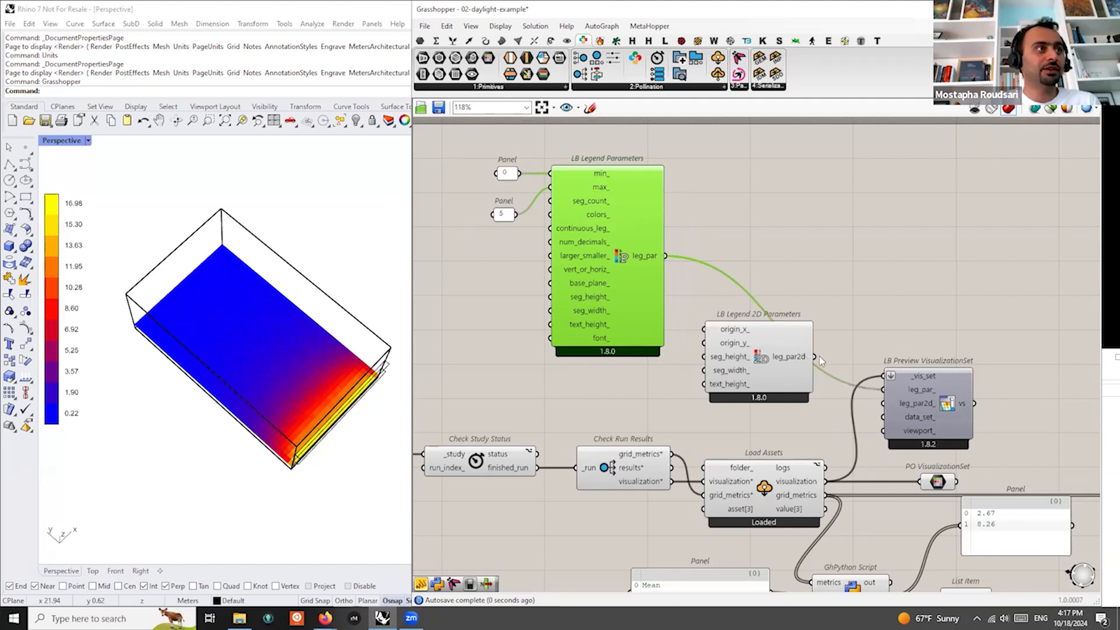
{"action": "left_click_drag", "start_coordinate": [814, 357], "coordinate": [883, 403]}
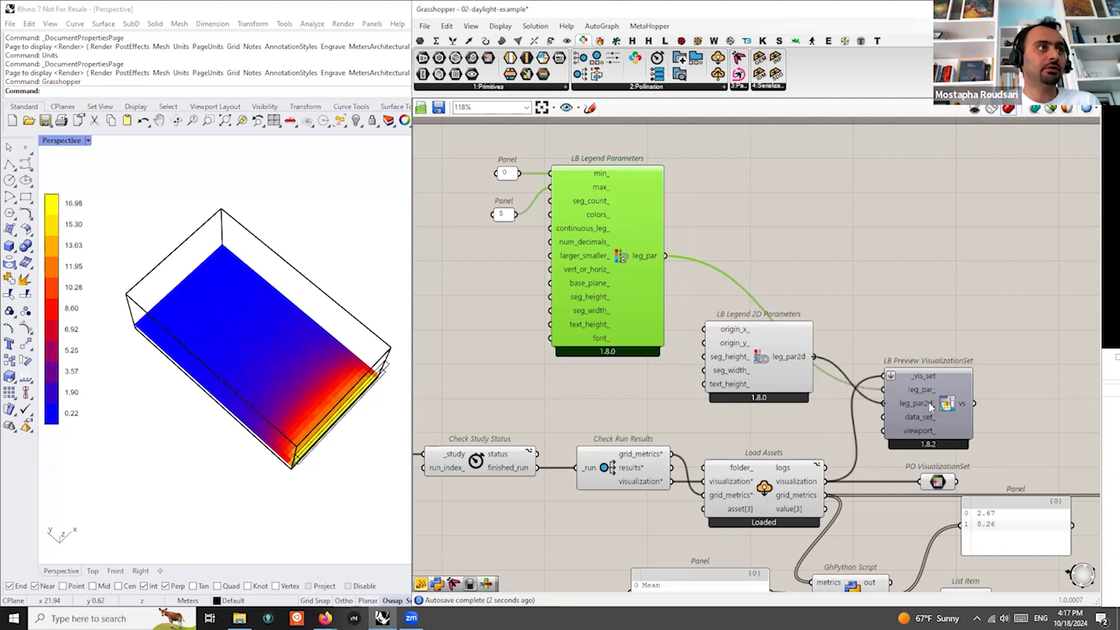
{"action": "left_click", "coordinate": [929, 401]}
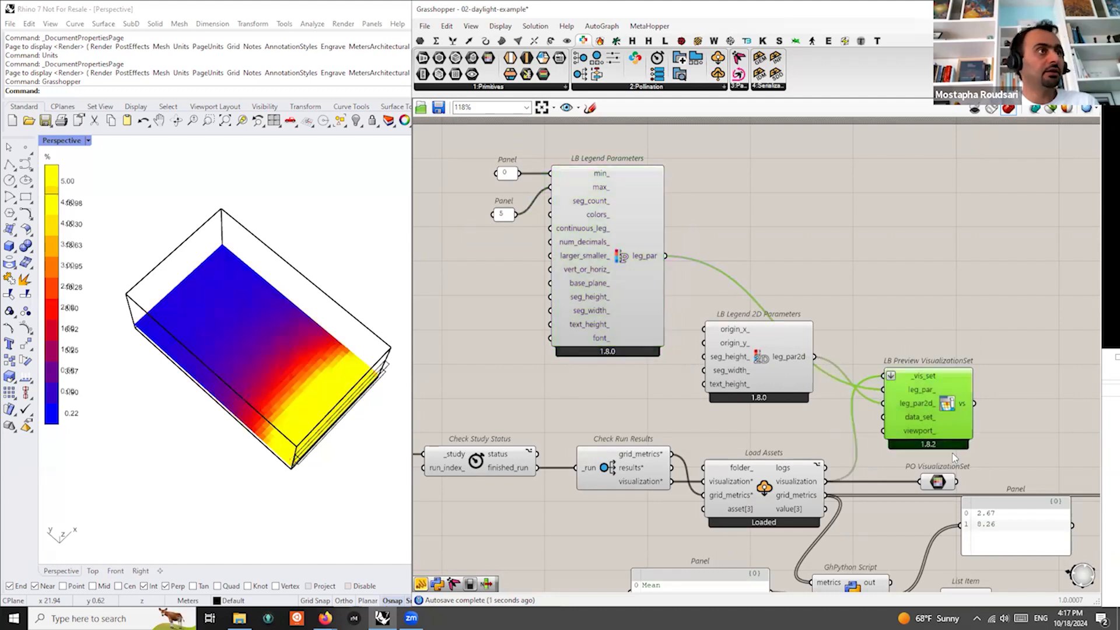
Delete the PO VisualizationSet component and move LB Preview VisualizationSet up level with LB Legend 2D Parameters
{"action": "left_click", "coordinate": [938, 482]}
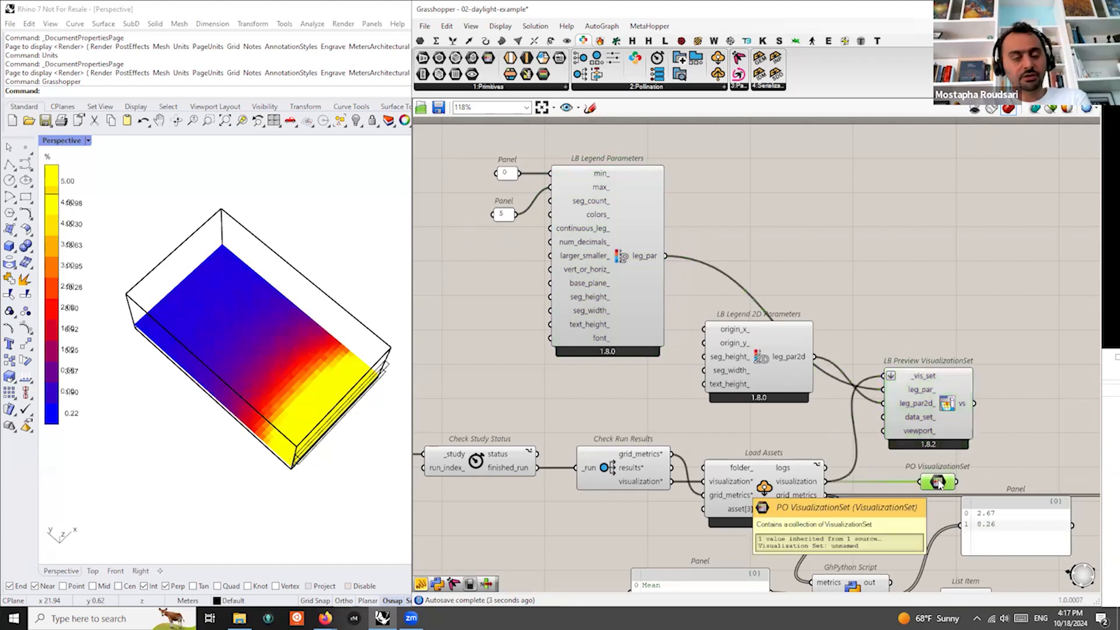
{"action": "key", "text": "Delete"}
{"action": "left_click", "coordinate": [244, 358]}
{"action": "right_click_drag", "start_coordinate": [255, 372], "coordinate": [277, 321]}
{"action": "left_click_drag", "start_coordinate": [933, 409], "coordinate": [933, 362]}
{"action": "left_click", "coordinate": [901, 244]}
{"action": "scroll", "coordinate": [749, 196], "scroll_direction": "down", "scroll_amount": 3}
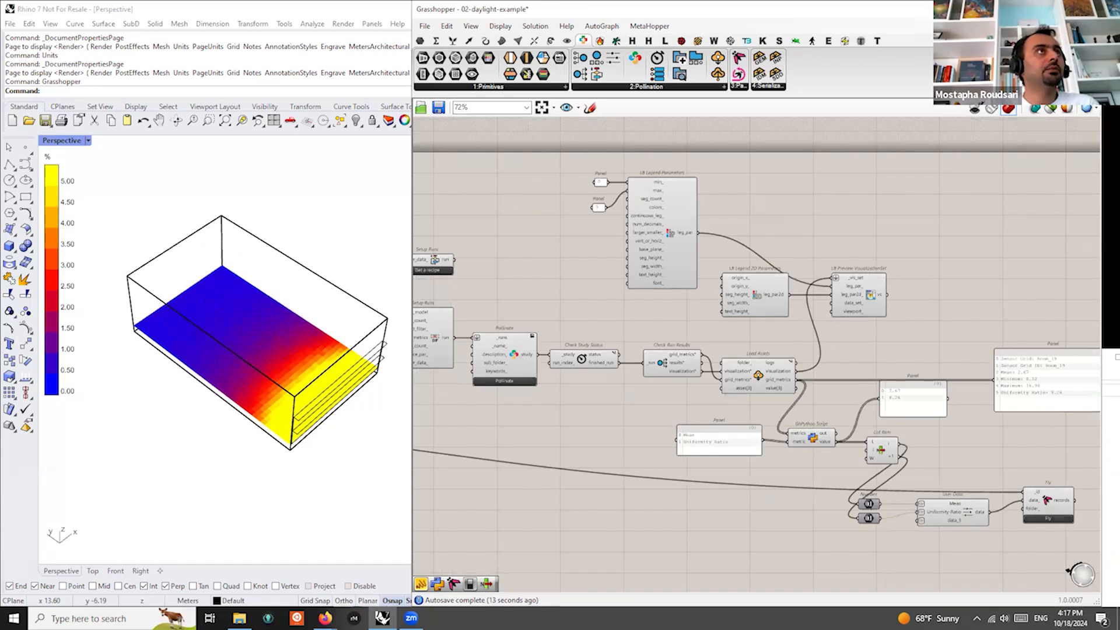
Open the recent file 00-cube-example.gh and copy LB Capture View with its folder and 600 panels, FalseStartToggle and Gate And
{"action": "left_click", "coordinate": [1062, 26]}
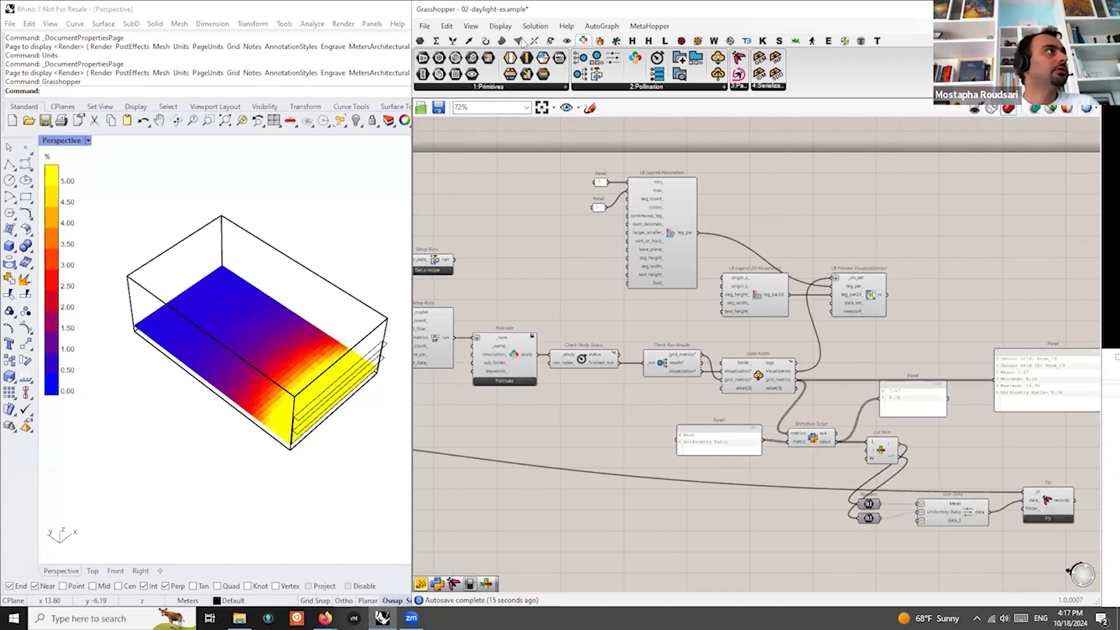
{"action": "left_click", "coordinate": [424, 26]}
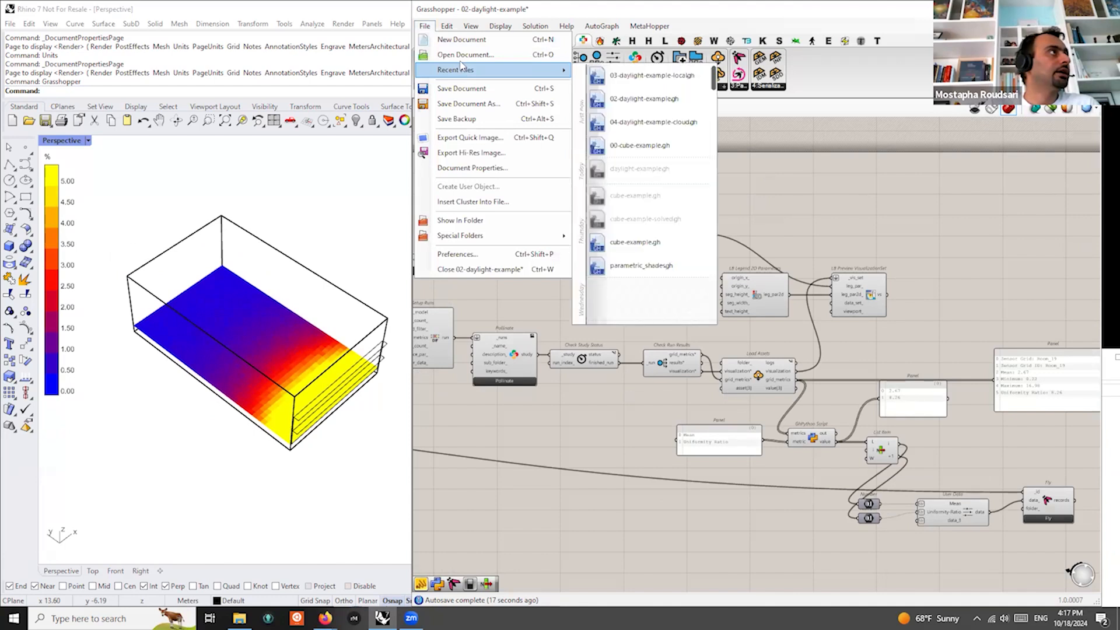
{"action": "mouse_move", "coordinate": [492, 77]}
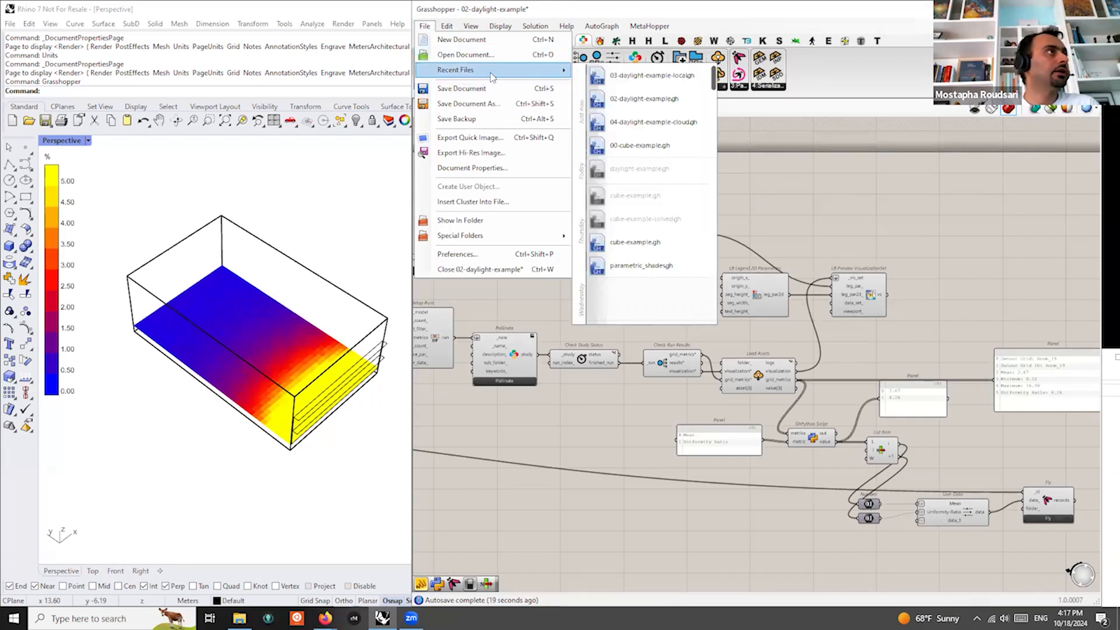
{"action": "mouse_move", "coordinate": [642, 142]}
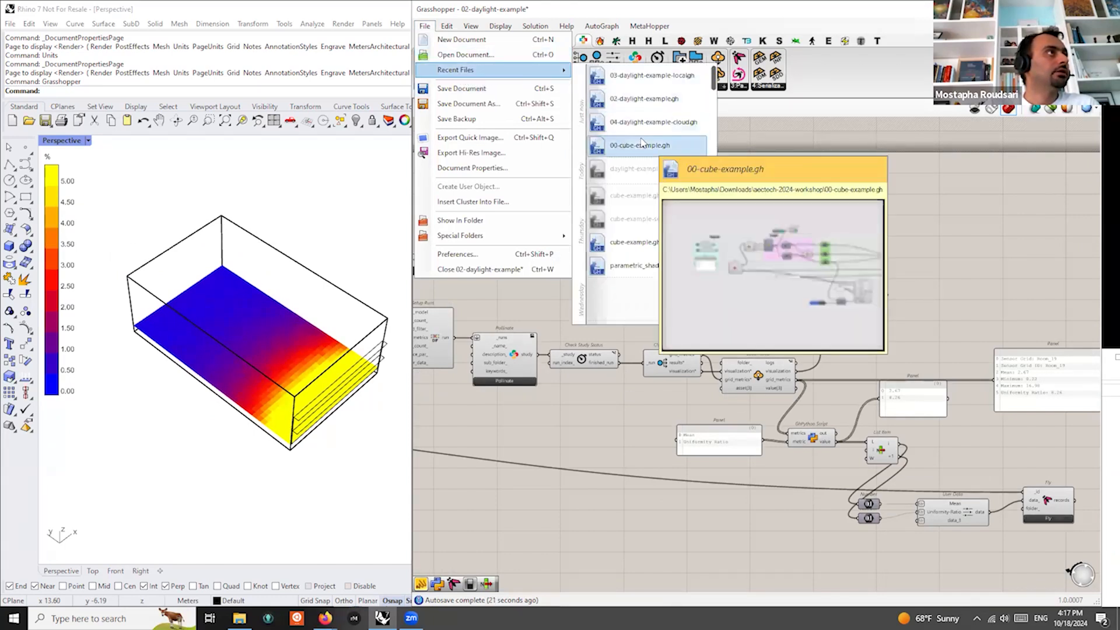
{"action": "left_click", "coordinate": [641, 145]}
{"action": "scroll", "coordinate": [623, 299], "scroll_direction": "down", "scroll_amount": 2}
{"action": "scroll", "coordinate": [930, 337], "scroll_direction": "up", "scroll_amount": 5}
{"action": "left_click_drag", "start_coordinate": [839, 412], "coordinate": [493, 217]}
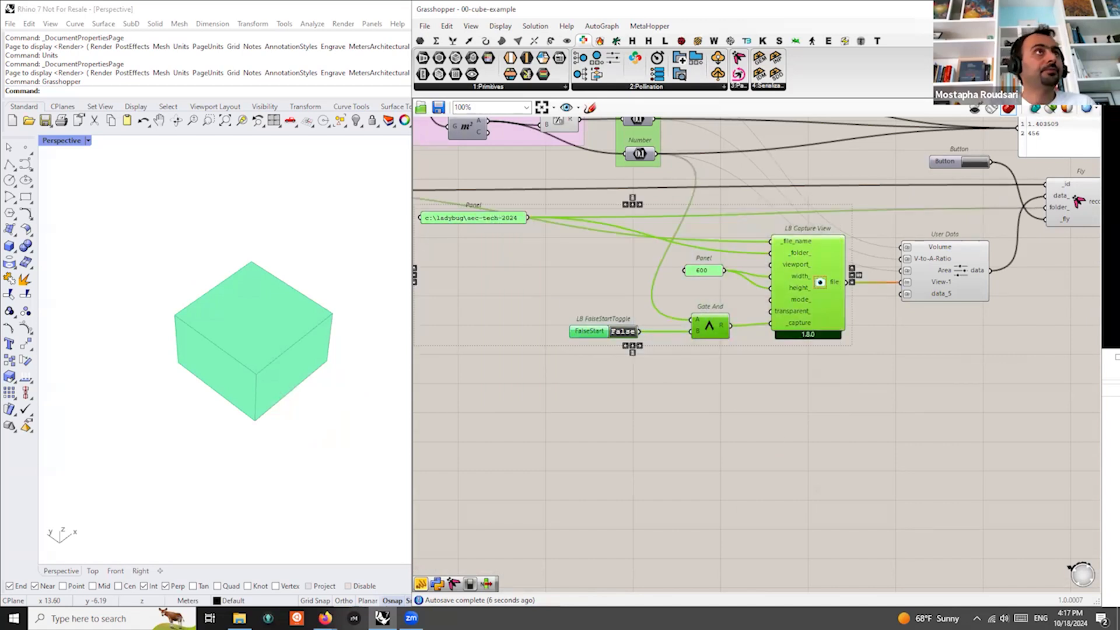
Switch back to 02-daylight-example, paste the LB Capture View group and place it below the User Data and Number components
{"action": "left_click", "coordinate": [1070, 26]}
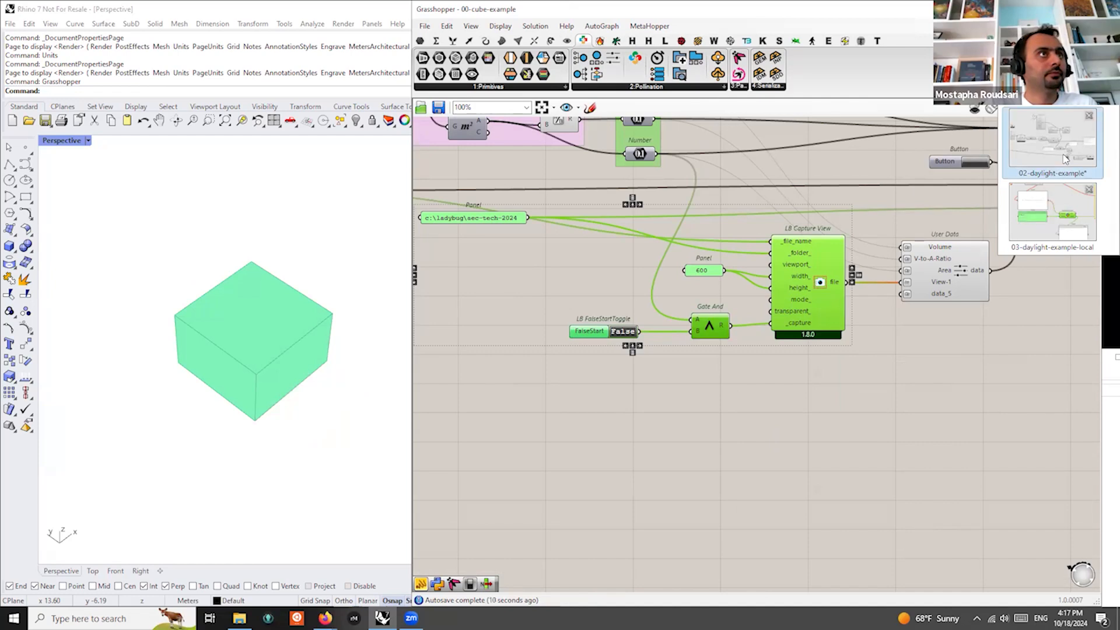
{"action": "left_click", "coordinate": [1066, 160]}
{"action": "scroll", "coordinate": [511, 437], "scroll_direction": "down", "scroll_amount": 5}
{"action": "scroll", "coordinate": [569, 518], "scroll_direction": "up", "scroll_amount": 3}
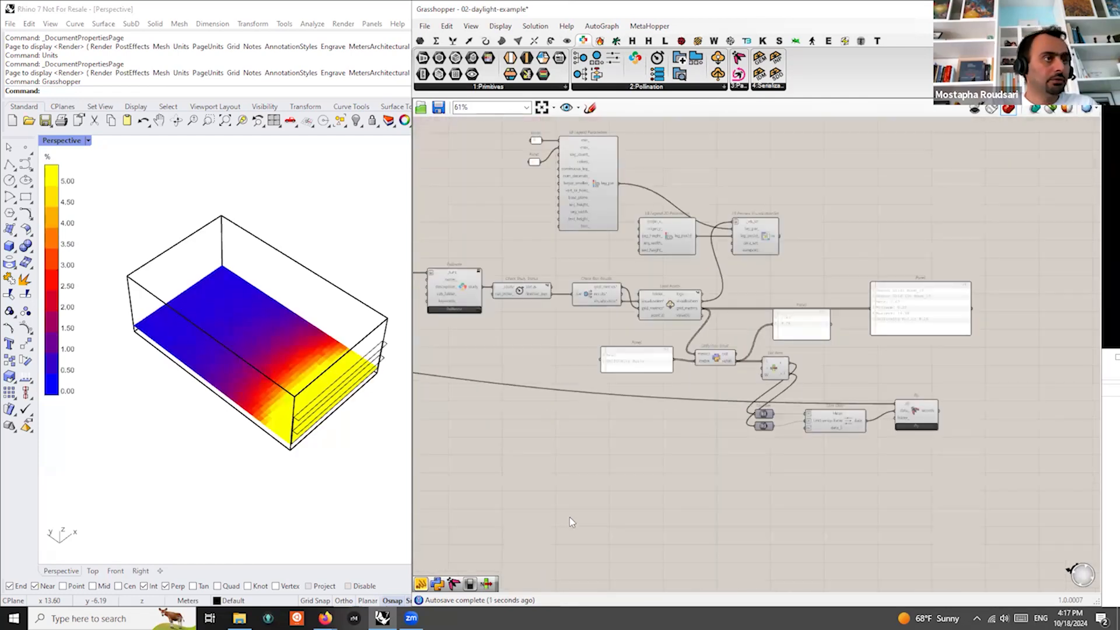
{"action": "left_click_drag", "start_coordinate": [869, 361], "coordinate": [750, 488]}
{"action": "left_click", "coordinate": [626, 432]}
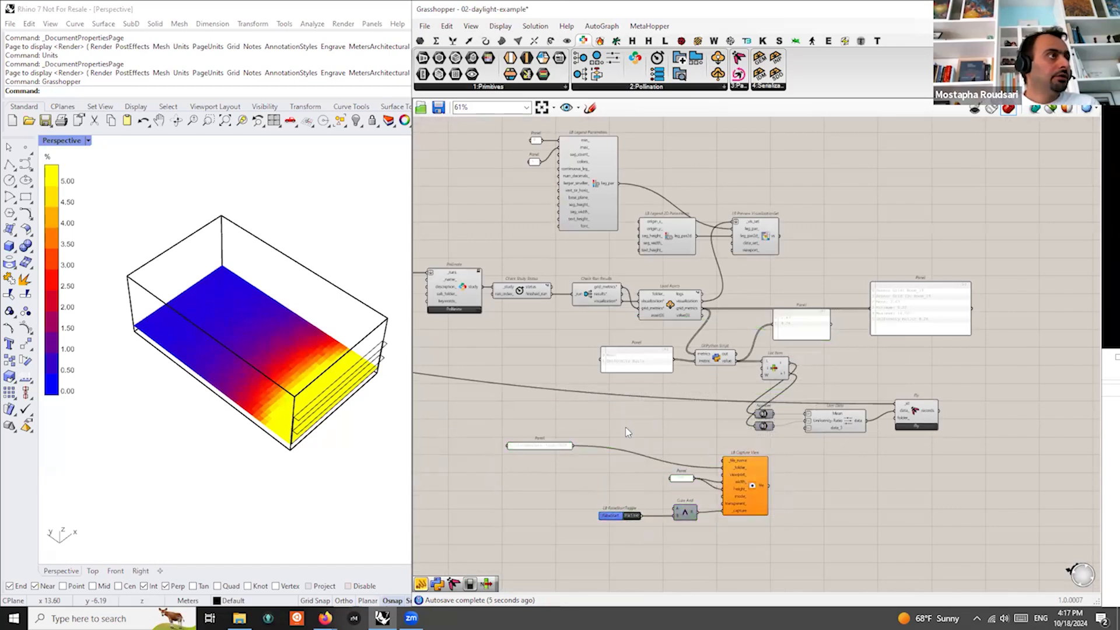
Add a relay on the Fly ID wire, connect it to LB Capture View's _file_name input, and shift that component up slightly
{"action": "right_click_drag", "start_coordinate": [771, 357], "coordinate": [1008, 282]}
{"action": "scroll", "coordinate": [765, 309], "scroll_direction": "down", "scroll_amount": 2}
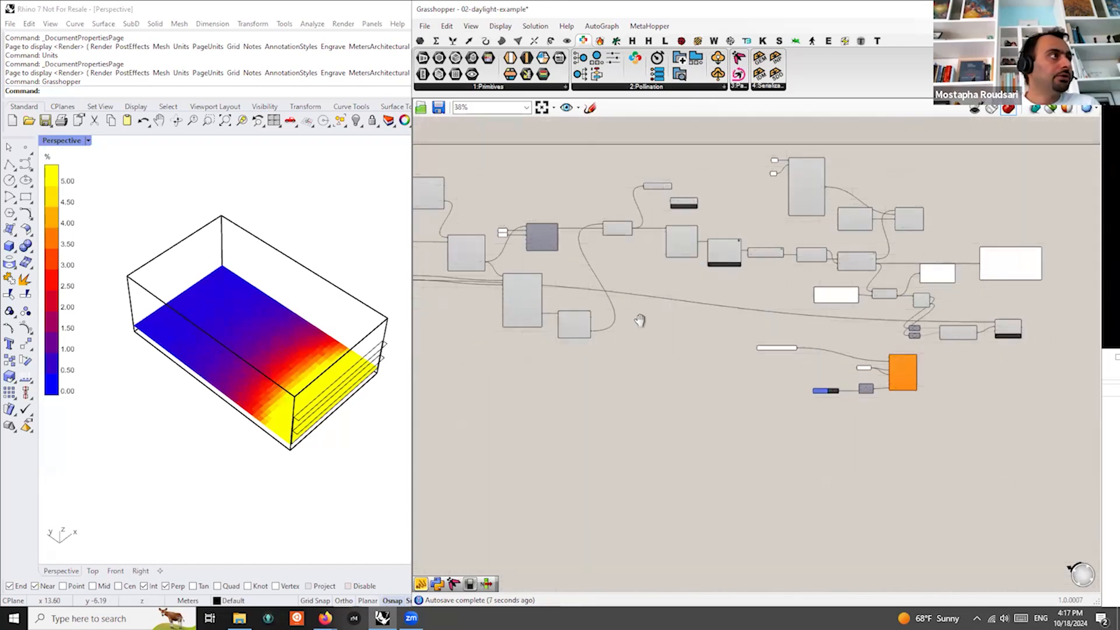
{"action": "right_click_drag", "start_coordinate": [553, 306], "coordinate": [833, 328]}
{"action": "scroll", "coordinate": [646, 303], "scroll_direction": "up", "scroll_amount": 2}
{"action": "scroll", "coordinate": [641, 361], "scroll_direction": "up", "scroll_amount": 3}
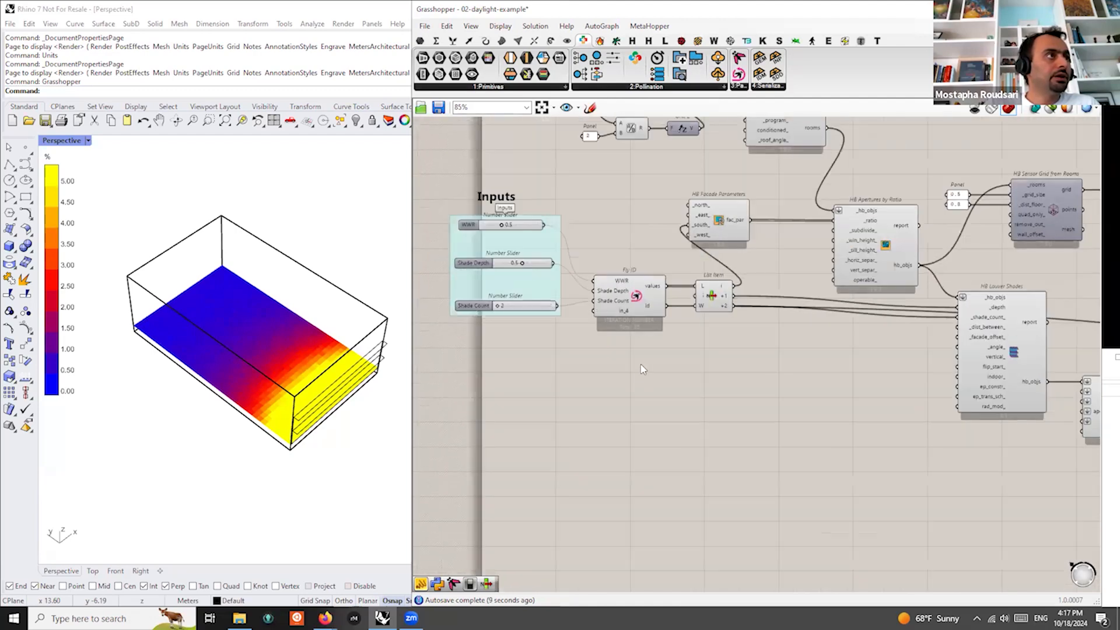
{"action": "scroll", "coordinate": [628, 392], "scroll_direction": "down", "scroll_amount": 5}
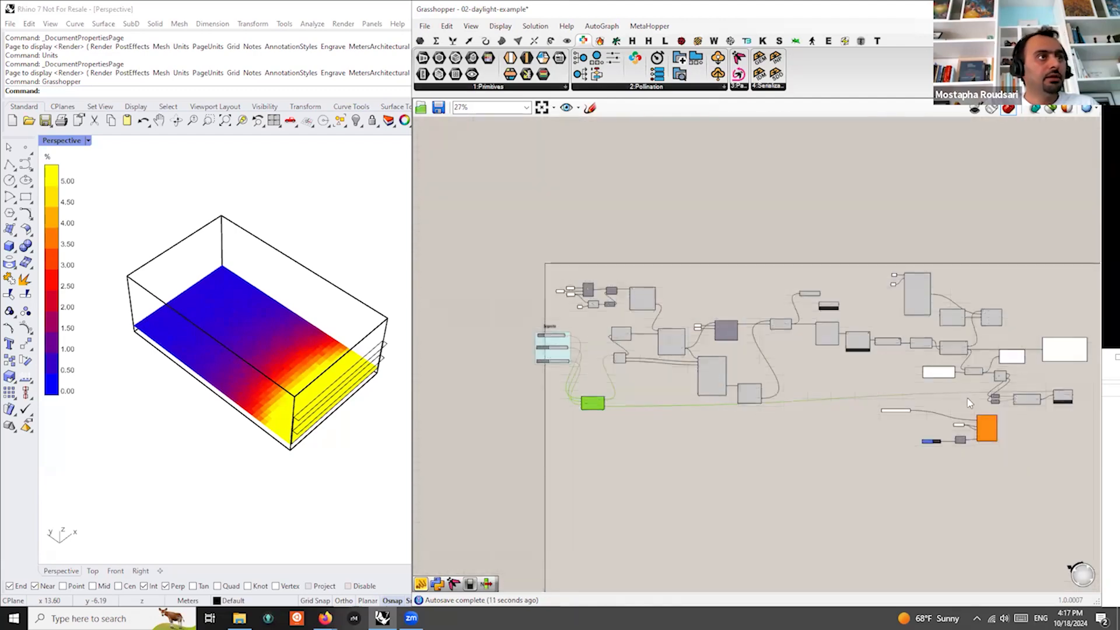
{"action": "scroll", "coordinate": [816, 414], "scroll_direction": "up", "scroll_amount": 3}
{"action": "scroll", "coordinate": [815, 414], "scroll_direction": "up", "scroll_amount": 3}
{"action": "mouse_move", "coordinate": [916, 385]}
{"action": "right_mouse_down"}
{"action": "mouse_move", "coordinate": [655, 332]}
{"action": "mouse_move", "coordinate": [629, 294]}
{"action": "right_mouse_up"}
{"action": "double_click", "coordinate": [668, 305]}
{"action": "scroll", "coordinate": [671, 309], "scroll_direction": "up", "scroll_amount": 2}
{"action": "left_click_drag", "start_coordinate": [678, 301], "coordinate": [802, 410]}
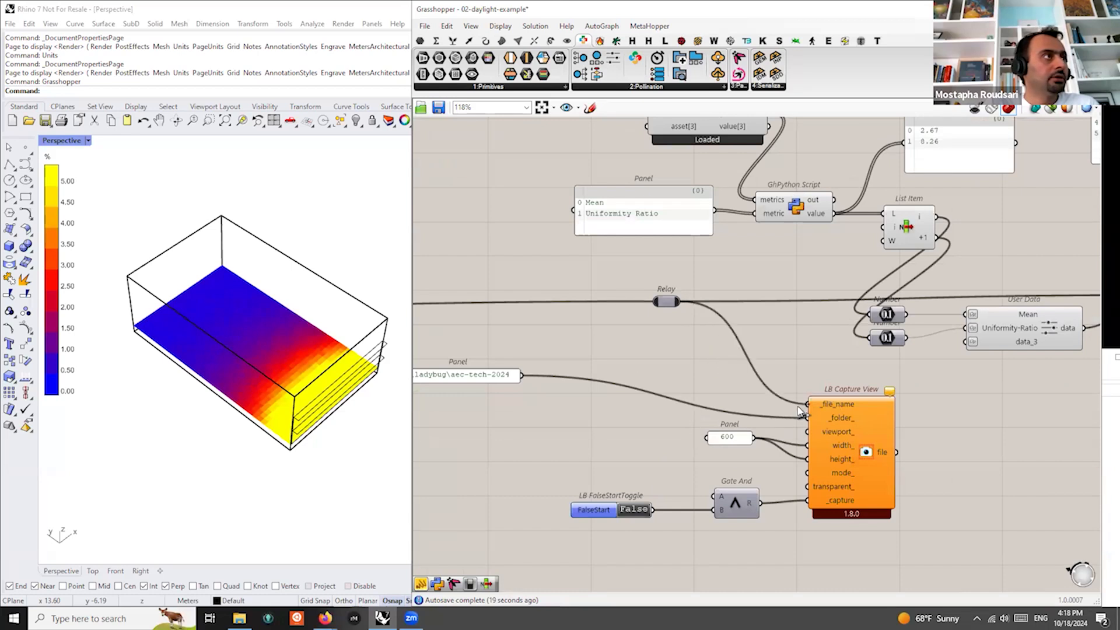
{"action": "left_click_drag", "start_coordinate": [841, 446], "coordinate": [838, 406]}
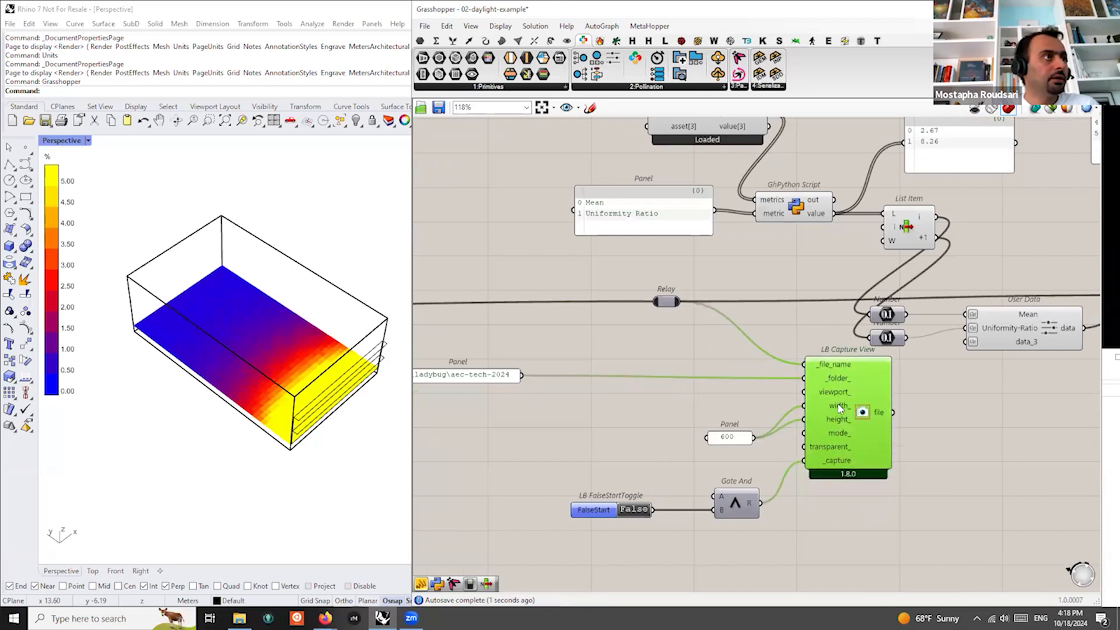
Change the capture folder panel's path to c:\ladybug\aec-tech-daylight
{"action": "right_click_drag", "start_coordinate": [591, 403], "coordinate": [715, 418]}
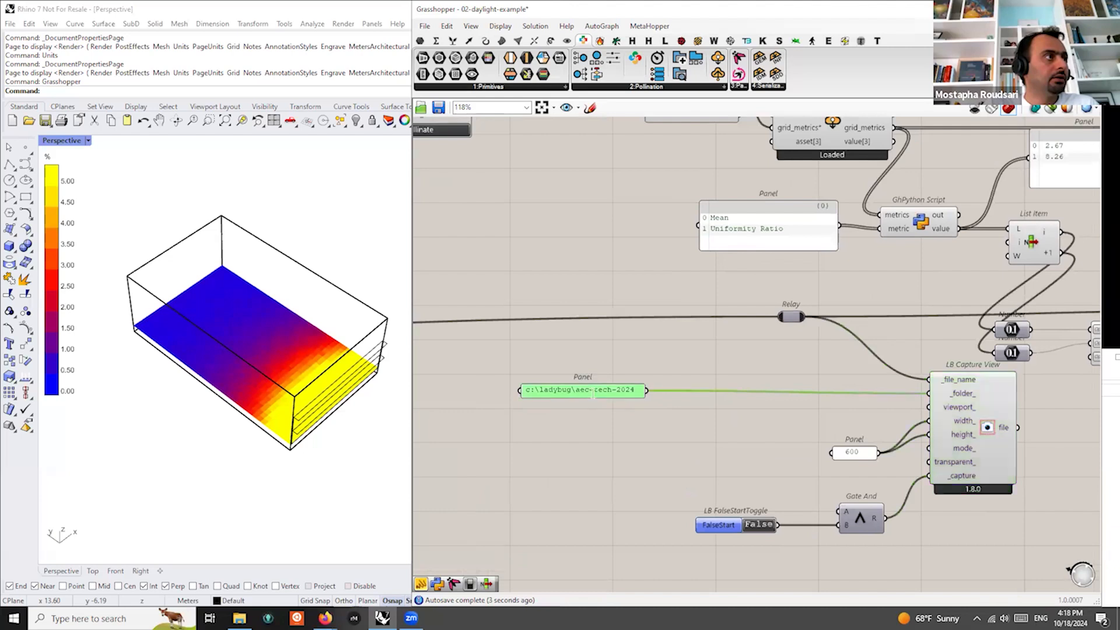
{"action": "double_click", "coordinate": [592, 396]}
{"action": "left_click_drag", "start_coordinate": [622, 336], "coordinate": [563, 337]}
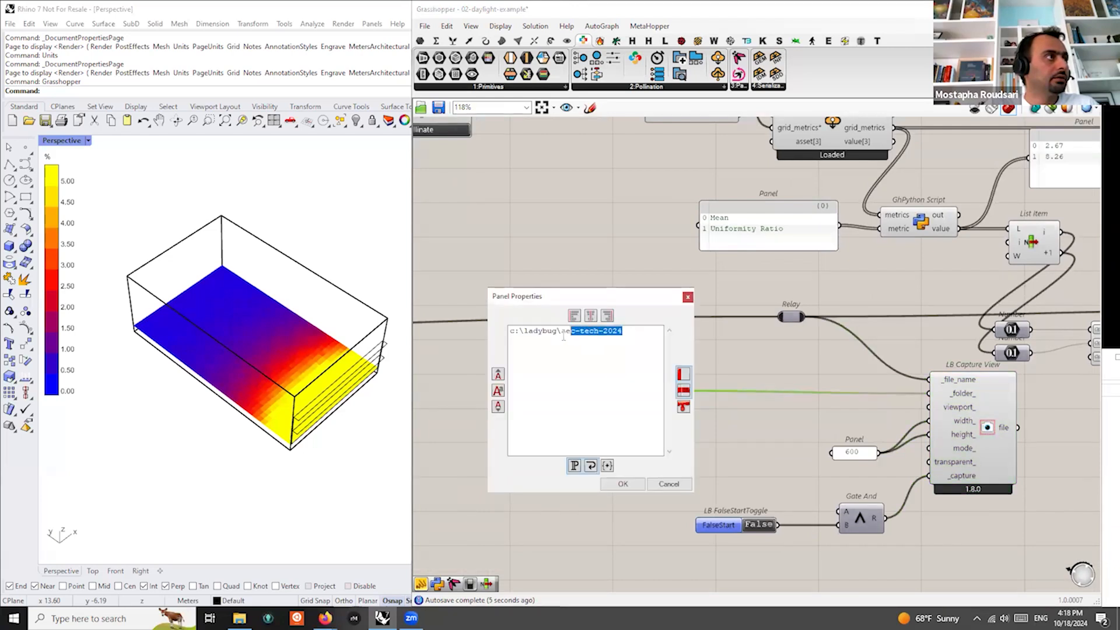
{"action": "key", "text": "Right"}
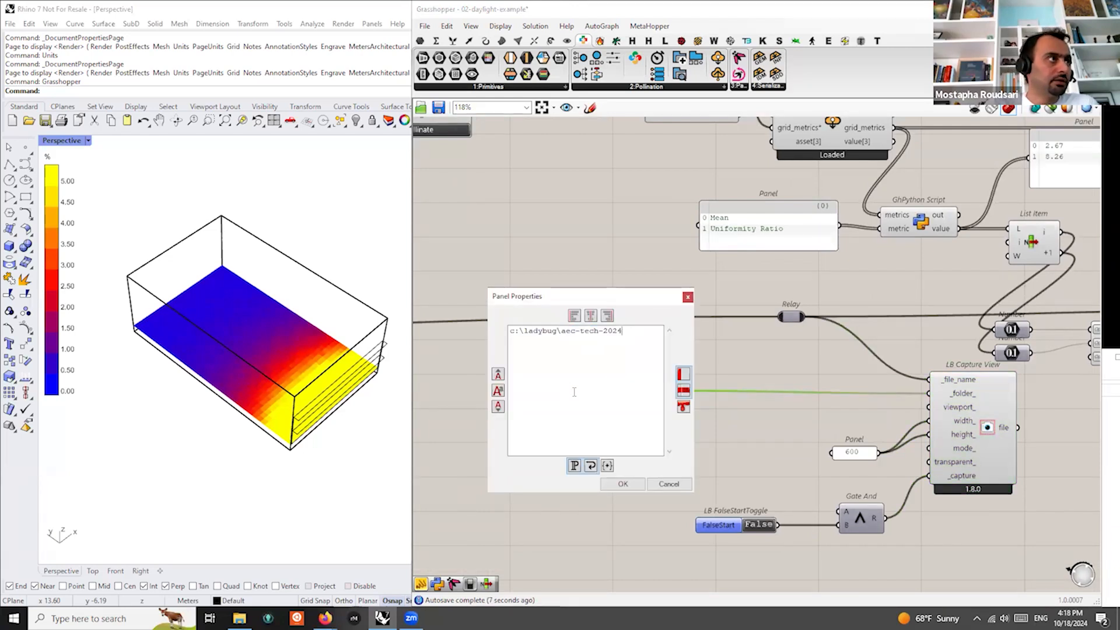
{"action": "type", "text": "dau"}
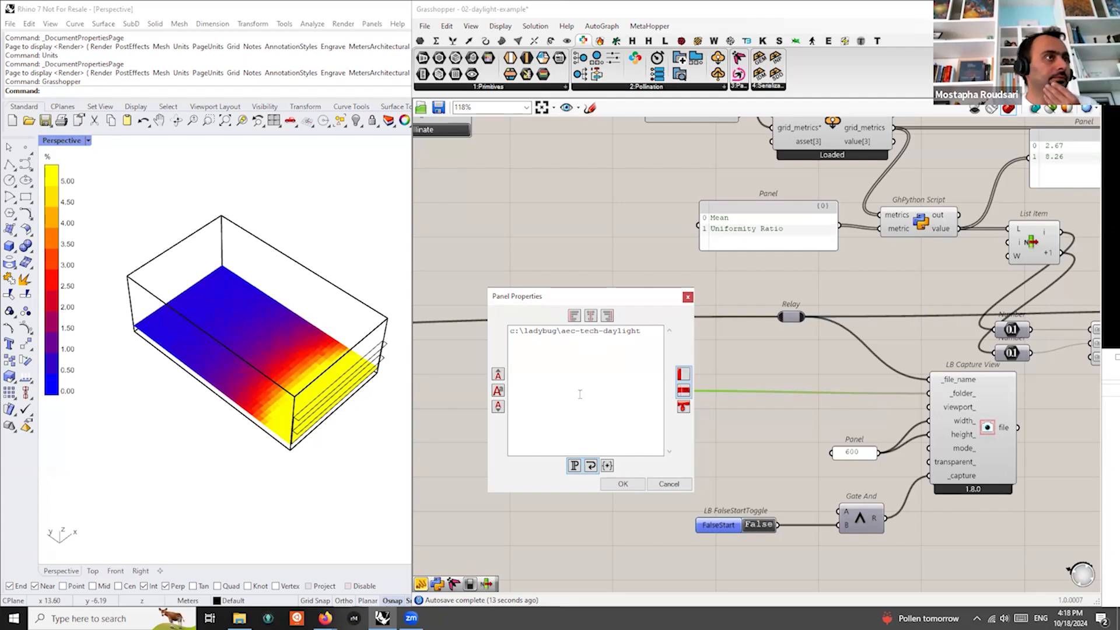
{"action": "left_click", "coordinate": [622, 484]}
Move the capture folder panel and the Gate And component closer to LB Capture View
{"action": "scroll", "coordinate": [767, 392], "scroll_direction": "down", "scroll_amount": 3}
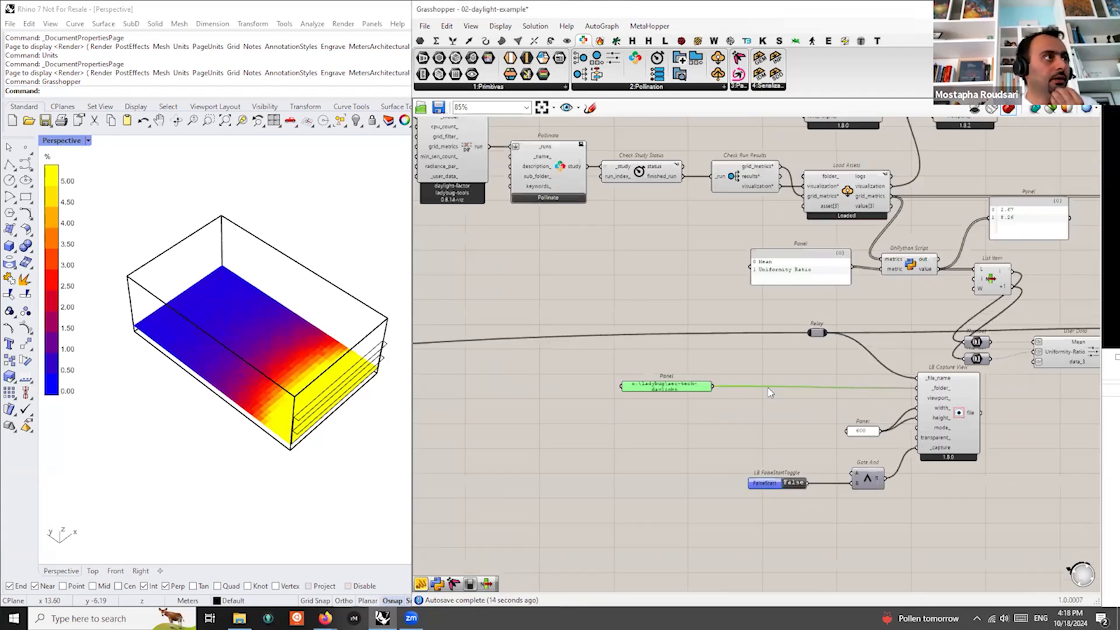
{"action": "scroll", "coordinate": [707, 395], "scroll_direction": "up", "scroll_amount": 1}
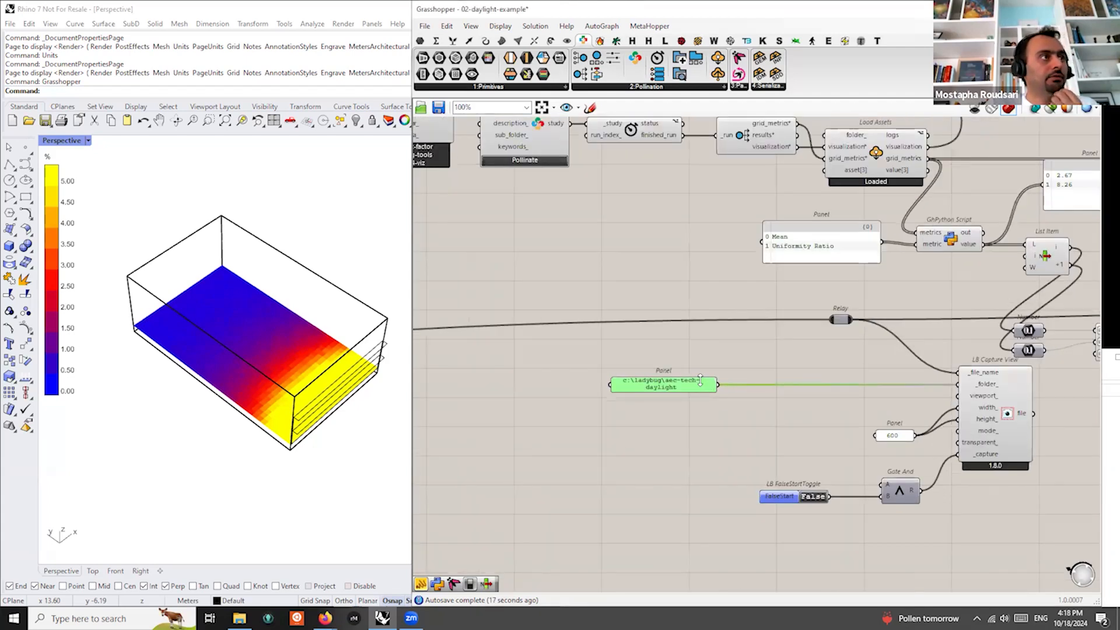
{"action": "left_click_drag", "start_coordinate": [700, 382], "coordinate": [887, 375]}
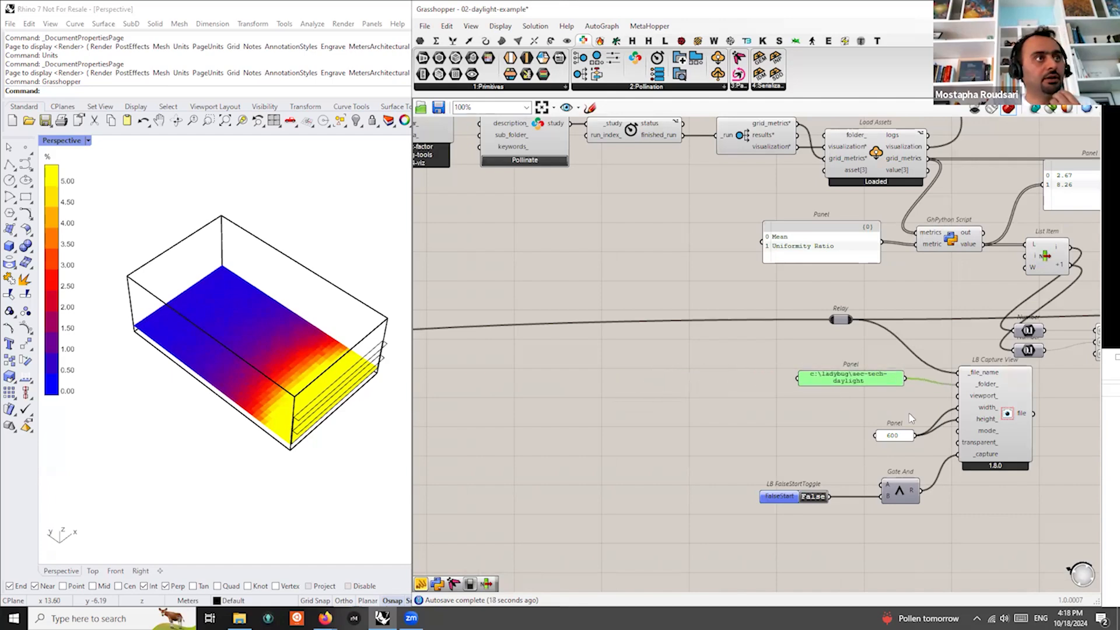
{"action": "scroll", "coordinate": [865, 480], "scroll_direction": "down", "scroll_amount": 1}
{"action": "left_click_drag", "start_coordinate": [779, 510], "coordinate": [784, 490]}
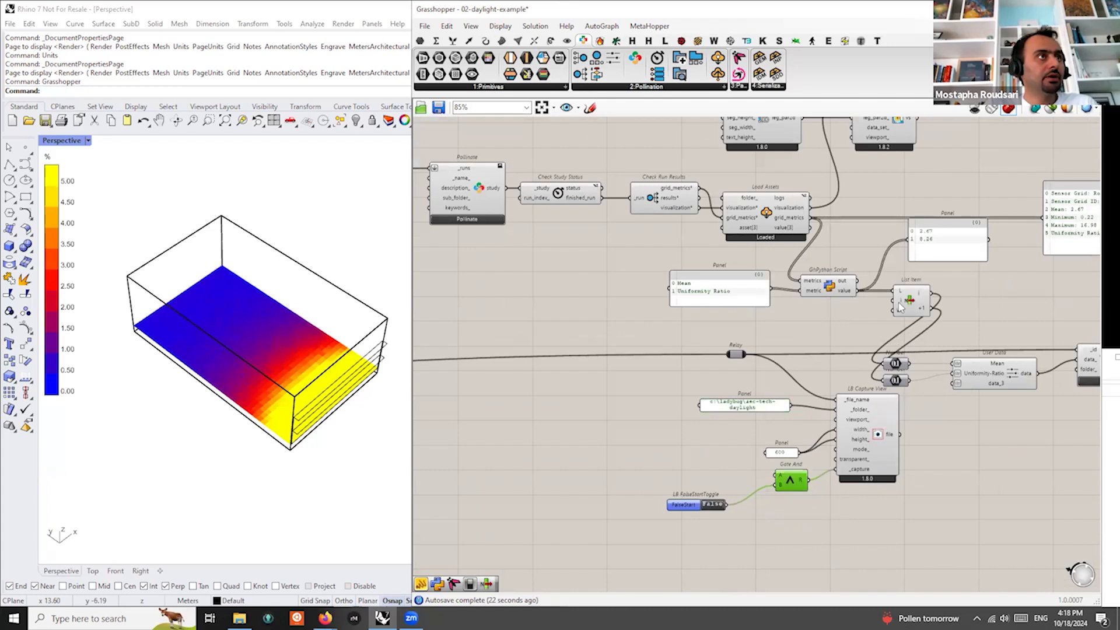
Place List Item under GhPython Script with its +1 output wired to Gate And's A input, and set the nearby LB FalseStartToggle to True
{"action": "left_click_drag", "start_coordinate": [903, 304], "coordinate": [773, 476]}
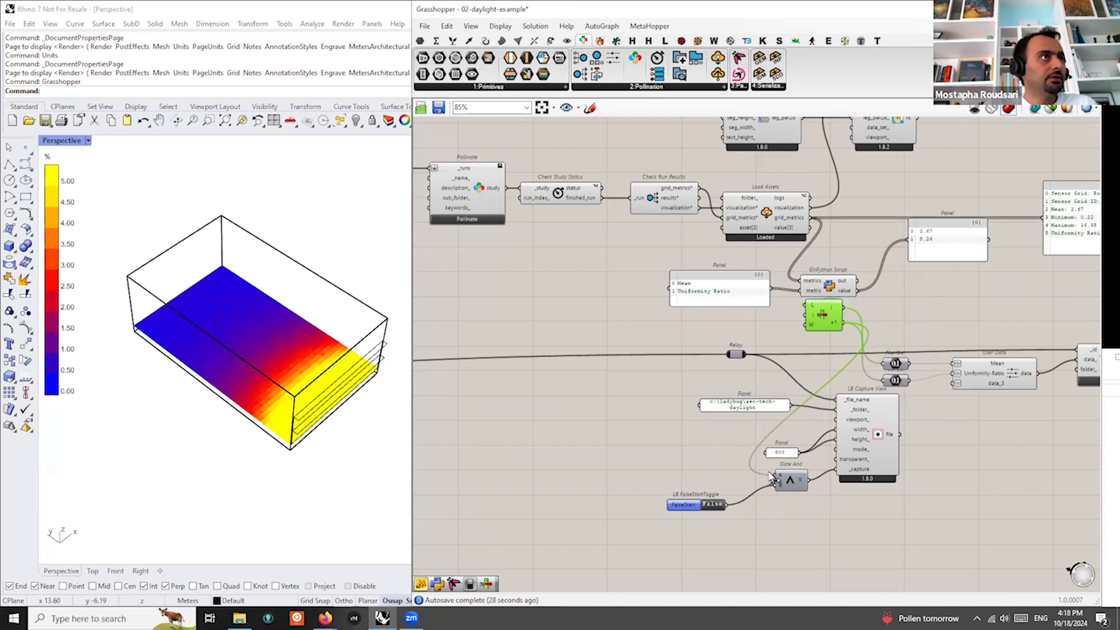
{"action": "scroll", "coordinate": [782, 481], "scroll_direction": "up", "scroll_amount": 3}
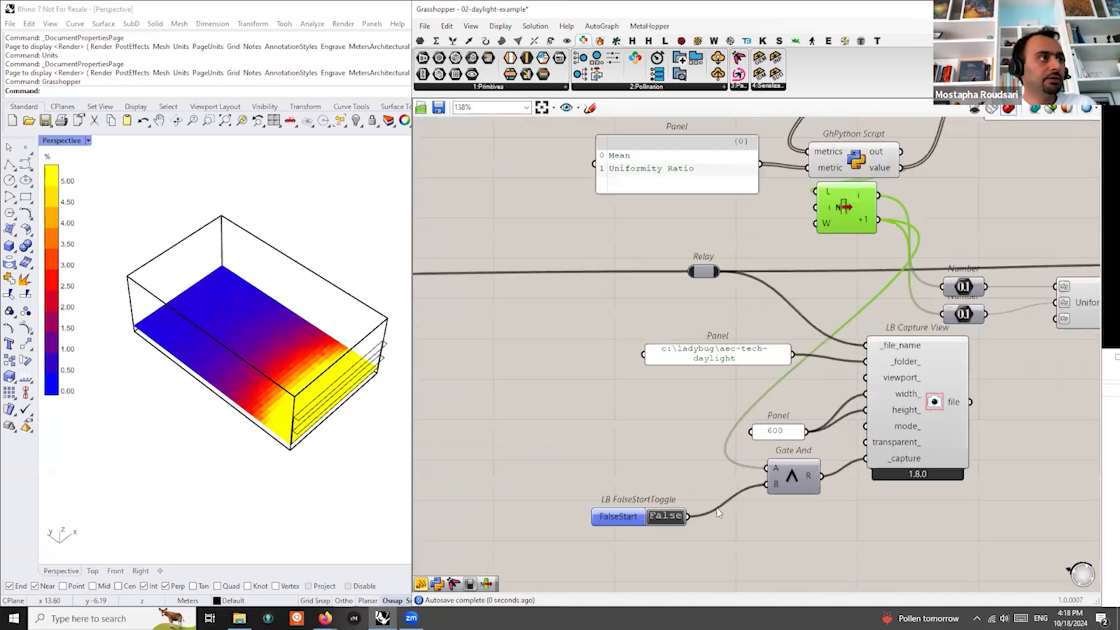
{"action": "left_click", "coordinate": [693, 505]}
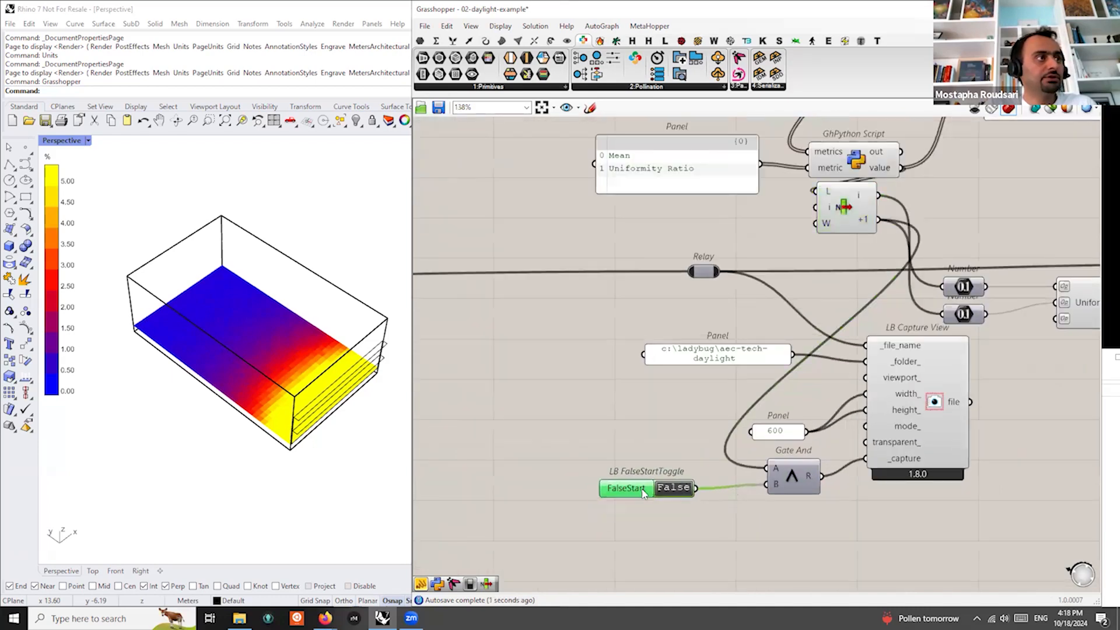
{"action": "left_click", "coordinate": [673, 489]}
{"action": "scroll", "coordinate": [729, 443], "scroll_direction": "down", "scroll_amount": 3}
{"action": "scroll", "coordinate": [758, 423], "scroll_direction": "up", "scroll_amount": 2}
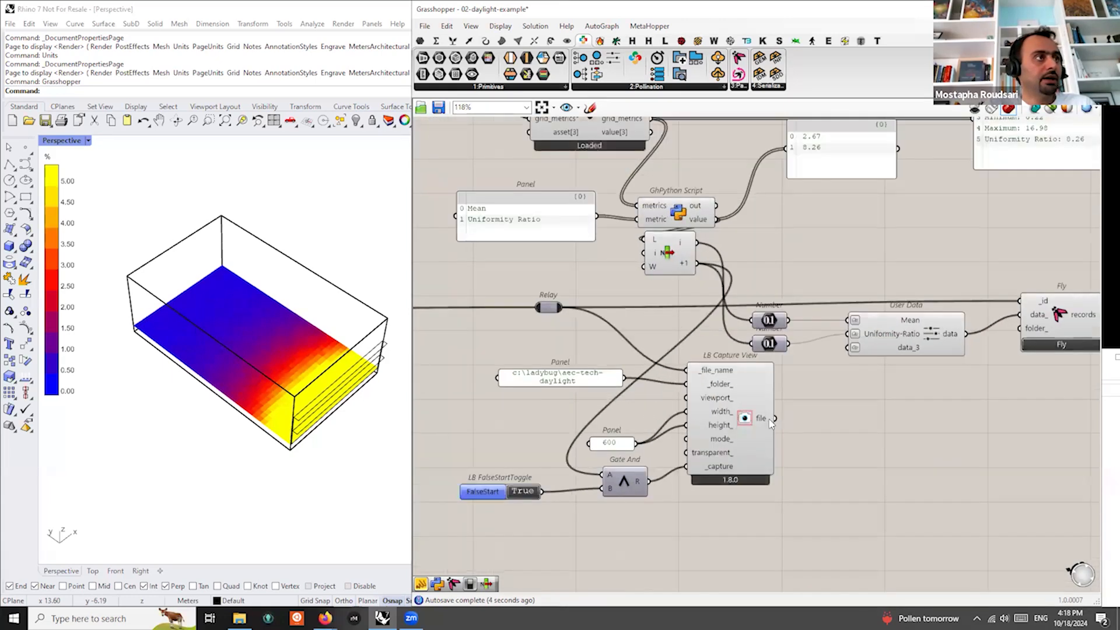
Wire the file output of LB Capture View into the third input of User Data
{"action": "mouse_move", "coordinate": [765, 424]}
{"action": "left_click_drag", "start_coordinate": [774, 418], "coordinate": [855, 348]}
{"action": "scroll", "coordinate": [891, 334], "scroll_direction": "up", "scroll_amount": 2}
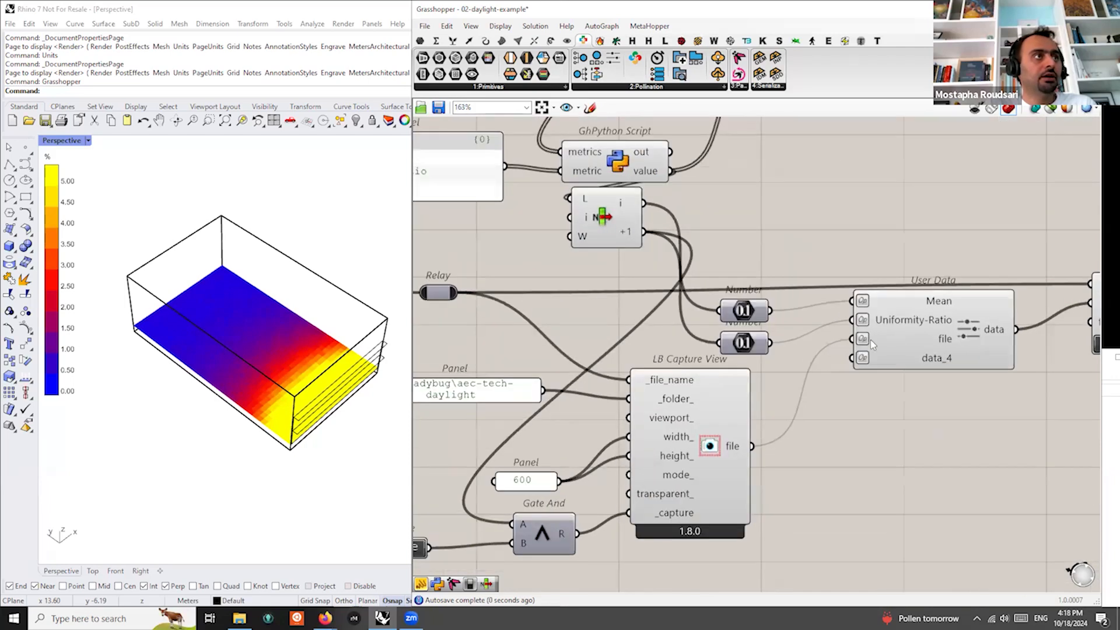
{"action": "right_click", "coordinate": [871, 339]}
{"action": "left_click", "coordinate": [870, 411]}
{"action": "scroll", "coordinate": [758, 370], "scroll_direction": "down", "scroll_amount": 1}
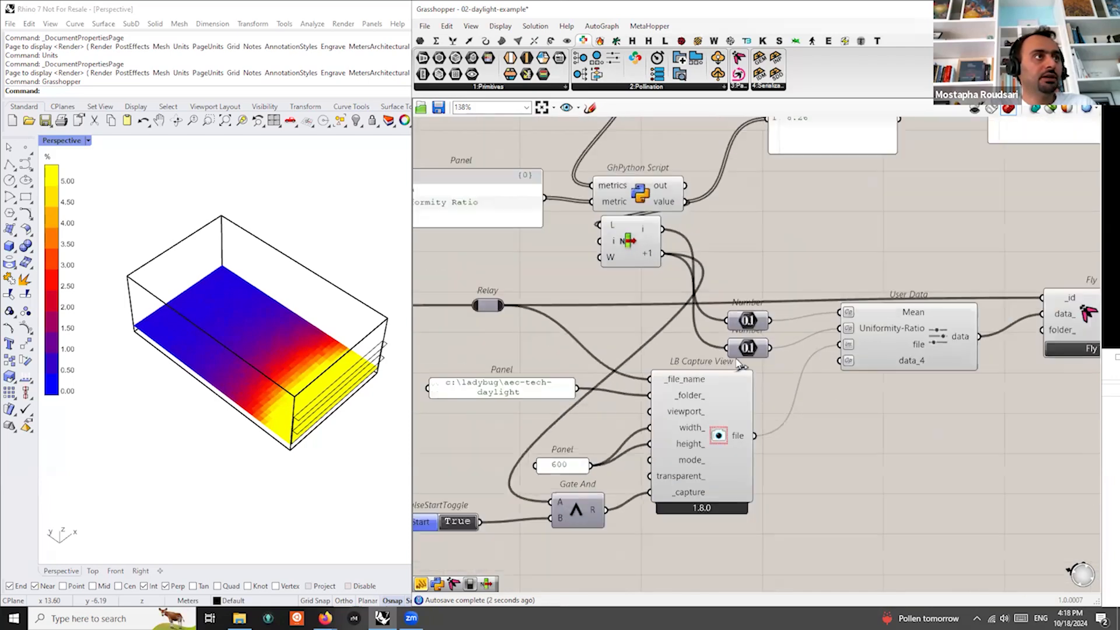
Select the Fly component and save the 02-daylight-example document
{"action": "scroll", "coordinate": [740, 364], "scroll_direction": "down", "scroll_amount": 1}
{"action": "right_click_drag", "start_coordinate": [740, 364], "coordinate": [595, 369]}
{"action": "left_click", "coordinate": [913, 353]}
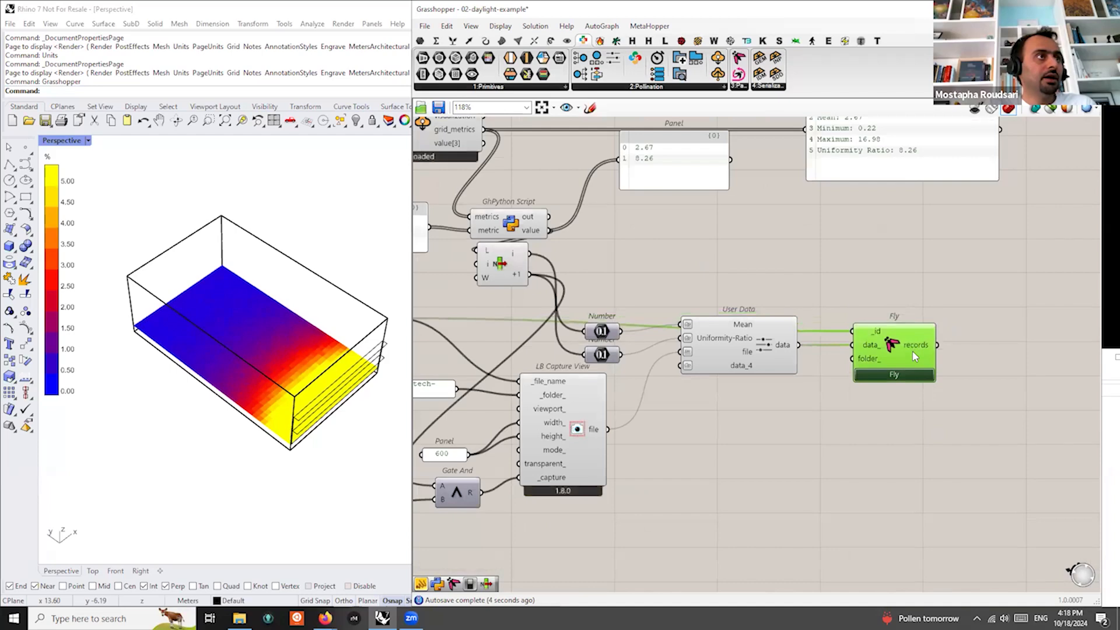
{"action": "scroll", "coordinate": [913, 351], "scroll_direction": "down", "scroll_amount": 3}
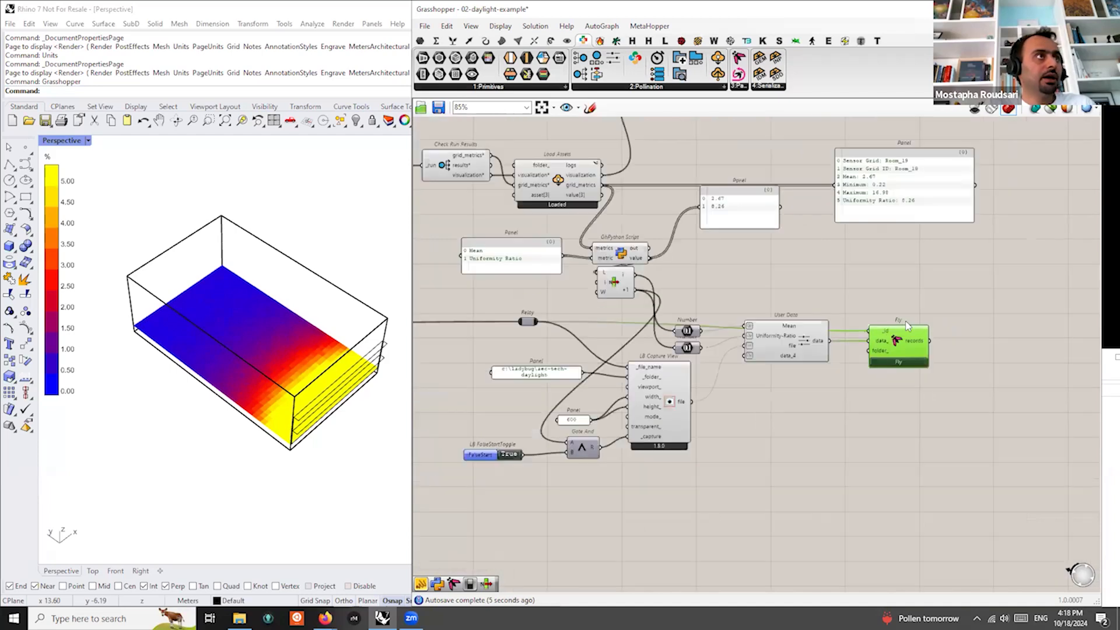
{"action": "left_click", "coordinate": [439, 109]}
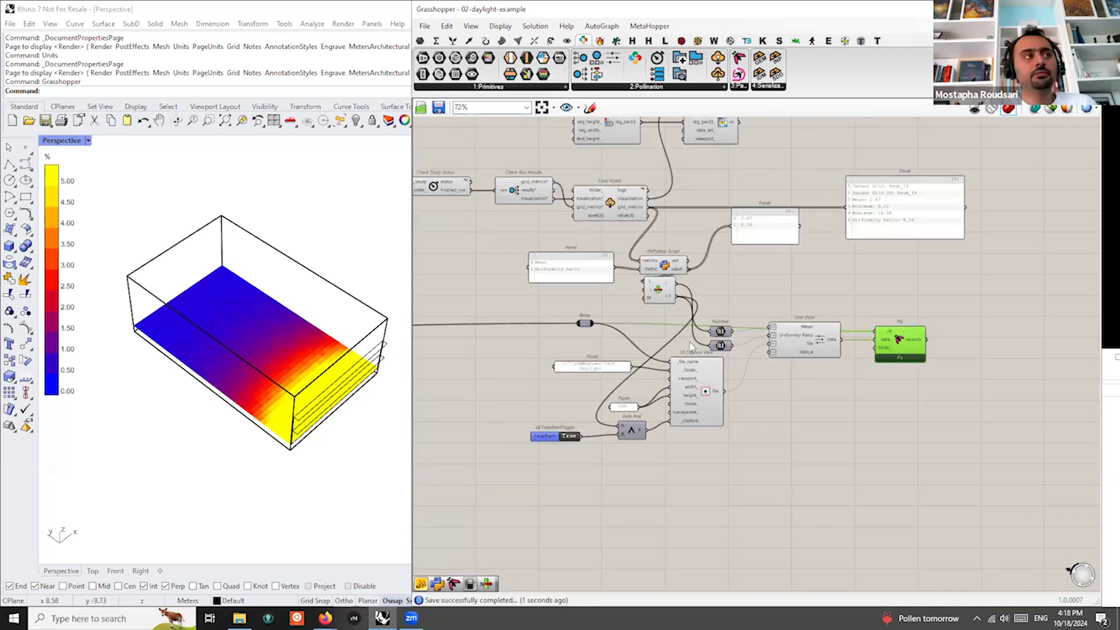
Move the capture folder panel up under the relay and wire it into the folder_ input of Fly
{"action": "scroll", "coordinate": [631, 365], "scroll_direction": "up", "scroll_amount": 2}
{"action": "left_click_drag", "start_coordinate": [538, 370], "coordinate": [518, 338]}
{"action": "left_click_drag", "start_coordinate": [612, 343], "coordinate": [825, 337]}
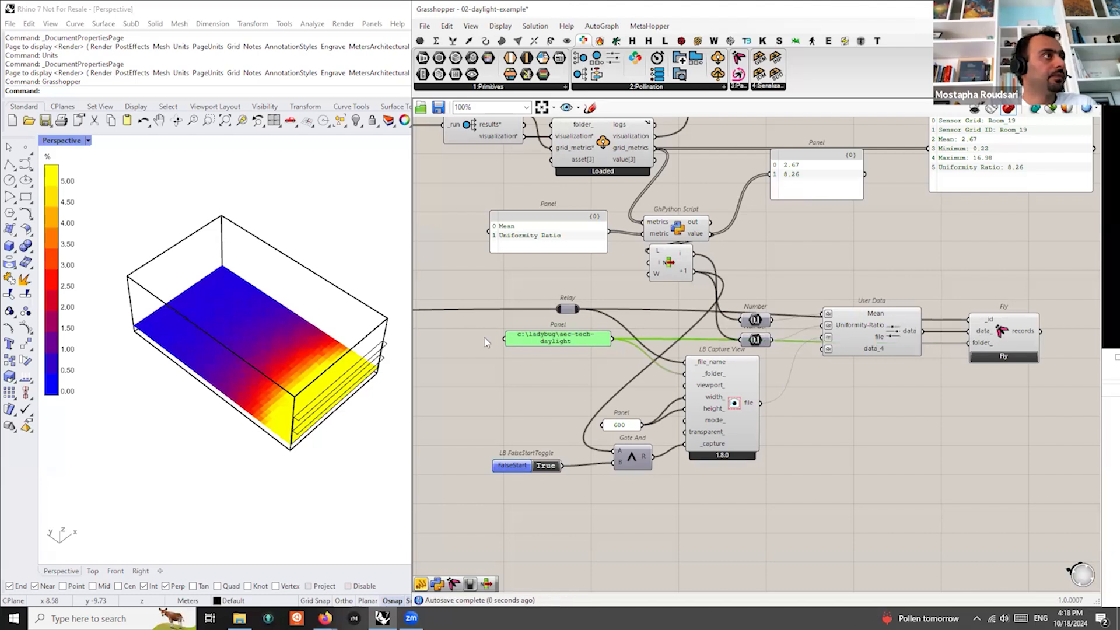
Enlarge the capture folder panel so its path fits on one line, and save the document again
{"action": "left_click_drag", "start_coordinate": [543, 368], "coordinate": [544, 369]}
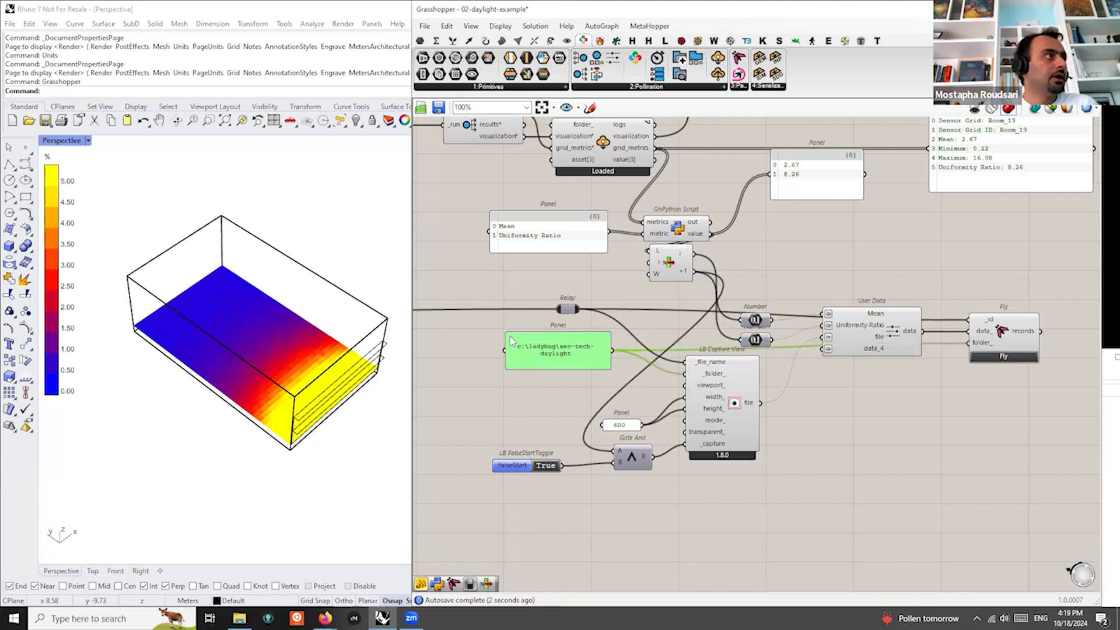
{"action": "left_click_drag", "start_coordinate": [506, 337], "coordinate": [439, 327]}
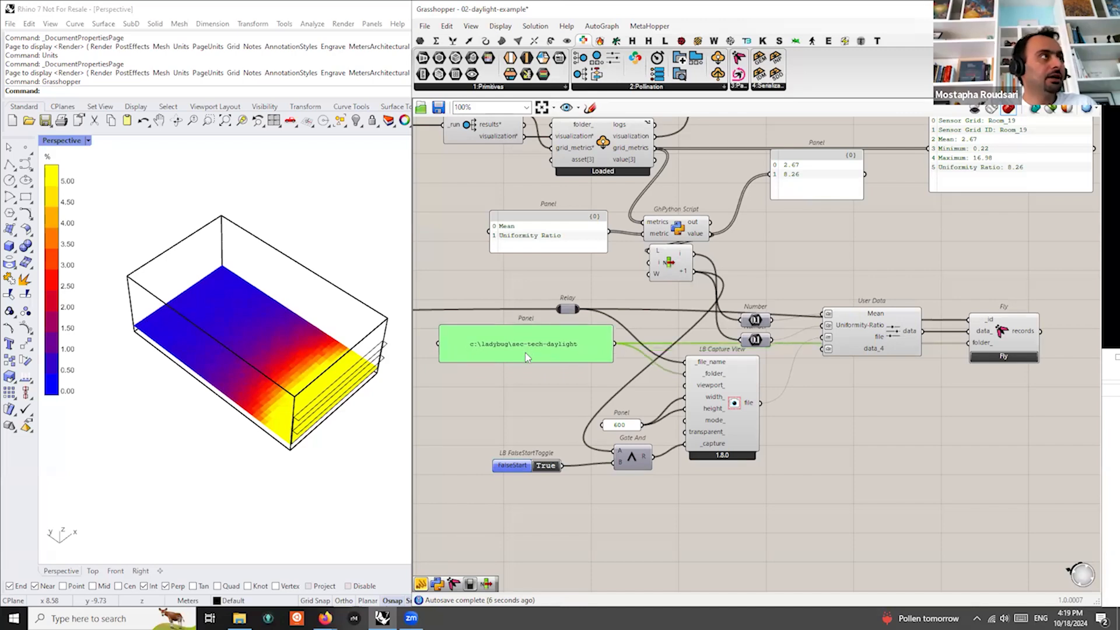
{"action": "left_click", "coordinate": [438, 107]}
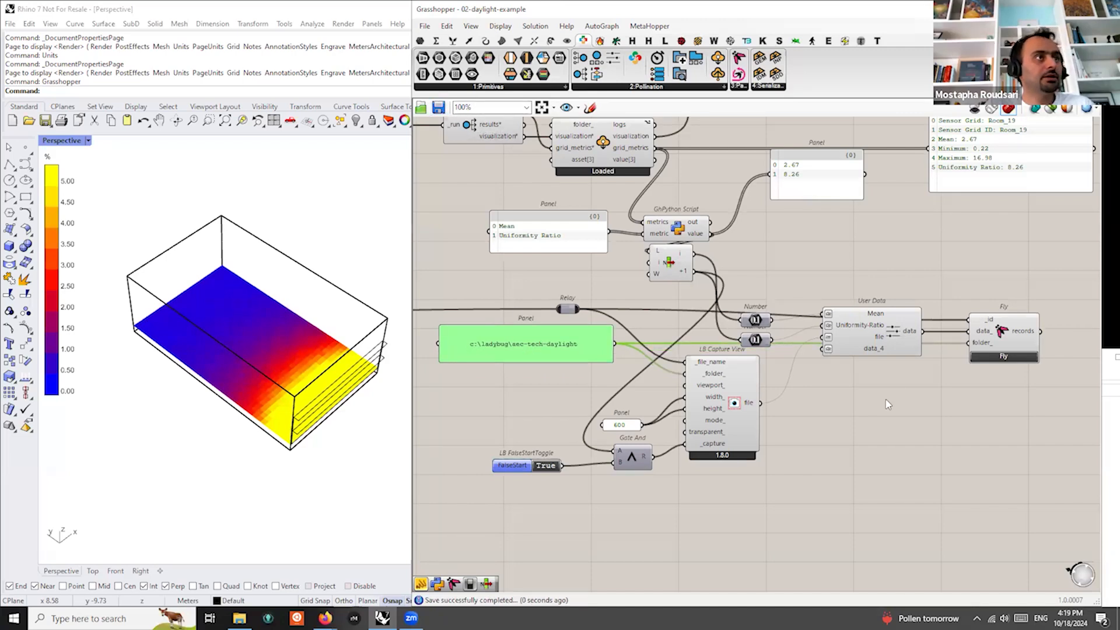
{"action": "scroll", "coordinate": [885, 389], "scroll_direction": "down", "scroll_amount": 2}
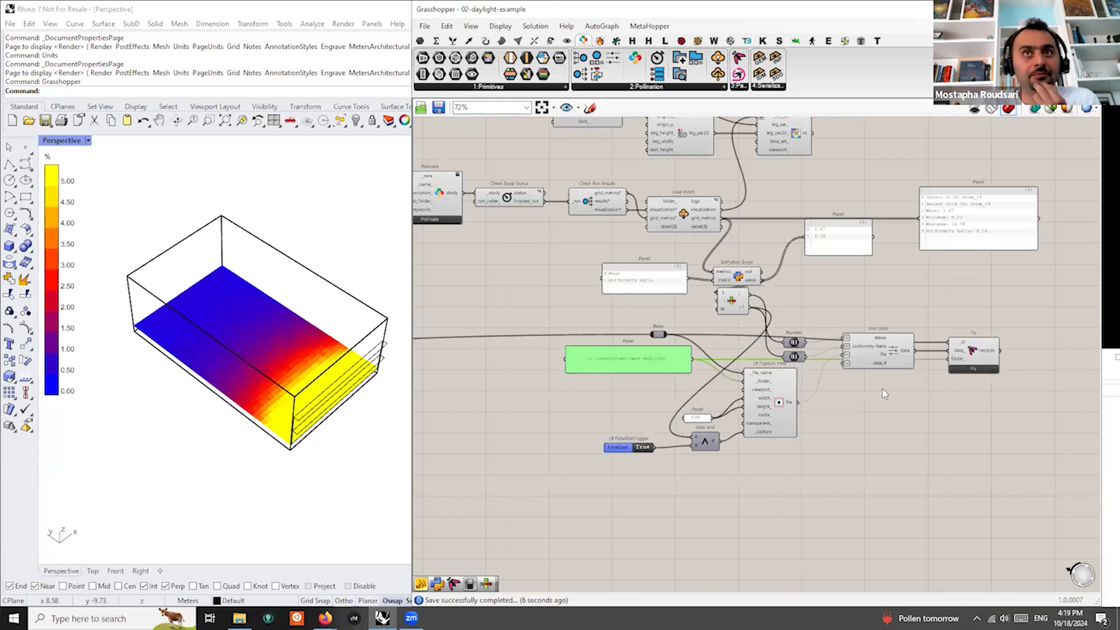
Move the Fly component lower, below the User Data component, and run a test fly with 3 iterations
{"action": "scroll", "coordinate": [943, 388], "scroll_direction": "up", "scroll_amount": 2}
{"action": "left_click_drag", "start_coordinate": [963, 356], "coordinate": [967, 405]}
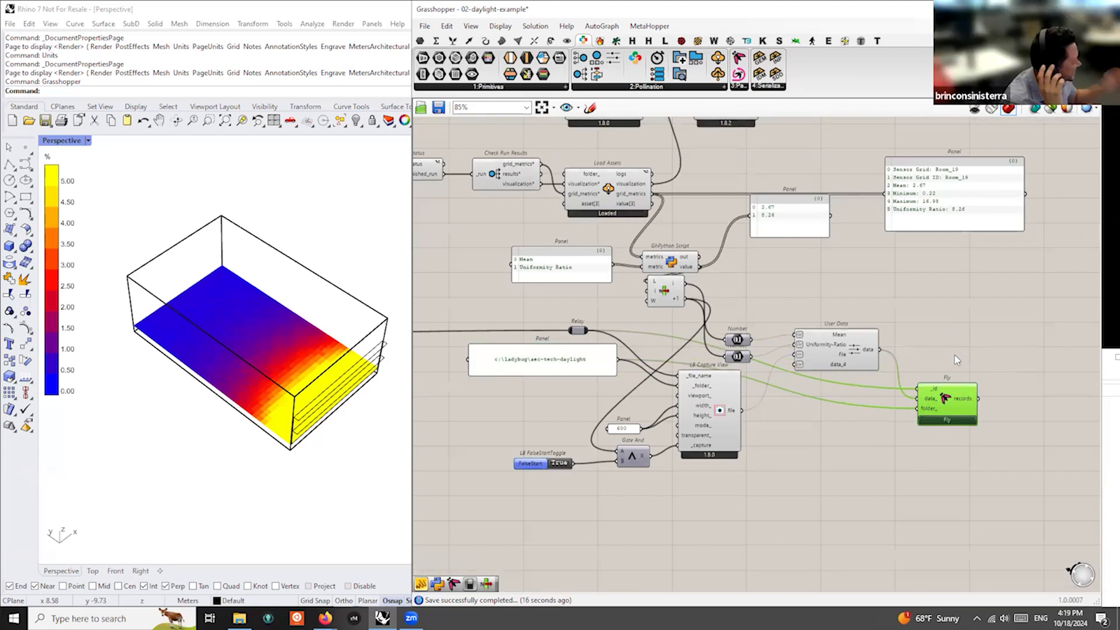
{"action": "scroll", "coordinate": [952, 408], "scroll_direction": "up", "scroll_amount": 1}
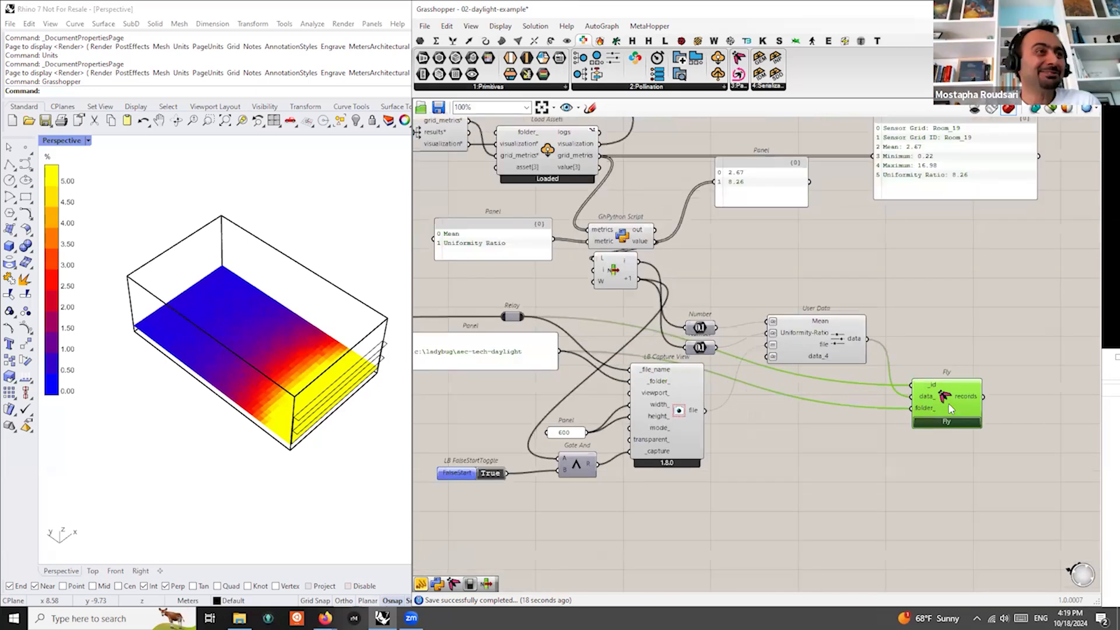
{"action": "scroll", "coordinate": [951, 408], "scroll_direction": "up", "scroll_amount": 1}
{"action": "right_click", "coordinate": [947, 396]}
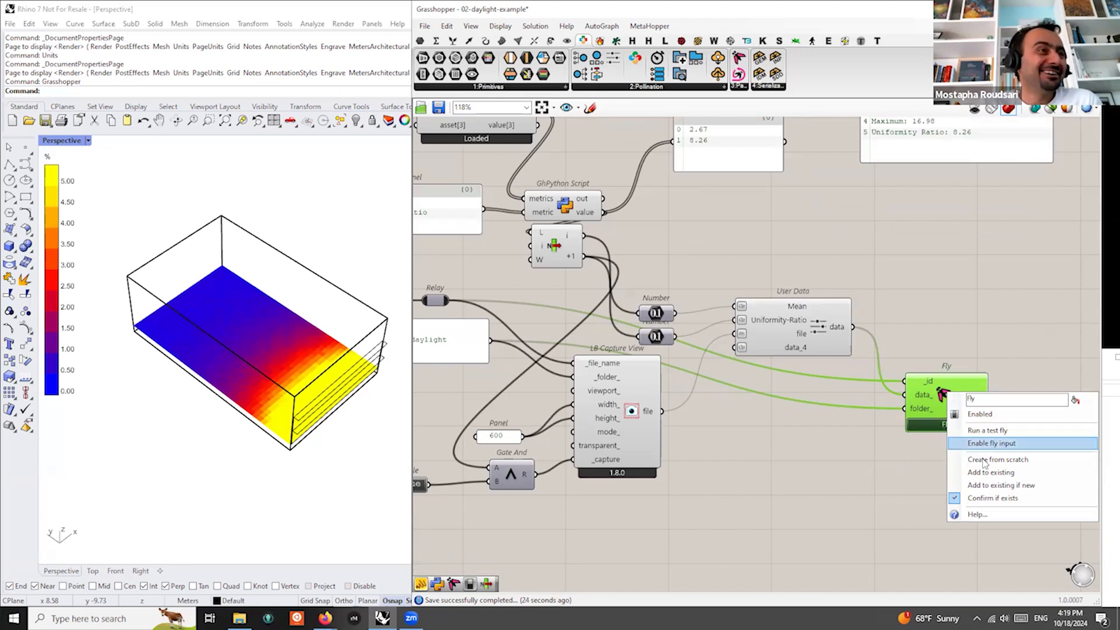
{"action": "left_click", "coordinate": [1018, 432]}
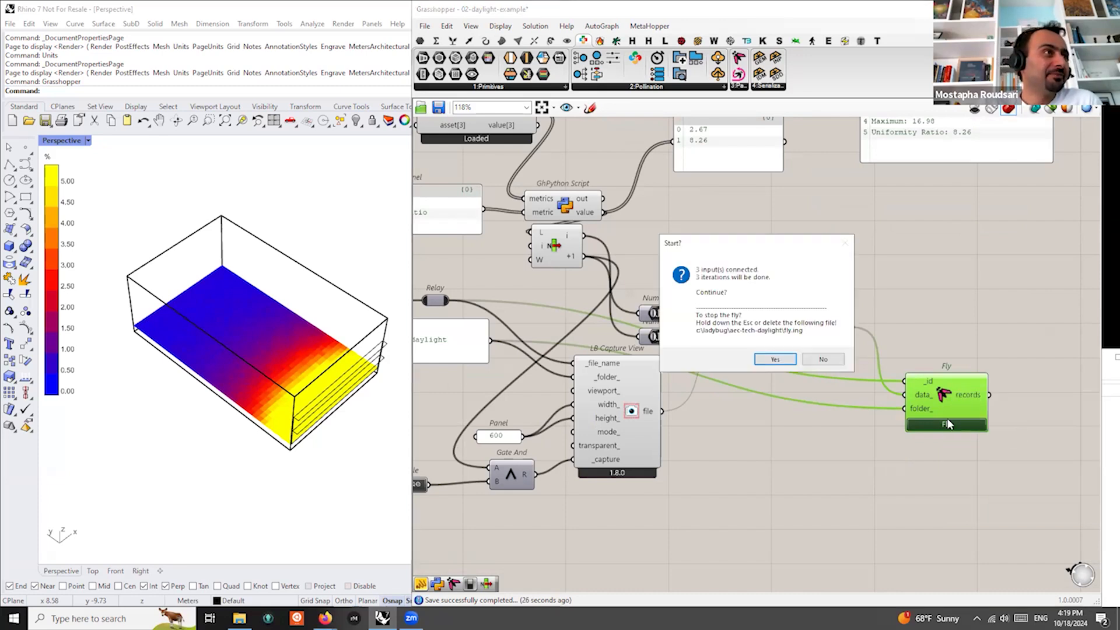
{"action": "left_click", "coordinate": [764, 359]}
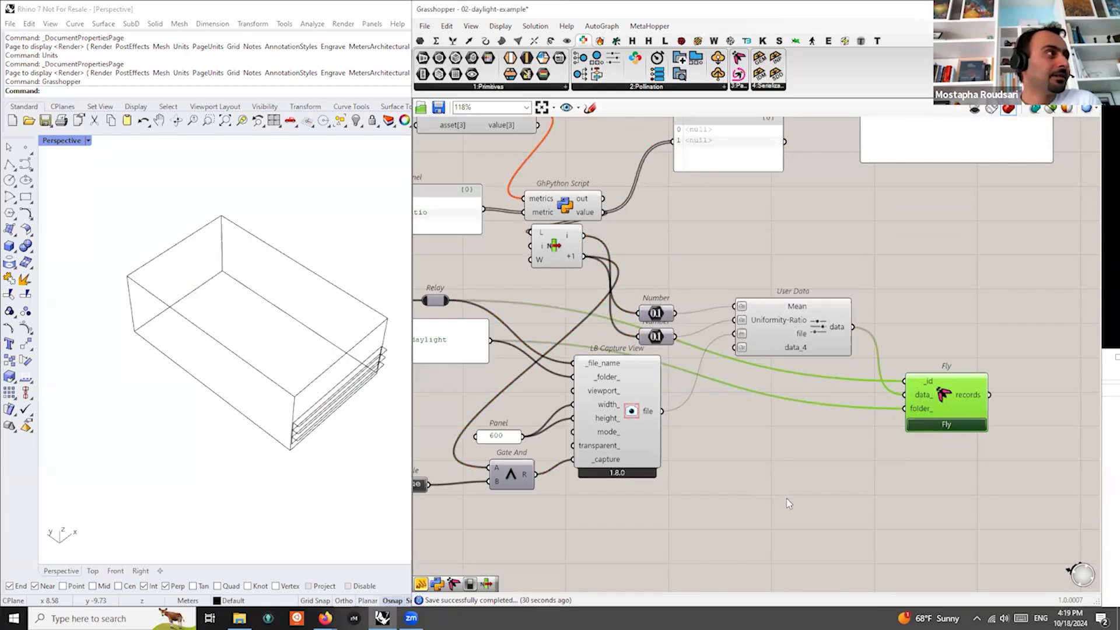
Check the warning on Check Study Status and enable the pollinate input on the Pollinate component
{"action": "scroll", "coordinate": [787, 503], "scroll_direction": "down", "scroll_amount": 5}
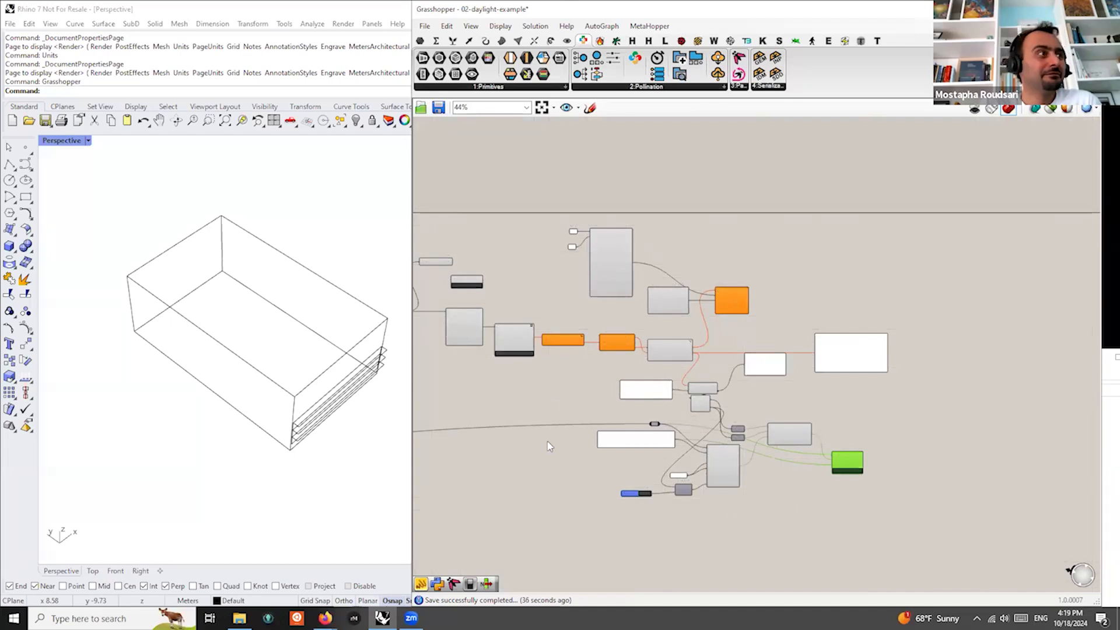
{"action": "scroll", "coordinate": [549, 392], "scroll_direction": "up", "scroll_amount": 3}
{"action": "scroll", "coordinate": [677, 403], "scroll_direction": "up", "scroll_amount": 4}
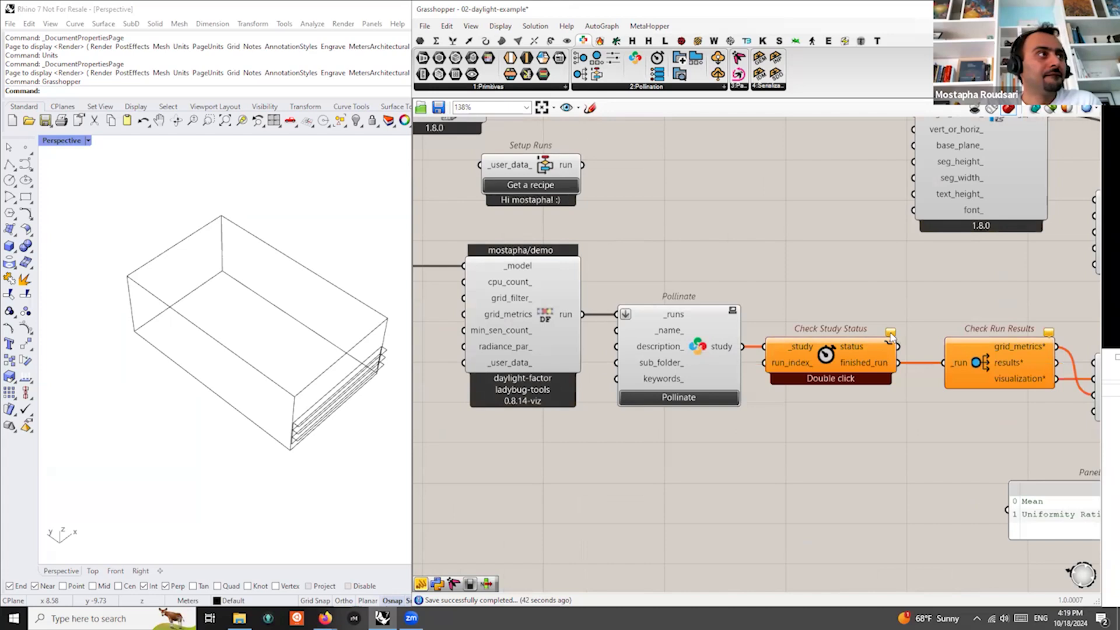
{"action": "mouse_move", "coordinate": [890, 336]}
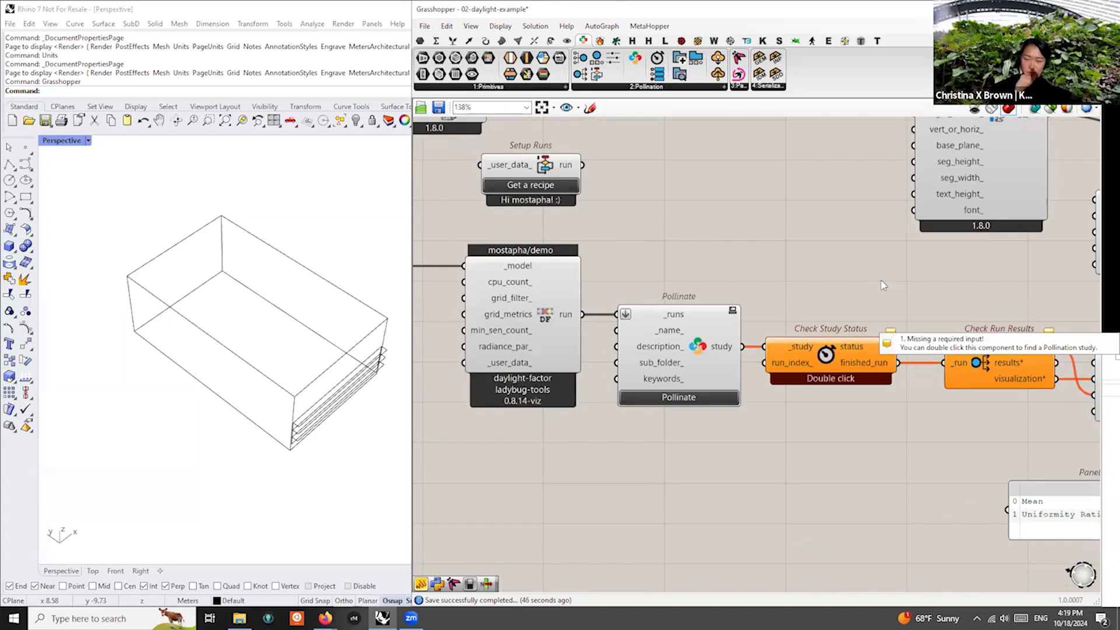
{"action": "scroll", "coordinate": [875, 440], "scroll_direction": "down", "scroll_amount": 1}
{"action": "right_click_drag", "start_coordinate": [722, 364], "coordinate": [804, 354]}
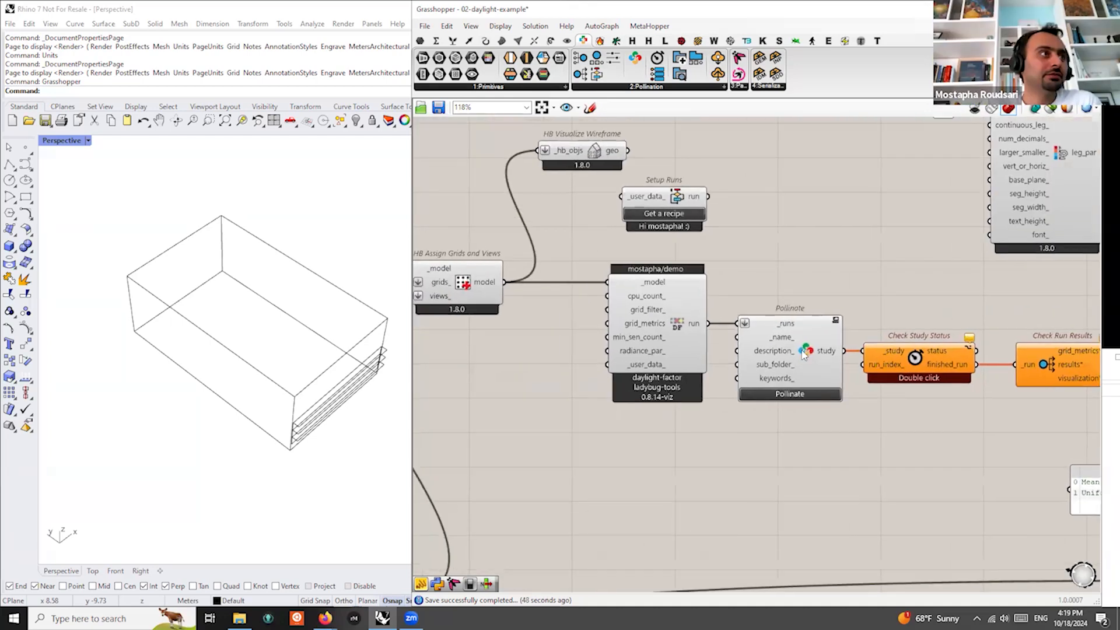
{"action": "left_click", "coordinate": [804, 350]}
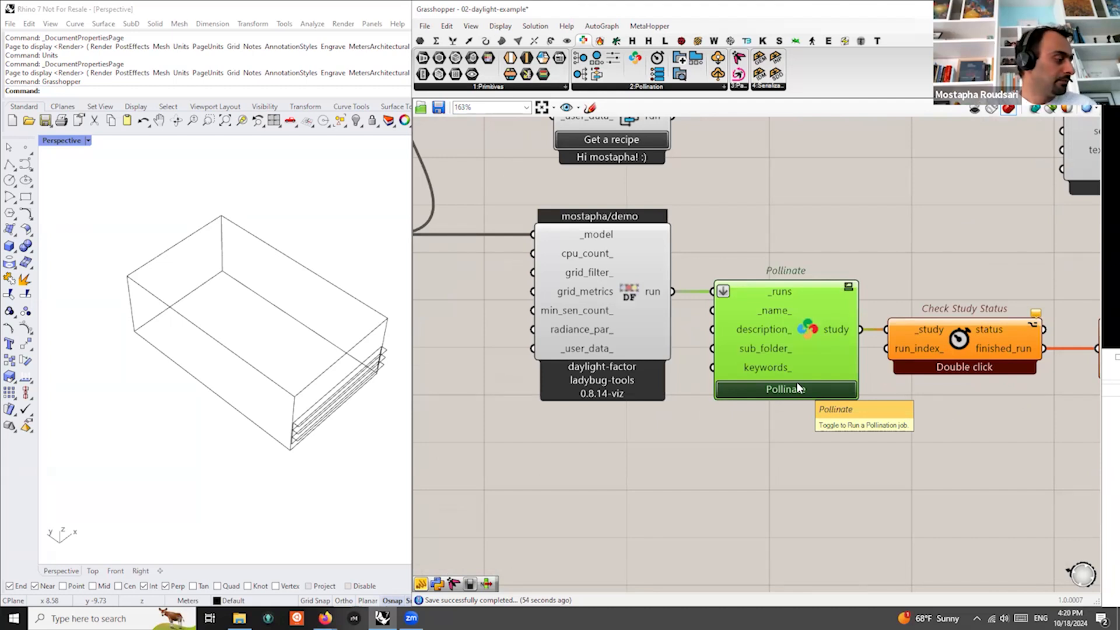
{"action": "right_click", "coordinate": [813, 334]}
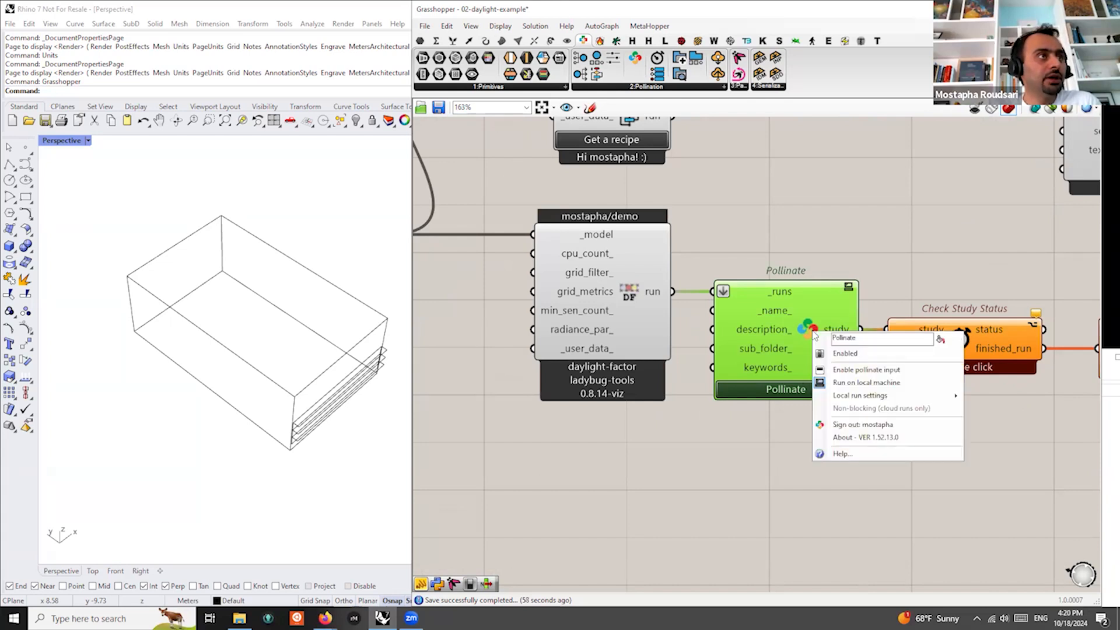
{"action": "left_click", "coordinate": [847, 371]}
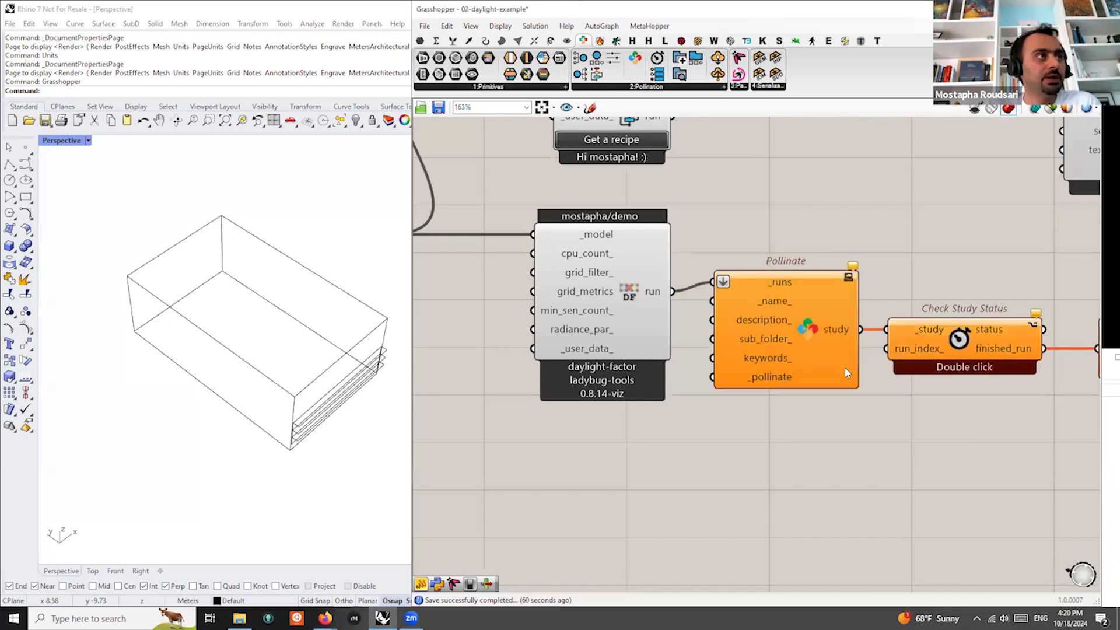
Reposition Pollinate and Check Study Status so the study wire between them runs straight
{"action": "left_click_drag", "start_coordinate": [829, 332], "coordinate": [826, 344]}
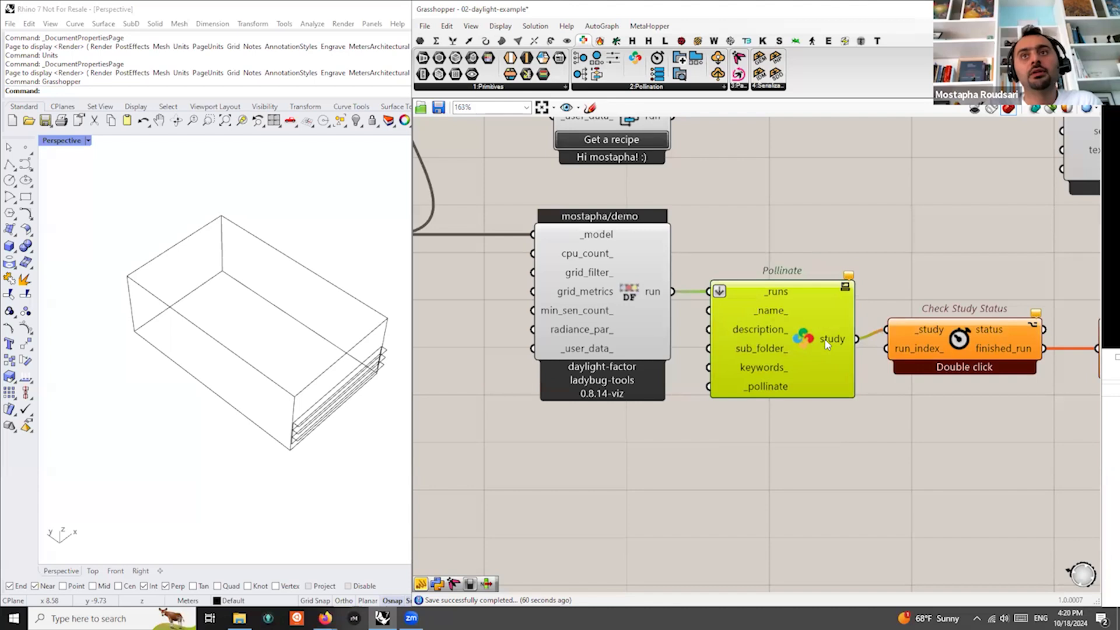
{"action": "left_click_drag", "start_coordinate": [986, 359], "coordinate": [993, 369]}
{"action": "left_click_drag", "start_coordinate": [802, 355], "coordinate": [818, 354]}
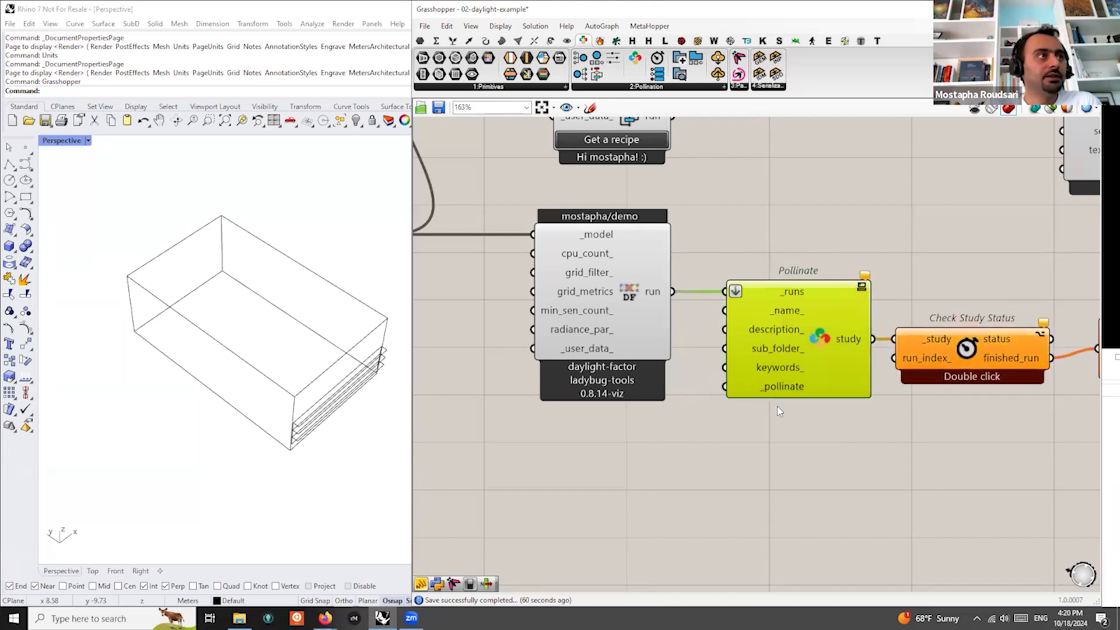
Add a Boolean Toggle below the daylight-factor recipe and wire it into the _pollinate input of Pollinate
{"action": "double_click", "coordinate": [635, 439]}
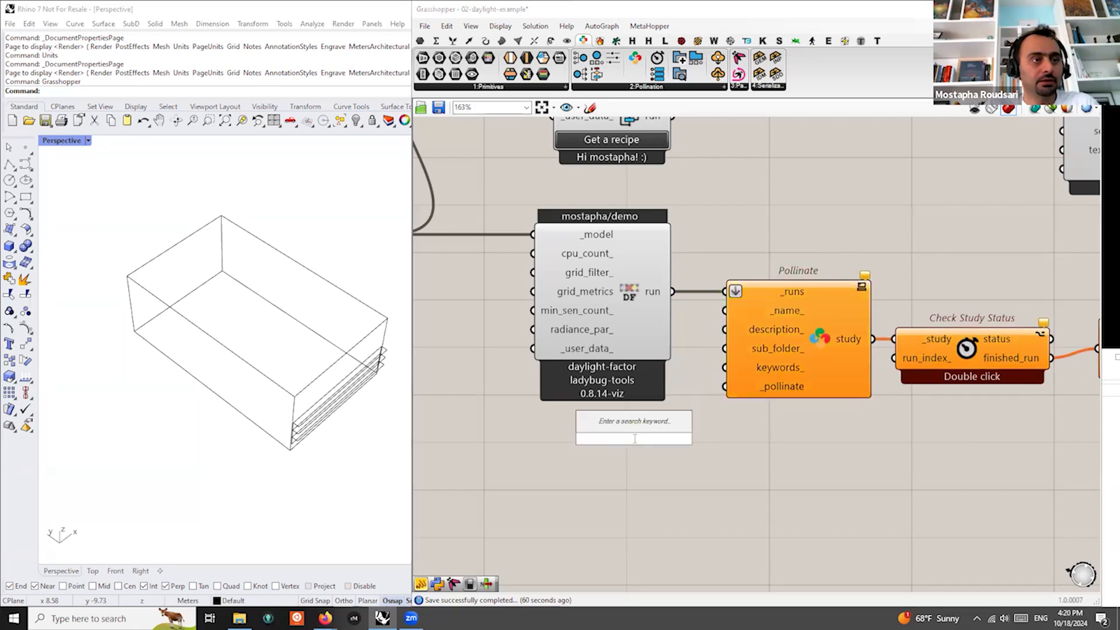
{"action": "type", "text": "togg"}
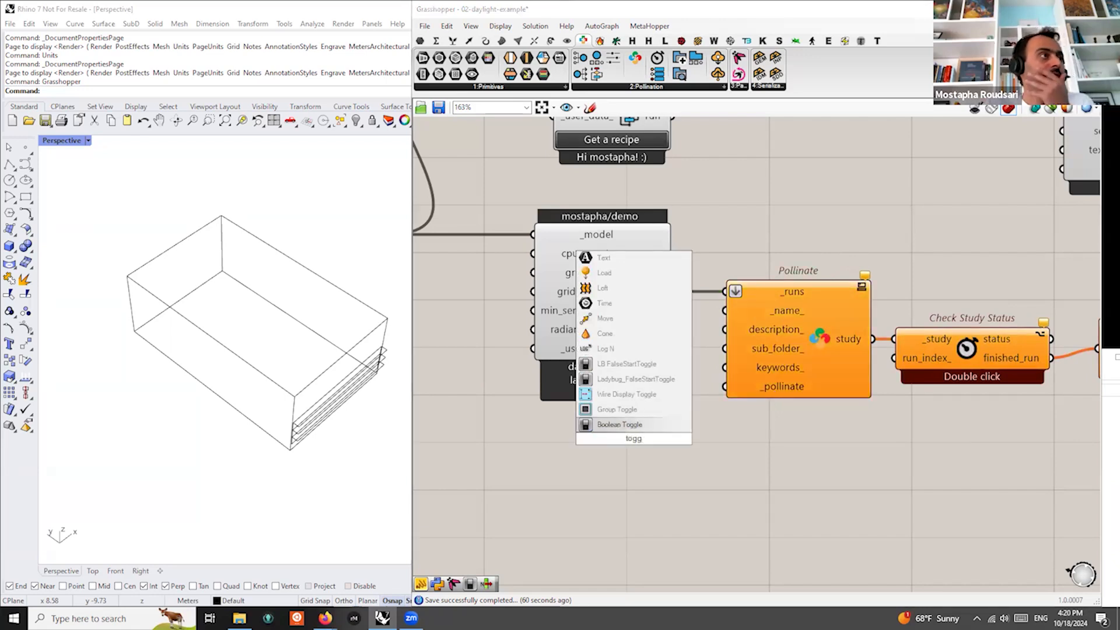
{"action": "key", "text": "Return"}
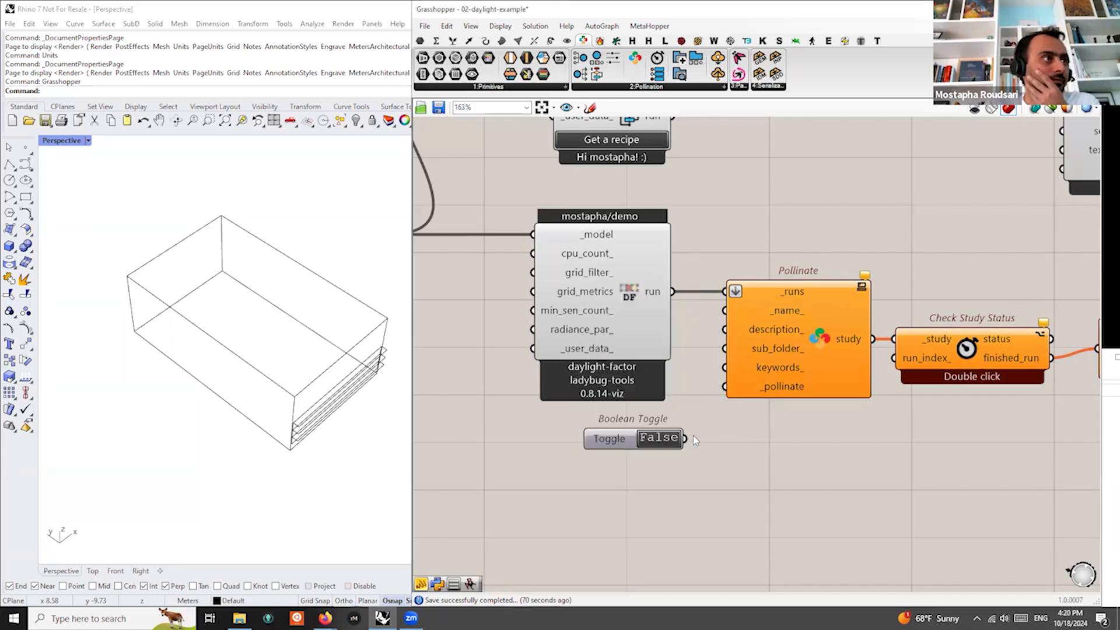
{"action": "left_click_drag", "start_coordinate": [686, 439], "coordinate": [724, 386]}
Set the Boolean Toggle to True and close the queenbee console window of the started simulation
{"action": "scroll", "coordinate": [646, 433], "scroll_direction": "down", "scroll_amount": 2}
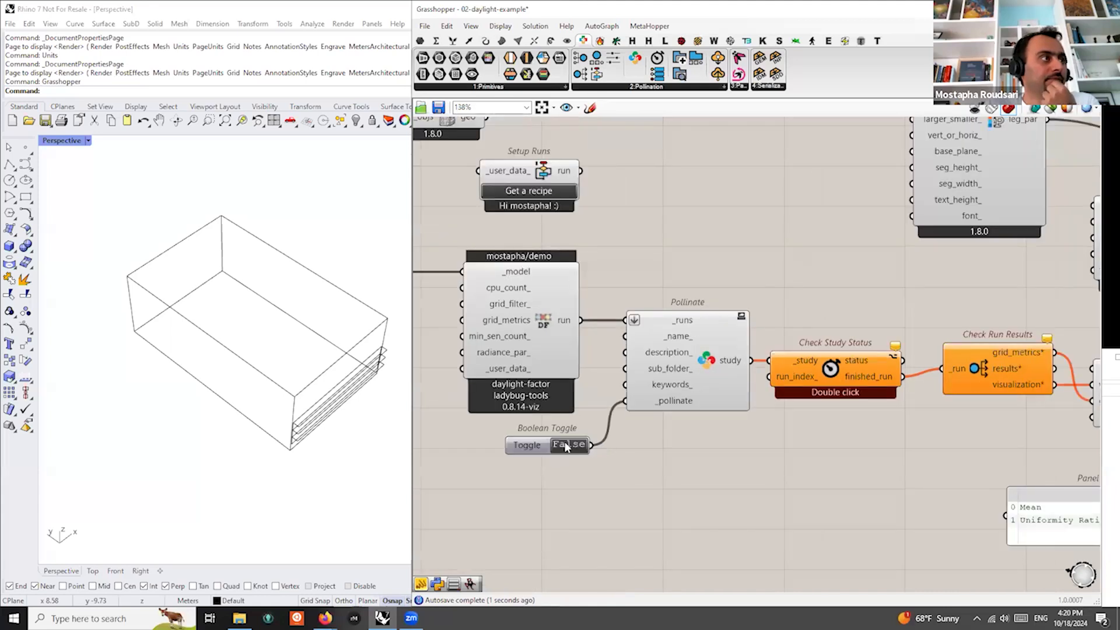
{"action": "left_click", "coordinate": [568, 445]}
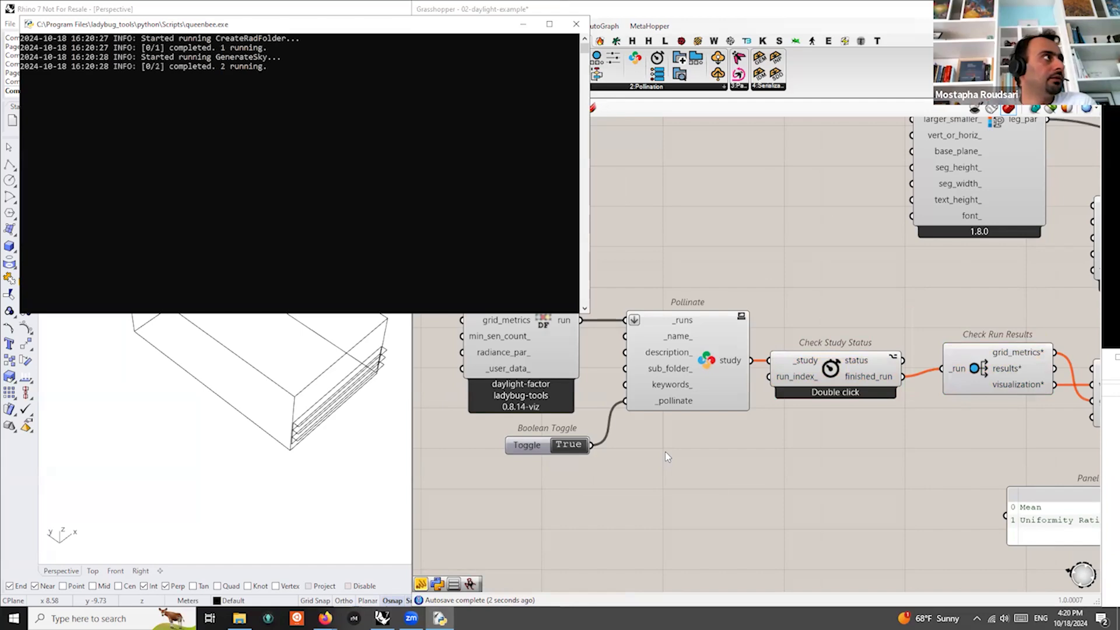
{"action": "left_click", "coordinate": [584, 30]}
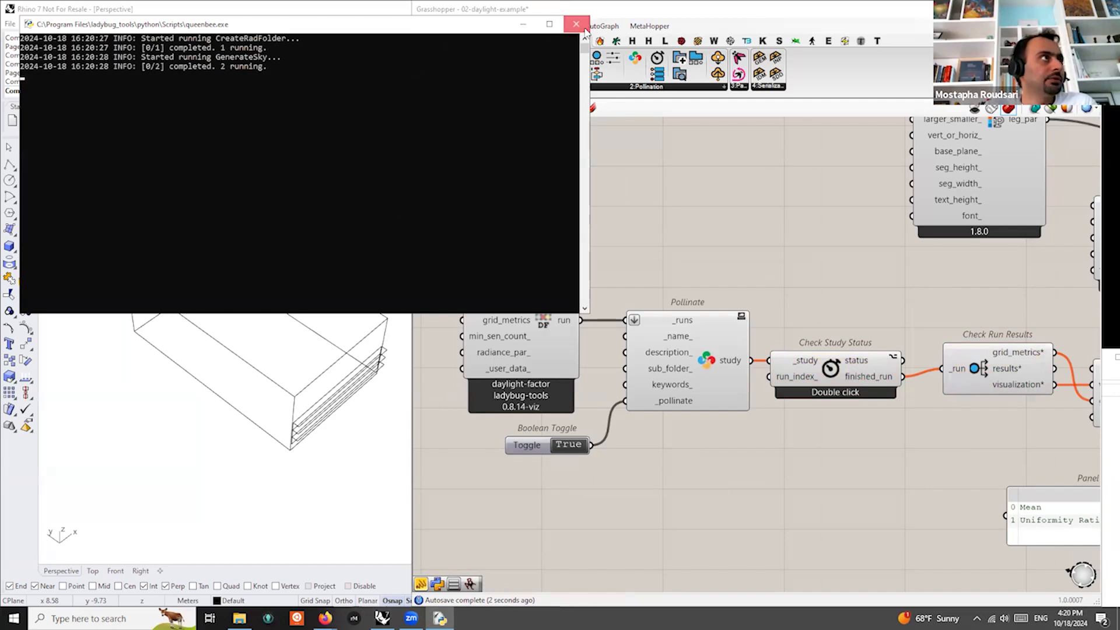
{"action": "scroll", "coordinate": [651, 246], "scroll_direction": "down", "scroll_amount": 2}
{"action": "scroll", "coordinate": [729, 285], "scroll_direction": "down", "scroll_amount": 5}
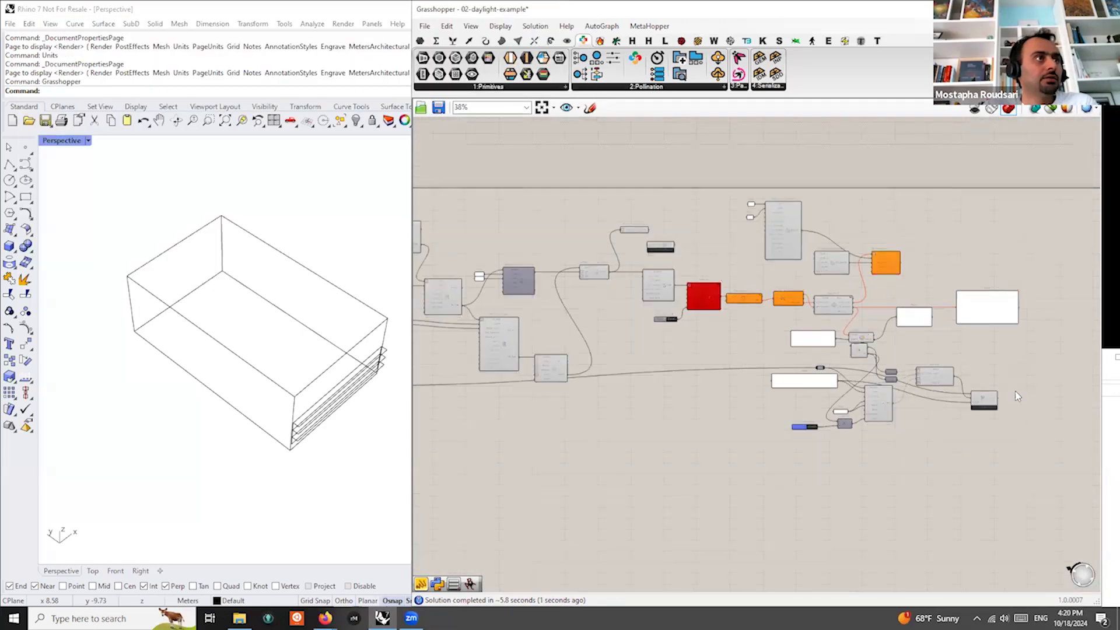
{"action": "scroll", "coordinate": [1015, 392], "scroll_direction": "up", "scroll_amount": 4}
{"action": "left_click", "coordinate": [954, 394]}
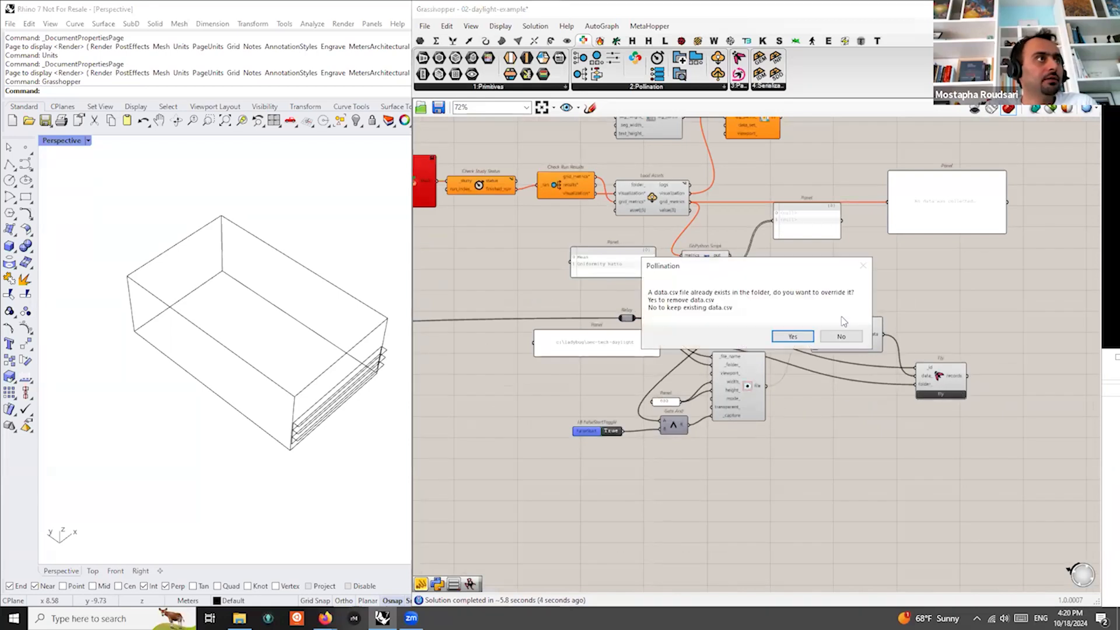
{"action": "left_click", "coordinate": [794, 338]}
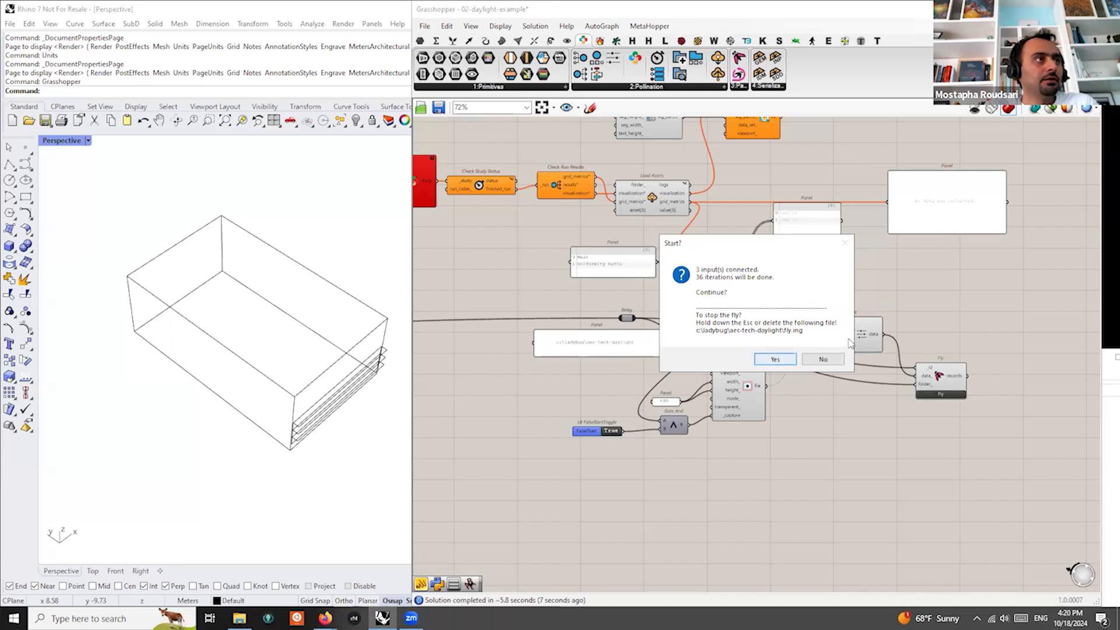
{"action": "left_click", "coordinate": [828, 360]}
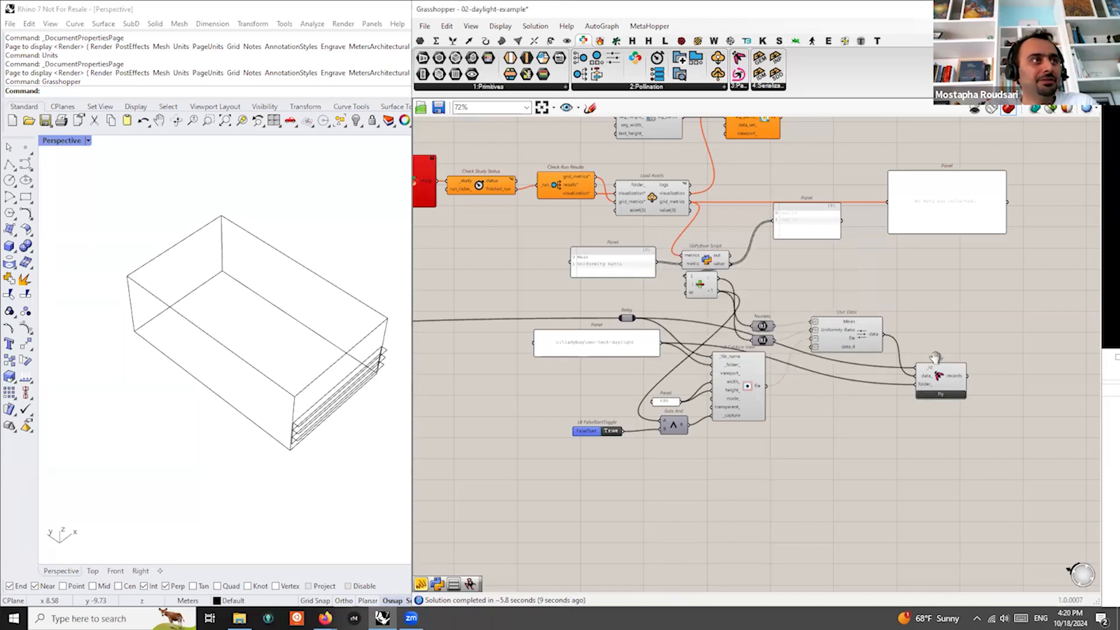
Run a test fly from the Fly component and confirm its start
{"action": "right_click_drag", "start_coordinate": [935, 374], "coordinate": [918, 365]}
{"action": "right_click", "coordinate": [918, 366]}
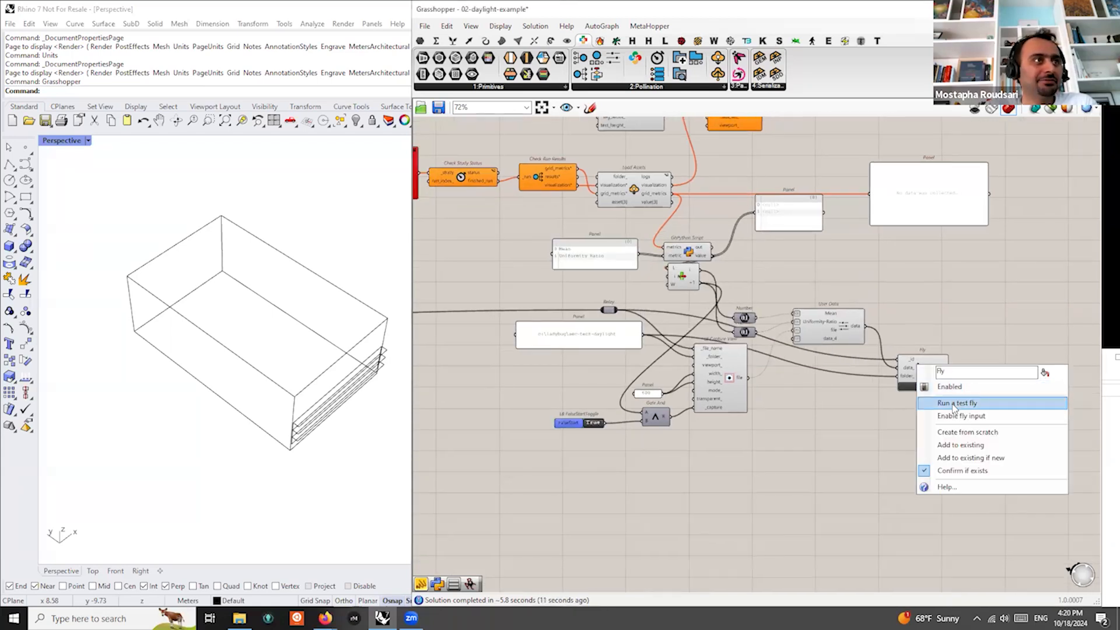
{"action": "left_click", "coordinate": [957, 403]}
{"action": "left_click", "coordinate": [775, 359]}
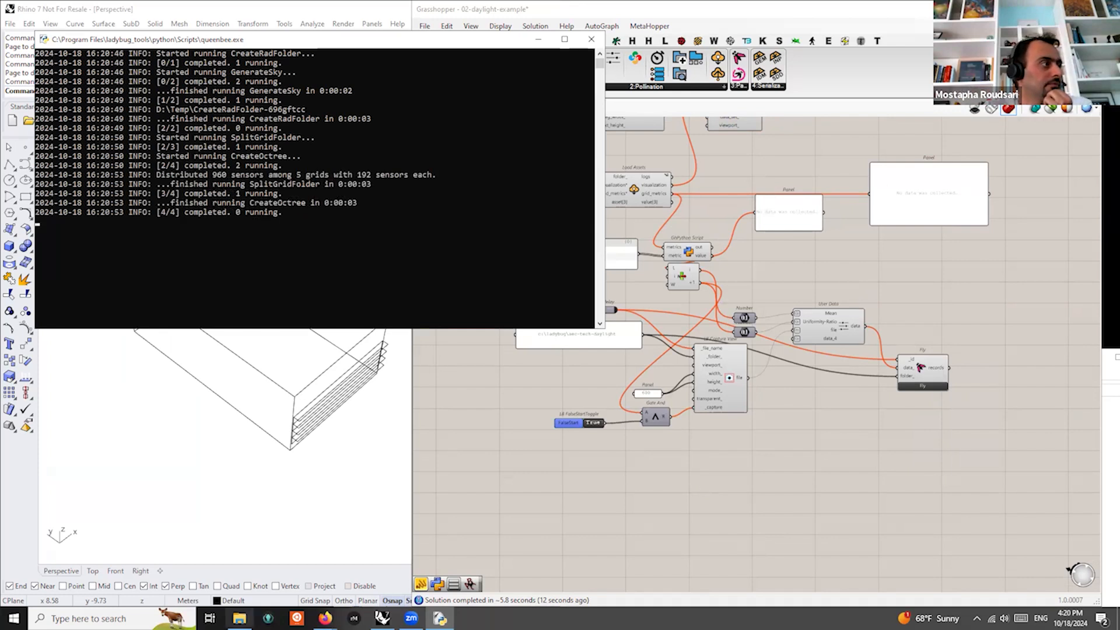
Switch to File Explorer and go to the c:\ladybug folder
{"action": "left_click", "coordinate": [239, 618]}
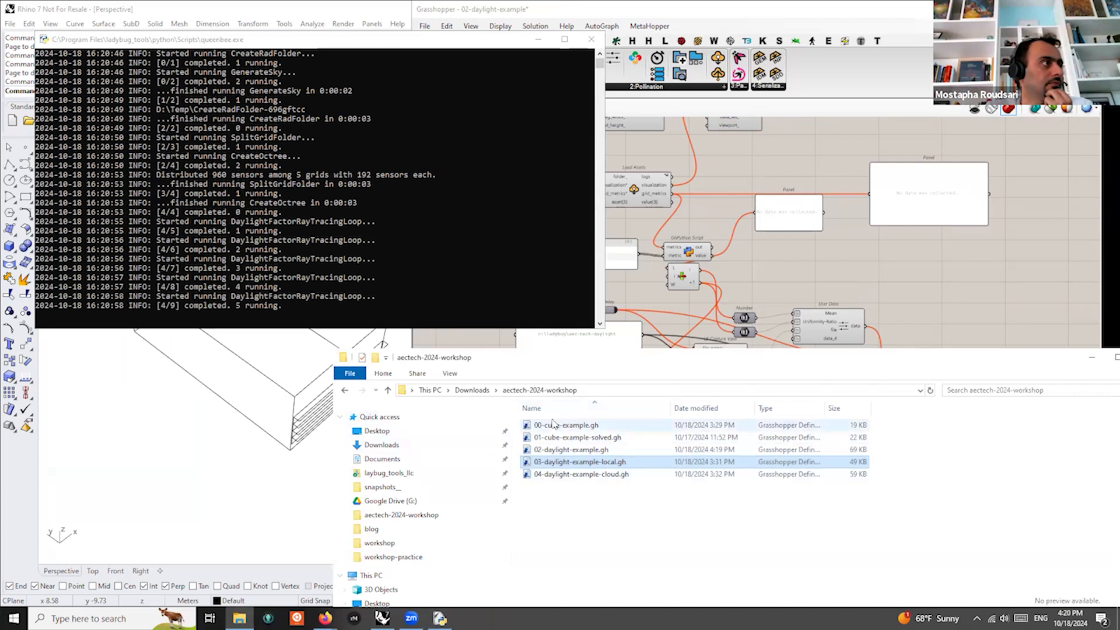
{"action": "left_click", "coordinate": [620, 390]}
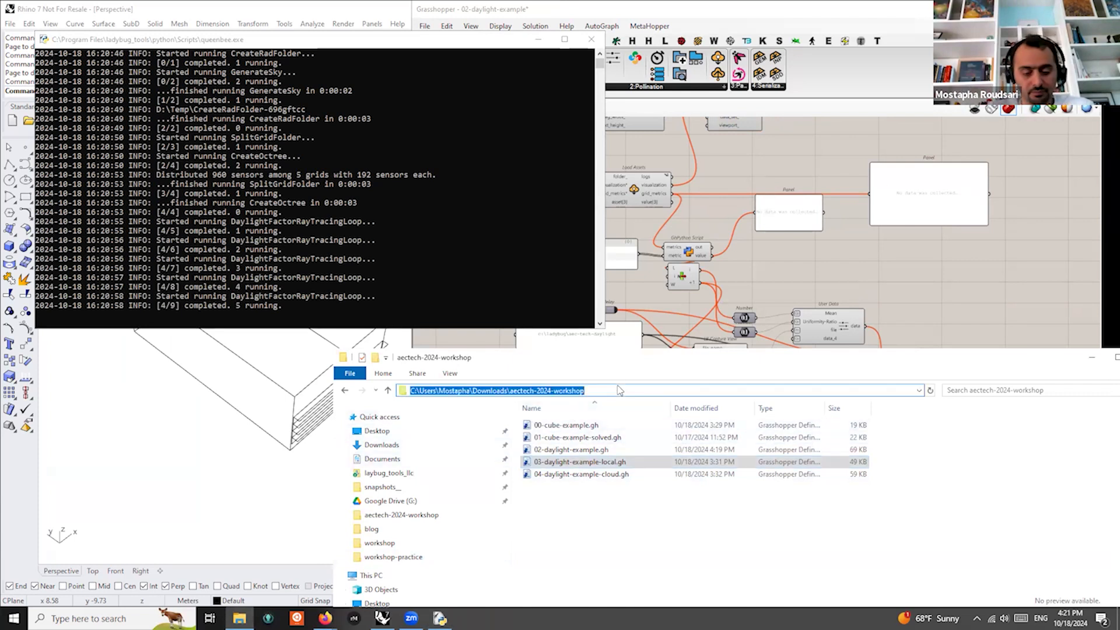
{"action": "type", "text": "c:\\la"}
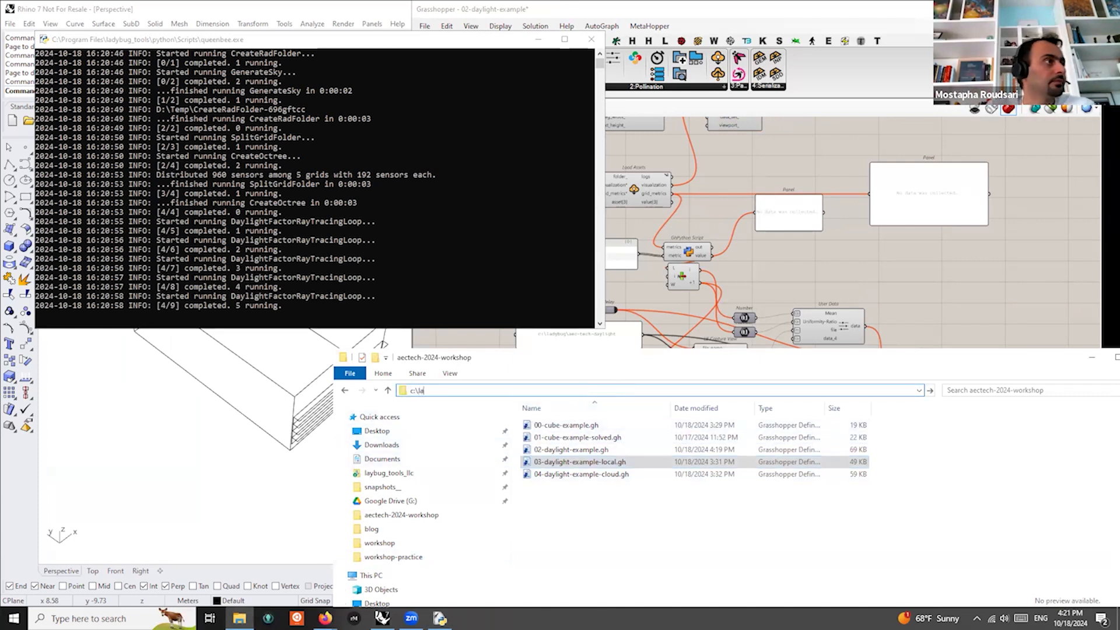
{"action": "type", "text": "dybug"}
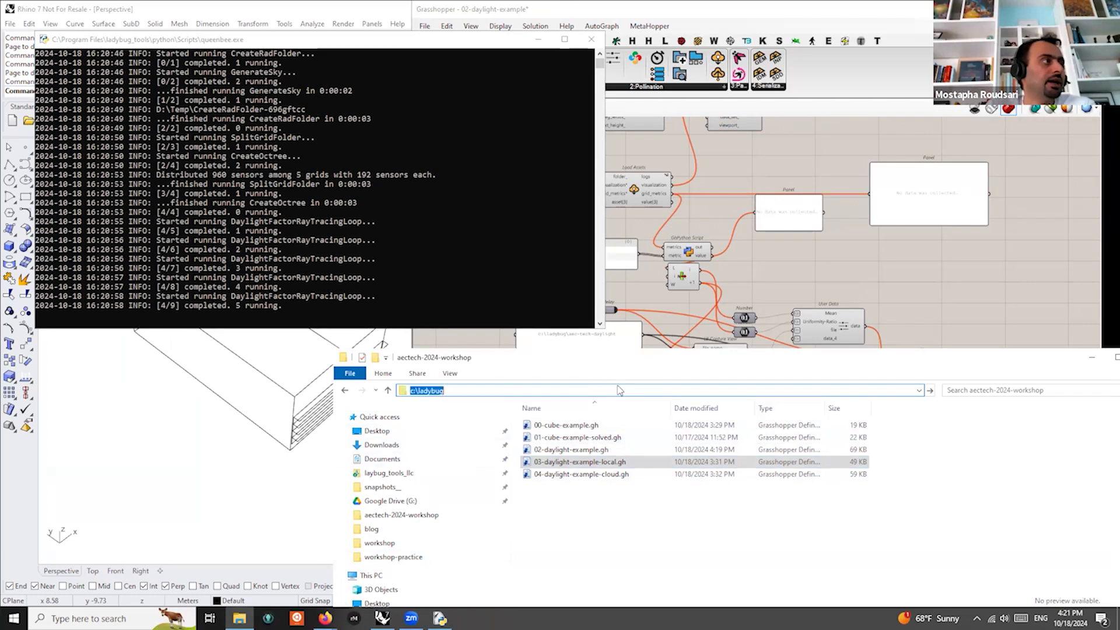
{"action": "key", "text": "Return"}
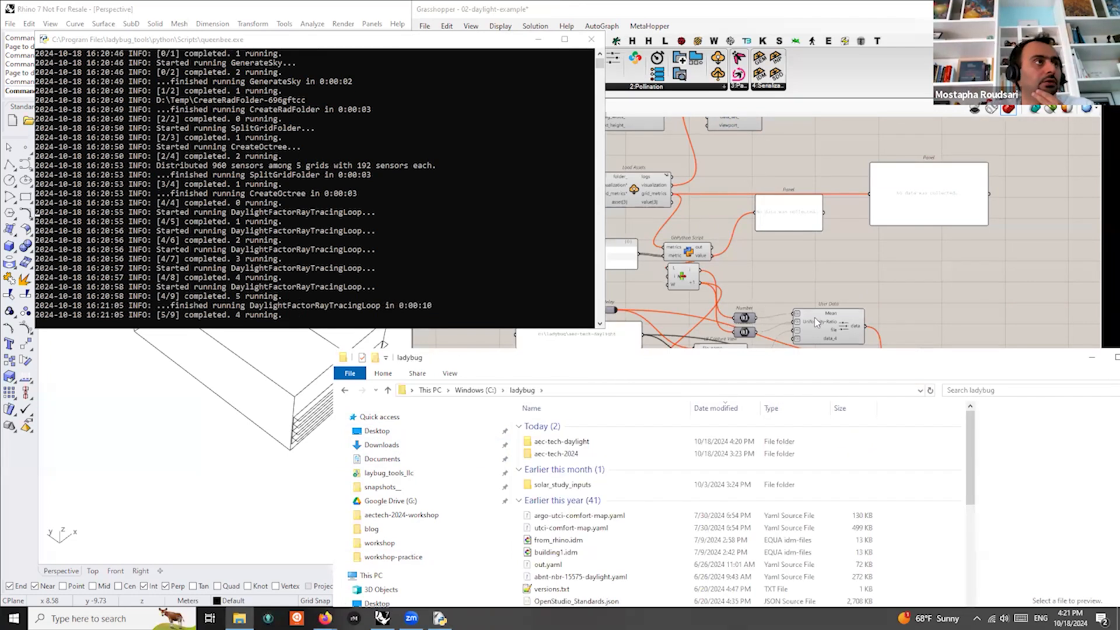
Open the aec-tech-daylight folder and reposition its window to examine the captured images
{"action": "left_click_drag", "start_coordinate": [861, 364], "coordinate": [871, 366]}
{"action": "left_click", "coordinate": [833, 408]}
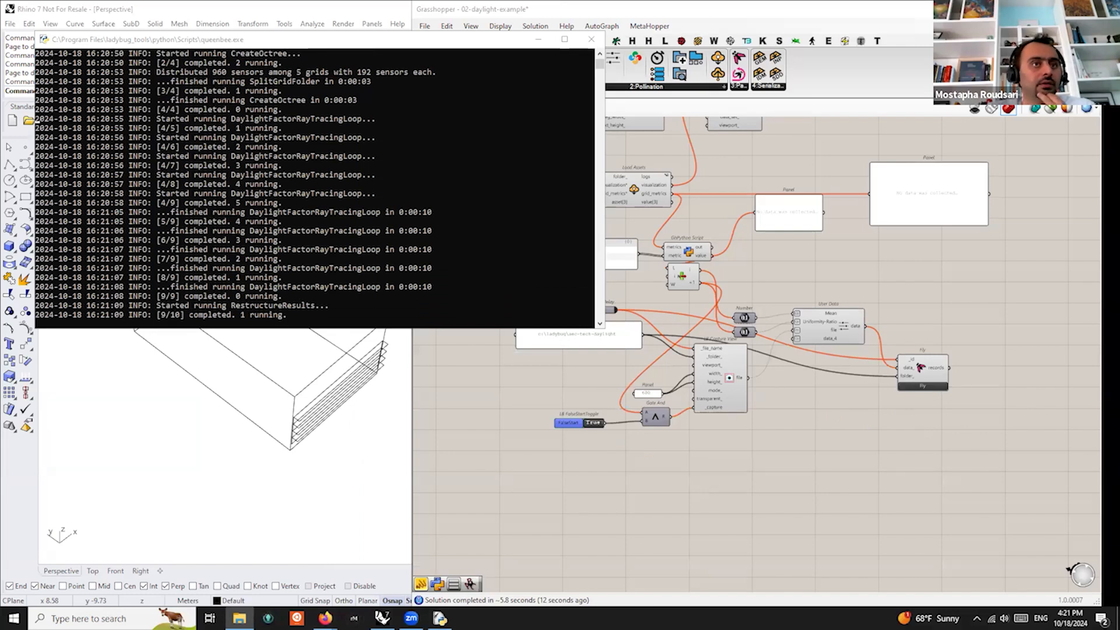
{"action": "left_click", "coordinate": [239, 618]}
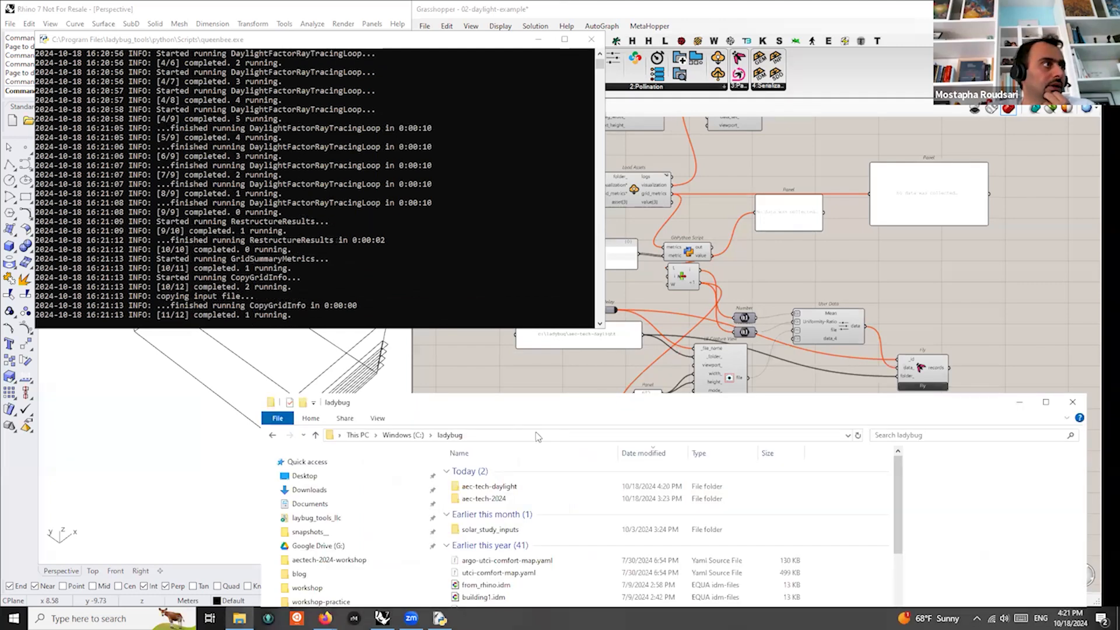
{"action": "double_click", "coordinate": [499, 486]}
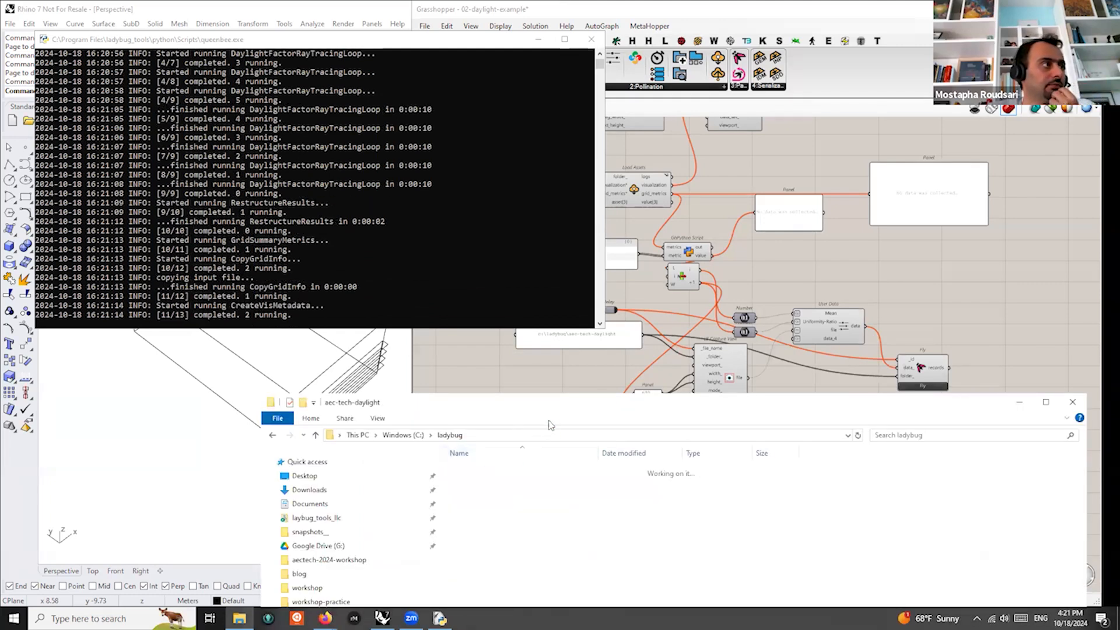
{"action": "left_click_drag", "start_coordinate": [580, 402], "coordinate": [582, 345]}
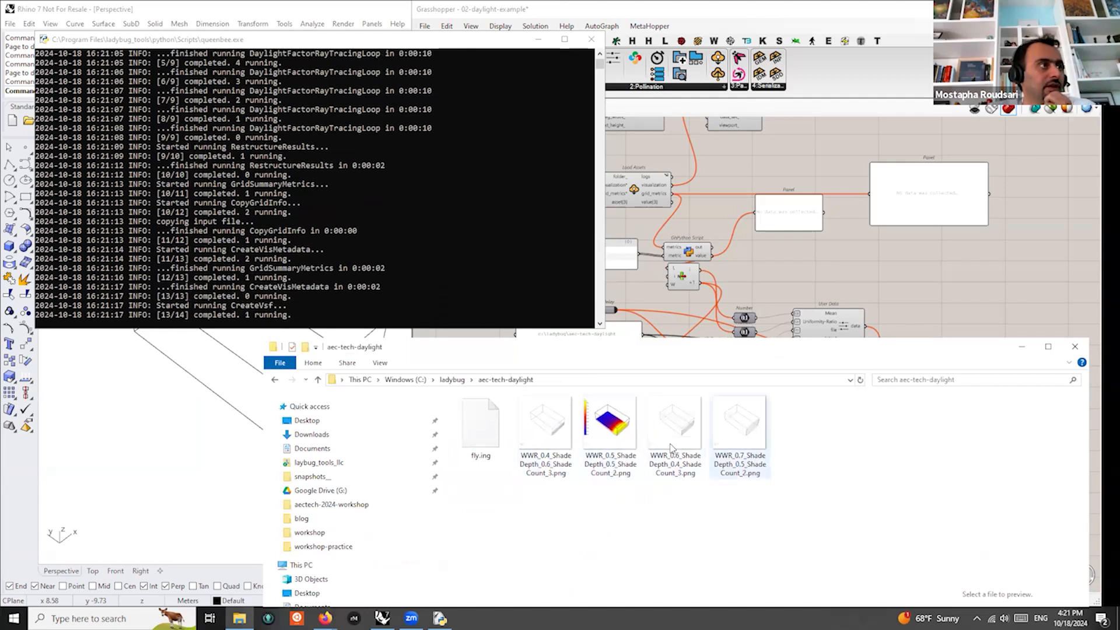
Preview the captured images, data.csv and fly.ing in the aec-tech-daylight folder
{"action": "left_click", "coordinate": [537, 445]}
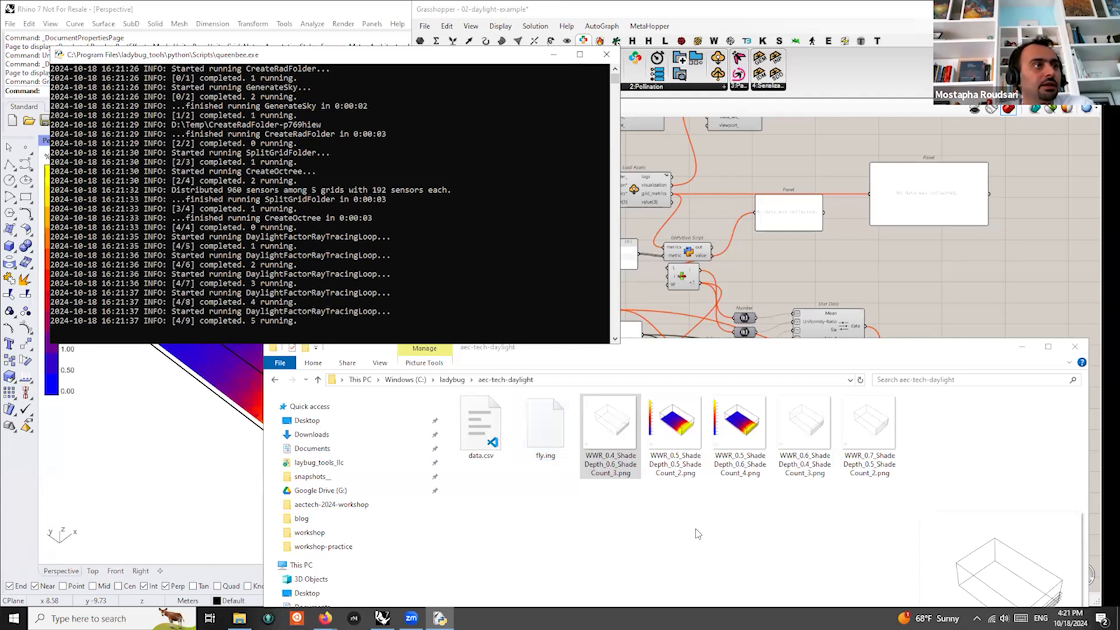
{"action": "left_click", "coordinate": [483, 435]}
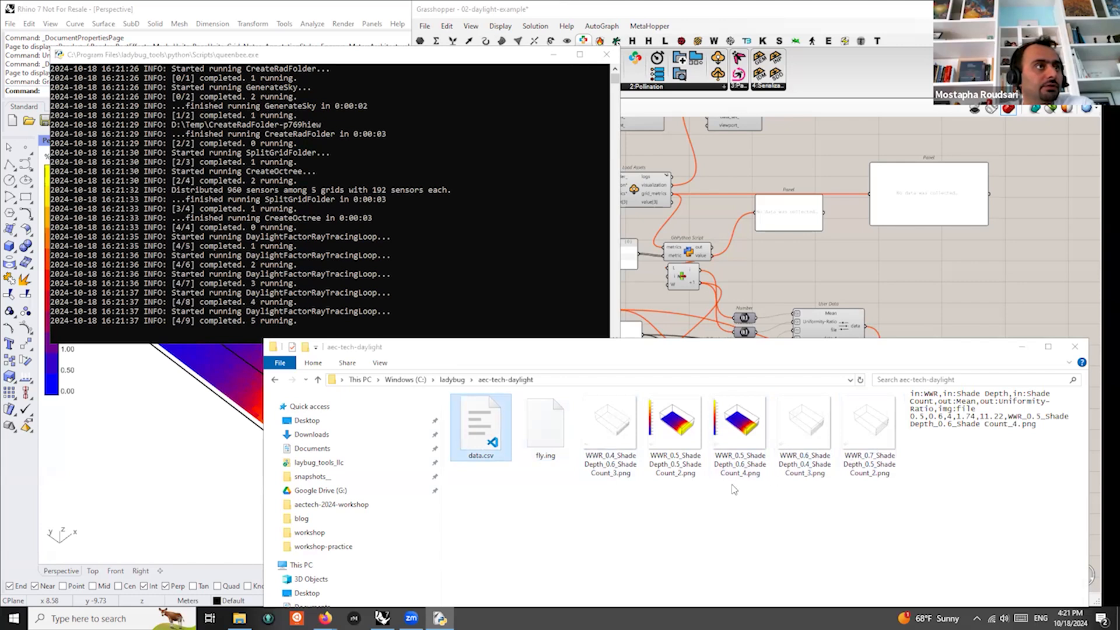
{"action": "left_click", "coordinate": [523, 431]}
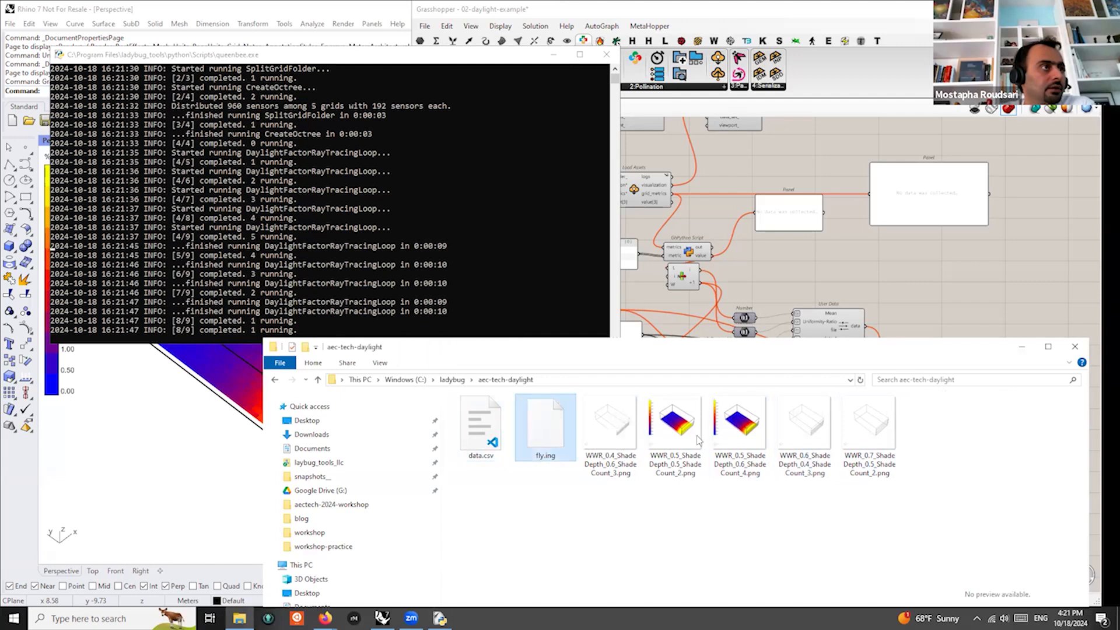
{"action": "left_click", "coordinate": [742, 435]}
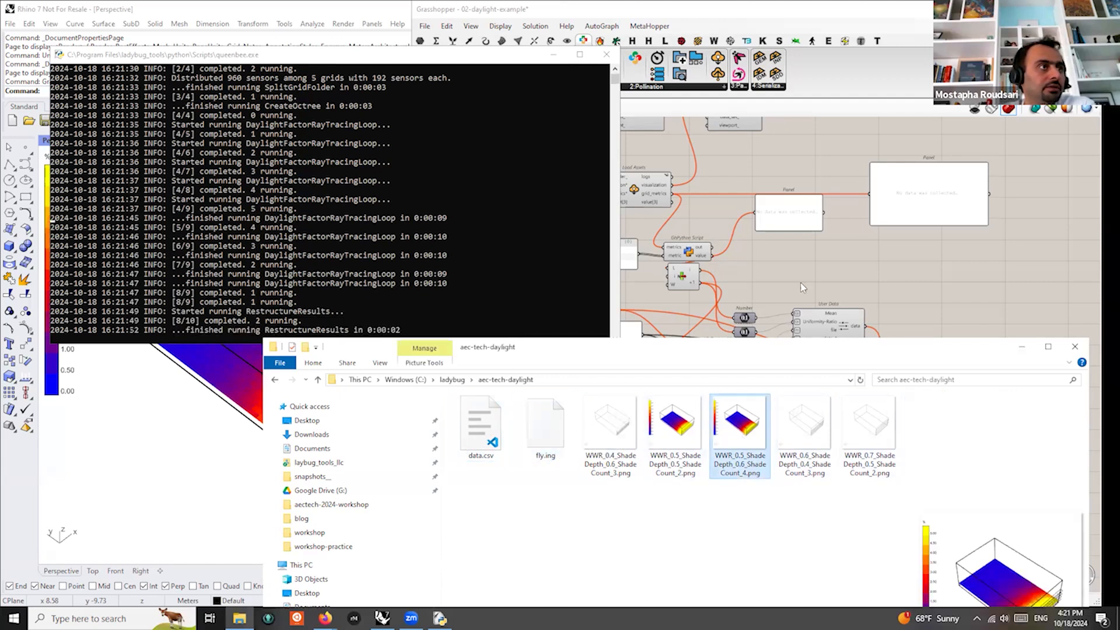
Move and widen the aec-tech-daylight folder window and examine the iteration records in data.csv
{"action": "left_click_drag", "start_coordinate": [788, 348], "coordinate": [591, 177]}
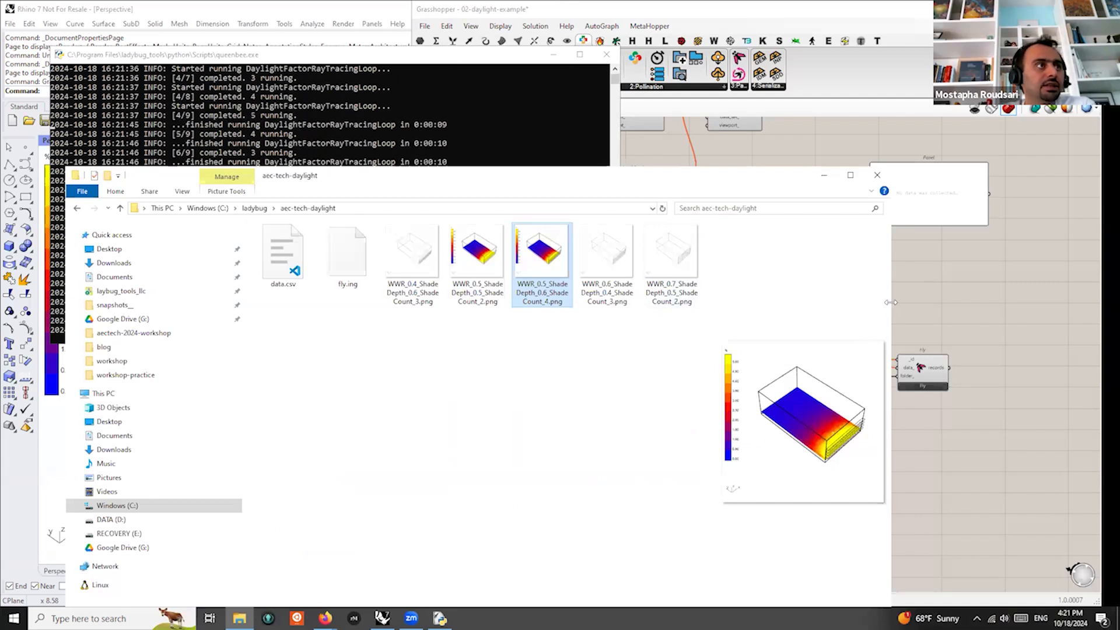
{"action": "left_click_drag", "start_coordinate": [891, 303], "coordinate": [1040, 302]}
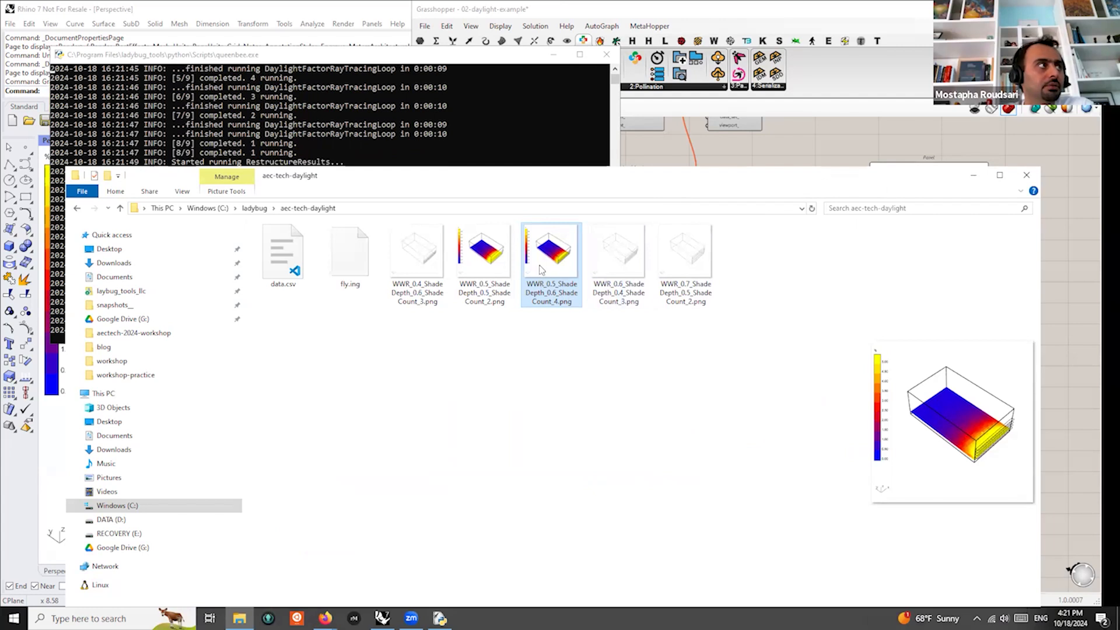
{"action": "left_click", "coordinate": [293, 277]}
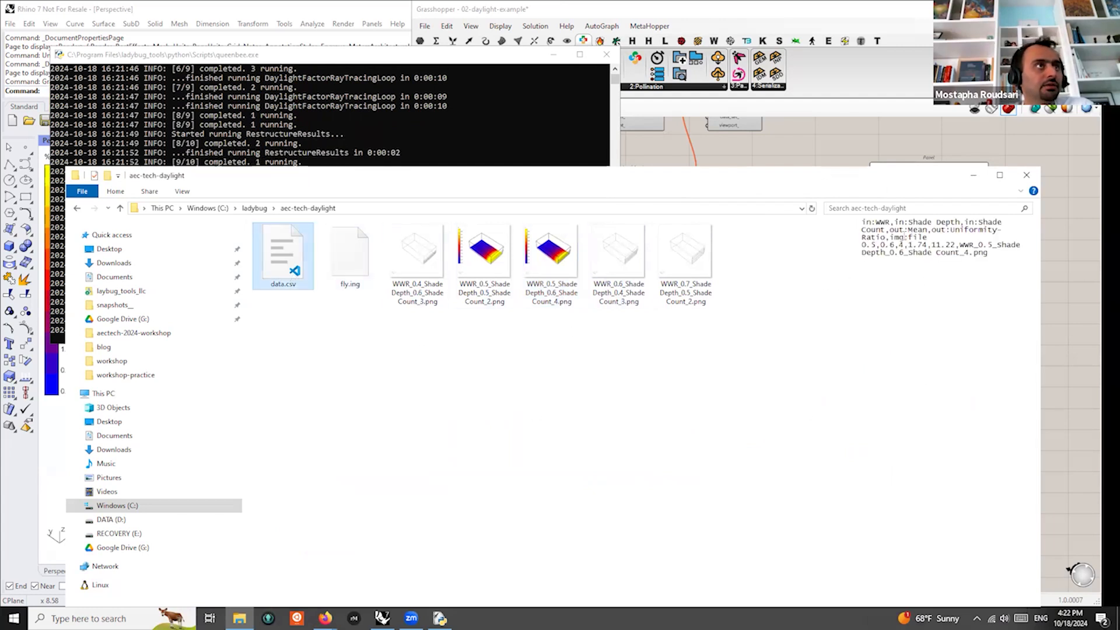
{"action": "left_click", "coordinate": [729, 180]}
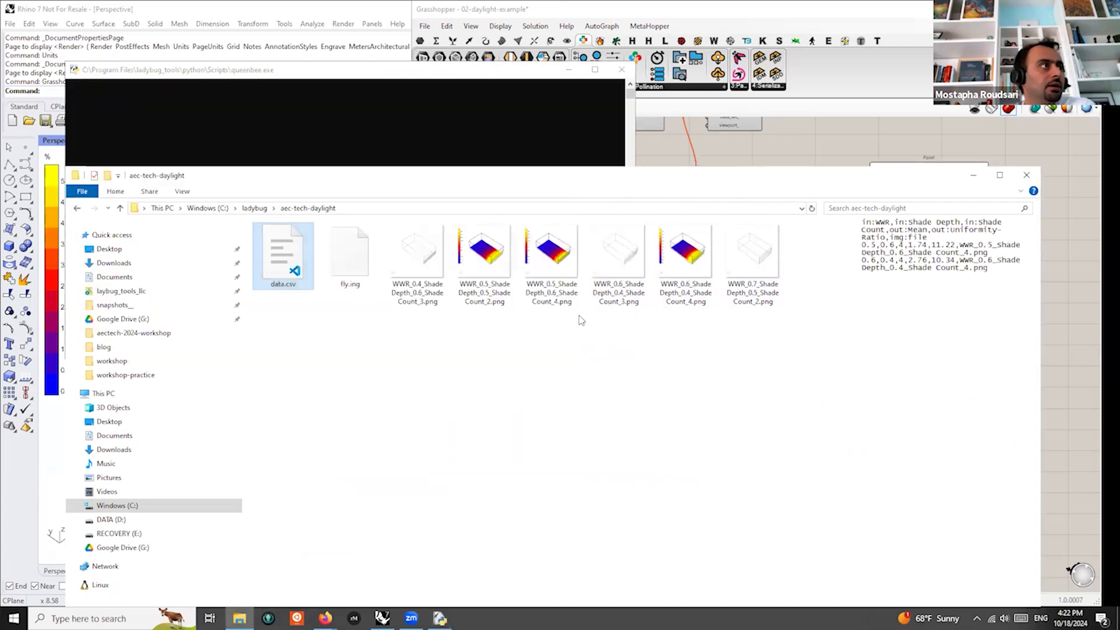
{"action": "left_click_drag", "start_coordinate": [729, 180], "coordinate": [726, 251]}
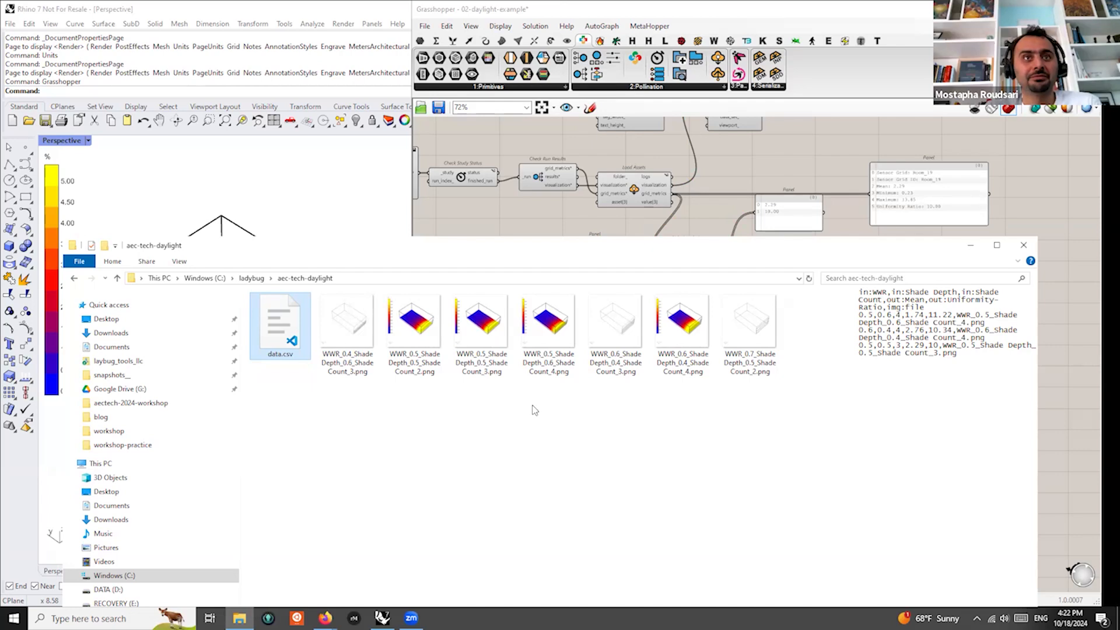
Return to Grasshopper, set Pollinate's Boolean Toggle to False and turn off the component's Run on local machine option
{"action": "left_click", "coordinate": [563, 198]}
{"action": "scroll", "coordinate": [770, 433], "scroll_direction": "down", "scroll_amount": 2}
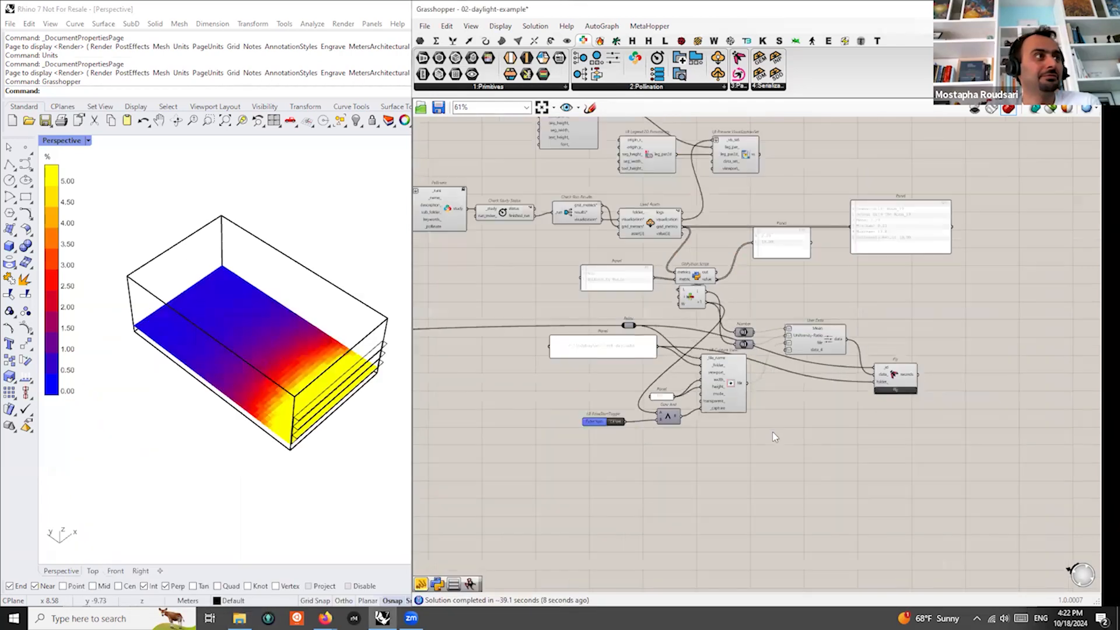
{"action": "right_click_drag", "start_coordinate": [745, 458], "coordinate": [941, 489]}
{"action": "scroll", "coordinate": [654, 290], "scroll_direction": "up", "scroll_amount": 4}
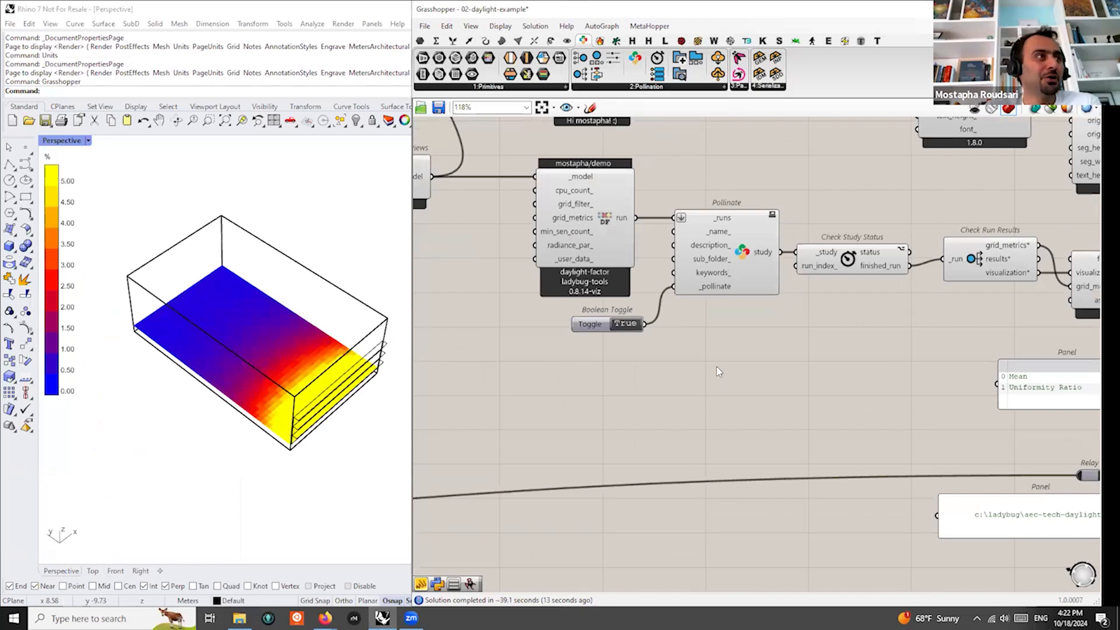
{"action": "scroll", "coordinate": [716, 372], "scroll_direction": "up", "scroll_amount": 3}
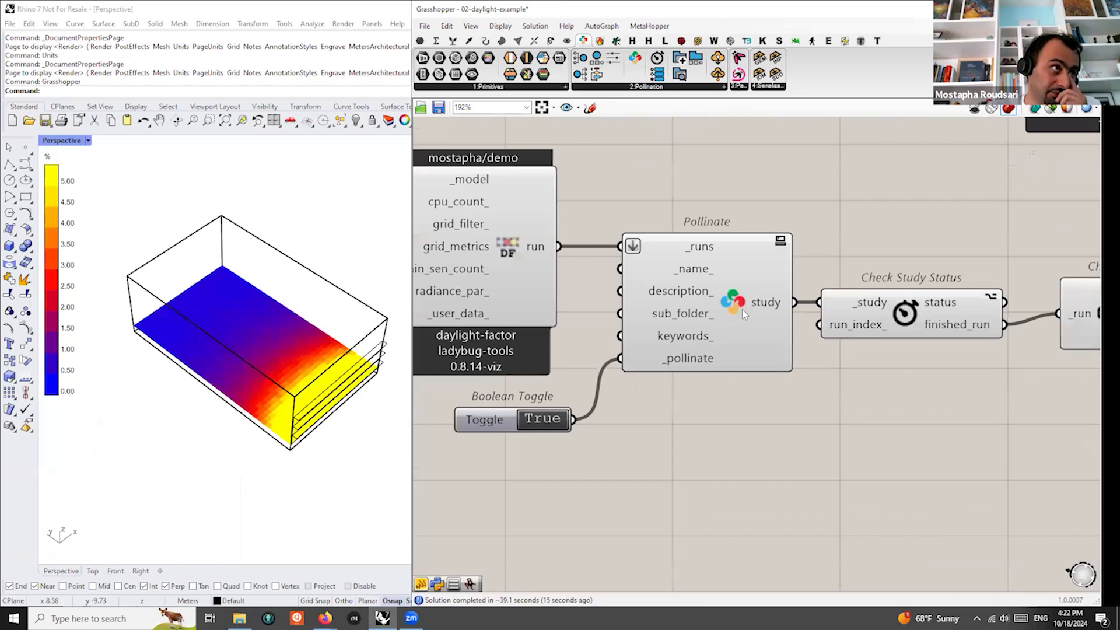
{"action": "double_click", "coordinate": [530, 415]}
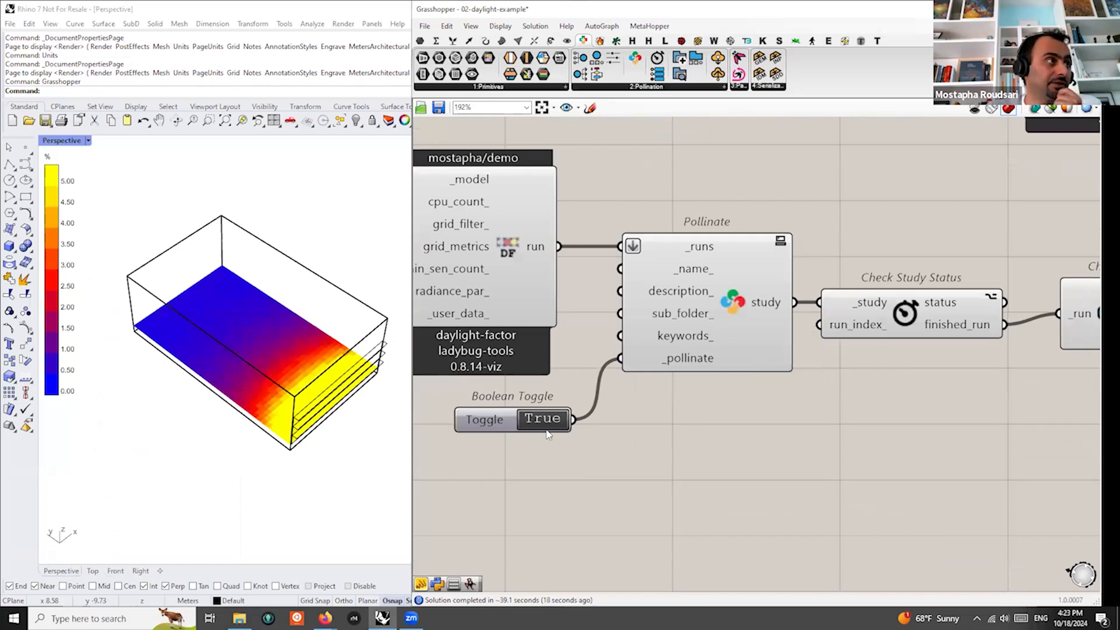
{"action": "right_click", "coordinate": [730, 308]}
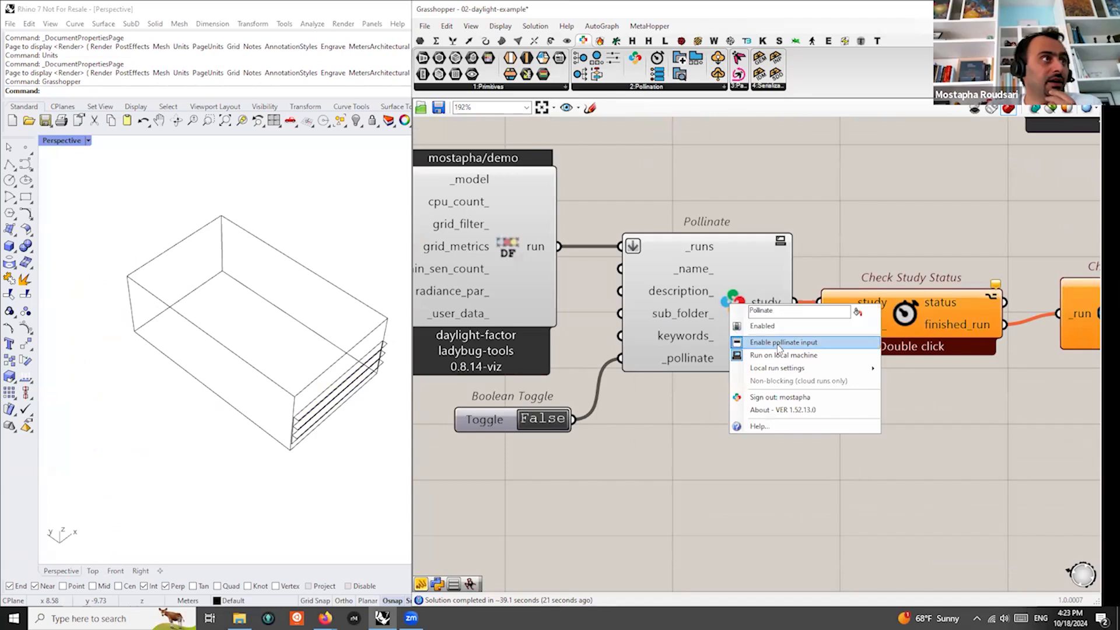
{"action": "left_click", "coordinate": [796, 355]}
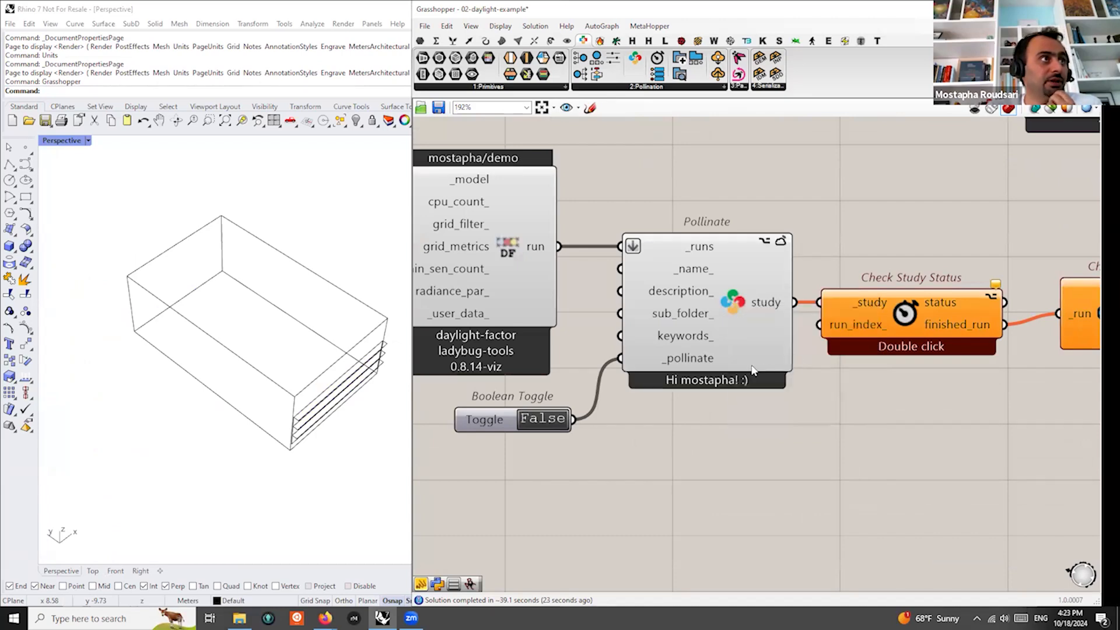
Examine the daylight-factor recipe and its connections to the Pollinate and Check Study Status components
{"action": "scroll", "coordinate": [750, 350], "scroll_direction": "down", "scroll_amount": 2}
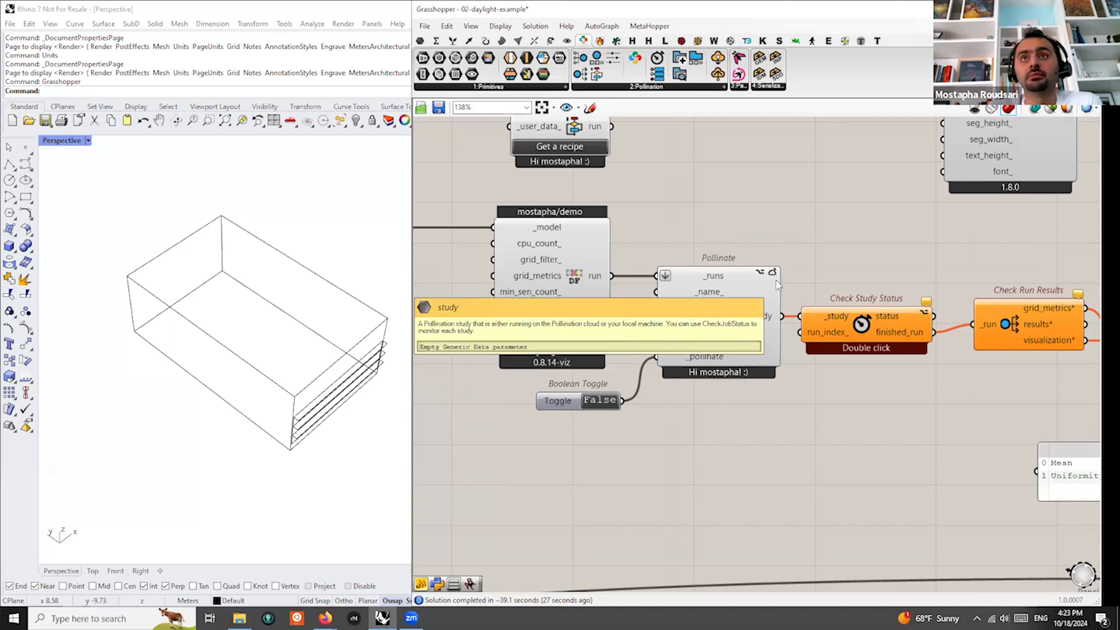
{"action": "right_click_drag", "start_coordinate": [864, 429], "coordinate": [987, 463]}
{"action": "left_click_drag", "start_coordinate": [658, 315], "coordinate": [646, 315]}
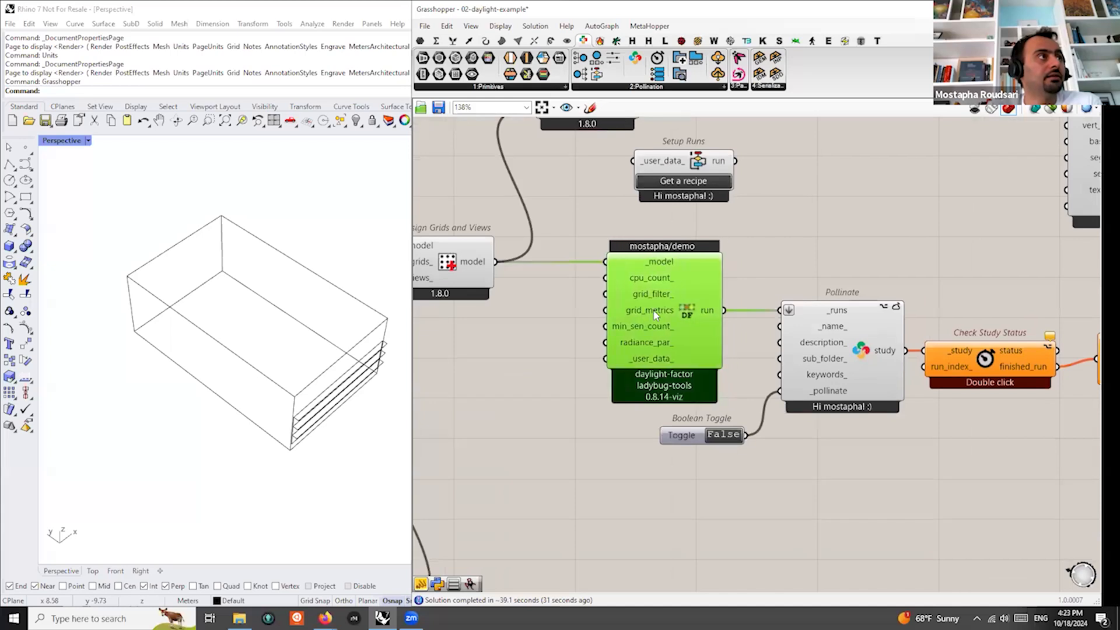
{"action": "scroll", "coordinate": [678, 367], "scroll_direction": "down", "scroll_amount": 3}
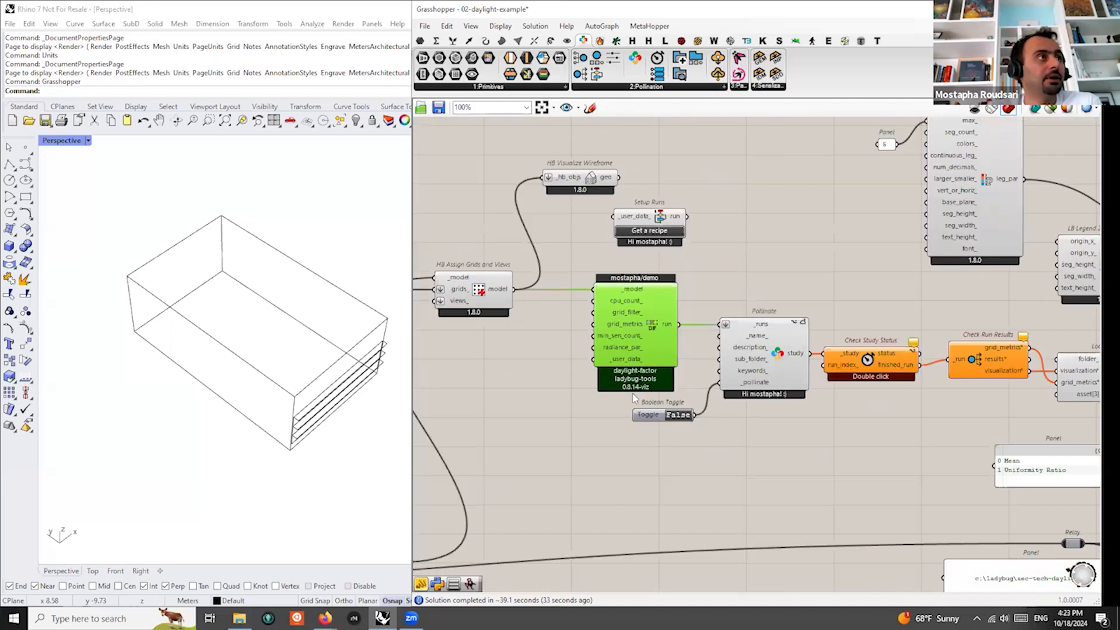
{"action": "scroll", "coordinate": [588, 346], "scroll_direction": "up", "scroll_amount": 3}
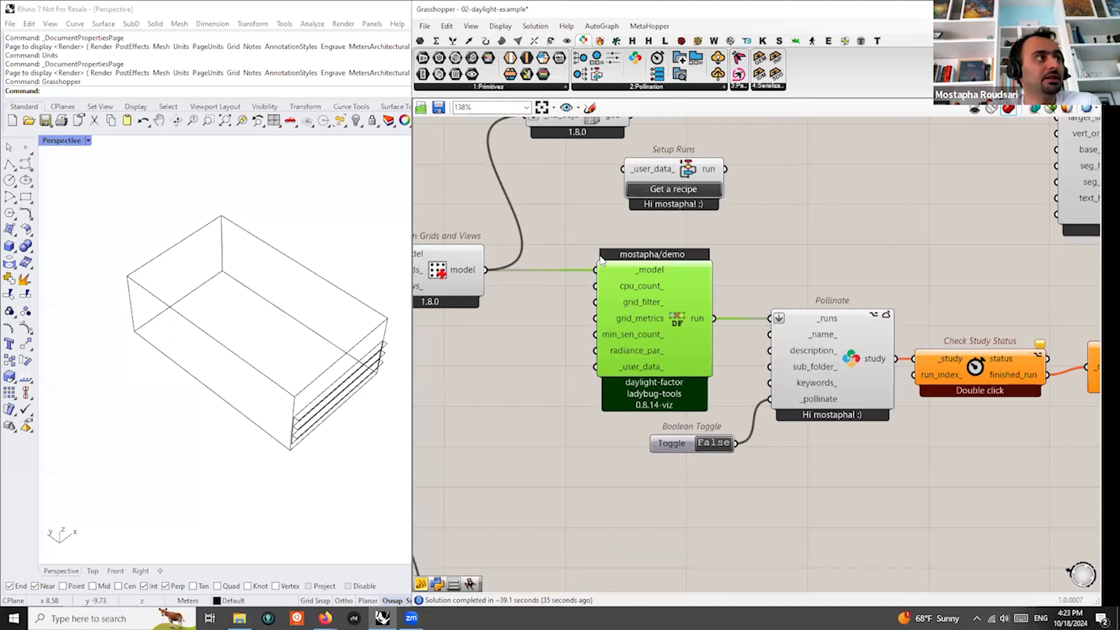
{"action": "scroll", "coordinate": [611, 281], "scroll_direction": "down", "scroll_amount": 3}
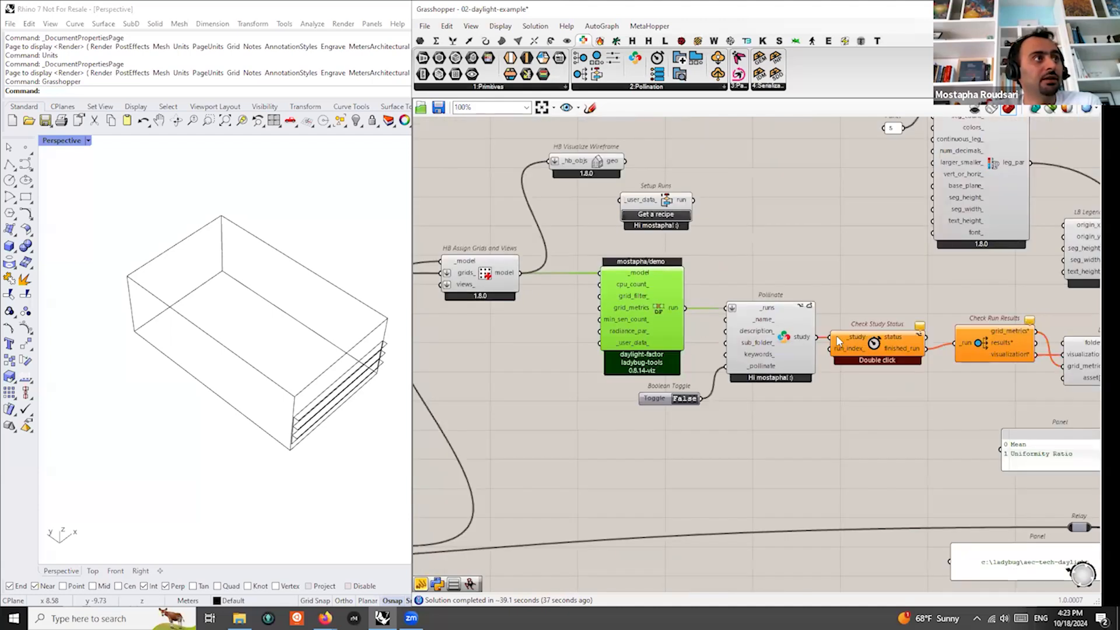
{"action": "scroll", "coordinate": [840, 337], "scroll_direction": "up", "scroll_amount": 3}
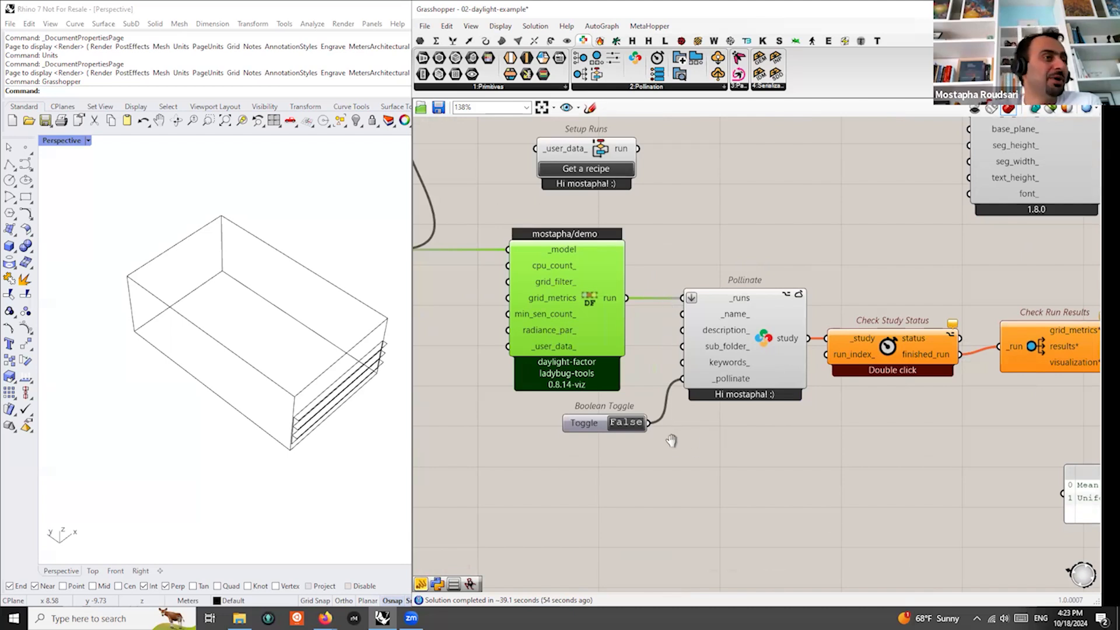
{"action": "right_click_drag", "start_coordinate": [671, 440], "coordinate": [590, 433]}
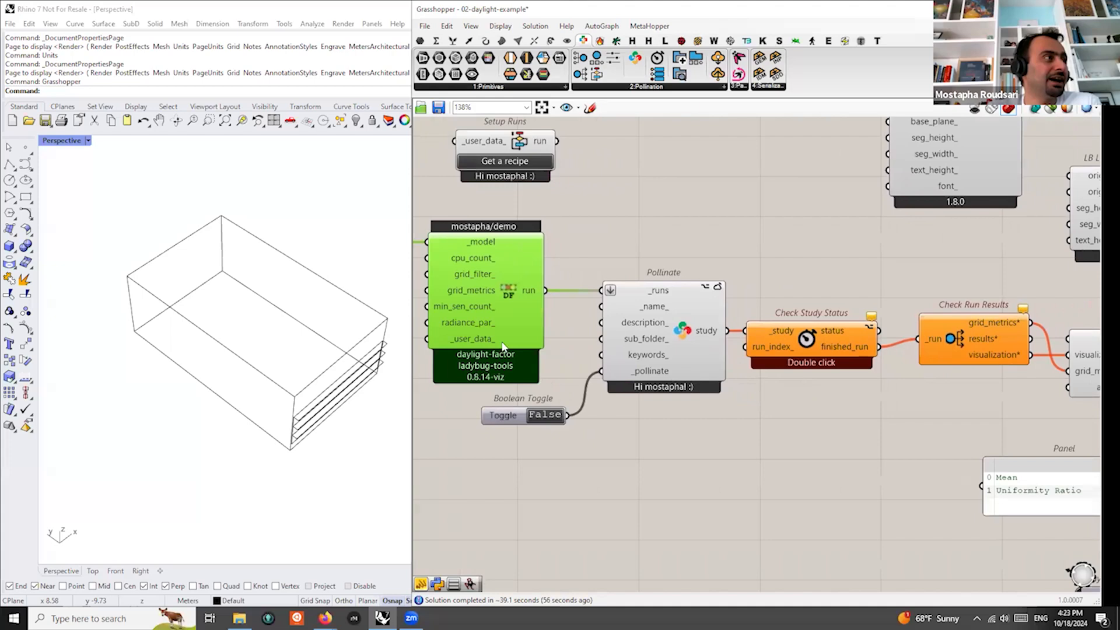
Widen the Grasshopper window and set Pollinate's Boolean Toggle to True to submit the study to the cloud
{"action": "left_click_drag", "start_coordinate": [407, 368], "coordinate": [186, 361]}
{"action": "scroll", "coordinate": [490, 314], "scroll_direction": "up", "scroll_amount": 3}
{"action": "right_click_drag", "start_coordinate": [471, 283], "coordinate": [637, 286]}
{"action": "scroll", "coordinate": [635, 286], "scroll_direction": "up", "scroll_amount": 2}
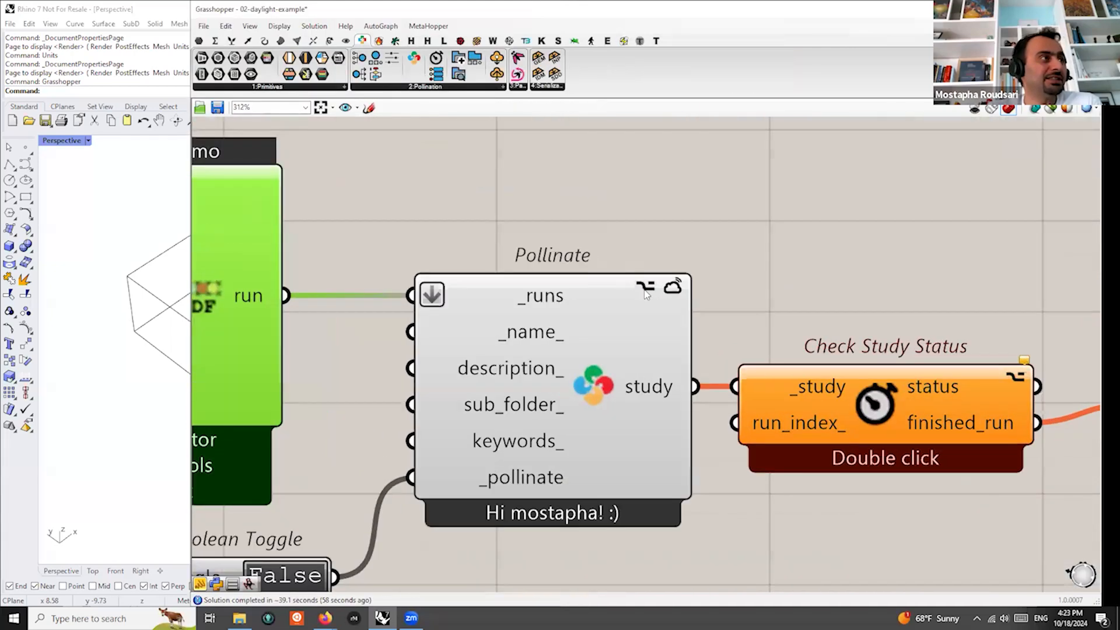
{"action": "scroll", "coordinate": [595, 327], "scroll_direction": "down", "scroll_amount": 3}
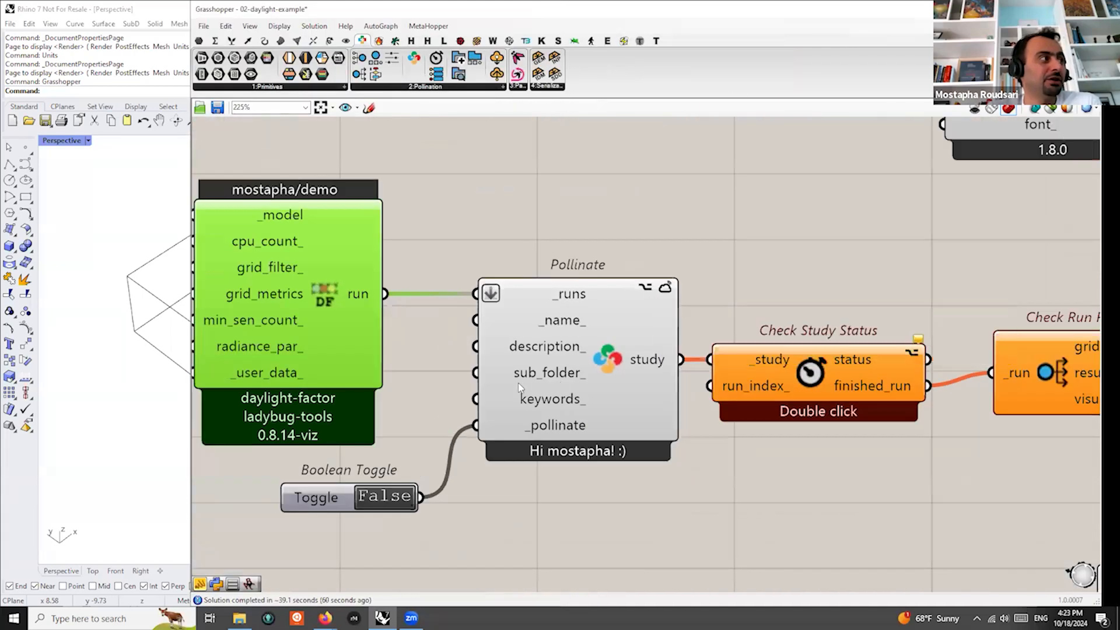
{"action": "double_click", "coordinate": [411, 487]}
Open the running study on Pollination Cloud from the Check Study Status component and check its run progress
{"action": "scroll", "coordinate": [663, 462], "scroll_direction": "down", "scroll_amount": 2}
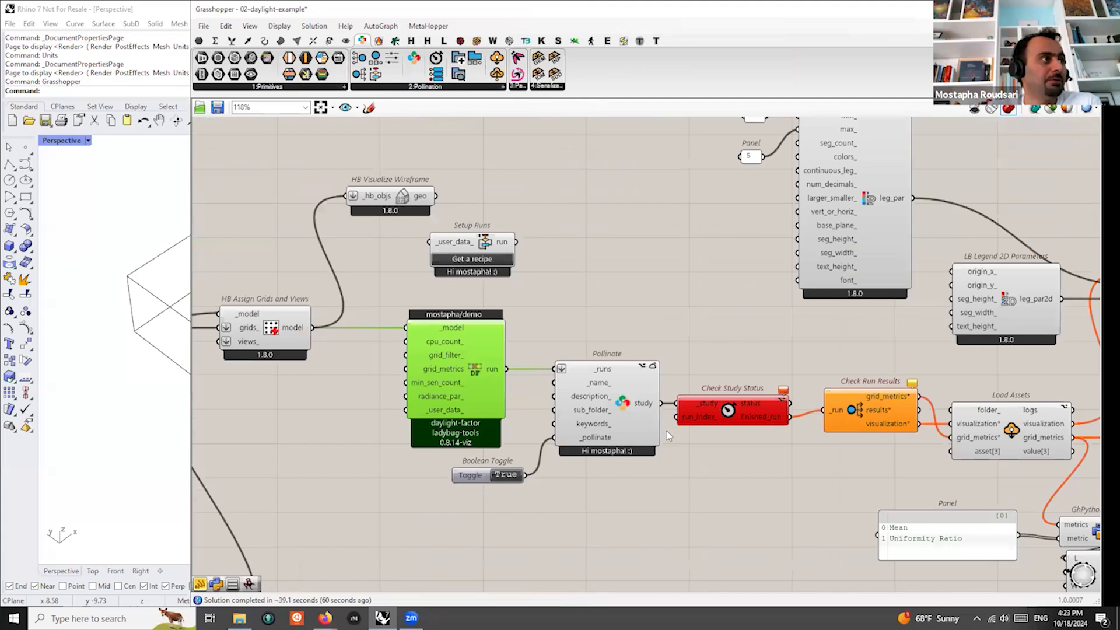
{"action": "scroll", "coordinate": [627, 433], "scroll_direction": "up", "scroll_amount": 2}
{"action": "right_click_drag", "start_coordinate": [751, 272], "coordinate": [570, 225]}
{"action": "scroll", "coordinate": [719, 257], "scroll_direction": "down", "scroll_amount": 2}
{"action": "scroll", "coordinate": [659, 341], "scroll_direction": "up", "scroll_amount": 2}
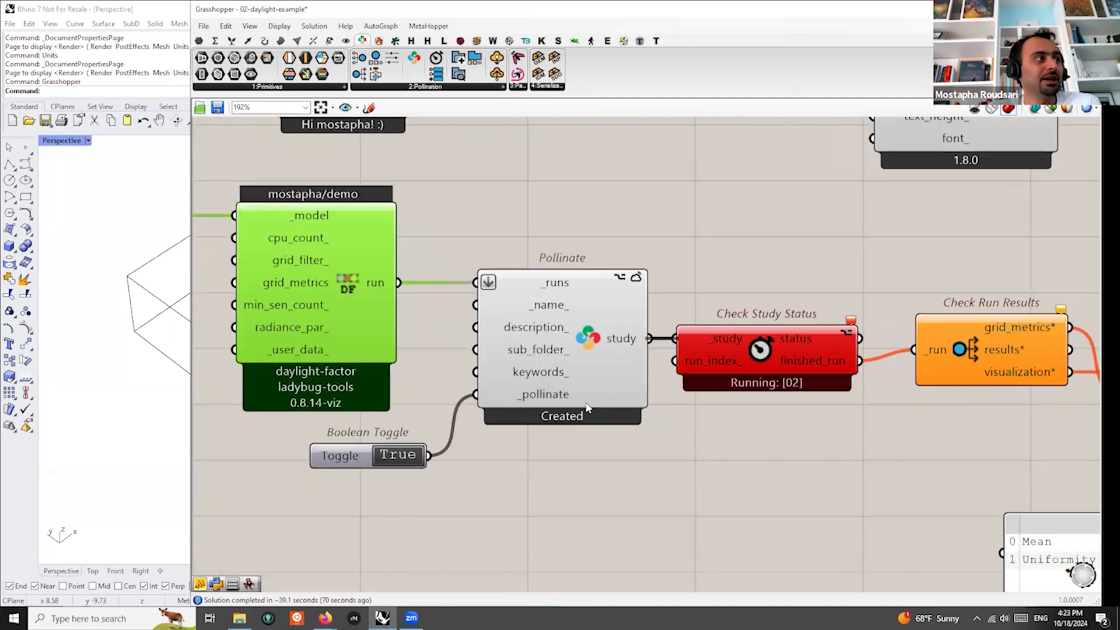
{"action": "scroll", "coordinate": [791, 325], "scroll_direction": "down", "scroll_amount": 1}
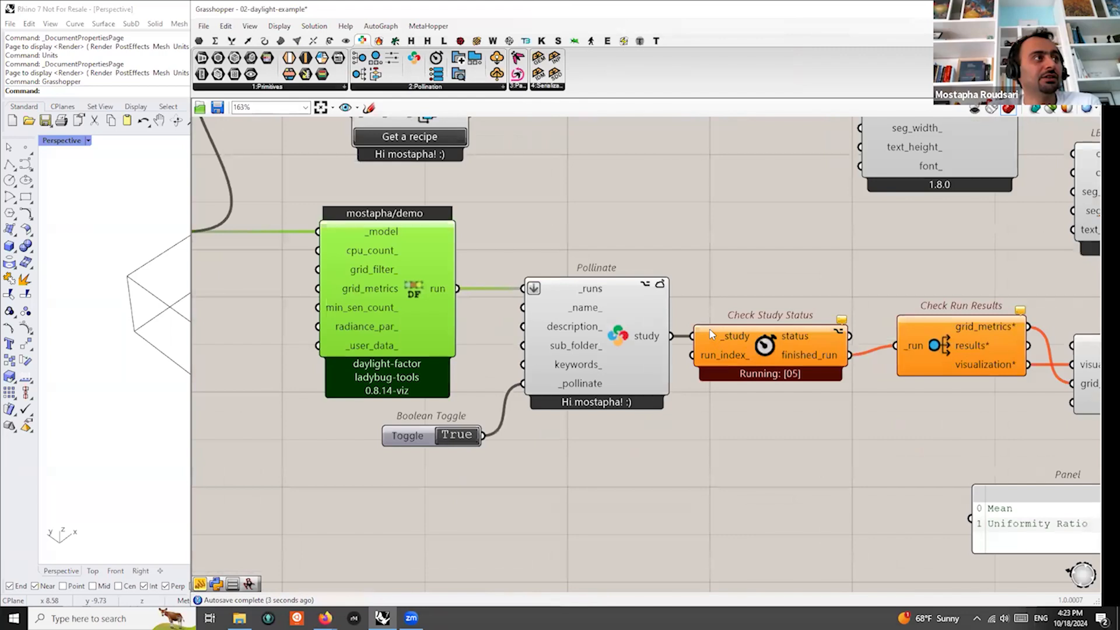
{"action": "scroll", "coordinate": [726, 335], "scroll_direction": "up", "scroll_amount": 1}
{"action": "right_click", "coordinate": [782, 350]}
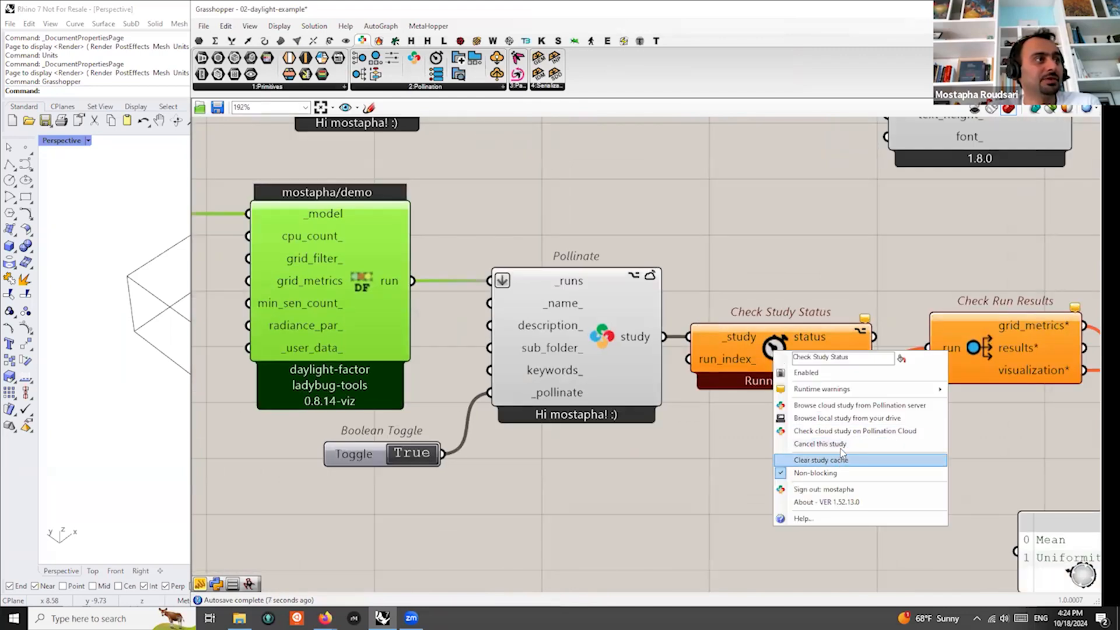
{"action": "left_click", "coordinate": [846, 431]}
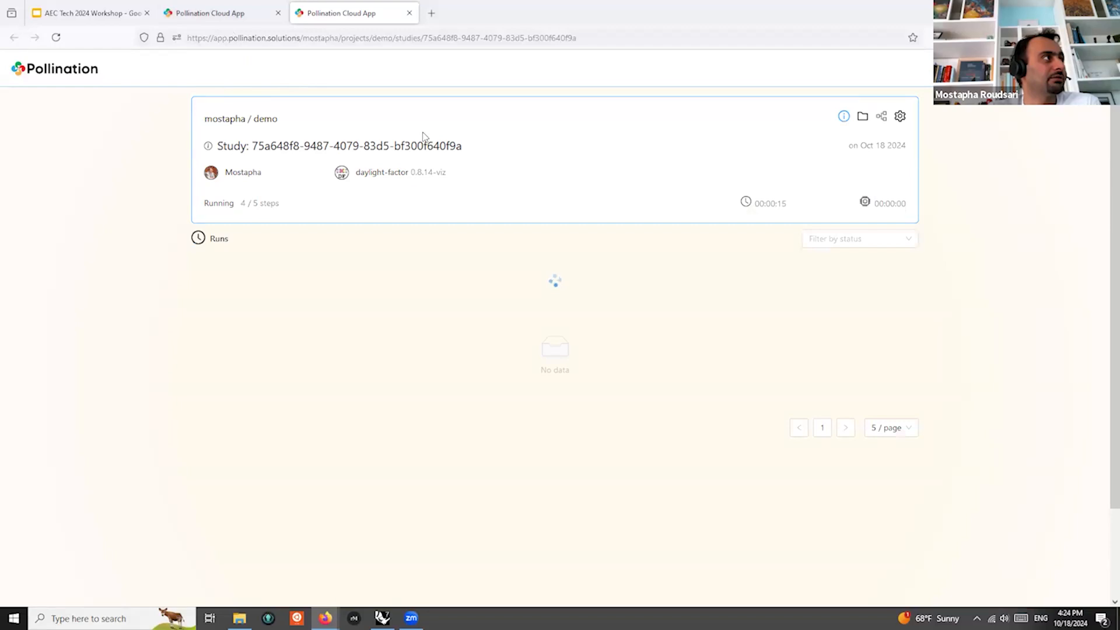
{"action": "double_click", "coordinate": [533, 280]}
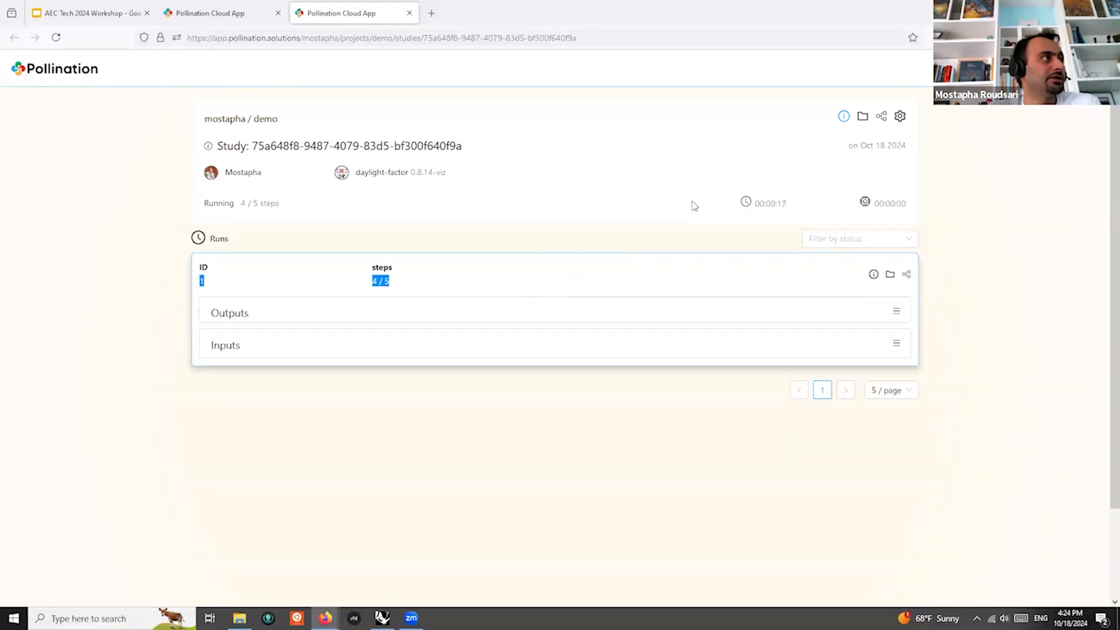
{"action": "left_click", "coordinate": [942, 217]}
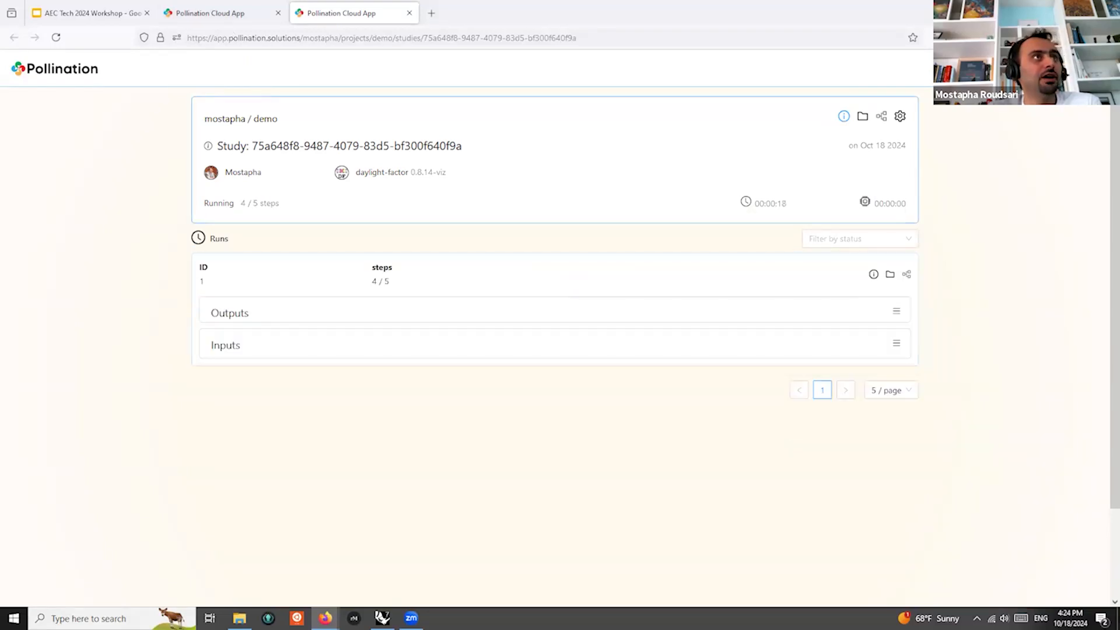
Switch back to Grasshopper and examine the running study's components from Pollinate through Check Study Status to Load Assets
{"action": "key", "text": "alt+Tab"}
{"action": "scroll", "coordinate": [576, 332], "scroll_direction": "down", "scroll_amount": 2}
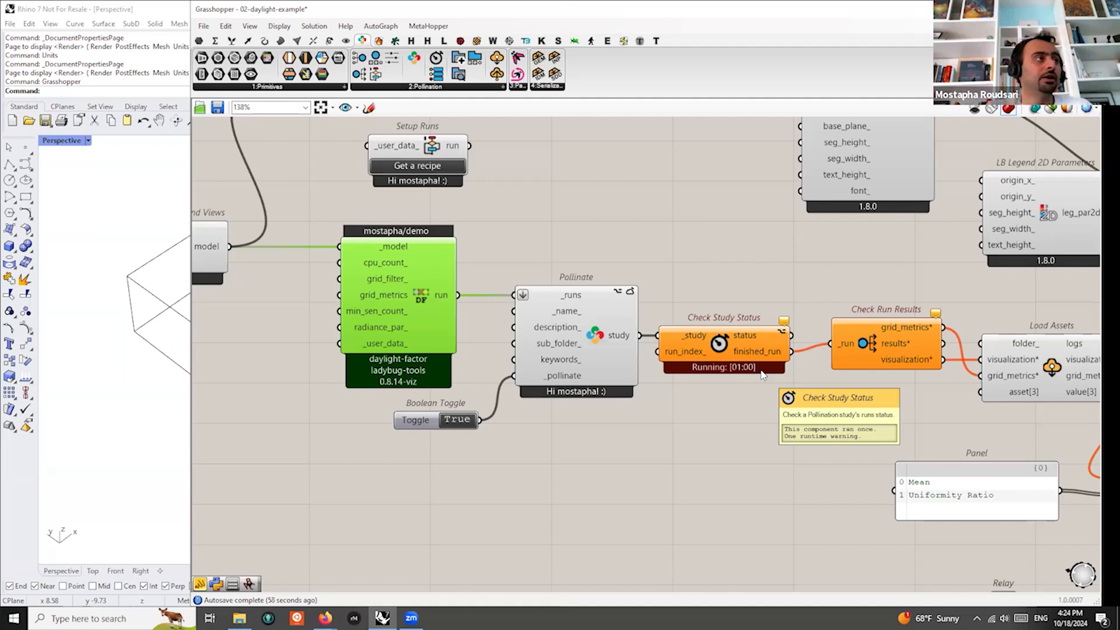
{"action": "scroll", "coordinate": [761, 373], "scroll_direction": "down", "scroll_amount": 3}
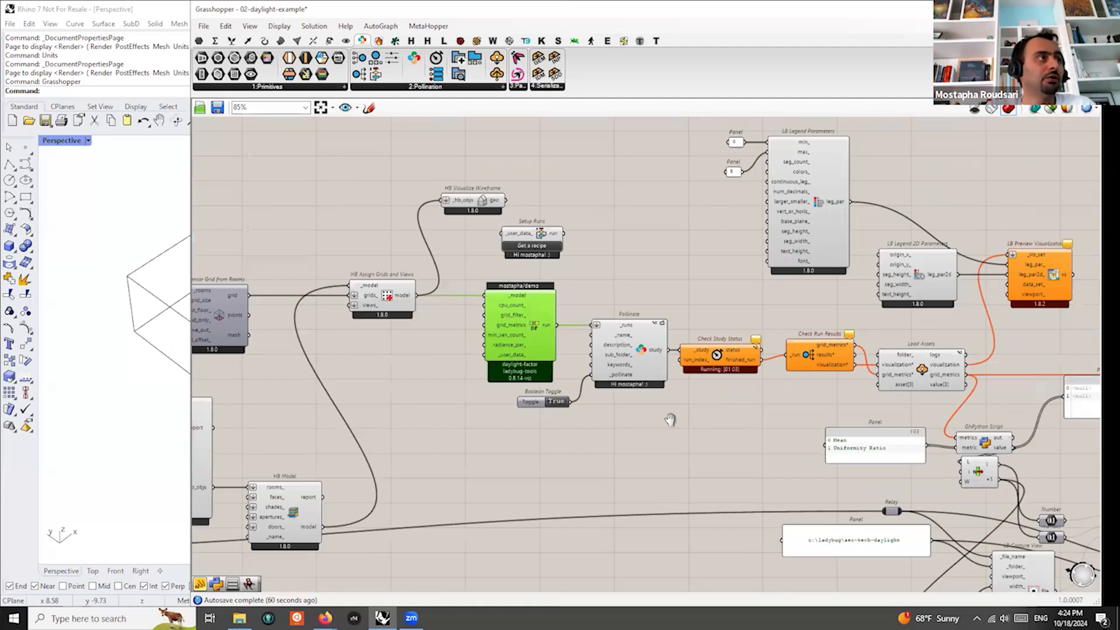
{"action": "right_click_drag", "start_coordinate": [670, 420], "coordinate": [538, 391]}
{"action": "scroll", "coordinate": [537, 371], "scroll_direction": "up", "scroll_amount": 3}
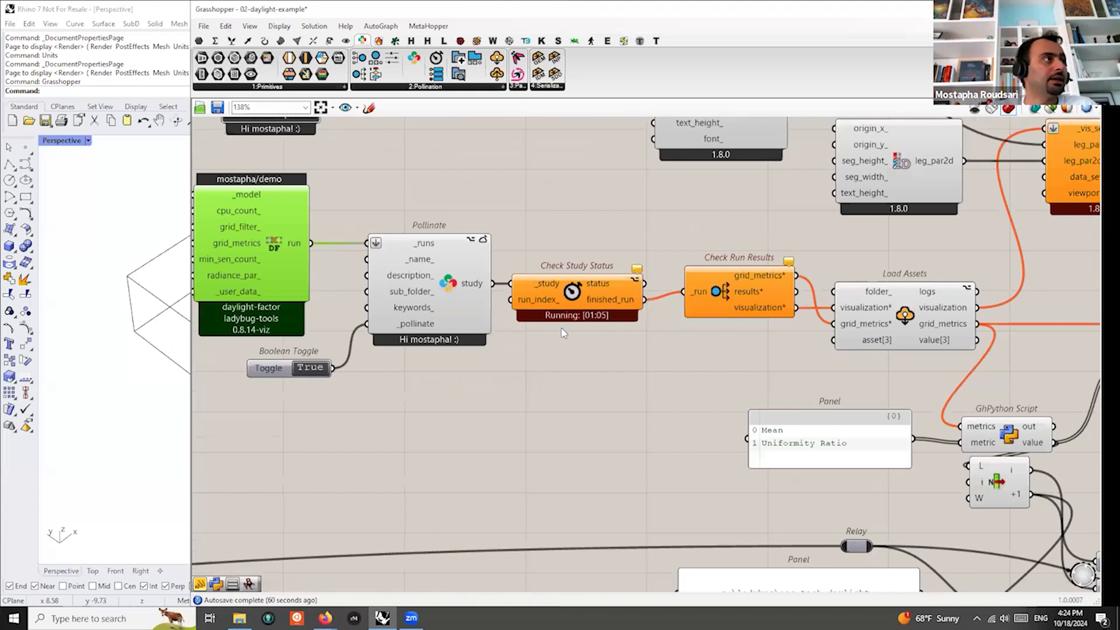
{"action": "scroll", "coordinate": [577, 304], "scroll_direction": "down", "scroll_amount": 2}
{"action": "left_click", "coordinate": [611, 302]}
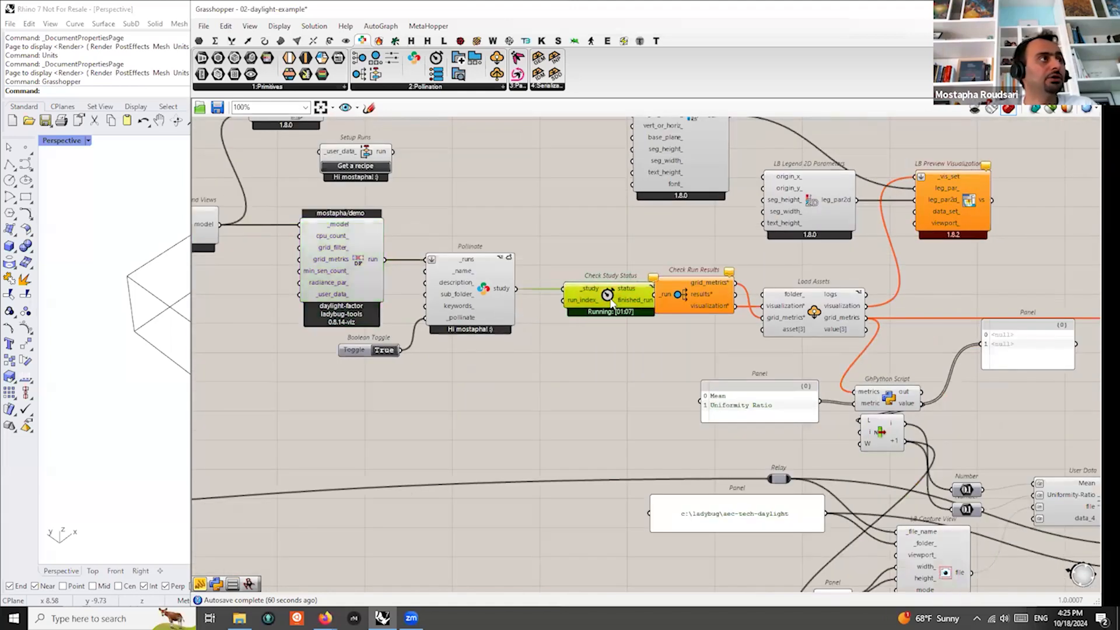
{"action": "scroll", "coordinate": [610, 300], "scroll_direction": "down", "scroll_amount": 2}
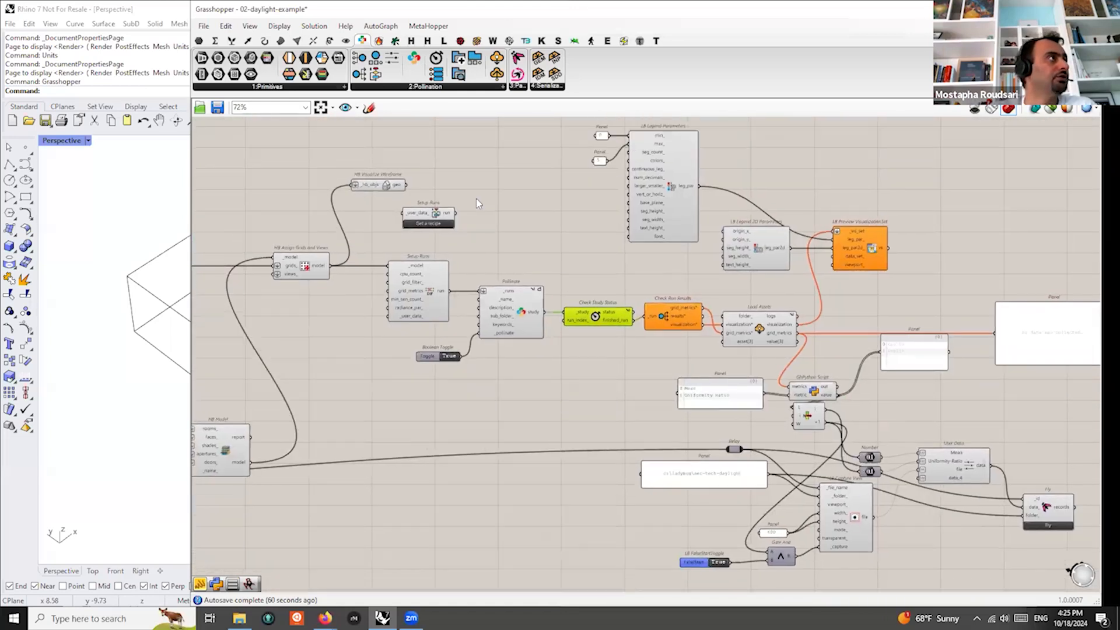
Sketch a vertical dividing line on the canvas between the Pollinate component and the Check Study Status component
{"action": "left_click", "coordinate": [369, 108]}
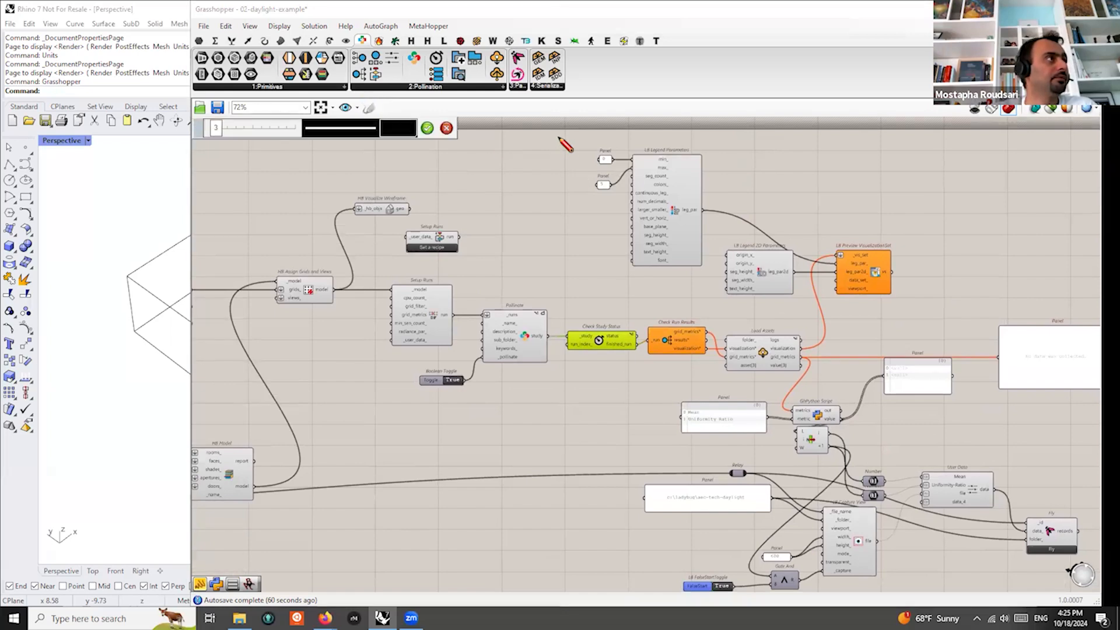
{"action": "left_click_drag", "start_coordinate": [564, 139], "coordinate": [565, 590]}
{"action": "scroll", "coordinate": [551, 380], "scroll_direction": "down", "scroll_amount": 3}
{"action": "scroll", "coordinate": [574, 373], "scroll_direction": "up", "scroll_amount": 2}
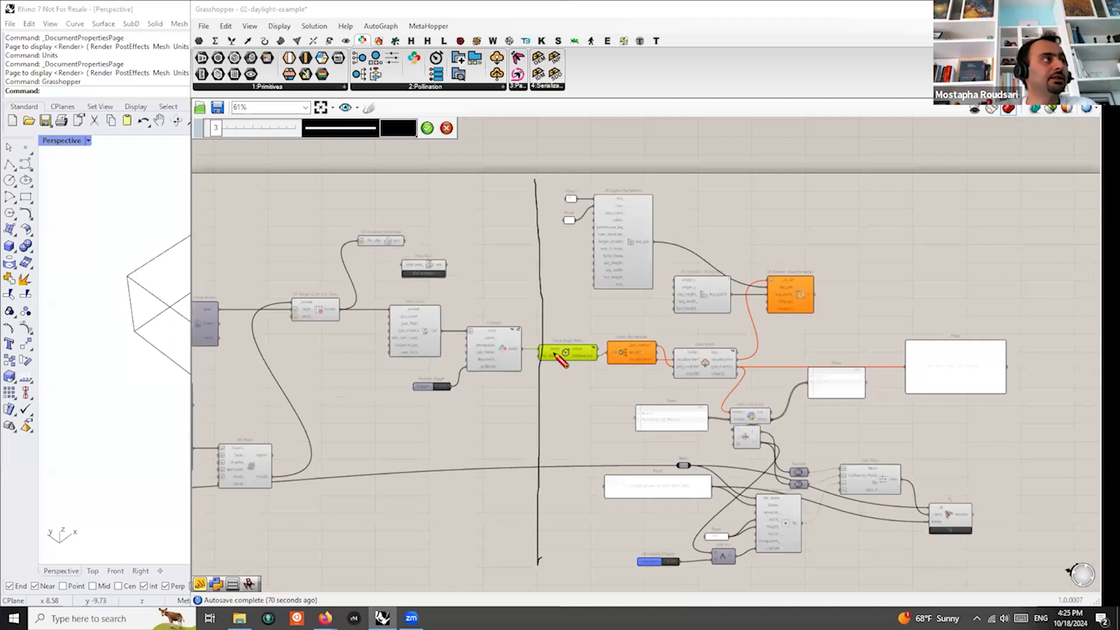
{"action": "left_click", "coordinate": [427, 128]}
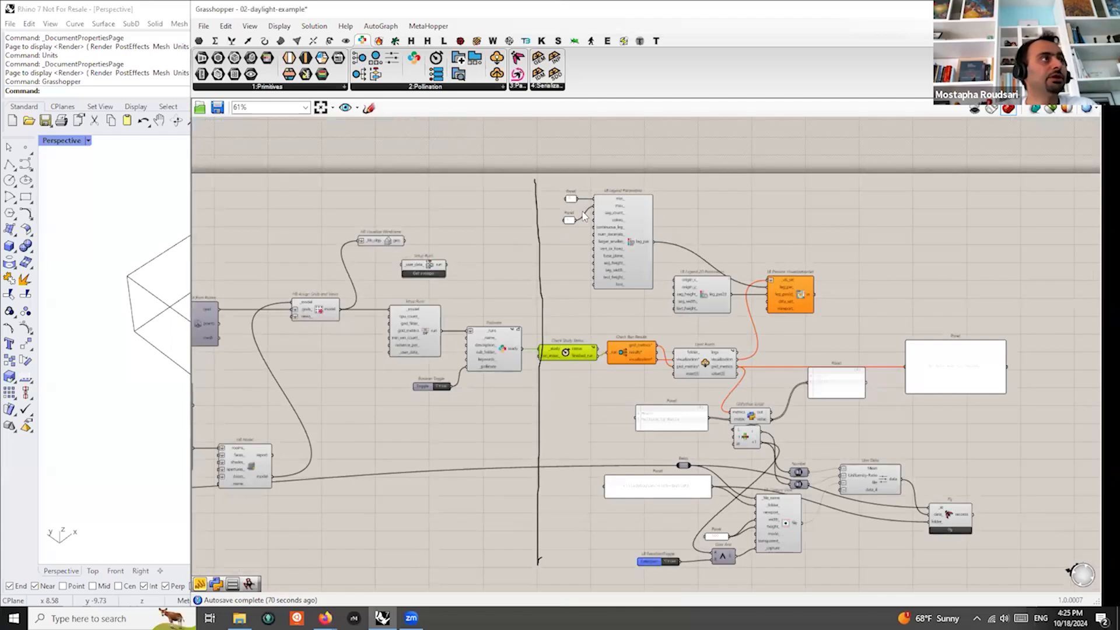
Move the study status, results, legend and visualization components farther right of the sketched dividing line, and shift the List Item right
{"action": "scroll", "coordinate": [595, 217], "scroll_direction": "down", "scroll_amount": 1}
{"action": "left_click_drag", "start_coordinate": [972, 175], "coordinate": [563, 392]}
{"action": "left_click_drag", "start_coordinate": [620, 243], "coordinate": [732, 241]}
{"action": "scroll", "coordinate": [707, 399], "scroll_direction": "up", "scroll_amount": 3}
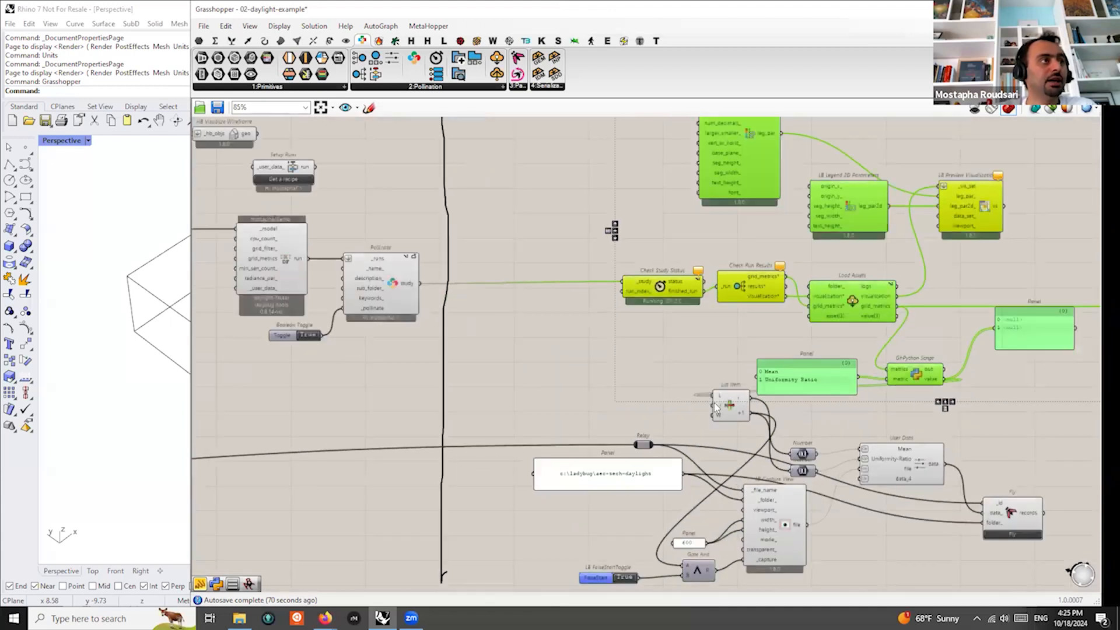
{"action": "left_click", "coordinate": [753, 409]}
{"action": "left_click", "coordinate": [690, 346]}
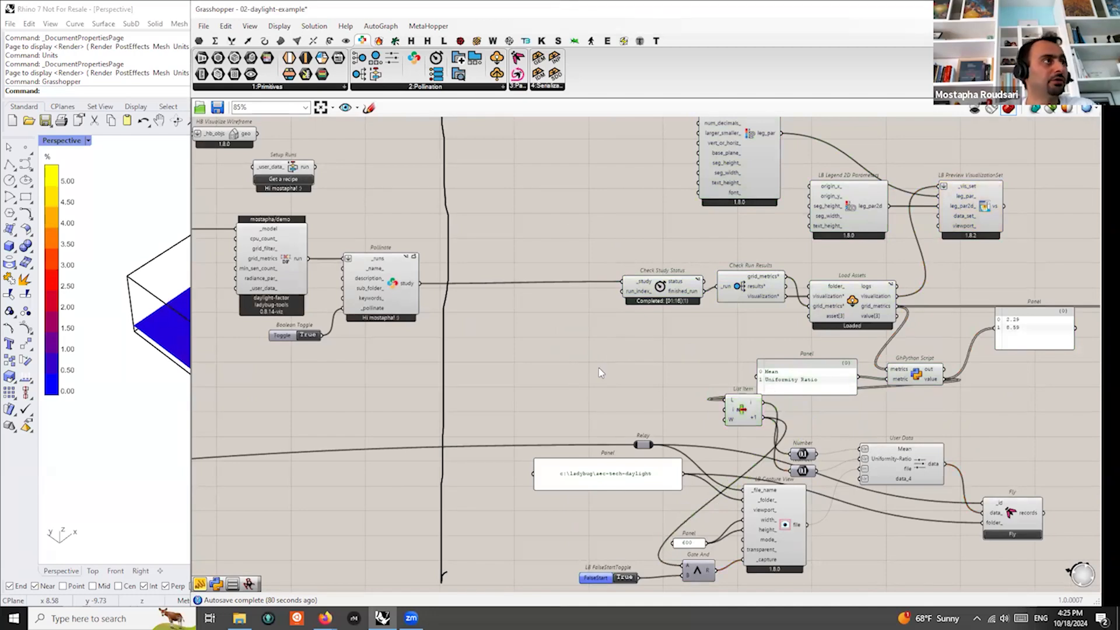
Reposition Check Study Status slightly and disconnect Pollinate's study output from its _study input
{"action": "scroll", "coordinate": [599, 368], "scroll_direction": "down", "scroll_amount": 1}
{"action": "scroll", "coordinate": [672, 338], "scroll_direction": "up", "scroll_amount": 2}
{"action": "left_click_drag", "start_coordinate": [647, 295], "coordinate": [621, 298]}
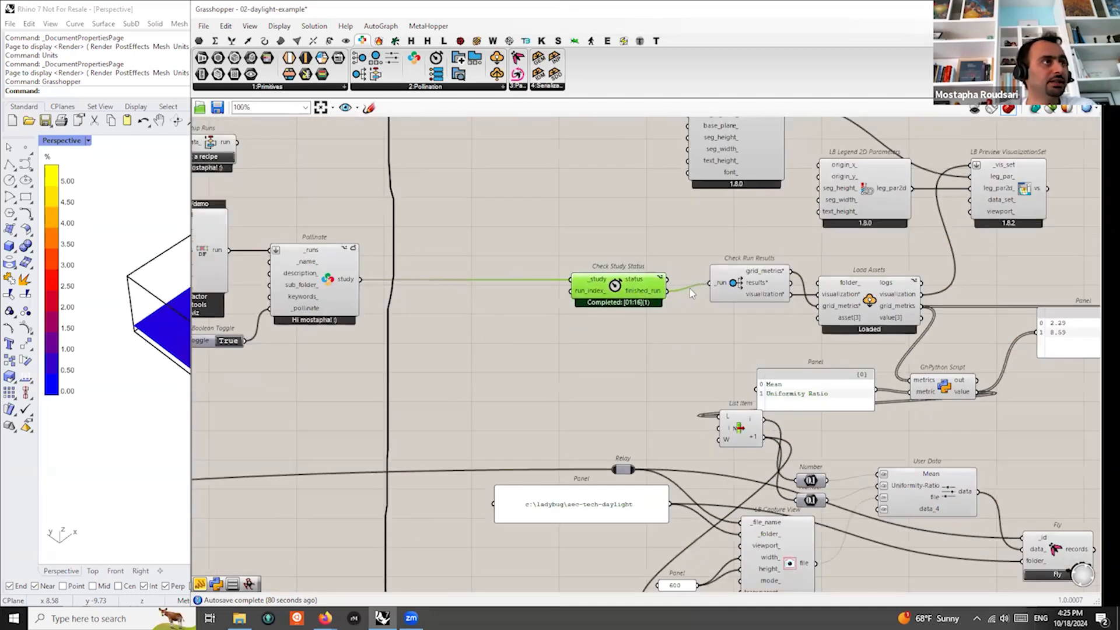
{"action": "right_click_drag", "start_coordinate": [562, 287], "coordinate": [805, 300]}
{"action": "scroll", "coordinate": [704, 305], "scroll_direction": "up", "scroll_amount": 2}
{"action": "left_click_drag", "start_coordinate": [805, 300], "coordinate": [509, 301]}
{"action": "scroll", "coordinate": [869, 373], "scroll_direction": "down", "scroll_amount": 2}
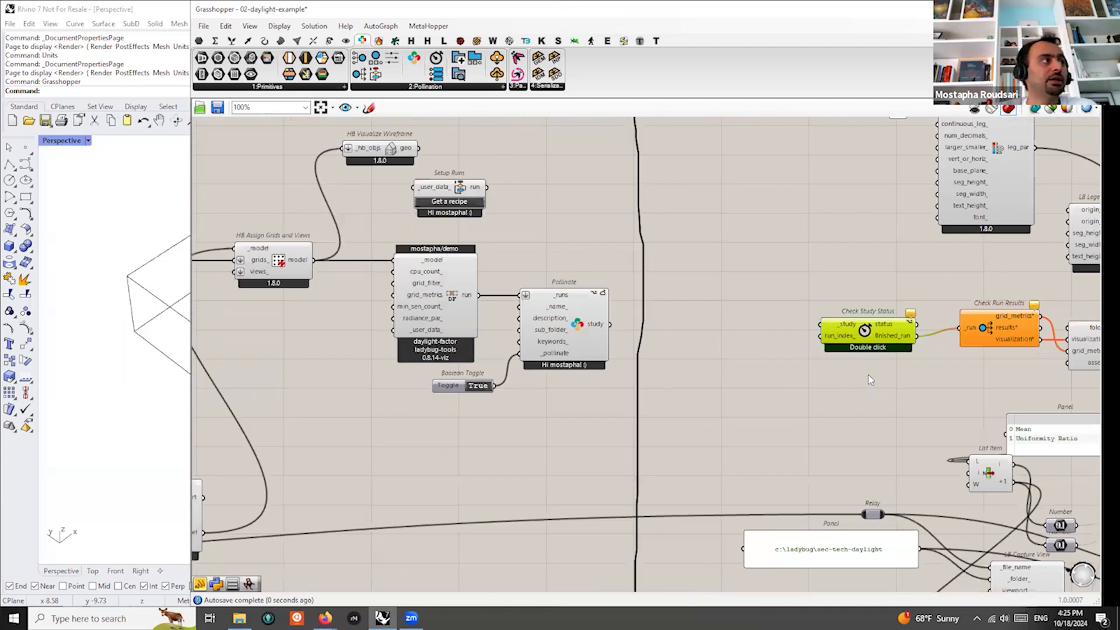
Turn off the Enable pollinate input option on the Pollinate component and move the component to the right
{"action": "scroll", "coordinate": [553, 322], "scroll_direction": "up", "scroll_amount": 1}
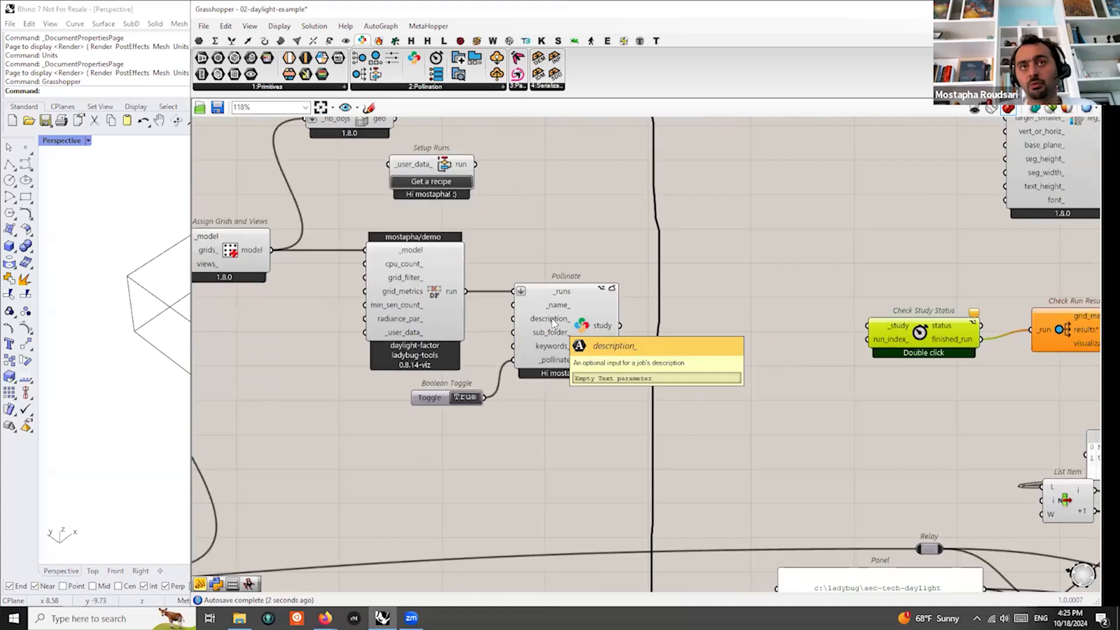
{"action": "scroll", "coordinate": [528, 344], "scroll_direction": "up", "scroll_amount": 2}
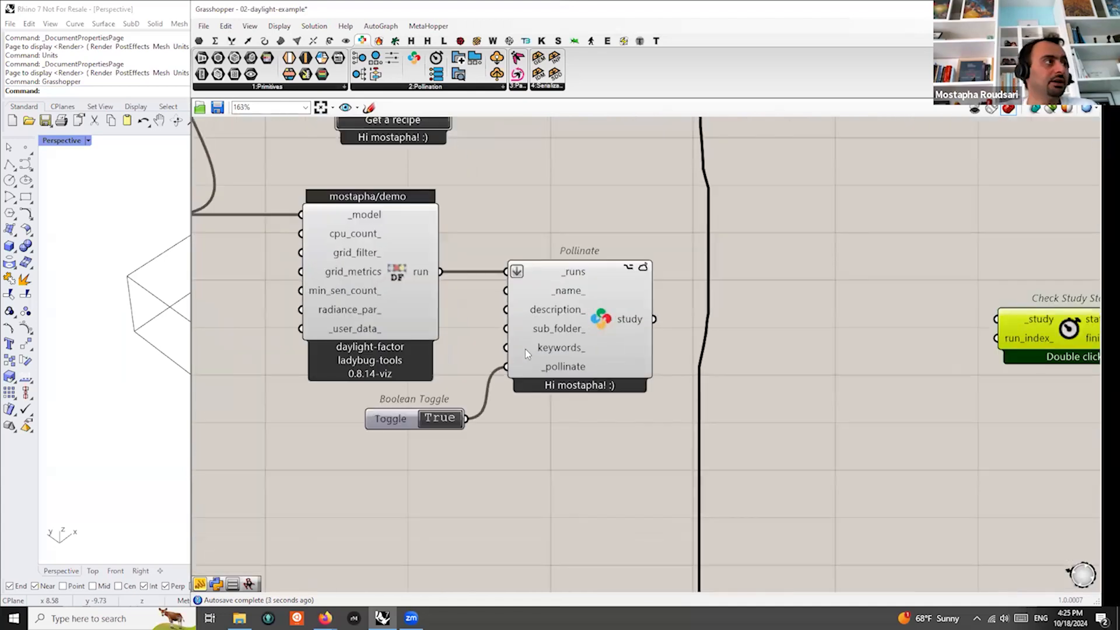
{"action": "right_click", "coordinate": [601, 317]}
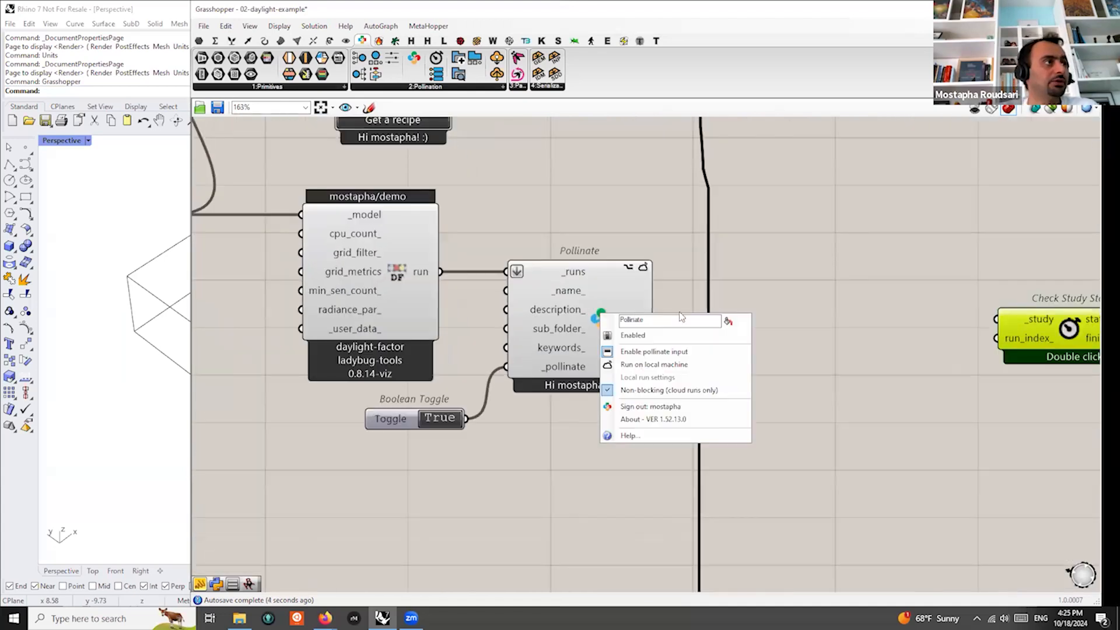
{"action": "left_click", "coordinate": [661, 353]}
{"action": "left_click_drag", "start_coordinate": [601, 312], "coordinate": [741, 309]}
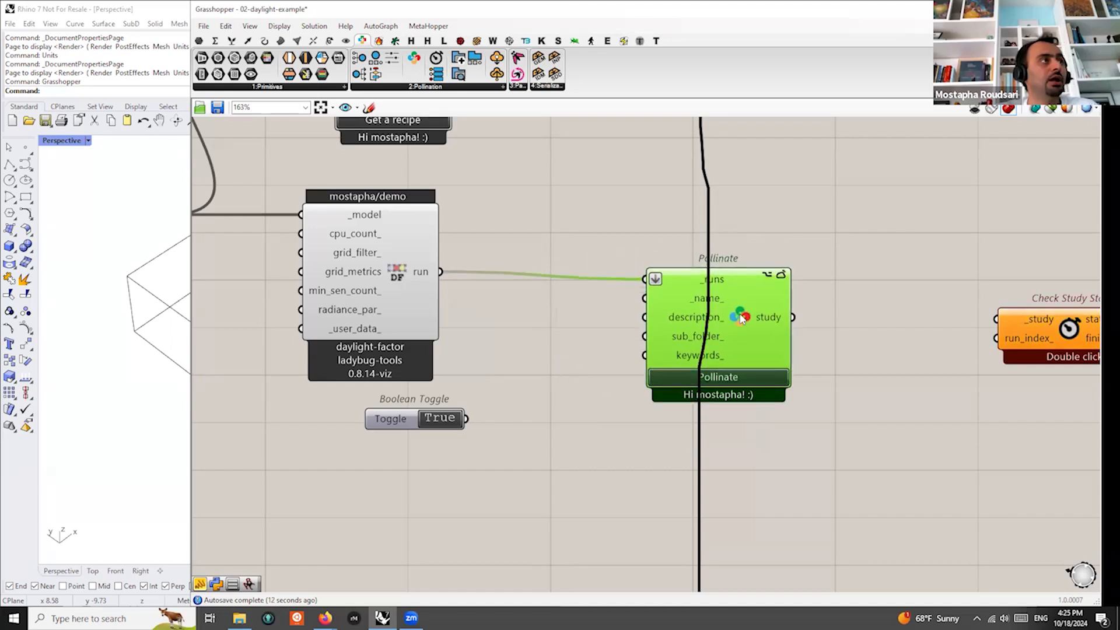
Move the sketched dividing line to the right so that it clears the Pollinate component
{"action": "scroll", "coordinate": [740, 309], "scroll_direction": "down", "scroll_amount": 3}
{"action": "left_click_drag", "start_coordinate": [820, 179], "coordinate": [671, 234]}
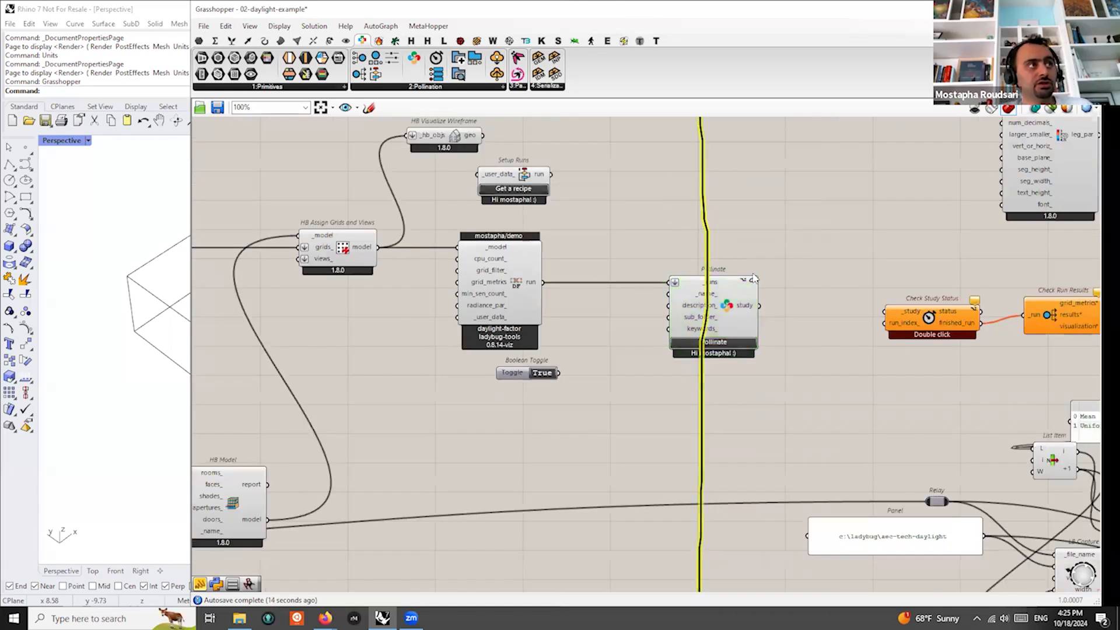
{"action": "mouse_move", "coordinate": [703, 436]}
{"action": "left_mouse_down"}
{"action": "mouse_move", "coordinate": [819, 433]}
{"action": "mouse_move", "coordinate": [791, 432]}
{"action": "left_mouse_up"}
Delete the unused Boolean Toggle and the empty Setup Runs component, and move the daylight-factor recipe slightly left
{"action": "scroll", "coordinate": [695, 425], "scroll_direction": "down", "scroll_amount": 1}
{"action": "left_click", "coordinate": [579, 403]}
{"action": "key", "text": "Delete"}
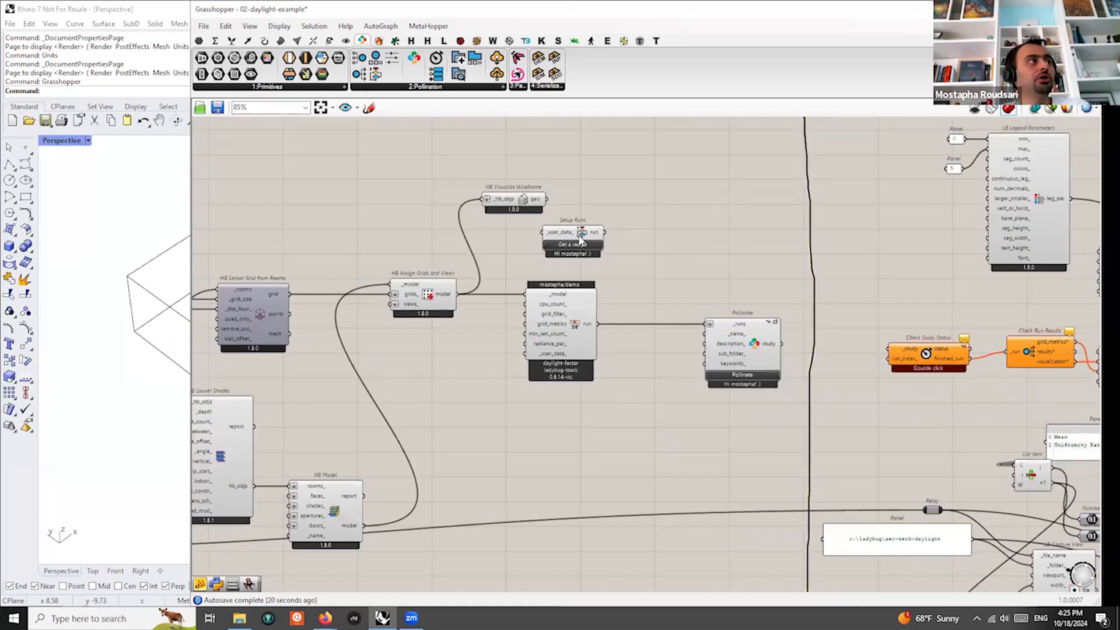
{"action": "left_click", "coordinate": [582, 257]}
{"action": "key", "text": "Delete"}
{"action": "left_click_drag", "start_coordinate": [567, 327], "coordinate": [541, 333]}
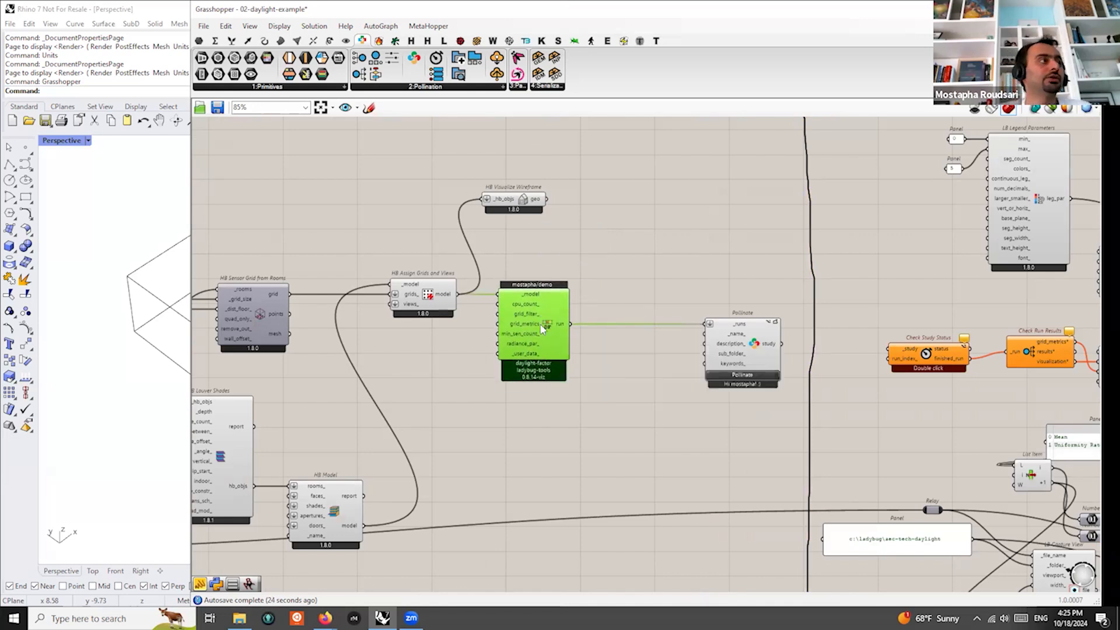
Add a Data Recorder component between the daylight-factor recipe and the Pollinate component
{"action": "scroll", "coordinate": [543, 328], "scroll_direction": "up", "scroll_amount": 3}
{"action": "left_click", "coordinate": [680, 294]}
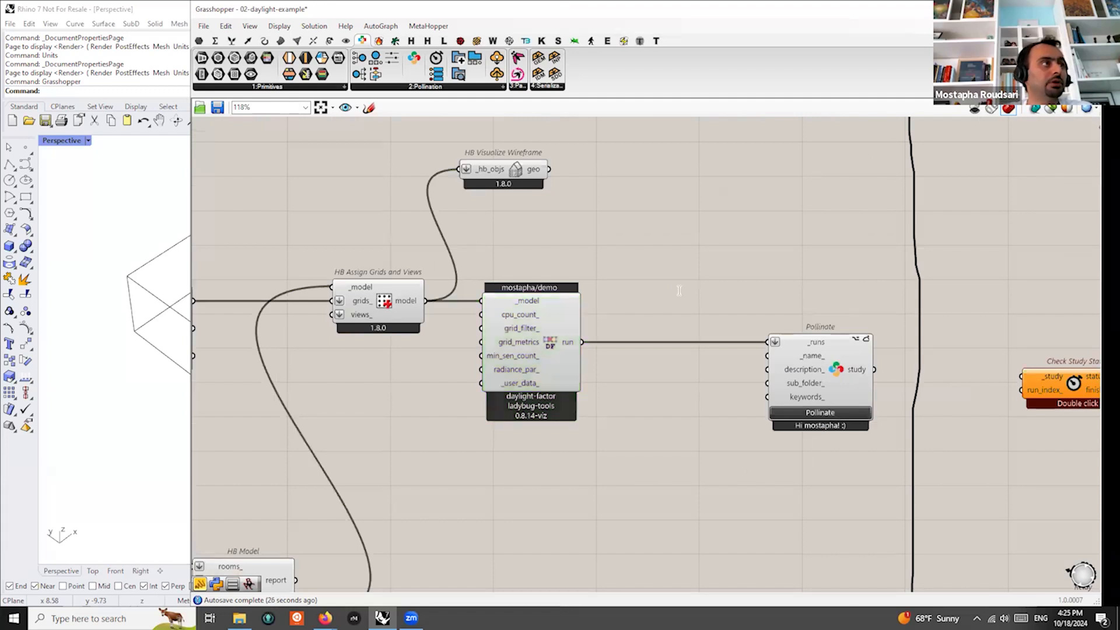
{"action": "double_click", "coordinate": [679, 290]}
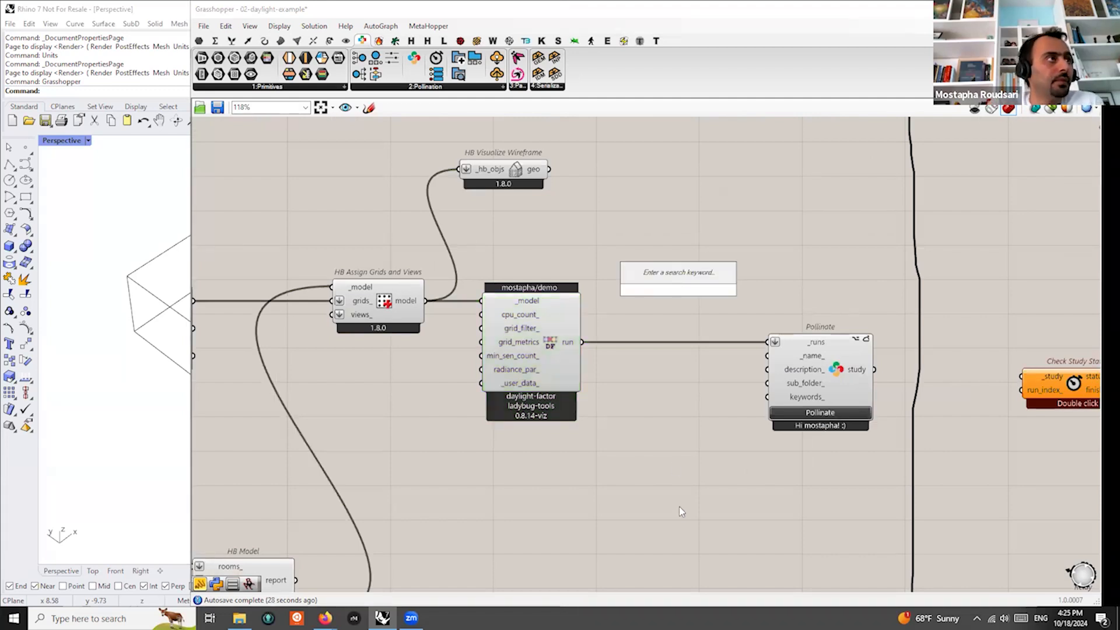
{"action": "type", "text": "recor"}
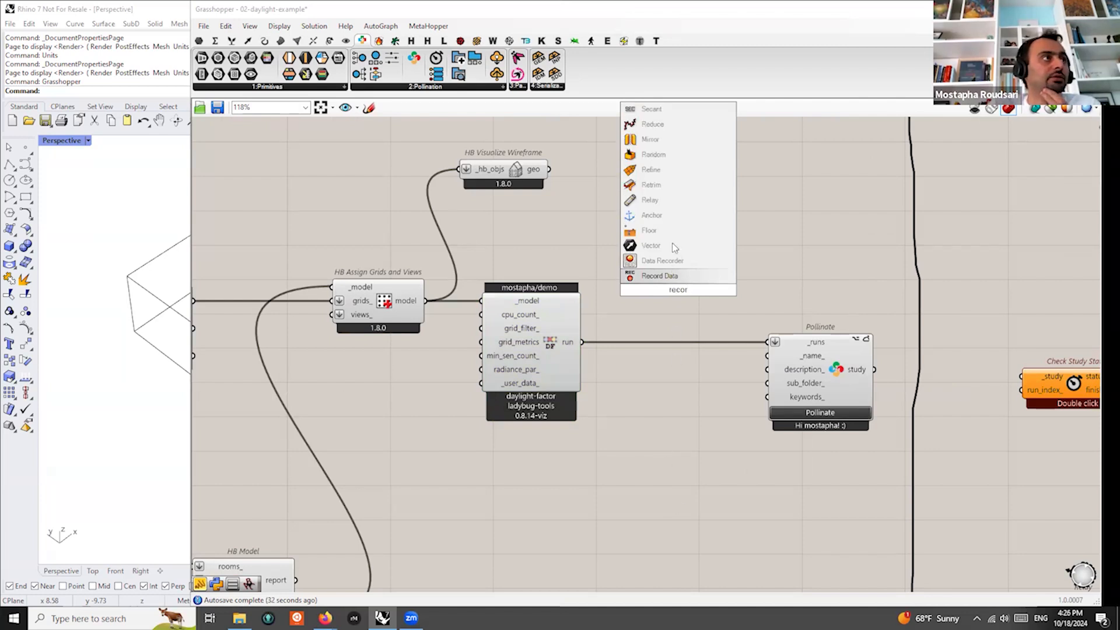
{"action": "left_click", "coordinate": [662, 261]}
{"action": "scroll", "coordinate": [670, 274], "scroll_direction": "up", "scroll_amount": 1}
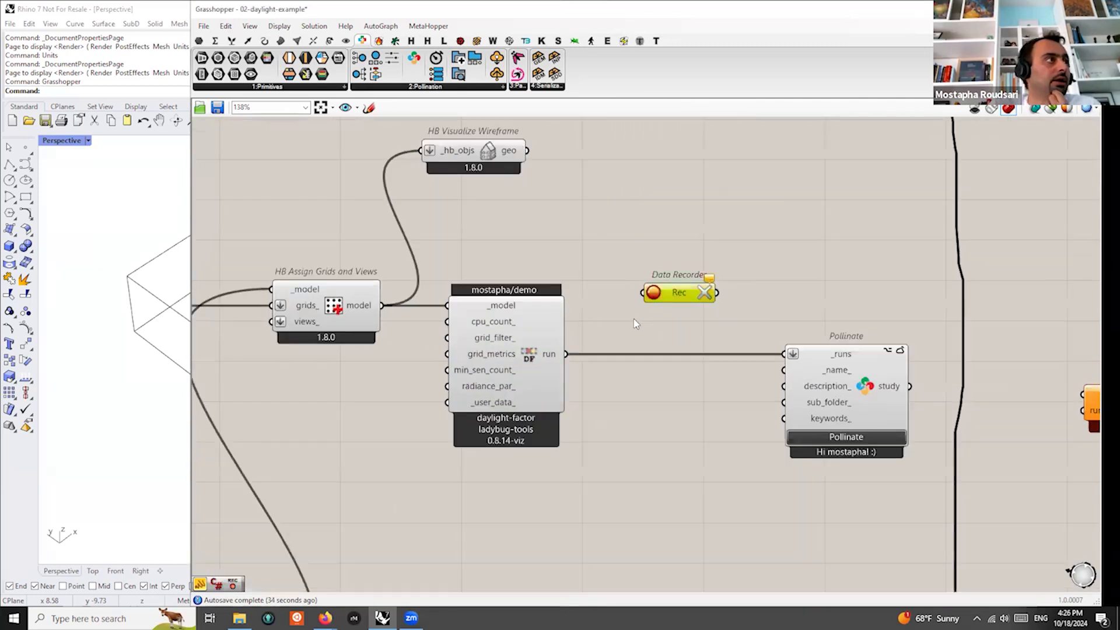
Connect the recipe's run output to the Data Recorder, and disconnect it from Pollinate's _runs input
{"action": "left_click_drag", "start_coordinate": [679, 292], "coordinate": [648, 320]}
{"action": "left_click_drag", "start_coordinate": [564, 354], "coordinate": [611, 321]}
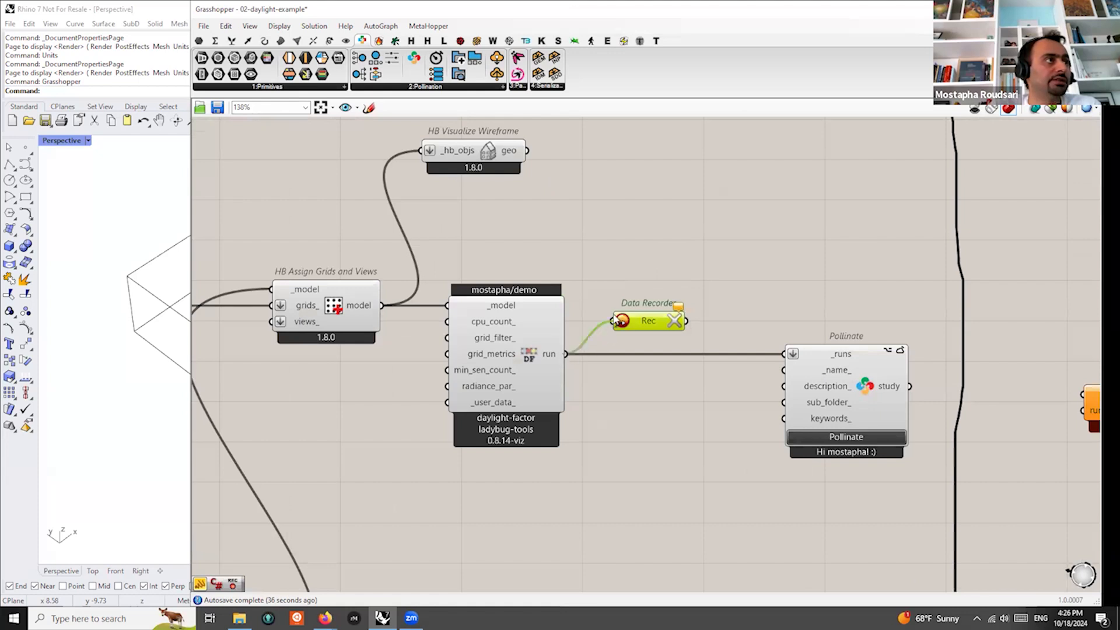
{"action": "left_click_drag", "start_coordinate": [781, 355], "coordinate": [565, 355], "text": "ctrl"}
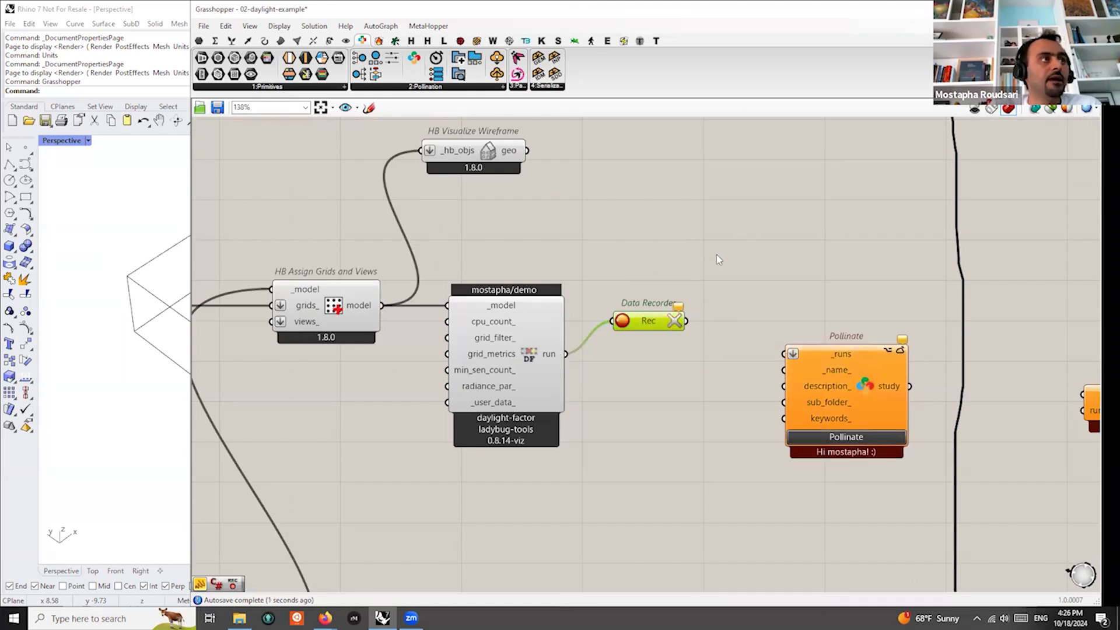
Disconnect User Data's data output from the Fly component and reposition Fly beside it
{"action": "scroll", "coordinate": [716, 254], "scroll_direction": "down", "scroll_amount": 3}
{"action": "scroll", "coordinate": [767, 324], "scroll_direction": "up", "scroll_amount": 1}
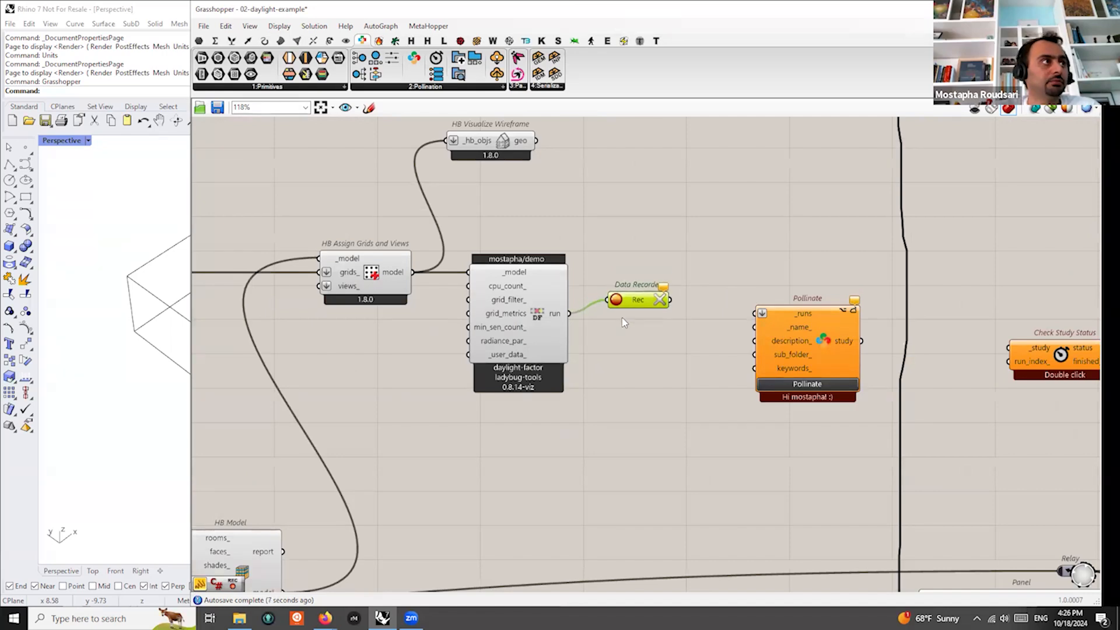
{"action": "scroll", "coordinate": [714, 343], "scroll_direction": "down", "scroll_amount": 3}
{"action": "right_click_drag", "start_coordinate": [740, 382], "coordinate": [807, 308]}
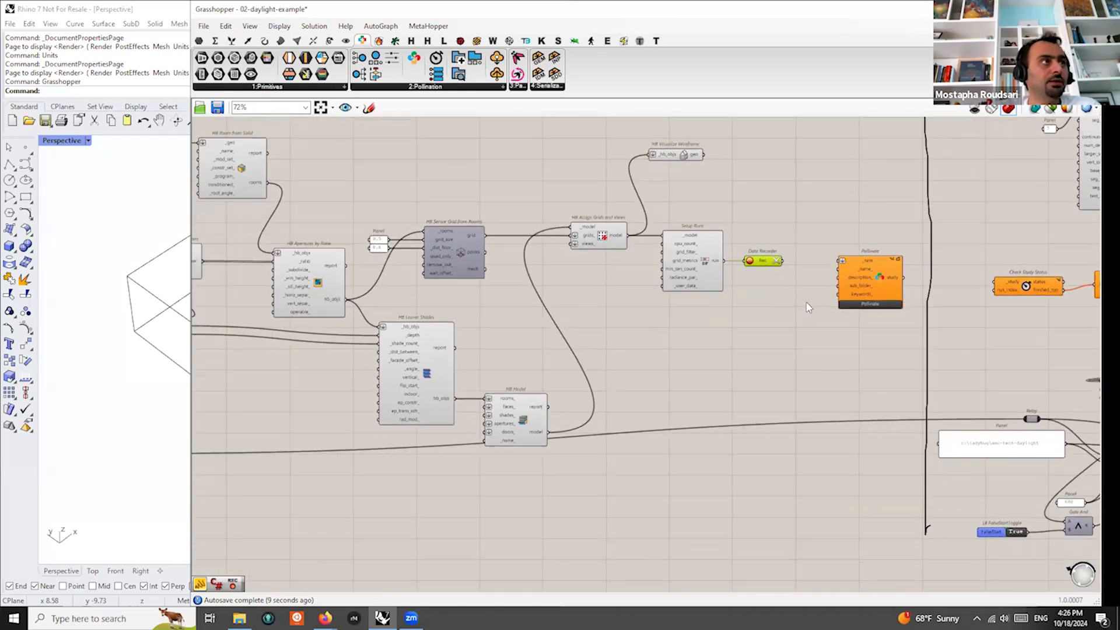
{"action": "scroll", "coordinate": [810, 307], "scroll_direction": "down", "scroll_amount": 2}
{"action": "scroll", "coordinate": [1027, 440], "scroll_direction": "up", "scroll_amount": 3}
{"action": "right_click_drag", "start_coordinate": [1062, 482], "coordinate": [886, 463]}
{"action": "right_click_drag", "start_coordinate": [947, 445], "coordinate": [841, 445]}
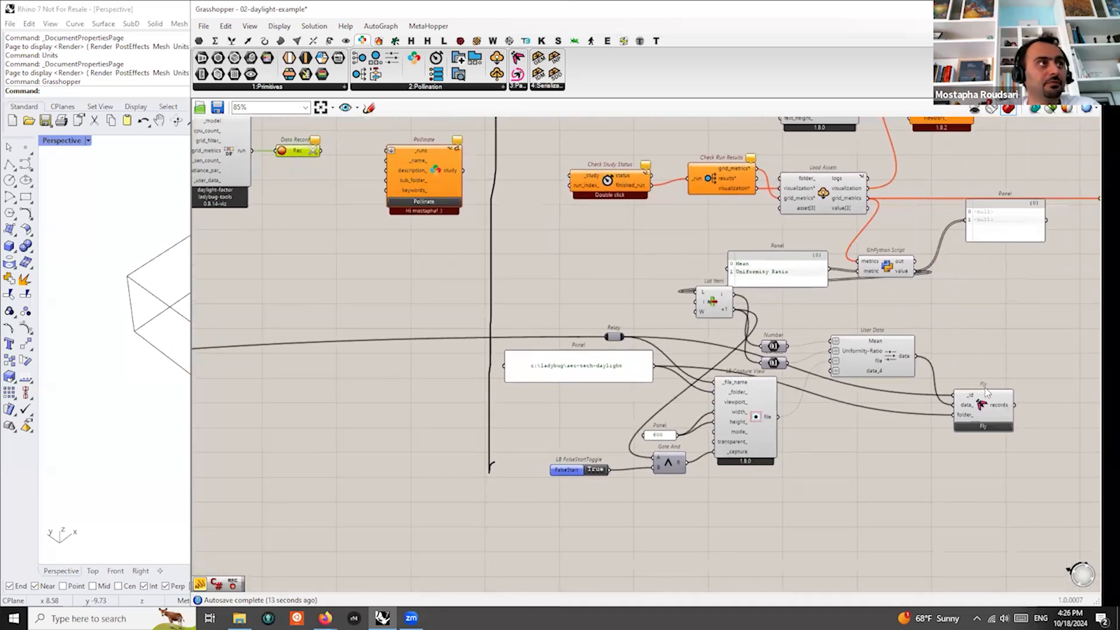
{"action": "left_click_drag", "start_coordinate": [1000, 411], "coordinate": [976, 418]}
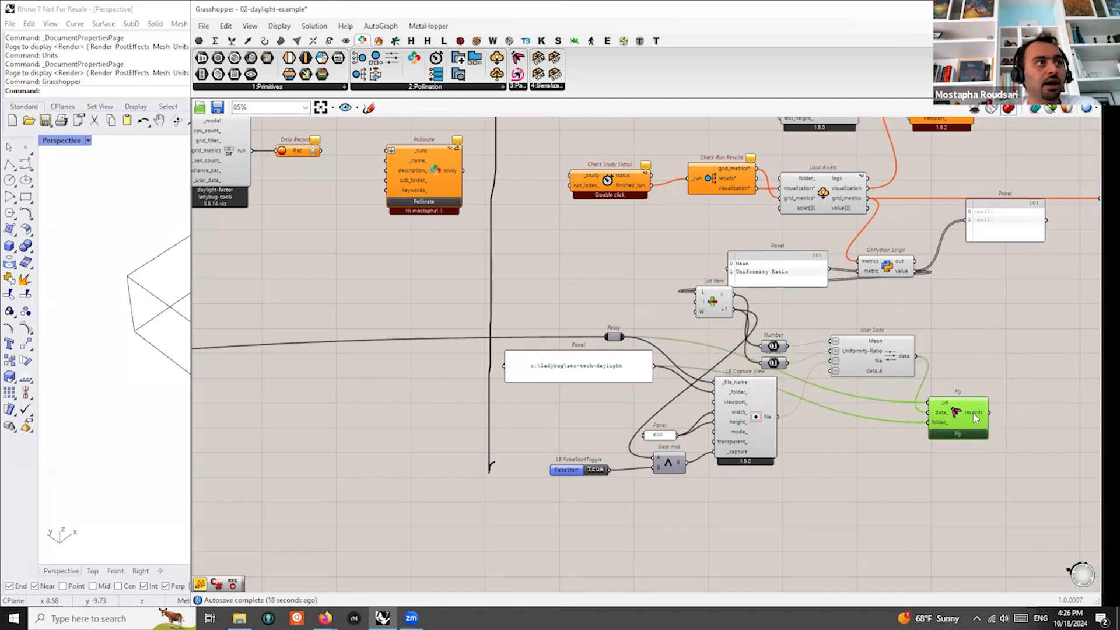
{"action": "left_click_drag", "start_coordinate": [927, 412], "coordinate": [919, 356]}
{"action": "left_click_drag", "start_coordinate": [962, 411], "coordinate": [965, 404]}
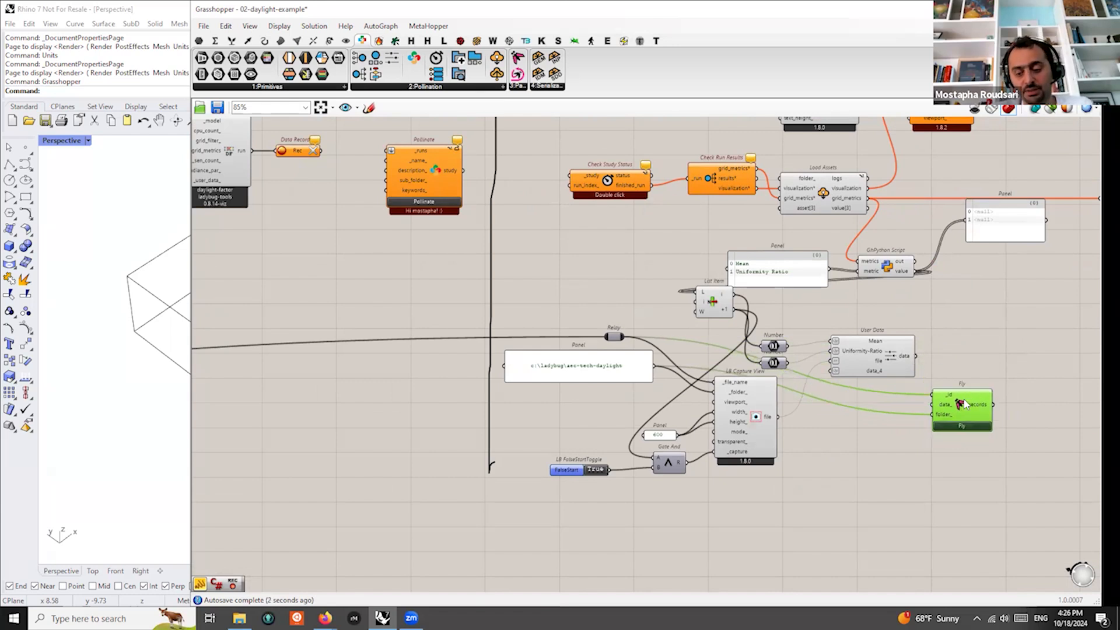
Try duplicating the Fly component below the capture toggle, and delete both the original and the copy
{"action": "left_click_drag", "start_coordinate": [976, 410], "coordinate": [598, 533], "text": "alt"}
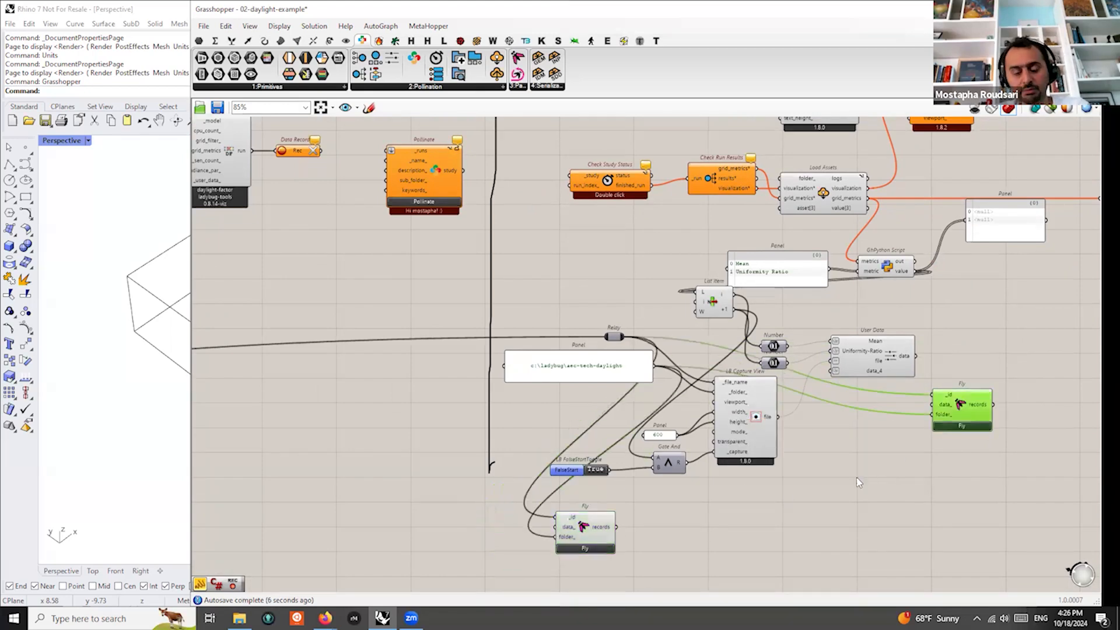
{"action": "key", "text": "Delete"}
{"action": "left_click", "coordinate": [586, 523]}
{"action": "key", "text": "Delete"}
Place a new Fly component on the canvas and move it below and to the right of the Fly ID component
{"action": "right_click_drag", "start_coordinate": [359, 235], "coordinate": [632, 261]}
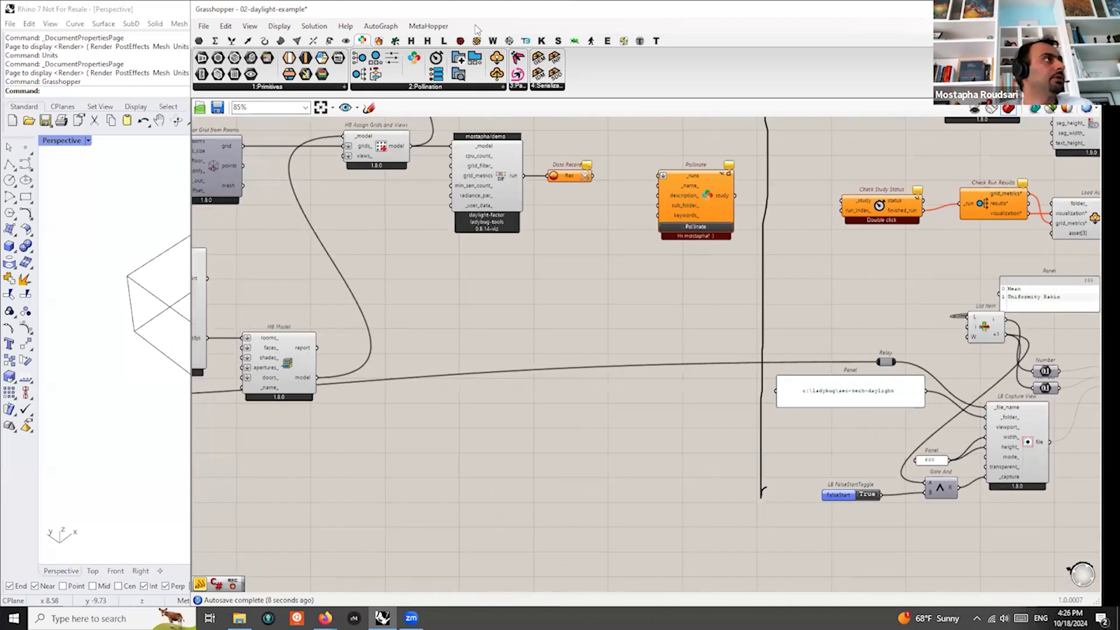
{"action": "left_click_drag", "start_coordinate": [516, 57], "coordinate": [354, 408]}
{"action": "right_click_drag", "start_coordinate": [469, 391], "coordinate": [870, 395]}
{"action": "left_click_drag", "start_coordinate": [763, 406], "coordinate": [397, 433]}
{"action": "right_click_drag", "start_coordinate": [517, 441], "coordinate": [760, 450]}
{"action": "scroll", "coordinate": [637, 448], "scroll_direction": "up", "scroll_amount": 2}
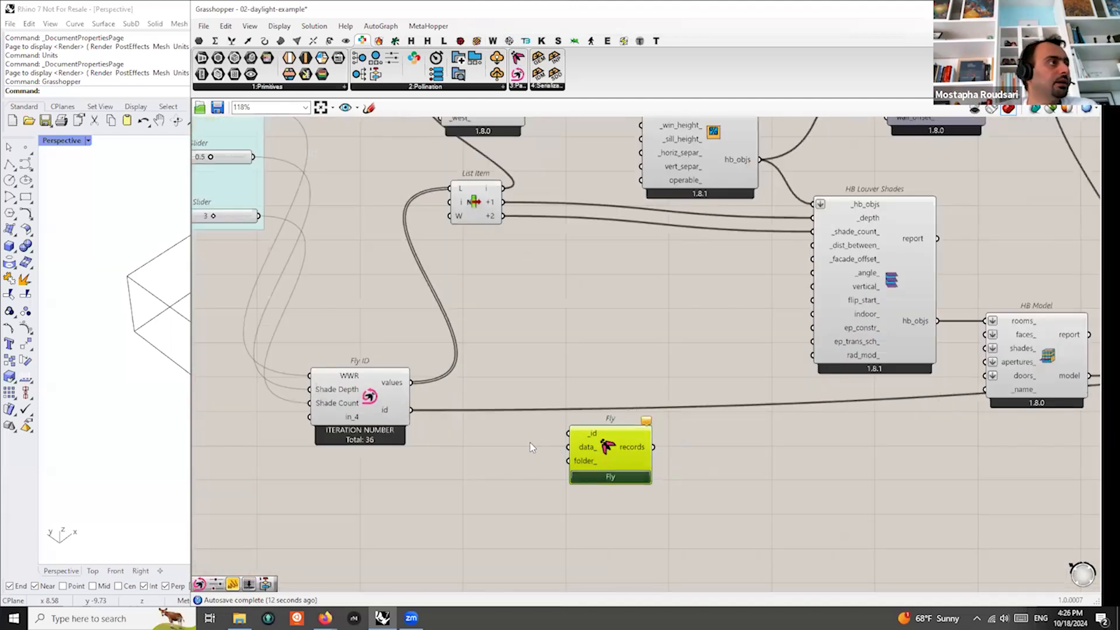
Connect Fly ID's id output to the new Fly component's _id input and place Fly beside Fly ID
{"action": "left_click_drag", "start_coordinate": [631, 432], "coordinate": [535, 443]}
{"action": "left_click_drag", "start_coordinate": [410, 413], "coordinate": [489, 441]}
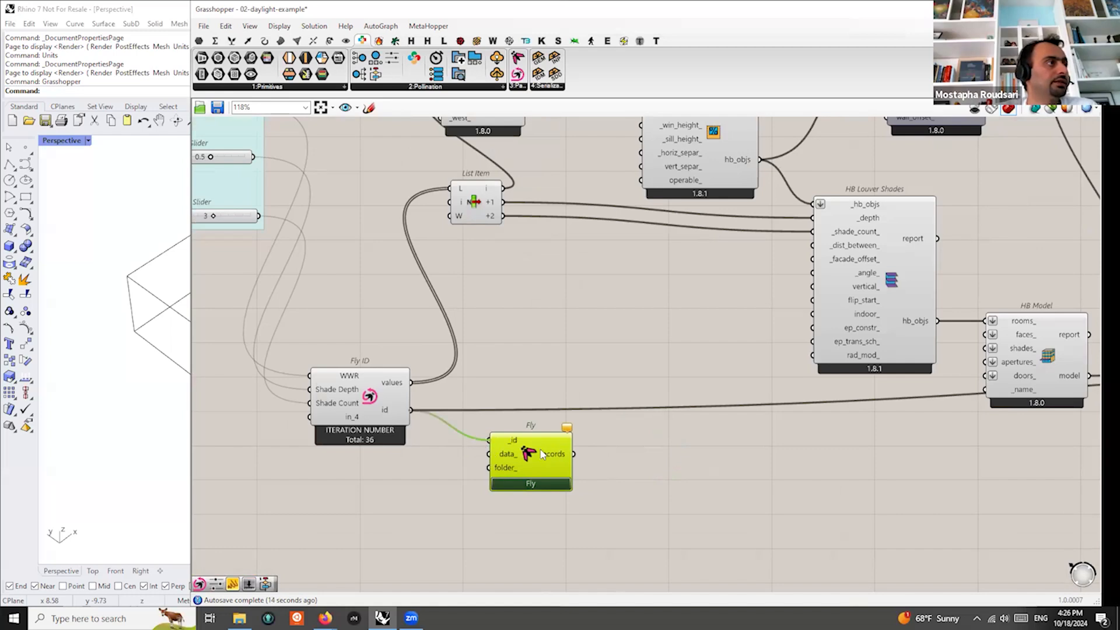
{"action": "left_click_drag", "start_coordinate": [549, 457], "coordinate": [593, 462]}
{"action": "scroll", "coordinate": [467, 407], "scroll_direction": "down", "scroll_amount": 3}
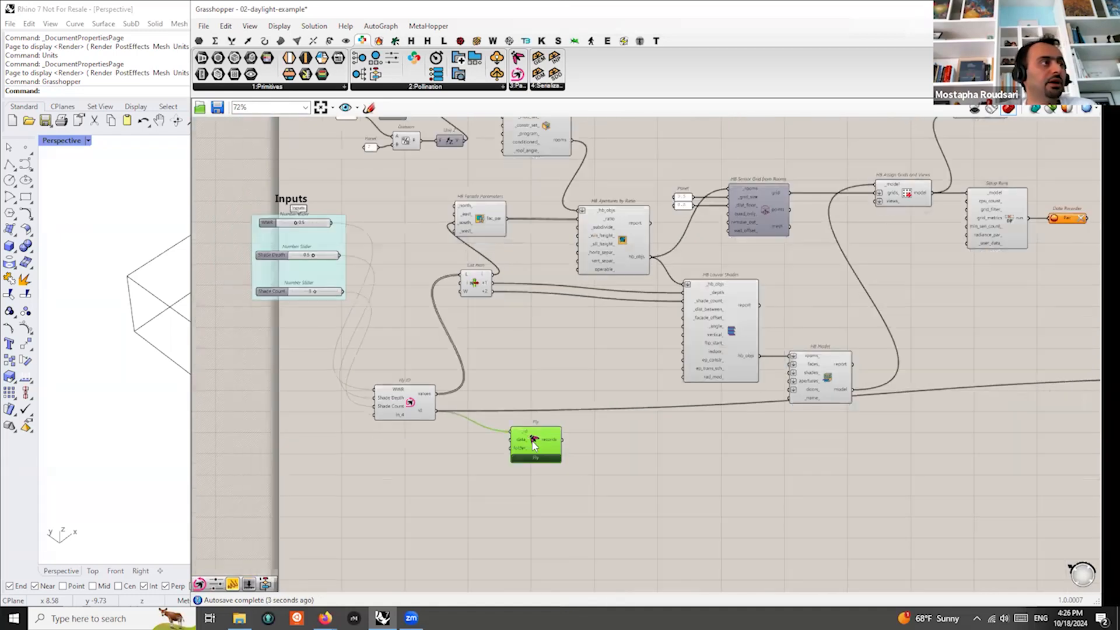
Move the Fly component next to the daylight-factor recipe, below the Data Recorder
{"action": "scroll", "coordinate": [519, 429], "scroll_direction": "up", "scroll_amount": 3}
{"action": "mouse_move", "coordinate": [536, 433]}
{"action": "left_mouse_down"}
{"action": "mouse_move", "coordinate": [566, 411]}
{"action": "mouse_move", "coordinate": [547, 452]}
{"action": "left_mouse_up"}
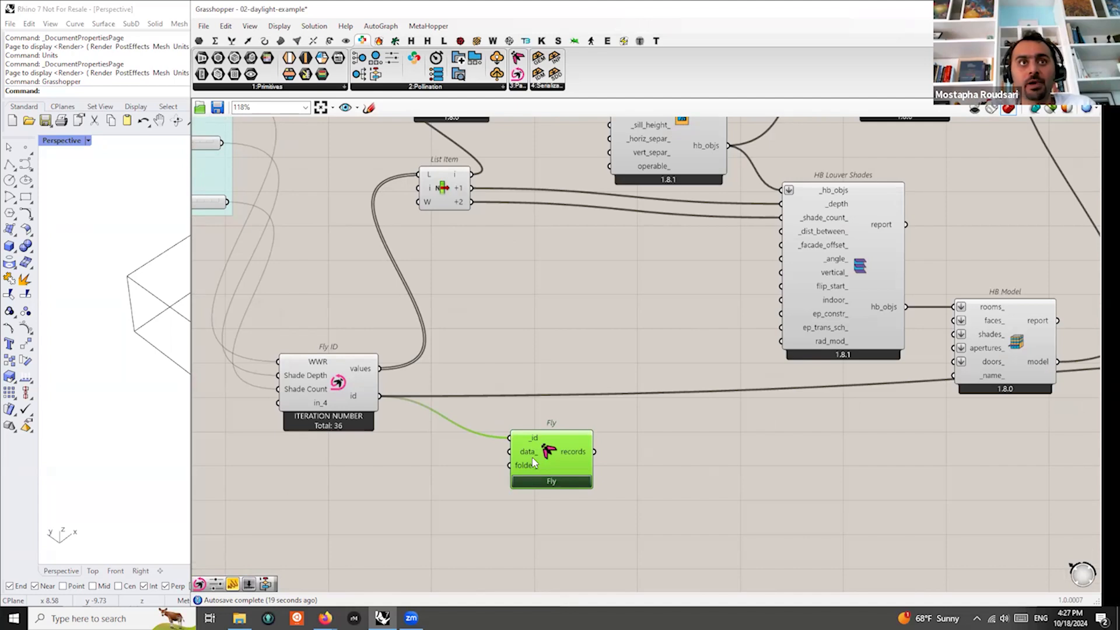
{"action": "scroll", "coordinate": [534, 450], "scroll_direction": "down", "scroll_amount": 2}
{"action": "left_click_drag", "start_coordinate": [535, 448], "coordinate": [882, 440]}
{"action": "scroll", "coordinate": [545, 420], "scroll_direction": "down", "scroll_amount": 5}
{"action": "scroll", "coordinate": [803, 327], "scroll_direction": "up", "scroll_amount": 5}
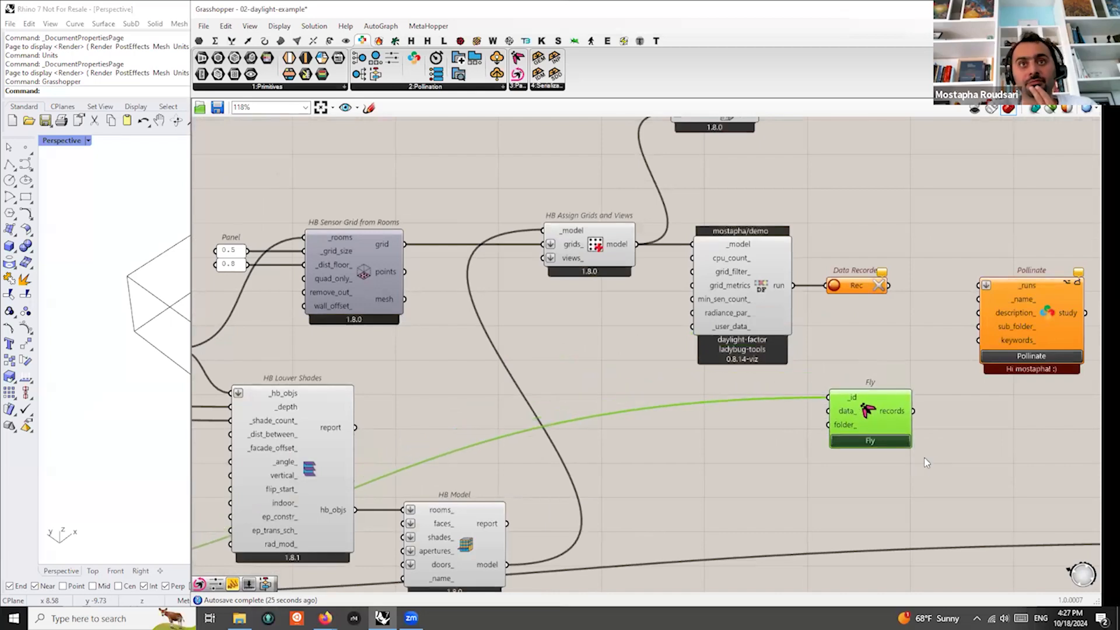
Run a test fly from the Fly component and accept the 3 iterations
{"action": "right_click_drag", "start_coordinate": [947, 453], "coordinate": [774, 402]}
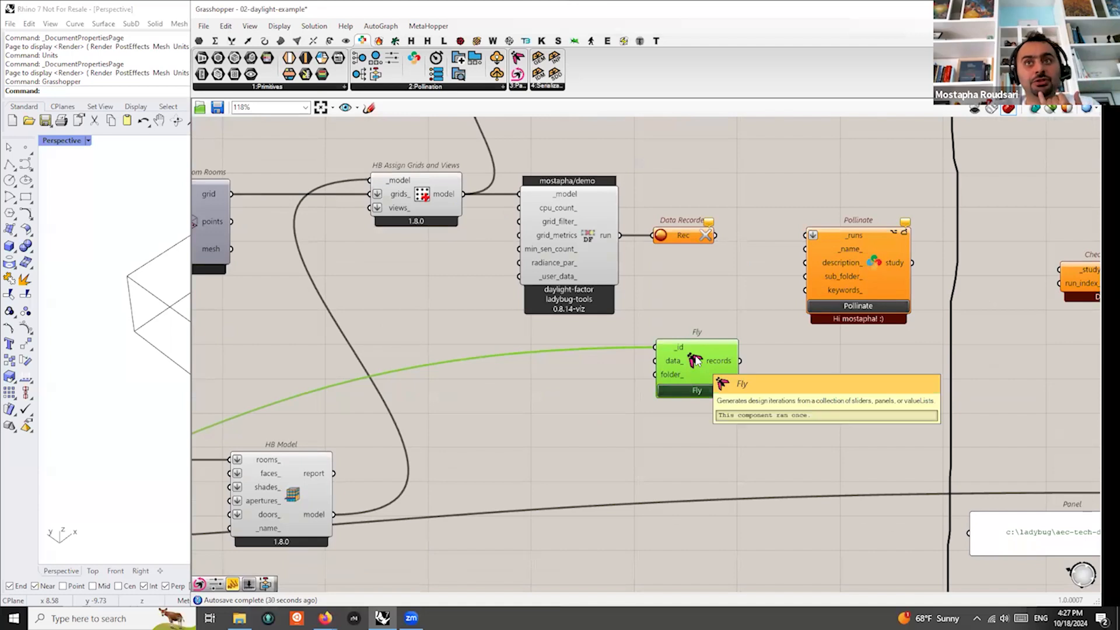
{"action": "right_click", "coordinate": [696, 361]}
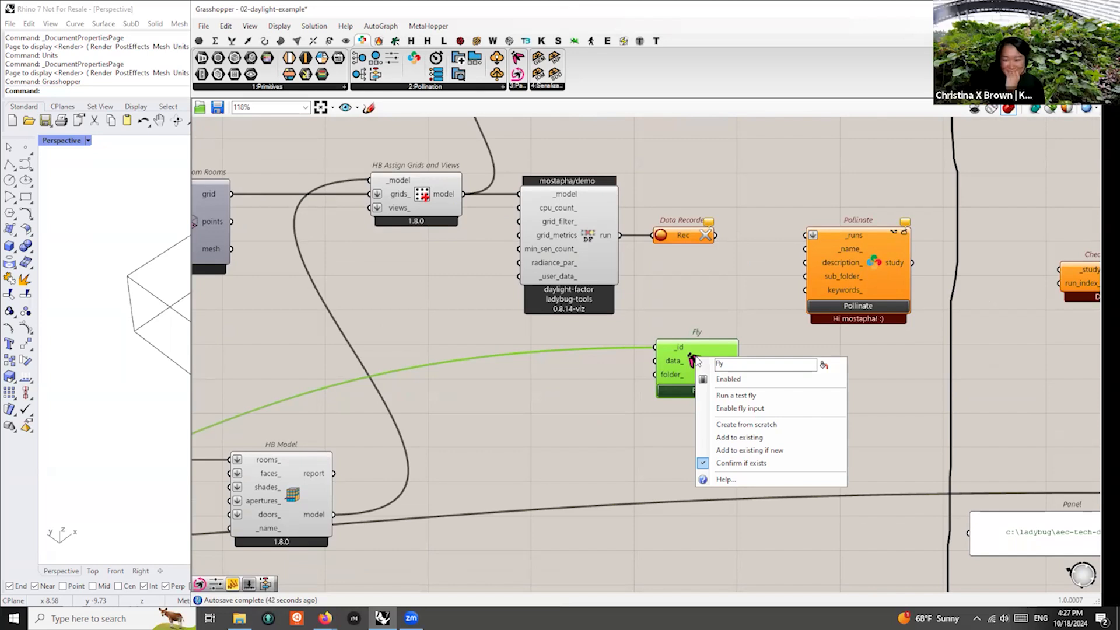
{"action": "left_click", "coordinate": [736, 395]}
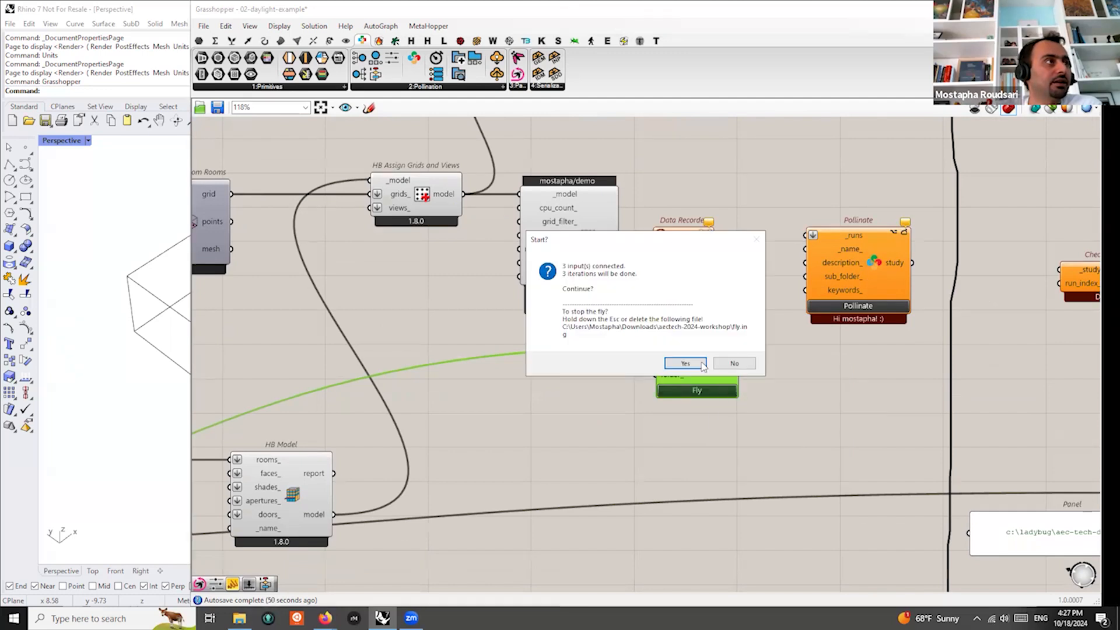
{"action": "left_click", "coordinate": [680, 363]}
{"action": "left_click", "coordinate": [764, 471]}
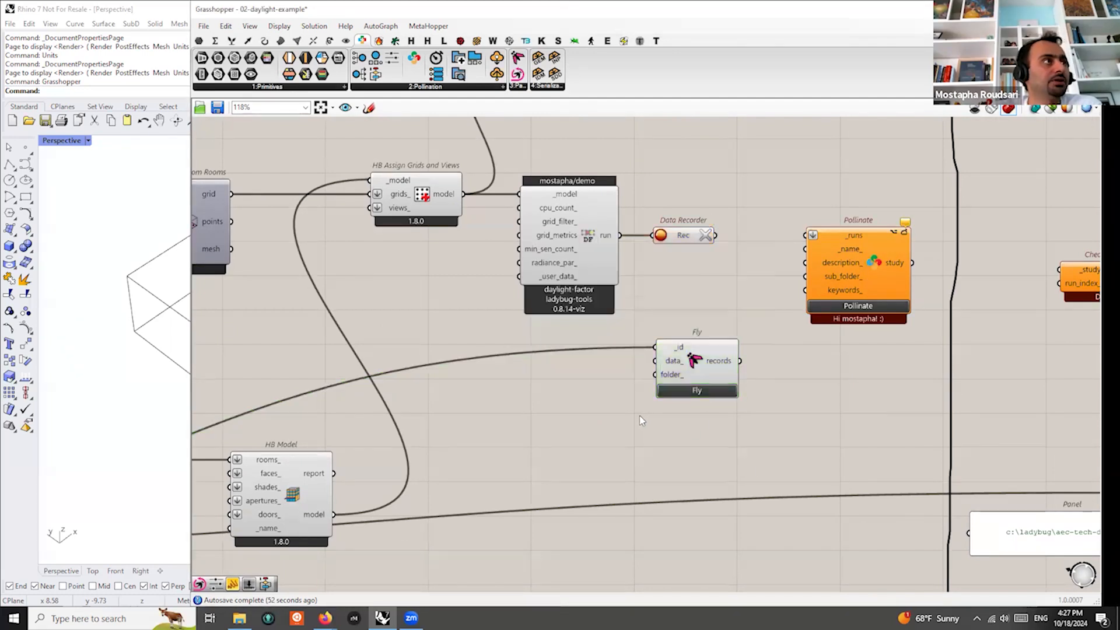
Add a Panel above the Data Recorder, connect the recorder's output to it, and widen it to show the recorded runs
{"action": "right_click_drag", "start_coordinate": [713, 300], "coordinate": [705, 342]}
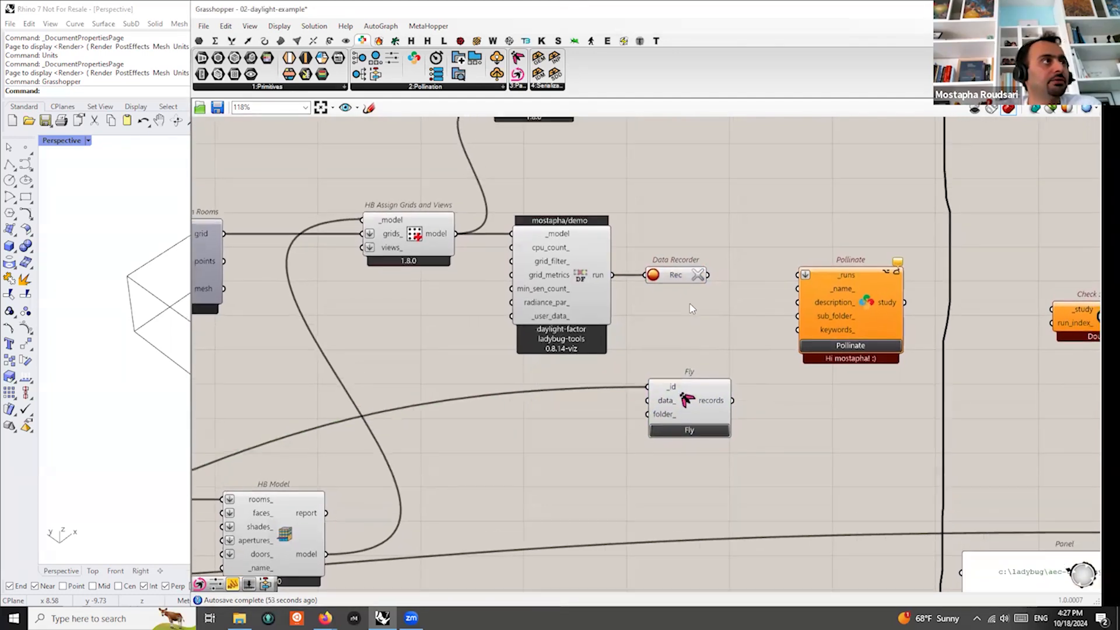
{"action": "mouse_move", "coordinate": [675, 275]}
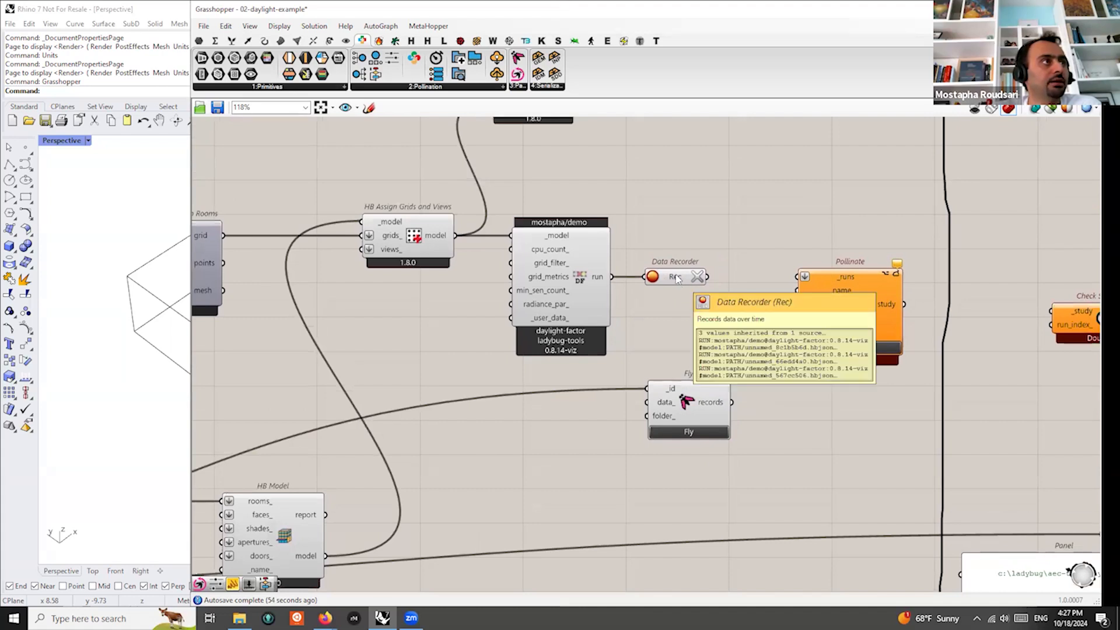
{"action": "double_click", "coordinate": [742, 186]}
{"action": "type", "text": "//"}
{"action": "key", "text": "Return"}
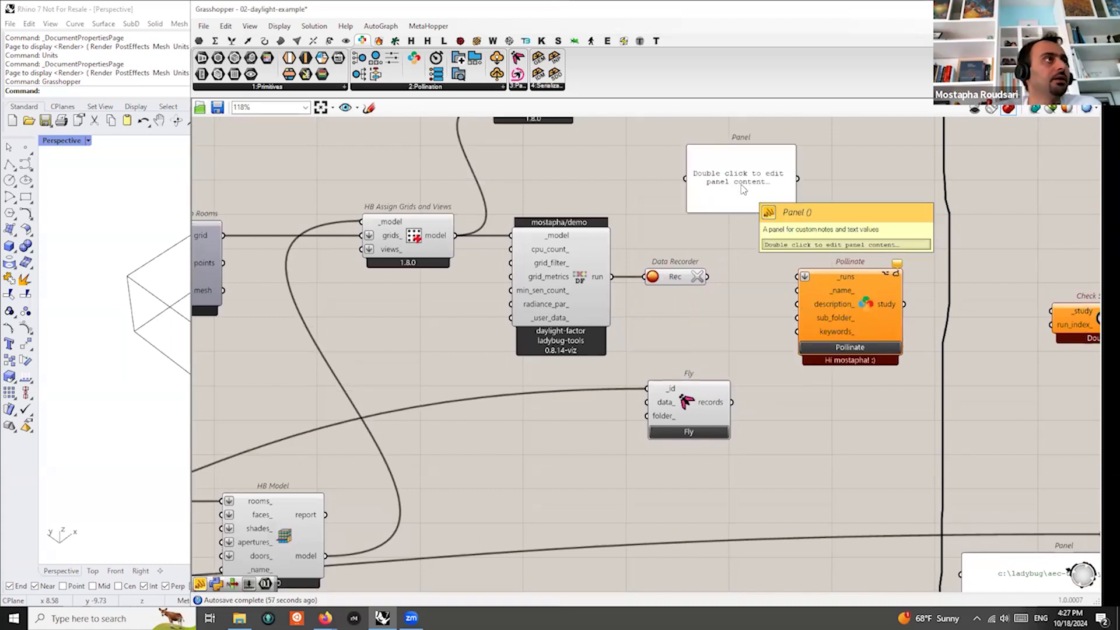
{"action": "left_click_drag", "start_coordinate": [707, 276], "coordinate": [686, 179]}
{"action": "left_click_drag", "start_coordinate": [795, 211], "coordinate": [1022, 203]}
{"action": "left_click_drag", "start_coordinate": [849, 175], "coordinate": [829, 147]}
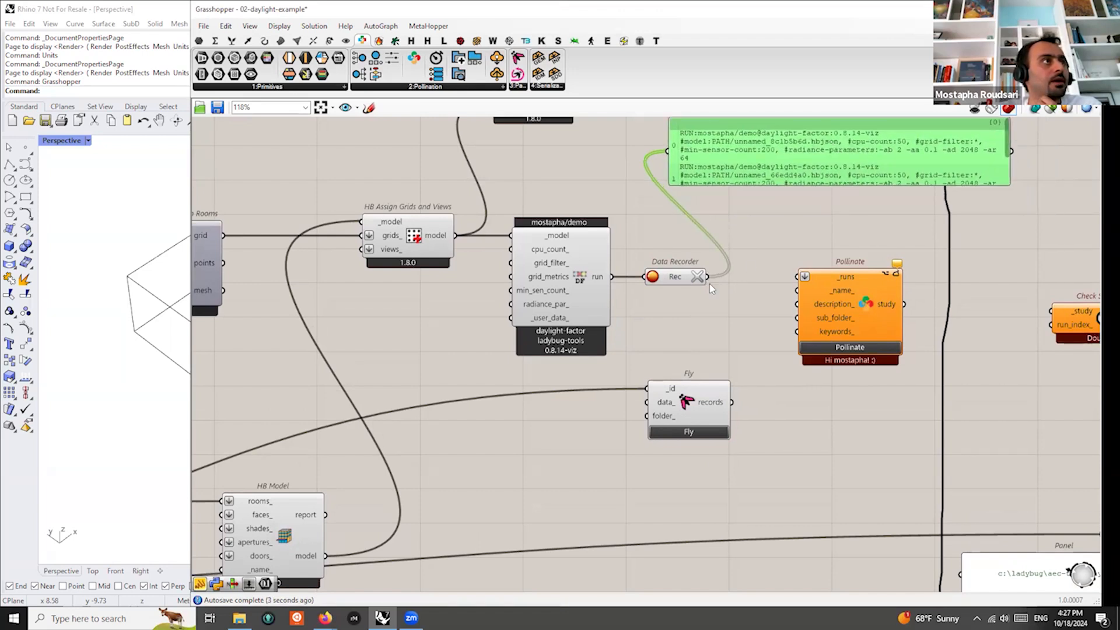
Connect the Data Recorder's output to Pollinate's _runs input and shift Pollinate slightly away from the recorder
{"action": "left_click_drag", "start_coordinate": [707, 277], "coordinate": [828, 286]}
{"action": "scroll", "coordinate": [843, 269], "scroll_direction": "up", "scroll_amount": 2}
{"action": "scroll", "coordinate": [857, 298], "scroll_direction": "up", "scroll_amount": 1}
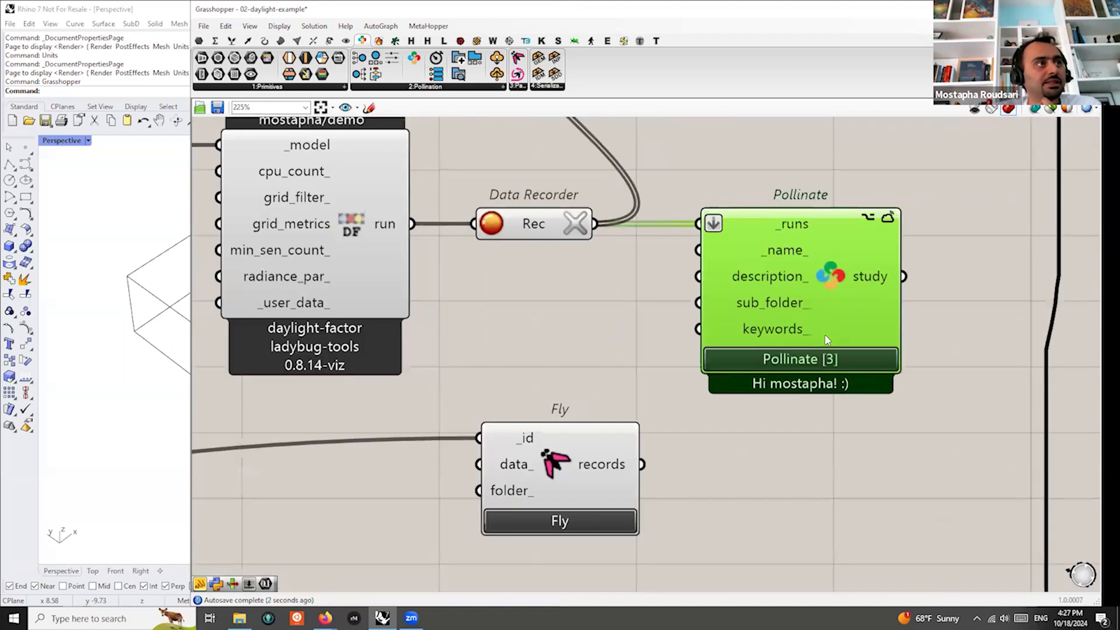
{"action": "left_click_drag", "start_coordinate": [835, 281], "coordinate": [892, 278]}
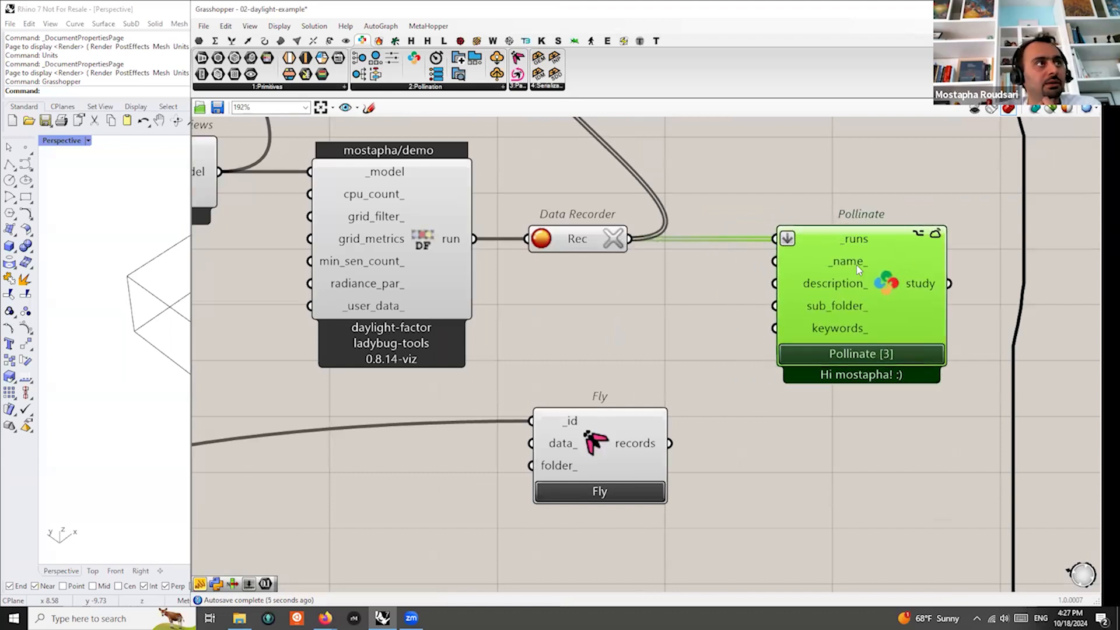
Add a Panel reading "Test run with 3 options" and connect it to Pollinate's _name input
{"action": "double_click", "coordinate": [590, 315]}
{"action": "type", "text": "\""}
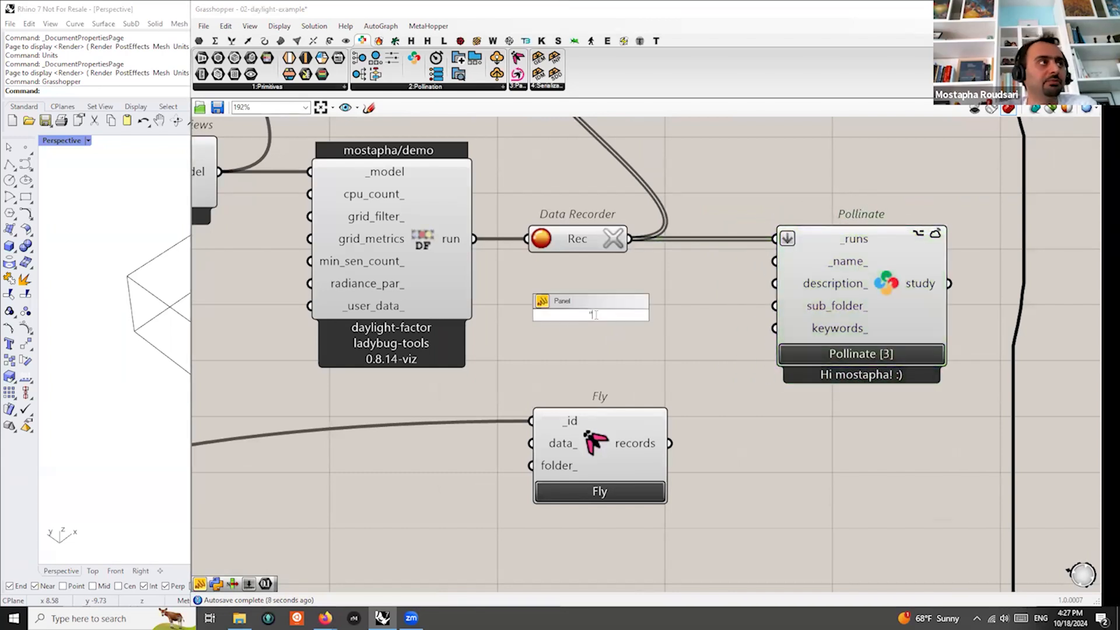
{"action": "type", "text": "Test run with 32"}
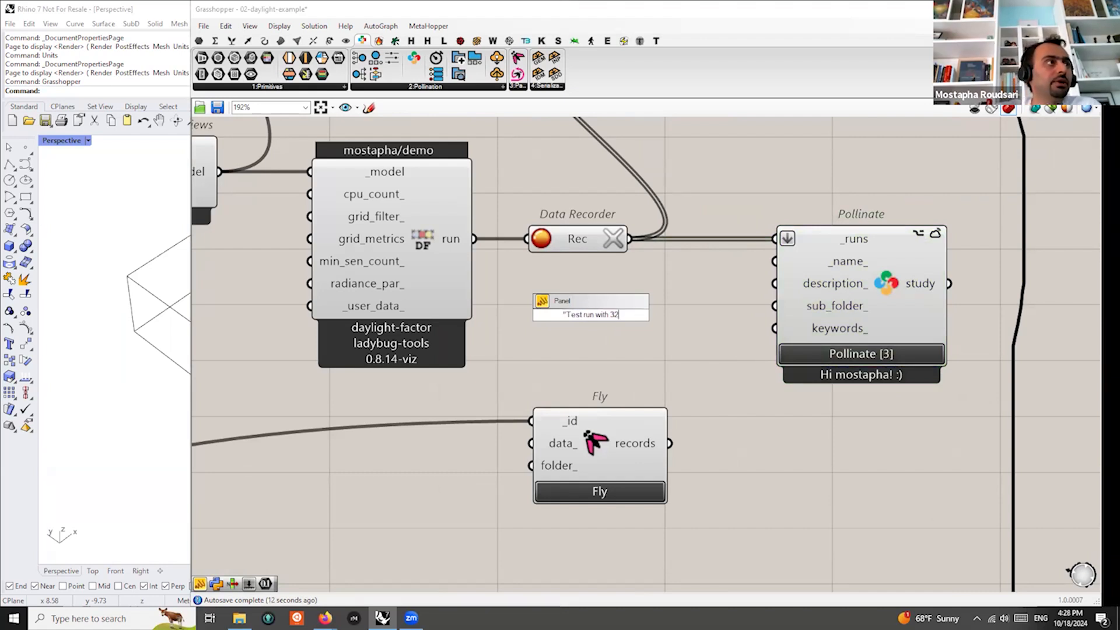
{"action": "key", "text": "BackSpace"}
{"action": "type", "text": " options"}
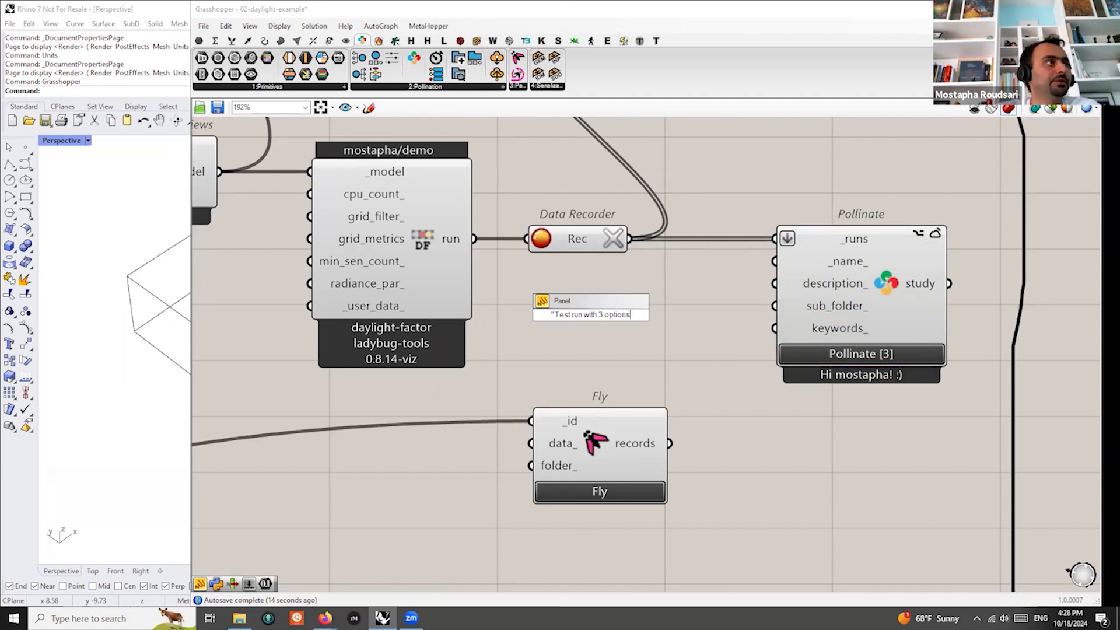
{"action": "key", "text": "Return"}
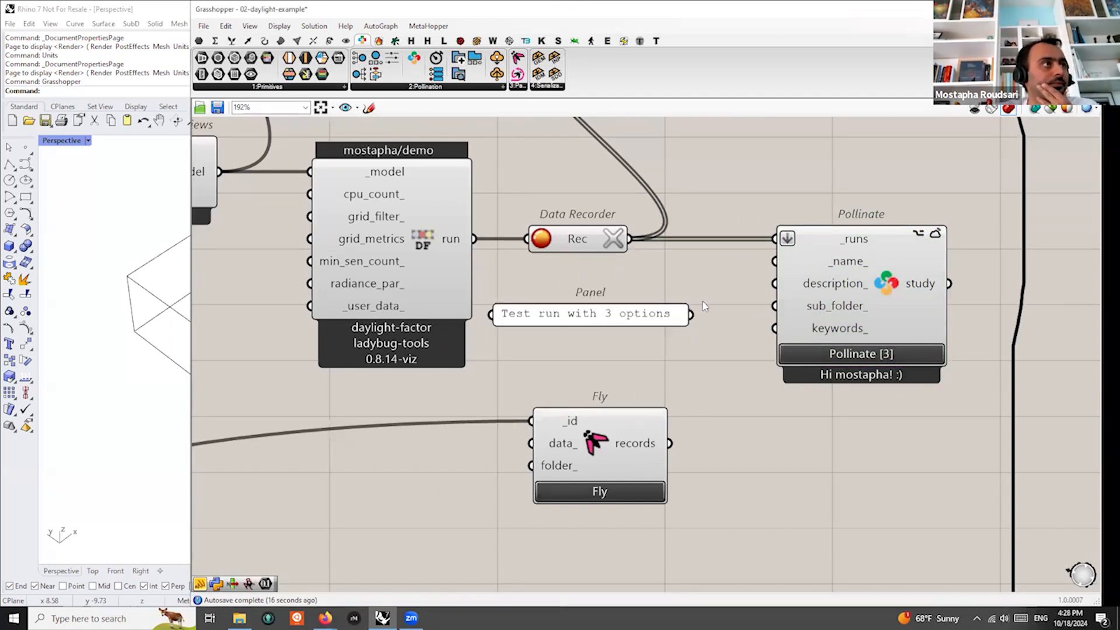
{"action": "left_click_drag", "start_coordinate": [691, 315], "coordinate": [774, 262]}
Submit the recorded runs to the cloud with the Pollinate component and confirm the submission
{"action": "right_click_drag", "start_coordinate": [903, 443], "coordinate": [859, 439]}
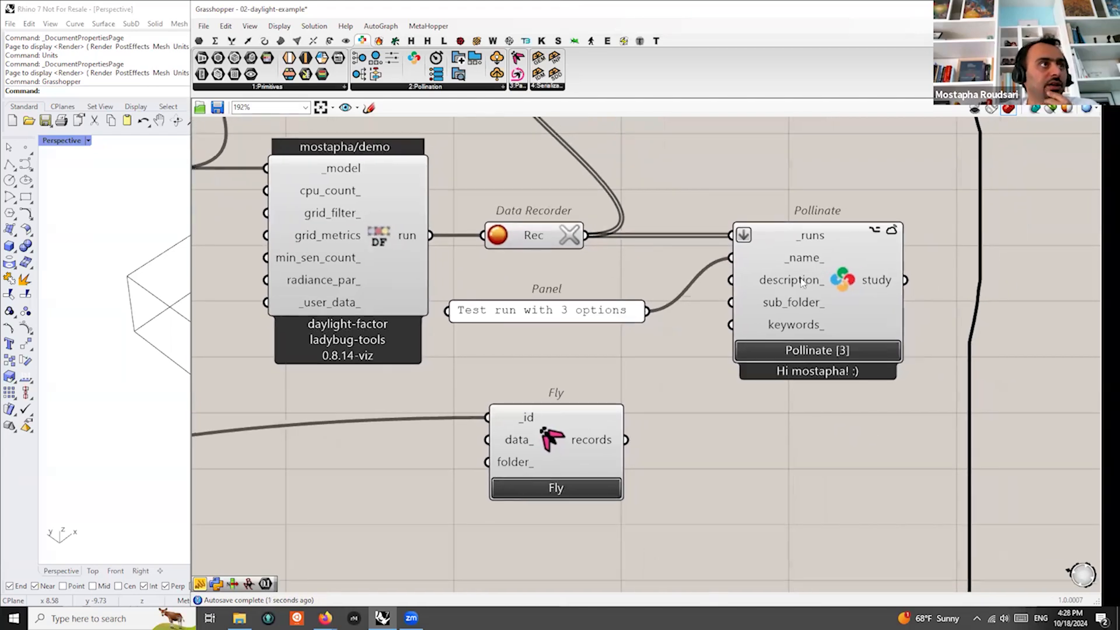
{"action": "scroll", "coordinate": [730, 350], "scroll_direction": "down", "scroll_amount": 3}
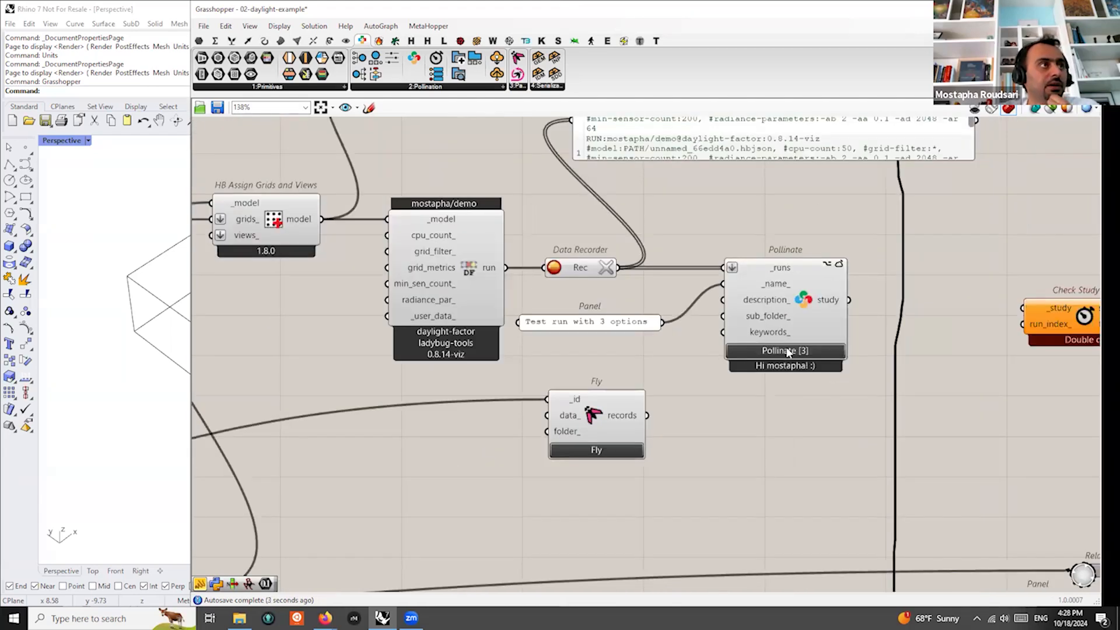
{"action": "left_click", "coordinate": [786, 350]}
{"action": "left_click", "coordinate": [673, 336]}
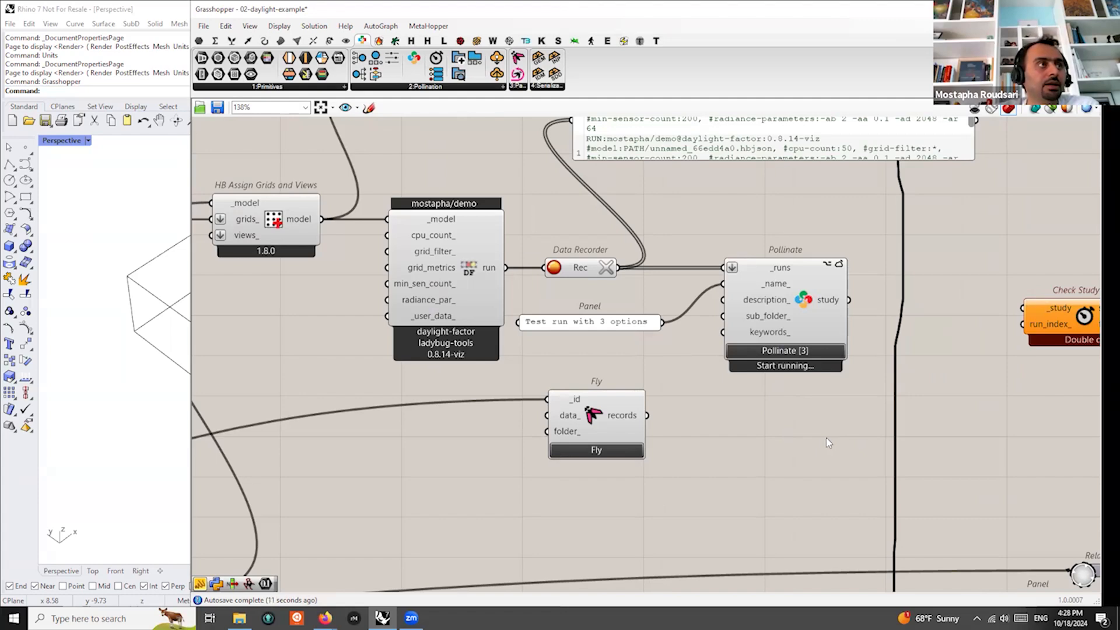
{"action": "right_click_drag", "start_coordinate": [664, 453], "coordinate": [466, 466]}
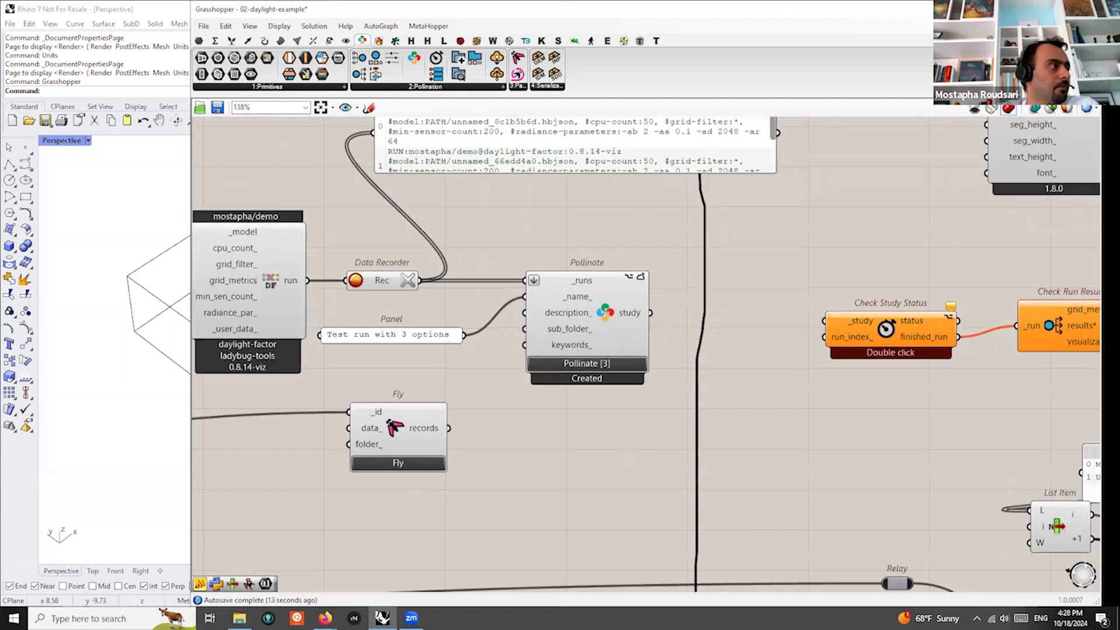
Switch to the Pollination Cloud App in Firefox and open the "Test run with 3 options" study in the demo project
{"action": "mouse_move", "coordinate": [325, 618]}
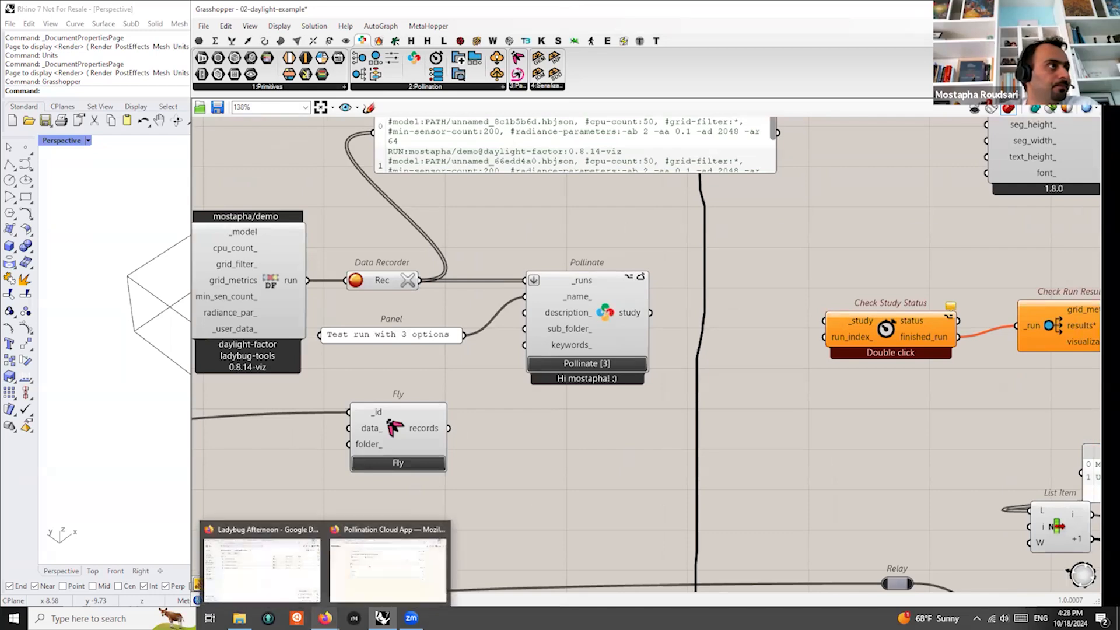
{"action": "left_click", "coordinate": [358, 592]}
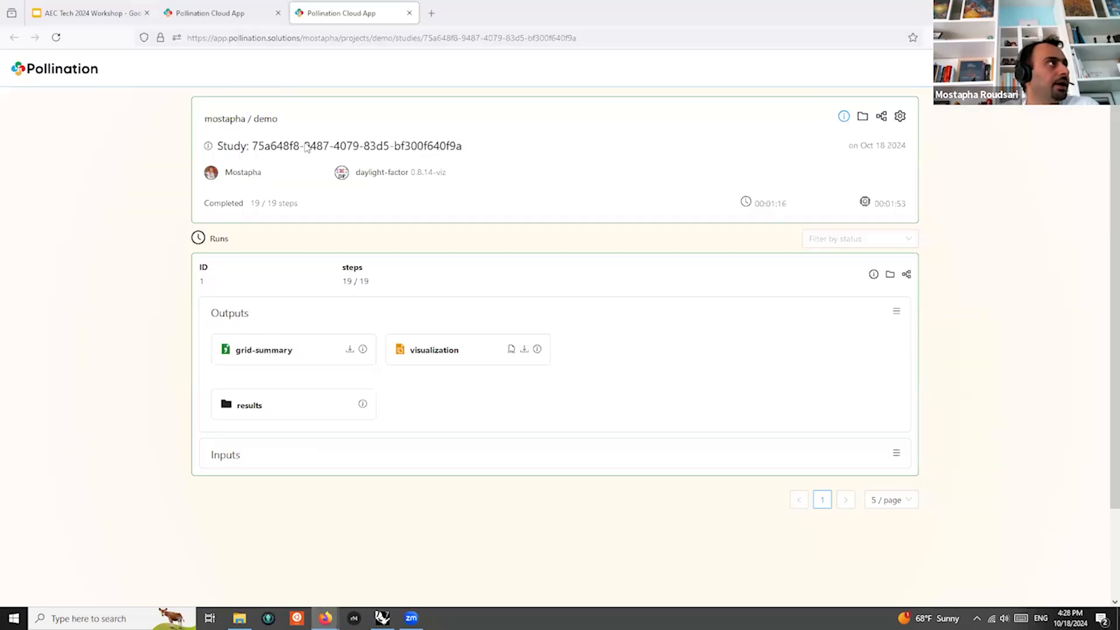
{"action": "left_click", "coordinate": [258, 120]}
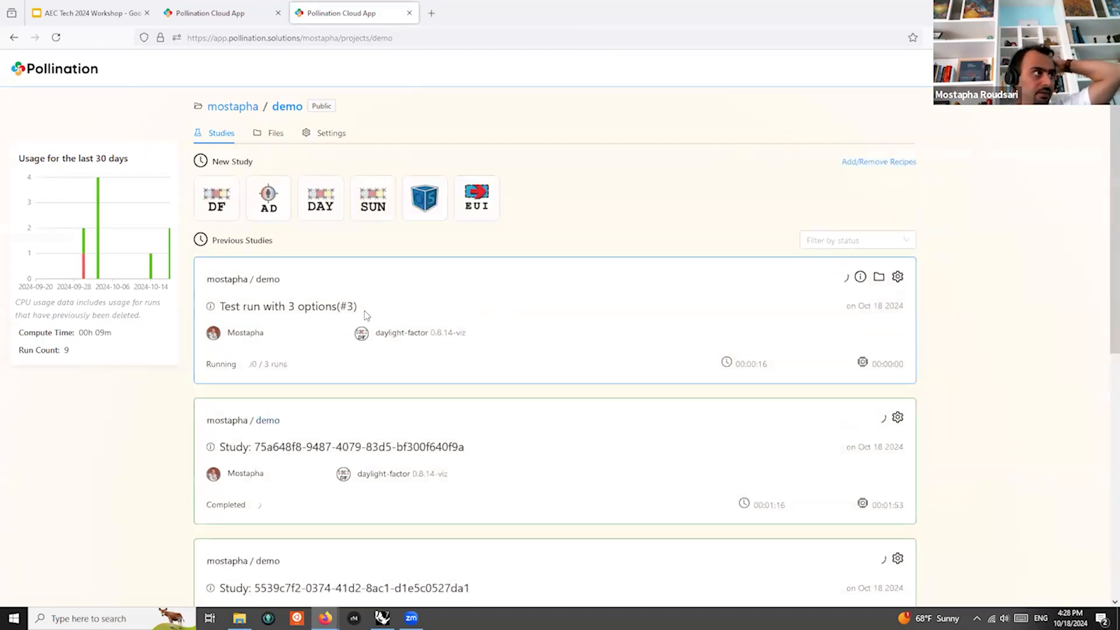
{"action": "left_click", "coordinate": [506, 310]}
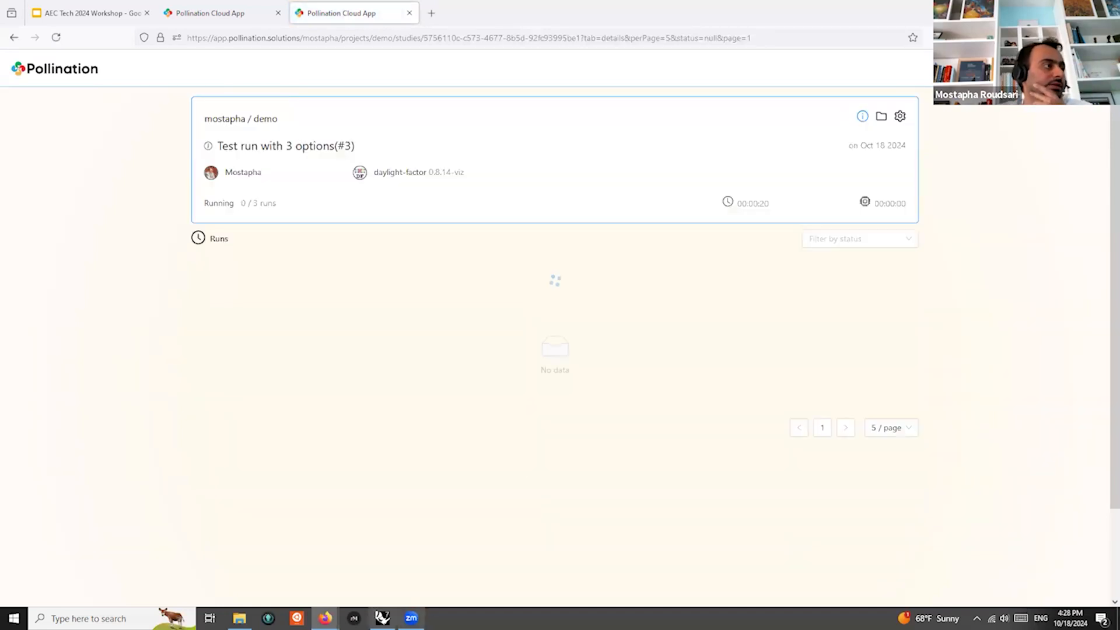
{"action": "key", "text": "alt+Tab"}
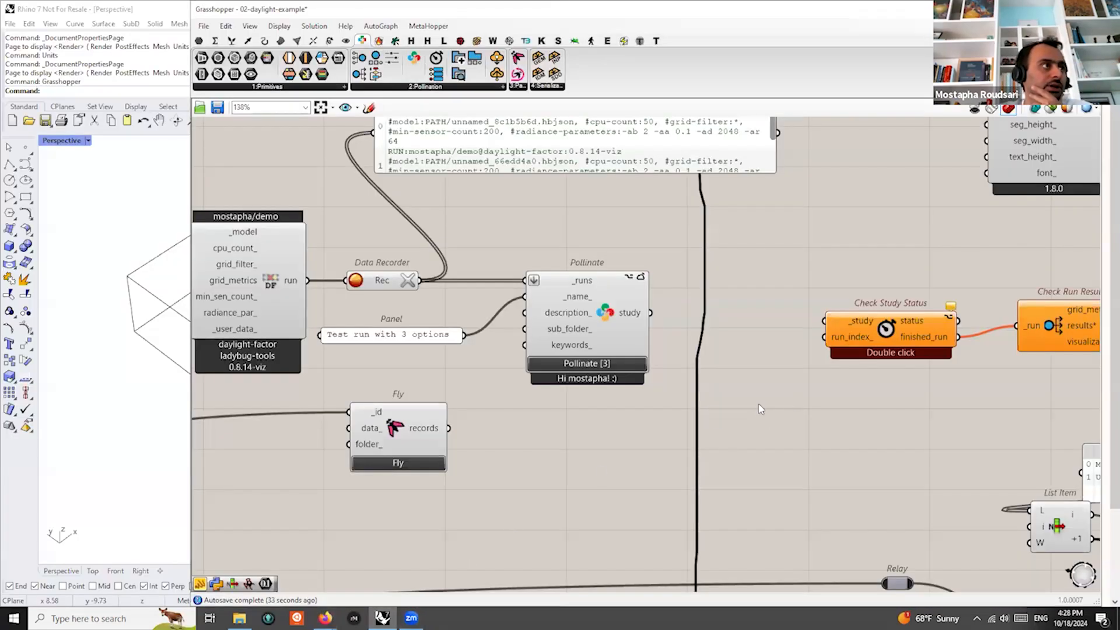
{"action": "right_click_drag", "start_coordinate": [1061, 435], "coordinate": [855, 343]}
{"action": "scroll", "coordinate": [700, 368], "scroll_direction": "down", "scroll_amount": 5}
{"action": "right_click_drag", "start_coordinate": [676, 357], "coordinate": [708, 392]}
{"action": "scroll", "coordinate": [644, 320], "scroll_direction": "up", "scroll_amount": 4}
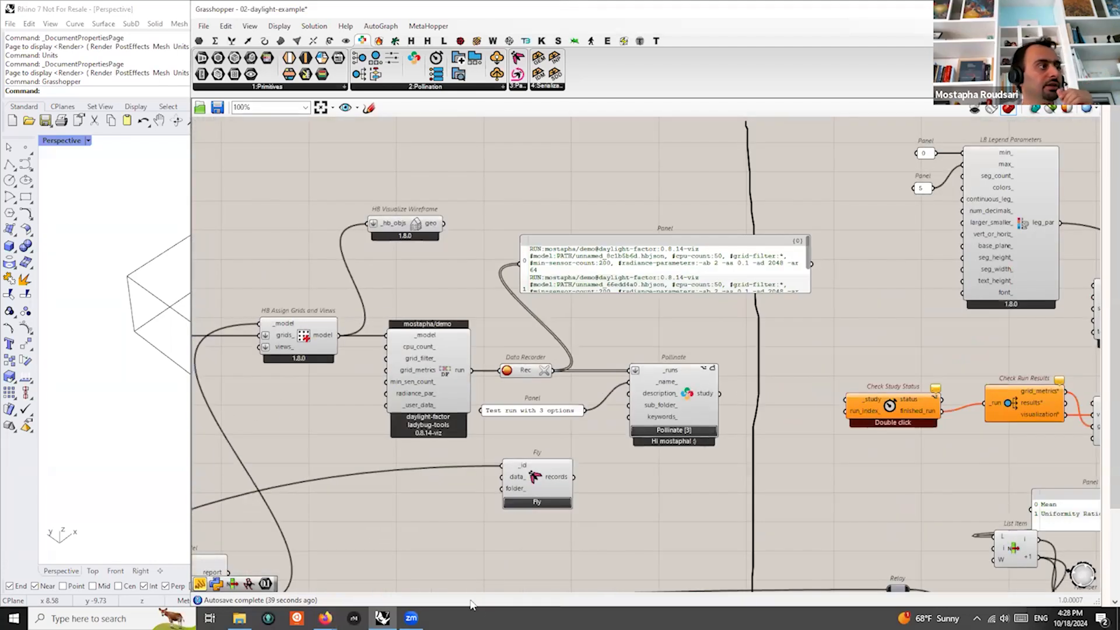
Switch back to the study page in Firefox and copy its web address
{"action": "left_click", "coordinate": [325, 618]}
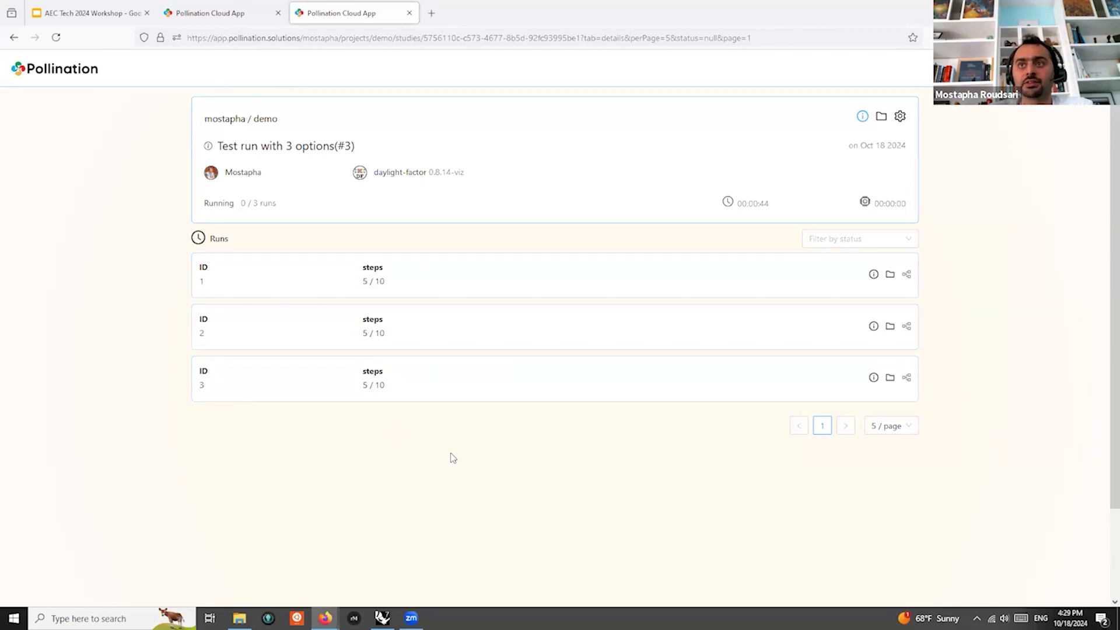
{"action": "left_click", "coordinate": [486, 38]}
{"action": "key", "text": "ctrl+c"}
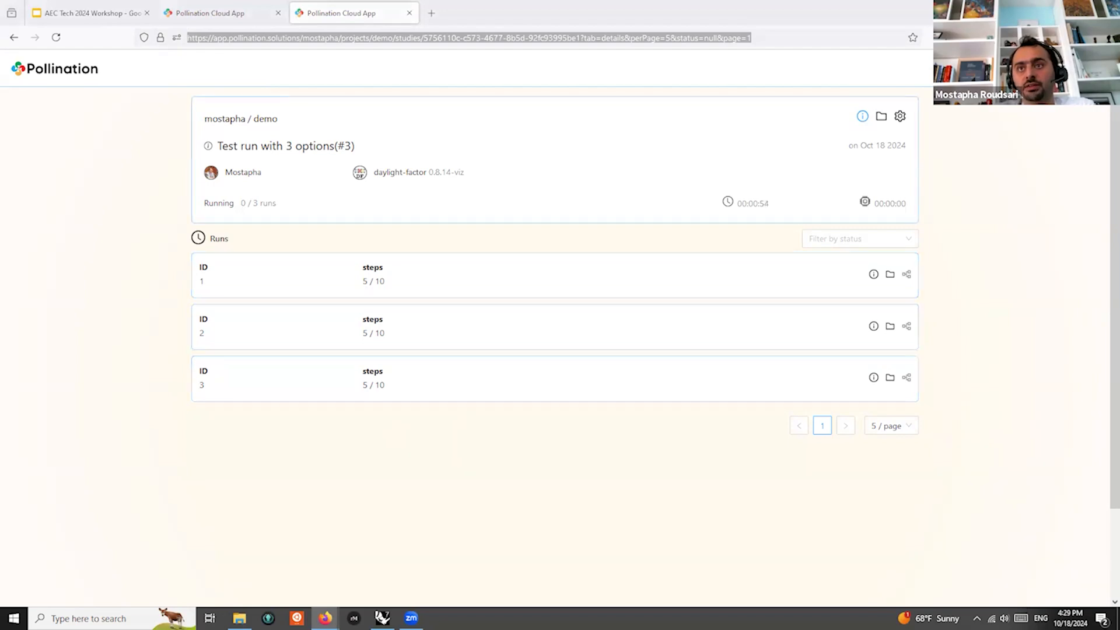
{"action": "left_click", "coordinate": [346, 466]}
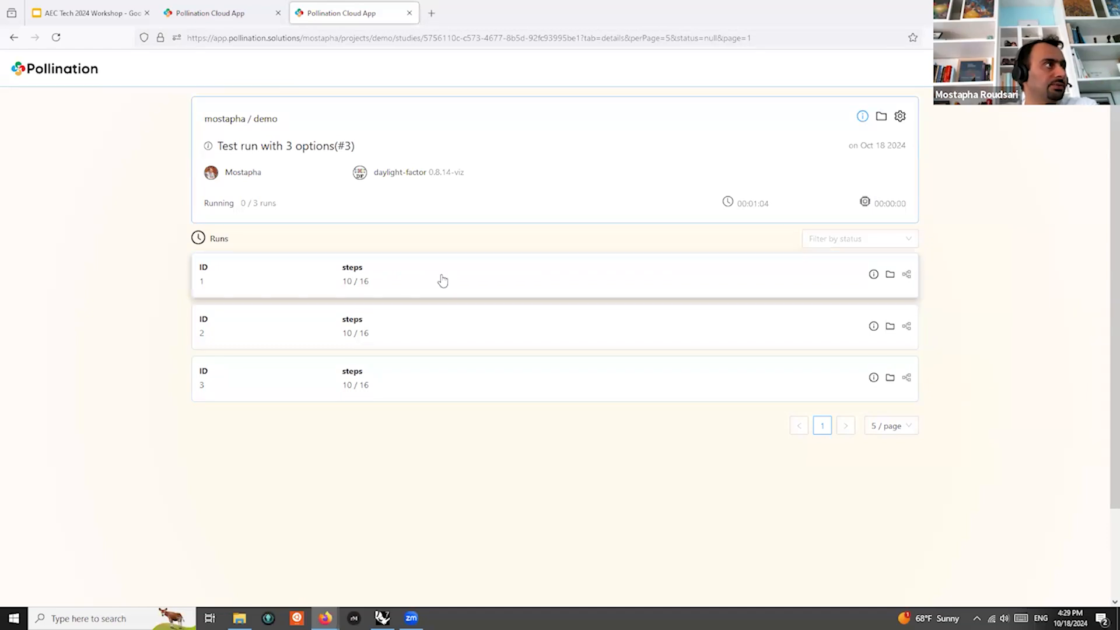
Expand run 1 and its inputs, inspect its model in the 3D viewer, and close the viewer
{"action": "left_click", "coordinate": [442, 281]}
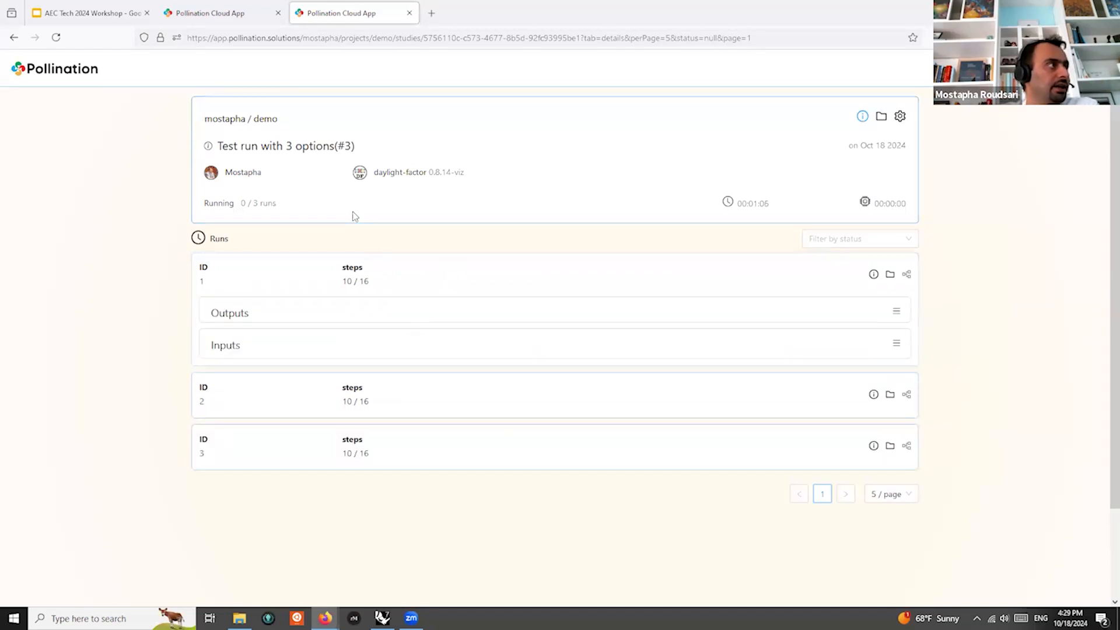
{"action": "left_click", "coordinate": [385, 347]}
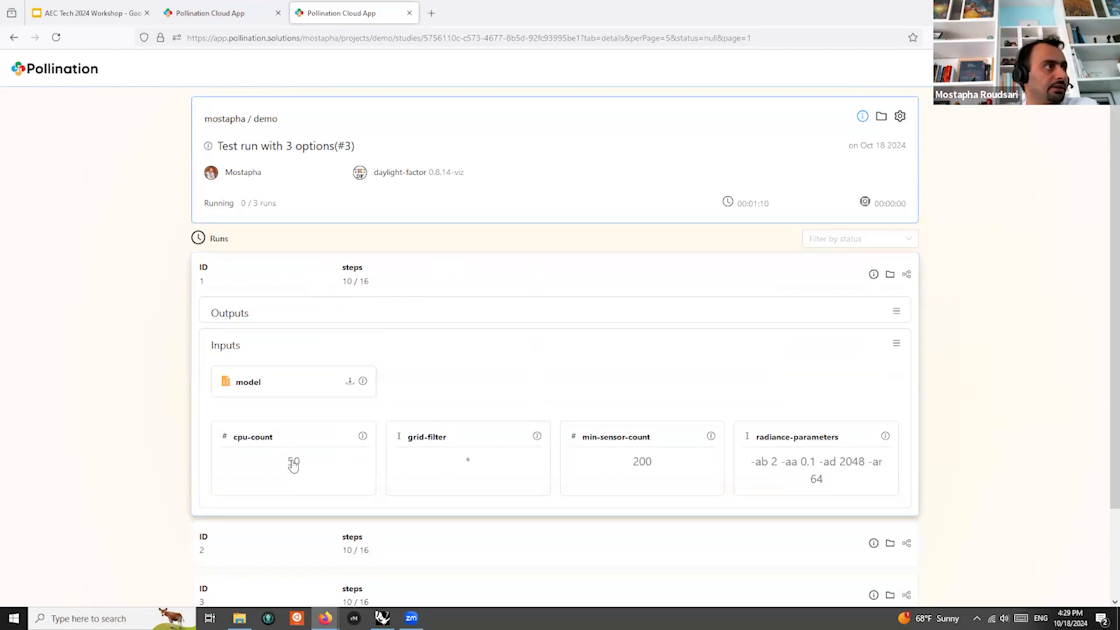
{"action": "left_click", "coordinate": [277, 381]}
{"action": "left_click_drag", "start_coordinate": [481, 380], "coordinate": [488, 405]}
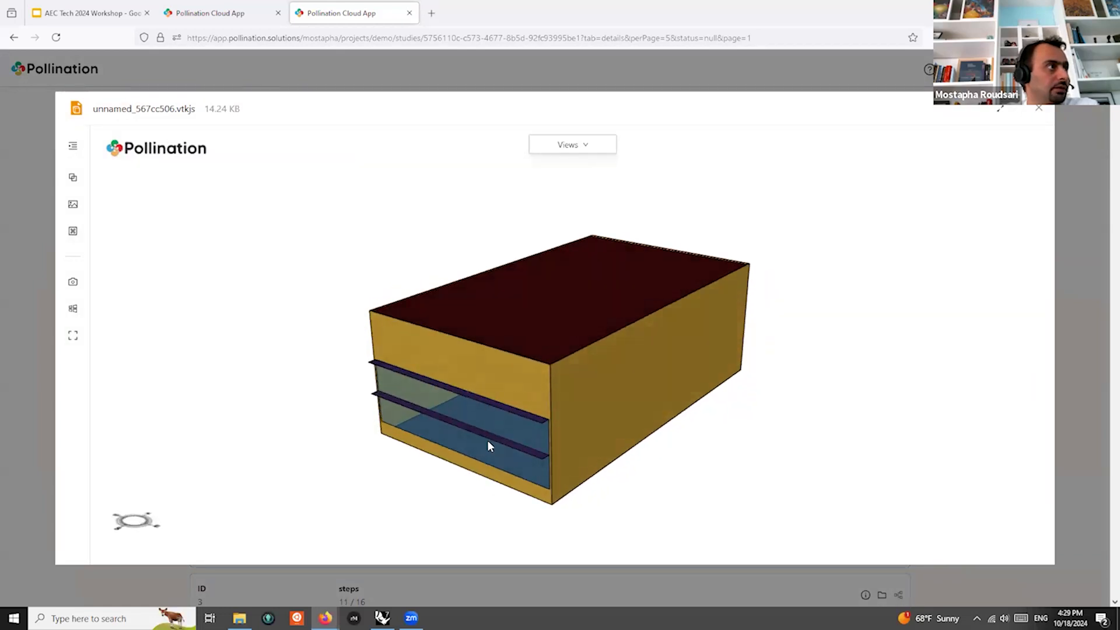
{"action": "left_click", "coordinate": [1039, 108]}
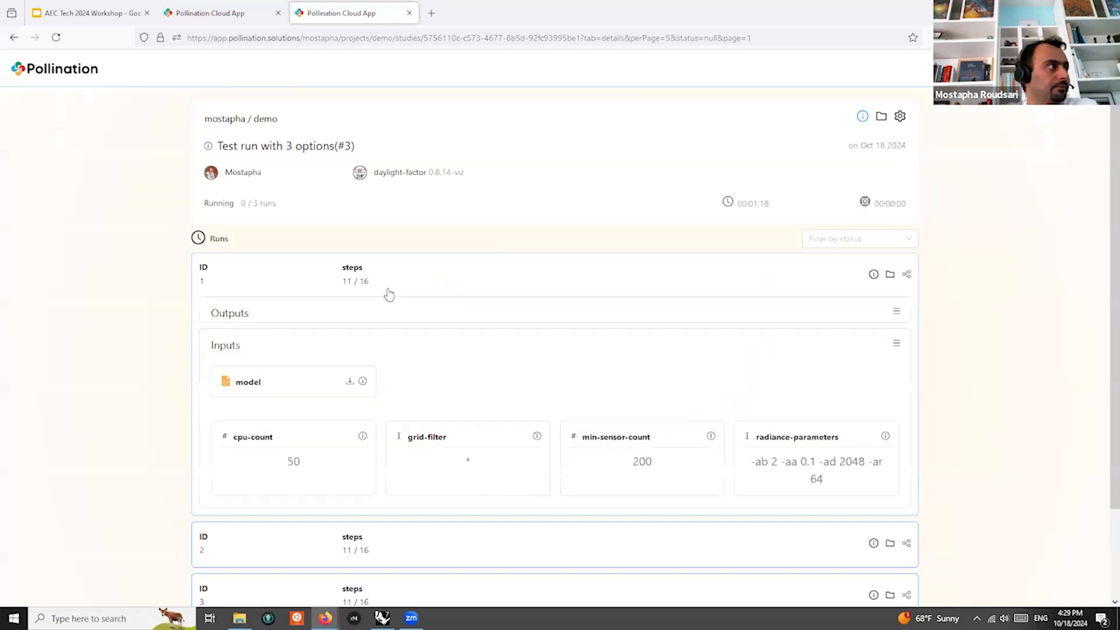
Expand run 2 and inspect its input model in the 3D viewer from a lower angle
{"action": "scroll", "coordinate": [387, 294], "scroll_direction": "down", "scroll_amount": 2}
{"action": "left_click", "coordinate": [448, 448]}
{"action": "scroll", "coordinate": [357, 455], "scroll_direction": "down", "scroll_amount": 4}
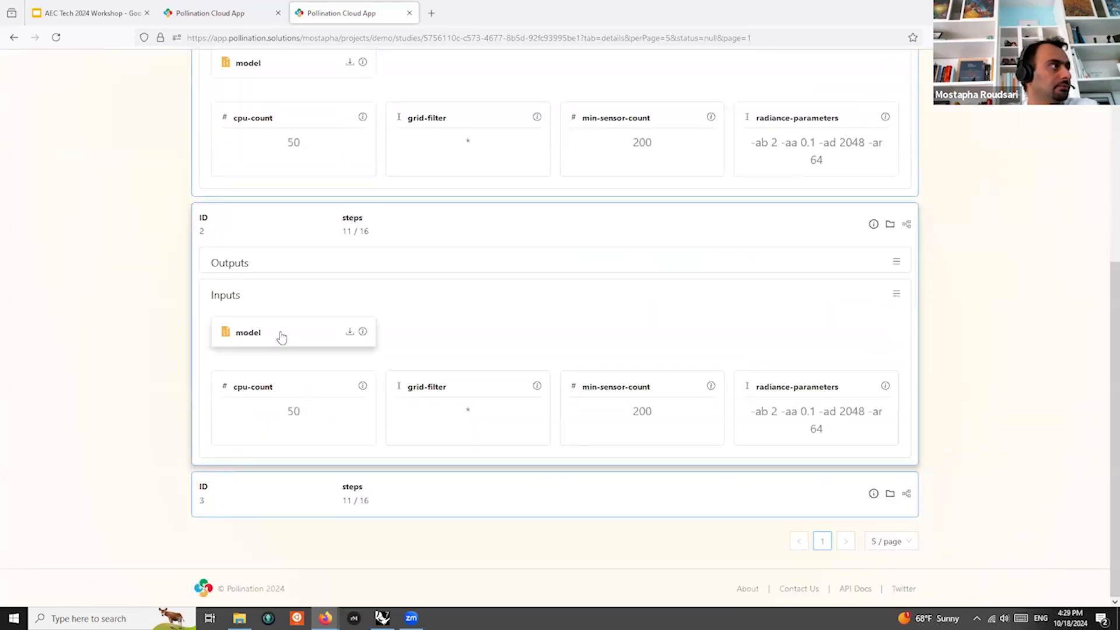
{"action": "left_click", "coordinate": [280, 336]}
{"action": "left_click_drag", "start_coordinate": [511, 370], "coordinate": [570, 324]}
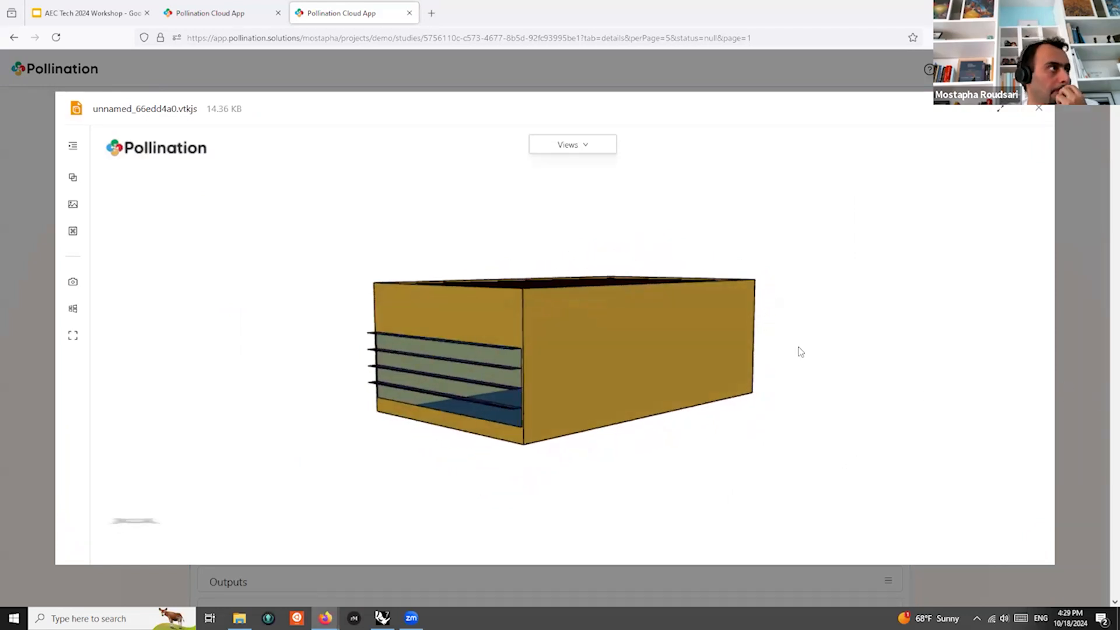
Close run 2's viewer, expand run 3, and inspect its input model in the 3D viewer from above
{"action": "left_click", "coordinate": [1043, 112]}
{"action": "scroll", "coordinate": [605, 330], "scroll_direction": "down", "scroll_amount": 5}
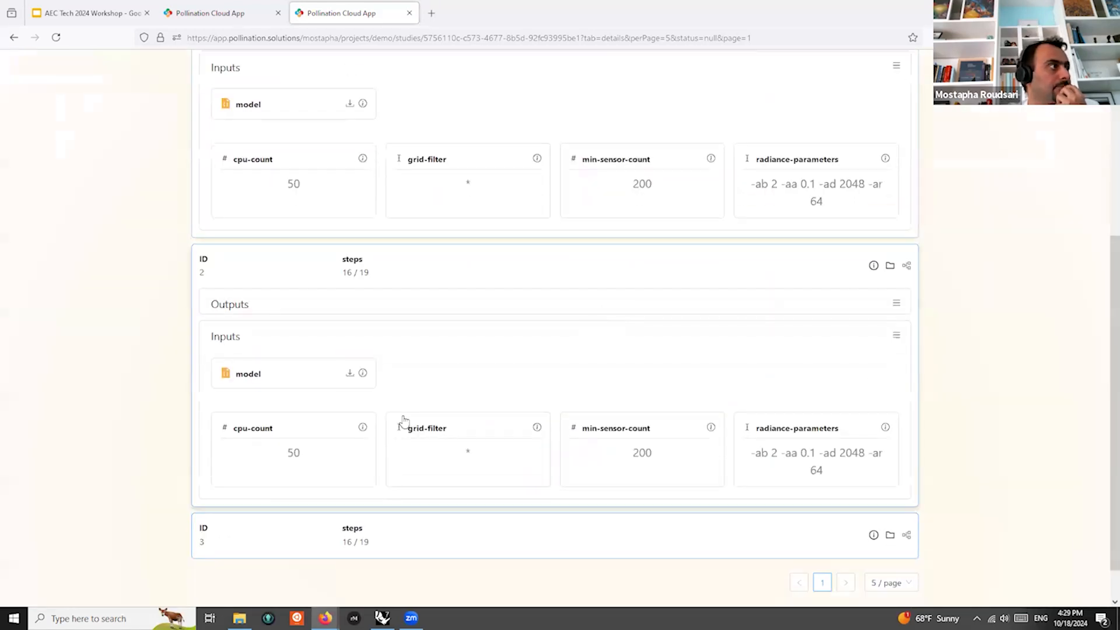
{"action": "left_click", "coordinate": [438, 488]}
{"action": "scroll", "coordinate": [376, 435], "scroll_direction": "down", "scroll_amount": 4}
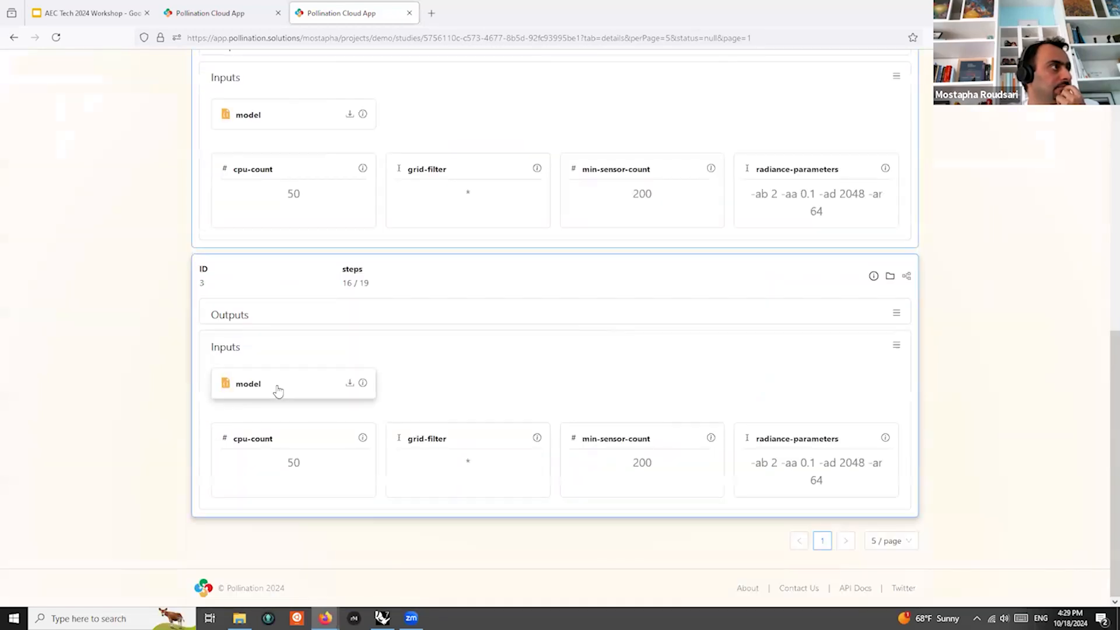
{"action": "left_click", "coordinate": [275, 390]}
{"action": "left_click_drag", "start_coordinate": [581, 350], "coordinate": [542, 410]}
{"action": "left_click_drag", "start_coordinate": [522, 428], "coordinate": [528, 433]}
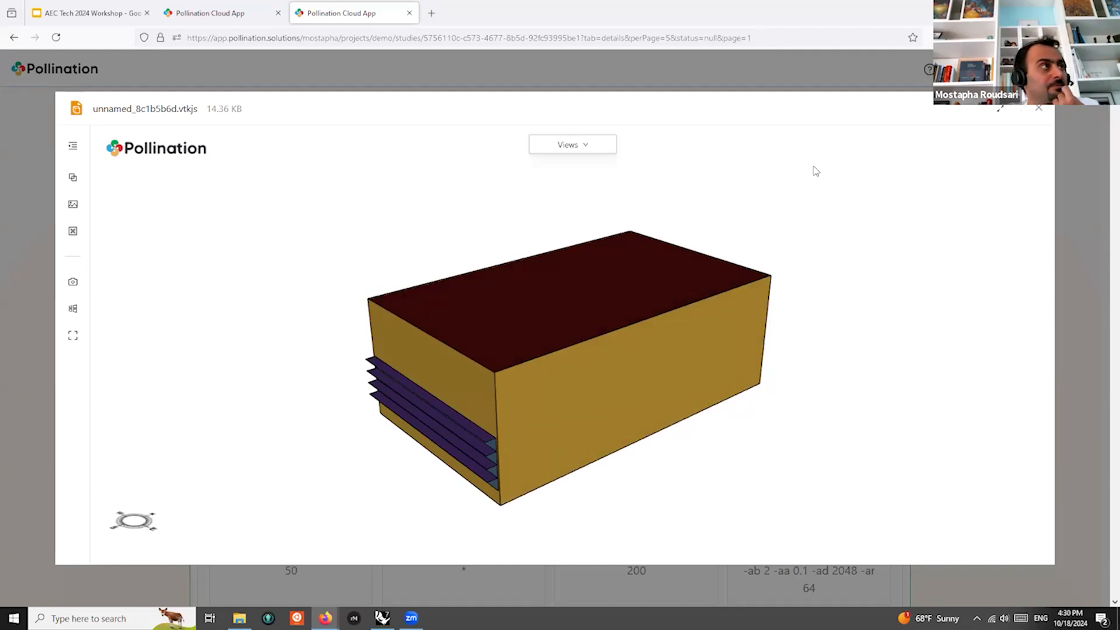
{"action": "left_click", "coordinate": [1039, 109]}
Collapse all three runs of the study and return to the demo project's list of studies
{"action": "scroll", "coordinate": [584, 312], "scroll_direction": "down", "scroll_amount": 4}
{"action": "scroll", "coordinate": [545, 425], "scroll_direction": "down", "scroll_amount": 10}
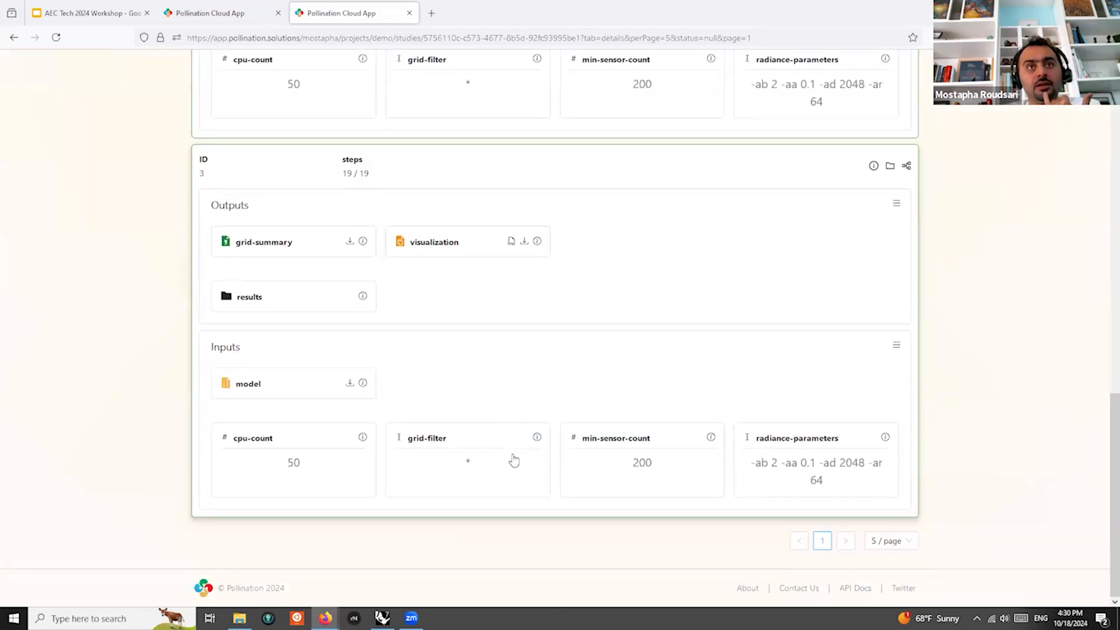
{"action": "scroll", "coordinate": [513, 461], "scroll_direction": "up", "scroll_amount": 15}
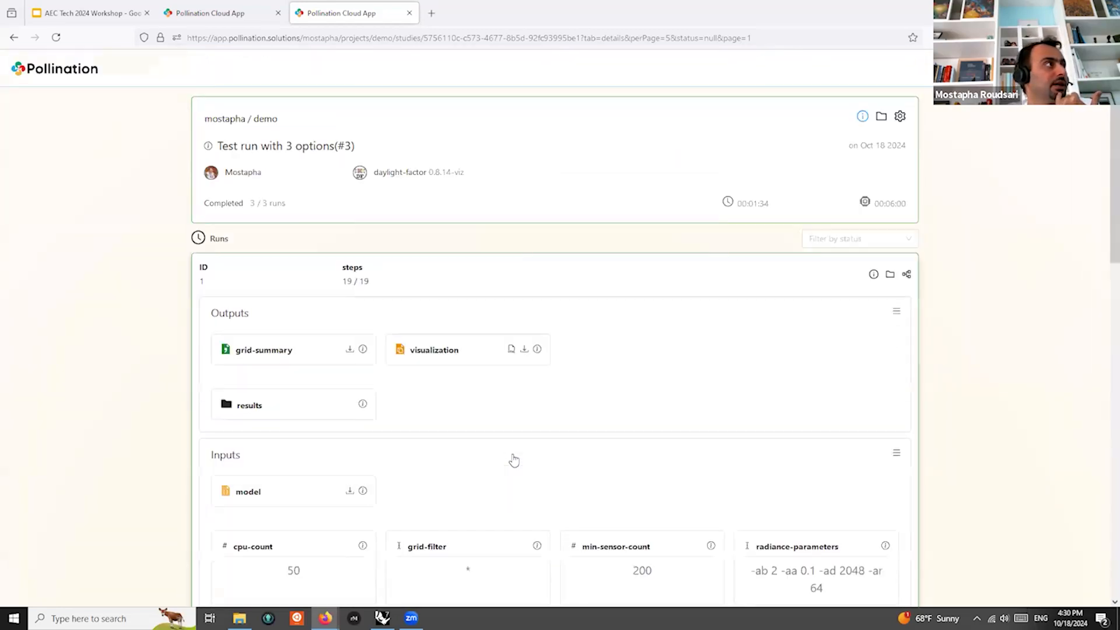
{"action": "left_click", "coordinate": [560, 286]}
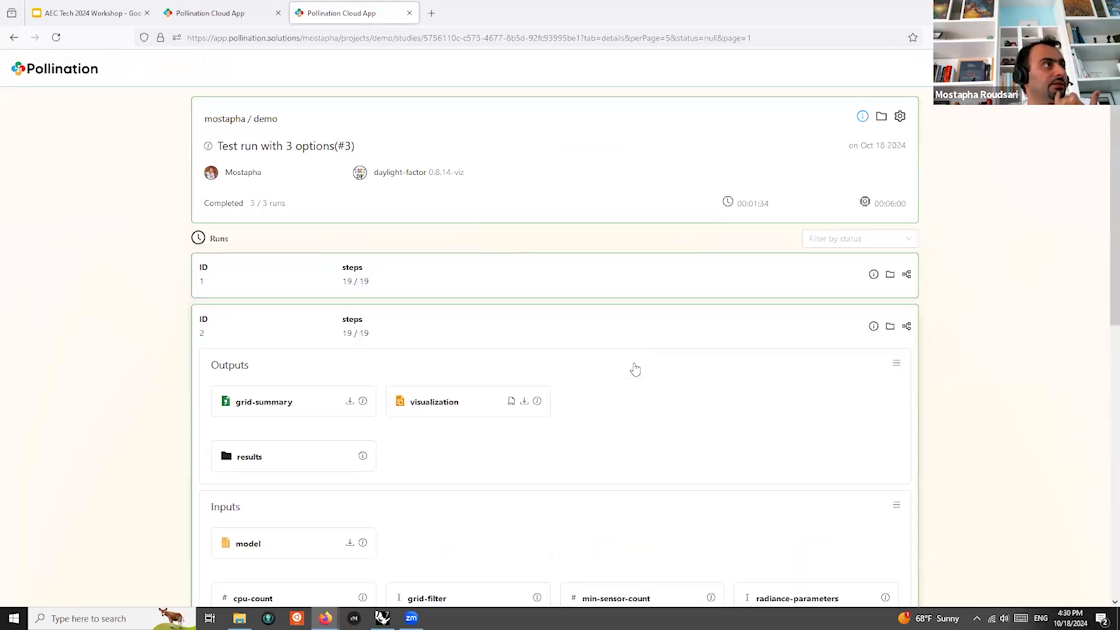
{"action": "left_click", "coordinate": [626, 344]}
{"action": "left_click", "coordinate": [645, 386]}
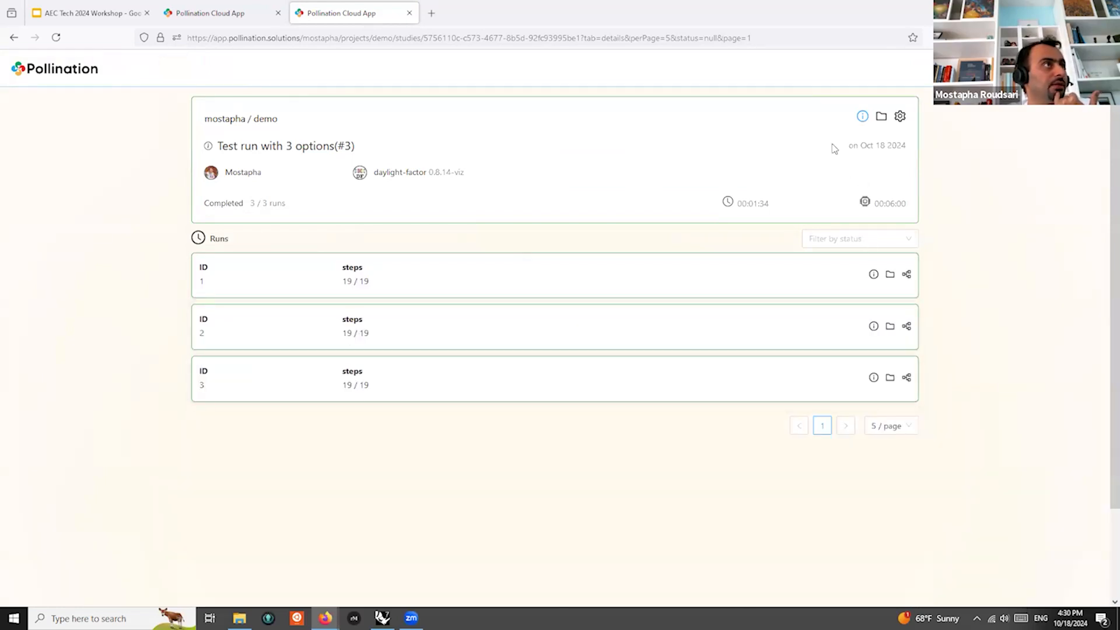
{"action": "left_click", "coordinate": [273, 119]}
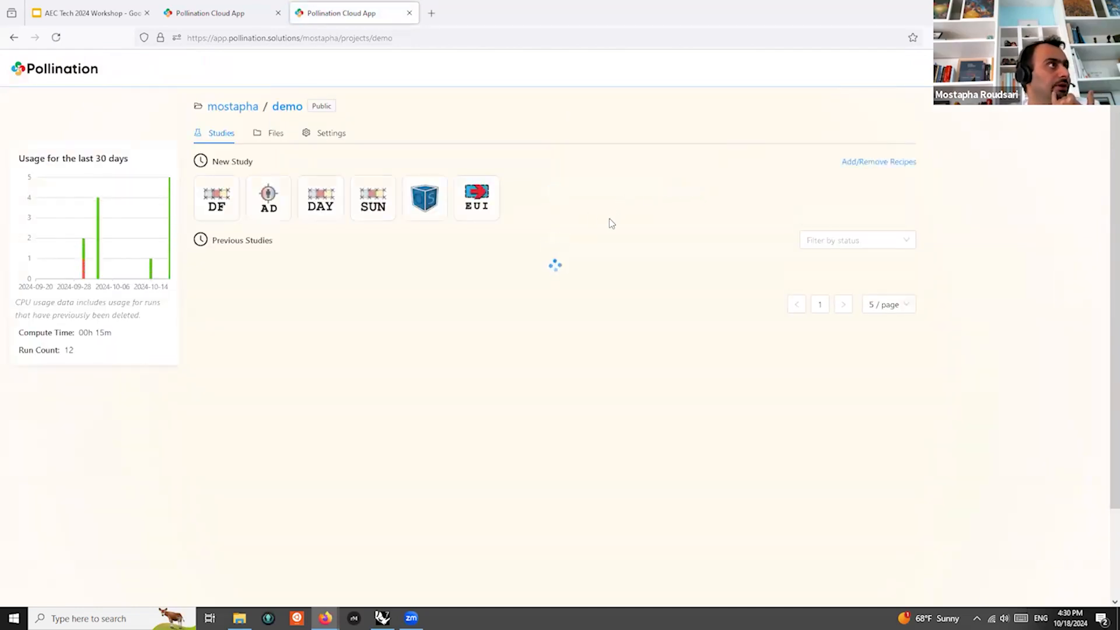
{"action": "scroll", "coordinate": [614, 290], "scroll_direction": "down", "scroll_amount": 2}
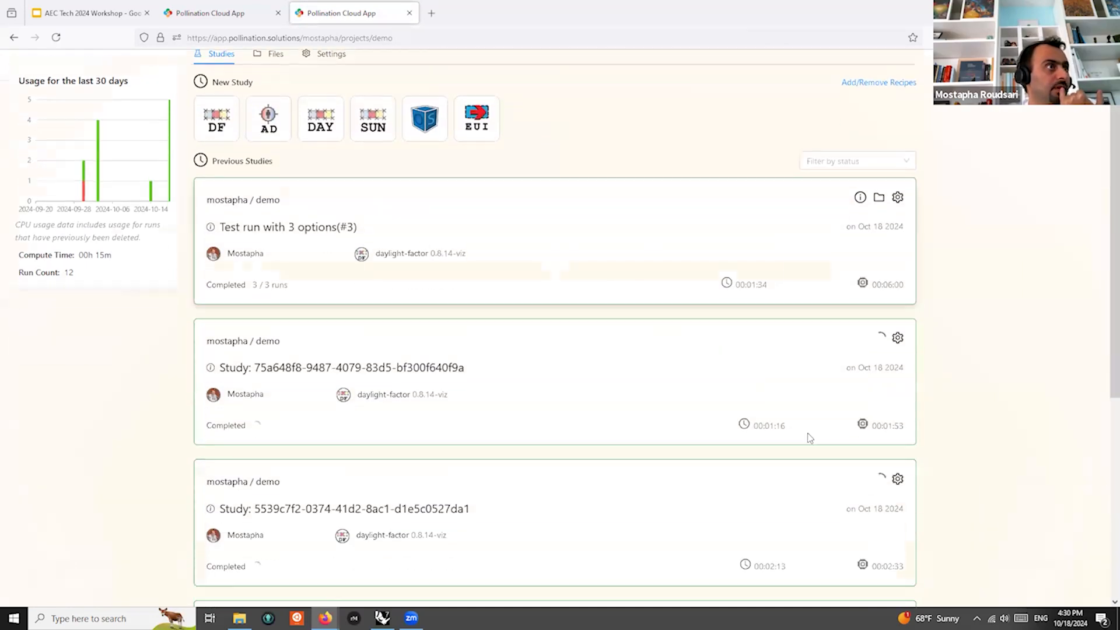
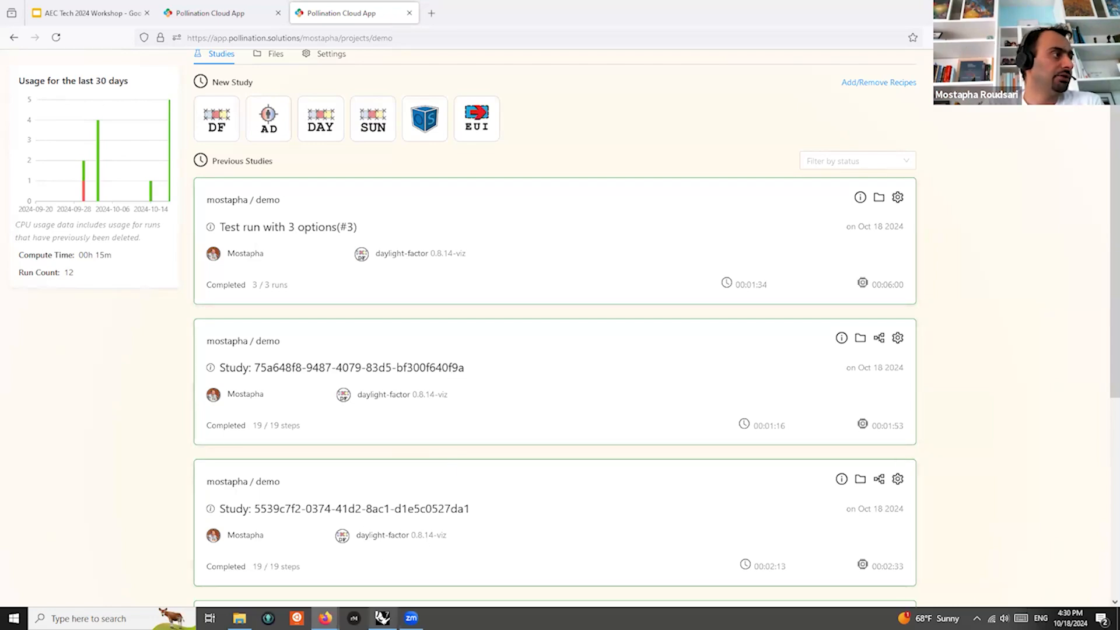
Switch to Grasshopper and move the group of result-loading and view-capture components below the main daylight definition
{"action": "left_click", "coordinate": [382, 619]}
{"action": "scroll", "coordinate": [758, 394], "scroll_direction": "down", "scroll_amount": 3}
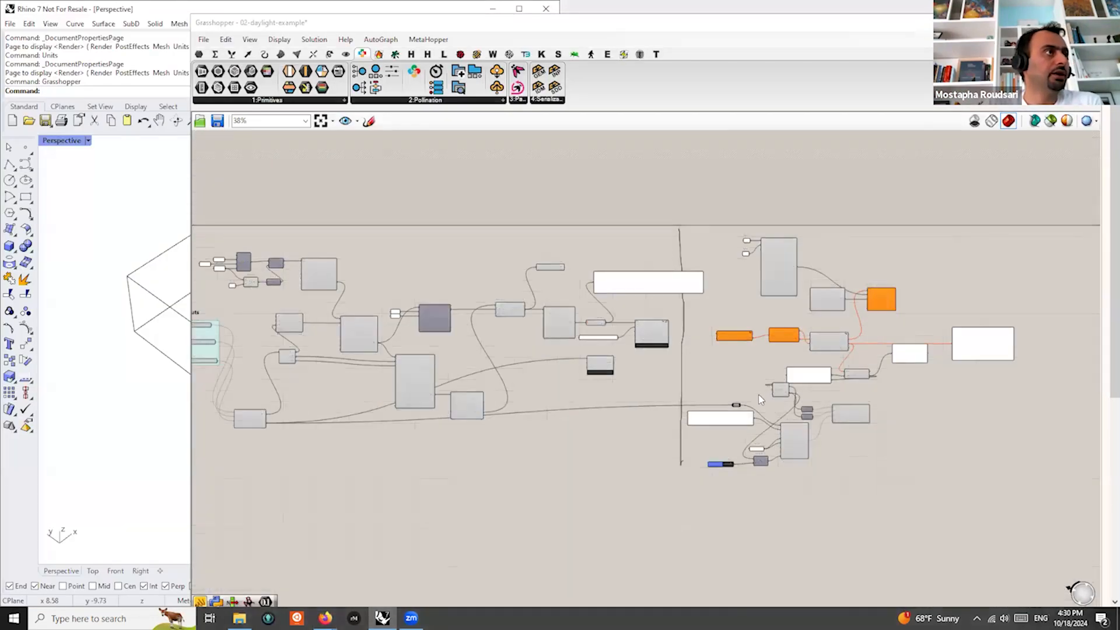
{"action": "scroll", "coordinate": [708, 401], "scroll_direction": "up", "scroll_amount": 2}
{"action": "right_click_drag", "start_coordinate": [707, 401], "coordinate": [914, 389]}
{"action": "scroll", "coordinate": [757, 398], "scroll_direction": "up", "scroll_amount": 1}
{"action": "scroll", "coordinate": [757, 397], "scroll_direction": "down", "scroll_amount": 1}
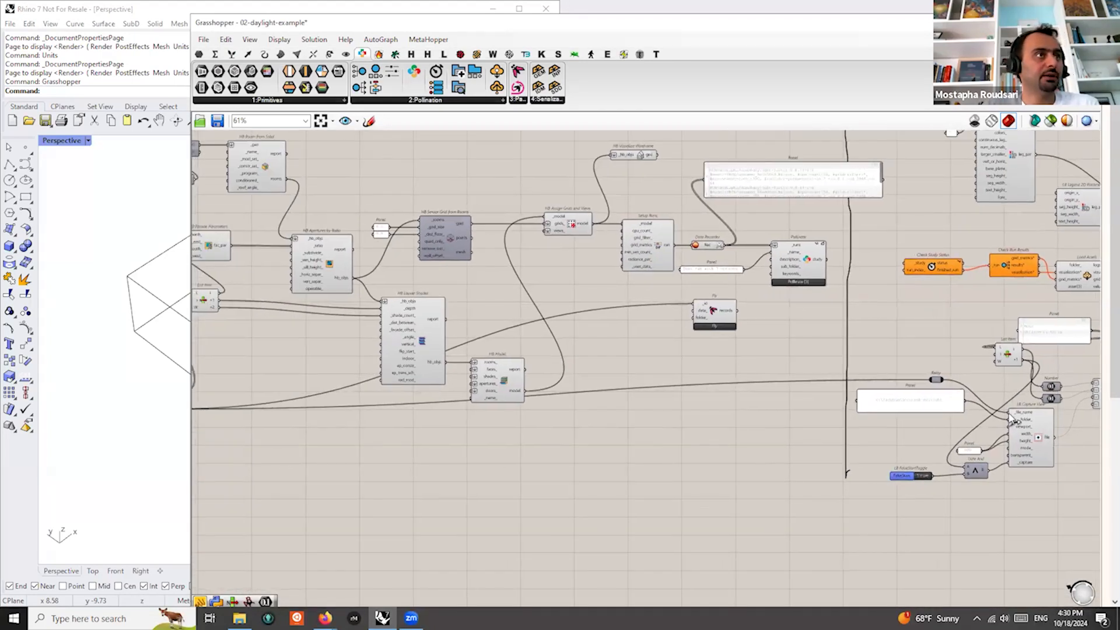
{"action": "left_click_drag", "start_coordinate": [1009, 413], "coordinate": [626, 327]}
{"action": "scroll", "coordinate": [835, 308], "scroll_direction": "down", "scroll_amount": 4}
{"action": "left_click_drag", "start_coordinate": [854, 170], "coordinate": [1107, 487]}
{"action": "left_click_drag", "start_coordinate": [1038, 306], "coordinate": [716, 518]}
{"action": "left_click_drag", "start_coordinate": [1086, 295], "coordinate": [839, 540]}
{"action": "left_click_drag", "start_coordinate": [863, 366], "coordinate": [793, 509]}
Examine the Check Study Status component and how it feeds Check Run Results and Load Assets
{"action": "scroll", "coordinate": [574, 517], "scroll_direction": "up", "scroll_amount": 3}
{"action": "right_click_drag", "start_coordinate": [574, 517], "coordinate": [700, 320]}
{"action": "scroll", "coordinate": [700, 319], "scroll_direction": "up", "scroll_amount": 3}
{"action": "left_click", "coordinate": [645, 330]}
{"action": "scroll", "coordinate": [646, 322], "scroll_direction": "up", "scroll_amount": 2}
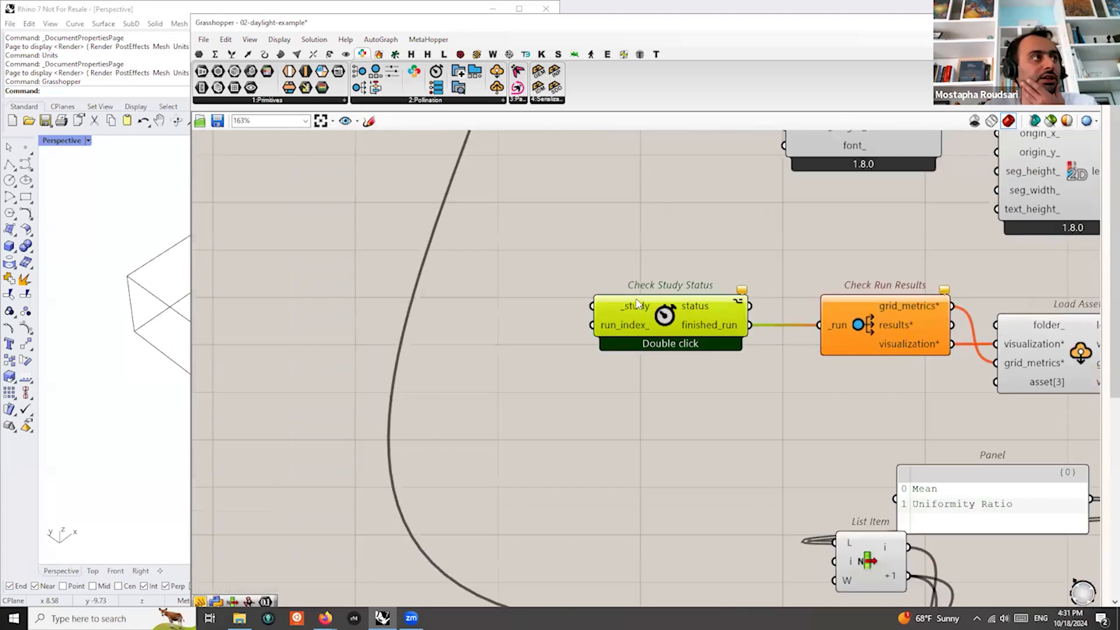
{"action": "scroll", "coordinate": [581, 316], "scroll_direction": "down", "scroll_amount": 2}
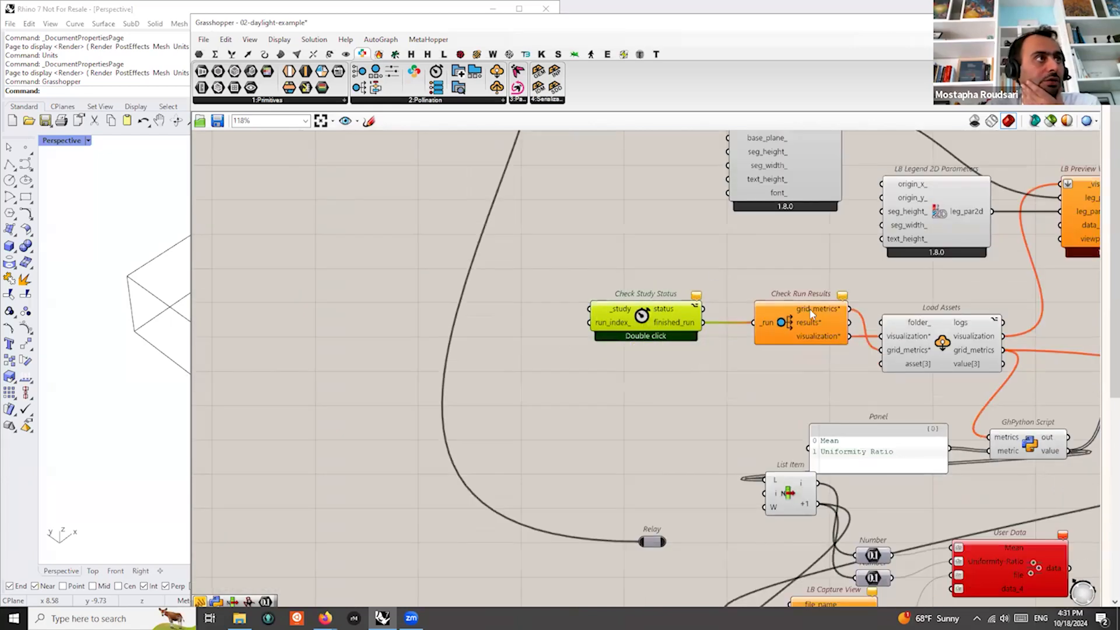
{"action": "scroll", "coordinate": [940, 326], "scroll_direction": "down", "scroll_amount": 2}
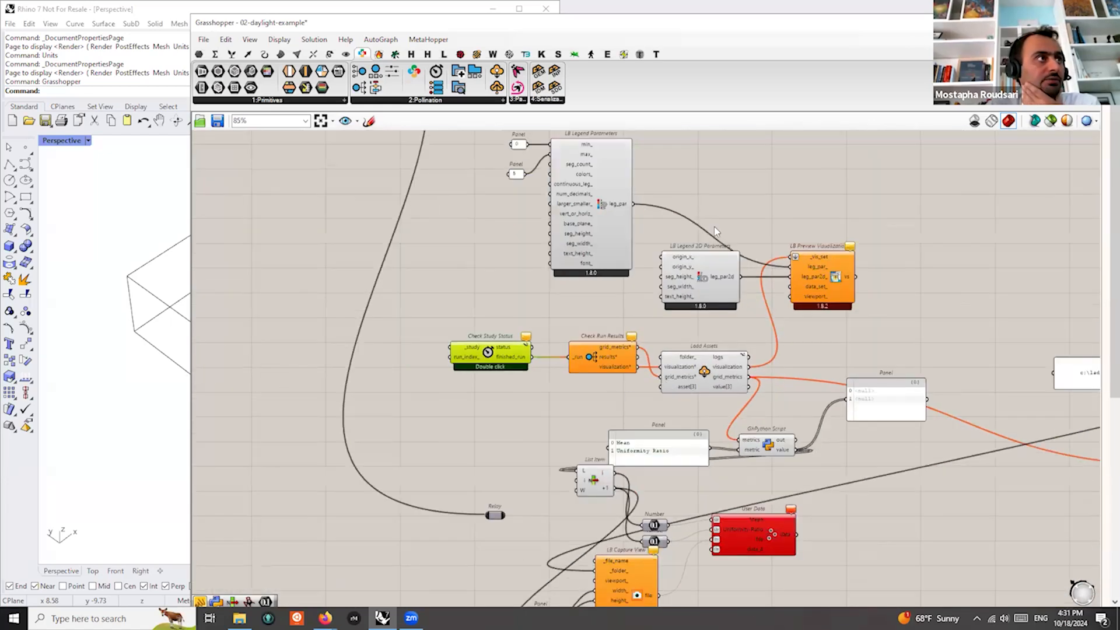
{"action": "scroll", "coordinate": [495, 344], "scroll_direction": "up", "scroll_amount": 4}
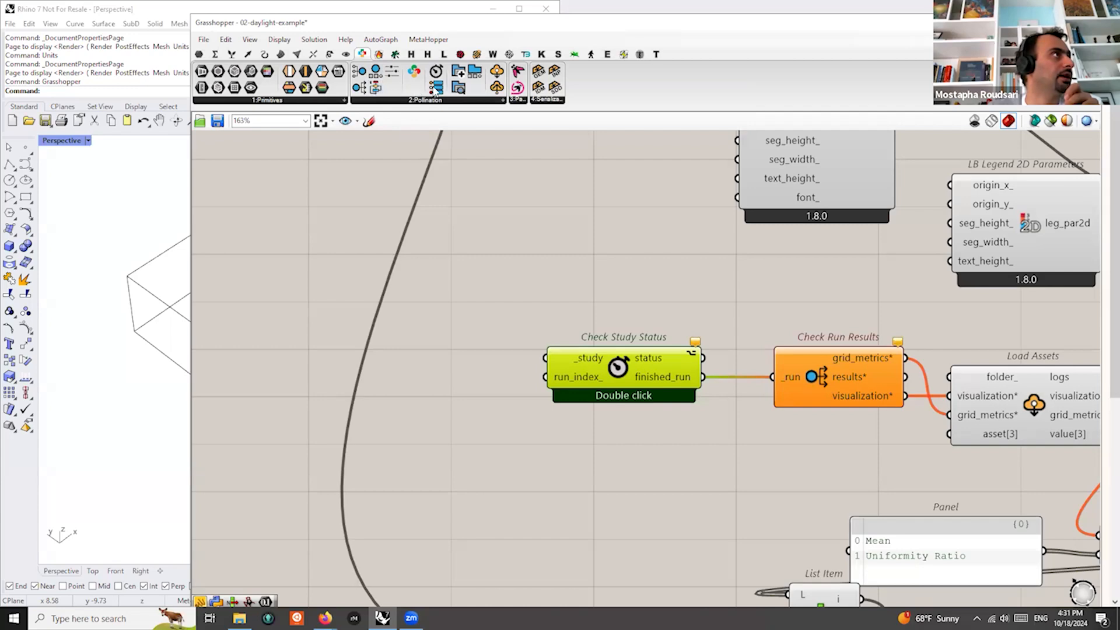
Place a Pollination List Studies component on the canvas ahead of Check Study Status
{"action": "left_click", "coordinate": [334, 315]}
{"action": "right_click_drag", "start_coordinate": [335, 316], "coordinate": [658, 298]}
{"action": "left_click_drag", "start_coordinate": [645, 319], "coordinate": [563, 293]}
{"action": "scroll", "coordinate": [564, 293], "scroll_direction": "down", "scroll_amount": 5}
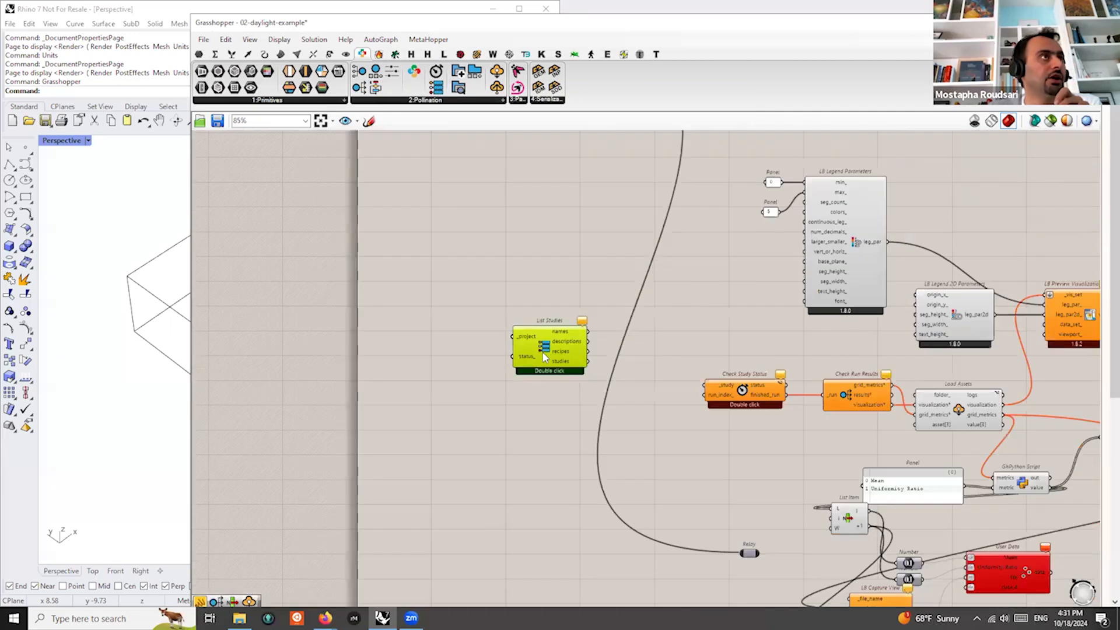
{"action": "left_click_drag", "start_coordinate": [540, 359], "coordinate": [538, 356]}
{"action": "scroll", "coordinate": [527, 350], "scroll_direction": "down", "scroll_amount": 5}
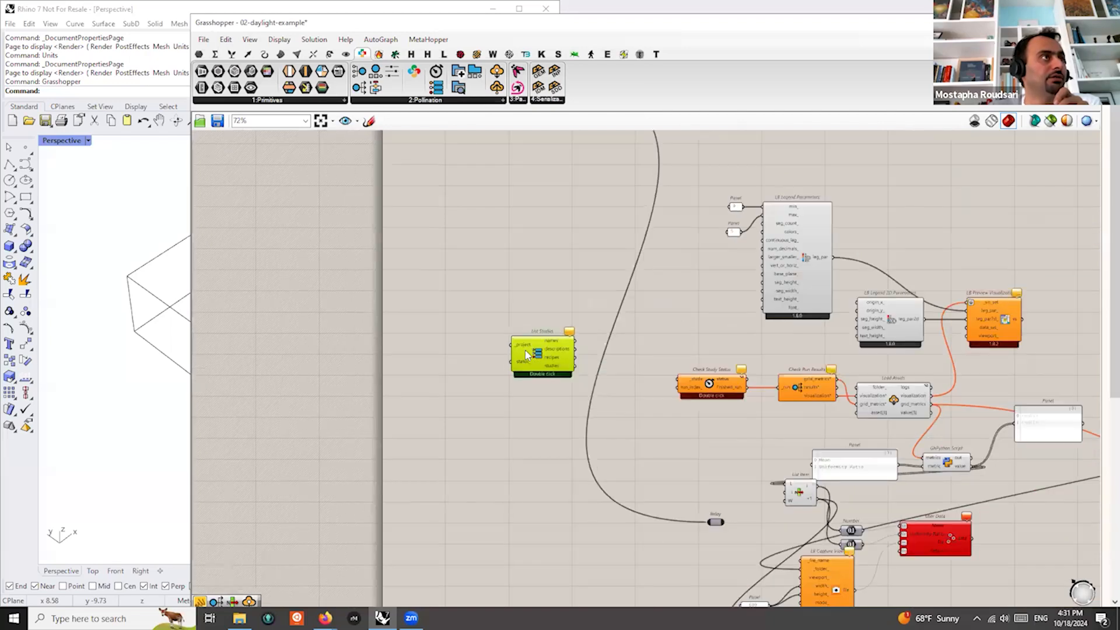
Examine the daylight-factor recipe component for the project path that List Studies needs
{"action": "right_click_drag", "start_coordinate": [728, 273], "coordinate": [702, 454]}
{"action": "scroll", "coordinate": [708, 286], "scroll_direction": "up", "scroll_amount": 6}
{"action": "scroll", "coordinate": [642, 262], "scroll_direction": "up", "scroll_amount": 4}
{"action": "scroll", "coordinate": [626, 292], "scroll_direction": "down", "scroll_amount": 6}
{"action": "scroll", "coordinate": [862, 328], "scroll_direction": "up", "scroll_amount": 6}
{"action": "scroll", "coordinate": [862, 329], "scroll_direction": "up", "scroll_amount": 2}
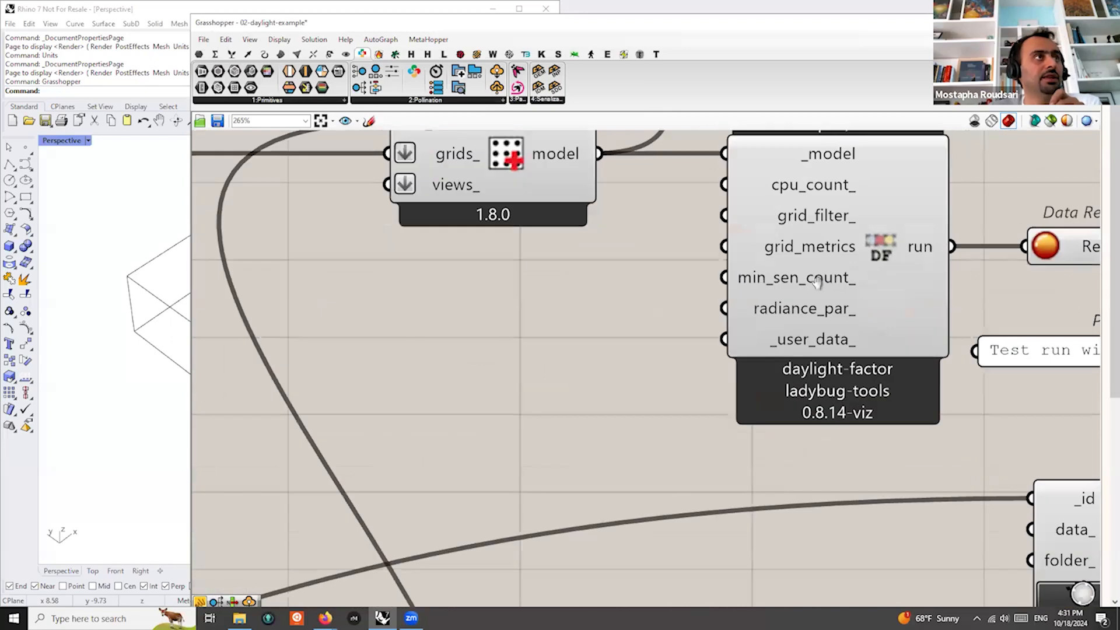
{"action": "right_click_drag", "start_coordinate": [838, 218], "coordinate": [712, 357]}
{"action": "scroll", "coordinate": [713, 357], "scroll_direction": "down", "scroll_amount": 4}
{"action": "scroll", "coordinate": [762, 382], "scroll_direction": "up", "scroll_amount": 2}
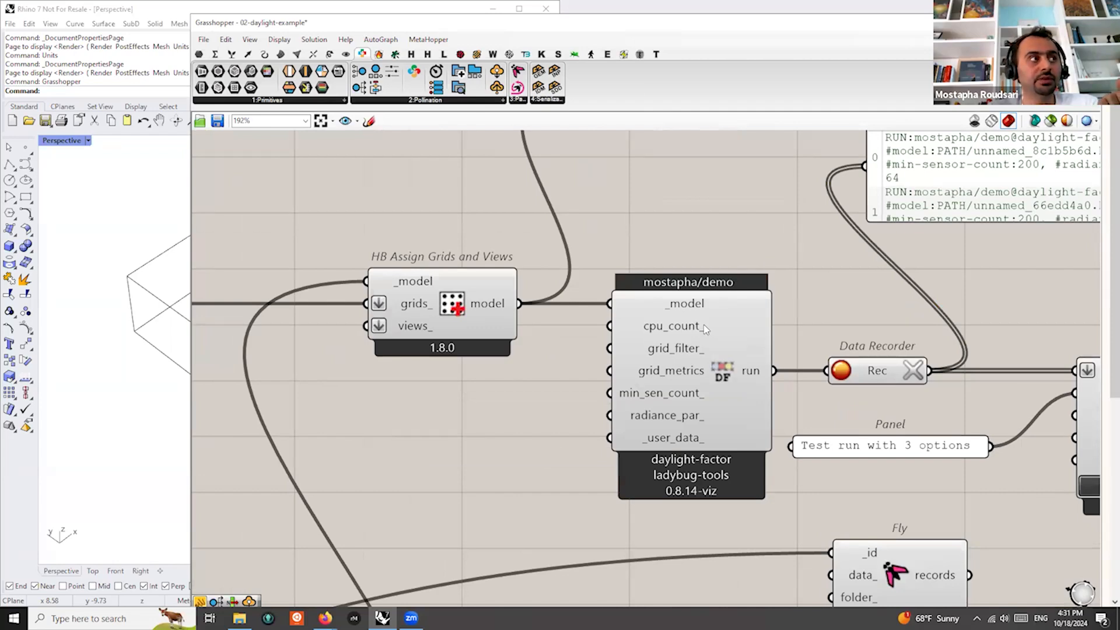
{"action": "scroll", "coordinate": [704, 323], "scroll_direction": "down", "scroll_amount": 3}
{"action": "left_click", "coordinate": [717, 365]}
{"action": "left_click_drag", "start_coordinate": [711, 364], "coordinate": [711, 365]}
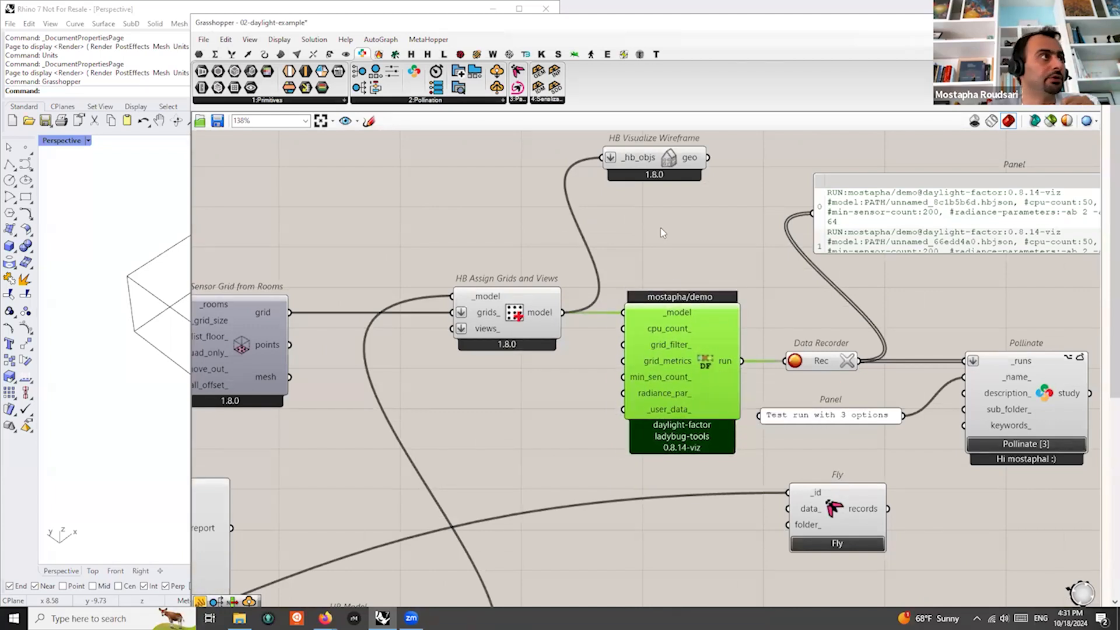
{"action": "scroll", "coordinate": [727, 292], "scroll_direction": "down", "scroll_amount": 3}
{"action": "scroll", "coordinate": [683, 300], "scroll_direction": "up", "scroll_amount": 4}
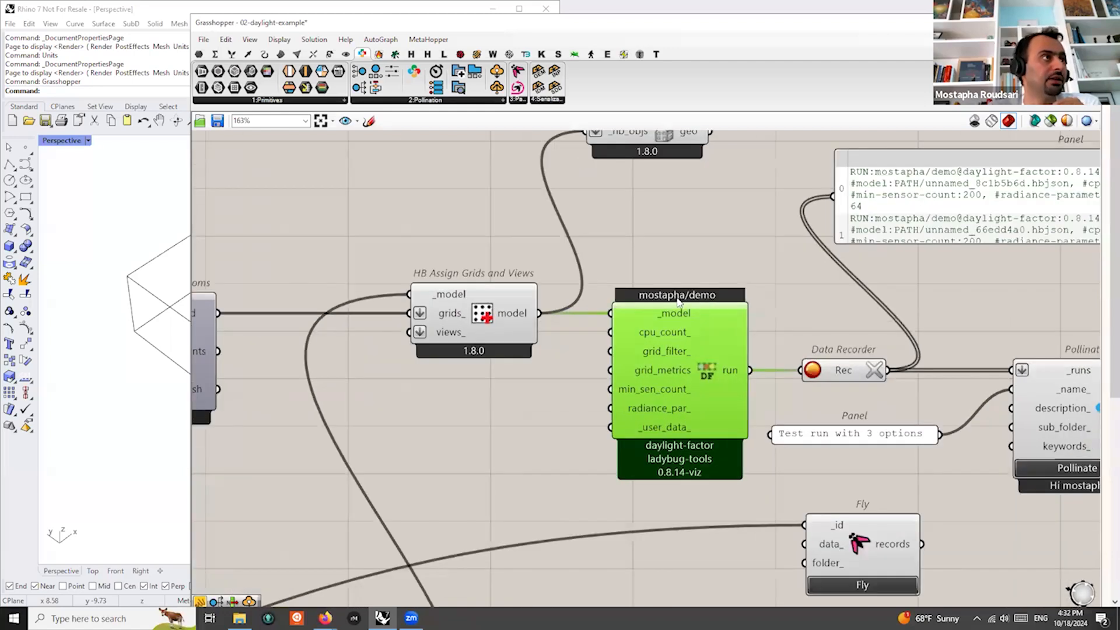
{"action": "scroll", "coordinate": [703, 242], "scroll_direction": "down", "scroll_amount": 5}
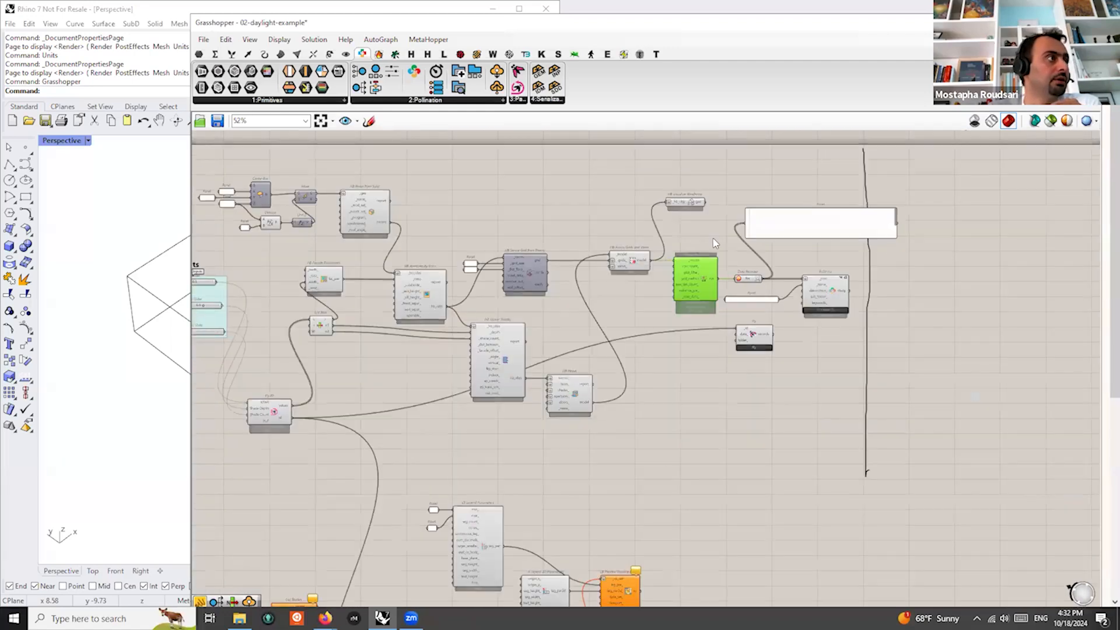
{"action": "scroll", "coordinate": [589, 426], "scroll_direction": "up", "scroll_amount": 5}
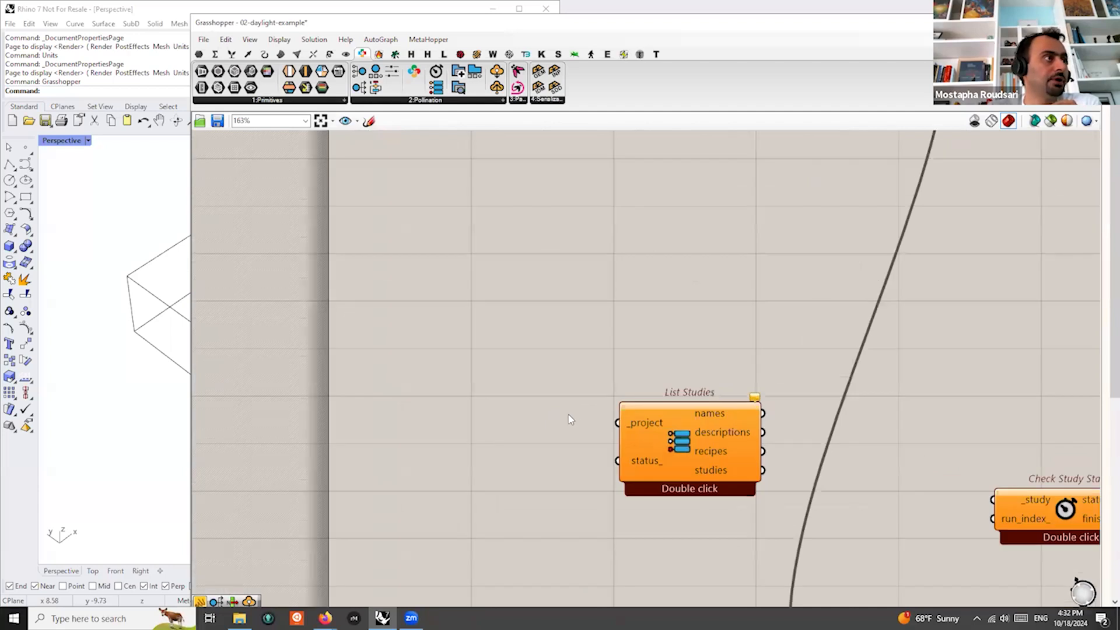
Add a panel holding the demo project's owner/project path, wire it to List Studies' project input, and run List Studies
{"action": "double_click", "coordinate": [570, 414]}
{"action": "type", "text": "\"mos"}
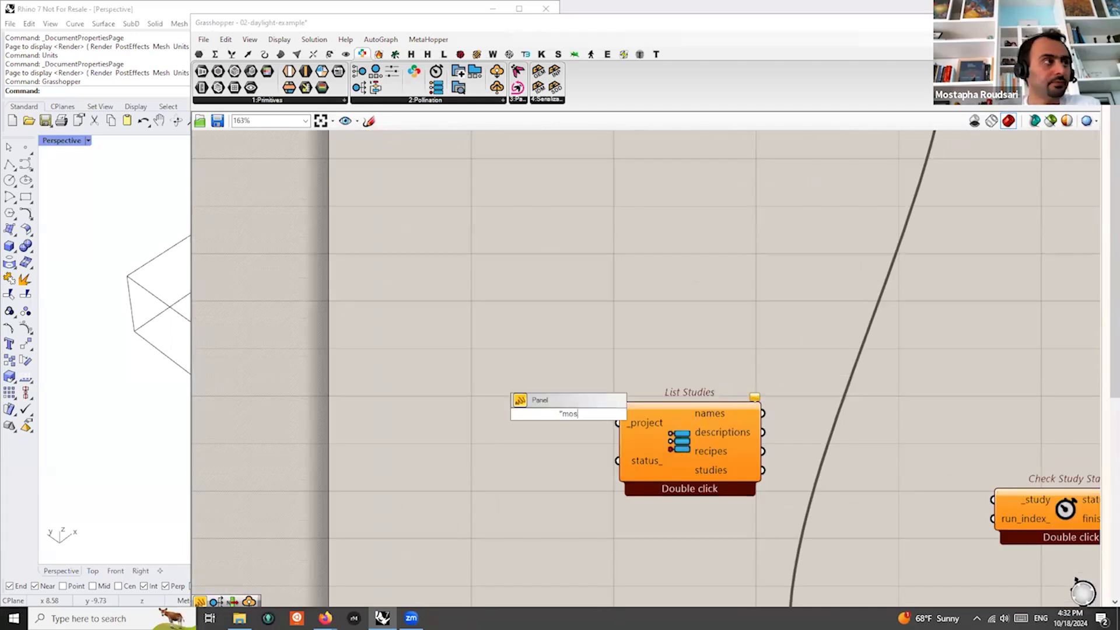
{"action": "type", "text": "tapha/demo"}
{"action": "key", "text": "Return"}
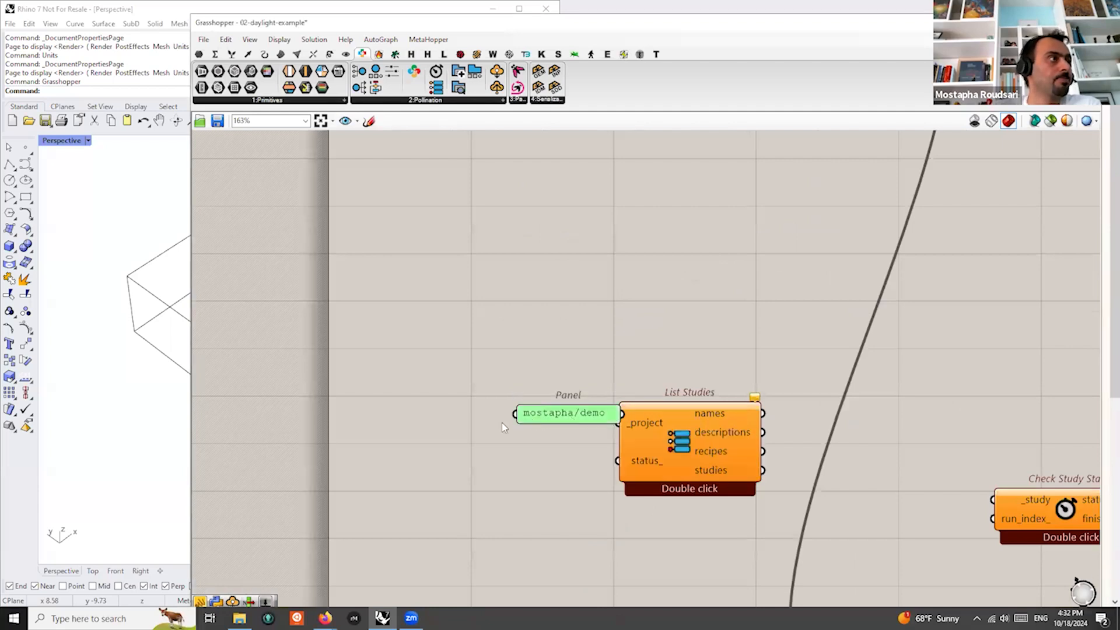
{"action": "left_click_drag", "start_coordinate": [552, 421], "coordinate": [639, 423]}
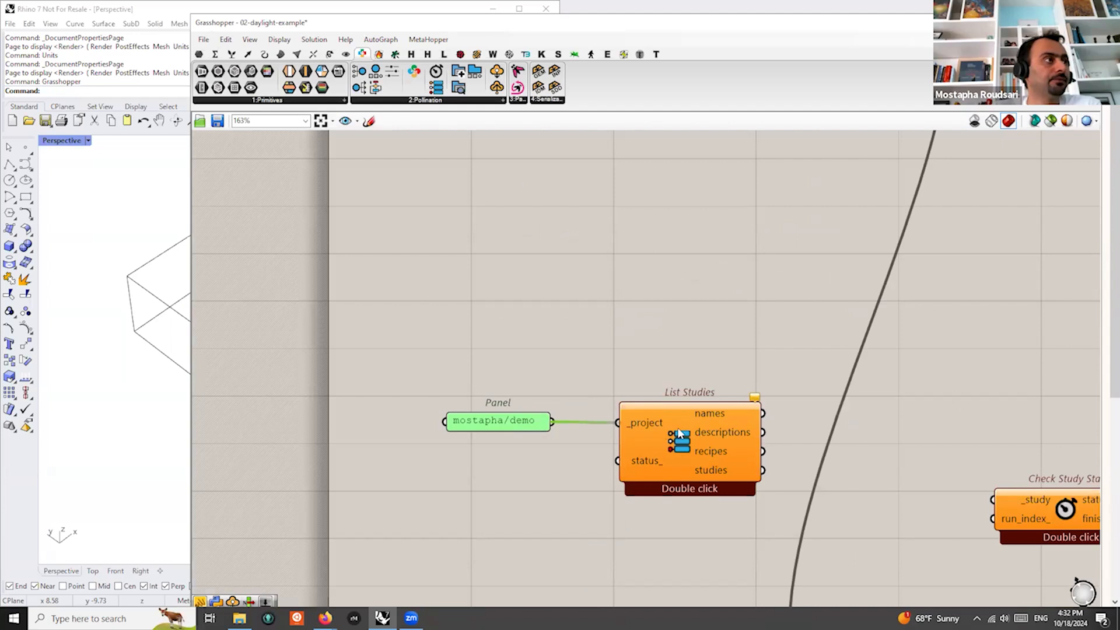
{"action": "left_click", "coordinate": [680, 432]}
{"action": "right_click_drag", "start_coordinate": [793, 432], "coordinate": [637, 424]}
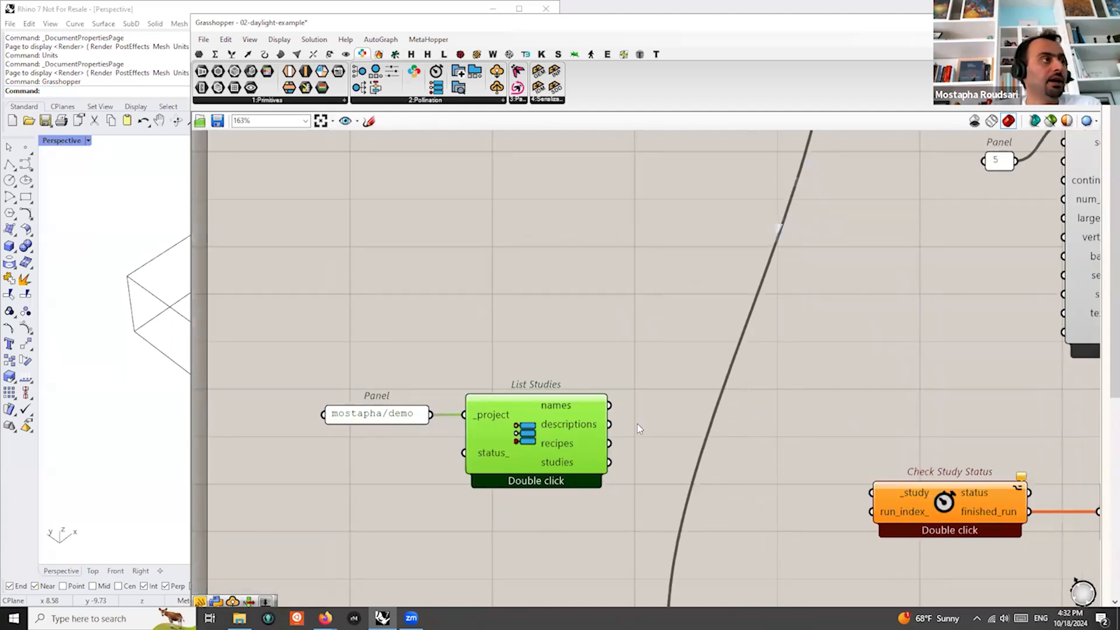
Add an empty panel, connect it to List Studies' studies output, and widen it to show the full study paths
{"action": "double_click", "coordinate": [688, 365]}
{"action": "type", "text": "\""}
{"action": "key", "text": "Return"}
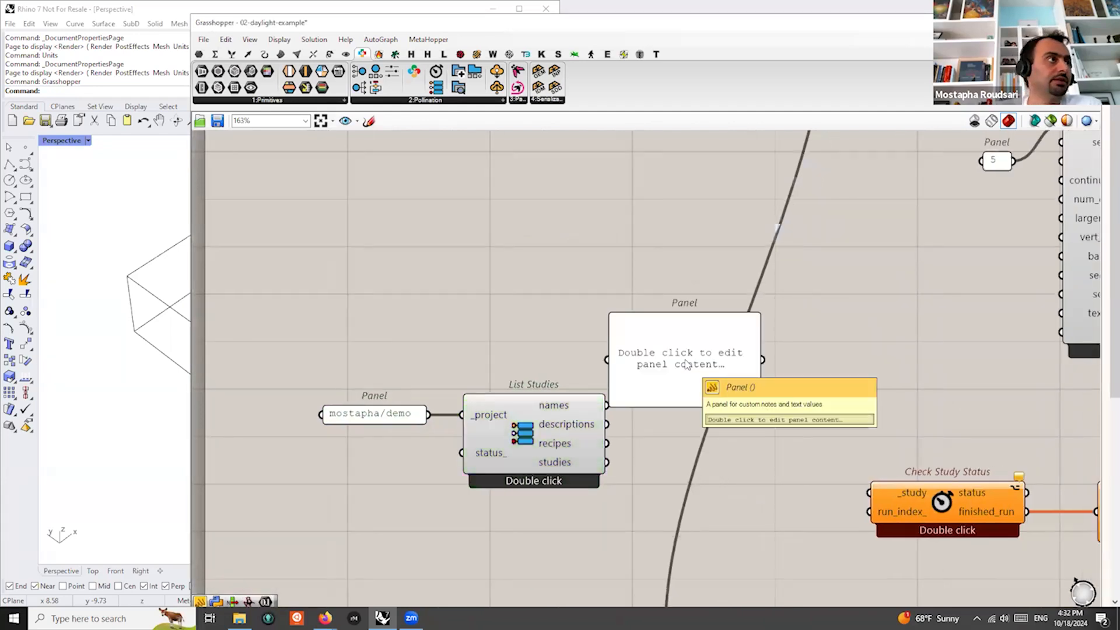
{"action": "left_click_drag", "start_coordinate": [696, 357], "coordinate": [750, 376]}
{"action": "left_click_drag", "start_coordinate": [607, 463], "coordinate": [682, 378]}
{"action": "left_click_drag", "start_coordinate": [607, 462], "coordinate": [685, 369]}
{"action": "left_click_drag", "start_coordinate": [815, 398], "coordinate": [1118, 417]}
Duplicate the studies panel above the original and connect the copy to List Studies' names output instead
{"action": "left_click_drag", "start_coordinate": [867, 387], "coordinate": [805, 247]}
{"action": "key", "text": "ctrl+v"}
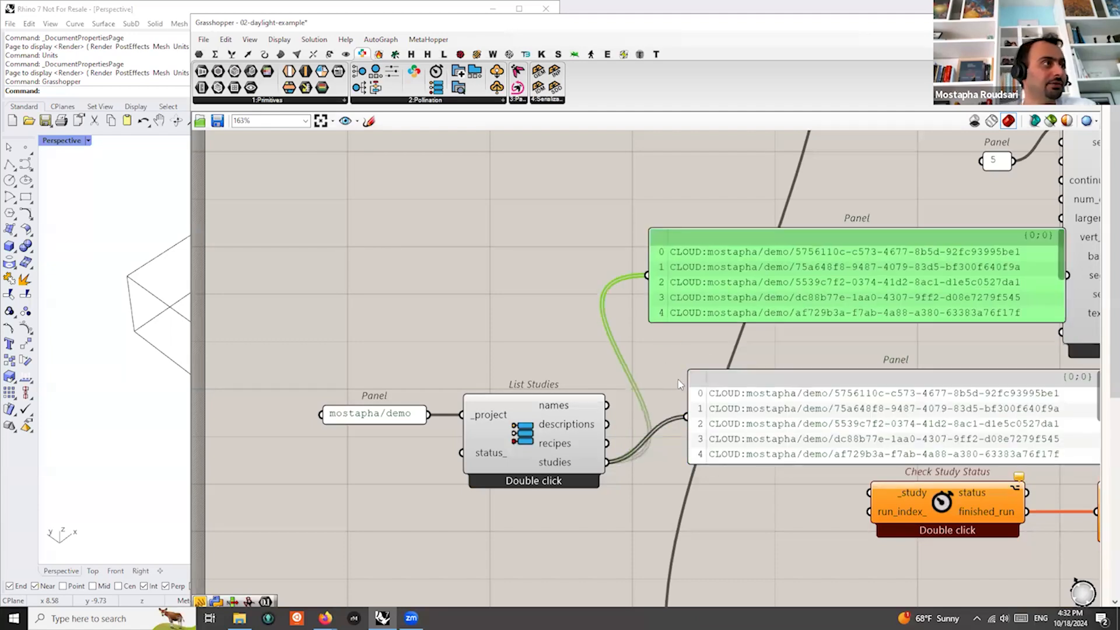
{"action": "left_click_drag", "start_coordinate": [605, 408], "coordinate": [647, 273]}
{"action": "right_click_drag", "start_coordinate": [755, 272], "coordinate": [601, 276]}
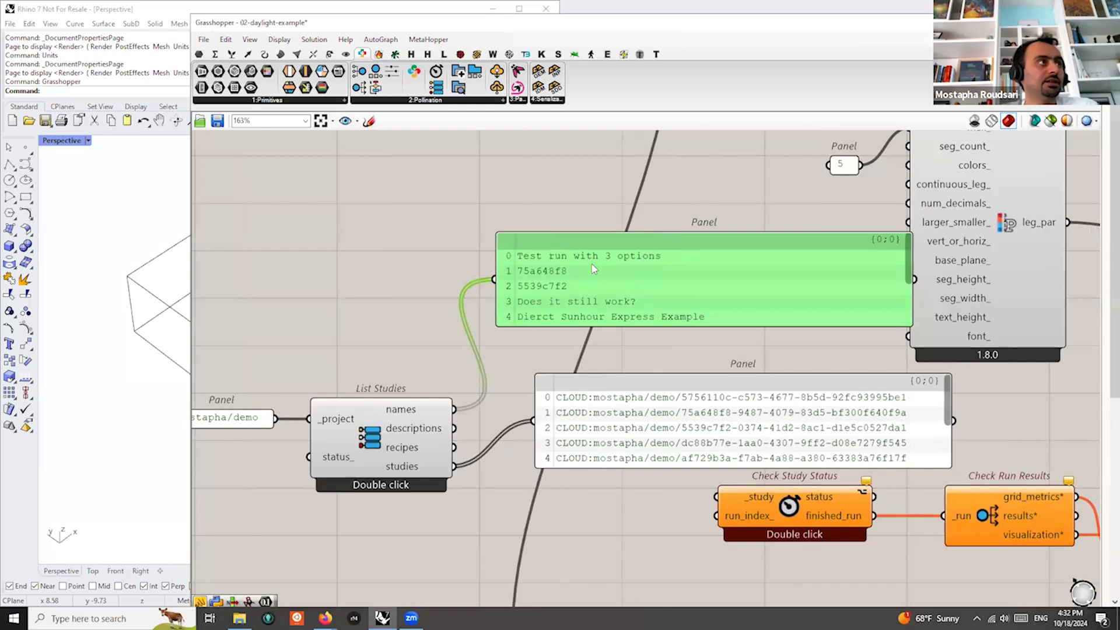
Wire the studies output through a new List Item component into Check Study Status's study input, and run the status check
{"action": "scroll", "coordinate": [696, 297], "scroll_direction": "down", "scroll_amount": 2}
{"action": "double_click", "coordinate": [618, 498]}
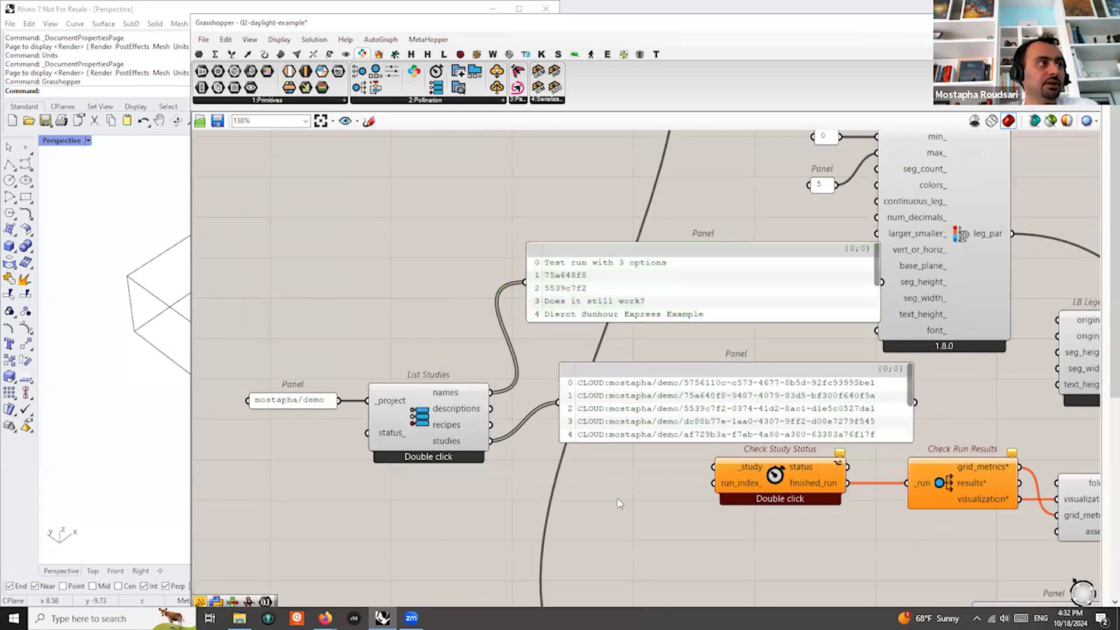
{"action": "type", "text": "item"}
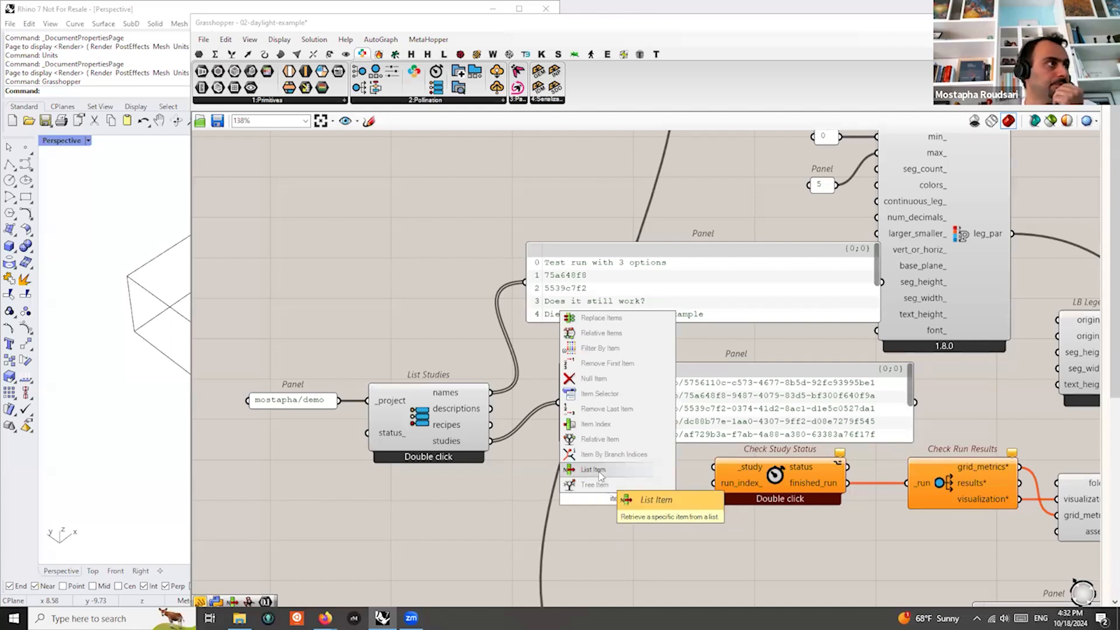
{"action": "left_click", "coordinate": [593, 470]}
{"action": "left_click_drag", "start_coordinate": [490, 441], "coordinate": [708, 460]}
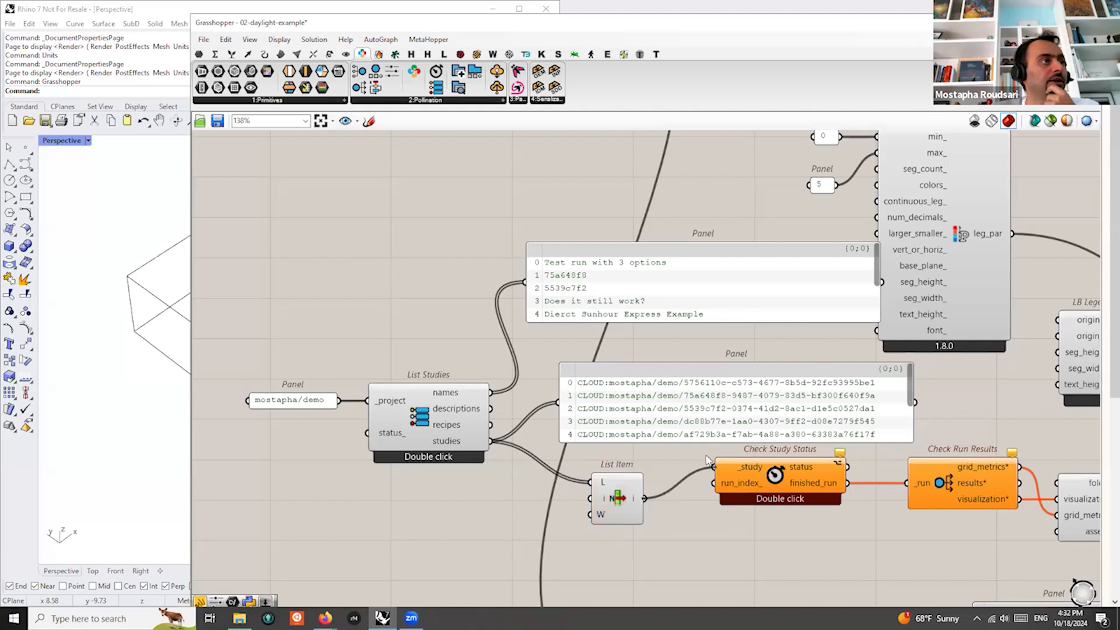
{"action": "left_click_drag", "start_coordinate": [795, 493], "coordinate": [788, 525]}
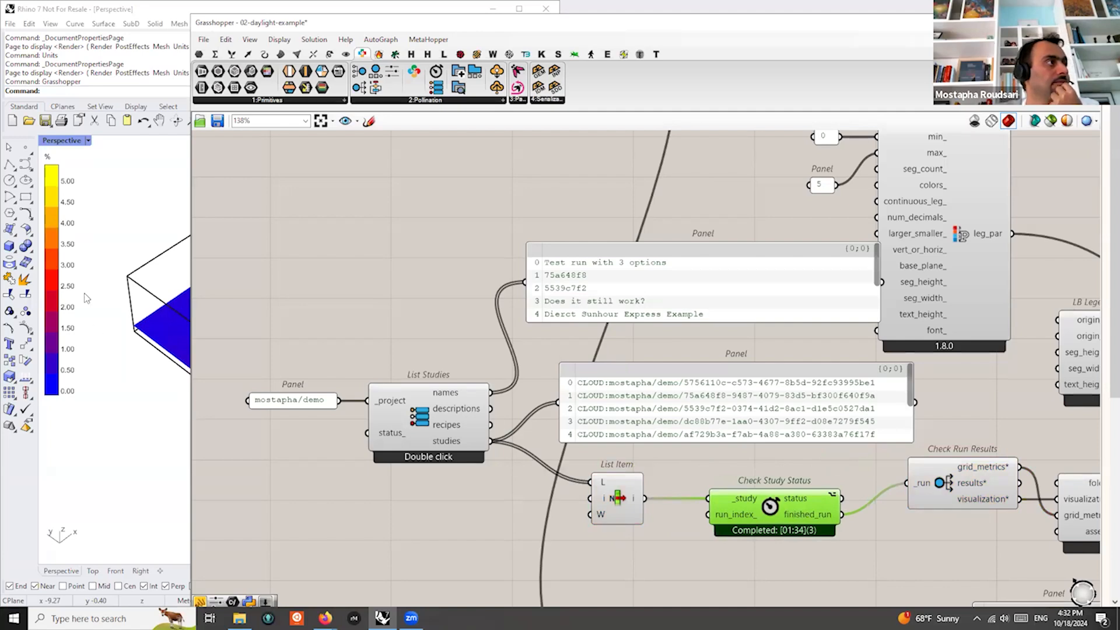
Bring the whole room with its daylight-factor results into view in the Rhino perspective viewport
{"action": "scroll", "coordinate": [105, 327], "scroll_direction": "down", "scroll_amount": 5}
{"action": "scroll", "coordinate": [227, 320], "scroll_direction": "up", "scroll_amount": 6}
{"action": "right_click_drag", "start_coordinate": [212, 346], "coordinate": [274, 341]}
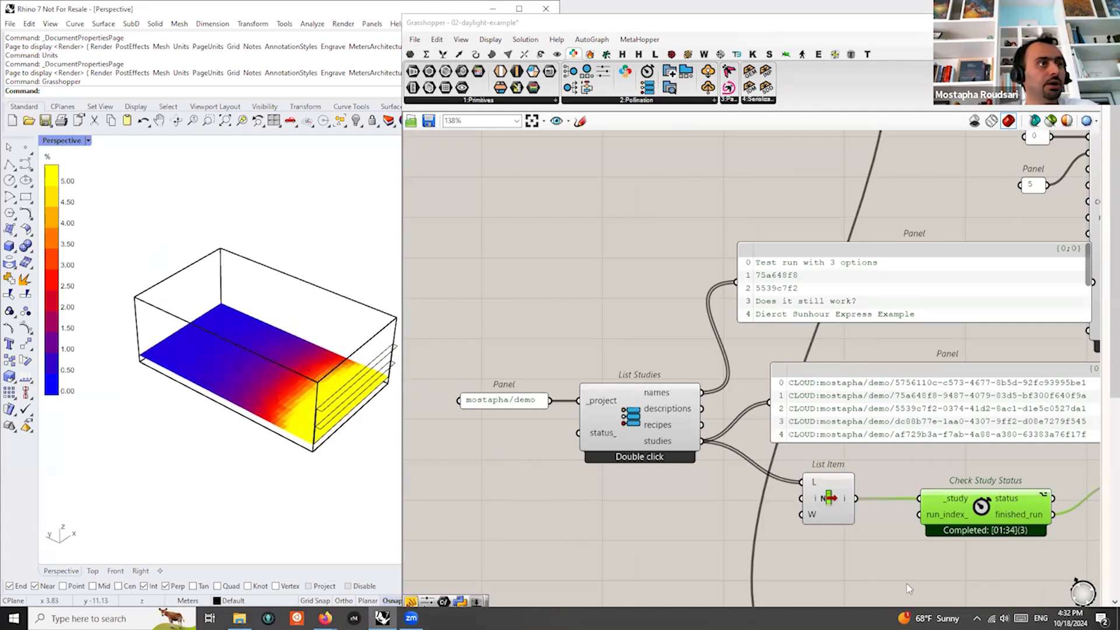
Add a number slider ranging from 0 to 2 and connect it to Check Study Status's run_index input
{"action": "scroll", "coordinate": [957, 538], "scroll_direction": "up", "scroll_amount": 2}
{"action": "scroll", "coordinate": [875, 443], "scroll_direction": "down", "scroll_amount": 3}
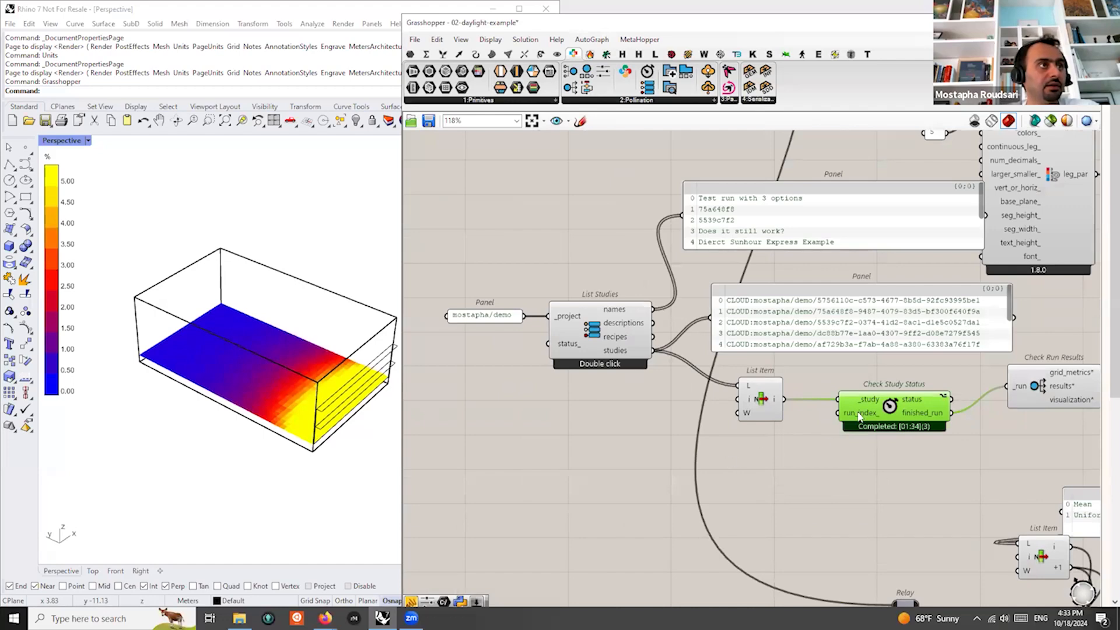
{"action": "mouse_move", "coordinate": [858, 416]}
{"action": "scroll", "coordinate": [950, 437], "scroll_direction": "up", "scroll_amount": 3}
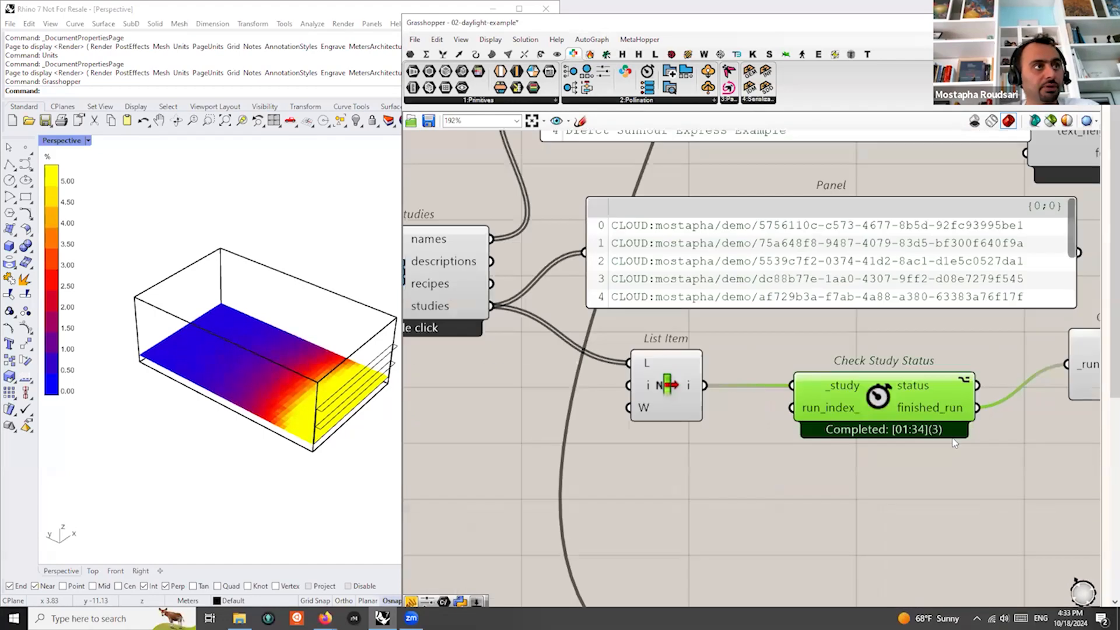
{"action": "scroll", "coordinate": [918, 437], "scroll_direction": "down", "scroll_amount": 2}
{"action": "double_click", "coordinate": [707, 483]}
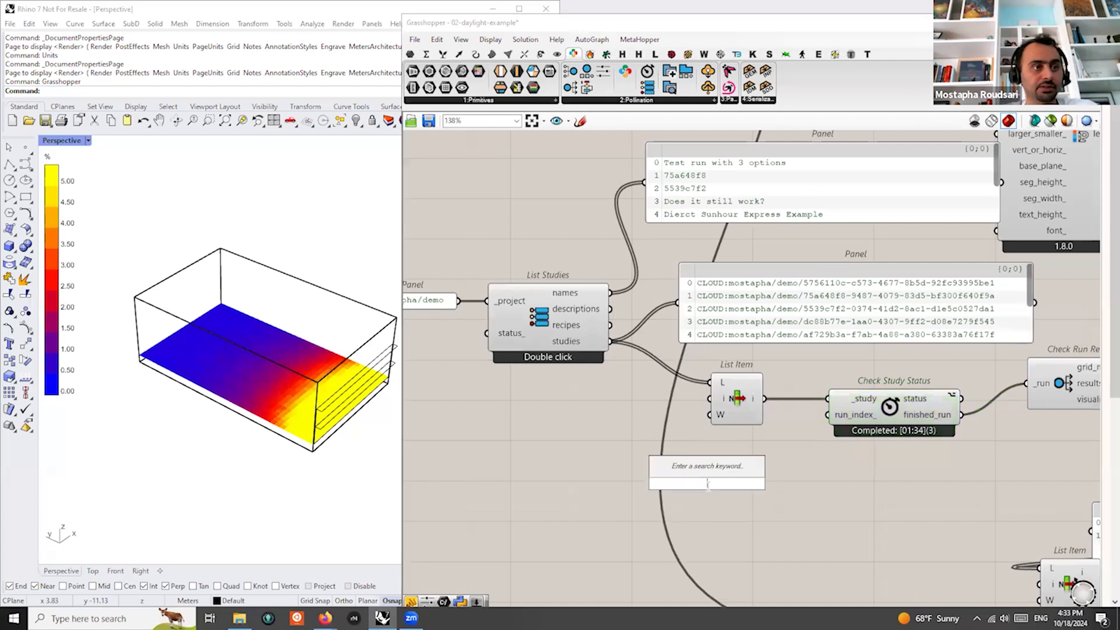
{"action": "type", "text": "0<2"}
{"action": "key", "text": "Return"}
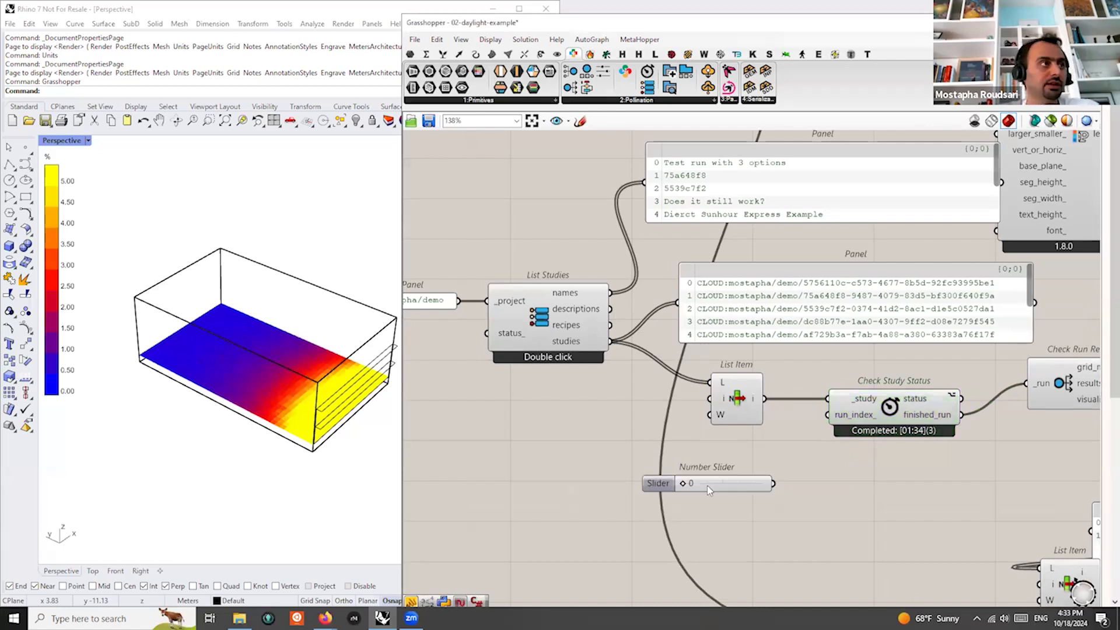
{"action": "left_click_drag", "start_coordinate": [781, 479], "coordinate": [825, 416]}
Delete the leftover Relay component below the study status components
{"action": "right_click_drag", "start_coordinate": [829, 494], "coordinate": [694, 457]}
{"action": "scroll", "coordinate": [696, 461], "scroll_direction": "down", "scroll_amount": 4}
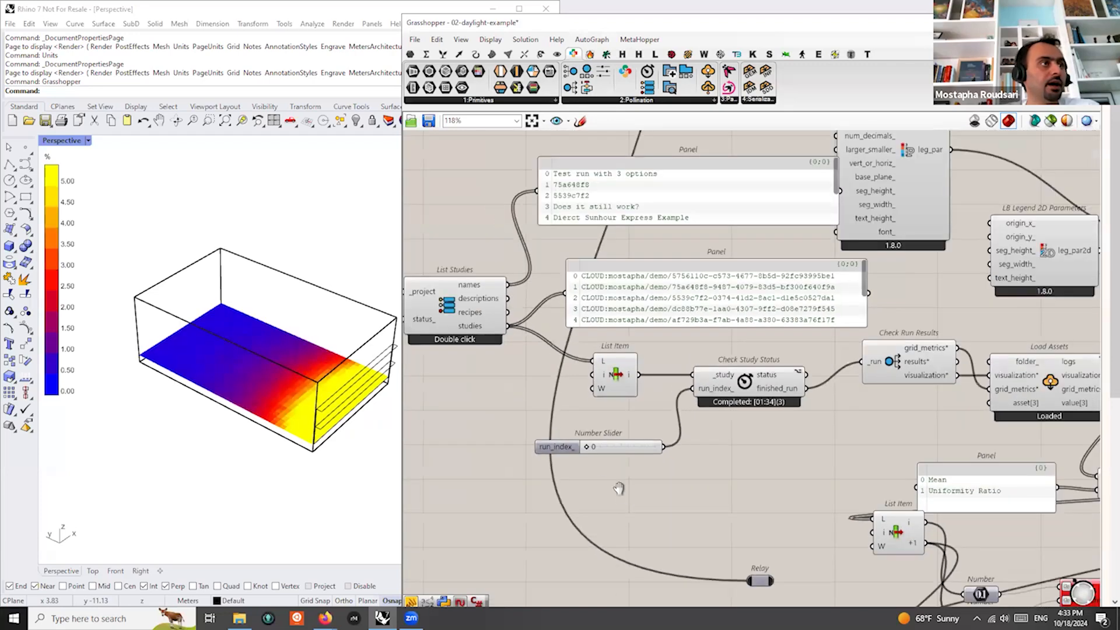
{"action": "scroll", "coordinate": [735, 496], "scroll_direction": "down", "scroll_amount": 2}
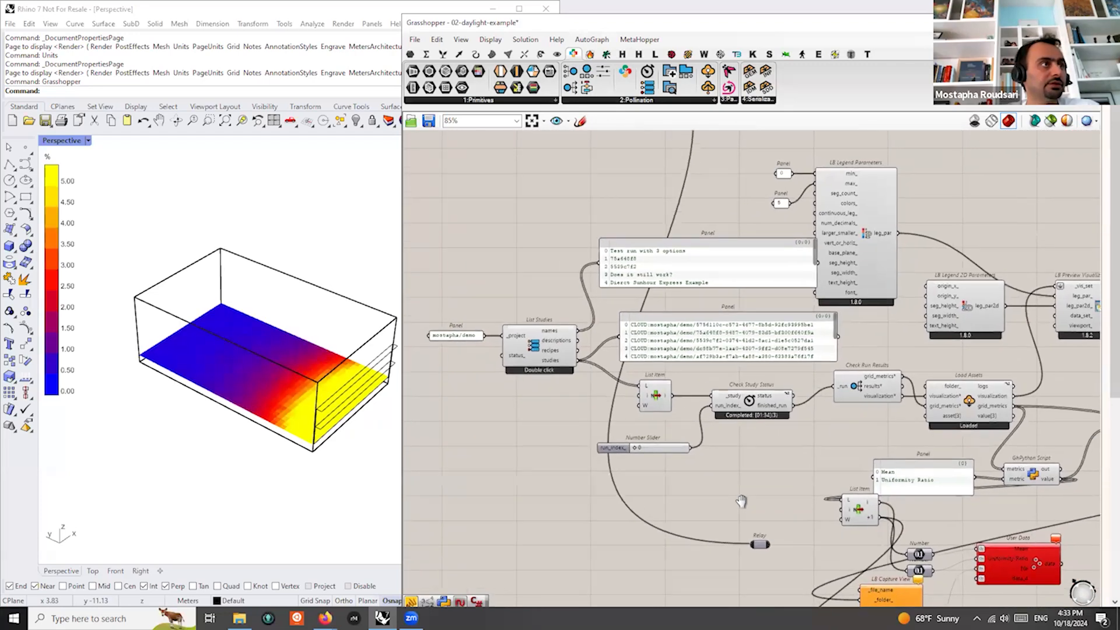
{"action": "left_click", "coordinate": [760, 535]}
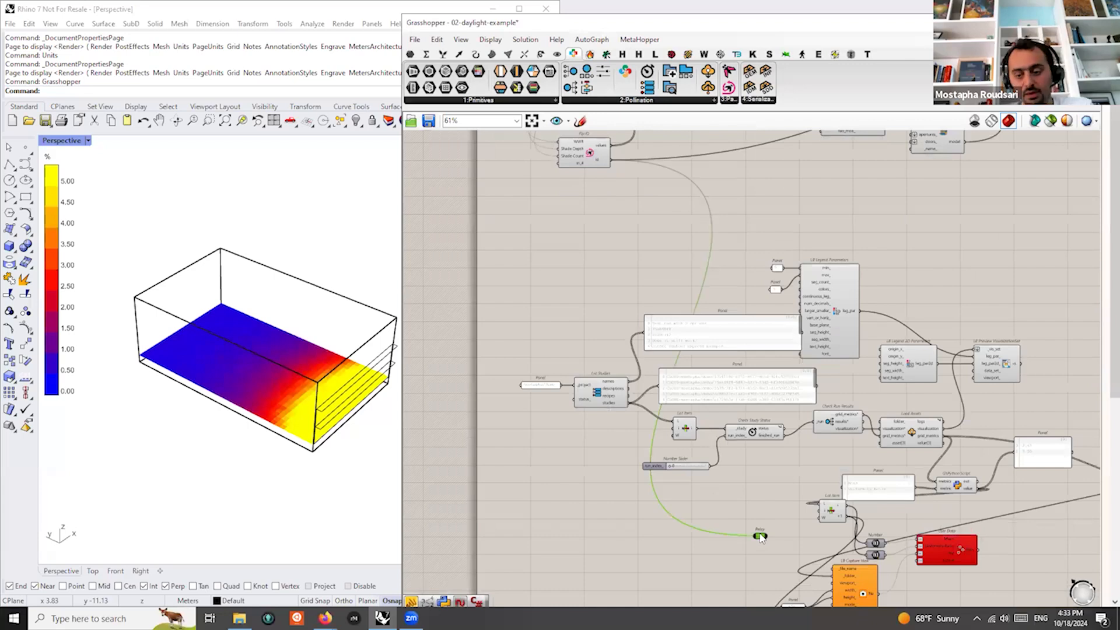
{"action": "key", "text": "Delete"}
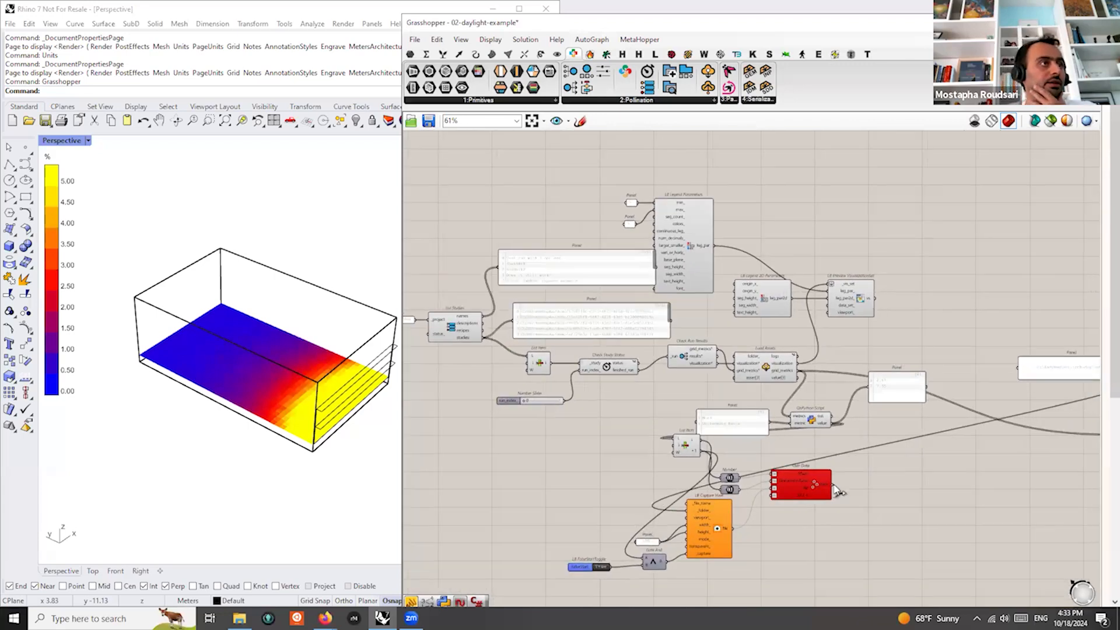
Shift the User Data, Capture View, Gate And, List Item, Number and metric-name panel components together further along the canvas, past GhPython Script
{"action": "scroll", "coordinate": [810, 486], "scroll_direction": "up", "scroll_amount": 2}
{"action": "left_click_drag", "start_coordinate": [811, 487], "coordinate": [879, 498]}
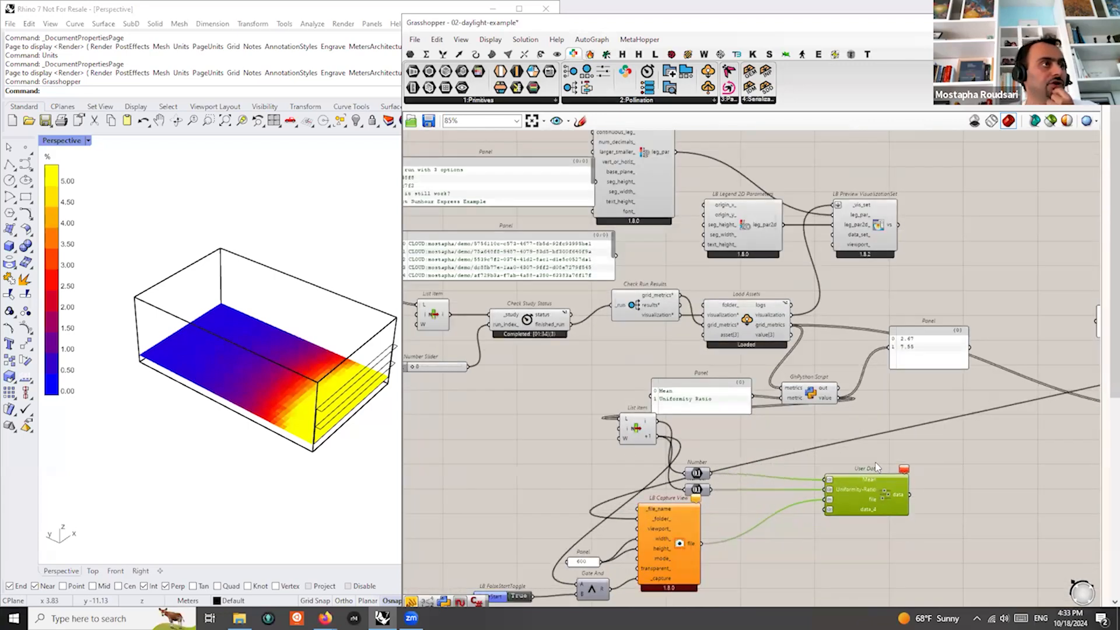
{"action": "left_click", "coordinate": [883, 450]}
{"action": "left_click_drag", "start_coordinate": [880, 402], "coordinate": [550, 608]}
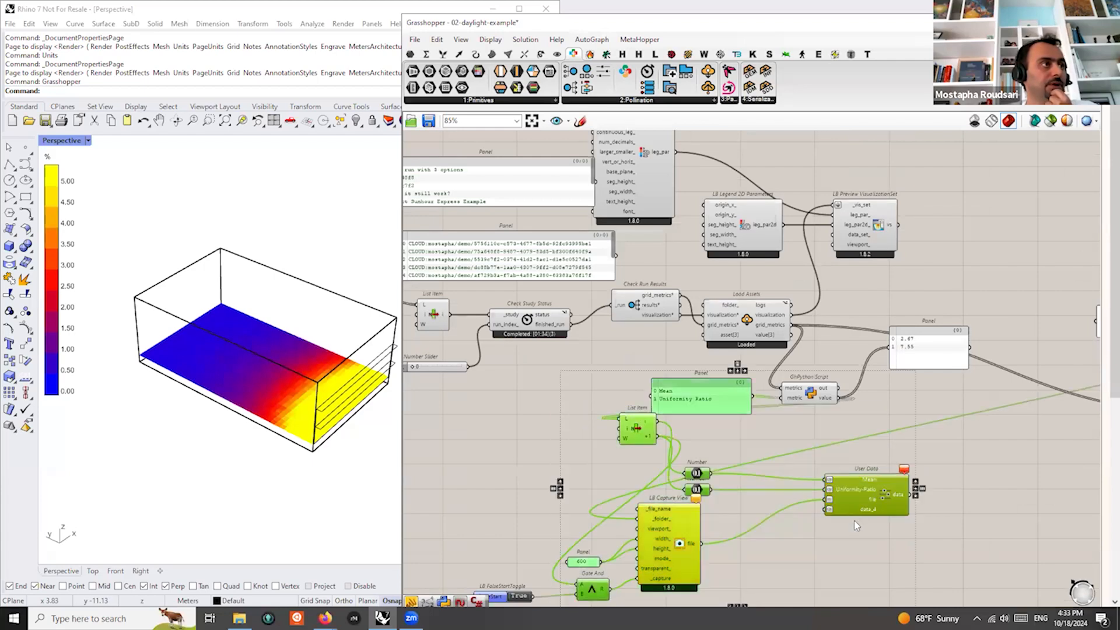
{"action": "left_click_drag", "start_coordinate": [869, 503], "coordinate": [1070, 514]}
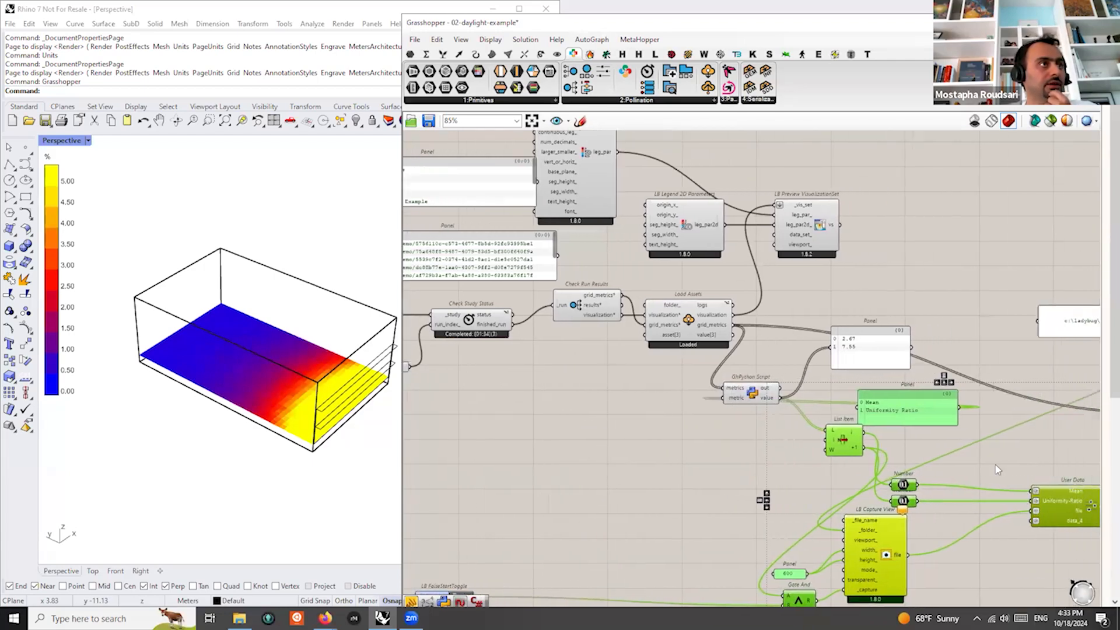
Move the Mean / Uniformity Ratio panel back to the input side of GhPython Script, in line with its metric input
{"action": "left_click", "coordinate": [929, 439]}
{"action": "left_click_drag", "start_coordinate": [910, 411], "coordinate": [615, 396]}
{"action": "right_click_drag", "start_coordinate": [614, 420], "coordinate": [713, 466]}
{"action": "left_click_drag", "start_coordinate": [722, 441], "coordinate": [731, 447]}
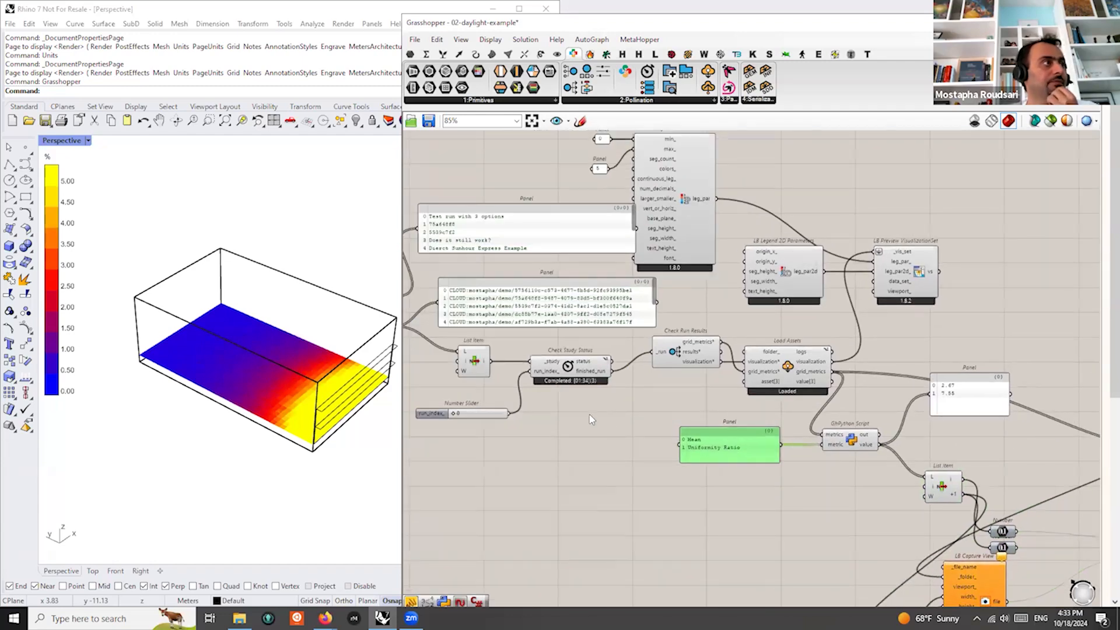
Add a Fly ID component below Check Study Status and connect the run index slider to its first input
{"action": "scroll", "coordinate": [607, 421], "scroll_direction": "up", "scroll_amount": 3}
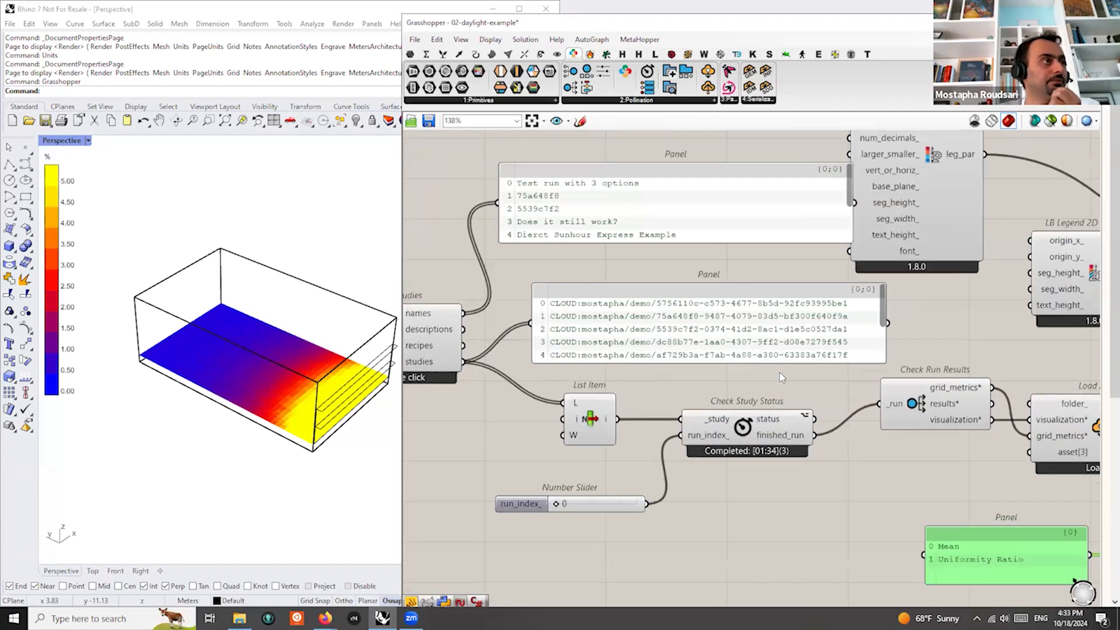
{"action": "scroll", "coordinate": [781, 376], "scroll_direction": "down", "scroll_amount": 2}
{"action": "double_click", "coordinate": [728, 520]}
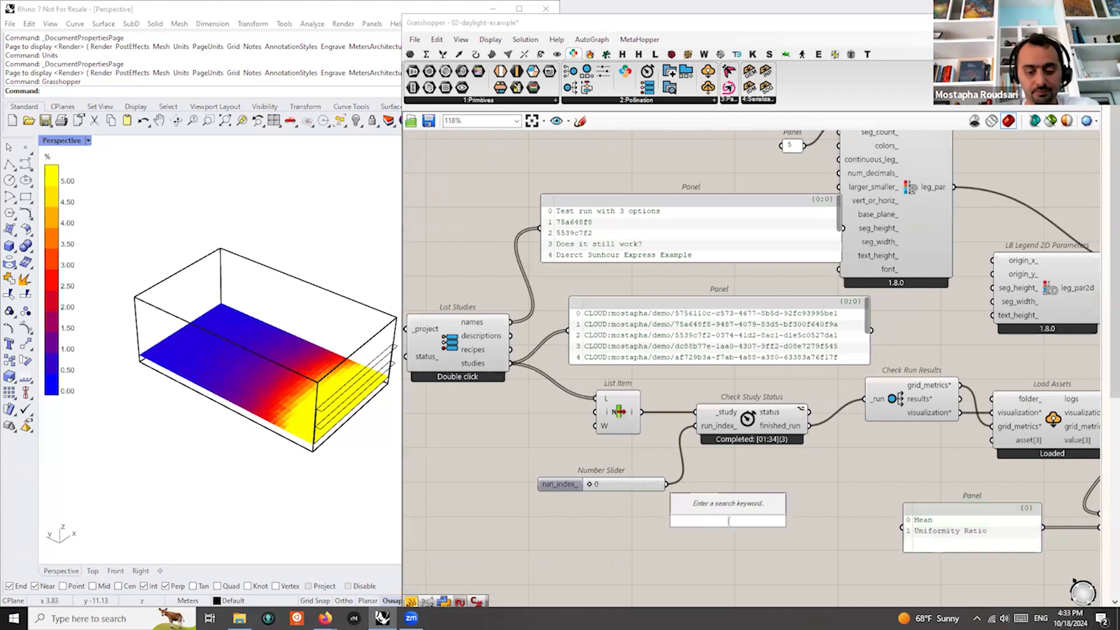
{"action": "type", "text": "fly"}
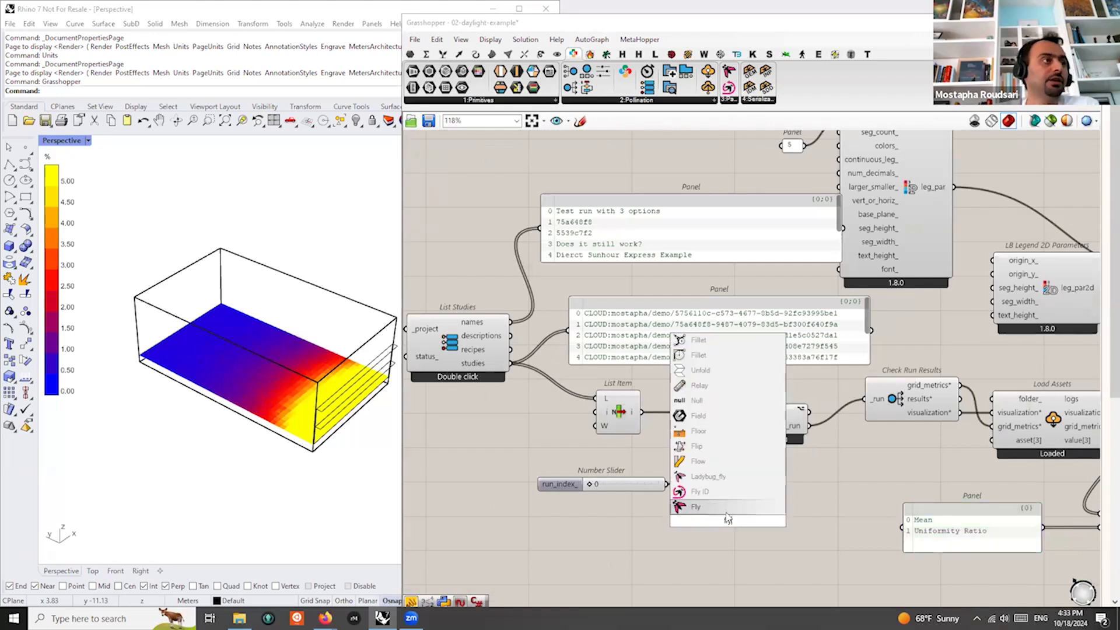
{"action": "left_click", "coordinate": [718, 493]}
{"action": "left_click_drag", "start_coordinate": [666, 485], "coordinate": [779, 523]}
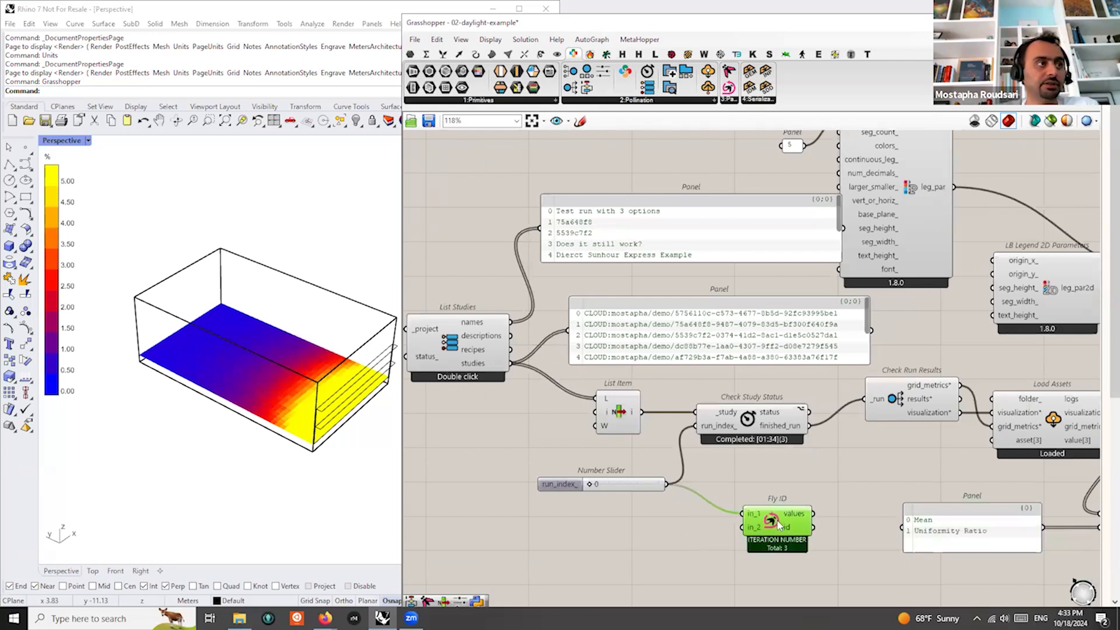
Rename the number slider feeding Check Study Status to Run_index
{"action": "scroll", "coordinate": [779, 524], "scroll_direction": "up", "scroll_amount": 3}
{"action": "scroll", "coordinate": [776, 525], "scroll_direction": "down", "scroll_amount": 2}
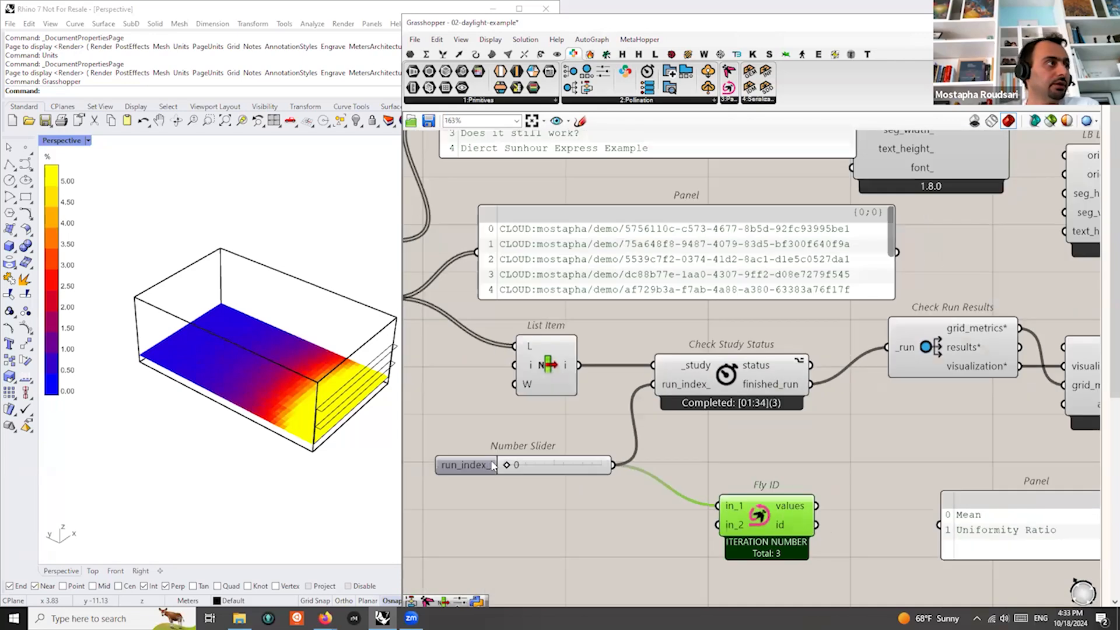
{"action": "right_click", "coordinate": [493, 465]}
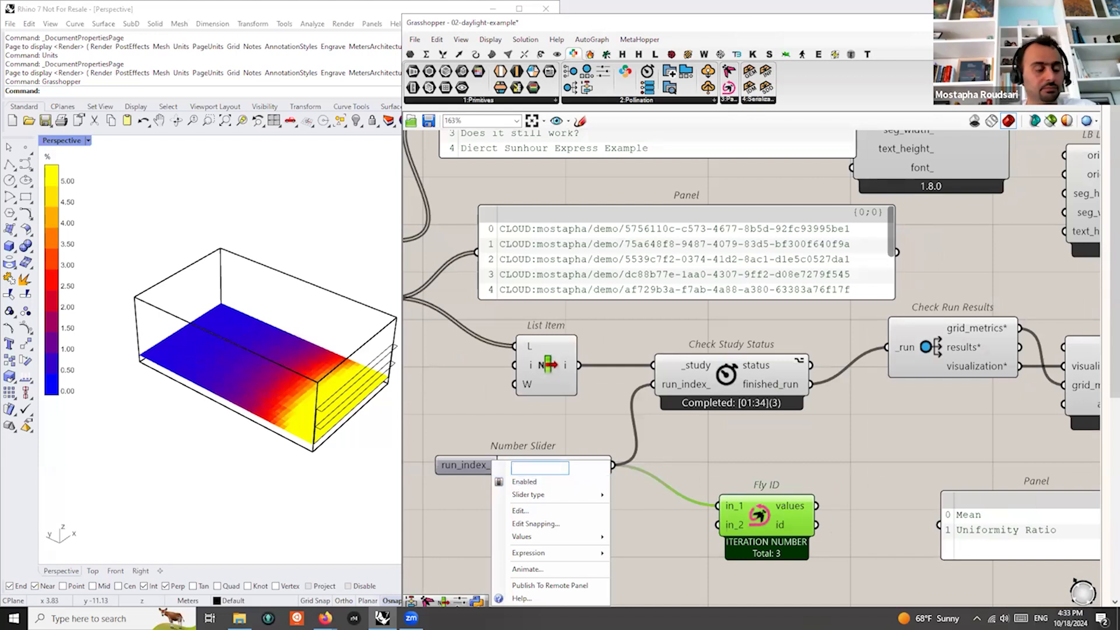
{"action": "type", "text": "Run_o"}
{"action": "key", "text": "BackSpace"}
{"action": "type", "text": "index"}
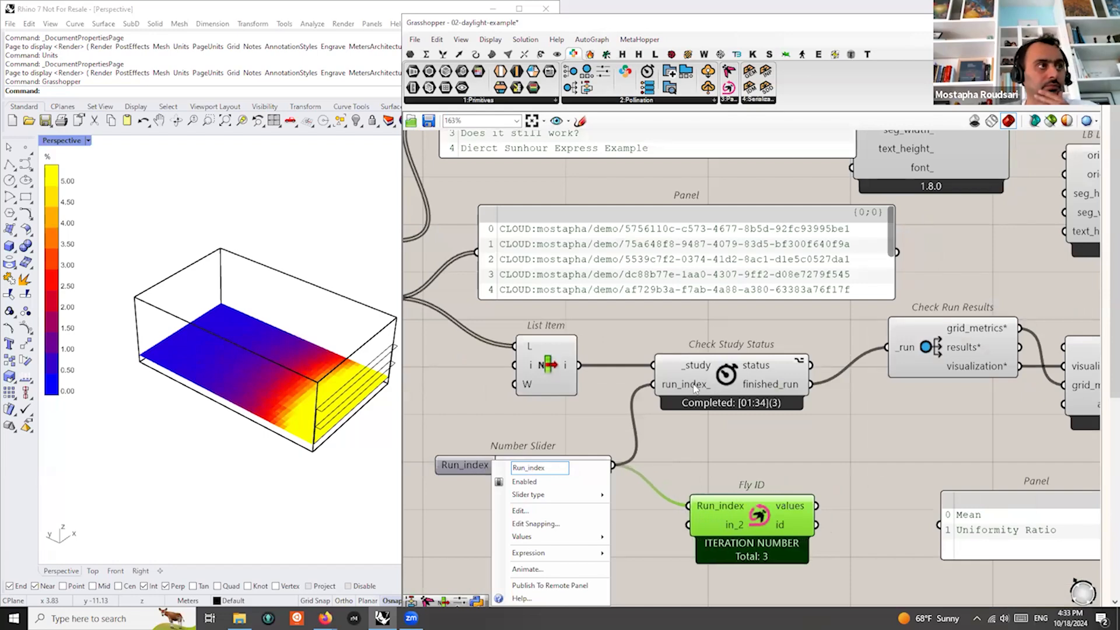
{"action": "left_click", "coordinate": [788, 488]}
Remove the unused in_2 input from the Fly ID component
{"action": "scroll", "coordinate": [755, 522], "scroll_direction": "up", "scroll_amount": 5}
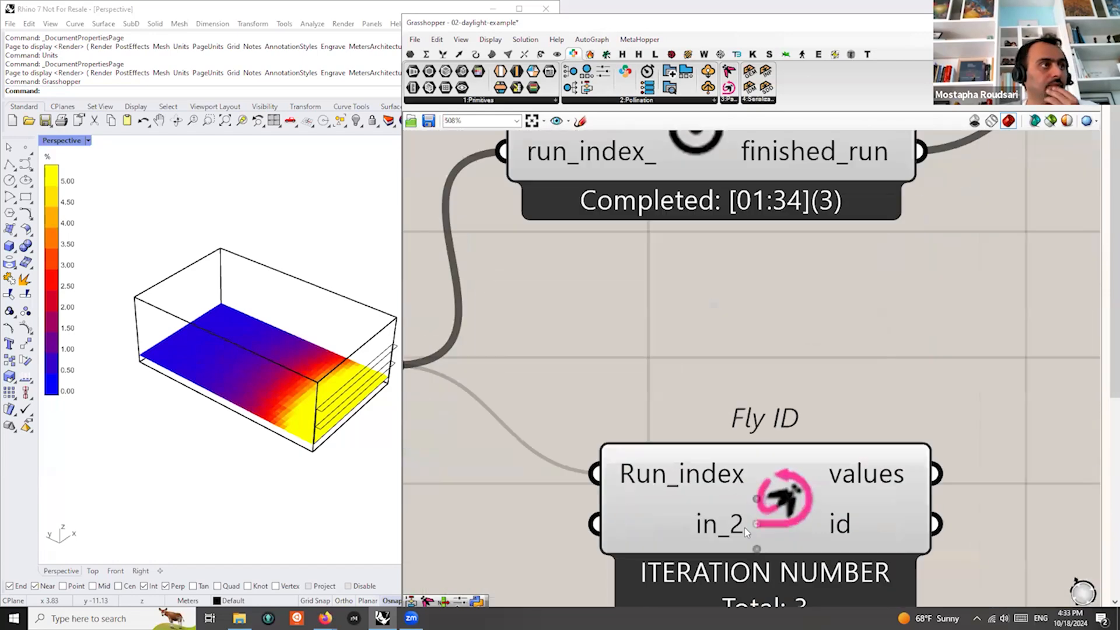
{"action": "left_click", "coordinate": [763, 524]}
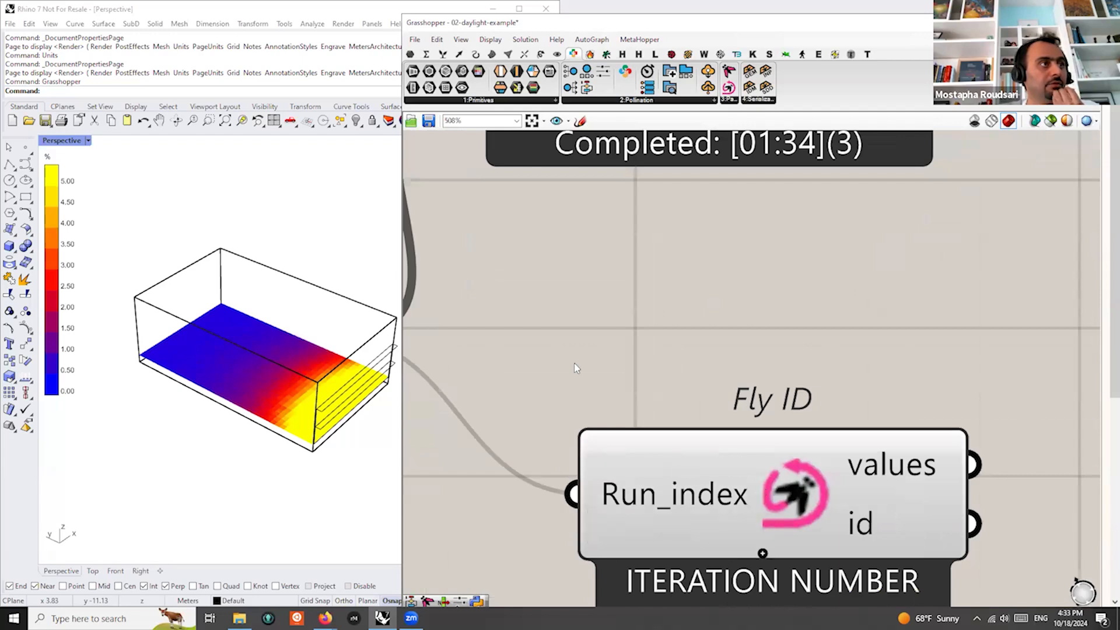
{"action": "scroll", "coordinate": [574, 365], "scroll_direction": "down", "scroll_amount": 4}
{"action": "scroll", "coordinate": [756, 417], "scroll_direction": "down", "scroll_amount": 3}
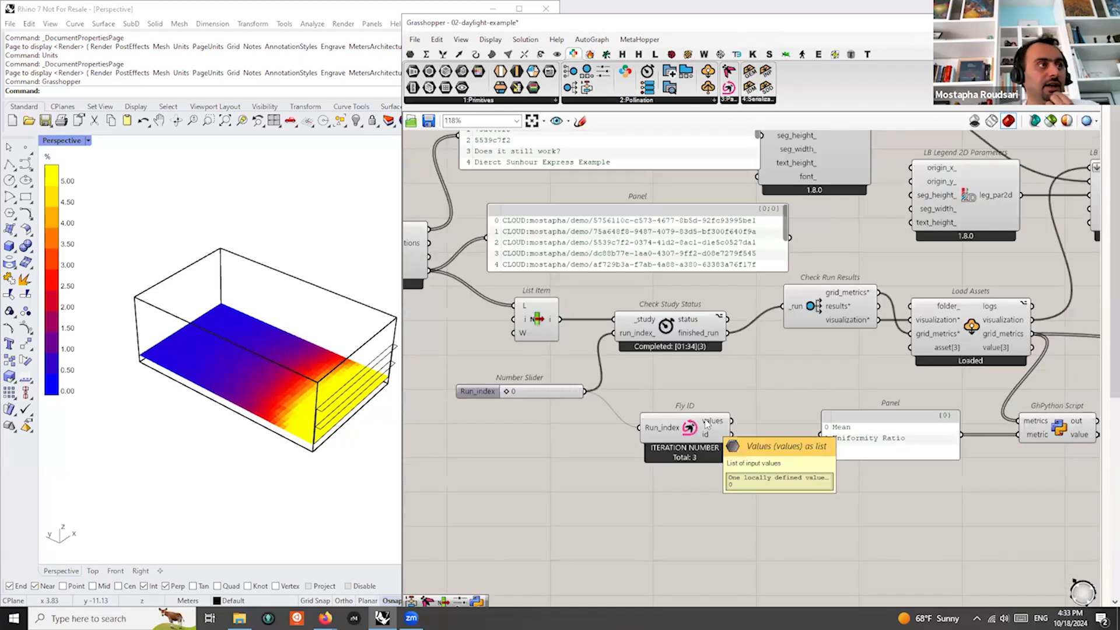
Move Fly ID below the metric-name panel, and shift the 600 panel and Gate And slightly away from Capture View
{"action": "scroll", "coordinate": [731, 505], "scroll_direction": "down", "scroll_amount": 2}
{"action": "right_click_drag", "start_coordinate": [792, 496], "coordinate": [730, 440]}
{"action": "left_click_drag", "start_coordinate": [532, 413], "coordinate": [724, 500]}
{"action": "right_click_drag", "start_coordinate": [754, 476], "coordinate": [640, 415]}
{"action": "left_click_drag", "start_coordinate": [837, 511], "coordinate": [935, 533]}
{"action": "mouse_move", "coordinate": [745, 478]}
{"action": "left_mouse_down"}
{"action": "mouse_move", "coordinate": [740, 561]}
{"action": "mouse_move", "coordinate": [727, 573]}
{"action": "left_mouse_up"}
{"action": "left_click_drag", "start_coordinate": [732, 559], "coordinate": [807, 558]}
{"action": "right_click_drag", "start_coordinate": [664, 438], "coordinate": [857, 489]}
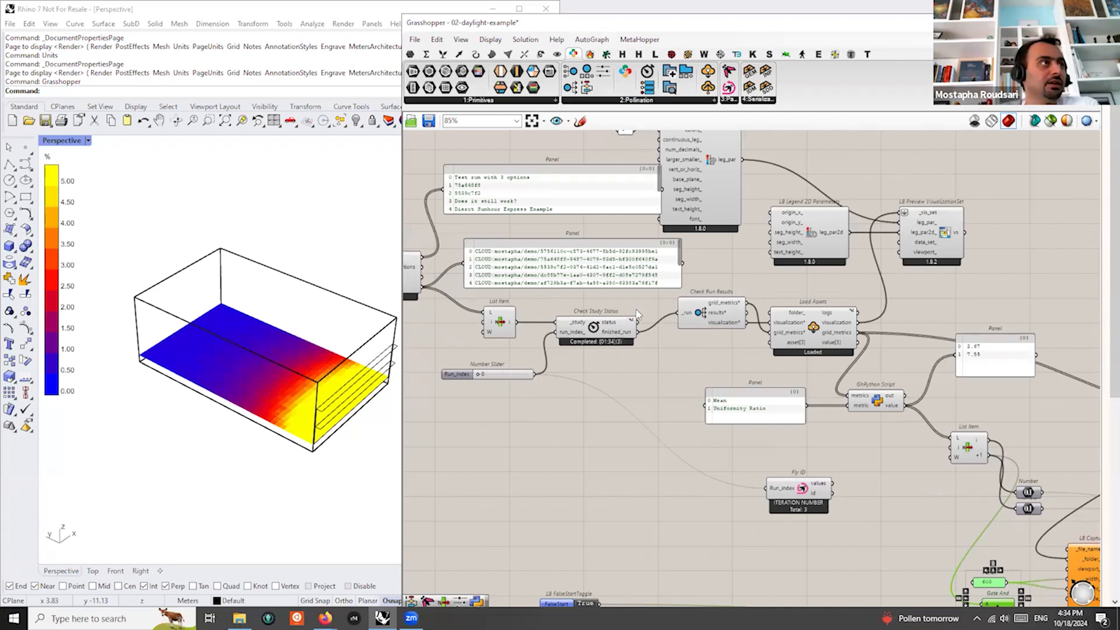
Adjust User Data's position beside Capture View and review its Mean, Uniformity-Ratio and file inputs
{"action": "right_click_drag", "start_coordinate": [617, 338], "coordinate": [417, 301]}
{"action": "mouse_move", "coordinate": [992, 470]}
{"action": "left_mouse_down"}
{"action": "mouse_move", "coordinate": [1020, 472]}
{"action": "mouse_move", "coordinate": [1006, 467]}
{"action": "left_mouse_up"}
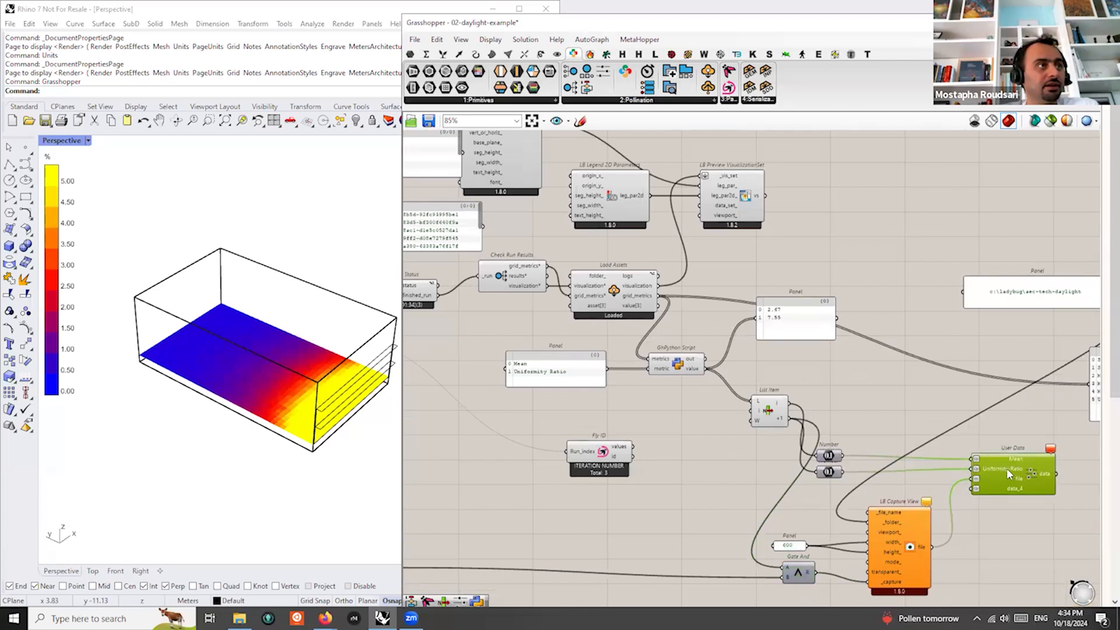
{"action": "scroll", "coordinate": [907, 456], "scroll_direction": "up", "scroll_amount": 1}
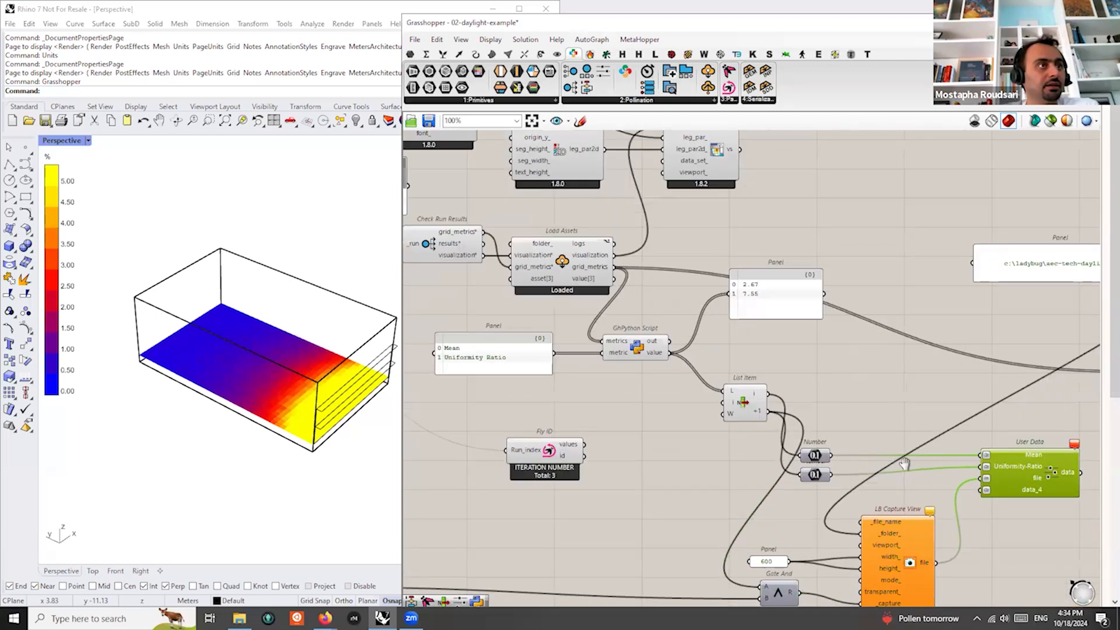
{"action": "right_click_drag", "start_coordinate": [904, 465], "coordinate": [939, 618]}
{"action": "scroll", "coordinate": [820, 483], "scroll_direction": "up", "scroll_amount": 2}
{"action": "scroll", "coordinate": [796, 482], "scroll_direction": "down", "scroll_amount": 2}
{"action": "right_click_drag", "start_coordinate": [756, 488], "coordinate": [816, 329]}
{"action": "scroll", "coordinate": [816, 331], "scroll_direction": "down", "scroll_amount": 2}
{"action": "right_click_drag", "start_coordinate": [1011, 455], "coordinate": [845, 374]}
{"action": "scroll", "coordinate": [845, 375], "scroll_direction": "up", "scroll_amount": 1}
{"action": "left_click_drag", "start_coordinate": [879, 376], "coordinate": [865, 377]}
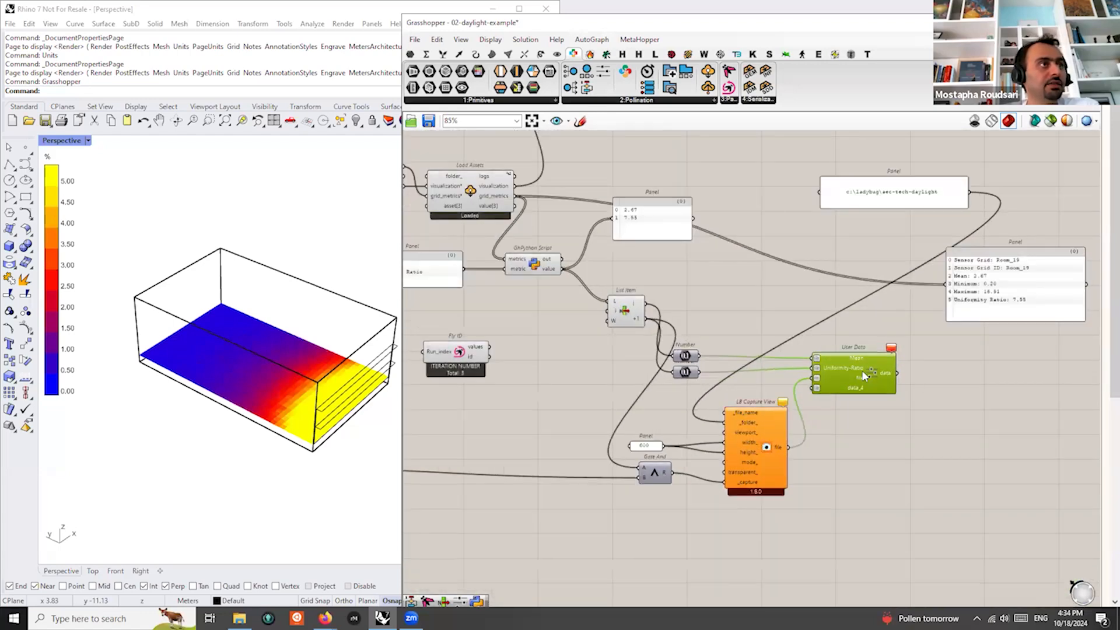
{"action": "scroll", "coordinate": [864, 375], "scroll_direction": "up", "scroll_amount": 3}
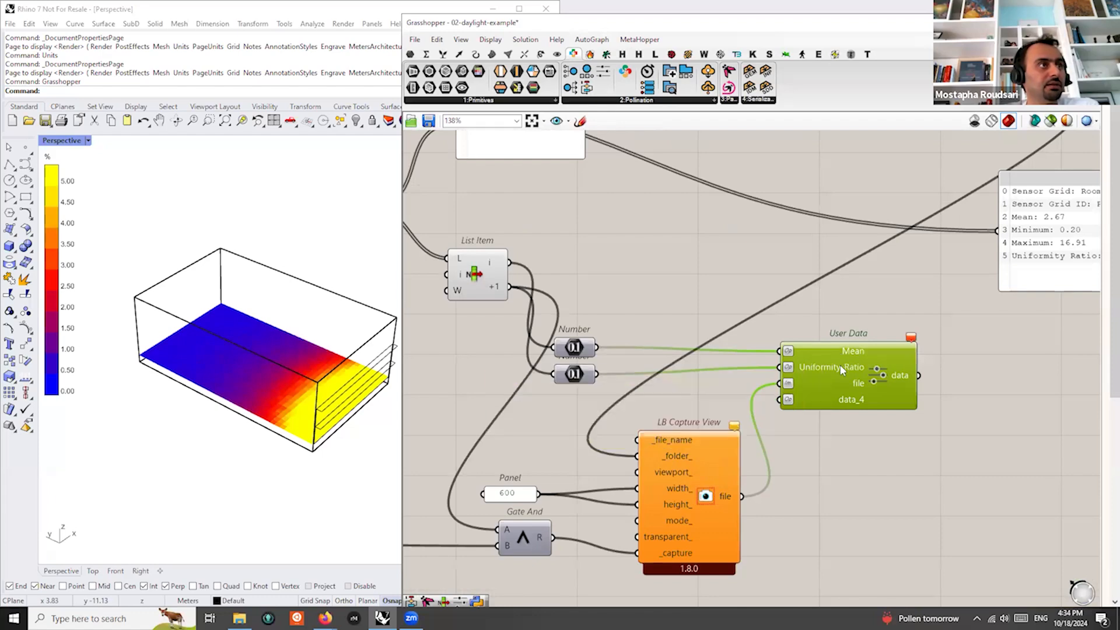
{"action": "scroll", "coordinate": [840, 365], "scroll_direction": "down", "scroll_amount": 2}
{"action": "scroll", "coordinate": [834, 365], "scroll_direction": "down", "scroll_amount": 1}
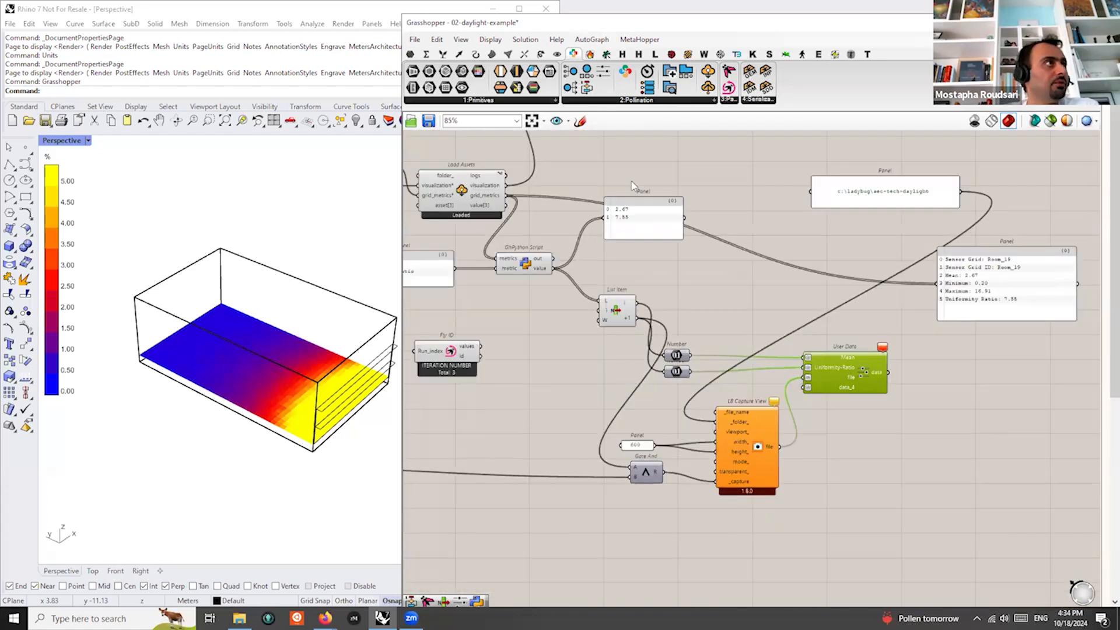
Place a Fly component after User Data and connect Fly ID's id output to its _id input
{"action": "left_click_drag", "start_coordinate": [729, 87], "coordinate": [954, 338]}
{"action": "scroll", "coordinate": [953, 338], "scroll_direction": "up", "scroll_amount": 2}
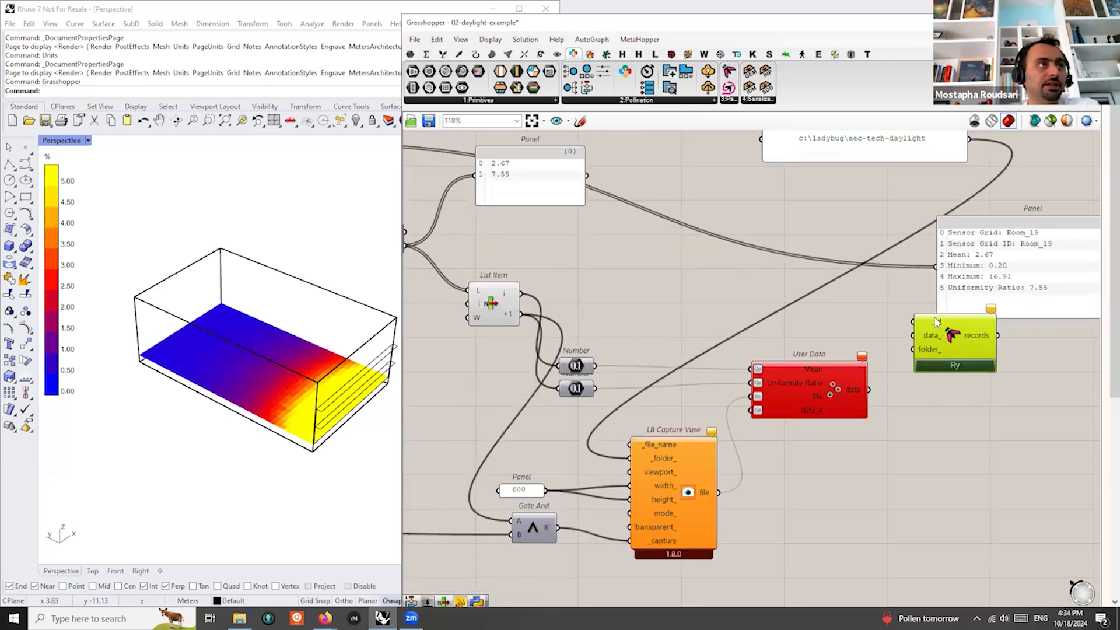
{"action": "scroll", "coordinate": [936, 322], "scroll_direction": "down", "scroll_amount": 1}
{"action": "scroll", "coordinate": [938, 336], "scroll_direction": "down", "scroll_amount": 2}
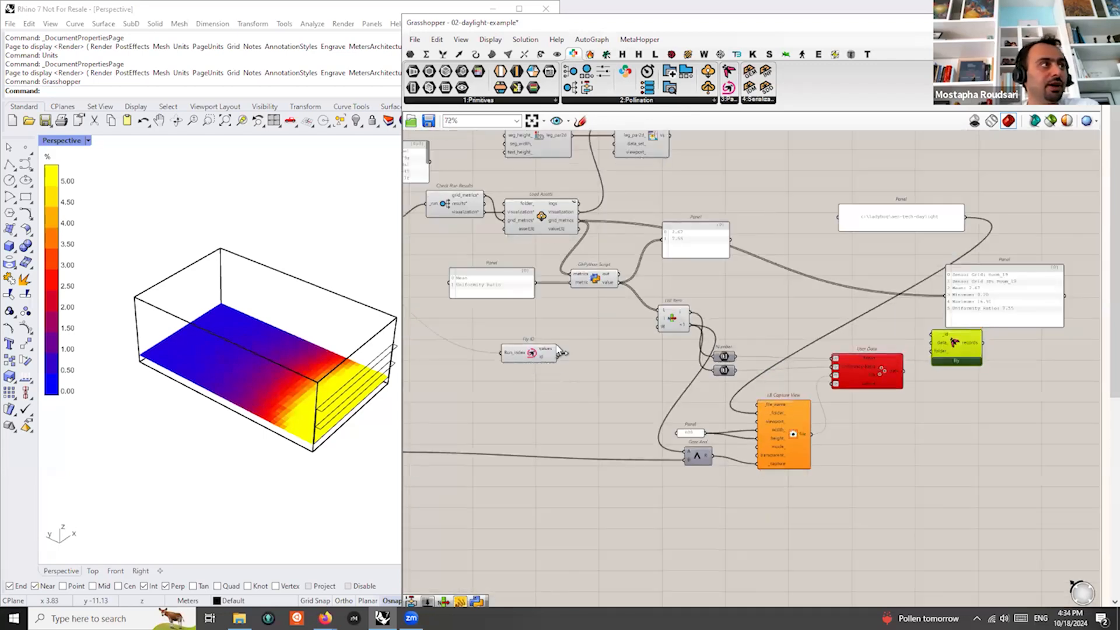
{"action": "left_click_drag", "start_coordinate": [557, 357], "coordinate": [952, 360]}
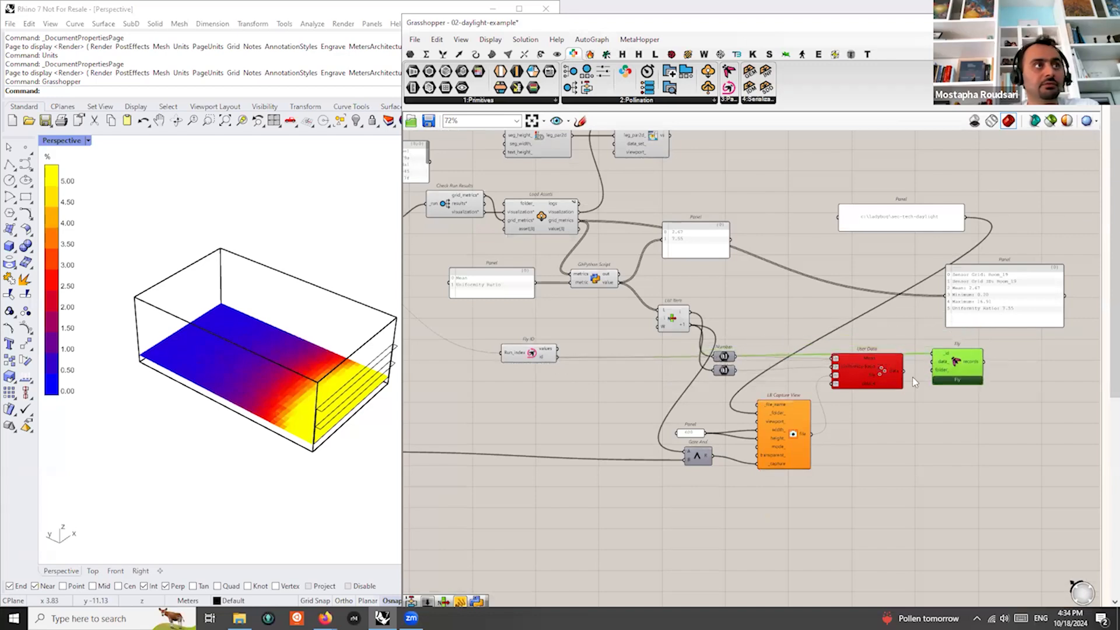
Connect User Data's data output to the Fly component's data input
{"action": "scroll", "coordinate": [888, 376], "scroll_direction": "up", "scroll_amount": 2}
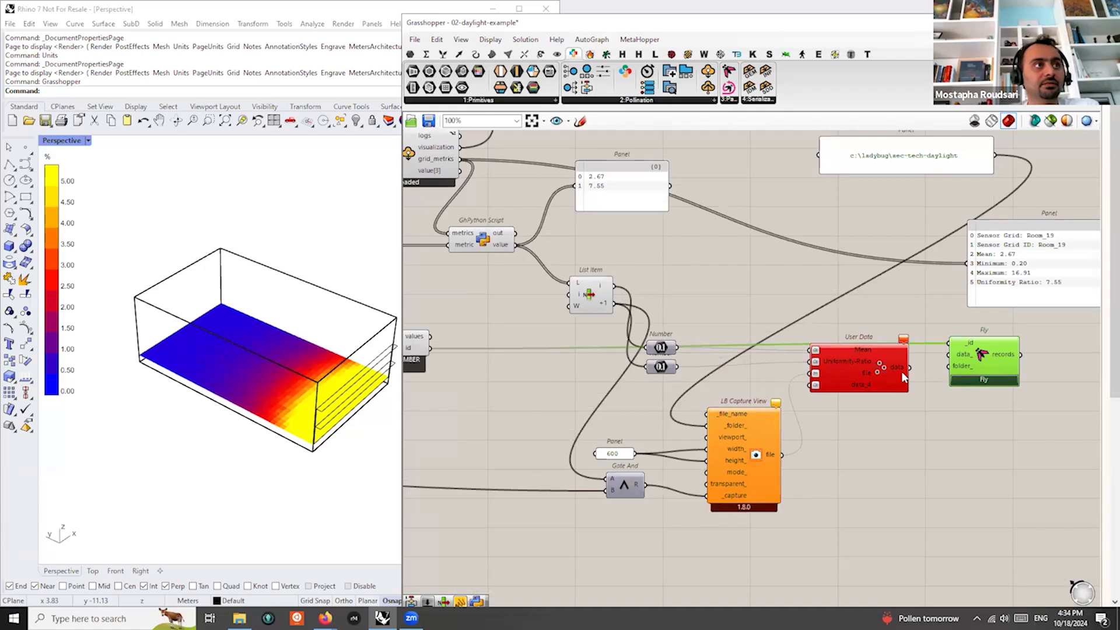
{"action": "left_click", "coordinate": [898, 372]}
{"action": "left_click_drag", "start_coordinate": [935, 366], "coordinate": [961, 355]}
{"action": "left_click", "coordinate": [983, 363]}
{"action": "scroll", "coordinate": [817, 437], "scroll_direction": "down", "scroll_amount": 4}
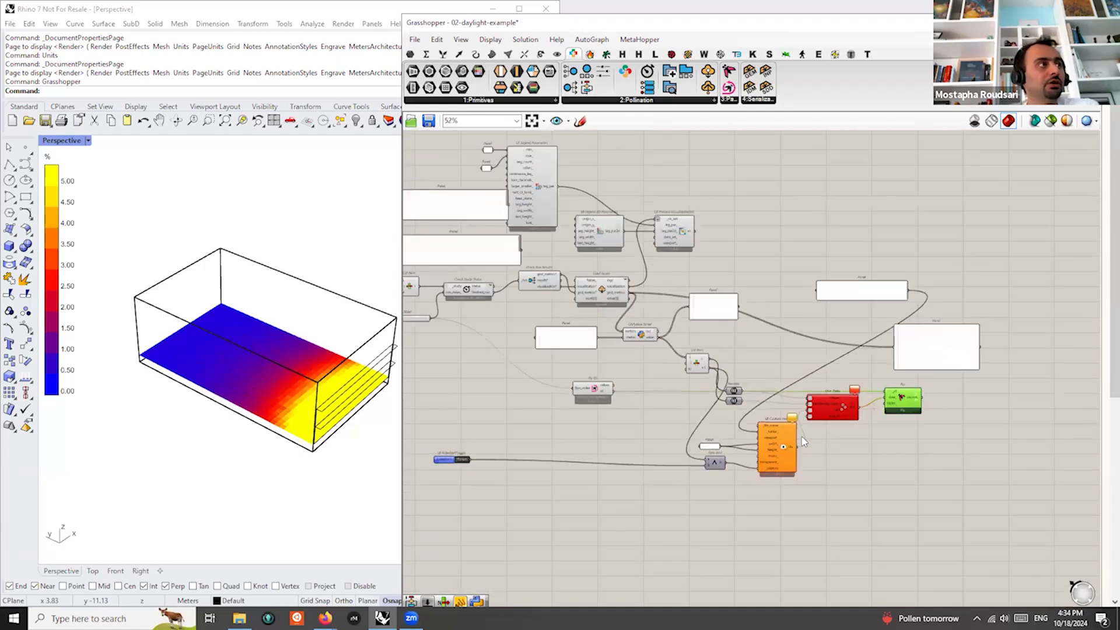
{"action": "scroll", "coordinate": [560, 412], "scroll_direction": "up", "scroll_amount": 4}
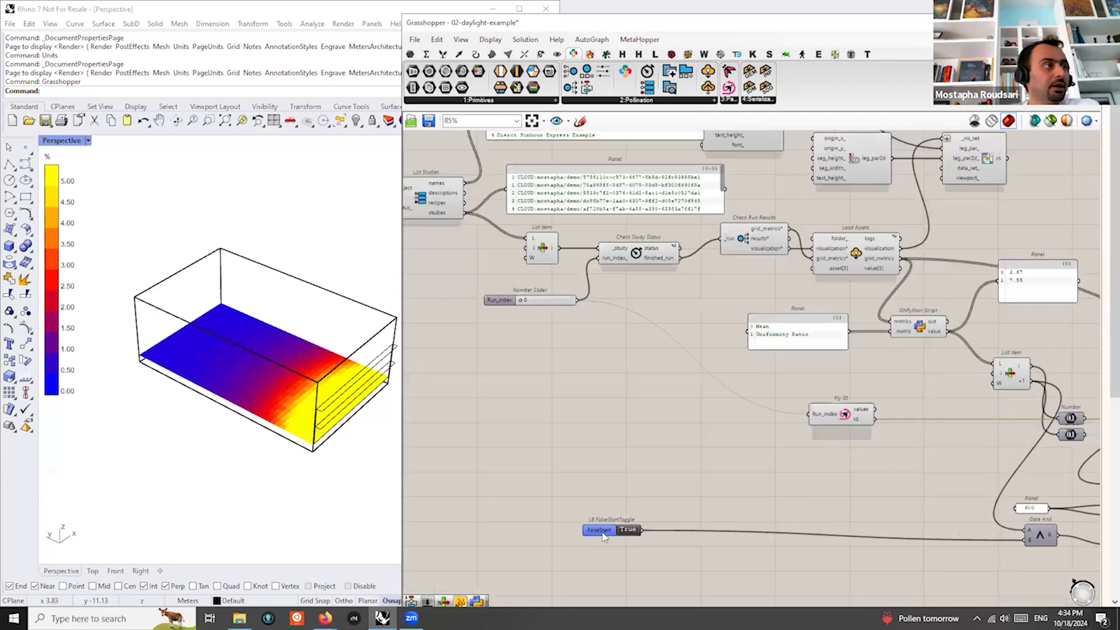
Move the False Start Toggle closer to Gate And and review the study-loading components from List Studies to Load Assets
{"action": "left_click_drag", "start_coordinate": [599, 531], "coordinate": [876, 544]}
{"action": "right_click_drag", "start_coordinate": [640, 425], "coordinate": [801, 523]}
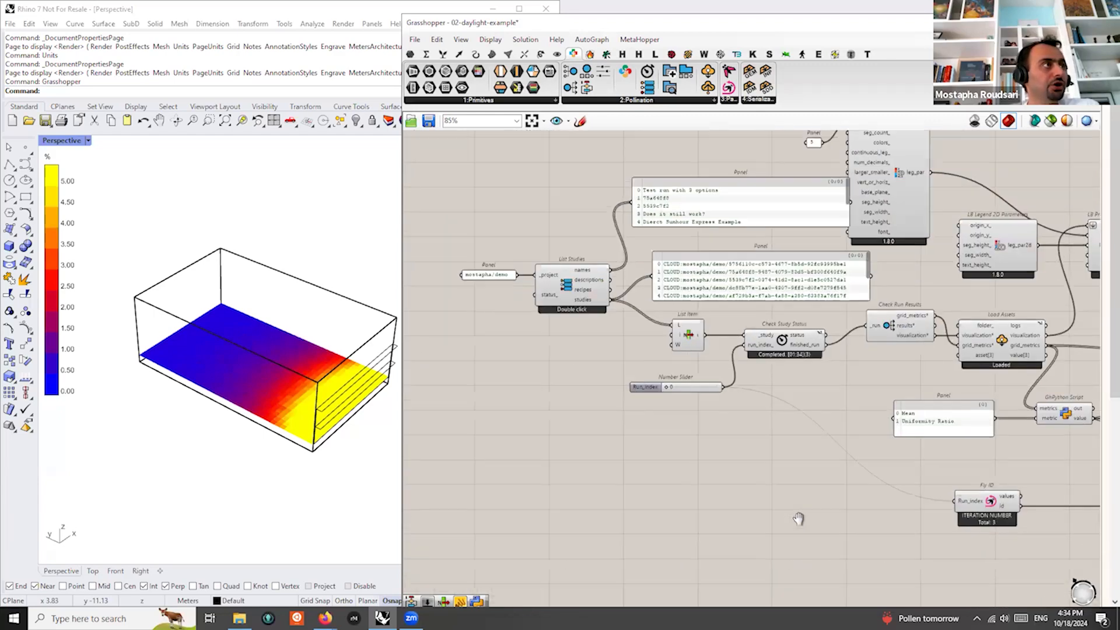
{"action": "scroll", "coordinate": [616, 284], "scroll_direction": "up", "scroll_amount": 2}
{"action": "scroll", "coordinate": [521, 349], "scroll_direction": "down", "scroll_amount": 1}
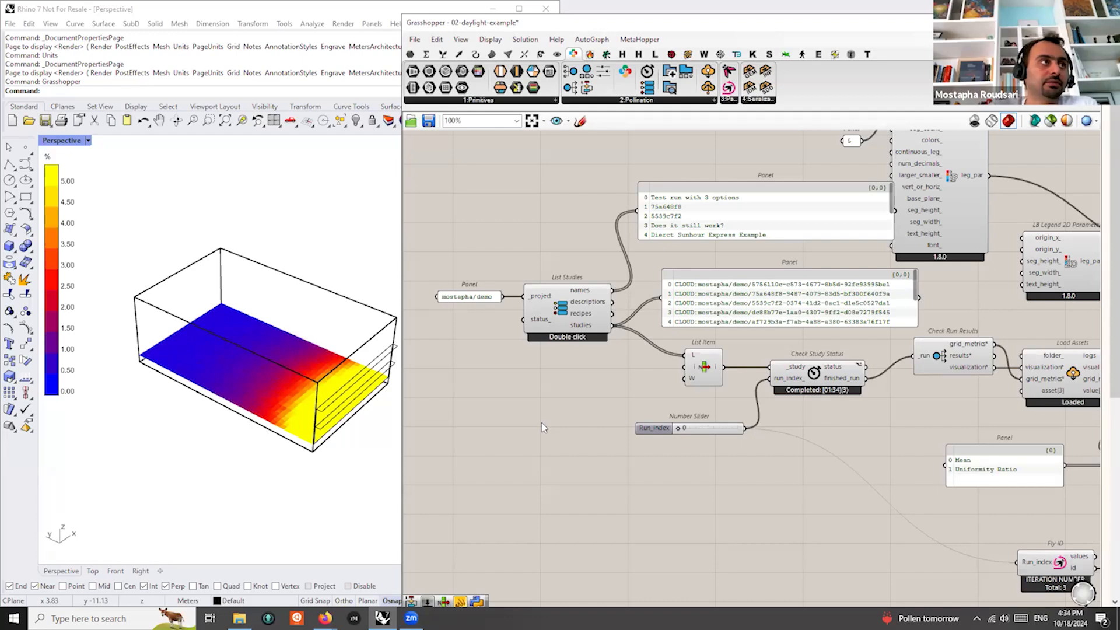
{"action": "scroll", "coordinate": [444, 374], "scroll_direction": "down", "scroll_amount": 1}
{"action": "right_click_drag", "start_coordinate": [707, 443], "coordinate": [547, 524]}
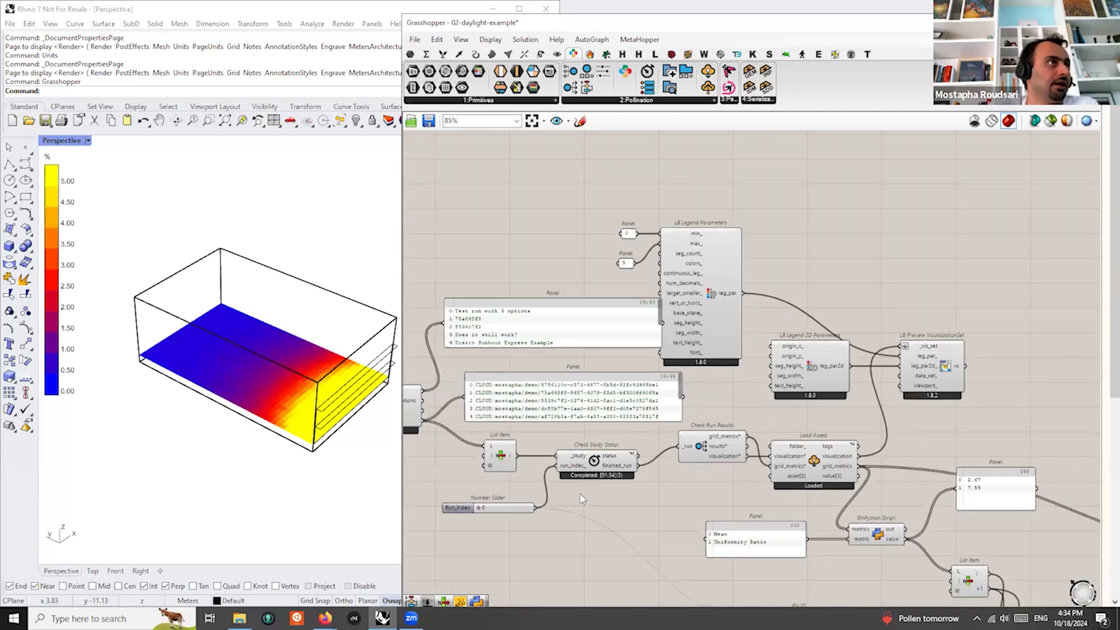
{"action": "scroll", "coordinate": [641, 461], "scroll_direction": "down", "scroll_amount": 3}
{"action": "right_click_drag", "start_coordinate": [730, 464], "coordinate": [705, 462]}
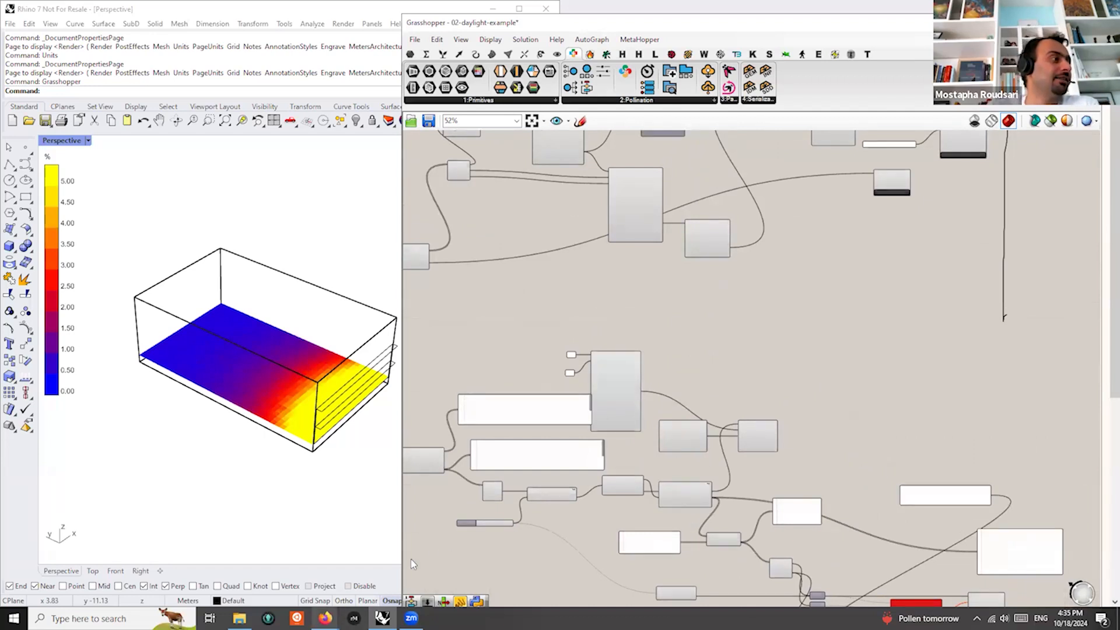
Switch to Pollination Cloud in Firefox and open the first folder of input models in the Test run with 3 options study
{"action": "mouse_move", "coordinate": [325, 618]}
{"action": "left_click", "coordinate": [383, 560]}
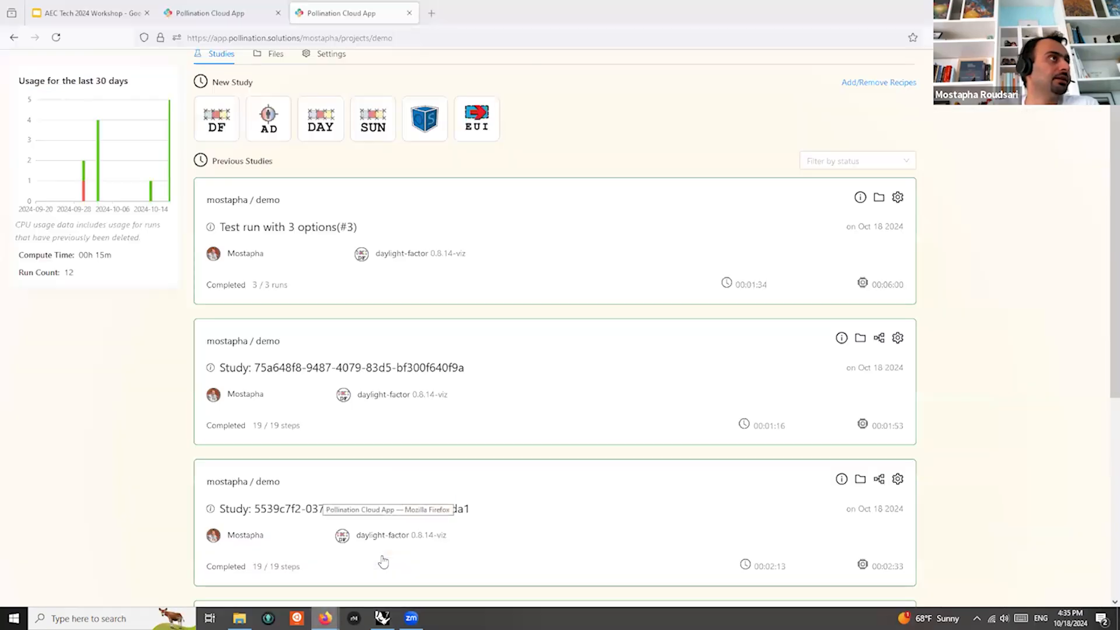
{"action": "left_click", "coordinate": [539, 214]}
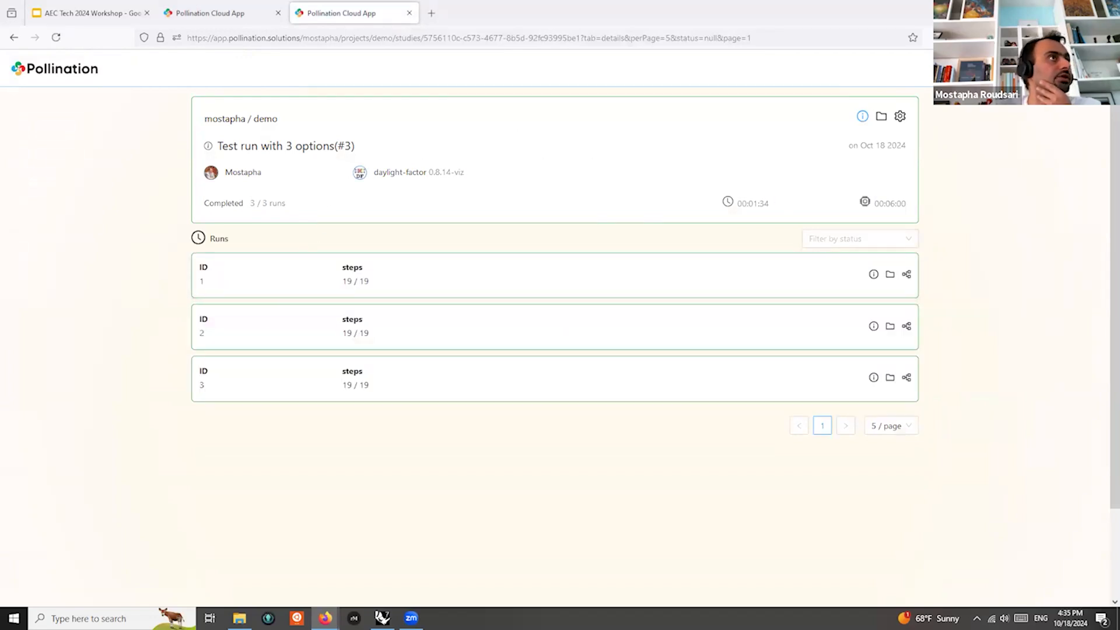
{"action": "left_click", "coordinate": [881, 117]}
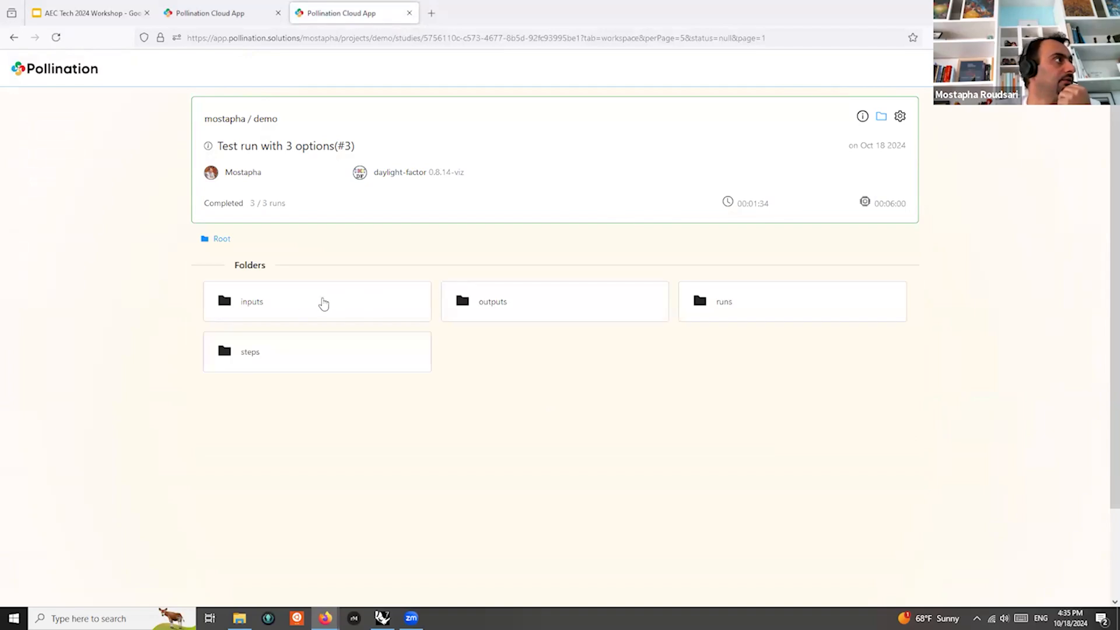
{"action": "left_click", "coordinate": [288, 313]}
{"action": "left_click", "coordinate": [325, 306]}
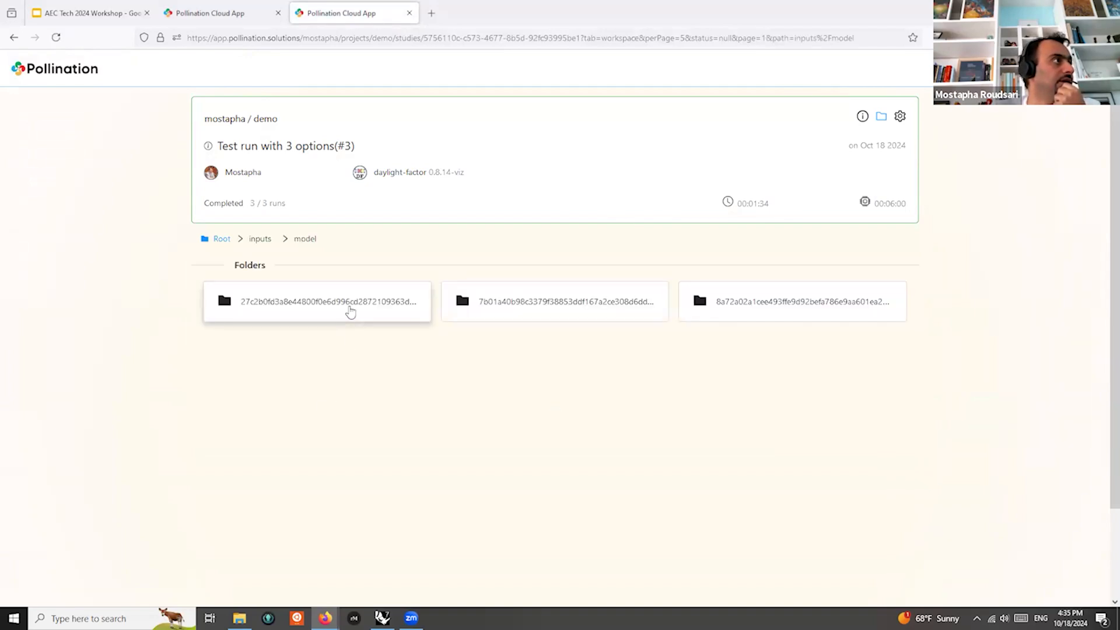
{"action": "left_click", "coordinate": [350, 309]}
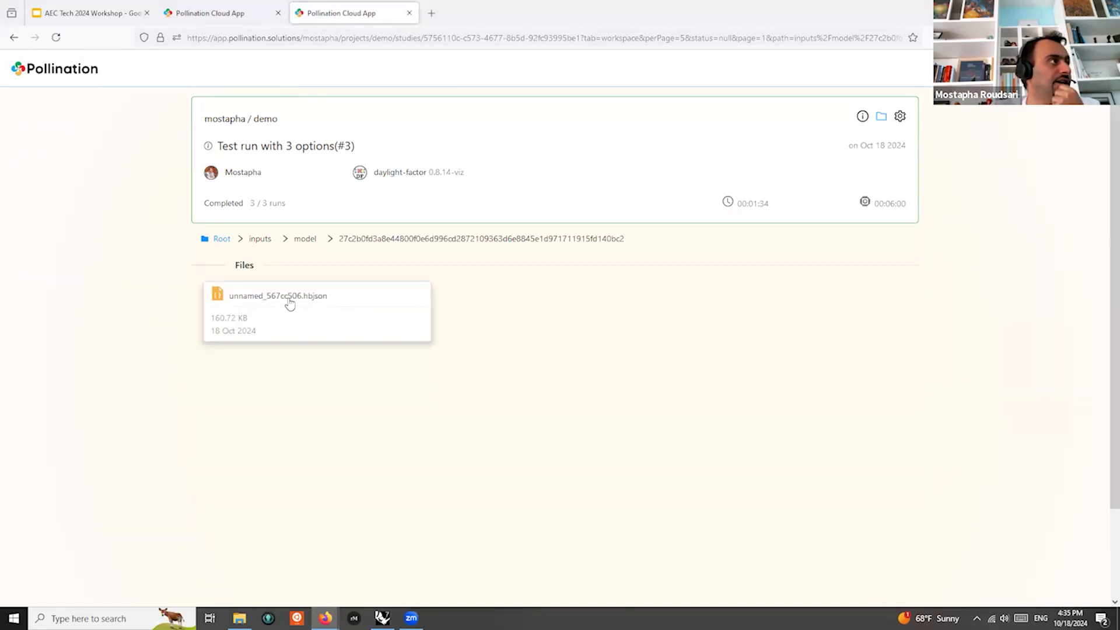
Preview unnamed_66edd4a0.hbjson from the study's second input model folder in 3D, and close the preview
{"action": "left_click", "coordinate": [14, 39]}
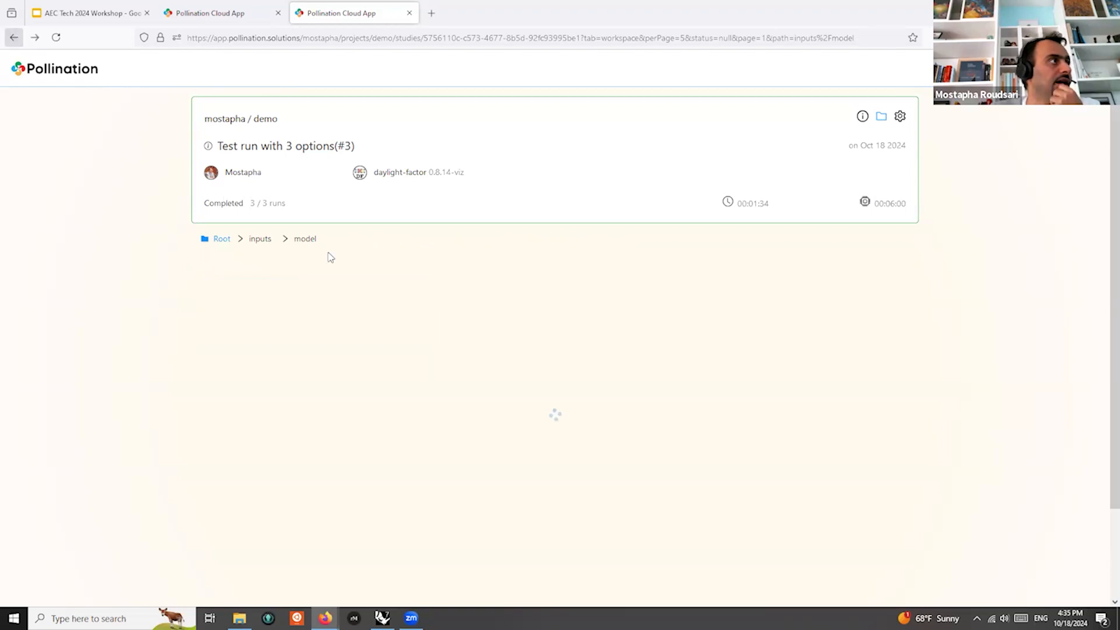
{"action": "left_click", "coordinate": [555, 308]}
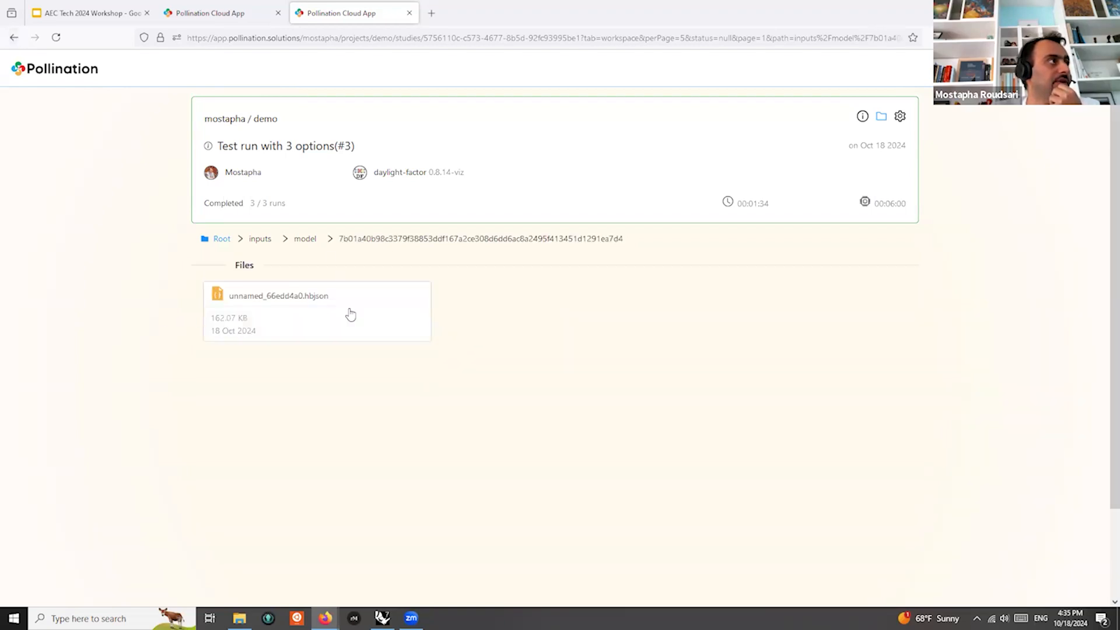
{"action": "left_click", "coordinate": [383, 312]}
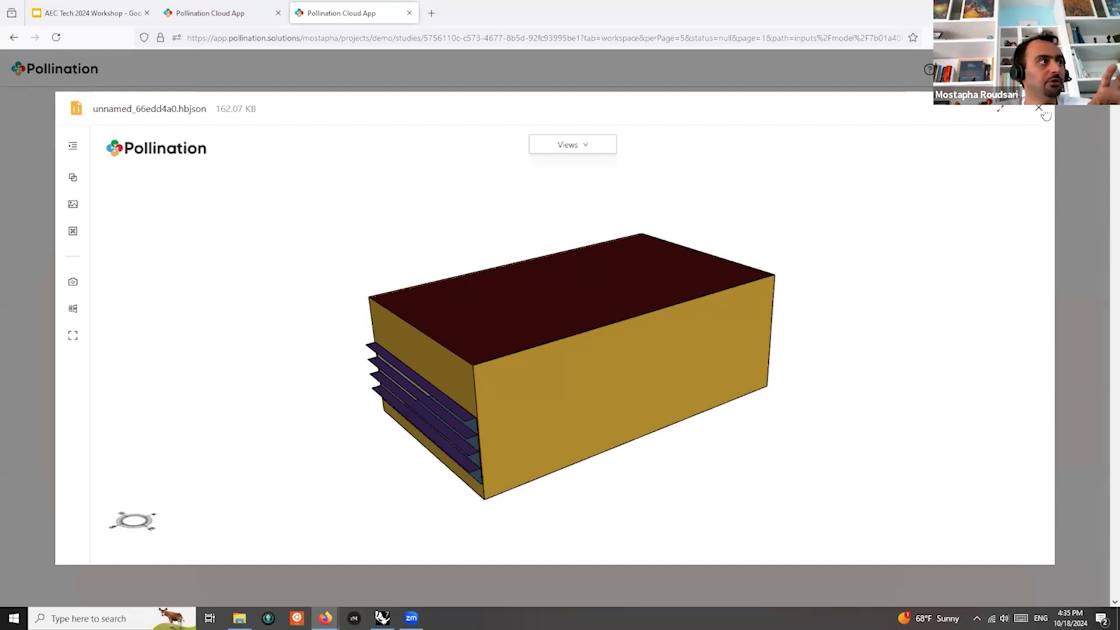
{"action": "left_click", "coordinate": [1040, 109]}
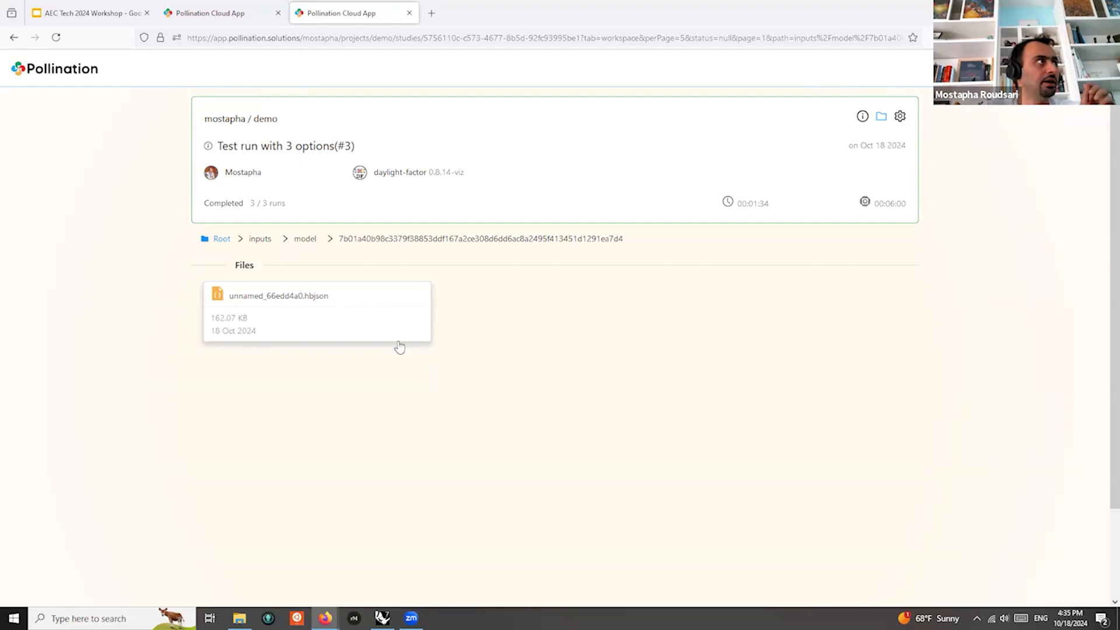
Return to Grasshopper and move HB Assign Grids and Views and the daylight-factor recipe component slightly apart
{"action": "key", "text": "alt+Tab"}
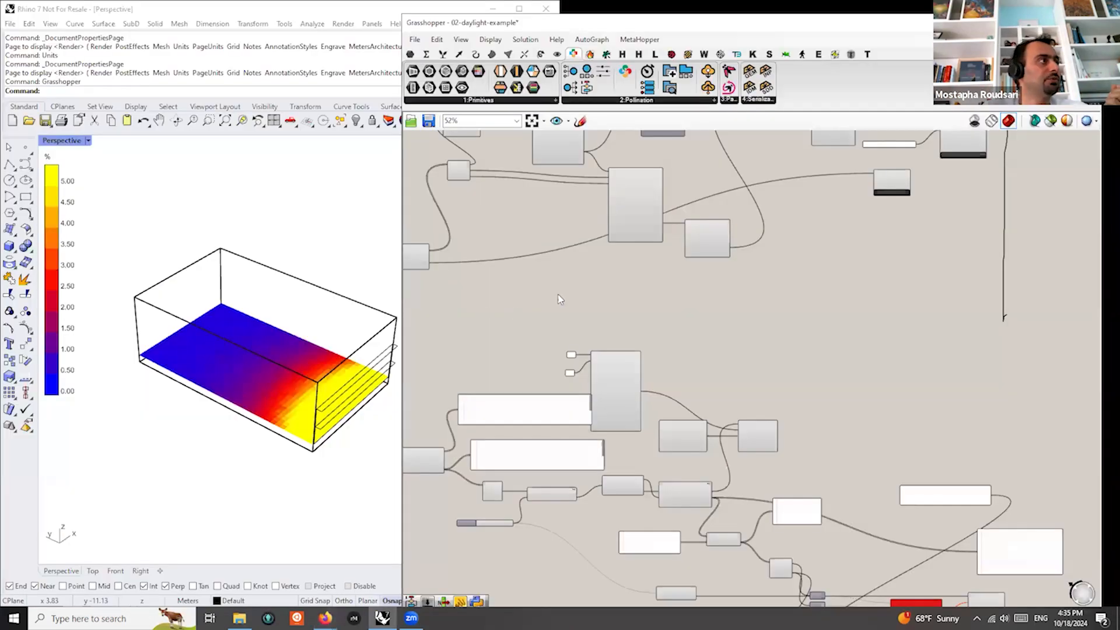
{"action": "scroll", "coordinate": [569, 288], "scroll_direction": "down", "scroll_amount": 4}
{"action": "right_click_drag", "start_coordinate": [560, 277], "coordinate": [642, 320]}
{"action": "scroll", "coordinate": [542, 271], "scroll_direction": "up", "scroll_amount": 4}
{"action": "scroll", "coordinate": [632, 278], "scroll_direction": "up", "scroll_amount": 3}
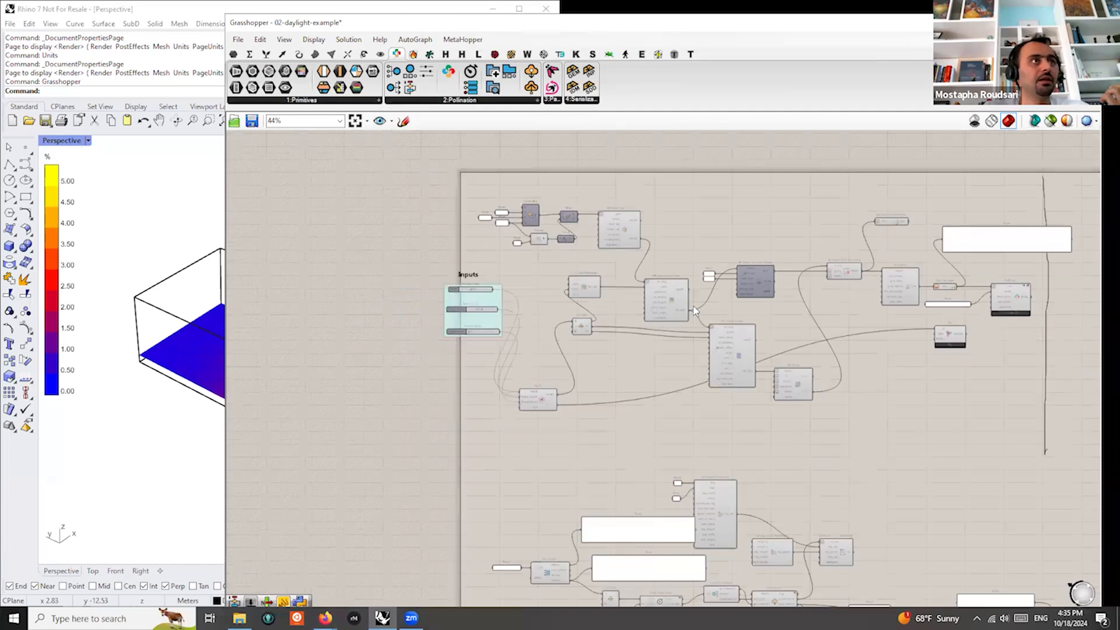
{"action": "scroll", "coordinate": [871, 308], "scroll_direction": "up", "scroll_amount": 3}
{"action": "right_click_drag", "start_coordinate": [789, 410], "coordinate": [699, 552]}
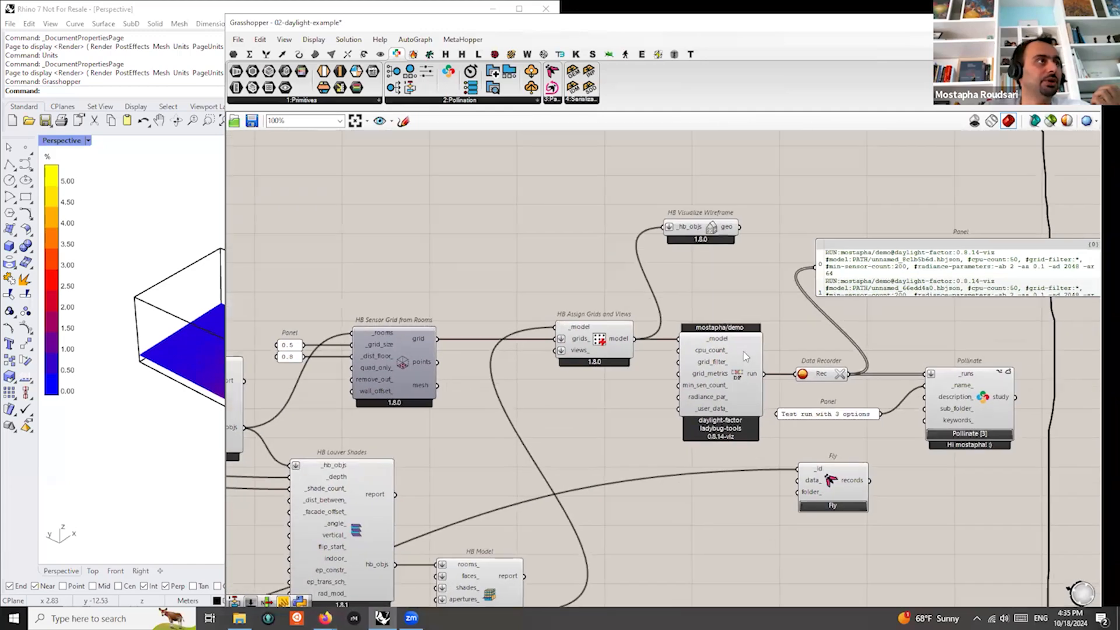
{"action": "scroll", "coordinate": [739, 374], "scroll_direction": "up", "scroll_amount": 3}
{"action": "left_click_drag", "start_coordinate": [730, 395], "coordinate": [746, 395]}
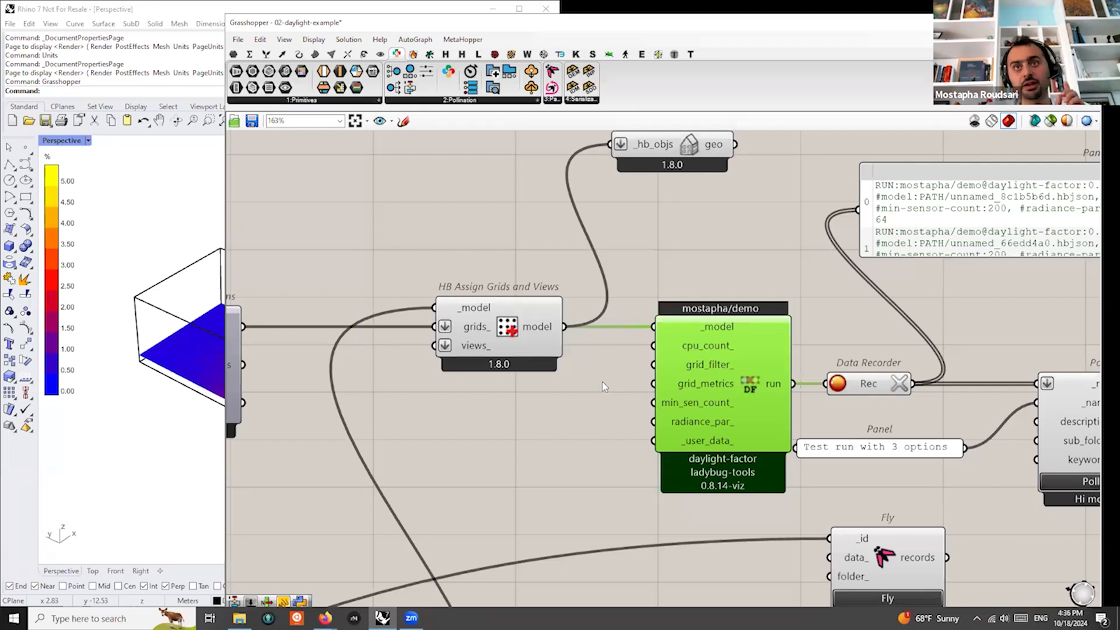
{"action": "left_click_drag", "start_coordinate": [523, 329], "coordinate": [508, 329]}
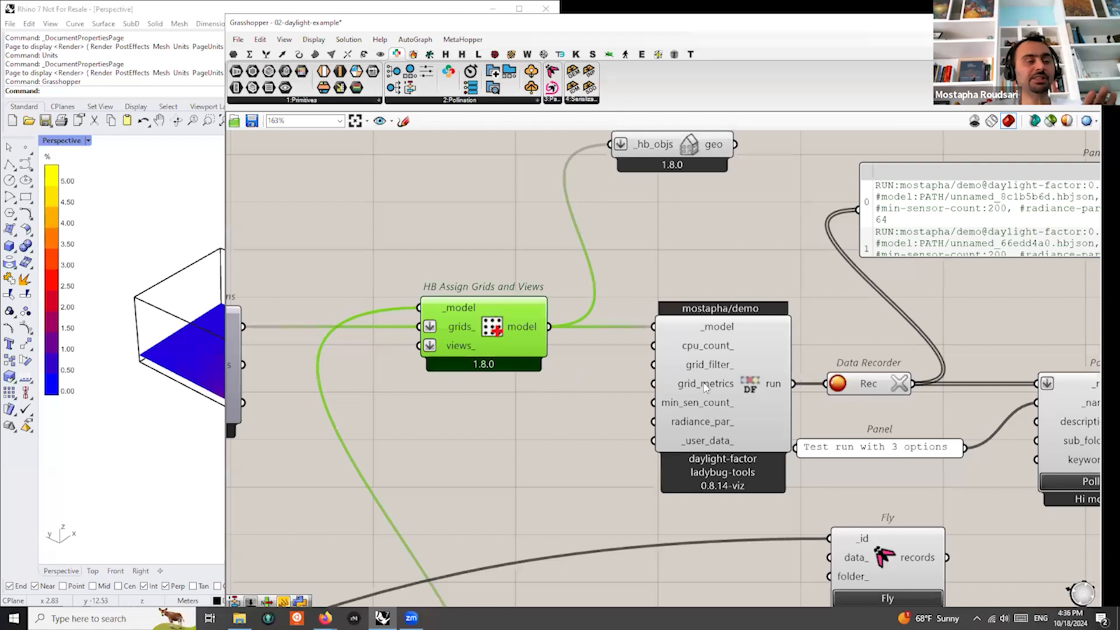
{"action": "mouse_move", "coordinate": [706, 387]}
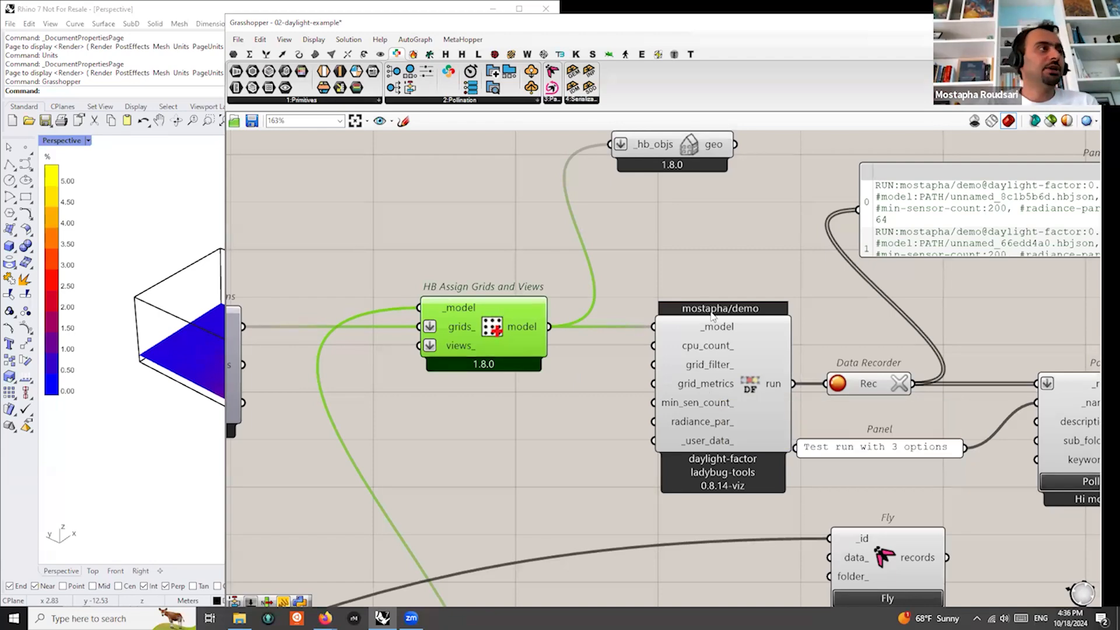
Place a Setup Runs component below HB Assign Grids and Views, beside the daylight-factor recipe, and examine its recipe selector
{"action": "scroll", "coordinate": [703, 303], "scroll_direction": "down", "scroll_amount": 3}
{"action": "left_click", "coordinate": [690, 349]}
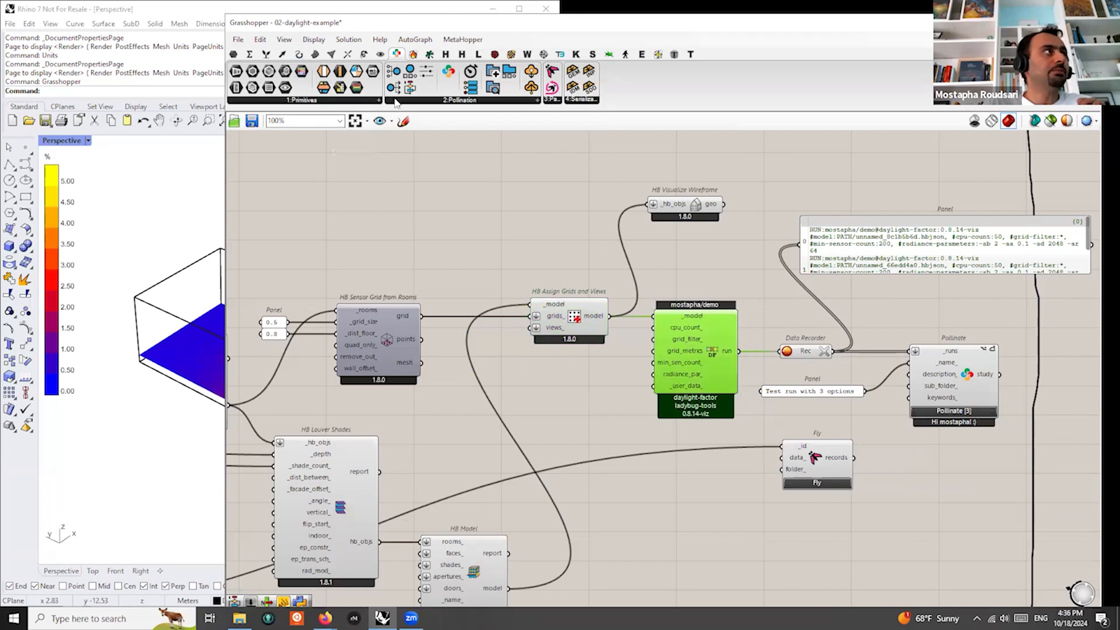
{"action": "left_click", "coordinate": [603, 431]}
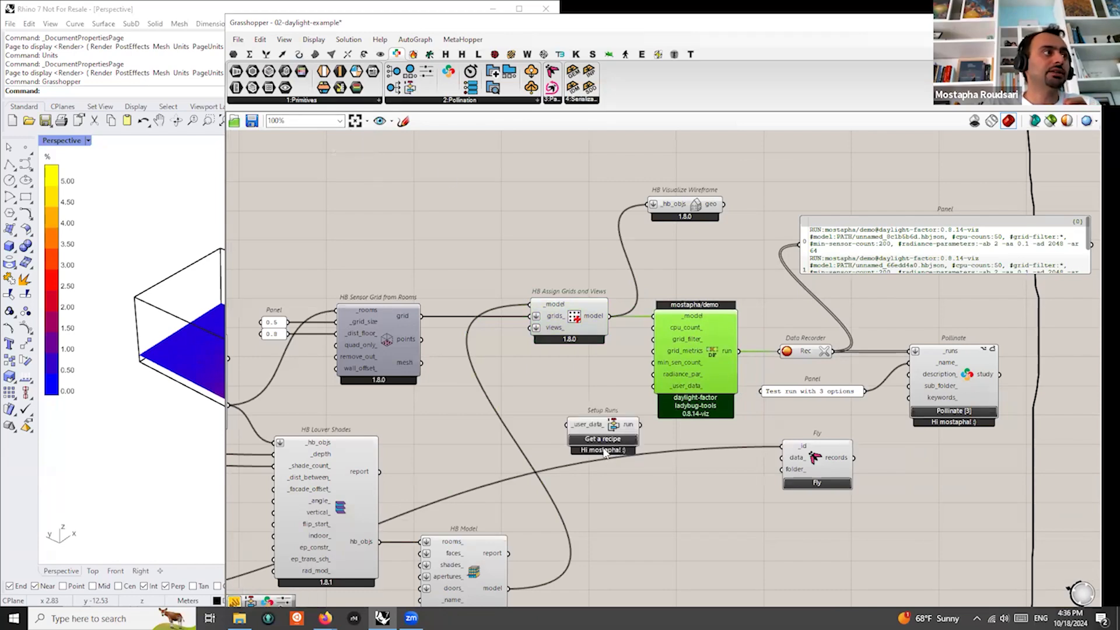
{"action": "scroll", "coordinate": [603, 448], "scroll_direction": "up", "scroll_amount": 4}
{"action": "scroll", "coordinate": [764, 245], "scroll_direction": "down", "scroll_amount": 2}
{"action": "scroll", "coordinate": [630, 374], "scroll_direction": "up", "scroll_amount": 2}
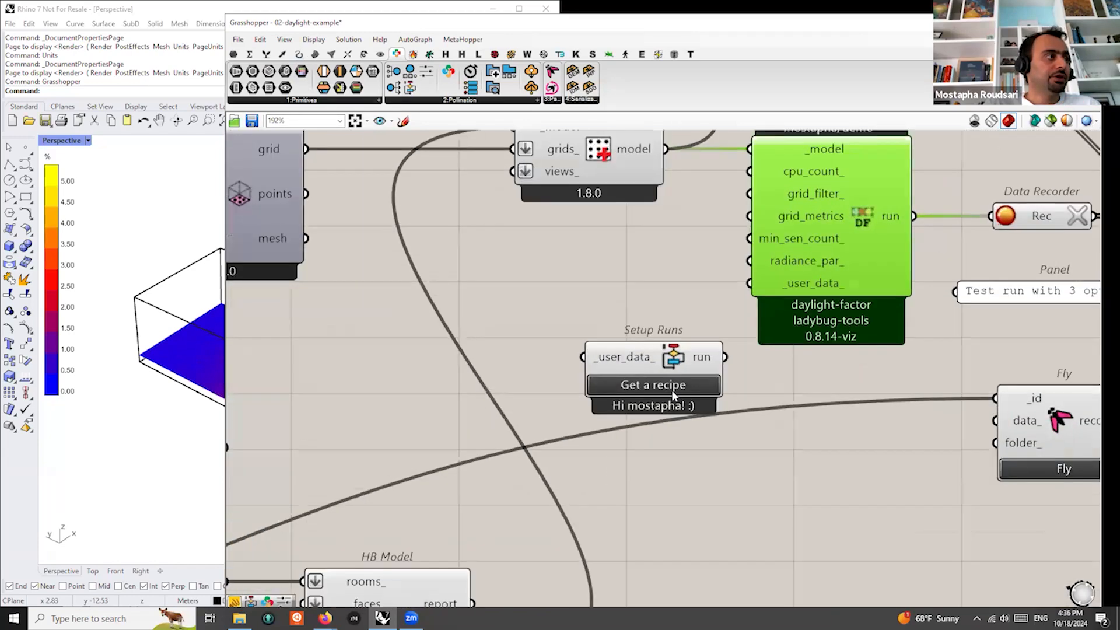
Switch to Pollination Cloud in Firefox, change the active account to Extended Trial and open its projects list
{"action": "left_click", "coordinate": [325, 618]}
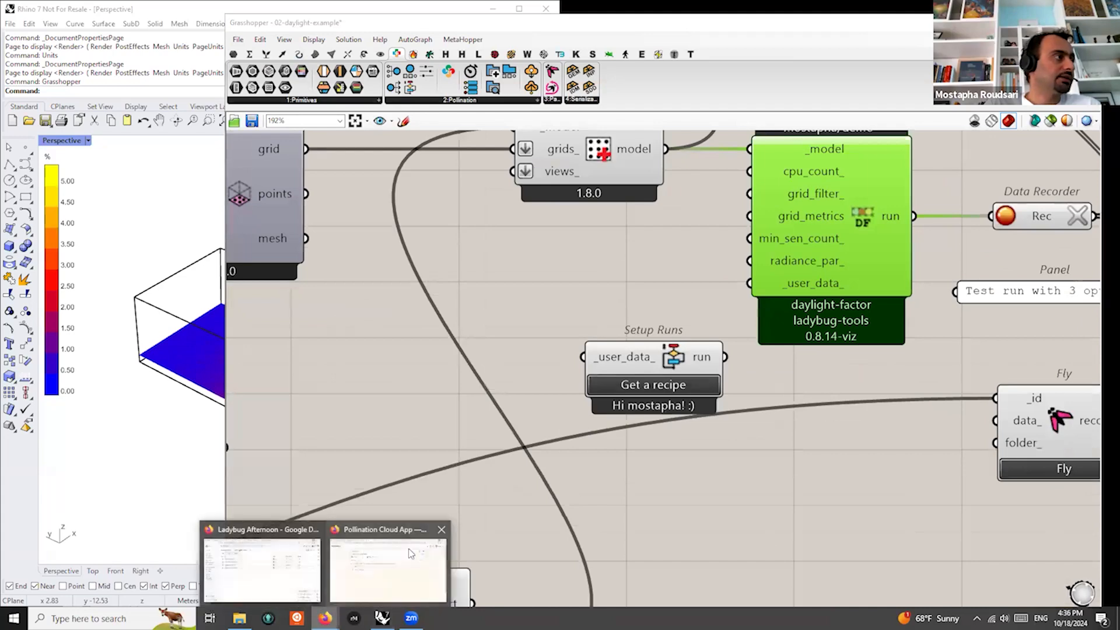
{"action": "left_click", "coordinate": [412, 555]}
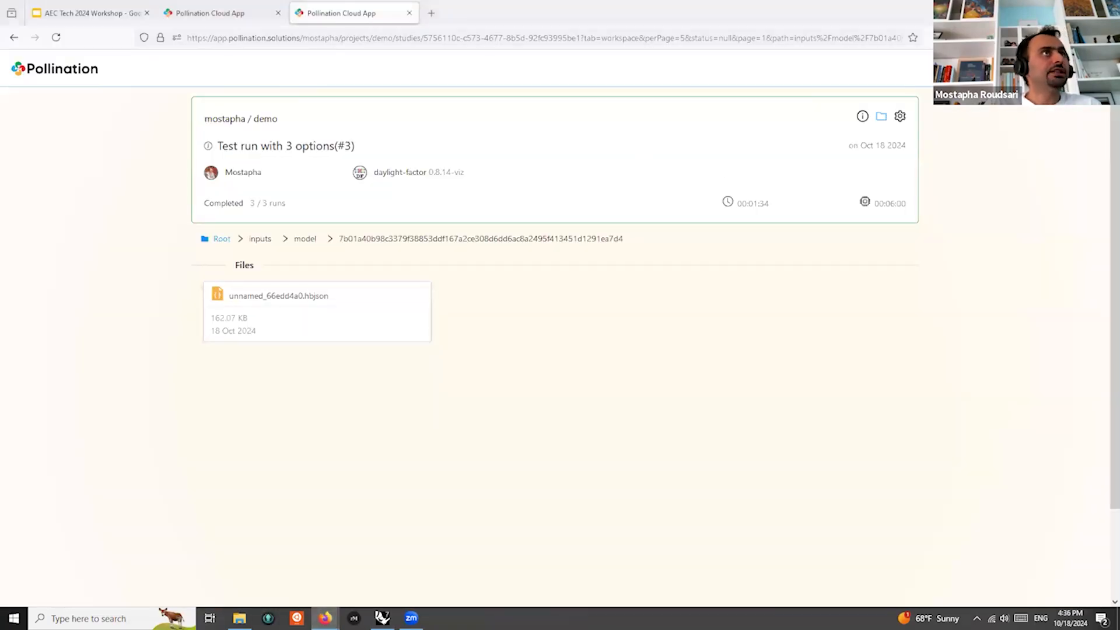
{"action": "left_click", "coordinate": [1001, 69]}
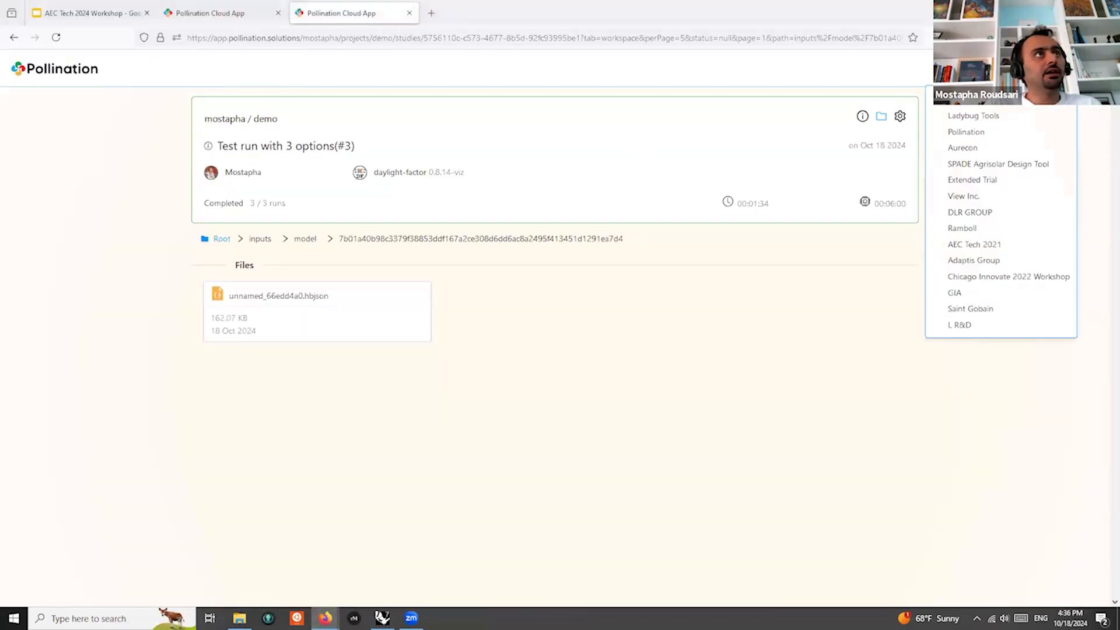
{"action": "left_click", "coordinate": [971, 185]}
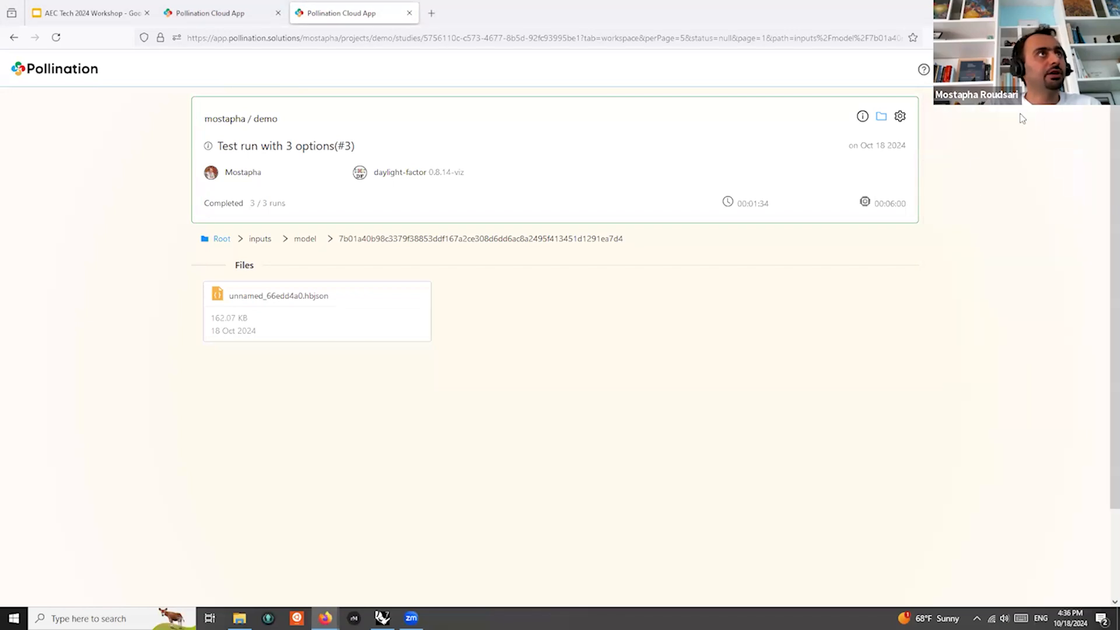
{"action": "left_click", "coordinate": [62, 74]}
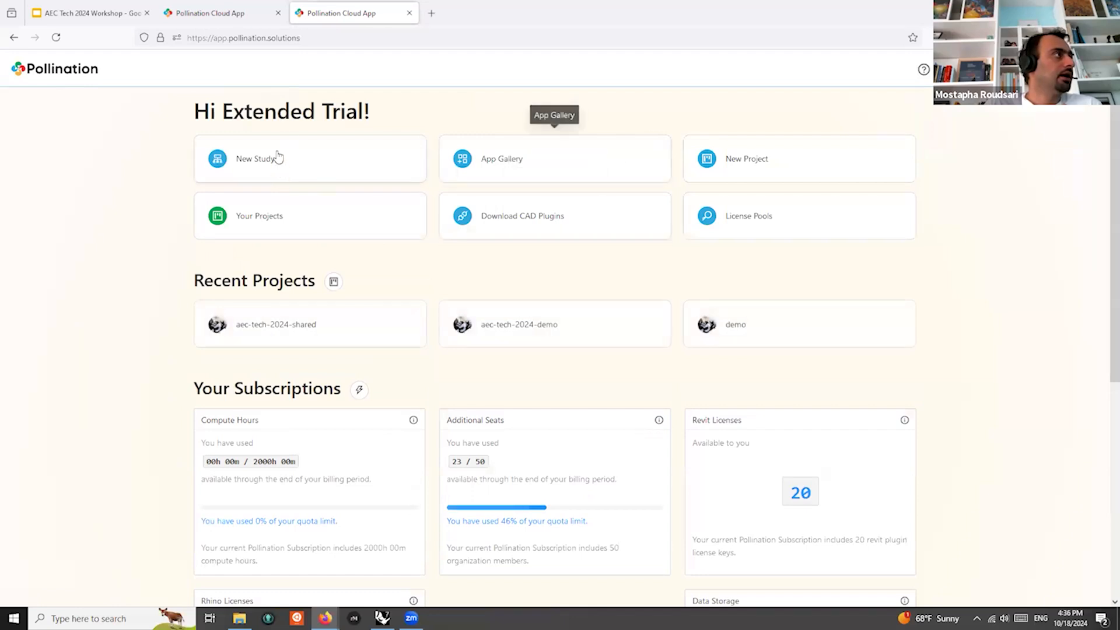
{"action": "left_click", "coordinate": [334, 282]}
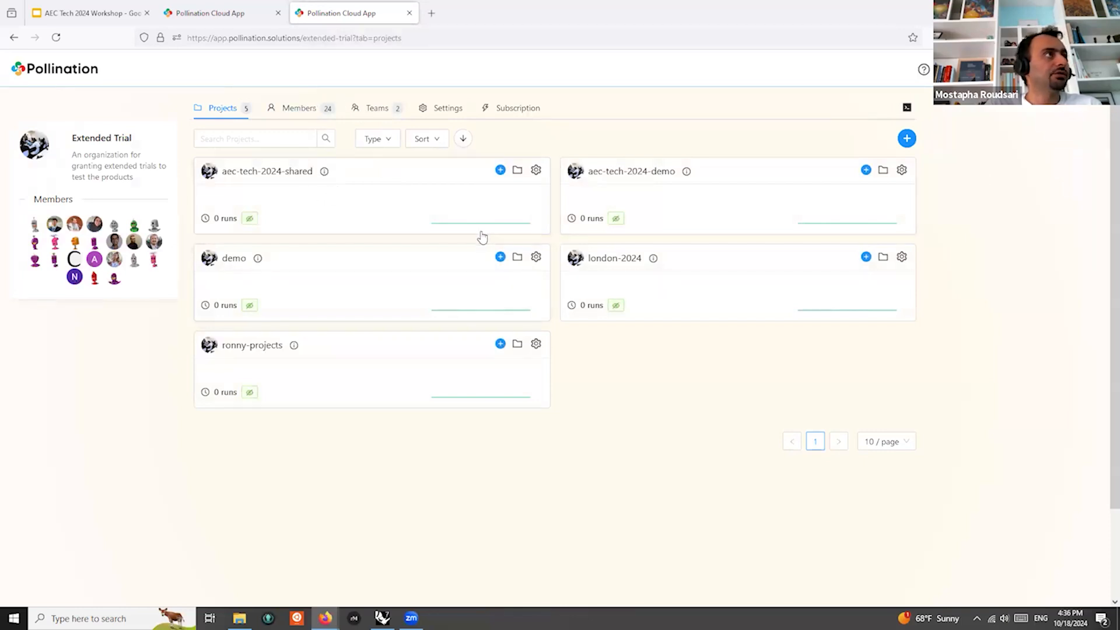
Copy the web address of the Extended Trial projects page
{"action": "left_click", "coordinate": [301, 37]}
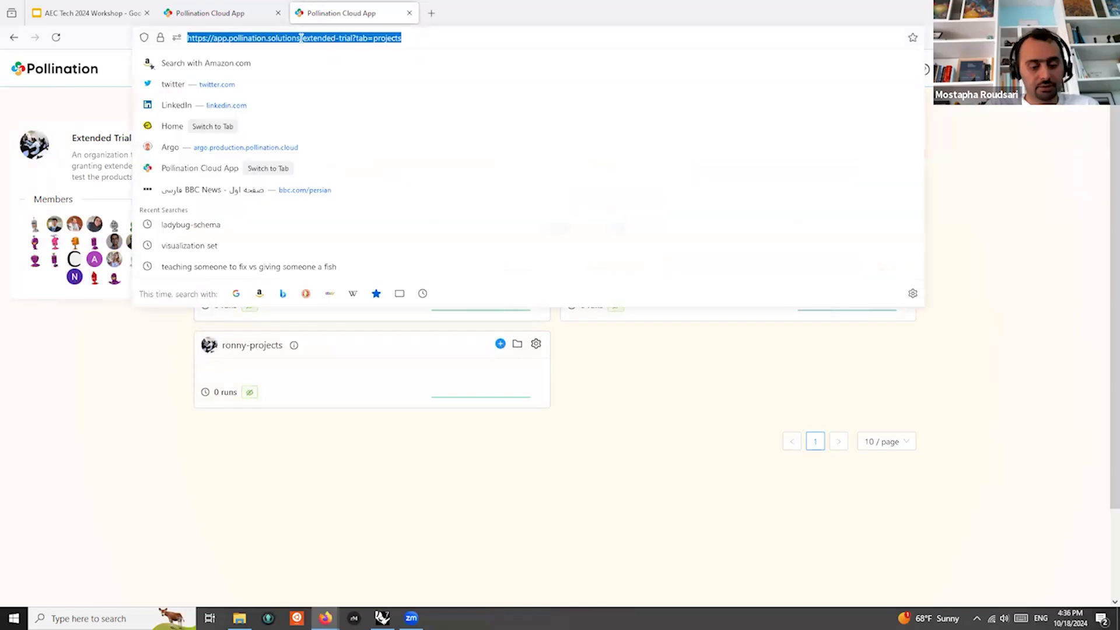
{"action": "key", "text": "ctrl+c"}
{"action": "key", "text": "alt+Tab"}
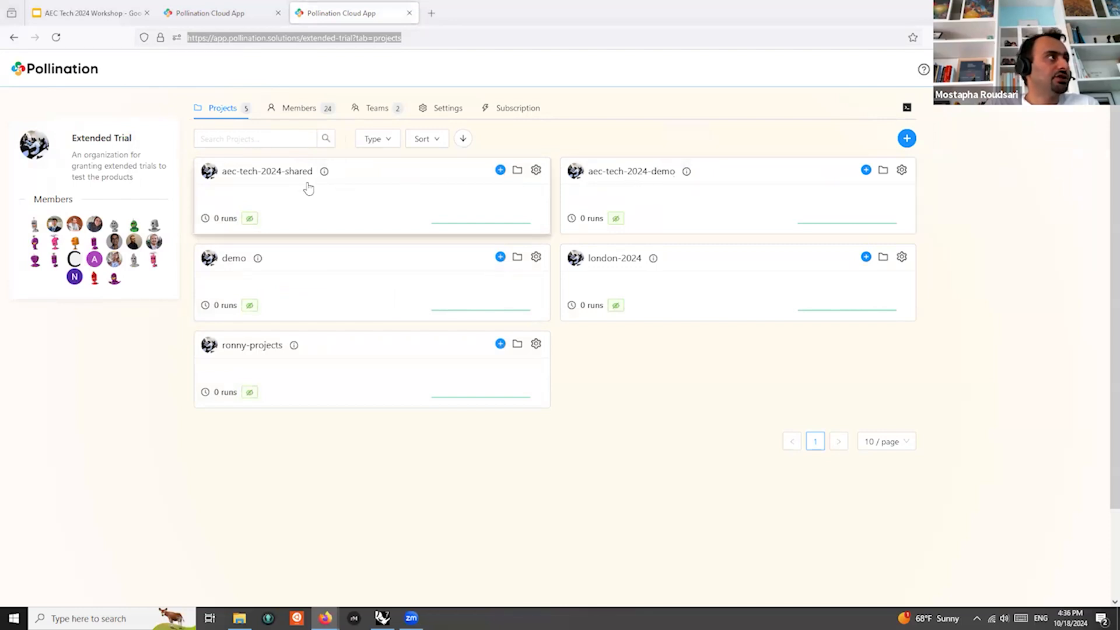
Check the collaborators and studies of the aec-tech-2024-demo project, and open the aec-tech-2024-shared project
{"action": "left_click", "coordinate": [655, 188]}
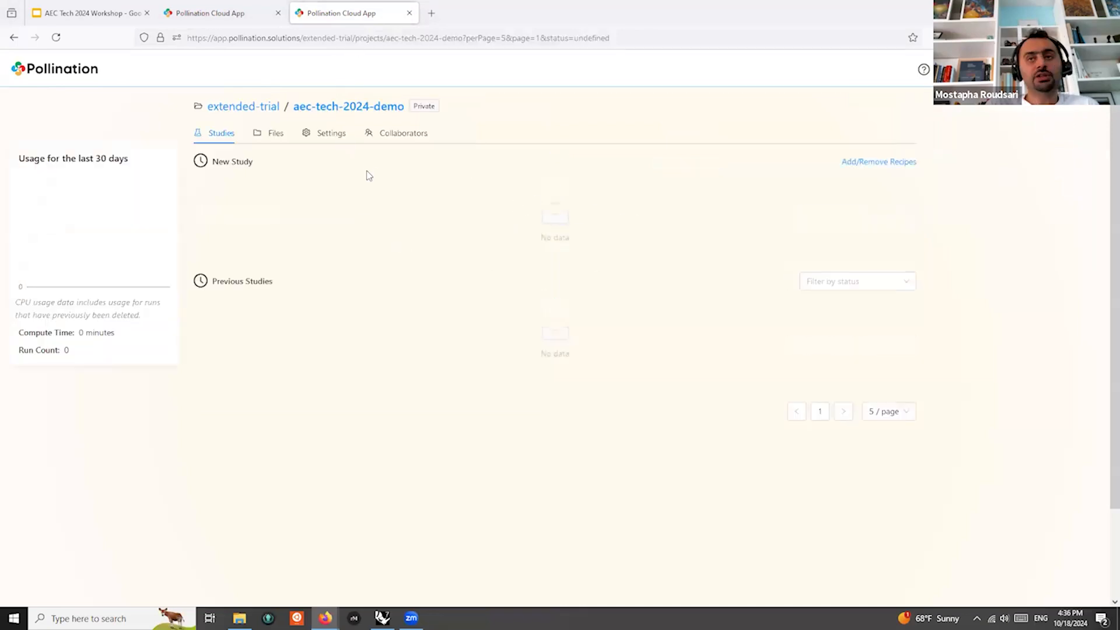
{"action": "left_click", "coordinate": [382, 135]}
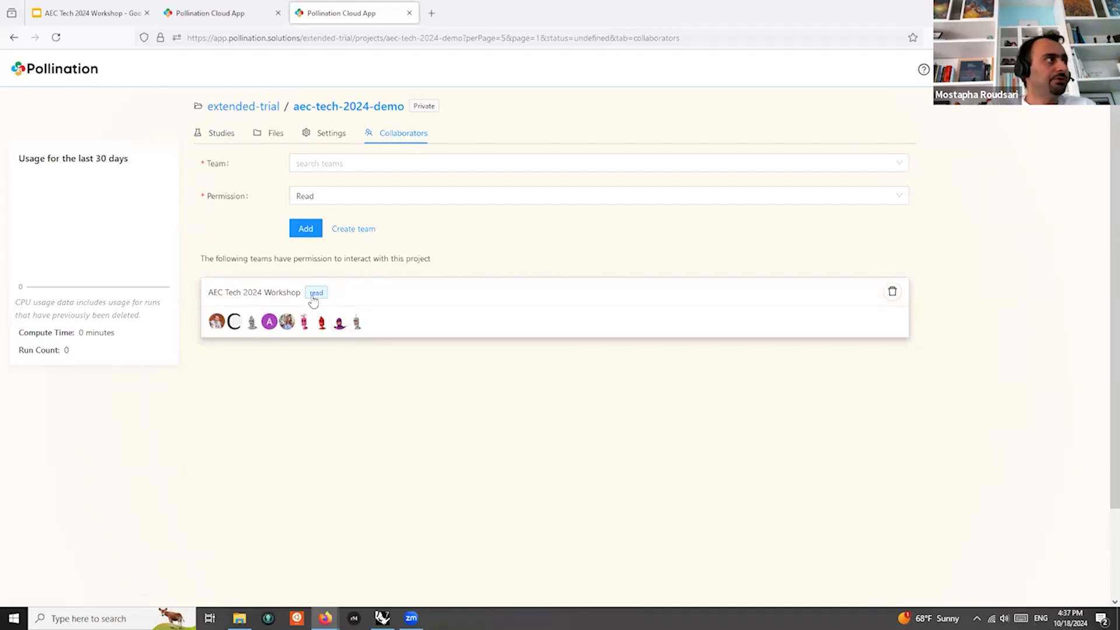
{"action": "left_click", "coordinate": [214, 137]}
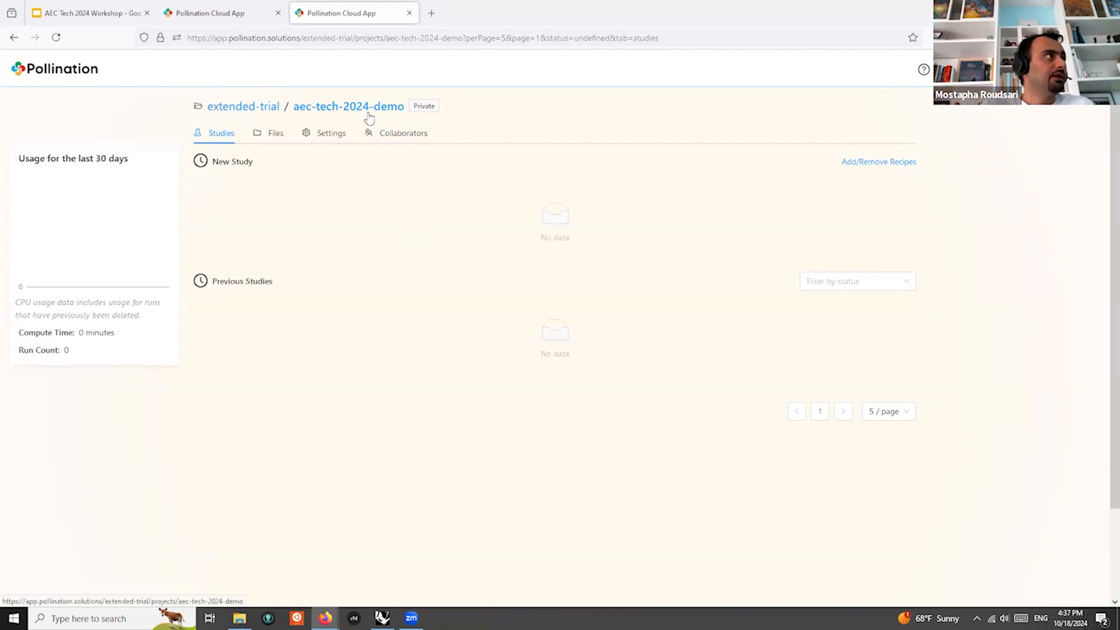
{"action": "left_click", "coordinate": [243, 108]}
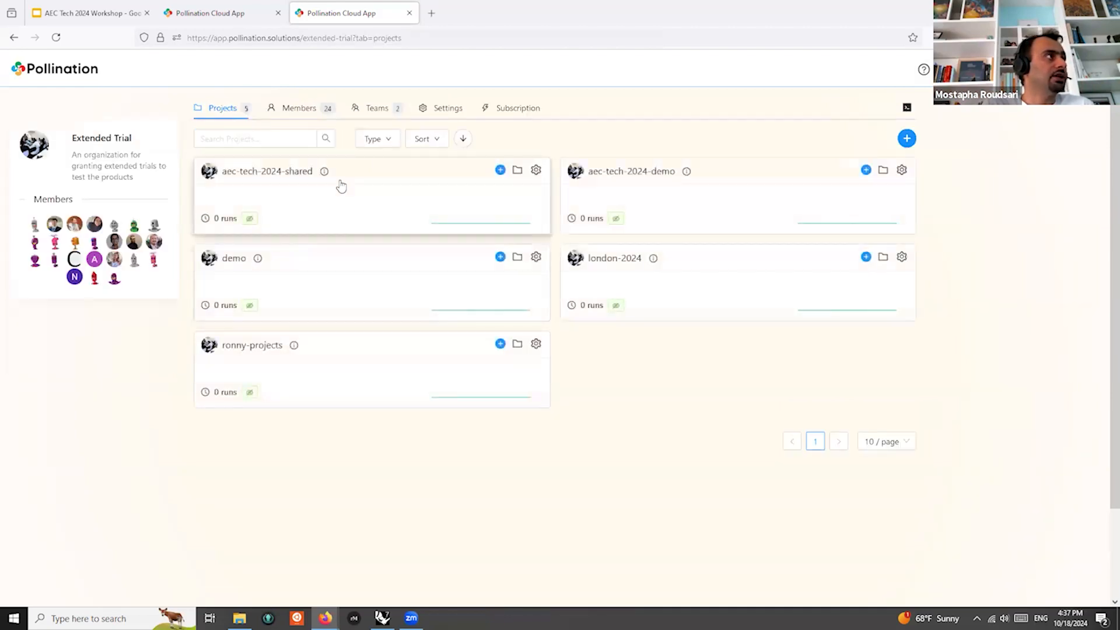
{"action": "left_click", "coordinate": [330, 193]}
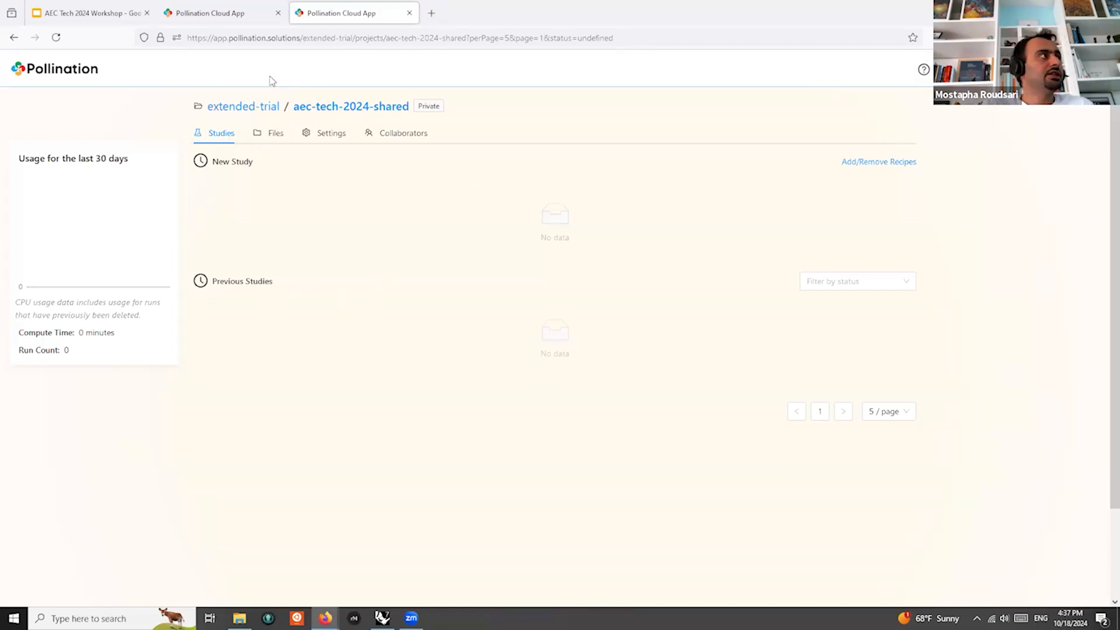
Return to the Extended Trial account and examine its cloud, seat, compute and plugin subscriptions and its account usage
{"action": "left_click", "coordinate": [264, 106]}
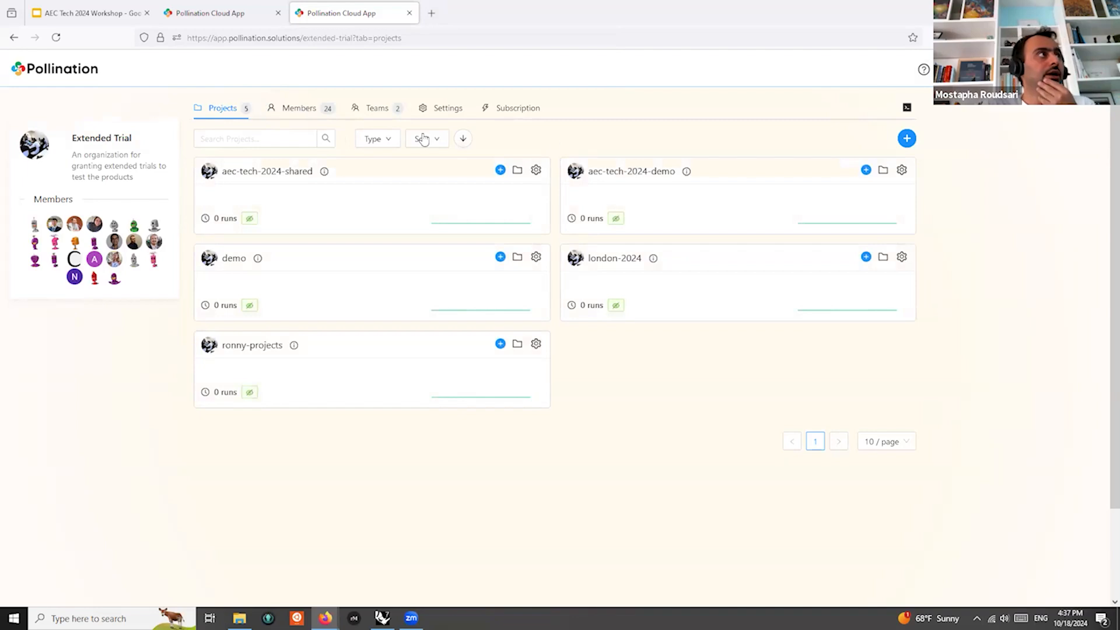
{"action": "left_click", "coordinate": [526, 112]}
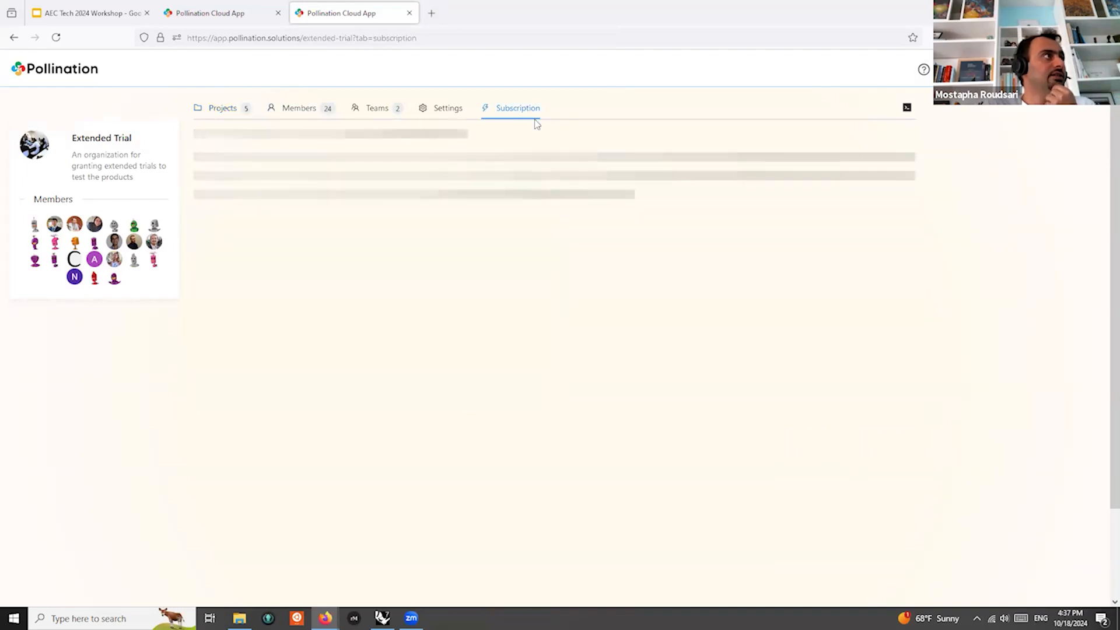
{"action": "scroll", "coordinate": [325, 239], "scroll_direction": "down", "scroll_amount": 1}
{"action": "scroll", "coordinate": [325, 239], "scroll_direction": "down", "scroll_amount": 8}
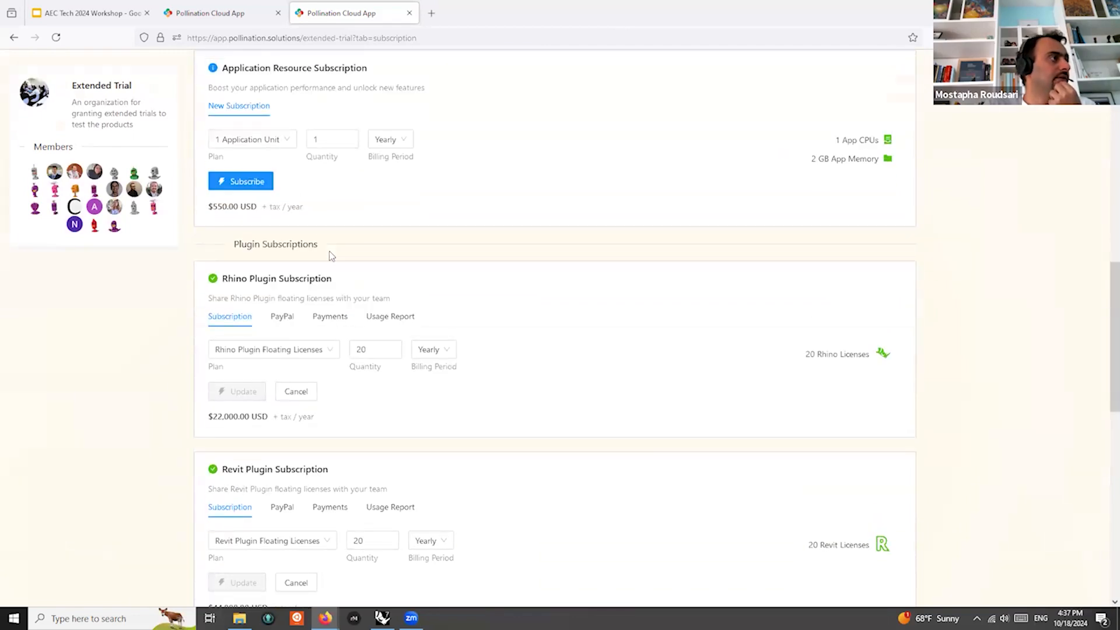
{"action": "scroll", "coordinate": [331, 255], "scroll_direction": "down", "scroll_amount": 10}
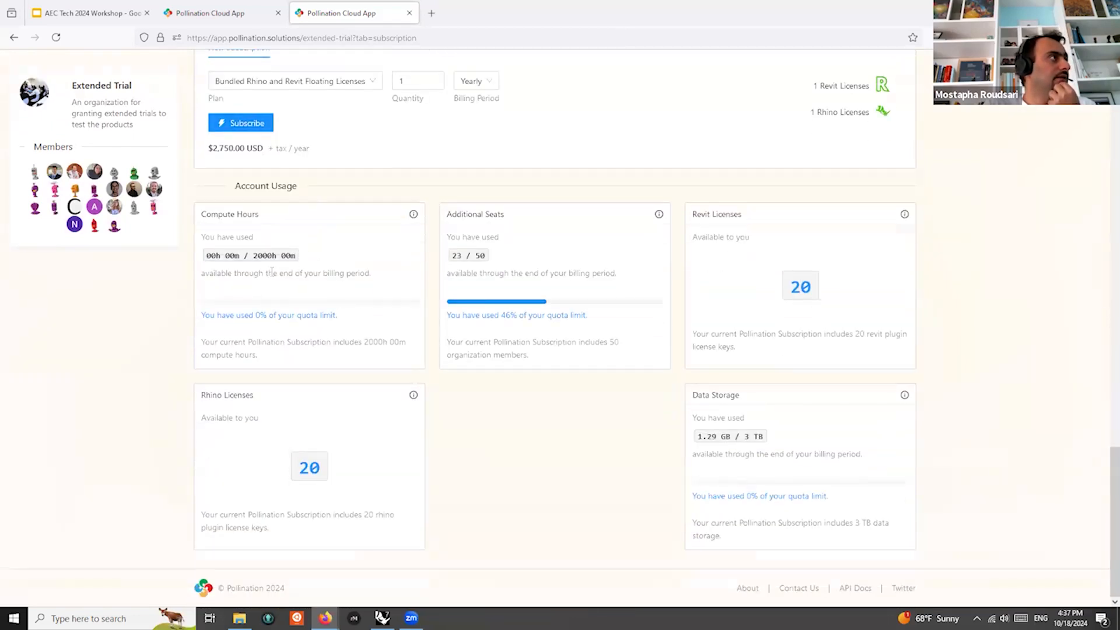
{"action": "scroll", "coordinate": [336, 263], "scroll_direction": "up", "scroll_amount": 10}
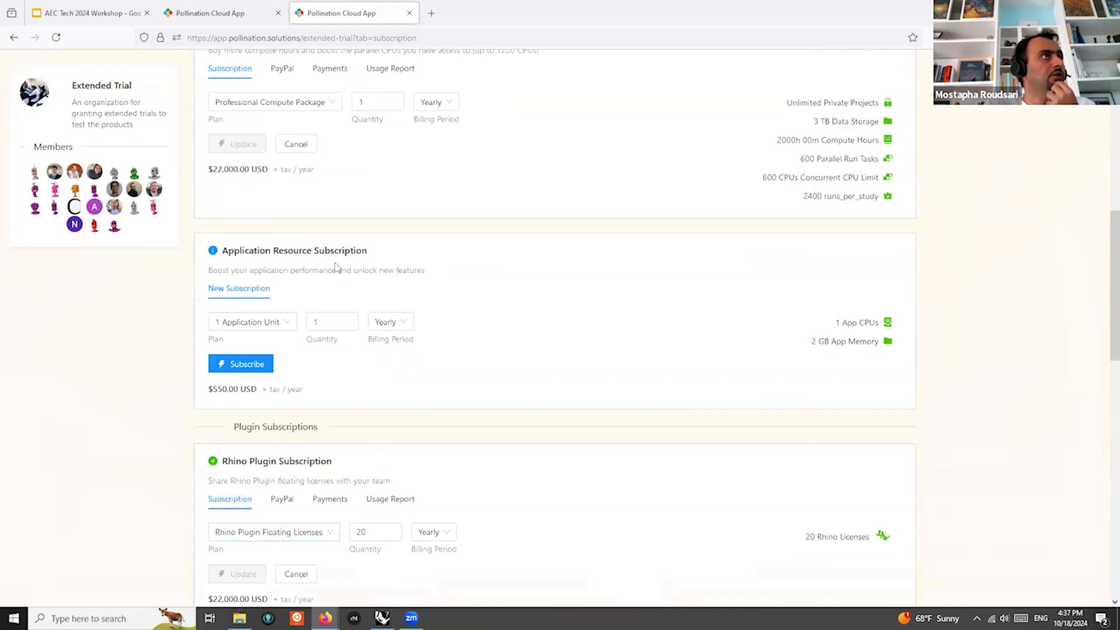
{"action": "scroll", "coordinate": [336, 267], "scroll_direction": "up", "scroll_amount": 8}
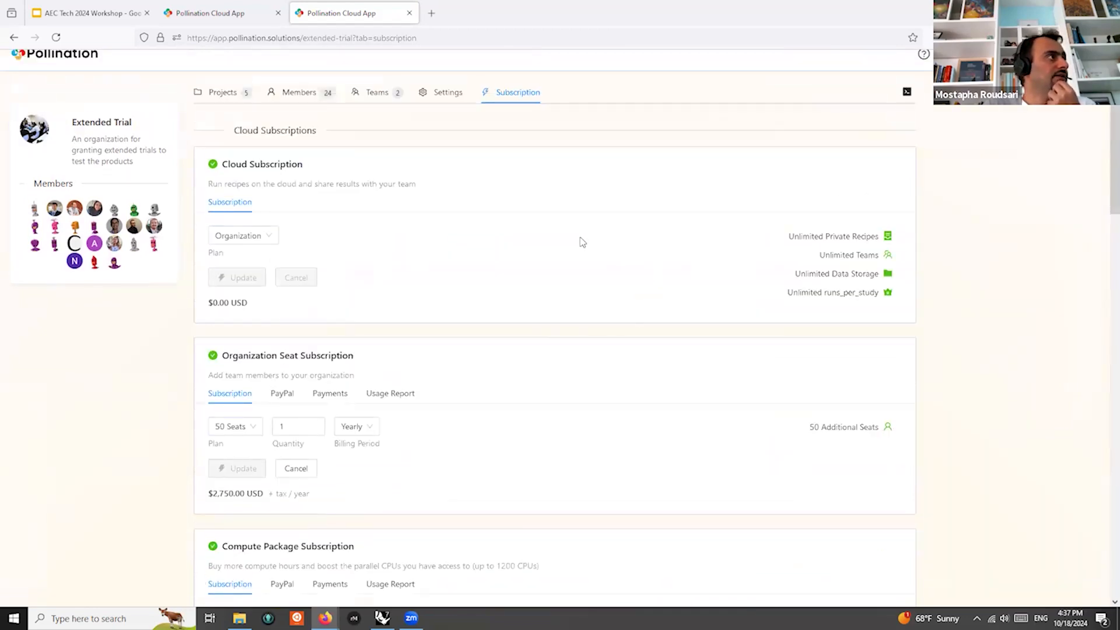
{"action": "scroll", "coordinate": [582, 241], "scroll_direction": "down", "scroll_amount": 5}
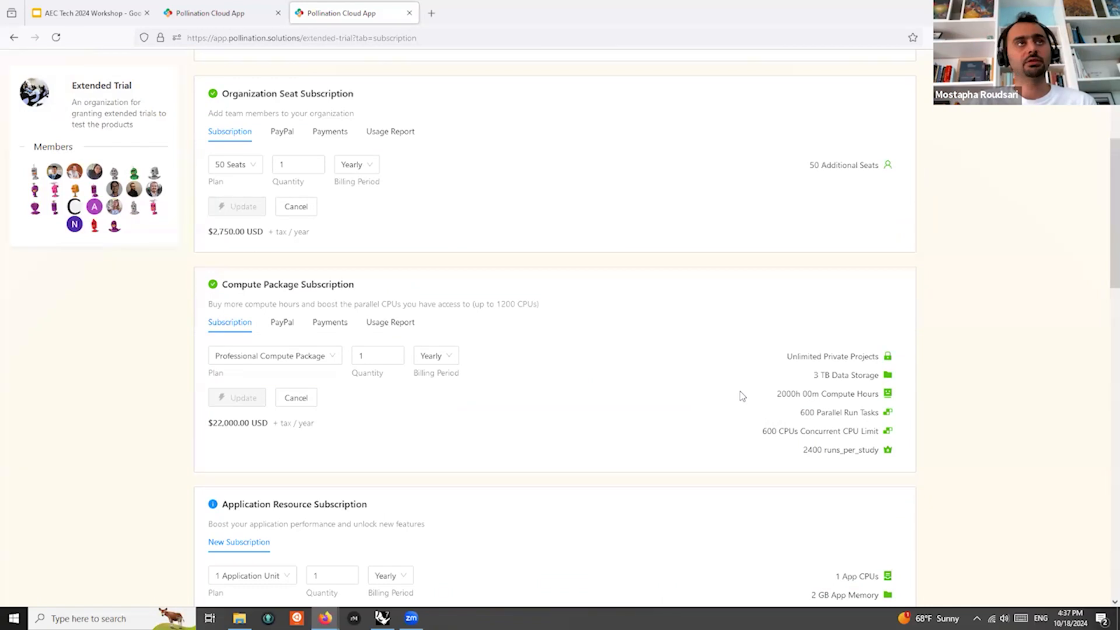
{"action": "scroll", "coordinate": [583, 363], "scroll_direction": "up", "scroll_amount": 3}
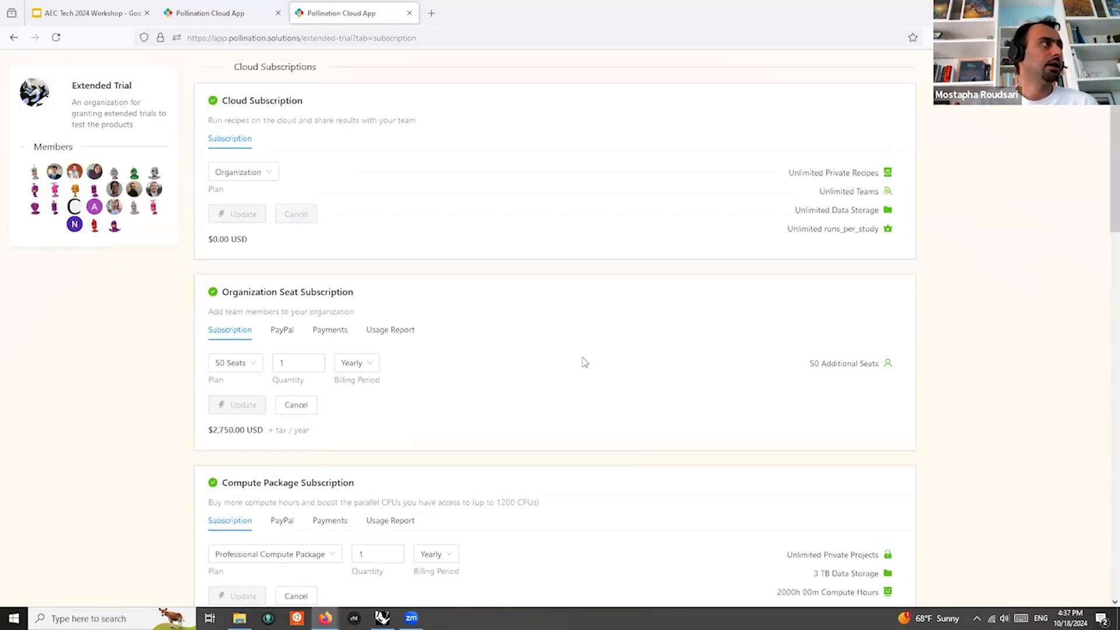
{"action": "scroll", "coordinate": [584, 363], "scroll_direction": "down", "scroll_amount": 1}
{"action": "scroll", "coordinate": [575, 387], "scroll_direction": "up", "scroll_amount": 3}
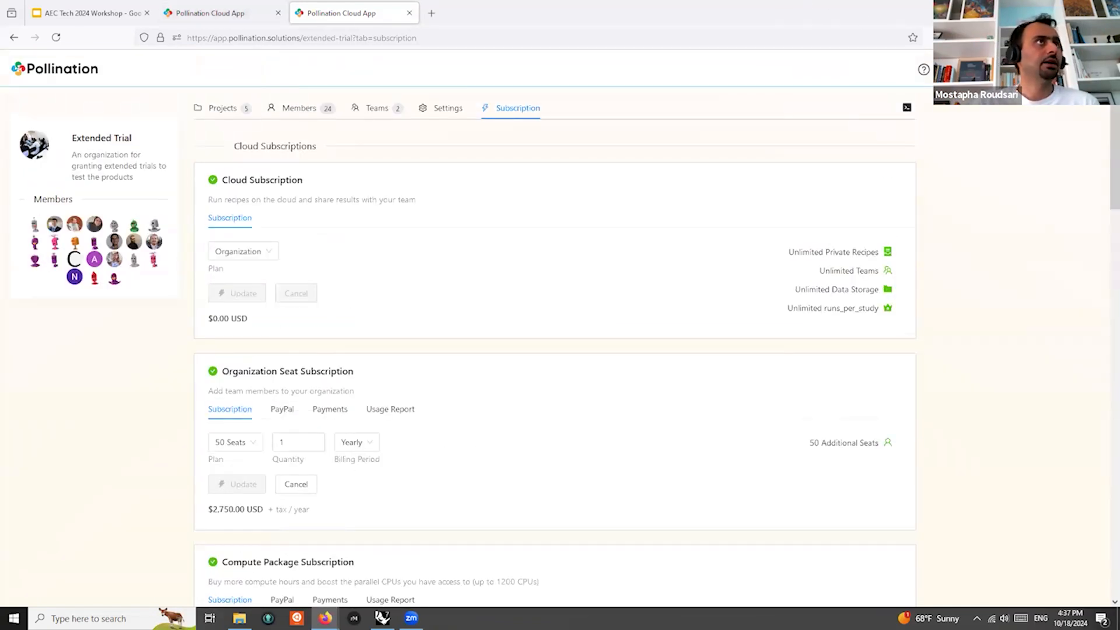
Switch to Grasshopper and move the Setup Runs component directly below the daylight-factor recipe, beside Fly
{"action": "key", "text": "alt+Tab"}
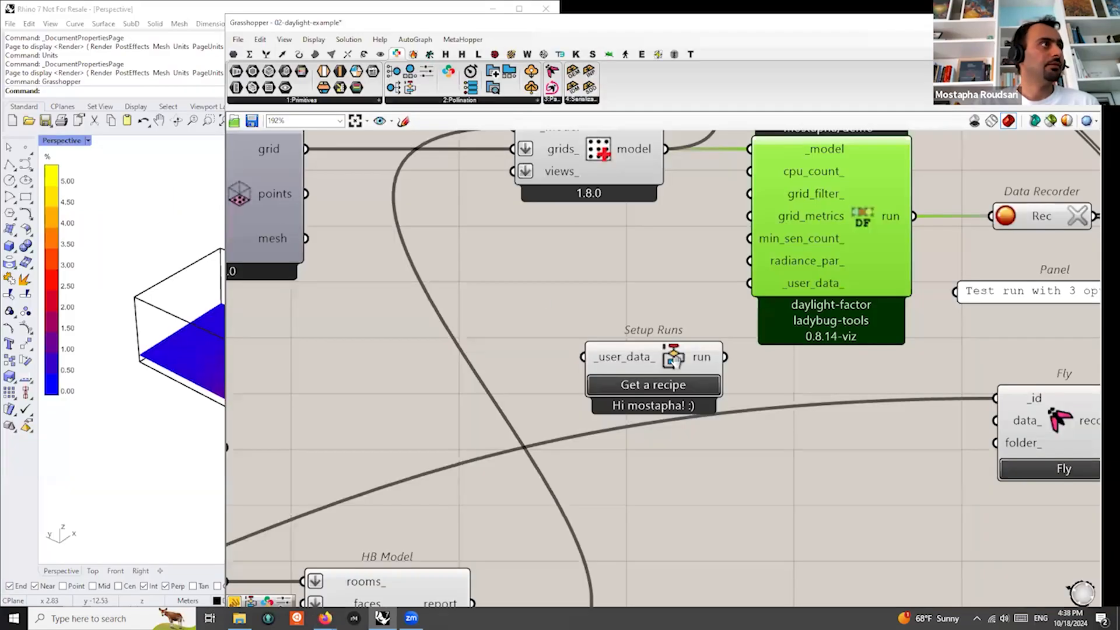
{"action": "right_click_drag", "start_coordinate": [656, 344], "coordinate": [726, 391]}
{"action": "scroll", "coordinate": [706, 378], "scroll_direction": "down", "scroll_amount": 3}
{"action": "left_click", "coordinate": [709, 380]}
{"action": "left_click_drag", "start_coordinate": [741, 399], "coordinate": [850, 410]}
{"action": "scroll", "coordinate": [780, 318], "scroll_direction": "down", "scroll_amount": 1}
{"action": "scroll", "coordinate": [725, 382], "scroll_direction": "up", "scroll_amount": 3}
{"action": "right_click_drag", "start_coordinate": [861, 486], "coordinate": [725, 430]}
{"action": "scroll", "coordinate": [729, 429], "scroll_direction": "down", "scroll_amount": 1}
{"action": "scroll", "coordinate": [728, 430], "scroll_direction": "up", "scroll_amount": 2}
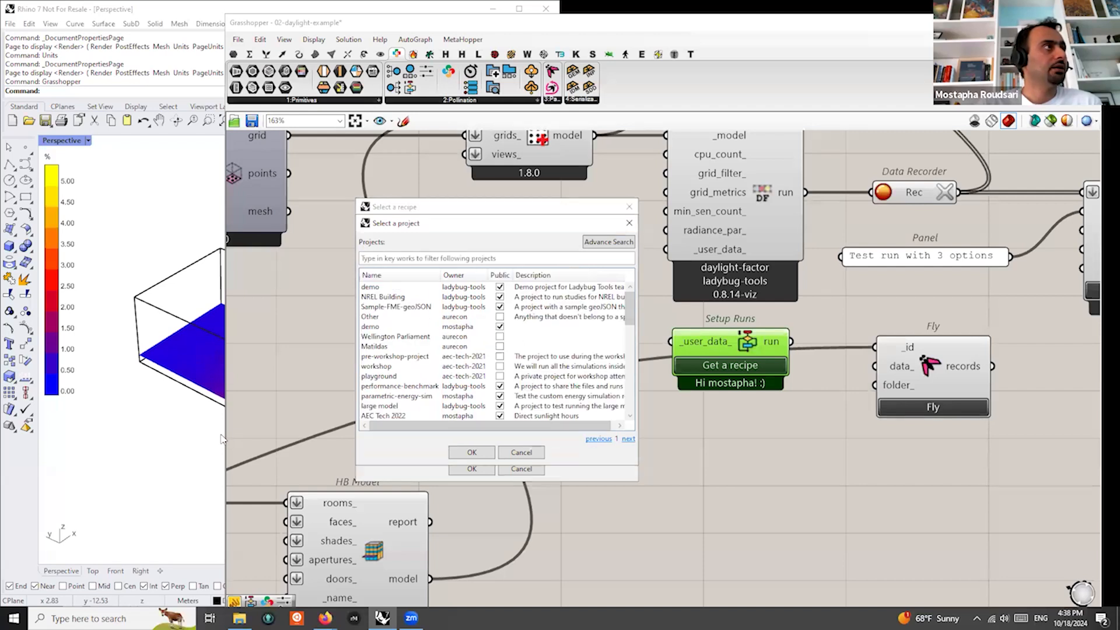
Filter the projects in the Setup Runs recipe selector by "ae" and choose extended-trial's aec-tech-2024-demo as the project
{"action": "left_click", "coordinate": [437, 257]}
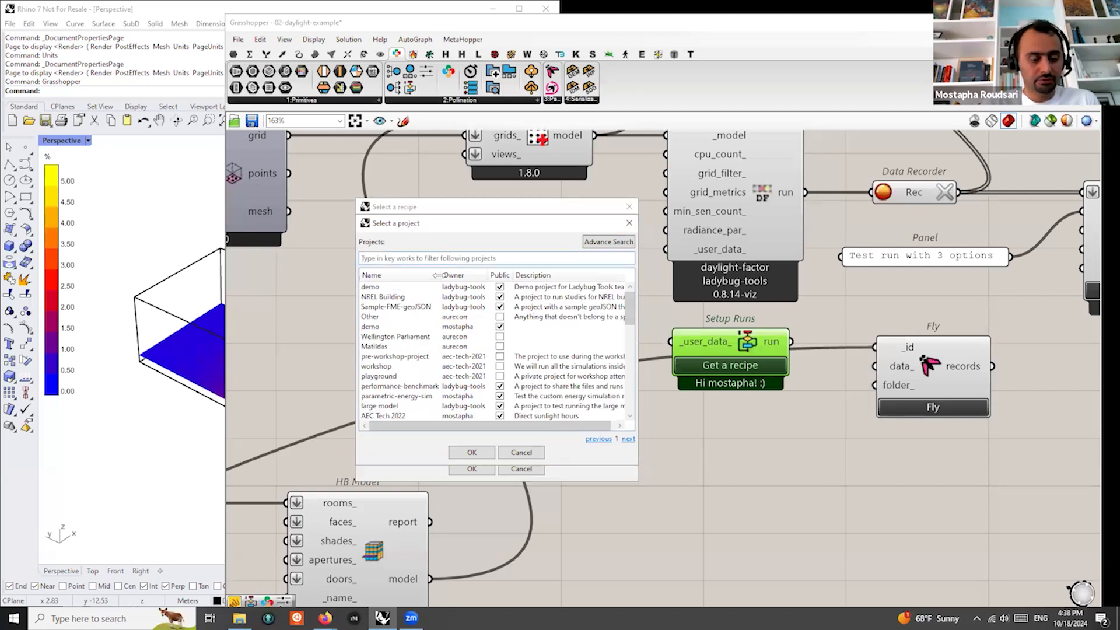
{"action": "type", "text": "exten"}
{"action": "key", "text": "BackSpace"}
{"action": "key", "text": "BackSpace"}
{"action": "key", "text": "BackSpace"}
{"action": "key", "text": "BackSpace"}
{"action": "key", "text": "BackSpace"}
{"action": "type", "text": "ae"}
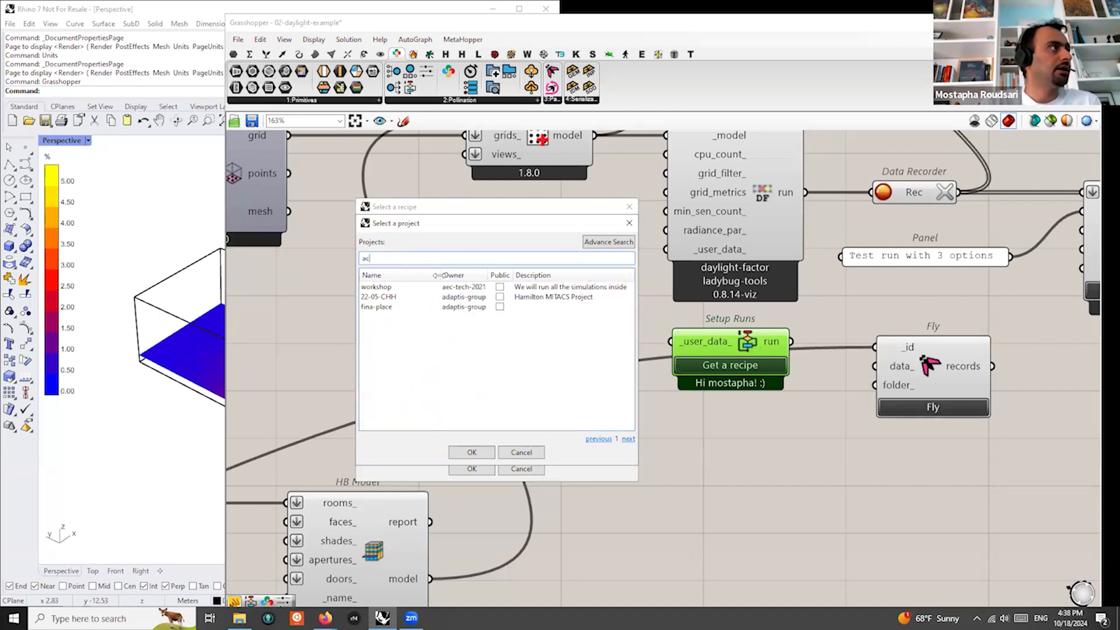
{"action": "type", "text": "c"}
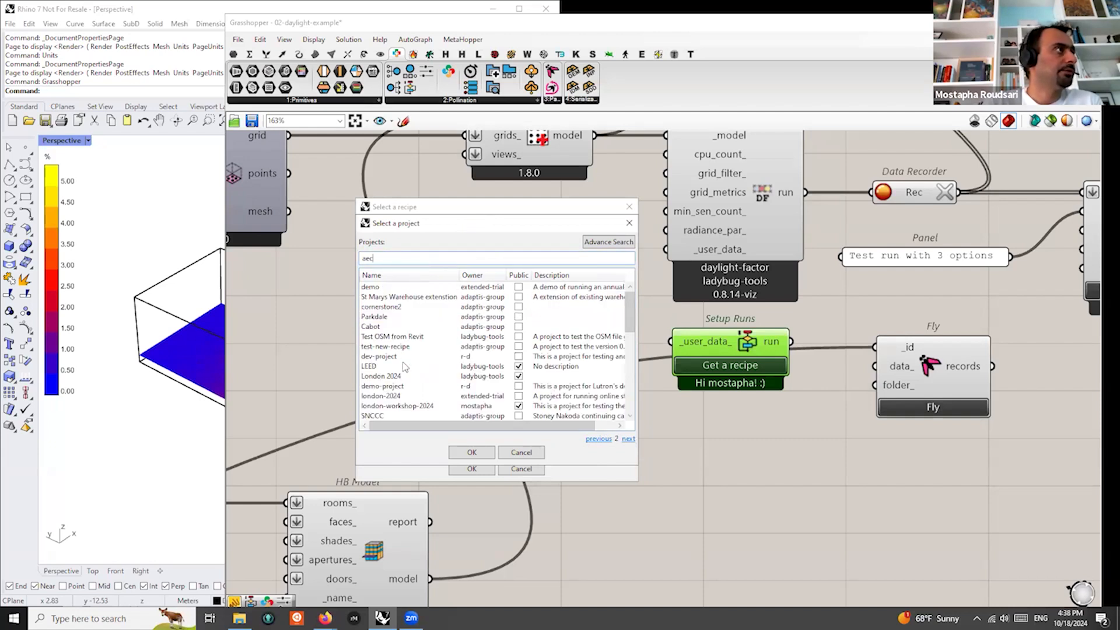
{"action": "key", "text": "BackSpace"}
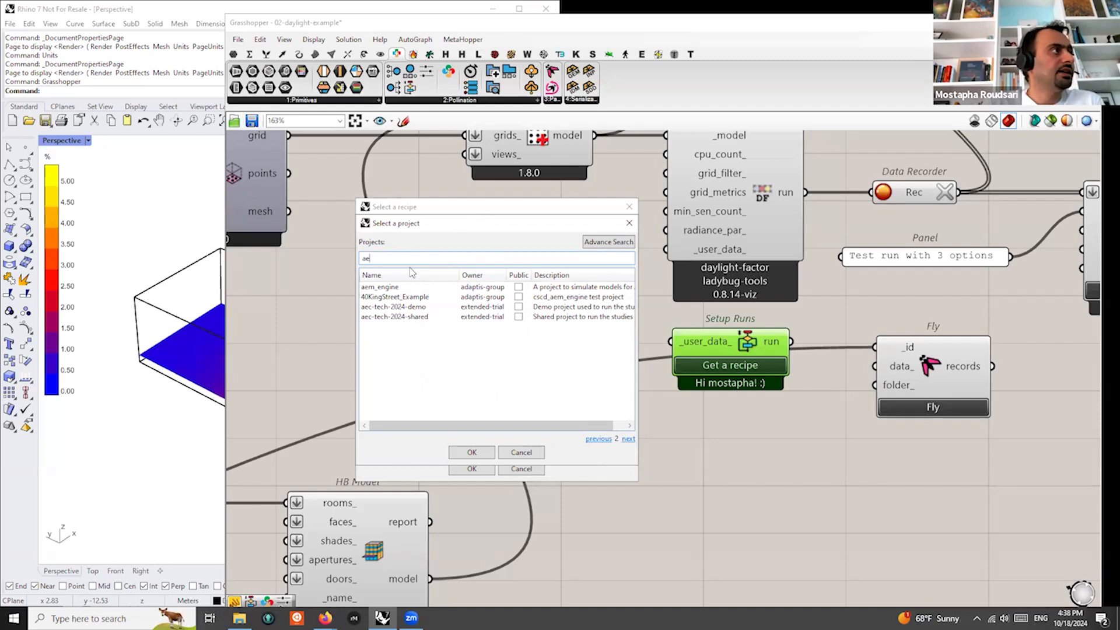
{"action": "left_click", "coordinate": [423, 310]}
{"action": "left_click", "coordinate": [480, 452]}
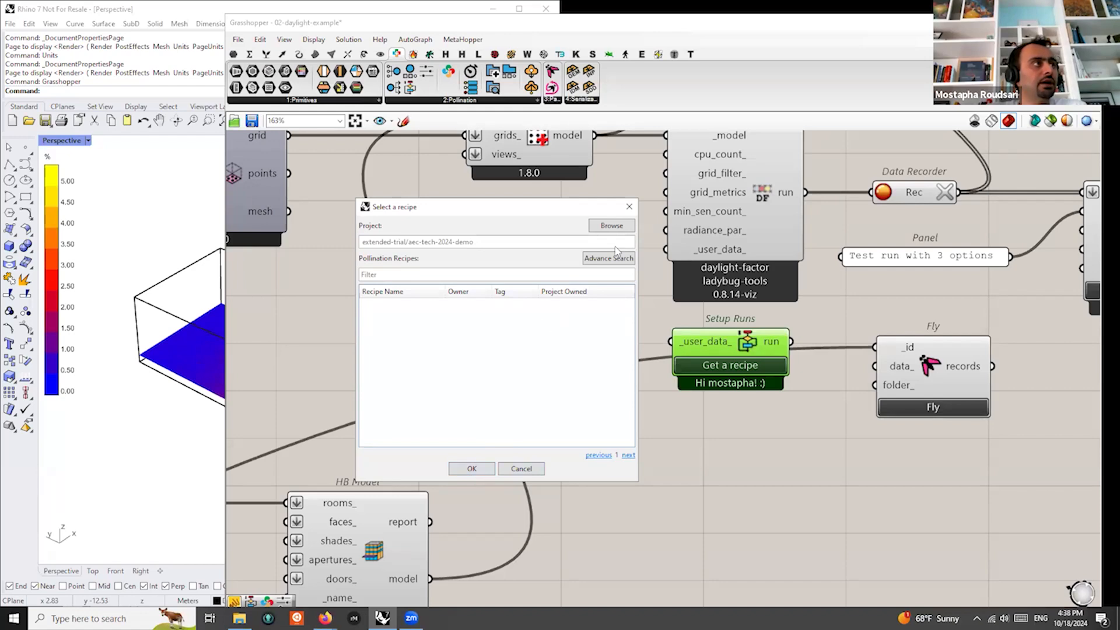
Close the recipe selection without choosing a recipe and shift the Setup Runs component slightly on the canvas
{"action": "left_click", "coordinate": [629, 207]}
{"action": "scroll", "coordinate": [624, 335], "scroll_direction": "down", "scroll_amount": 3}
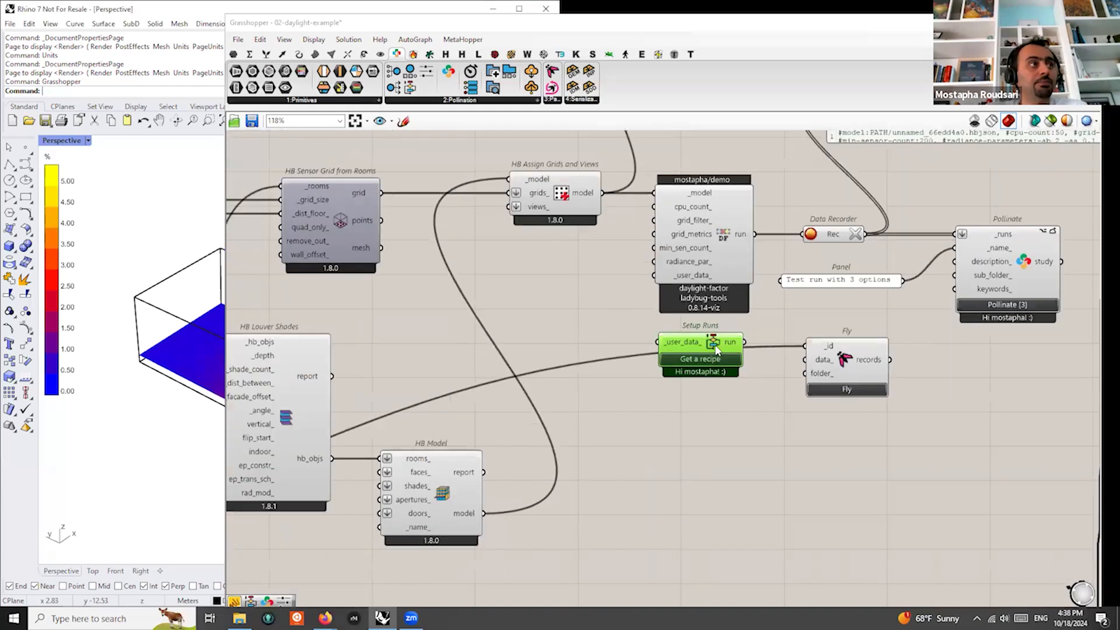
{"action": "left_click_drag", "start_coordinate": [716, 349], "coordinate": [710, 352]}
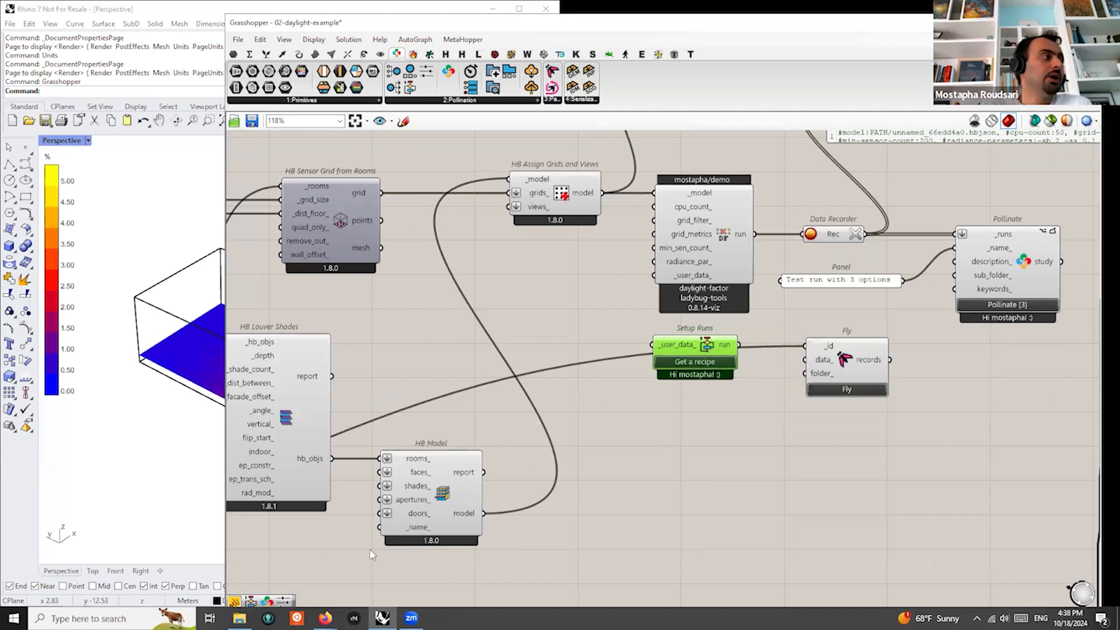
Switch to the Pollination Cloud App in the browser and open the extended-trial organization's aec-tech-2024-demo project
{"action": "mouse_move", "coordinate": [325, 617]}
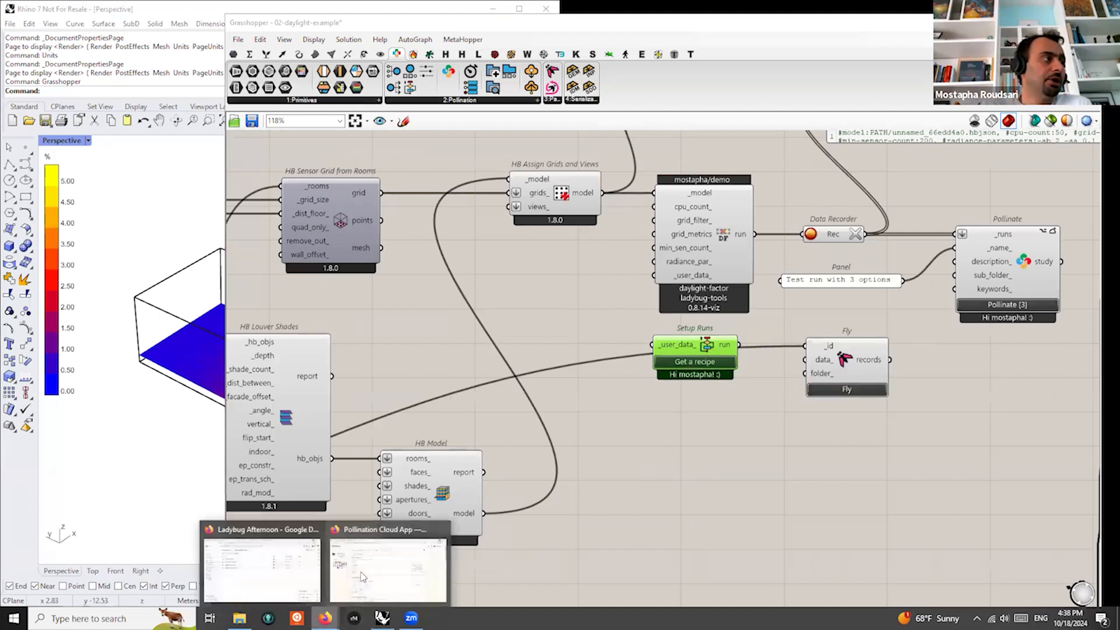
{"action": "left_click", "coordinate": [385, 557]}
{"action": "scroll", "coordinate": [442, 365], "scroll_direction": "down", "scroll_amount": 1}
{"action": "scroll", "coordinate": [442, 365], "scroll_direction": "up", "scroll_amount": 1}
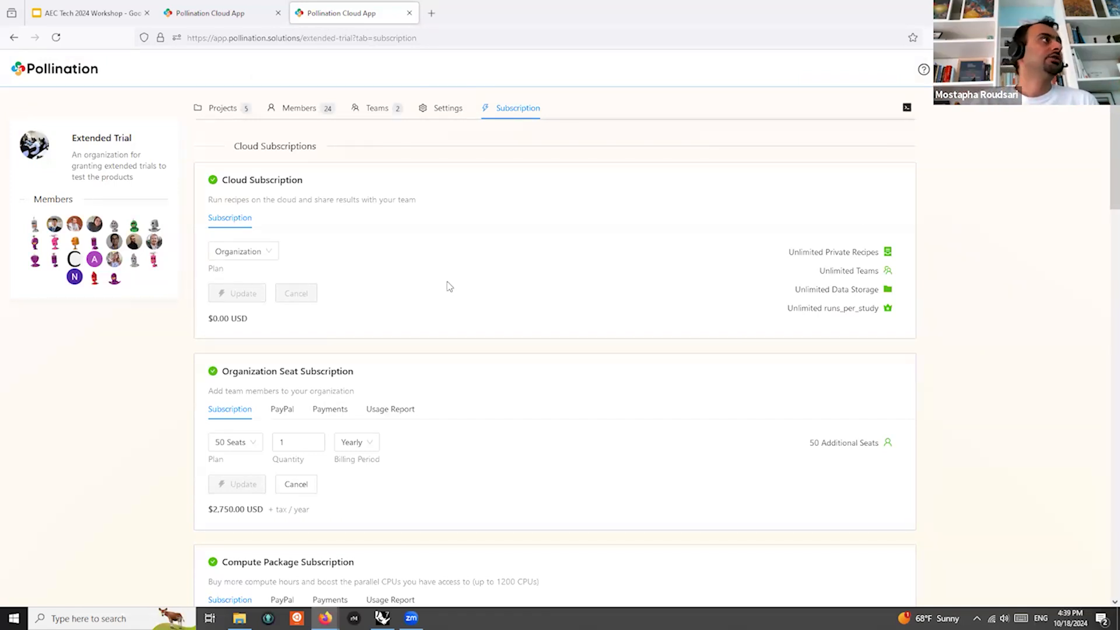
{"action": "left_click", "coordinate": [223, 112]}
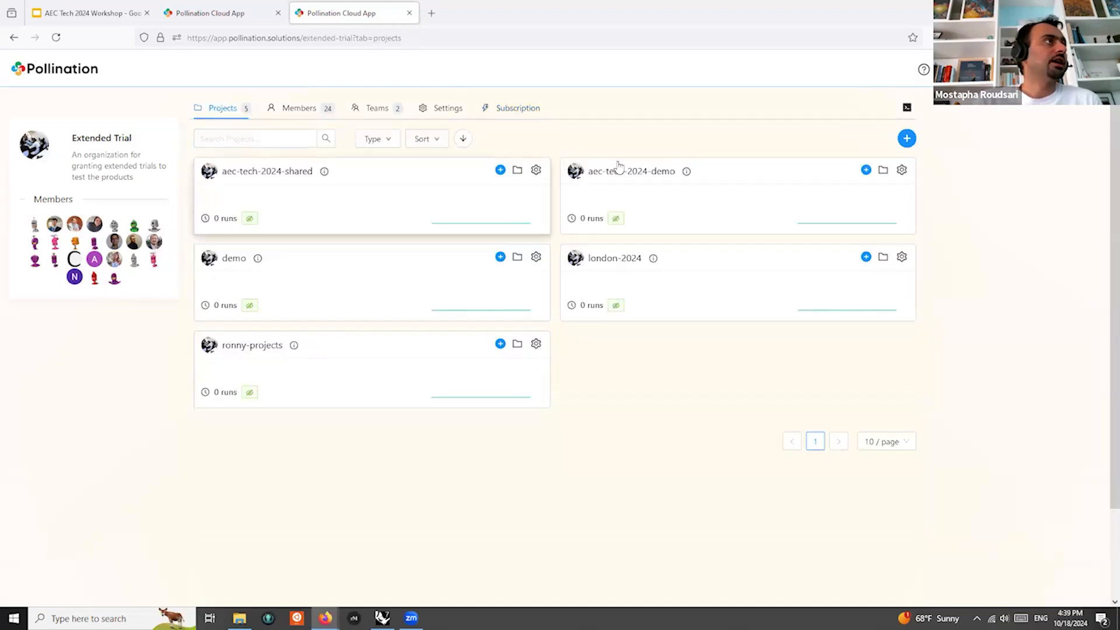
{"action": "left_click", "coordinate": [649, 185]}
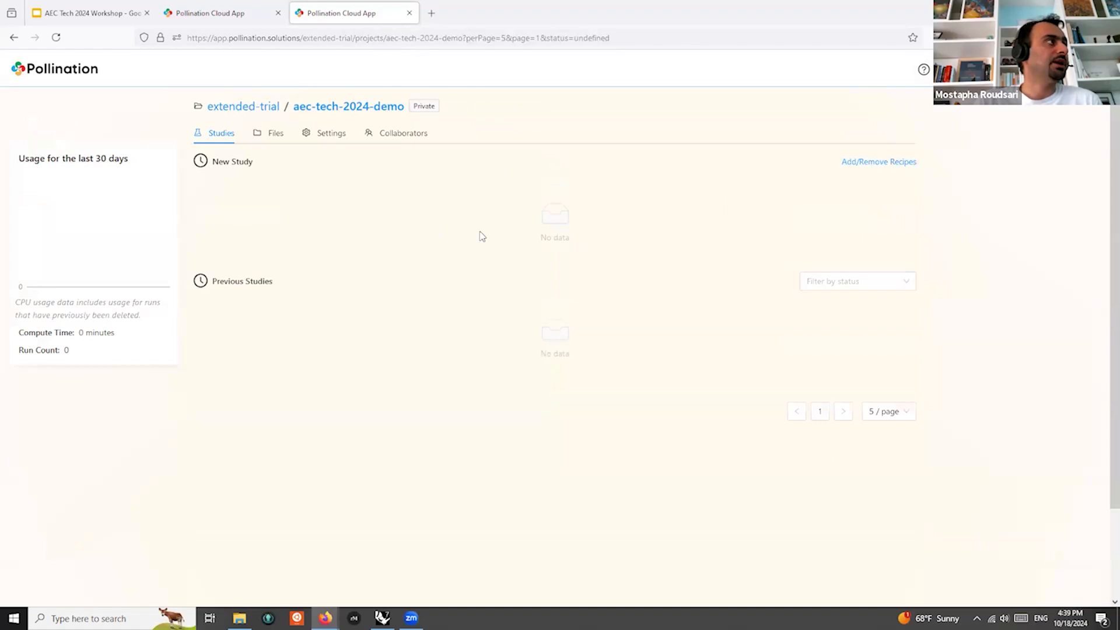
Search the available recipes for "daylight" and add daylight-factor with tag 0.8.14-viz to the project
{"action": "left_click", "coordinate": [863, 164]}
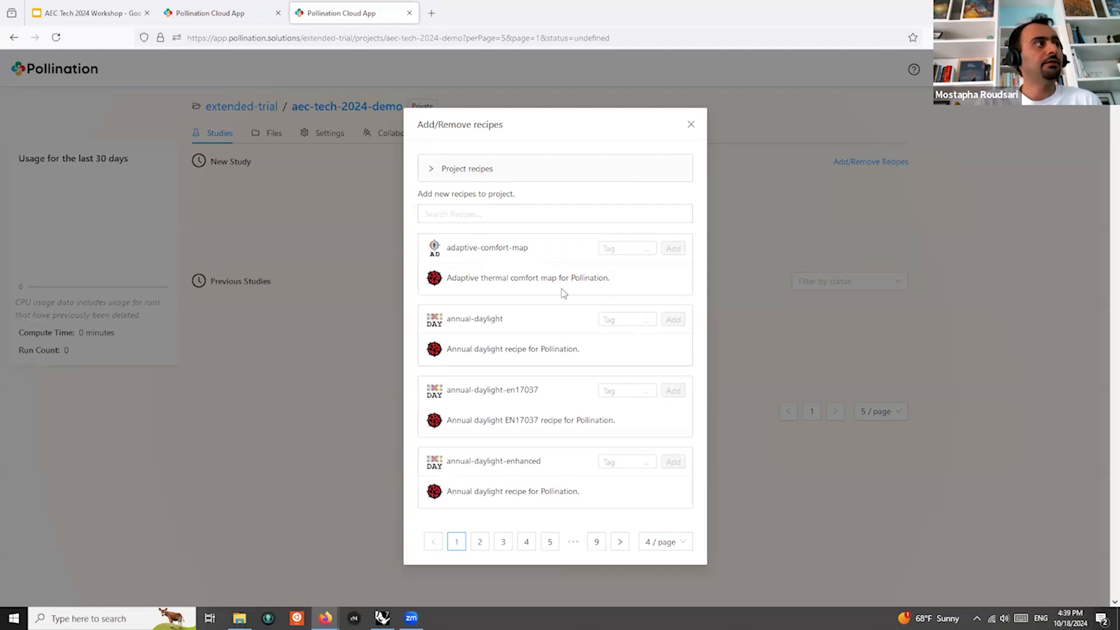
{"action": "left_click", "coordinate": [504, 215]}
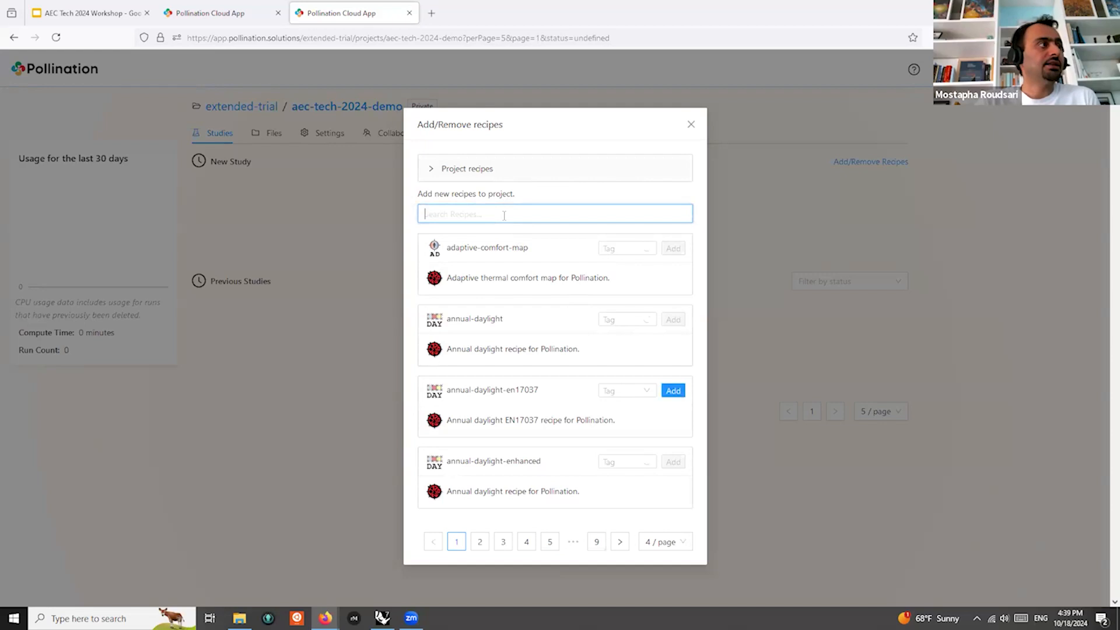
{"action": "type", "text": "daylight"}
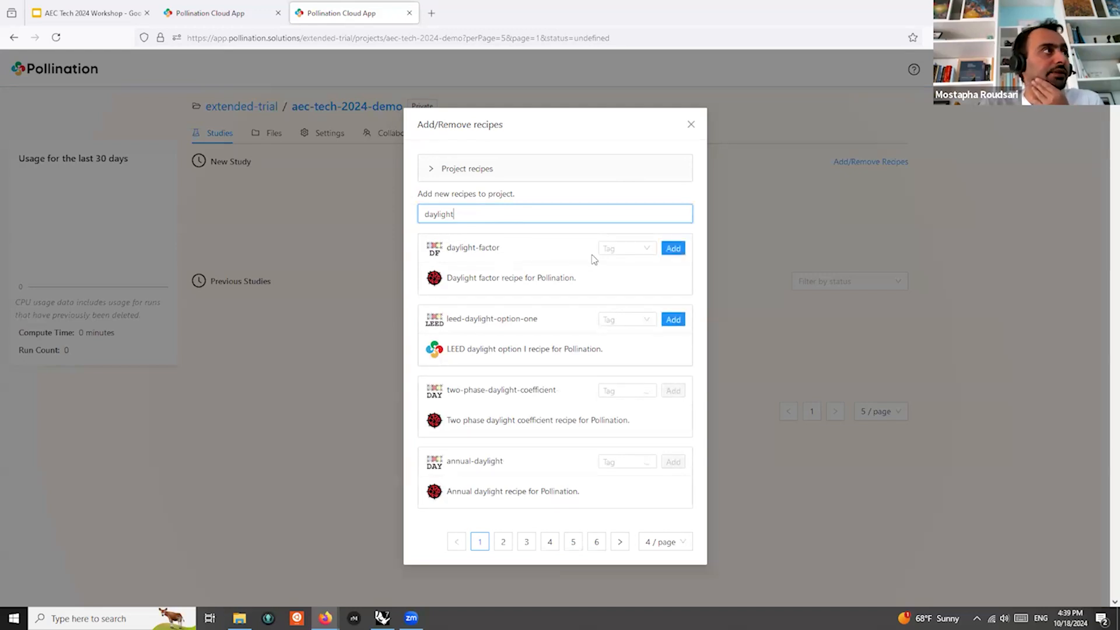
{"action": "left_click", "coordinate": [648, 249]}
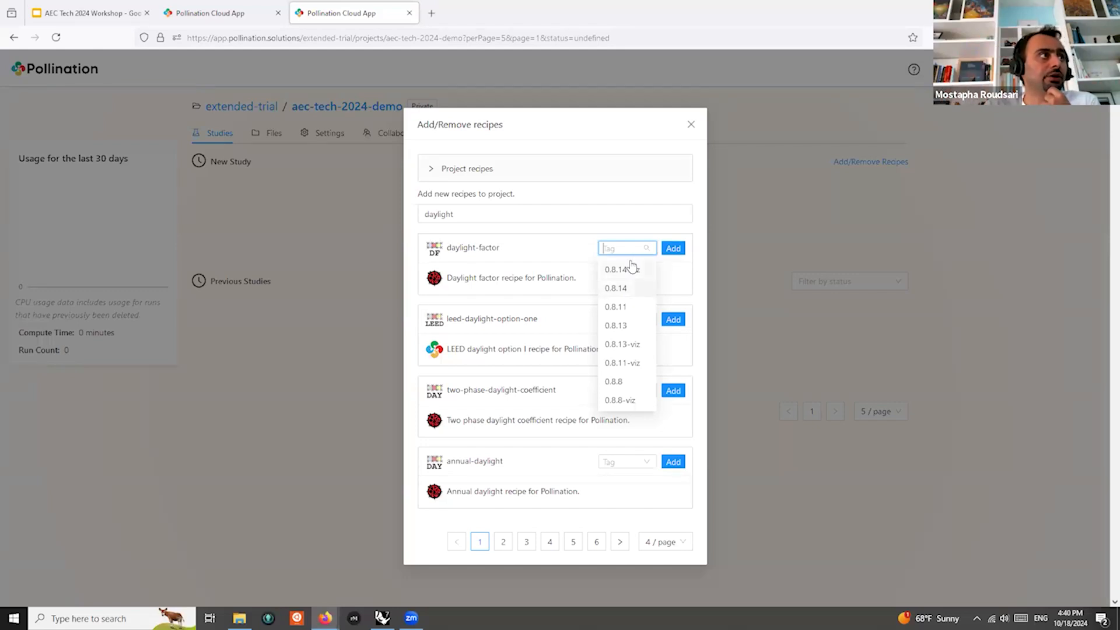
{"action": "left_click", "coordinate": [632, 269]}
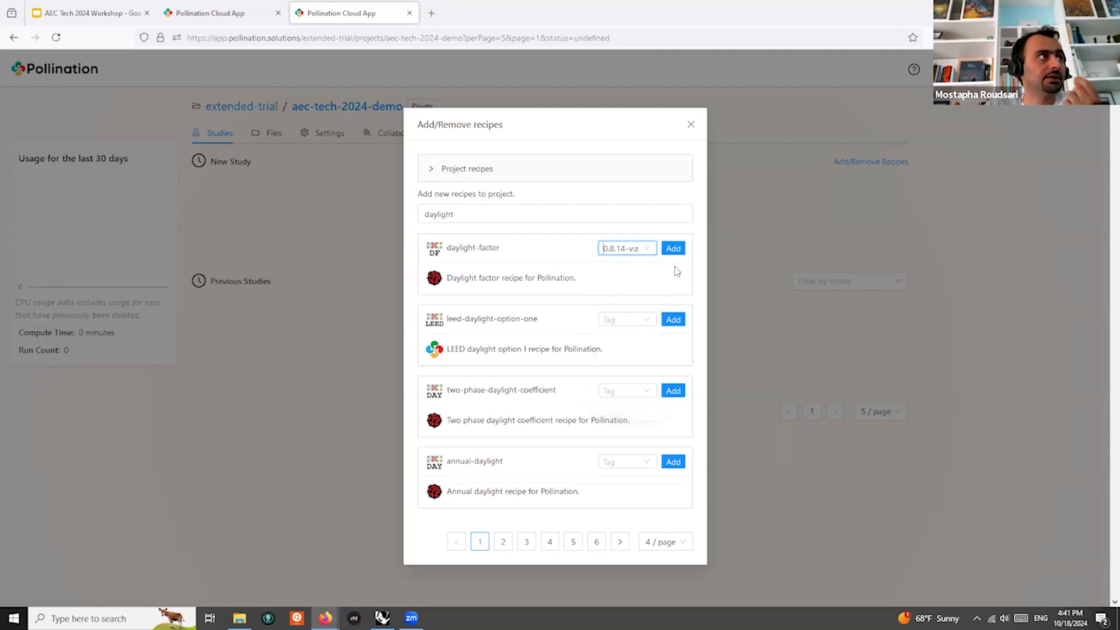
{"action": "left_click", "coordinate": [681, 245]}
{"action": "left_click", "coordinate": [679, 246]}
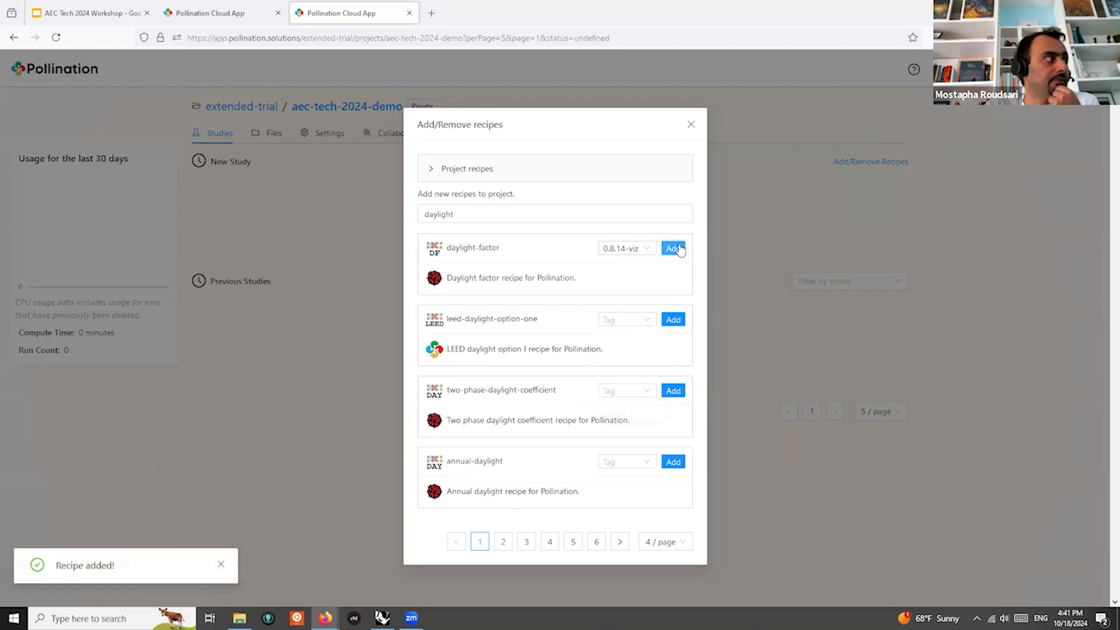
Check the project's recipe list and view the new study form of the daylight-factor recipe without creating a study
{"action": "left_click", "coordinate": [581, 179]}
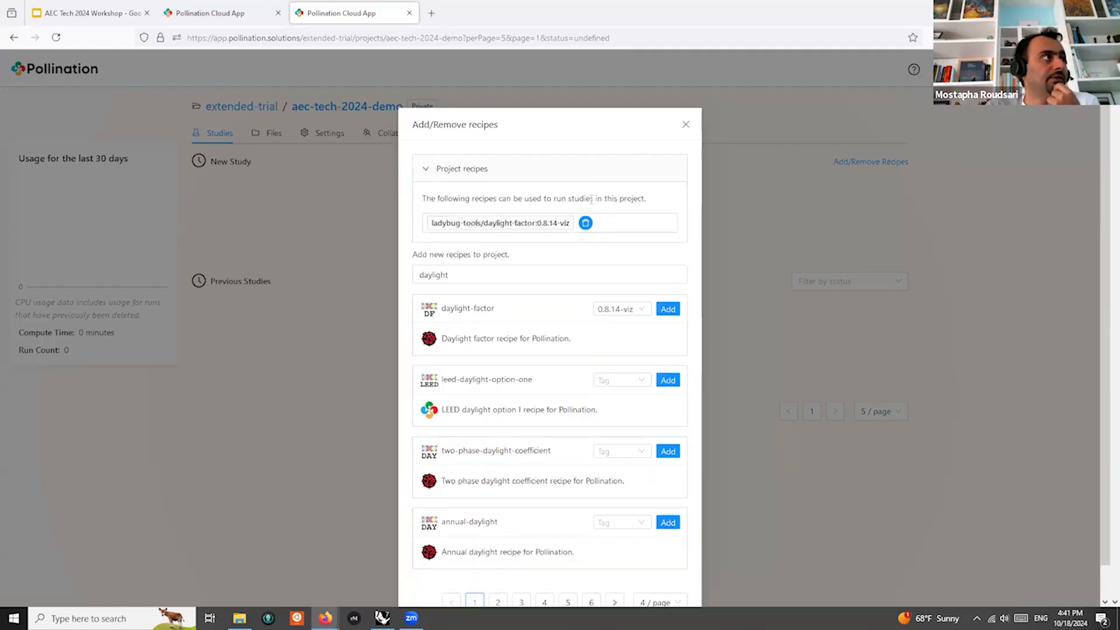
{"action": "left_click", "coordinate": [686, 124]}
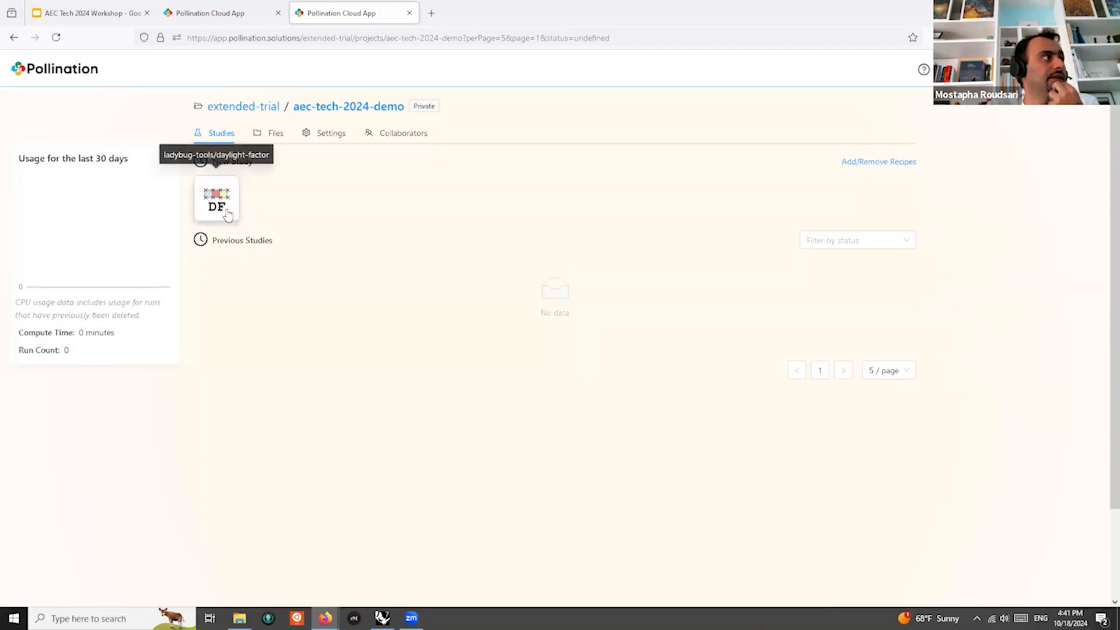
{"action": "left_click", "coordinate": [227, 214]}
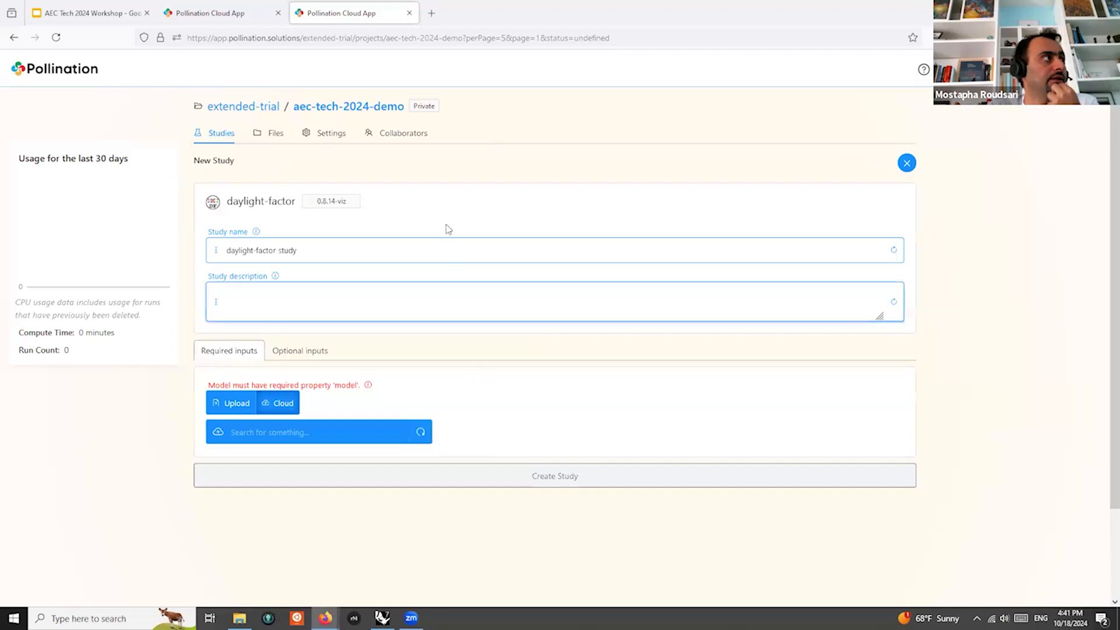
{"action": "left_click", "coordinate": [906, 162]}
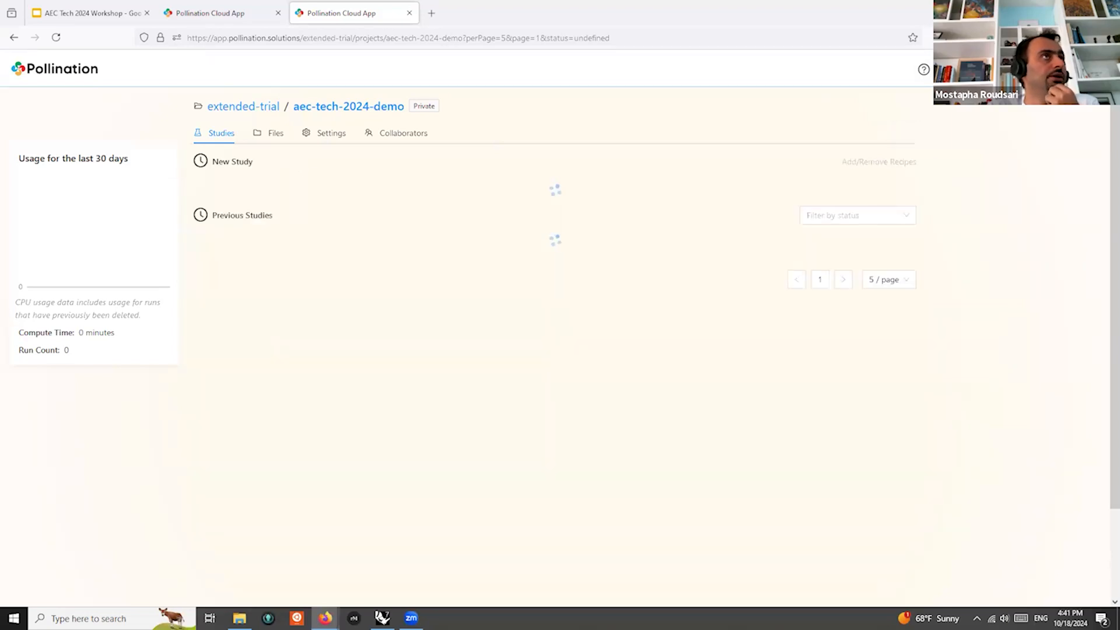
Switch back to Grasshopper, start getting a recipe for Setup Runs and choose aec-tech-2024-demo as its project by filtering for "aec"
{"action": "key", "text": "alt+Tab"}
{"action": "scroll", "coordinate": [677, 402], "scroll_direction": "down", "scroll_amount": 3}
{"action": "scroll", "coordinate": [723, 408], "scroll_direction": "up", "scroll_amount": 4}
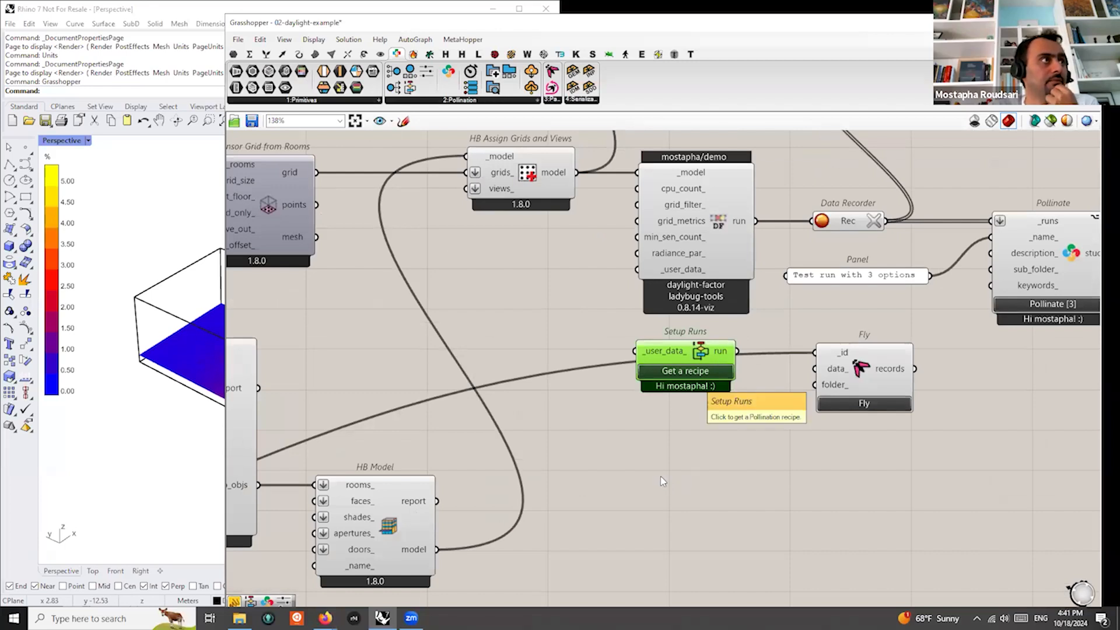
{"action": "left_click", "coordinate": [685, 371]}
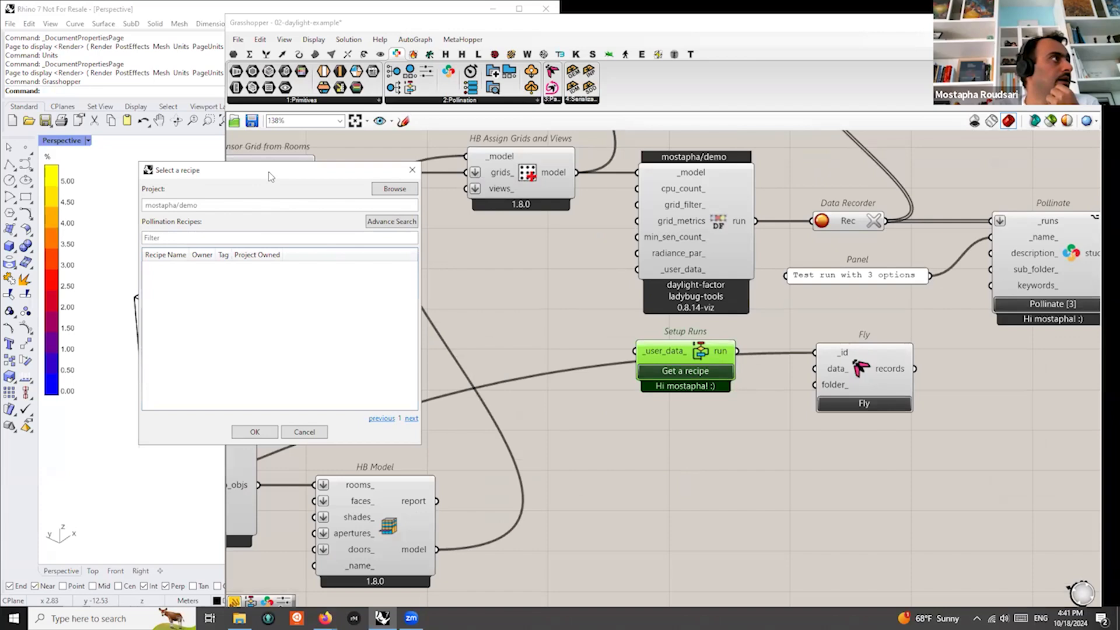
{"action": "left_click_drag", "start_coordinate": [274, 177], "coordinate": [514, 193]}
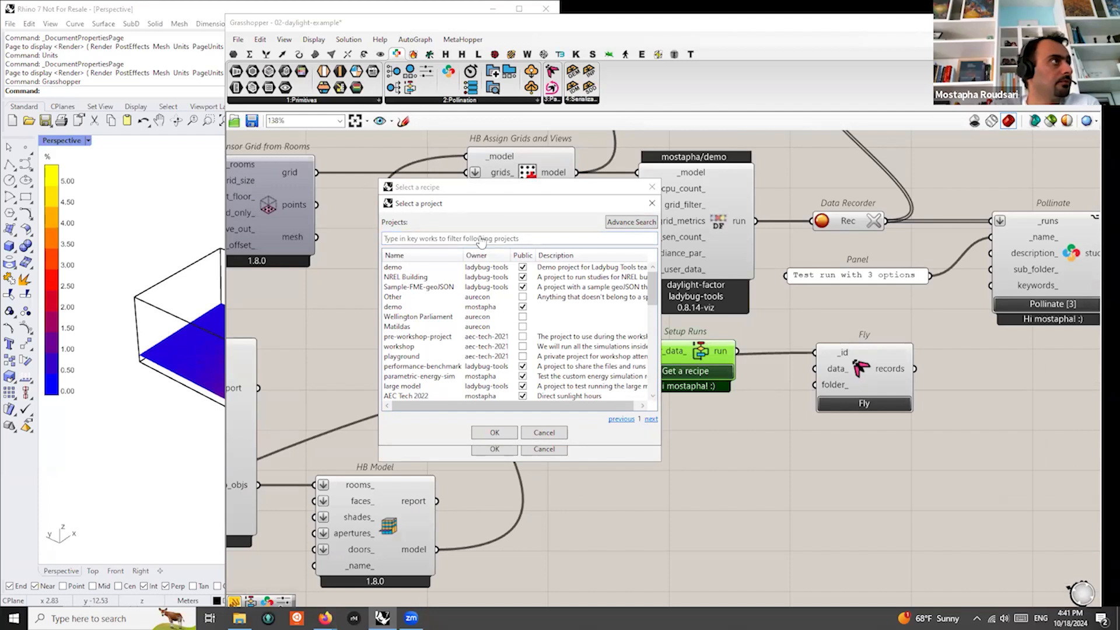
{"action": "type", "text": "a"}
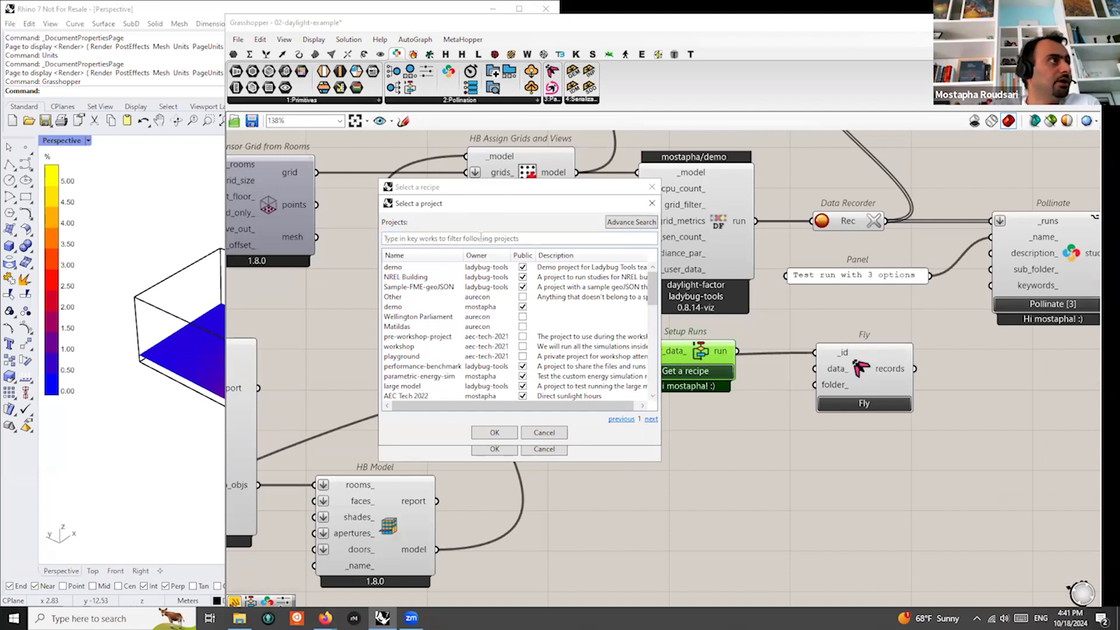
{"action": "type", "text": "ec"}
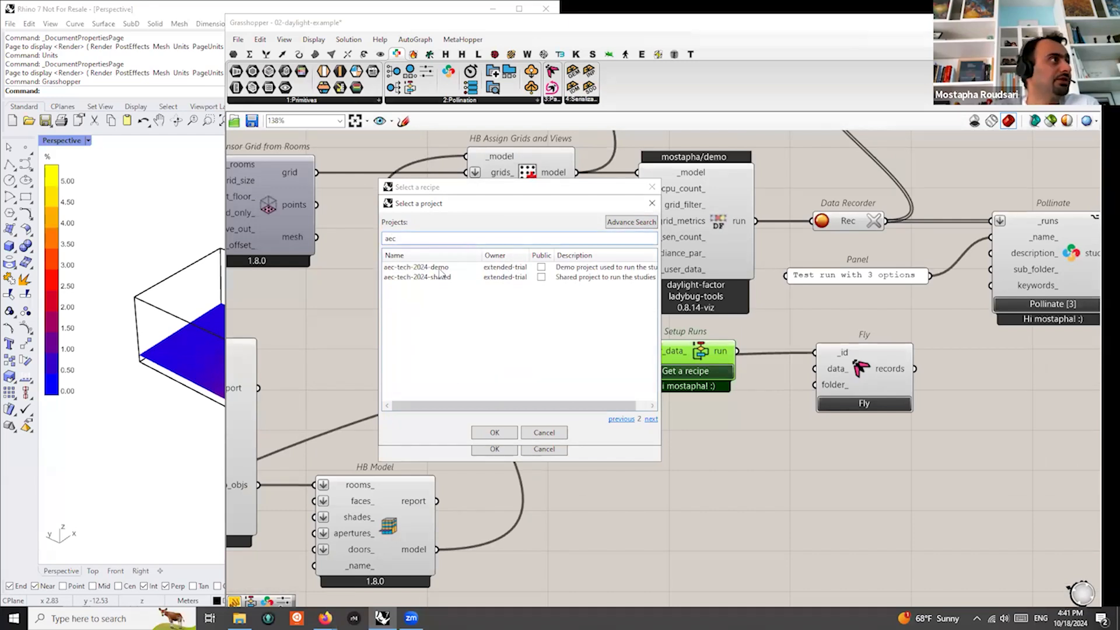
{"action": "left_click", "coordinate": [440, 268]}
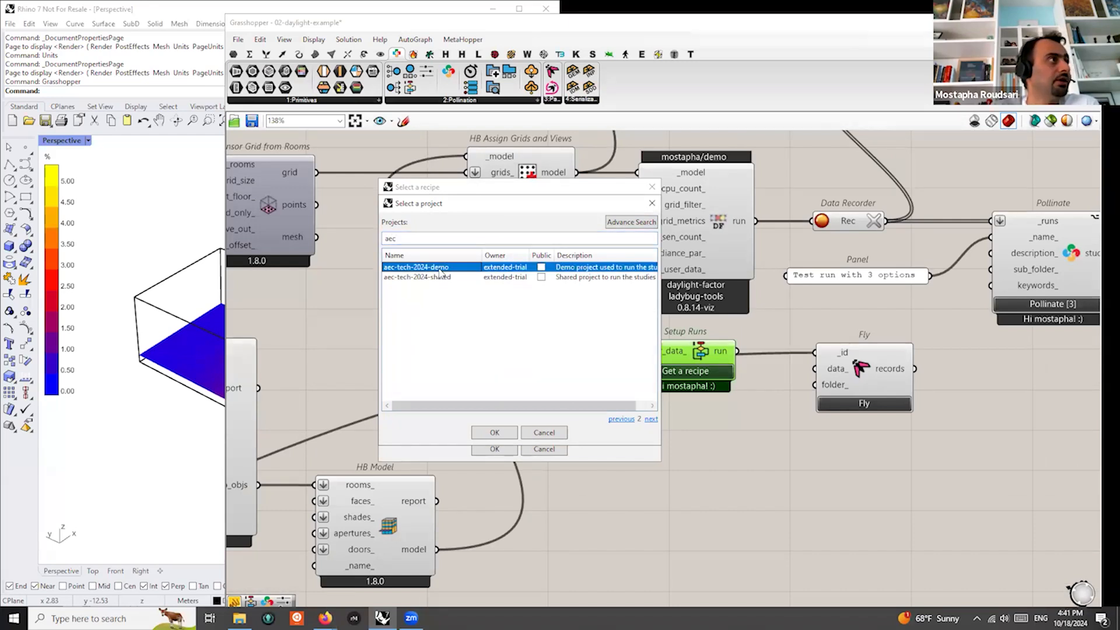
{"action": "left_click", "coordinate": [497, 433]}
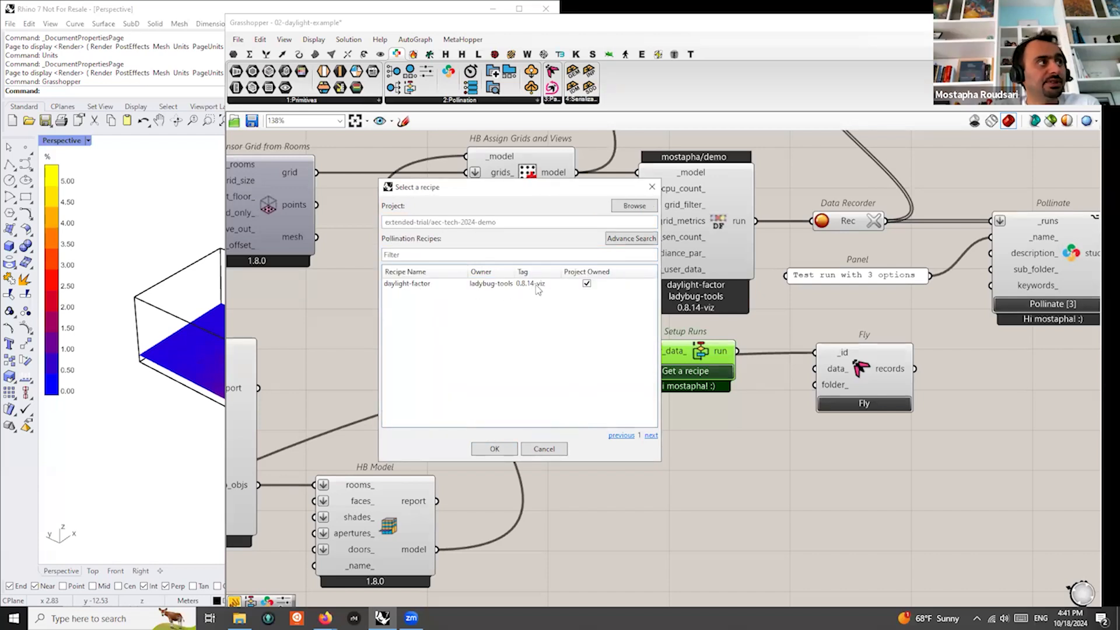
Load the ladybug-tools daylight-factor 0.8.14-viz recipe into the component and place it just below the existing daylight-factor component
{"action": "left_click", "coordinate": [537, 289]}
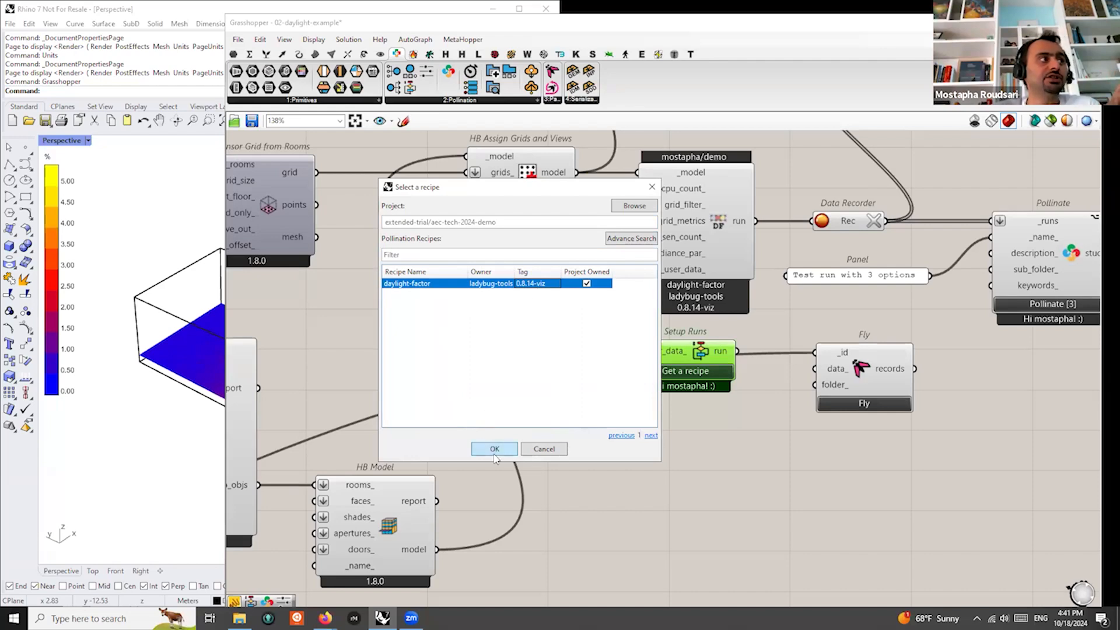
{"action": "left_click", "coordinate": [493, 450]}
{"action": "scroll", "coordinate": [603, 465], "scroll_direction": "down", "scroll_amount": 2}
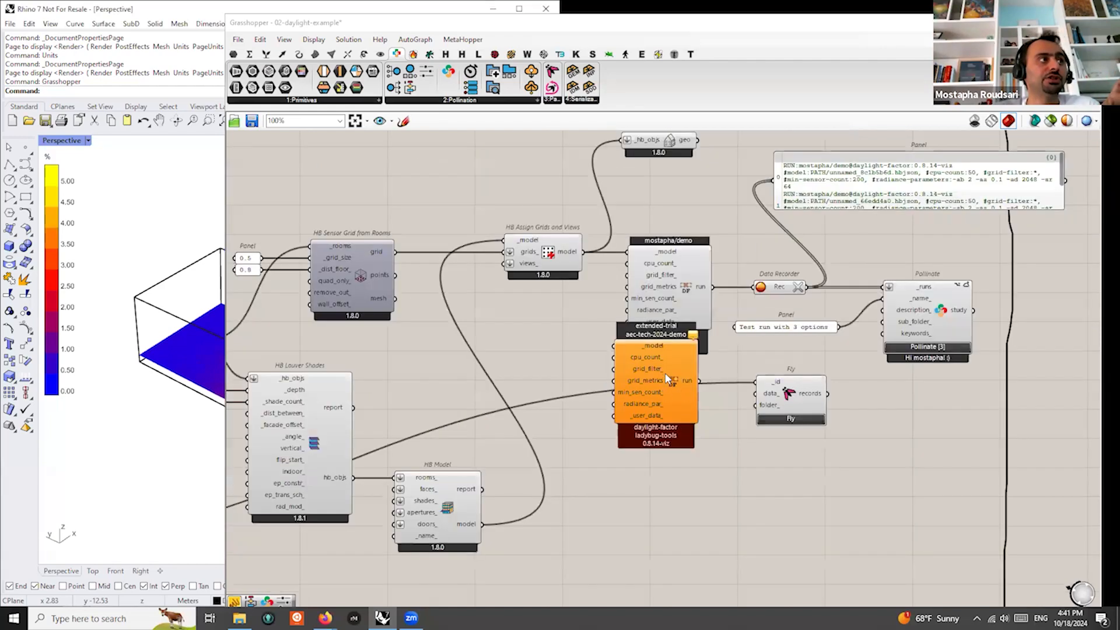
{"action": "left_click_drag", "start_coordinate": [689, 412], "coordinate": [686, 413]}
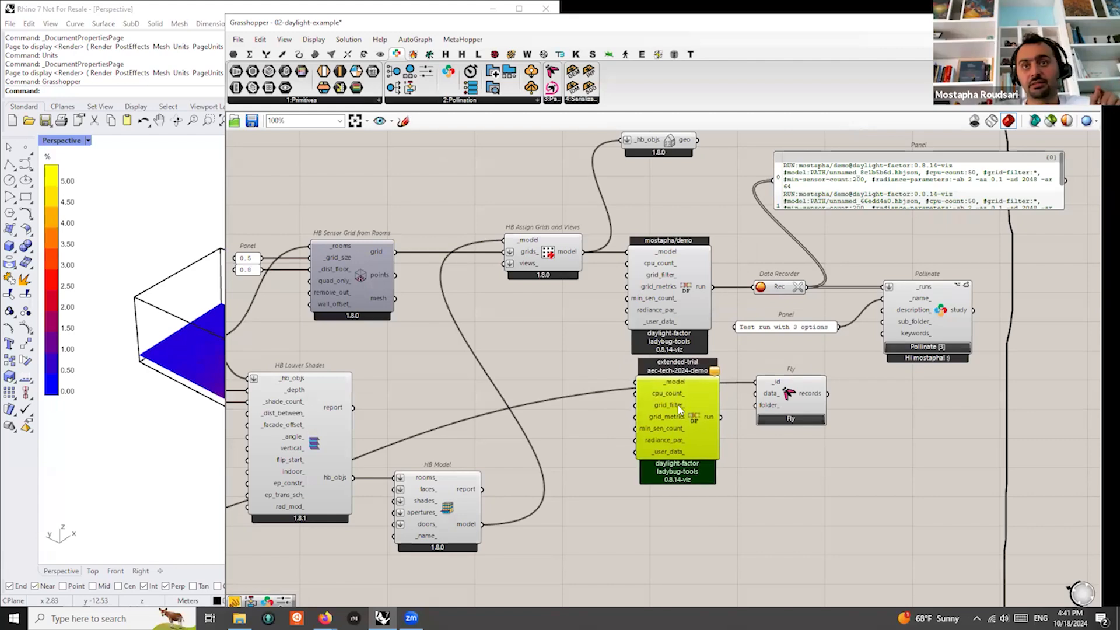
Connect the HB Assign Grids and Views model output to the new recipe's _model input, and the recipe's run output to the Data Recorder
{"action": "scroll", "coordinate": [644, 303], "scroll_direction": "up", "scroll_amount": 1}
{"action": "left_click_drag", "start_coordinate": [570, 238], "coordinate": [632, 390]}
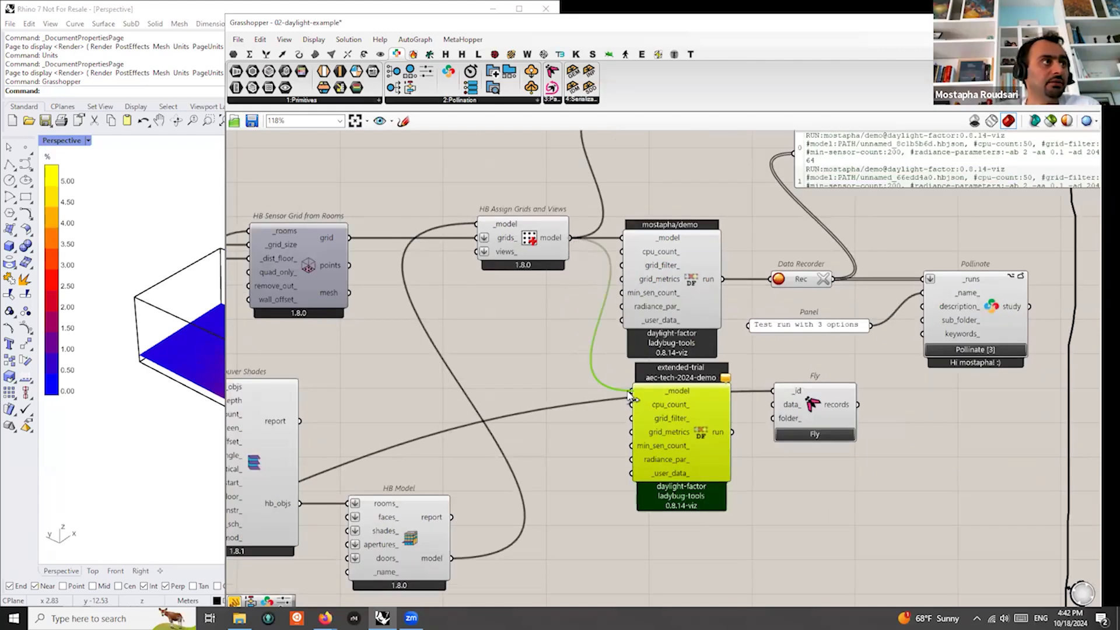
{"action": "left_click_drag", "start_coordinate": [665, 442], "coordinate": [655, 442]}
{"action": "left_click_drag", "start_coordinate": [722, 432], "coordinate": [770, 279]}
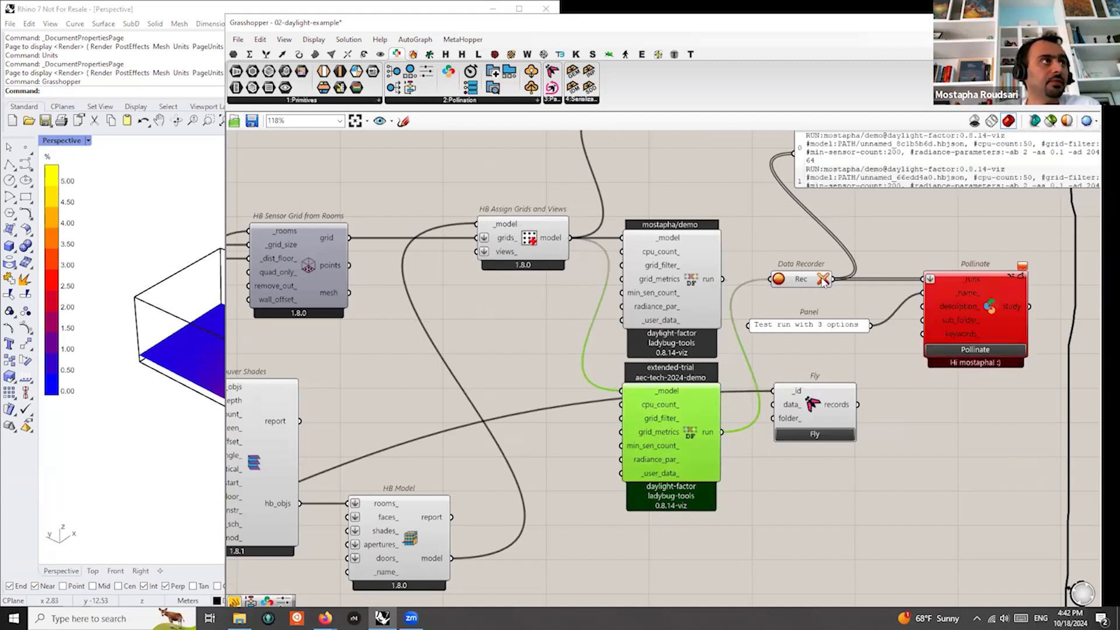
Delete the old daylight-factor component and move the aec-tech-2024-demo recipe component into its place beside the Data Recorder
{"action": "left_click", "coordinate": [702, 225]}
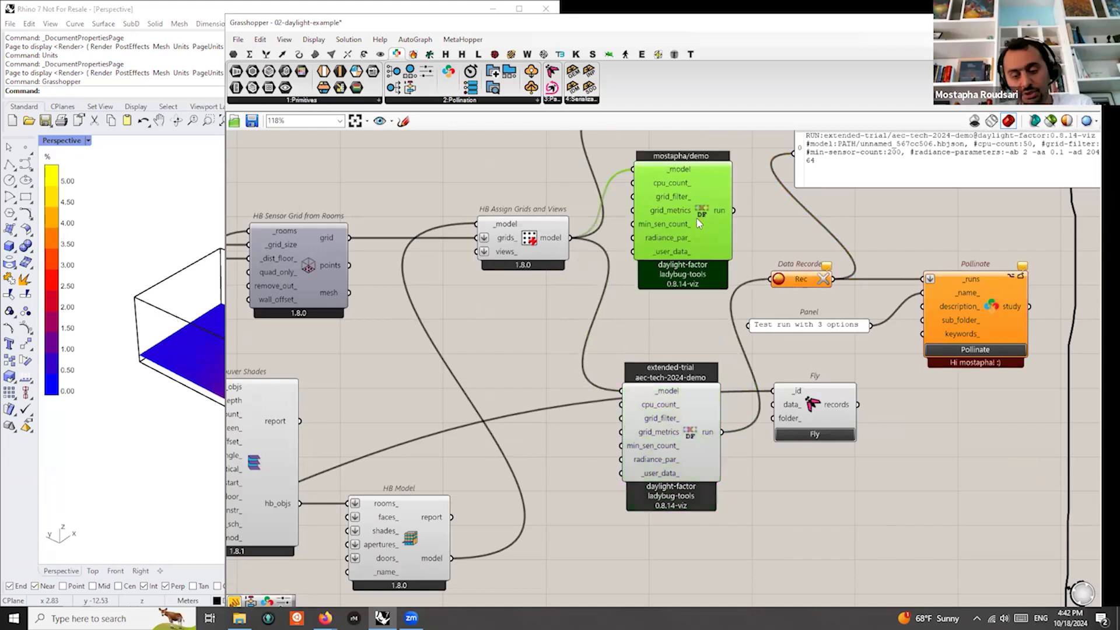
{"action": "key", "text": "Delete"}
{"action": "left_click_drag", "start_coordinate": [664, 433], "coordinate": [662, 280]}
{"action": "scroll", "coordinate": [679, 210], "scroll_direction": "up", "scroll_amount": 6}
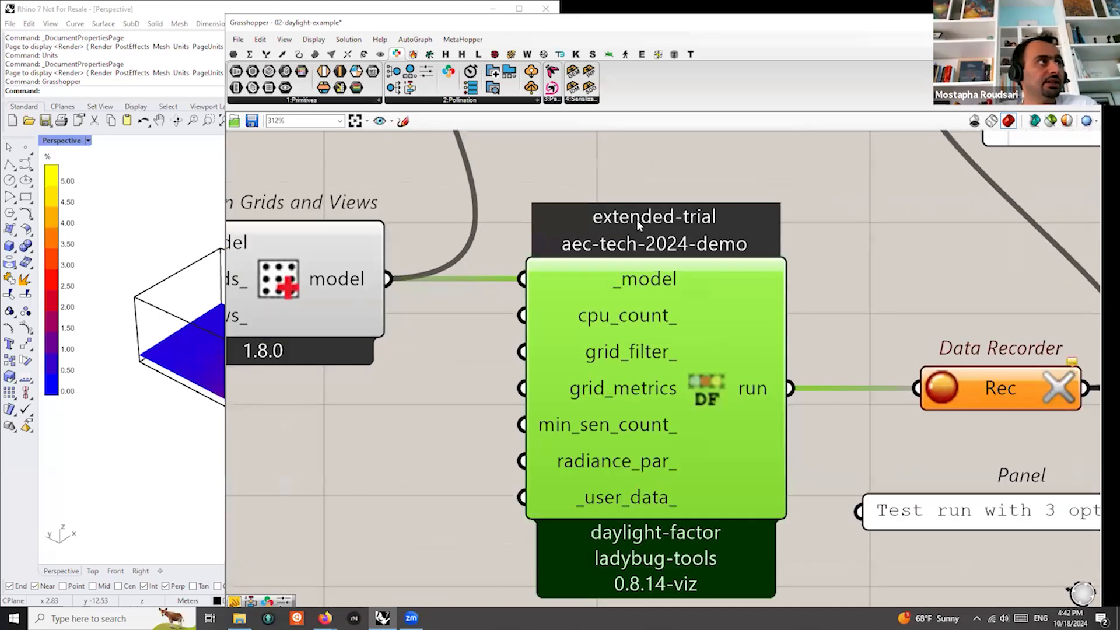
{"action": "scroll", "coordinate": [659, 221], "scroll_direction": "down", "scroll_amount": 4}
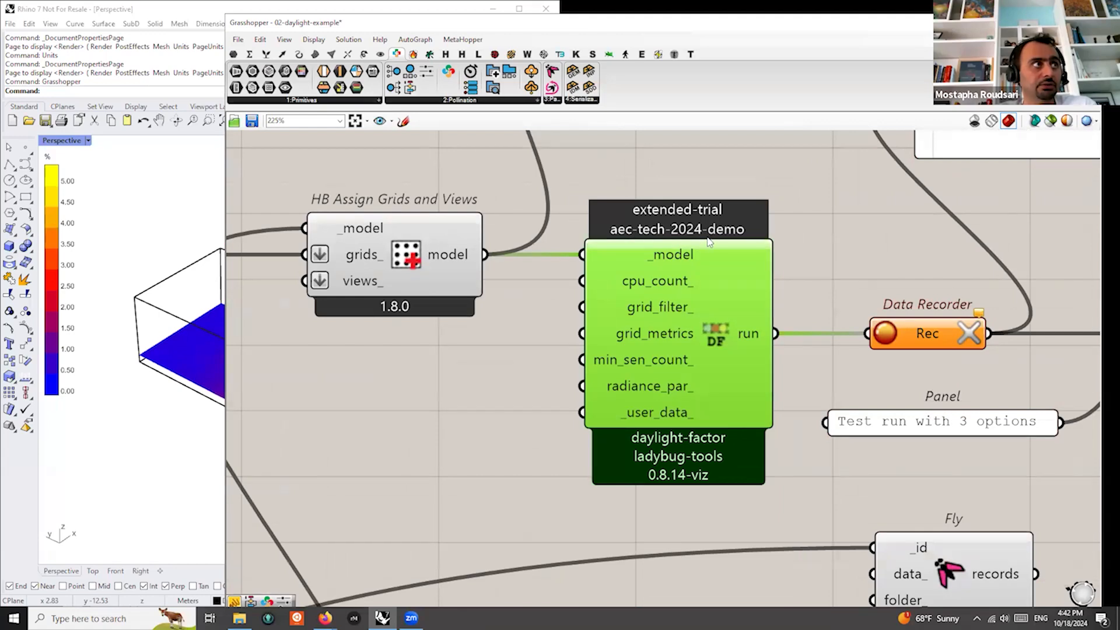
{"action": "scroll", "coordinate": [711, 241], "scroll_direction": "down", "scroll_amount": 3}
{"action": "right_click_drag", "start_coordinate": [729, 369], "coordinate": [755, 382]}
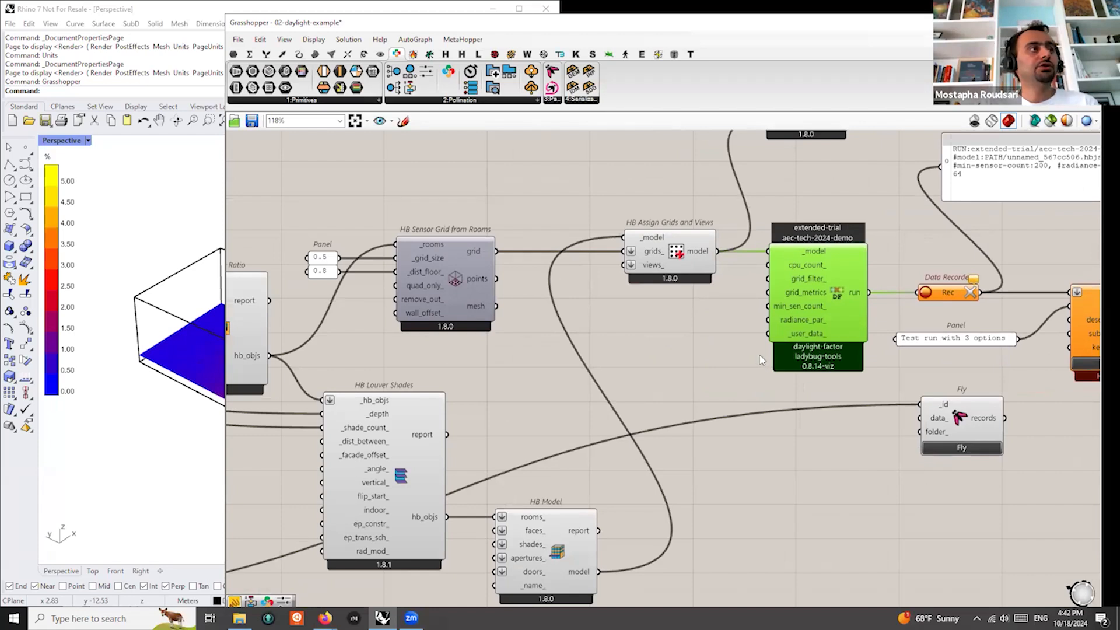
Add a User Data component to the canvas and position it below HB Assign Grids and Views, beside the recipe component
{"action": "mouse_move", "coordinate": [792, 337]}
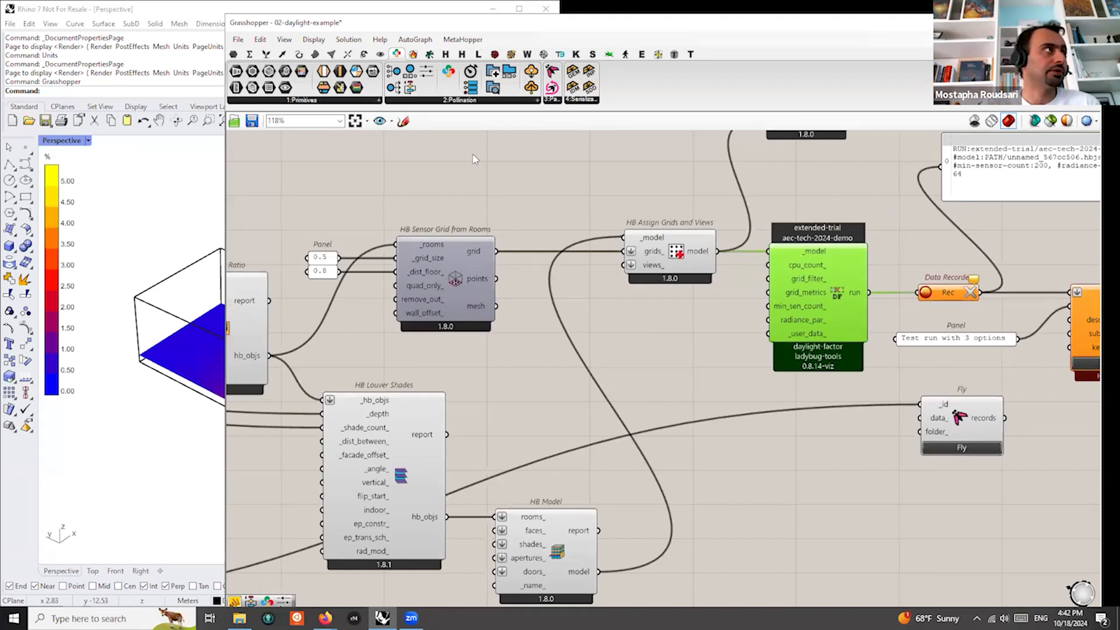
{"action": "left_click", "coordinate": [627, 352]}
{"action": "left_click_drag", "start_coordinate": [628, 350], "coordinate": [670, 336]}
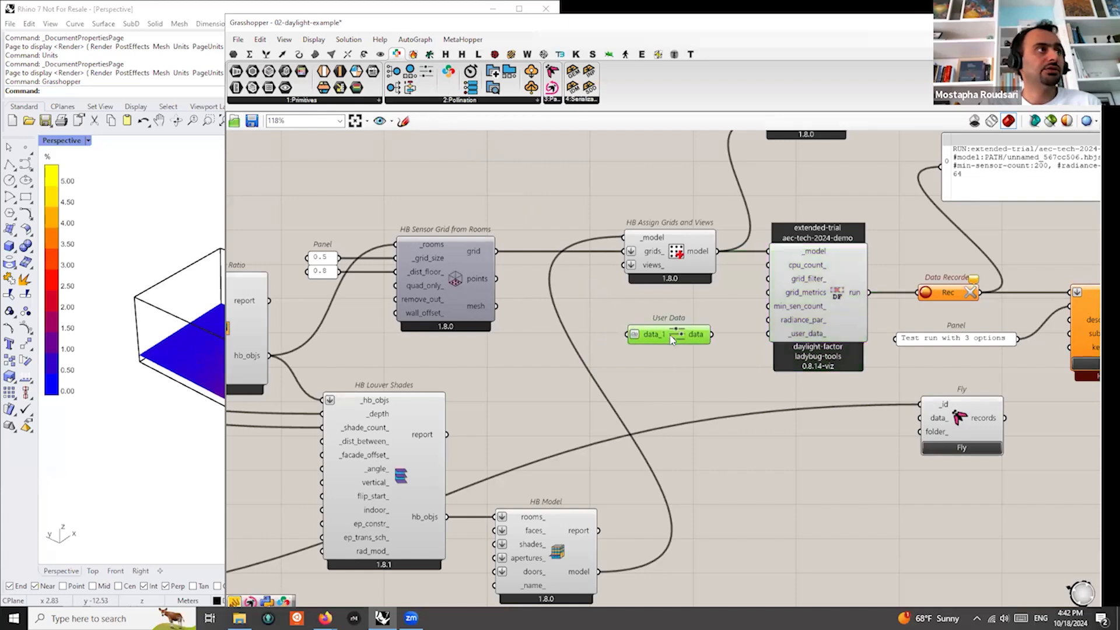
{"action": "scroll", "coordinate": [721, 314], "scroll_direction": "down", "scroll_amount": 5}
{"action": "scroll", "coordinate": [505, 398], "scroll_direction": "up", "scroll_amount": 3}
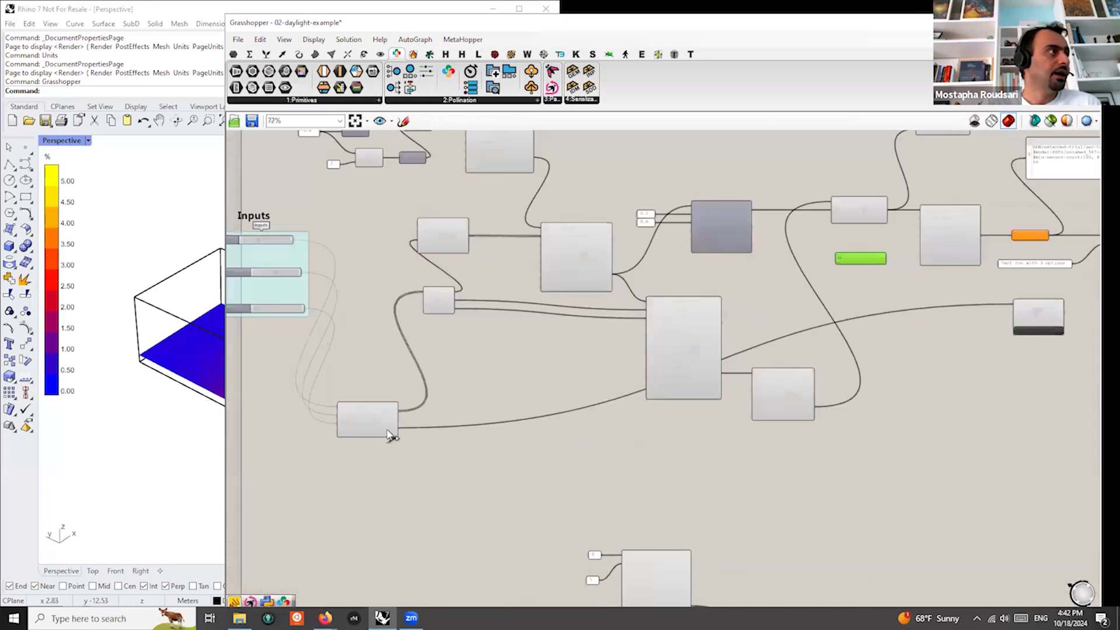
Rename the User Data component's first input to WWR and set its type to Input
{"action": "scroll", "coordinate": [389, 434], "scroll_direction": "up", "scroll_amount": 1}
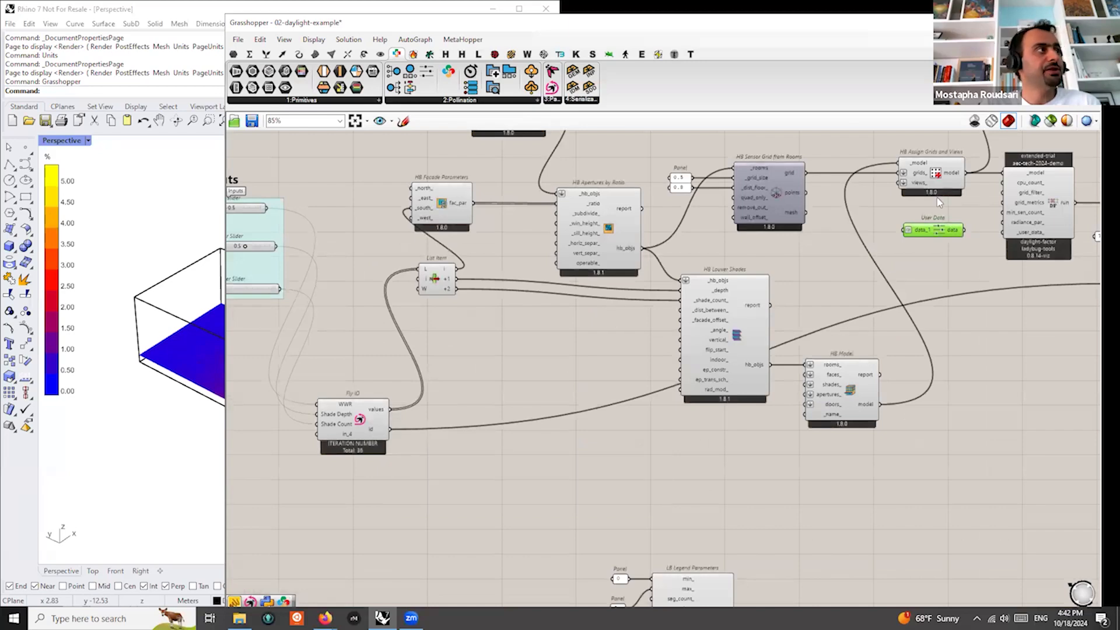
{"action": "scroll", "coordinate": [962, 224], "scroll_direction": "up", "scroll_amount": 5}
{"action": "scroll", "coordinate": [868, 239], "scroll_direction": "up", "scroll_amount": 3}
{"action": "scroll", "coordinate": [868, 245], "scroll_direction": "down", "scroll_amount": 7}
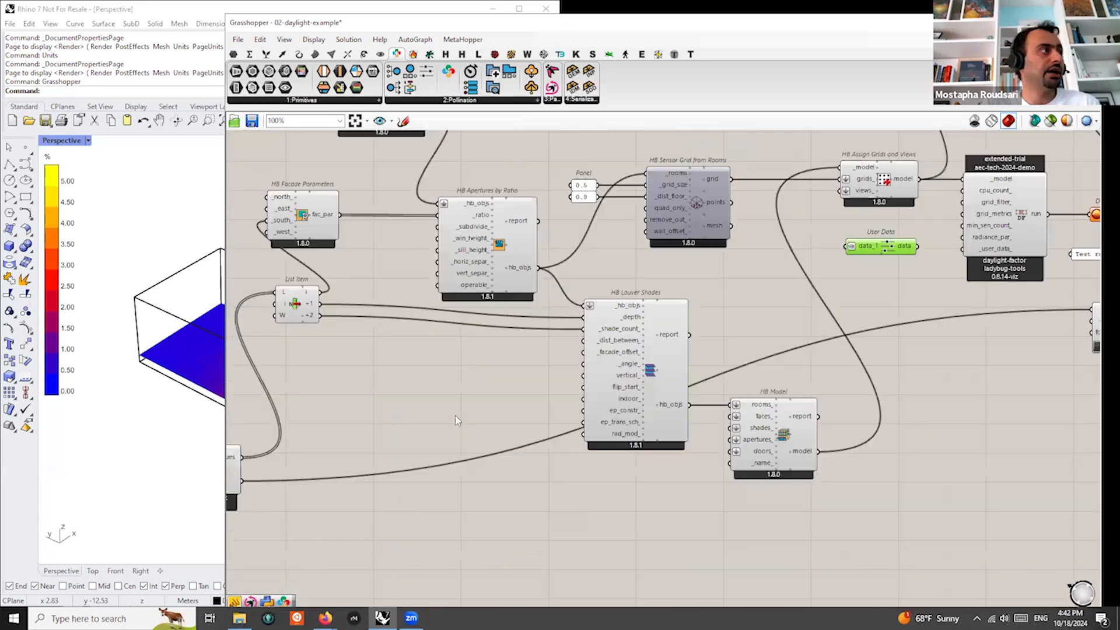
{"action": "right_click_drag", "start_coordinate": [445, 408], "coordinate": [692, 396]}
{"action": "scroll", "coordinate": [408, 283], "scroll_direction": "down", "scroll_amount": 2}
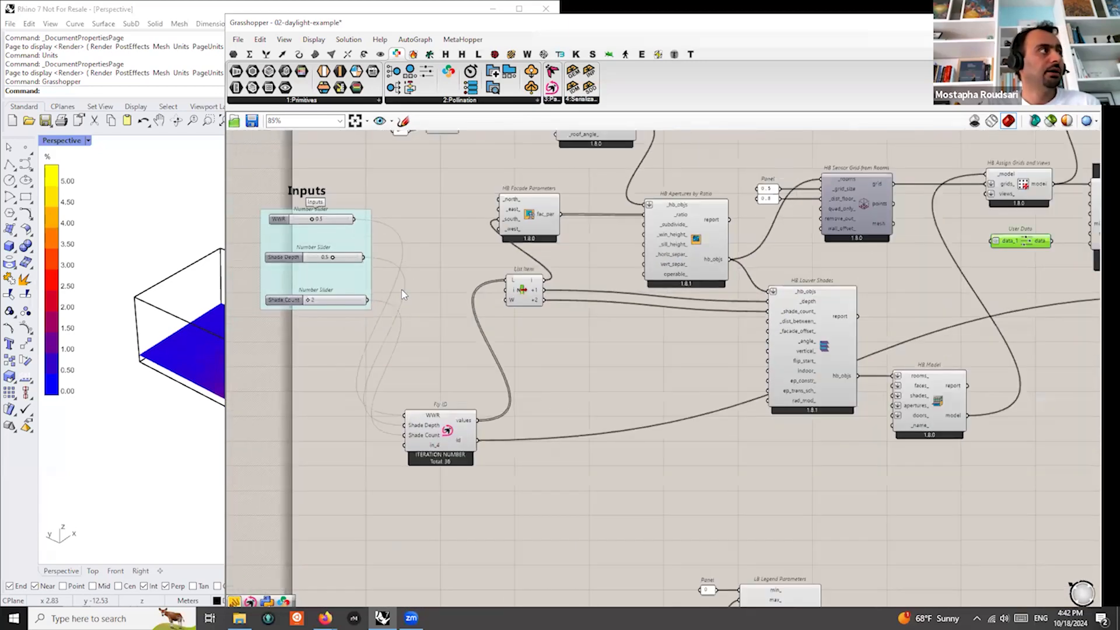
{"action": "scroll", "coordinate": [919, 240], "scroll_direction": "up", "scroll_amount": 6}
{"action": "right_click", "coordinate": [895, 258]}
{"action": "left_click_drag", "start_coordinate": [935, 266], "coordinate": [831, 266]}
{"action": "type", "text": "WWR"}
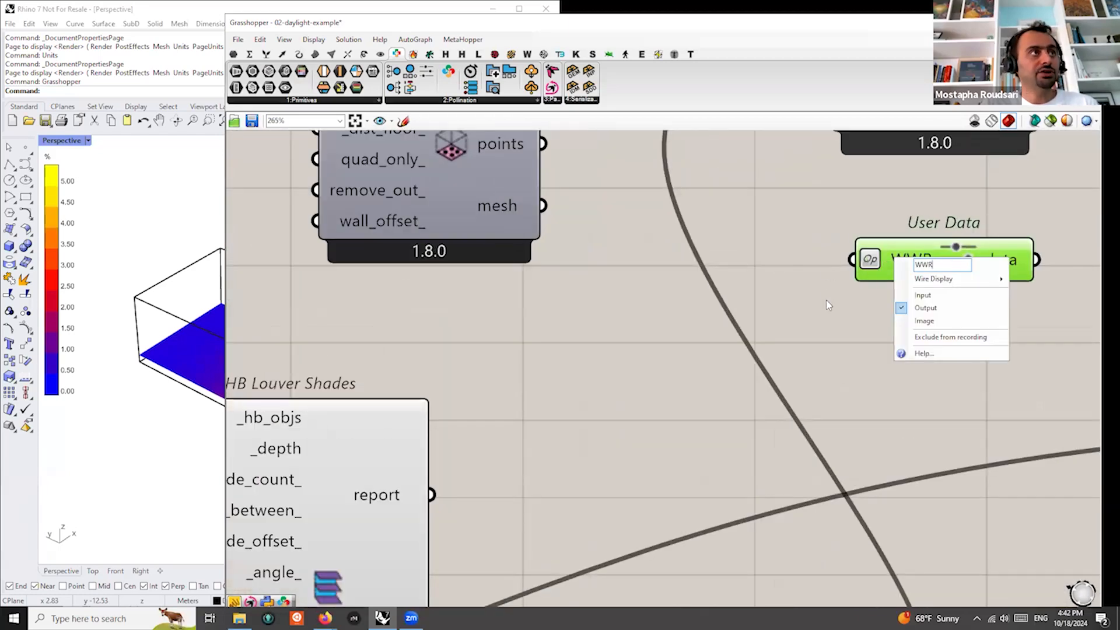
{"action": "key", "text": "Return"}
{"action": "right_click", "coordinate": [866, 259]}
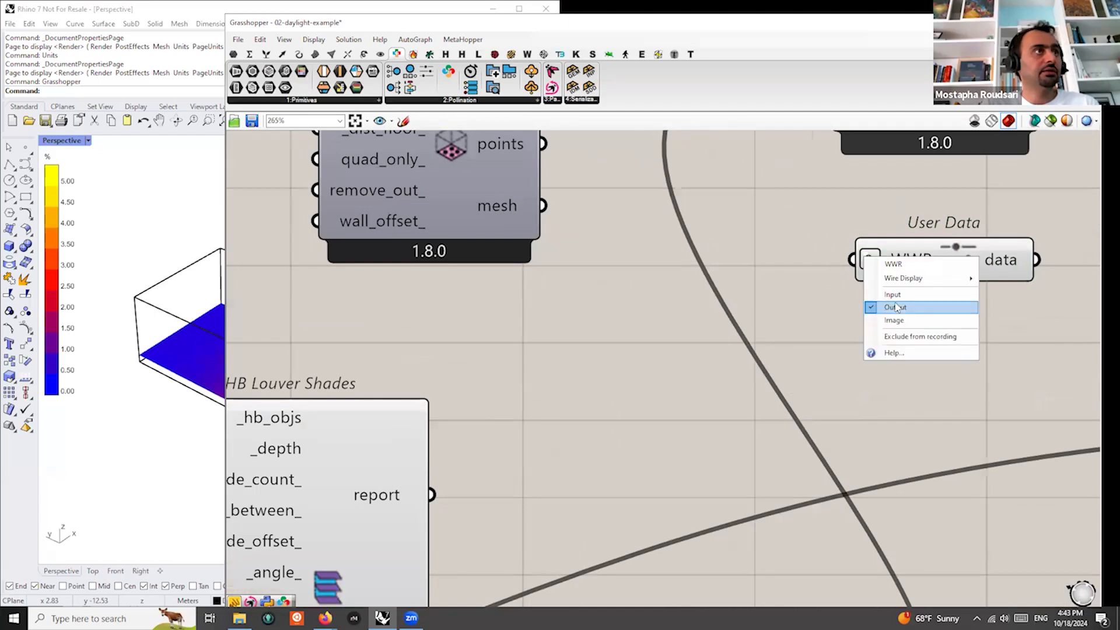
{"action": "left_click", "coordinate": [895, 296]}
Connect the List Item's i output to the first input of the User Data component
{"action": "scroll", "coordinate": [884, 285], "scroll_direction": "down", "scroll_amount": 6}
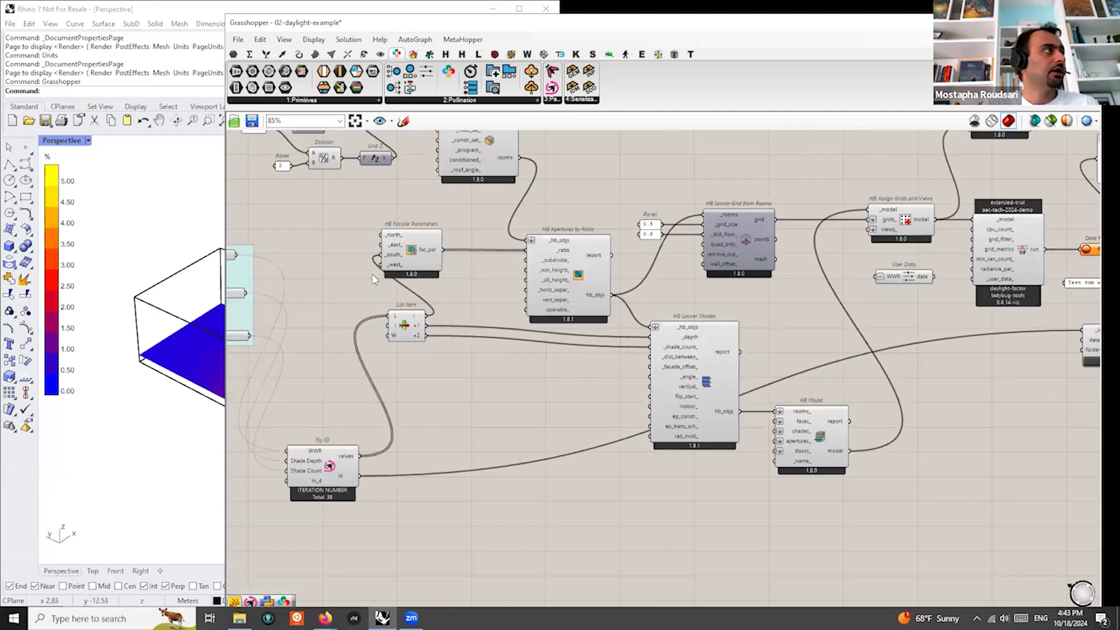
{"action": "right_click_drag", "start_coordinate": [488, 281], "coordinate": [515, 281]}
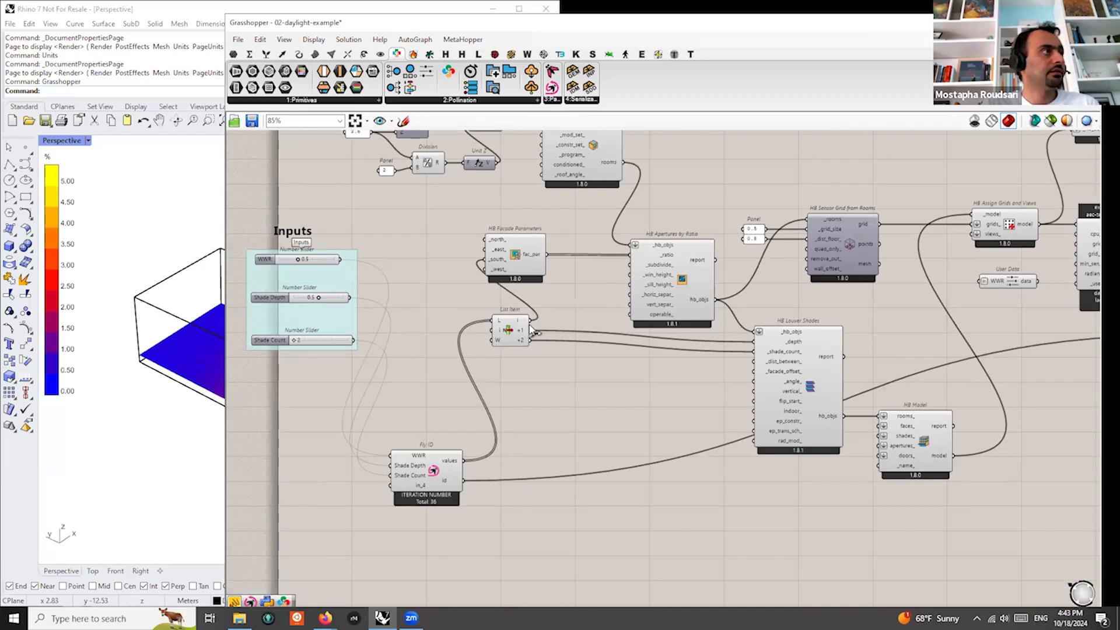
{"action": "scroll", "coordinate": [502, 315], "scroll_direction": "down", "scroll_amount": 4}
{"action": "scroll", "coordinate": [723, 319], "scroll_direction": "up", "scroll_amount": 5}
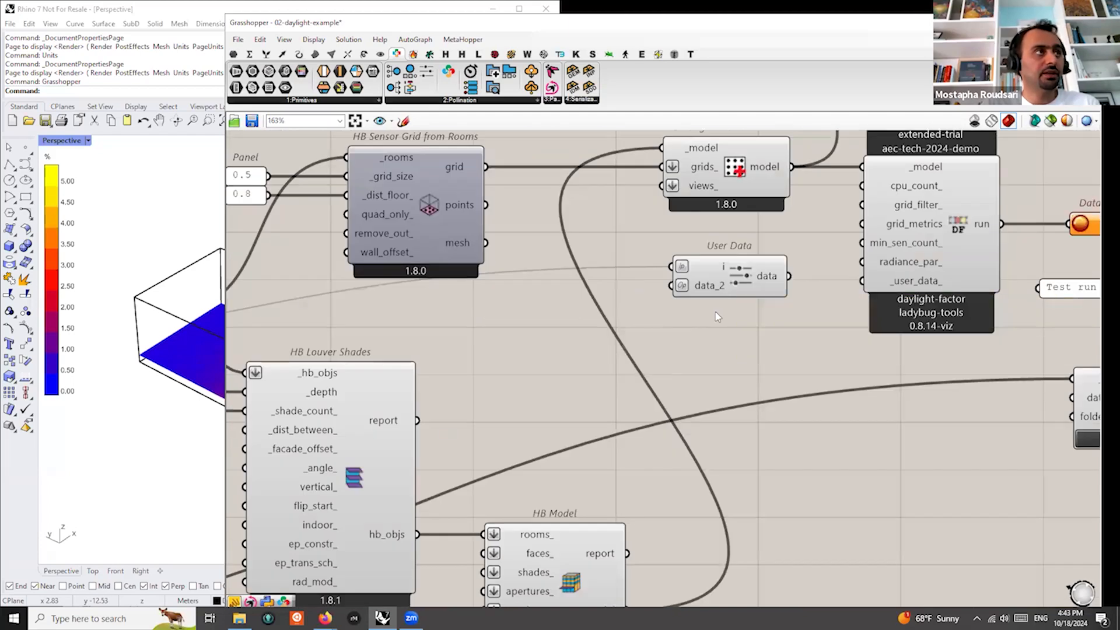
Replace the User Data component with a fresh one and set its data_1 type to Input
{"action": "left_click", "coordinate": [725, 276]}
{"action": "key", "text": "Delete"}
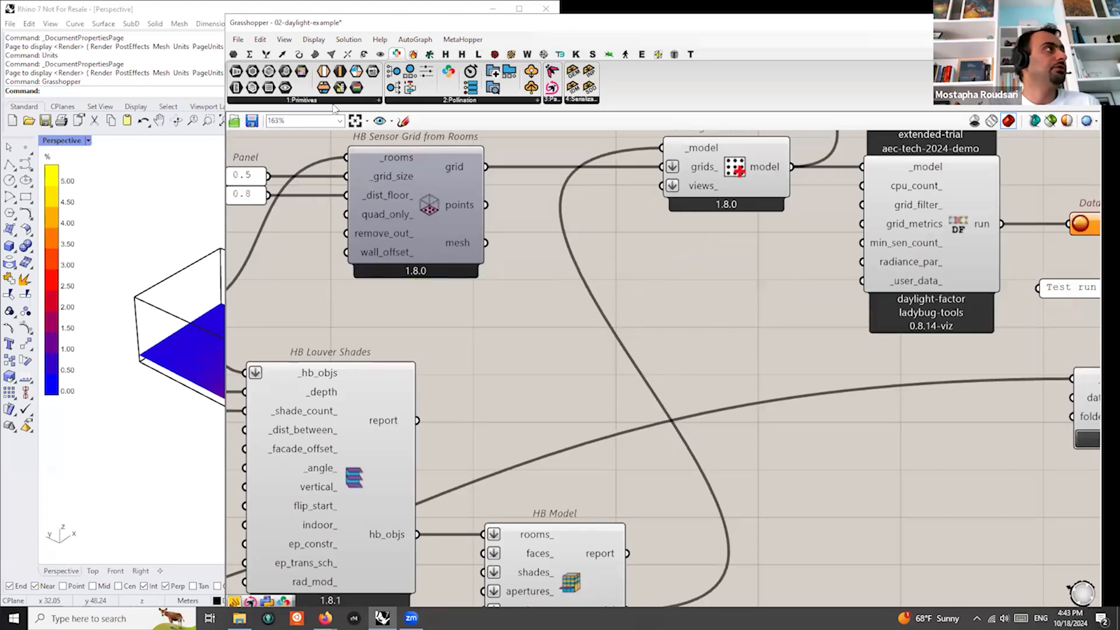
{"action": "left_click_drag", "start_coordinate": [426, 71], "coordinate": [644, 315]}
{"action": "right_click", "coordinate": [643, 314]}
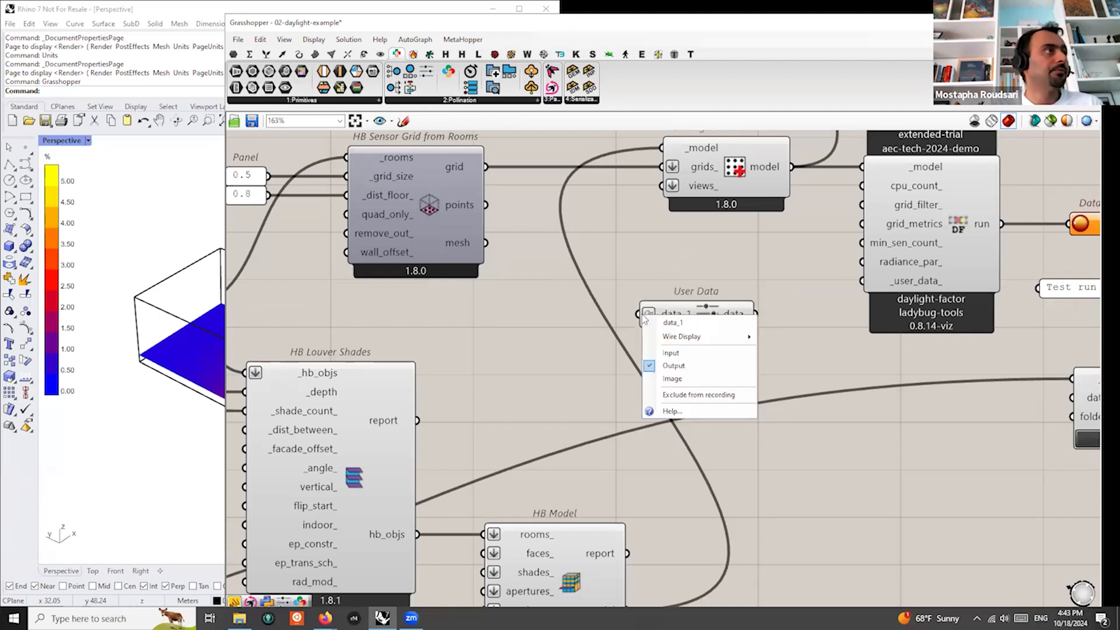
{"action": "left_click", "coordinate": [693, 351]}
Move the User Data component near Fly ID and connect Fly ID's id output to its first input
{"action": "scroll", "coordinate": [692, 302], "scroll_direction": "down", "scroll_amount": 1}
{"action": "scroll", "coordinate": [690, 303], "scroll_direction": "down", "scroll_amount": 1}
{"action": "left_click_drag", "start_coordinate": [691, 304], "coordinate": [455, 407]}
{"action": "scroll", "coordinate": [764, 248], "scroll_direction": "down", "scroll_amount": 5}
{"action": "scroll", "coordinate": [456, 412], "scroll_direction": "up", "scroll_amount": 4}
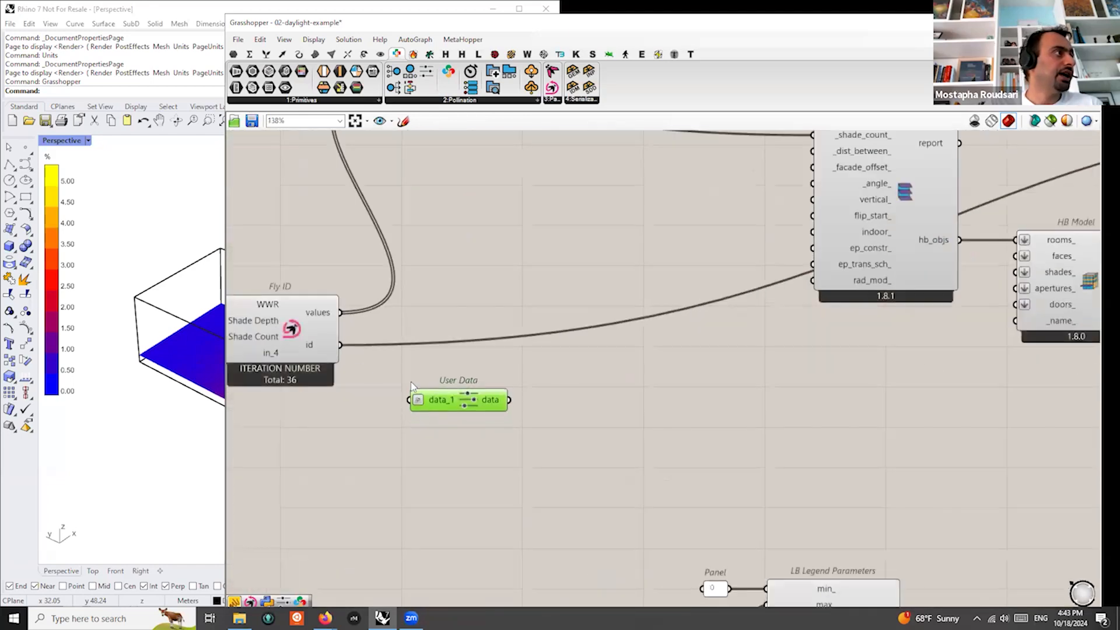
{"action": "left_click_drag", "start_coordinate": [341, 346], "coordinate": [593, 403]}
{"action": "scroll", "coordinate": [586, 405], "scroll_direction": "up", "scroll_amount": 3}
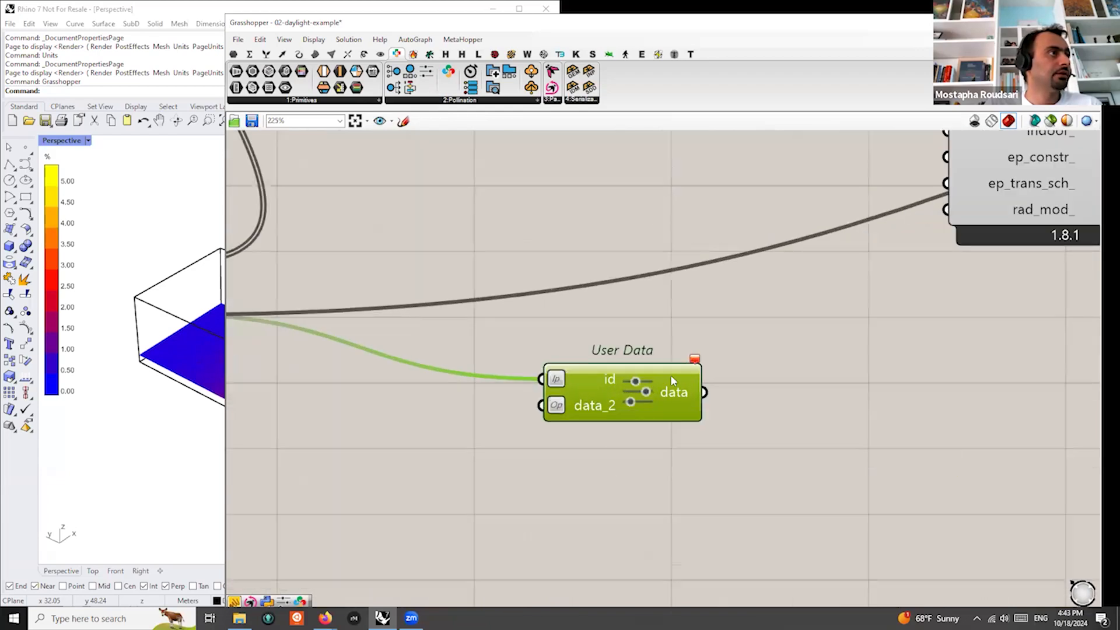
Rename the Fly ID inputs Shade Depth and Shade Count to Shade-Depth and Shade-Count
{"action": "mouse_move", "coordinate": [700, 362]}
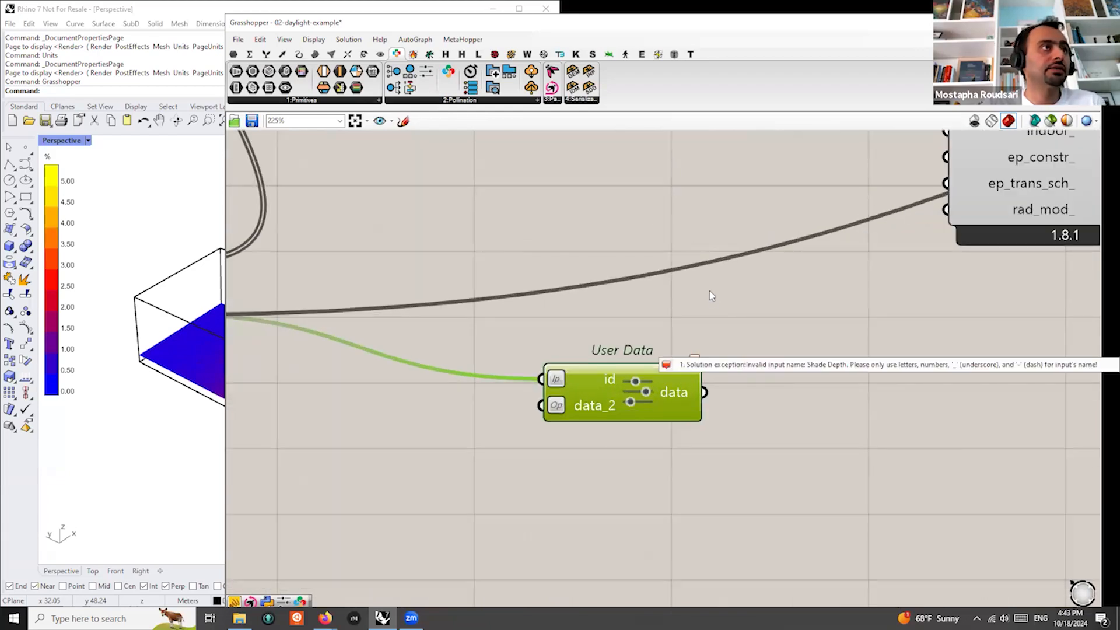
{"action": "left_click", "coordinate": [853, 397]}
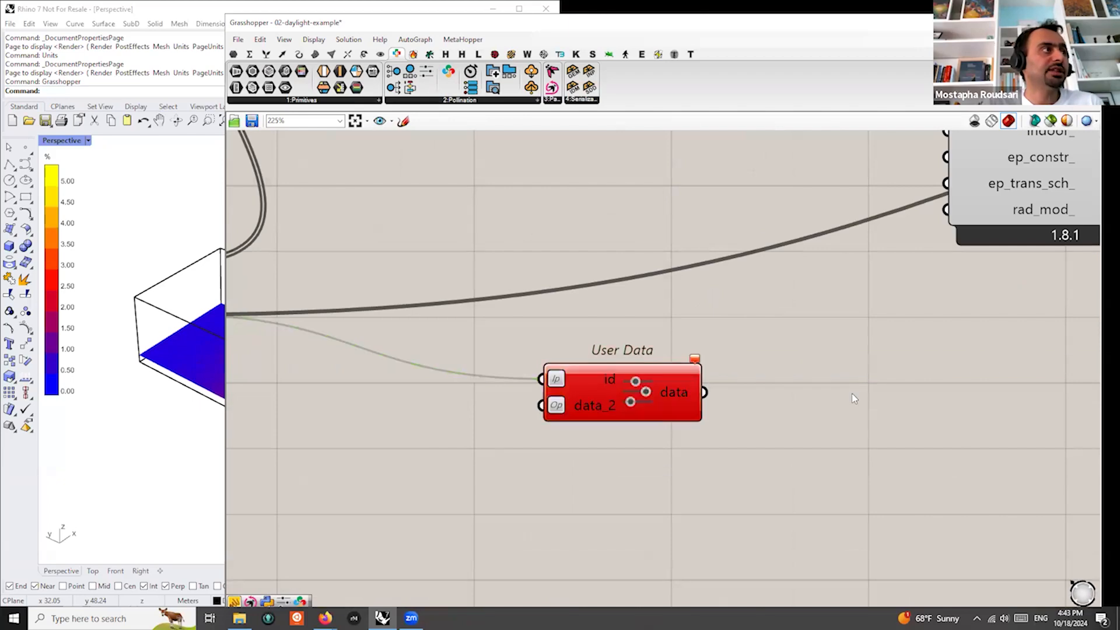
{"action": "scroll", "coordinate": [851, 399], "scroll_direction": "down", "scroll_amount": 5}
{"action": "scroll", "coordinate": [550, 336], "scroll_direction": "up", "scroll_amount": 3}
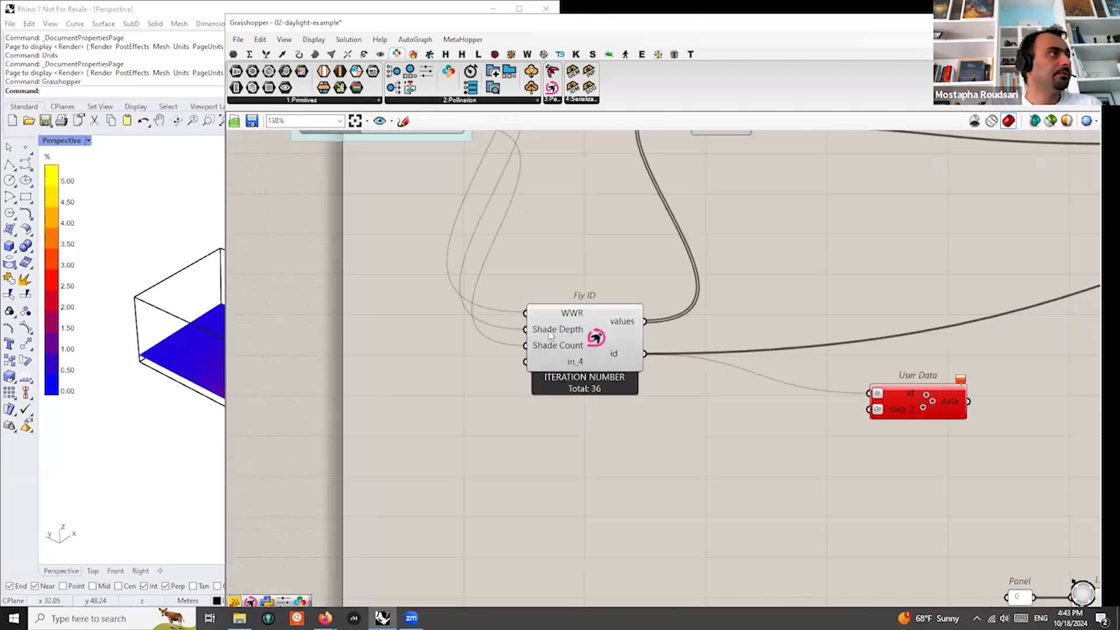
{"action": "right_click", "coordinate": [549, 336]}
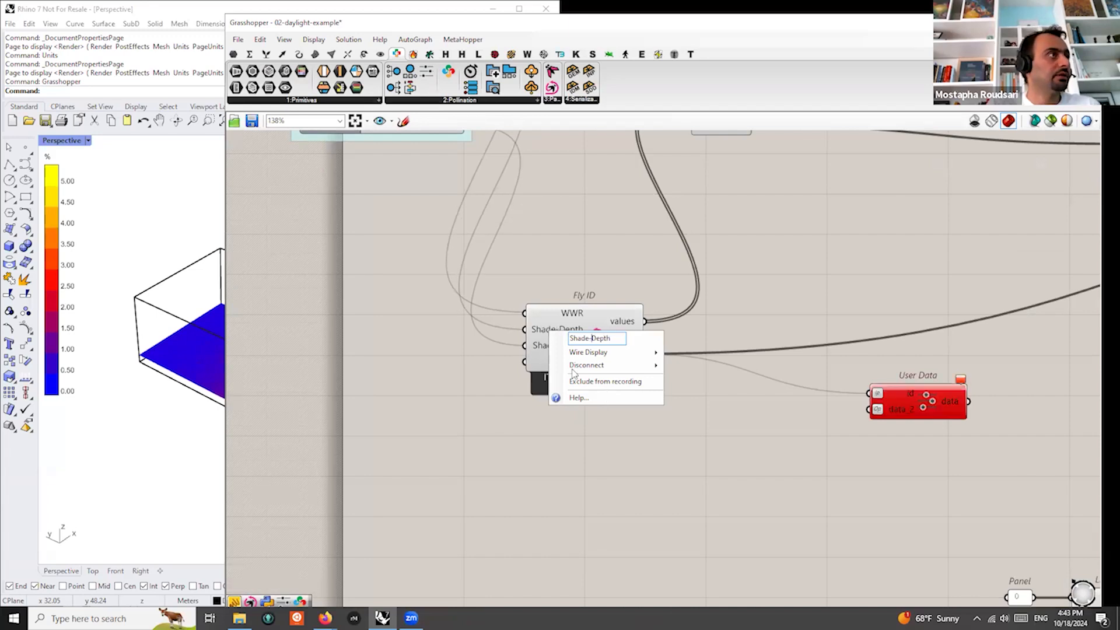
{"action": "left_click", "coordinate": [607, 211]}
{"action": "scroll", "coordinate": [570, 334], "scroll_direction": "up", "scroll_amount": 2}
{"action": "right_click", "coordinate": [570, 351]}
{"action": "left_click", "coordinate": [611, 358]}
{"action": "key", "text": "BackSpace"}
{"action": "type", "text": "-Count"}
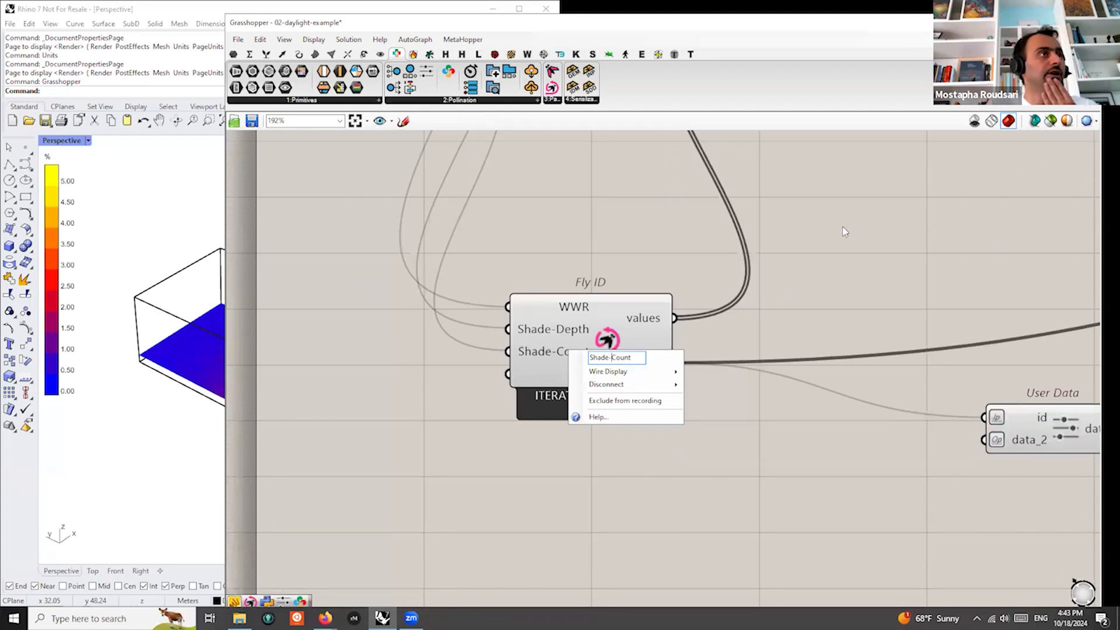
{"action": "left_click", "coordinate": [746, 282]}
Remove the unused data_2 input from the User Data component
{"action": "scroll", "coordinate": [783, 245], "scroll_direction": "down", "scroll_amount": 4}
{"action": "scroll", "coordinate": [847, 352], "scroll_direction": "up", "scroll_amount": 3}
{"action": "scroll", "coordinate": [943, 319], "scroll_direction": "up", "scroll_amount": 5}
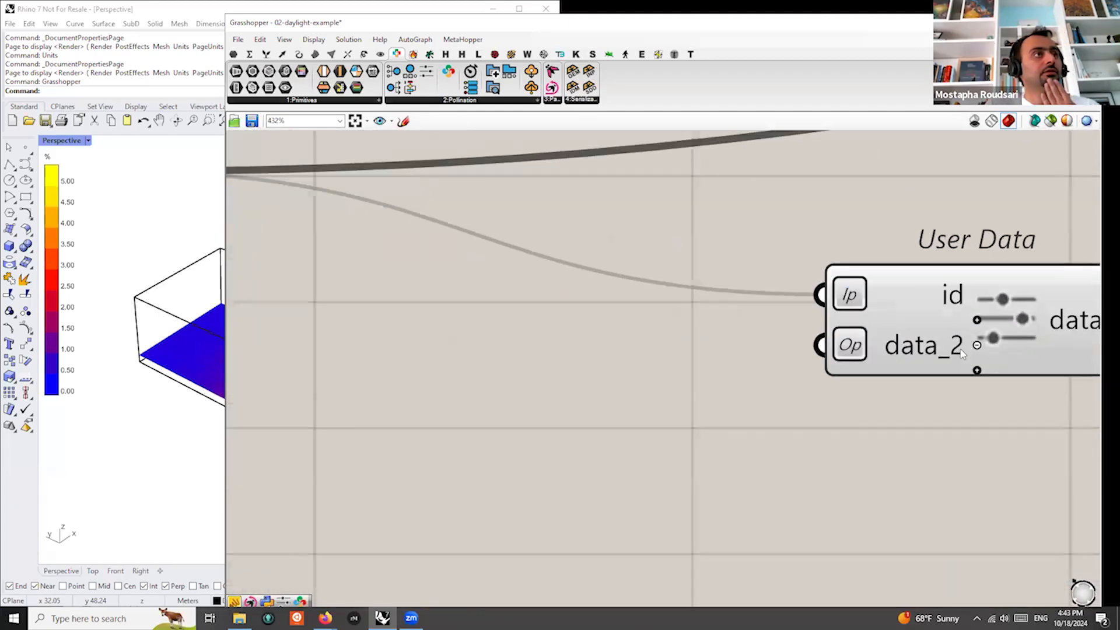
{"action": "scroll", "coordinate": [862, 361], "scroll_direction": "down", "scroll_amount": 5}
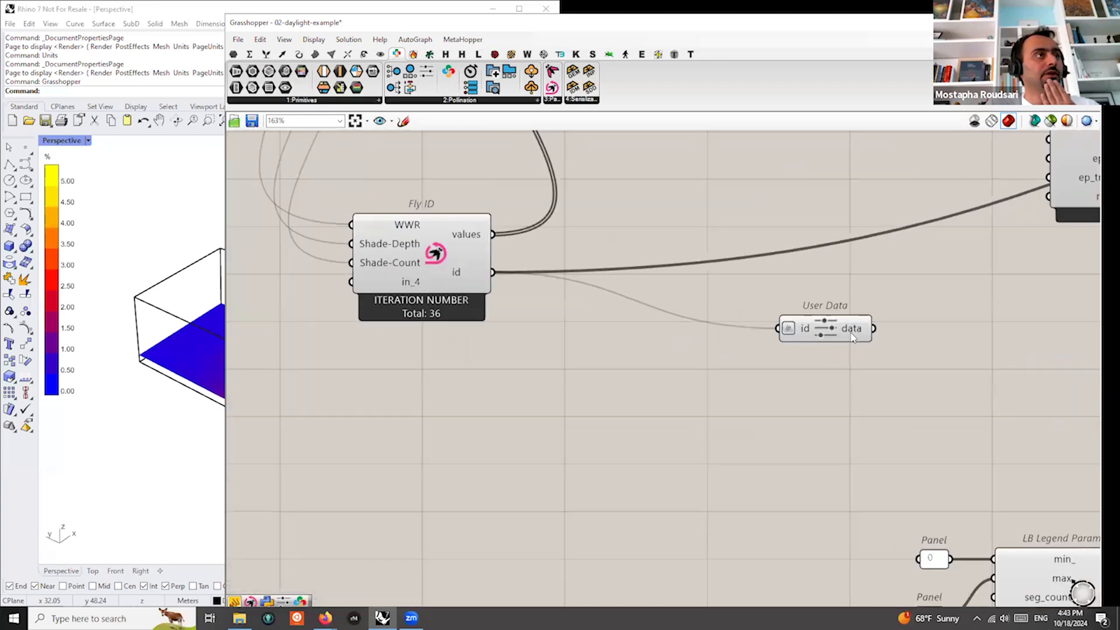
Add a panel just below the User Data component and connect the data output to it to read the values
{"action": "double_click", "coordinate": [891, 385]}
{"action": "type", "text": "//"}
{"action": "key", "text": "Return"}
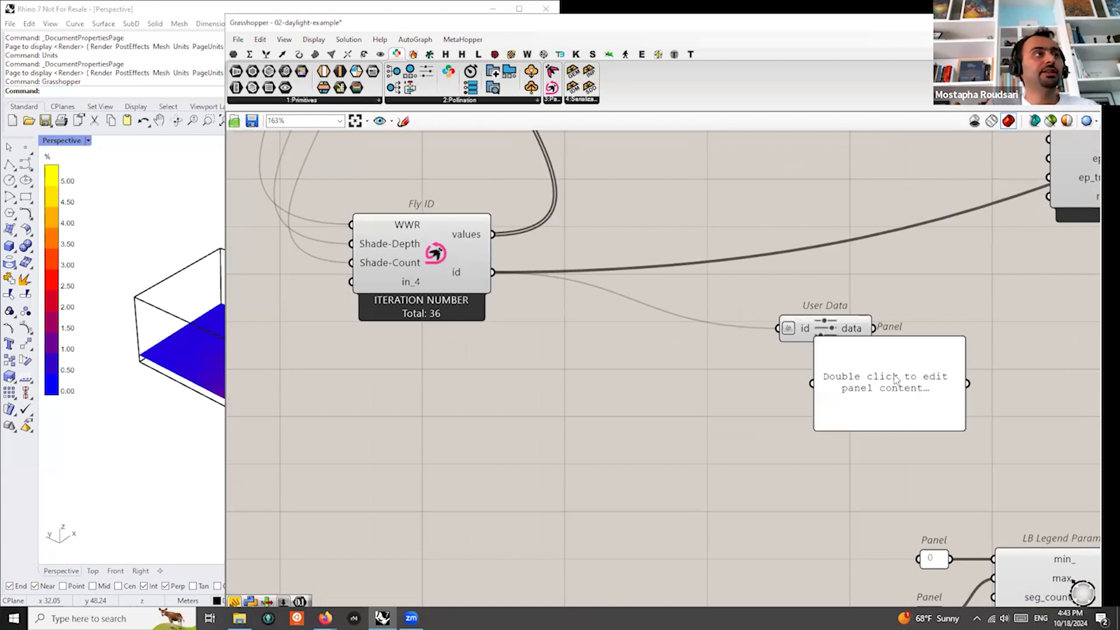
{"action": "left_click_drag", "start_coordinate": [873, 328], "coordinate": [812, 384]}
{"action": "left_click_drag", "start_coordinate": [900, 412], "coordinate": [901, 448]}
{"action": "scroll", "coordinate": [975, 392], "scroll_direction": "up", "scroll_amount": 4}
{"action": "right_click_drag", "start_coordinate": [823, 375], "coordinate": [669, 391]}
{"action": "scroll", "coordinate": [669, 389], "scroll_direction": "down", "scroll_amount": 3}
{"action": "scroll", "coordinate": [670, 386], "scroll_direction": "down", "scroll_amount": 3}
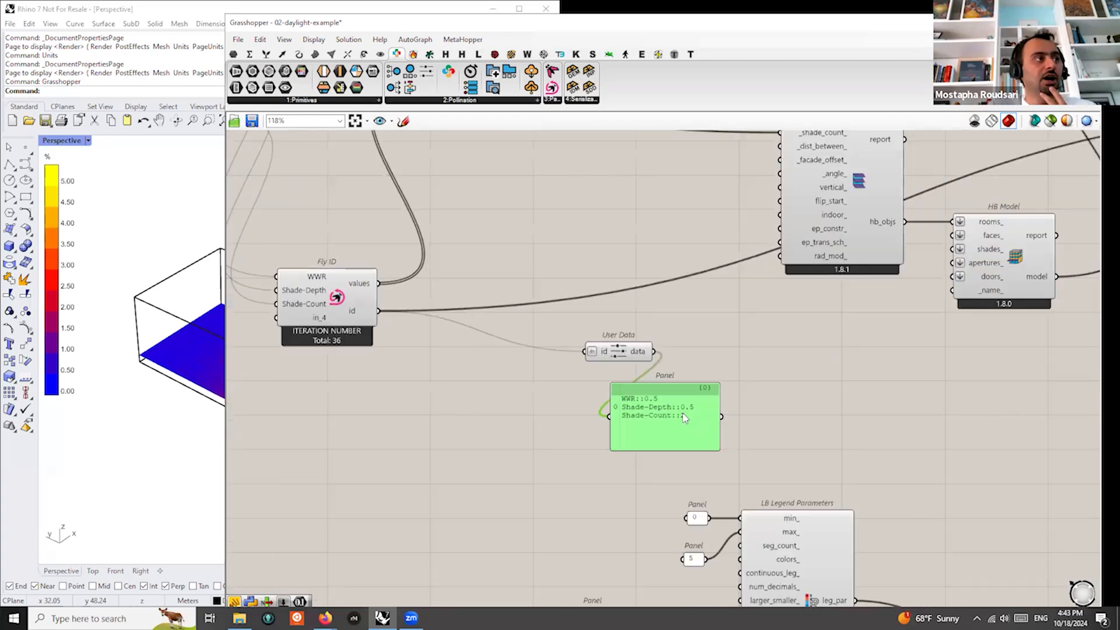
Move the User Data component beside the daylight-factor recipe and connect its data output to the recipe's _user_data input
{"action": "left_click_drag", "start_coordinate": [644, 347], "coordinate": [815, 235]}
{"action": "scroll", "coordinate": [479, 369], "scroll_direction": "down", "scroll_amount": 5}
{"action": "scroll", "coordinate": [818, 213], "scroll_direction": "up", "scroll_amount": 6}
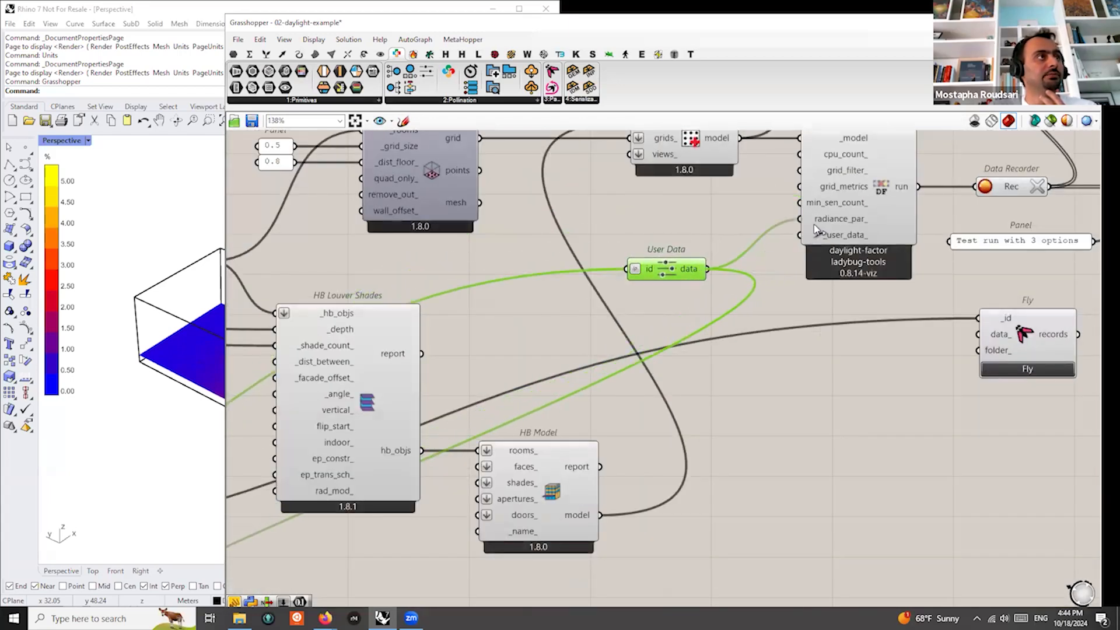
{"action": "left_click_drag", "start_coordinate": [664, 273], "coordinate": [678, 241]}
Delete the panel that reads the User Data output
{"action": "scroll", "coordinate": [791, 336], "scroll_direction": "down", "scroll_amount": 2}
{"action": "scroll", "coordinate": [791, 338], "scroll_direction": "down", "scroll_amount": 2}
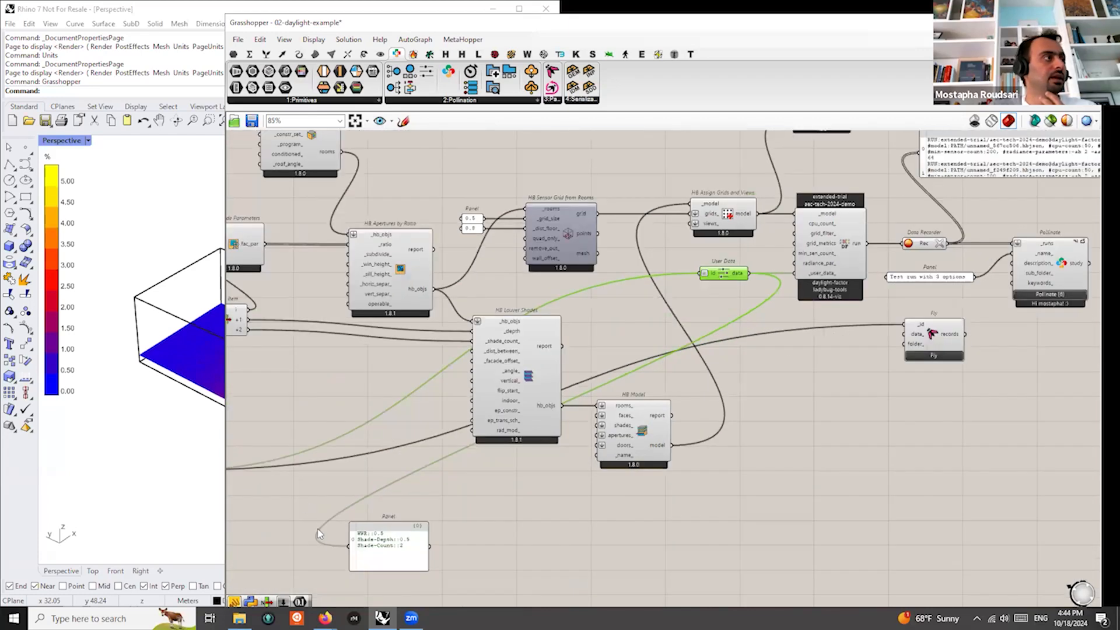
{"action": "left_click", "coordinate": [367, 544]}
{"action": "key", "text": "Delete"}
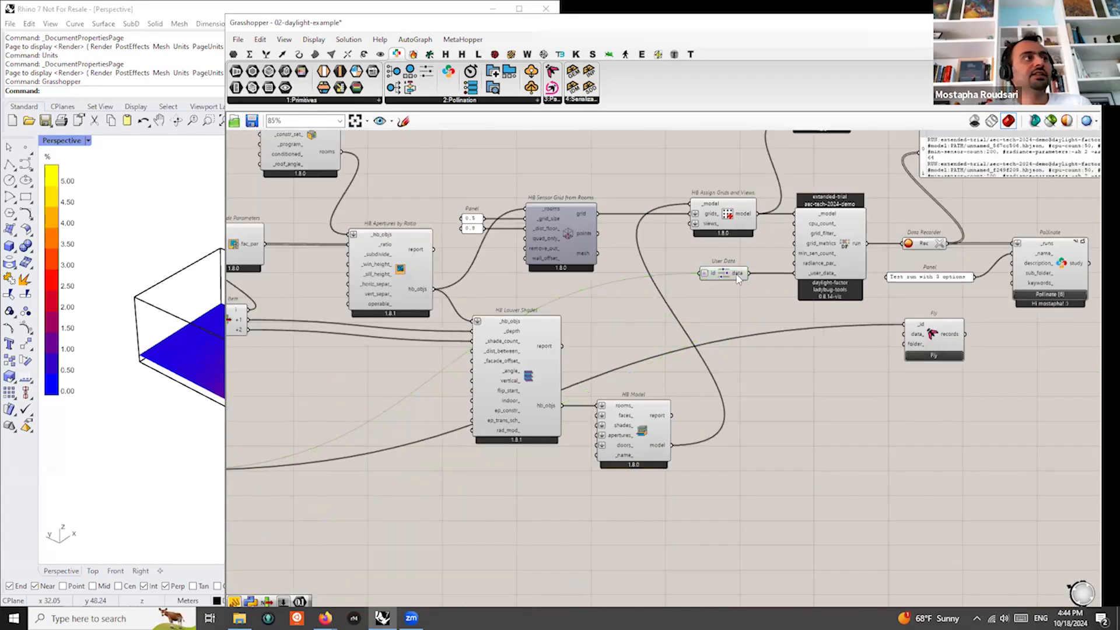
Shift HB Model slightly away from HB Louver Shades and connect Fly ID's id output to its _name_ input
{"action": "right_click_drag", "start_coordinate": [714, 308], "coordinate": [902, 338]}
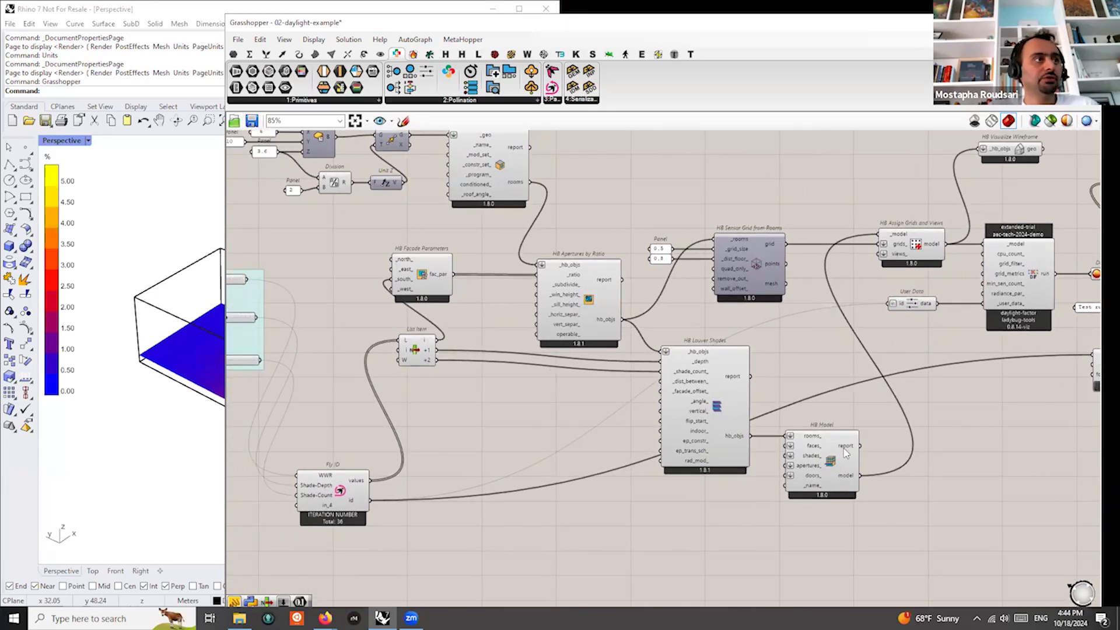
{"action": "scroll", "coordinate": [788, 506], "scroll_direction": "up", "scroll_amount": 4}
{"action": "left_click_drag", "start_coordinate": [825, 433], "coordinate": [878, 433]}
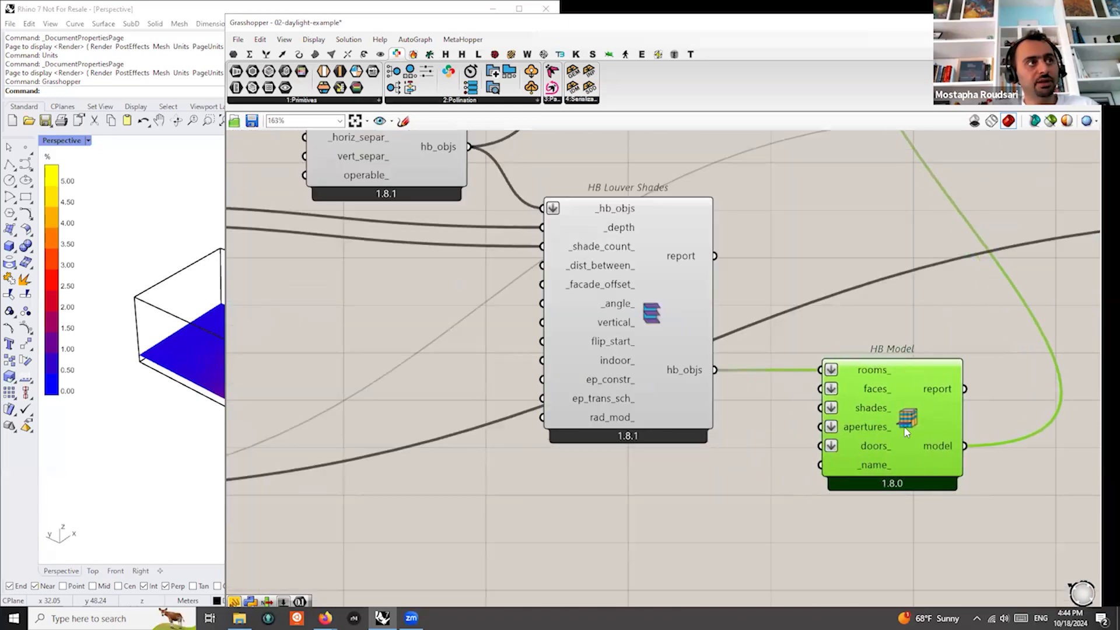
{"action": "scroll", "coordinate": [903, 476], "scroll_direction": "up", "scroll_amount": 4}
{"action": "scroll", "coordinate": [869, 452], "scroll_direction": "down", "scroll_amount": 8}
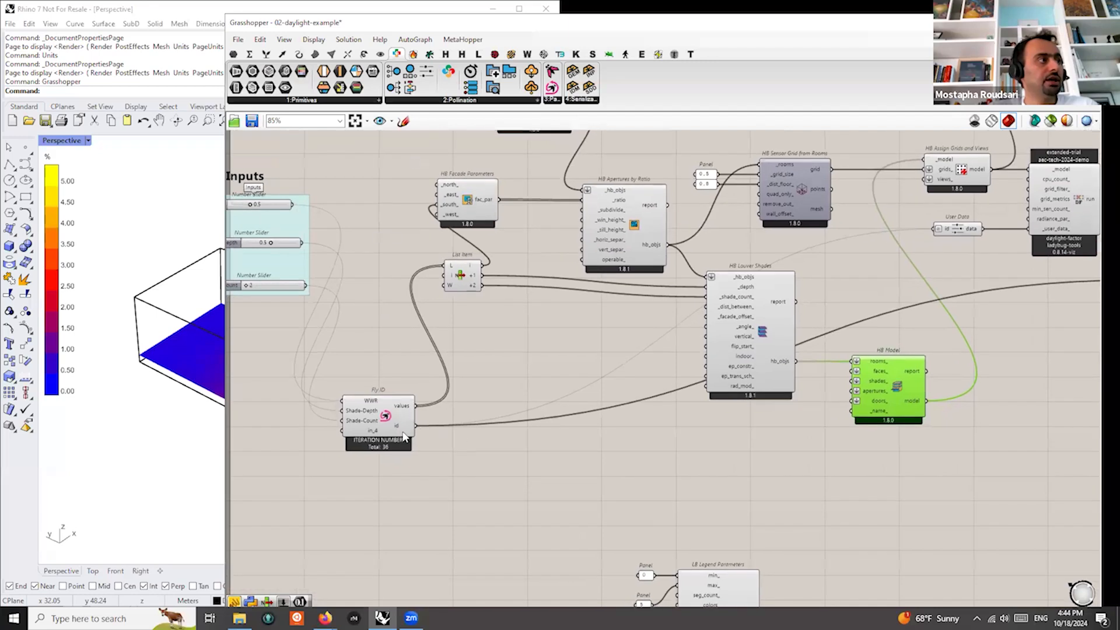
{"action": "left_click_drag", "start_coordinate": [794, 516], "coordinate": [852, 411]}
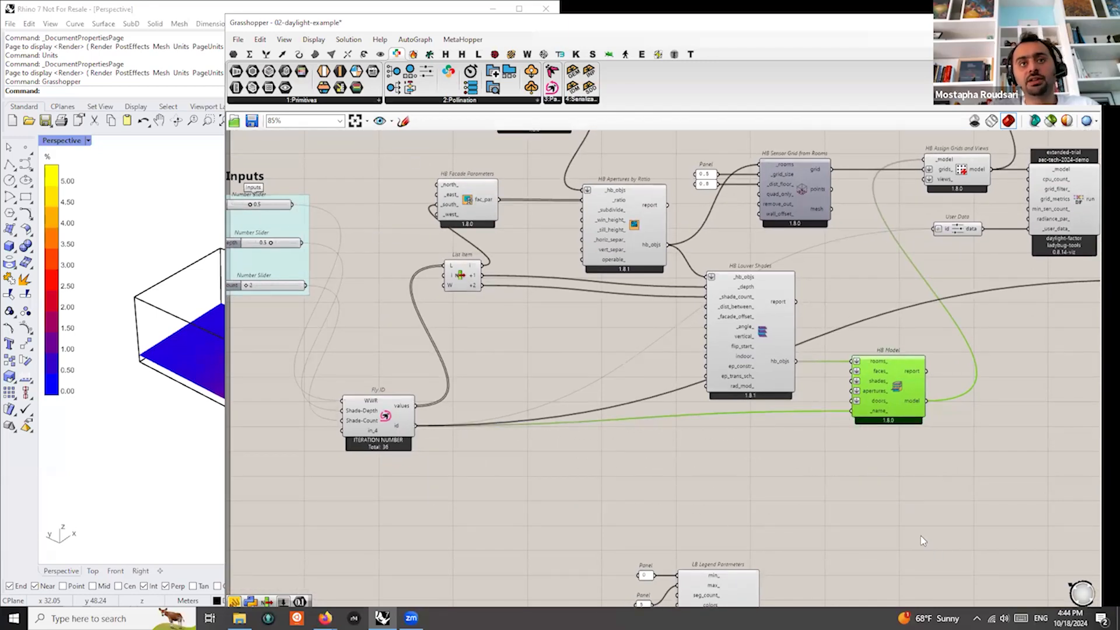
Clear the previously recorded runs from the Data Recorder
{"action": "scroll", "coordinate": [655, 444], "scroll_direction": "down", "scroll_amount": 3}
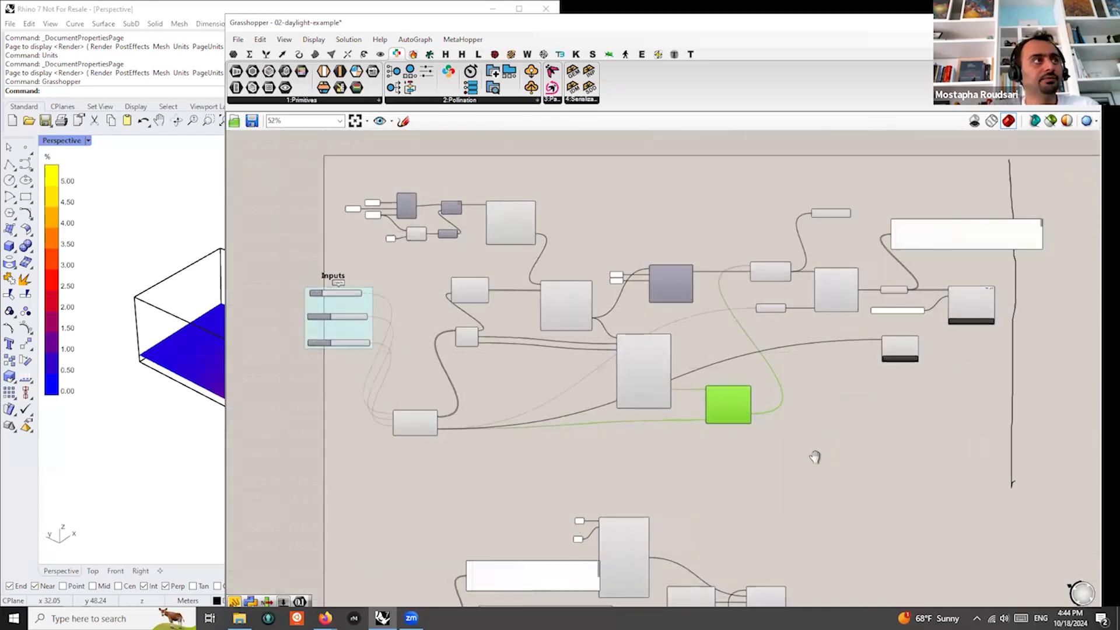
{"action": "scroll", "coordinate": [737, 242], "scroll_direction": "up", "scroll_amount": 4}
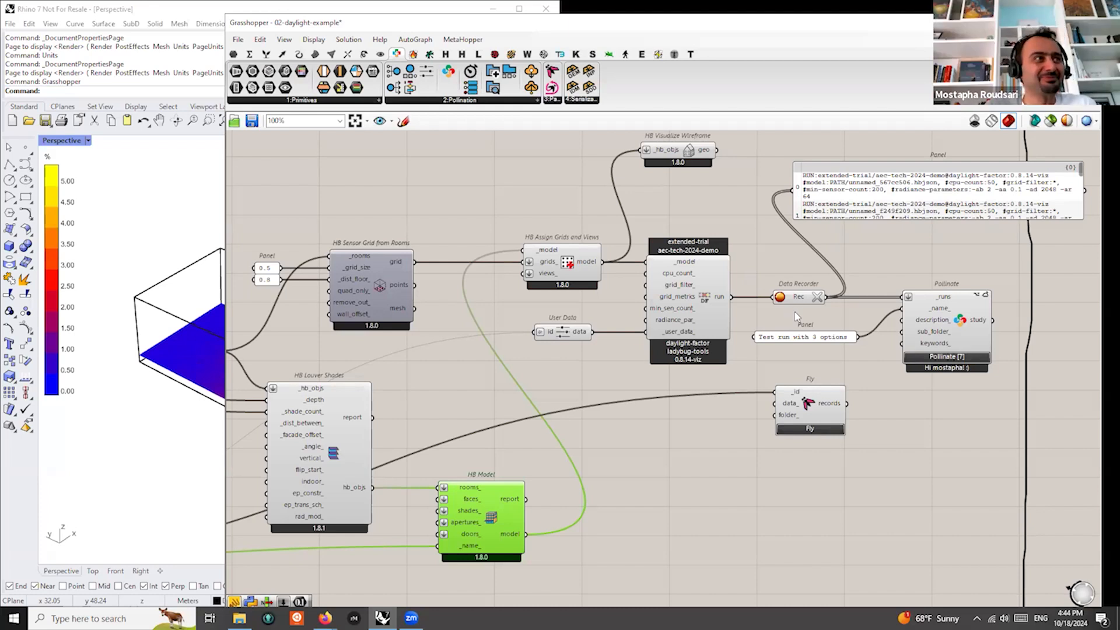
{"action": "left_click", "coordinate": [818, 298]}
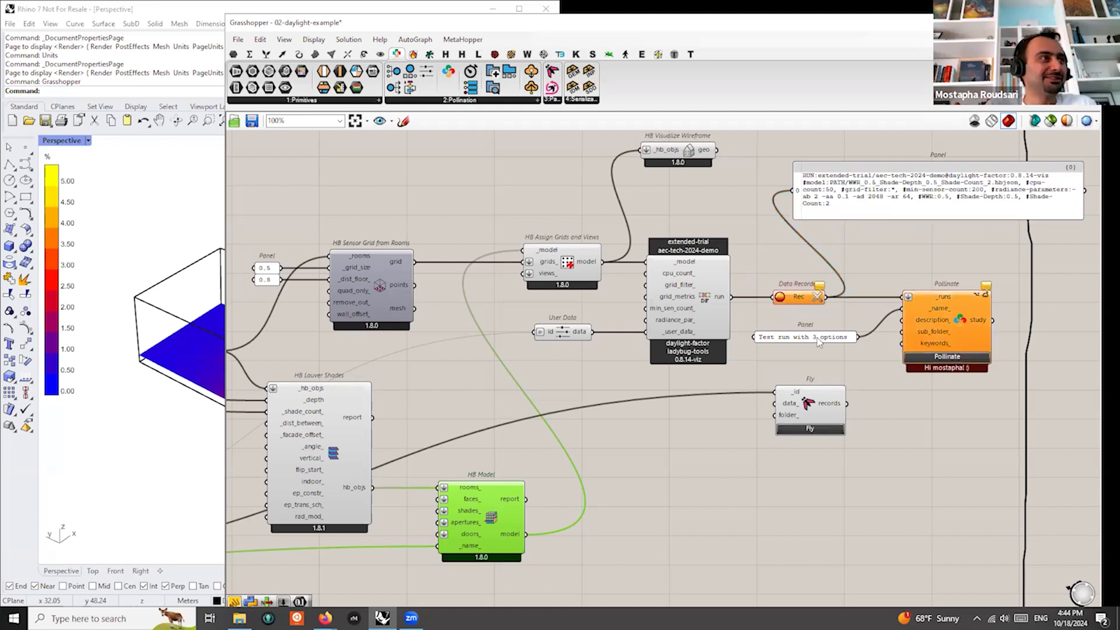
Change the study name panel's text to "Second test run with 3 options" and make the panel taller
{"action": "double_click", "coordinate": [820, 337]}
{"action": "left_click", "coordinate": [805, 277]}
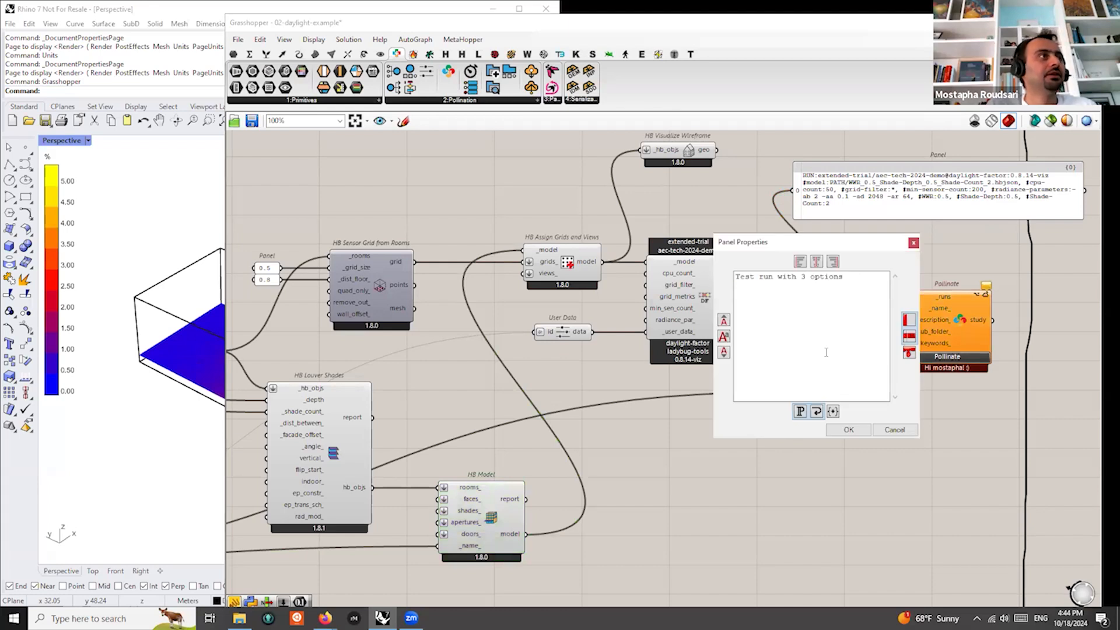
{"action": "type", "text": "Second"}
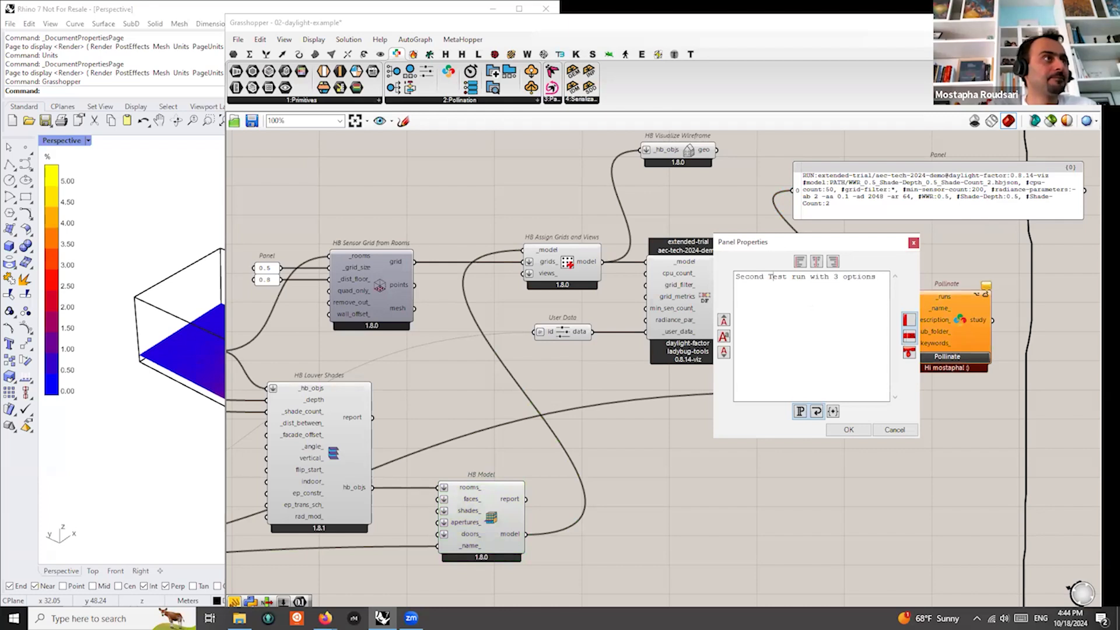
{"action": "key", "text": "BackSpace"}
{"action": "type", "text": "t"}
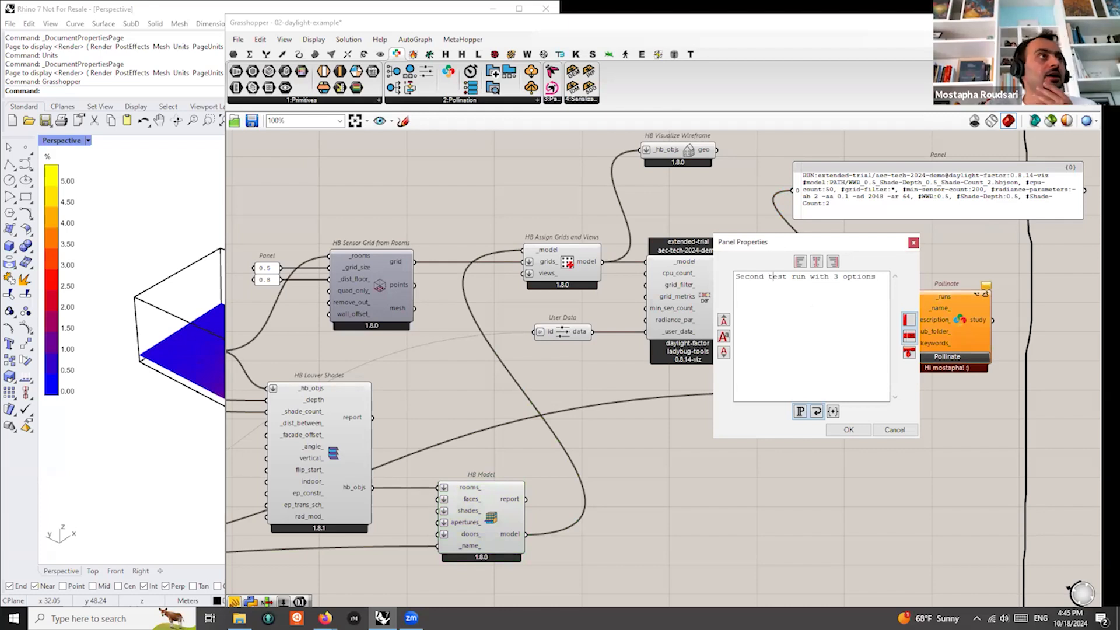
{"action": "left_click", "coordinate": [847, 431]}
{"action": "scroll", "coordinate": [750, 431], "scroll_direction": "down", "scroll_amount": 2}
{"action": "scroll", "coordinate": [910, 332], "scroll_direction": "up", "scroll_amount": 3}
{"action": "left_click_drag", "start_coordinate": [706, 390], "coordinate": [712, 409]}
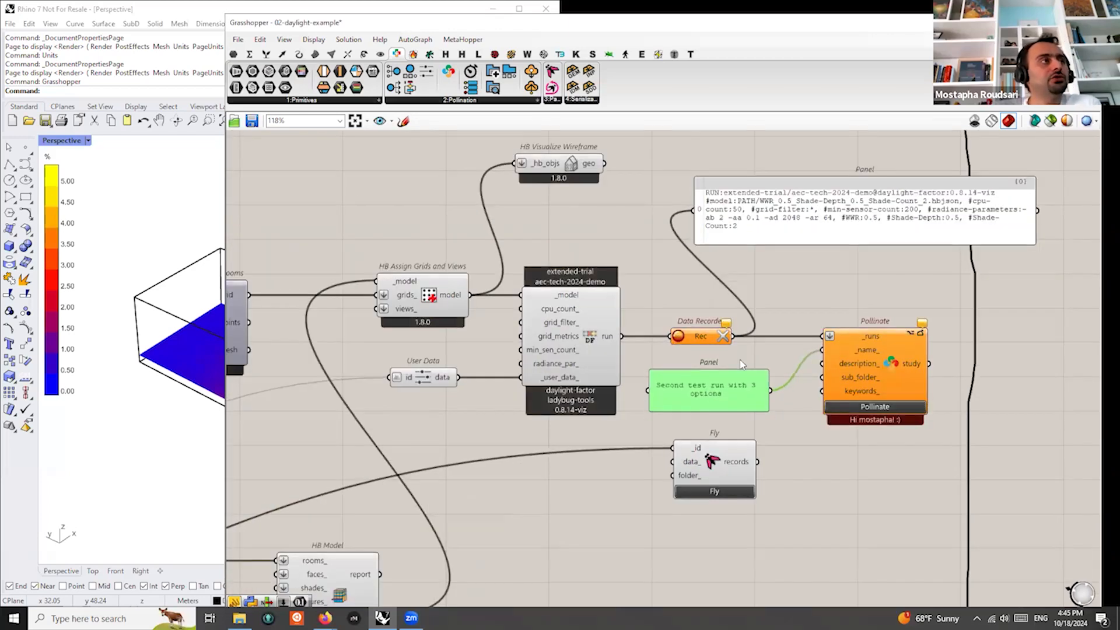
Examine the daylight-factor recipe component, its project header and its connections to the model, user data and Data Recorder
{"action": "scroll", "coordinate": [723, 391], "scroll_direction": "down", "scroll_amount": 3}
{"action": "scroll", "coordinate": [700, 390], "scroll_direction": "up", "scroll_amount": 2}
{"action": "scroll", "coordinate": [700, 390], "scroll_direction": "up", "scroll_amount": 3}
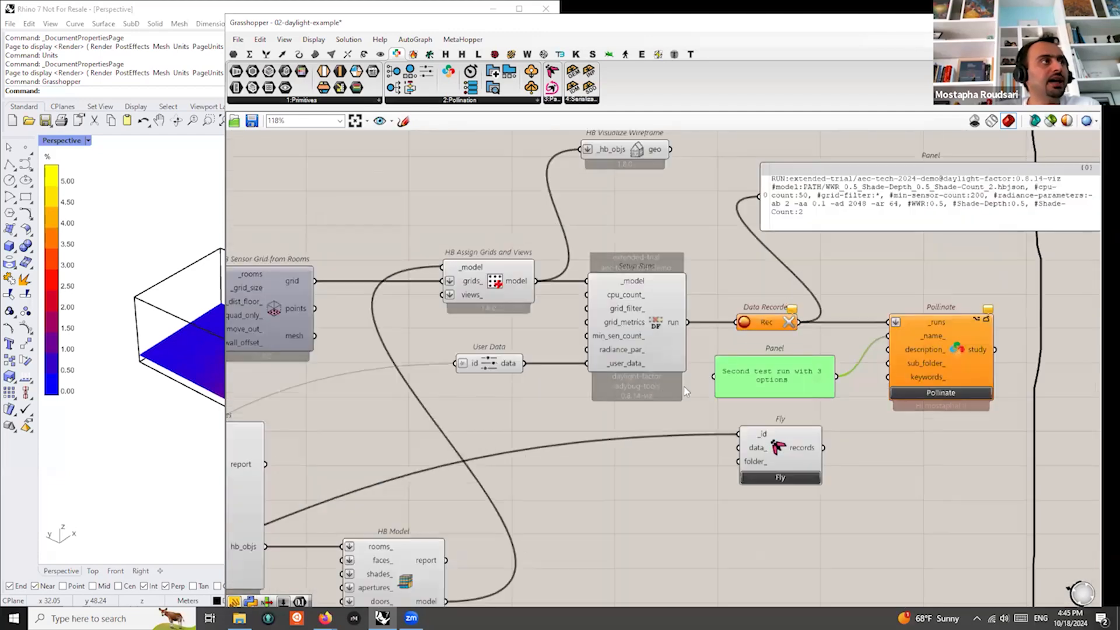
{"action": "mouse_move", "coordinate": [641, 320]}
{"action": "left_mouse_down"}
{"action": "mouse_move", "coordinate": [665, 322]}
{"action": "mouse_move", "coordinate": [653, 322]}
{"action": "left_mouse_up"}
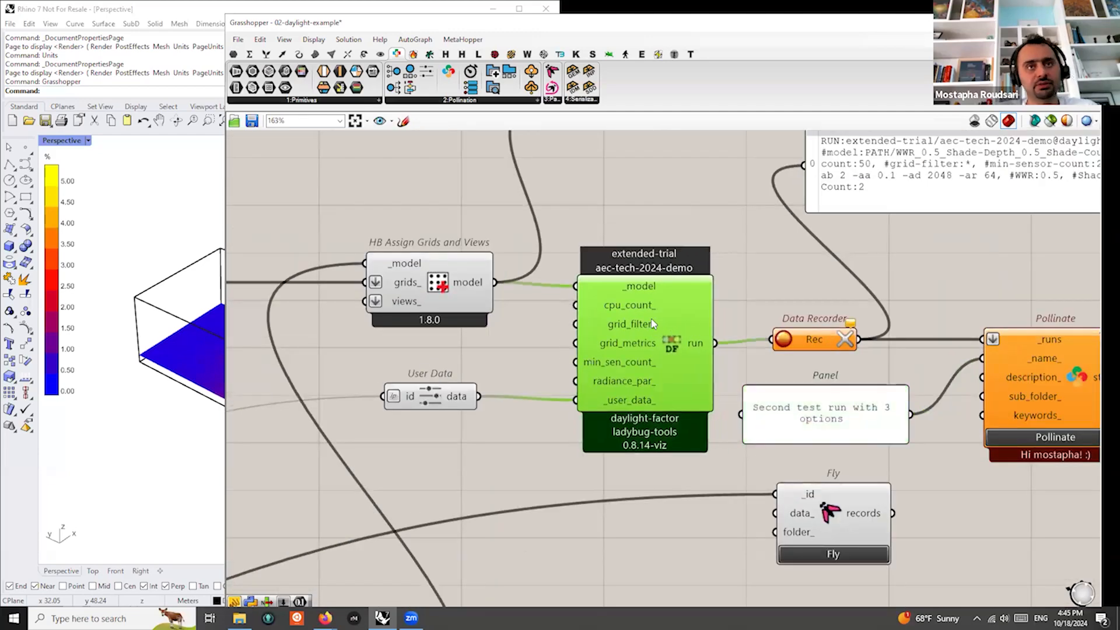
{"action": "left_click", "coordinate": [737, 233]}
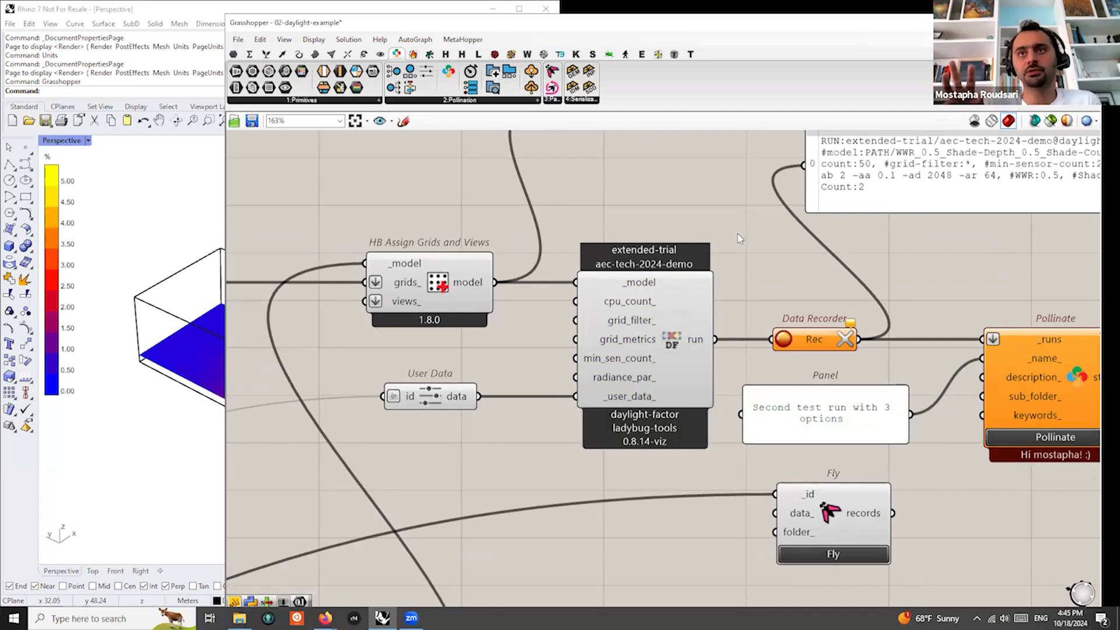
{"action": "scroll", "coordinate": [694, 257], "scroll_direction": "down", "scroll_amount": 2}
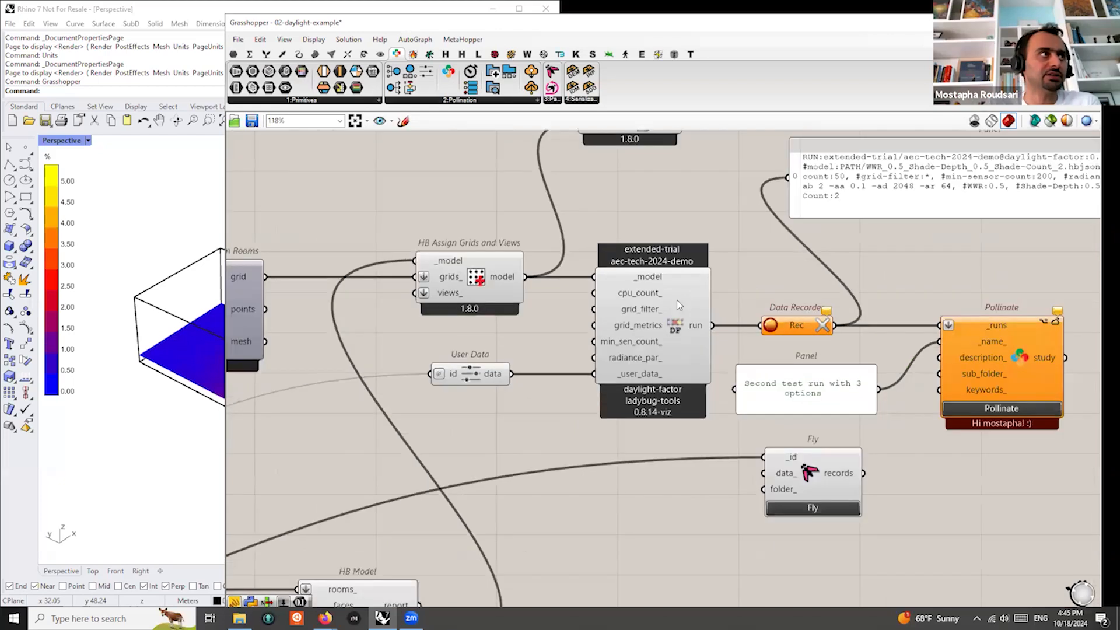
{"action": "right_click_drag", "start_coordinate": [677, 299], "coordinate": [708, 298]}
{"action": "scroll", "coordinate": [708, 297], "scroll_direction": "up", "scroll_amount": 2}
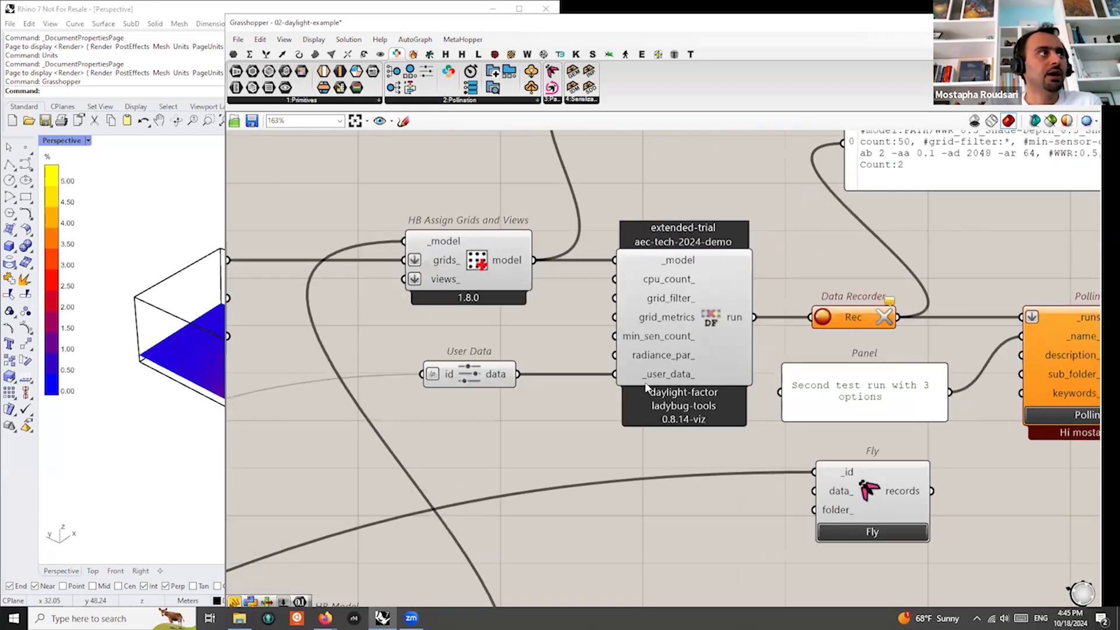
{"action": "scroll", "coordinate": [705, 229], "scroll_direction": "up", "scroll_amount": 1}
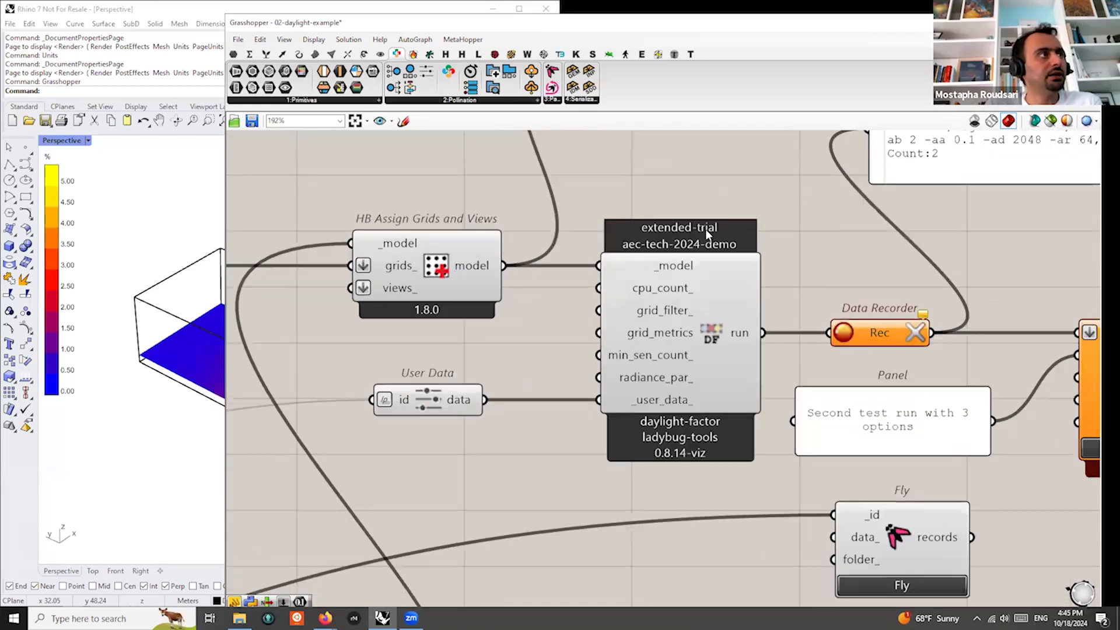
Select the daylight-factor recipe component and narrow the Grasshopper window to expose more of the Rhino viewport
{"action": "left_click", "coordinate": [659, 289]}
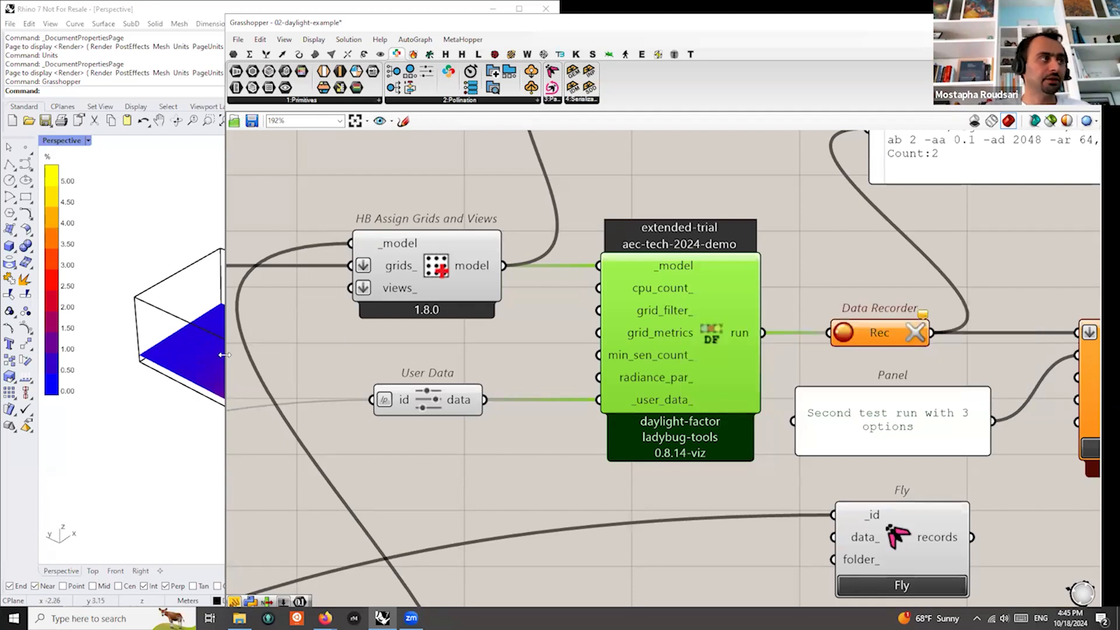
{"action": "left_click_drag", "start_coordinate": [224, 355], "coordinate": [365, 352]}
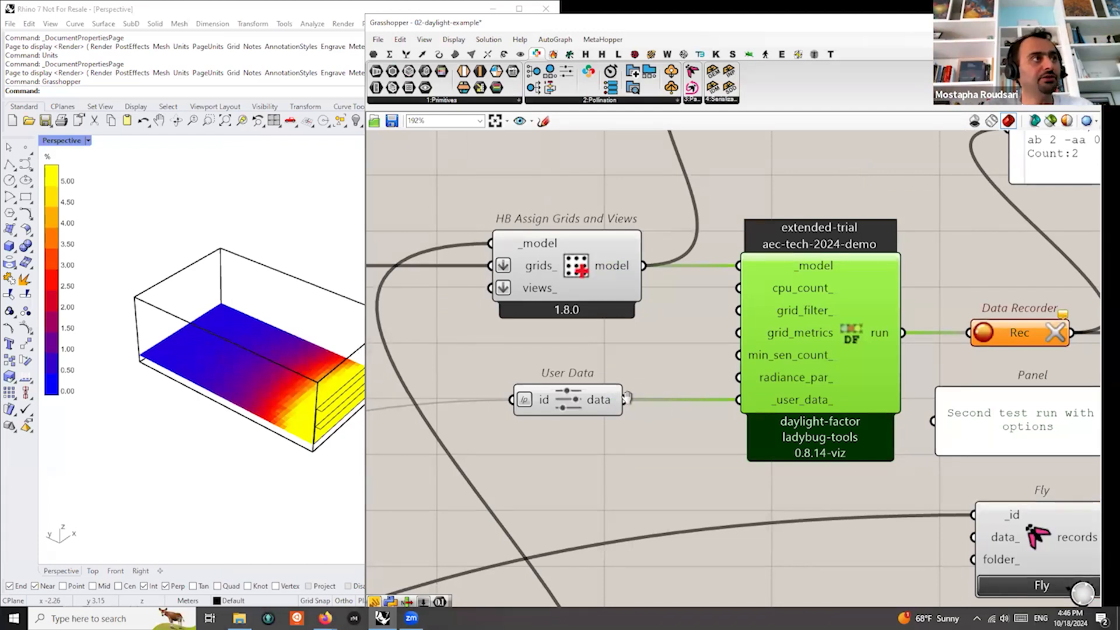
Read the descriptions of the daylight-factor recipe's cpu_count_, min_sen_count_ and radiance_par_ inputs
{"action": "right_click_drag", "start_coordinate": [858, 302], "coordinate": [803, 298]}
{"action": "scroll", "coordinate": [803, 298], "scroll_direction": "up", "scroll_amount": 3}
{"action": "mouse_move", "coordinate": [729, 283]}
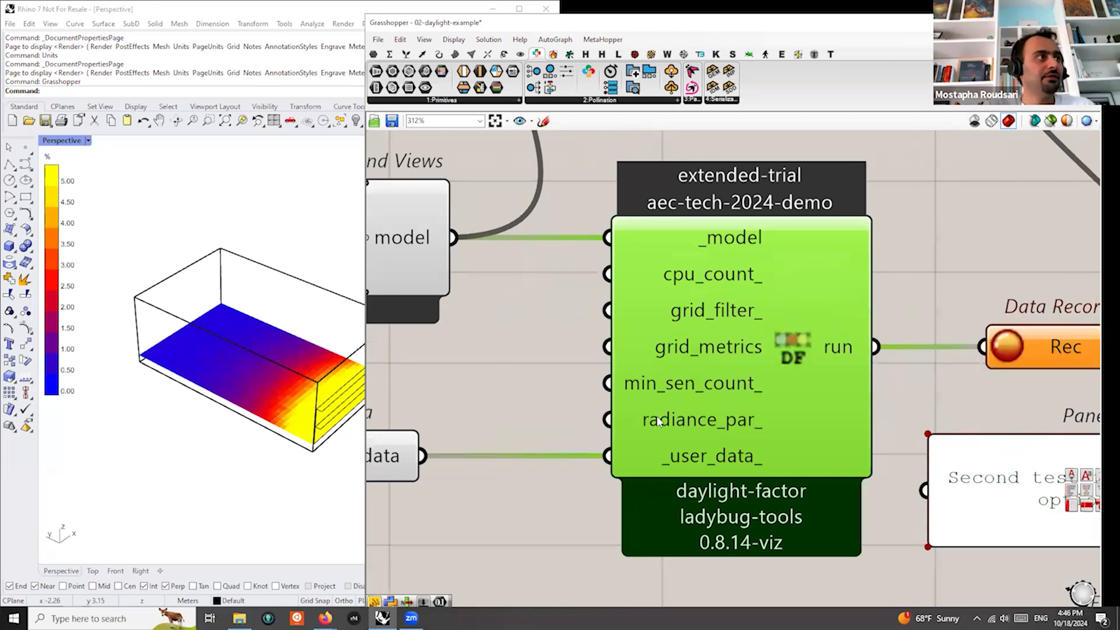
{"action": "scroll", "coordinate": [671, 397], "scroll_direction": "up", "scroll_amount": 2}
{"action": "mouse_move", "coordinate": [700, 371]}
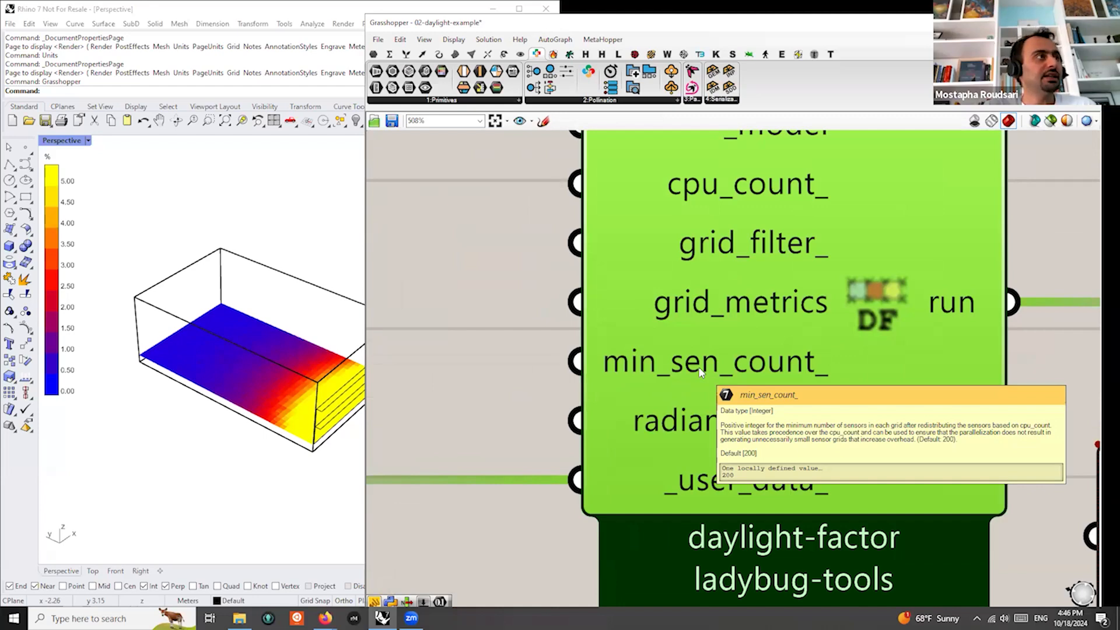
{"action": "scroll", "coordinate": [700, 372], "scroll_direction": "down", "scroll_amount": 2}
{"action": "mouse_move", "coordinate": [704, 260]}
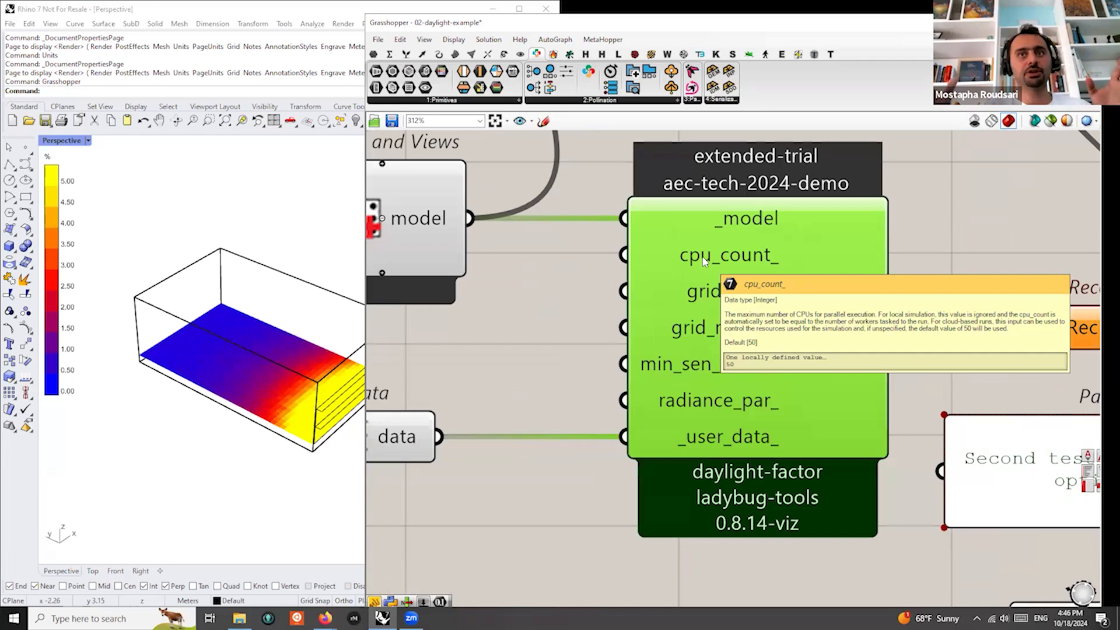
{"action": "scroll", "coordinate": [687, 324], "scroll_direction": "up", "scroll_amount": 1}
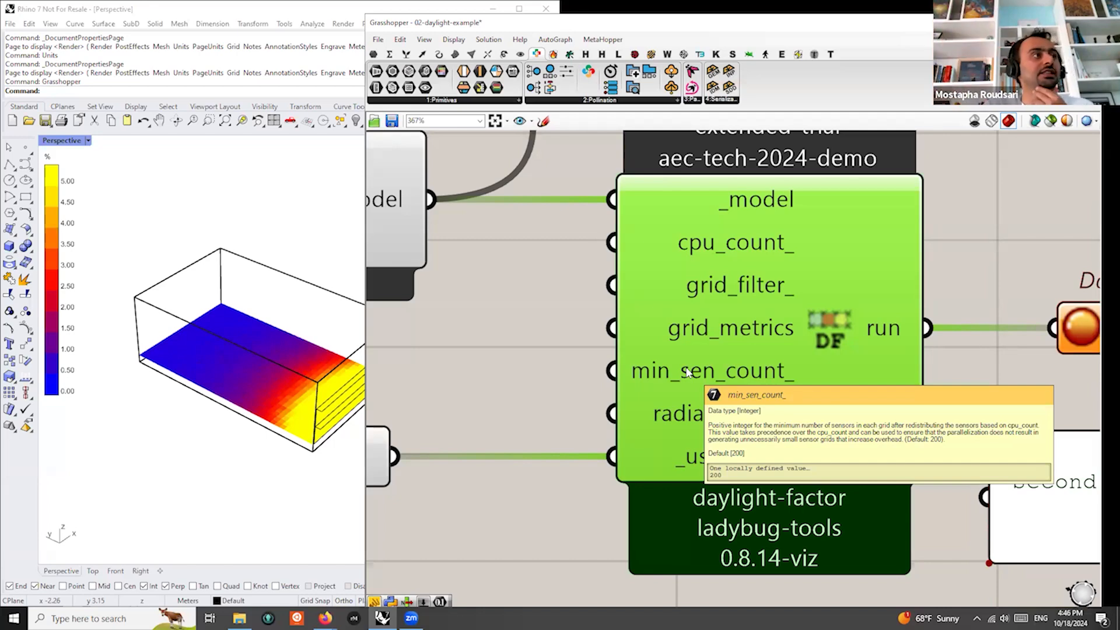
{"action": "scroll", "coordinate": [689, 374], "scroll_direction": "down", "scroll_amount": 4}
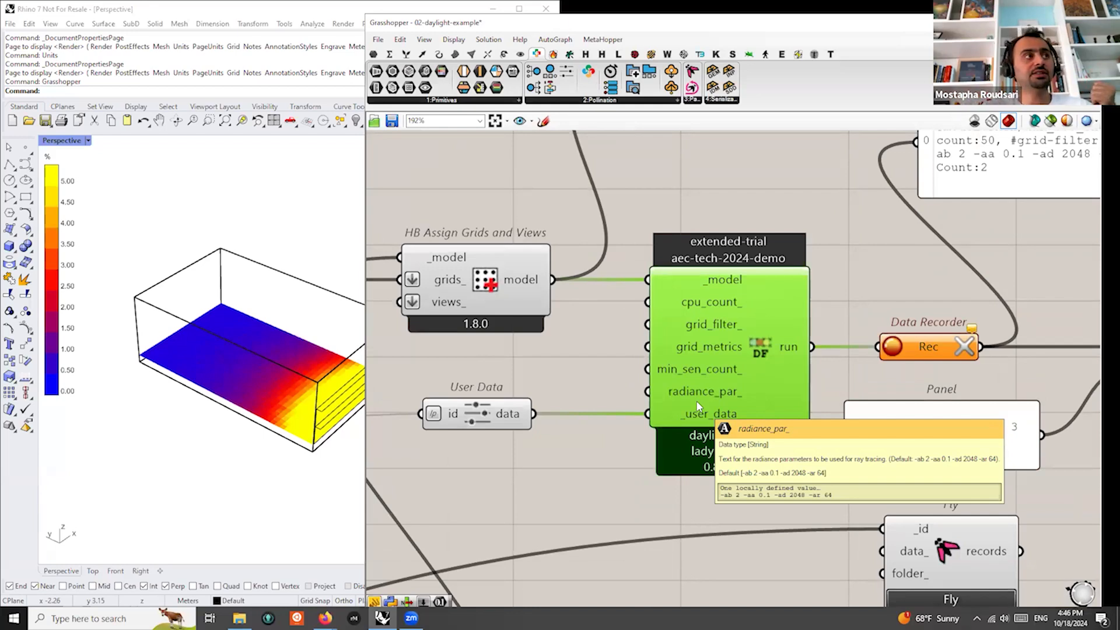
{"action": "scroll", "coordinate": [701, 310], "scroll_direction": "up", "scroll_amount": 2}
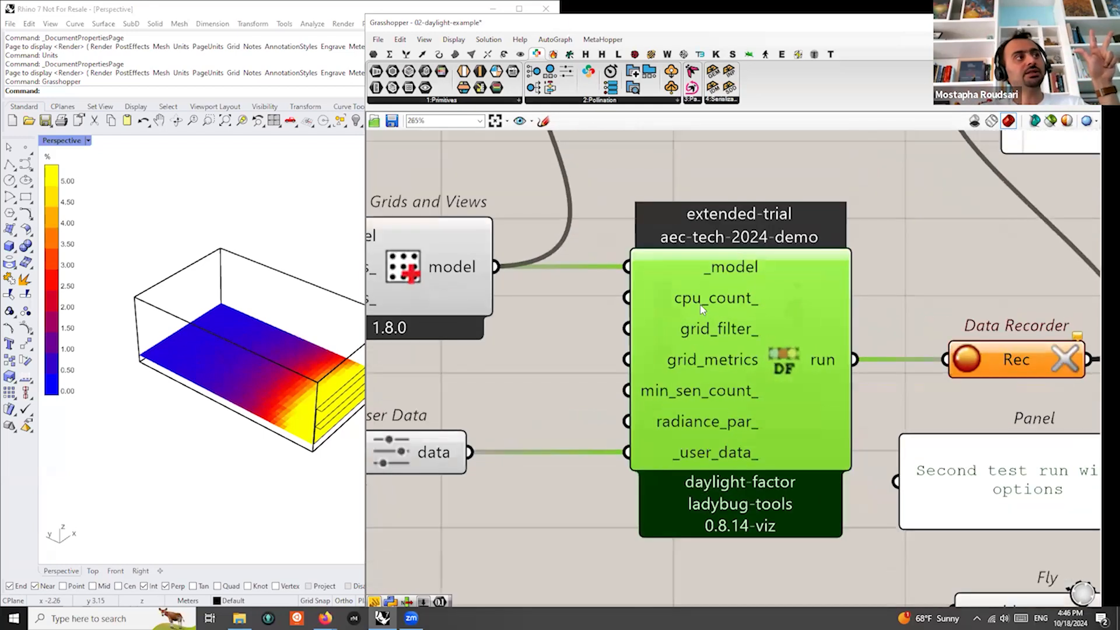
{"action": "mouse_move", "coordinate": [702, 308]}
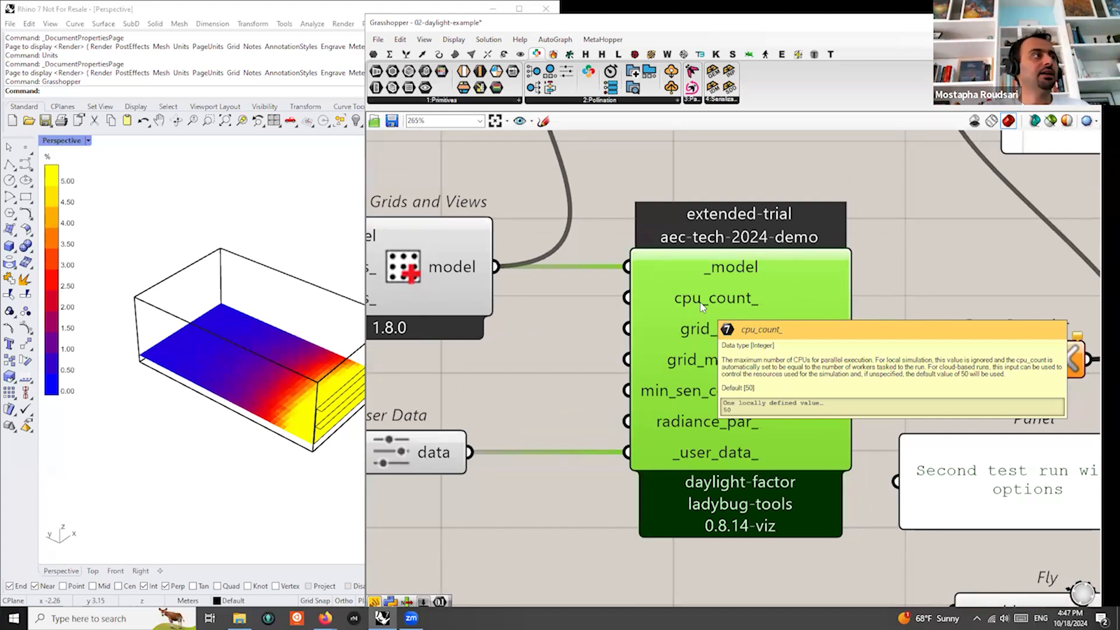
Review how Fly ID's outputs feed the louver shades and HB Model, and follow the definition back to the daylight-factor recipe
{"action": "scroll", "coordinate": [756, 287], "scroll_direction": "down", "scroll_amount": 5}
{"action": "right_click_drag", "start_coordinate": [625, 430], "coordinate": [966, 303]}
{"action": "scroll", "coordinate": [966, 304], "scroll_direction": "down", "scroll_amount": 2}
{"action": "scroll", "coordinate": [680, 353], "scroll_direction": "up", "scroll_amount": 5}
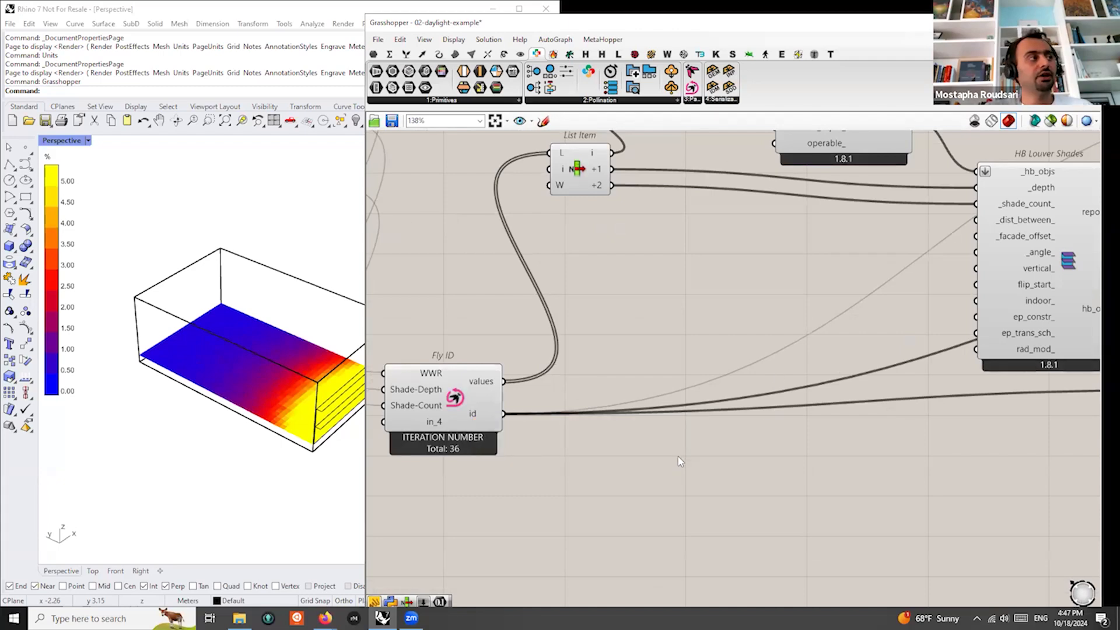
{"action": "scroll", "coordinate": [618, 465], "scroll_direction": "down", "scroll_amount": 2}
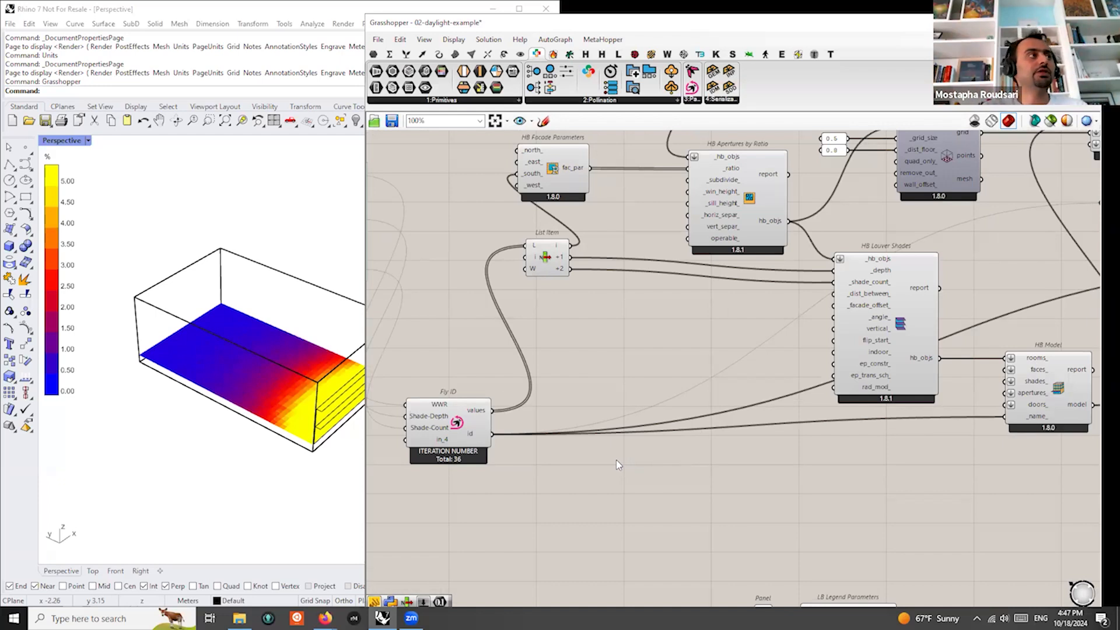
{"action": "scroll", "coordinate": [607, 435], "scroll_direction": "down", "scroll_amount": 3}
{"action": "scroll", "coordinate": [817, 344], "scroll_direction": "up", "scroll_amount": 3}
{"action": "scroll", "coordinate": [804, 386], "scroll_direction": "up", "scroll_amount": 3}
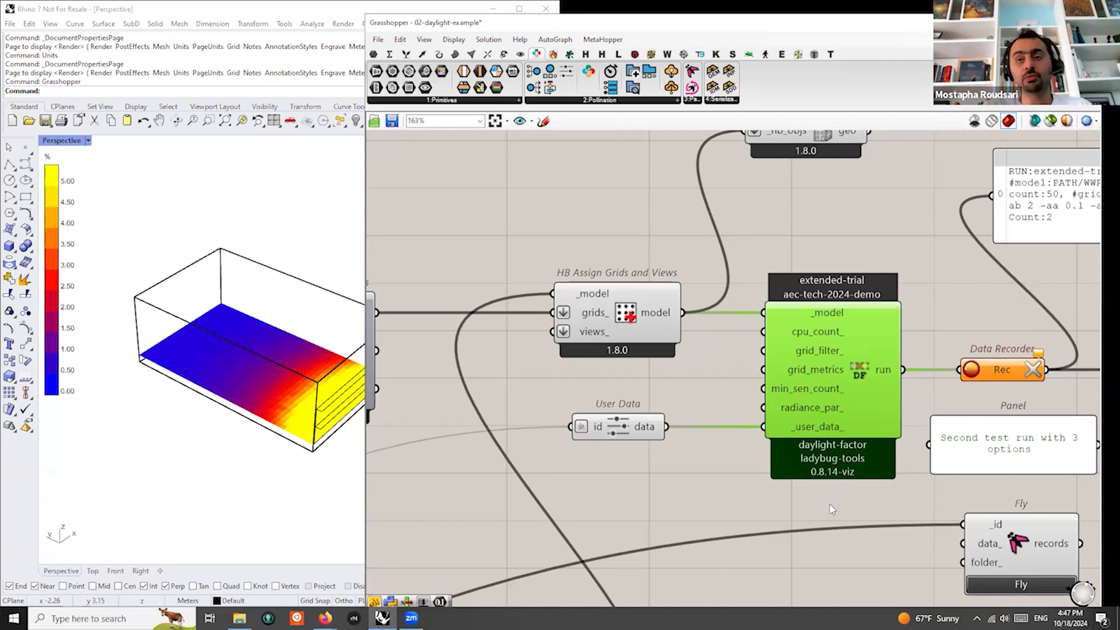
Reset the Data Recorder by disconnecting the recipe's run output, clearing the recorded runs and reconnecting the output
{"action": "scroll", "coordinate": [646, 434], "scroll_direction": "down", "scroll_amount": 3}
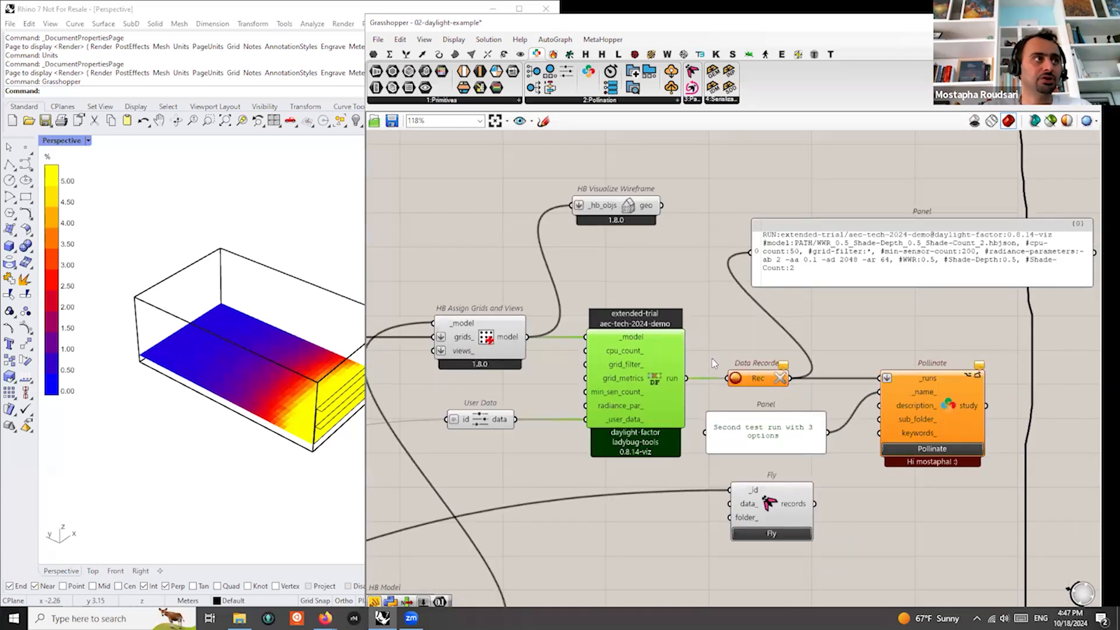
{"action": "left_click", "coordinate": [780, 379]}
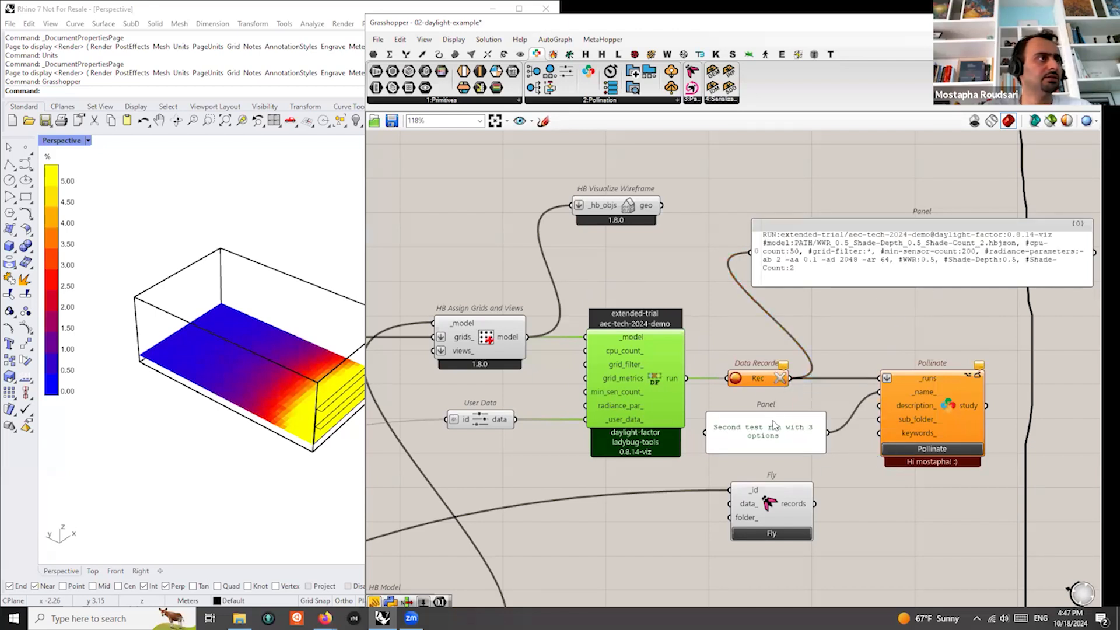
{"action": "left_click_drag", "start_coordinate": [727, 379], "coordinate": [687, 379], "text": "ctrl"}
{"action": "left_click", "coordinate": [780, 379]}
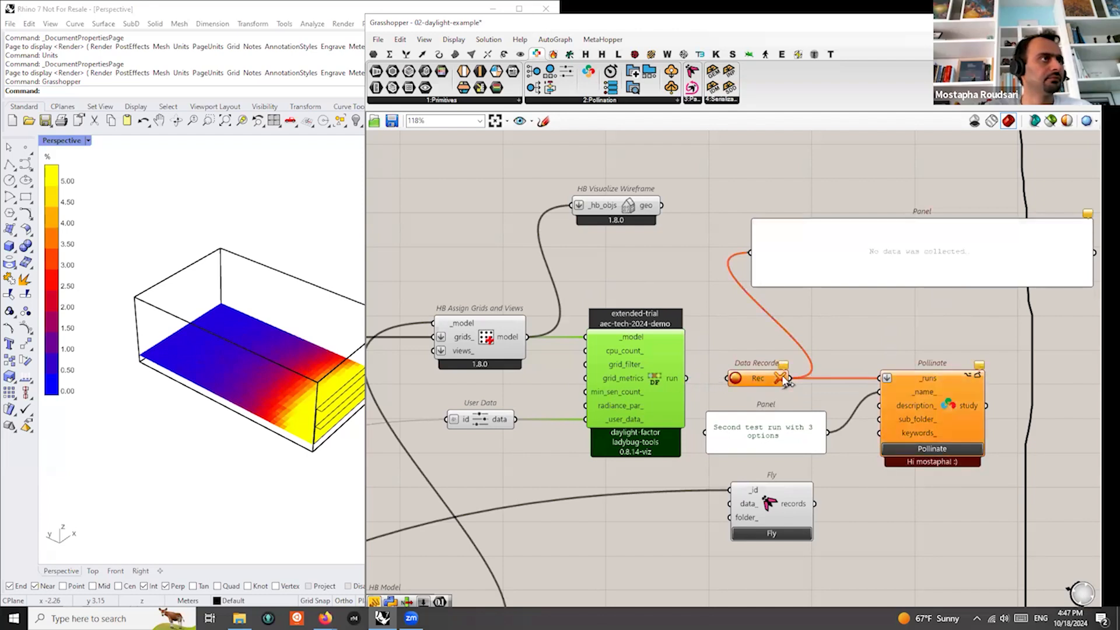
{"action": "left_click", "coordinate": [715, 339]}
{"action": "left_click_drag", "start_coordinate": [687, 378], "coordinate": [727, 379]}
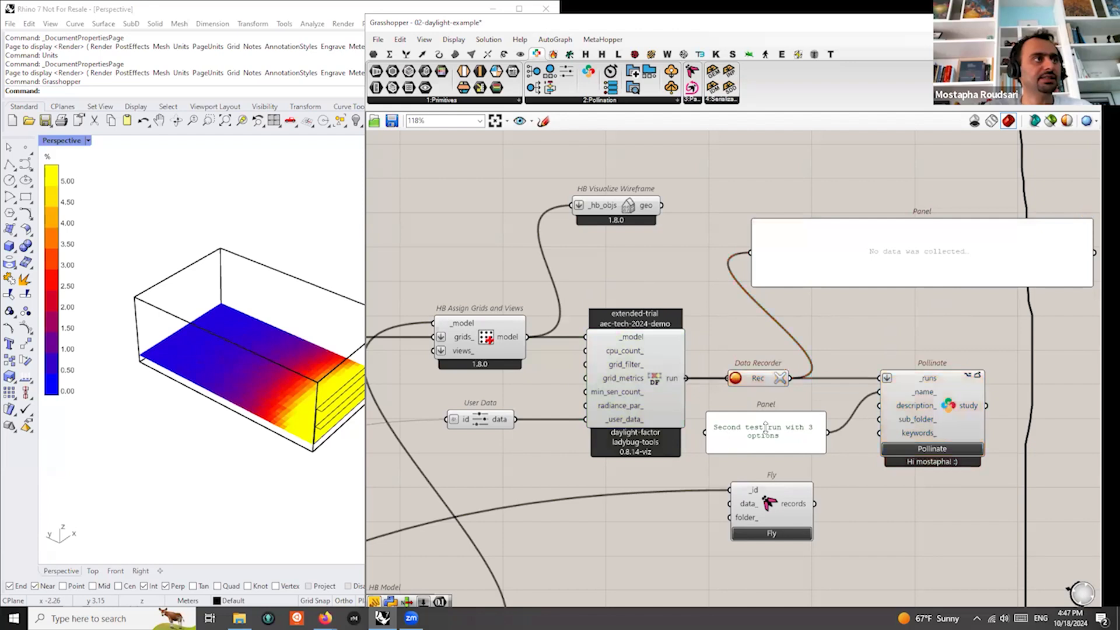
{"action": "left_click", "coordinate": [778, 381]}
Decline the full Fly run and run a test fly instead, confirming its start
{"action": "left_click", "coordinate": [781, 529]}
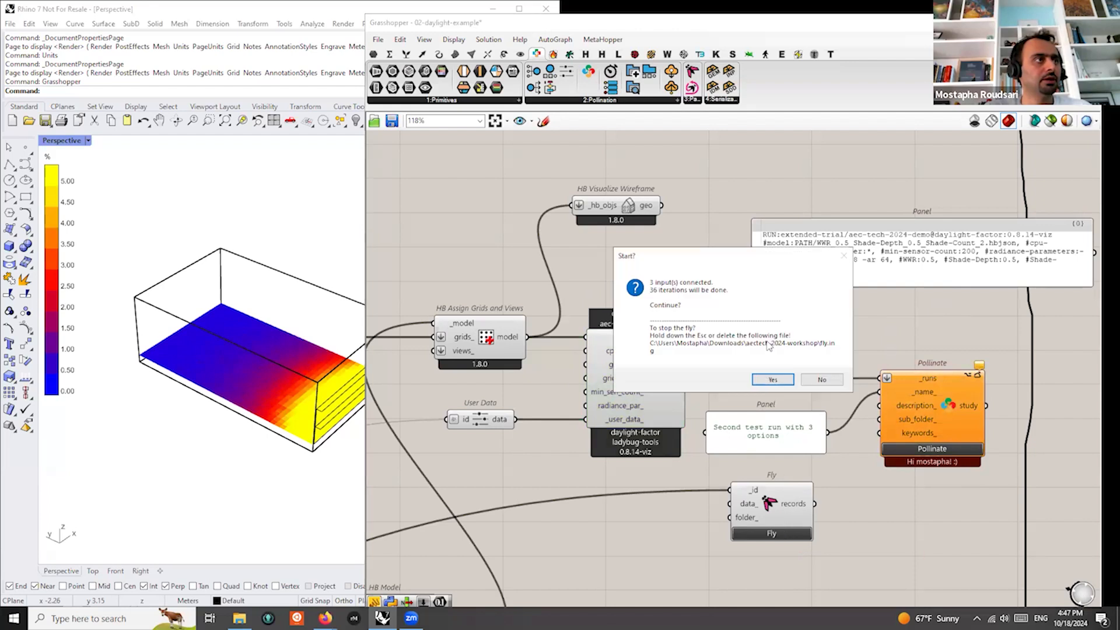
{"action": "left_click", "coordinate": [821, 381]}
{"action": "right_click", "coordinate": [770, 503]}
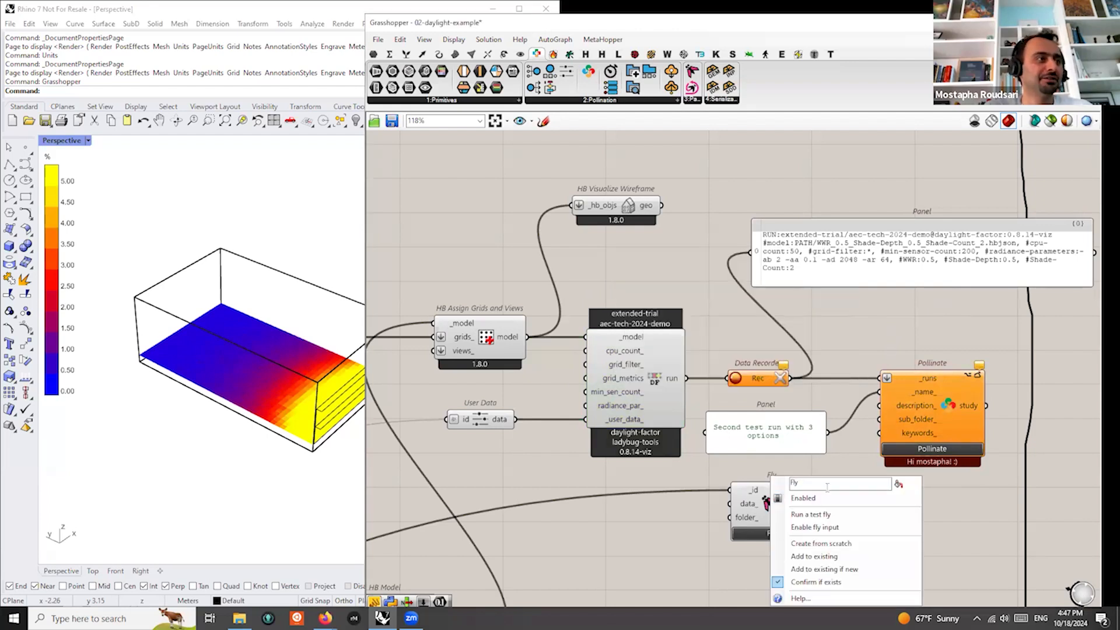
{"action": "left_click", "coordinate": [816, 514]}
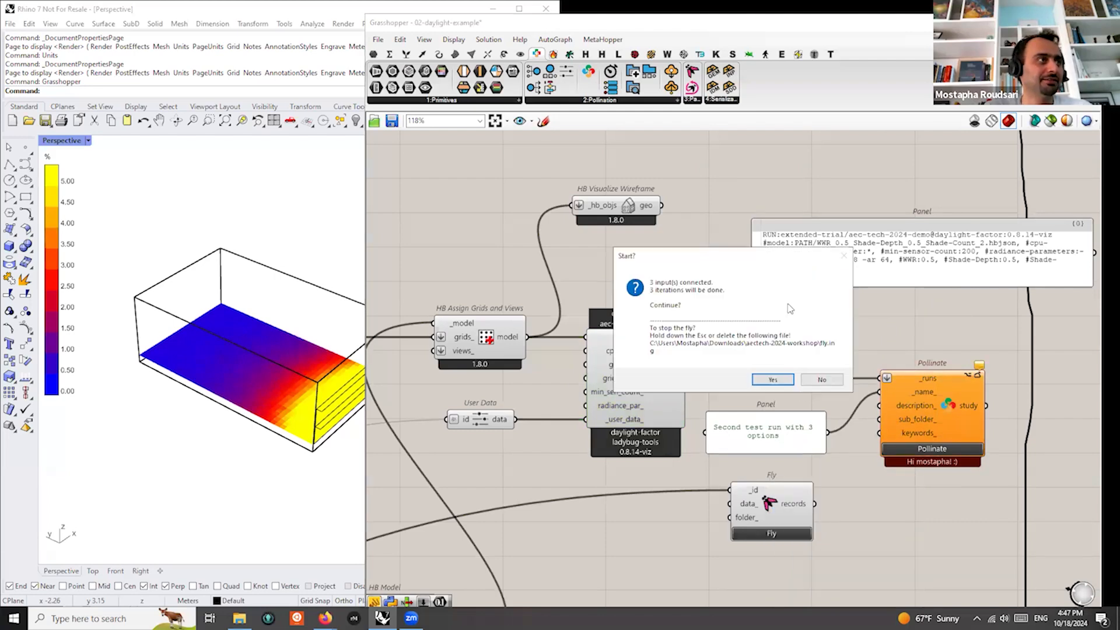
{"action": "left_click", "coordinate": [770, 379]}
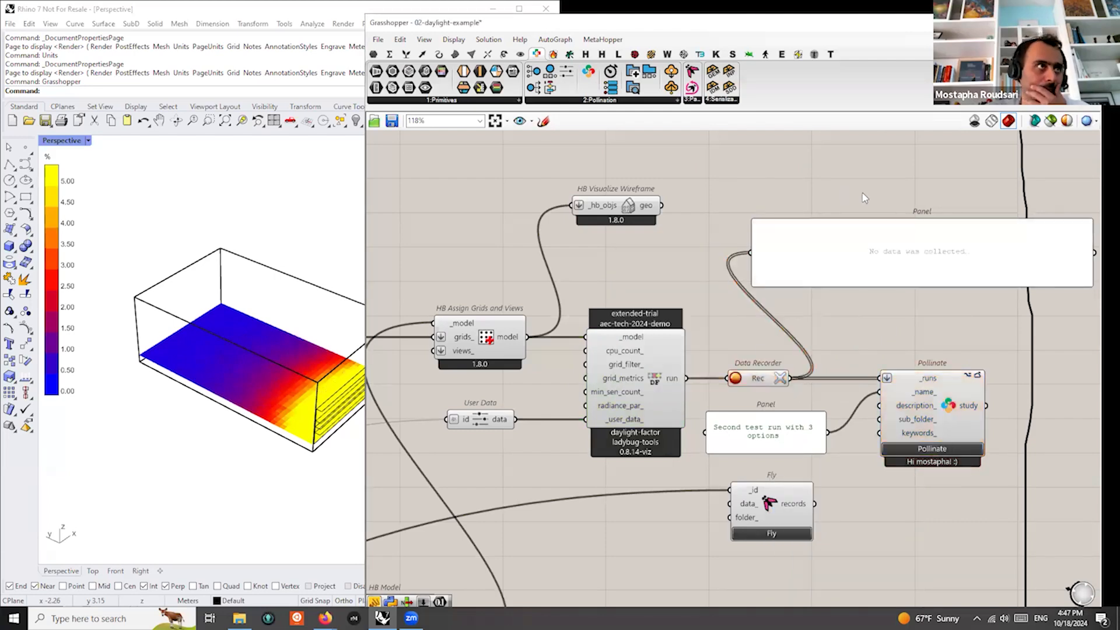
Make the panel attached to the Data Recorder taller so all recorded runs can be read
{"action": "right_click_drag", "start_coordinate": [822, 313], "coordinate": [727, 309]}
{"action": "scroll", "coordinate": [904, 228], "scroll_direction": "up", "scroll_amount": 1}
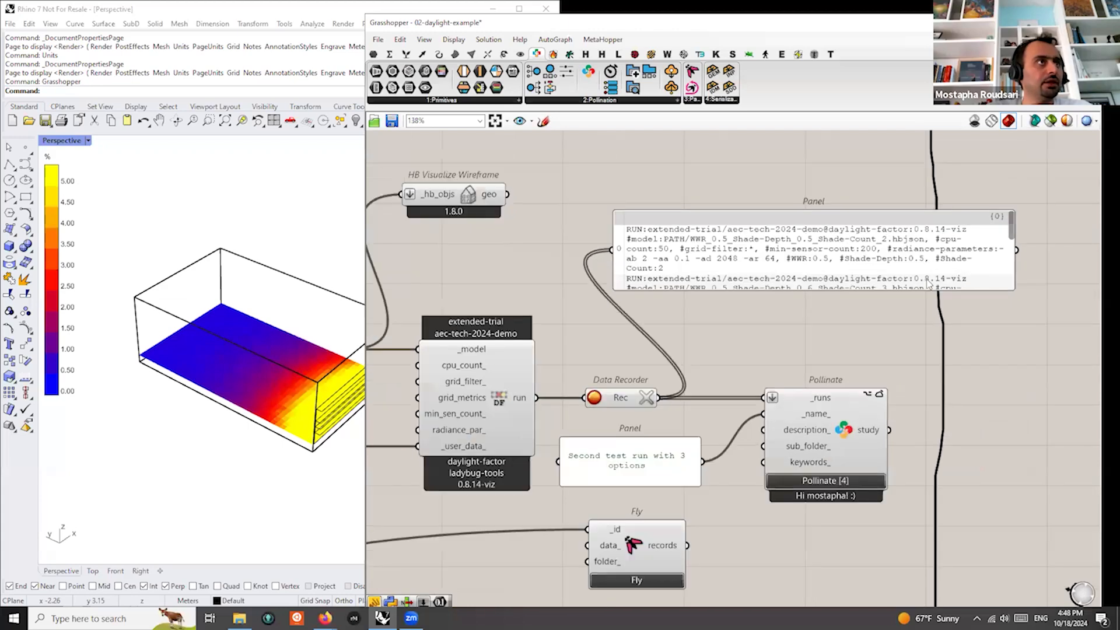
{"action": "left_click_drag", "start_coordinate": [923, 287], "coordinate": [902, 440]}
{"action": "scroll", "coordinate": [800, 193], "scroll_direction": "down", "scroll_amount": 2}
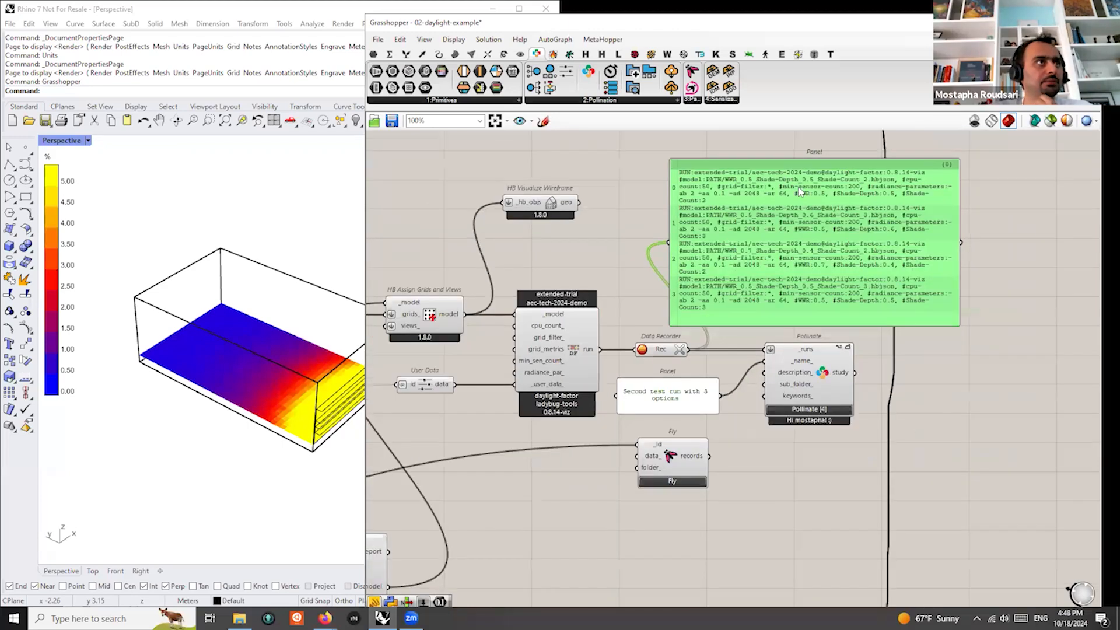
Submit the recorded runs as a study with the Pollinate component and monitor its submission status
{"action": "left_click", "coordinate": [808, 410]}
{"action": "left_click", "coordinate": [758, 351]}
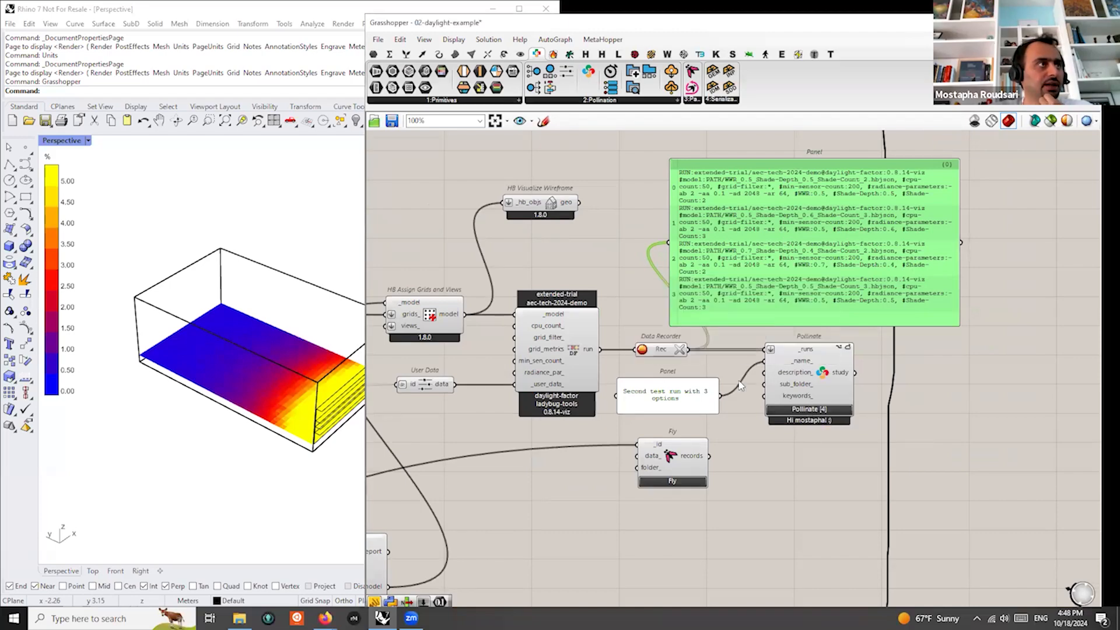
{"action": "scroll", "coordinate": [776, 298], "scroll_direction": "down", "scroll_amount": 1}
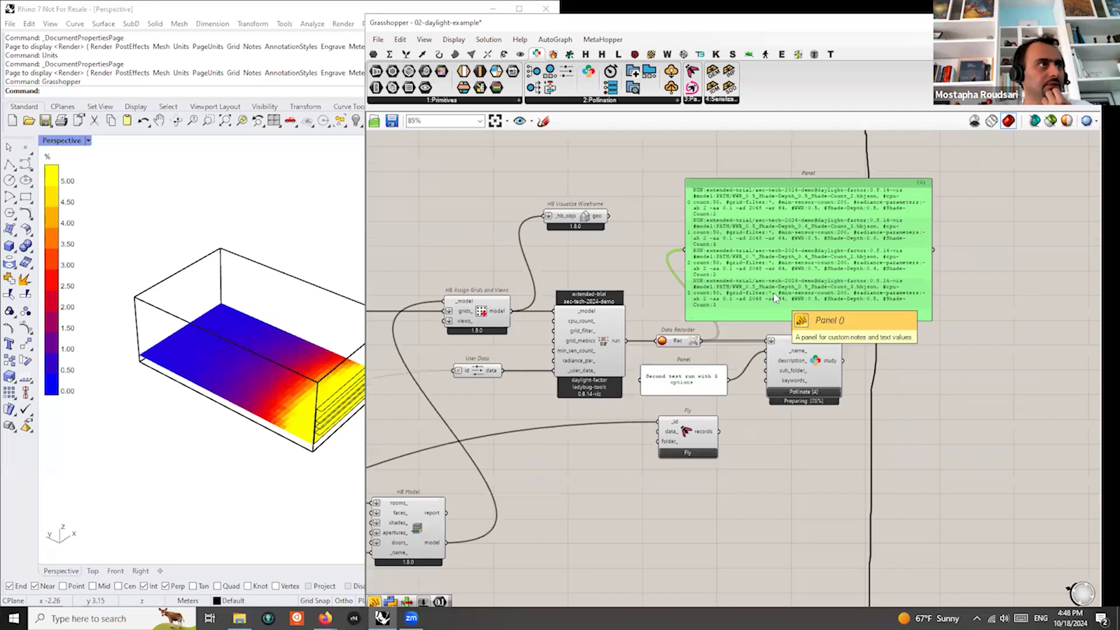
{"action": "scroll", "coordinate": [722, 294], "scroll_direction": "up", "scroll_amount": 2}
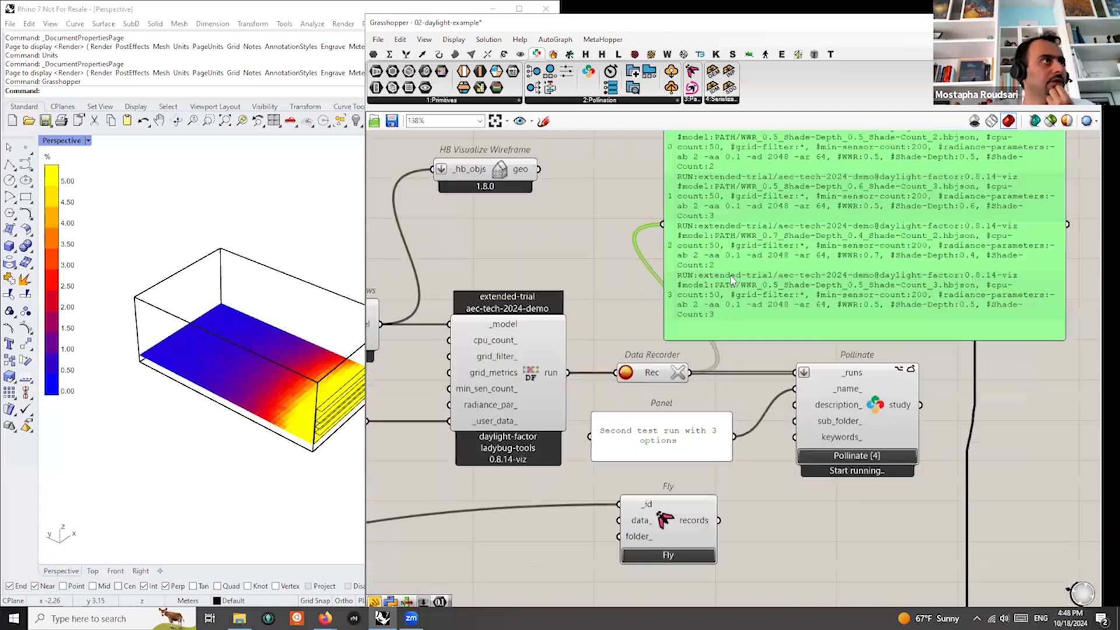
{"action": "scroll", "coordinate": [808, 233], "scroll_direction": "up", "scroll_amount": 1}
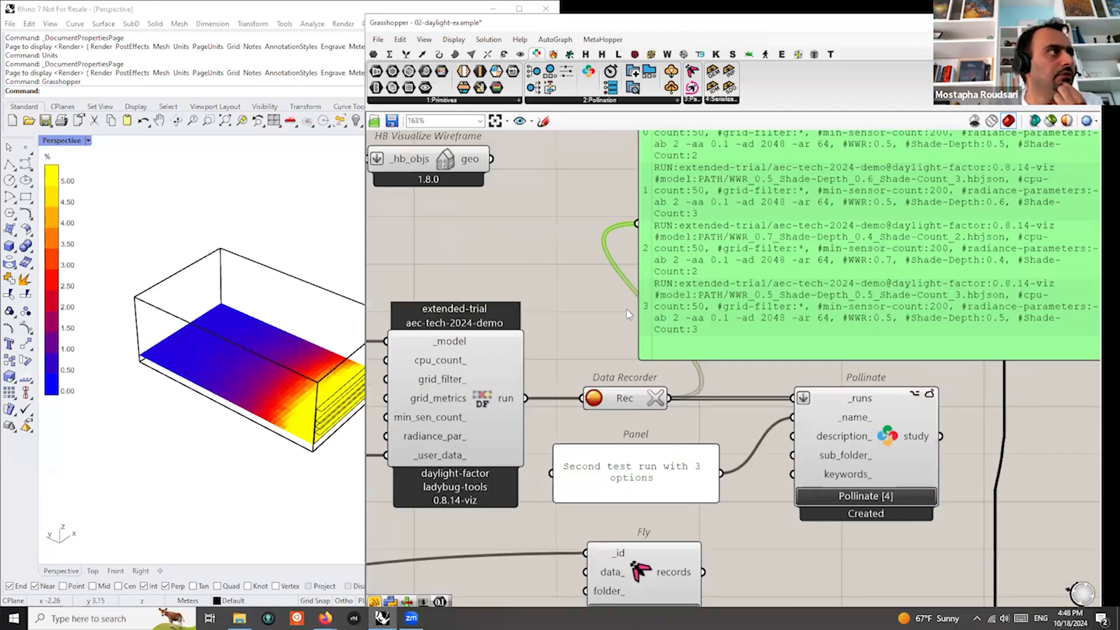
{"action": "scroll", "coordinate": [819, 280], "scroll_direction": "down", "scroll_amount": 2}
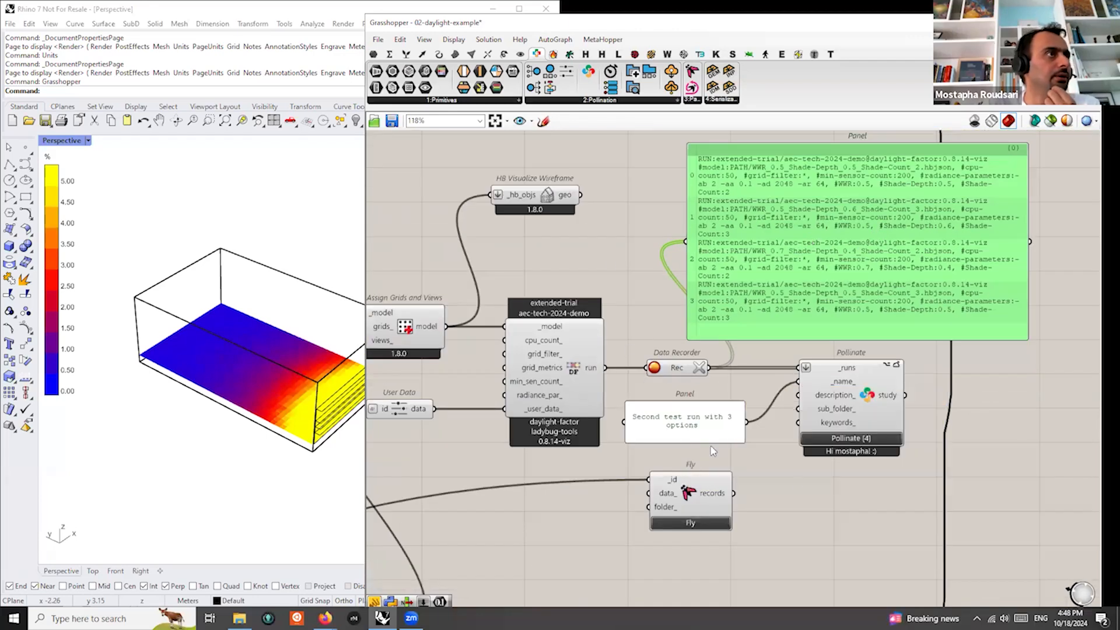
{"action": "right_click_drag", "start_coordinate": [840, 478], "coordinate": [669, 459]}
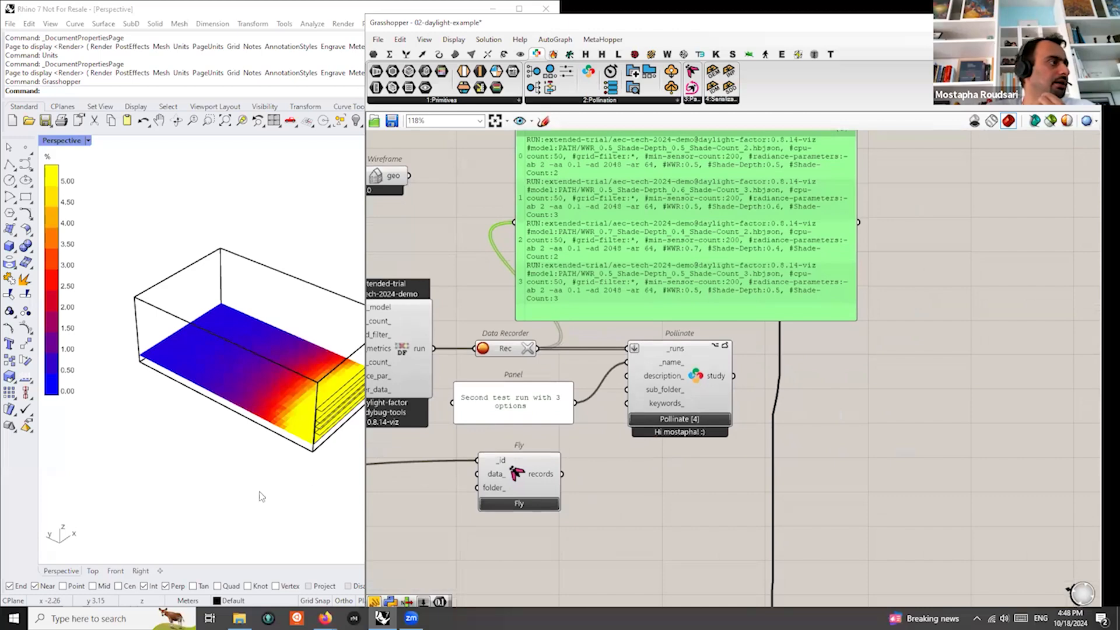
Switch to the Pollination Cloud App, refresh the aec-tech-2024-demo project and open the study "Second test run with 3 options"
{"action": "mouse_move", "coordinate": [325, 618]}
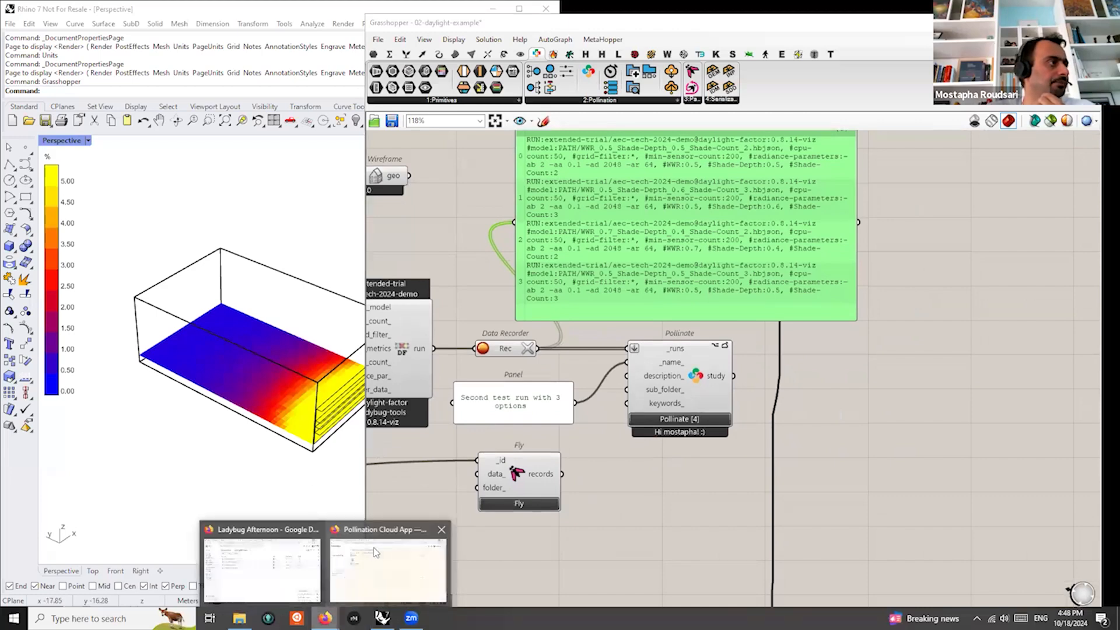
{"action": "left_click", "coordinate": [375, 551]}
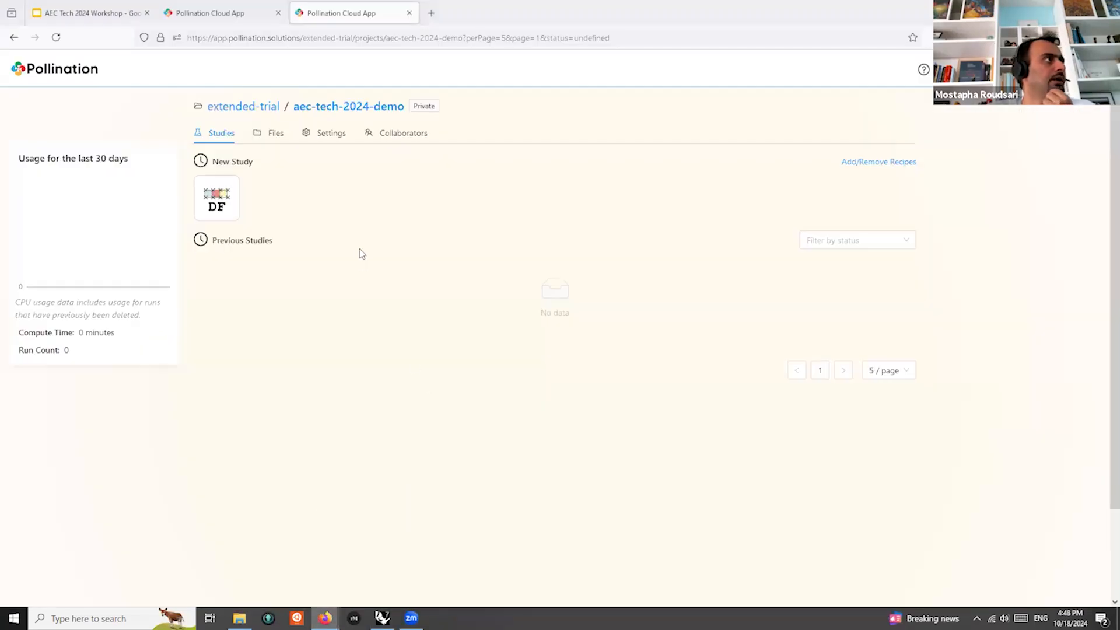
{"action": "left_click", "coordinate": [57, 37]}
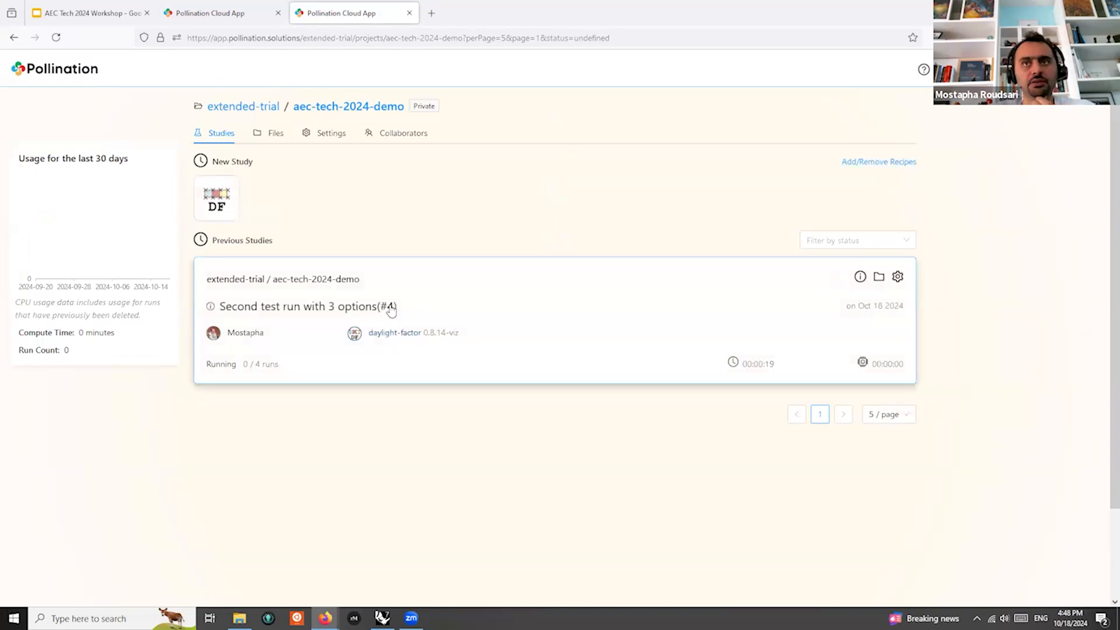
{"action": "left_click", "coordinate": [501, 320]}
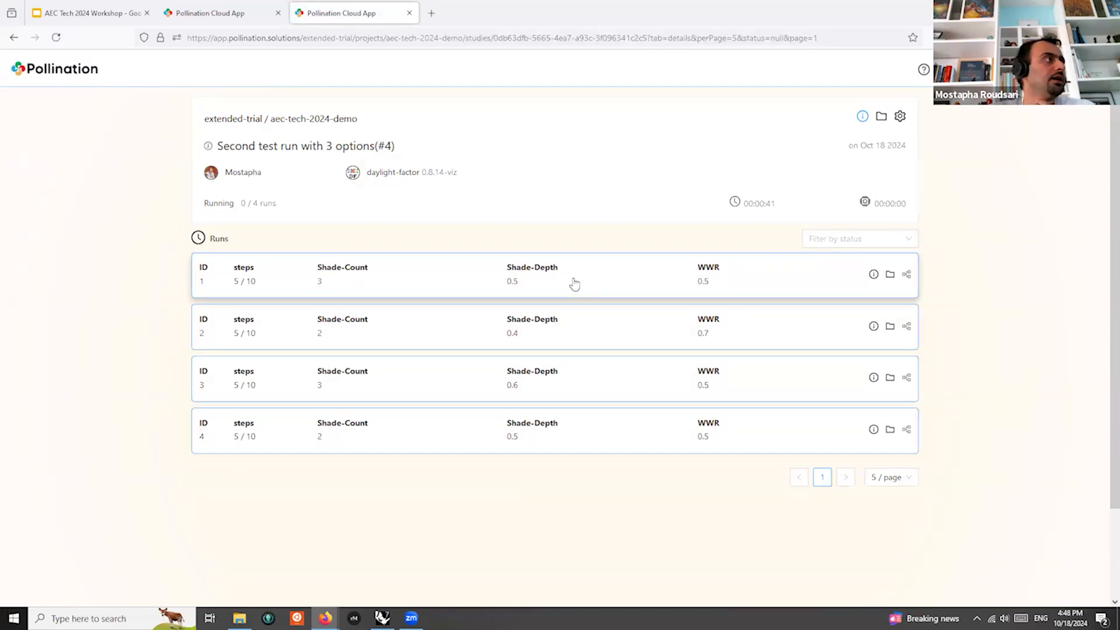
Expand the details of run 1 in the second test study and check the progress of its runs
{"action": "left_click", "coordinate": [574, 283]}
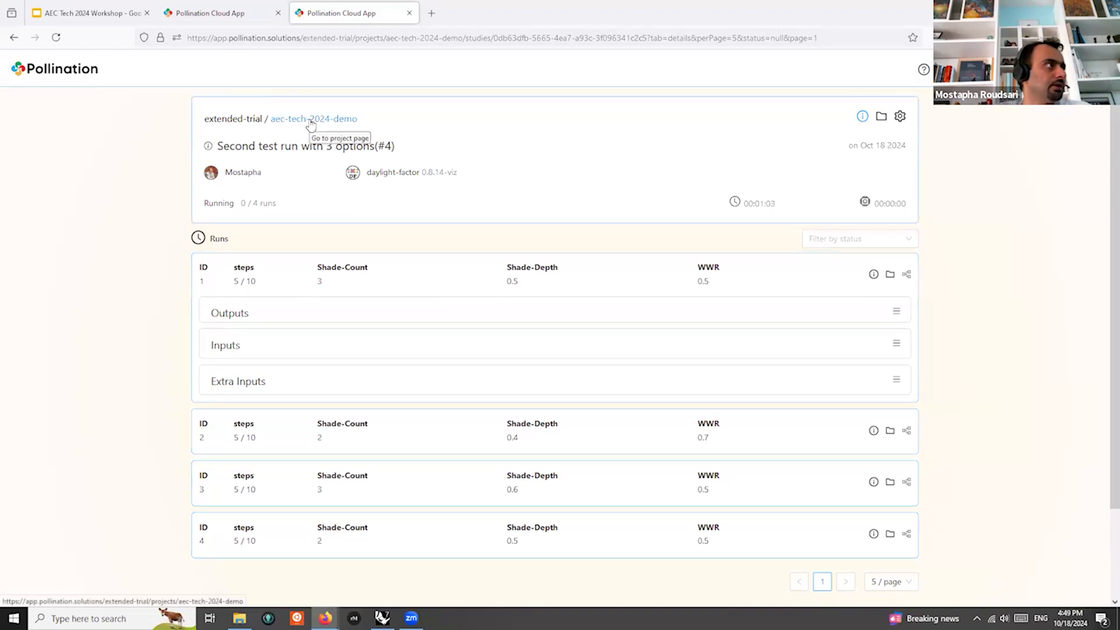
{"action": "scroll", "coordinate": [355, 299], "scroll_direction": "down", "scroll_amount": 1}
{"action": "scroll", "coordinate": [355, 299], "scroll_direction": "down", "scroll_amount": 1}
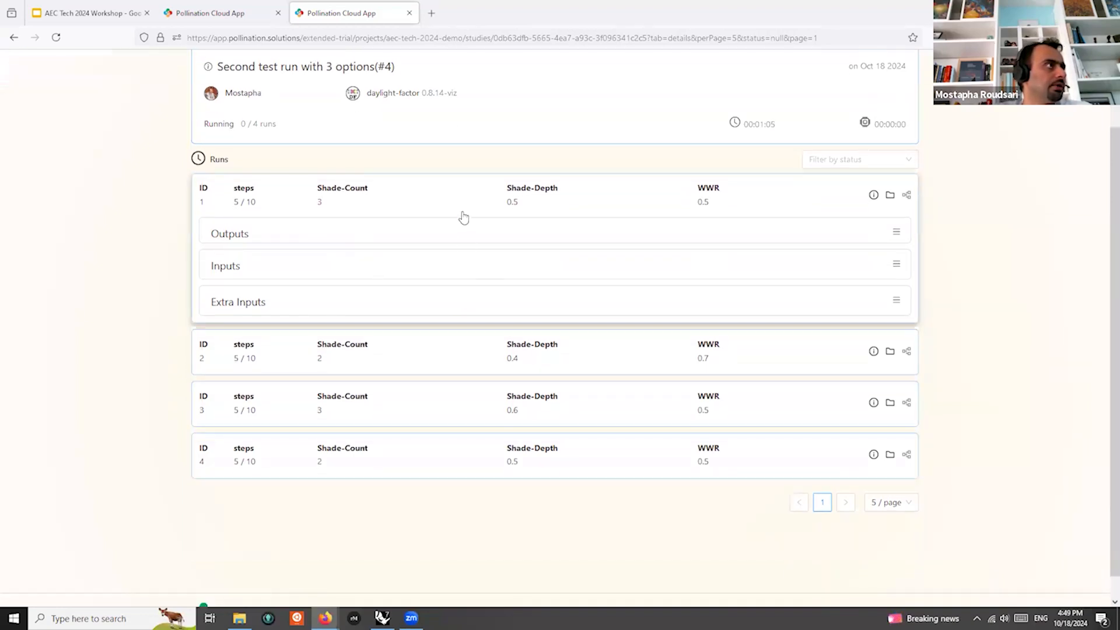
{"action": "left_click", "coordinate": [463, 216]}
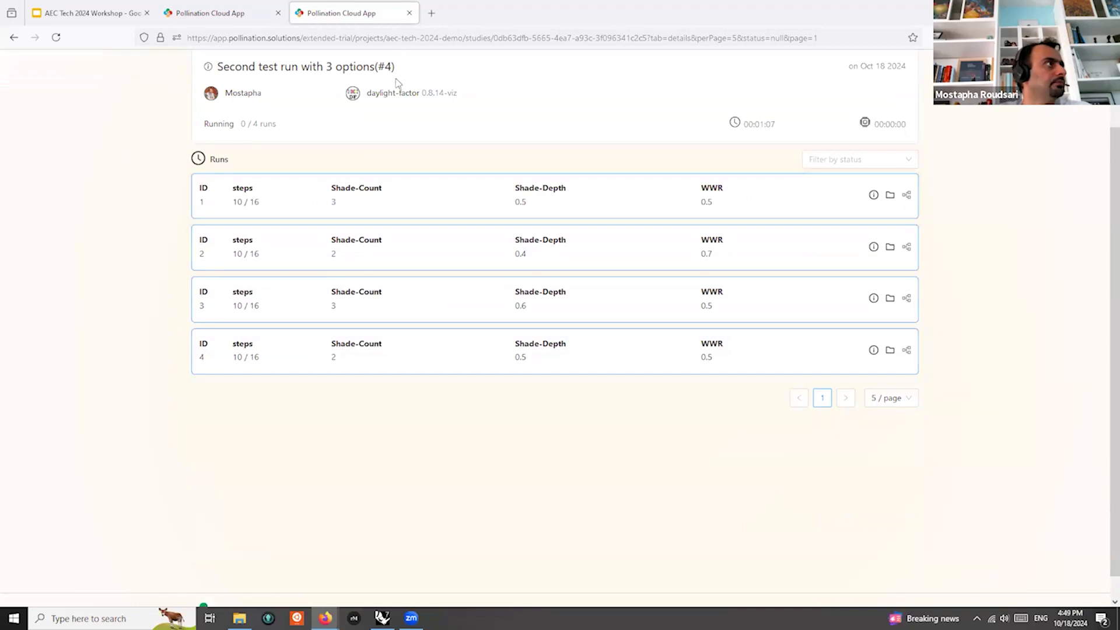
{"action": "left_click", "coordinate": [626, 198]}
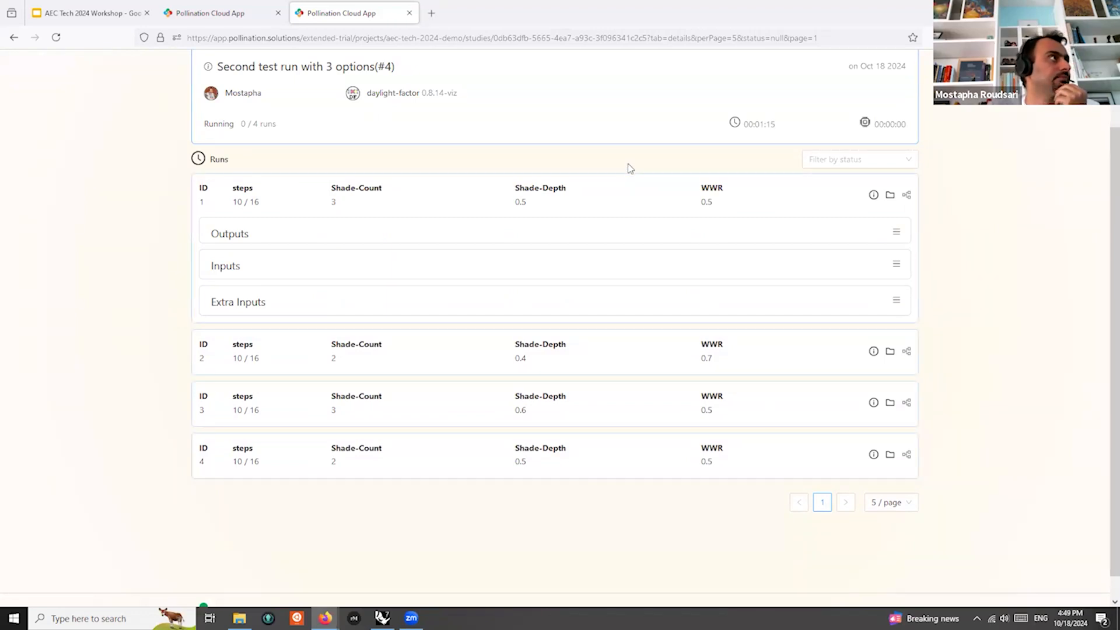
Open the completed study "Test run with 3 options" in the personal demo project and expand its first run
{"action": "scroll", "coordinate": [361, 125], "scroll_direction": "up", "scroll_amount": 2}
{"action": "left_click", "coordinate": [219, 13]}
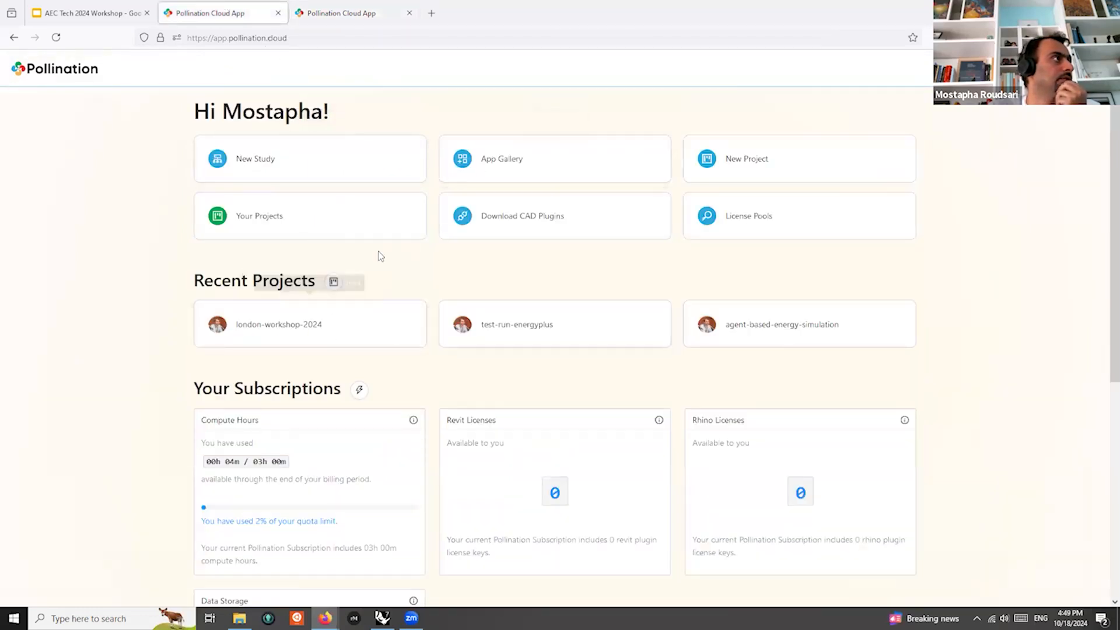
{"action": "left_click", "coordinate": [335, 283]}
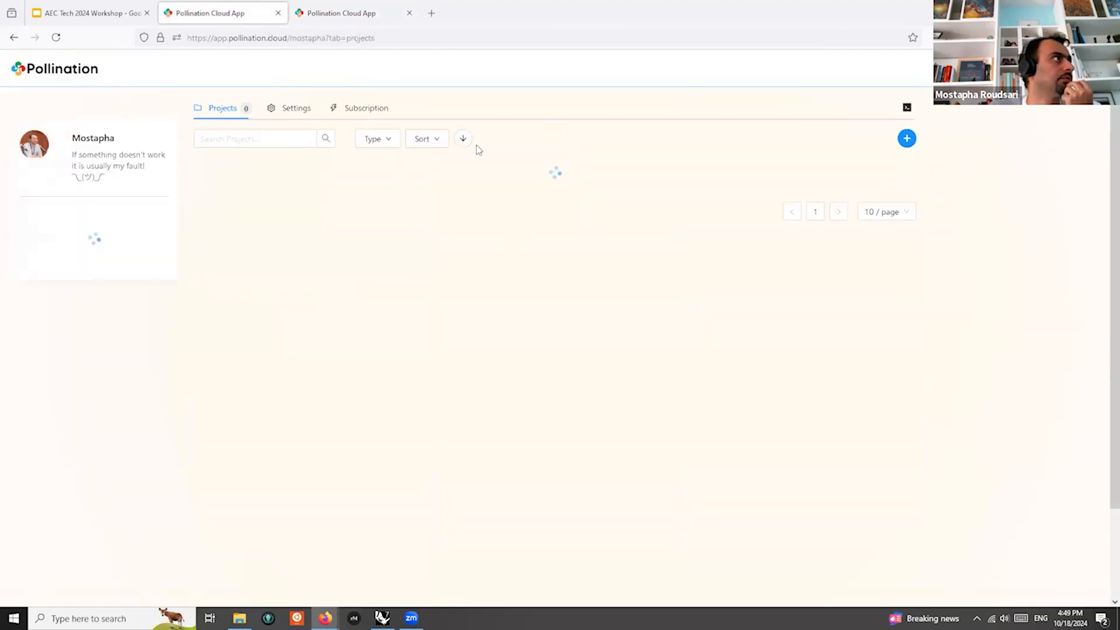
{"action": "left_click", "coordinate": [342, 452]}
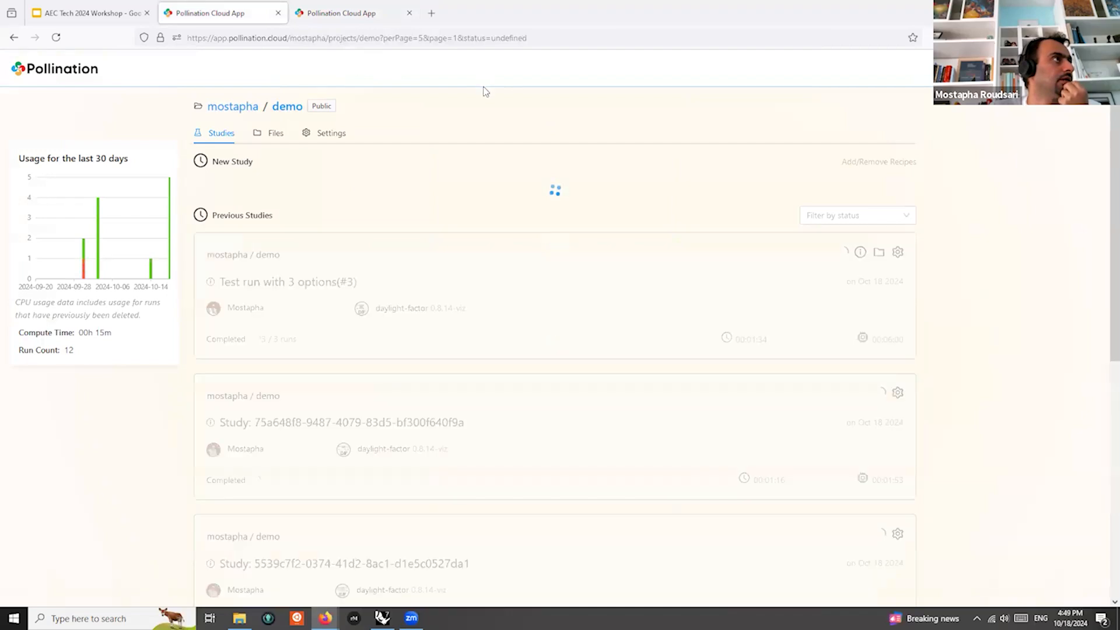
{"action": "left_click", "coordinate": [575, 342]}
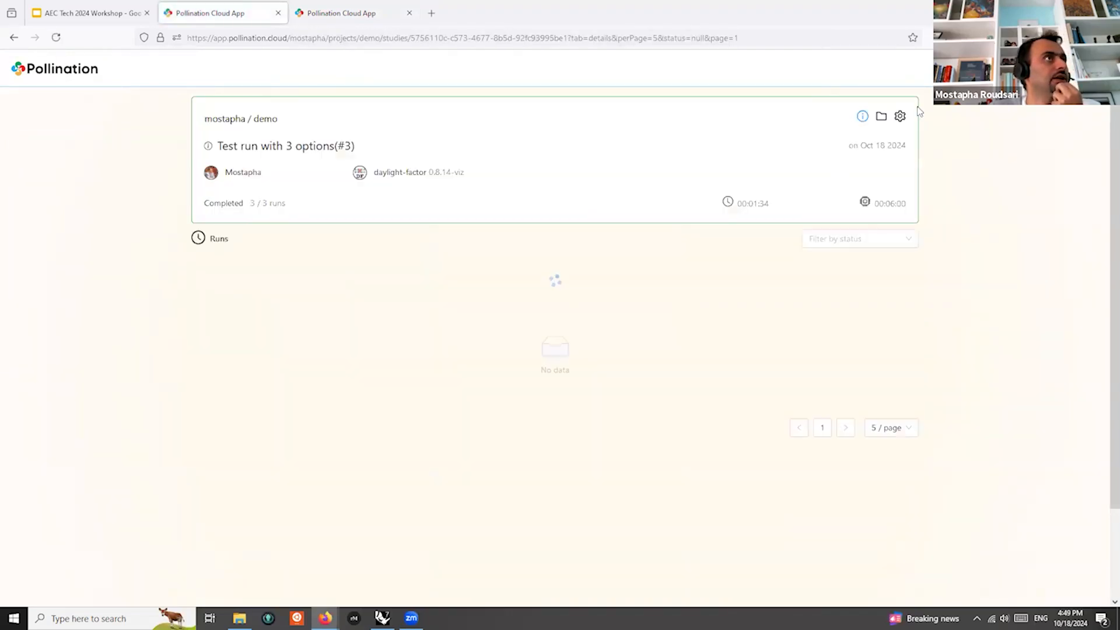
{"action": "left_click", "coordinate": [569, 281]}
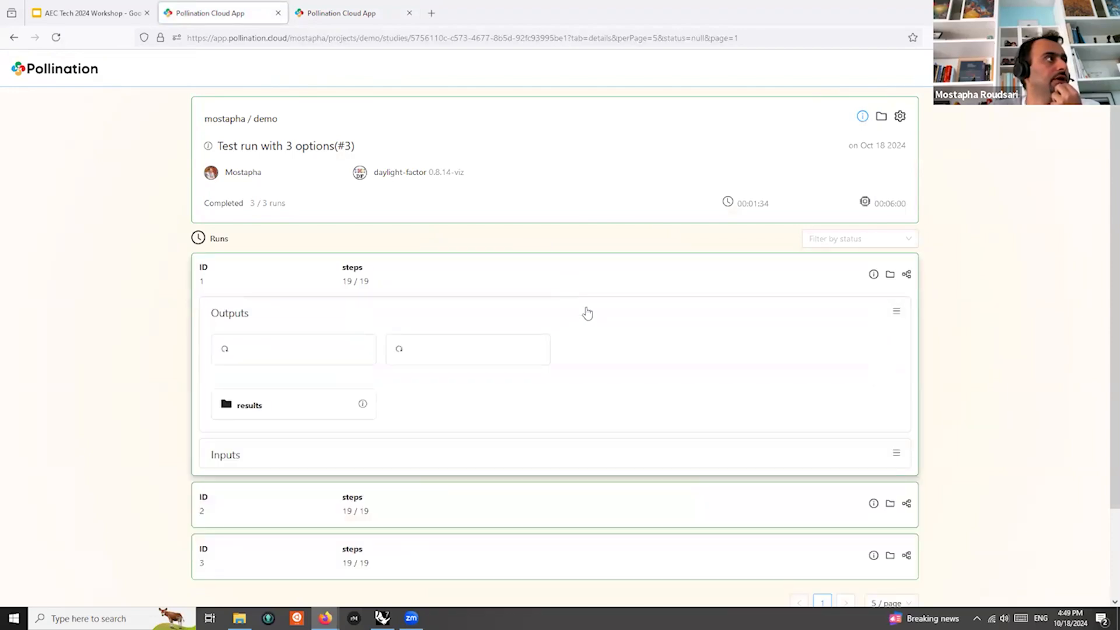
Open the step graph of the first run and examine its daylight-factor ray-tracing and post-processing tasks
{"action": "left_click", "coordinate": [905, 277]}
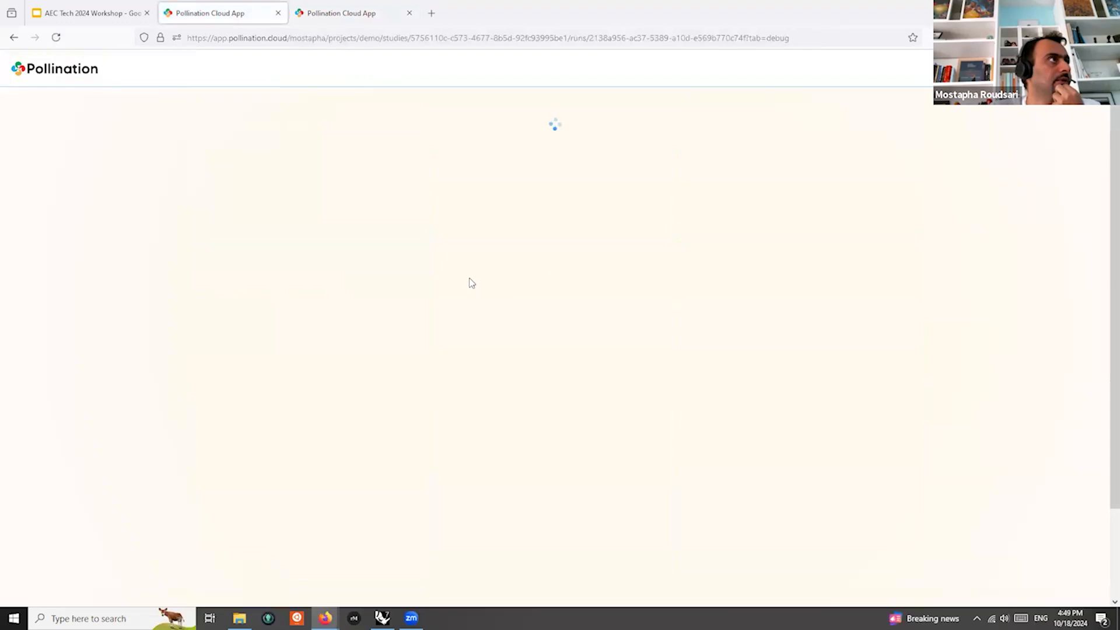
{"action": "scroll", "coordinate": [457, 372], "scroll_direction": "down", "scroll_amount": 2}
{"action": "scroll", "coordinate": [458, 372], "scroll_direction": "up", "scroll_amount": 1}
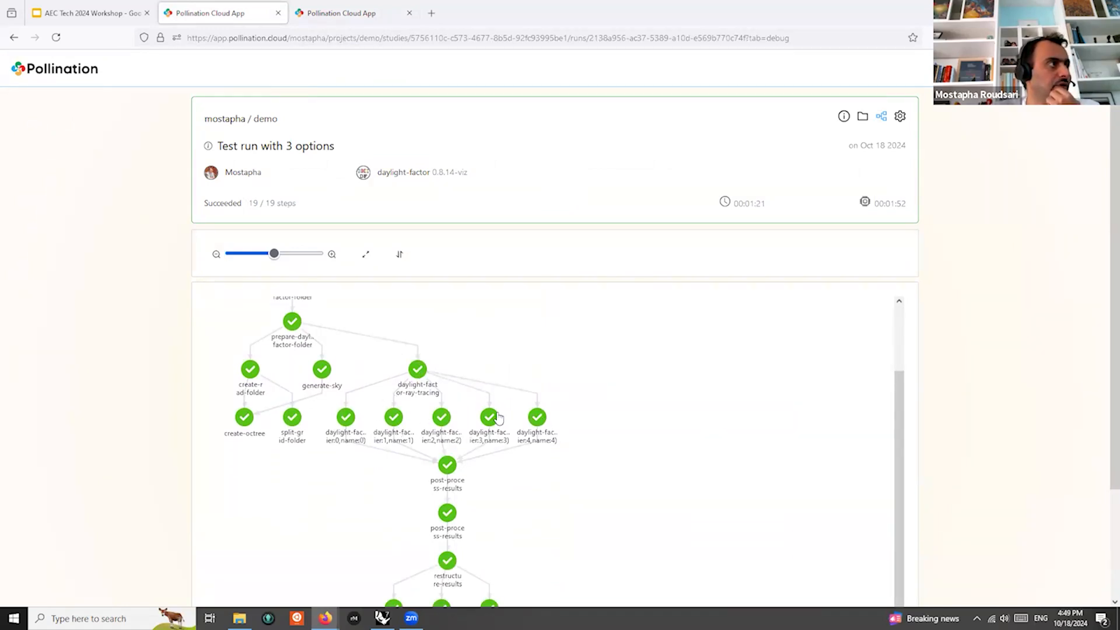
{"action": "scroll", "coordinate": [581, 411], "scroll_direction": "down", "scroll_amount": 2}
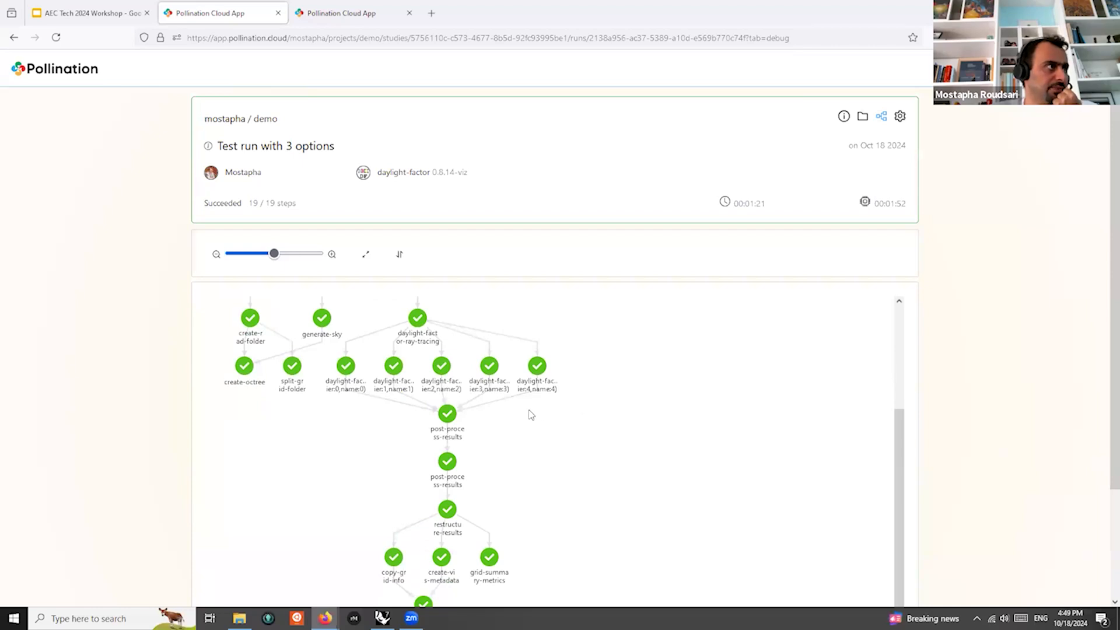
{"action": "scroll", "coordinate": [531, 415], "scroll_direction": "up", "scroll_amount": 2}
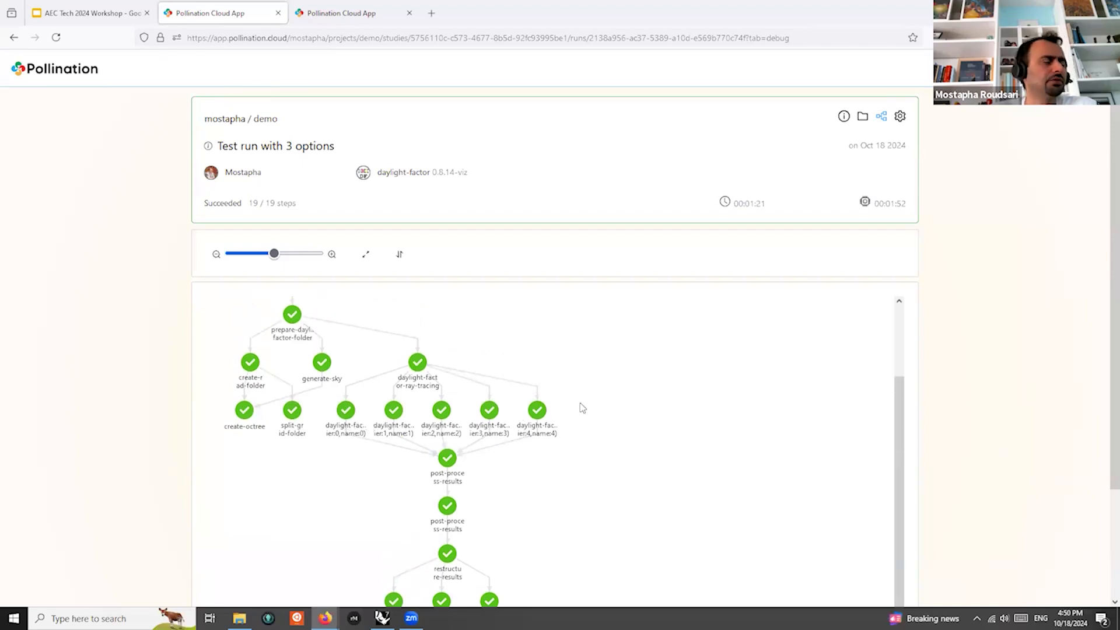
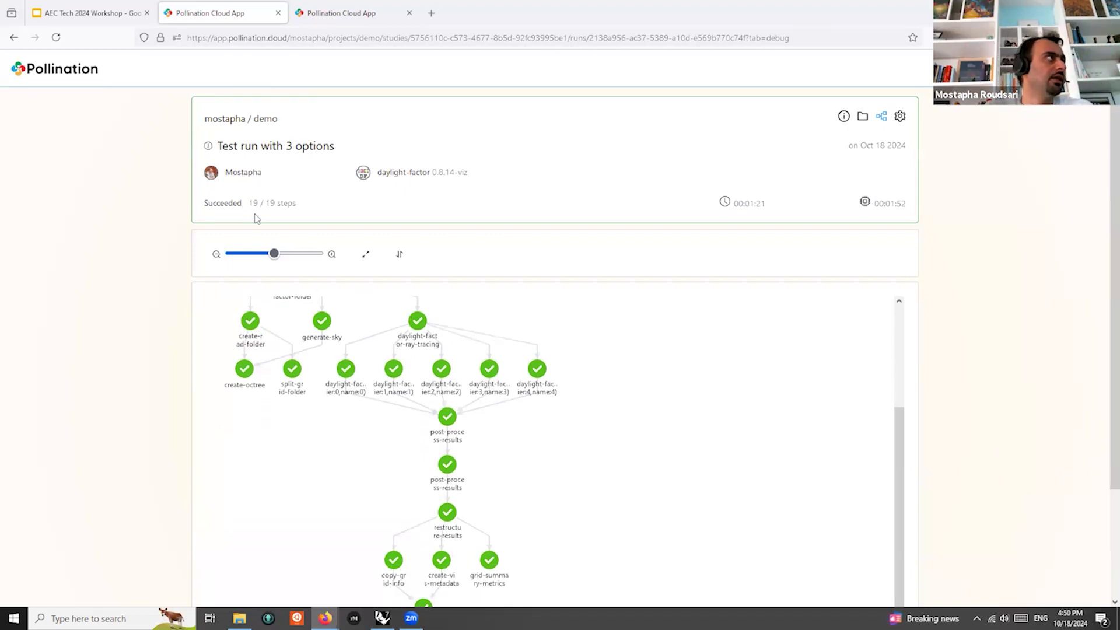
Review the runs of the second test study, and return to Grasshopper to examine the List Studies section of the definition
{"action": "left_click", "coordinate": [344, 13]}
{"action": "scroll", "coordinate": [535, 307], "scroll_direction": "down", "scroll_amount": 2}
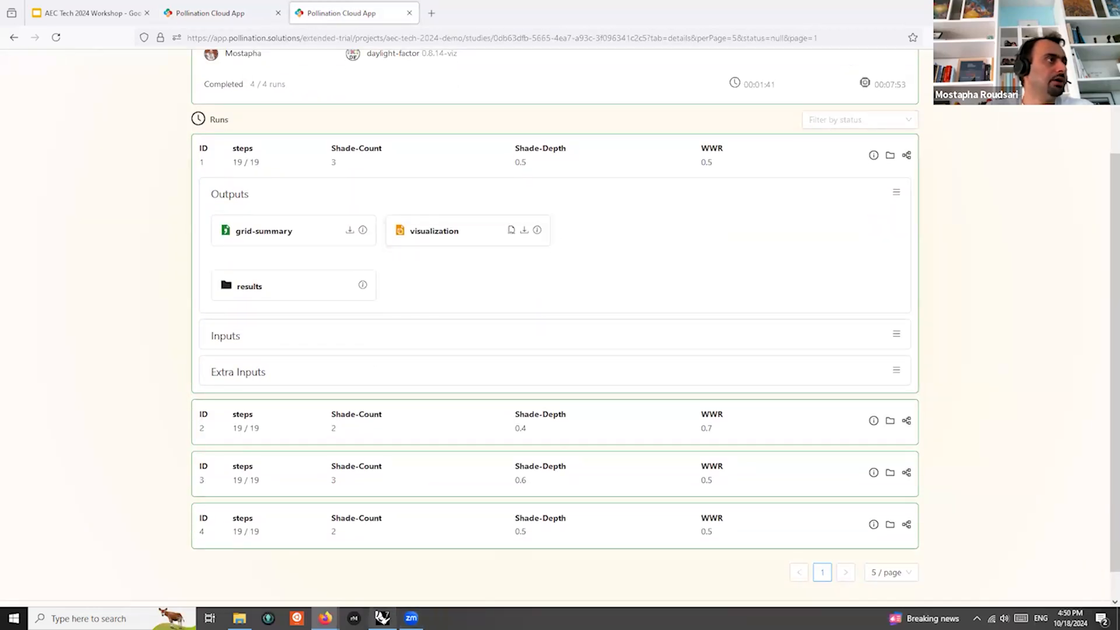
{"action": "left_click", "coordinate": [382, 618]}
{"action": "scroll", "coordinate": [697, 465], "scroll_direction": "down", "scroll_amount": 5}
{"action": "scroll", "coordinate": [548, 414], "scroll_direction": "up", "scroll_amount": 10}
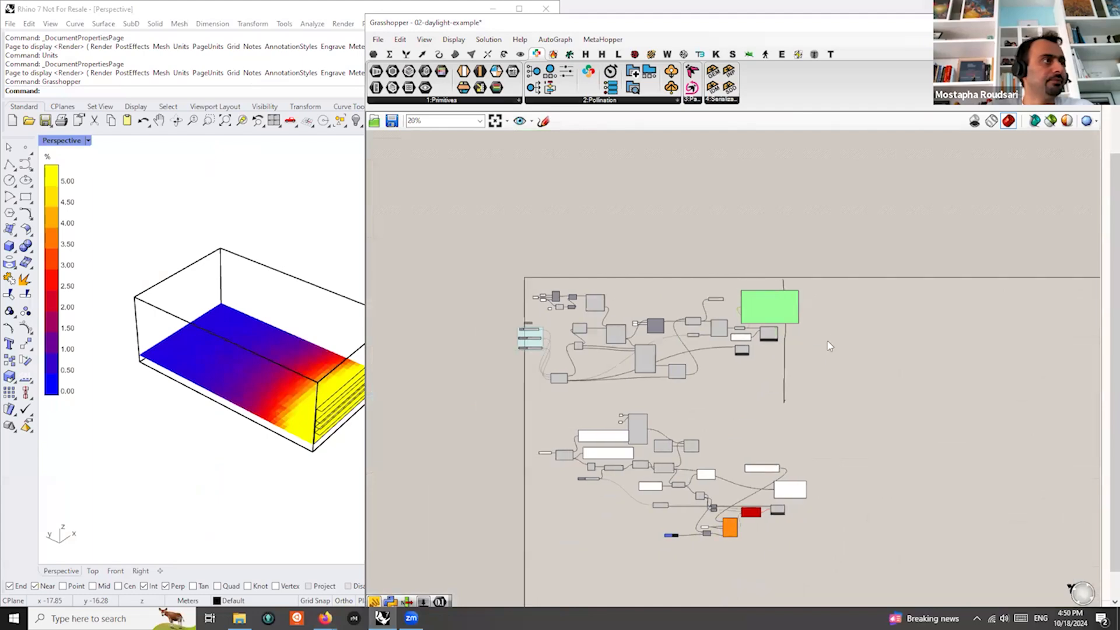
{"action": "left_click", "coordinate": [920, 335]}
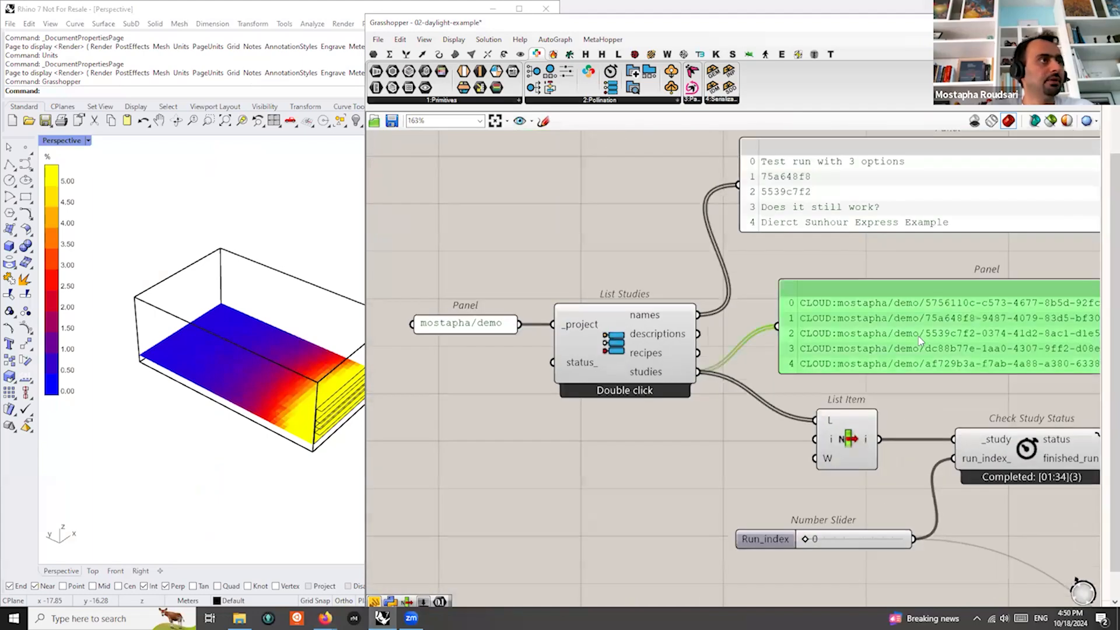
{"action": "right_click_drag", "start_coordinate": [921, 336], "coordinate": [797, 360]}
{"action": "scroll", "coordinate": [777, 360], "scroll_direction": "down", "scroll_amount": 1}
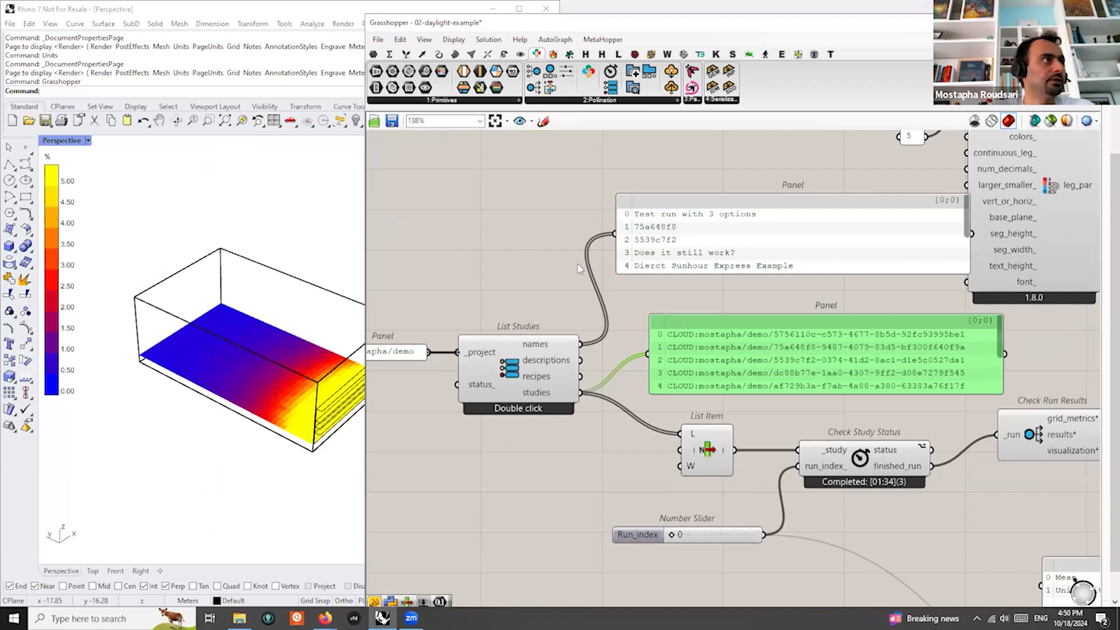
{"action": "scroll", "coordinate": [618, 294], "scroll_direction": "down", "scroll_amount": 2}
{"action": "scroll", "coordinate": [700, 246], "scroll_direction": "up", "scroll_amount": 2}
{"action": "scroll", "coordinate": [583, 315], "scroll_direction": "down", "scroll_amount": 2}
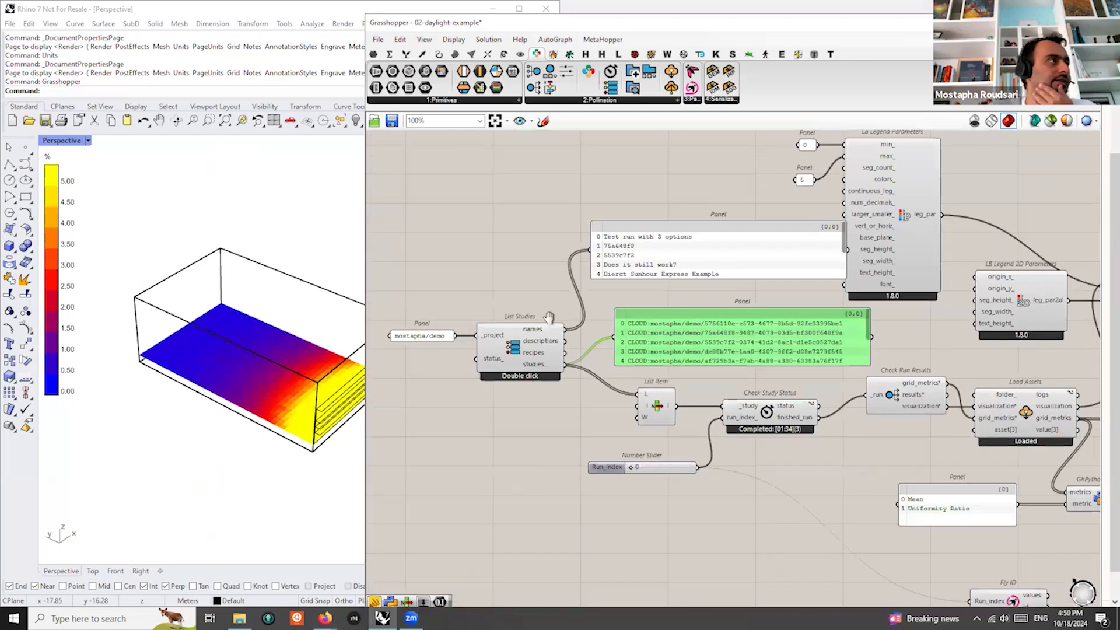
{"action": "scroll", "coordinate": [518, 352], "scroll_direction": "up", "scroll_amount": 2}
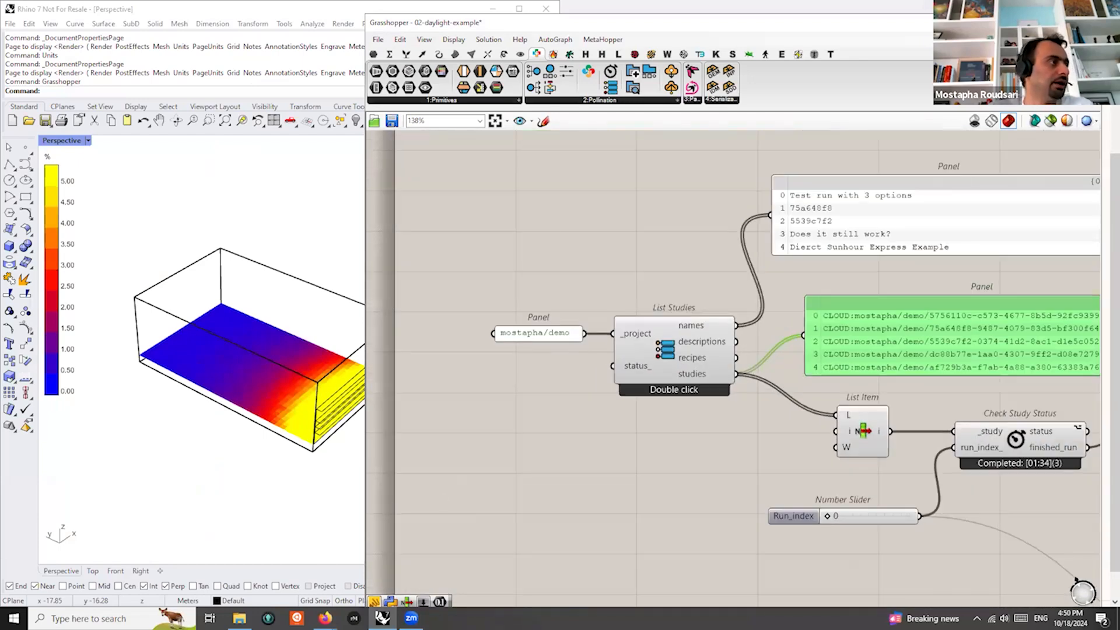
Copy the path extended-trial/projects/aec-tech-2024-demo from the study's web address in the Pollination Cloud App and return to Grasshopper
{"action": "left_click", "coordinate": [429, 582]}
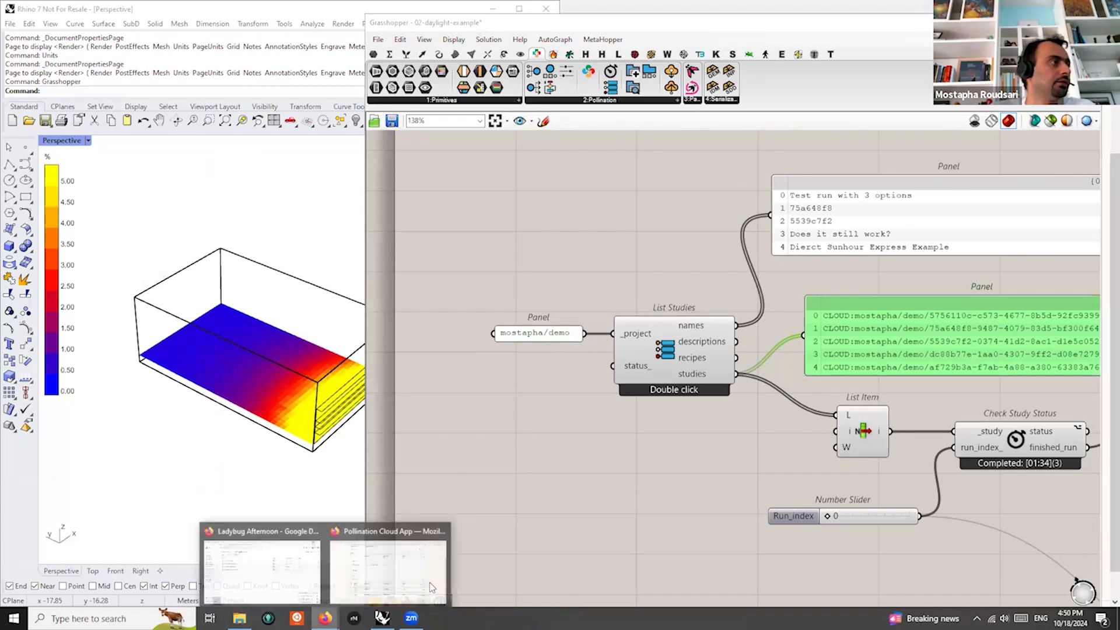
{"action": "left_click", "coordinate": [398, 591]}
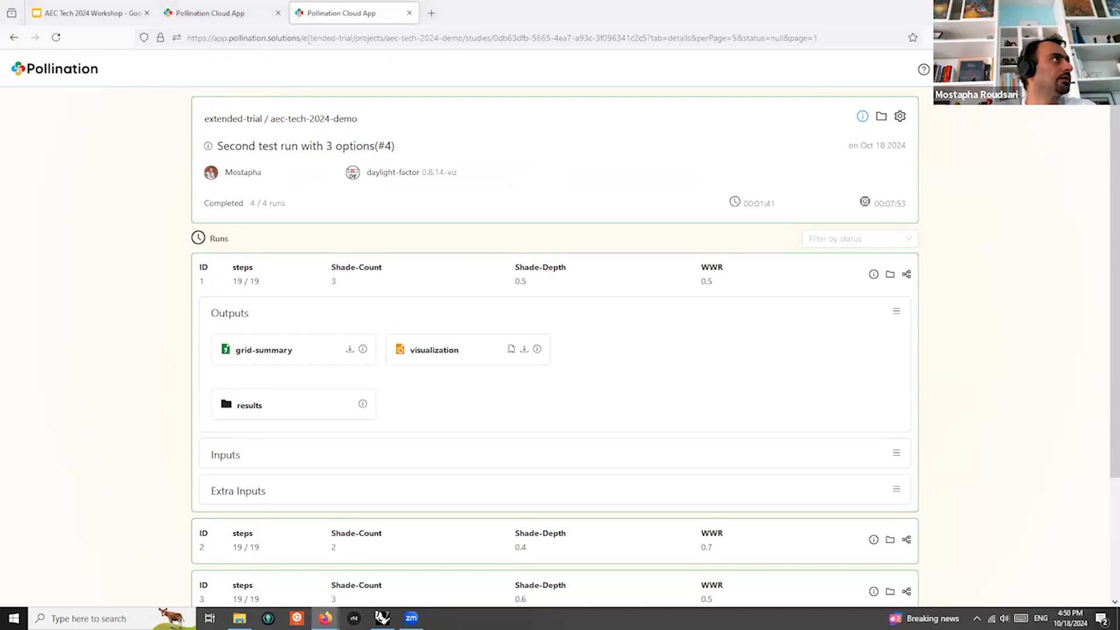
{"action": "left_click_drag", "start_coordinate": [303, 37], "coordinate": [460, 39]}
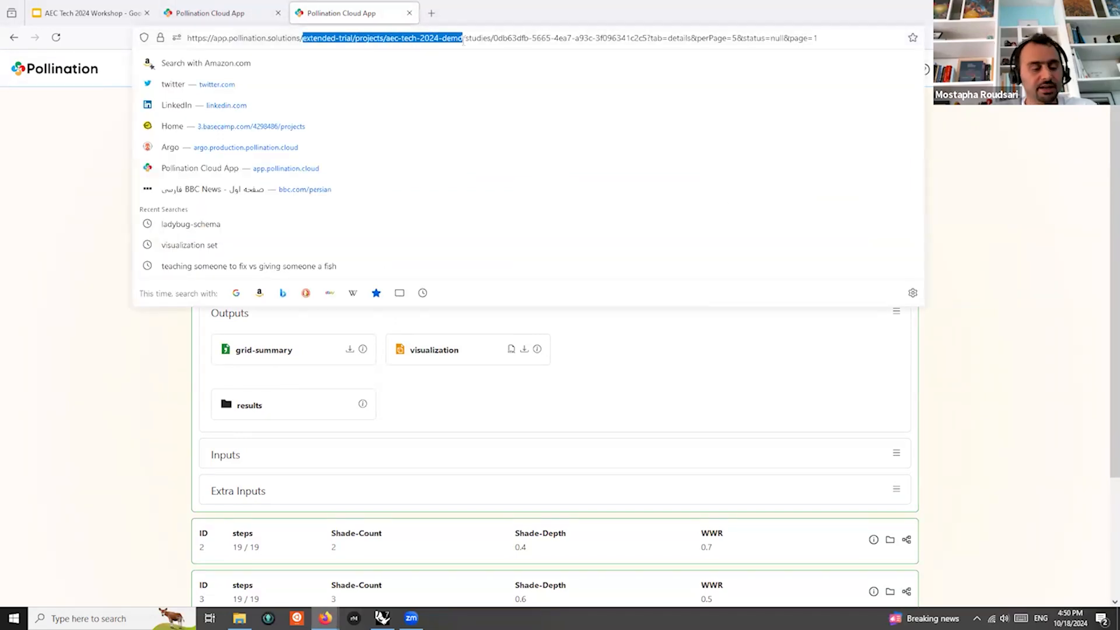
{"action": "key", "text": "alt+Tab"}
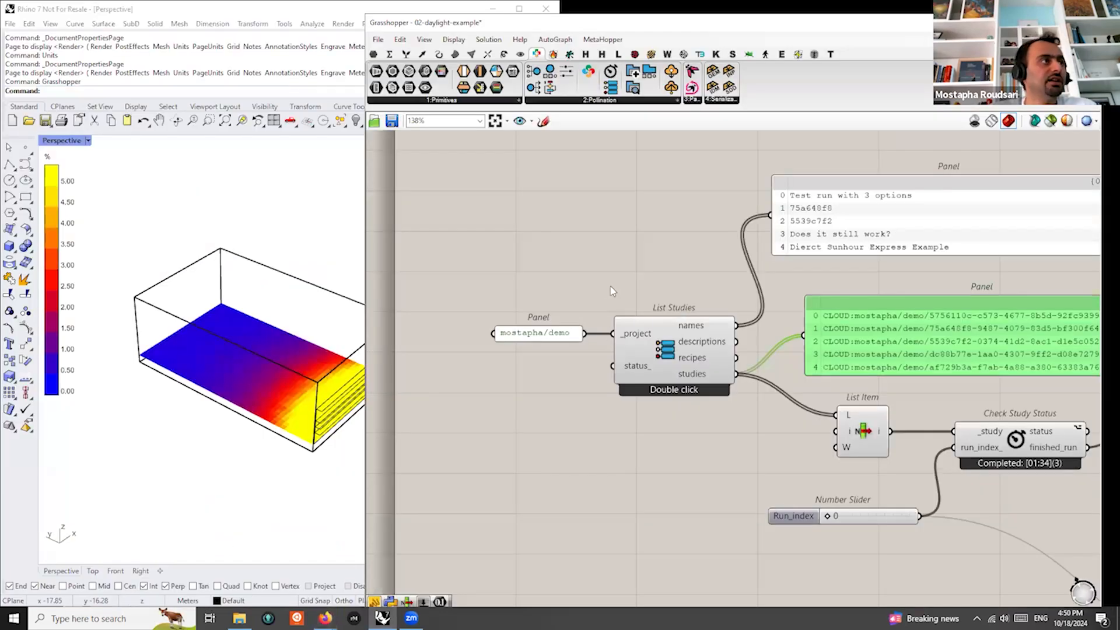
{"action": "left_click", "coordinate": [668, 355]}
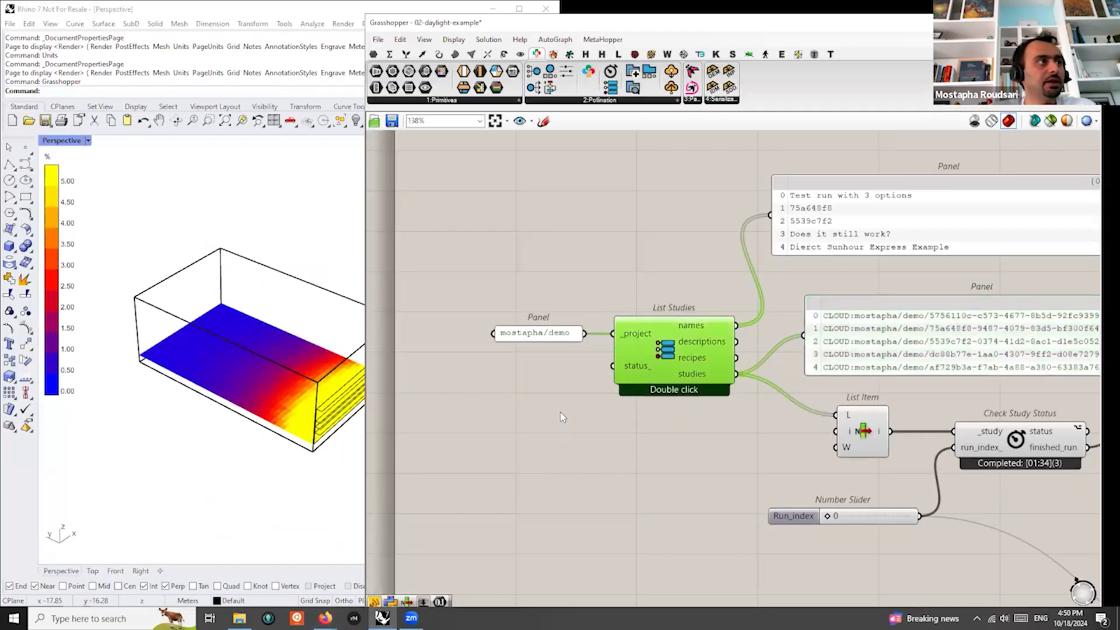
{"action": "double_click", "coordinate": [636, 390]}
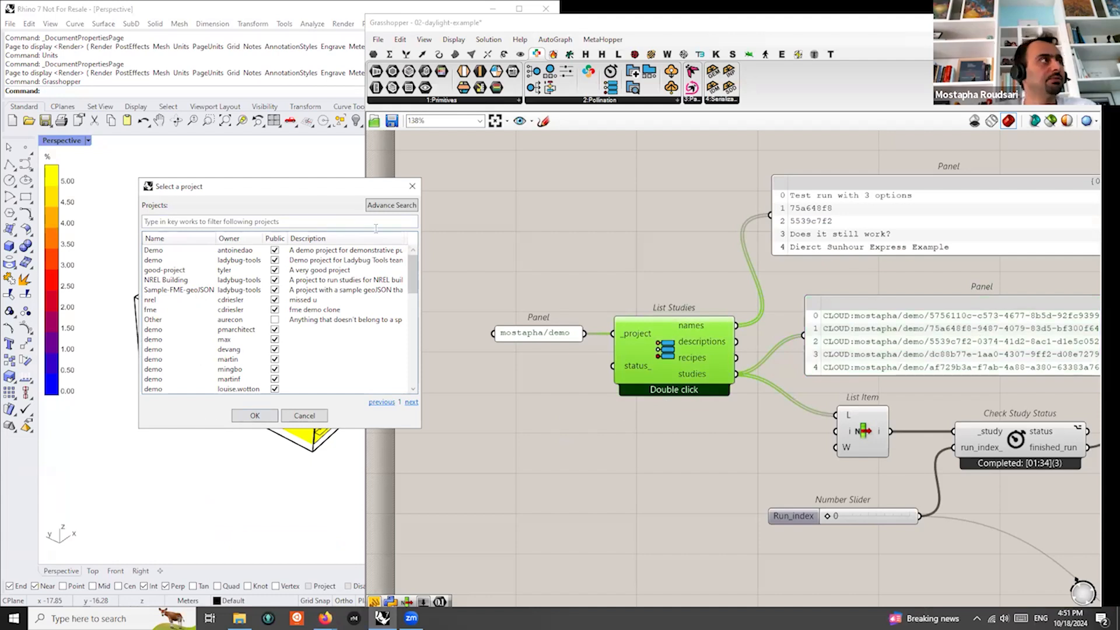
{"action": "double_click", "coordinate": [412, 186]}
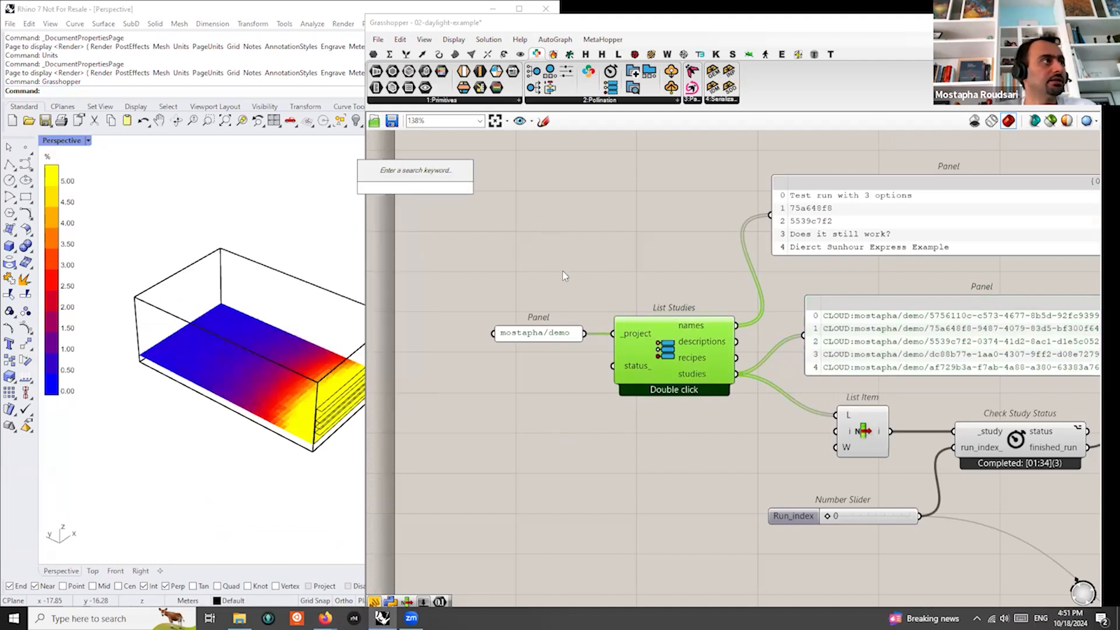
Add a panel containing extended-trial/projects/aec-tech-2024-demo above the List Studies component's existing project panel
{"action": "double_click", "coordinate": [564, 271]}
{"action": "type", "text": "extended-trial/projects/aec-tech-2024-demo"}
{"action": "key", "text": "Return"}
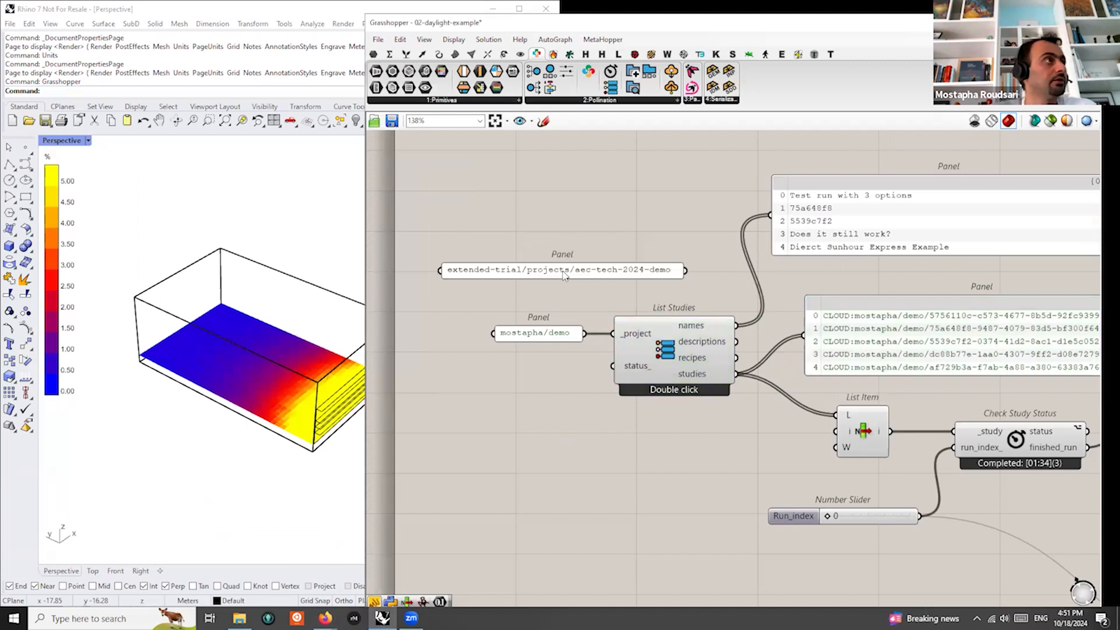
Edit the new panel's project path to read extended-trial/aec-tech-2024-demo, removing the projects/ part
{"action": "double_click", "coordinate": [564, 271]}
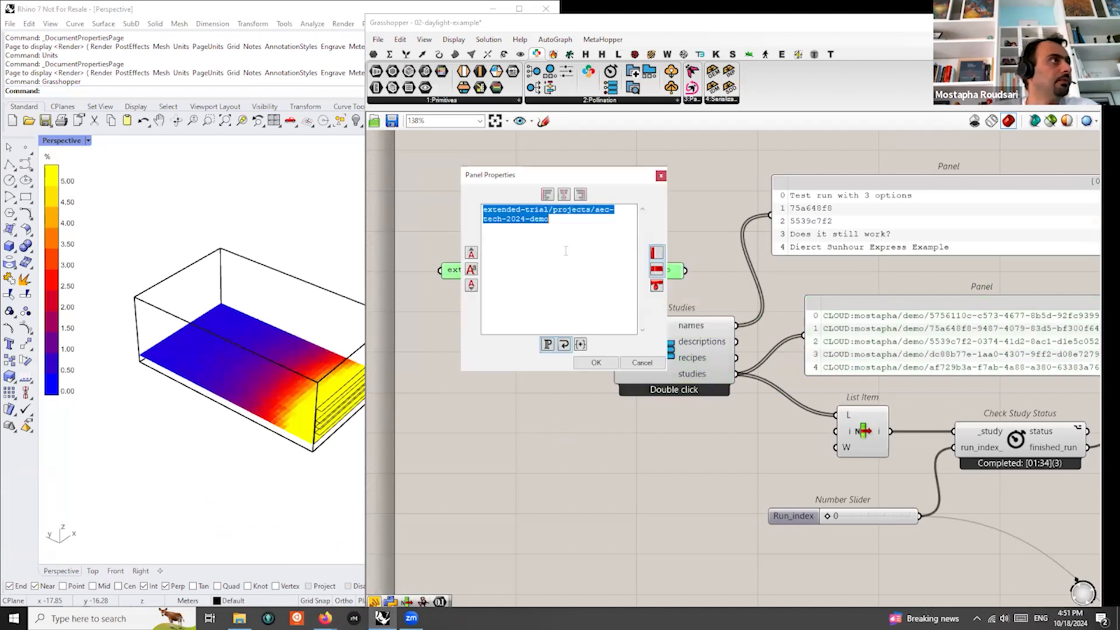
{"action": "left_click", "coordinate": [546, 209]}
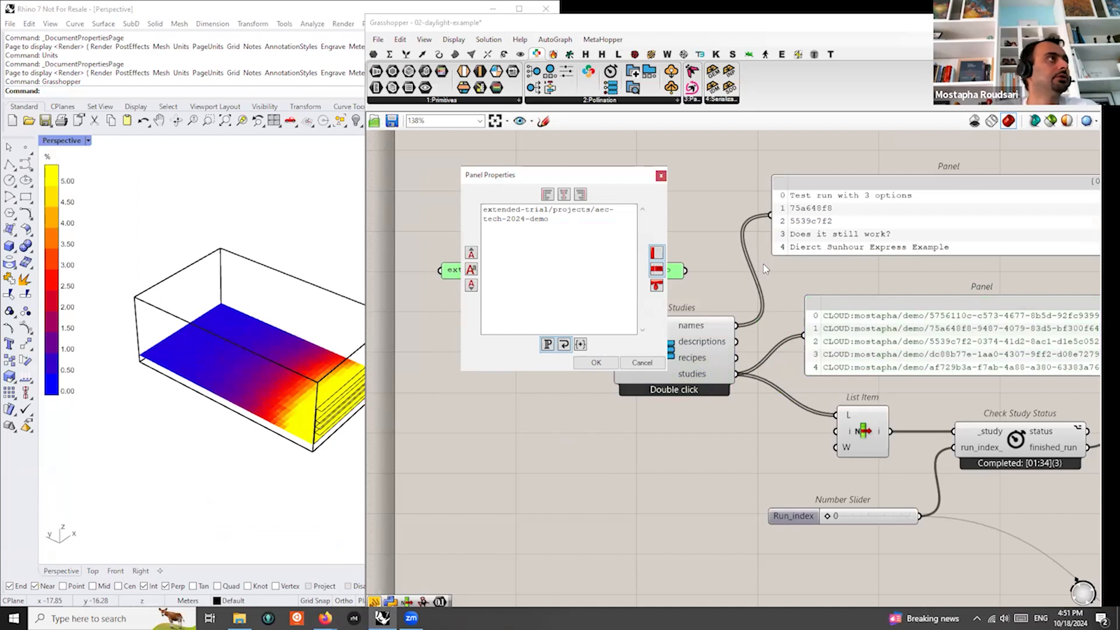
{"action": "key", "text": "Delete"}
{"action": "key", "text": "Delete"}
{"action": "key", "text": "Delete"}
{"action": "key", "text": "Delete"}
{"action": "key", "text": "Delete"}
{"action": "key", "text": "Delete"}
{"action": "key", "text": "Delete"}
{"action": "key", "text": "Delete"}
{"action": "key", "text": "Delete"}
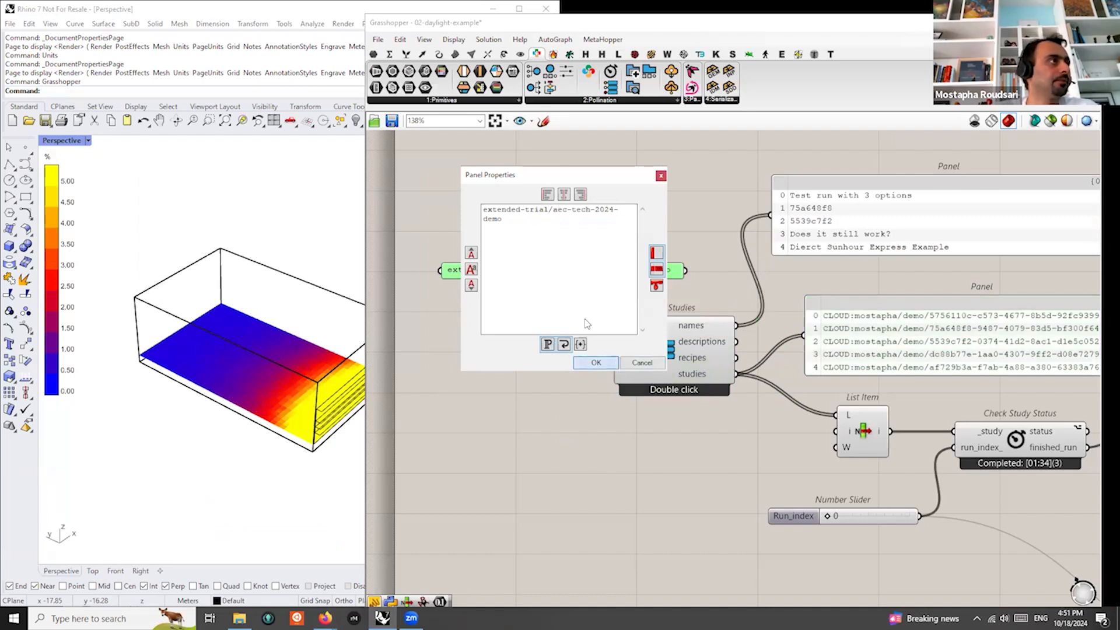
{"action": "left_click", "coordinate": [595, 362]}
Connect the extended-trial/aec-tech-2024-demo panel to List Studies' _project input, and widen the Grasshopper window over the Rhino viewport
{"action": "left_click_drag", "start_coordinate": [686, 270], "coordinate": [609, 334]}
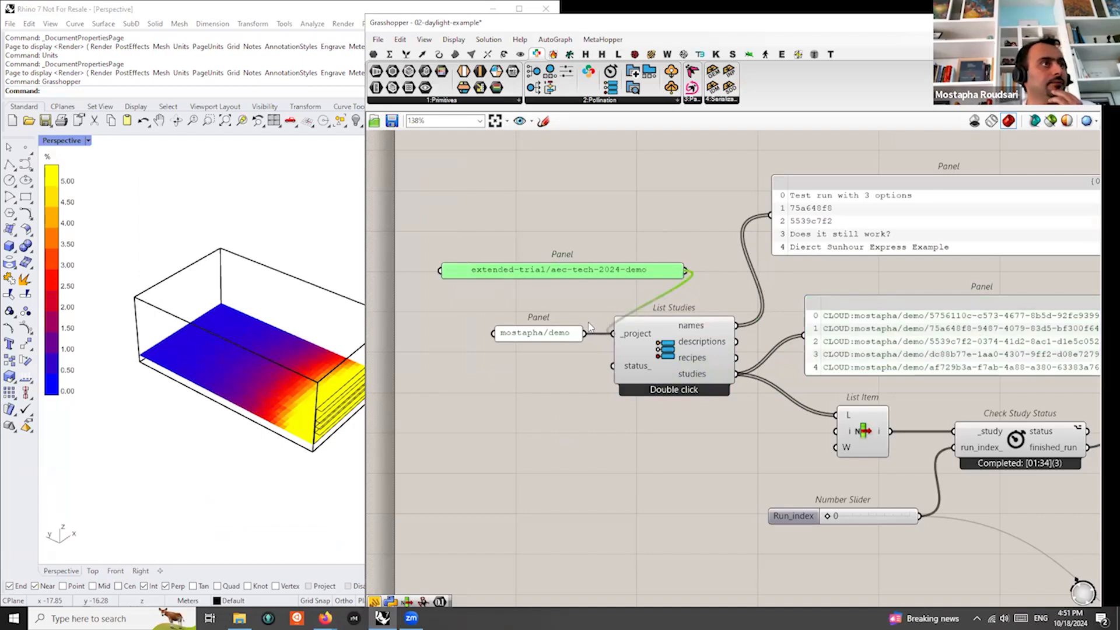
{"action": "scroll", "coordinate": [634, 330], "scroll_direction": "down", "scroll_amount": 2}
{"action": "scroll", "coordinate": [537, 320], "scroll_direction": "down", "scroll_amount": 6}
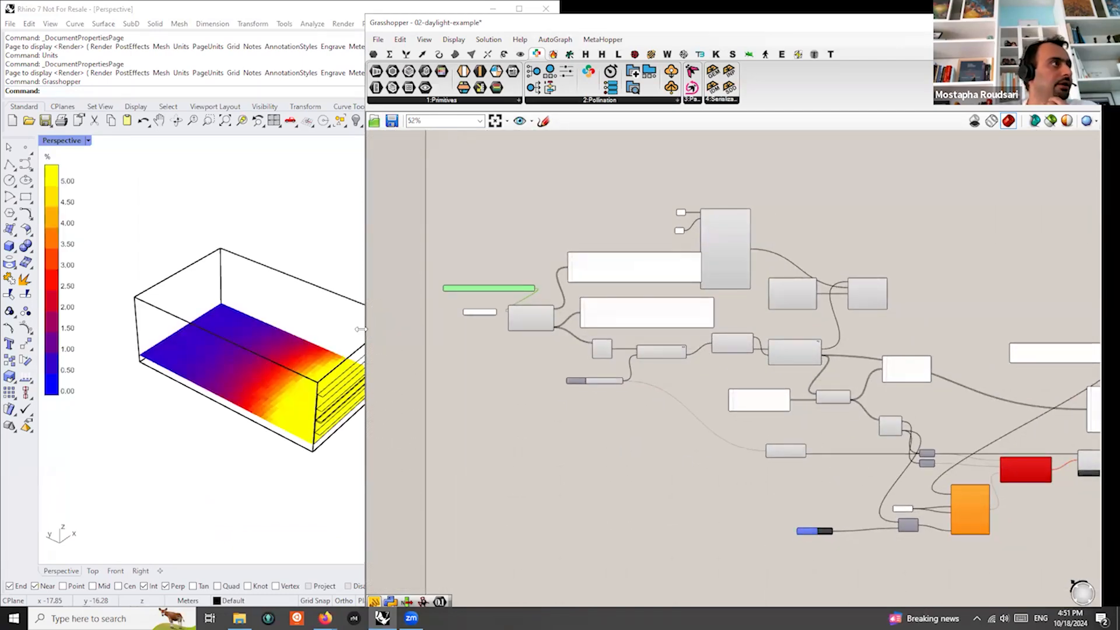
{"action": "left_click_drag", "start_coordinate": [360, 329], "coordinate": [202, 329]}
{"action": "scroll", "coordinate": [459, 311], "scroll_direction": "up", "scroll_amount": 6}
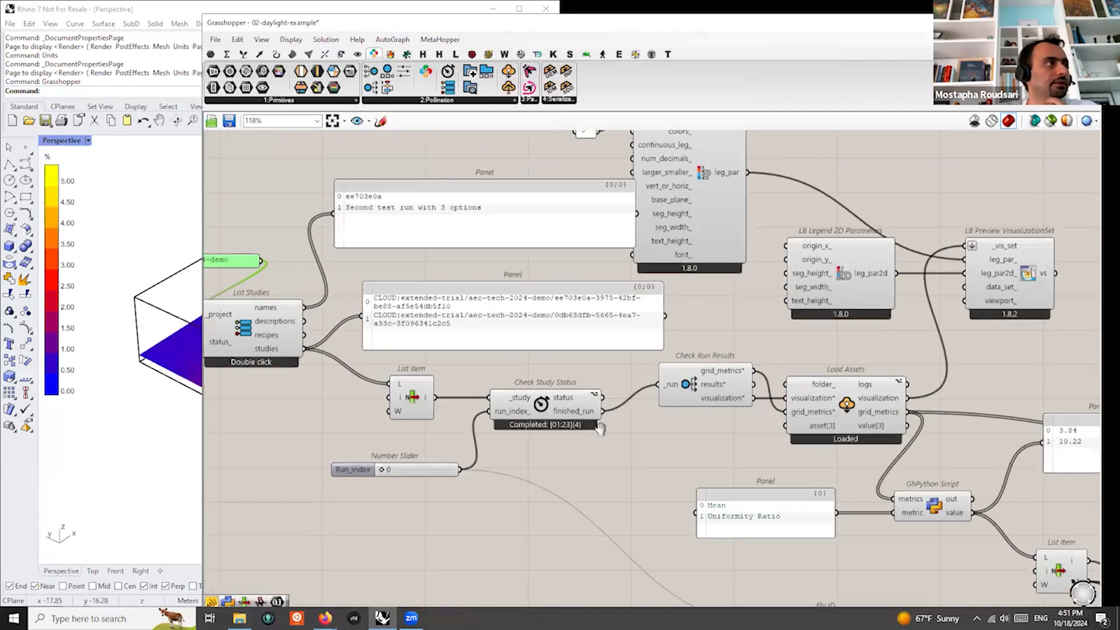
Make room beneath Check Run Results, and add a Check Run Inputs component fed by Check Study Status' finished_run output
{"action": "right_click_drag", "start_coordinate": [582, 446], "coordinate": [621, 430]}
{"action": "right_click_drag", "start_coordinate": [744, 413], "coordinate": [573, 398]}
{"action": "left_click_drag", "start_coordinate": [648, 494], "coordinate": [542, 518]}
{"action": "left_click_drag", "start_coordinate": [588, 346], "coordinate": [572, 350]}
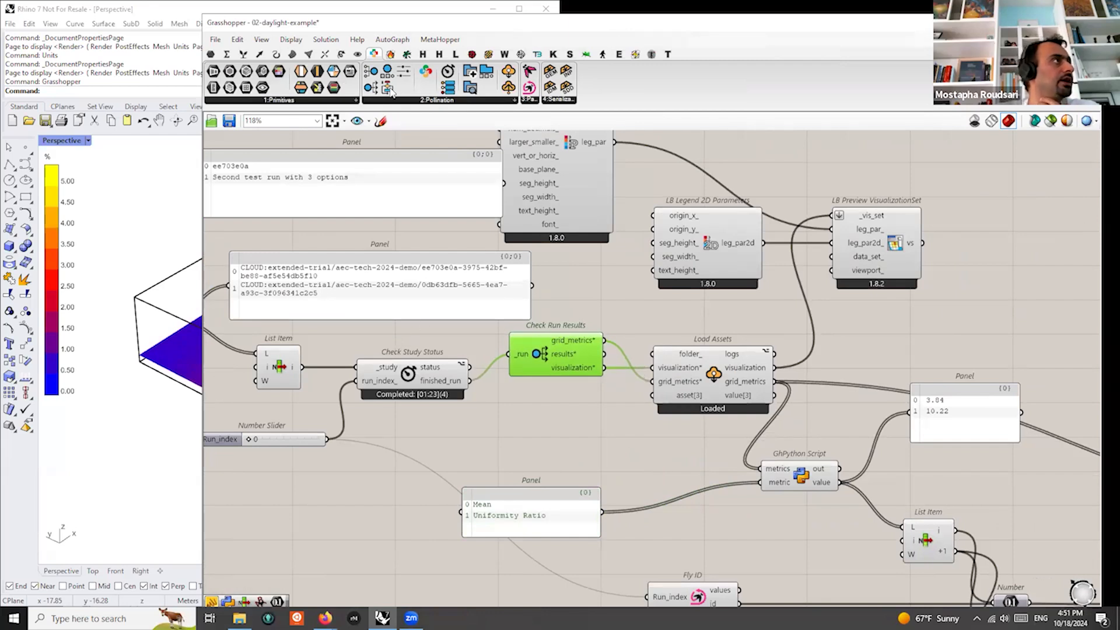
{"action": "left_click_drag", "start_coordinate": [387, 88], "coordinate": [535, 447]}
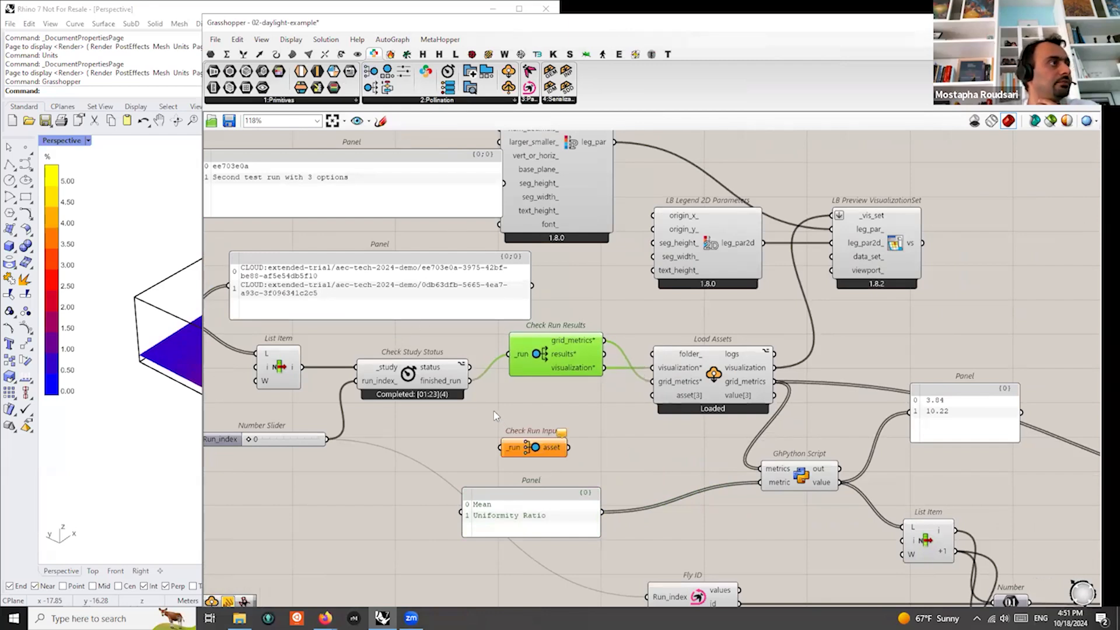
{"action": "left_click_drag", "start_coordinate": [470, 381], "coordinate": [501, 447]}
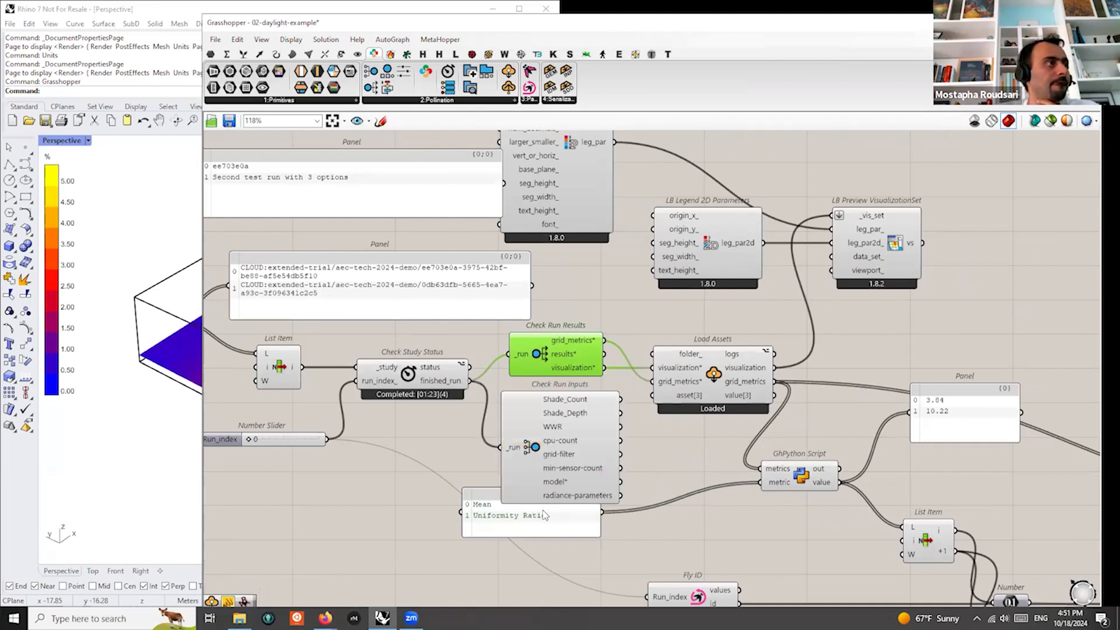
Move Check Run Inputs slightly lower, place the Mean and Uniformity Ratio panel below the GhPython Script, and examine the run's input names
{"action": "left_click_drag", "start_coordinate": [548, 482], "coordinate": [526, 519]}
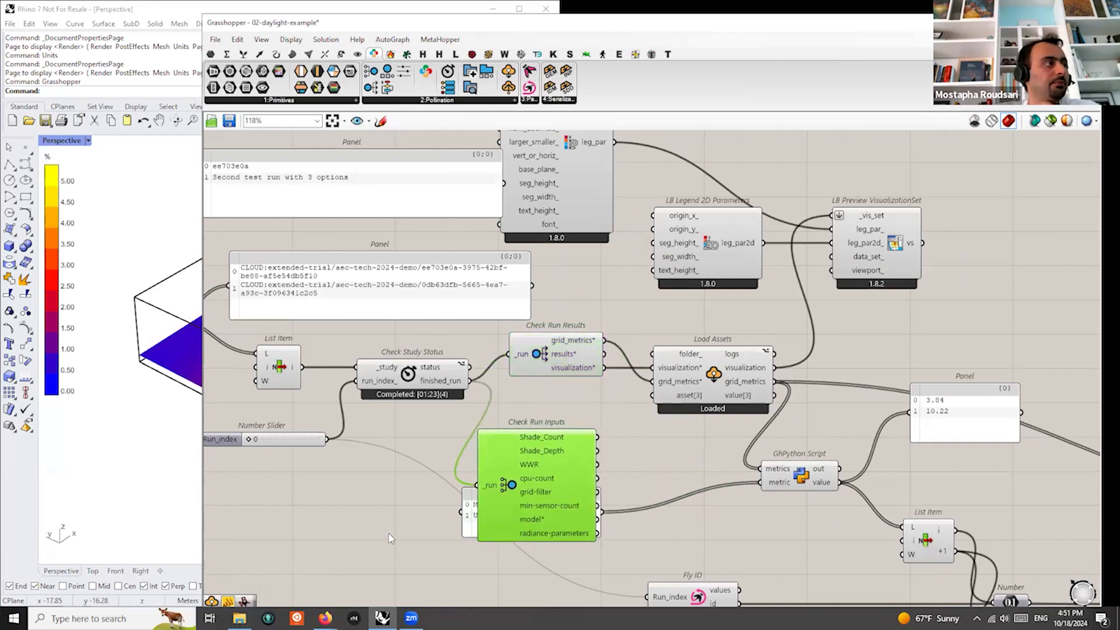
{"action": "left_click_drag", "start_coordinate": [470, 523], "coordinate": [715, 523]}
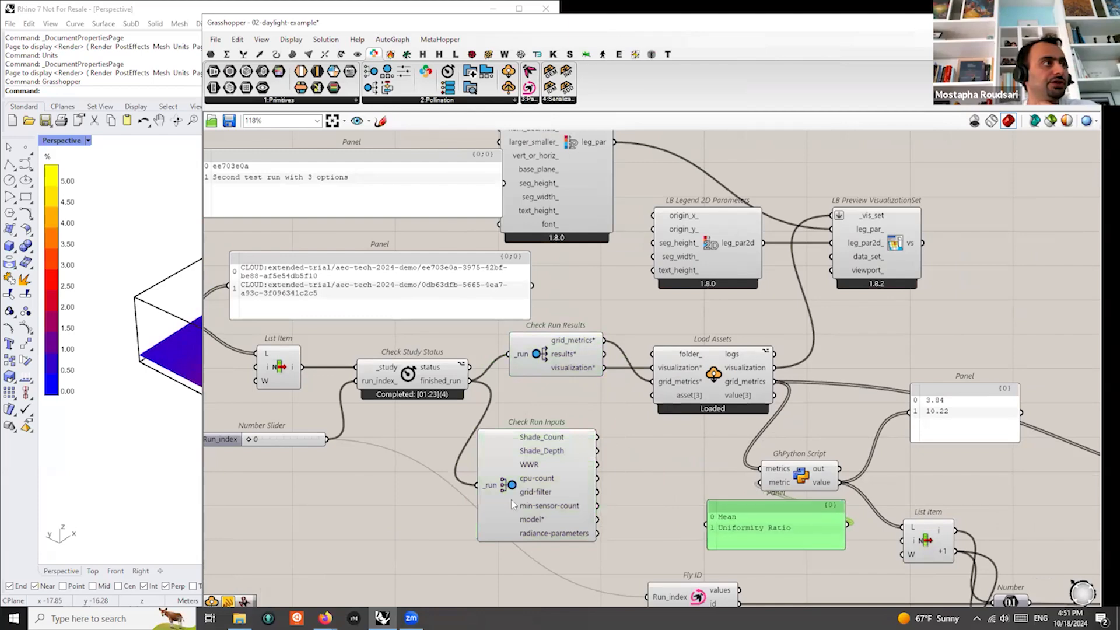
{"action": "left_click", "coordinate": [532, 482]}
{"action": "scroll", "coordinate": [577, 486], "scroll_direction": "up", "scroll_amount": 3}
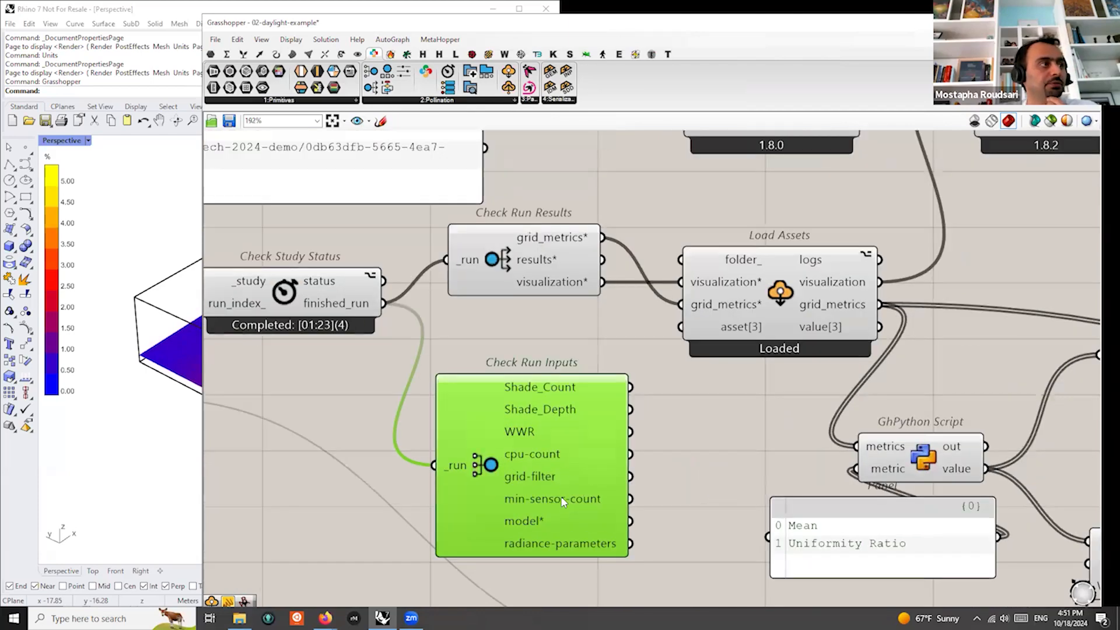
{"action": "mouse_move", "coordinate": [563, 501]}
{"action": "scroll", "coordinate": [496, 465], "scroll_direction": "down", "scroll_amount": 2}
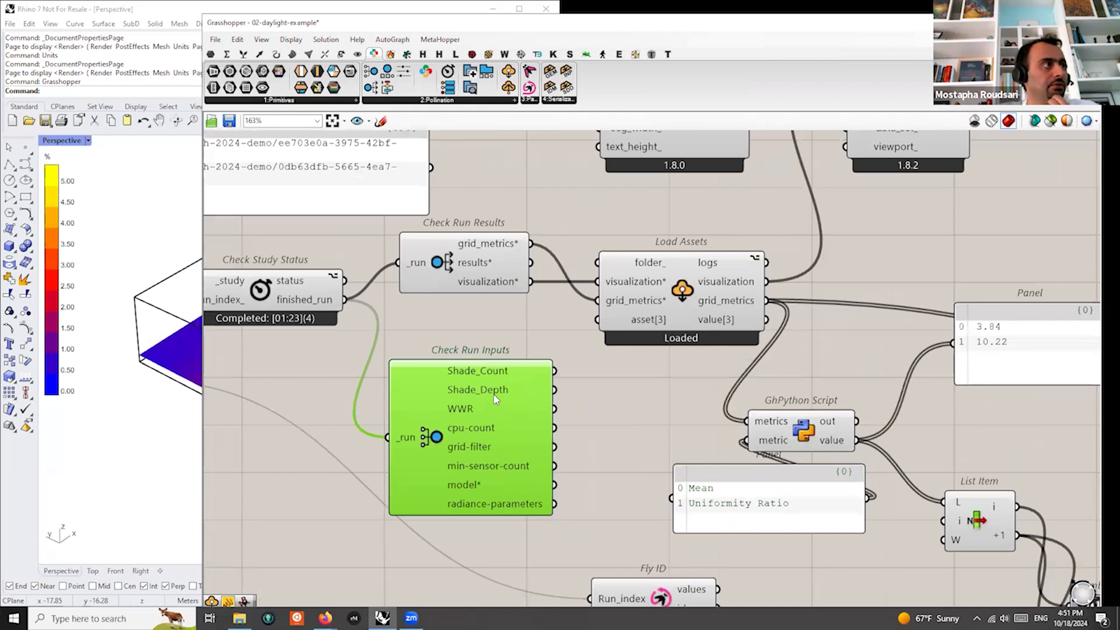
{"action": "mouse_move", "coordinate": [494, 397]}
{"action": "mouse_move", "coordinate": [495, 375]}
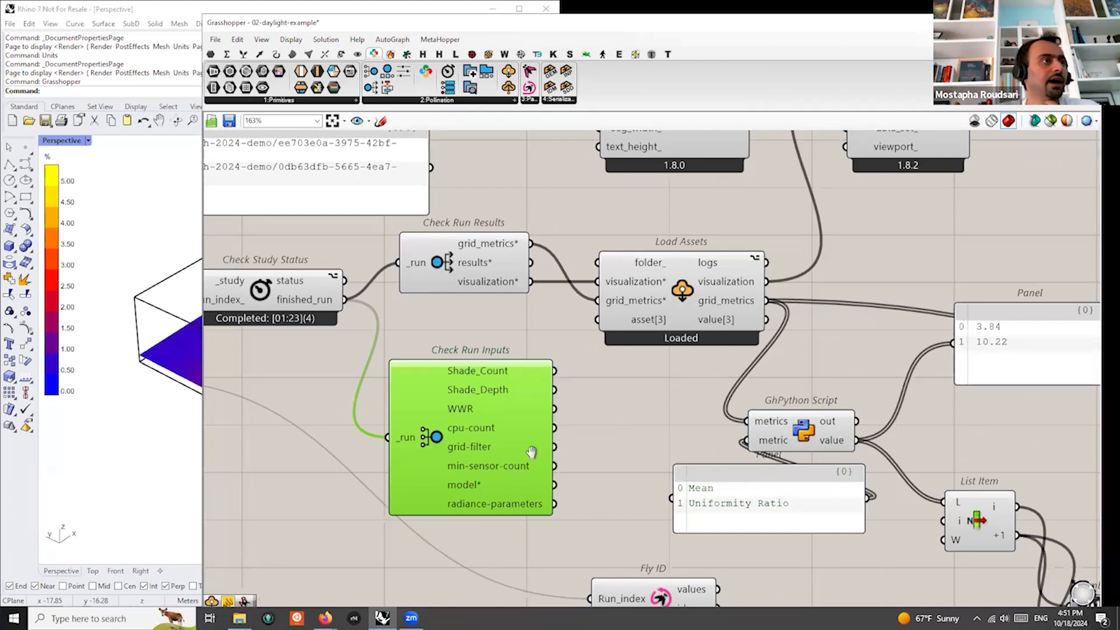
Shift the Fly ID component slightly left, and disconnect LB Capture View's file output from User Data's file input
{"action": "scroll", "coordinate": [476, 461], "scroll_direction": "down", "scroll_amount": 5}
{"action": "scroll", "coordinate": [458, 515], "scroll_direction": "up", "scroll_amount": 3}
{"action": "left_click_drag", "start_coordinate": [458, 515], "coordinate": [383, 522]}
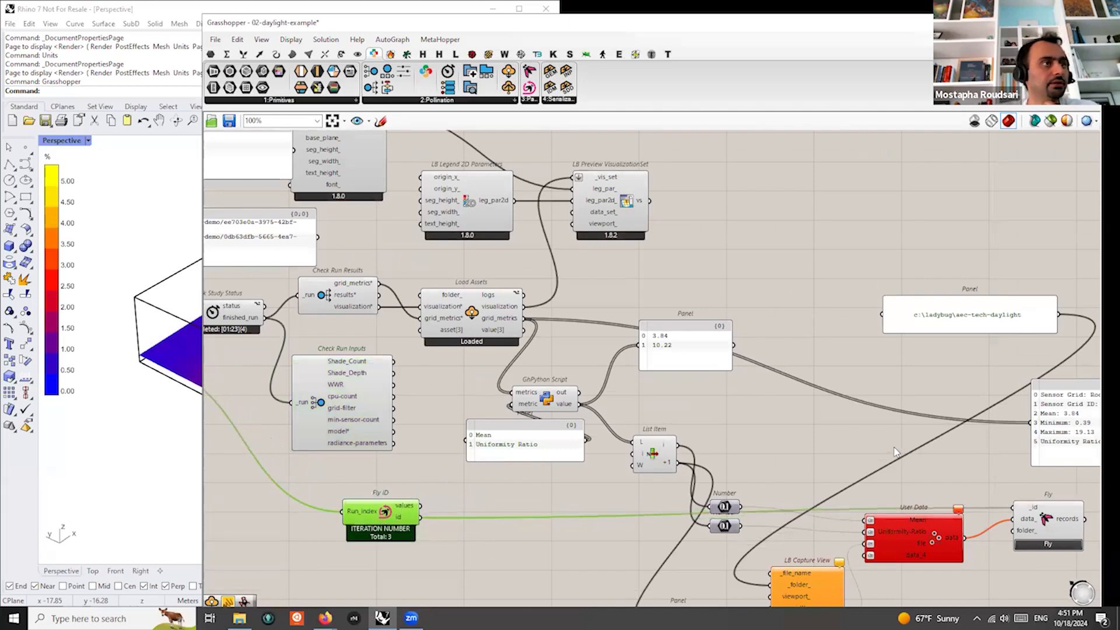
{"action": "right_click_drag", "start_coordinate": [892, 453], "coordinate": [795, 358]}
{"action": "left_click_drag", "start_coordinate": [828, 471], "coordinate": [762, 586]}
{"action": "scroll", "coordinate": [725, 412], "scroll_direction": "up", "scroll_amount": 3}
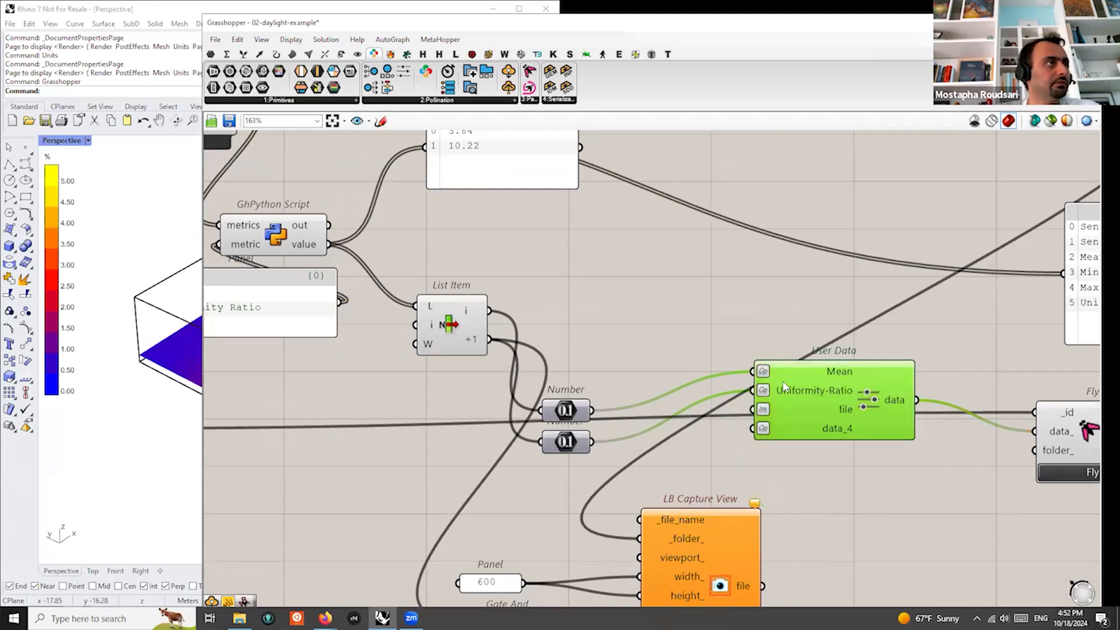
Move LB Capture View and its inputs lower, and place User Data above and to the right of the Number parameters
{"action": "left_click_drag", "start_coordinate": [856, 429], "coordinate": [858, 468]}
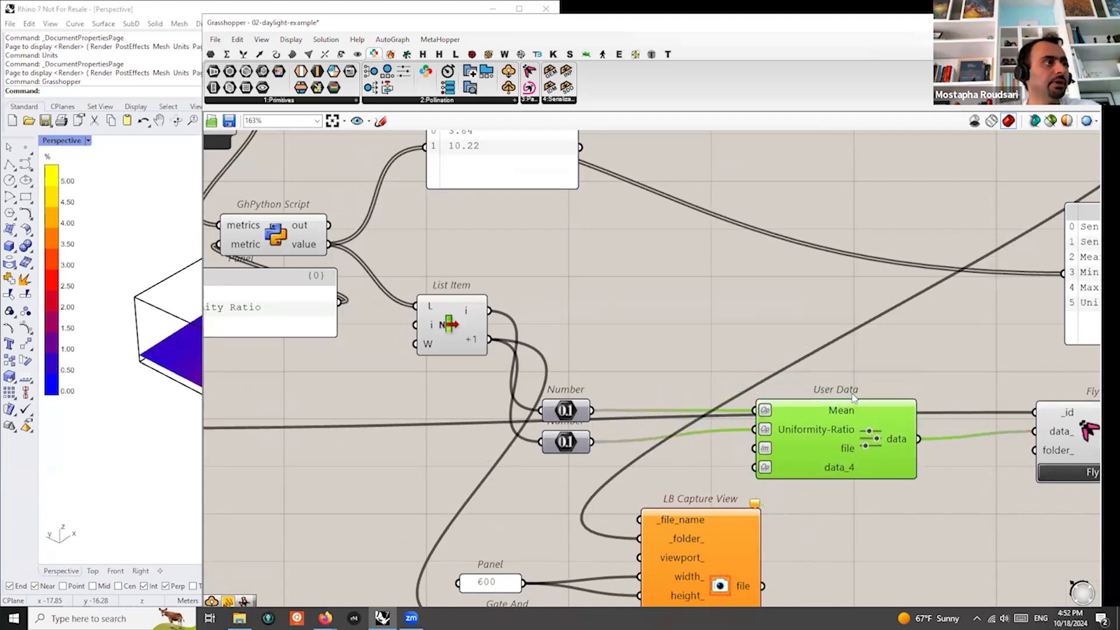
{"action": "scroll", "coordinate": [855, 398], "scroll_direction": "down", "scroll_amount": 3}
{"action": "left_click_drag", "start_coordinate": [812, 513], "coordinate": [330, 607]}
{"action": "left_click_drag", "start_coordinate": [746, 505], "coordinate": [743, 597]}
{"action": "scroll", "coordinate": [733, 344], "scroll_direction": "up", "scroll_amount": 1}
{"action": "left_click_drag", "start_coordinate": [827, 410], "coordinate": [739, 281]}
{"action": "right_click_drag", "start_coordinate": [447, 252], "coordinate": [558, 337]}
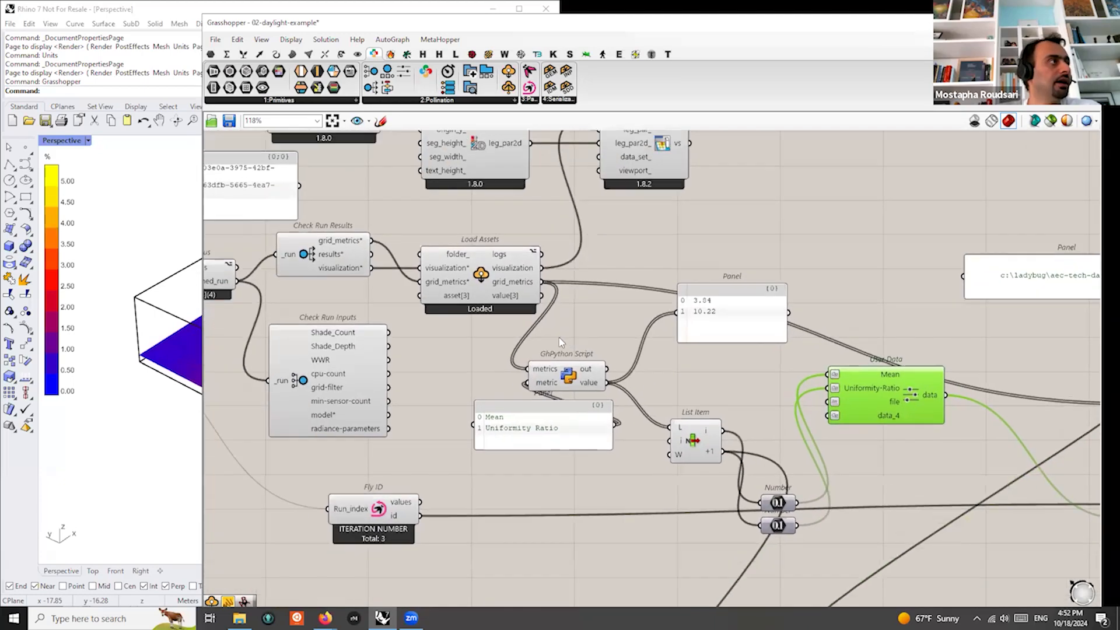
Connect Check Run Inputs' Shade_Count output to User Data's data_4 slot and tag it as an input
{"action": "left_click_drag", "start_coordinate": [388, 333], "coordinate": [827, 415]}
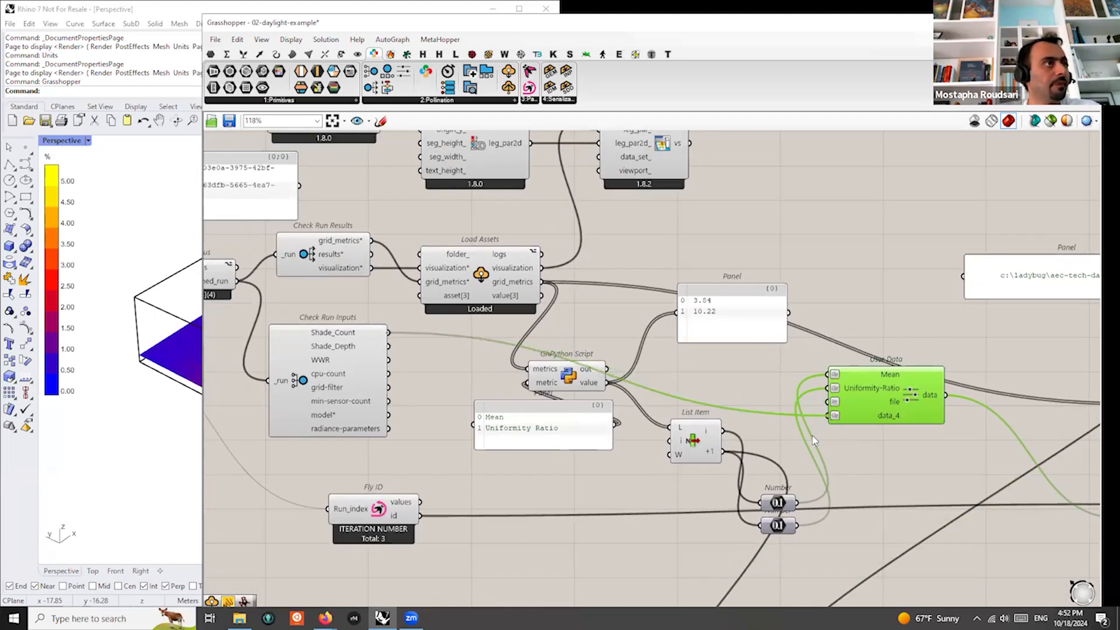
{"action": "scroll", "coordinate": [845, 416], "scroll_direction": "up", "scroll_amount": 3}
{"action": "scroll", "coordinate": [847, 420], "scroll_direction": "up", "scroll_amount": 1}
{"action": "right_click", "coordinate": [846, 417]}
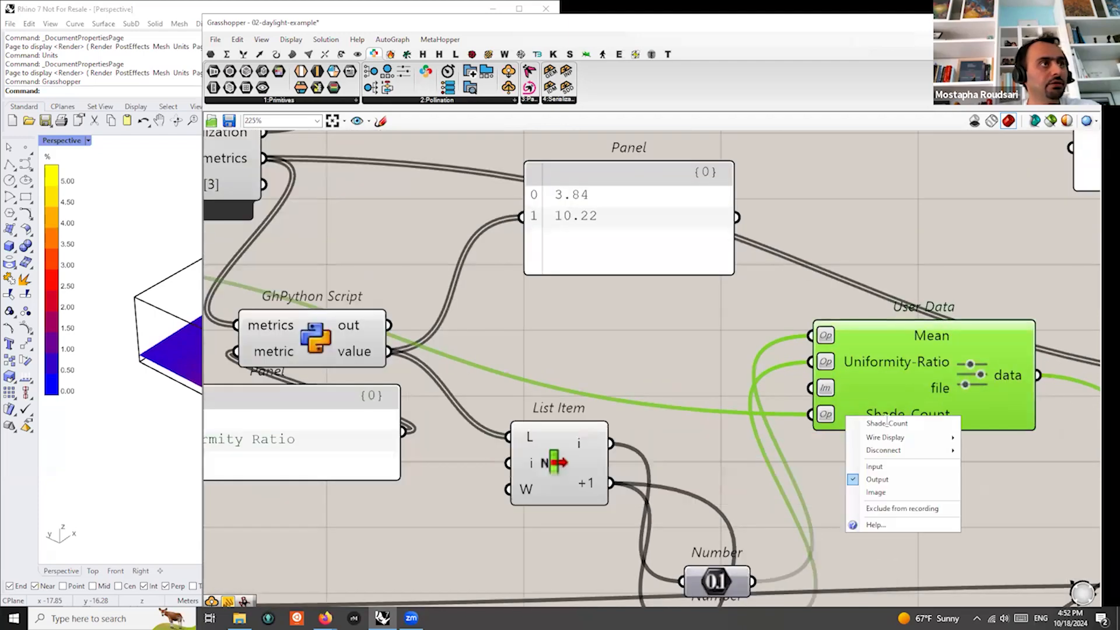
{"action": "left_click", "coordinate": [874, 467]}
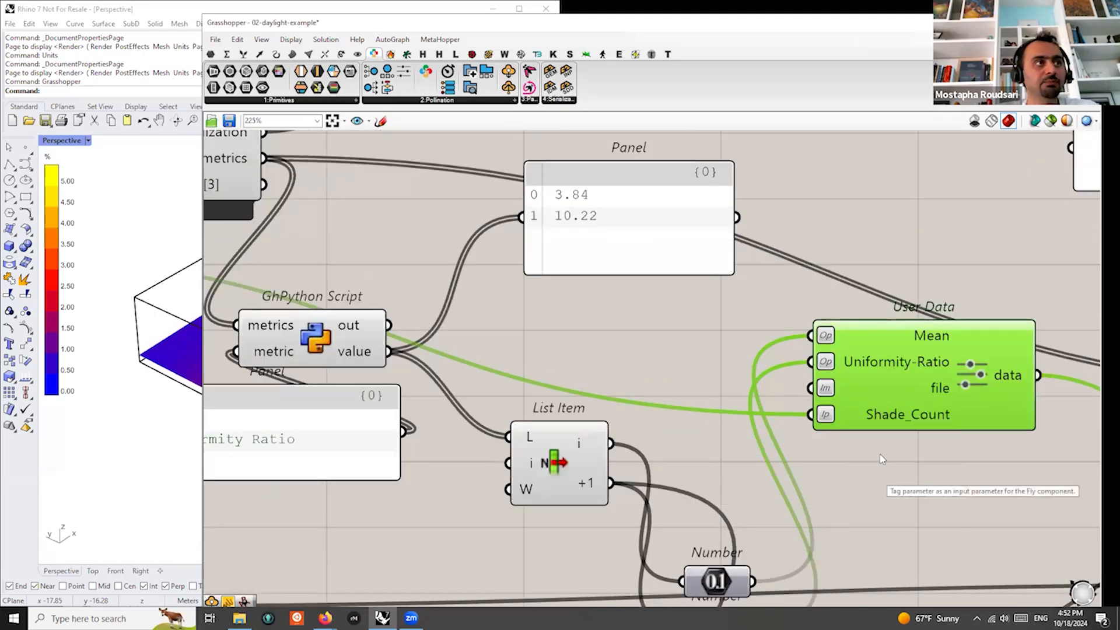
Add a data_5 slot to User Data, connect Shade_Depth from Check Run Inputs to it, and add another empty slot
{"action": "scroll", "coordinate": [888, 443], "scroll_direction": "up", "scroll_amount": 3}
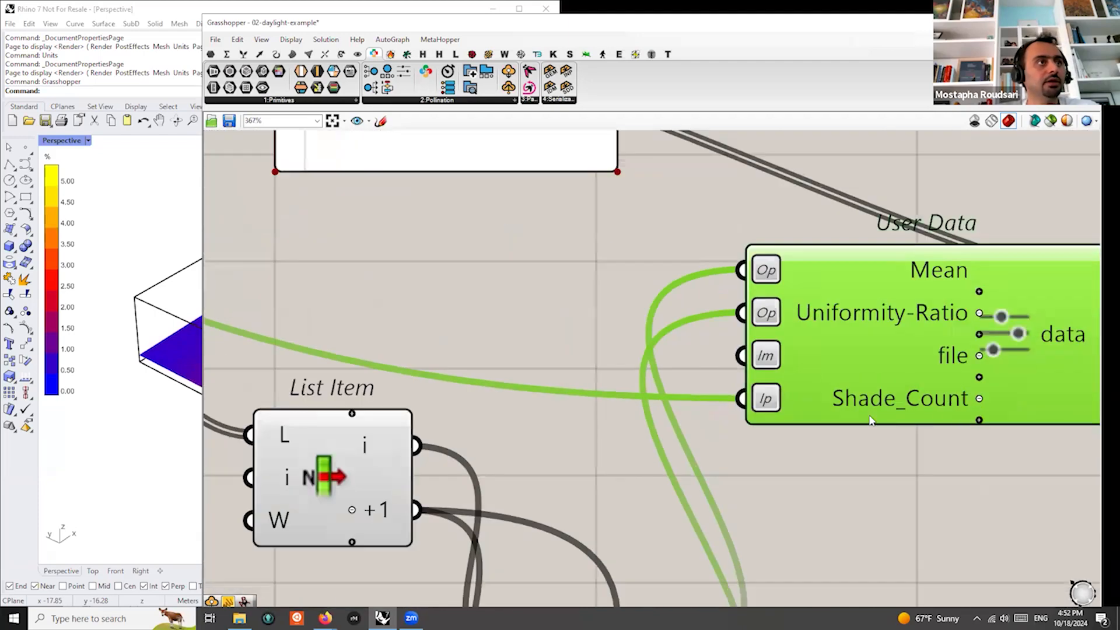
{"action": "left_click", "coordinate": [979, 420]}
{"action": "scroll", "coordinate": [870, 368], "scroll_direction": "down", "scroll_amount": 6}
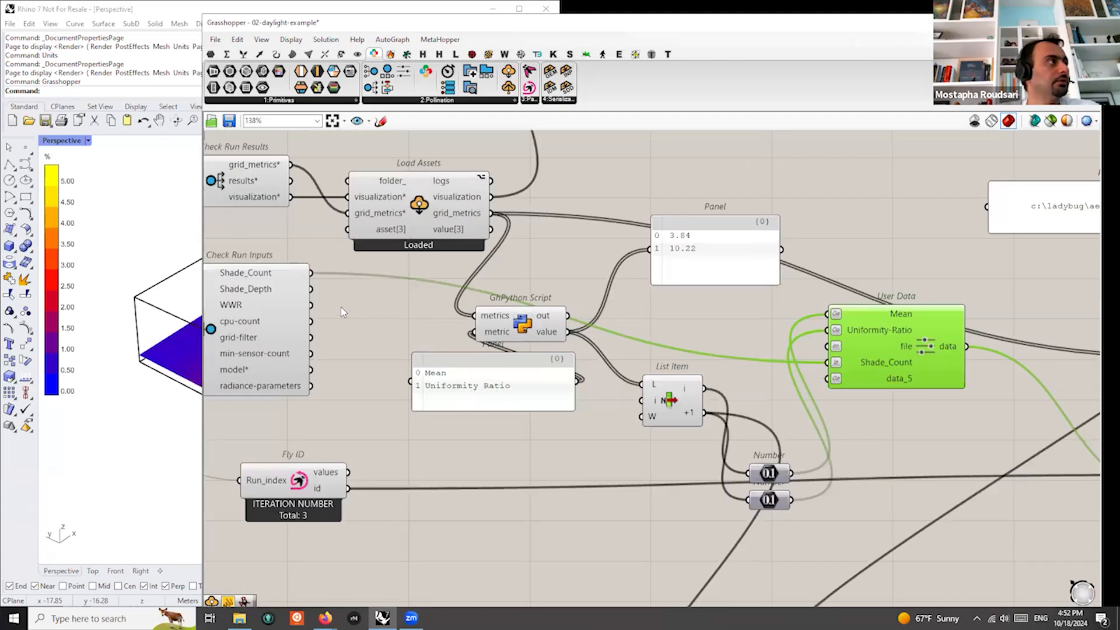
{"action": "left_click_drag", "start_coordinate": [313, 290], "coordinate": [828, 379]}
{"action": "scroll", "coordinate": [901, 393], "scroll_direction": "up", "scroll_amount": 6}
{"action": "left_click", "coordinate": [943, 386]}
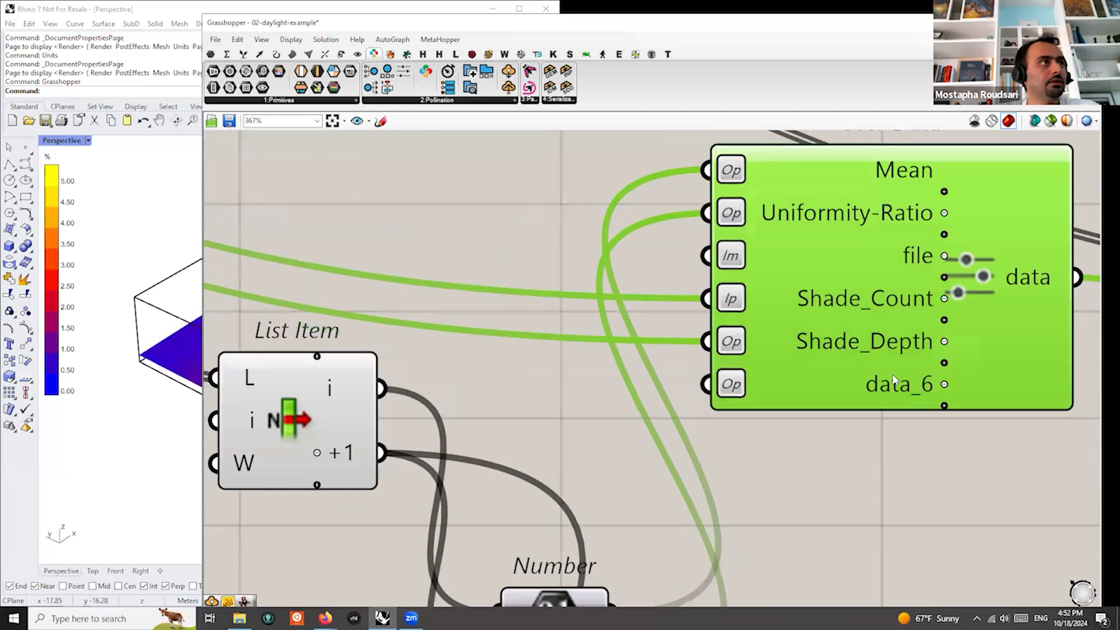
Remove User Data's file slot, and connect Check Run Inputs' WWR output to its empty last slot
{"action": "scroll", "coordinate": [914, 329], "scroll_direction": "down", "scroll_amount": 5}
{"action": "scroll", "coordinate": [914, 329], "scroll_direction": "up", "scroll_amount": 4}
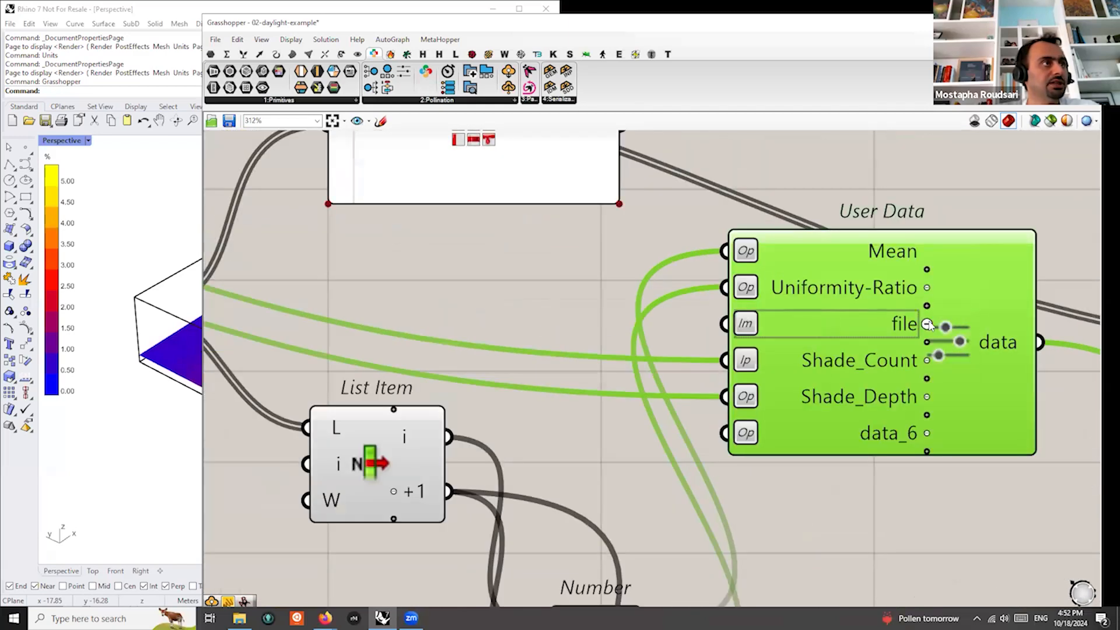
{"action": "left_click", "coordinate": [926, 322]}
{"action": "scroll", "coordinate": [927, 415], "scroll_direction": "down", "scroll_amount": 5}
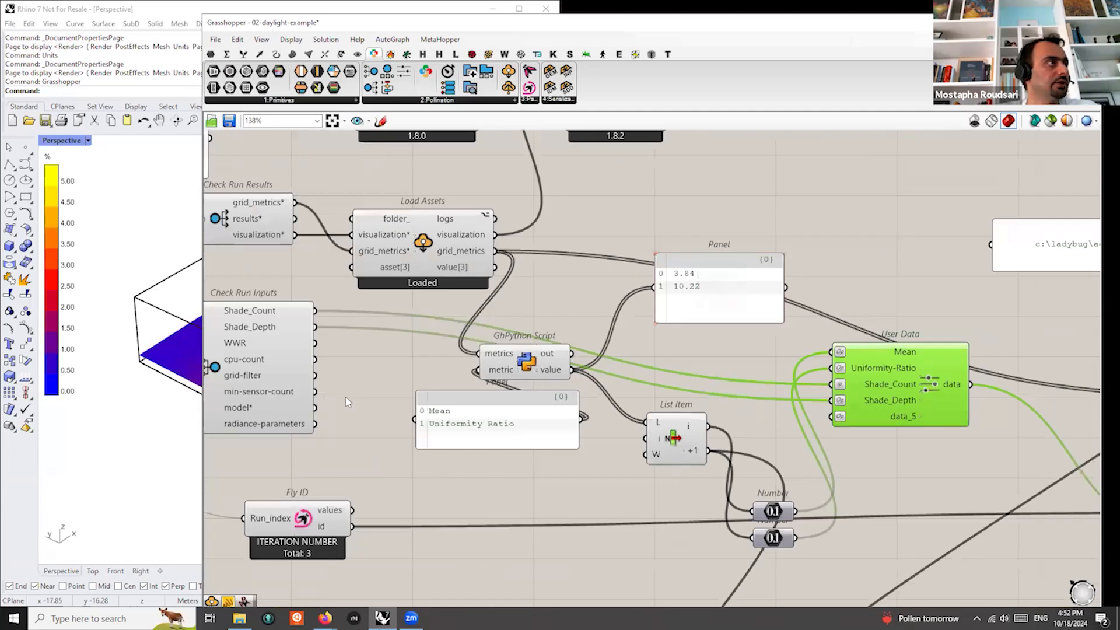
{"action": "left_click_drag", "start_coordinate": [315, 343], "coordinate": [832, 416]}
Tag User Data's Shade_Depth and WWR parameters as inputs for the Fly component
{"action": "scroll", "coordinate": [838, 418], "scroll_direction": "up", "scroll_amount": 3}
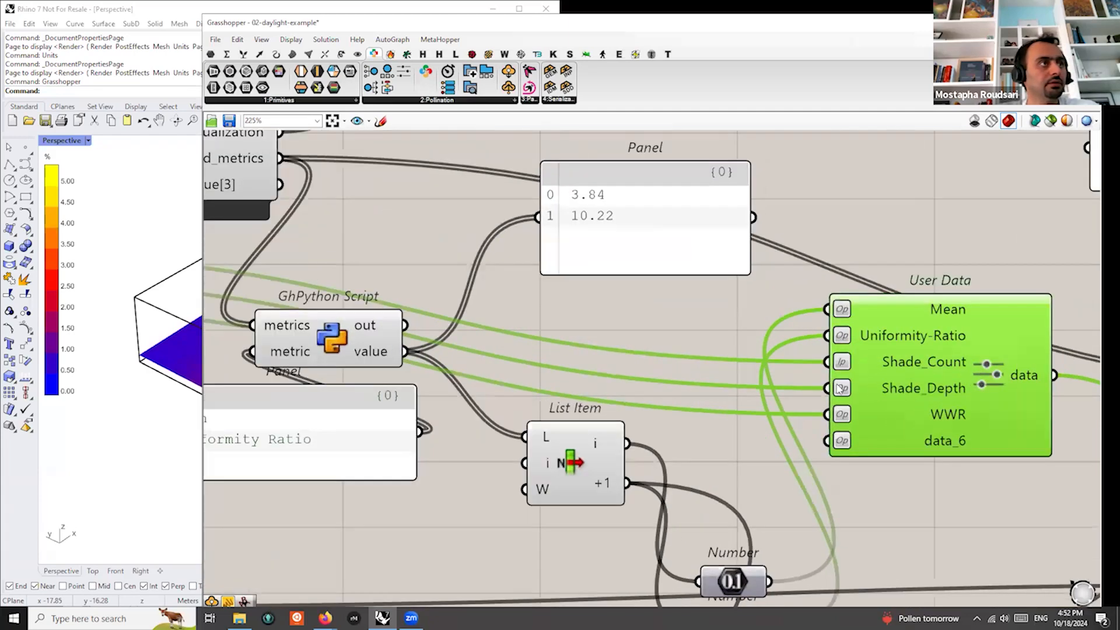
{"action": "right_click", "coordinate": [844, 389]}
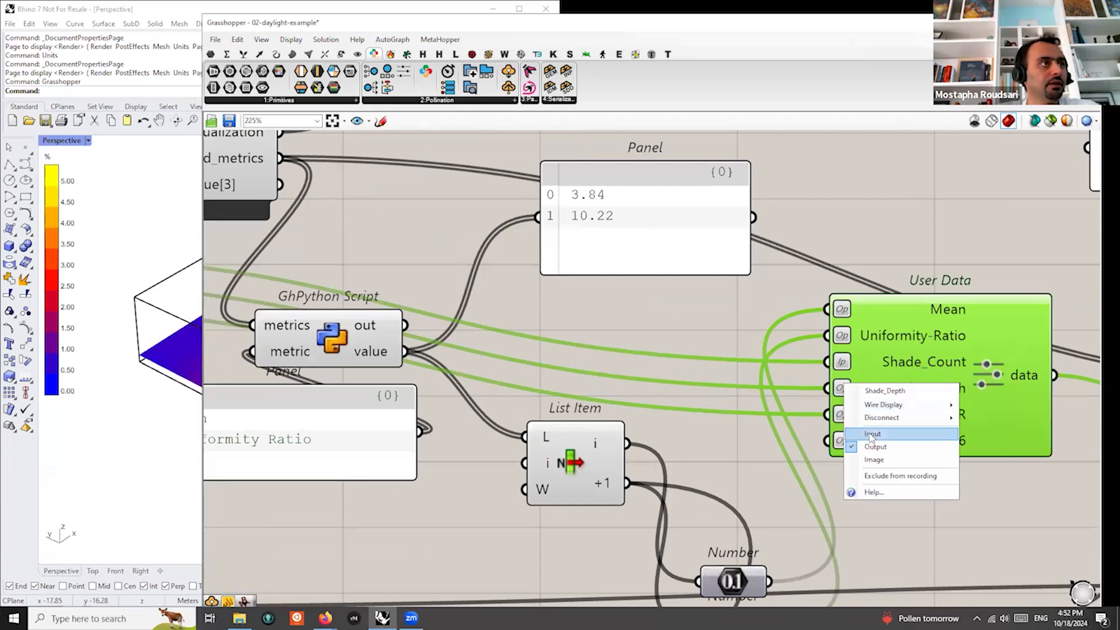
{"action": "left_click", "coordinate": [871, 434]}
{"action": "right_click", "coordinate": [842, 414]}
{"action": "left_click", "coordinate": [871, 463]}
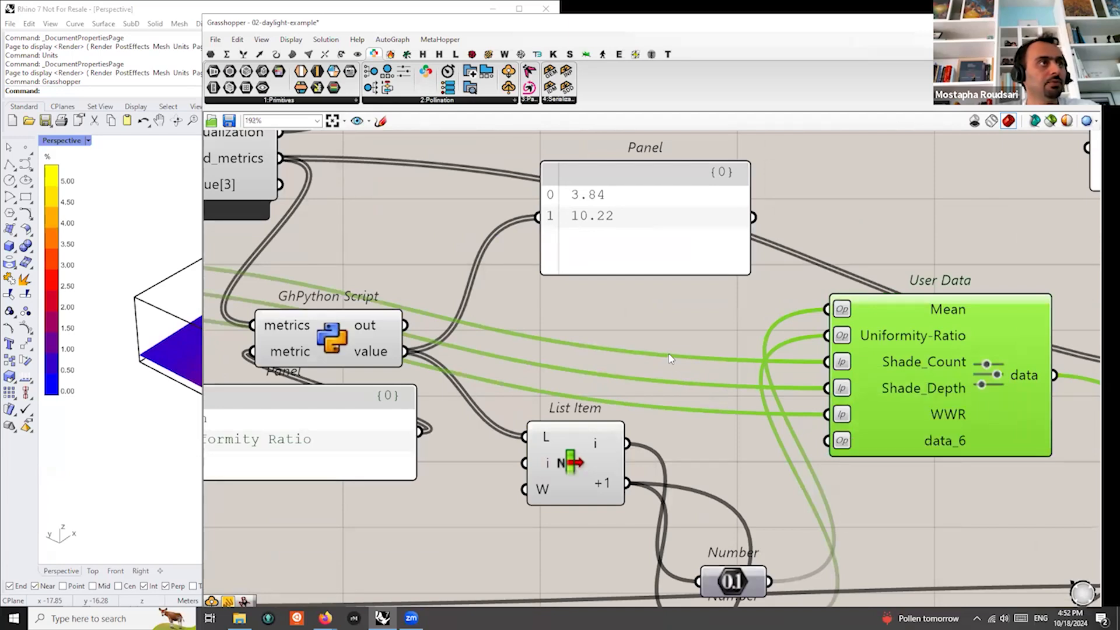
Reposition User Data beside the Fly component and the two Number parameters beside List Item, and trace the Fly ID wiring
{"action": "scroll", "coordinate": [835, 452], "scroll_direction": "down", "scroll_amount": 5}
{"action": "left_click_drag", "start_coordinate": [815, 420], "coordinate": [838, 467]}
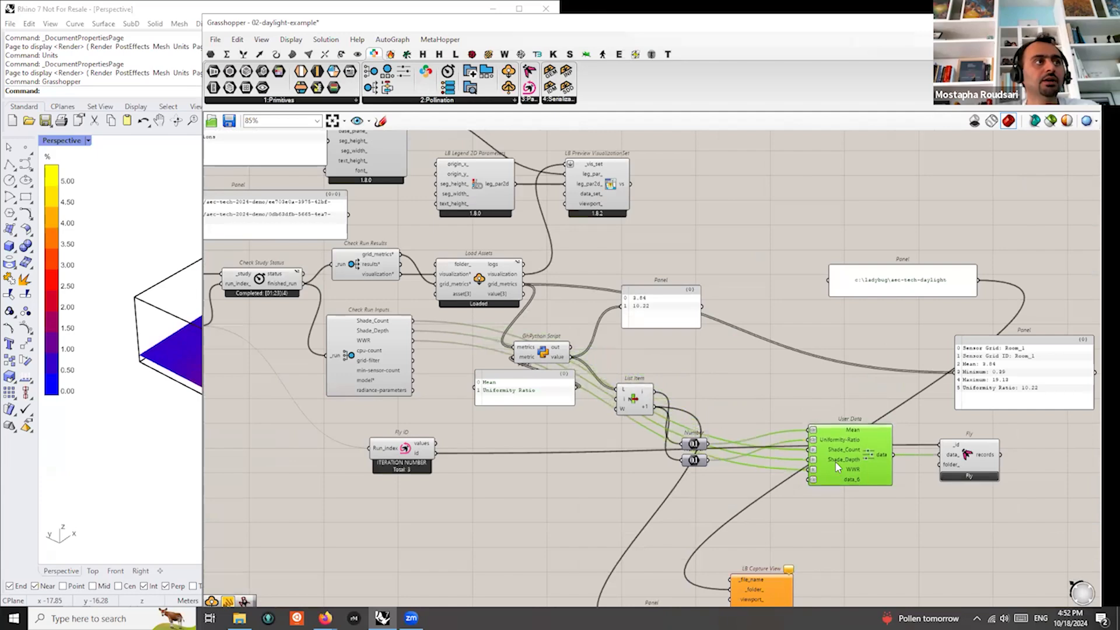
{"action": "mouse_move", "coordinate": [712, 408]}
{"action": "left_mouse_down"}
{"action": "mouse_move", "coordinate": [686, 470]}
{"action": "mouse_move", "coordinate": [720, 416]}
{"action": "left_mouse_up"}
{"action": "right_click_drag", "start_coordinate": [610, 446], "coordinate": [786, 425]}
{"action": "scroll", "coordinate": [789, 414], "scroll_direction": "down", "scroll_amount": 2}
{"action": "scroll", "coordinate": [565, 355], "scroll_direction": "up", "scroll_amount": 2}
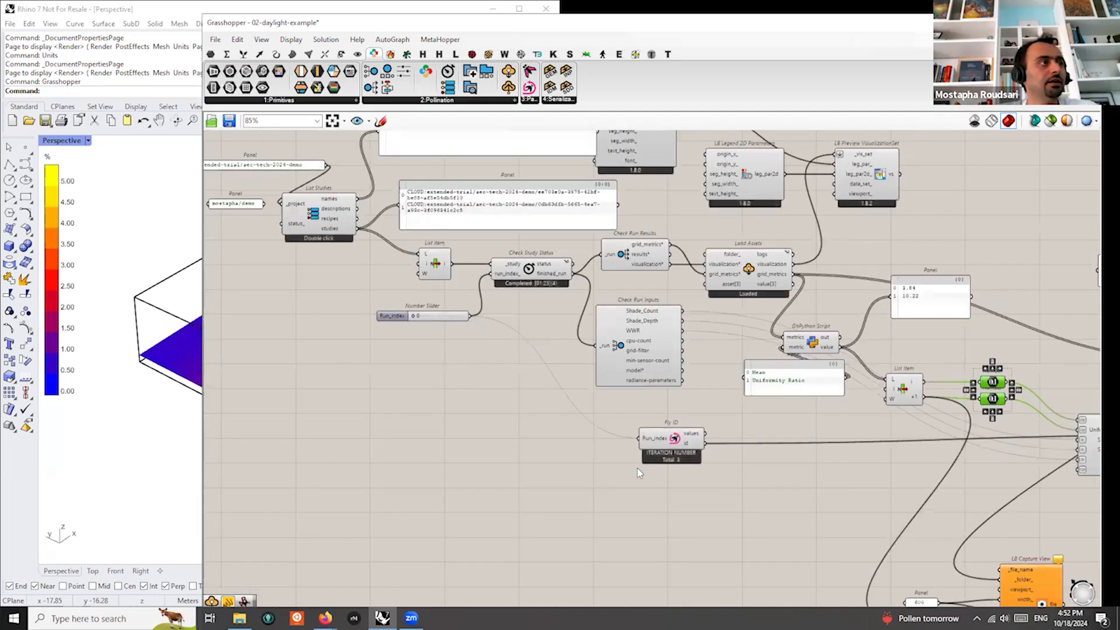
{"action": "left_click", "coordinate": [668, 442]}
{"action": "right_click_drag", "start_coordinate": [668, 453], "coordinate": [442, 461]}
{"action": "scroll", "coordinate": [559, 408], "scroll_direction": "down", "scroll_amount": 1}
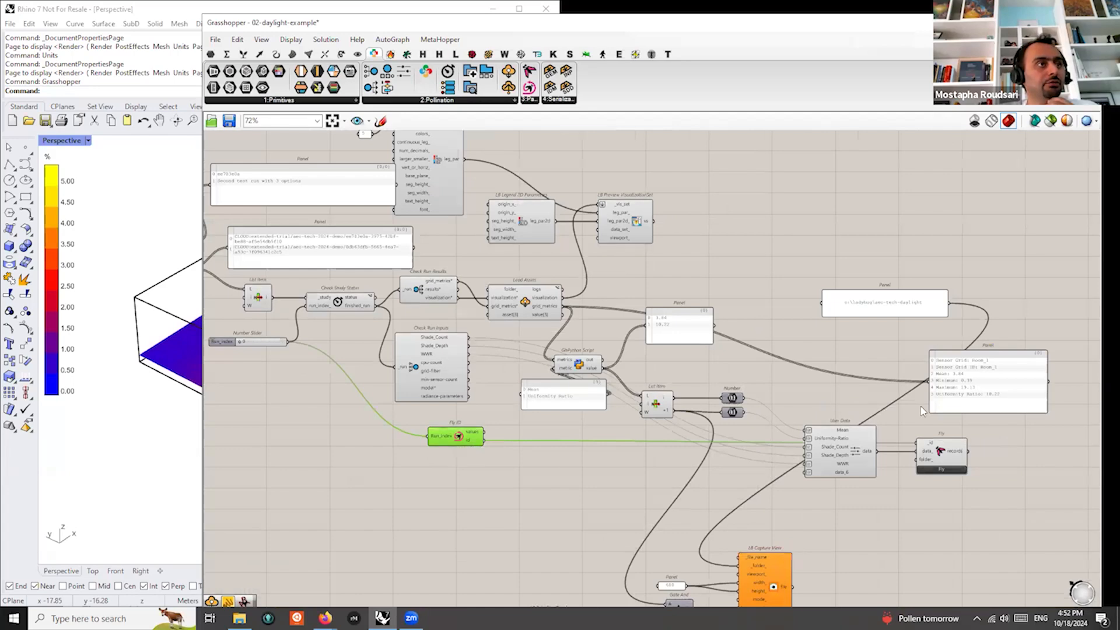
Connect Fly's records output to the sensor-grid results panel in place of its existing source, and position the panel beside Fly
{"action": "scroll", "coordinate": [959, 456], "scroll_direction": "up", "scroll_amount": 3}
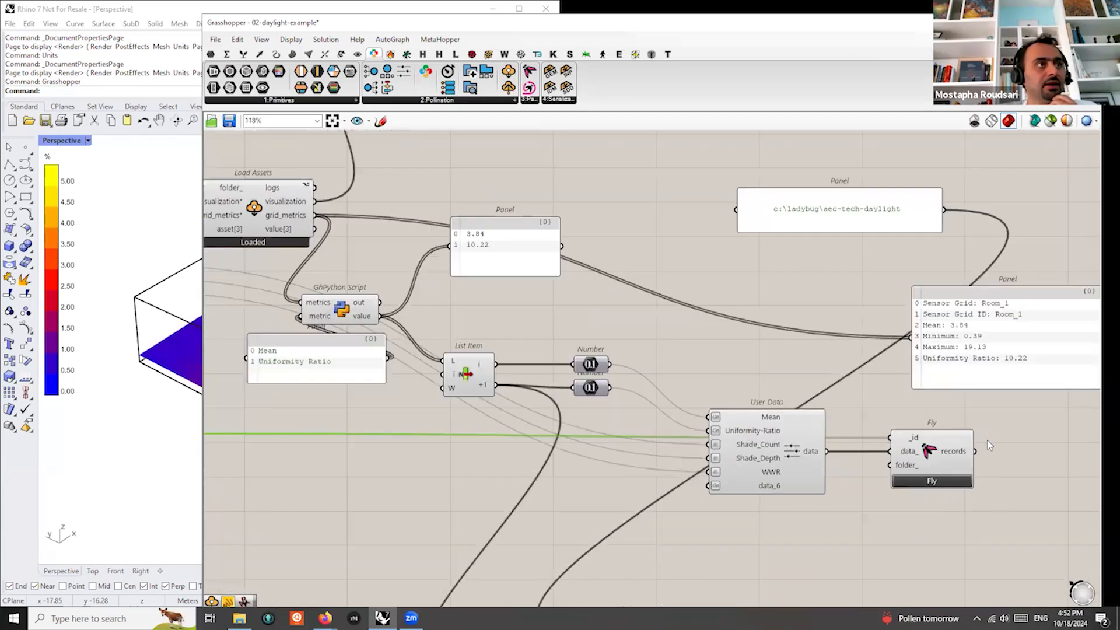
{"action": "left_click_drag", "start_coordinate": [976, 451], "coordinate": [907, 338]}
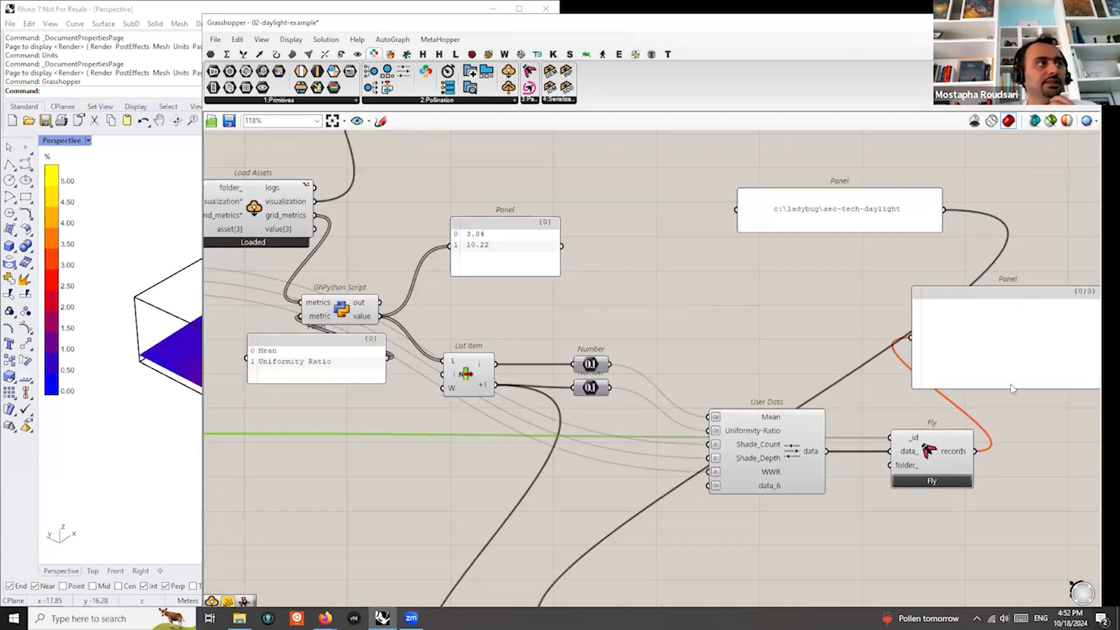
{"action": "left_click_drag", "start_coordinate": [988, 370], "coordinate": [1068, 432]}
{"action": "right_click_drag", "start_coordinate": [1055, 429], "coordinate": [920, 427]}
{"action": "left_click_drag", "start_coordinate": [900, 412], "coordinate": [944, 460]}
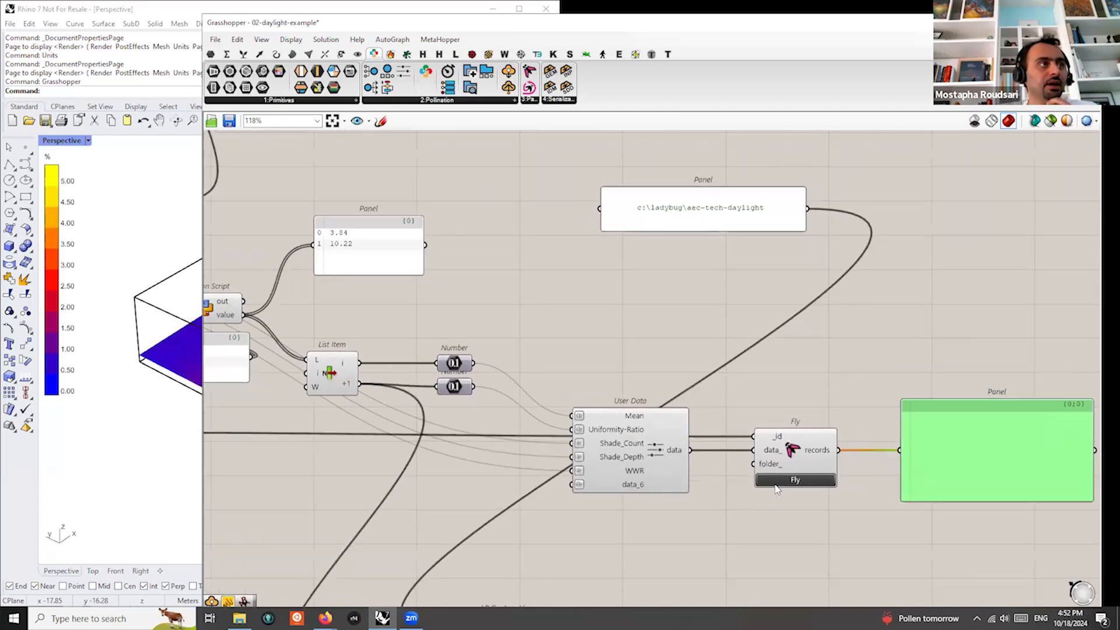
Run the Fly component and confirm its three iterations
{"action": "left_click", "coordinate": [776, 481]}
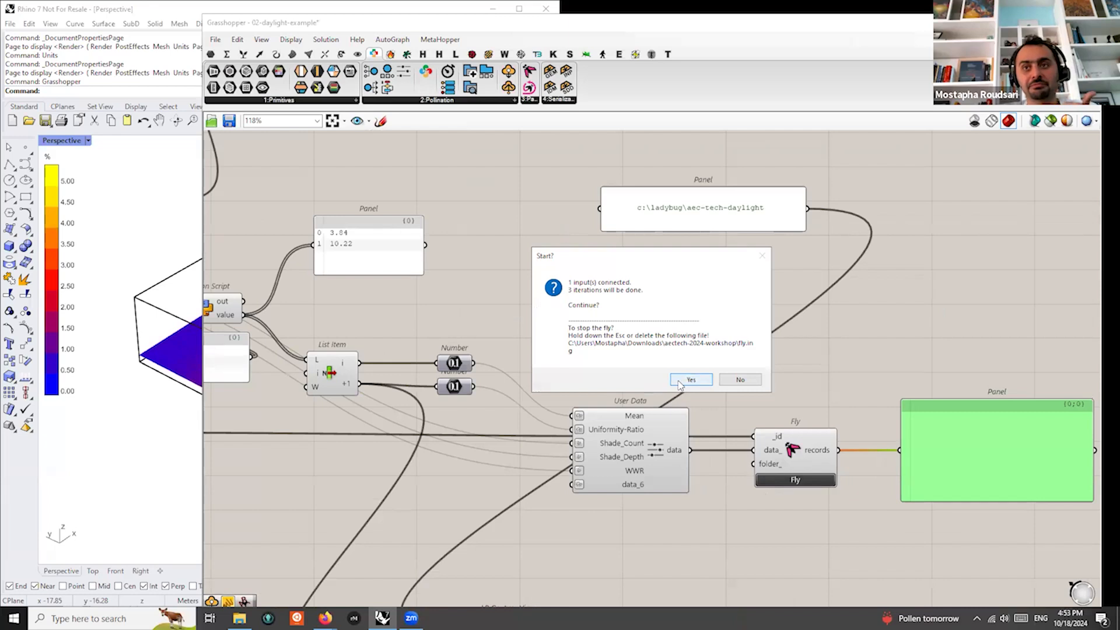
{"action": "left_click", "coordinate": [688, 380]}
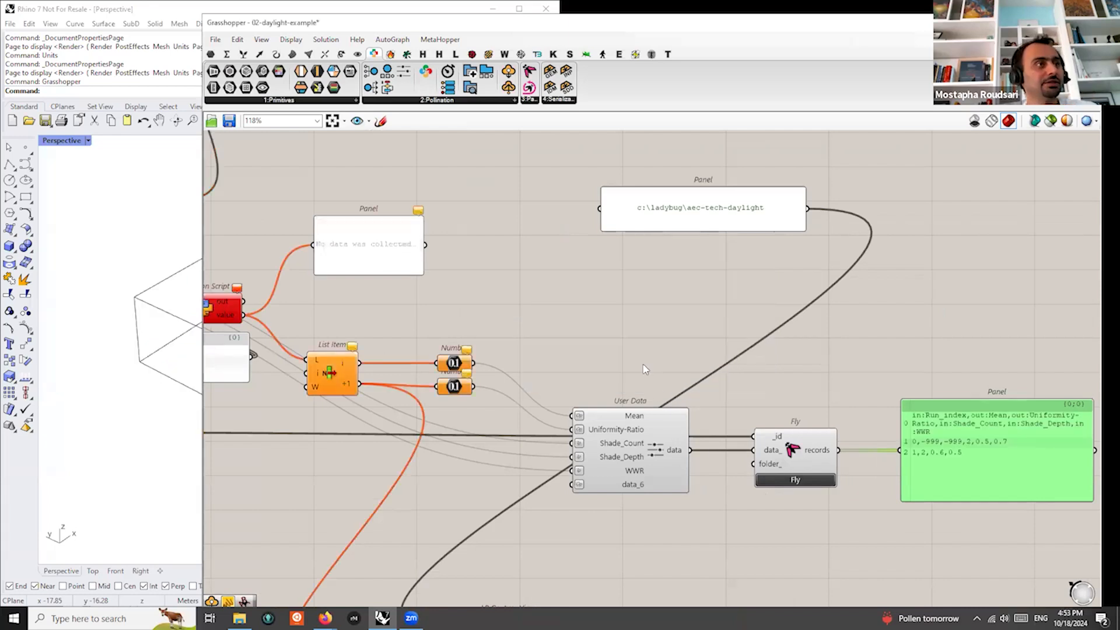
Examine the components from List Studies to Load Assets, including the status output of Check Study Status
{"action": "scroll", "coordinate": [644, 369], "scroll_direction": "down", "scroll_amount": 1}
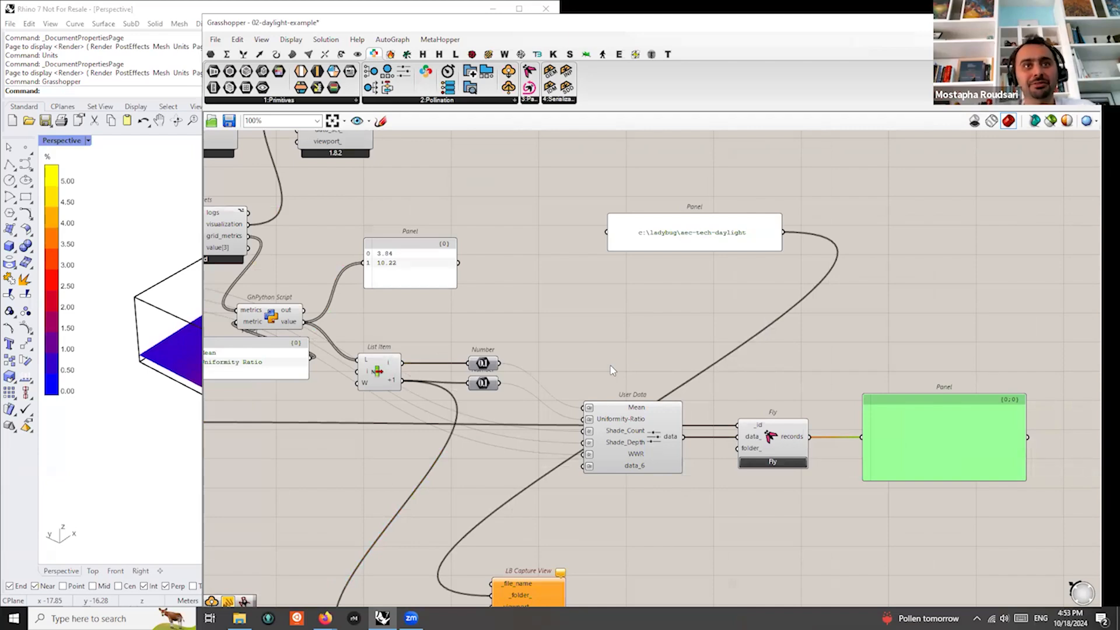
{"action": "scroll", "coordinate": [633, 358], "scroll_direction": "down", "scroll_amount": 5}
{"action": "right_click_drag", "start_coordinate": [595, 433], "coordinate": [872, 450]}
{"action": "scroll", "coordinate": [725, 388], "scroll_direction": "up", "scroll_amount": 5}
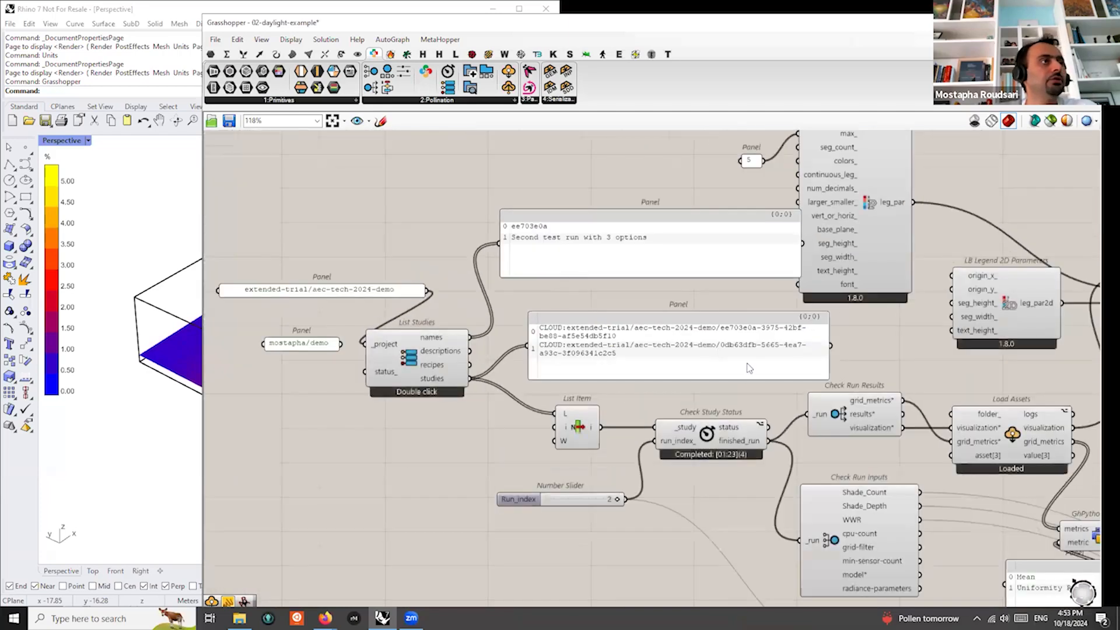
{"action": "scroll", "coordinate": [726, 388], "scroll_direction": "up", "scroll_amount": 1}
{"action": "right_click_drag", "start_coordinate": [637, 390], "coordinate": [537, 399]}
{"action": "scroll", "coordinate": [536, 399], "scroll_direction": "down", "scroll_amount": 3}
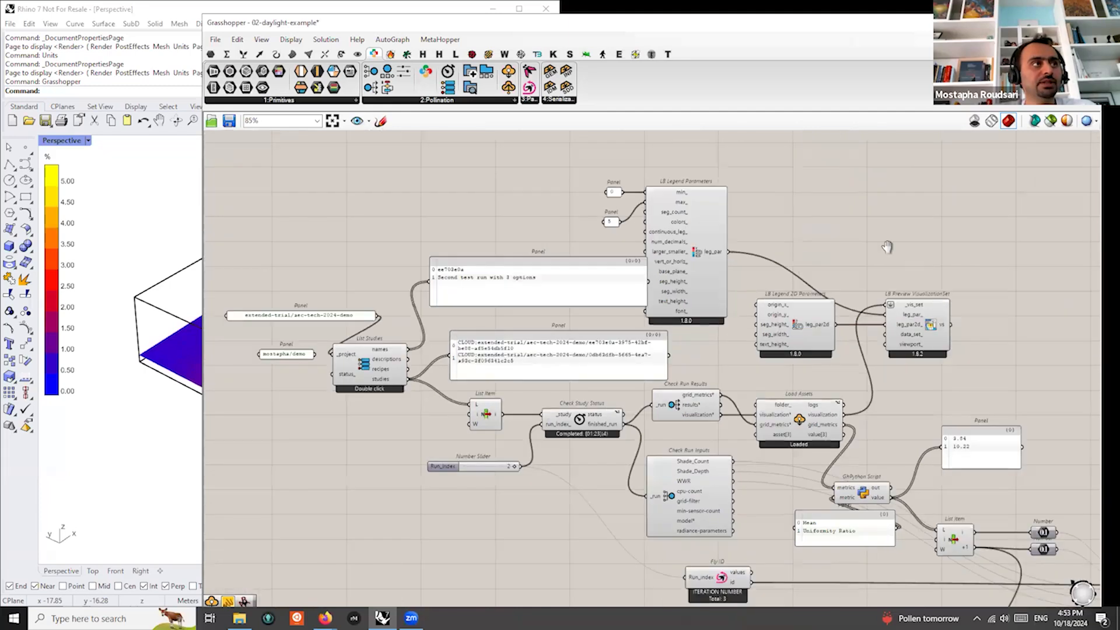
{"action": "scroll", "coordinate": [610, 423], "scroll_direction": "up", "scroll_amount": 5}
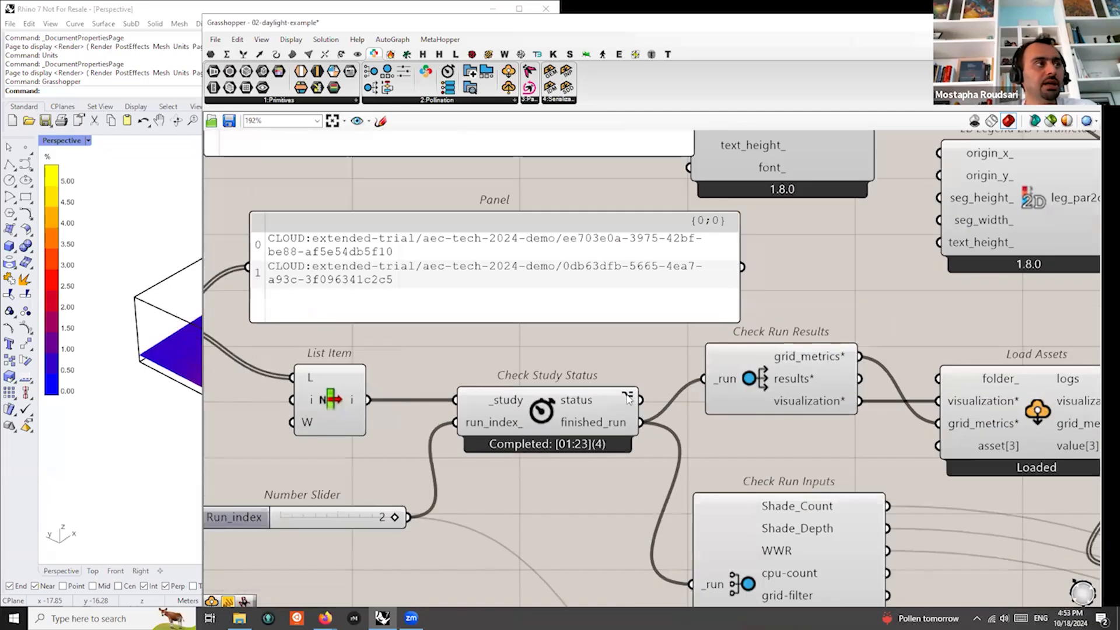
{"action": "mouse_move", "coordinate": [628, 398]}
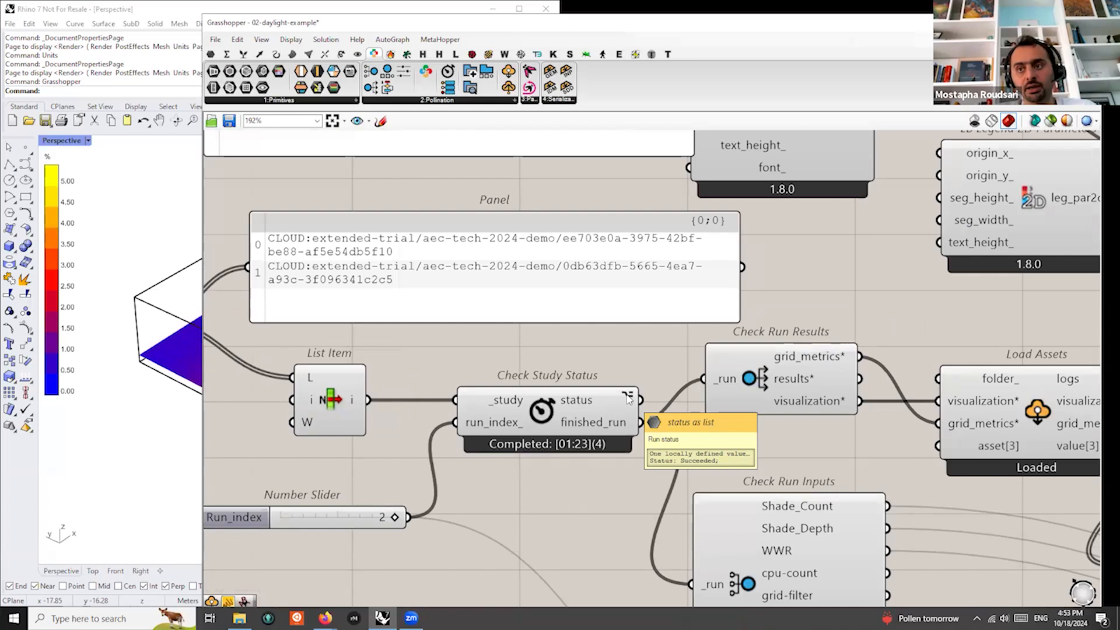
{"action": "right_click_drag", "start_coordinate": [491, 415], "coordinate": [662, 393]}
{"action": "right_click_drag", "start_coordinate": [765, 385], "coordinate": [688, 369]}
Disable non-blocking execution for the Check Study Status component and confirm the change
{"action": "scroll", "coordinate": [602, 357], "scroll_direction": "down", "scroll_amount": 4}
{"action": "right_click_drag", "start_coordinate": [550, 410], "coordinate": [395, 405]}
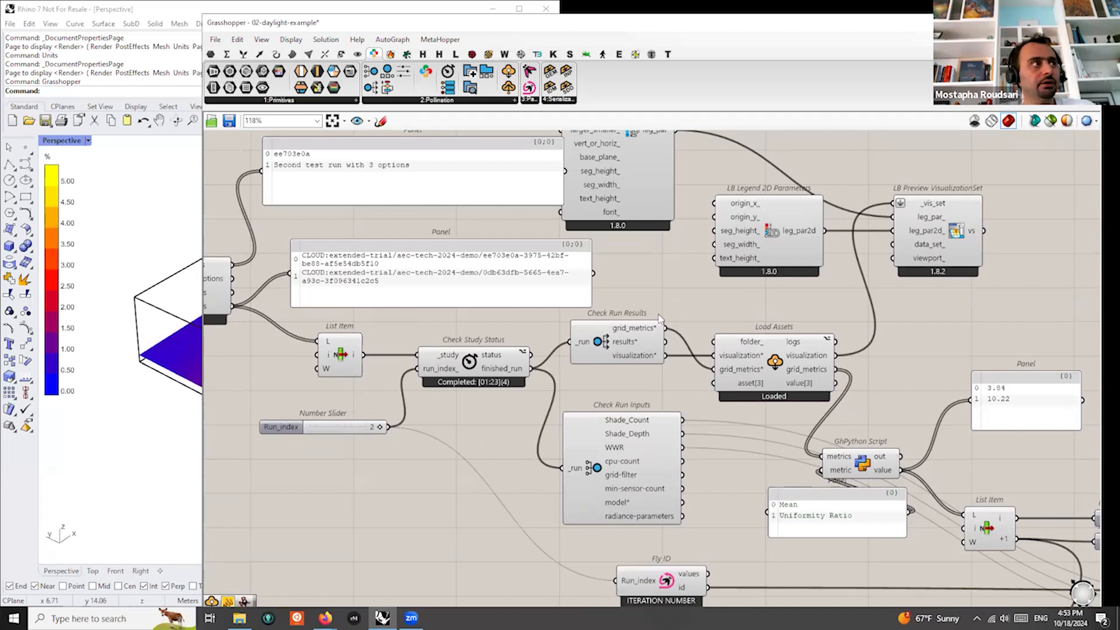
{"action": "right_click_drag", "start_coordinate": [461, 371], "coordinate": [483, 363]}
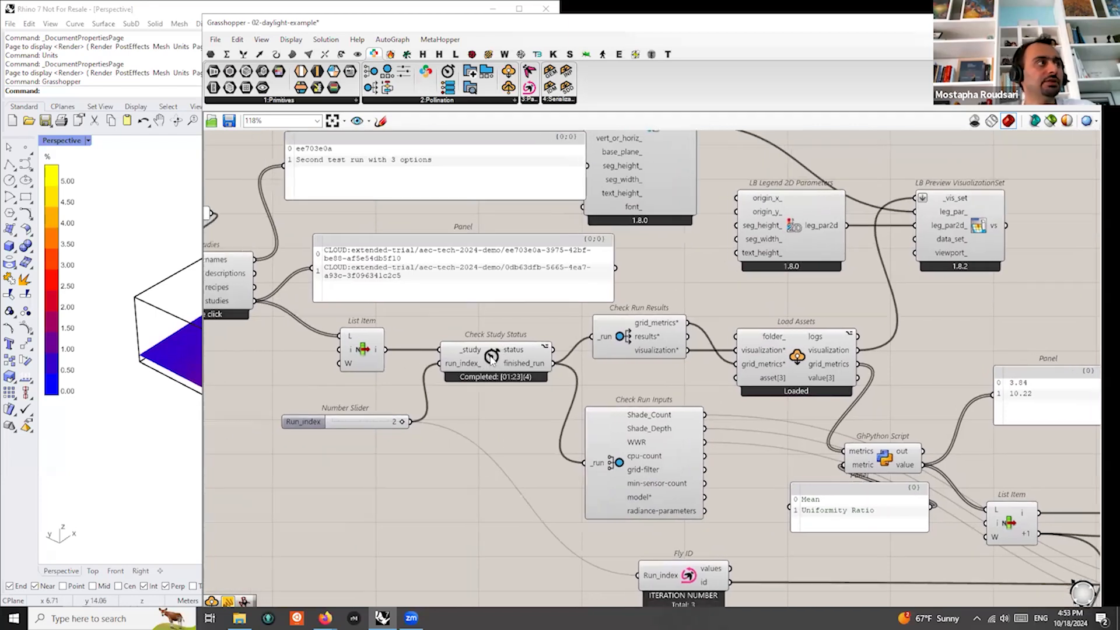
{"action": "right_click", "coordinate": [491, 358]}
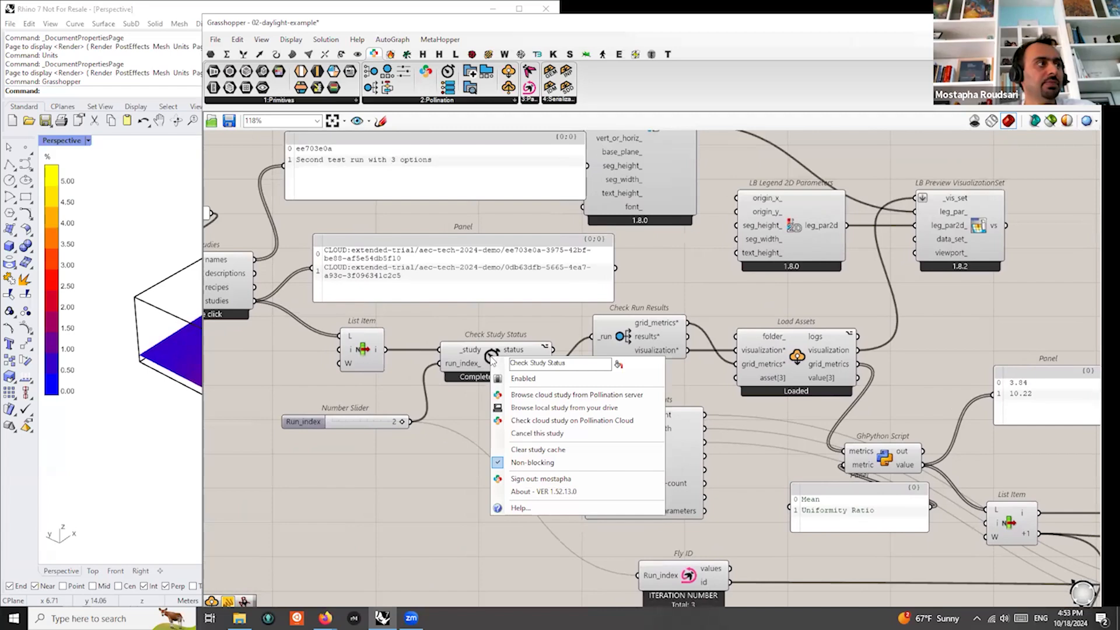
{"action": "left_click", "coordinate": [532, 462]}
{"action": "left_click", "coordinate": [692, 357]}
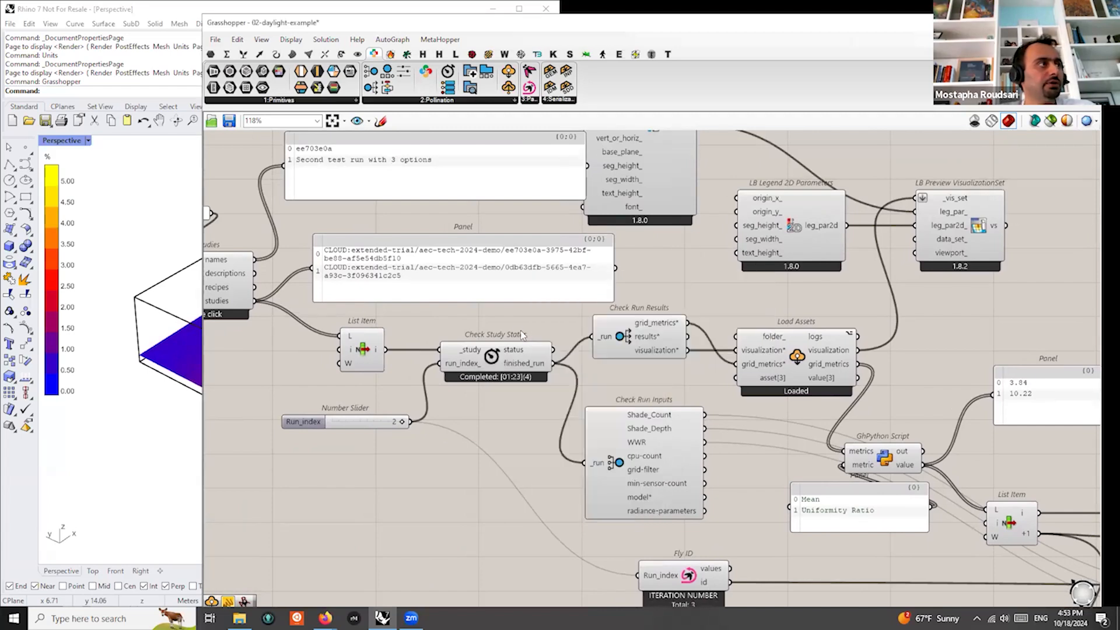
Disable non-blocking execution for the Load Assets component and confirm the change
{"action": "scroll", "coordinate": [513, 350], "scroll_direction": "up", "scroll_amount": 3}
{"action": "scroll", "coordinate": [514, 350], "scroll_direction": "down", "scroll_amount": 3}
{"action": "scroll", "coordinate": [775, 365], "scroll_direction": "up", "scroll_amount": 3}
{"action": "scroll", "coordinate": [776, 364], "scroll_direction": "up", "scroll_amount": 1}
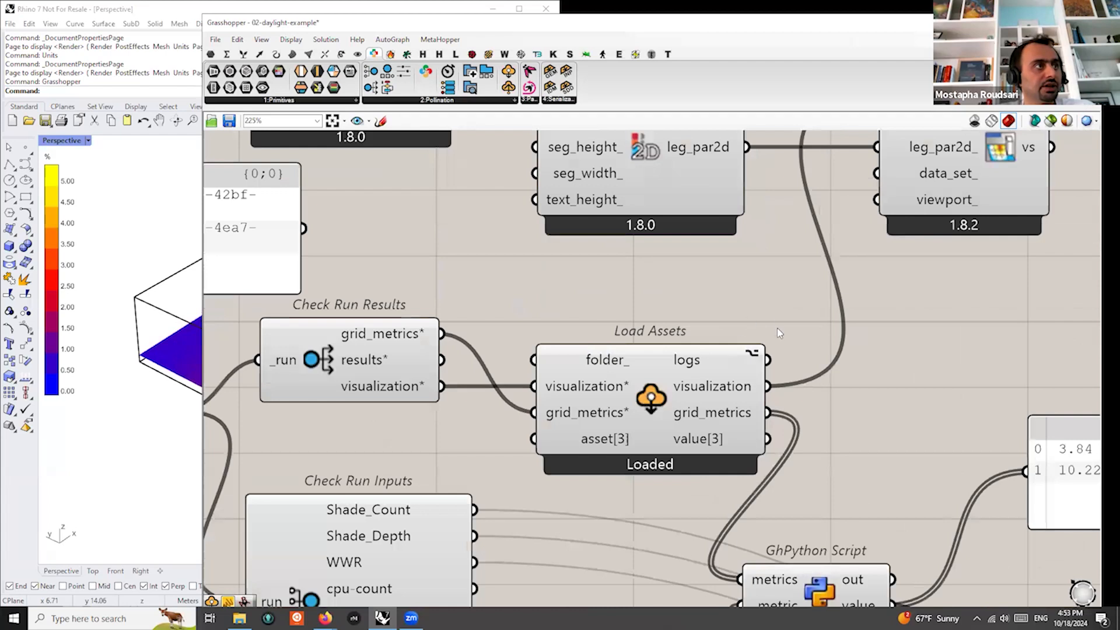
{"action": "right_click", "coordinate": [652, 399]}
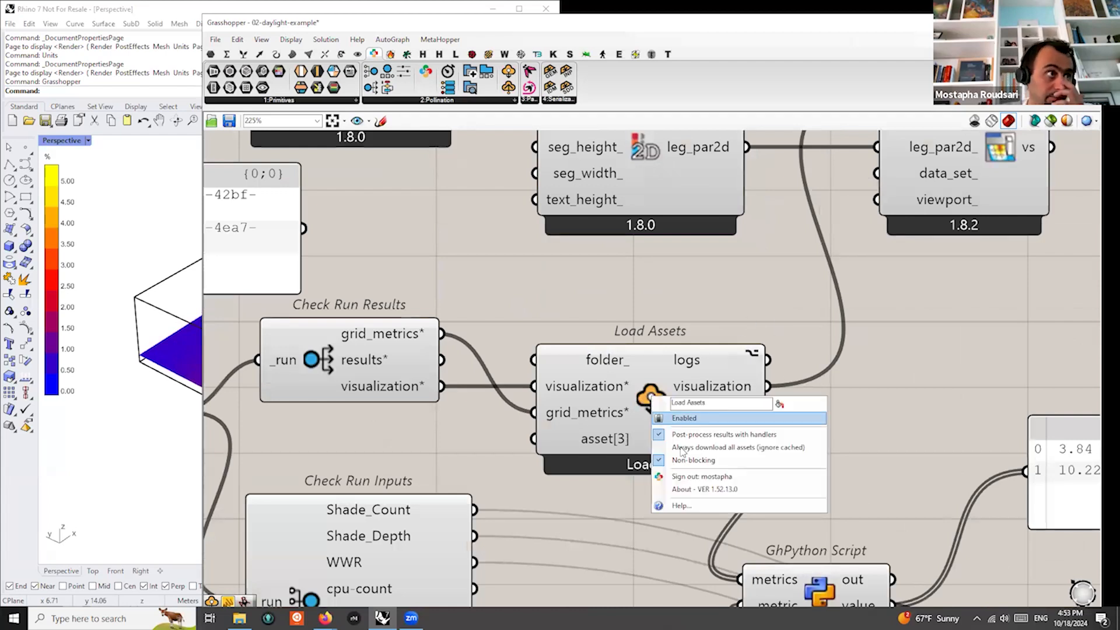
{"action": "left_click", "coordinate": [686, 455]}
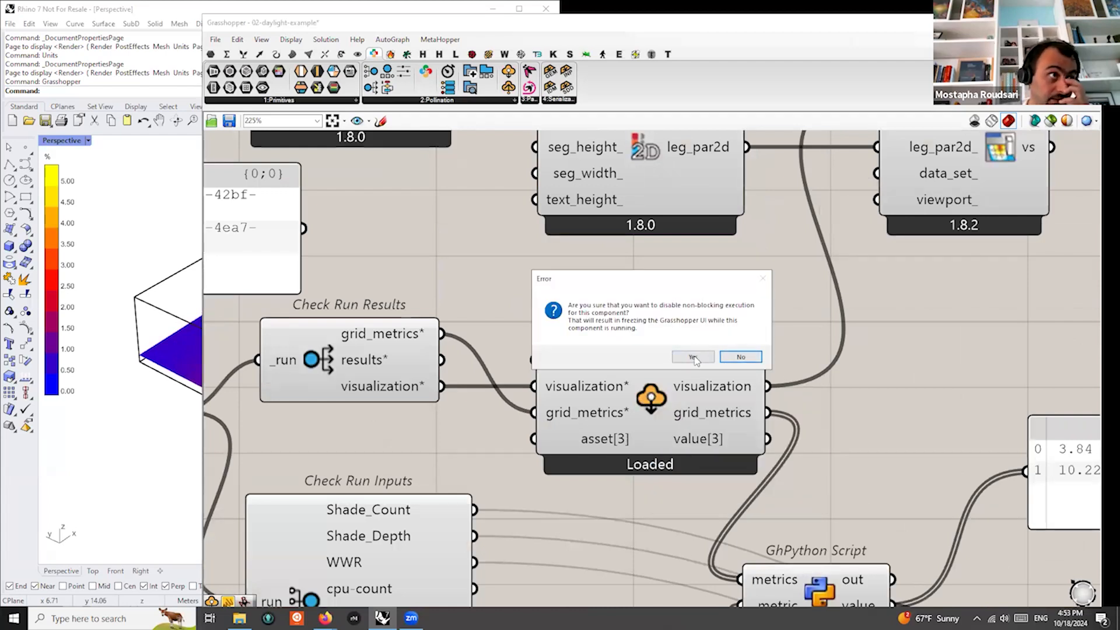
{"action": "left_click", "coordinate": [726, 359]}
Rerun the Fly component for its three iterations with non-blocking execution disabled
{"action": "scroll", "coordinate": [724, 373], "scroll_direction": "down", "scroll_amount": 5}
{"action": "scroll", "coordinate": [614, 439], "scroll_direction": "down", "scroll_amount": 2}
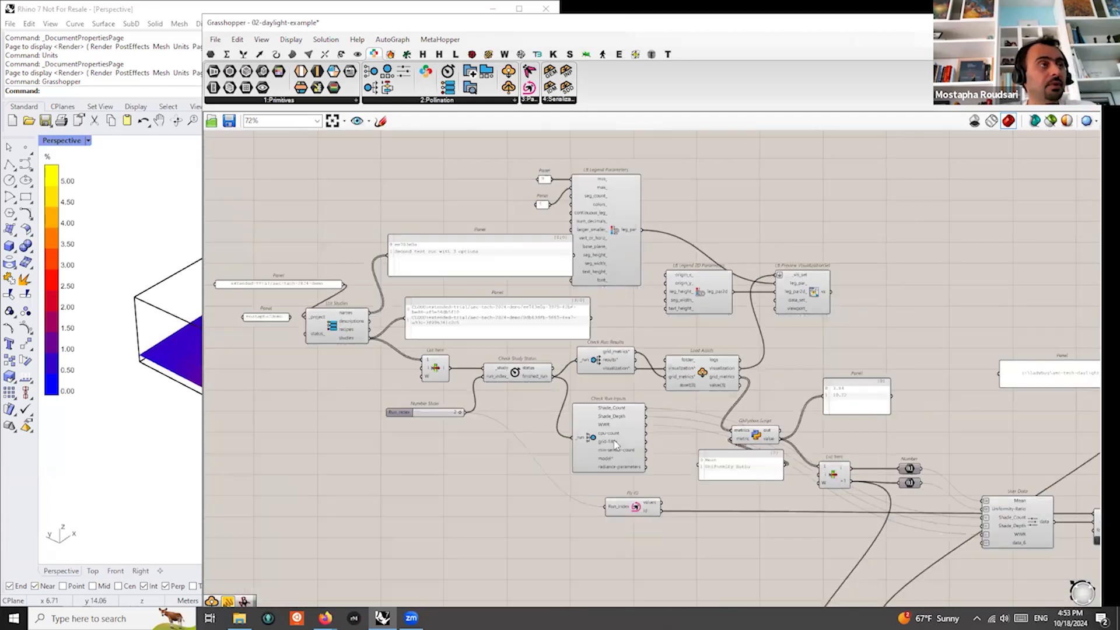
{"action": "scroll", "coordinate": [450, 441], "scroll_direction": "down", "scroll_amount": 1}
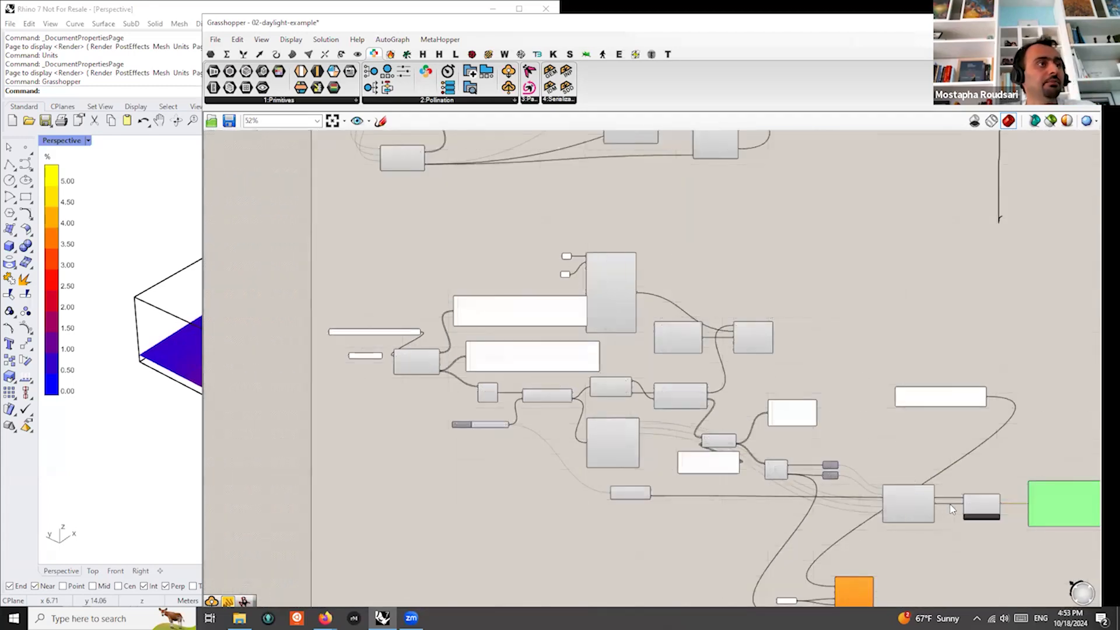
{"action": "scroll", "coordinate": [732, 419], "scroll_direction": "up", "scroll_amount": 4}
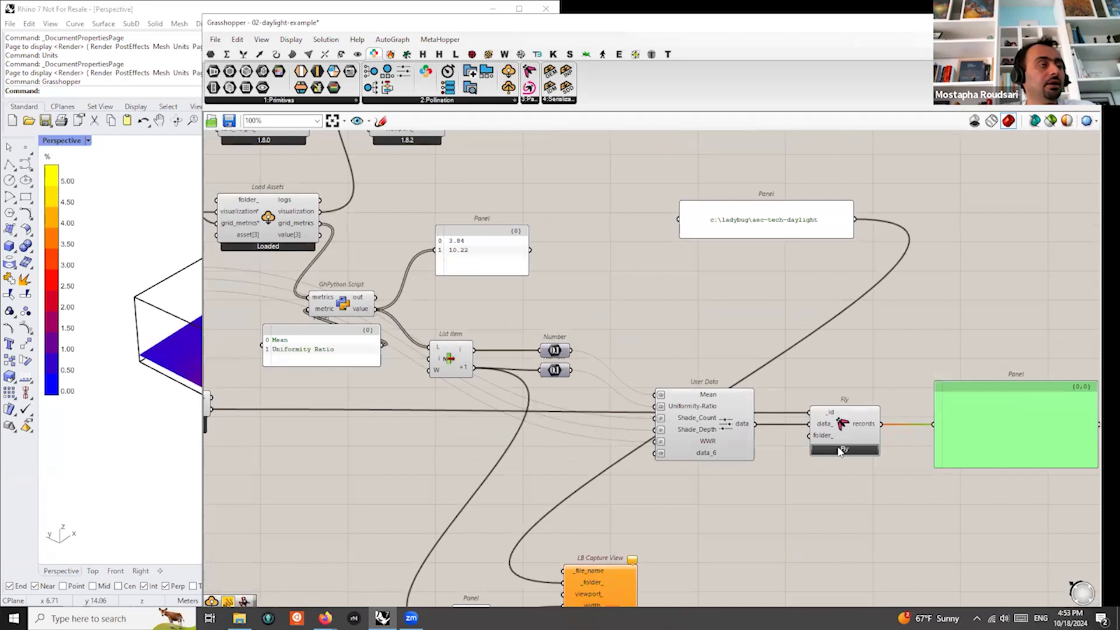
{"action": "left_click", "coordinate": [839, 450]}
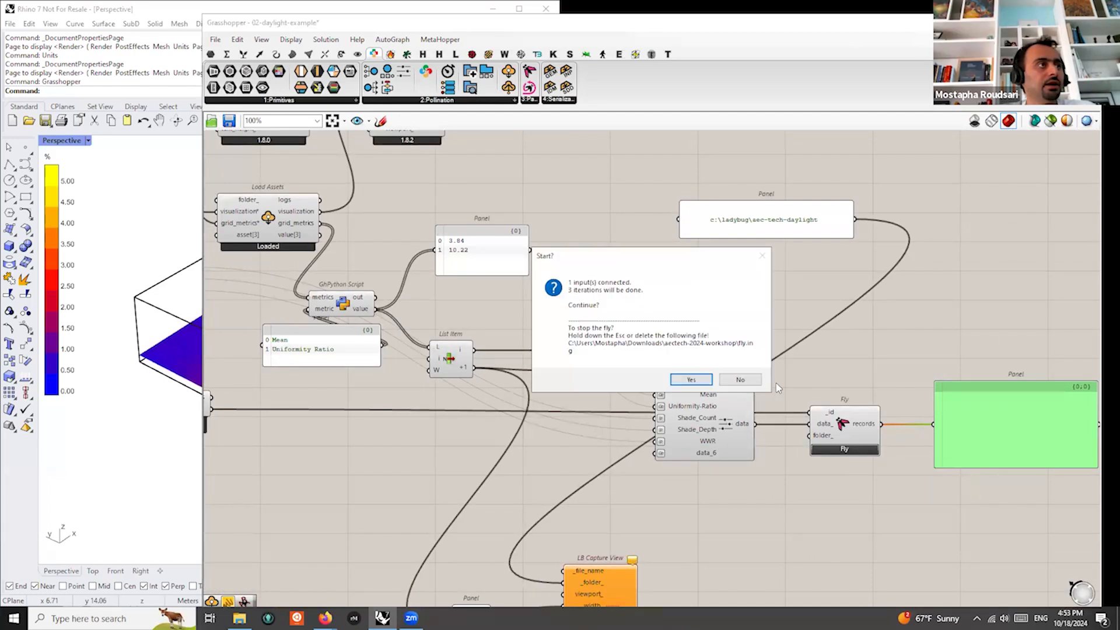
{"action": "left_click", "coordinate": [691, 381]}
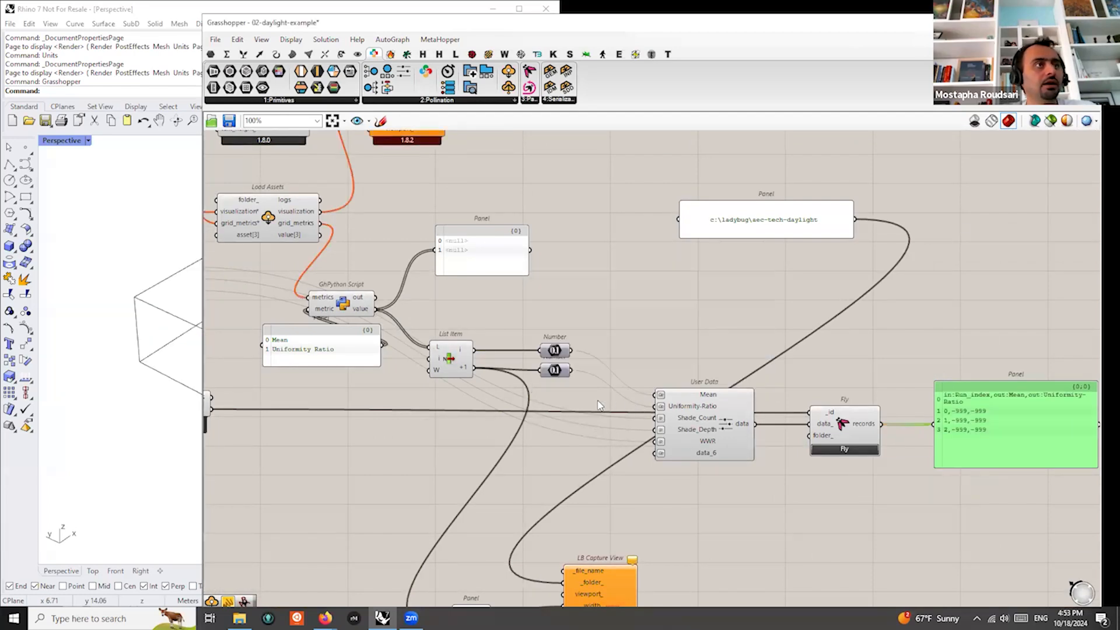
Check the errors on Check Run Results and Check Run Inputs, and set the Run_index slider to 1
{"action": "scroll", "coordinate": [640, 407], "scroll_direction": "down", "scroll_amount": 2}
{"action": "right_click_drag", "start_coordinate": [525, 420], "coordinate": [906, 459]}
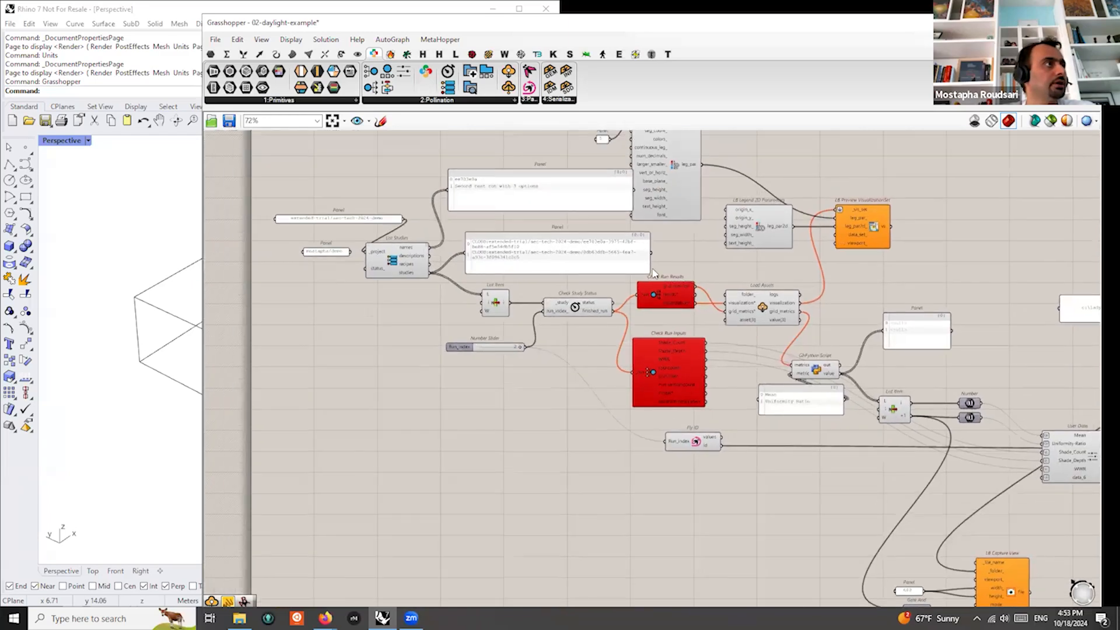
{"action": "scroll", "coordinate": [746, 244], "scroll_direction": "up", "scroll_amount": 4}
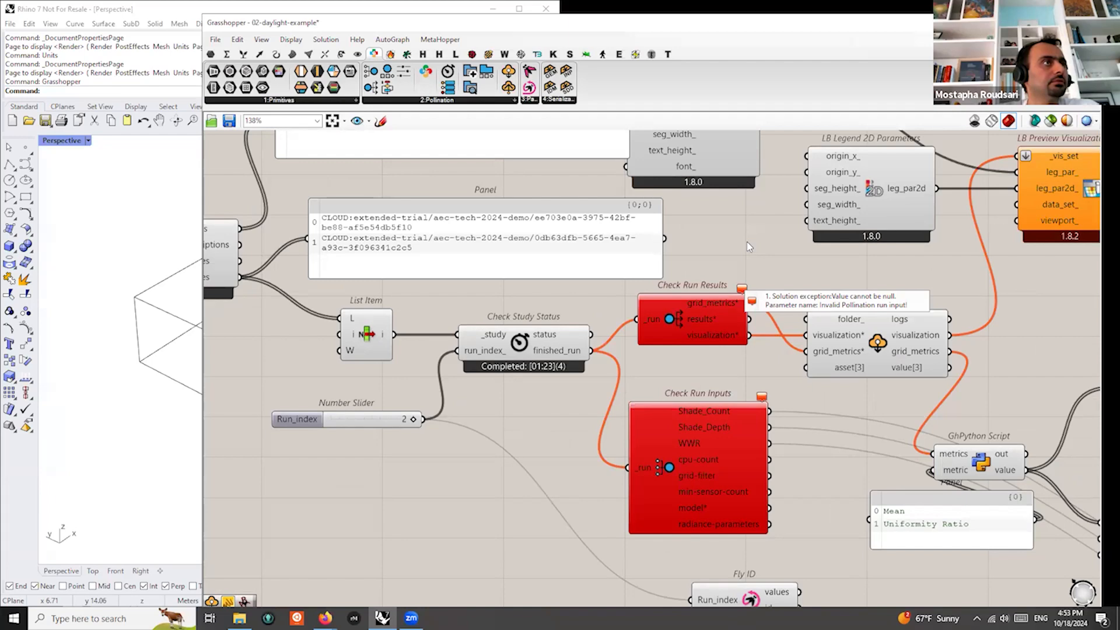
{"action": "right_click_drag", "start_coordinate": [583, 353], "coordinate": [730, 386]}
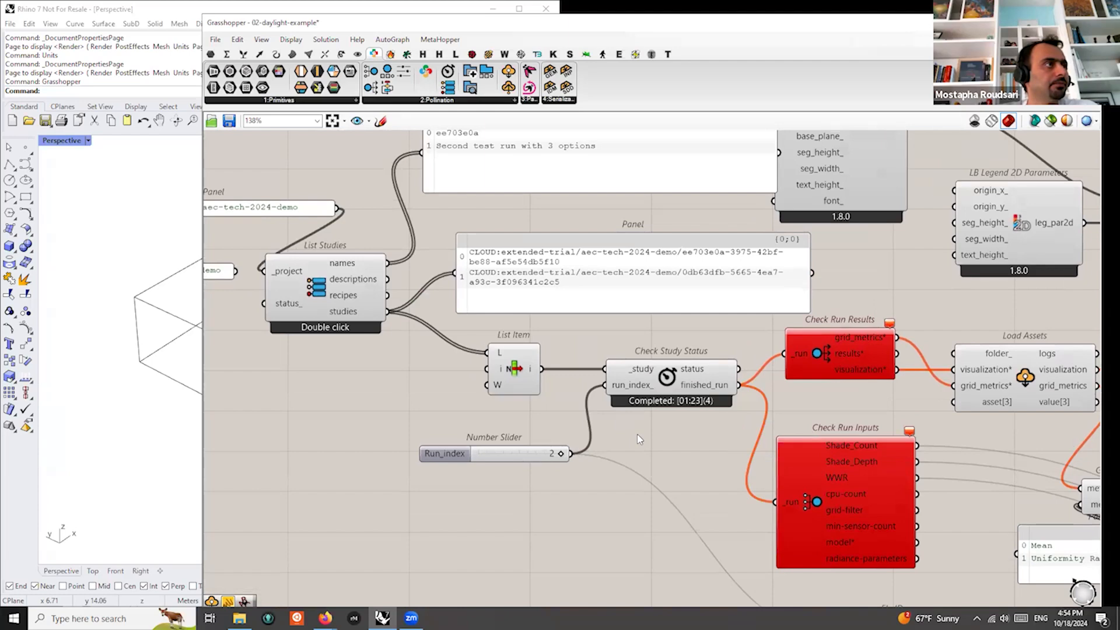
{"action": "scroll", "coordinate": [637, 434], "scroll_direction": "down", "scroll_amount": 3}
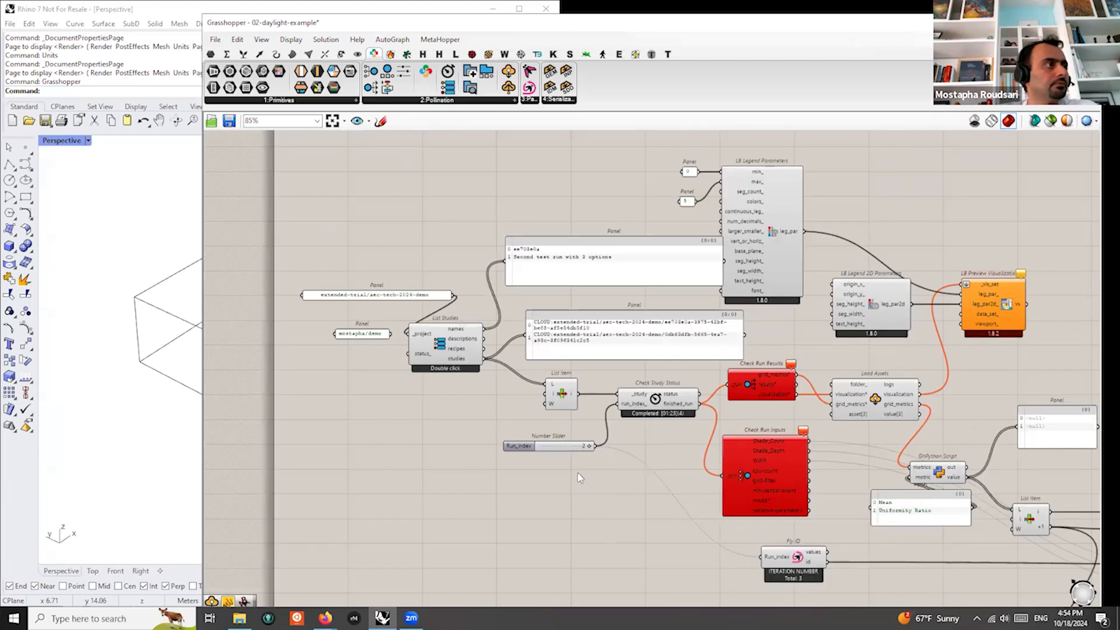
{"action": "scroll", "coordinate": [586, 458], "scroll_direction": "up", "scroll_amount": 3}
{"action": "left_click_drag", "start_coordinate": [585, 449], "coordinate": [549, 449]}
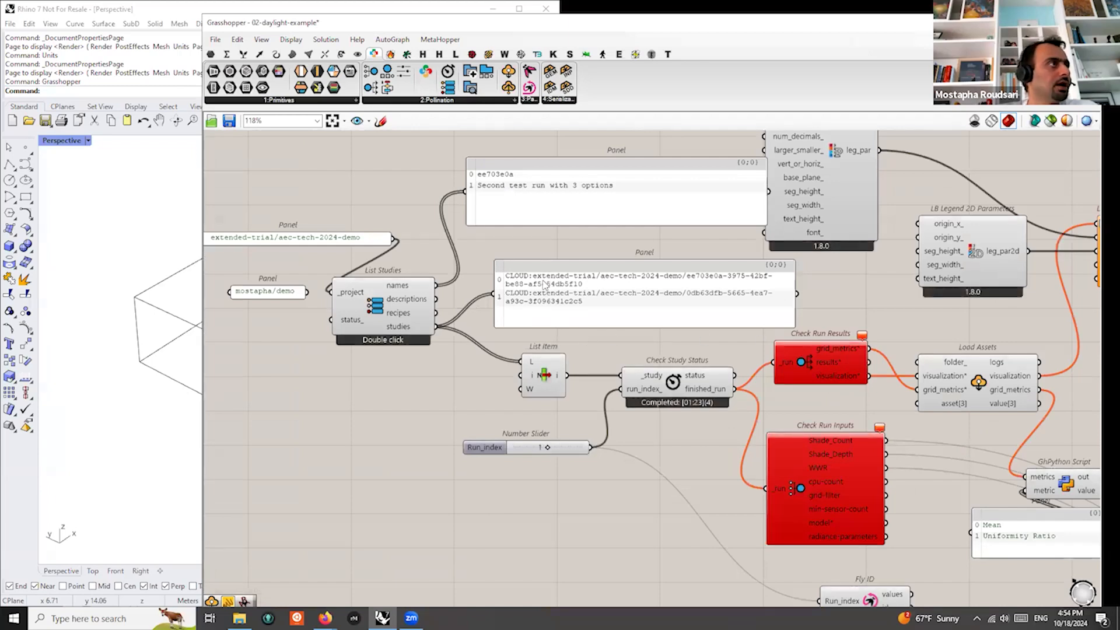
Reposition the panel listing the cloud study paths and widen it so each path fits on one line
{"action": "left_click_drag", "start_coordinate": [543, 285], "coordinate": [558, 302]}
{"action": "scroll", "coordinate": [644, 314], "scroll_direction": "up", "scroll_amount": 3}
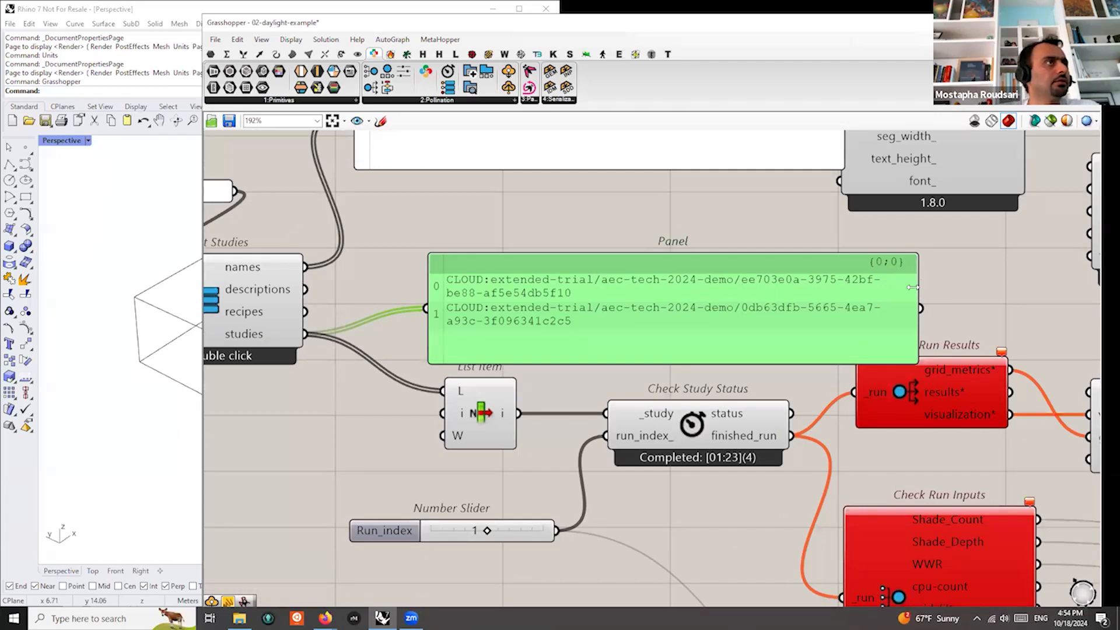
{"action": "left_click_drag", "start_coordinate": [913, 287], "coordinate": [1088, 287]}
{"action": "scroll", "coordinate": [704, 315], "scroll_direction": "down", "scroll_amount": 2}
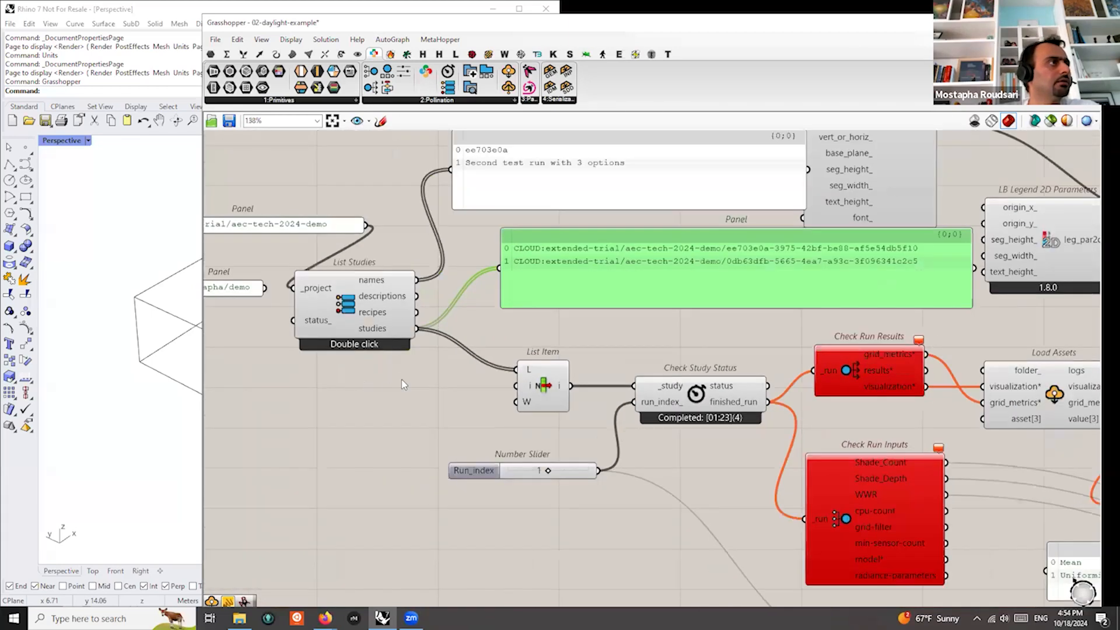
{"action": "double_click", "coordinate": [402, 379]}
{"action": "type", "text": "panel"}
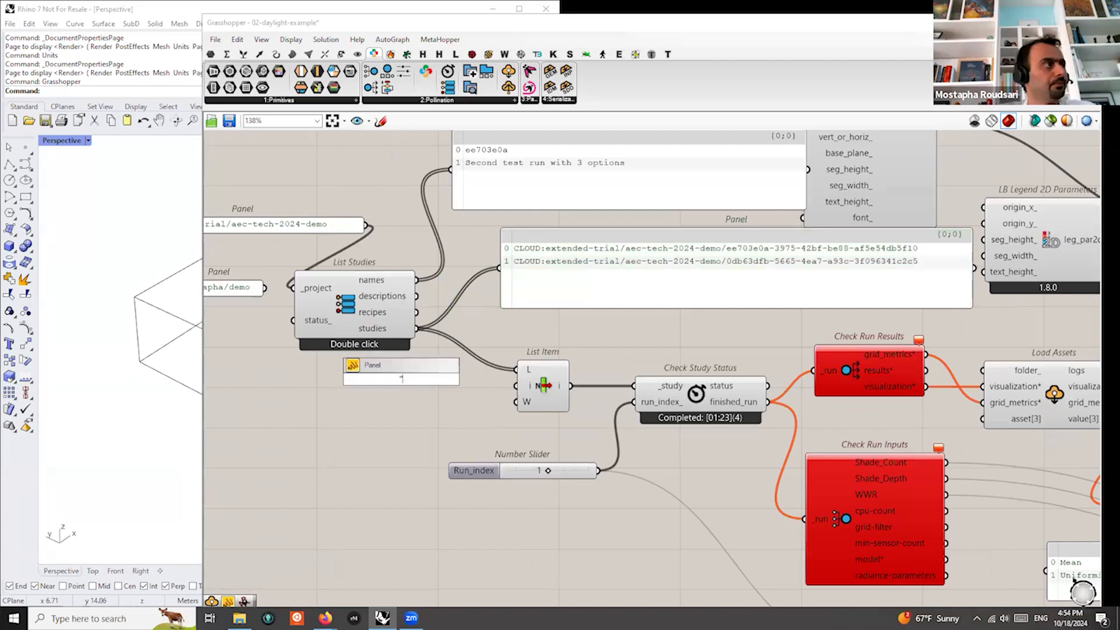
{"action": "key", "text": "Return"}
{"action": "double_click", "coordinate": [394, 442]}
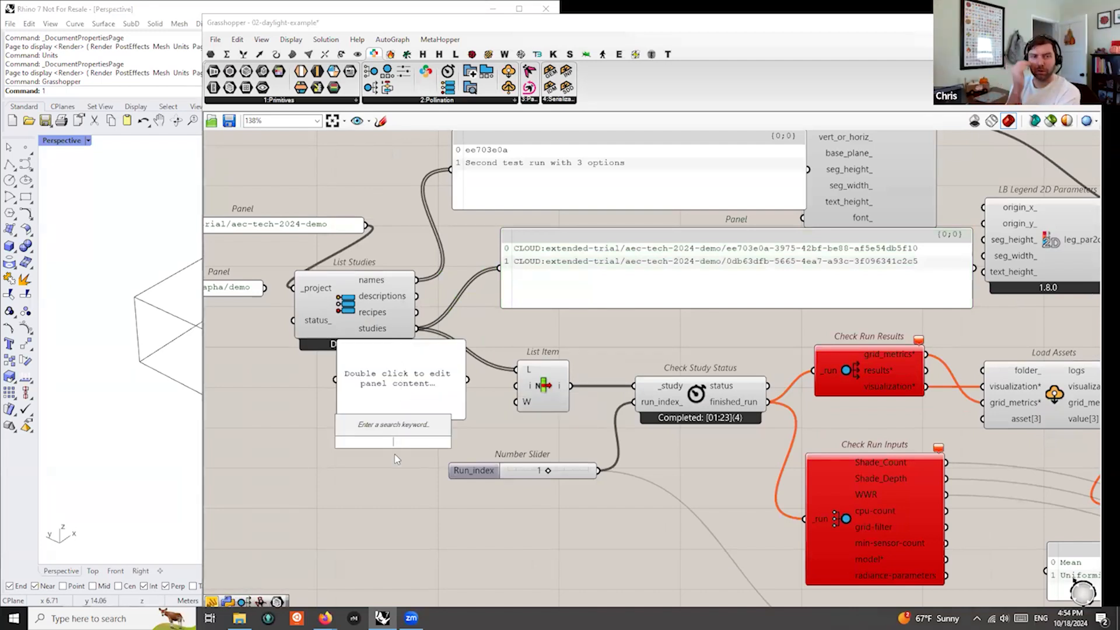
{"action": "type", "text": "1"}
{"action": "left_click", "coordinate": [373, 428]}
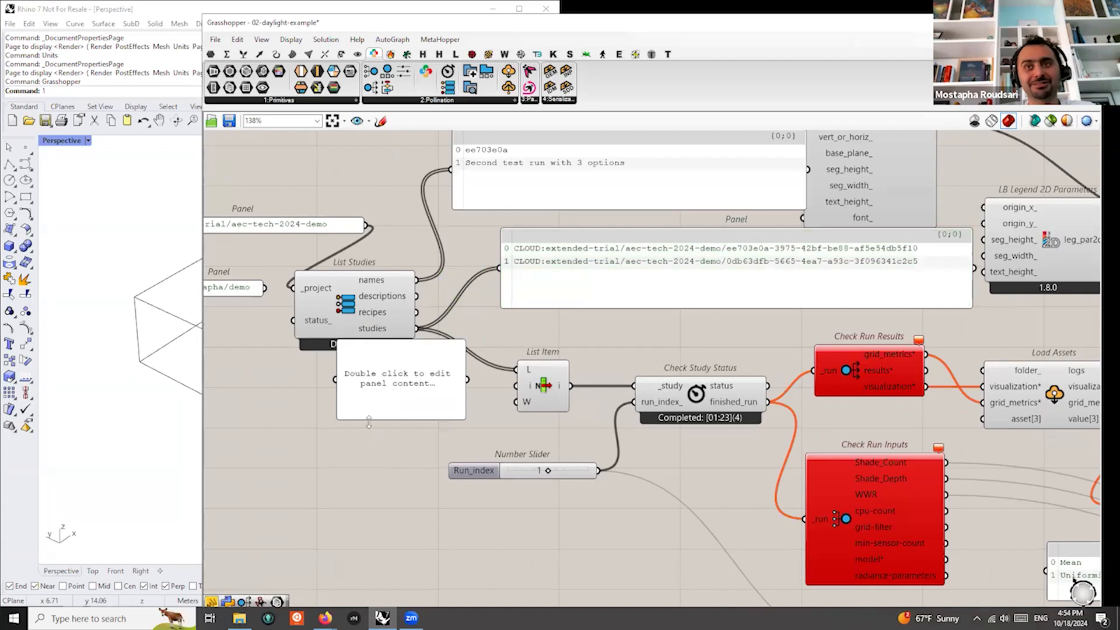
{"action": "left_click", "coordinate": [366, 390]}
{"action": "key", "text": "Delete"}
Add a panel containing 1 below List Studies and connect it to the index input of the List Item selecting the study
{"action": "scroll", "coordinate": [392, 376], "scroll_direction": "up", "scroll_amount": 3}
{"action": "double_click", "coordinate": [449, 402]}
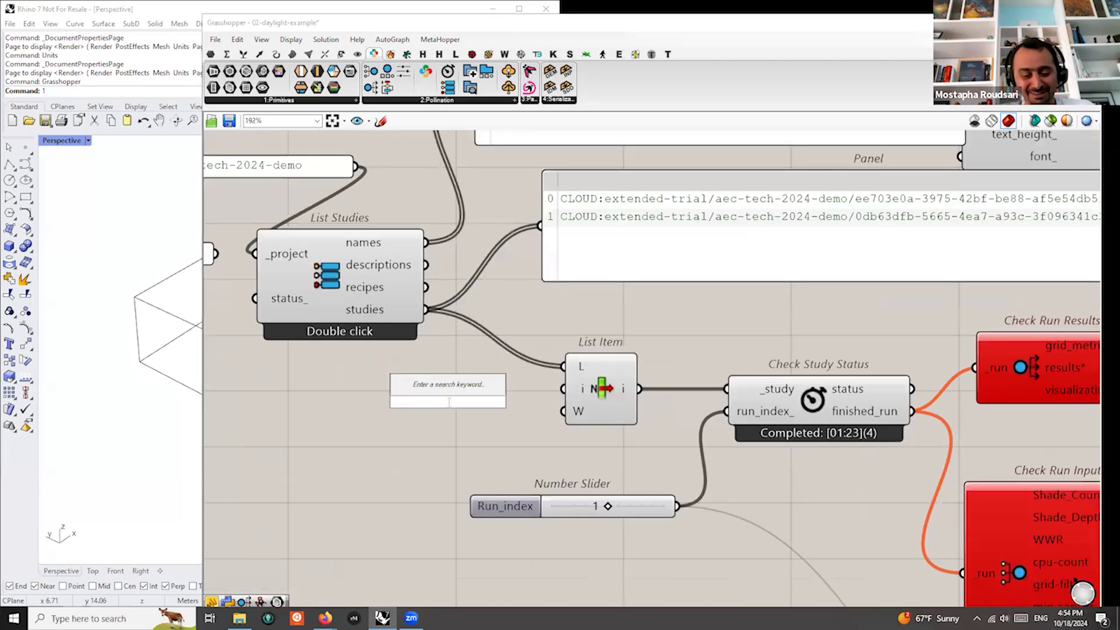
{"action": "type", "text": "1"}
{"action": "key", "text": "Return"}
{"action": "left_click_drag", "start_coordinate": [467, 401], "coordinate": [563, 389]}
{"action": "scroll", "coordinate": [485, 393], "scroll_direction": "down", "scroll_amount": 4}
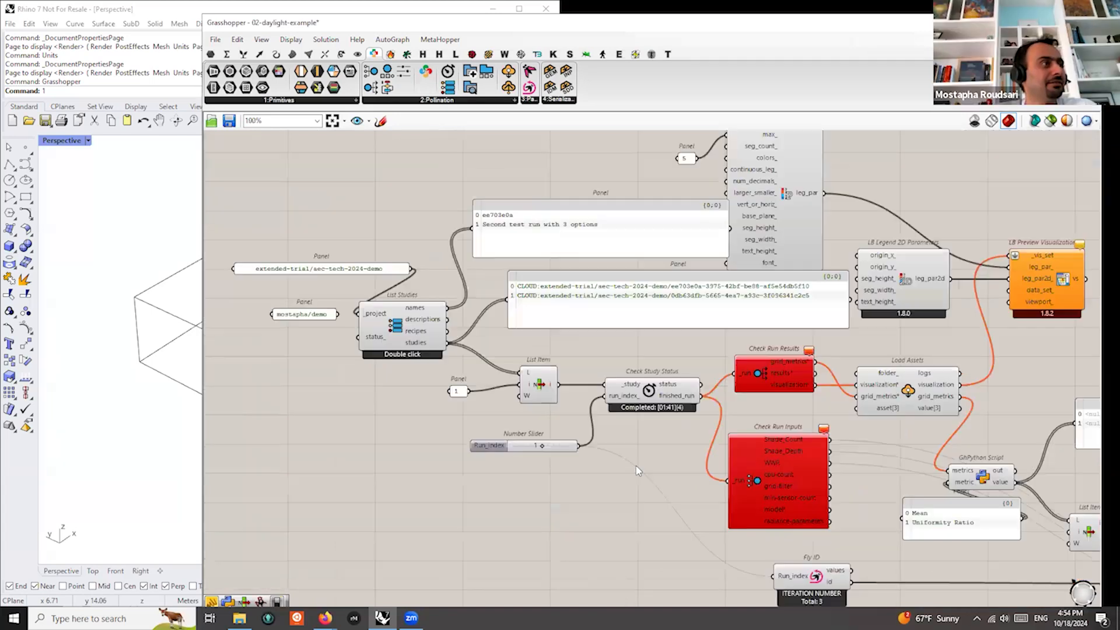
Nudge the Check Study Status component slightly upward and set the Run_index slider to 0
{"action": "scroll", "coordinate": [655, 399], "scroll_direction": "up", "scroll_amount": 1}
{"action": "left_click", "coordinate": [665, 402]}
{"action": "left_click_drag", "start_coordinate": [664, 402], "coordinate": [665, 393]}
{"action": "left_click_drag", "start_coordinate": [522, 455], "coordinate": [488, 454]}
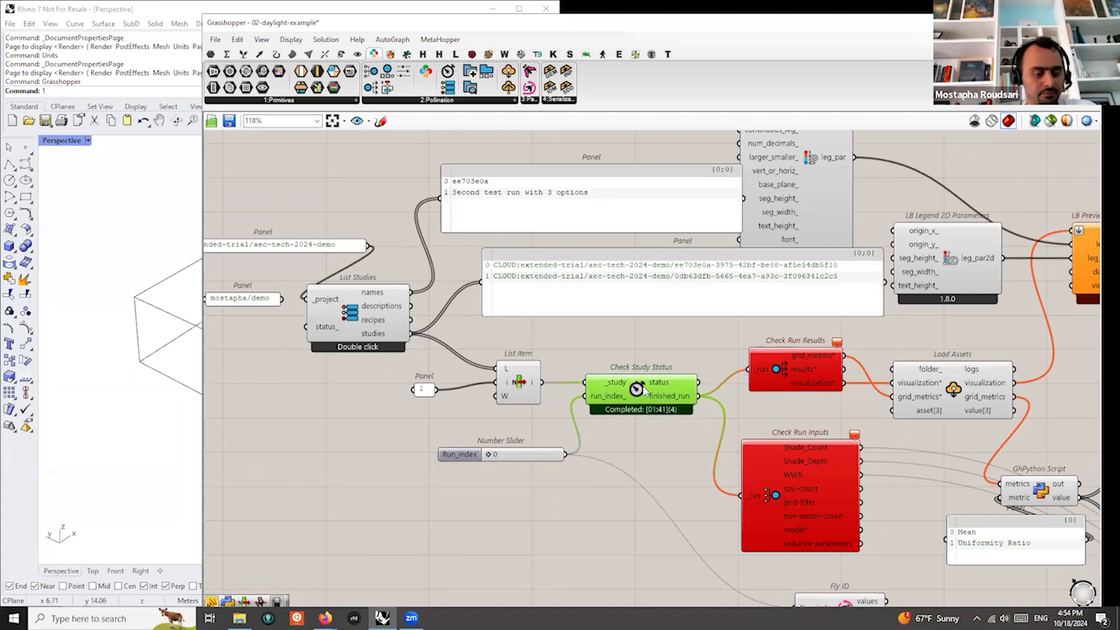
Apply Match Assets to the Check Run Results component and read its runtime error message
{"action": "scroll", "coordinate": [775, 371], "scroll_direction": "up", "scroll_amount": 2}
{"action": "right_click", "coordinate": [786, 365]}
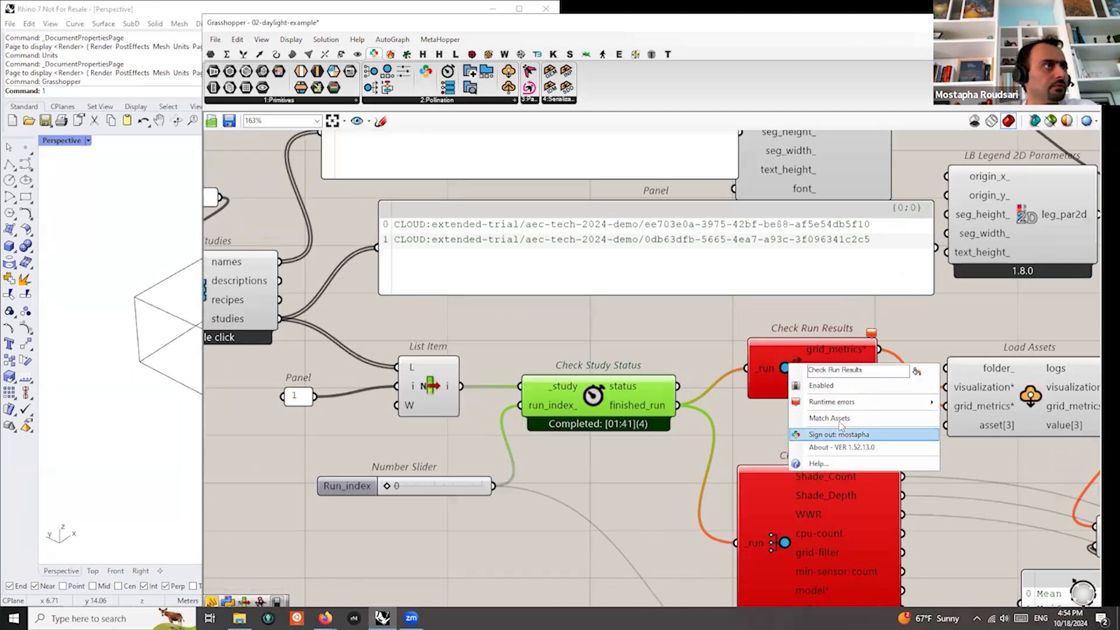
{"action": "right_click", "coordinate": [796, 362]}
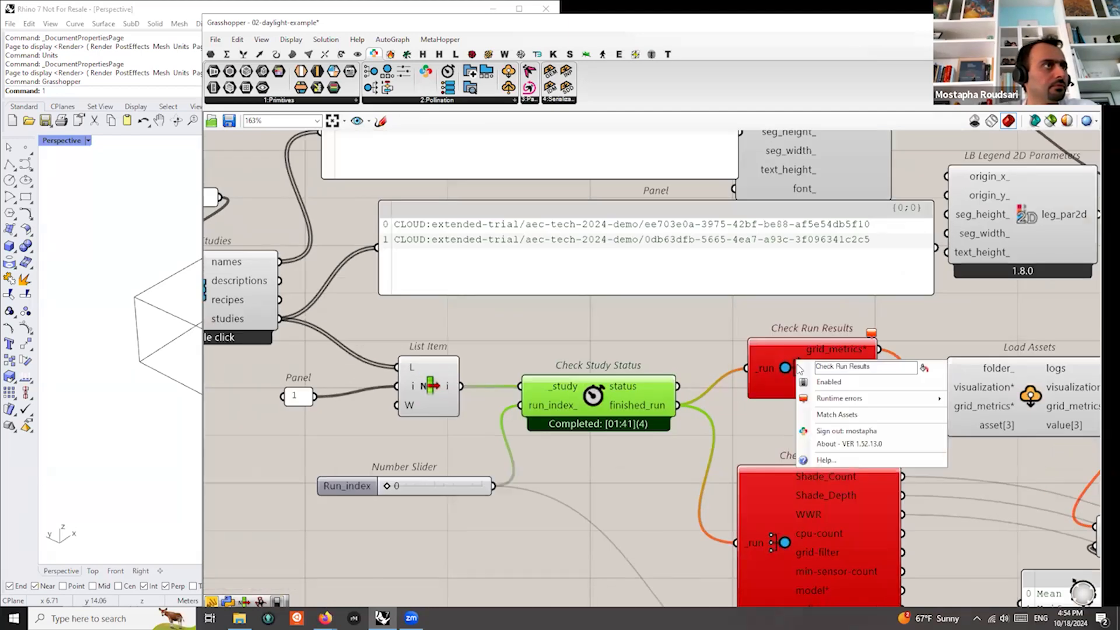
{"action": "left_click", "coordinate": [828, 415]}
{"action": "scroll", "coordinate": [768, 344], "scroll_direction": "down", "scroll_amount": 2}
{"action": "mouse_move", "coordinate": [831, 336]}
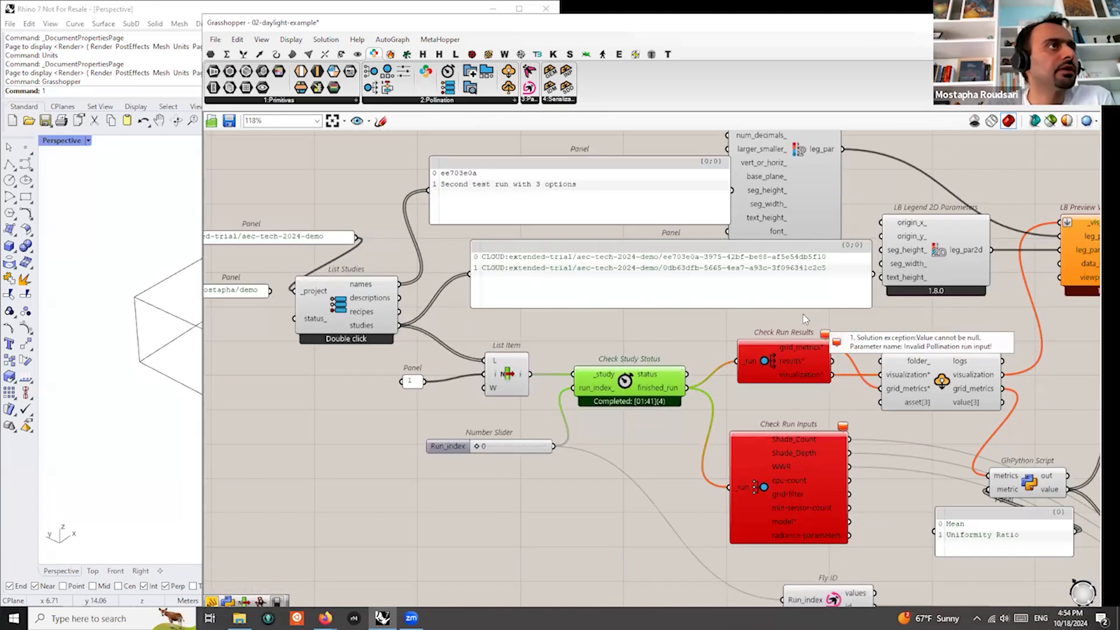
Add a panel next to Check Study Status and connect the finished_run output to it
{"action": "scroll", "coordinate": [691, 362], "scroll_direction": "up", "scroll_amount": 1}
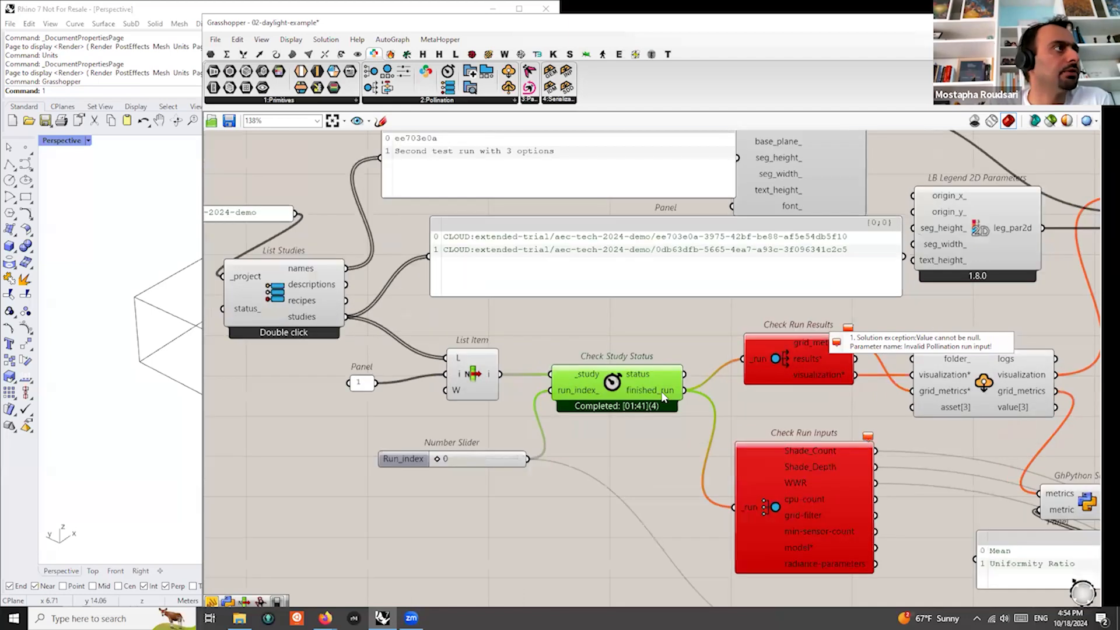
{"action": "double_click", "coordinate": [680, 342]}
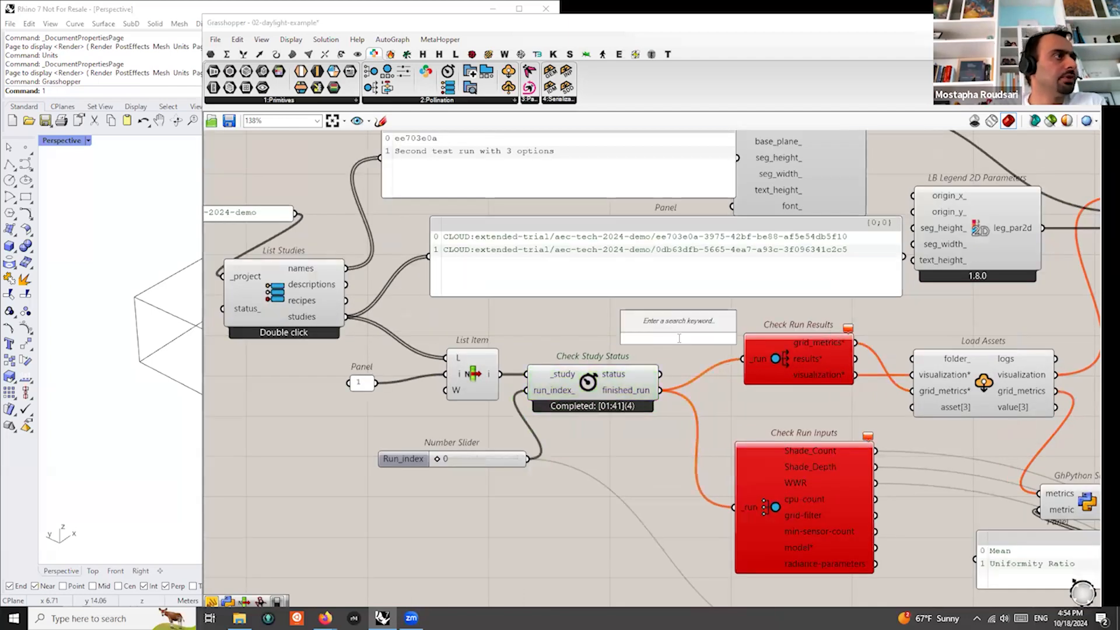
{"action": "type", "text": "panel"}
{"action": "key", "text": "Return"}
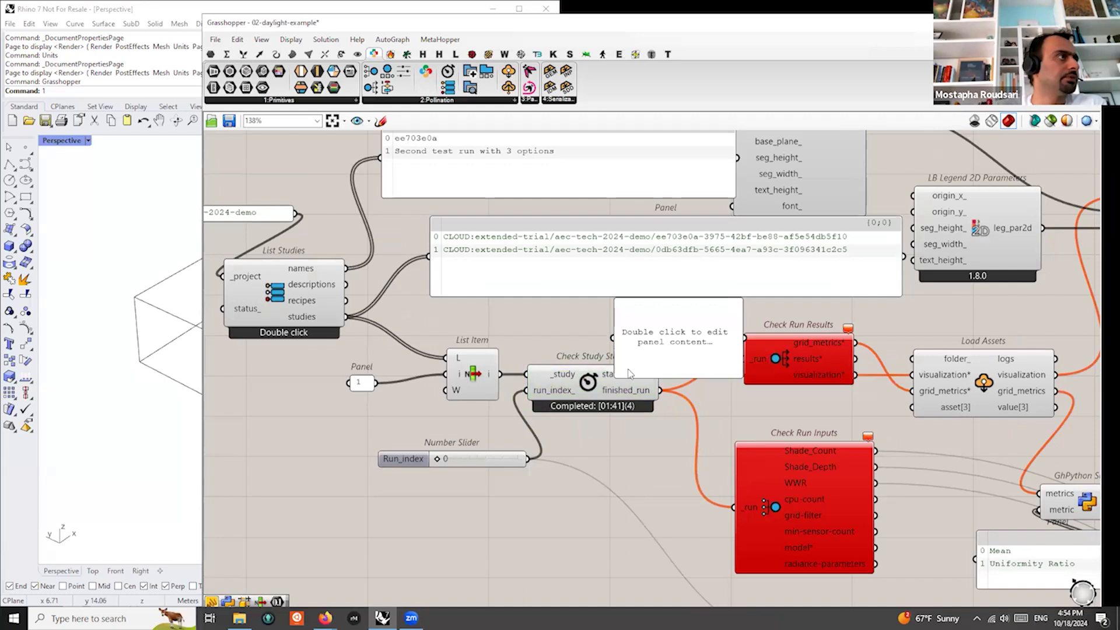
{"action": "left_click_drag", "start_coordinate": [629, 360], "coordinate": [706, 337]}
{"action": "left_click_drag", "start_coordinate": [660, 390], "coordinate": [689, 315]}
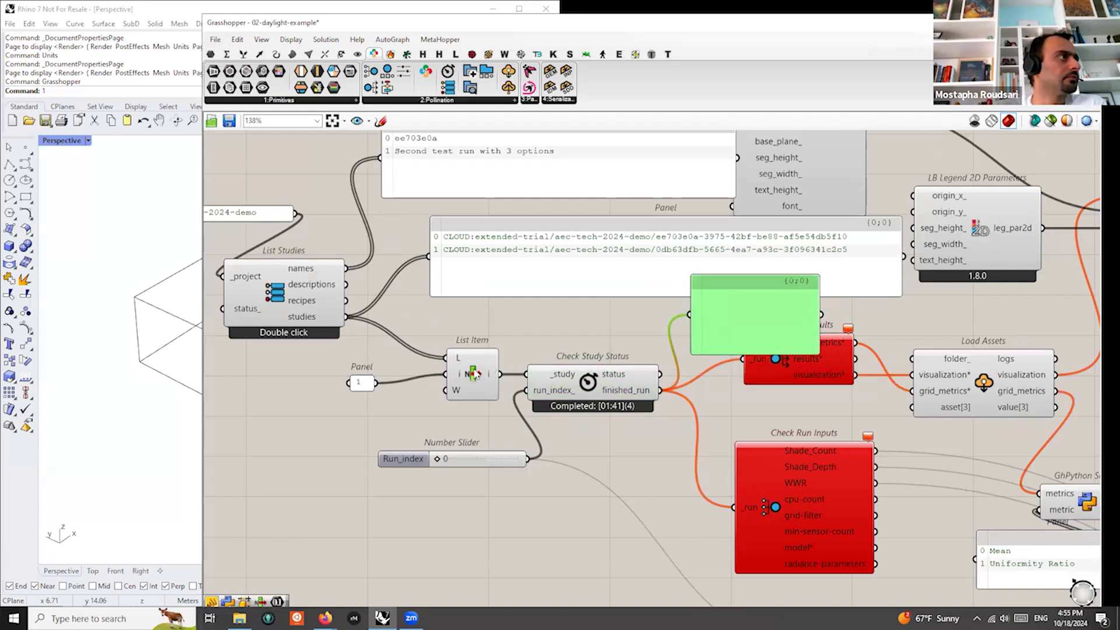
Nudge the study List Item slightly up and left, and turn on Non-blocking for Check Study Status
{"action": "left_click_drag", "start_coordinate": [487, 377], "coordinate": [481, 373]}
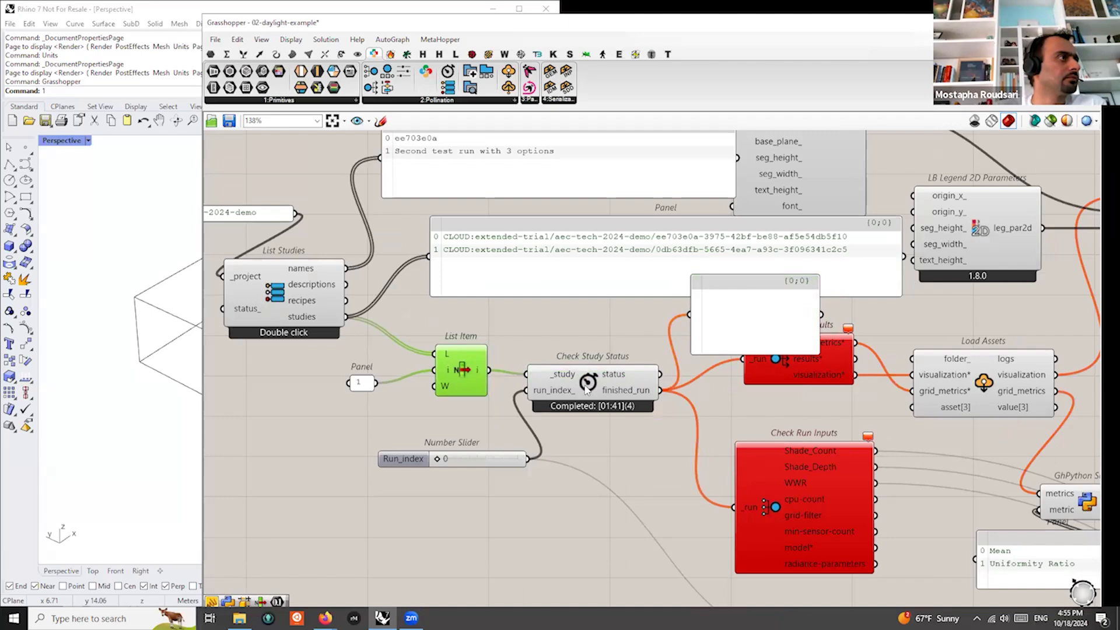
{"action": "right_click", "coordinate": [587, 388]}
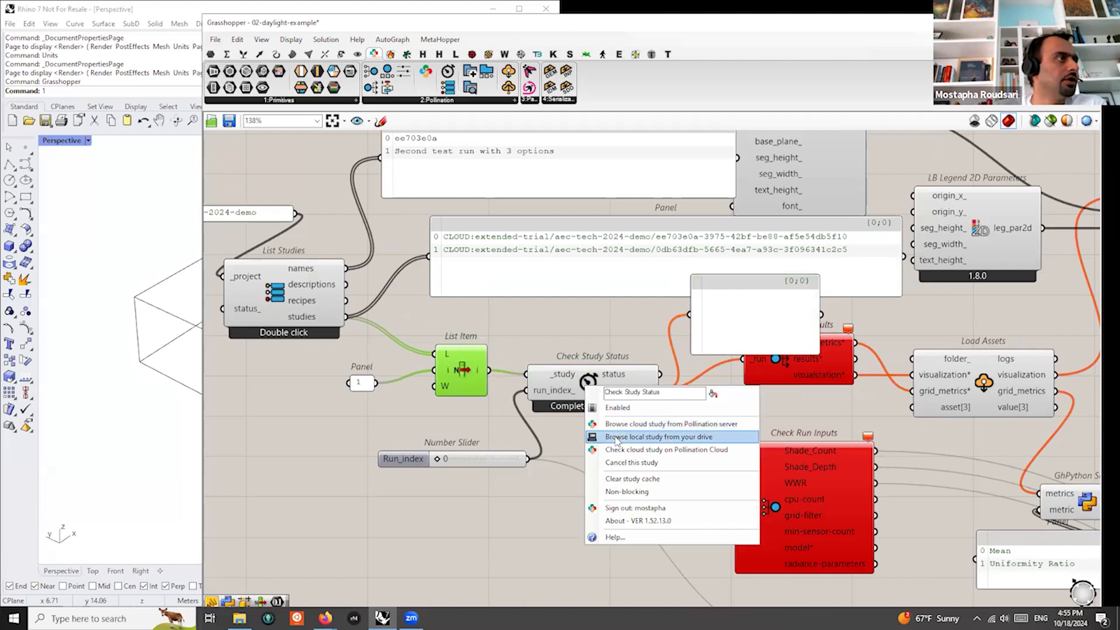
{"action": "left_click", "coordinate": [626, 492]}
{"action": "scroll", "coordinate": [624, 448], "scroll_direction": "down", "scroll_amount": 2}
{"action": "scroll", "coordinate": [623, 448], "scroll_direction": "up", "scroll_amount": 4}
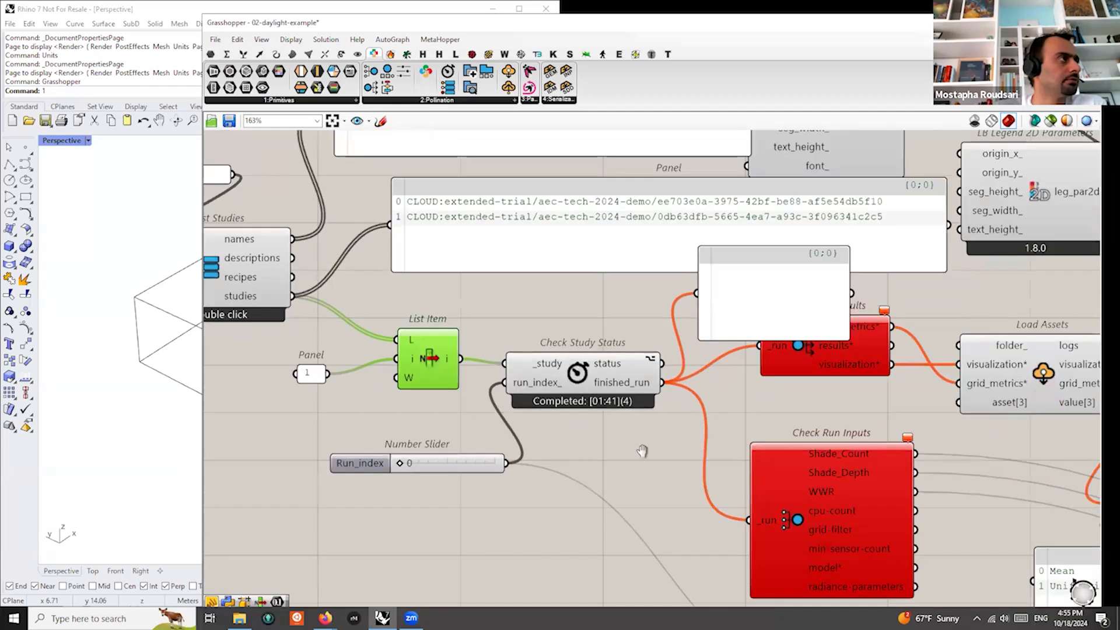
Disable and re-enable List Studies to reload the studies, and move the finished_run panel clear of Check Run Results
{"action": "right_click_drag", "start_coordinate": [624, 447], "coordinate": [844, 546]}
{"action": "scroll", "coordinate": [600, 405], "scroll_direction": "down", "scroll_amount": 2}
{"action": "left_click", "coordinate": [491, 391]}
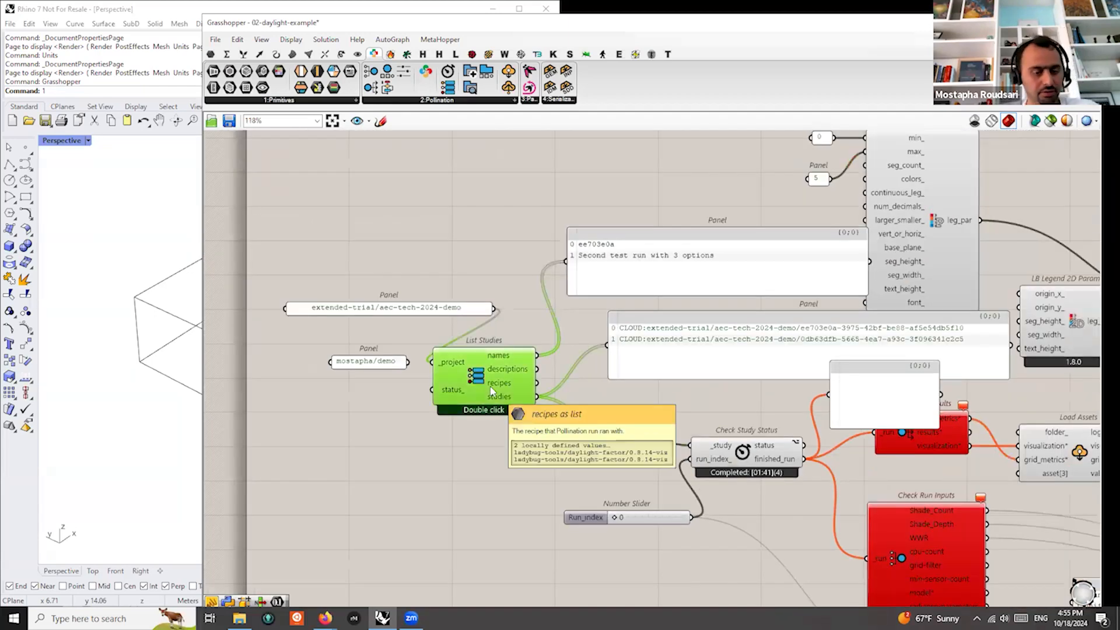
{"action": "key", "text": "ctrl+e"}
{"action": "key", "text": "ctrl+e"}
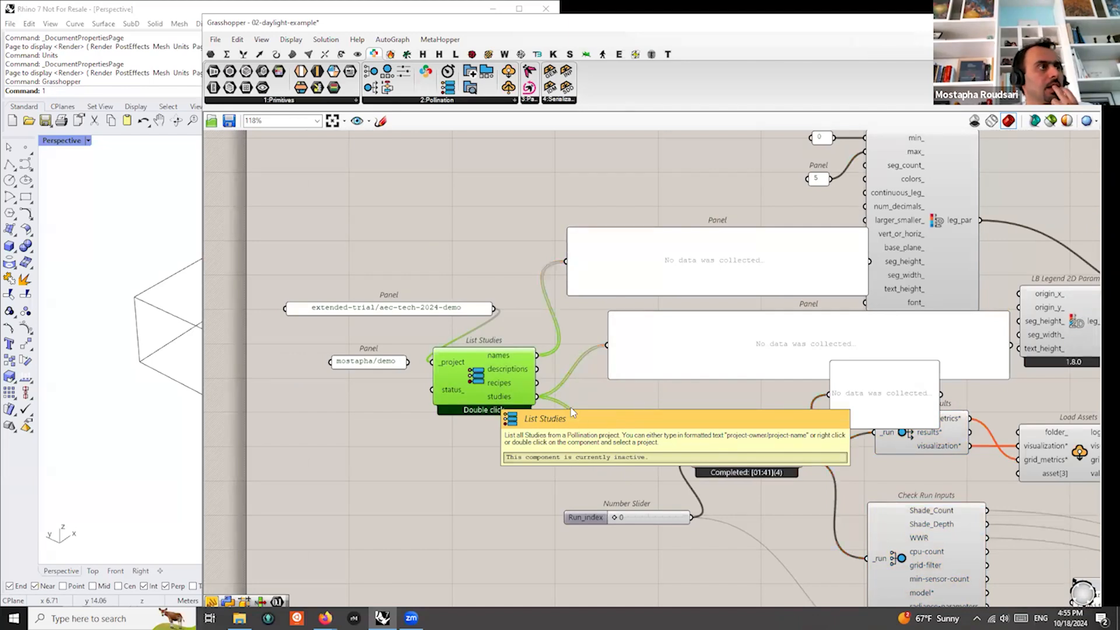
{"action": "scroll", "coordinate": [633, 399], "scroll_direction": "down", "scroll_amount": 1}
{"action": "left_click_drag", "start_coordinate": [821, 400], "coordinate": [733, 391]}
{"action": "scroll", "coordinate": [845, 507], "scroll_direction": "up", "scroll_amount": 2}
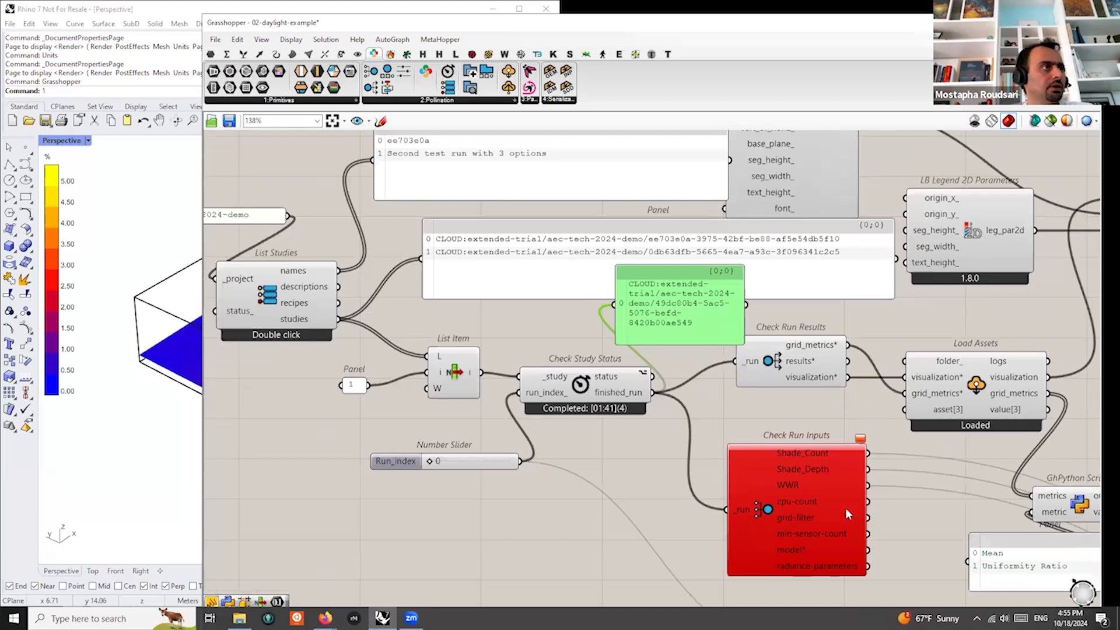
Apply Match Assets to the Check Run Inputs component and delete the panel showing the finished_run path
{"action": "right_click", "coordinate": [767, 516]}
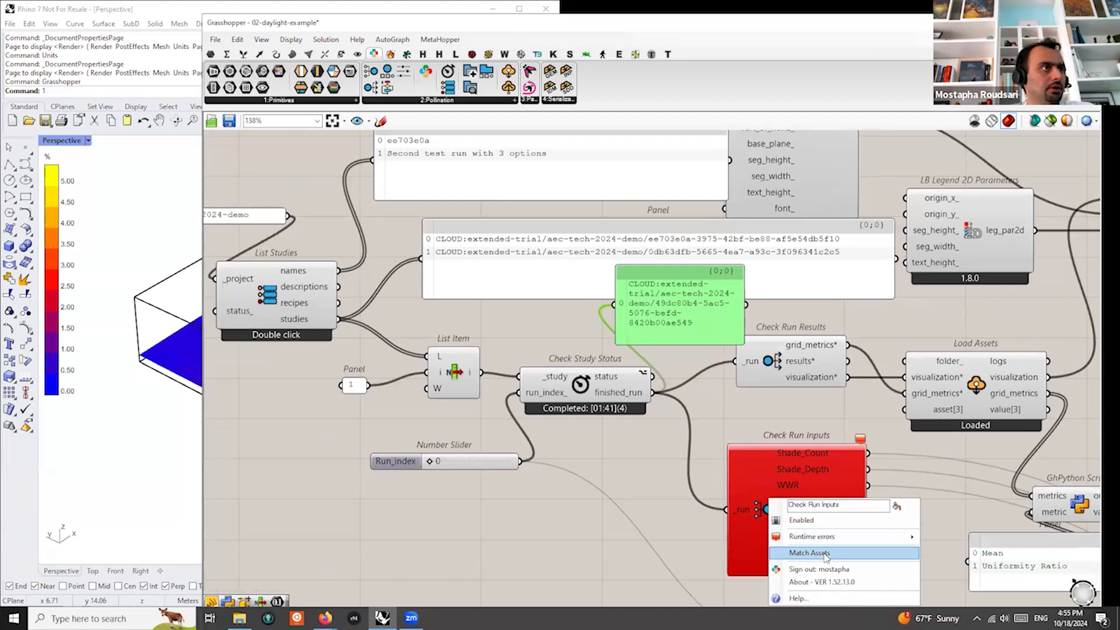
{"action": "left_click", "coordinate": [811, 552]}
{"action": "scroll", "coordinate": [681, 325], "scroll_direction": "down", "scroll_amount": 5}
{"action": "scroll", "coordinate": [682, 324], "scroll_direction": "up", "scroll_amount": 3}
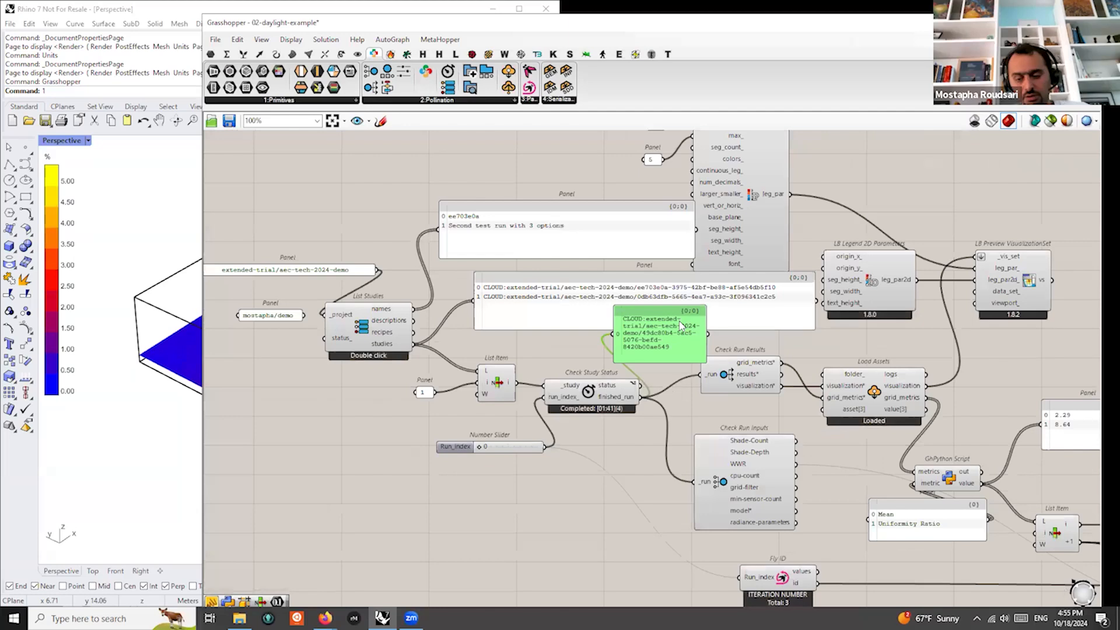
{"action": "key", "text": "Delete"}
Start the Fly component and confirm running all Run_index iterations
{"action": "scroll", "coordinate": [621, 274], "scroll_direction": "down", "scroll_amount": 2}
{"action": "right_click_drag", "start_coordinate": [640, 448], "coordinate": [523, 409]}
{"action": "mouse_move", "coordinate": [728, 475]}
{"action": "right_mouse_down"}
{"action": "mouse_move", "coordinate": [595, 405]}
{"action": "mouse_move", "coordinate": [535, 388]}
{"action": "right_mouse_up"}
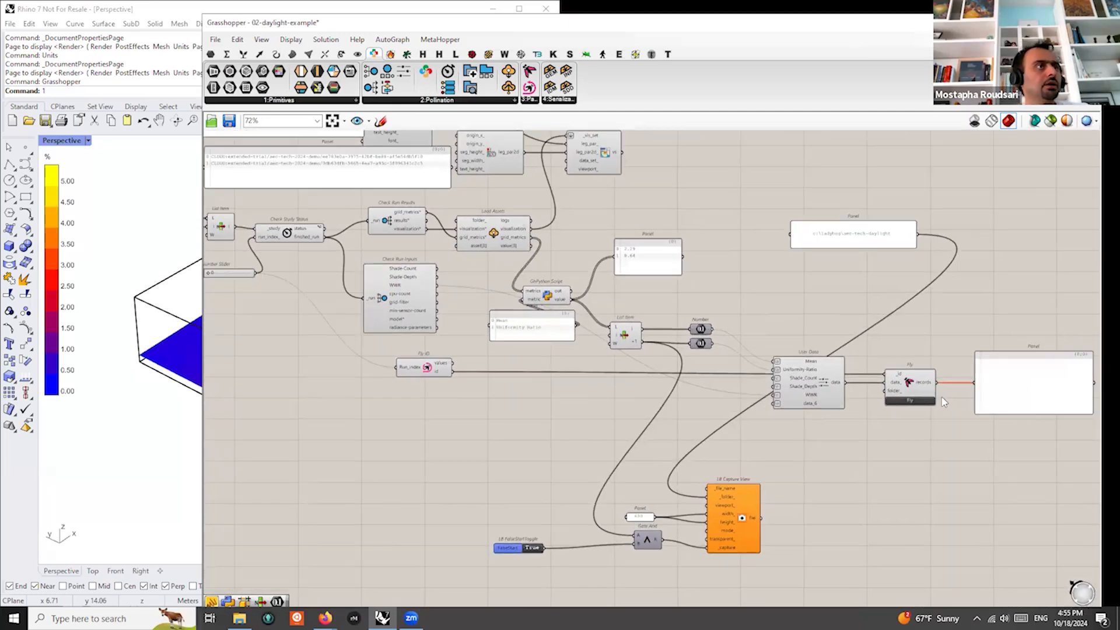
{"action": "left_click", "coordinate": [910, 401]}
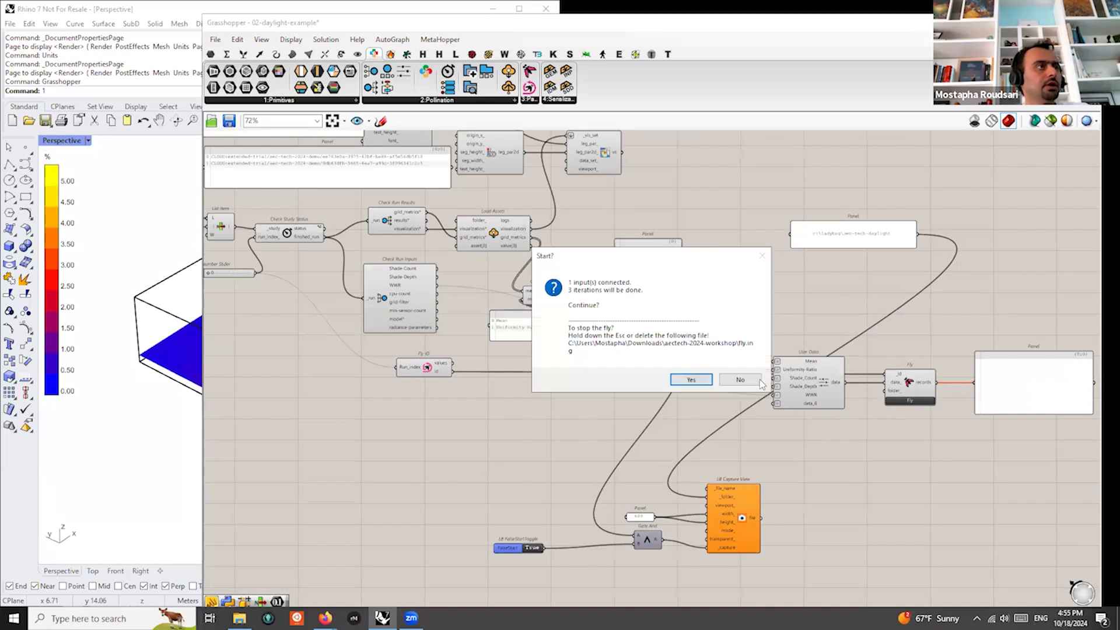
{"action": "left_click", "coordinate": [691, 380]}
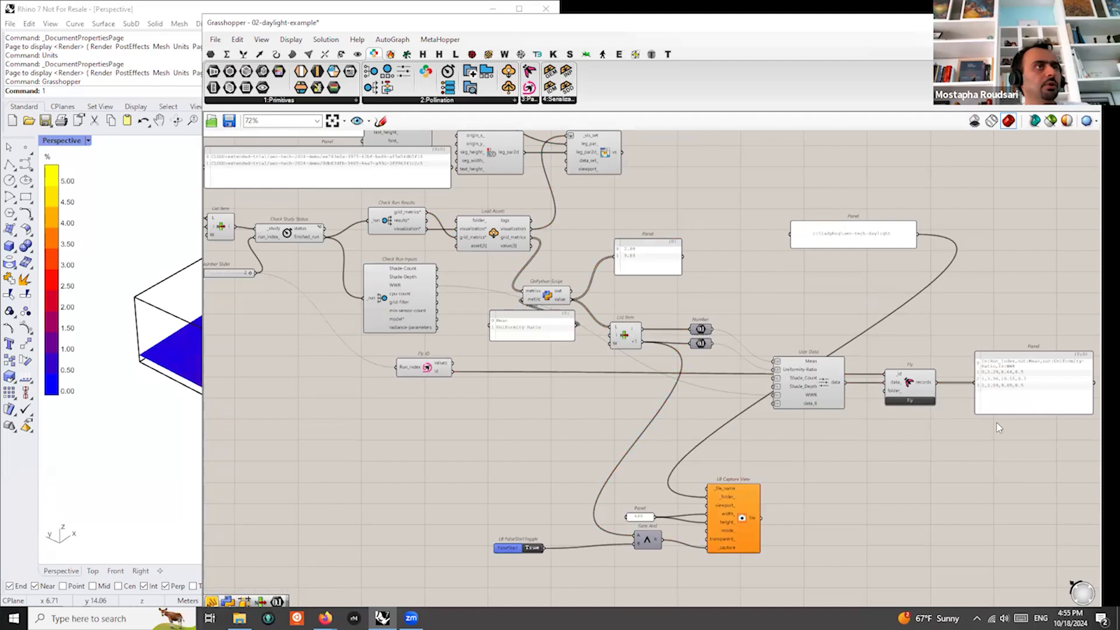
Widen the Fly records panel so the header with all column names fits on one line
{"action": "scroll", "coordinate": [882, 382], "scroll_direction": "up", "scroll_amount": 5}
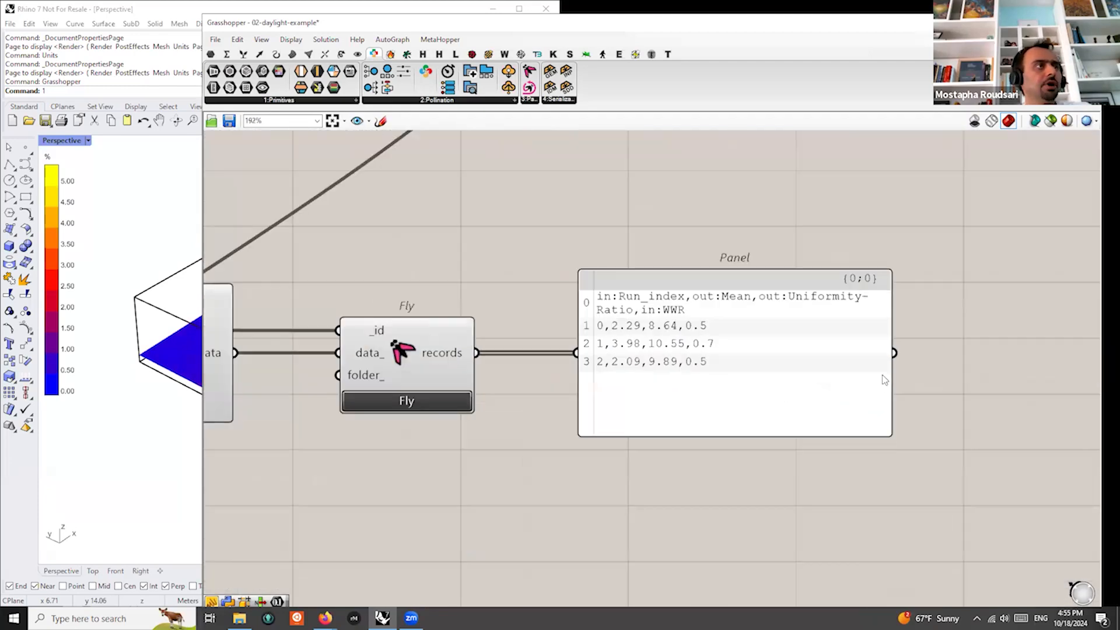
{"action": "left_click_drag", "start_coordinate": [896, 368], "coordinate": [1090, 375]}
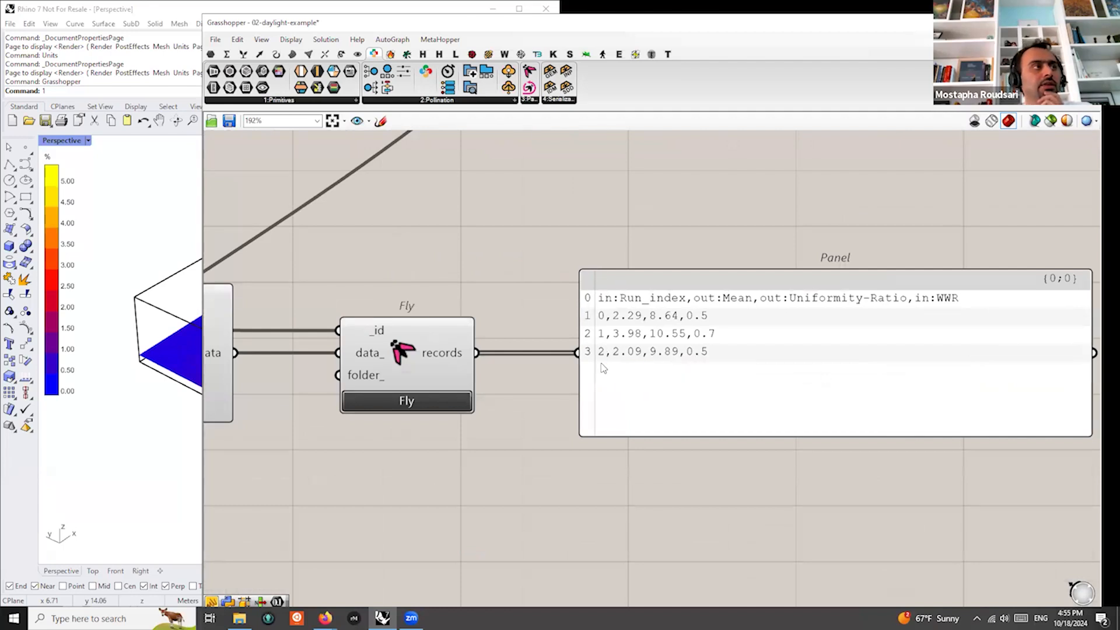
{"action": "scroll", "coordinate": [603, 368], "scroll_direction": "up", "scroll_amount": 3}
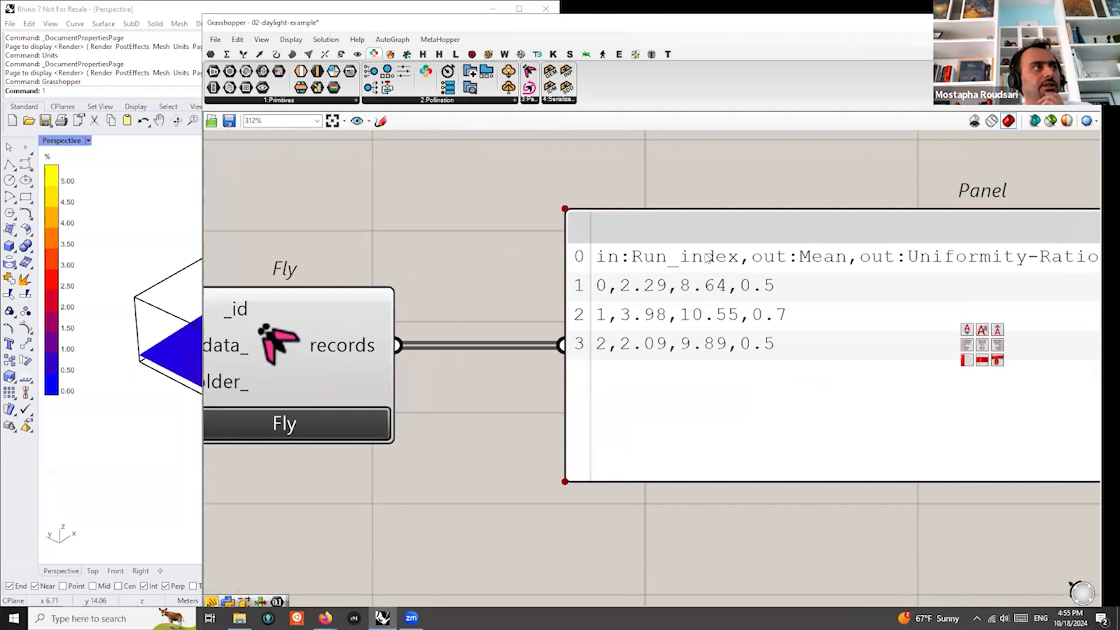
{"action": "scroll", "coordinate": [595, 290], "scroll_direction": "down", "scroll_amount": 2}
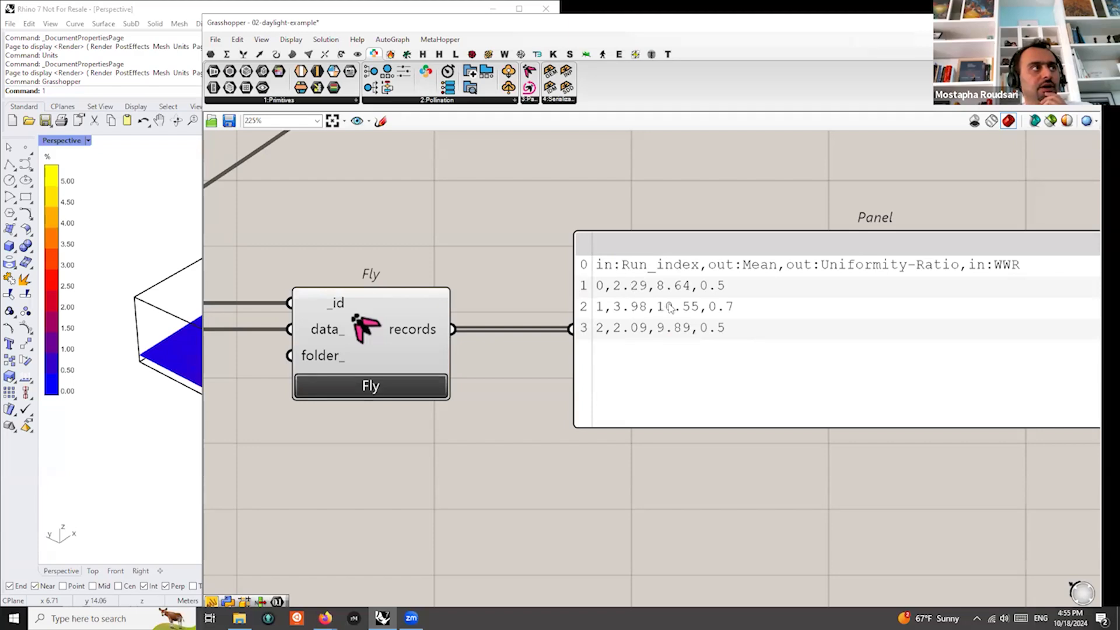
Exclude the Run_index input of the Fly ID component from recording
{"action": "scroll", "coordinate": [636, 315], "scroll_direction": "down", "scroll_amount": 6}
{"action": "right_click_drag", "start_coordinate": [405, 341], "coordinate": [586, 379]}
{"action": "scroll", "coordinate": [586, 379], "scroll_direction": "up", "scroll_amount": 6}
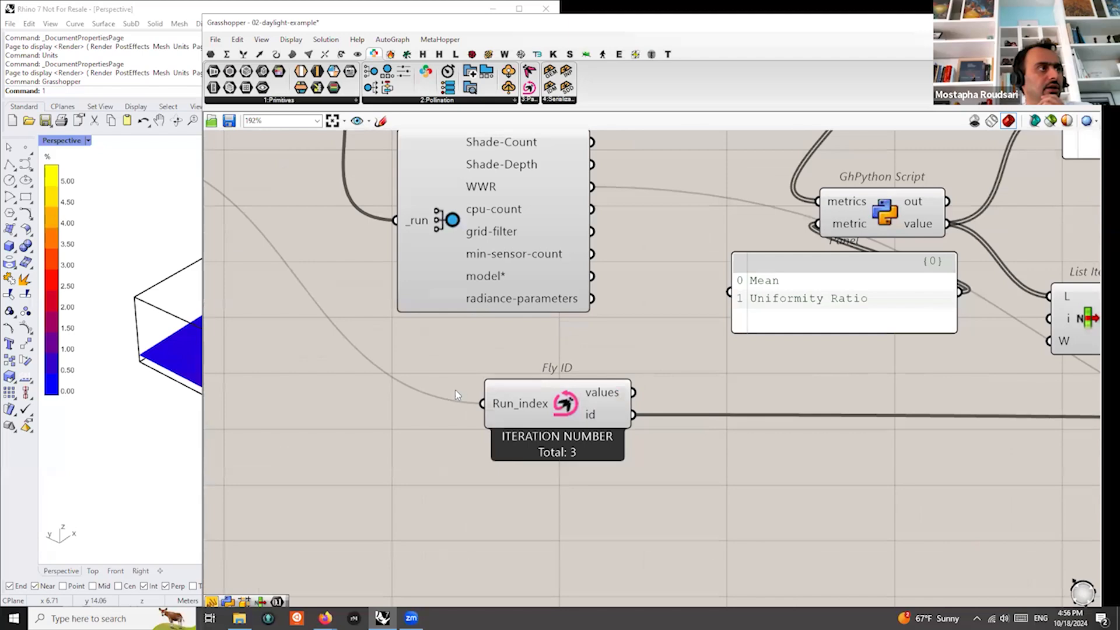
{"action": "scroll", "coordinate": [649, 410], "scroll_direction": "down", "scroll_amount": 4}
{"action": "scroll", "coordinate": [997, 416], "scroll_direction": "up", "scroll_amount": 2}
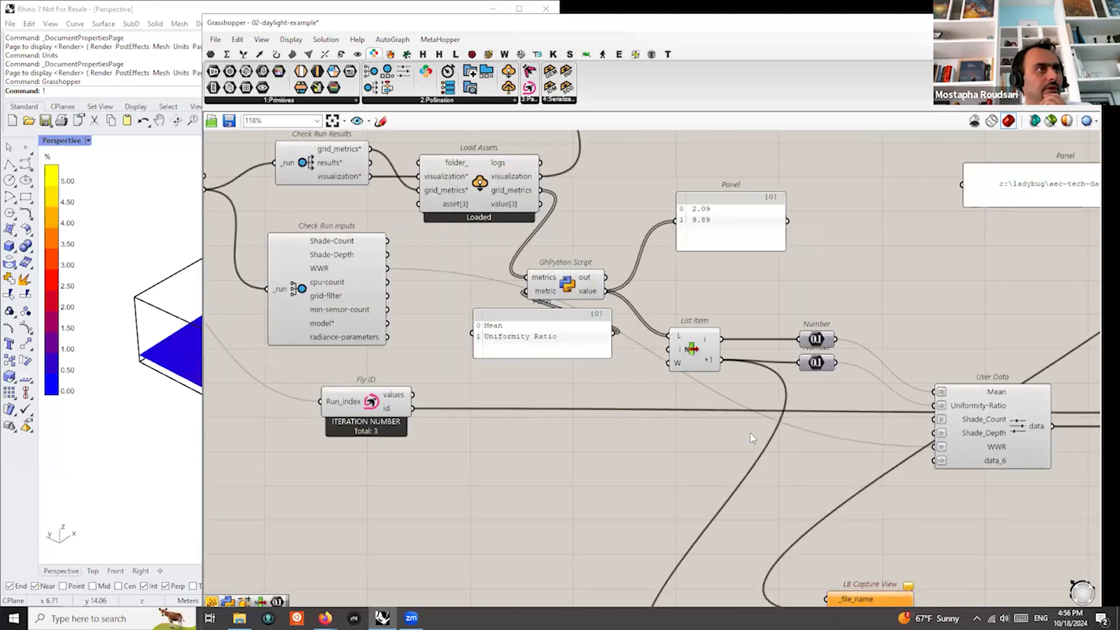
{"action": "right_click", "coordinate": [342, 405]}
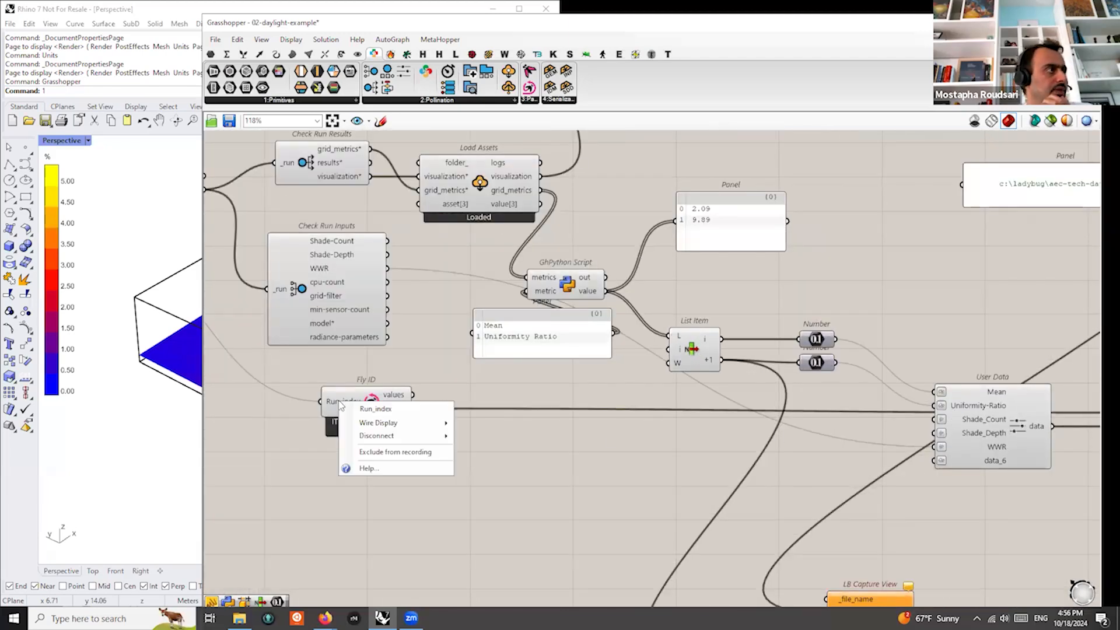
{"action": "left_click", "coordinate": [424, 453]}
Run Fly again over all iterations to regenerate the records without the run index
{"action": "scroll", "coordinate": [467, 359], "scroll_direction": "down", "scroll_amount": 5}
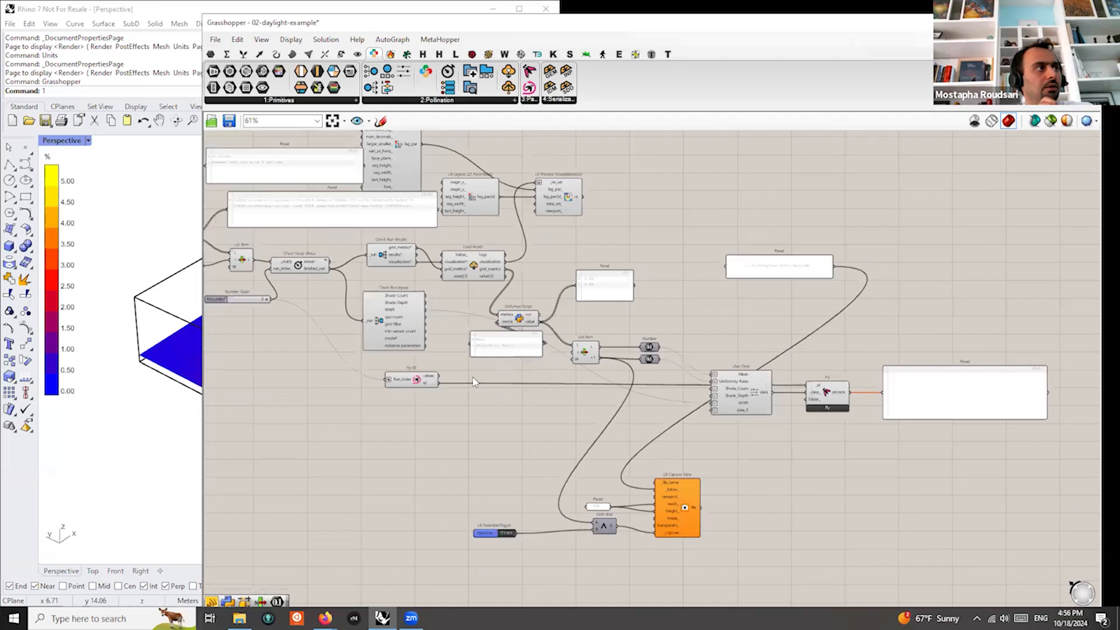
{"action": "left_click", "coordinate": [828, 409]}
{"action": "left_click", "coordinate": [676, 382]}
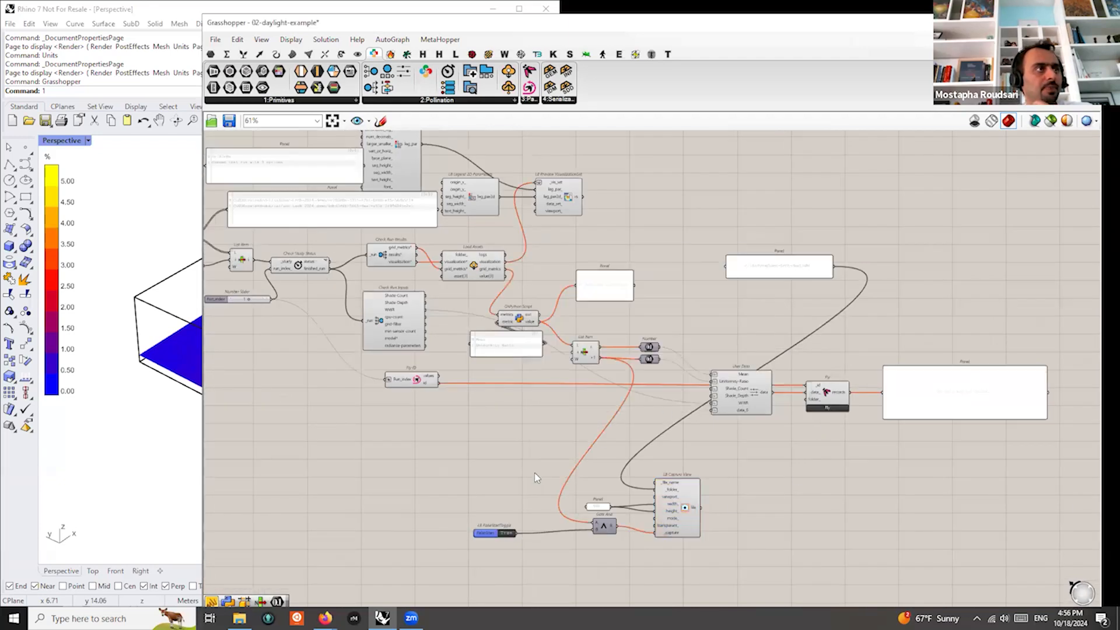
Narrow the Fly records panel to fit the shorter recorded lines
{"action": "scroll", "coordinate": [1003, 365], "scroll_direction": "up", "scroll_amount": 4}
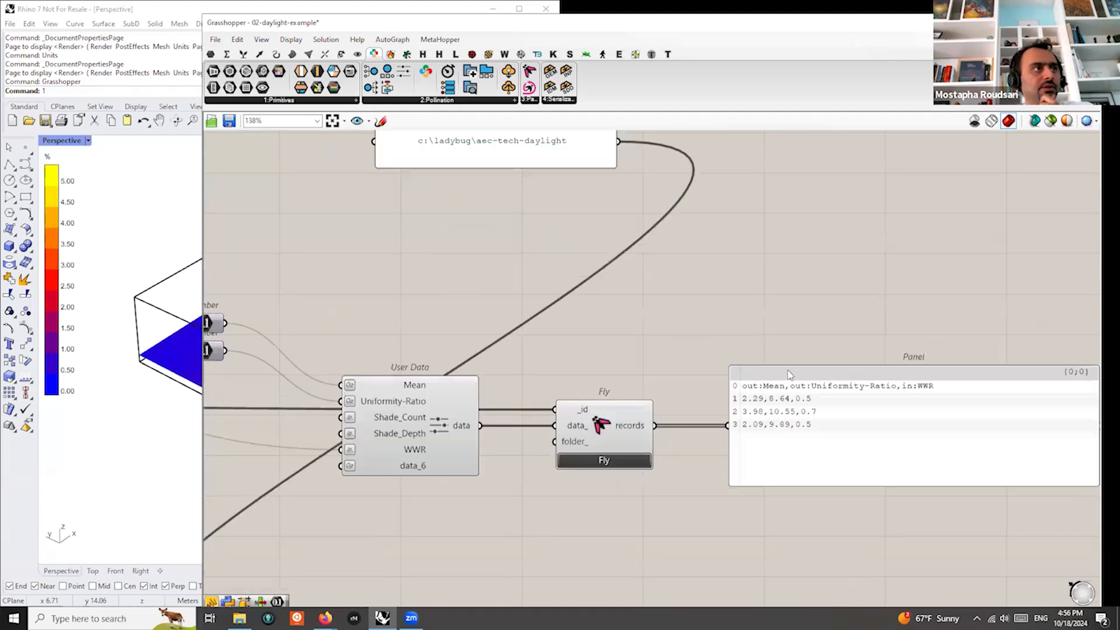
{"action": "scroll", "coordinate": [784, 430], "scroll_direction": "up", "scroll_amount": 2}
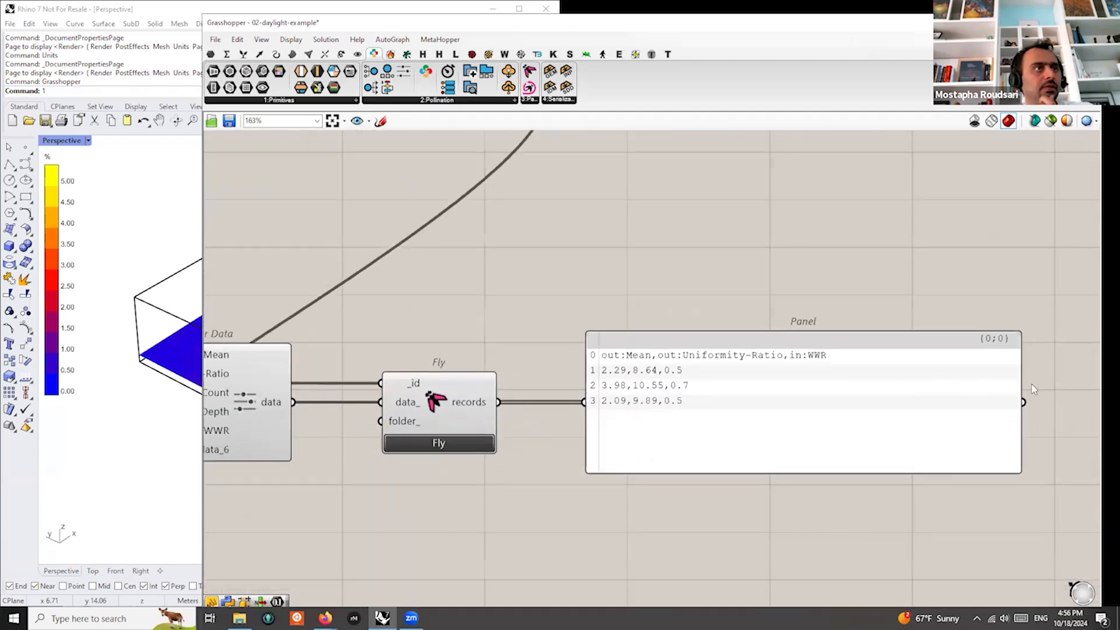
{"action": "left_click_drag", "start_coordinate": [1023, 376], "coordinate": [851, 378]}
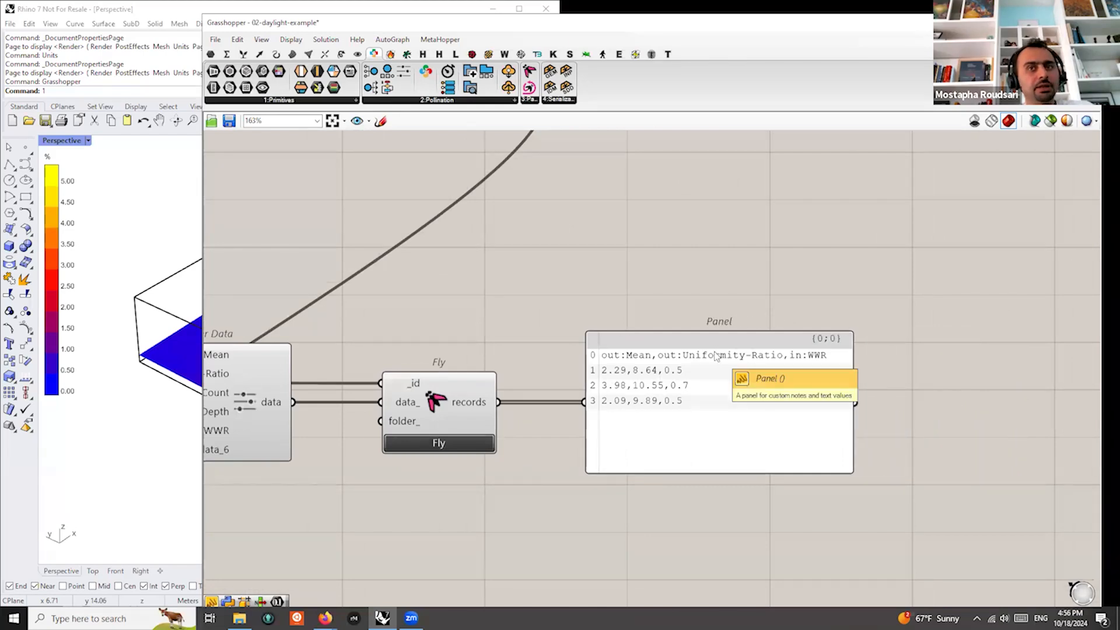
Review the execution and asset download options of the Load Assets component
{"action": "scroll", "coordinate": [717, 357], "scroll_direction": "down", "scroll_amount": 3}
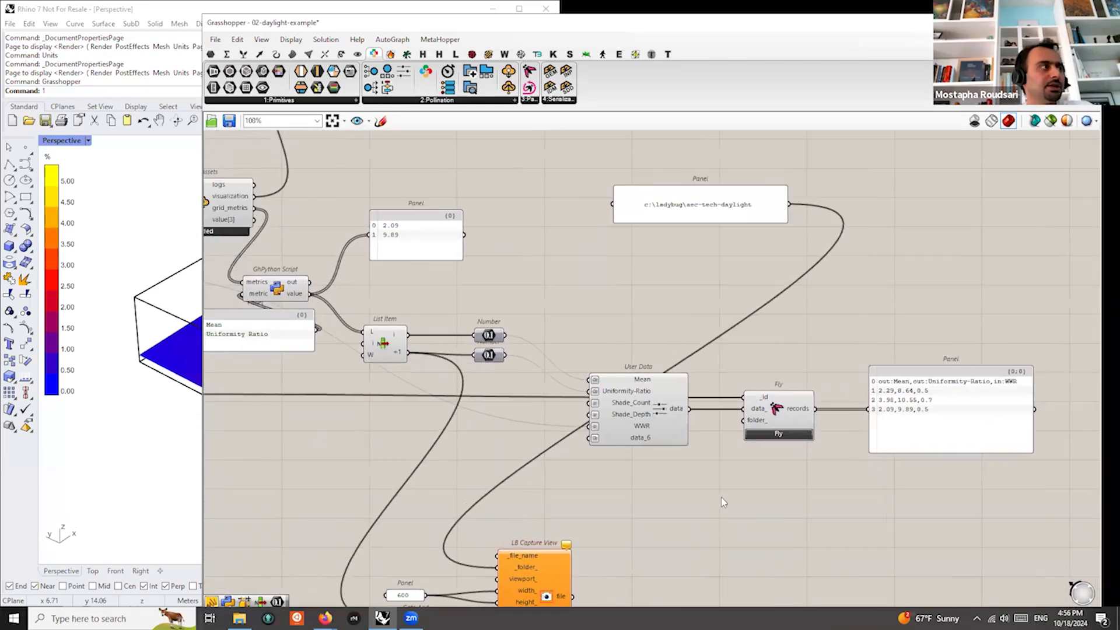
{"action": "scroll", "coordinate": [721, 497], "scroll_direction": "down", "scroll_amount": 1}
{"action": "right_click_drag", "start_coordinate": [299, 442], "coordinate": [561, 519]}
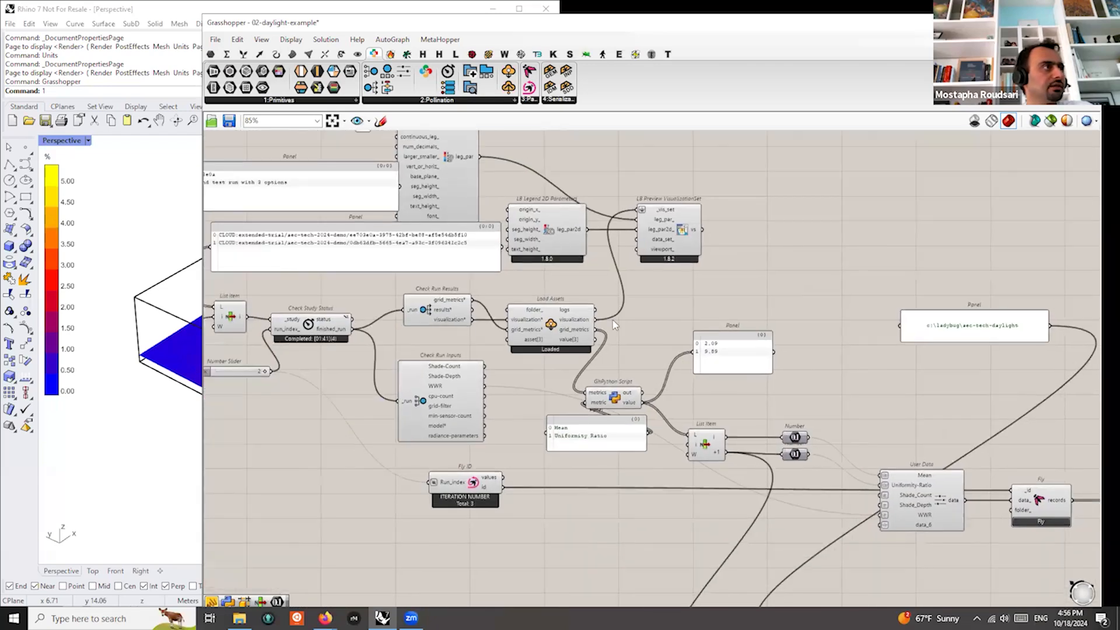
{"action": "scroll", "coordinate": [592, 323], "scroll_direction": "up", "scroll_amount": 4}
{"action": "right_click", "coordinate": [493, 325]}
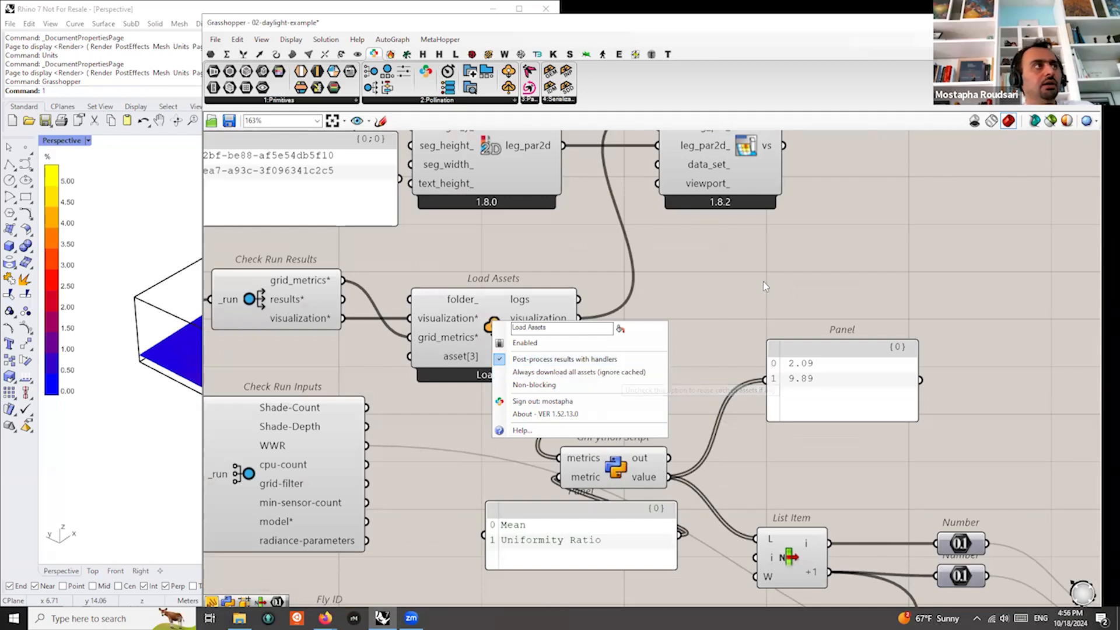
Move the extended-trial/aec-tech-2024-demo project panel below the other project panel beside List Studies
{"action": "scroll", "coordinate": [798, 437], "scroll_direction": "down", "scroll_amount": 6}
{"action": "right_click_drag", "start_coordinate": [798, 437], "coordinate": [714, 363]}
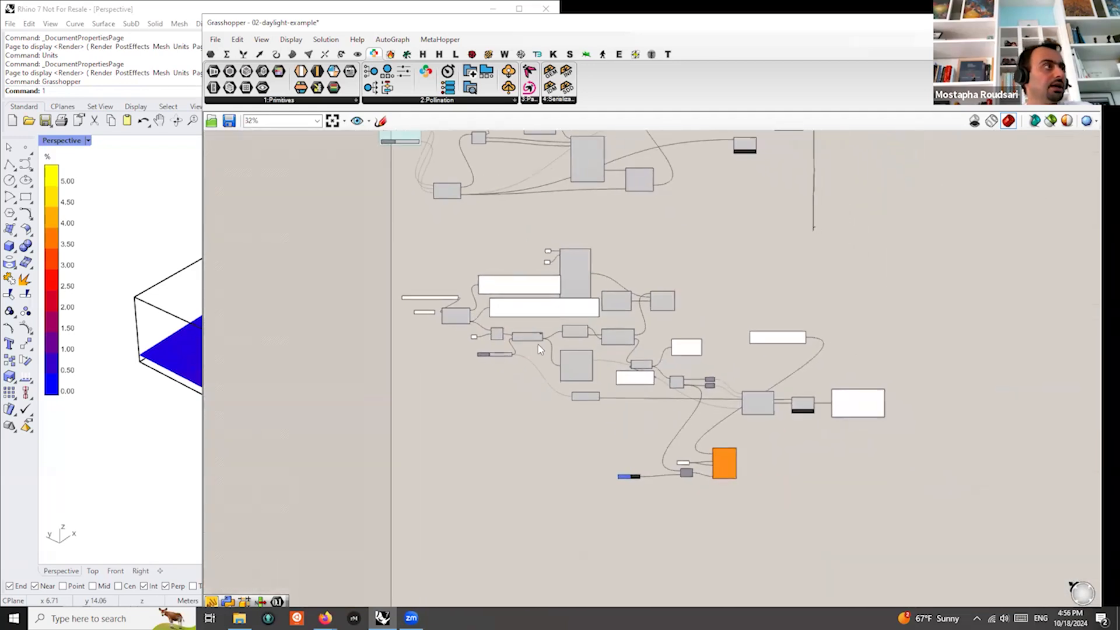
{"action": "scroll", "coordinate": [510, 321], "scroll_direction": "up", "scroll_amount": 2}
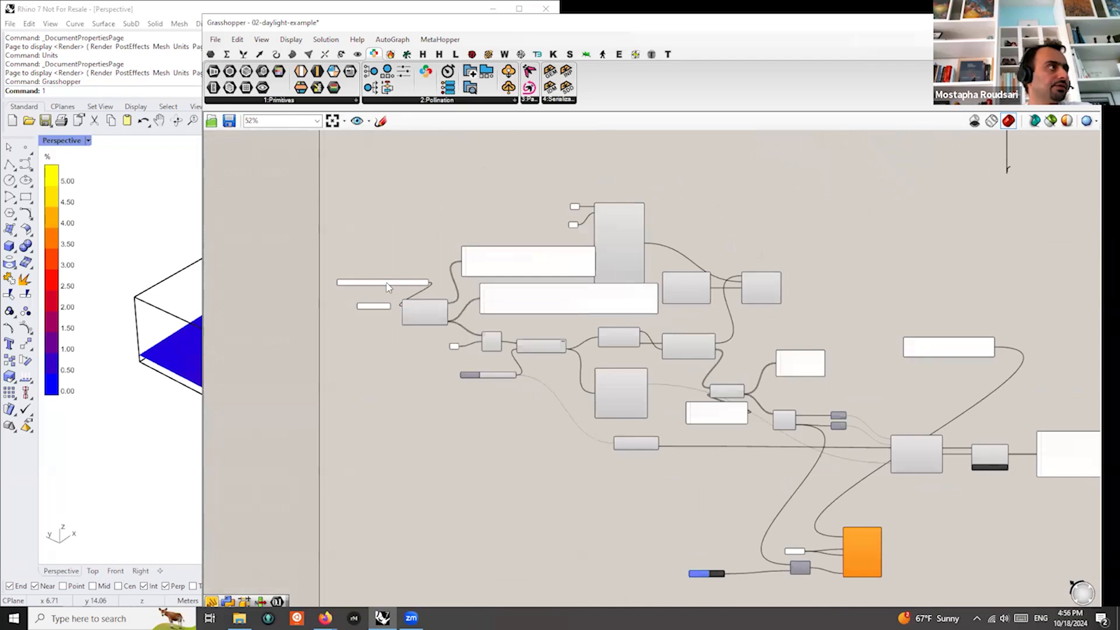
{"action": "scroll", "coordinate": [386, 286], "scroll_direction": "up", "scroll_amount": 3}
{"action": "left_click_drag", "start_coordinate": [323, 297], "coordinate": [312, 372]}
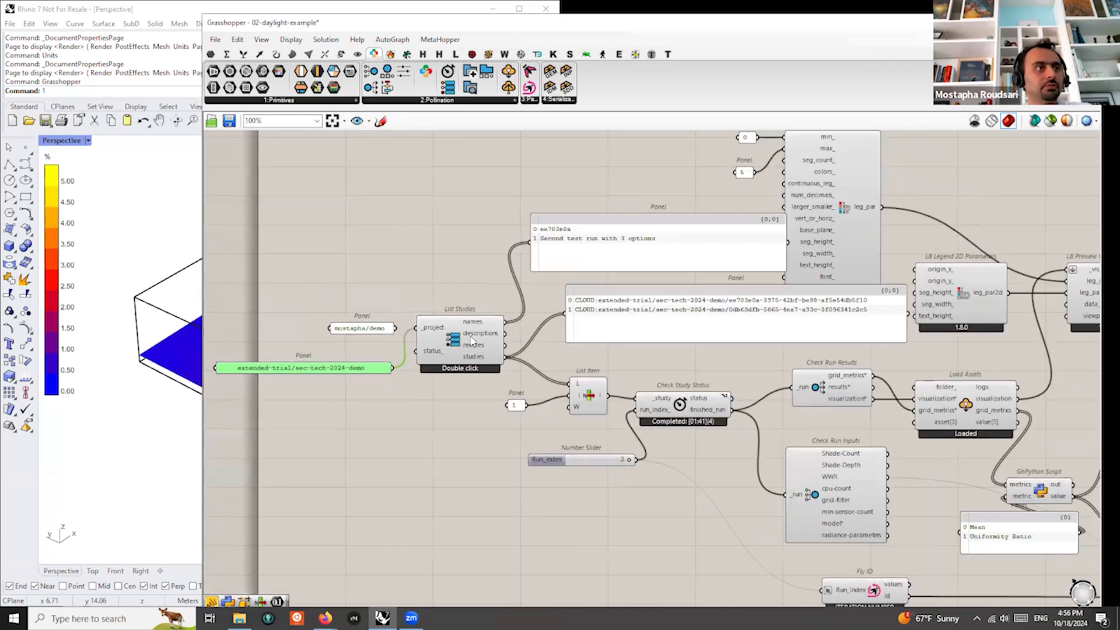
Select all the study result and Fly recording components and move them down, away from the simulation components above
{"action": "scroll", "coordinate": [472, 341], "scroll_direction": "down", "scroll_amount": 5}
{"action": "left_click_drag", "start_coordinate": [986, 222], "coordinate": [334, 545]}
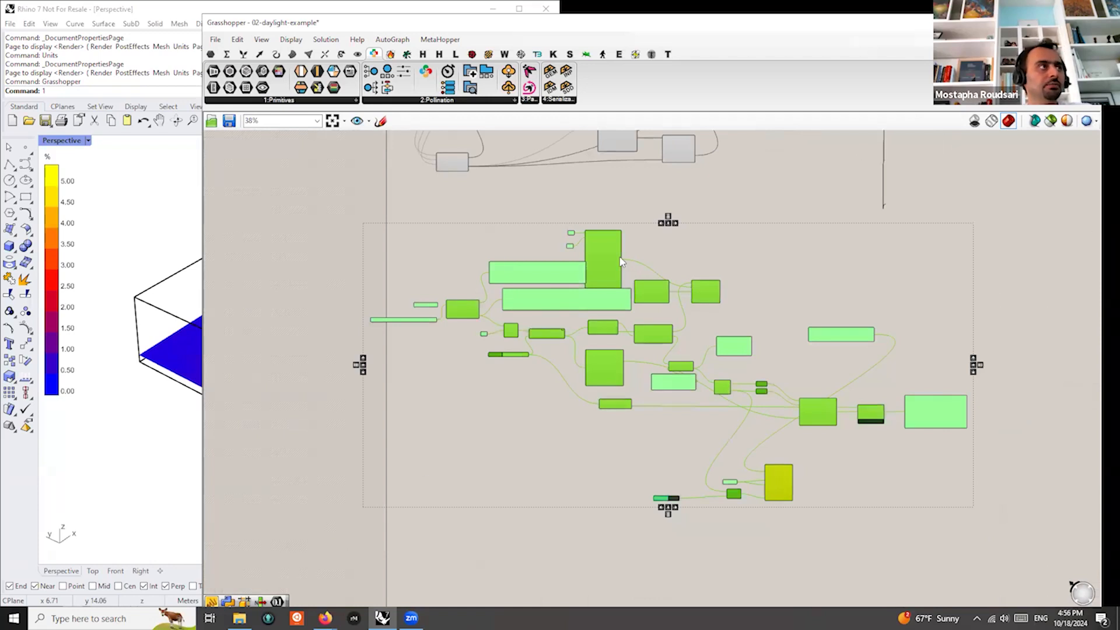
{"action": "left_click_drag", "start_coordinate": [605, 274], "coordinate": [669, 445]}
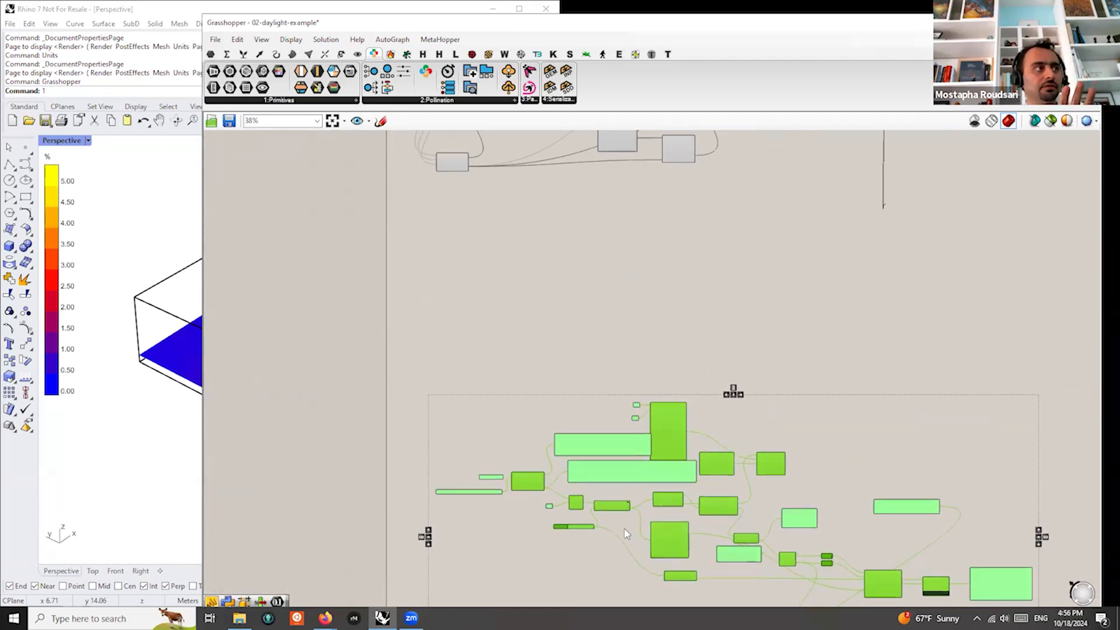
Change the study name panel connected to the Pollinate component to "Full run"
{"action": "scroll", "coordinate": [400, 378], "scroll_direction": "up", "scroll_amount": 3}
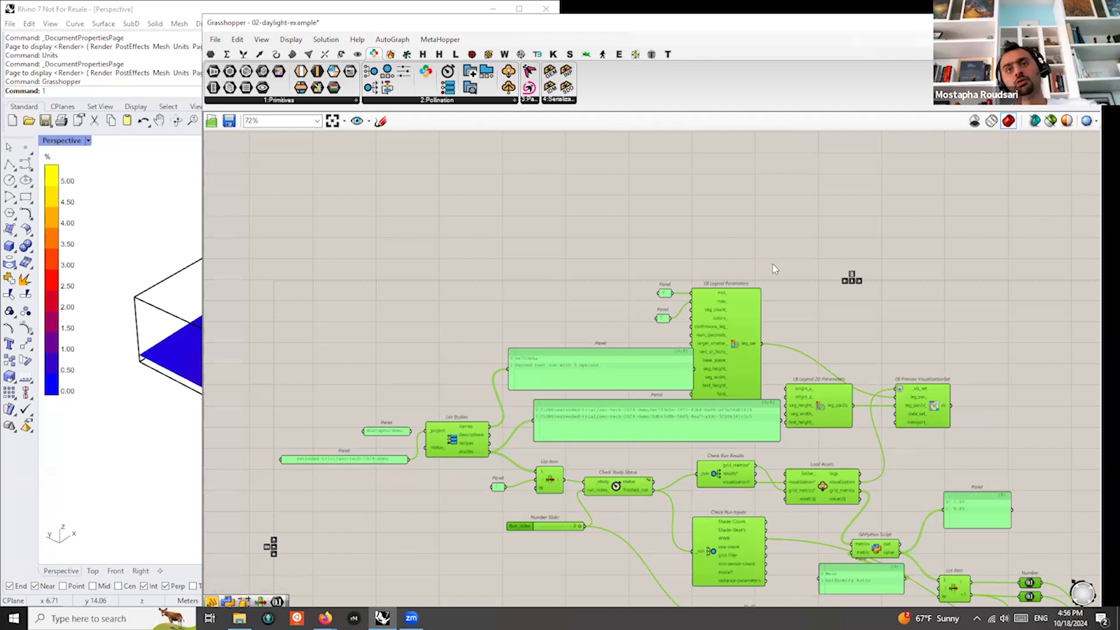
{"action": "left_click", "coordinate": [489, 389]}
{"action": "scroll", "coordinate": [489, 390], "scroll_direction": "down", "scroll_amount": 2}
{"action": "scroll", "coordinate": [583, 250], "scroll_direction": "down", "scroll_amount": 3}
{"action": "scroll", "coordinate": [595, 292], "scroll_direction": "up", "scroll_amount": 5}
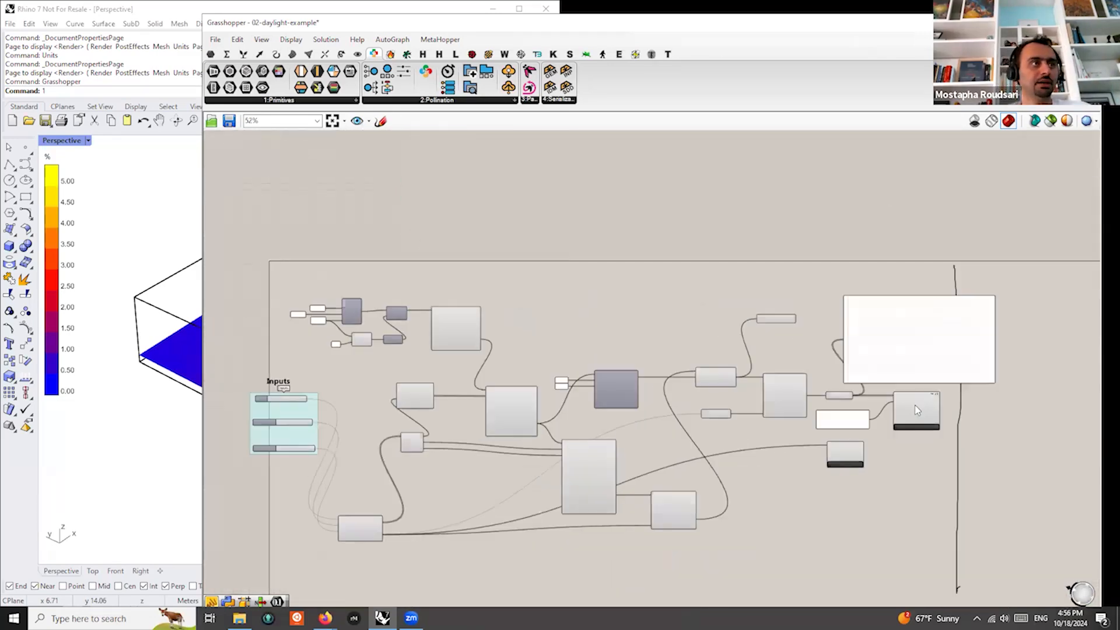
{"action": "scroll", "coordinate": [919, 395], "scroll_direction": "up", "scroll_amount": 5}
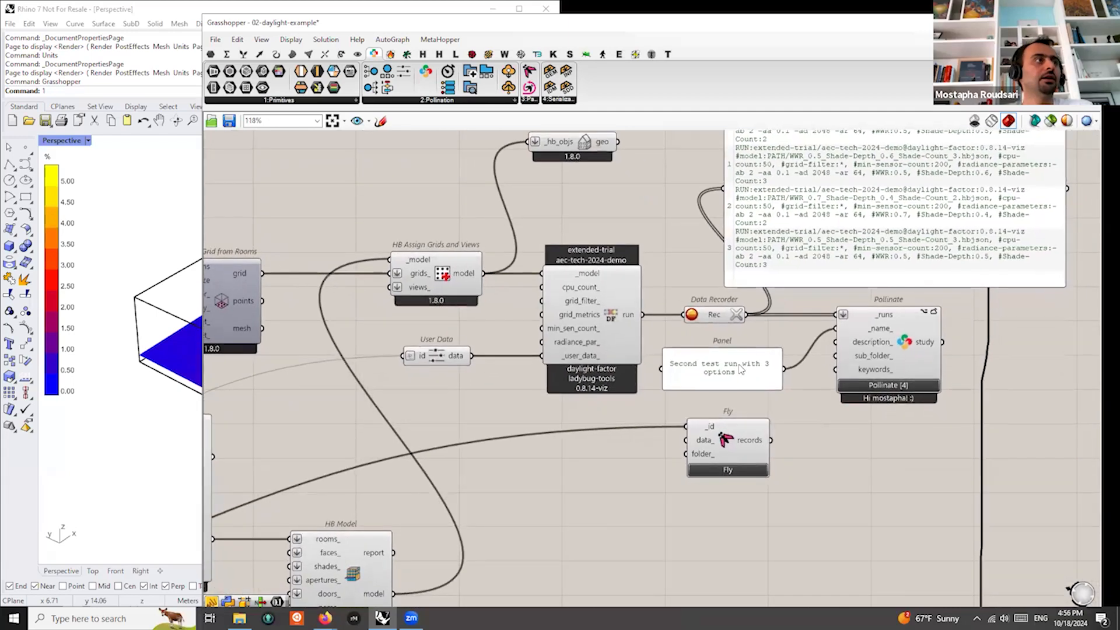
{"action": "double_click", "coordinate": [740, 369]}
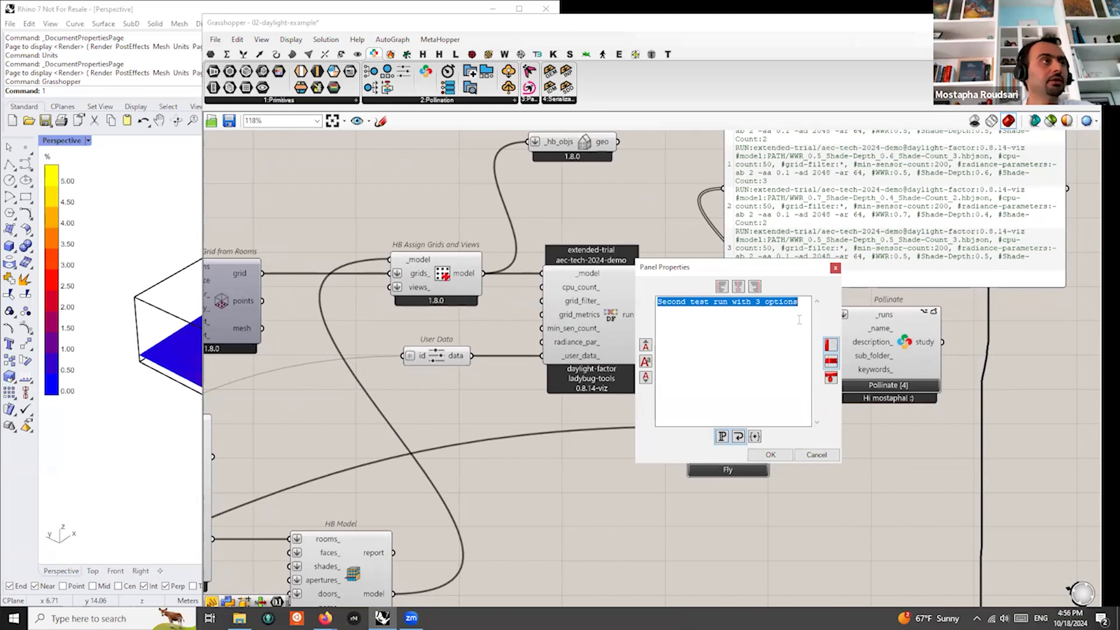
{"action": "type", "text": "Full run"}
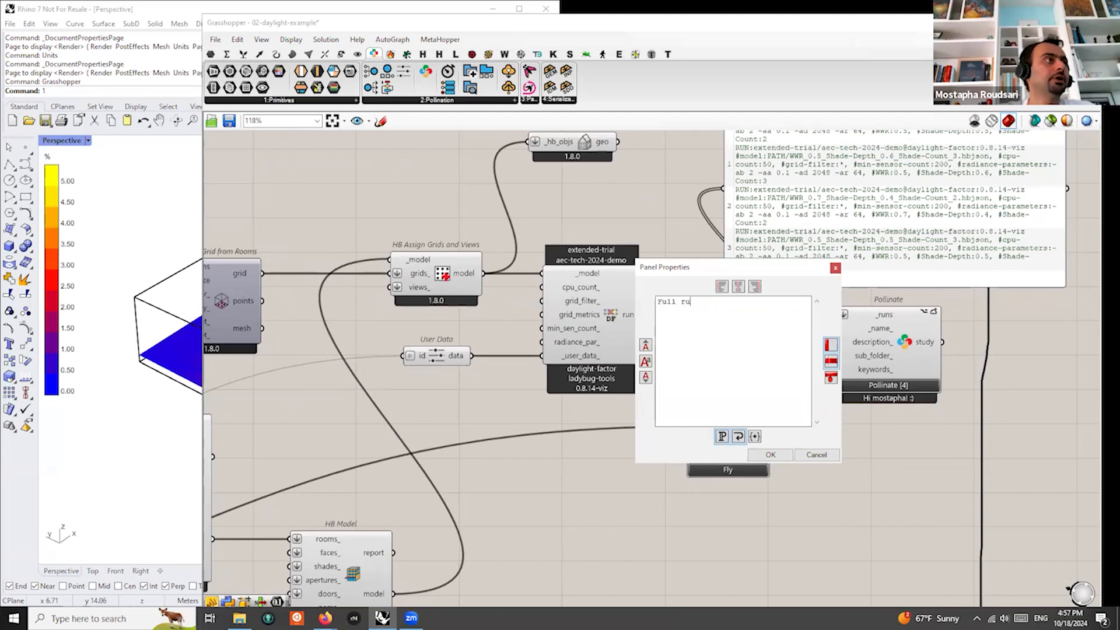
{"action": "left_click", "coordinate": [770, 455]}
Clear the Data Recorder and start Fly, accepting its iterations over all three connected inputs
{"action": "scroll", "coordinate": [745, 306], "scroll_direction": "up", "scroll_amount": 2}
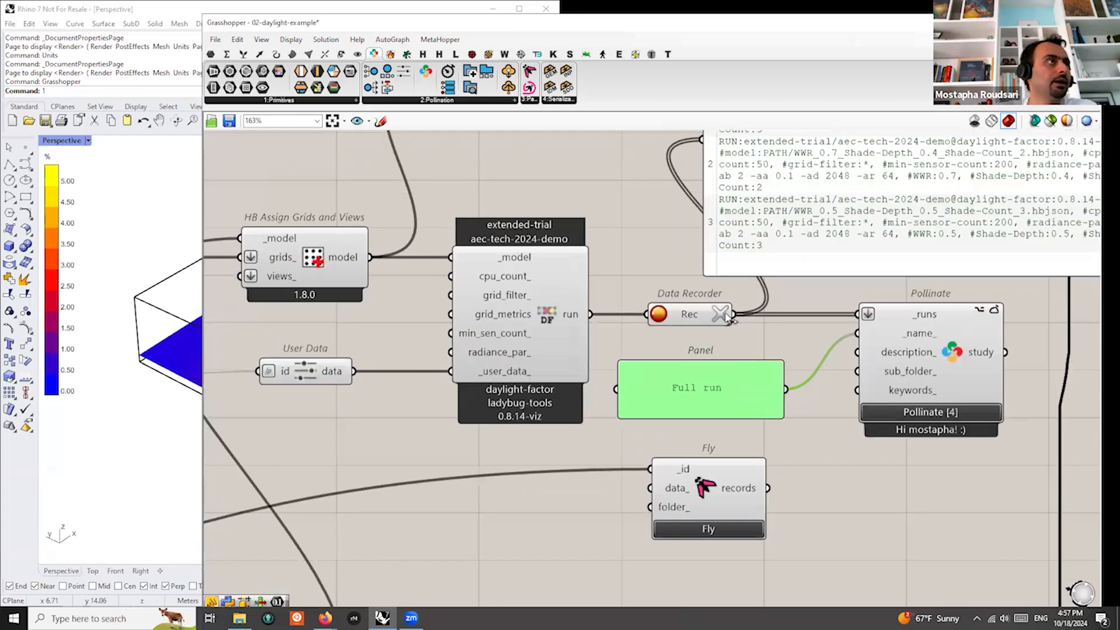
{"action": "left_click", "coordinate": [721, 314]}
{"action": "scroll", "coordinate": [745, 320], "scroll_direction": "down", "scroll_amount": 3}
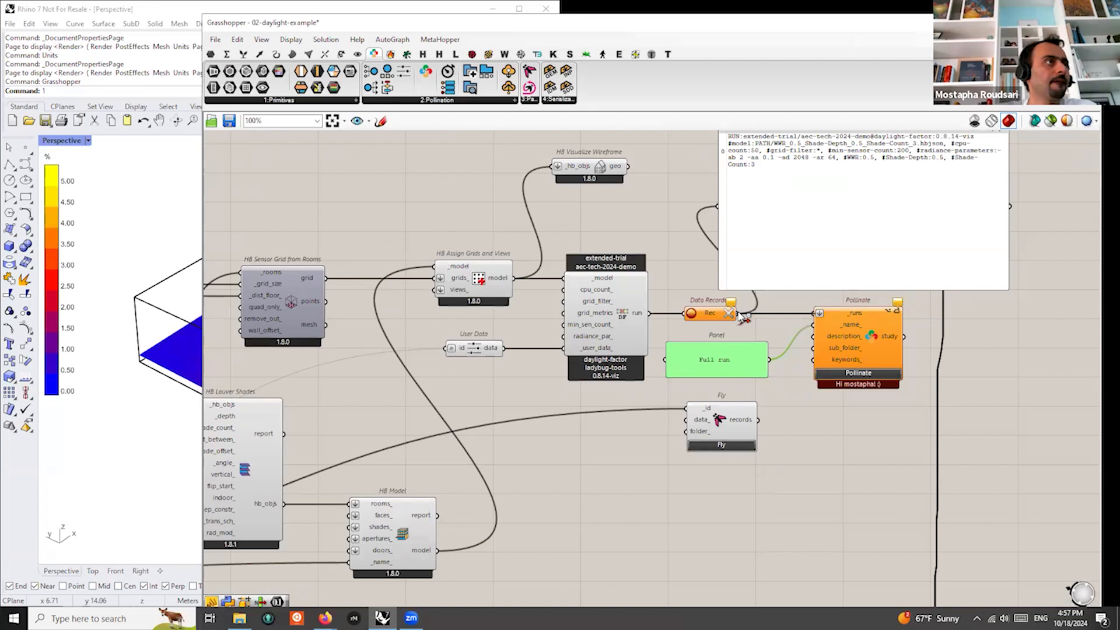
{"action": "left_click", "coordinate": [732, 445]}
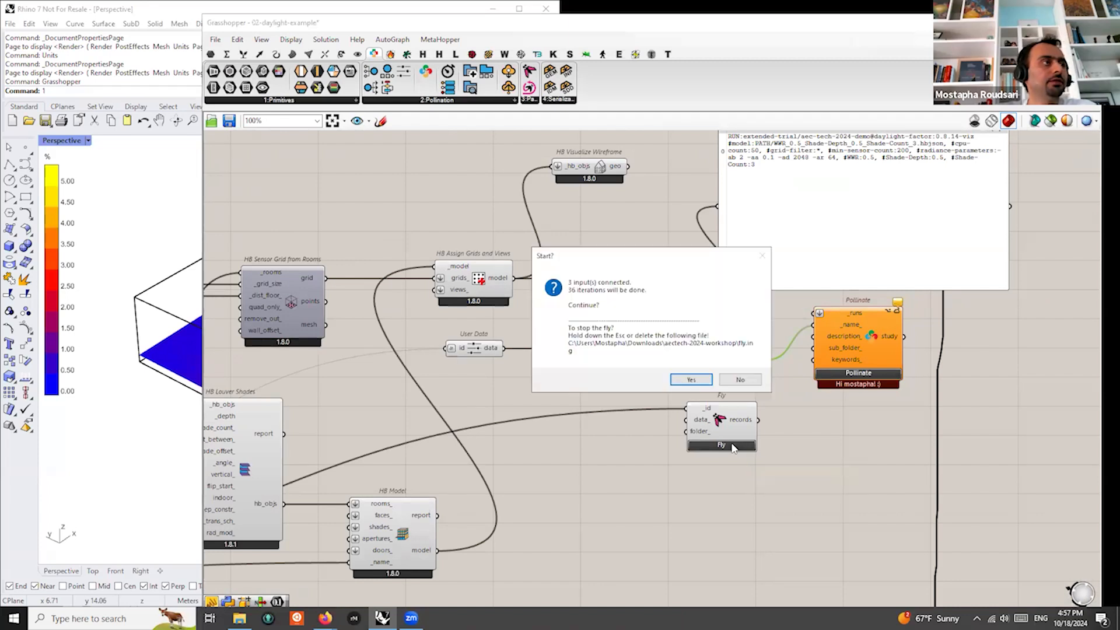
{"action": "left_click", "coordinate": [705, 377]}
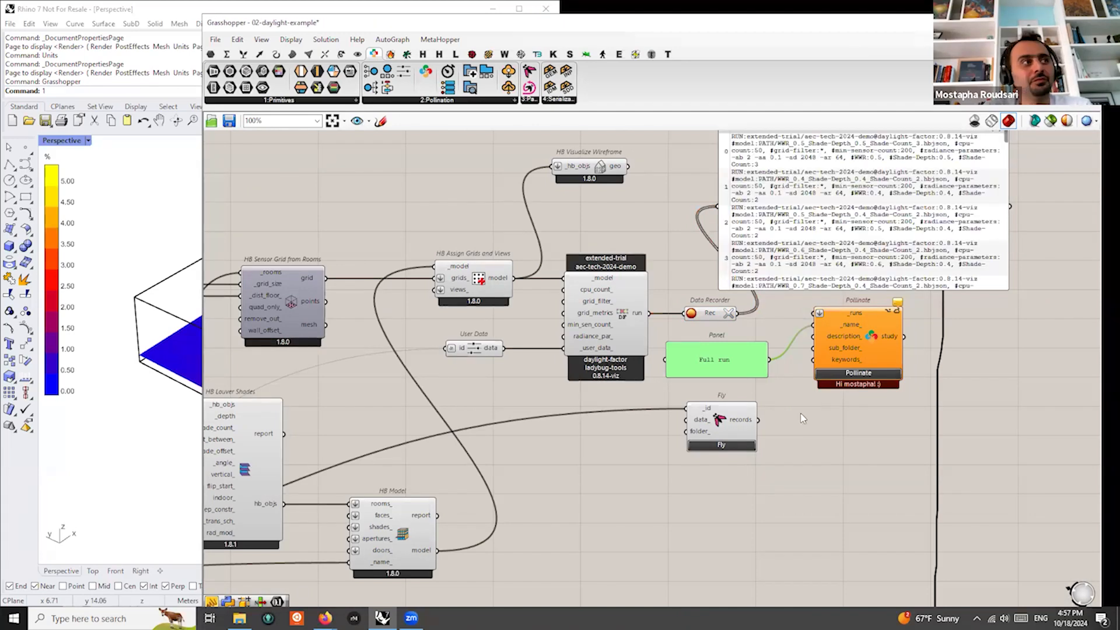
Submit the recorded runs as a Pollination cloud job with the Pollinate component, merging the duplicated runs
{"action": "right_click_drag", "start_coordinate": [800, 413], "coordinate": [672, 426]}
{"action": "scroll", "coordinate": [646, 359], "scroll_direction": "up", "scroll_amount": 1}
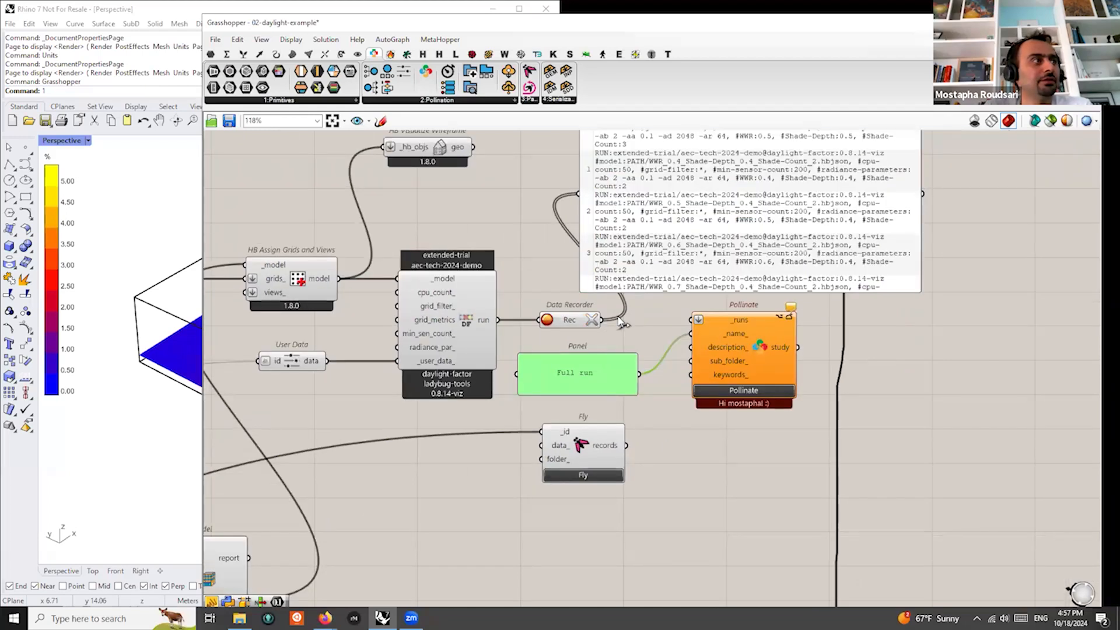
{"action": "left_click", "coordinate": [758, 389]}
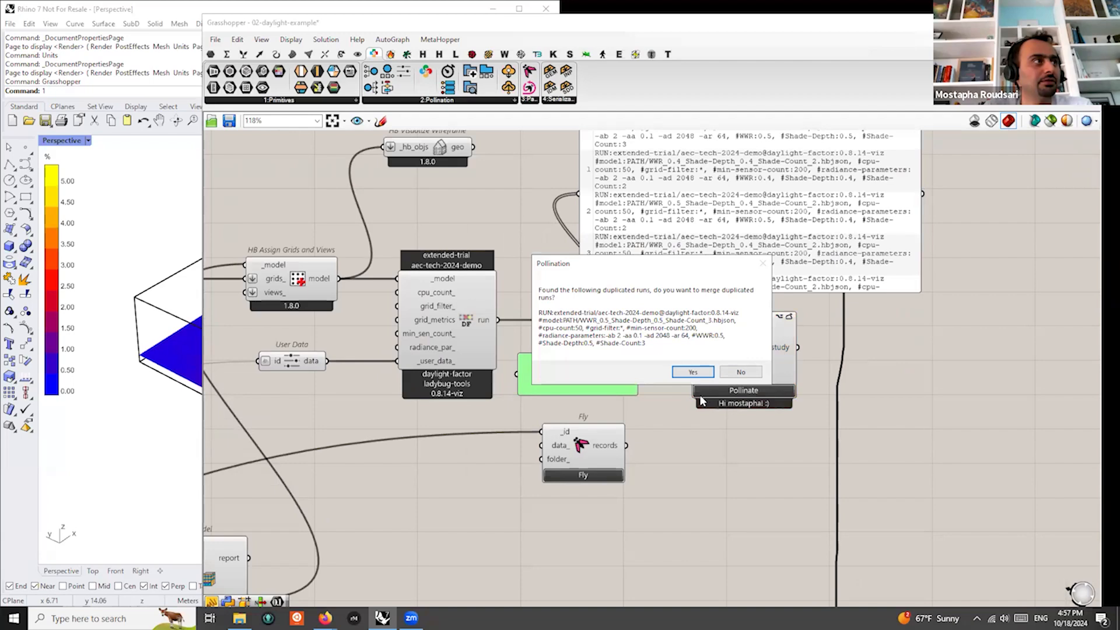
{"action": "left_click", "coordinate": [692, 372]}
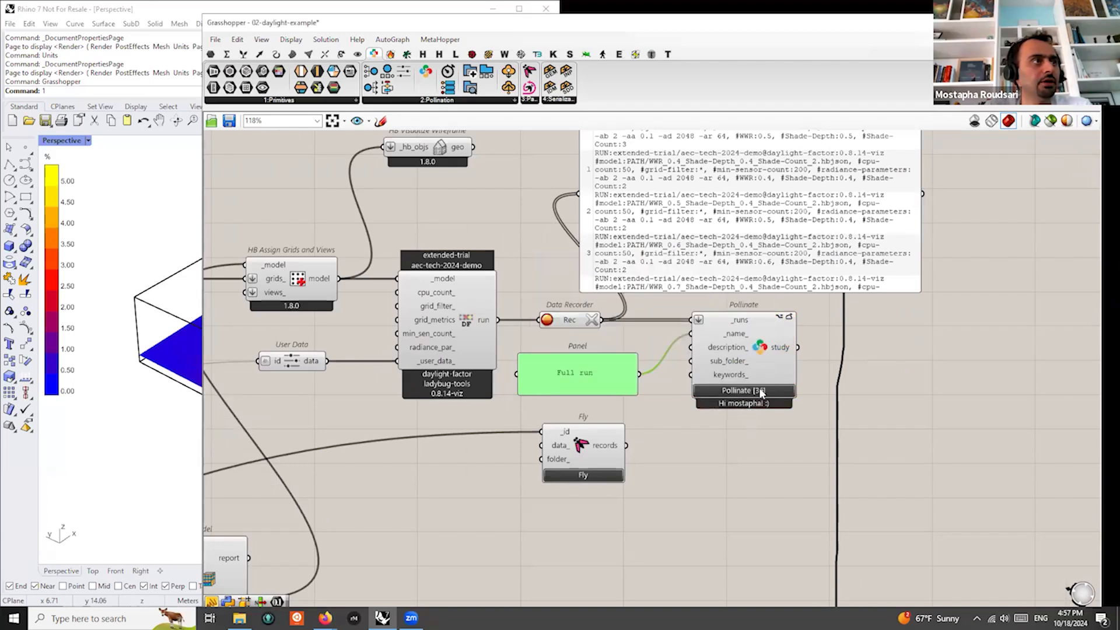
{"action": "scroll", "coordinate": [753, 388], "scroll_direction": "up", "scroll_amount": 2}
{"action": "left_click", "coordinate": [748, 392]}
{"action": "left_click", "coordinate": [679, 352]}
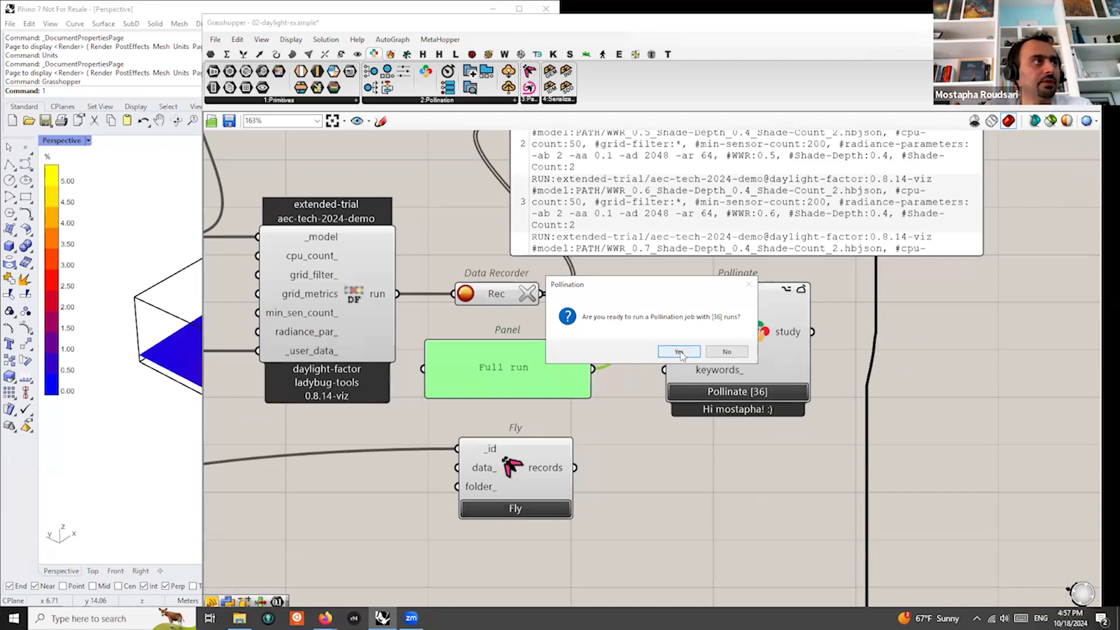
{"action": "left_click", "coordinate": [708, 375]}
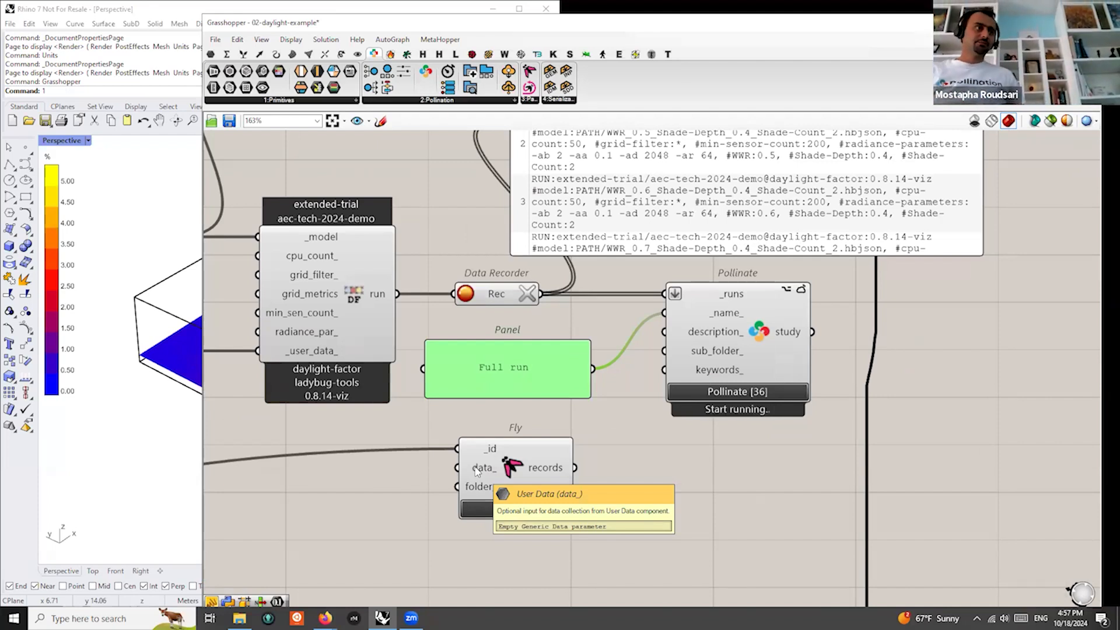
{"action": "left_click", "coordinate": [665, 428]}
Switch to the Pollination Cloud App in Firefox and review the studies of the aec-tech-2024-demo project
{"action": "scroll", "coordinate": [670, 421], "scroll_direction": "down", "scroll_amount": 4}
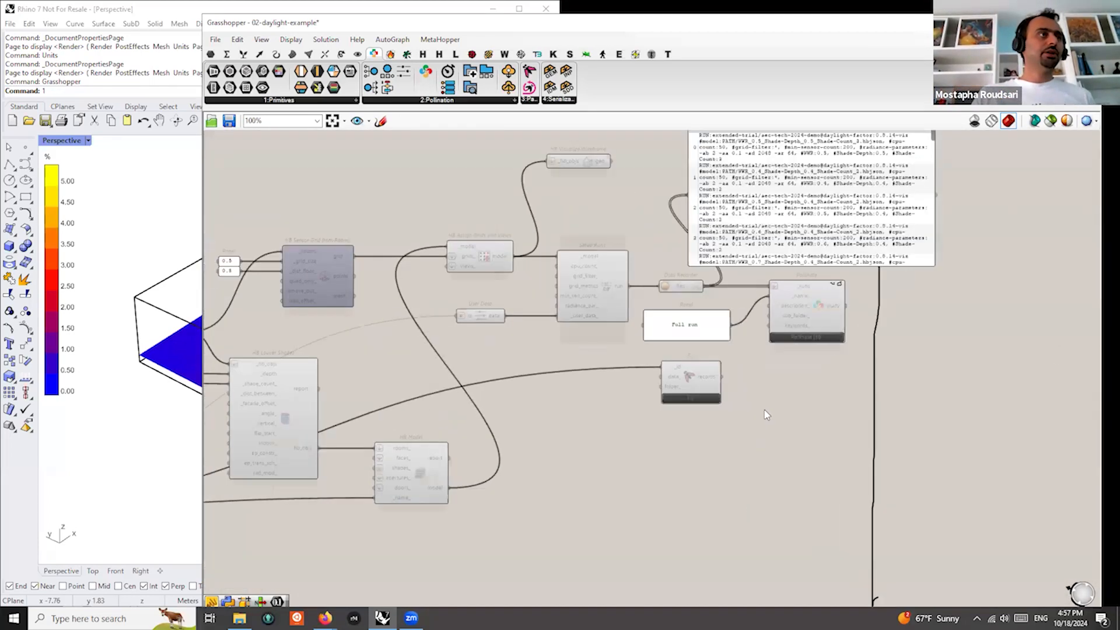
{"action": "scroll", "coordinate": [766, 414], "scroll_direction": "up", "scroll_amount": 1}
{"action": "left_click", "coordinate": [325, 618]}
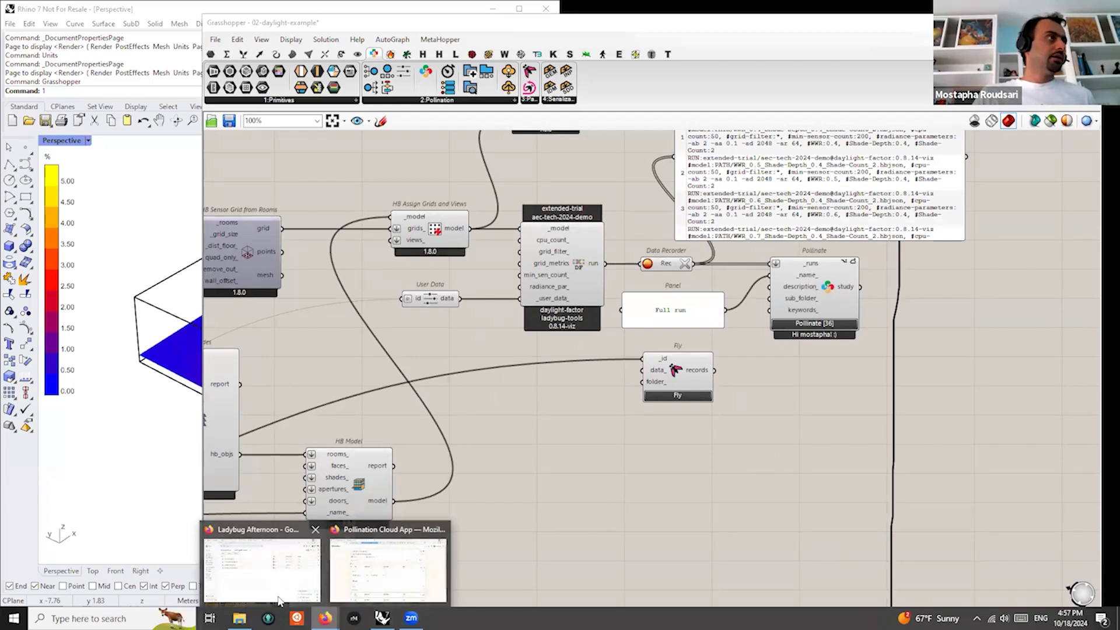
{"action": "left_click", "coordinate": [362, 574]}
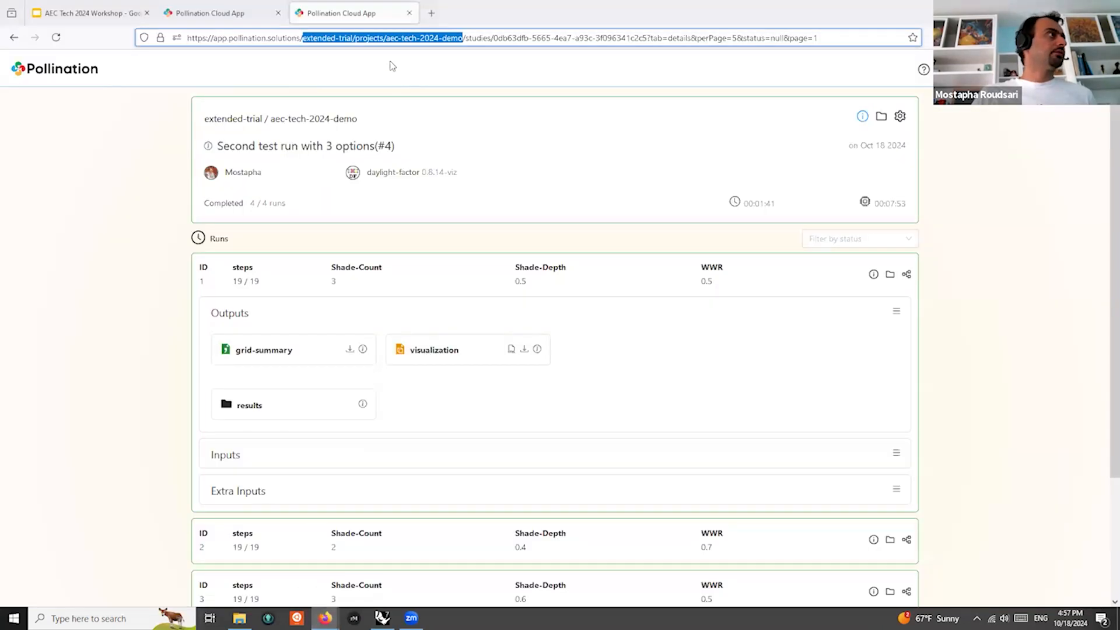
{"action": "left_click", "coordinate": [286, 124]}
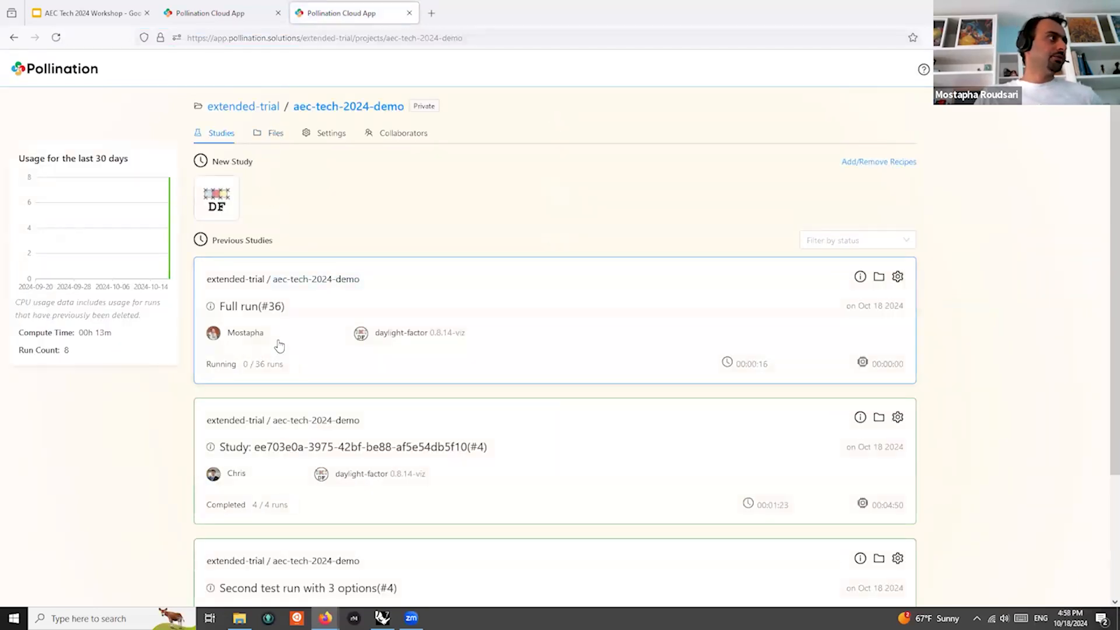
{"action": "scroll", "coordinate": [277, 345], "scroll_direction": "down", "scroll_amount": 3}
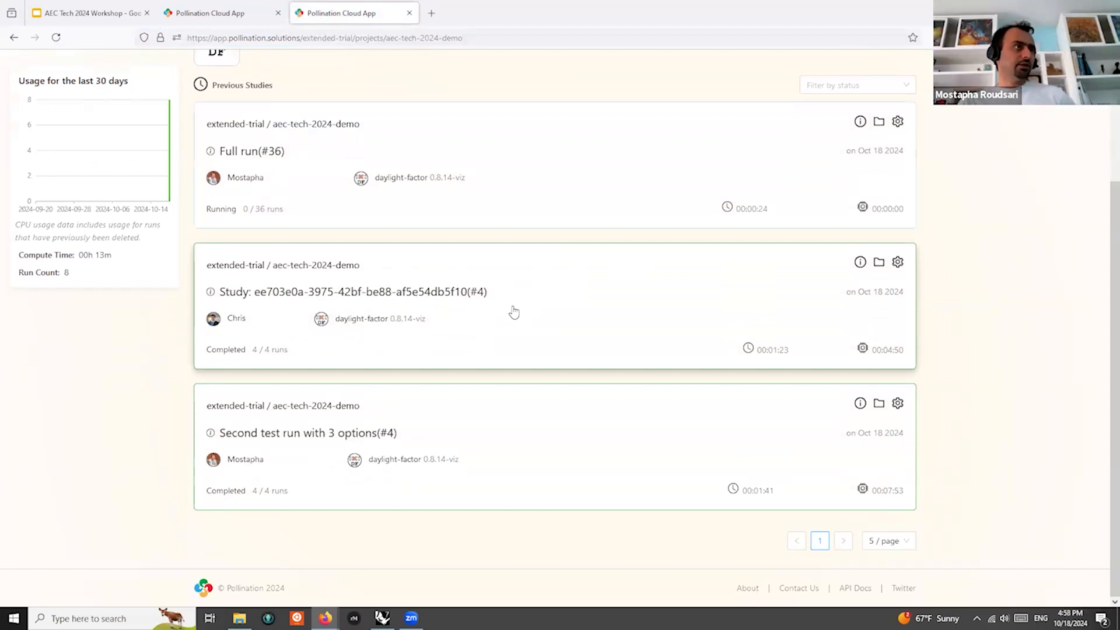
{"action": "scroll", "coordinate": [509, 368], "scroll_direction": "up", "scroll_amount": 3}
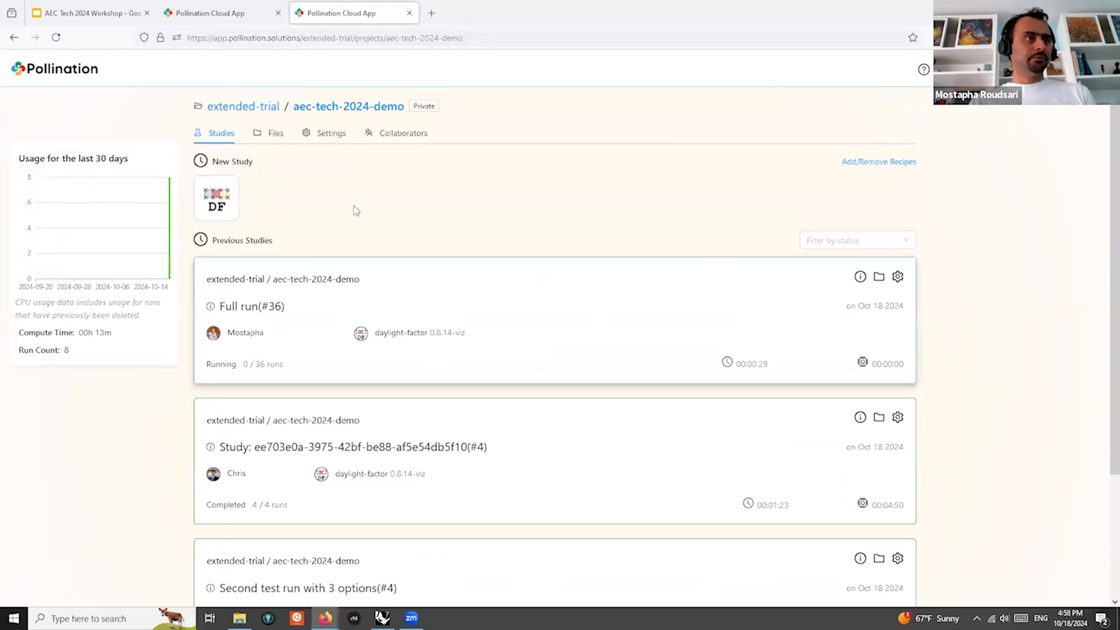
Look through the HBJSON model files uploaded to the aec-tech-2024-demo project
{"action": "left_click", "coordinate": [277, 134]}
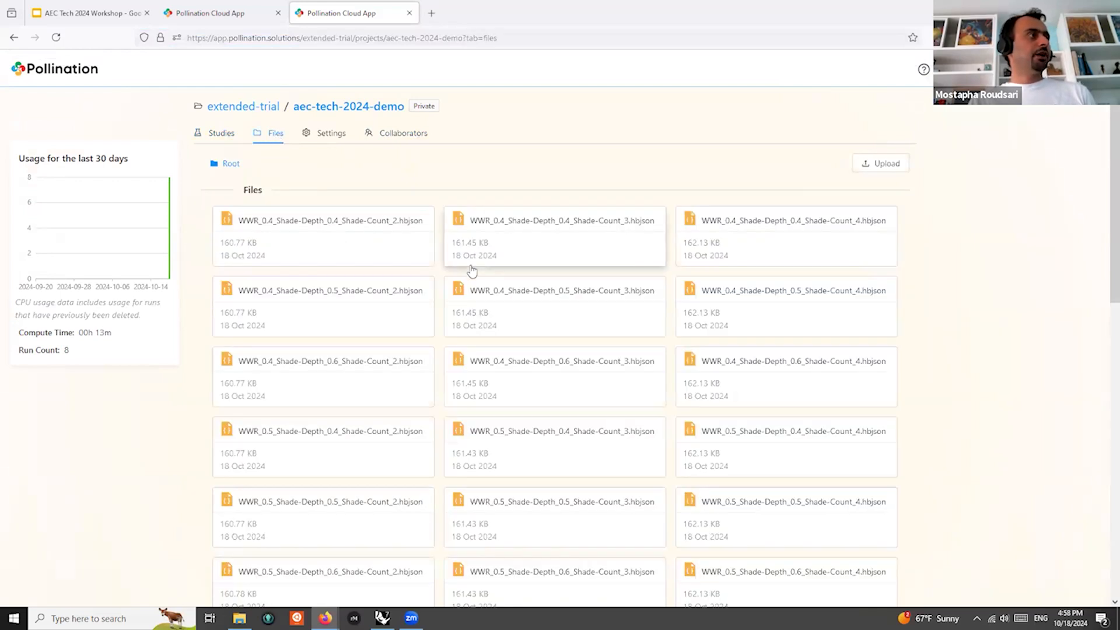
{"action": "scroll", "coordinate": [473, 268], "scroll_direction": "down", "scroll_amount": 5}
{"action": "scroll", "coordinate": [471, 269], "scroll_direction": "down", "scroll_amount": 3}
{"action": "scroll", "coordinate": [548, 380], "scroll_direction": "up", "scroll_amount": 8}
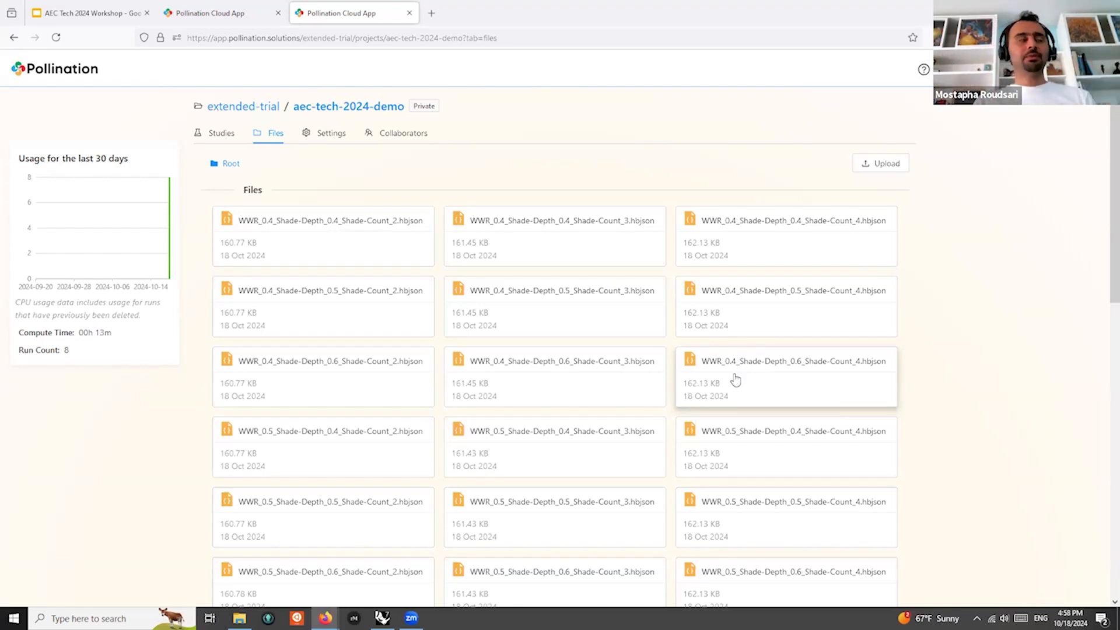
{"action": "scroll", "coordinate": [475, 300], "scroll_direction": "down", "scroll_amount": 3}
{"action": "scroll", "coordinate": [525, 286], "scroll_direction": "up", "scroll_amount": 3}
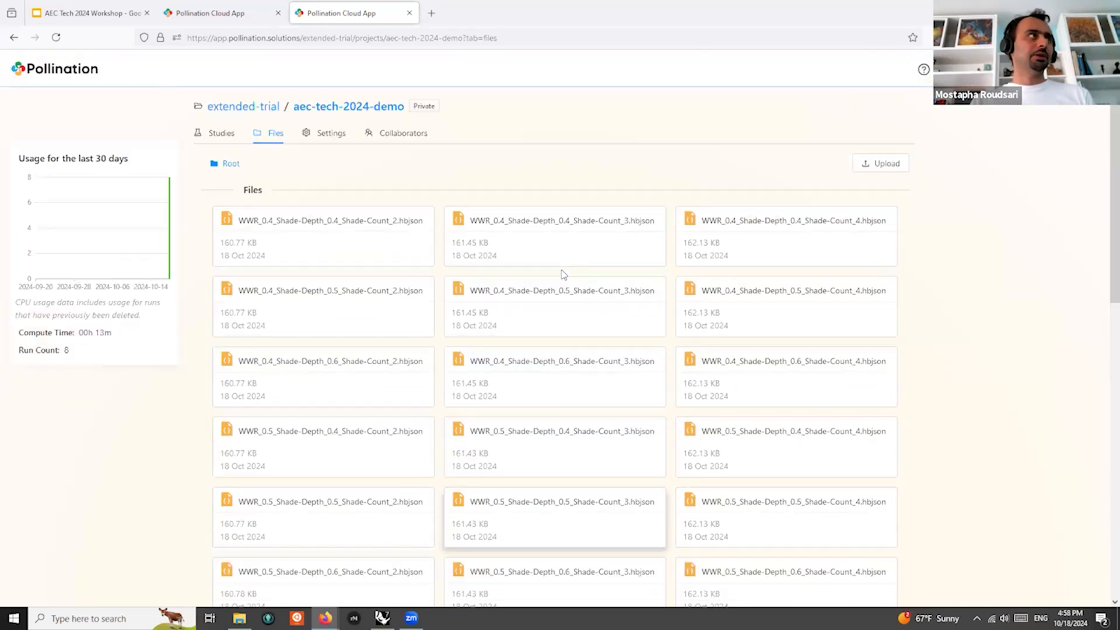
Go to the extended-trial project list, show the aec-tech-2024-shared description and open that project
{"action": "left_click", "coordinate": [251, 107]}
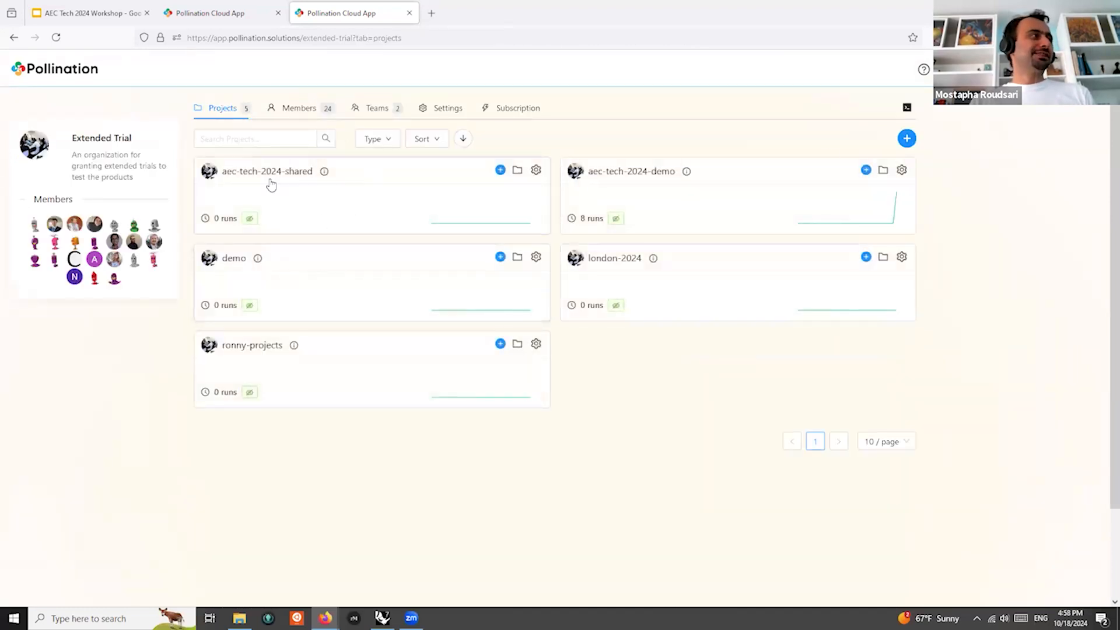
{"action": "left_click", "coordinate": [326, 172]}
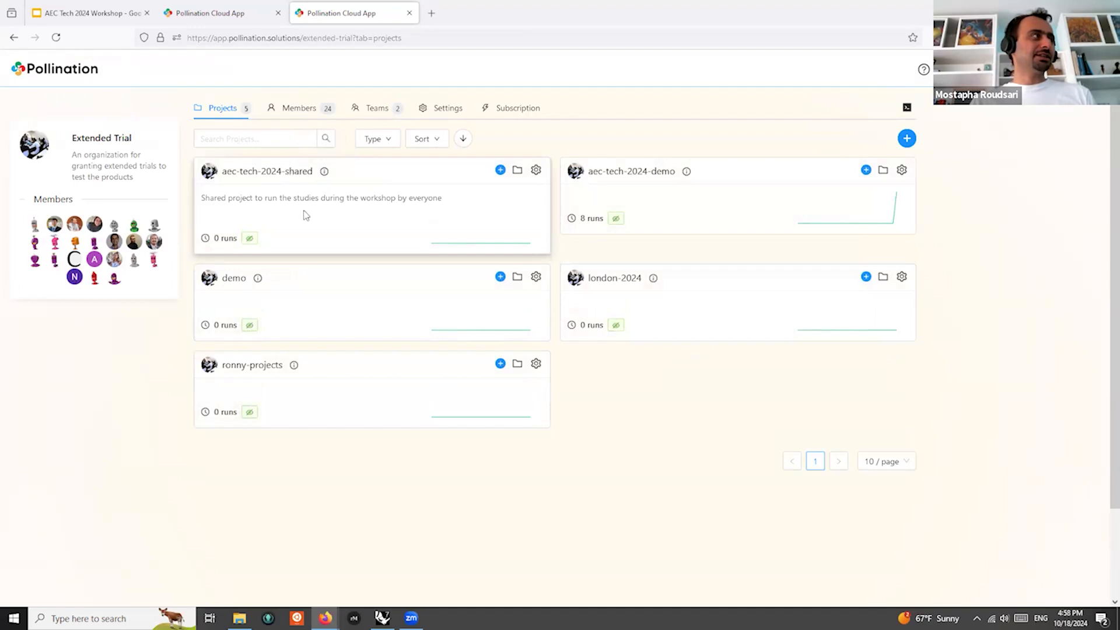
{"action": "left_click", "coordinate": [305, 215]}
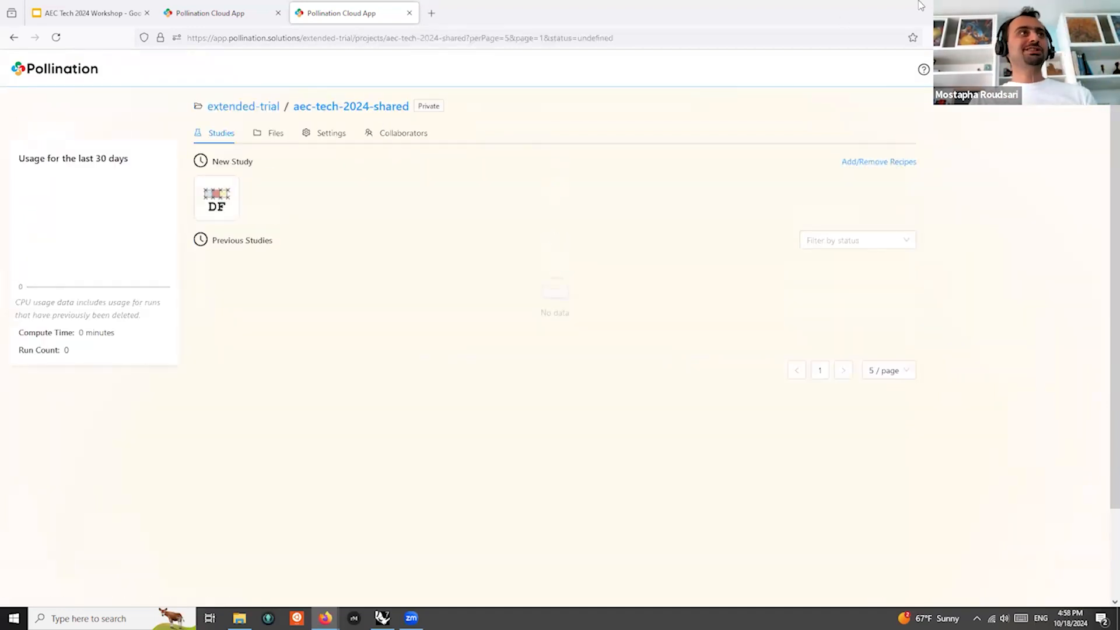
Return to Grasshopper and move the Pollinate component slightly right, away from the Data Recorder and name panel
{"action": "key", "text": "alt+Tab"}
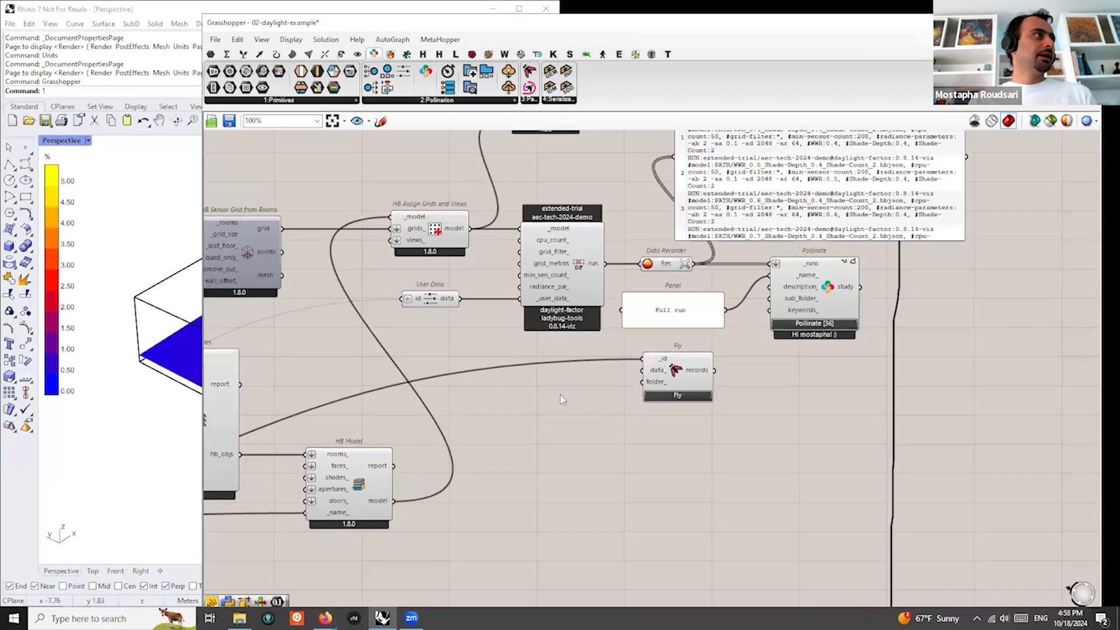
{"action": "scroll", "coordinate": [425, 304], "scroll_direction": "up", "scroll_amount": 2}
{"action": "scroll", "coordinate": [675, 314], "scroll_direction": "down", "scroll_amount": 2}
{"action": "scroll", "coordinate": [921, 312], "scroll_direction": "up", "scroll_amount": 4}
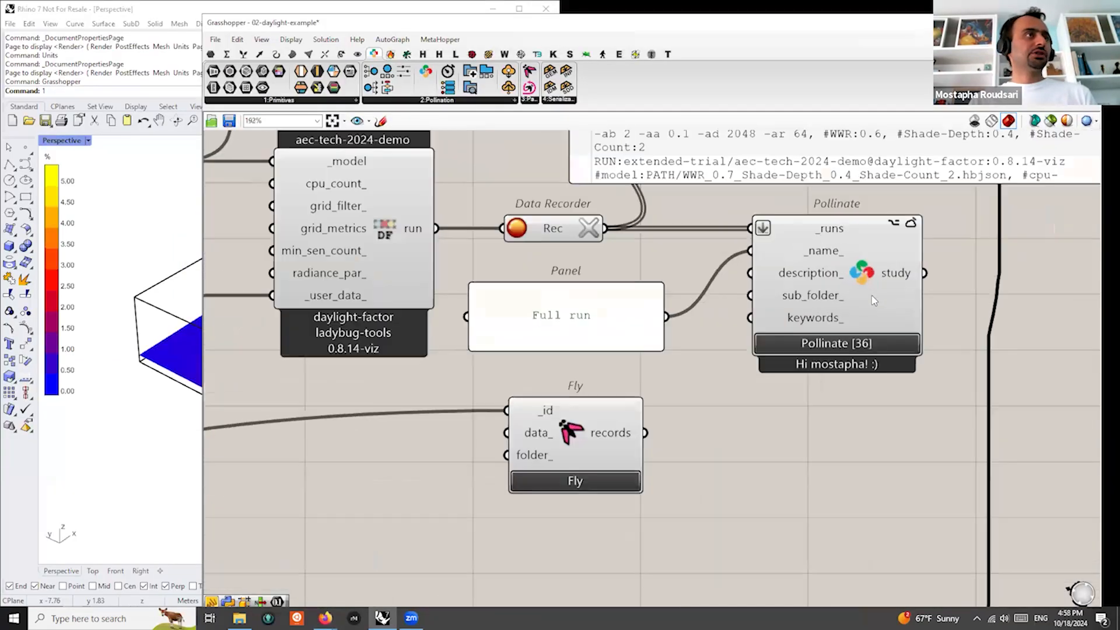
{"action": "left_click", "coordinate": [873, 300]}
{"action": "left_click_drag", "start_coordinate": [873, 300], "coordinate": [908, 299]}
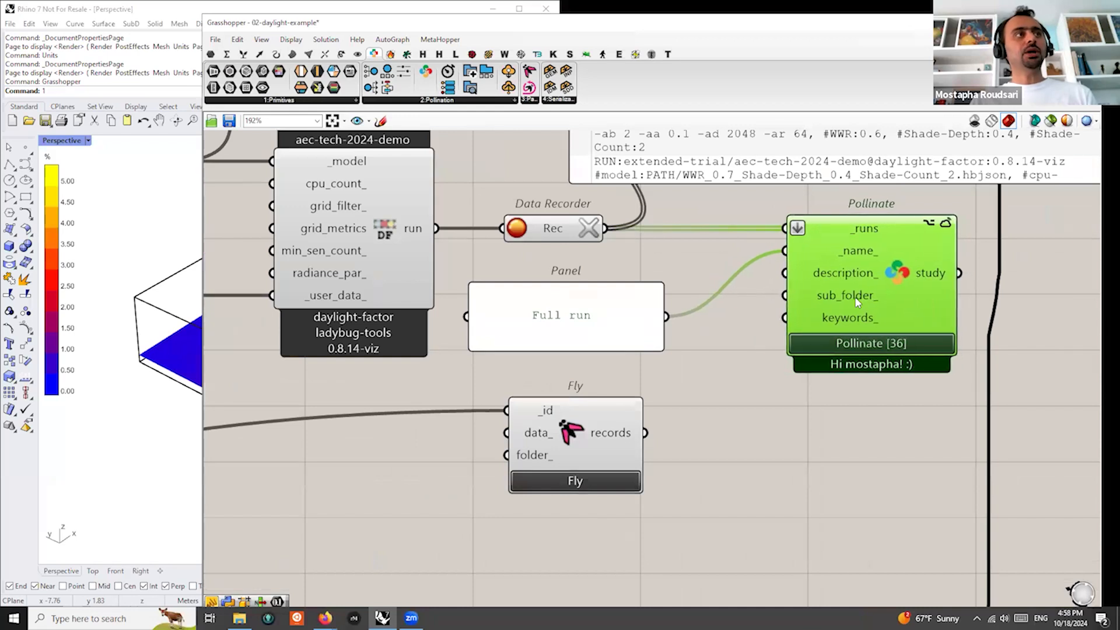
{"action": "mouse_move", "coordinate": [857, 300]}
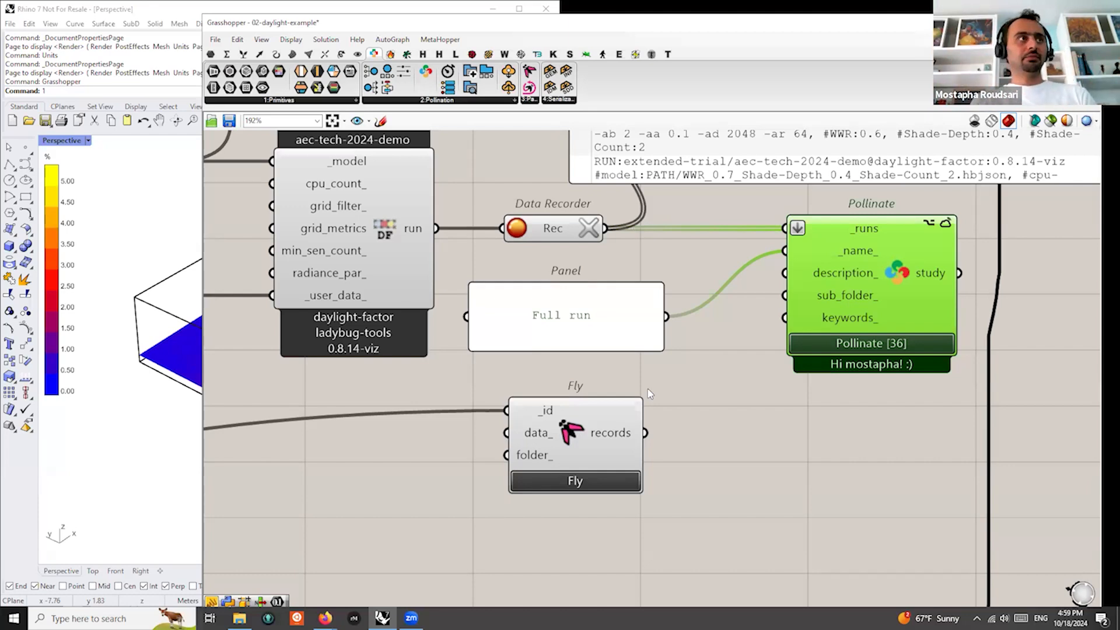
{"action": "scroll", "coordinate": [617, 387], "scroll_direction": "down", "scroll_amount": 4}
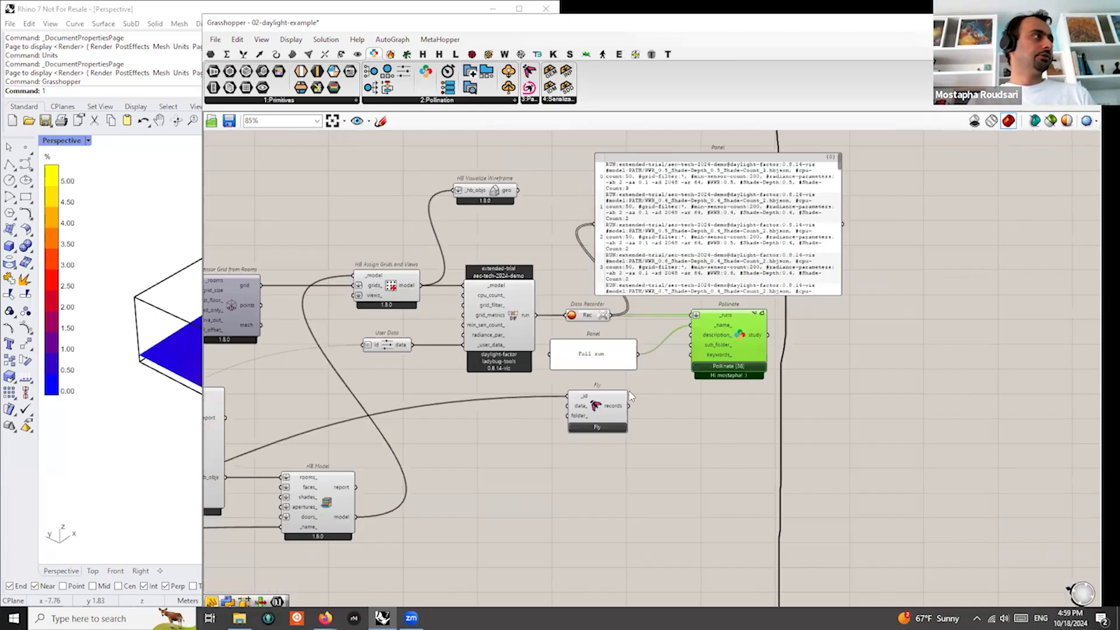
Switch back to the Pollination Cloud App and check the files and studies of the aec-tech-2024-shared project
{"action": "mouse_move", "coordinate": [325, 618]}
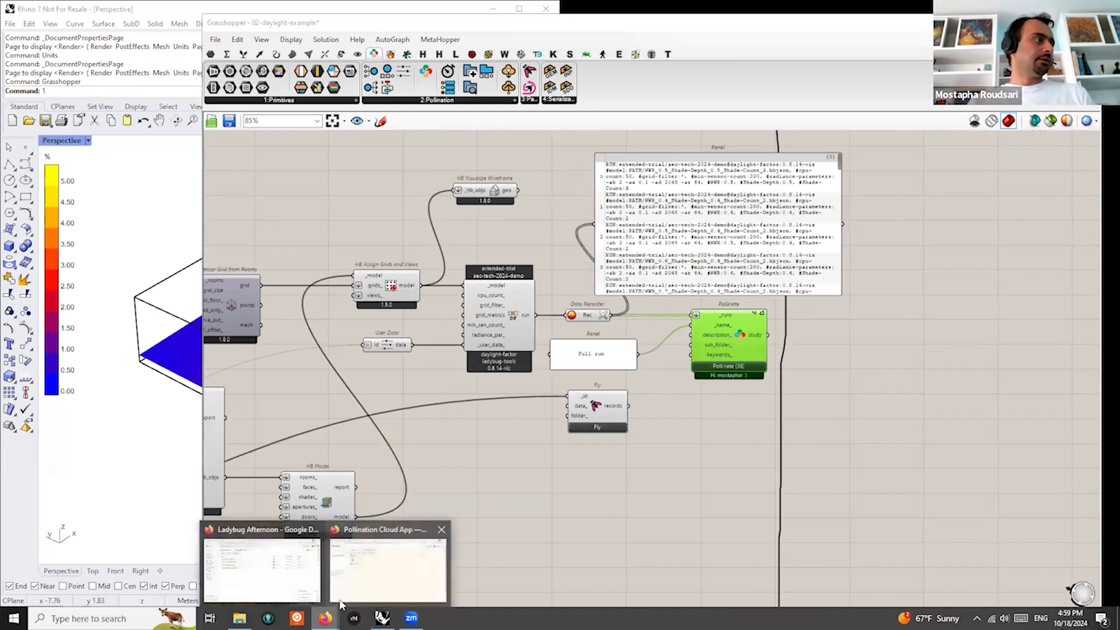
{"action": "left_click", "coordinate": [368, 571]}
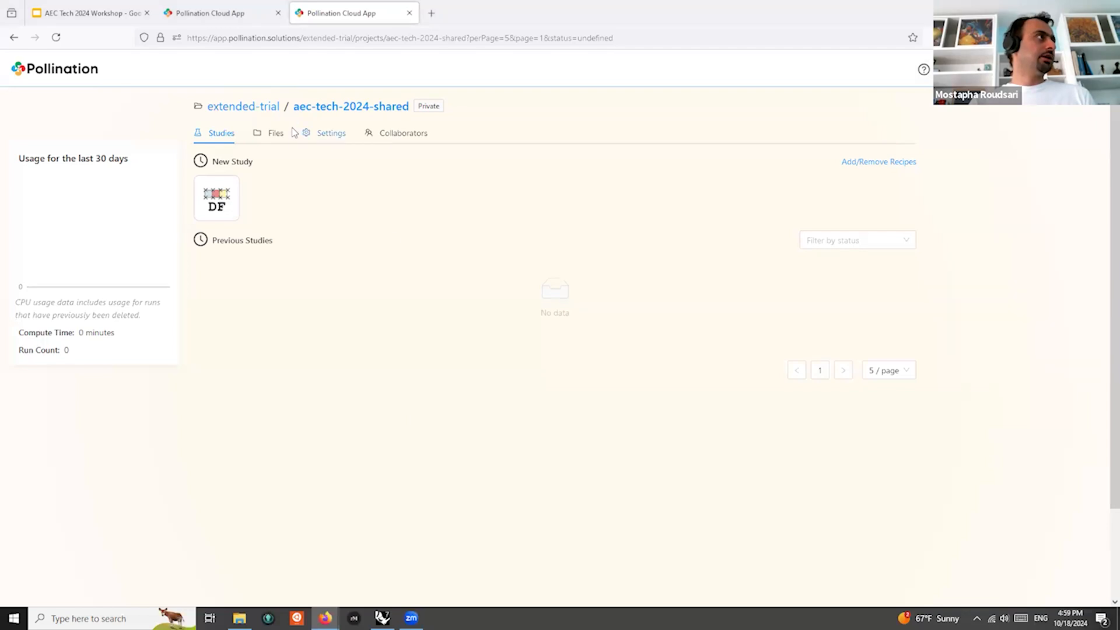
{"action": "left_click", "coordinate": [306, 110]}
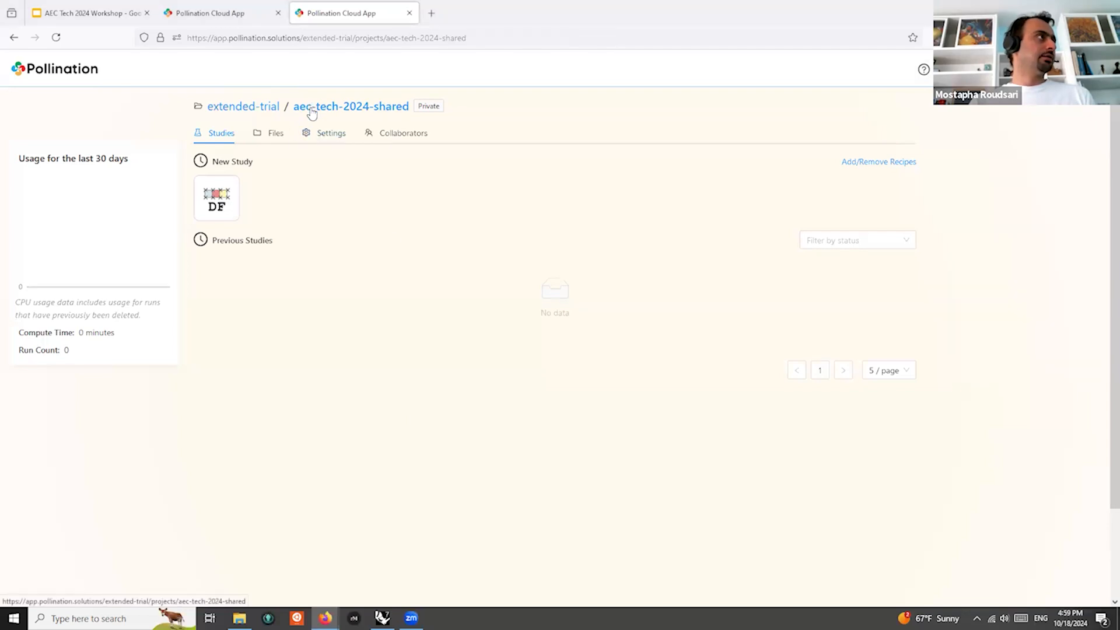
{"action": "left_click", "coordinate": [271, 140]}
{"action": "left_click", "coordinate": [222, 140]}
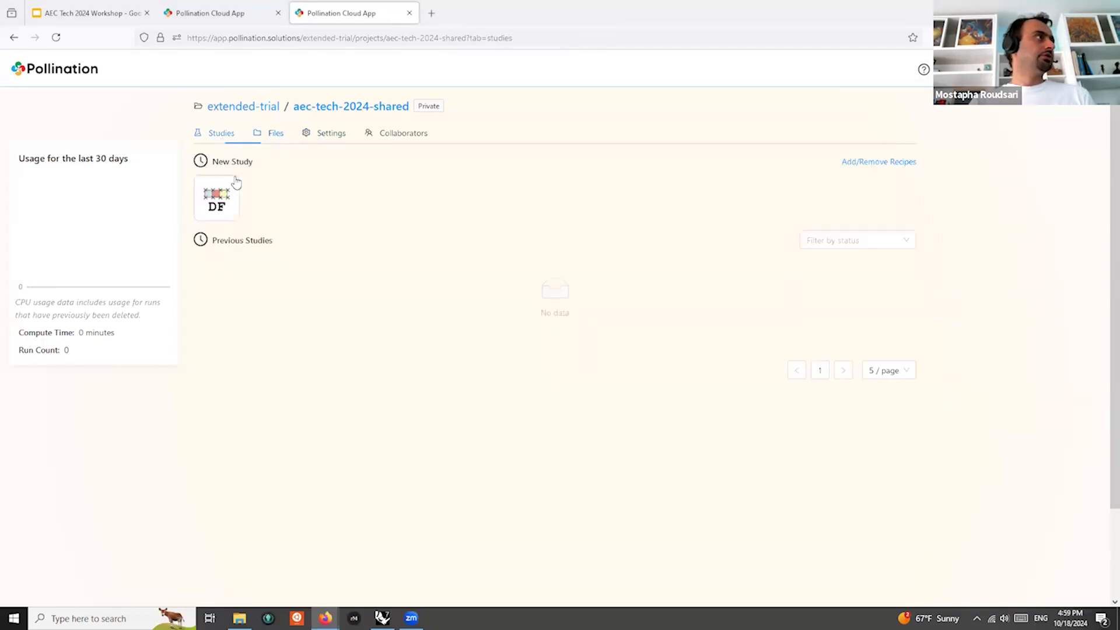
Return to the extended-trial project list, open aec-tech-2024-demo and view the runs of its Full run study
{"action": "left_click", "coordinate": [262, 109]}
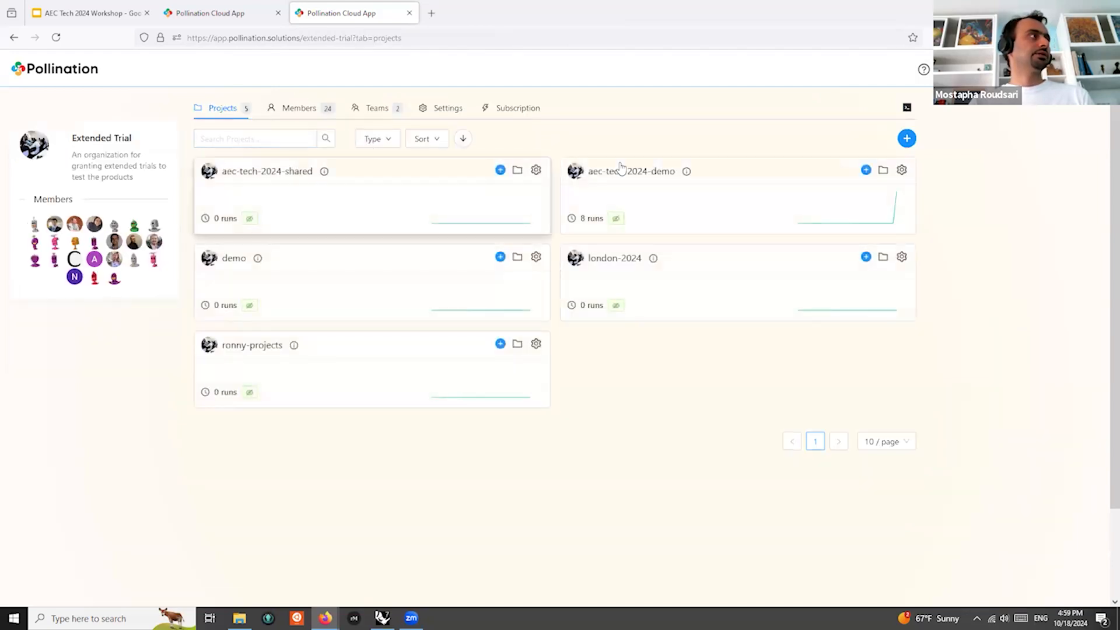
{"action": "left_click", "coordinate": [742, 194]}
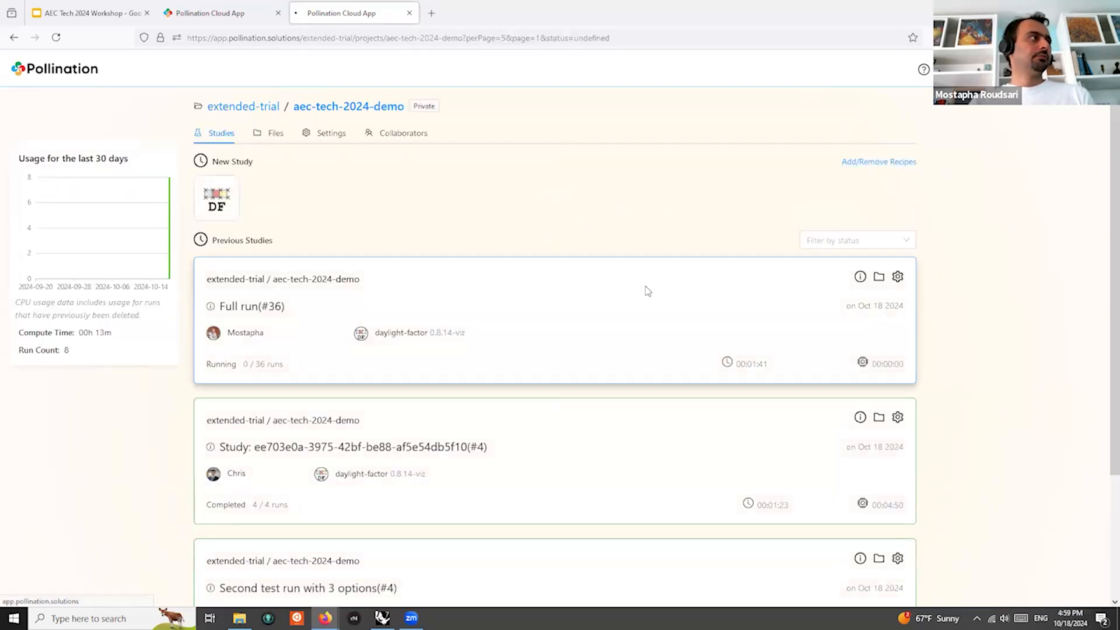
{"action": "left_click", "coordinate": [517, 282]}
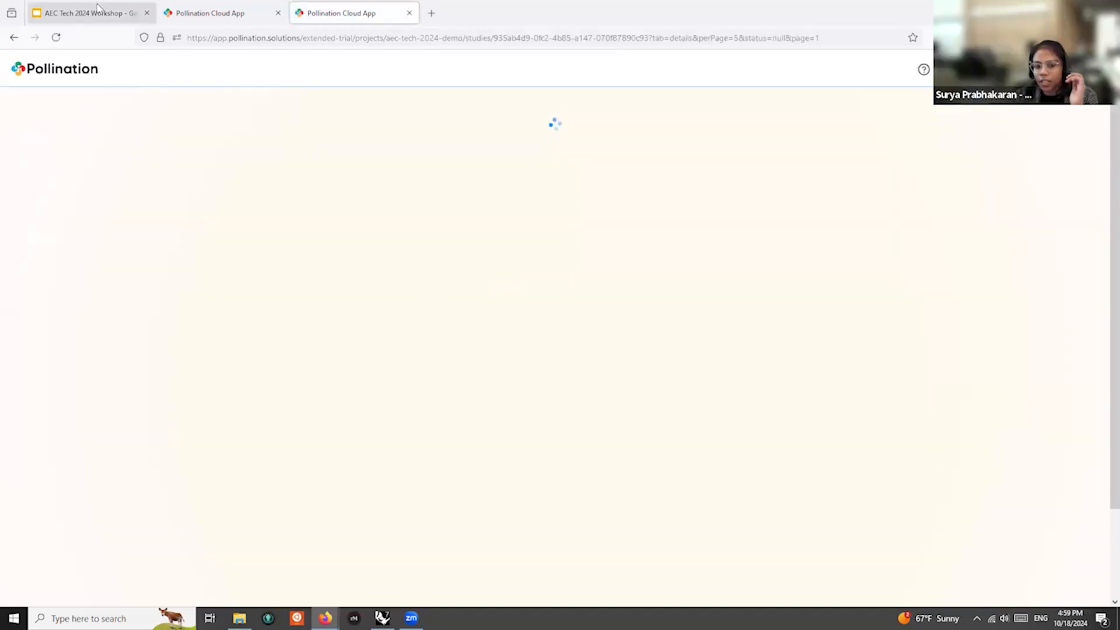
Open the Pollination home page in a new browser tab and launch the Design Explorer app from the app gallery
{"action": "mouse_move", "coordinate": [98, 8]}
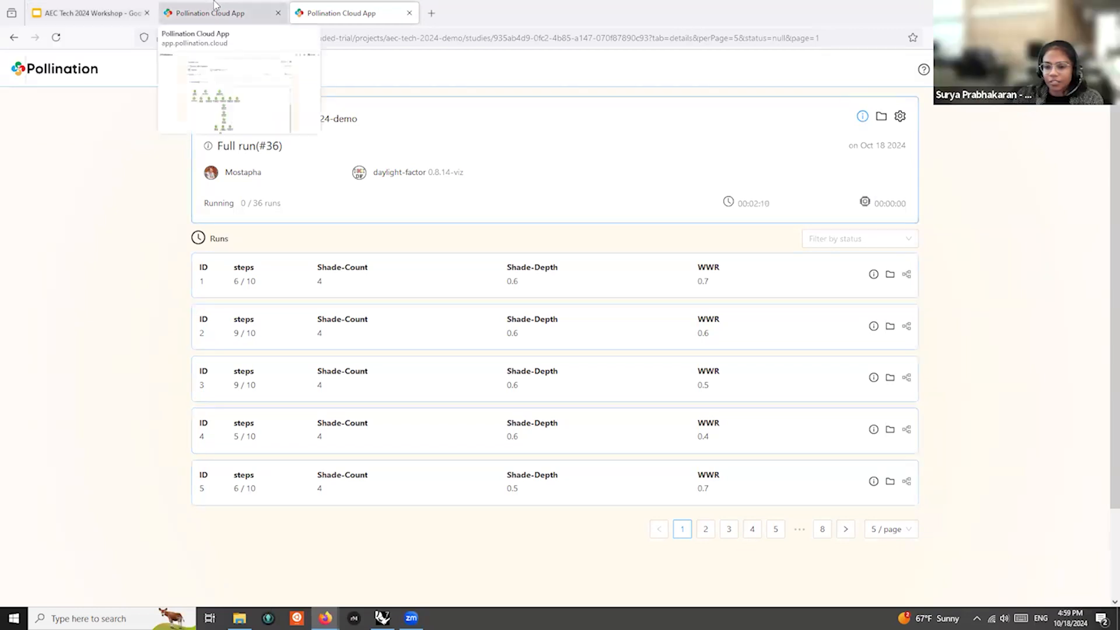
{"action": "left_click", "coordinate": [175, 11]}
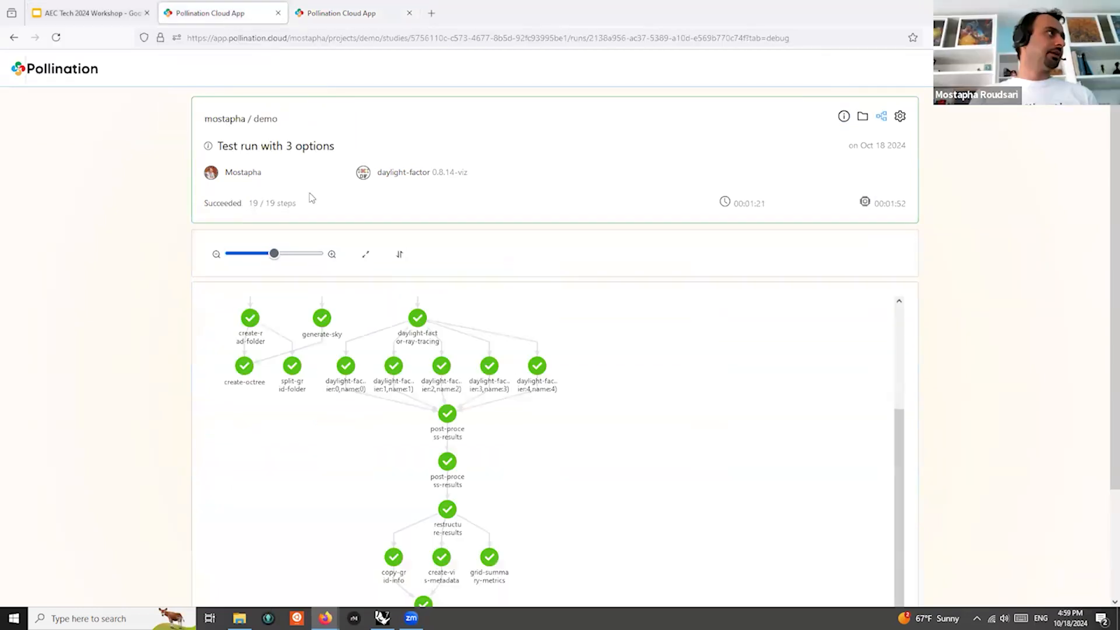
{"action": "left_click", "coordinate": [341, 13]}
{"action": "right_click", "coordinate": [98, 77]}
{"action": "left_click", "coordinate": [111, 86]}
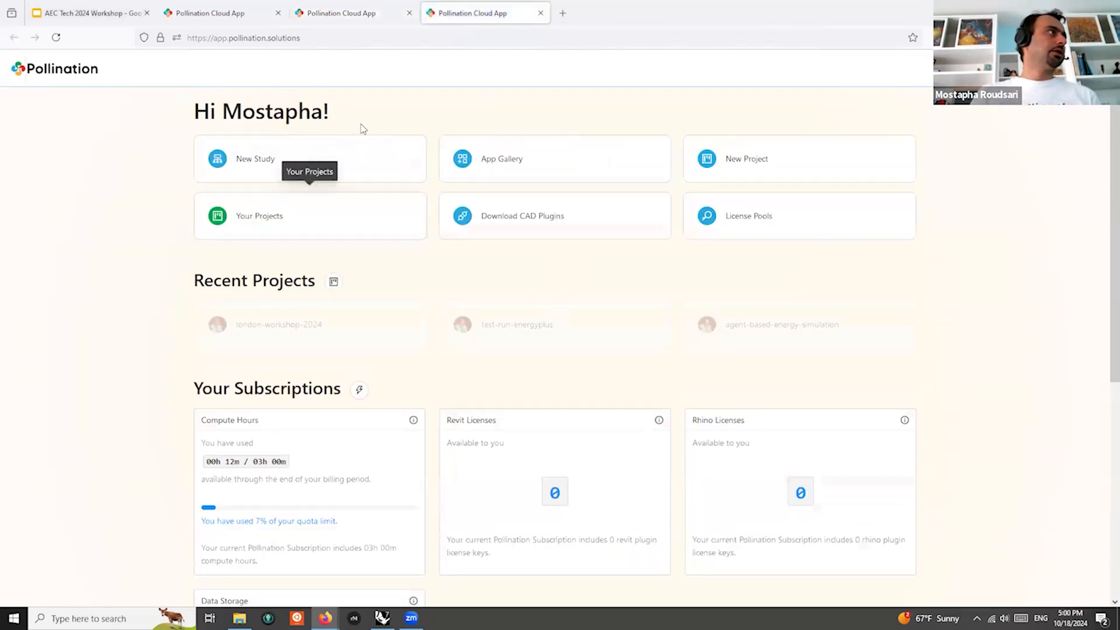
{"action": "left_click", "coordinate": [611, 163]}
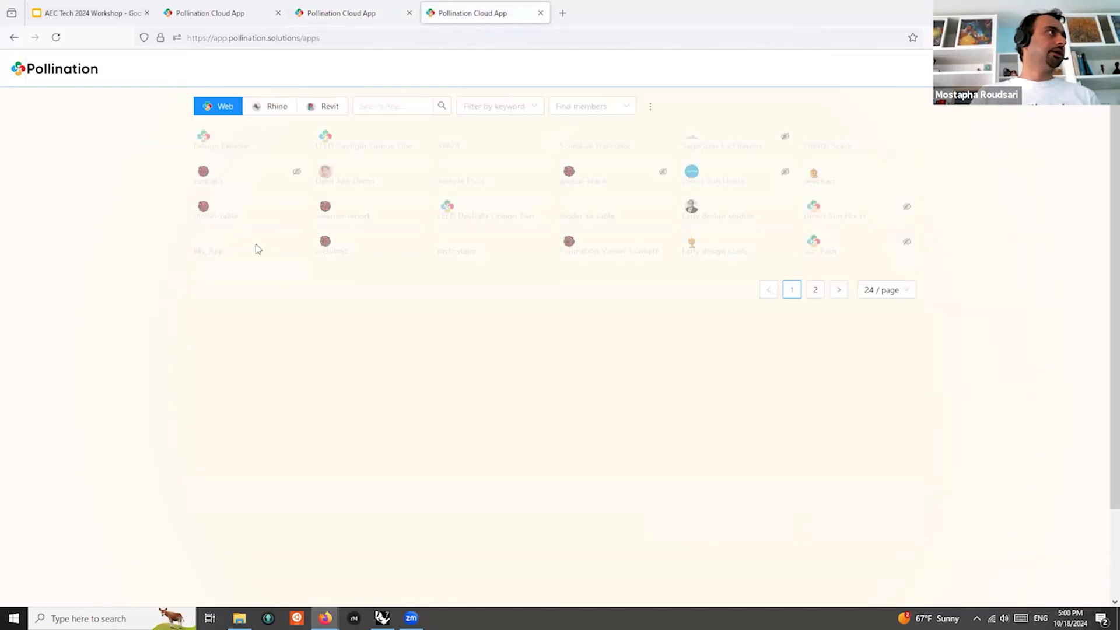
{"action": "left_click", "coordinate": [247, 170]}
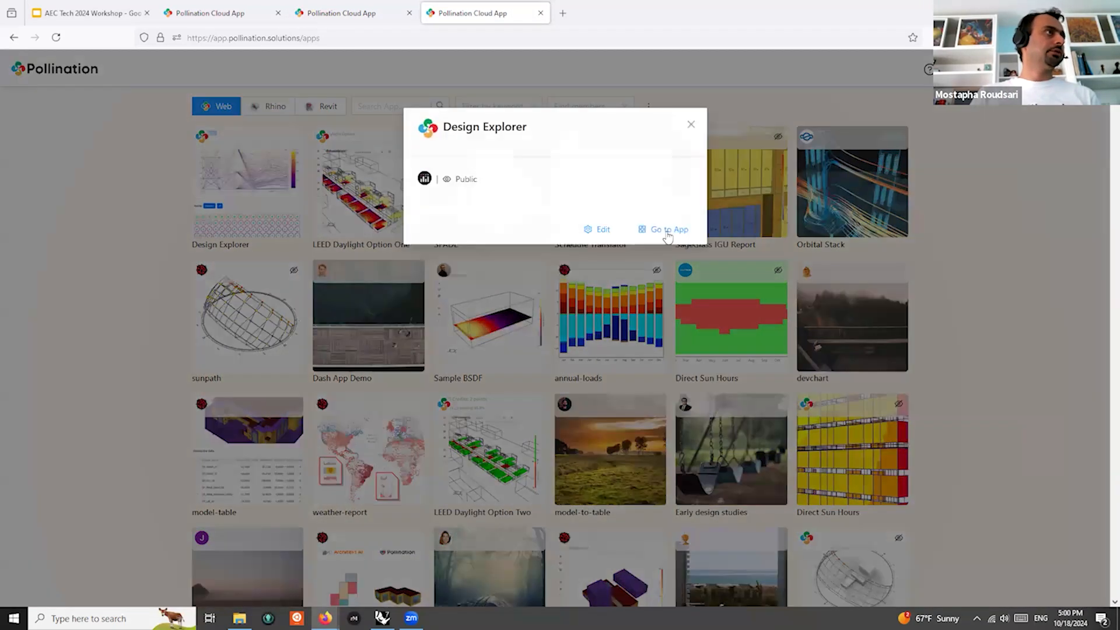
{"action": "left_click", "coordinate": [682, 237]}
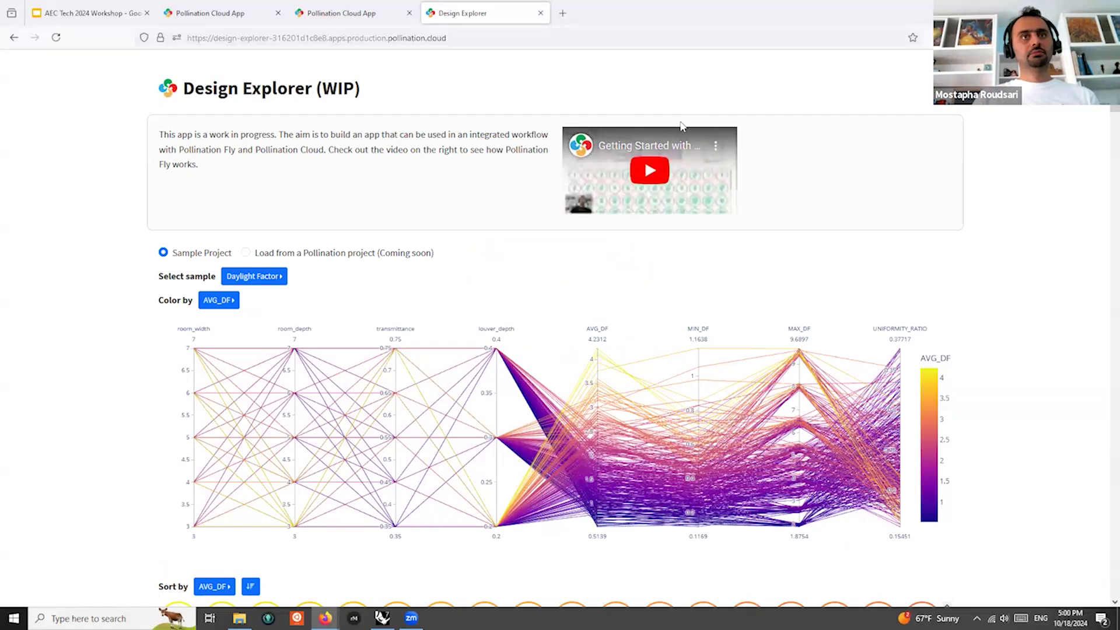
Open the embedded Getting Started with Pollination Fly video on YouTube, select its web address, and close the video page
{"action": "left_click", "coordinate": [650, 172]}
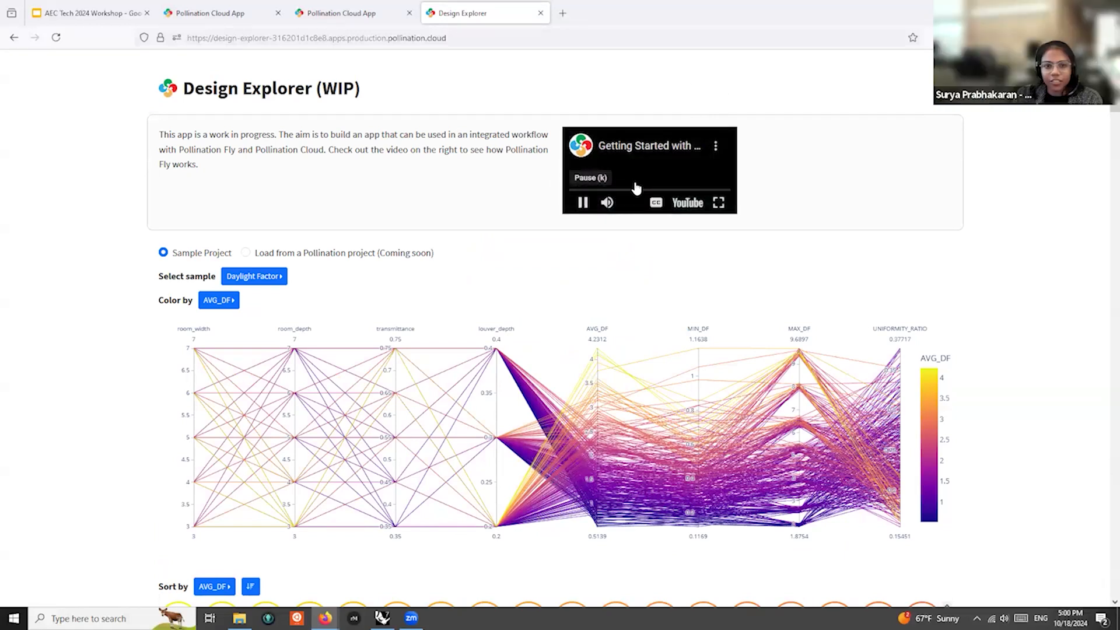
{"action": "left_click", "coordinate": [692, 204]}
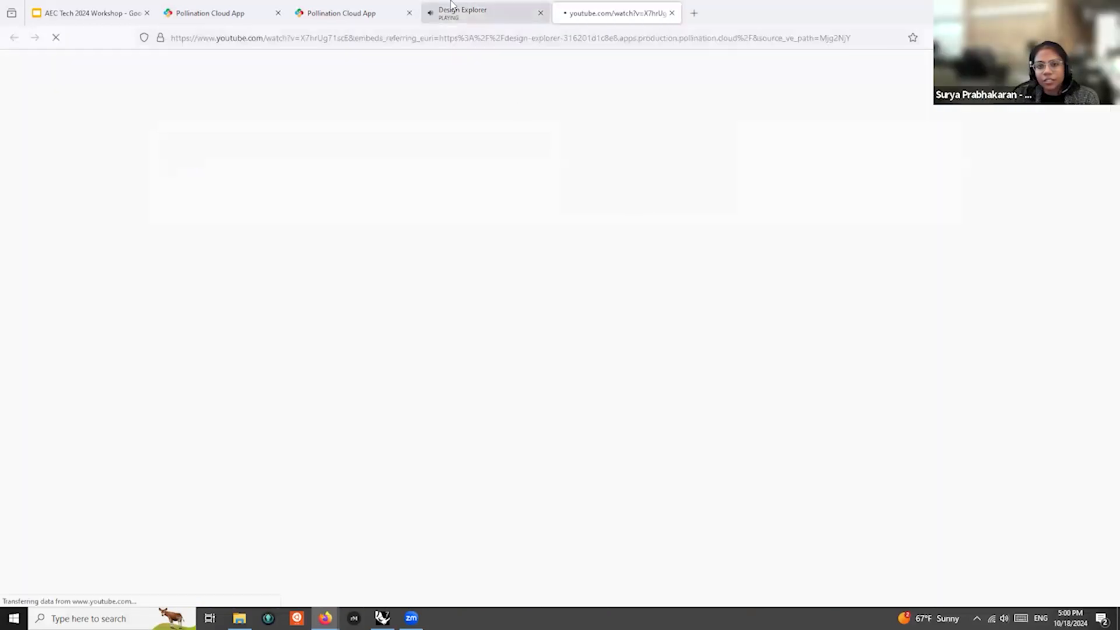
{"action": "left_click", "coordinate": [478, 12]}
{"action": "left_click", "coordinate": [618, 13]}
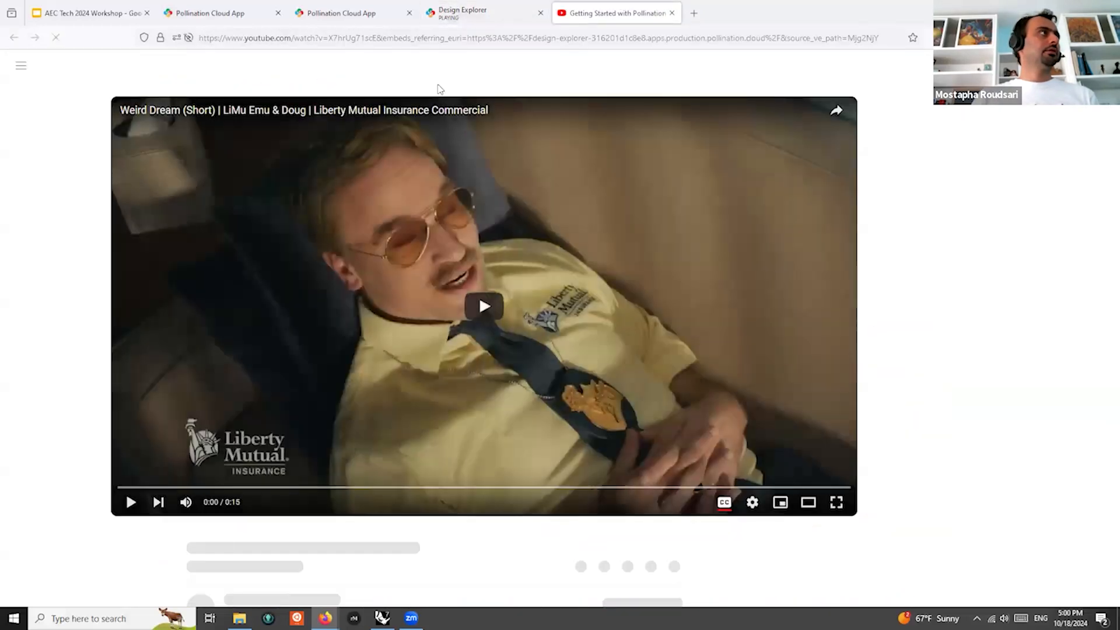
{"action": "left_click", "coordinate": [352, 37]}
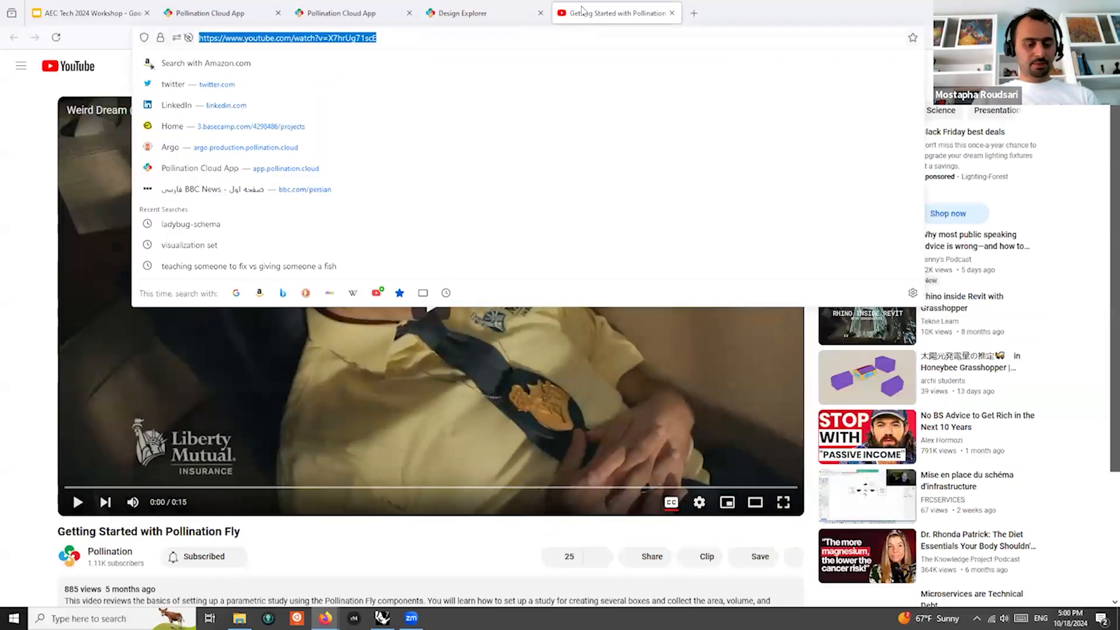
{"action": "left_click", "coordinate": [672, 13]}
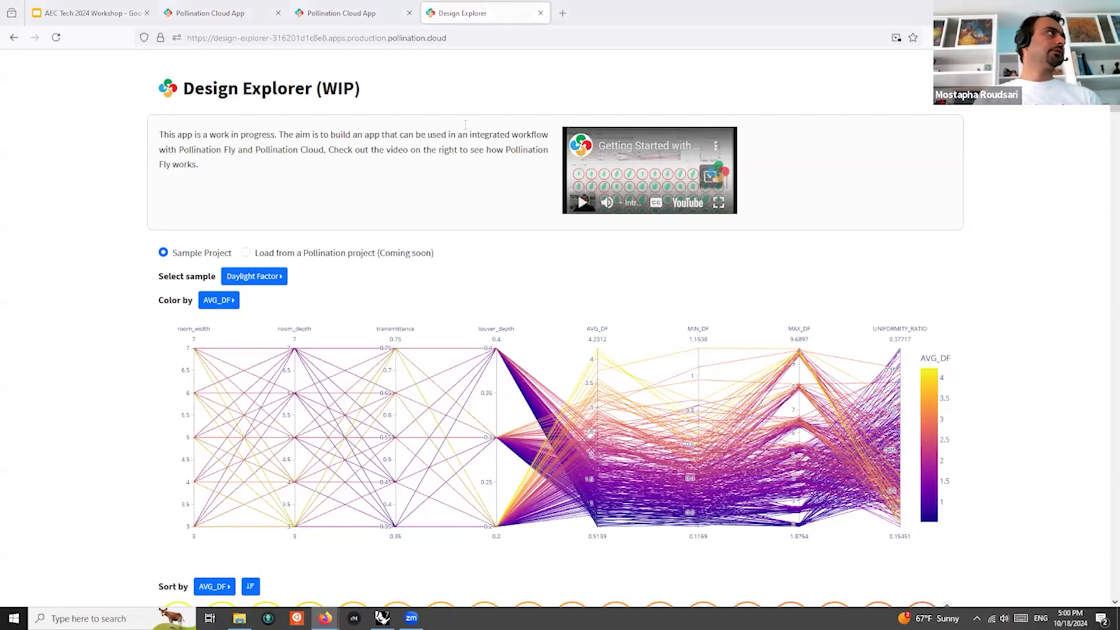
Switch to the AEC Tech 2024 Workshop slides and present the Parametric shade slide in full screen
{"action": "left_click", "coordinate": [113, 8]}
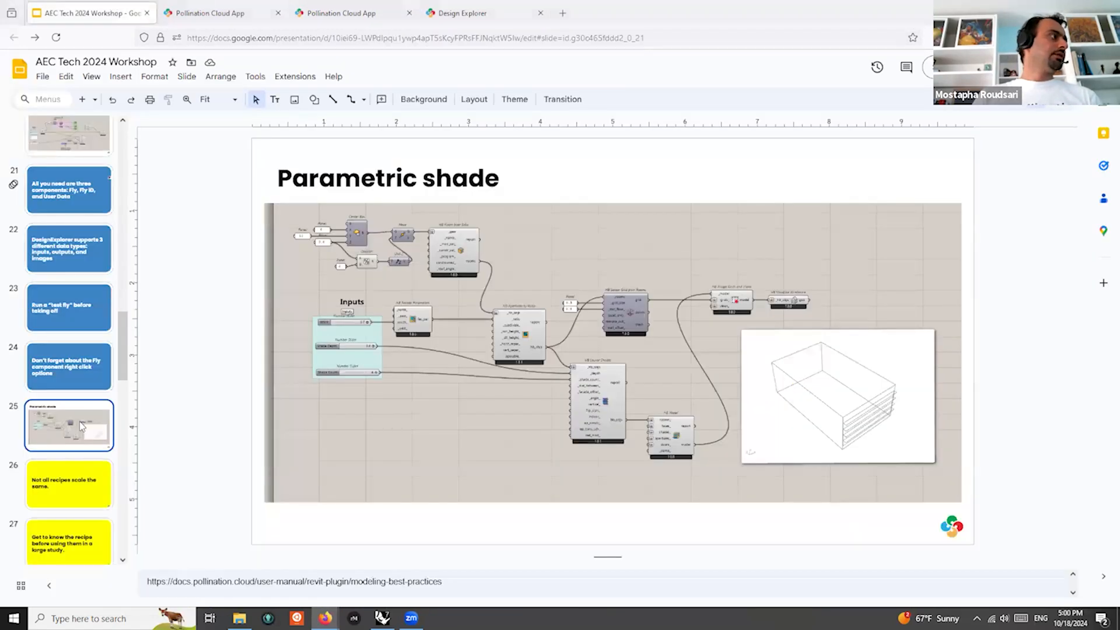
{"action": "scroll", "coordinate": [82, 427], "scroll_direction": "down", "scroll_amount": 1}
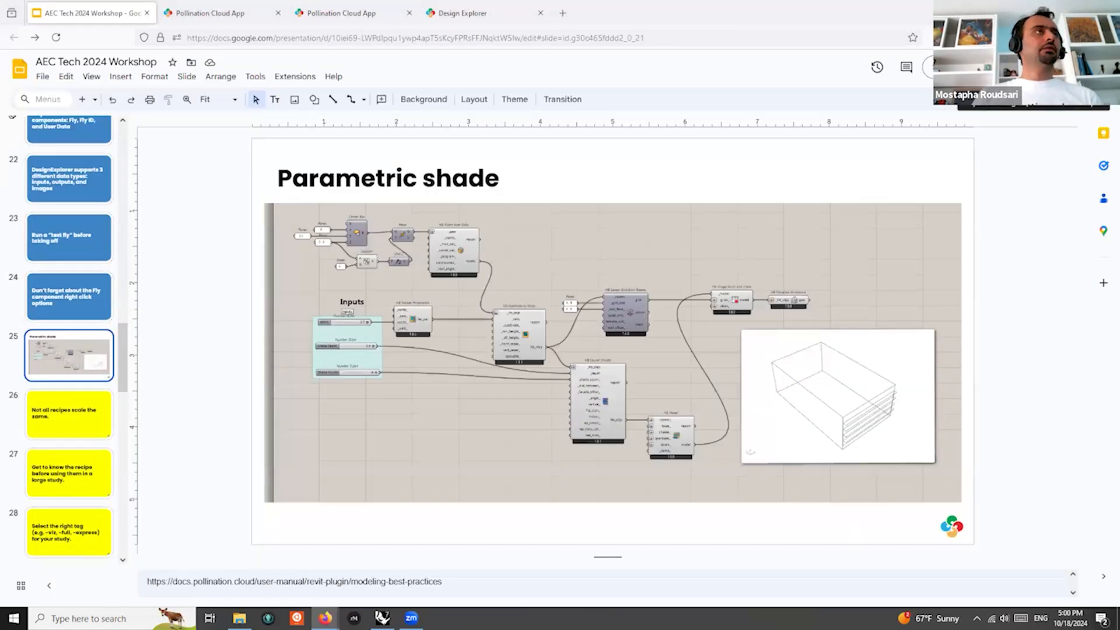
{"action": "left_click", "coordinate": [991, 67]}
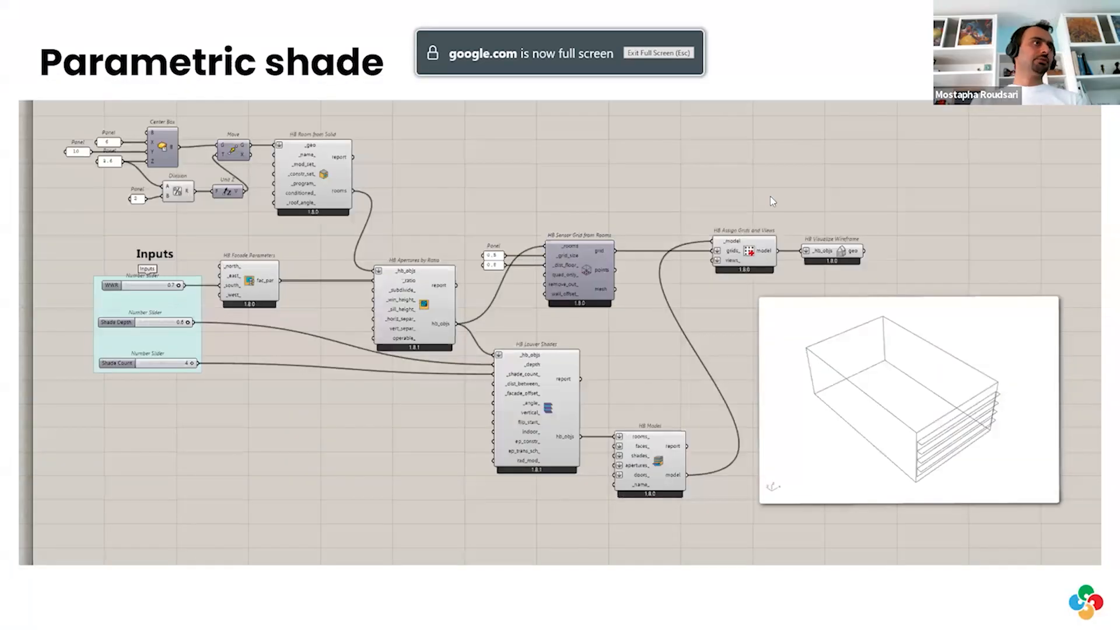
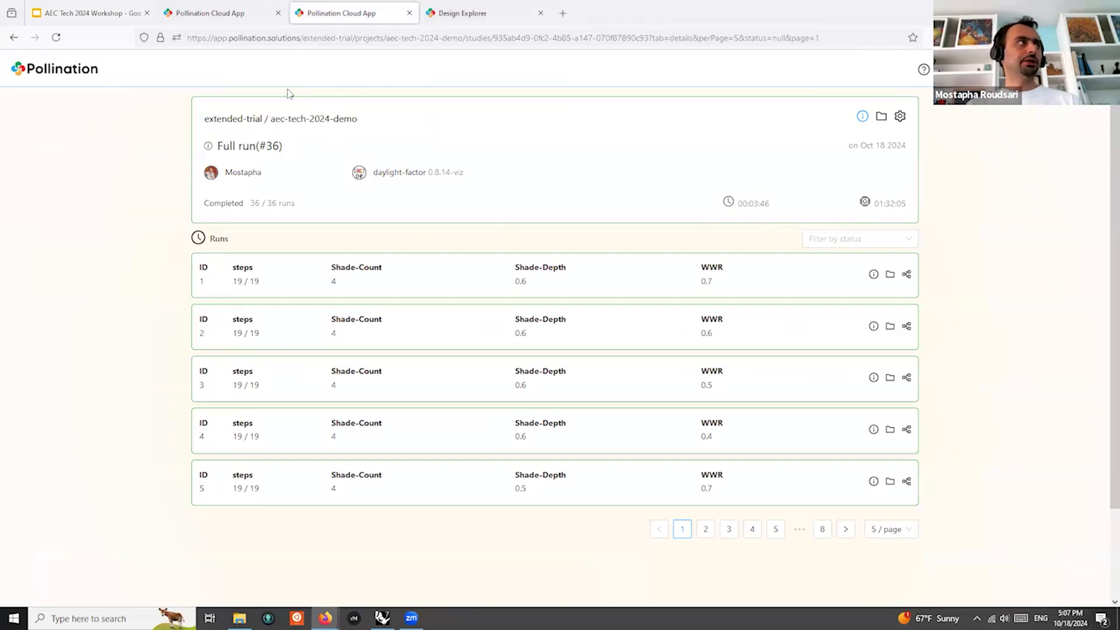
Open the aec-tech-2024-demo project from the Full run study and review its previous studies
{"action": "left_click", "coordinate": [300, 120]}
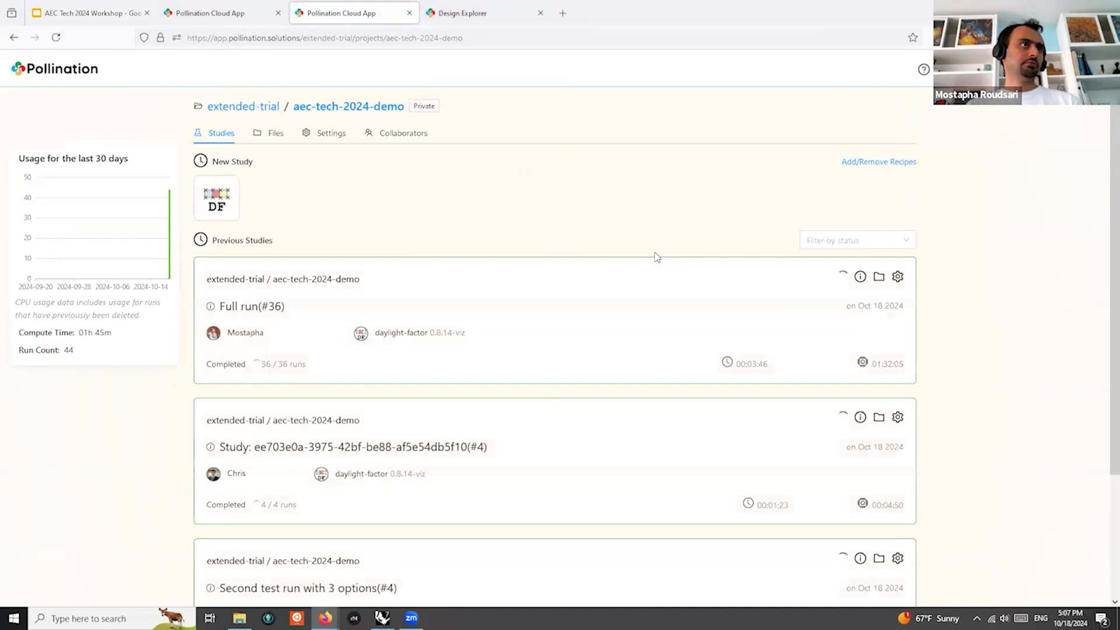
{"action": "scroll", "coordinate": [658, 258], "scroll_direction": "down", "scroll_amount": 2}
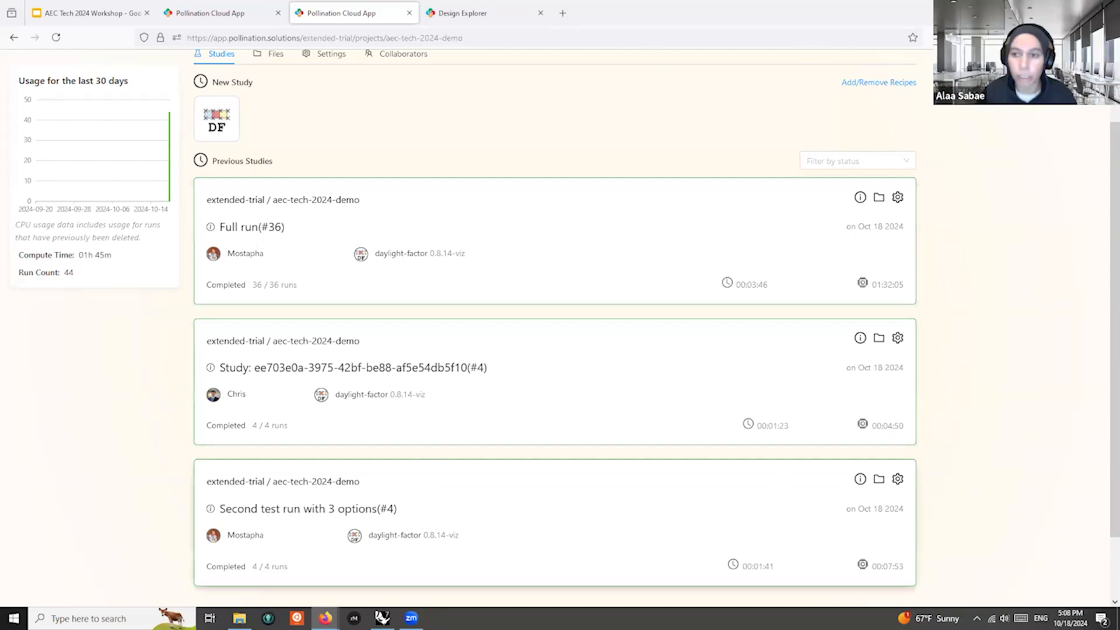
Switch to Grasshopper and add a text panel below the Inputs group, under the Shade Count slider
{"action": "mouse_move", "coordinate": [382, 617]}
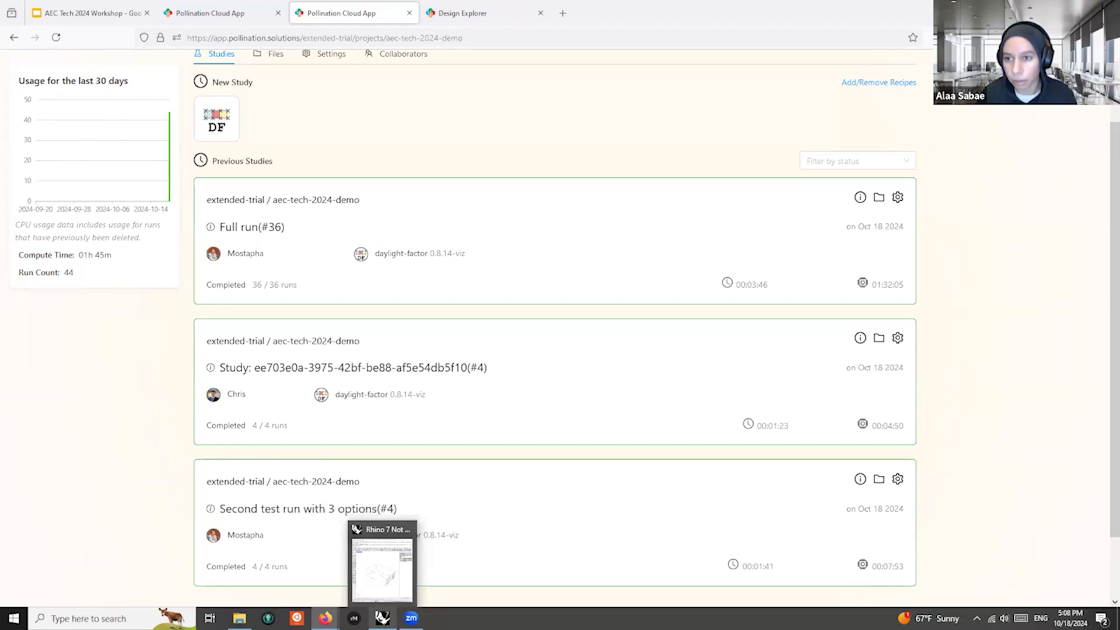
{"action": "left_click", "coordinate": [382, 569]}
{"action": "scroll", "coordinate": [731, 396], "scroll_direction": "down", "scroll_amount": 4}
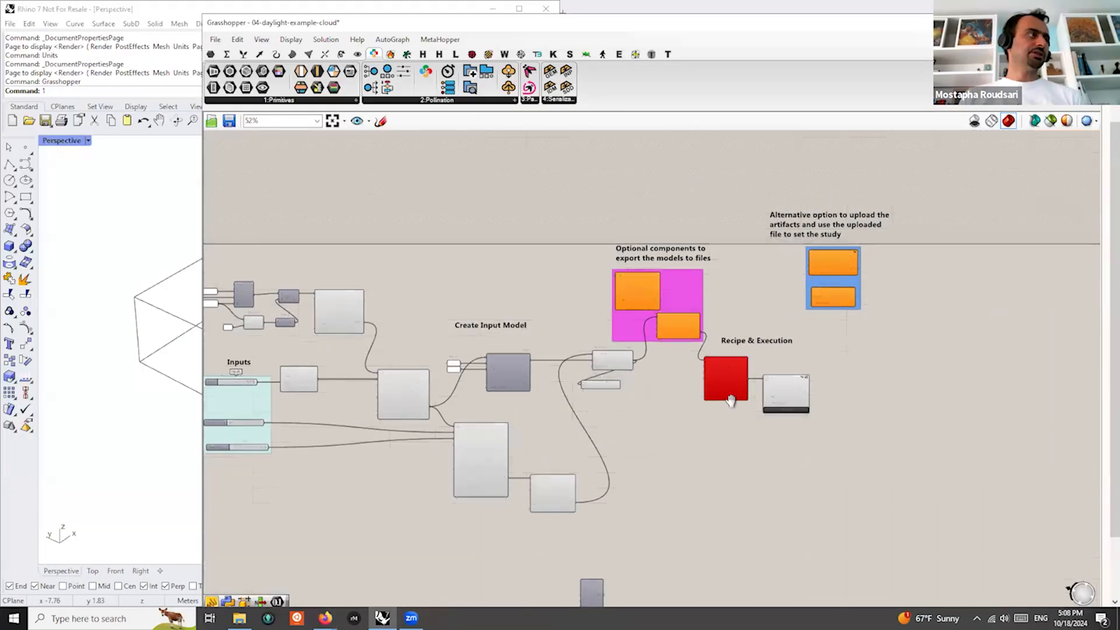
{"action": "right_click_drag", "start_coordinate": [731, 400], "coordinate": [1069, 379]}
{"action": "scroll", "coordinate": [591, 428], "scroll_direction": "up", "scroll_amount": 7}
{"action": "scroll", "coordinate": [563, 353], "scroll_direction": "down", "scroll_amount": 1}
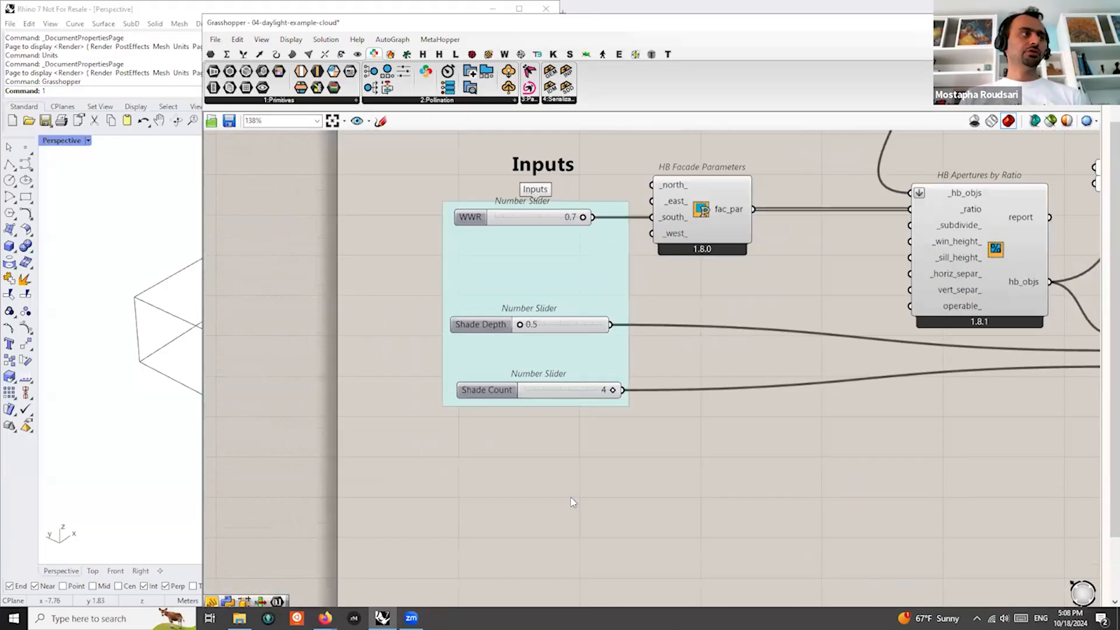
{"action": "double_click", "coordinate": [553, 466]}
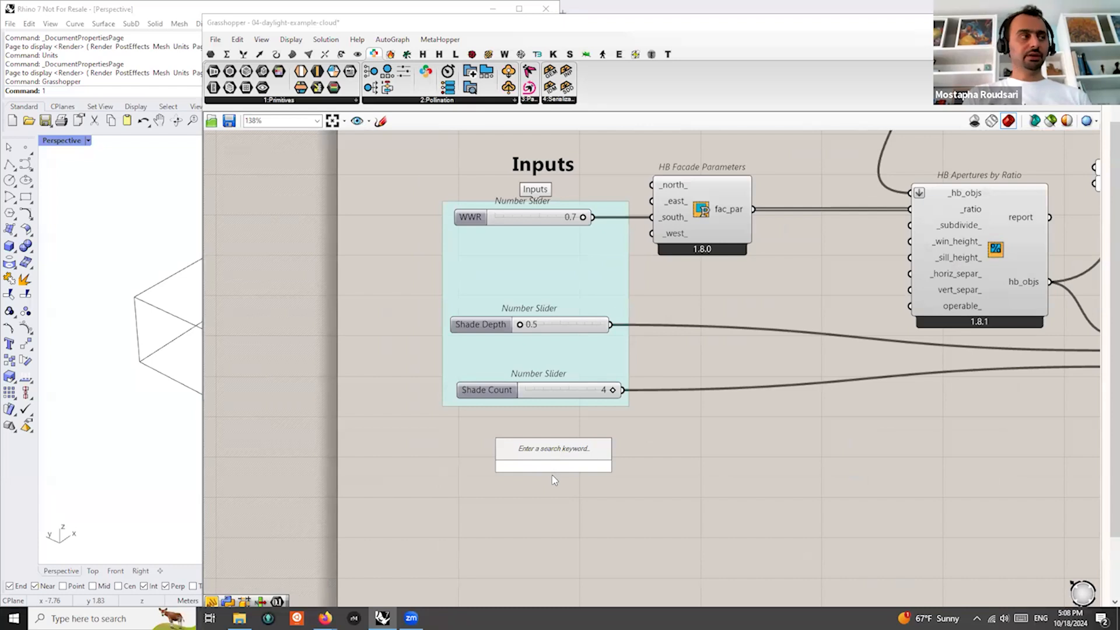
{"action": "type", "text": "//"}
{"action": "key", "text": "Return"}
Enter material_1 and material_2 on separate lines in the new panel
{"action": "double_click", "coordinate": [554, 476]}
{"action": "type", "text": "materi"}
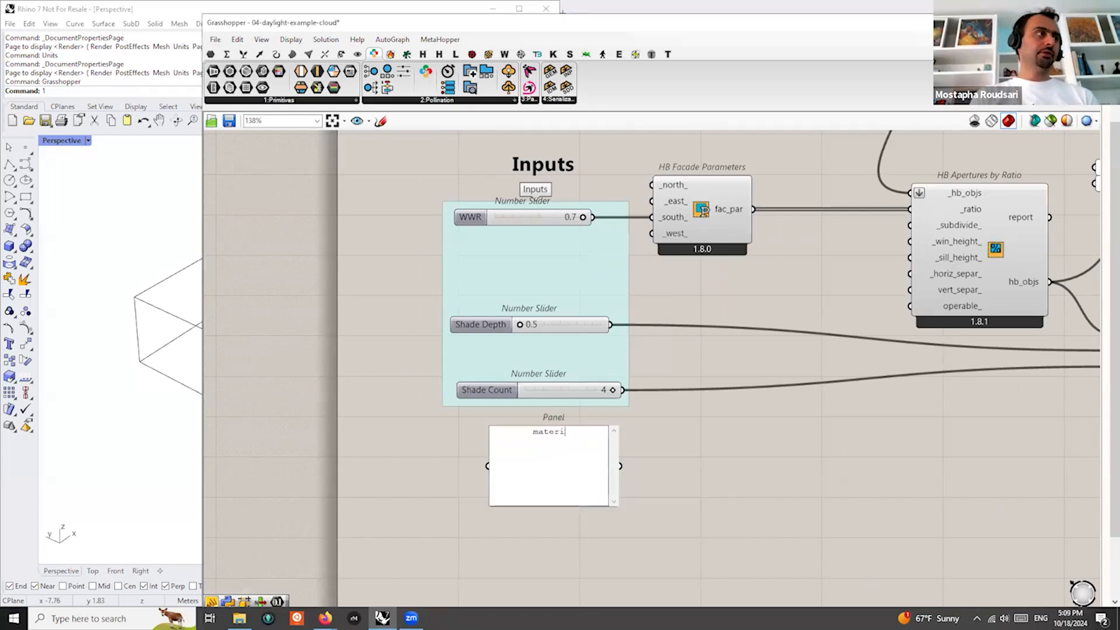
{"action": "type", "text": "al"}
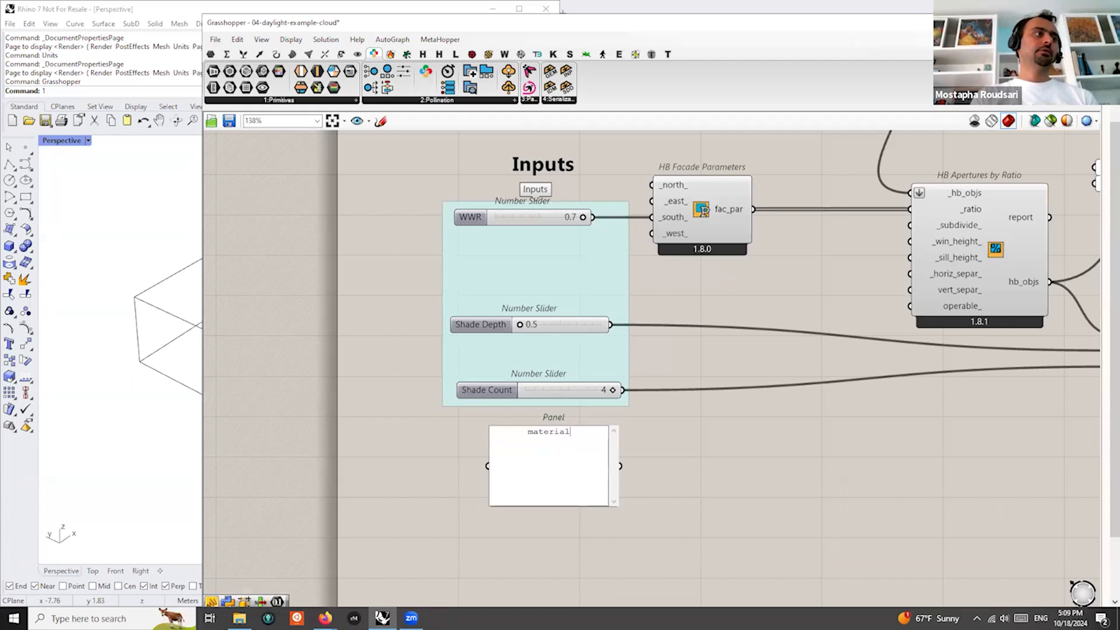
{"action": "type", "text": "_1"}
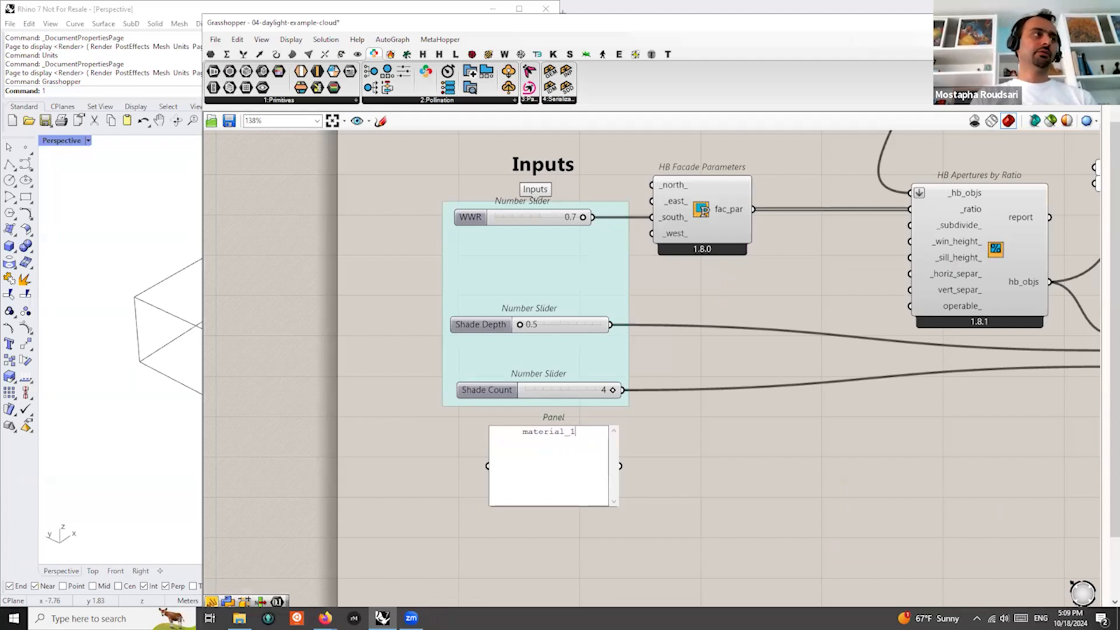
{"action": "key", "text": "Return"}
{"action": "type", "text": "materi"}
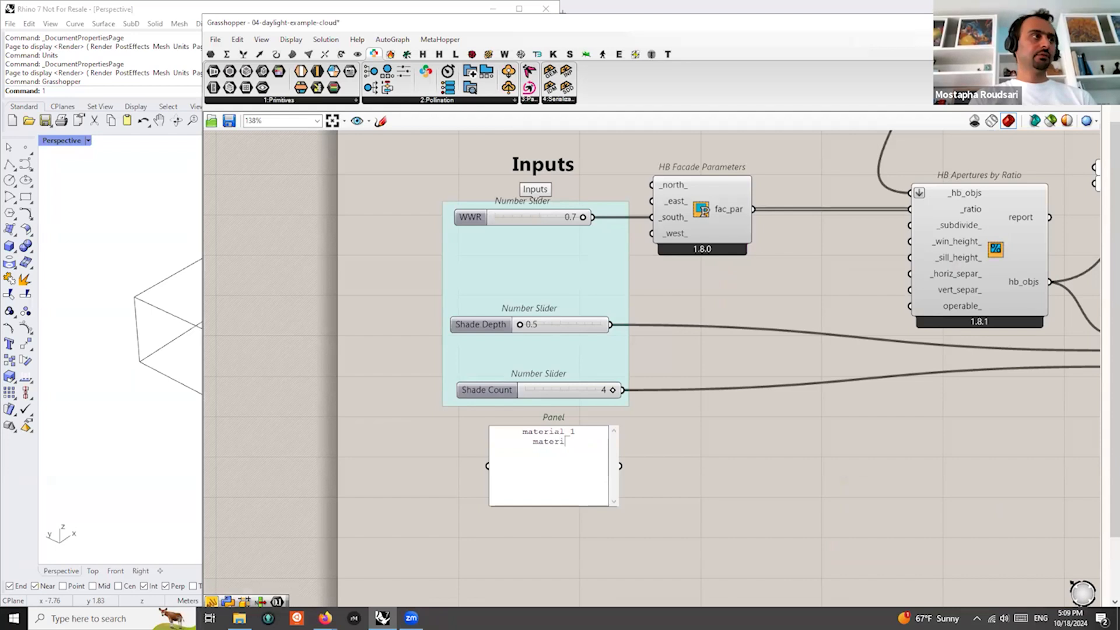
{"action": "type", "text": "al_2"}
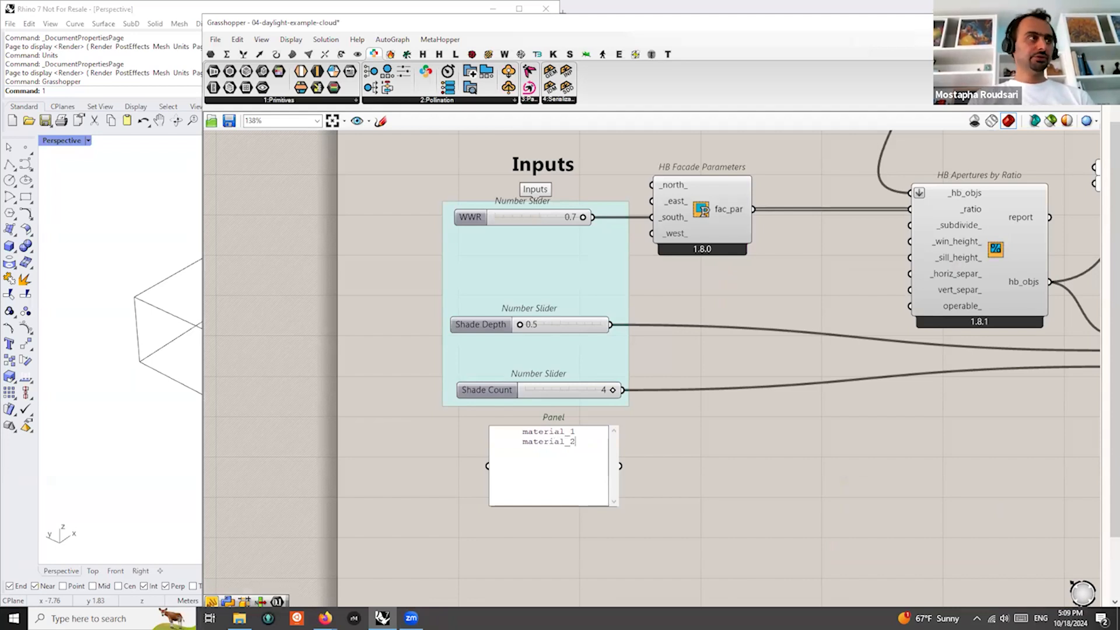
{"action": "left_click", "coordinate": [727, 455]}
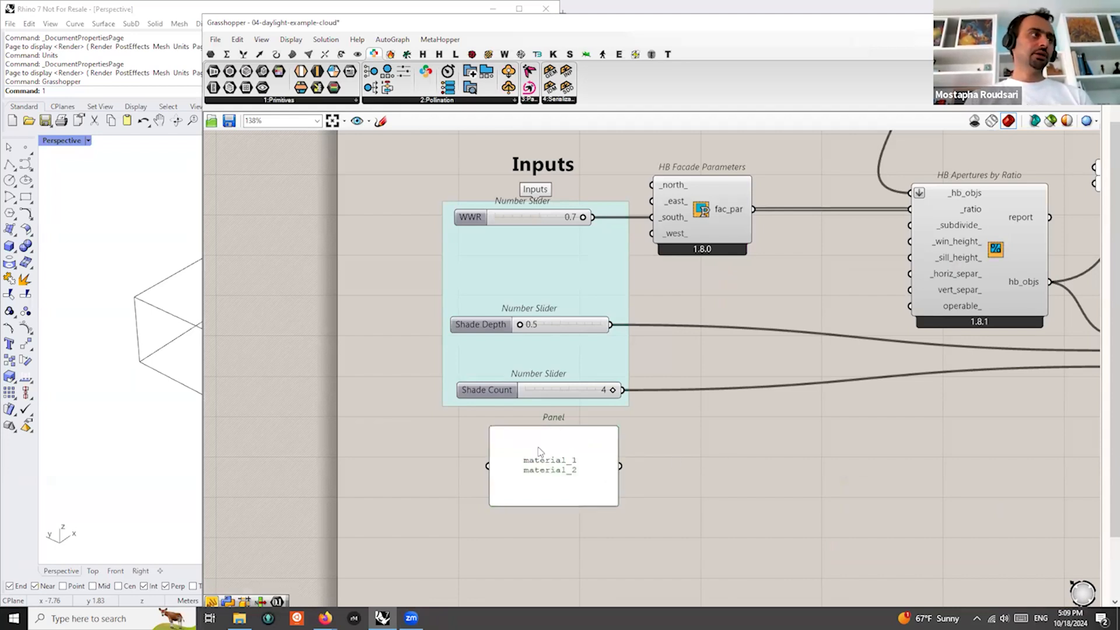
Make the material panel treat each line as a separate list item, and move it slightly down from the Inputs group
{"action": "right_click", "coordinate": [539, 450]}
{"action": "left_click", "coordinate": [598, 360]}
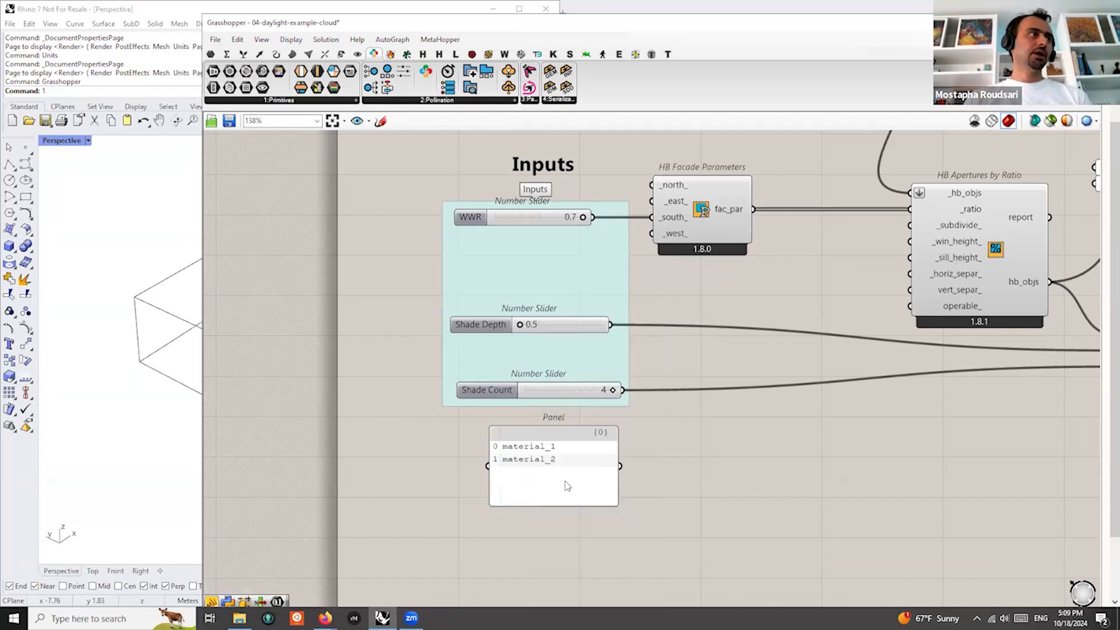
{"action": "left_click", "coordinate": [556, 489]}
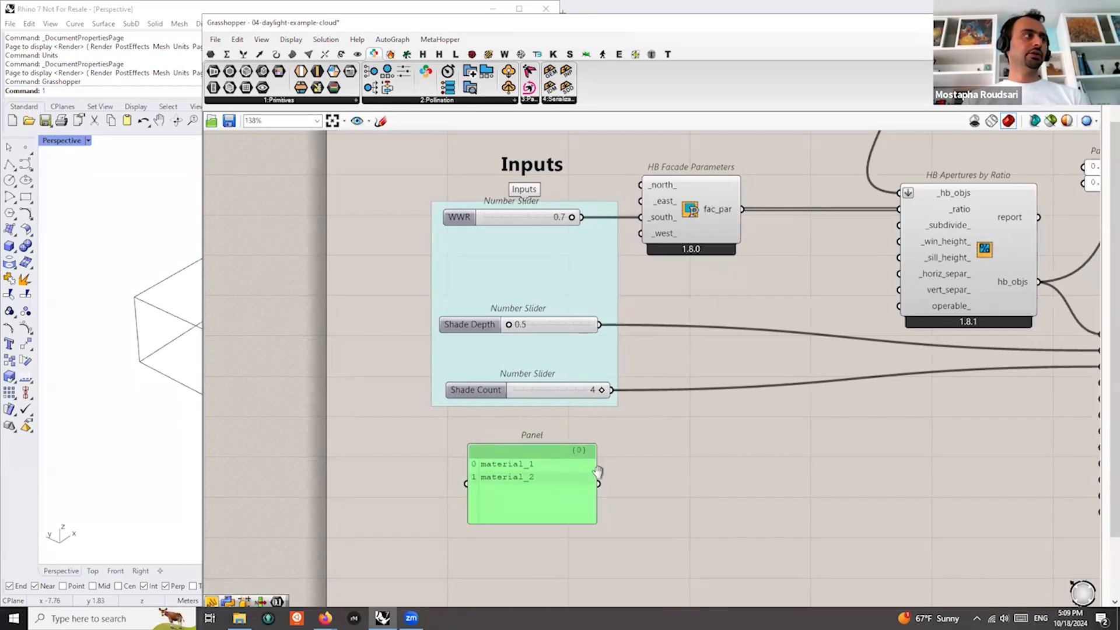
Place a Fly ID component beside the material panel and connect the panel's output to its in_1 input
{"action": "scroll", "coordinate": [467, 462], "scroll_direction": "down", "scroll_amount": 3}
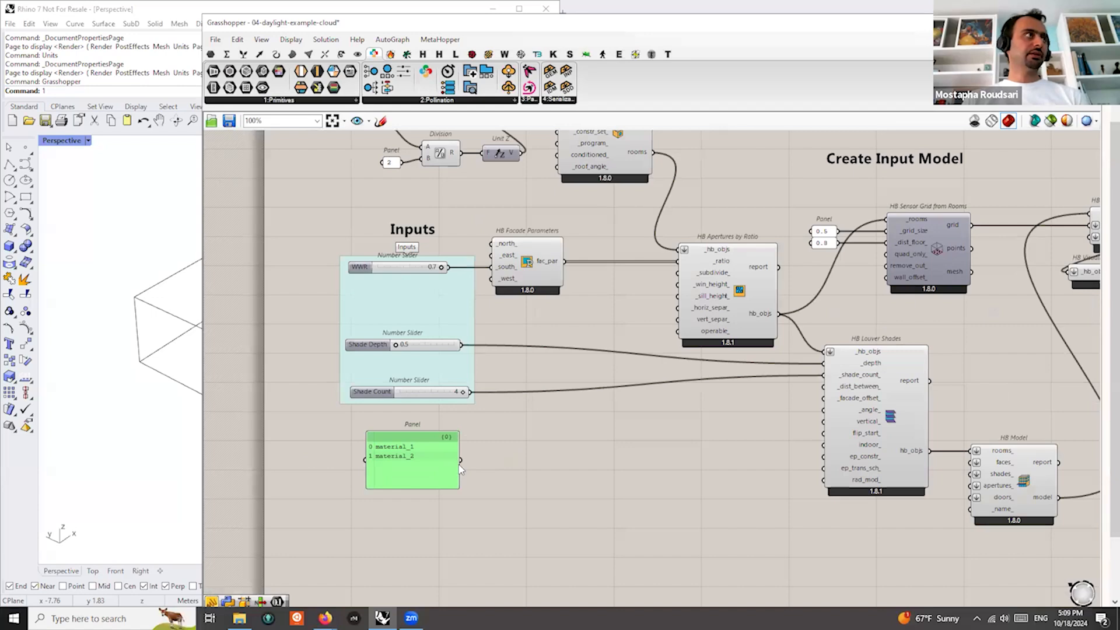
{"action": "left_click_drag", "start_coordinate": [529, 88], "coordinate": [564, 484]}
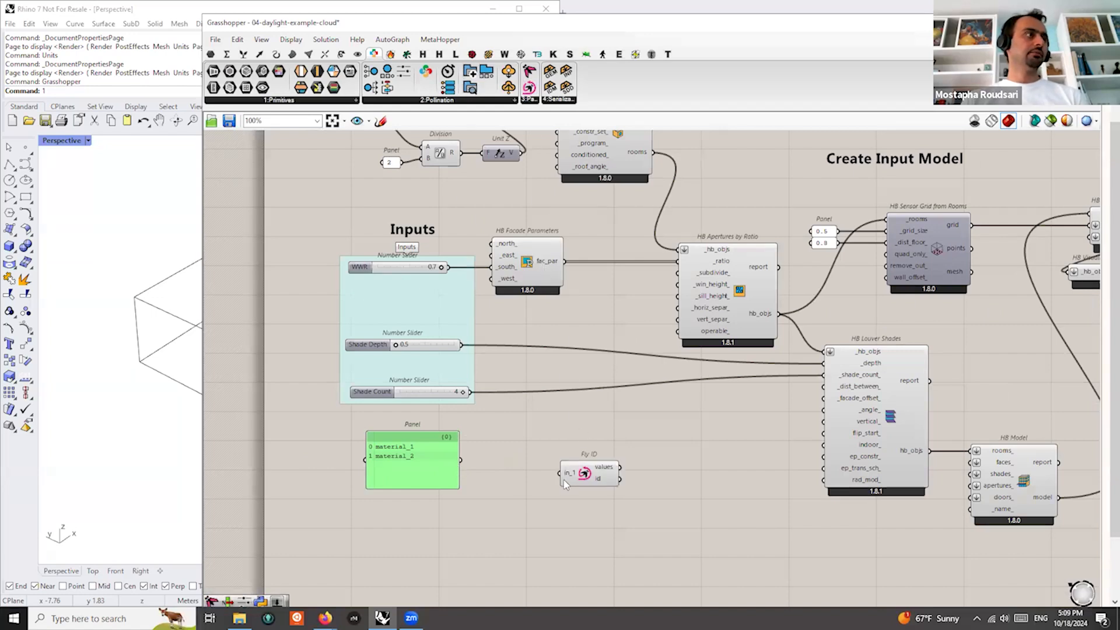
{"action": "scroll", "coordinate": [520, 477], "scroll_direction": "up", "scroll_amount": 2}
{"action": "left_click_drag", "start_coordinate": [438, 454], "coordinate": [574, 464]}
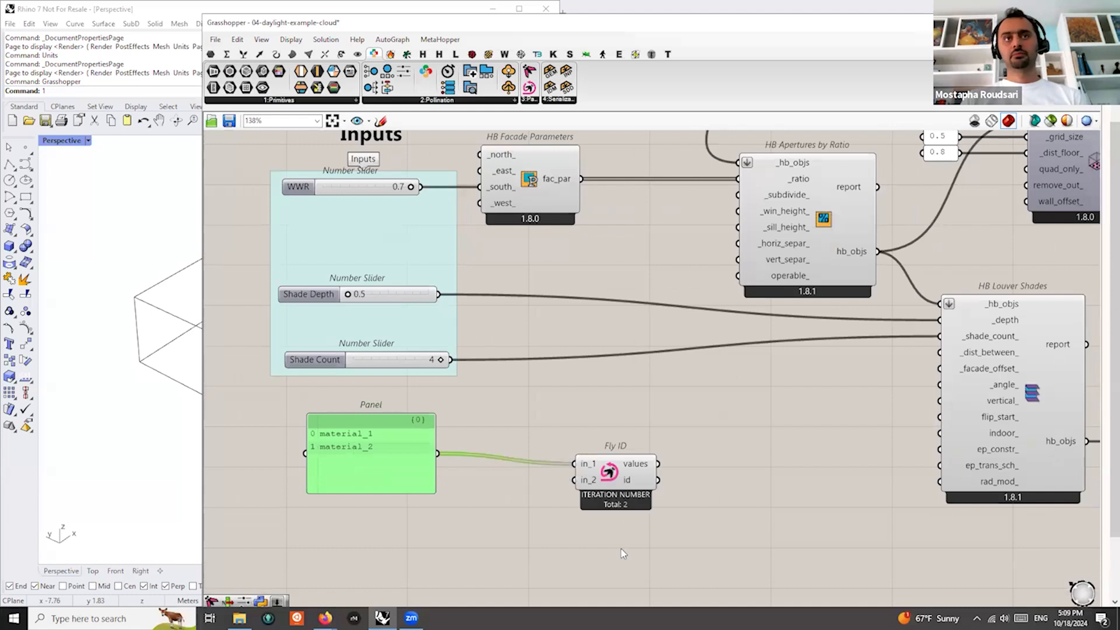
Move the Fly ID component slightly up so its in_1 input lines up with the material panel's output
{"action": "left_click_drag", "start_coordinate": [604, 473], "coordinate": [604, 463]}
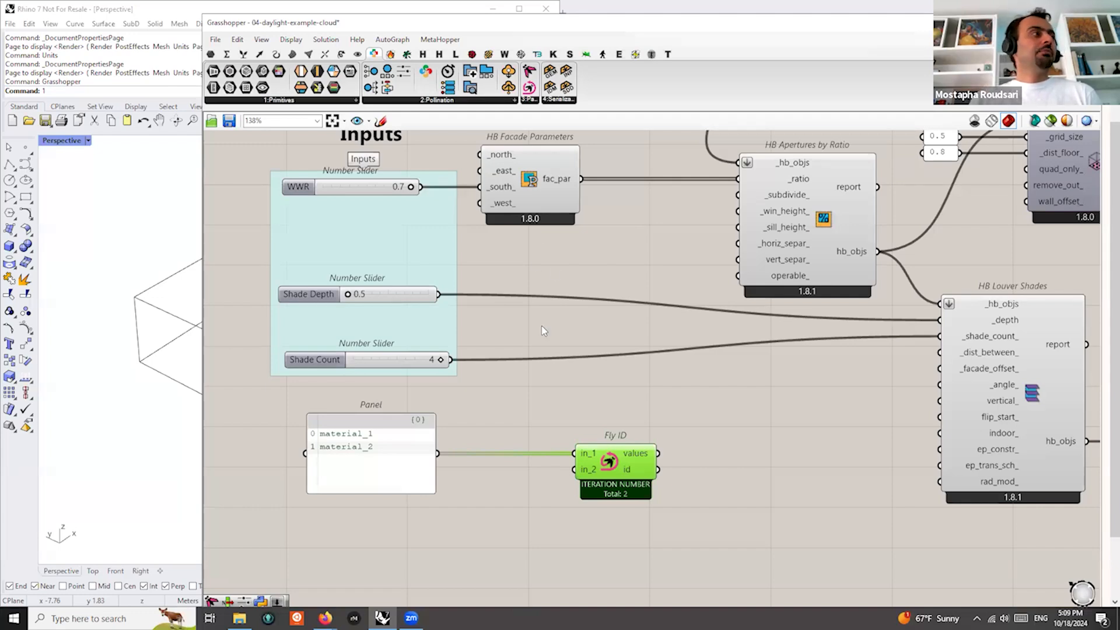
Connect the model output of HB Assign Grids and Views directly to the daylight-factor recipe's _model input, replacing the compressed-file connection
{"action": "scroll", "coordinate": [487, 373], "scroll_direction": "down", "scroll_amount": 5}
{"action": "scroll", "coordinate": [785, 326], "scroll_direction": "up", "scroll_amount": 5}
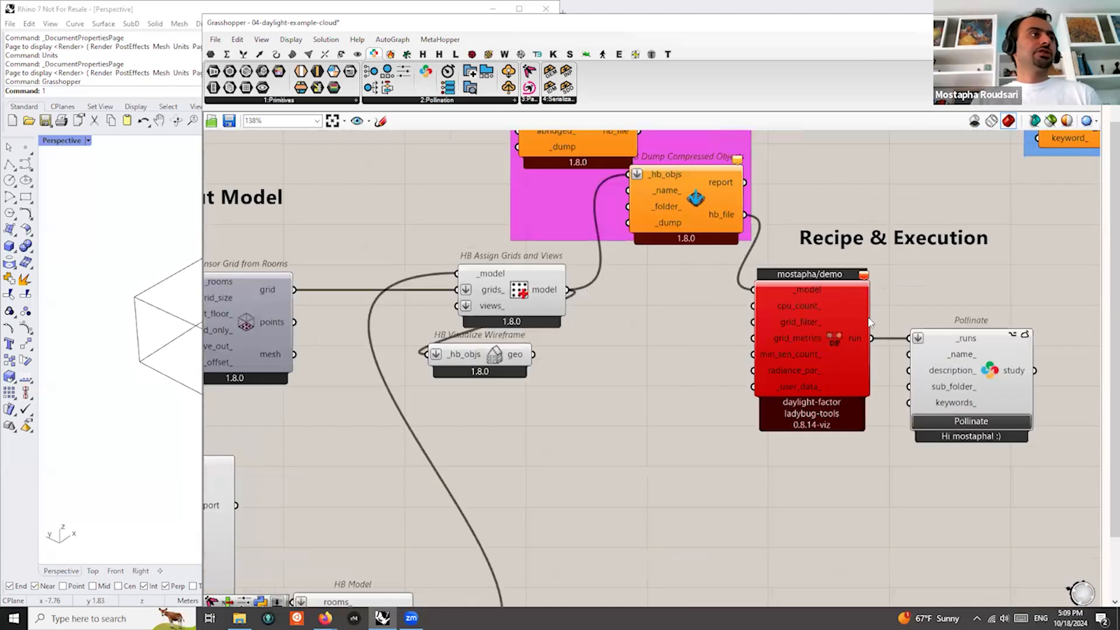
{"action": "mouse_move", "coordinate": [783, 307]}
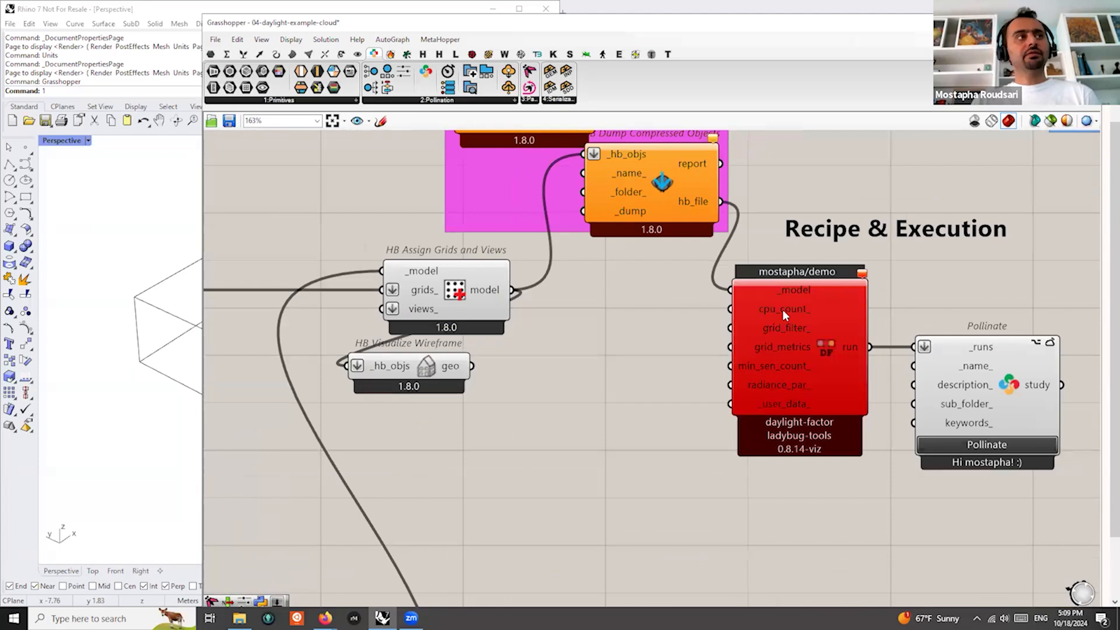
{"action": "scroll", "coordinate": [719, 349], "scroll_direction": "down", "scroll_amount": 2}
{"action": "left_click_drag", "start_coordinate": [680, 274], "coordinate": [657, 299]}
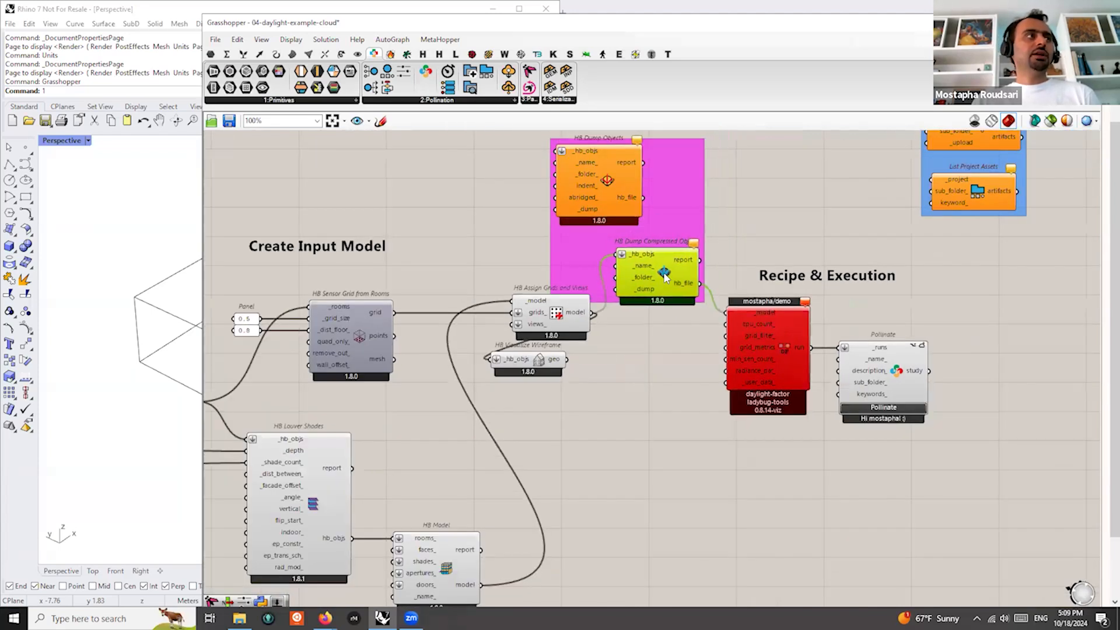
{"action": "scroll", "coordinate": [676, 300], "scroll_direction": "up", "scroll_amount": 1}
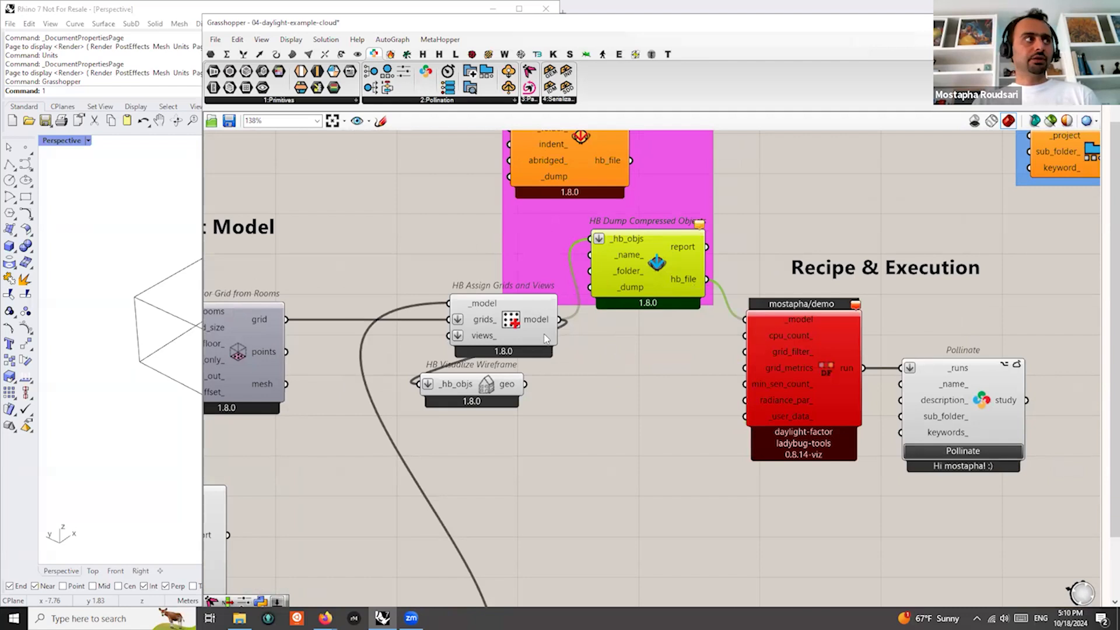
{"action": "left_click_drag", "start_coordinate": [559, 319], "coordinate": [745, 319]}
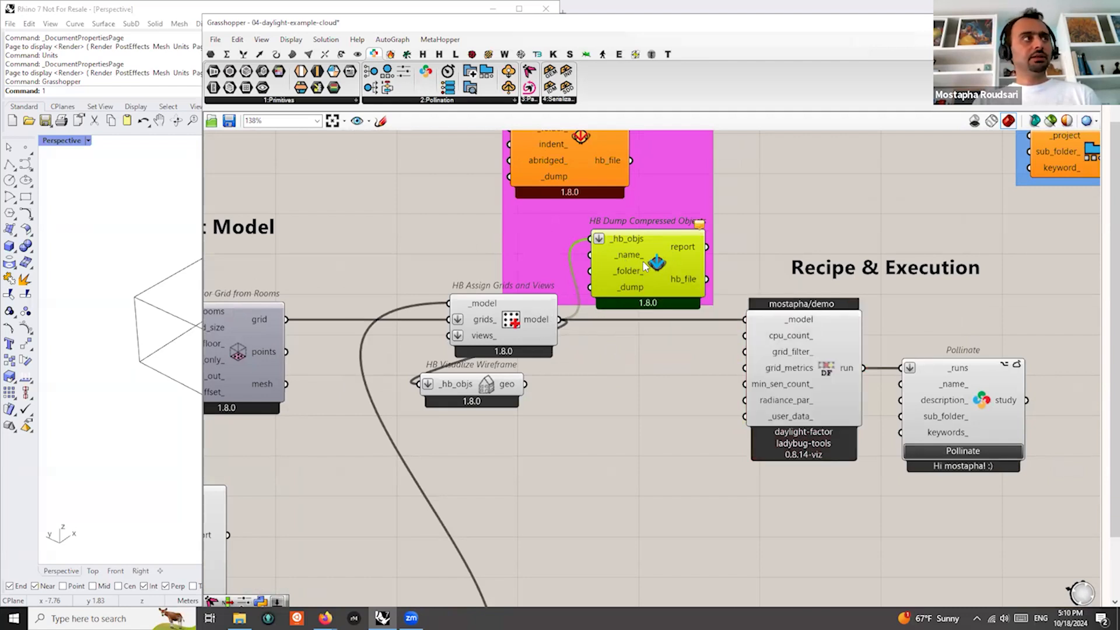
Disconnect HB Dump Compressed Objects from HB Assign Grids and Views and place it beside HB Dump Objects
{"action": "left_click_drag", "start_coordinate": [627, 263], "coordinate": [635, 258]}
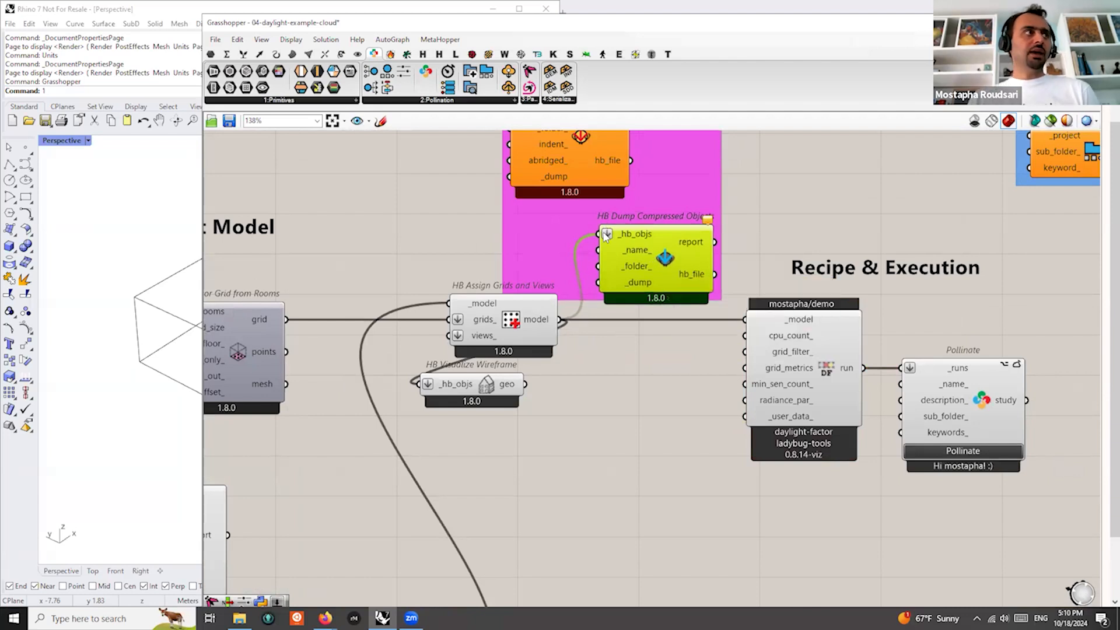
{"action": "left_click_drag", "start_coordinate": [598, 234], "coordinate": [555, 320]}
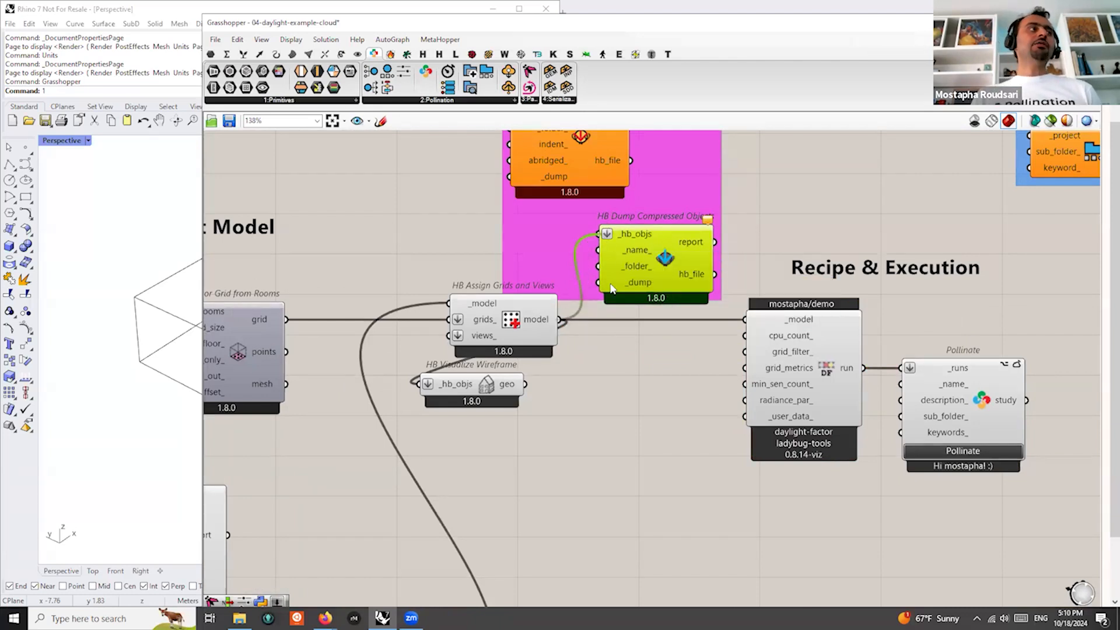
{"action": "right_click_drag", "start_coordinate": [594, 316], "coordinate": [554, 389]}
{"action": "left_click_drag", "start_coordinate": [599, 305], "coordinate": [668, 198]}
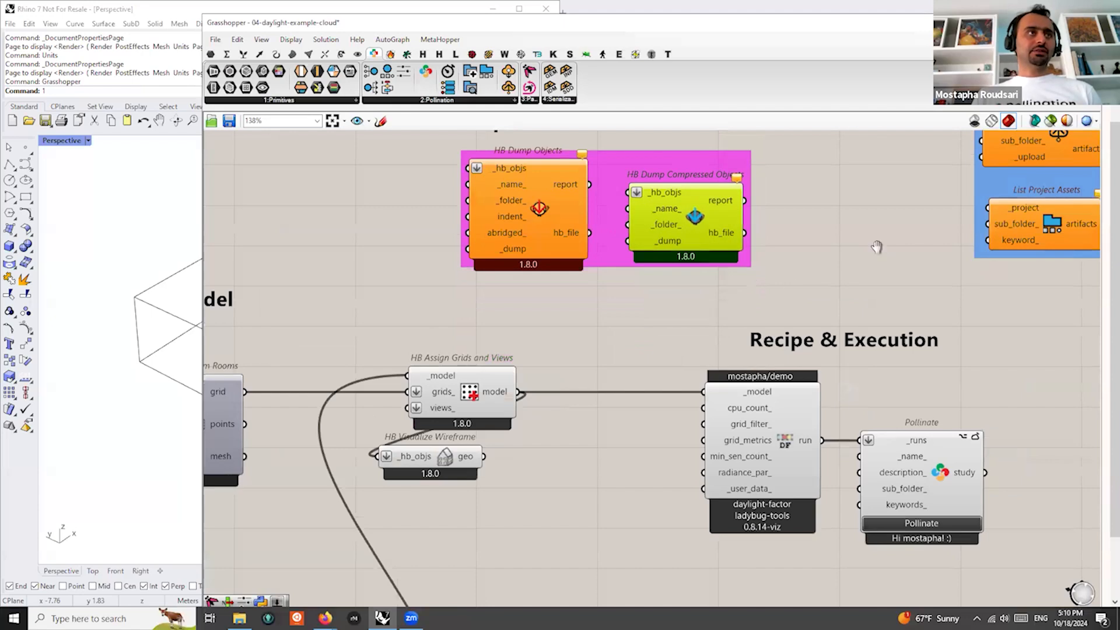
Examine the Upload Assets and List Project Assets components in the alternative artifact upload section
{"action": "right_click_drag", "start_coordinate": [876, 247], "coordinate": [476, 392]}
{"action": "scroll", "coordinate": [721, 315], "scroll_direction": "up", "scroll_amount": 2}
{"action": "right_click_drag", "start_coordinate": [771, 300], "coordinate": [782, 337]}
{"action": "scroll", "coordinate": [812, 382], "scroll_direction": "up", "scroll_amount": 1}
{"action": "scroll", "coordinate": [754, 331], "scroll_direction": "down", "scroll_amount": 1}
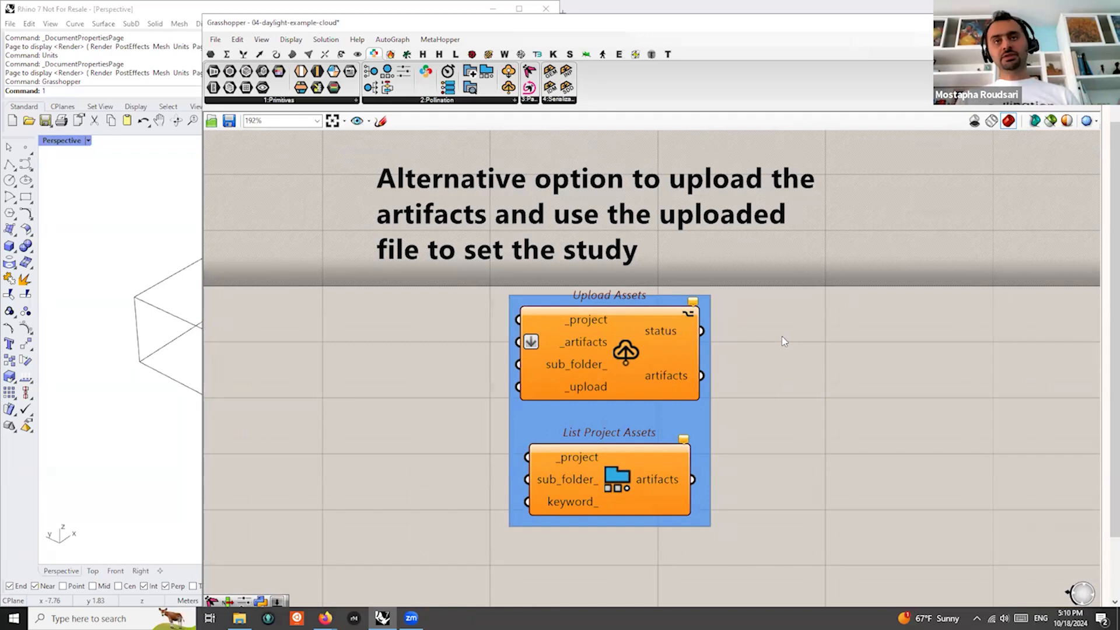
{"action": "scroll", "coordinate": [773, 233], "scroll_direction": "up", "scroll_amount": 1}
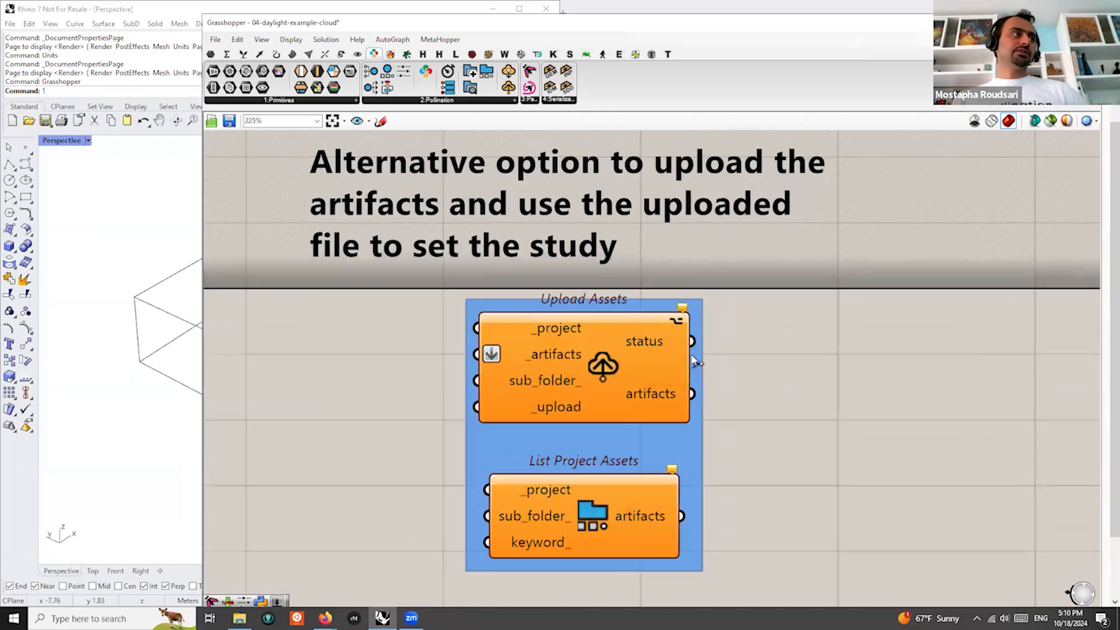
{"action": "scroll", "coordinate": [657, 275], "scroll_direction": "down", "scroll_amount": 1}
{"action": "mouse_move", "coordinate": [602, 346]}
{"action": "left_mouse_down"}
{"action": "mouse_move", "coordinate": [587, 342]}
{"action": "mouse_move", "coordinate": [605, 351]}
{"action": "left_mouse_up"}
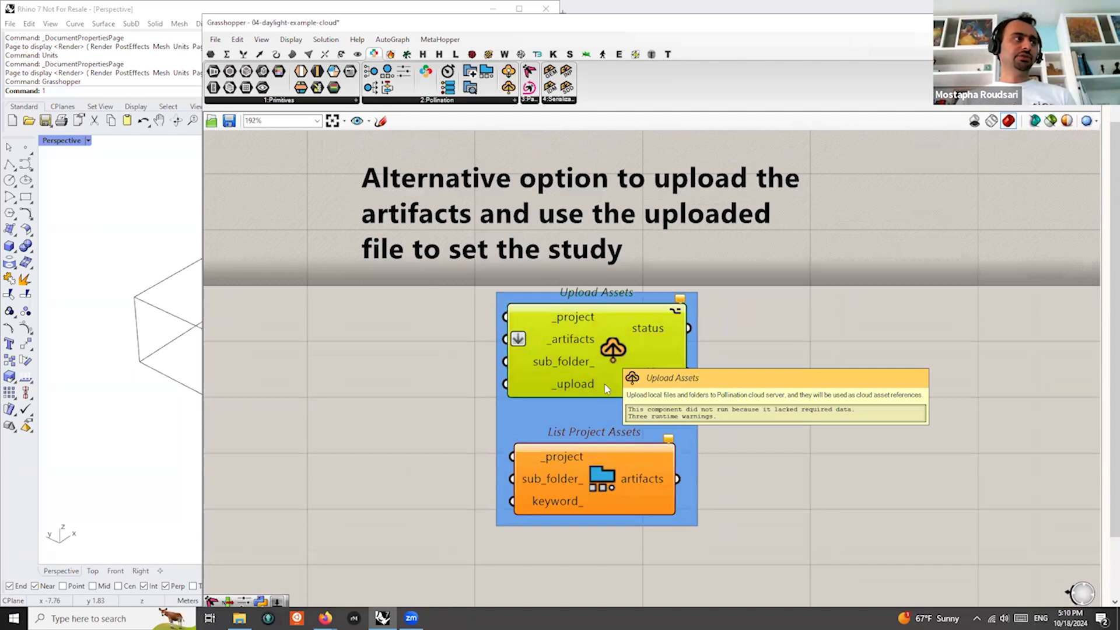
{"action": "scroll", "coordinate": [607, 484], "scroll_direction": "up", "scroll_amount": 2}
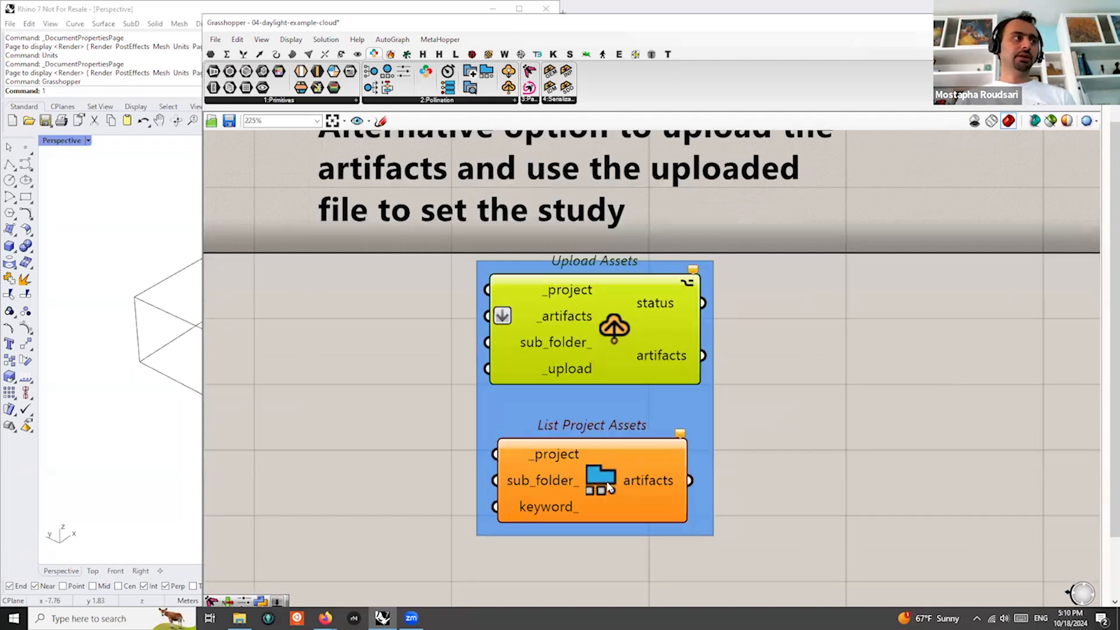
{"action": "left_click", "coordinate": [609, 487]}
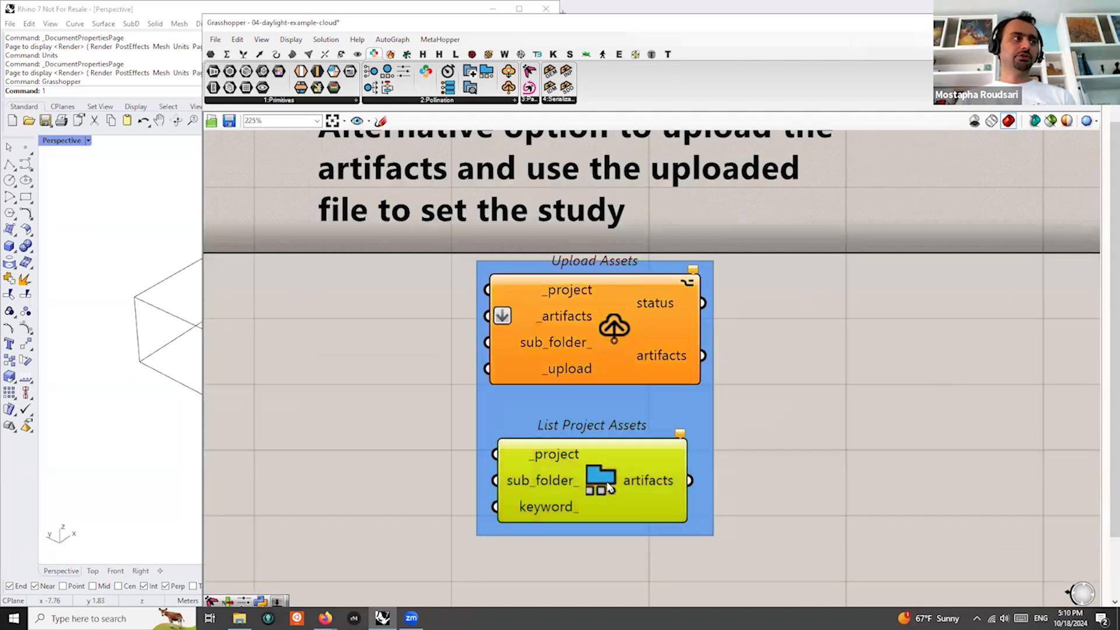
Under Recipe & Execution, move the Pollinate component slightly farther away from the daylight-factor recipe
{"action": "scroll", "coordinate": [469, 444], "scroll_direction": "down", "scroll_amount": 5}
{"action": "right_click_drag", "start_coordinate": [494, 567], "coordinate": [648, 378]}
{"action": "scroll", "coordinate": [495, 422], "scroll_direction": "up", "scroll_amount": 3}
{"action": "left_click", "coordinate": [493, 422]}
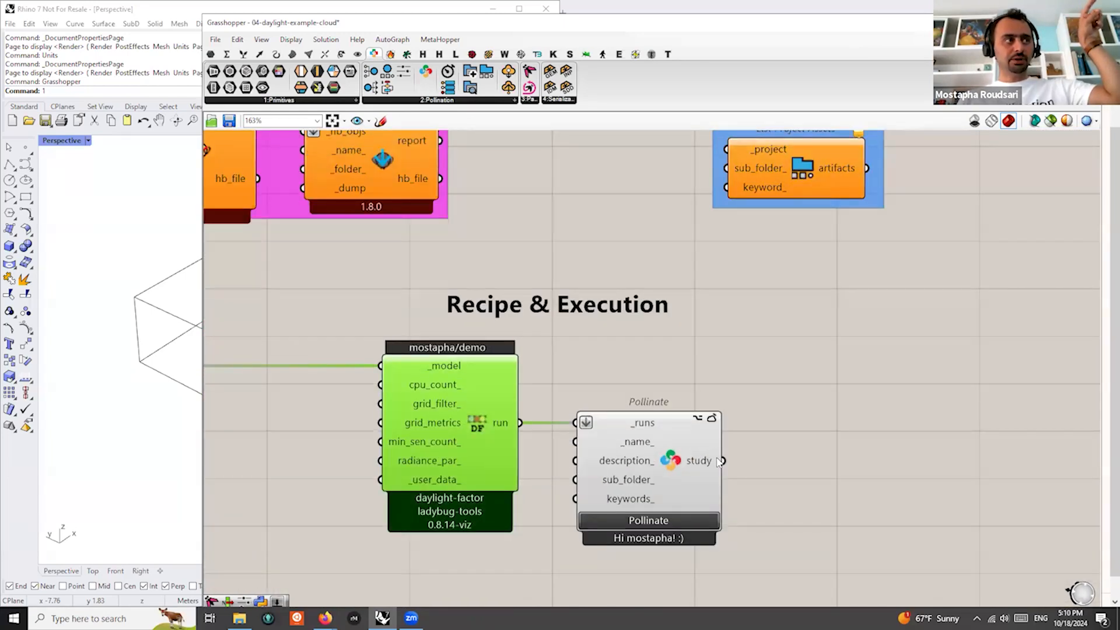
{"action": "left_click_drag", "start_coordinate": [710, 455], "coordinate": [741, 454]}
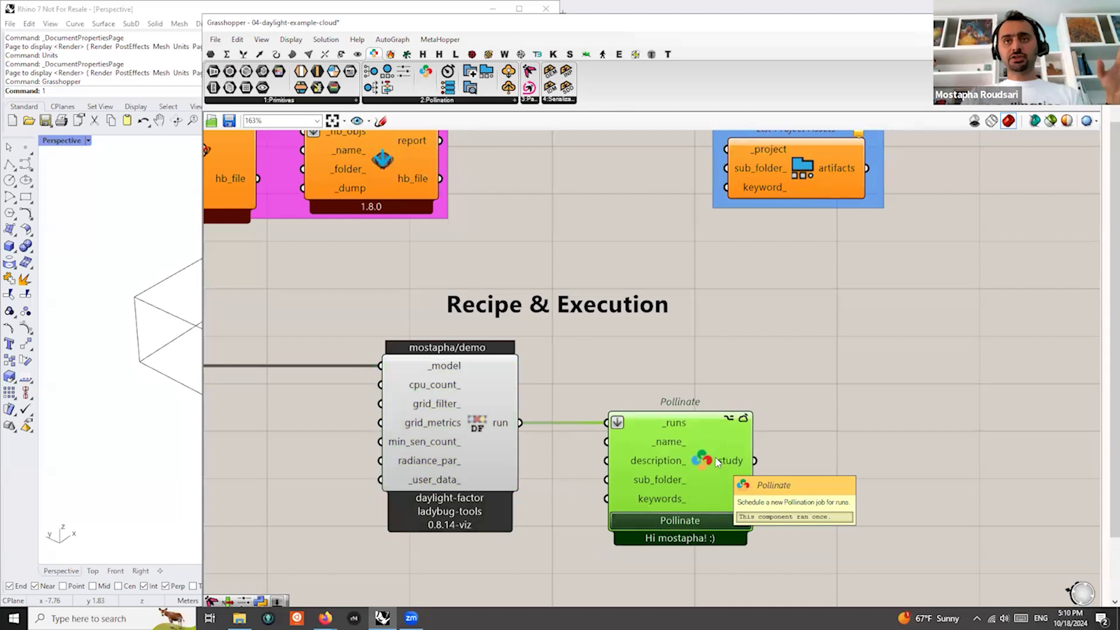